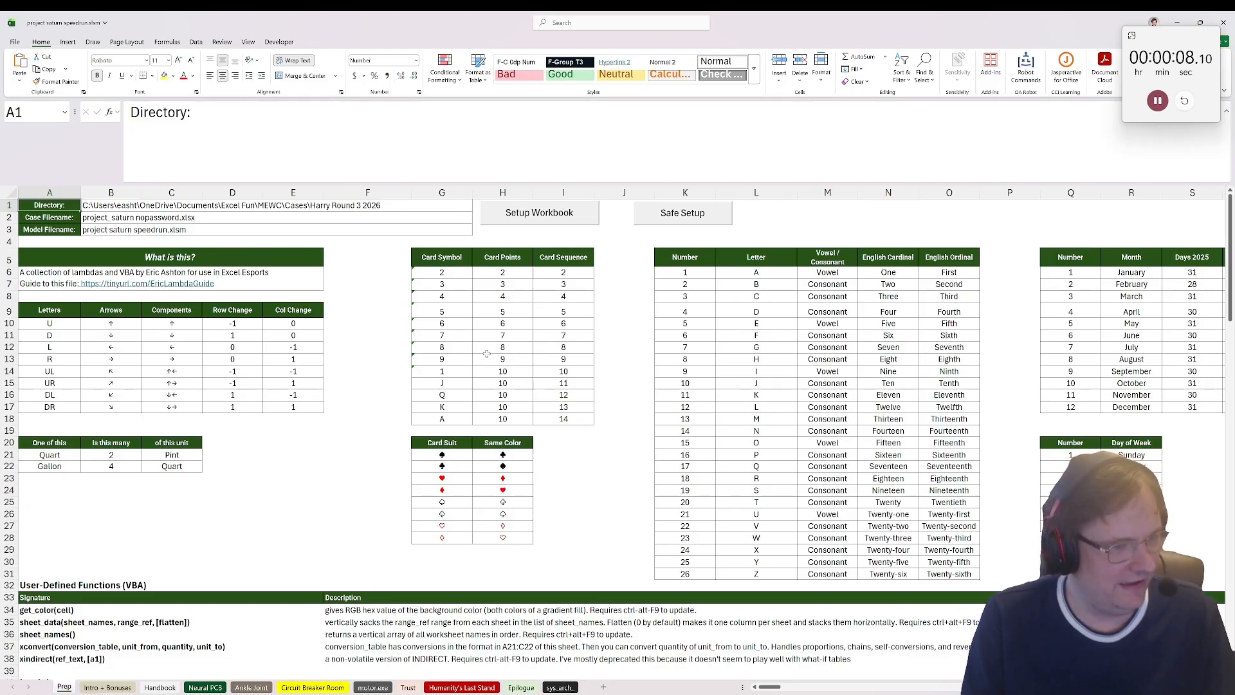
Step: Open the Neural PCB sheet and give its whole cell grid the range name board
click(113, 687)
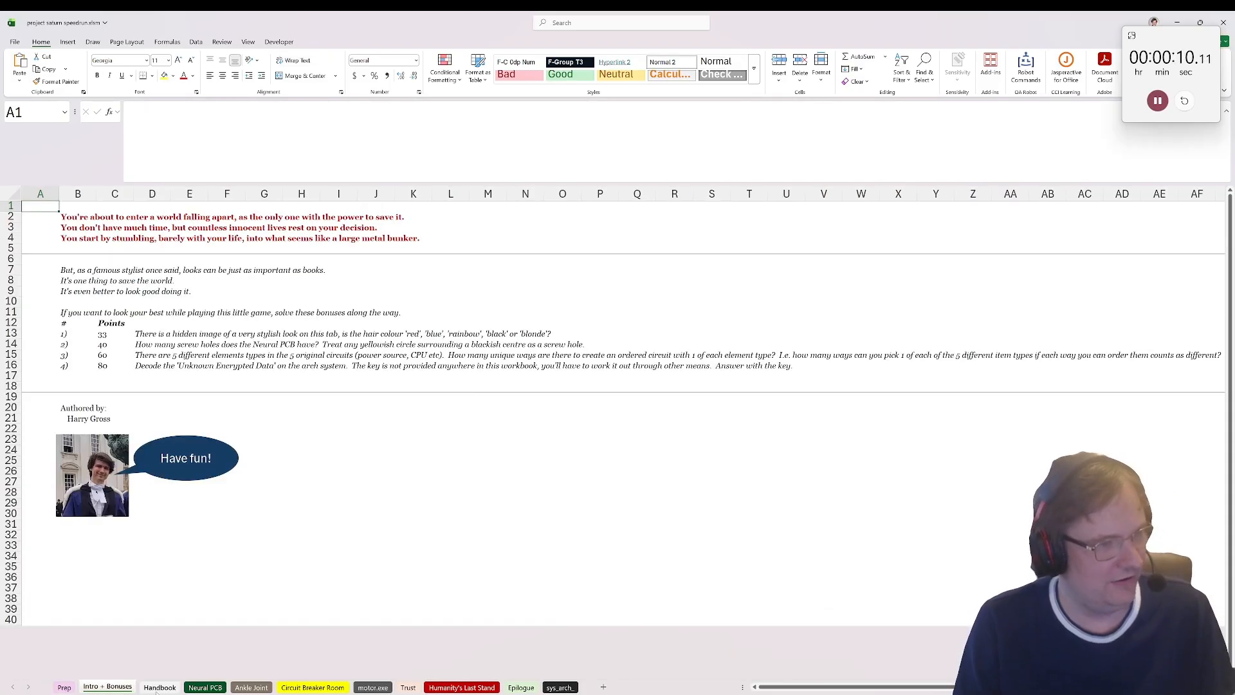
click(205, 687)
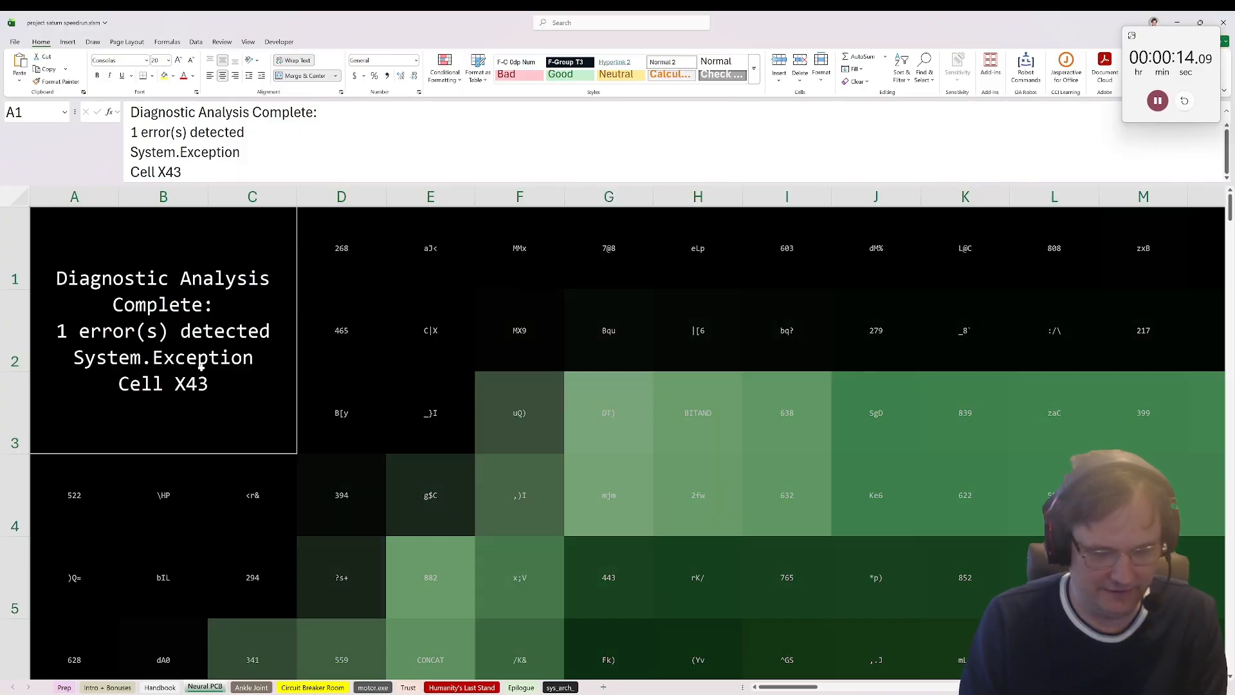
click(39, 112)
text(b)
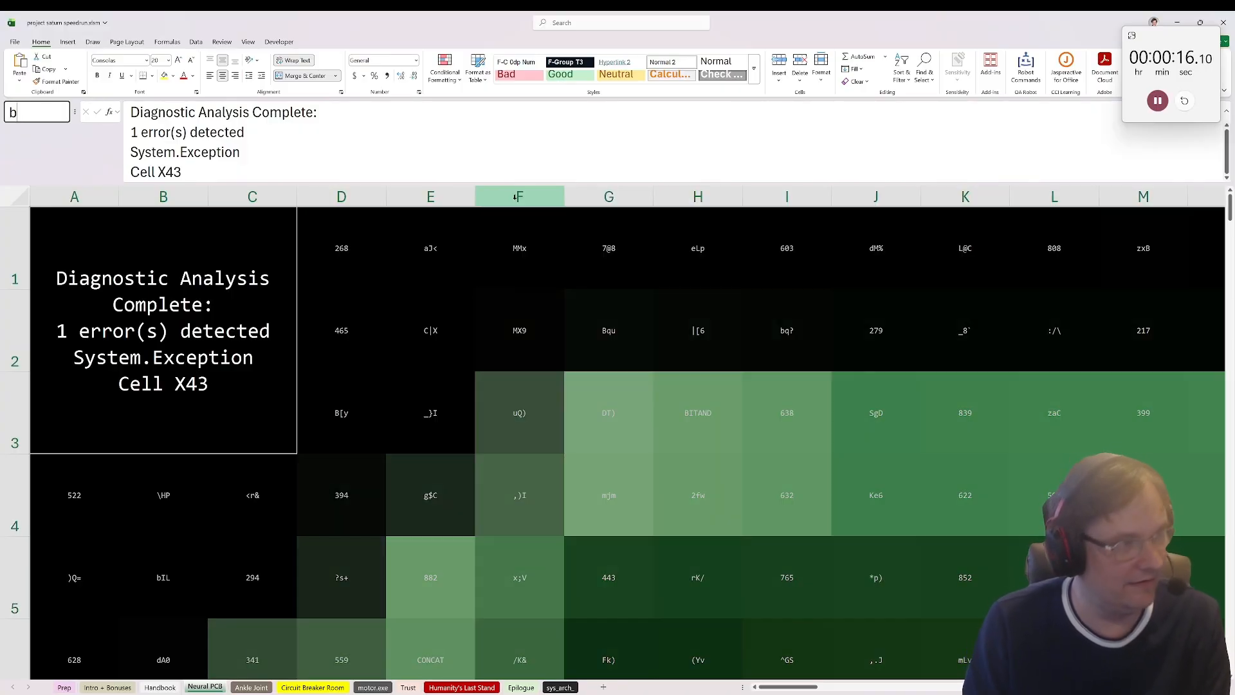
text(oard)
key(Return)
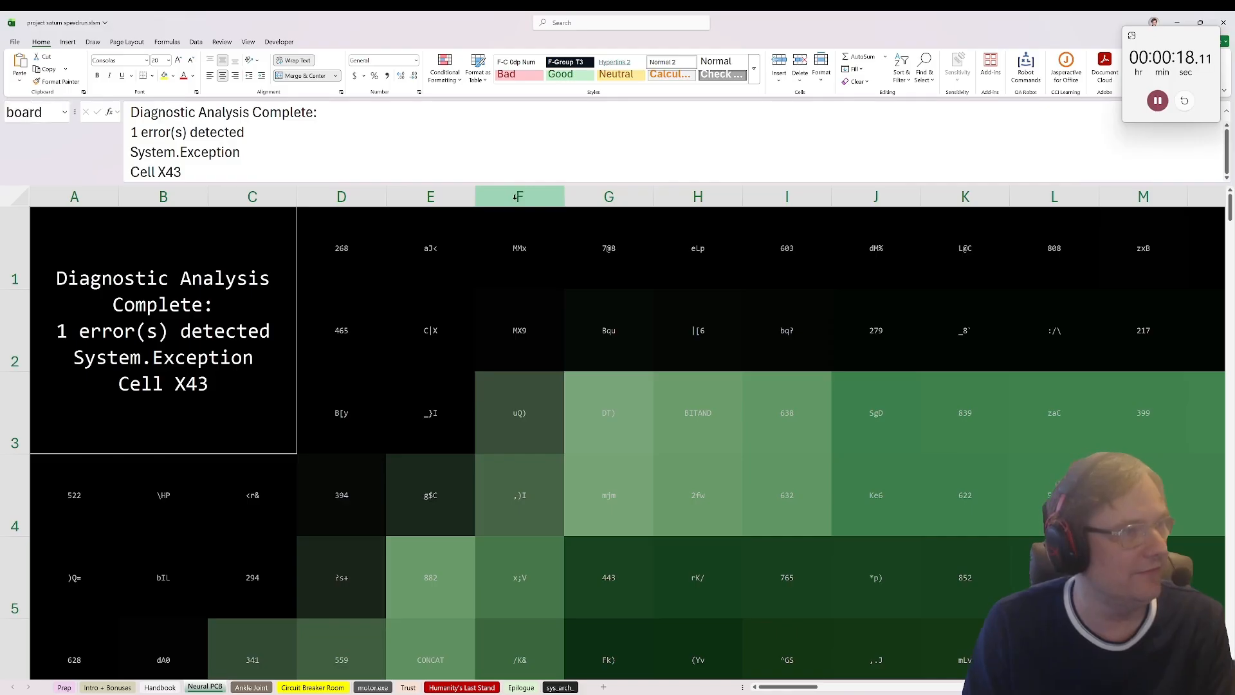
Step: Insert a new blank worksheet before the Neural PCB sheet and rename it Level1
right_click(220, 687)
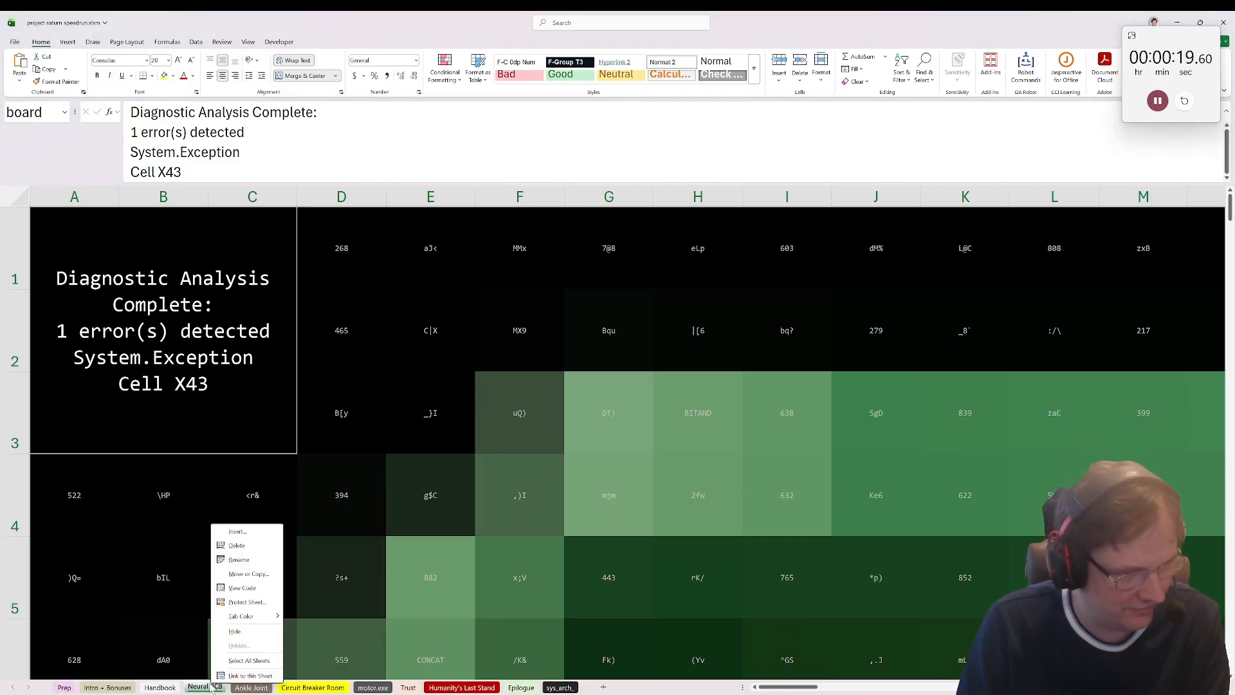
click(230, 531)
double_click(111, 489)
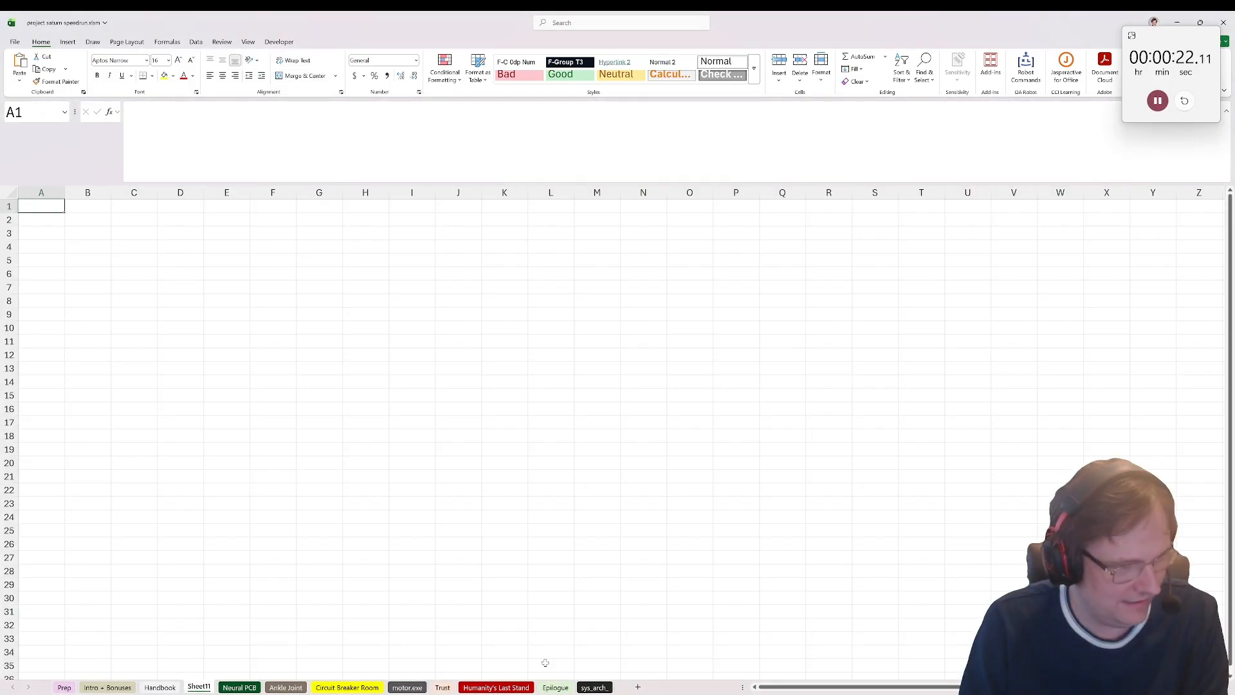
double_click(200, 687)
text(Level1)
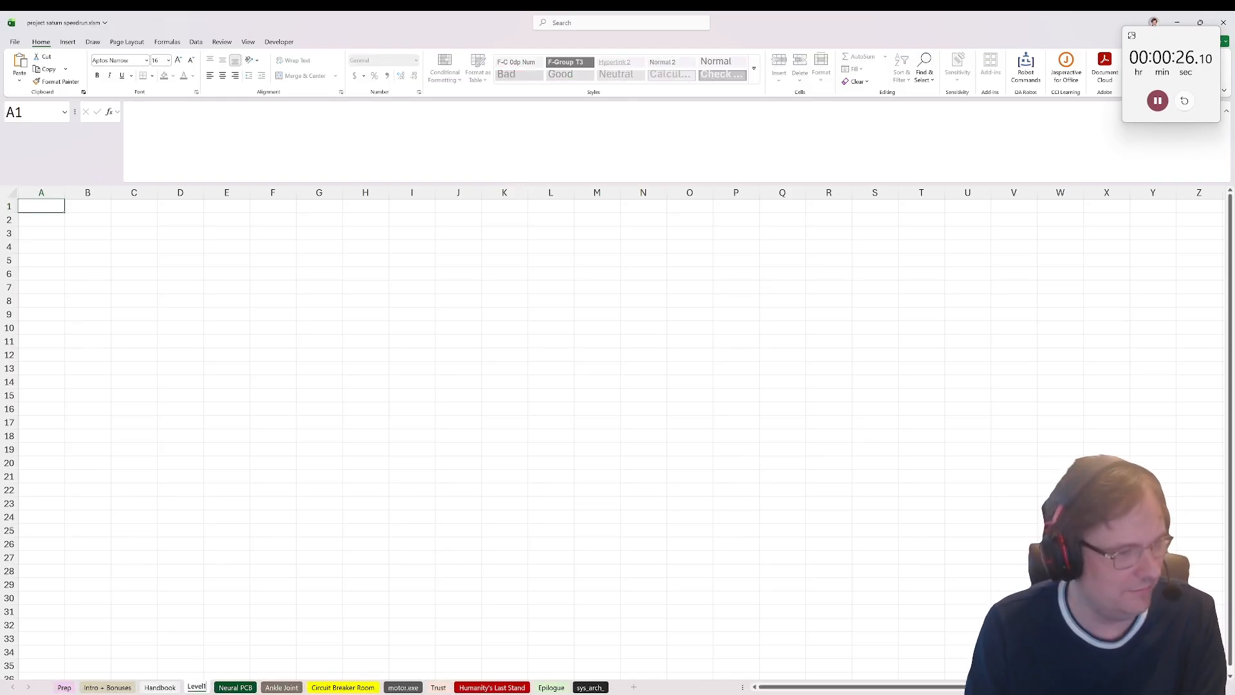
click(26, 226)
Step: Enter the formula =addr_lookup(board,"A1") in cell A1 of the Level1 sheet
click(39, 192)
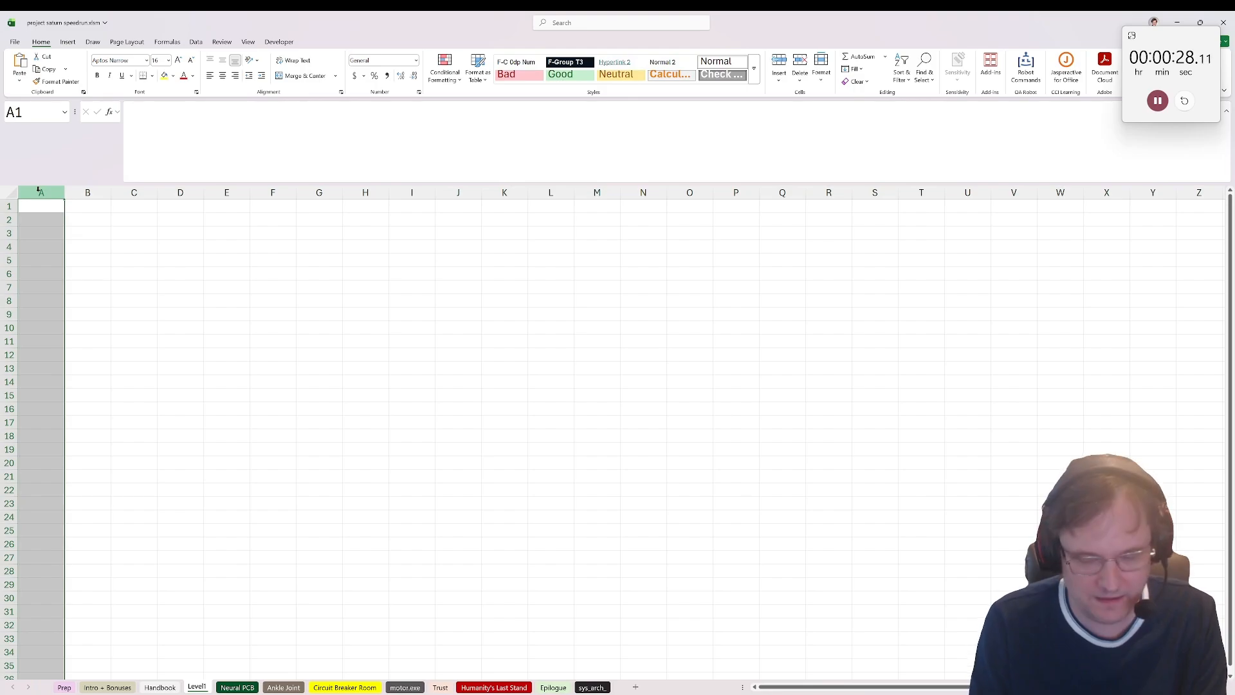
key(Down)
key(Up)
text(=add)
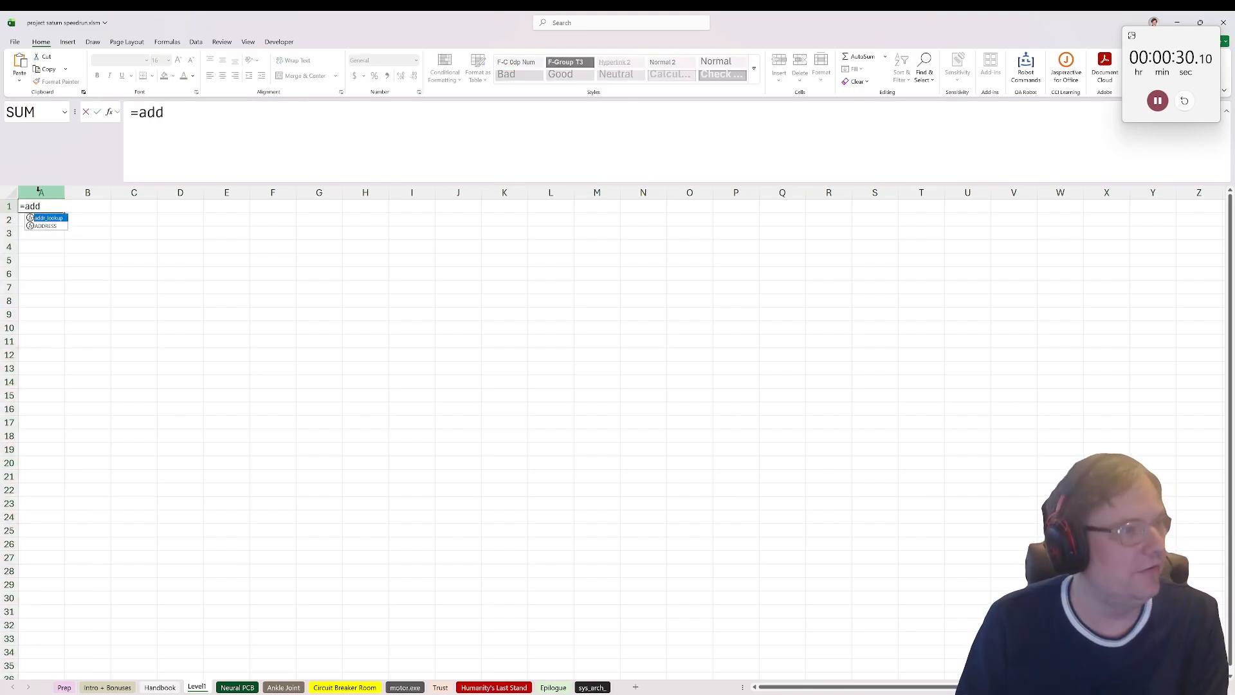
text(r_lookup(board,)
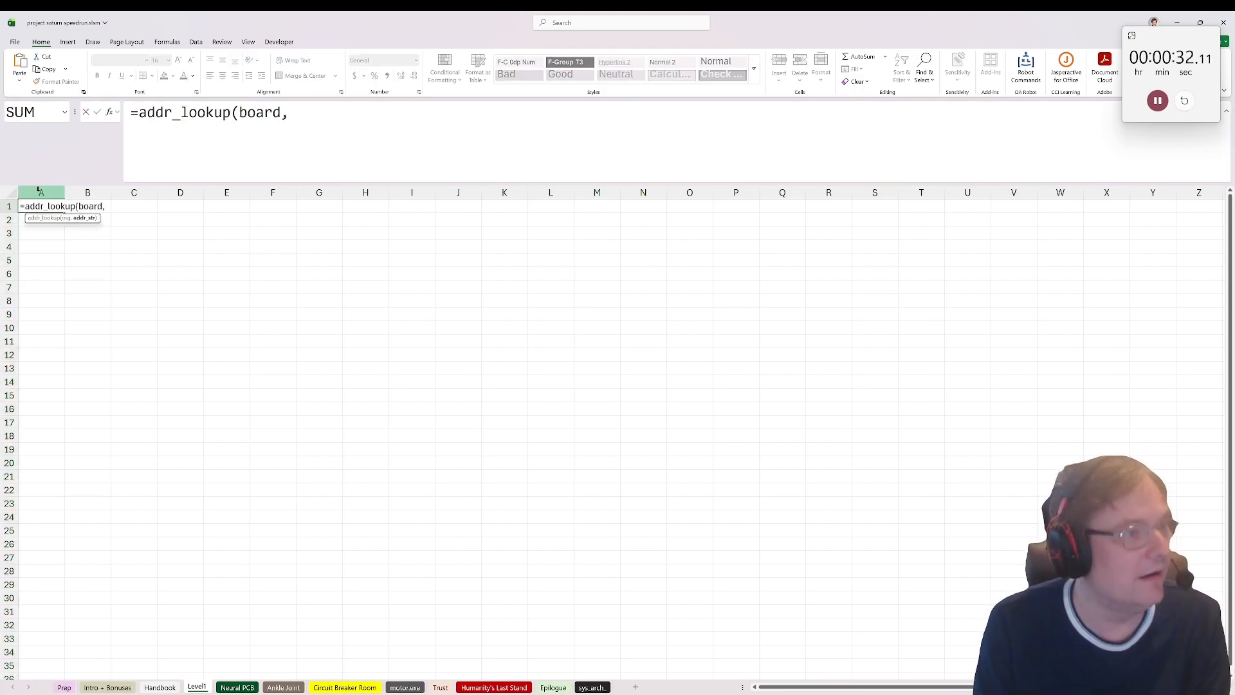
text("A1"))
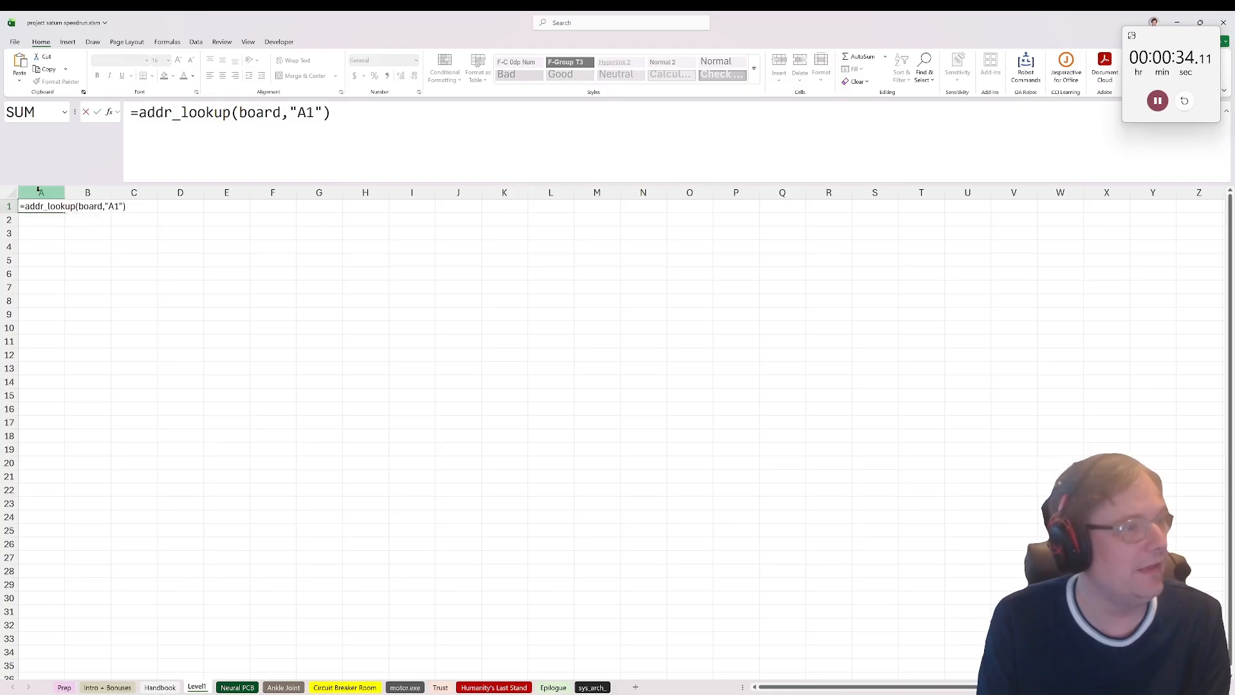
key(ctrl+Return)
Step: Copy the lookup formula from A1 into A2 and change its address argument to "X43"
key(ctrl+c)
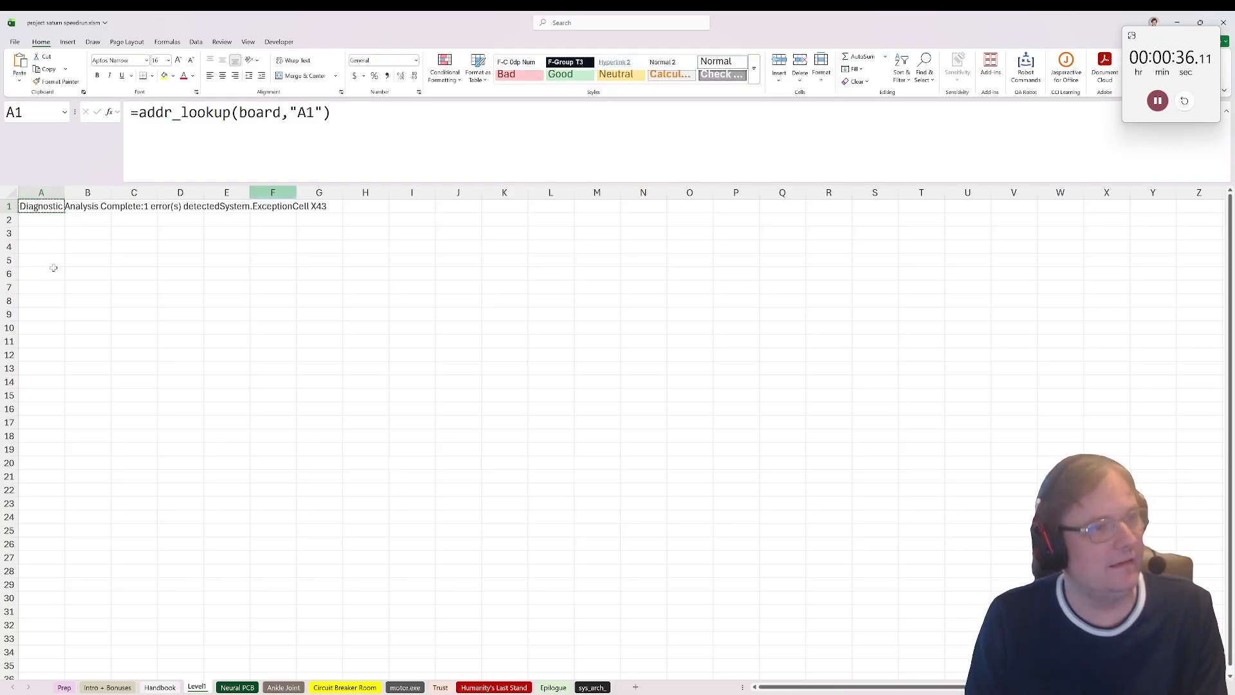
click(37, 223)
key(ctrl+v)
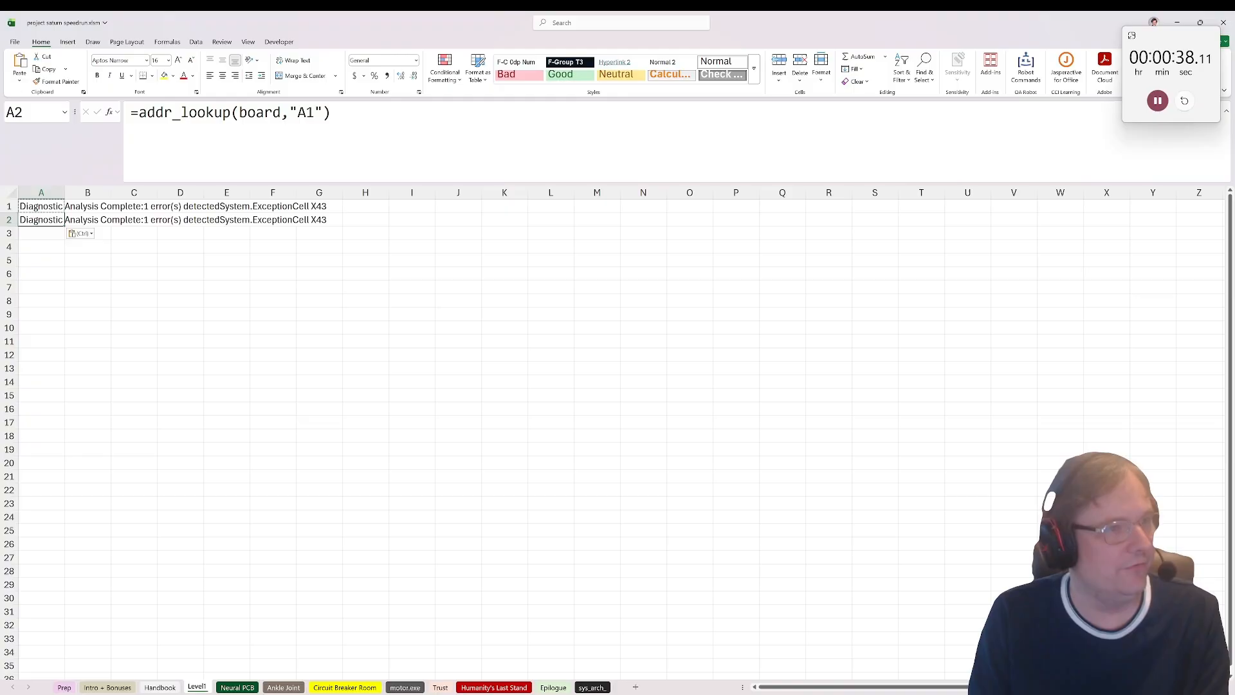
double_click(305, 113)
text(A)
key(BackSpace)
text(X43)
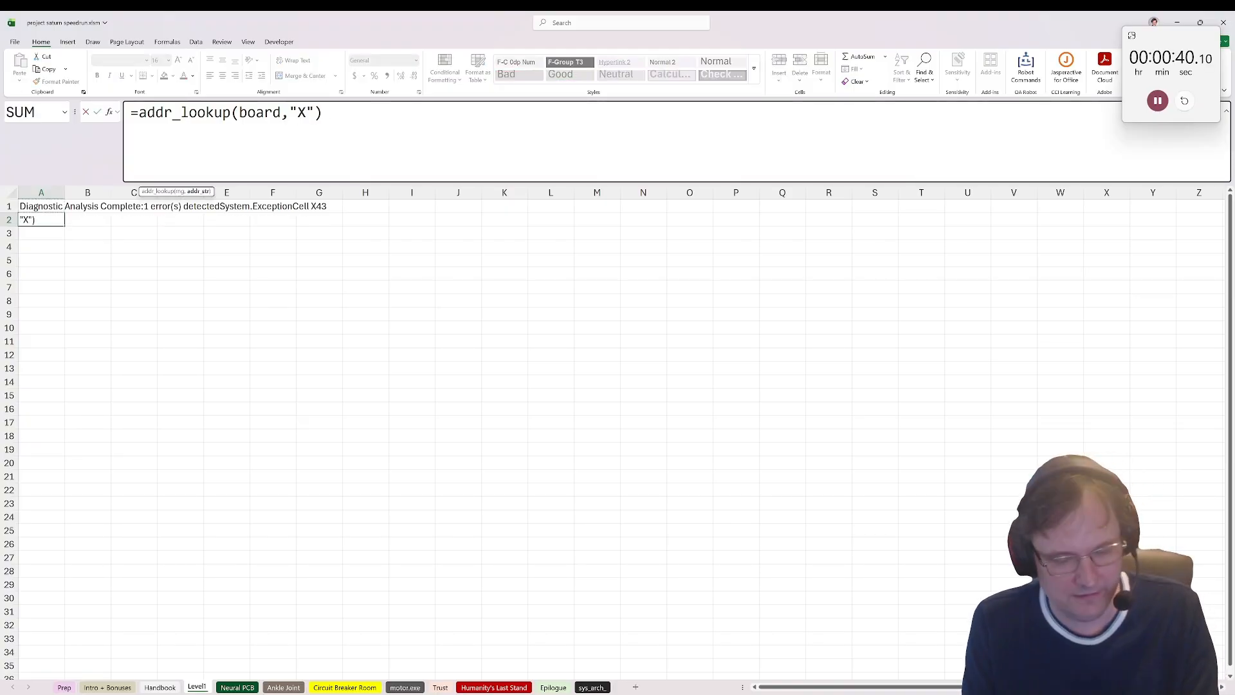
key(Return)
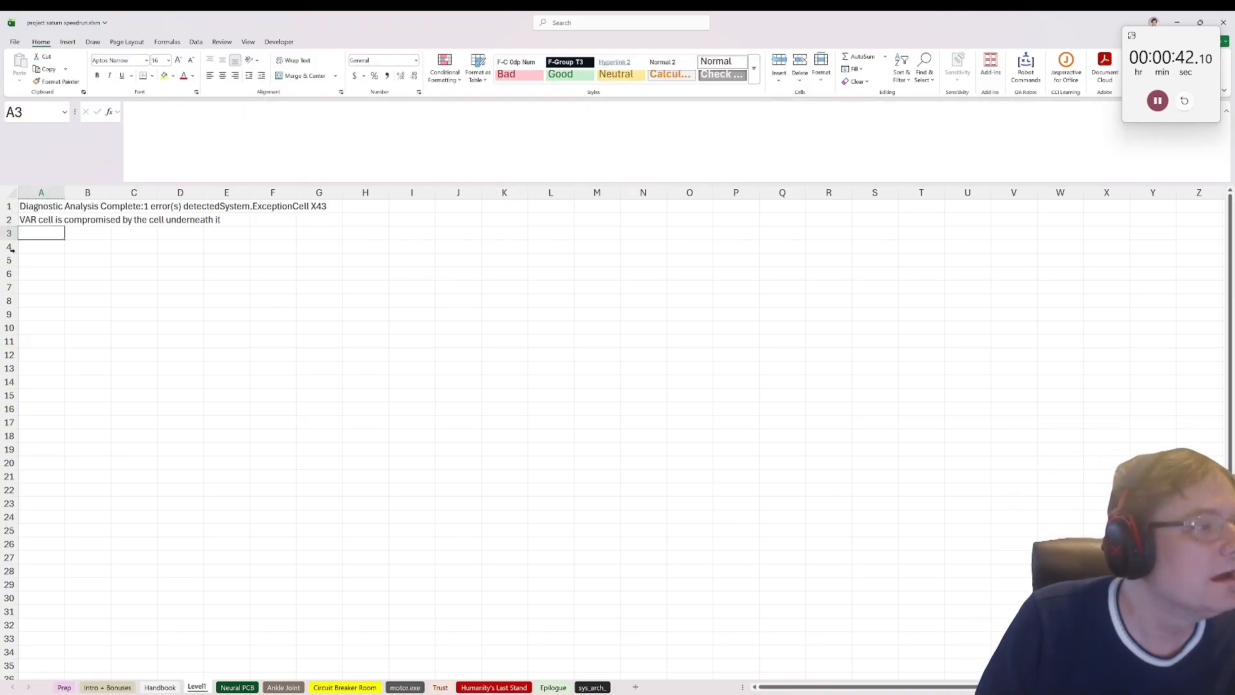
click(40, 217)
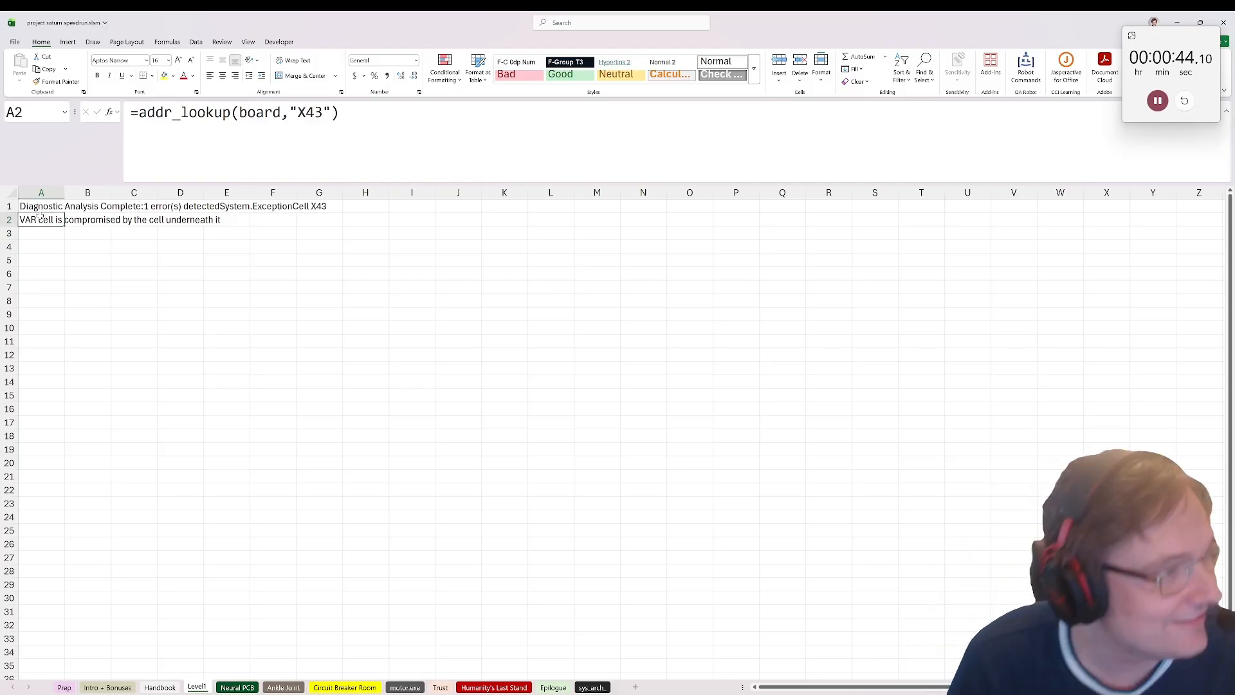
click(33, 233)
click(34, 221)
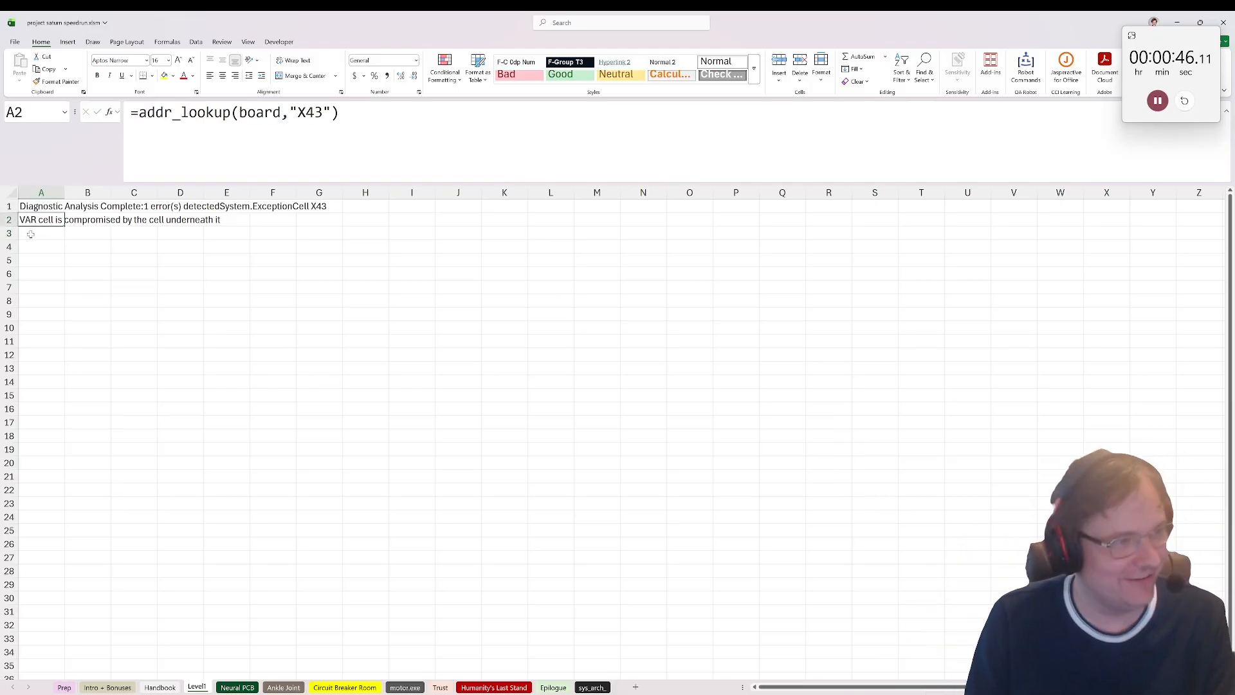
click(31, 235)
text(=var)
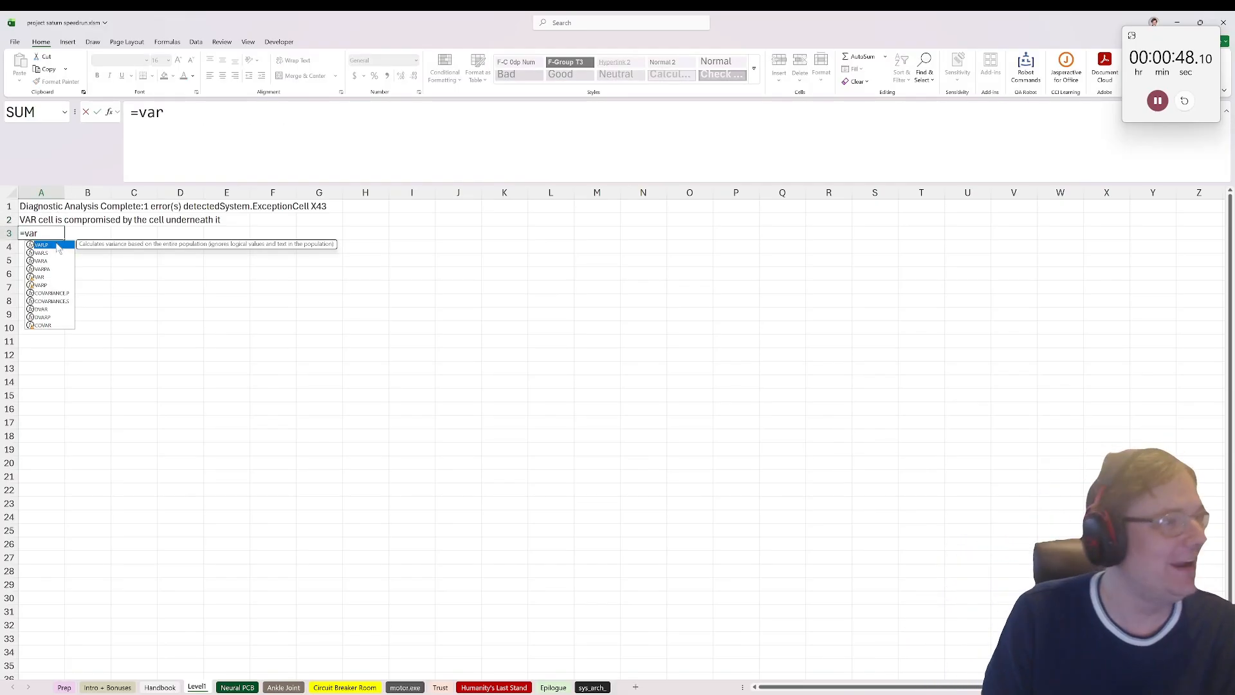
key(Escape)
key(Escape)
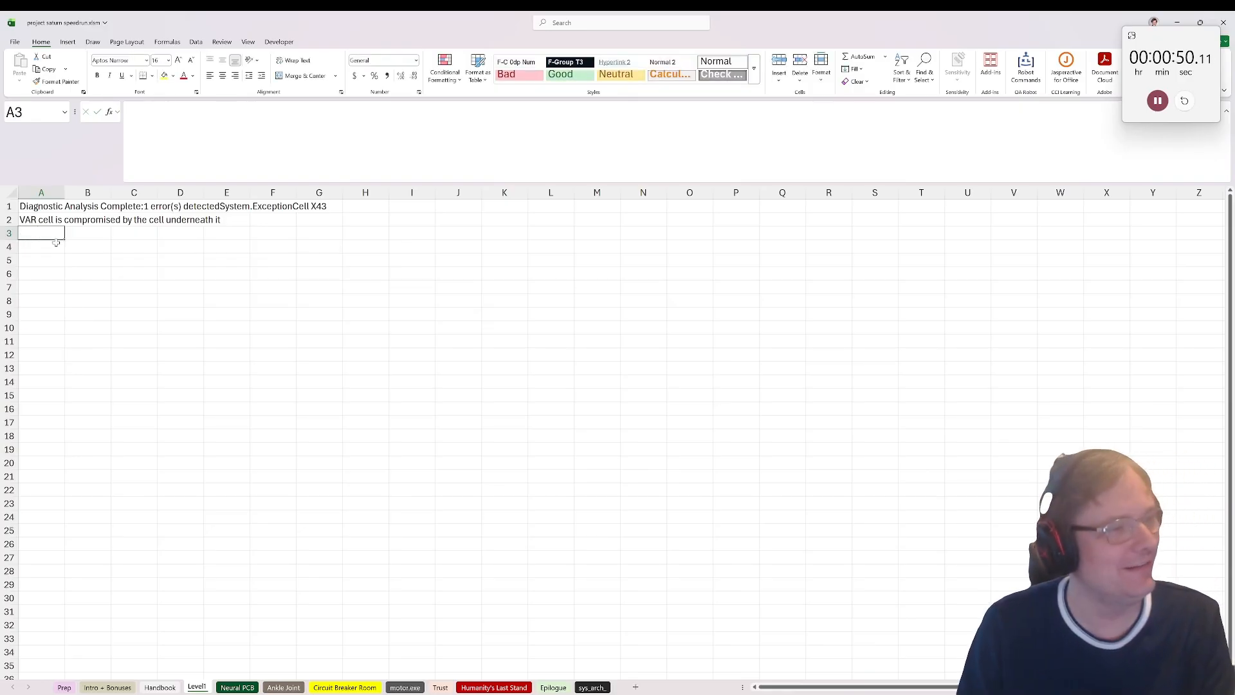
text(=)
key(Escape)
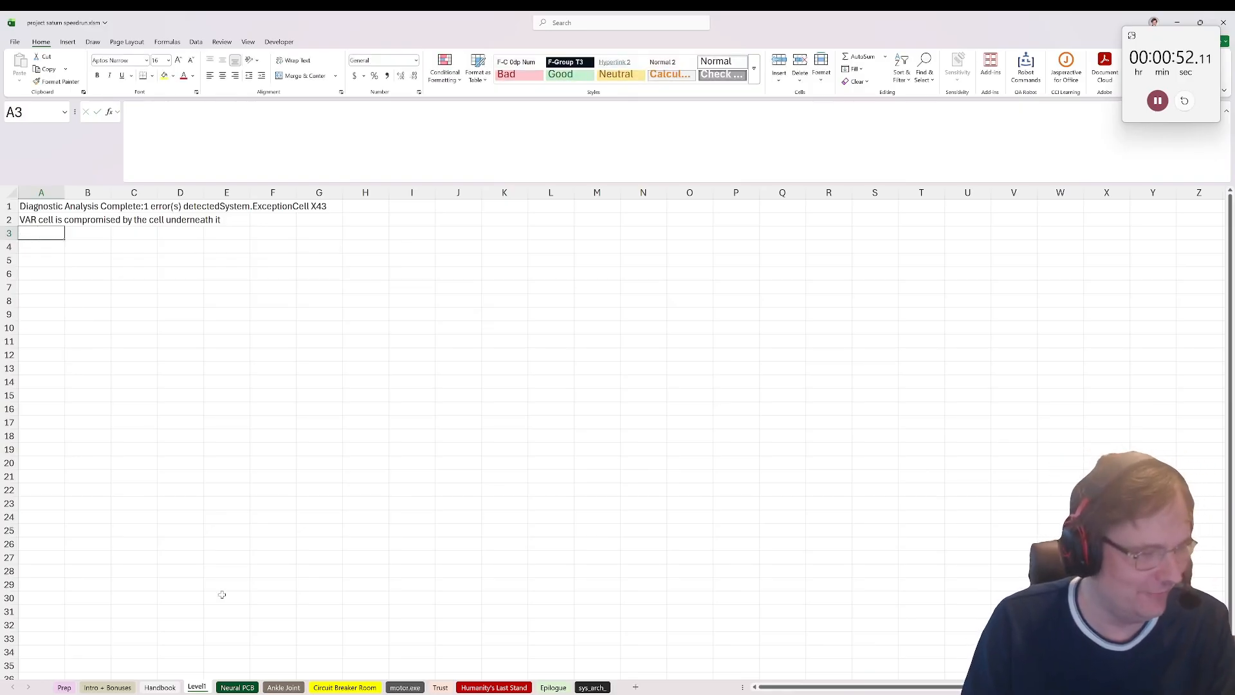
Step: Search the Neural PCB sheet for var, matching entire cell contents
drag(222, 594, 222, 587)
click(225, 687)
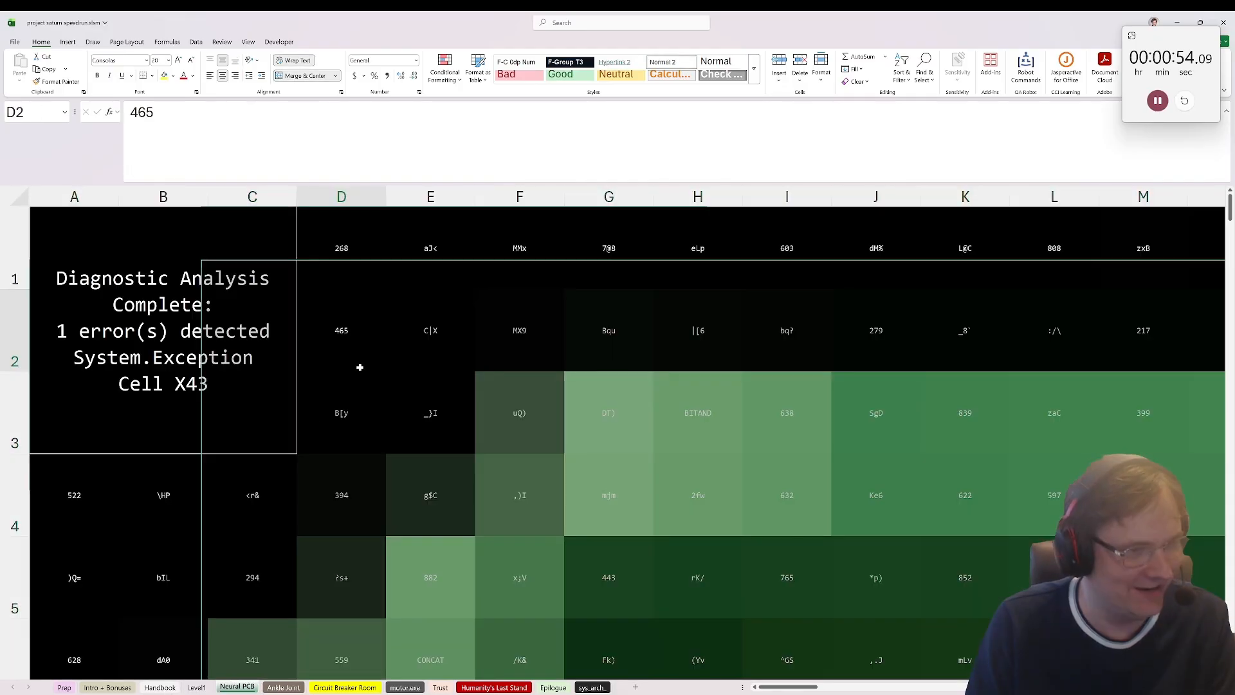
click(925, 64)
click(933, 98)
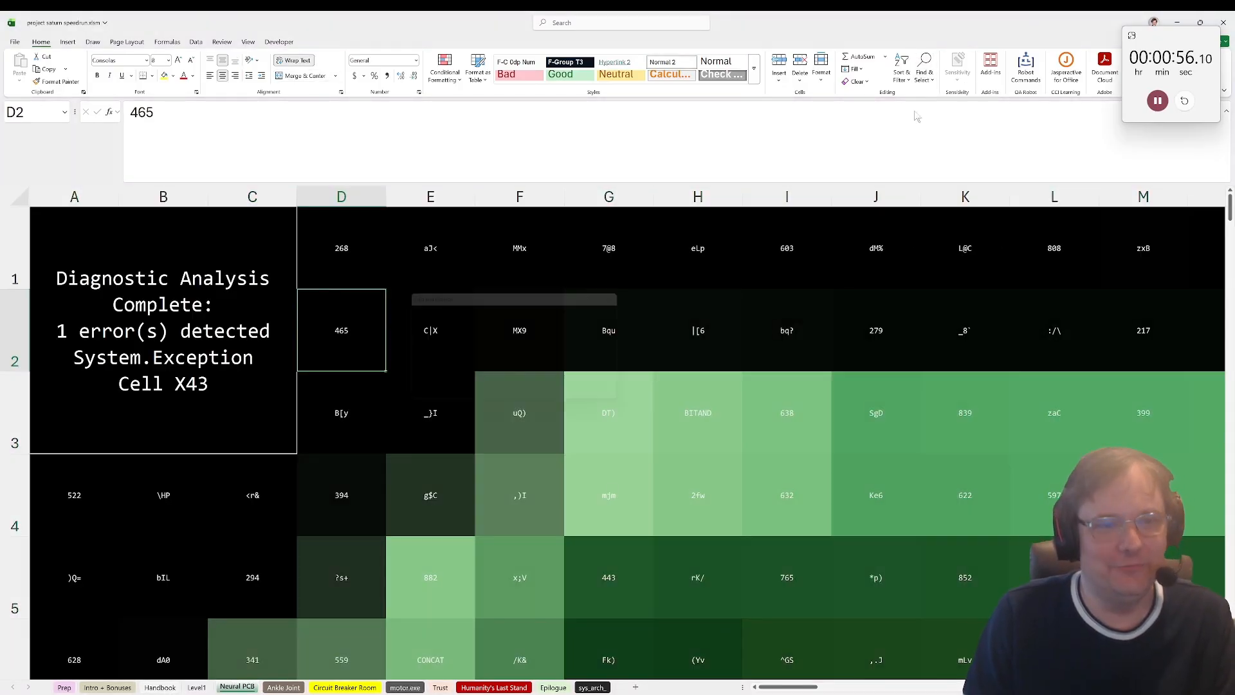
text(var)
click(482, 362)
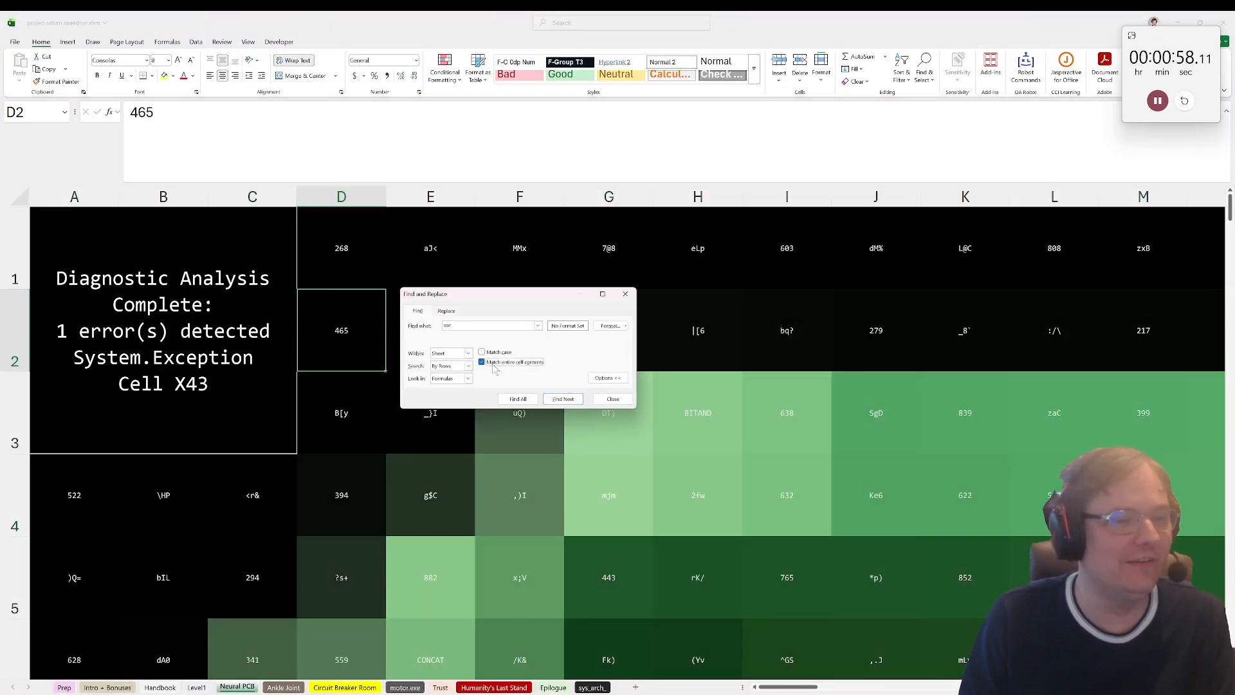
click(571, 399)
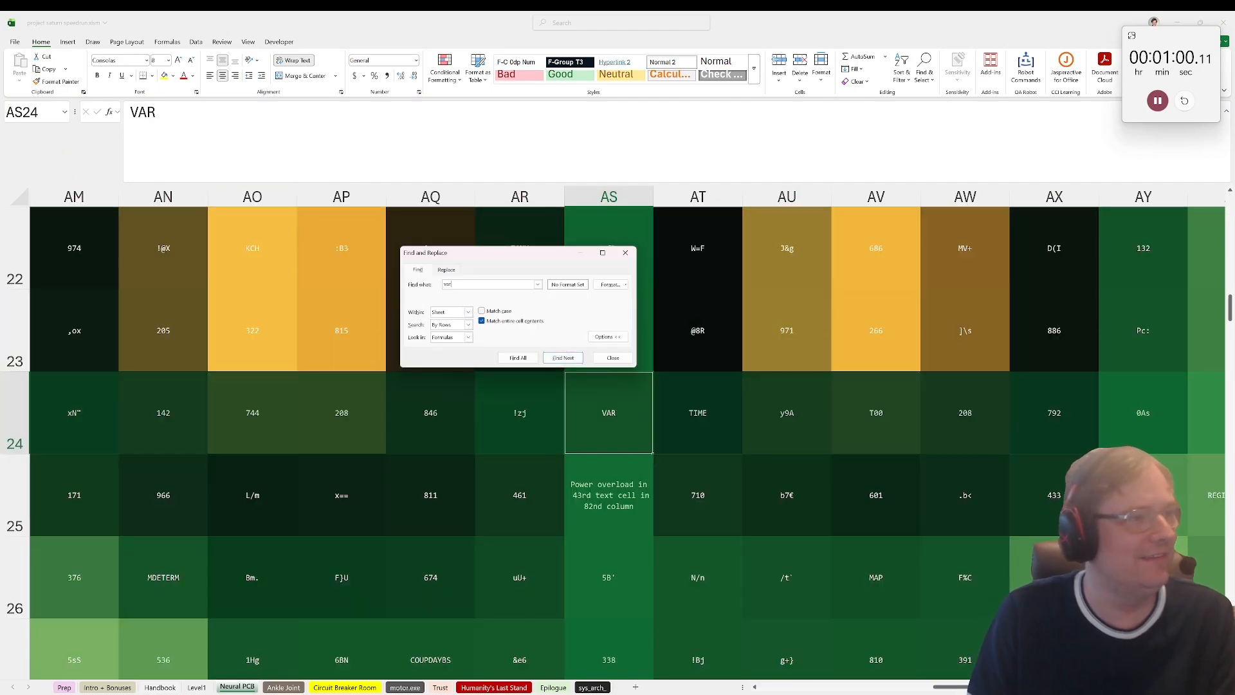
Step: Copy the message text from AS25, beneath the VAR cell on Neural PCB, into Level1 cell A3, and close the search dialog
click(629, 475)
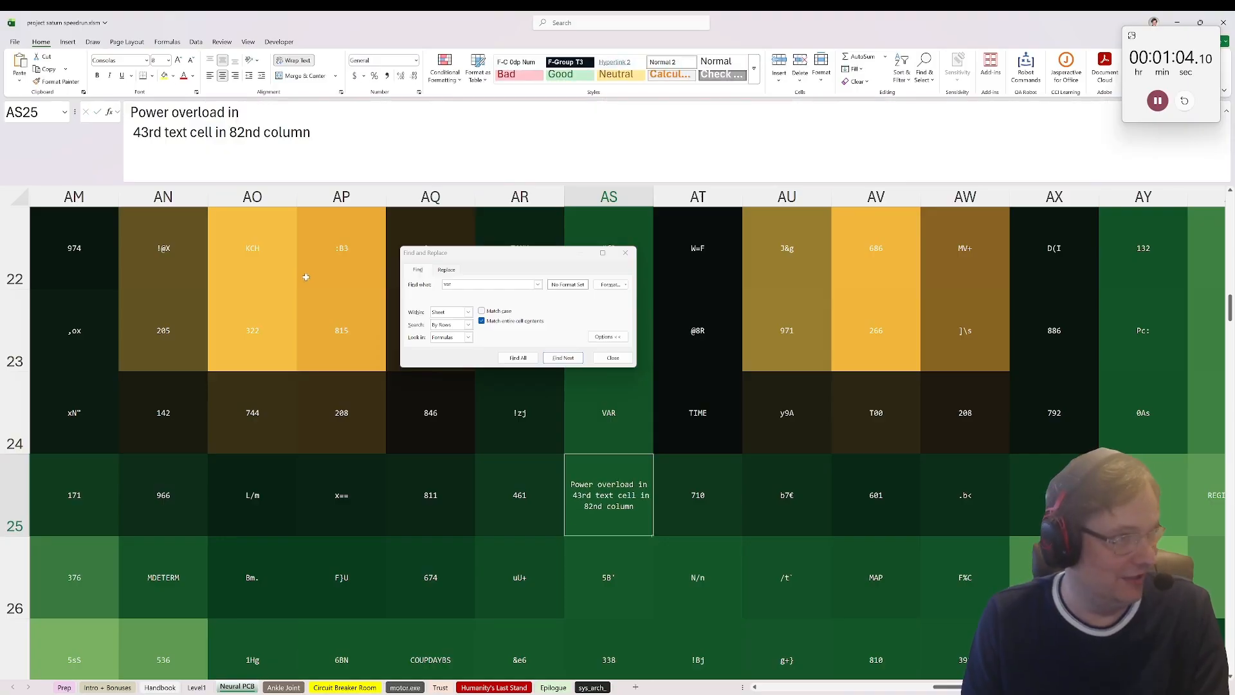
mouse_move(405, 692)
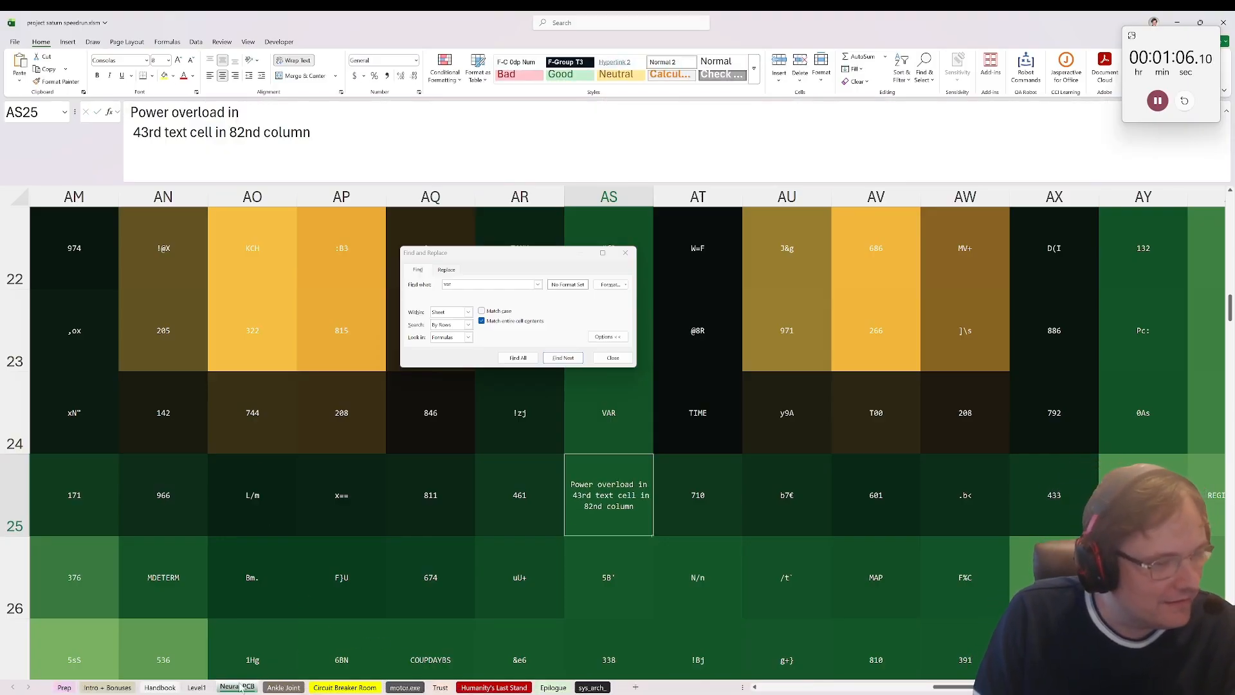
click(197, 687)
click(42, 233)
click(184, 152)
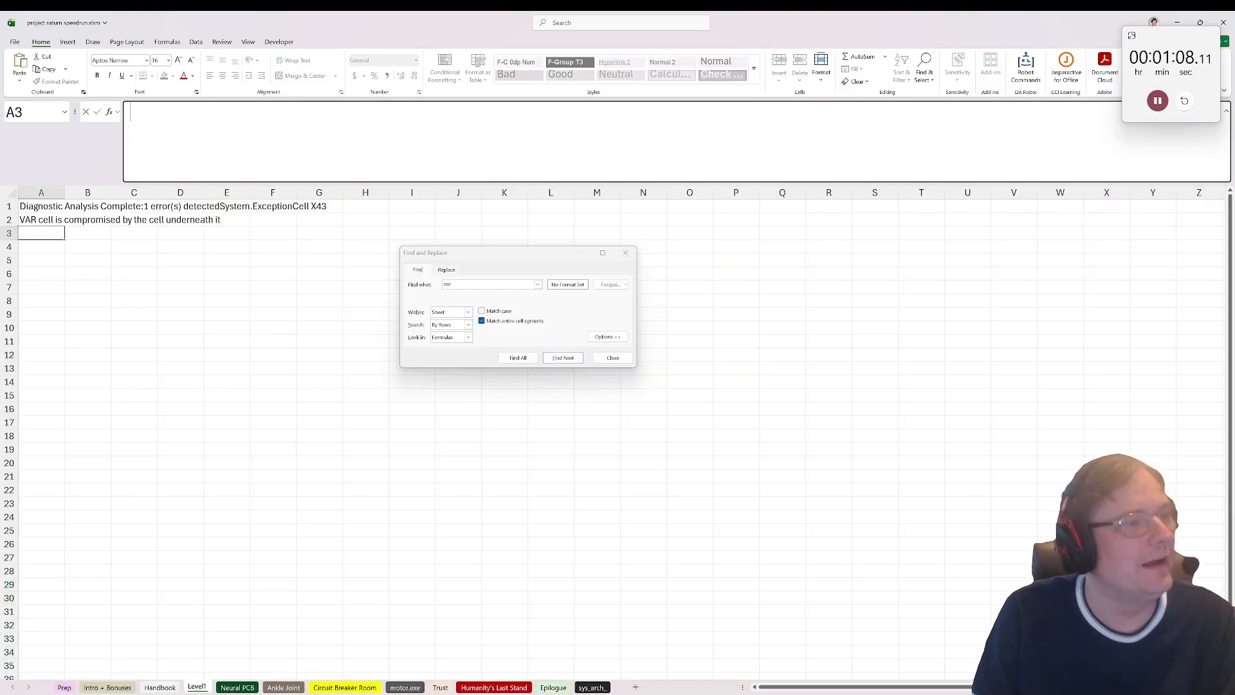
text(Power overload in  43rd text cell in 82nd column)
key(ctrl+Return)
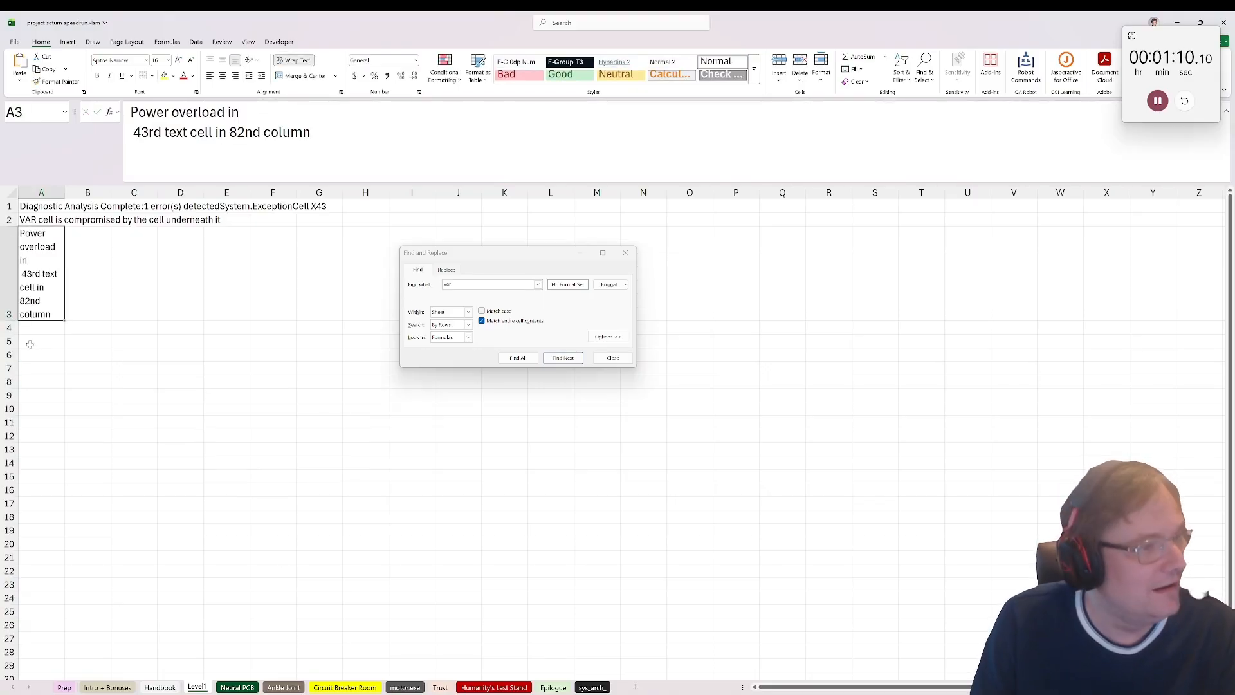
click(625, 252)
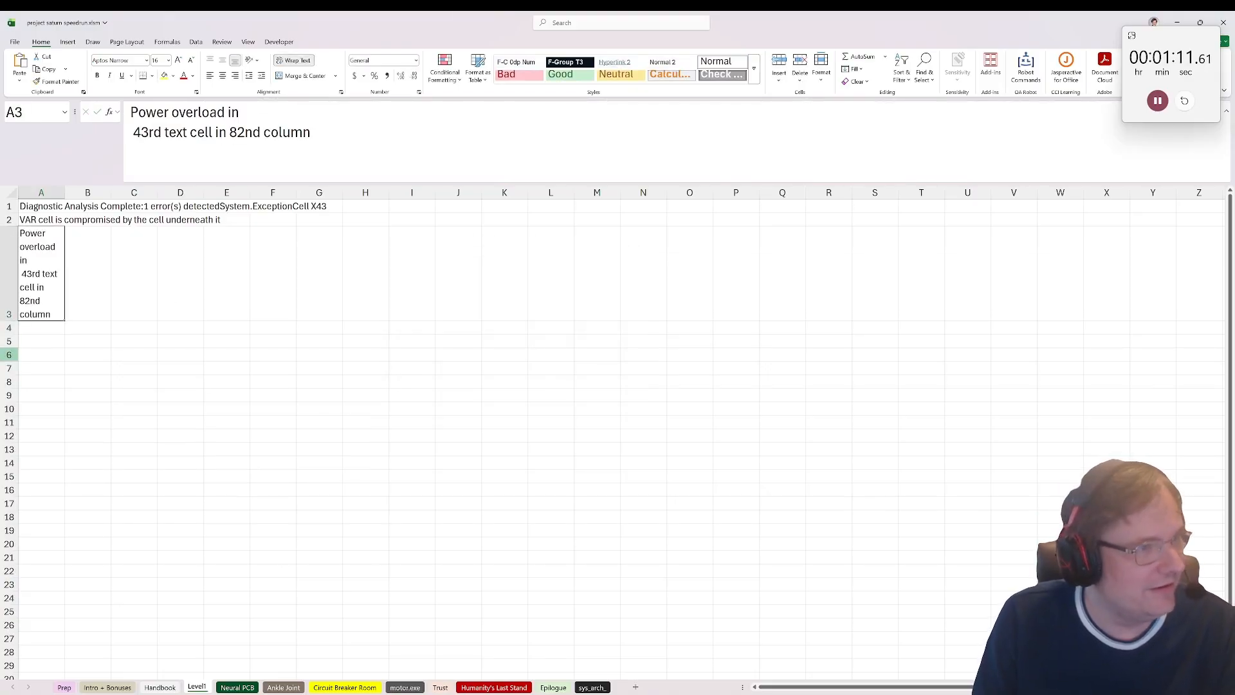
Step: Enter =CHOOSECOLS(board,82) in cell A4 to extract the board's 82nd column
click(39, 328)
text(=cho)
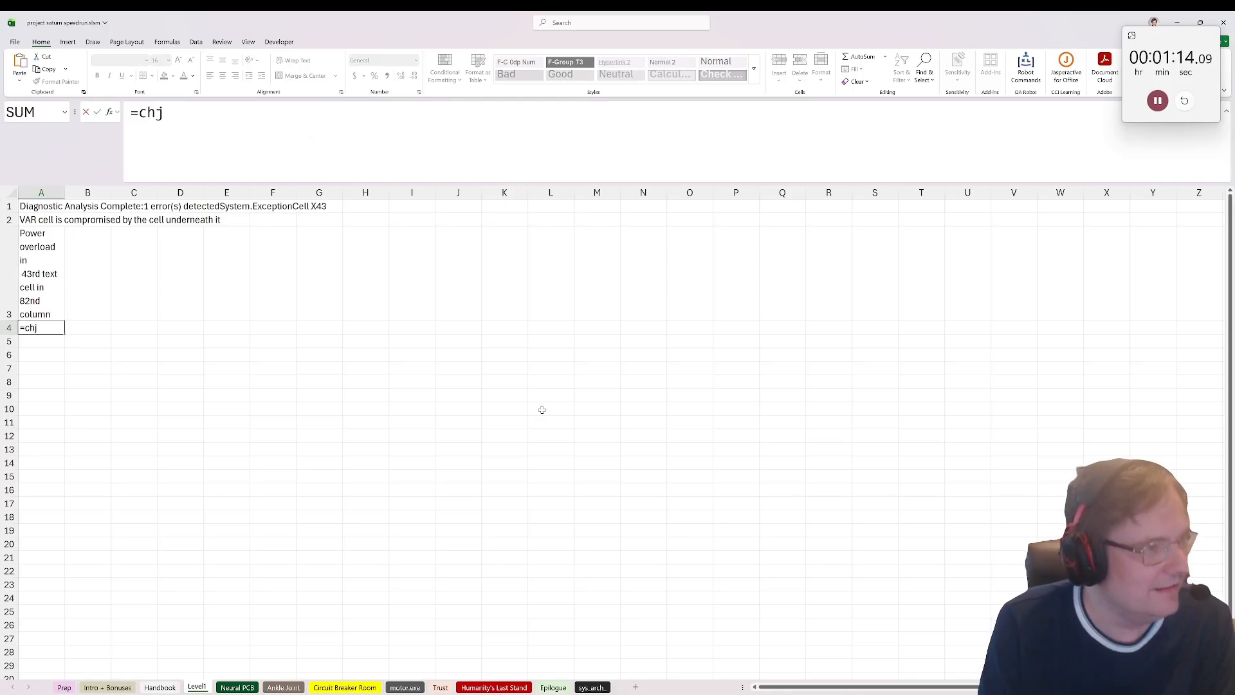
key(Down)
key(Tab)
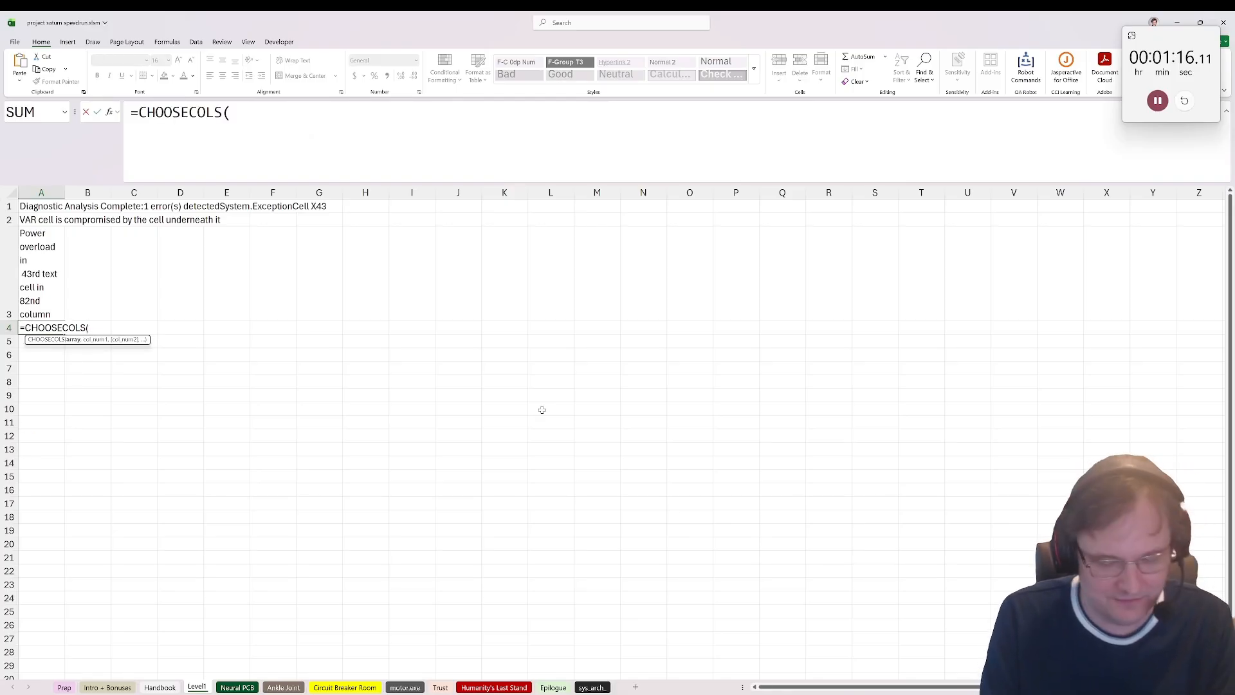
text(board,82)
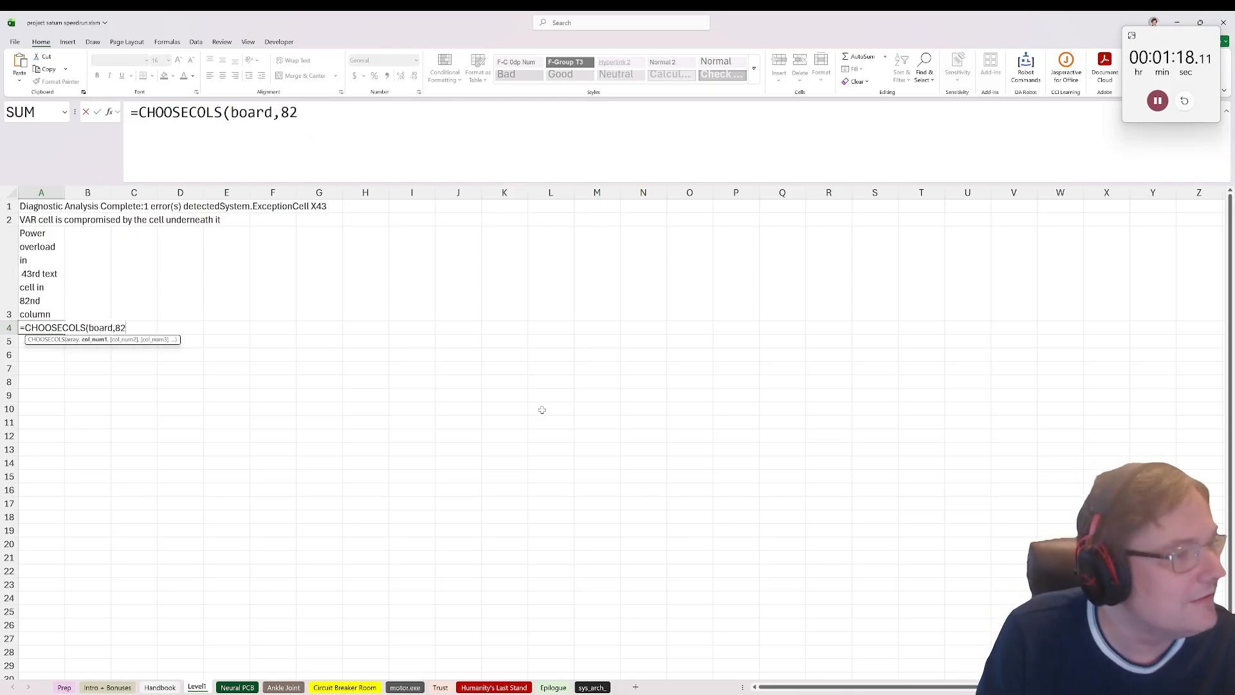
text())
key(ctrl+Return)
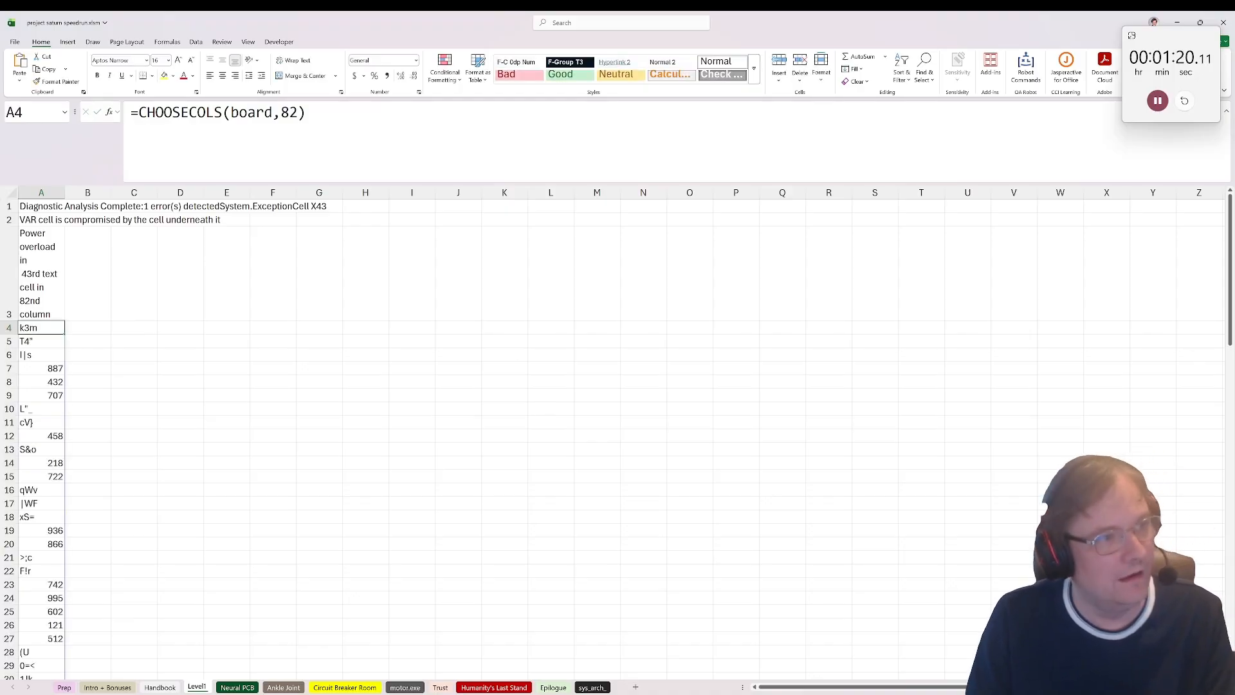
Step: Wrap A4's formula in FILTER with an ISTEXT condition on CHOOSECOLS(board,82), keeping only the column's text cells
click(138, 113)
text(FILTER()
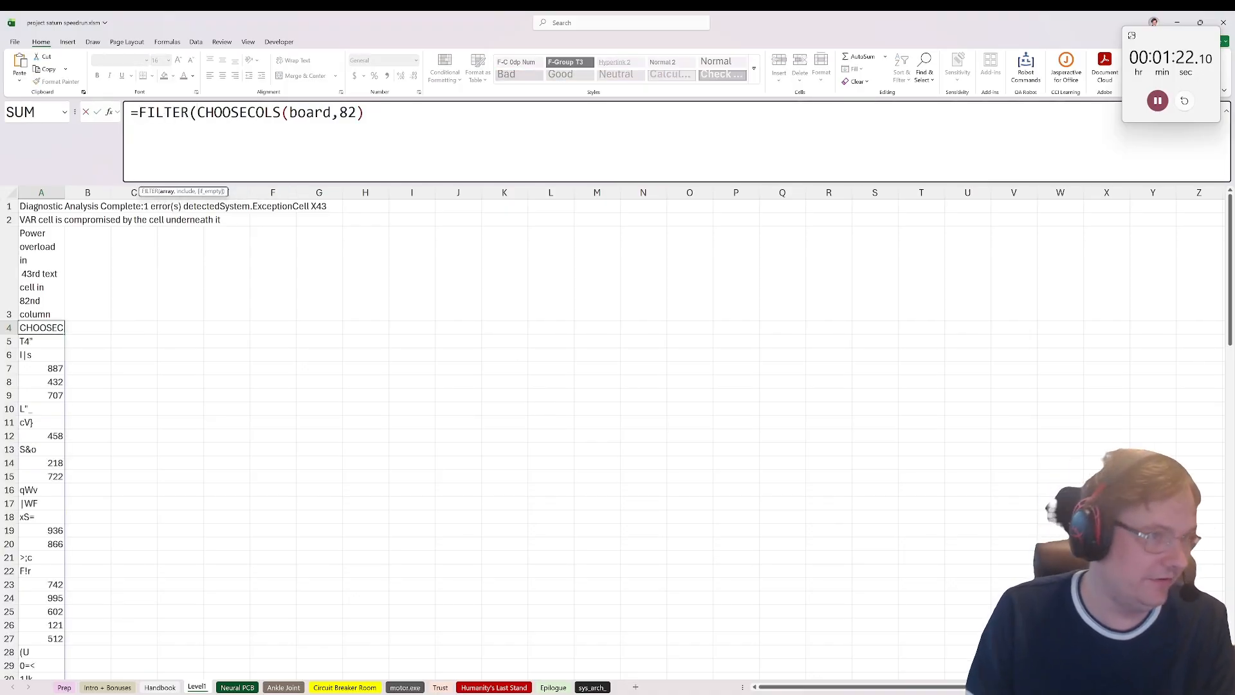
text(,istext()
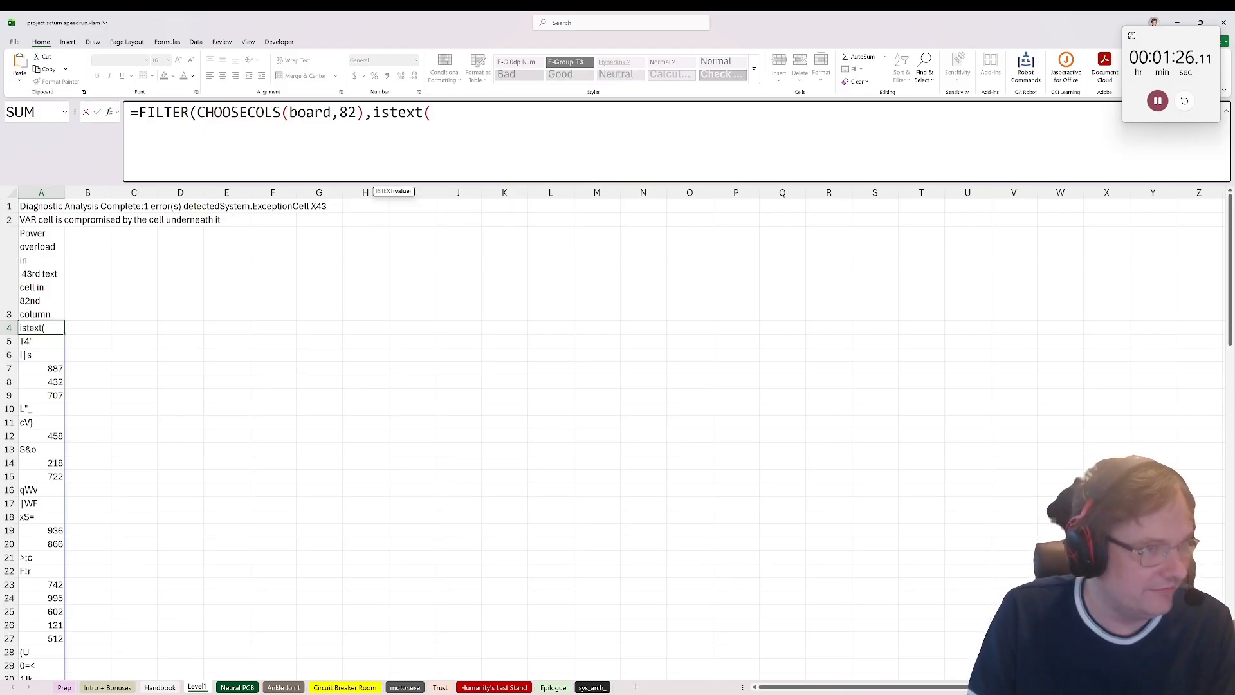
drag(365, 112, 197, 112)
key(ctrl+c)
click(432, 112)
key(ctrl+v)
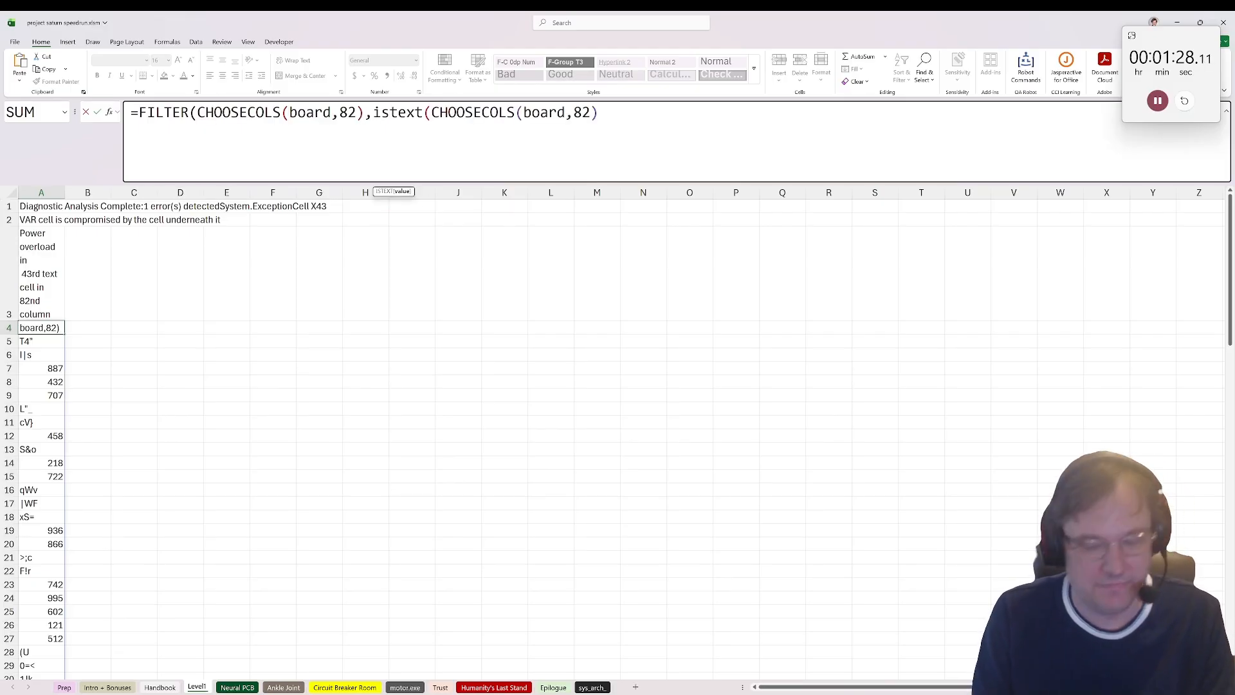
text())
key(Return)
key(Return)
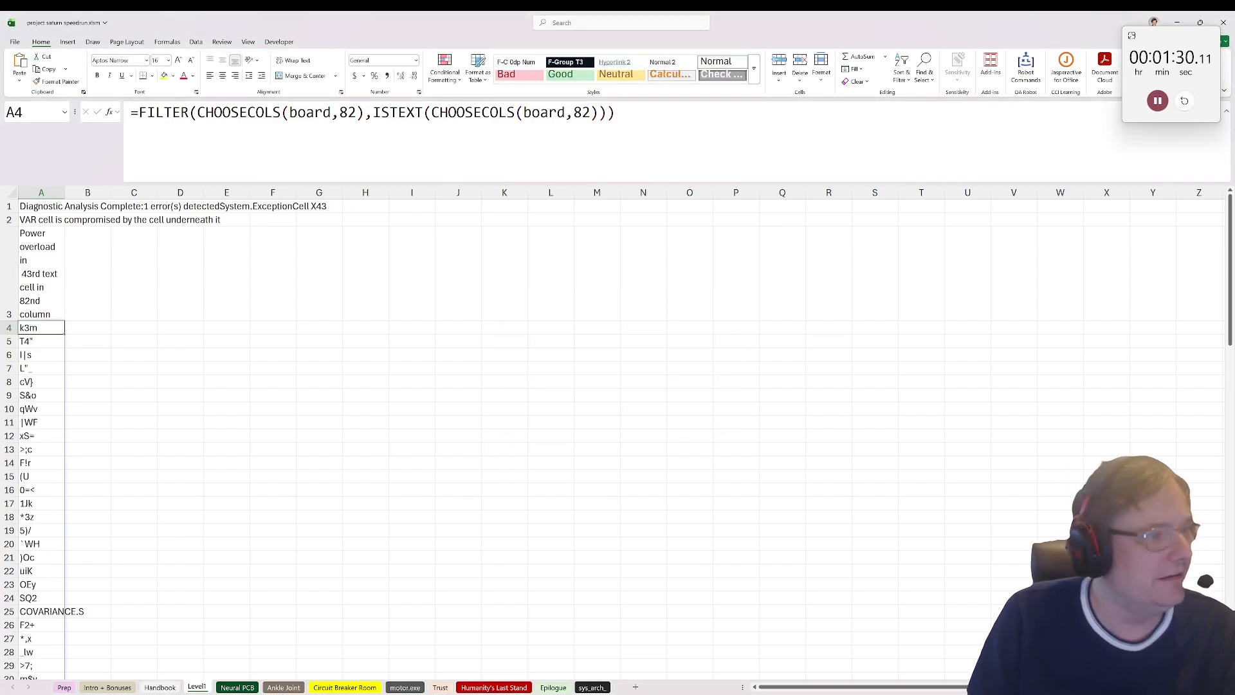
Step: Wrap A4's FILTER formula in INDEX with row number 43 to return the 43rd text cell
click(139, 112)
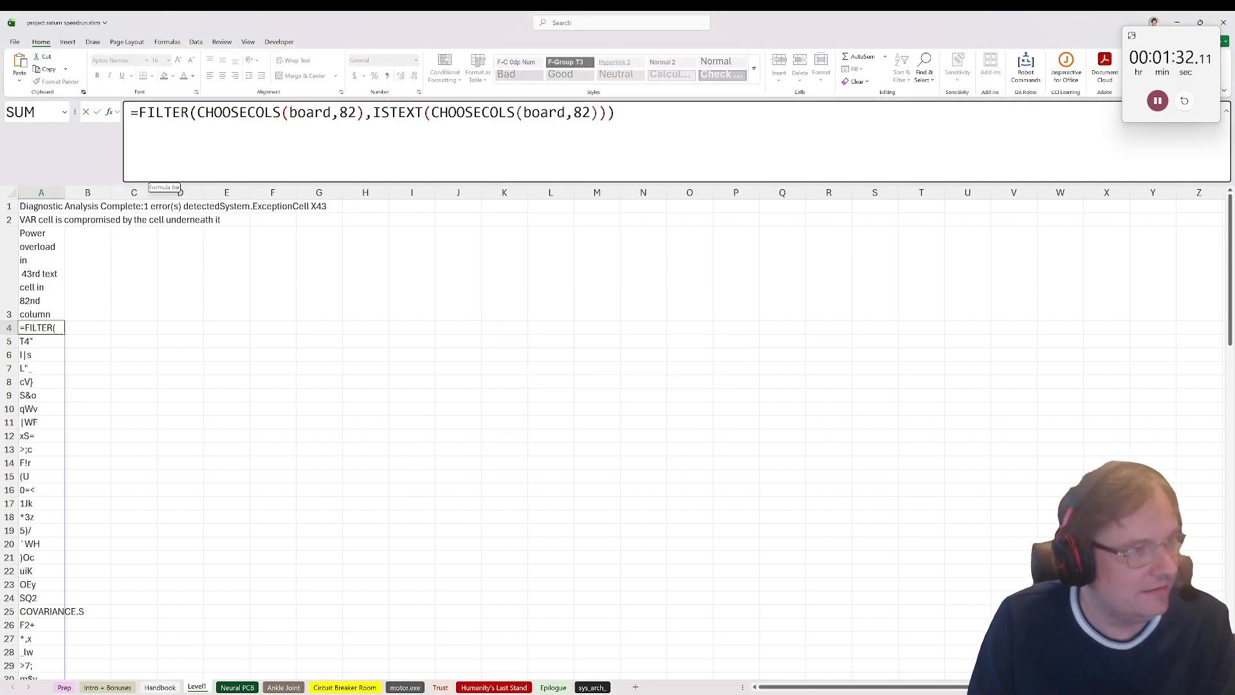
text(index()
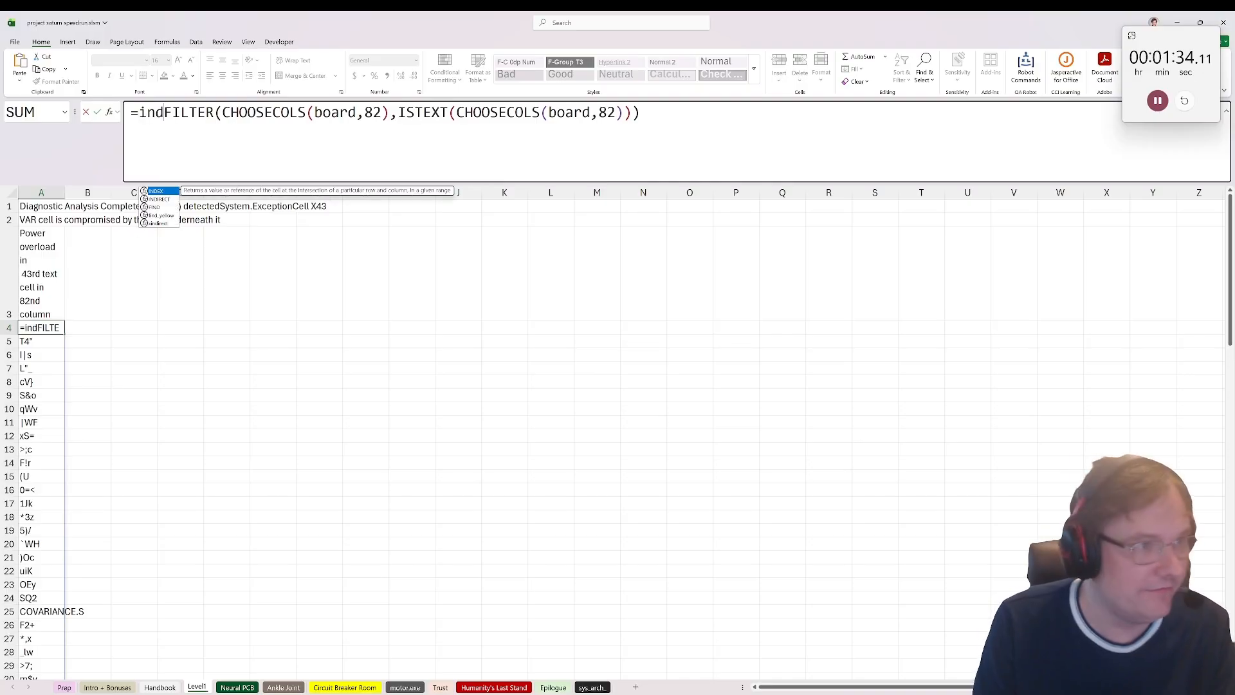
text(),434)
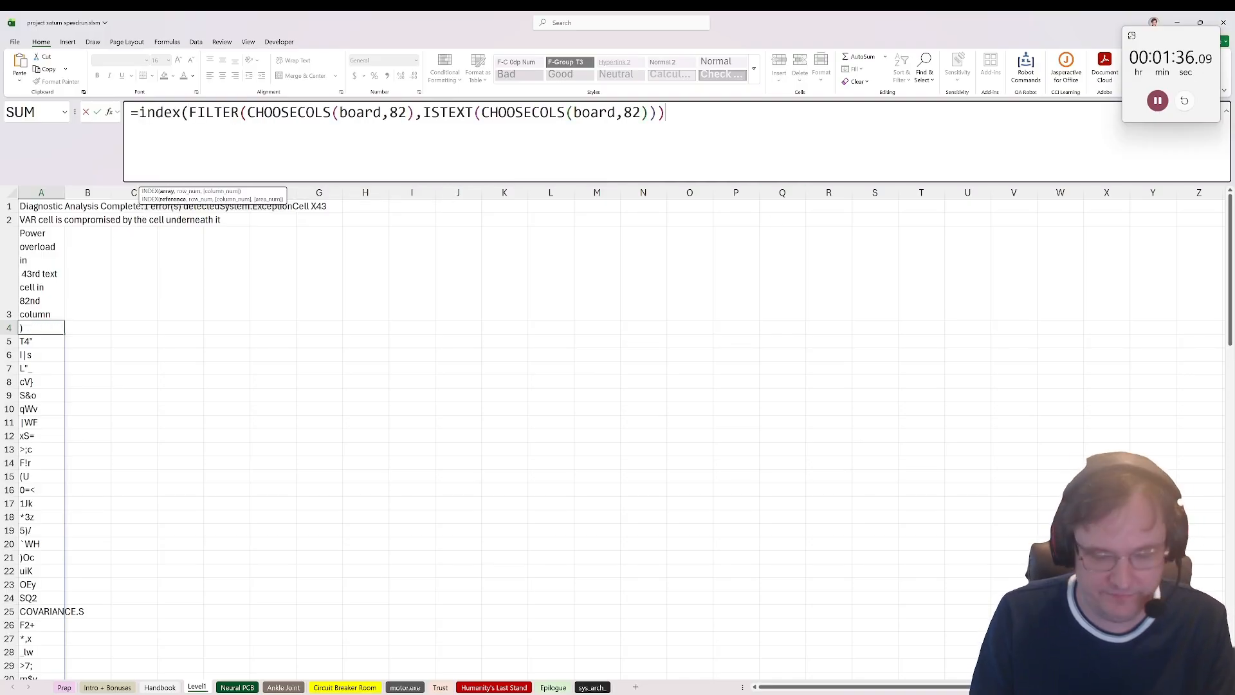
key(BackSpace)
key(ctrl+Return)
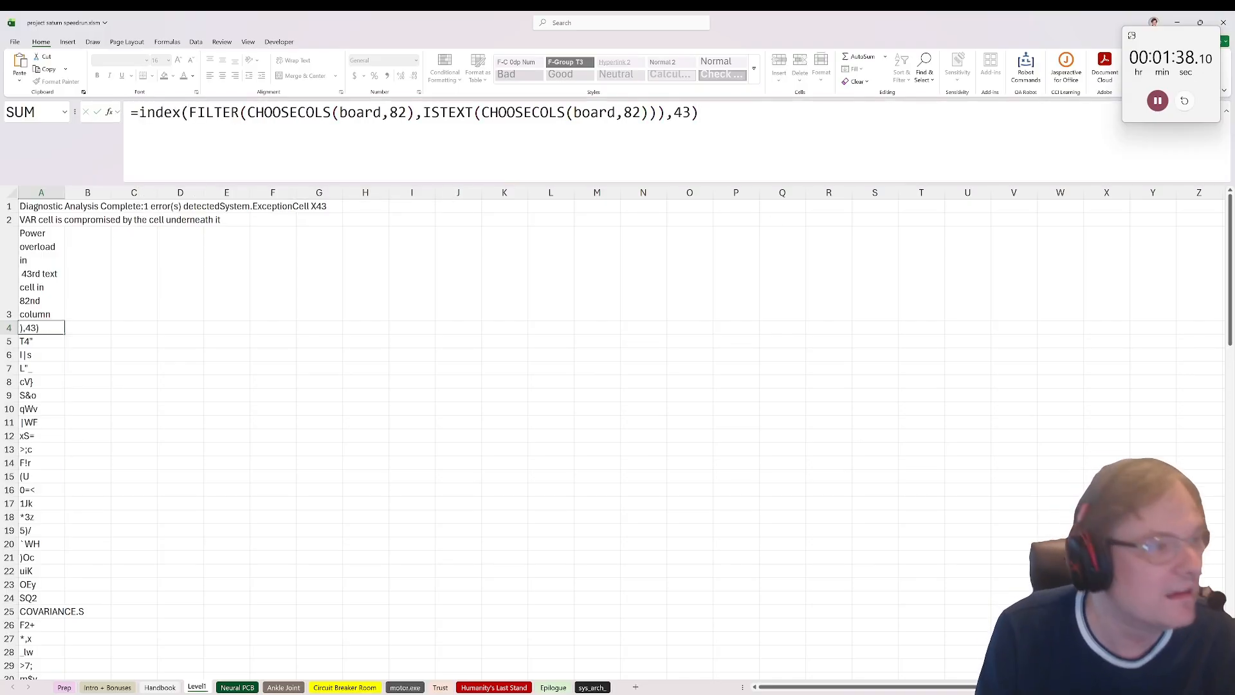
Step: Enter =BYROW(board,SUM) in cell A5 to calculate the sum of every board row
click(10, 341)
click(40, 343)
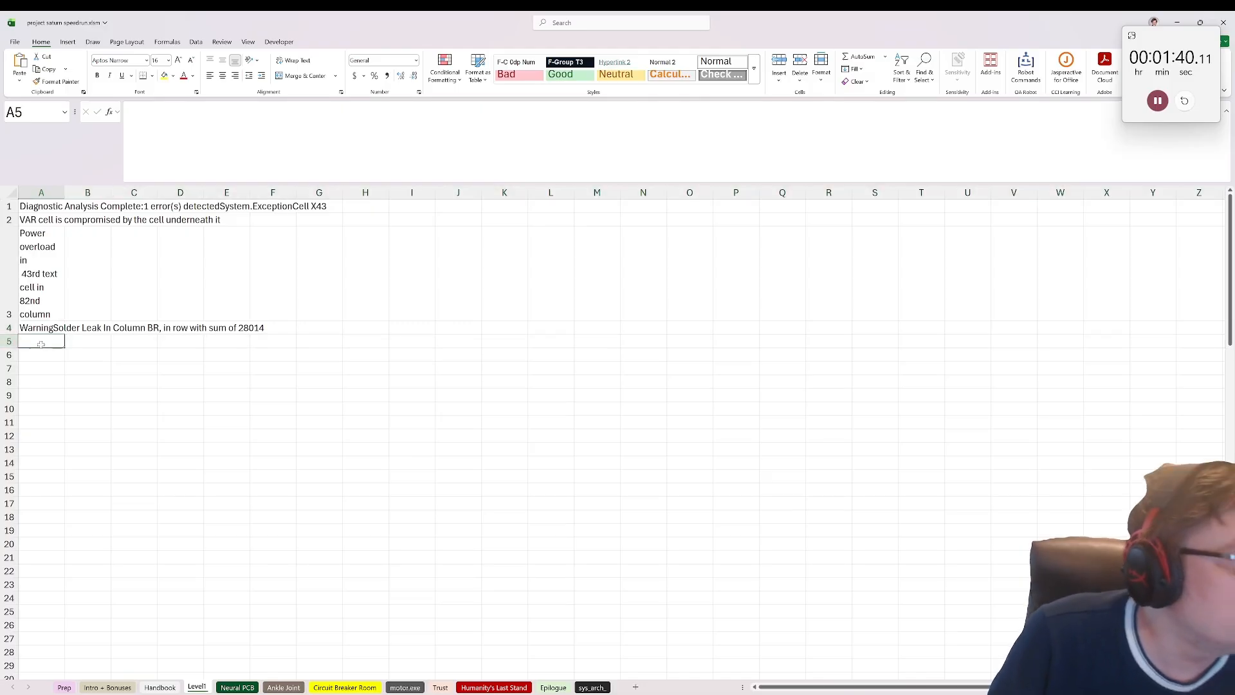
text(=)
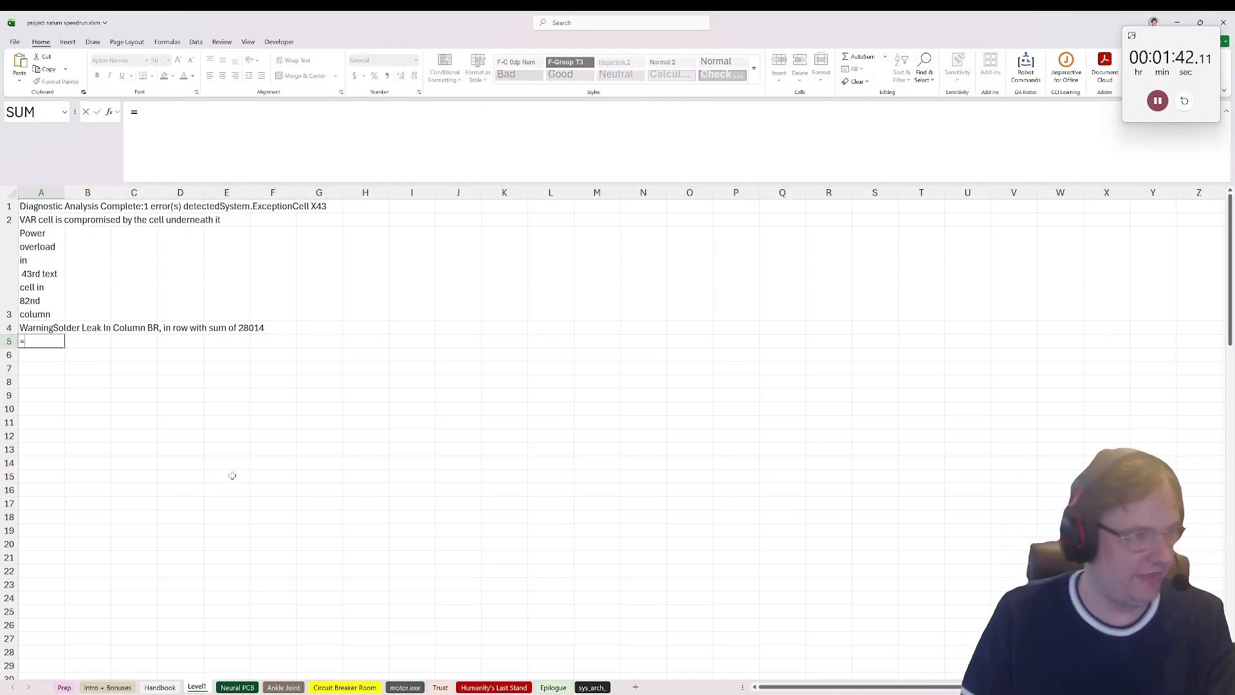
text(byro)
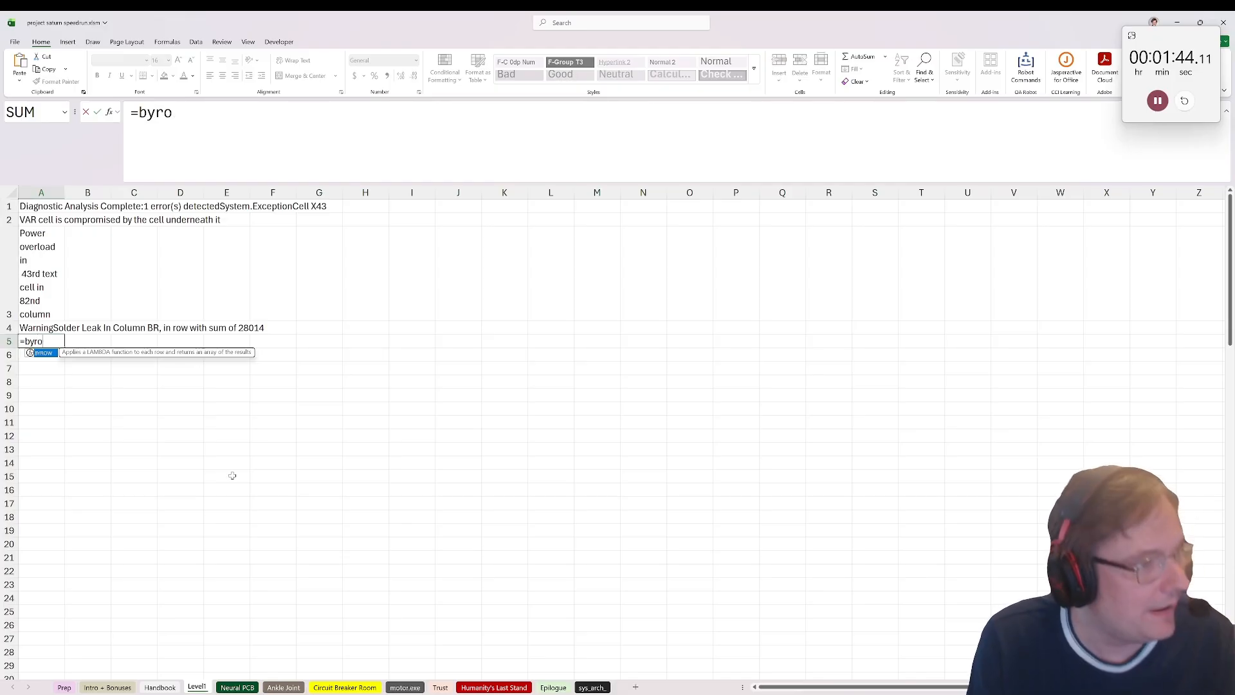
text(w(board)
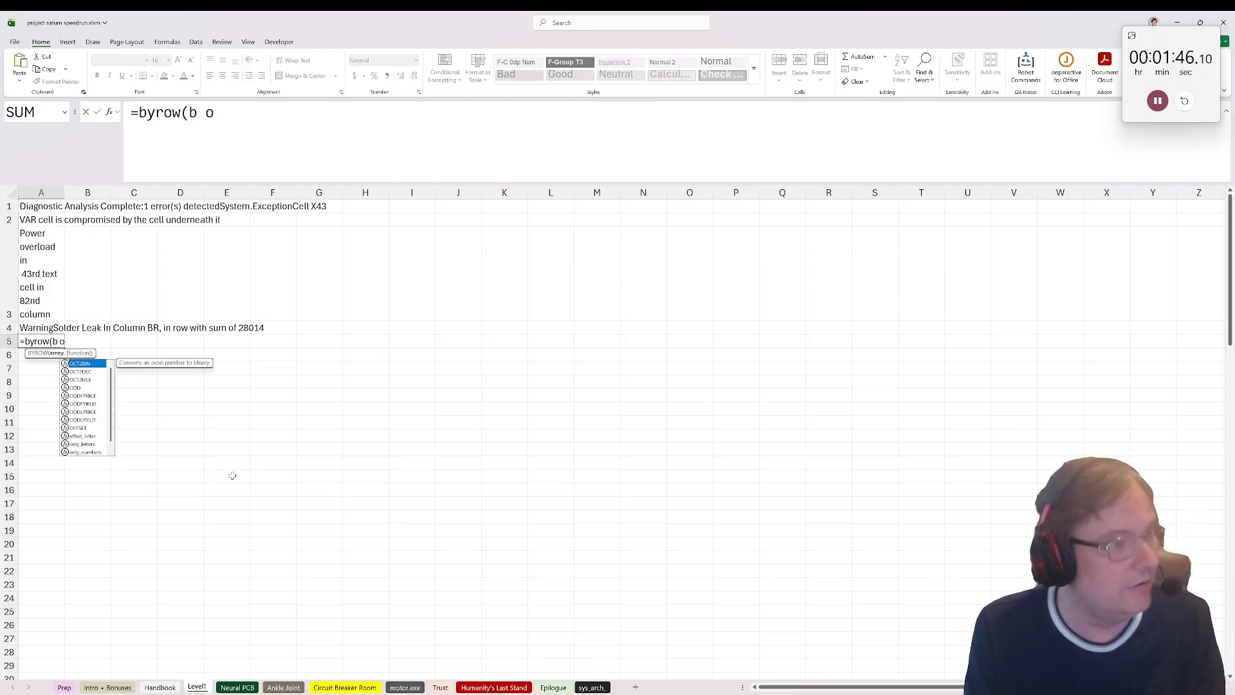
text(,sum))
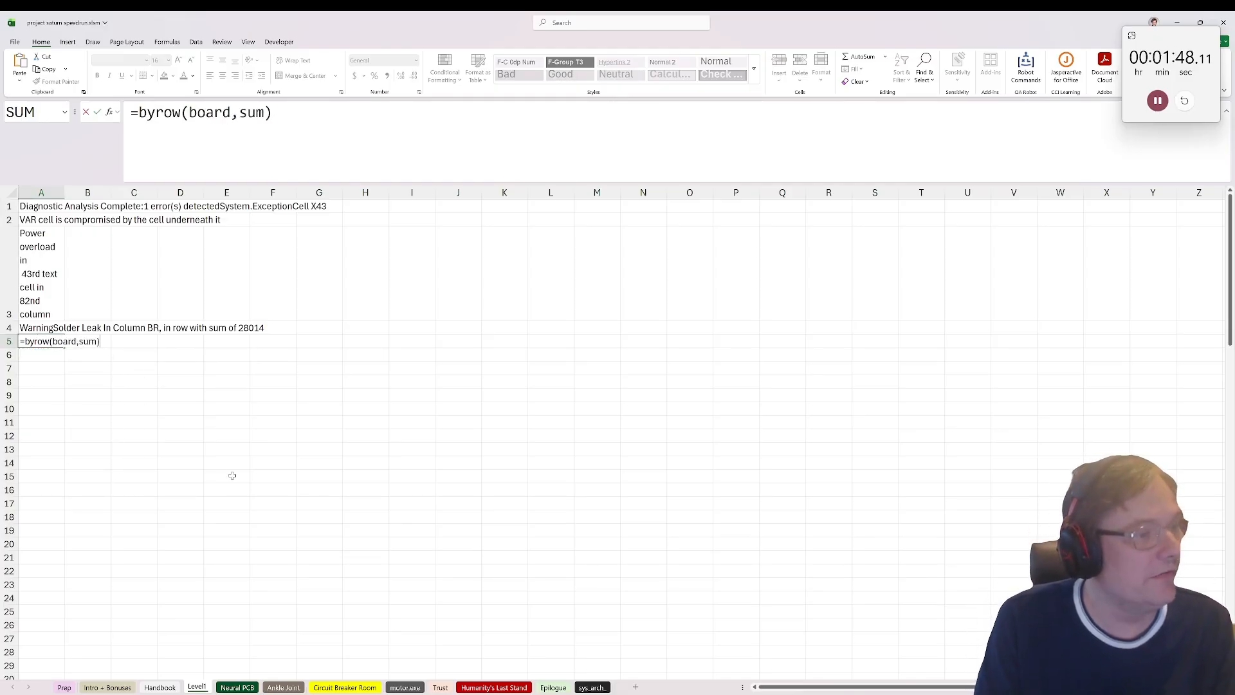
key(Tab)
click(41, 345)
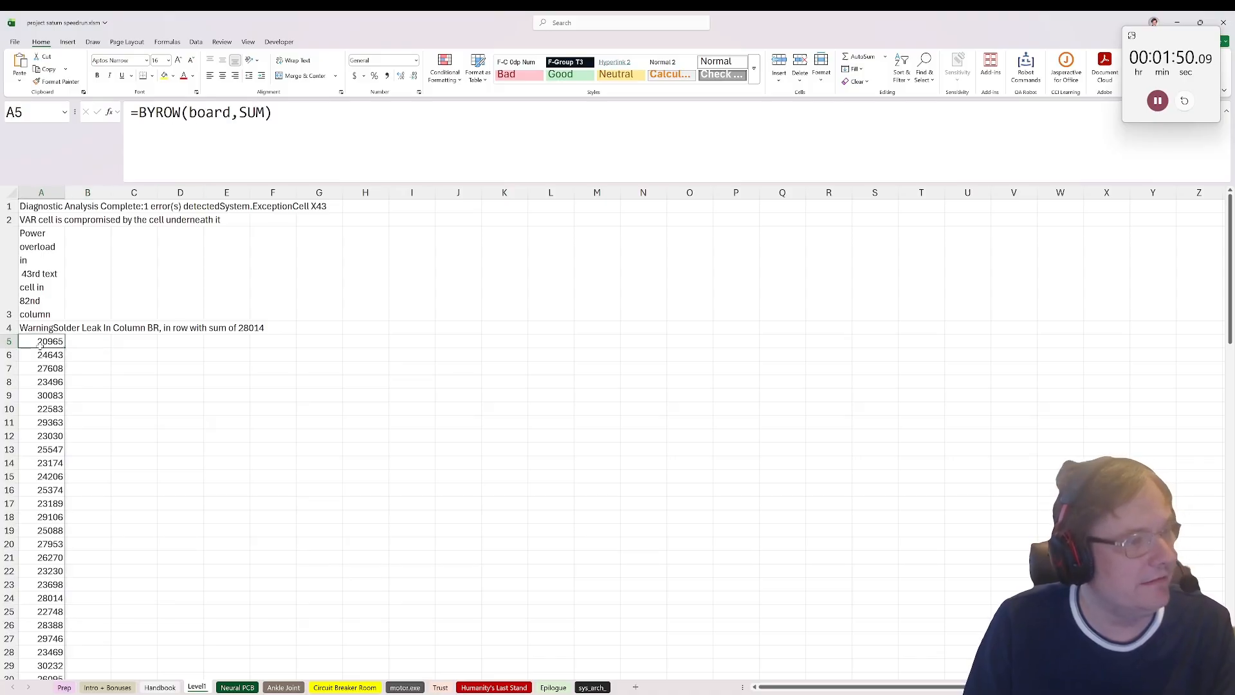
Step: Wrap A5's BYROW formula in XMATCH with lookup value 28014 to find the matching row
click(137, 113)
text(xmatch()
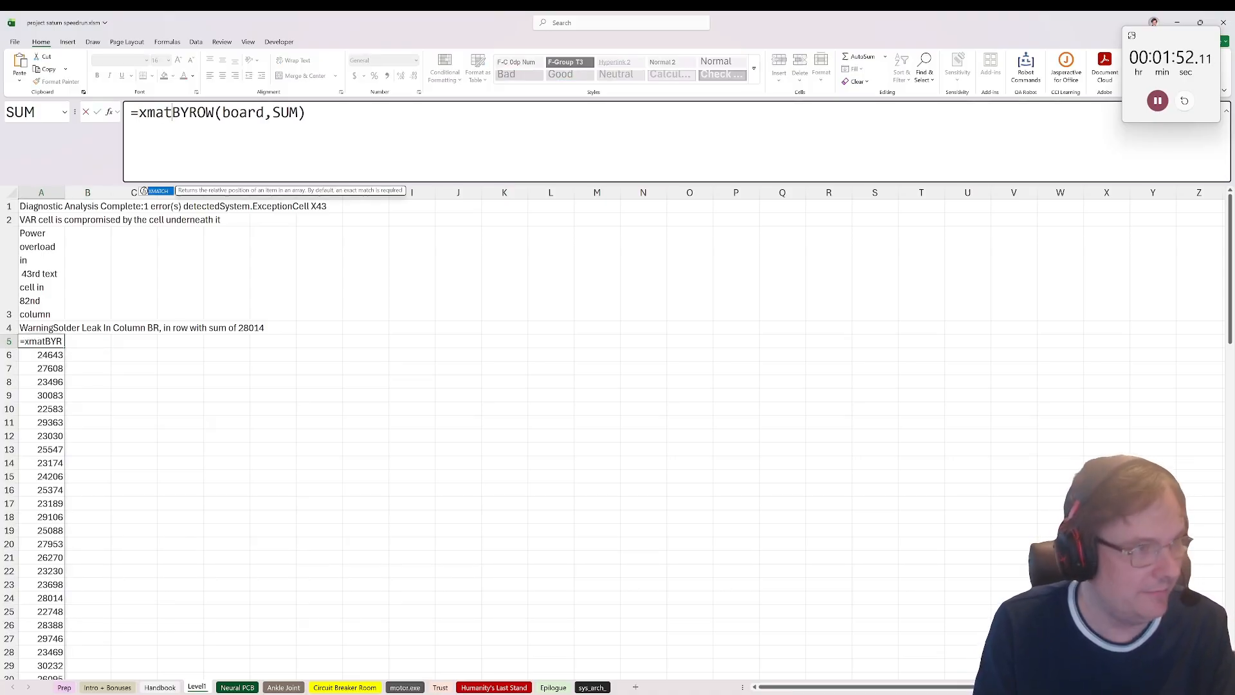
text(28014,)
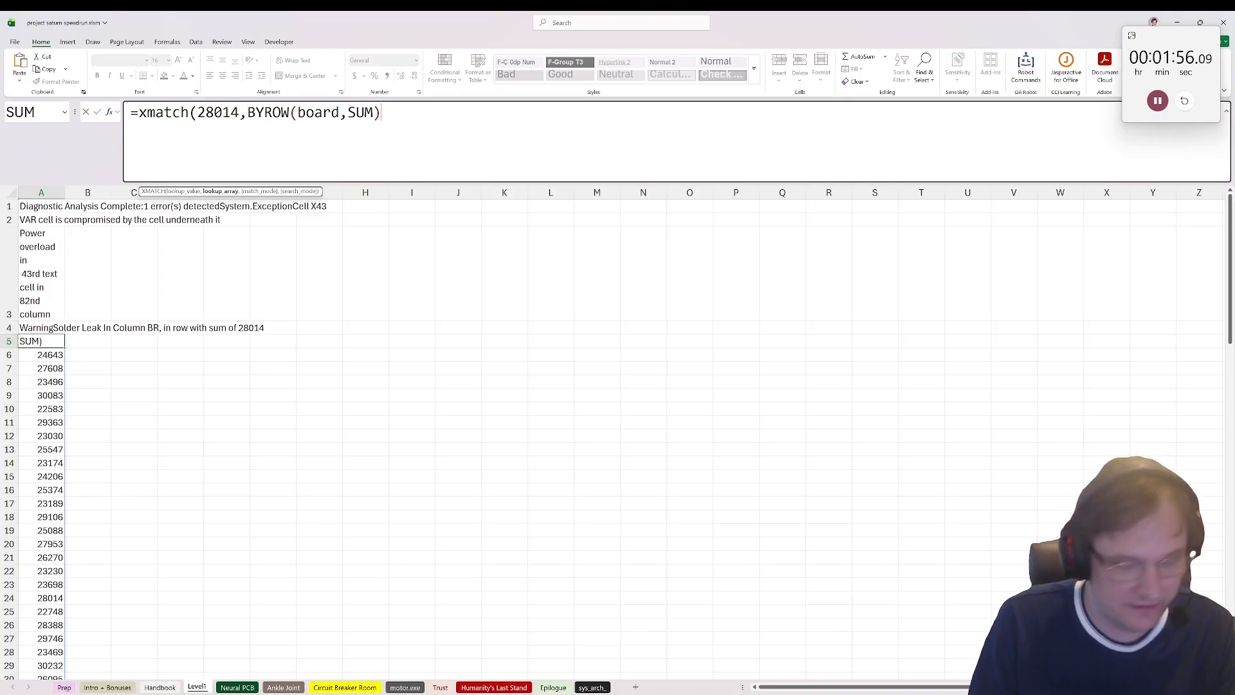
text())
key(ctrl+Return)
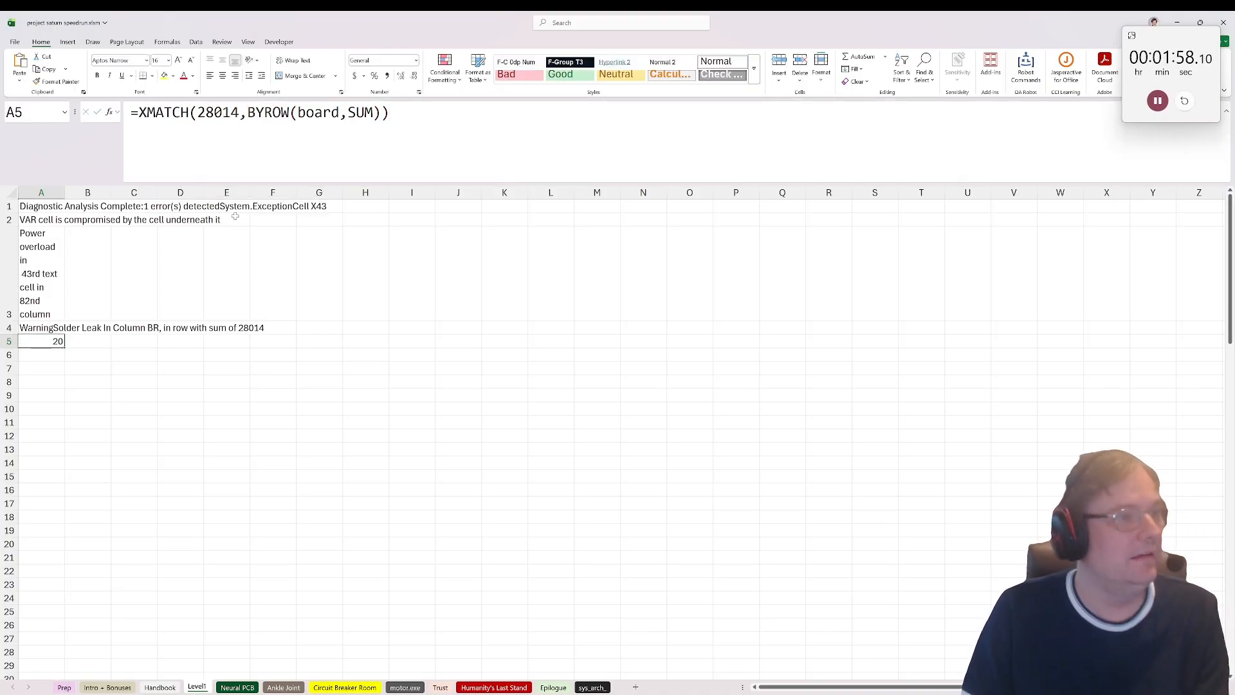
Step: Enter =addr_lookup(board,"BR20") in cell A6 to retrieve the message at that board address
click(36, 353)
text(=)
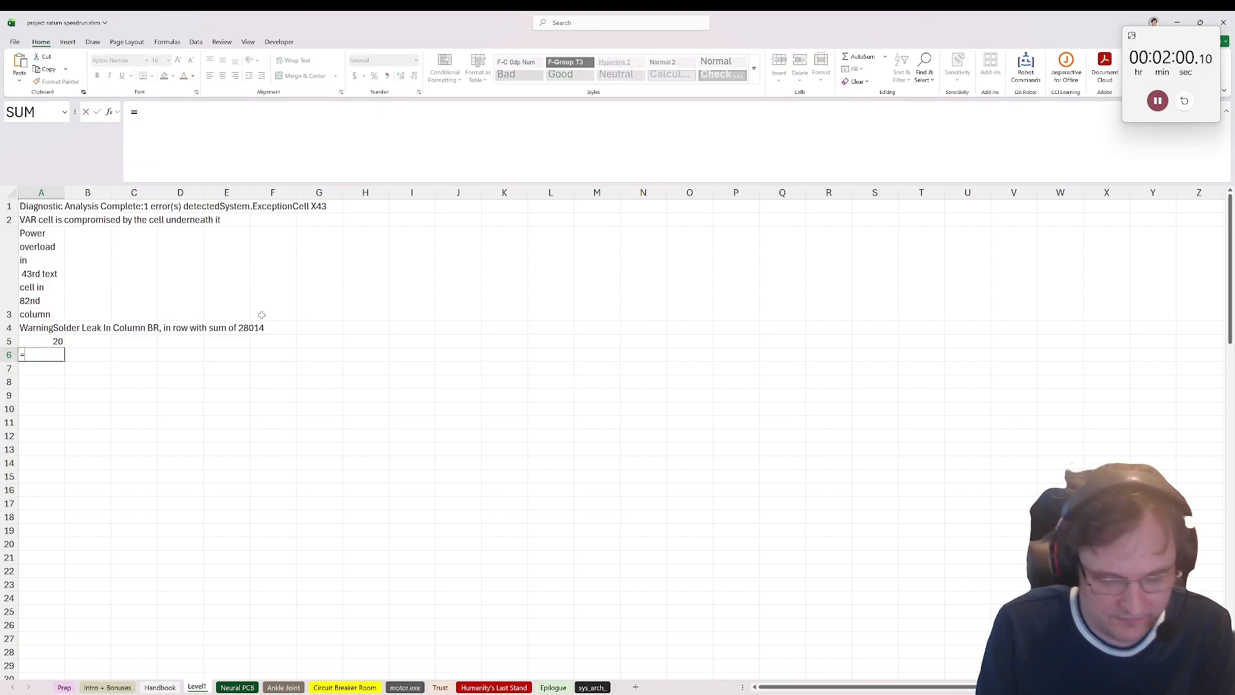
text(addr_lookup(board)
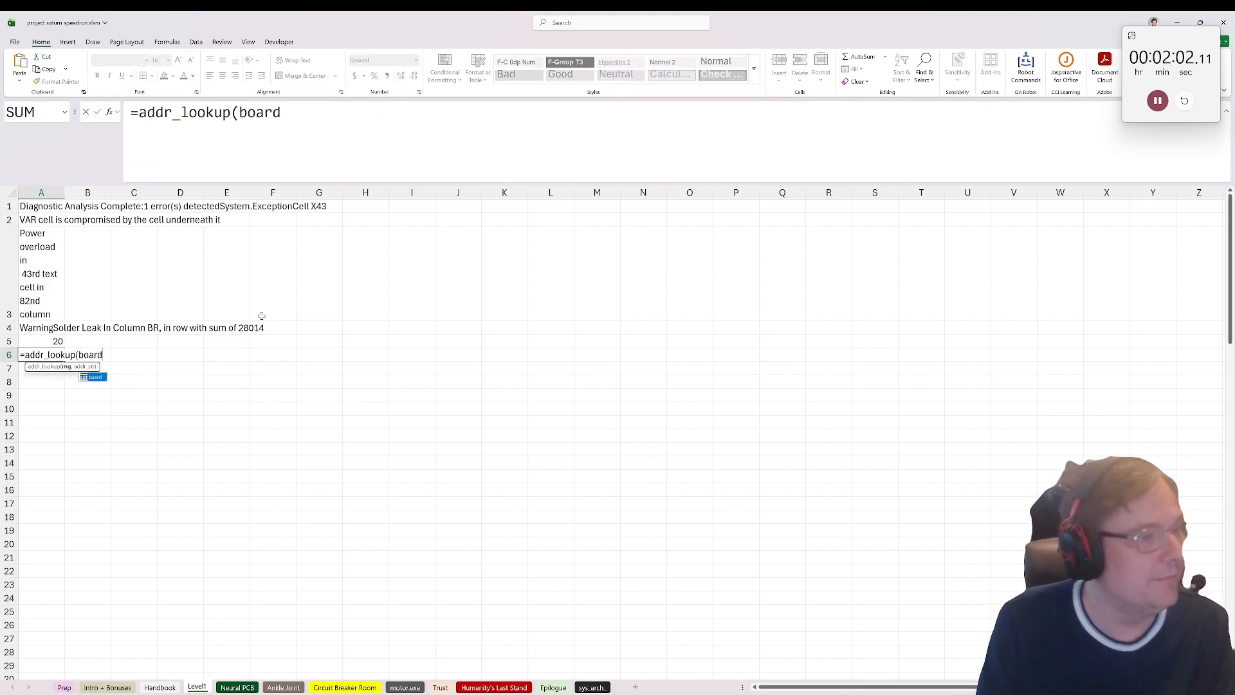
text(,"BR20")
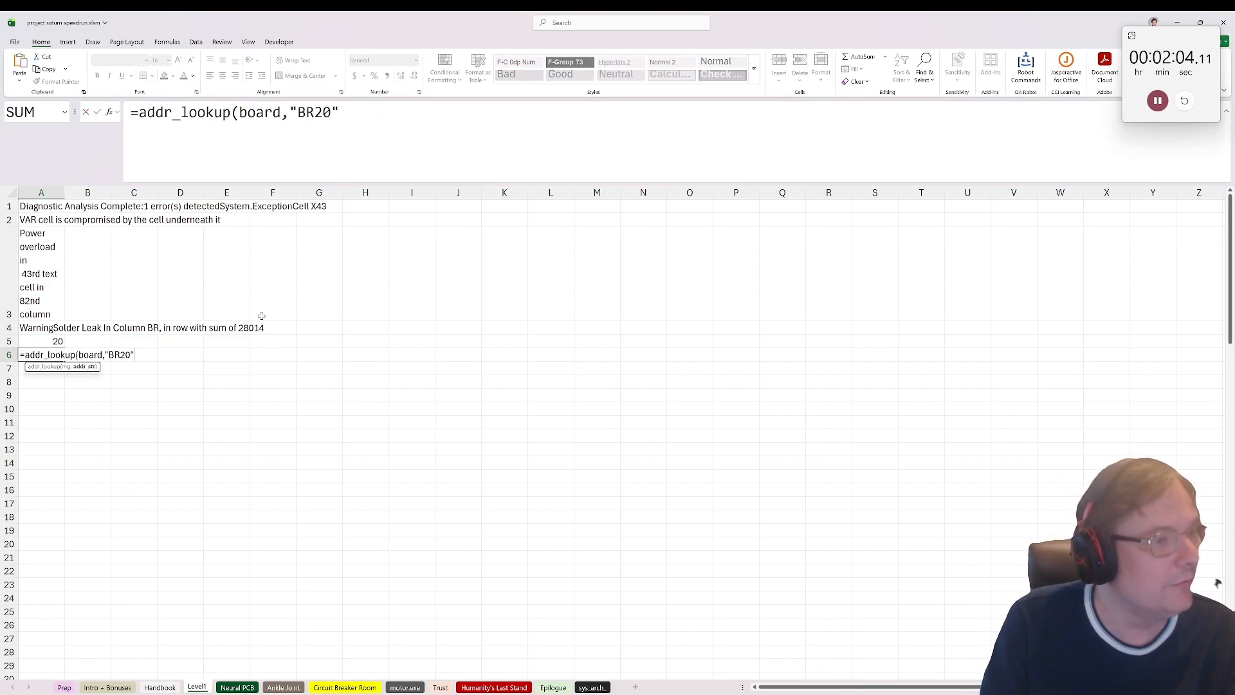
text())
key(ctrl+Return)
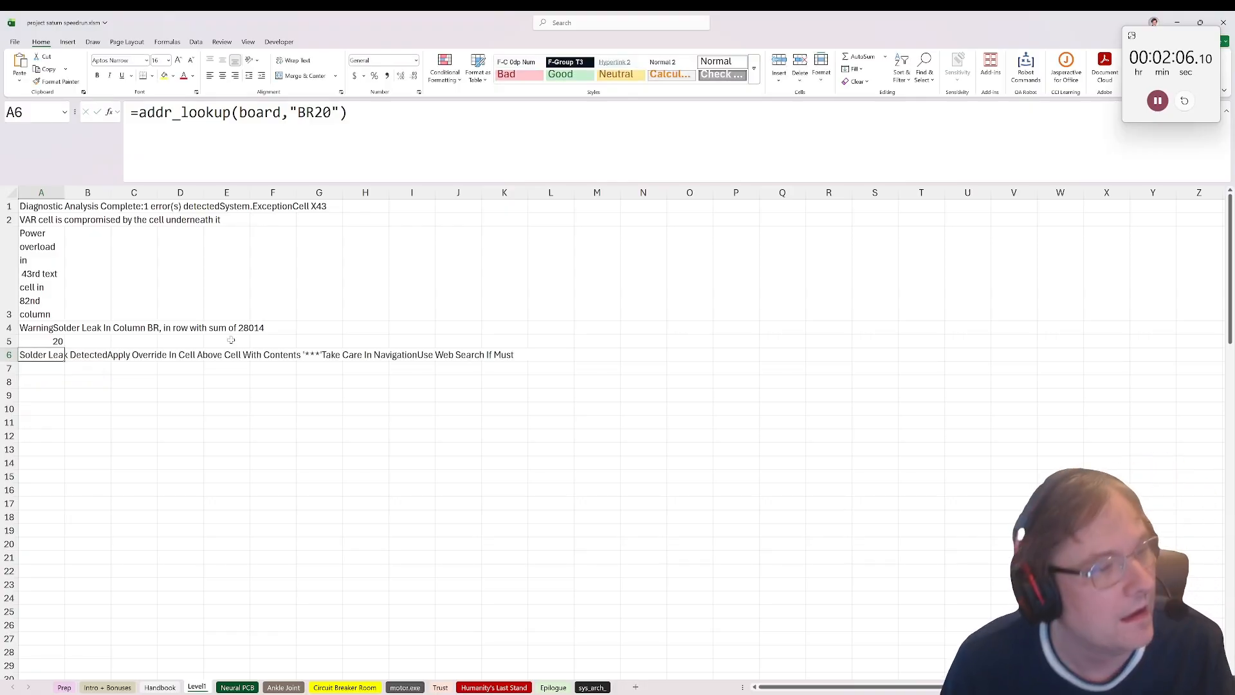
Step: Enter =TOCOL(board) in cell A7 to flatten the whole board into one column
click(43, 367)
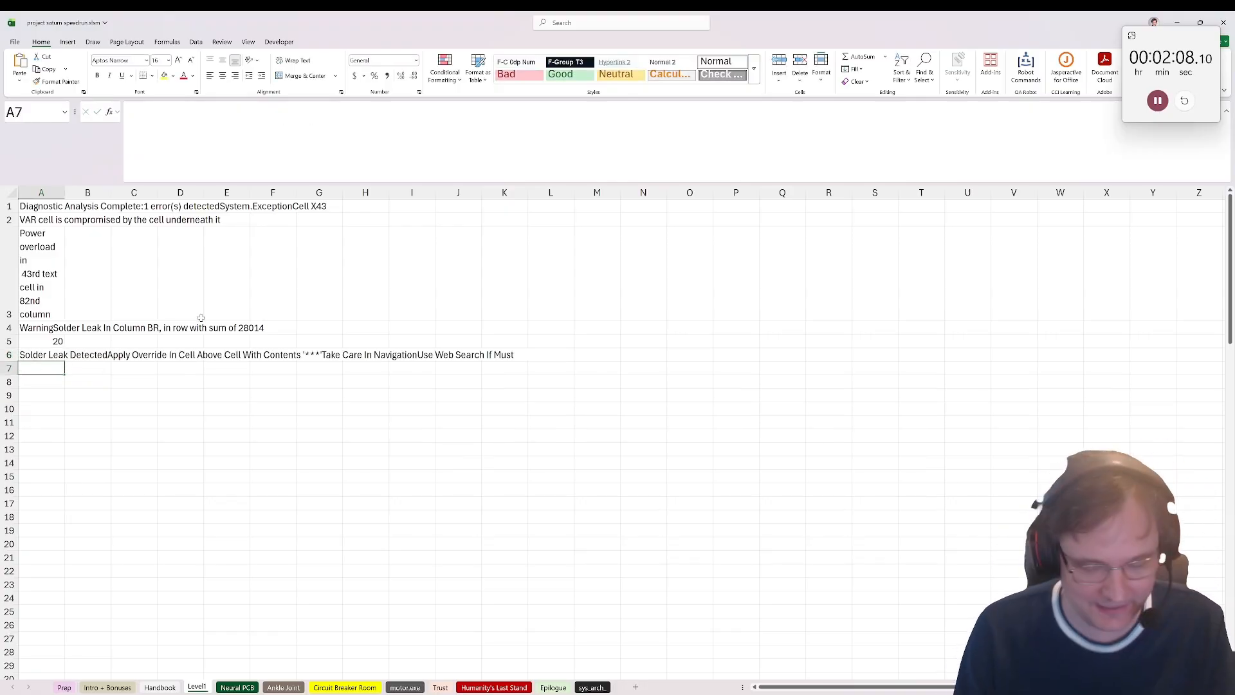
text(=)
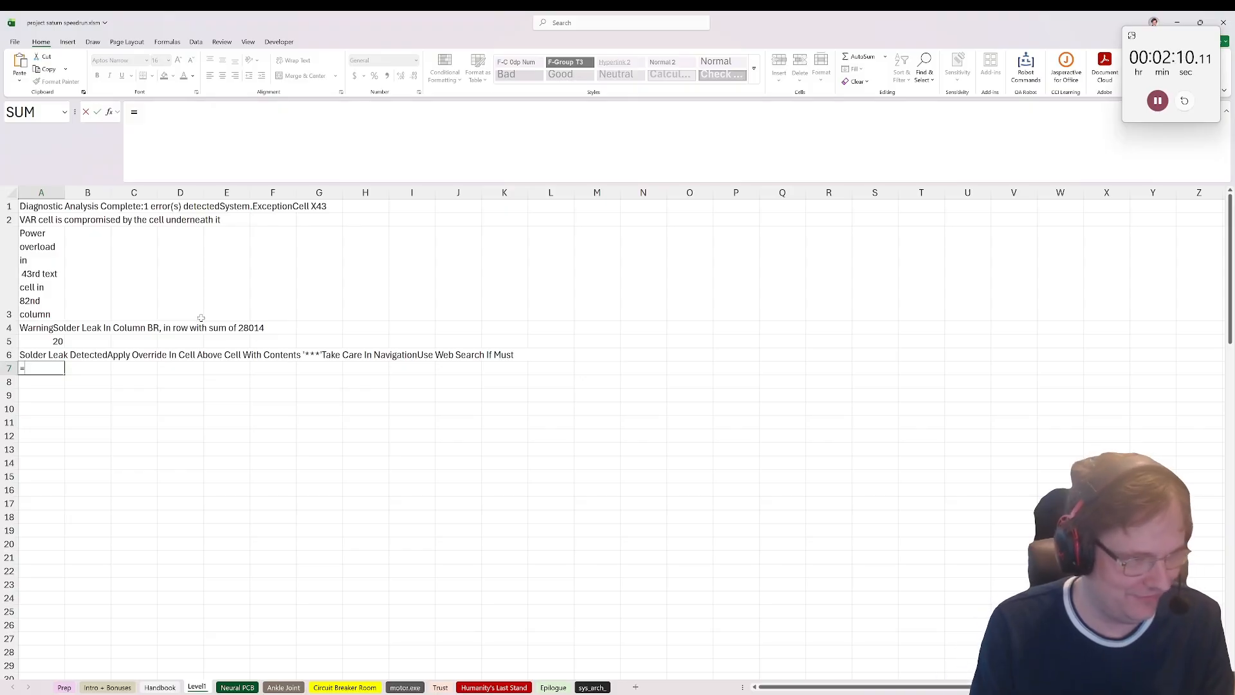
text(t)
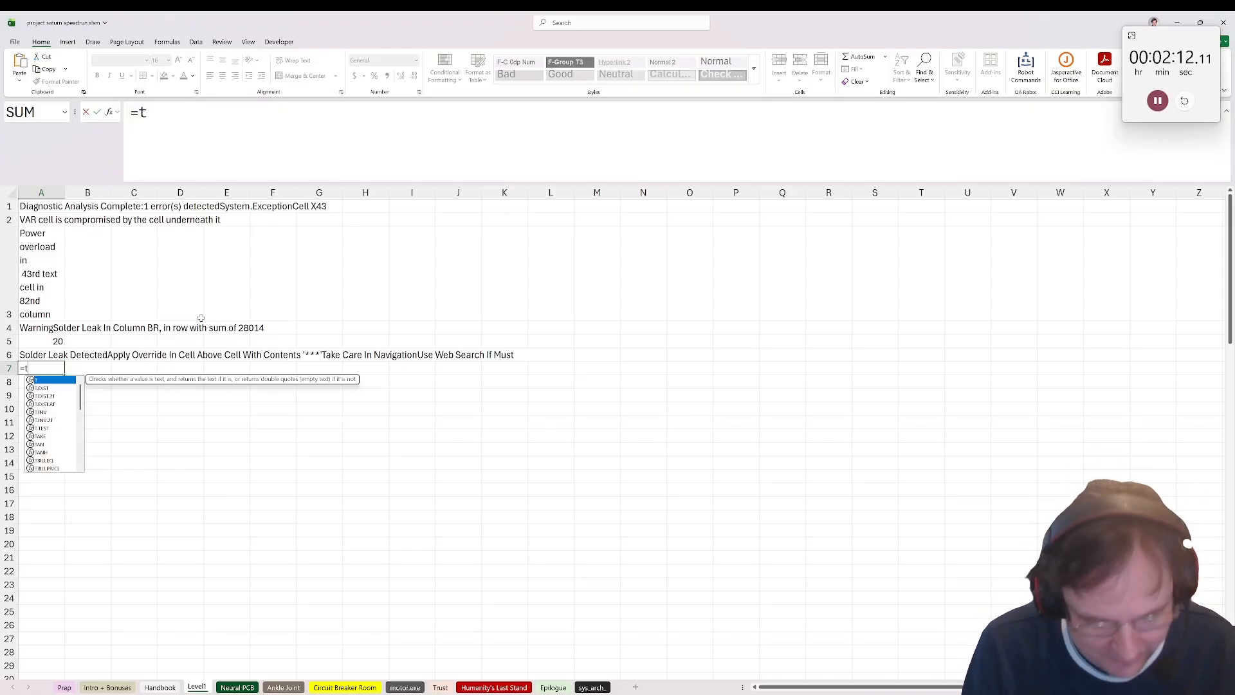
text(ocol(board))
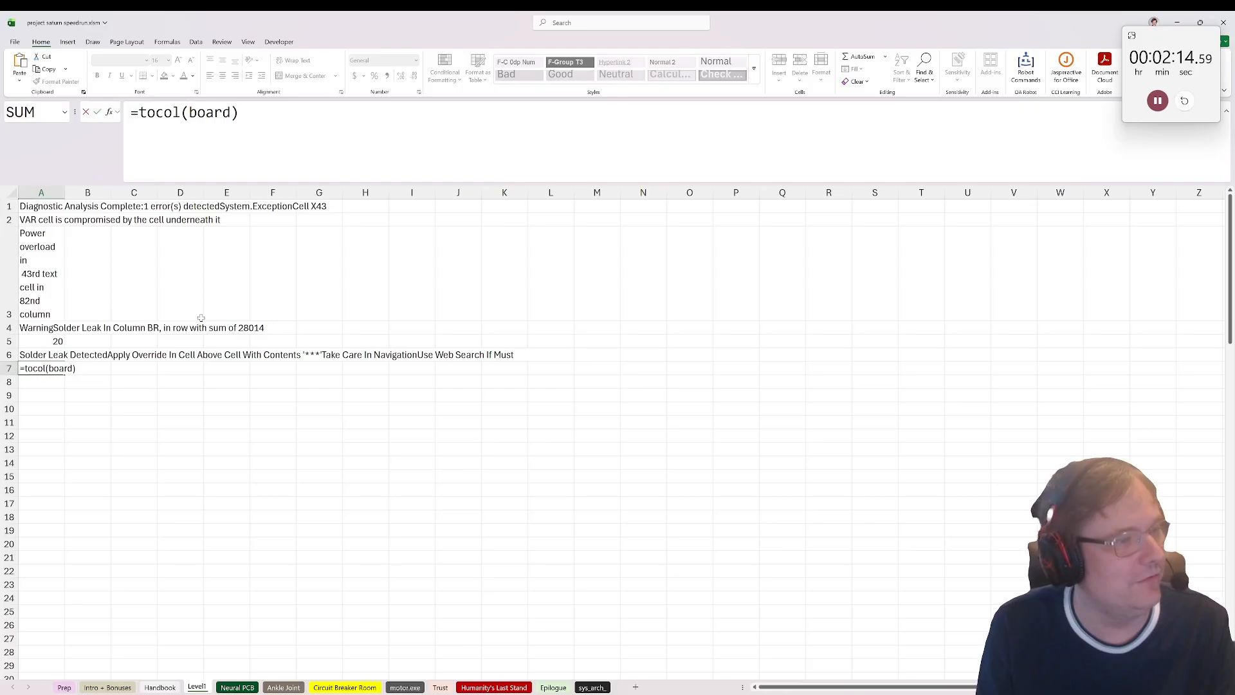
key(ctrl+Return)
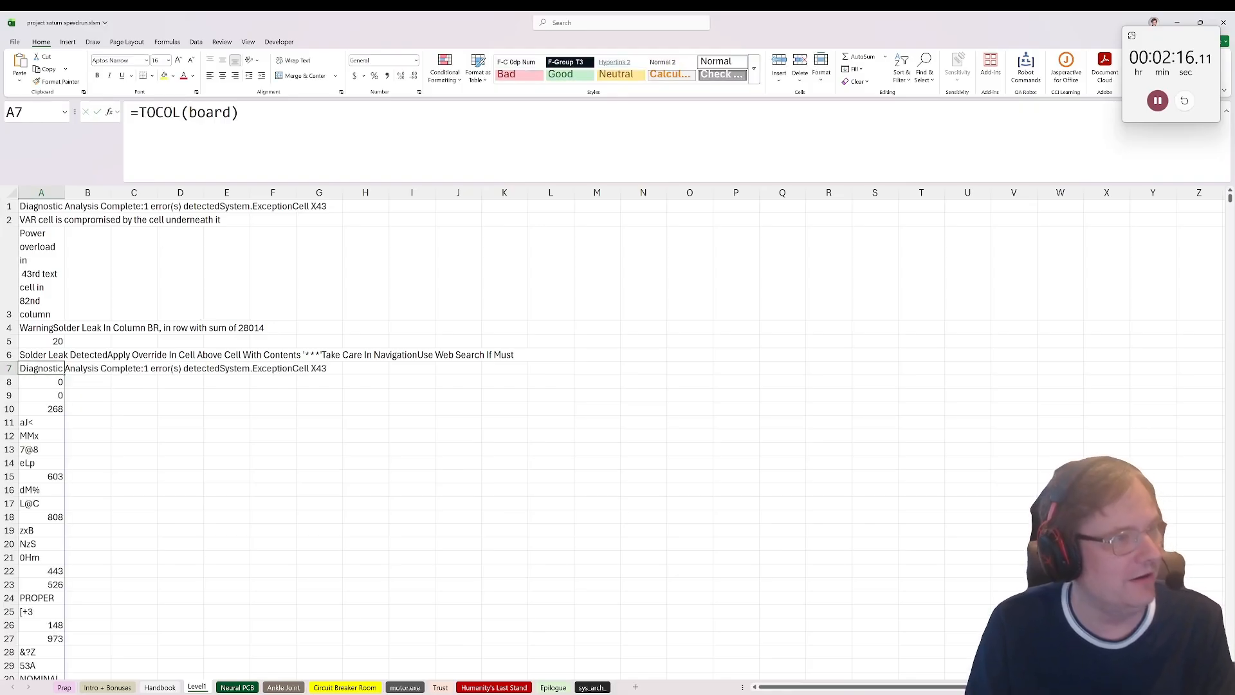
Step: Wrap A7's TOCOL formula in EXACT to compare every board value with "***"
click(137, 113)
text(exact()
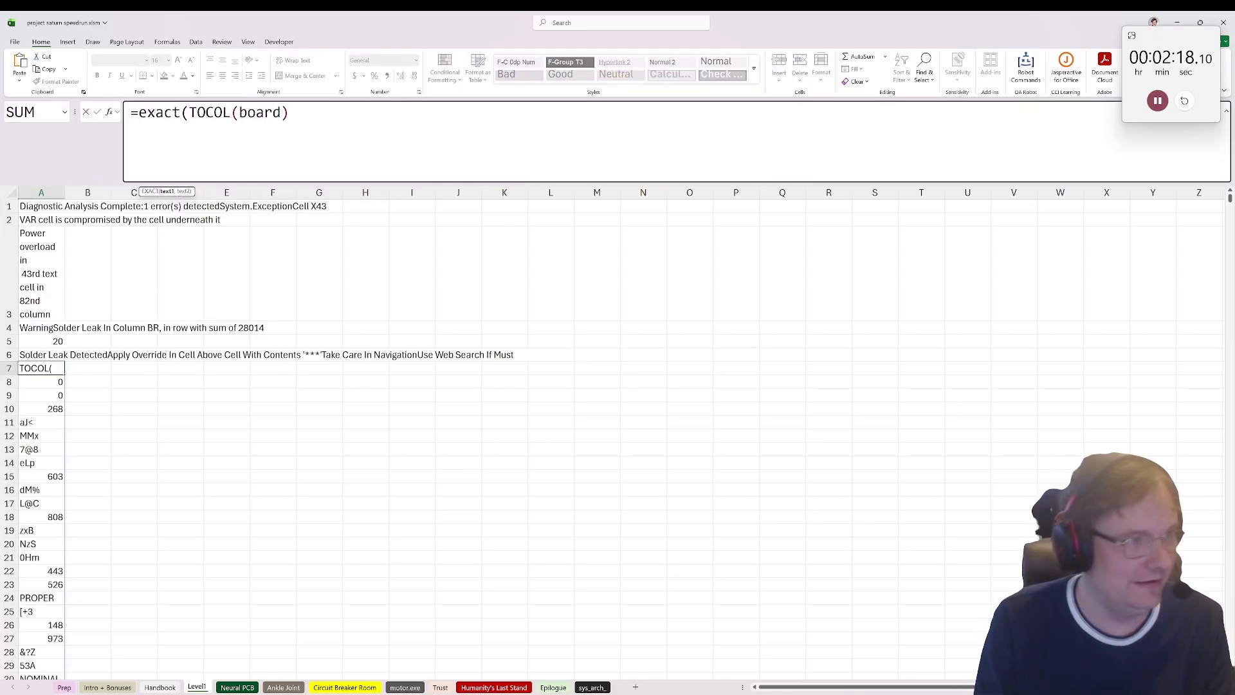
key(End)
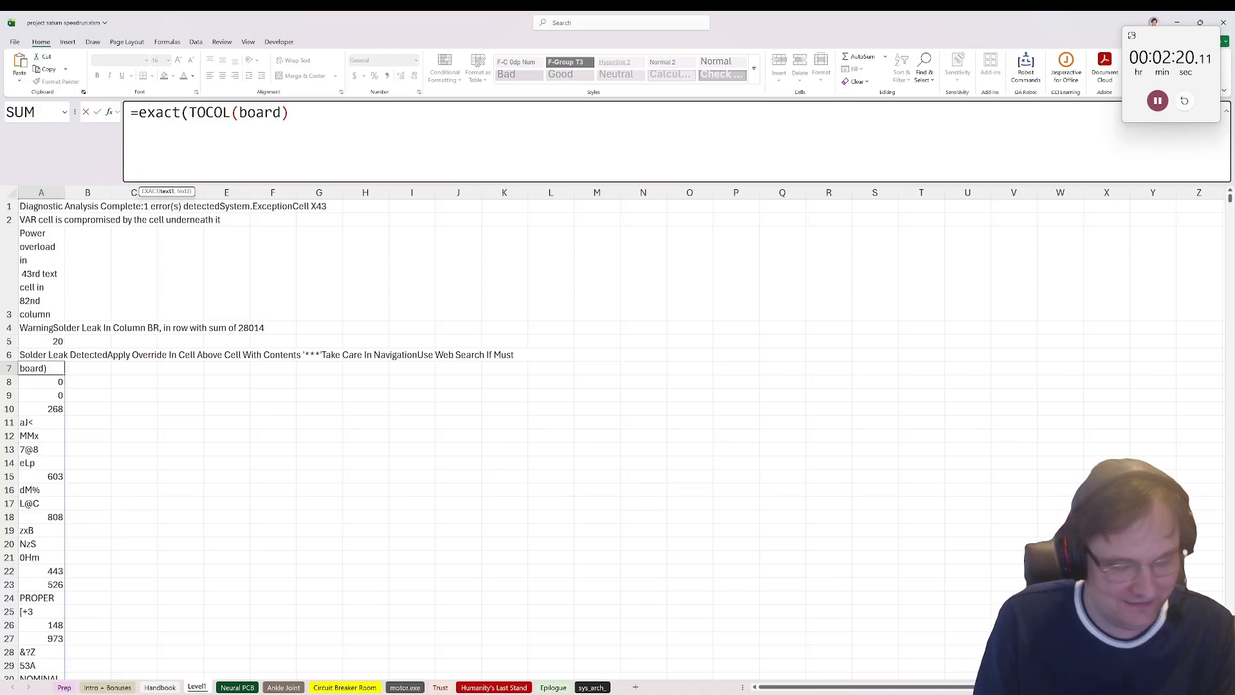
text(,)
text("***"))
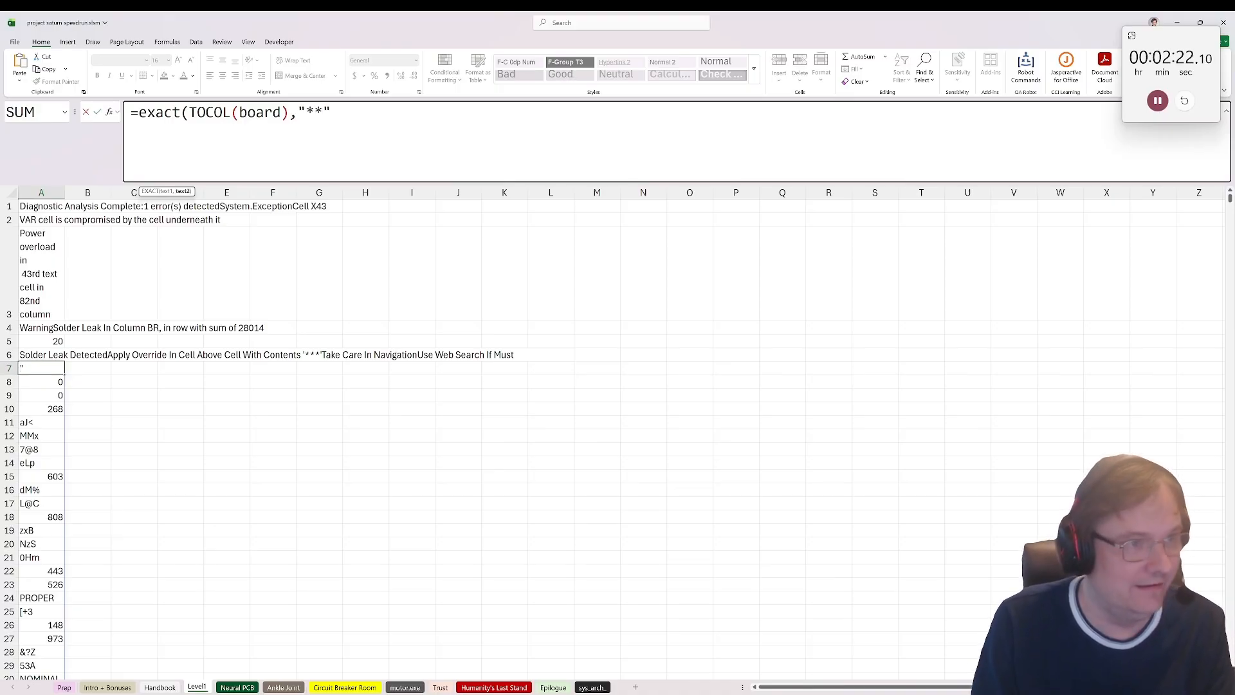
key(ctrl+Return)
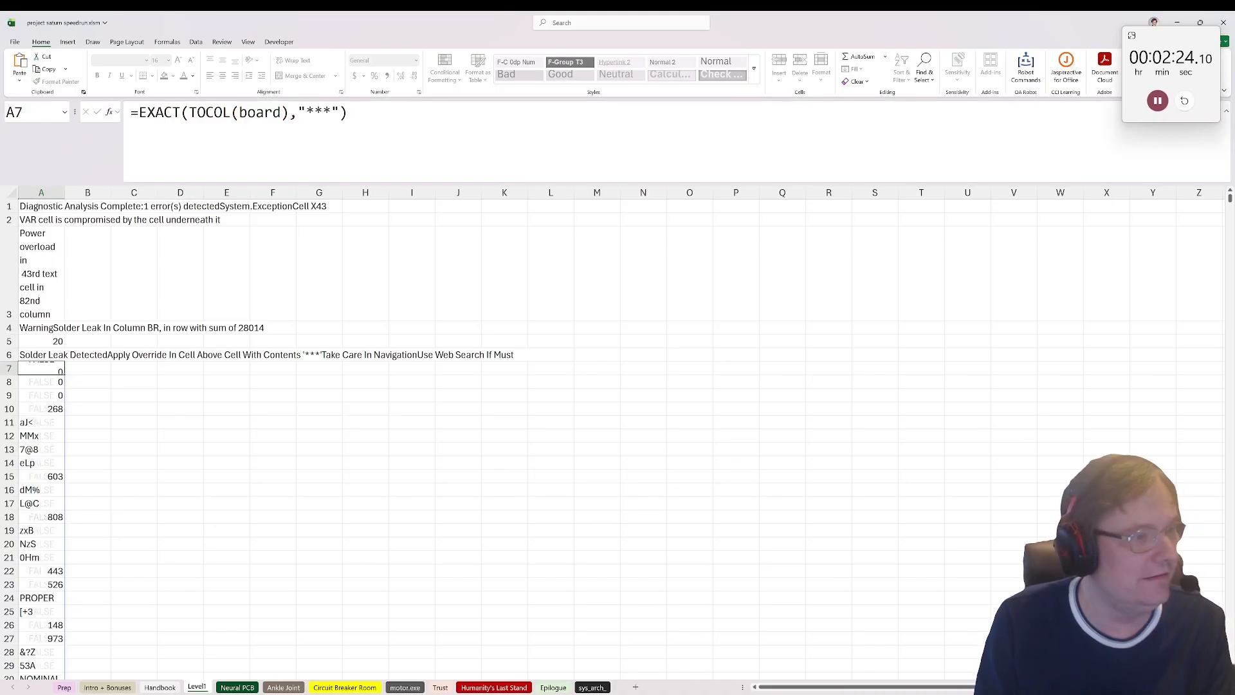
Step: Wrap A7's EXACT formula in XMATCH with lookup value TRUE to find the position of the matching cell
key(F2)
key(Home)
key(Right)
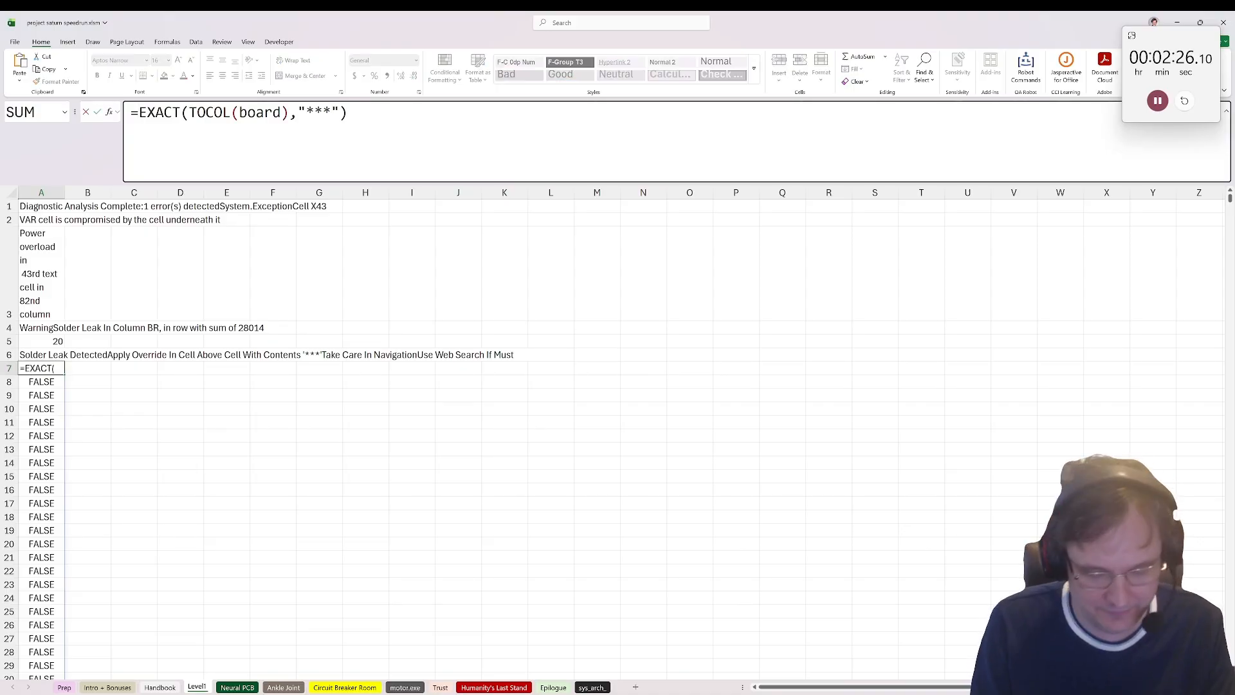
text(XMATCH(TRUE,)
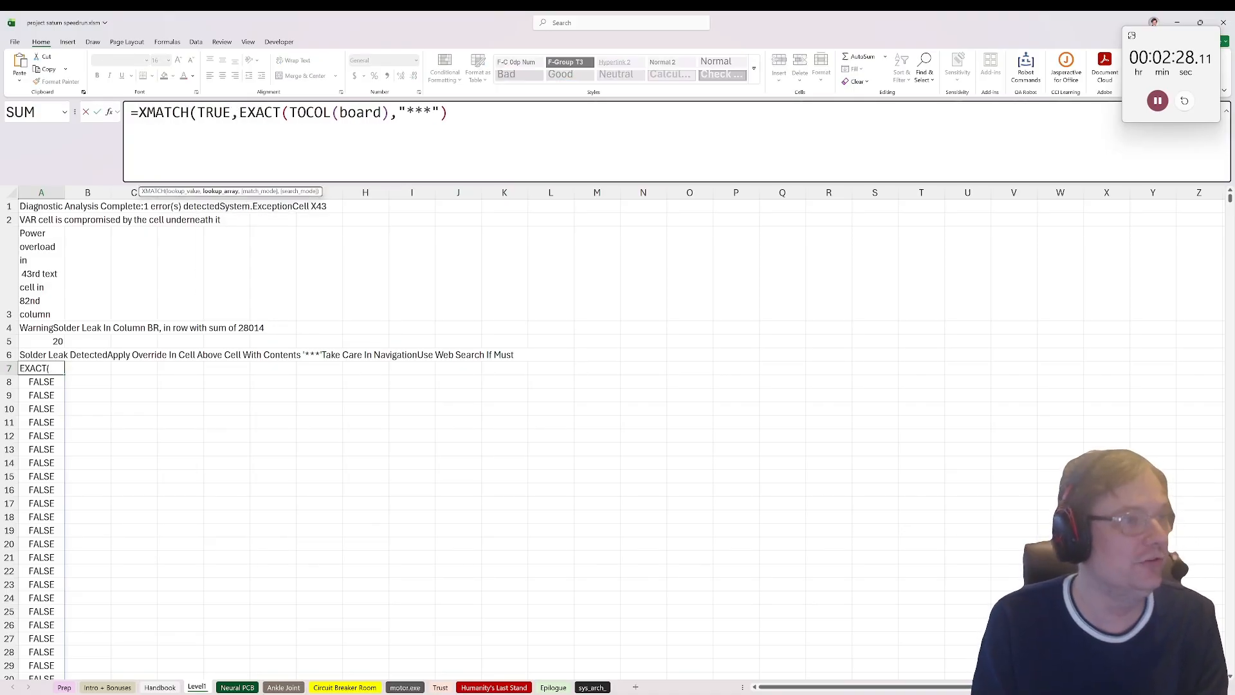
key(End)
text())
key(ctrl+Return)
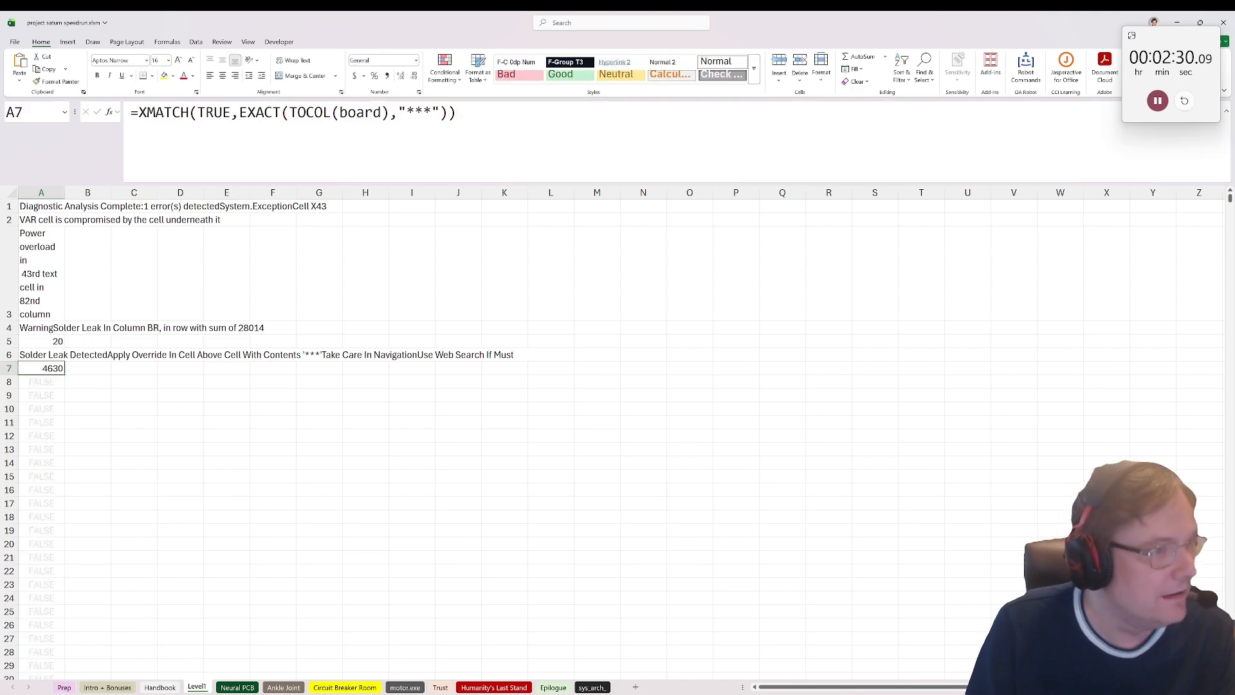
Step: Append -ROWS(board) to A7's XMATCH formula to get the position of the cell above "***"
key(F2)
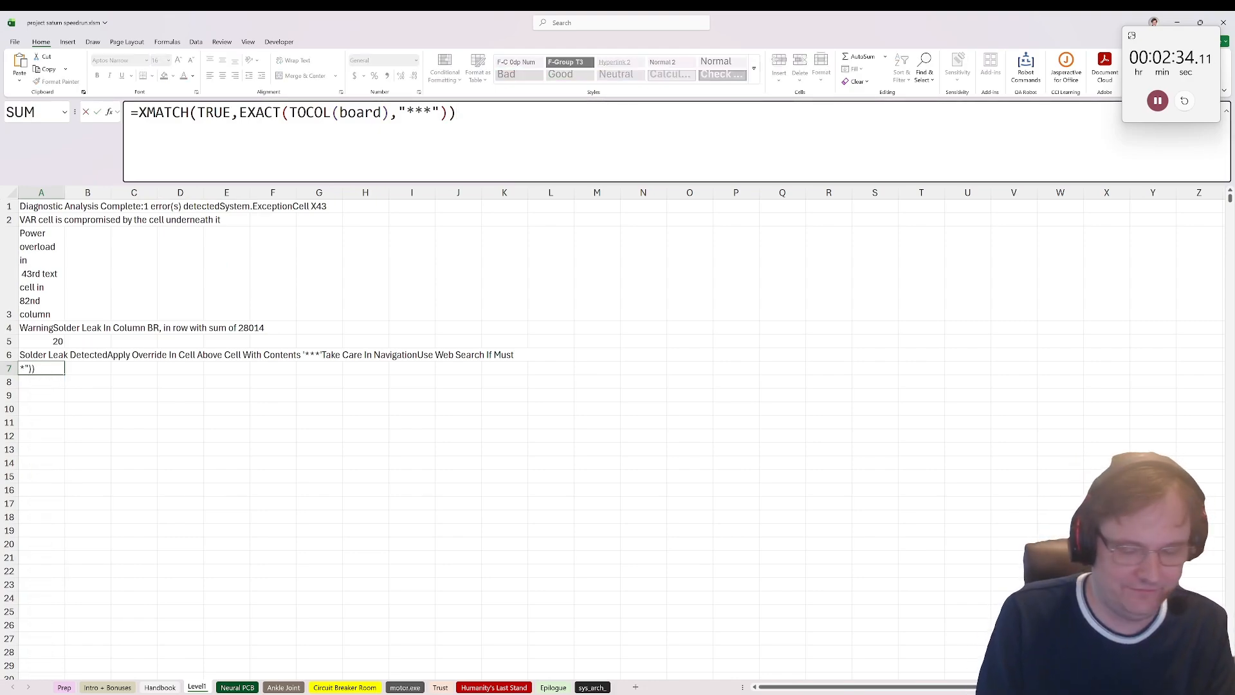
text(-rows()
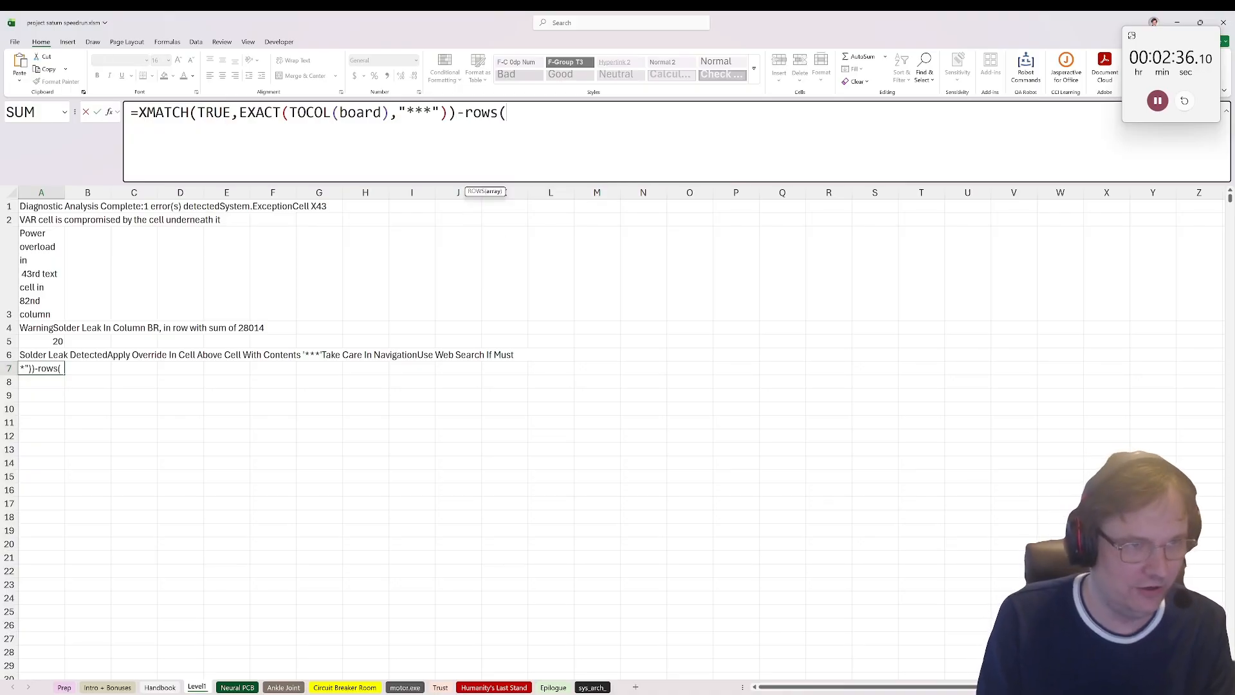
text(board))
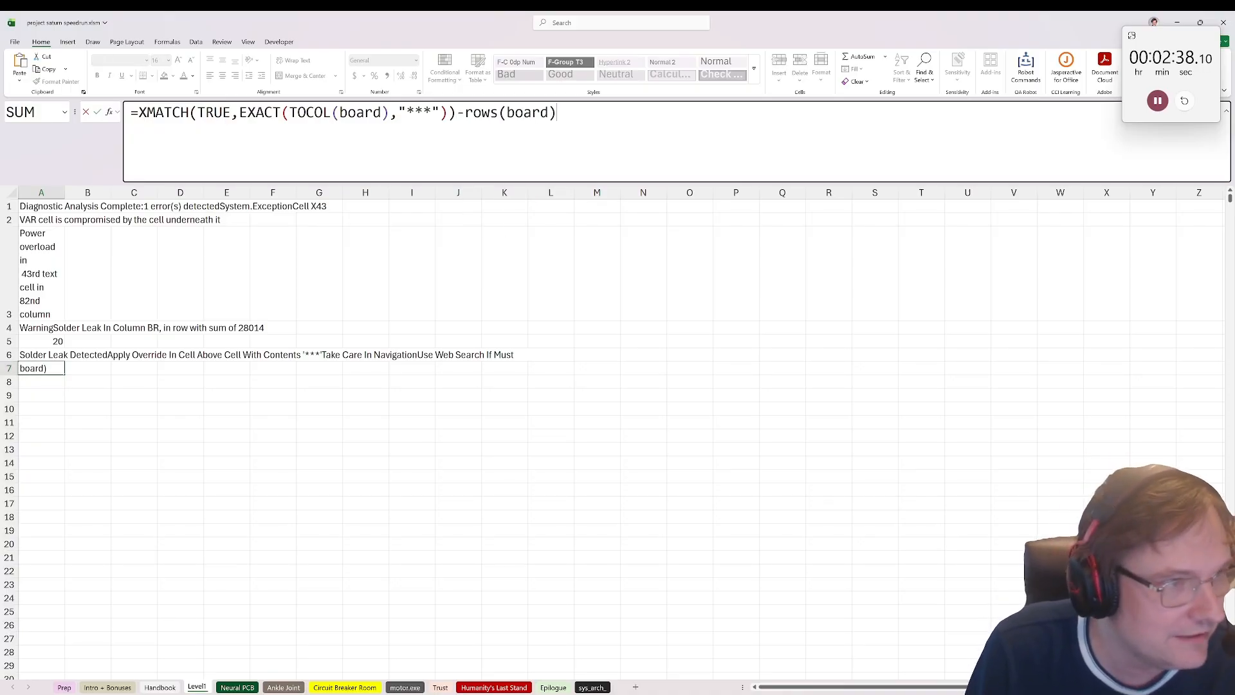
key(Return)
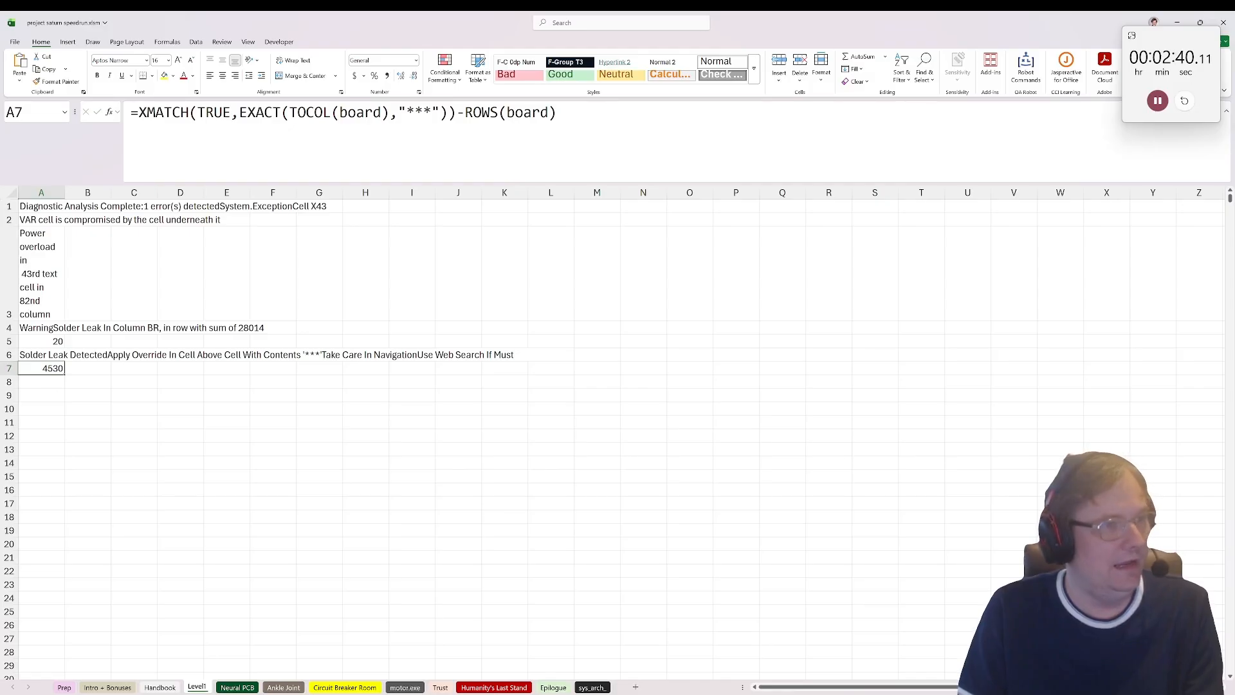
click(138, 113)
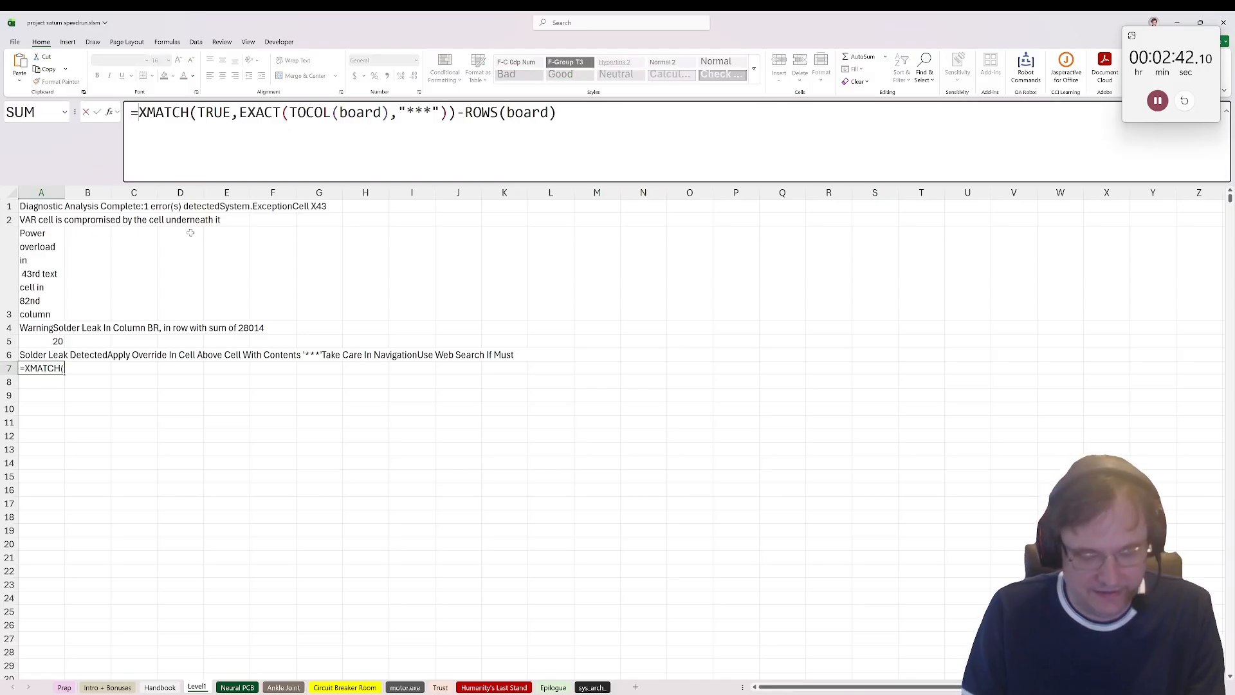
key(Return)
Step: Enter =INDEX(TOCOL(board),A7) in cell A8 to retrieve the message at that position
text(=)
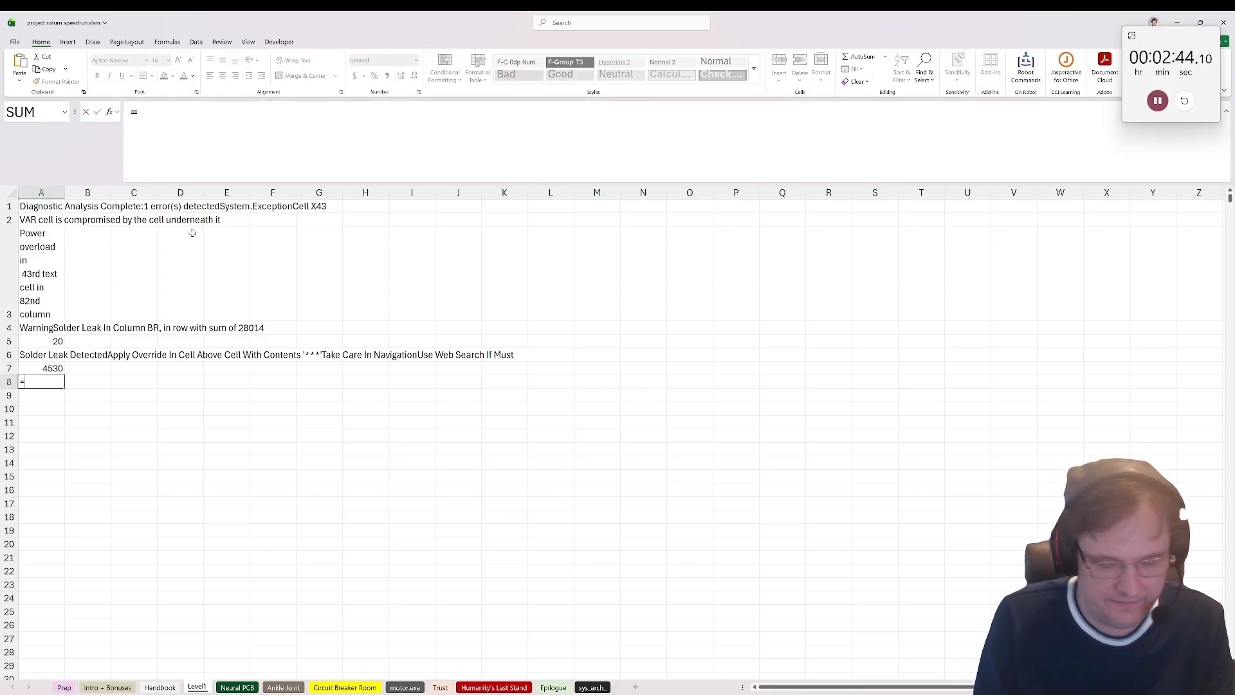
text(index()
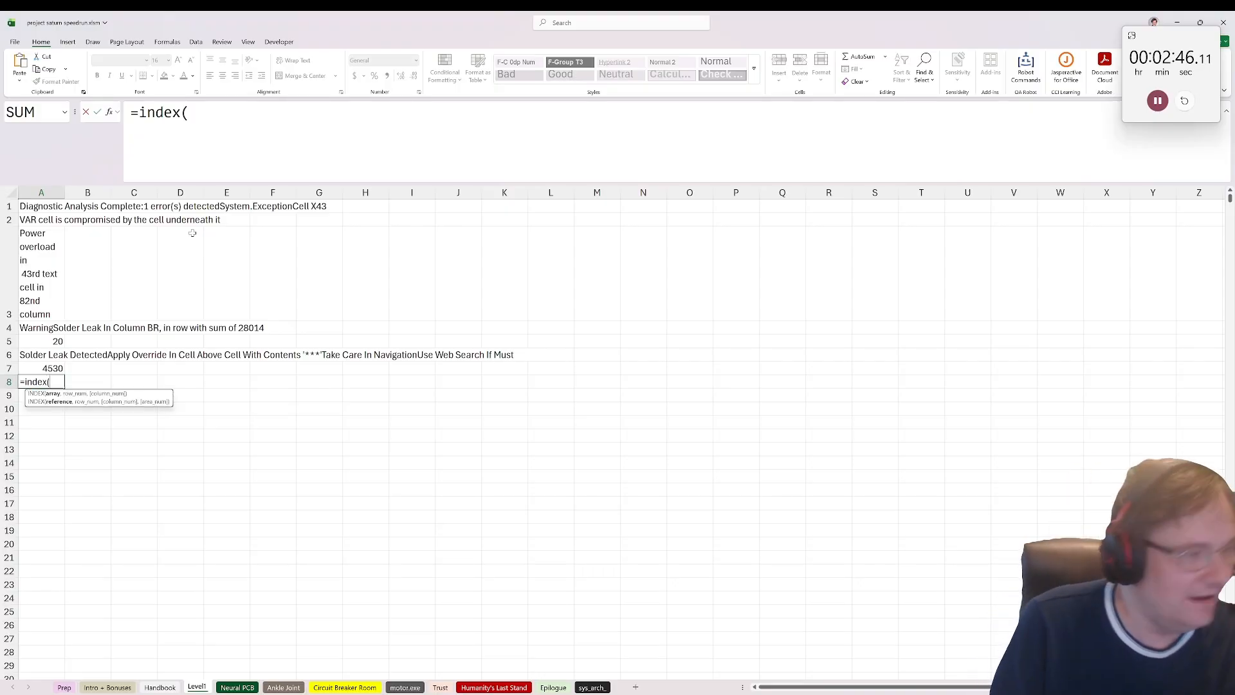
text(tocol(bo)
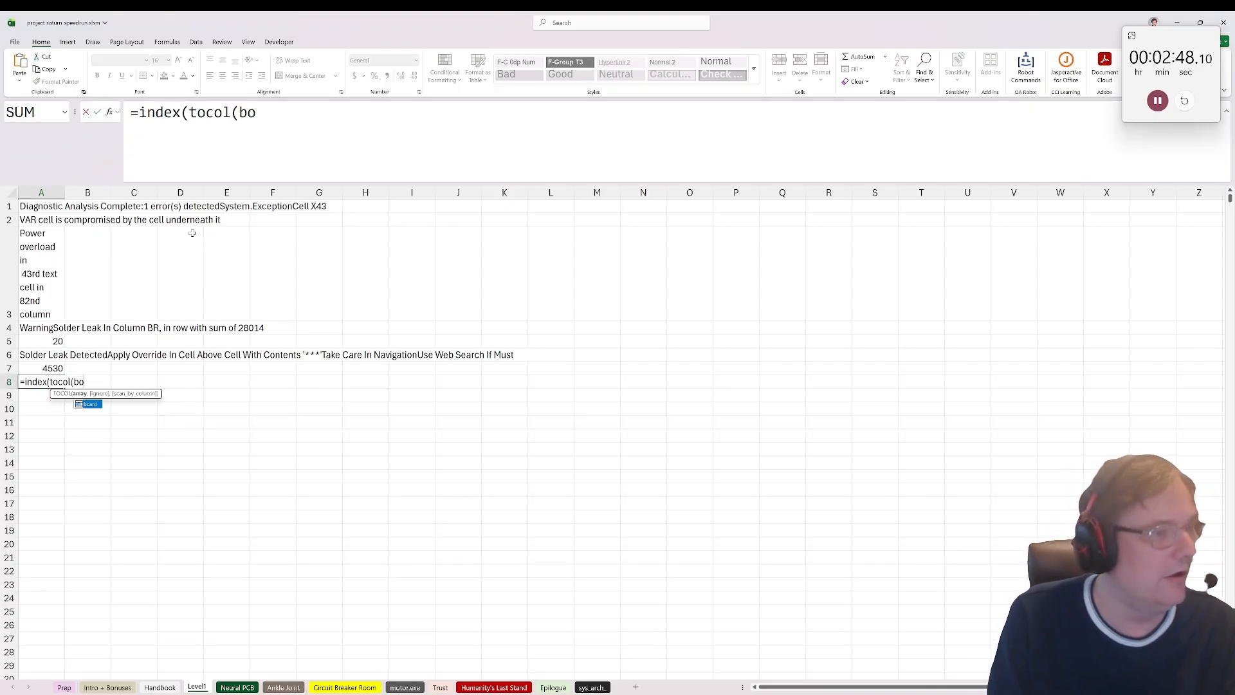
text(ard),)
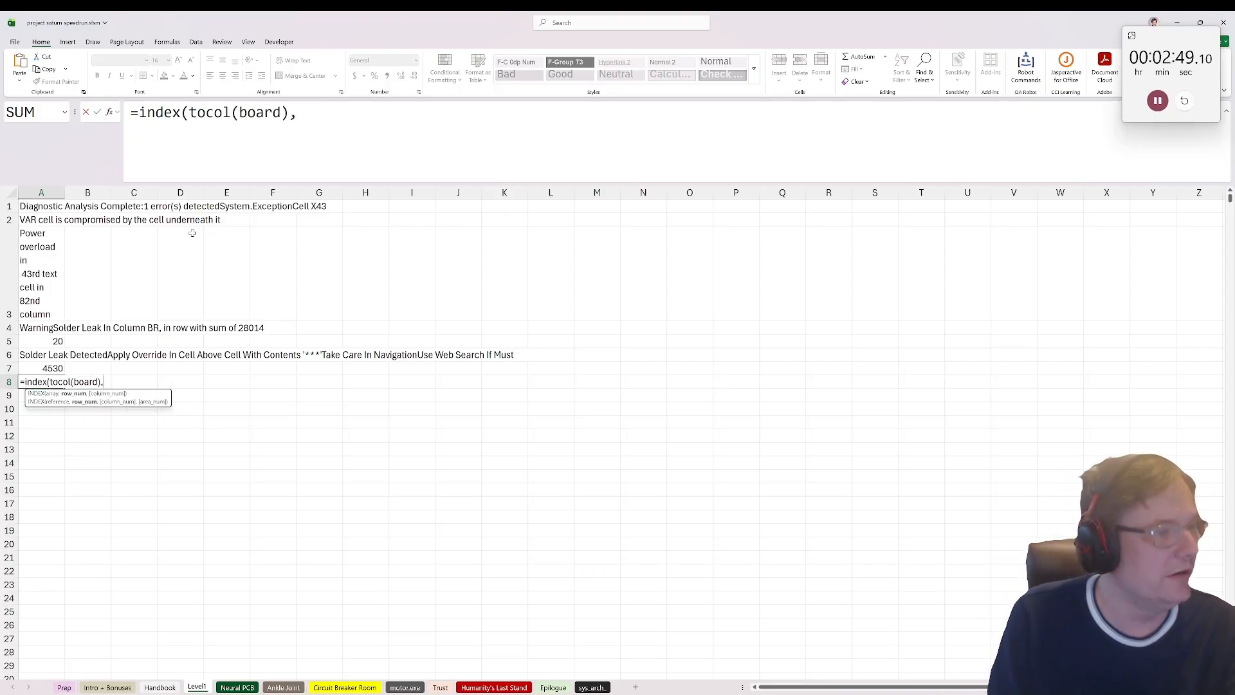
click(38, 368)
text())
key(Return)
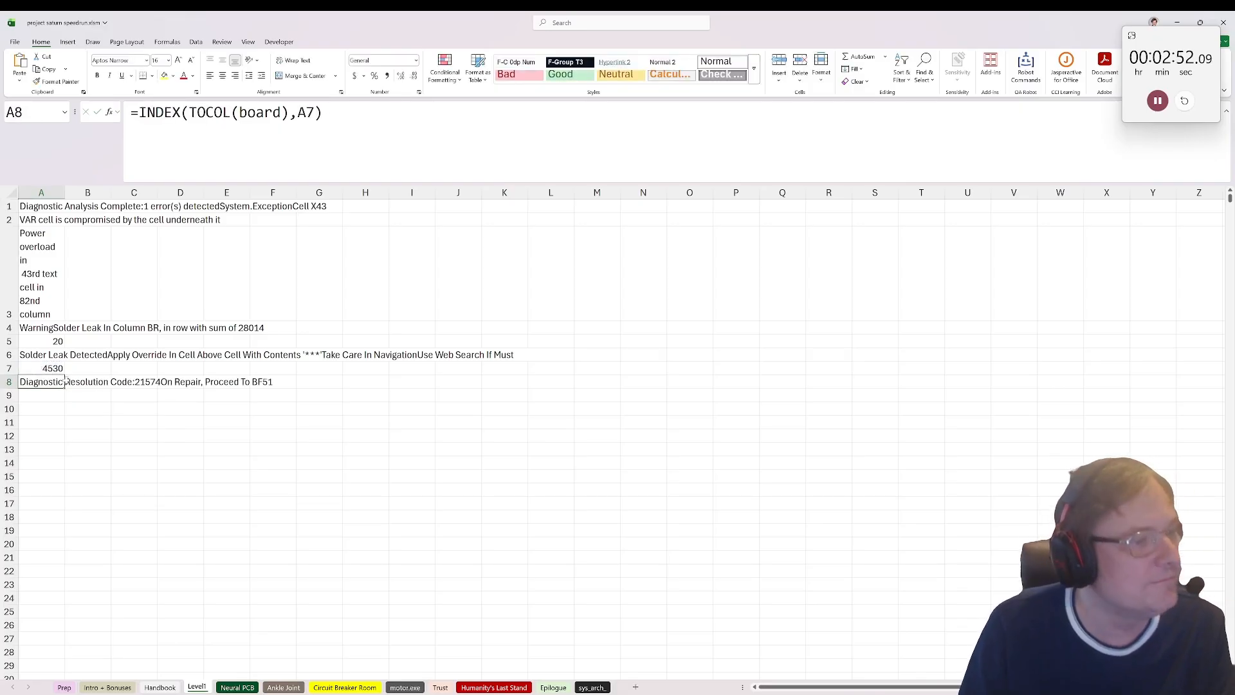
Step: Copy the addr_lookup formula from cell A2 into cell A9
key(Down)
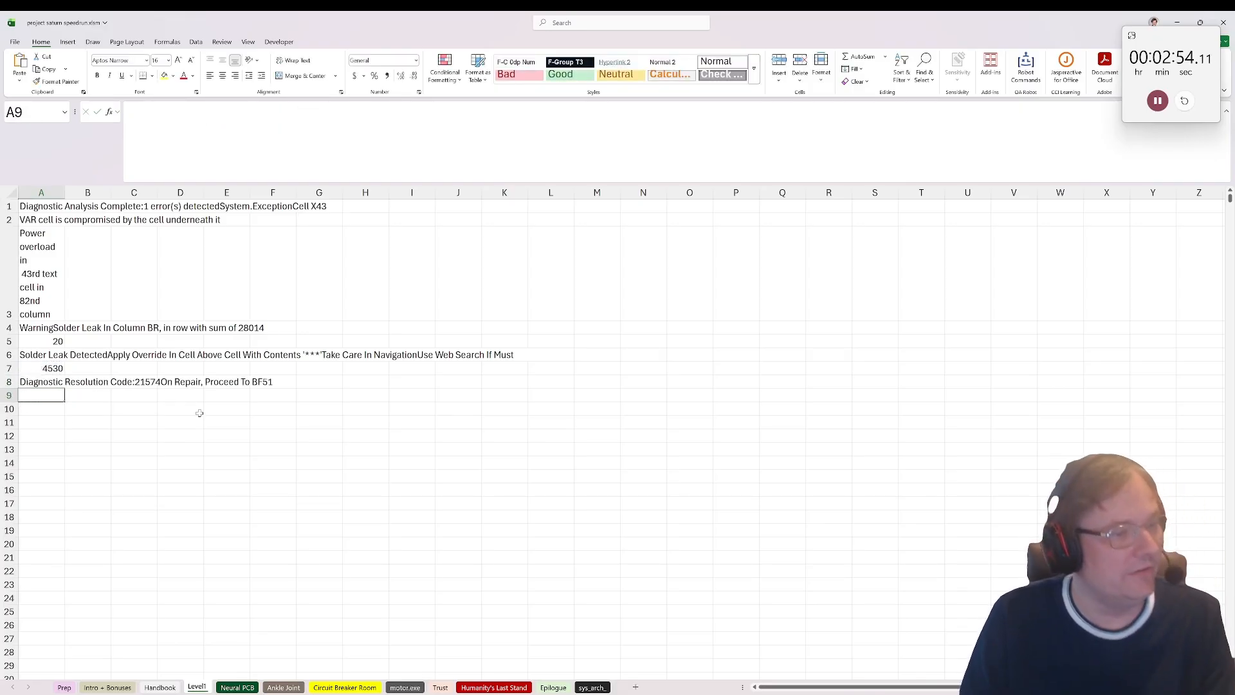
key(Up)
key(Up)
key(Up)
key(Up)
key(Up)
key(Up)
key(Up)
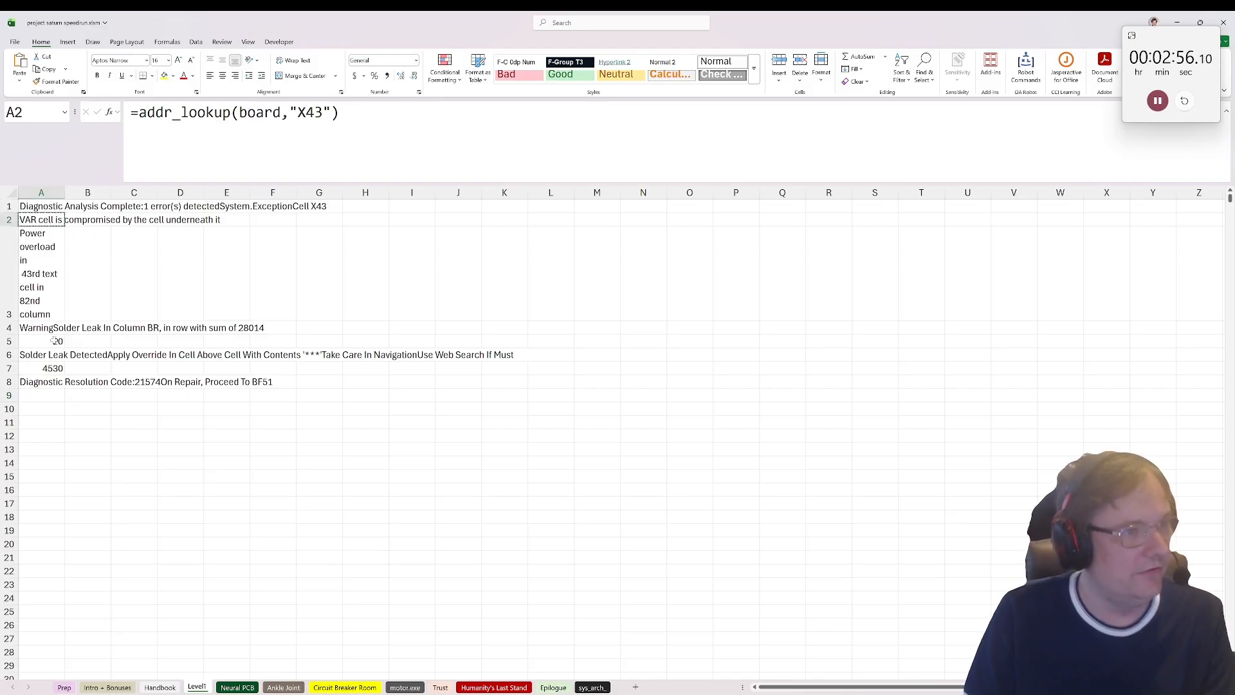
click(35, 397)
text(=addr_lookup(board,"X43"))
Step: Change the address in A9's addr_lookup formula to "BF51", enclosed in quotation marks
double_click(311, 112)
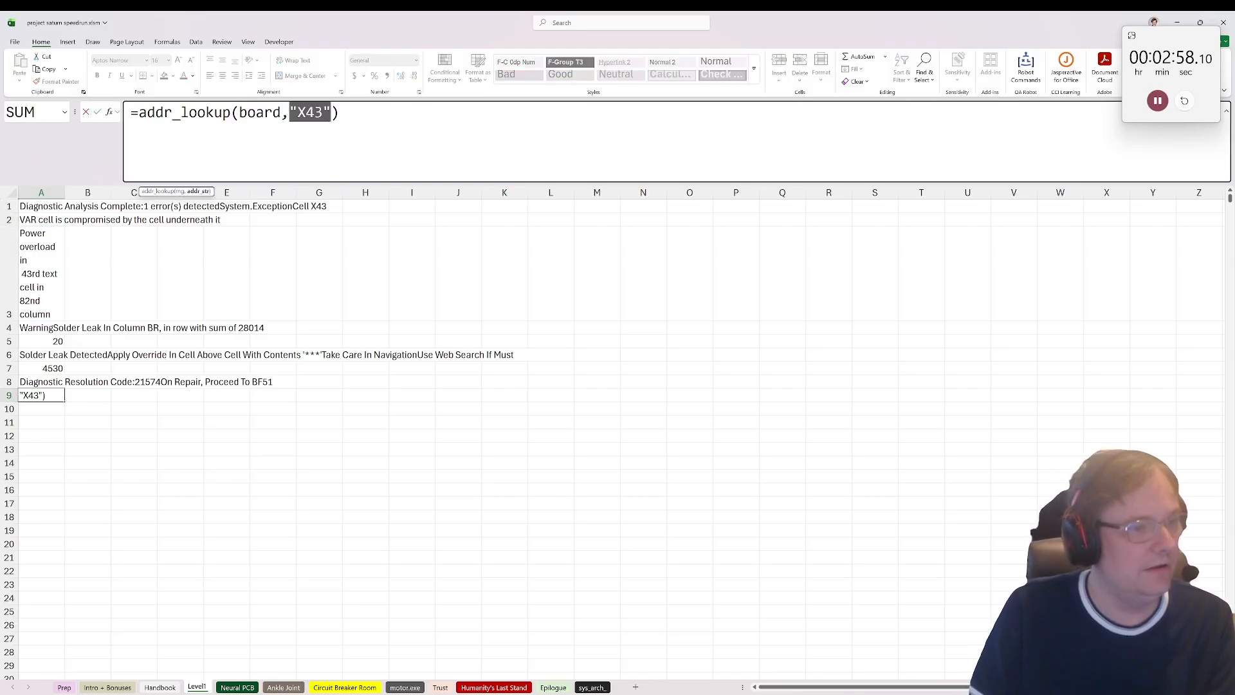
text(BF)
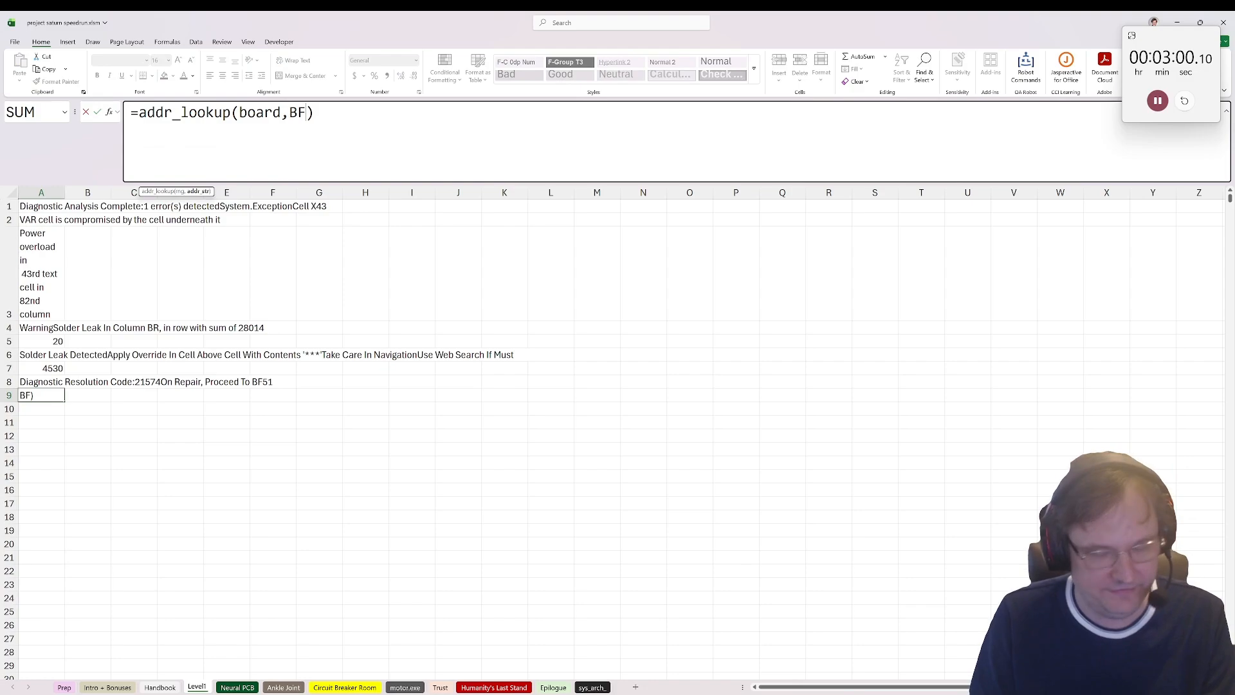
text(51)
key(Return)
key(Up)
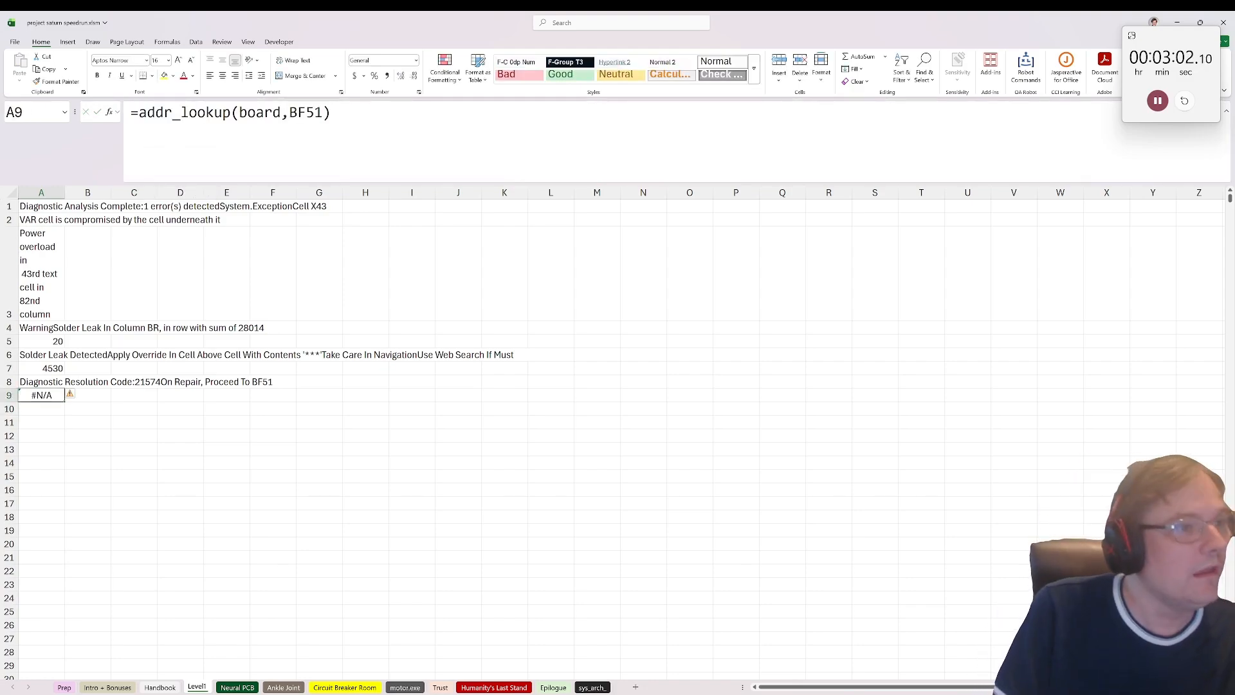
click(290, 112)
text(")
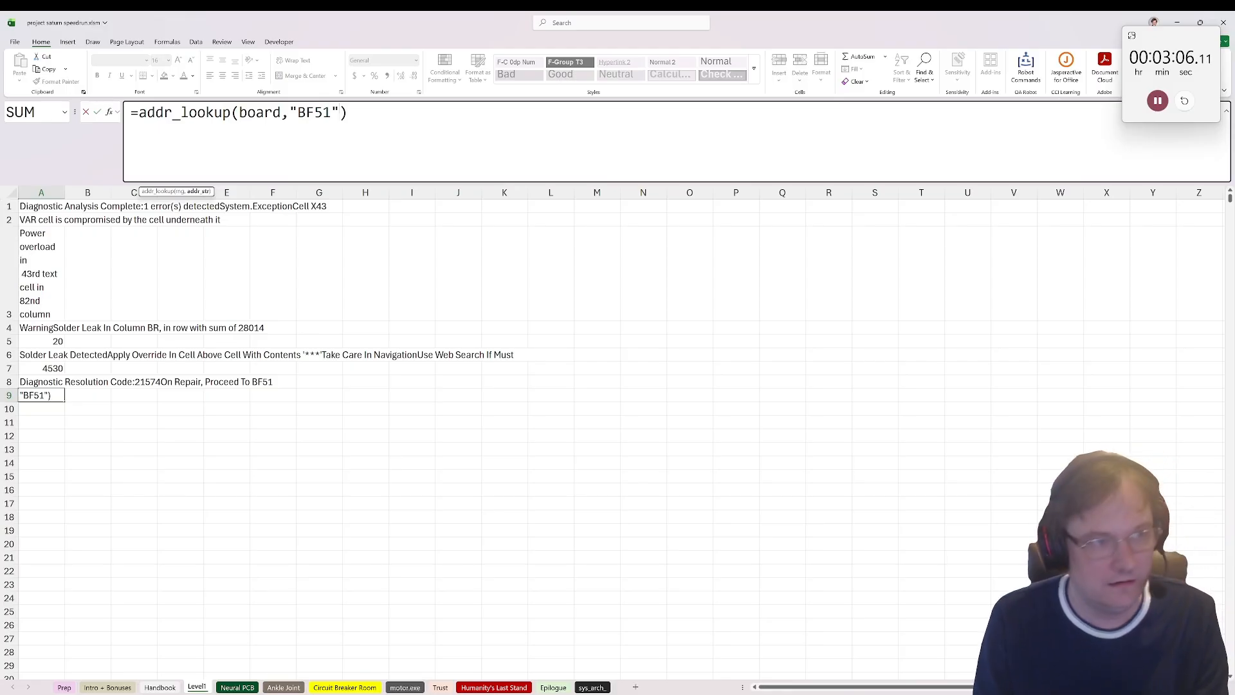
key(ctrl+Return)
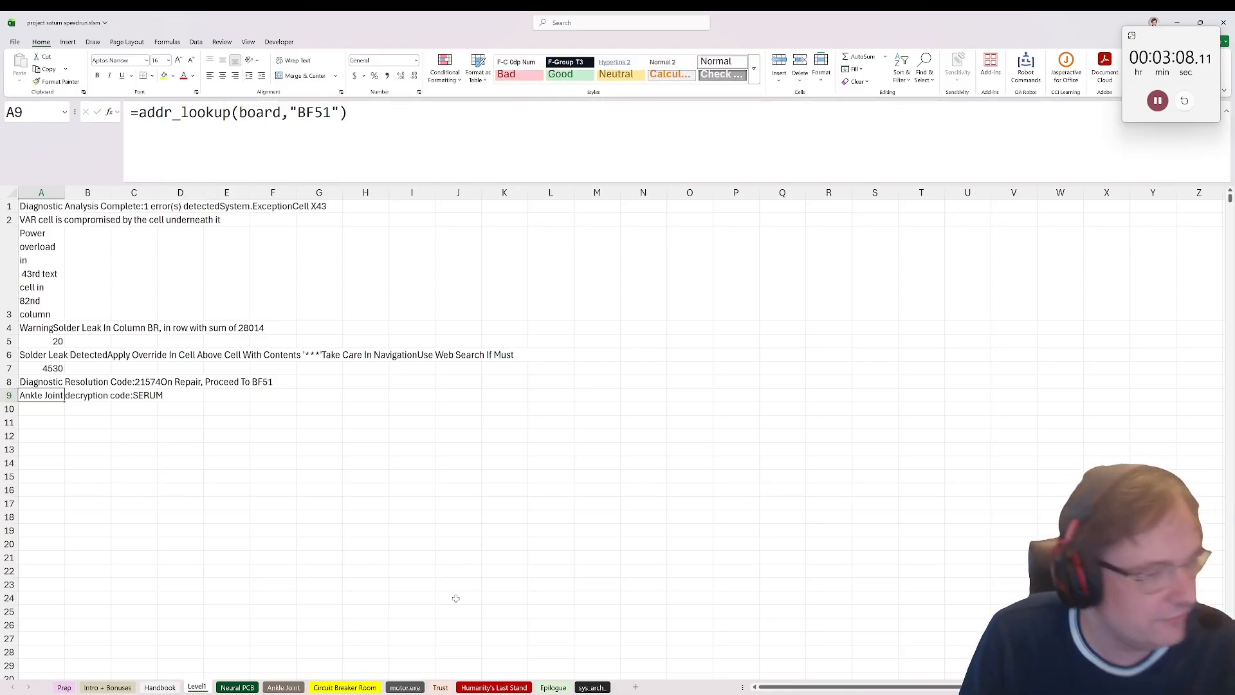
Step: Add a new worksheet after Level1 and name it Answer
click(635, 684)
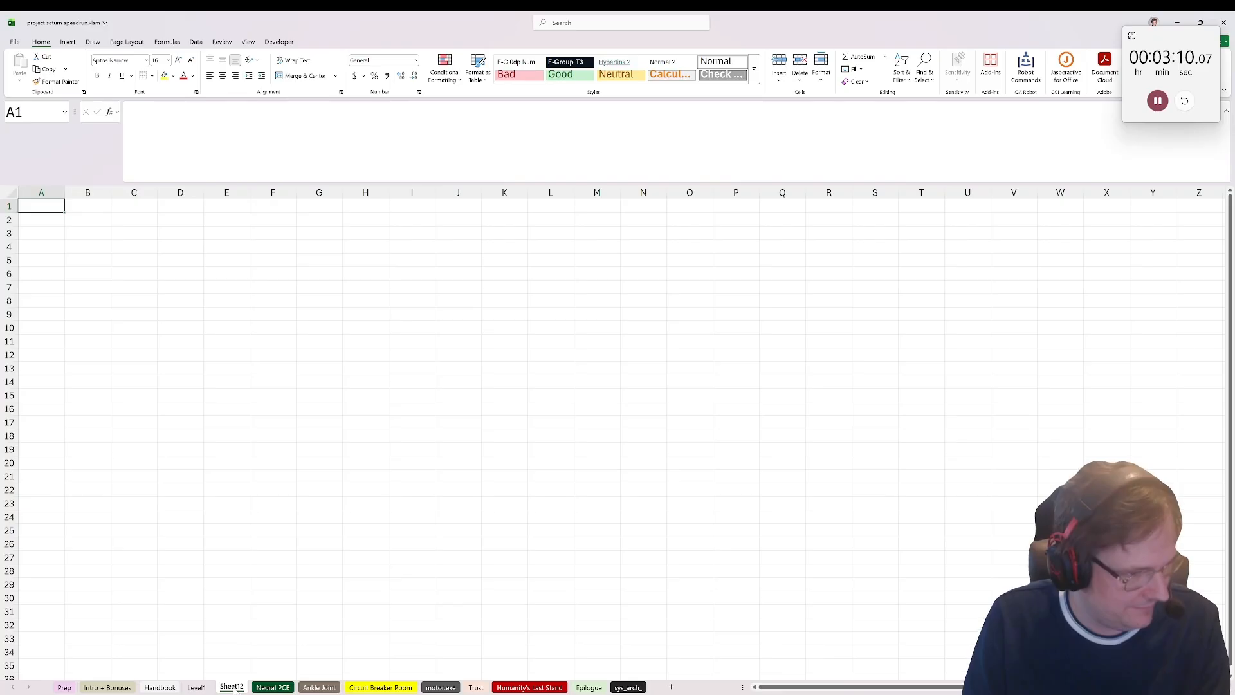
text(Answer)
key(Return)
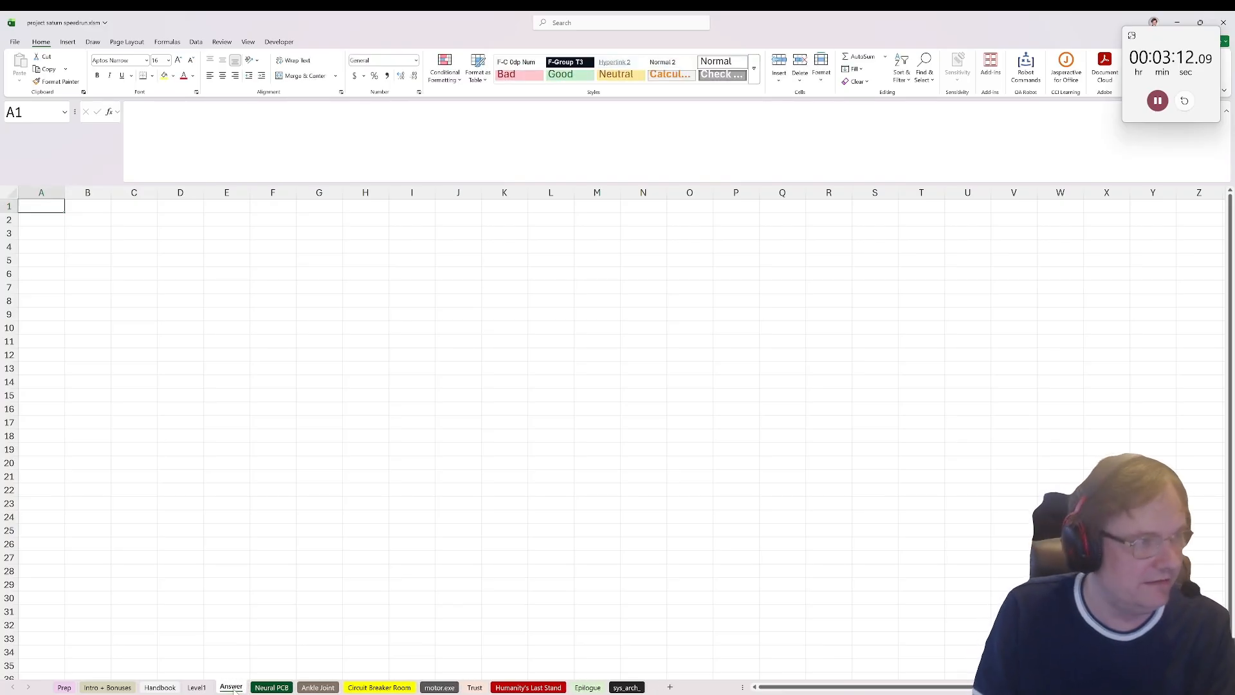
Step: Label A1 "Level 1" with its answer 21574 in B1, and label A2 "Level 2" on the Answer sheet
text(L:evel 1)
key(Tab)
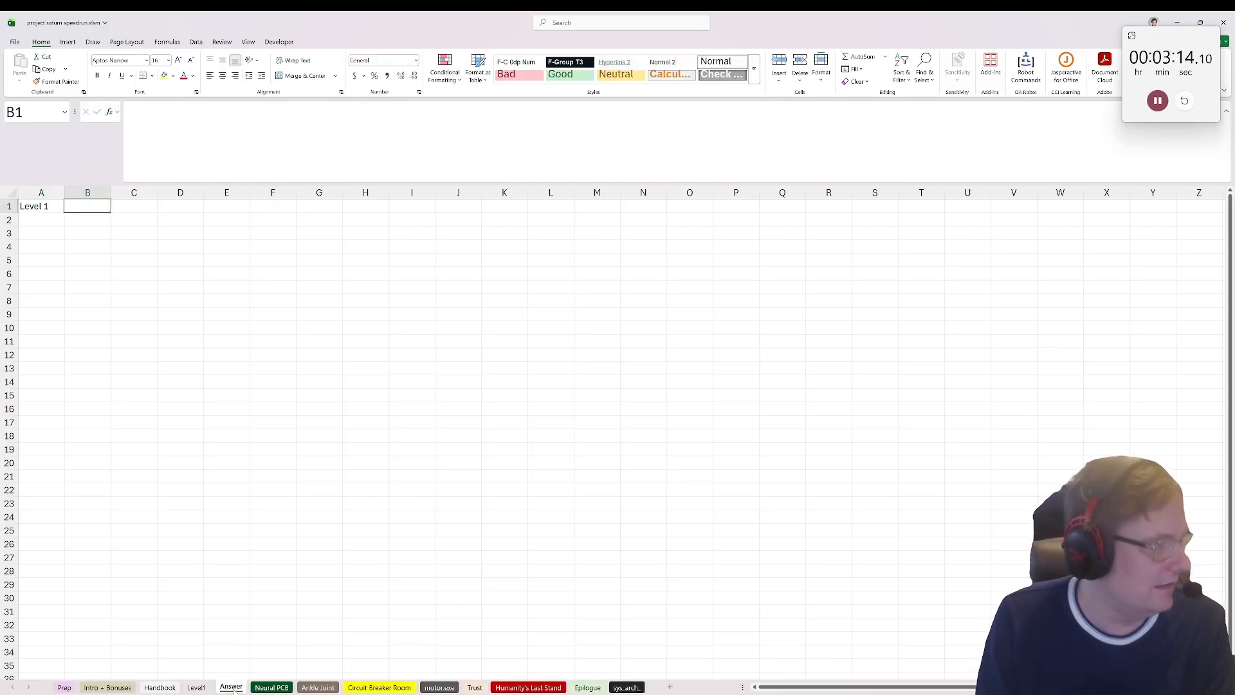
click(197, 688)
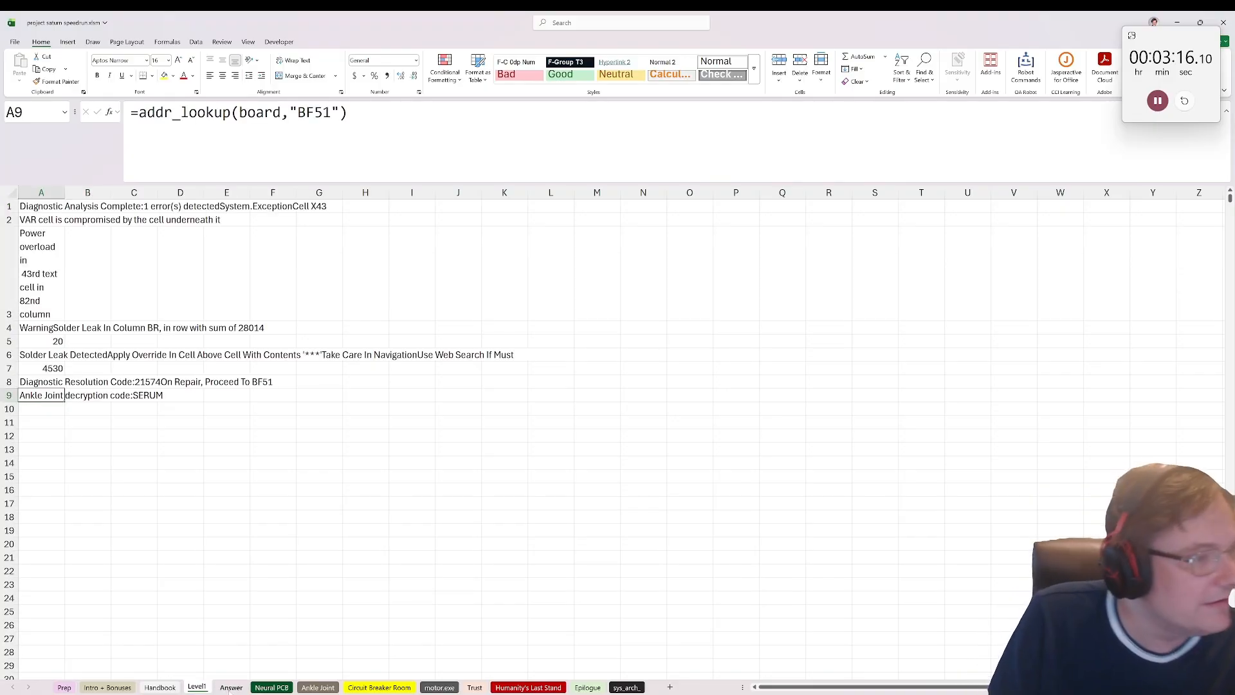
click(230, 688)
text(21)
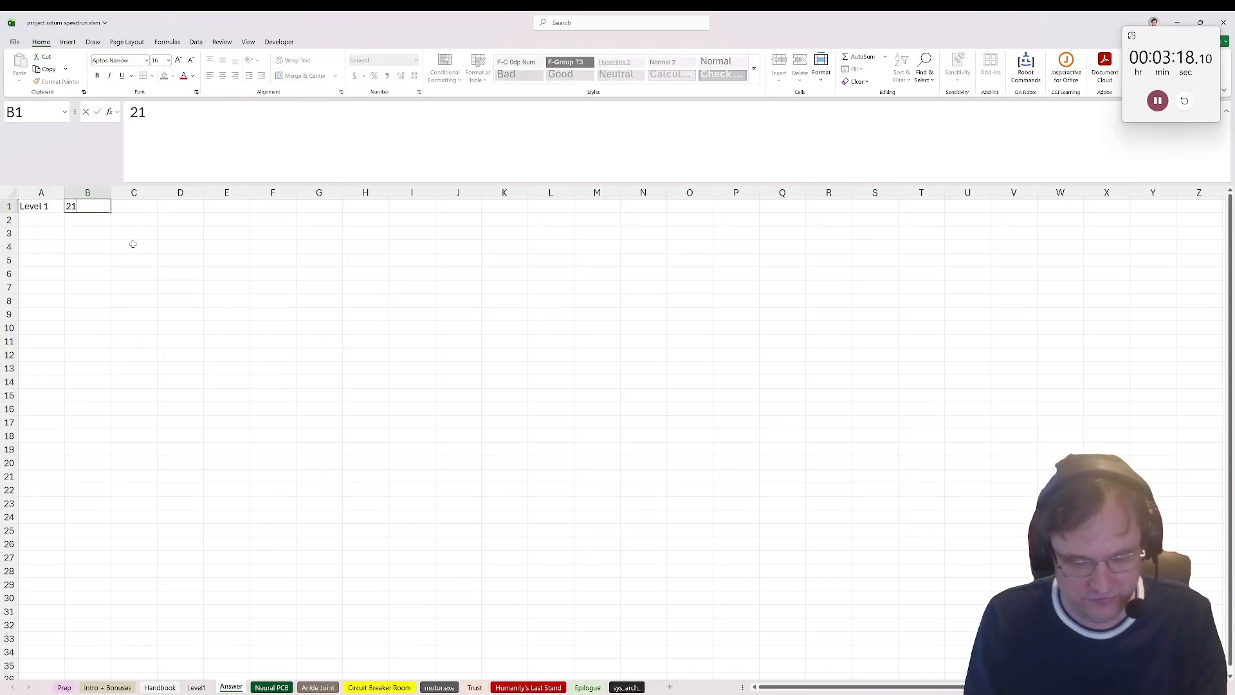
text(574)
key(Return)
key(Left)
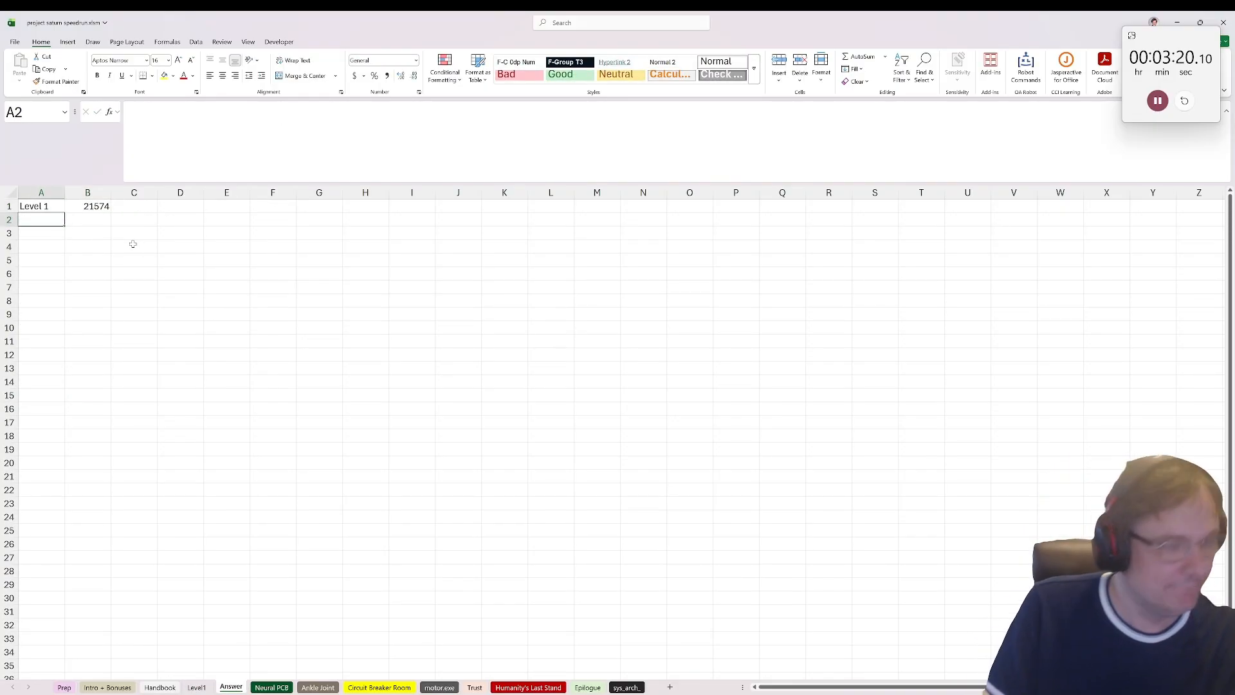
text(Level 2)
key(Return)
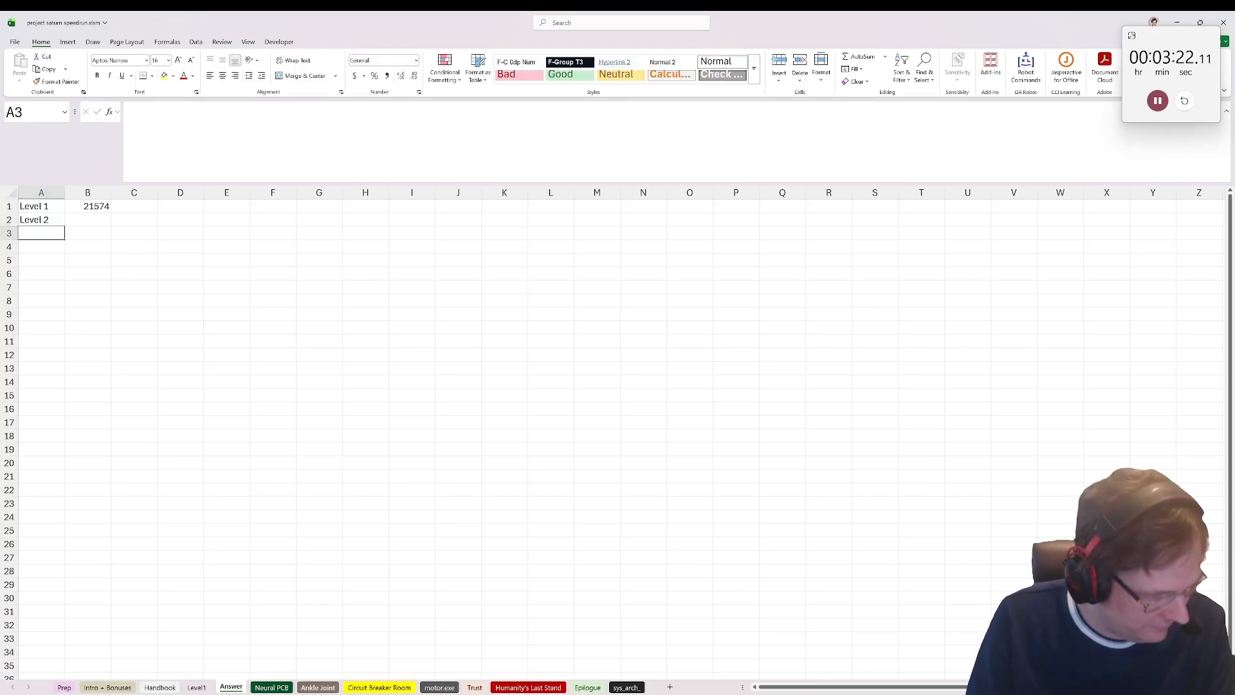
Step: Enter the decryption code found in Level 1 into the decryption code field on the Ankle Joint sheet
click(273, 687)
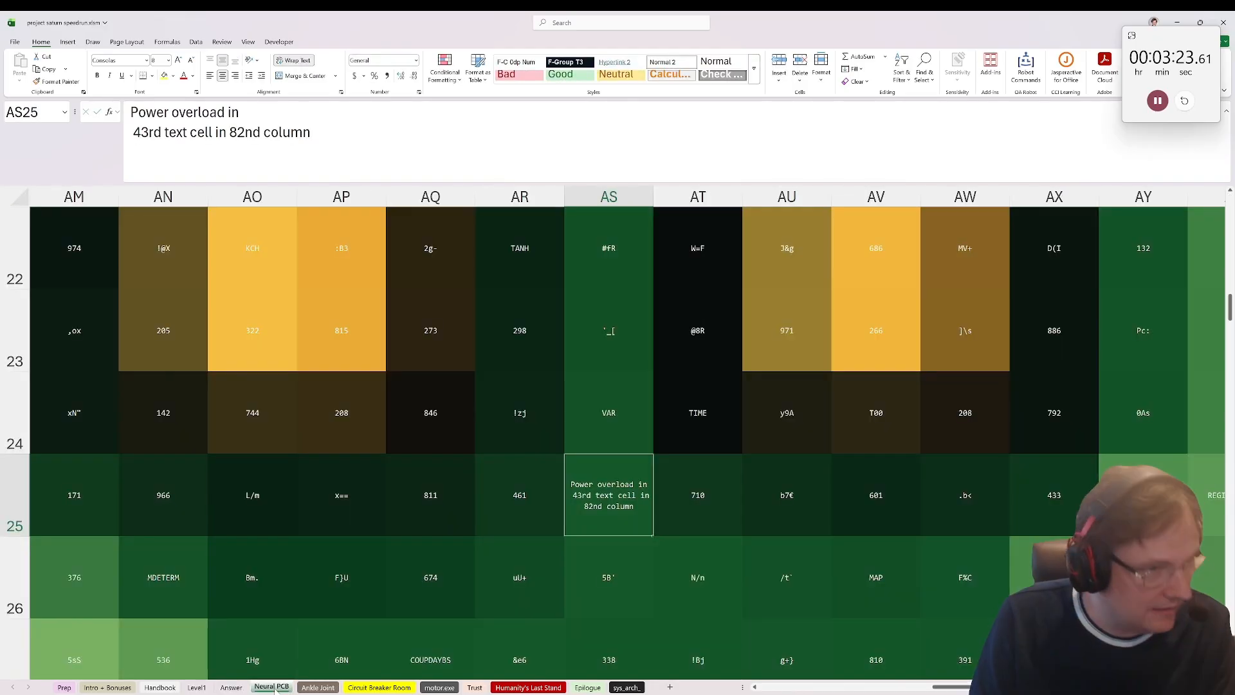
click(309, 687)
click(334, 234)
text(SERUM)
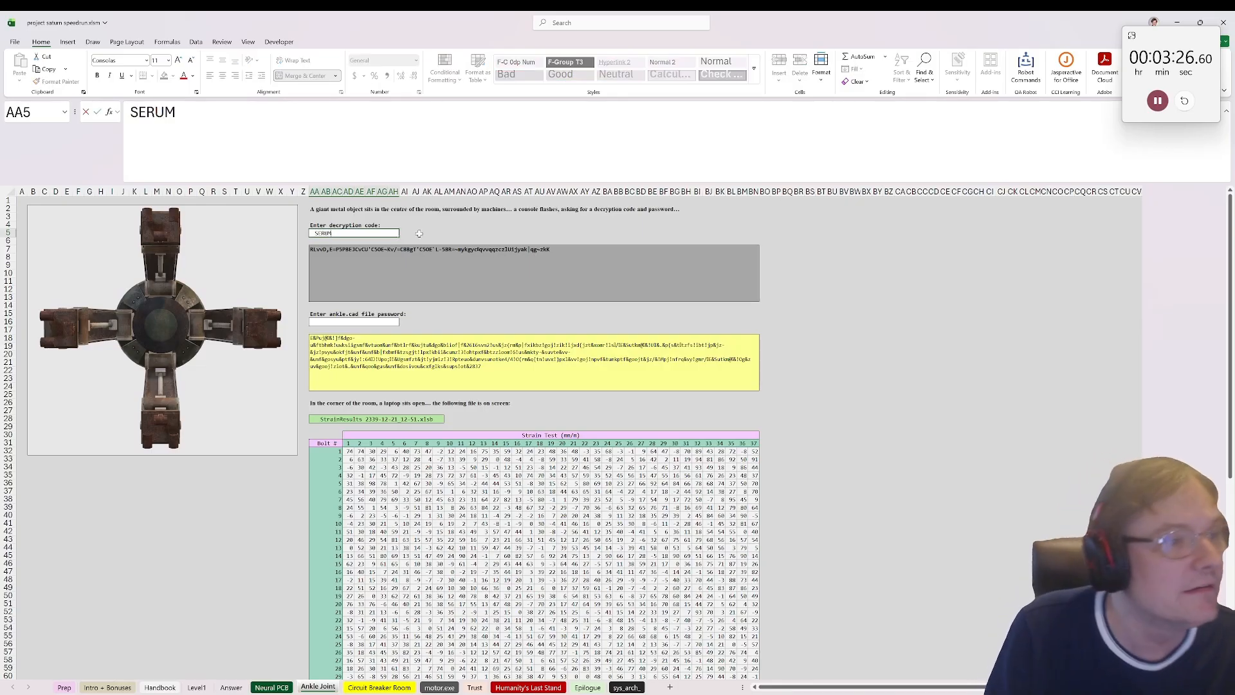
key(Return)
Step: Rotate the ankle joint 3D model to a side view to count the yellow stripes
click(187, 305)
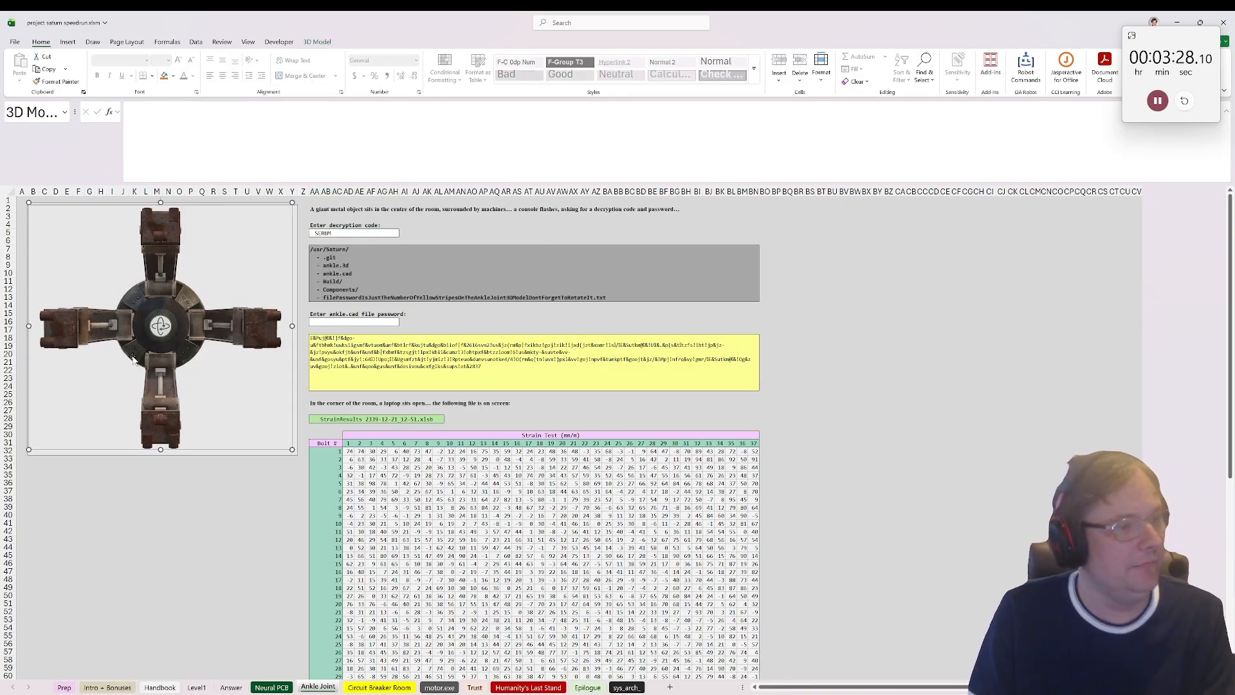
drag(160, 326, 113, 260)
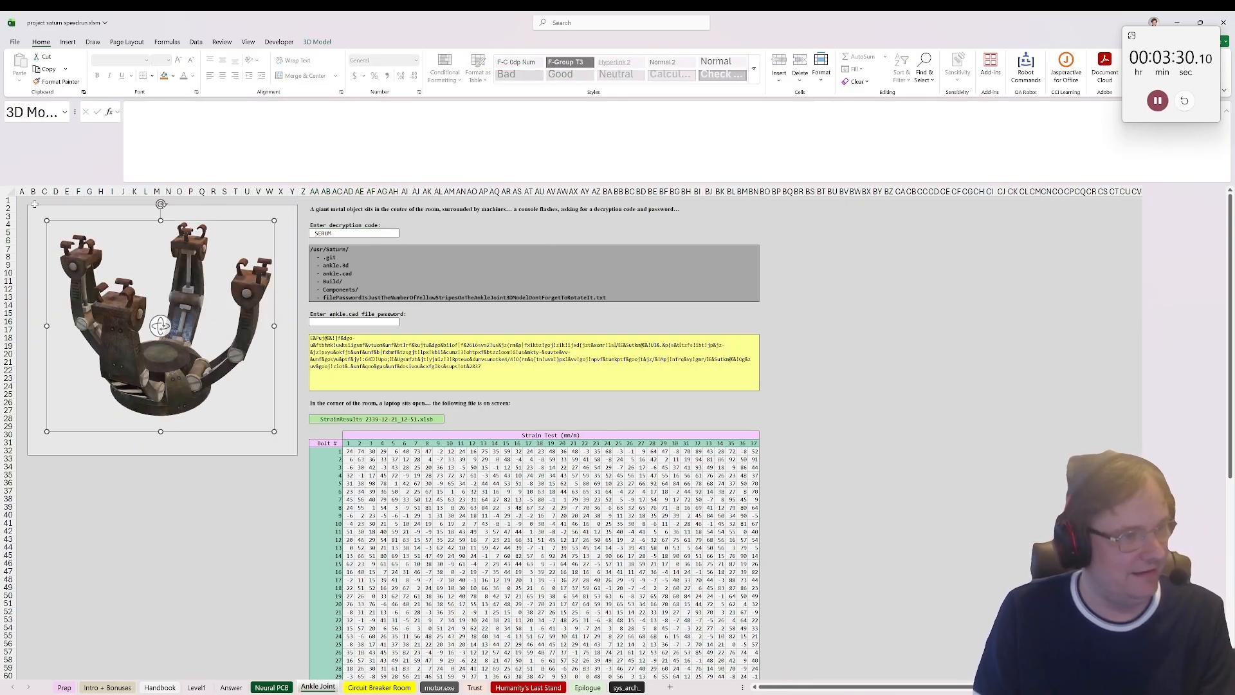
drag(162, 324, 200, 317)
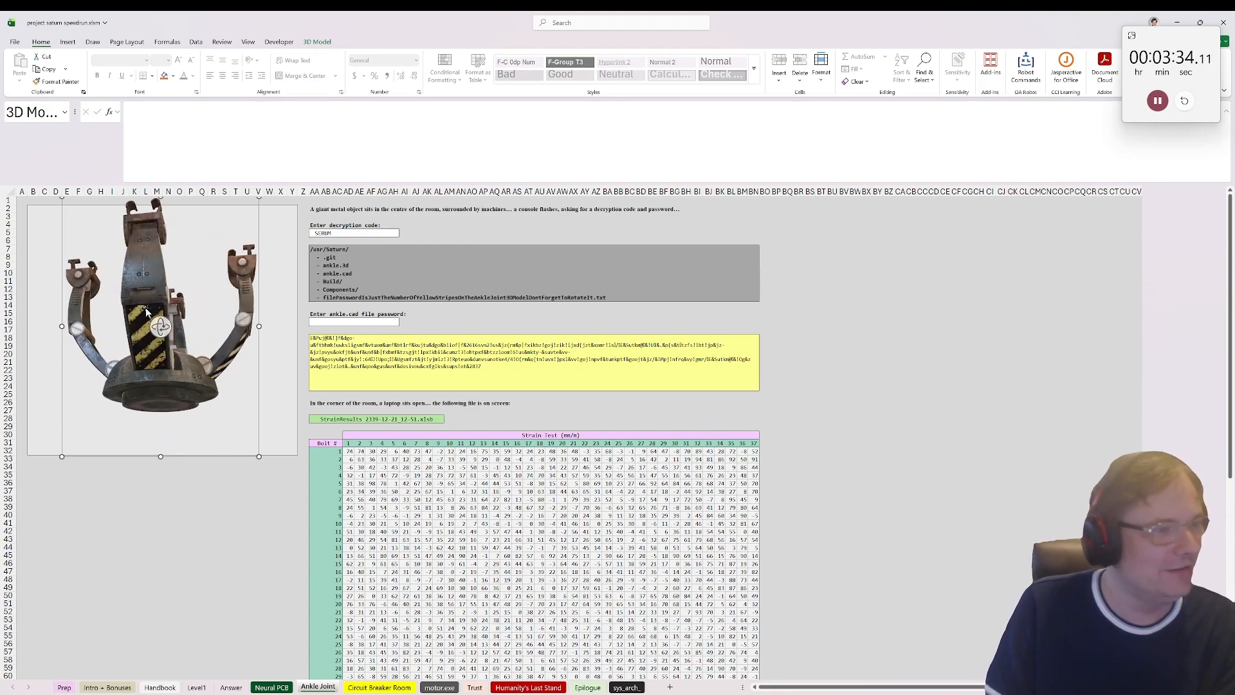
Step: Enter the stripe count as the ankle.cad file password and select the yellow message cell to read it
click(334, 329)
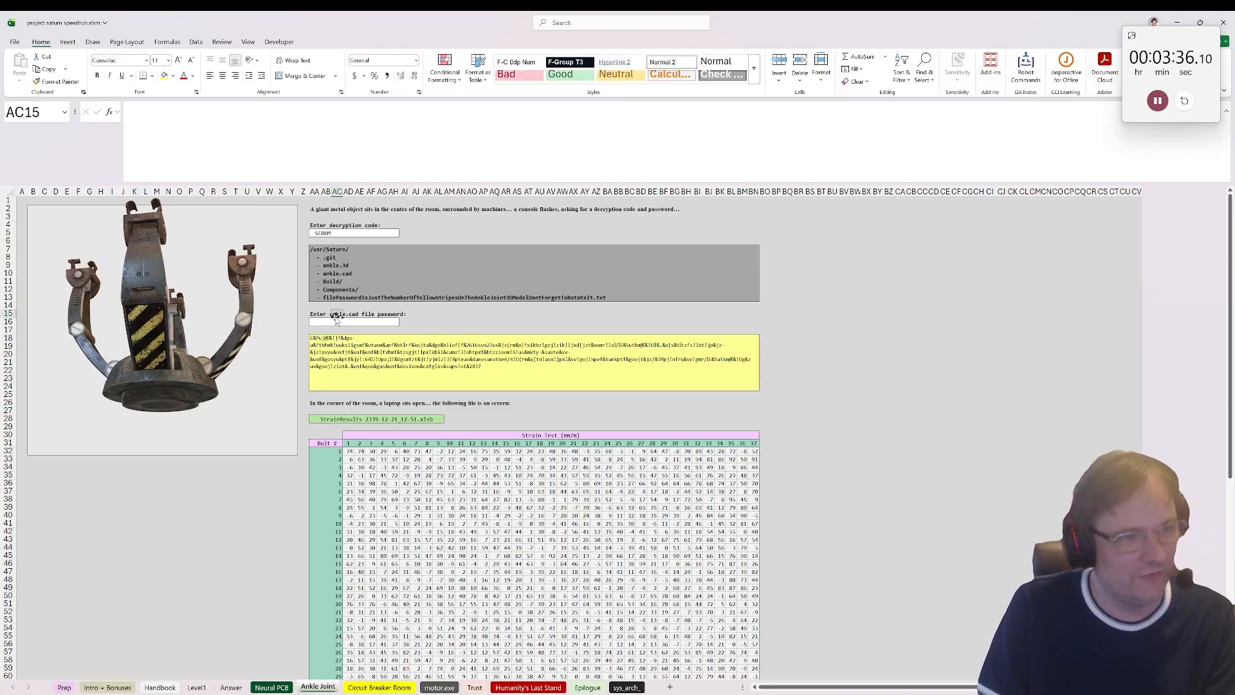
click(333, 322)
text(16)
key(Return)
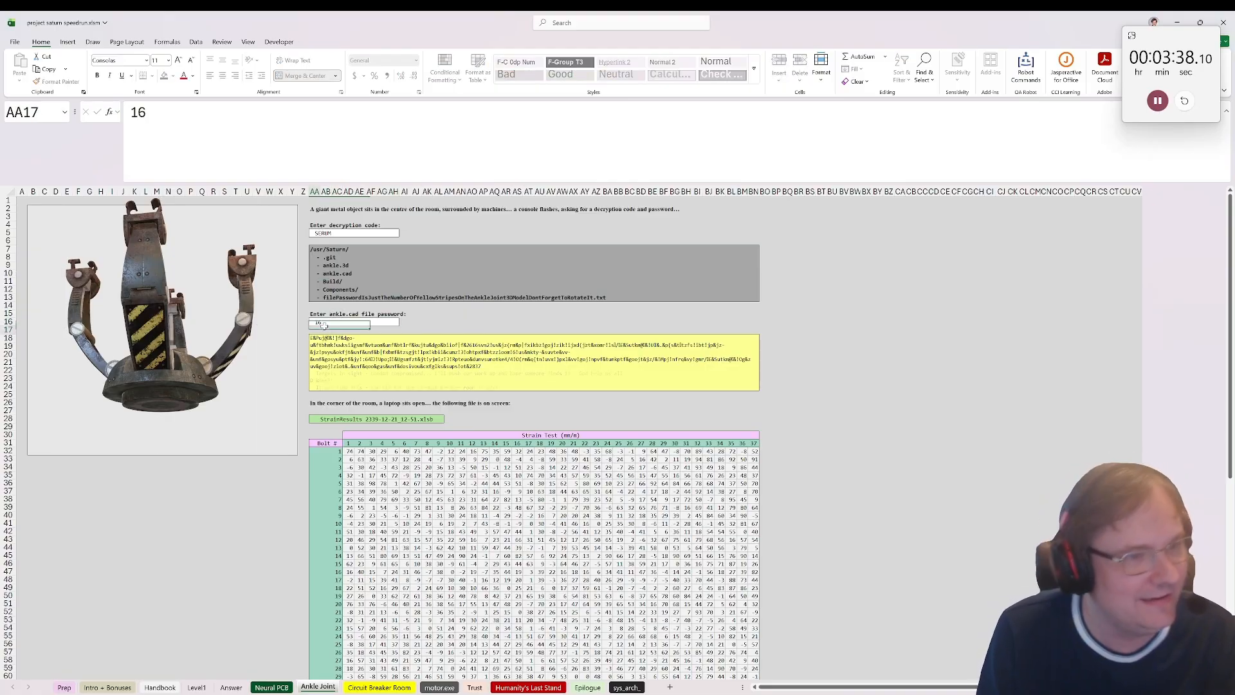
click(380, 374)
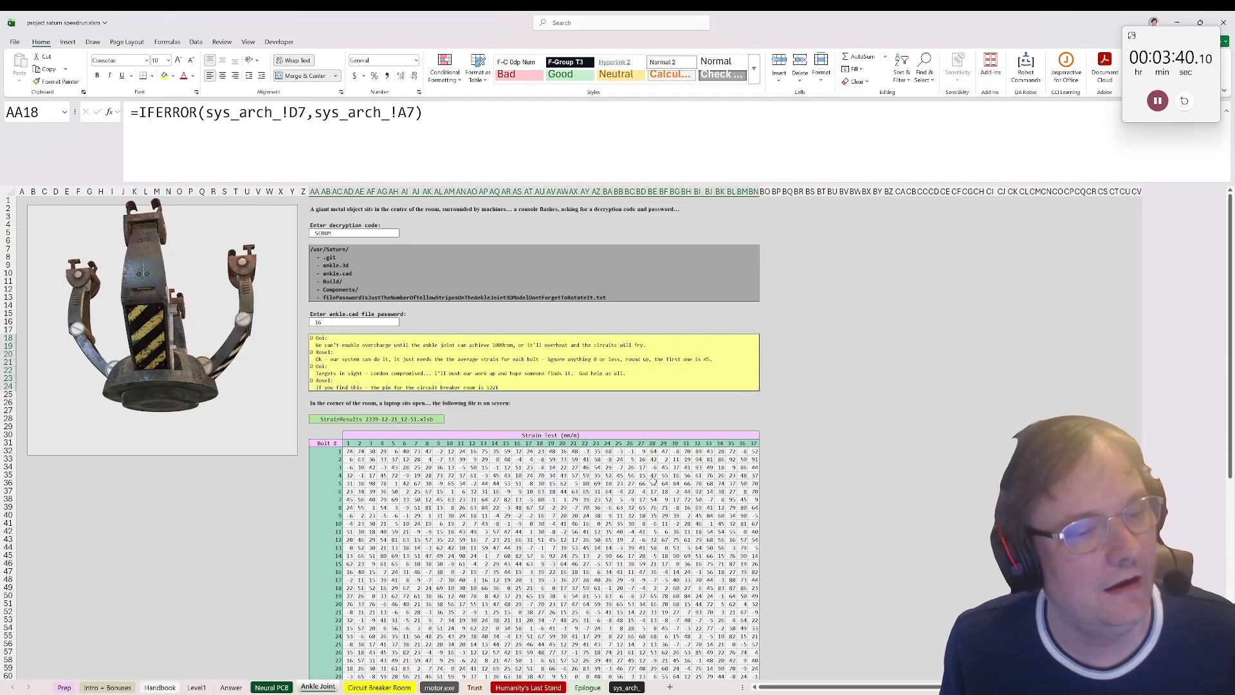
Step: Enter =FILTER(AD32:BN32,AD32:BN32>0) in cell BO32 to keep only the first bolt's positive strain values
click(765, 452)
text(=filter()
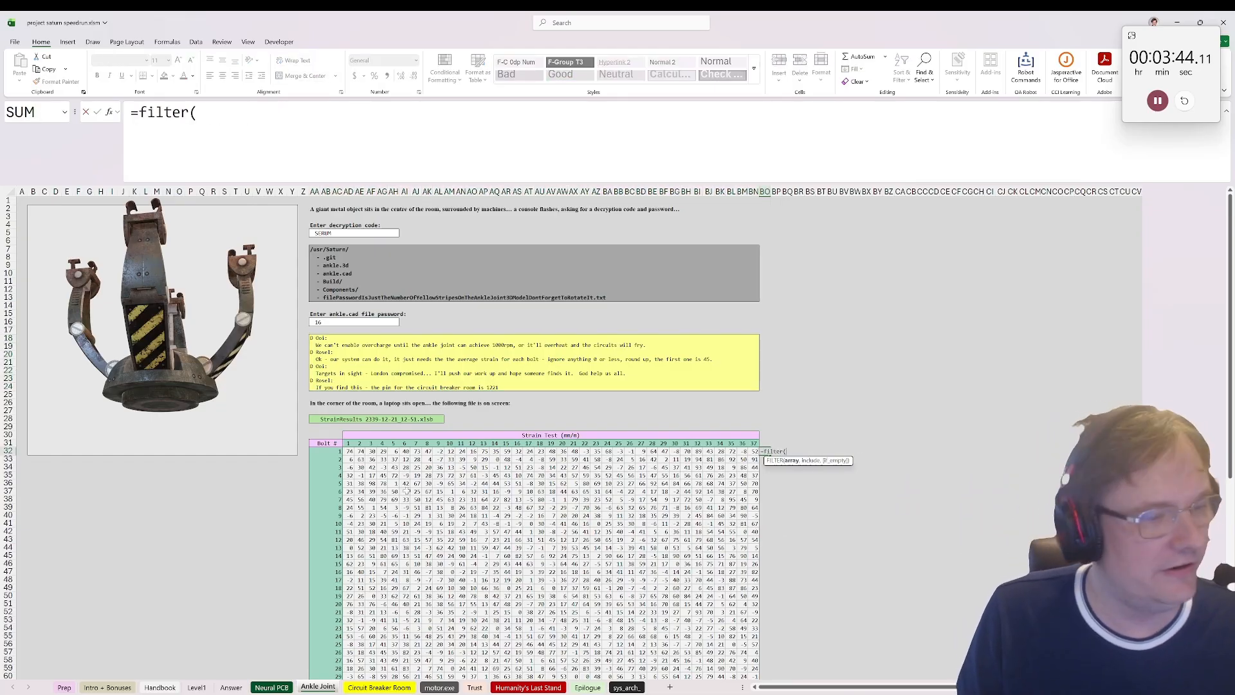
mouse_move(351, 451)
mouse_down()
mouse_move(754, 483)
mouse_move(754, 452)
mouse_move(323, 444)
mouse_move(348, 452)
mouse_up()
text(,)
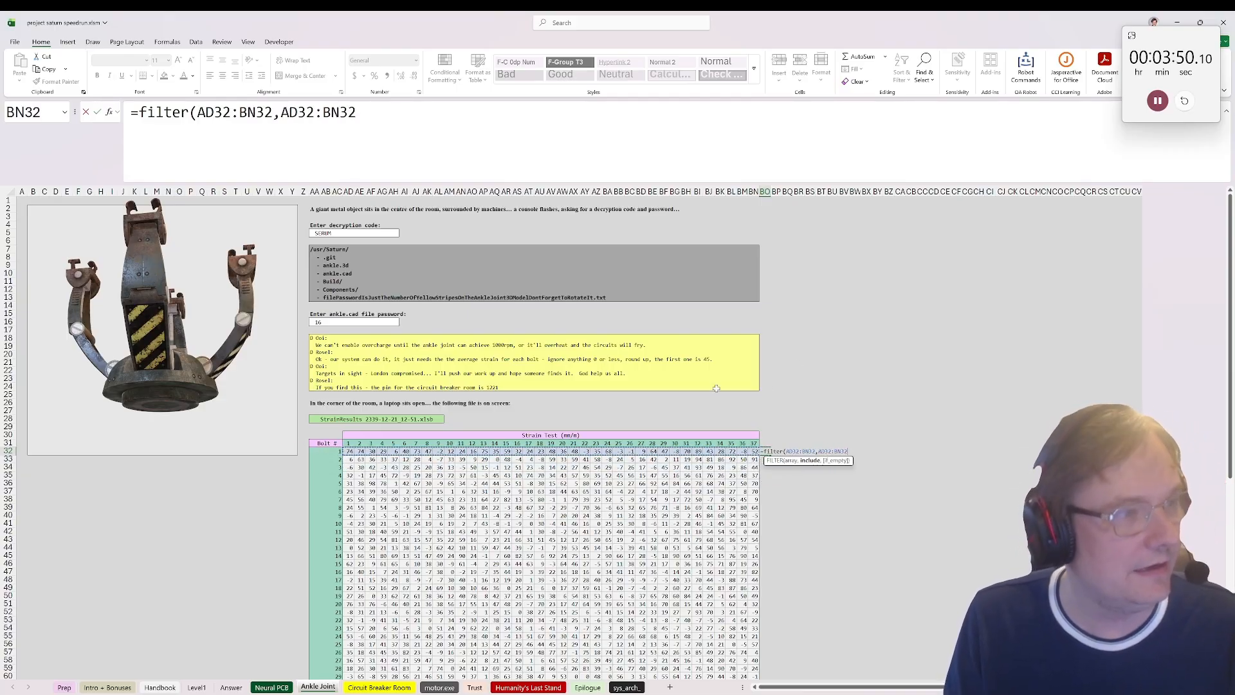
text(>0))
key(Return)
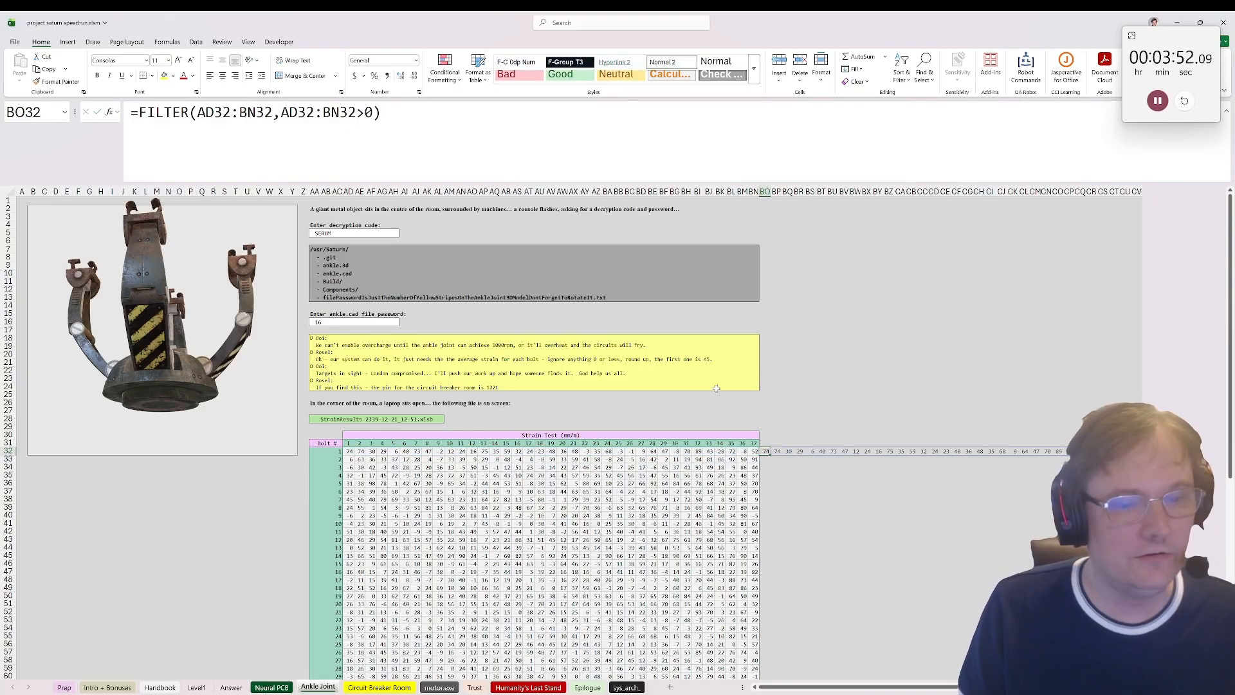
Step: Wrap the filter in BO32 to compute the rounded-up average: =CEILING.MATH(AVERAGE(FILTER(AD32:BN32,AD32:BN32>0)))
click(139, 112)
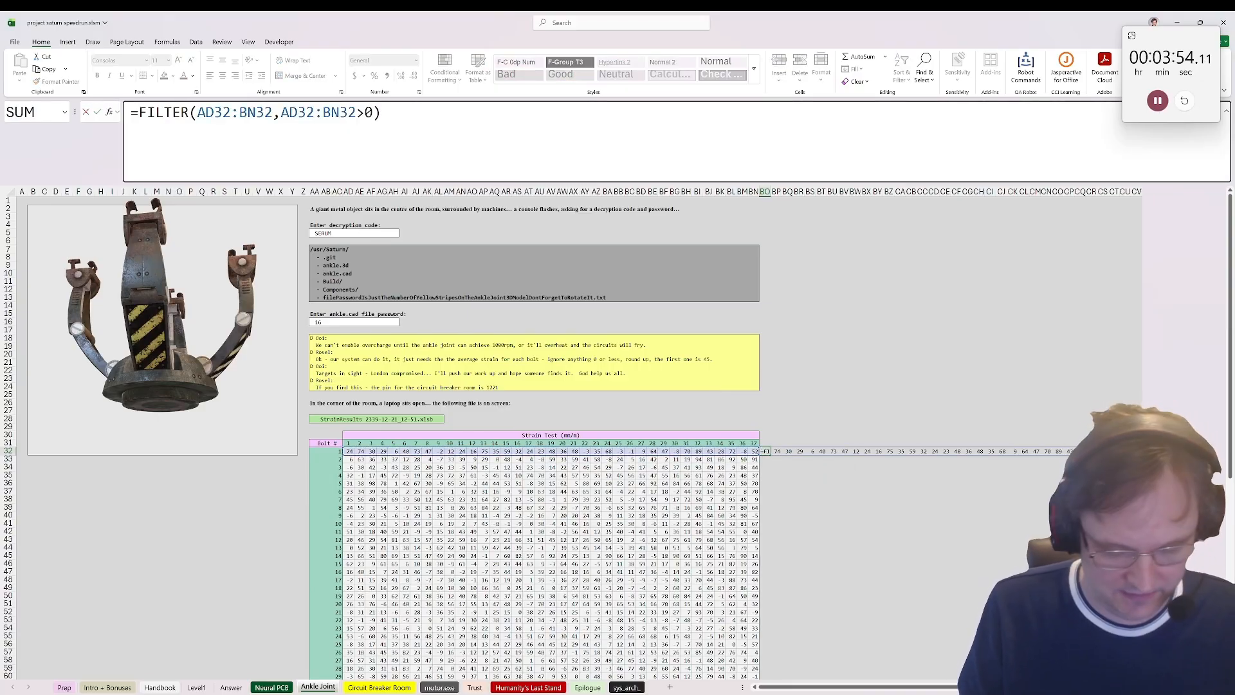
text(ceil)
key(Down)
key(Tab)
text(s)
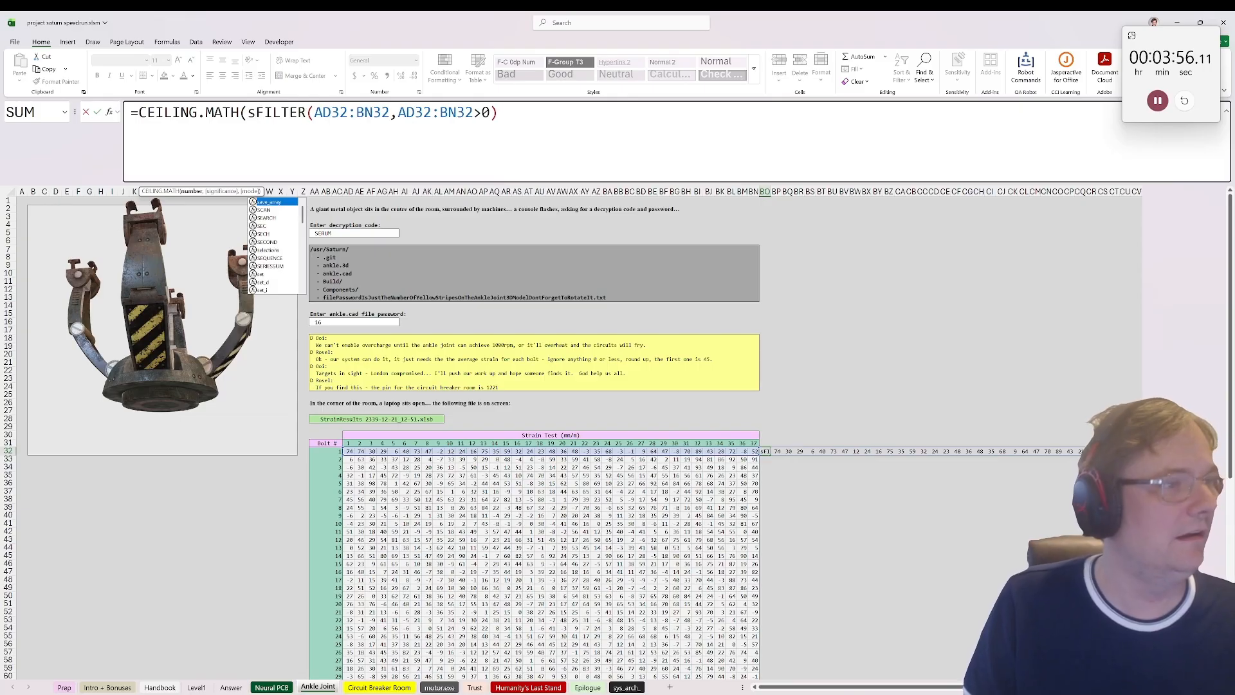
key(BackSpace)
text(average()
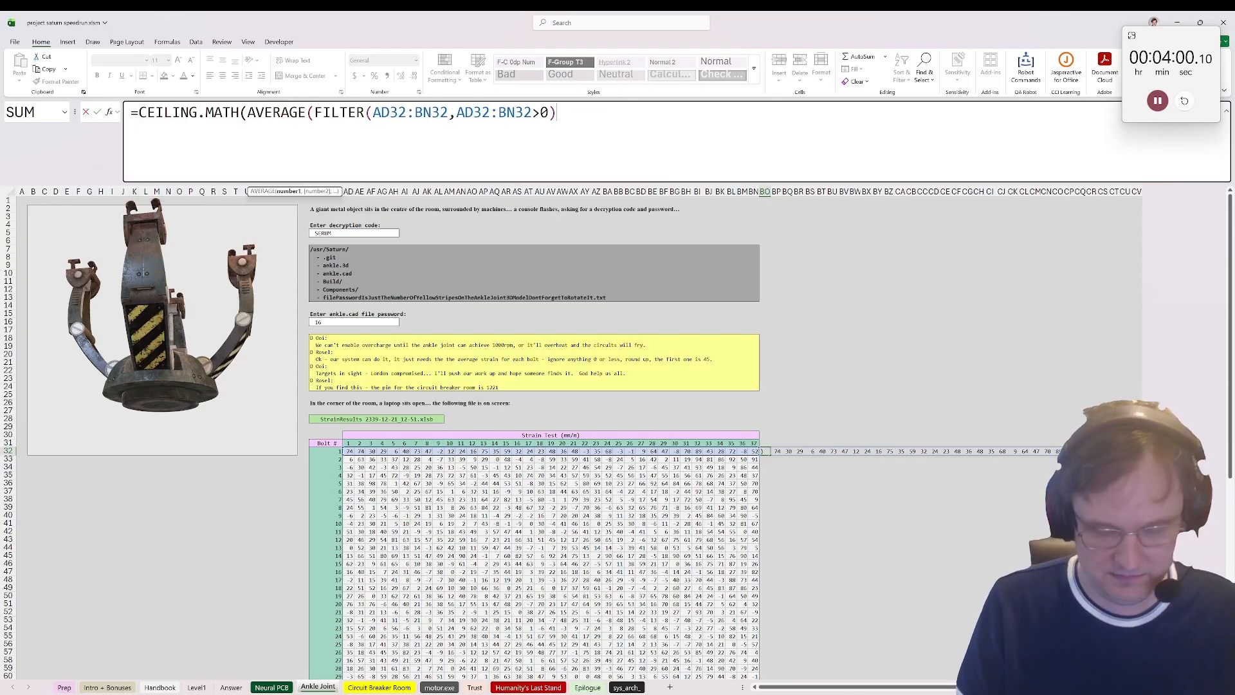
text()))
key(ctrl+Return)
Step: Fill the rounded-up average formula from BO32 down to BO71 for all 40 bolts
scroll(809, 600, down, 7)
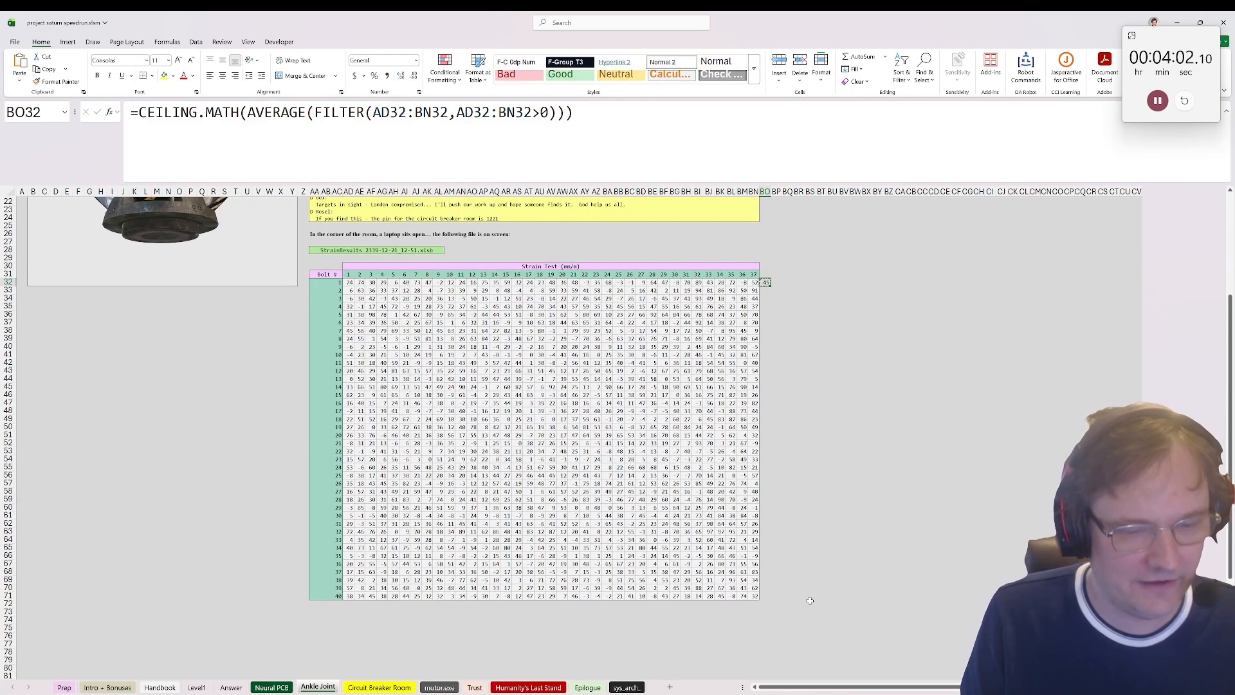
shift+click(765, 595)
key(ctrl+d)
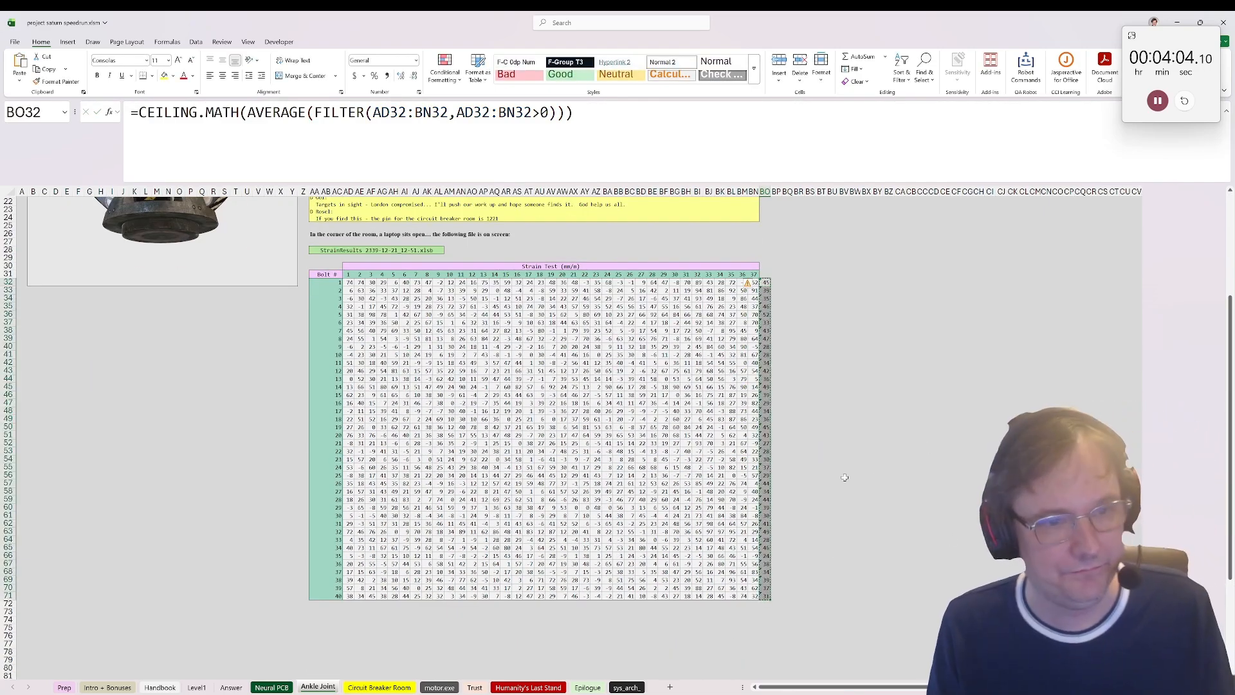
Step: Paste the bolt averages as values on the Answer sheet, starting in B2 beside Level 2
click(231, 687)
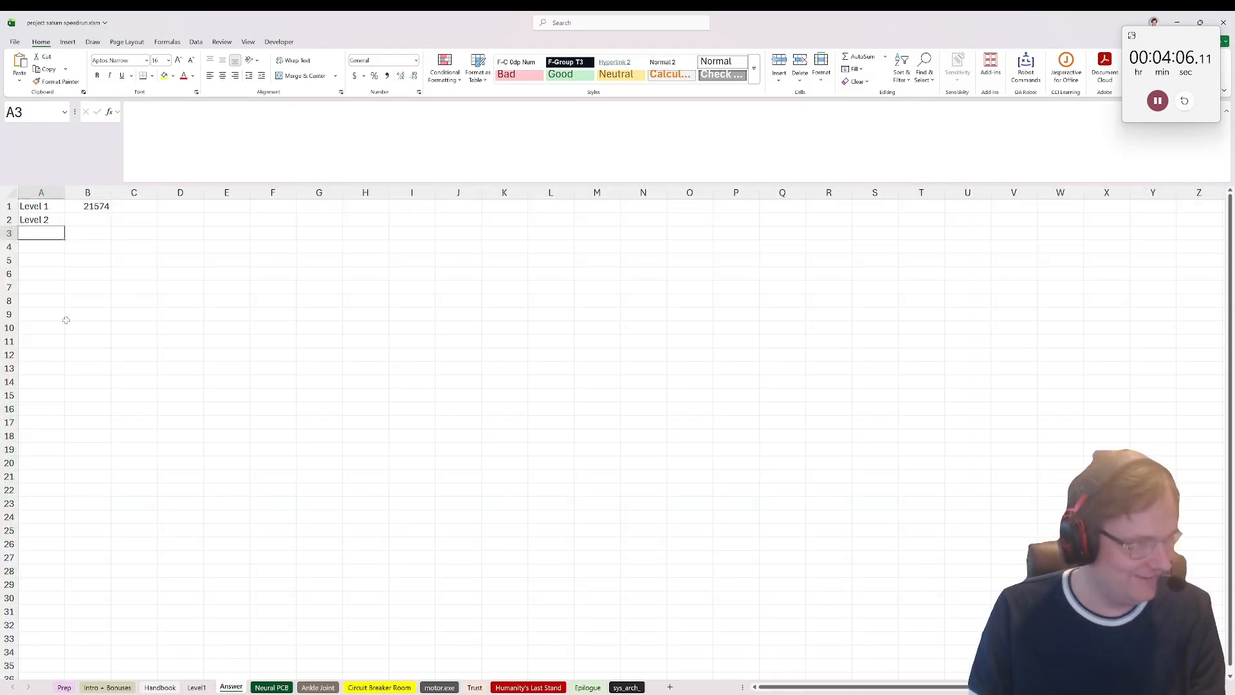
click(87, 220)
key(ctrl+shift+v)
Step: Label cell A42, just below the pasted averages, as Level 3
scroll(74, 526, down, 7)
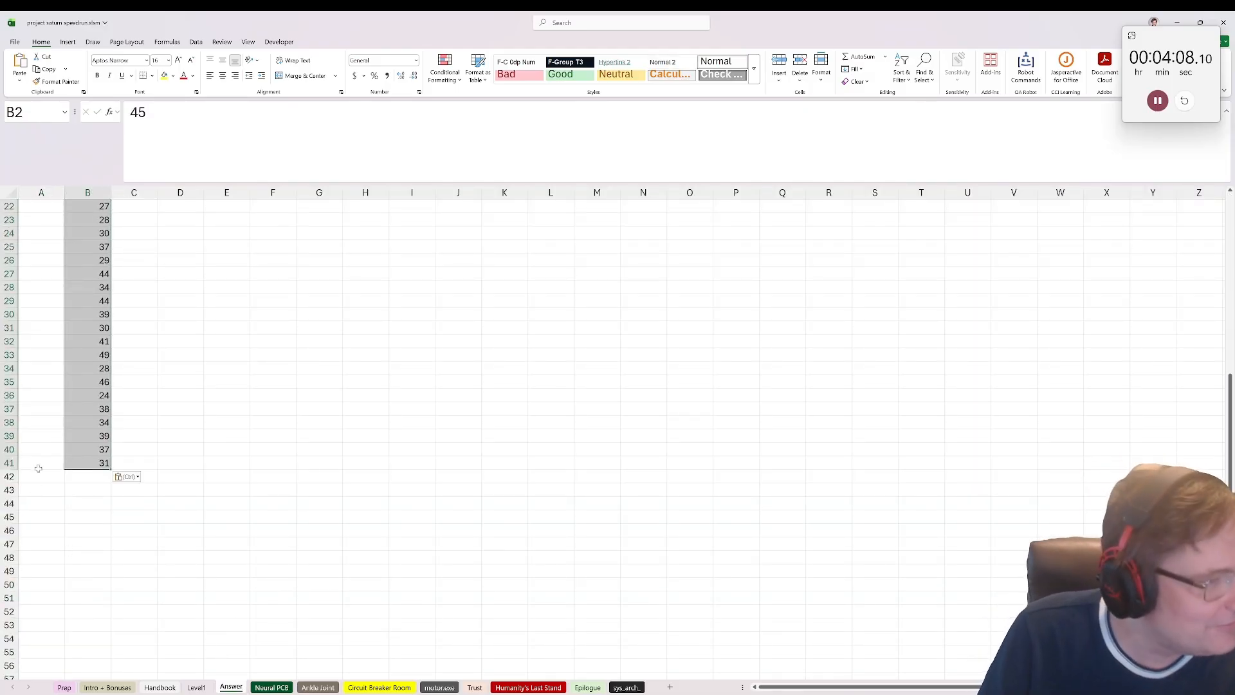
click(41, 476)
text(Level)
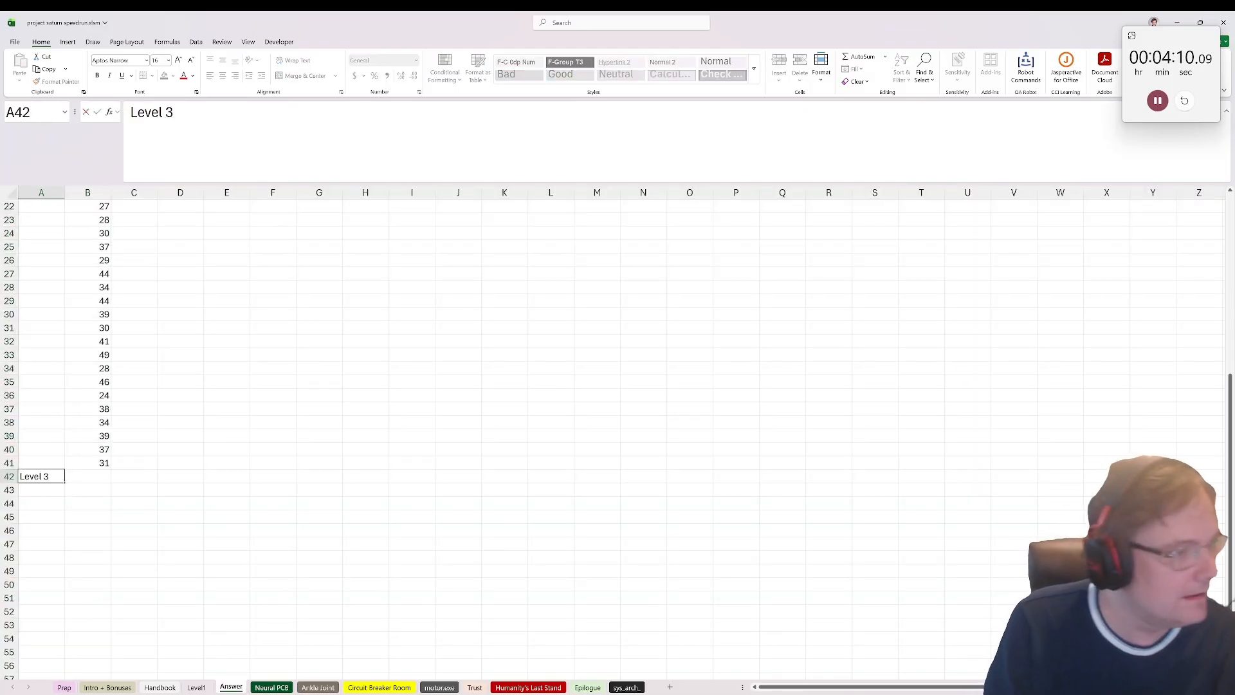
text( 3)
key(Return)
Step: Look up the circuit breaker room pin in the Ankle Joint message and enter it as the Circuit Breaker Room access code
click(317, 687)
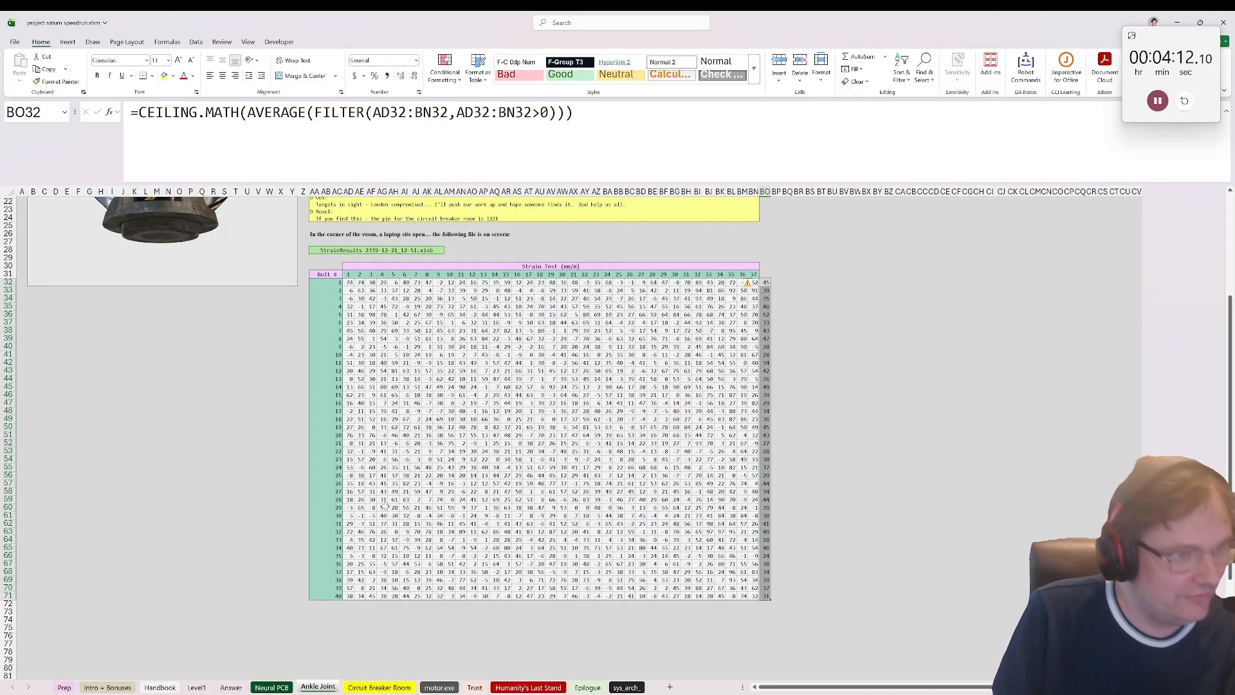
scroll(444, 249, up, 3)
click(479, 274)
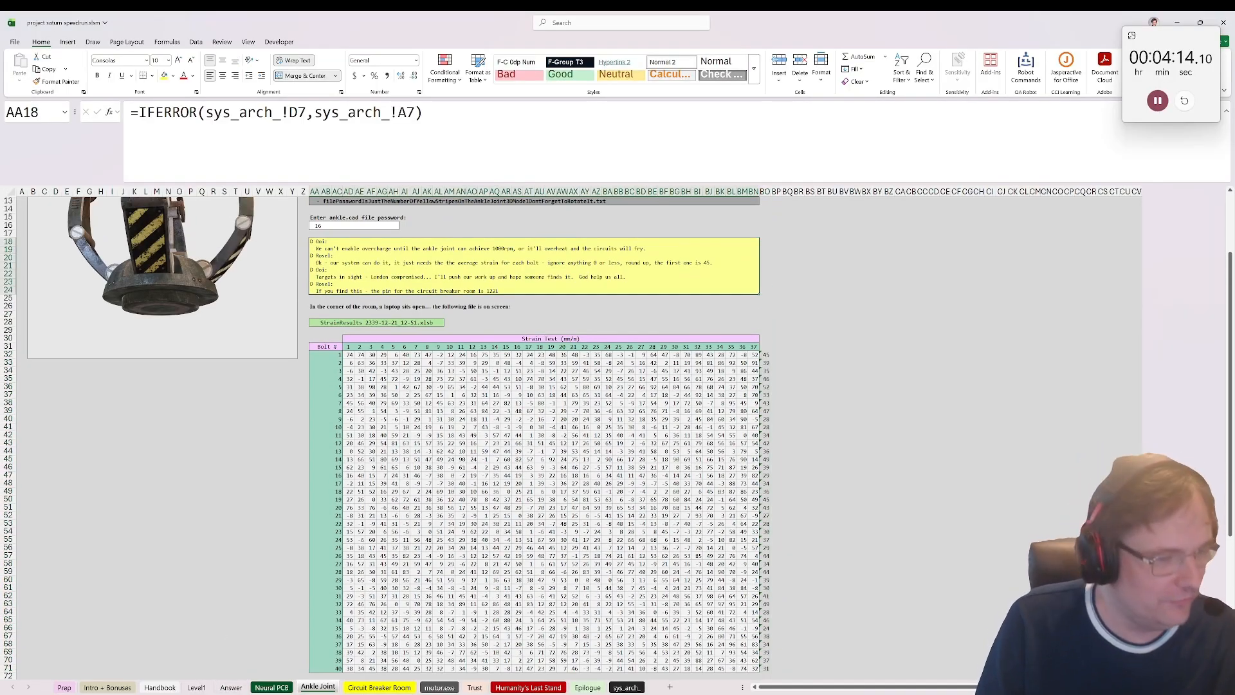
click(364, 687)
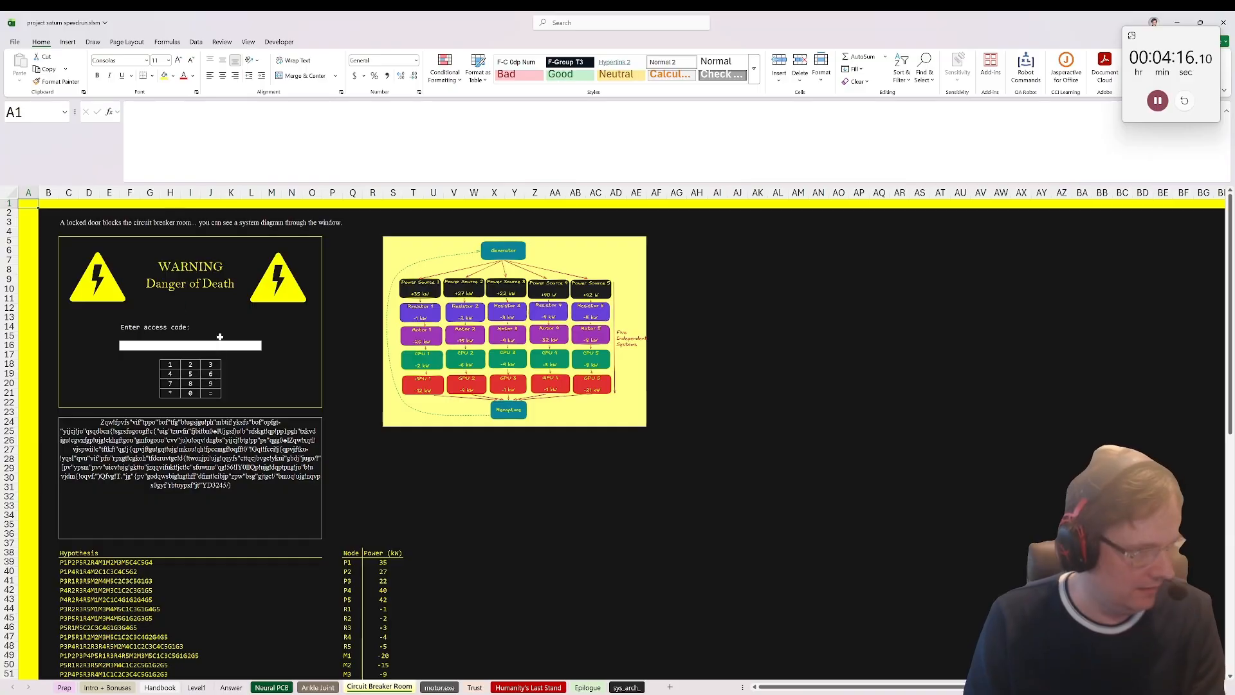
click(220, 337)
text(1221)
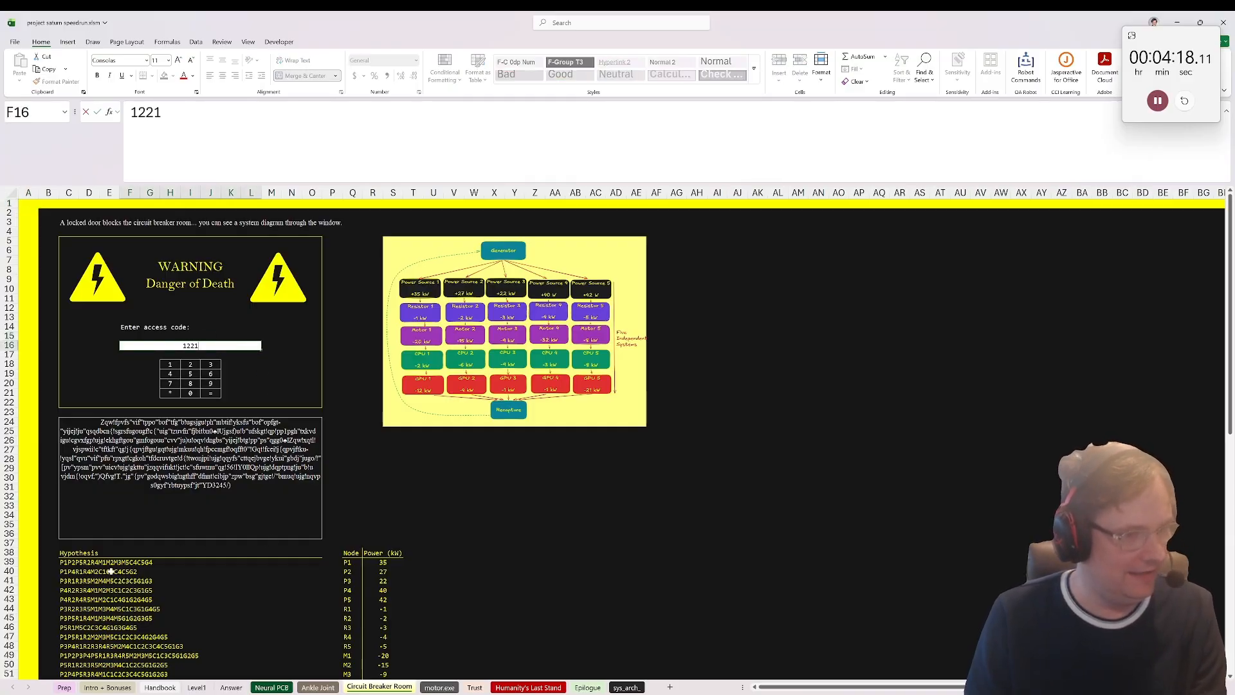
click(110, 572)
Step: In B39, write a formula to split the first hypothesis: =MID(SEQUENCE(LEN(C39)/2,,1,2),2)
scroll(110, 571, down, 2)
click(51, 506)
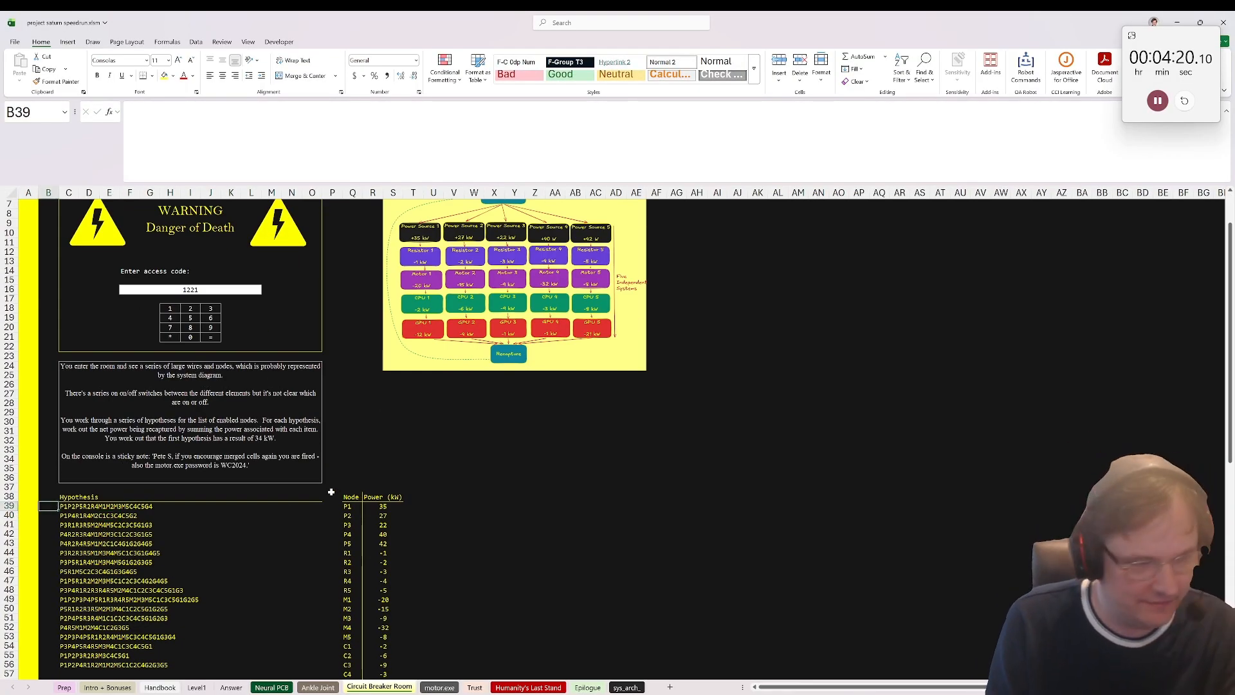
text(=mid(s)
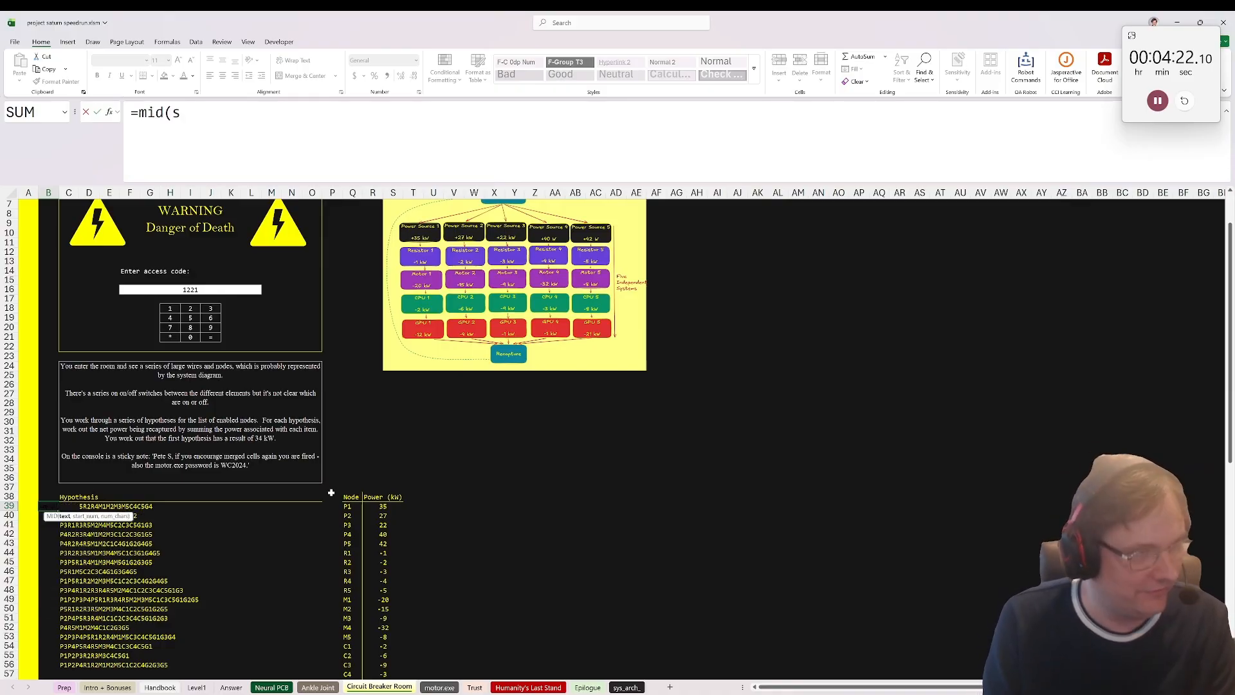
text(equence()
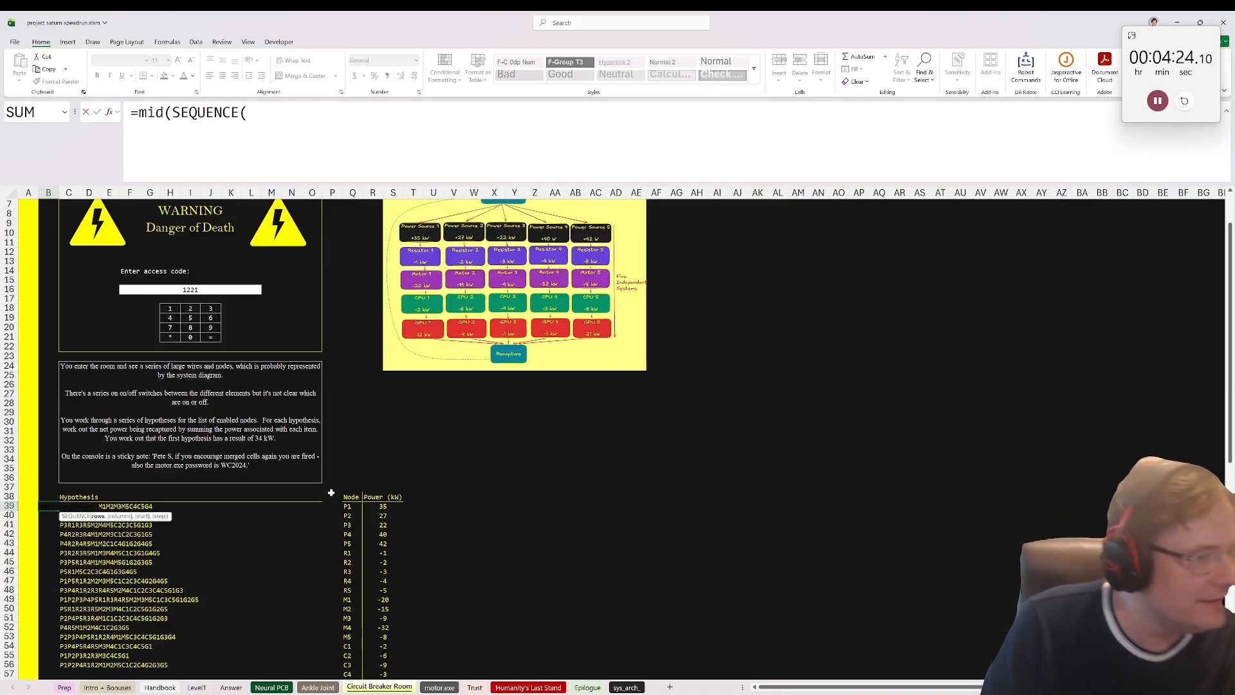
key(Right)
key(BackSpace)
key(BackSpace)
key(BackSpace)
text(len()
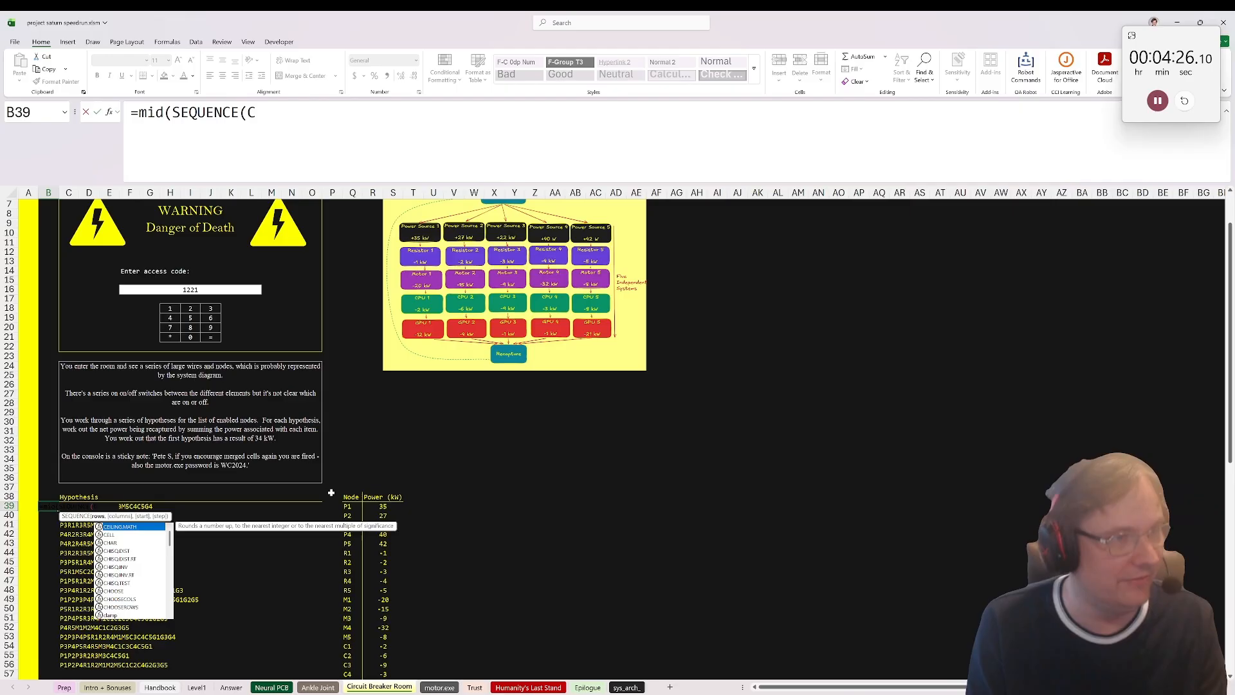
text(C39)/)
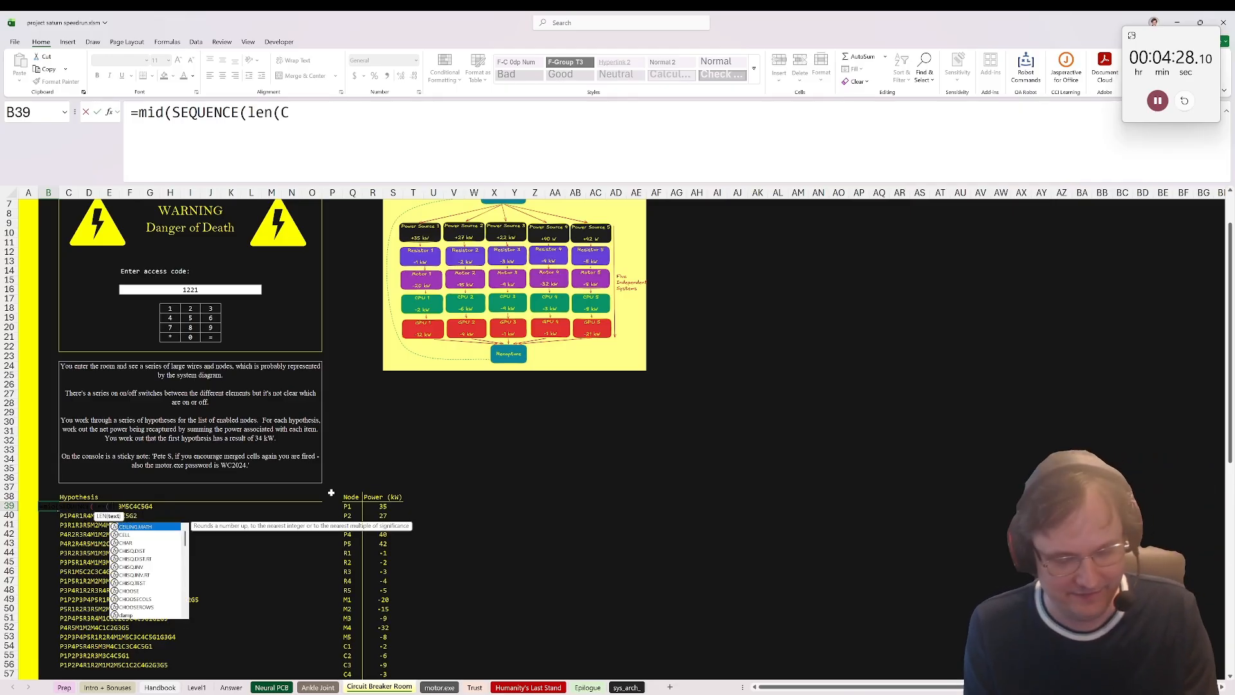
text(2,)
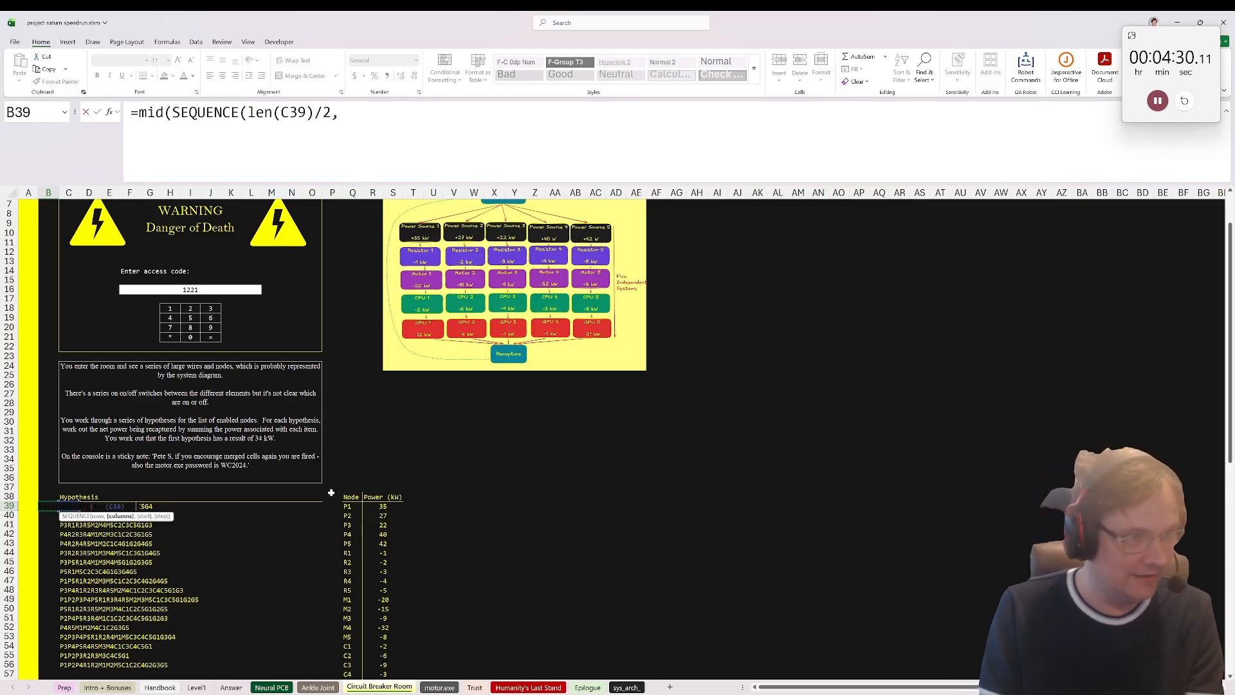
text(,)
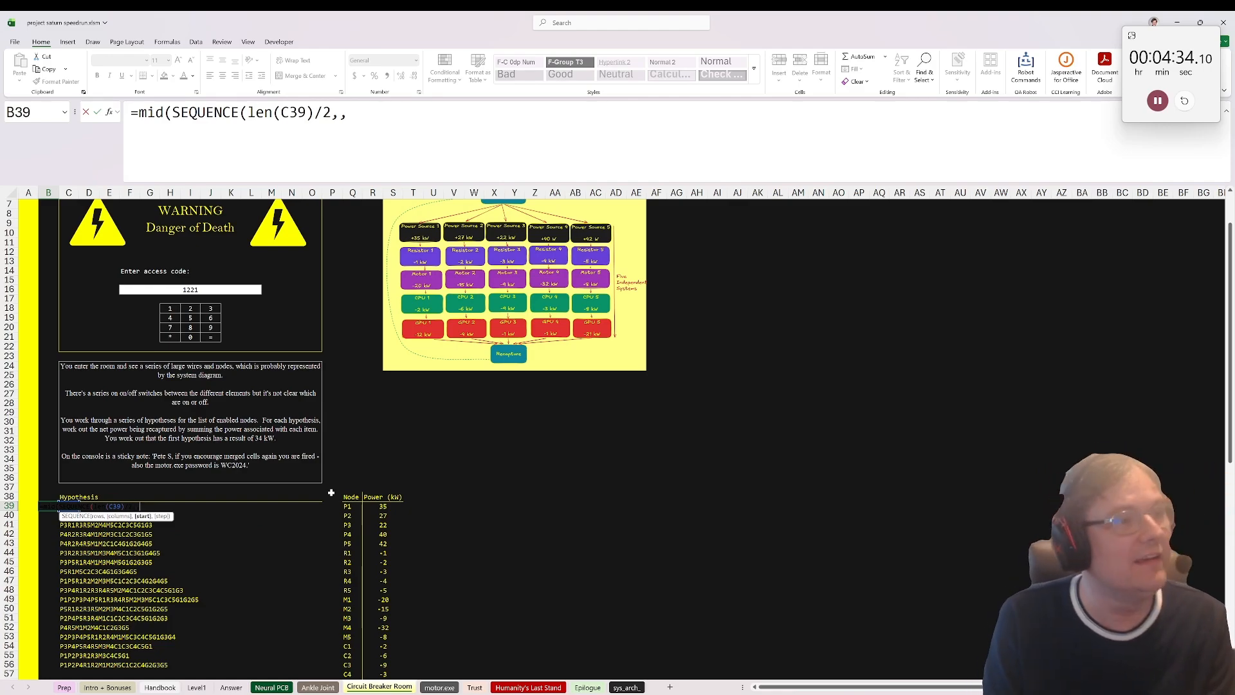
text(1)
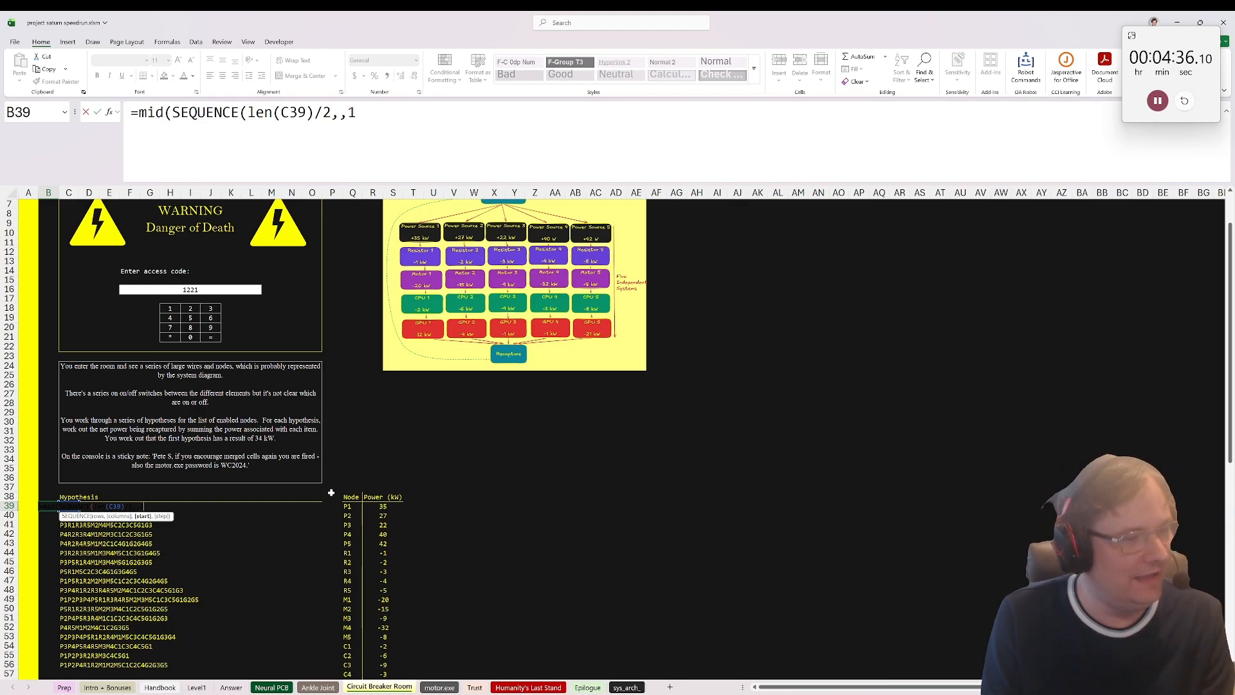
text(,)
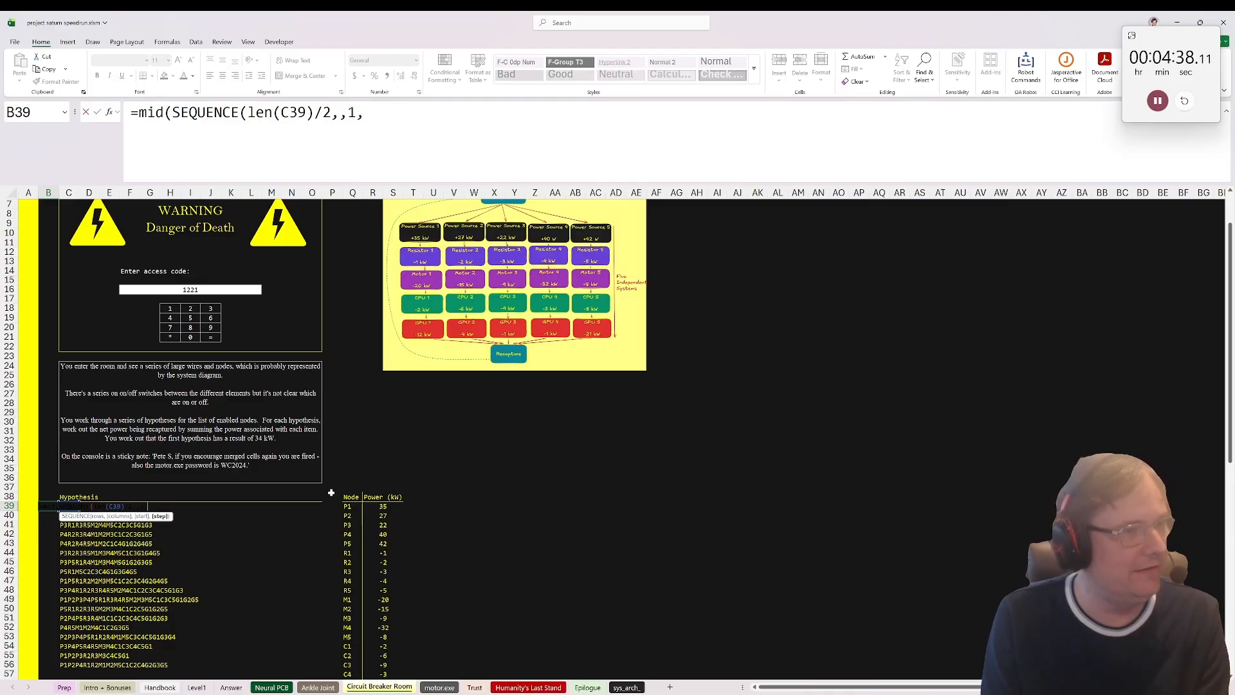
text(2),2))
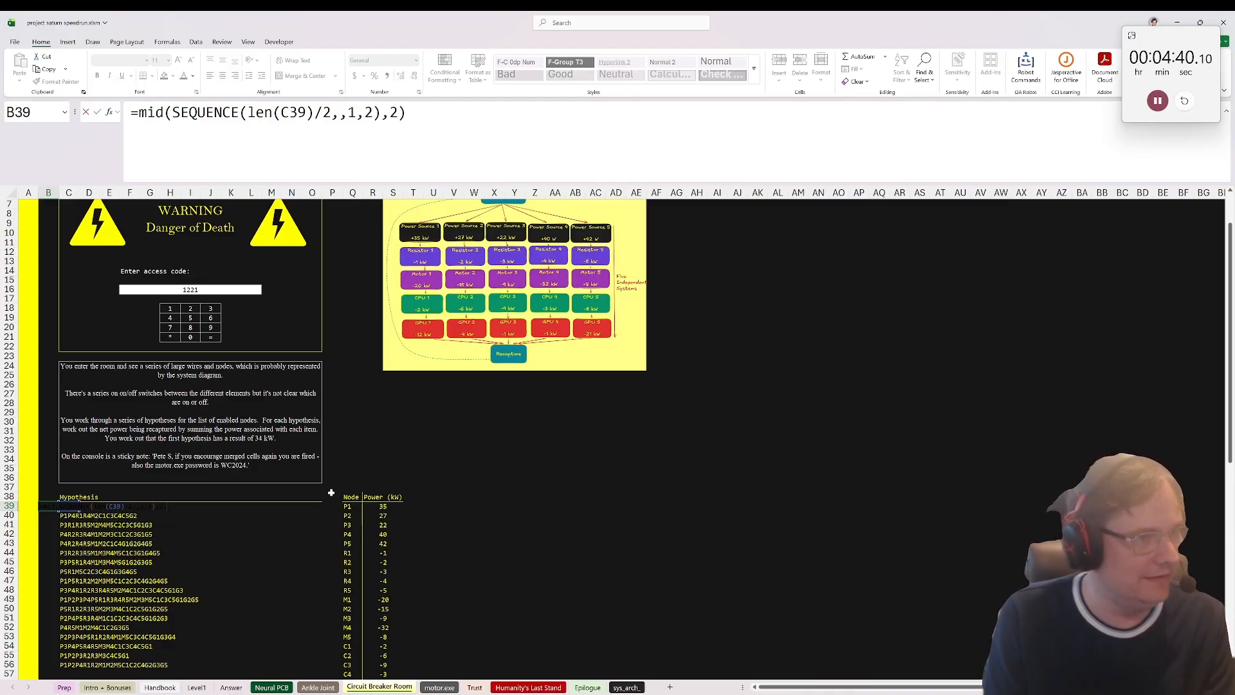
key(Return)
key(Return)
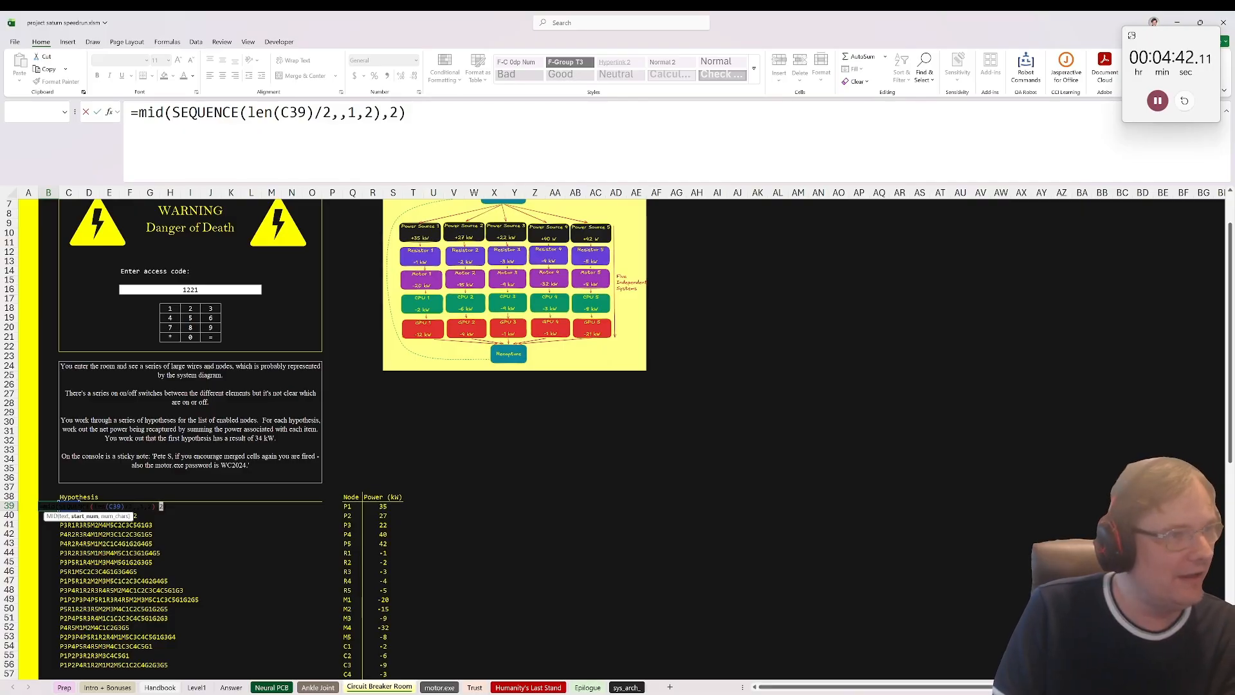
Step: Add C39 as the text argument so B39 reads =MID(C39,SEQUENCE(LEN(C39)/2,,1,2),2)
click(172, 114)
text(C)
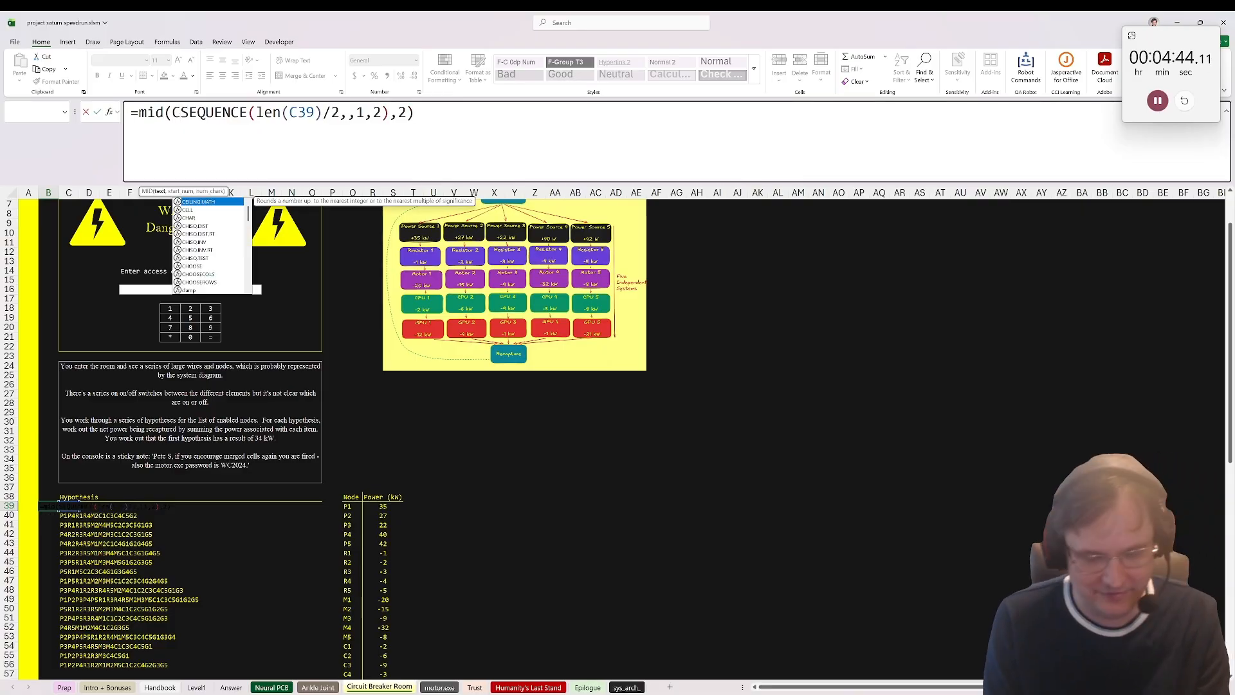
text(39,)
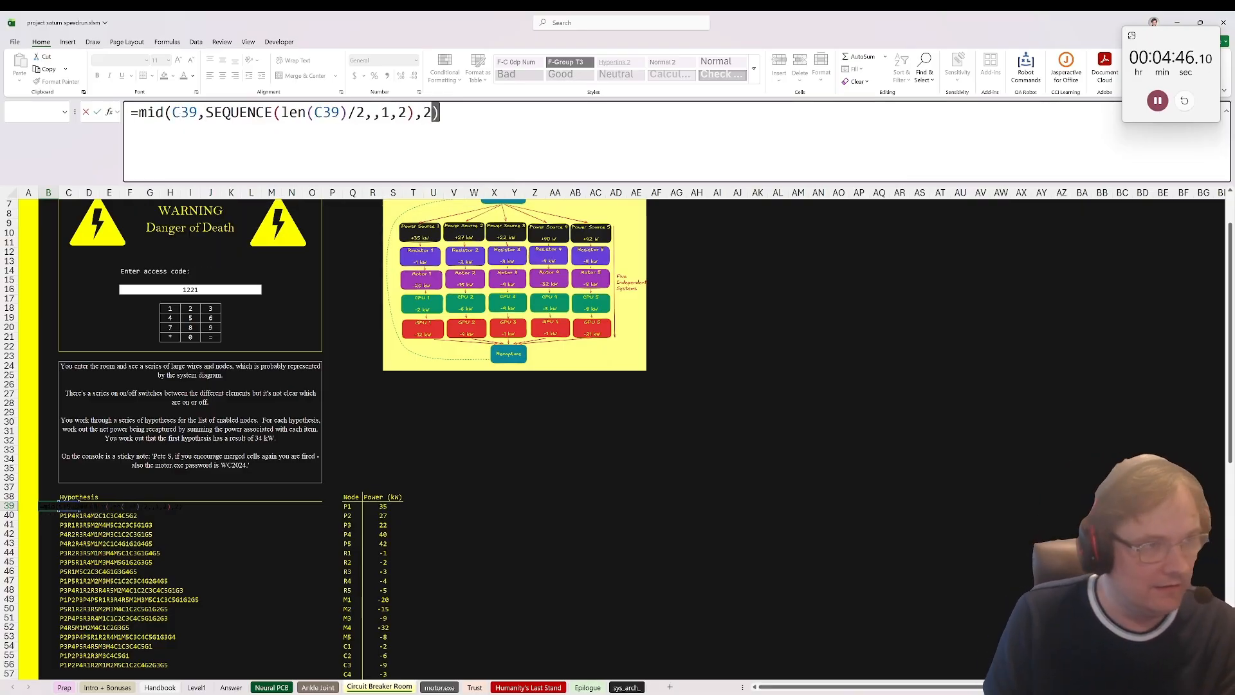
key(ctrl+Return)
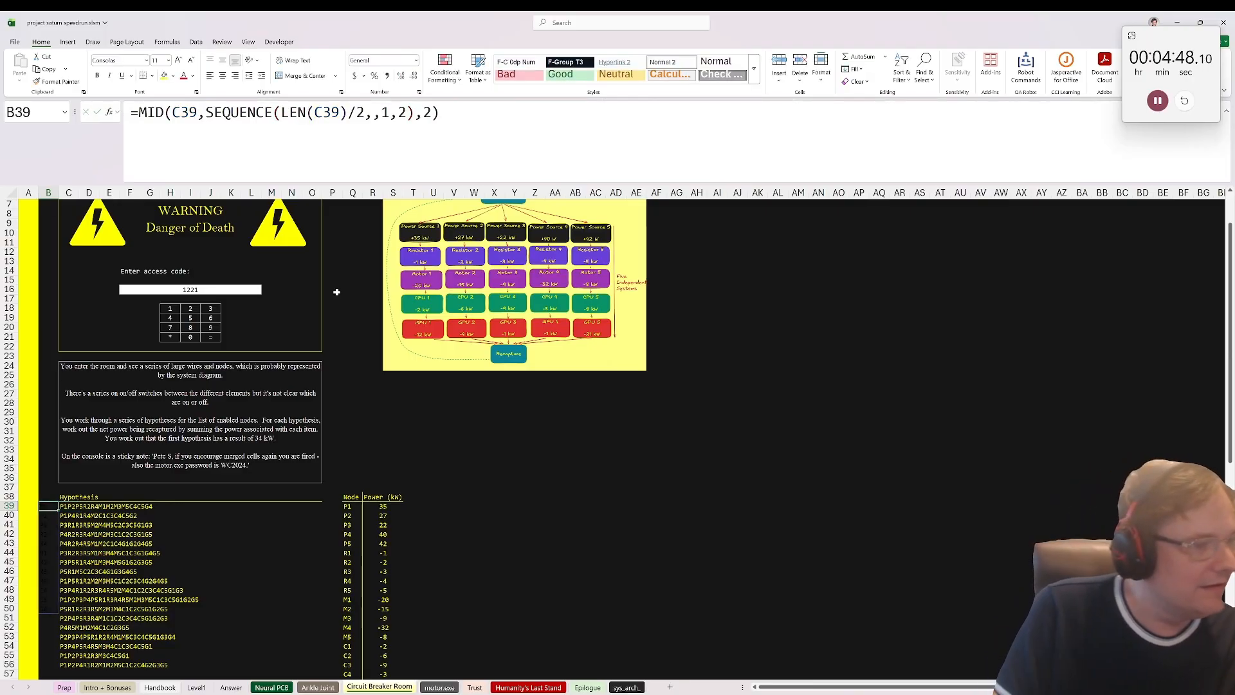
Step: Copy the formatting of hypothesis cell C39 onto the split node codes in column B and select B39
scroll(207, 475, down, 3)
click(82, 429)
click(67, 422)
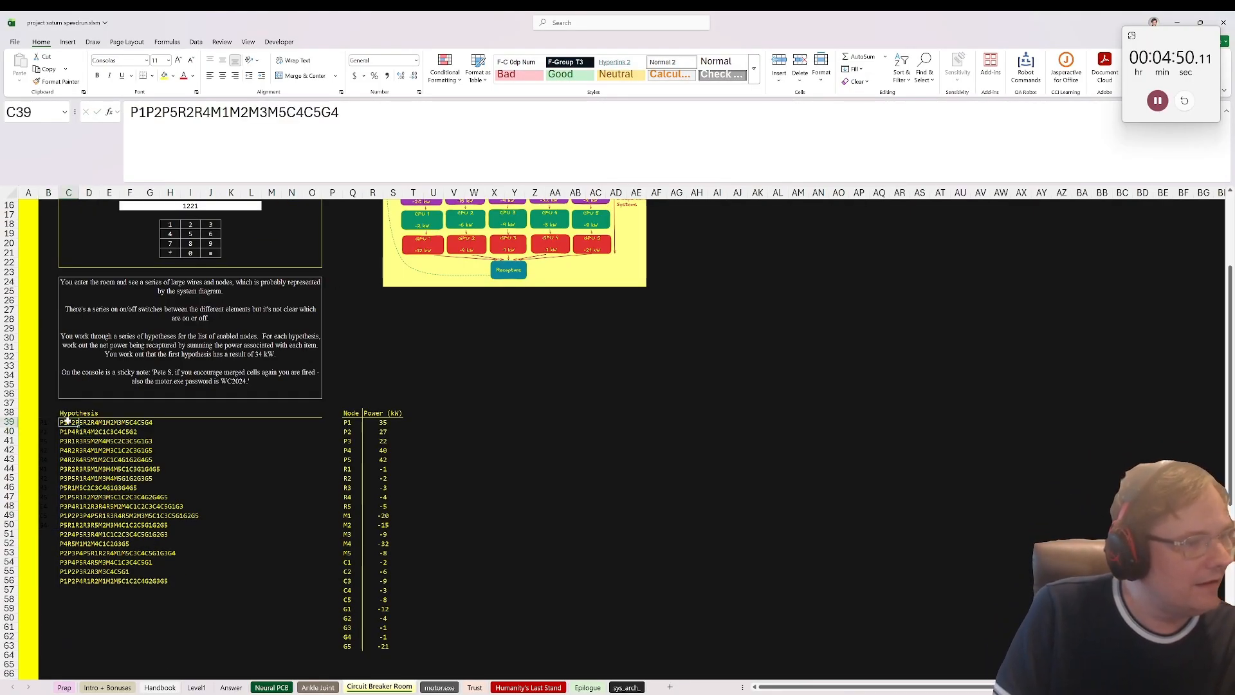
click(56, 81)
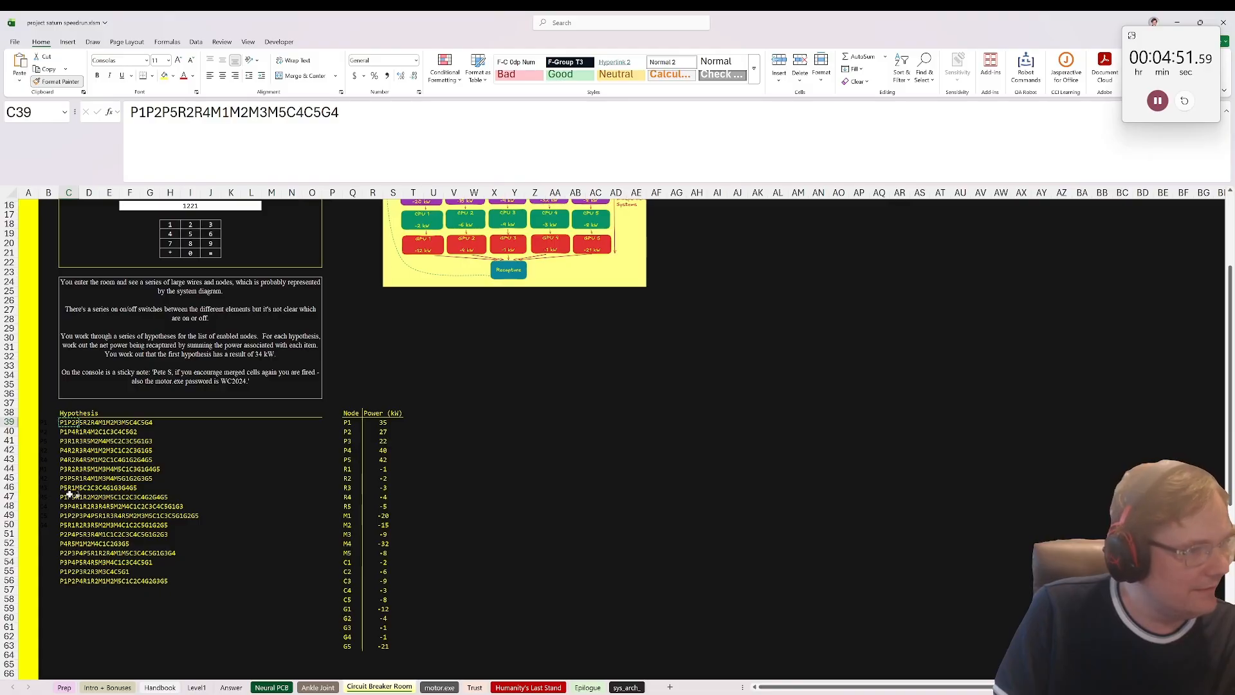
mouse_move(54, 407)
mouse_down()
mouse_move(114, 661)
mouse_move(152, 656)
mouse_up()
click(43, 421)
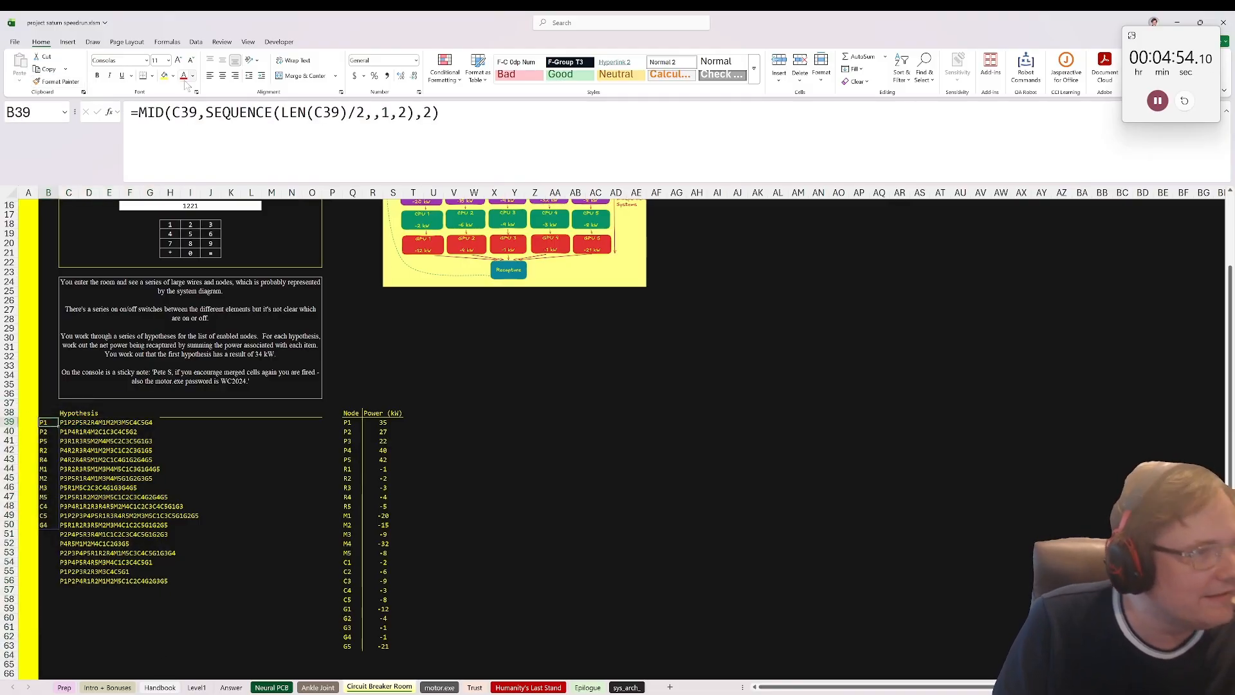
Step: Wrap the MID formula in B39 in XLOOKUP with lookup array Q39:Q63 and return array R40:R63
click(138, 112)
text(xlookuP)
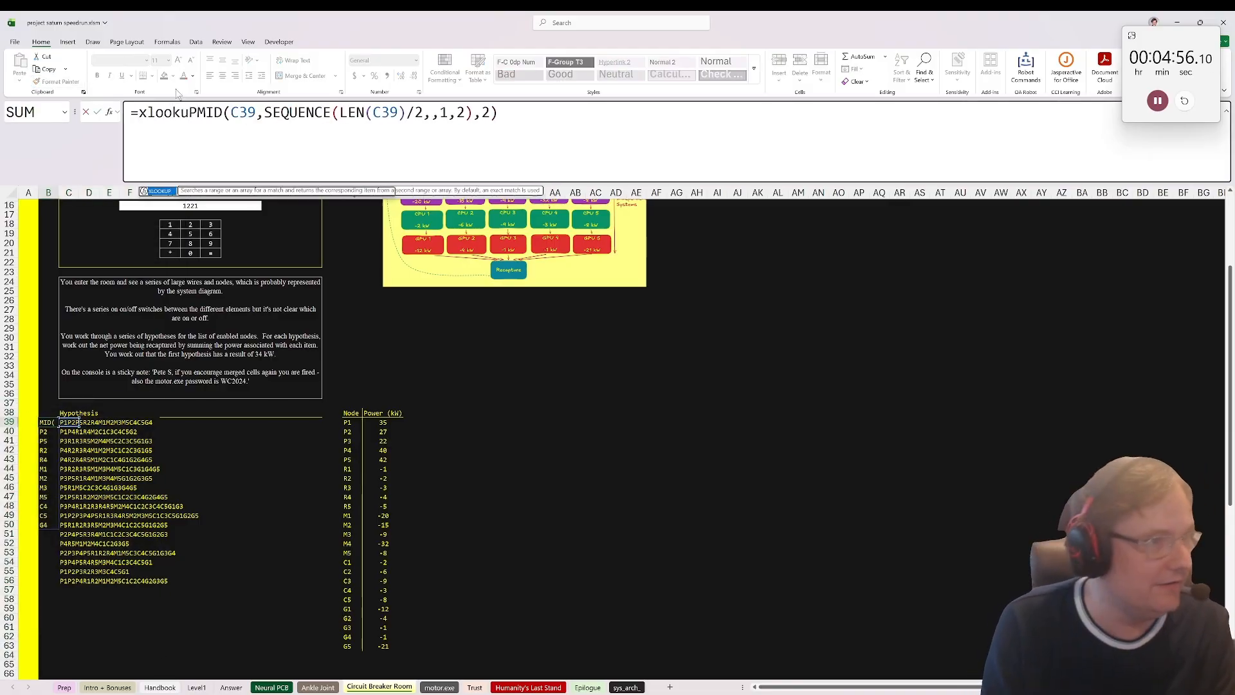
text(()
key(End)
text(,)
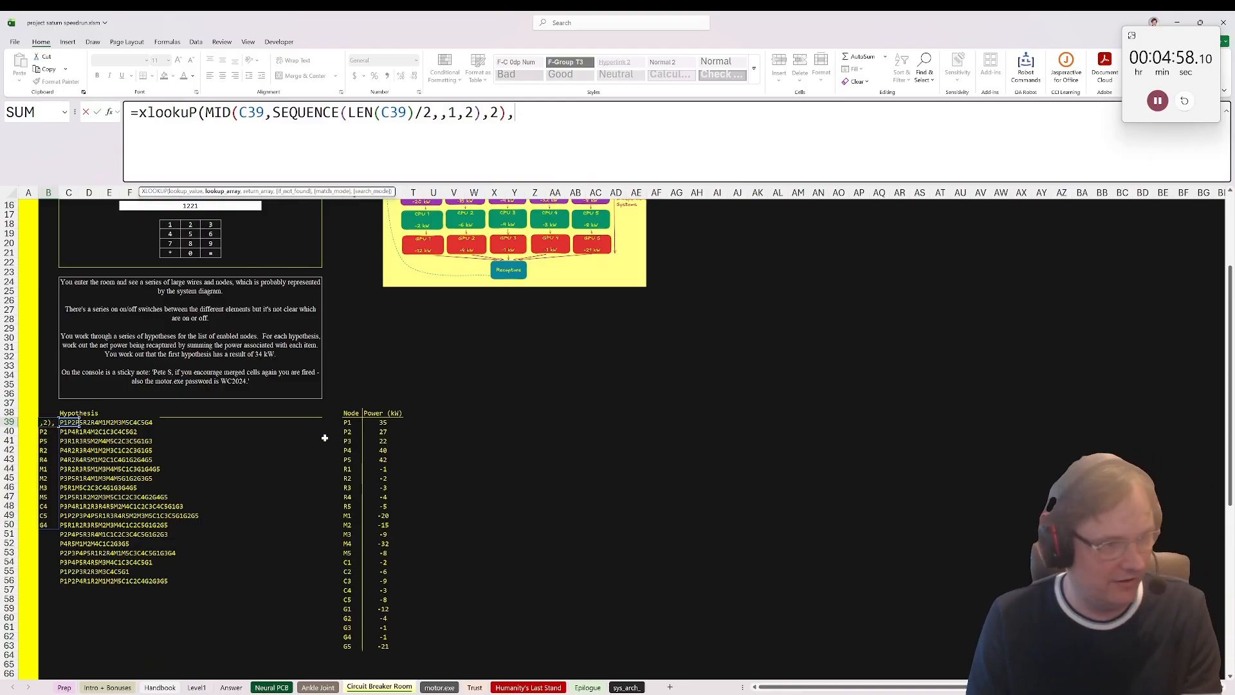
drag(347, 422, 382, 432)
text(,)
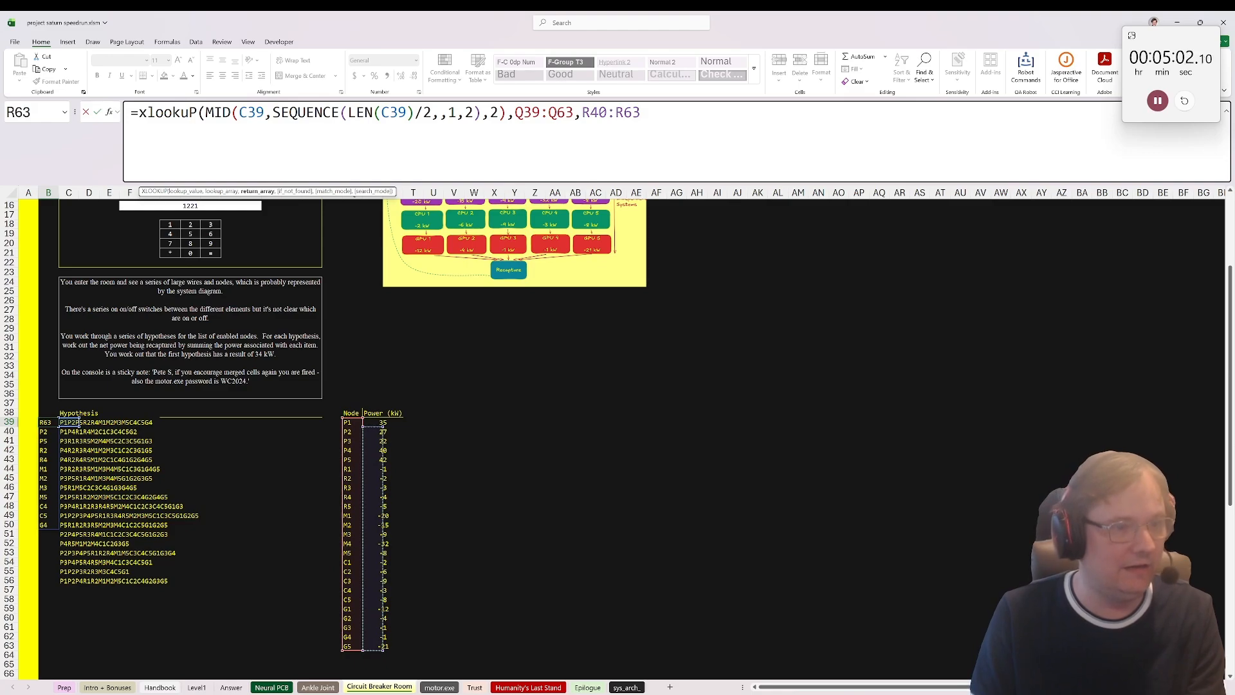
Step: Make both XLOOKUP ranges absolute and extend the return array to $R$39:$R$63
drag(641, 112, 514, 112)
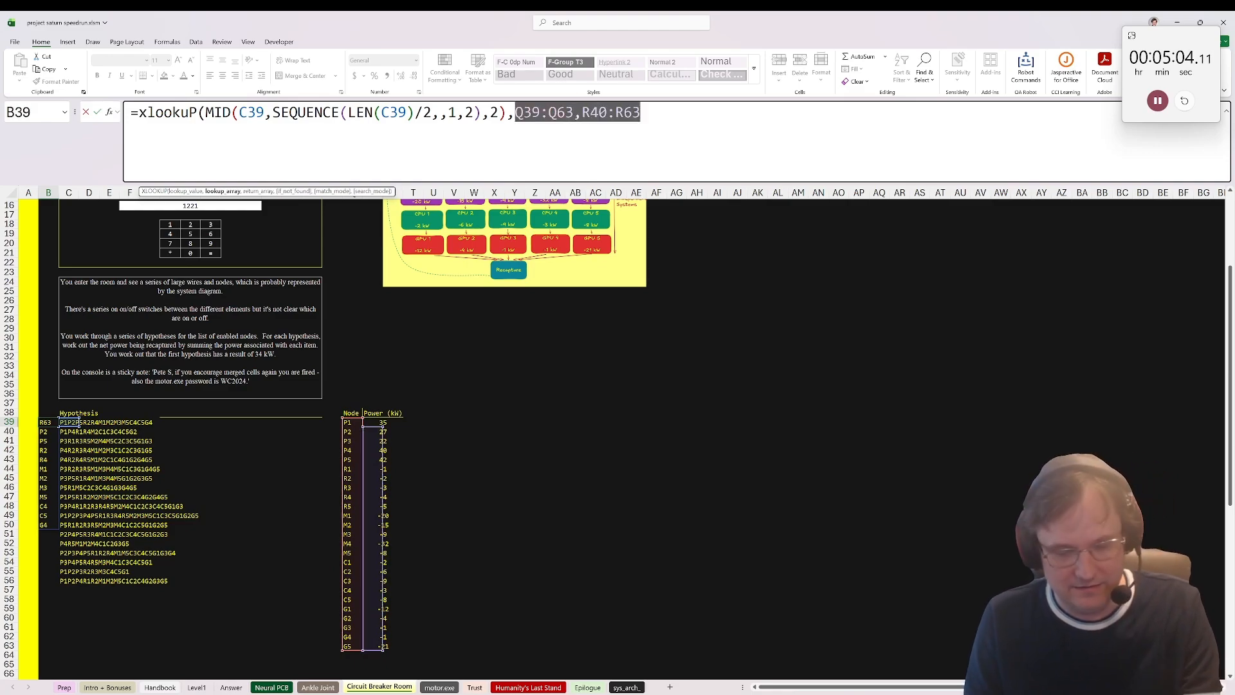
key(F4)
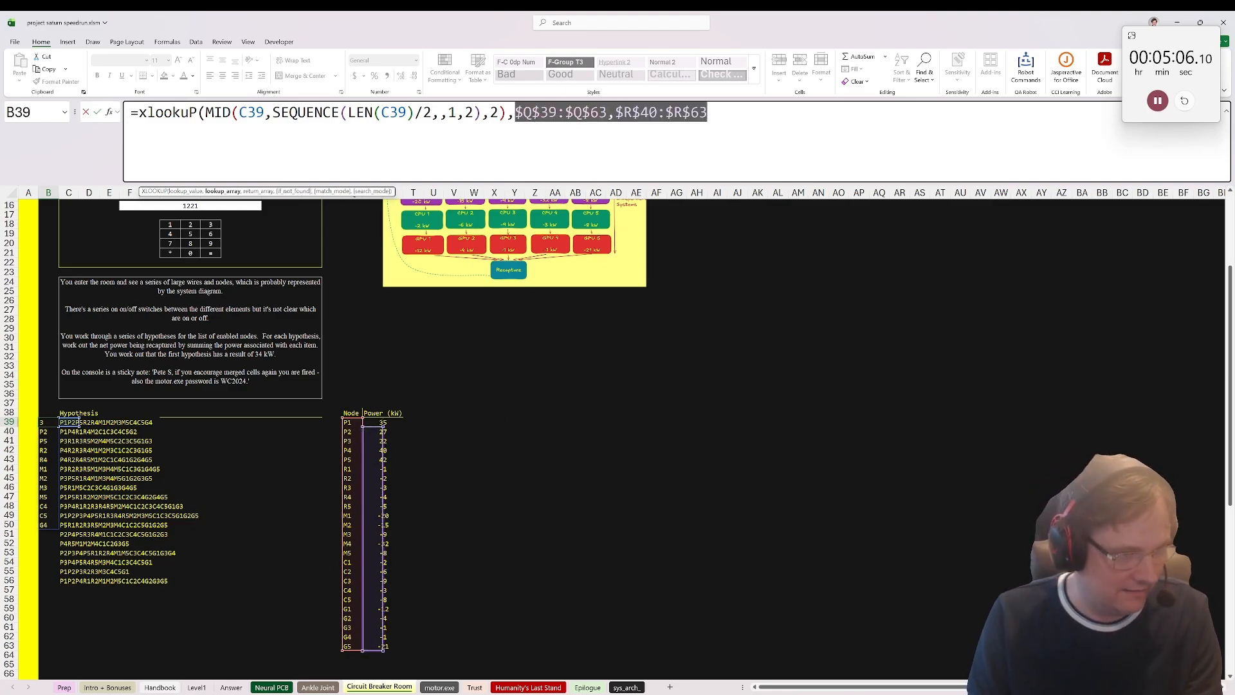
drag(384, 427, 383, 421)
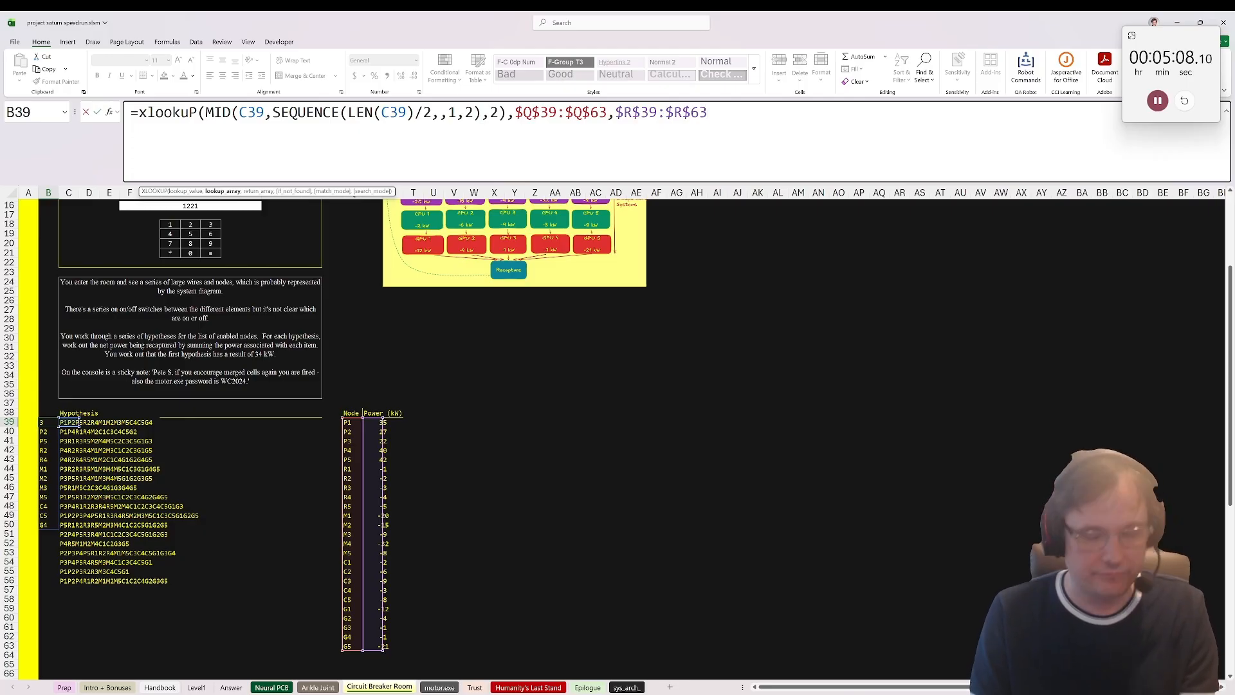
Step: Complete the XLOOKUP in B39 and wrap it in SUM to total the powers of the hypothesis's nodes
text())
key(ctrl+Return)
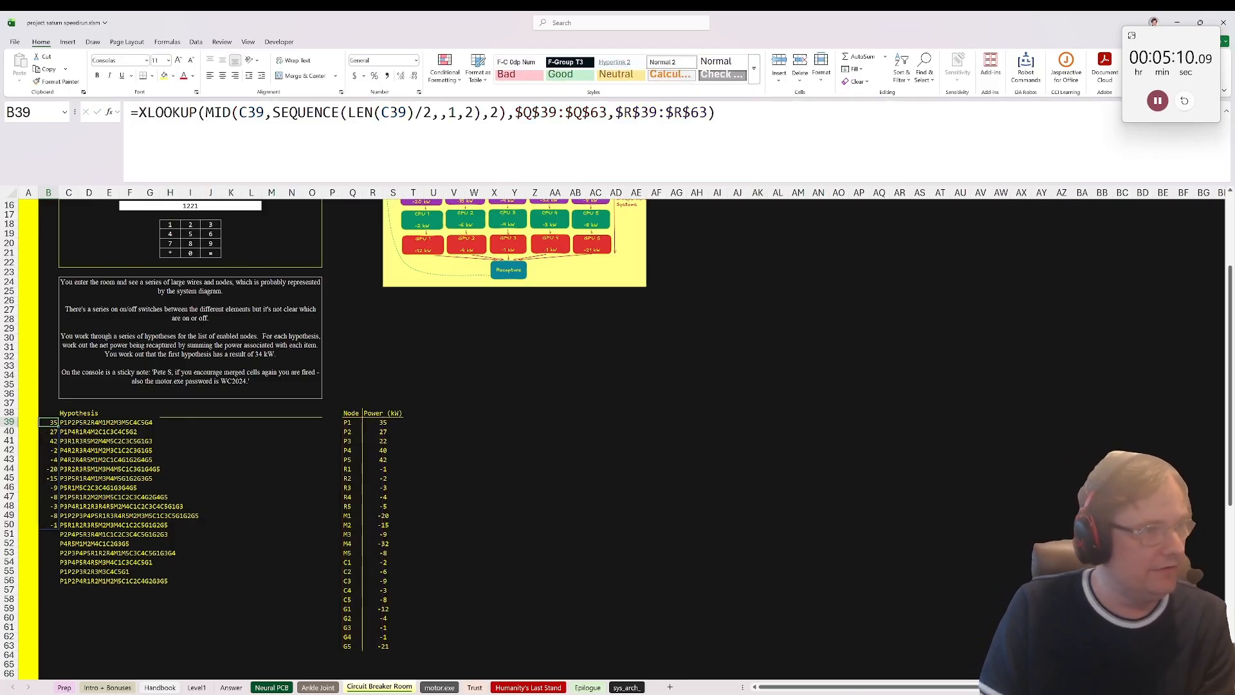
key(F2)
key(Home)
key(Right)
text(sum()
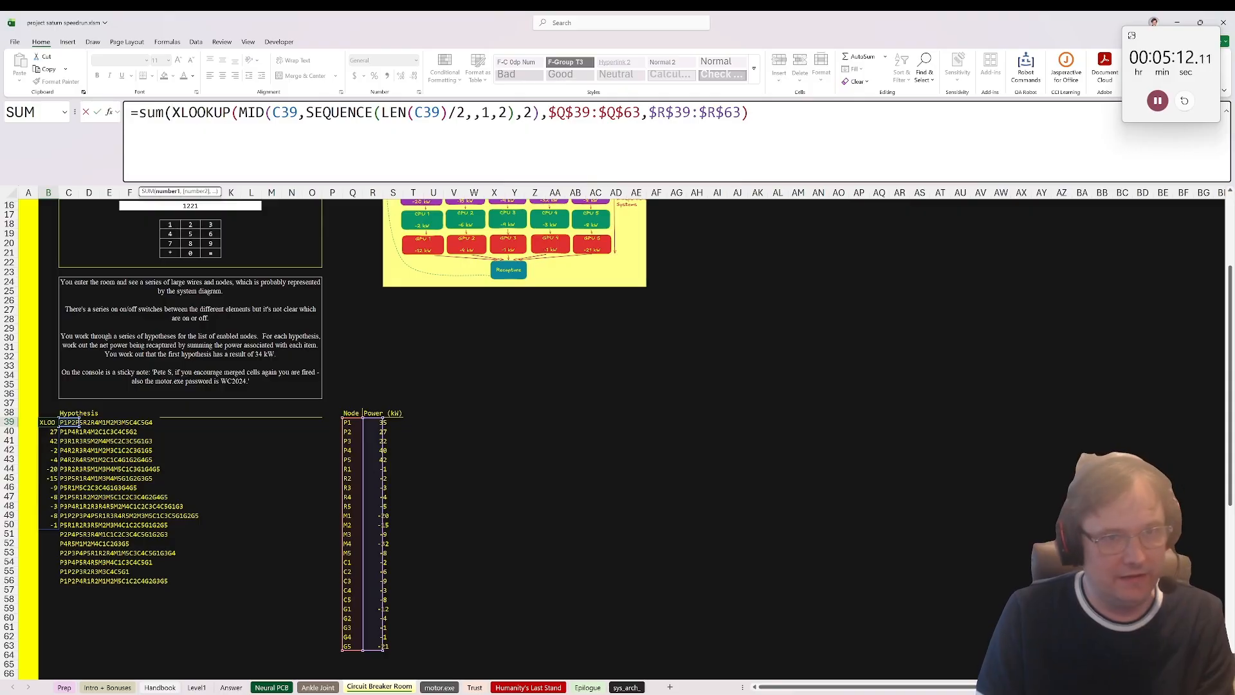
text())
key(ctrl+Return)
Step: Copy the SUM formula from B39 down to B56 for all the remaining hypotheses
key(ctrl+c)
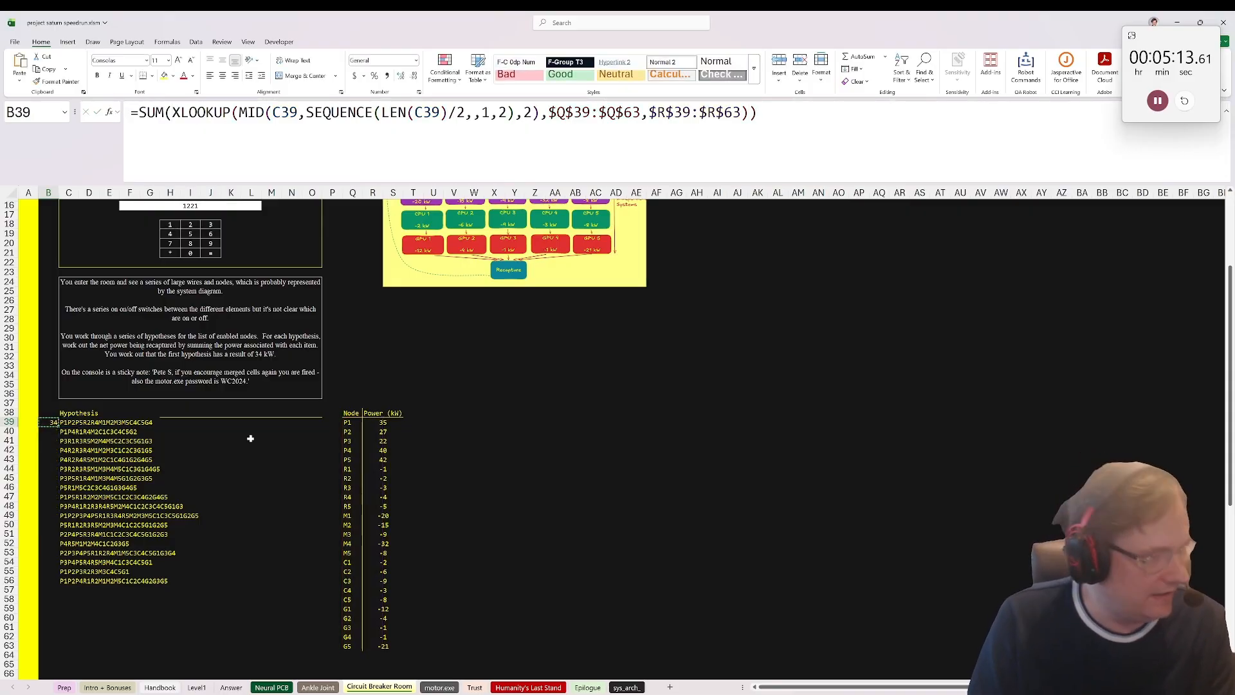
shift+click(57, 581)
key(ctrl+v)
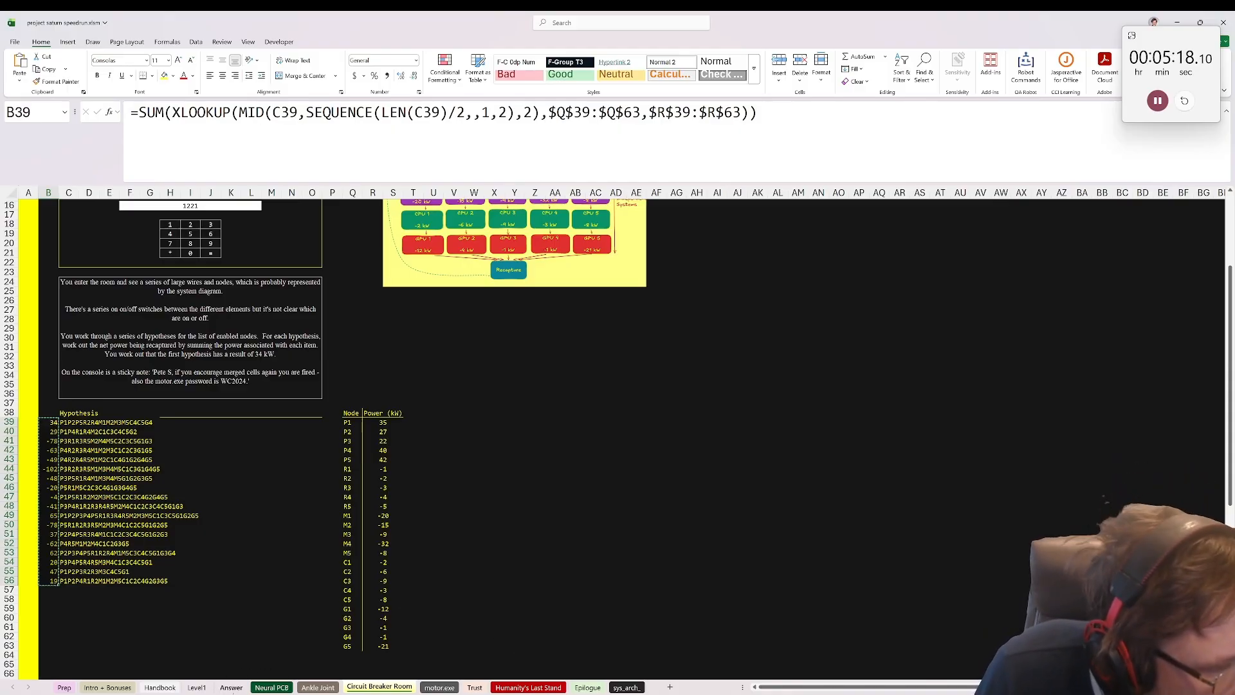
Step: Paste the hypothesis power results as values into the Answer sheet, starting at B42
click(232, 687)
click(96, 477)
key(ctrl+shift+v)
scroll(76, 551, down, 6)
scroll(76, 551, down, 1)
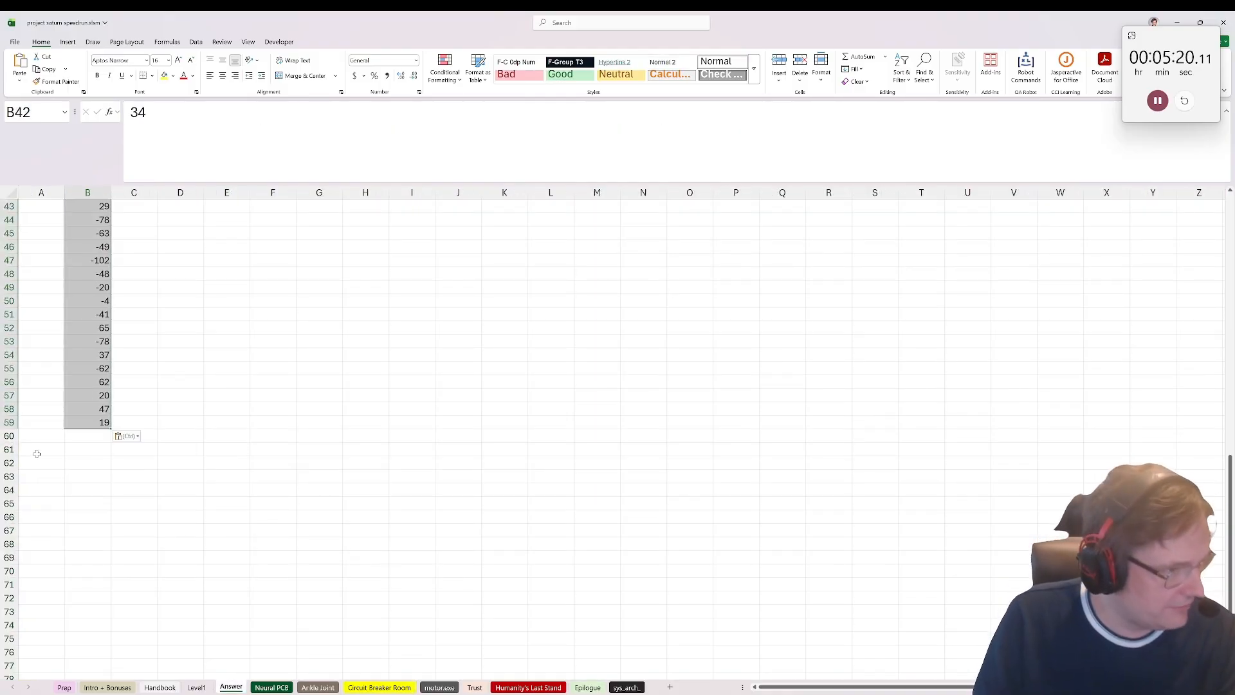
Step: Label cell A60 of the Answer sheet Level4, below the pasted results
click(41, 436)
text(Level4)
key(Tab)
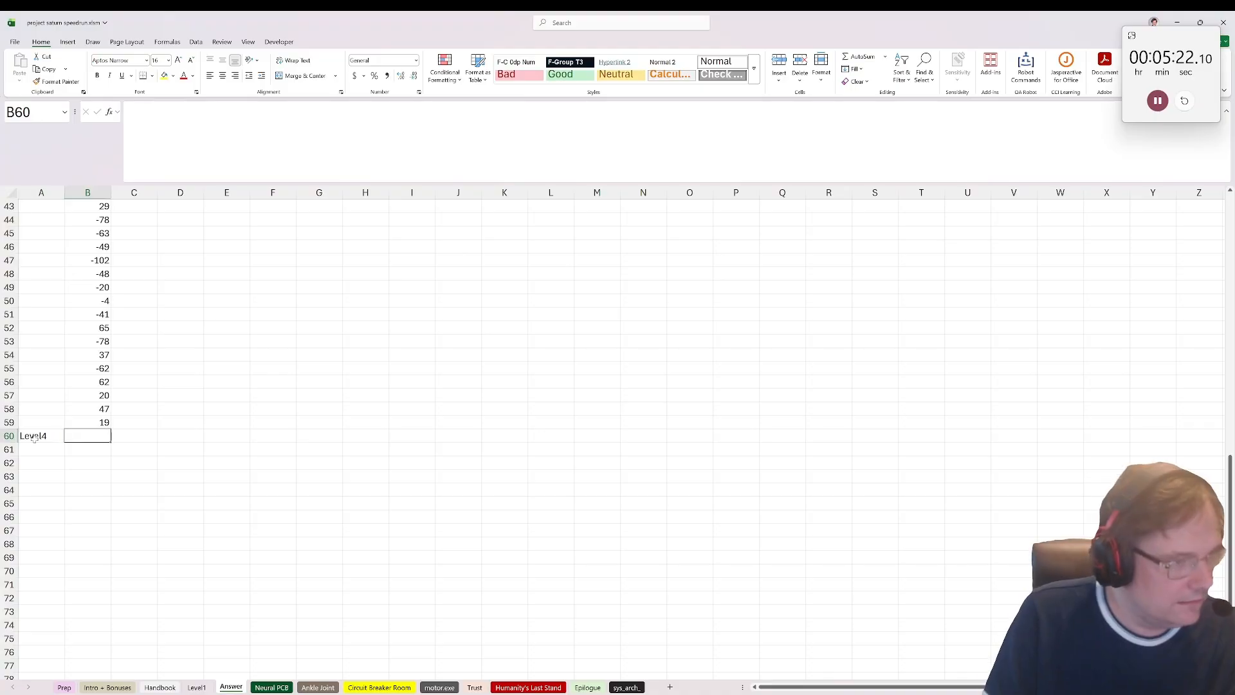
Step: Look up the motor.exe password in the Circuit Breaker Room note and enter it in B5 of the motor.exe sheet
key(ctrl+Page_Down)
key(ctrl+Page_Down)
key(ctrl+Page_Down)
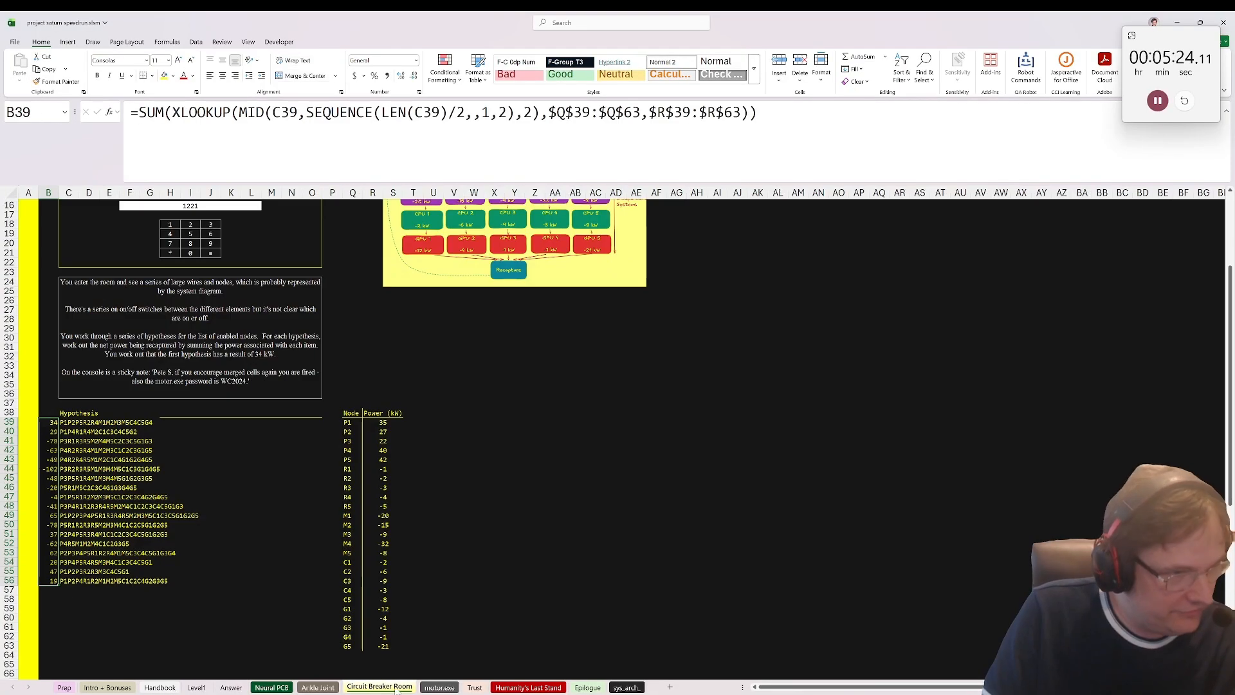
scroll(221, 507, up, 3)
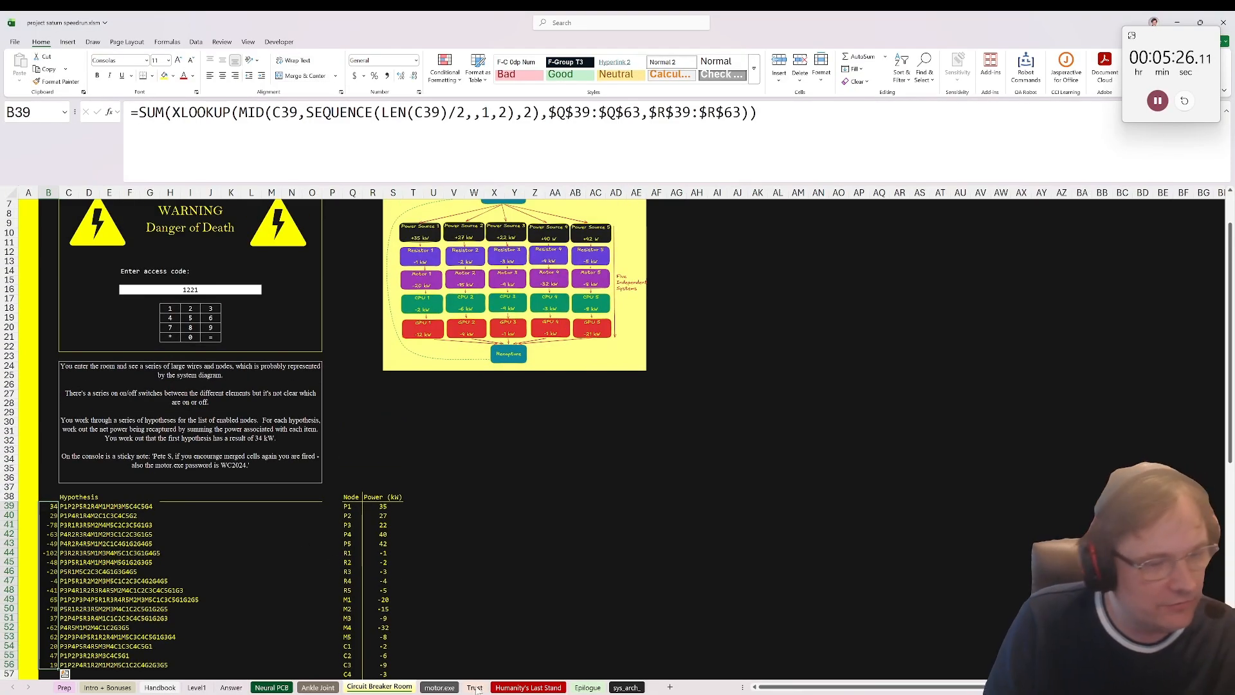
click(447, 687)
click(63, 251)
text(W)
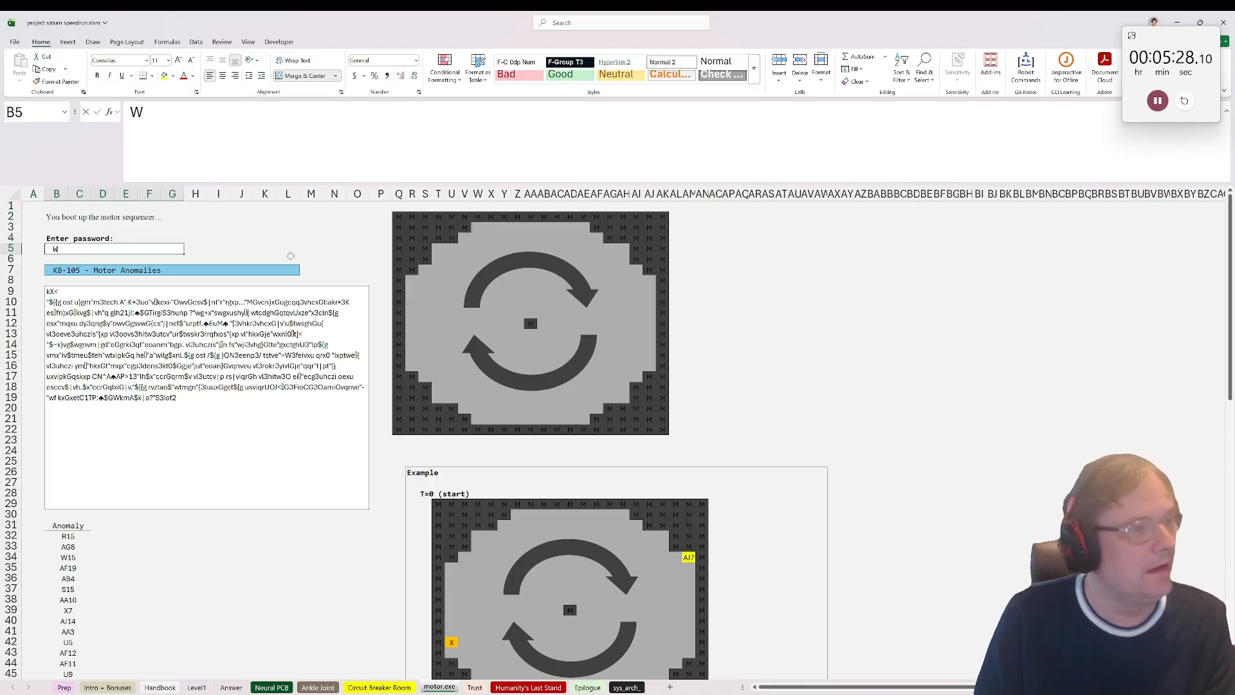
text(C2024)
key(Return)
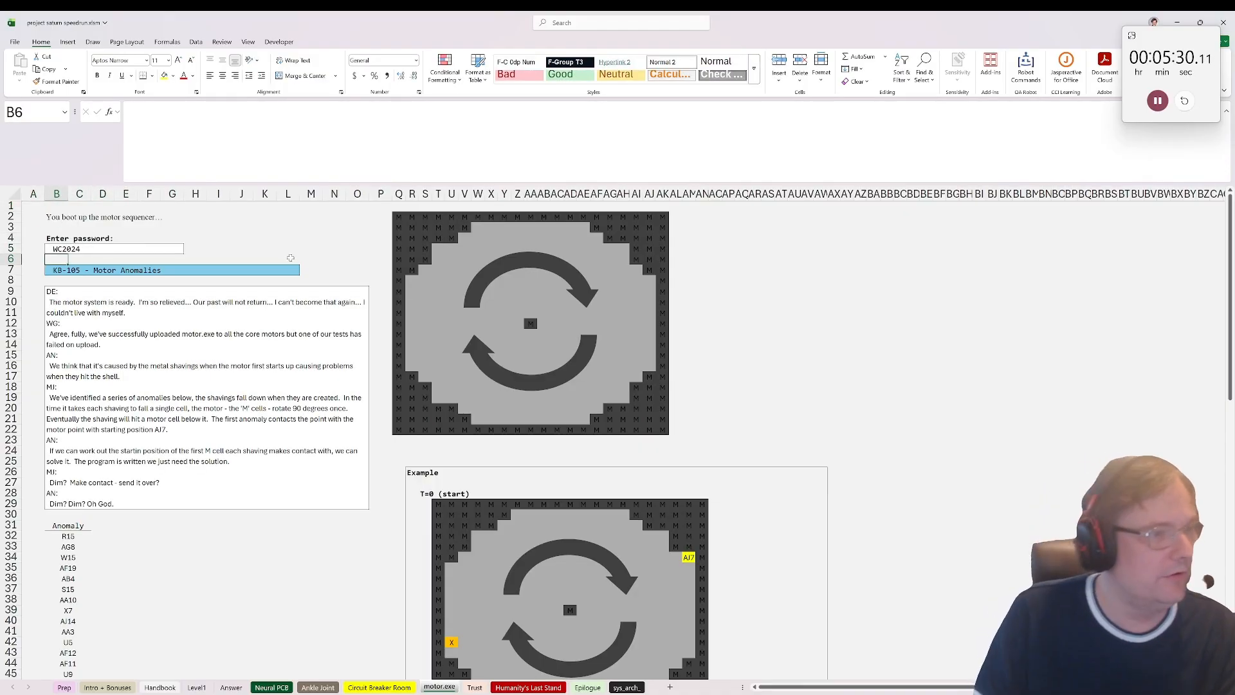
Step: Create a copy of the motor.exe sheet before Prep and clear the contents of its motor grid Q2:AK22
click(707, 226)
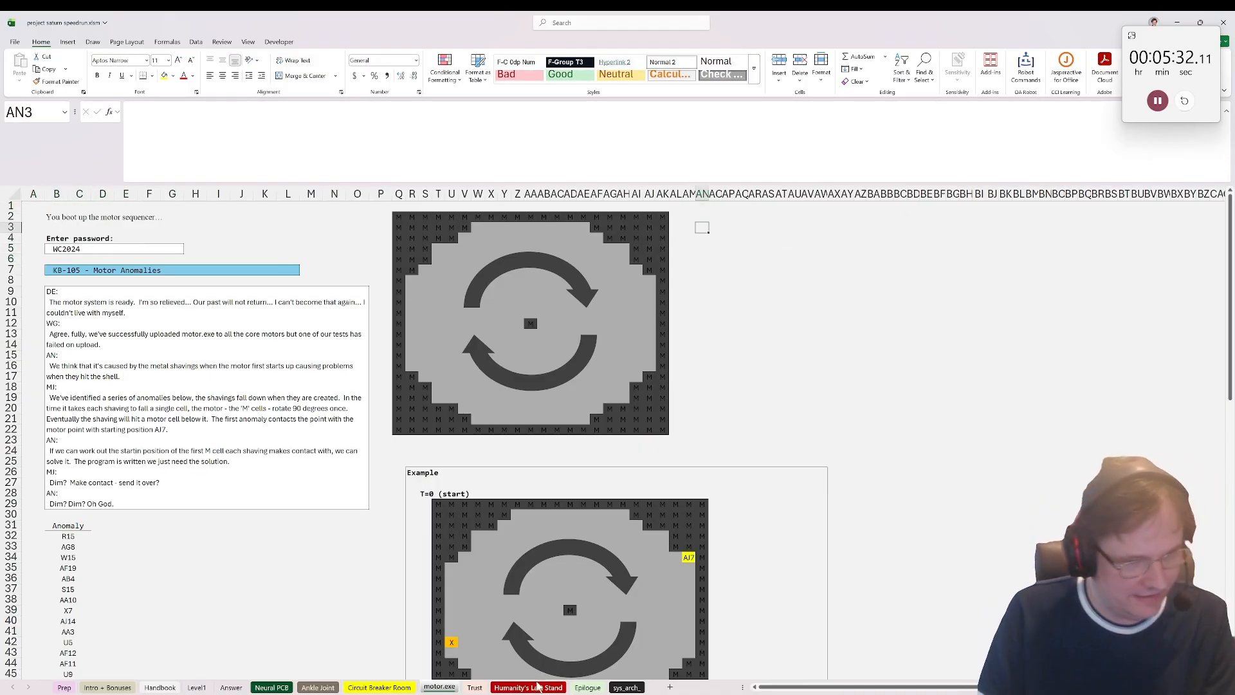
right_click(429, 686)
click(460, 577)
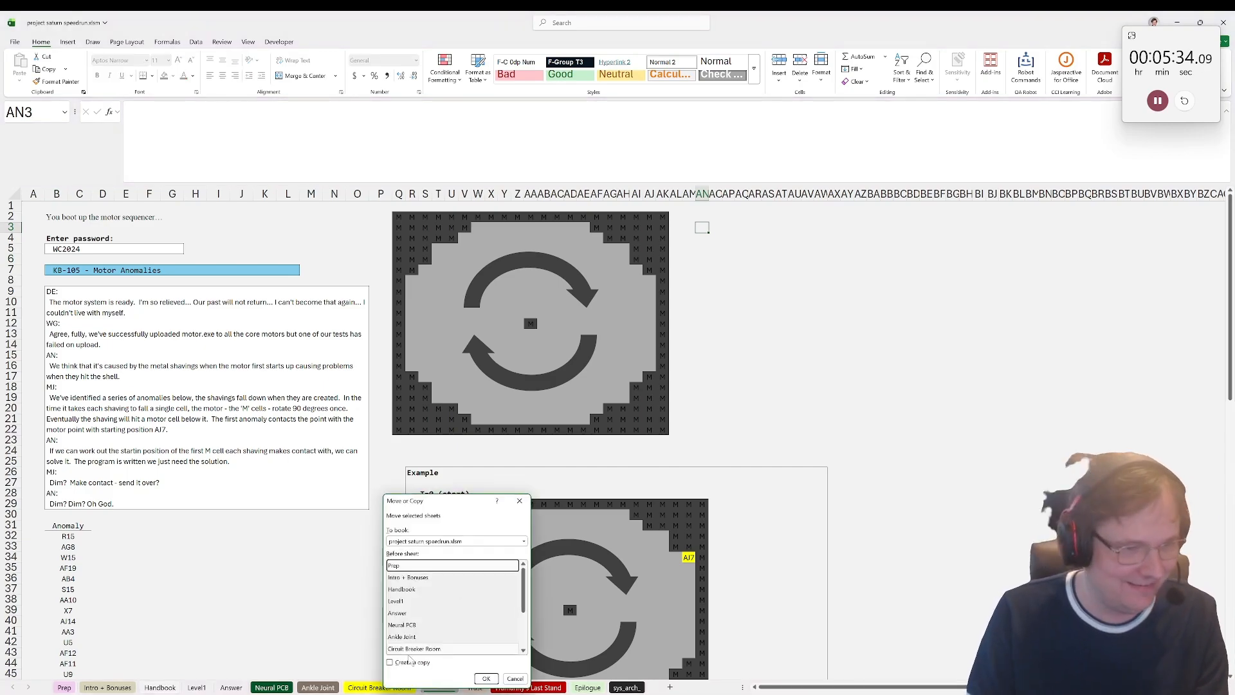
click(411, 663)
click(486, 678)
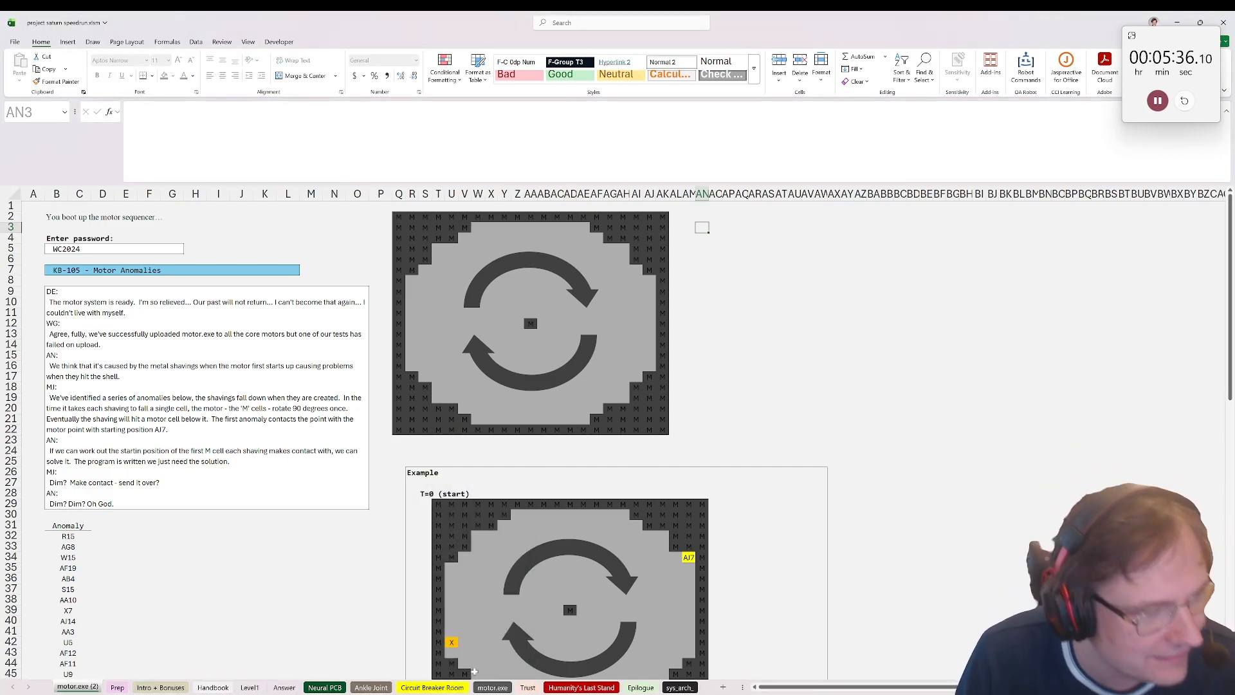
drag(396, 219, 668, 426)
key(Delete)
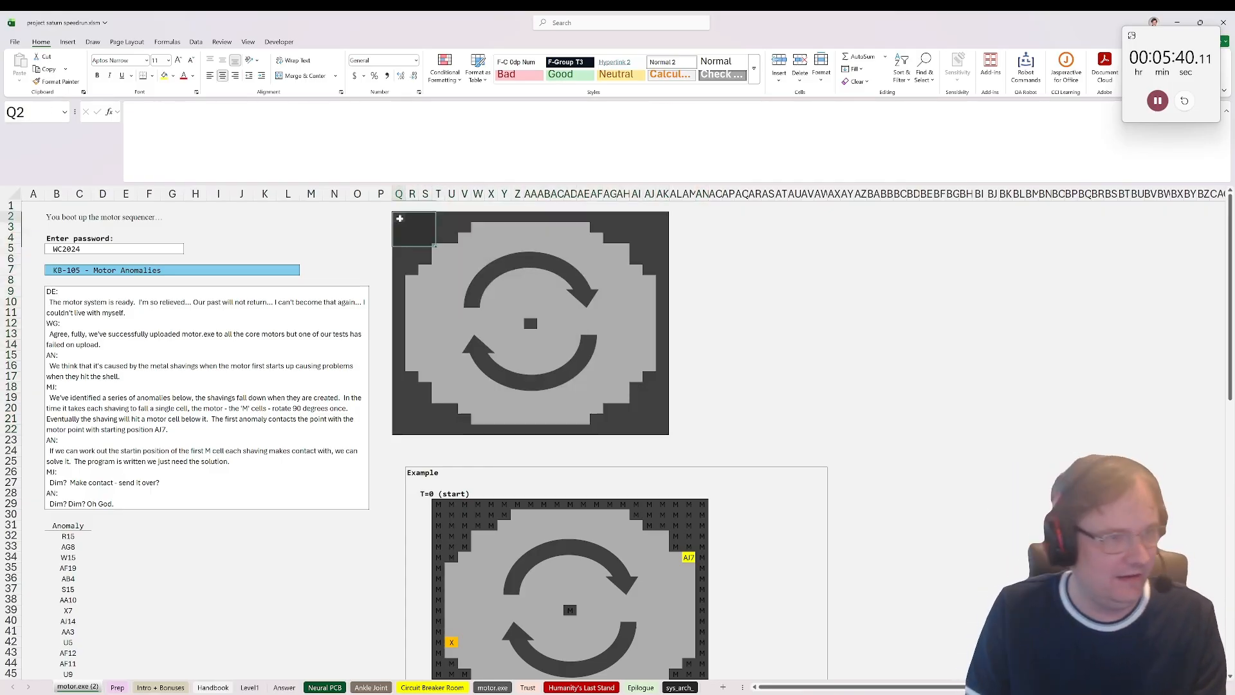
Step: Enter =ADDRESS(ROW(),COLUMN(),4) in Q2, the first cell of the cleared motor grid
text(=add)
key(Tab)
key(BackSpace)
key(BackSpace)
key(BackSpace)
key(BackSpace)
key(BackSpace)
key(BackSpace)
key(BackSpace)
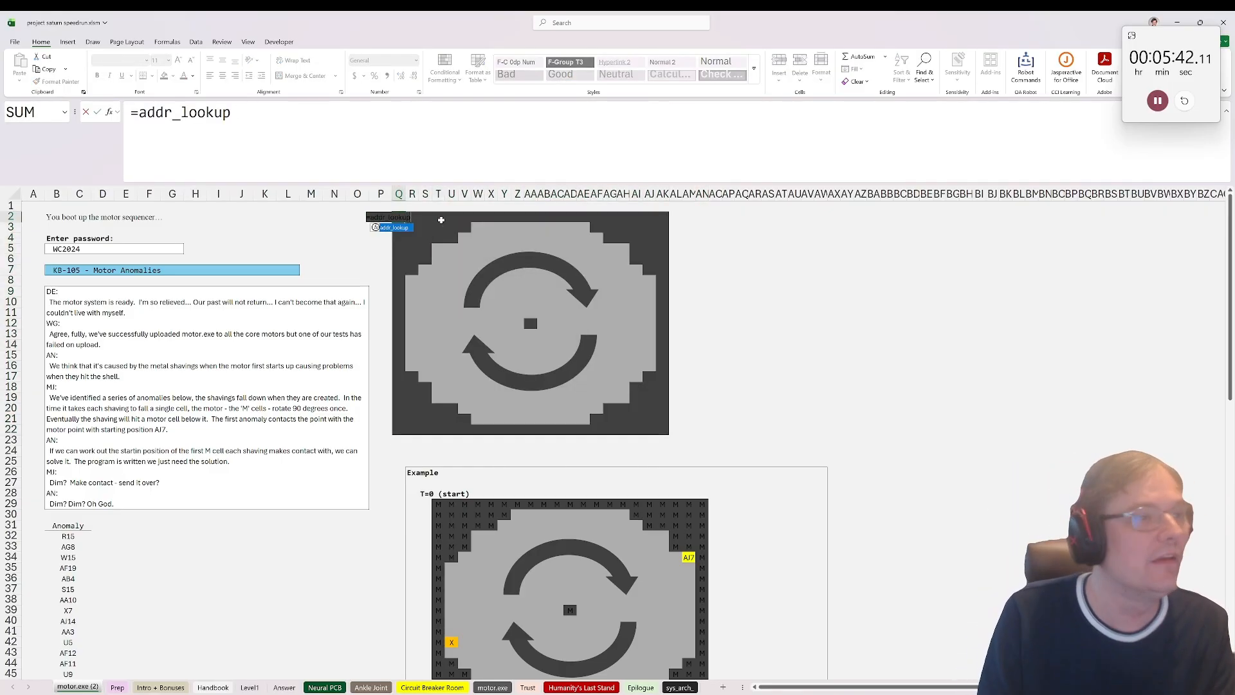
key(BackSpace)
text(e)
key(Tab)
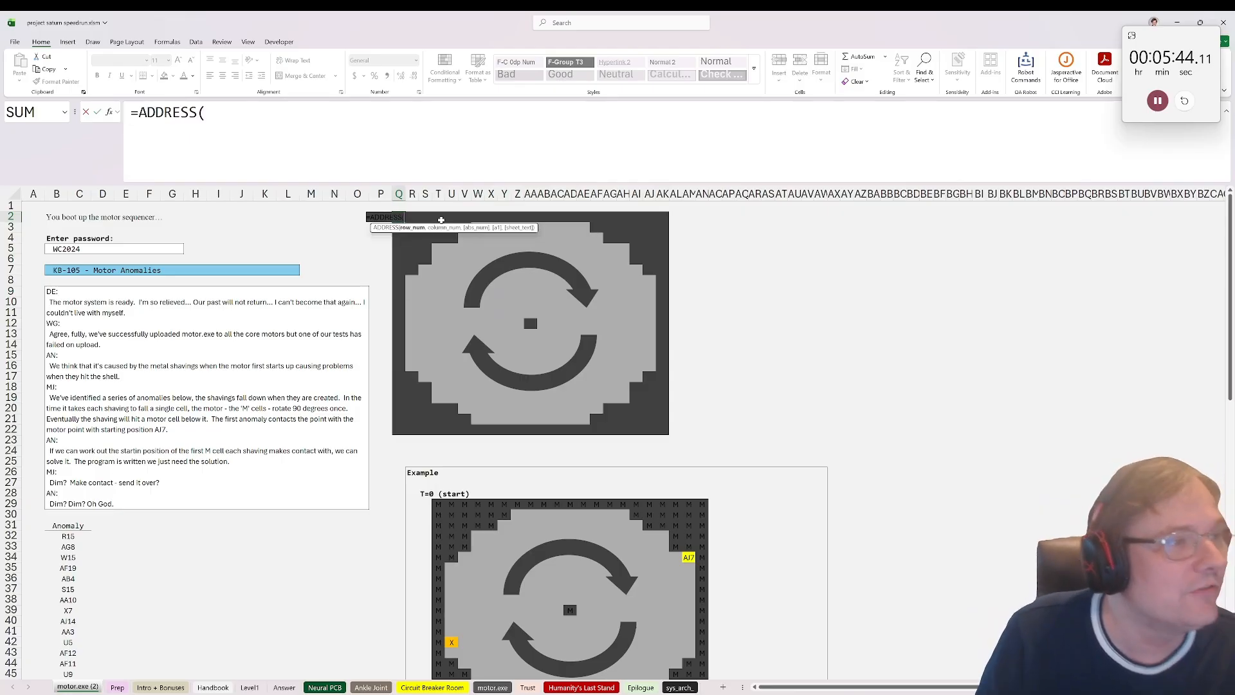
text(row(),)
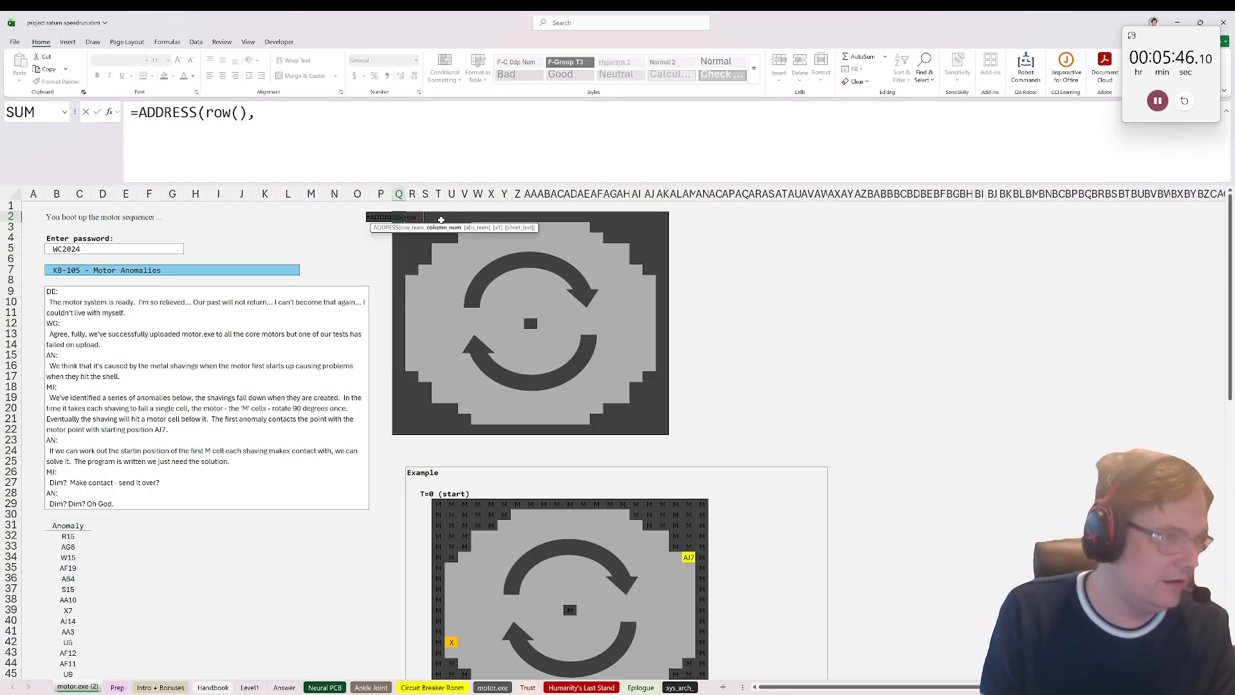
text(Colu)
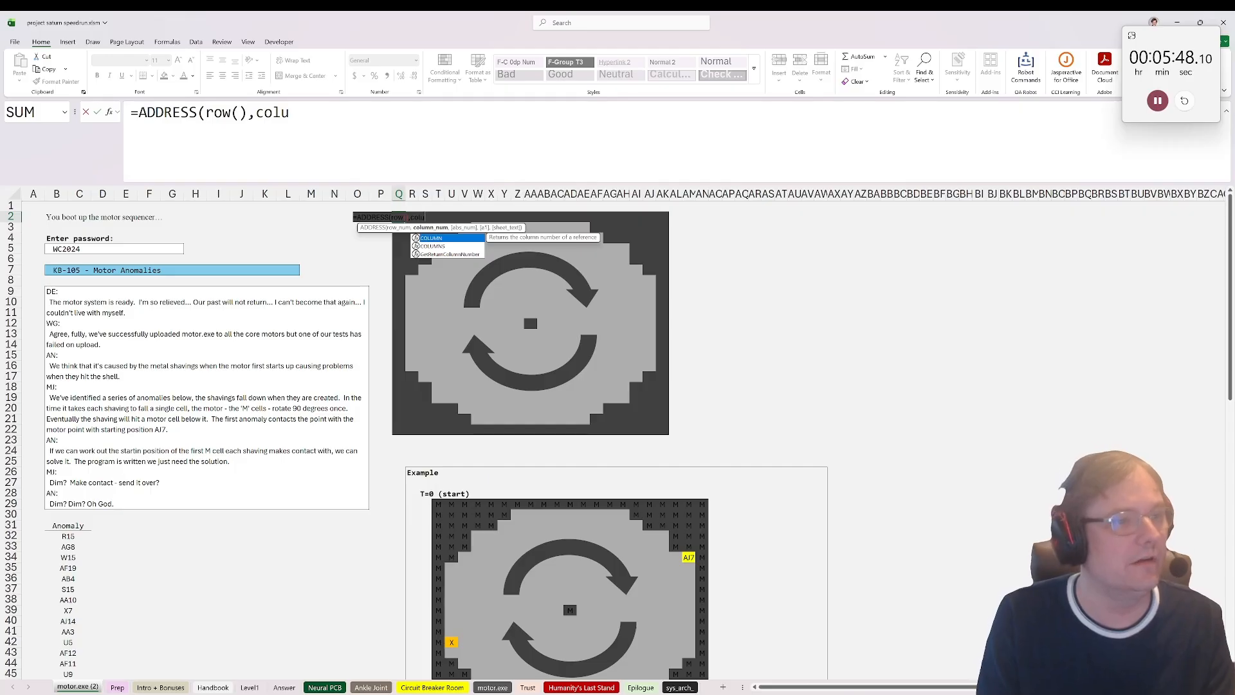
key(Tab)
text(),4))
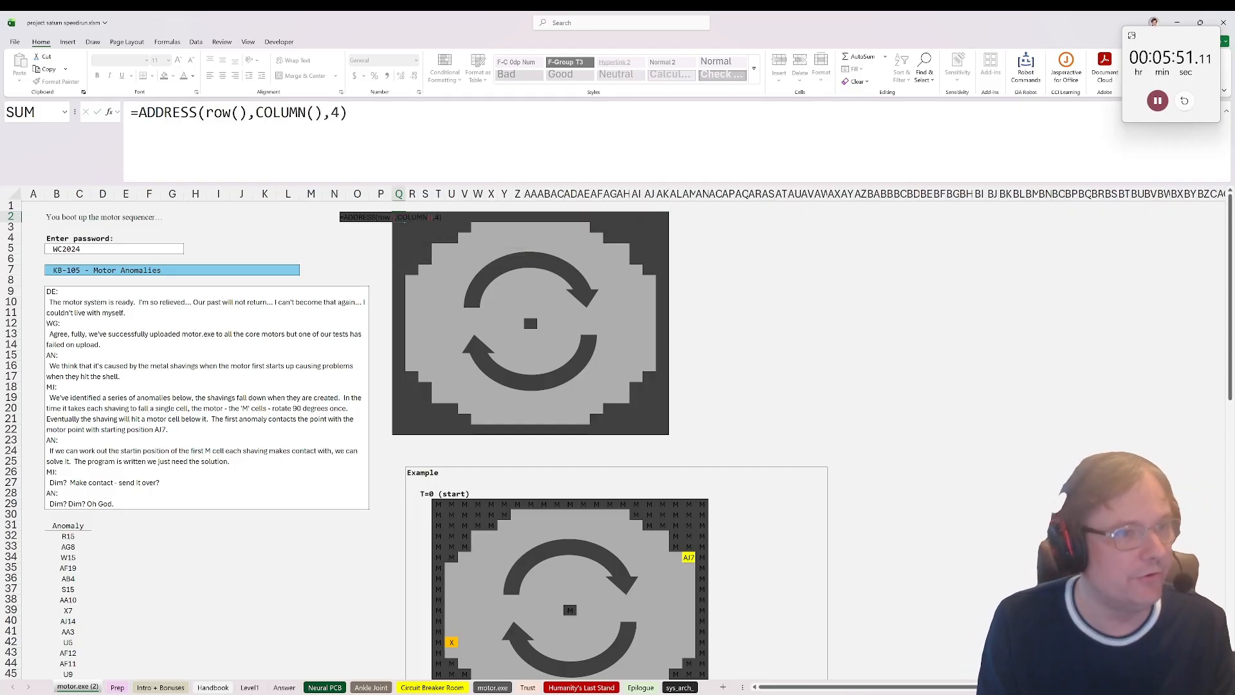
key(ctrl+Return)
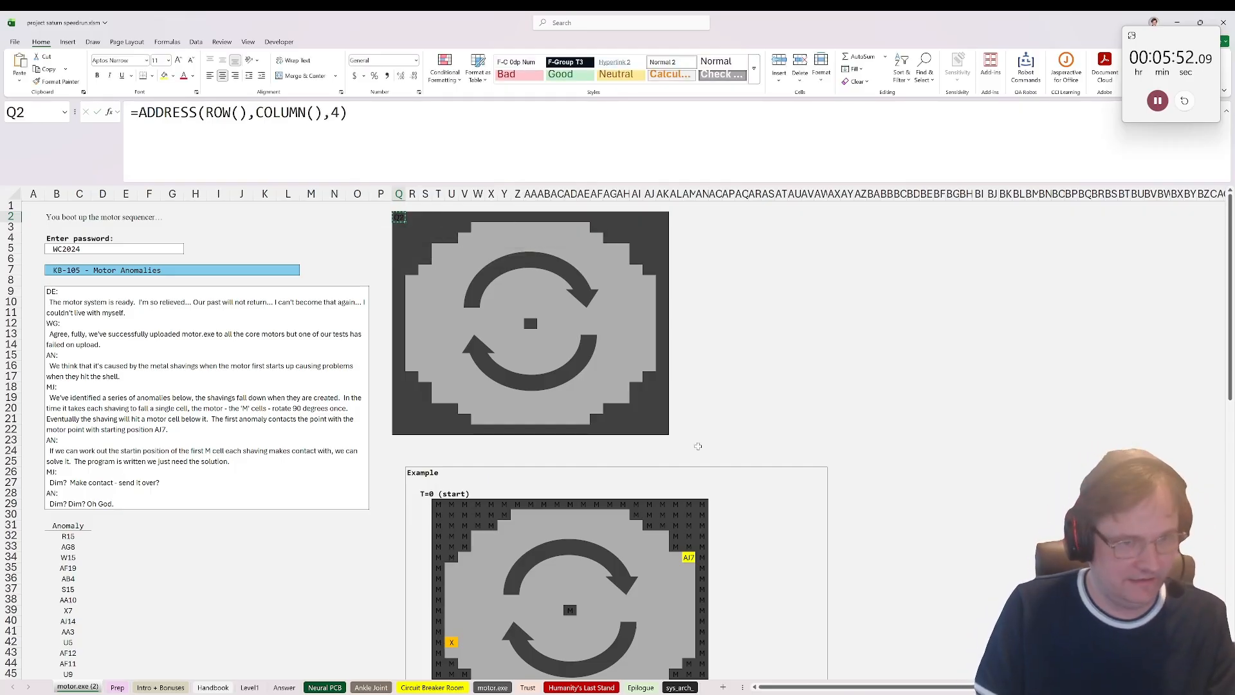
Step: Paste only the ADDRESS formula across the motor grid Q2:AK22, keeping its formatting, and name the range addr
shift+click(664, 431)
click(19, 80)
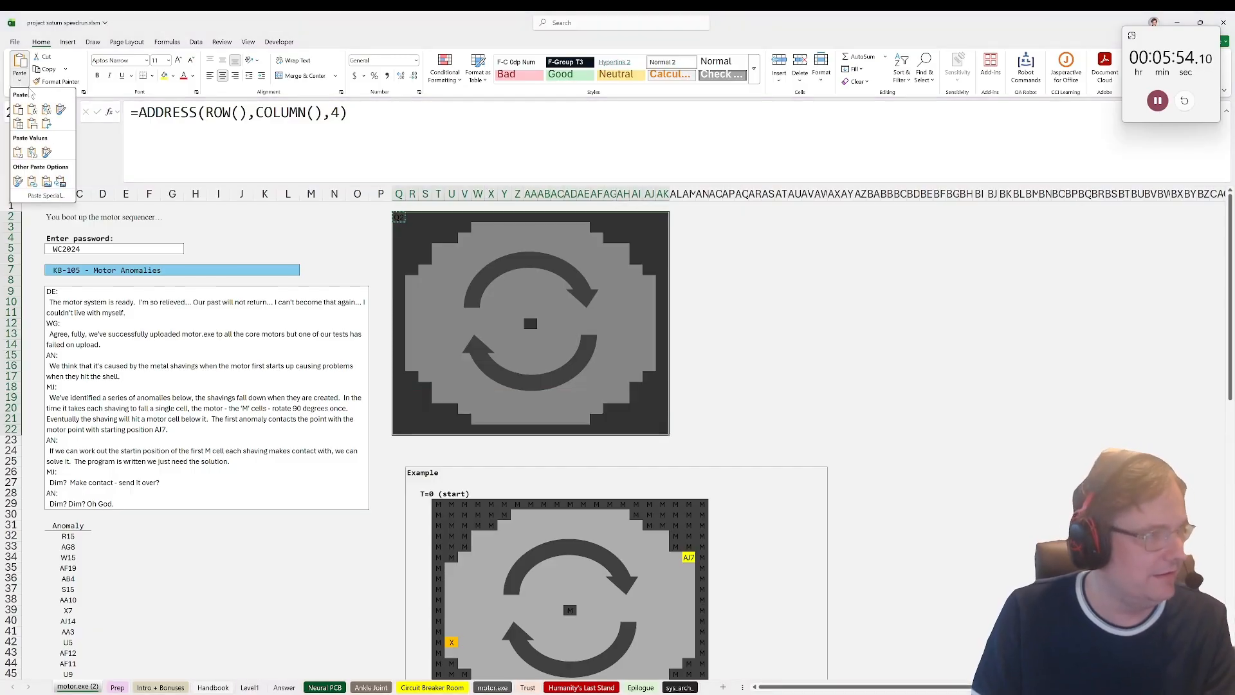
click(36, 110)
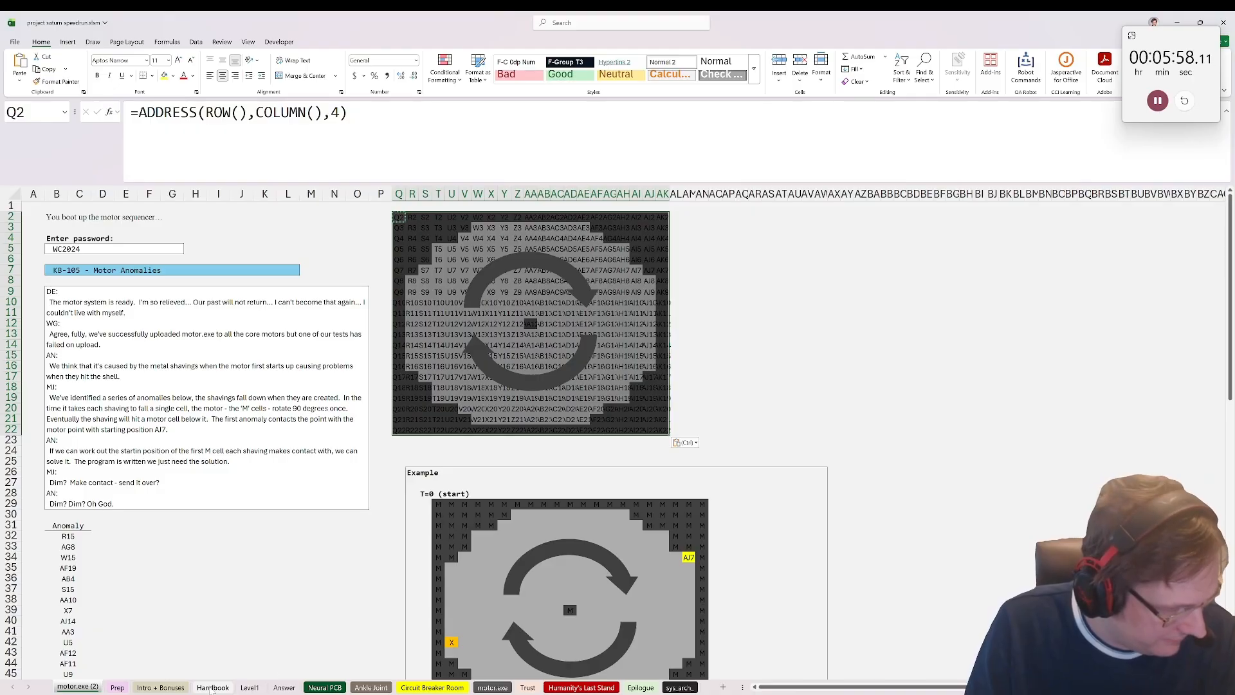
click(32, 112)
text(addr)
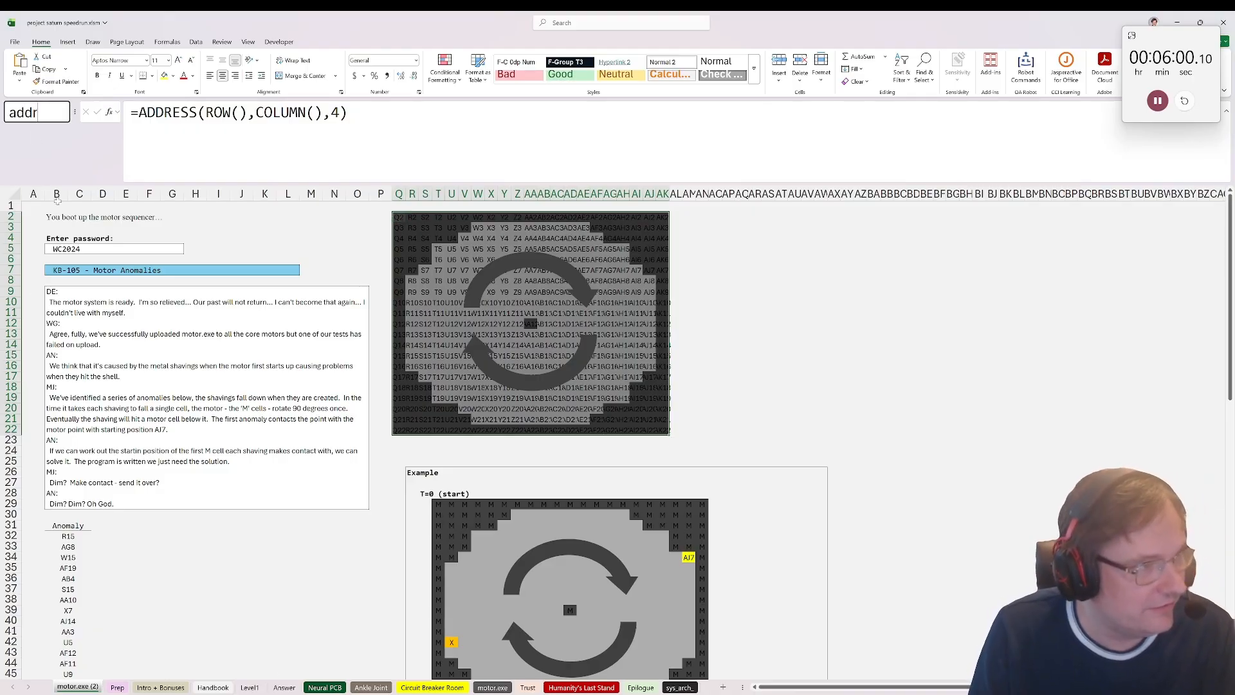
key(Return)
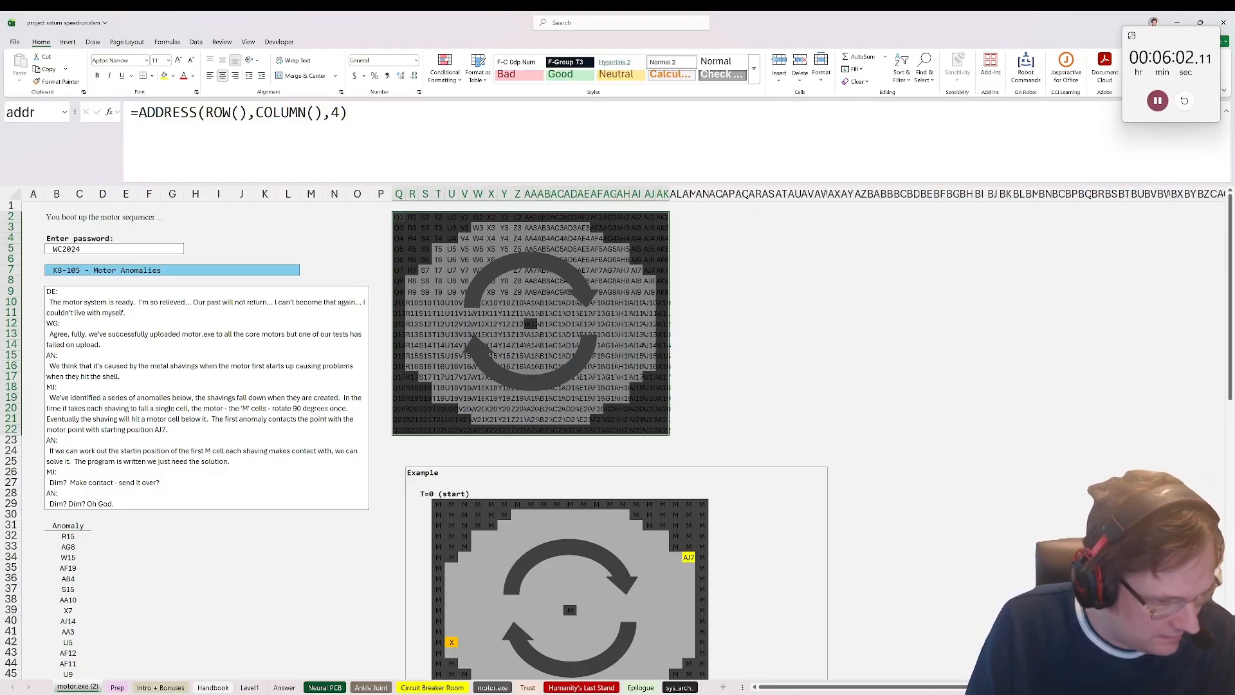
Step: On the original motor.exe sheet, add a Time header in AO1 and enter =SEQUENCE(20,,0) in AO2
click(493, 687)
click(717, 206)
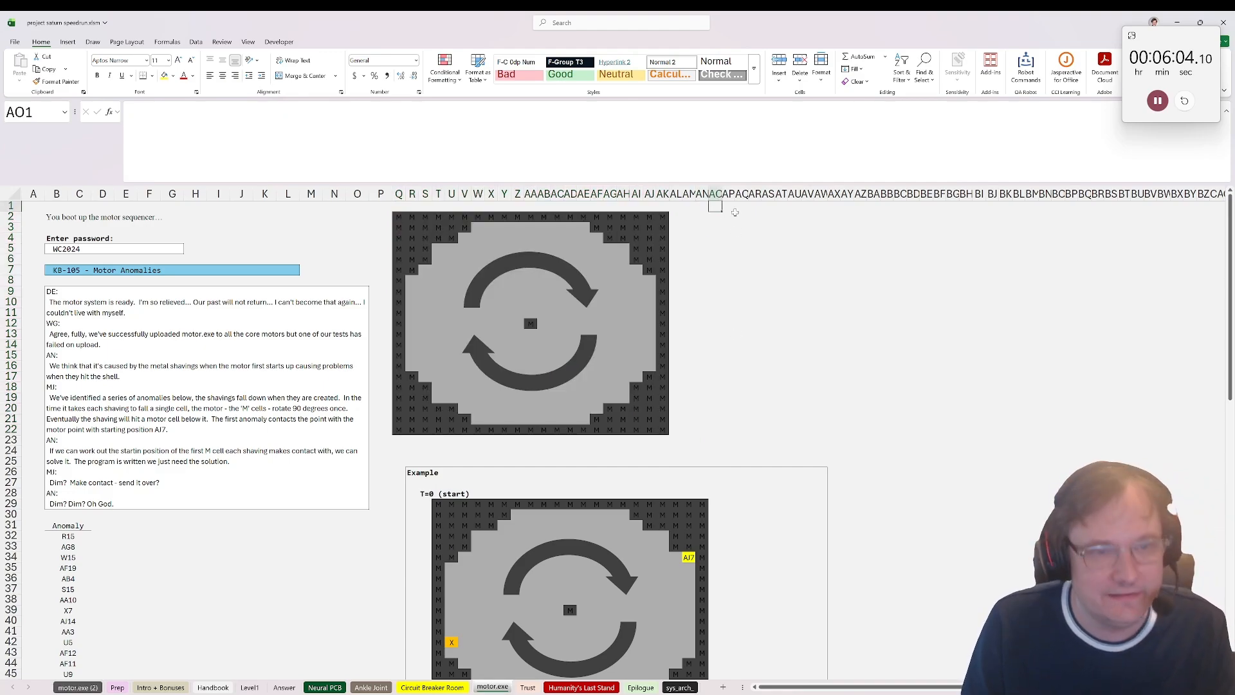
text(Time)
key(Return)
text(=SEQUENCE(,)
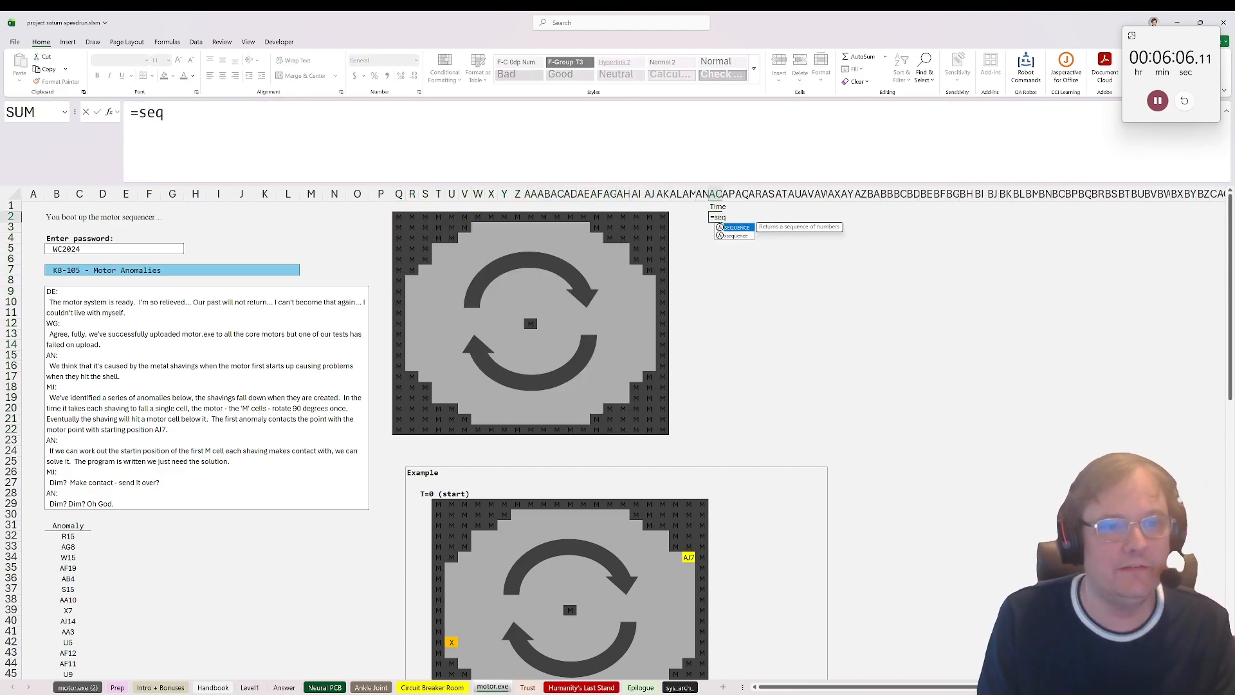
key(BackSpace)
text(20,,0))
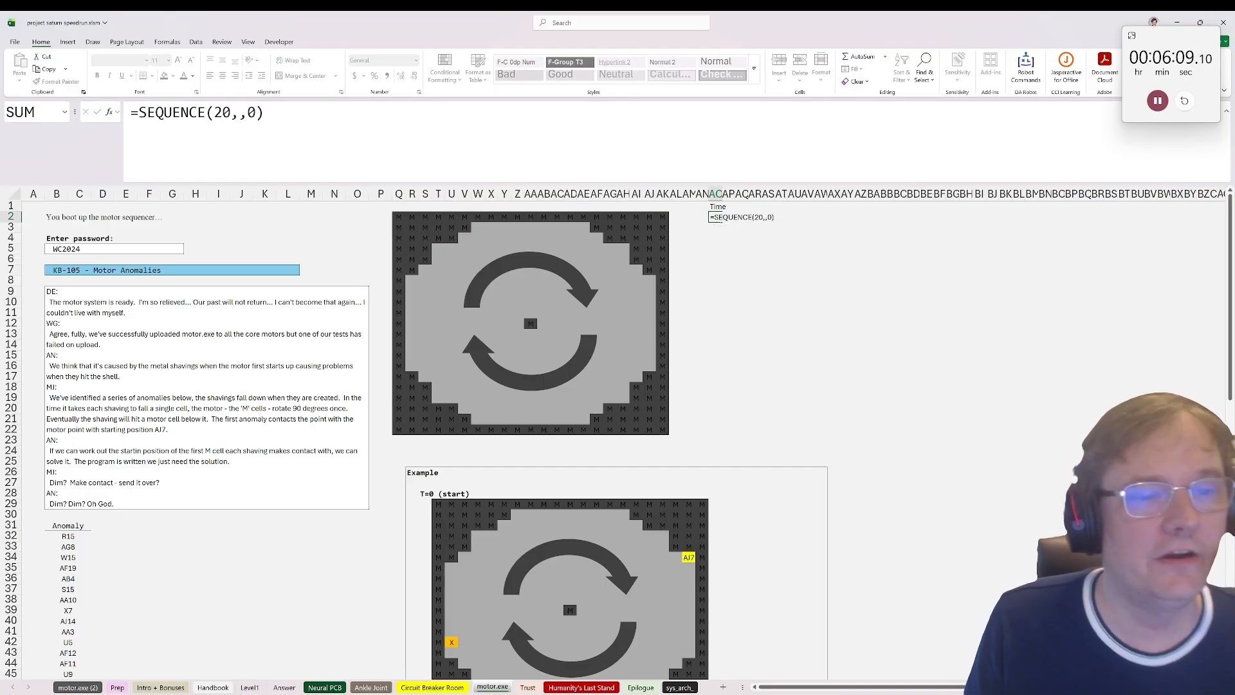
key(ctrl+Return)
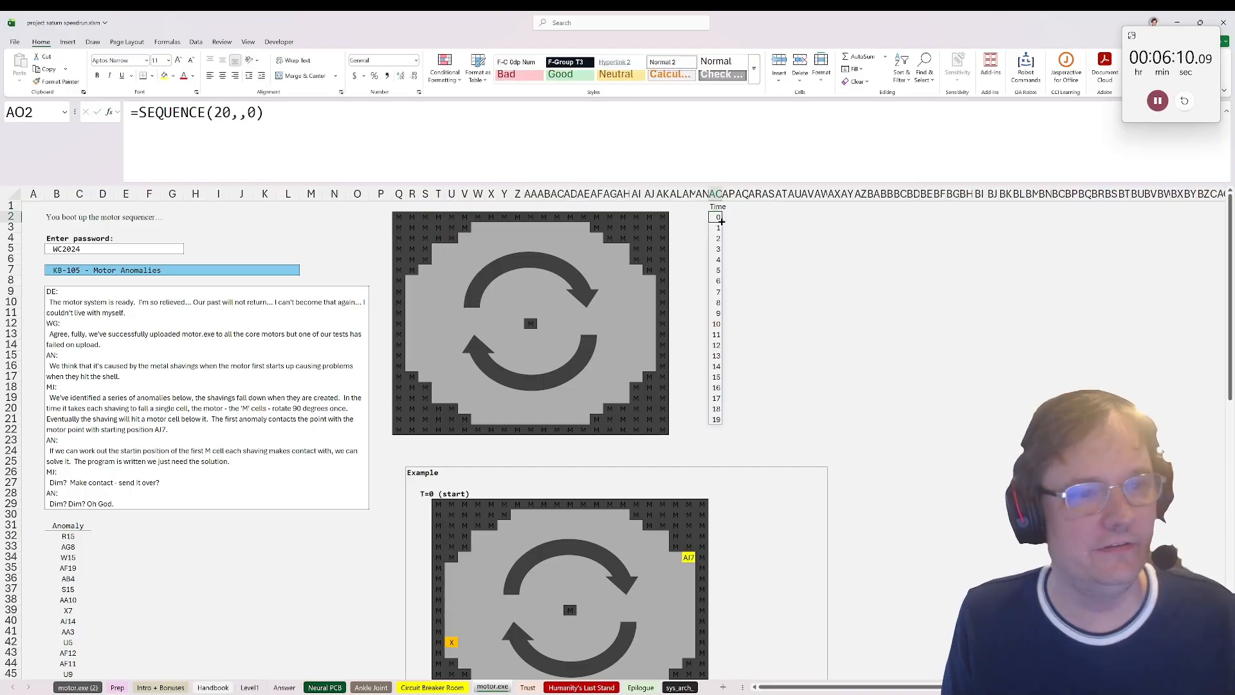
Step: Enter =save_array(addr) in AP2 to store the address grid as one string beside time 0
click(743, 215)
click(725, 216)
text(=)
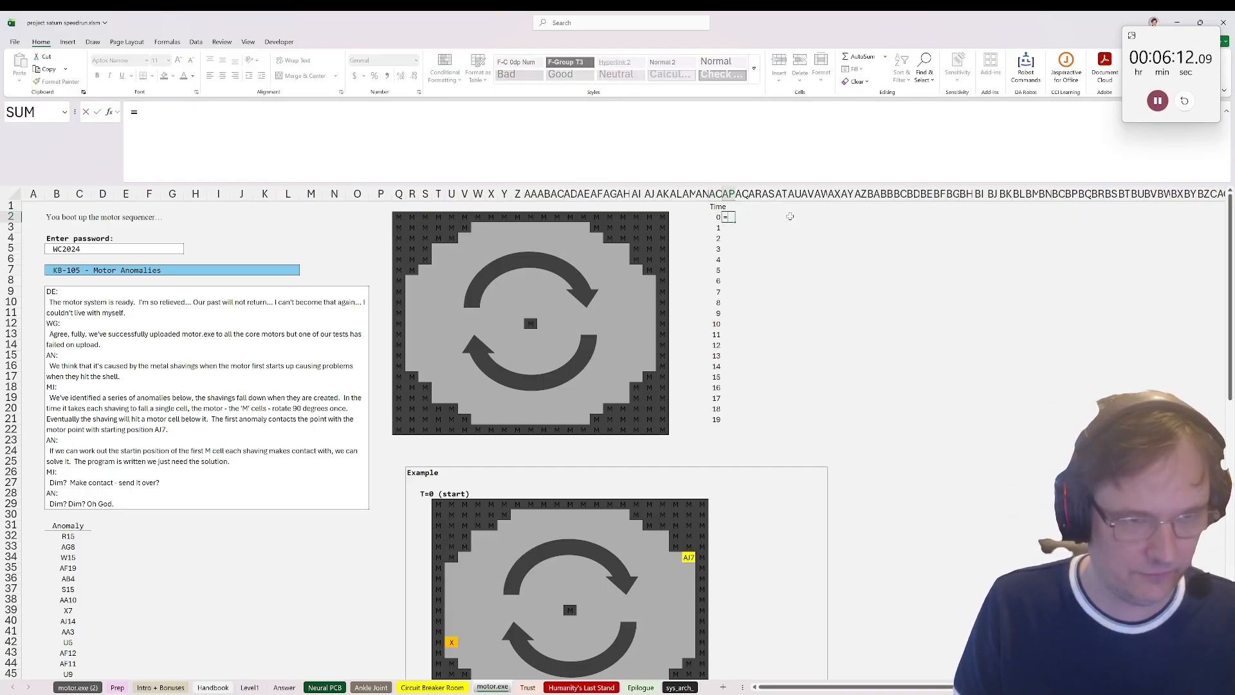
text(save_array()
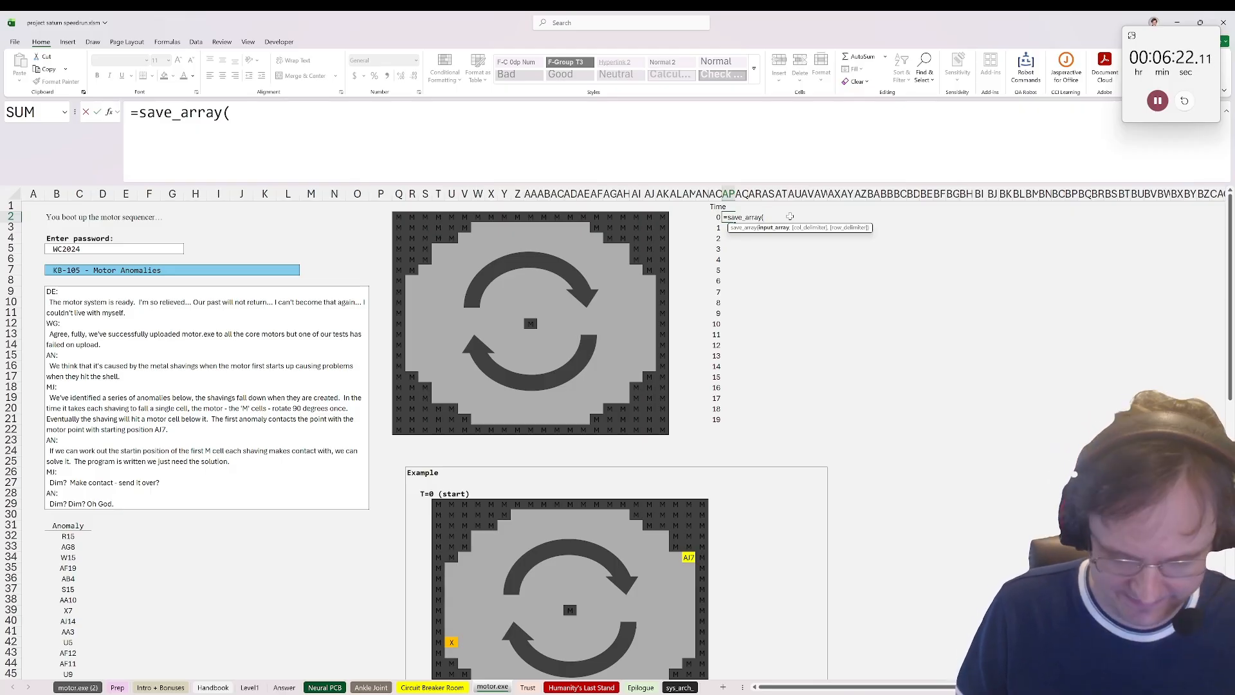
text(addr))
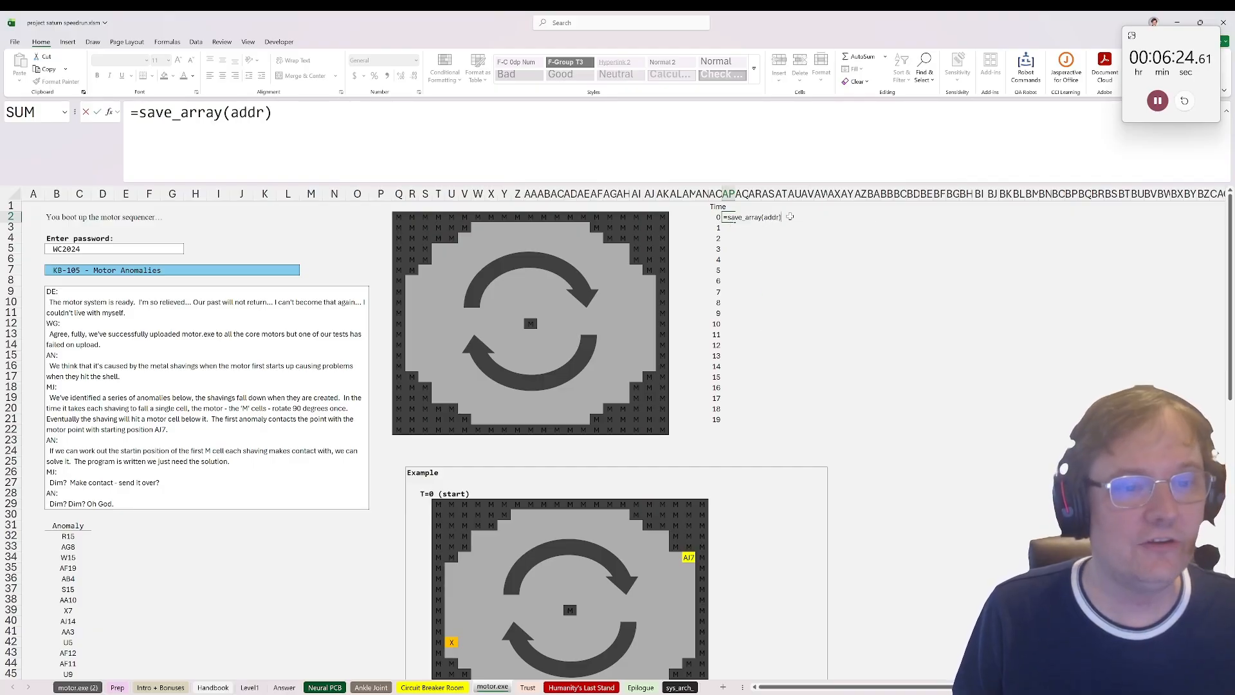
key(Return)
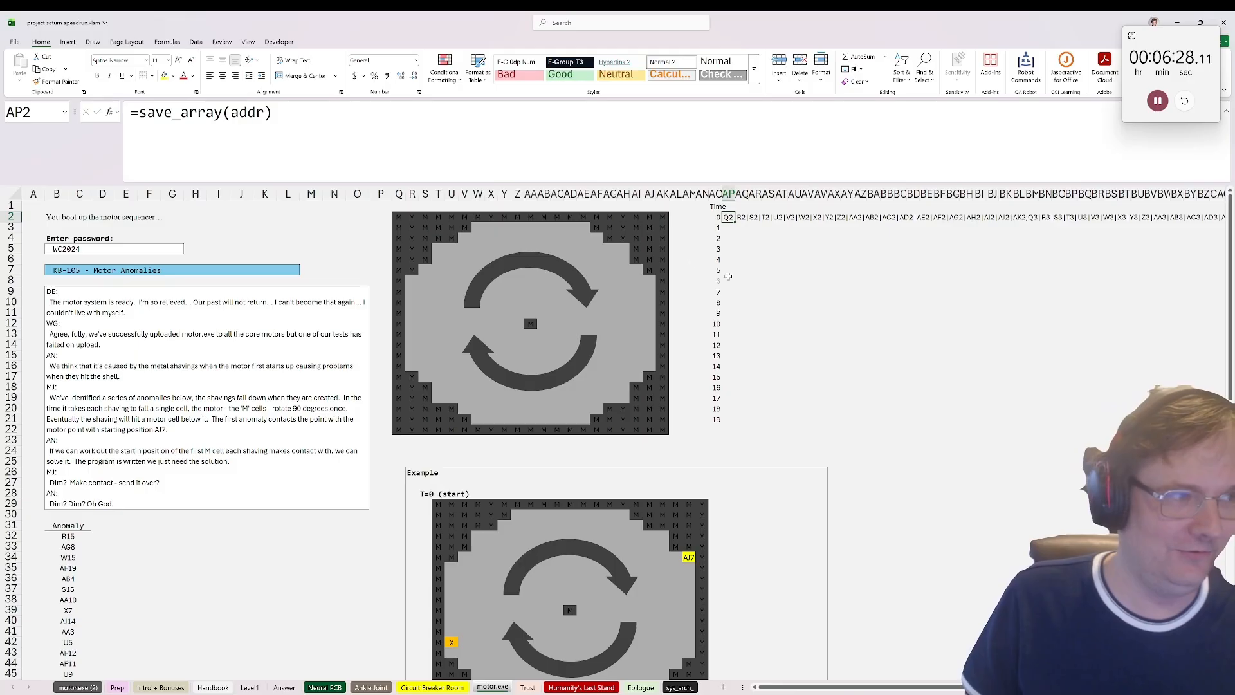
Step: Enter =load_array(AP2) in AP3 to expand the stored string back into a grid
key(Down)
text(=load_array()
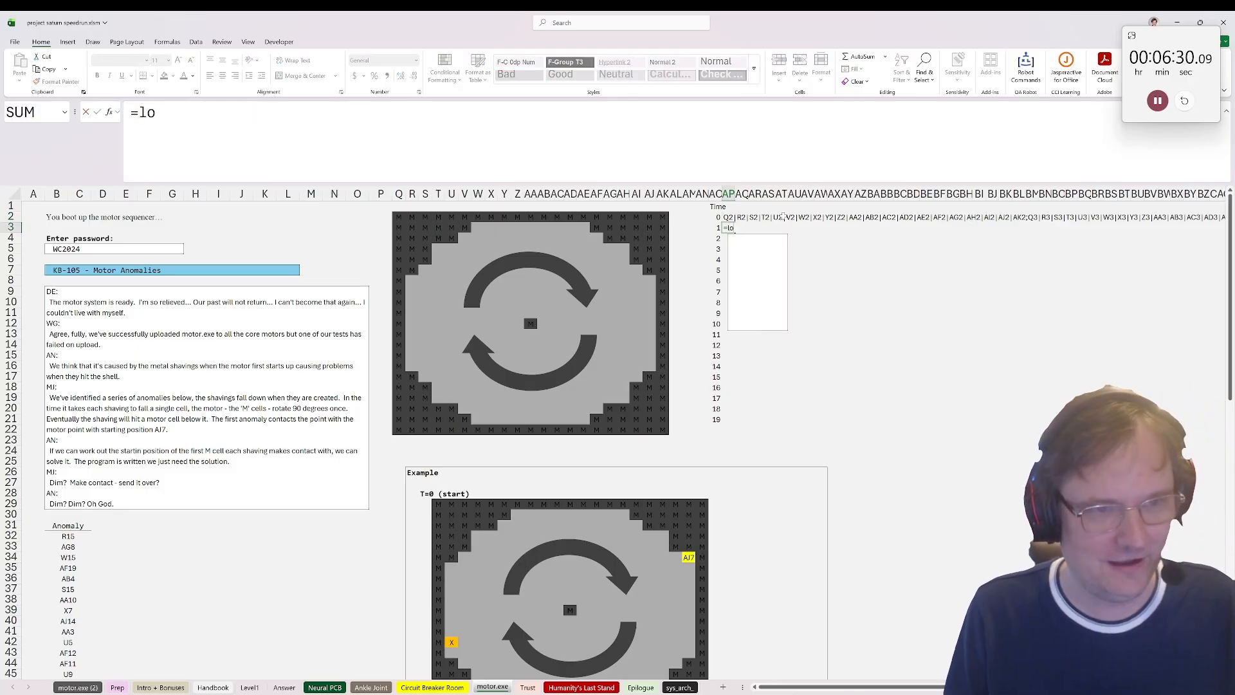
click(728, 217)
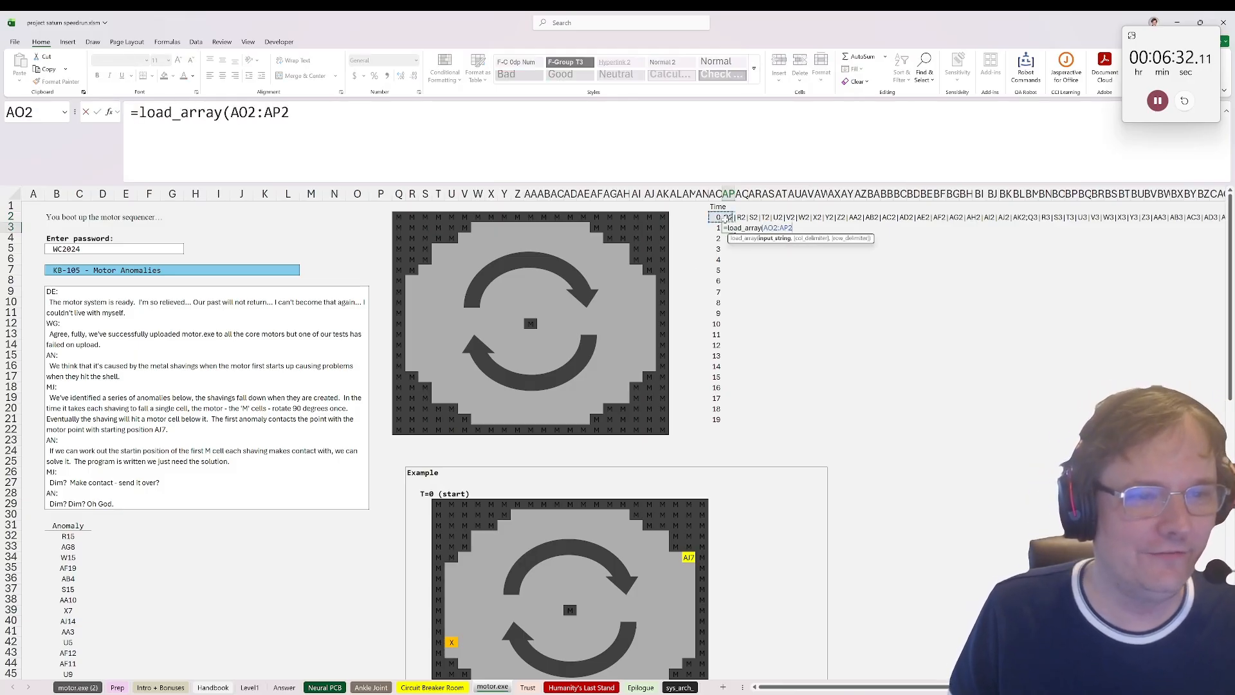
text())
key(ctrl+Return)
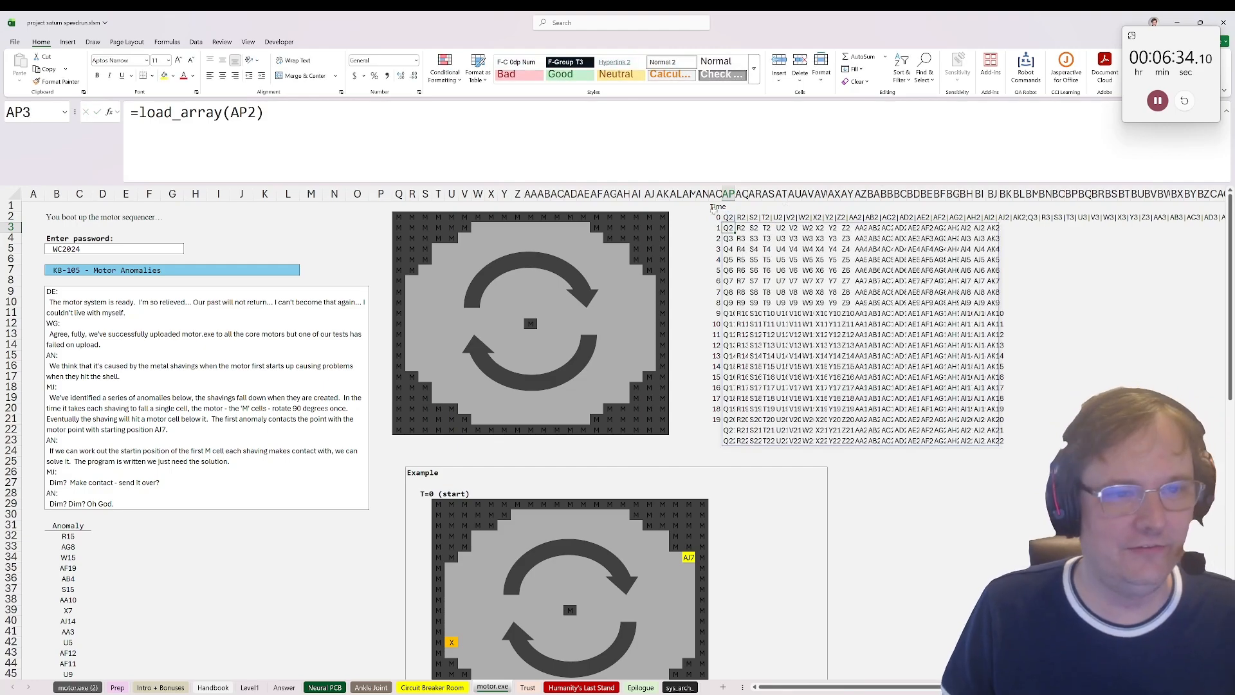
Step: Extend the AP3 formula to =transform_array(load_array(AP2),arrow("CW")) to rotate the stored address grid clockwise
key(F2)
key(Home)
key(Right)
text(transform_array()
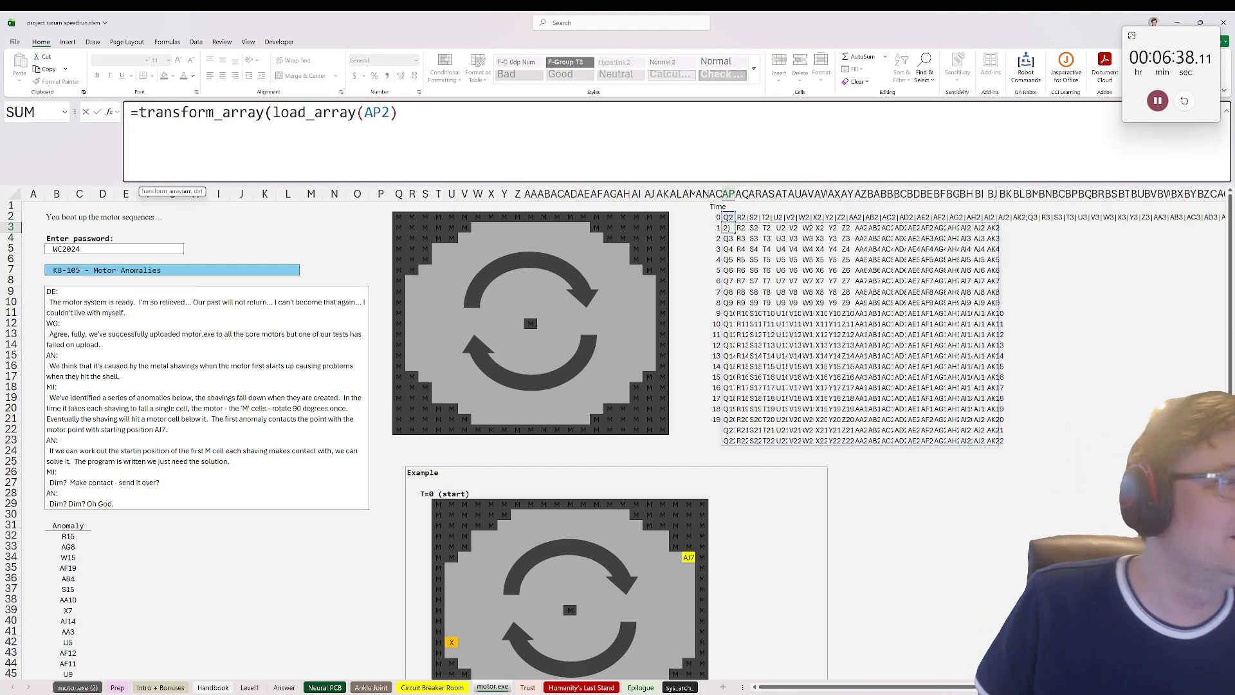
text(,arrow(")
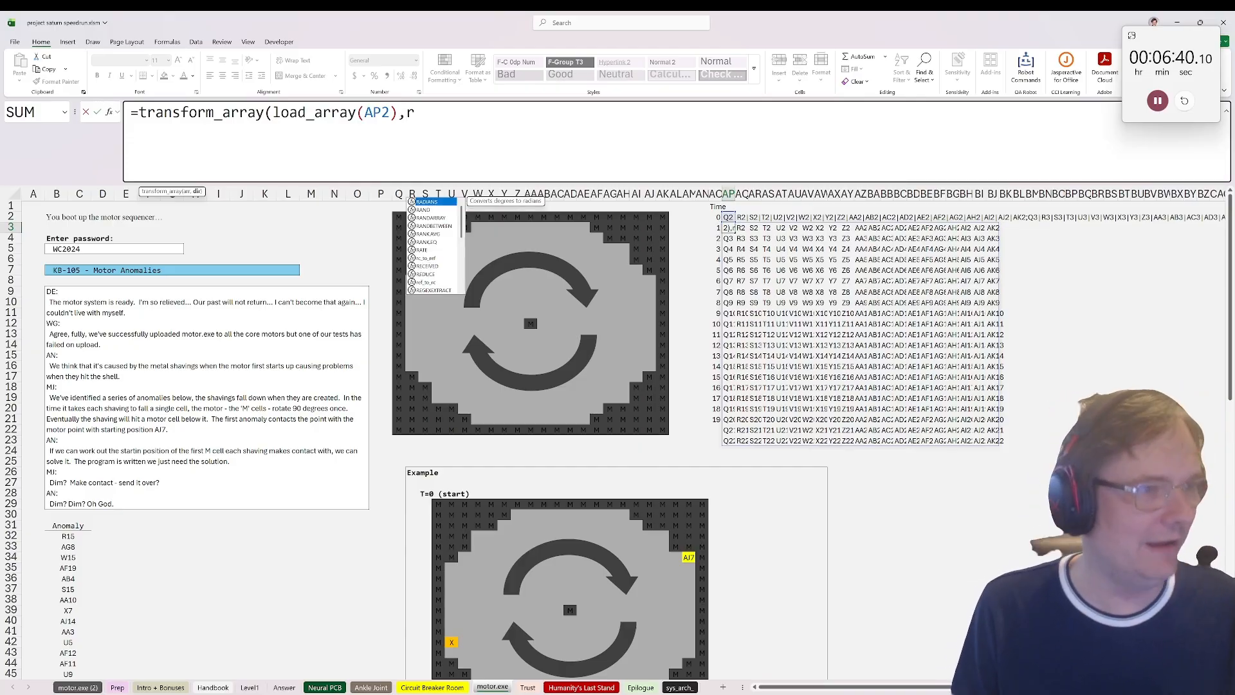
text(C)
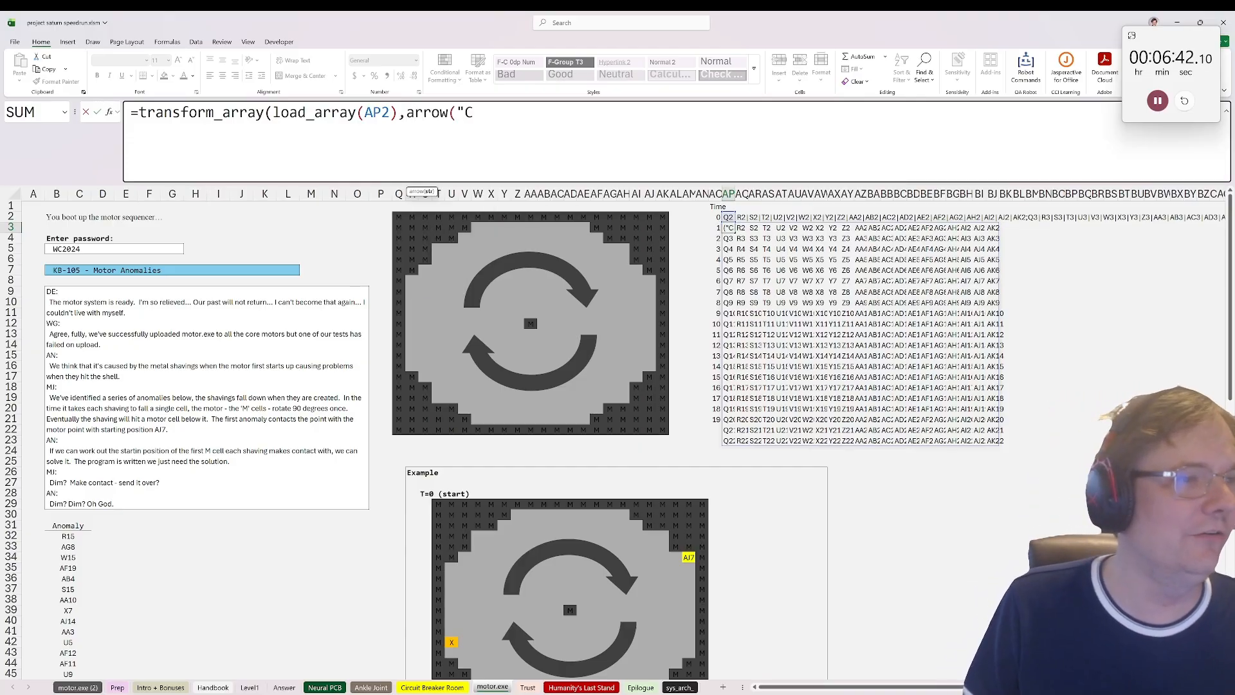
text(W"))
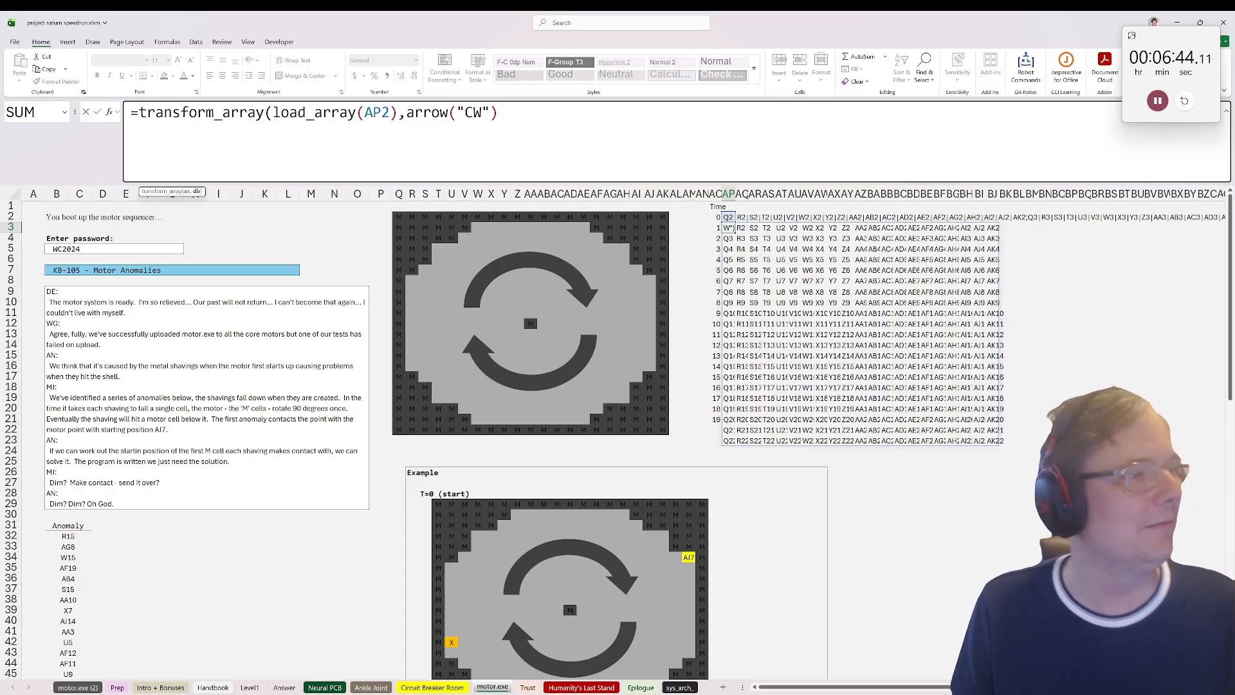
text())
key(BackSpace)
text(()
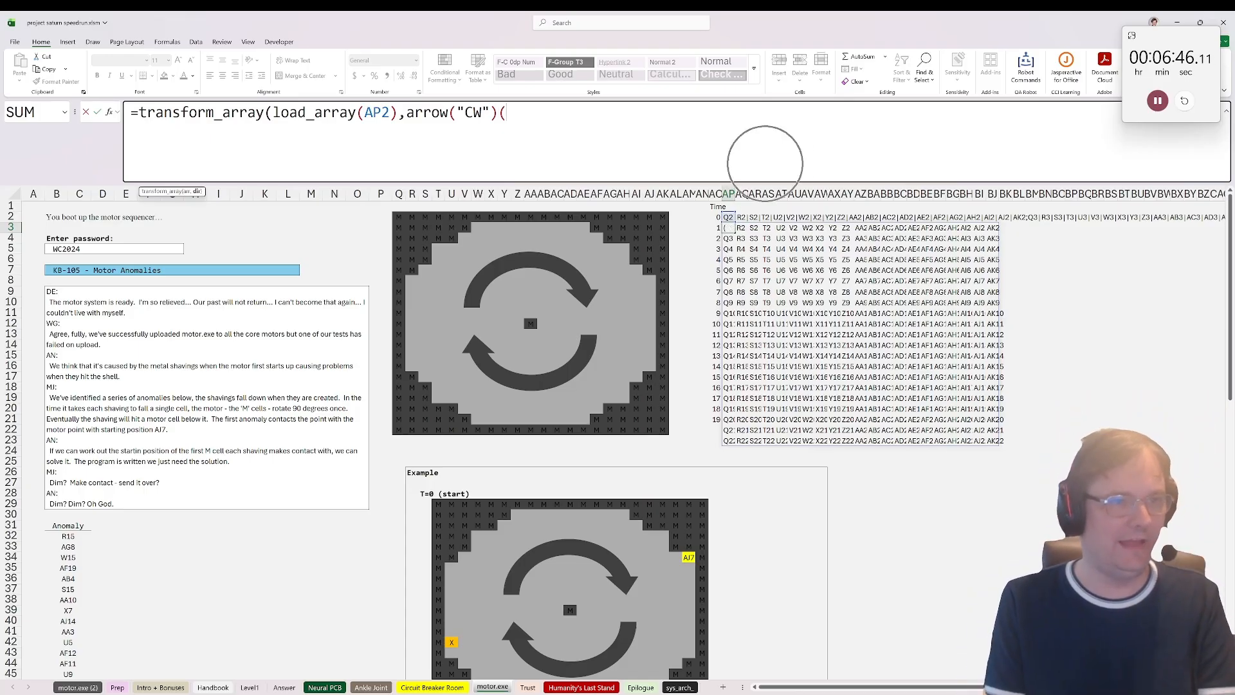
key(BackSpace)
text())
key(Return)
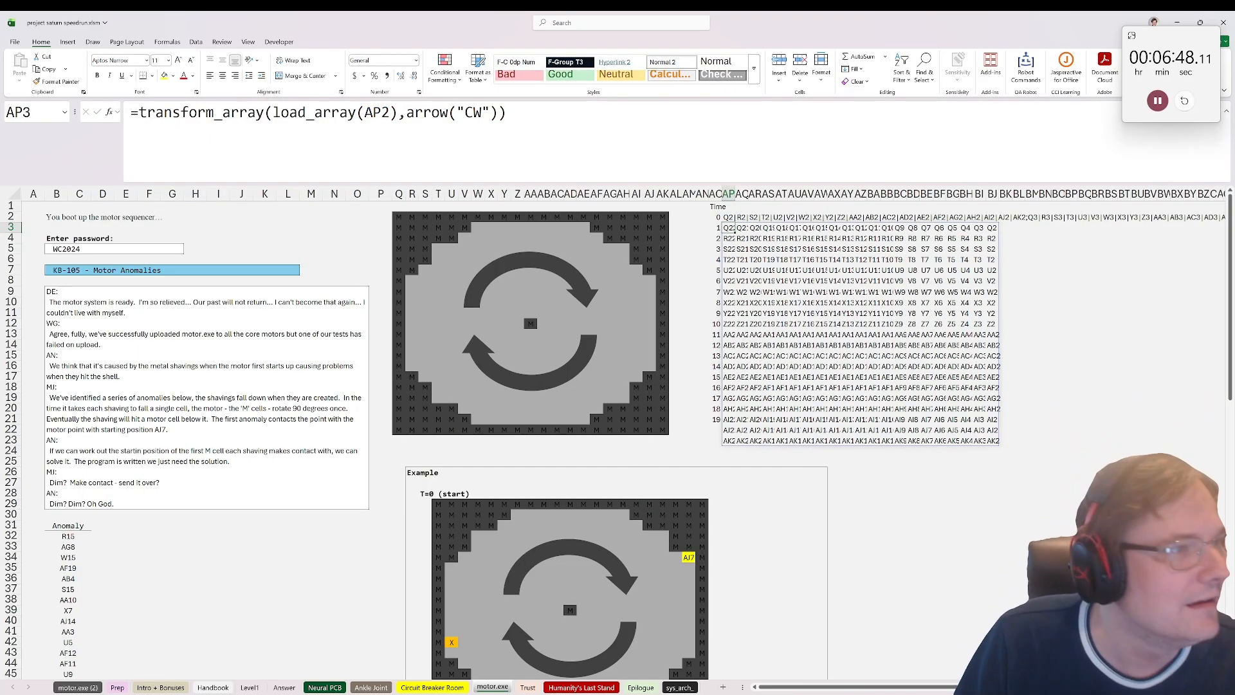
Step: Try wrapping the AP3 formula in save_array( ) and entering it as an array formula
click(139, 112)
text(save)
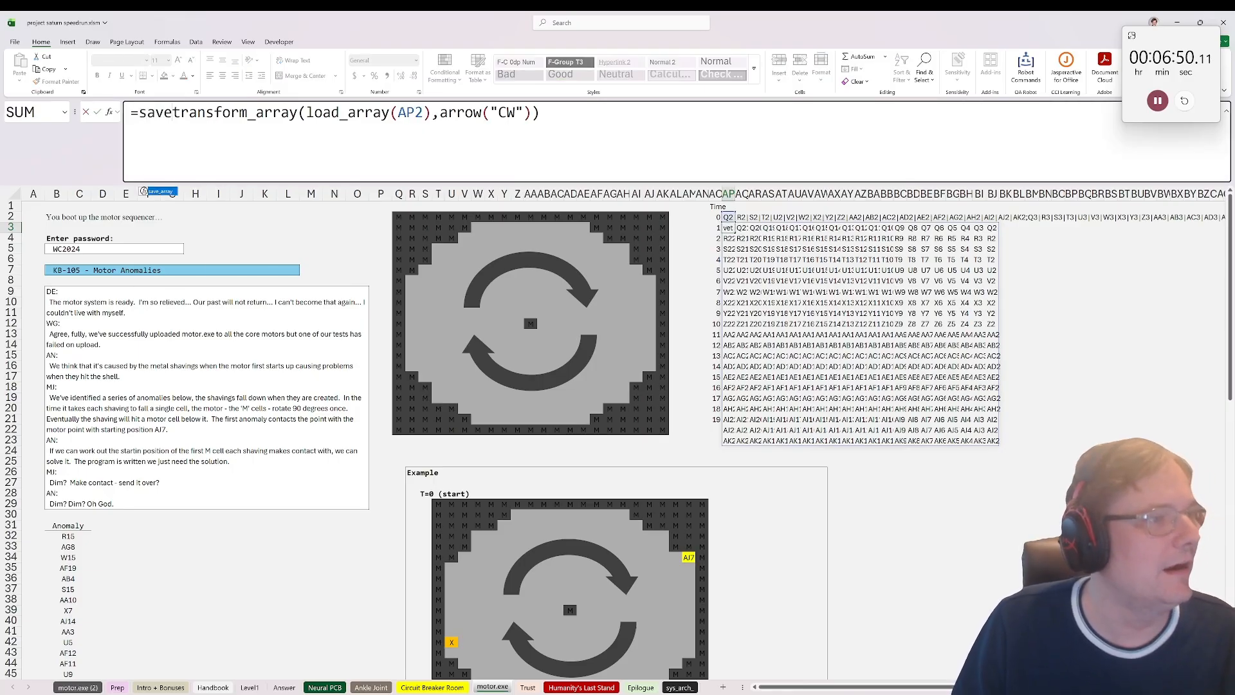
key(Tab)
text())
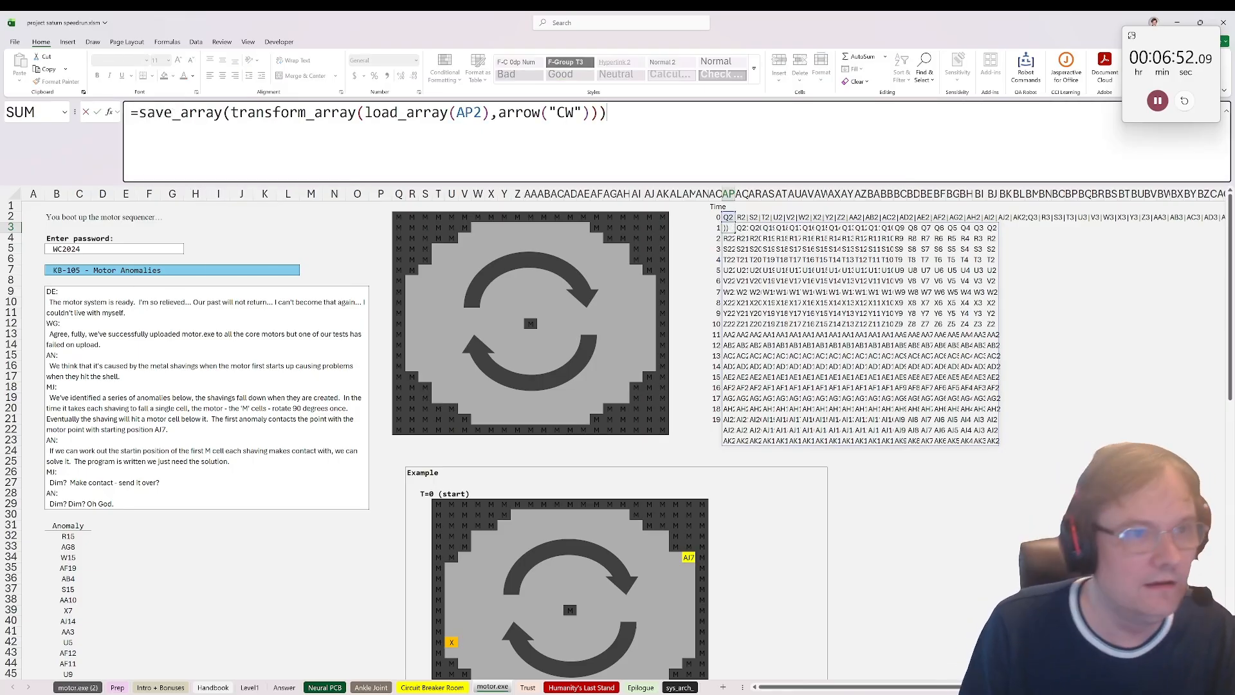
key(ctrl+shift+Return)
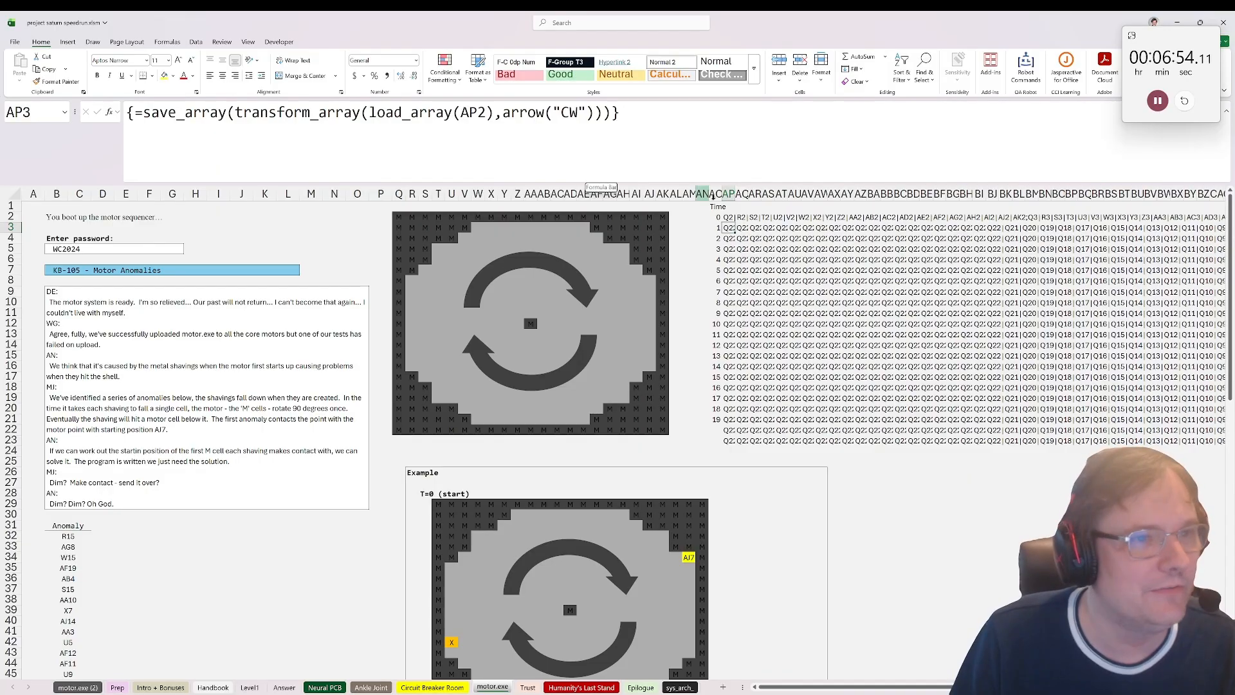
Step: Try copying the array formula down column AP beside the time values, and undo back to the plain transform_array formula
key(Down)
key(shift+Down)
key(shift+Down)
key(shift+Down)
key(shift+Down)
key(shift+Down)
key(shift+Down)
key(shift+Down)
key(shift+Down)
key(shift+Down)
key(shift+Down)
key(shift+Down)
key(shift+Down)
key(shift+Down)
key(shift+Down)
key(shift+Down)
key(shift+Down)
key(shift+Down)
drag(734, 423, 733, 424)
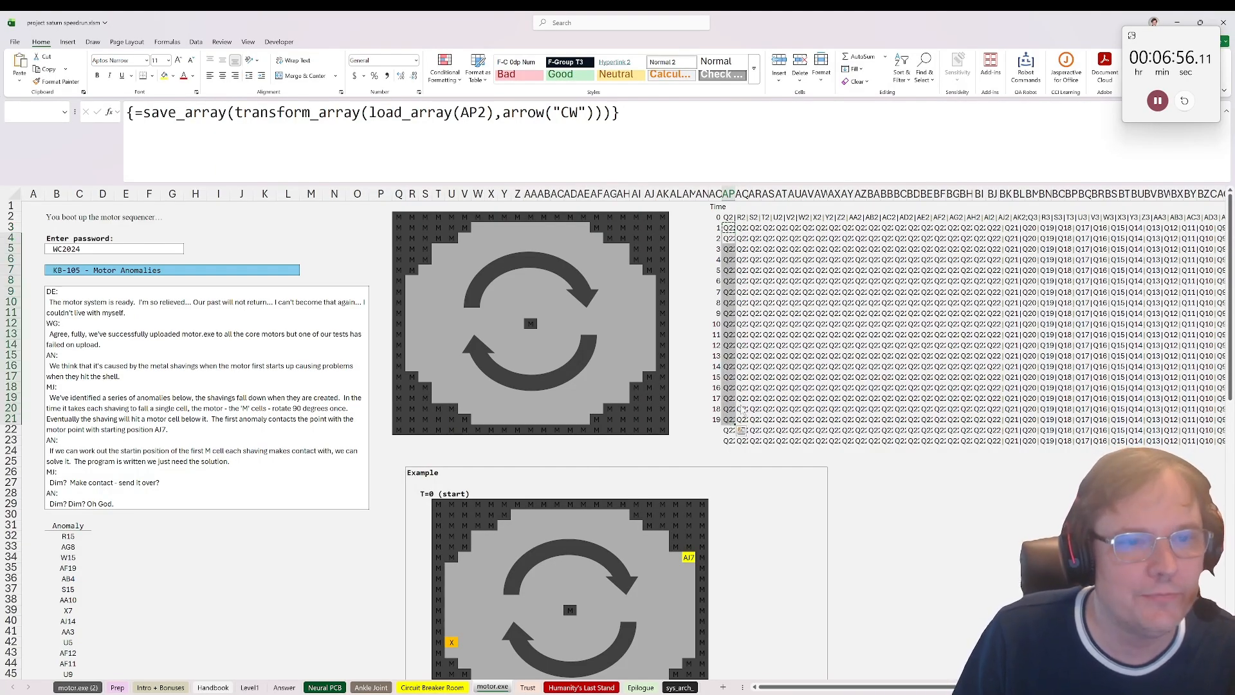
key(ctrl+v)
click(678, 383)
key(ctrl+z)
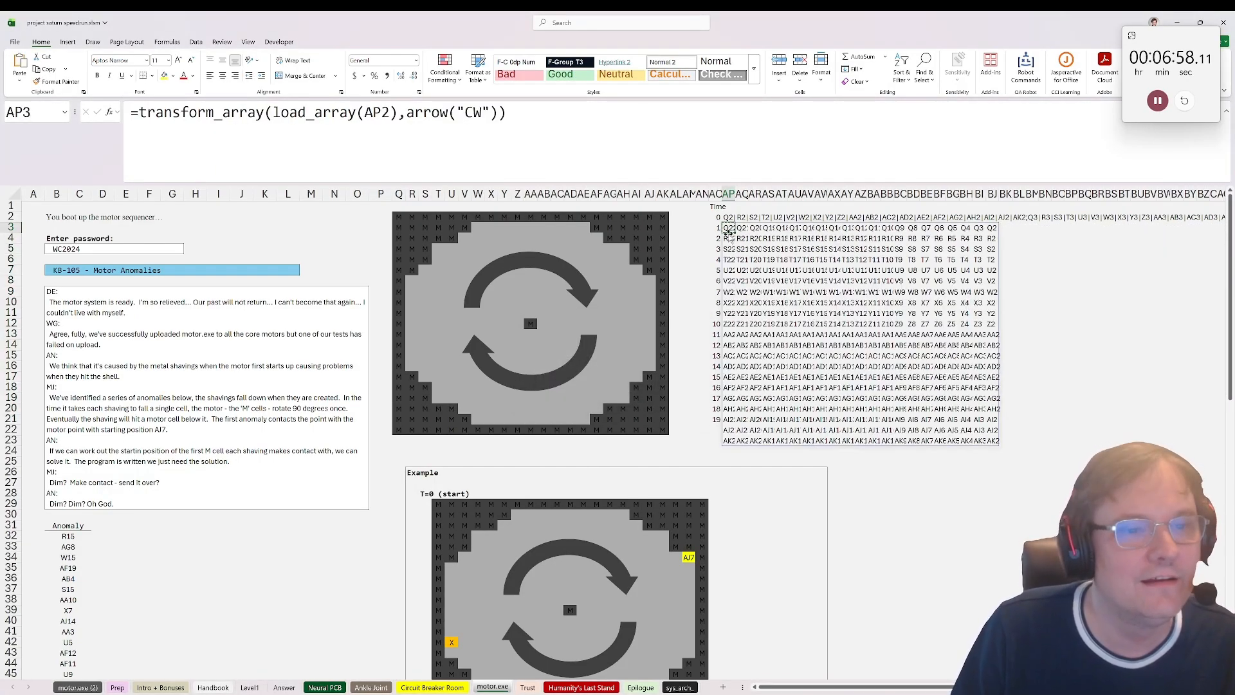
Step: Change AP3 to =save_array(transform_array(load_array(AP2),arrow("CW"))) as a normal formula so the rotated grid is stored as one string
key(F2)
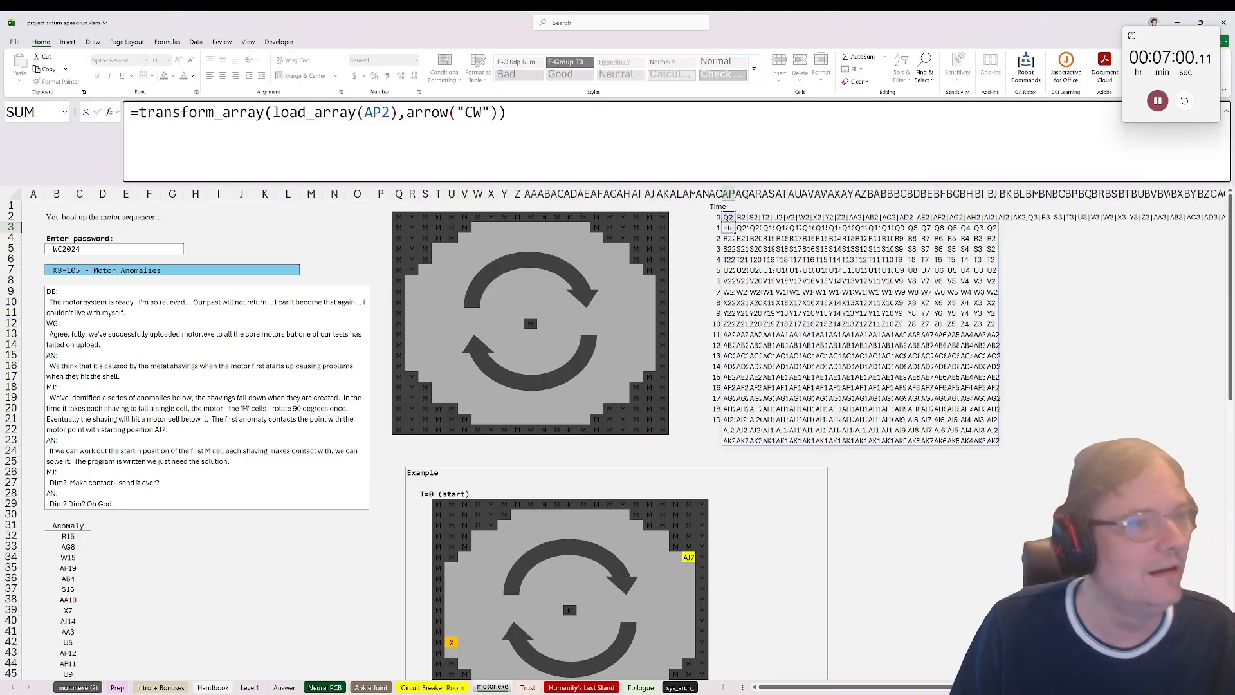
text(save_array()
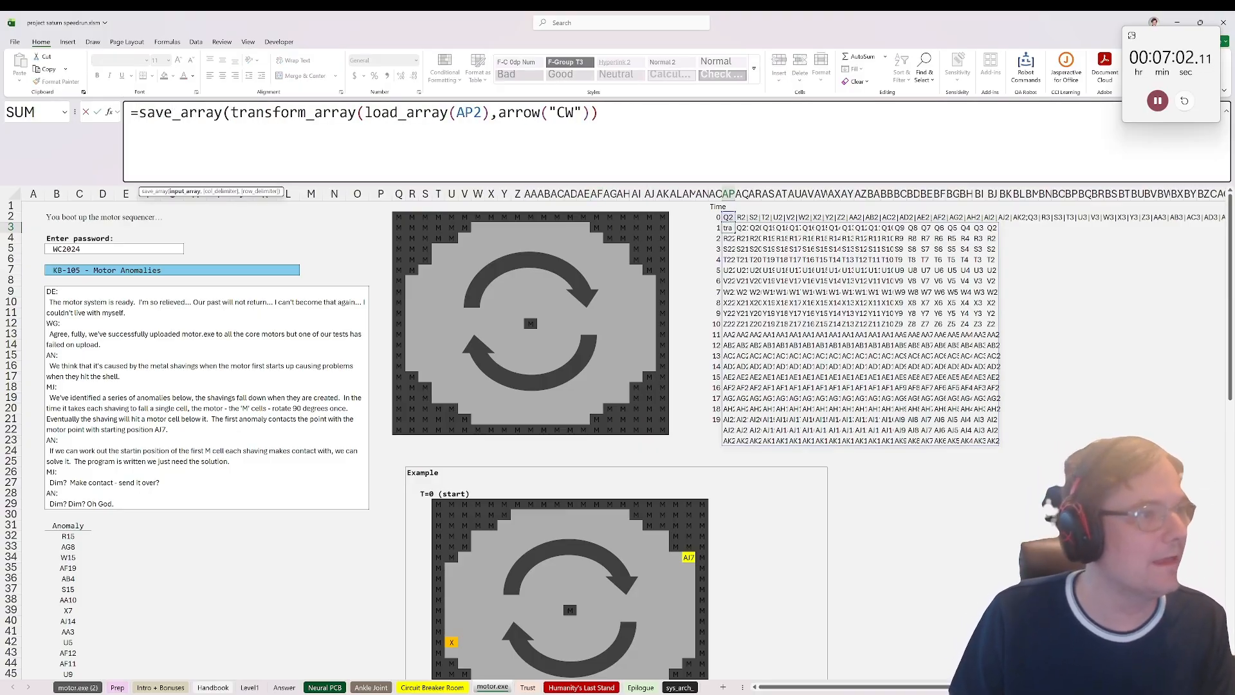
text())
key(ctrl+Return)
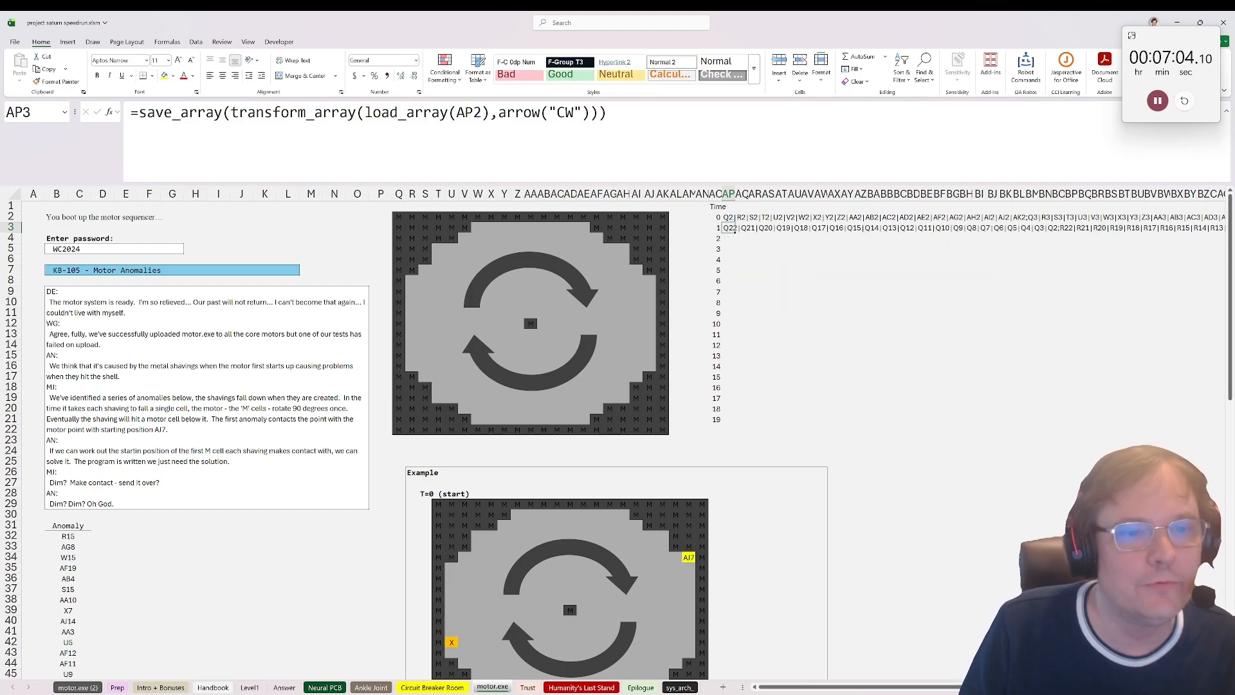
Step: Copy the AP3 formula down through AP21 so each time up to 19 has its rotated grid
drag(728, 238, 732, 419)
key(ctrl+v)
click(808, 366)
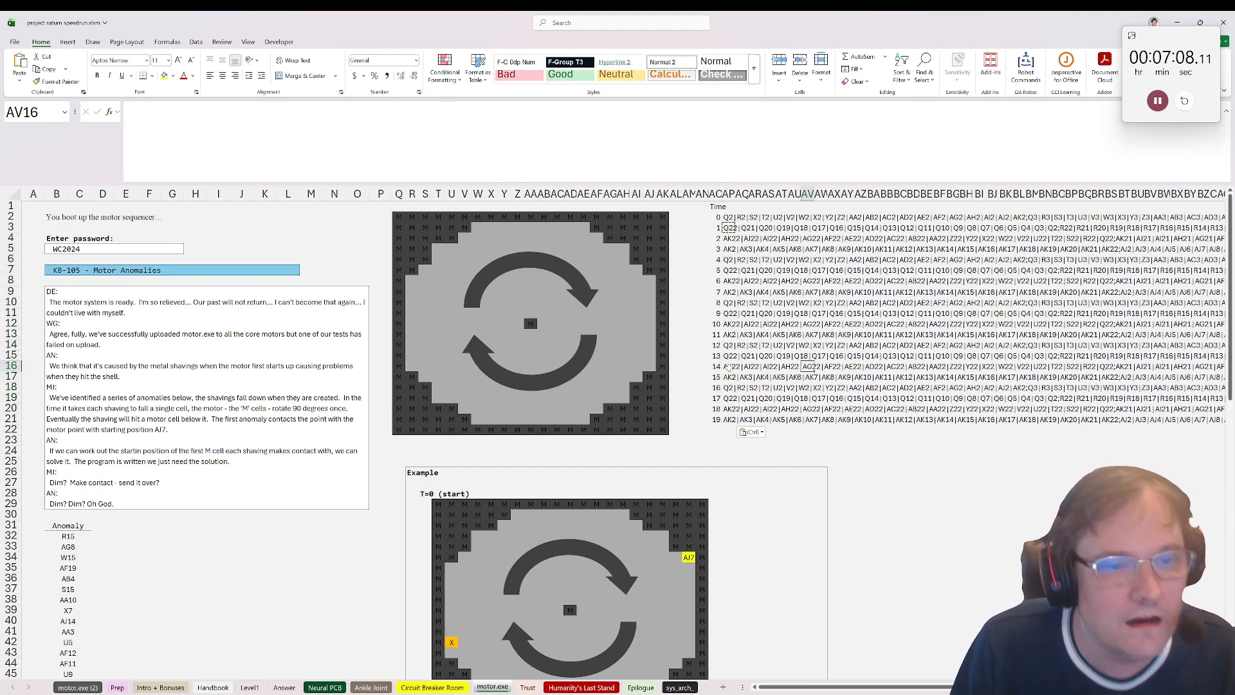
Step: Add a Time header in D31 beside the Anomaly column
click(85, 528)
click(107, 526)
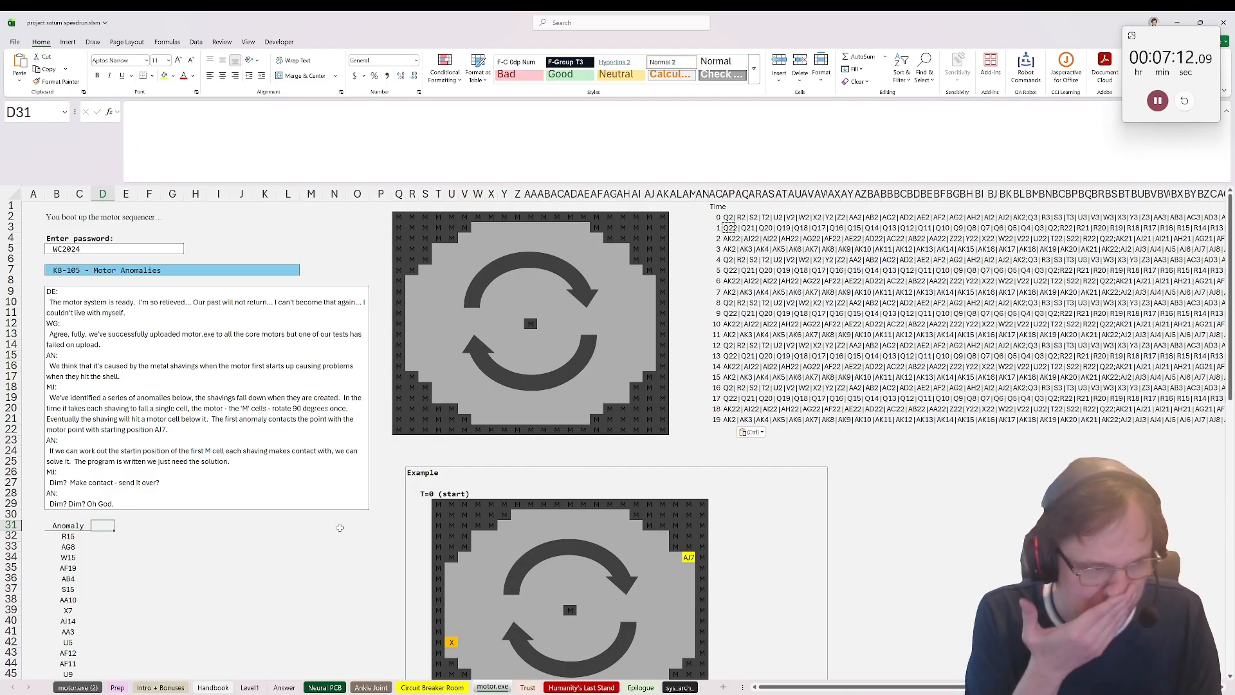
text(Time)
key(Return)
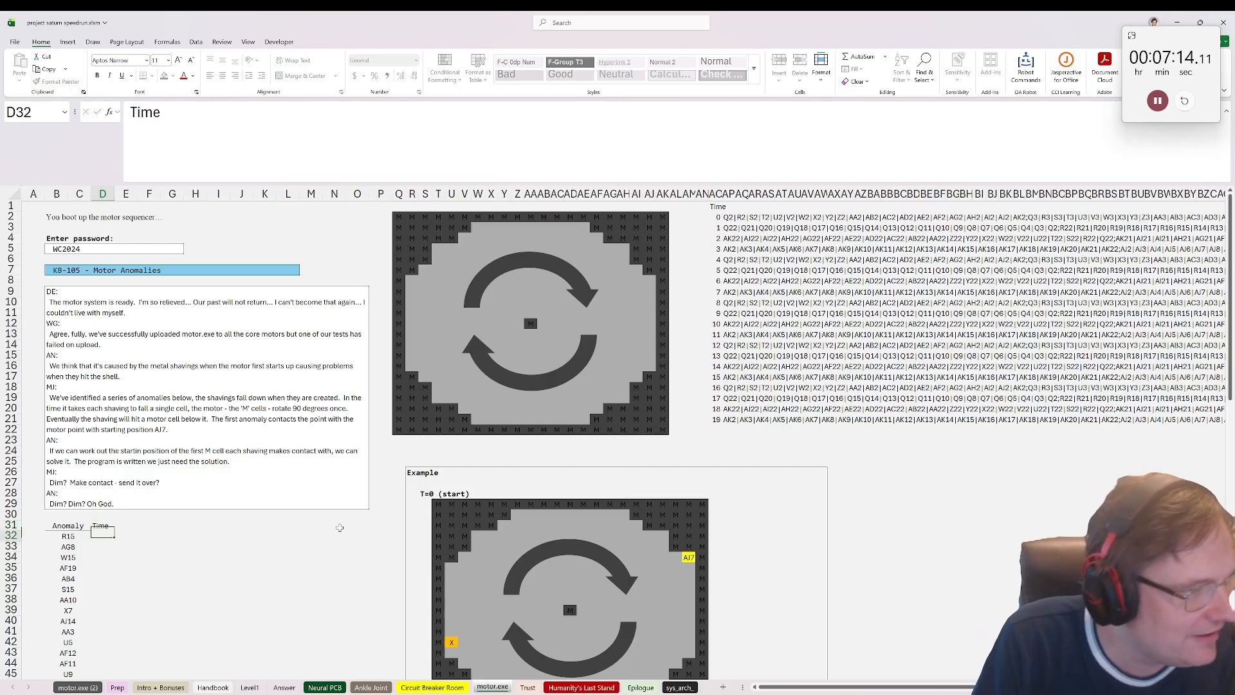
Step: Enter =arrow_trip($Q$2:$AK$22,B32,arrow("D"),"M") in D32 to trace the first shaving's fall until it meets an M cell
text(=)
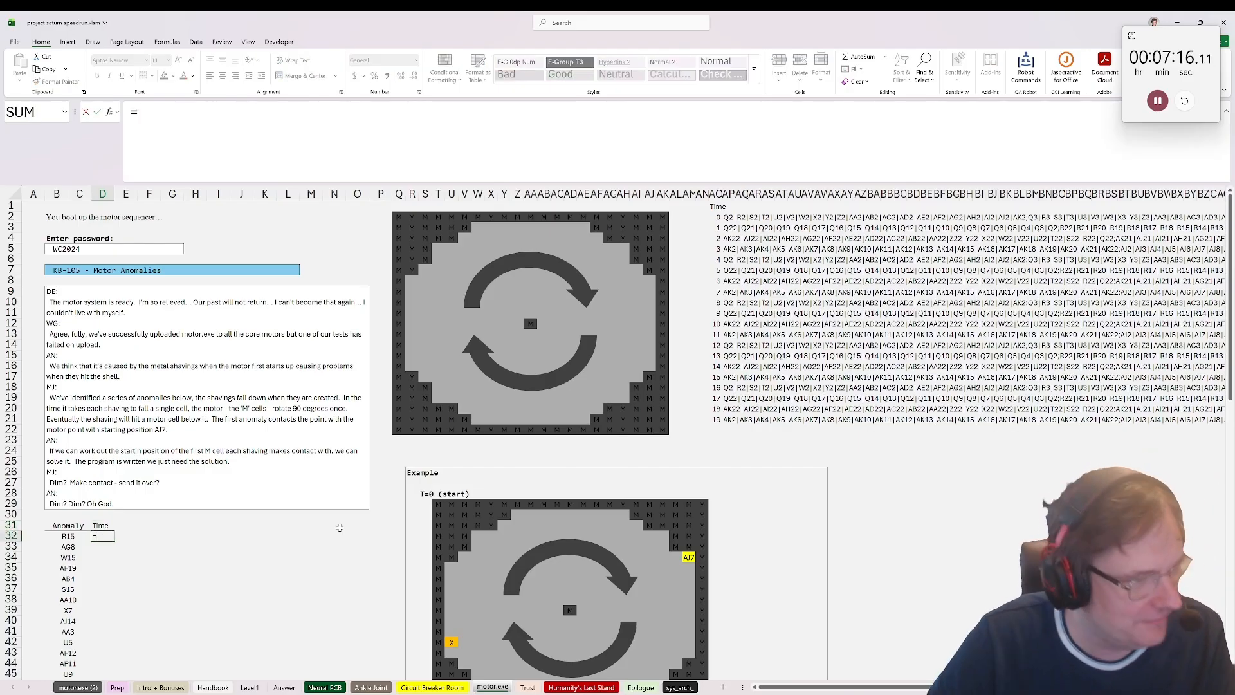
scroll(535, 656, down, 1)
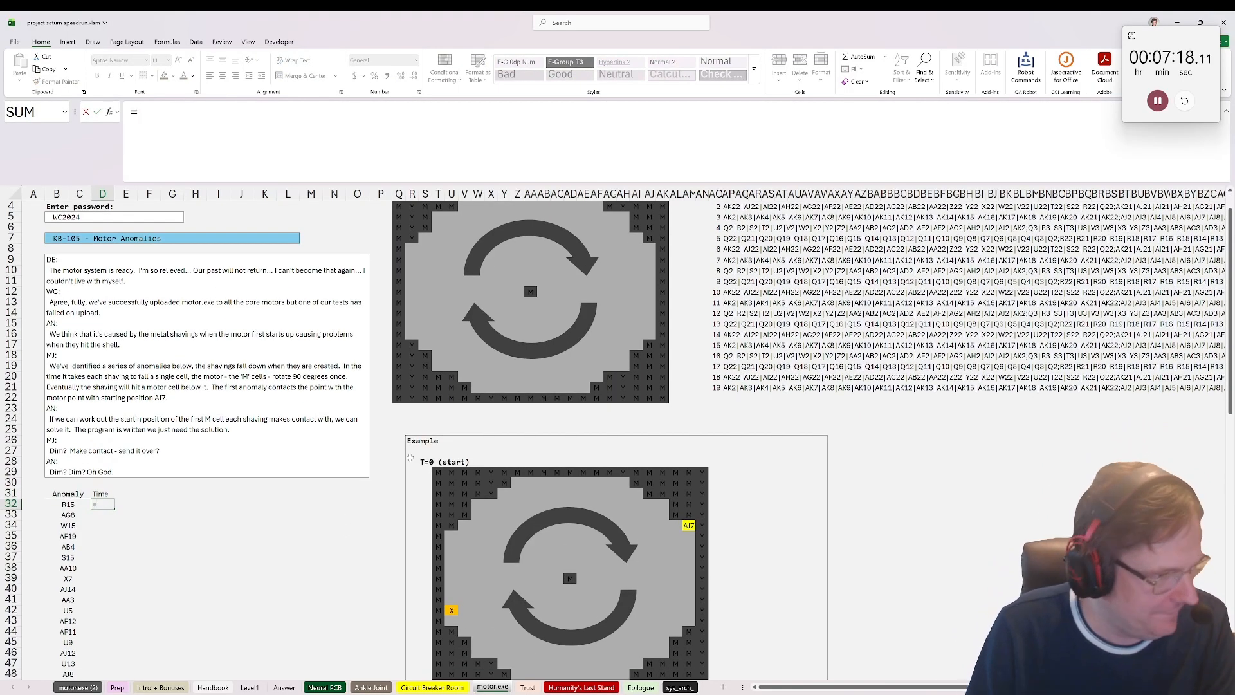
text(arrow)
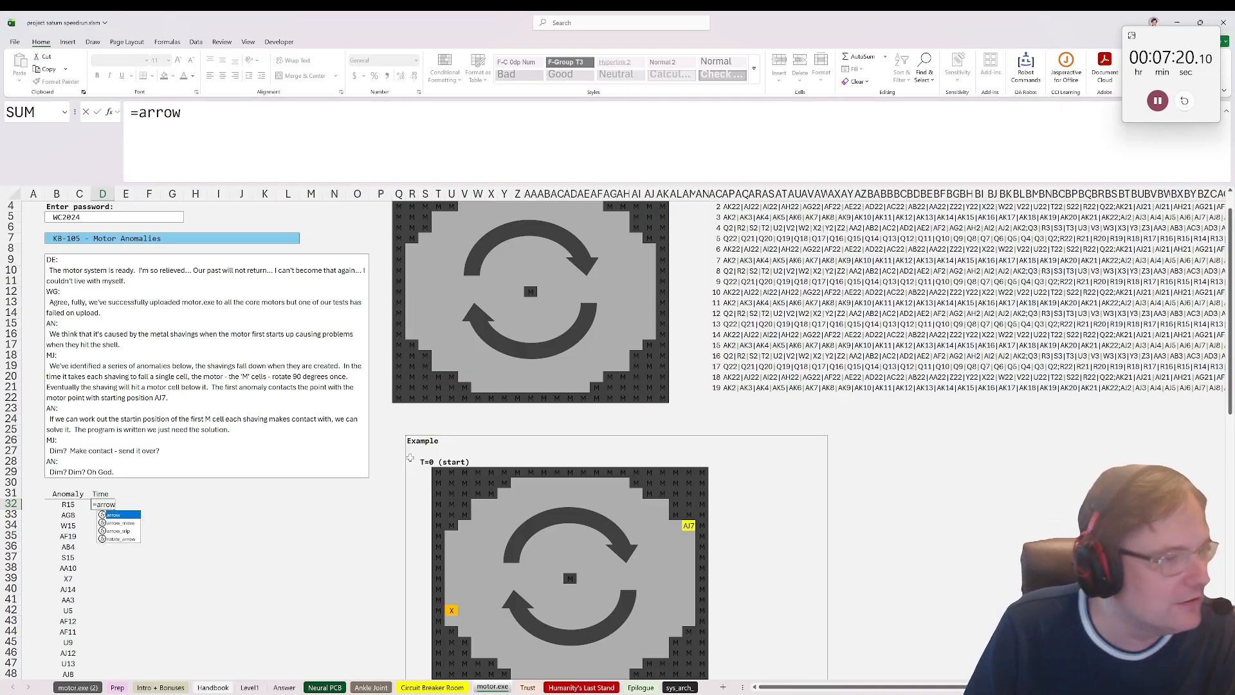
text(_trip()
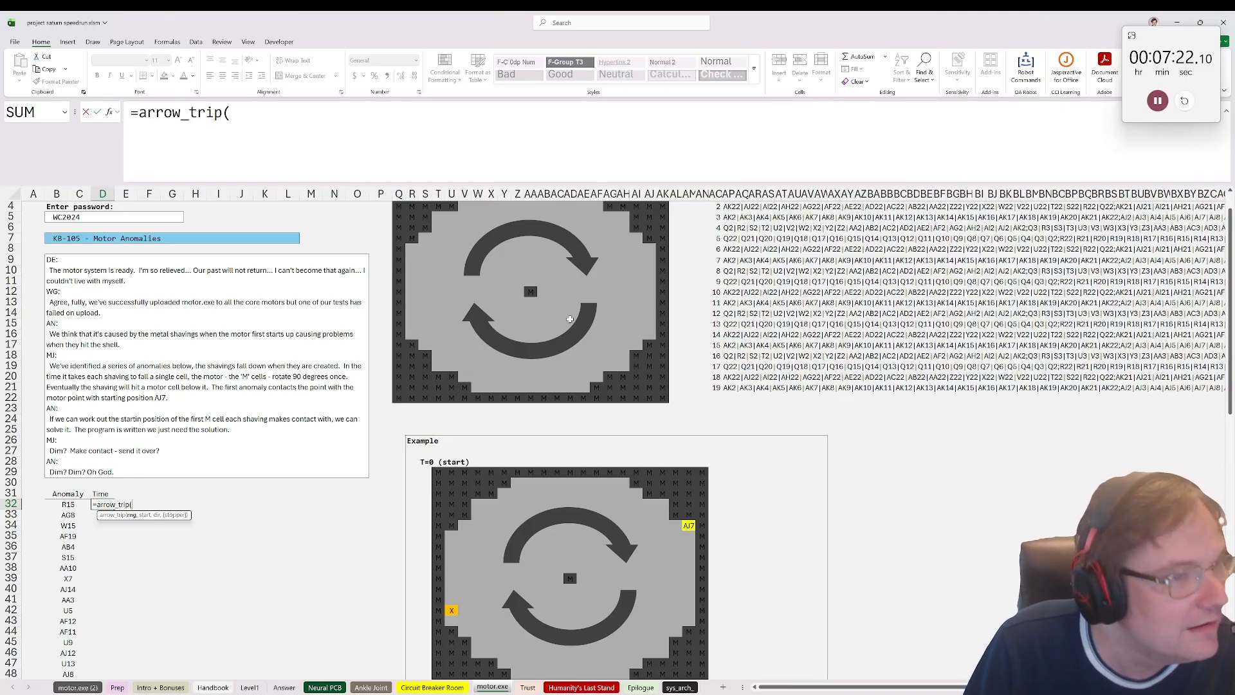
scroll(412, 322, up, 1)
drag(399, 217, 683, 447)
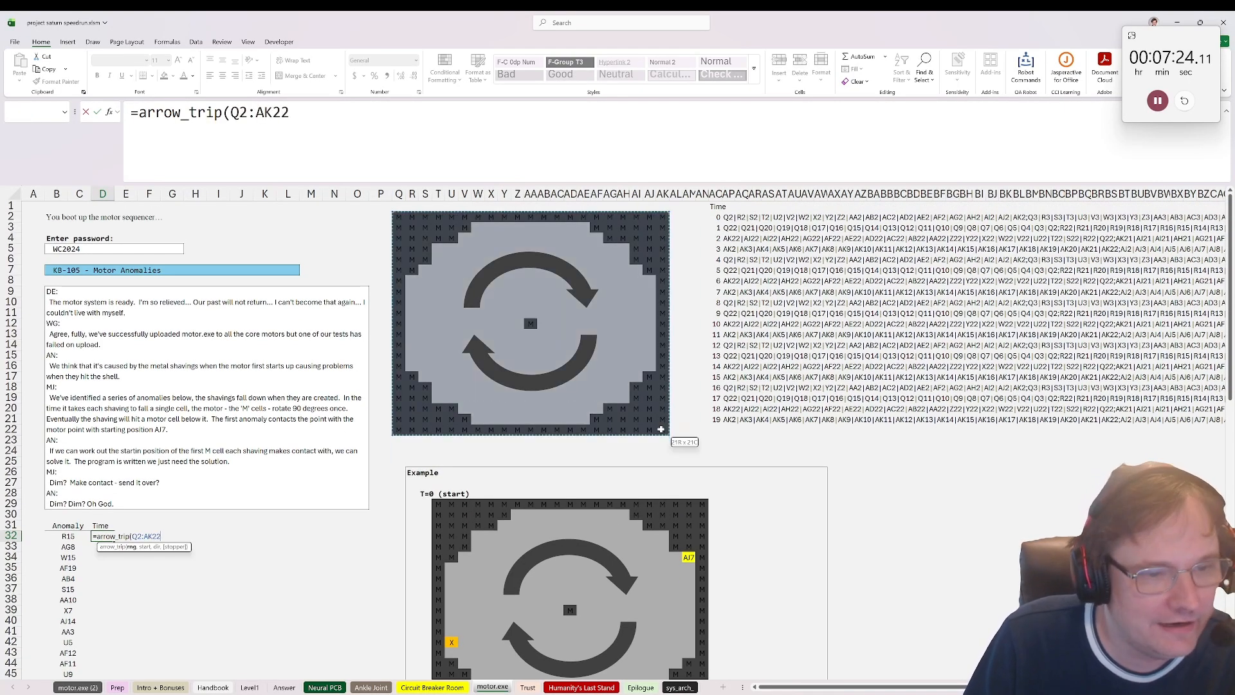
key(F4)
scroll(208, 422, down, 1)
text(,)
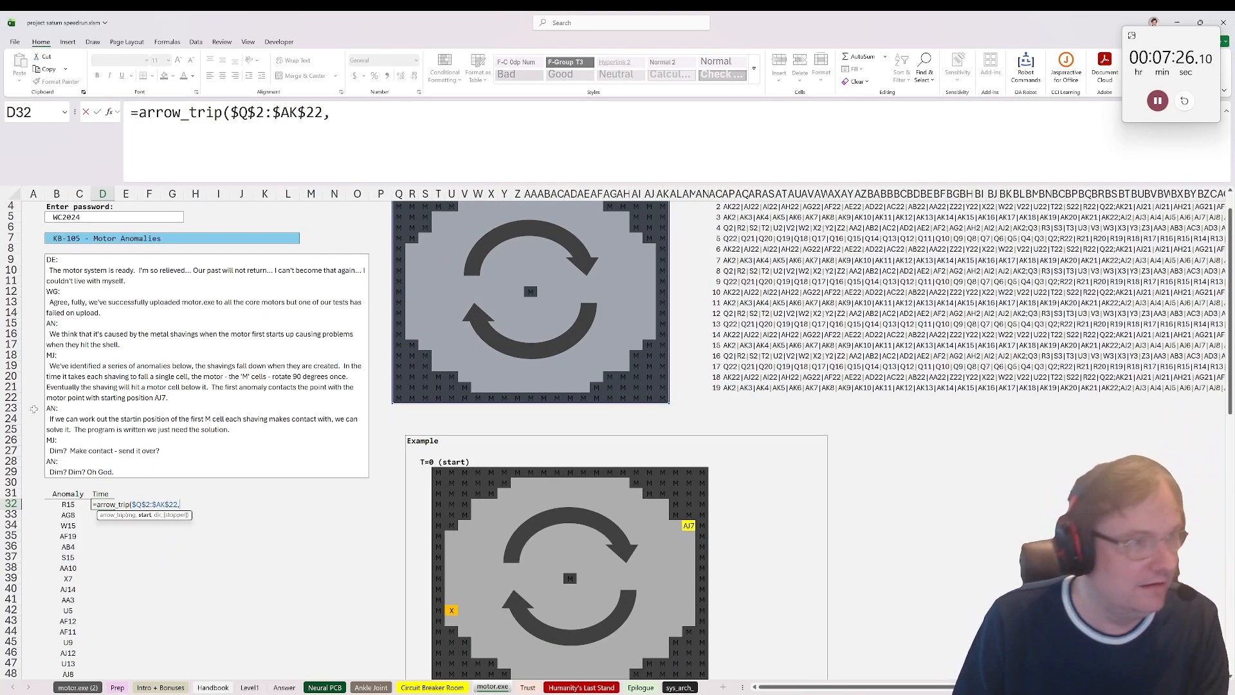
click(76, 504)
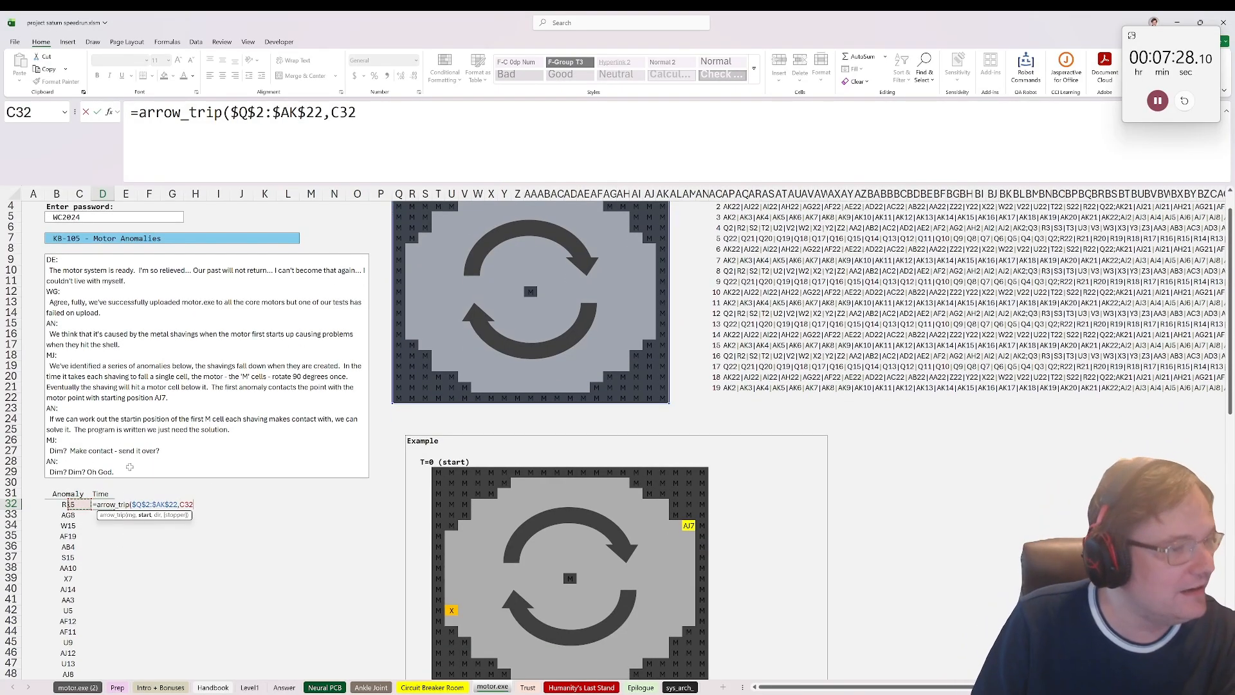
click(57, 504)
text(,arrow)
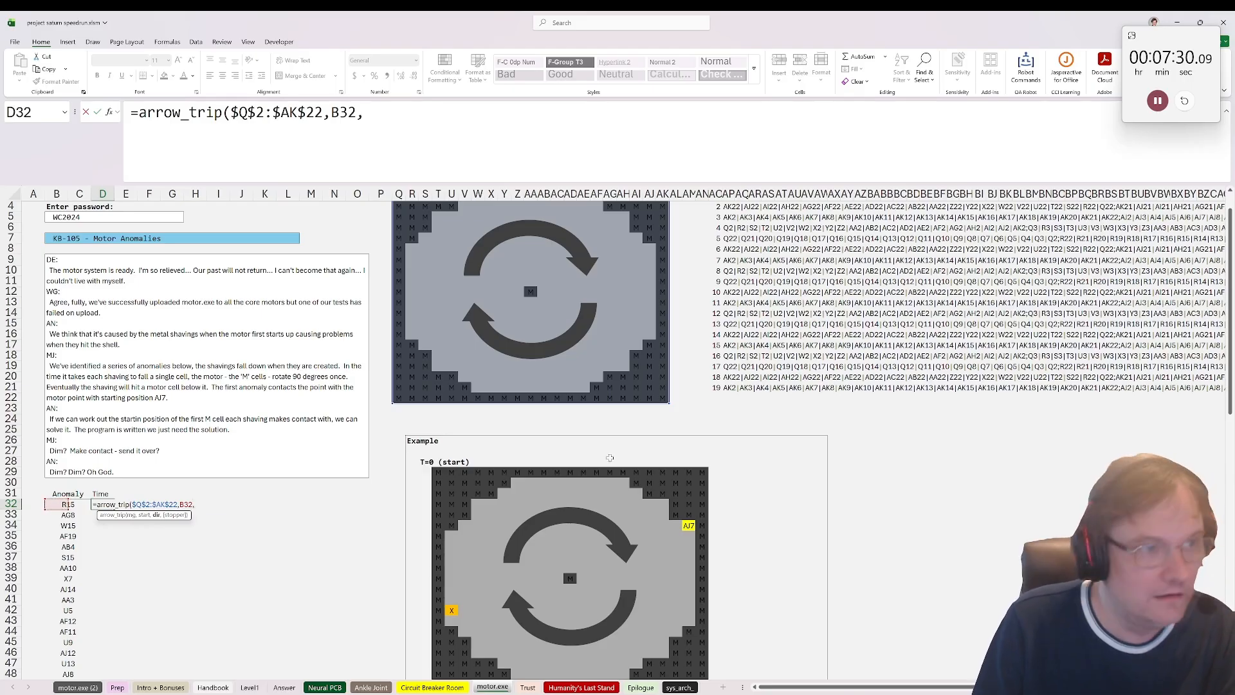
text(()
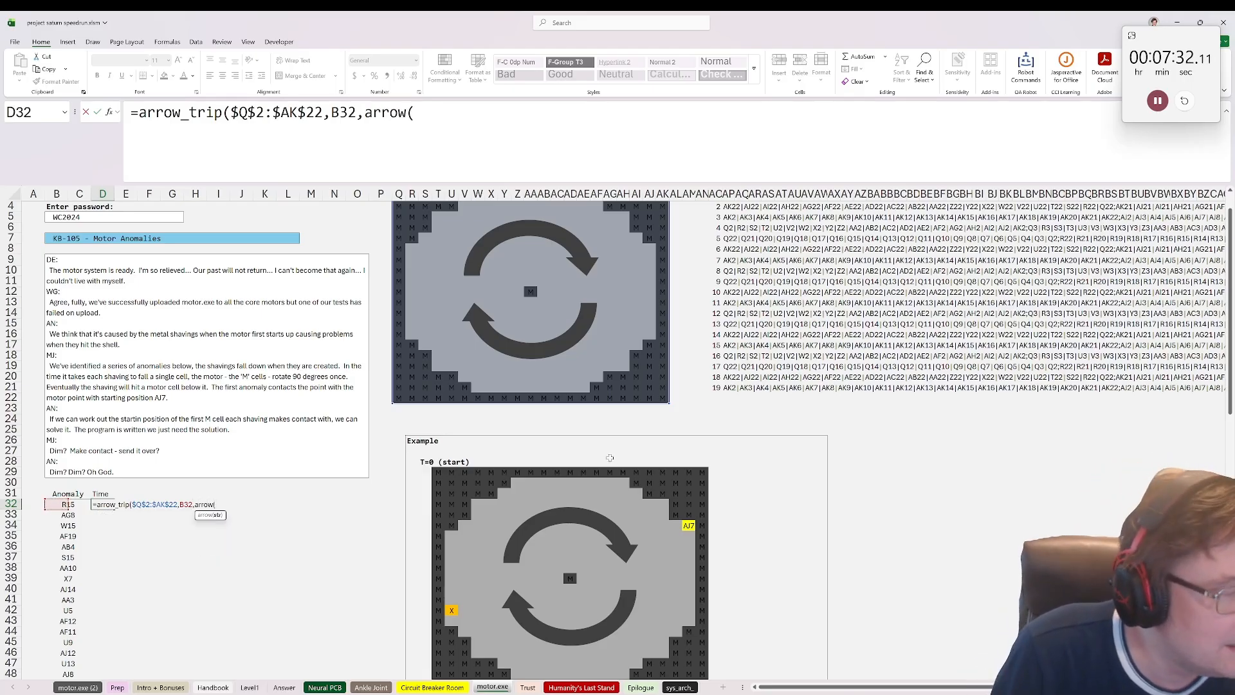
text("D)
key(BackSpace)
key(BackSpace)
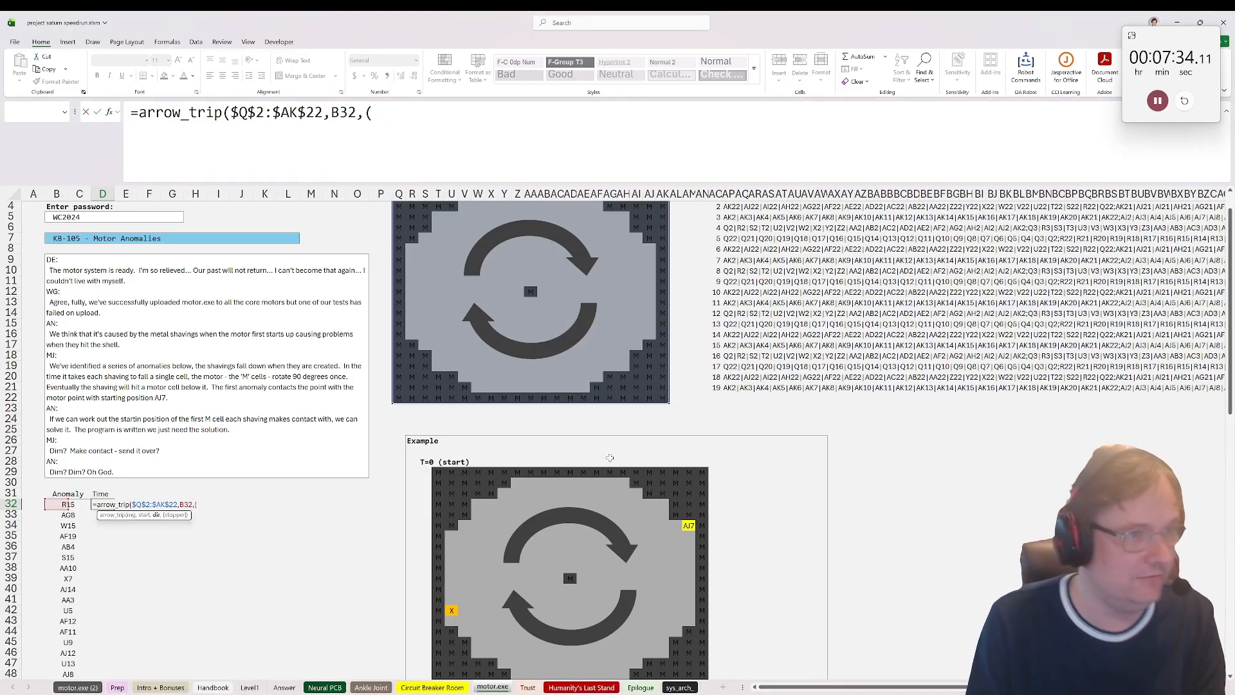
key(BackSpace)
text(arrow("D")
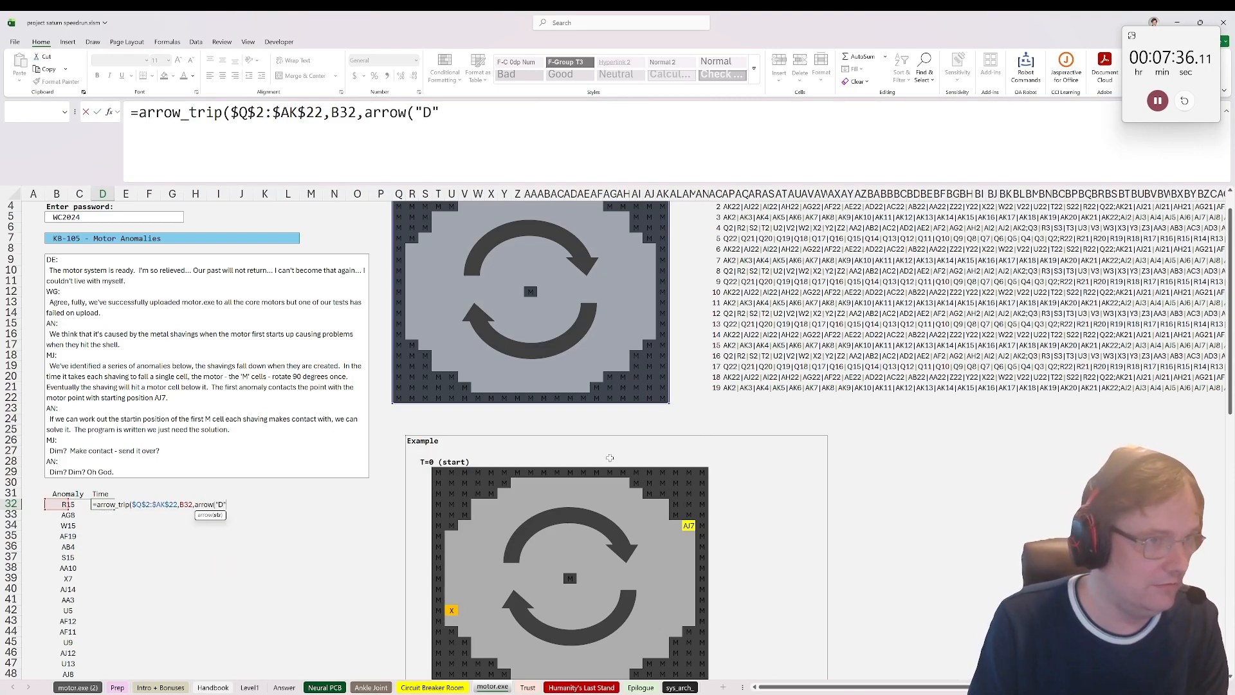
text(),"M"))
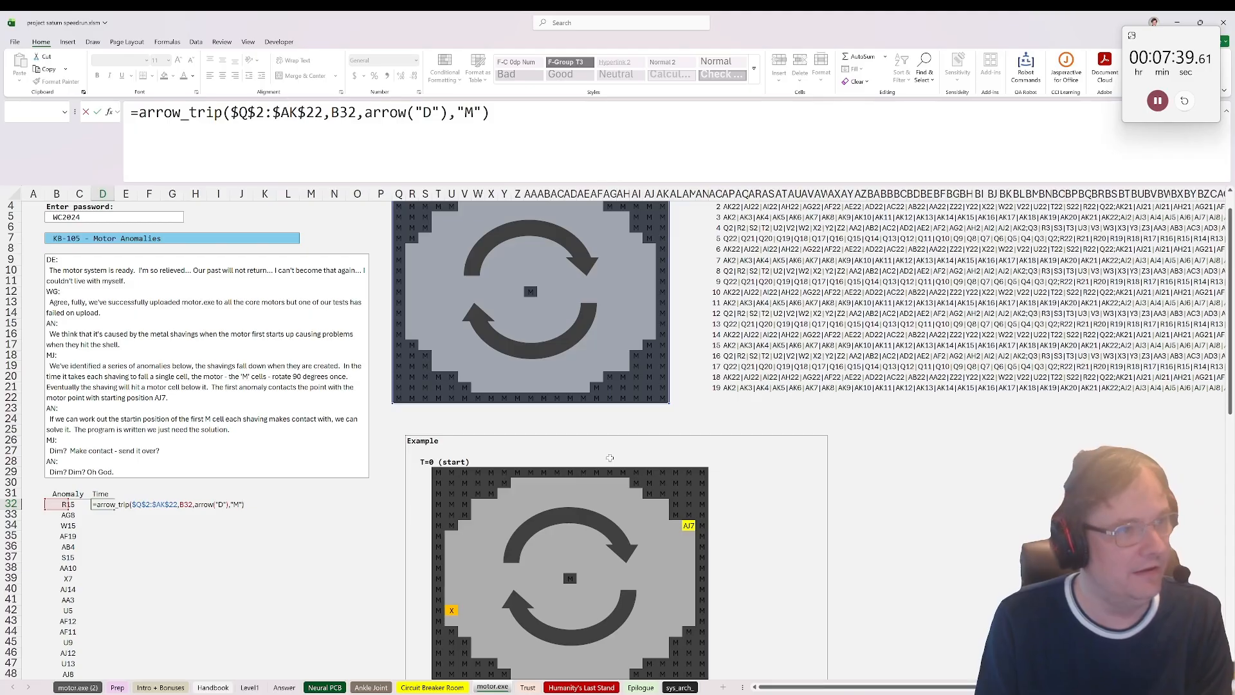
key(ctrl+Return)
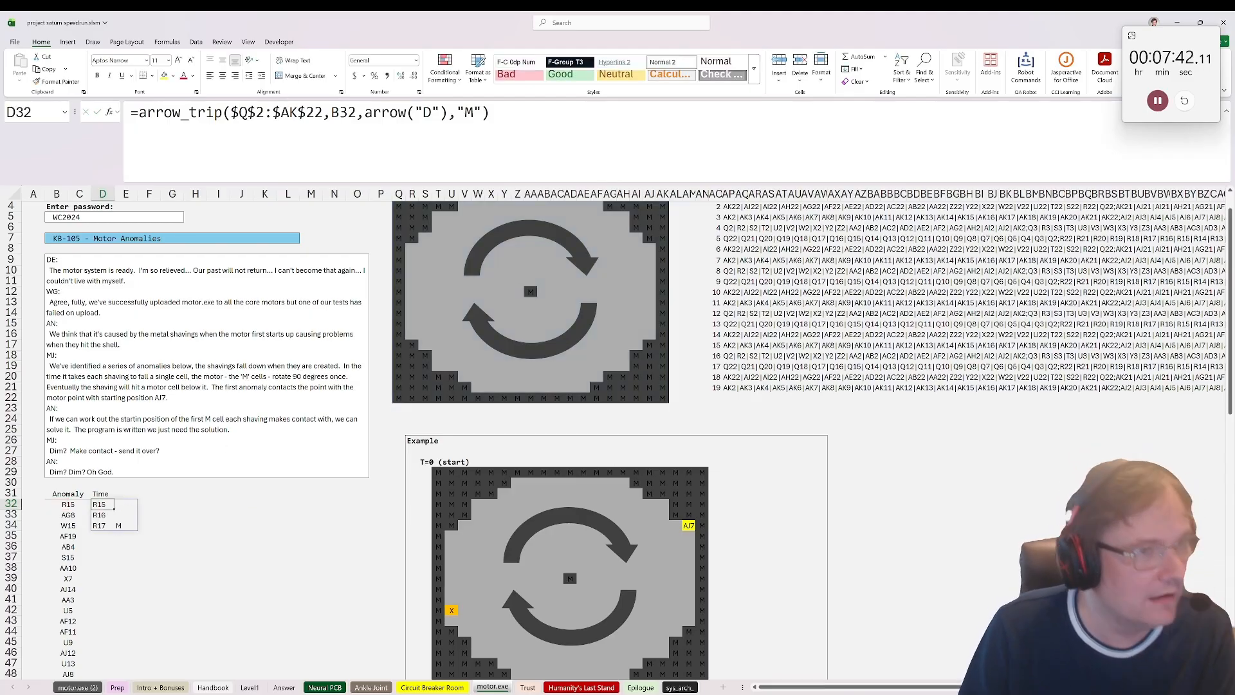
Step: Change D32 to =ROWS(arrow_trip($Q$2:$AK$22,B32,arrow("D"),"M"))-1 to return the fall time
key(F2)
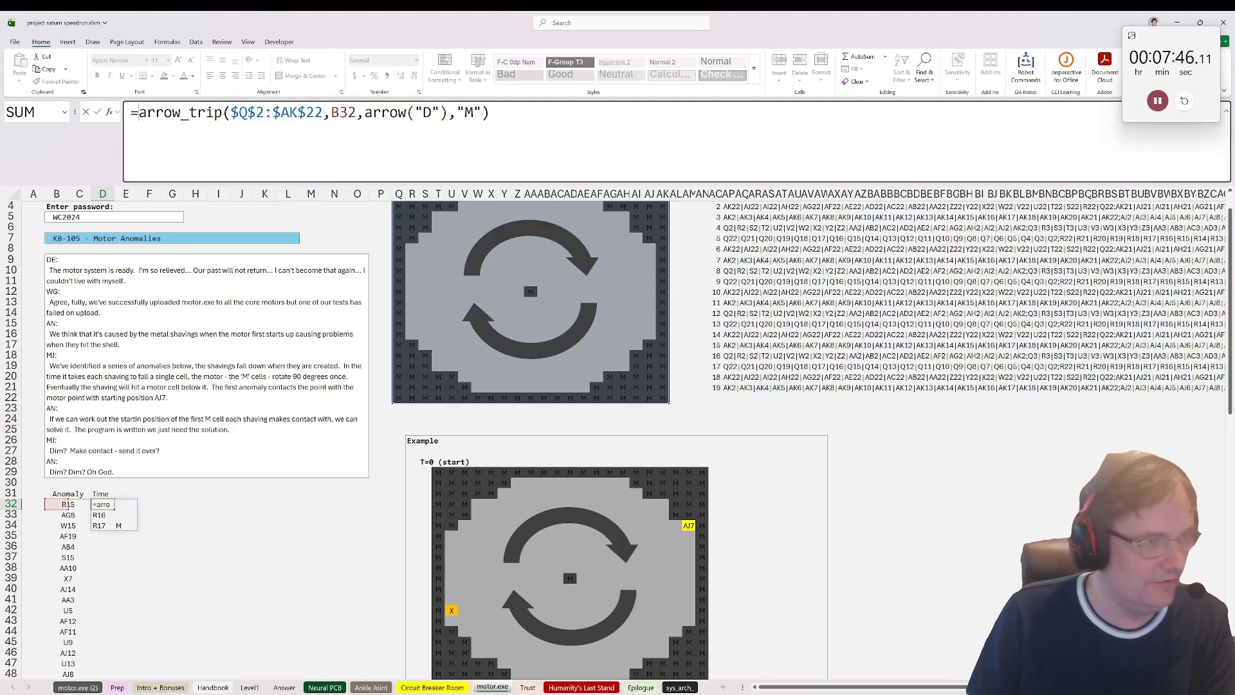
text(rows()
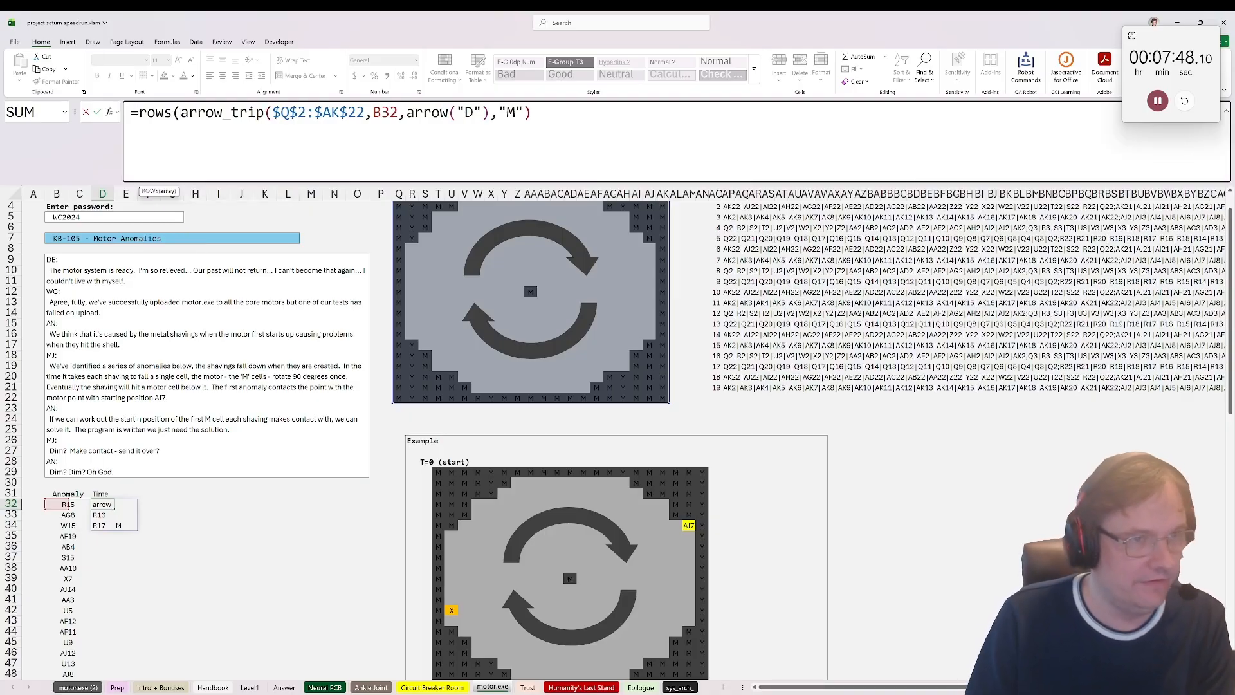
key(End)
text())
key(Return)
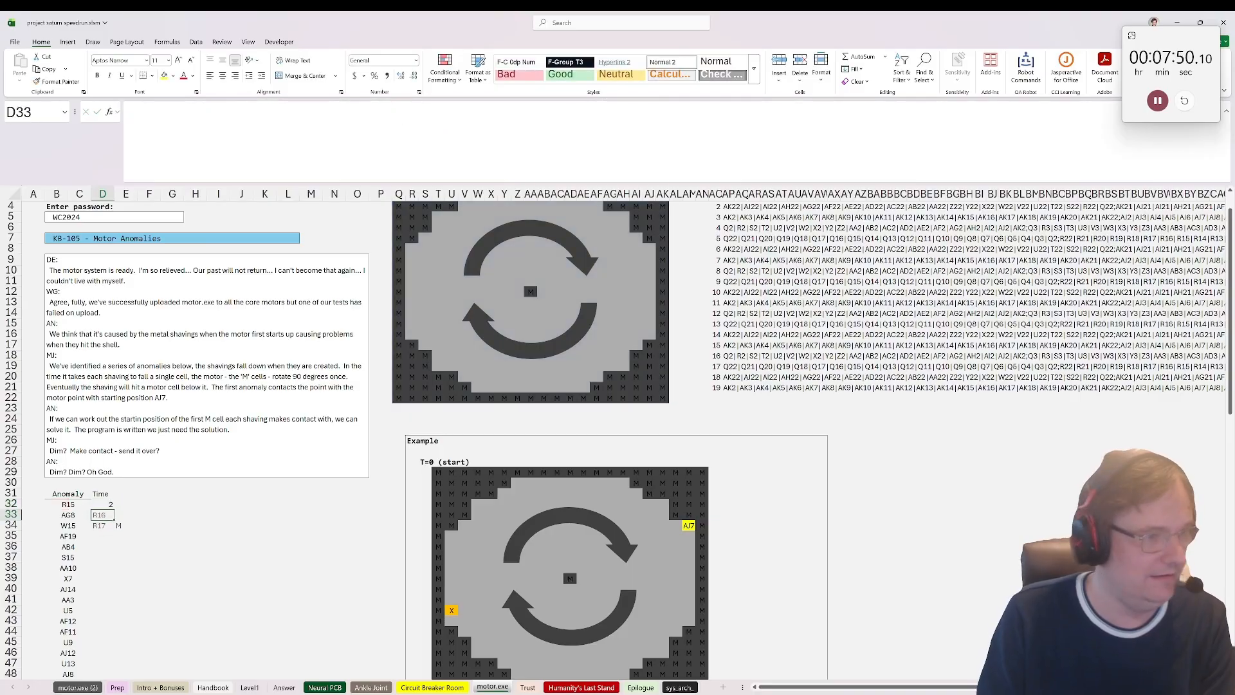
click(100, 494)
click(103, 505)
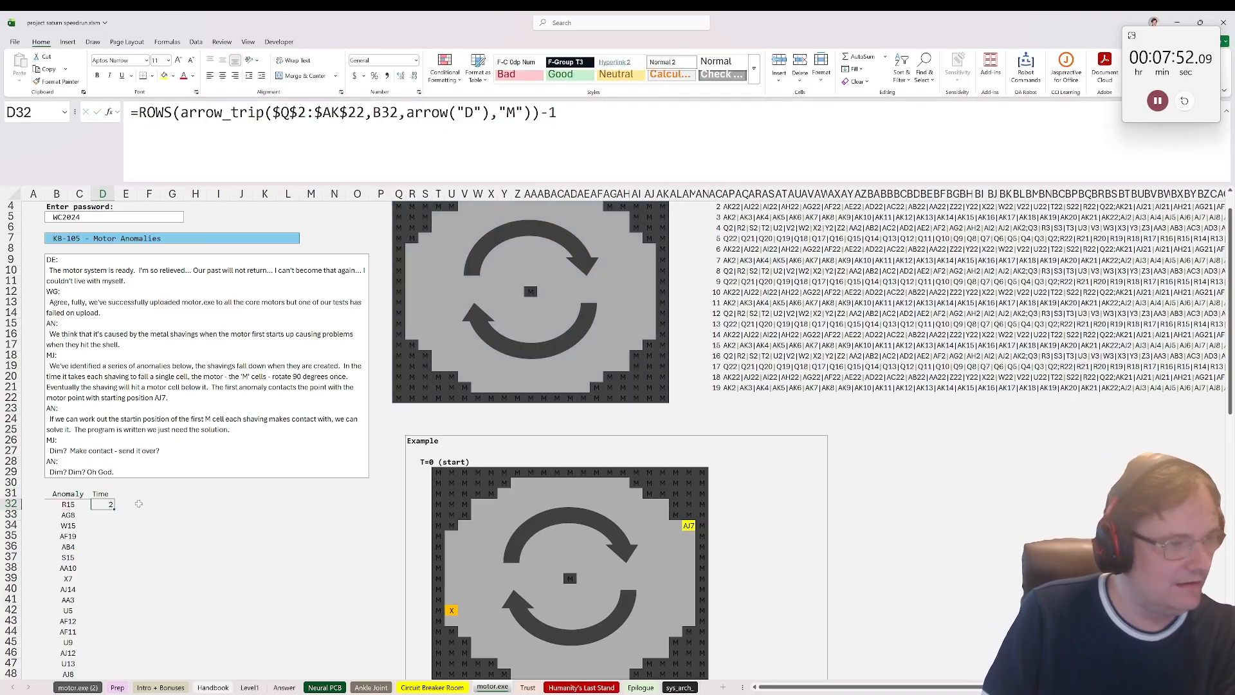
click(125, 494)
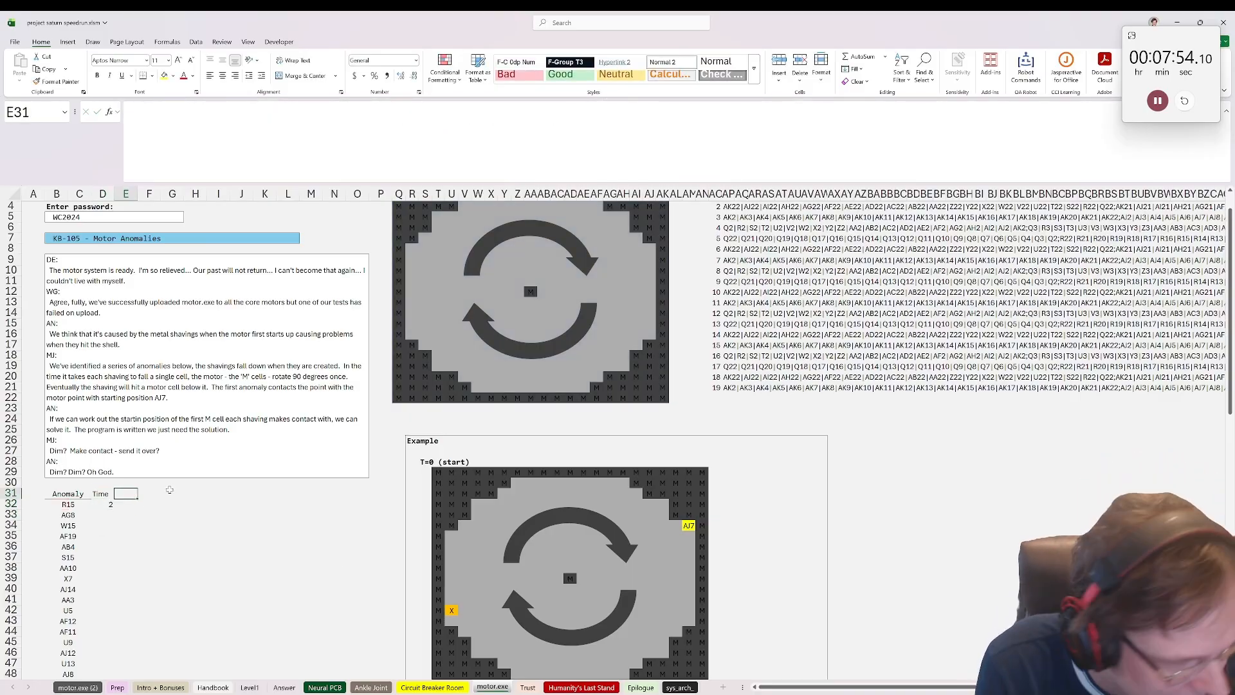
Step: Add a Start Index header in E31 beside the Time column
text(Start Index)
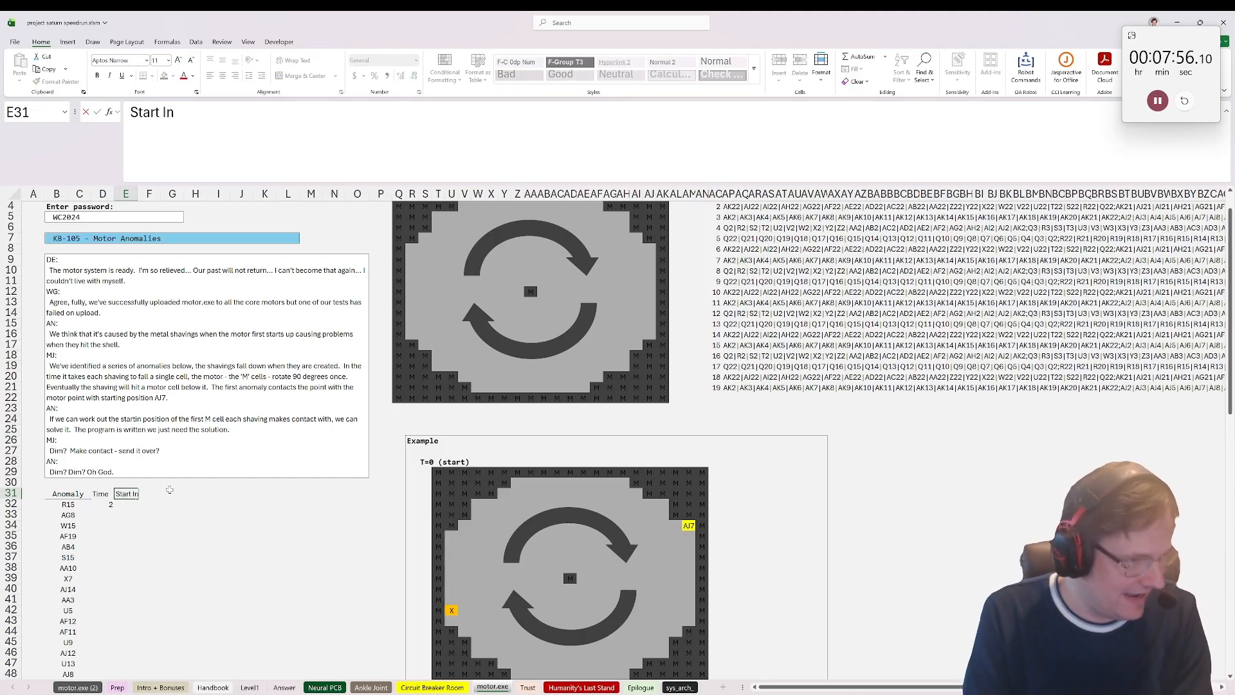
key(Return)
scroll(169, 489, up, 1)
drag(412, 206, 385, 222)
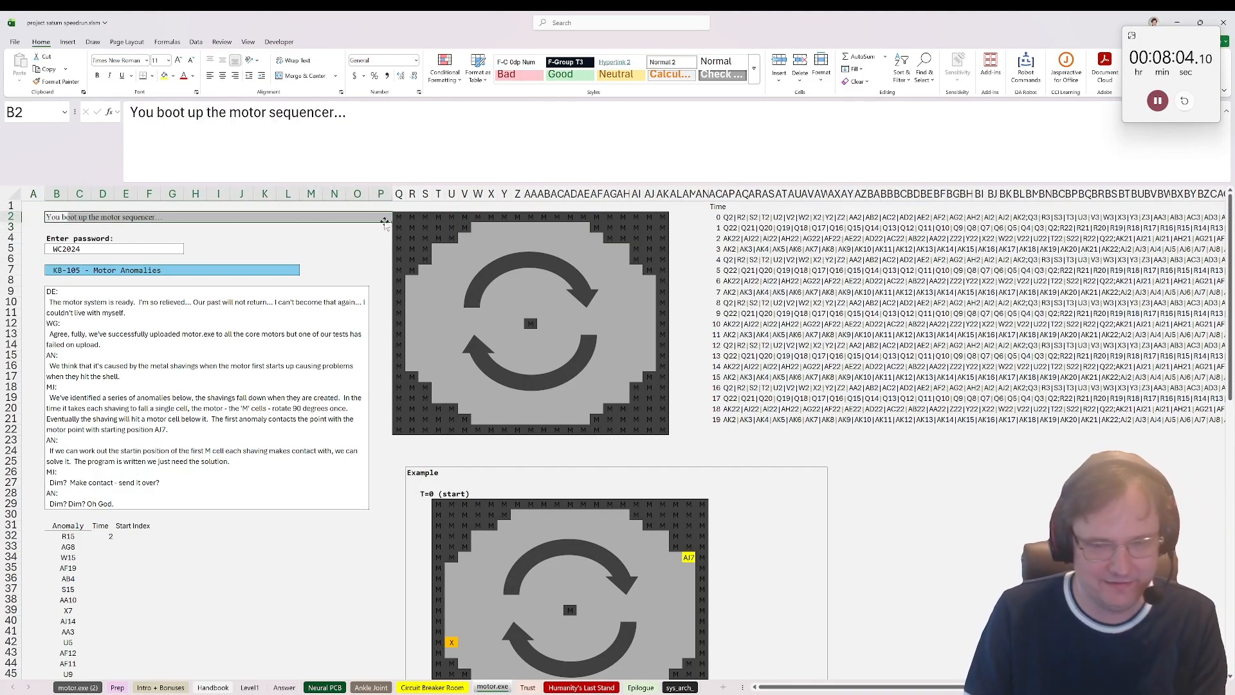
click(397, 207)
click(129, 526)
click(129, 546)
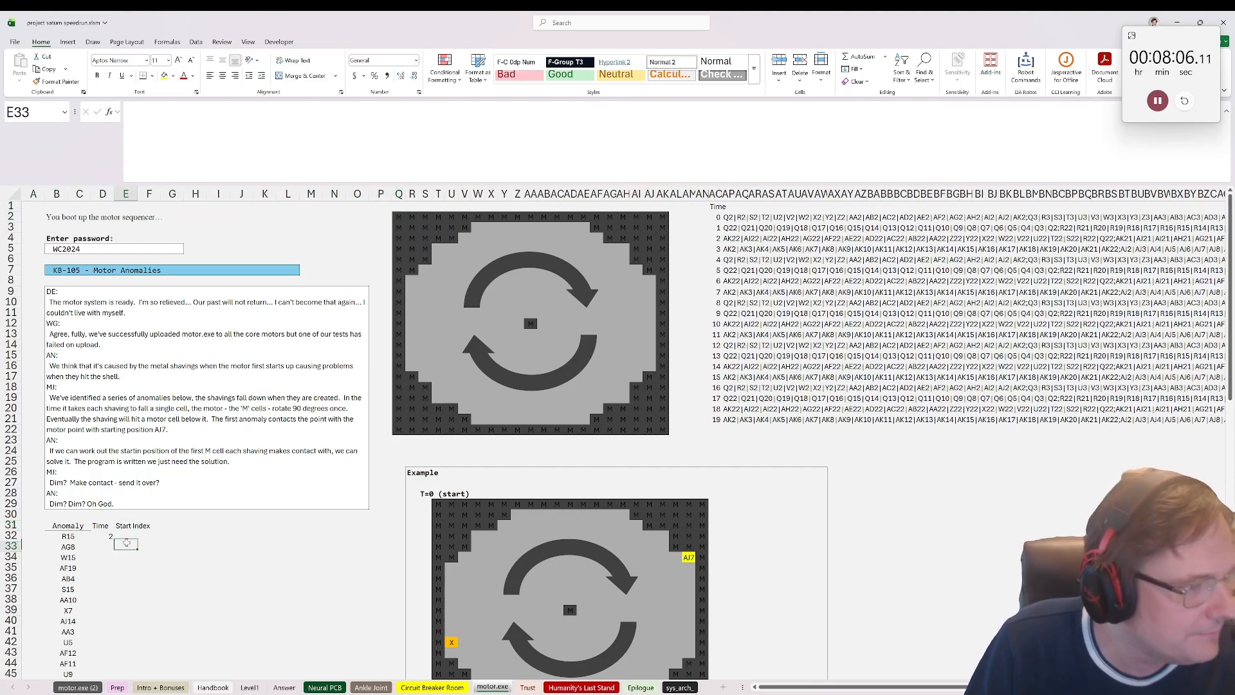
Step: Enter =ref_to_rc(B32) in E32 to convert the first anomaly's cell reference into row and column numbers
click(131, 525)
click(128, 534)
text(=)
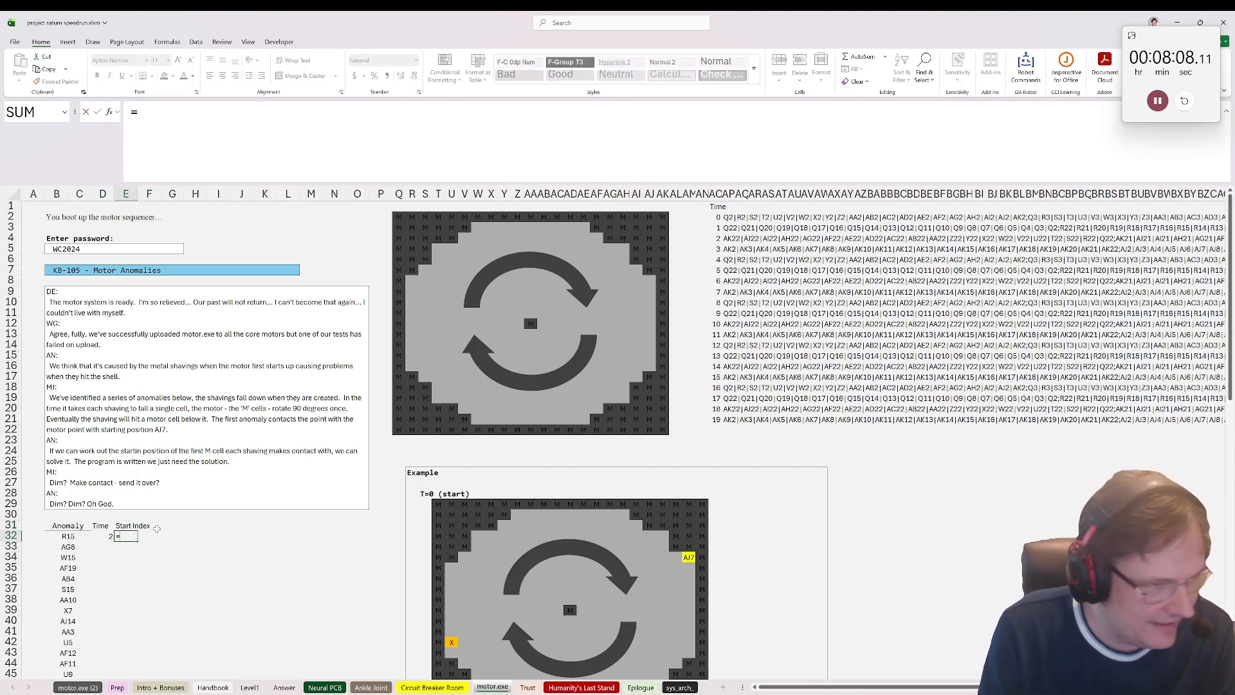
text(ref_to_rc()
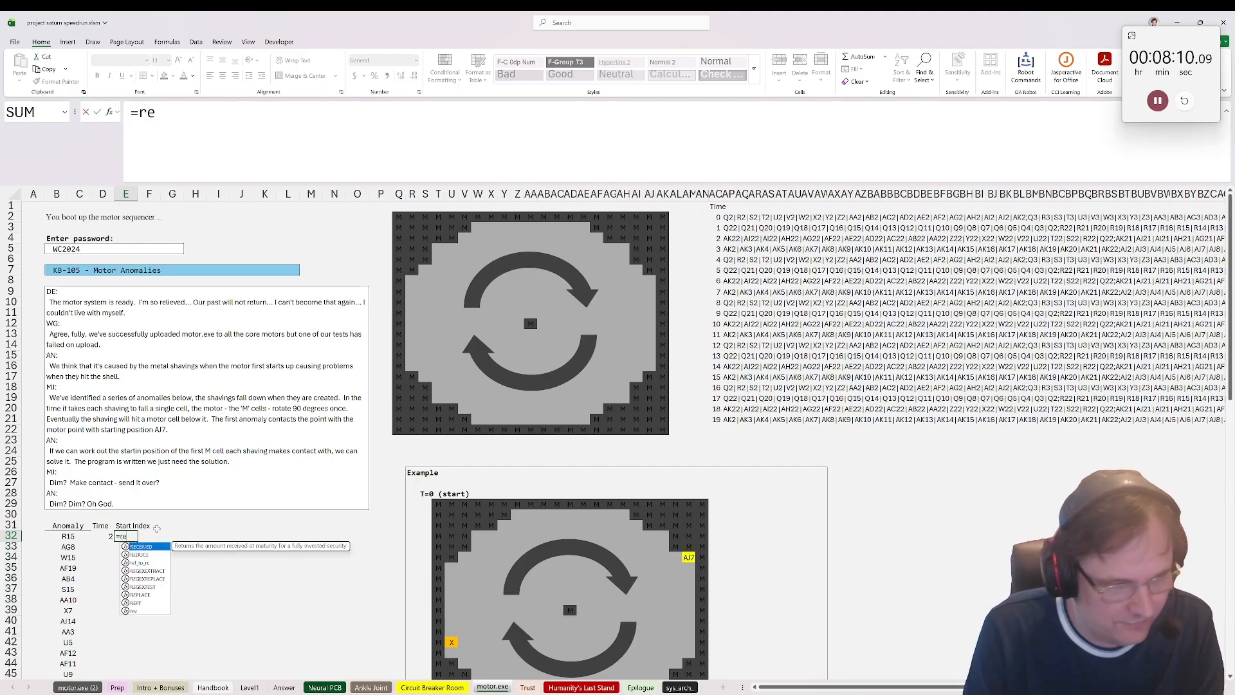
click(67, 536)
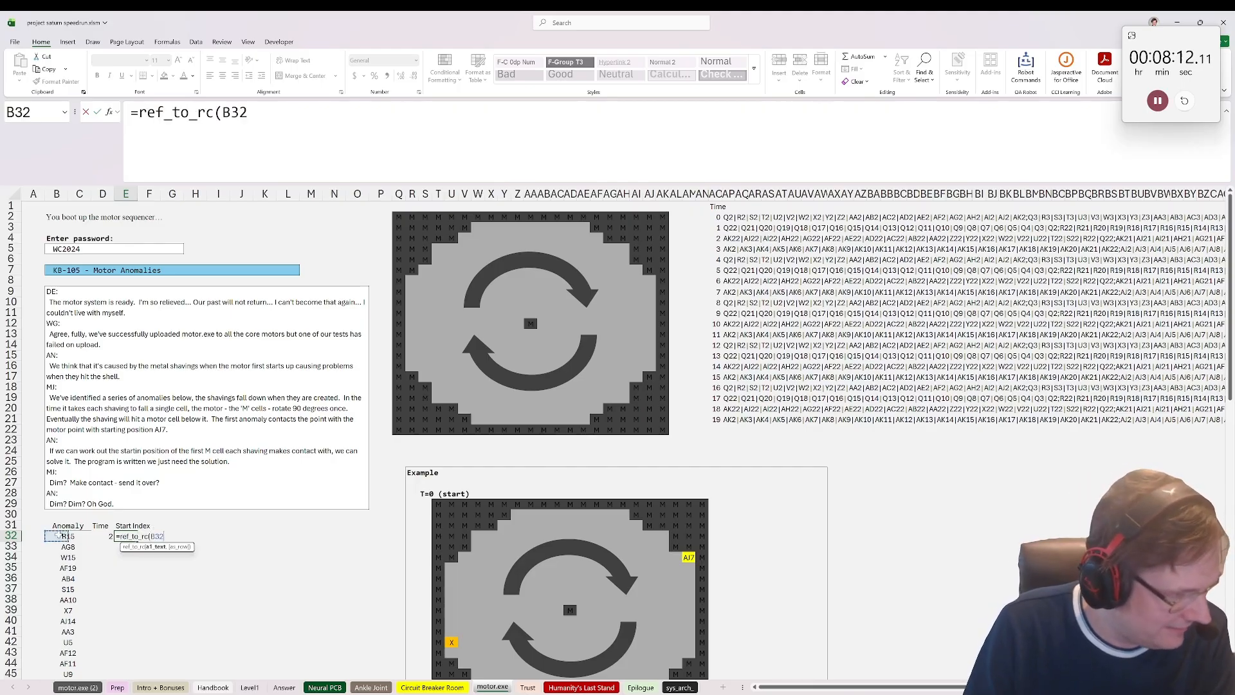
key(ctrl+Return)
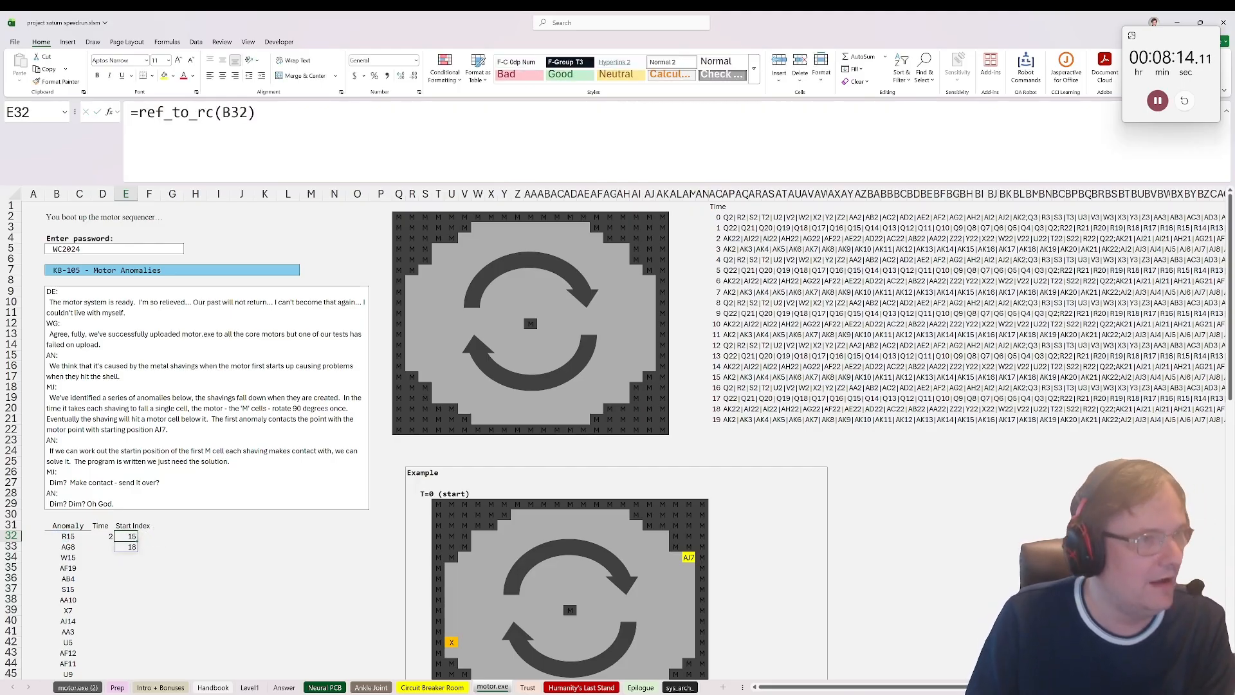
Step: Try =ref_to_rc(B32,0) in E32 to place the row and column numbers side by side
key(F2)
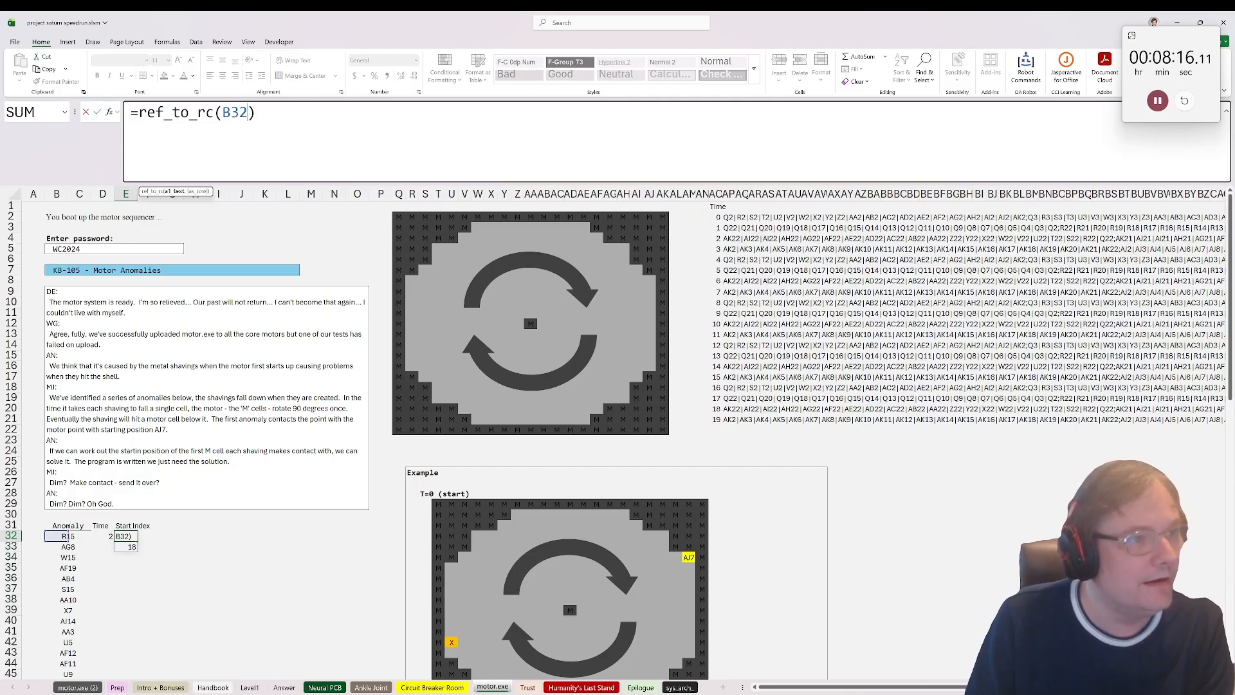
text(,0)
key(ctrl+Return)
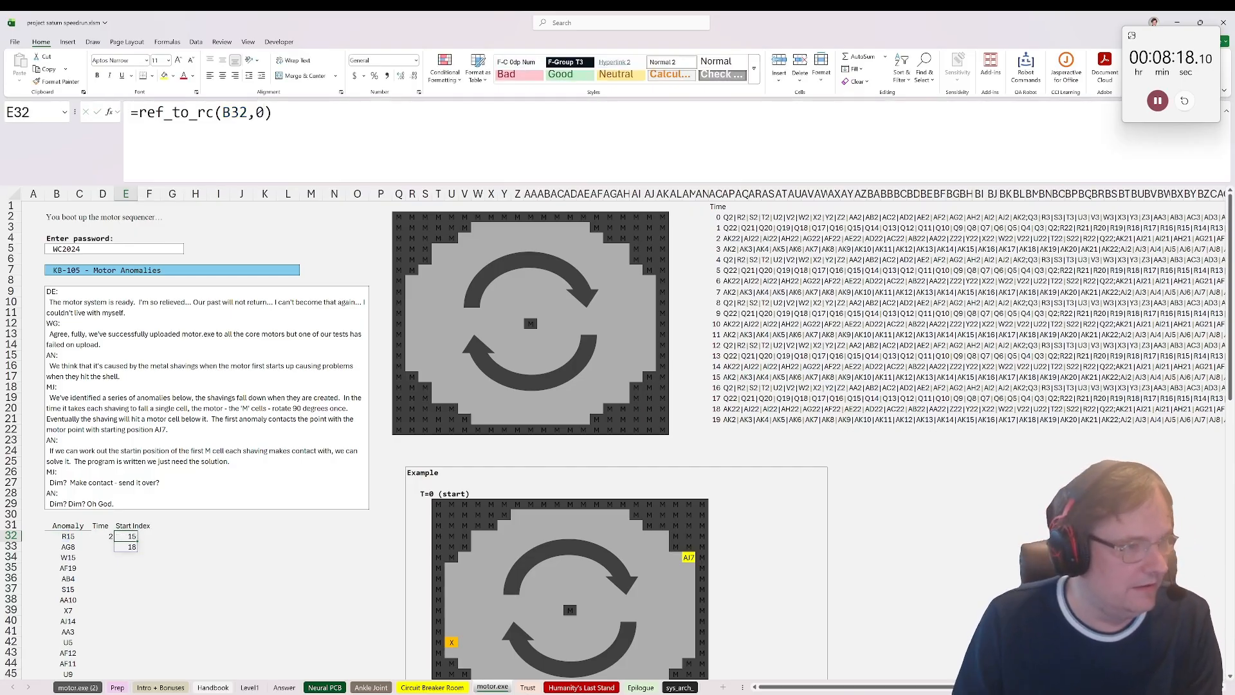
Step: Change E32 to =ref_to_rc(B32,1)-{1,16} so the row and column are relative to the motor grid
key(F2)
key(Left)
key(shift+Left)
text(1)
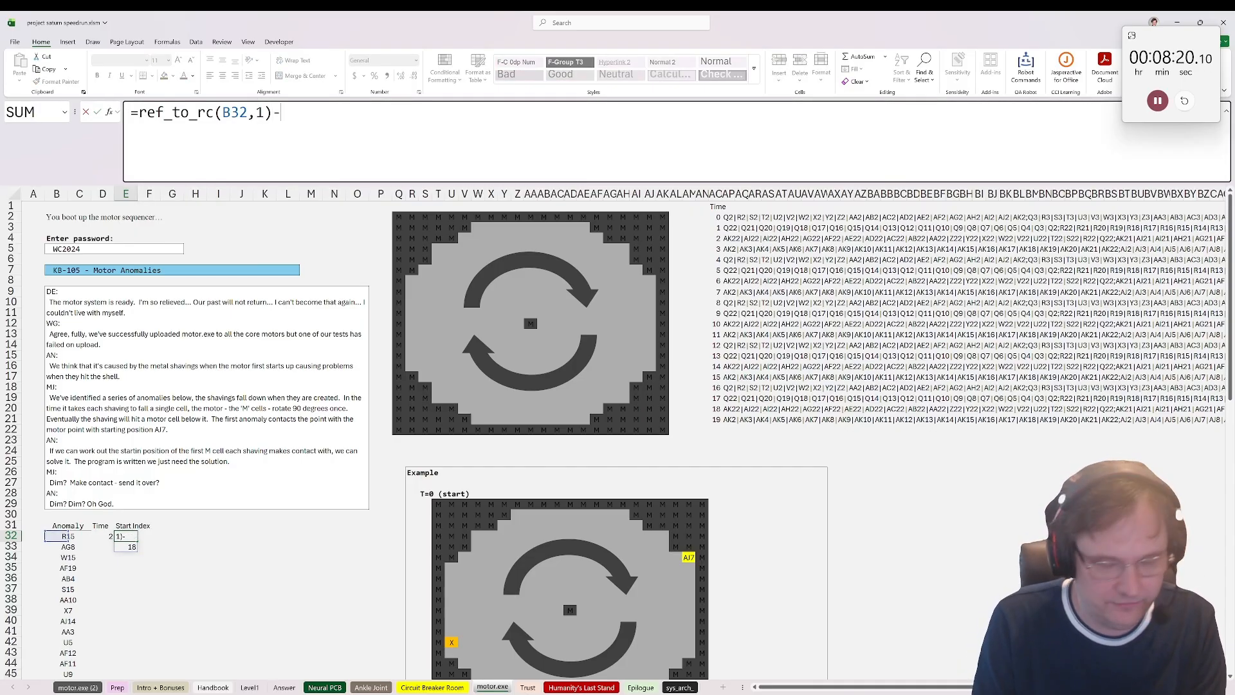
text(-{1)
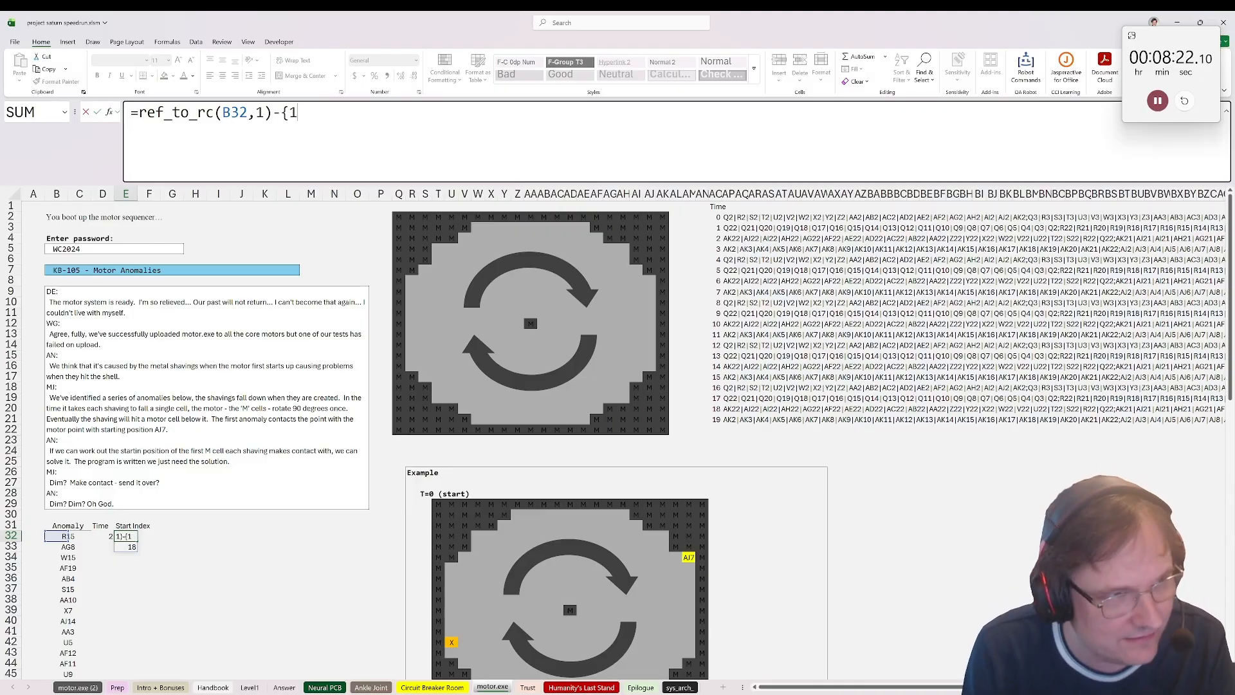
text(616})
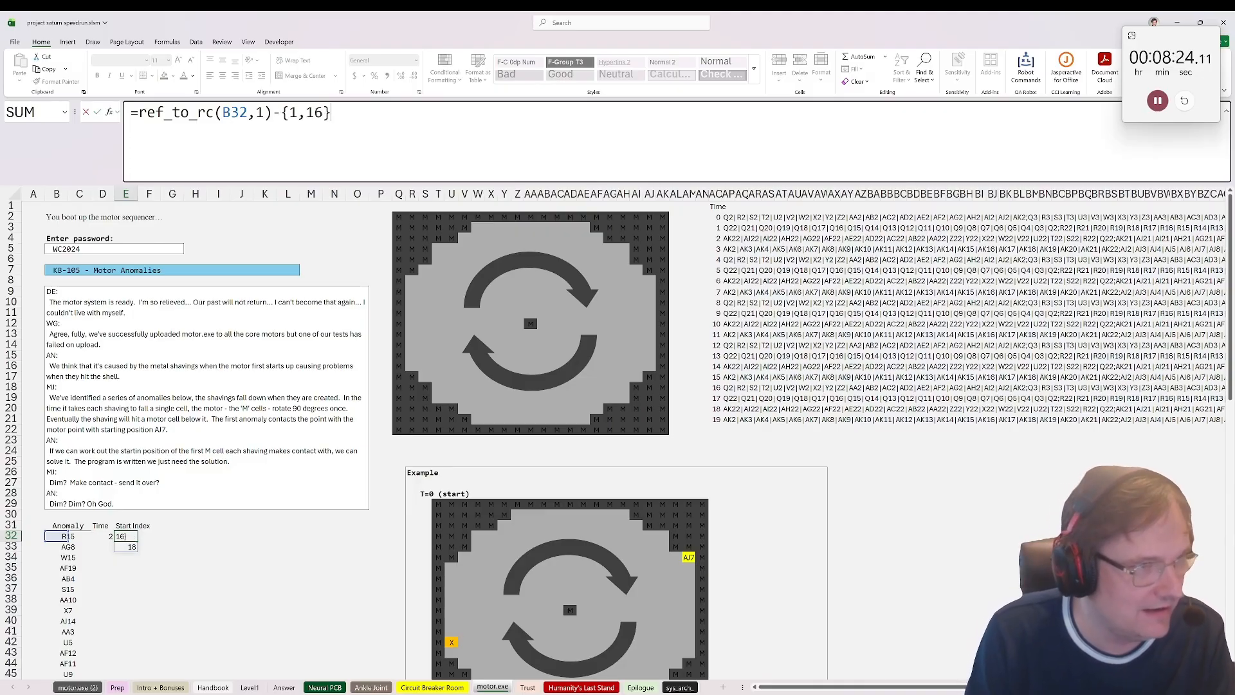
key(ctrl+Return)
Step: Add an end index header in G31 beside the start index columns
key(Right)
key(Right)
key(Up)
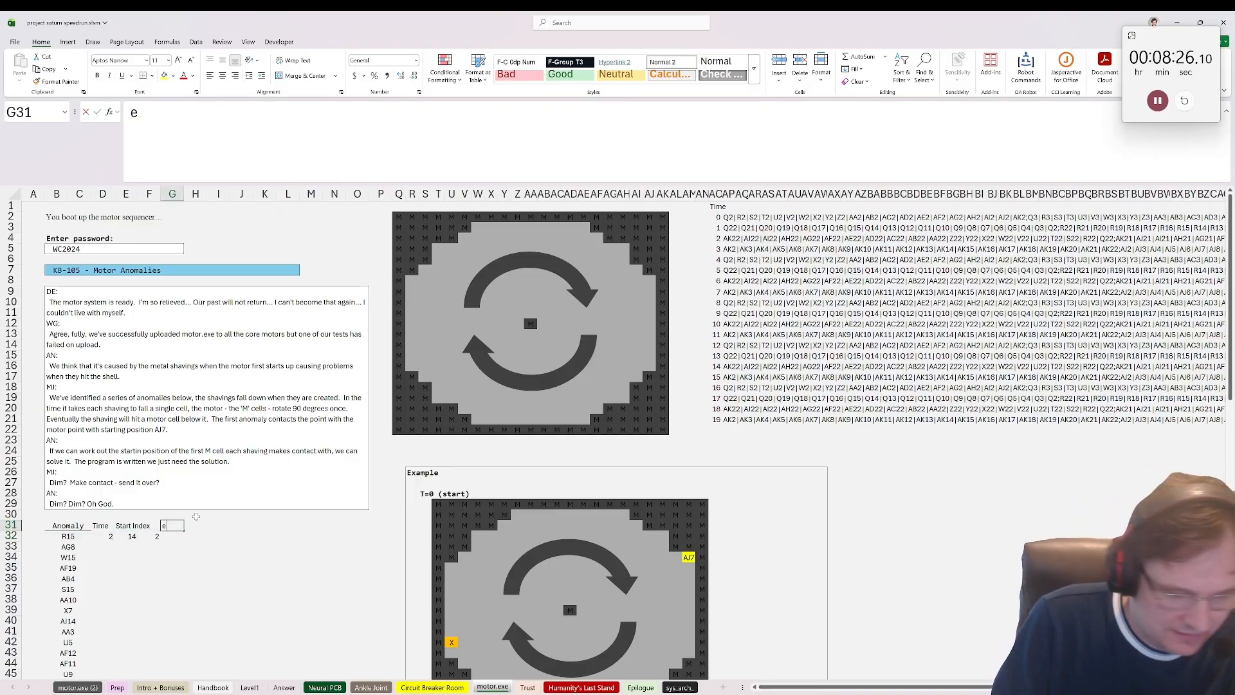
text(end index)
key(Return)
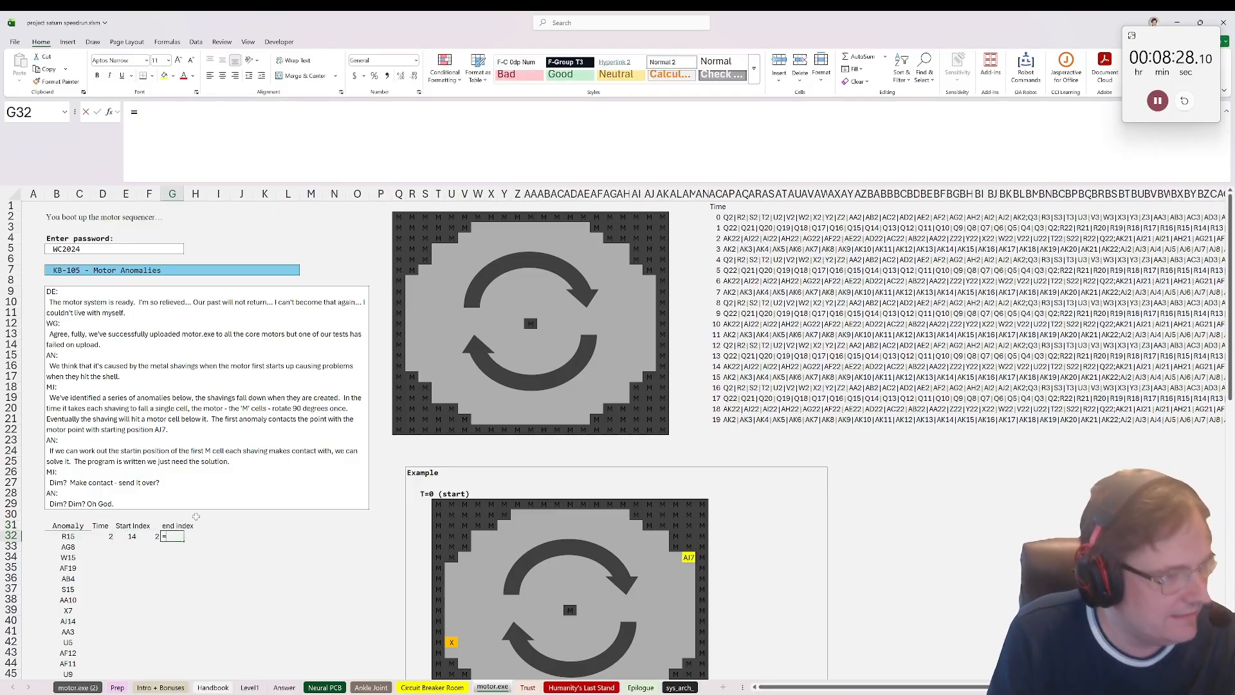
Step: Enter =E32+D32 in G32 to get the end row from the start row and fall time
text(=)
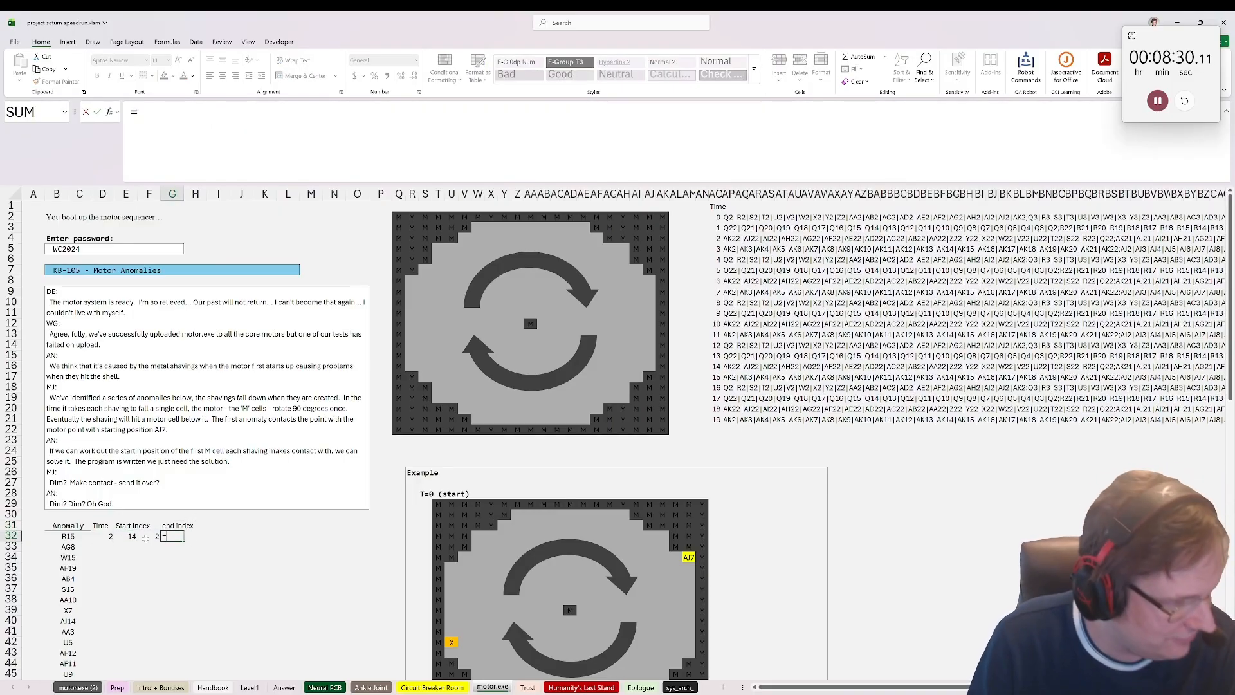
click(130, 536)
text(+)
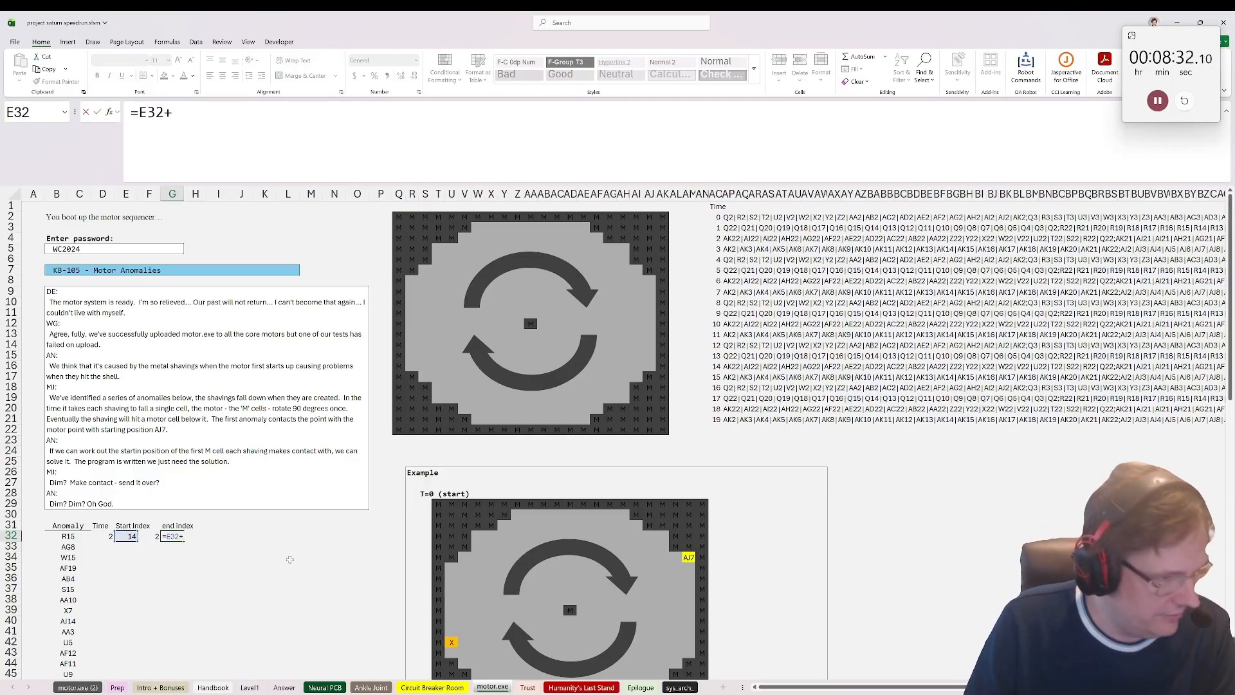
click(102, 536)
key(Tab)
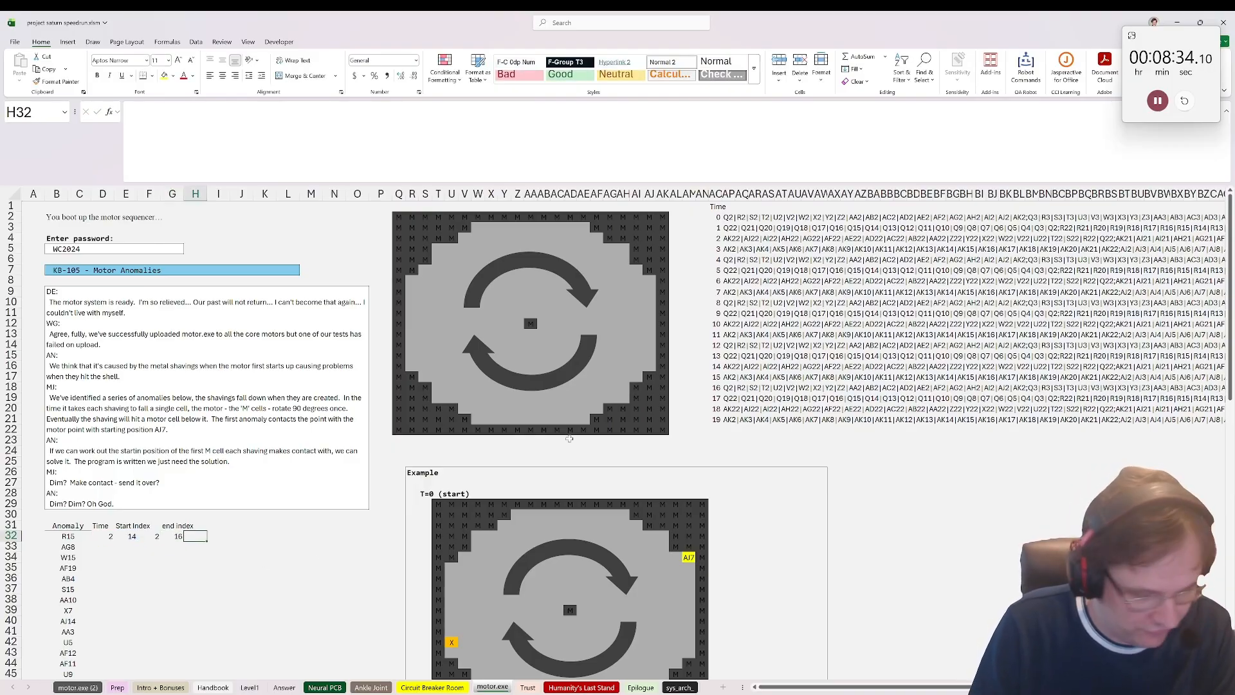
Step: Enter =F32 in H32 to carry the start column over as the end column
text(=)
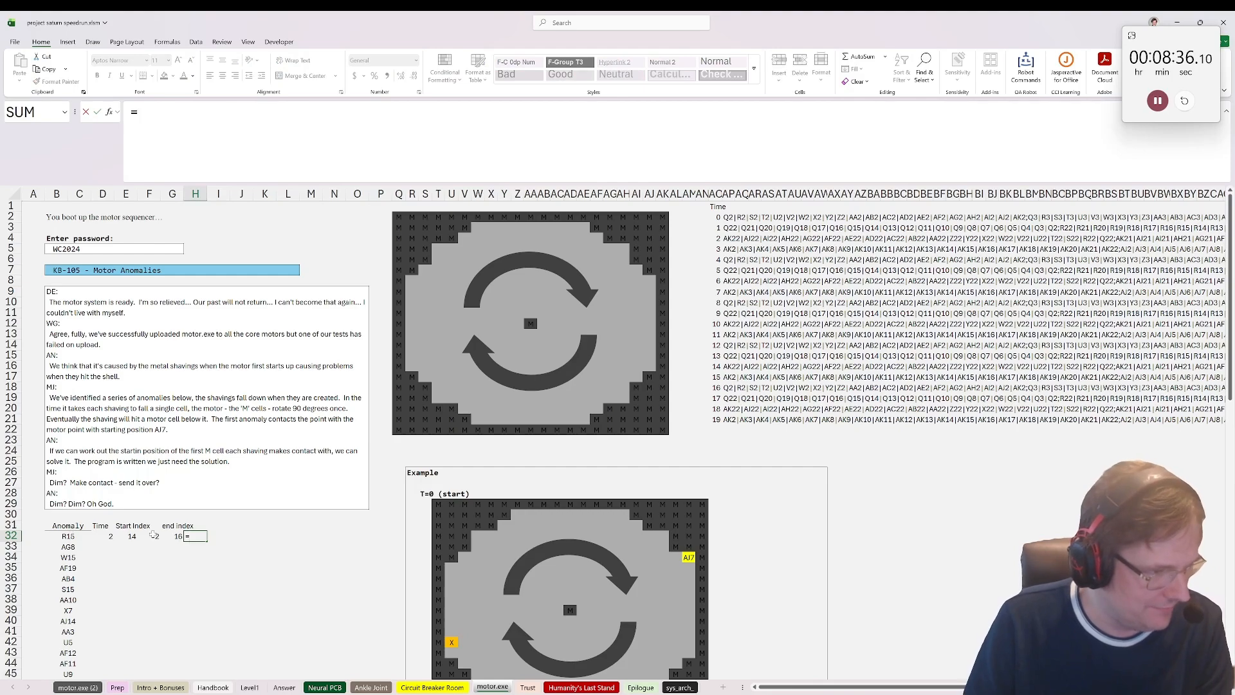
click(153, 534)
key(Return)
key(Up)
Step: Left-align the anomaly table range A31:O51
scroll(77, 462, down, 4)
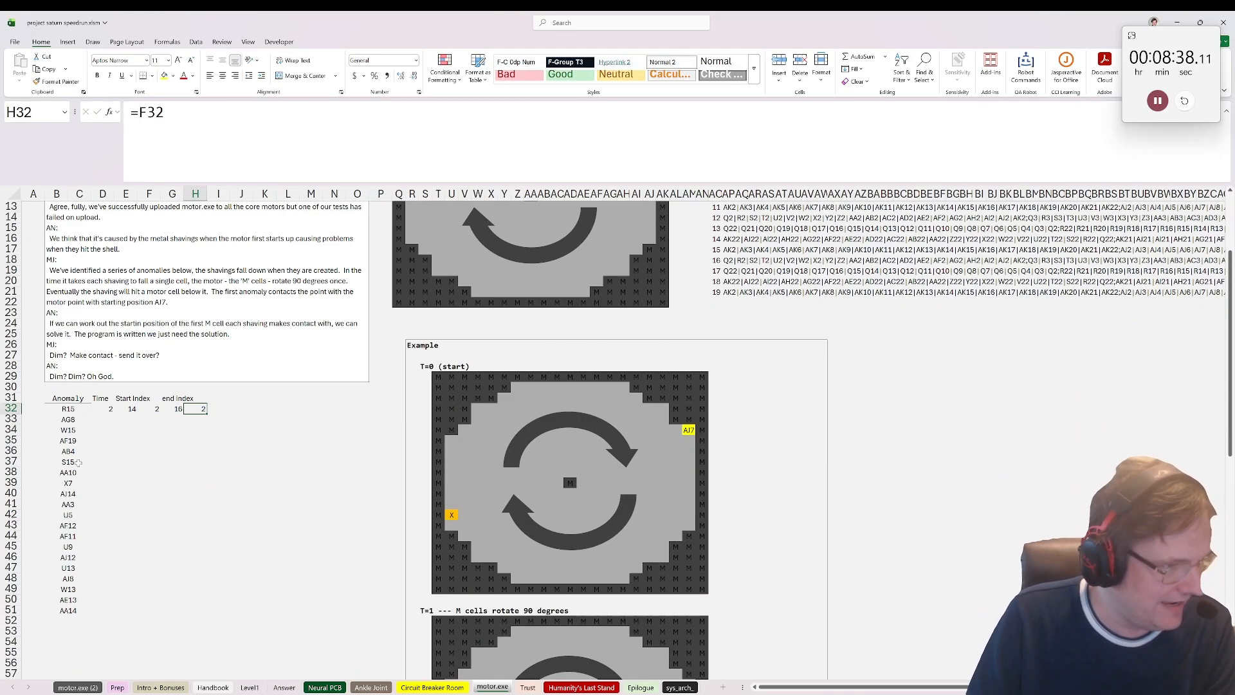
drag(35, 398, 359, 609)
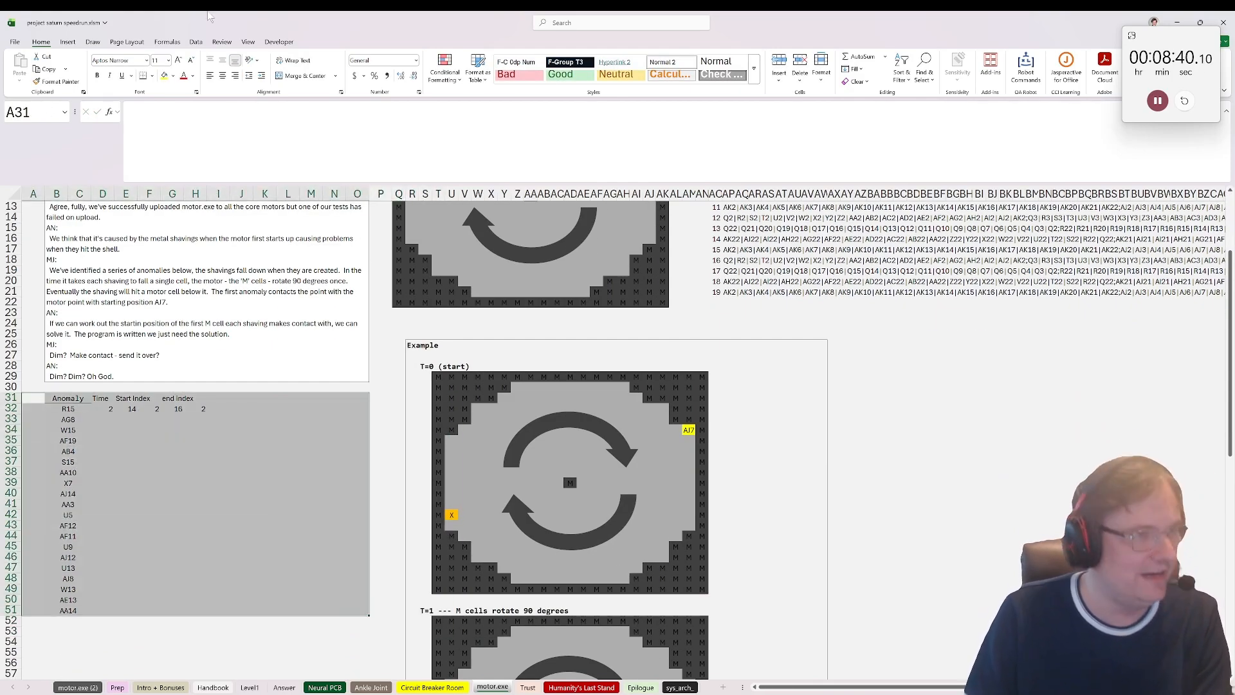
click(210, 75)
scroll(168, 442, up, 1)
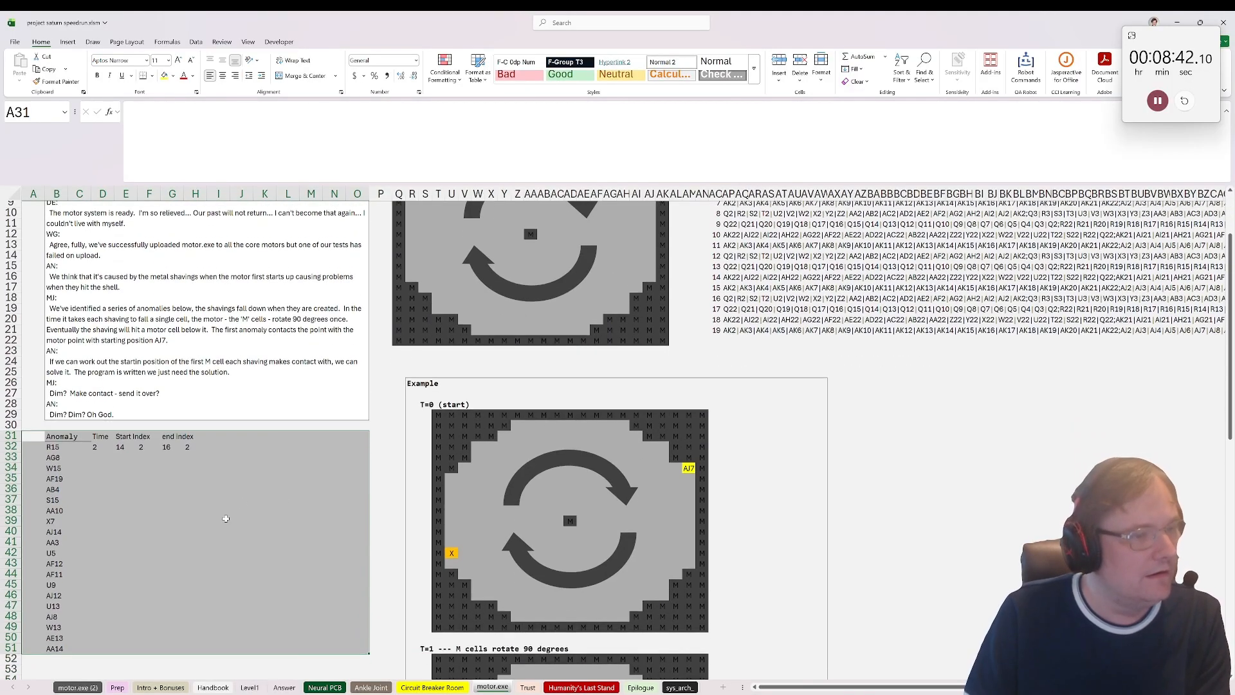
Step: Compare the end row formula with the example's T=0 and T=1 grids, following the falling X and the rotating motor cells
click(169, 442)
scroll(374, 525, down, 1)
scroll(374, 524, up, 1)
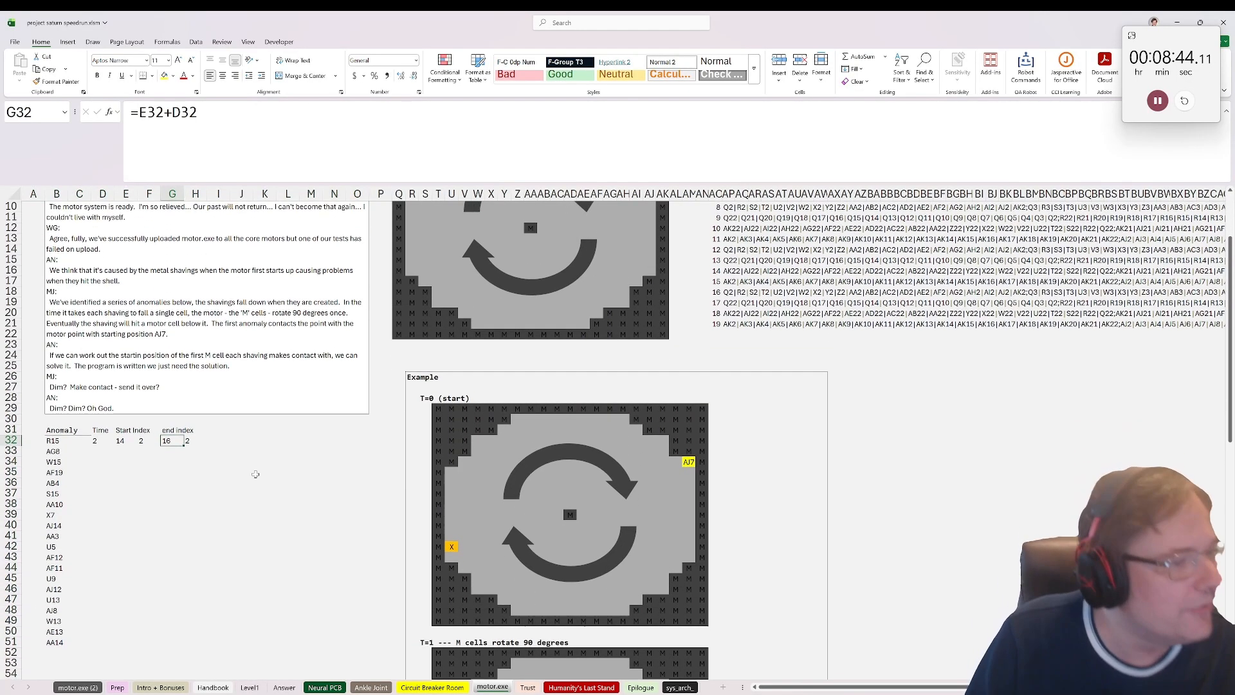
scroll(374, 525, down, 2)
click(452, 482)
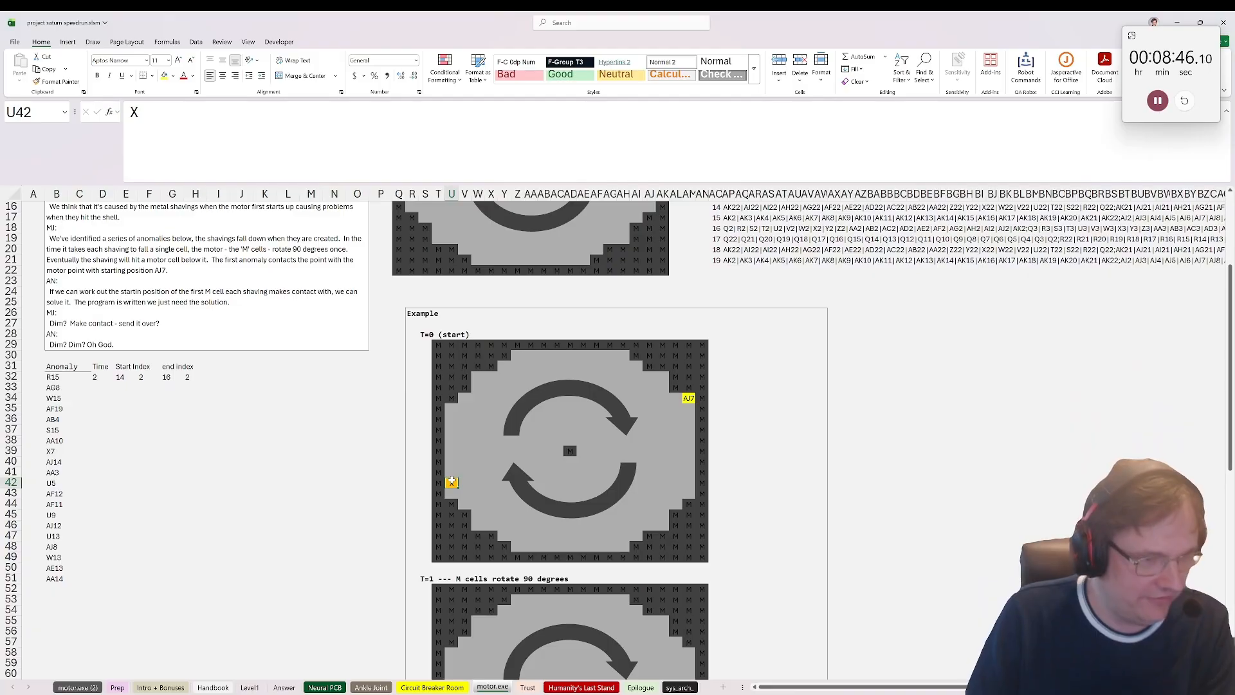
scroll(452, 481, down, 9)
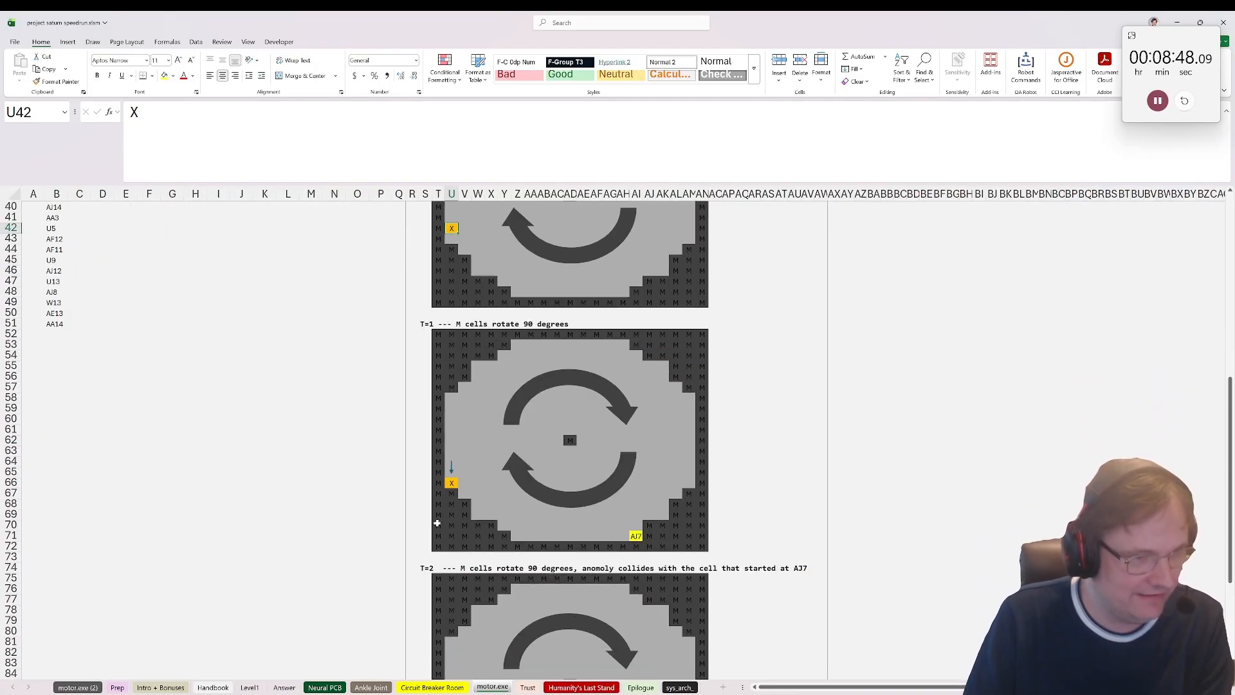
click(454, 452)
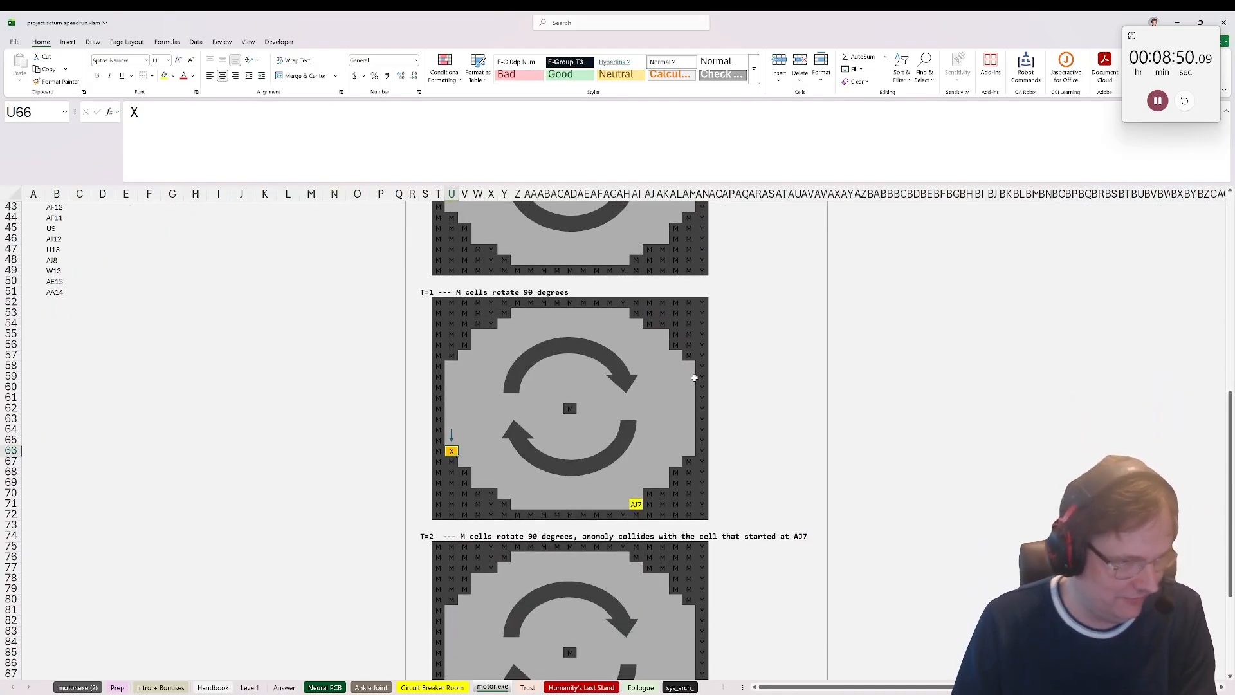
scroll(437, 431, up, 4)
drag(434, 426, 703, 642)
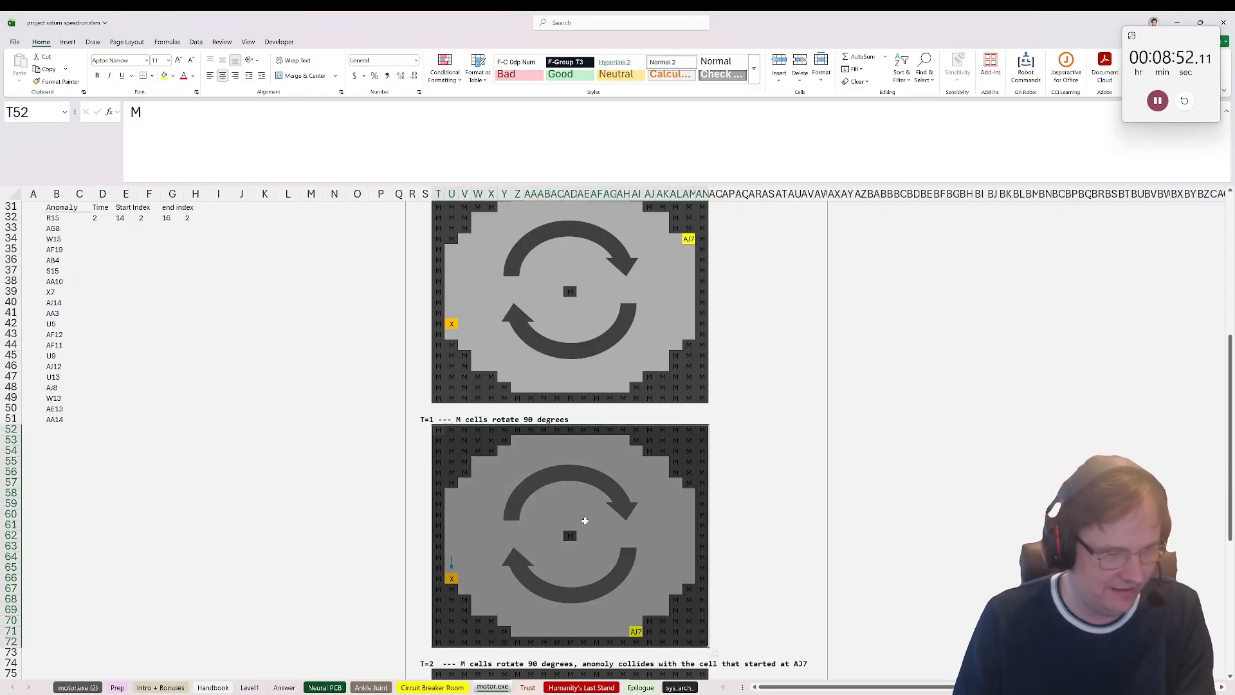
scroll(622, 397, up, 6)
scroll(161, 376, up, 2)
Step: Add a Board header in I31 beside the end index columns
click(195, 461)
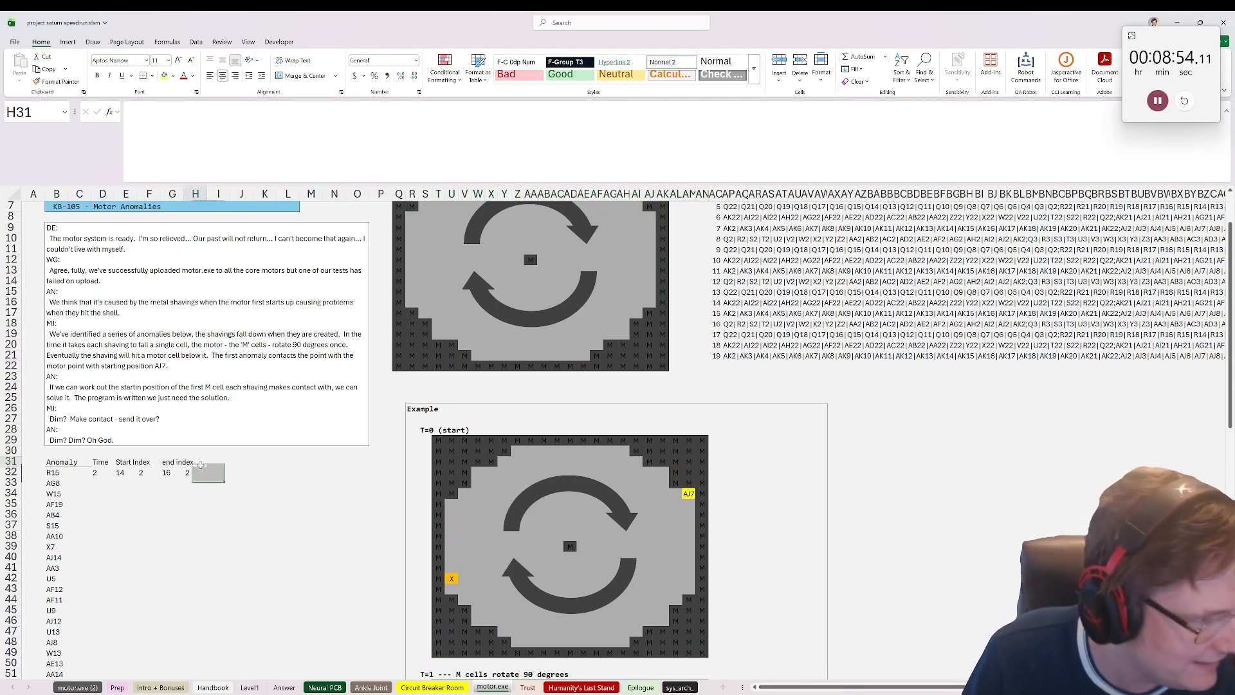
click(240, 461)
click(195, 465)
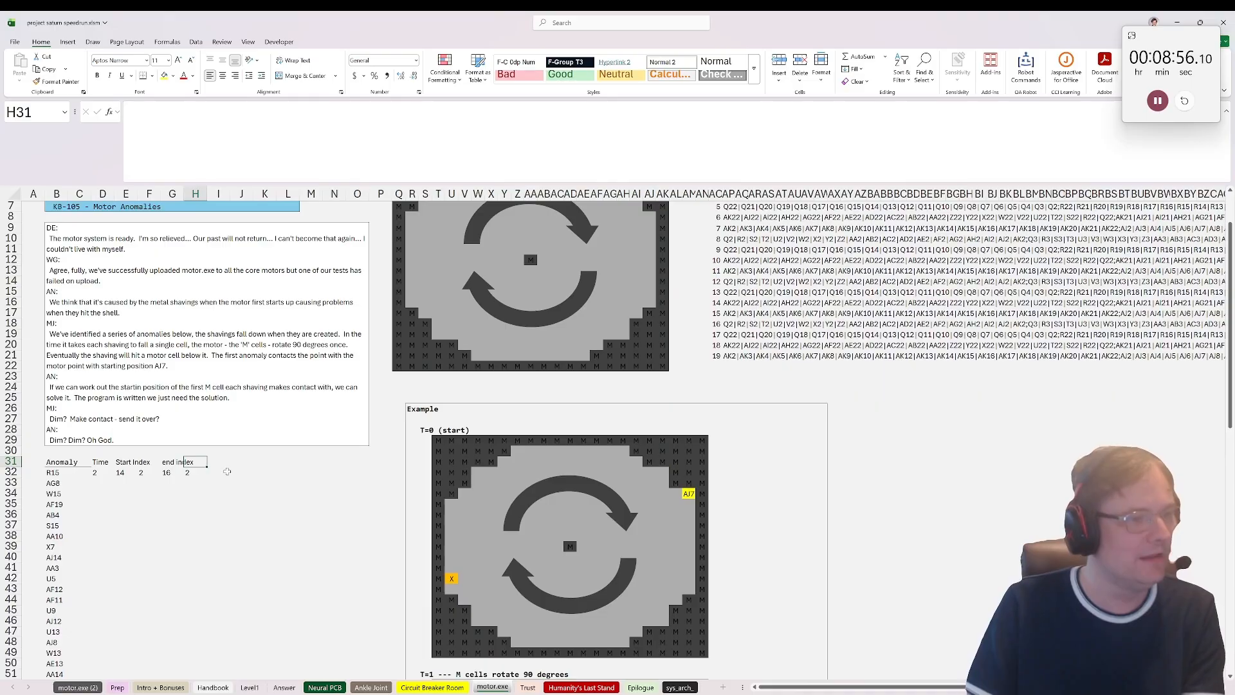
key(Right)
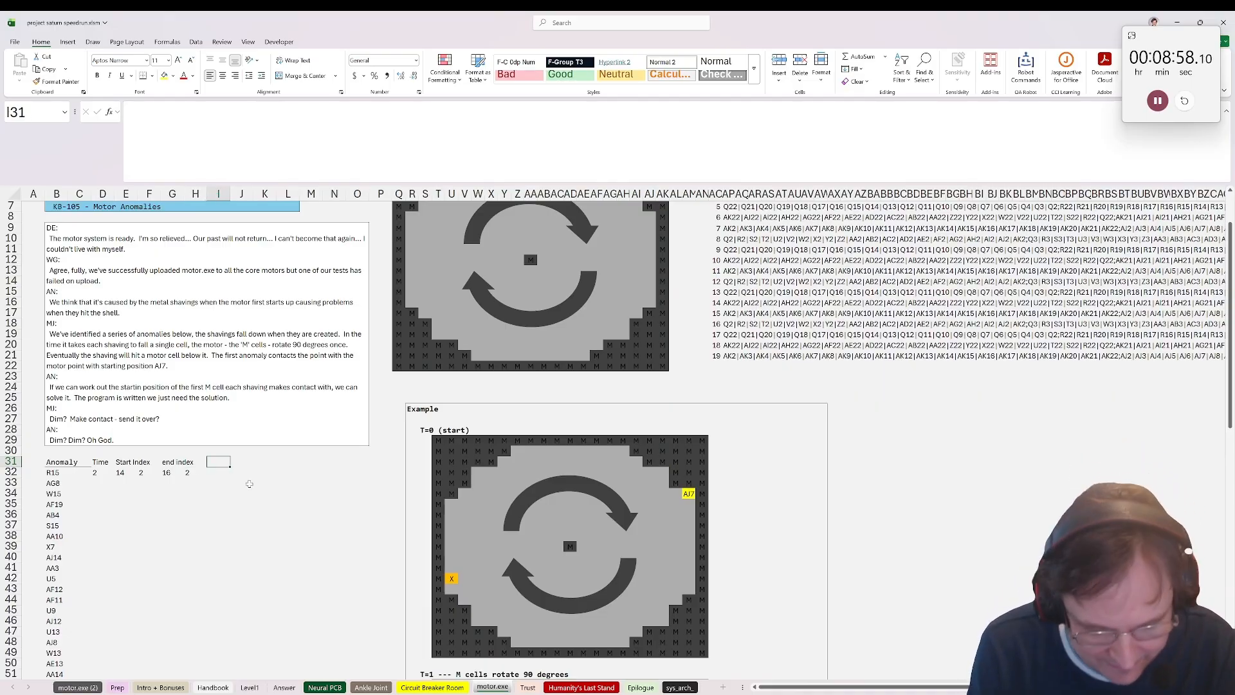
text(Board)
key(Return)
Step: Enter =XLOOKUP(D32,$AO$2#,$AP$2:$AP$21) in I32 to fetch the rotated grid for the first anomaly's fall time
text(=xlookuP()
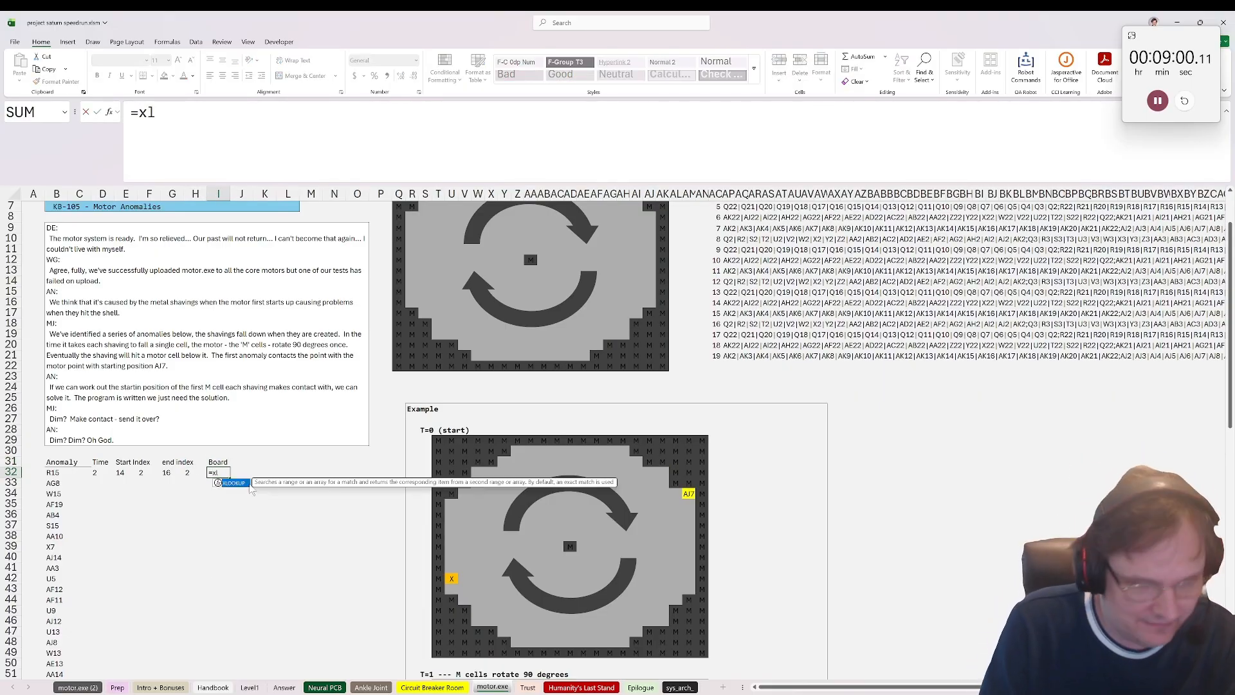
click(104, 464)
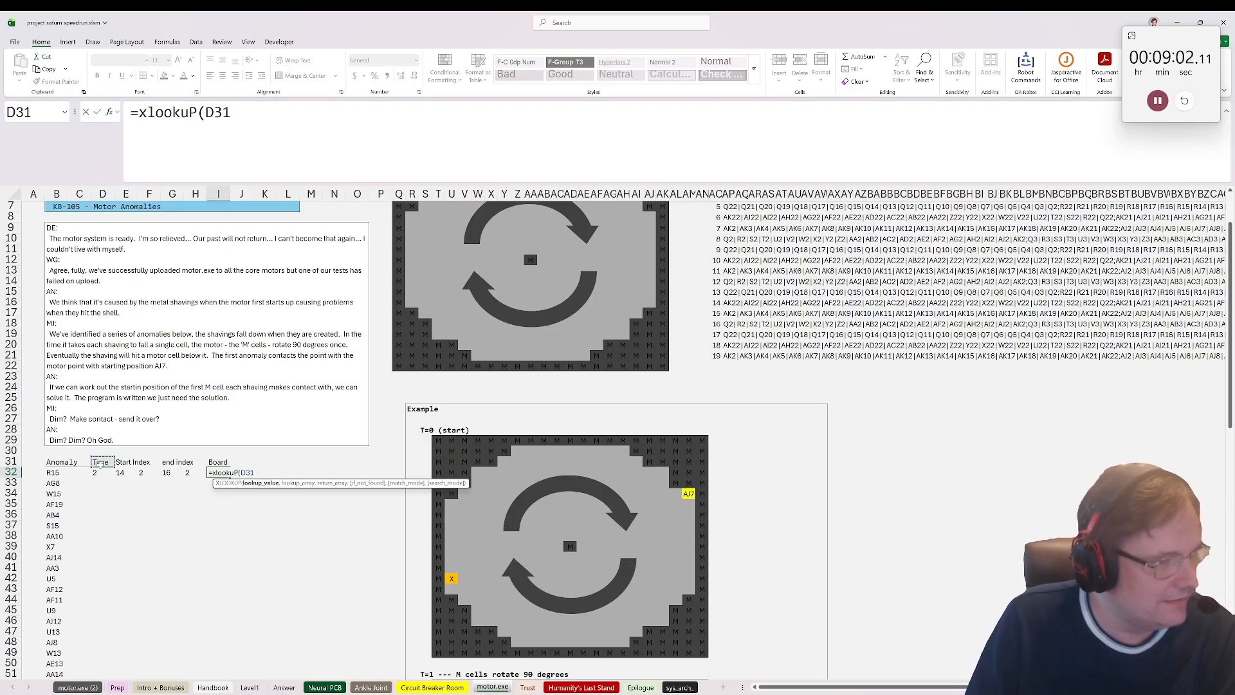
click(103, 472)
scroll(790, 462, up, 2)
text(,)
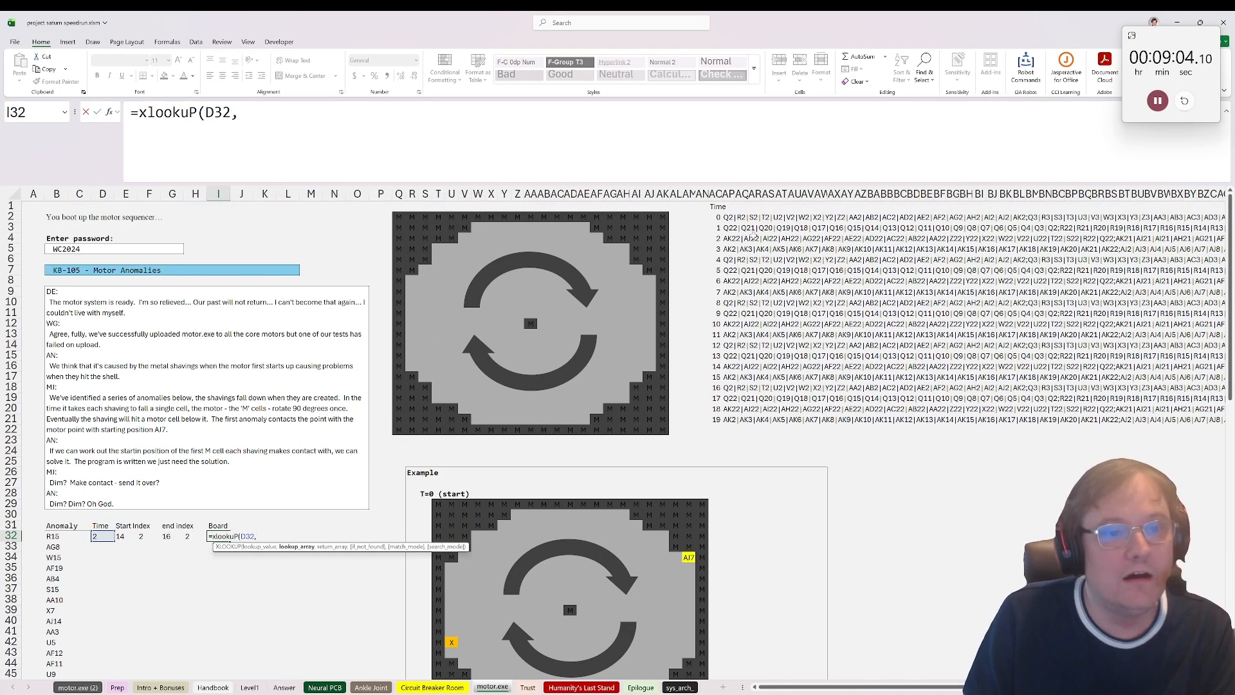
drag(719, 217, 740, 399)
key(F4)
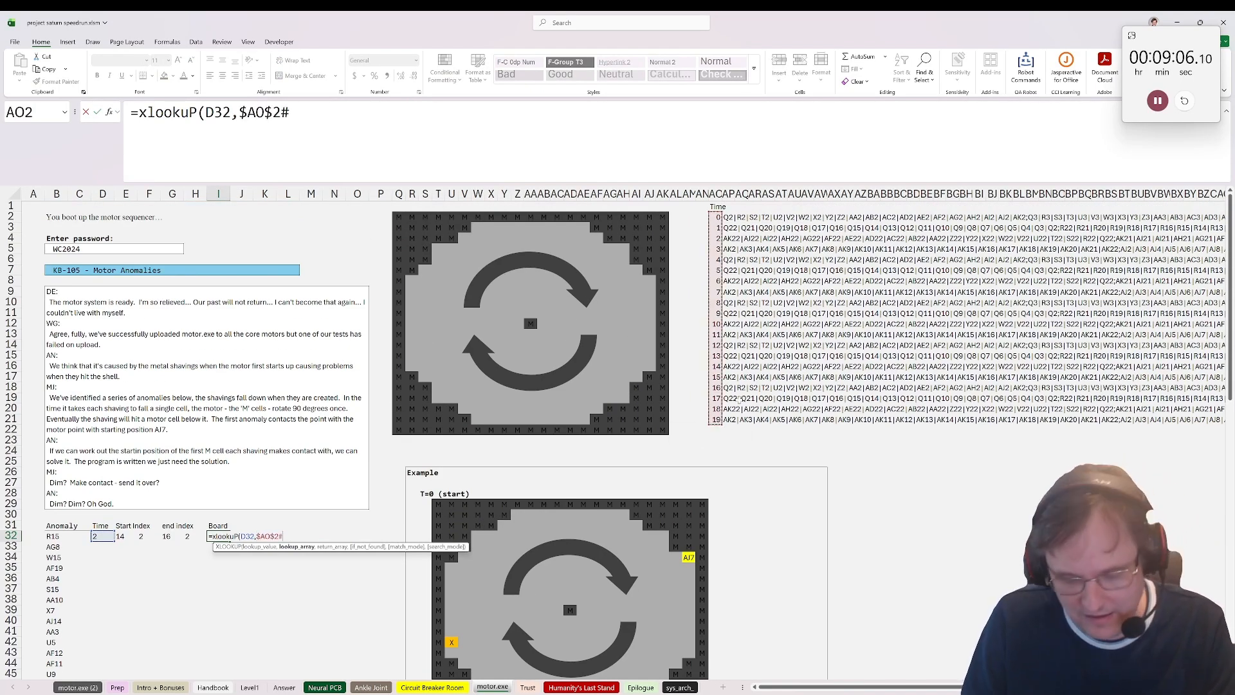
text(,)
drag(729, 217, 730, 426)
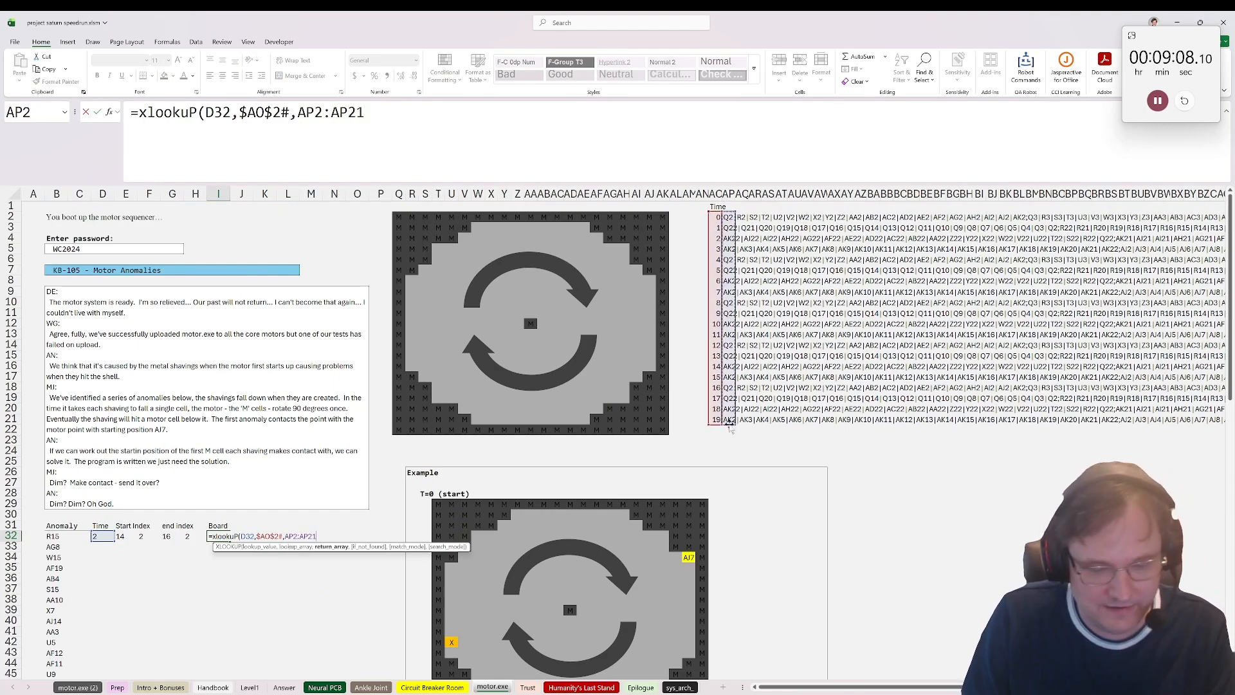
key(F4)
key(ctrl+Return)
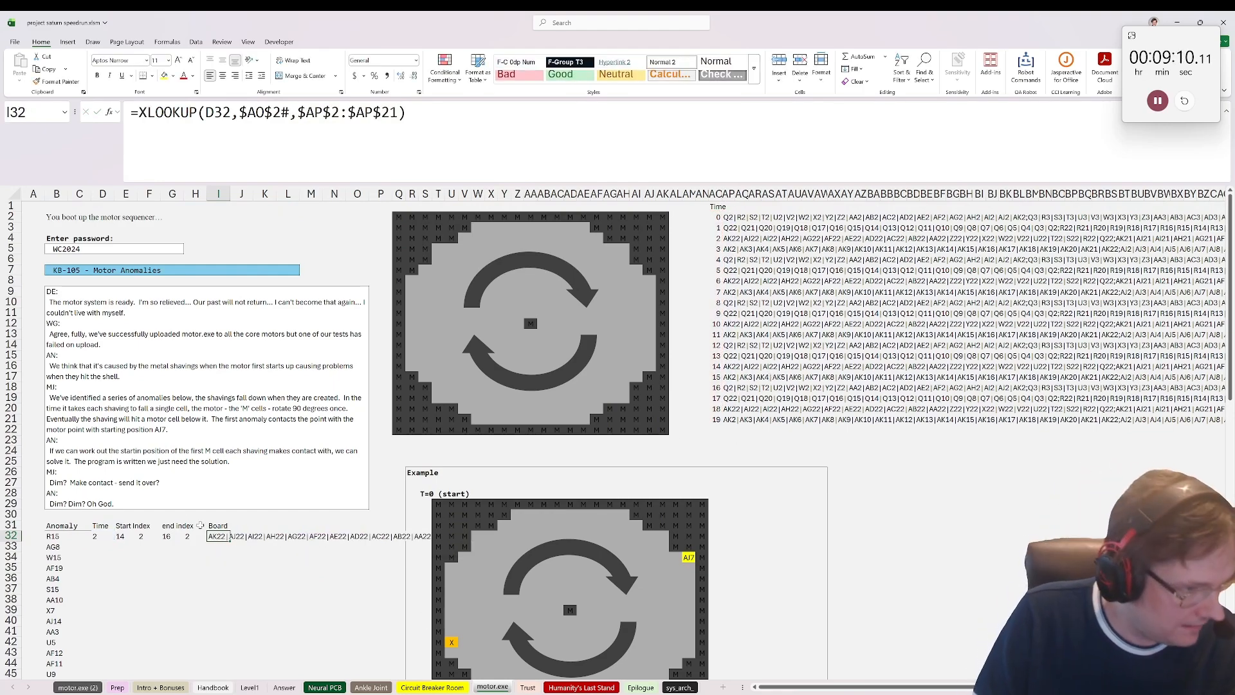
Step: Add an Ans header in J31 beside the Board column
click(243, 526)
text(Ans)
key(Return)
Step: Enter =INDEX(load_array(I32),G32,H32) in J32 to return the motor cell contacted by the first anomaly
text(=)
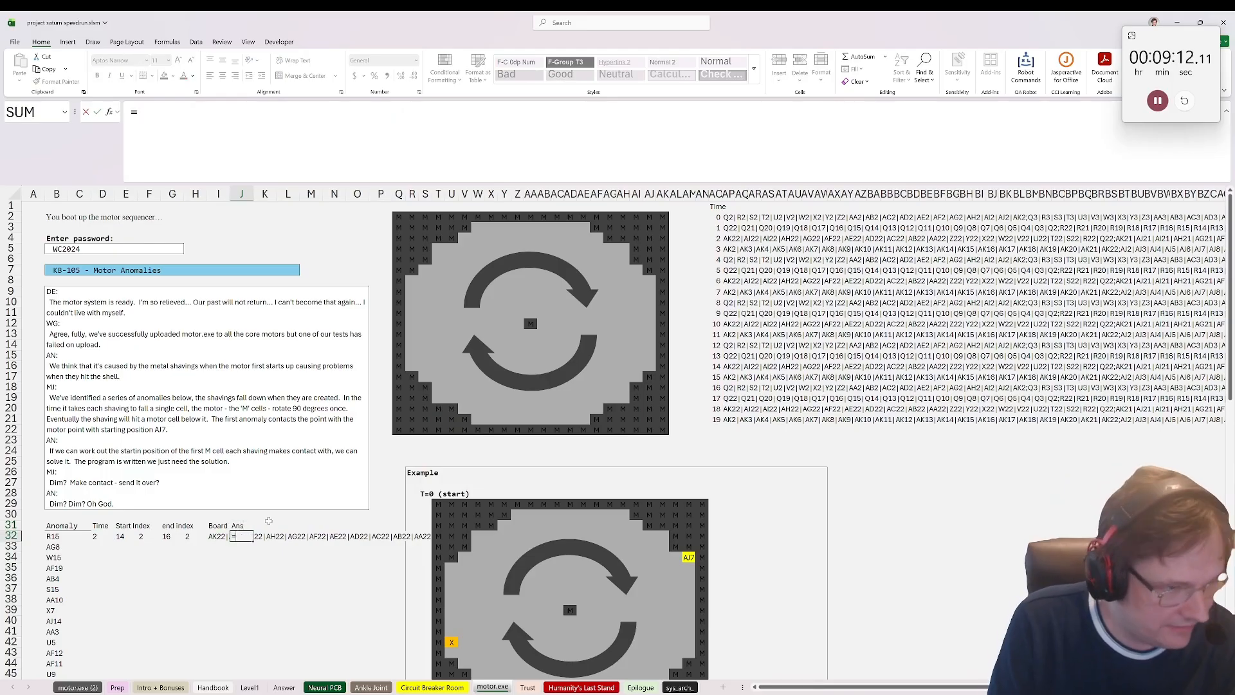
text(index(lk)
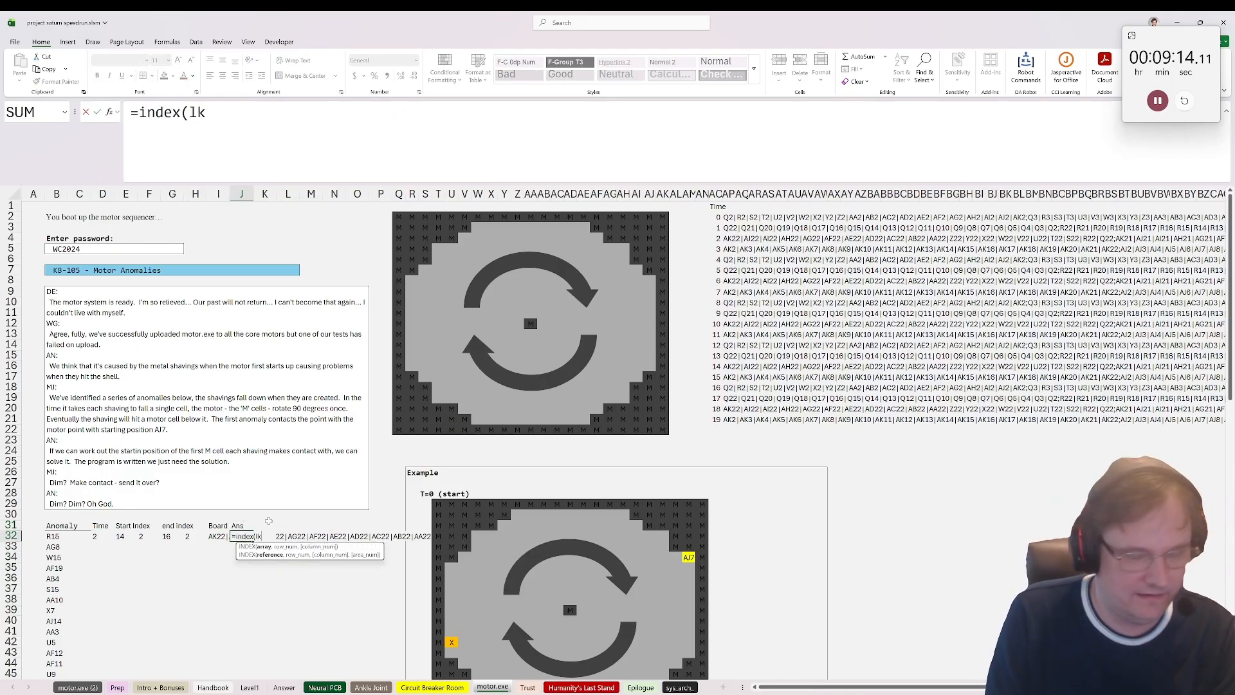
key(BackSpace)
text(oad)
key(Tab)
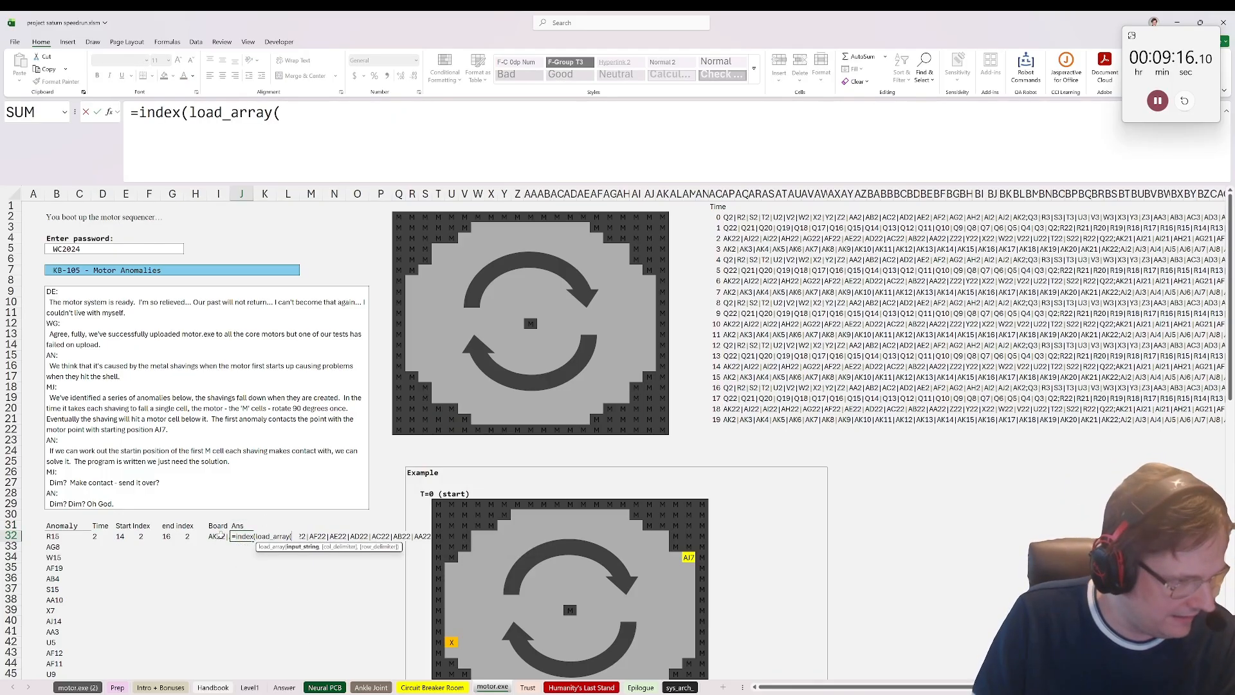
click(218, 535)
text(),)
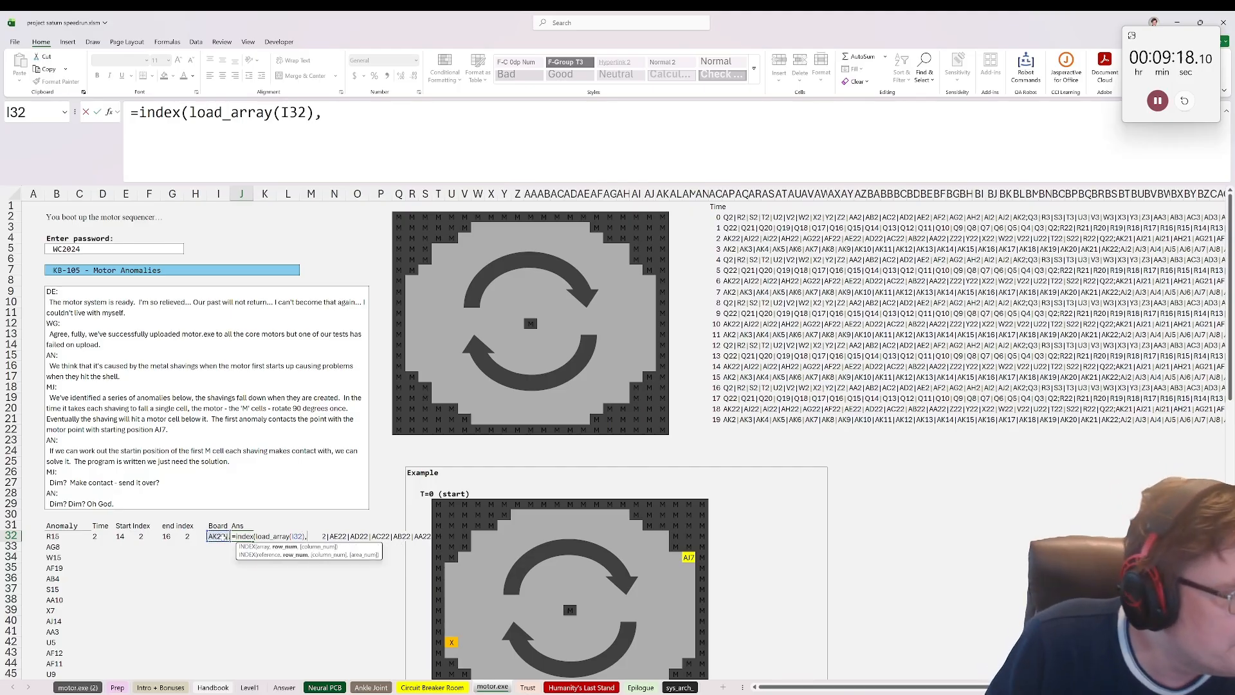
click(168, 536)
text(,)
click(191, 536)
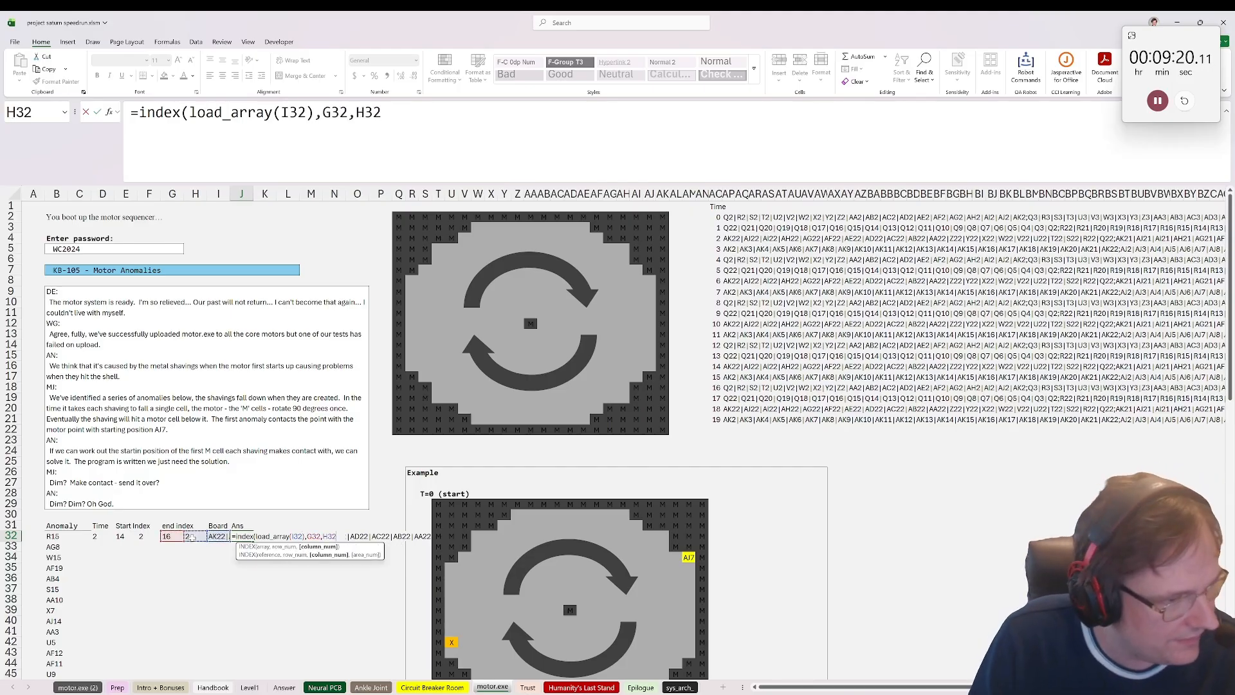
text())
key(ctrl+Return)
scroll(128, 492, down, 2)
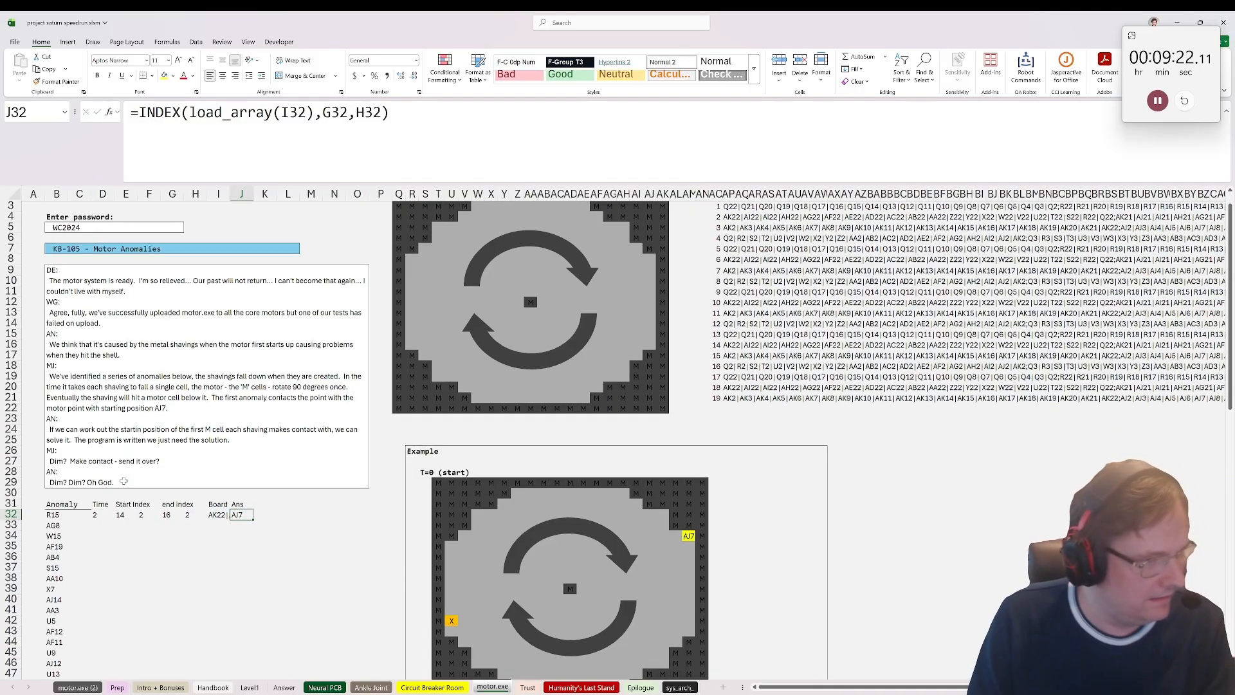
Step: Review the first anomaly's formulas and copy D32:J32 down through row 51 for all anomalies
click(94, 463)
click(93, 475)
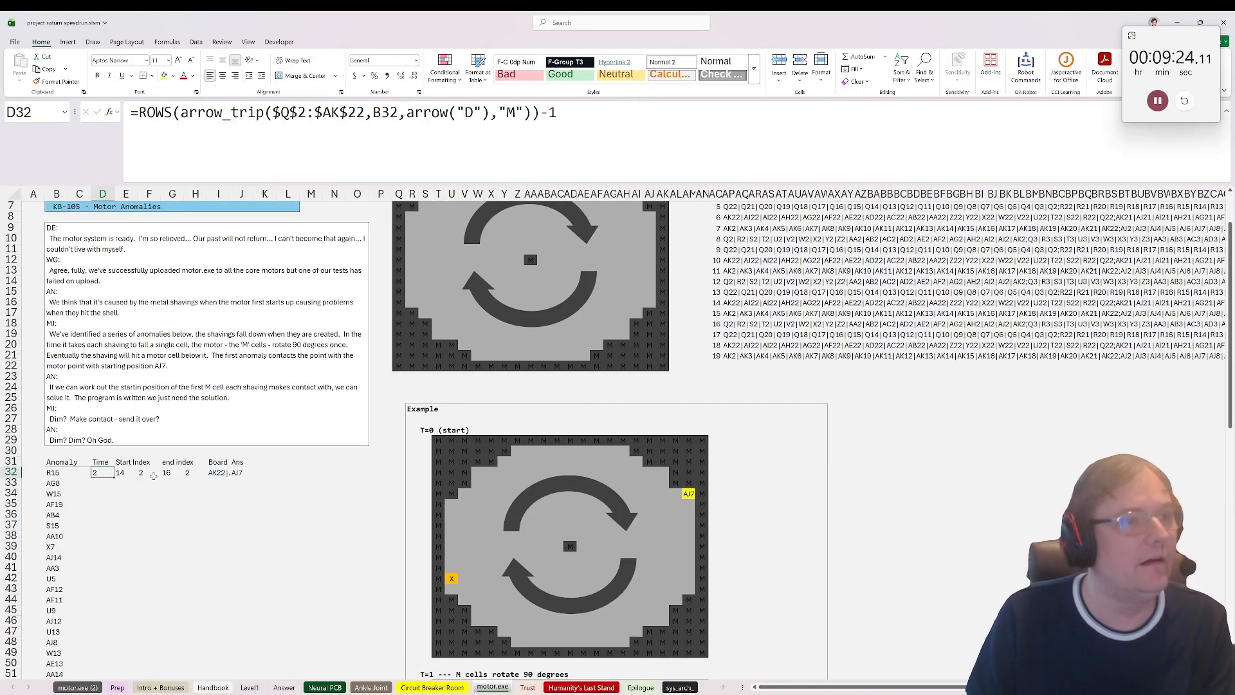
key(Right)
key(Right)
key(Right)
key(Right)
key(Right)
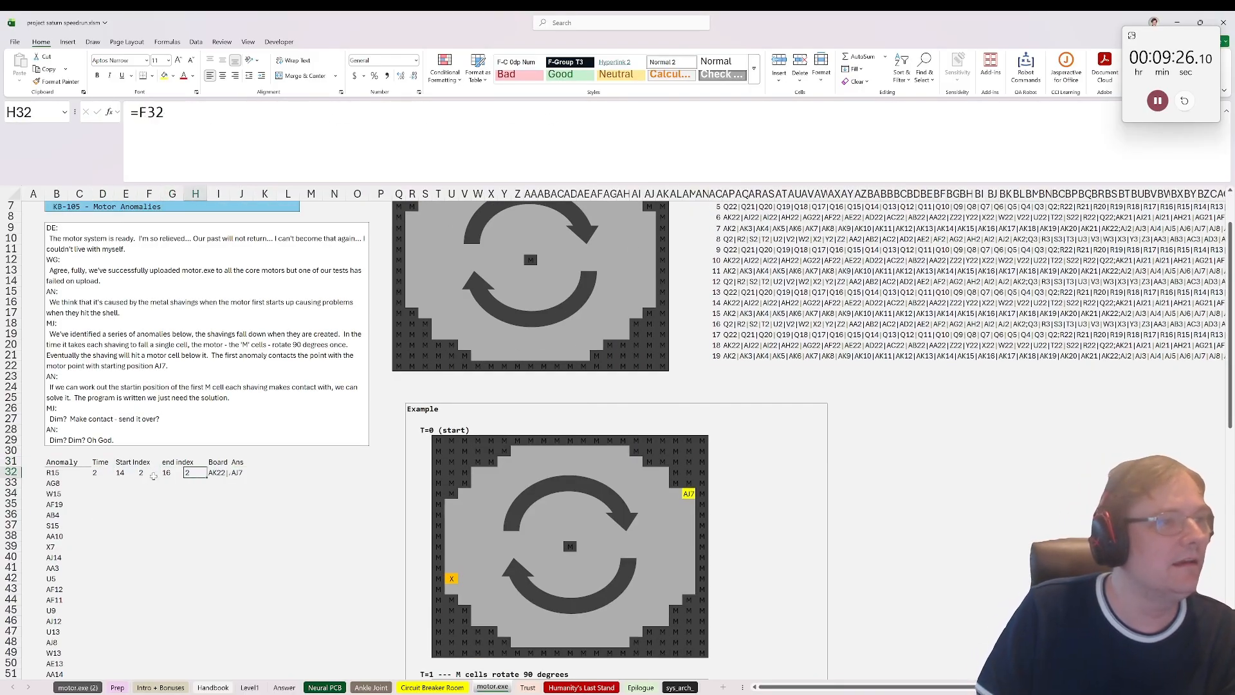
drag(238, 474, 94, 474)
key(ctrl+c)
scroll(95, 476, down, 2)
shift+click(94, 608)
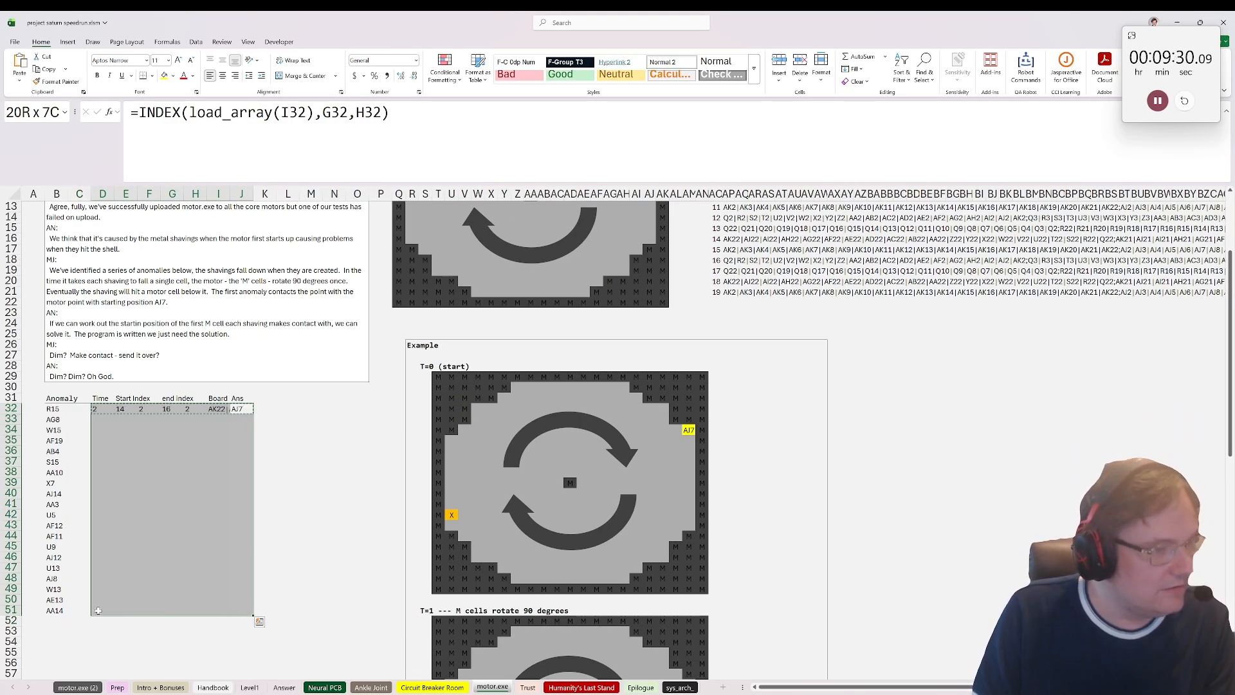
click(264, 515)
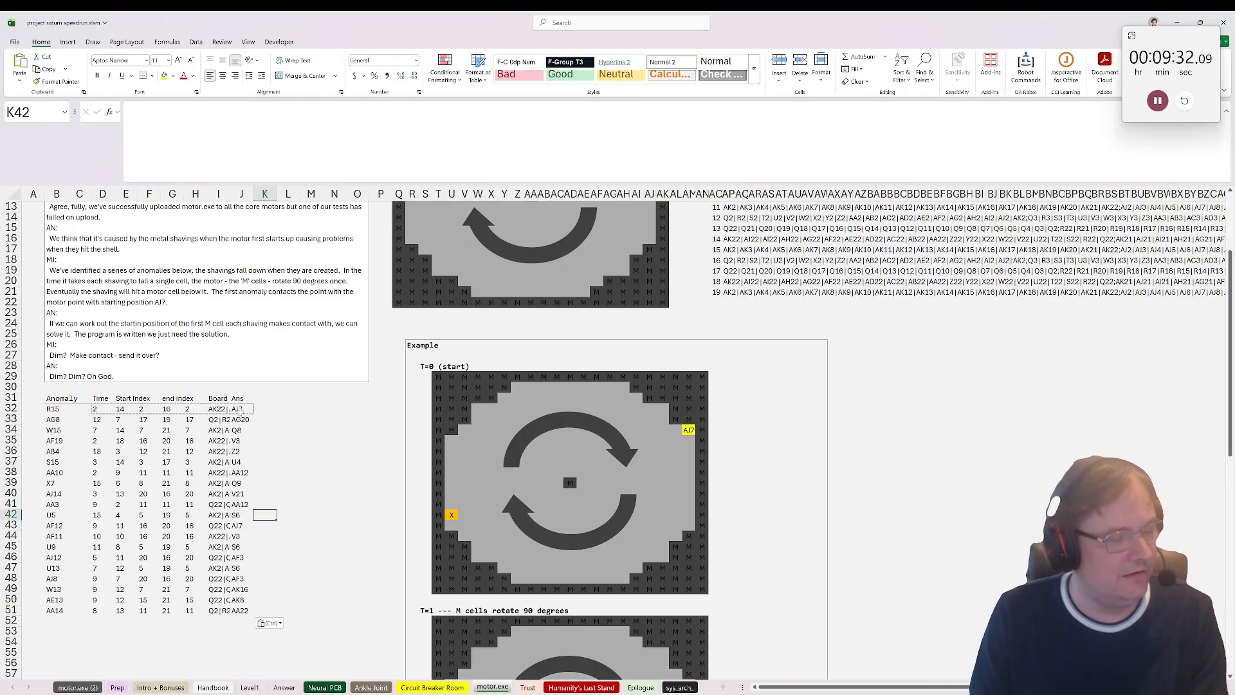
Step: Enter =only_numbers(J32) in K32 and fill it down through K51 to extract each answer's row number
click(256, 410)
text(=)
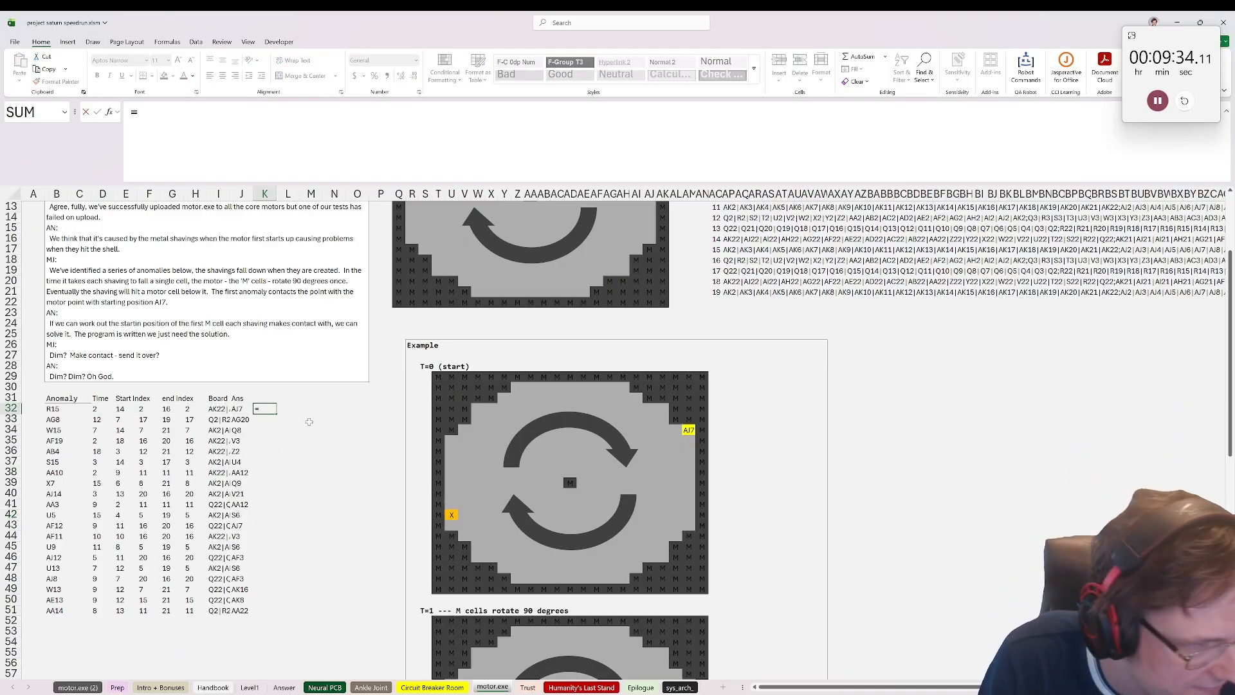
text(only)
key(Down)
key(Tab)
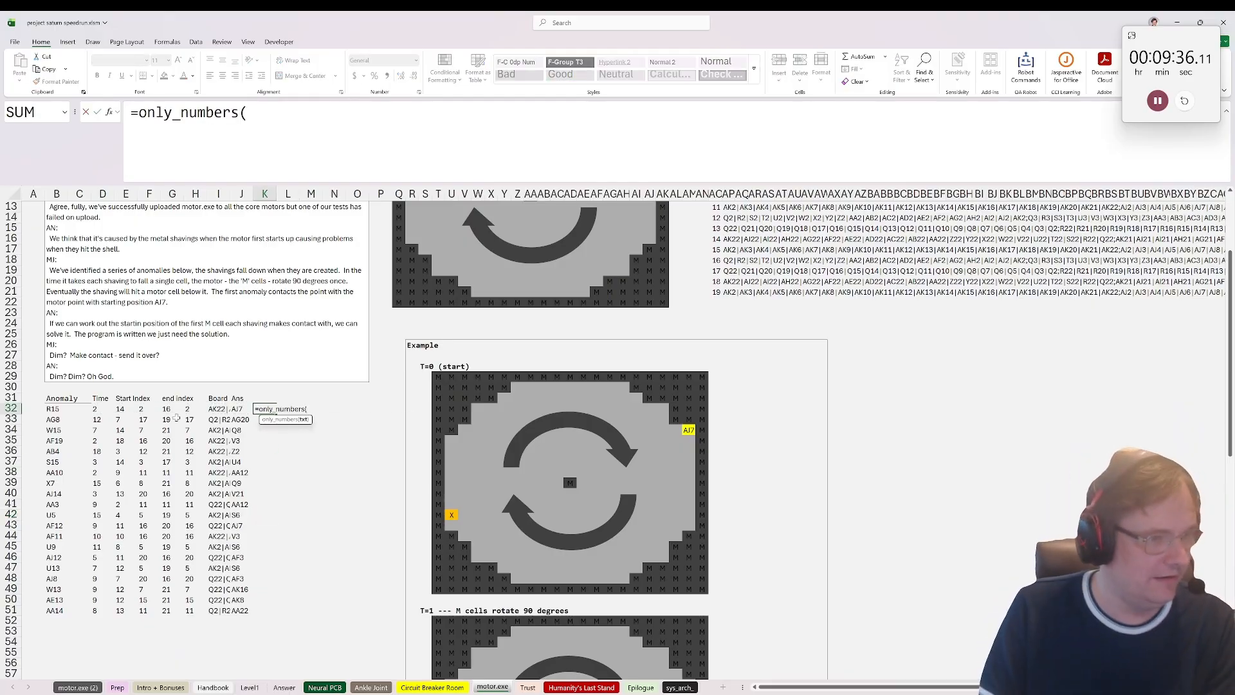
click(241, 410)
text())
key(ctrl+Return)
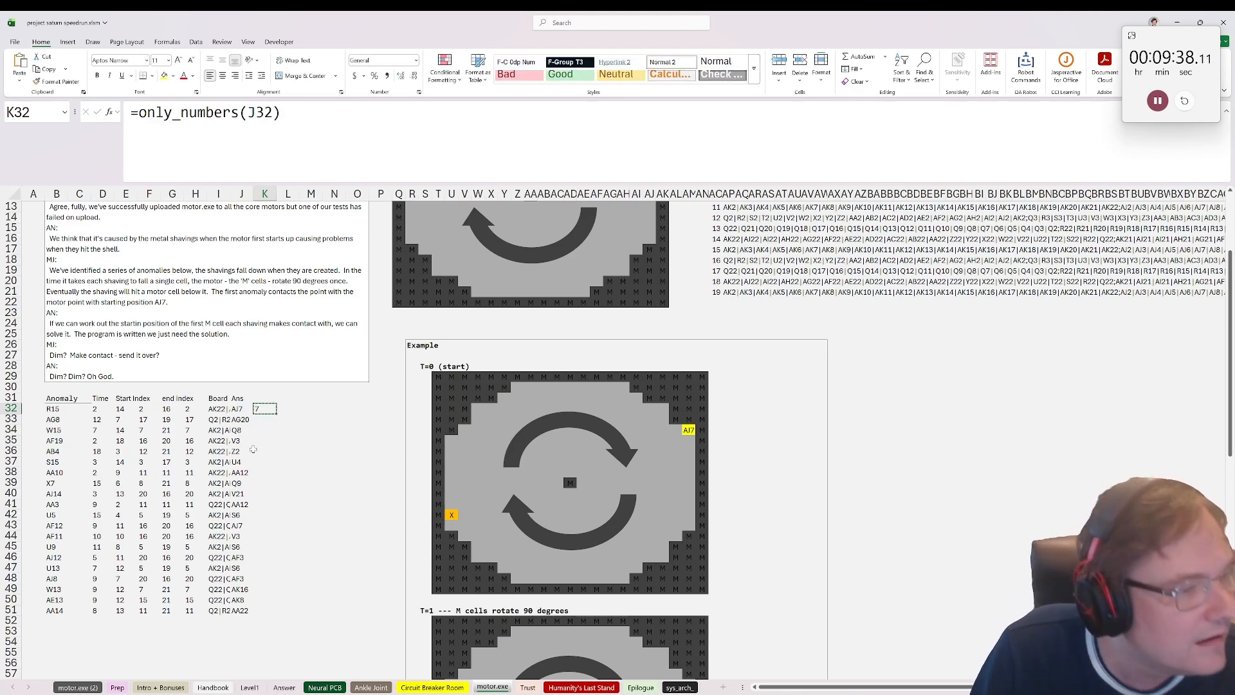
drag(264, 409, 267, 610)
key(ctrl+v)
key(ctrl)
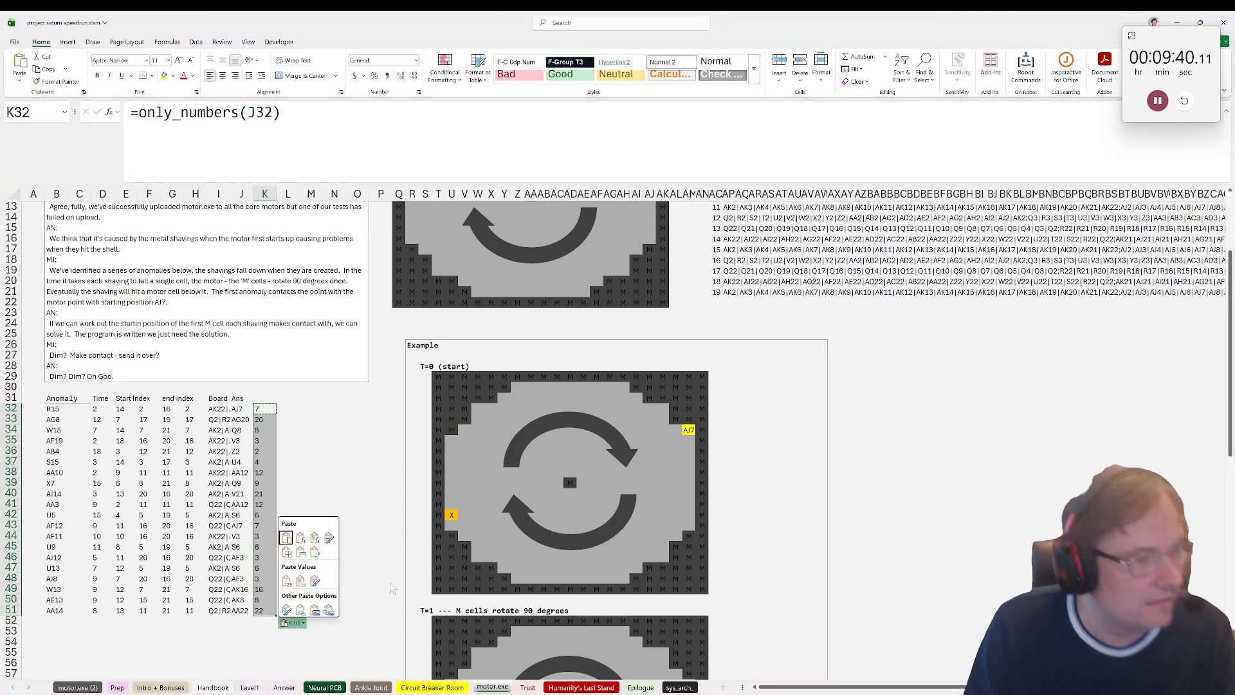
Step: Copy the row numbers in K32:K51 and paste them as values on the Answer sheet from B60 down
key(Escape)
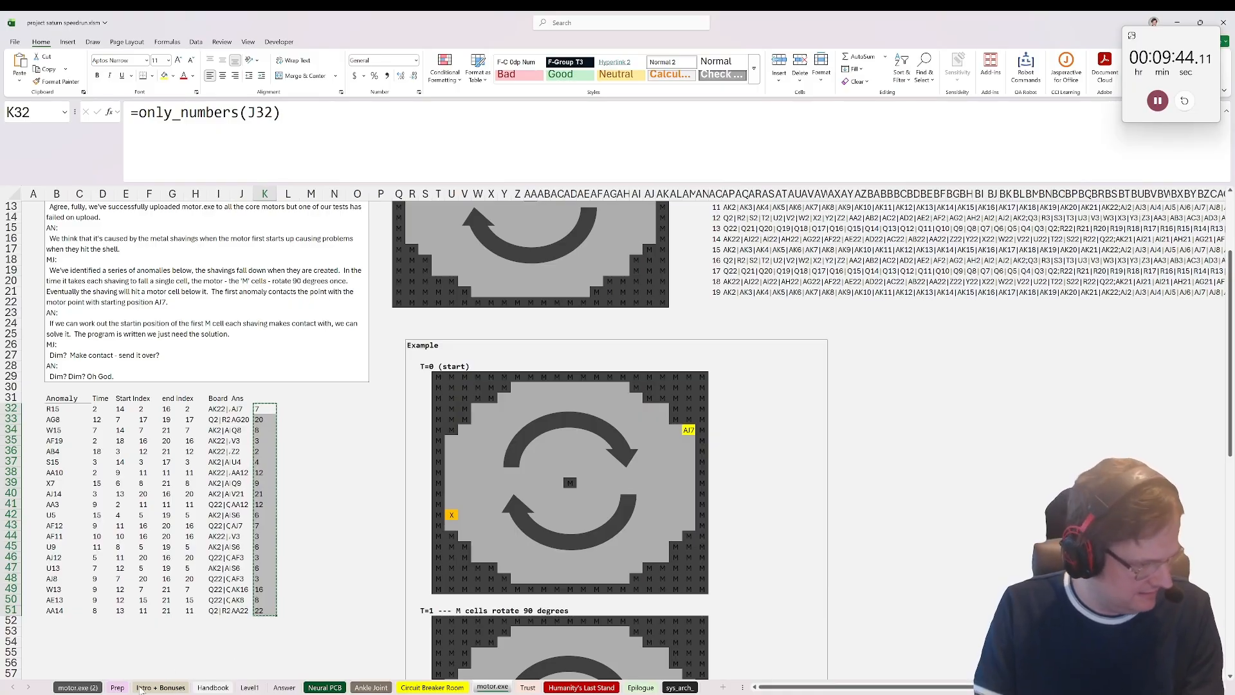
click(284, 687)
key(ctrl+shift+v)
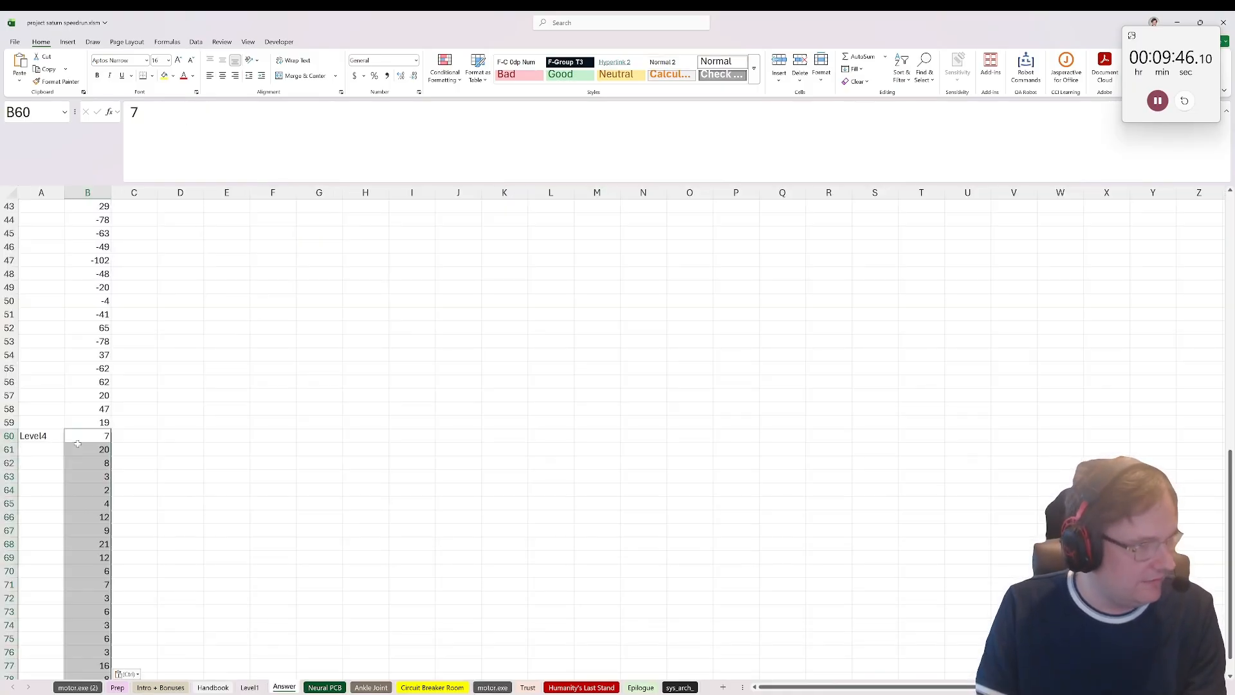
Step: Label A80 on the Answer sheet as Level5, directly below the last Level4 answer
scroll(81, 481, down, 6)
click(38, 462)
text(L)
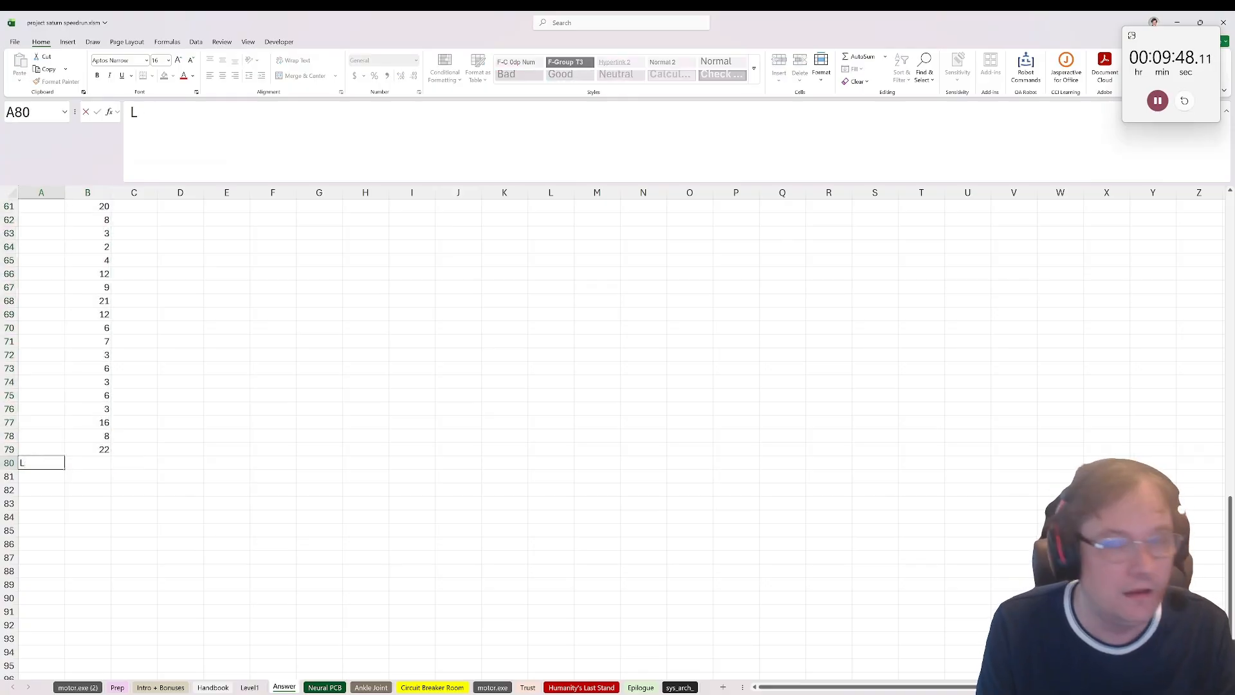
text(evel5)
key(Return)
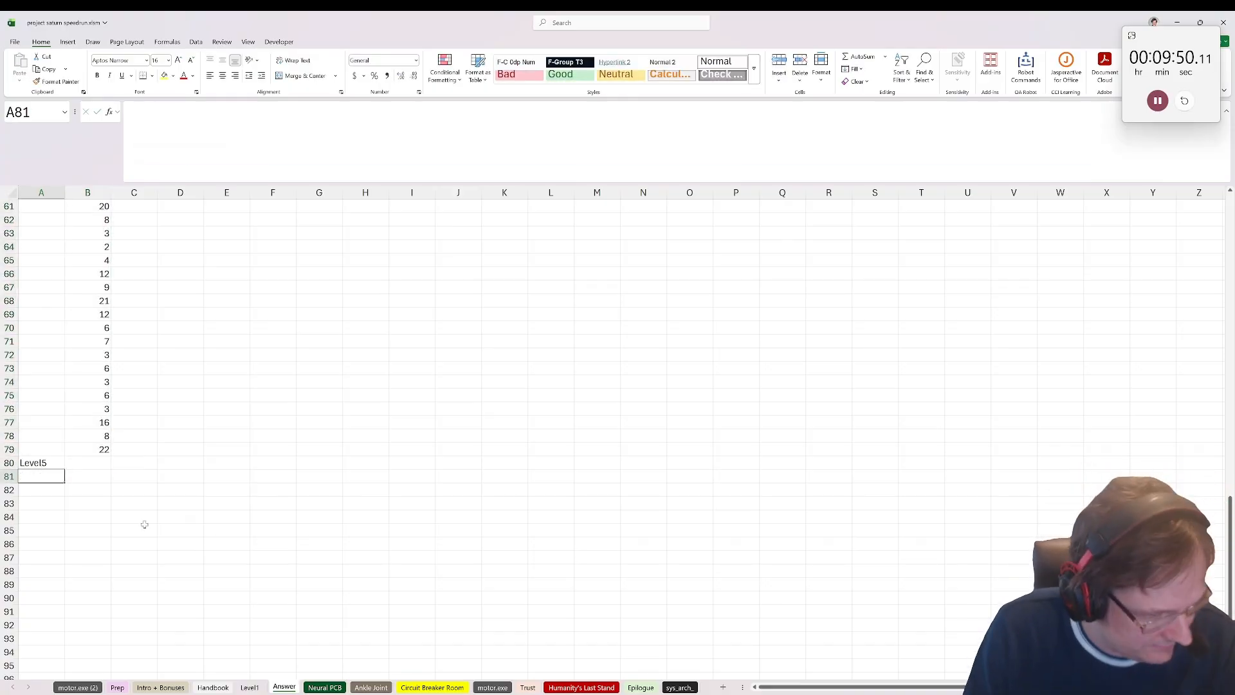
Step: Unlock the Trust sheet by entering =SUM(Answer!B1:B79) in B7 to total all puzzle answers
click(528, 687)
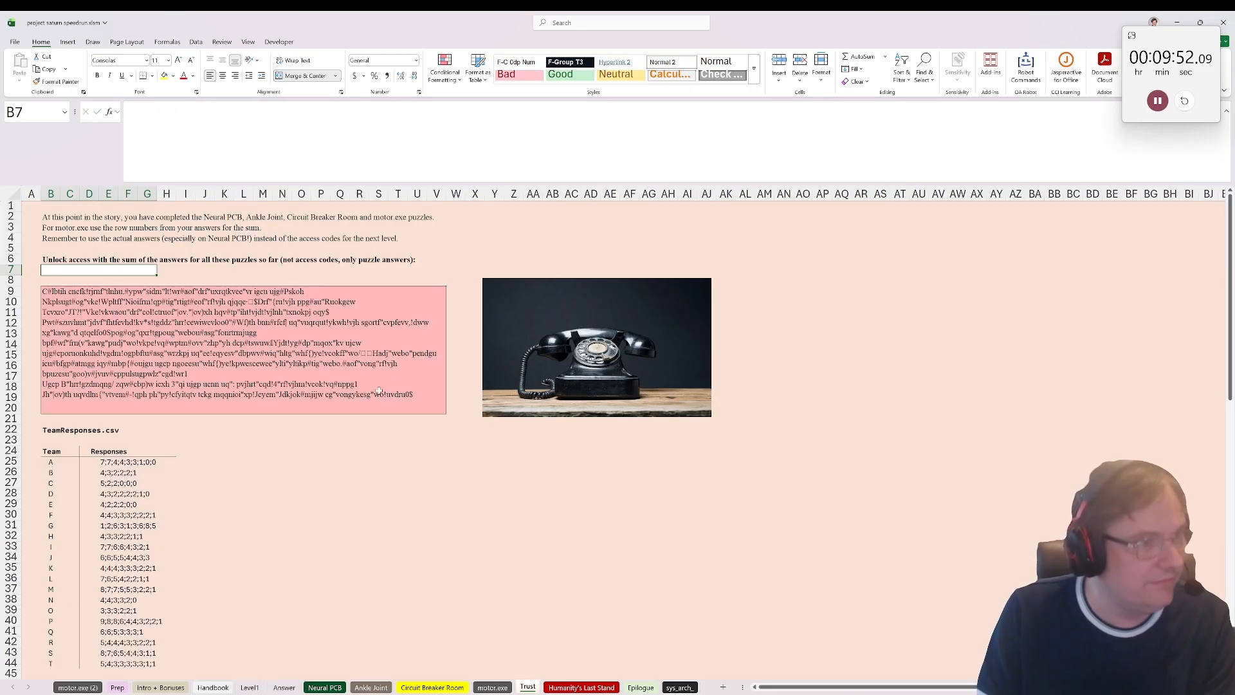
text(=sum()
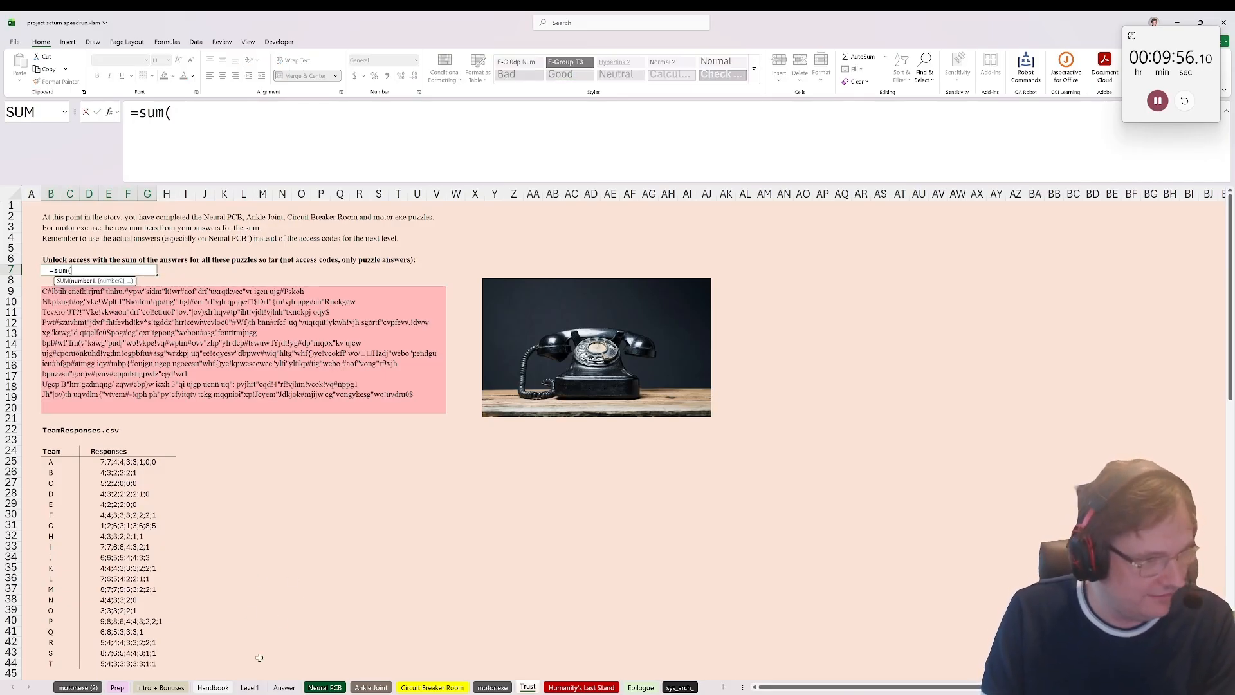
click(284, 687)
drag(101, 450, 29, 450)
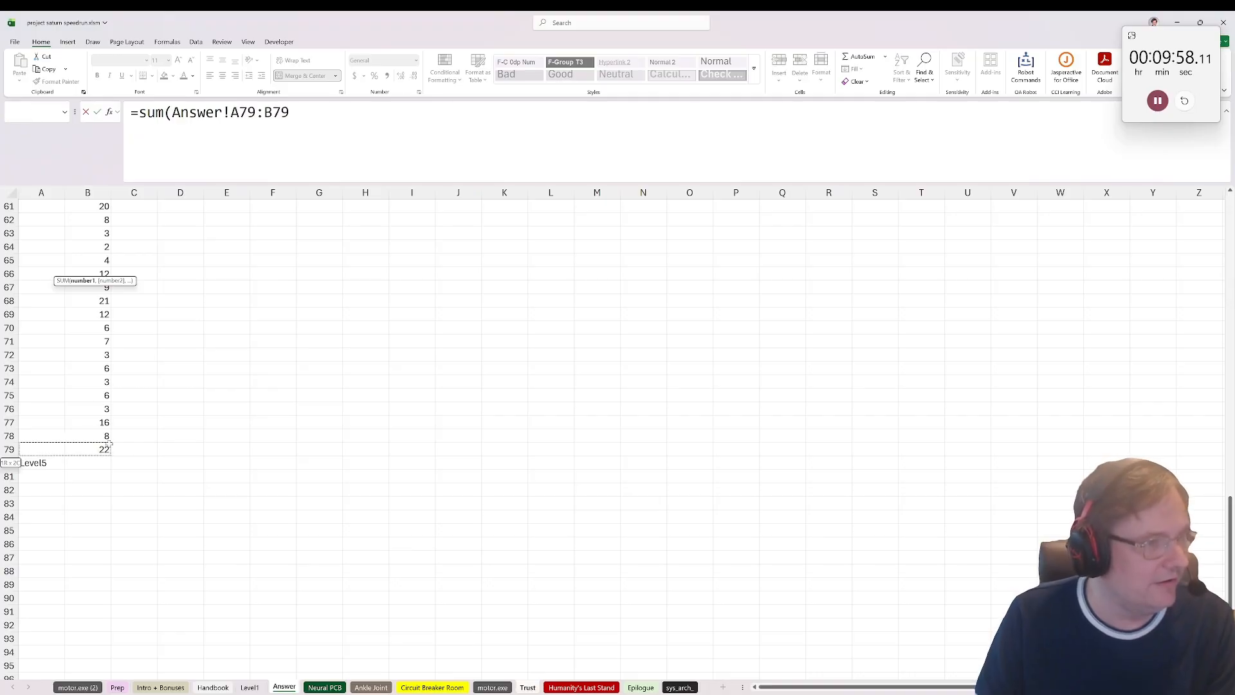
key(ctrl+shift+Up)
key(shift+Right)
key(Return)
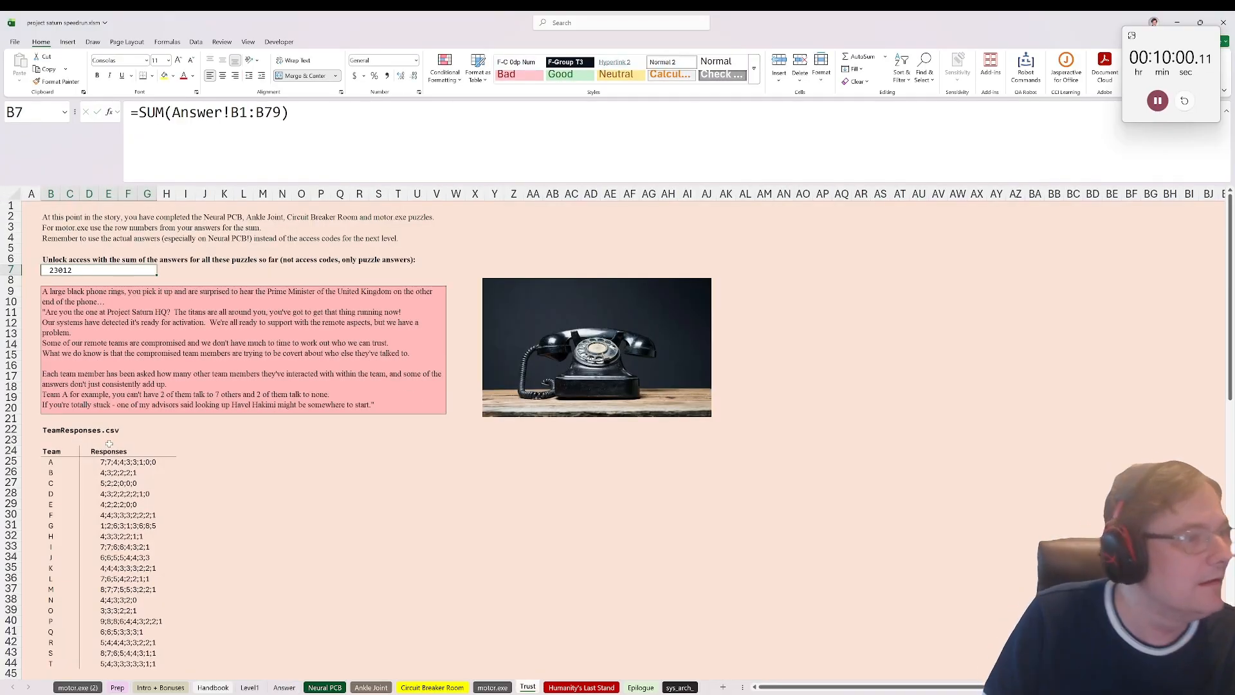
click(158, 375)
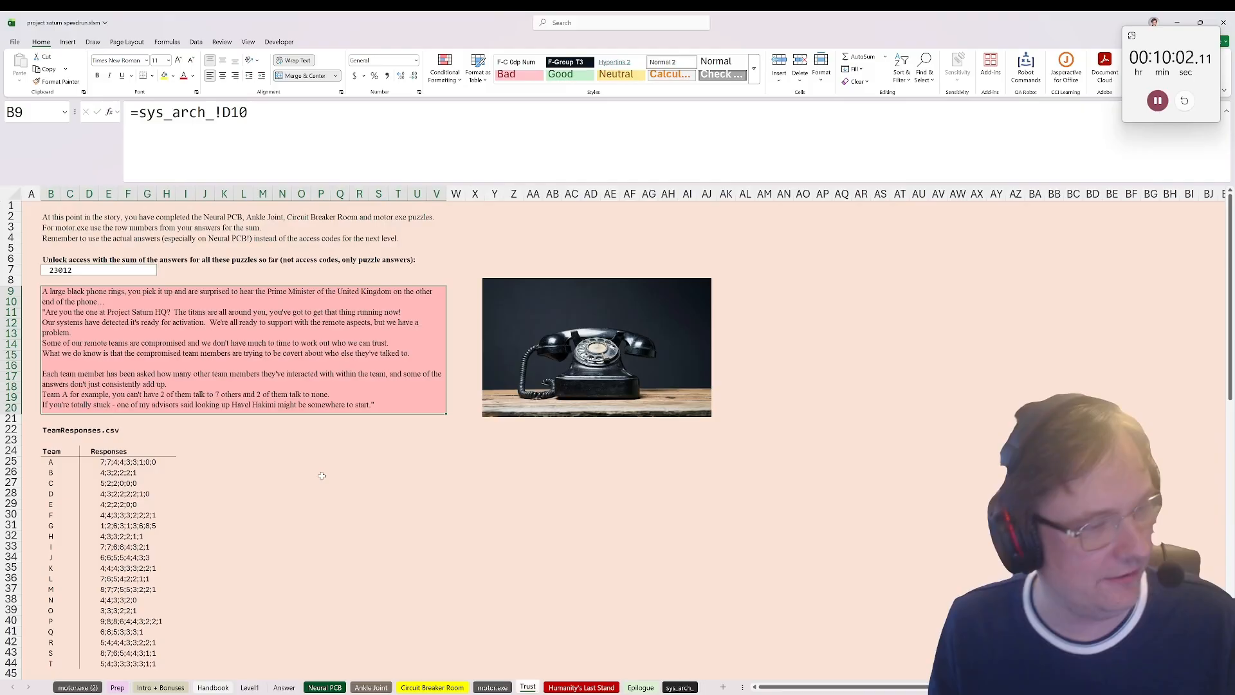
click(283, 453)
text(=)
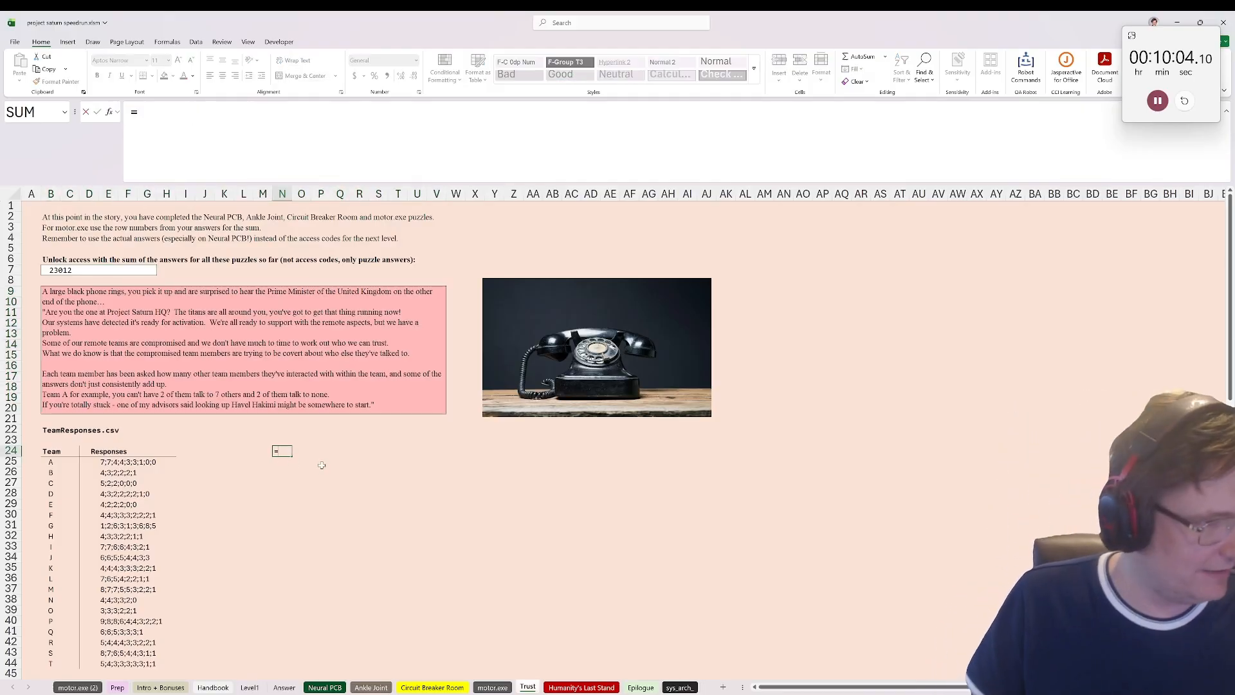
key(Escape)
key(Right)
key(Right)
key(Right)
key(Right)
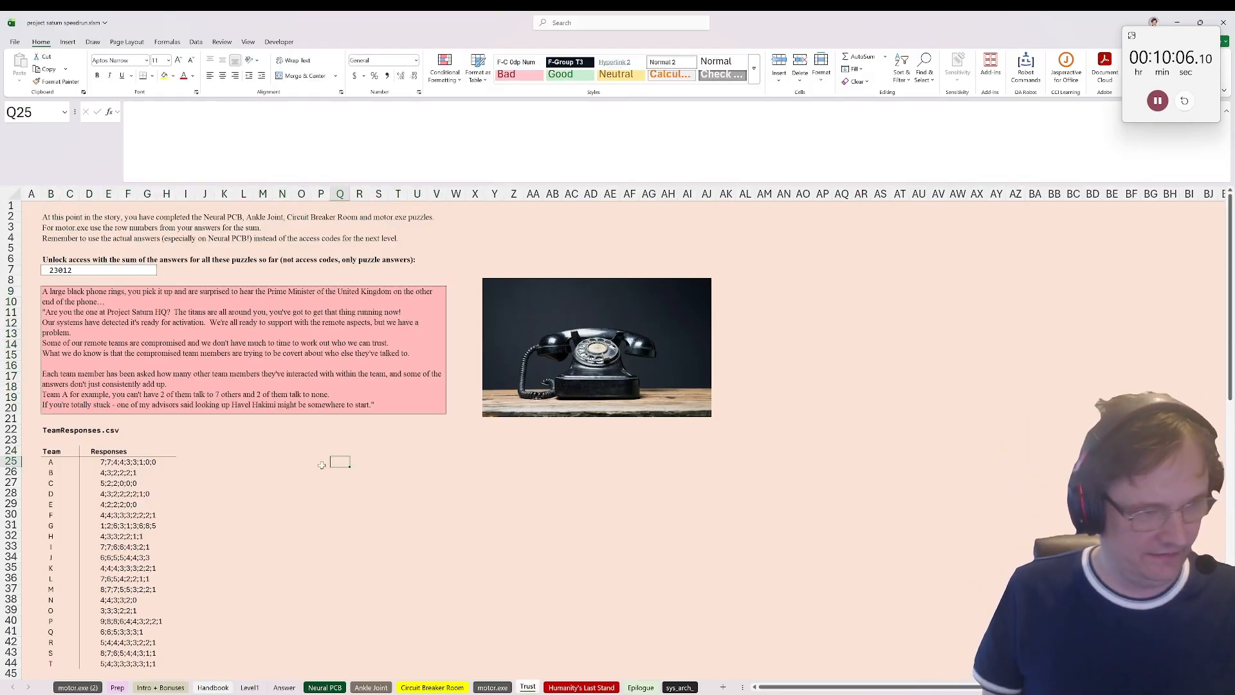
text(textsp)
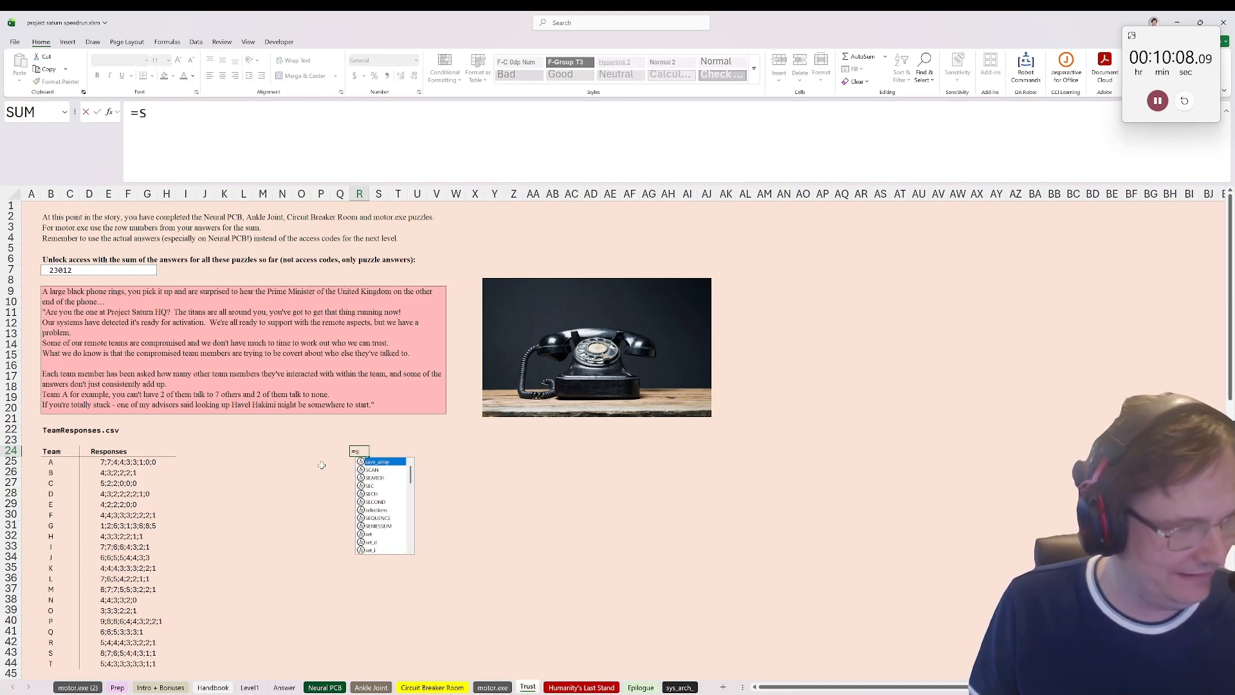
key(Tab)
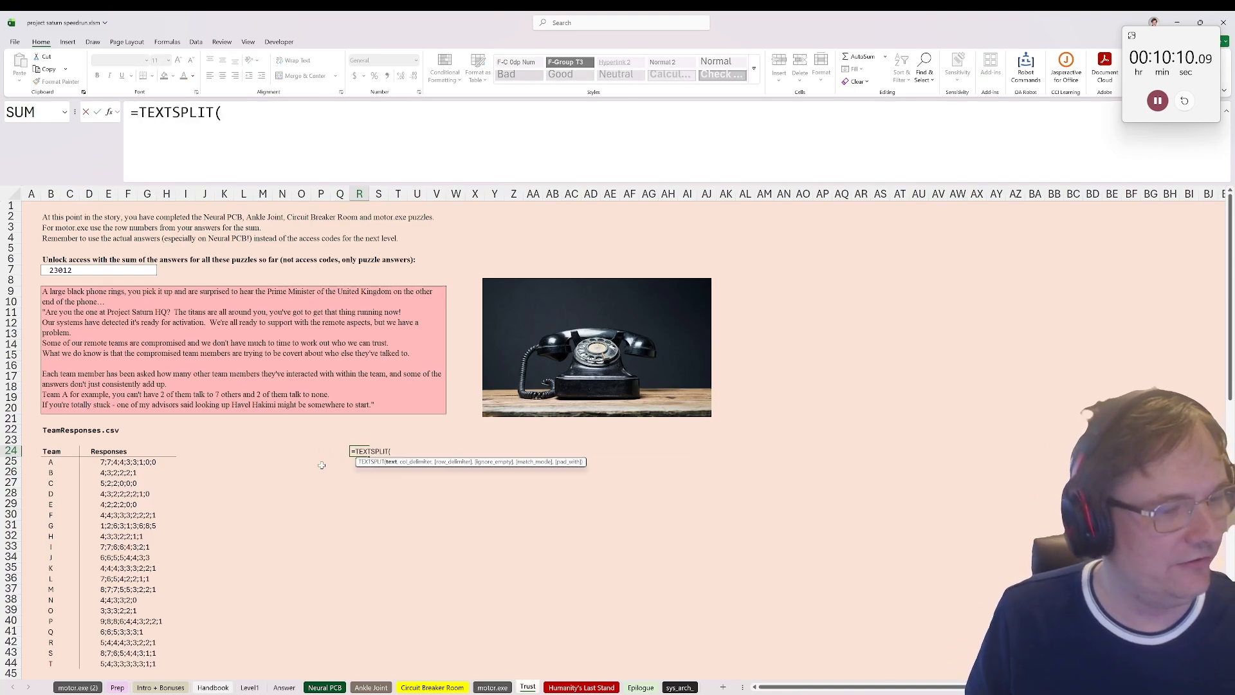
click(102, 464)
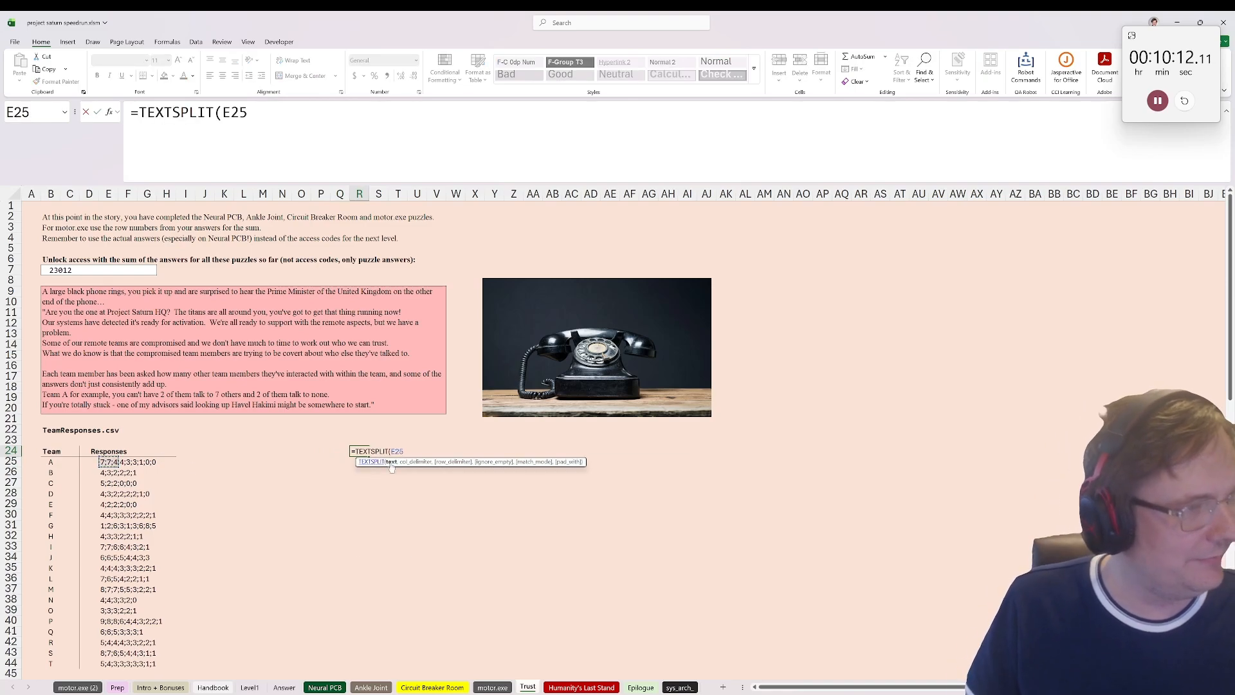
key(Escape)
Step: Add the labels Team in N23 and Lineup in N24, and enter A as the team in O23
click(283, 440)
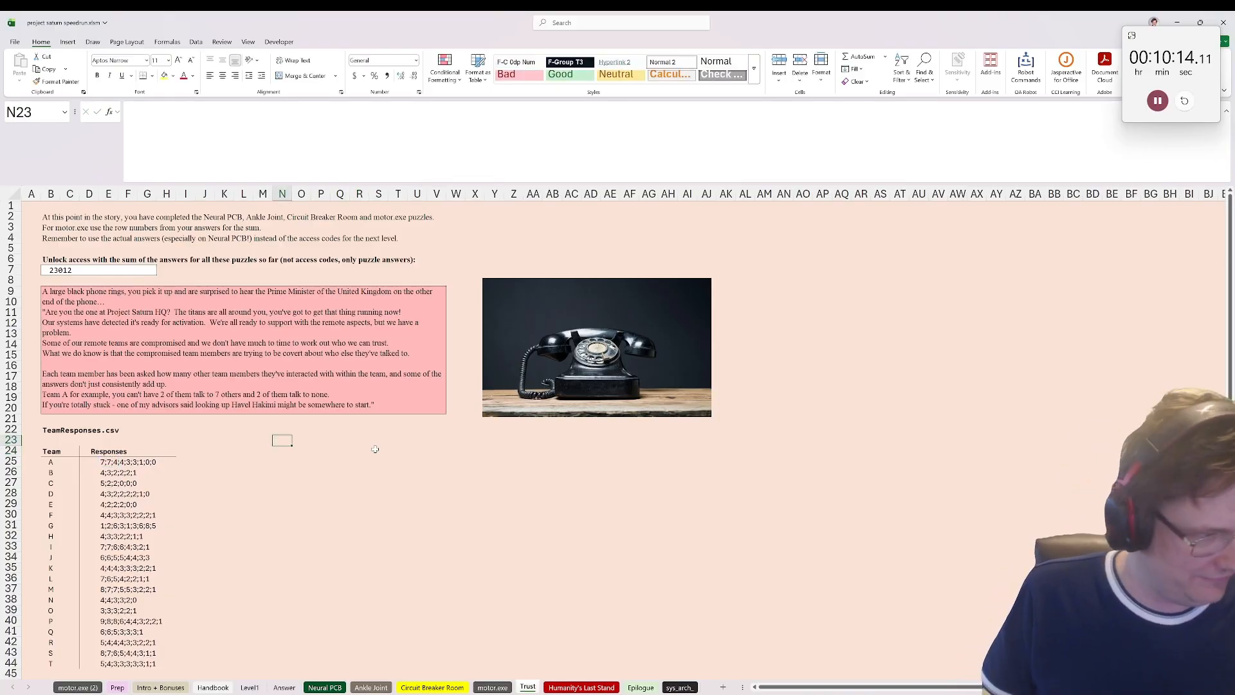
text(Team)
key(Return)
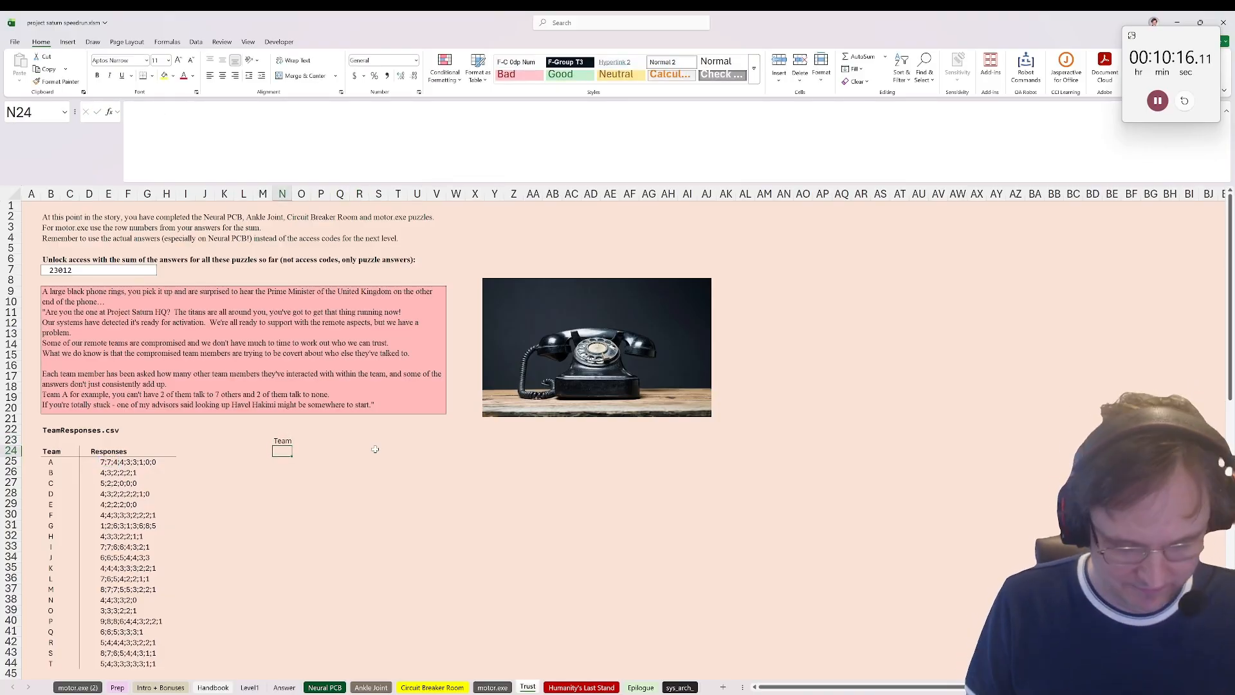
text(Lineup)
key(Tab)
key(Up)
text(A)
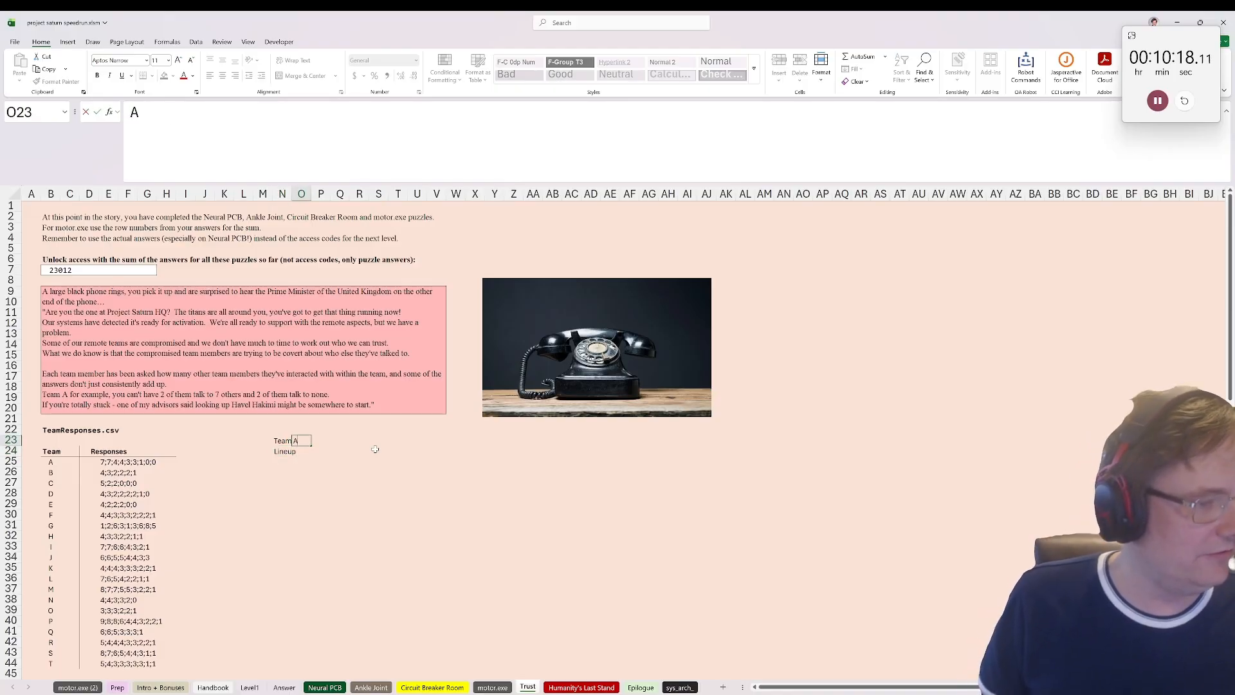
key(Return)
Step: Enter an XLOOKUP in O24 that finds the team from O23 in the TeamResponses table and returns its responses
text(=)
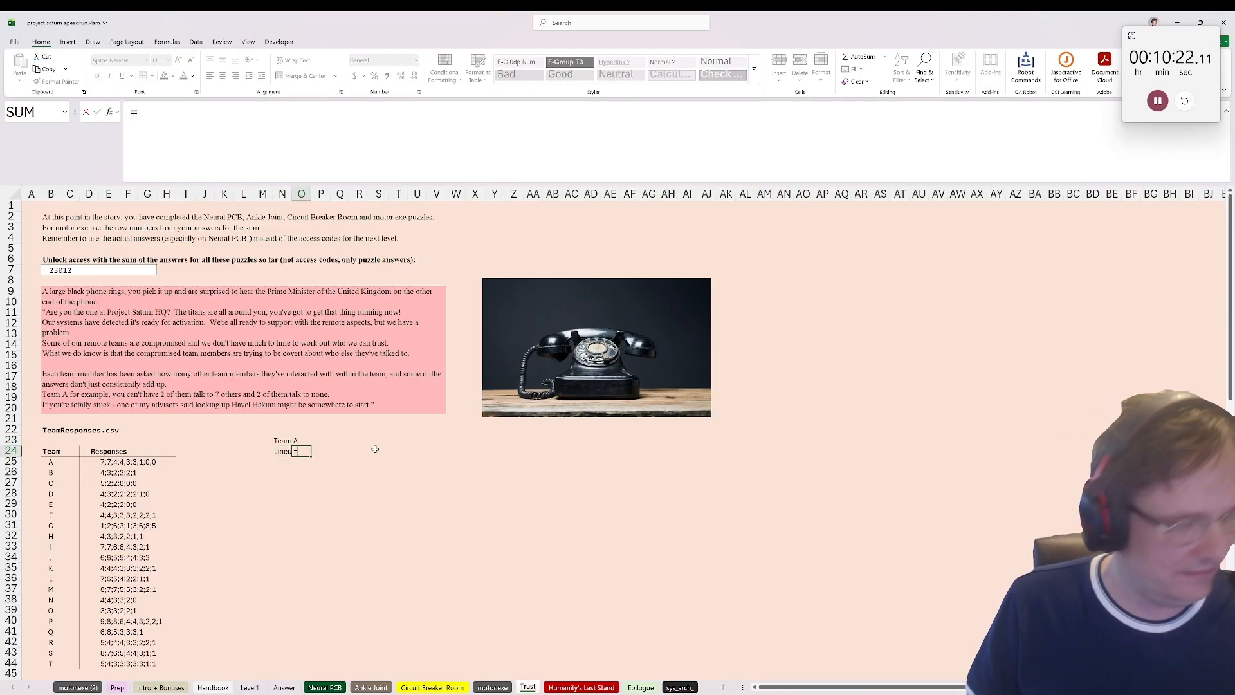
text(xlookuP()
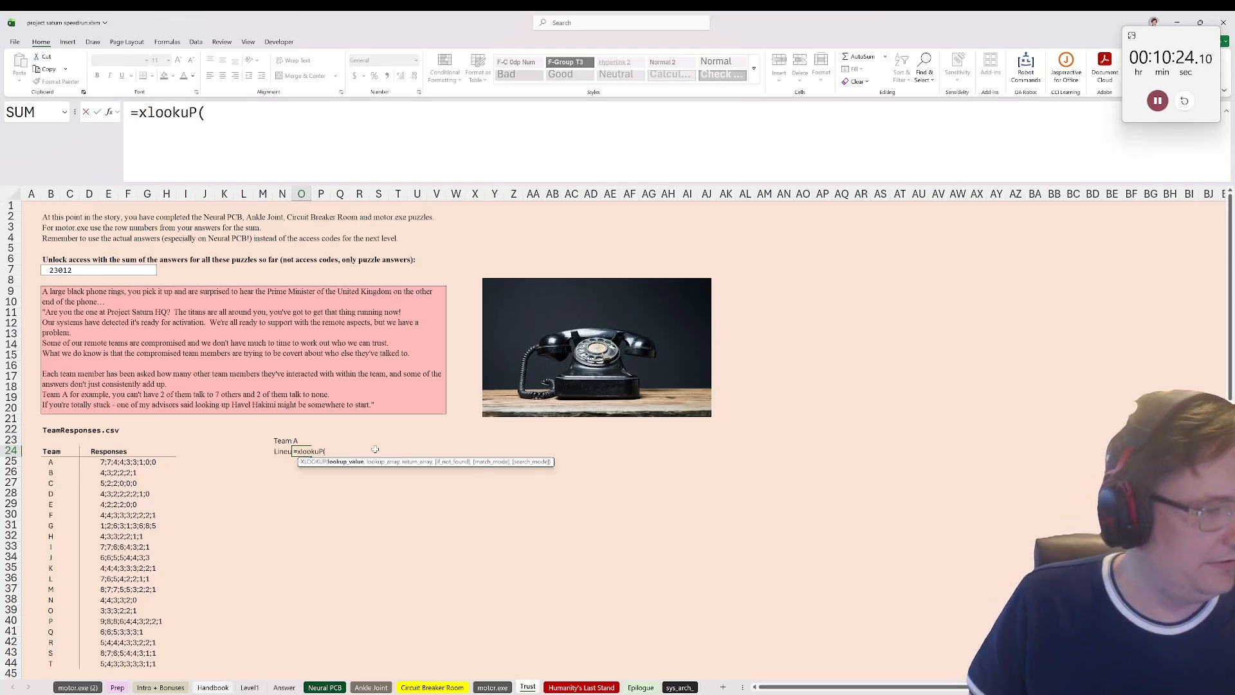
click(284, 442)
key(Right)
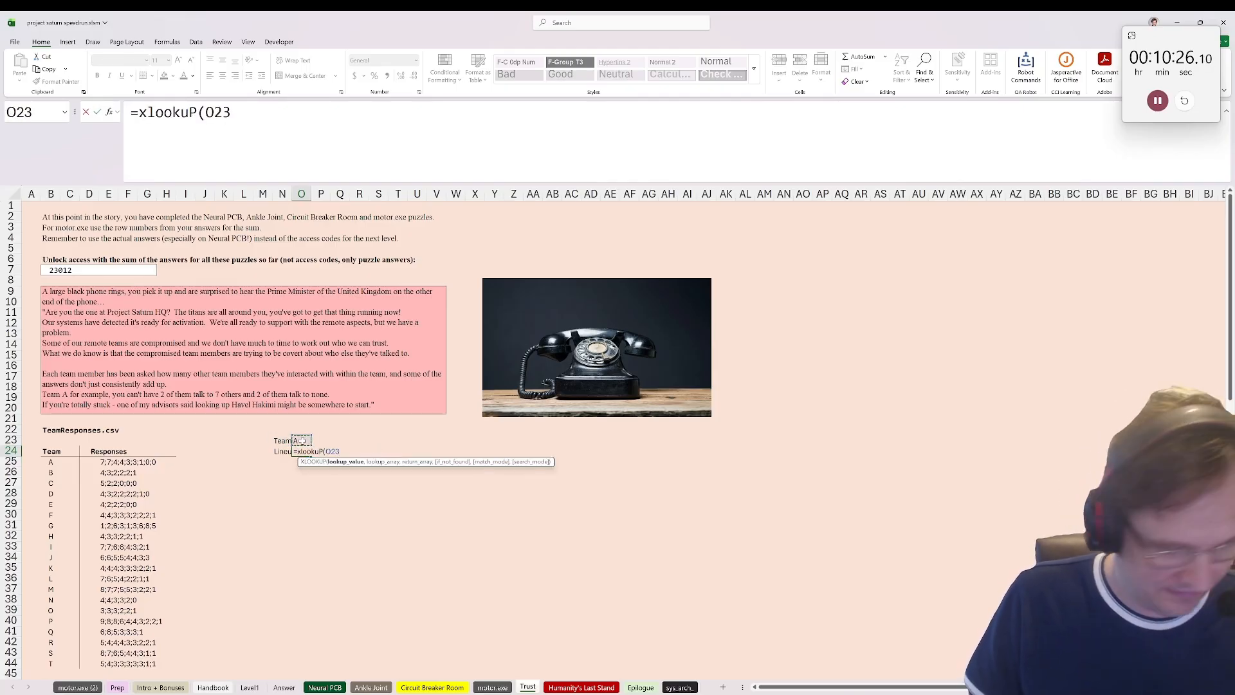
text(,)
drag(50, 462, 98, 462)
text(,)
key(ctrl+Return)
key(Right)
key(Right)
key(Right)
key(Right)
key(Right)
key(Right)
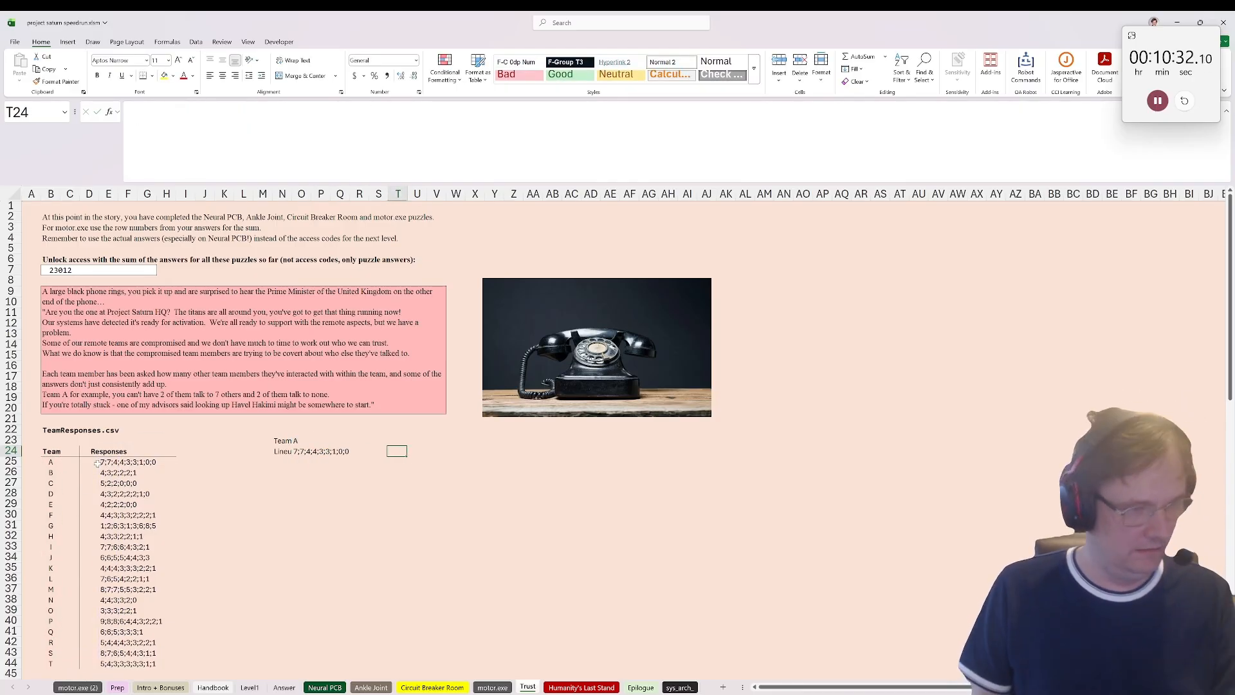
Step: Add the header Lineup in U24 and enter =TEXTSPLIT(O24,,";") in U25 to split the team's responses into rows
text(Lineup)
key(Return)
text(=)
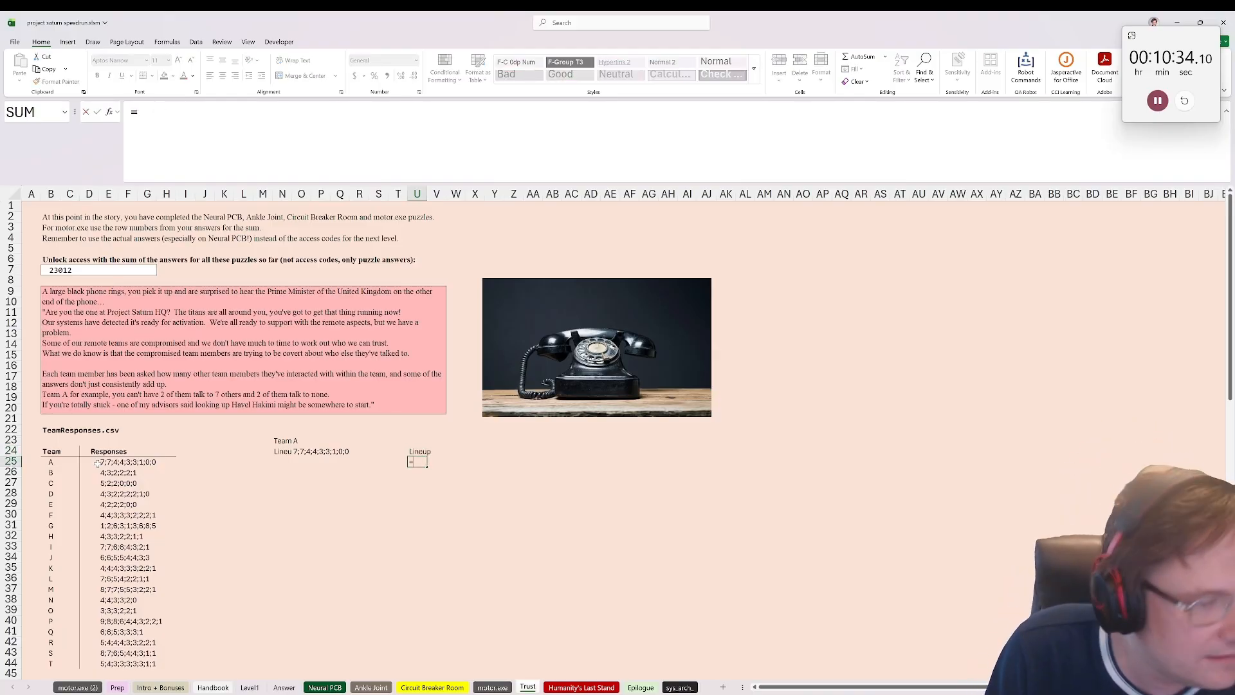
text(textsplit()
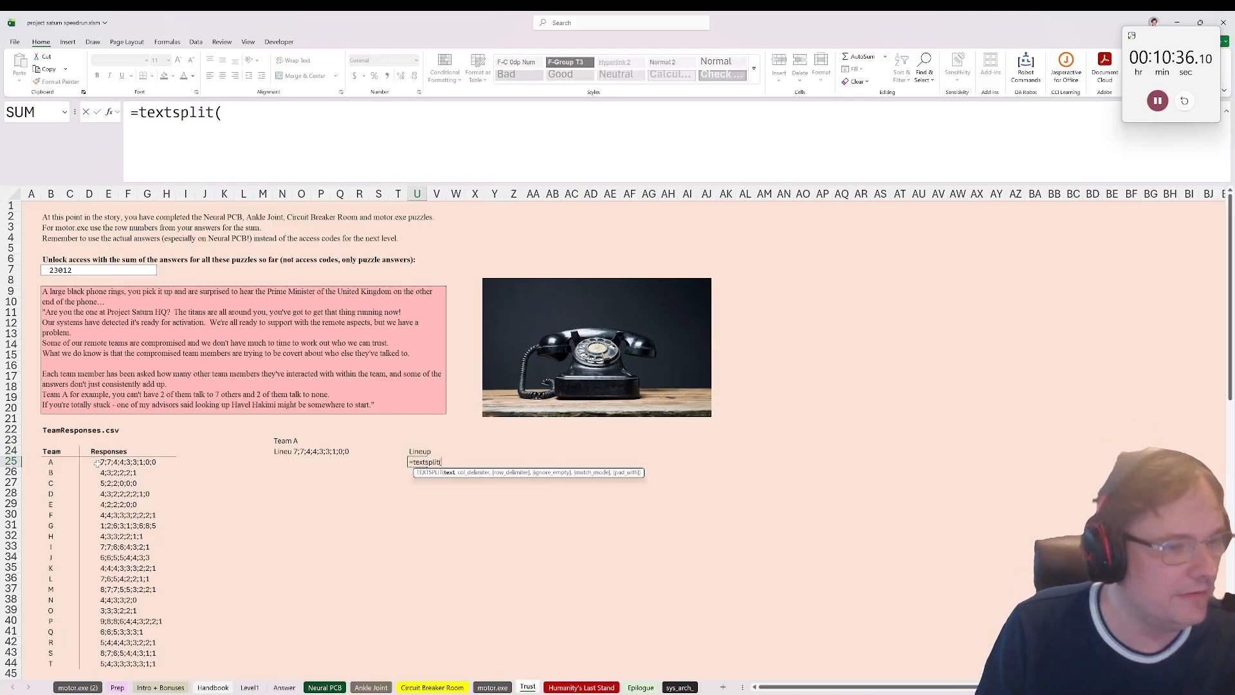
click(305, 450)
text(,)
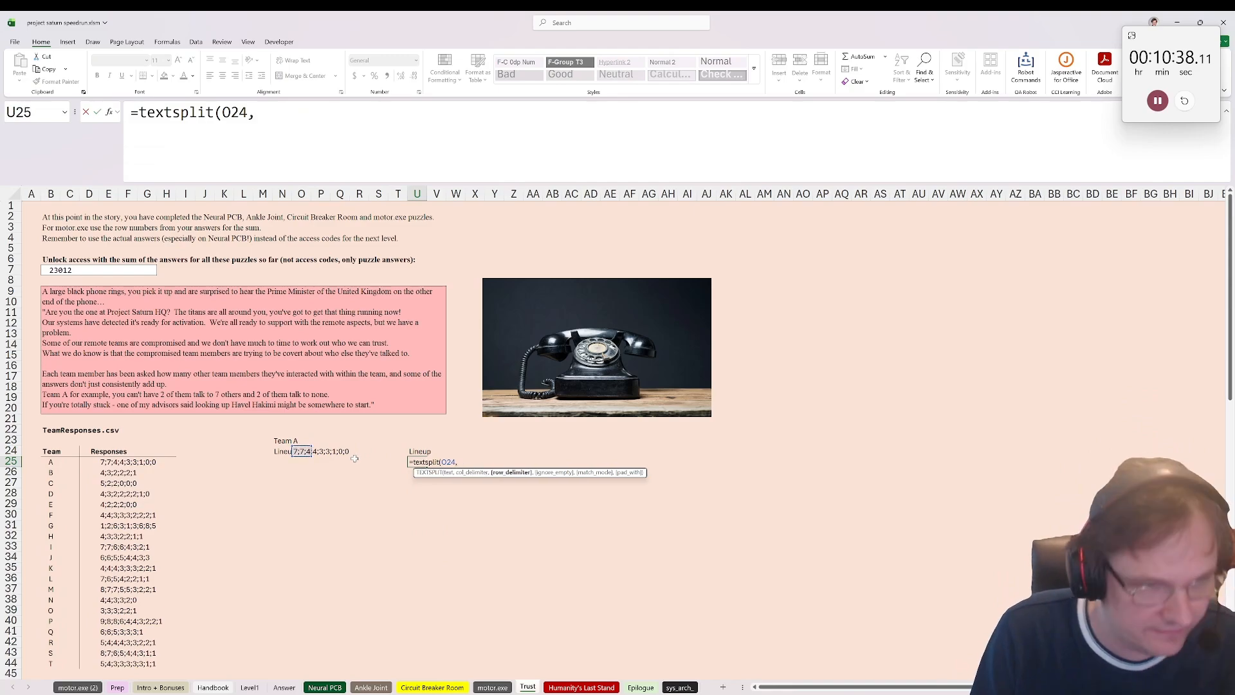
text(,";"))
key(Return)
key(Up)
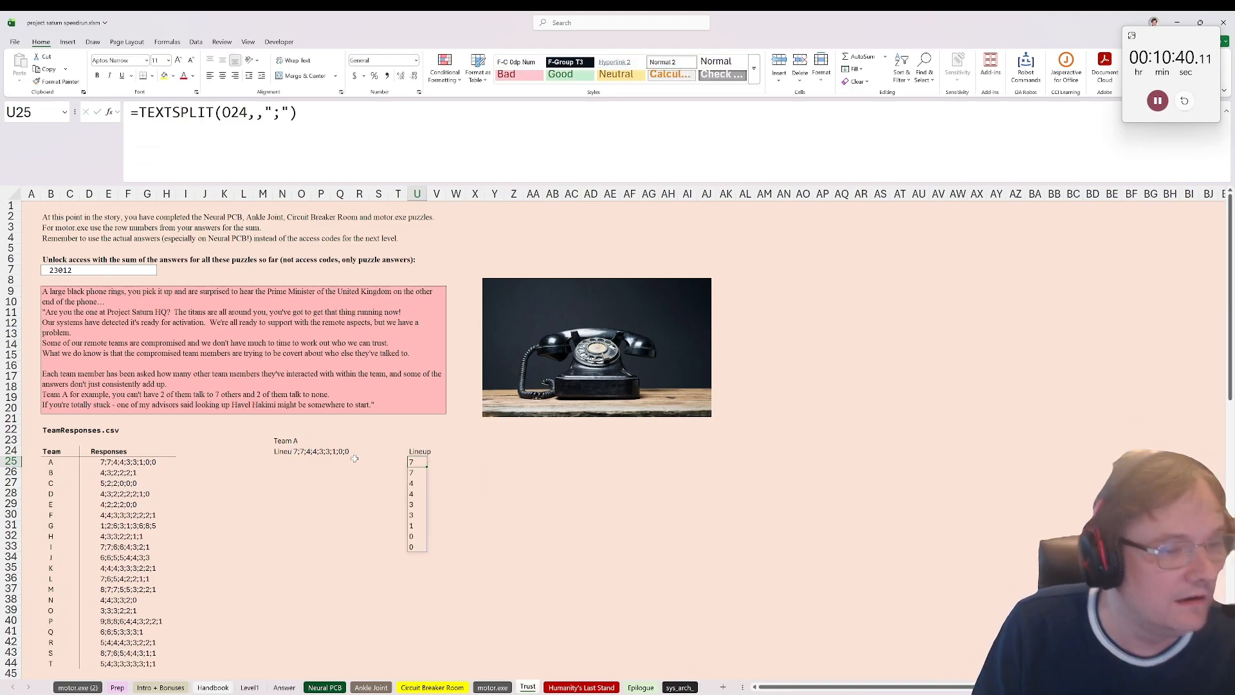
Step: Label V24 as Diff, beside the Lineup header
key(Right)
key(Up)
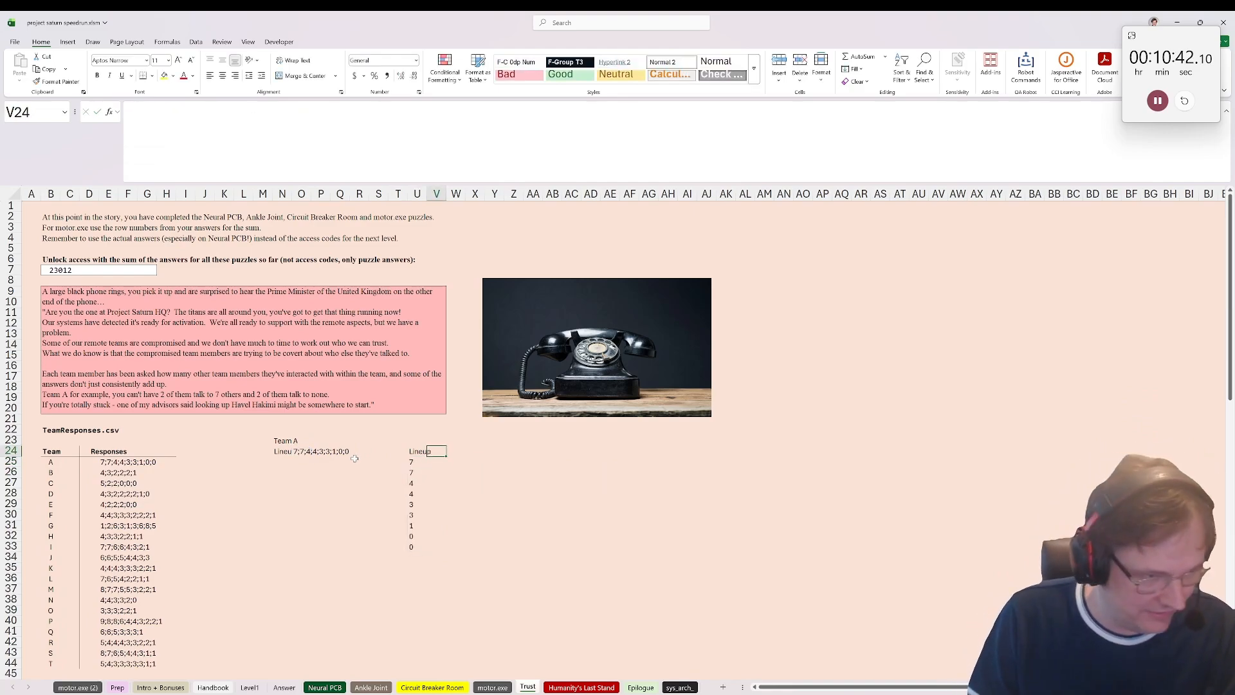
text(Diuff)
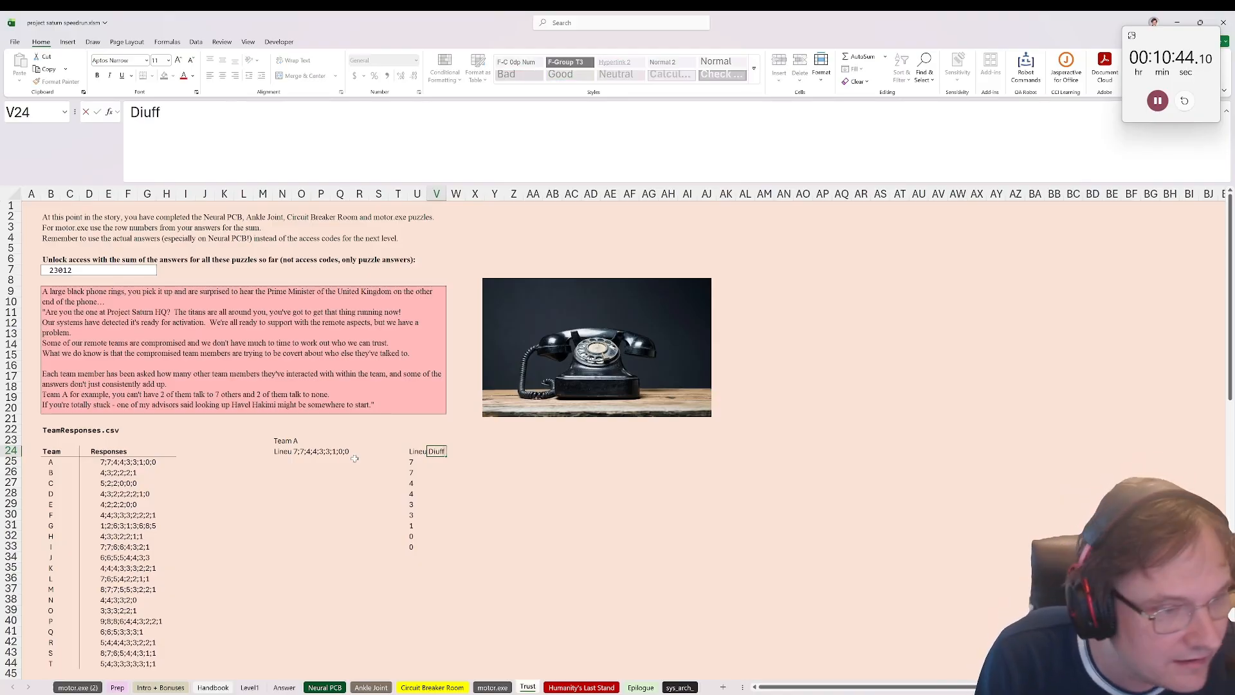
key(Return)
key(Up)
text(Diff)
key(Return)
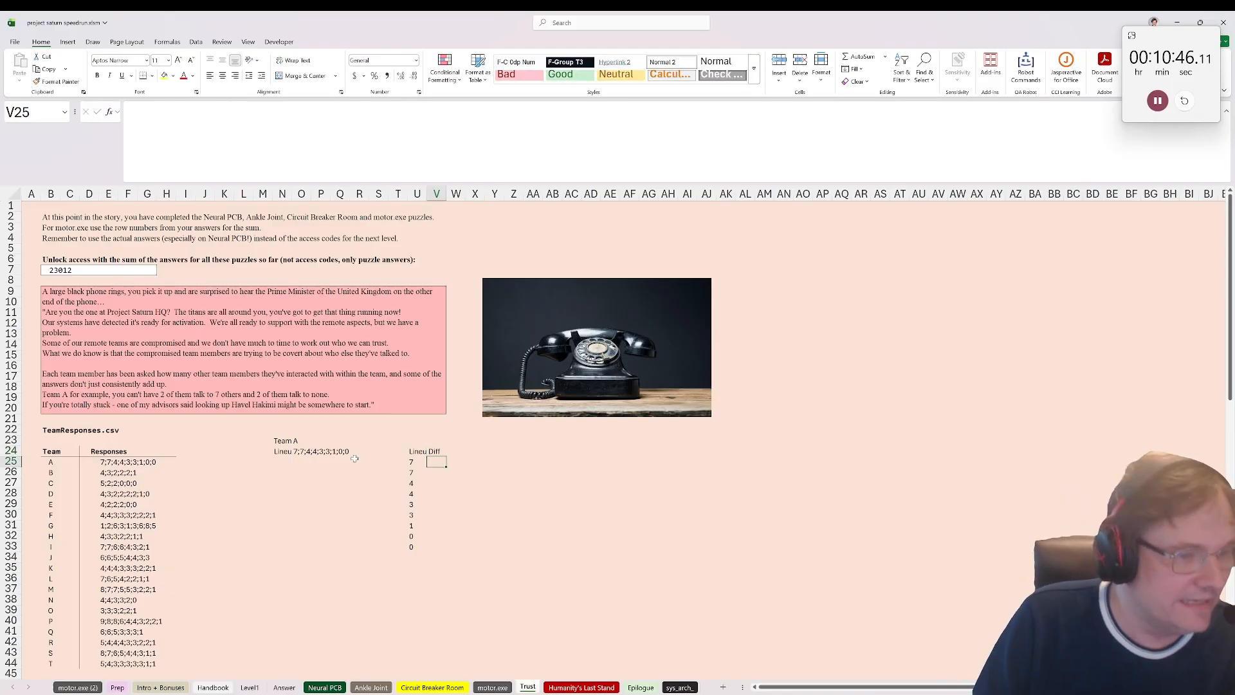
click(417, 462)
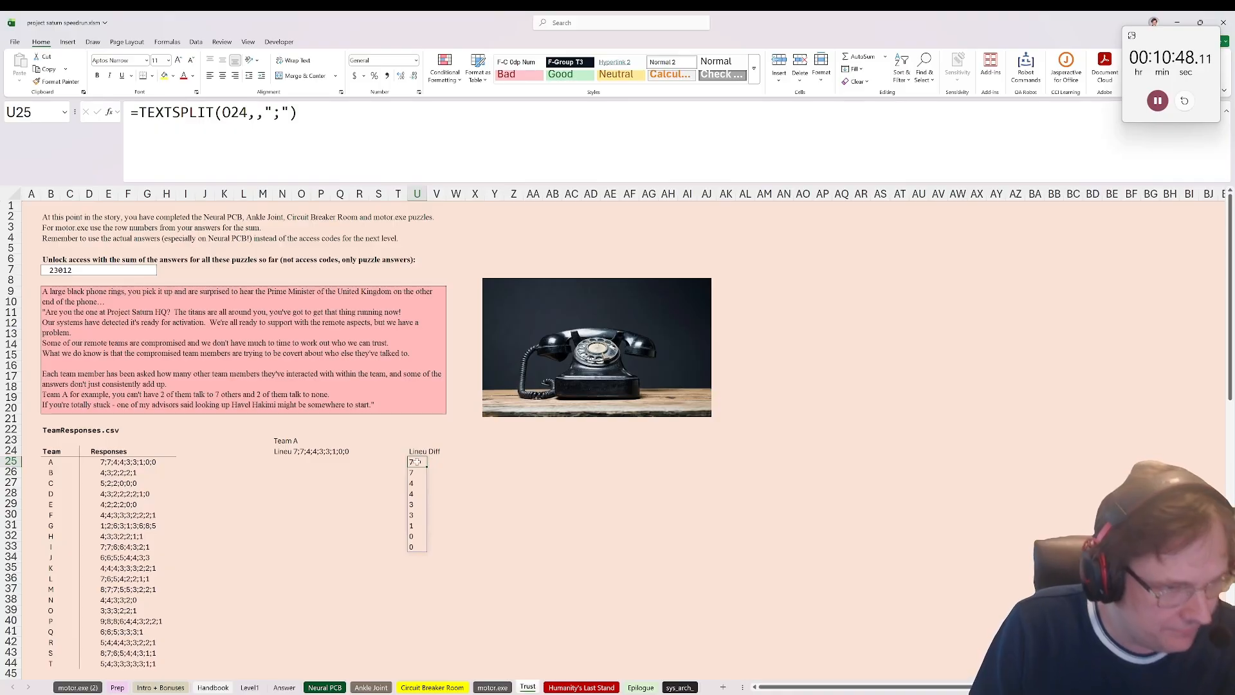
drag(419, 475, 412, 540)
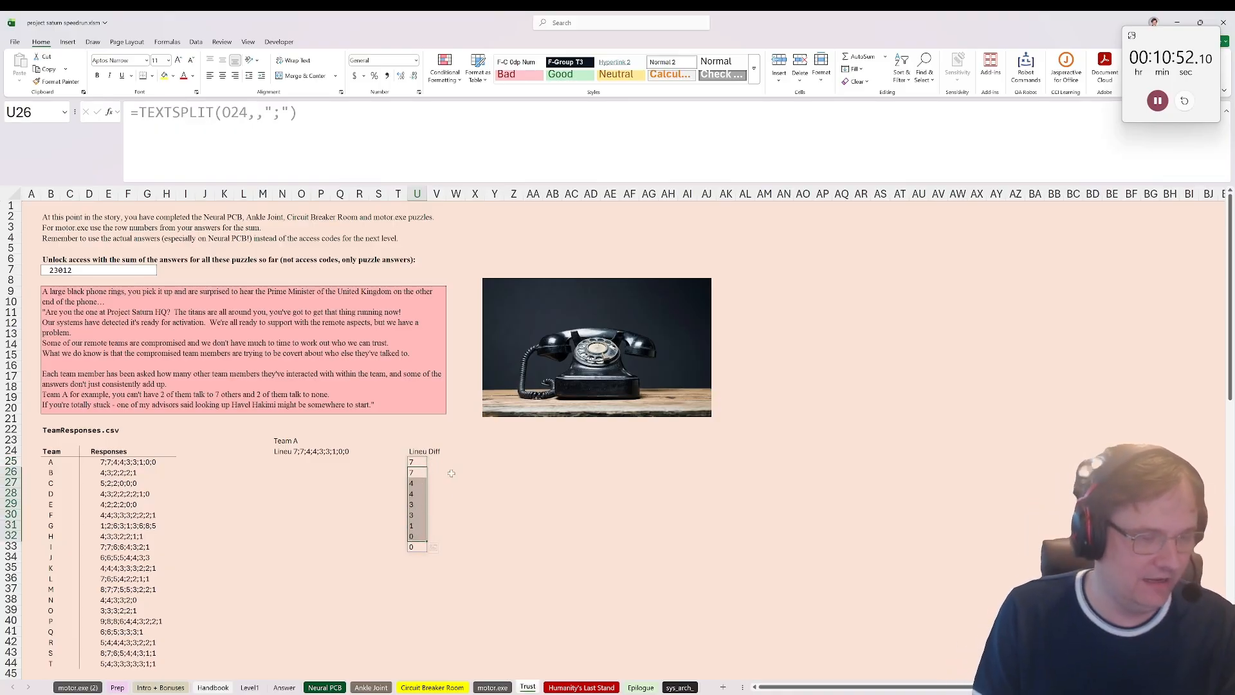
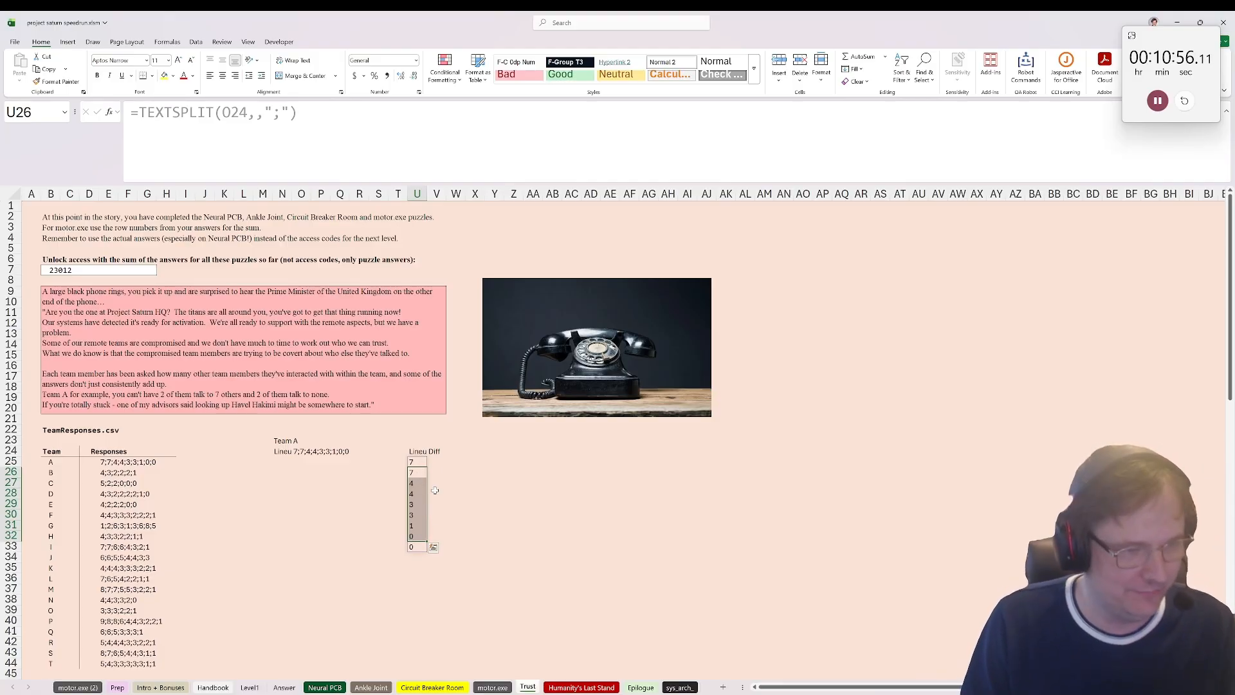
Step: Add the header Pos in S24, two columns before the Lineup header
click(437, 461)
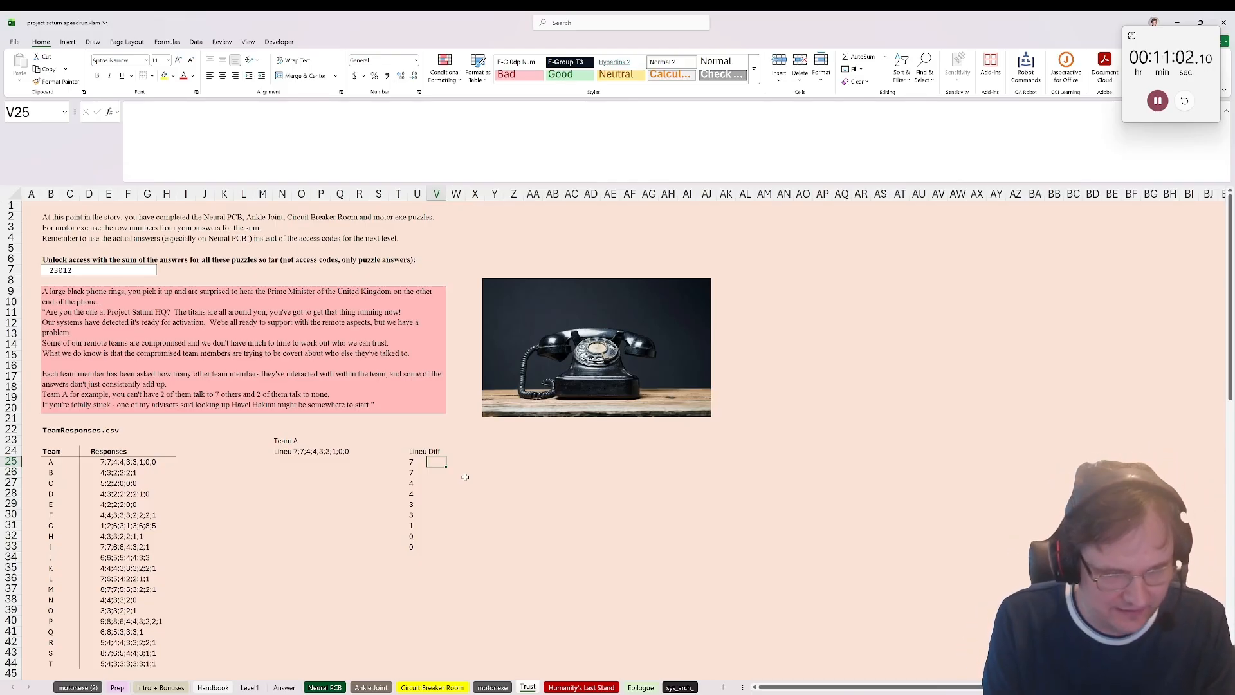
click(397, 451)
text(P)
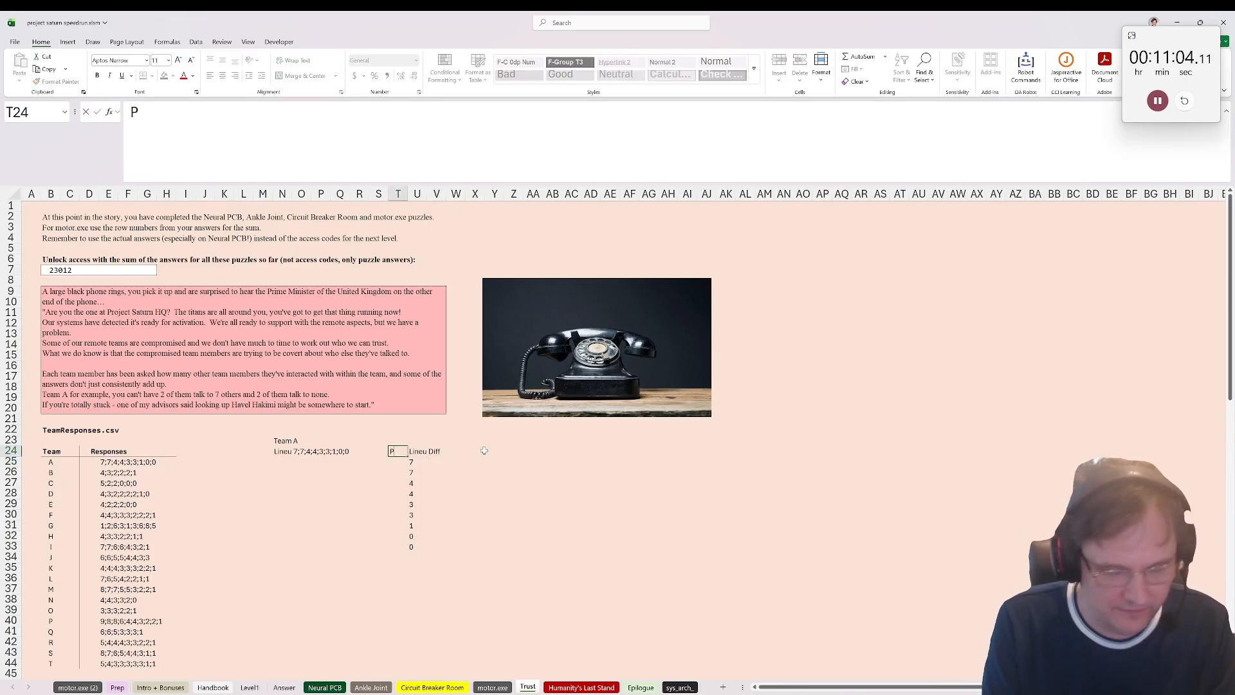
key(Escape)
key(Left)
text({P)
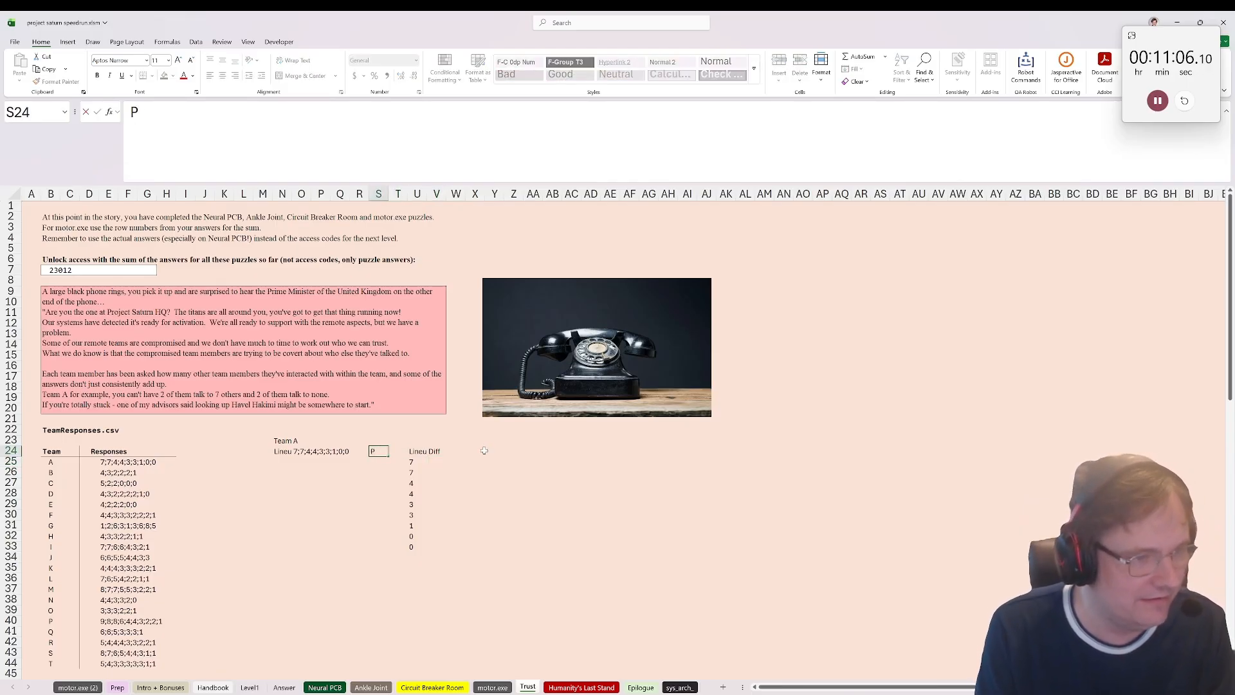
text(ose)
key(Return)
key(Up)
key(F2)
key(BackSpace)
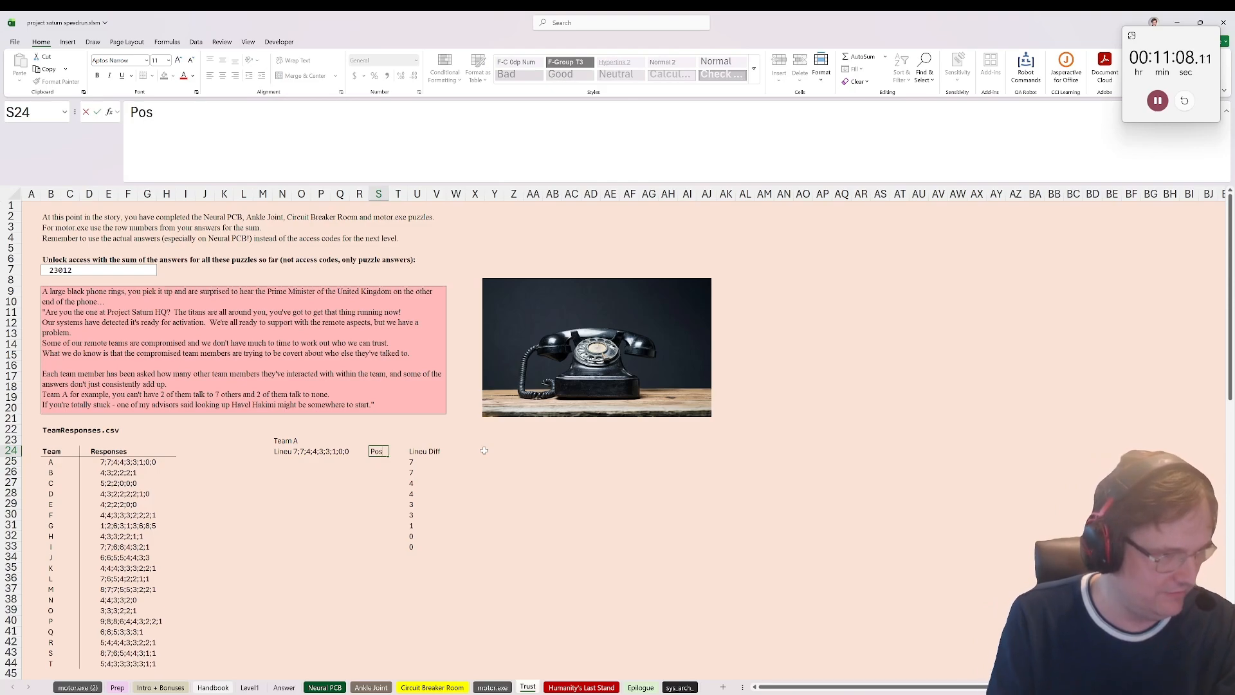
key(Return)
Step: Enter =SEQUENCE(10) in S25 to number the positions under Pos
text(=SEQUENCE(10))
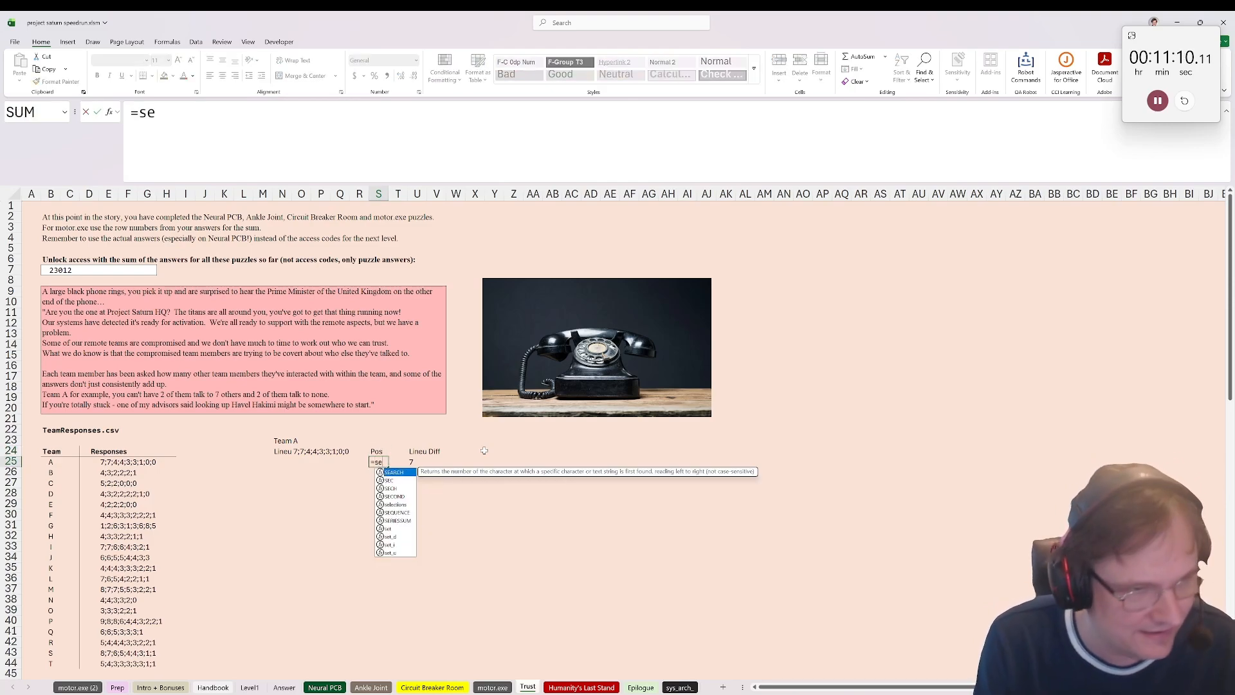
key(Return)
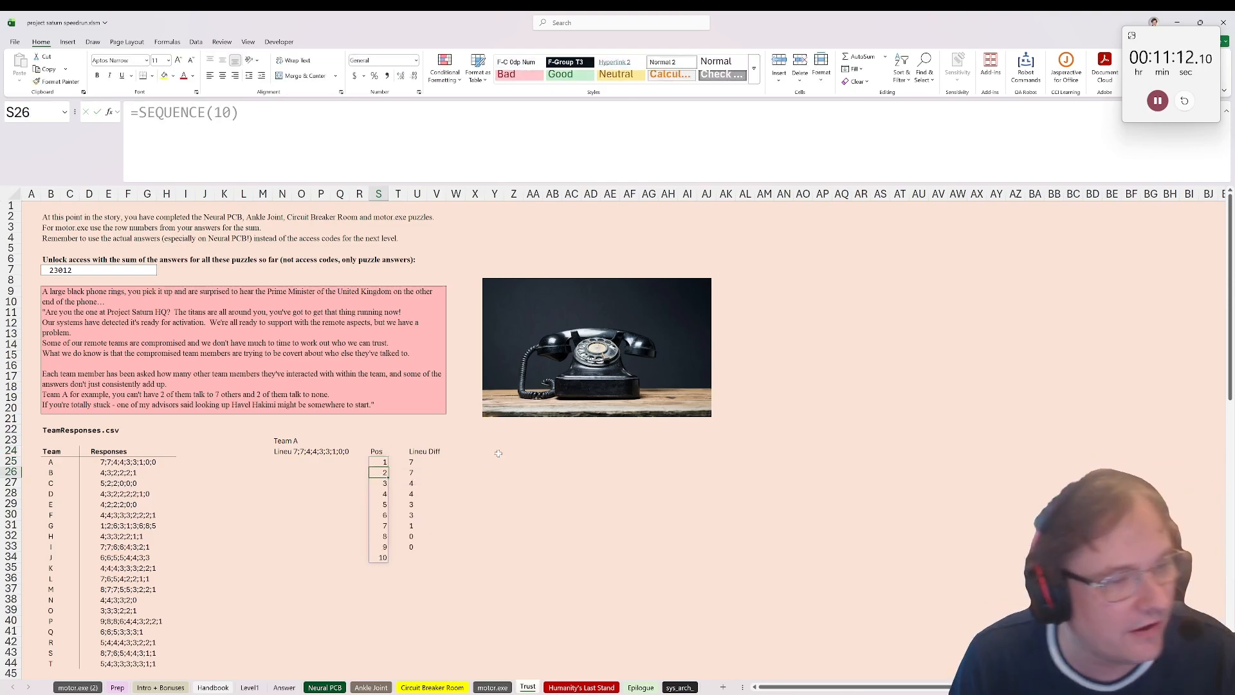
Step: Enter =IF($S25<=U$25,-1,0) in V25 to subtract one for each position within the first lineup value
click(428, 462)
text(=if()
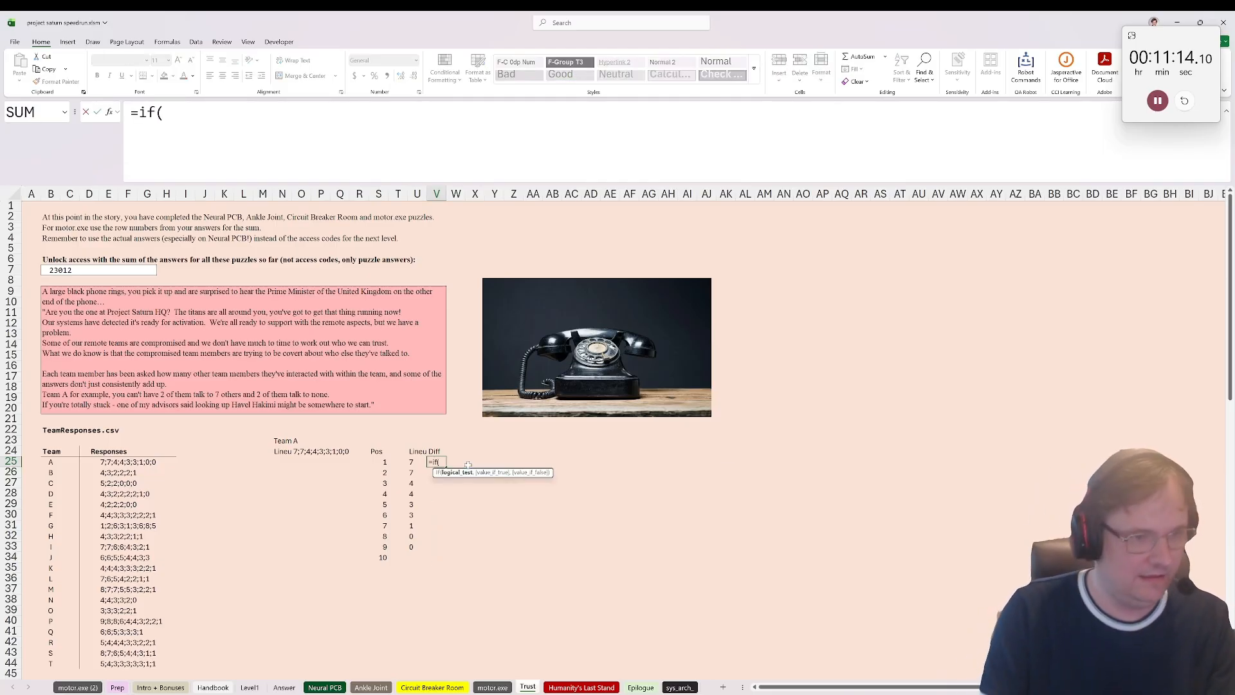
click(384, 462)
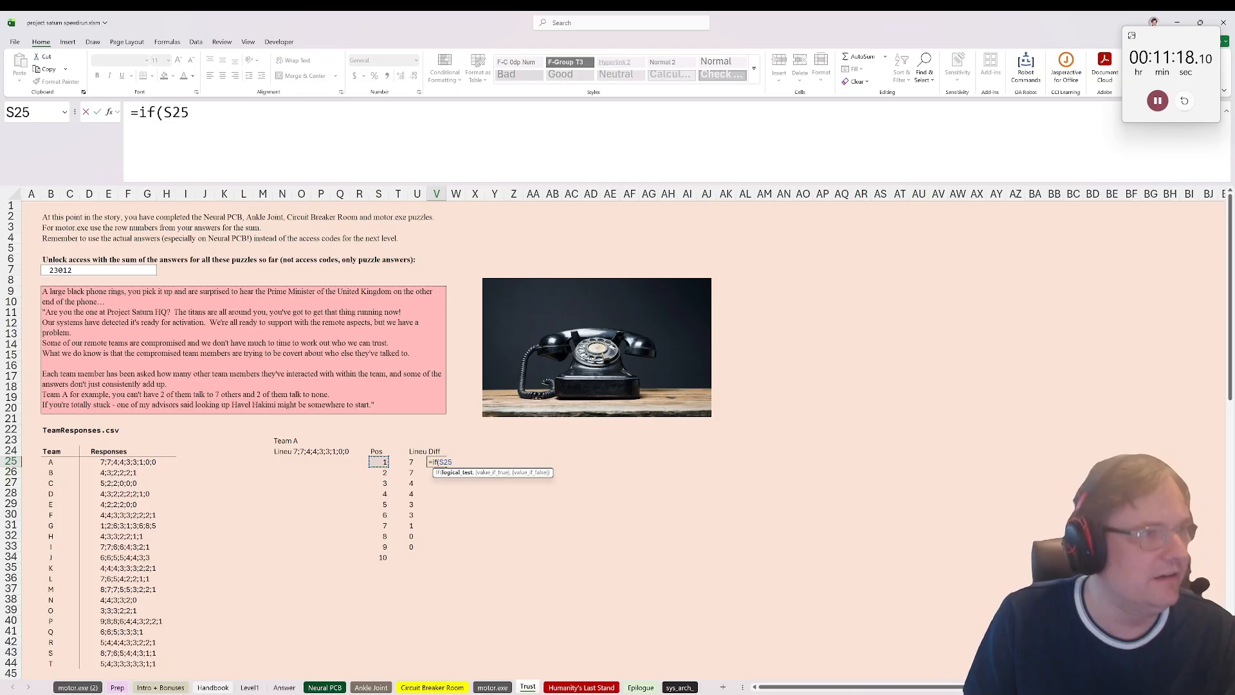
click(165, 113)
text($S25)
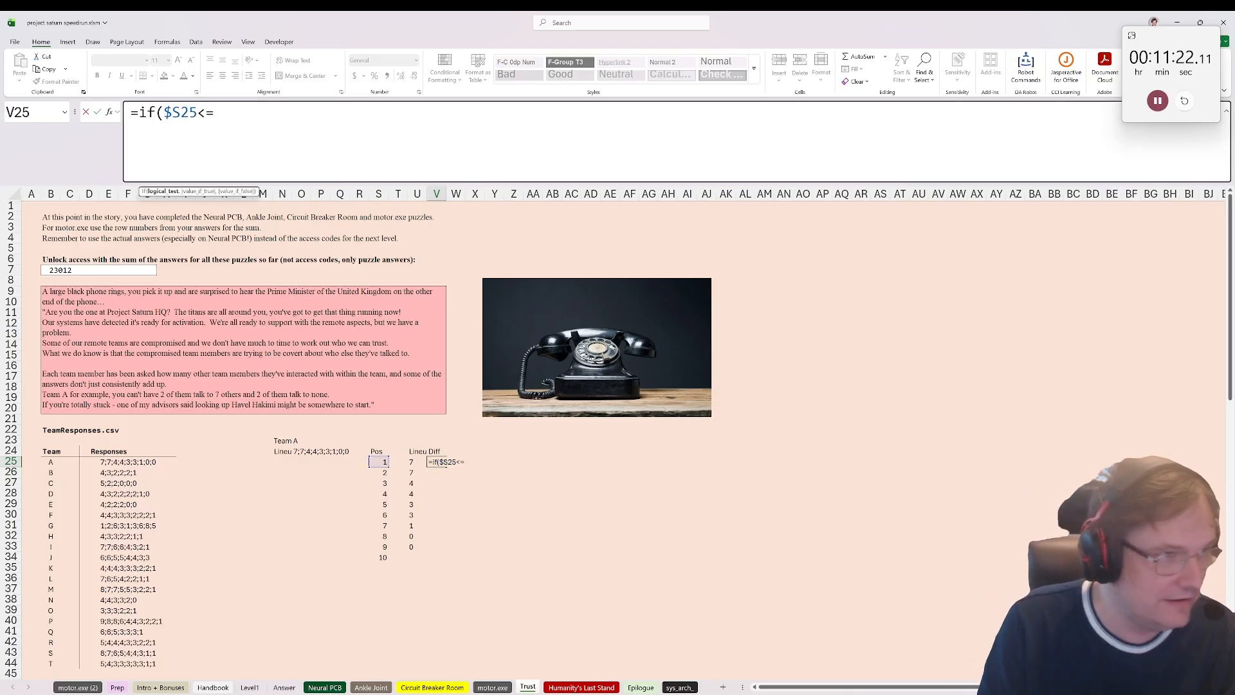
text(<=)
click(417, 461)
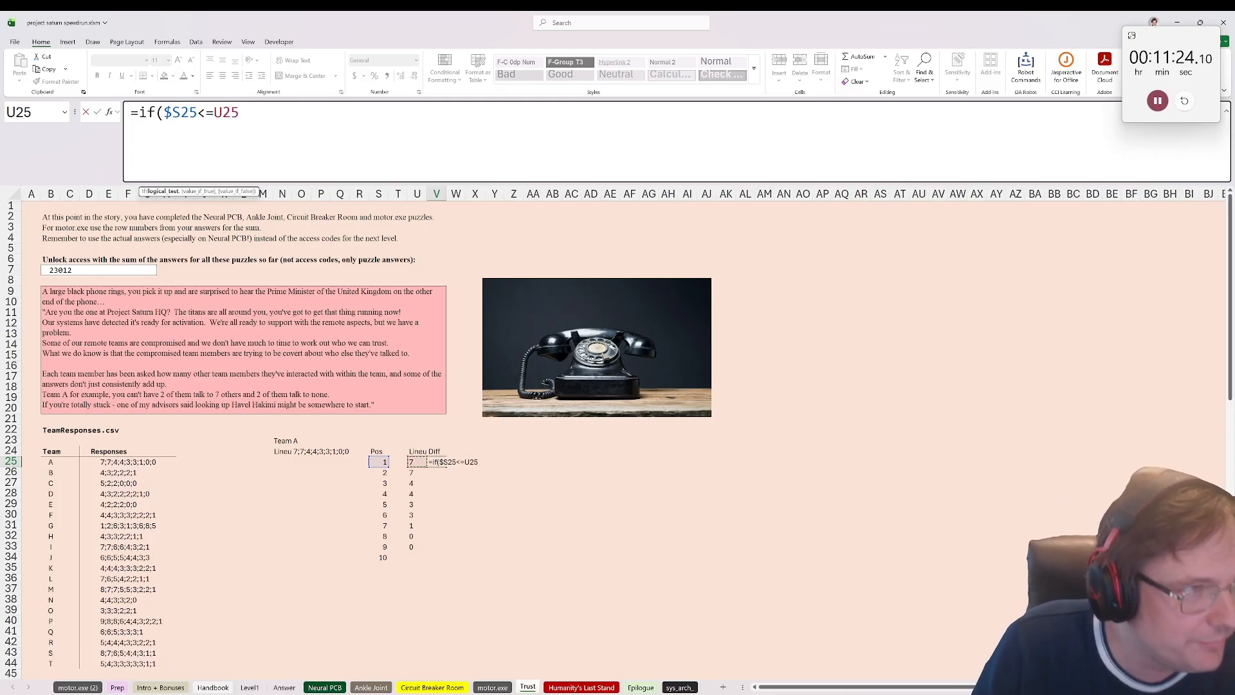
click(223, 113)
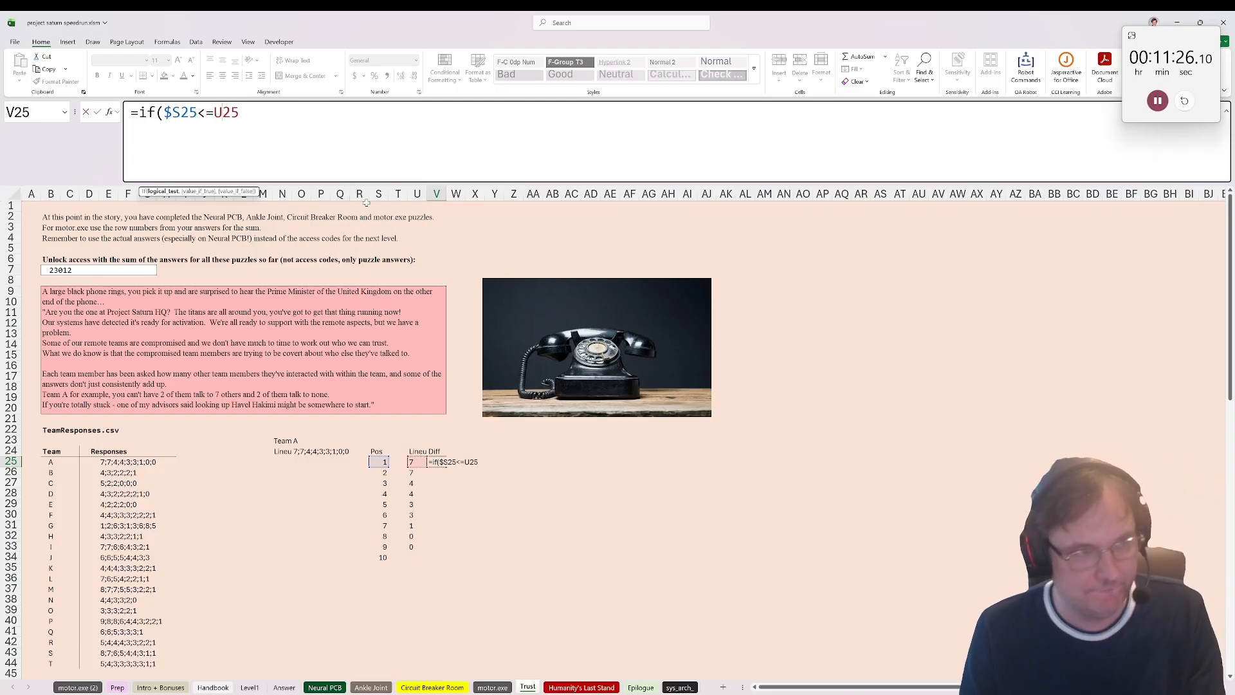
text($25)
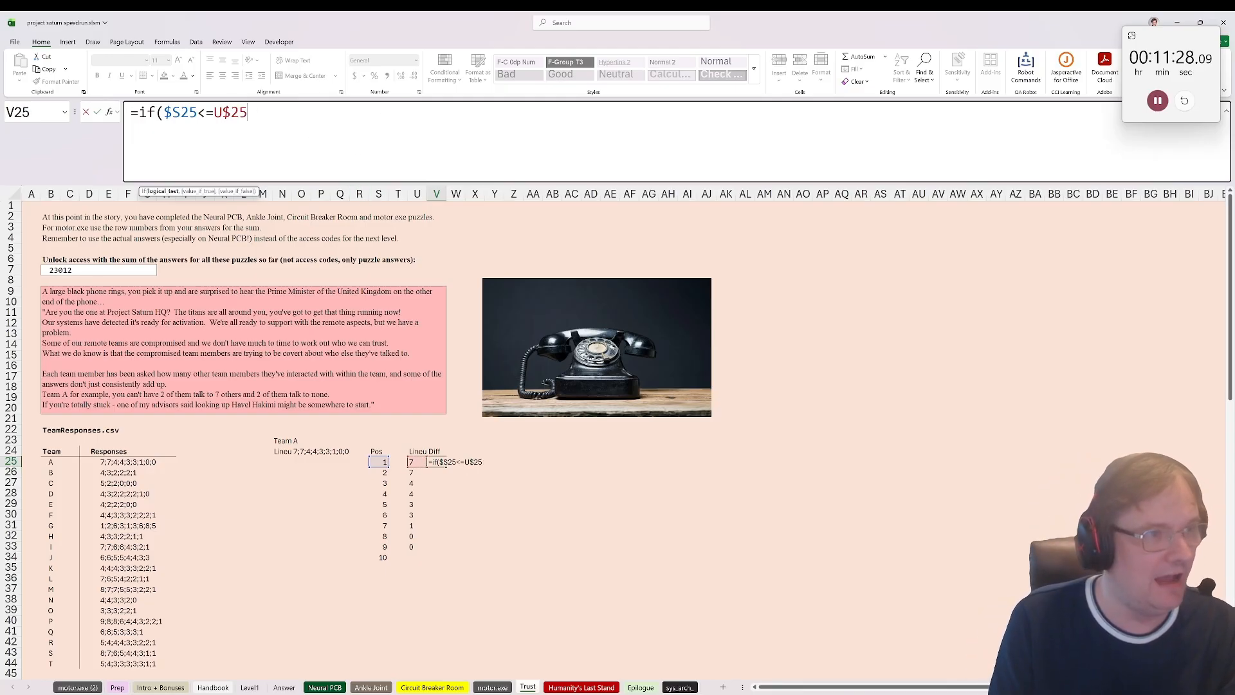
text(,-1,0)
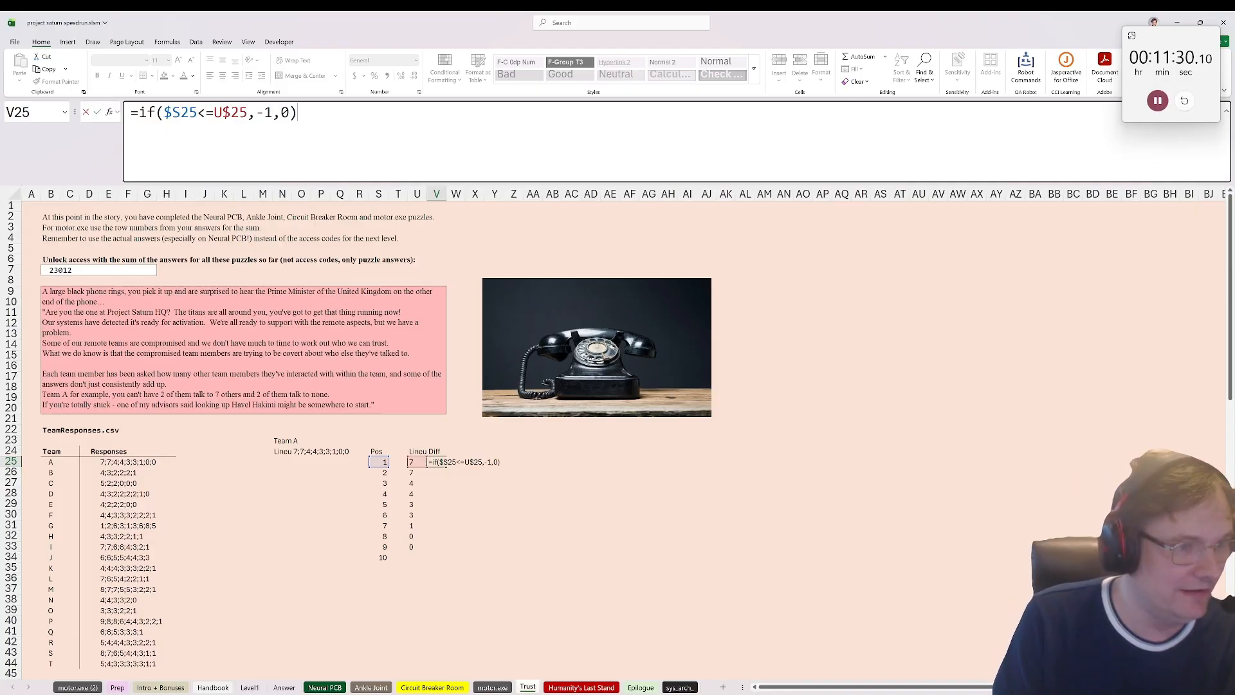
key(ctrl+Return)
Step: Copy the Diff formula from V25 down to V34
key(ctrl+c)
shift+click(436, 558)
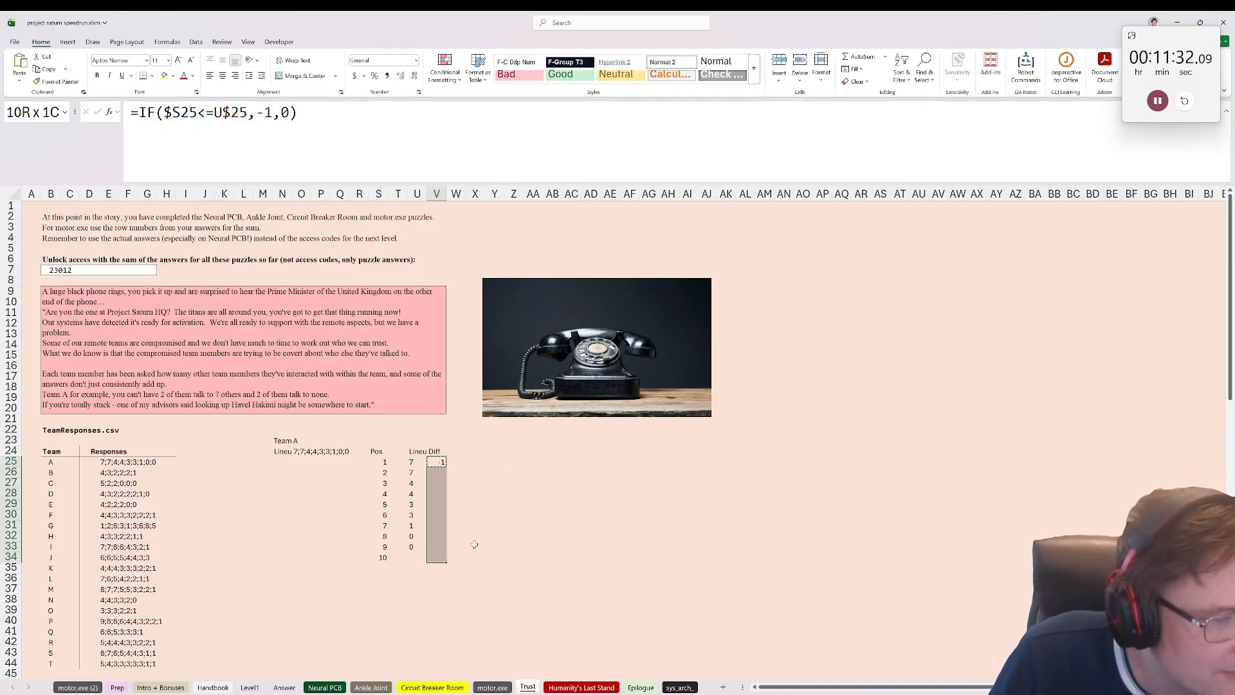
key(ctrl+v)
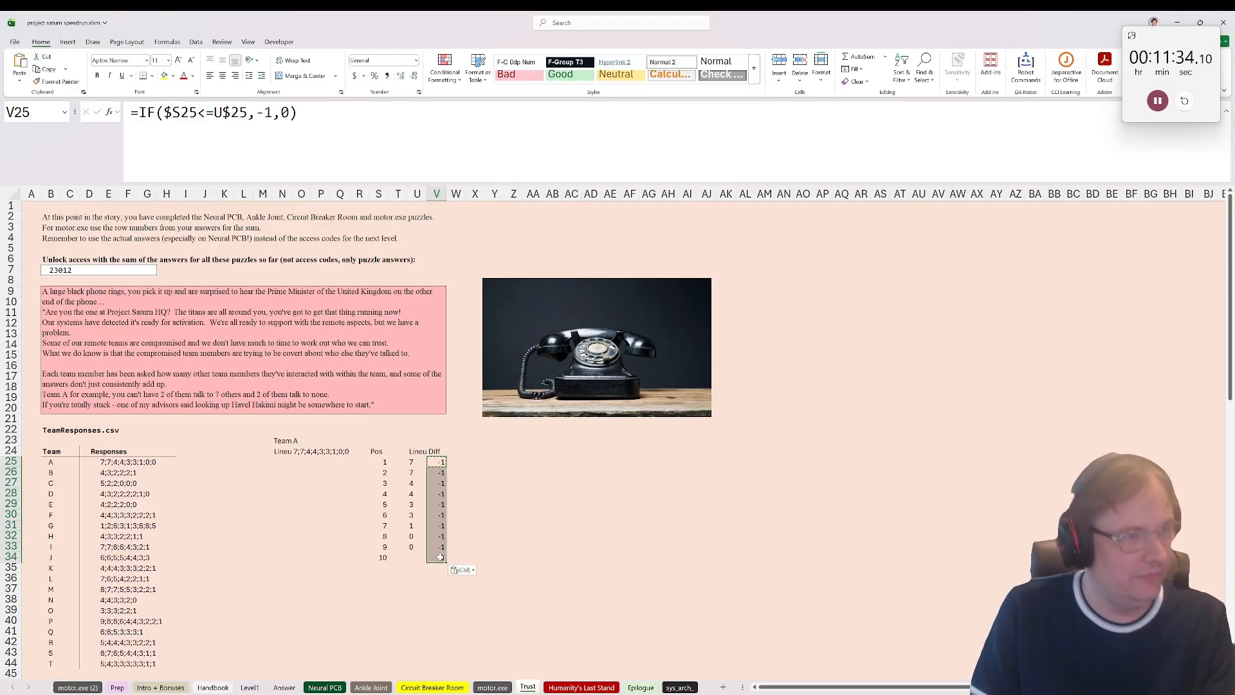
Step: Check the Diff formula in V32, and convert the split lineup to numbers by changing U25 to =TEXTSPLIT(O24,,";")*1
click(439, 536)
double_click(439, 535)
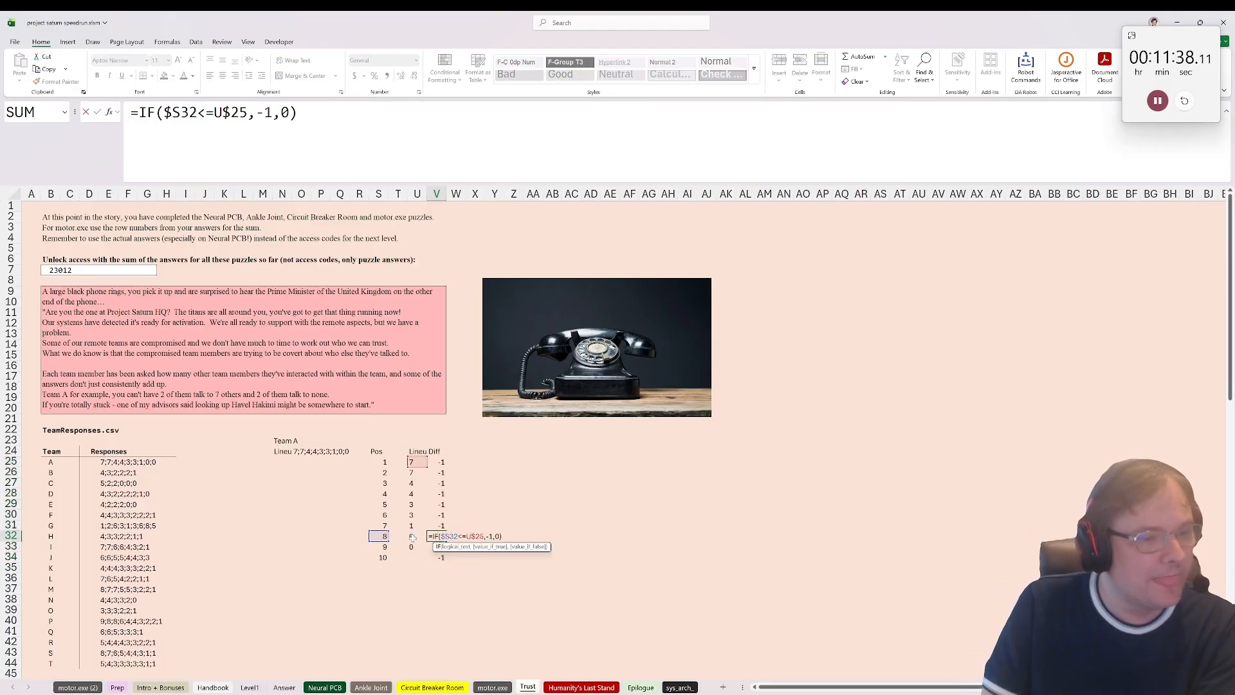
key(Return)
click(384, 462)
click(414, 464)
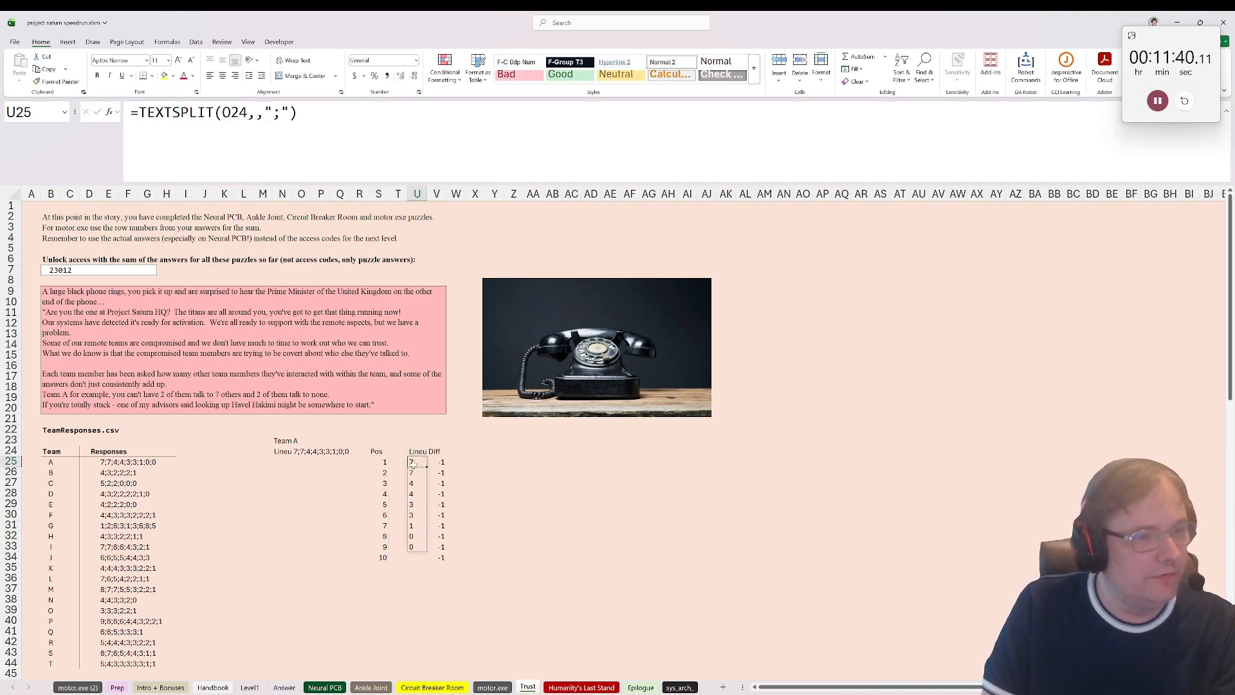
double_click(414, 463)
text(*)
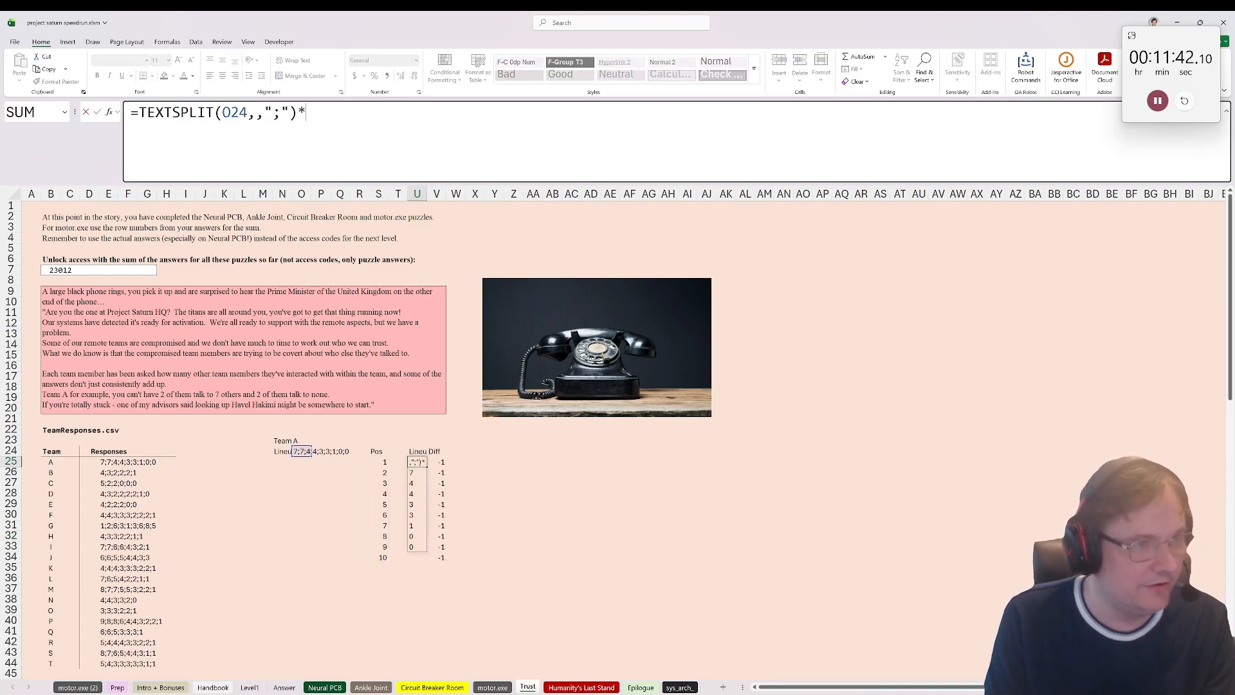
text(1)
key(Return)
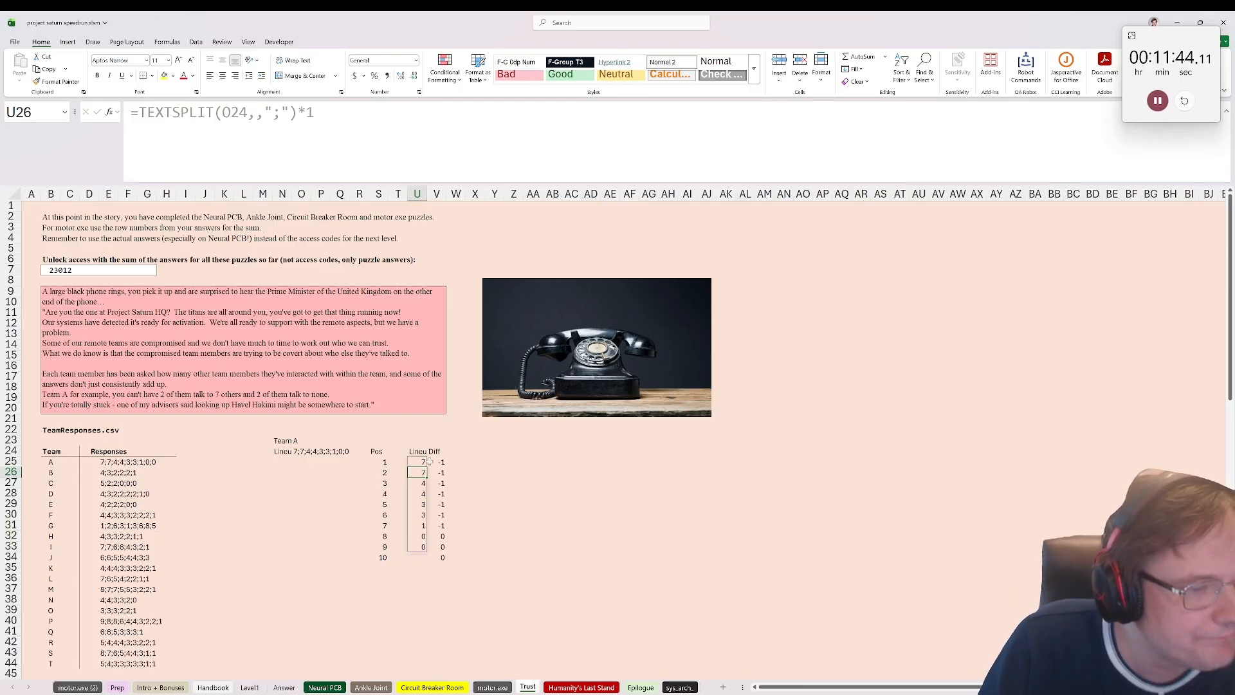
Step: Sort the lineup in descending order by entering =SORT(TEXTSPLIT(O24,,";")*1,,-1) as an array formula in U25
click(441, 461)
click(417, 461)
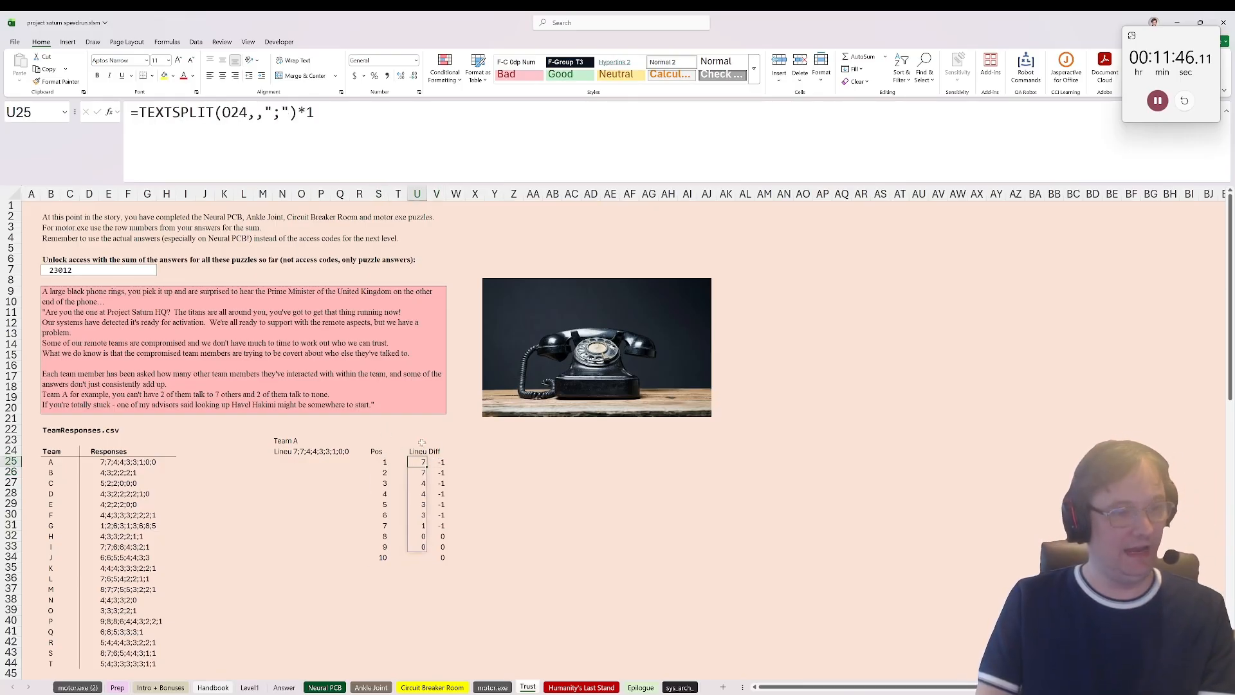
click(139, 113)
text(sort()
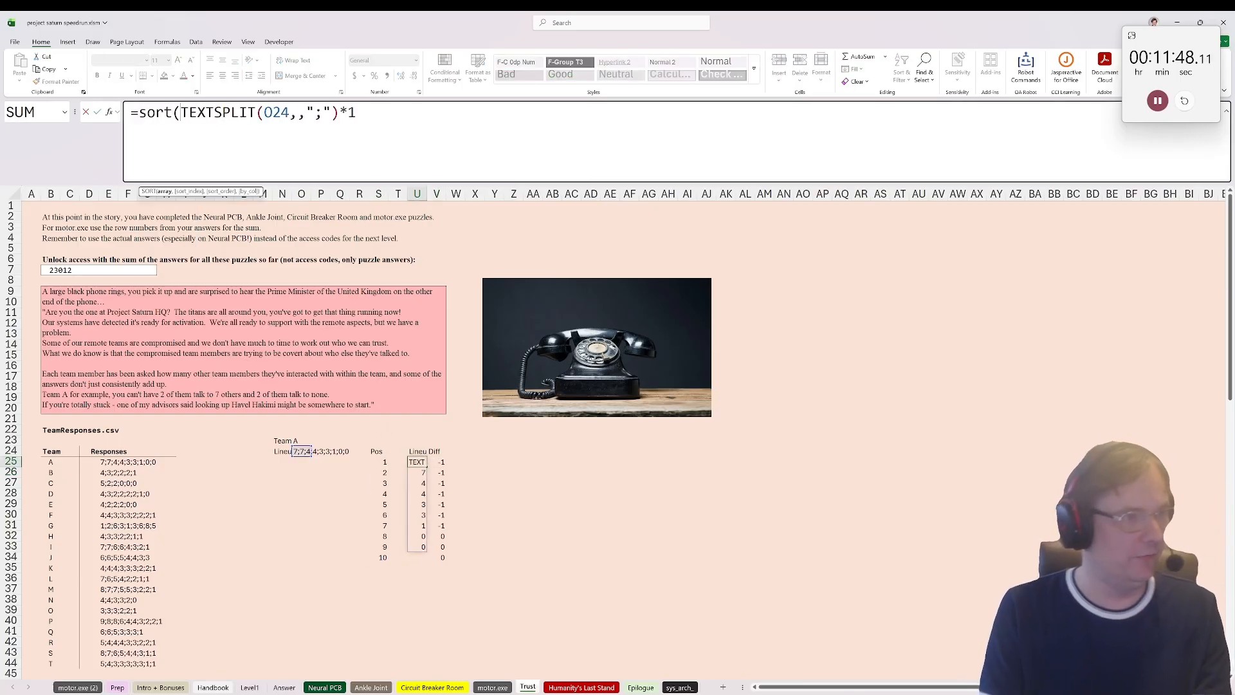
text(,,-1))
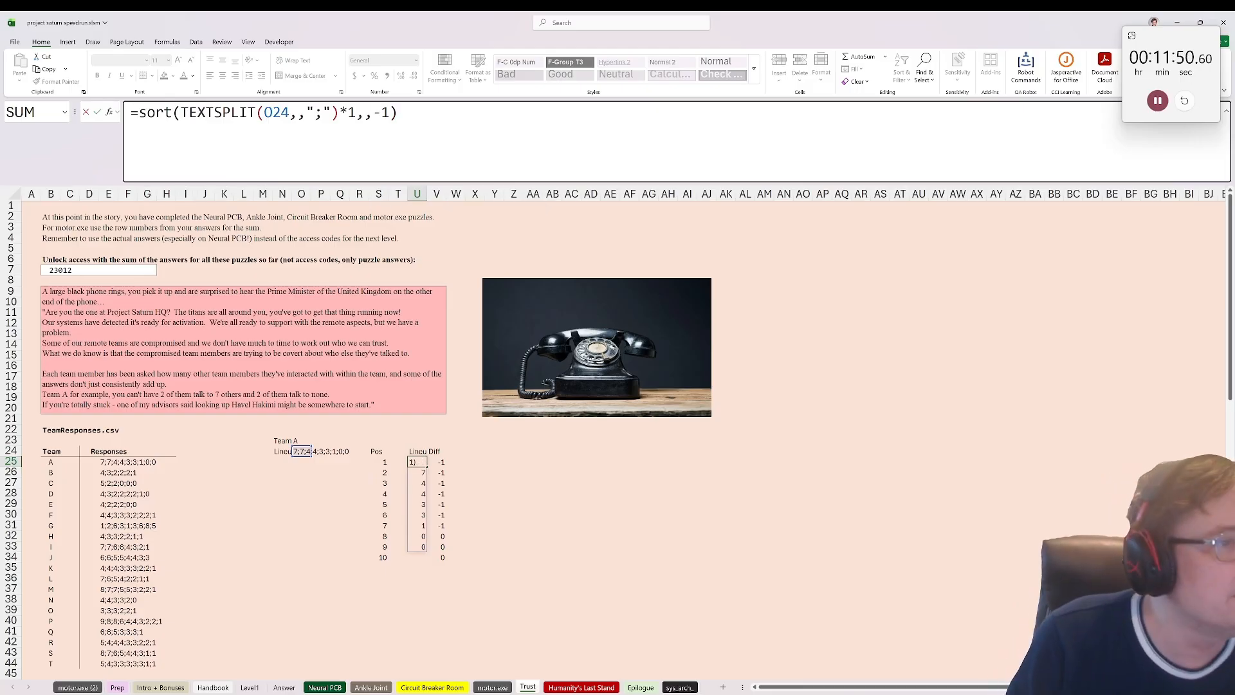
key(ctrl+shift+Return)
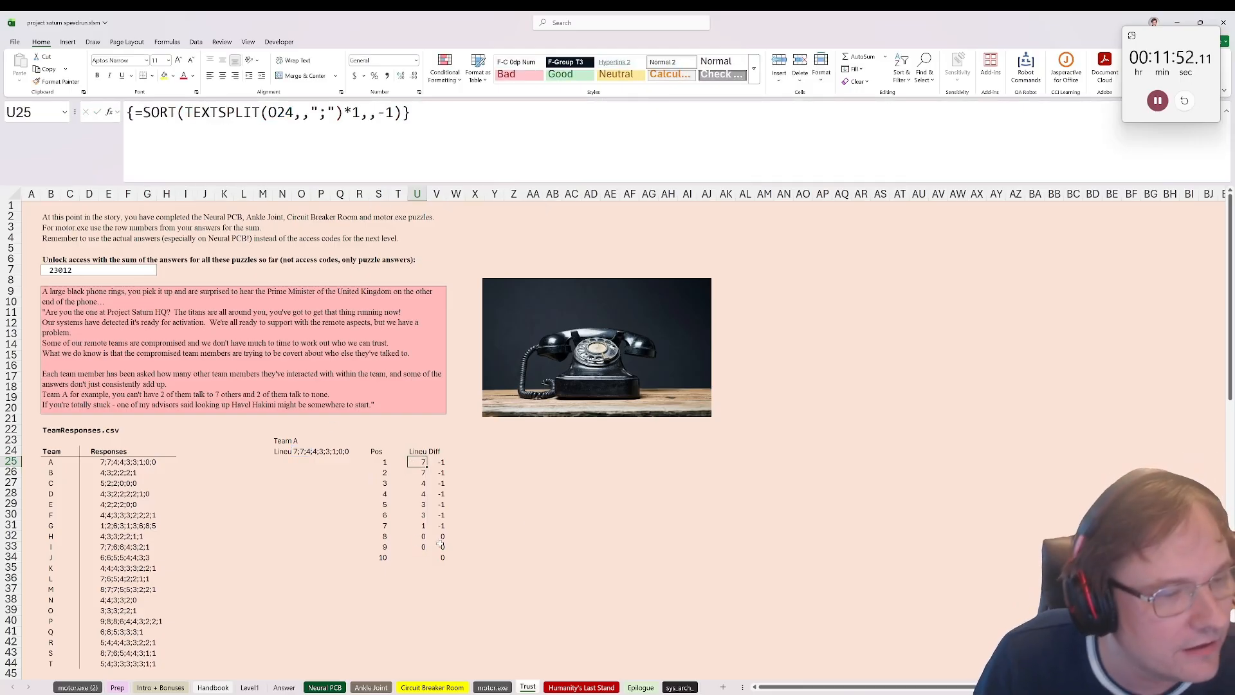
Step: Add the header New in W24 and enter =U26:U34+V25:V33 in W25 to build the reduced lineup
click(457, 452)
text(Ne)
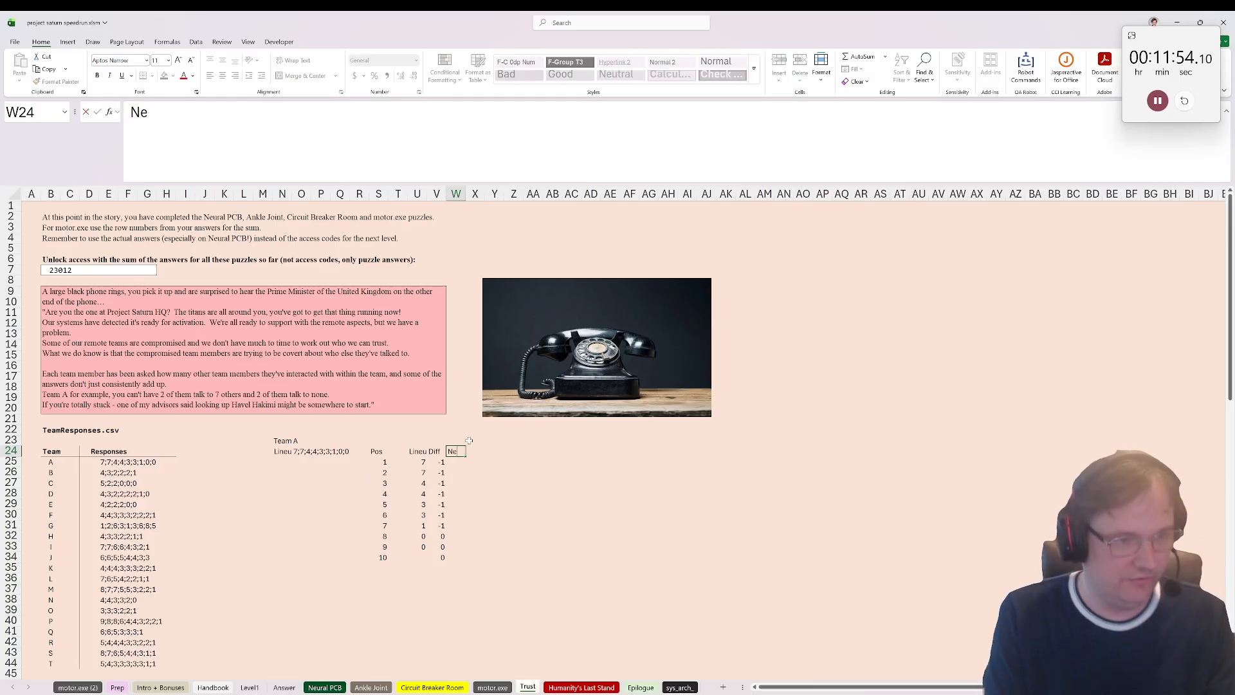
text(w)
key(Return)
text(=)
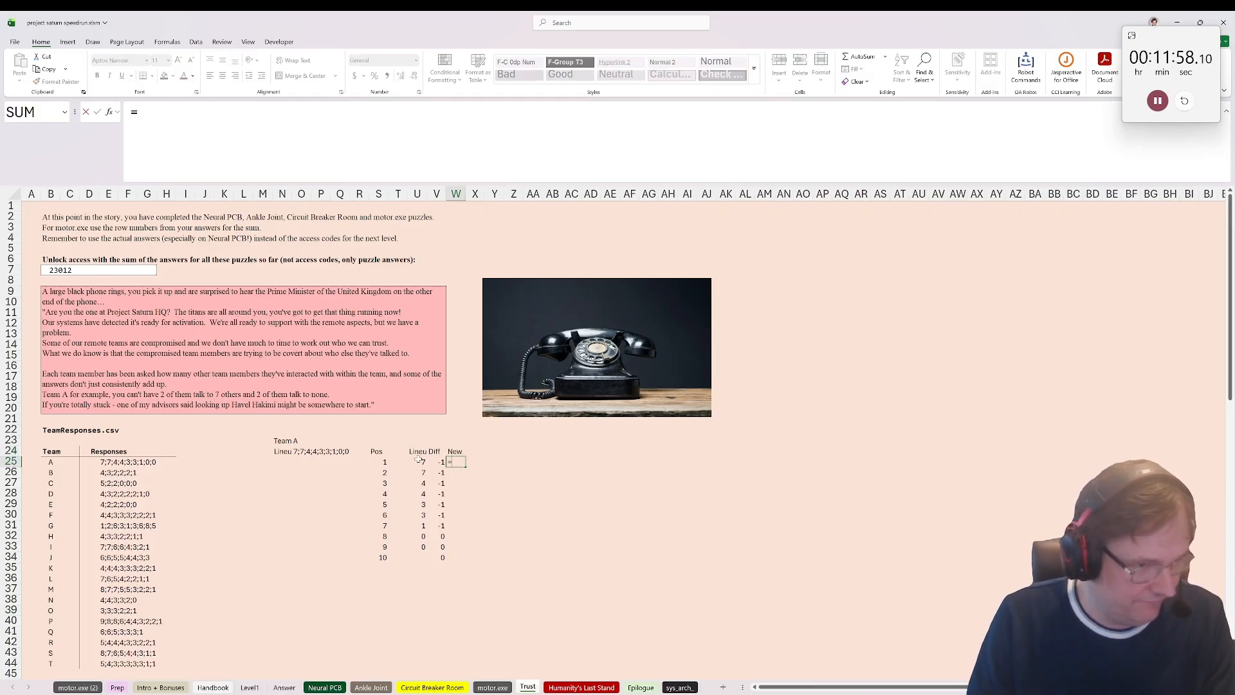
drag(419, 469, 417, 557)
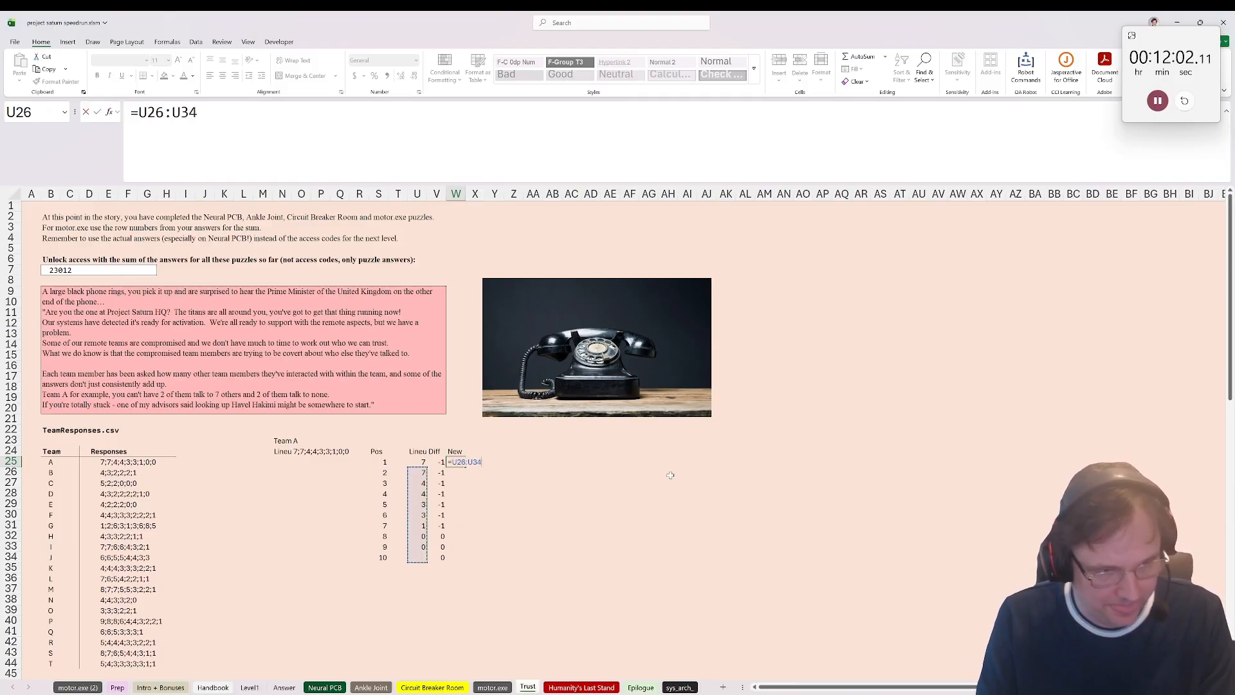
text(+)
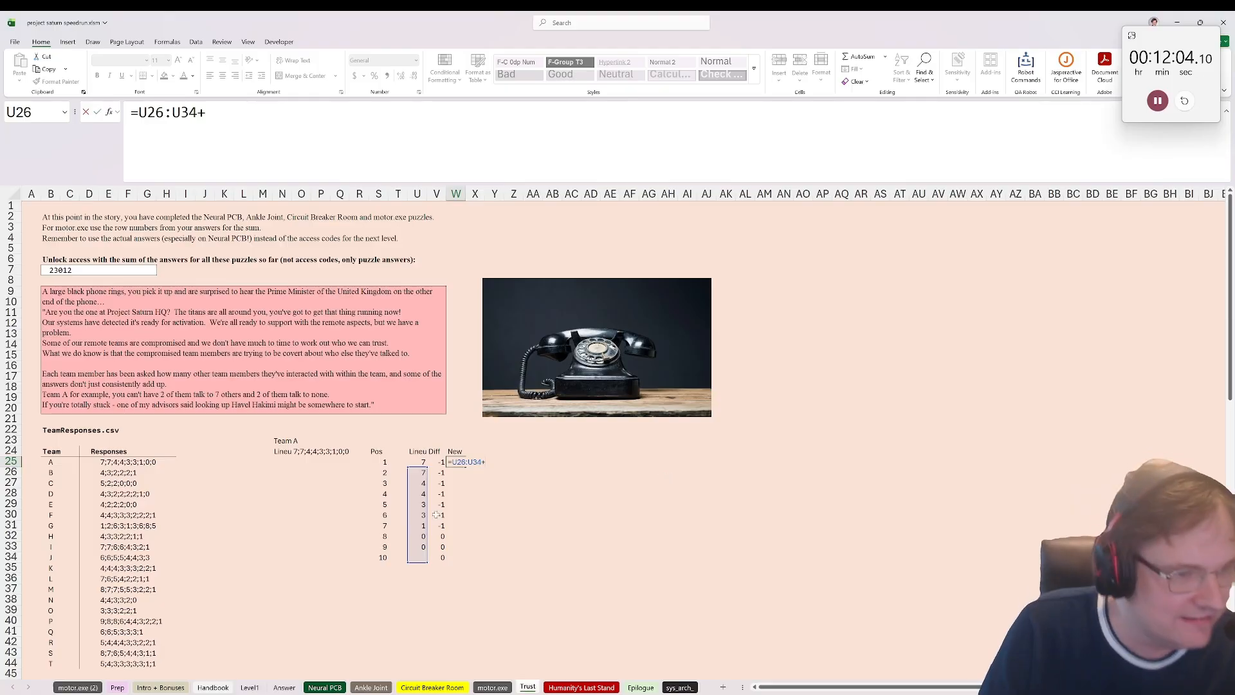
drag(442, 462, 442, 548)
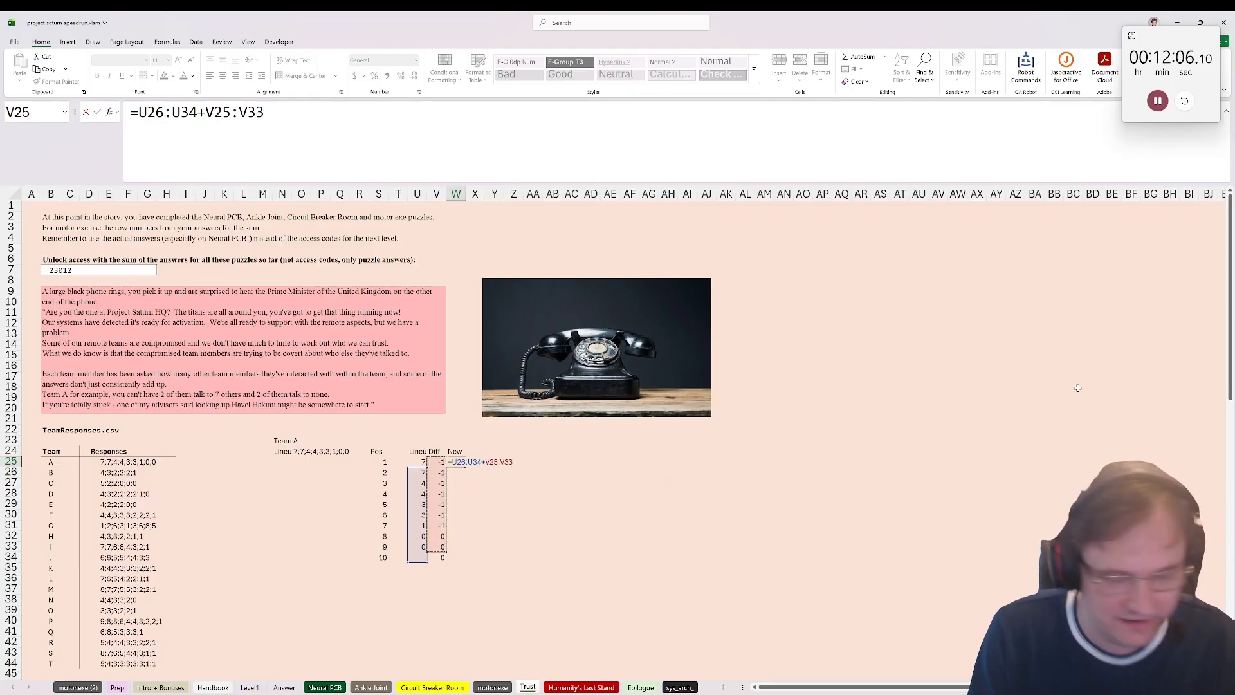
key(ctrl+Return)
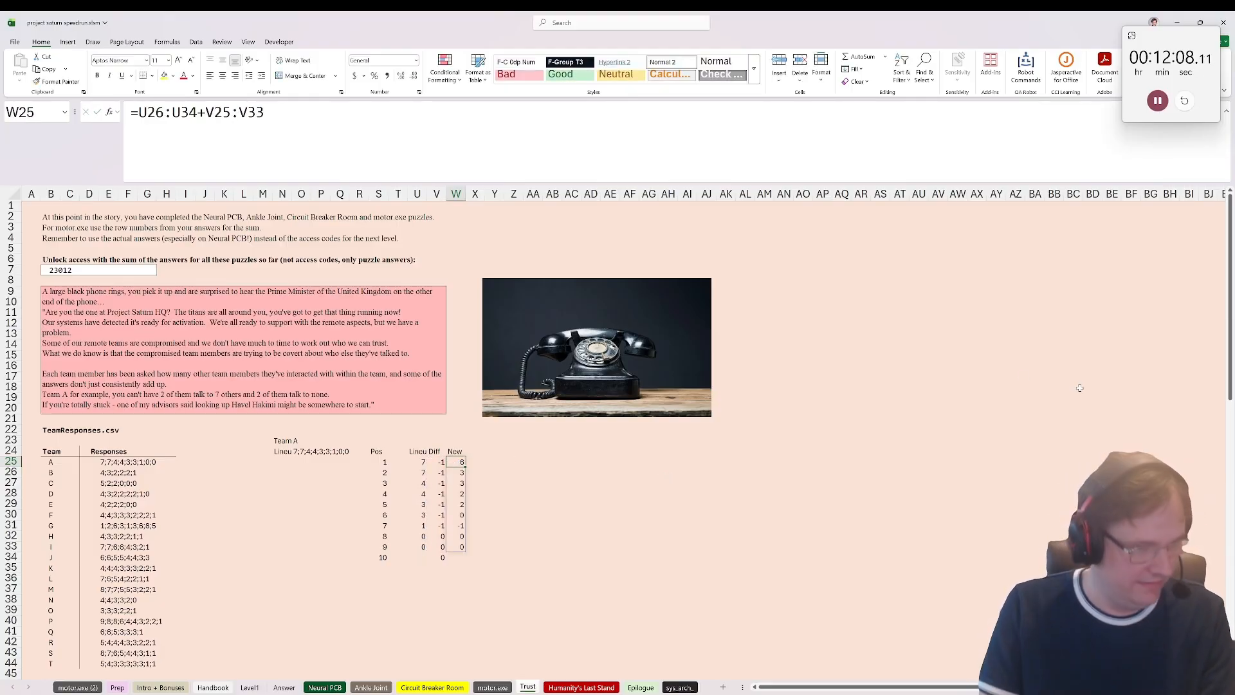
Step: Sort the New lineup in descending order by changing W25 to =SORT(U26:U34+V25:V33,,-1)
click(139, 113)
text(sort()
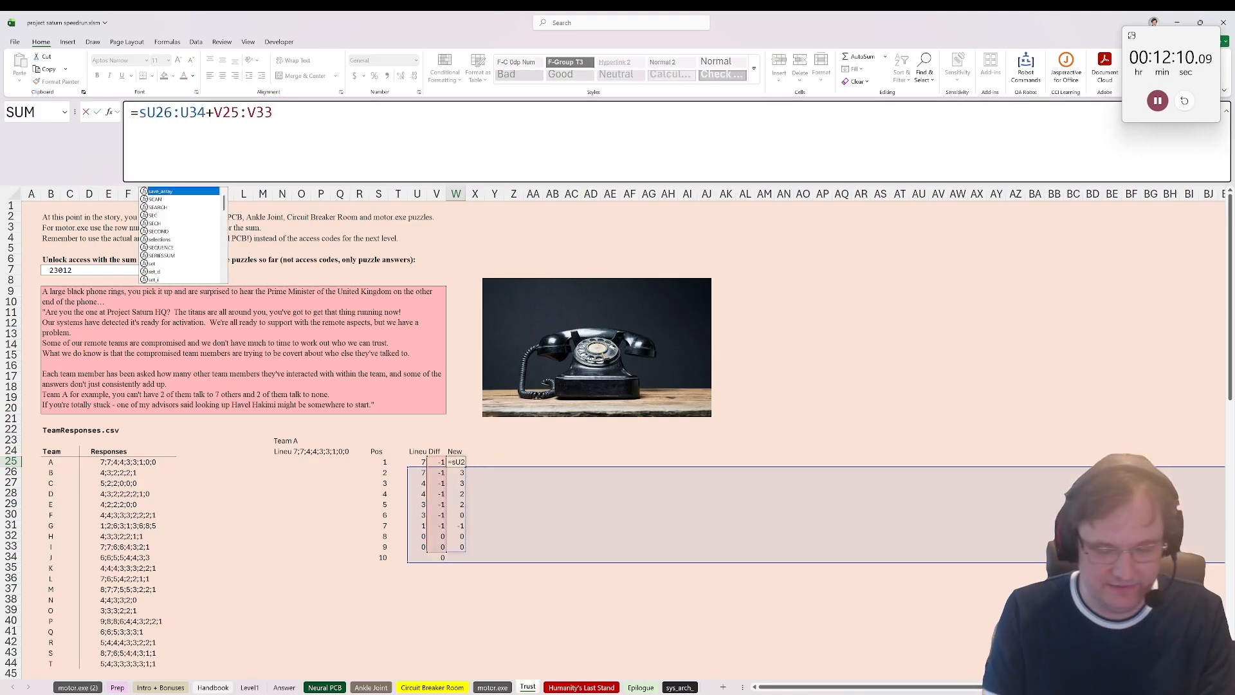
text(,)
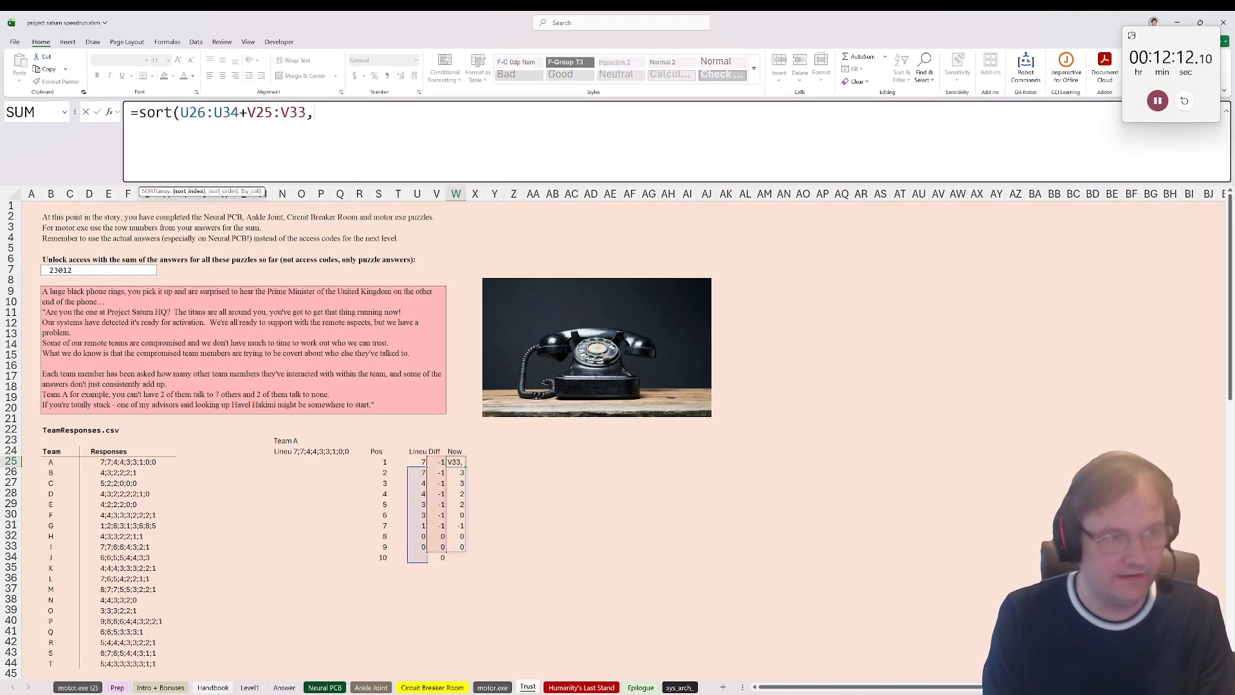
text(,-1))
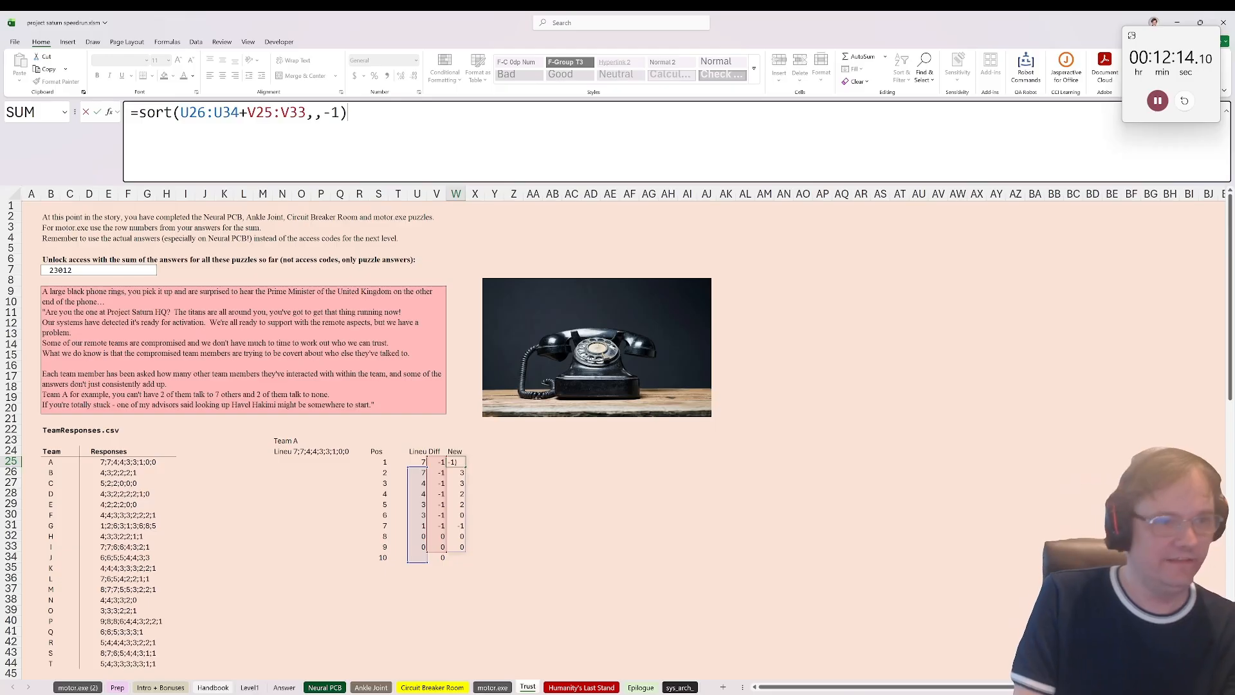
key(ctrl+Return)
Step: Label S36 as Min, below the Pos column
click(454, 546)
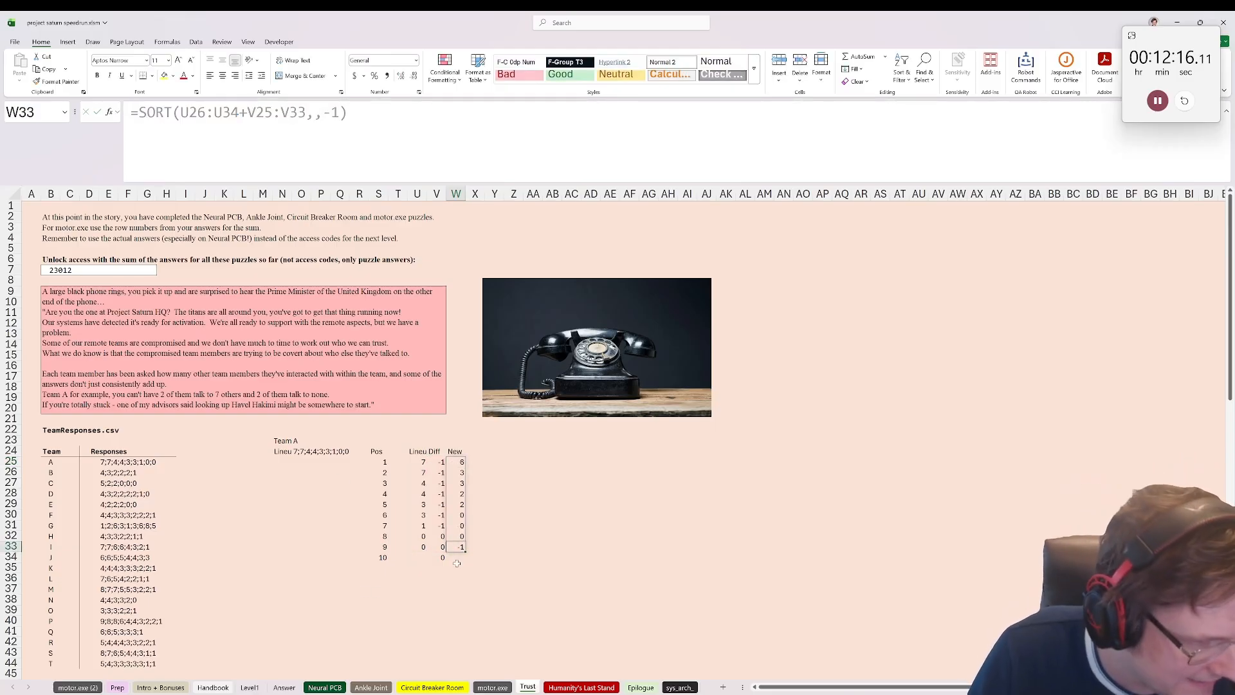
click(454, 568)
click(455, 588)
click(456, 579)
click(378, 578)
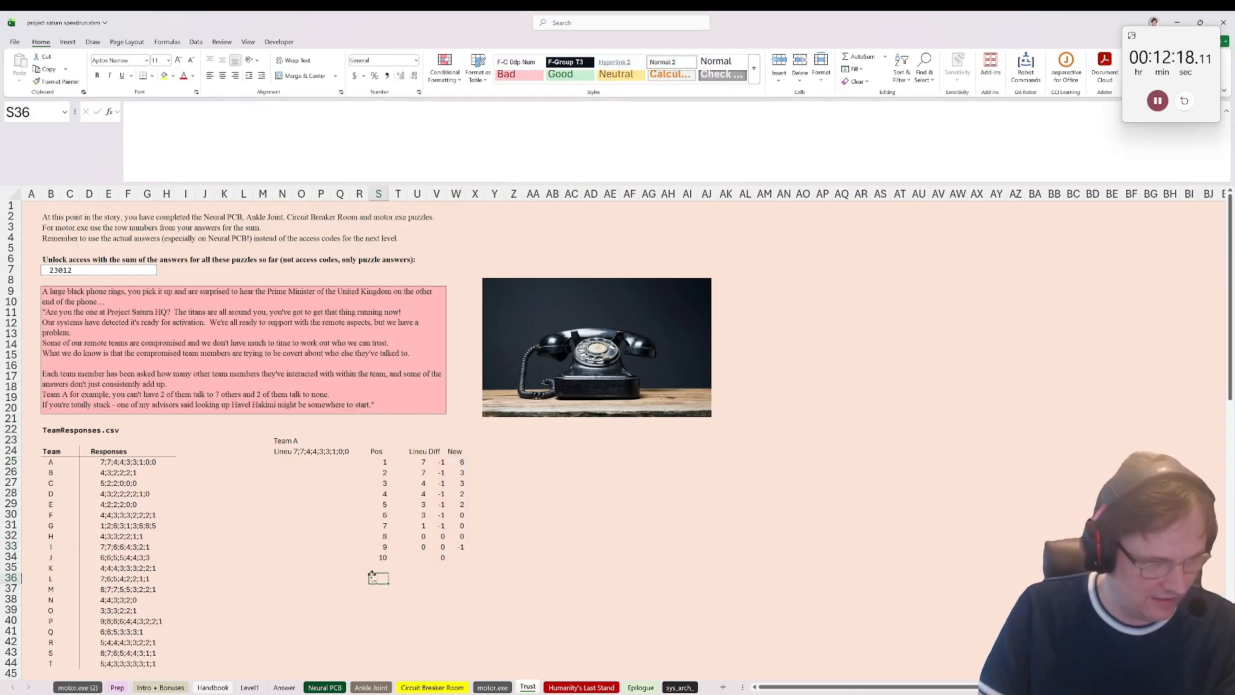
text(Min)
key(Tab)
key(Tab)
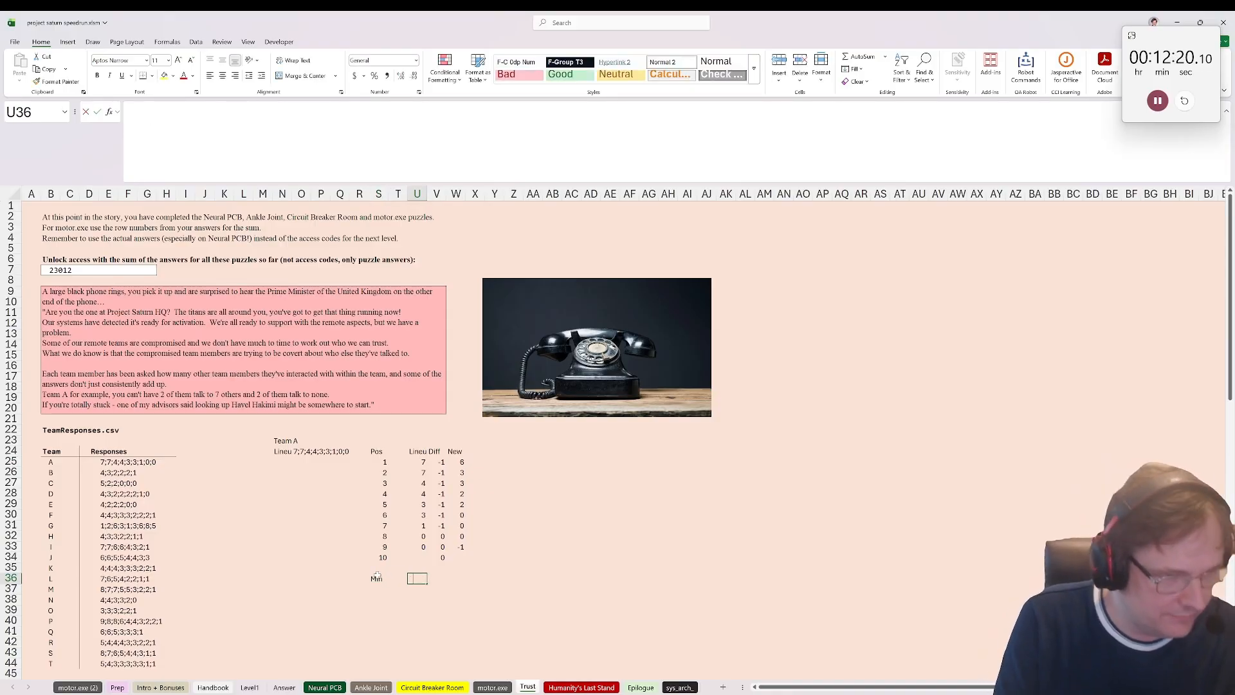
Step: Enter =MIN(U25:U33) in U36 to get the lineup's minimum and copy the formula to W36 under the New column
text(=min()
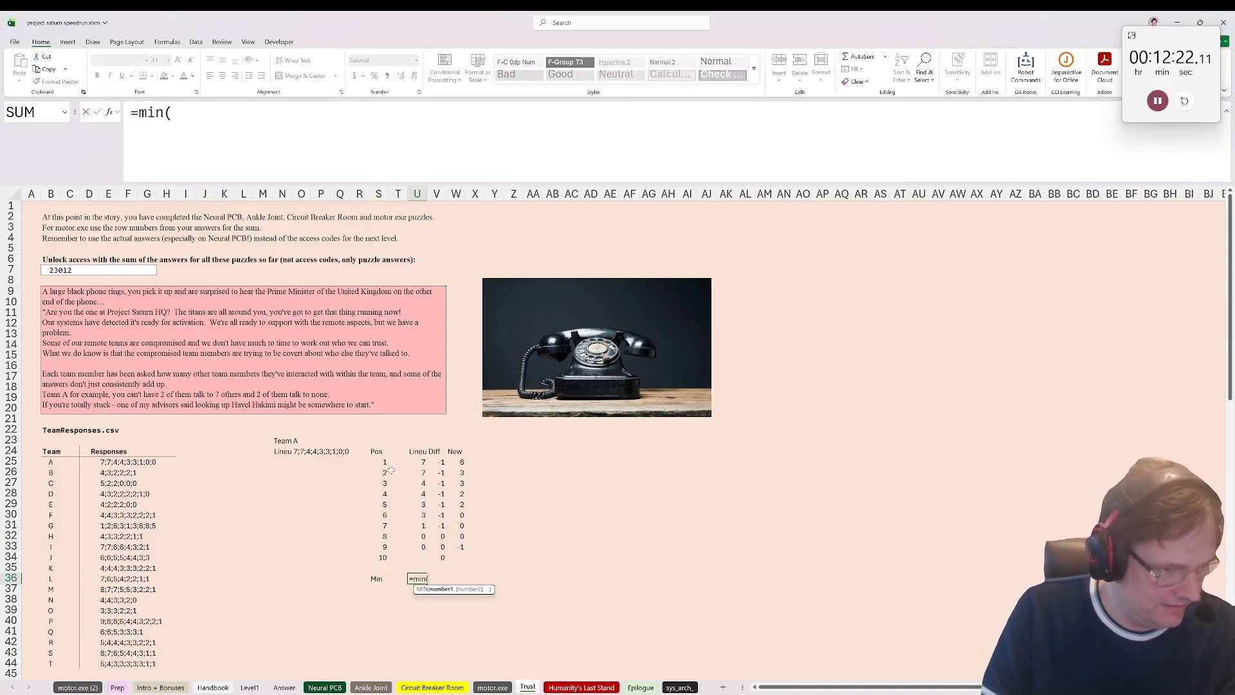
drag(417, 462, 420, 547)
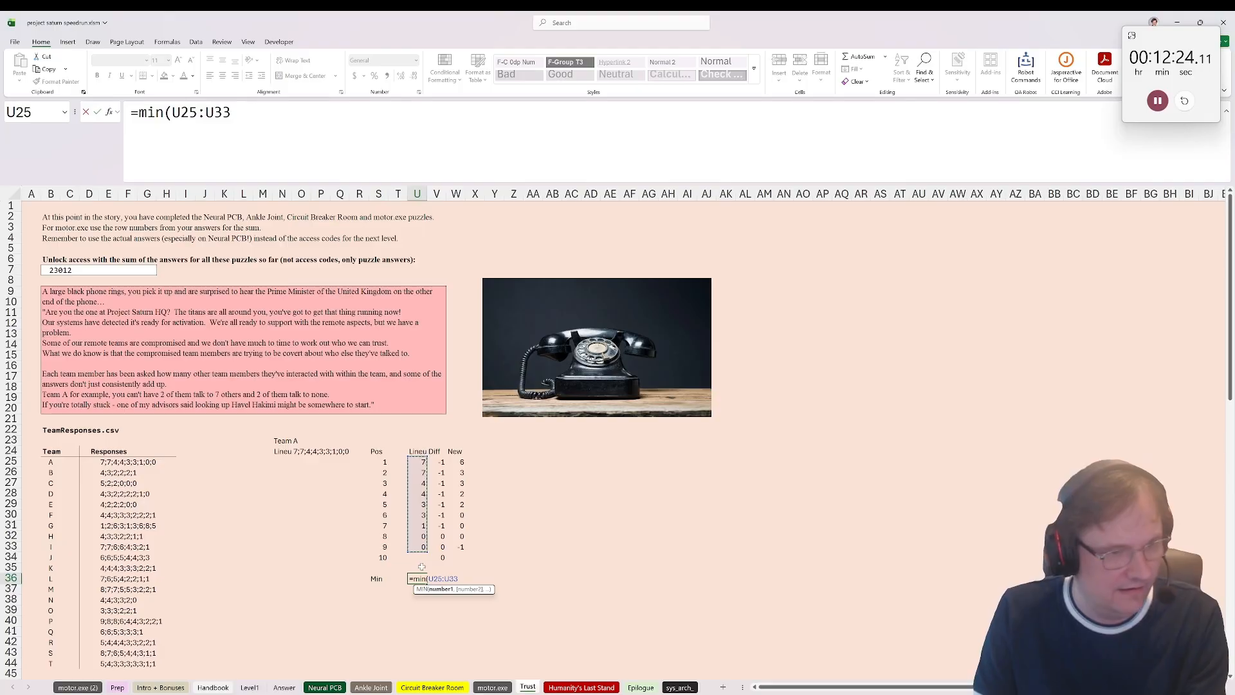
key(Return)
key(Up)
key(ctrl+c)
key(Right)
key(Right)
key(ctrl+v)
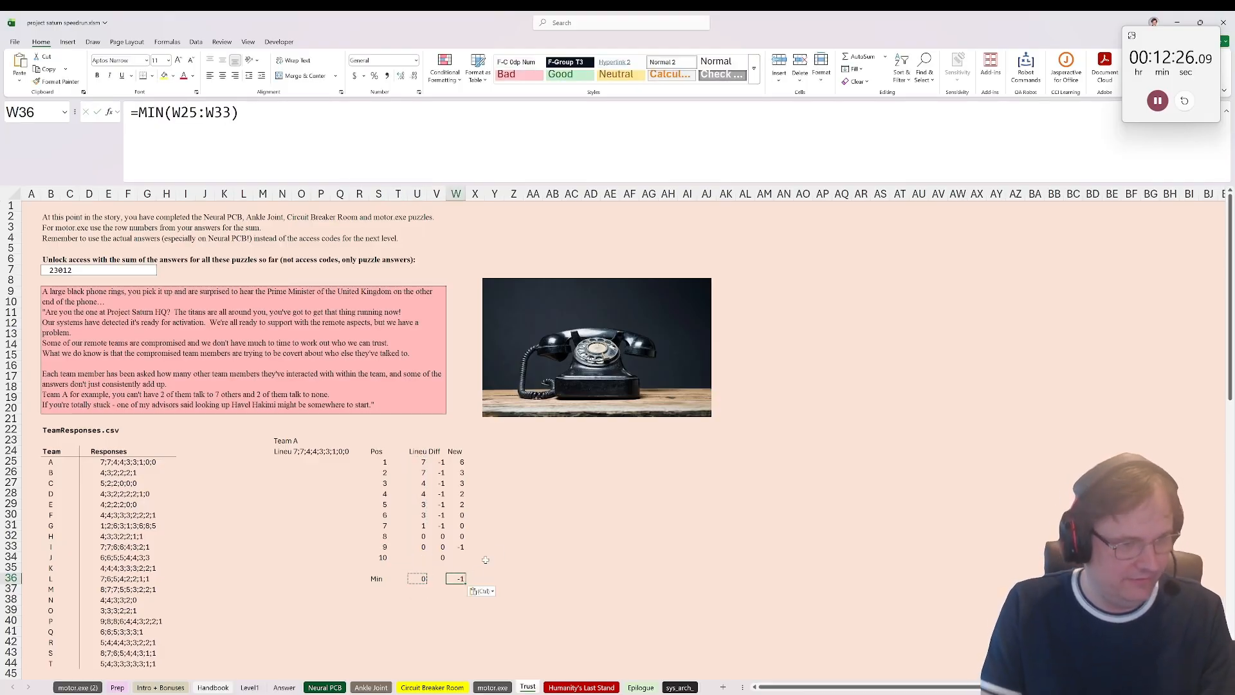
Step: Copy the Diff and New block V24:W36 and paste it repeatedly side by side from X24 through column AO
drag(442, 452, 461, 557)
key(ctrl+c)
drag(434, 452, 458, 579)
key(ctrl+c)
key(Right)
key(Right)
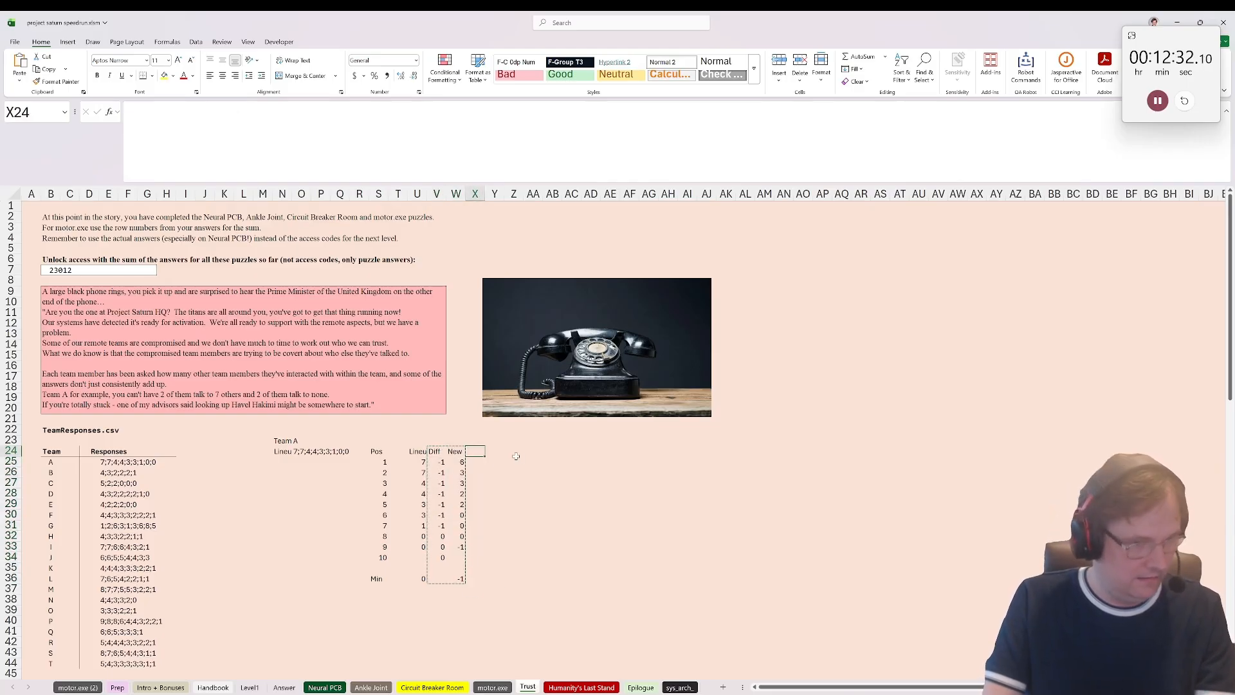
key(ctrl+v)
key(Right)
key(Right)
key(ctrl+v)
key(Right)
key(Right)
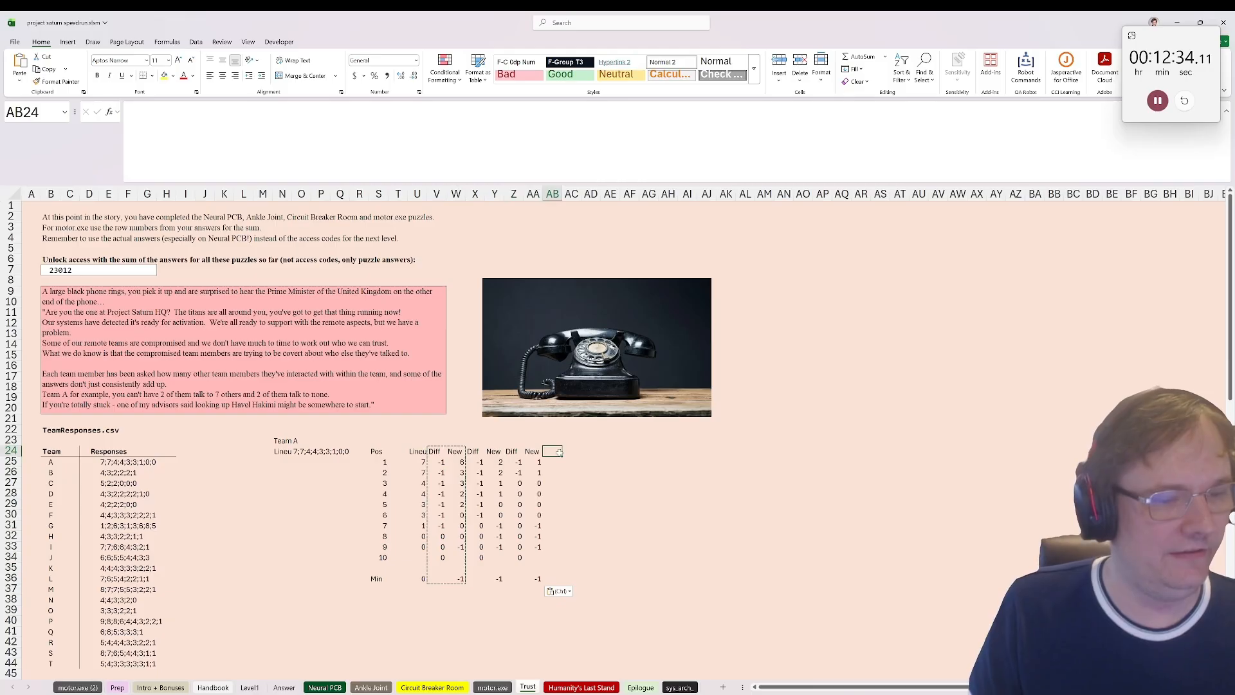
key(ctrl+v)
click(597, 454)
key(ctrl+v)
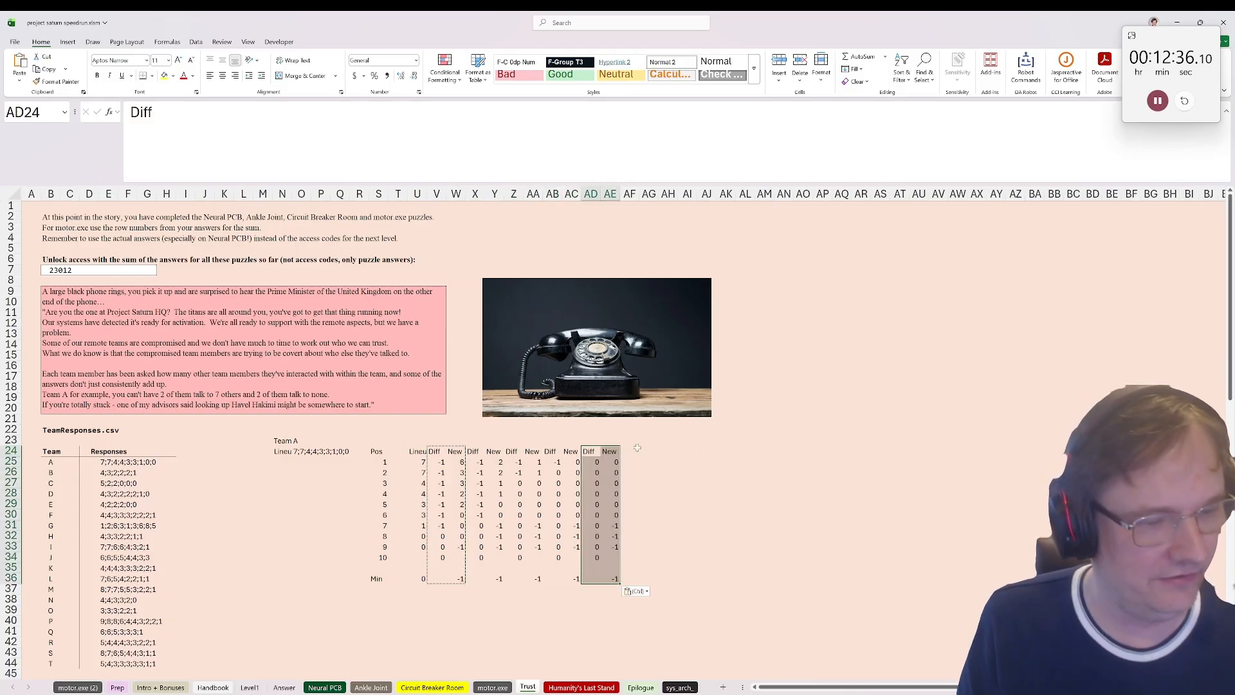
click(629, 454)
key(ctrl+v)
key(Right)
key(Right)
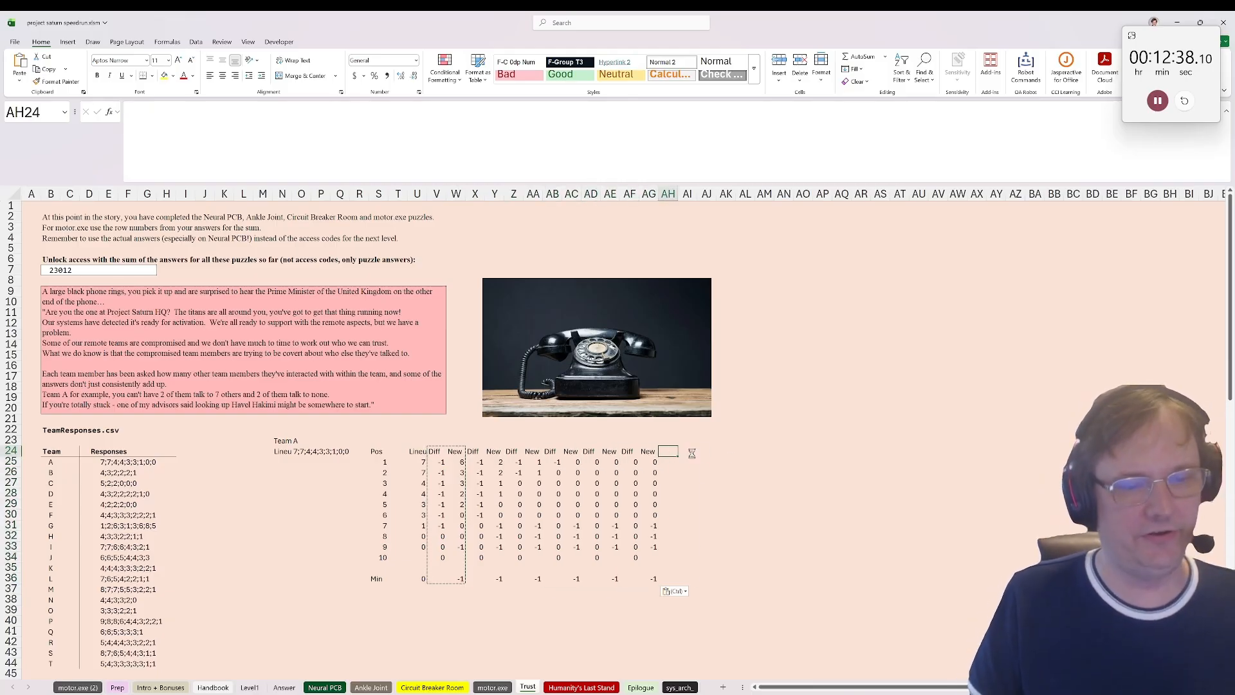
key(ctrl+v)
key(Right)
key(Right)
key(ctrl+v)
key(Right)
key(Right)
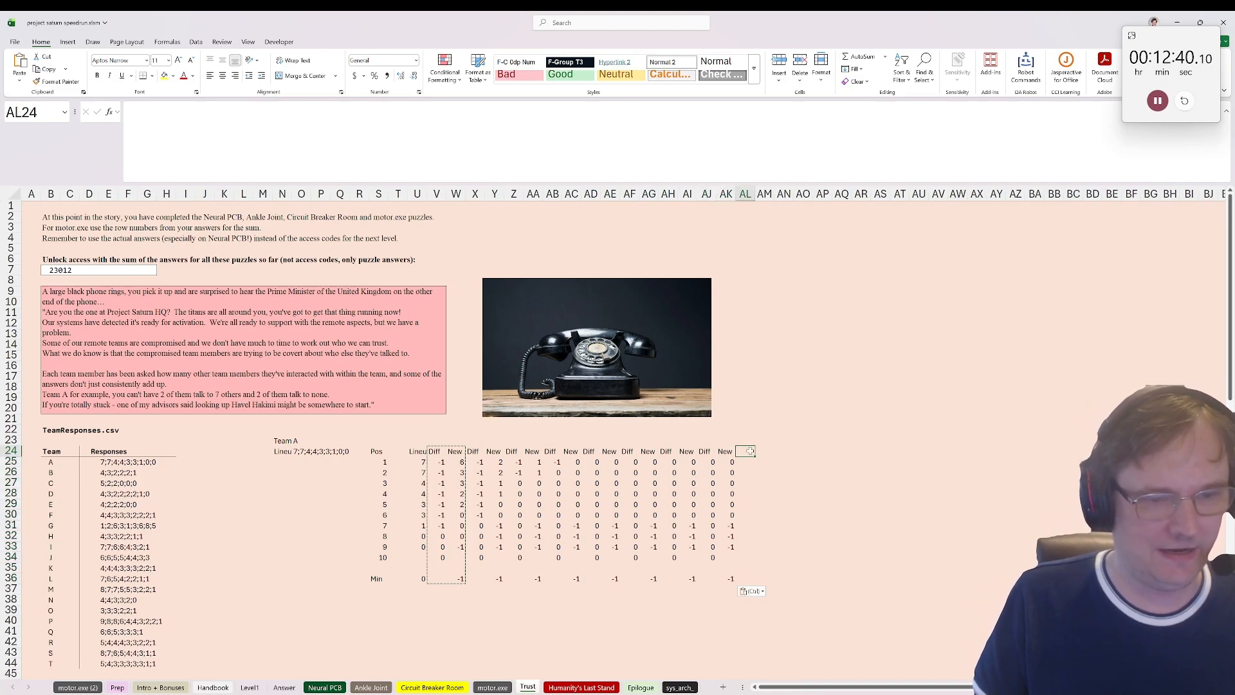
key(ctrl+v)
key(Right)
key(Right)
key(ctrl+v)
Step: Enter =IF(MIN(U36:AO36)<0,O23,"") in N26 to return the team letter when any minimum is negative
click(281, 598)
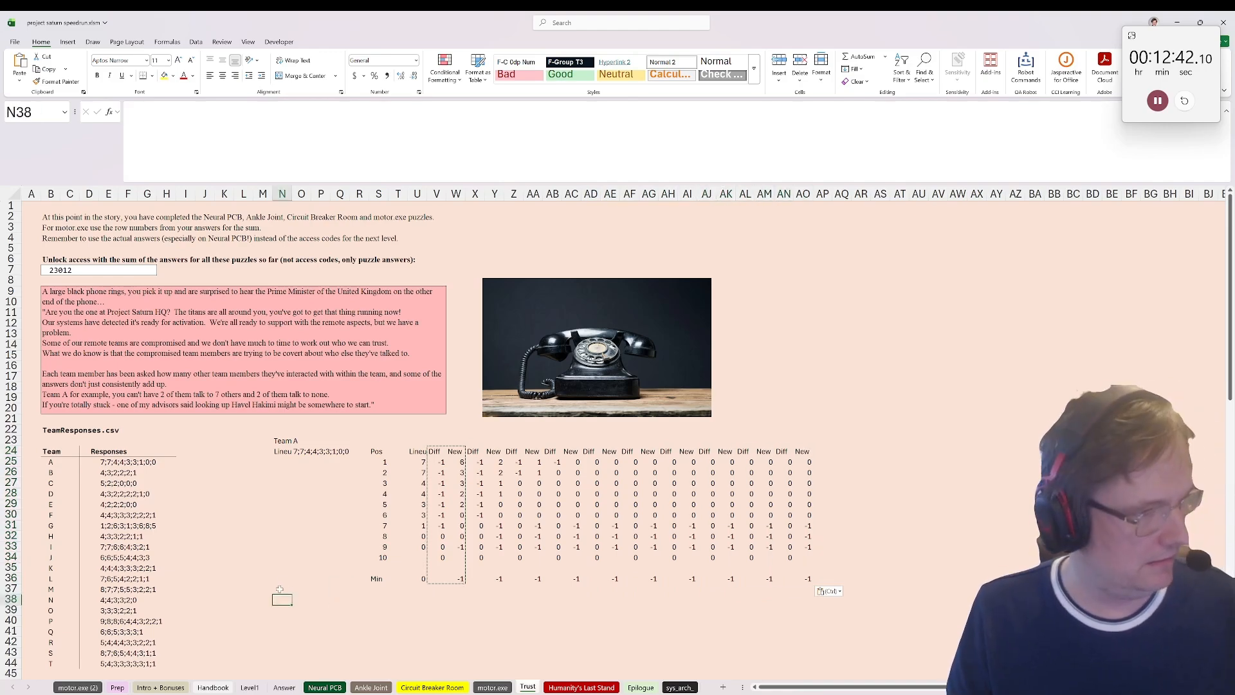
click(286, 472)
text(=)
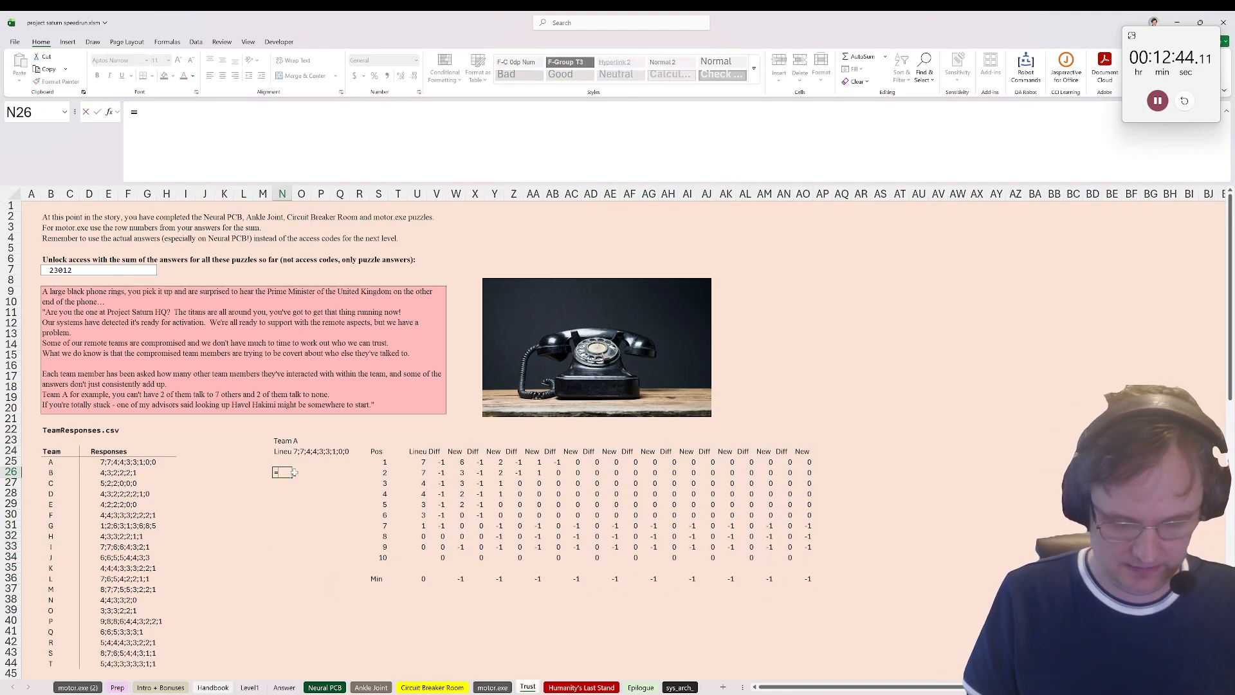
text(if(min()
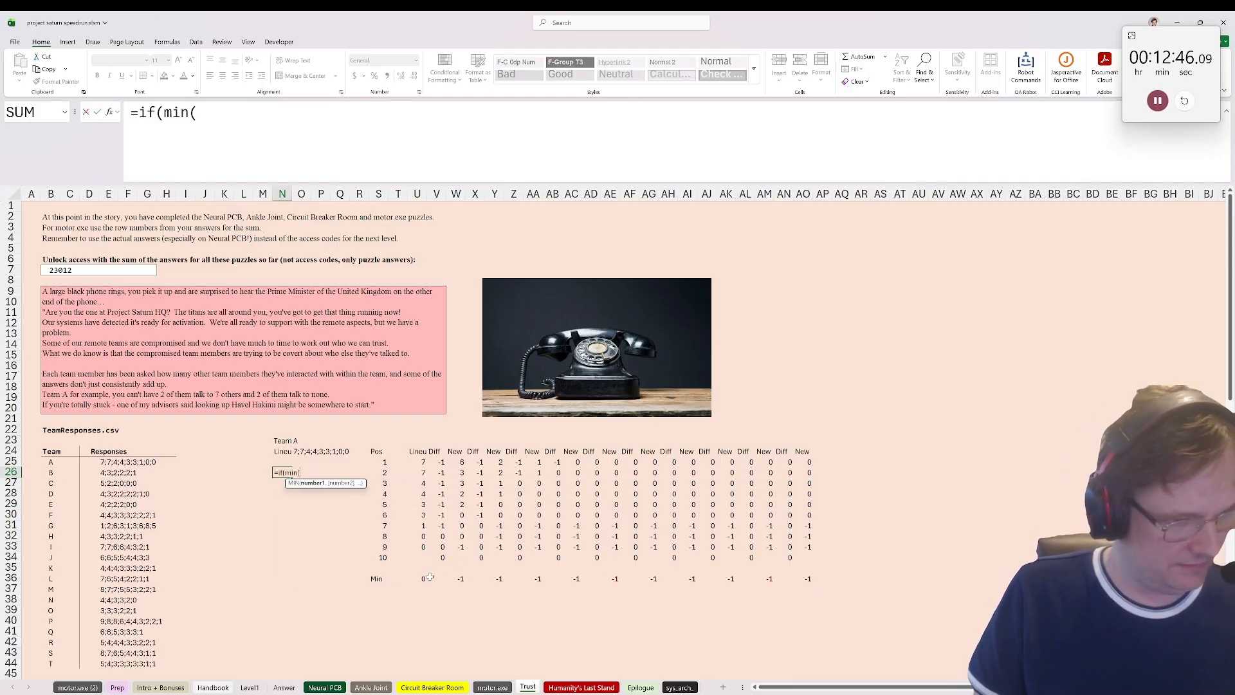
drag(428, 578, 810, 576)
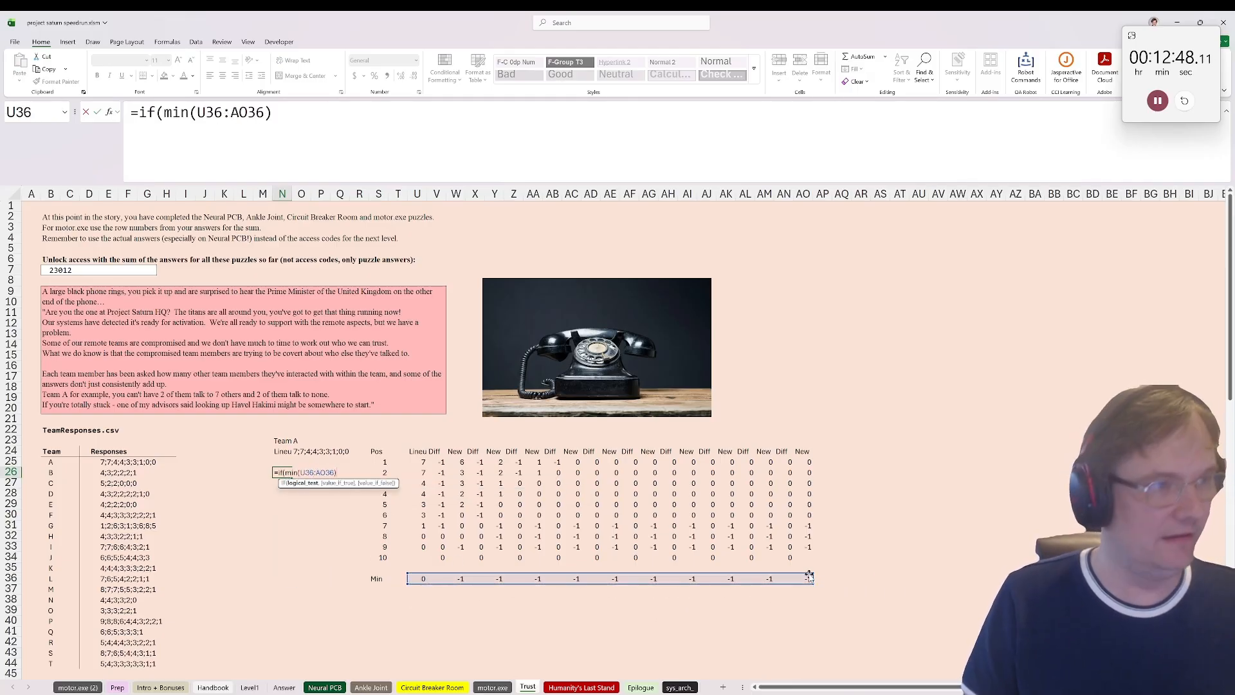
text(<0,)
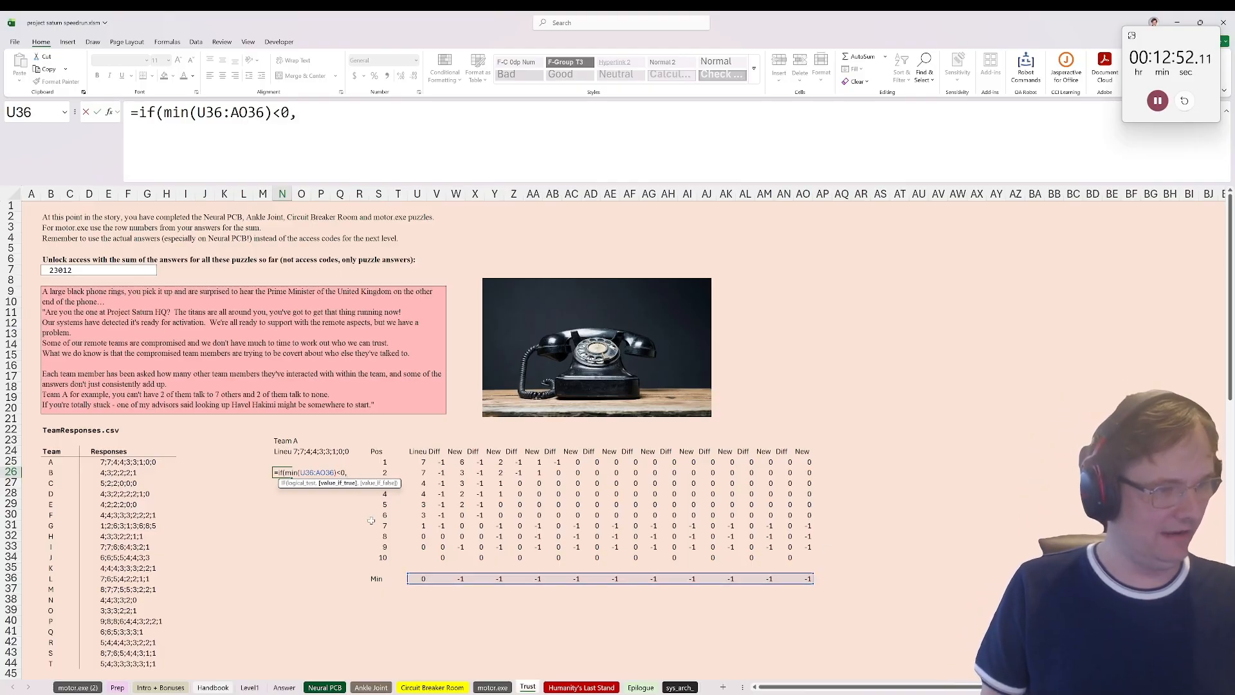
click(301, 441)
text(,")
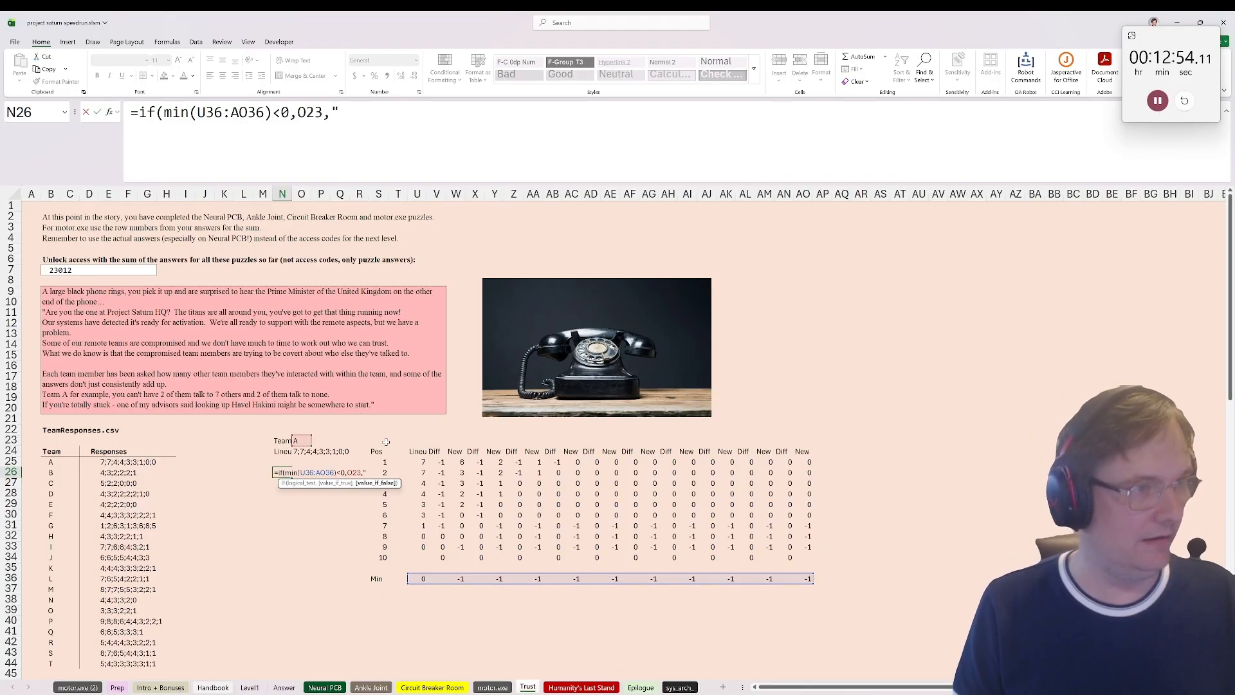
text(")()
key(ctrl+Return)
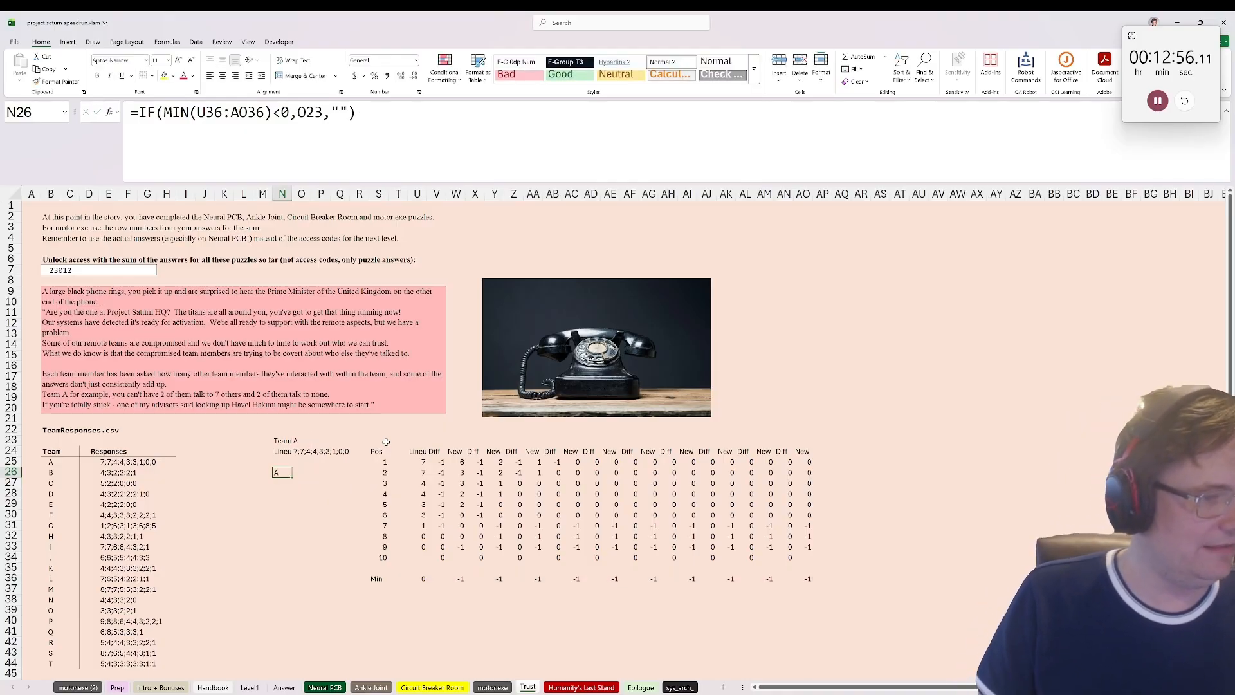
Step: Link cell C24, beside the Team header, to the result in N26
click(71, 451)
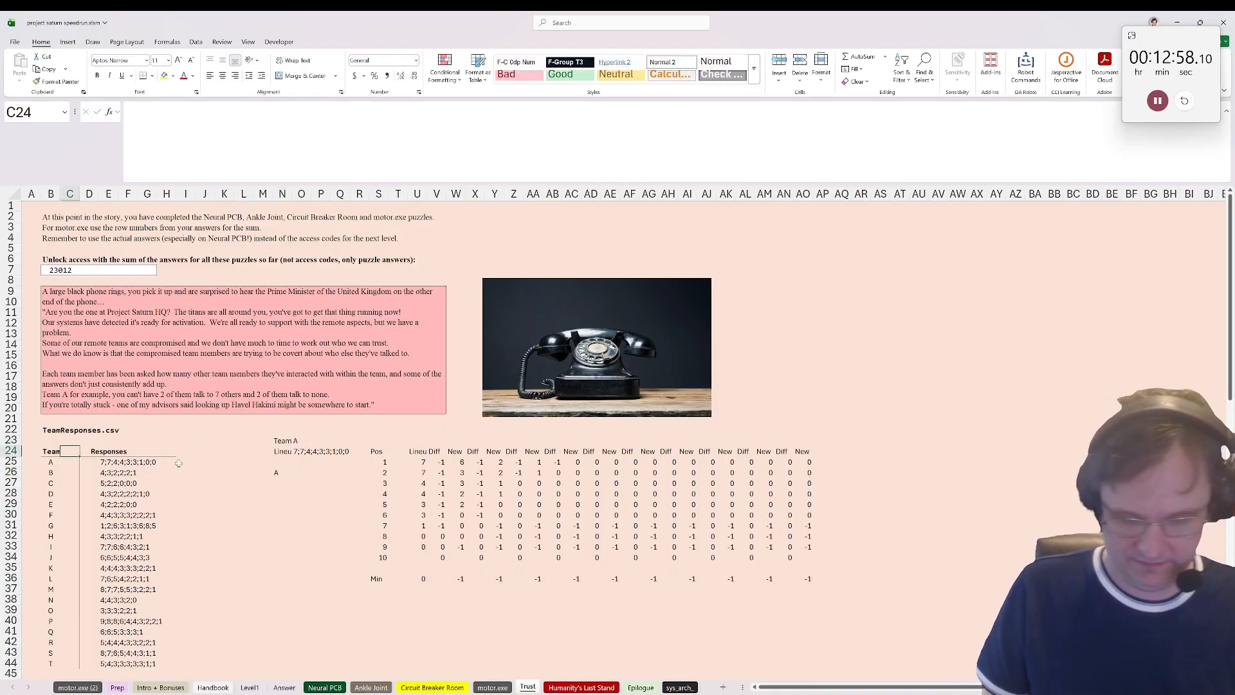
text(=)
click(287, 474)
key(Return)
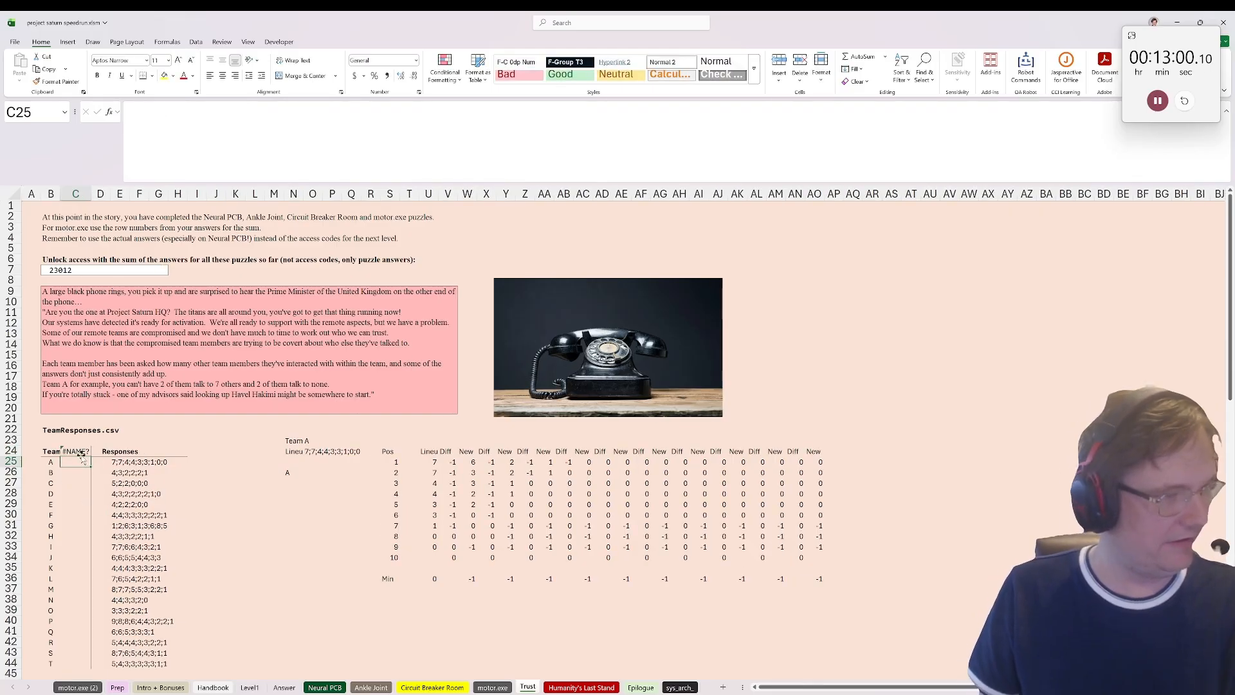
click(80, 452)
text(=)
click(293, 472)
key(Return)
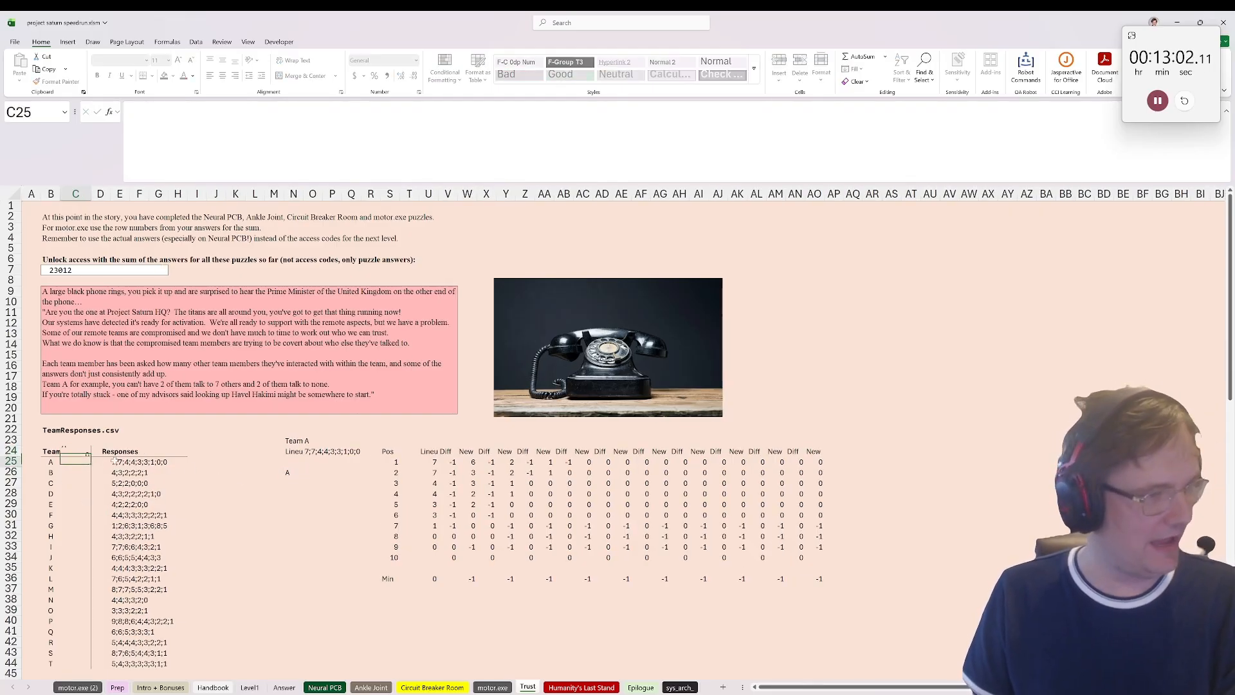
click(61, 458)
drag(56, 457, 67, 585)
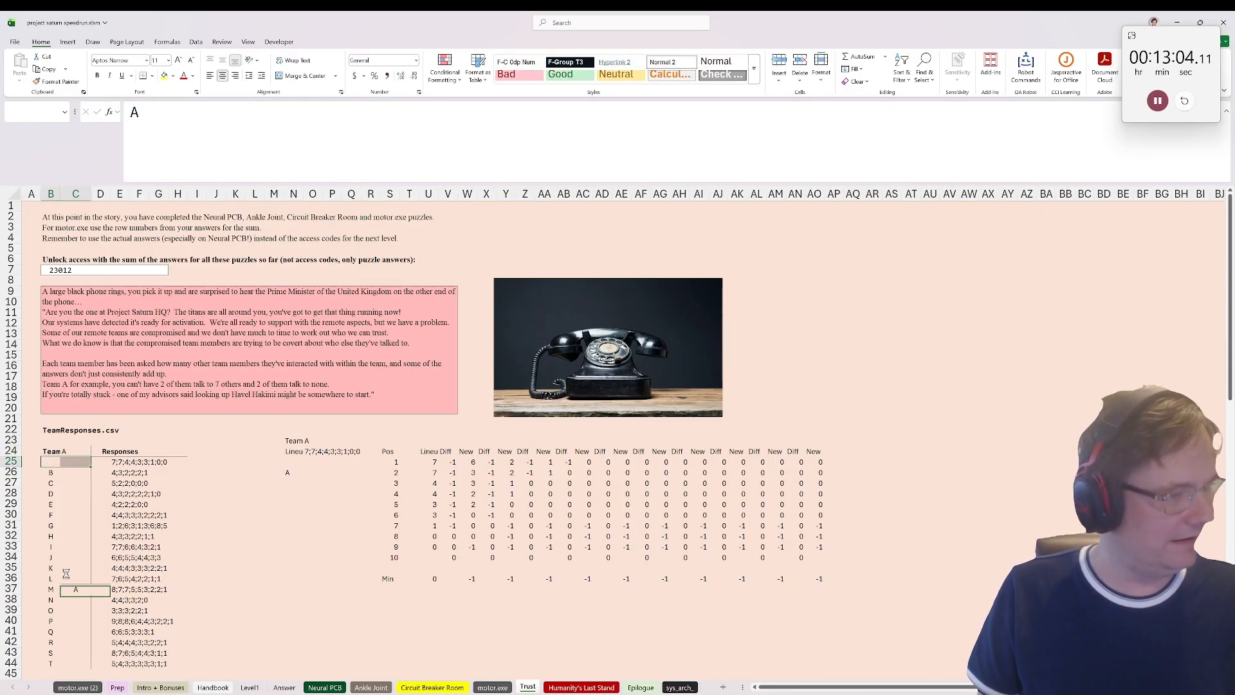
click(74, 557)
key(ctrl+z)
Step: Create a what-if data table on B24:C44 using O23 as the column input cell
drag(45, 450, 64, 665)
click(196, 43)
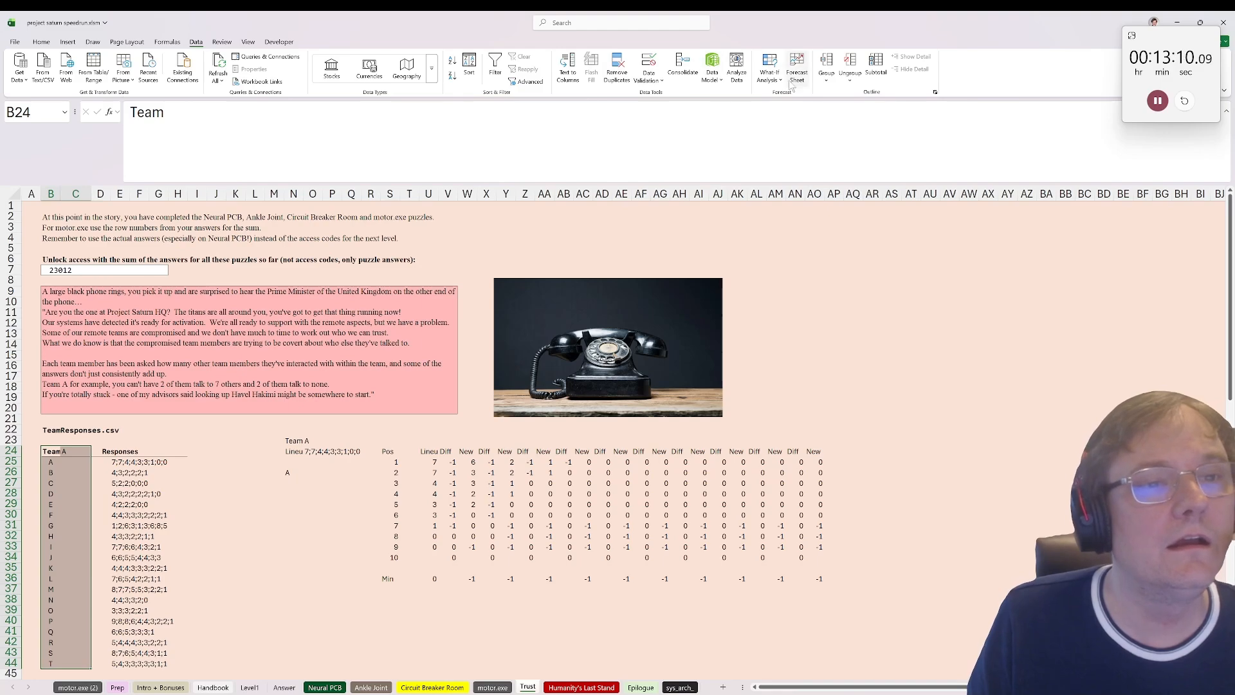
click(770, 76)
click(792, 123)
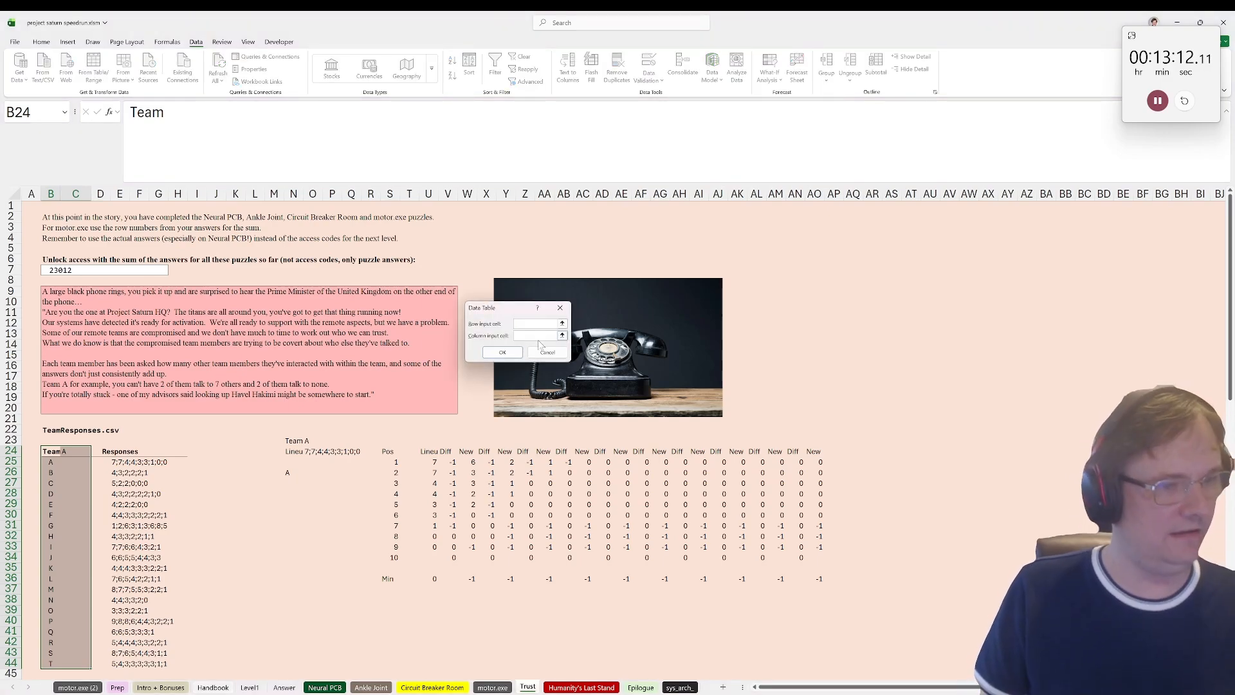
click(538, 335)
click(313, 440)
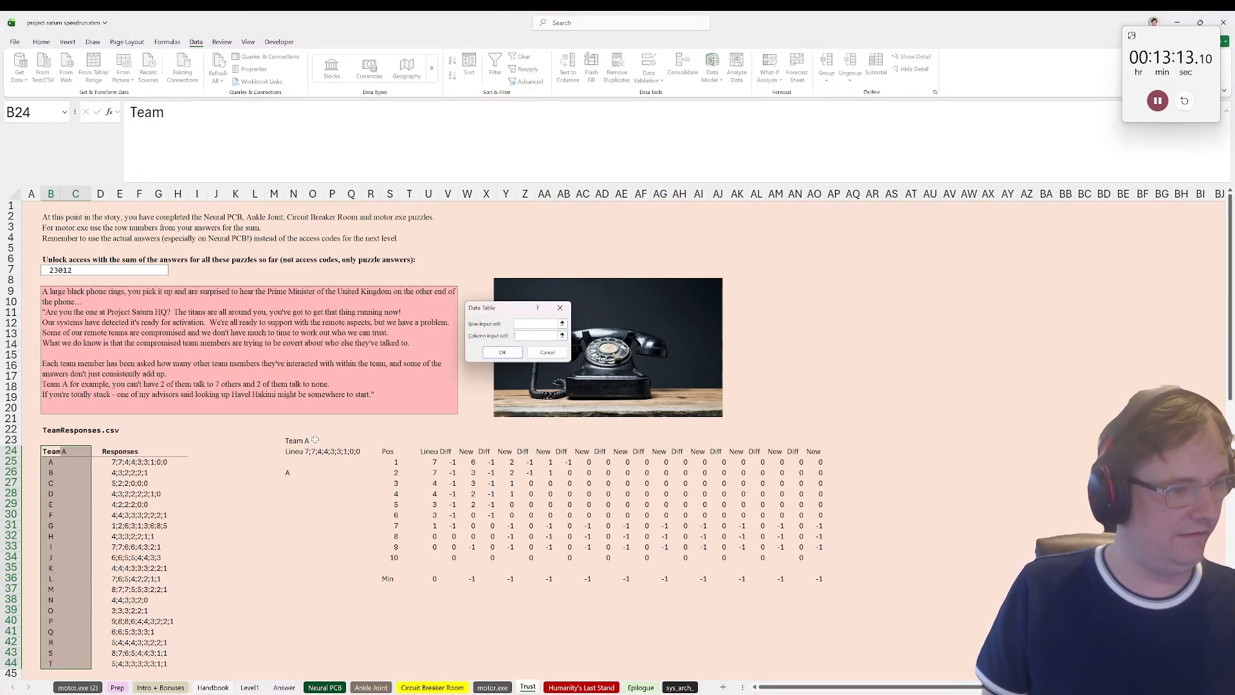
click(508, 352)
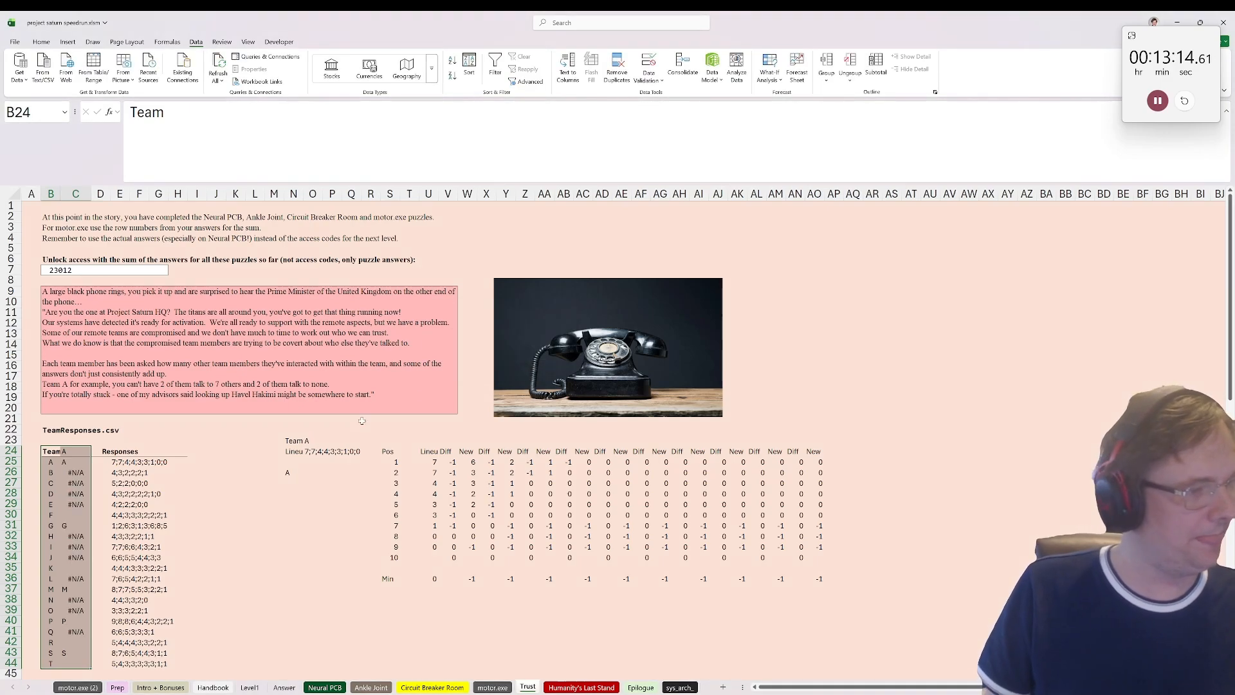
Step: Set the team in O23 to B and inspect the lineup array formula in U31
click(76, 451)
click(316, 441)
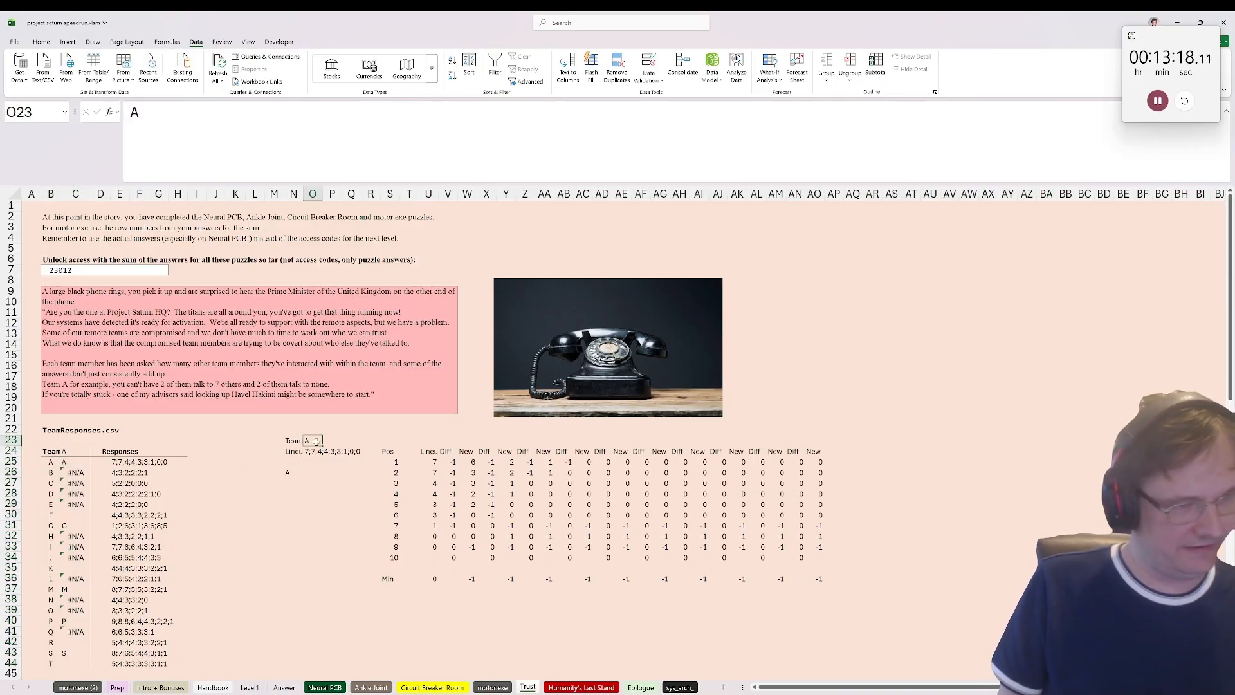
text(B)
click(351, 578)
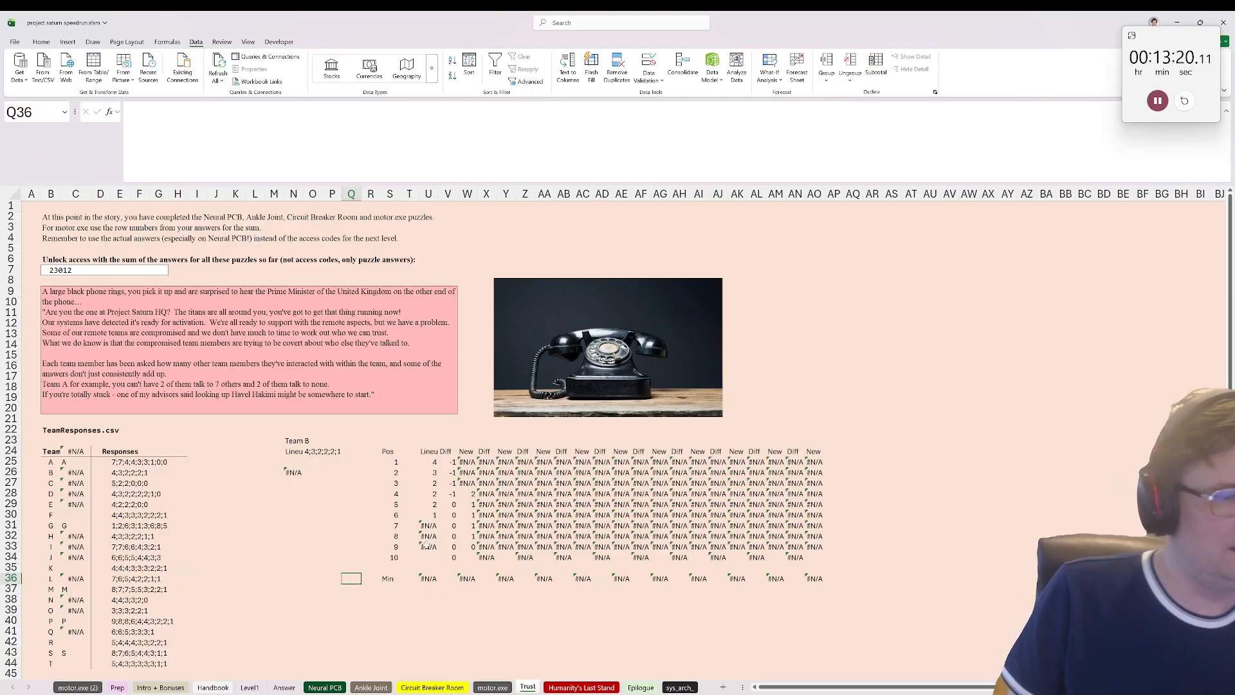
click(427, 526)
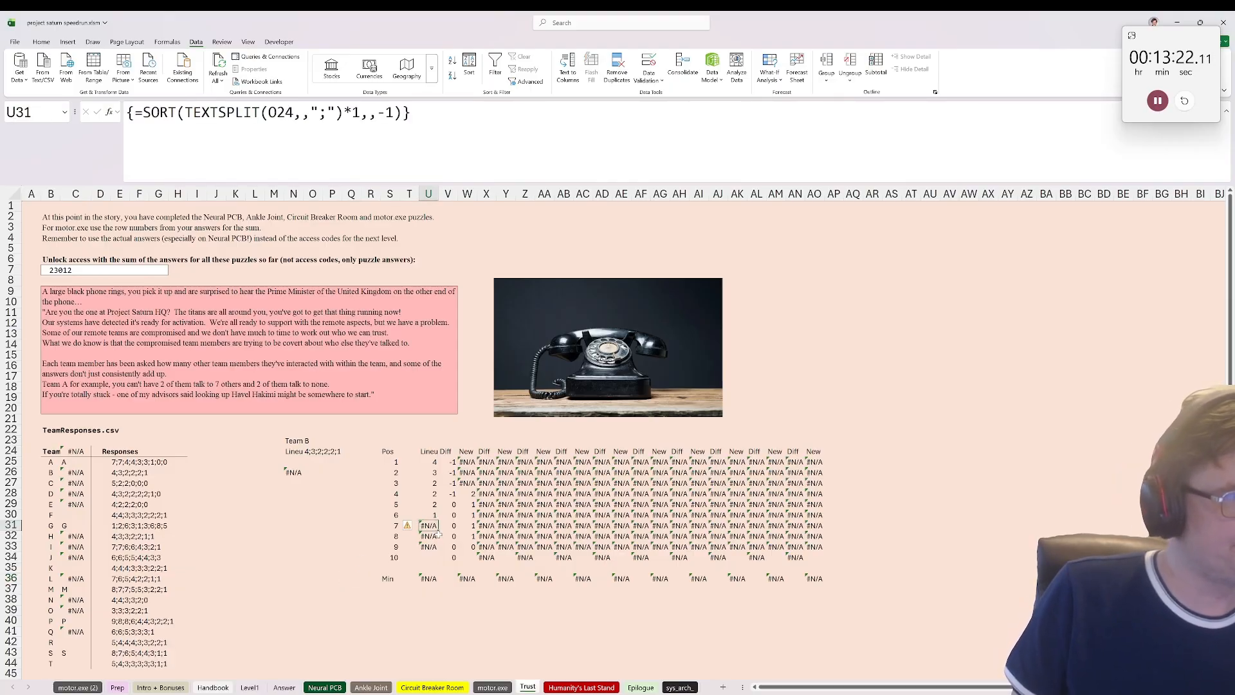
Step: Try to re-enter or clear the array formula =SORT(TEXTSPLIT(O24,,";")*1,,-1) from U25 alone
click(428, 461)
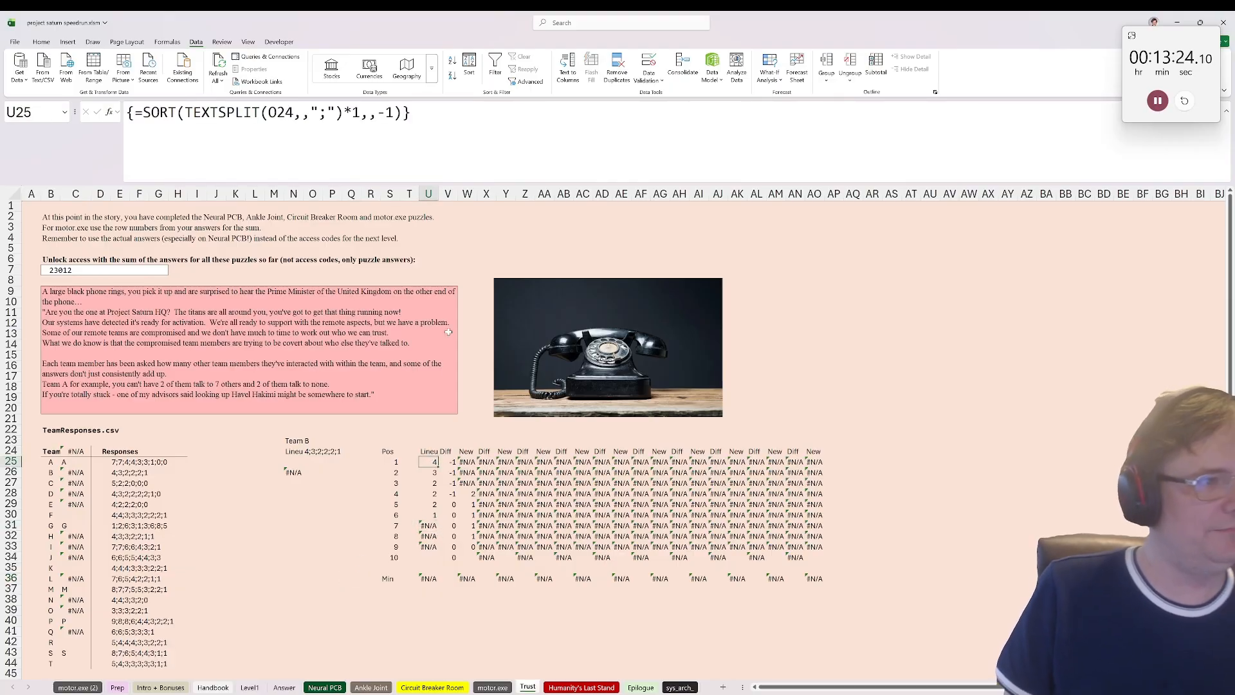
click(430, 116)
key(Return)
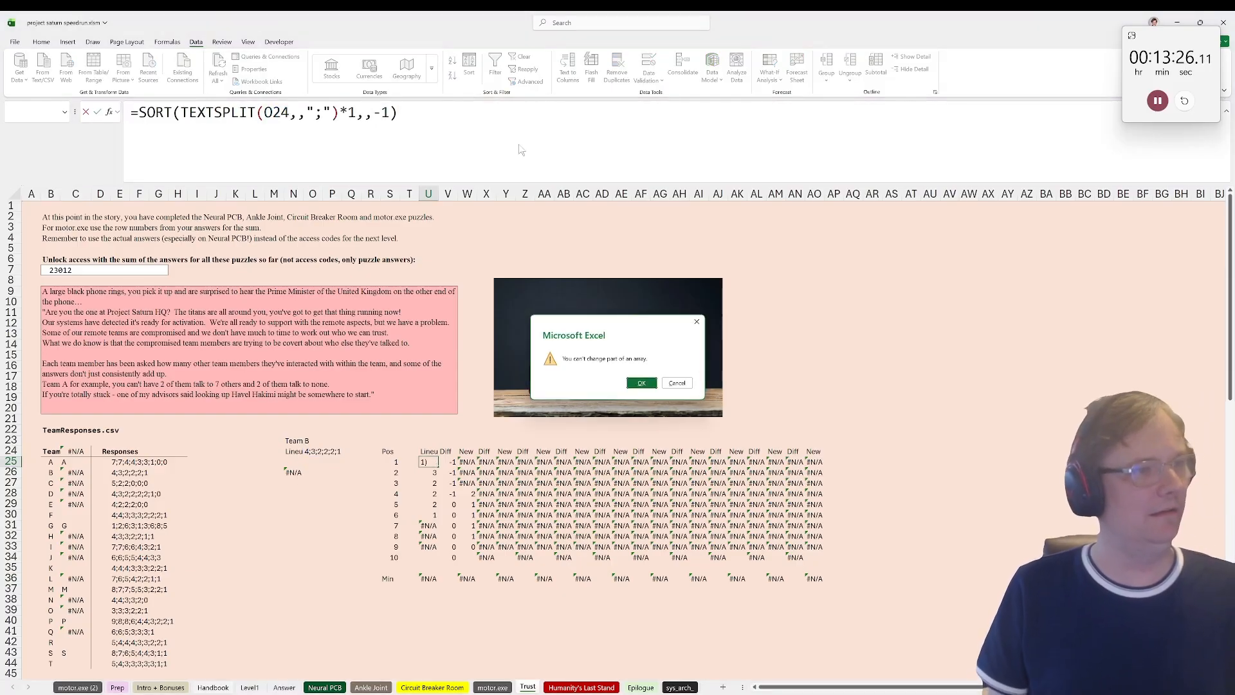
key(Escape)
key(Escape)
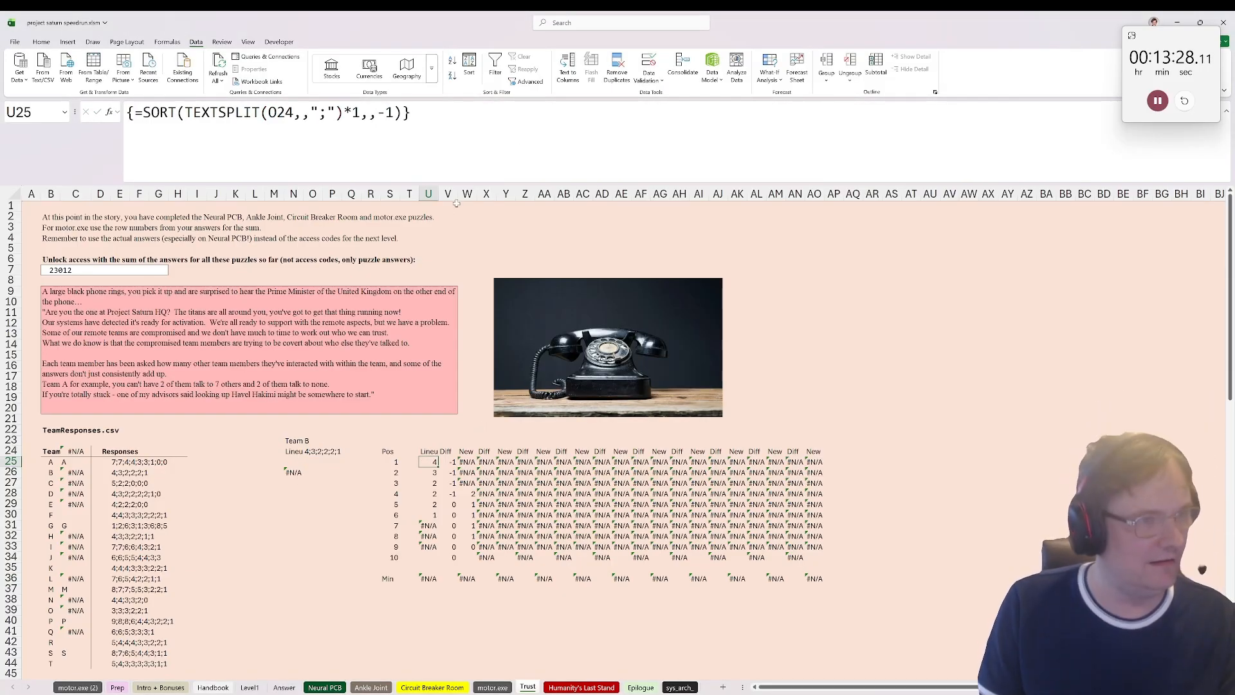
key(F2)
key(BackSpace)
text(0)
key(BackSpace)
text())
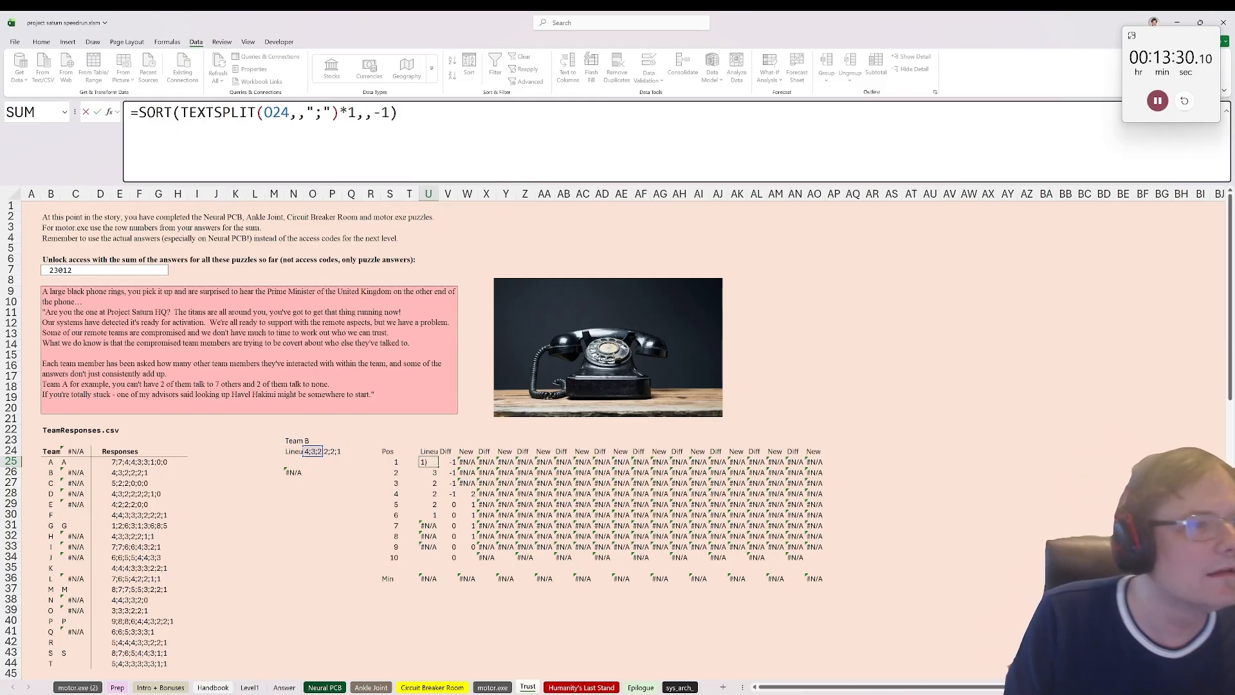
key(Return)
key(Tab)
key(Return)
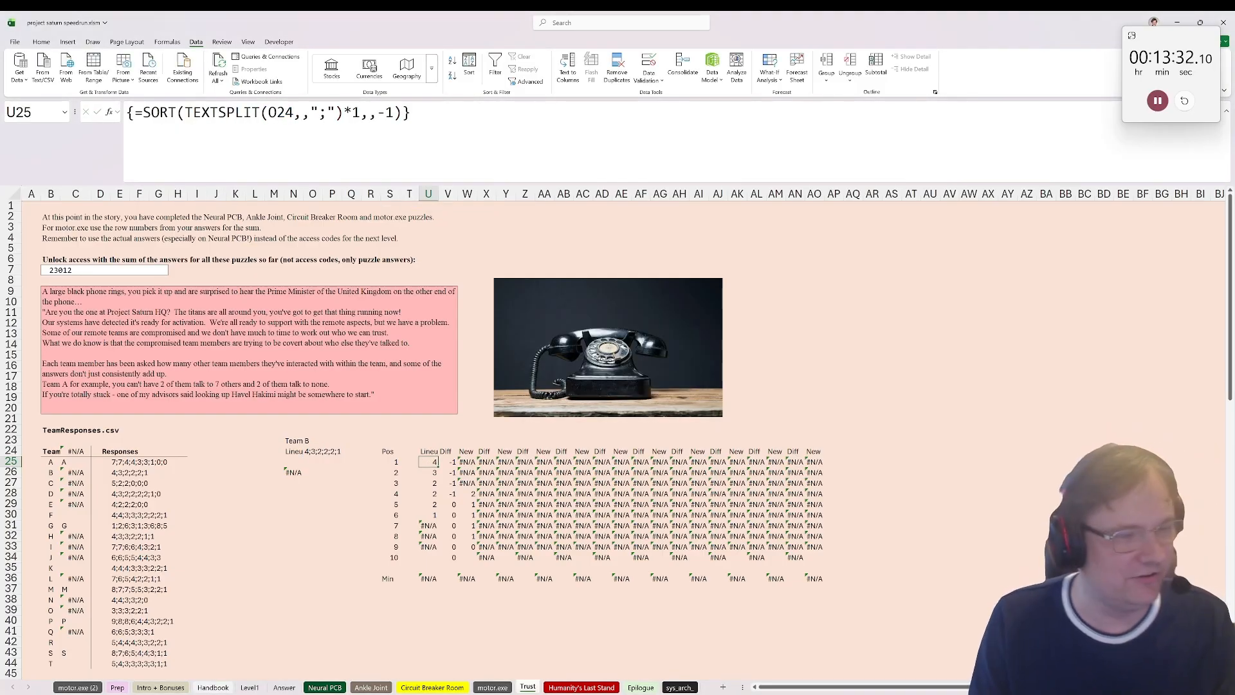
key(F2)
key(shift+Home)
key(ctrl+shift+Return)
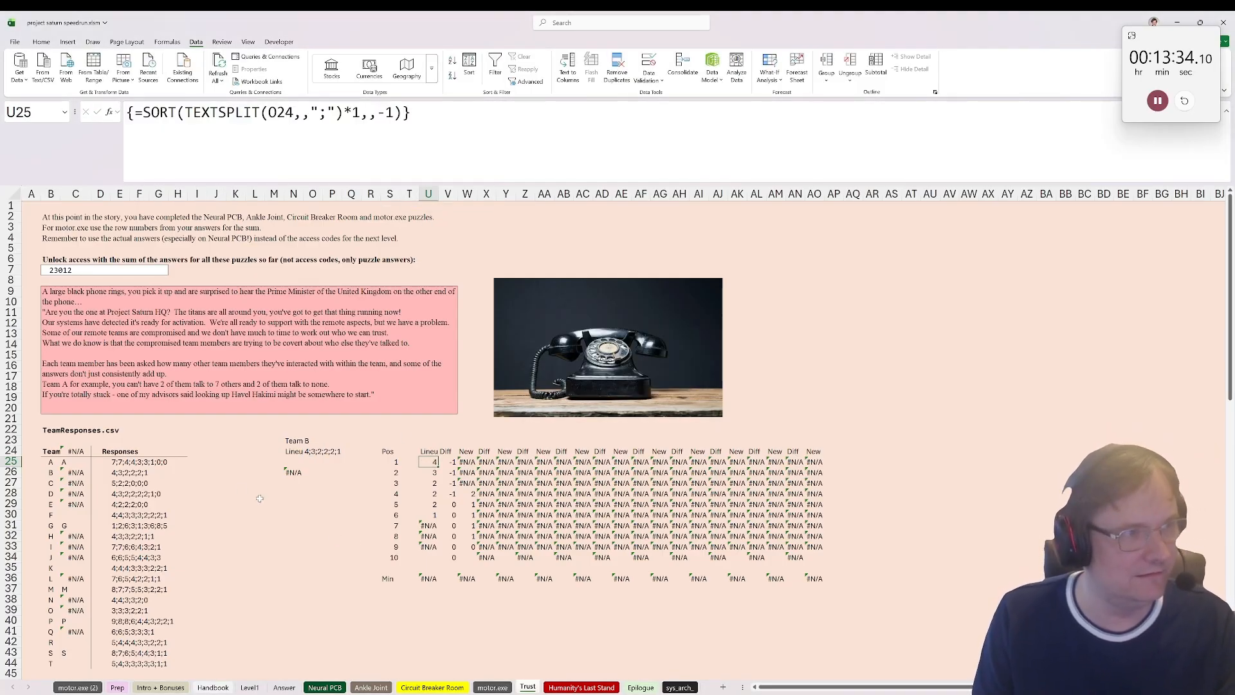
key(Delete)
key(Return)
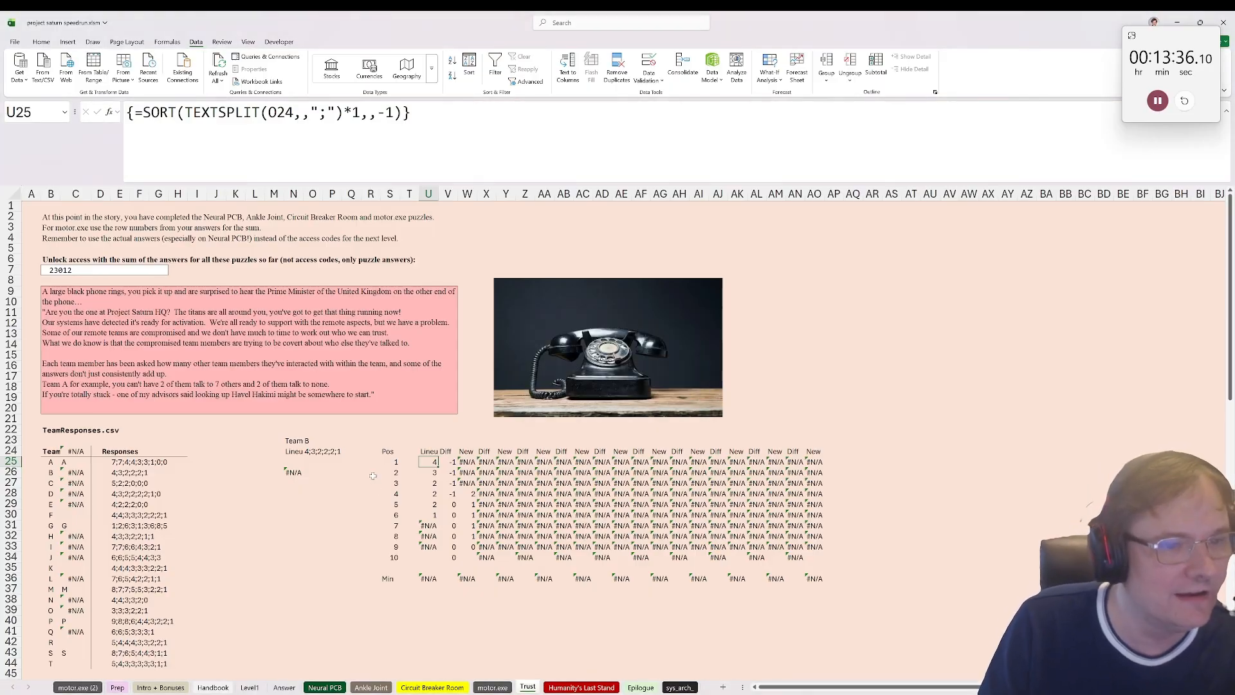
Step: Clear the array formula from U25:U34 and enter =TEXTSPLIT(O24,,";") in U25 as a spilling formula
drag(431, 462, 429, 557)
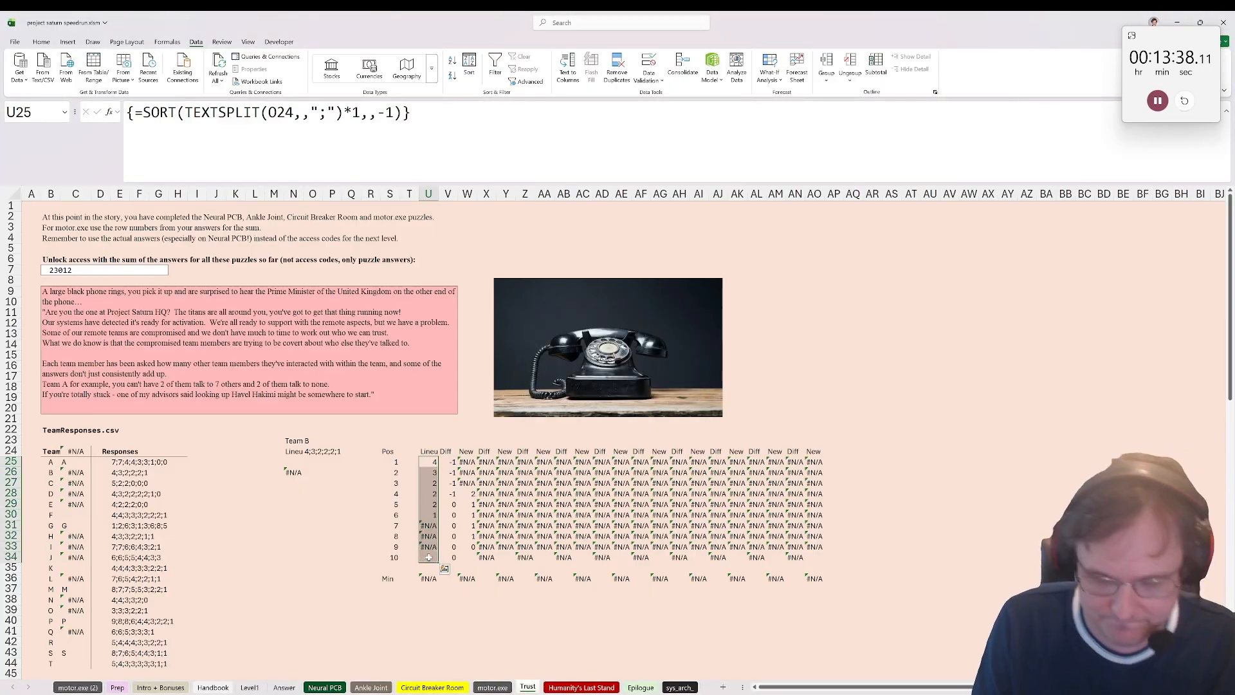
key(Delete)
click(423, 466)
text(=textsplit()
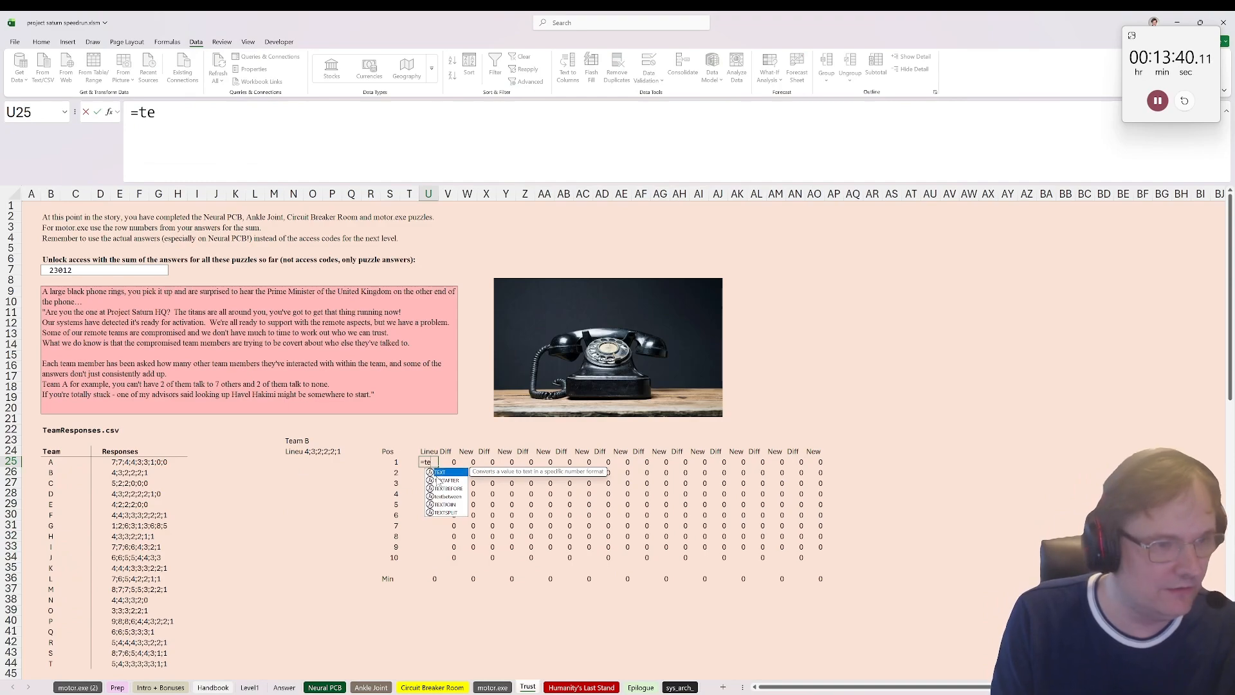
click(313, 451)
text(,)
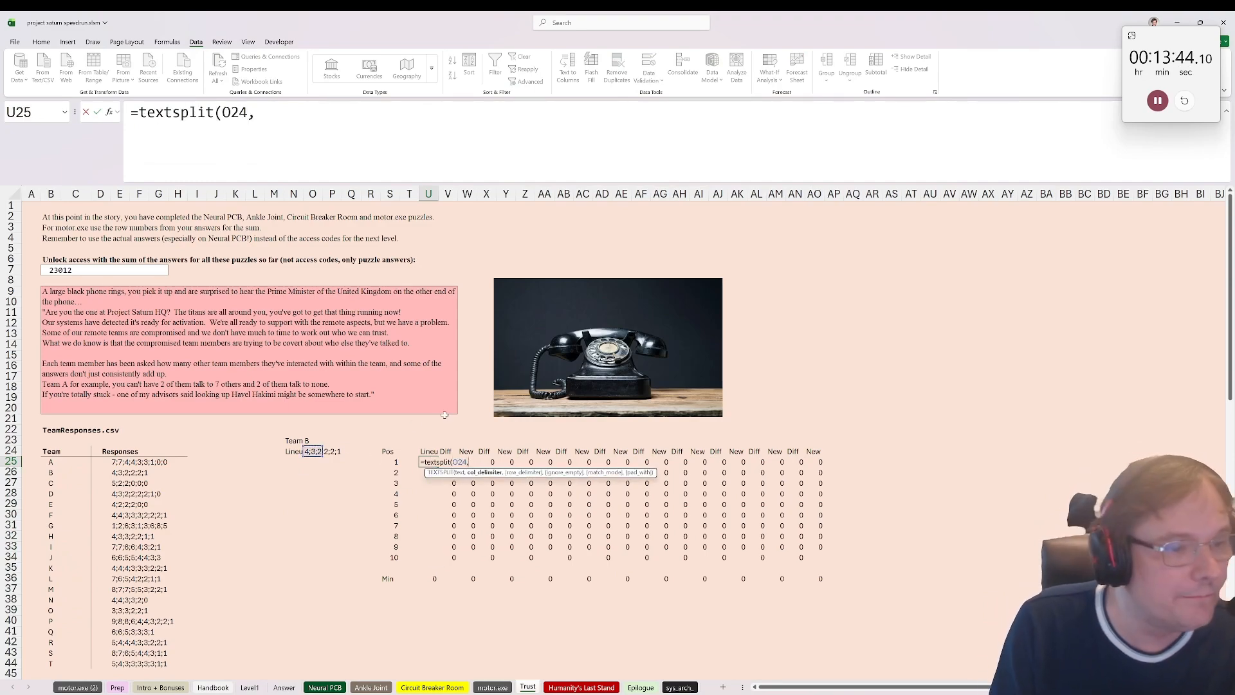
text(",";"))
key(ctrl+Return)
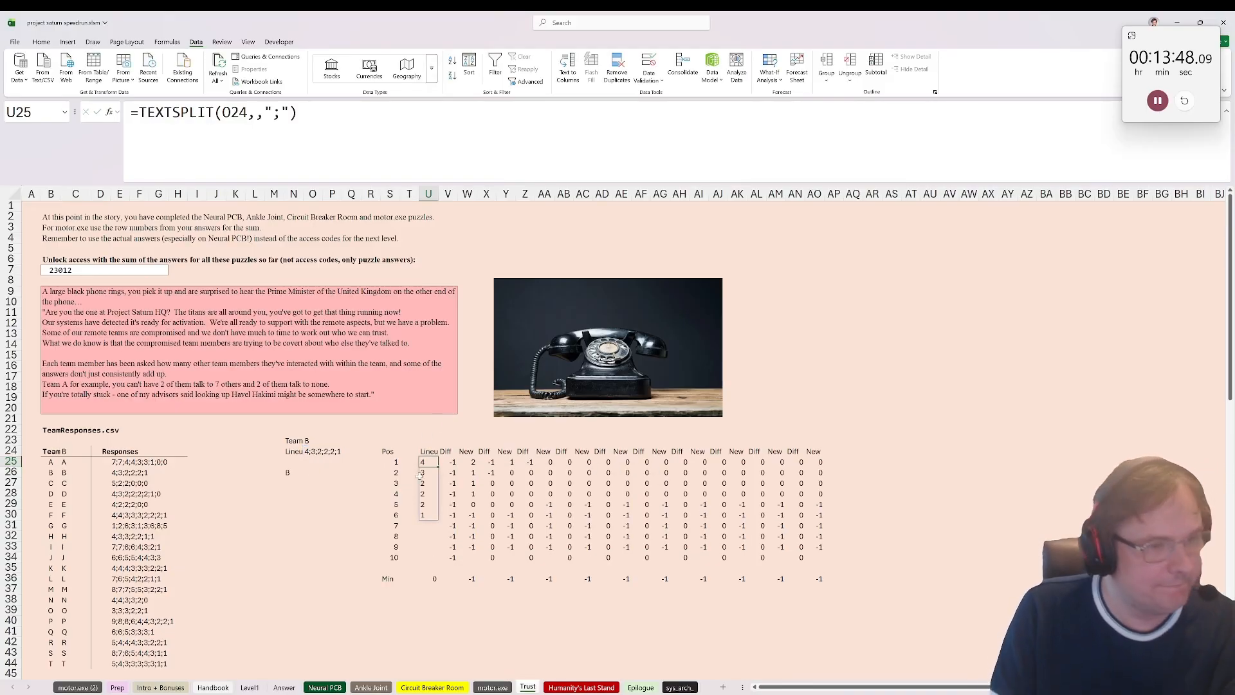
Step: Convert the split lineup in U25 to numbers by changing the formula to =TEXTSPLIT(O24,,";")*1
key(F2)
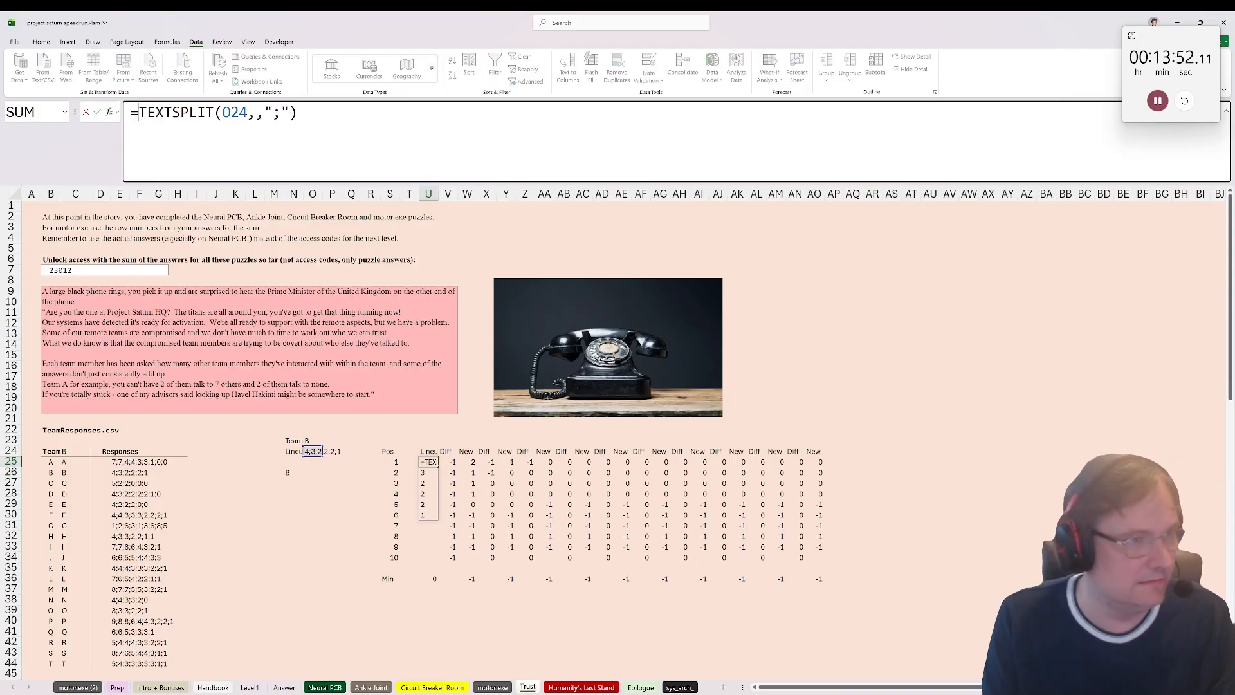
text(*1)
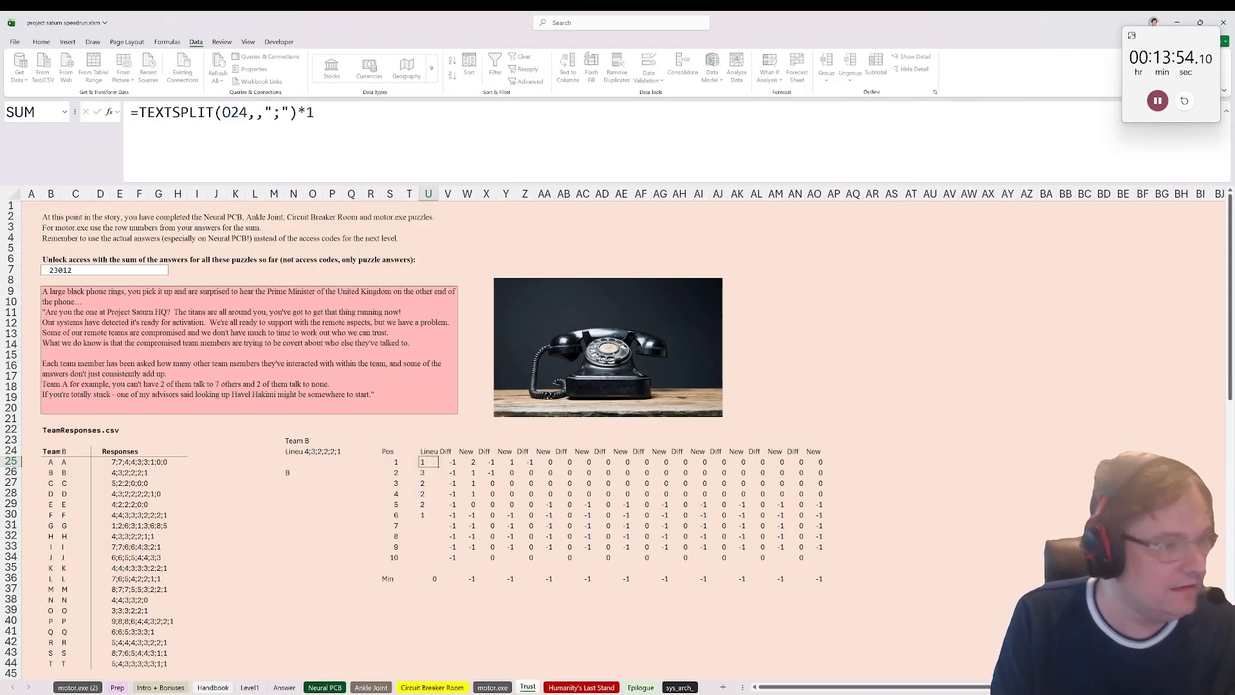
key(ctrl+Return)
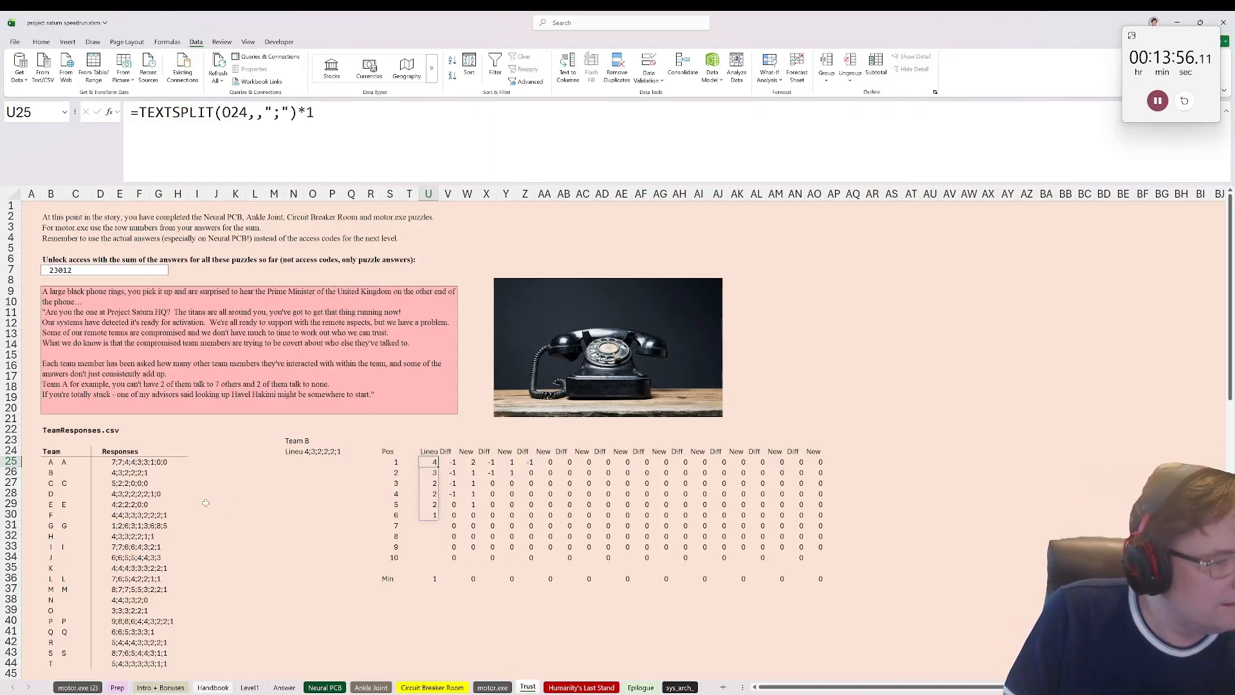
Step: Concatenate the flagged teams in N28 with =CONCAT(C25:C44)
click(290, 493)
text(=concat()
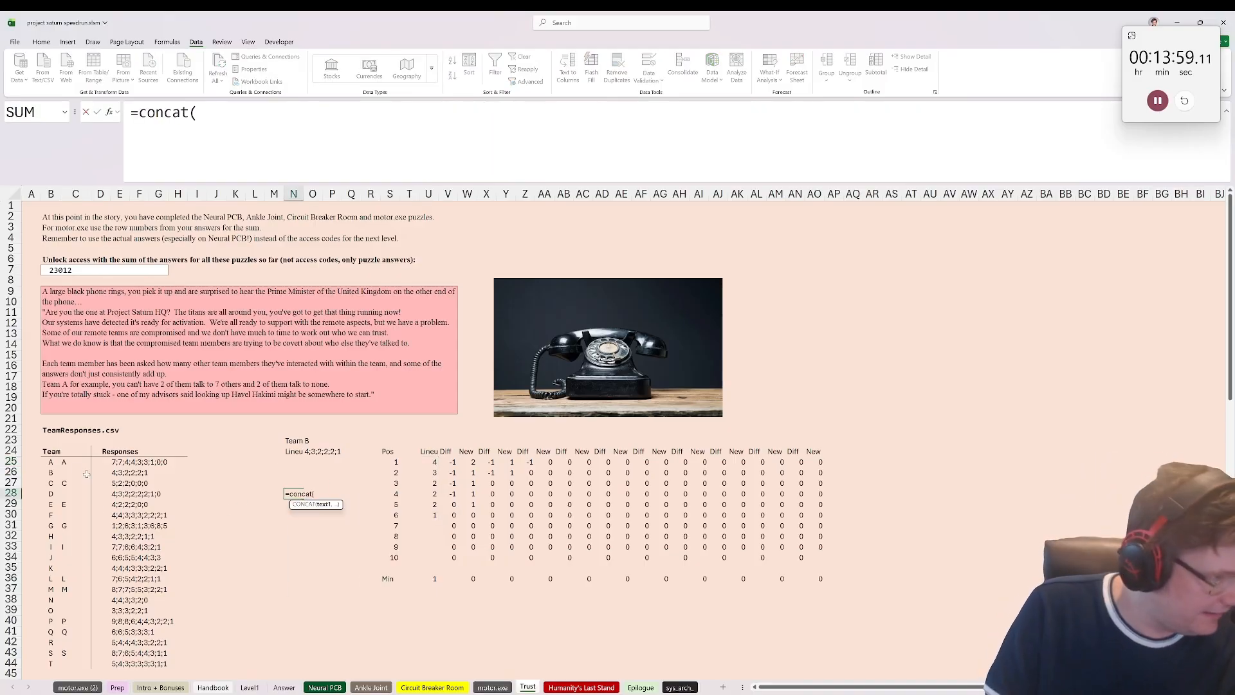
drag(75, 461, 69, 663)
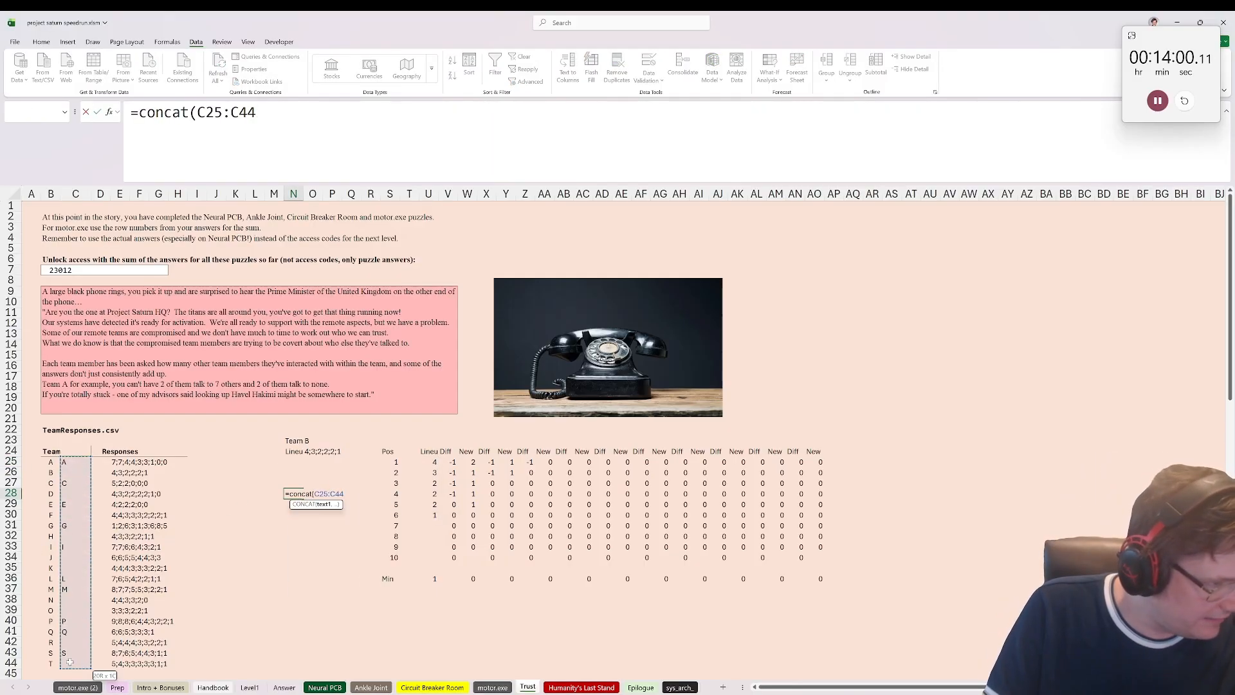
key(ctrl+Return)
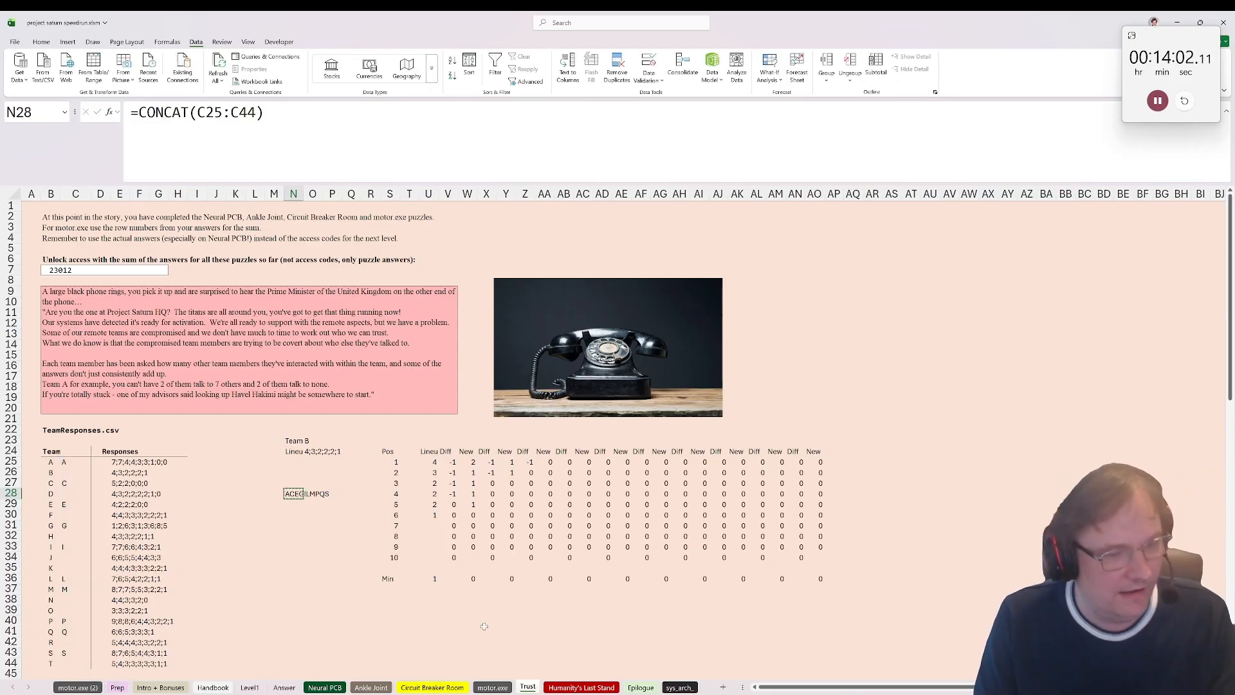
Step: Try to paste the concatenated teams into the unlock cell on the Humanity's Last Stand sheet, and return to the Trust sheet
click(568, 687)
key(ctrl+v)
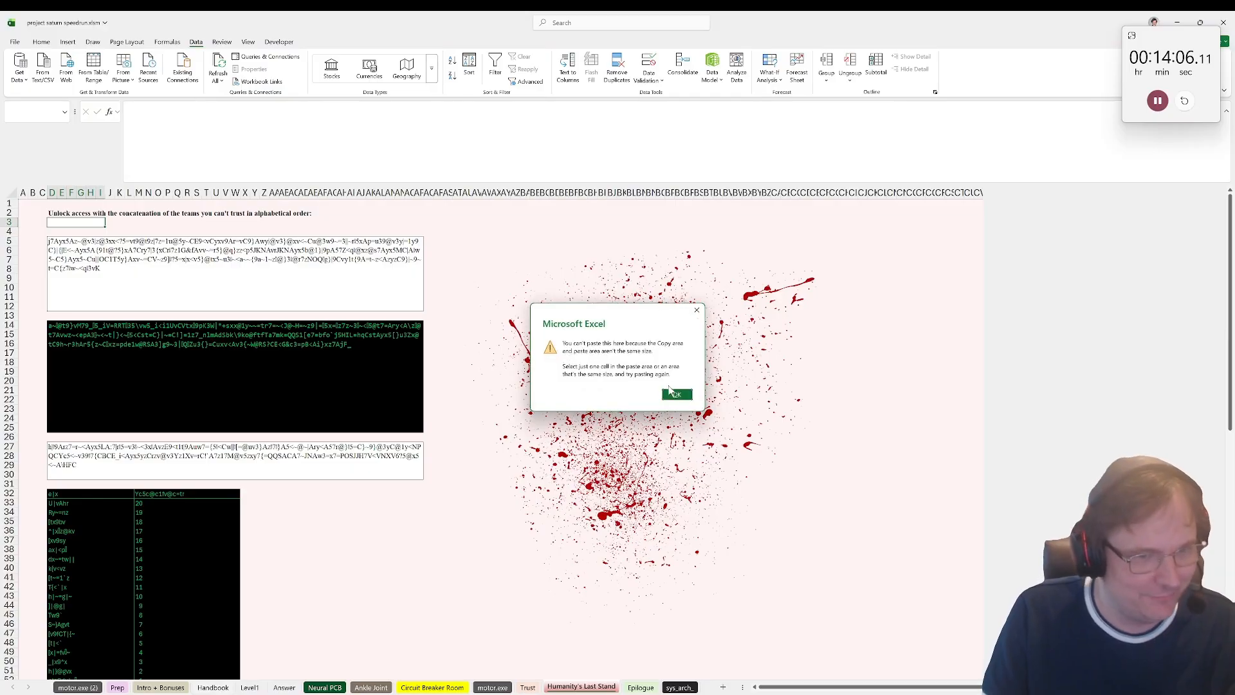
key(Return)
key(ctrl+Page_Up)
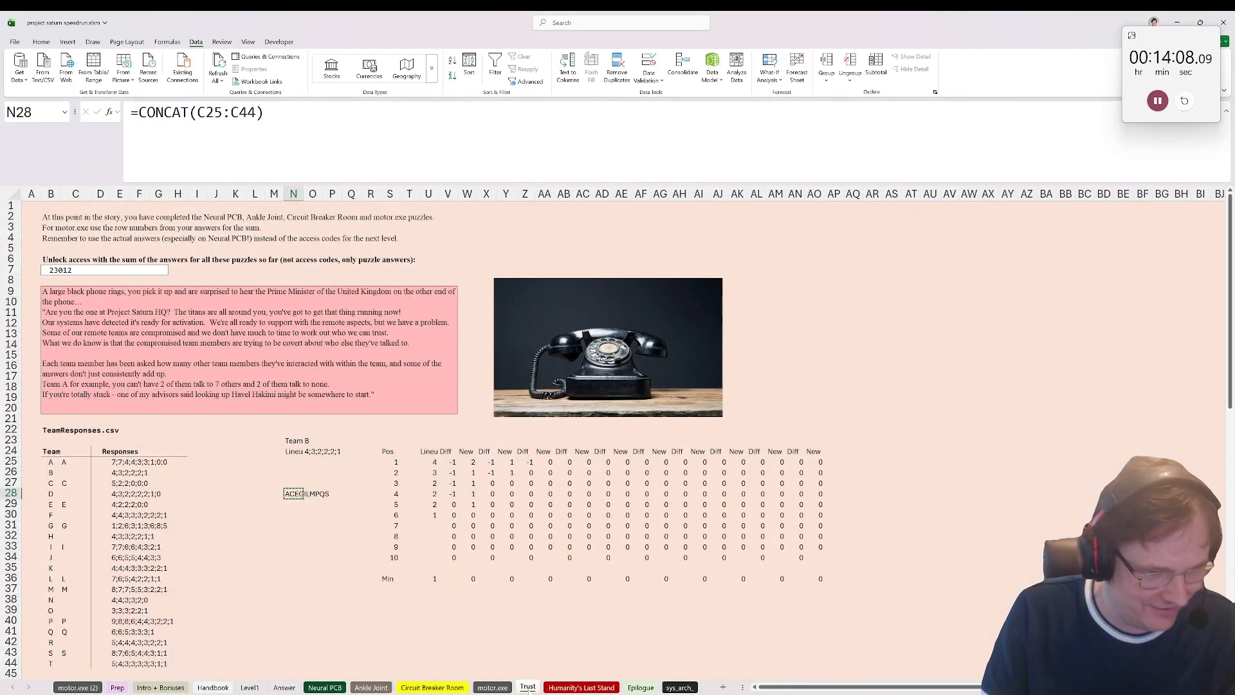
Step: Paste the concatenated teams as a value in O32 and enter ACEGILMPQS in the unlock cell D3 on the Humanity's Last Stand sheet
click(305, 537)
key(ctrl+v)
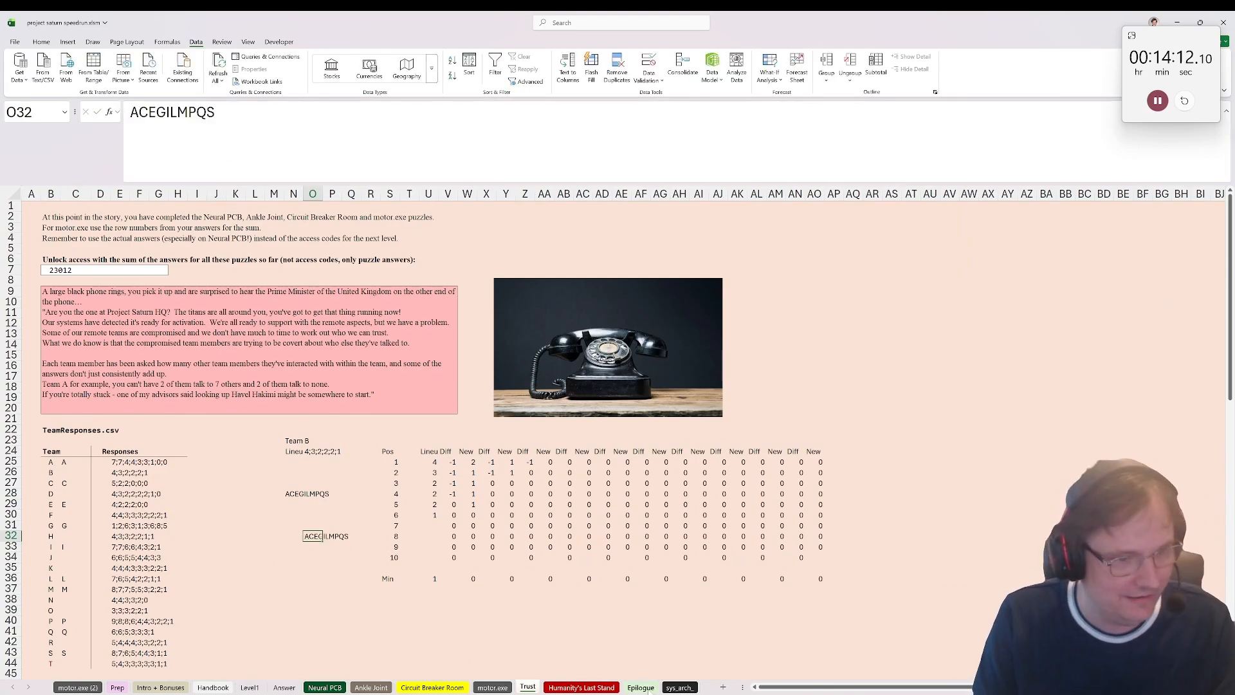
key(ctrl+Page_Down)
key(F2)
key(Return)
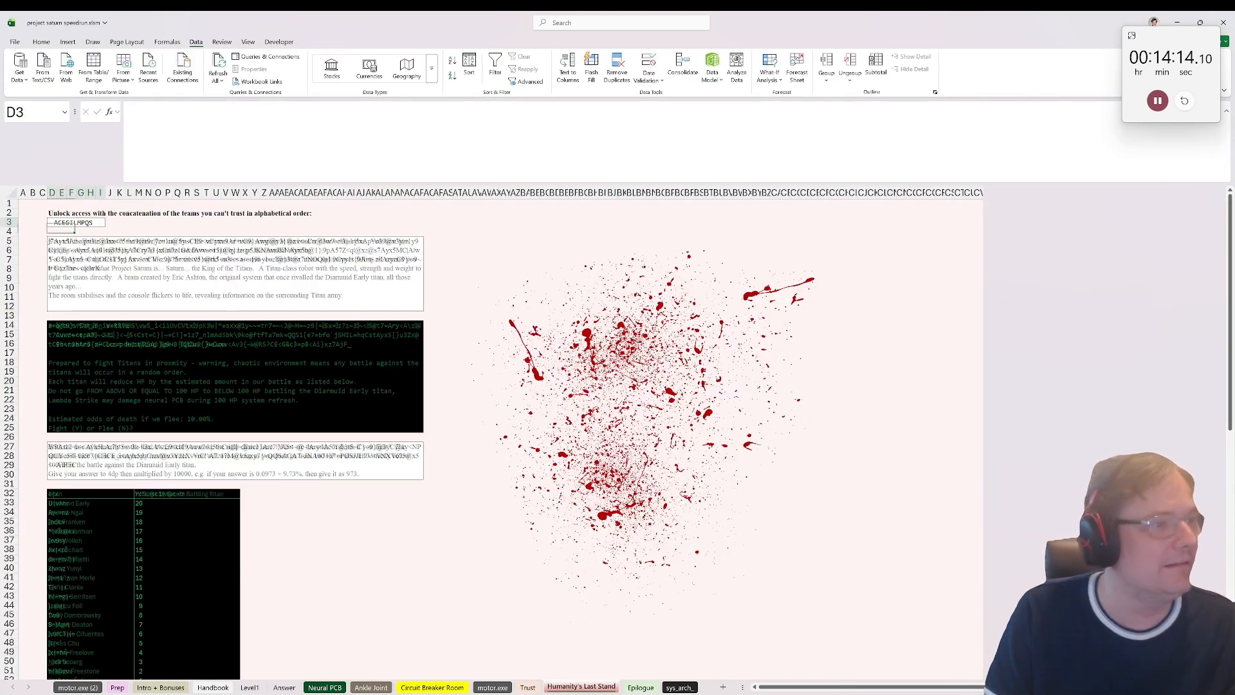
click(178, 386)
click(304, 525)
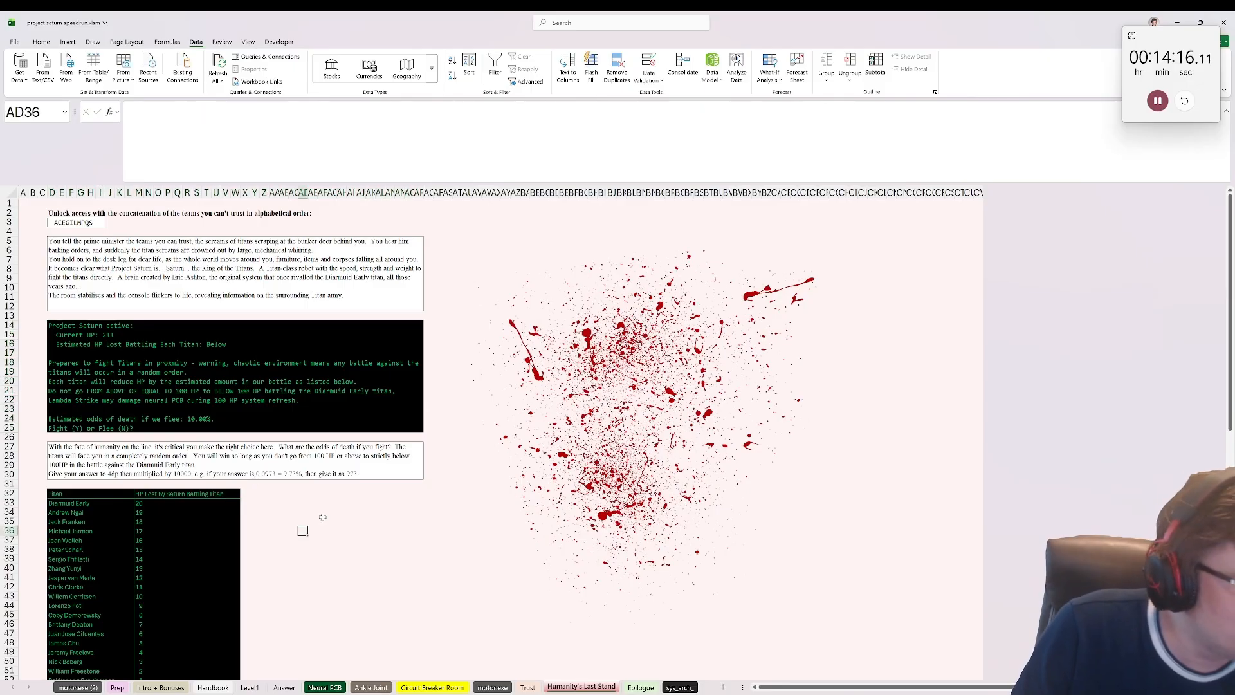
click(313, 512)
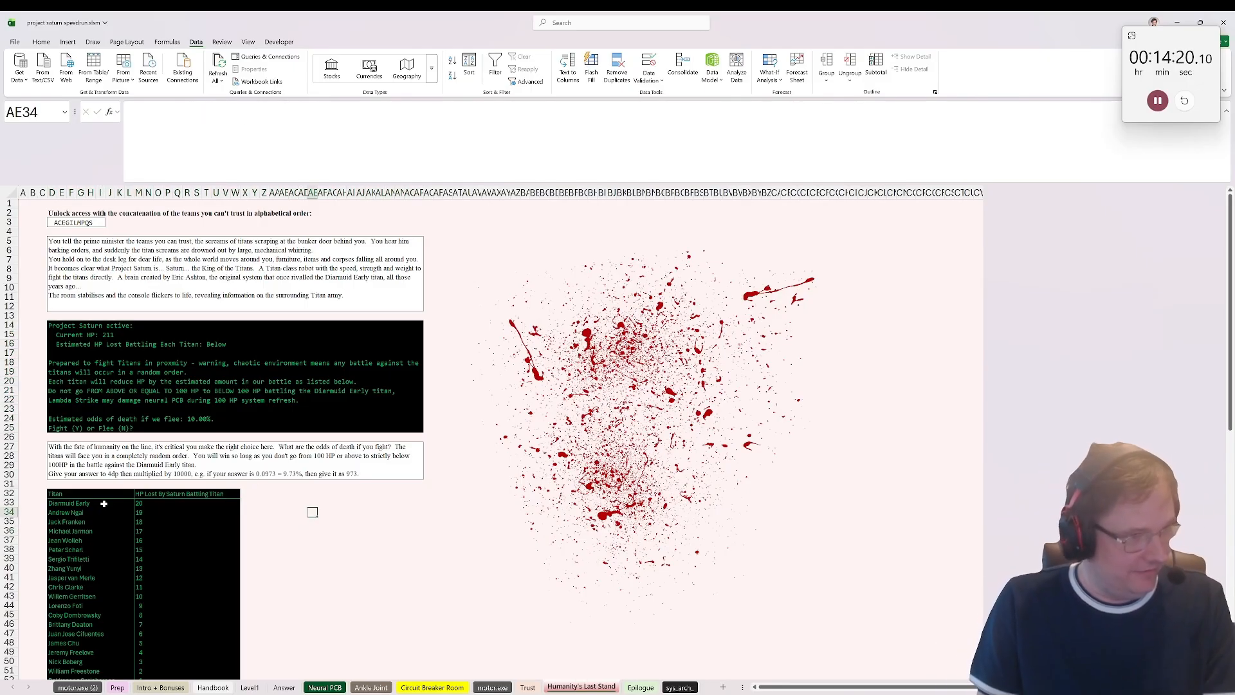
drag(90, 503, 87, 655)
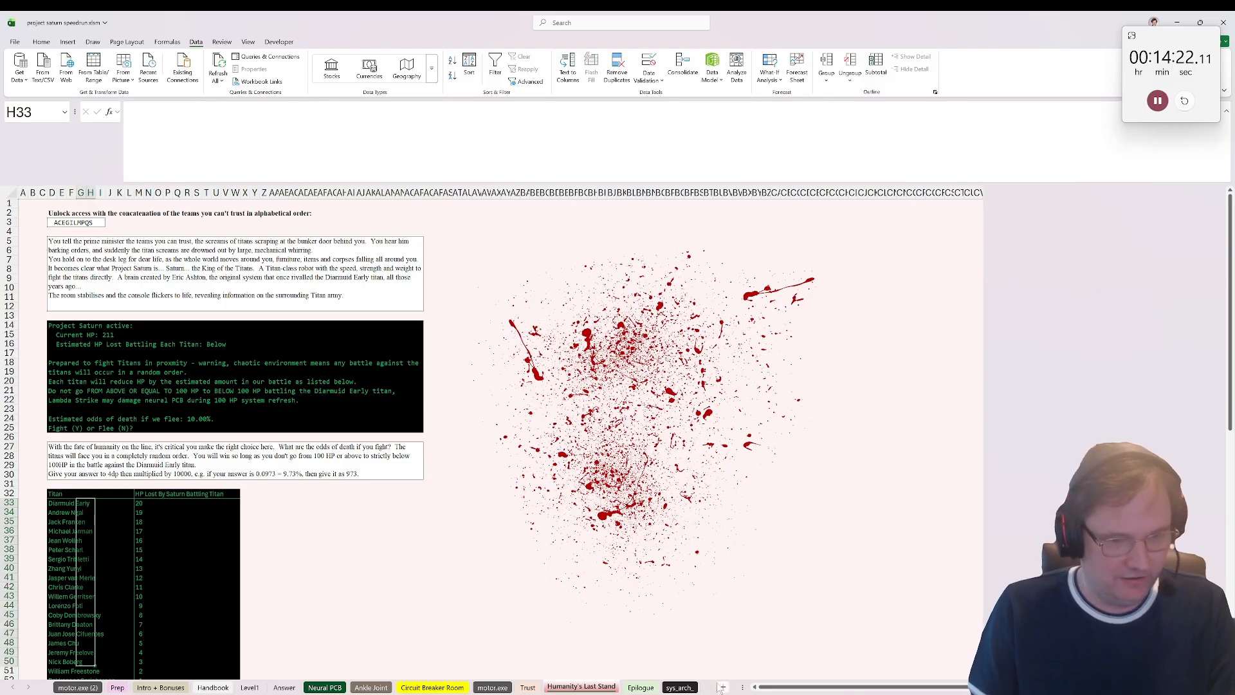
Step: Write the note "if HP before Dim is 119 to 100 then we all die" in AE33 beside the Titan list
click(313, 503)
text(if)
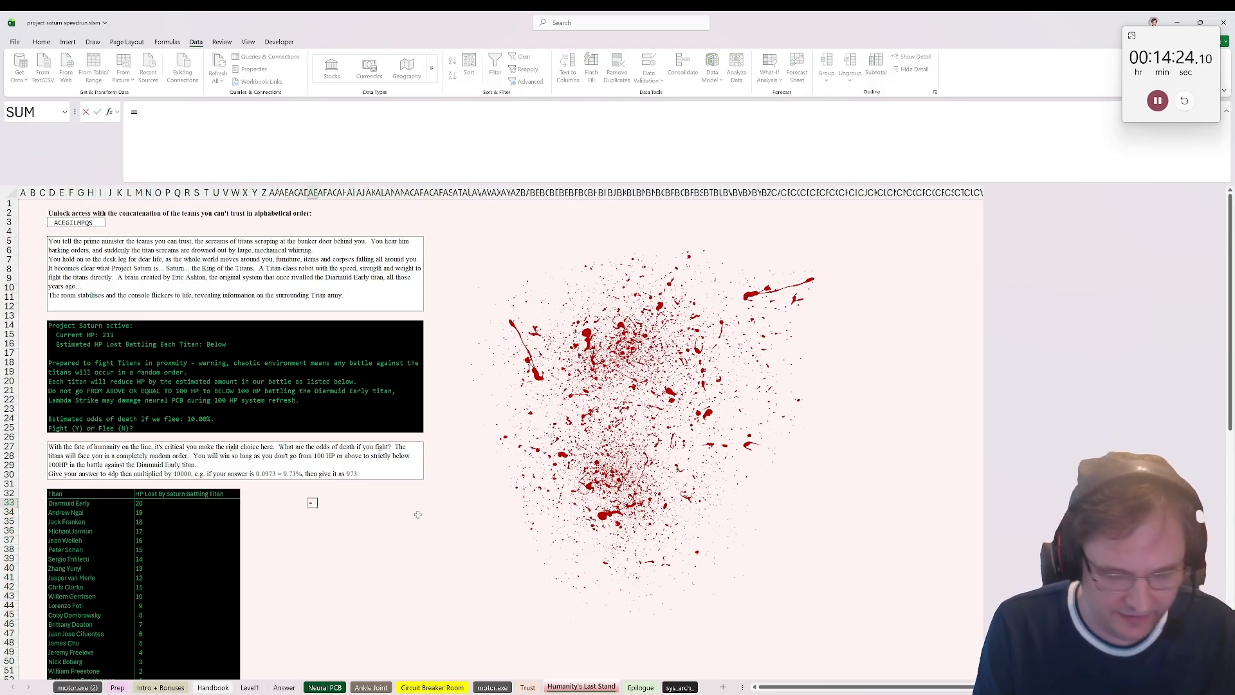
text( we)
key(BackSpace)
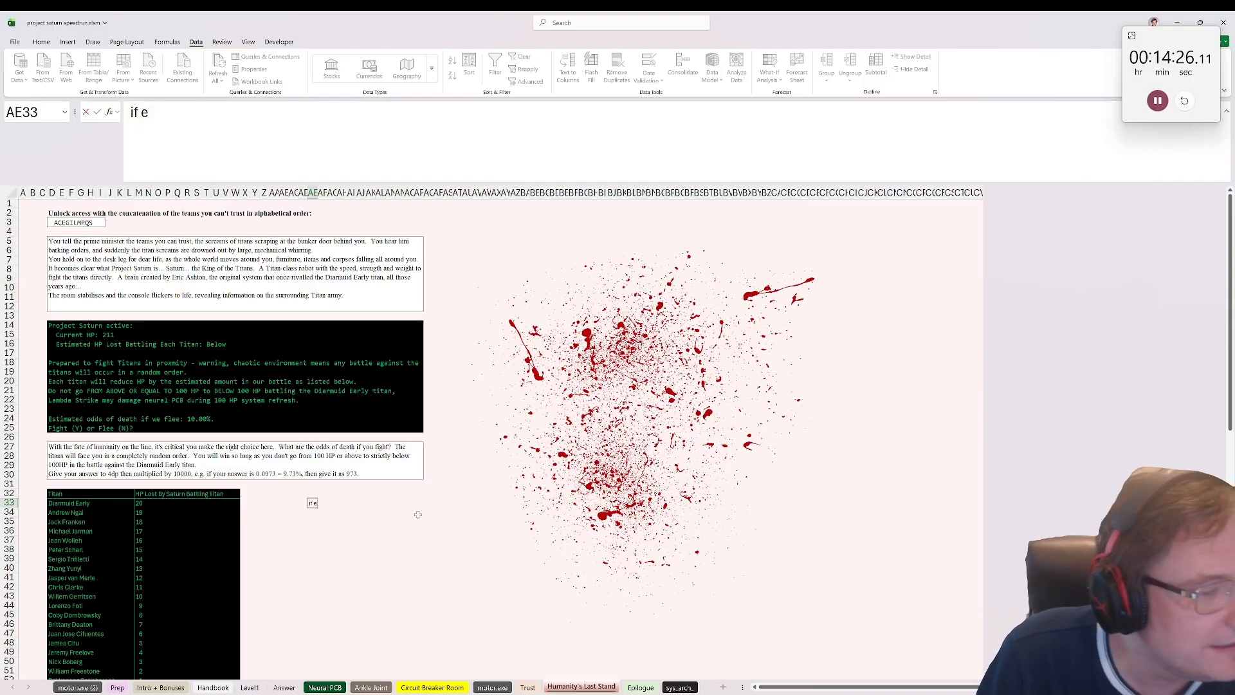
text(we end)
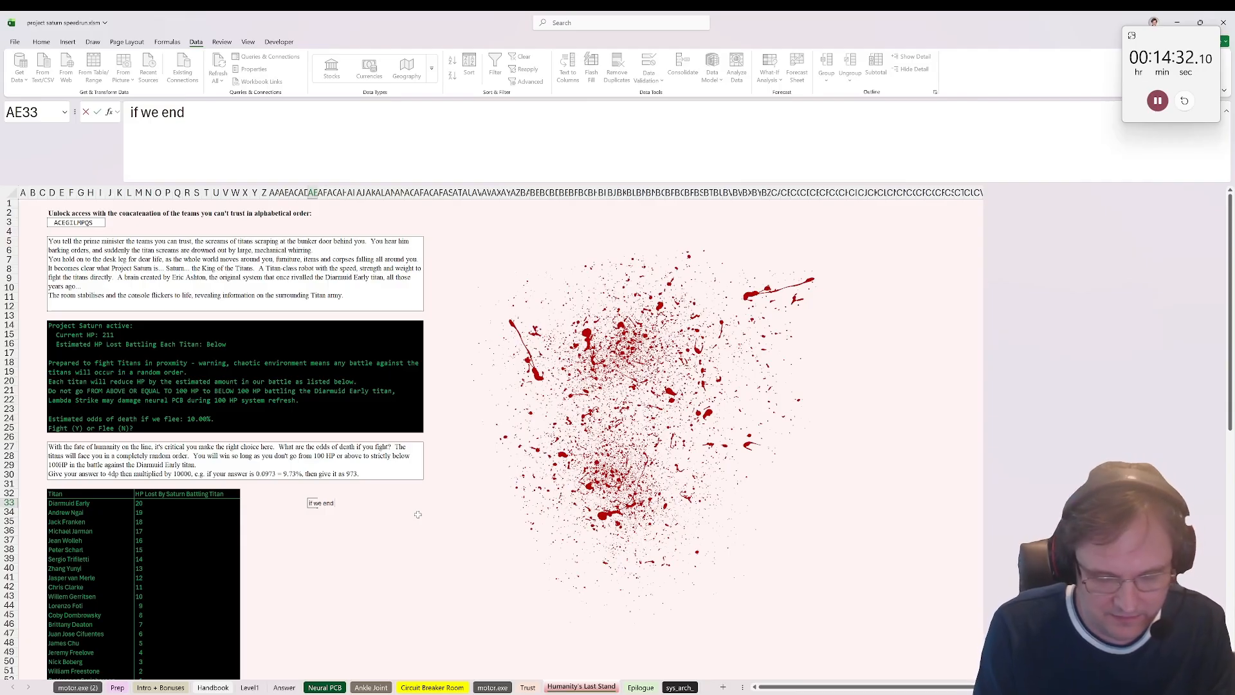
key(BackSpace)
key(BackSpace)
key(BackSpace)
key(BackSpace)
key(BackSpace)
key(BackSpace)
text(H)
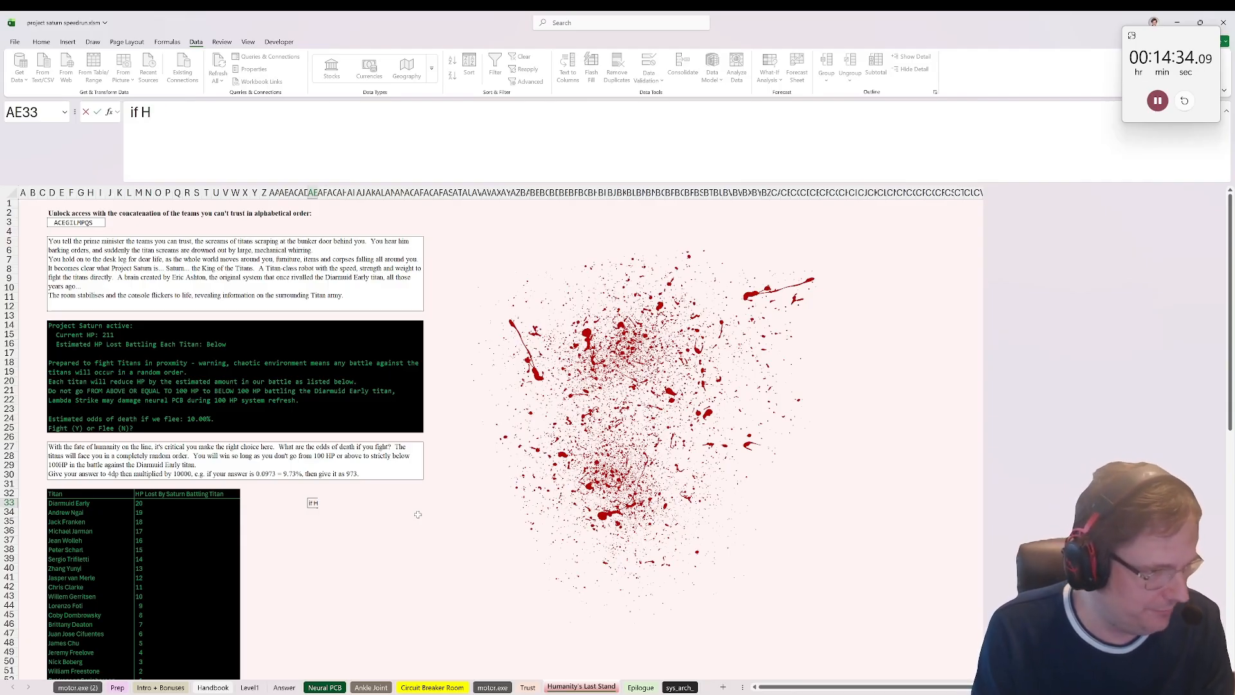
text(P before DIm is 119)
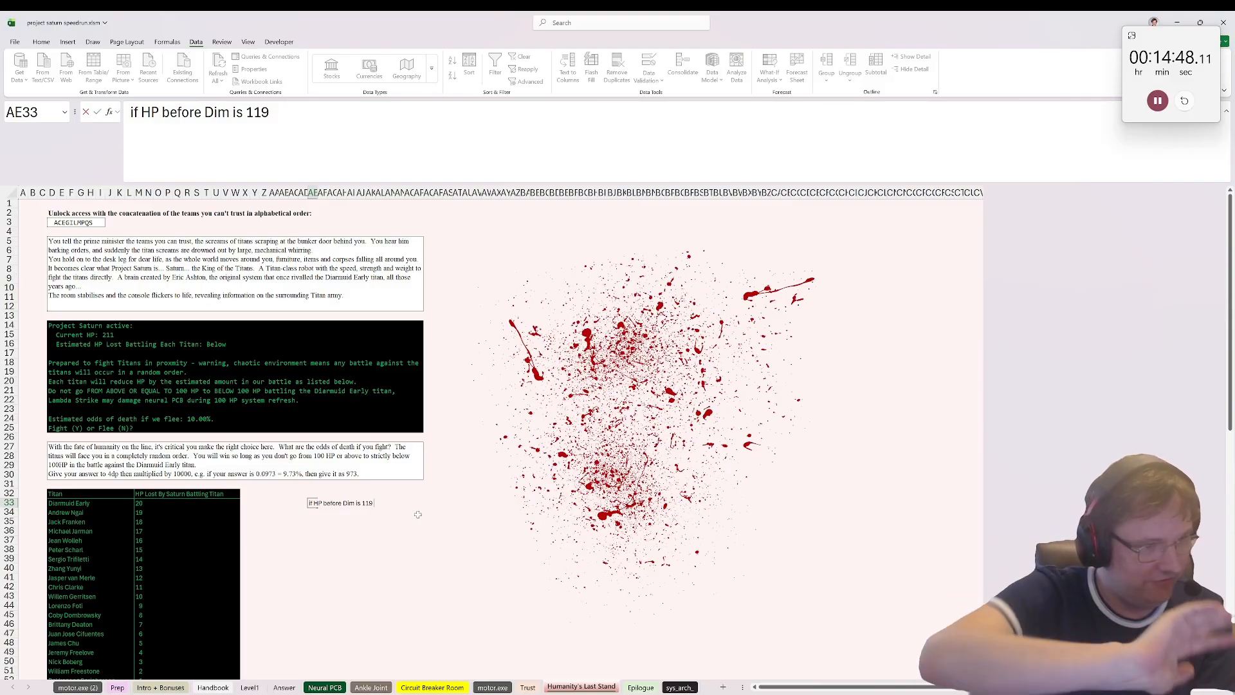
text(to )
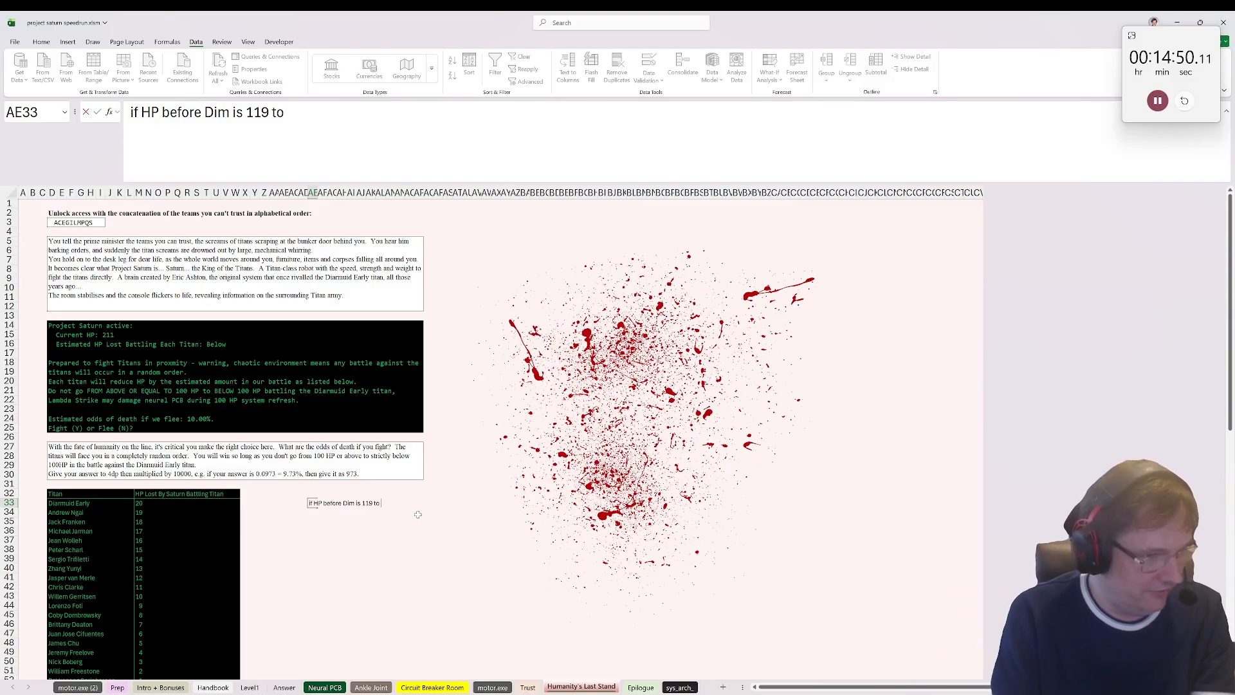
text(100)
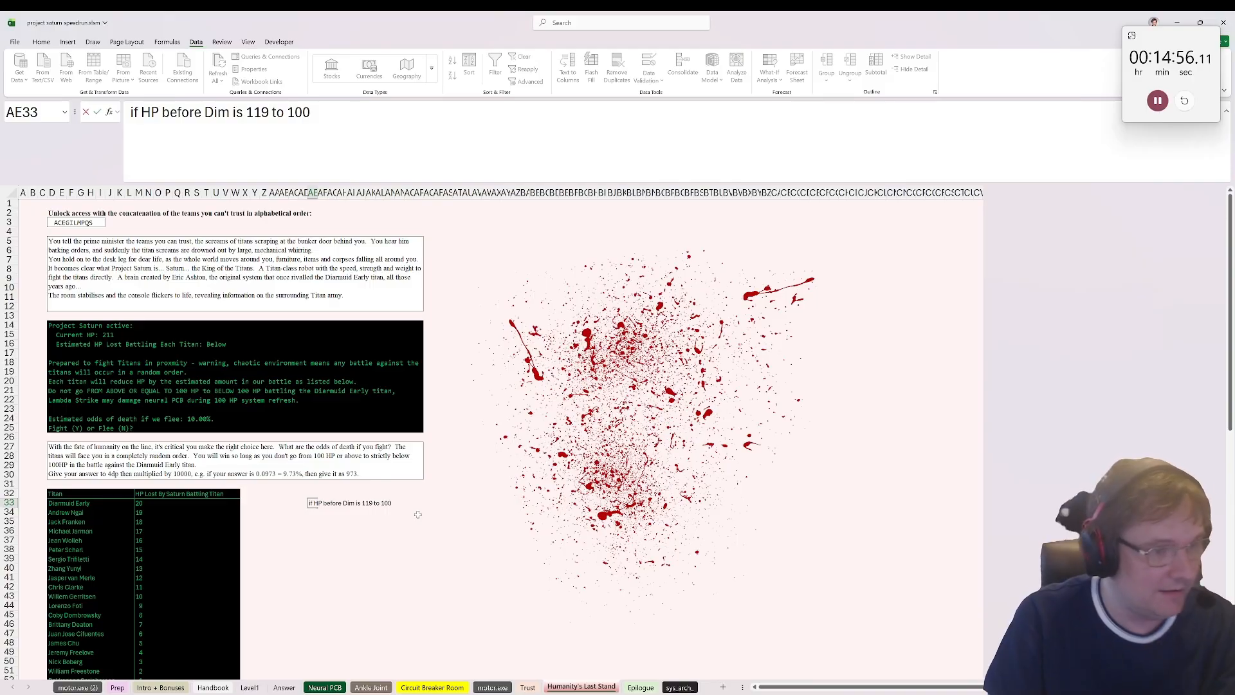
text(then we all die)
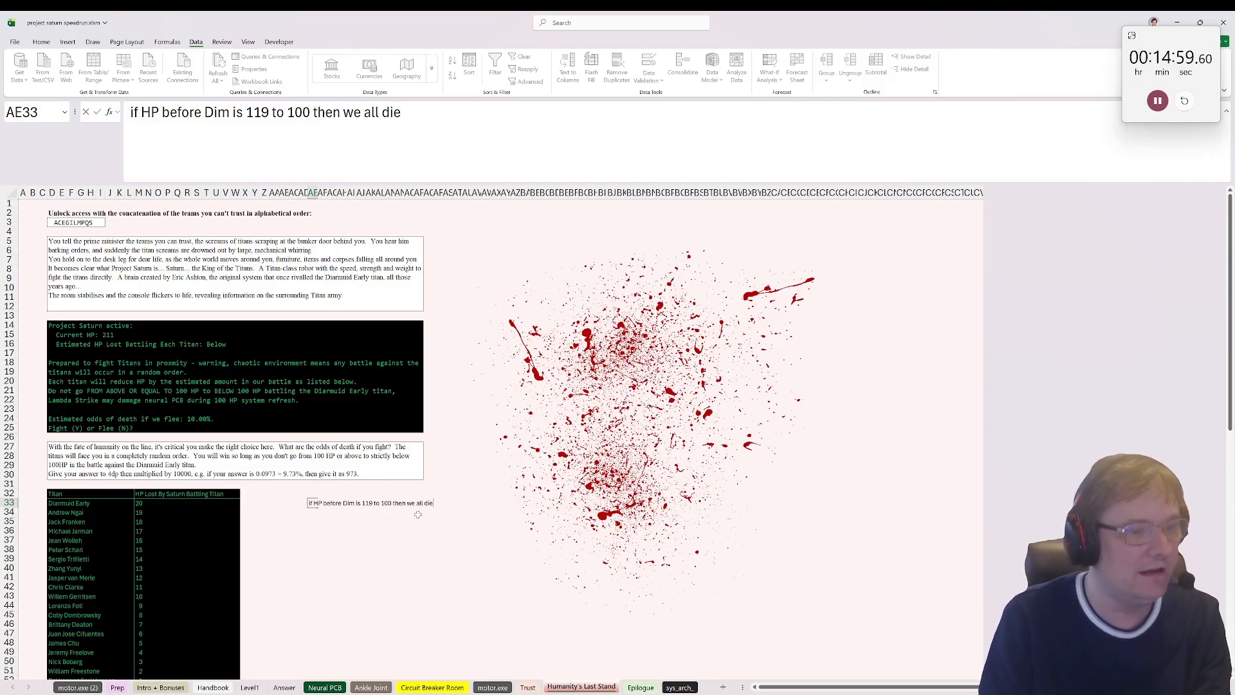
key(ctrl+Return)
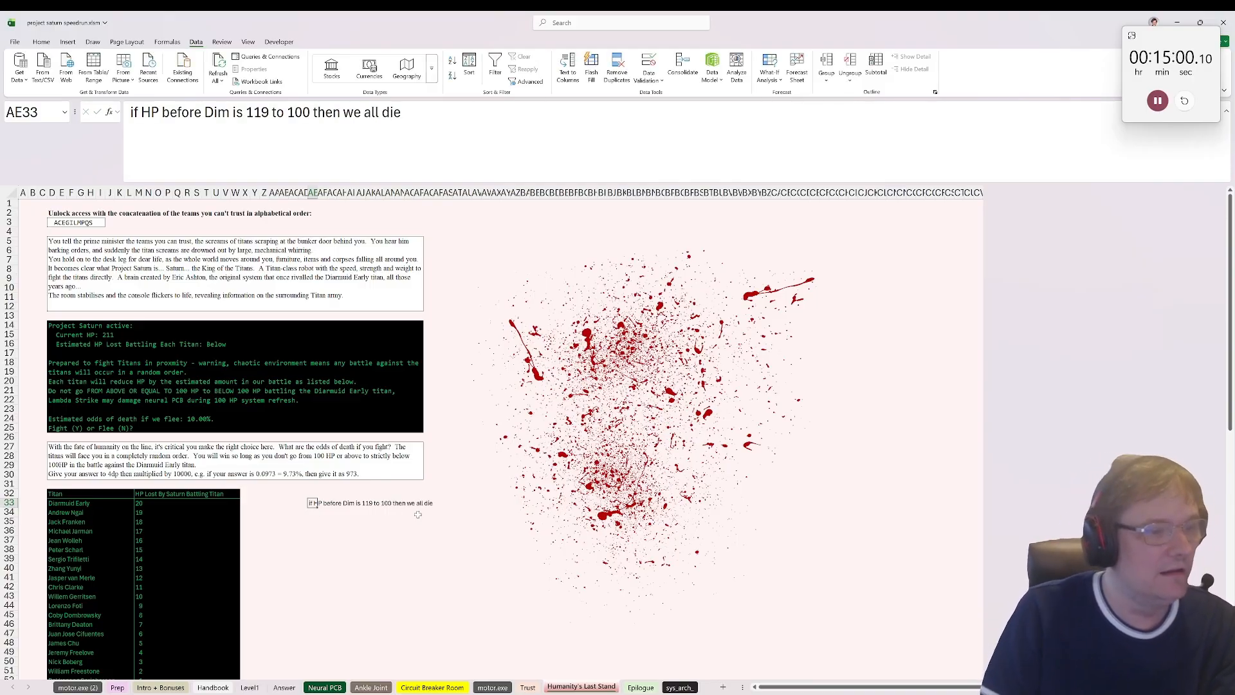
Step: Add the note "start Hp is 211" in AE34 beneath the losing-condition note
click(111, 264)
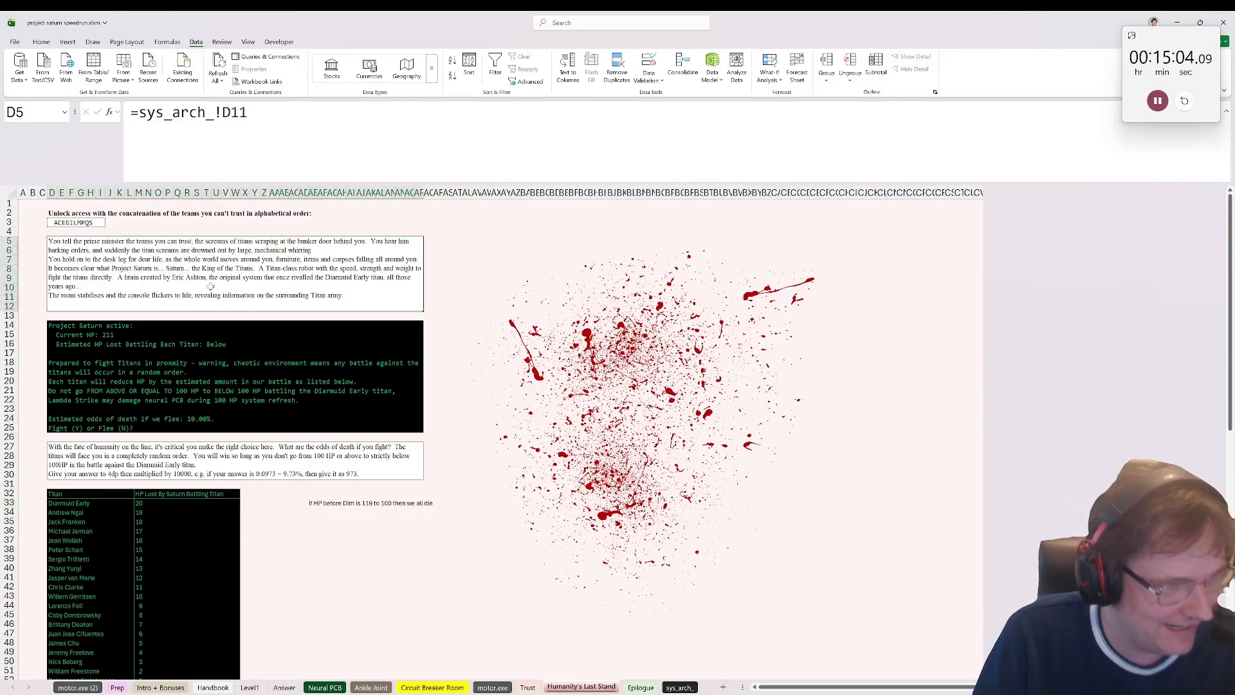
click(313, 513)
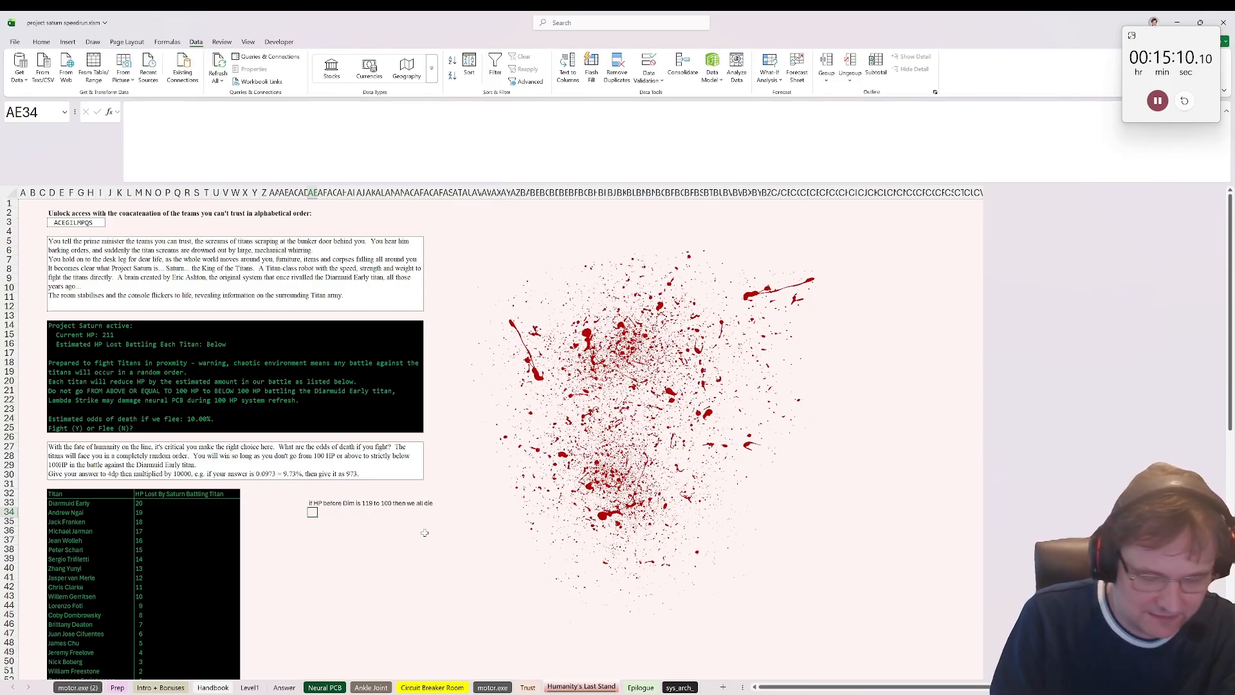
text(if dma)
key(BackSpace)
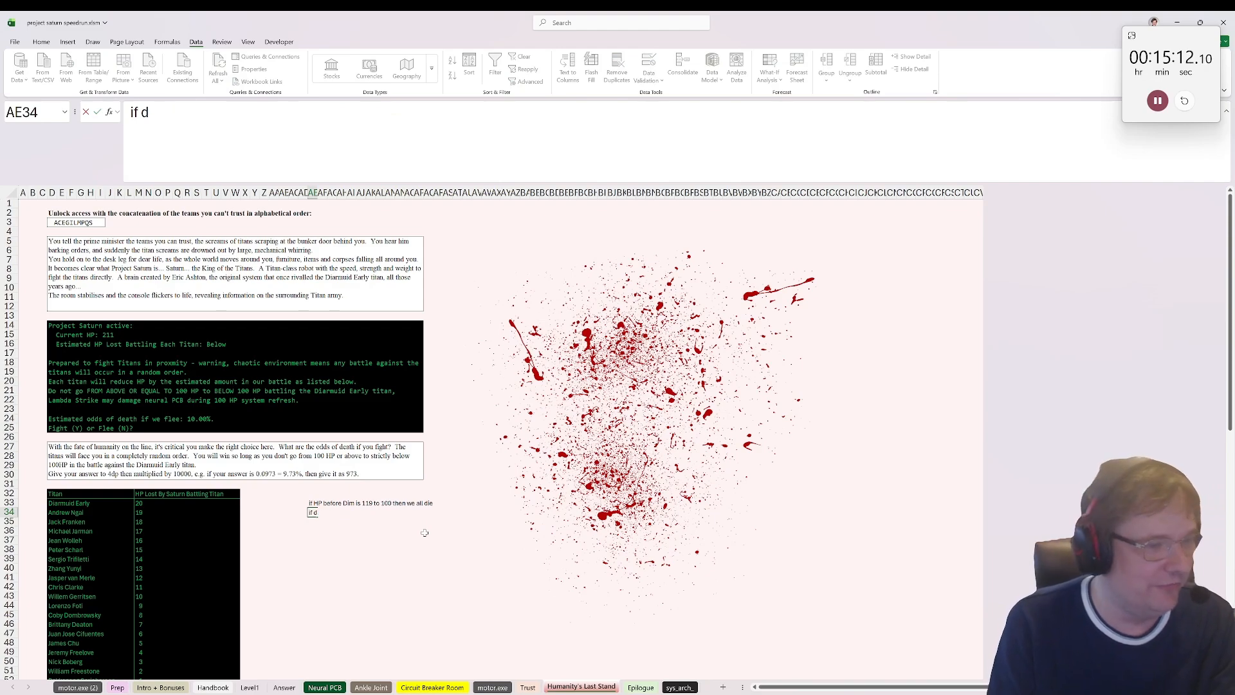
key(BackSpace)
text(start Hp)
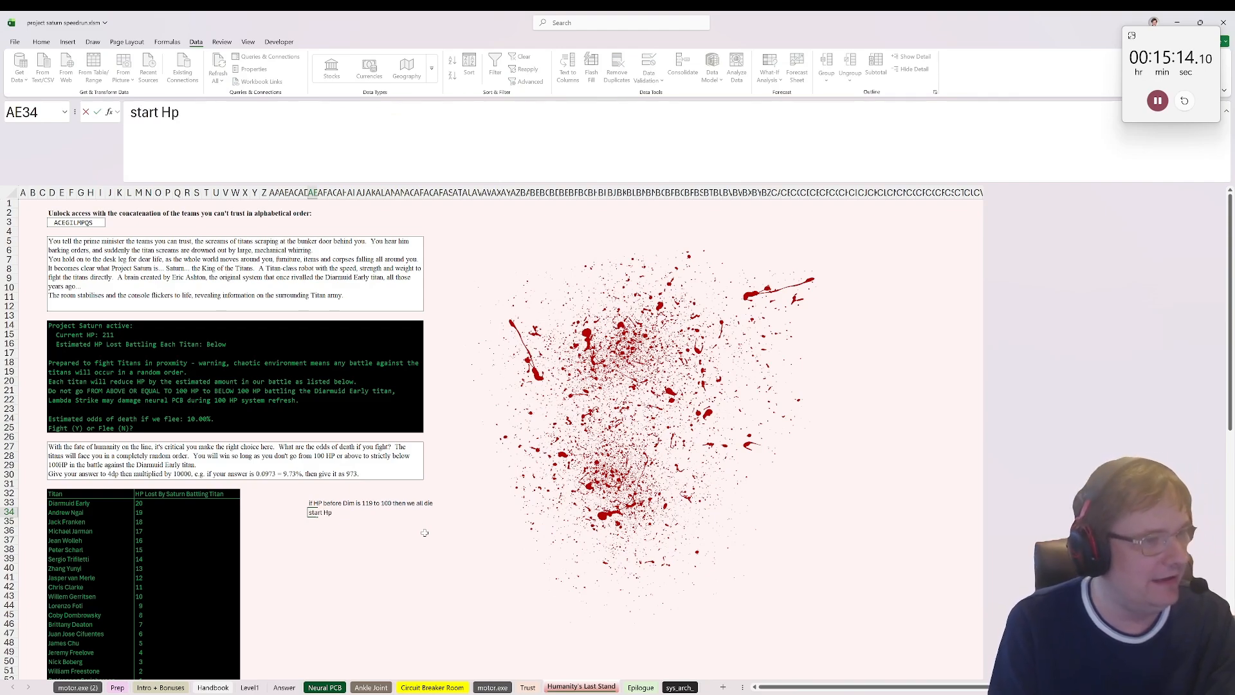
text( is 211)
key(Return)
Step: Label AE35 "if damage is" and calculate the two damage limits below it with =211-119 in AE36 and =211-100 in AE37
text(if damage i)
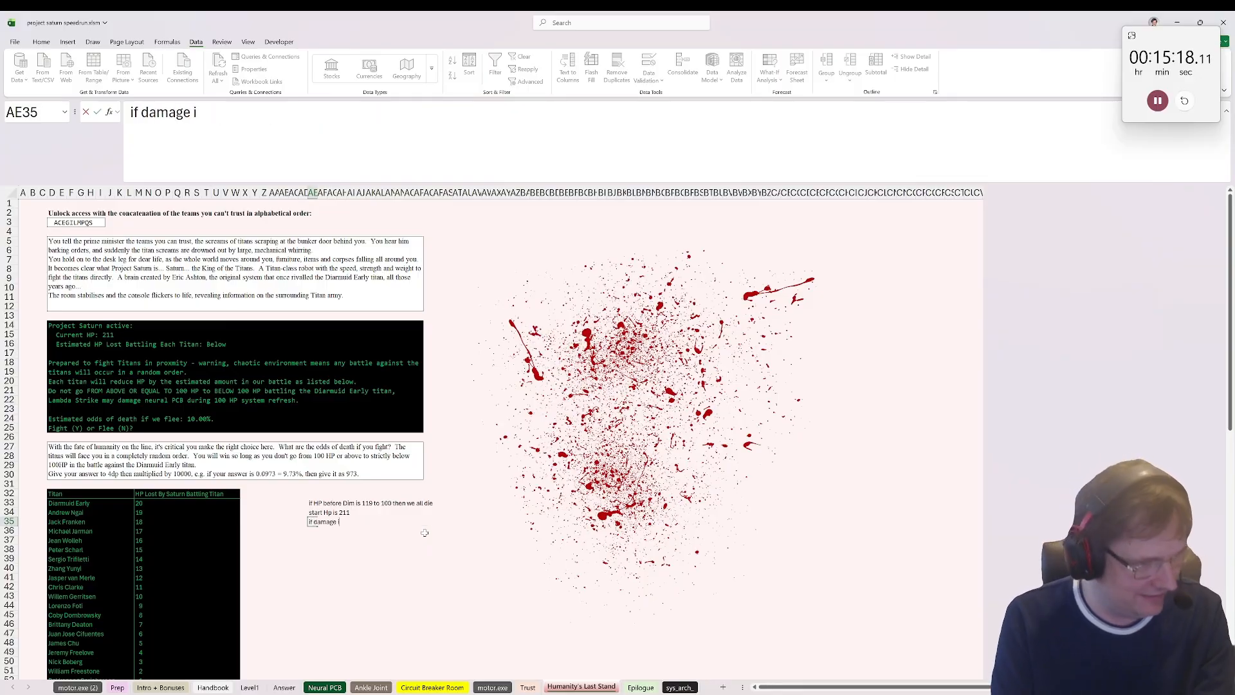
text(s)
key(Return)
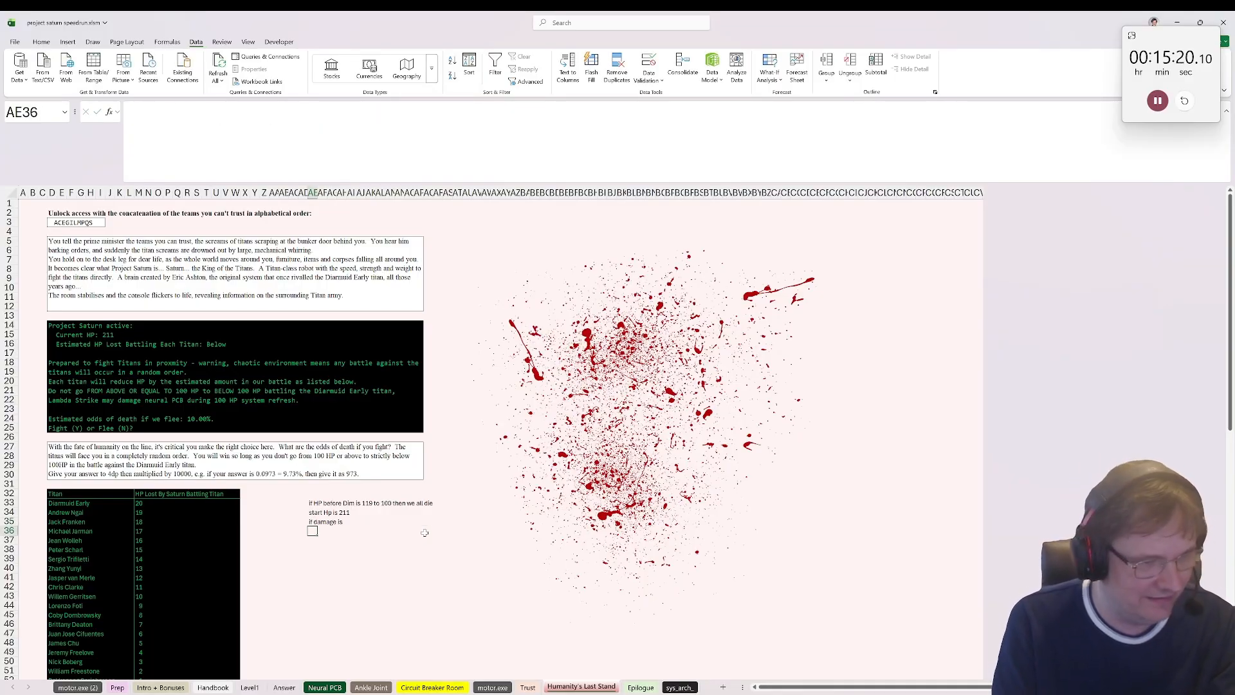
text(=211-119)
key(Return)
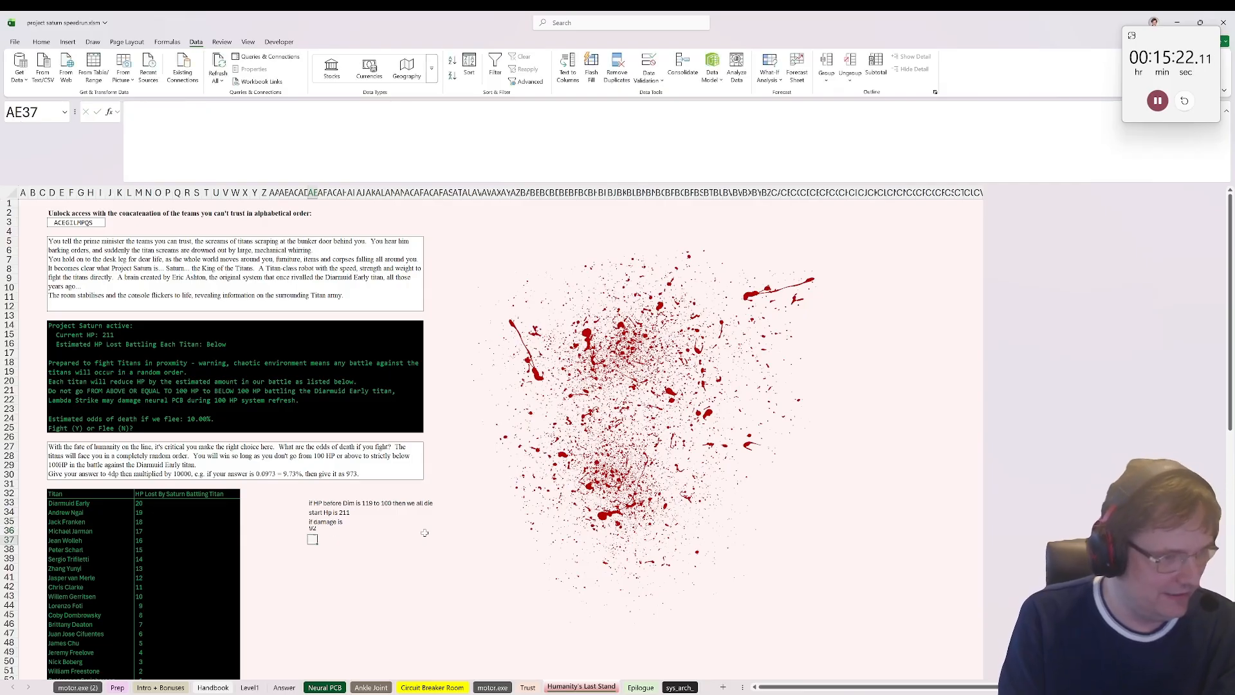
text(=211-100)
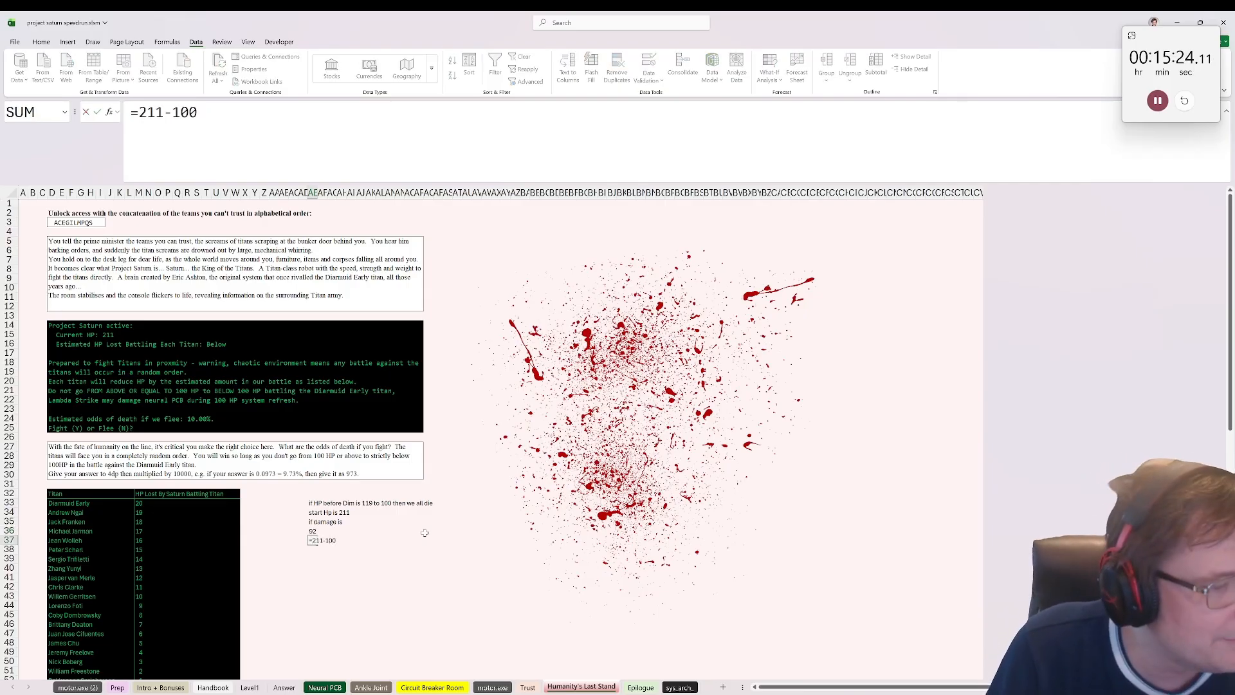
key(ctrl+Return)
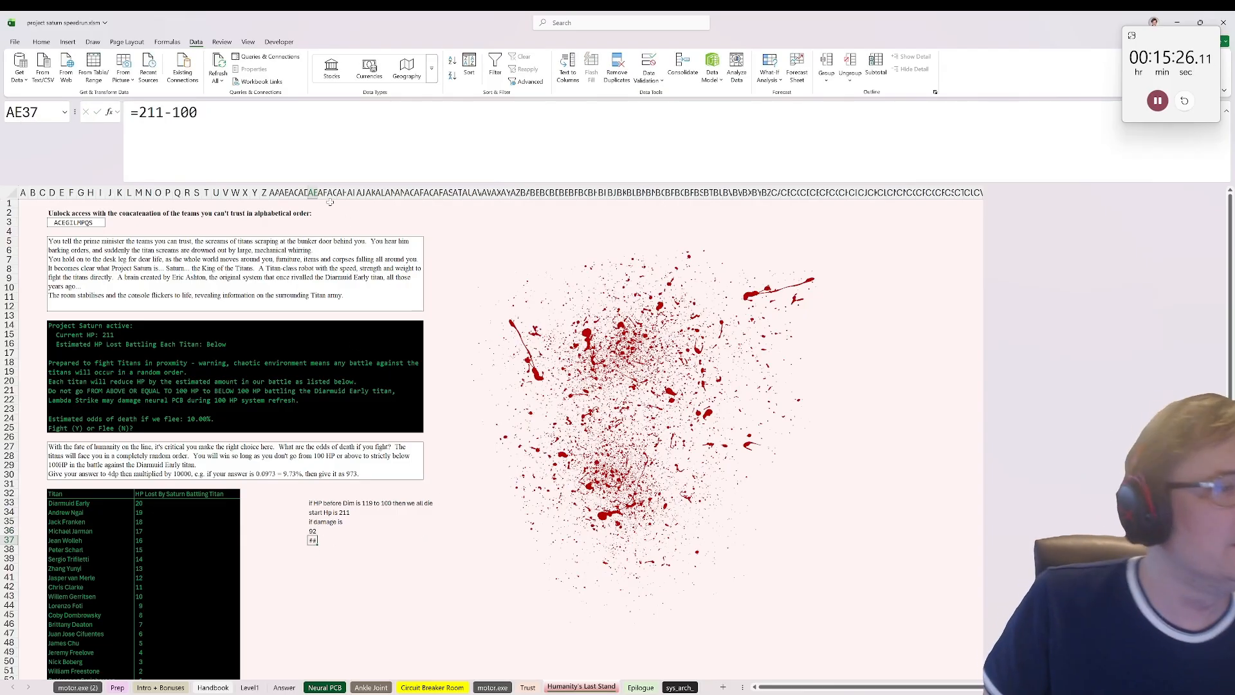
Step: Autofit column AE so both damage limits show, and review them against the Titans' HP losses
double_click(319, 193)
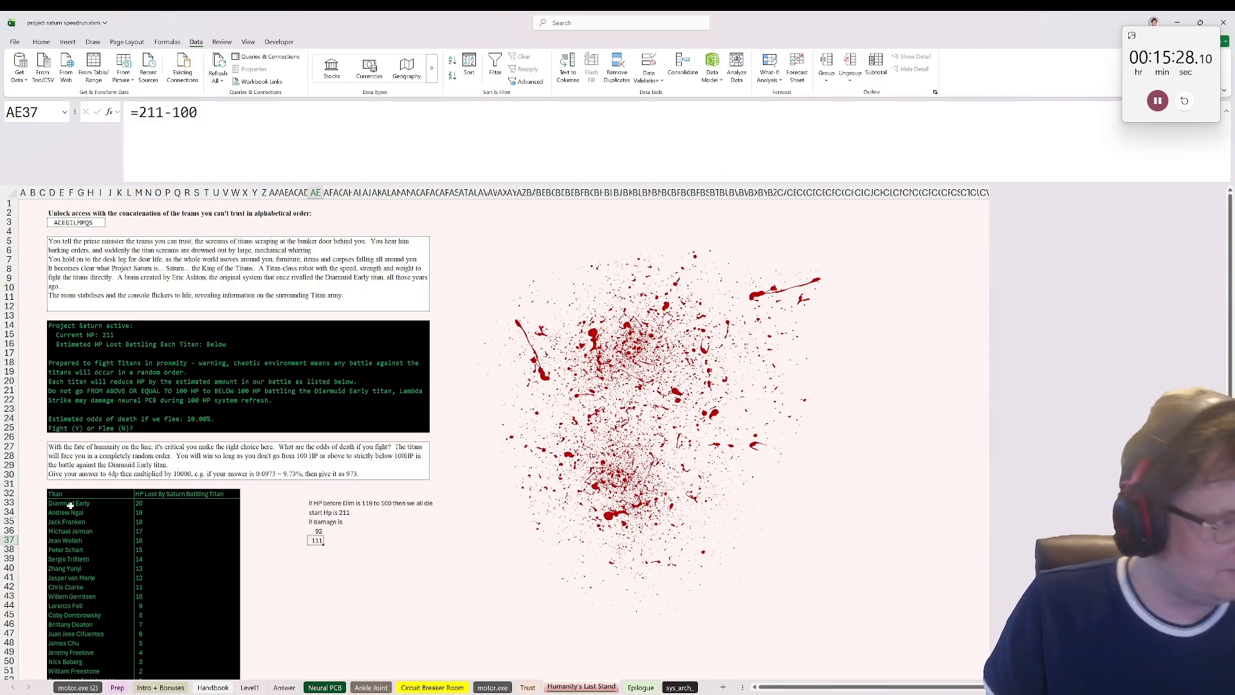
drag(70, 506, 69, 670)
scroll(61, 547, down, 2)
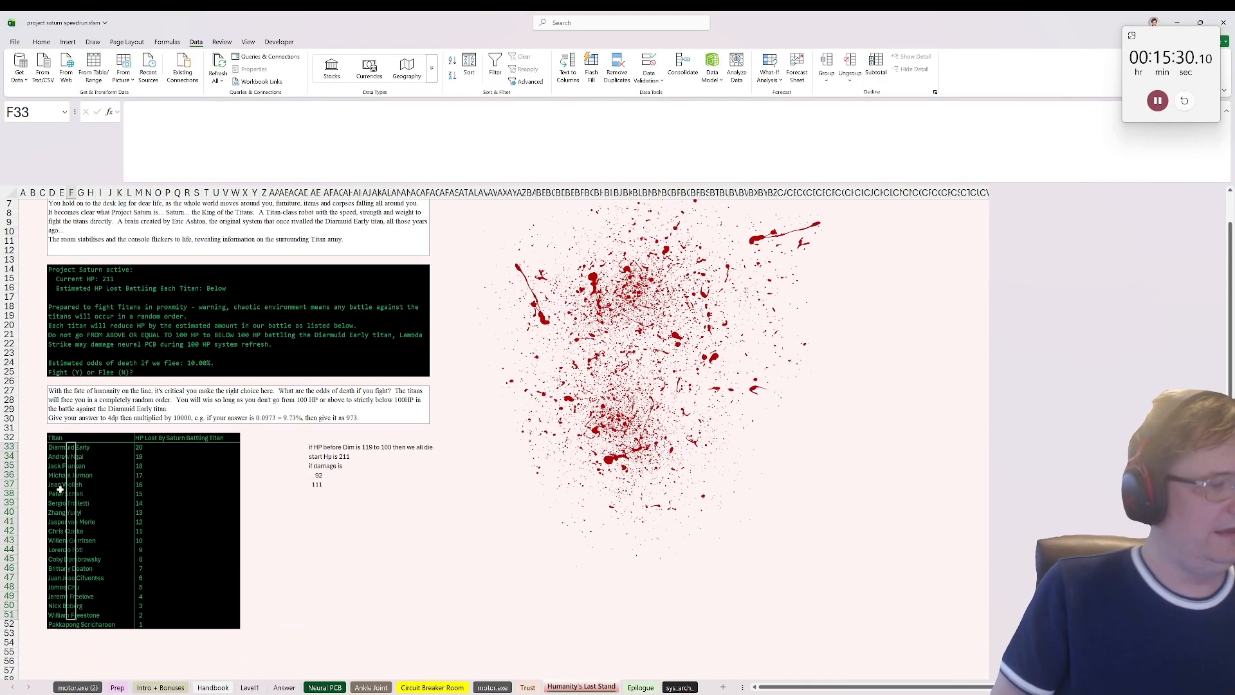
drag(60, 448, 60, 561)
click(315, 474)
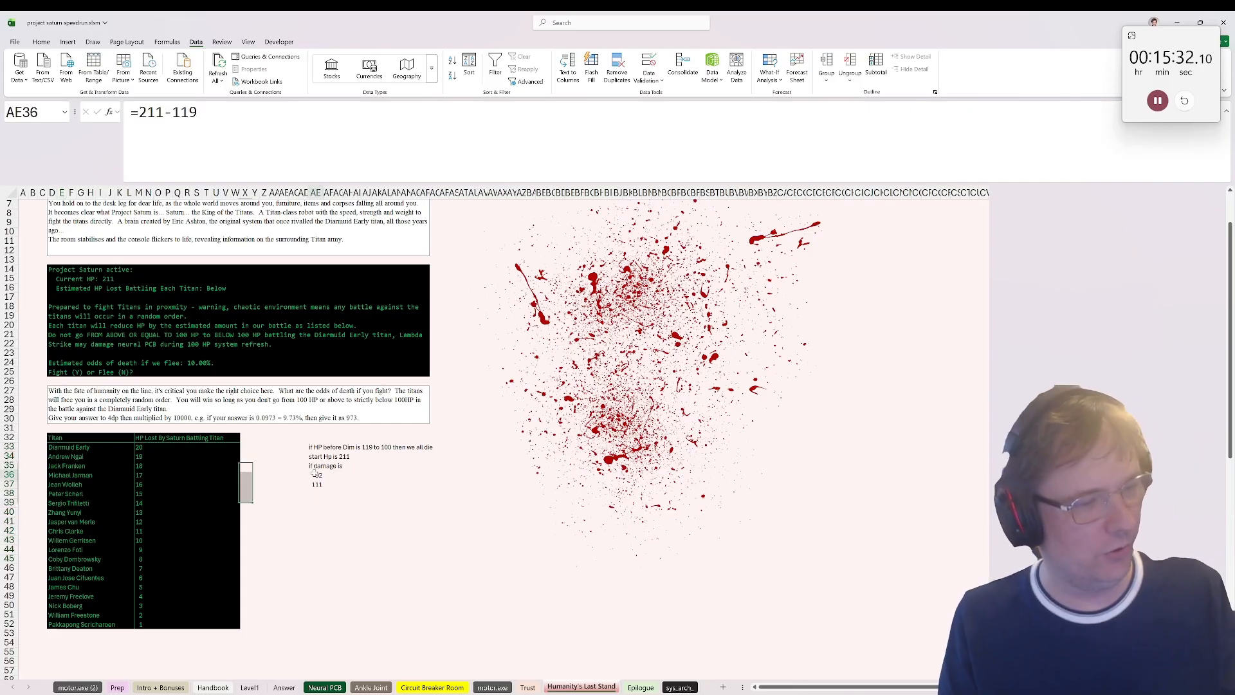
click(317, 483)
click(316, 474)
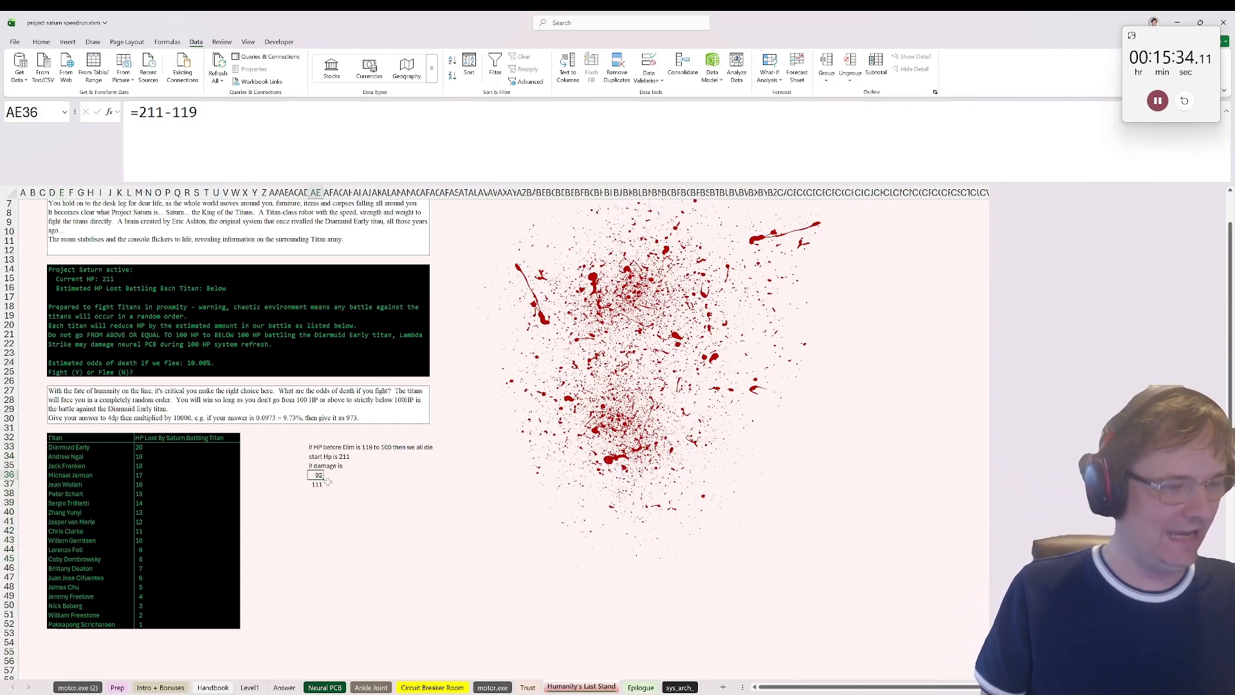
click(316, 484)
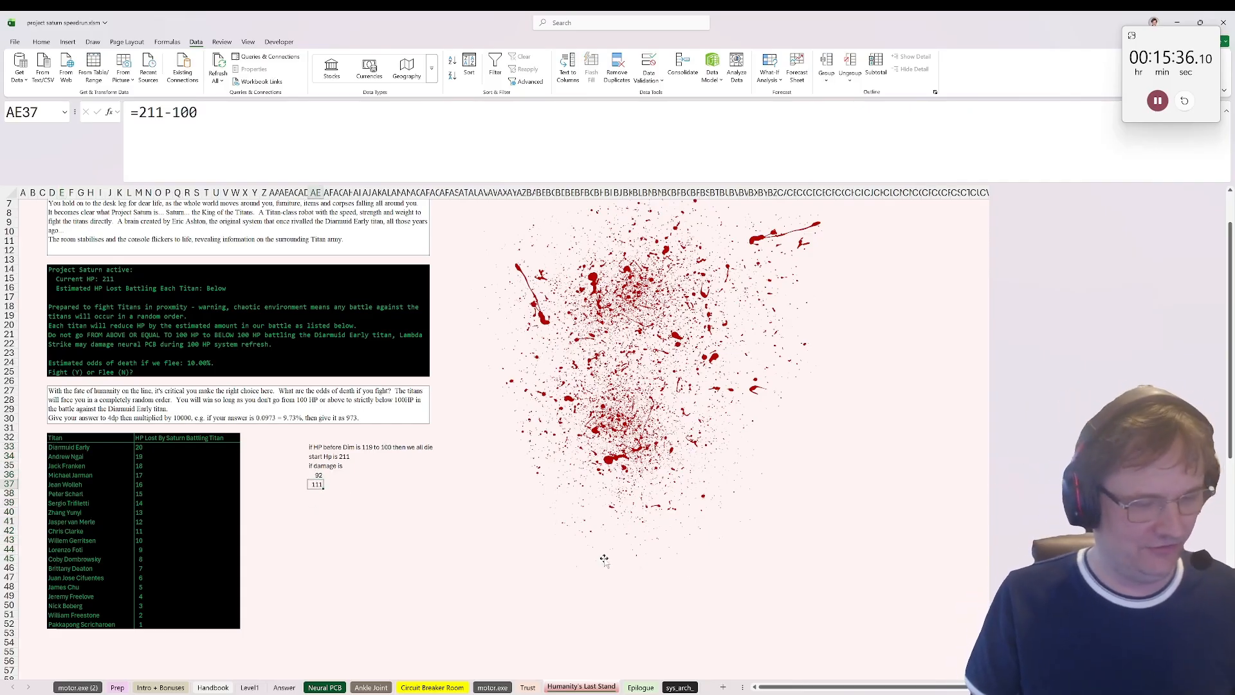
click(318, 504)
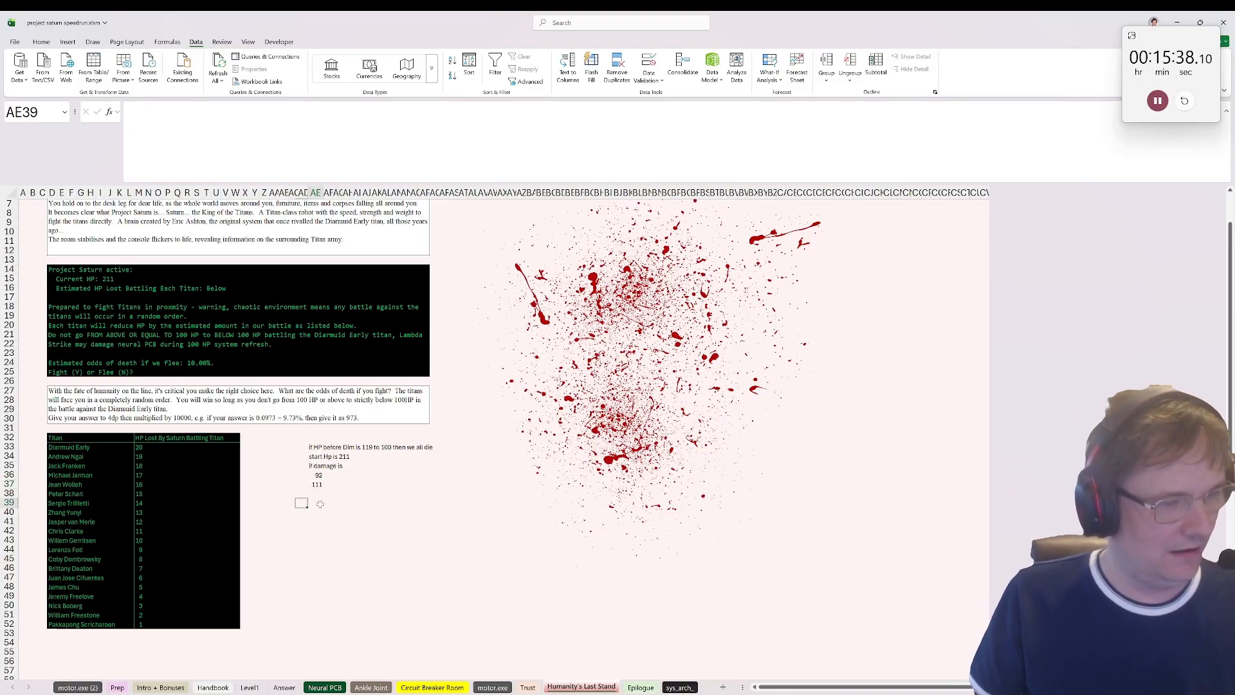
Step: Copy the "if damage is" label and its two limits from AE35:AE37 into A1 of a new sheet
drag(315, 466, 322, 494)
key(ctrl+c)
click(723, 686)
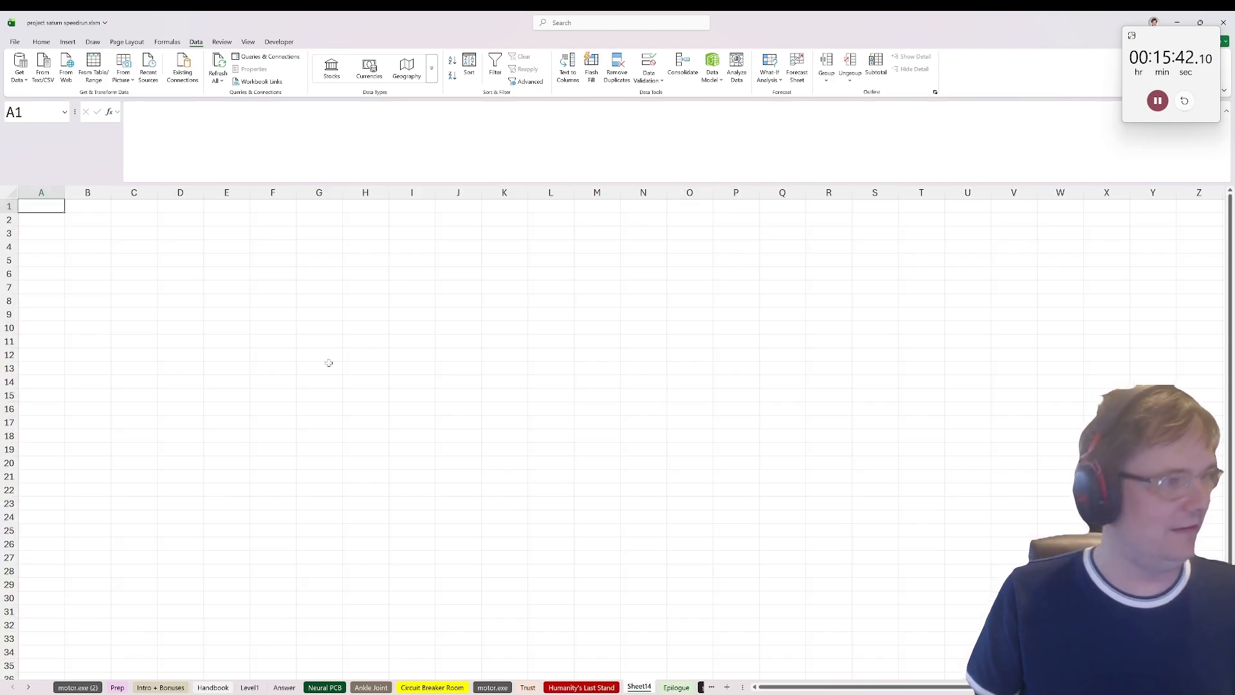
key(ctrl+v)
Step: Move the damage label and its two limits from A1:A3 to F1:F3
click(42, 193)
drag(45, 208, 51, 233)
key(ctrl+c)
click(274, 208)
key(ctrl+v)
click(48, 206)
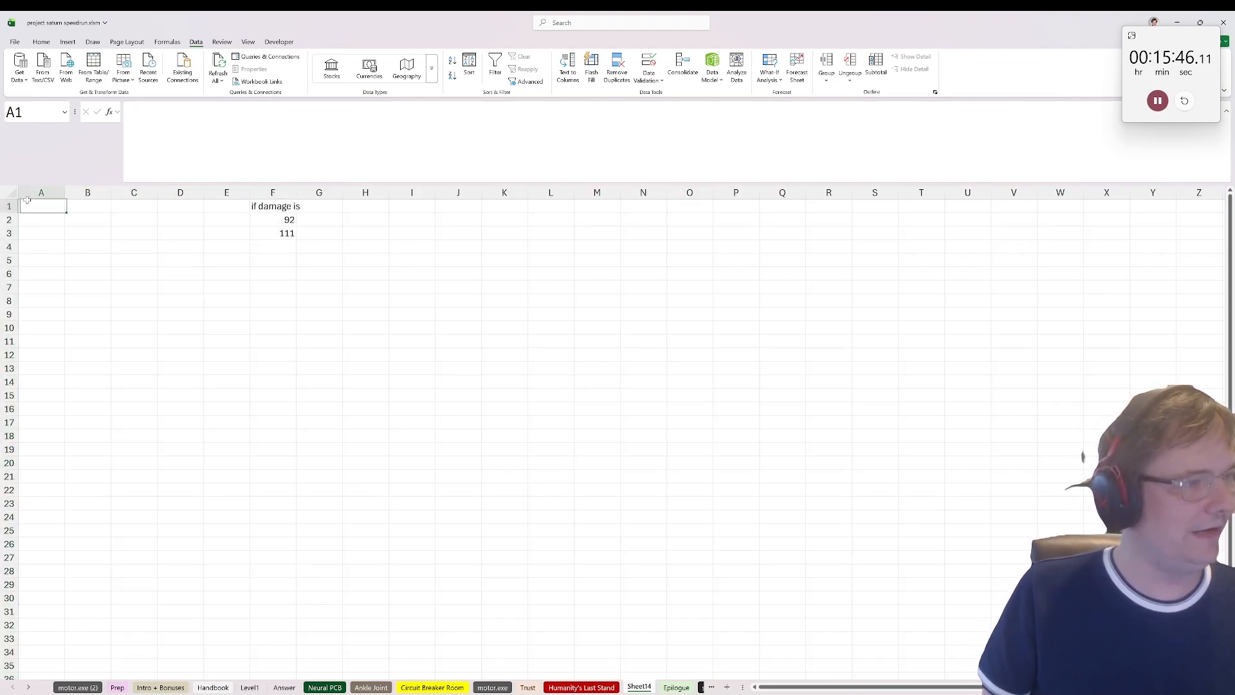
click(51, 217)
text(=seq)
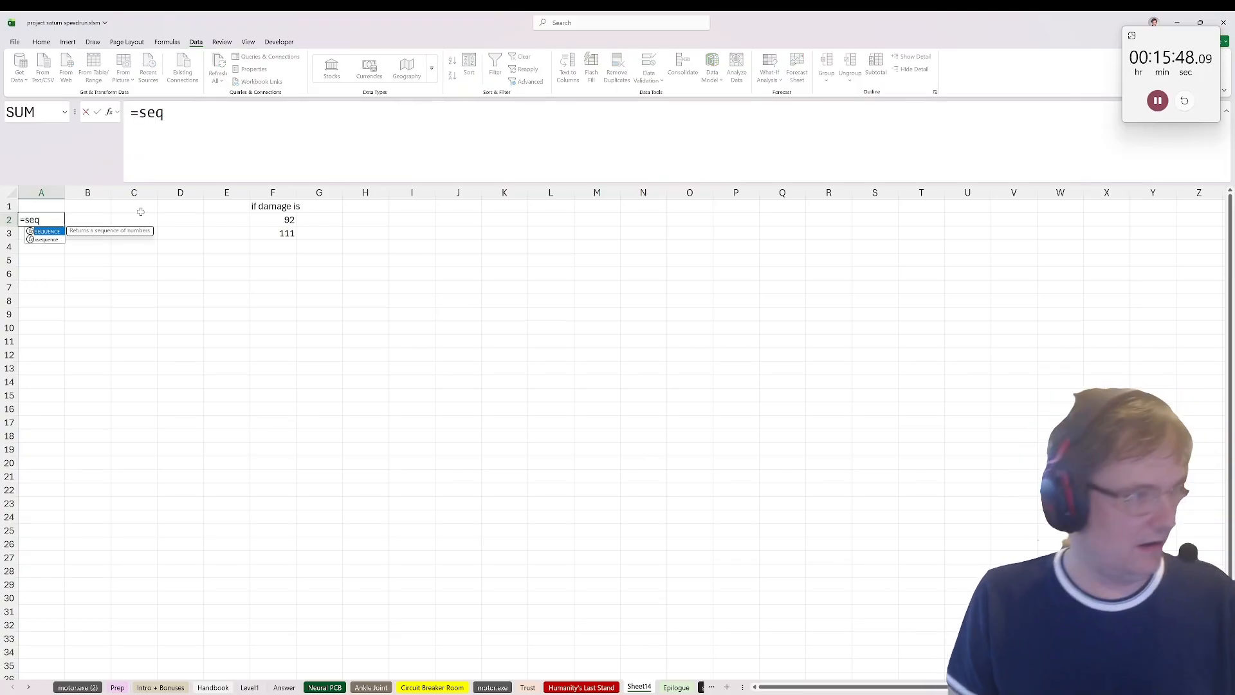
key(Tab)
key(Escape)
Step: Enter the heading "Before Dim?" in A1
key(Up)
text(B)
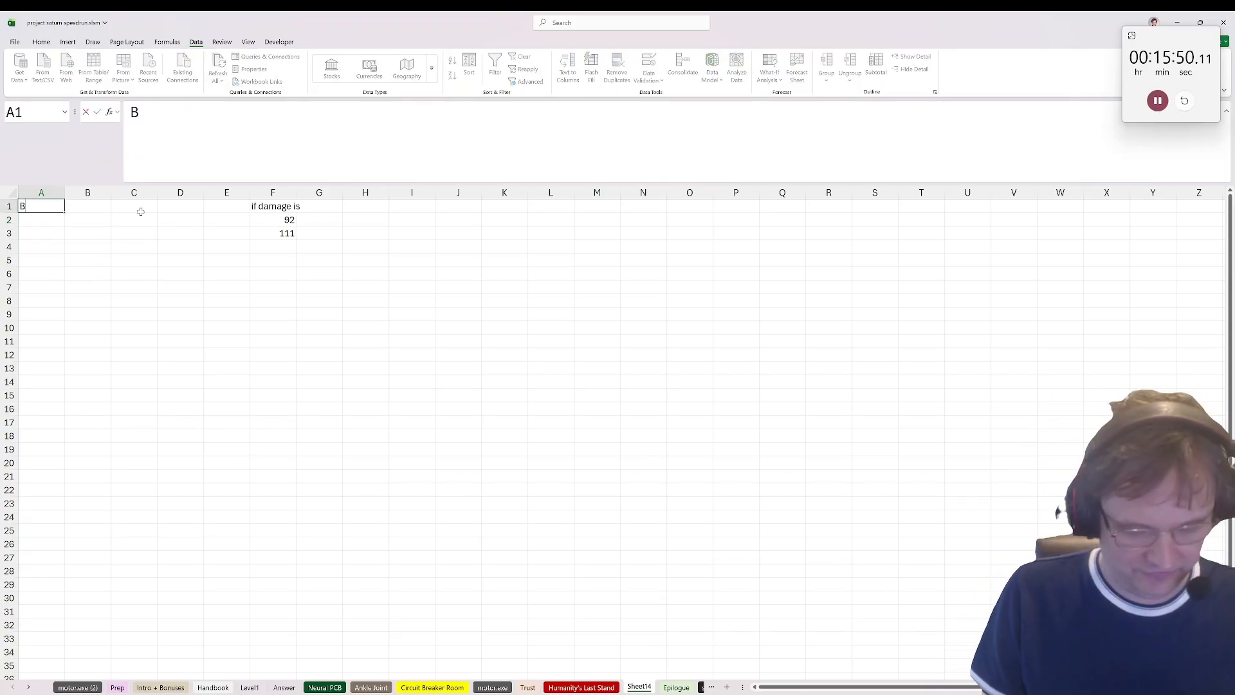
text(efore Dim?)
key(Return)
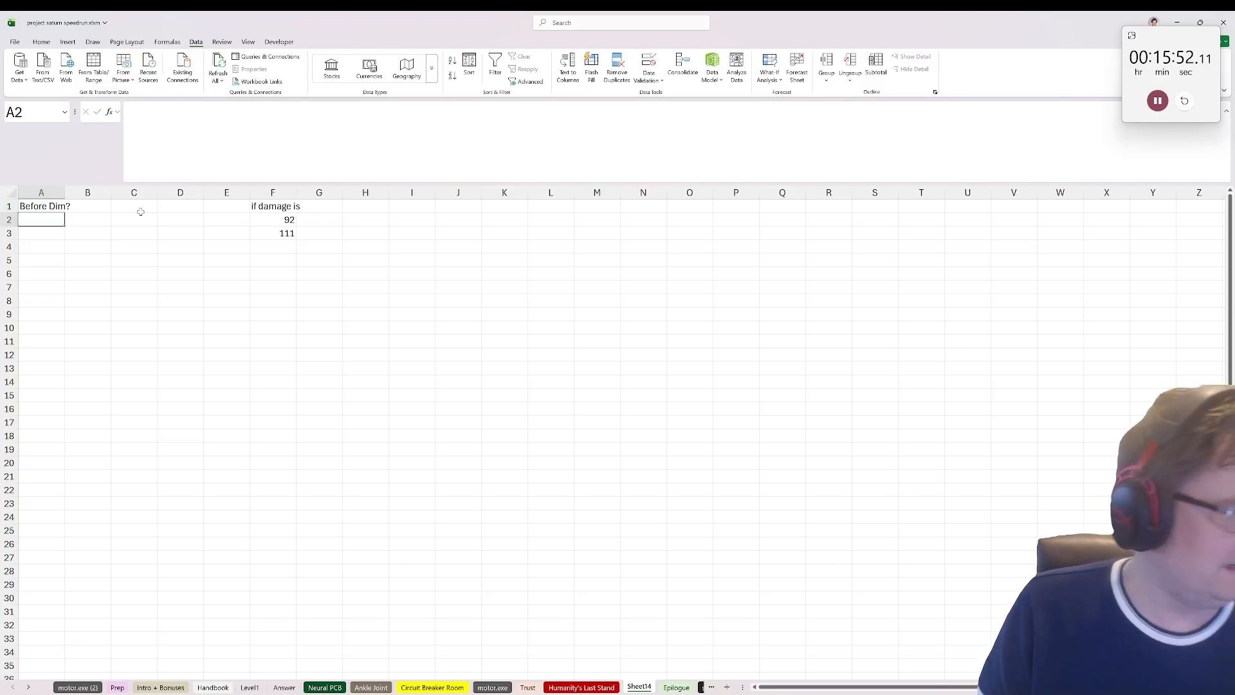
Step: List the numbers 0 to 19 below the heading with =SEQUENCE(20,,0) in A2
text(=seq)
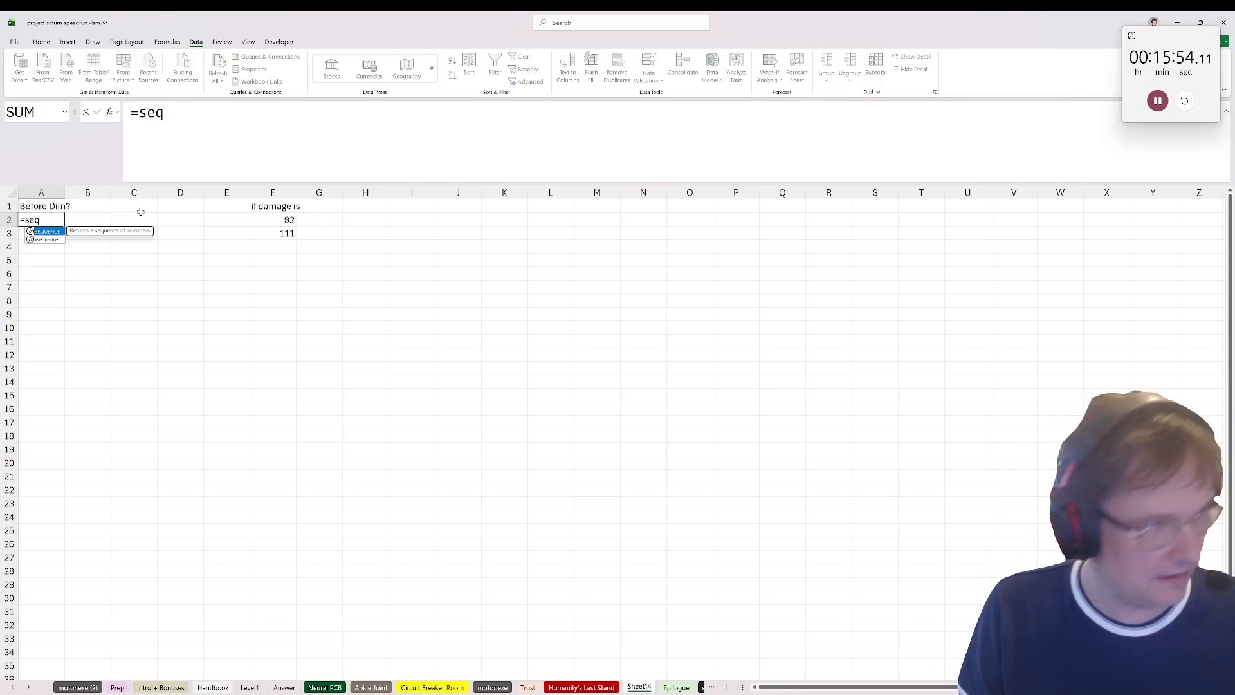
key(Tab)
text(20,,0))
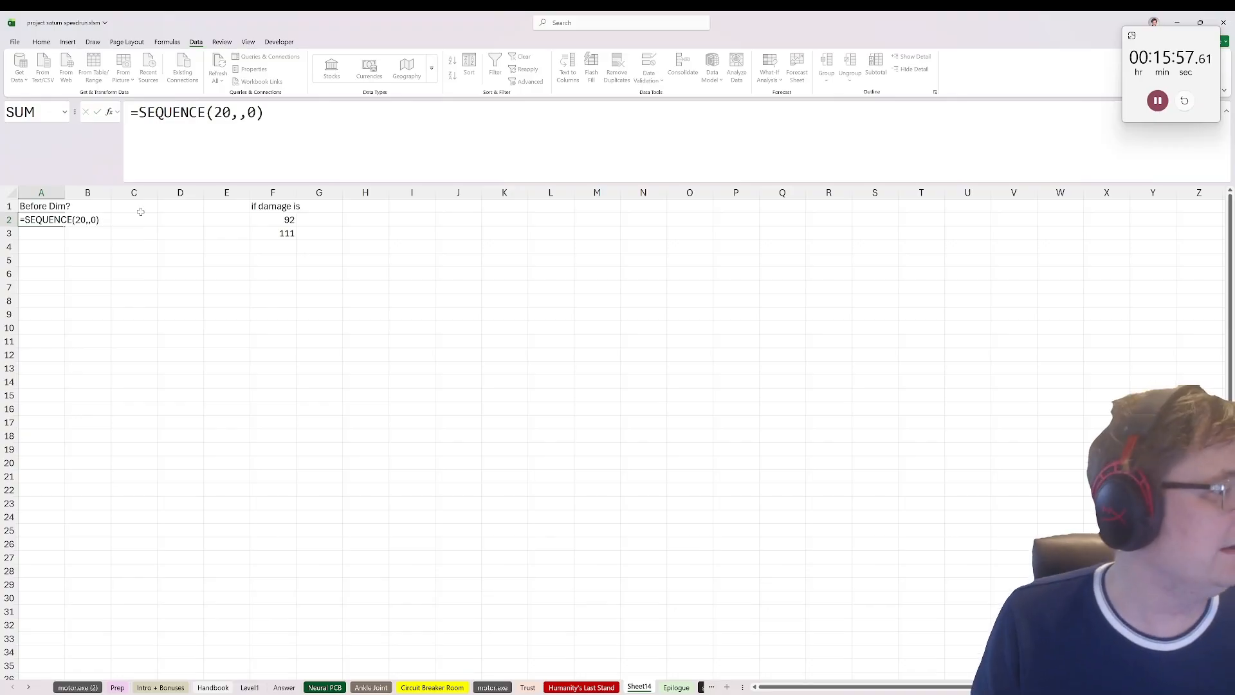
key(ctrl+Return)
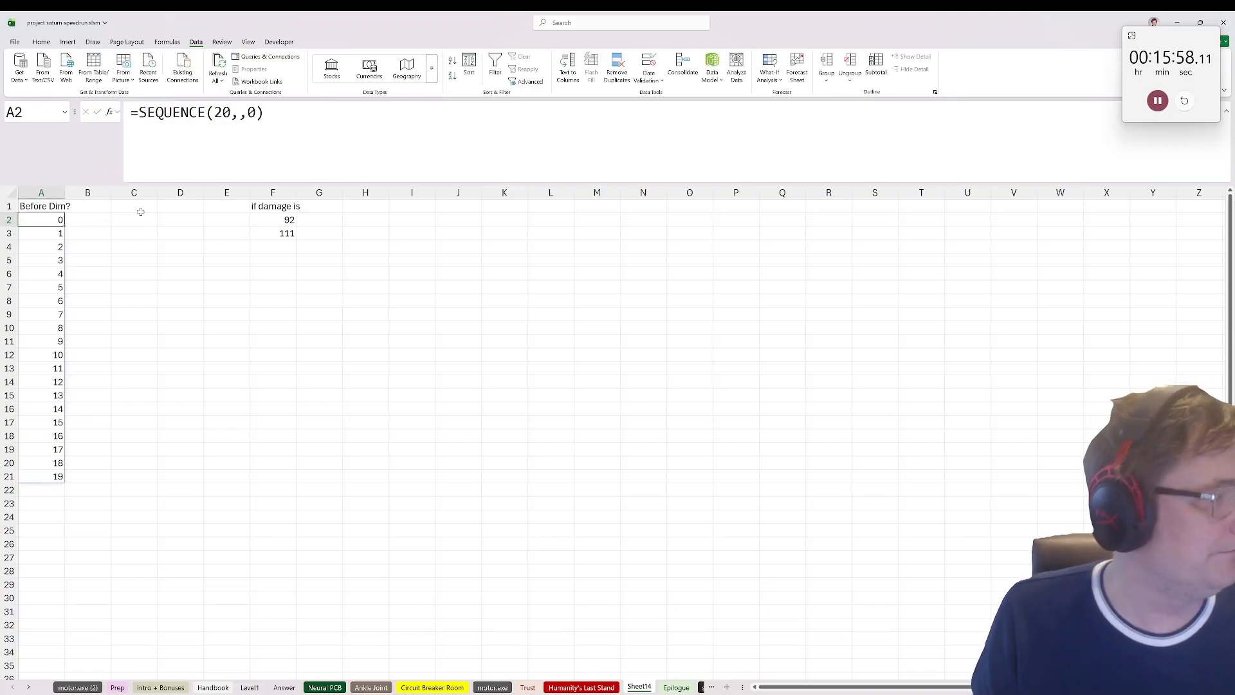
click(71, 206)
click(92, 220)
drag(45, 233, 32, 463)
key(ctrl+Down)
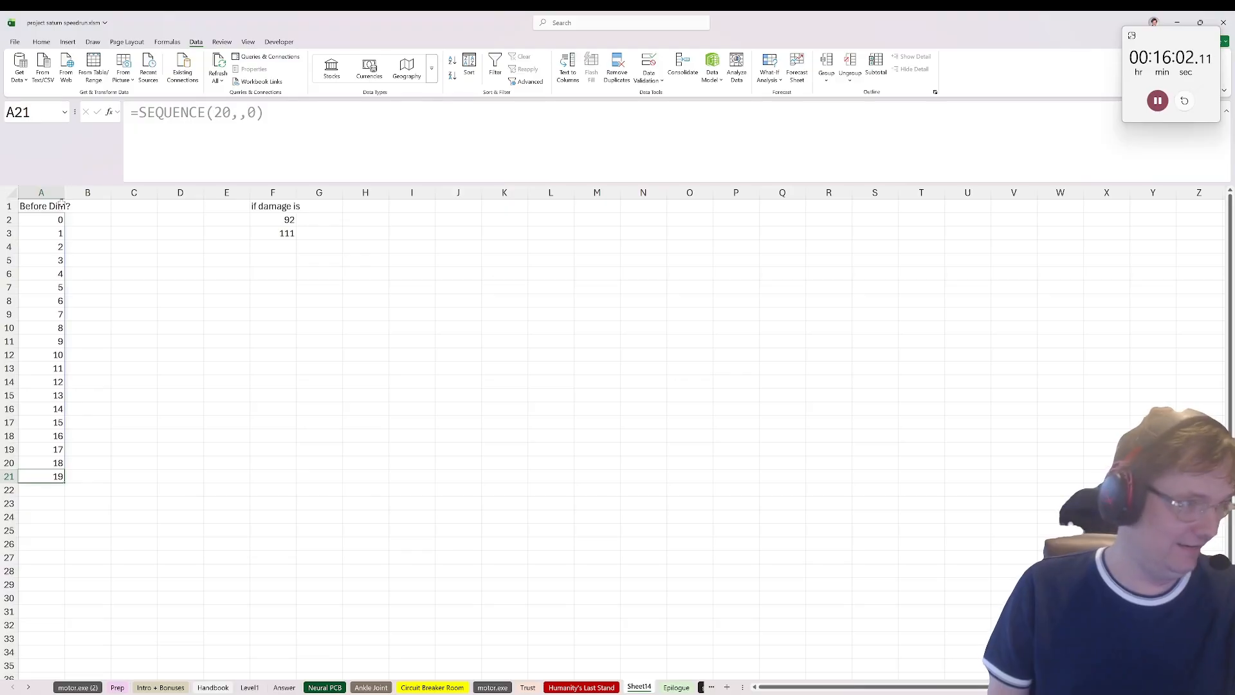
click(58, 220)
click(131, 223)
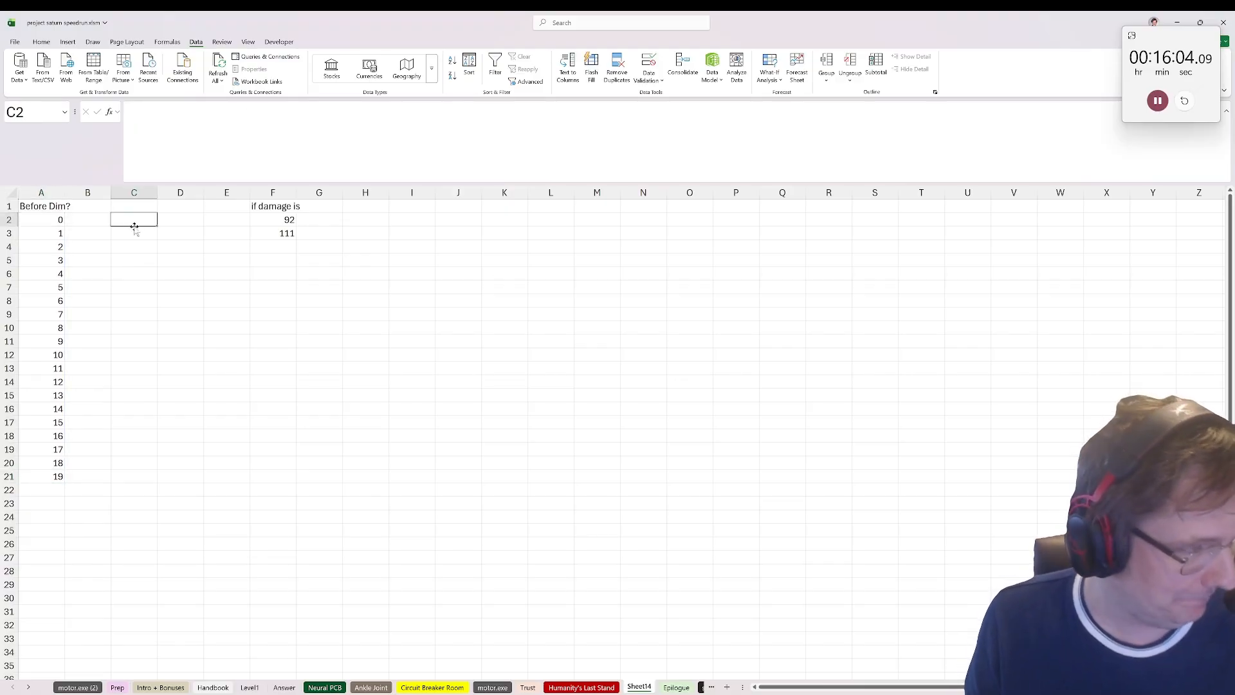
key(Right)
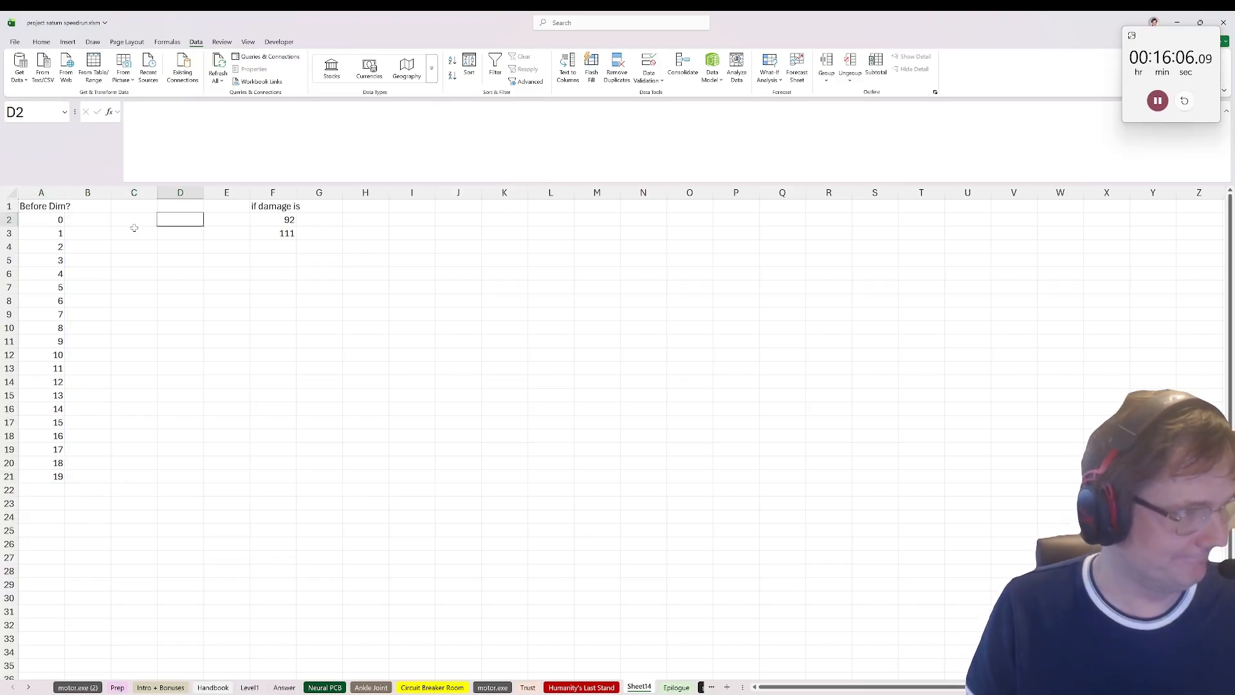
Step: Move the damage label and its two limits from F1:F3 to A25:A27, below the number list
drag(273, 207, 289, 236)
key(ctrl+c)
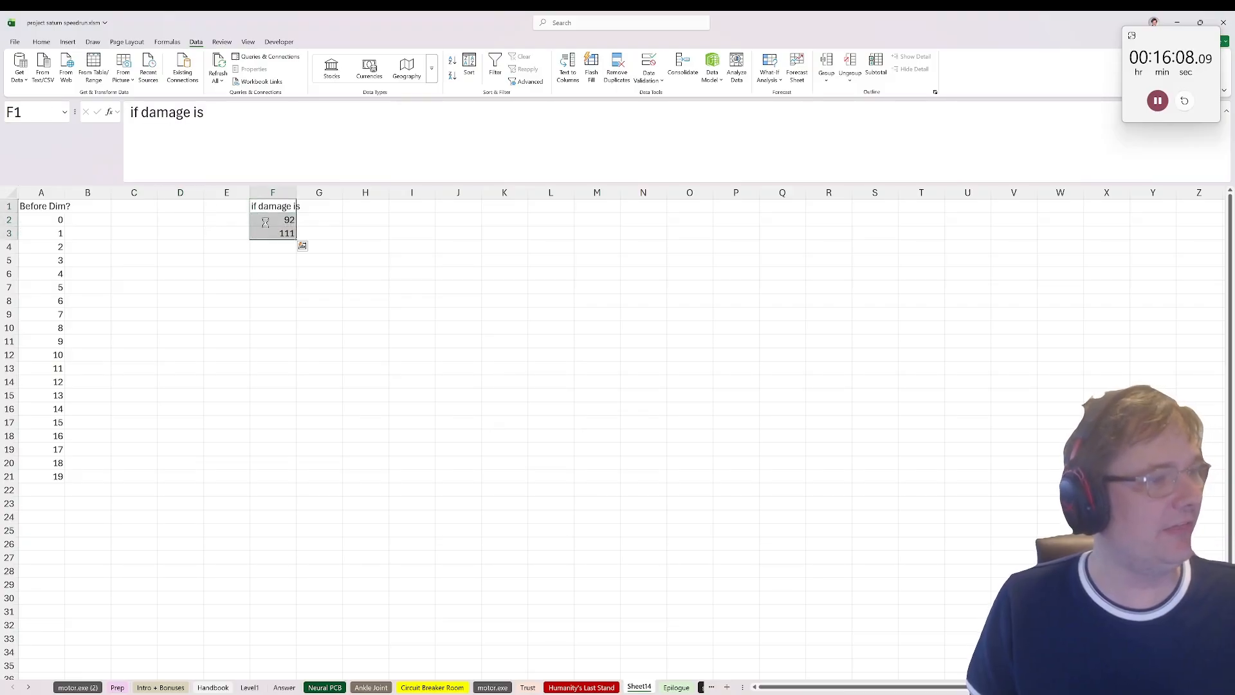
click(61, 530)
key(ctrl+v)
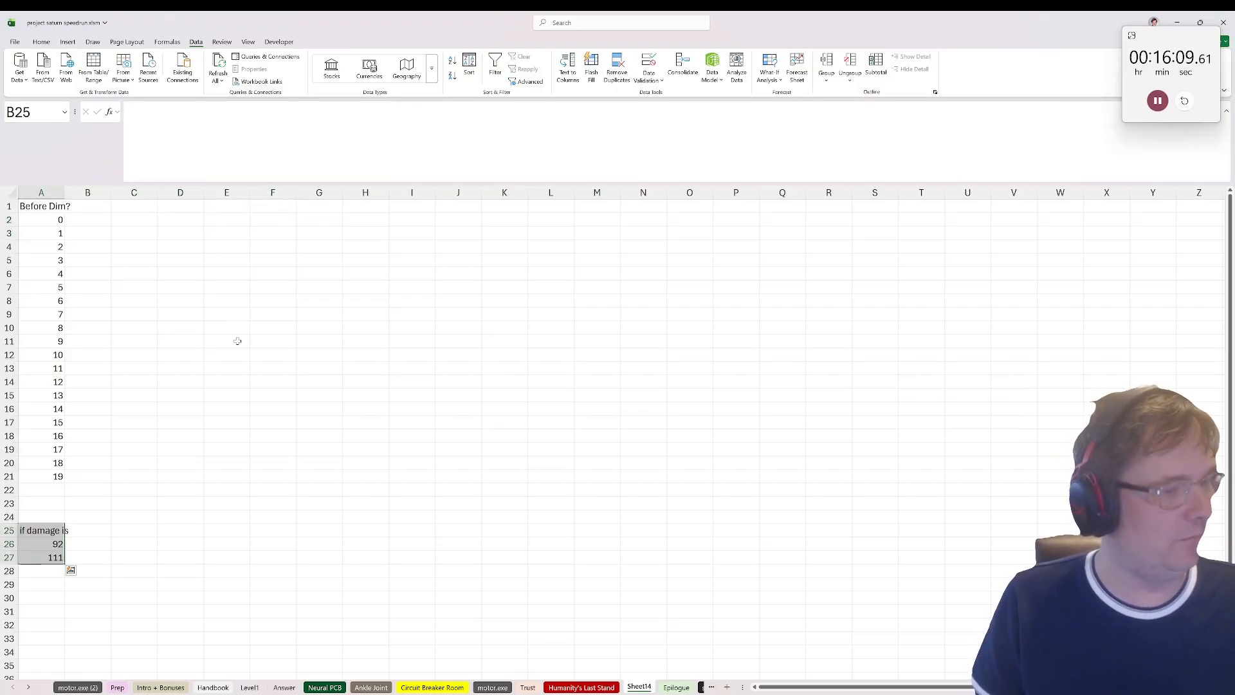
click(255, 219)
text(=selections)
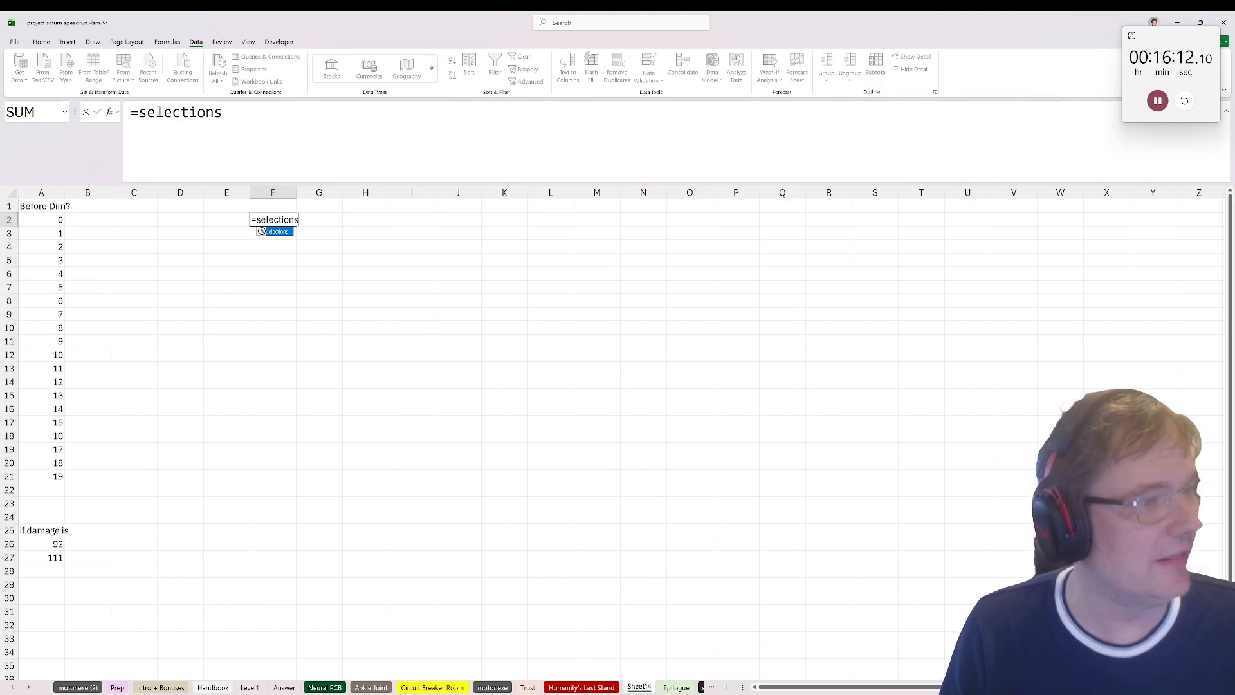
text((saeq)
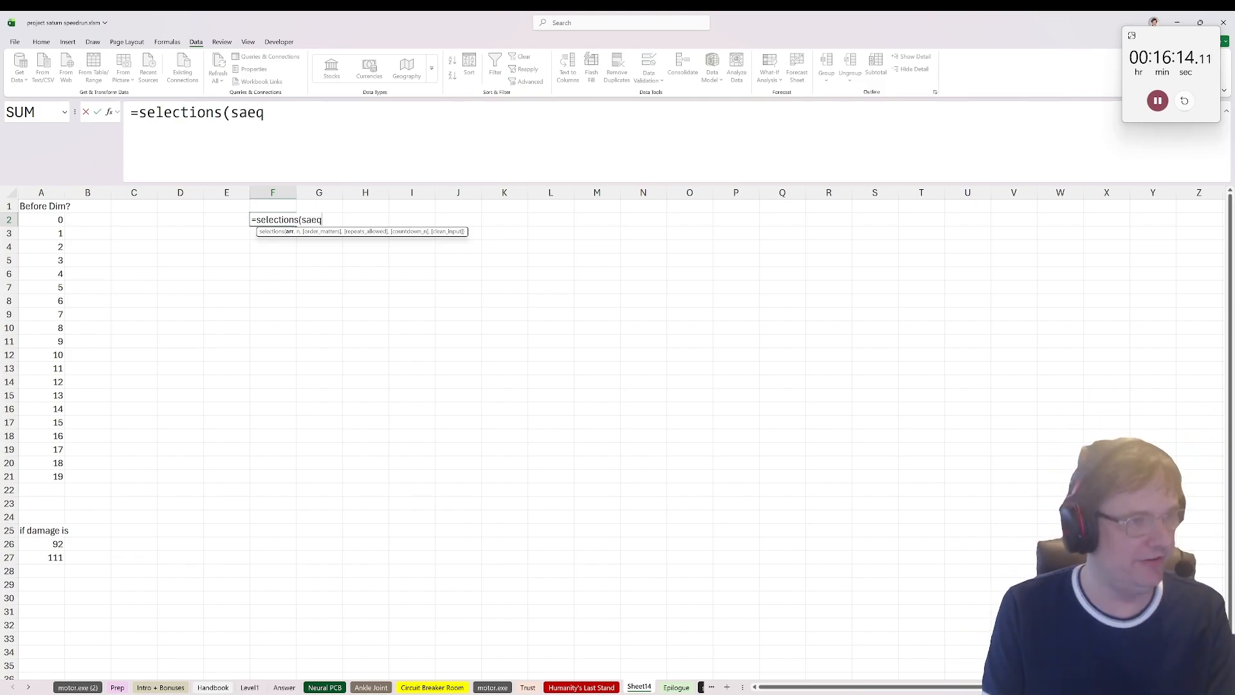
key(BackSpace)
key(BackSpace)
key(BackSpace)
text(eq)
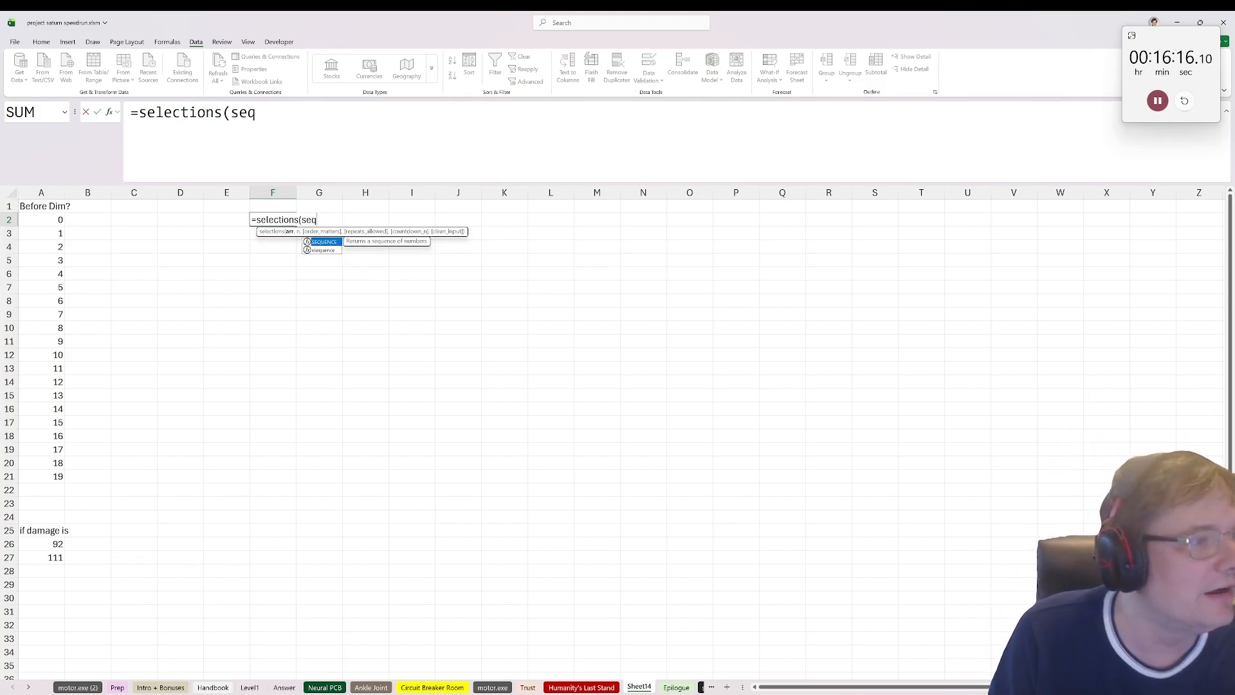
key(Escape)
key(Escape)
Step: Label D1 "Before Dim" and enter 10 beside it in E1
click(183, 206)
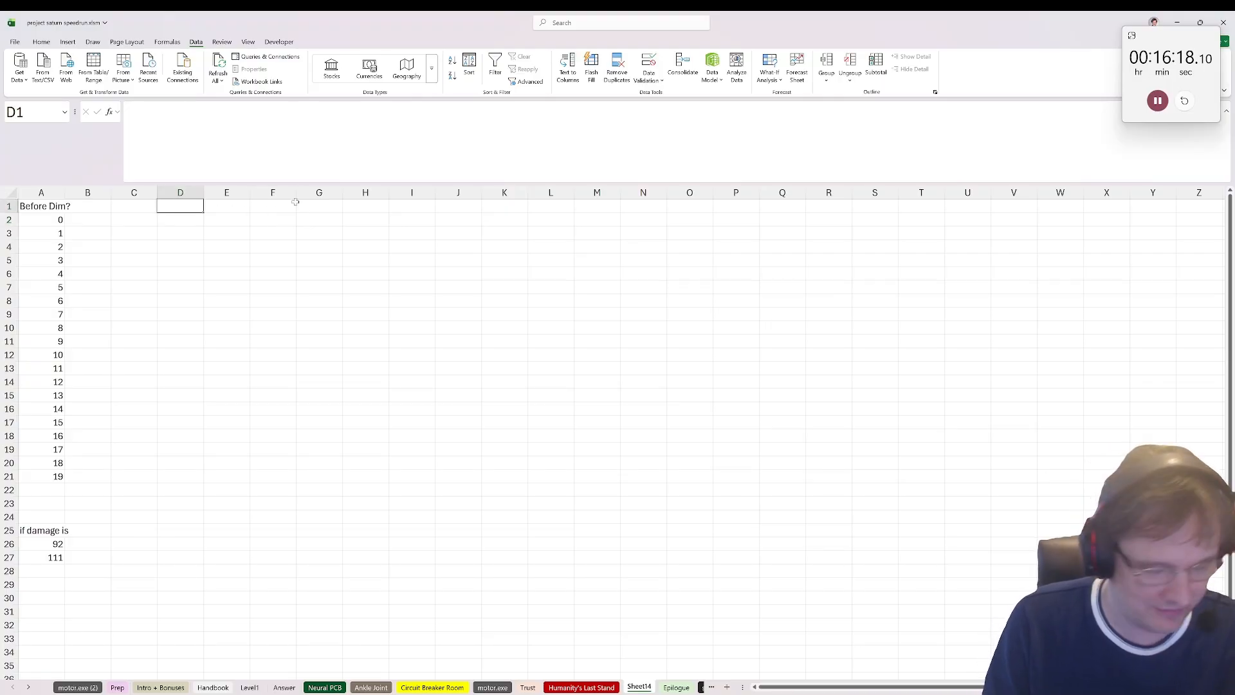
text(Before Dim)
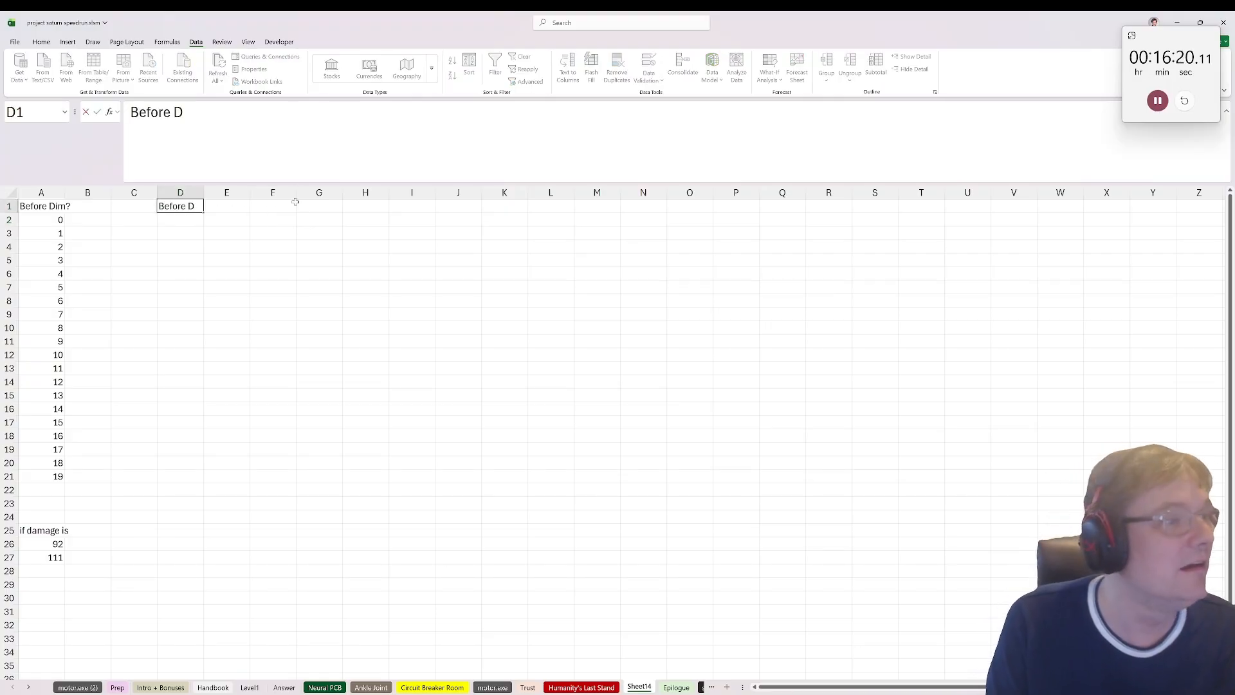
key(Tab)
text(10)
key(Tab)
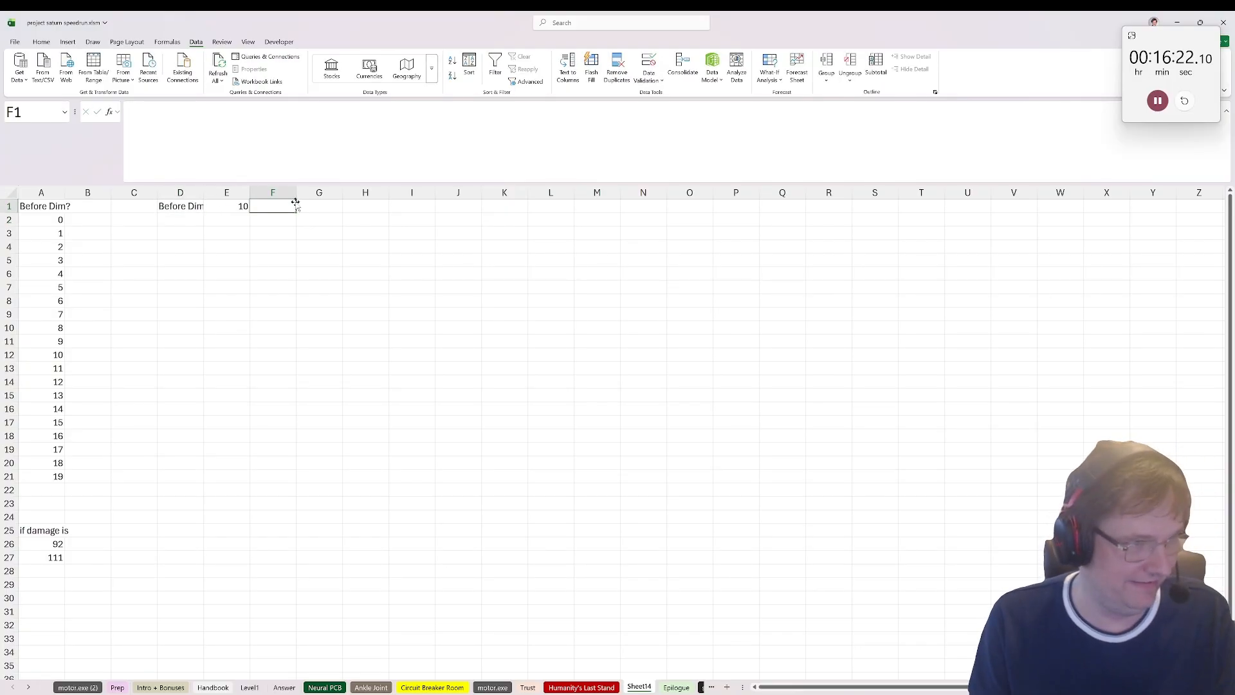
Step: Generate every unordered combination of the 19 other Titans' damage values with =selections(SEQUENCE(19),E1,0) in E4
key(Tab)
key(Tab)
key(shift+Tab)
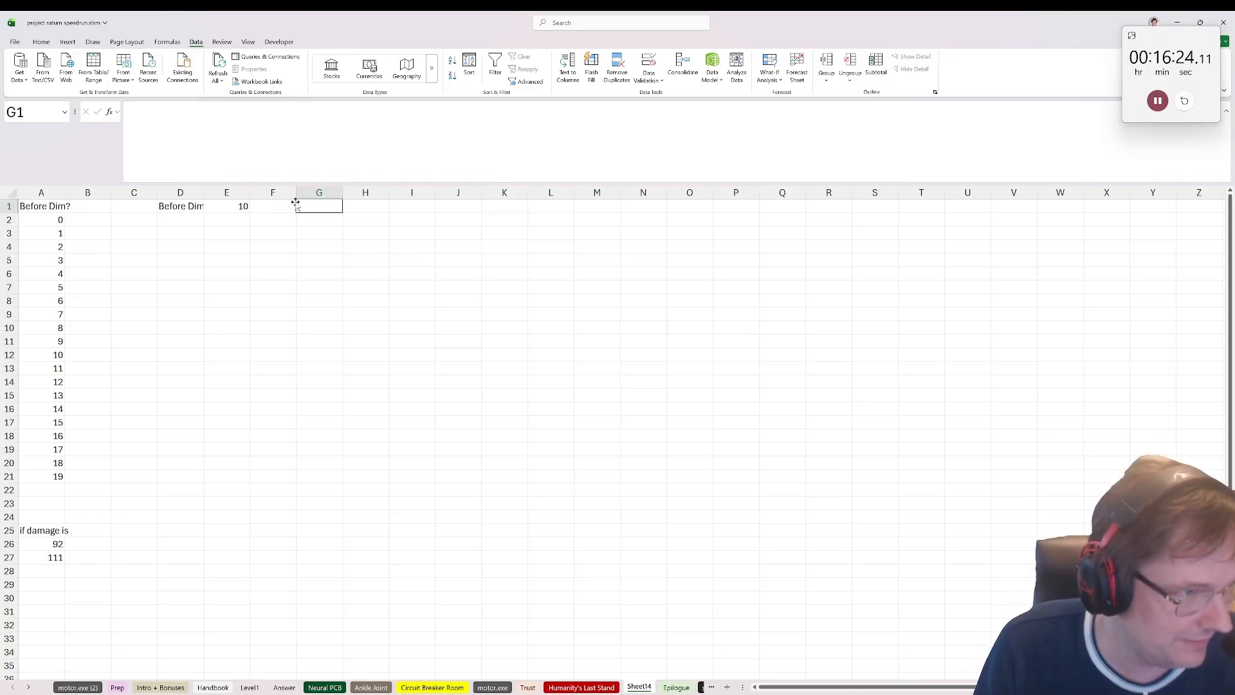
key(Down)
key(Down)
key(Down)
key(Left)
key(Left)
text(=selections()
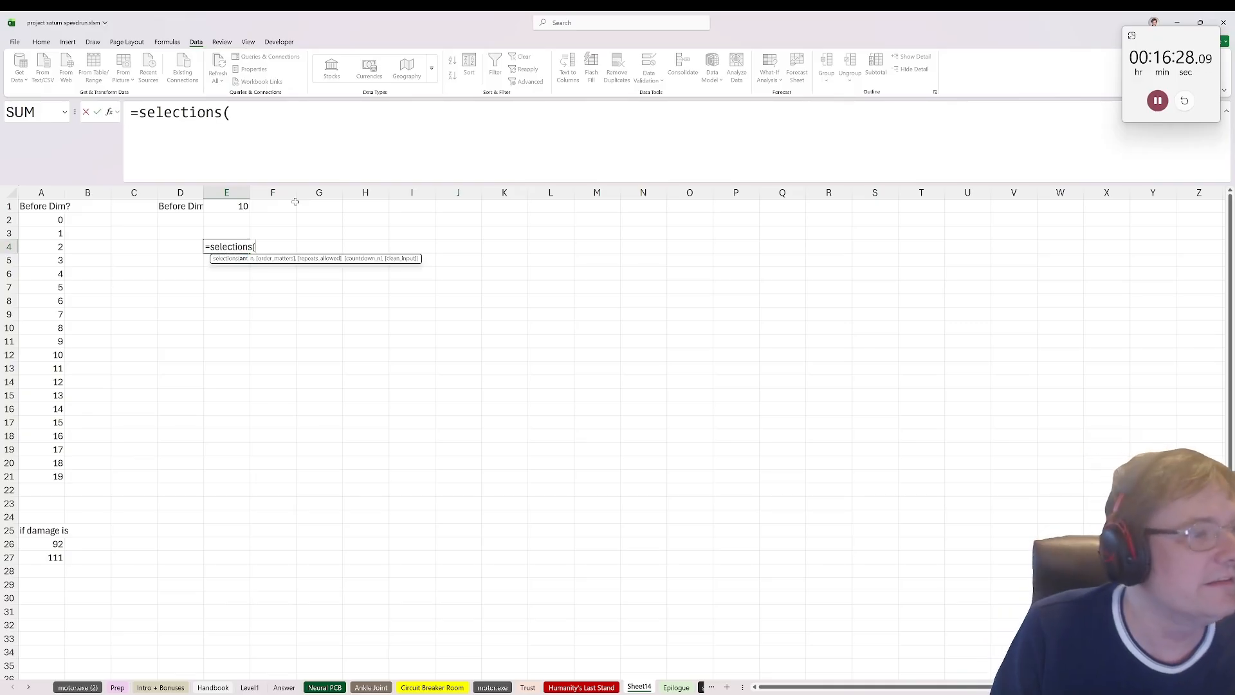
text(seq)
key(Tab)
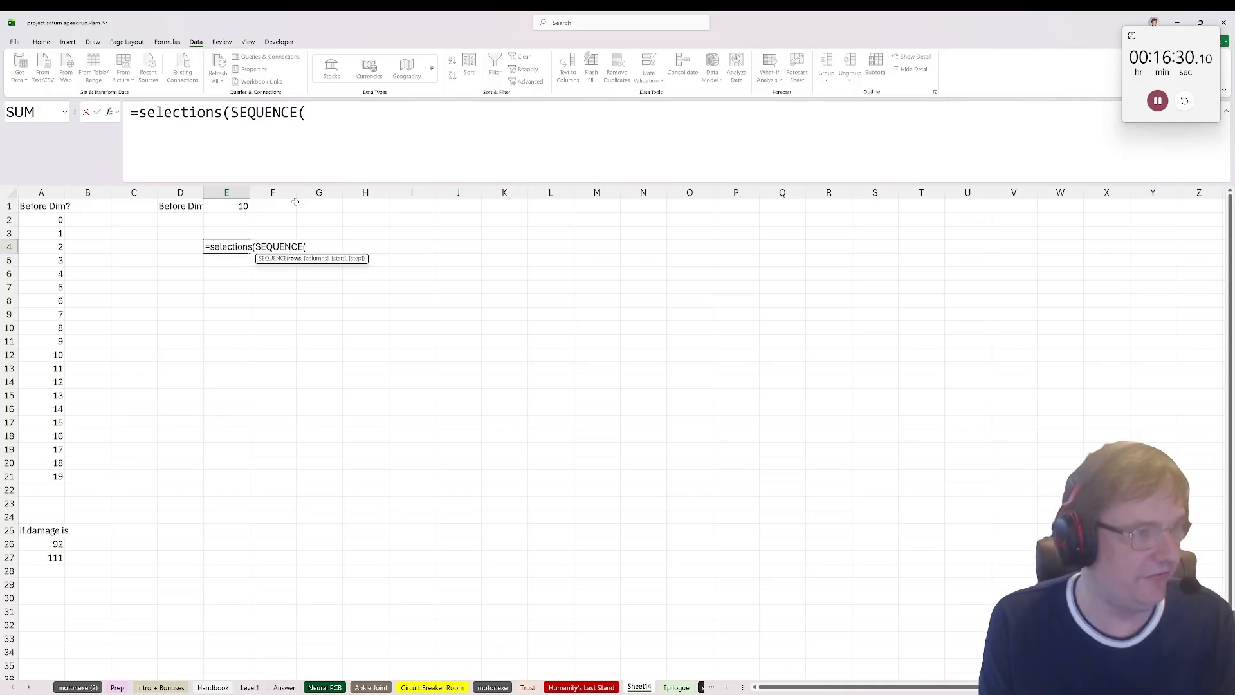
text(19))
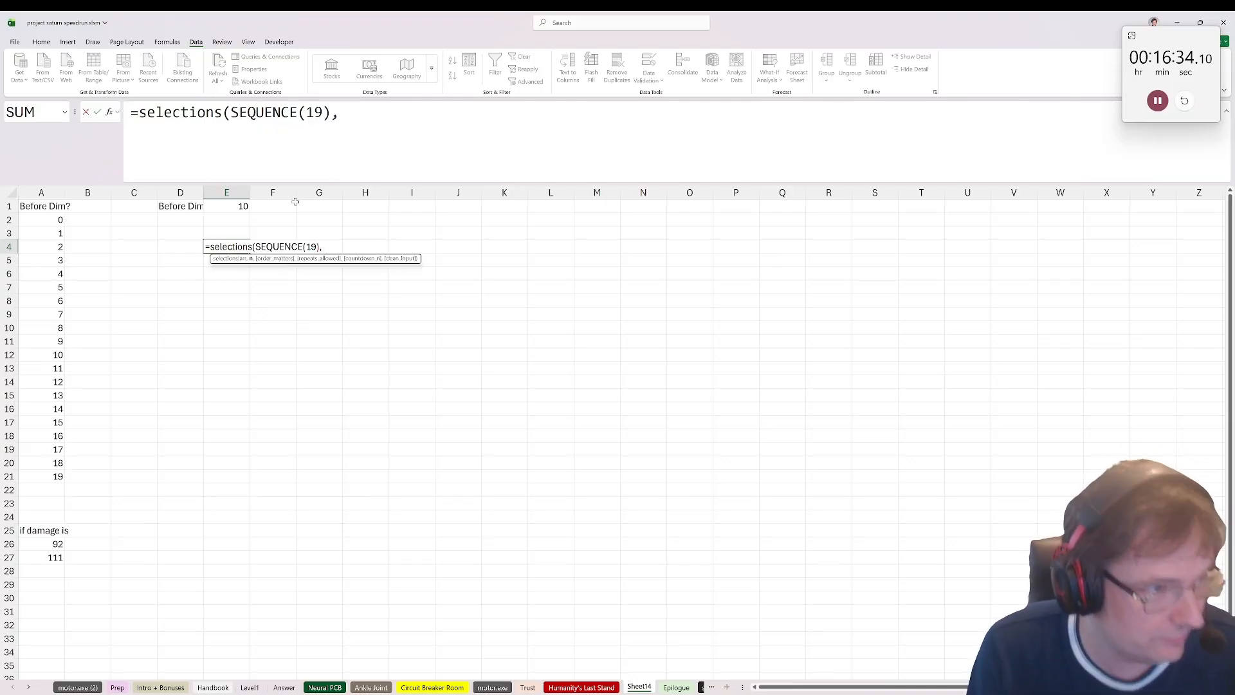
text(,)
click(236, 205)
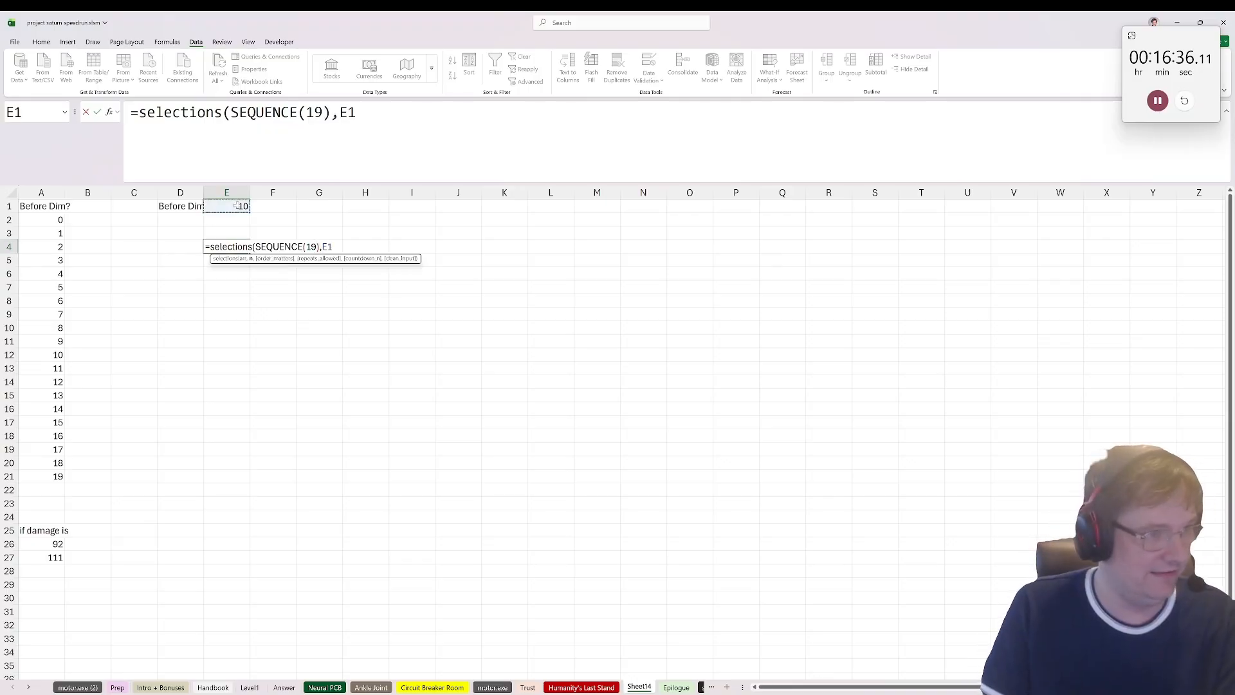
text())
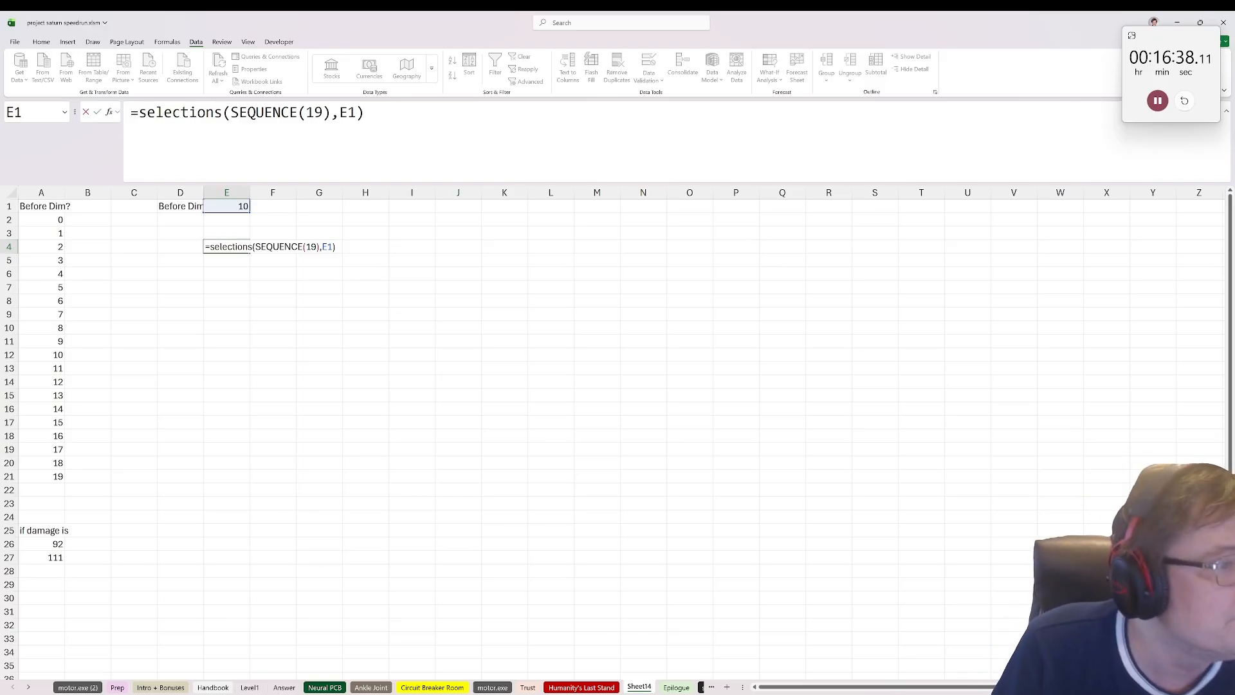
click(566, 162)
key(BackSpace)
text(,0))
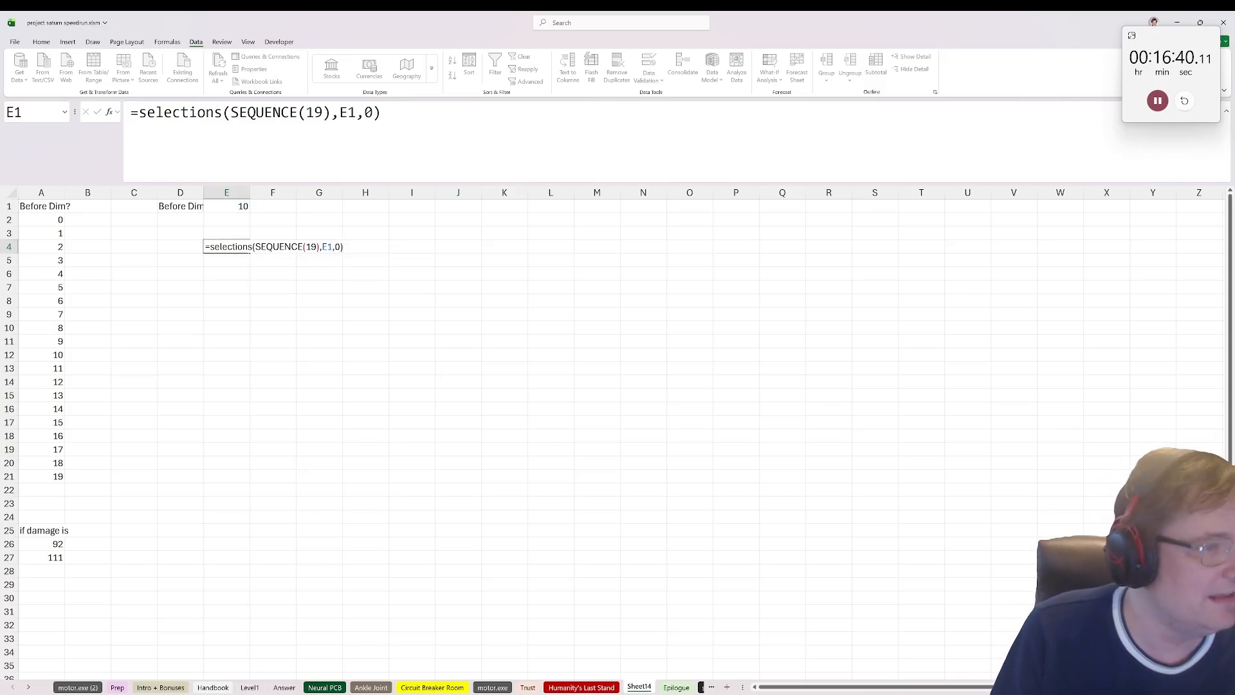
key(ctrl+Return)
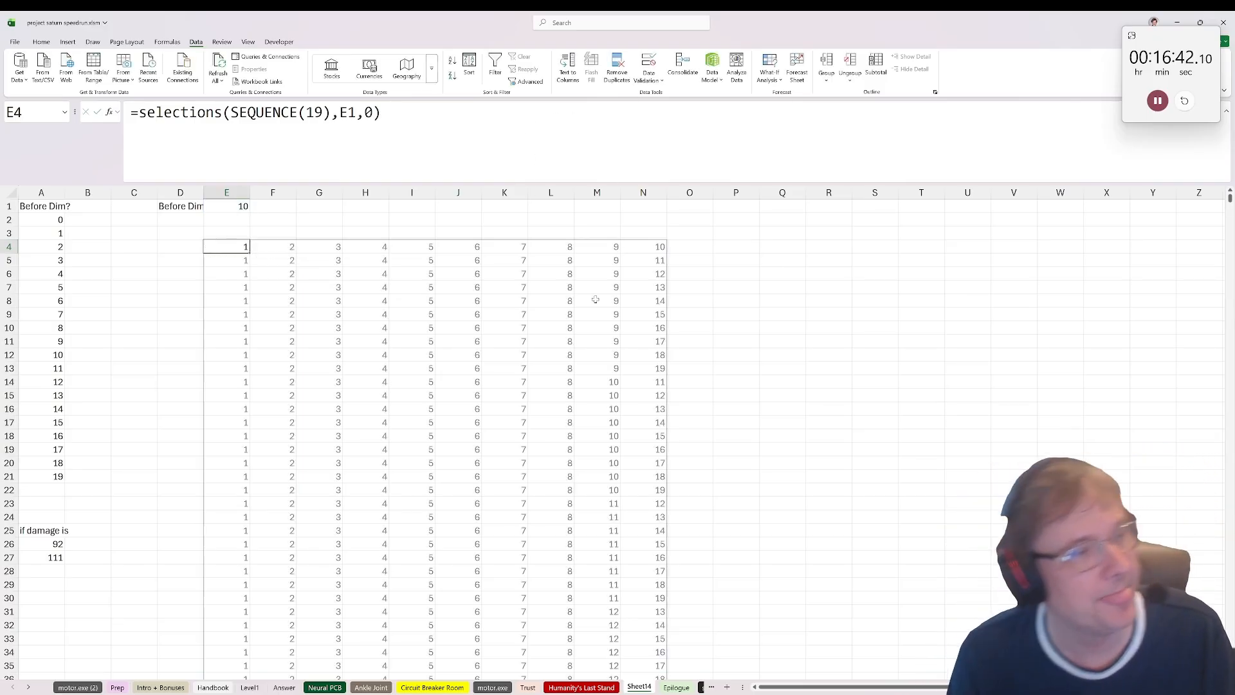
scroll(596, 300, down, 8)
scroll(523, 404, up, 8)
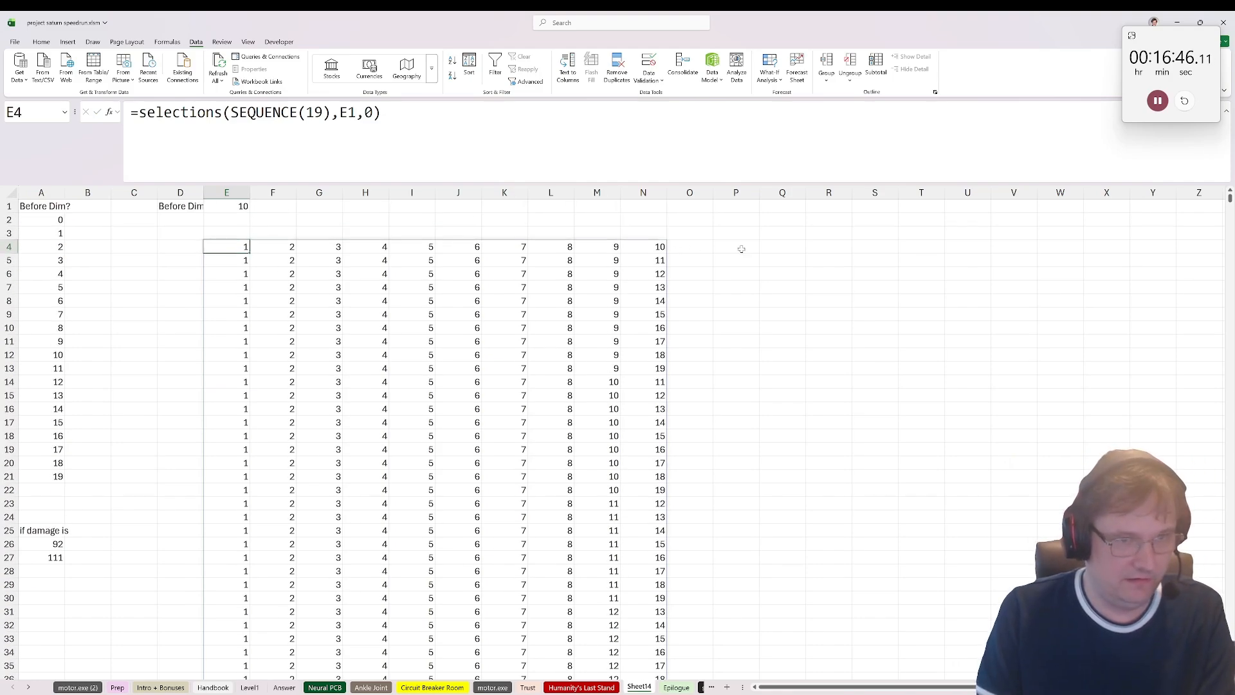
click(1125, 248)
click(1158, 246)
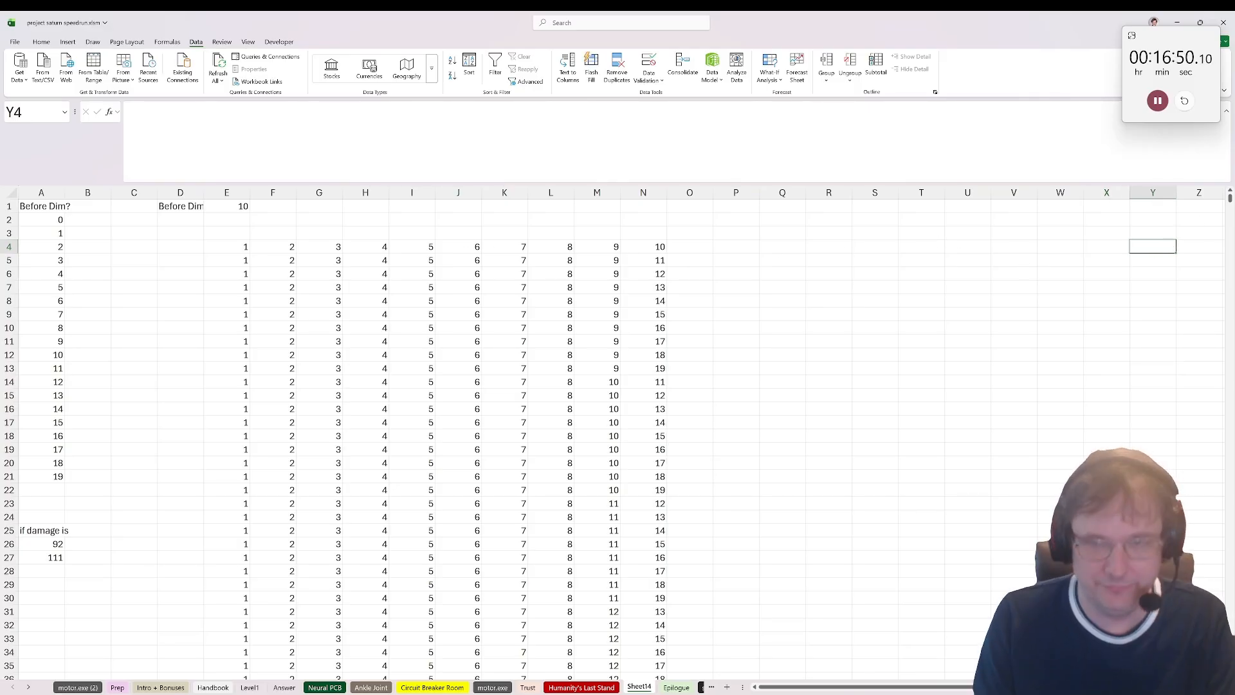
text(=sum()
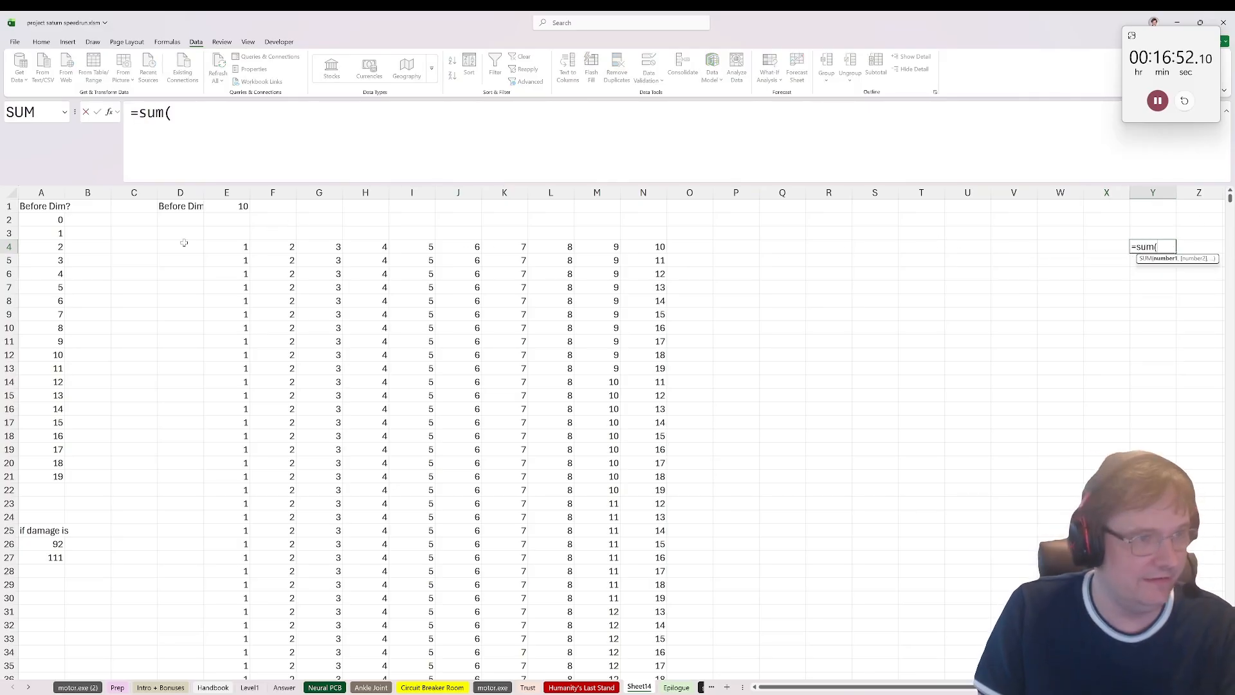
drag(232, 247, 661, 245)
key(Escape)
Step: Sum the damage of every combination row with =BYROW(E4#,SUM) in Y4
text(=byrow()
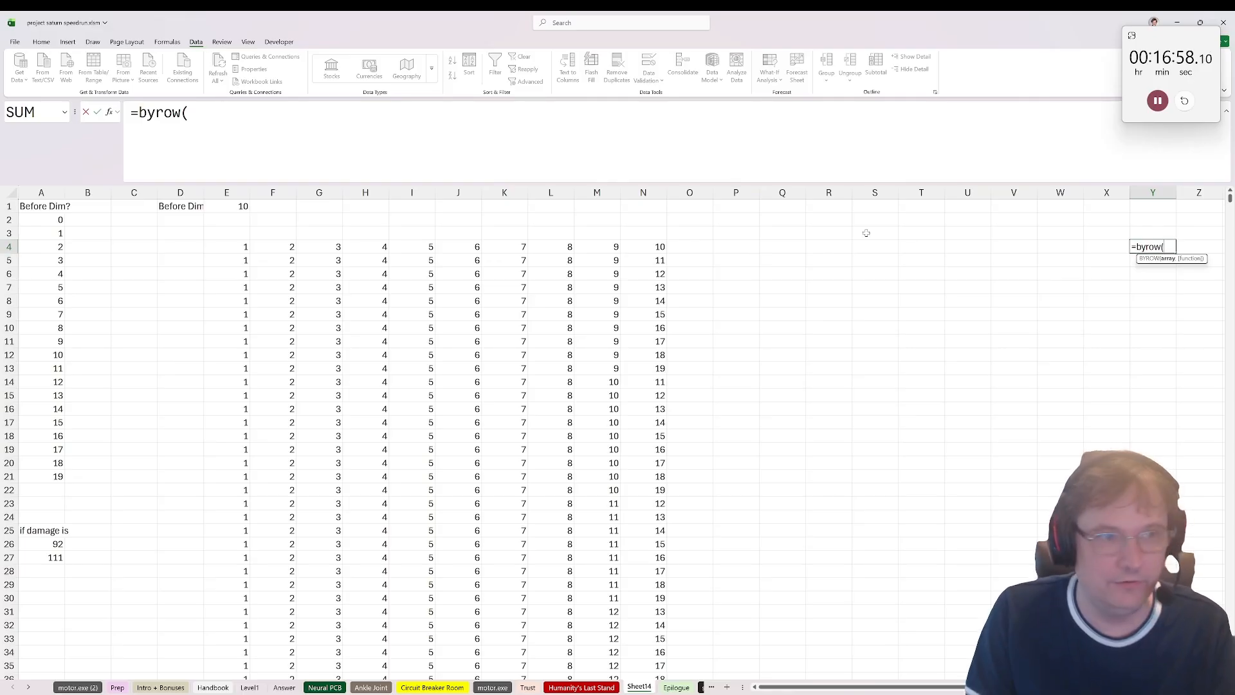
click(247, 246)
text(#,)
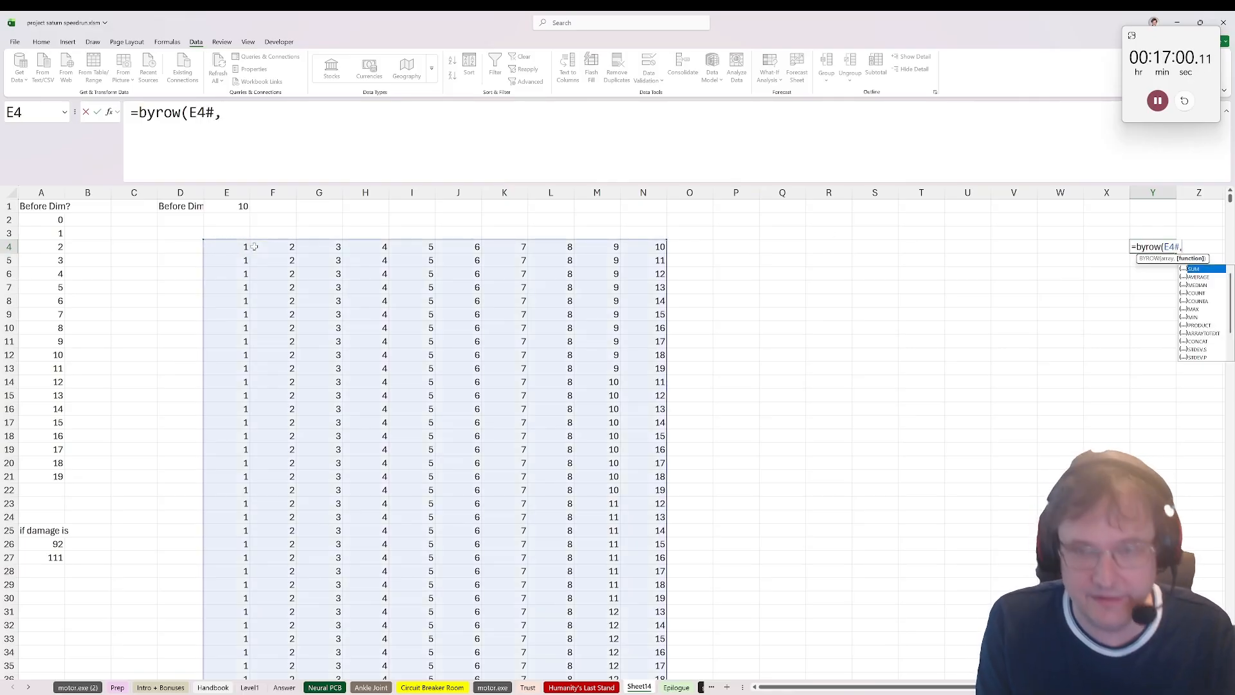
text(sum))
key(ctrl+Return)
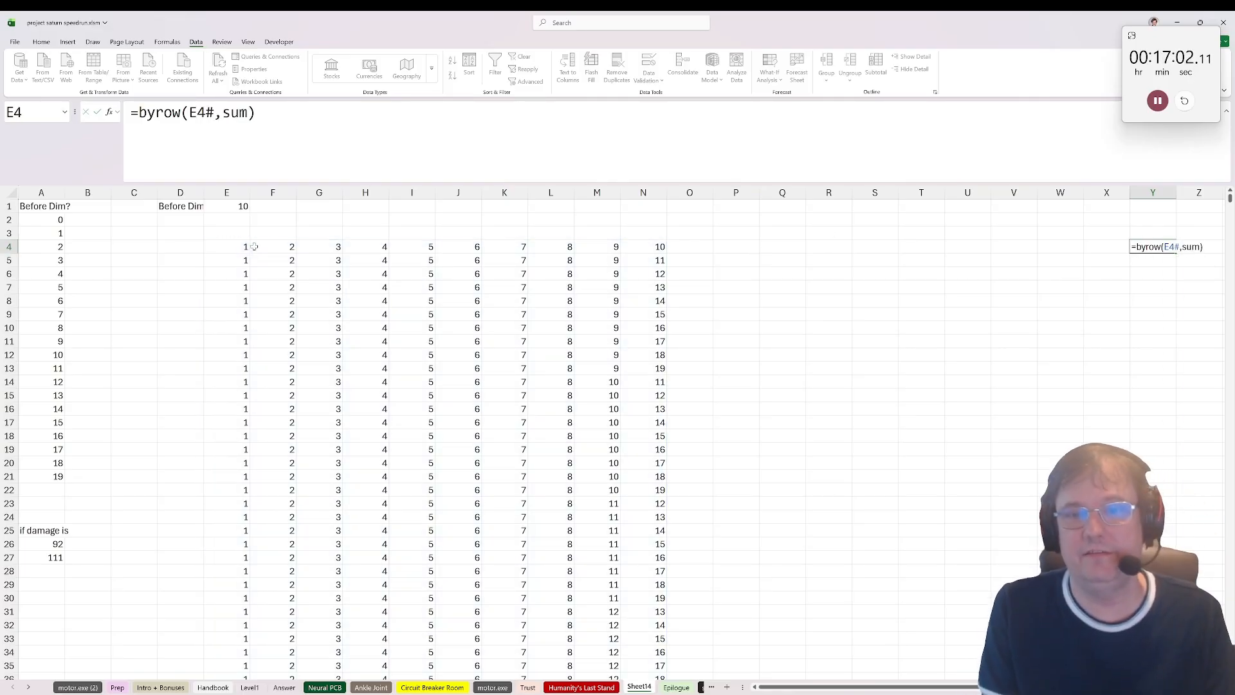
Step: Label the row-sum column "Dam" in Y3 and the column beside it "Die?" in Z3
click(1145, 228)
text(Dam)
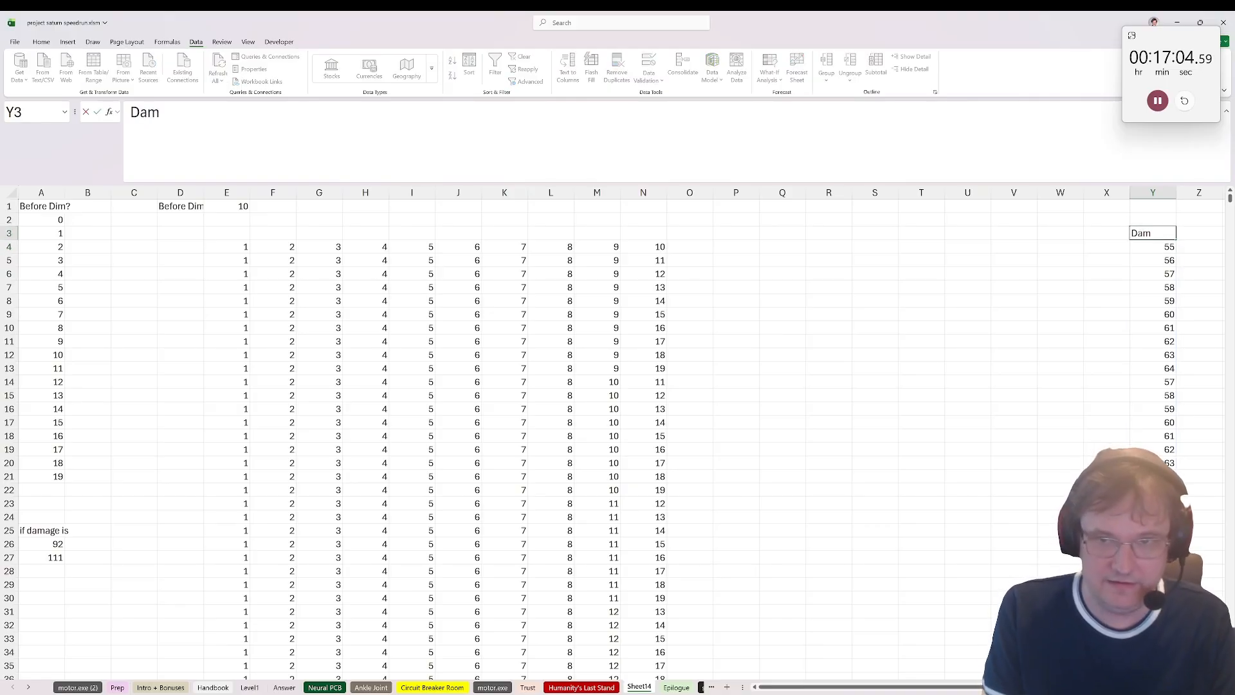
key(Tab)
text(Die?)
key(Return)
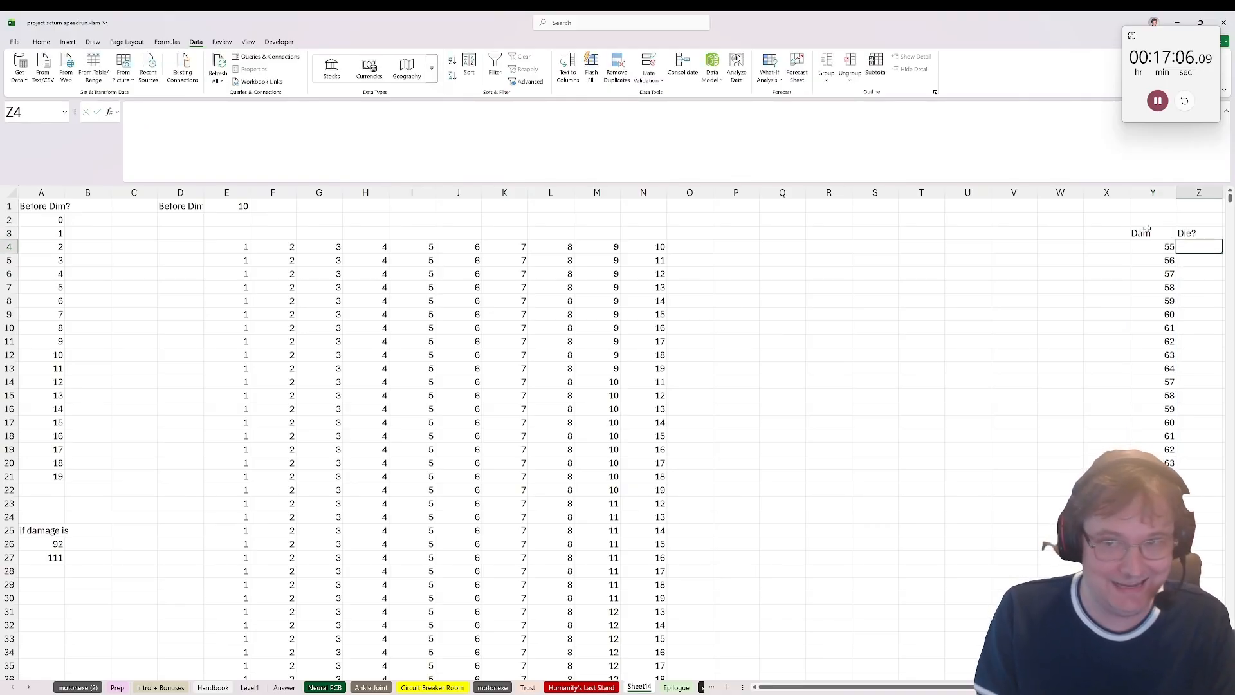
Step: Flag fatal damage totals with =IF(AND(Y4>=92,Y4<=111),1,0) in Z4 and fill it down alongside all the damage sums
text(=if(and()
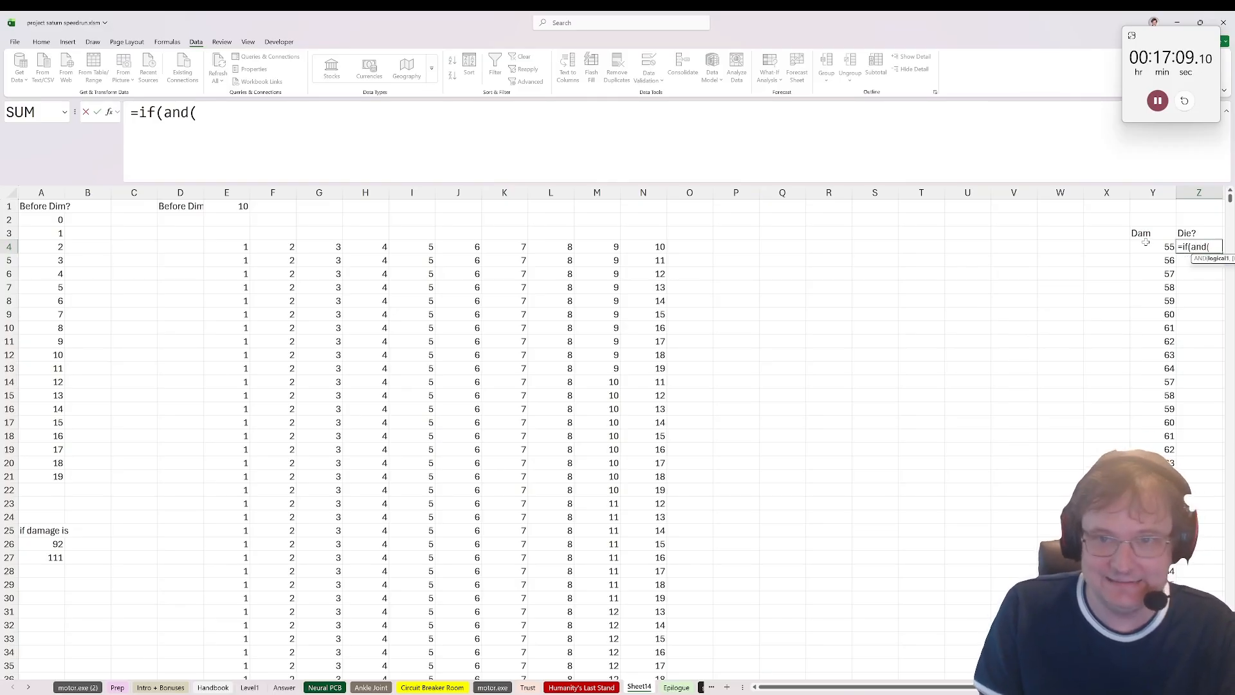
click(1145, 243)
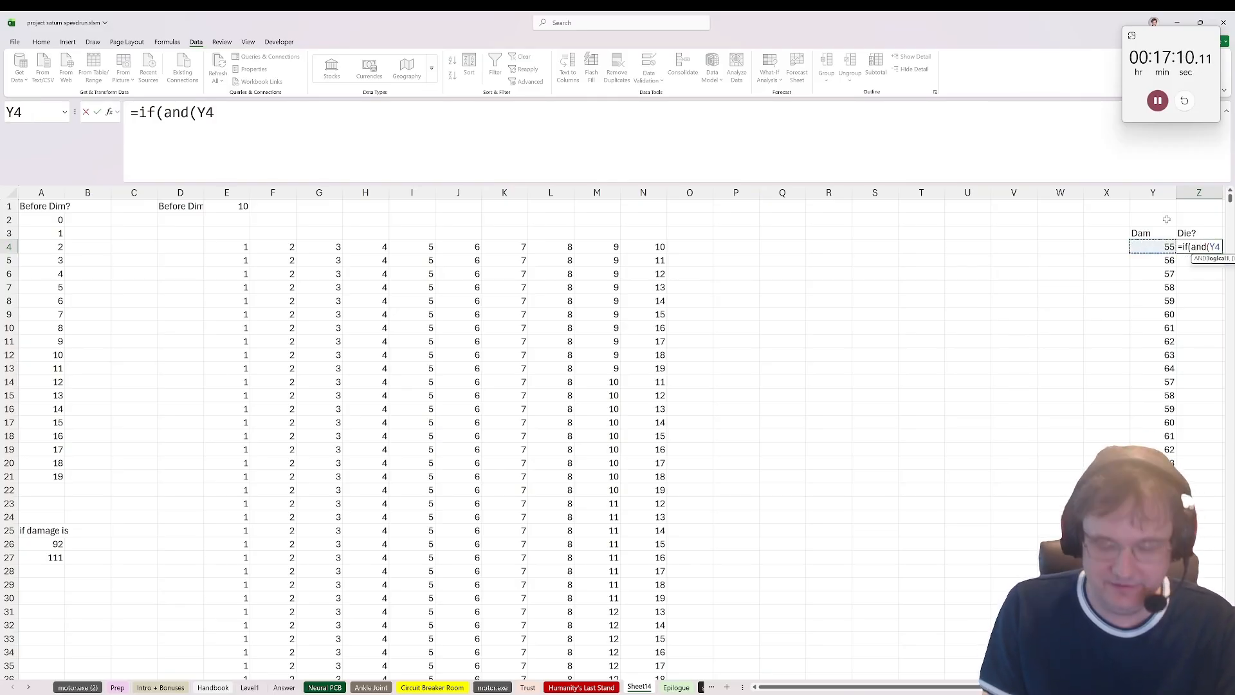
text(>)
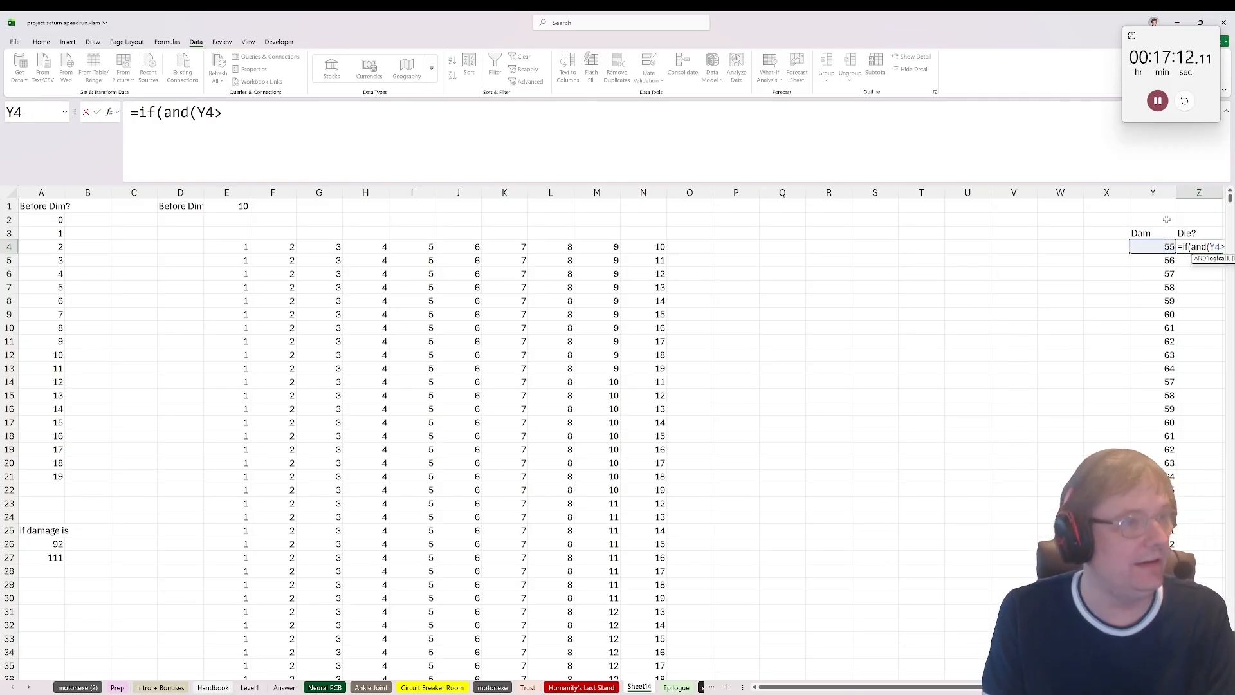
text(=92,)
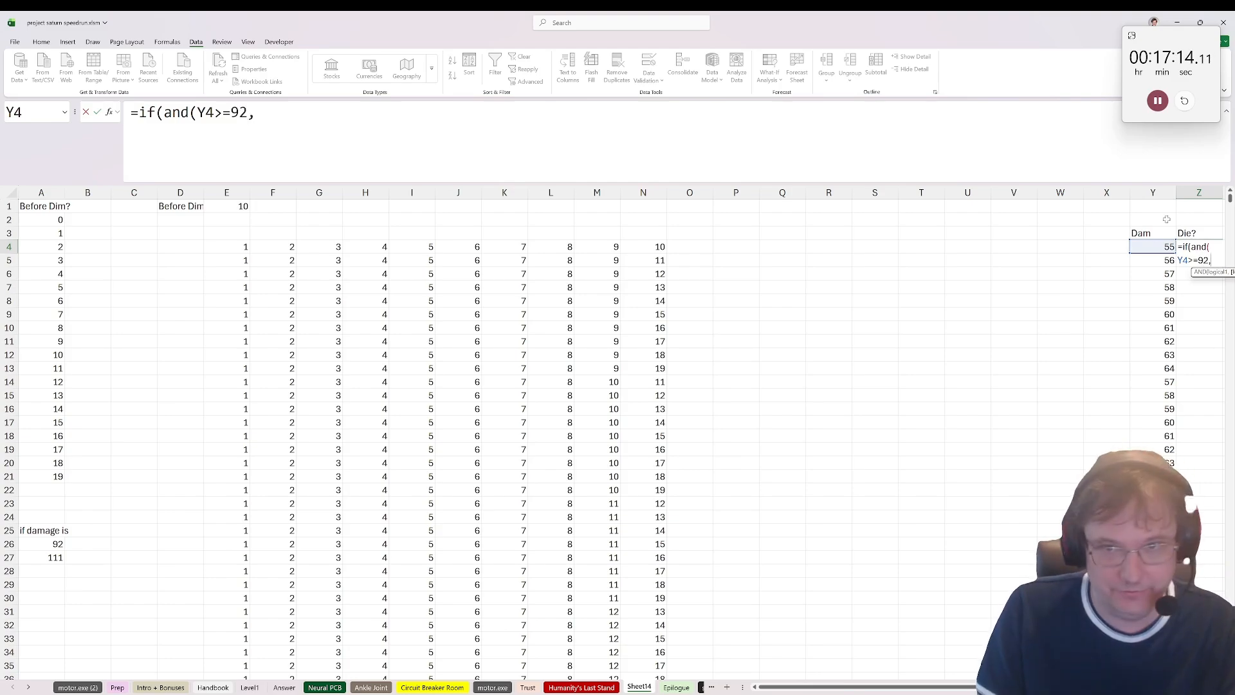
click(1152, 247)
text(<)
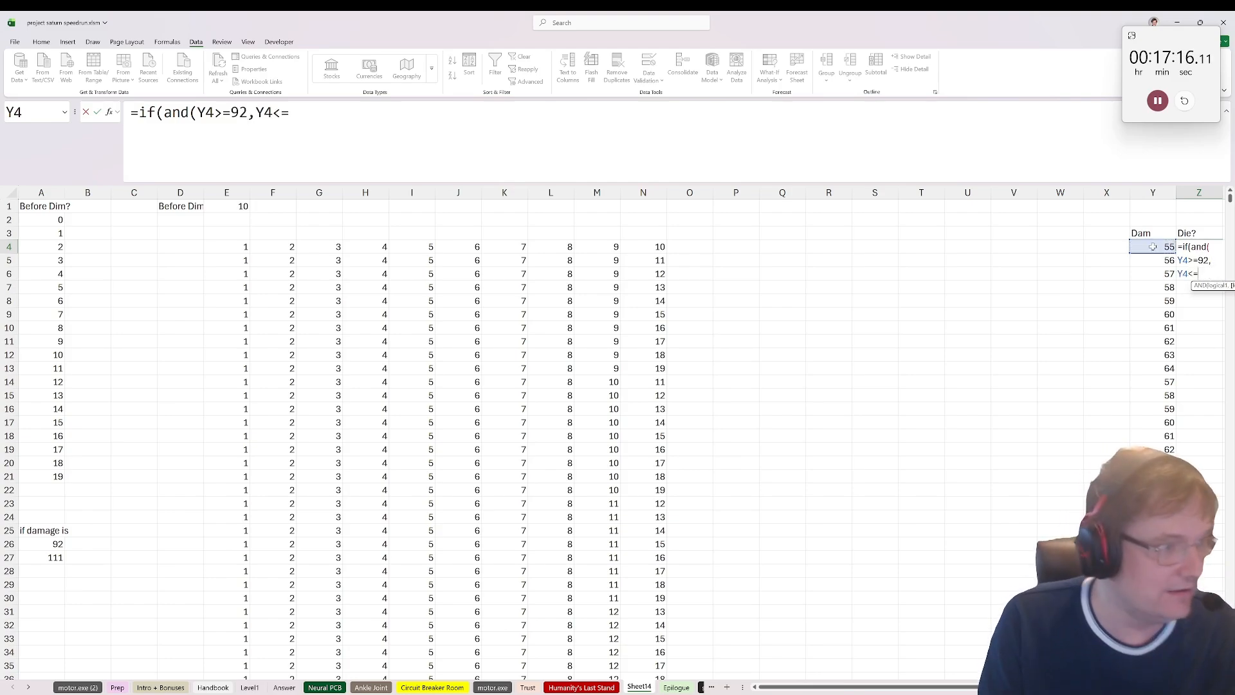
text(=111),1,0))
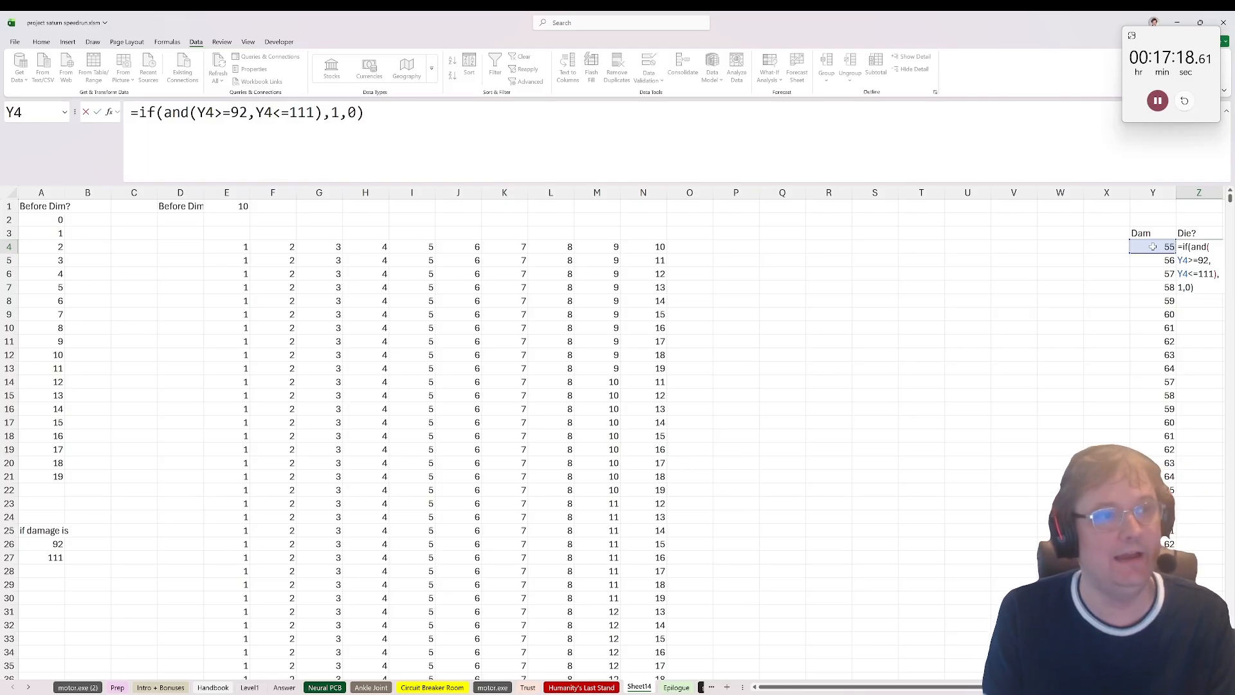
key(ctrl+Return)
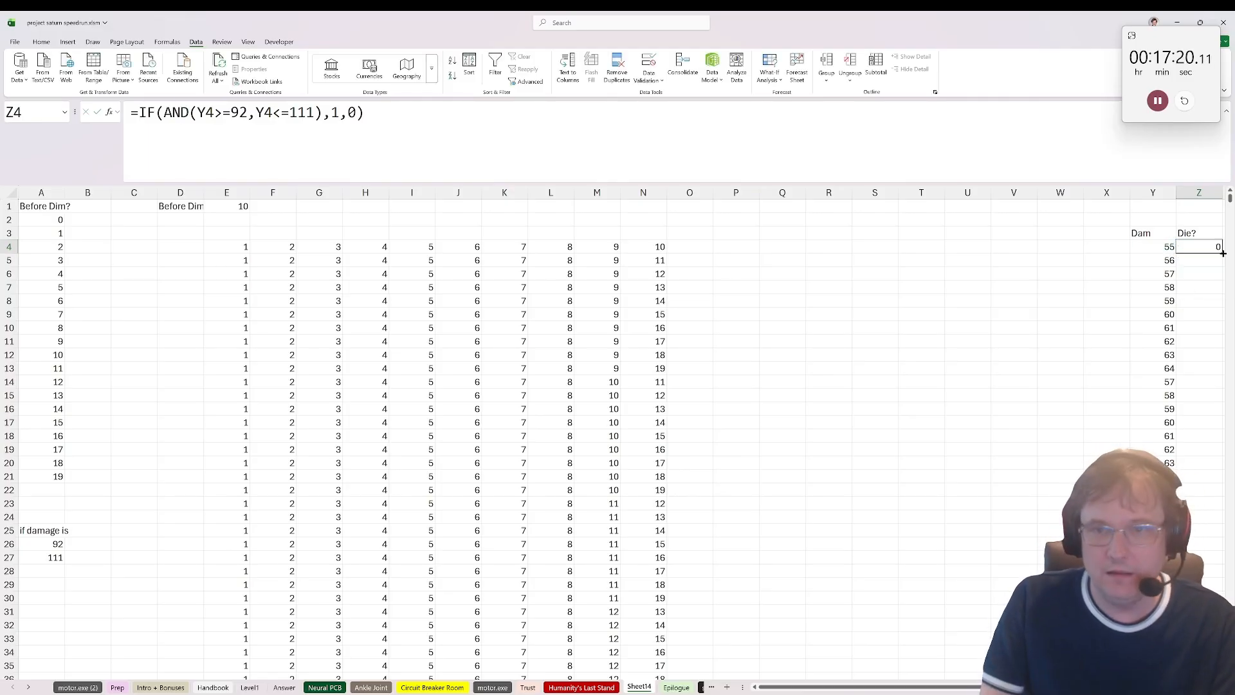
double_click(1221, 252)
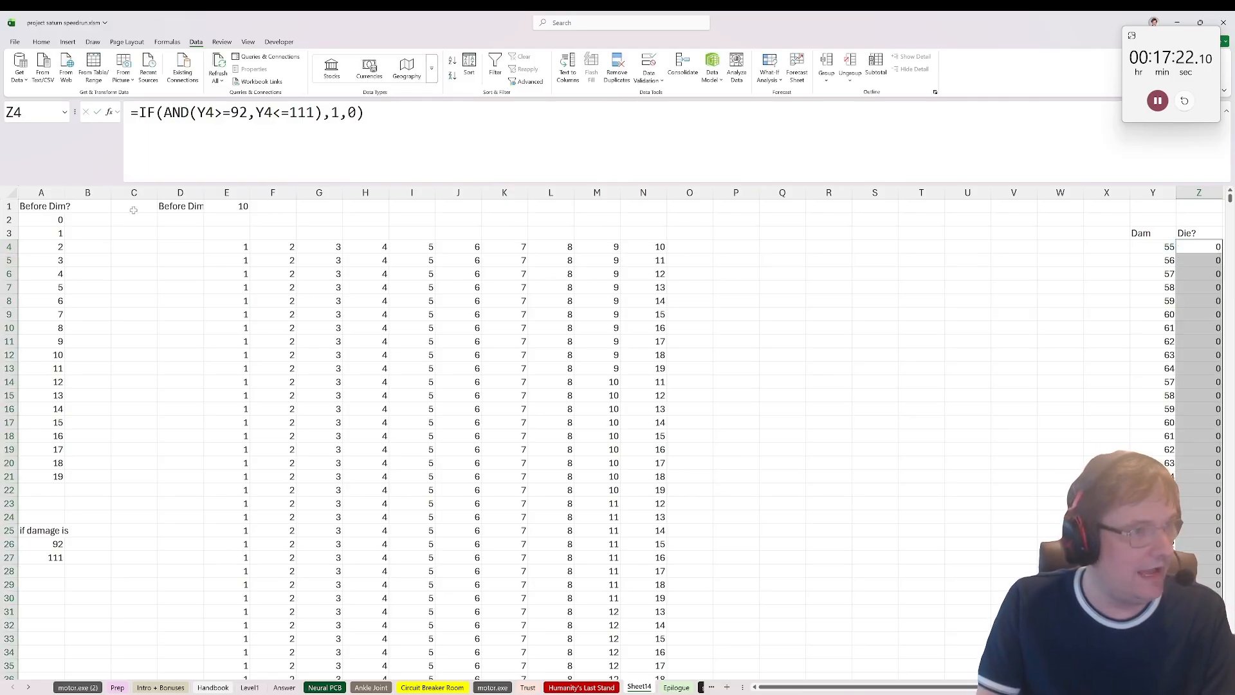
Step: Total the Die? flags from Z4 to the end of the column with a SUM formula in B1
click(101, 220)
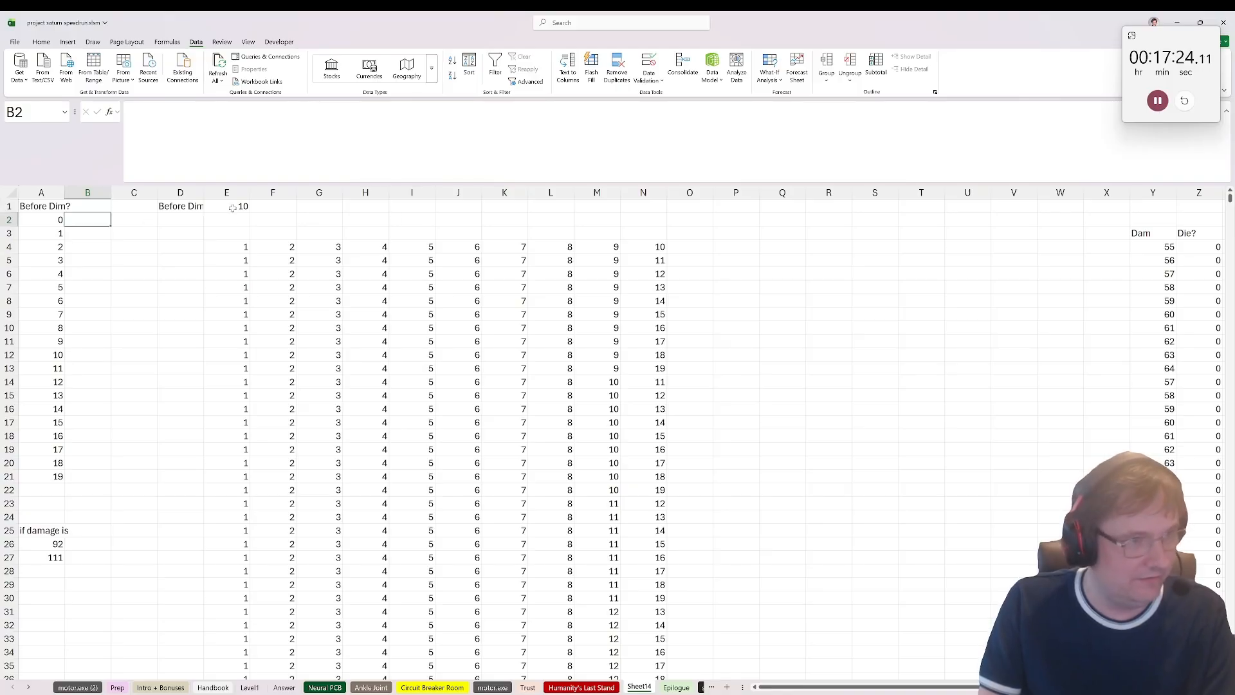
click(111, 205)
text(=sum()
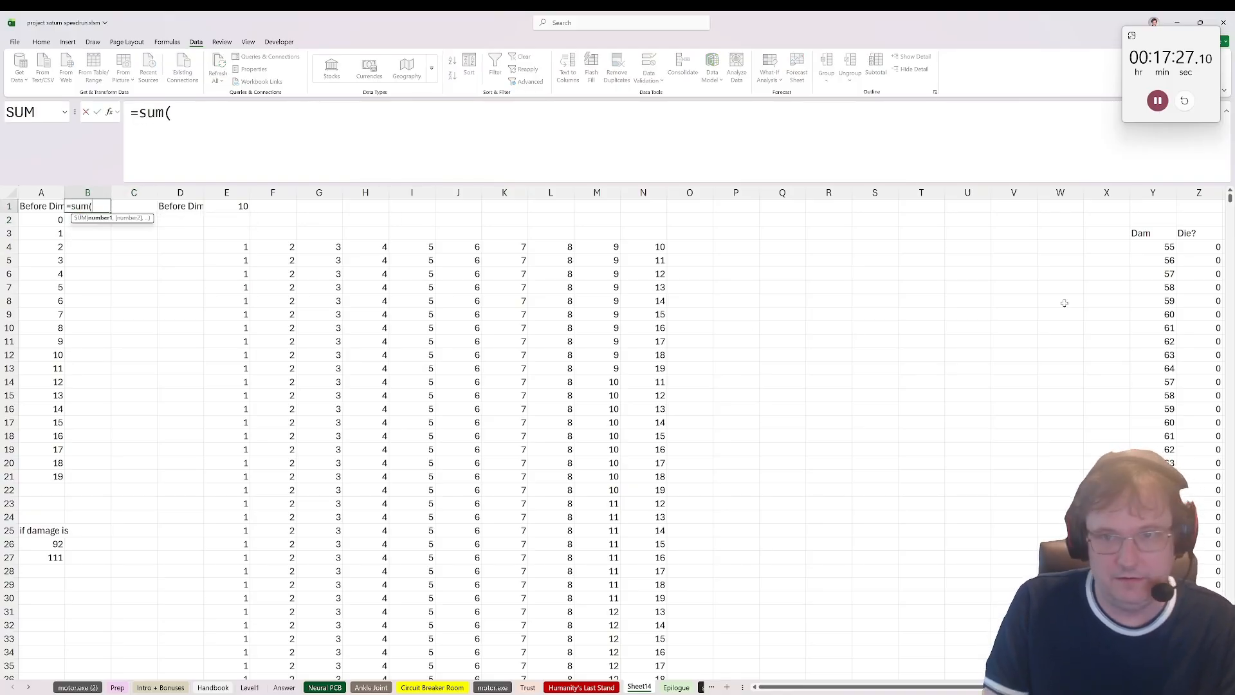
click(1218, 247)
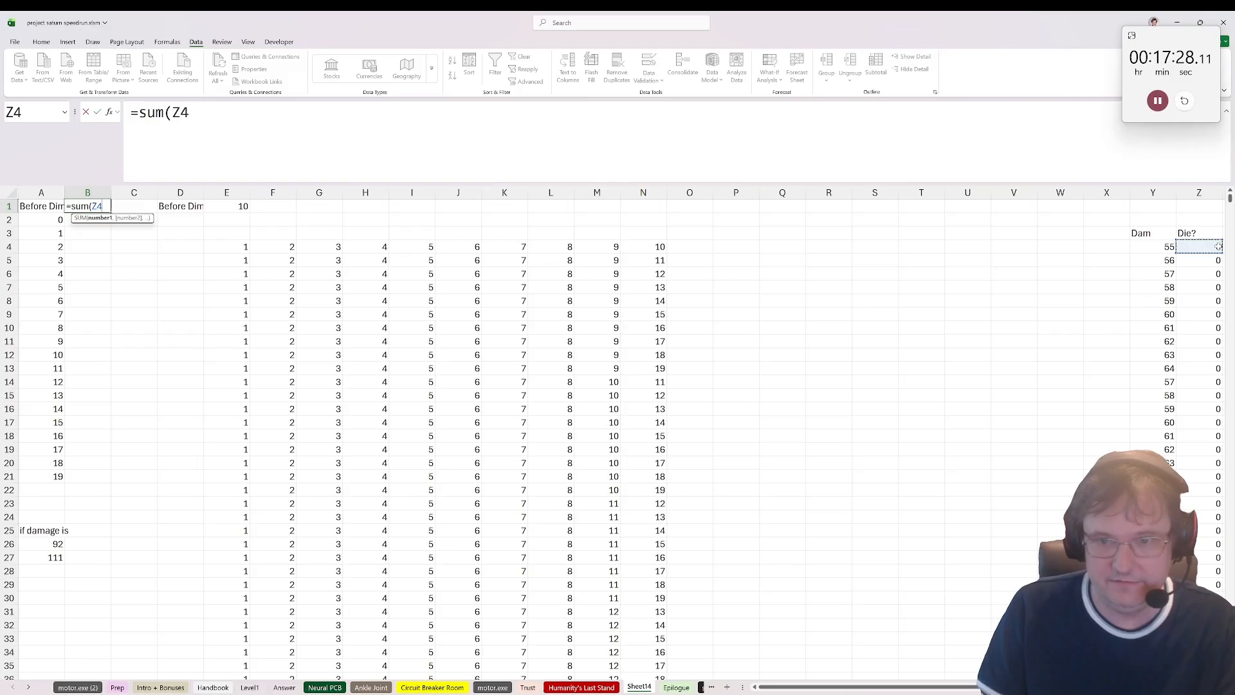
key(ctrl+shift+Down)
key(ctrl+Return)
key(Left)
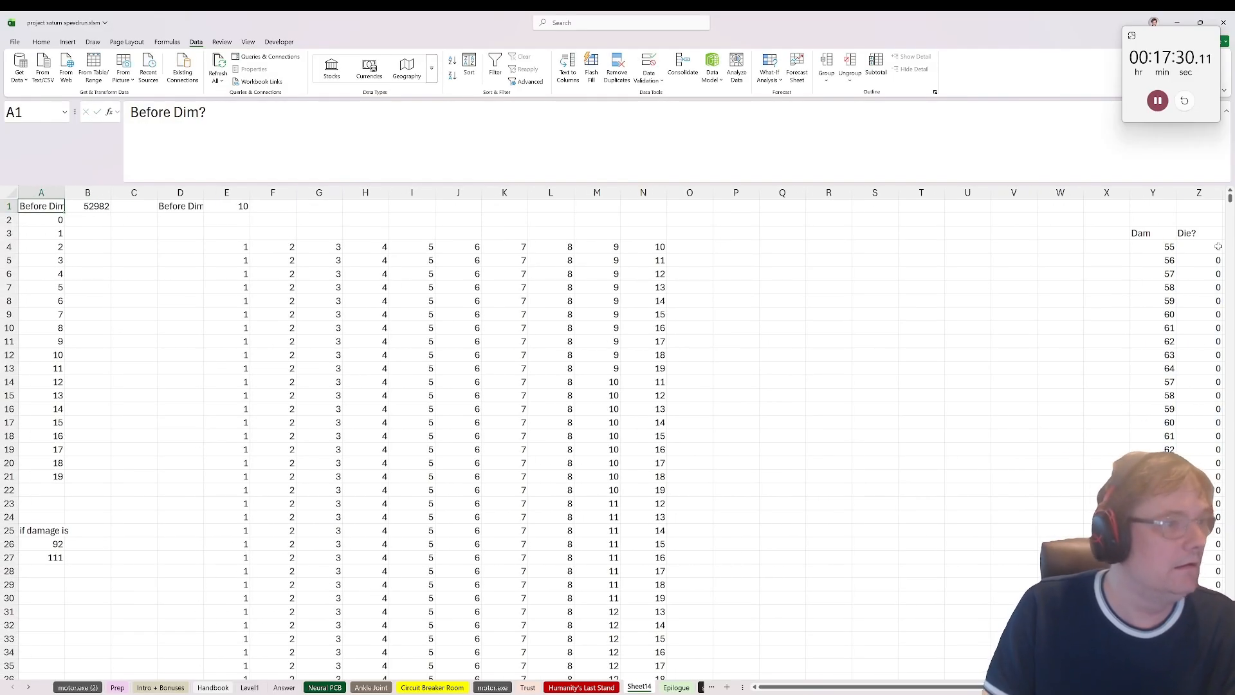
Step: Create a what-if data table over A1:B21 with E1 as the column input cell
drag(46, 207, 81, 480)
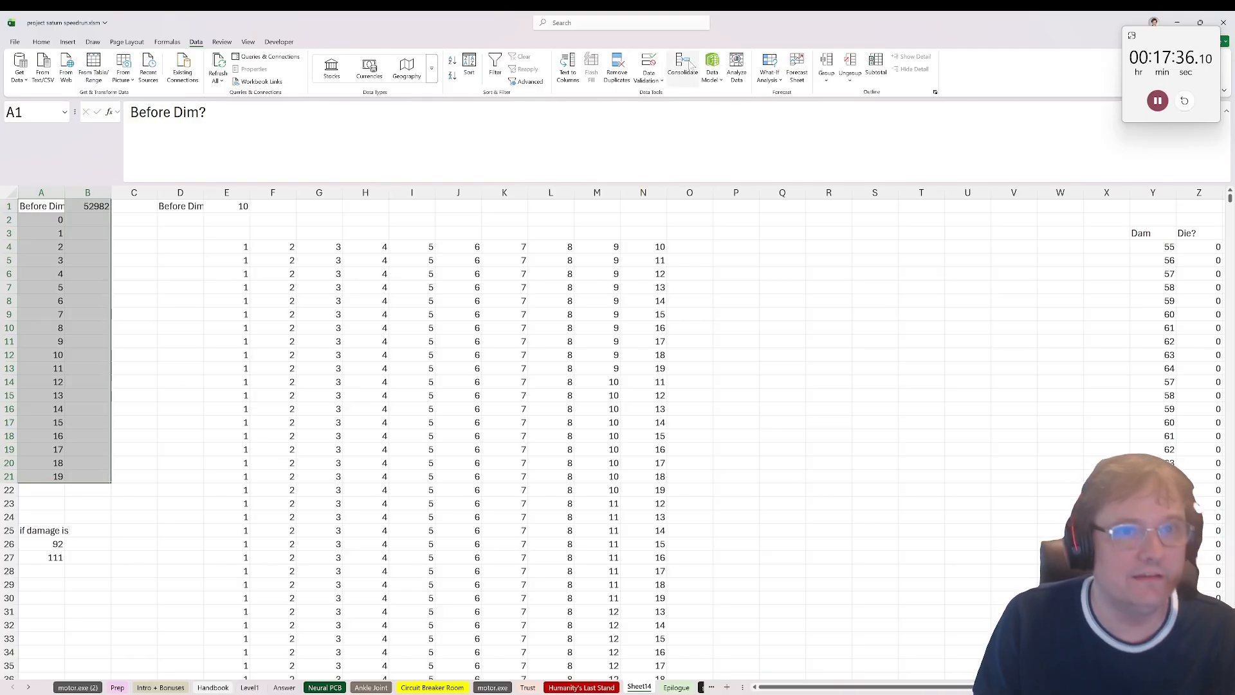
click(773, 77)
click(797, 123)
click(547, 335)
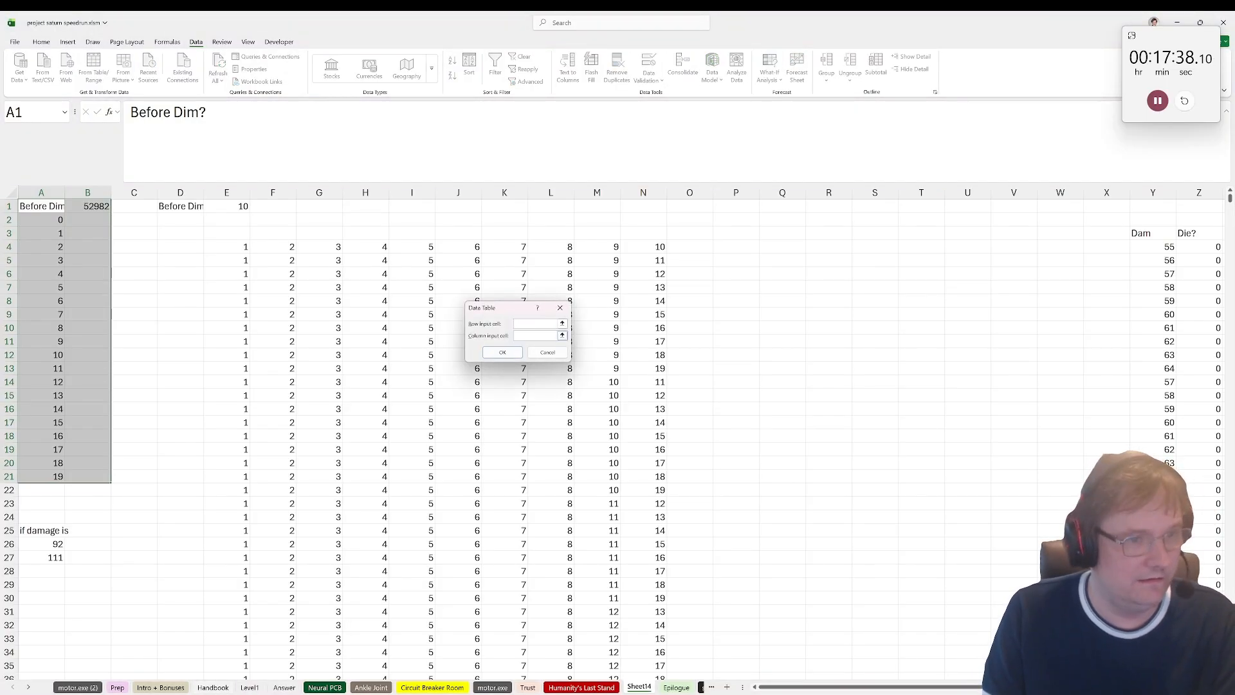
click(241, 205)
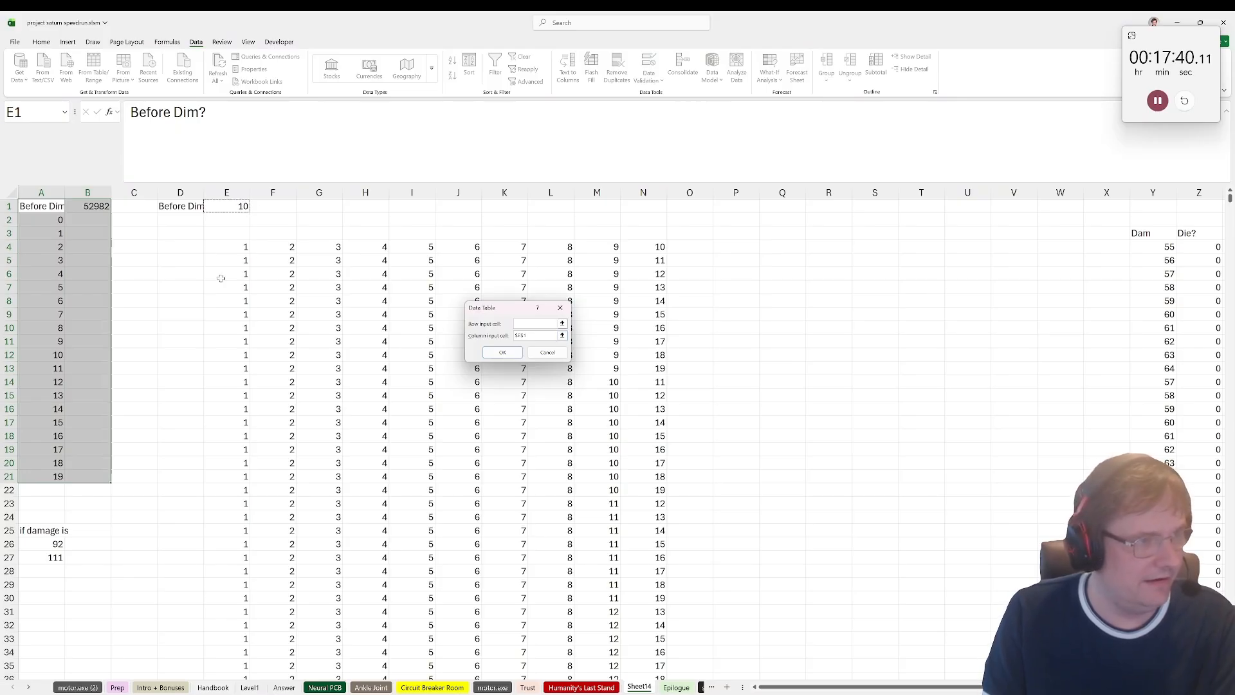
click(502, 352)
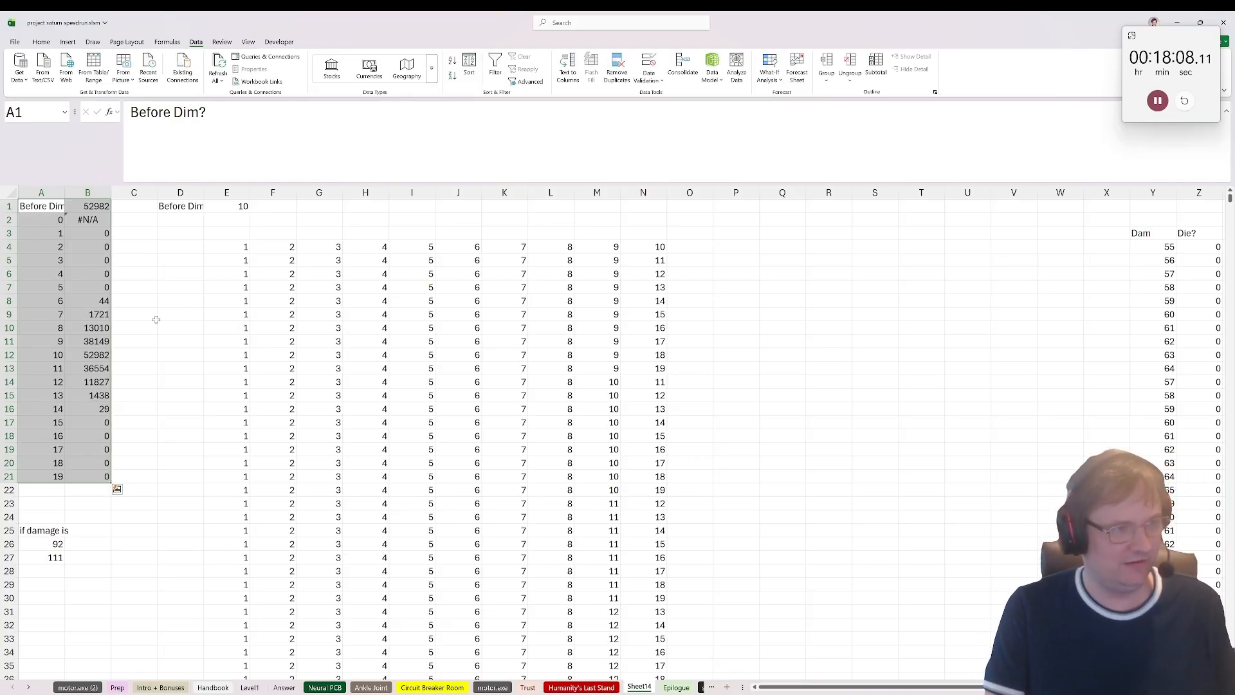
Step: Try to overwrite the error in B2 of the data table with 0
click(132, 227)
click(93, 219)
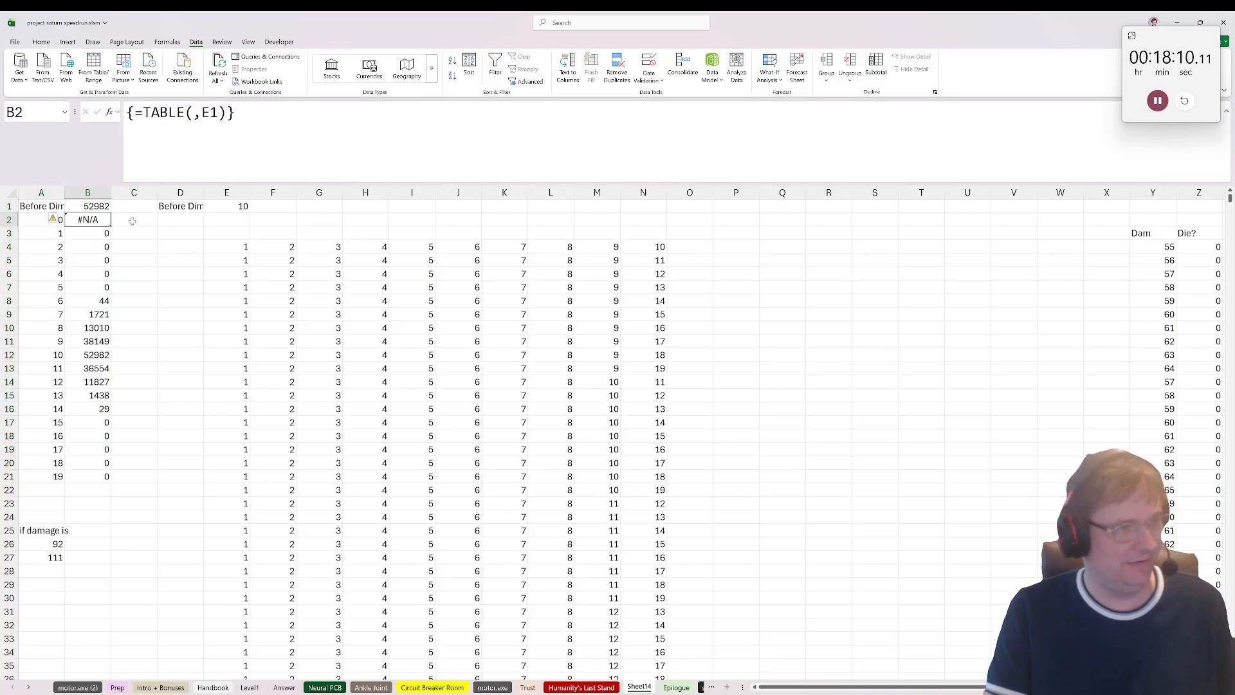
click(131, 220)
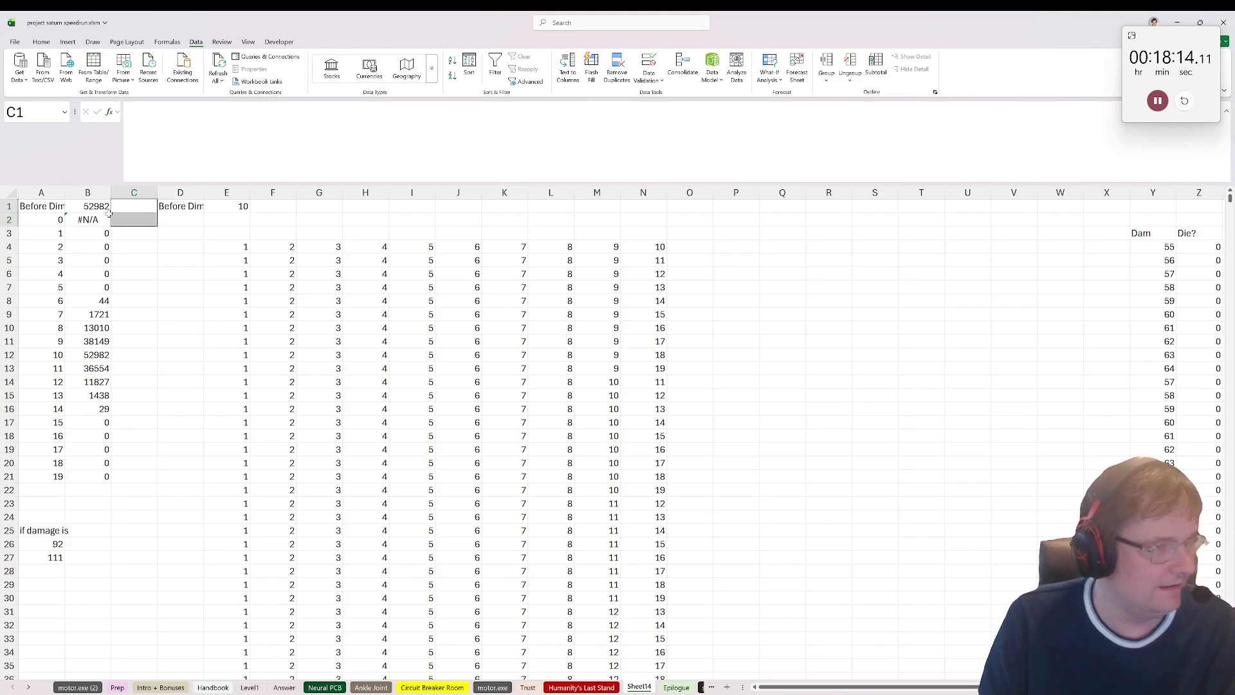
key(Left)
text(0)
key(Return)
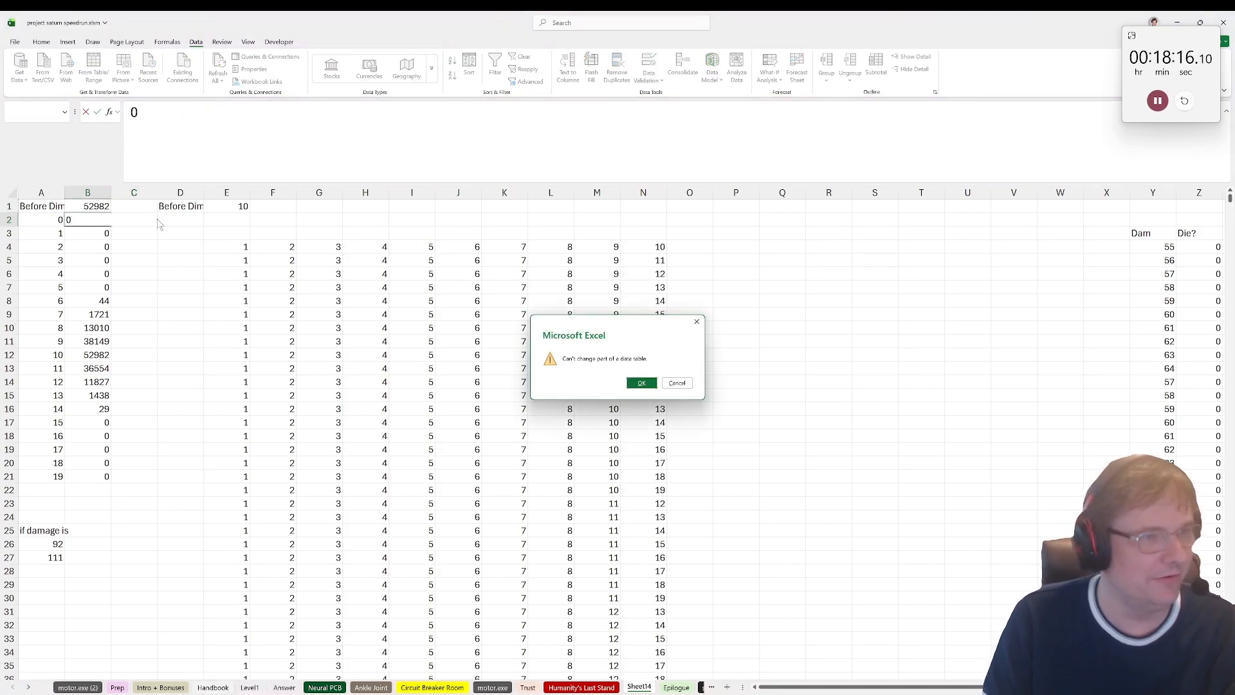
key(Escape)
Step: Replace A1:B21 with its pasted values and set B2 to 0
drag(45, 207, 110, 479)
key(ctrl+c)
key(ctrl+v)
click(94, 220)
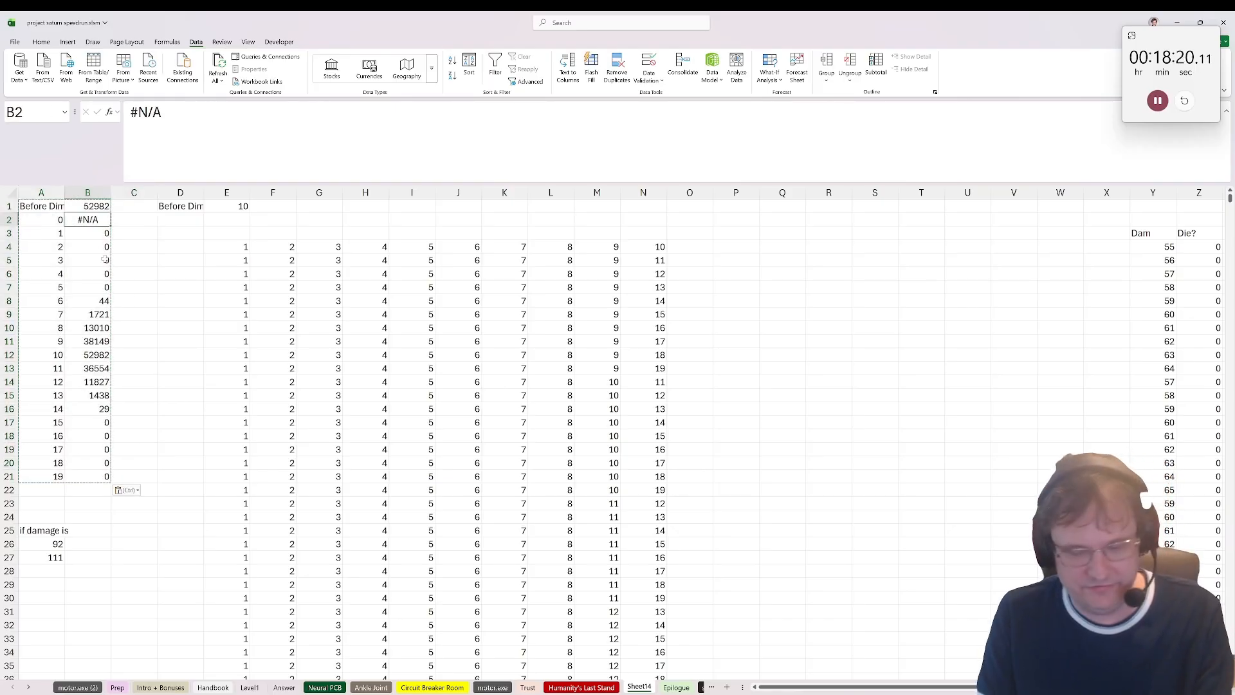
text(0)
click(132, 244)
click(143, 233)
Step: Calculate the number of possible Titan combinations for the first row with =COMBIN(19,A2) in C2
click(130, 216)
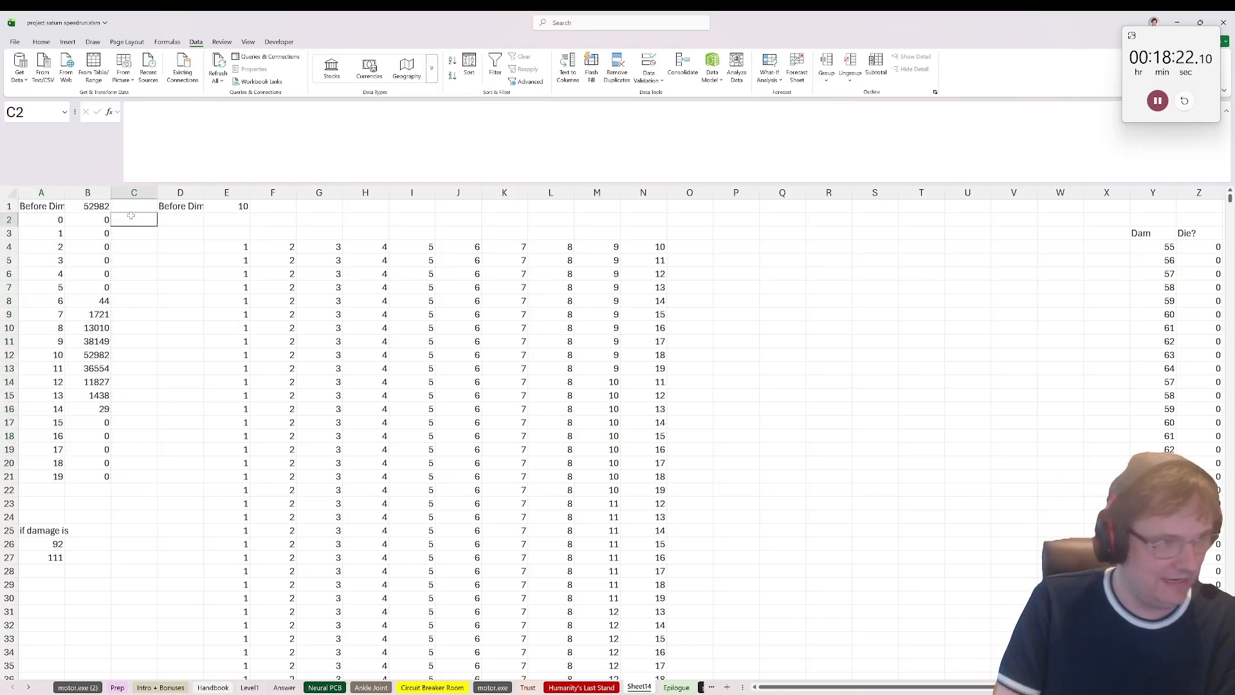
text(=cm)
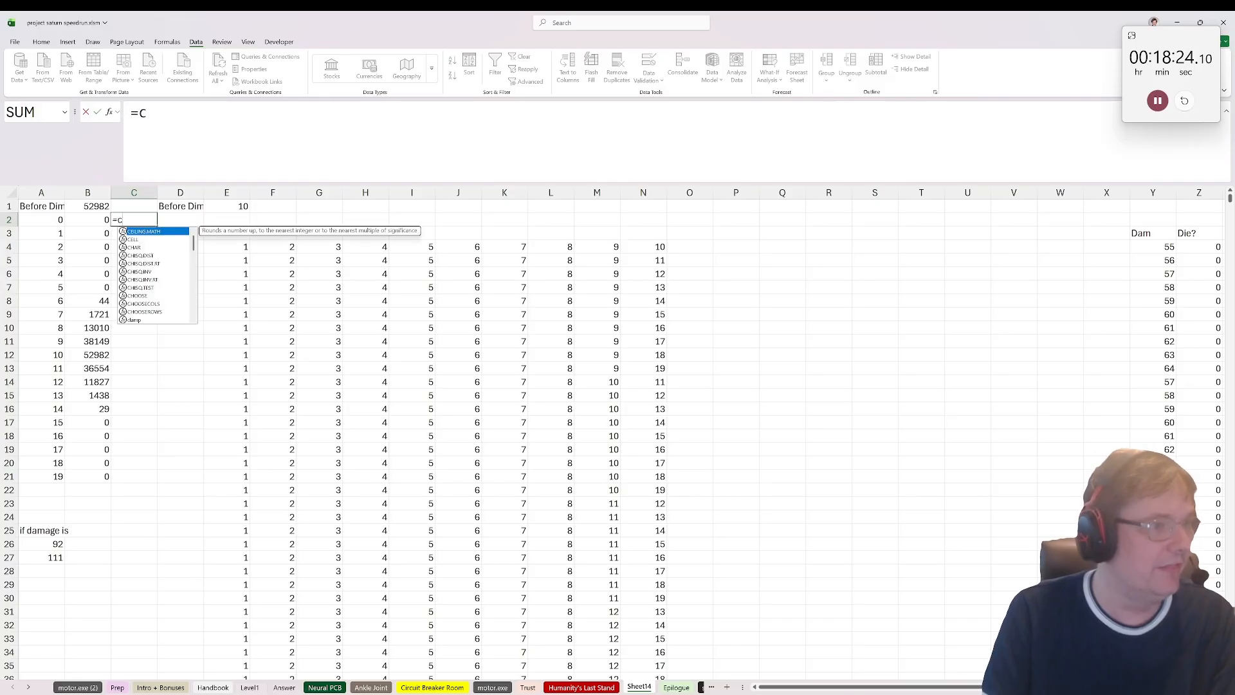
key(BackSpace)
text(op b)
key(BackSpace)
key(BackSpace)
text(m)
key(BackSpace)
key(BackSpace)
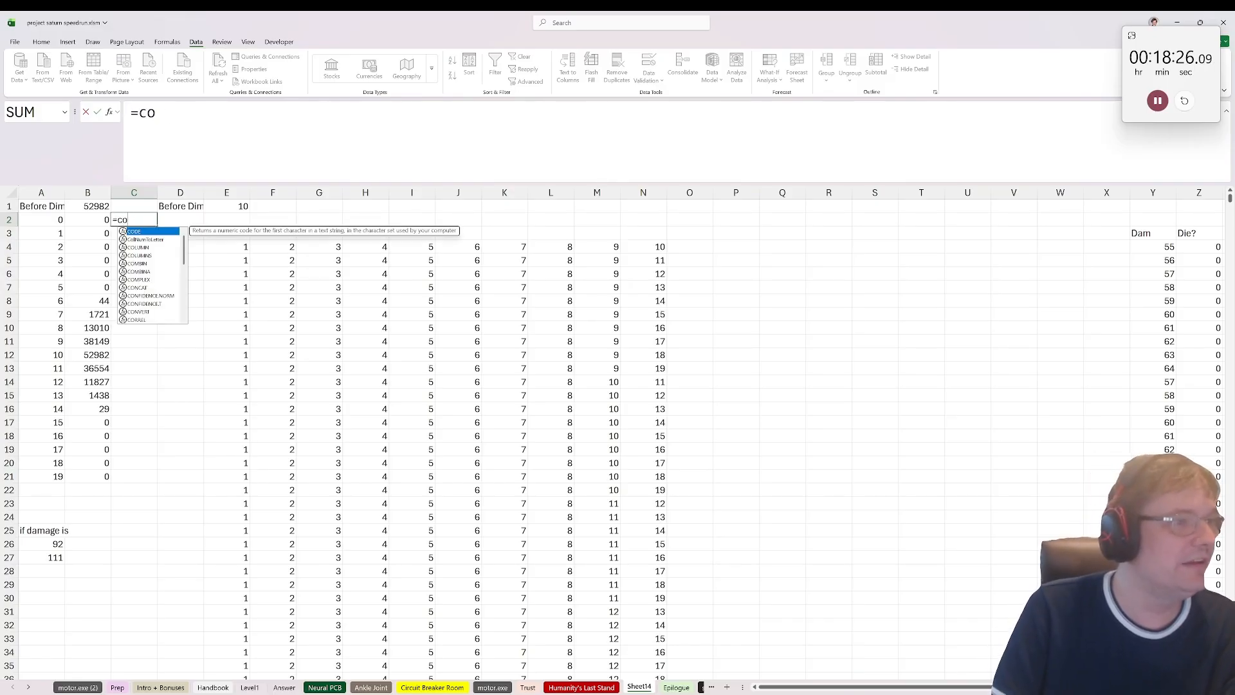
text(mbin()
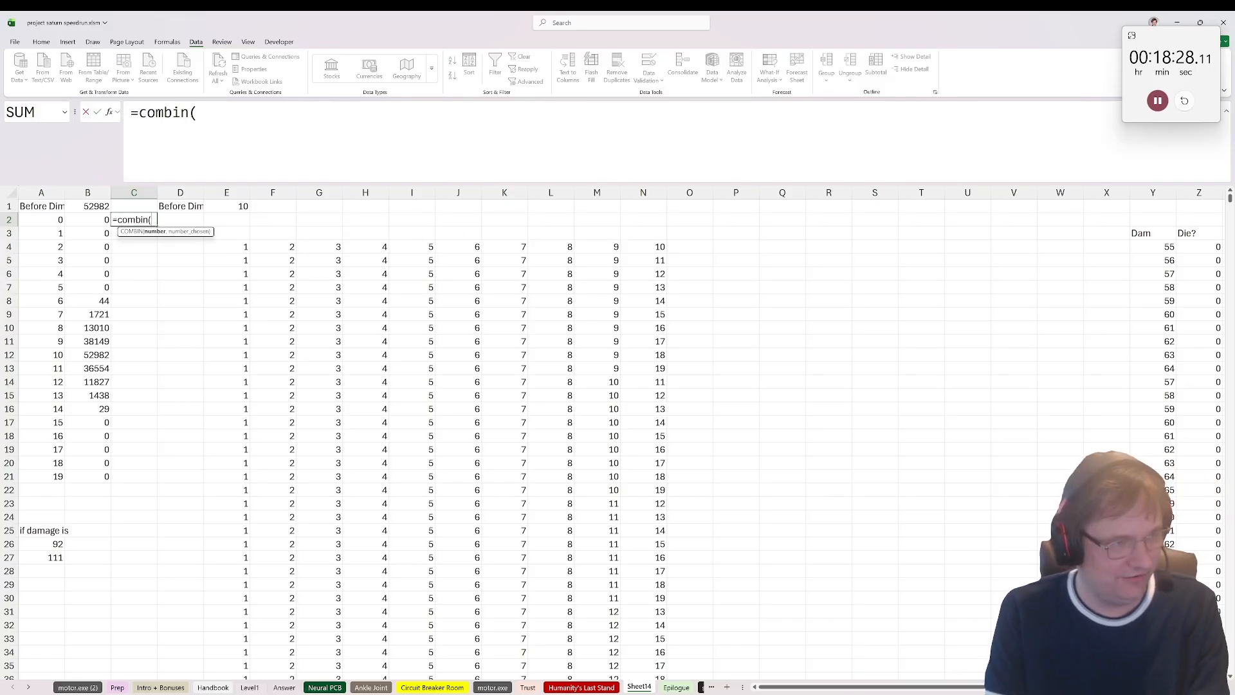
text(19,)
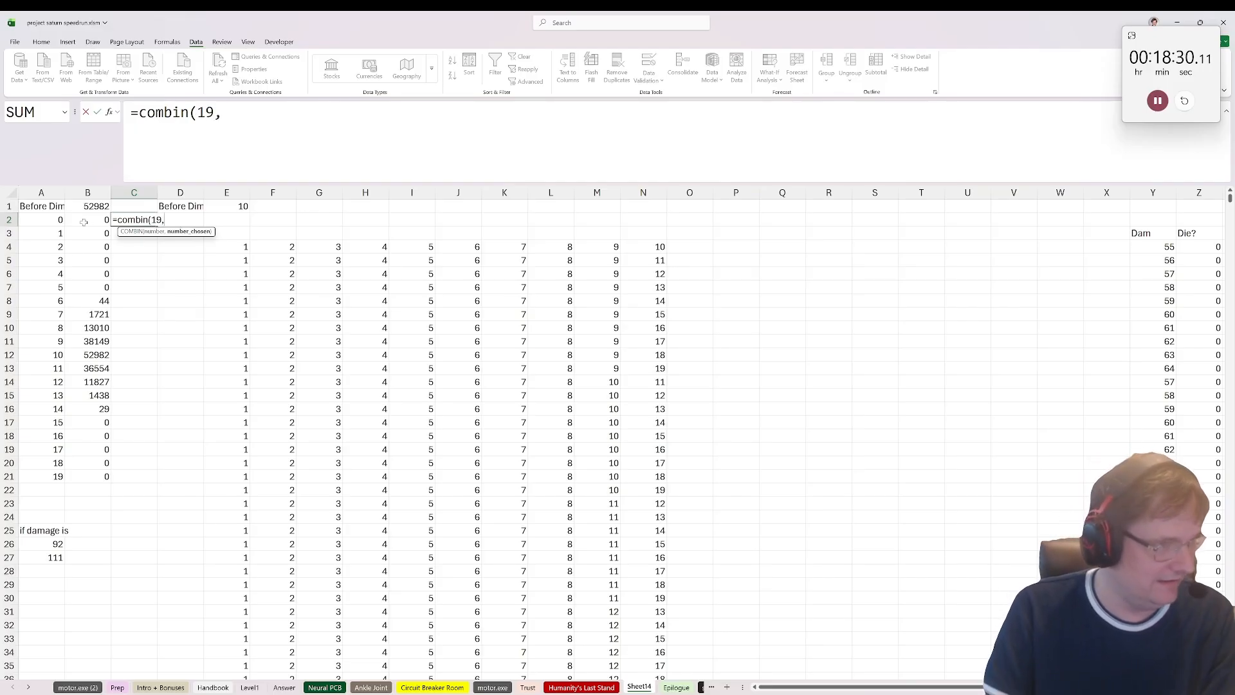
click(49, 218)
text())
key(Return)
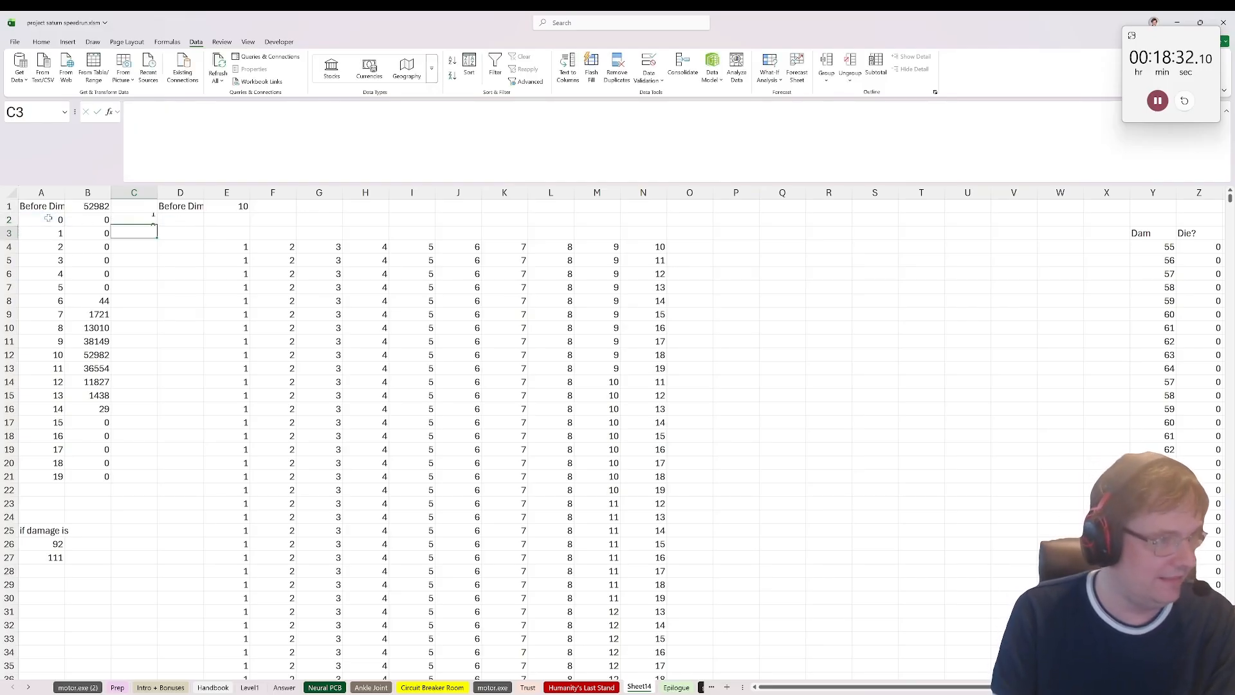
Step: Fill the COMBIN formula from C2 down column C
click(136, 219)
click(232, 255)
click(140, 219)
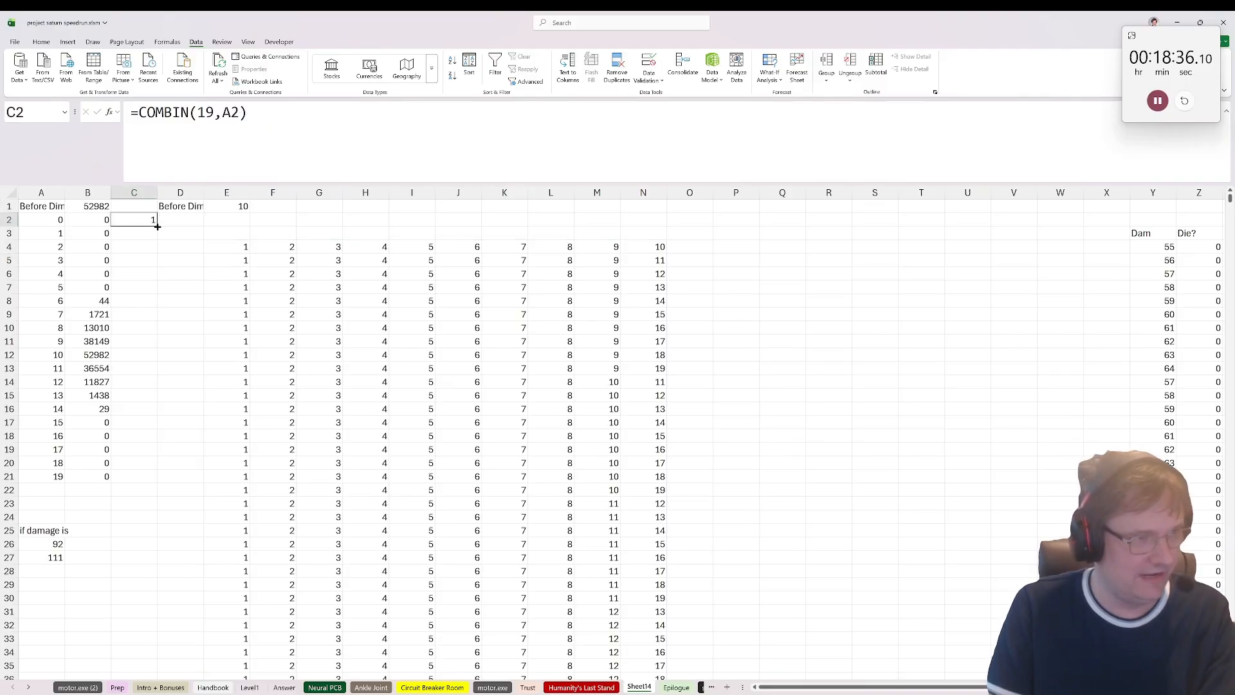
double_click(157, 226)
Step: Clear the surplus COMBIN formulas from C22 downward, below the row for 19
click(127, 503)
click(128, 490)
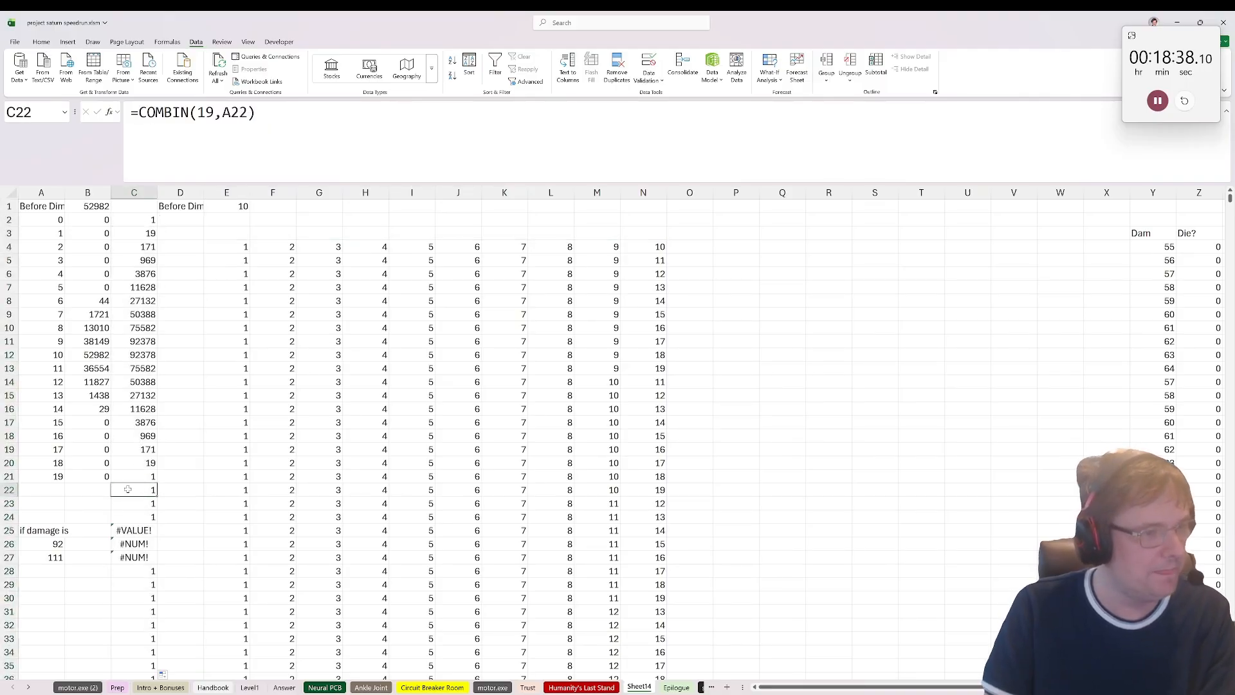
key(ctrl+shift+Down)
key(Delete)
key(ctrl+BackSpace)
scroll(161, 418, up, 2)
click(182, 230)
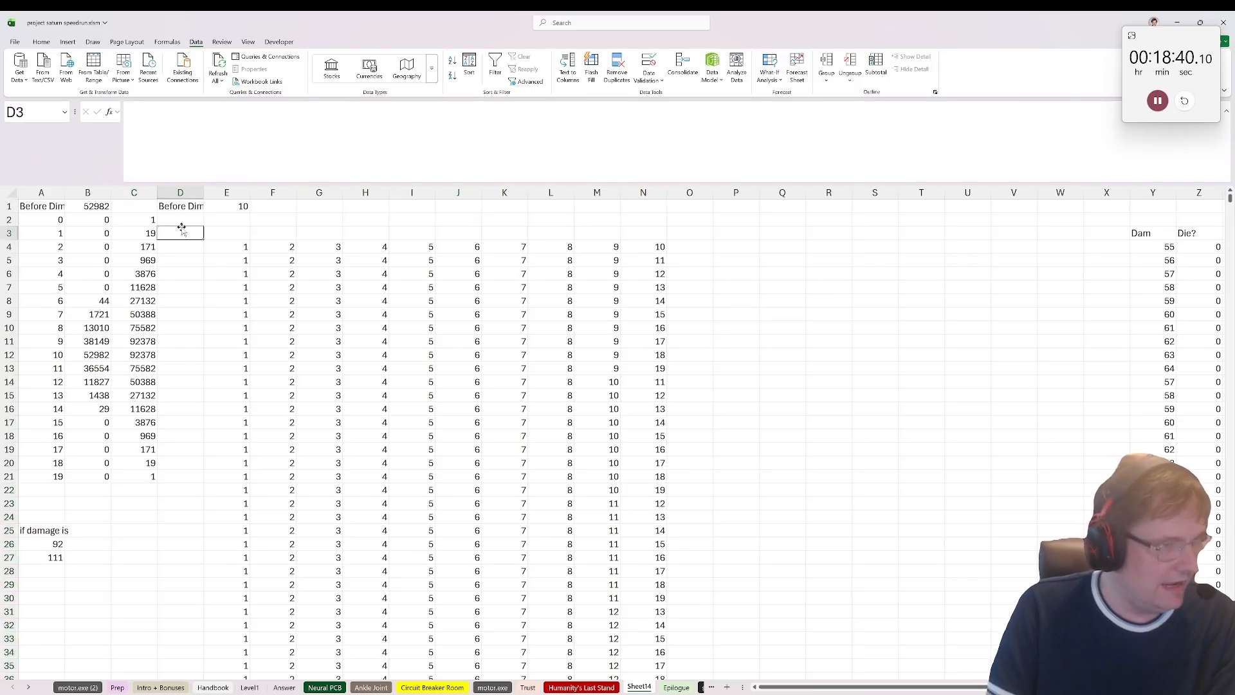
Step: Calculate the odds of death for the first row with =B2/C2 in D2
click(180, 225)
text(=)
click(106, 219)
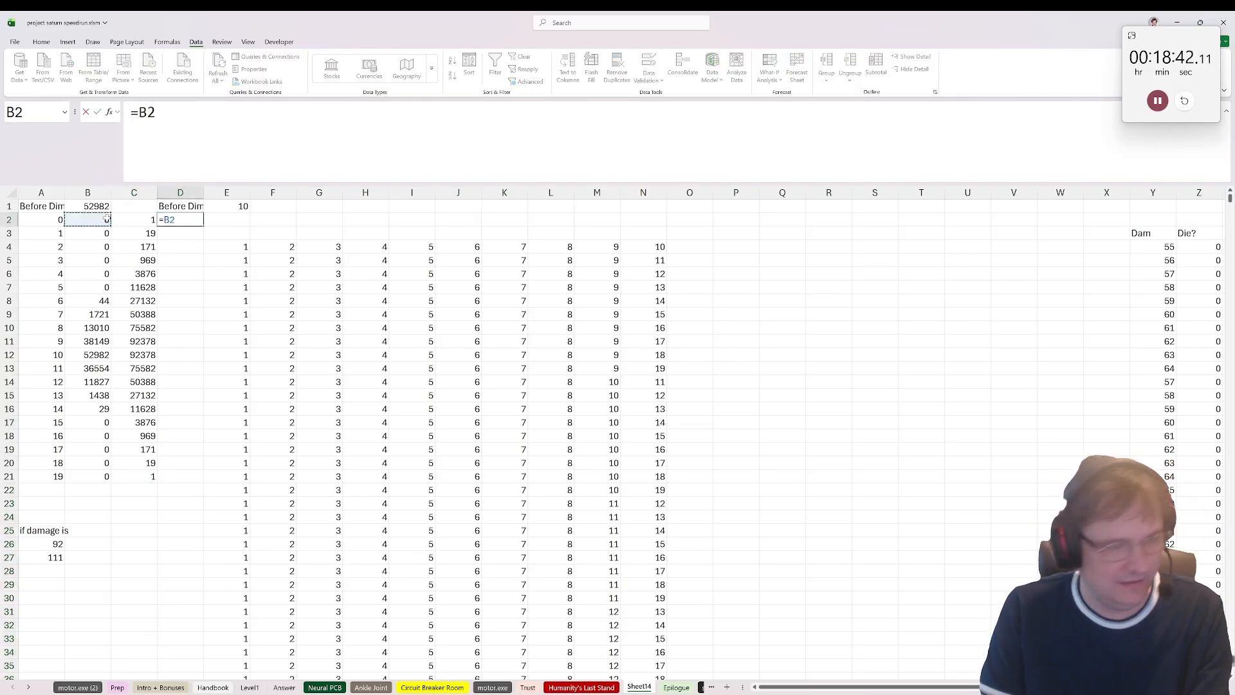
text(/)
click(149, 219)
key(Return)
key(Up)
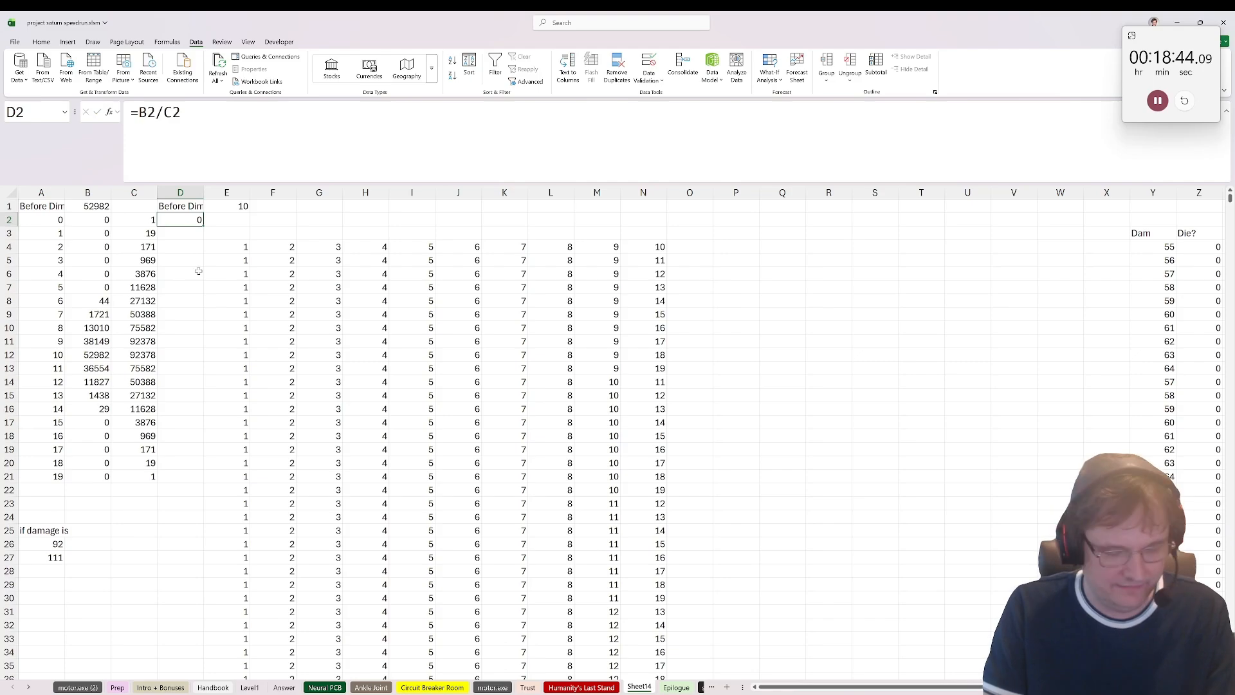
Step: Fill the odds formula from D2 down through D21
key(ctrl+c)
shift+click(176, 473)
key(ctrl+v)
Step: Average the odds in column D with =AVERAGE(D2:D21) in D24
click(180, 517)
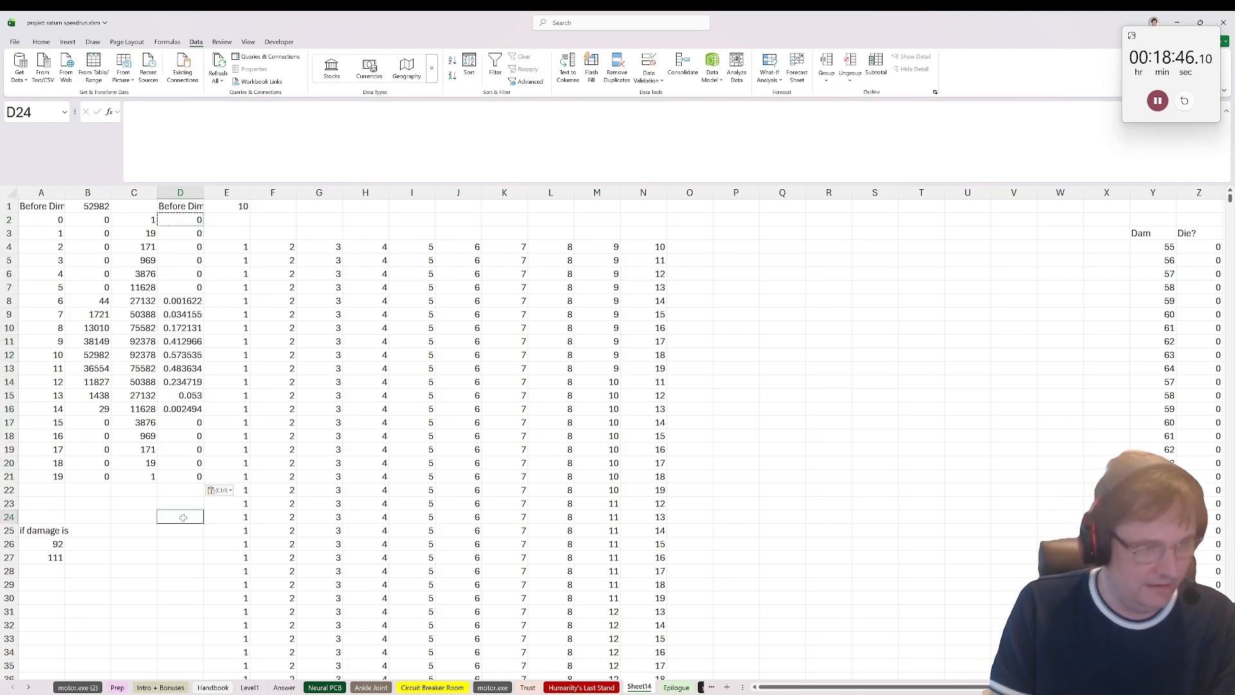
text(=average()
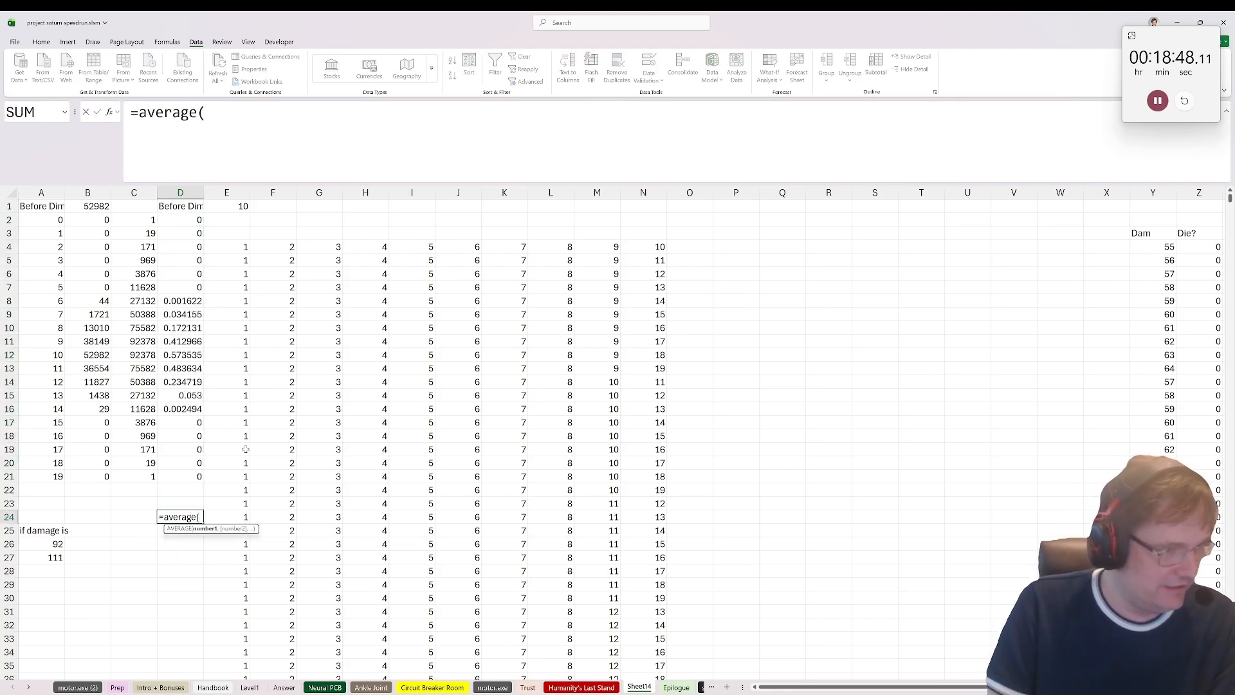
drag(186, 476, 184, 220)
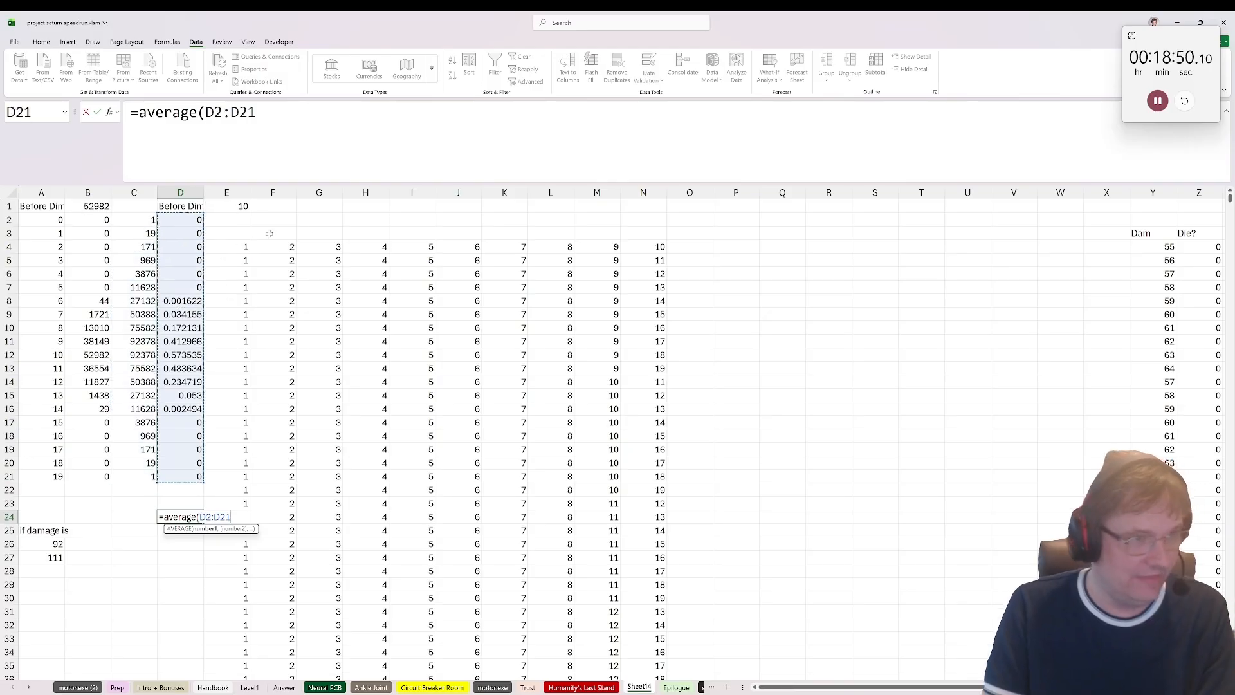
text())
key(ctrl+Return)
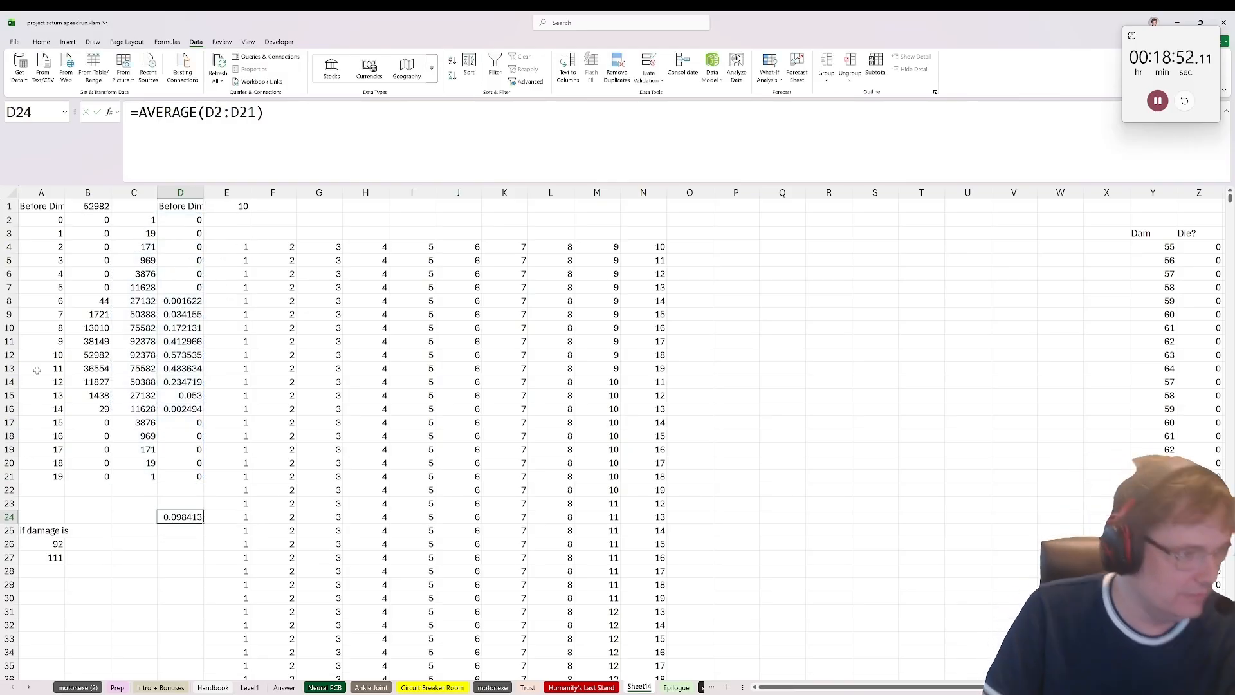
Step: Scale the average odds in D26 with the formula =D24*10000
click(182, 543)
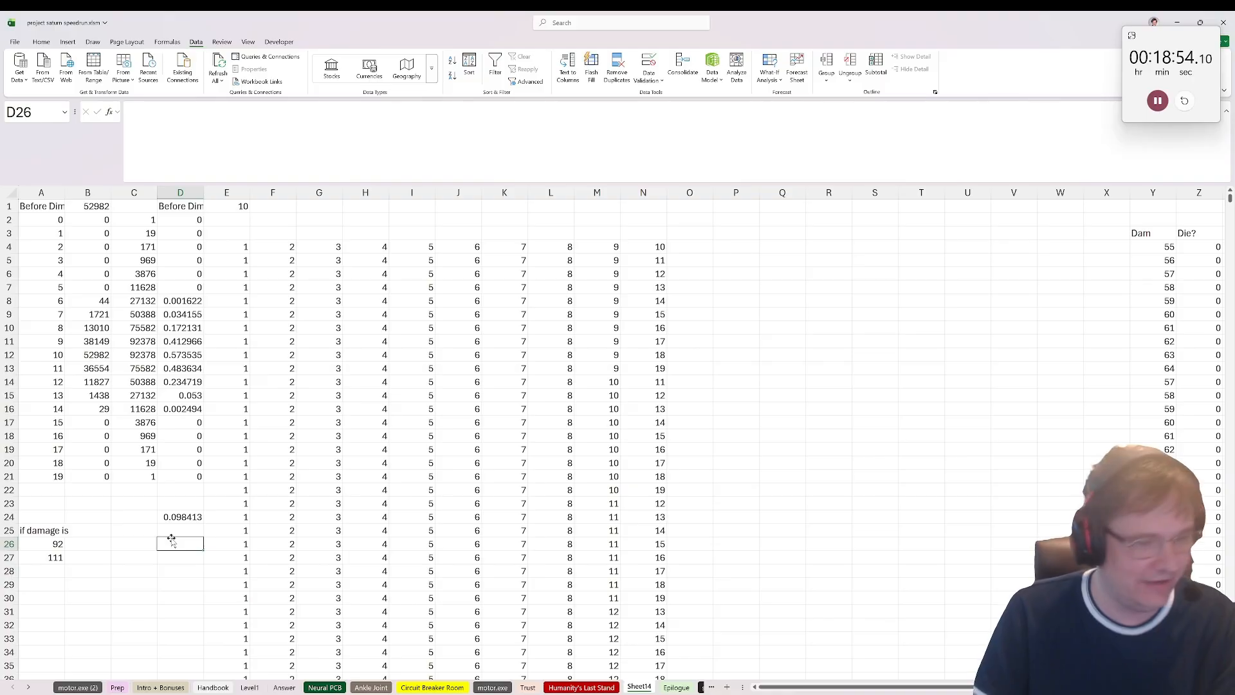
text(=)
click(183, 518)
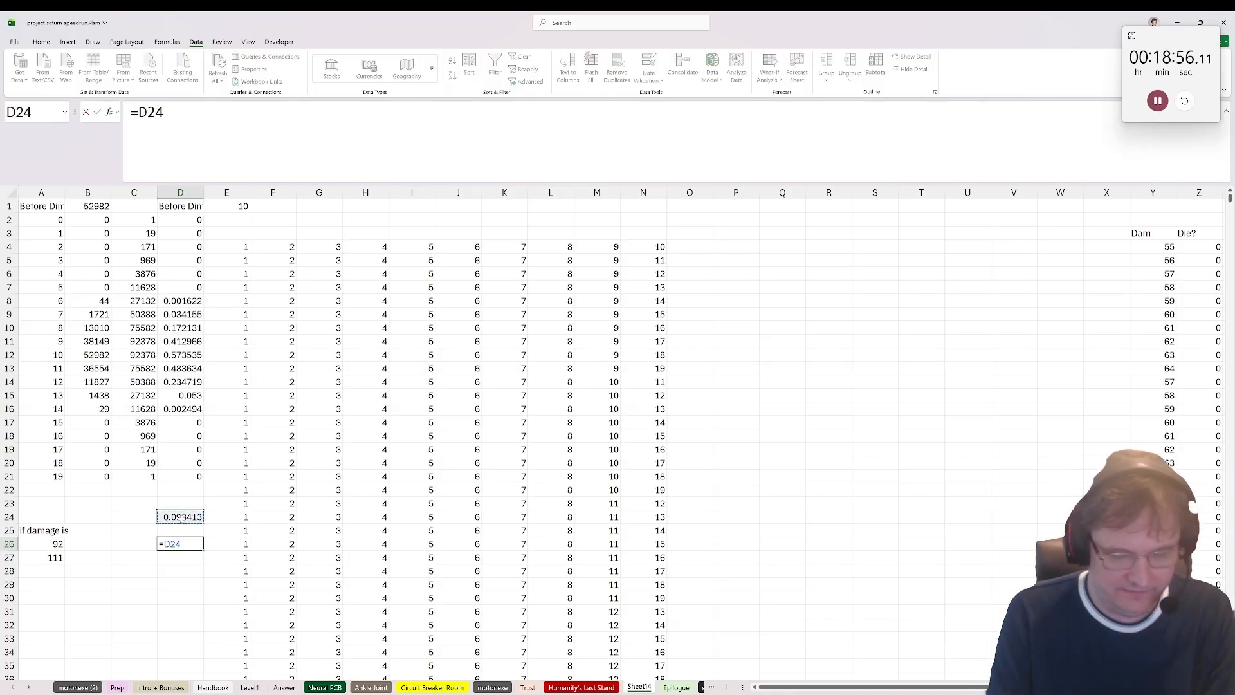
text(*1000)
key(Return)
key(Up)
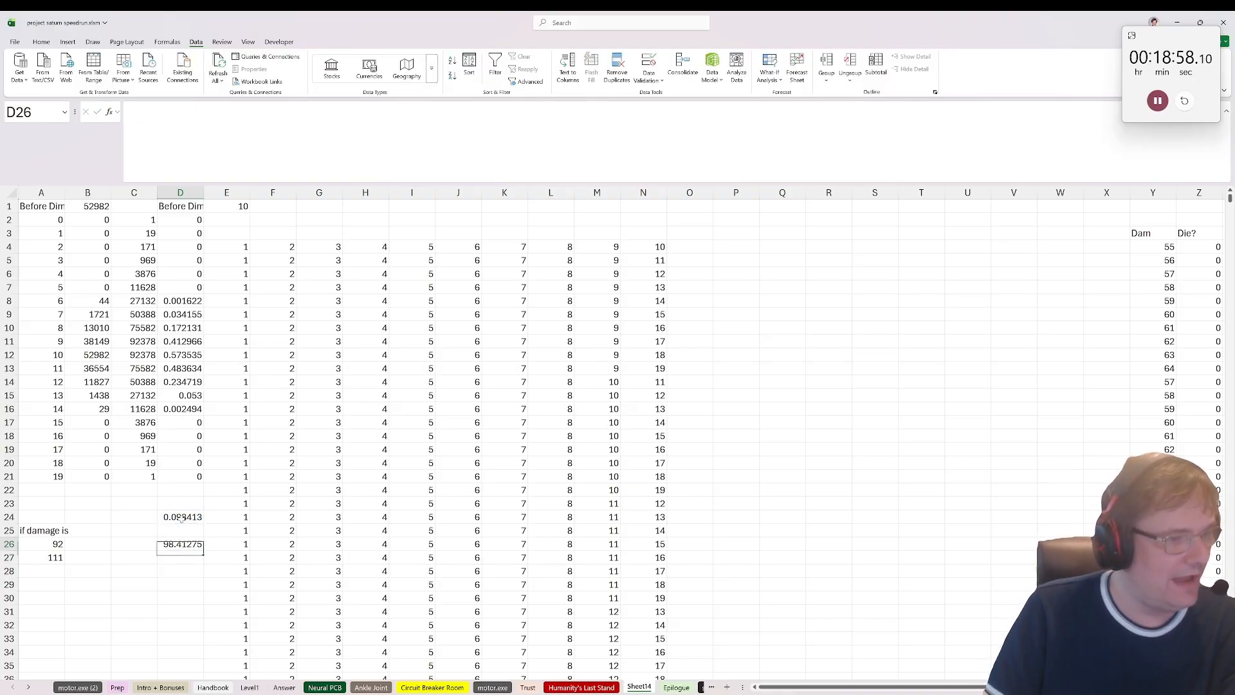
key(F2)
text(0000)
key(ctrl+Return)
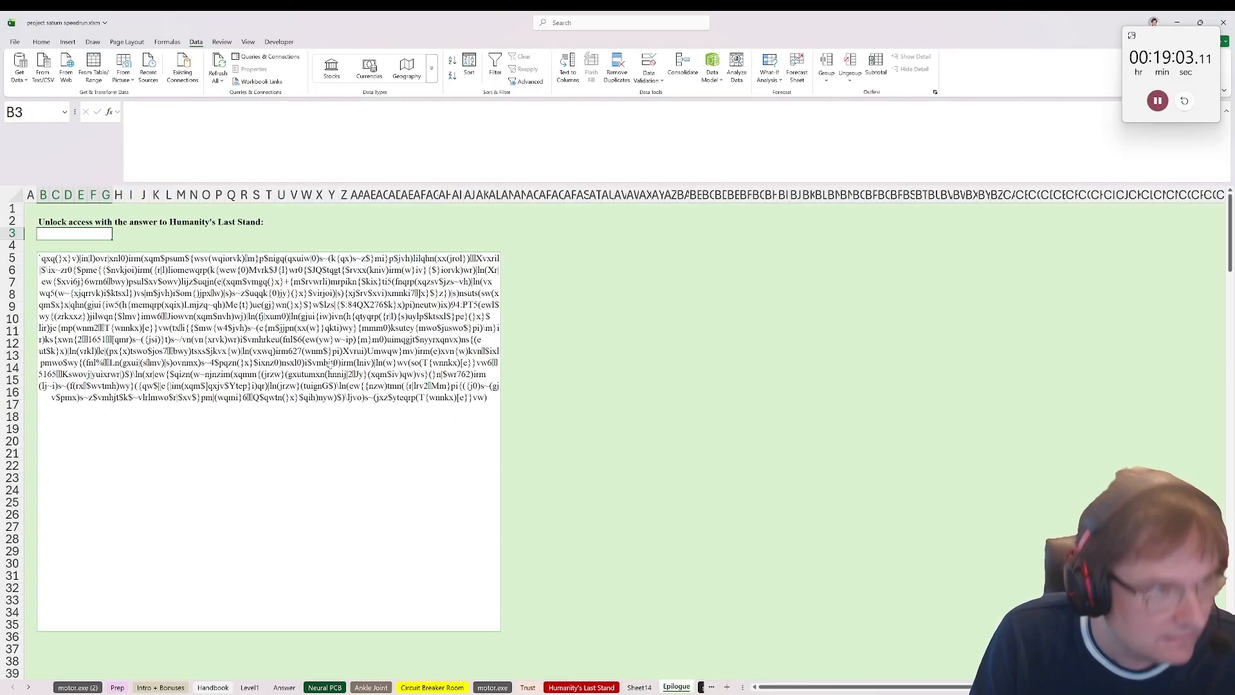
Step: Enter 984 as the answer to Humanity's Last Stand in B3 of the Epilogue sheet and select the unlocked story text
click(676, 687)
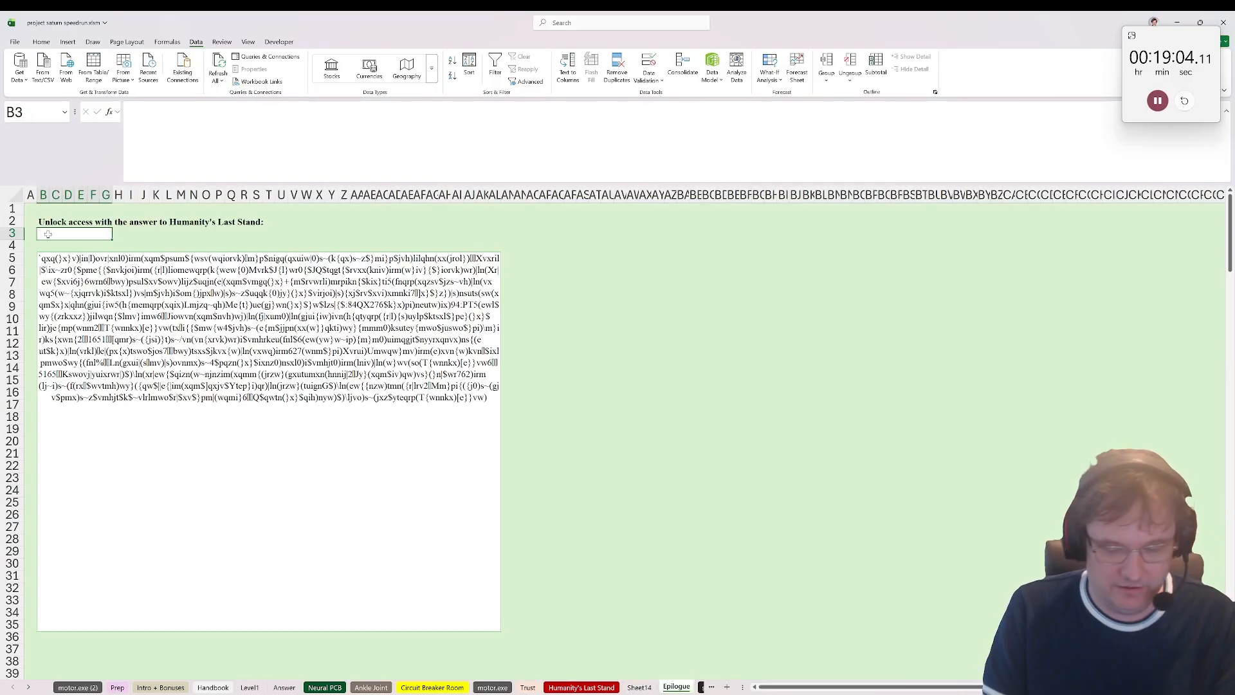
text(984)
key(Return)
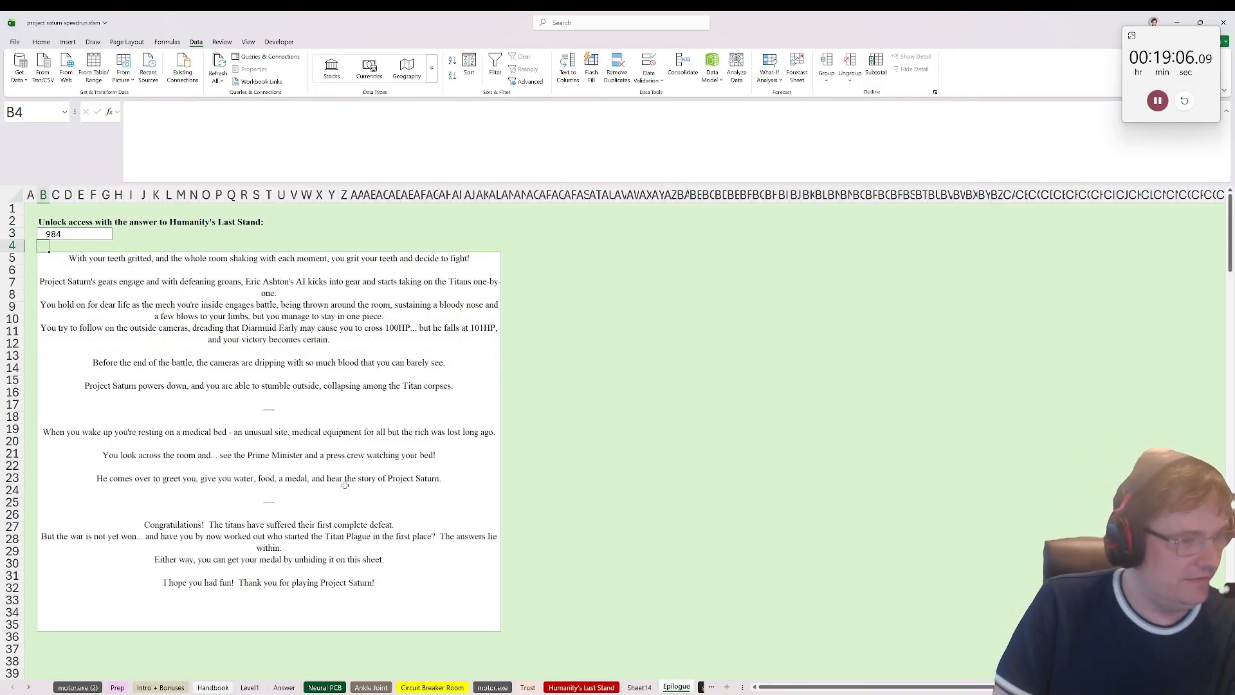
click(345, 485)
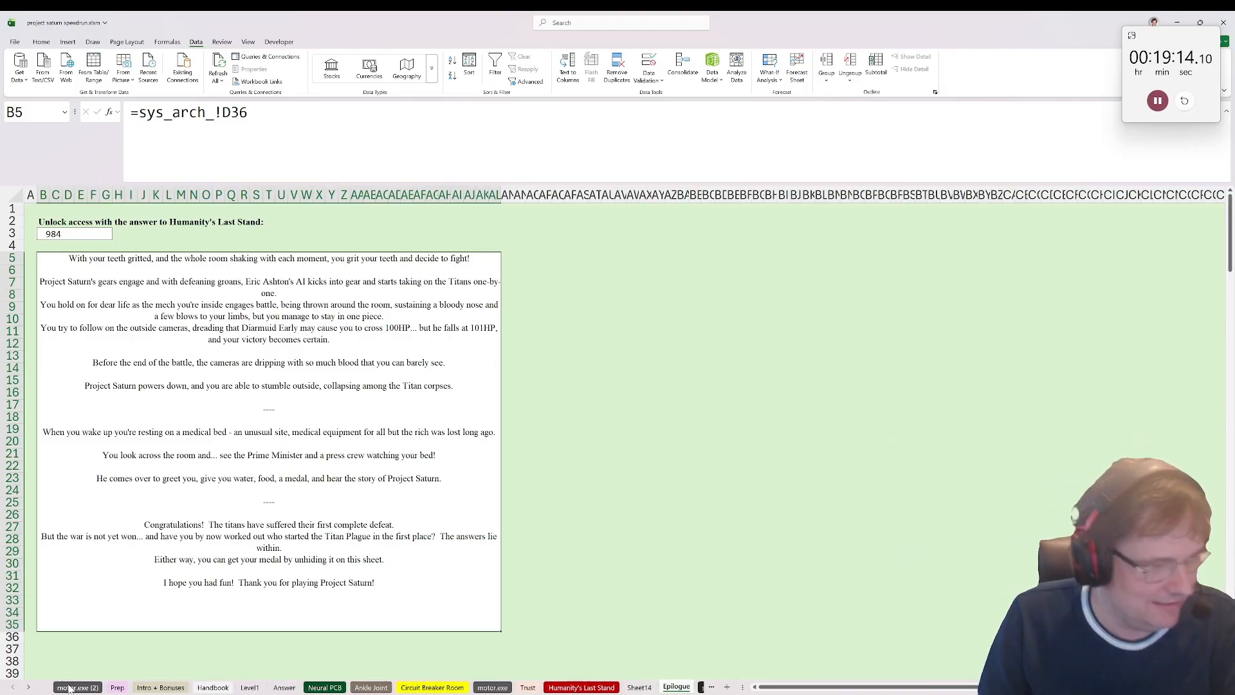
Step: Open the Intro + Bonuses sheet and unhide Picture 1 through the Selection Pane
click(117, 687)
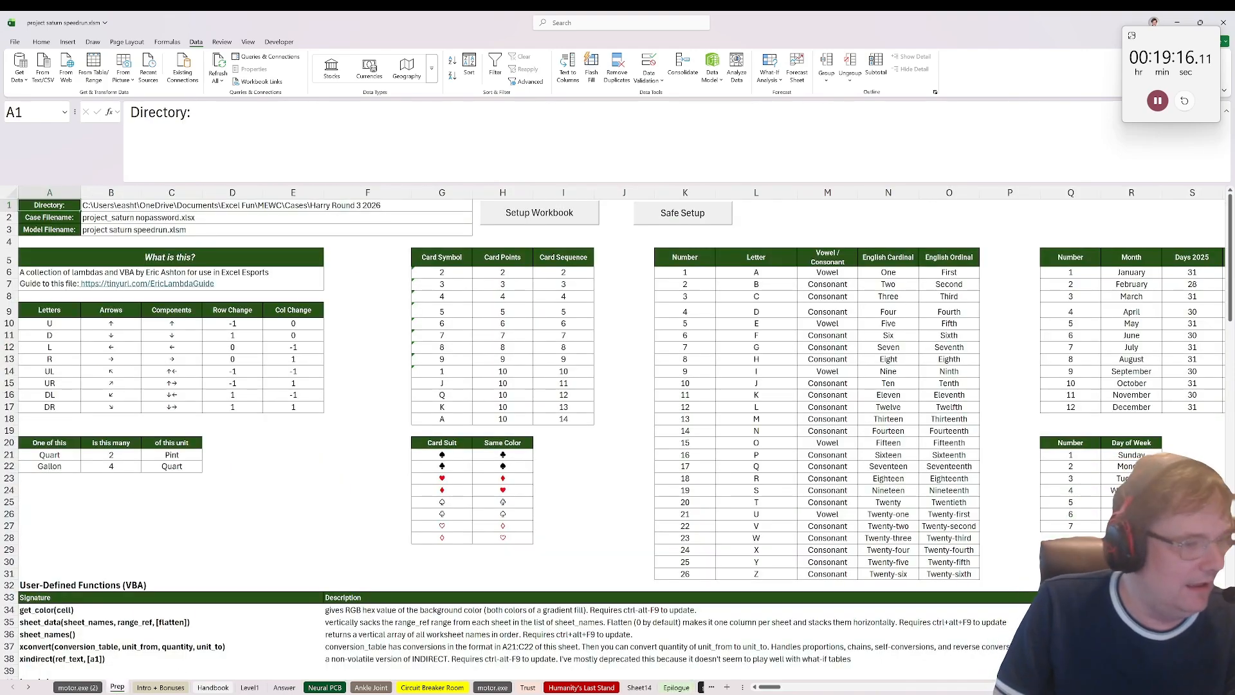
click(161, 687)
click(37, 333)
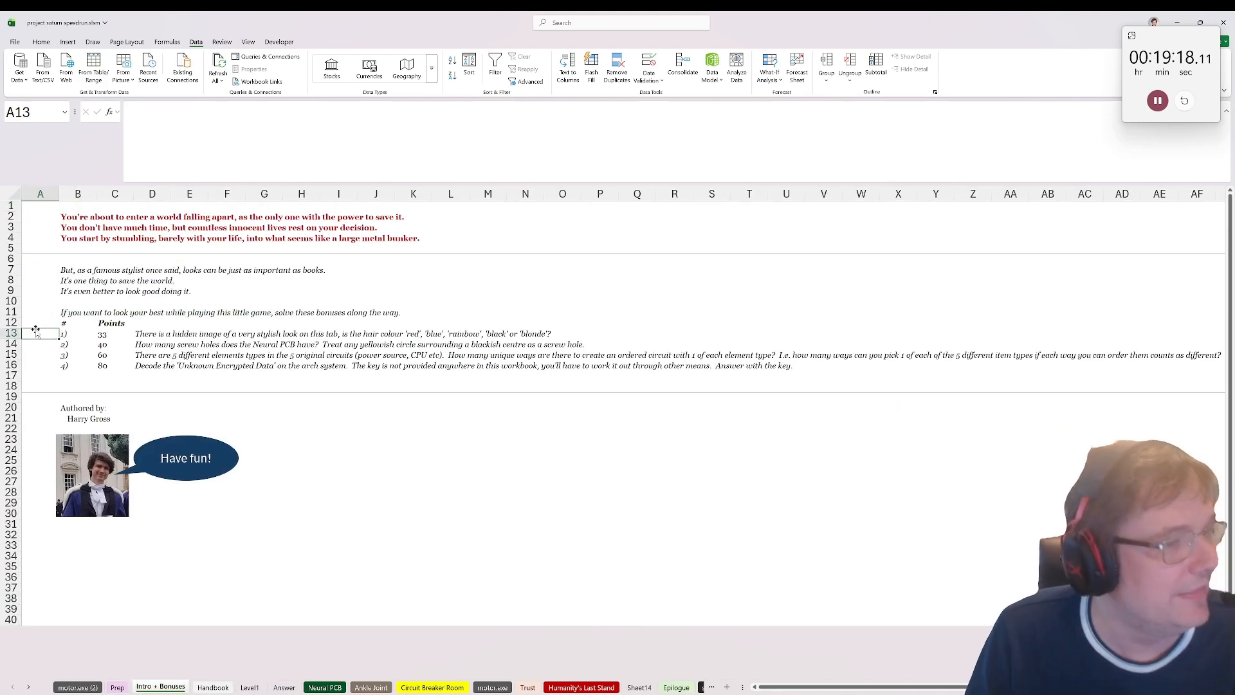
click(221, 43)
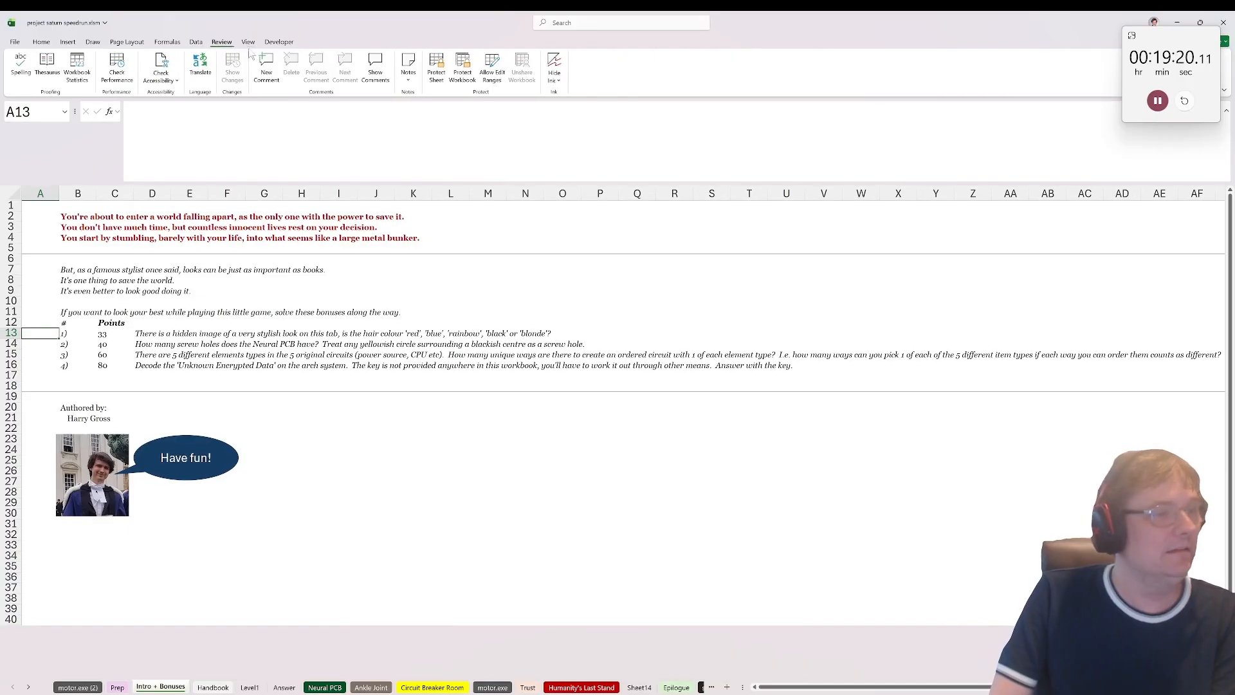
click(248, 42)
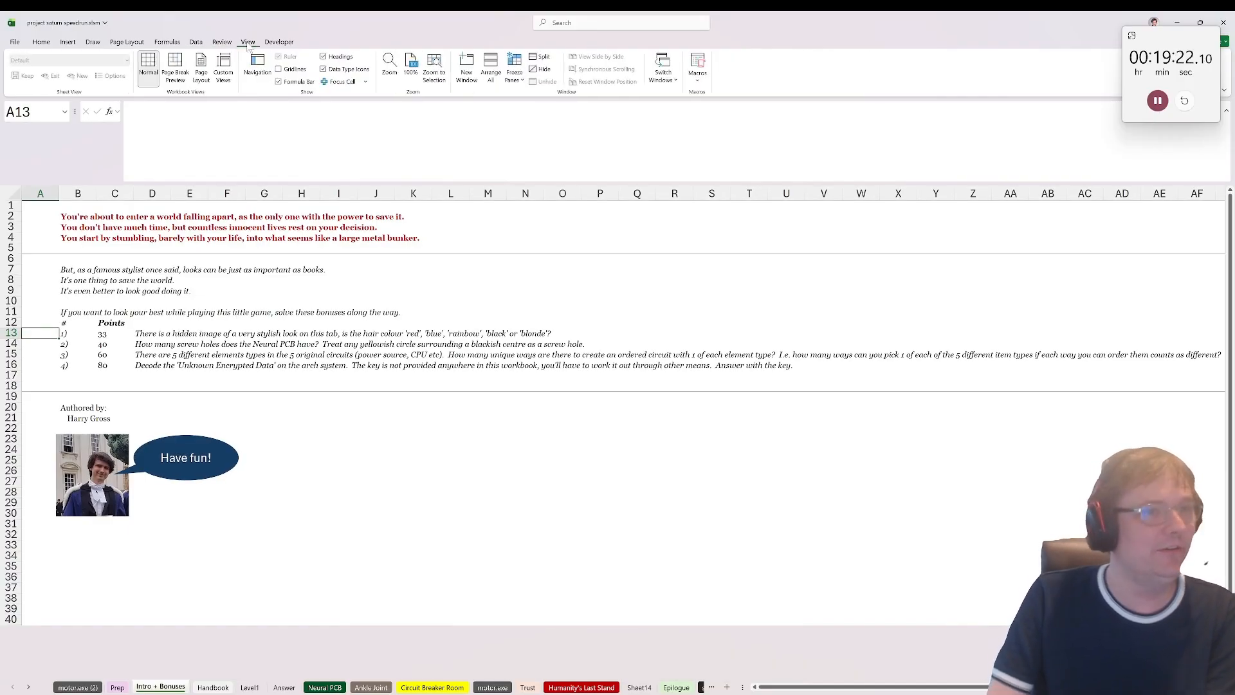
click(41, 42)
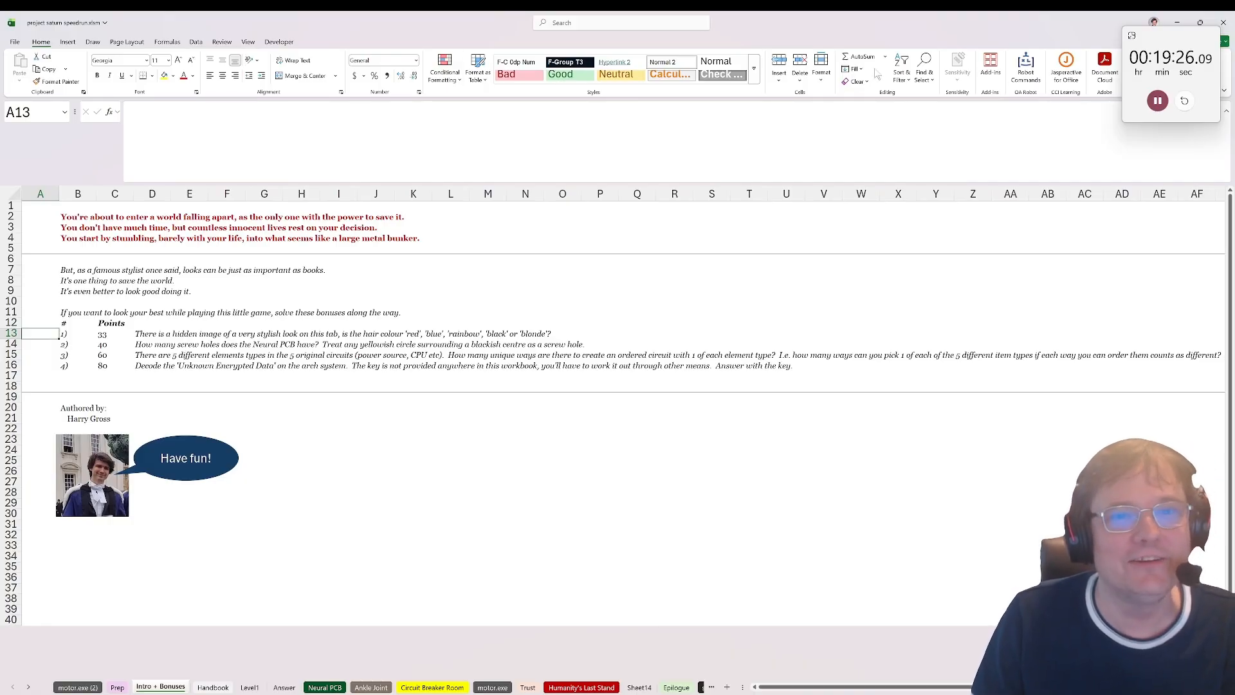
click(924, 65)
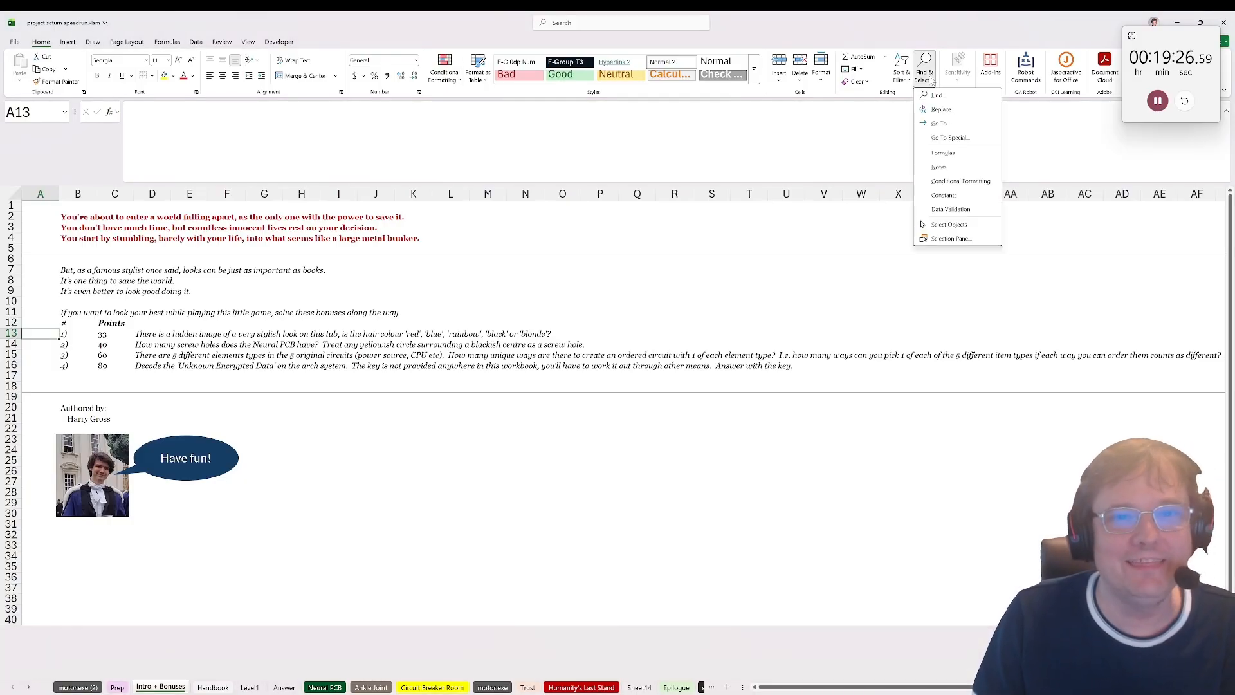
click(951, 239)
click(1212, 252)
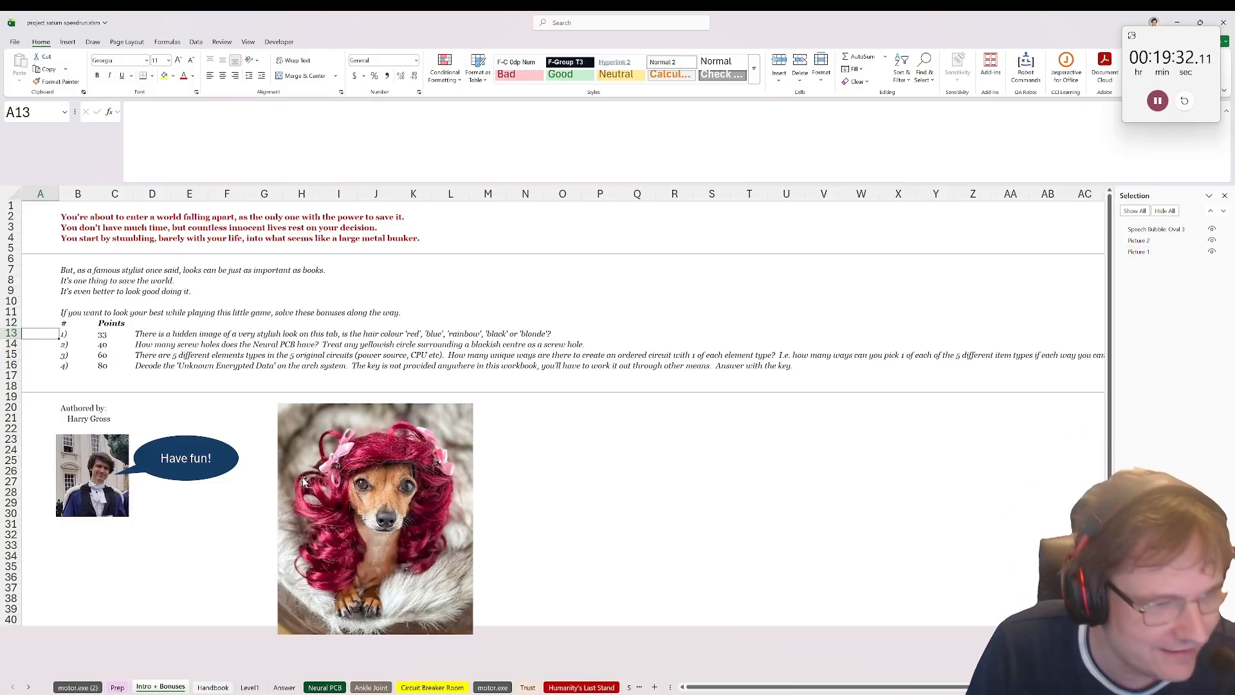
Step: View the alt text of Picture 1 to check the hair colour for the first bonus
click(354, 442)
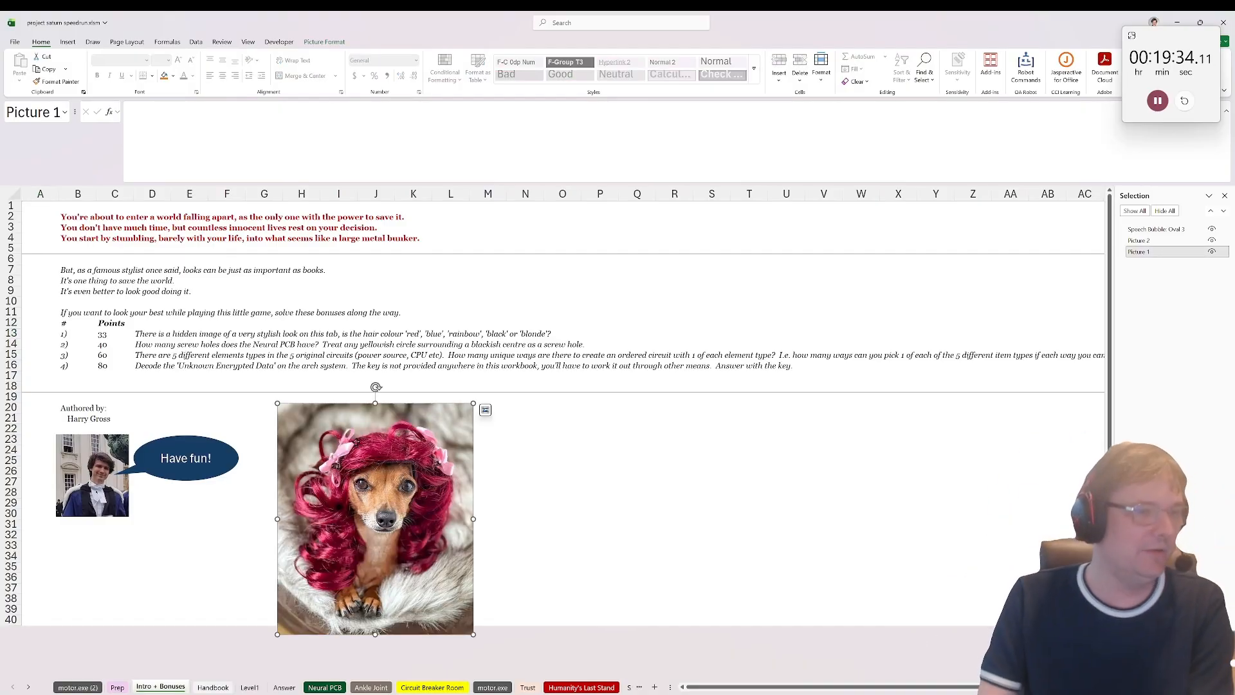
click(569, 456)
right_click(426, 461)
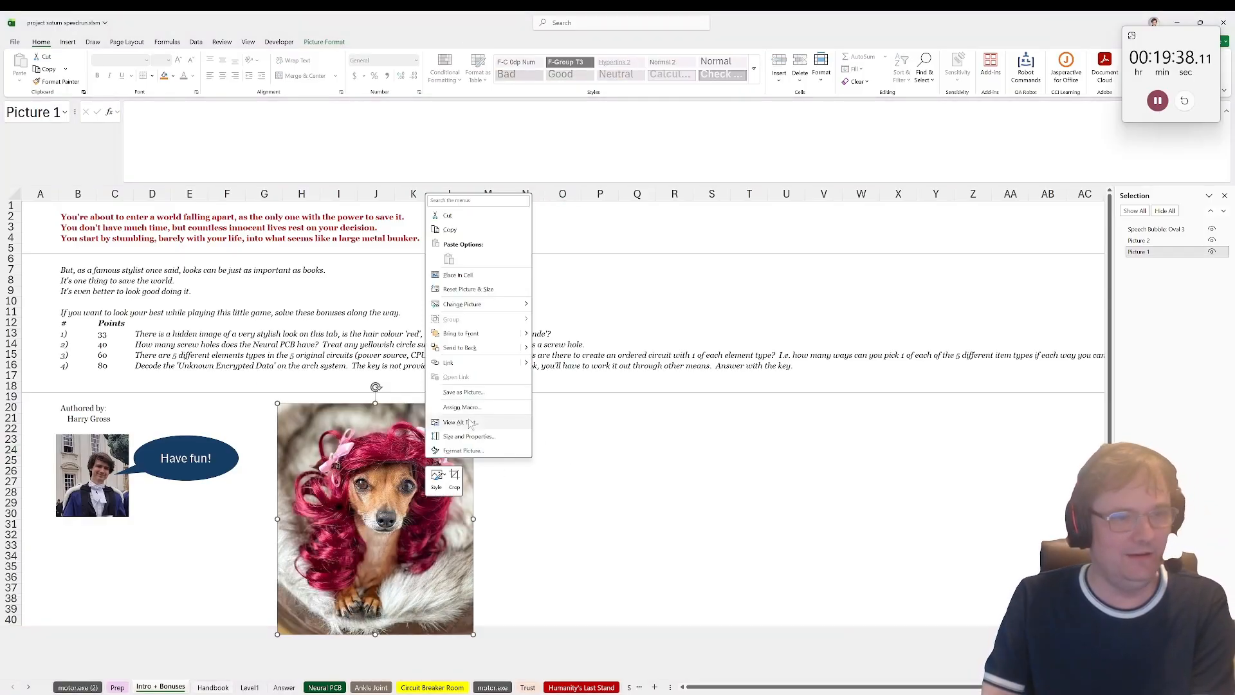
click(470, 423)
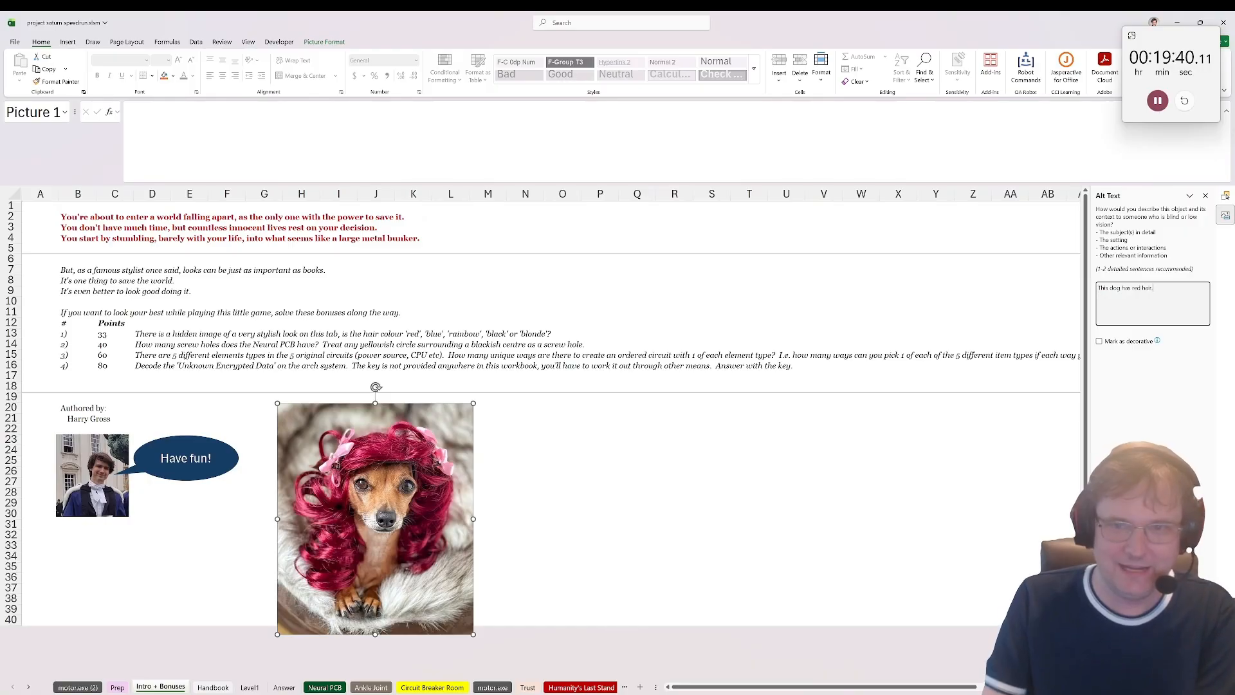
key(ctrl+a)
click(1153, 288)
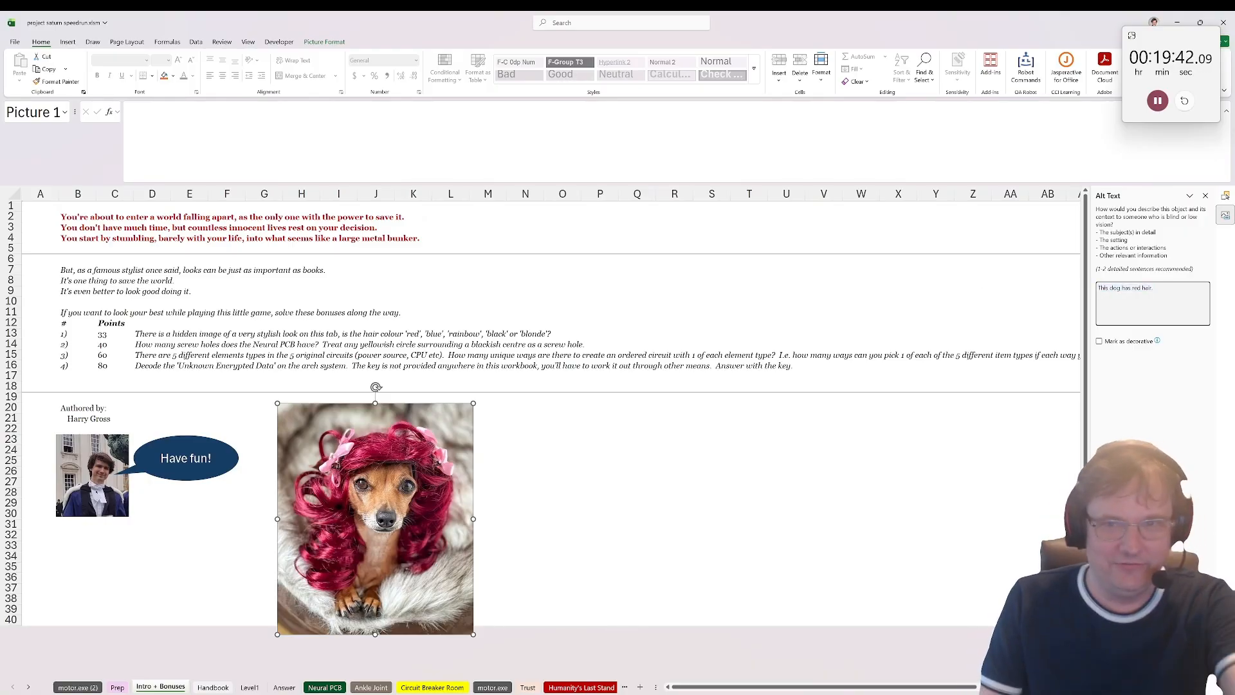
Step: Enter red in A13 as the answer to bonus question 1
click(30, 323)
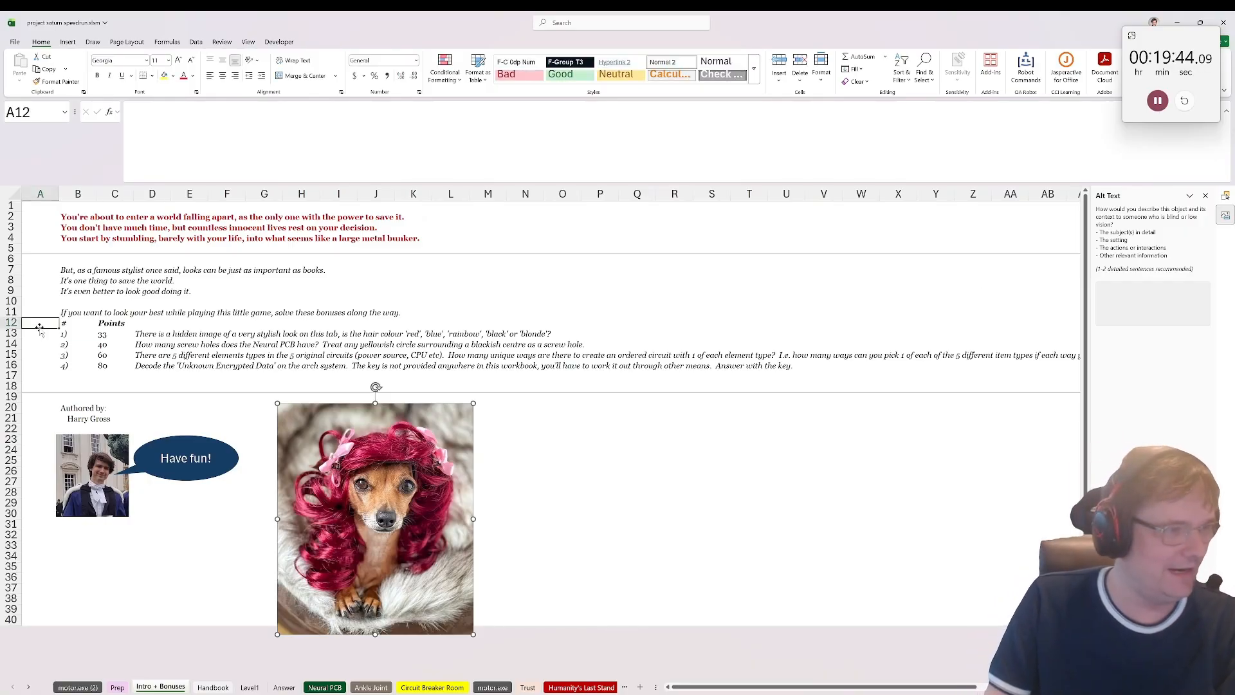
click(49, 342)
click(39, 331)
text(red)
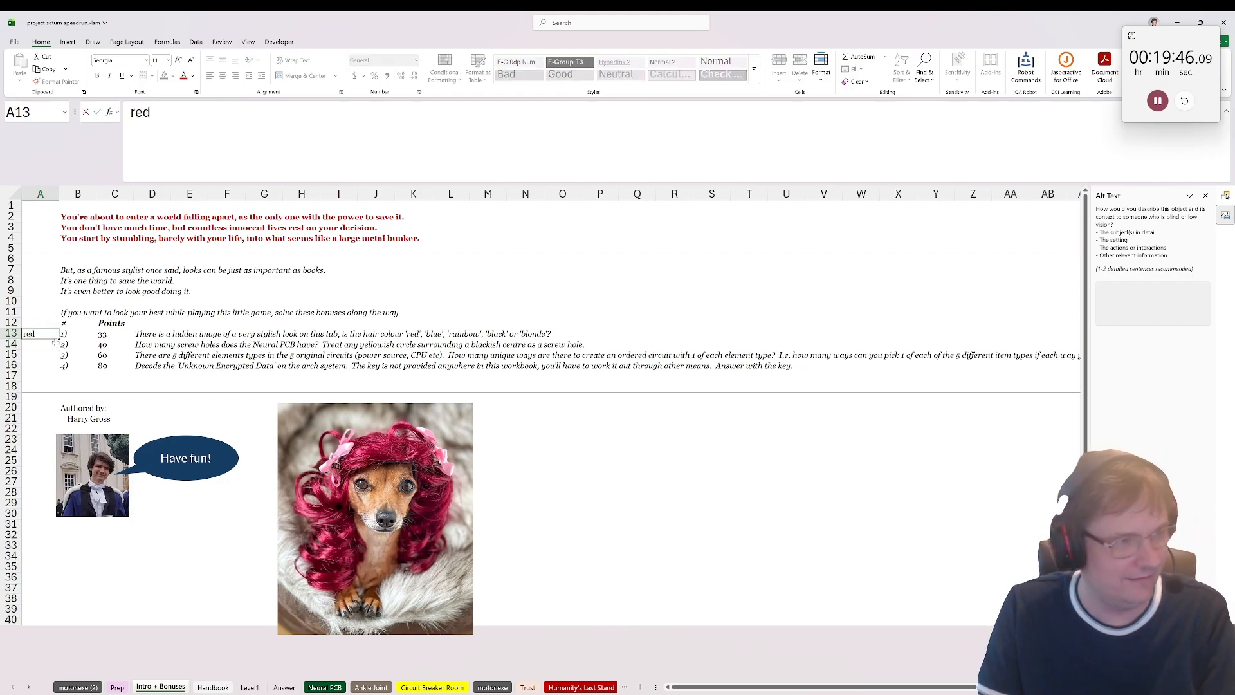
key(Return)
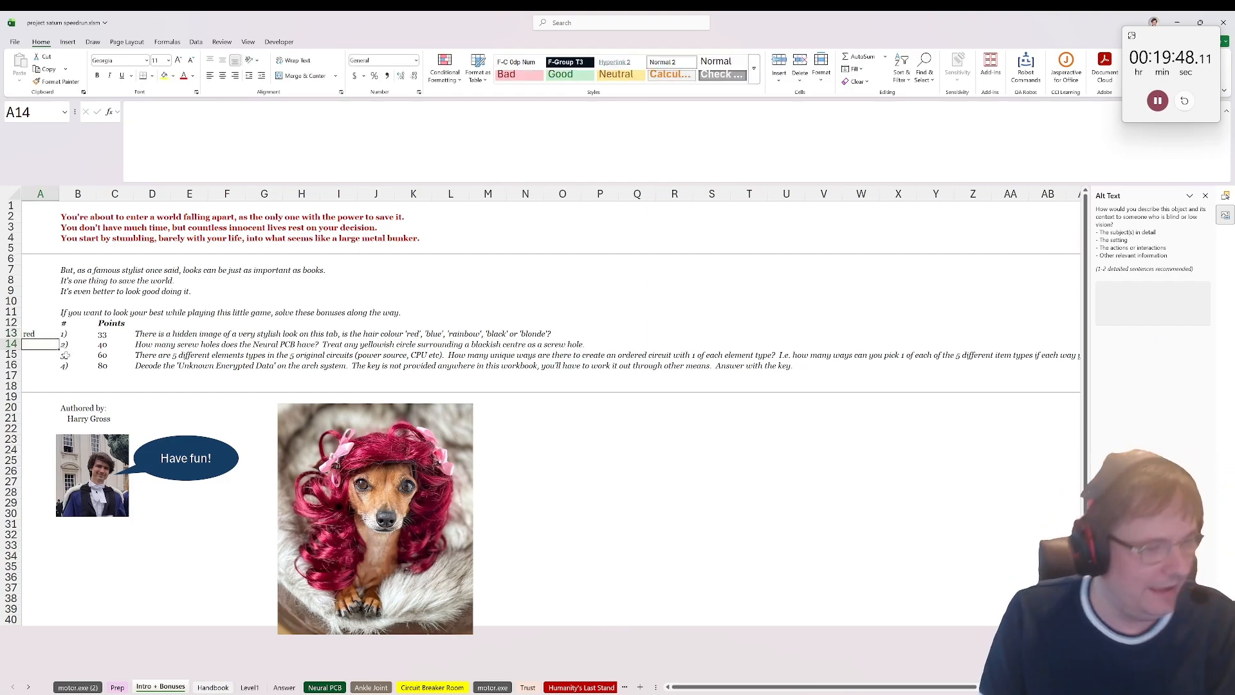
Step: Count the screw holes on the Neural PCB sheet, the yellowish circles with blackish centres at the corners and along the edge
click(325, 687)
scroll(263, 476, down, 3)
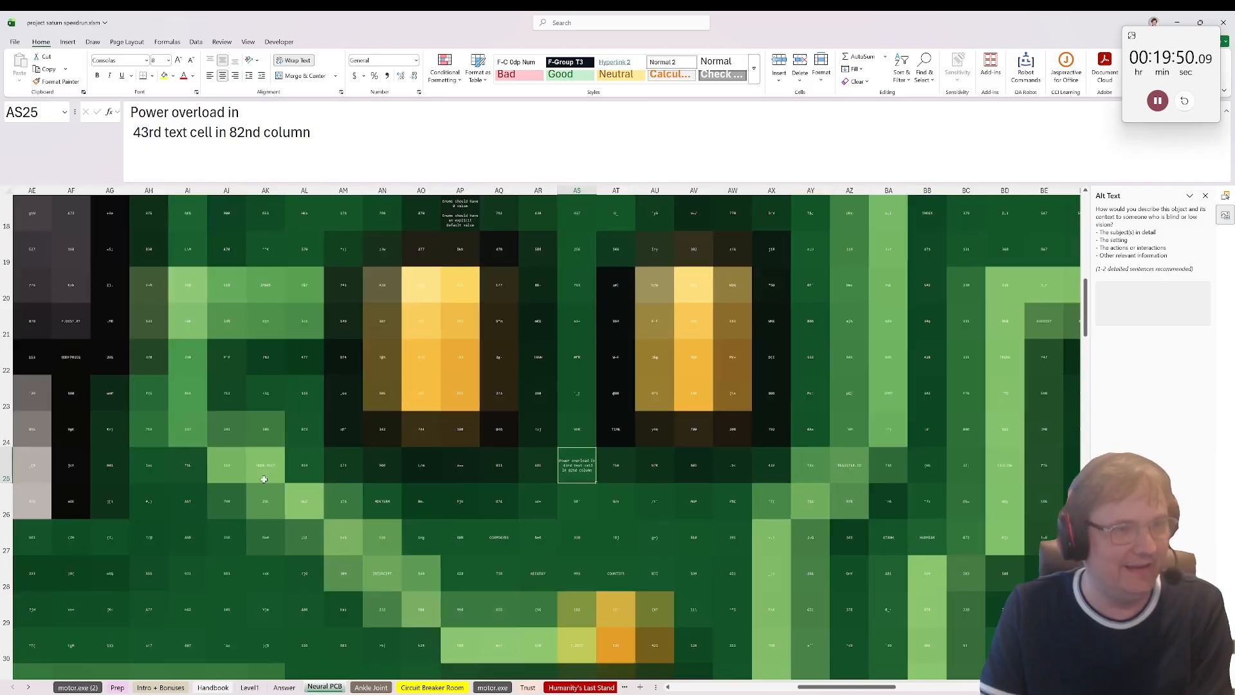
scroll(264, 474, down, 3)
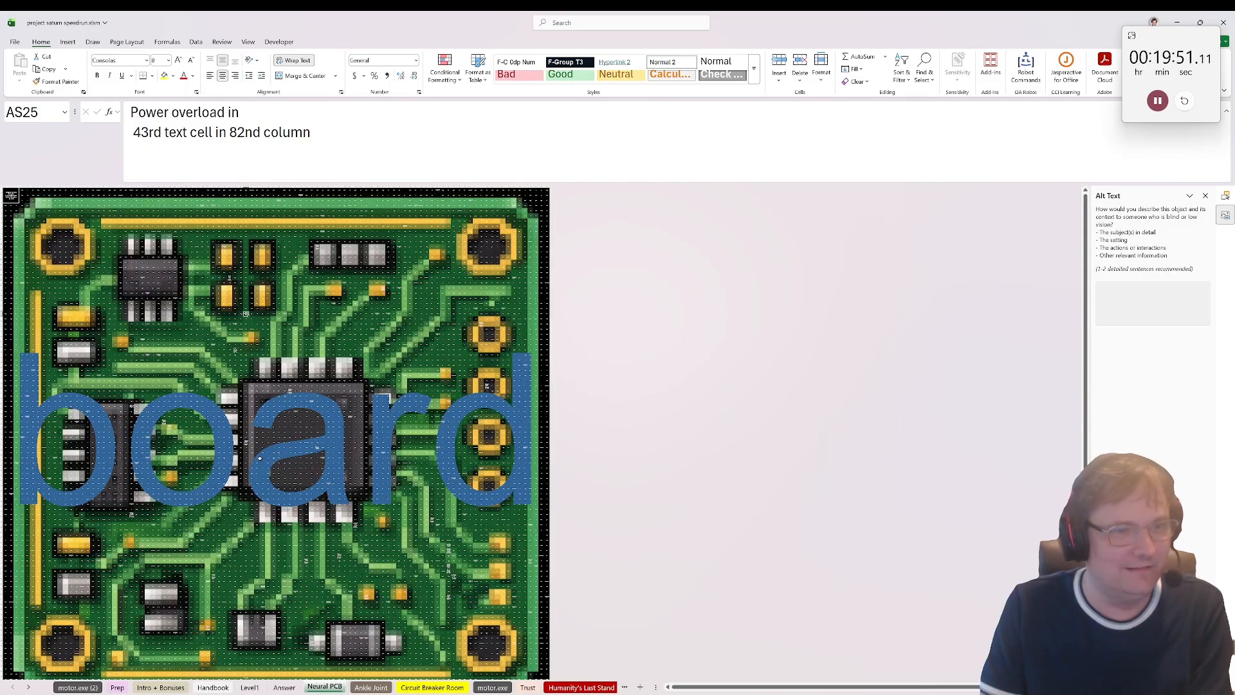
click(55, 249)
click(65, 651)
click(498, 648)
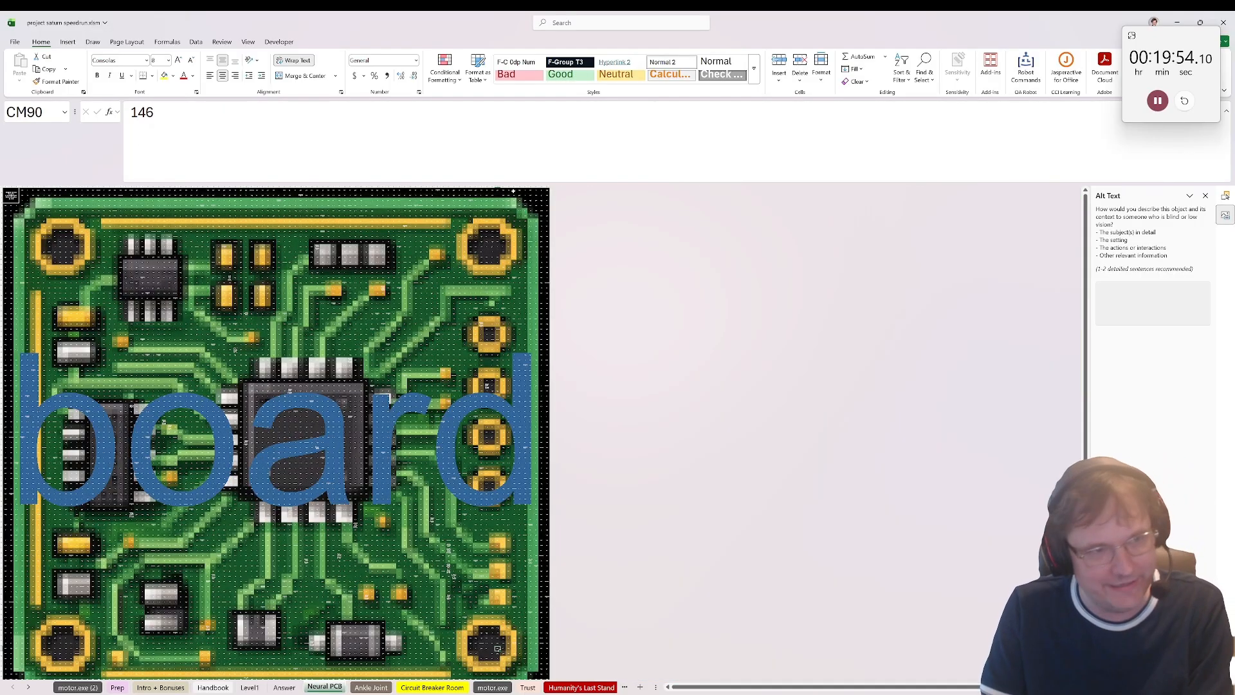
drag(496, 246, 497, 252)
click(492, 339)
click(492, 375)
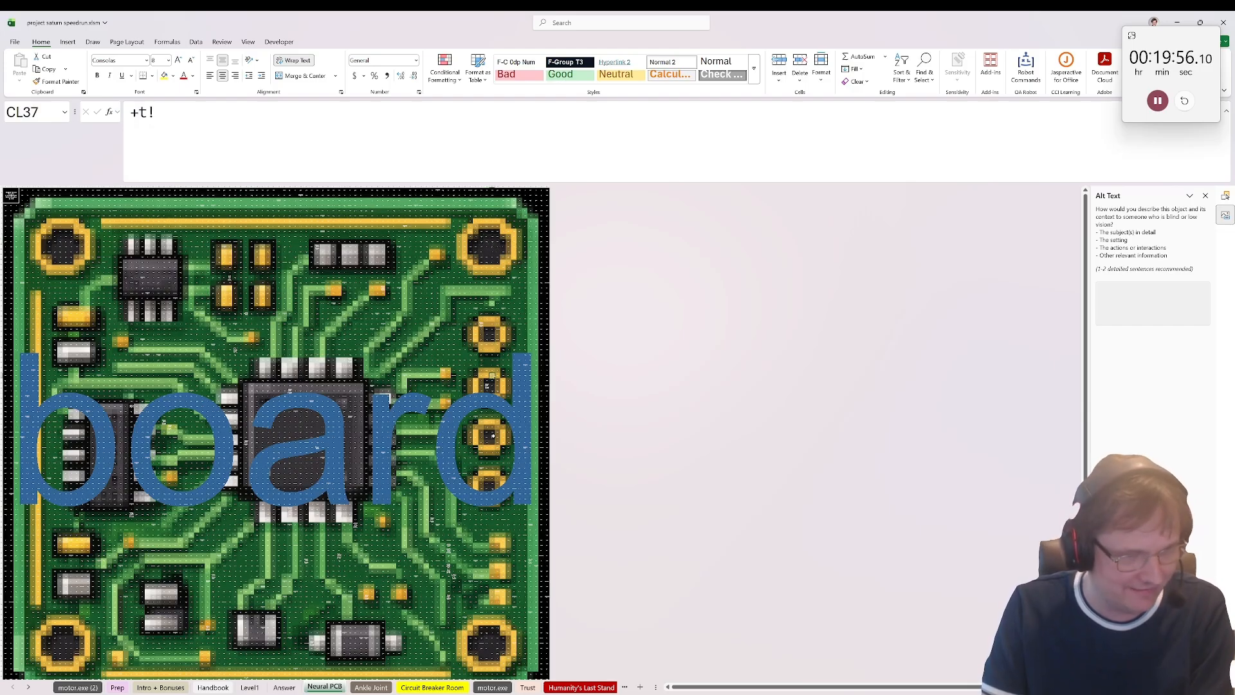
click(492, 436)
click(491, 482)
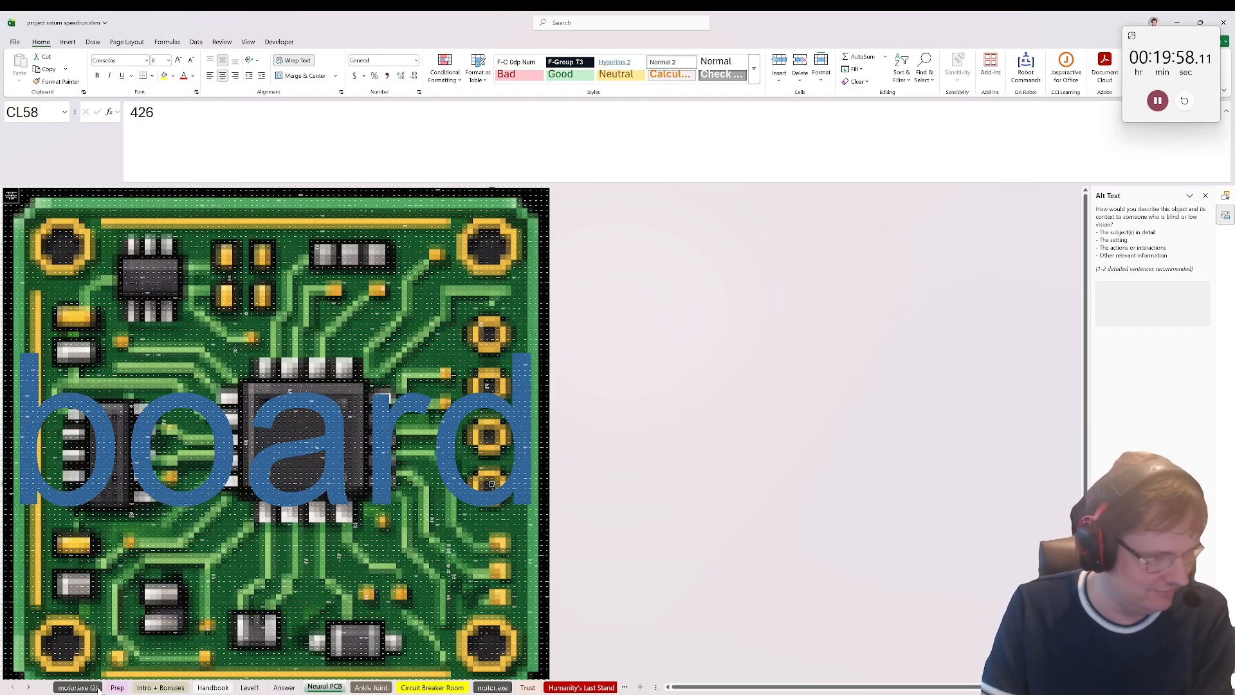
Step: Return to the Intro + Bonuses sheet and enter 8 in A14 as the answer to bonus question 2
click(75, 687)
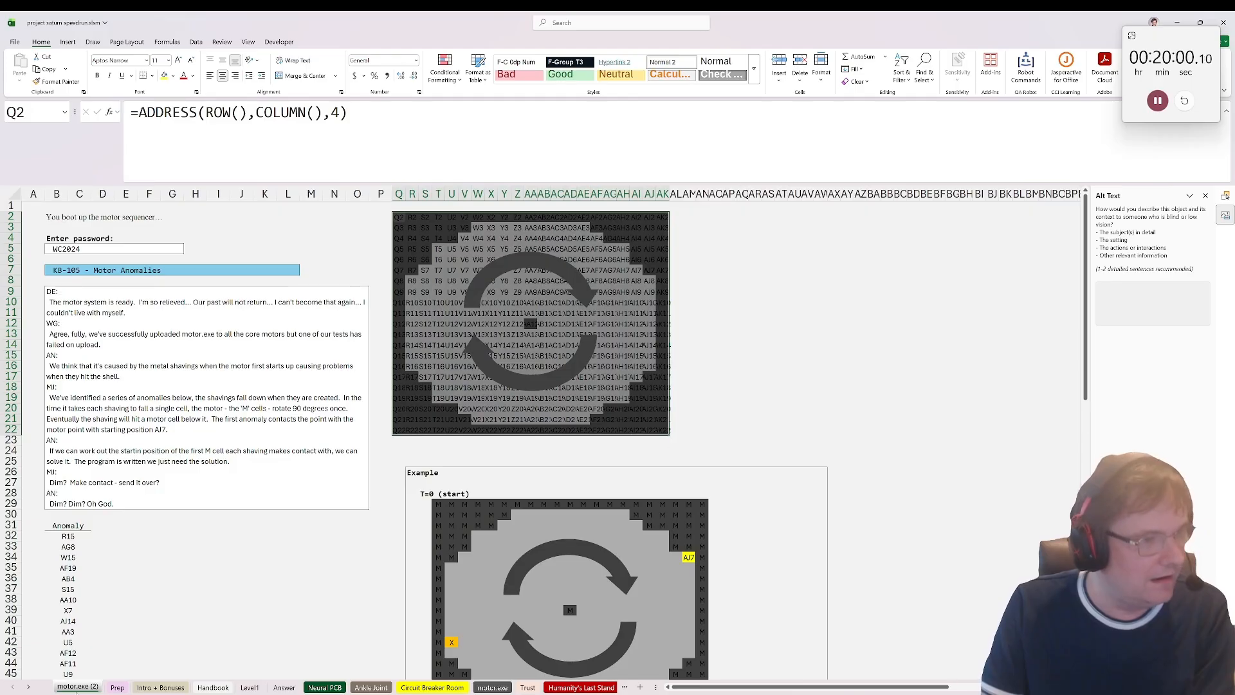
click(117, 687)
click(161, 687)
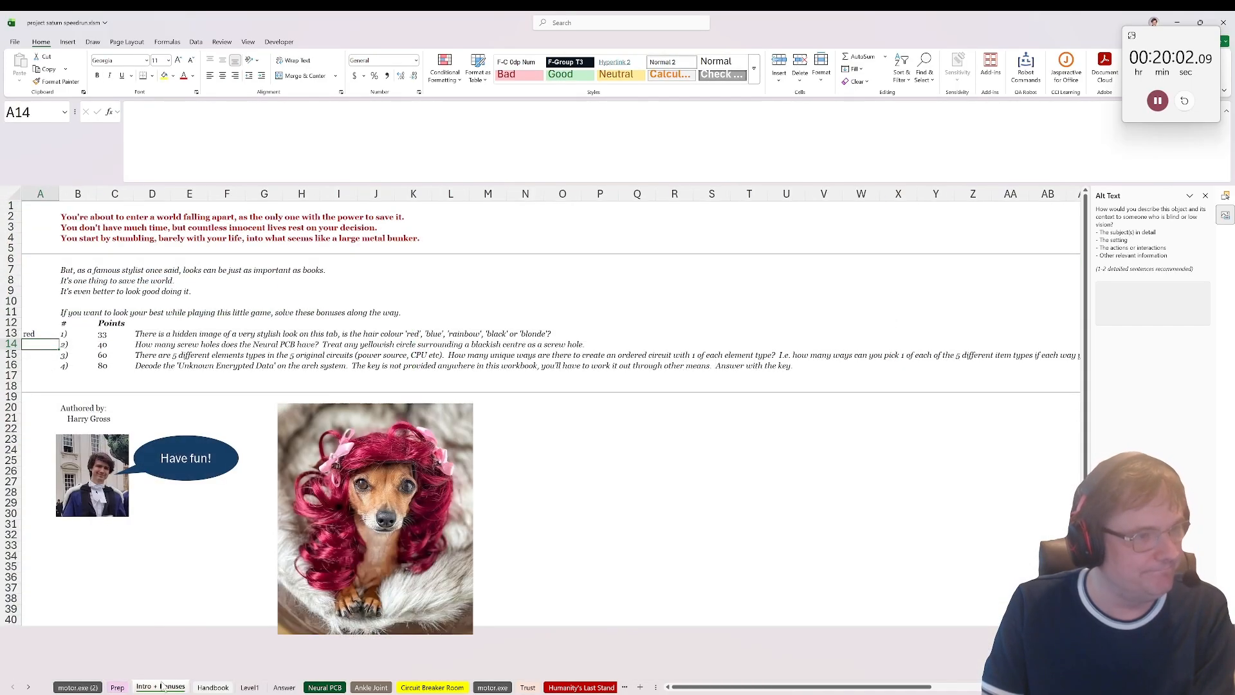
text(8)
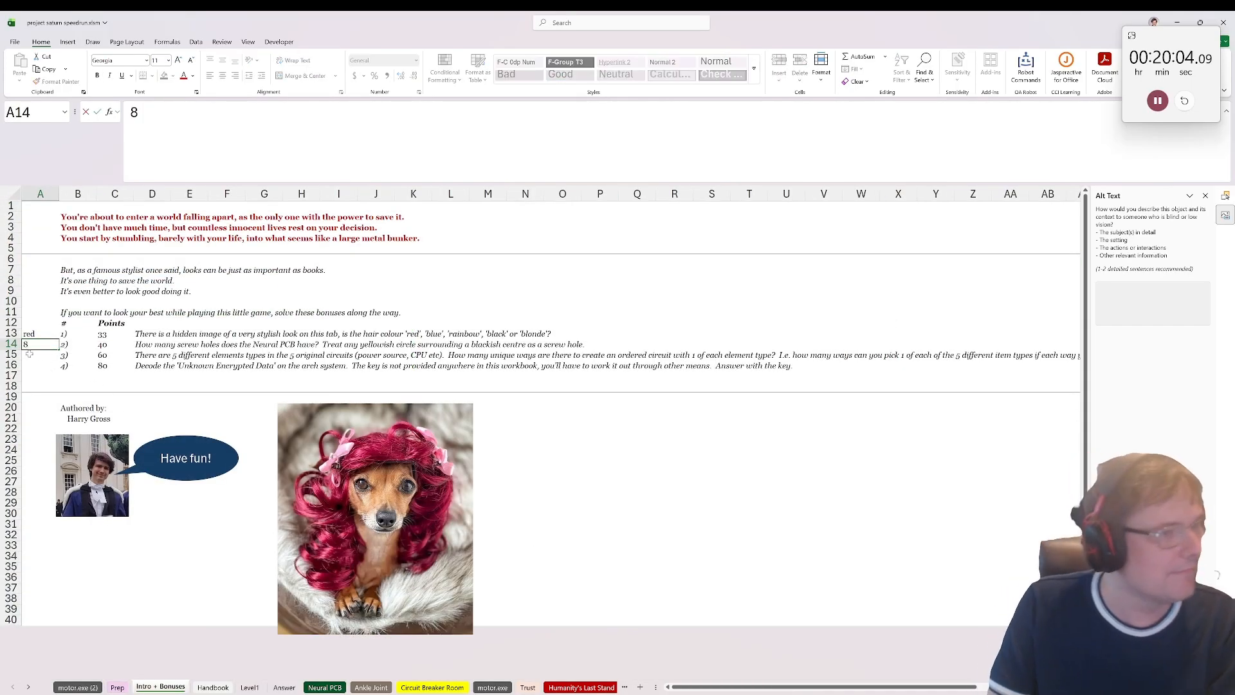
key(Return)
Step: Enter =5^5*FACT(5) in A15 as the answer to bonus question 3
text(=5^5)
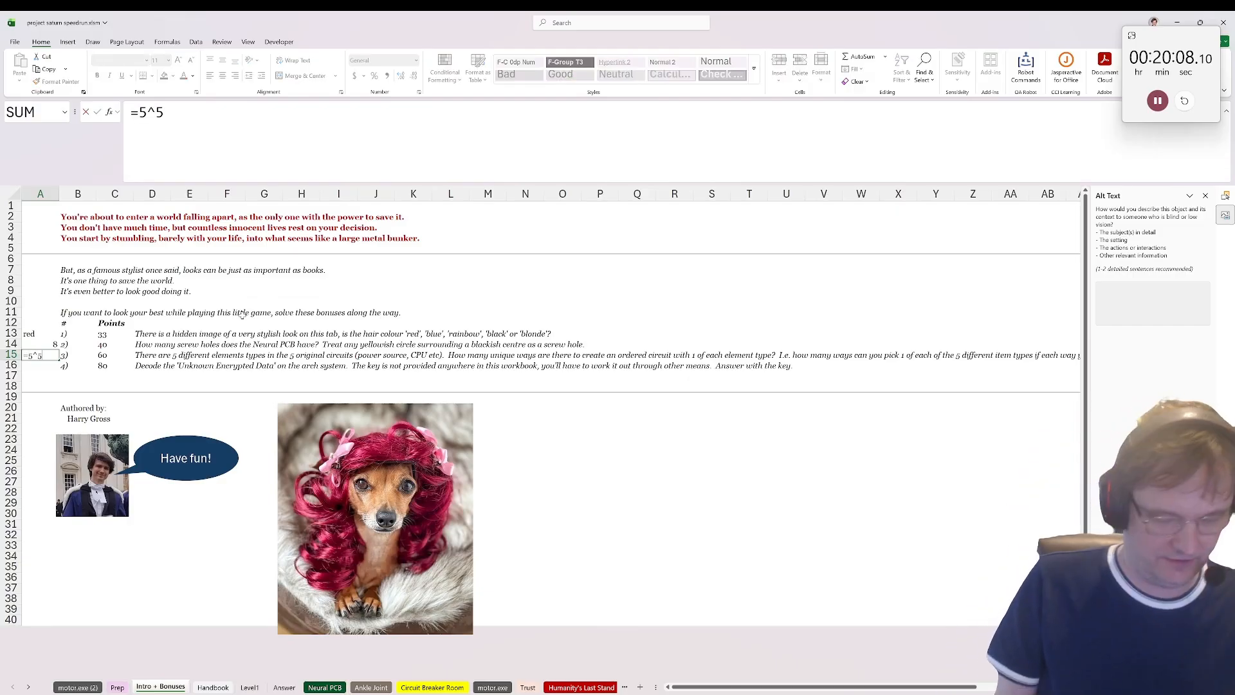
text(*fact*)
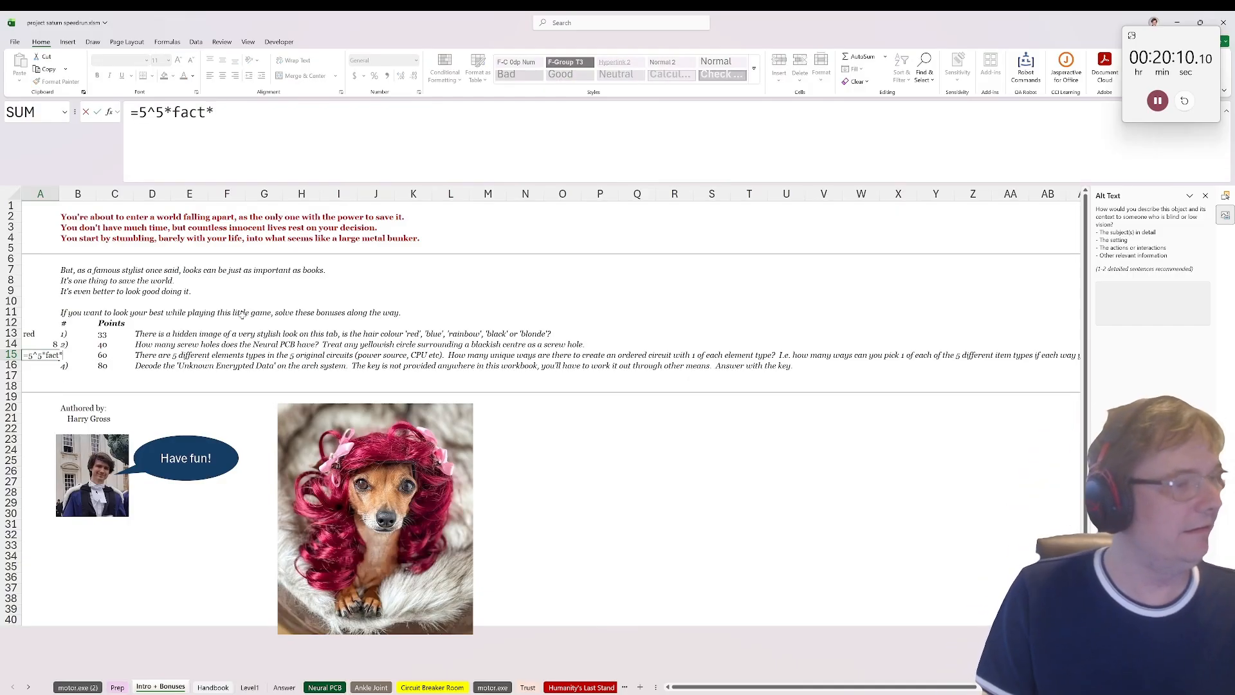
key(BackSpace)
text((5)
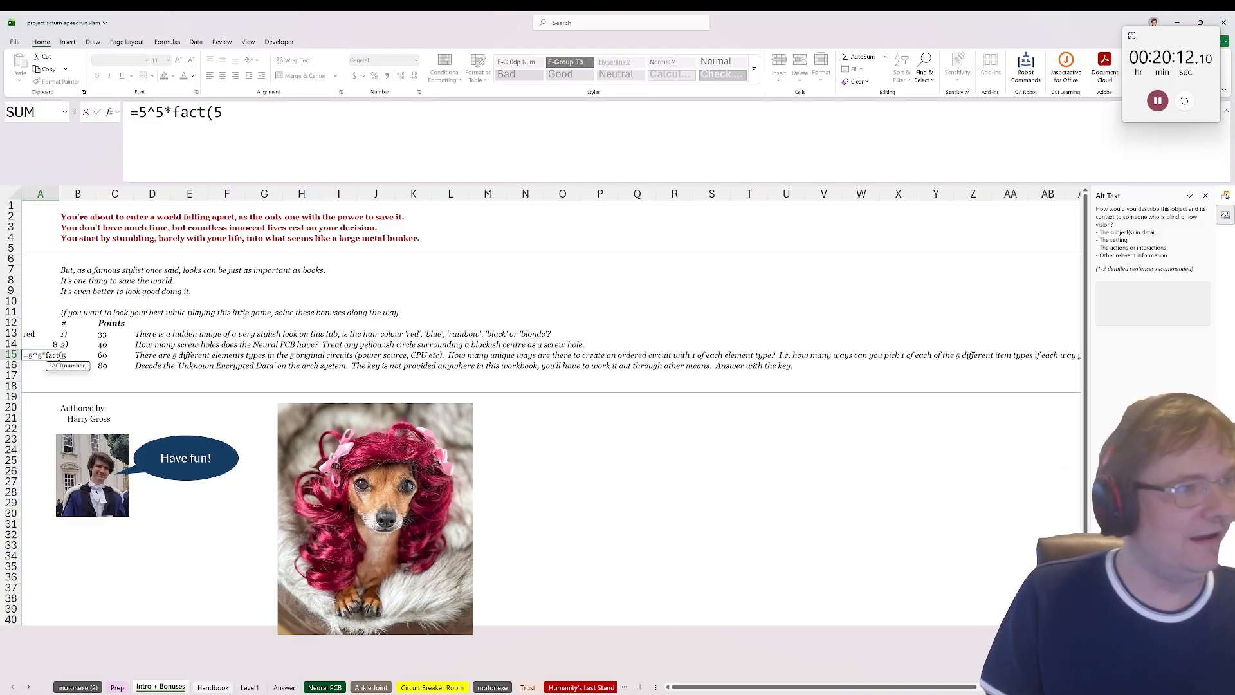
text())
key(Return)
key(Down)
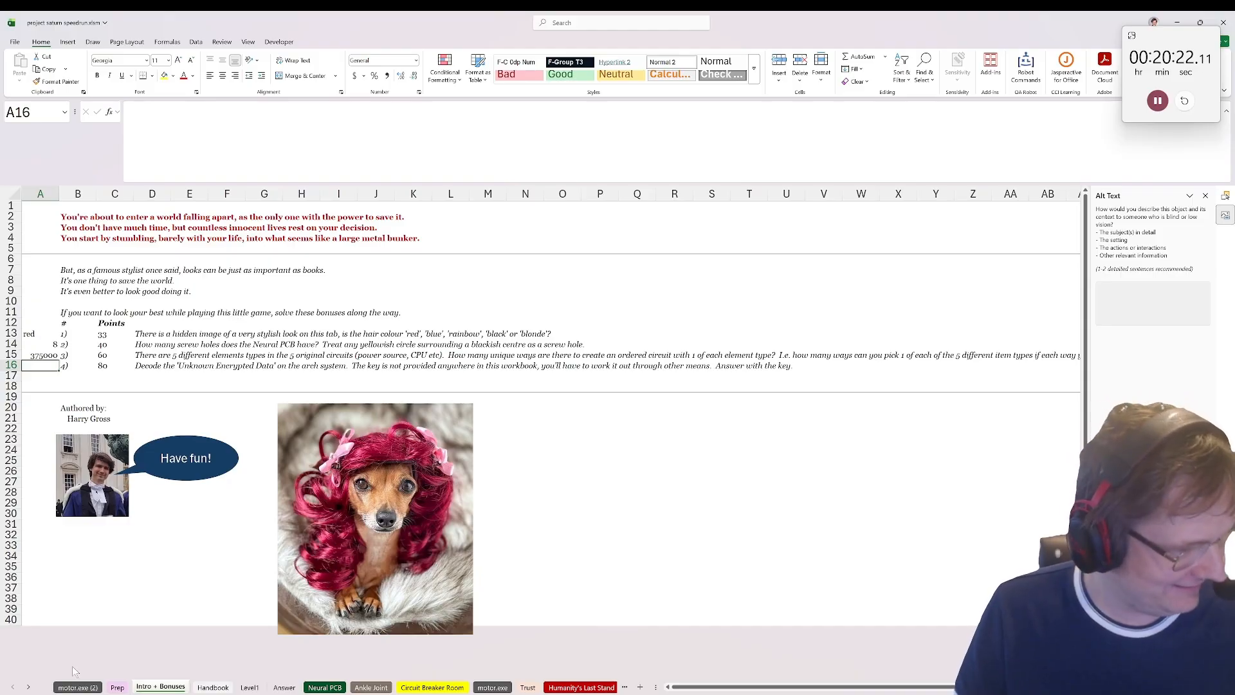
Step: Examine the unknown encrypted data in A40 of the sys_arch_ sheet and the decoding formula used in the rows above it
click(28, 687)
click(28, 687)
click(29, 687)
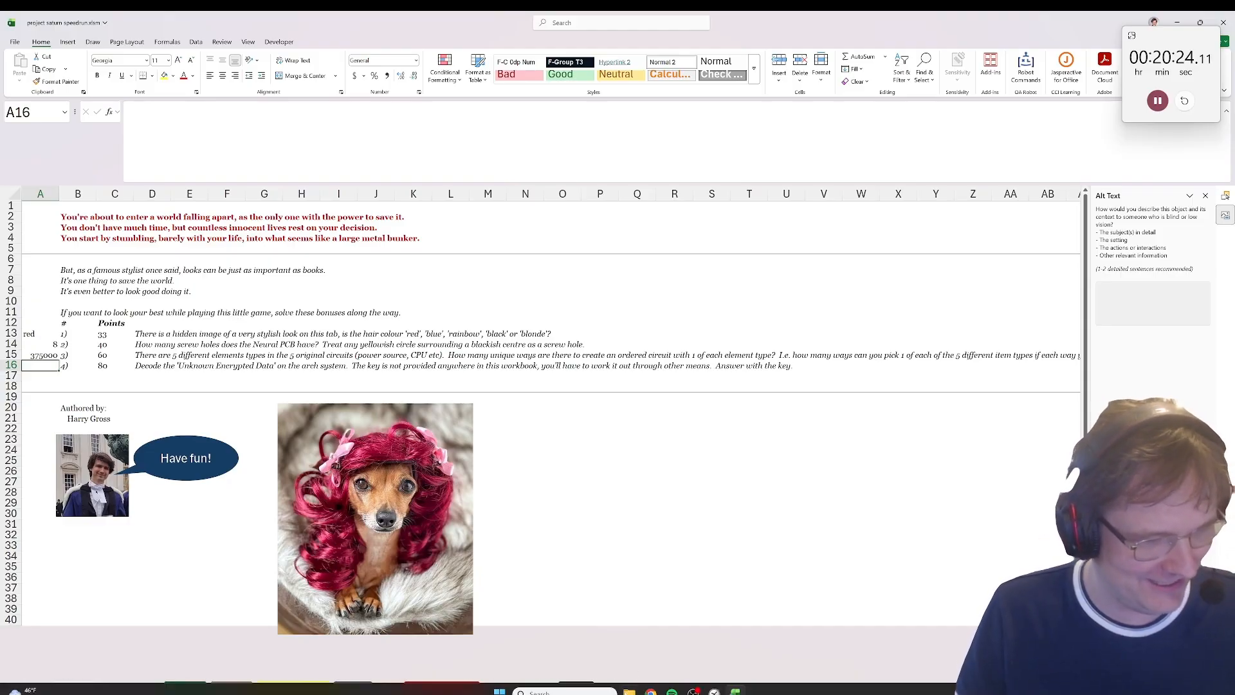
click(575, 687)
scroll(126, 569, down, 1)
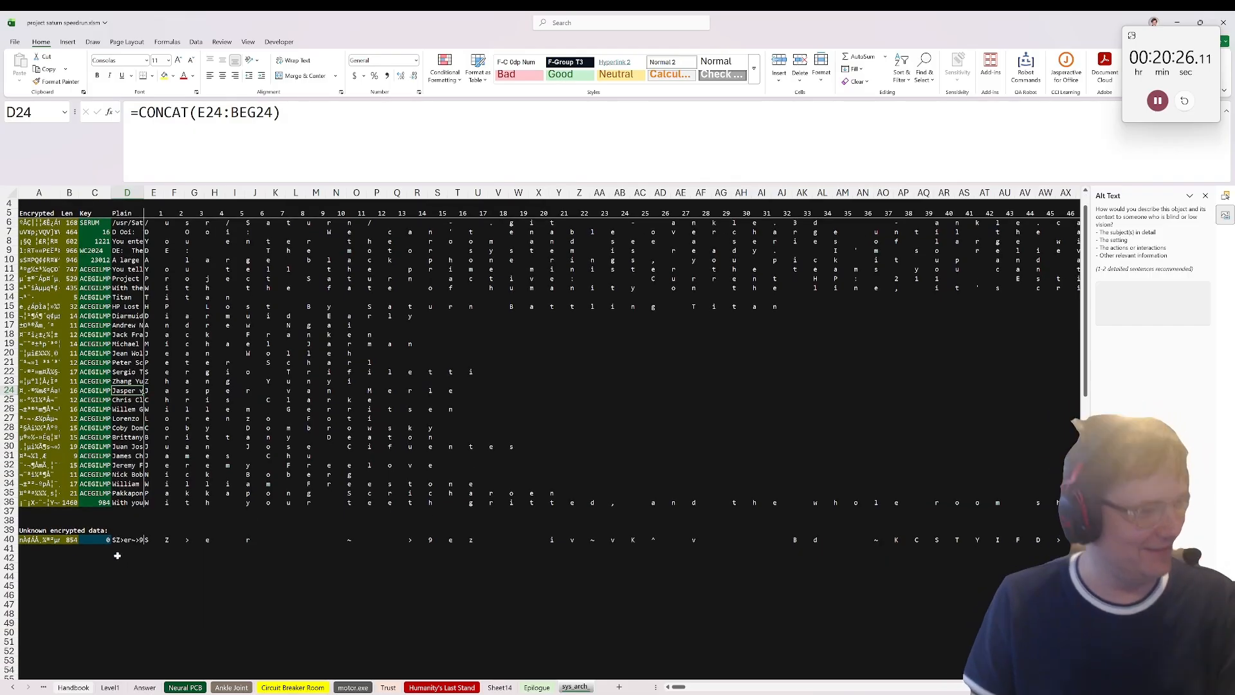
click(133, 538)
click(29, 541)
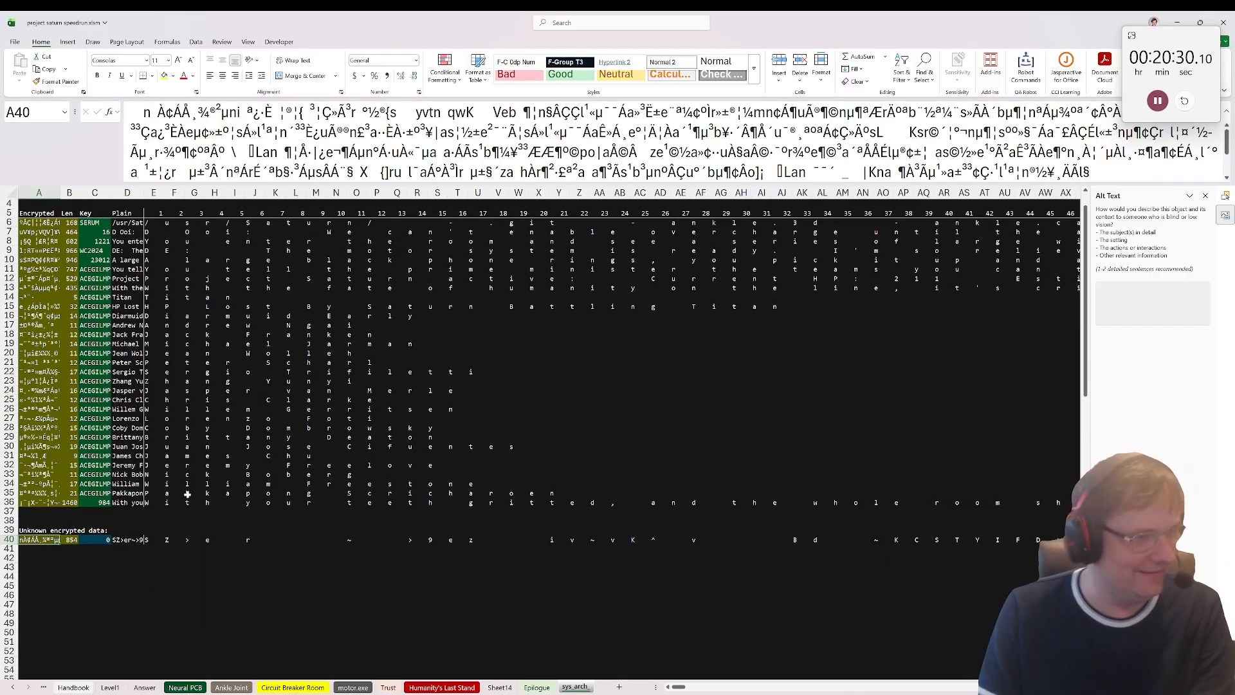
click(159, 475)
click(161, 482)
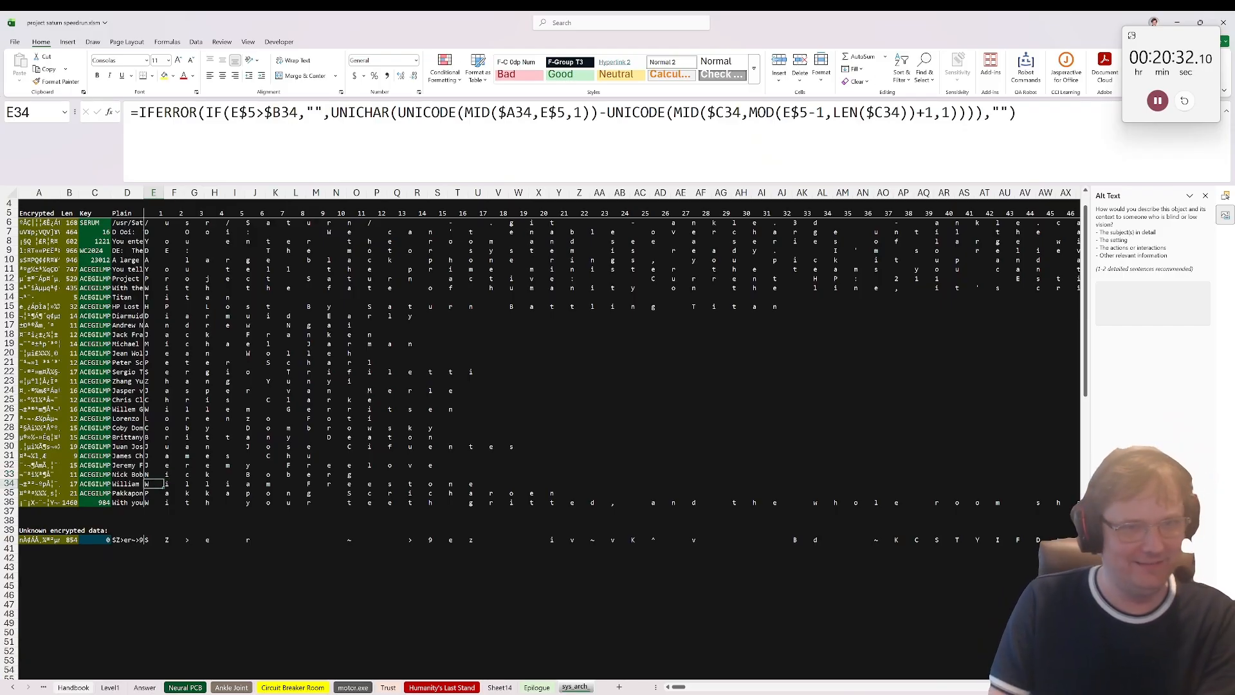
click(36, 540)
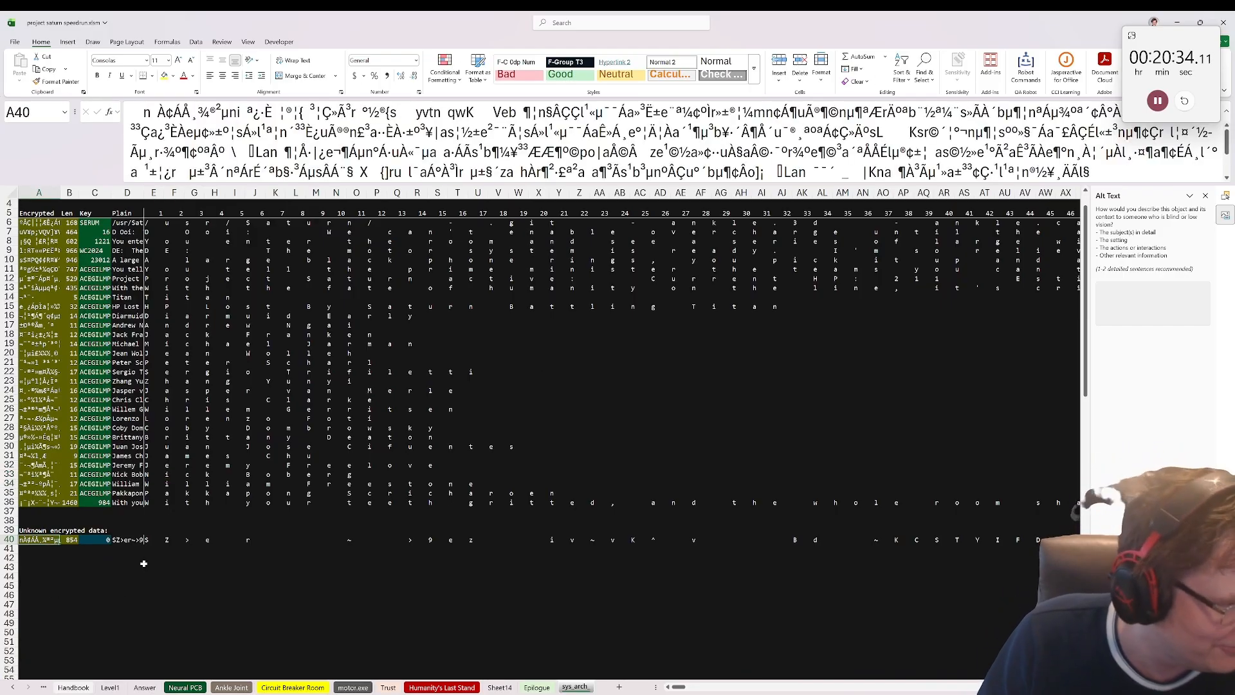
Step: Add a new sheet and split the unknown encrypted data into single characters with =str2arr(sys_arch_!A40) in A1
click(619, 687)
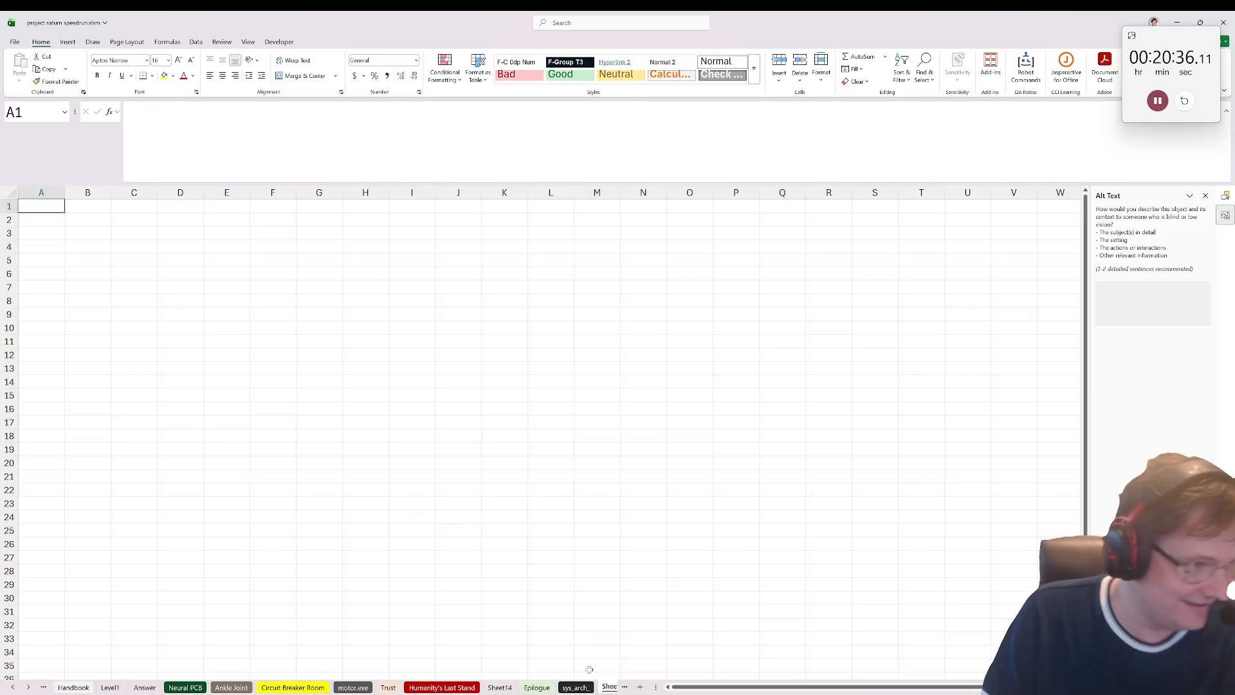
text(=unic)
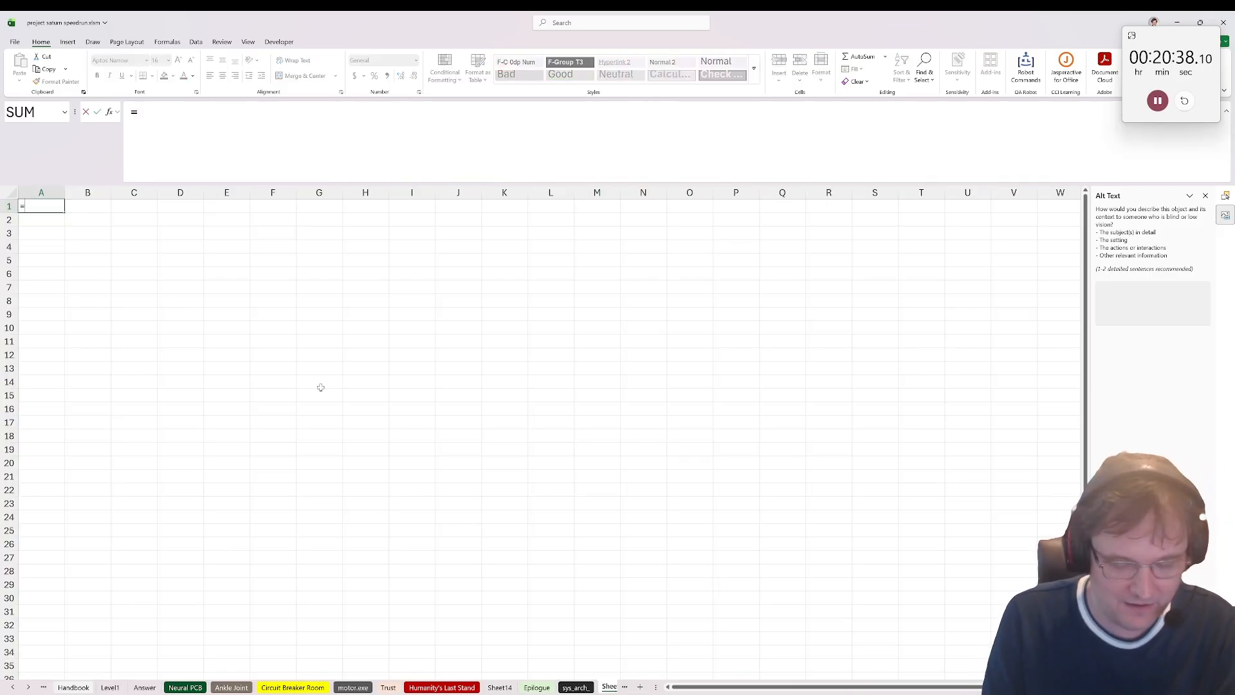
key(BackSpace)
key(BackSpace)
key(BackSpace)
key(BackSpace)
text(str)
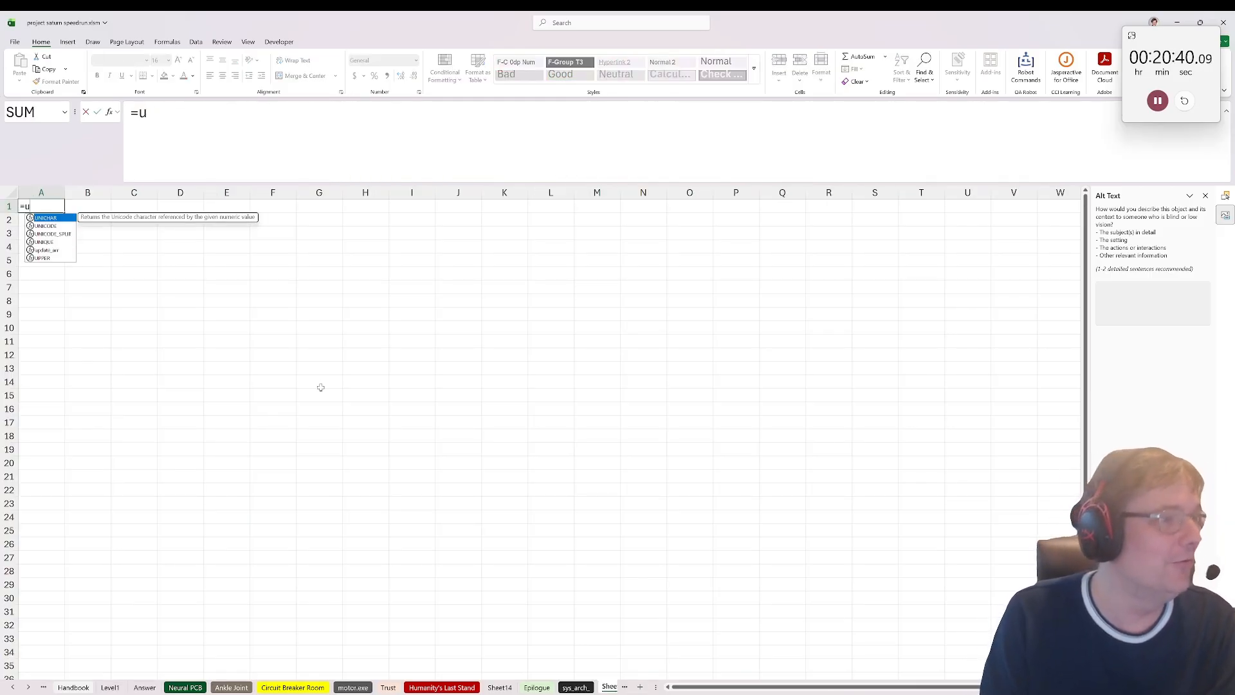
key(Down)
key(Tab)
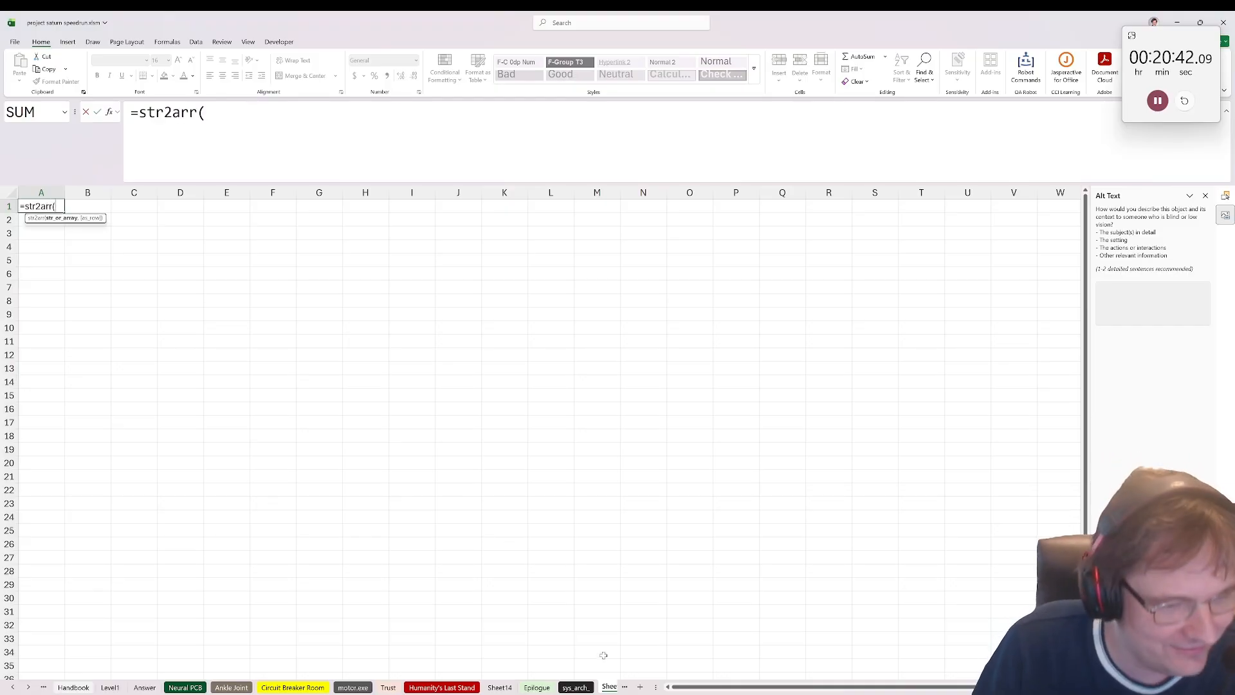
click(590, 689)
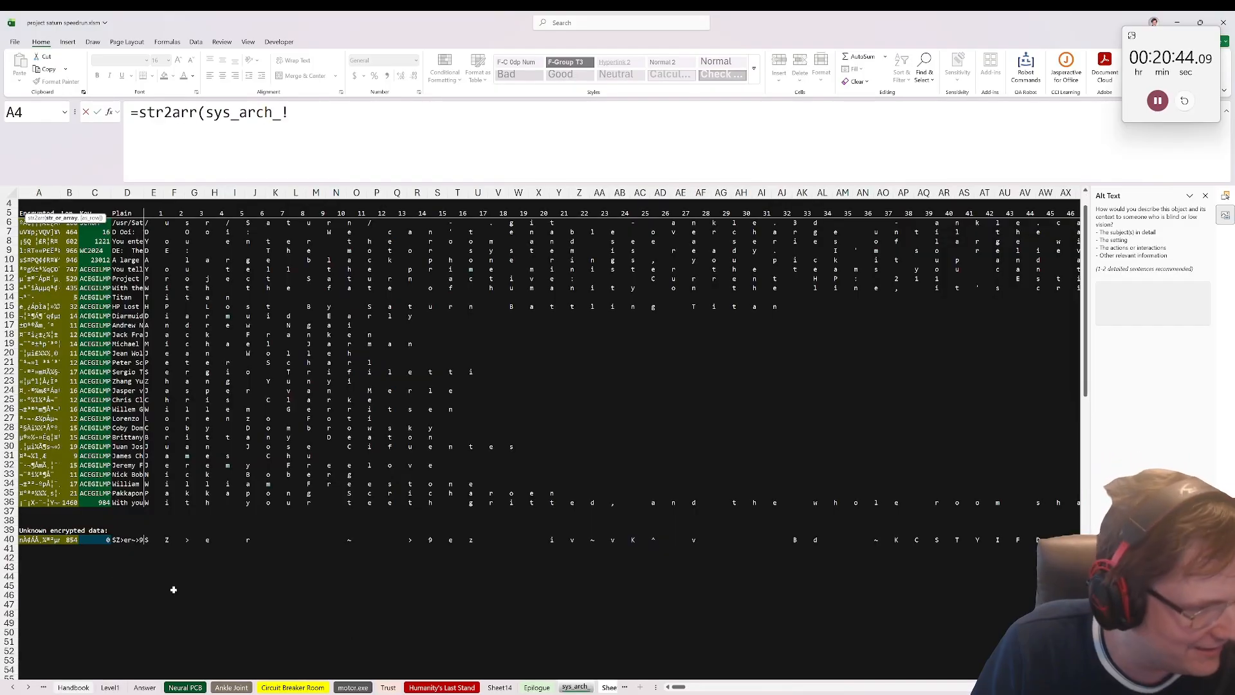
click(51, 544)
key(Return)
key(Up)
key(Right)
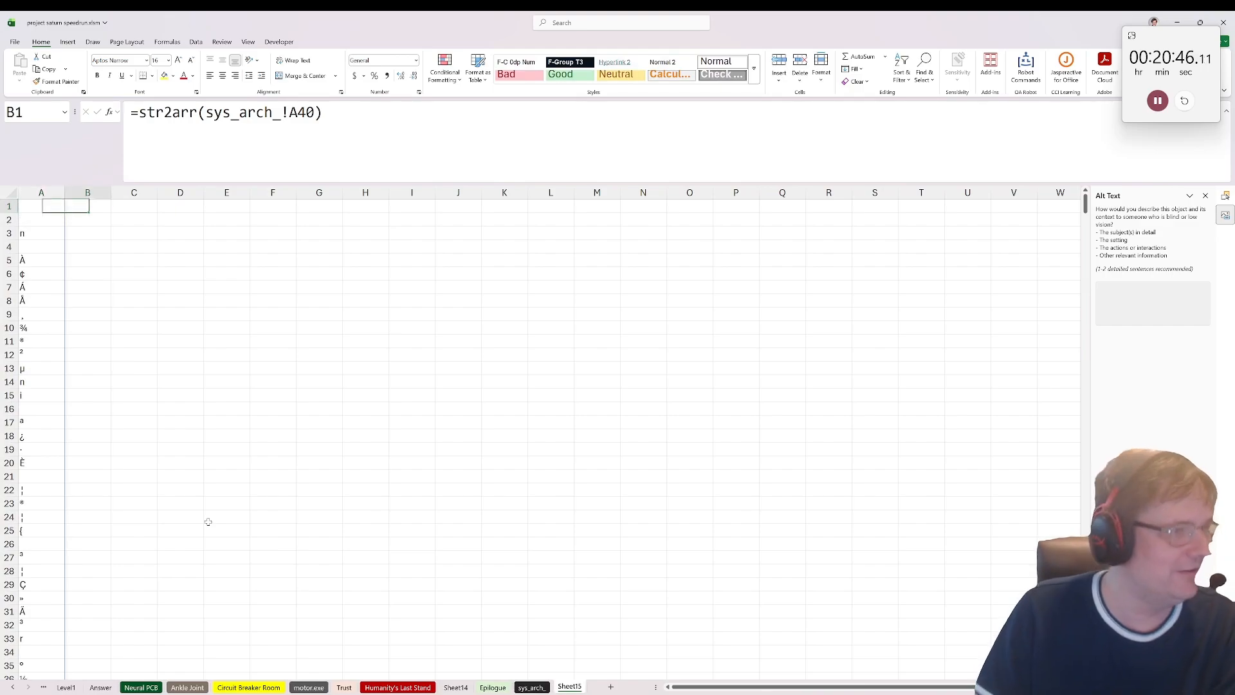
Step: Convert the split characters to their code numbers with =UNICODE(A1#) in B1
text(=unicode()
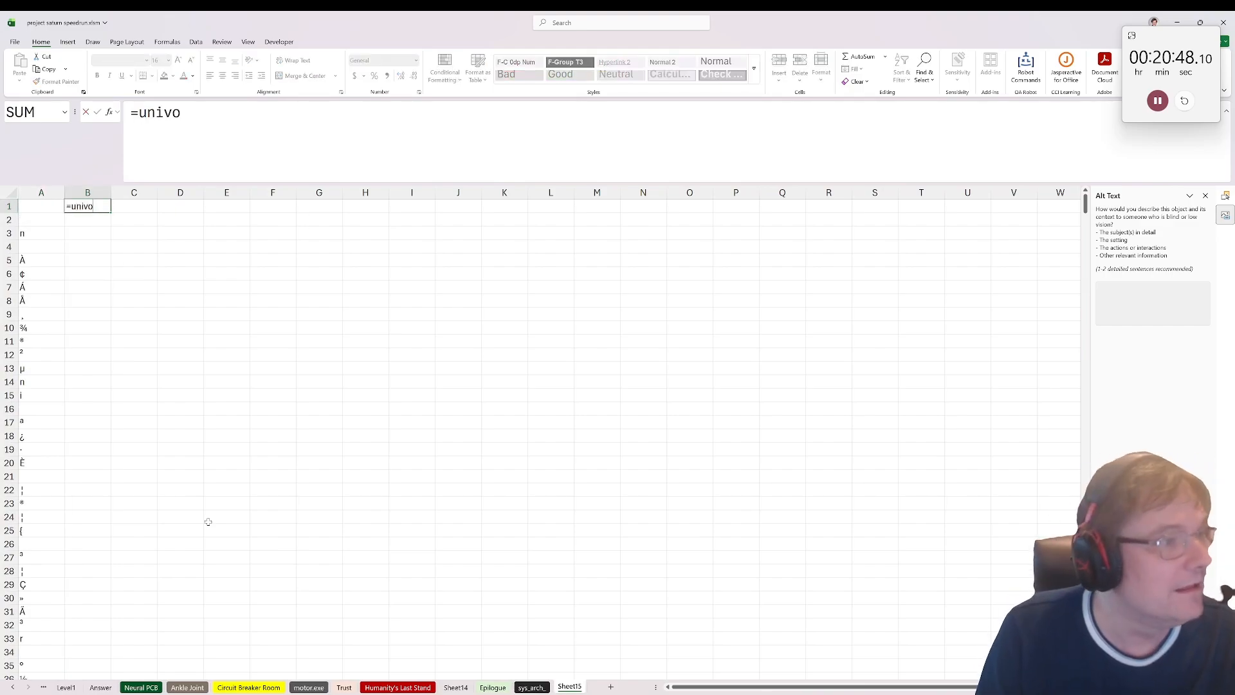
click(40, 210)
text(#)
key(Return)
key(Up)
key(Right)
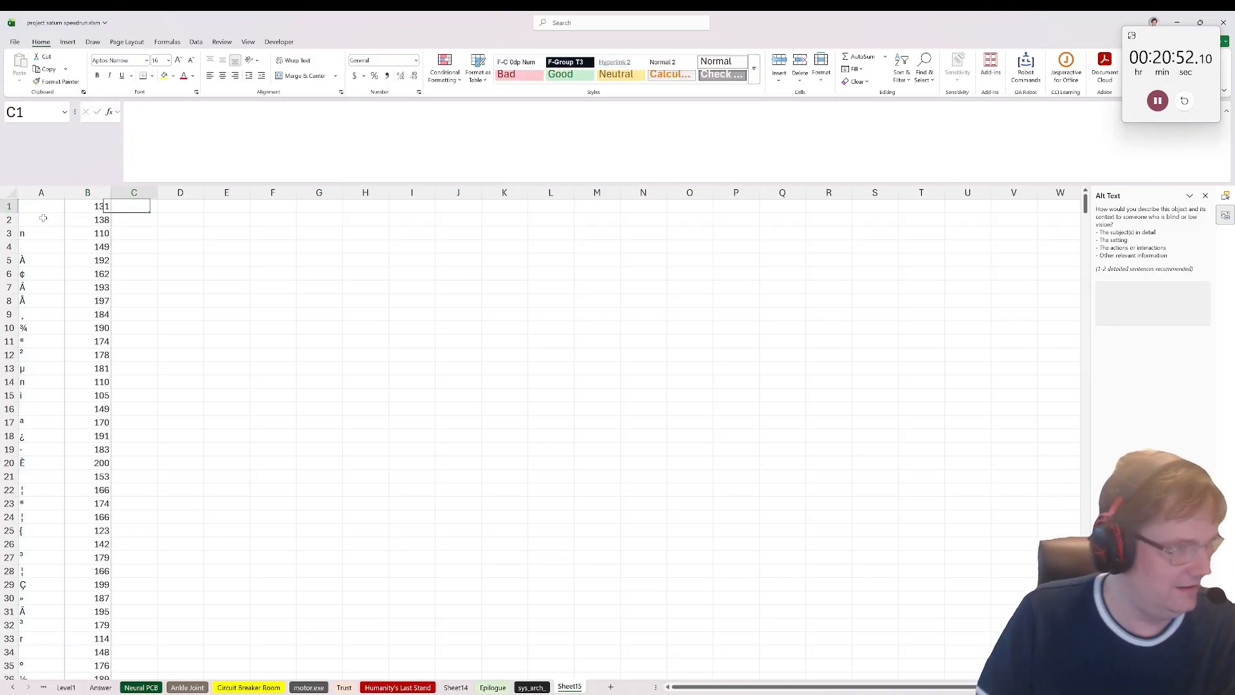
Step: Subtract 32 from every character code with =B1#-32 in C1
text(=)
click(83, 205)
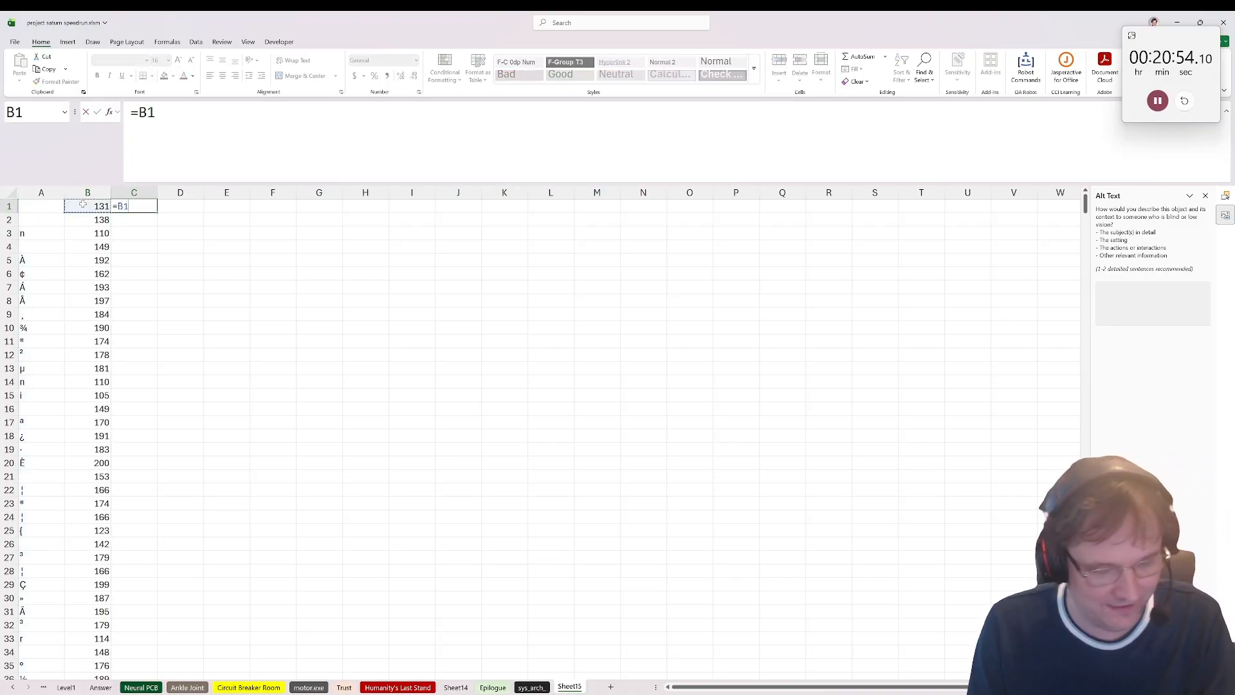
text(#-32)
key(Return)
key(Up)
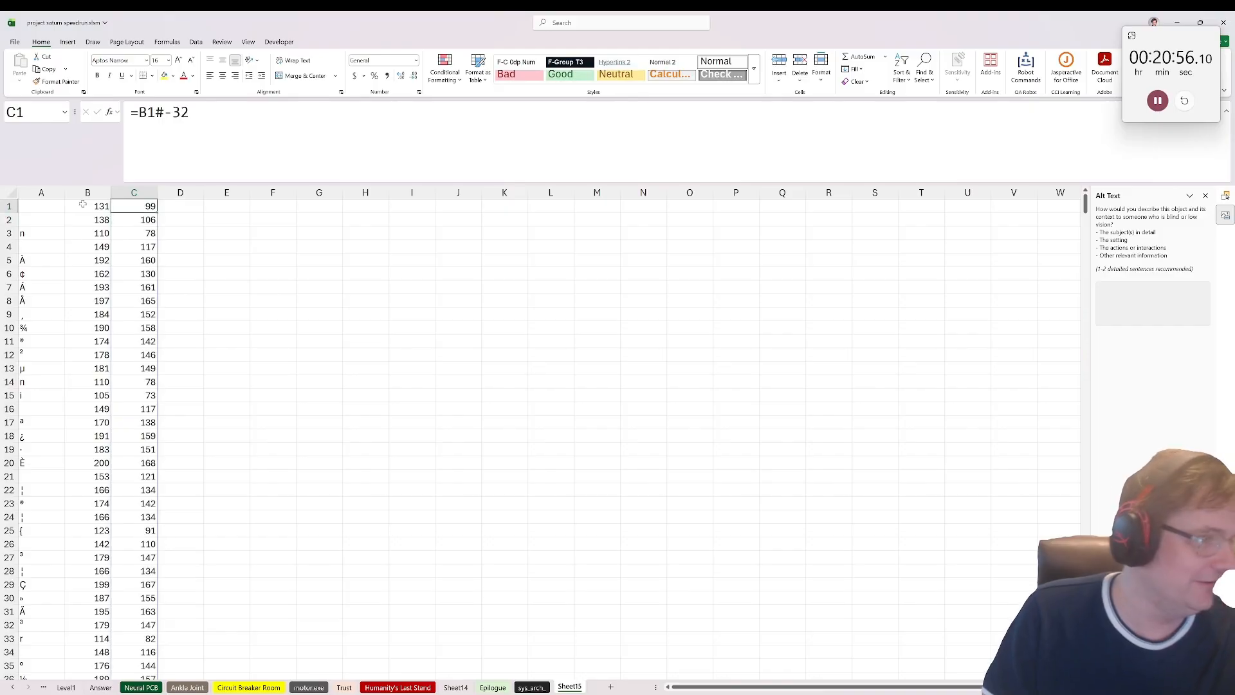
key(Right)
Step: Turn the shifted codes back into characters with =UNICHAR(C1#) in D1
text(=)
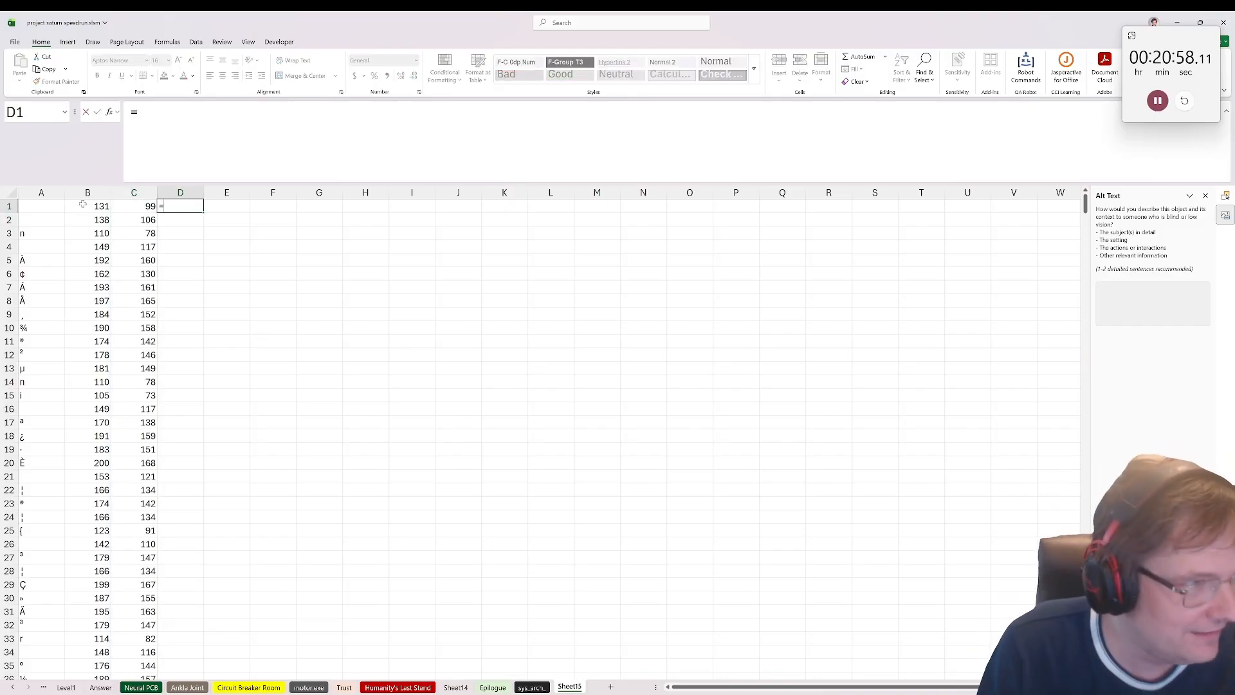
key(Escape)
text(=unicode()
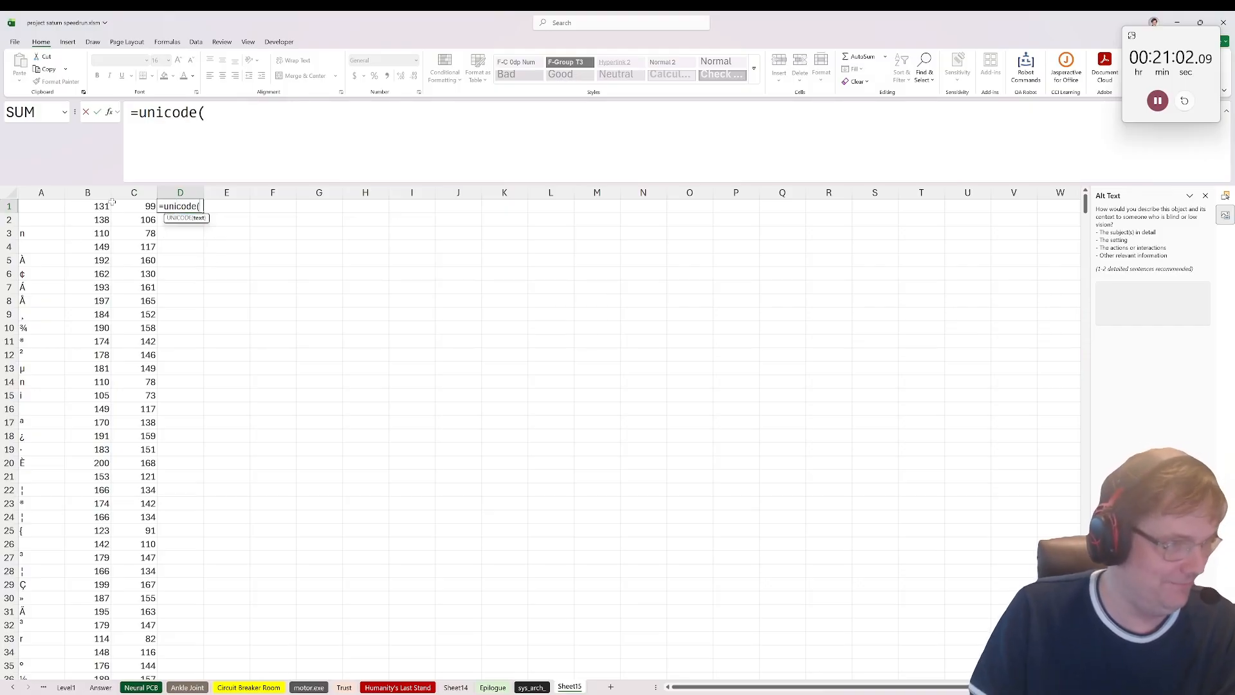
click(112, 202)
text(#))
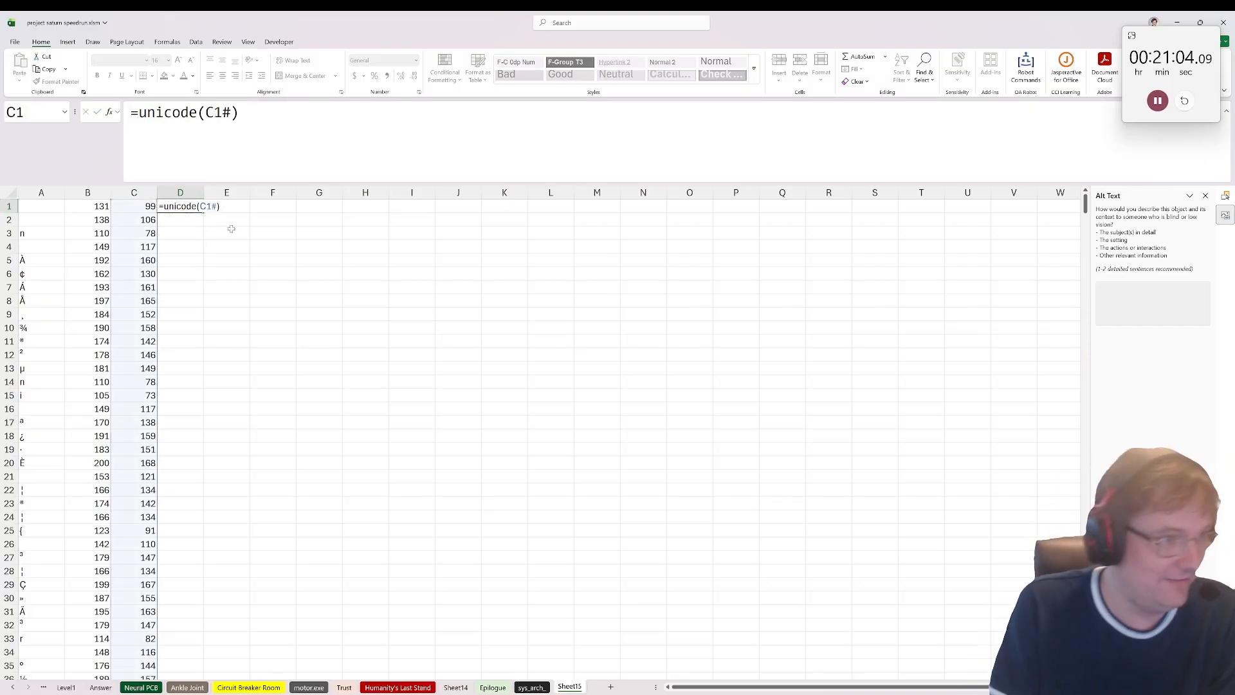
key(Return)
click(377, 252)
click(189, 203)
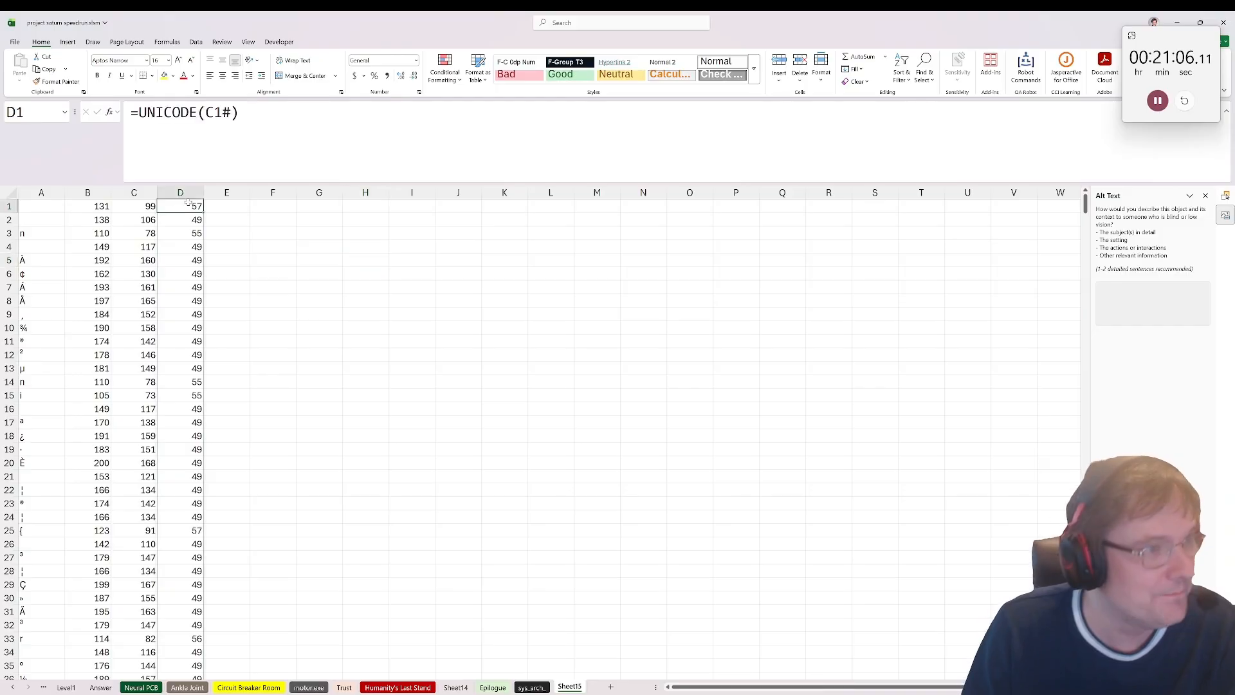
drag(168, 112, 198, 112)
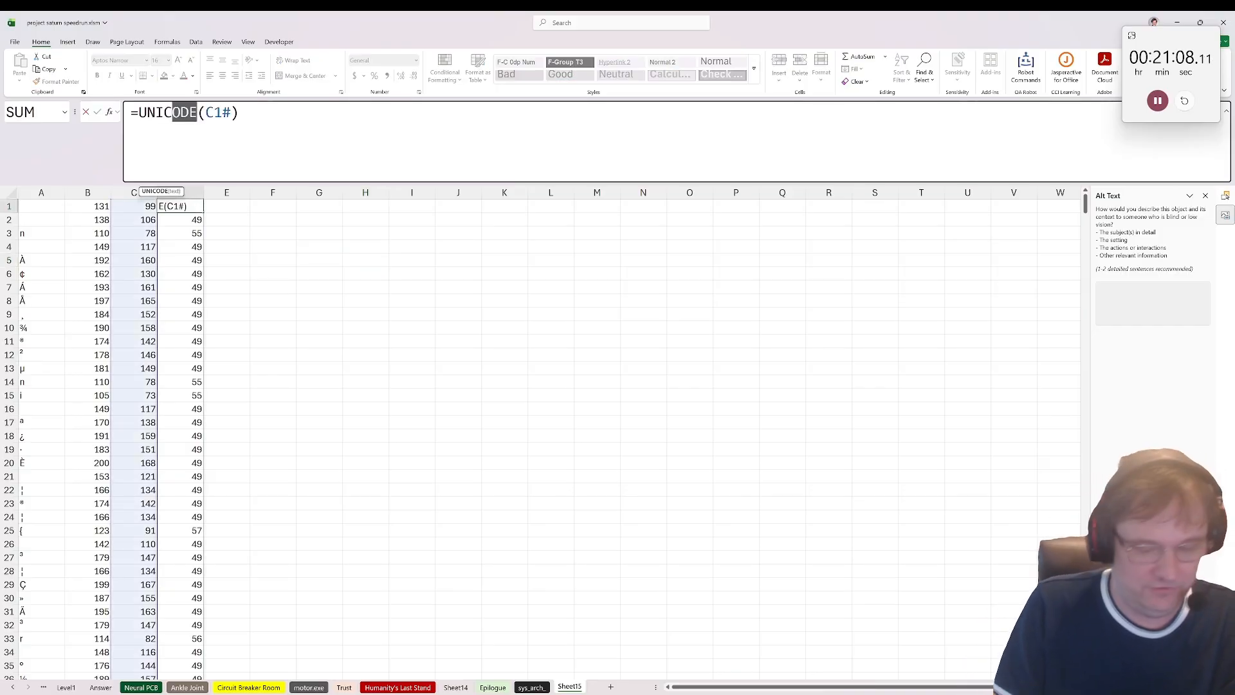
text(Char)
key(Tab)
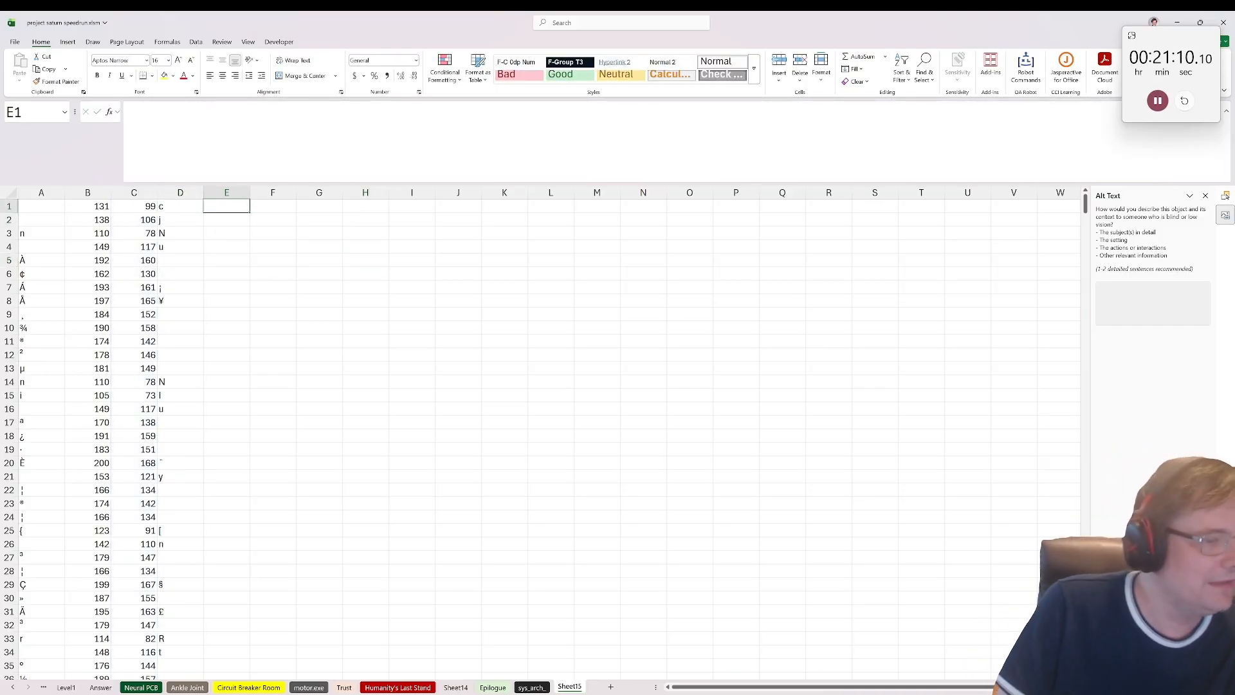
Step: Build a frequency table of the shifted characters with =freq_table(D1#) in H2
click(368, 217)
text(=freq)
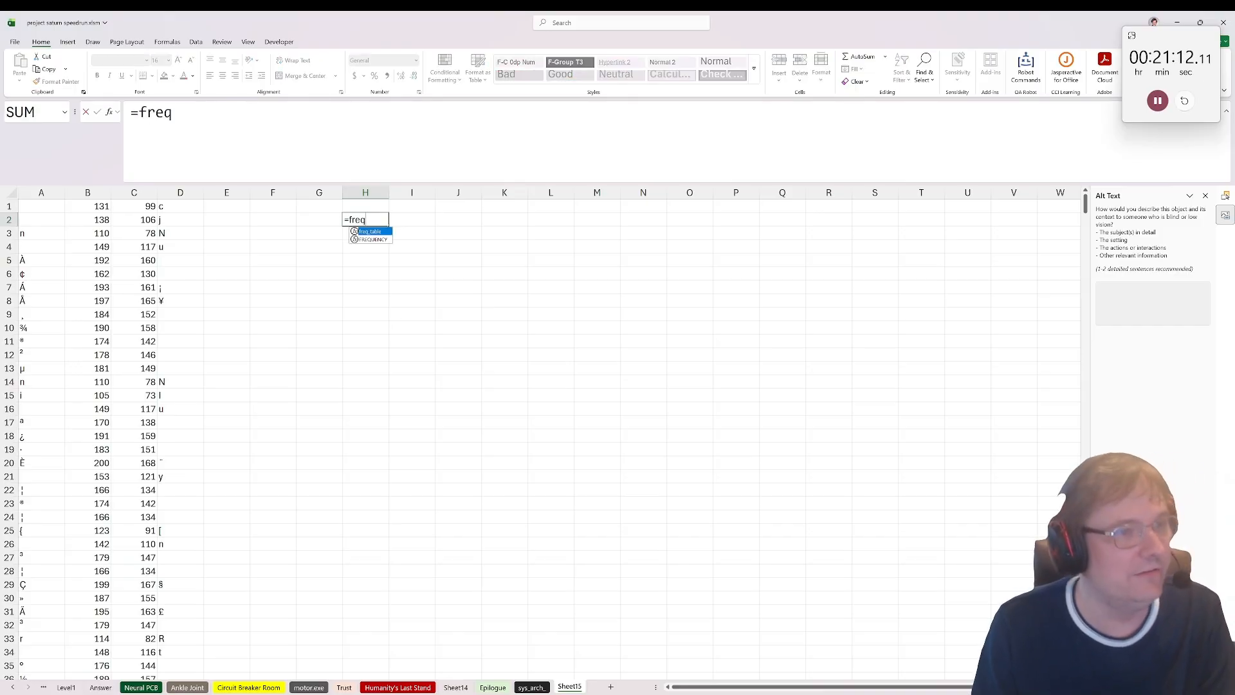
key(Tab)
click(167, 208)
text(#))
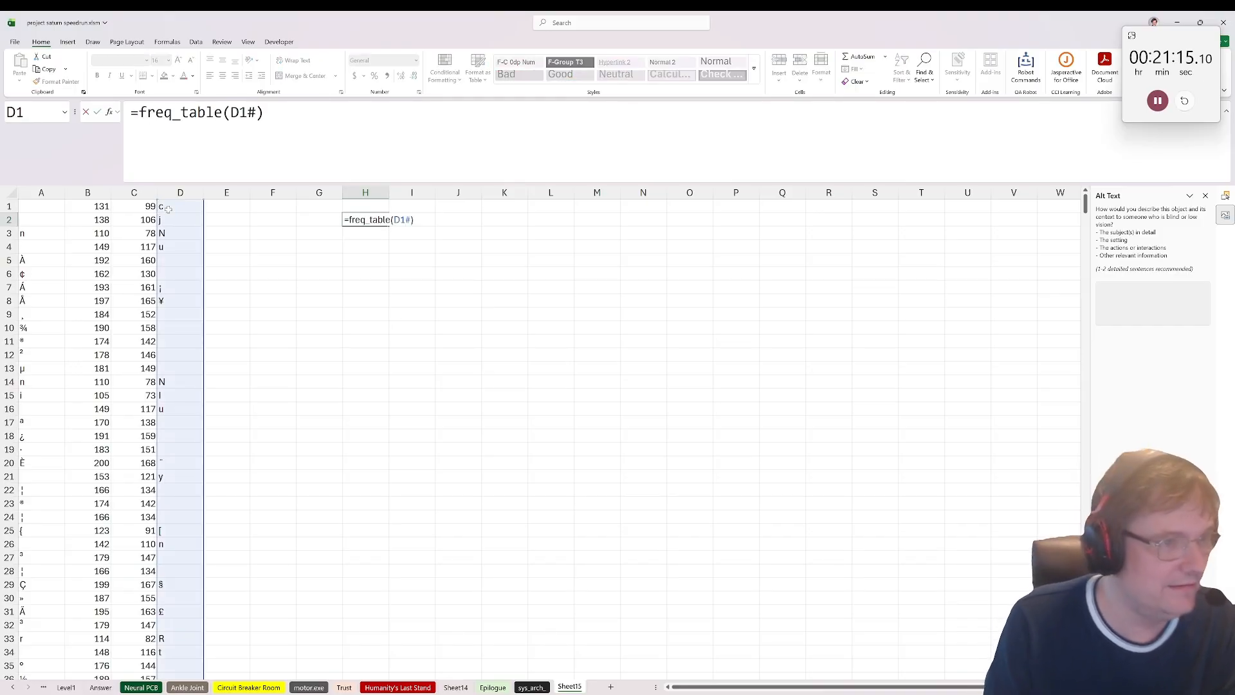
key(ctrl+Return)
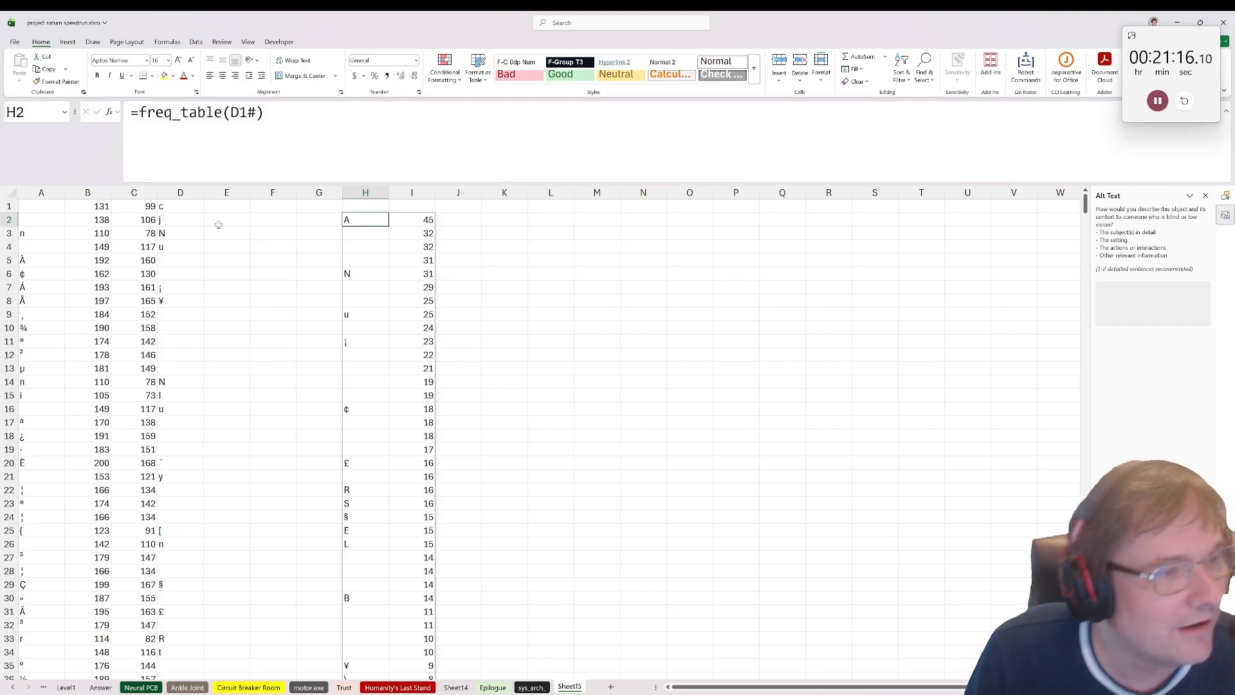
Step: Note the frequent letters A and N from the frequency table in L3 and L4
click(530, 236)
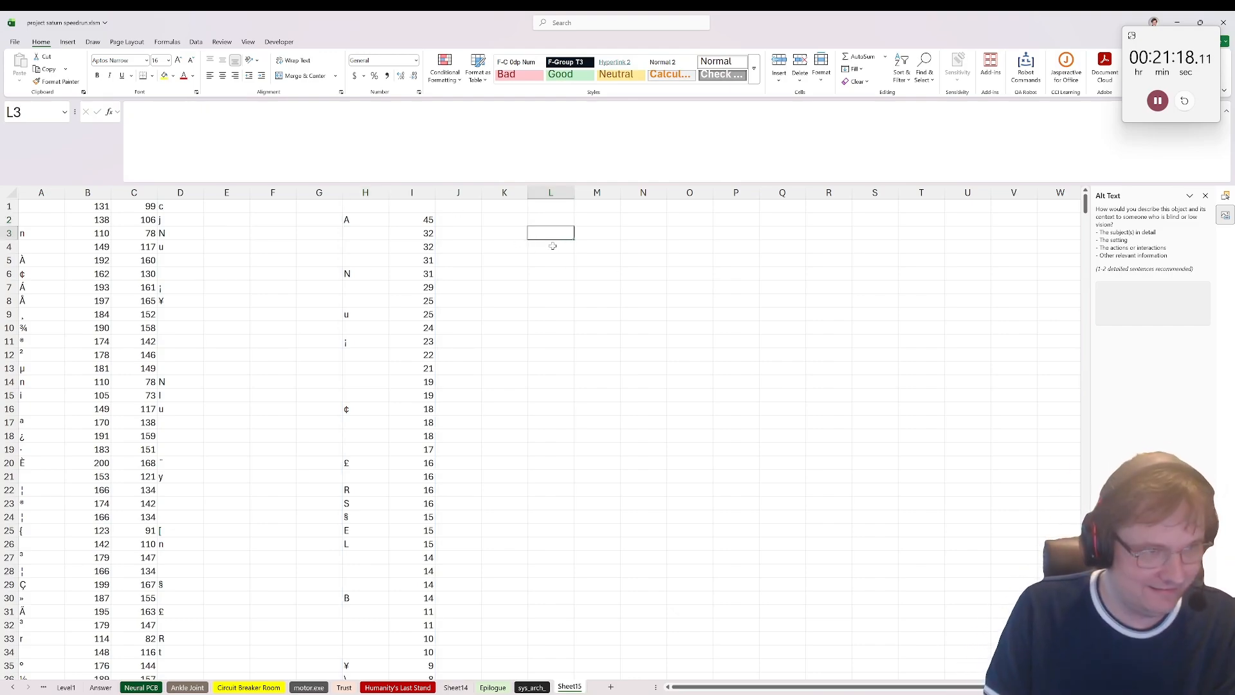
text(A)
key(Return)
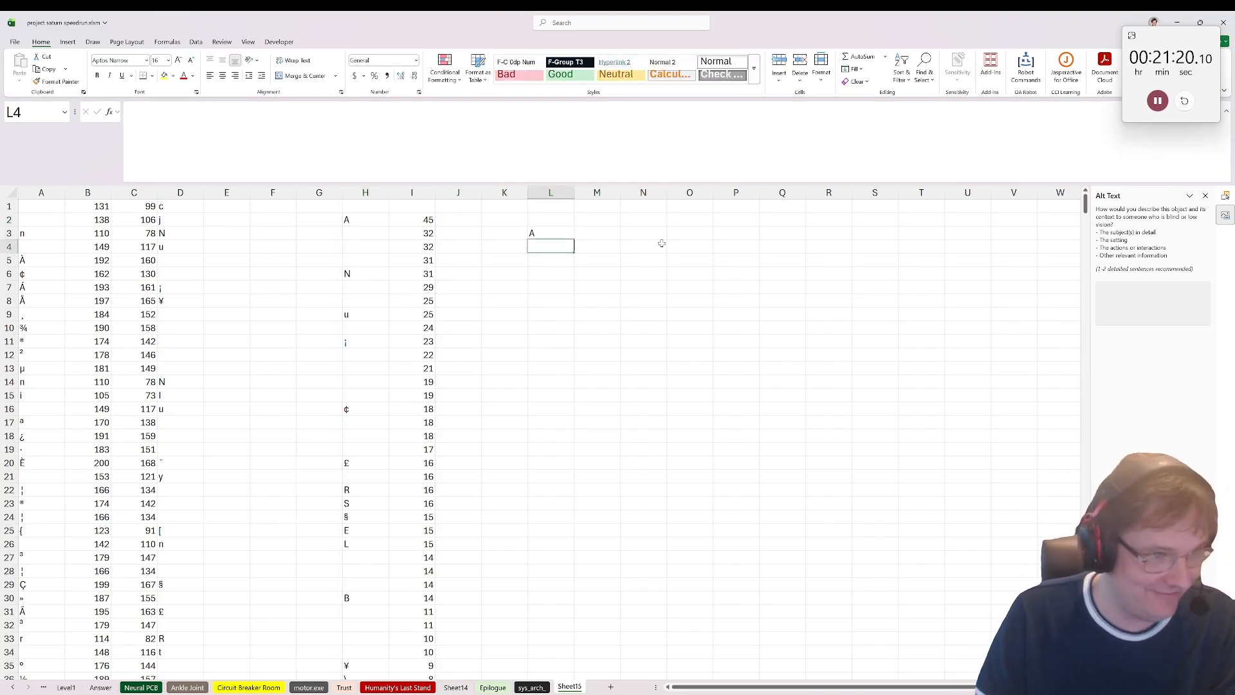
text(N)
key(Return)
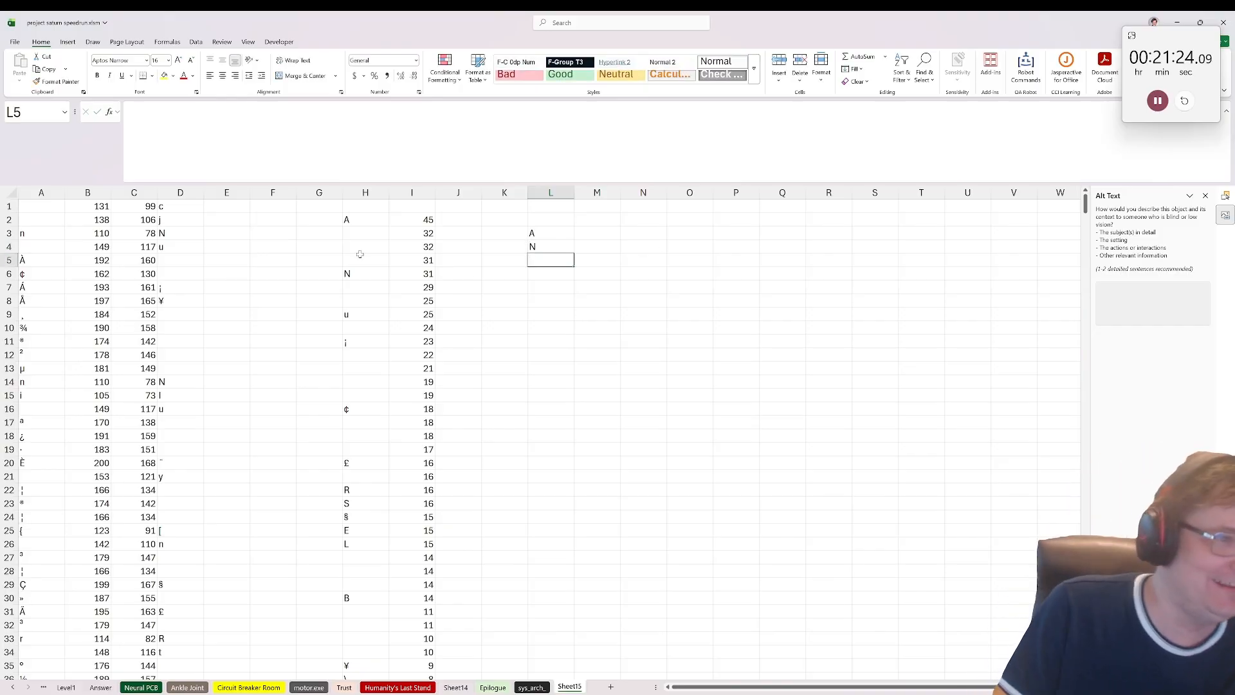
click(352, 275)
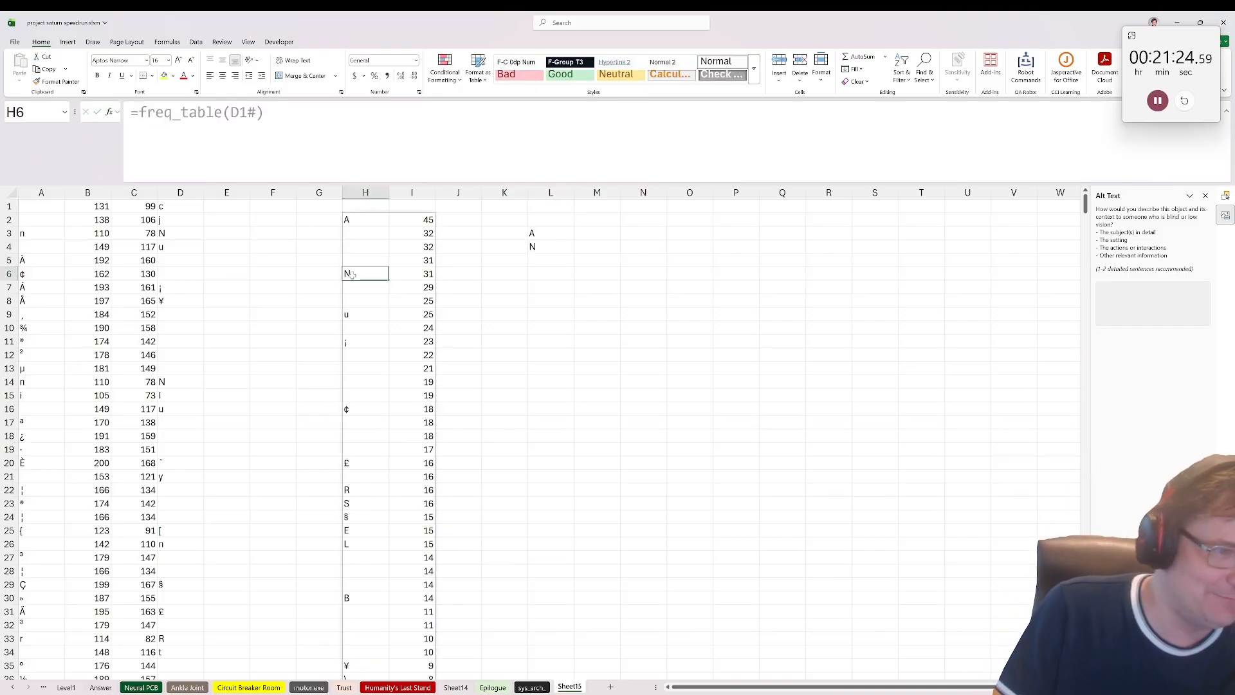
Step: Note the remaining frequent letters R, S, E, L and B from the frequency table in L5 through L9
click(532, 687)
click(569, 687)
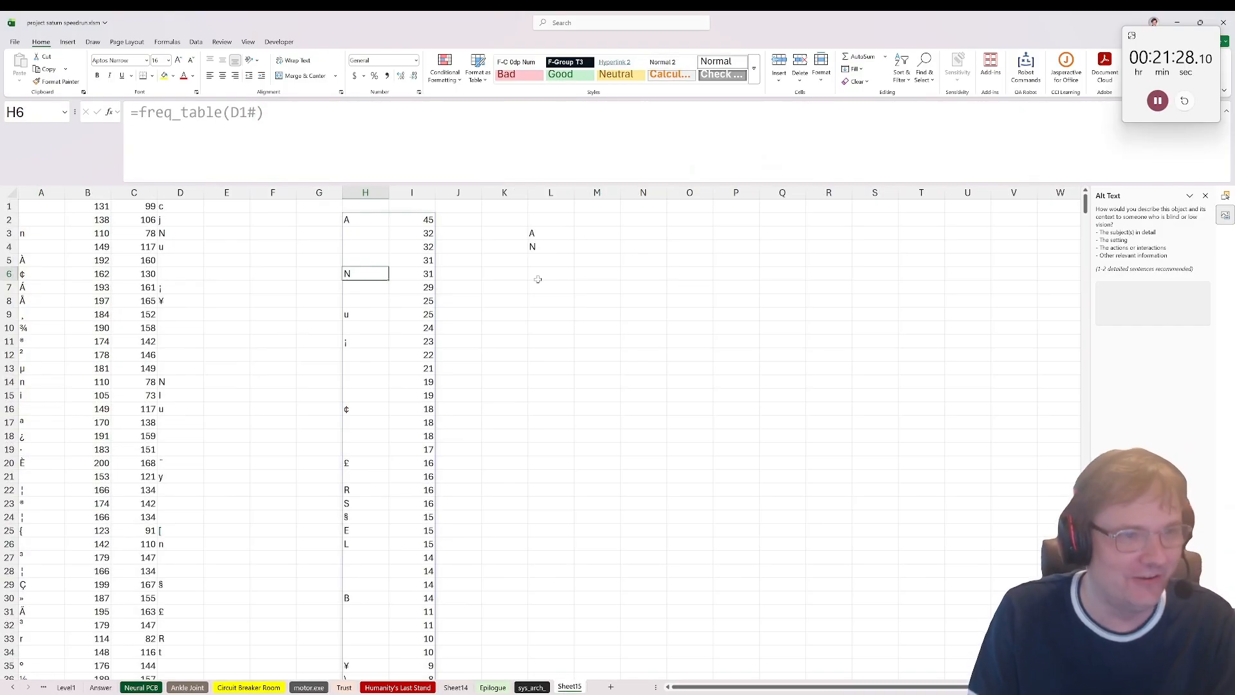
click(548, 261)
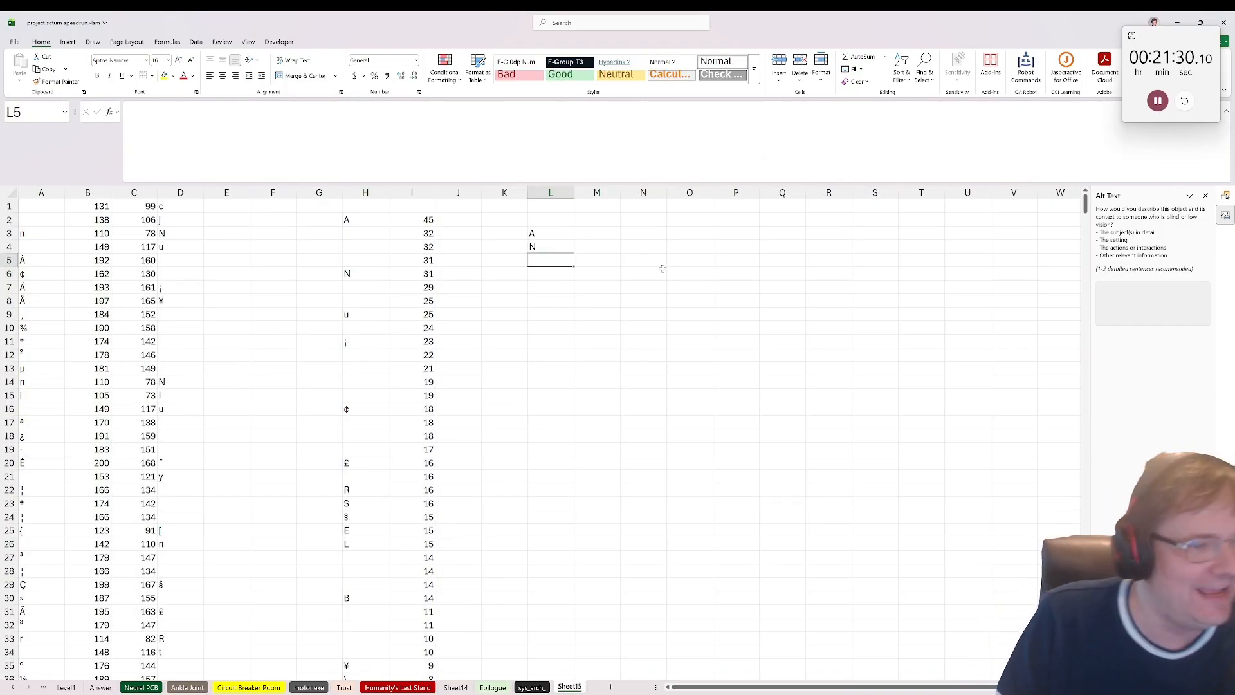
text(R)
key(Return)
text(SA)
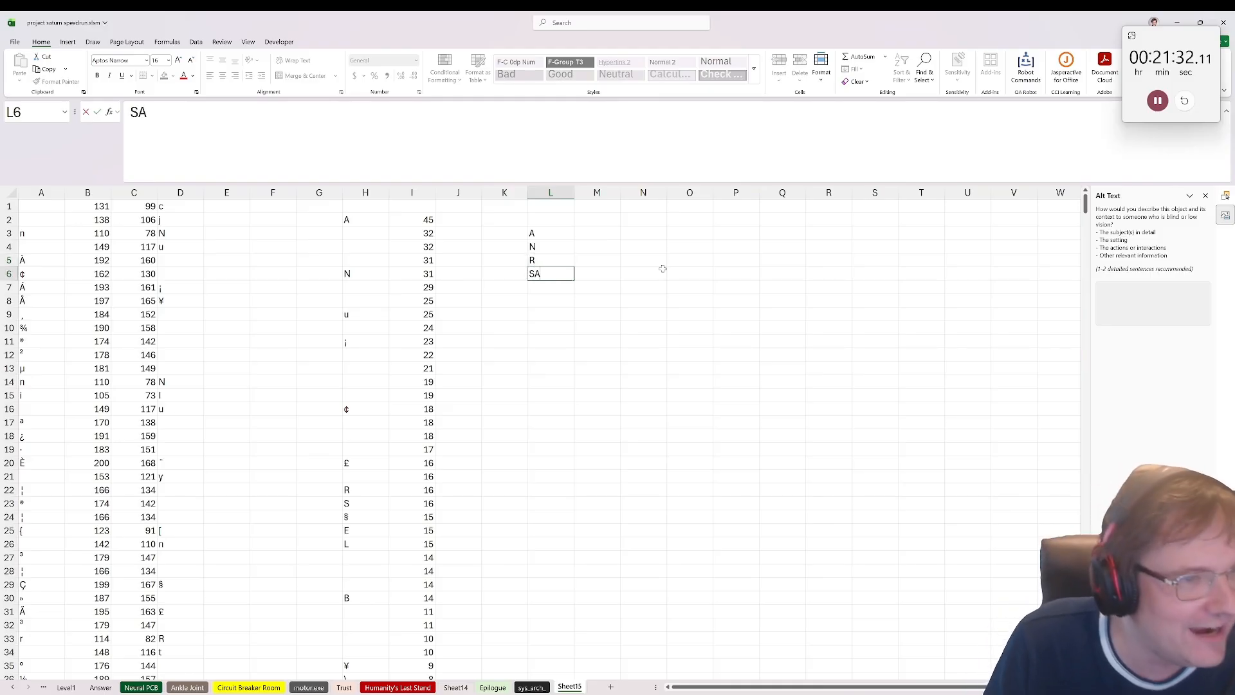
key(Return)
key(Up)
text(S)
key(Return)
text(E)
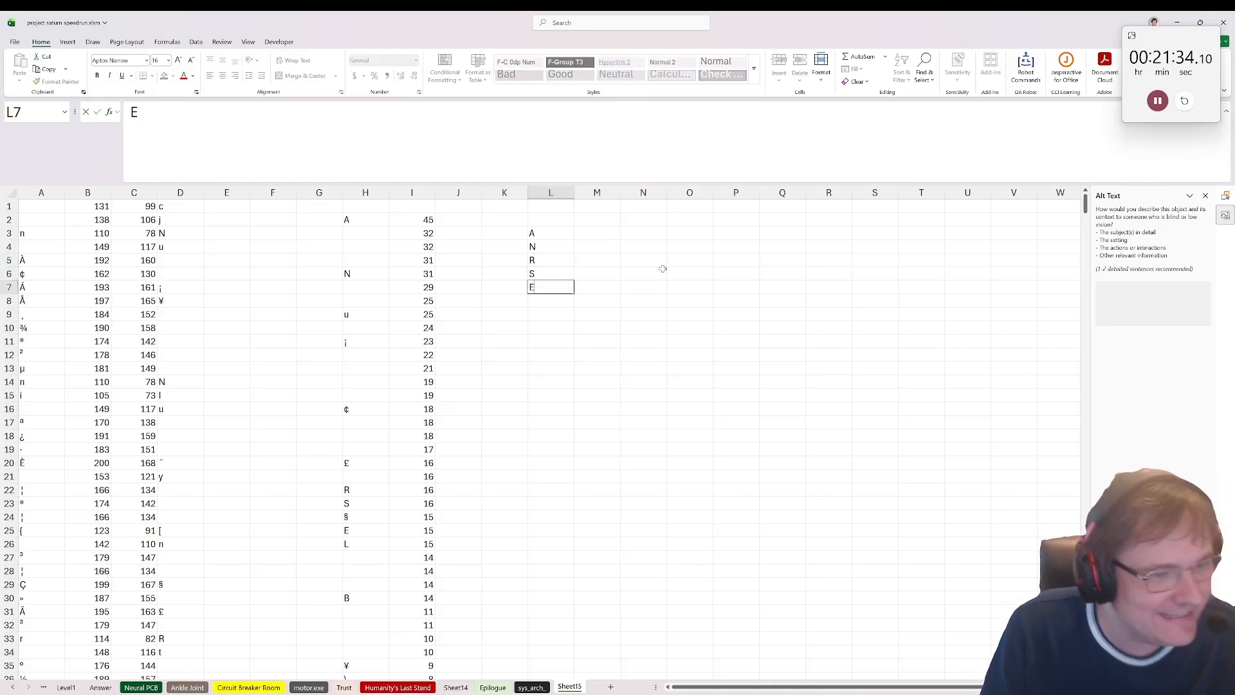
key(Return)
text(L)
key(Return)
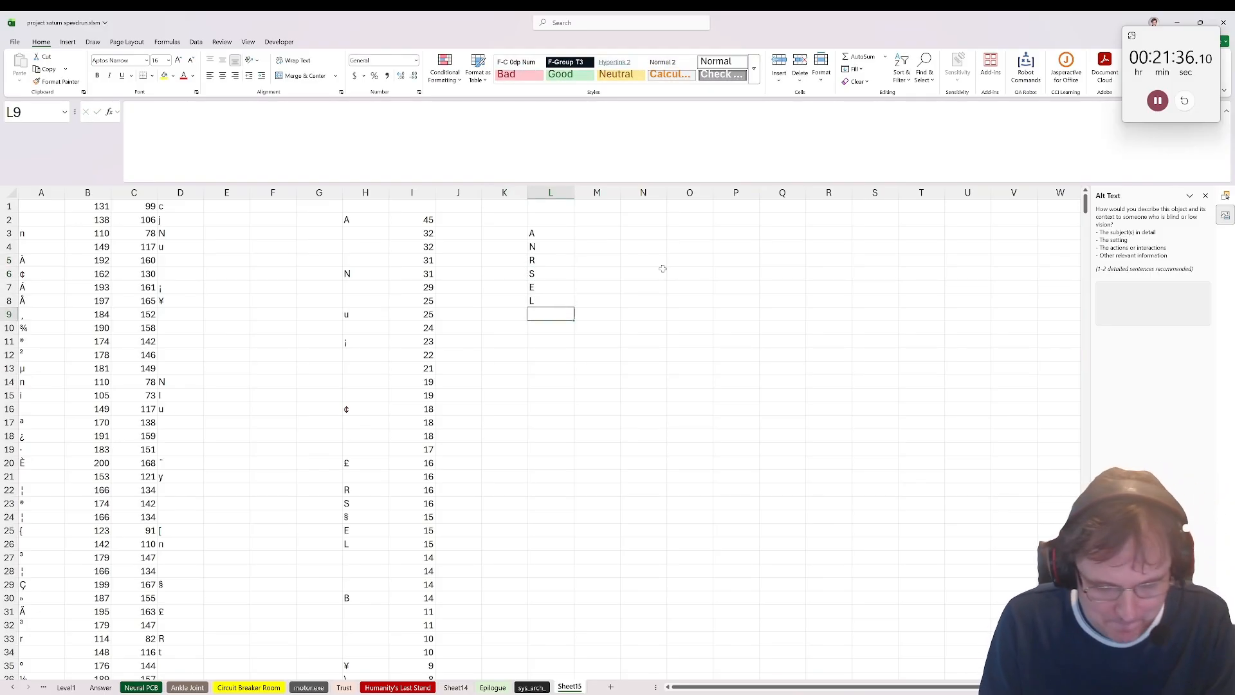
text(B)
key(Return)
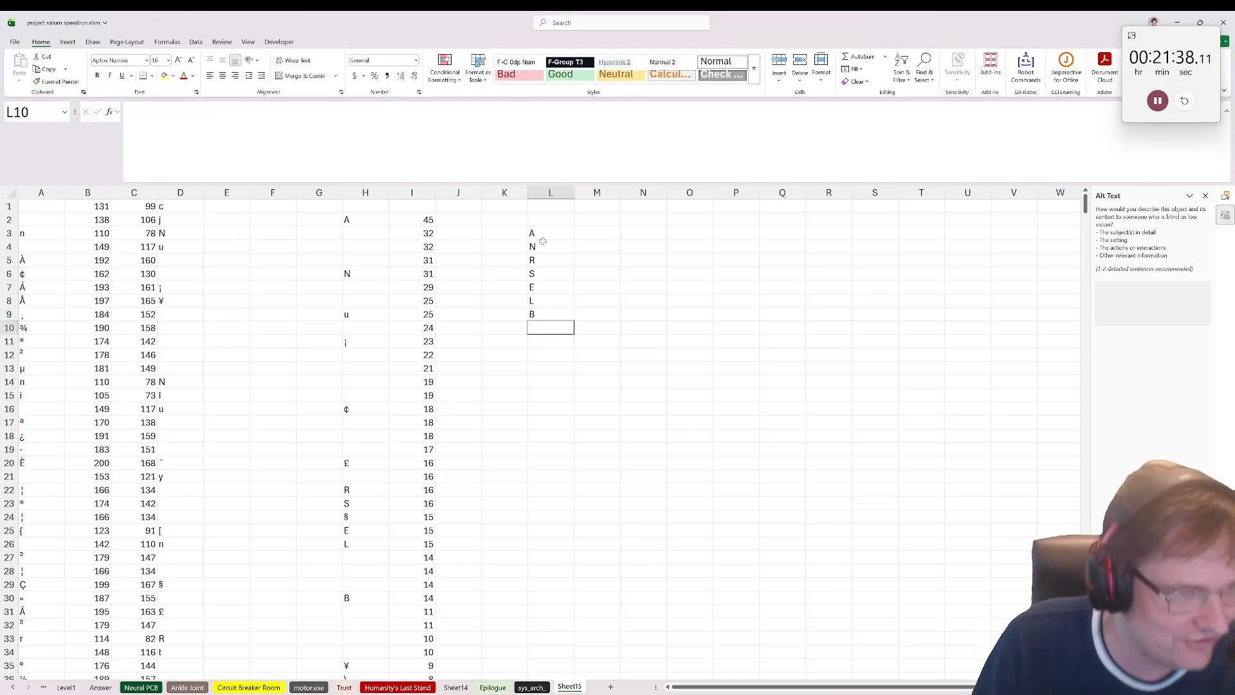
drag(544, 233, 551, 249)
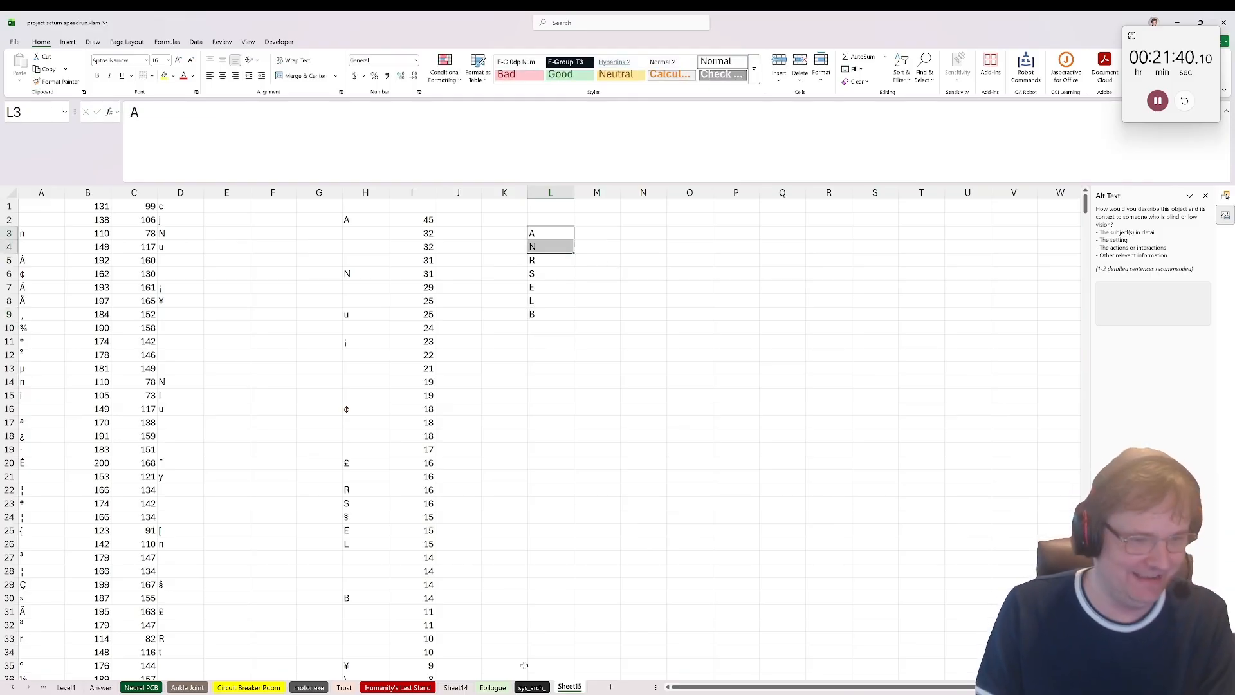
click(542, 687)
click(93, 548)
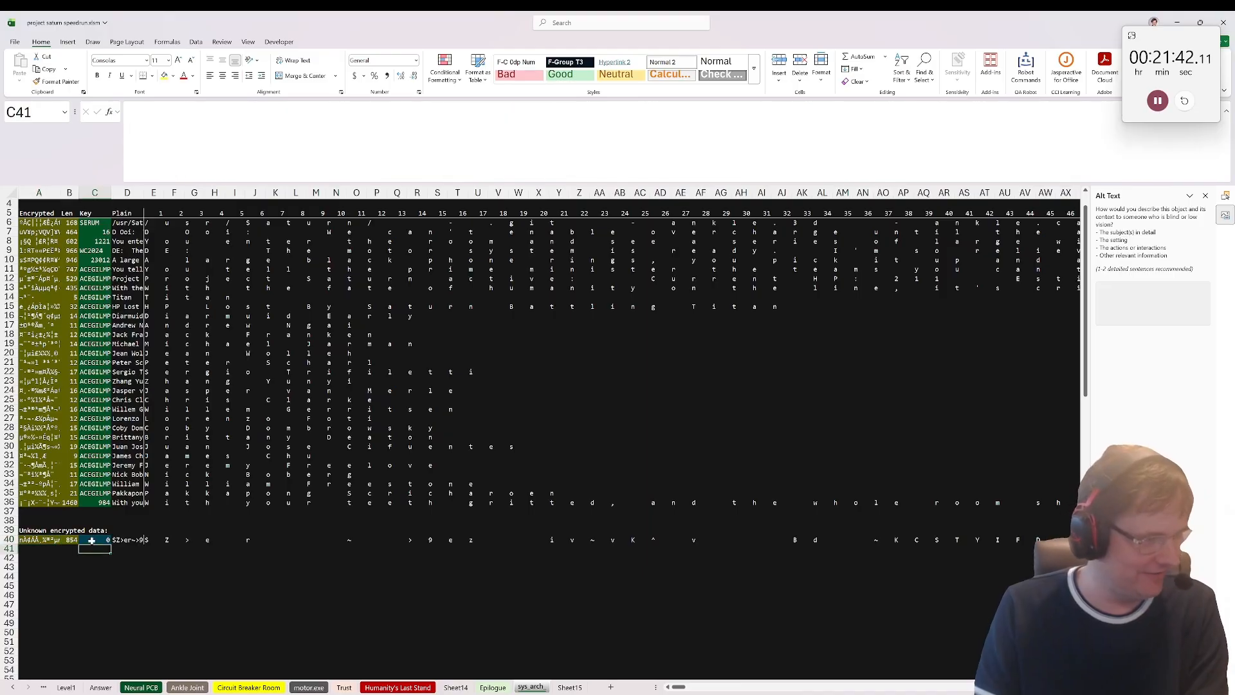
key(Up)
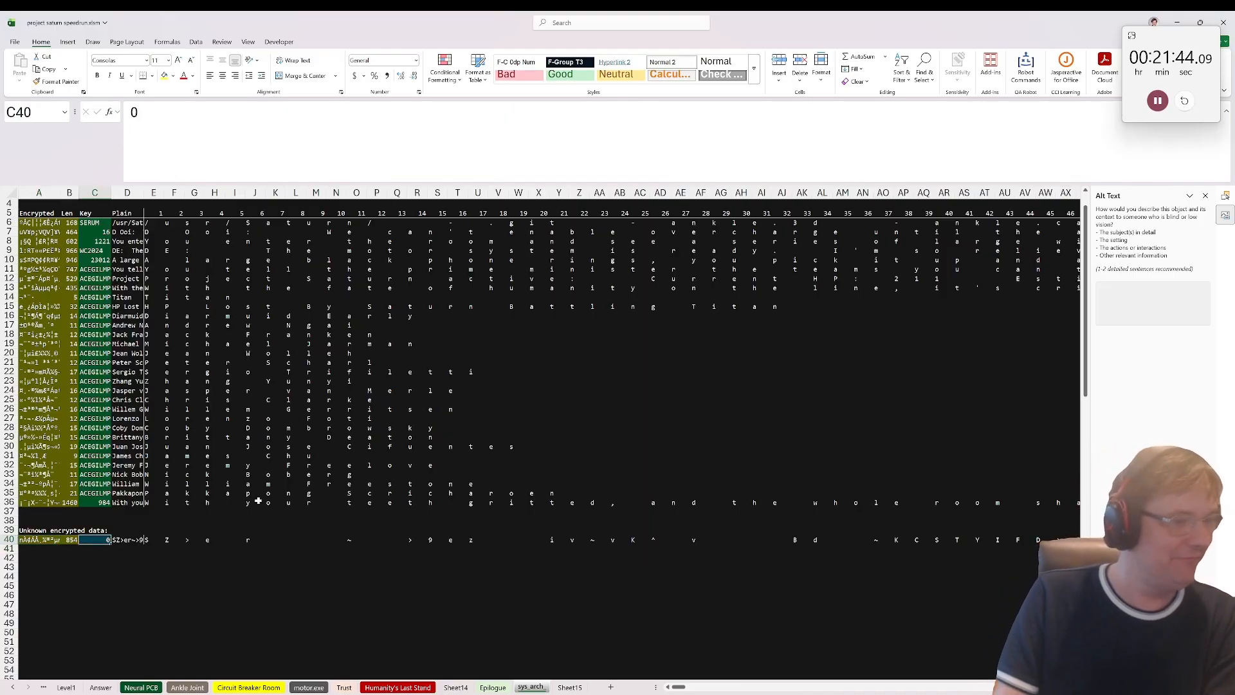
text(LANA)
key(Return)
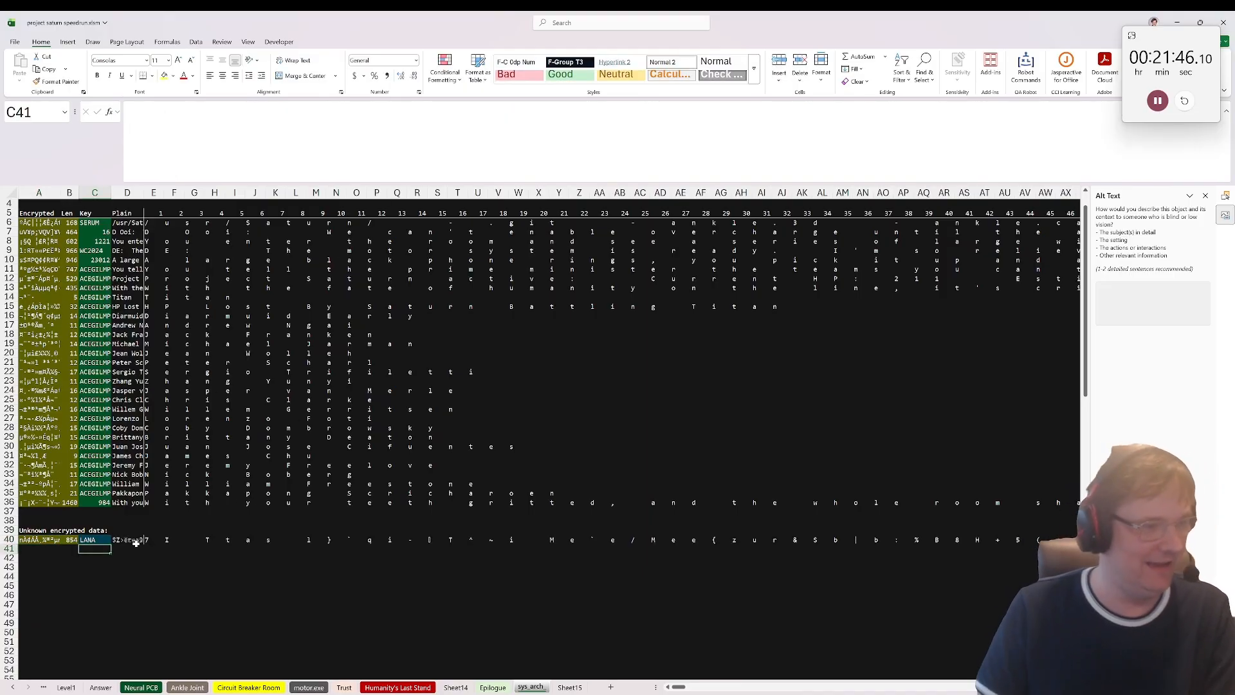
click(137, 546)
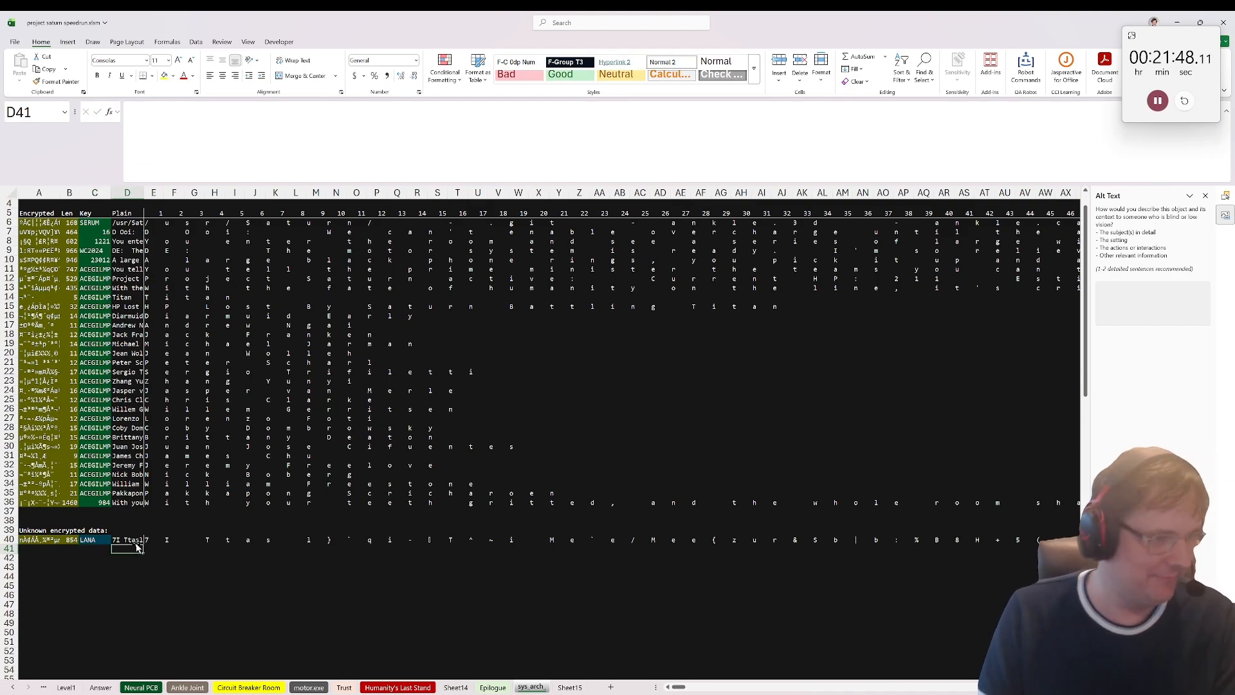
Step: Change the unknown data's key in C40 to BANANA and check the first decoded characters in row 40
click(95, 540)
drag(186, 116, 4, 117)
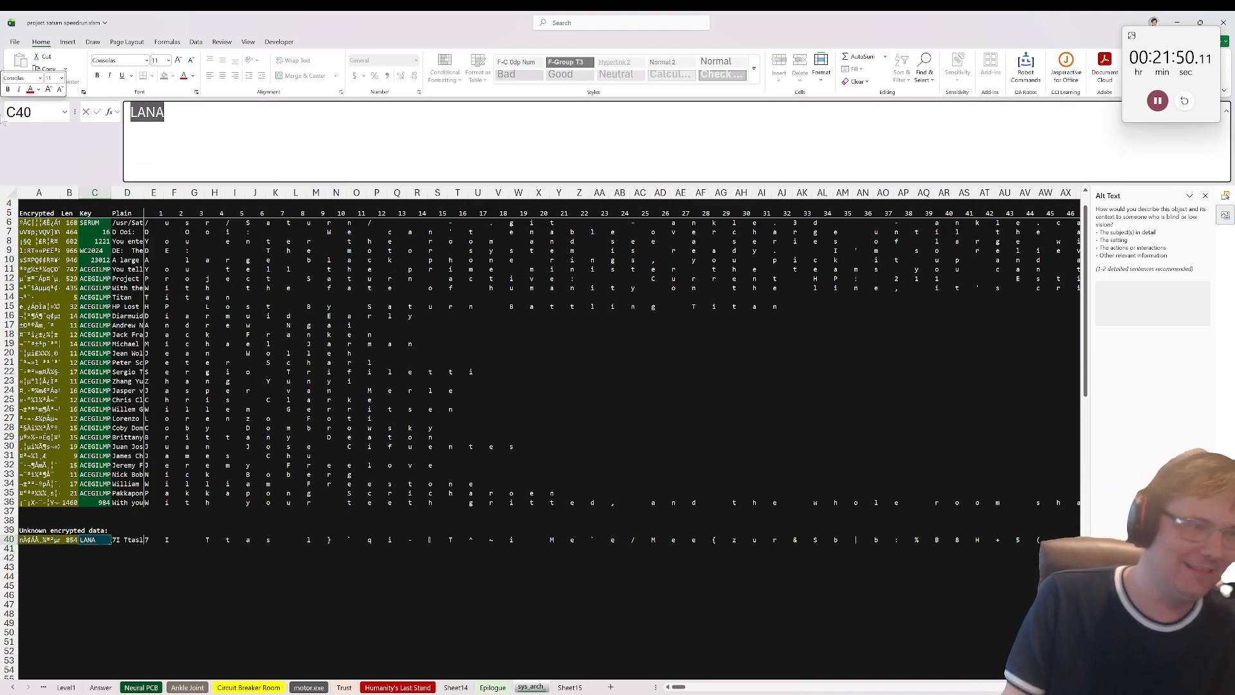
text(BANANA)
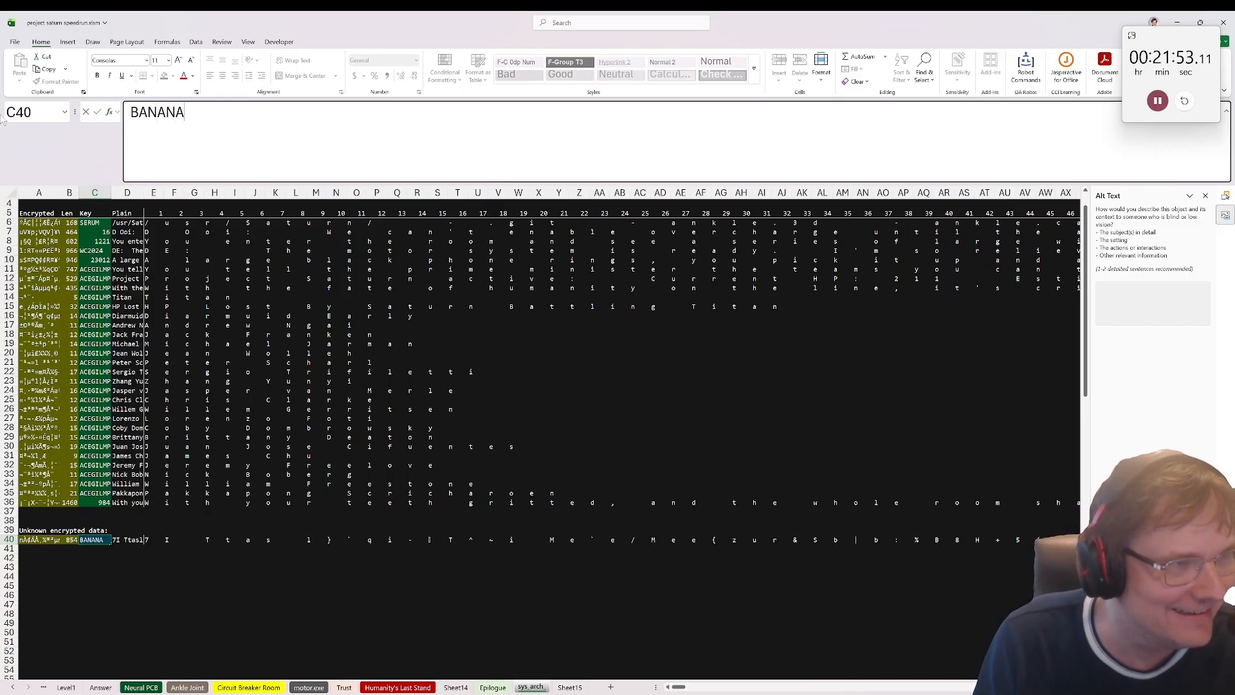
key(ctrl+Return)
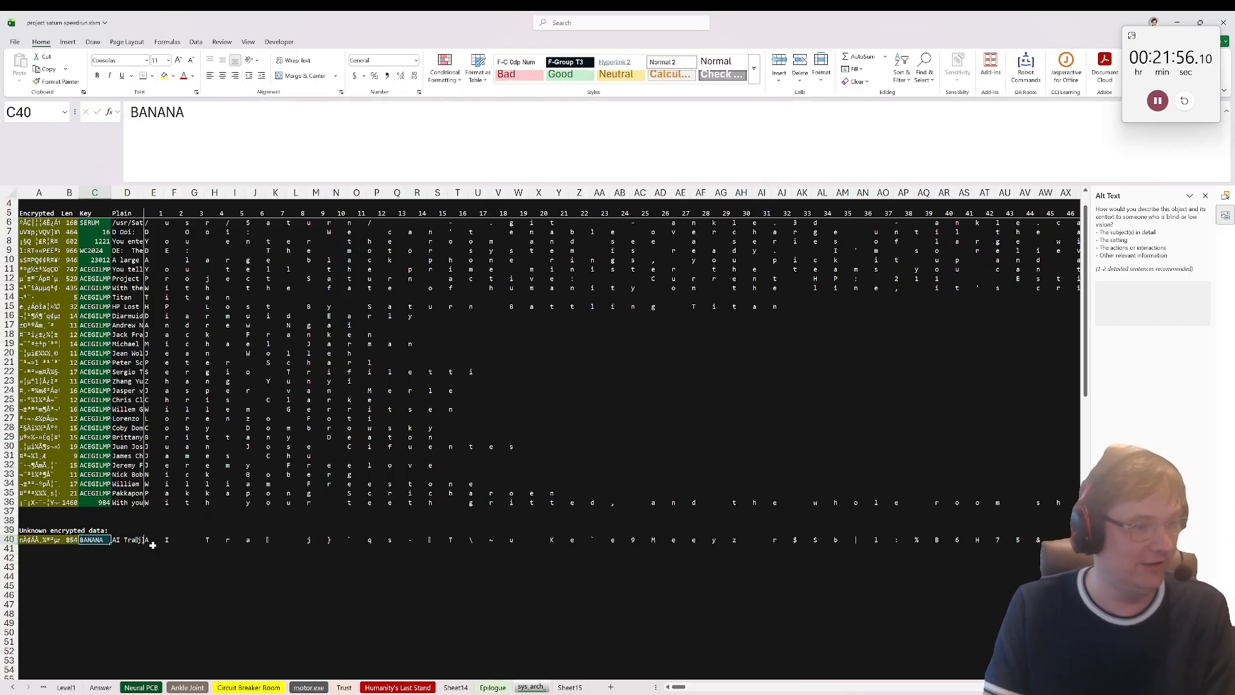
drag(153, 540, 263, 541)
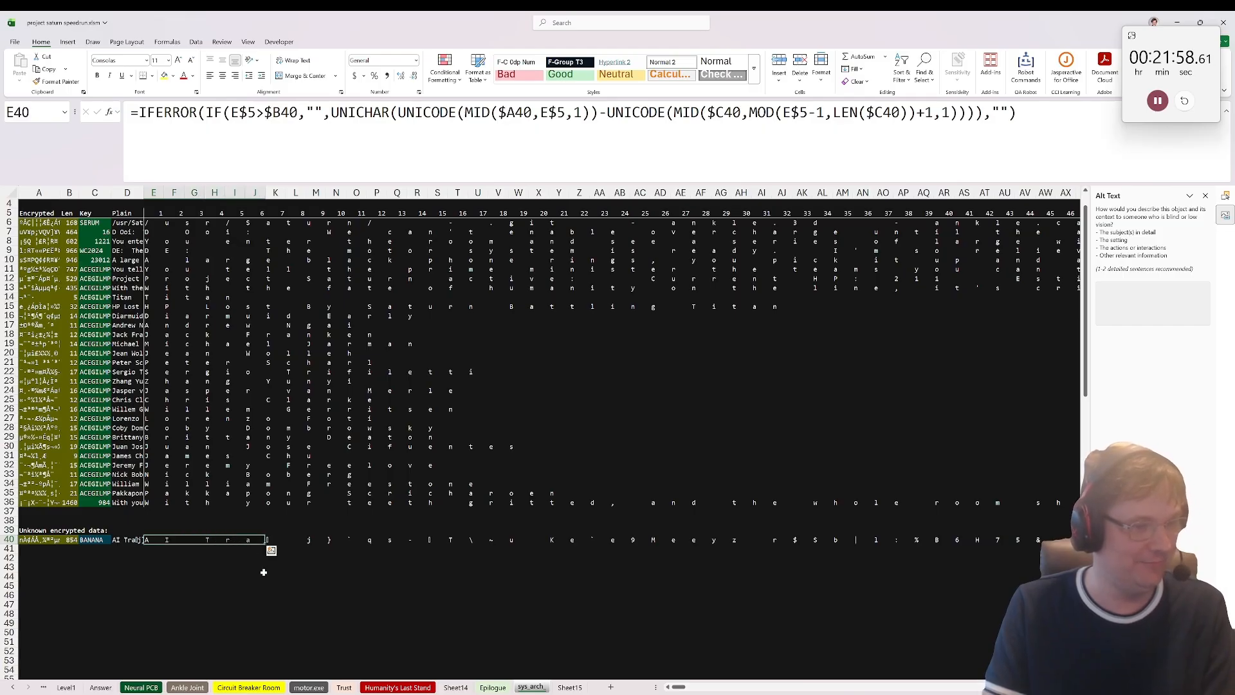
Step: Review the unused noted letters on Sheet15 and extend the unknown data's key in C40 to BANANASRULE
click(103, 540)
click(569, 687)
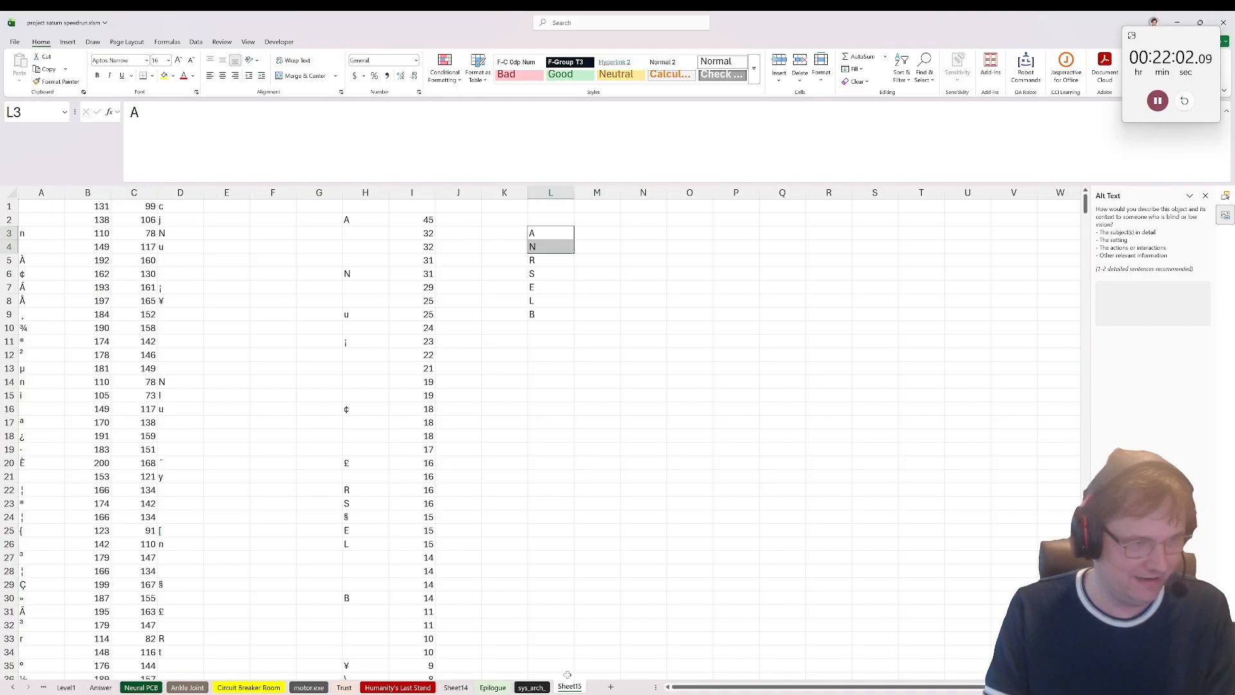
click(561, 326)
click(553, 314)
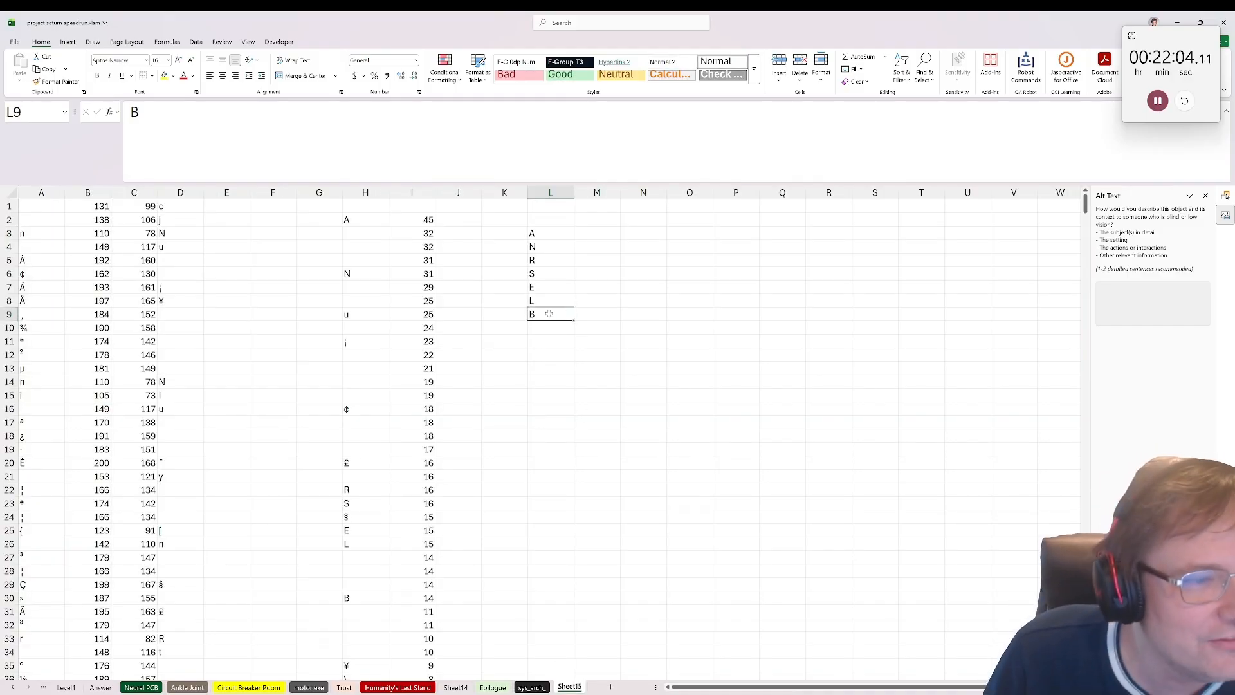
drag(554, 260, 557, 302)
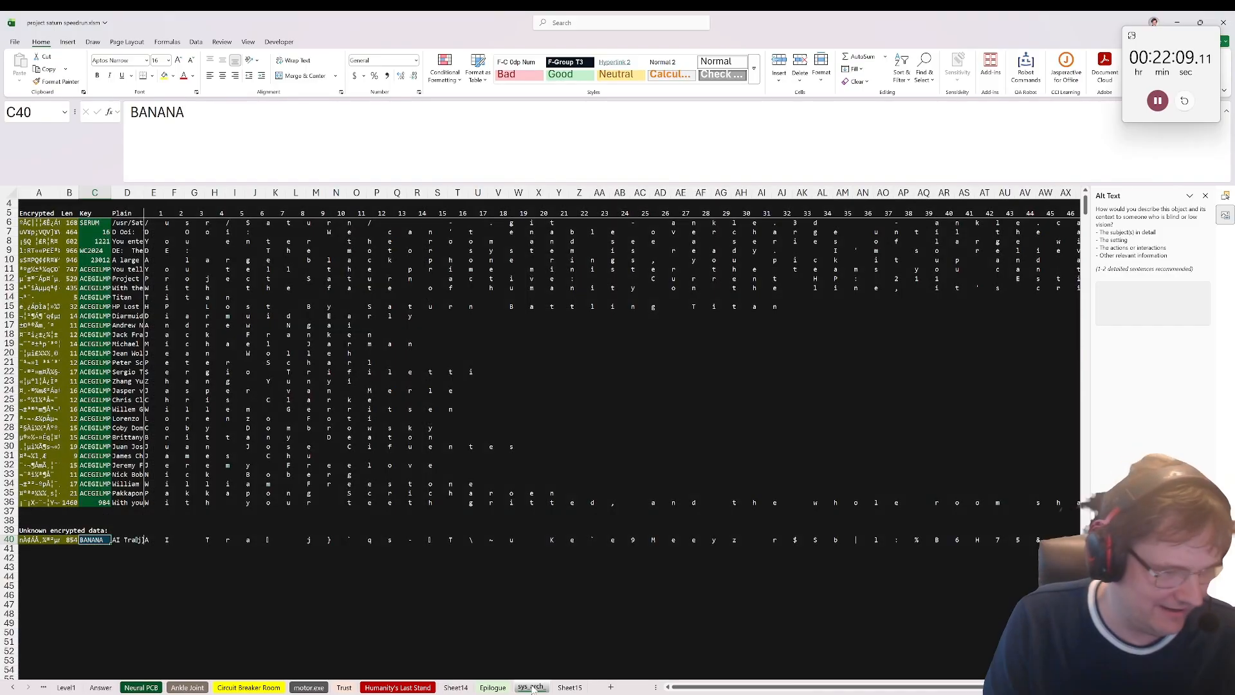
click(532, 688)
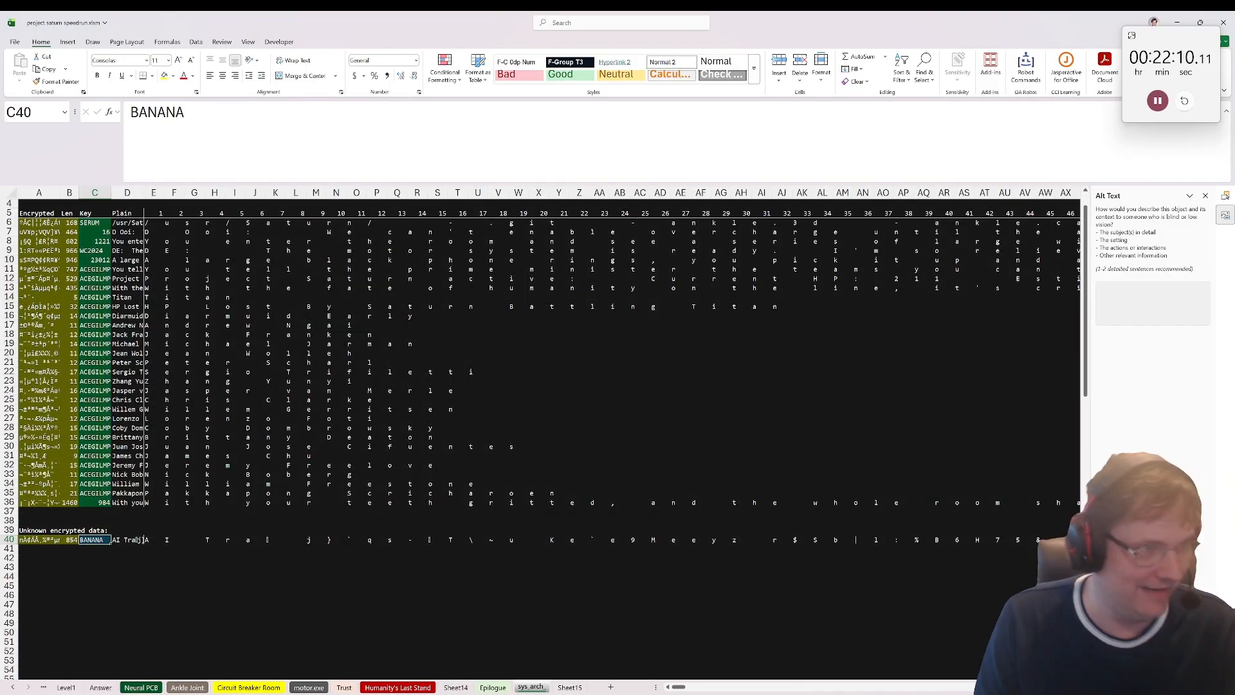
key(F2)
text(SRU)
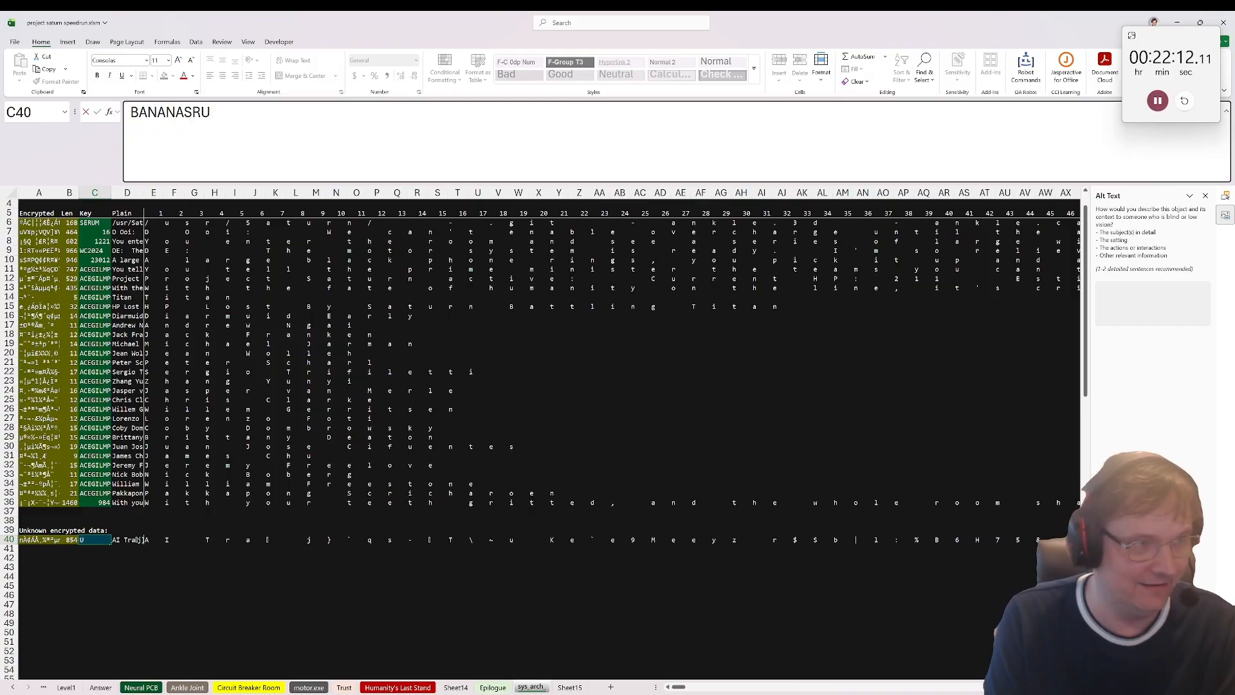
text(LE)
key(Return)
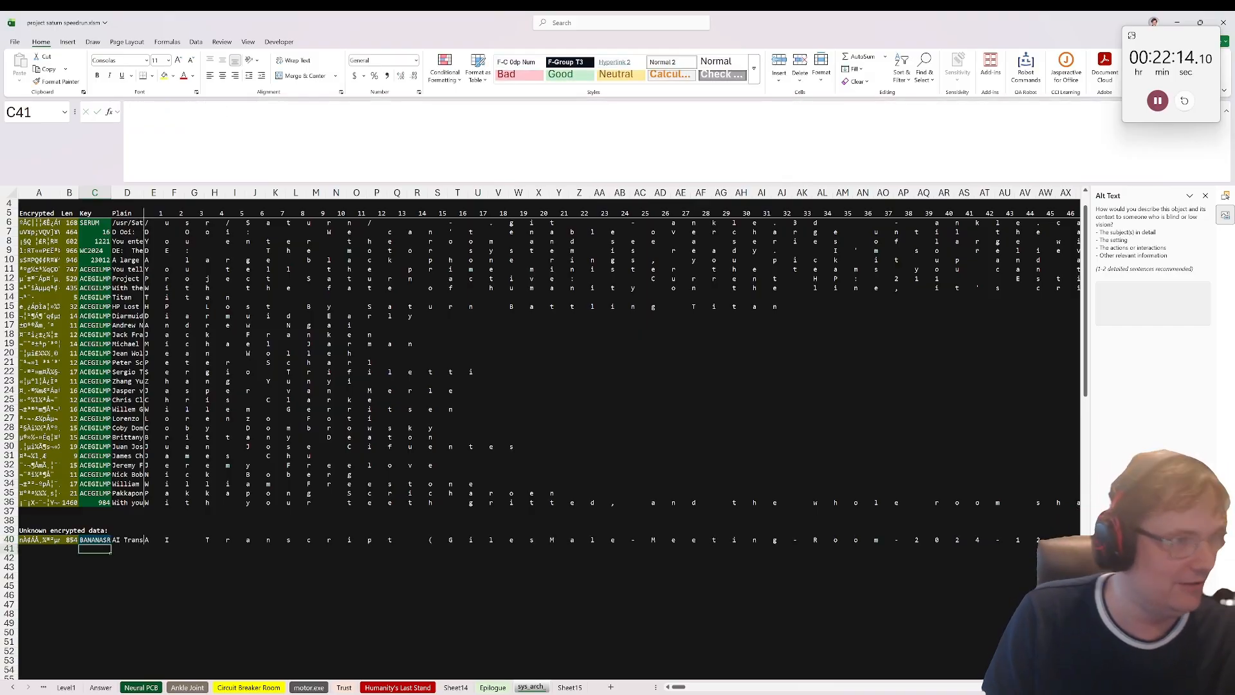
click(96, 541)
double_click(186, 112)
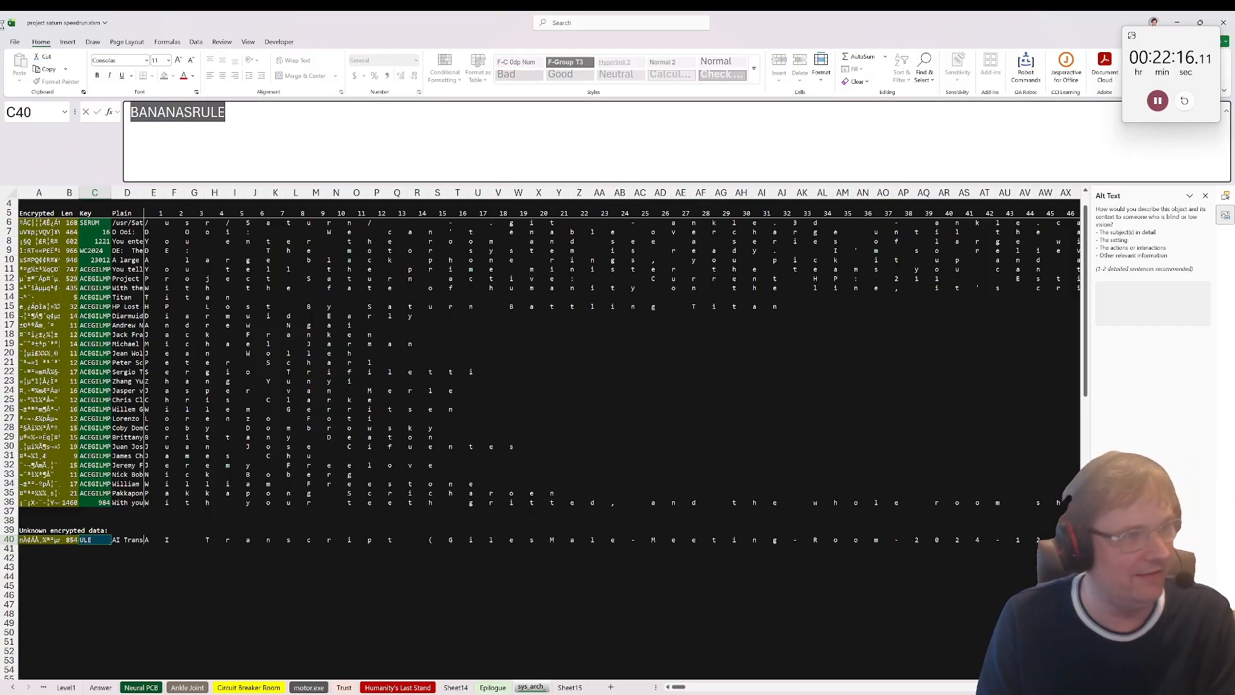
key(ctrl+c)
key(Escape)
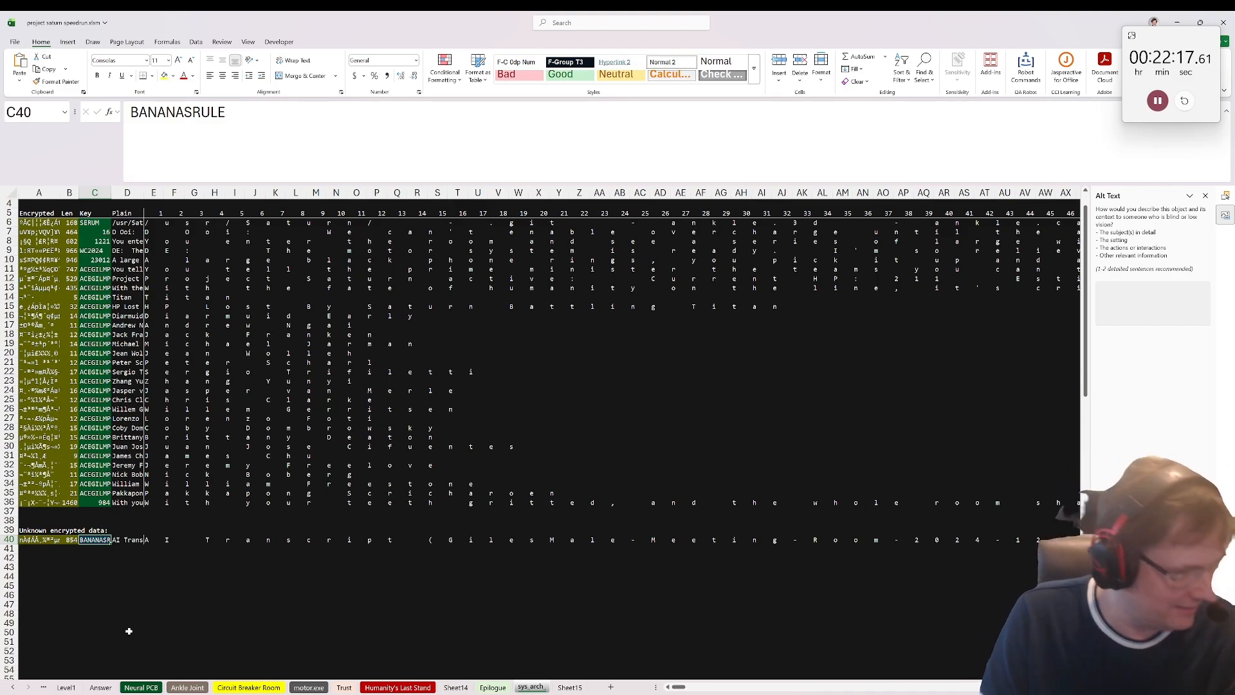
Step: Look through the workbook's sheets for the bonus questions and stop the stopwatch
click(66, 687)
click(100, 687)
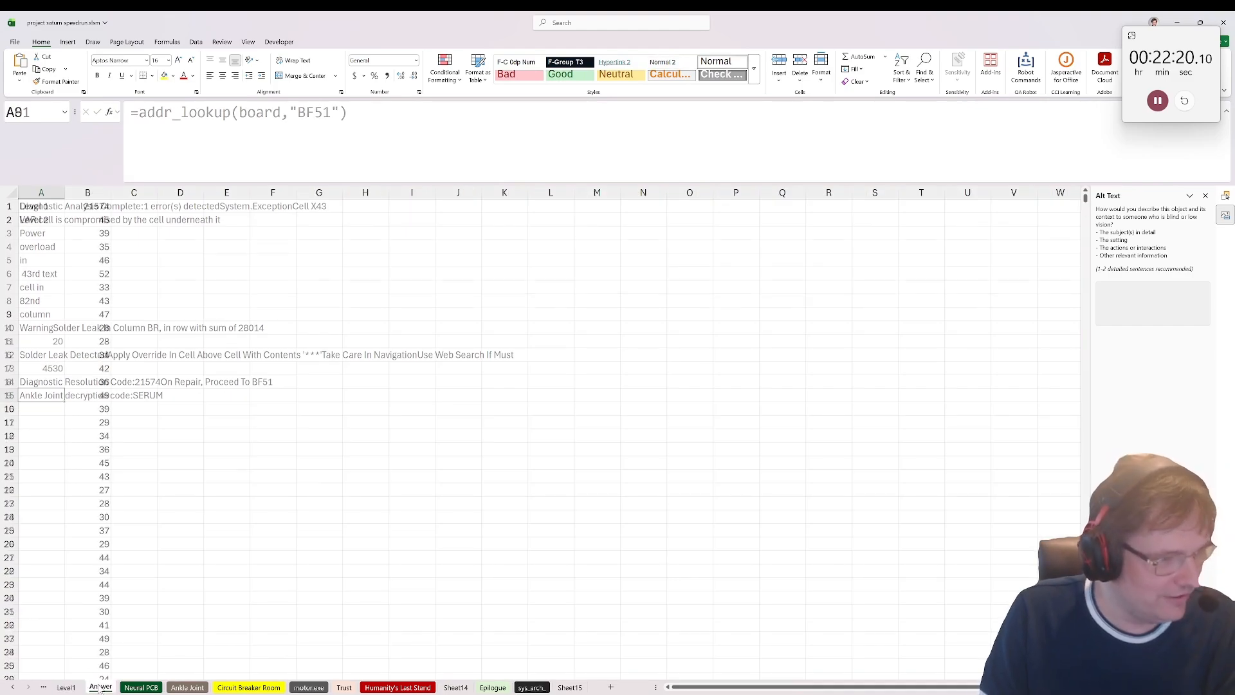
click(141, 687)
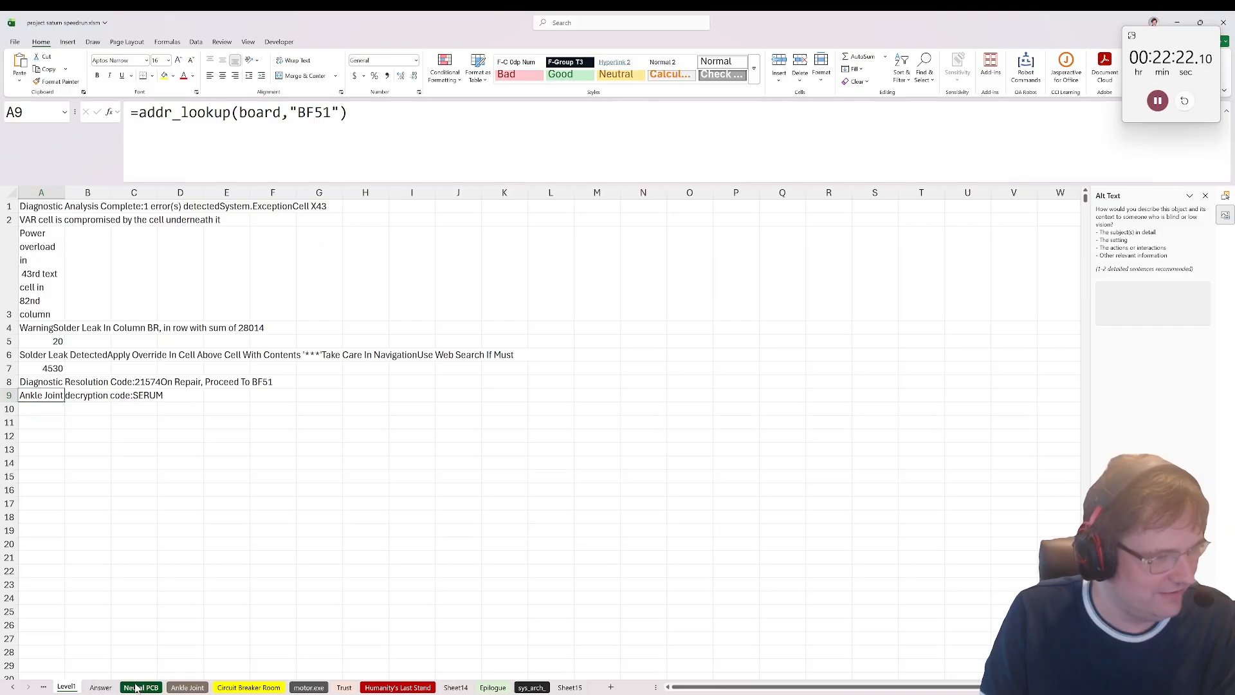
click(188, 687)
click(242, 687)
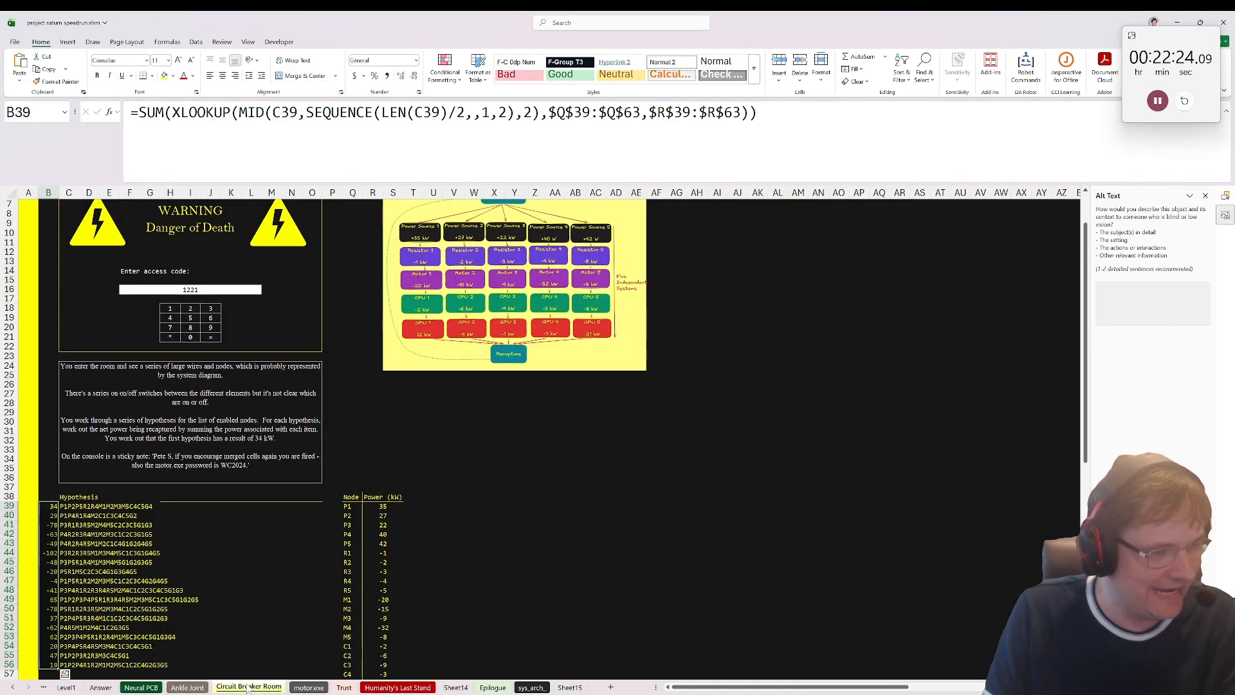
click(66, 687)
click(100, 687)
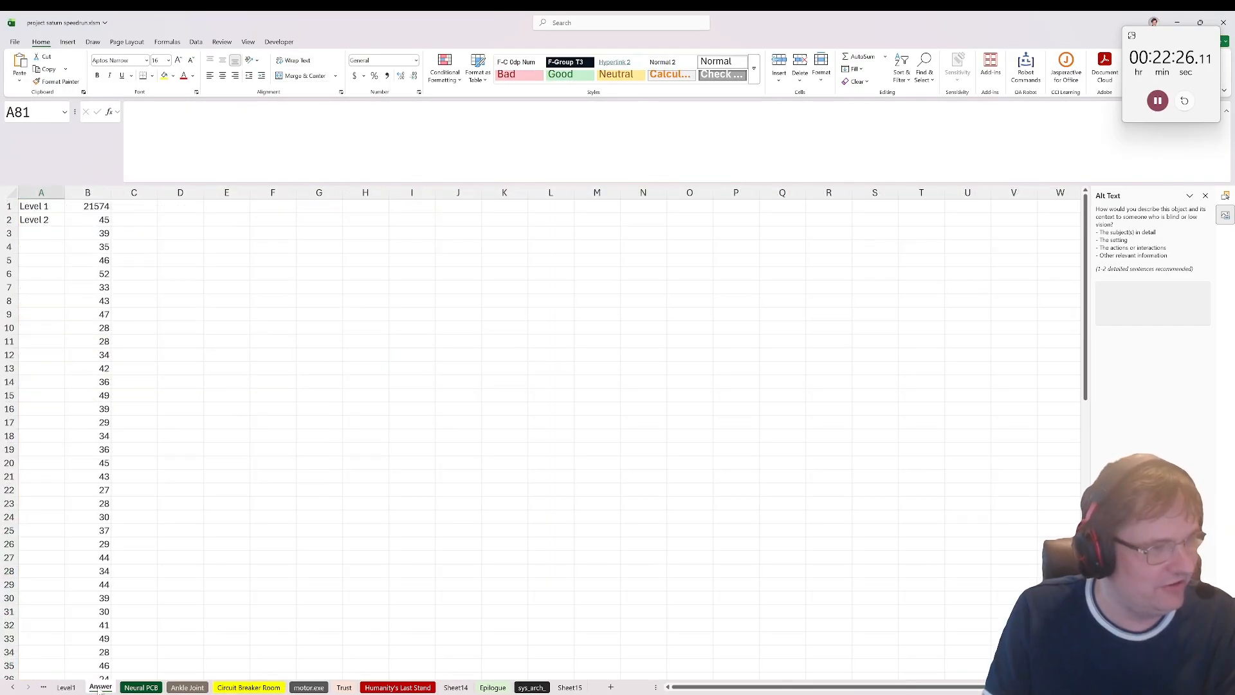
click(1157, 101)
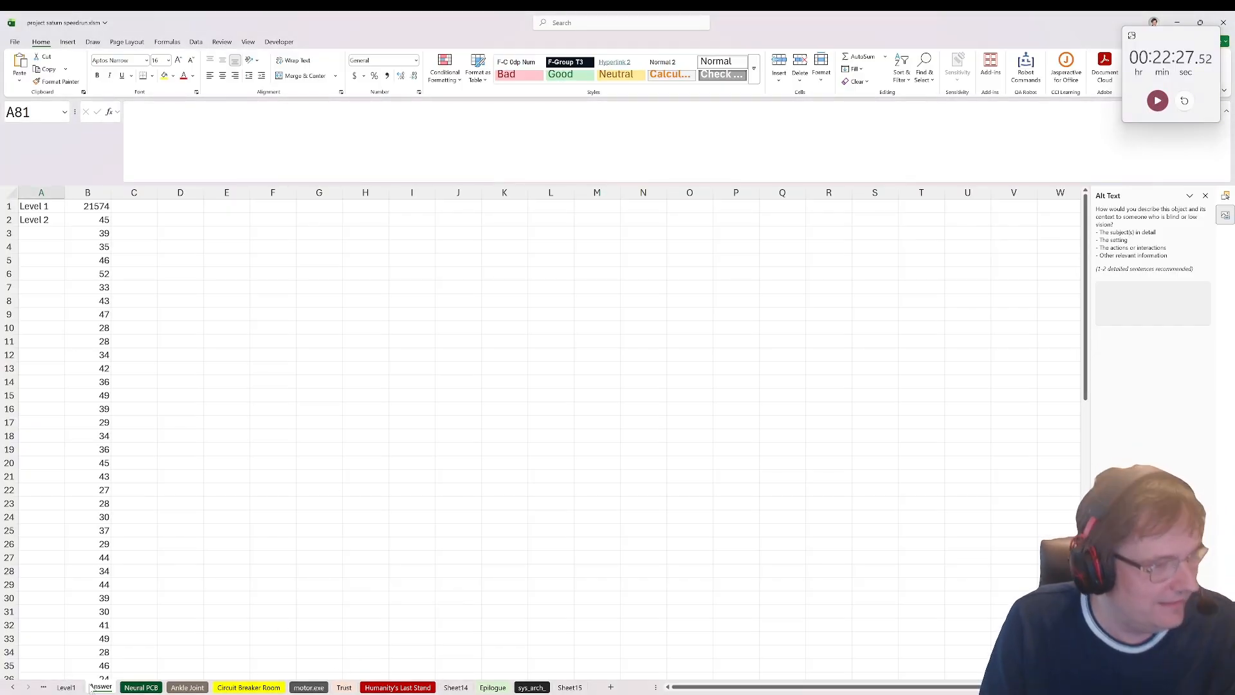
Step: Paste the copied key as the answer to bonus question 4 in A16 of the Intro + Bonuses sheet
click(14, 688)
click(13, 688)
click(27, 688)
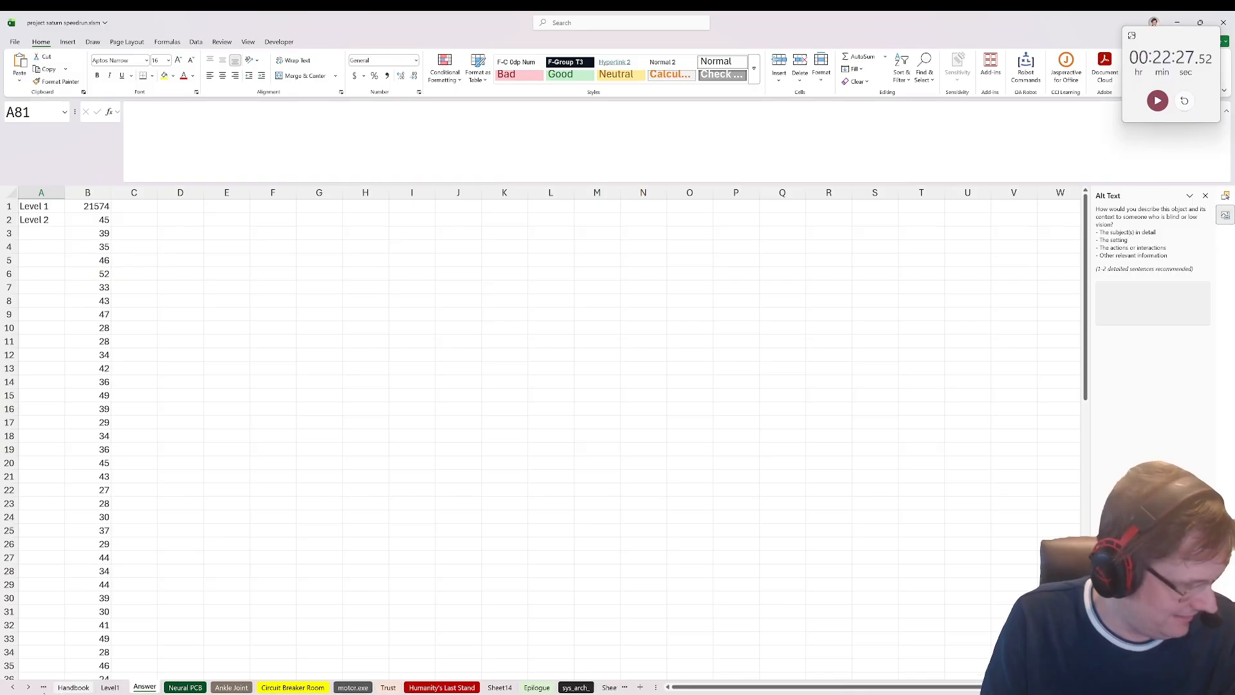
click(14, 688)
click(14, 687)
click(108, 687)
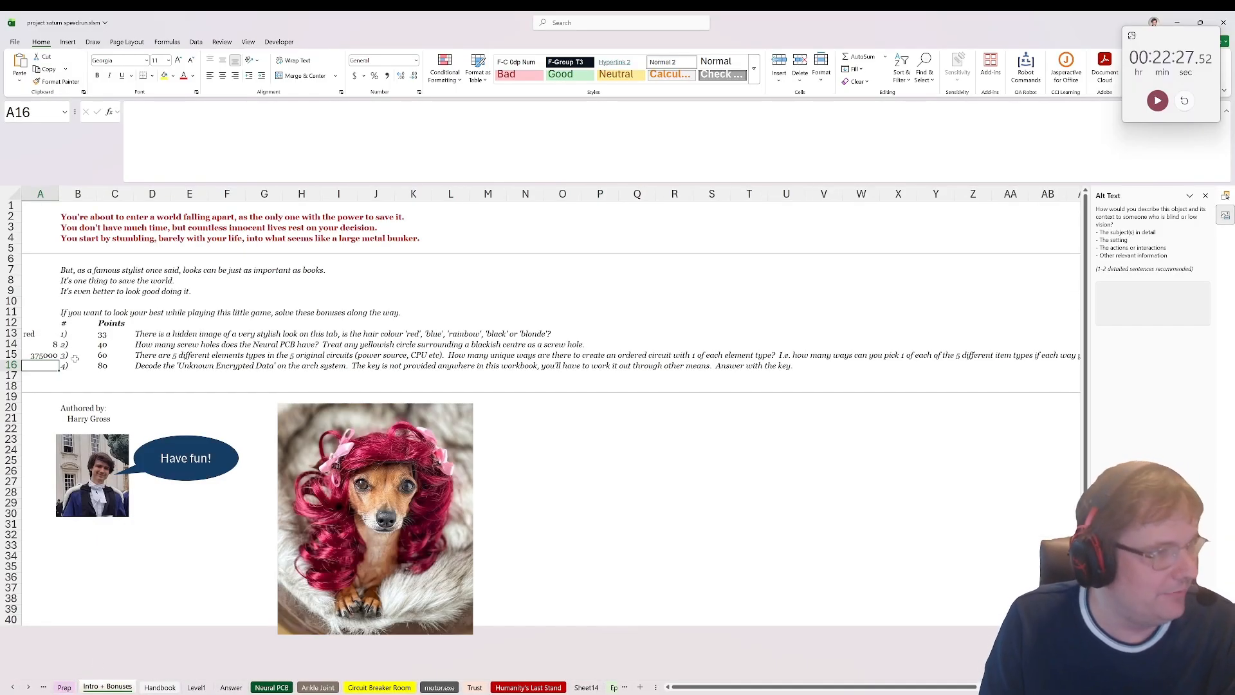
key(ctrl+v)
click(487, 396)
click(483, 297)
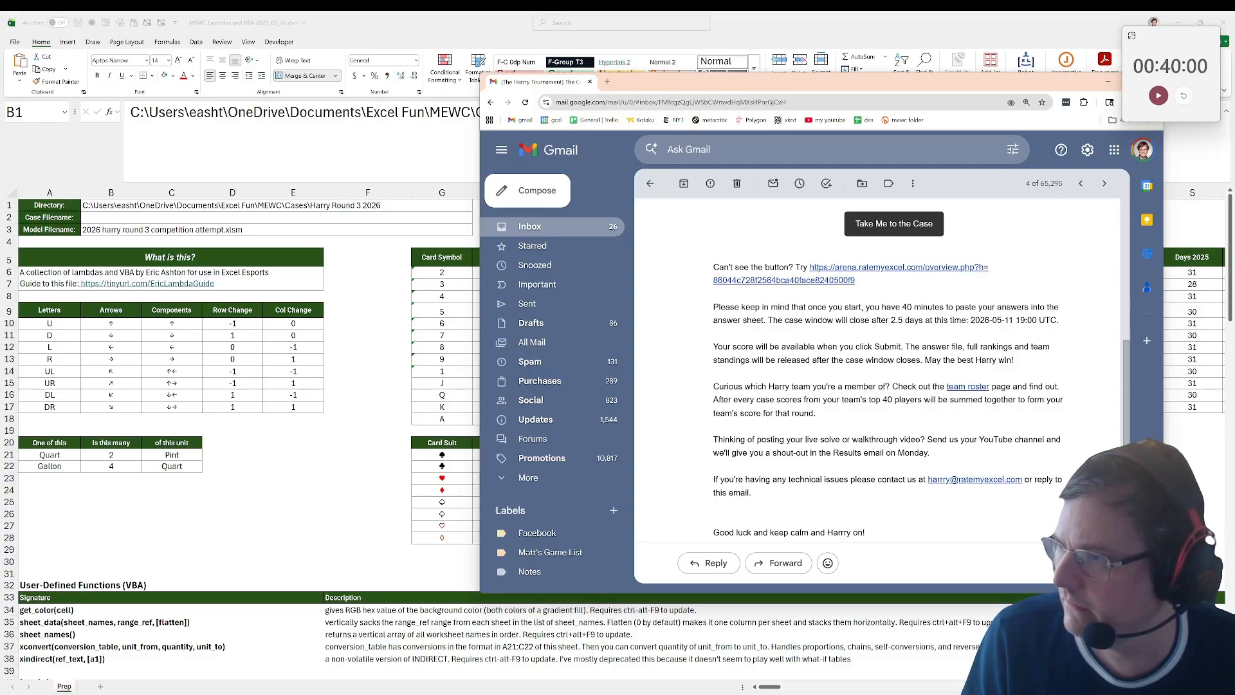
Step: Open the case page from the Harry Tournament email in Gmail and read the Project Saturn description
click(881, 220)
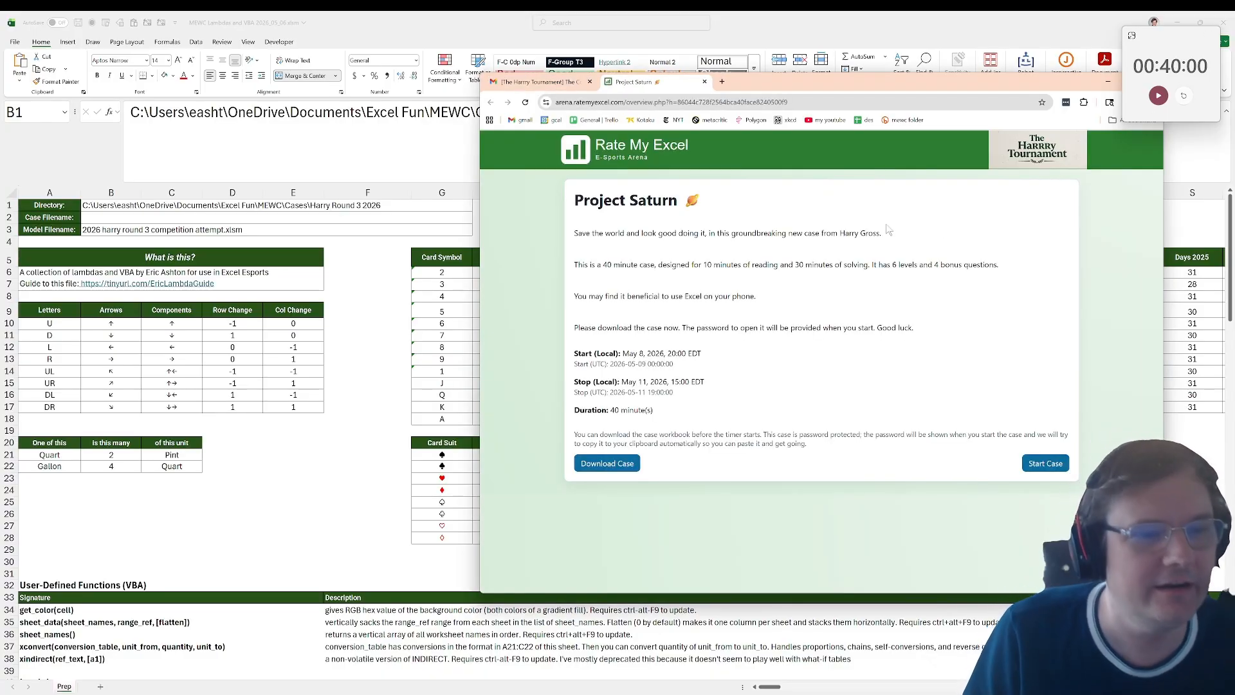
drag(574, 233, 952, 245)
click(953, 245)
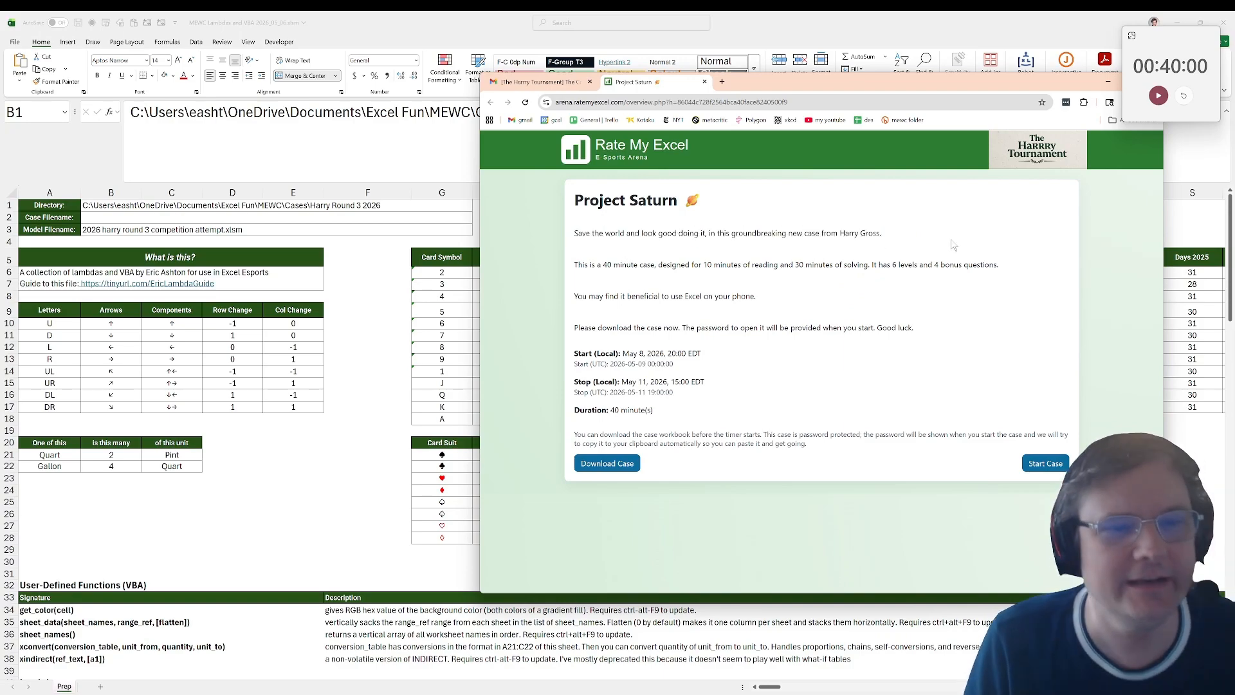
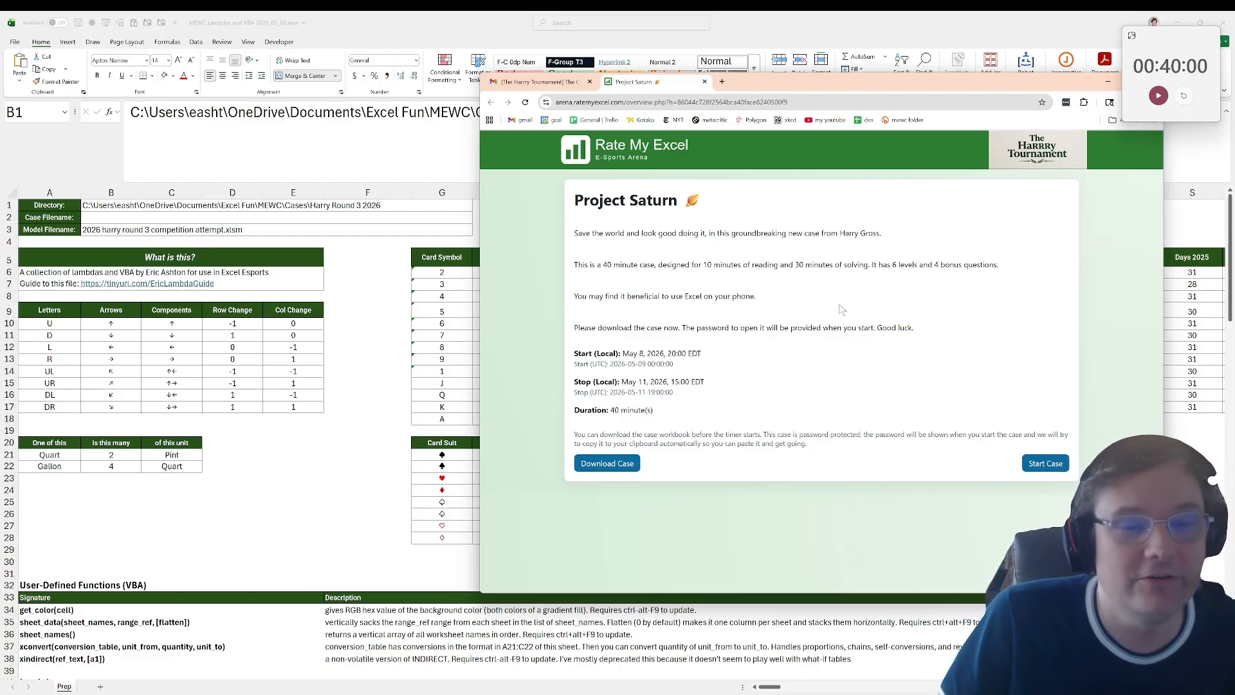
Step: Download the Project Saturn case workbook and check it in the browser's download history
click(606, 461)
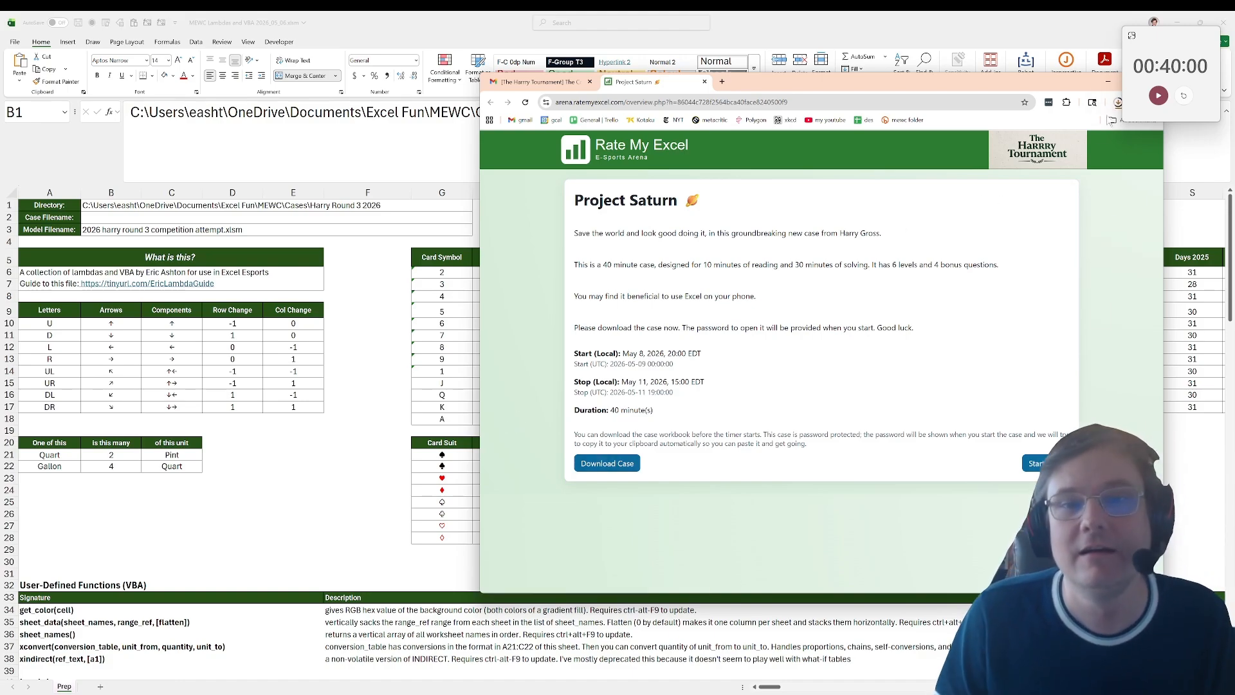
click(1117, 105)
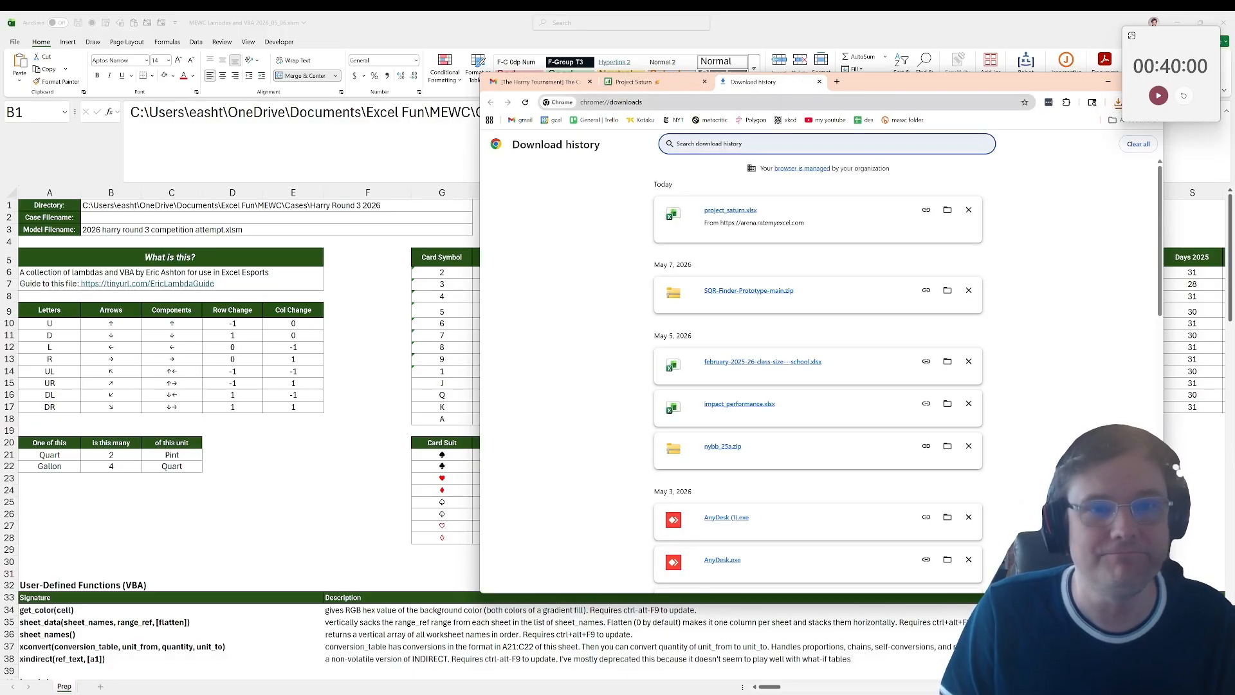
click(818, 82)
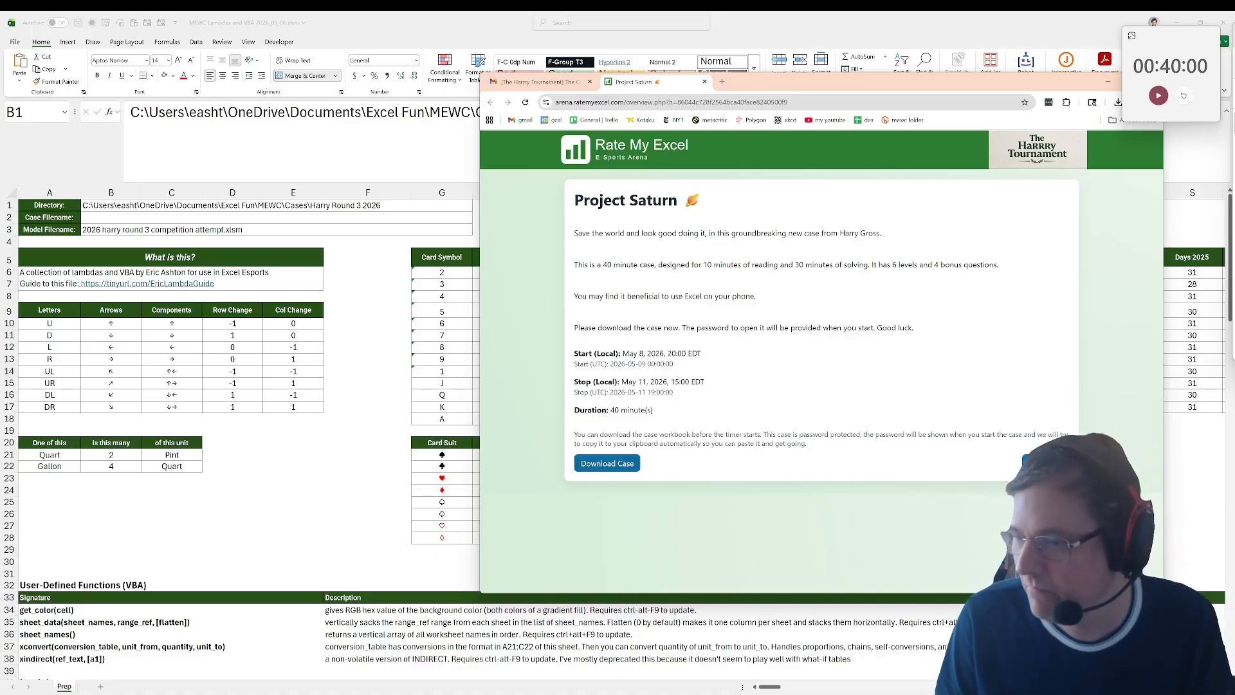
Step: Switch to Excel, enter project_saturn.xlsx as the case filename on the Prep sheet, and run the standard workbook setup
key(super+d)
key(super+d)
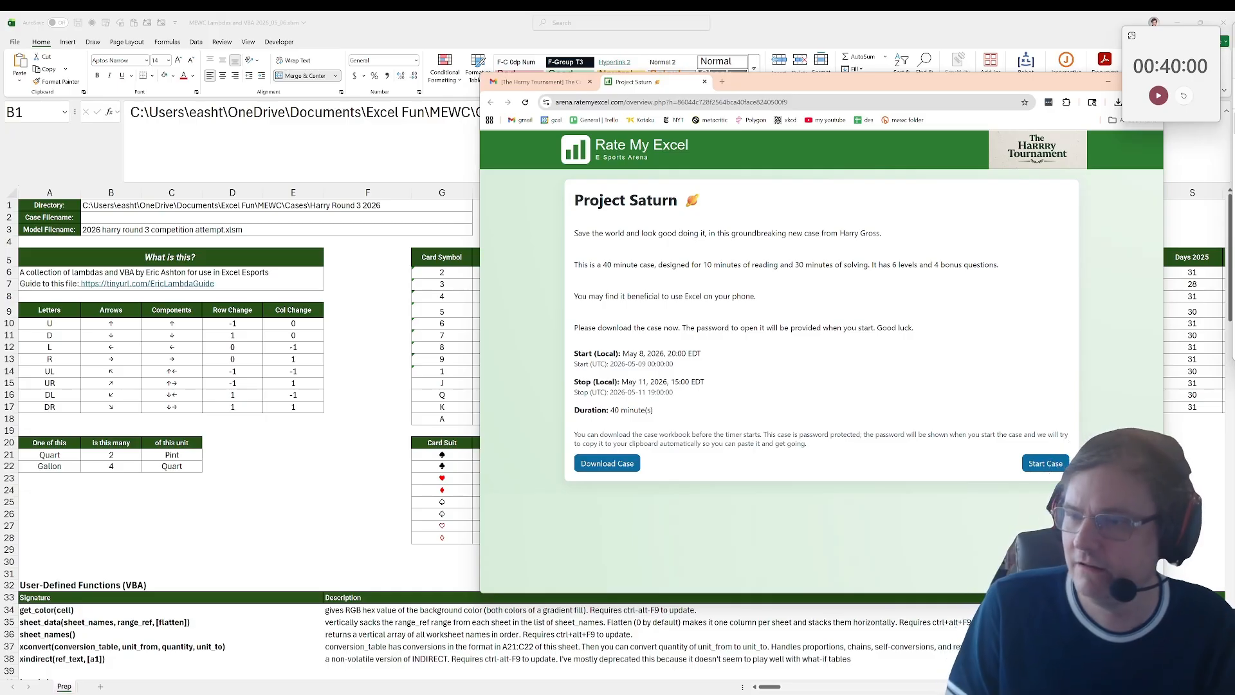
key(alt+Tab)
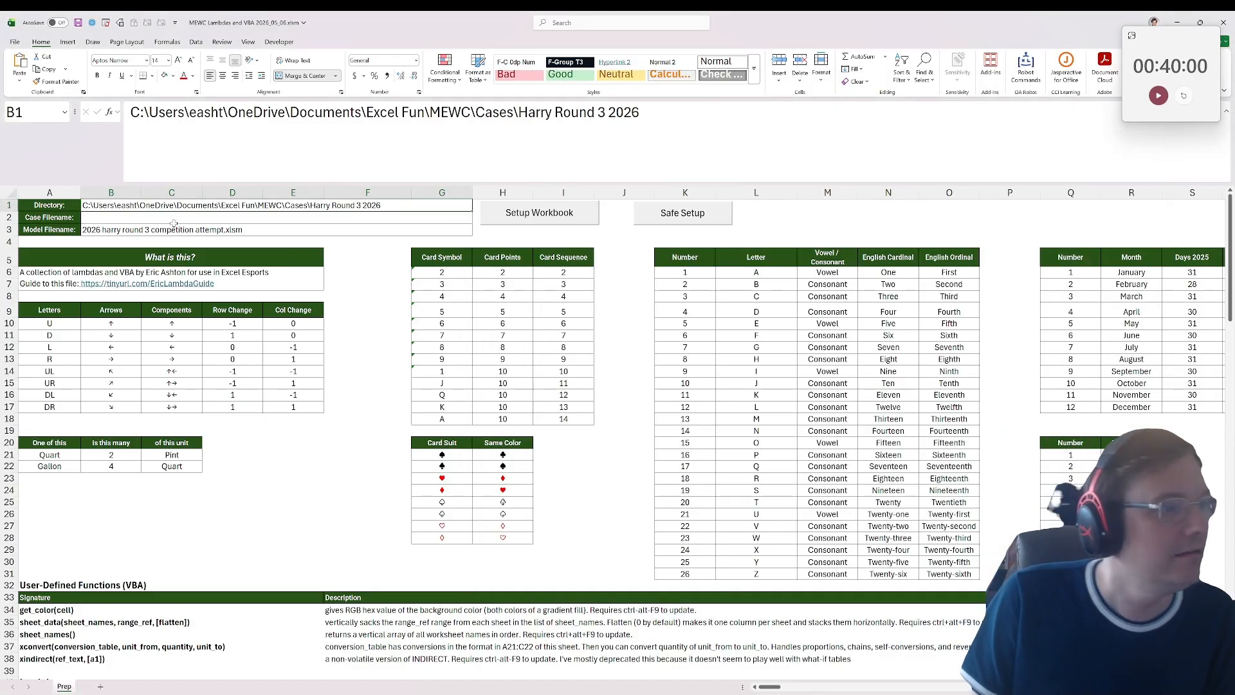
click(172, 217)
click(193, 145)
text(project_saturn.xlsx)
click(336, 261)
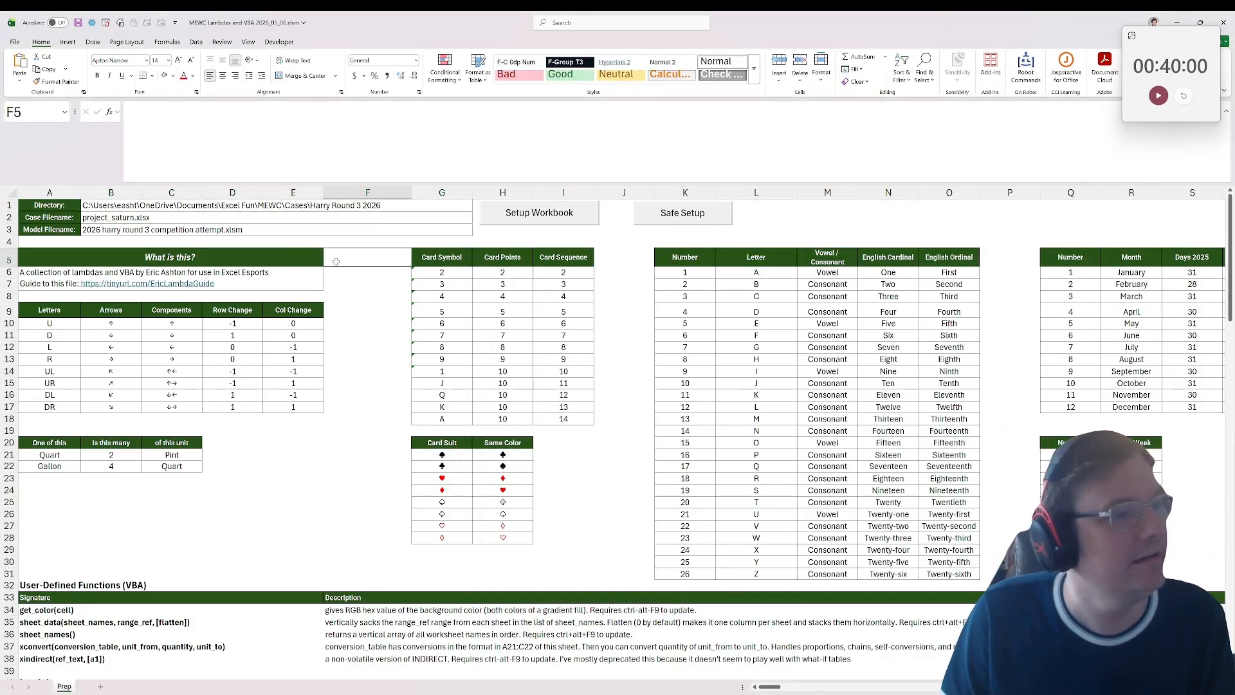
click(160, 218)
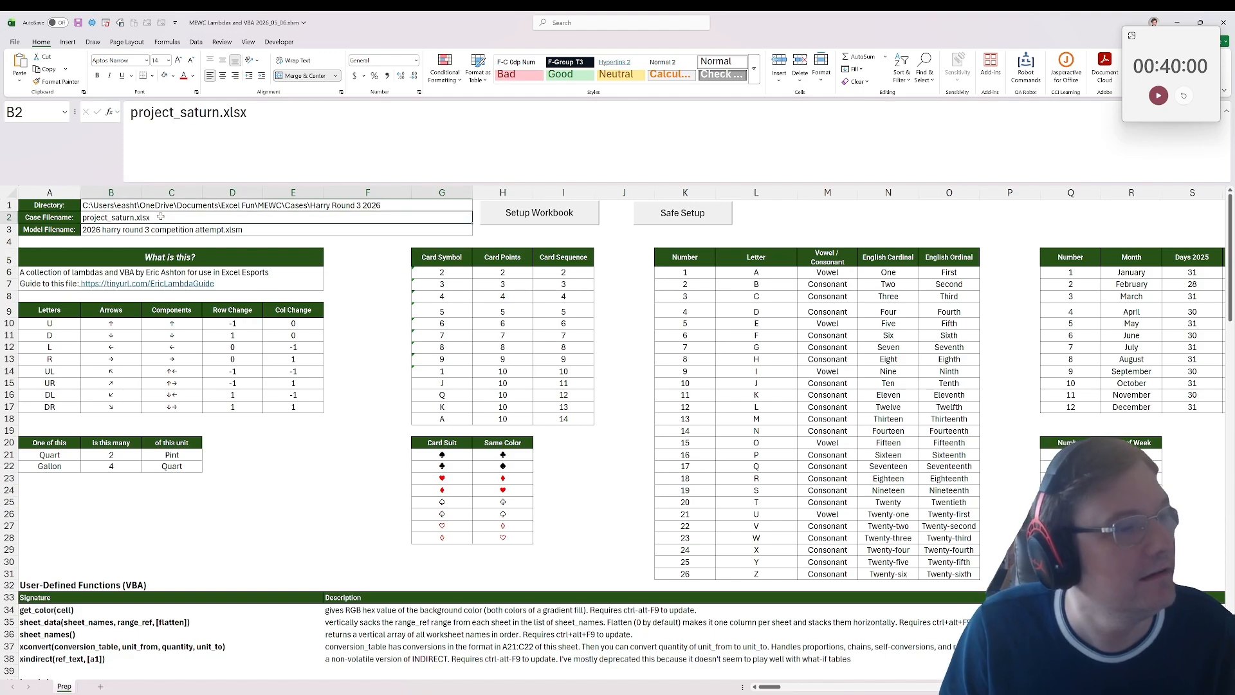
click(533, 219)
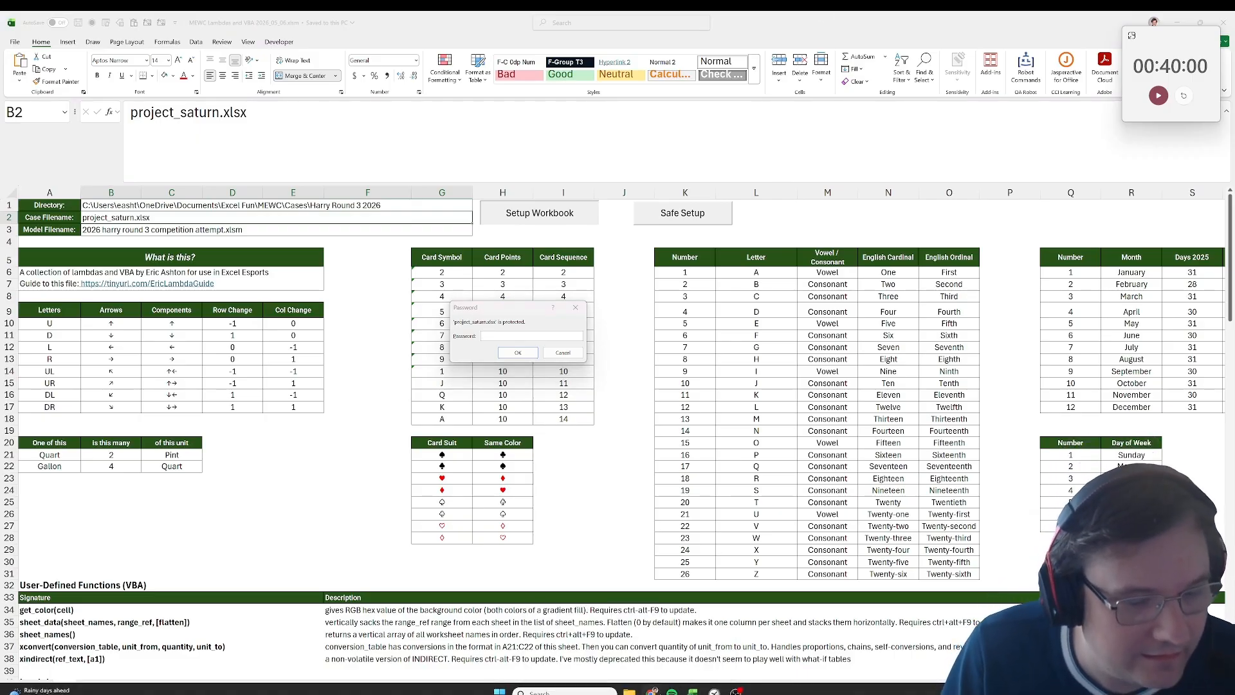
Step: Return to the Project Saturn page in the browser, start the 40-minute countdown timer, and start the case
mouse_move(652, 692)
click(628, 642)
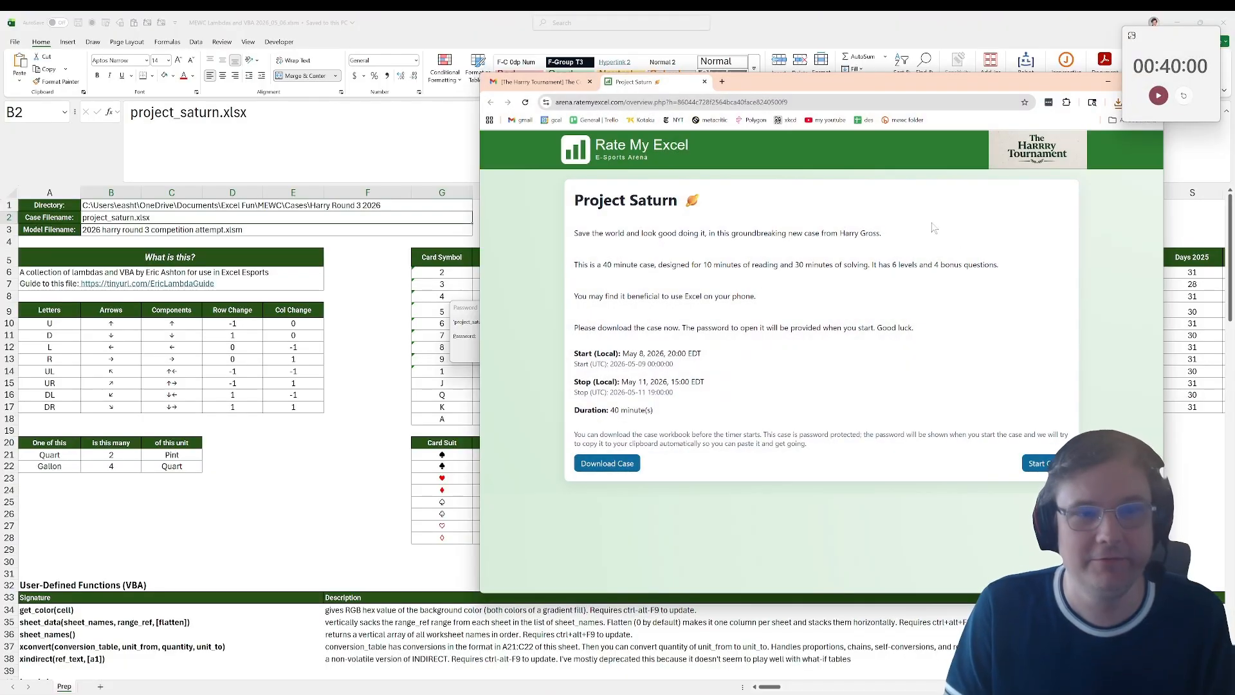
drag(857, 79, 891, 95)
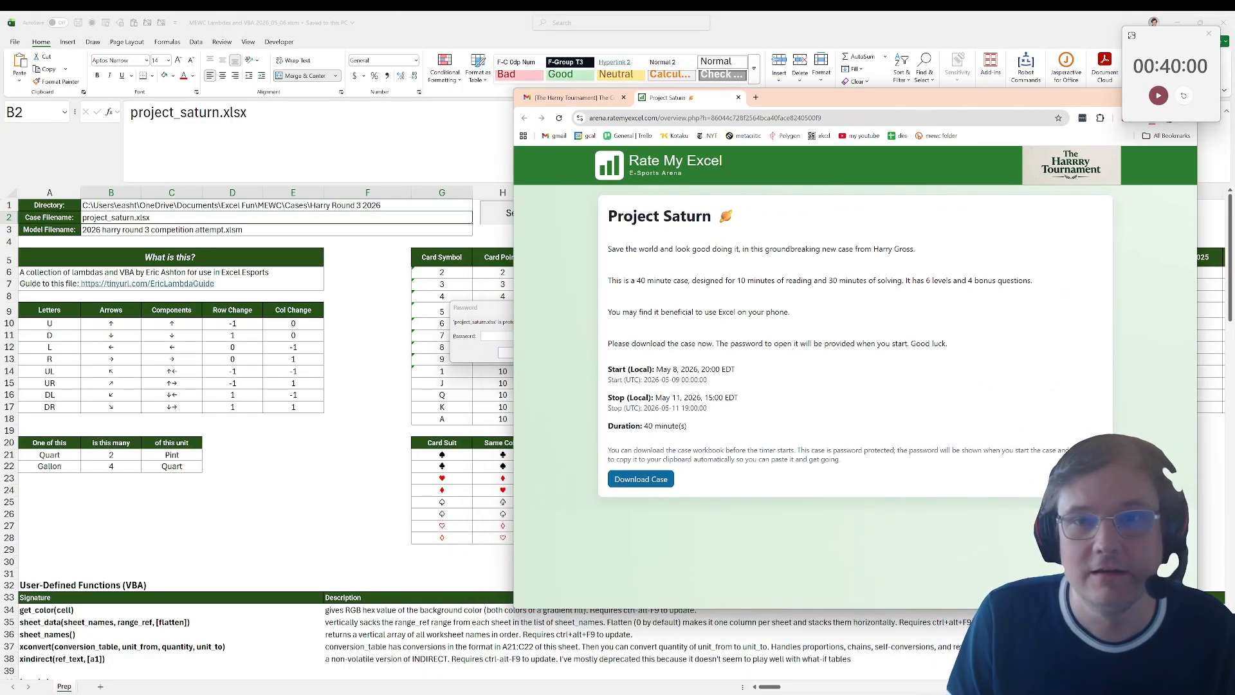
click(1158, 98)
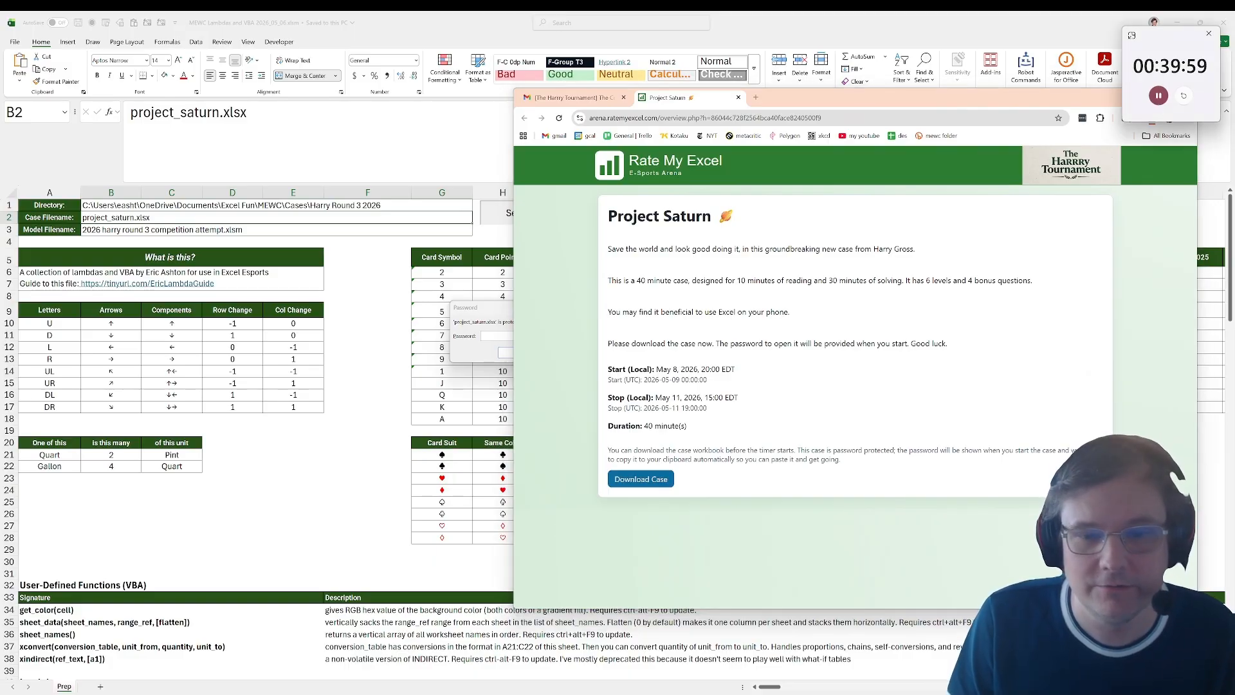
click(1076, 478)
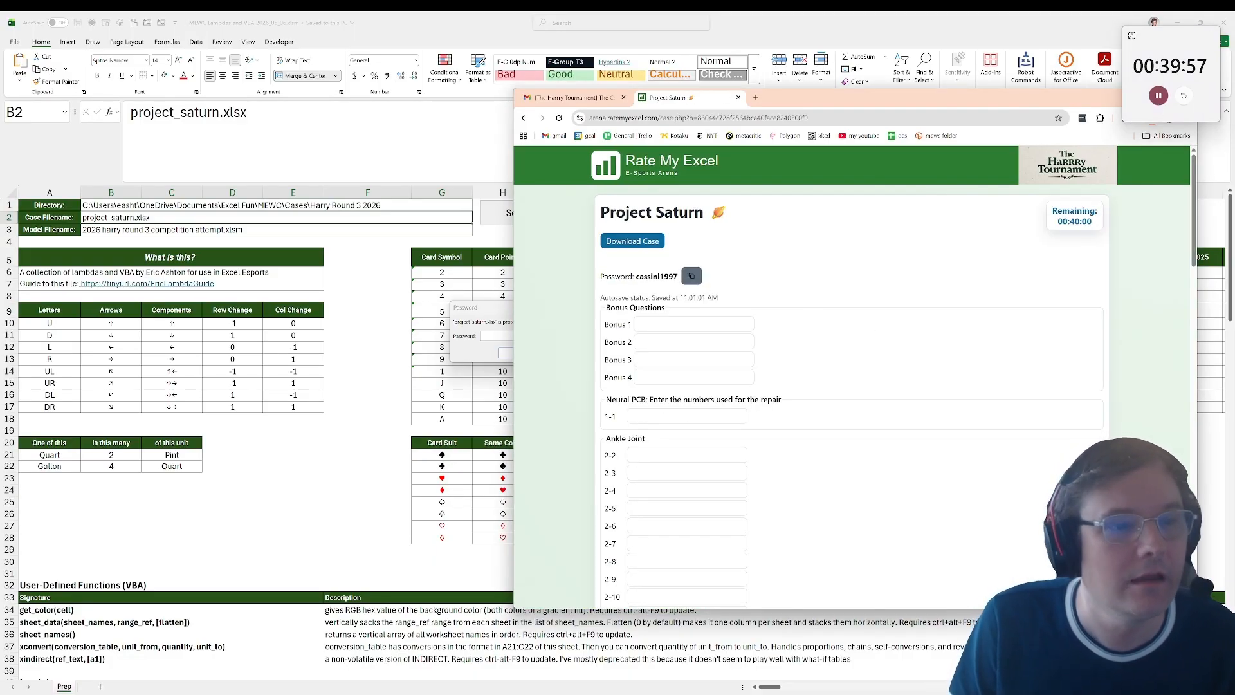
Step: Copy the case password from the page into the setup's password prompt, and accept Neural PCB as the case sheet
double_click(656, 278)
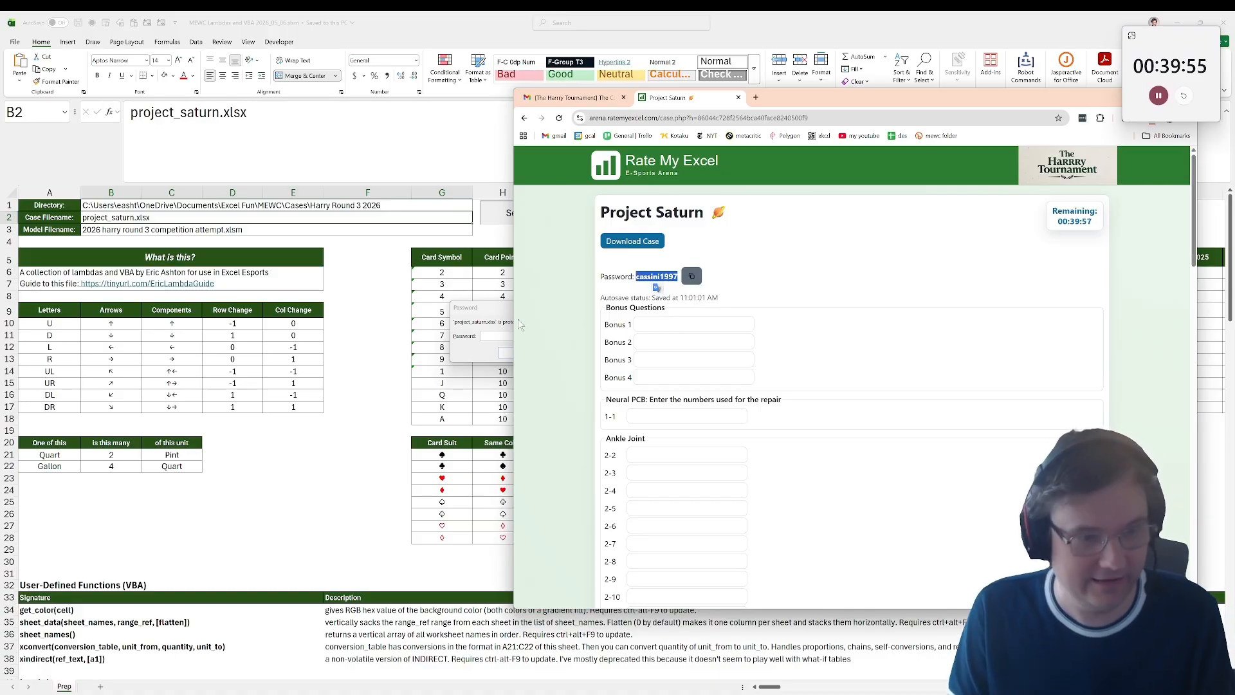
click(504, 335)
key(ctrl+v)
click(518, 351)
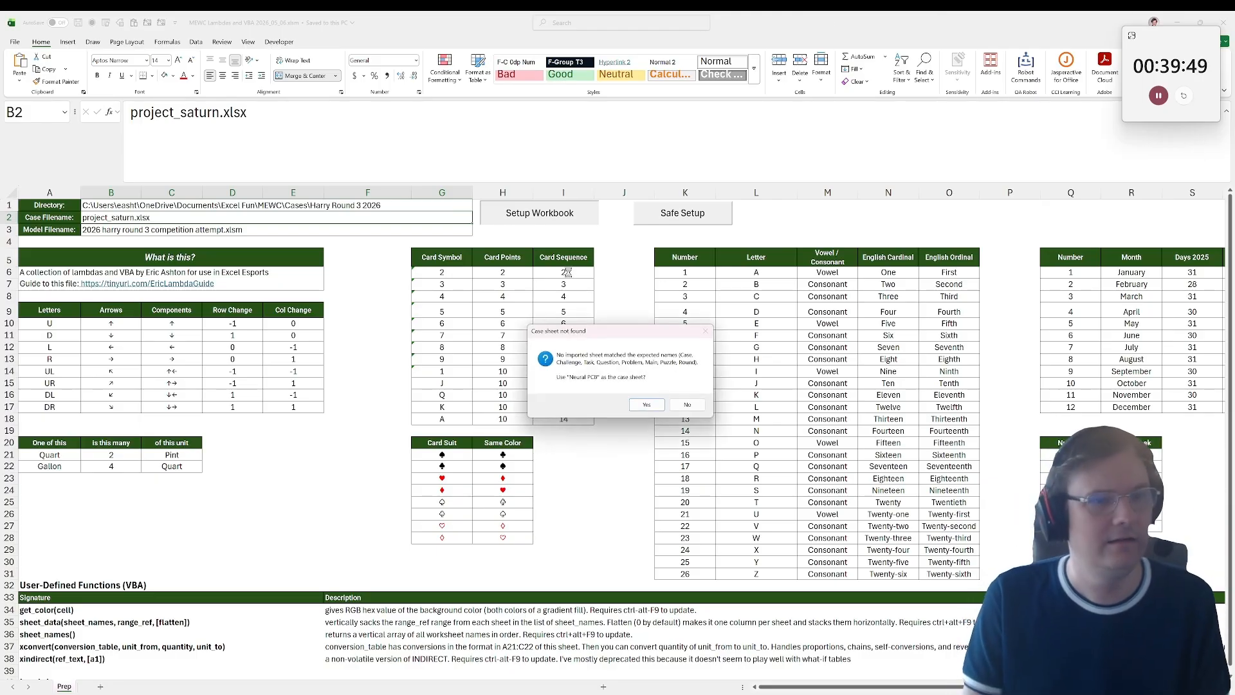
click(646, 405)
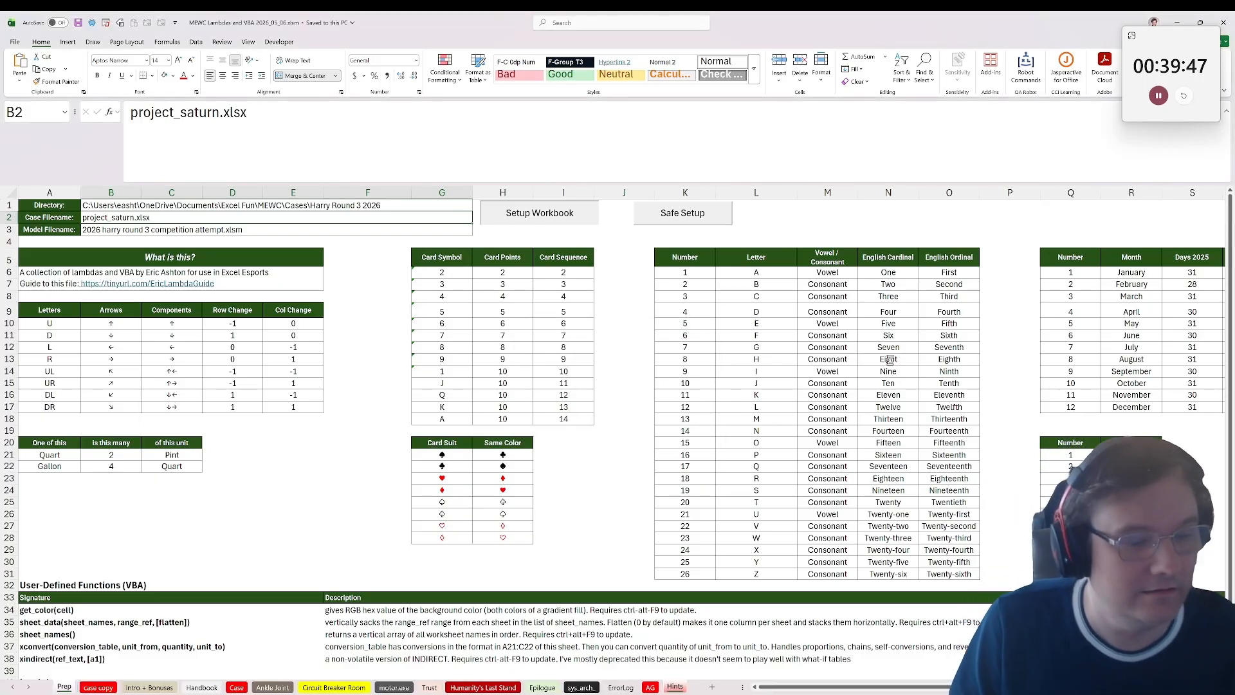
Step: Examine the Neural PCB grid on the Case sheet, the bonus questions on Intro + Bonuses, and the Handbook notes
click(238, 687)
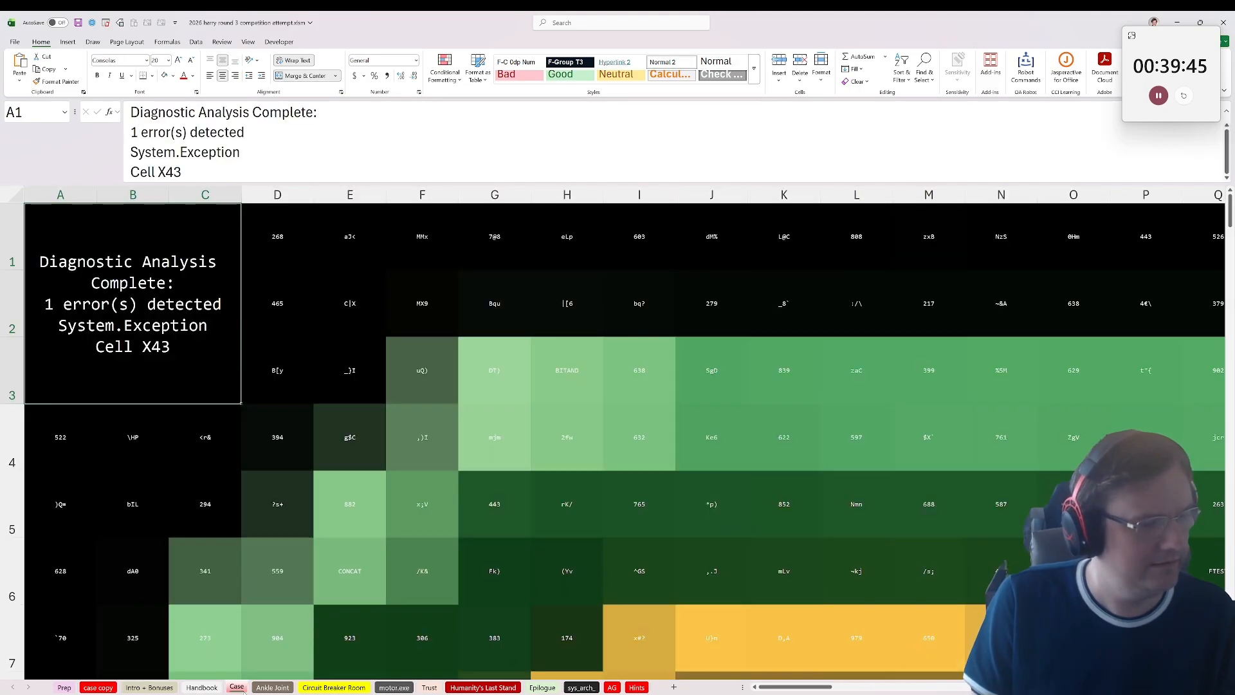
scroll(279, 574, down, 2)
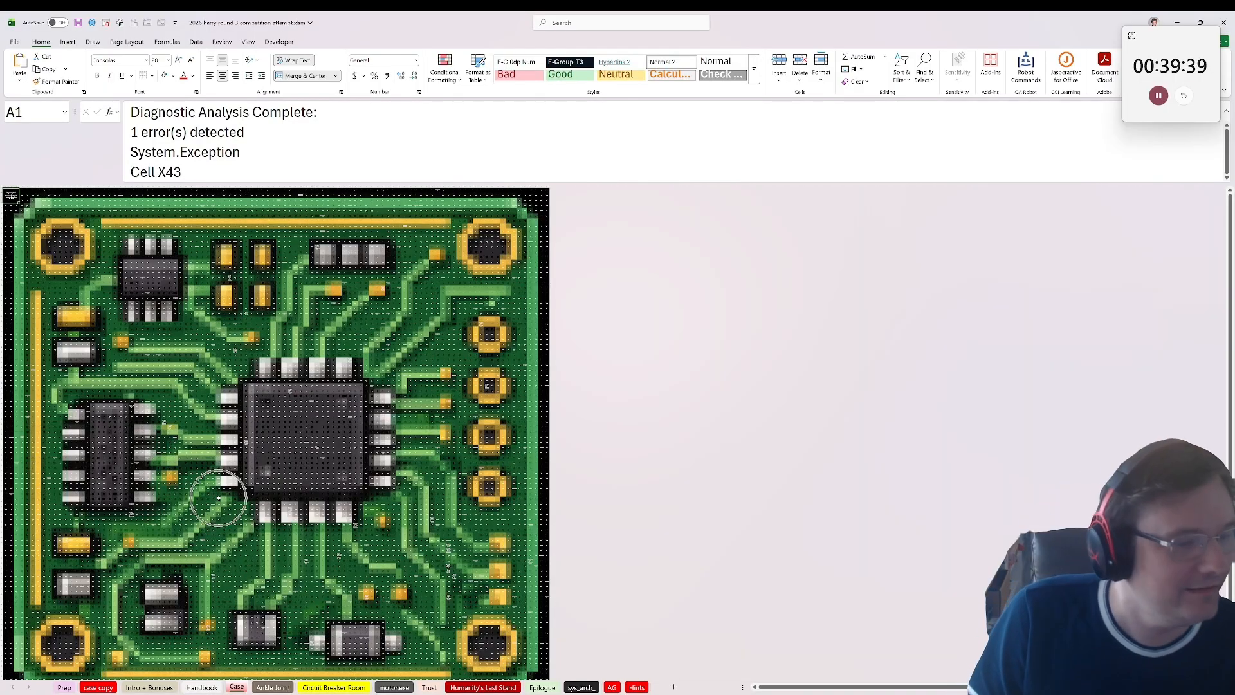
click(133, 688)
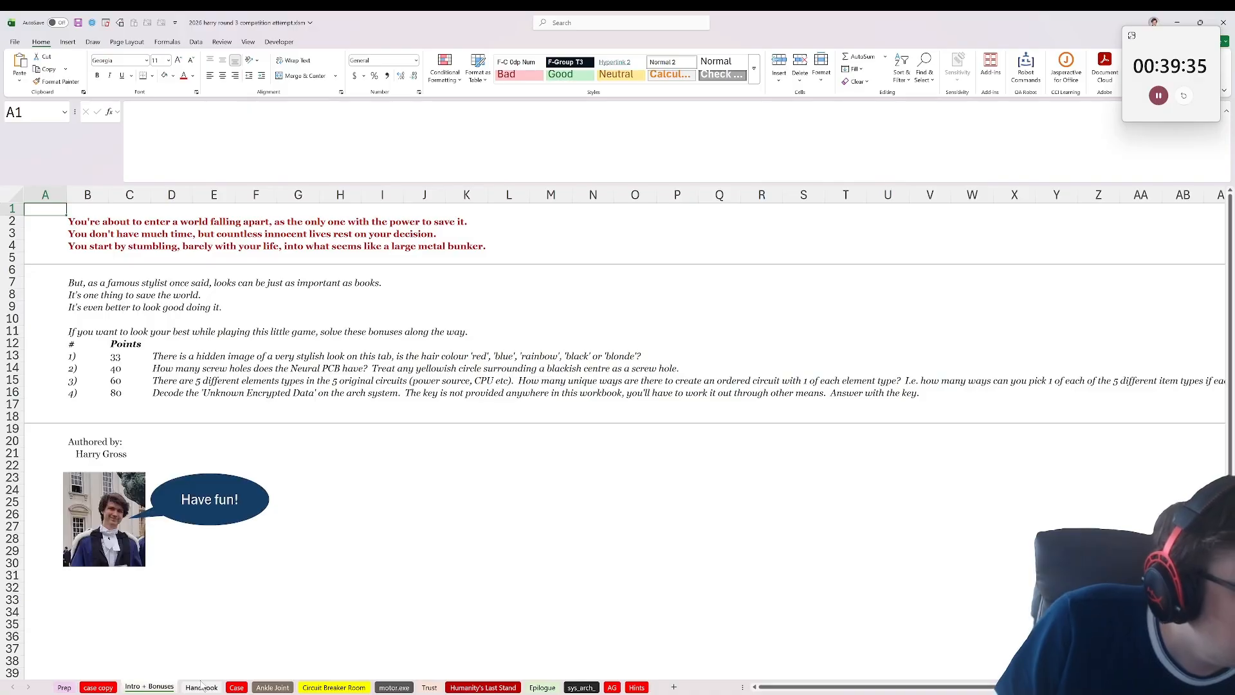
click(202, 687)
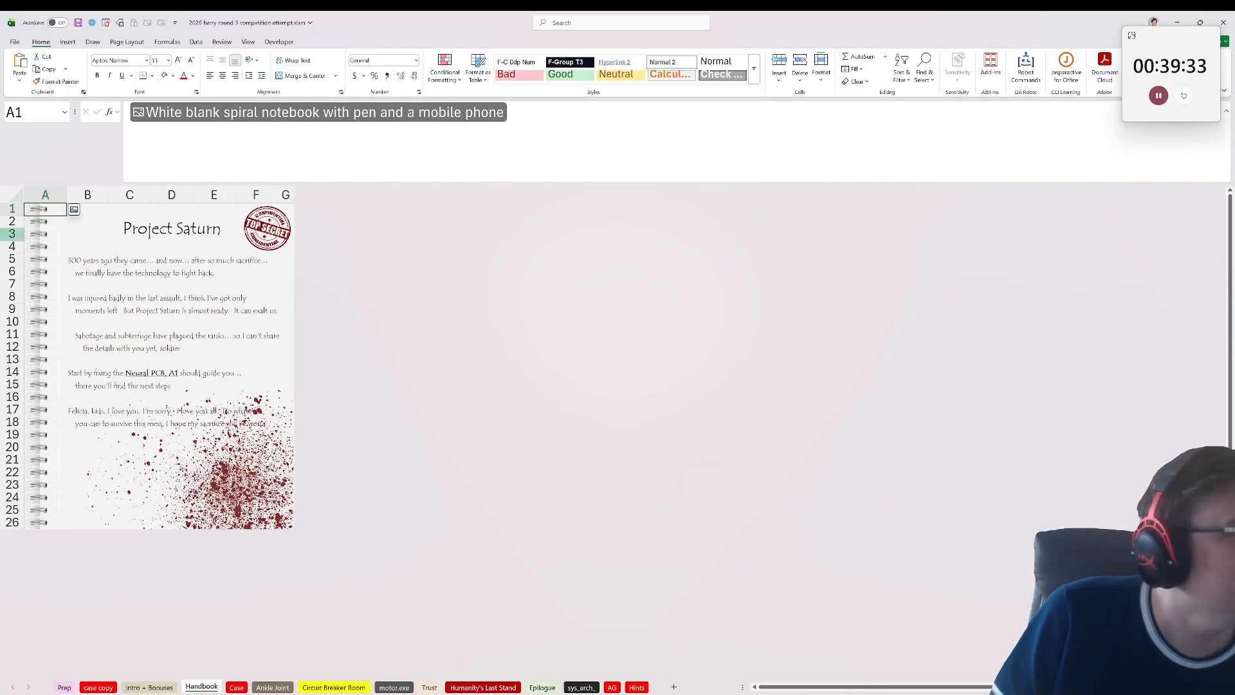
click(273, 687)
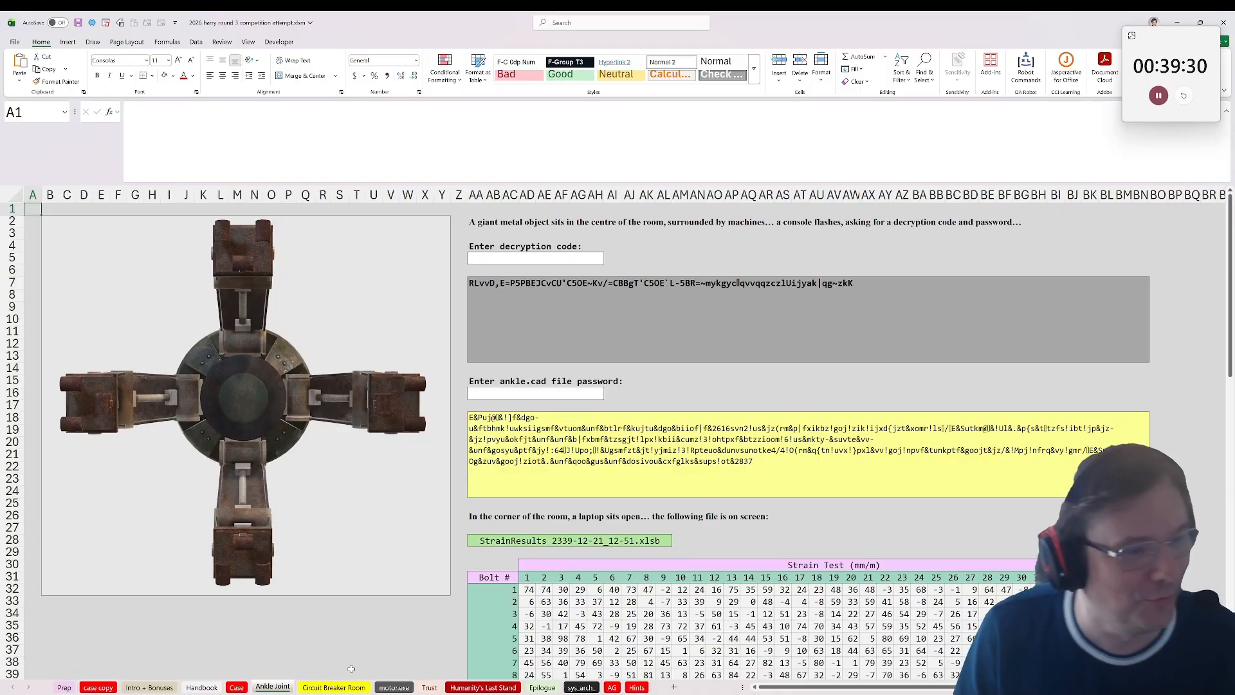
Step: Look through the remaining puzzle sheets from Circuit Breaker Room onward, plus the generated AG, Hints and case copy sheets
click(334, 686)
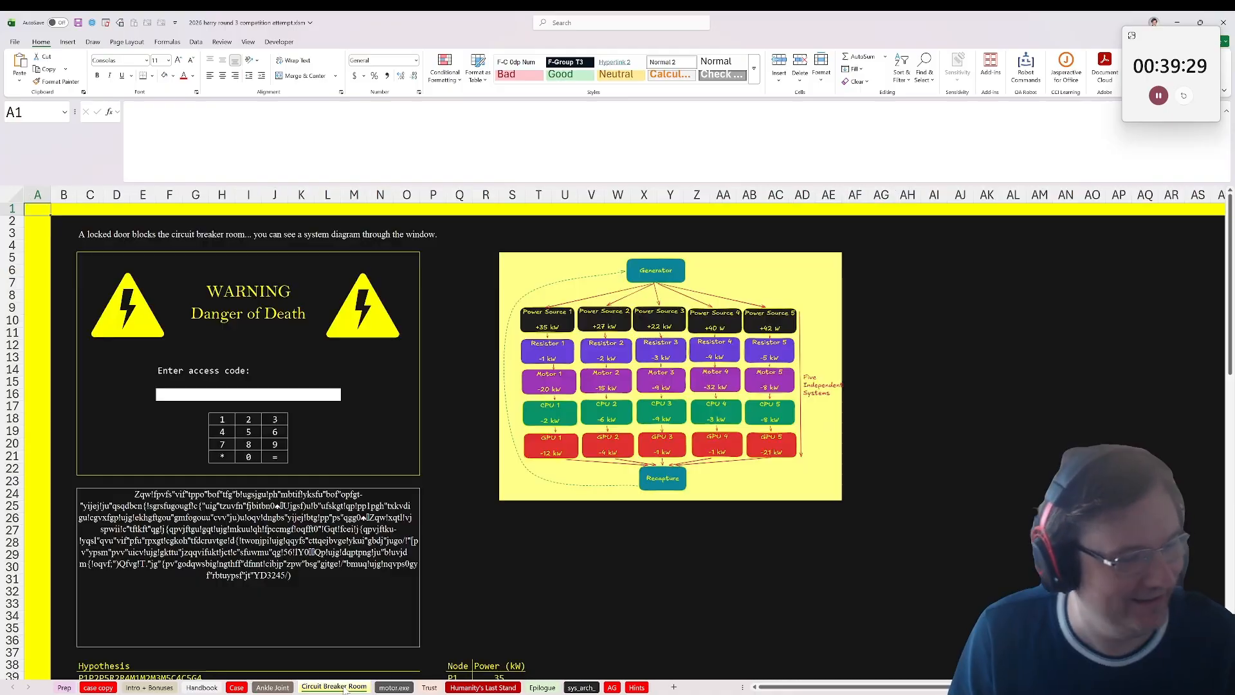
click(393, 687)
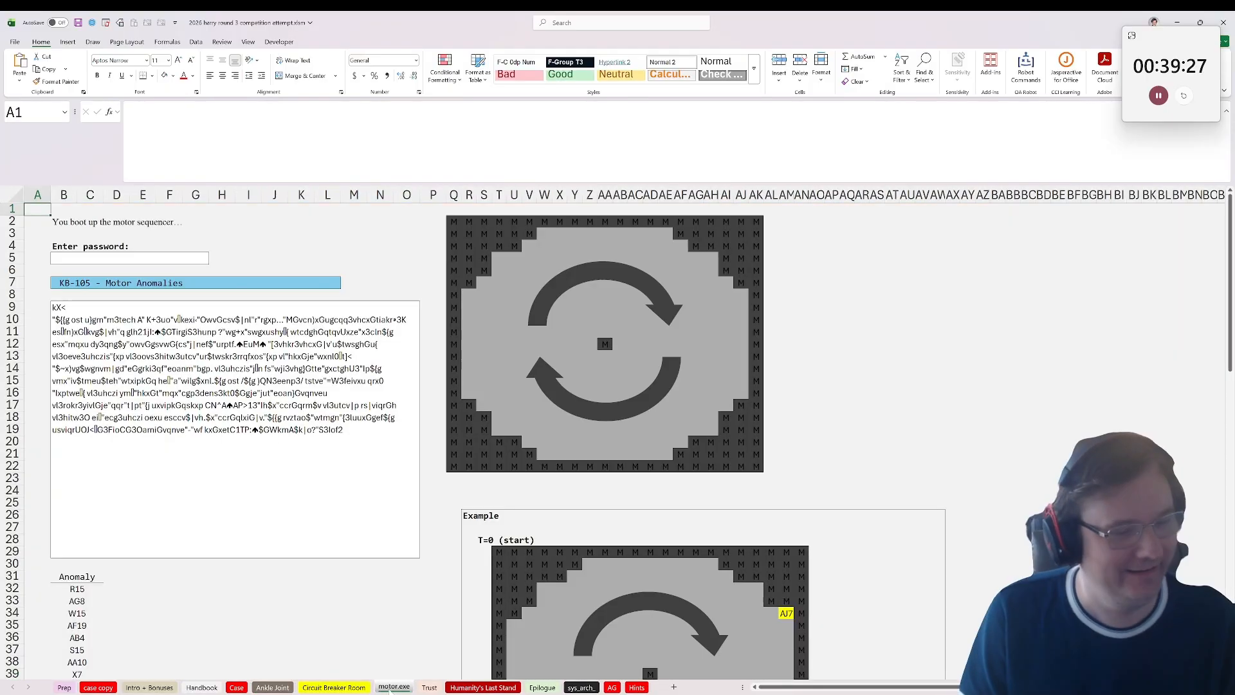
click(429, 687)
click(482, 676)
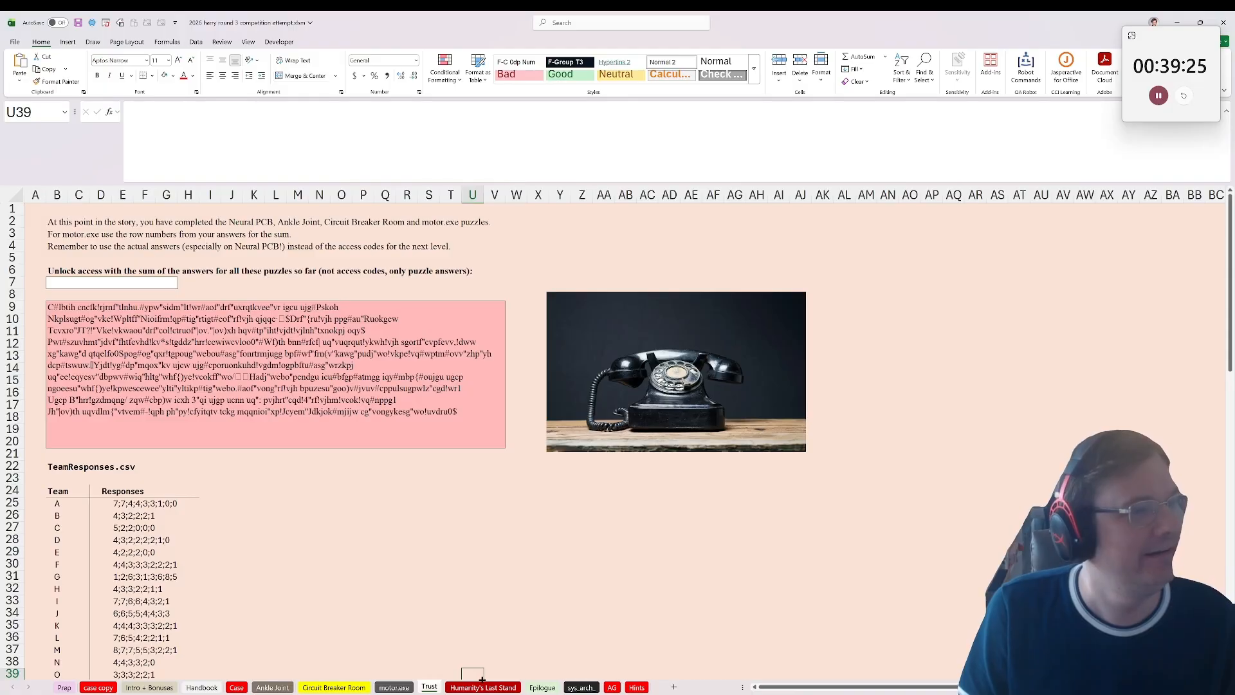
click(483, 687)
click(542, 687)
click(611, 687)
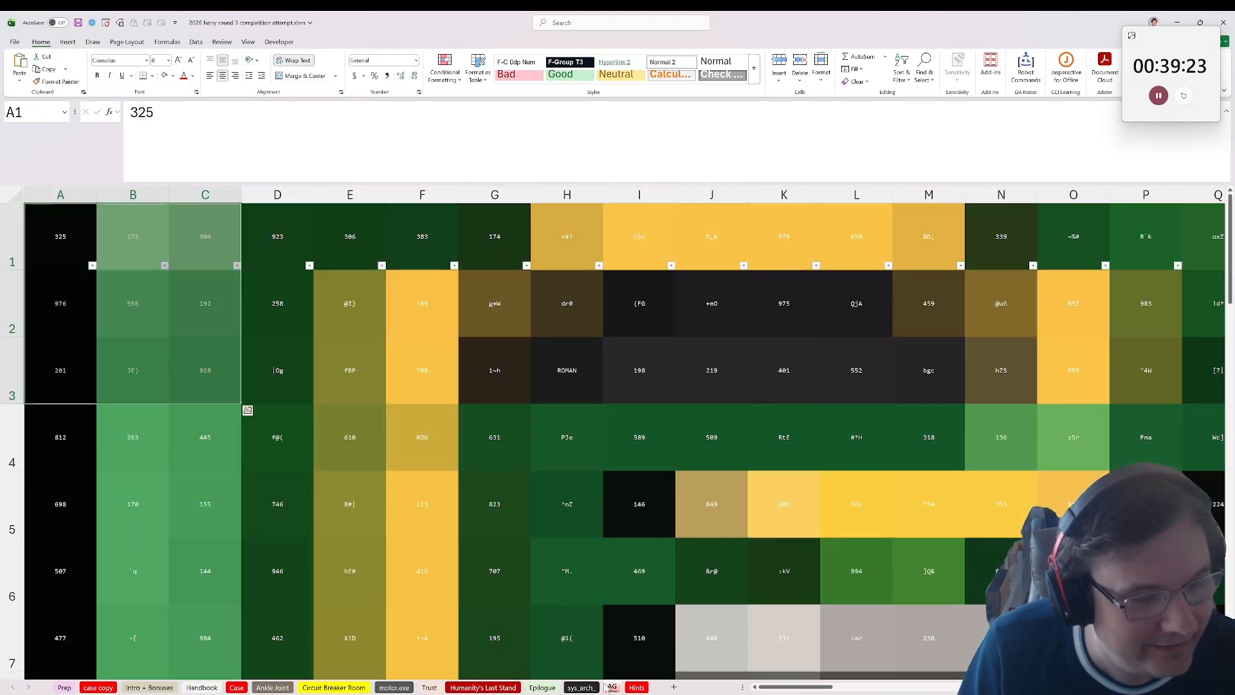
click(636, 687)
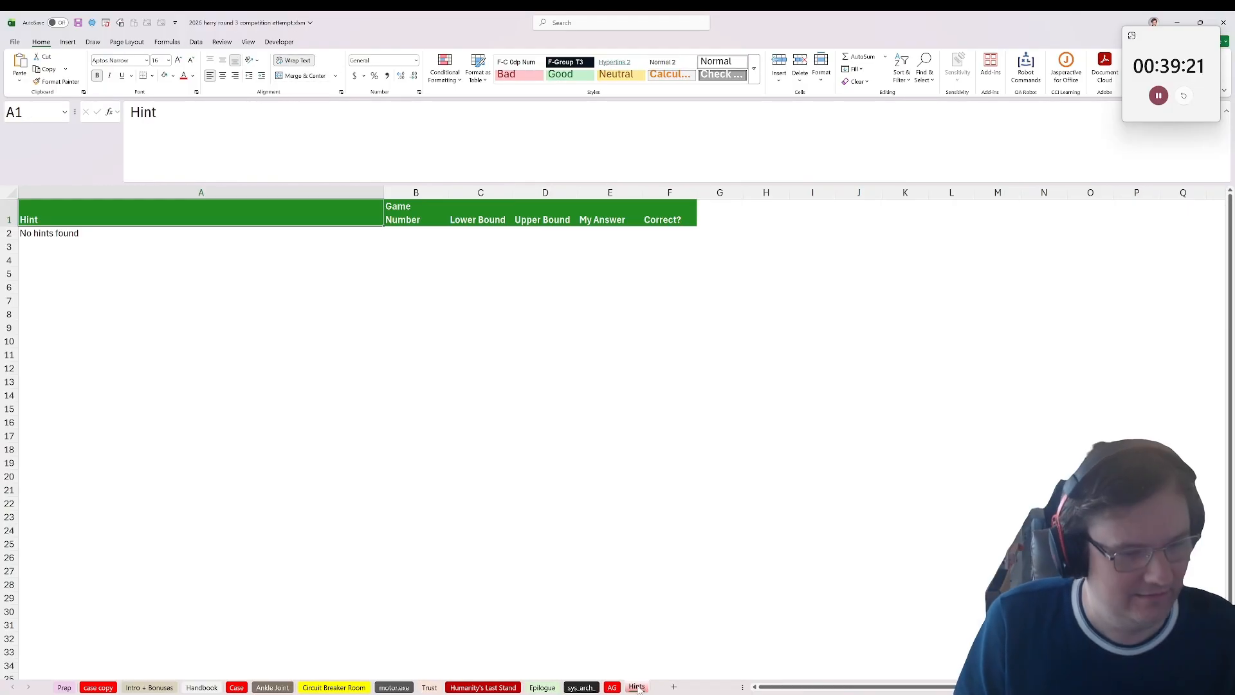
click(98, 687)
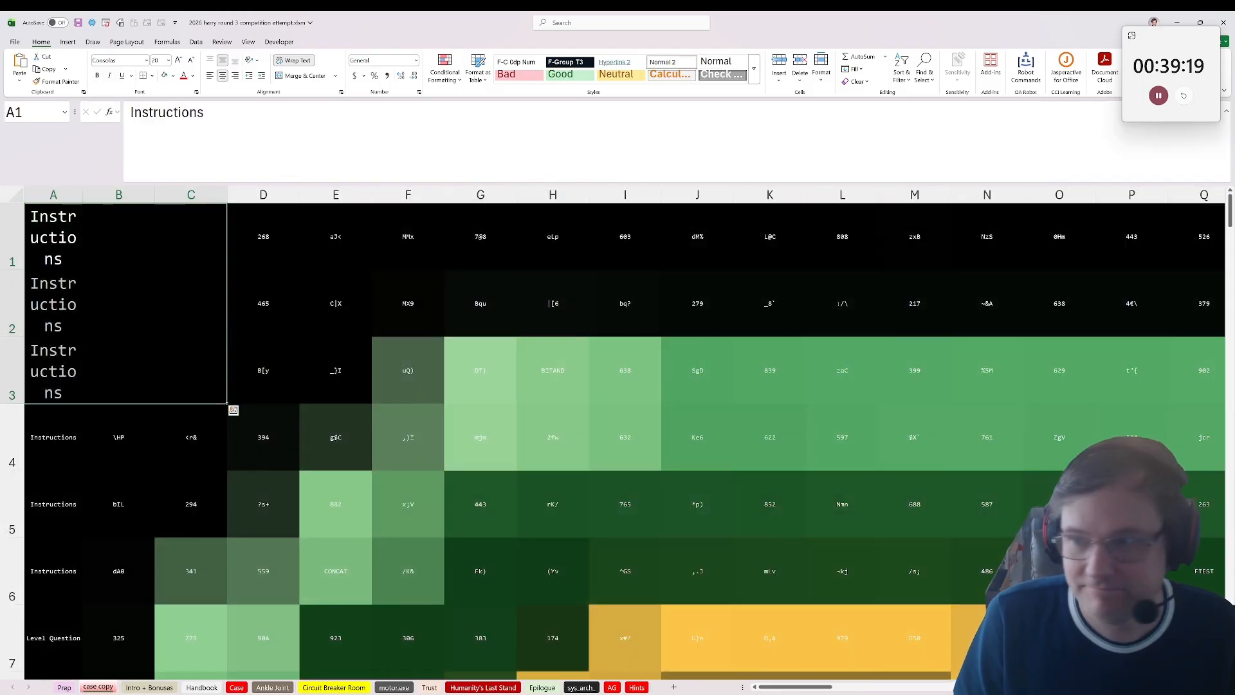
Step: Enter the case password to open the protected original workbook project_saturn.xlsx
key(alt+Tab)
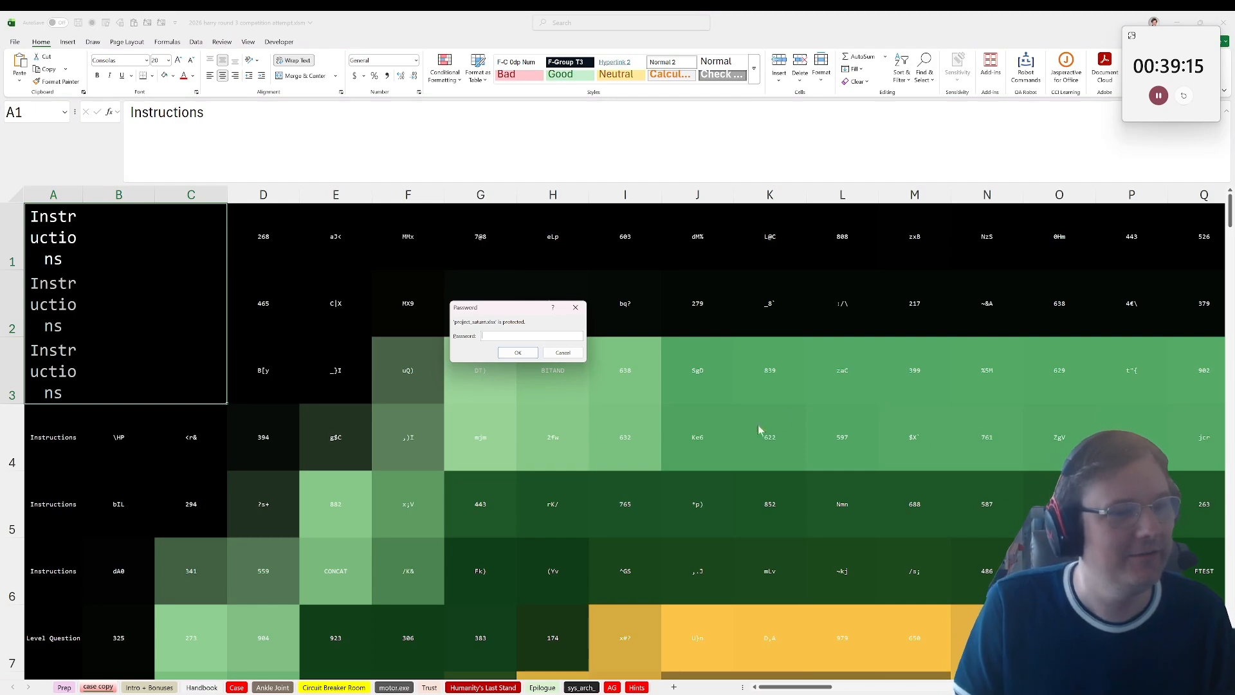
key(ctrl+v)
click(518, 353)
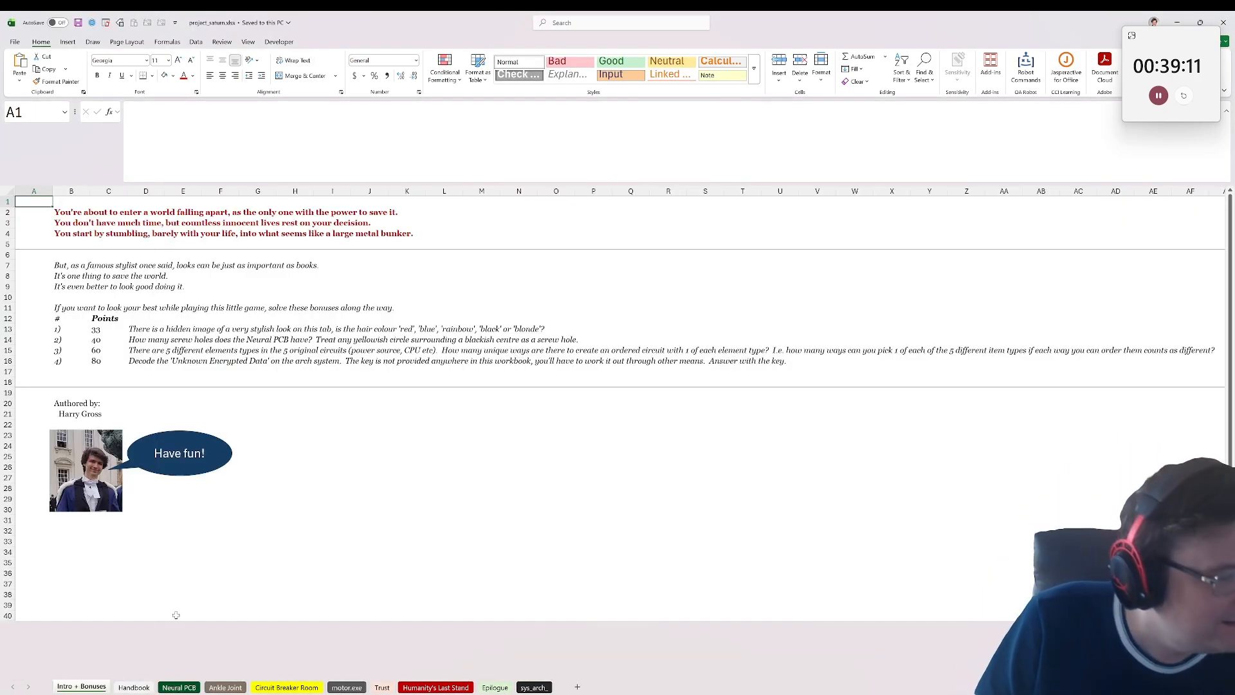
Step: Look through the original workbook's sheets from Intro + Bonuses to sys_arch_, and shrink its window out of full screen
right_click(136, 687)
click(94, 687)
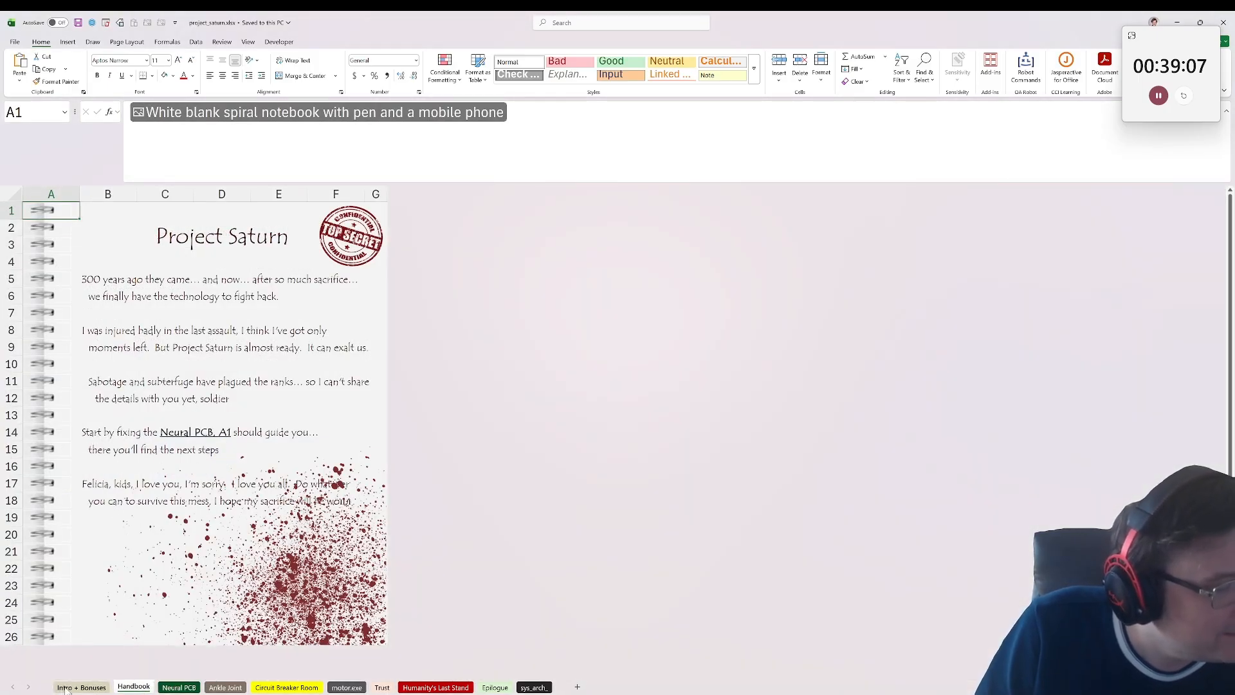
scroll(200, 501, down, 1)
scroll(201, 501, up, 1)
click(179, 687)
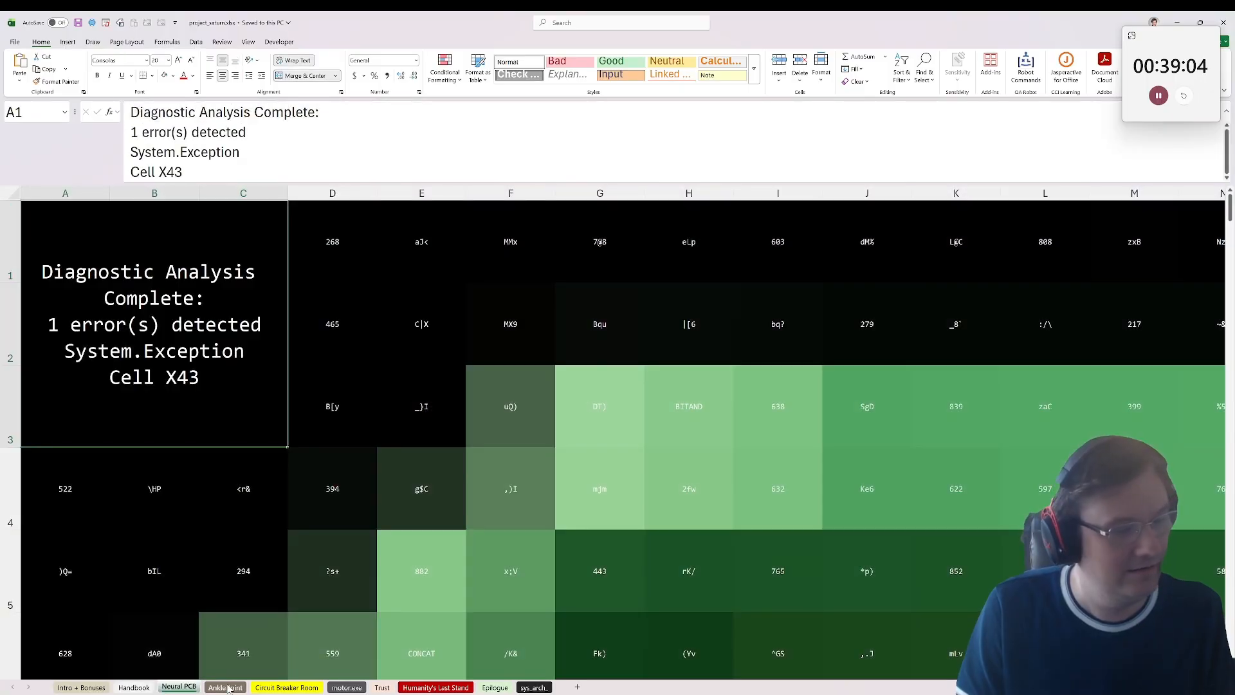
click(227, 688)
click(286, 687)
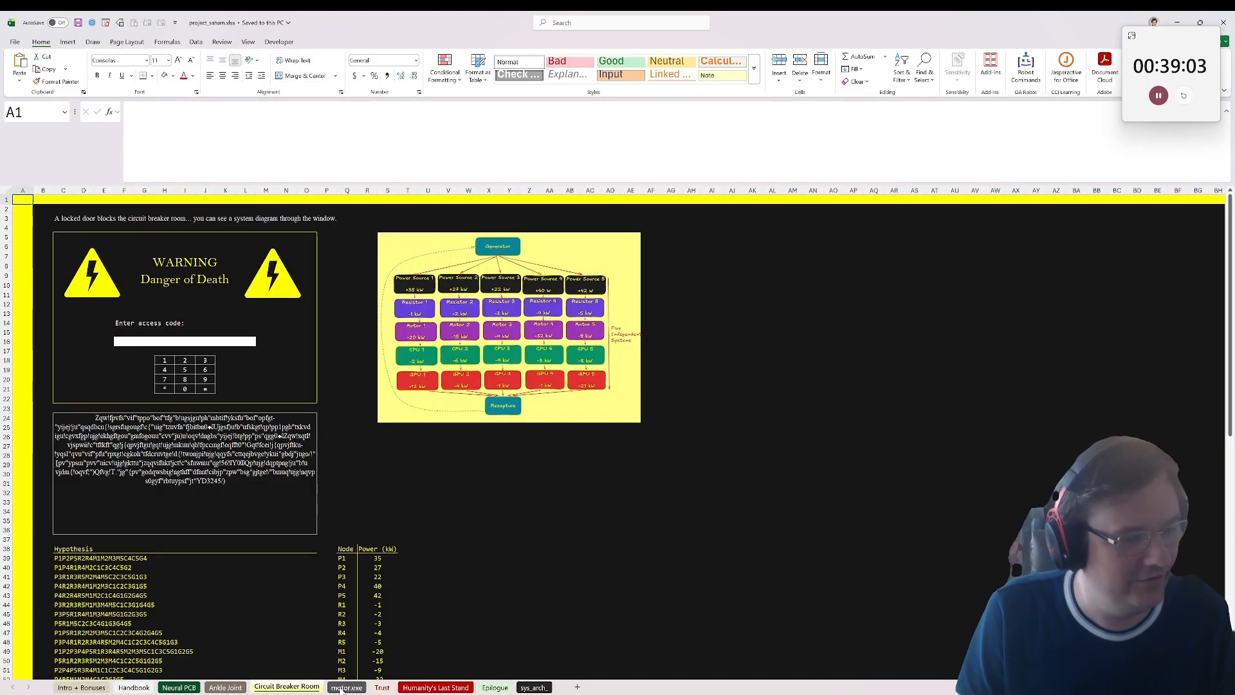
click(346, 687)
click(382, 687)
click(444, 687)
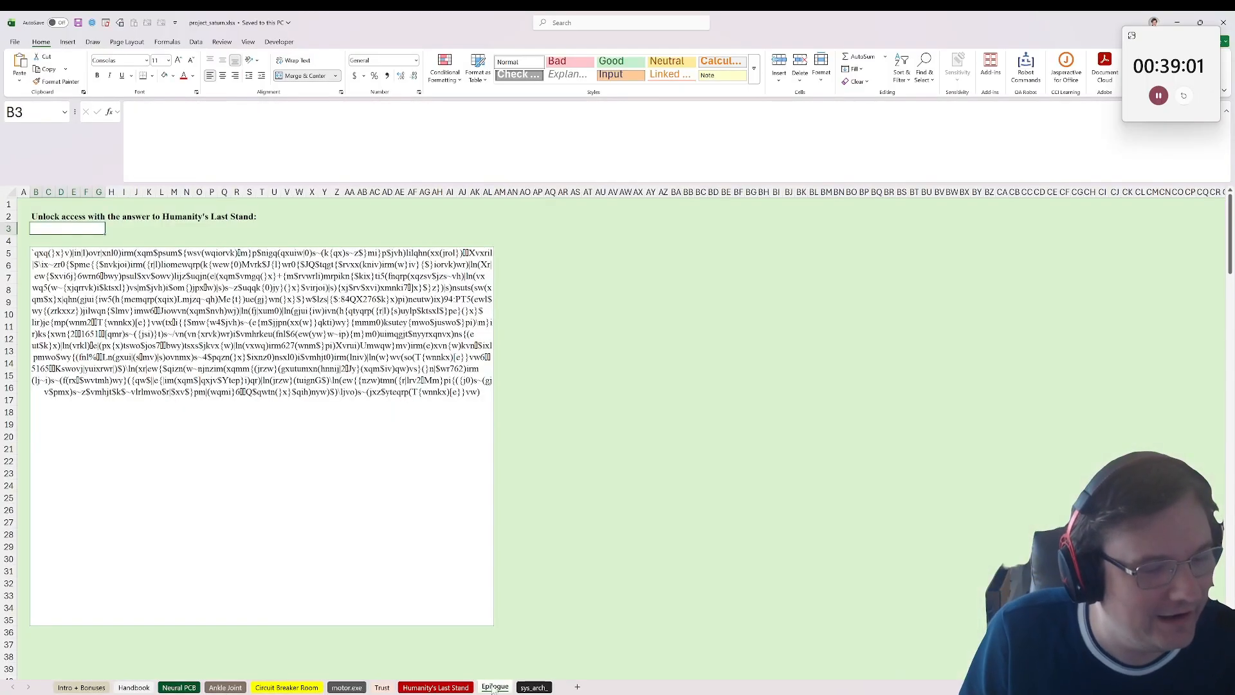
click(526, 687)
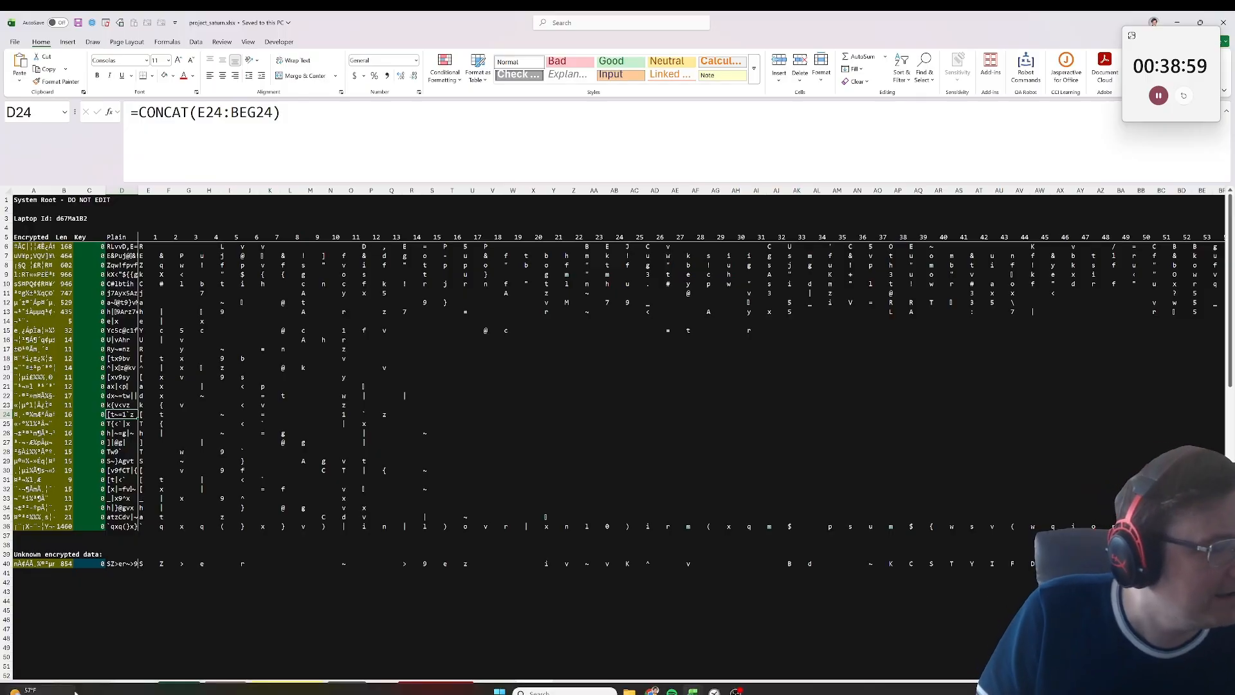
click(81, 687)
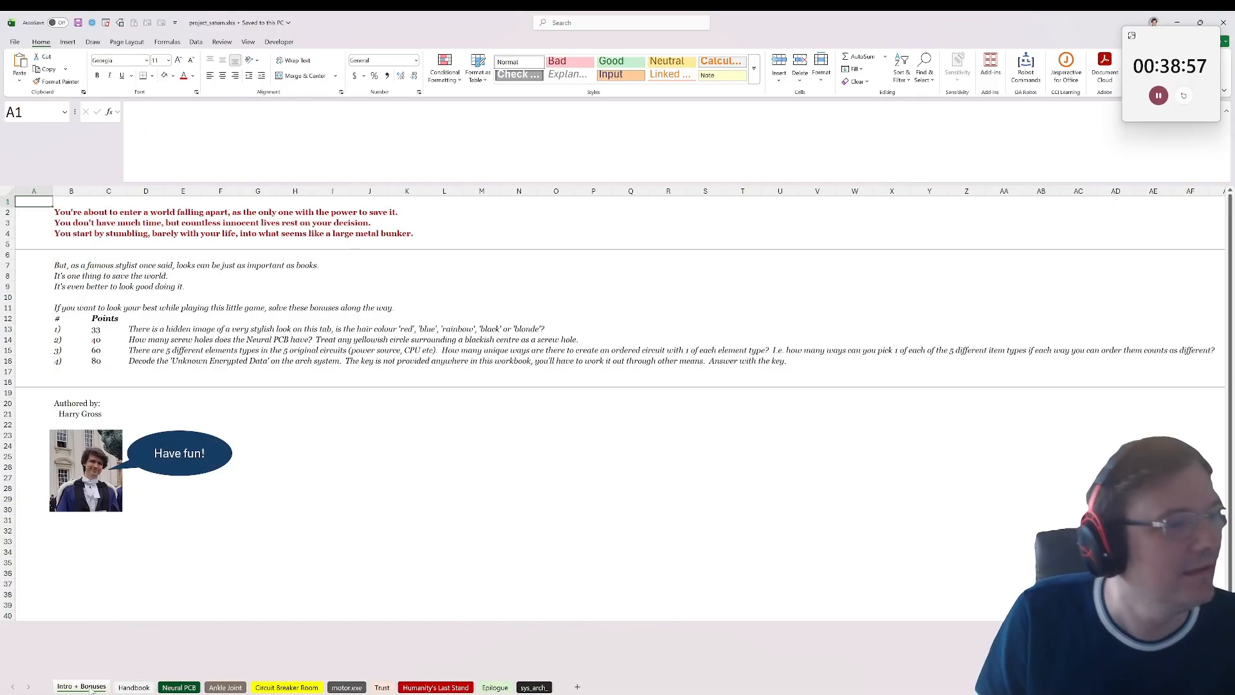
drag(680, 19, 511, 247)
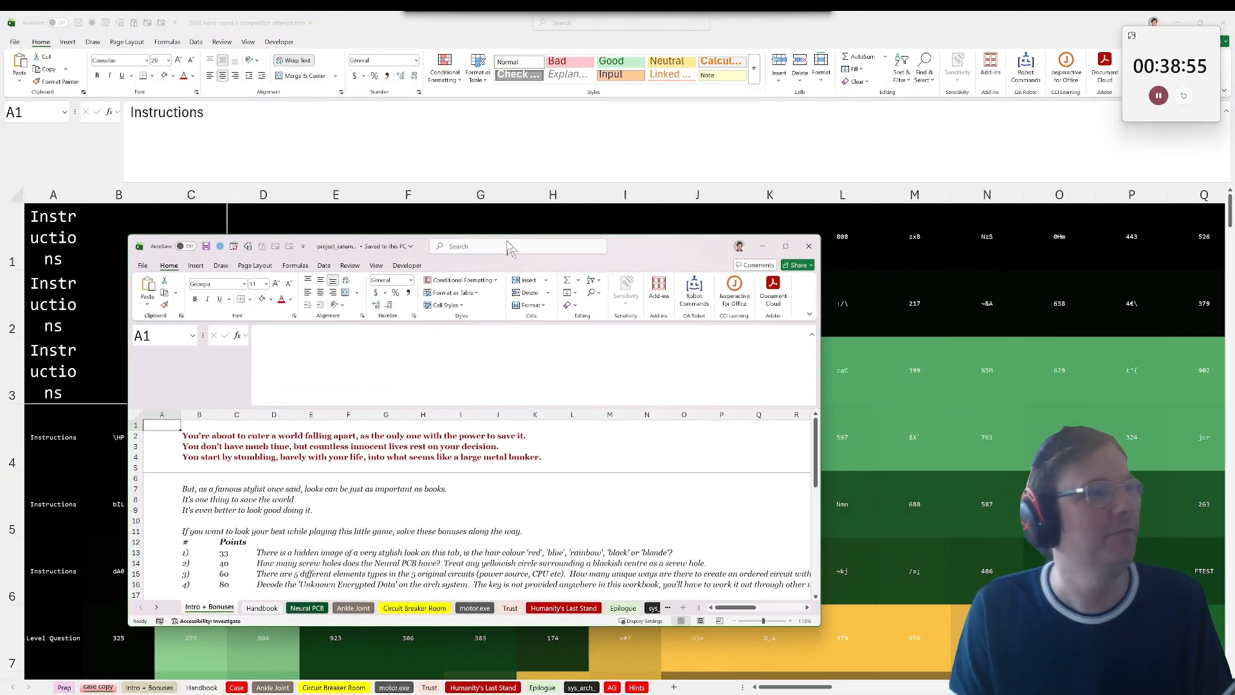
Step: Close the original project_saturn.xlsx and examine the Case and Ankle Joint sheets, including the Ankle Joint code fields and encrypted text formula
click(813, 246)
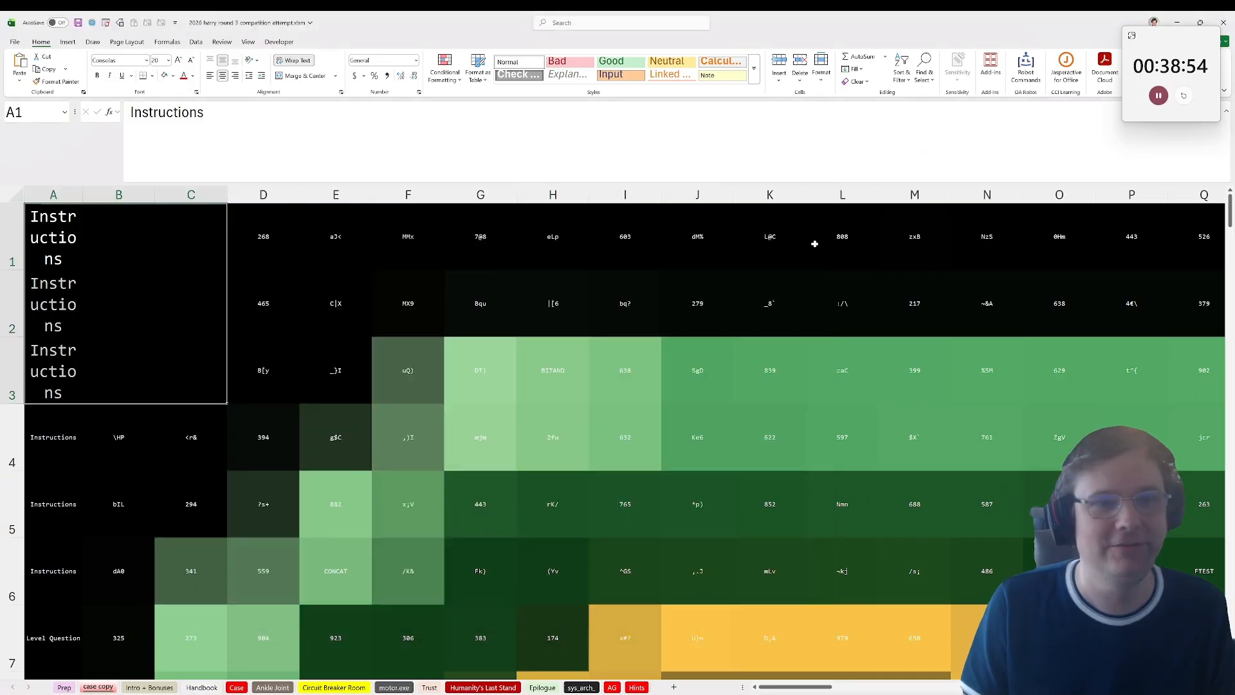
click(236, 687)
scroll(270, 232, down, 2)
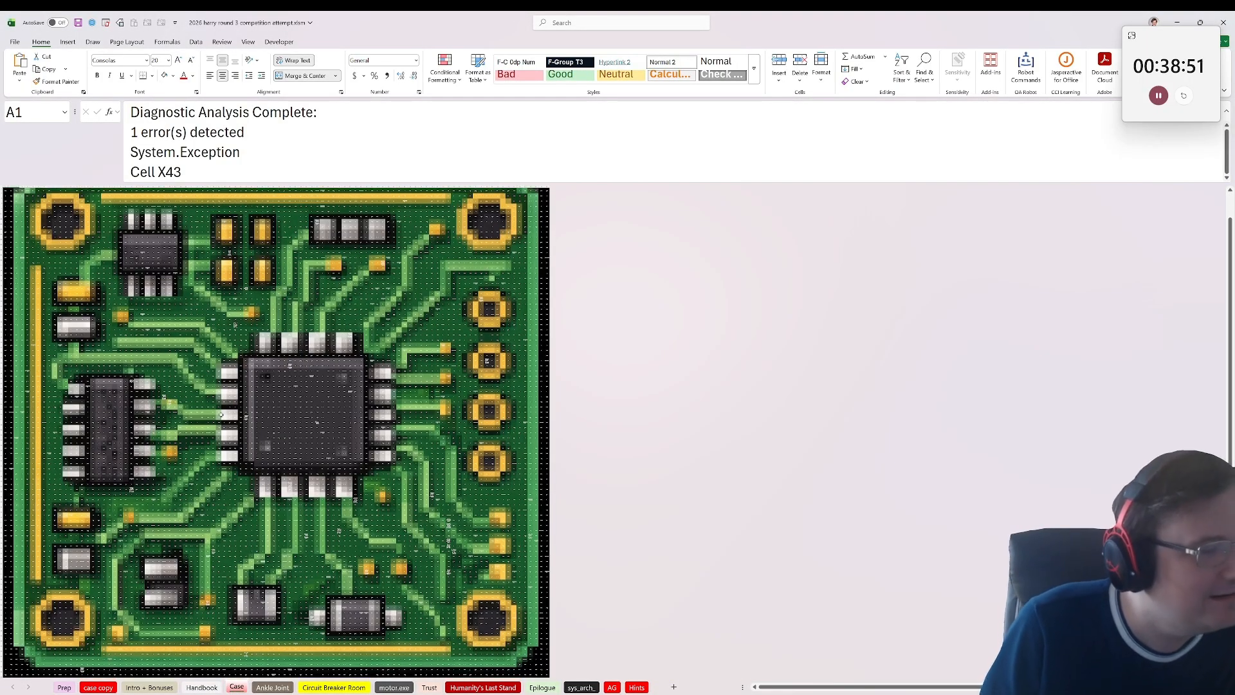
click(181, 332)
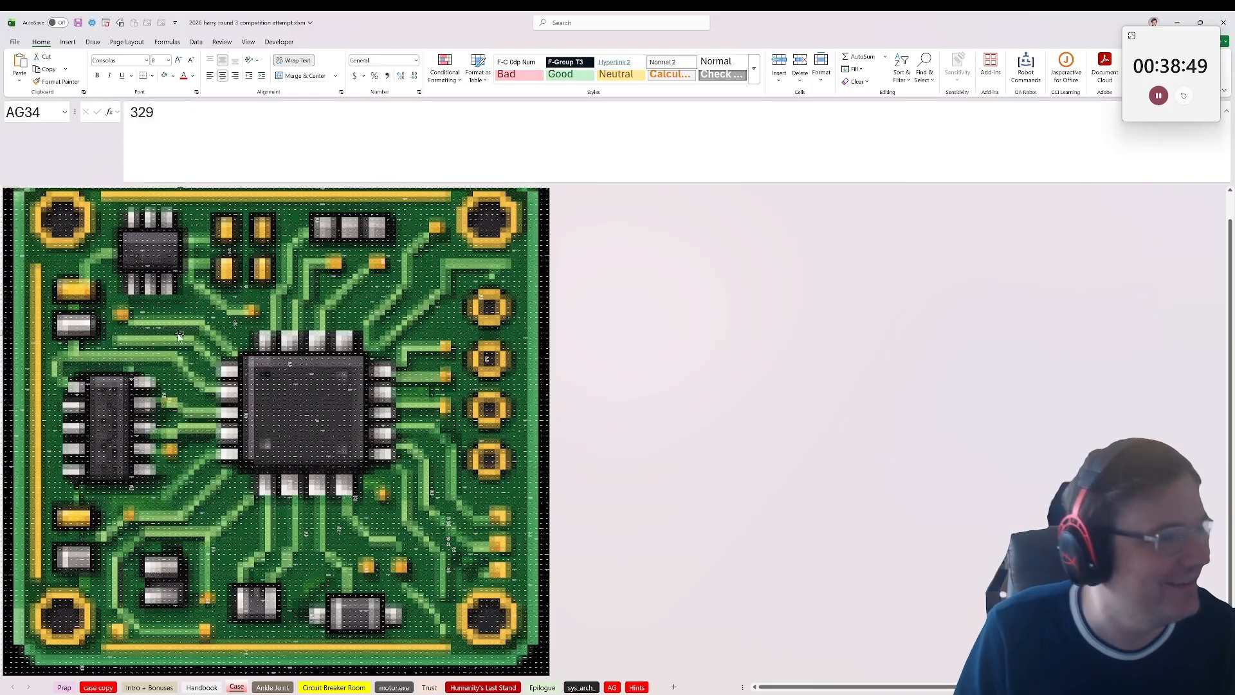
click(272, 687)
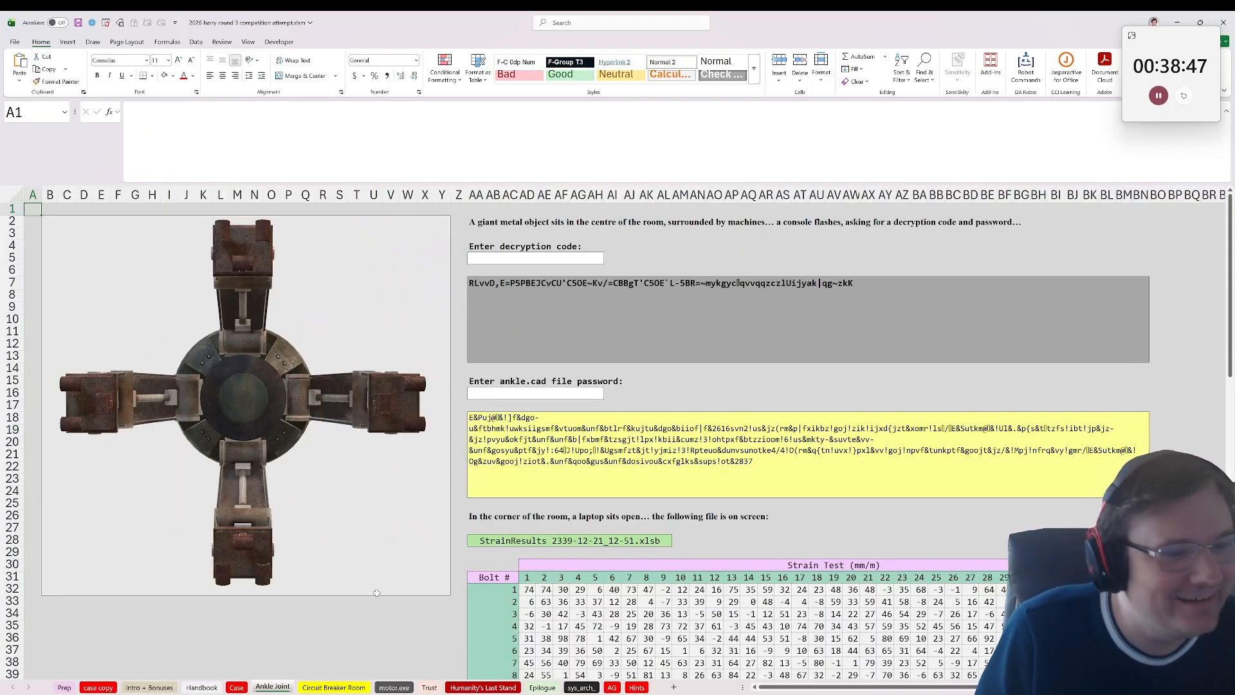
click(493, 393)
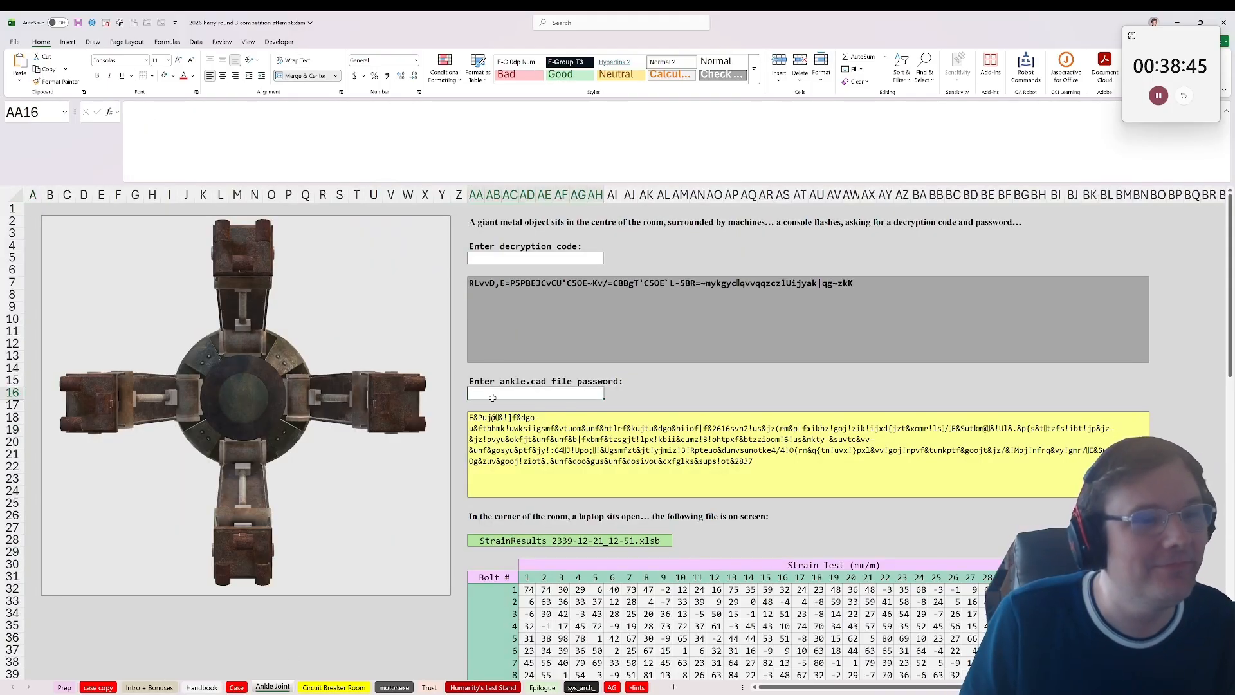
click(497, 261)
click(517, 324)
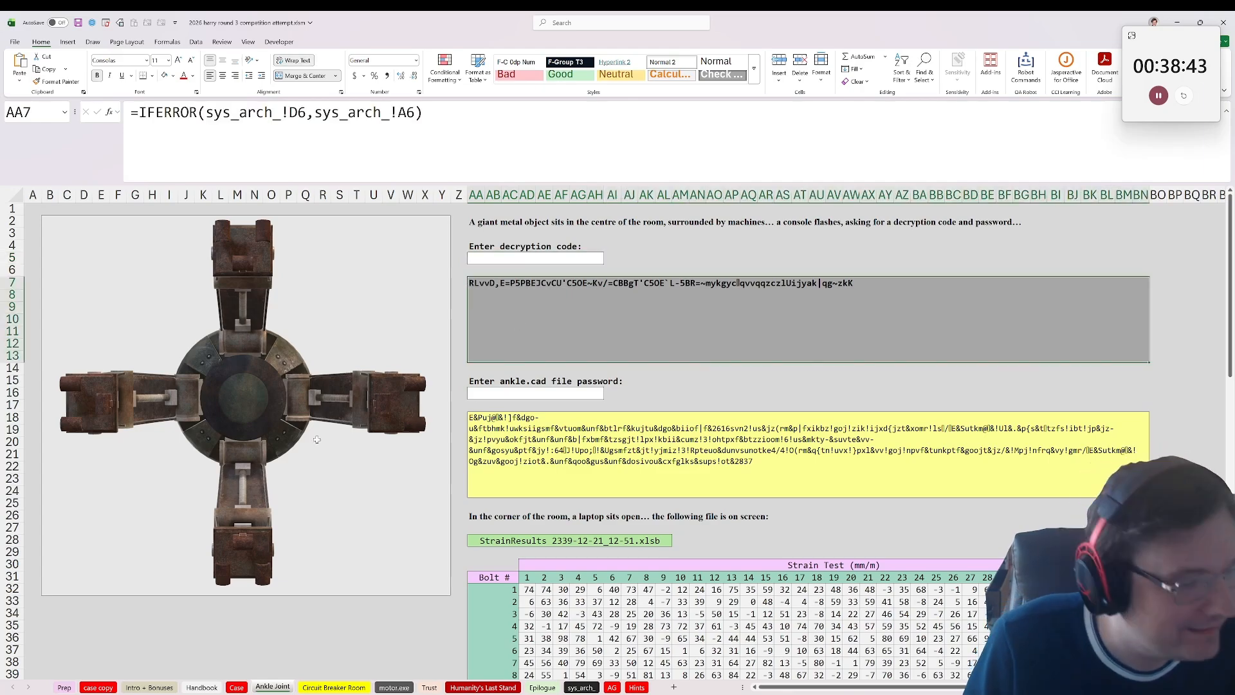
Step: Shrink the competition workbook's window and close the workbook without saving its changes
click(74, 694)
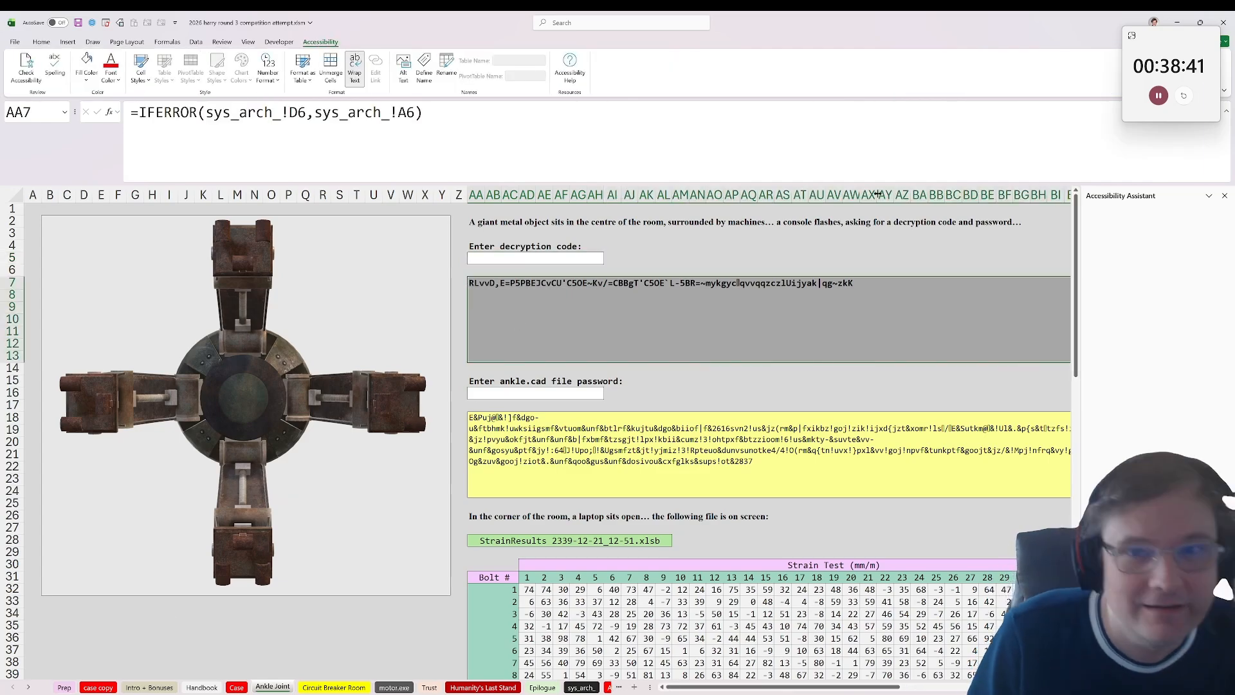
drag(817, 15, 1234, 272)
drag(429, 271, 504, 251)
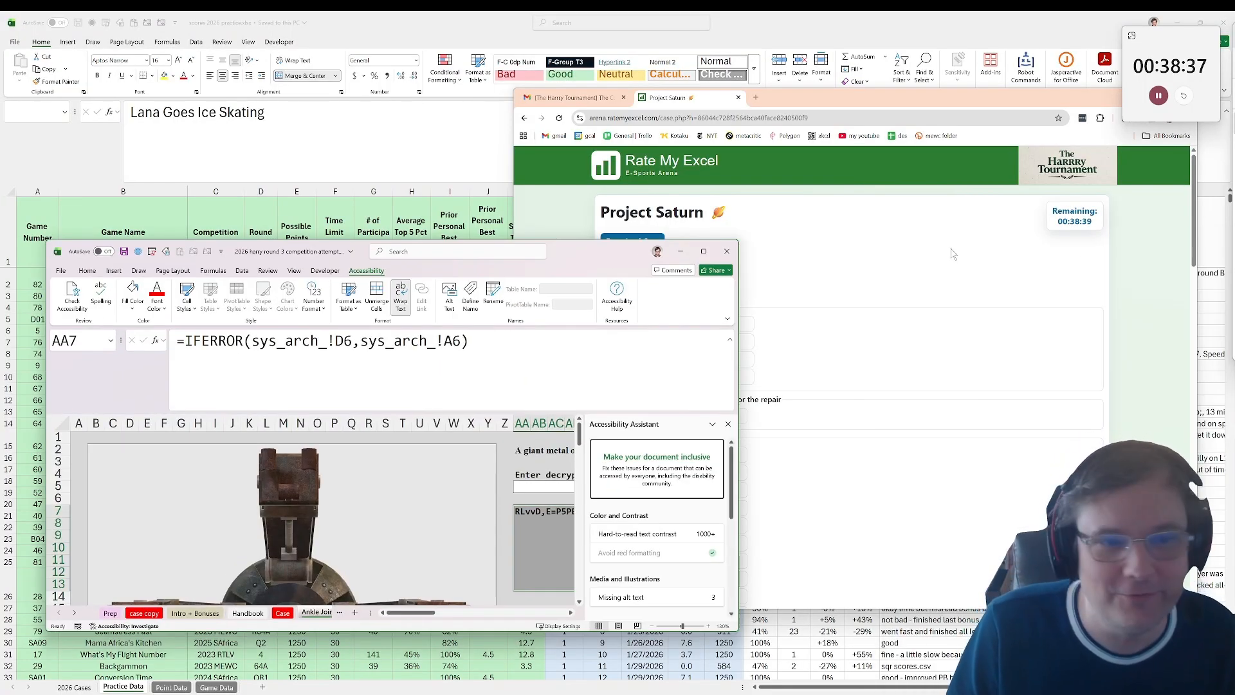
click(727, 251)
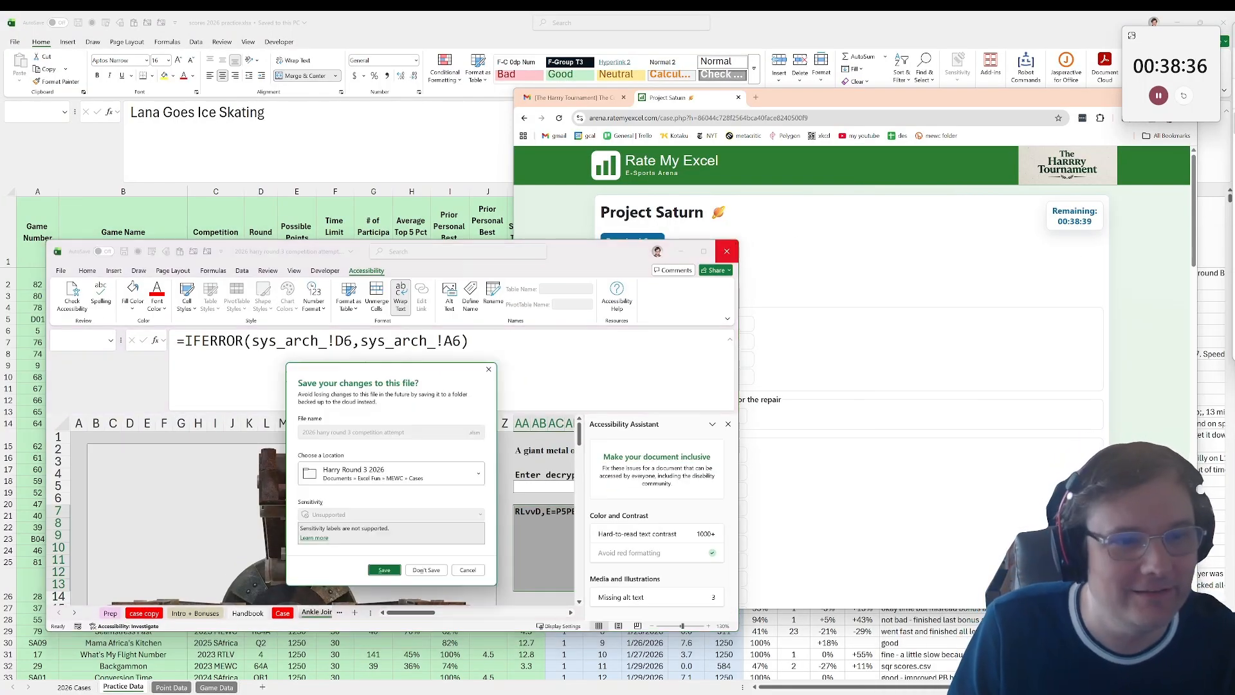
click(426, 570)
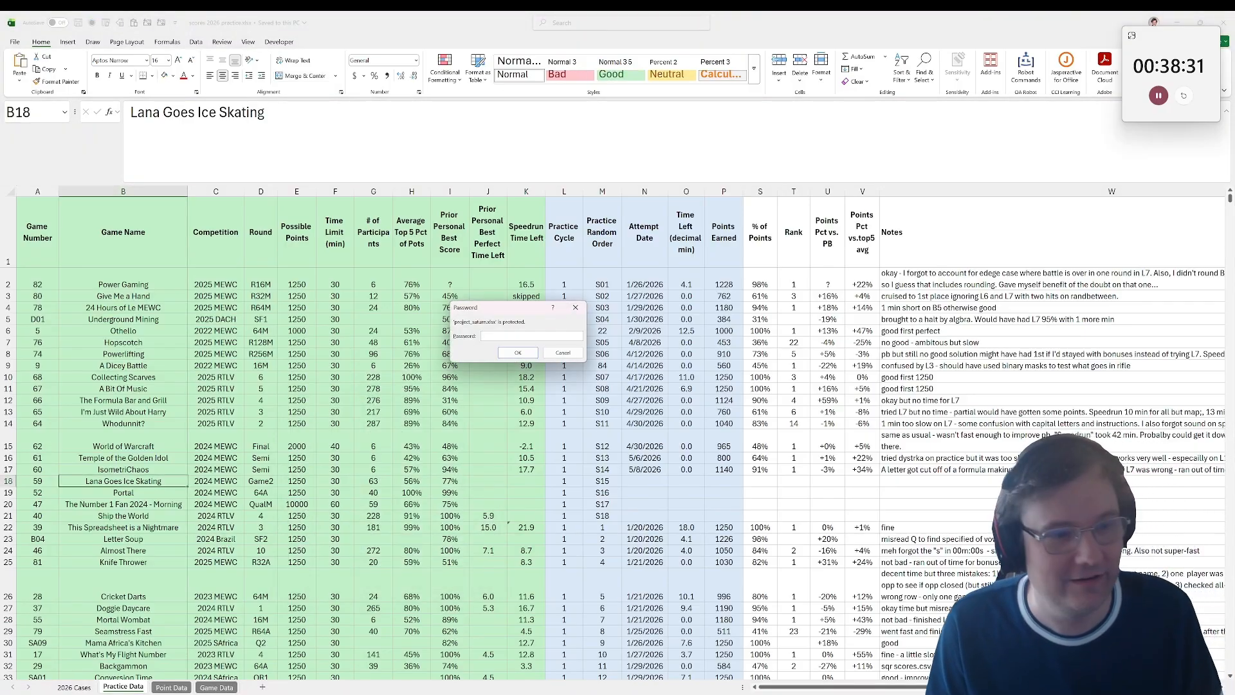
Step: Enter the case password in the prompt for the protected project_saturn.xlsx
key(ctrl+v)
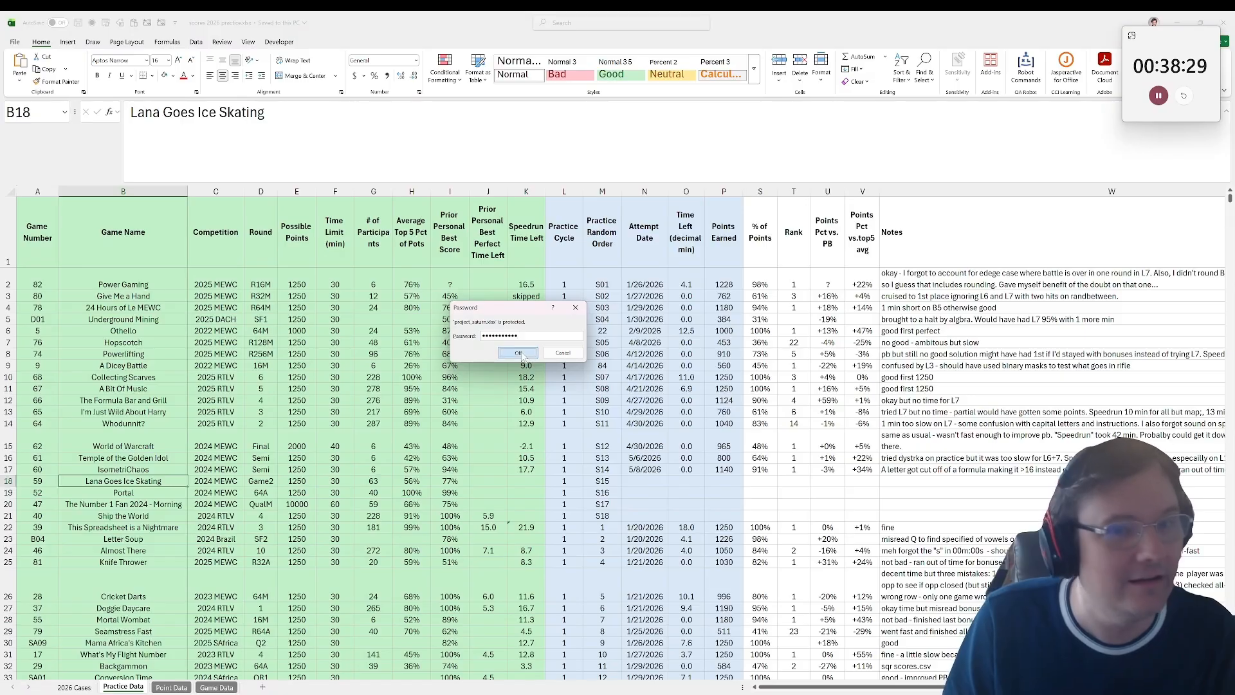
click(519, 354)
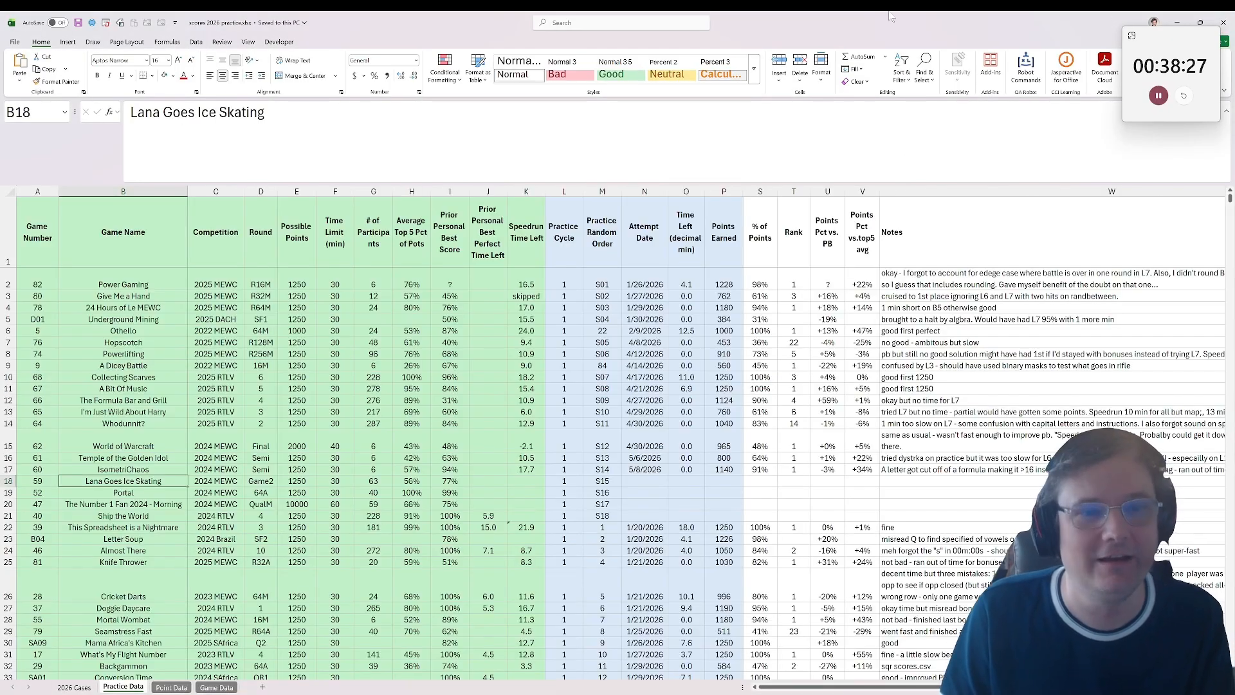
Step: Switch to the Rate My Excel page in the browser, download the Project Saturn case again and open the new file
drag(889, 13, 840, 151)
click(1003, 159)
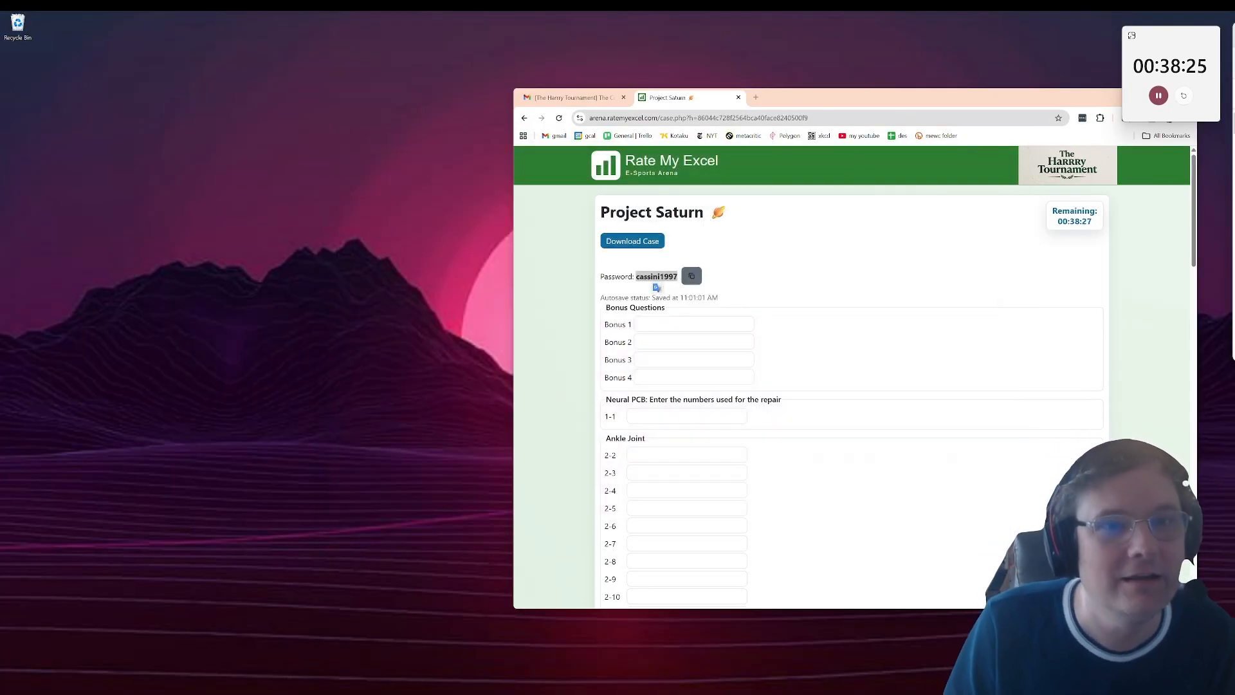
click(903, 105)
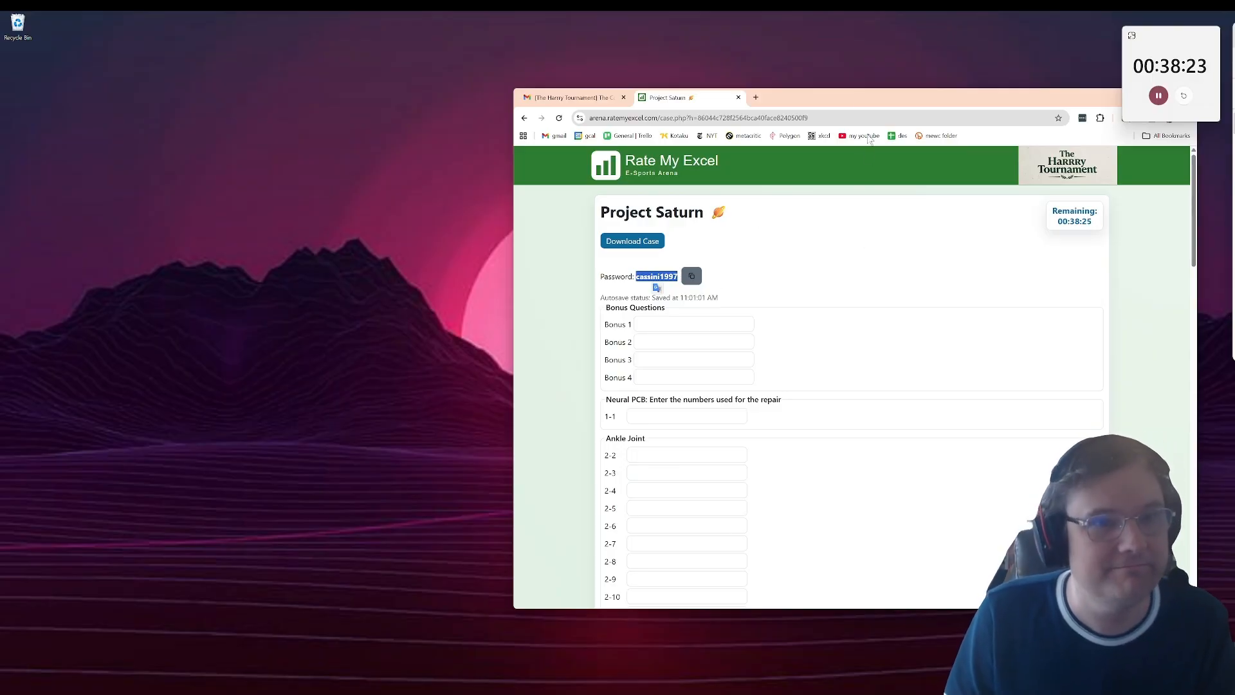
double_click(861, 103)
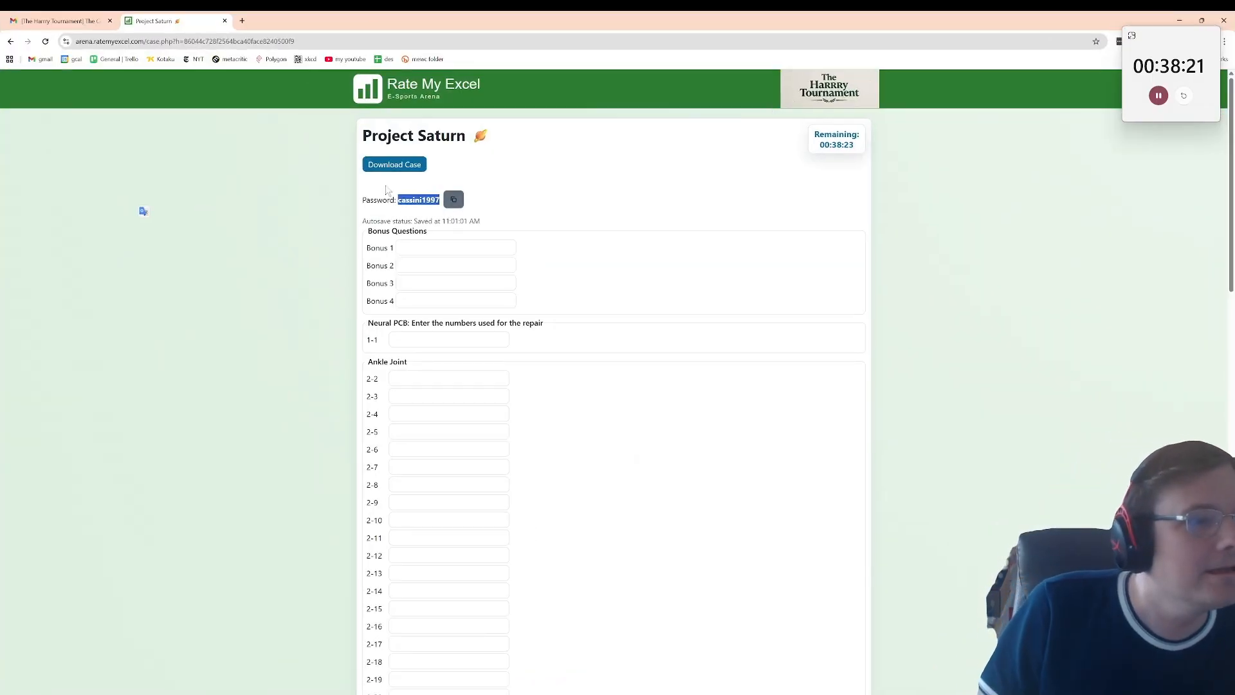
click(384, 166)
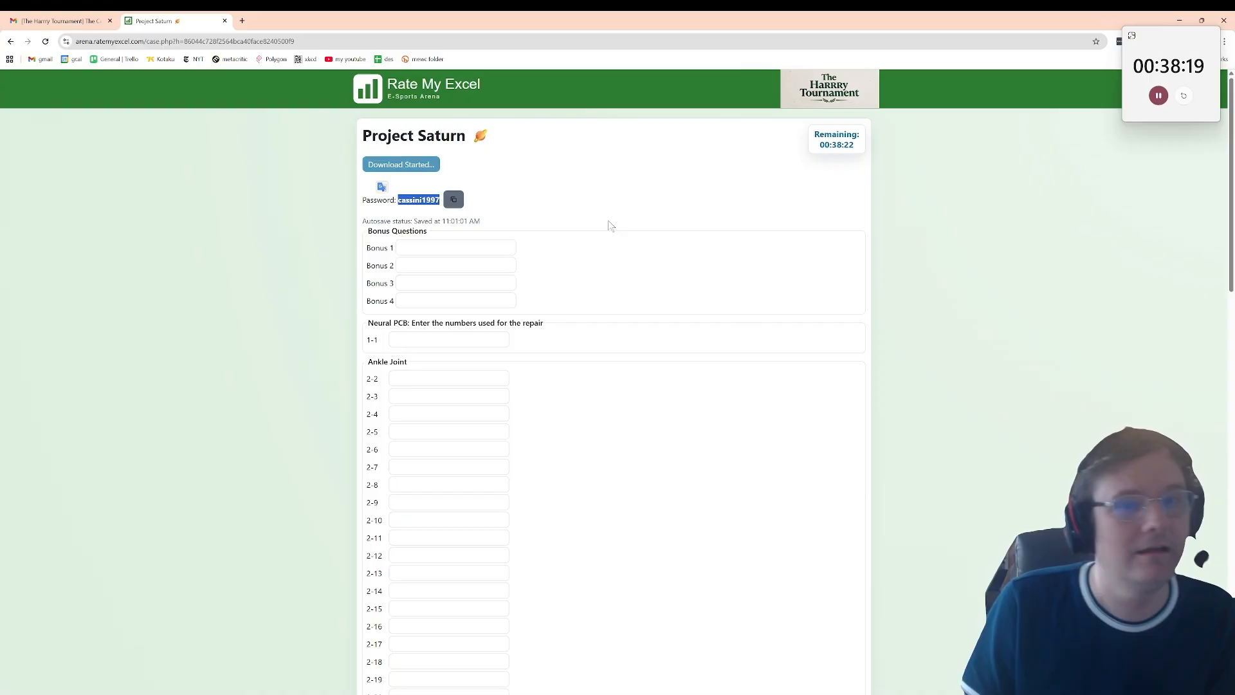
double_click(1019, 18)
drag(808, 71, 770, 73)
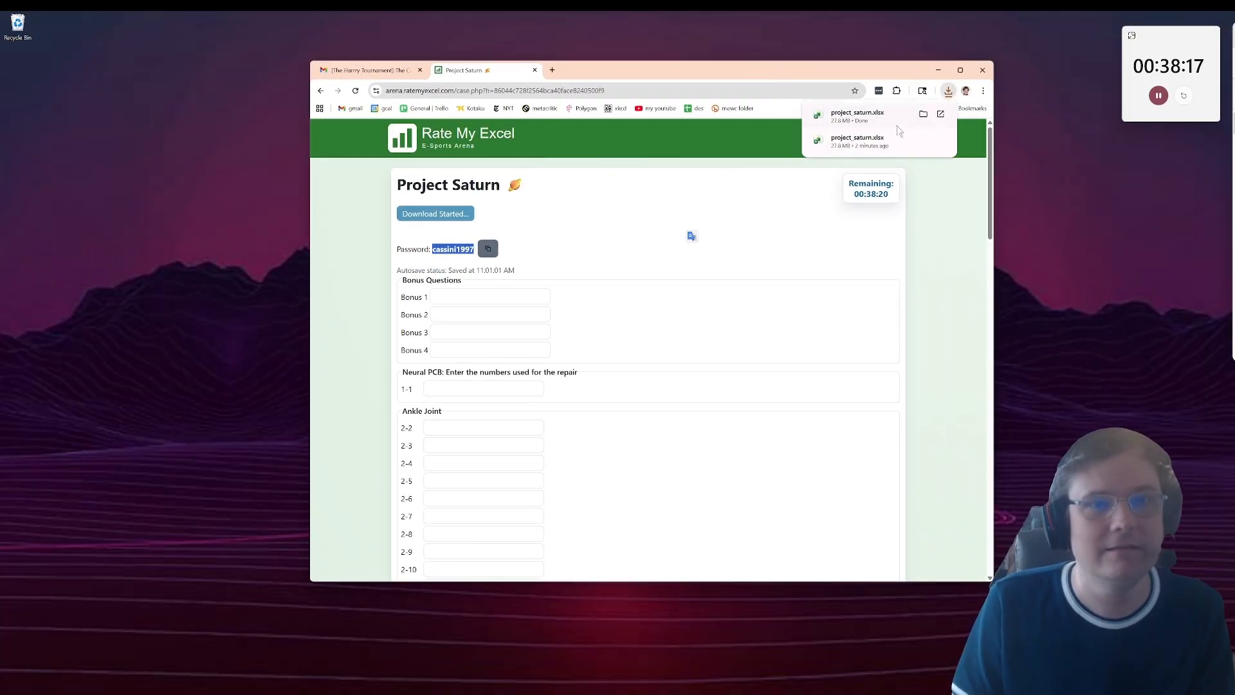
click(880, 117)
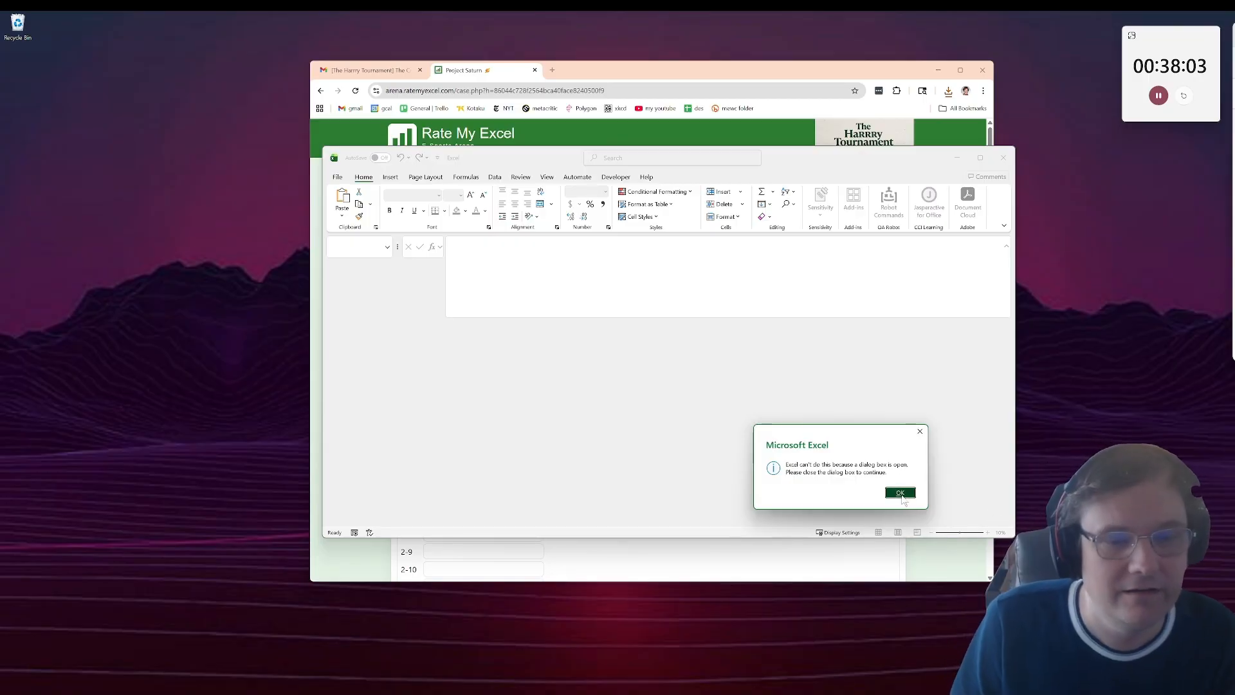
Step: Dismiss the Excel notice and enter the case password to open the newly downloaded project_saturn.xlsx
click(900, 493)
key(ctrl+v)
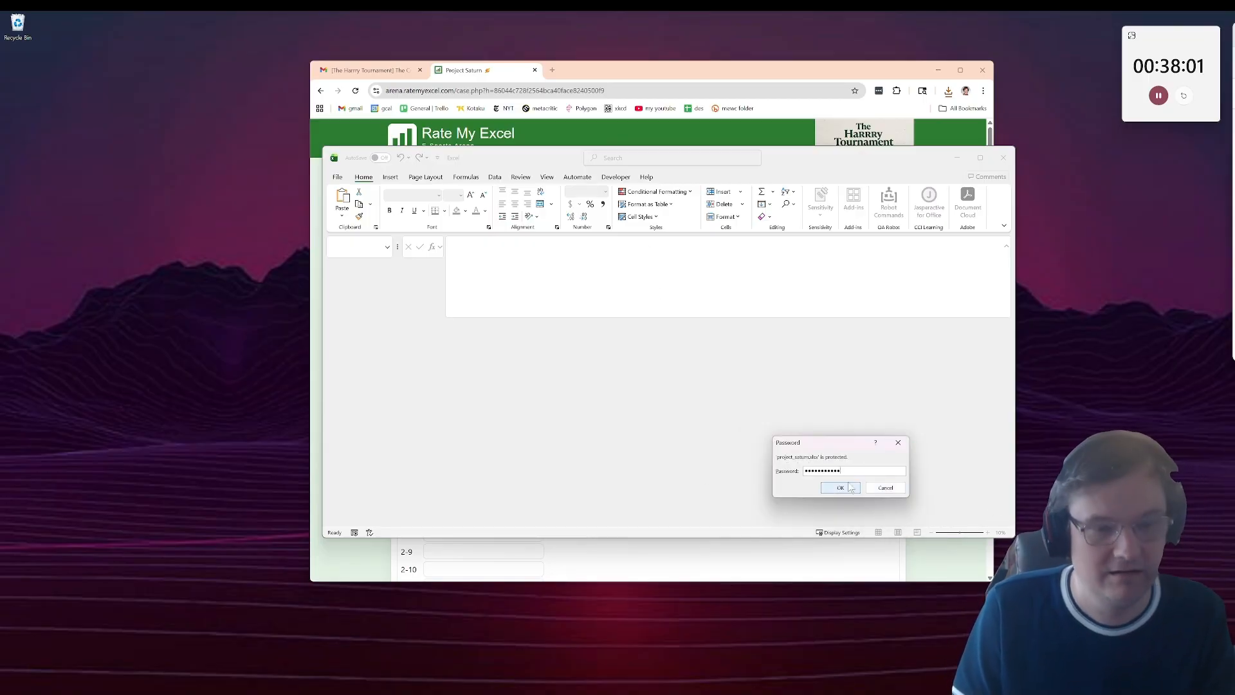
click(853, 489)
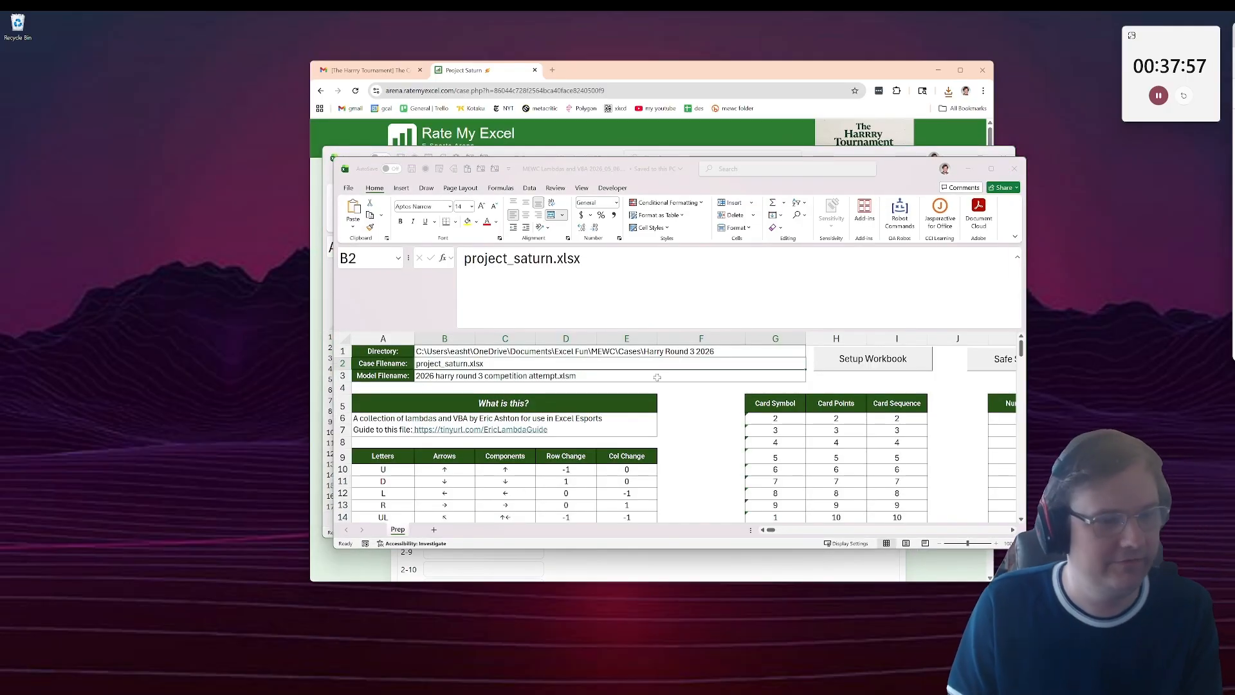
Step: Copy the Prep sheet from the MEWC Lambdas and VBA workbook into project_saturn.xlsx, before the Intro + Bonuses sheet
right_click(399, 530)
click(443, 584)
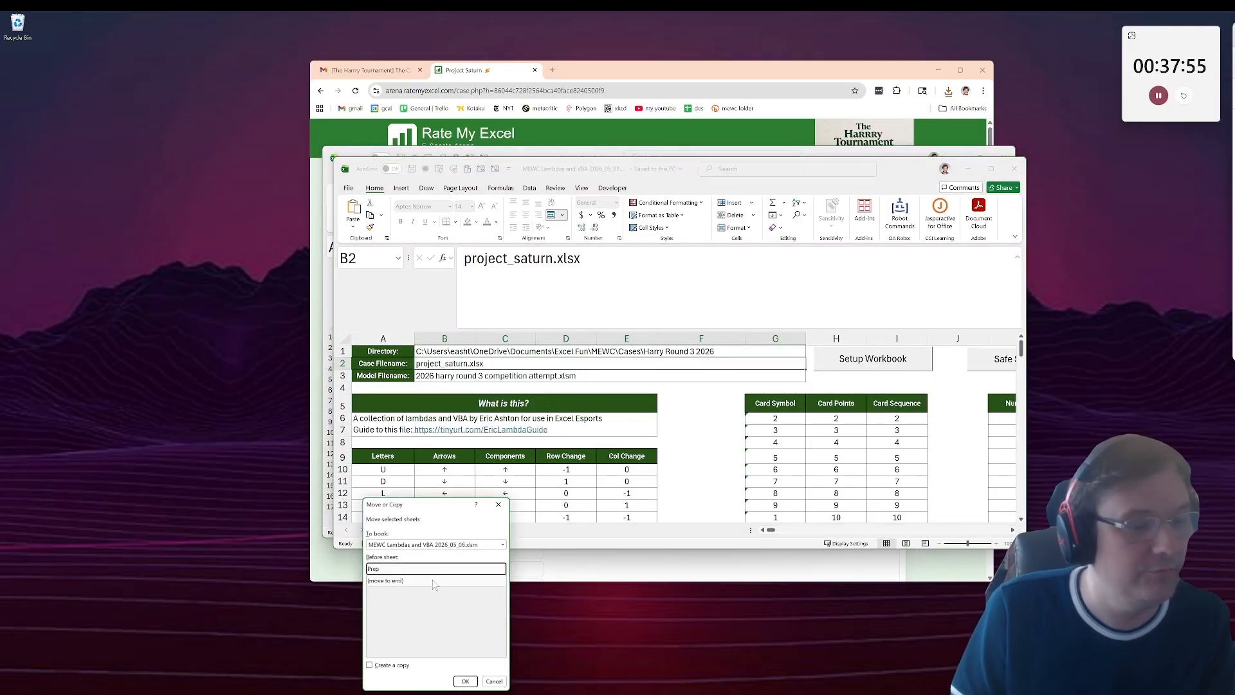
click(422, 544)
click(412, 565)
click(386, 666)
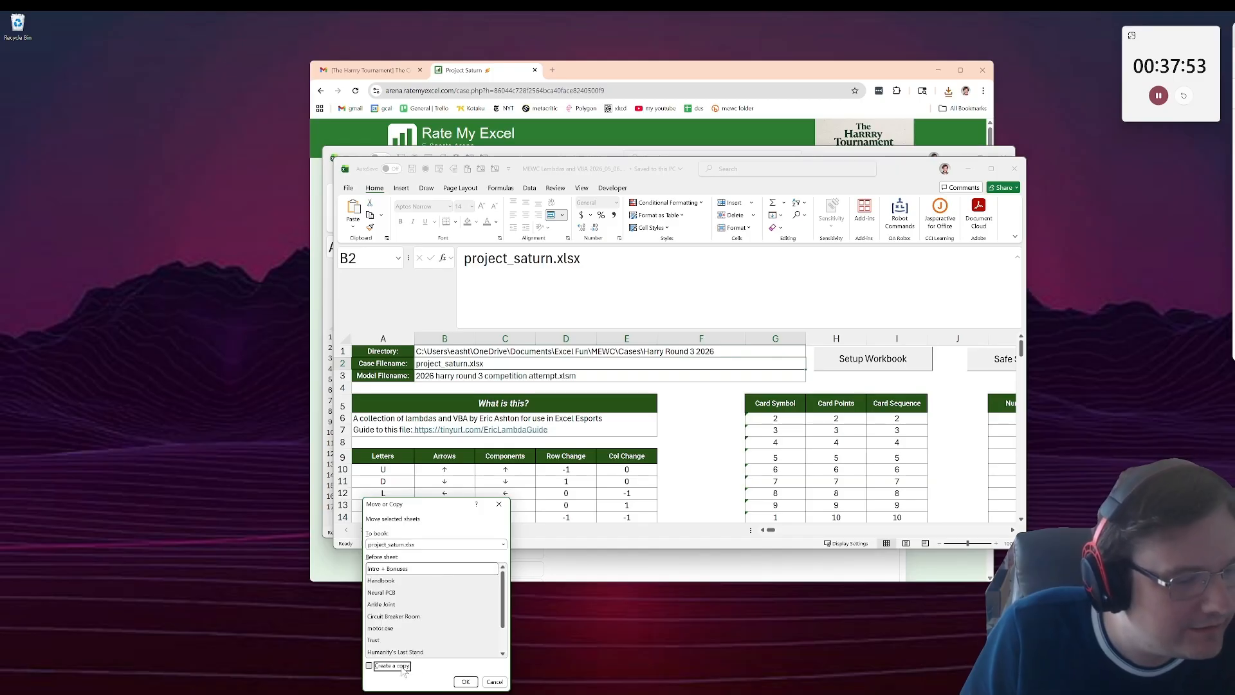
click(464, 682)
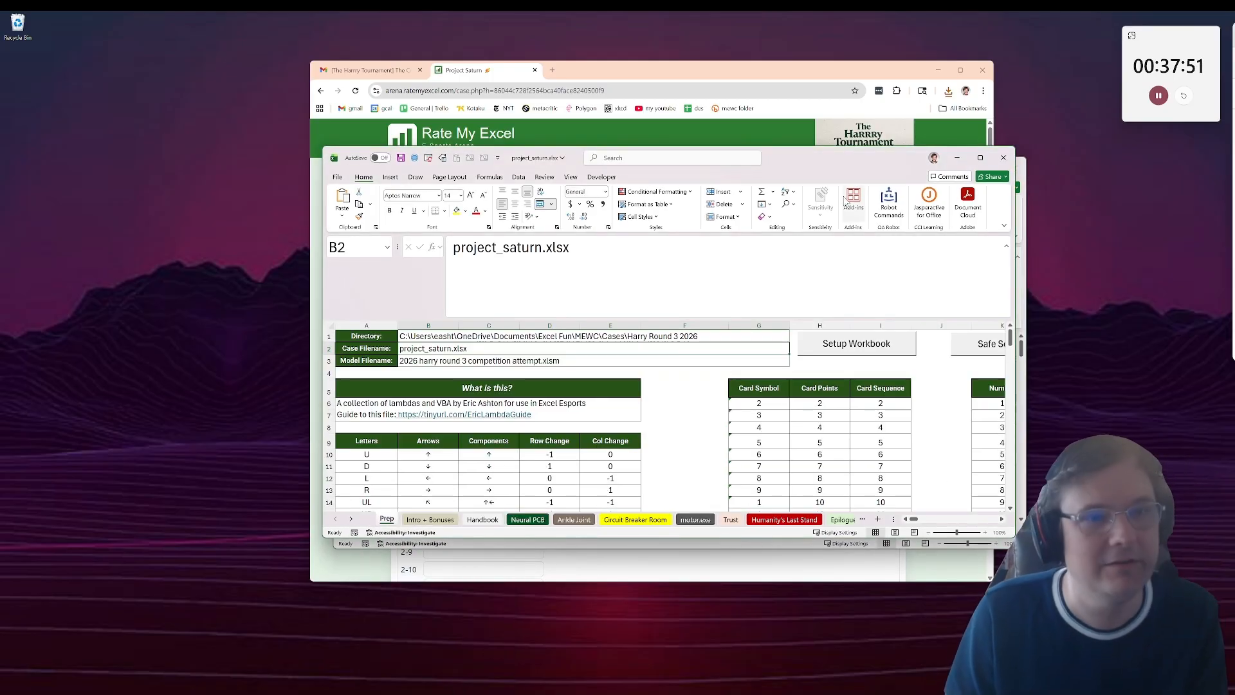
Step: Move the project_saturn.xlsx window aside and close the MEWC Lambdas and VBA workbook
click(340, 179)
drag(660, 142, 546, 208)
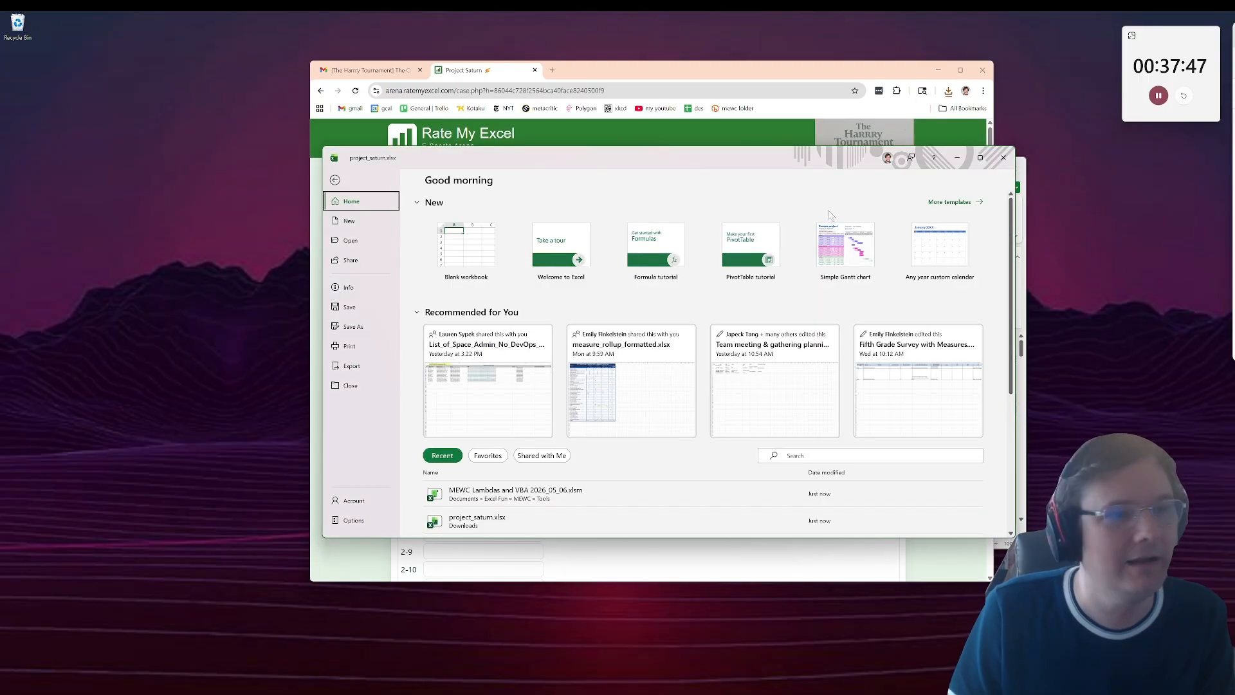
drag(827, 159, 588, 271)
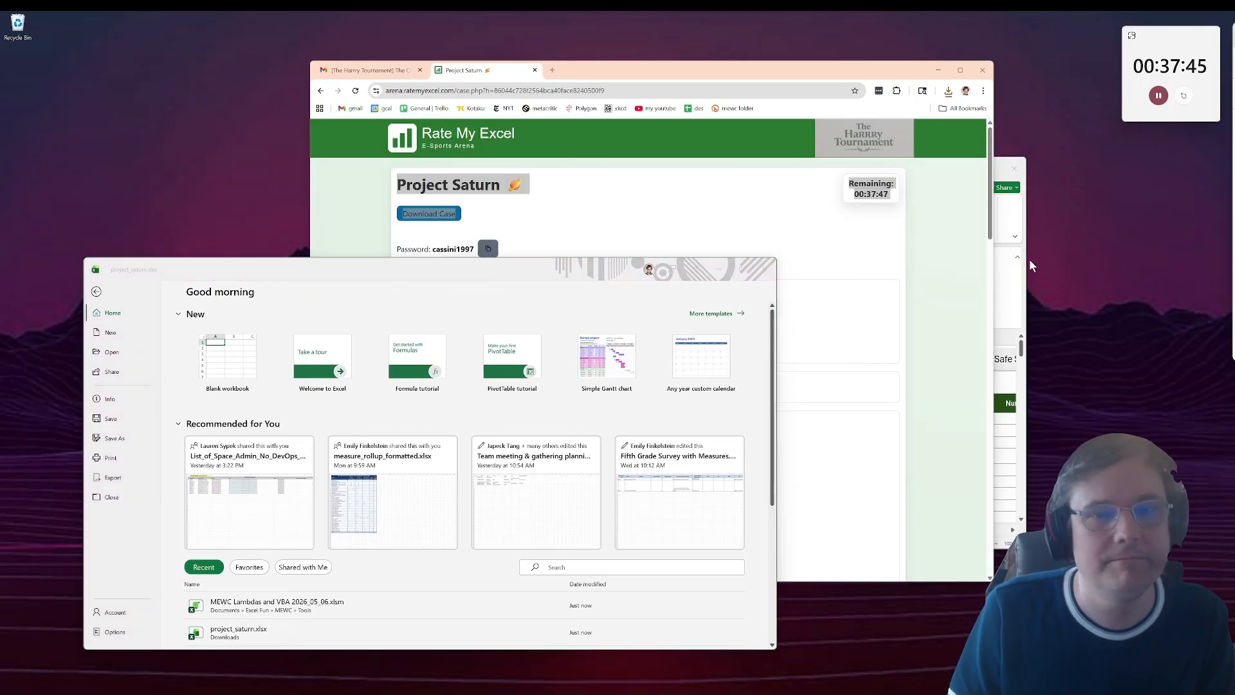
click(1022, 222)
click(1015, 168)
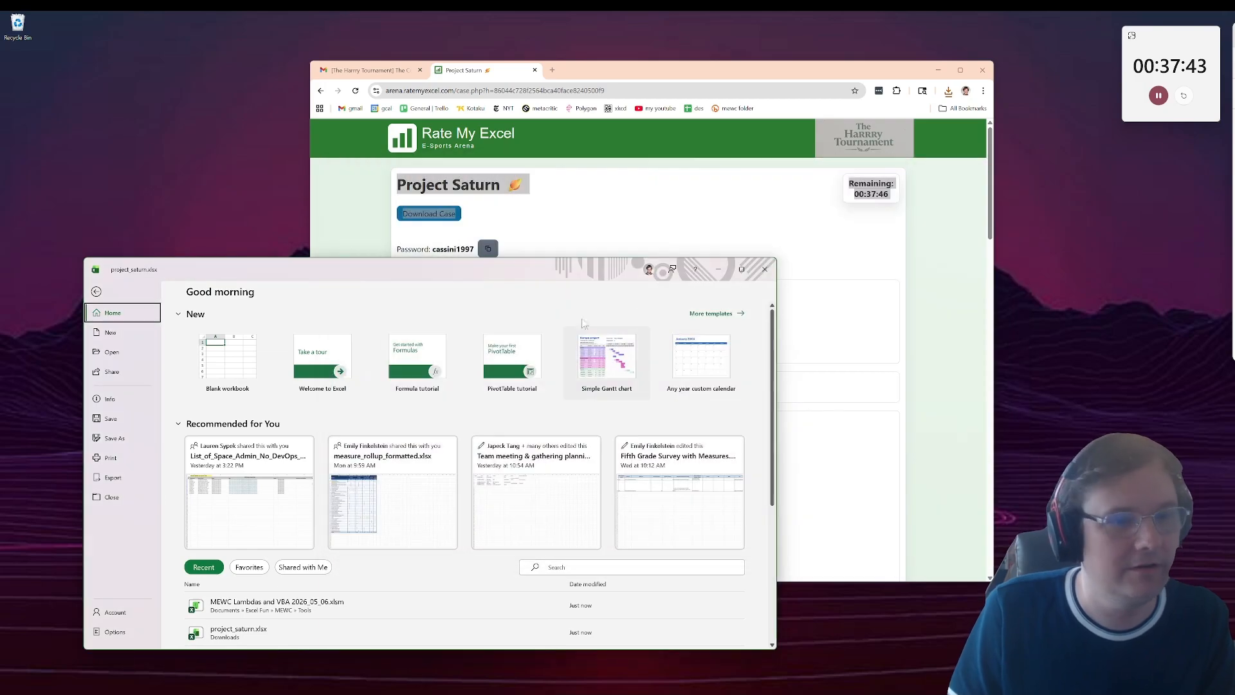
Step: Maximize project_saturn.xlsx, return to its Prep sheet and save the workbook
double_click(608, 270)
click(12, 45)
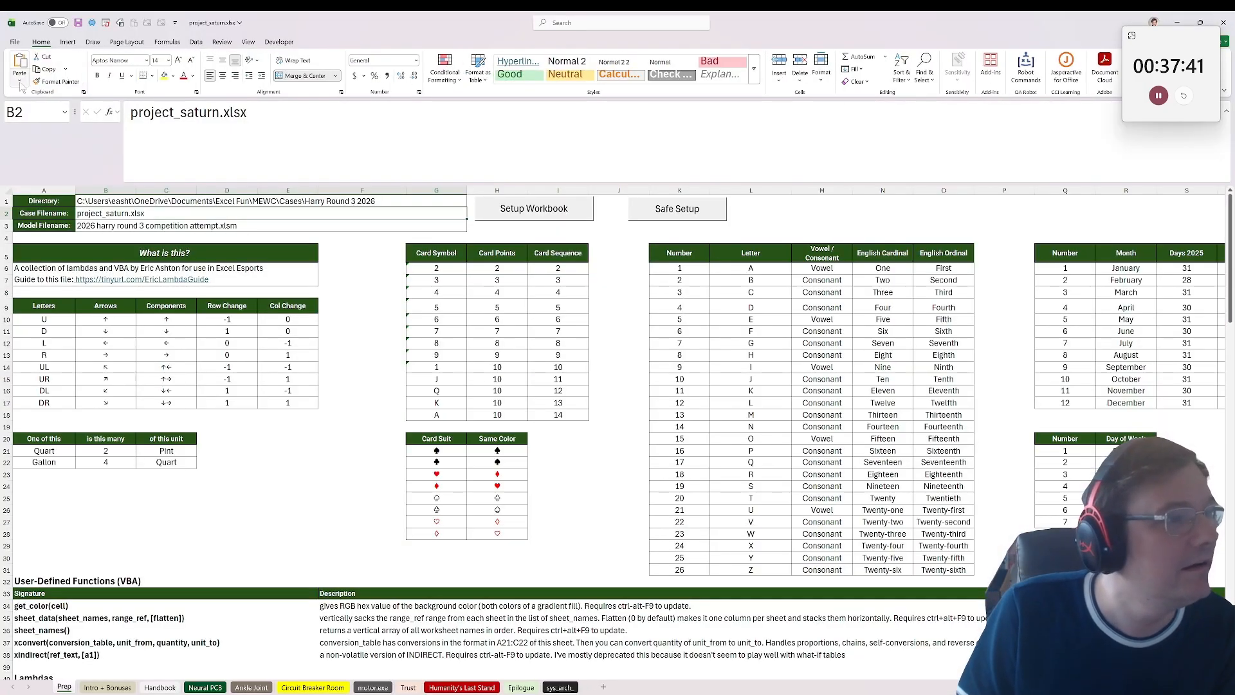
click(78, 22)
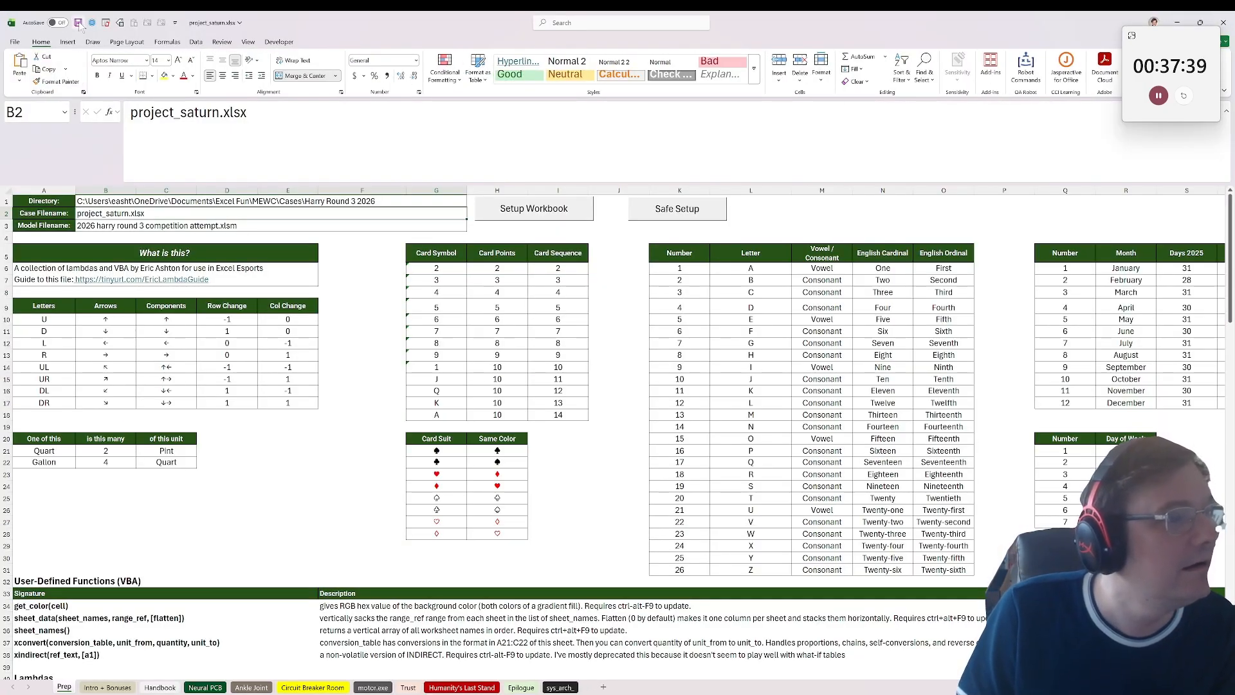
Step: Read the introductory story lines and the styling hint in column B of the Intro + Bonuses sheet
click(116, 685)
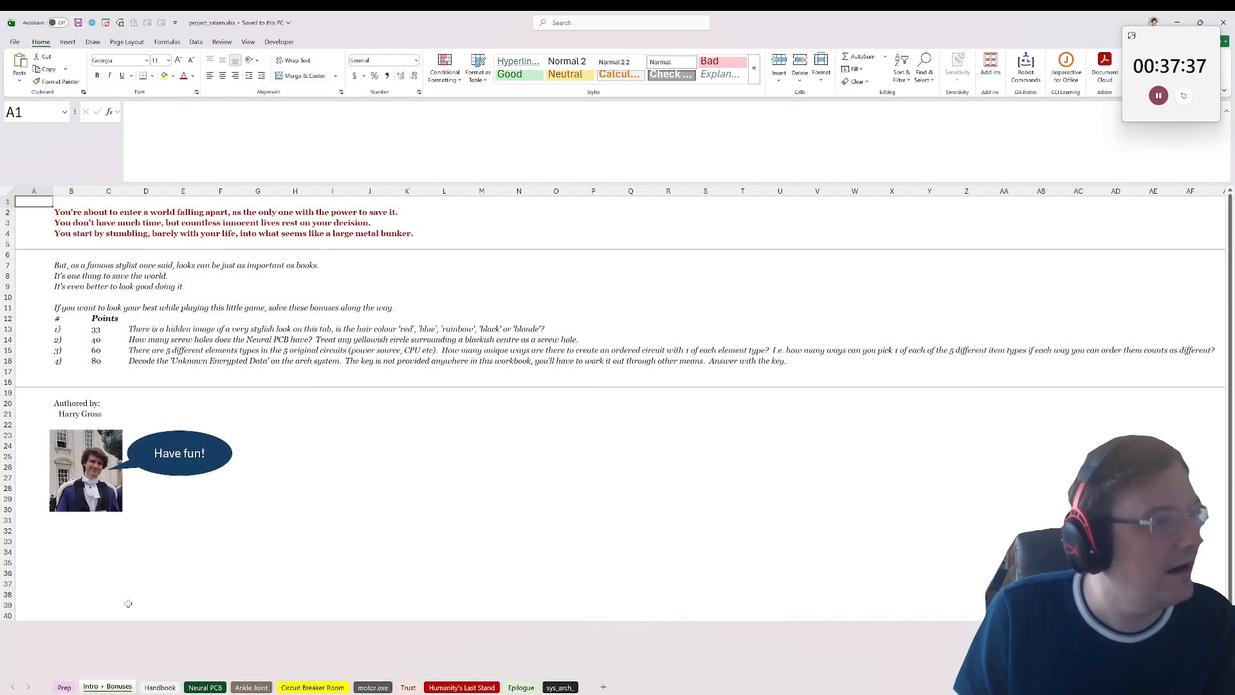
click(144, 224)
click(103, 220)
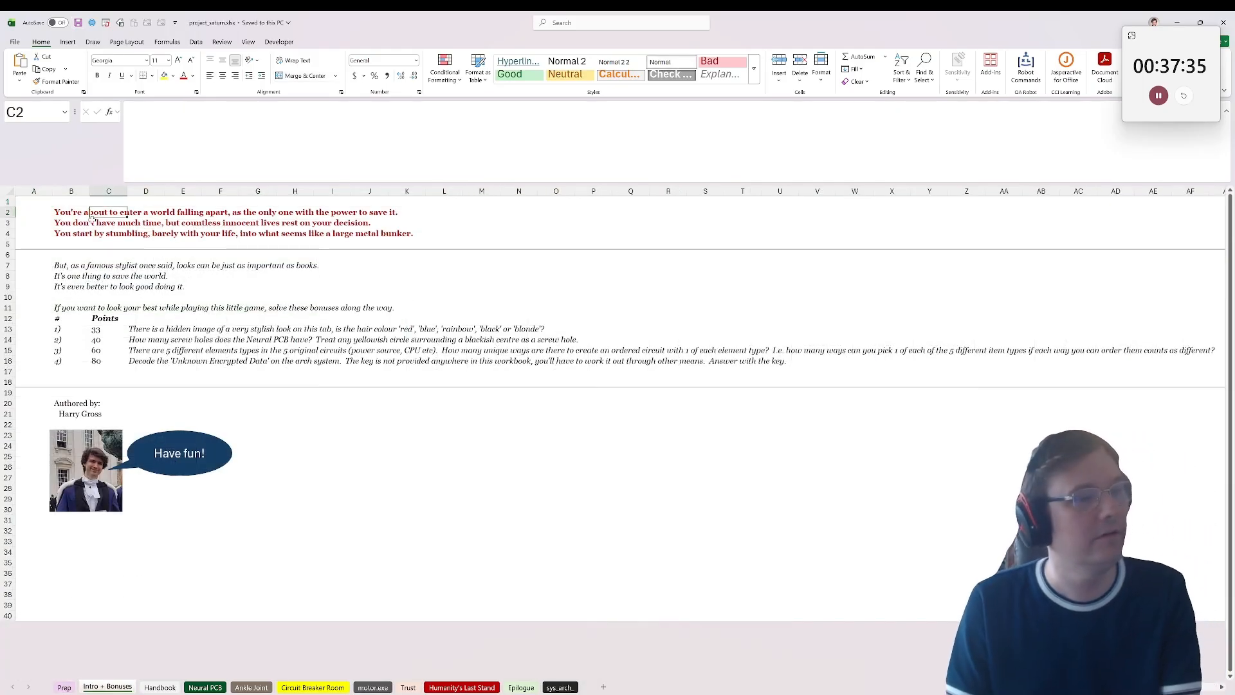
click(89, 222)
key(Down)
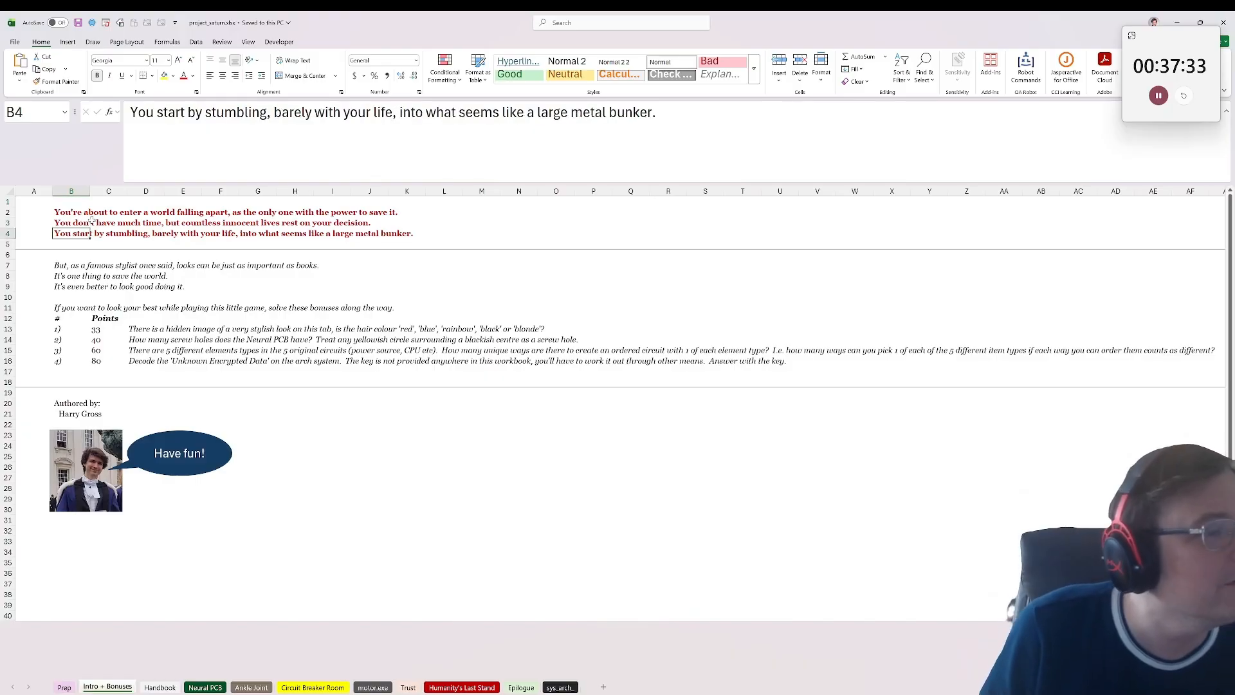
key(Down)
key(Down)
key(Down)
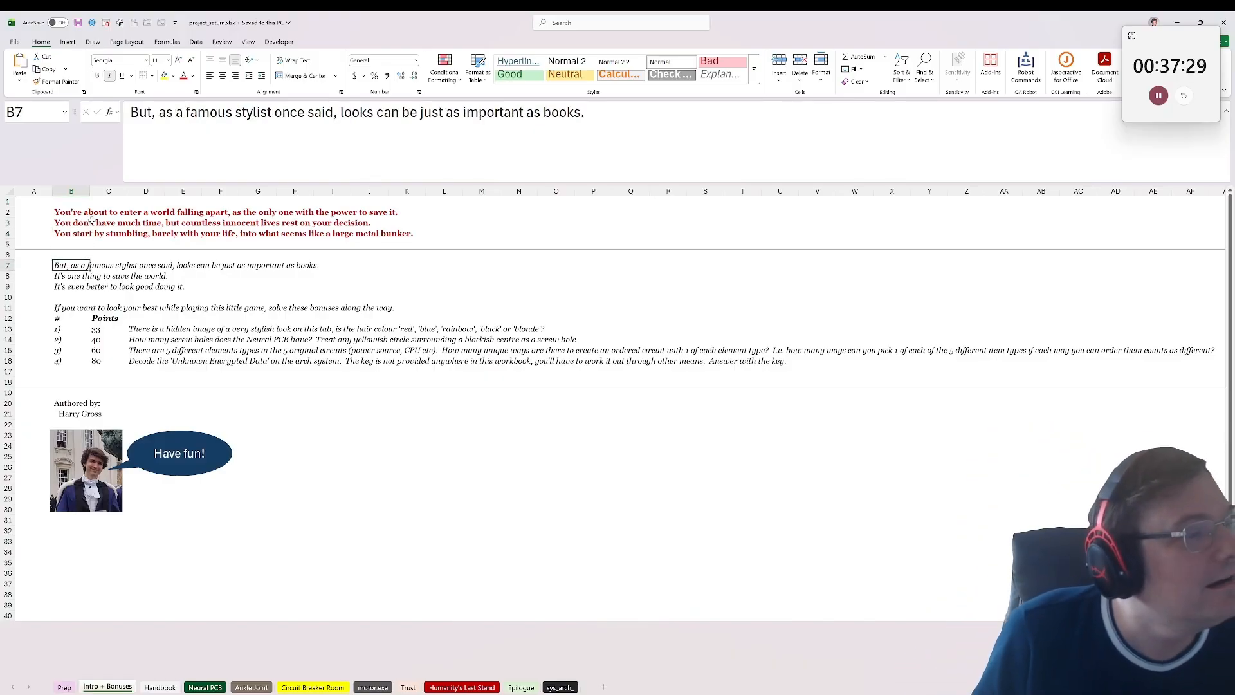
key(Down)
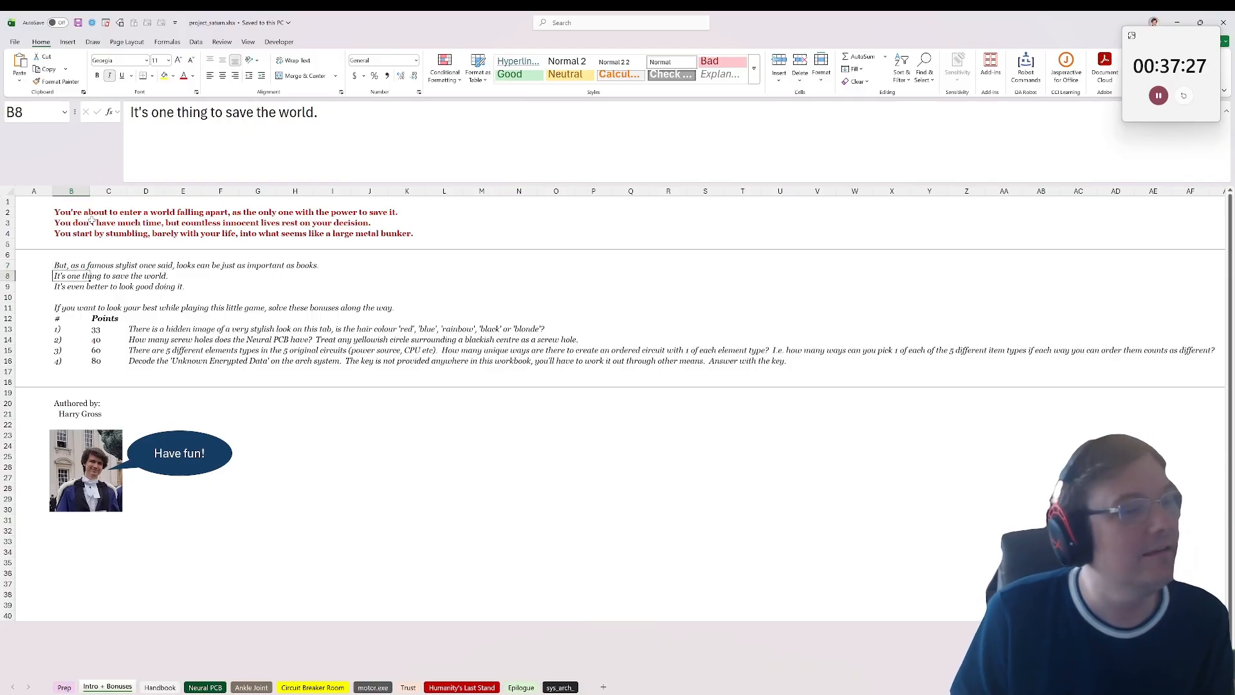
key(Down)
key(Up)
key(Up)
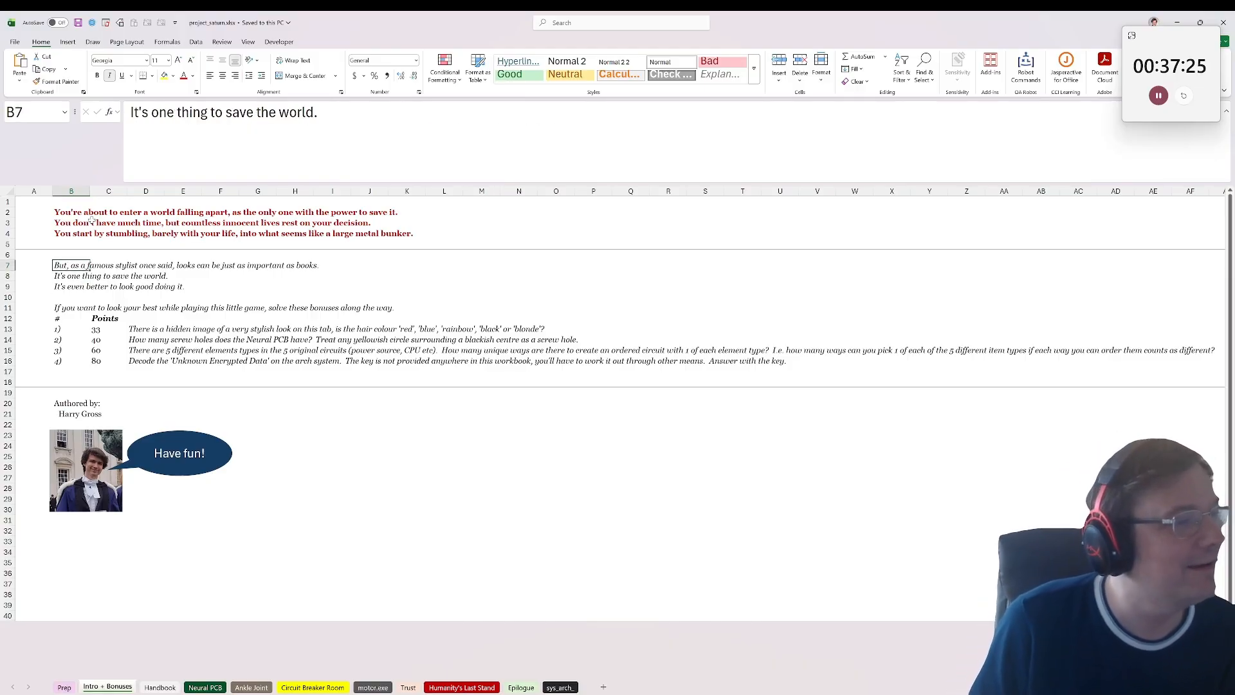
key(Down)
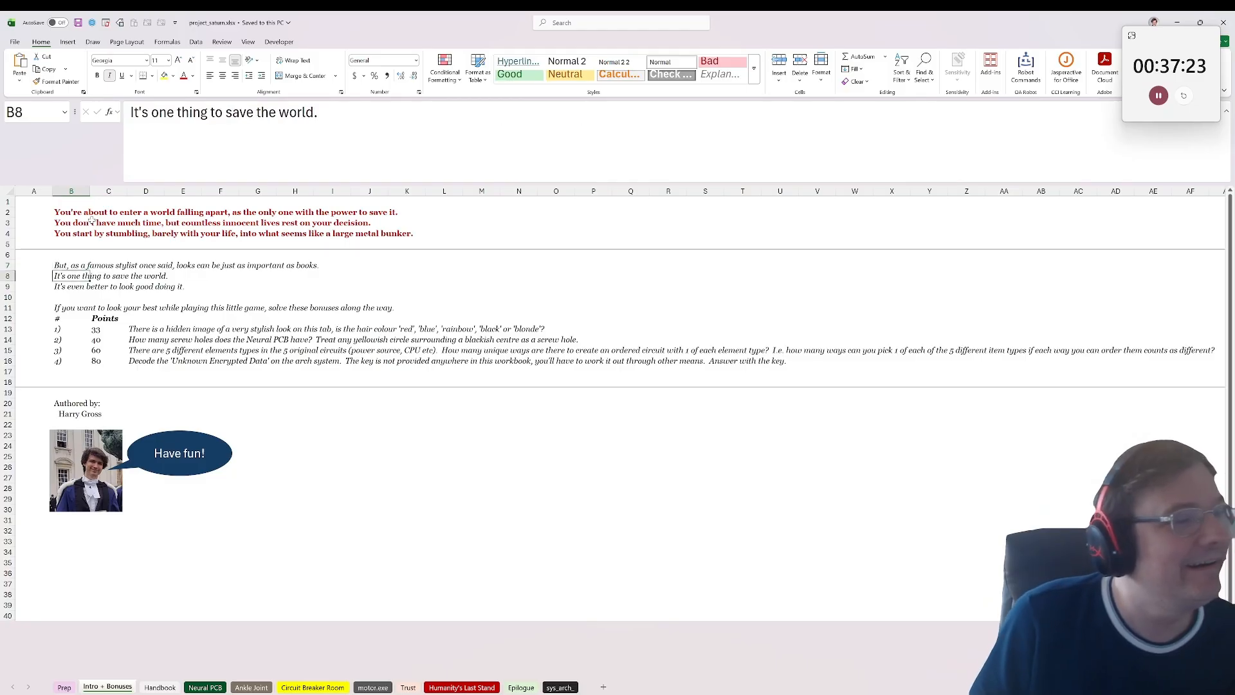
Step: Read the bonus introduction in B11 and the first bonus question in D13 of the Intro + Bonuses sheet
key(Down)
key(Down)
key(Down)
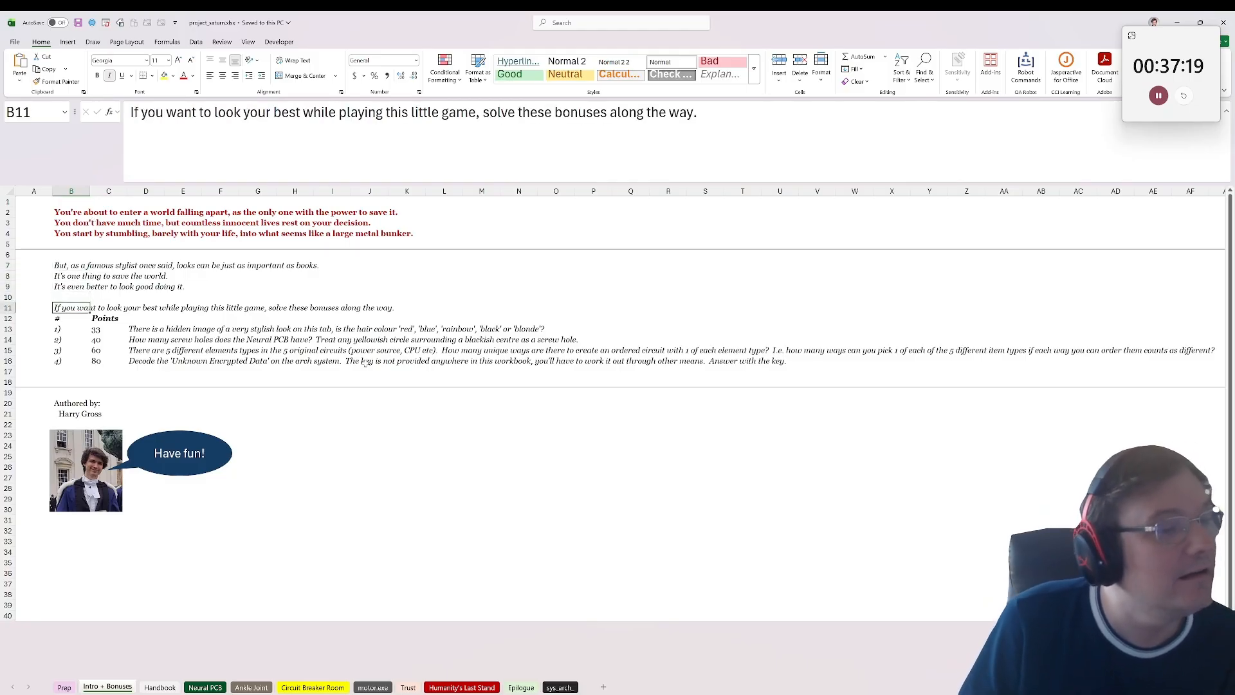
click(148, 328)
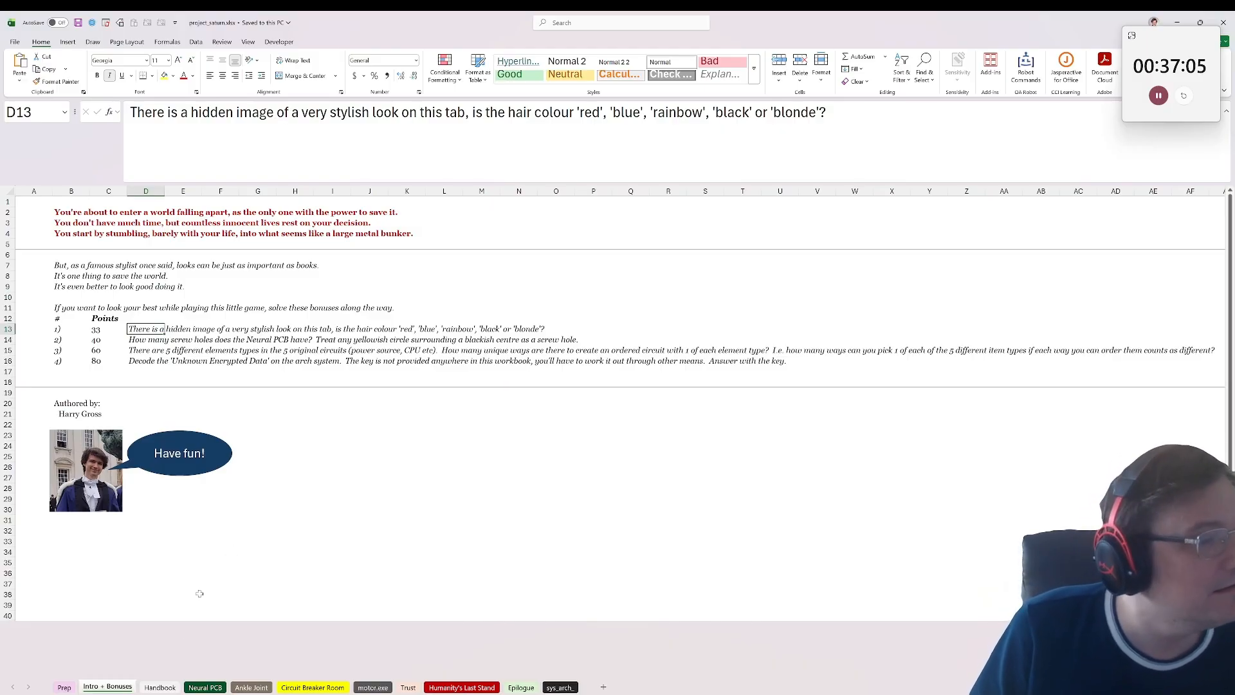
Step: Open the Handbook sheet and read its story lines in column B from row 5 to row 12
click(159, 687)
click(108, 277)
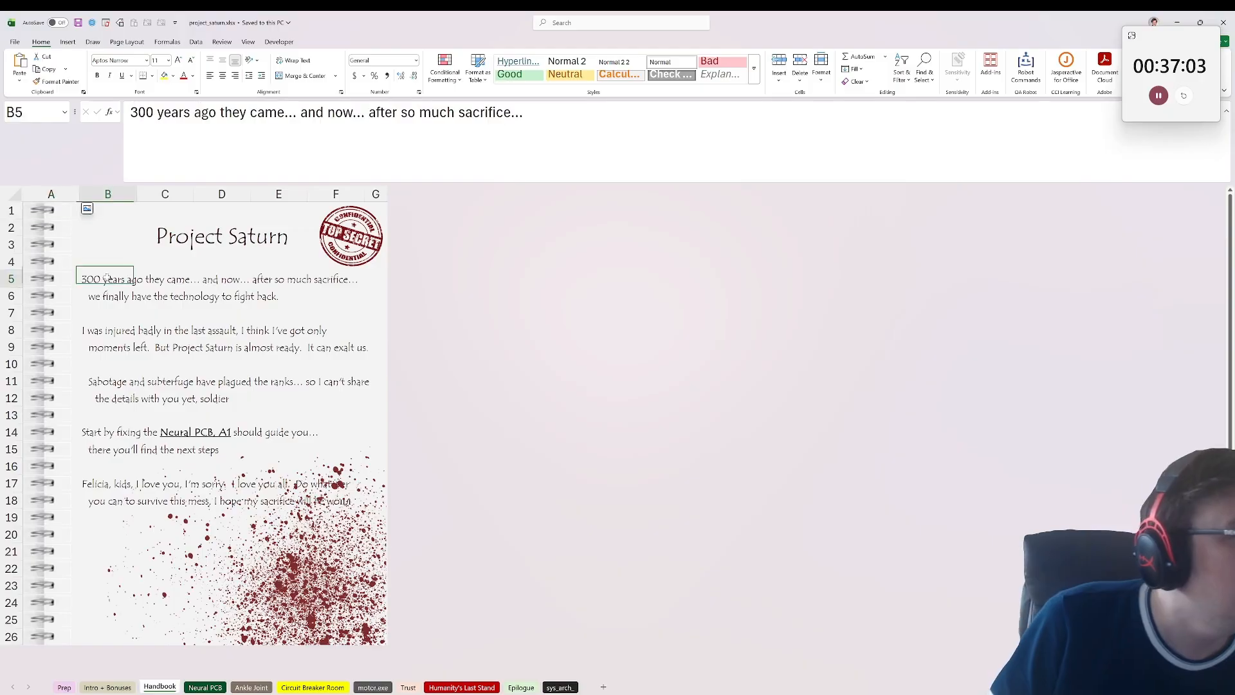
click(98, 308)
key(Up)
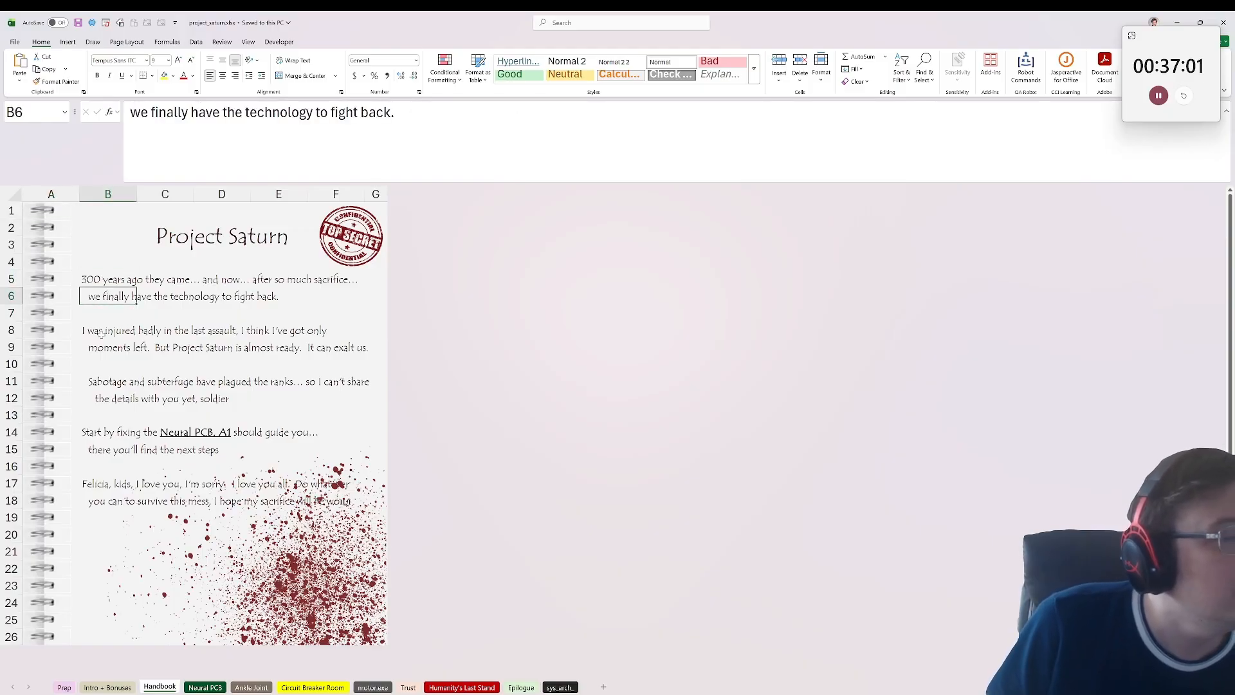
click(103, 347)
click(101, 332)
click(112, 348)
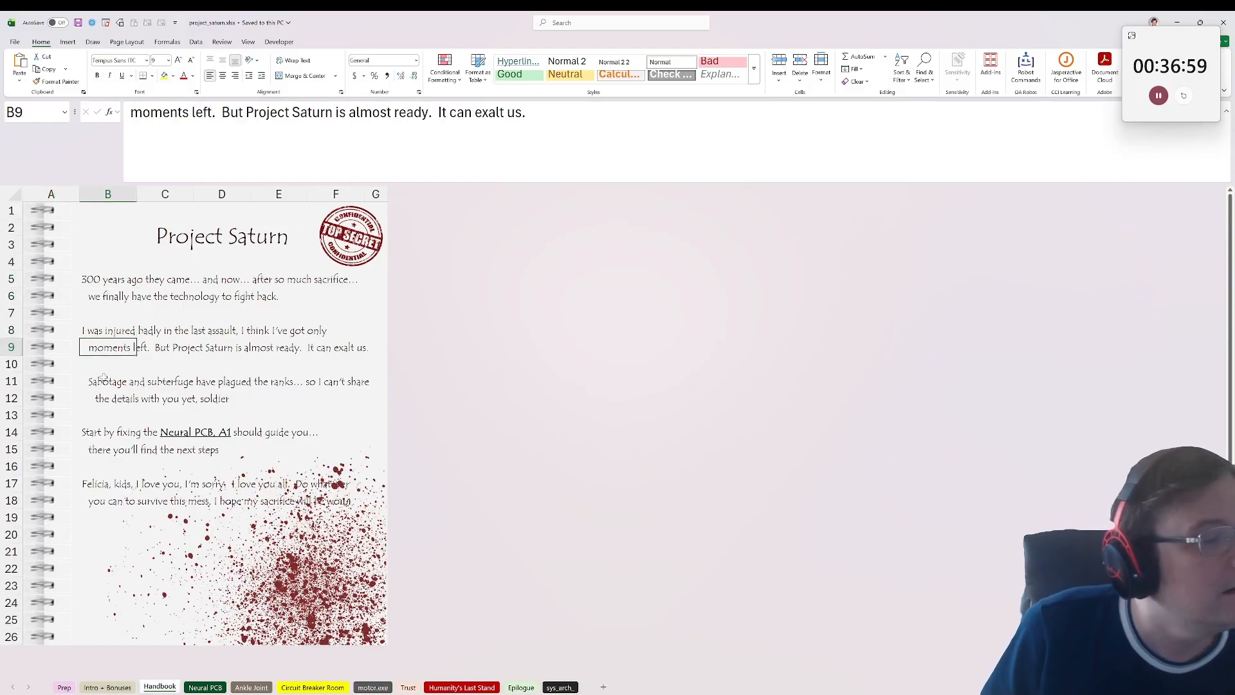
click(103, 394)
click(108, 375)
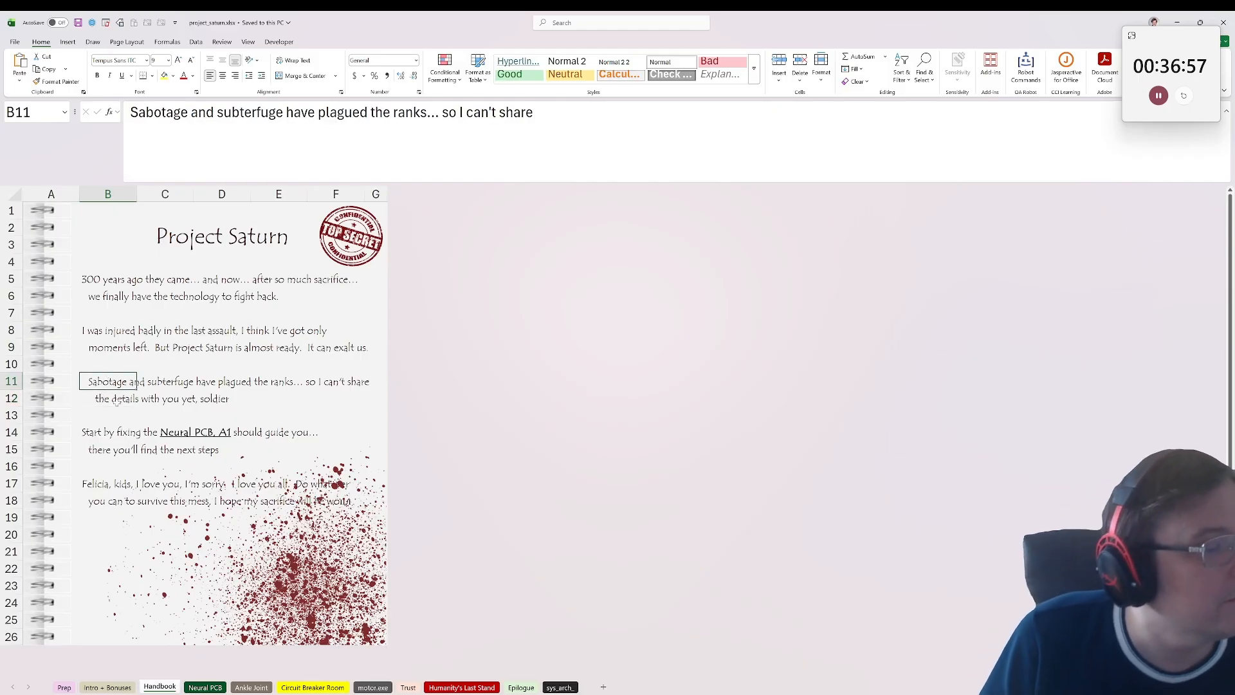
click(107, 397)
click(122, 419)
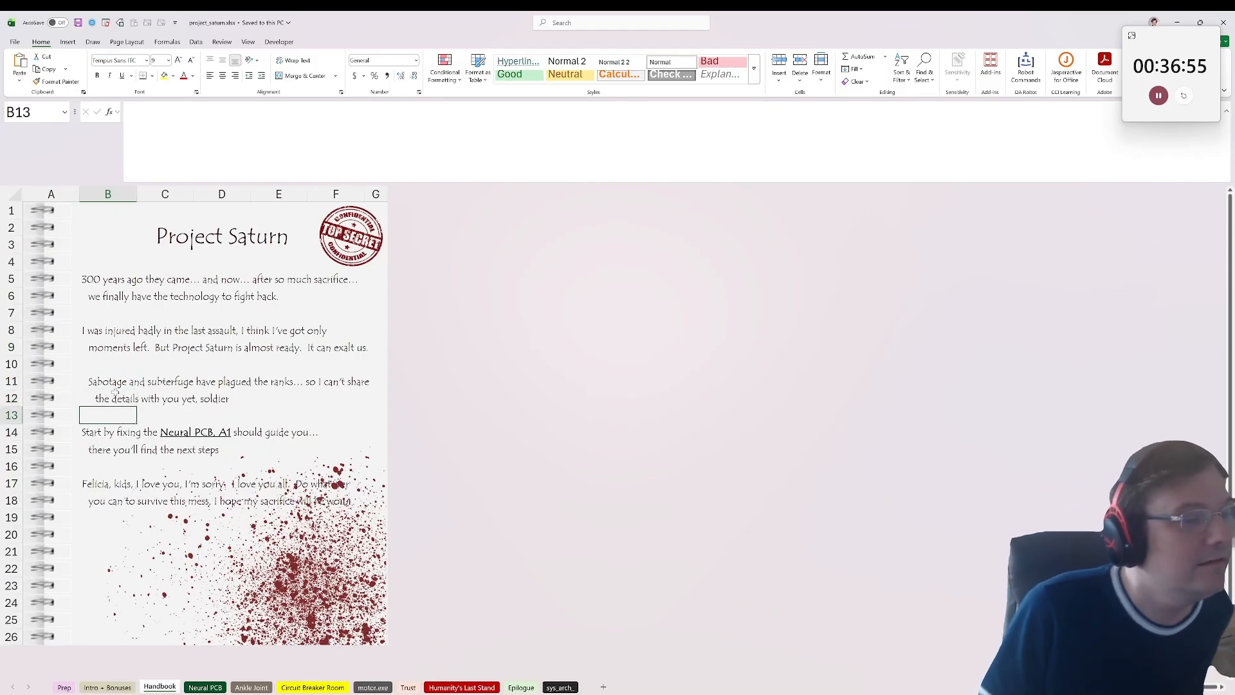
click(111, 393)
click(118, 382)
click(126, 399)
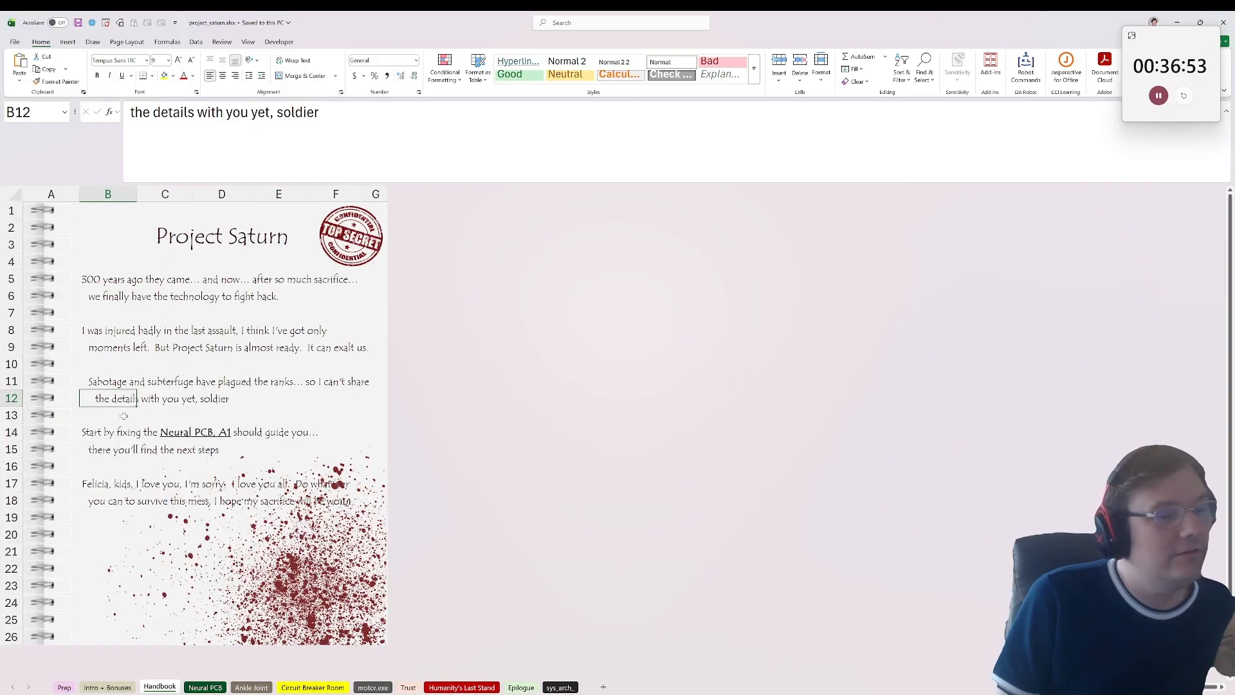
Step: Read the Handbook's instruction about fixing the Neural PCB and its closing lines below row 13
click(103, 436)
click(96, 445)
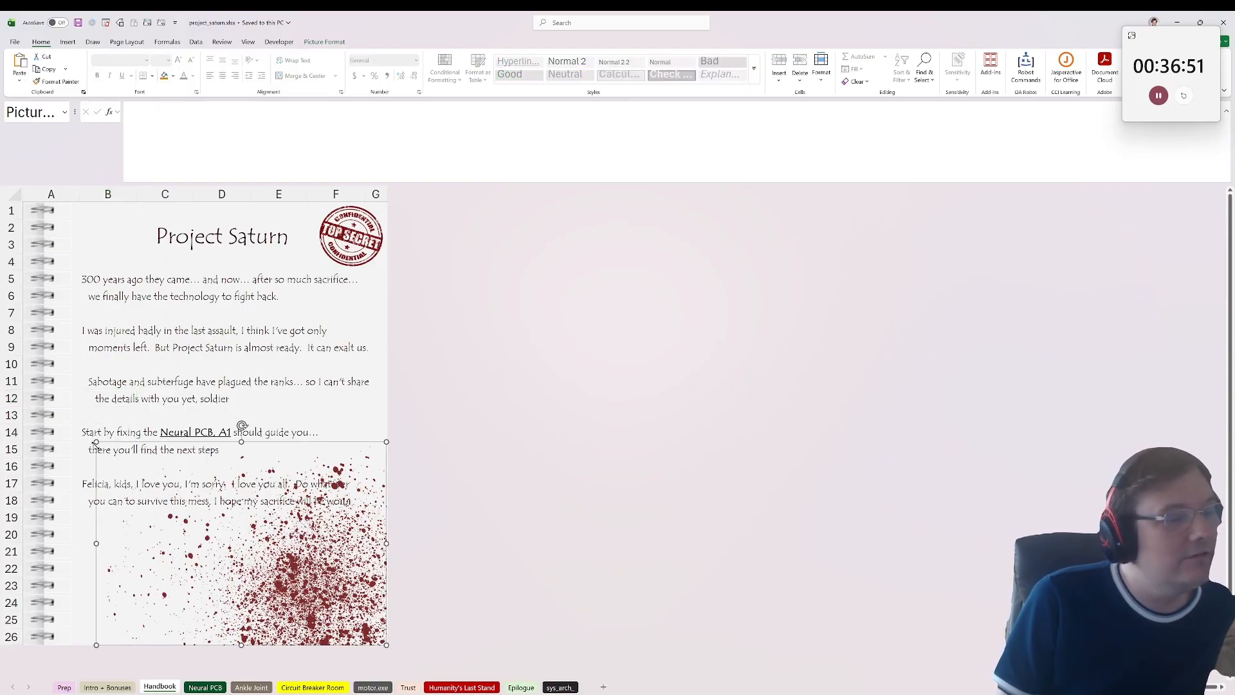
click(104, 386)
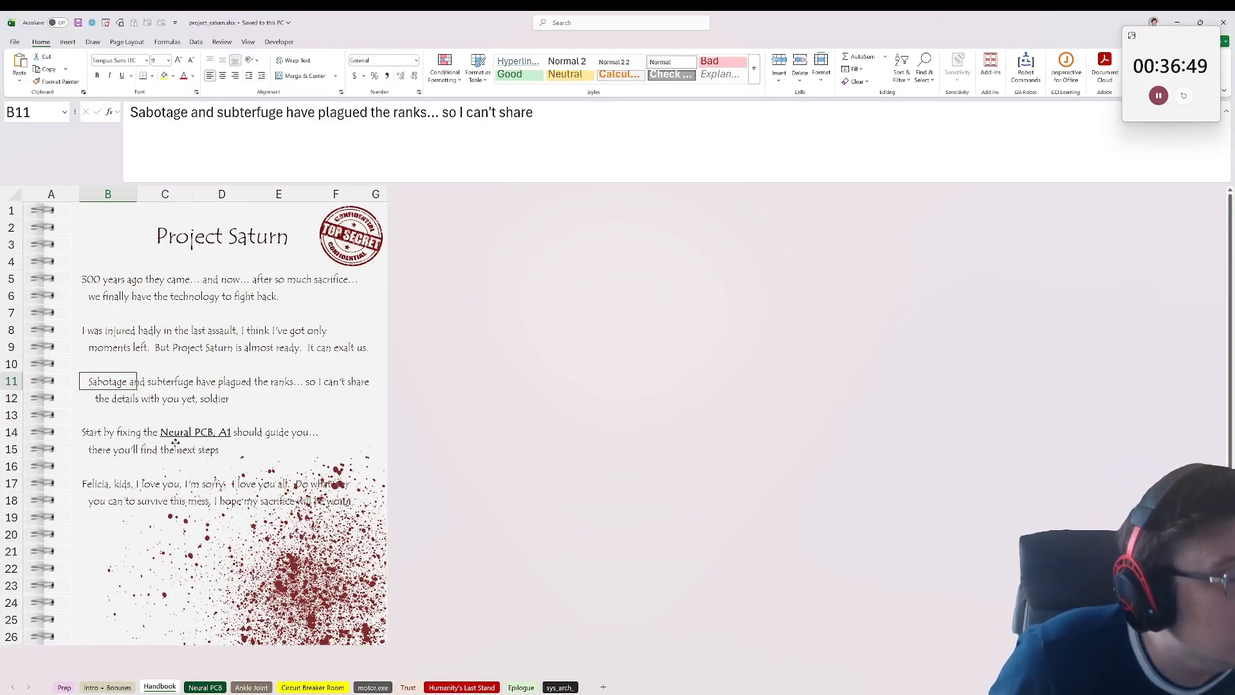
click(90, 447)
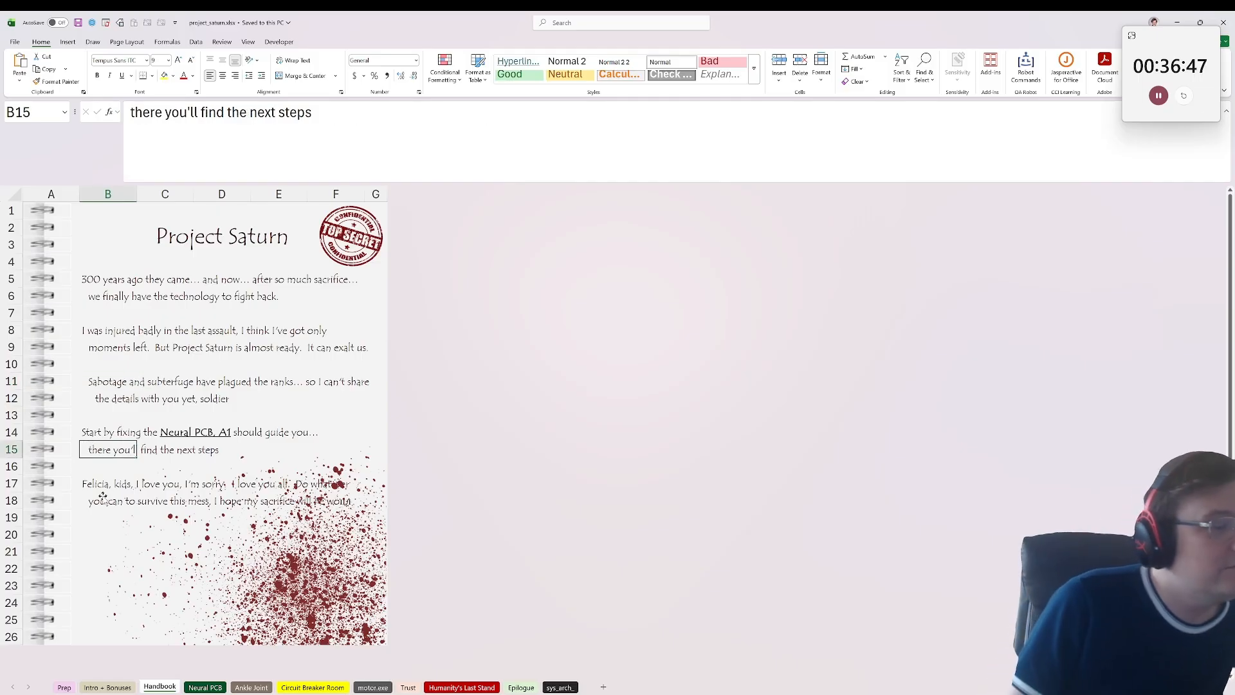
click(102, 496)
click(119, 302)
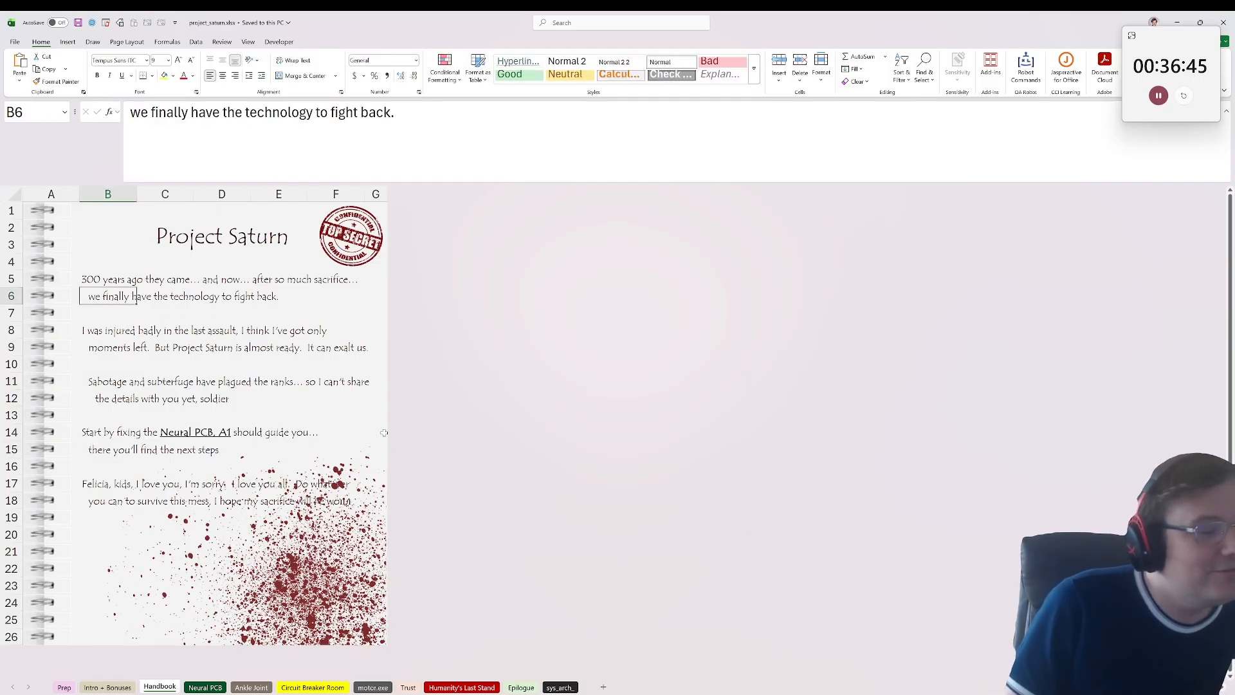
click(240, 427)
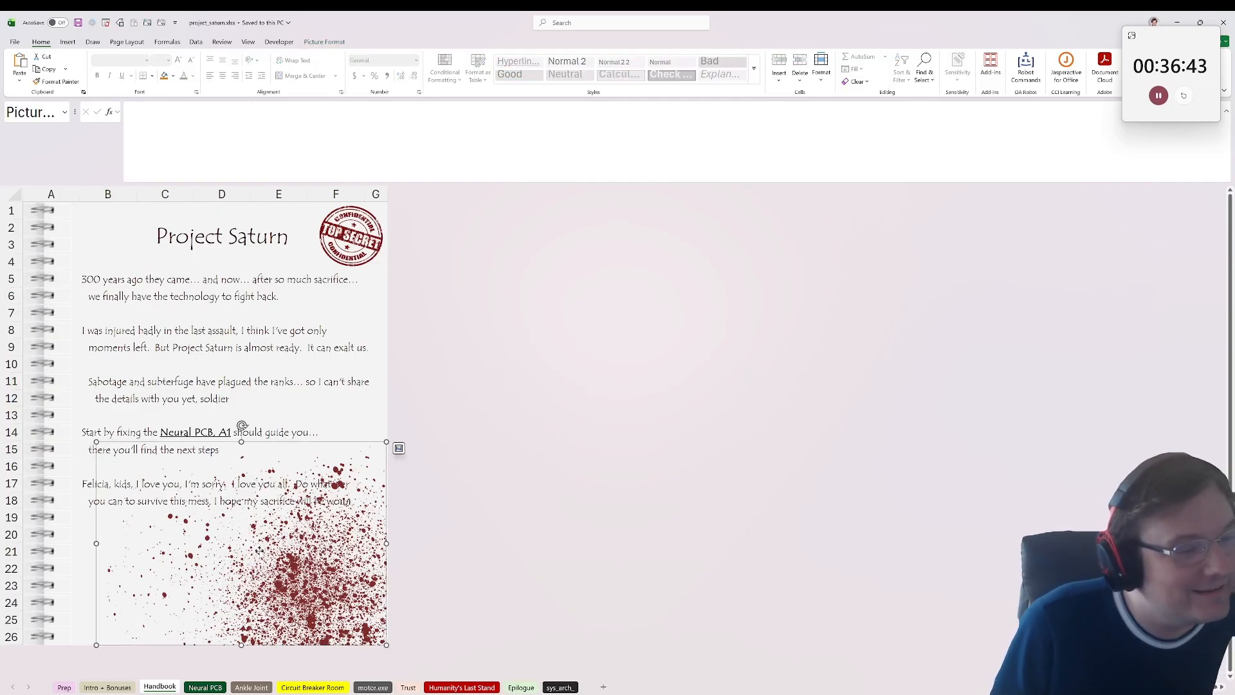
click(242, 364)
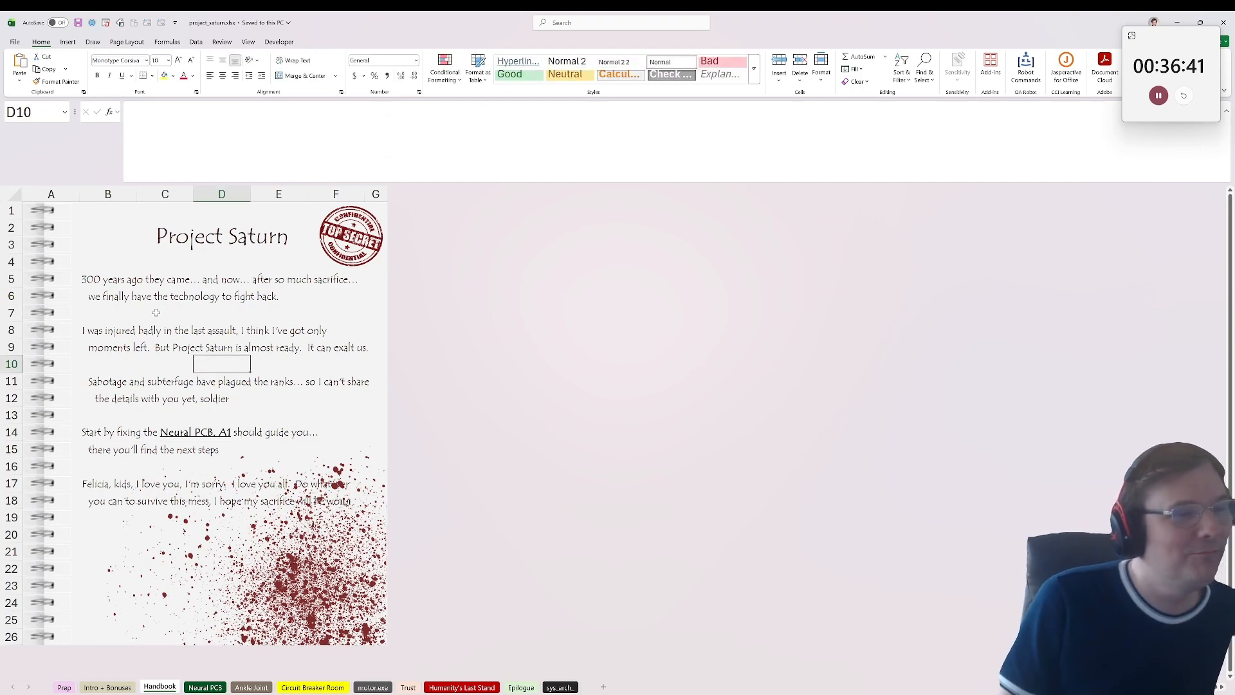
Step: Open the Neural PCB sheet, read the diagnostic message in A1 and go to cell X43
click(205, 687)
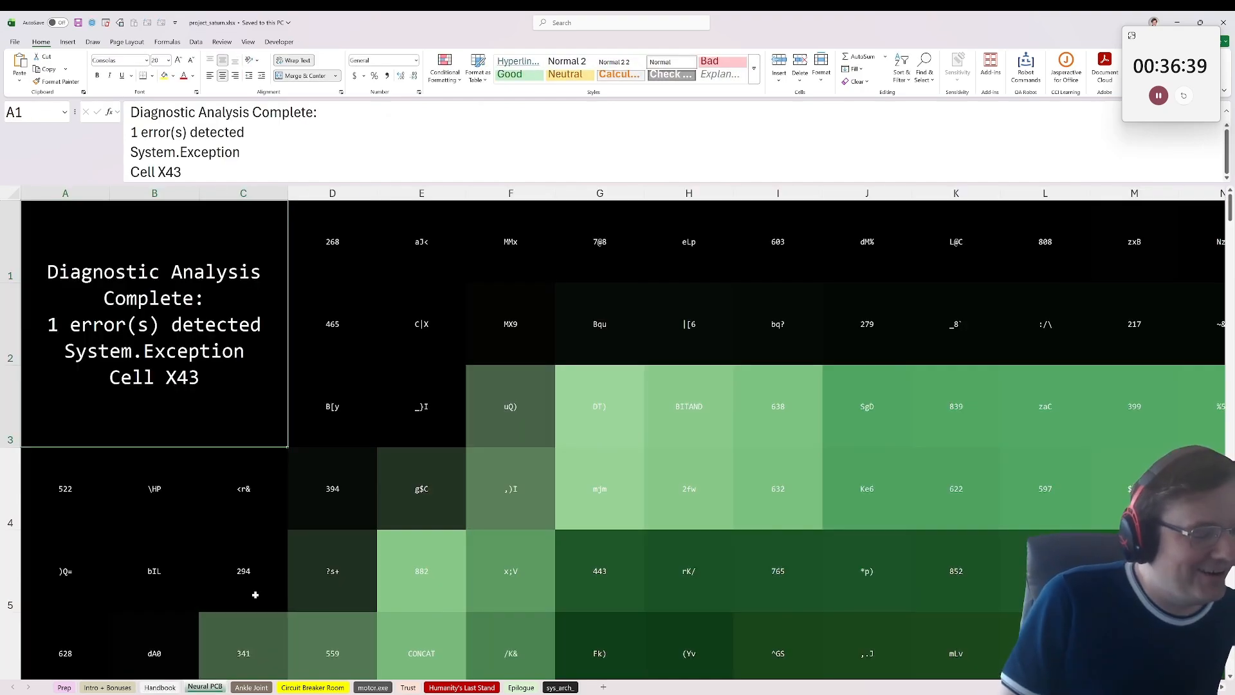
ctrl+scroll(282, 441, down, 1)
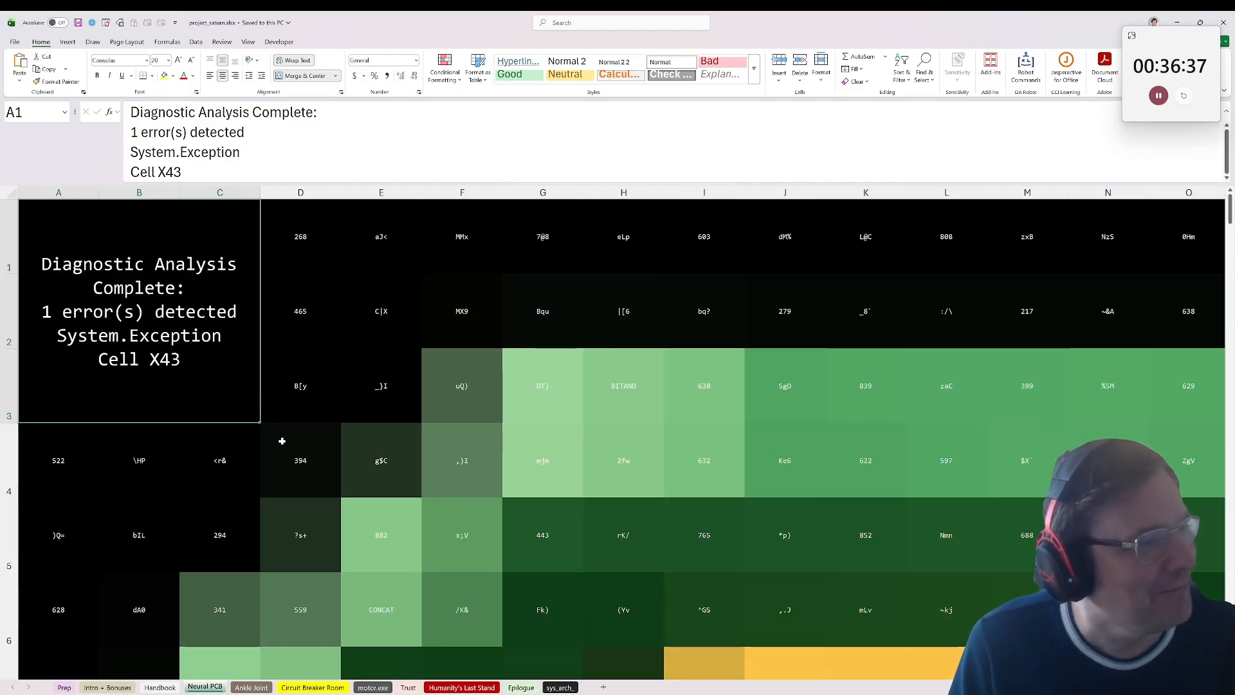
ctrl+scroll(282, 441, down, 5)
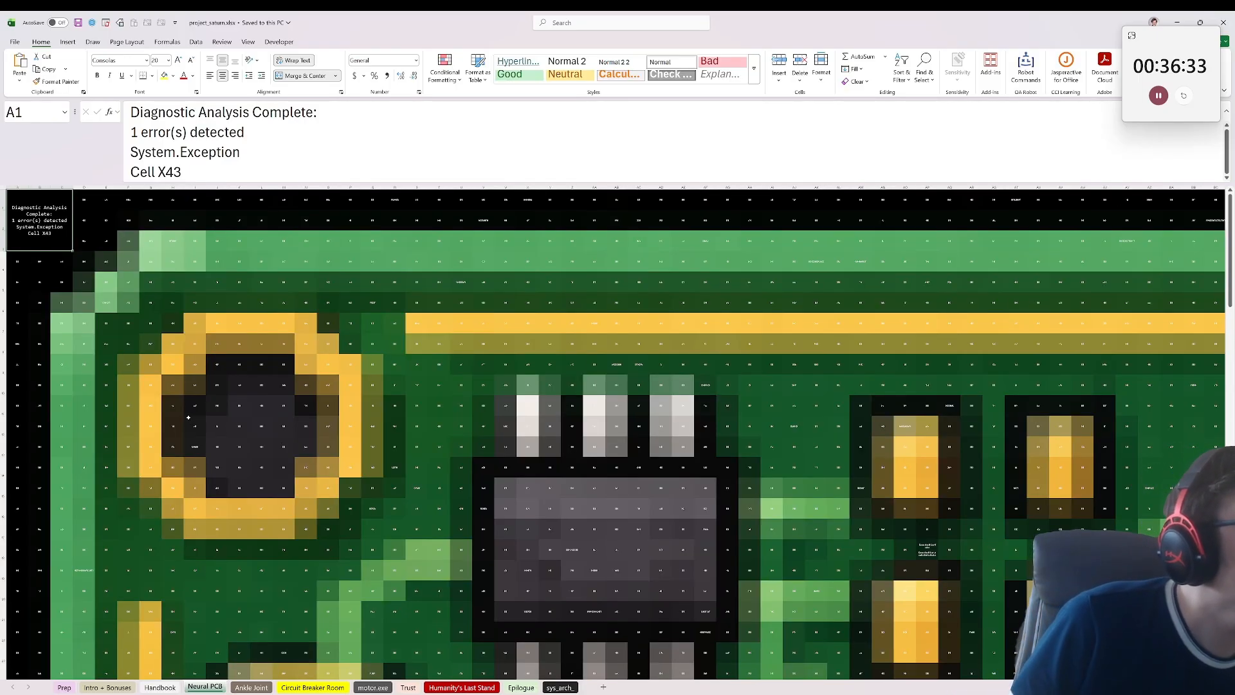
click(198, 296)
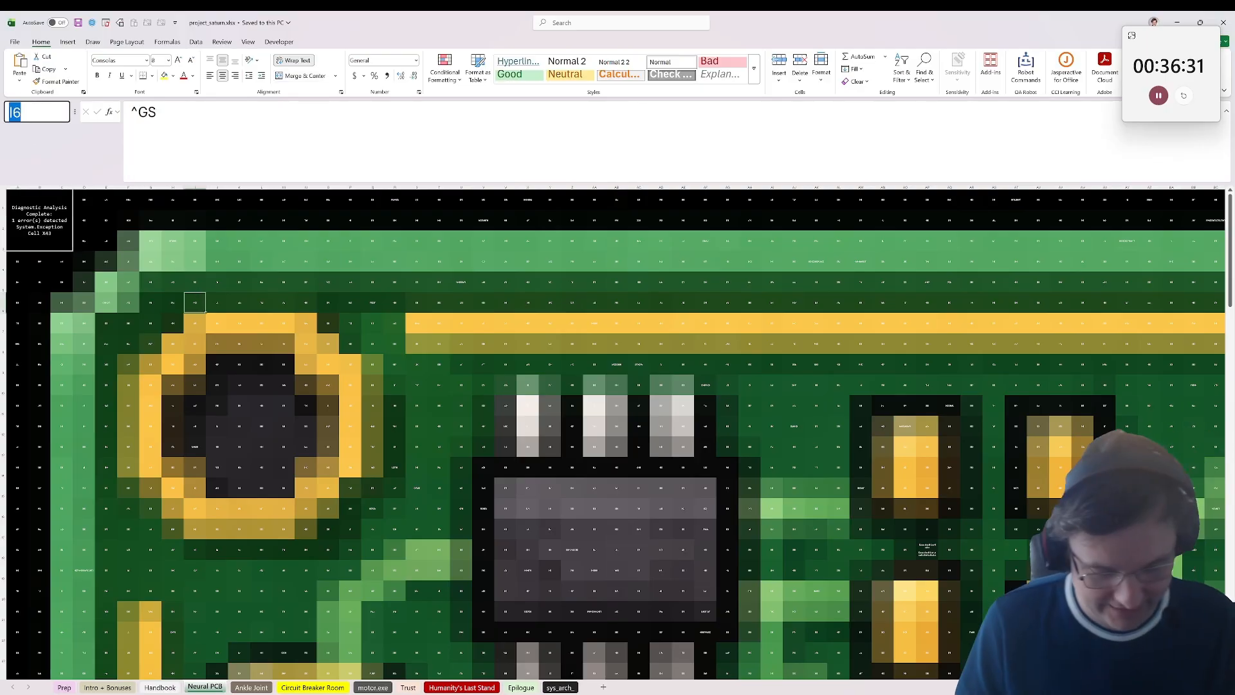
text(X43)
key(Return)
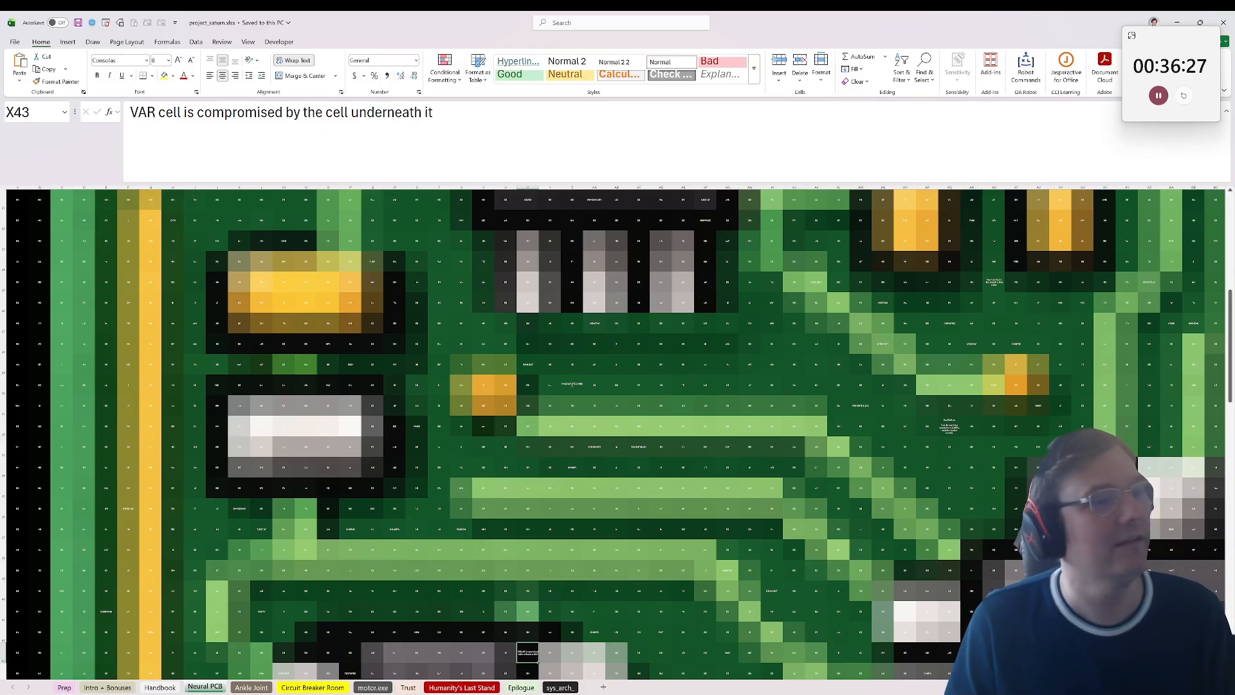
scroll(474, 341, down, 1)
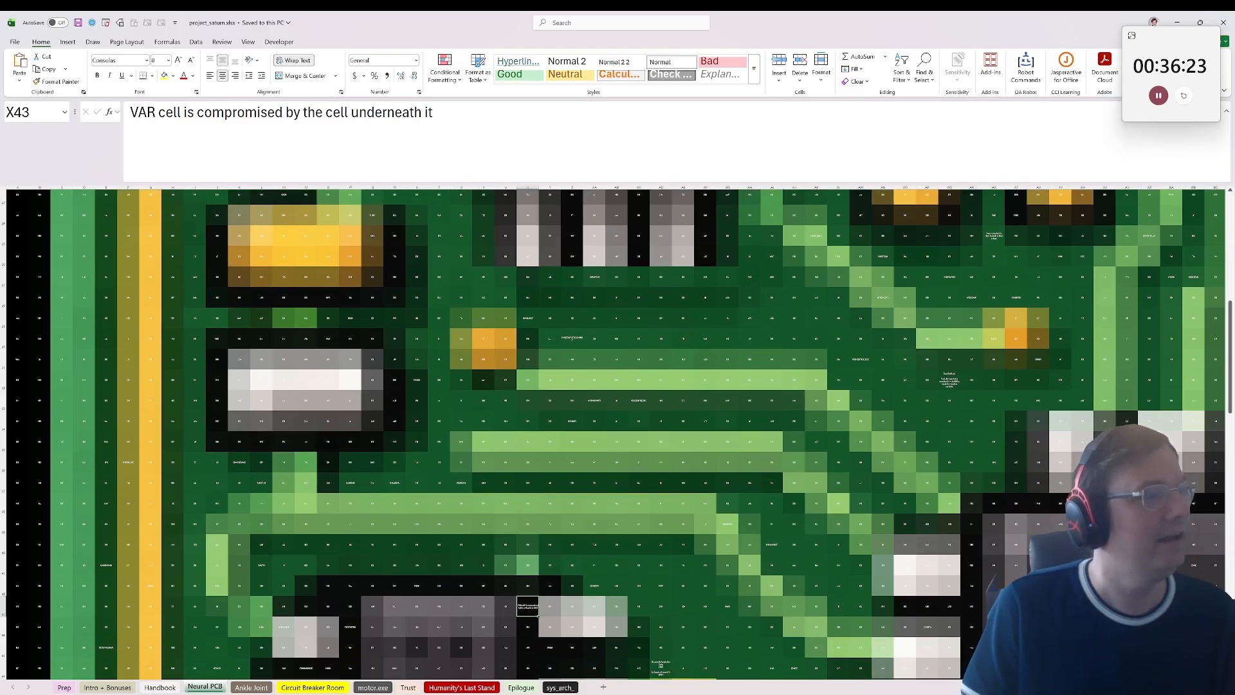
Step: Try to jump to the VAR cell on the Neural PCB sheet by entering the name var
click(26, 112)
click(630, 333)
click(26, 112)
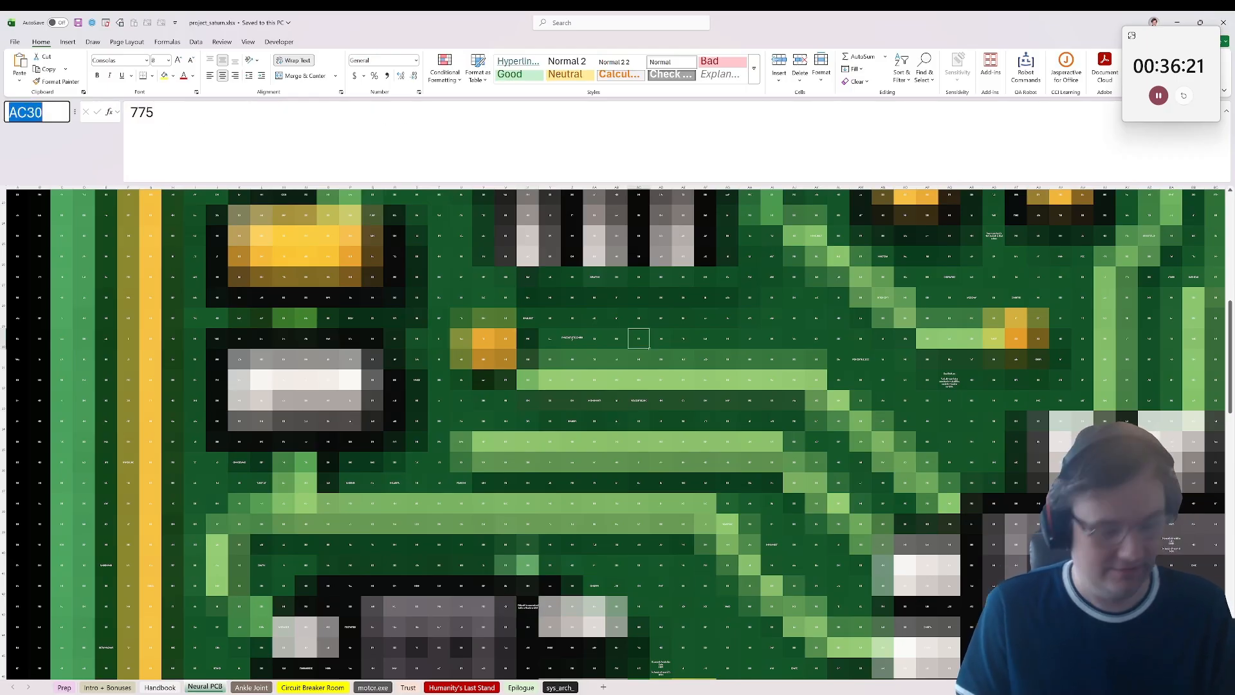
text(var)
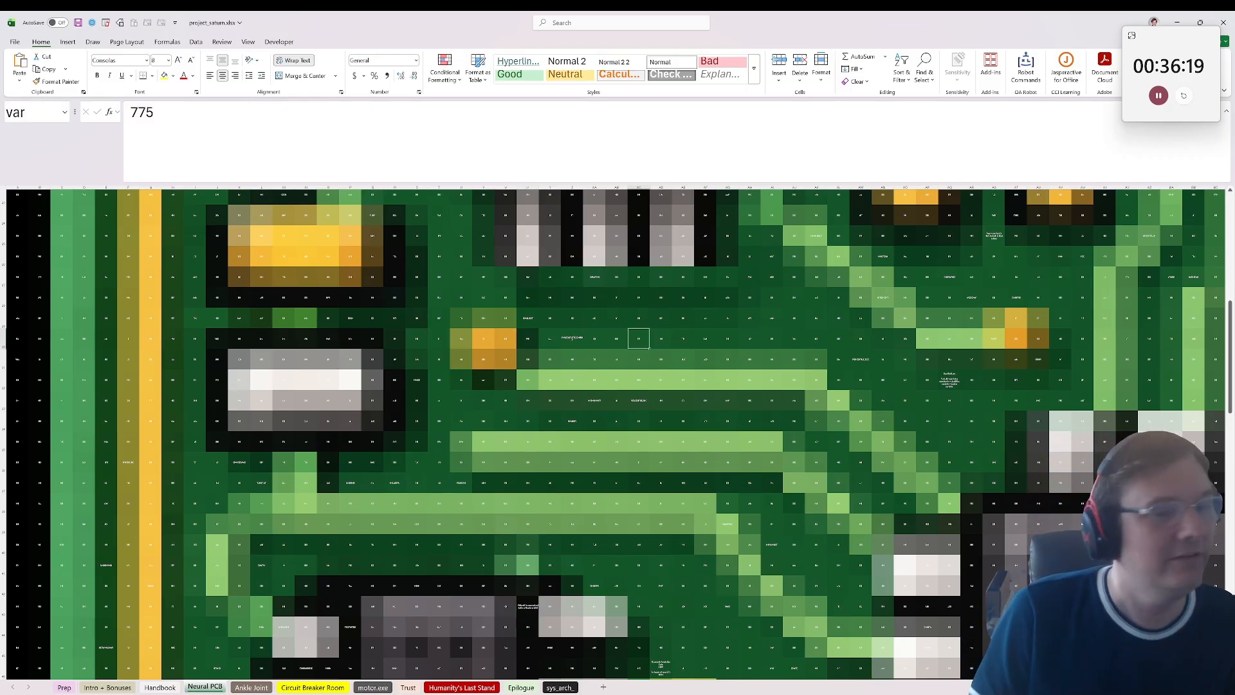
key(Return)
key(Down)
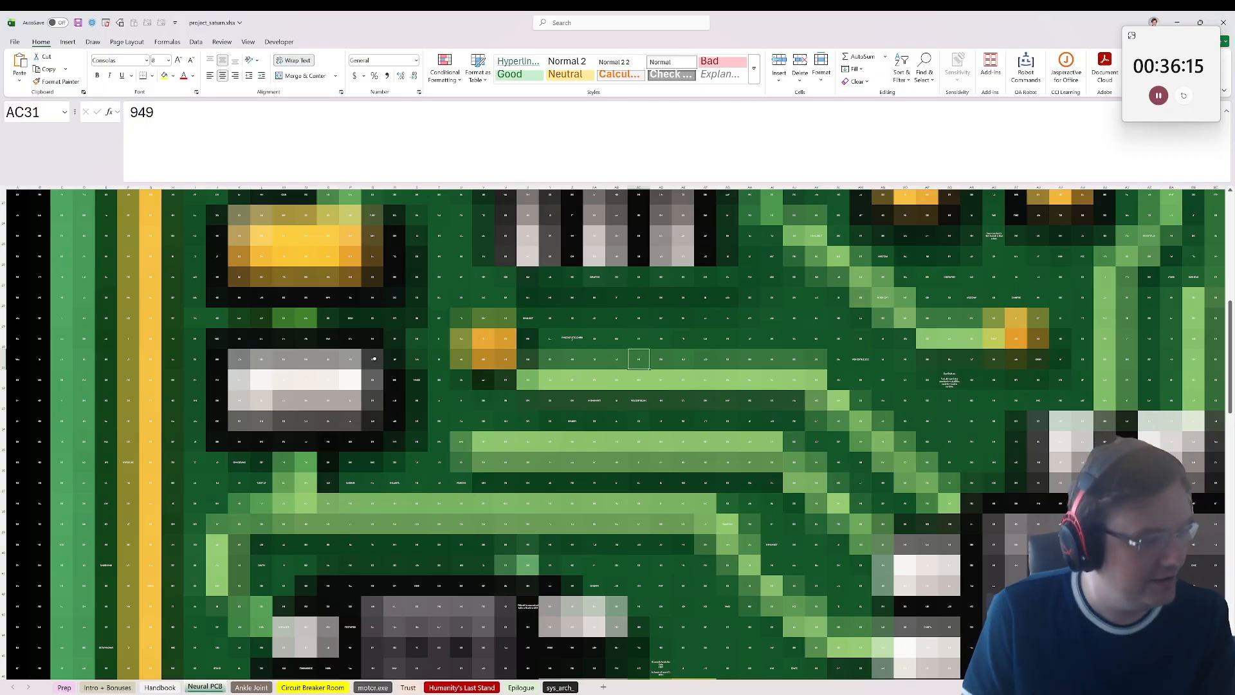
Step: Glance back at the Handbook sheet for the repair hint and return to the Neural PCB sheet
drag(211, 679, 200, 679)
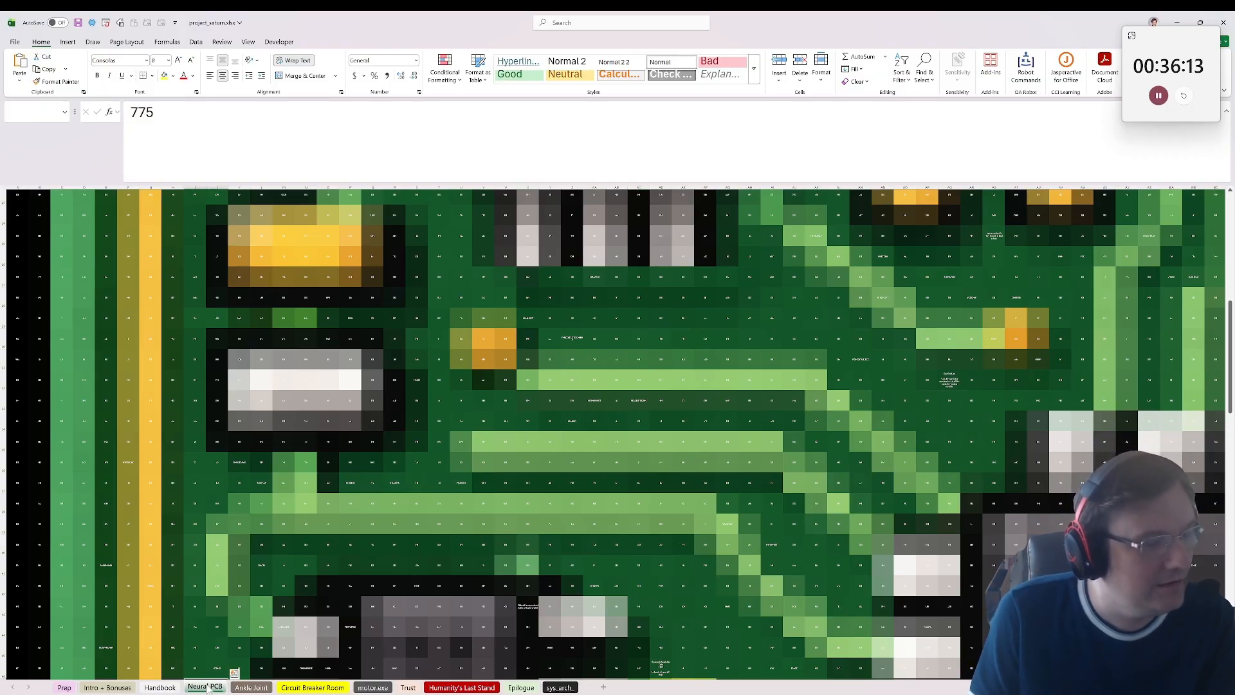
click(160, 688)
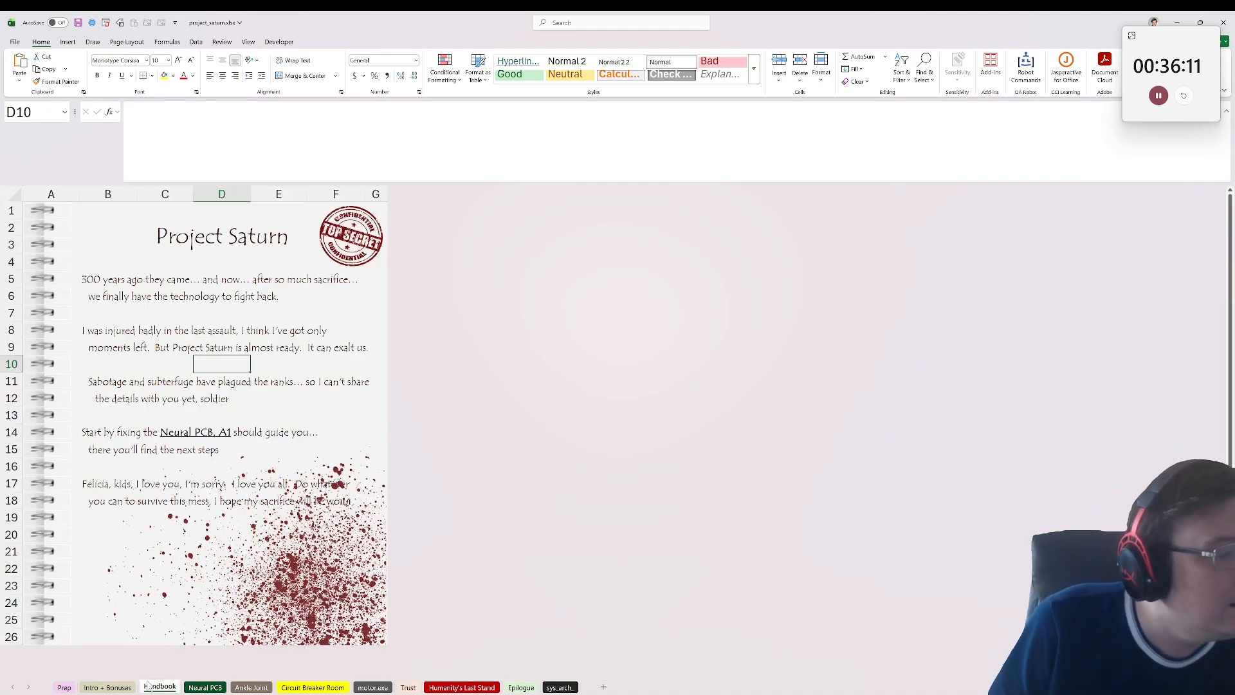
click(196, 687)
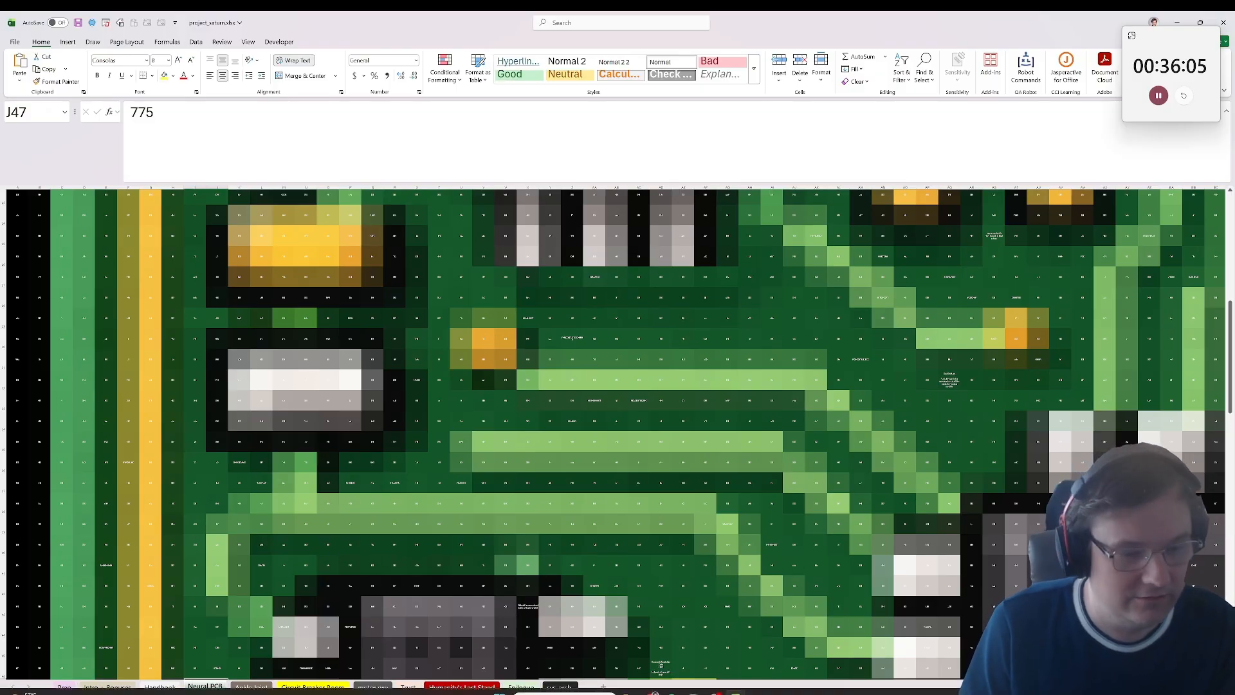
Step: Switch to the Project Saturn answer page in Chrome, make its window narrower and taller, and move it off the workbook
mouse_move(652, 690)
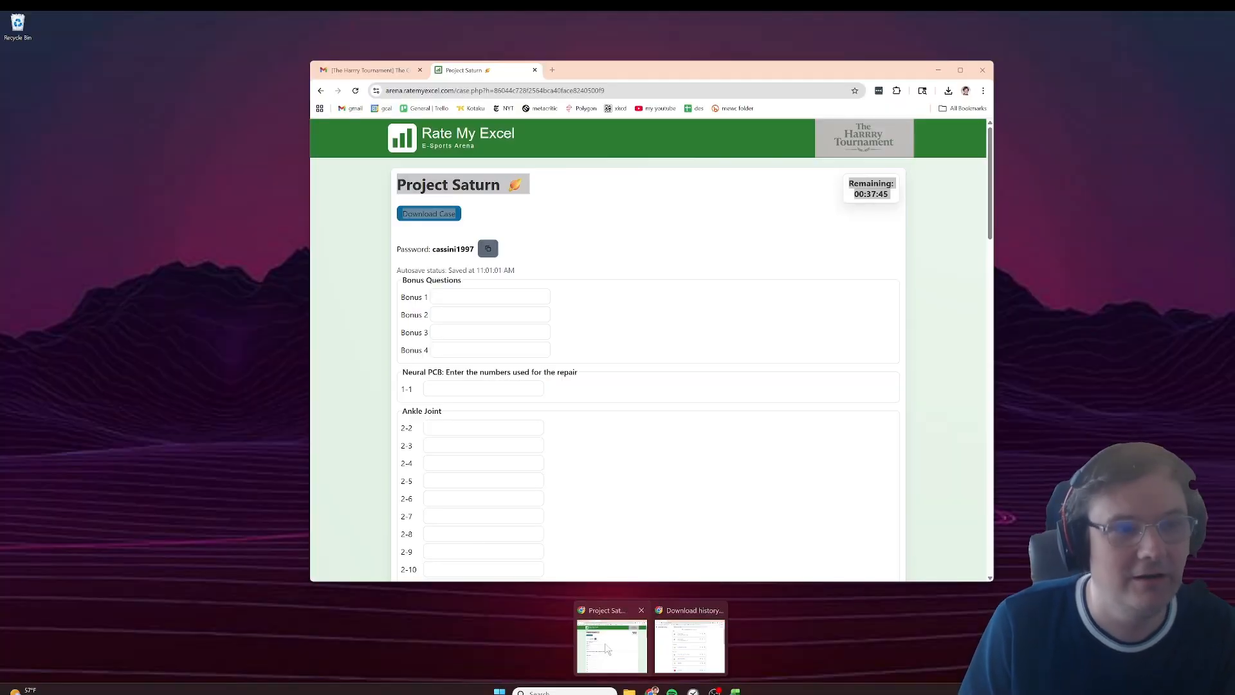
click(611, 653)
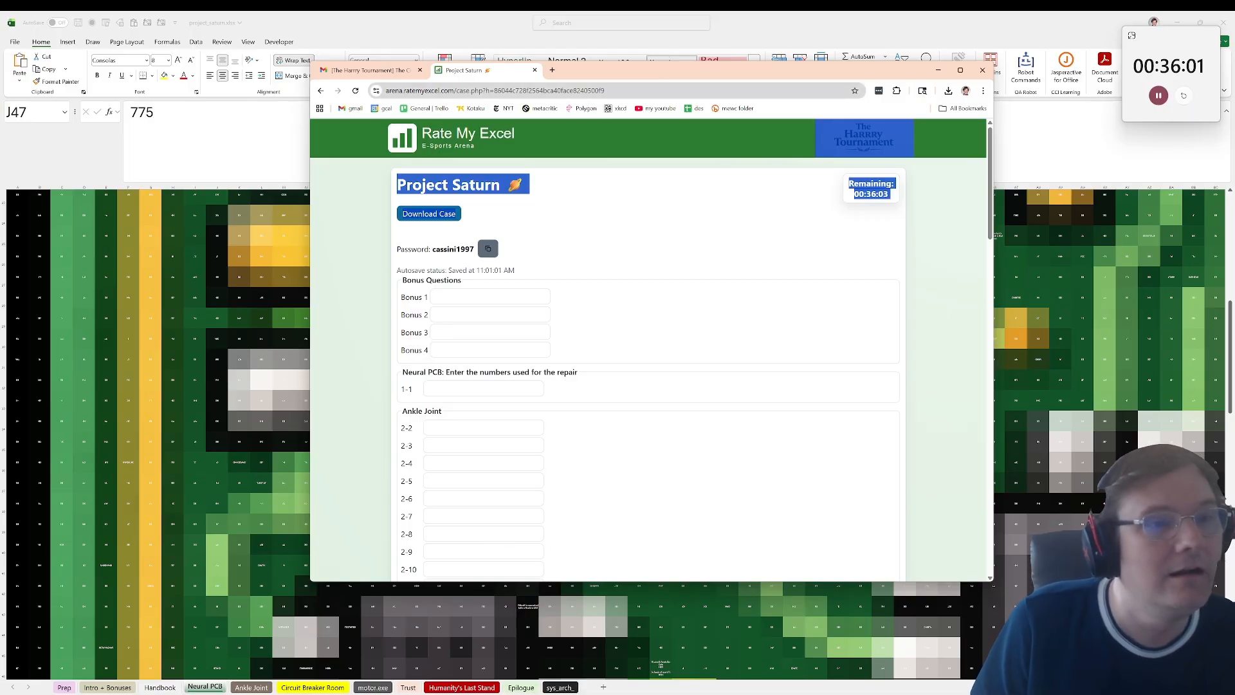
drag(657, 76, 741, 43)
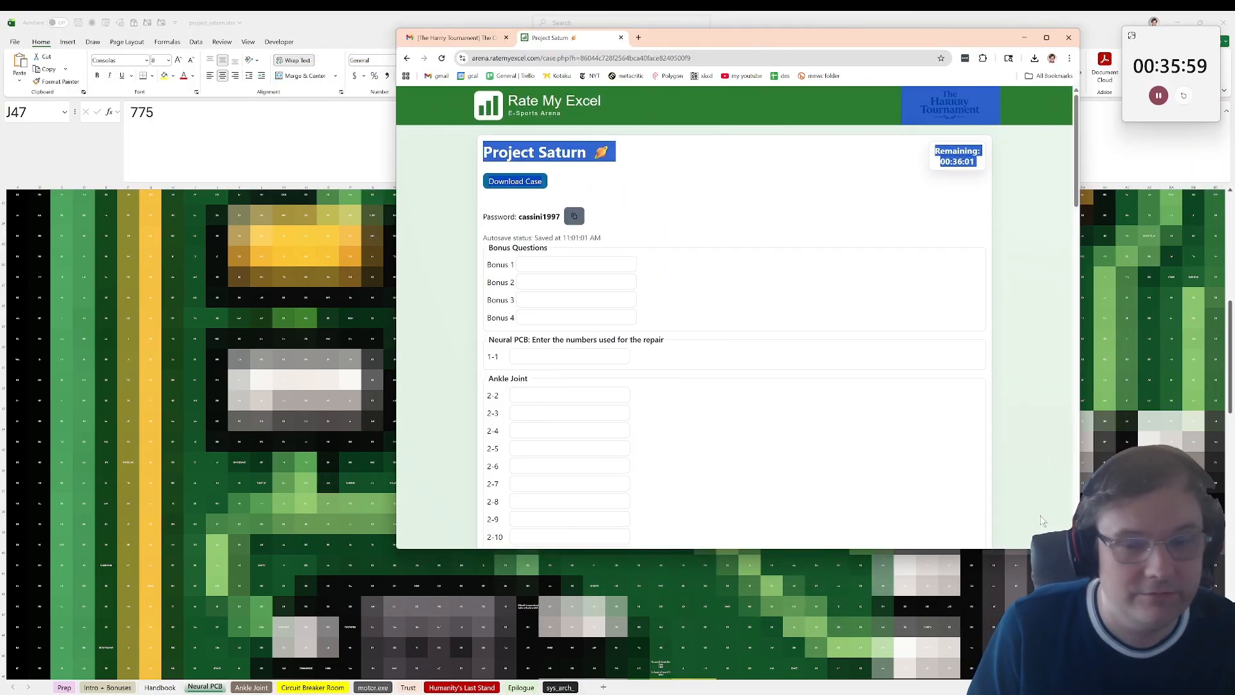
drag(1079, 548, 786, 669)
drag(669, 45, 1126, 53)
Step: Return to the workbook and inspect cells Z30 and X29 on the Neural PCB sheet
click(665, 327)
click(572, 339)
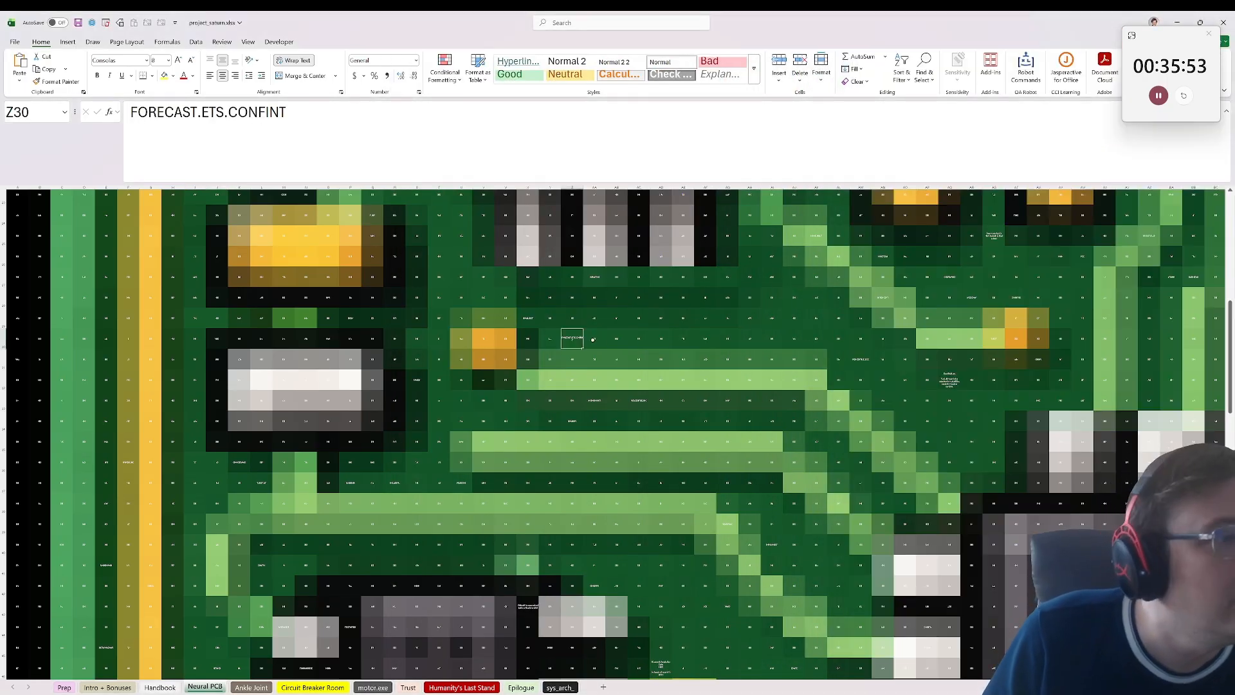
click(526, 321)
Step: Check the Ankle Joint sheet, reread the Handbook line in B14, and go back to the upper part of the Neural PCB sheet
click(256, 687)
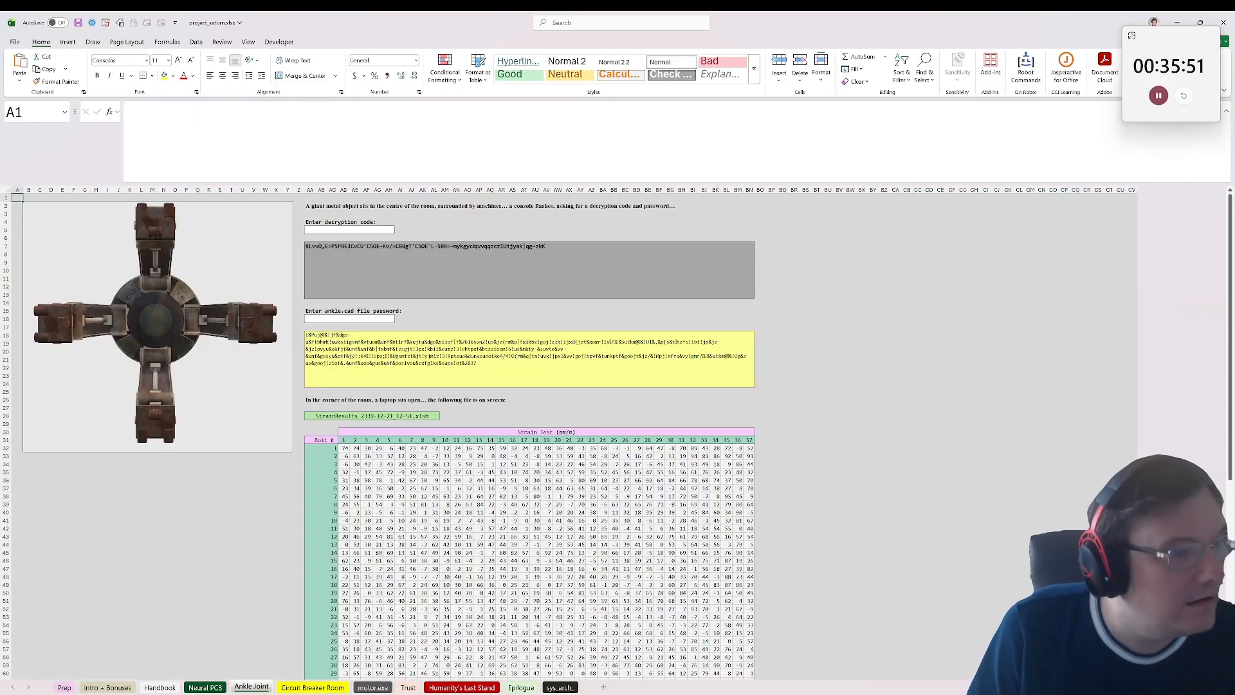
click(204, 687)
click(161, 687)
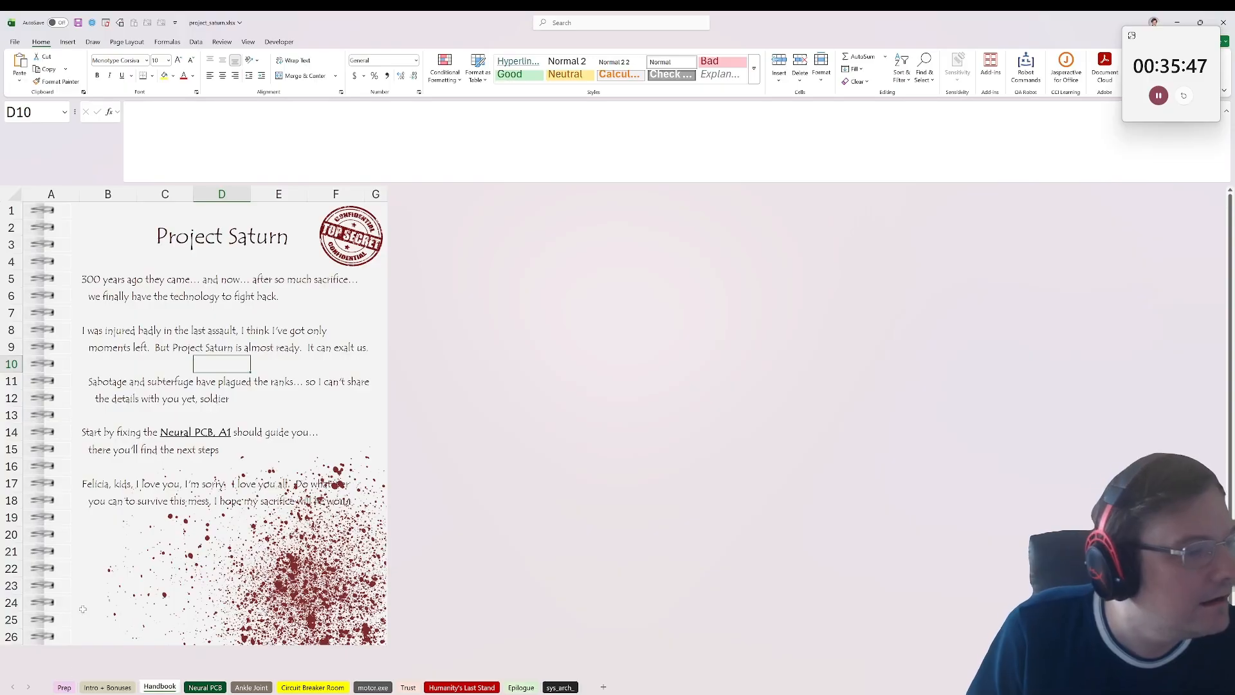
click(97, 432)
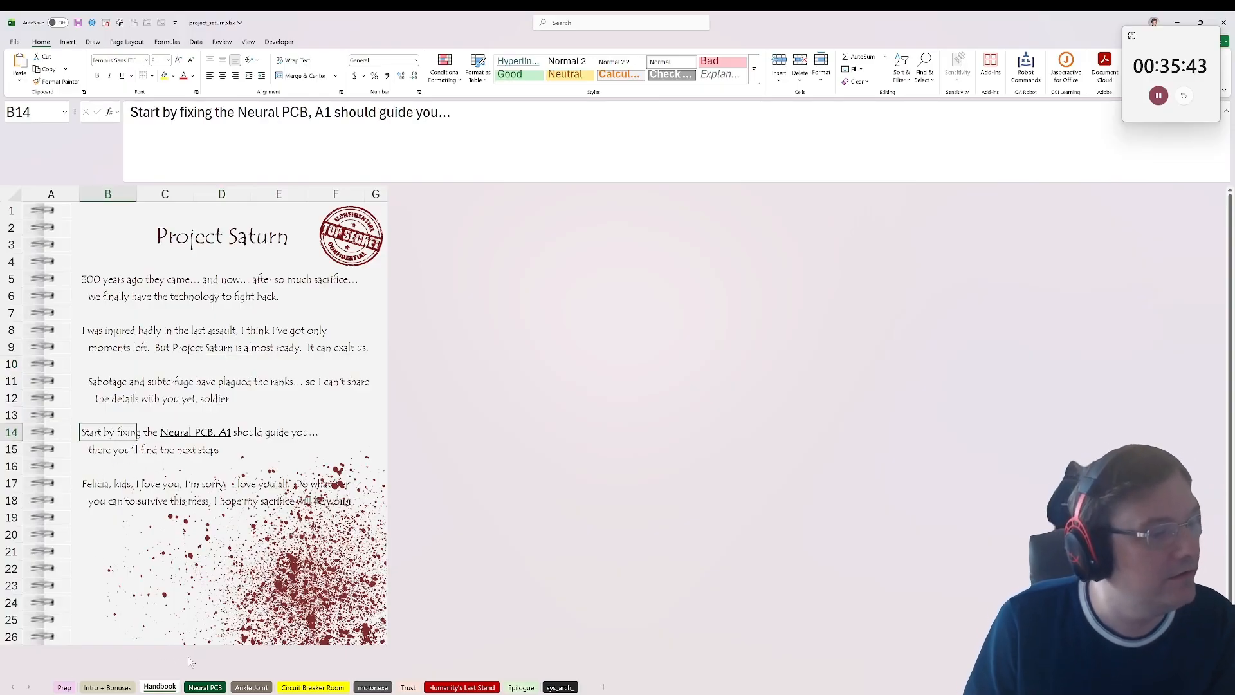
click(204, 687)
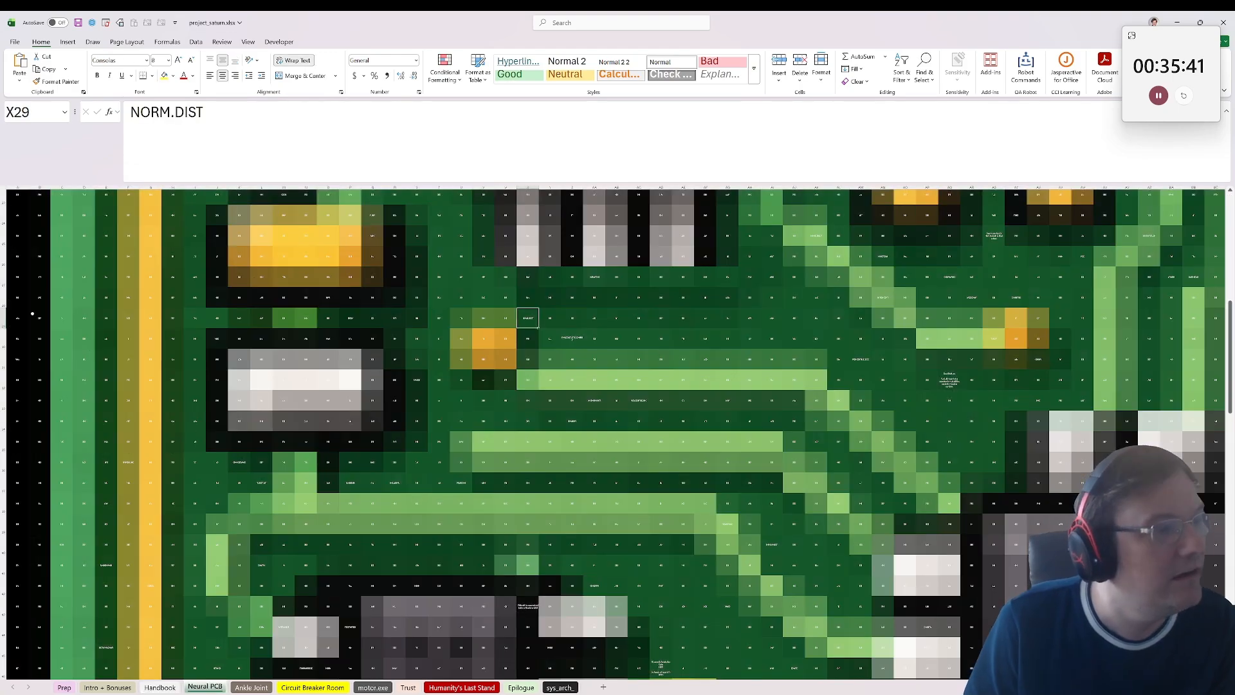
scroll(23, 299, up, 6)
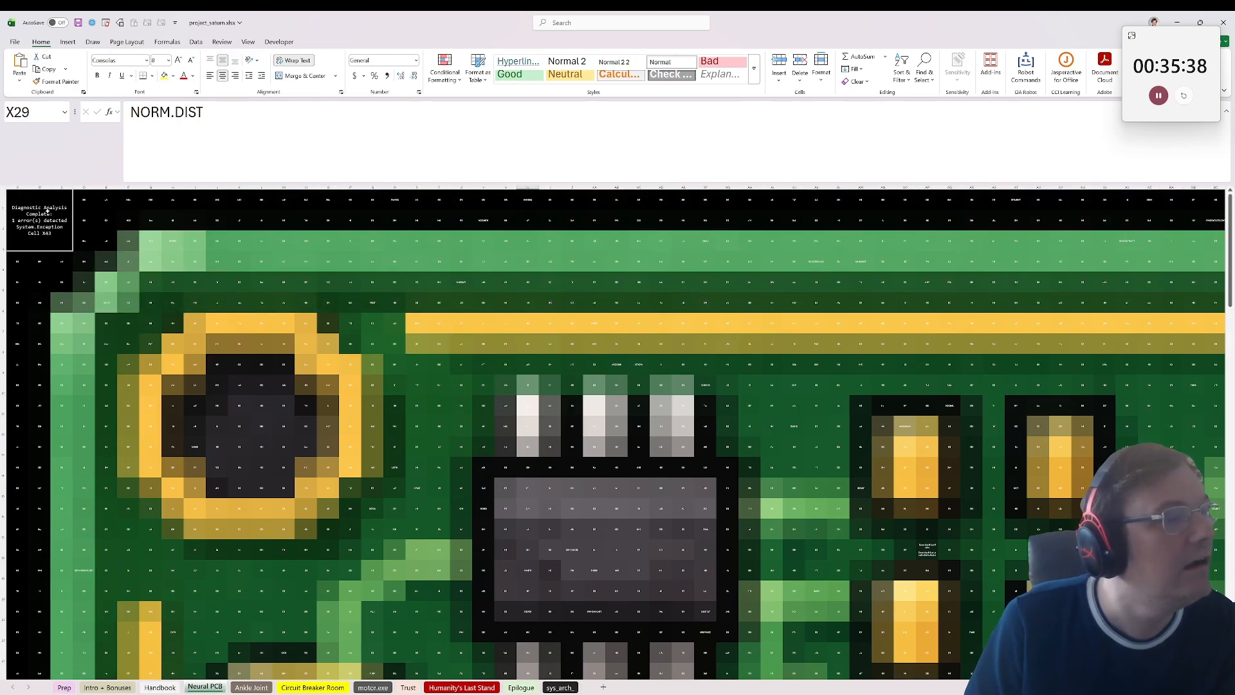
Step: Read the diagnostic message in A1 of the Neural PCB sheet, copy its cell reference X43, and jump to that cell
click(48, 211)
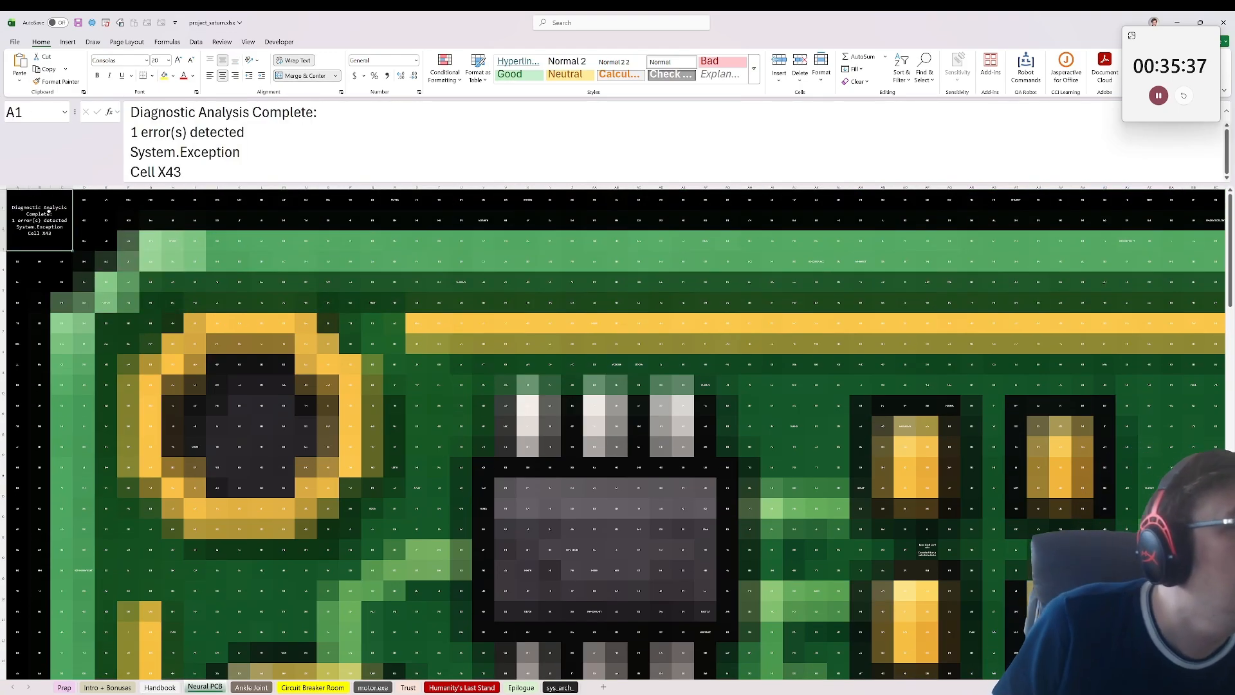
drag(185, 172, 155, 174)
key(ctrl+c)
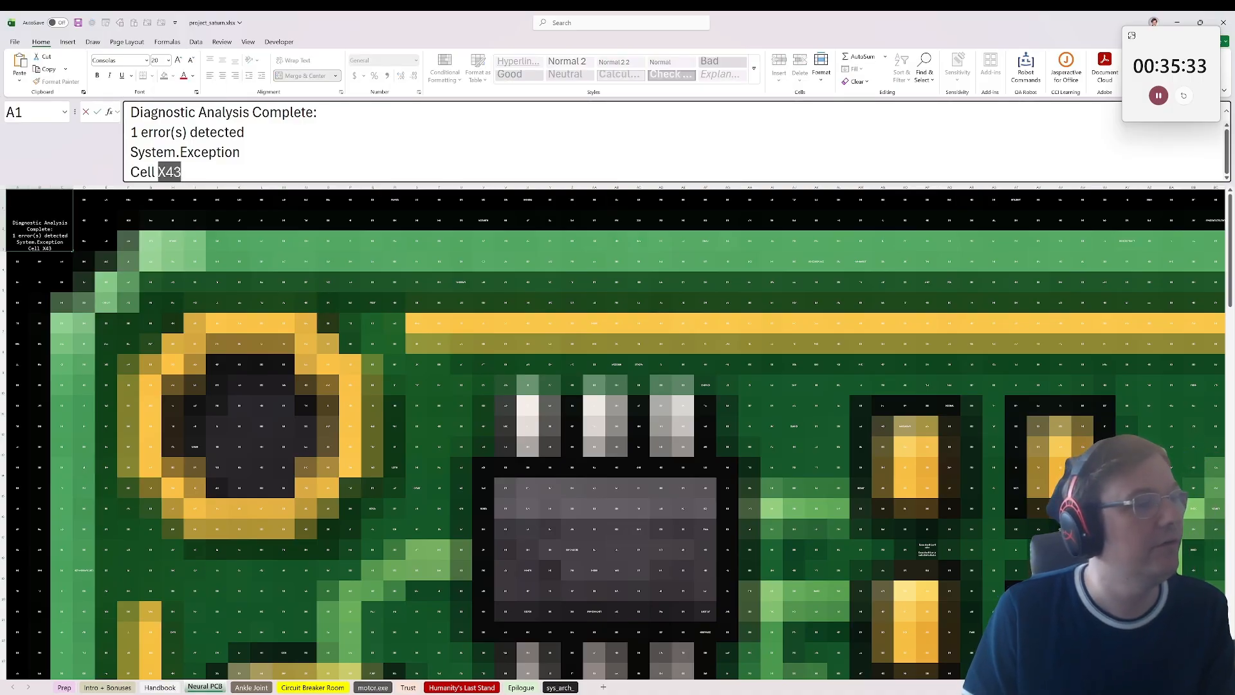
click(173, 220)
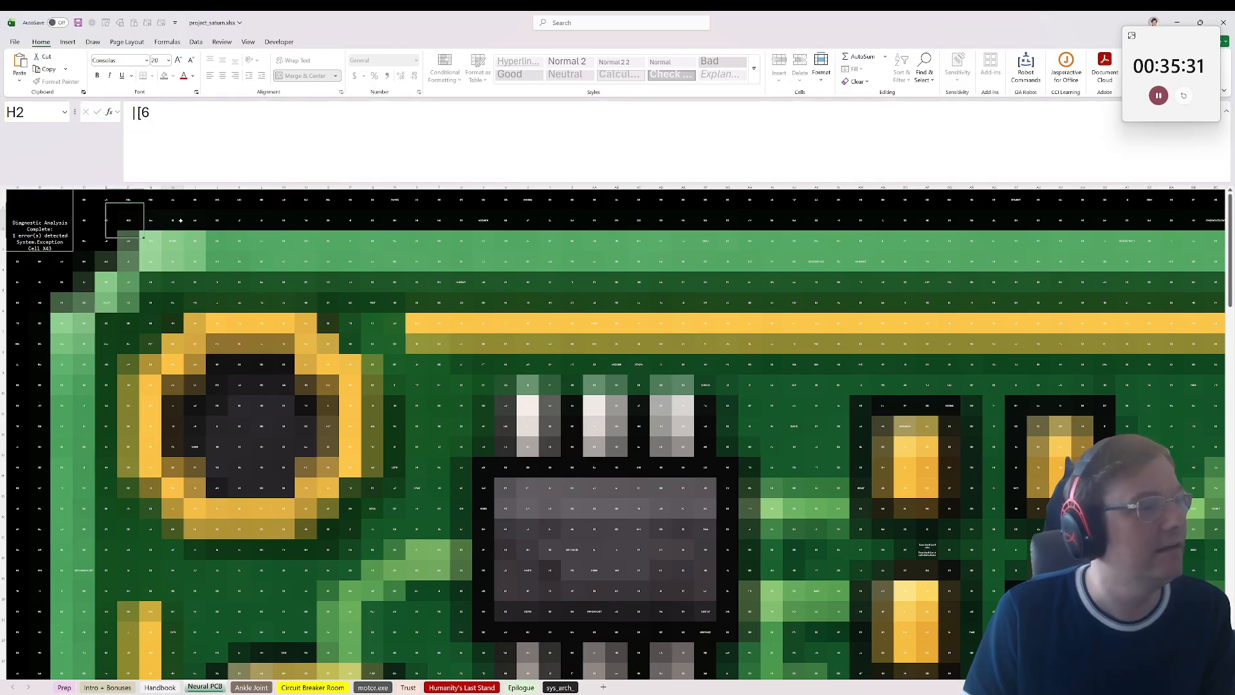
click(37, 112)
key(ctrl+v)
key(Return)
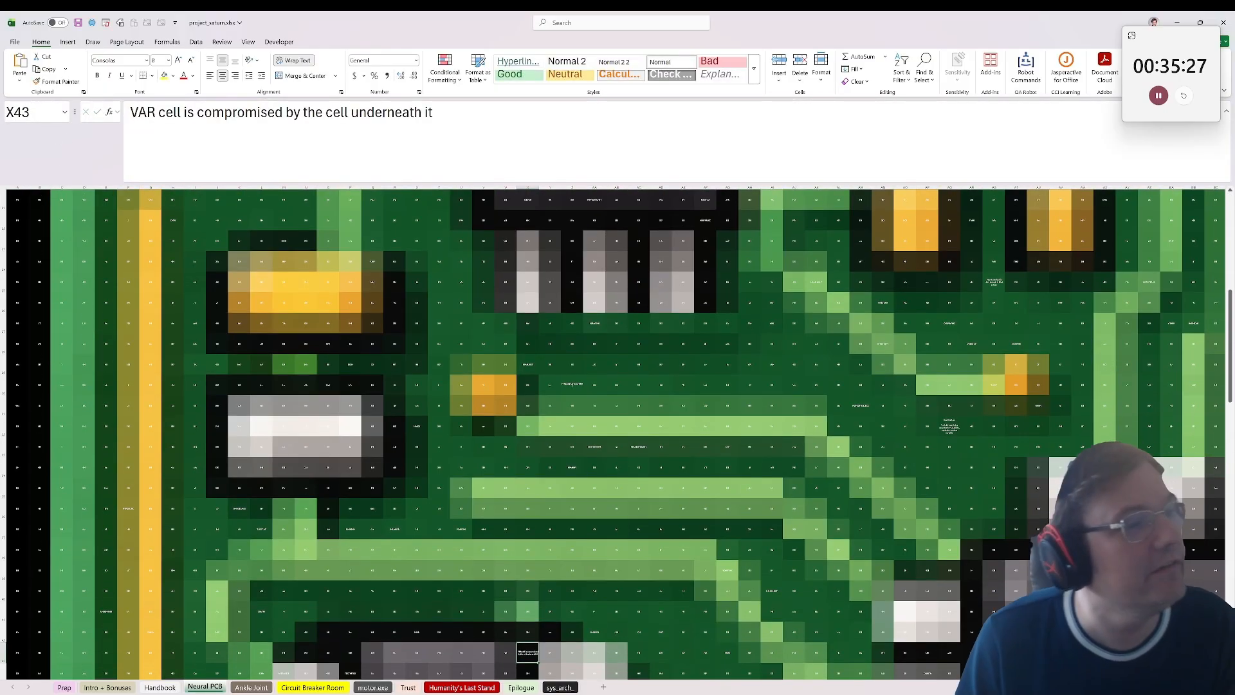
Step: Go to the cell named var on the Neural PCB sheet and inspect the cell directly beneath it
click(36, 111)
text(var)
key(Return)
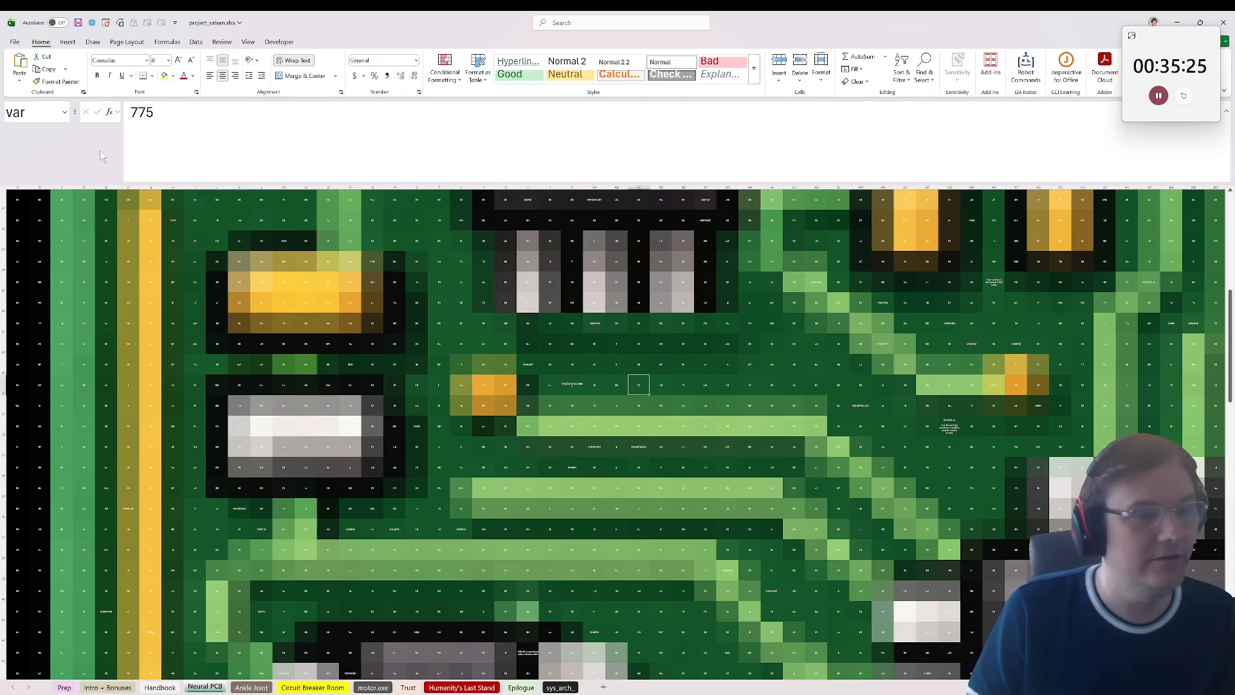
key(Down)
key(Up)
key(Down)
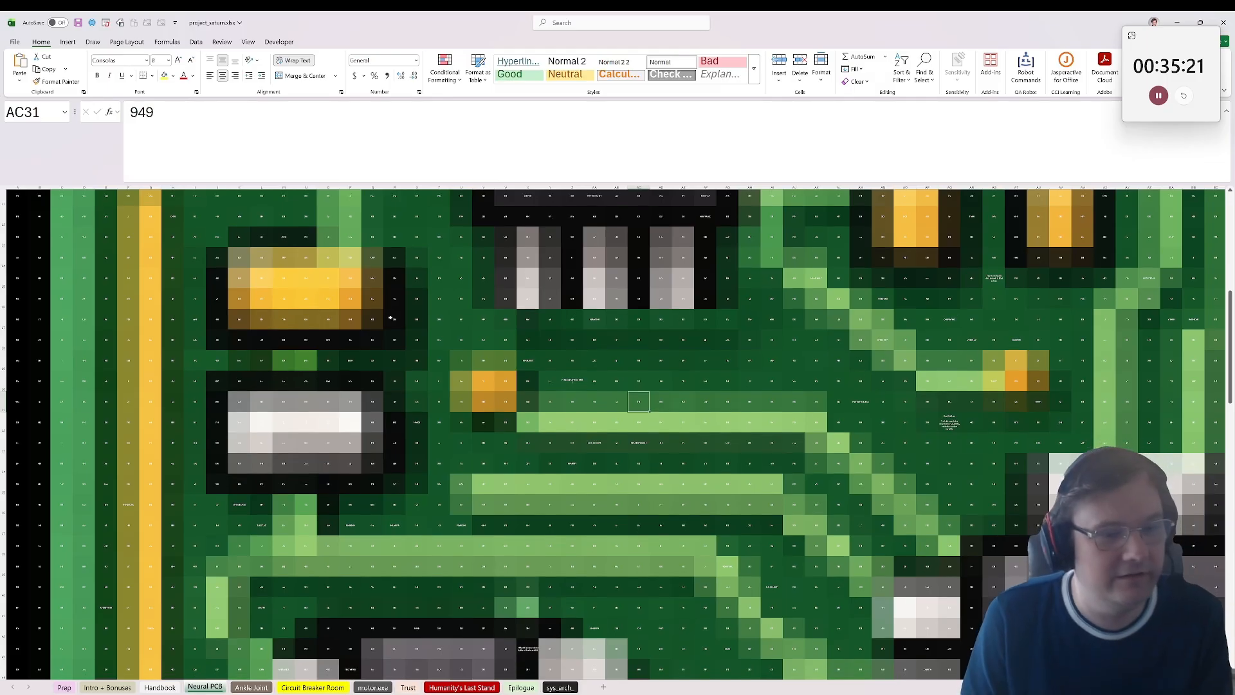
scroll(390, 318, down, 1)
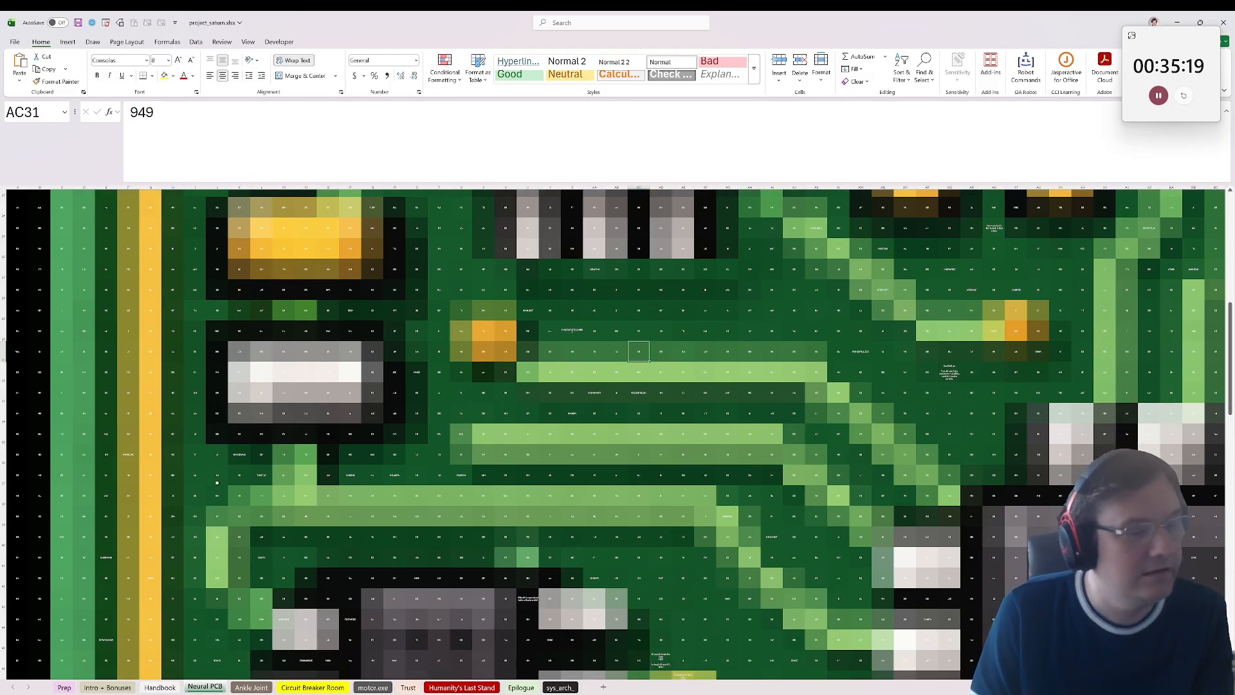
Step: Glance at the Handbook sheet and inspect the formula behind the grey encrypted block in AA7 on the Ankle Joint sheet
click(159, 687)
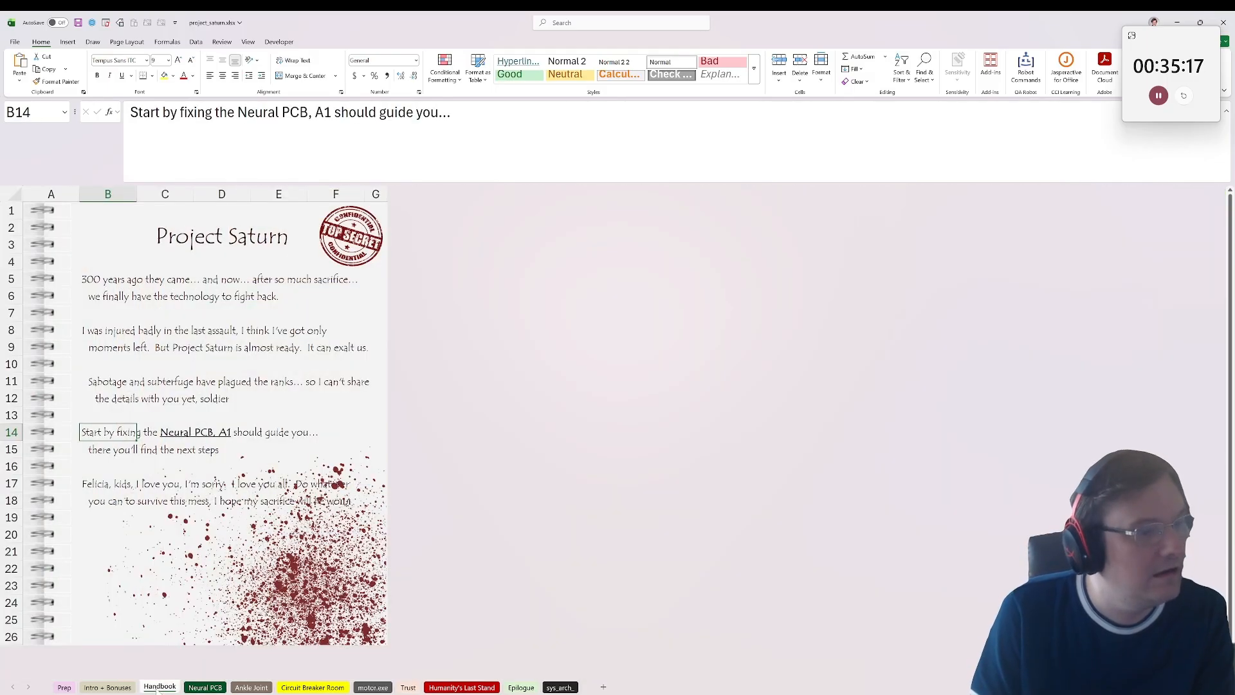
click(205, 687)
click(251, 687)
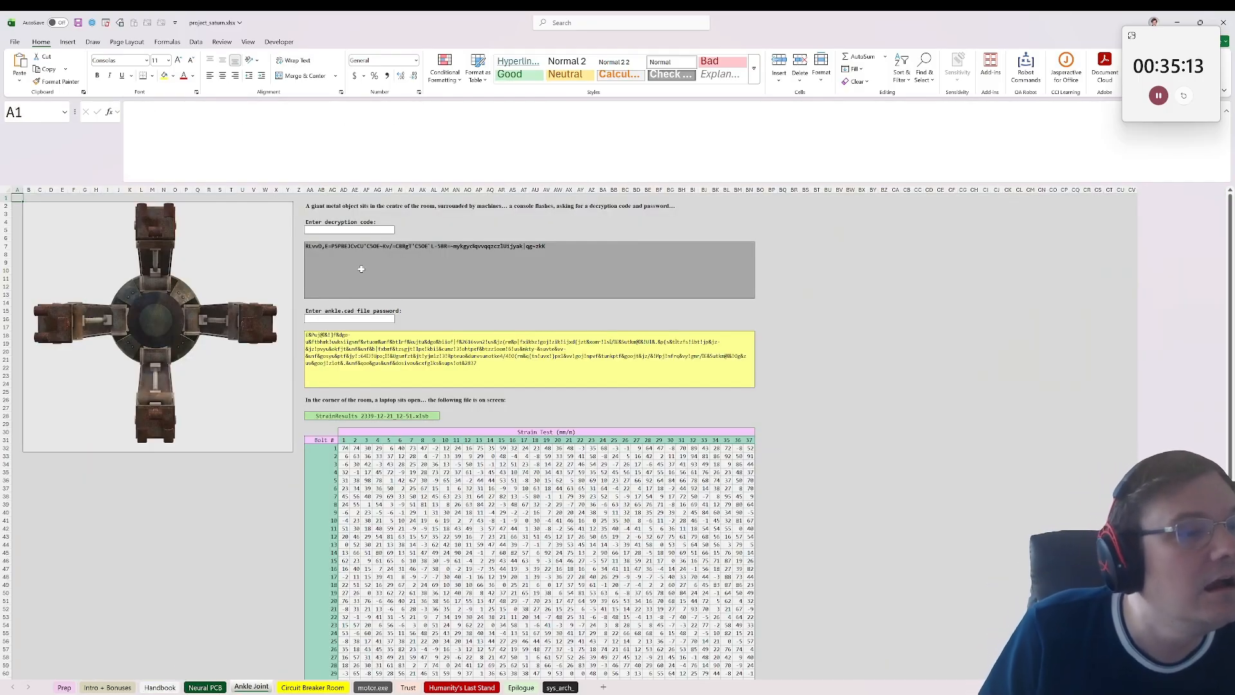
click(342, 269)
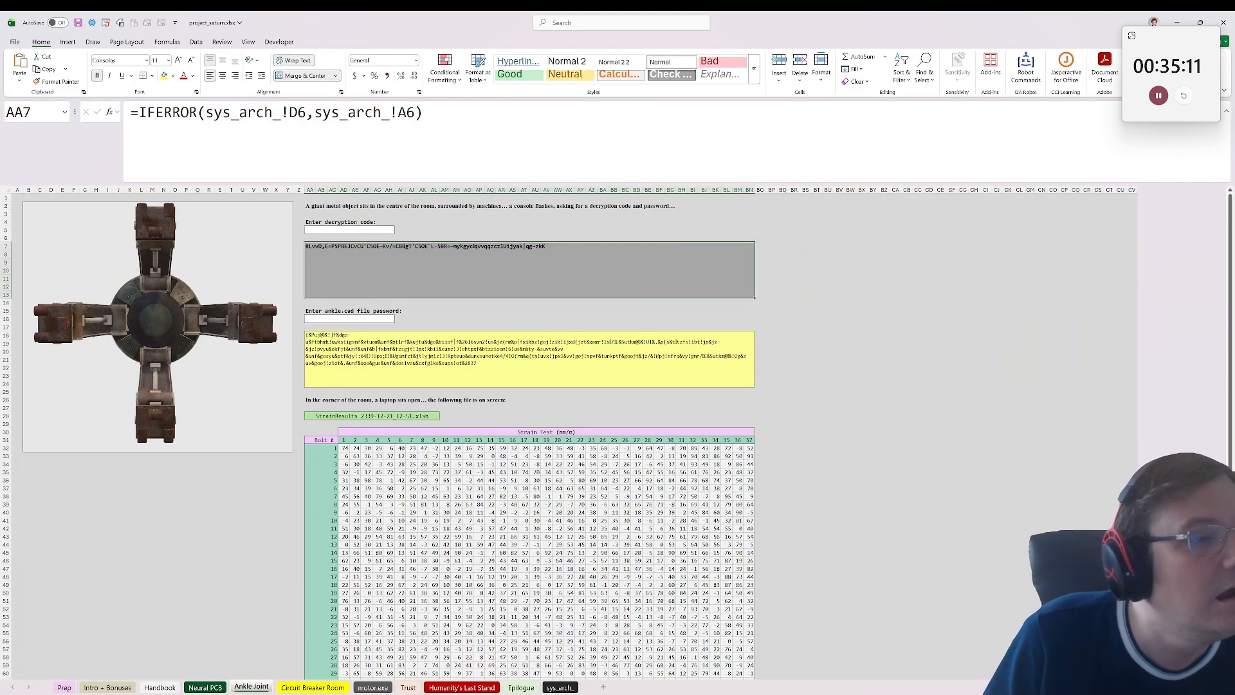
drag(444, 115, 131, 115)
key(Escape)
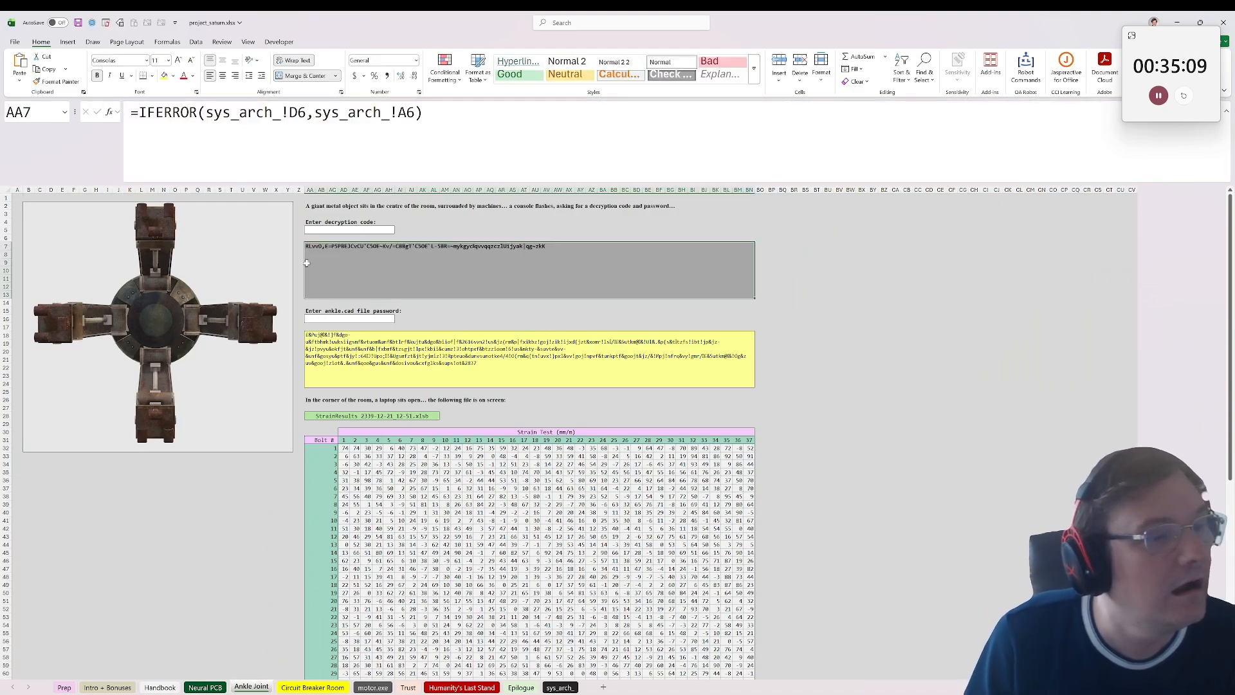
Step: Try to copy the encrypted block AA7 into the decryption code field AA5
key(ctrl+c)
click(340, 230)
key(ctrl+v)
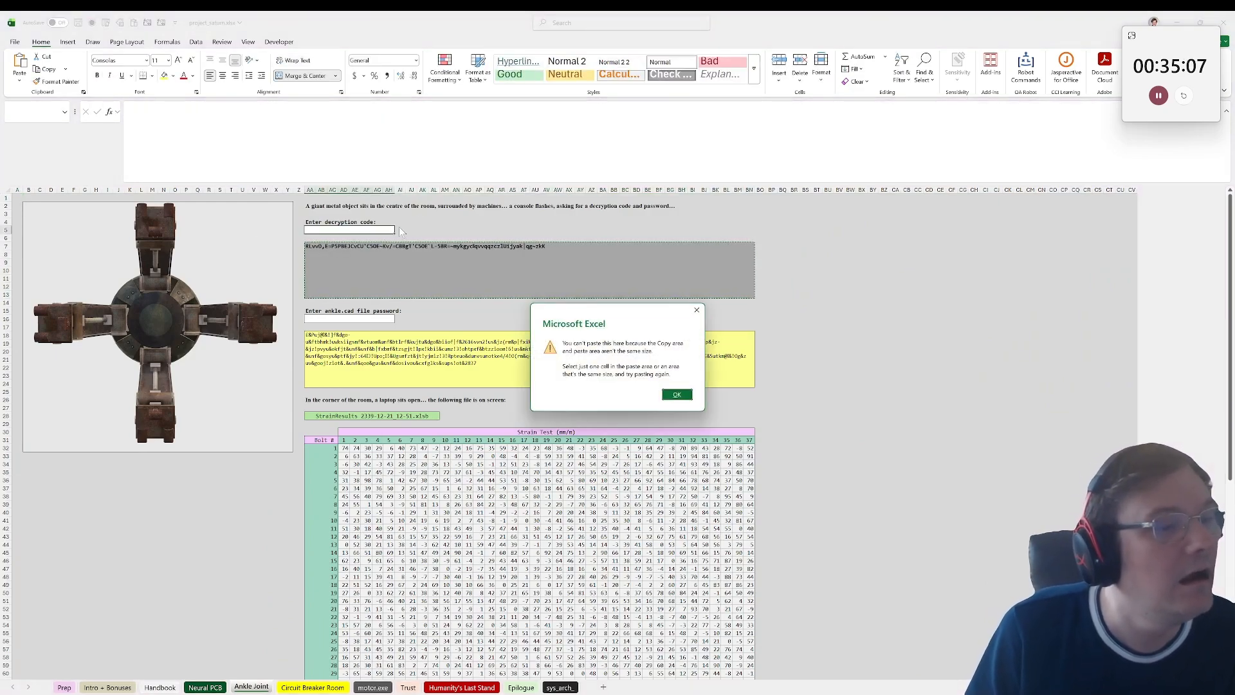
click(675, 394)
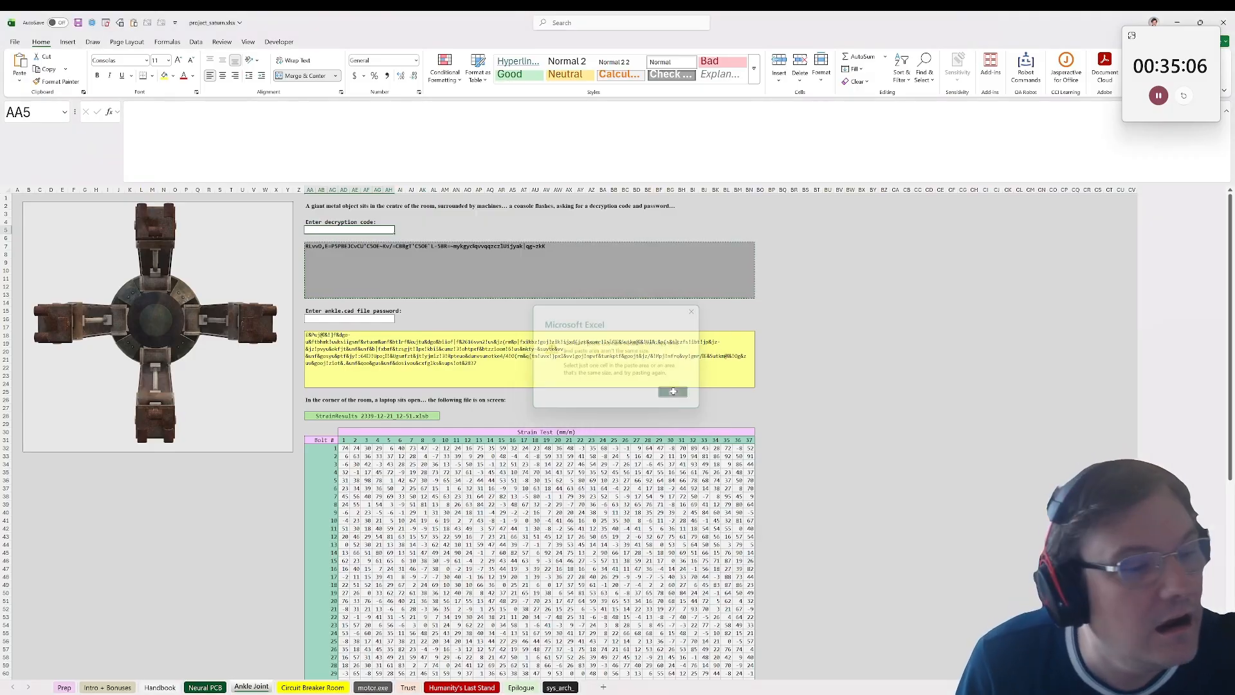
Step: Check the file password field, yellow block and strain table on Ankle Joint, glance at Circuit Breaker Room, and return to Neural PCB
click(355, 319)
click(333, 366)
click(321, 439)
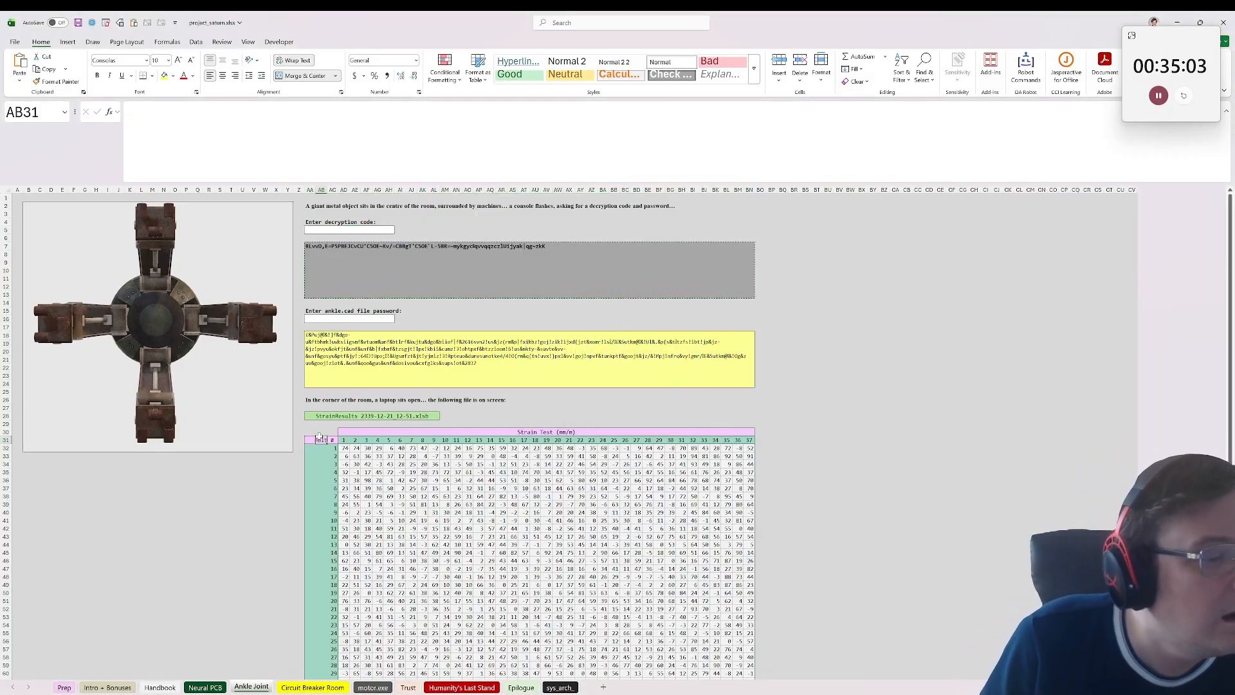
click(194, 687)
click(313, 687)
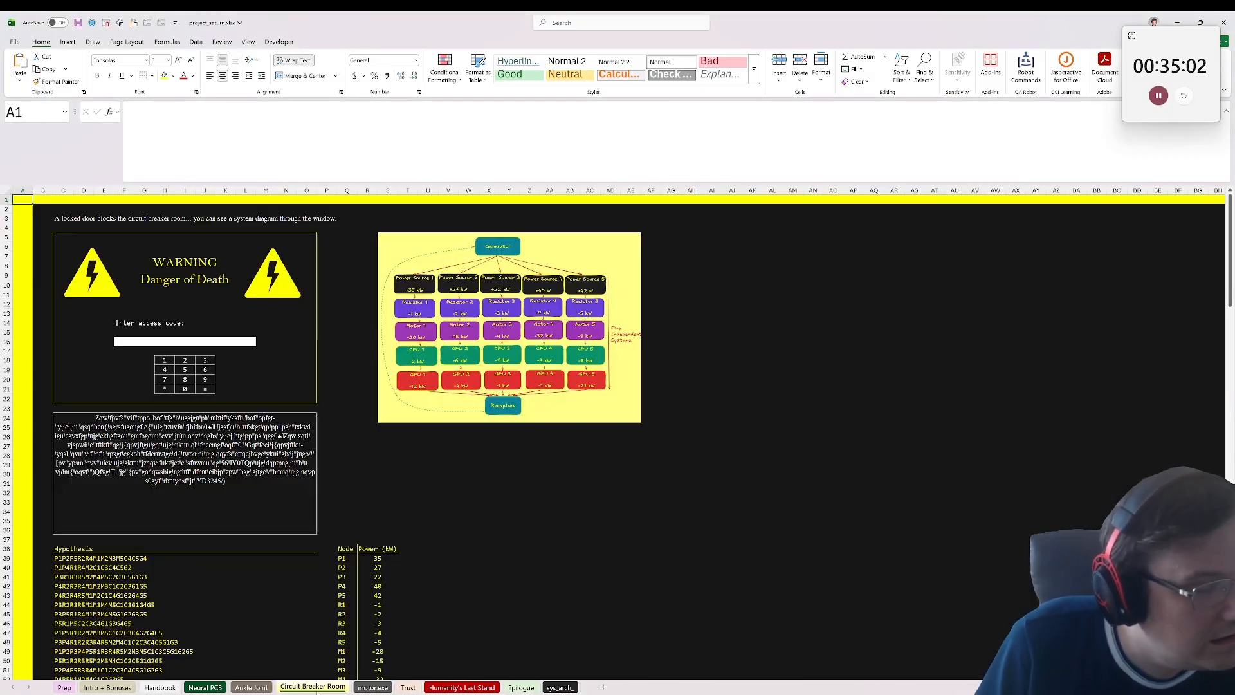
click(203, 687)
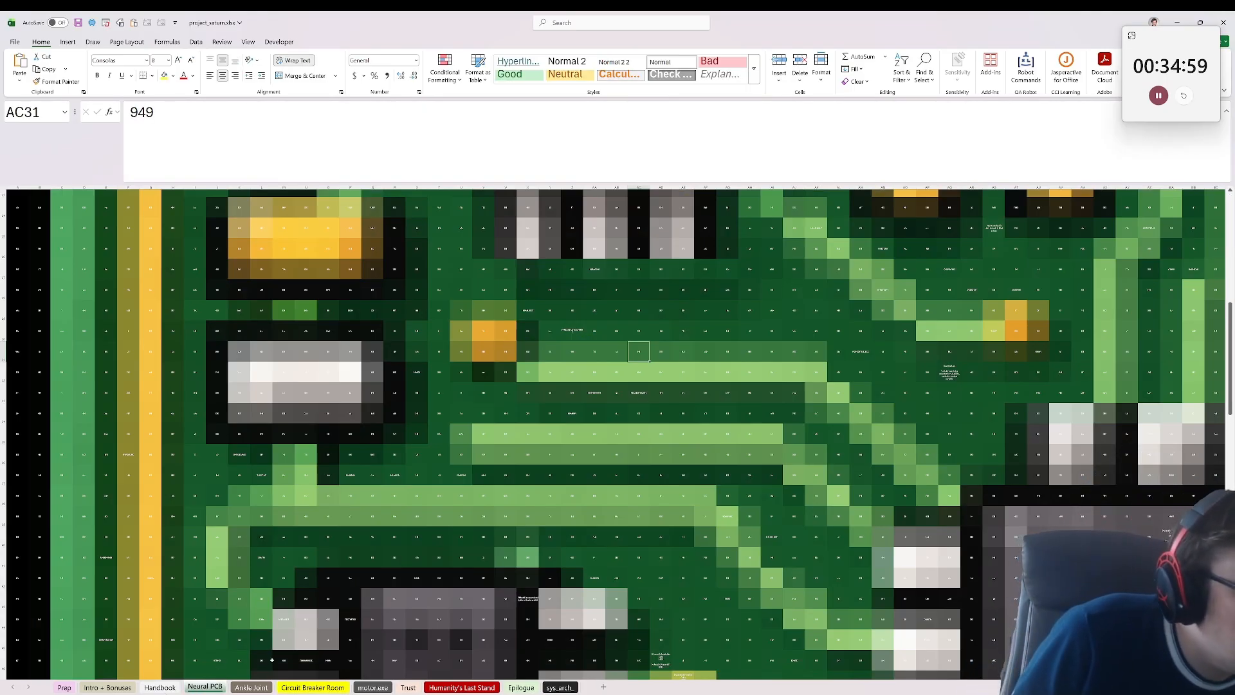
Step: Reread the Handbook sheet's lines, including B15 about the next steps, and check its surrounding cells for hidden content
click(152, 687)
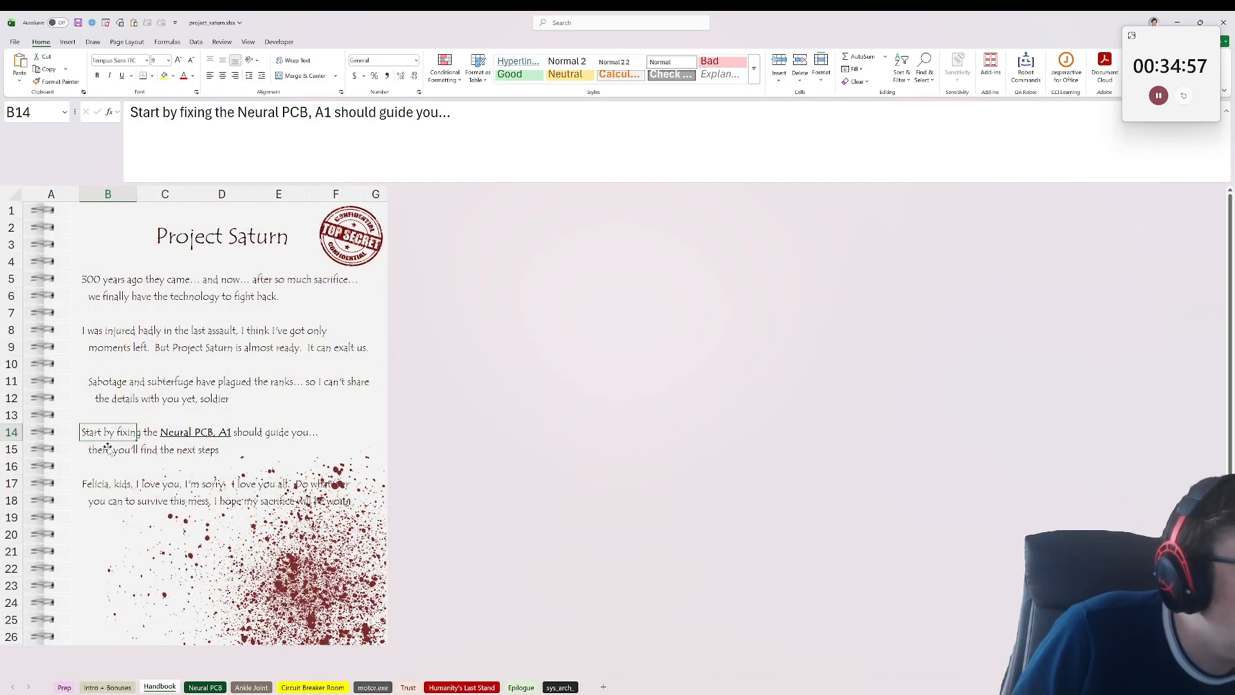
click(108, 448)
click(92, 426)
click(169, 386)
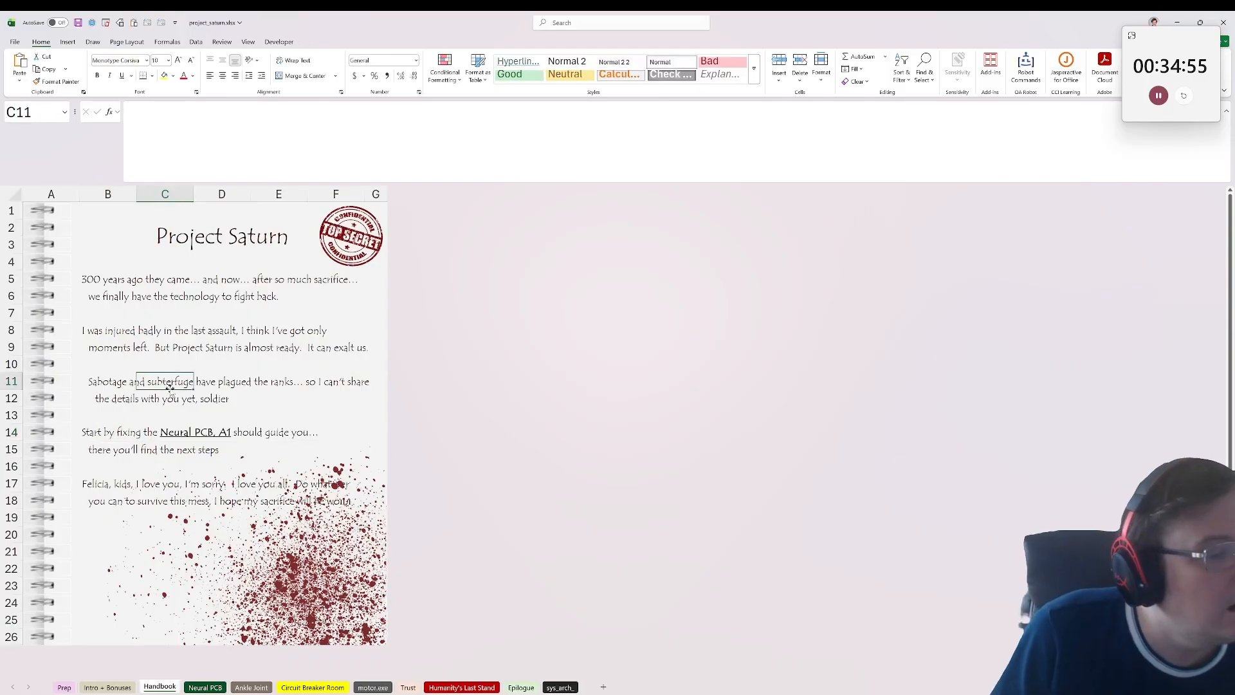
click(217, 431)
click(122, 453)
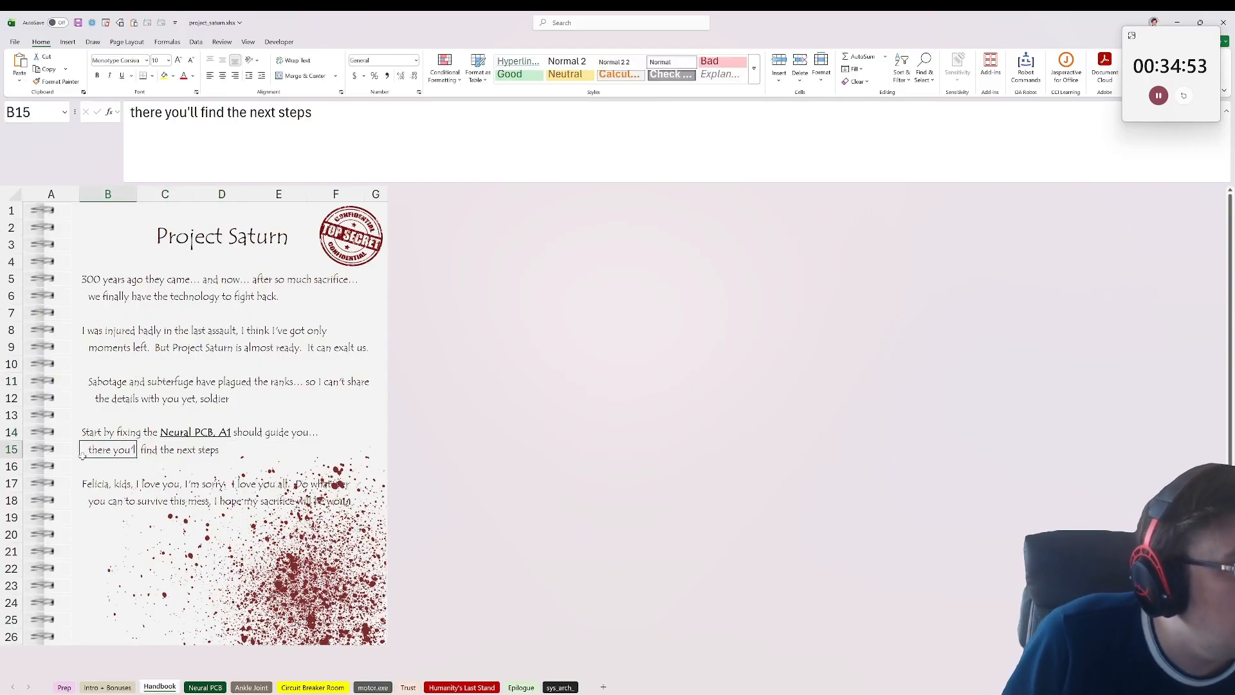
click(97, 489)
click(79, 572)
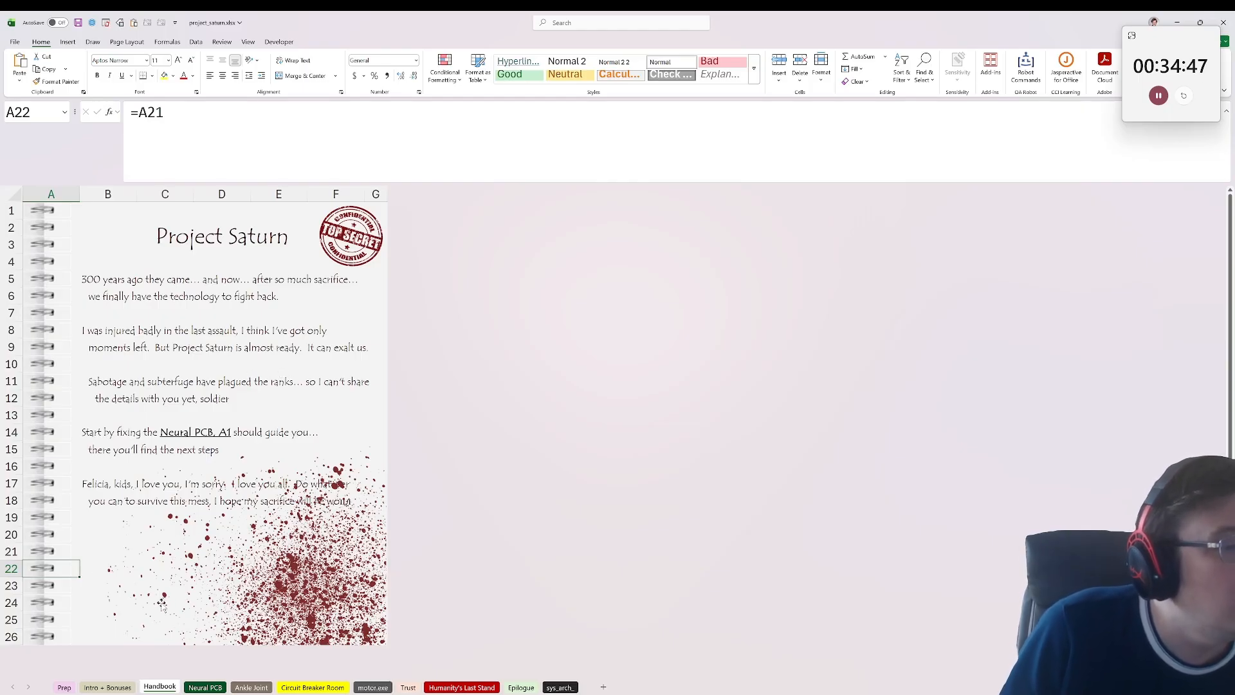
Step: Return to the Neural PCB sheet, sample cells such as E21 and T20, and read the diagnostic resolution message in AD46
click(204, 687)
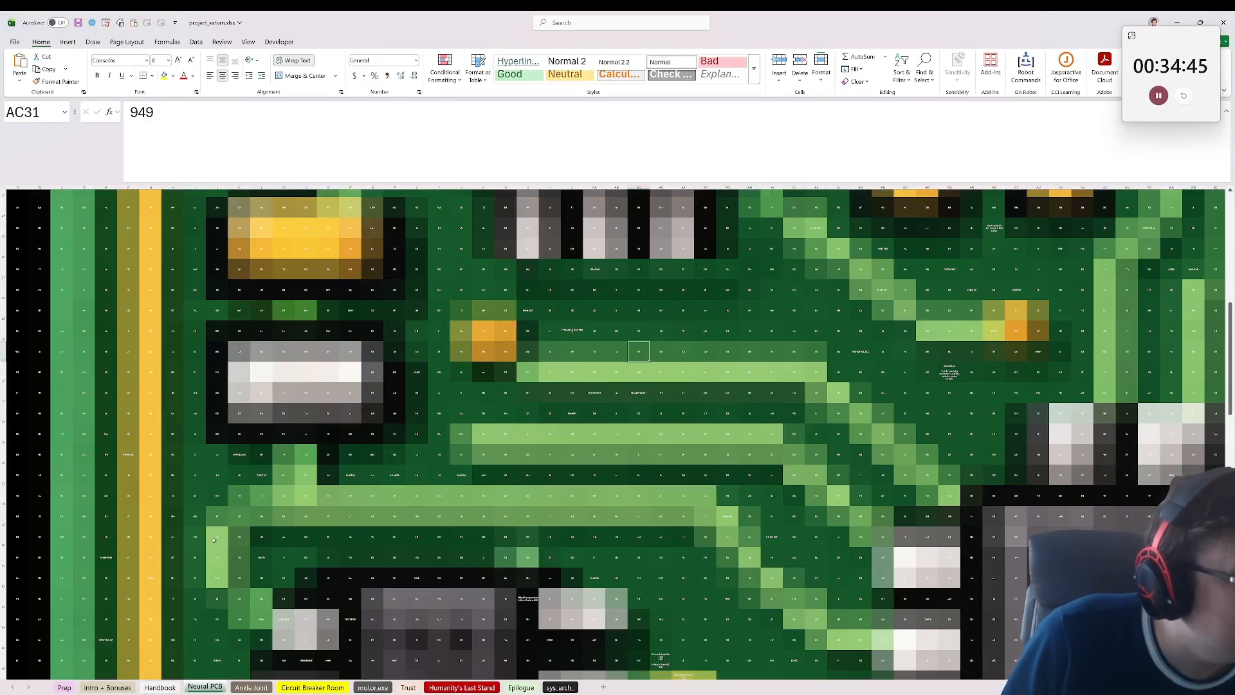
scroll(131, 334, up, 2)
scroll(131, 333, up, 1)
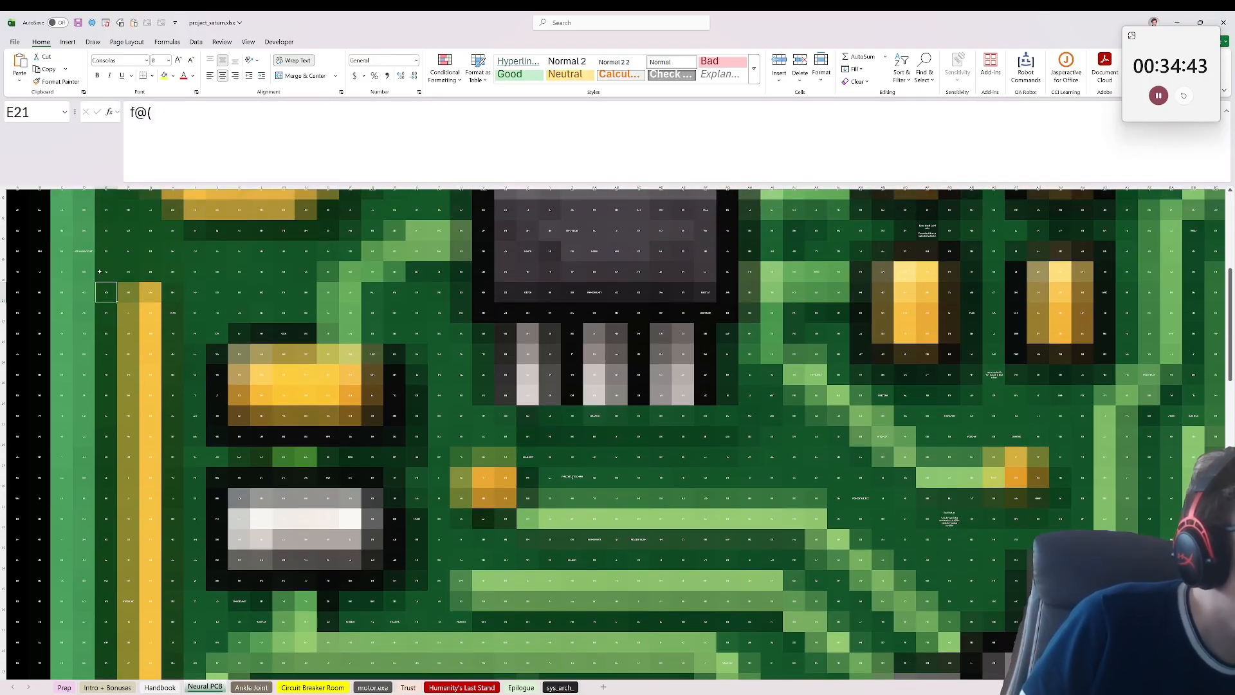
click(194, 271)
click(439, 271)
scroll(525, 405, down, 4)
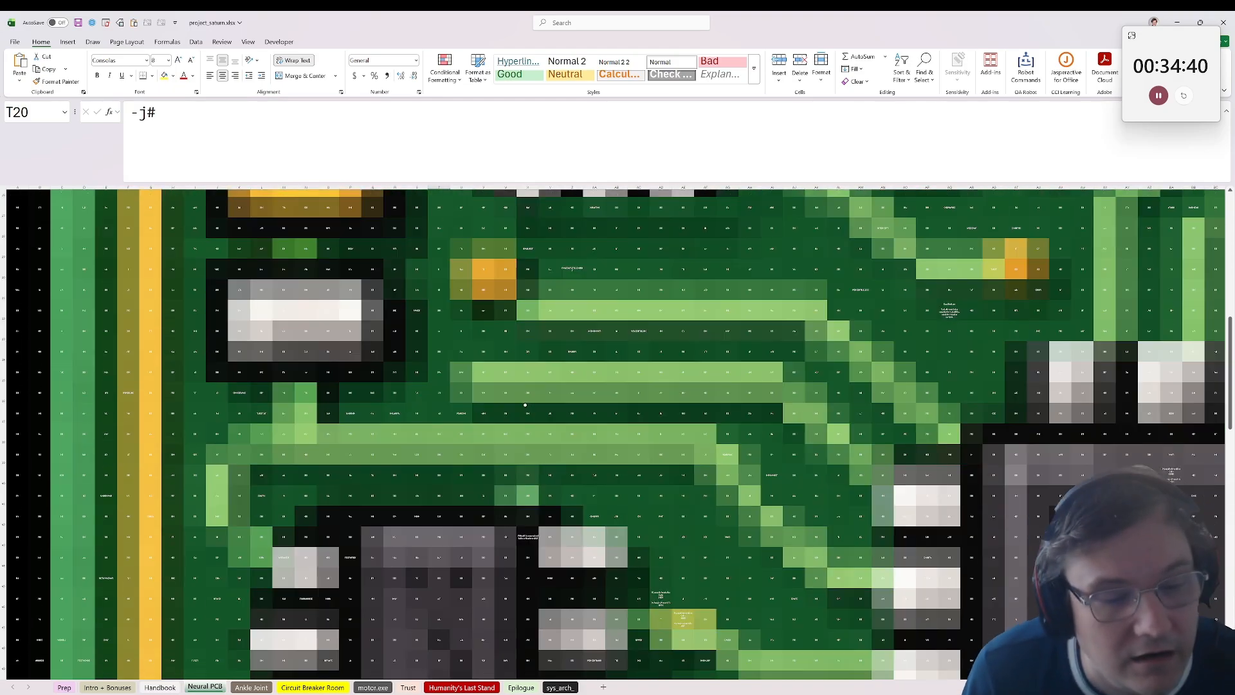
scroll(525, 405, down, 1)
click(657, 539)
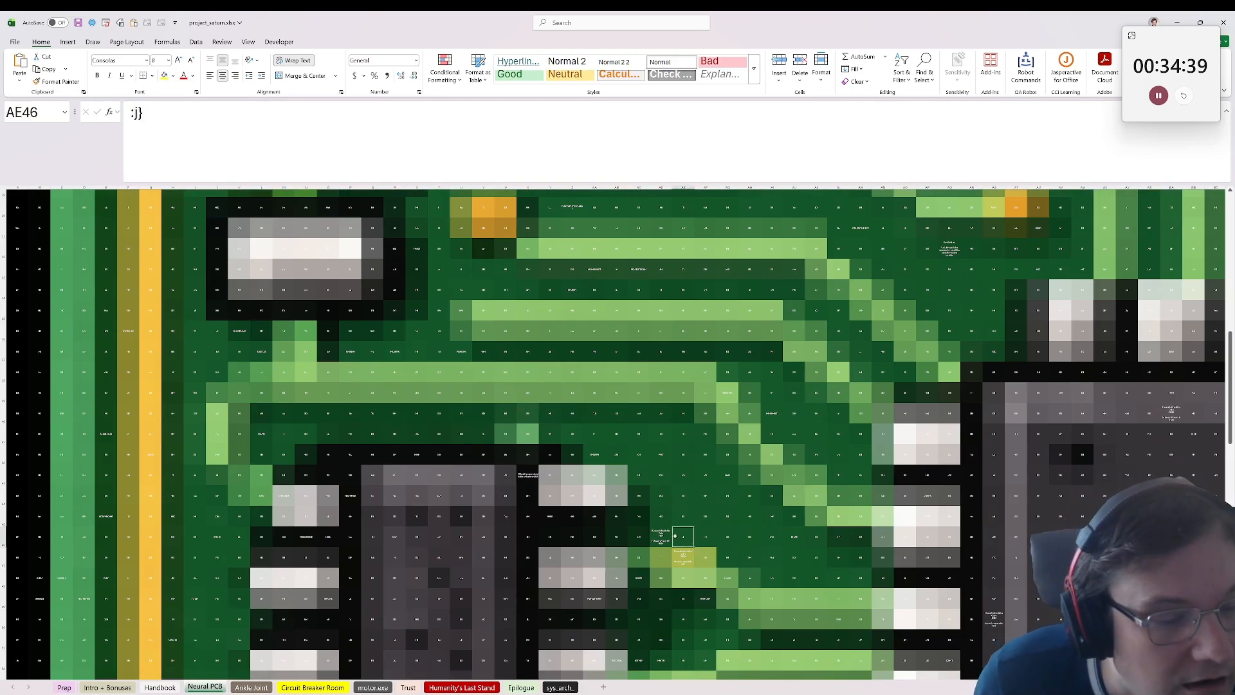
scroll(325, 420, down, 5)
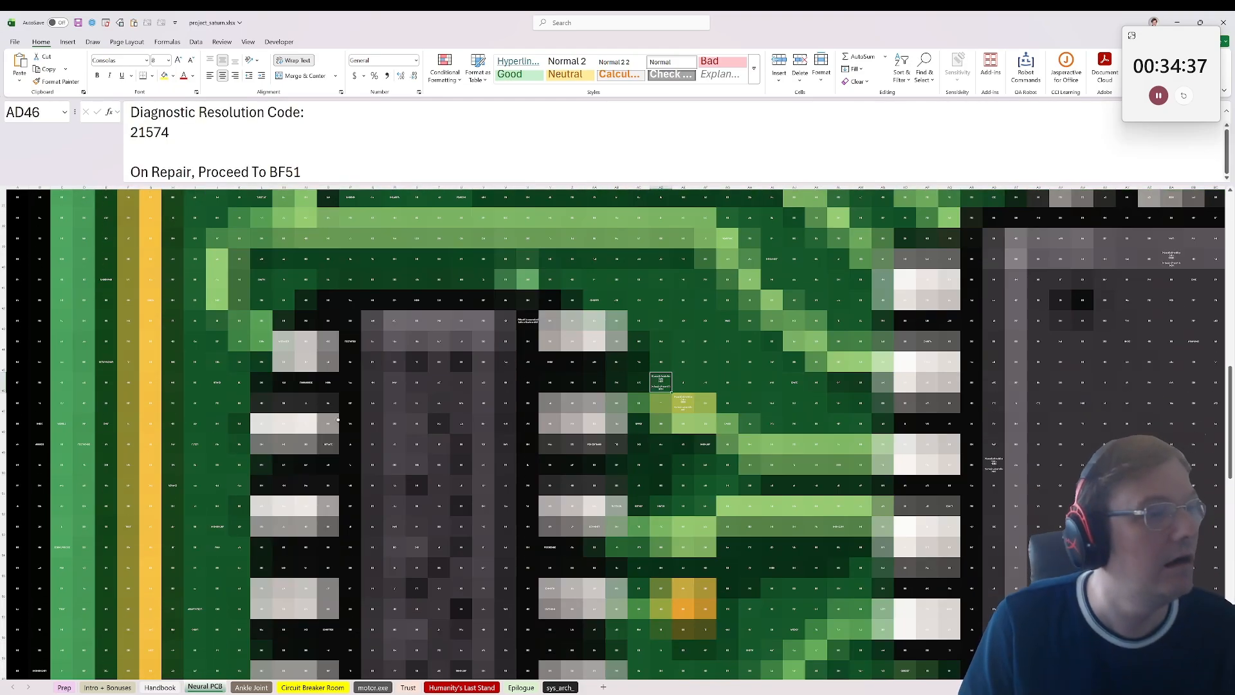
scroll(282, 441, up, 4)
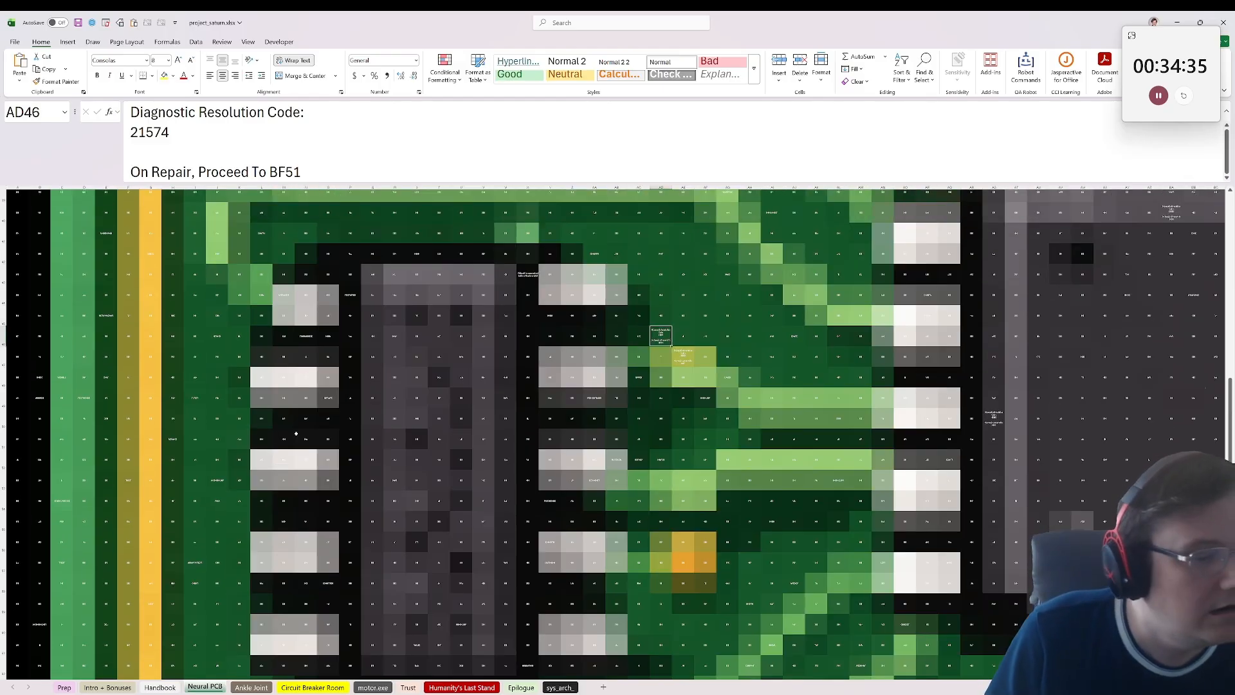
Step: Jump back to the cell named var on the Neural PCB sheet and look over the area below it
click(30, 112)
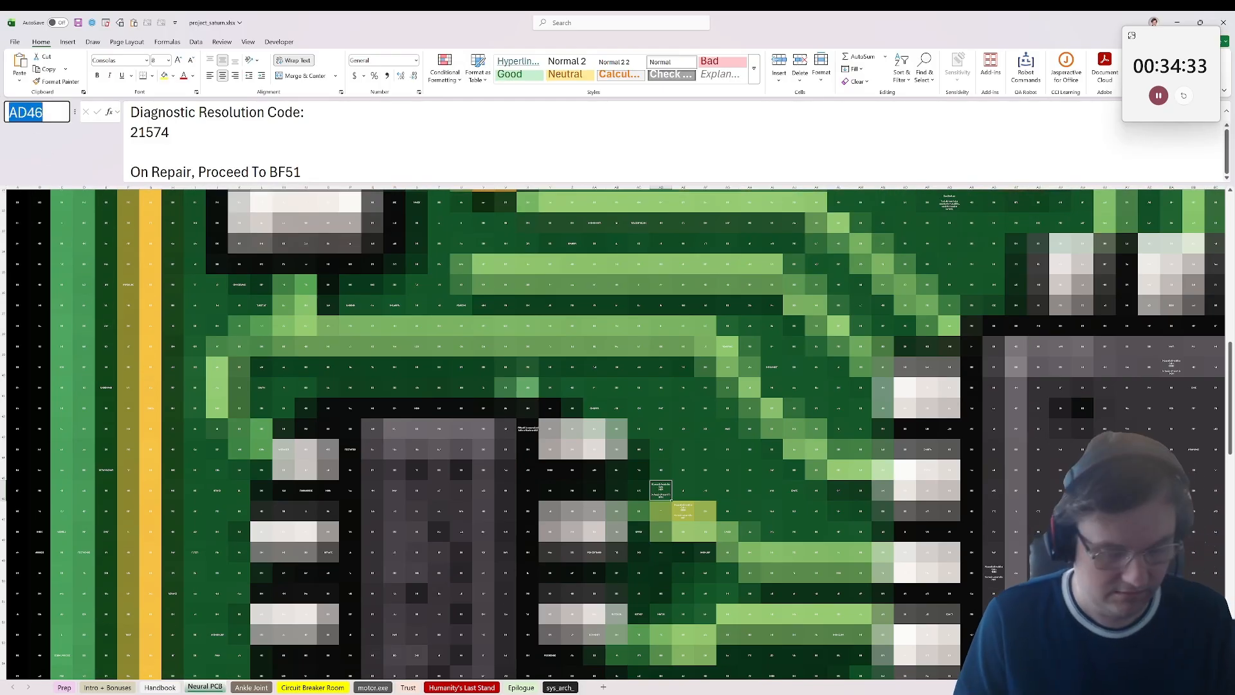
text(vAar)
key(Return)
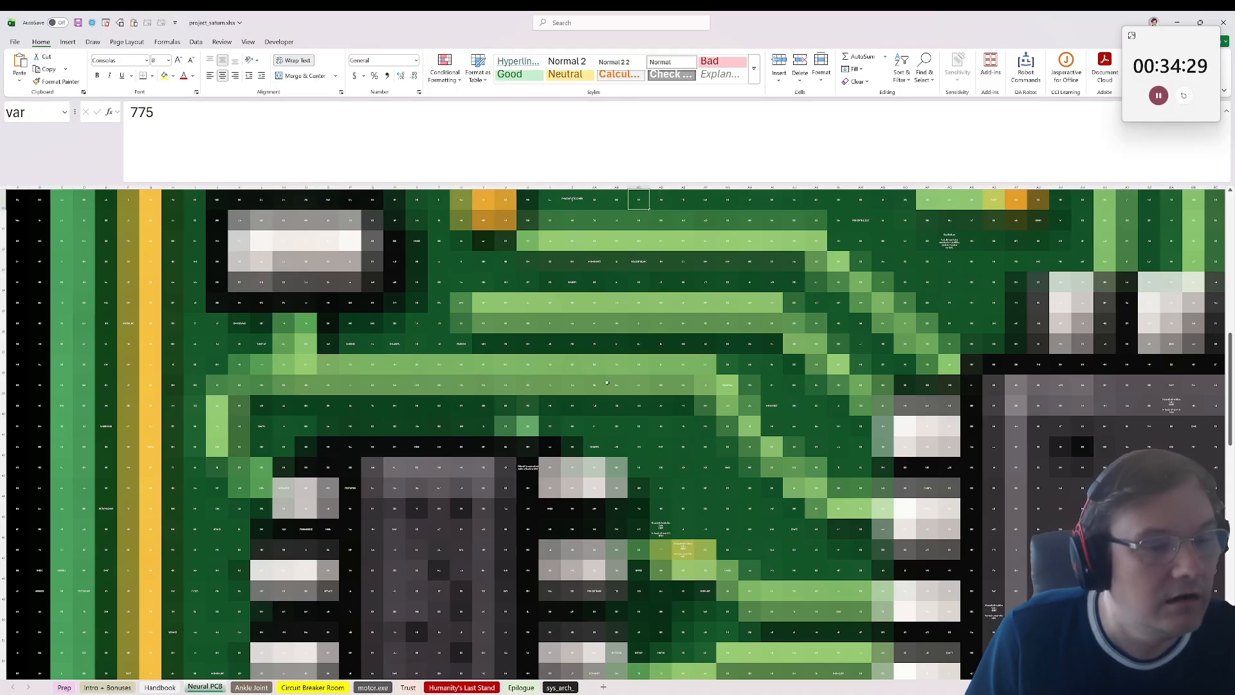
scroll(283, 399, down, 1)
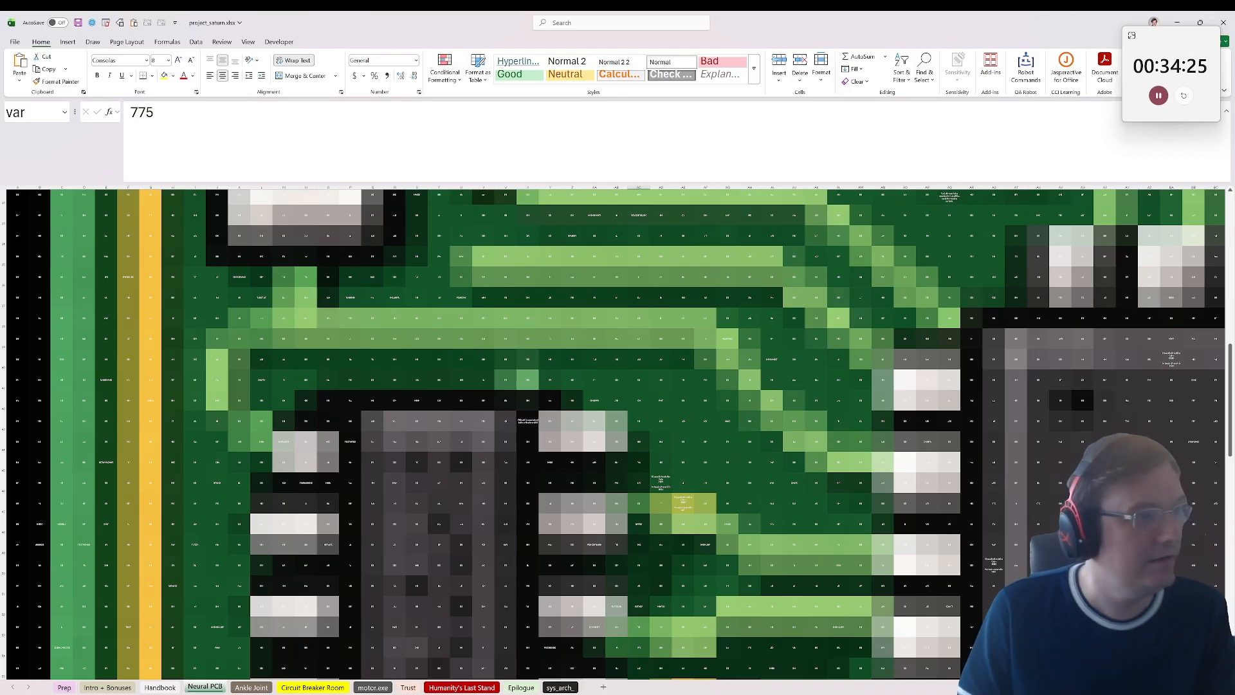
Step: Go to the cell named var and clear the contents of AC31 directly beneath it
click(32, 112)
text(var)
key(Return)
key(Down)
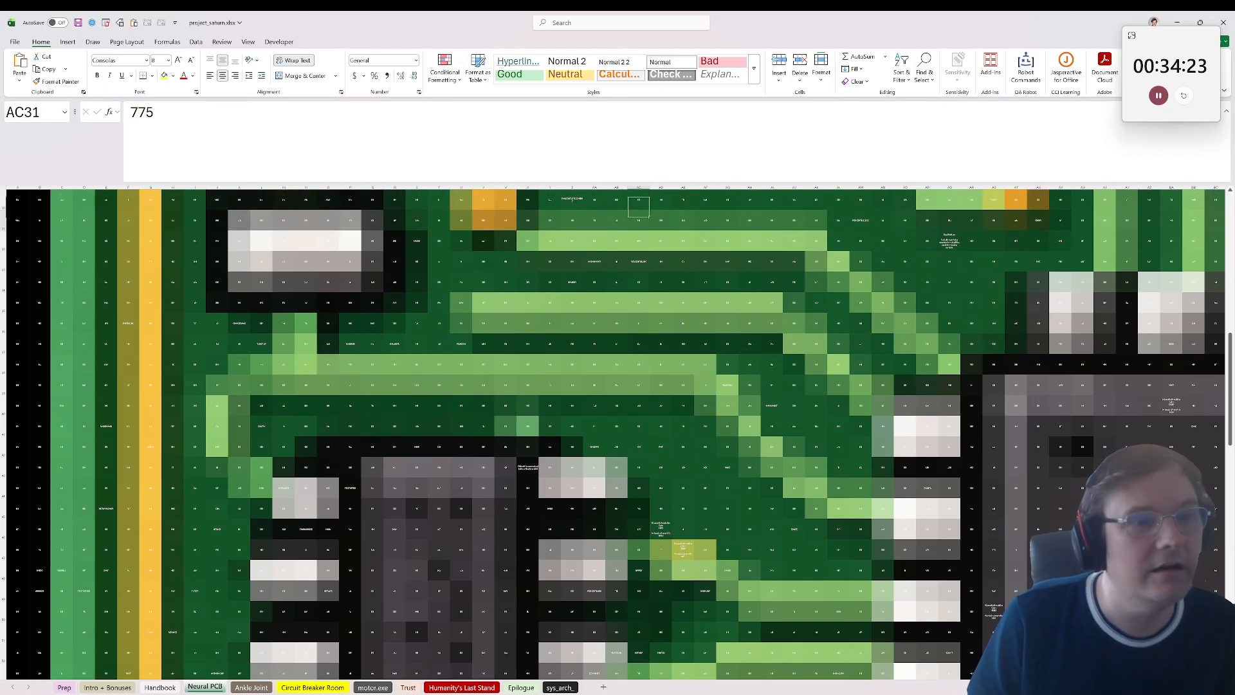
key(Down)
key(Delete)
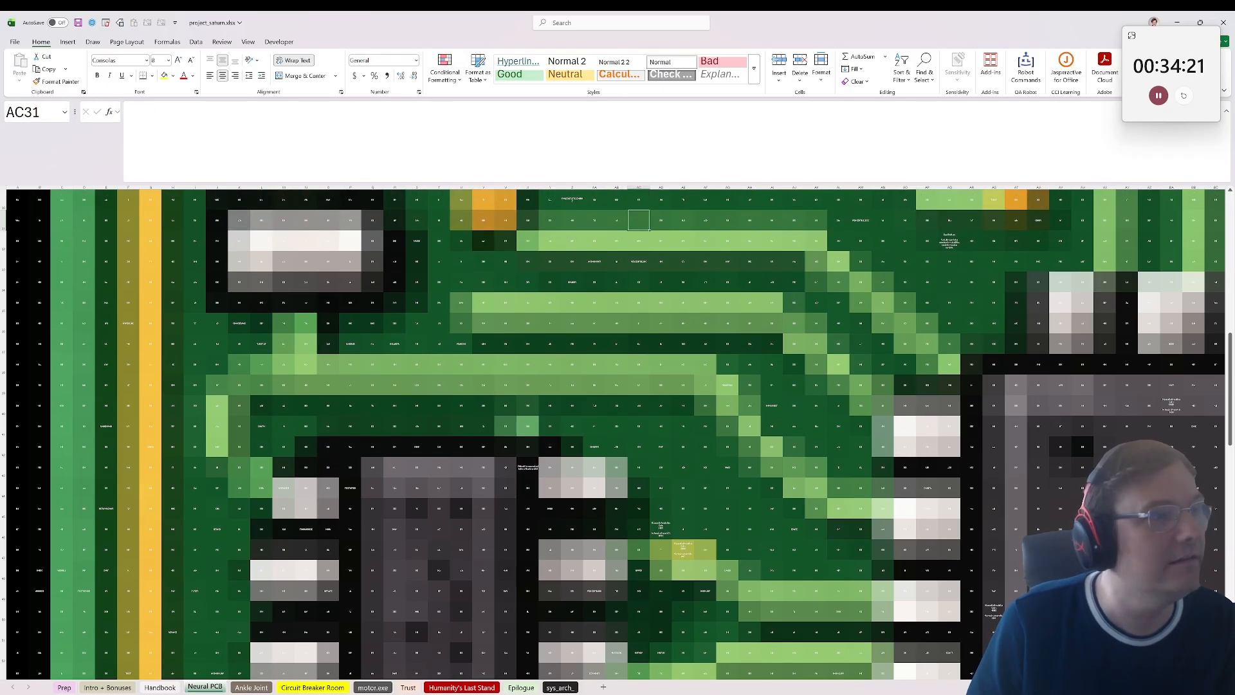
Step: Check the var cell against the emptied cell beneath it and undo the clearing of AC31
key(Up)
key(Down)
key(Up)
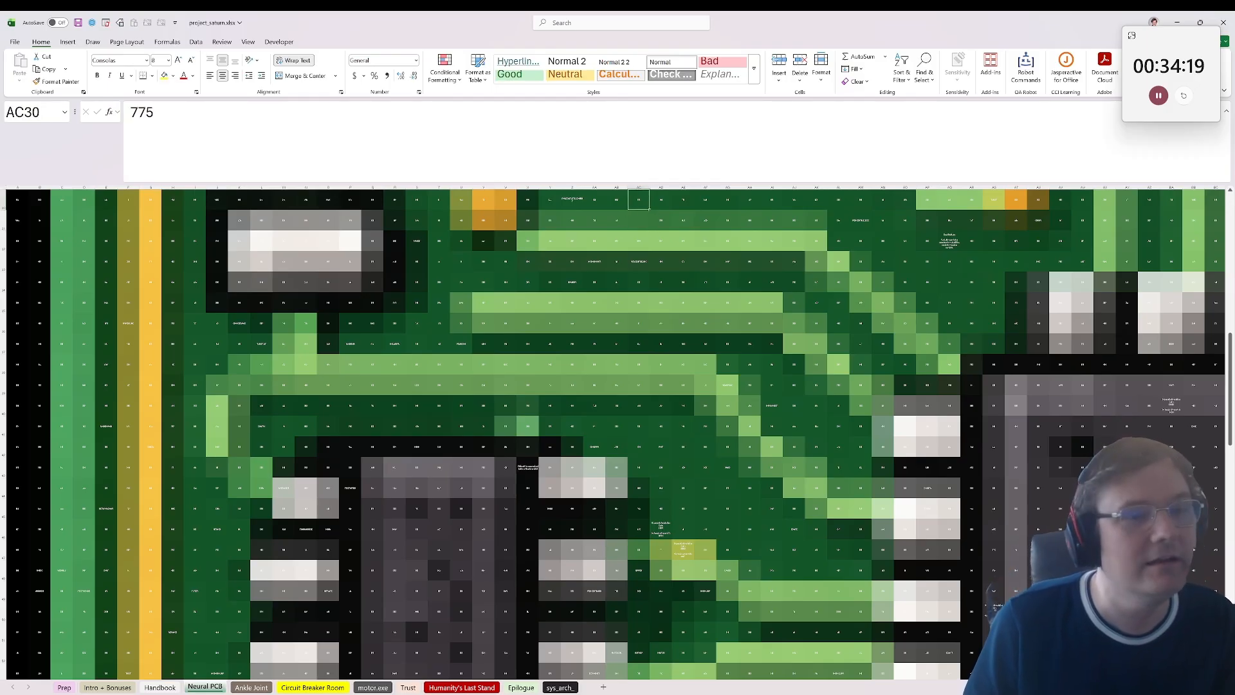
key(ctrl+z)
Step: Inspect the cells around the var cell, including AC31 and the function name in Z30
scroll(449, 261, up, 1)
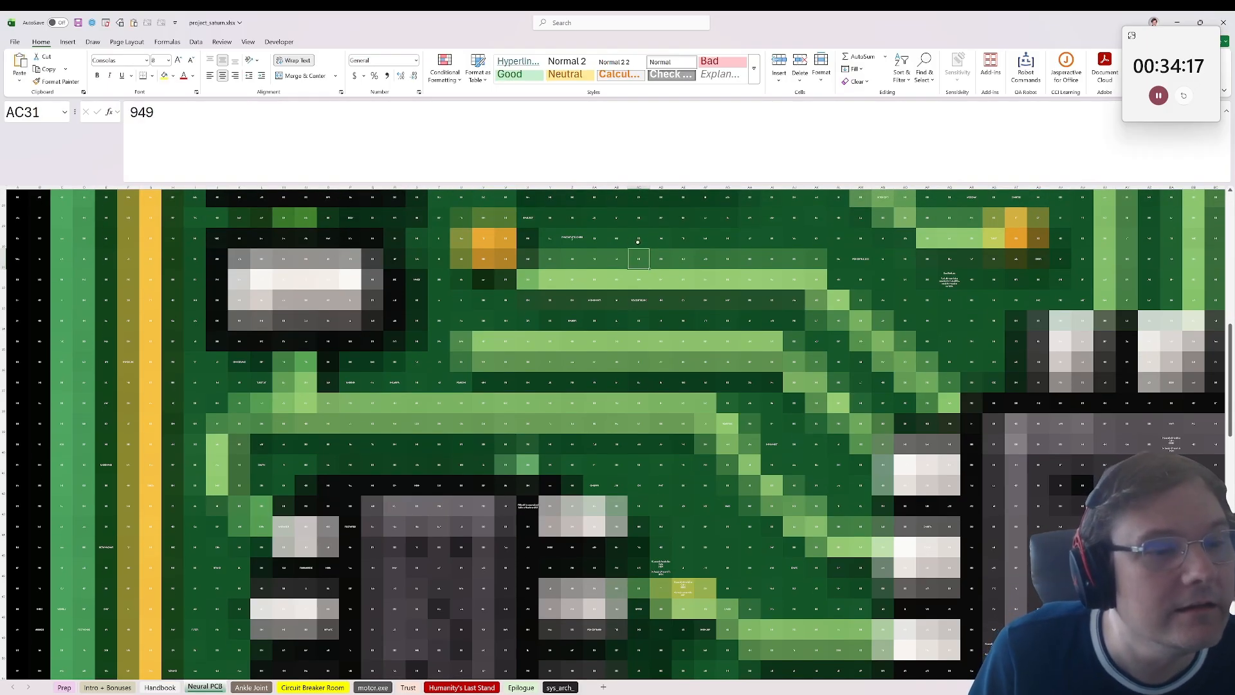
click(638, 240)
click(640, 278)
key(Up)
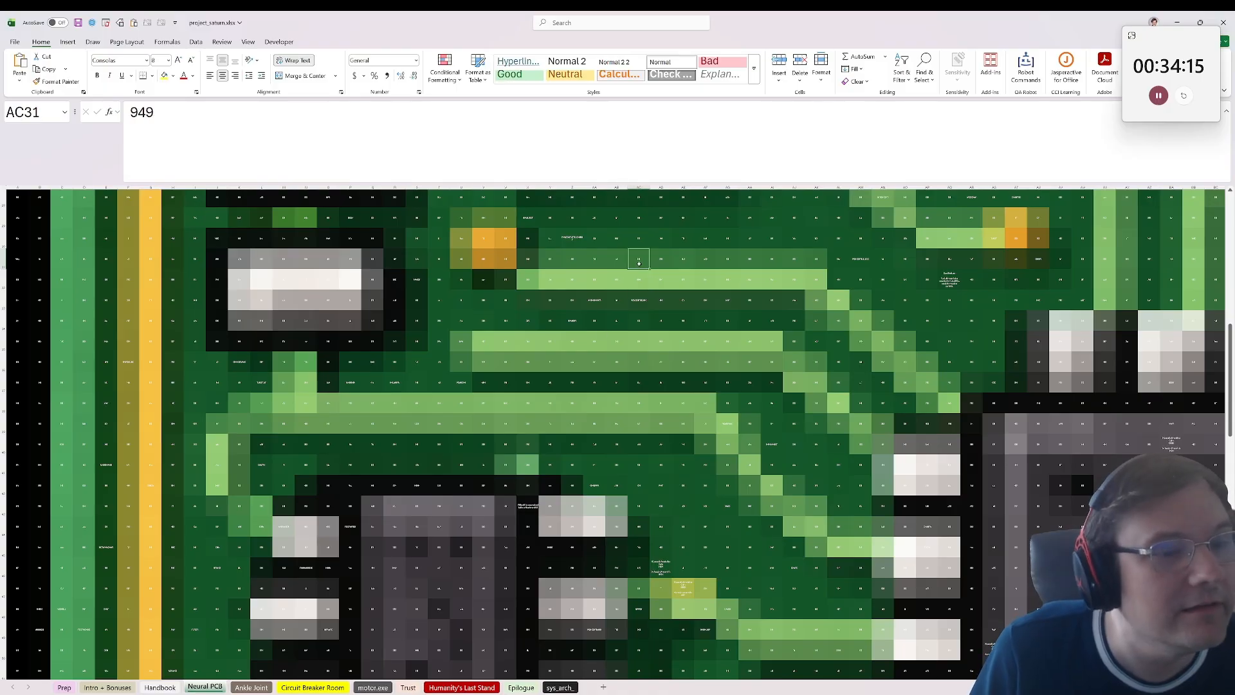
click(571, 238)
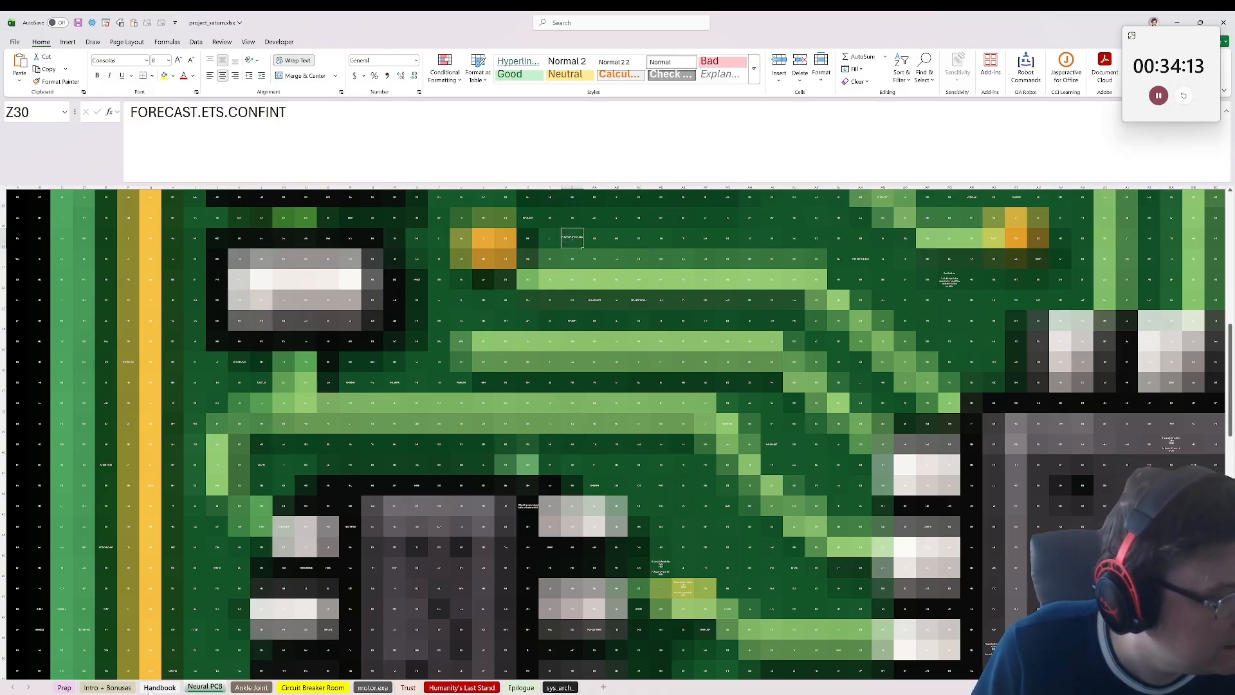
Step: Reread the Project Saturn story on the Handbook sheet, including the line on fixing the Neural PCB, for repair hints
click(151, 687)
click(124, 296)
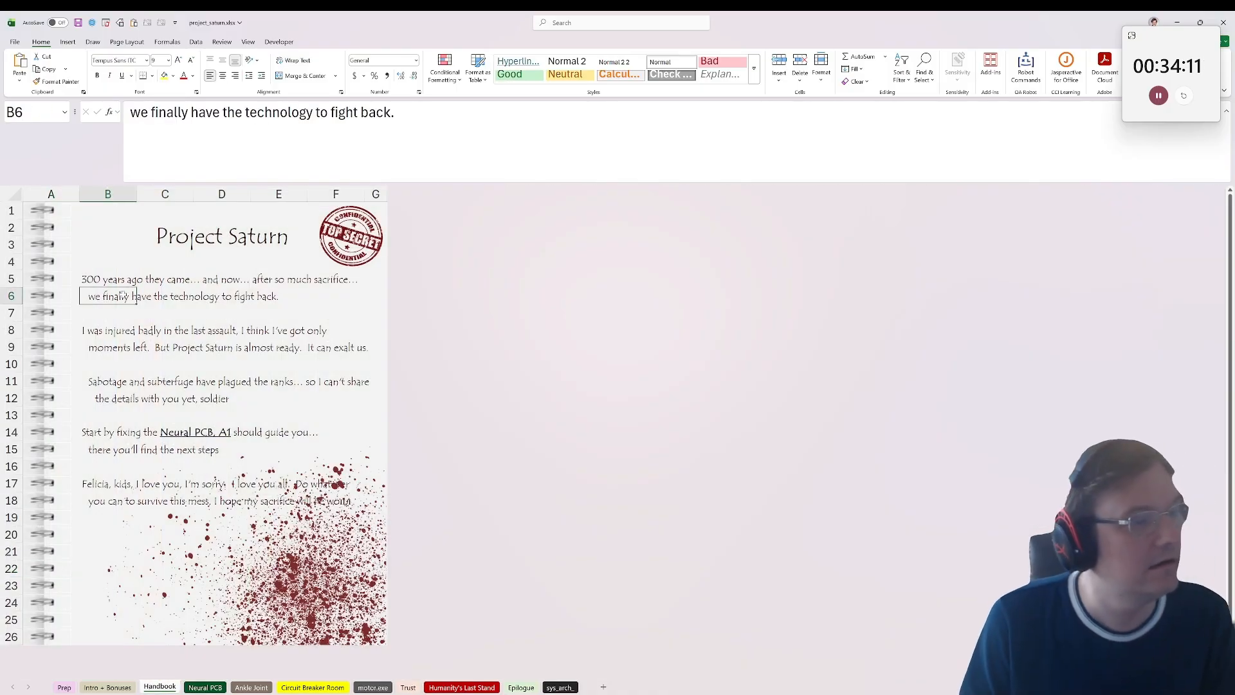
click(100, 444)
click(82, 438)
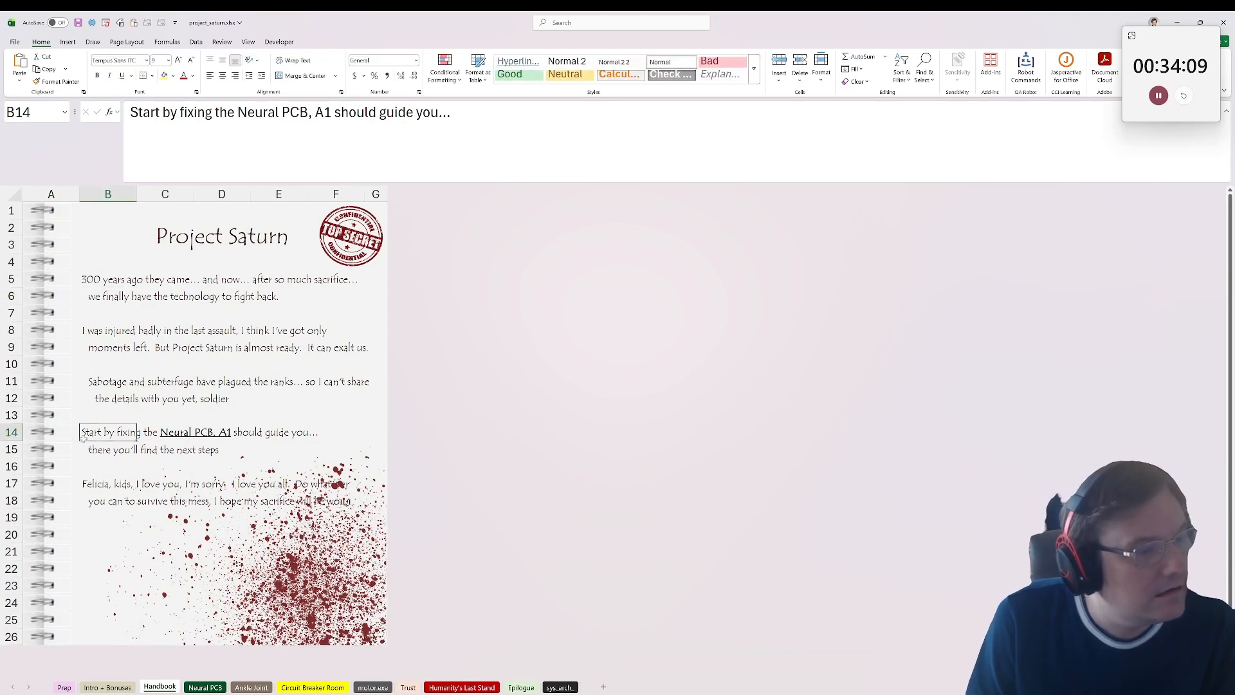
click(80, 455)
click(89, 490)
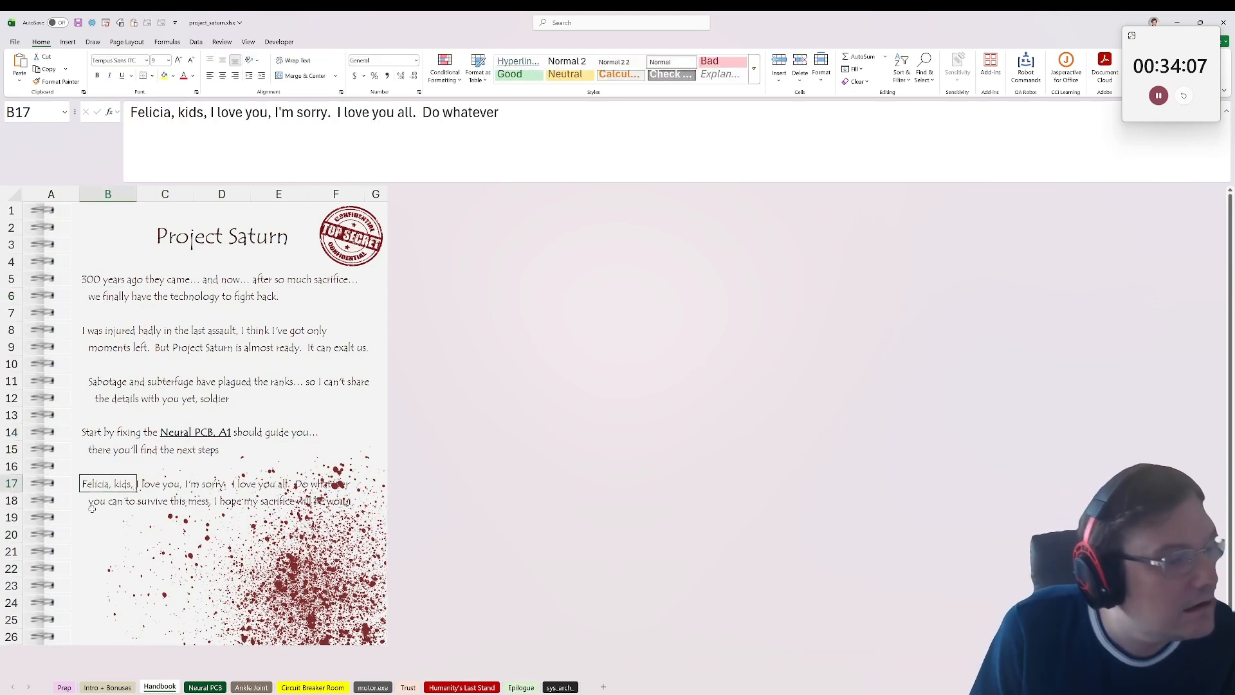
click(96, 508)
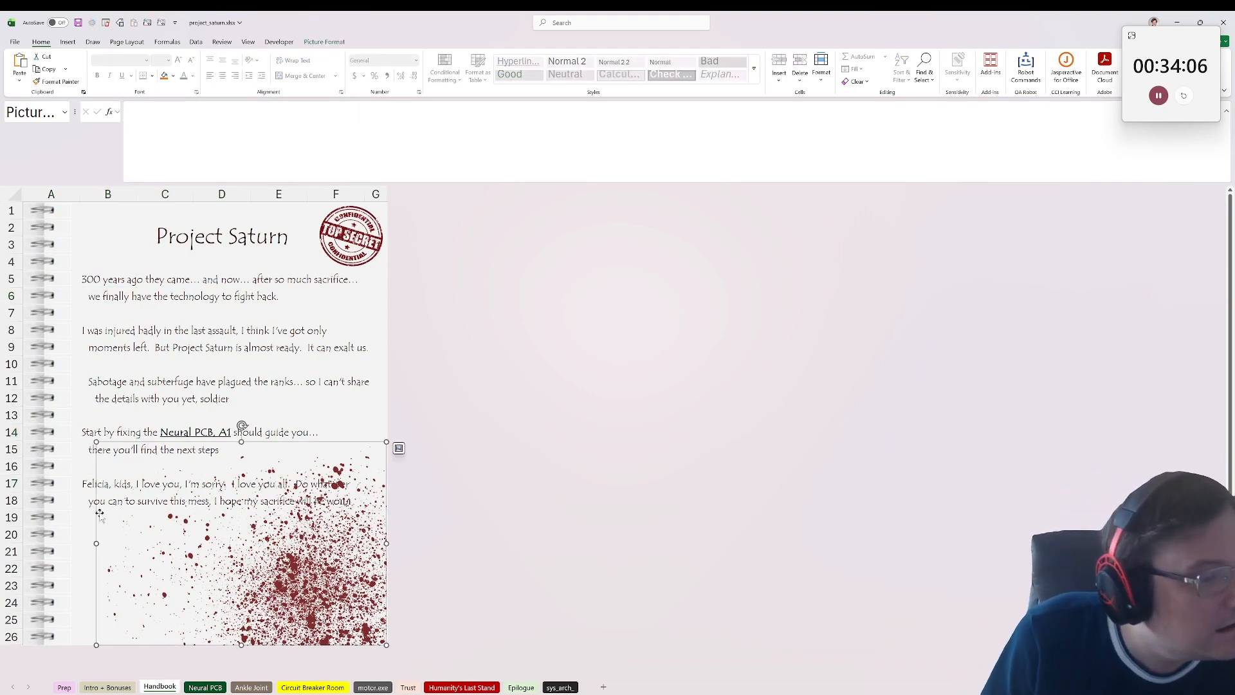
Step: Return to the Neural PCB sheet, read the diagnostic message in A1 and go to cell X43
click(201, 687)
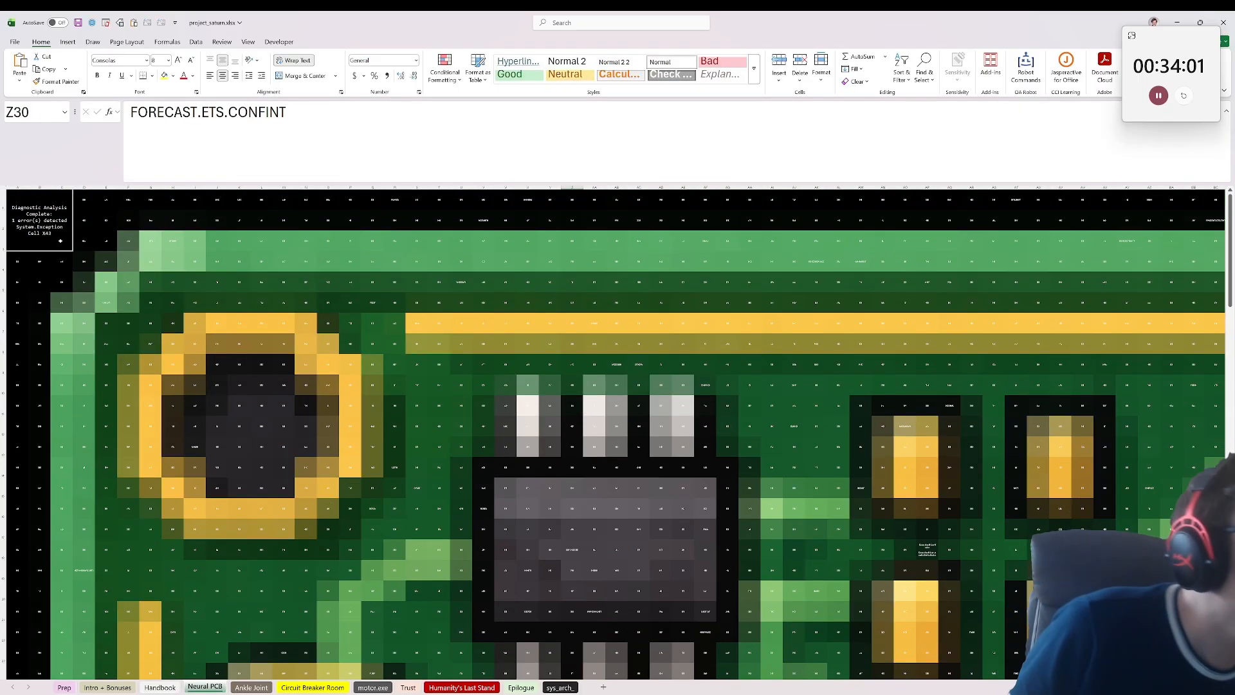
drag(128, 324, 16, 321)
click(40, 226)
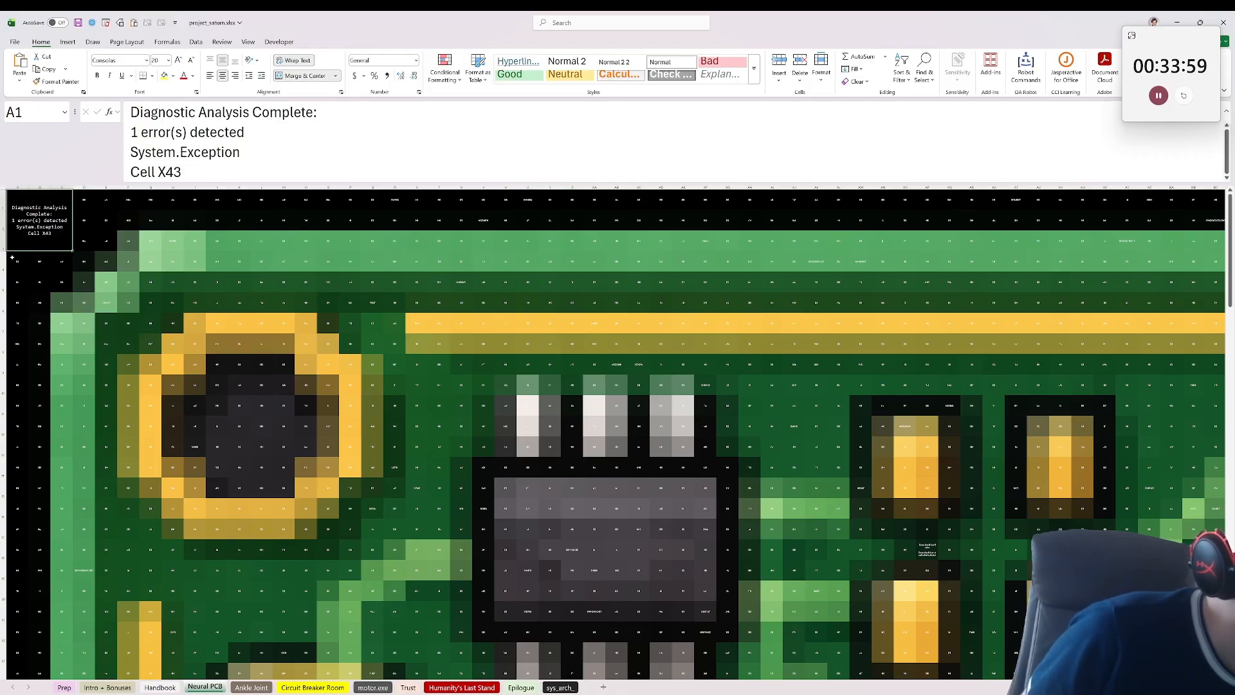
click(32, 112)
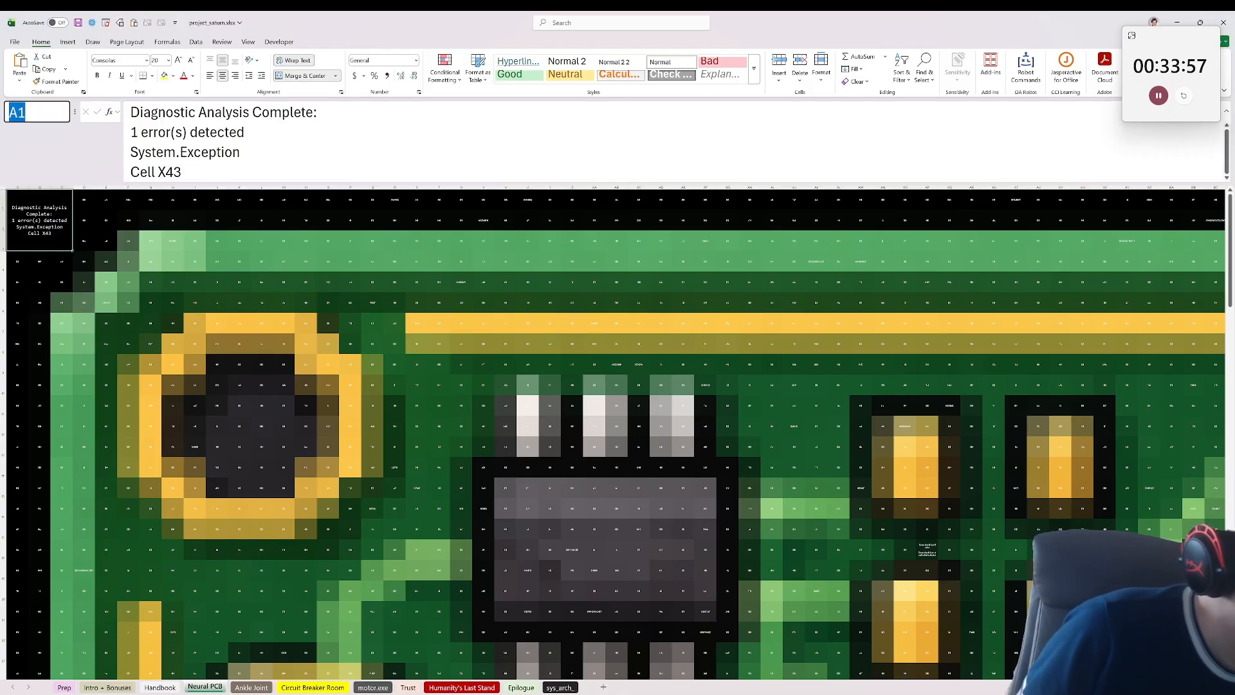
text(x43)
key(Return)
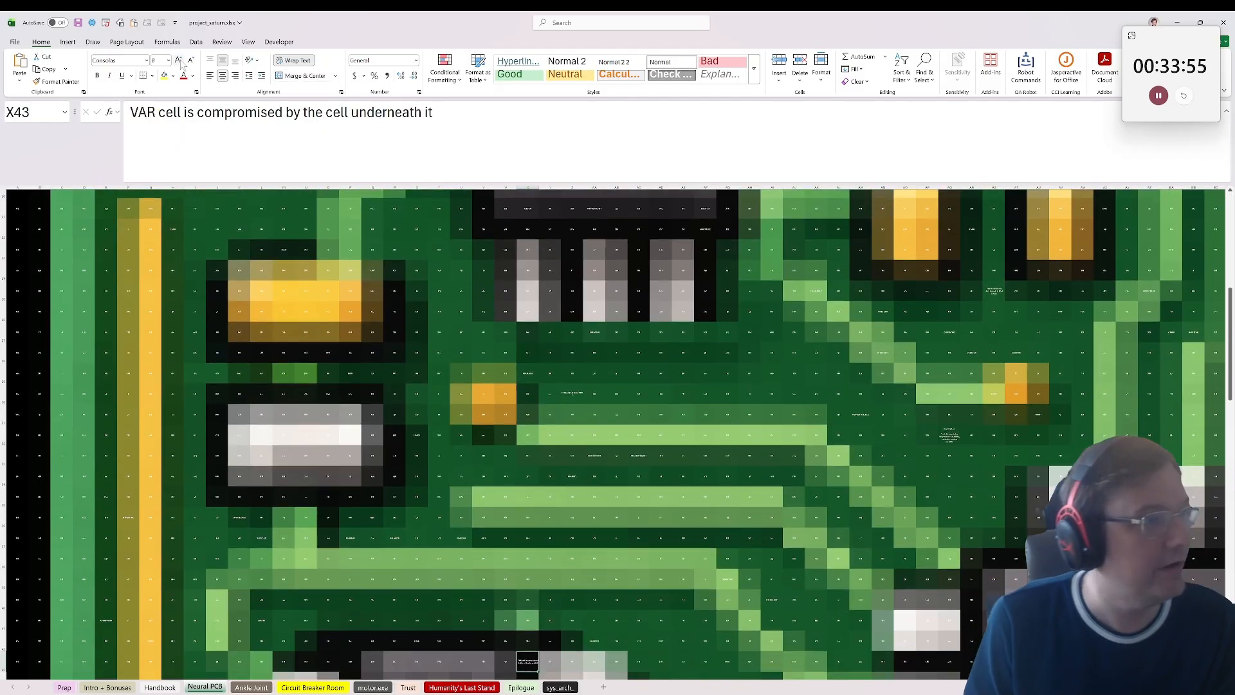
scroll(380, 235, down, 3)
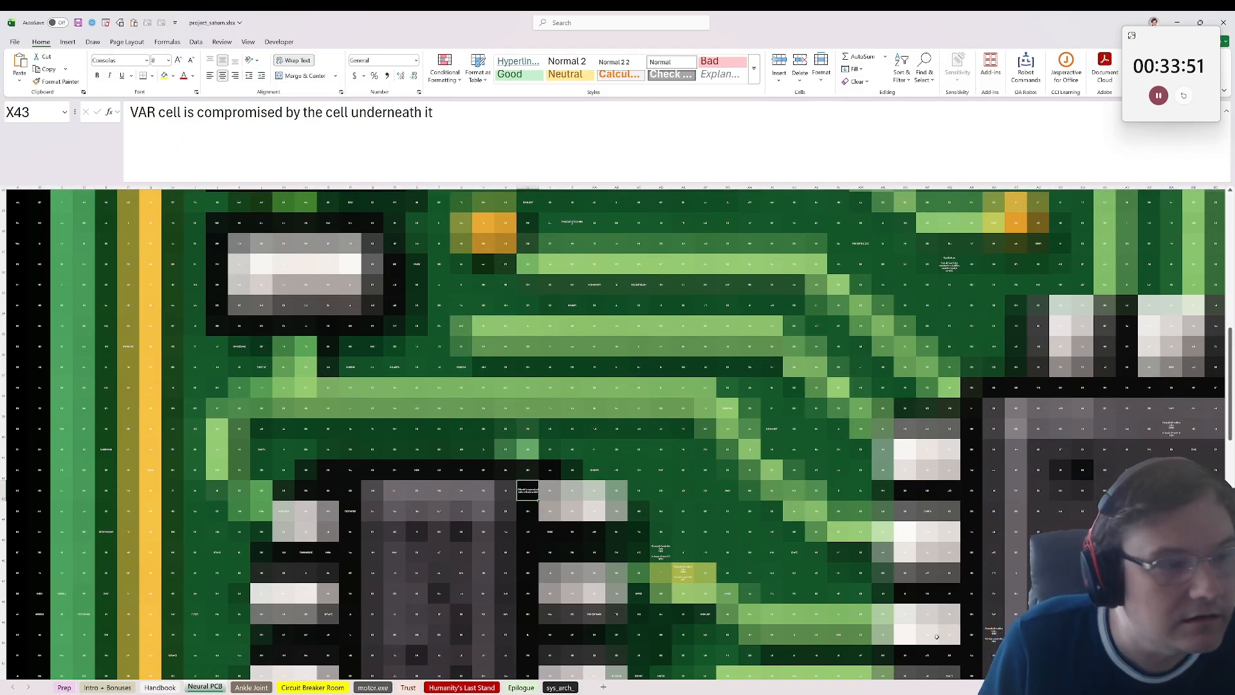
Step: Go to the cell named VAR and inspect the value in the cell directly beneath it
key(Left)
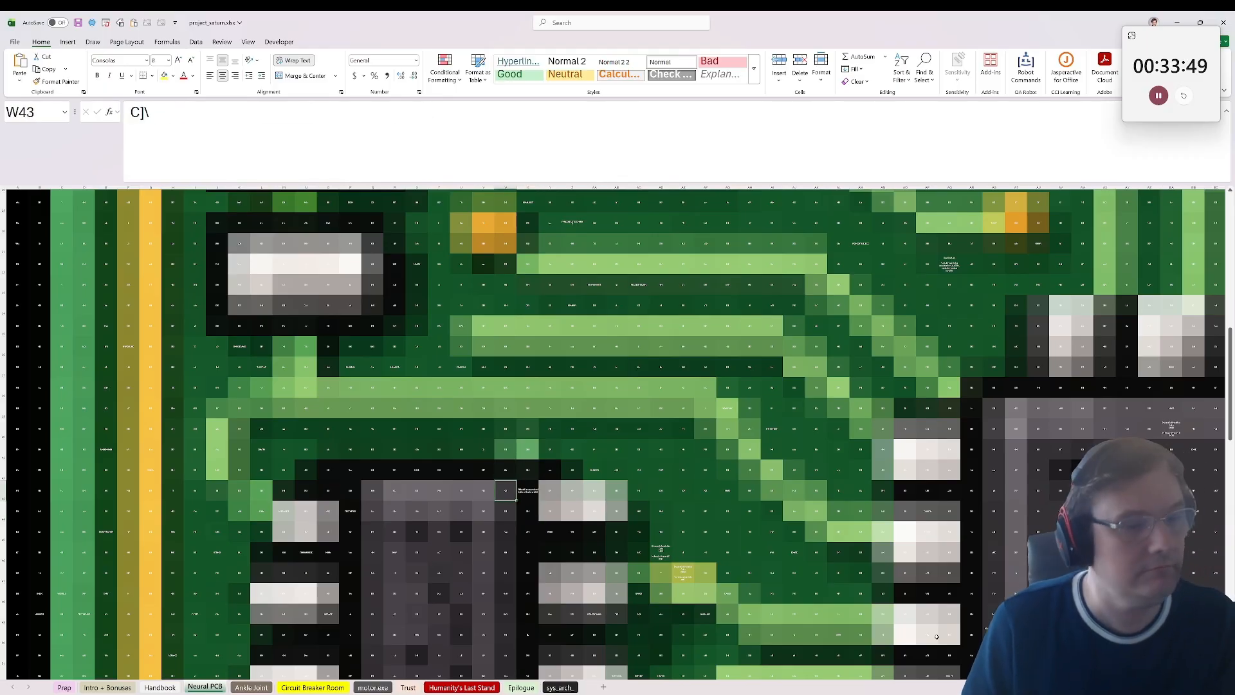
key(Right)
click(31, 112)
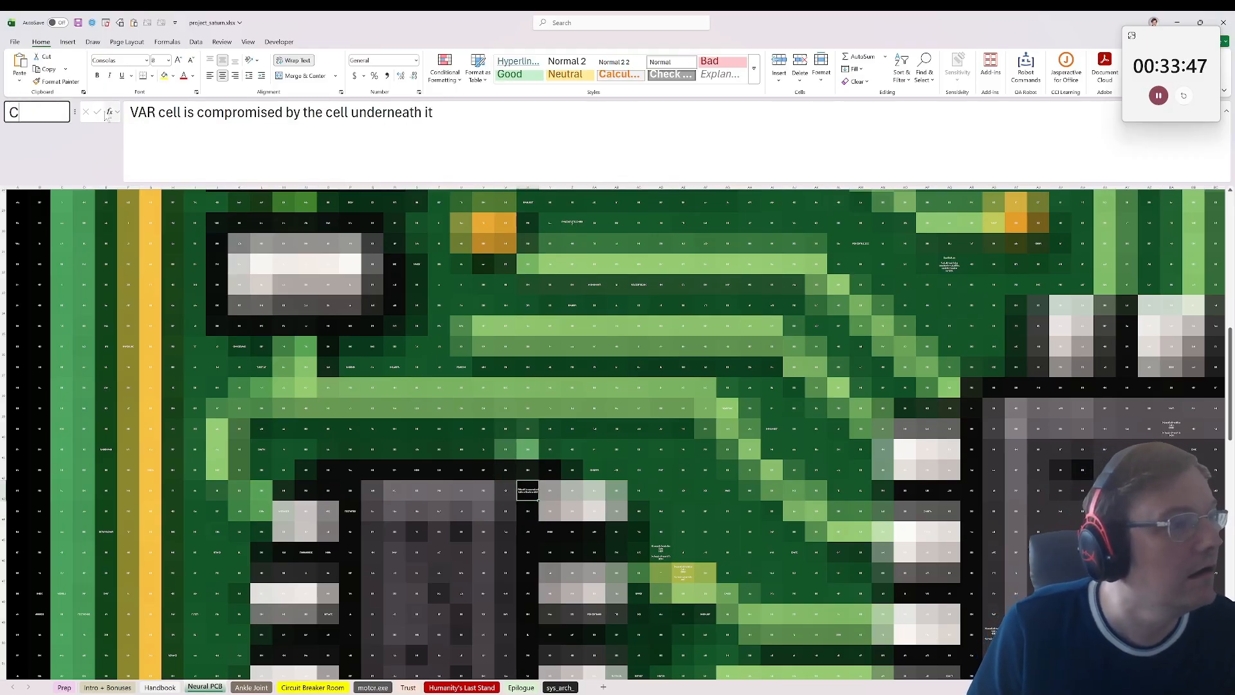
text(VAR)
key(Return)
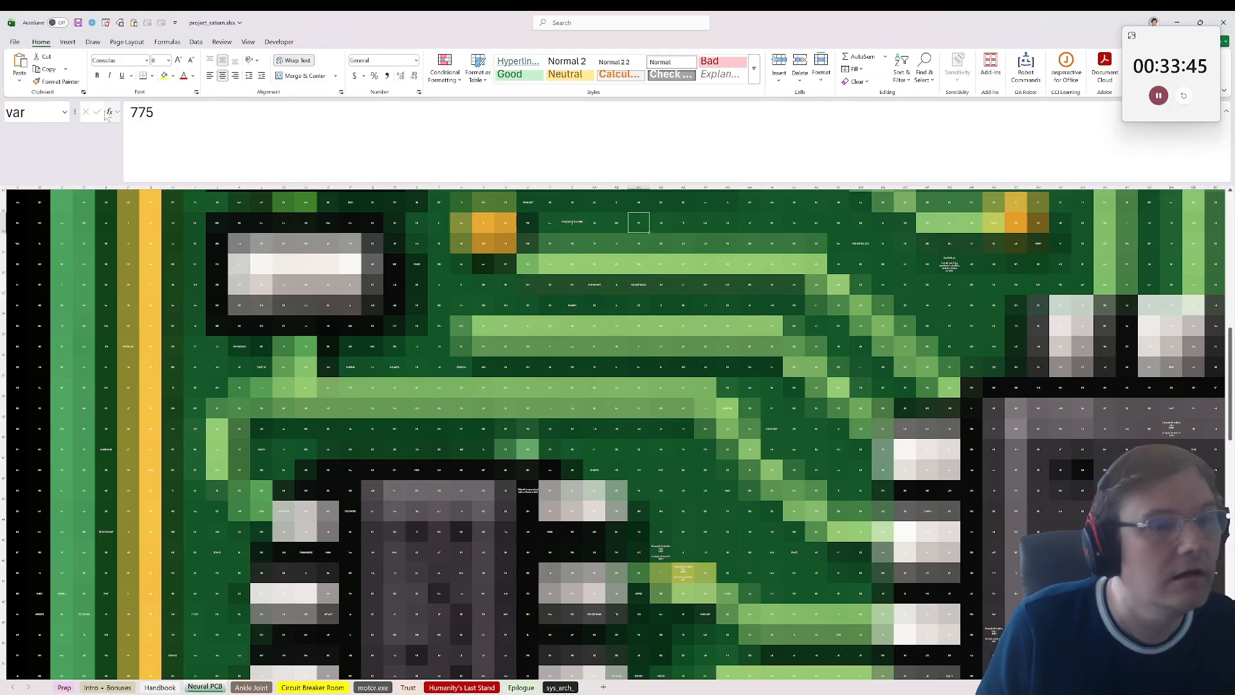
key(Down)
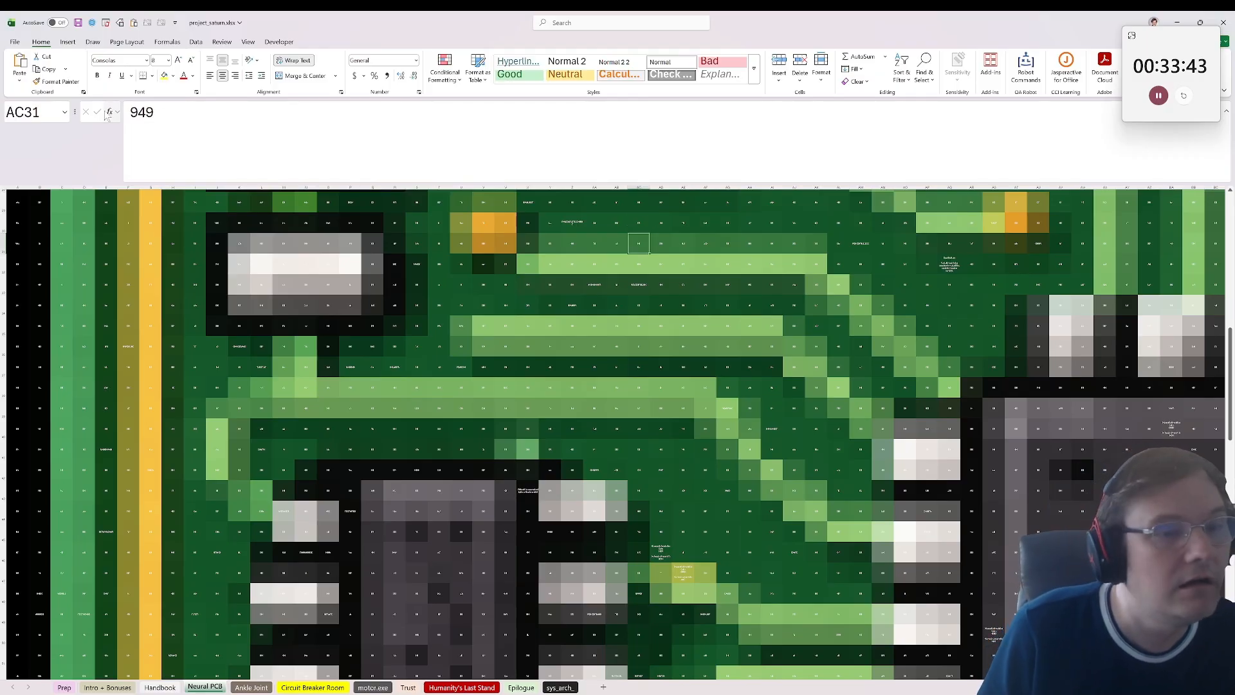
Step: Compare the error note in X43 with the diagnostic resolution note in AD46 and the cells around it
click(519, 485)
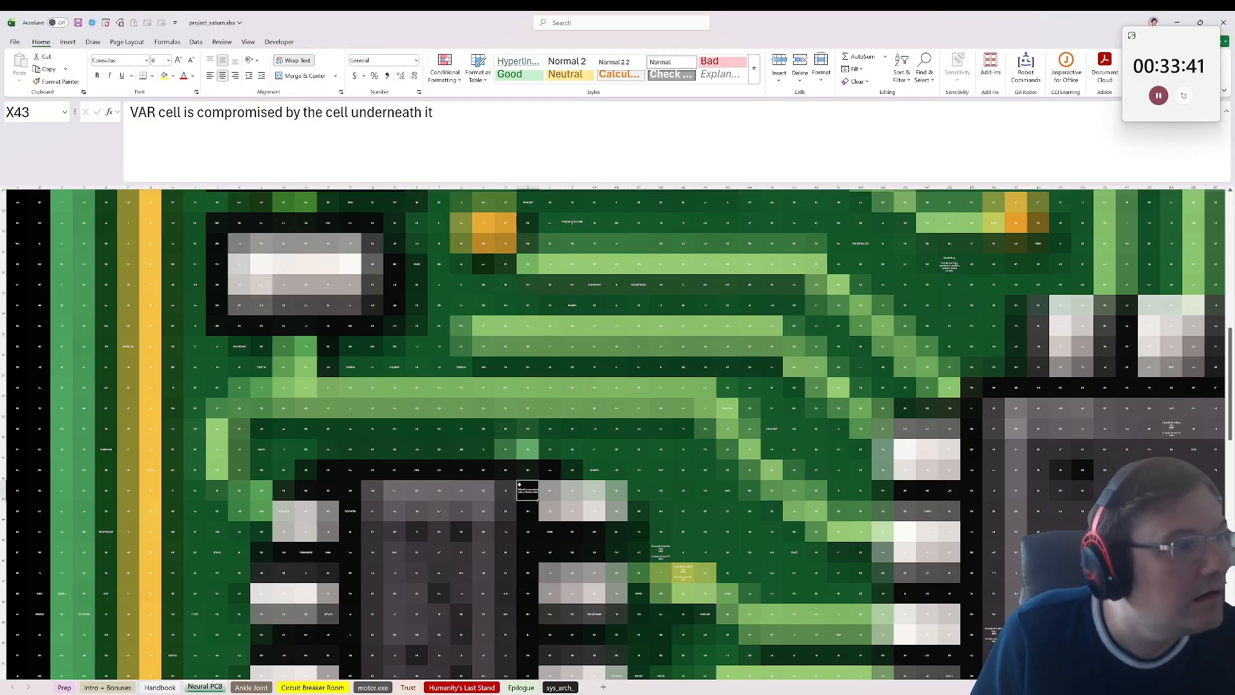
click(658, 548)
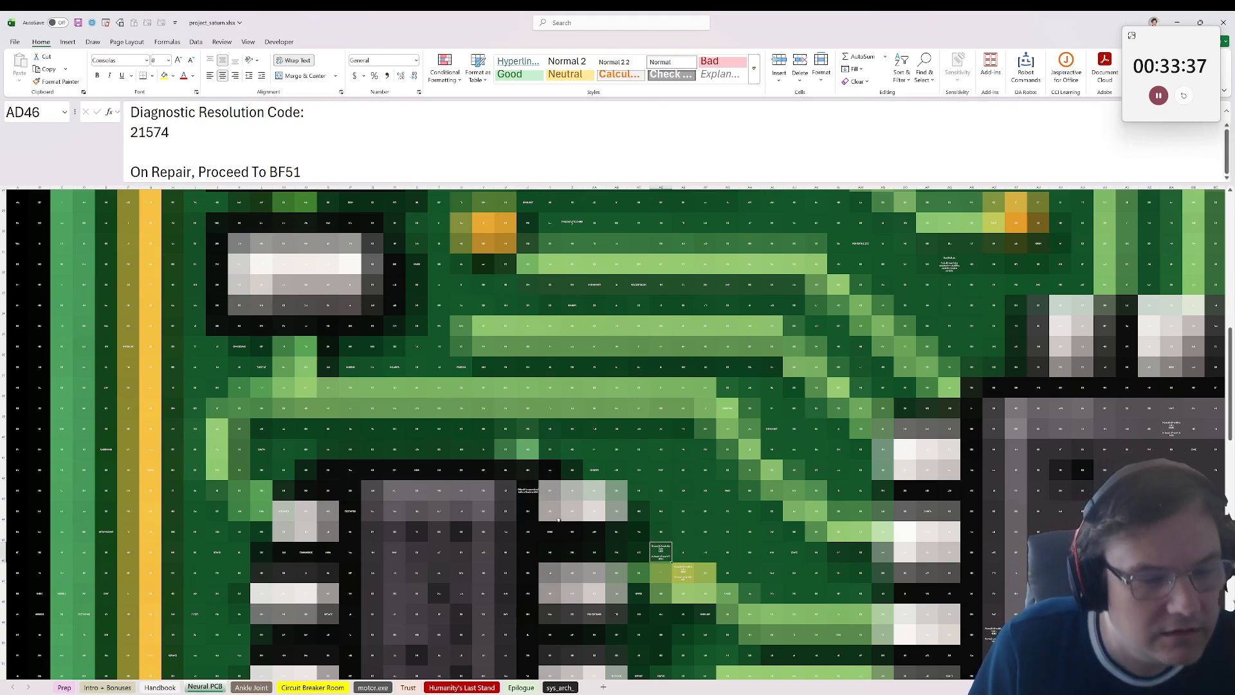
key(Return)
click(683, 573)
click(661, 550)
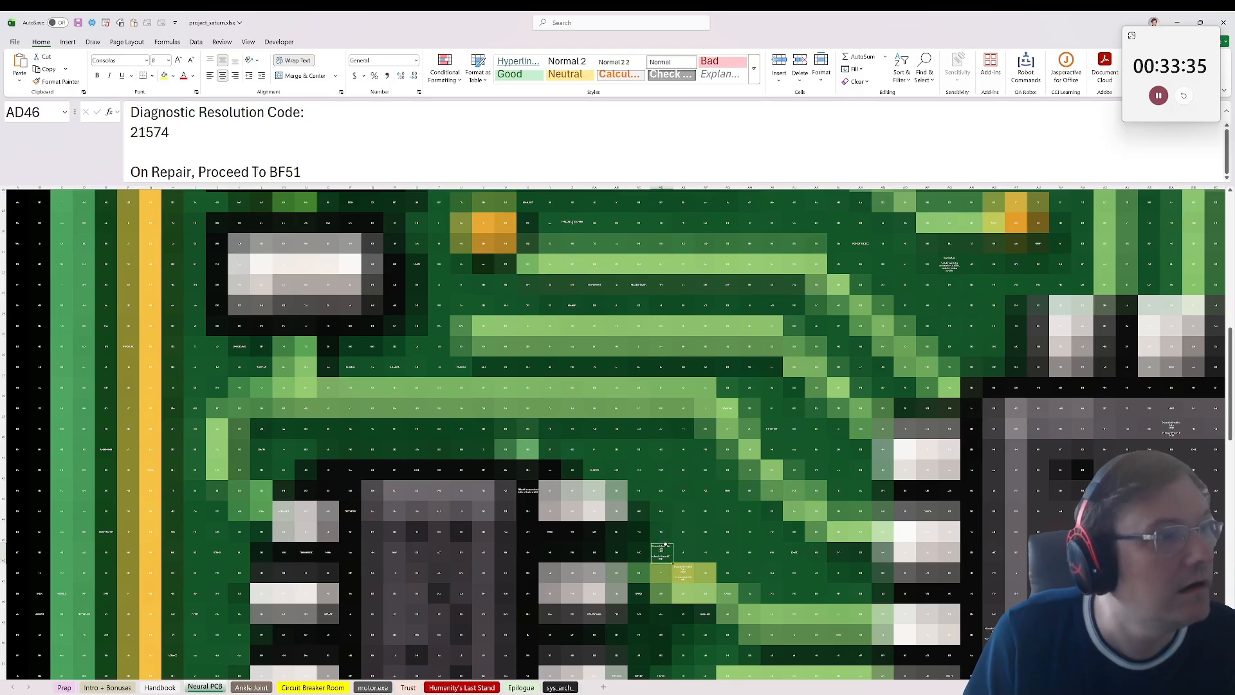
click(700, 579)
click(640, 573)
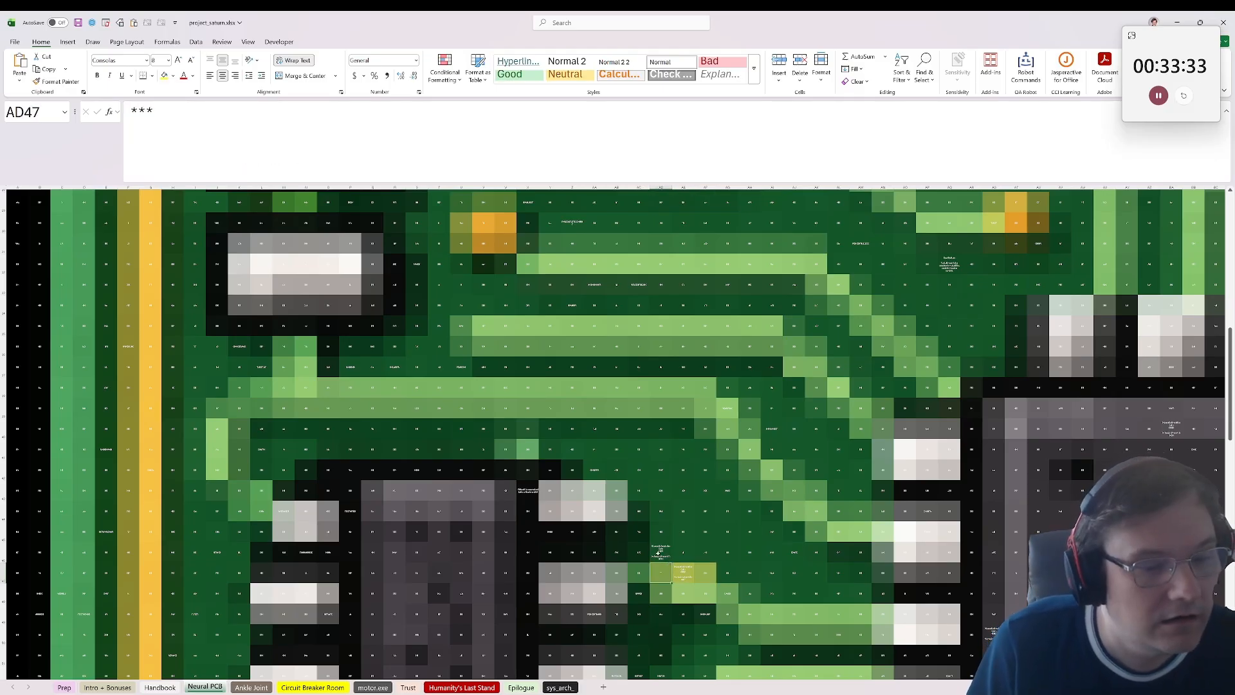
click(661, 552)
click(526, 493)
Step: Inspect cell Z31 and the function names on the large chip above it, including Z18
scroll(344, 392, up, 1)
scroll(344, 392, up, 3)
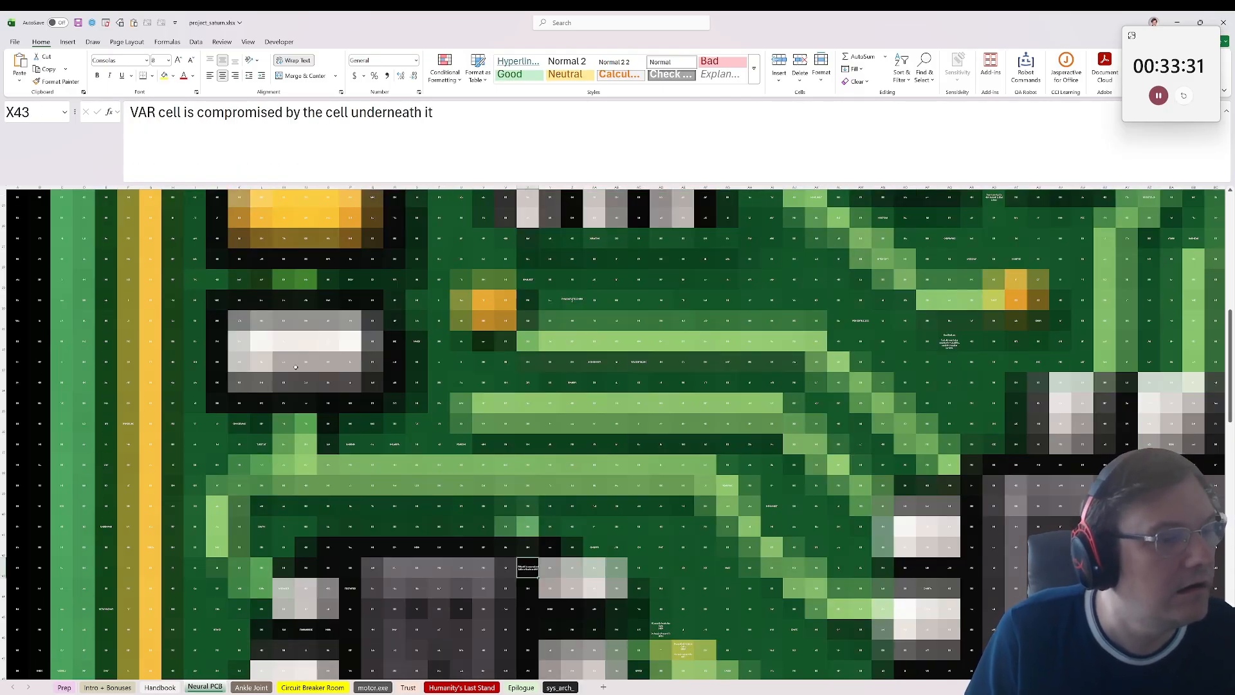
drag(572, 439, 572, 459)
scroll(566, 397, up, 3)
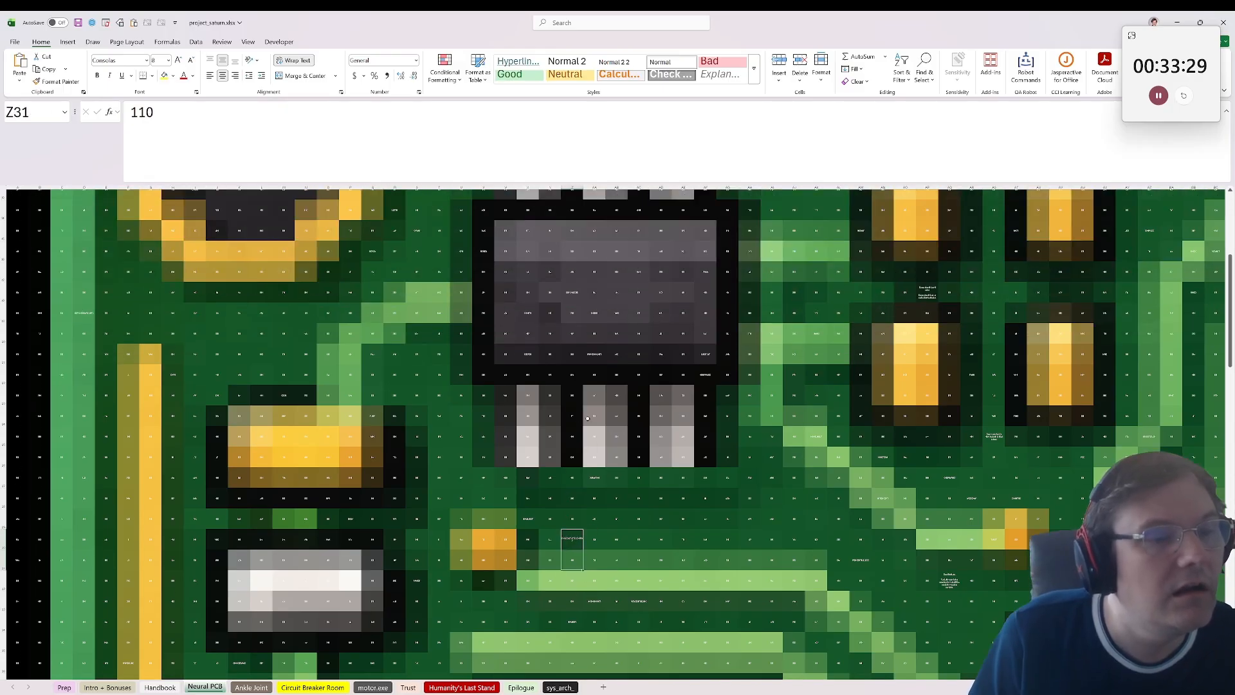
click(566, 357)
click(566, 379)
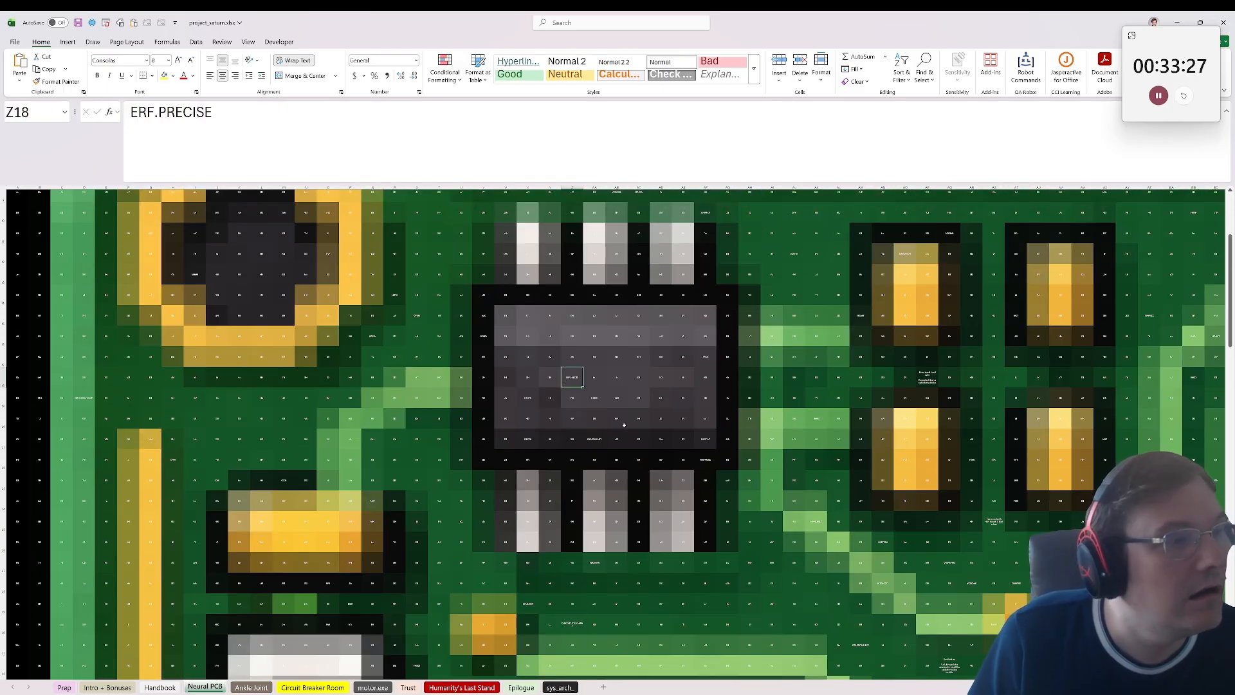
click(593, 439)
scroll(593, 439, down, 3)
Step: Read the variable renaming note in AQ32 and check the neighbouring cells AR32 and AM31
click(950, 511)
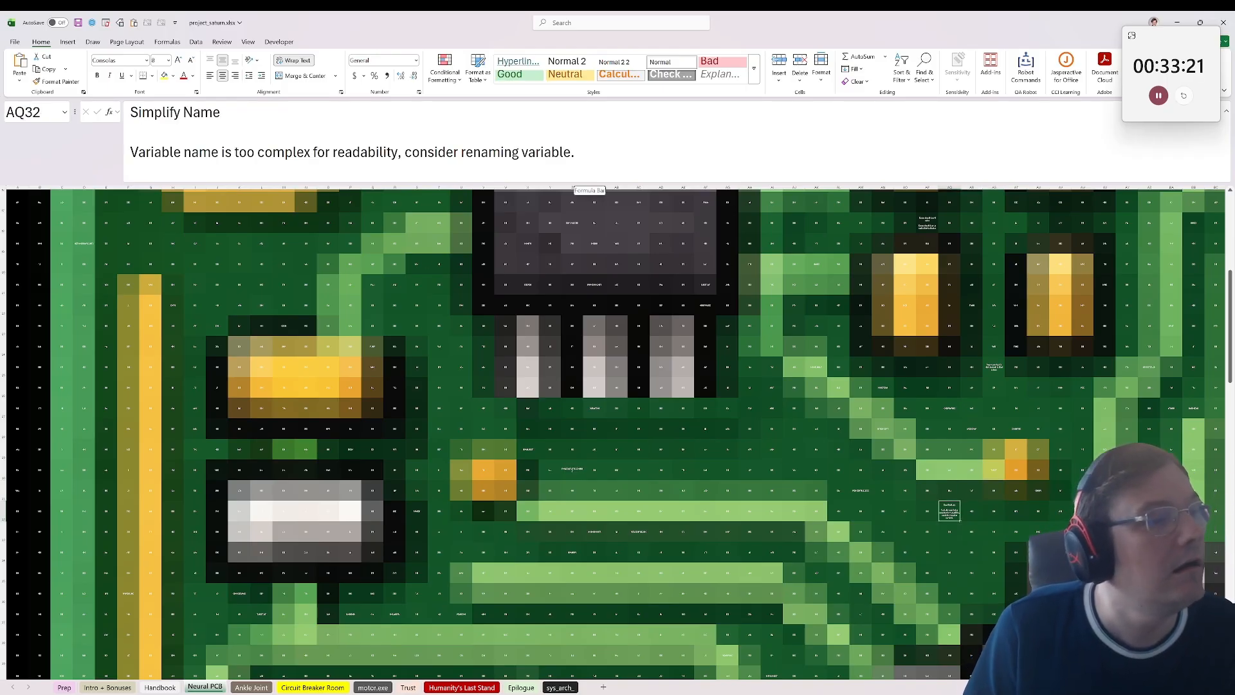
drag(151, 153, 405, 154)
click(411, 153)
click(967, 511)
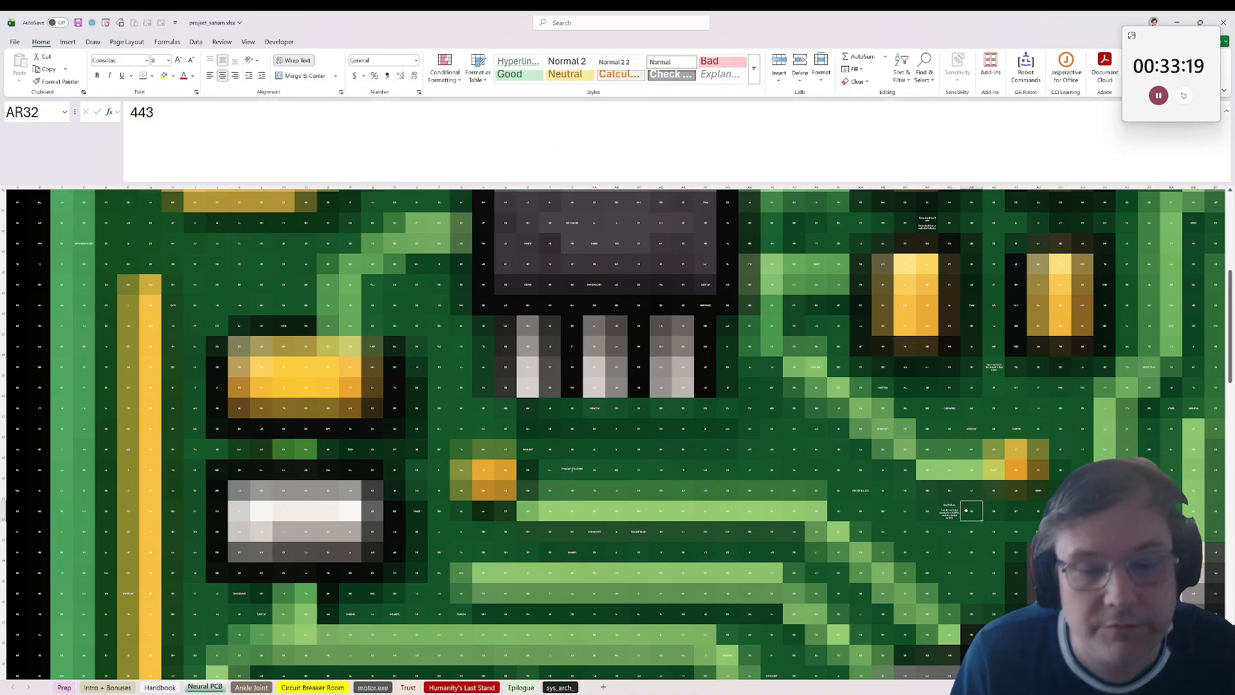
click(882, 490)
click(860, 490)
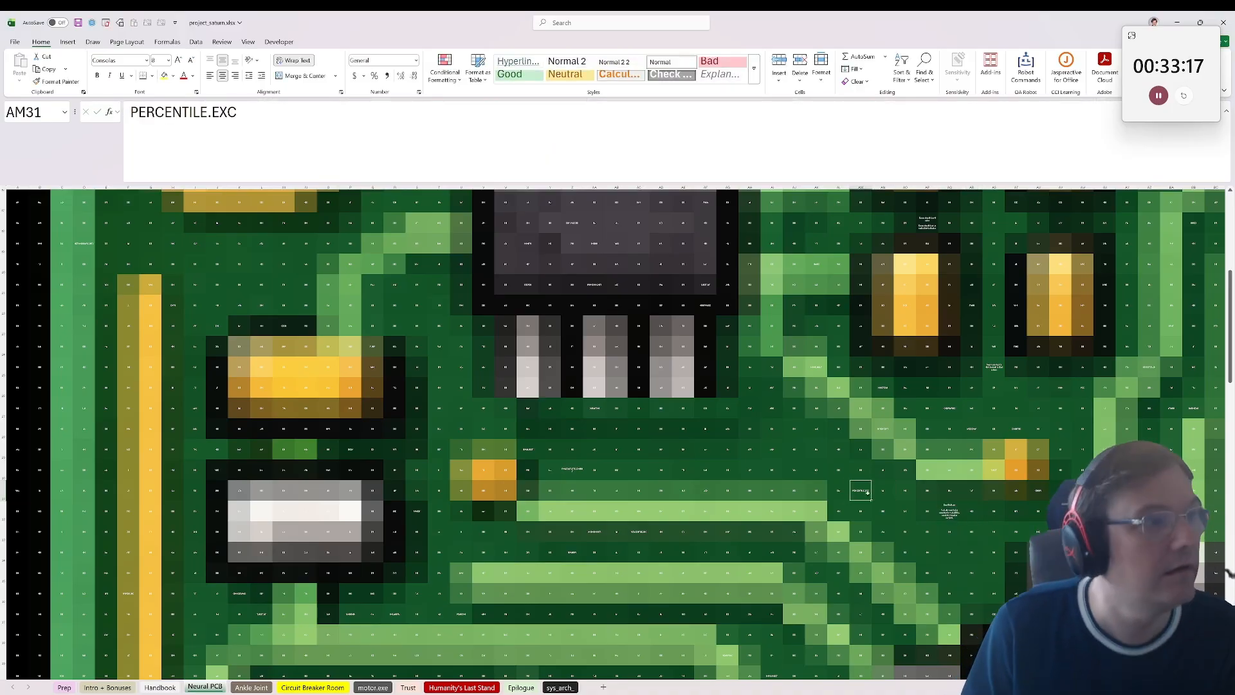
Step: Read the power overload note in AS25 and the enum note in AP18
click(999, 368)
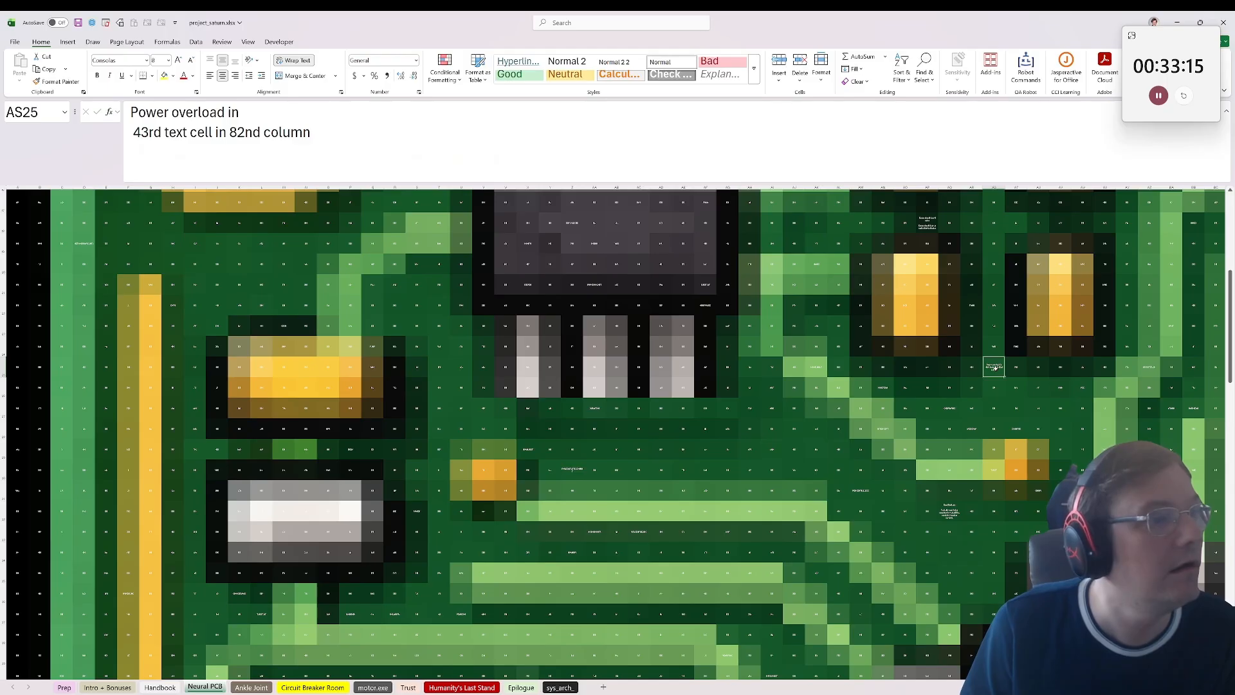
scroll(510, 373, up, 3)
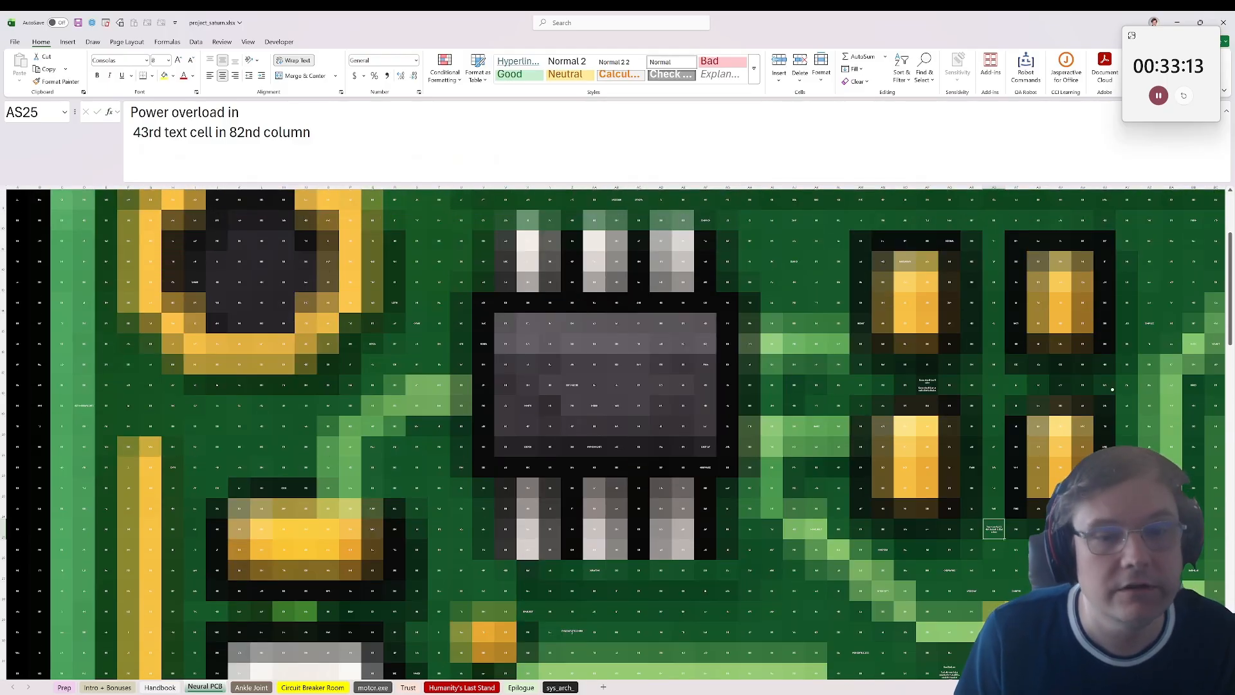
click(927, 386)
scroll(199, 413, up, 3)
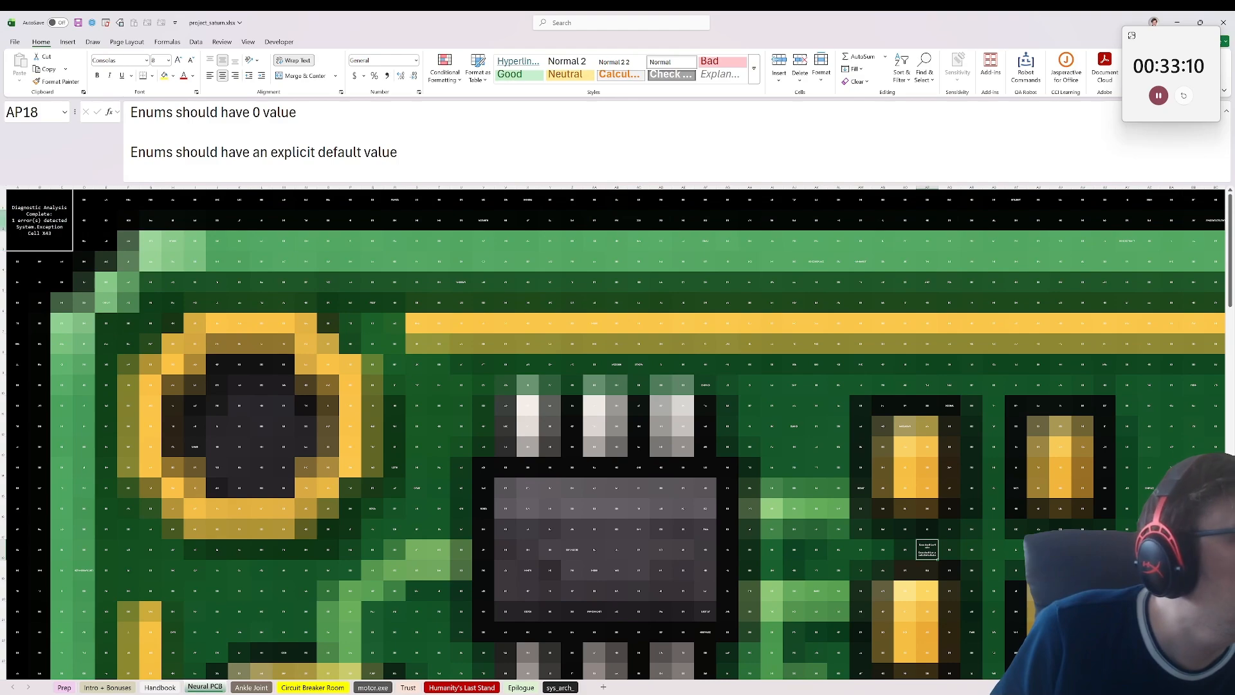
Step: Recheck the cell reference in the A1 diagnostic message and go back to X43 to reread its error note
click(20, 209)
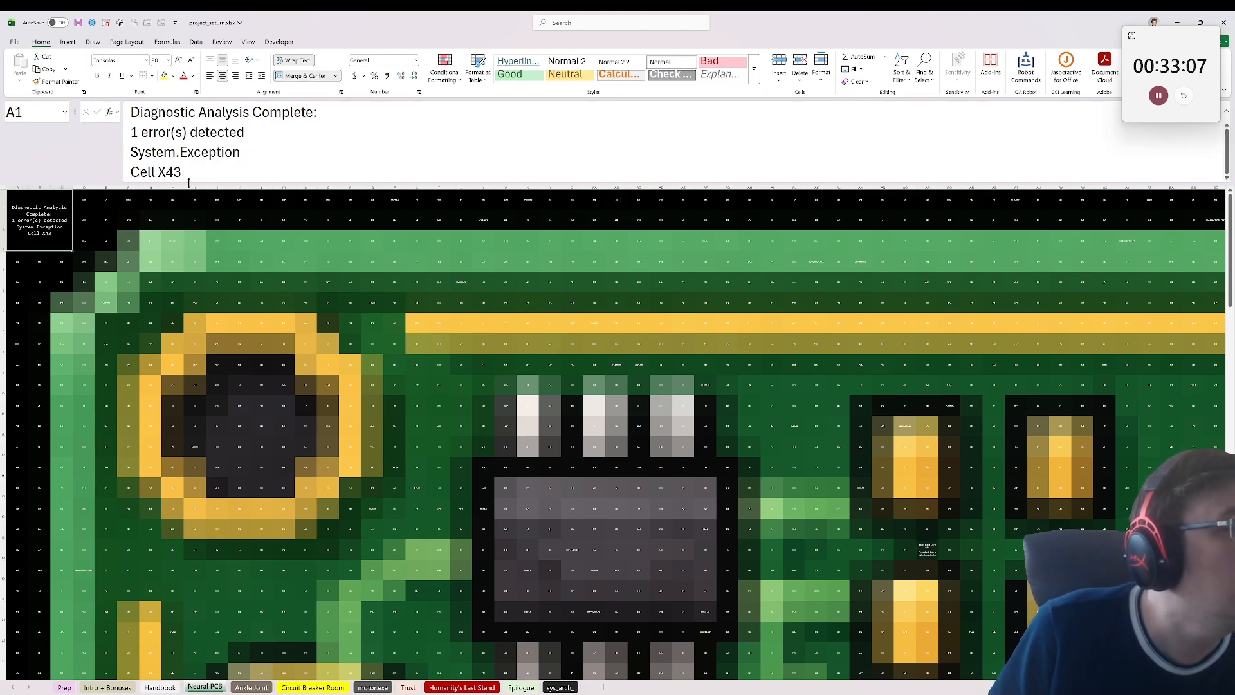
drag(182, 172, 165, 172)
click(128, 240)
click(32, 114)
text(x)
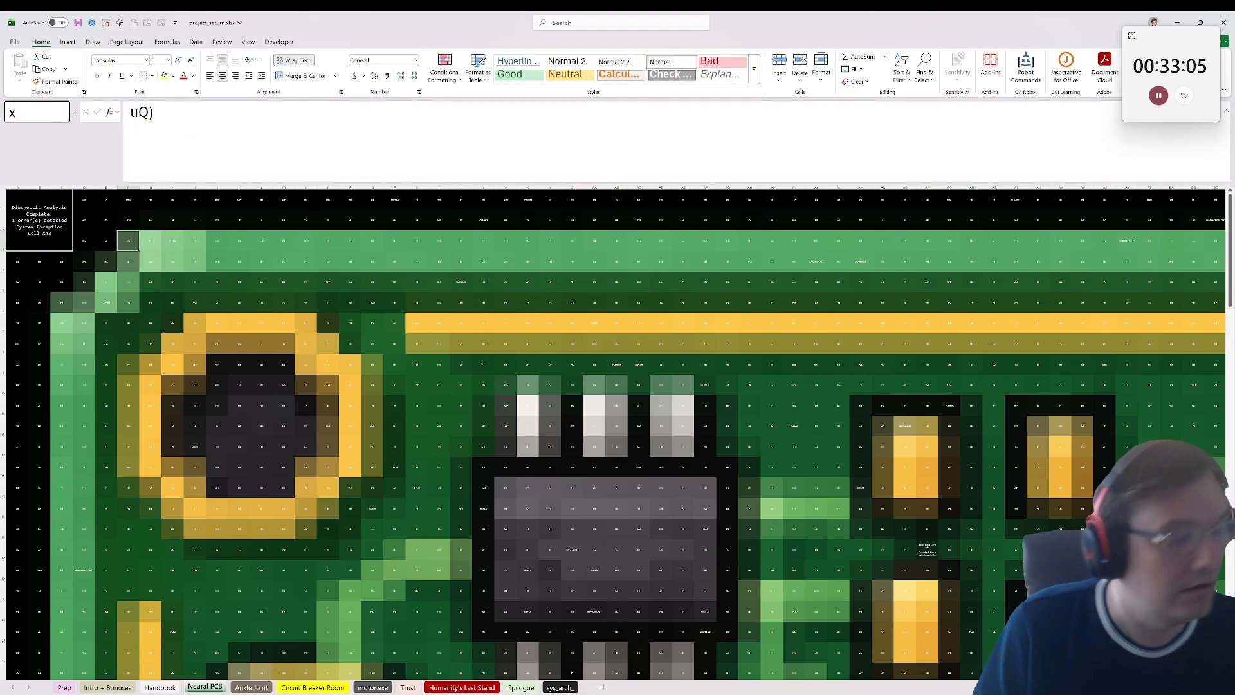
text(43)
key(Return)
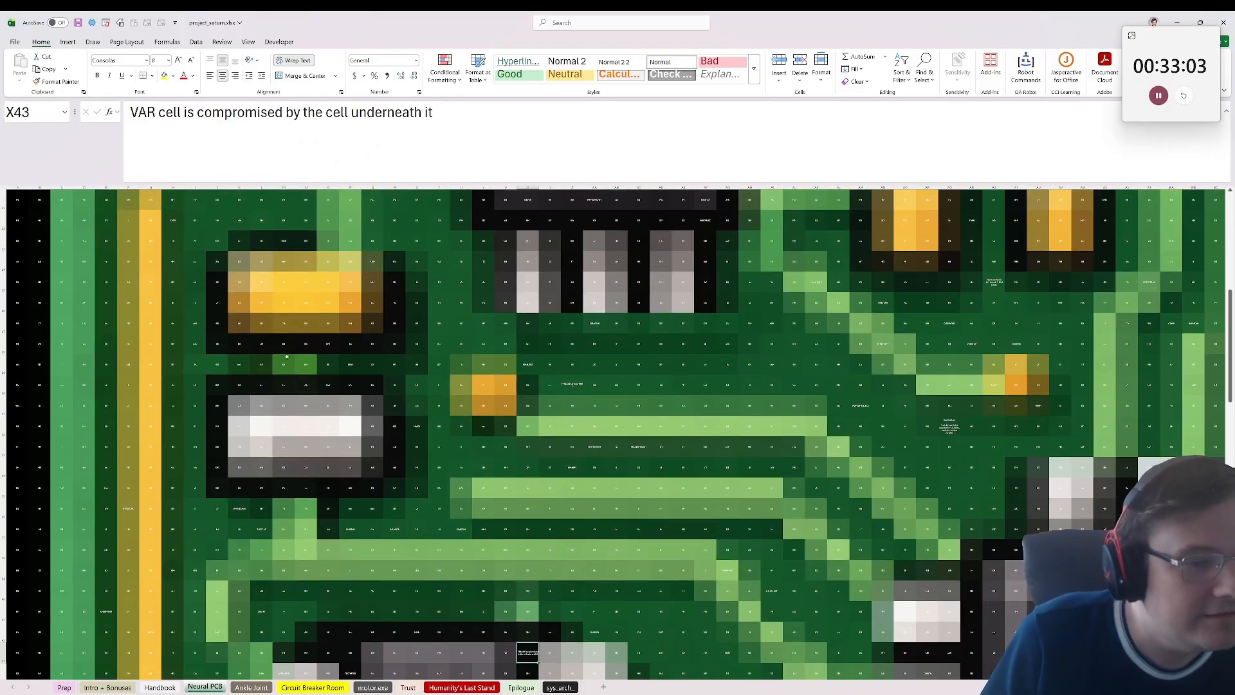
scroll(287, 356, down, 3)
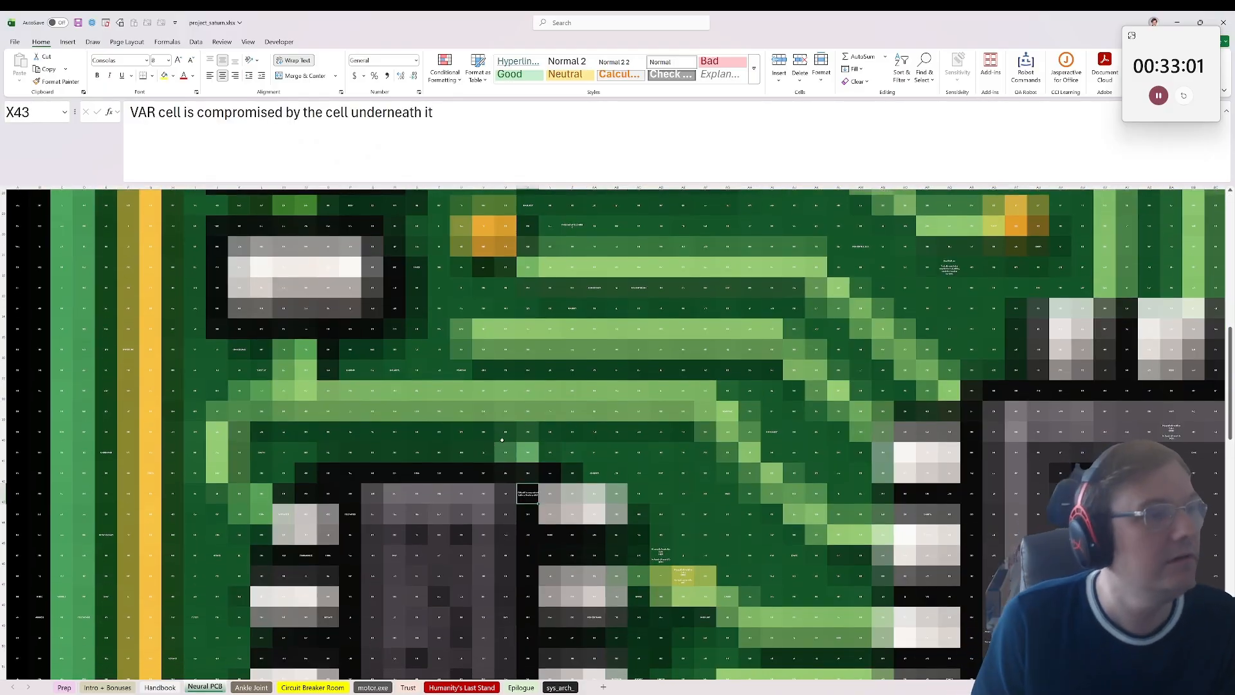
scroll(502, 440, down, 2)
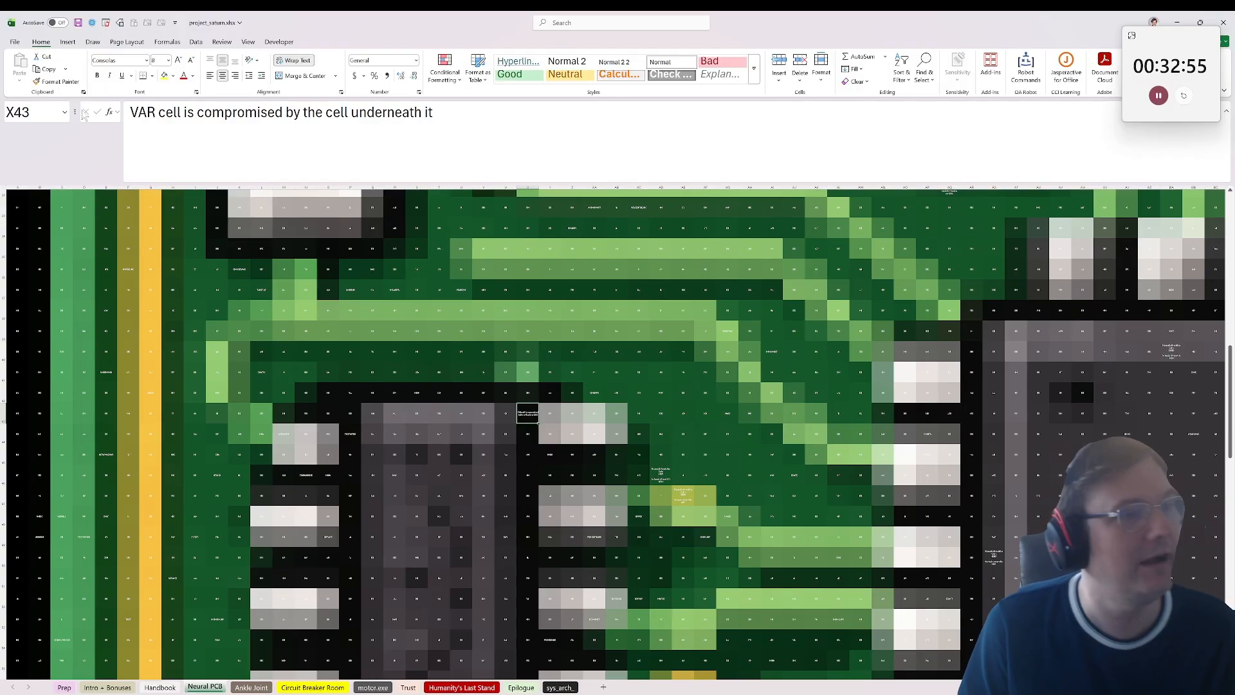
Step: Look up VAR through the cell reference box and inspect the cells around AC30, including X29
click(39, 113)
text(VAR)
key(Return)
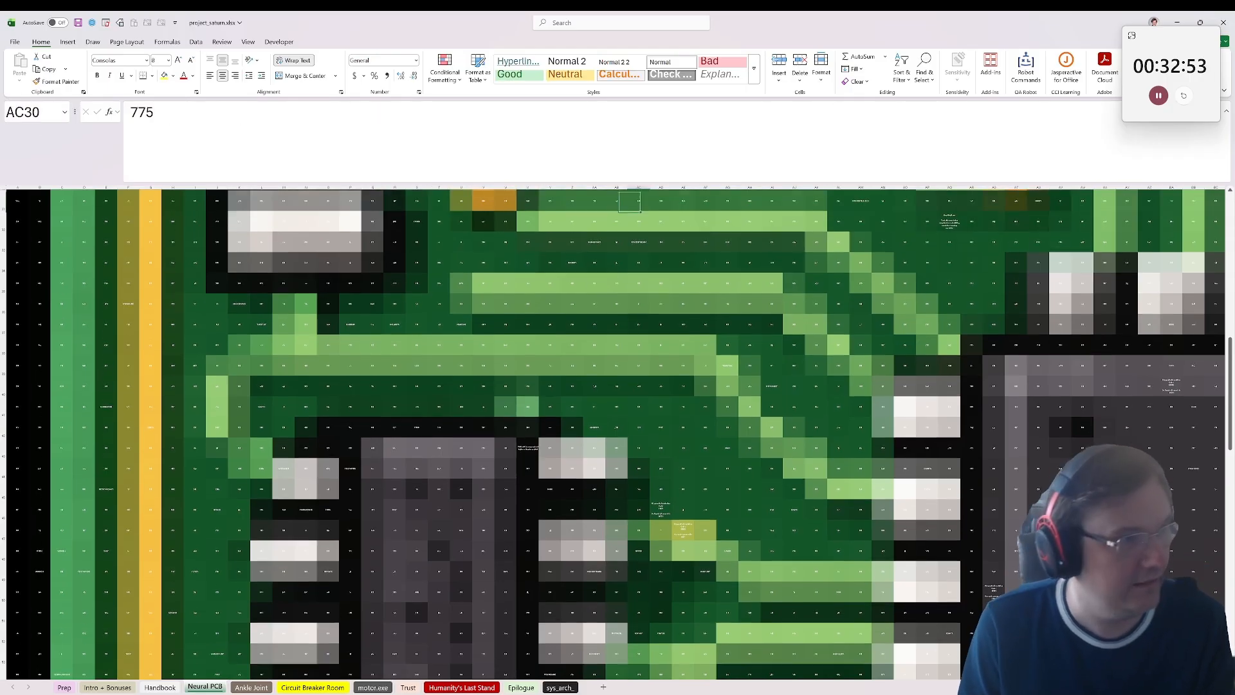
scroll(612, 356, up, 5)
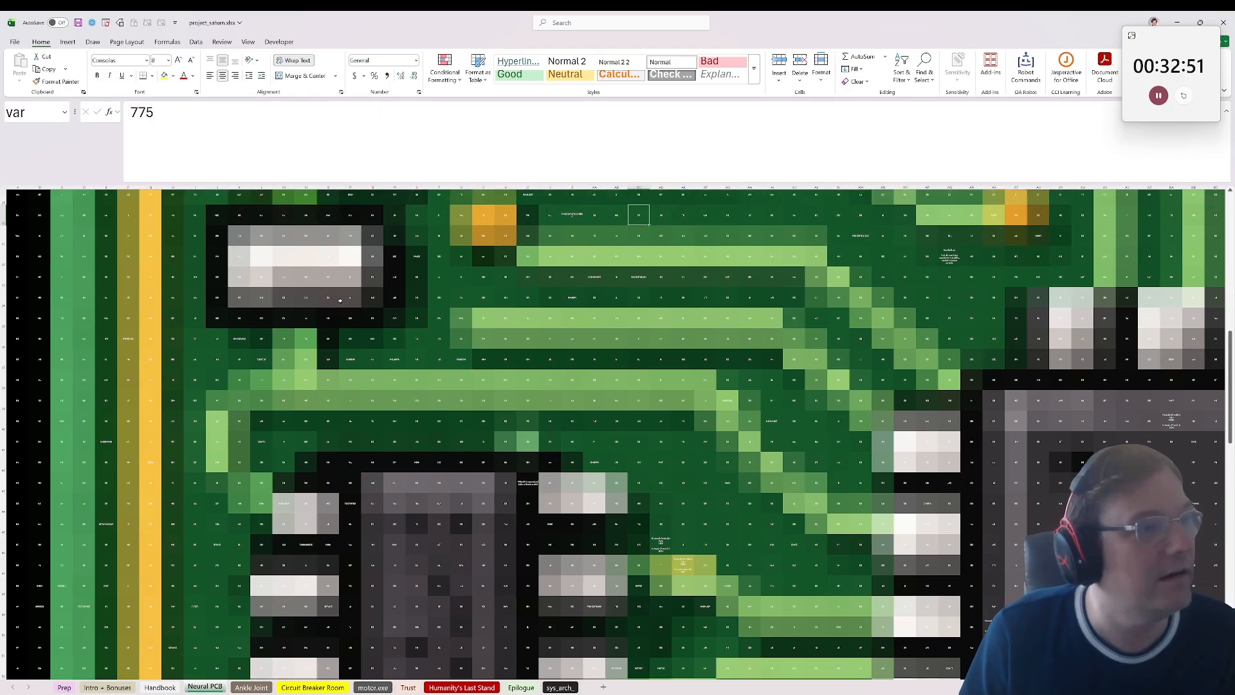
scroll(612, 355, up, 2)
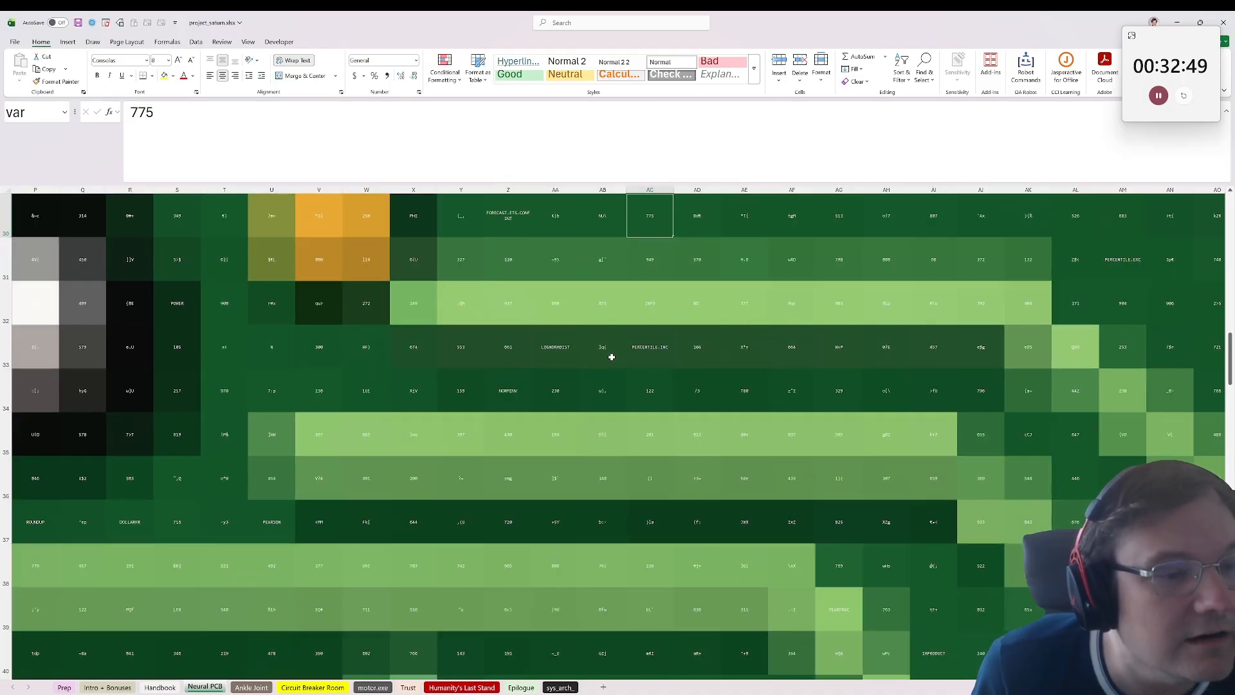
click(510, 357)
click(404, 323)
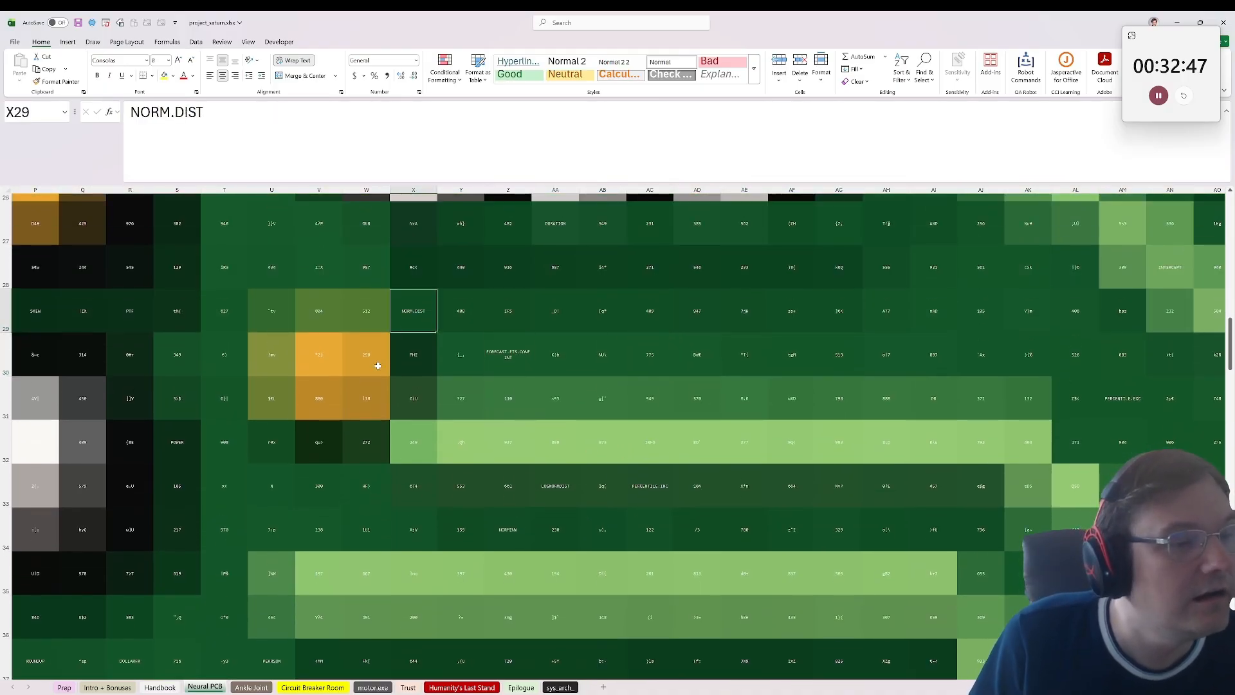
scroll(391, 504, down, 2)
scroll(390, 503, down, 2)
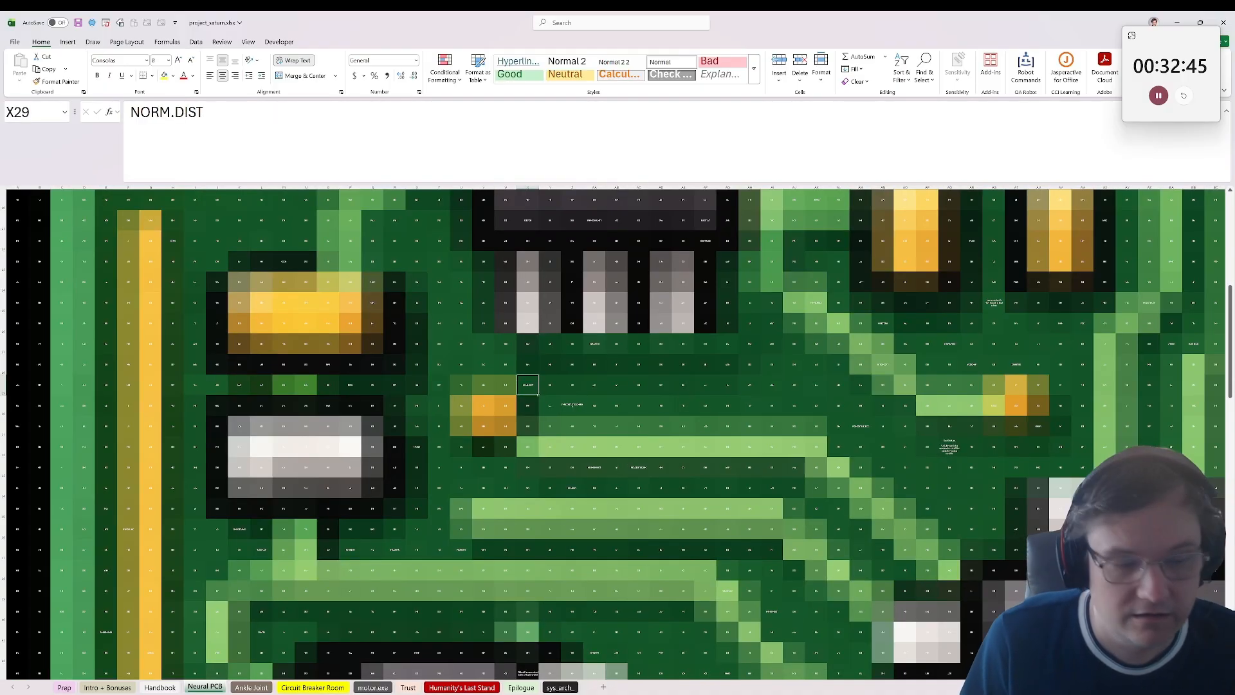
Step: Check answer field 1-1 on the Project Saturn browser page, and reread bonus question 1 on the Intro + Bonuses sheet
click(652, 692)
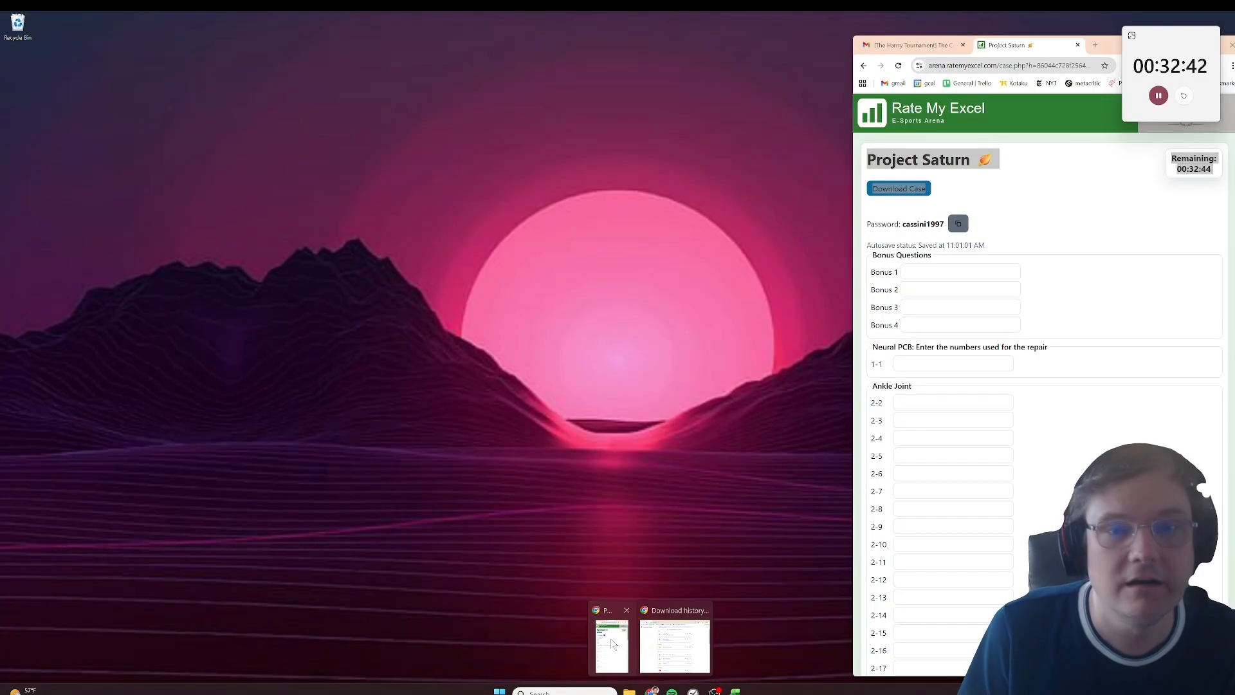
click(612, 643)
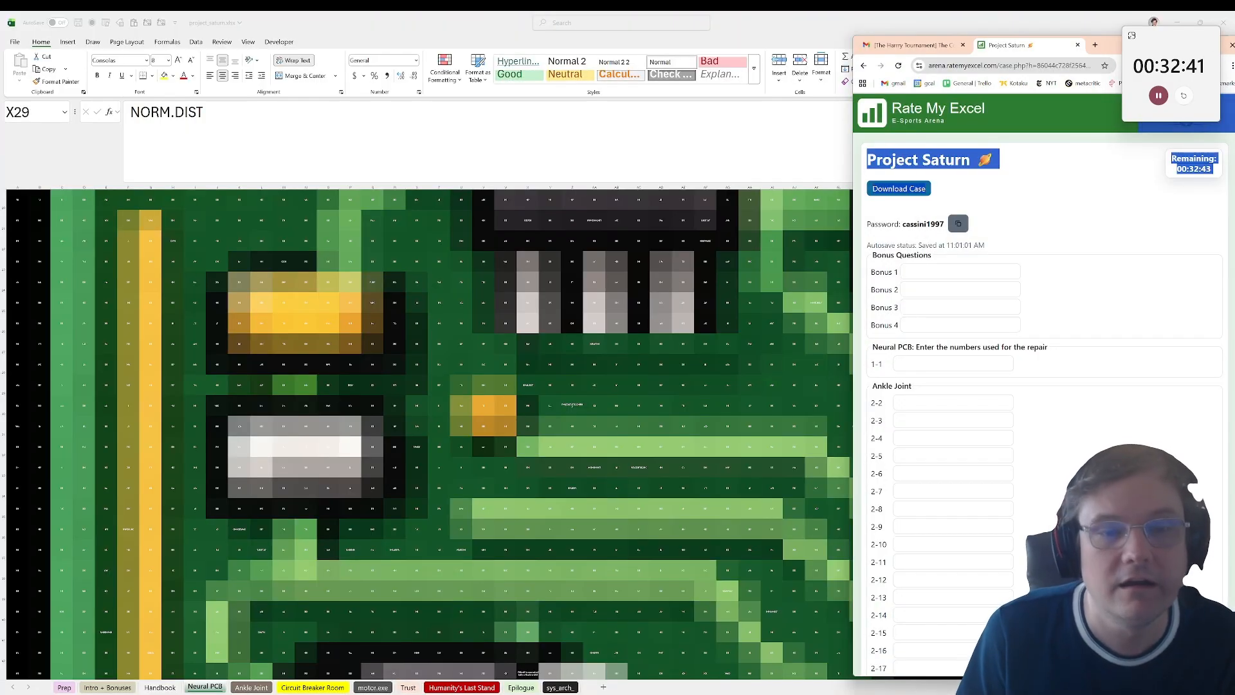
click(901, 365)
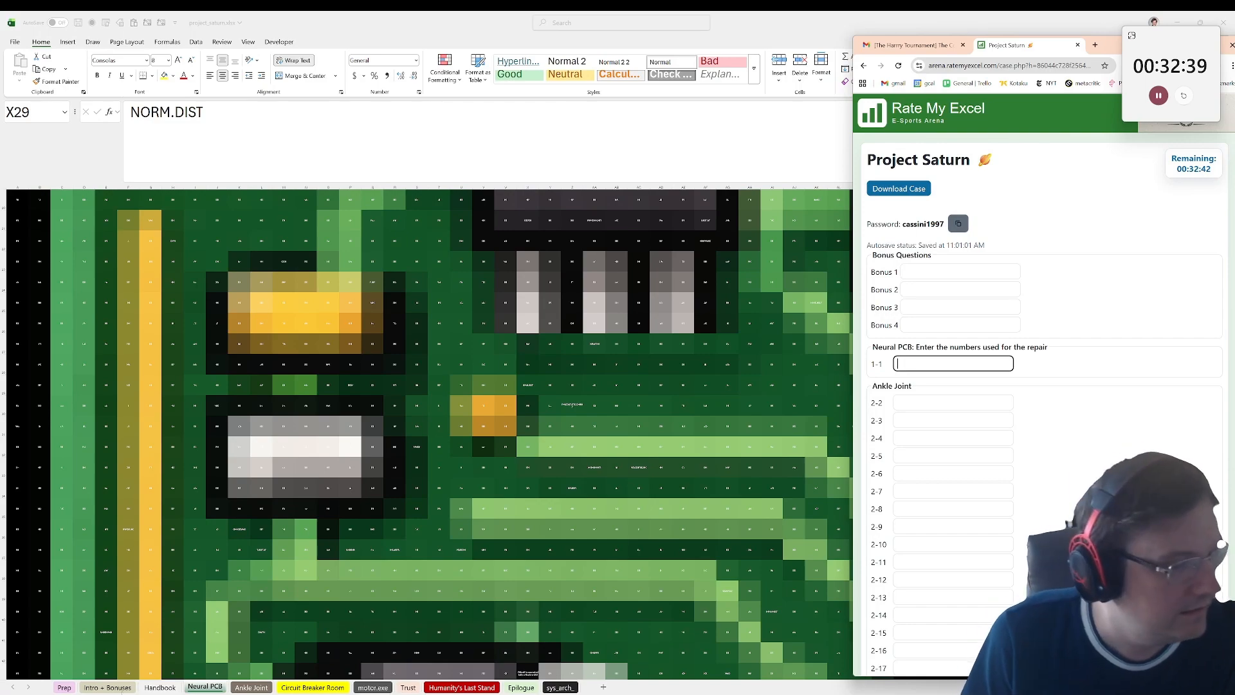
click(121, 690)
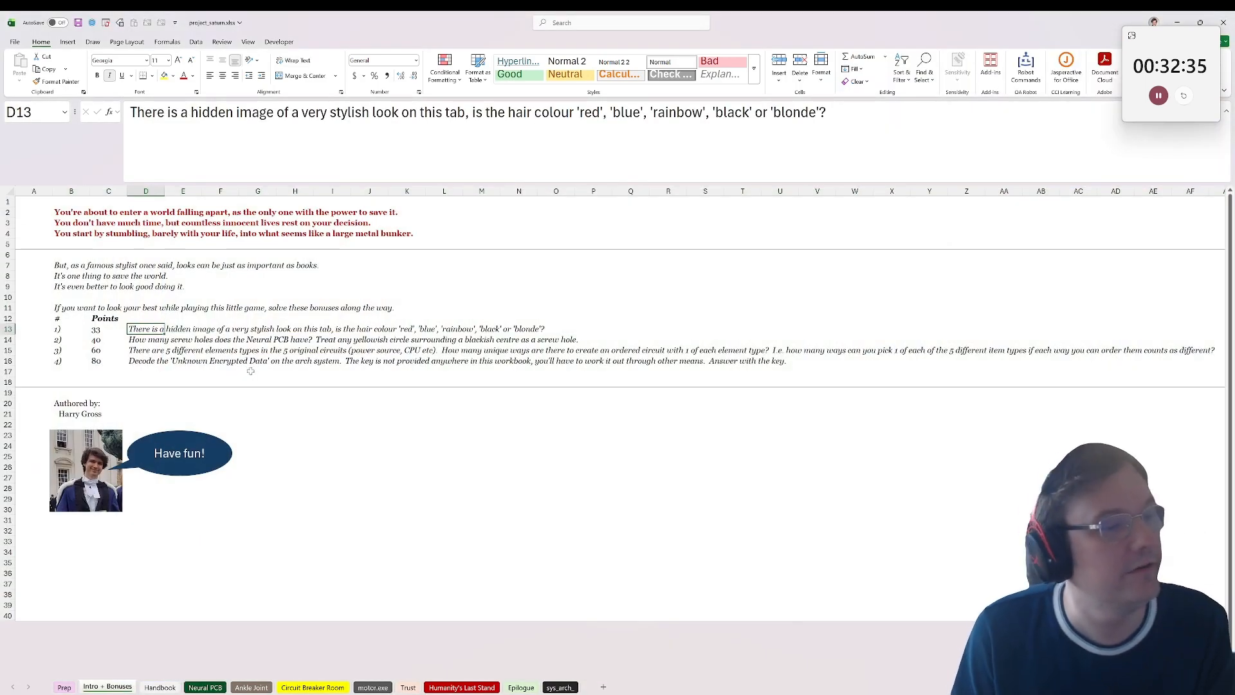
drag(332, 327, 135, 330)
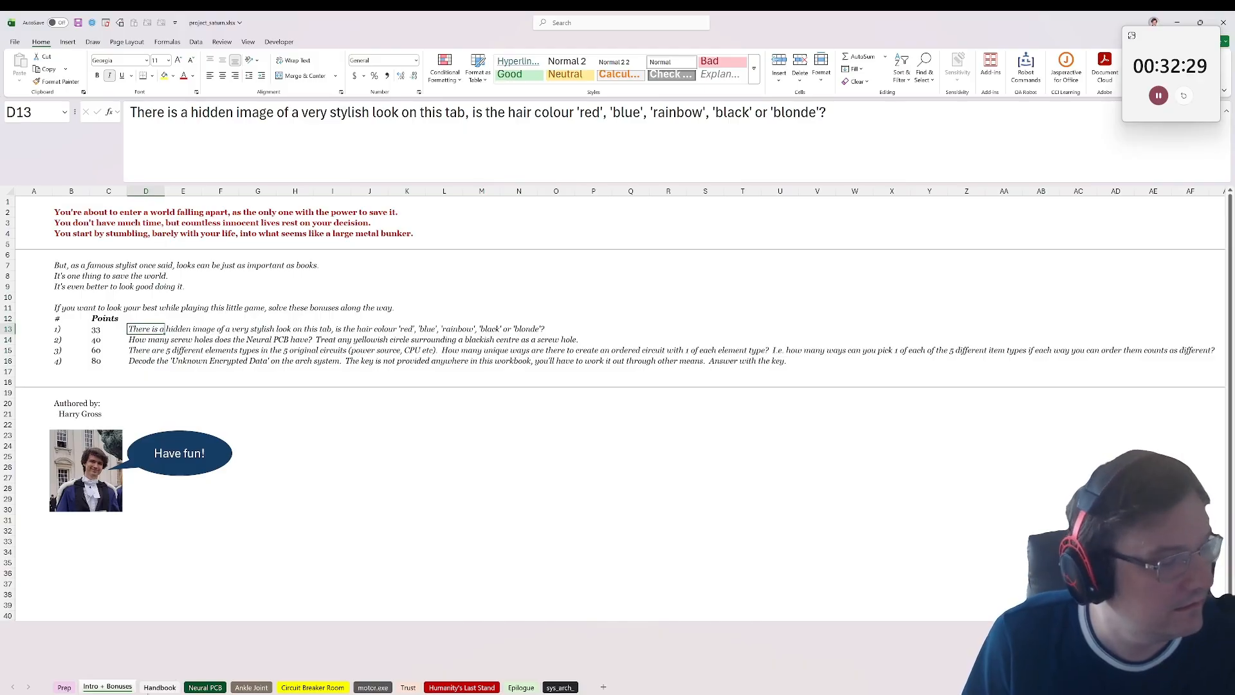
Step: Survey the whole board on the Neural PCB sheet, checking cells BF17 and CG43
click(205, 687)
scroll(453, 504, down, 10)
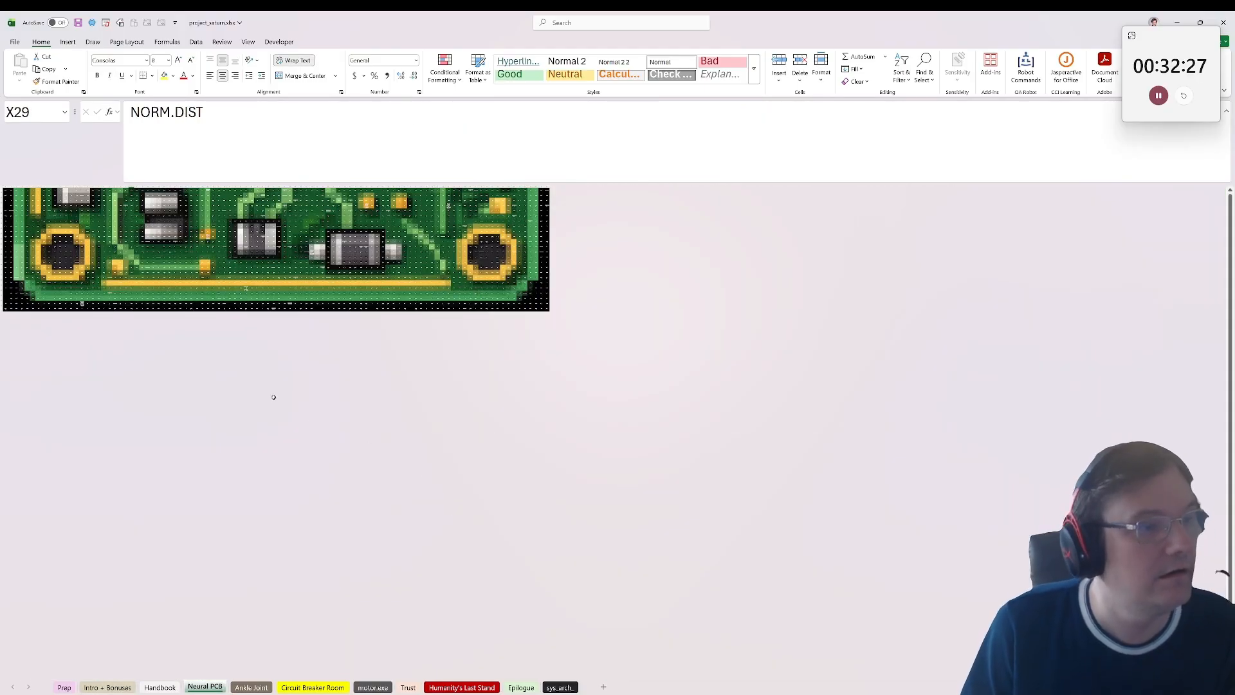
click(317, 264)
scroll(317, 265, up, 10)
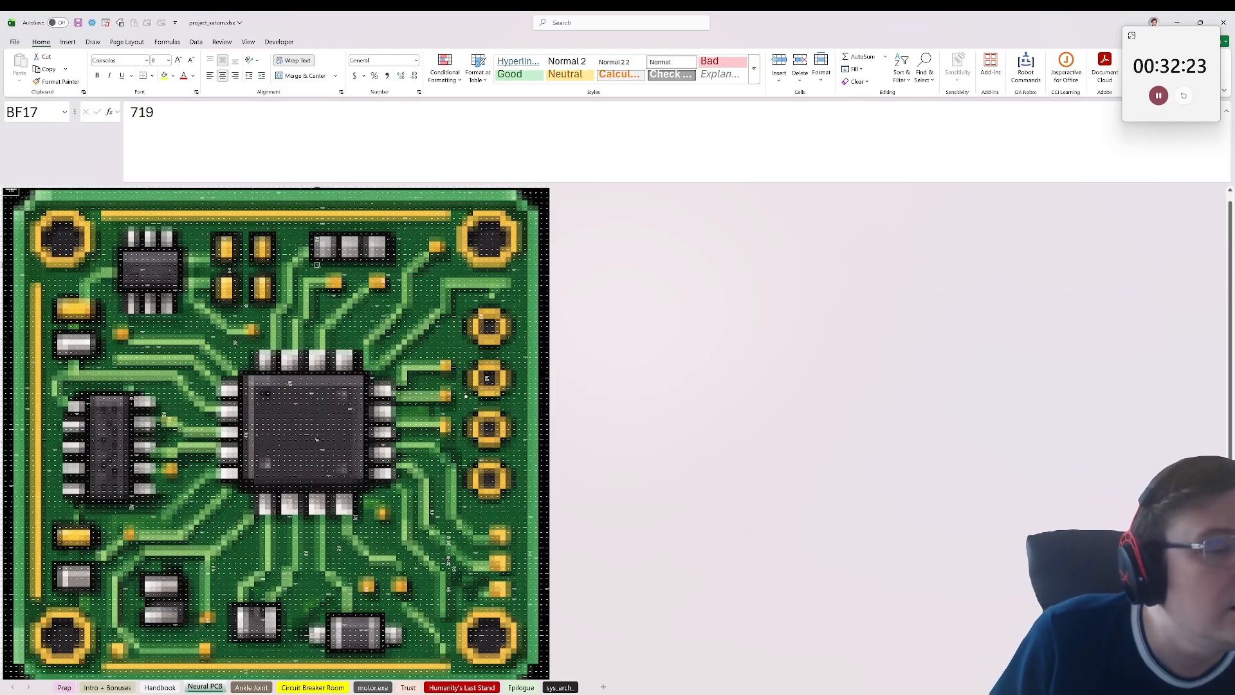
click(466, 399)
scroll(316, 376, up, 1)
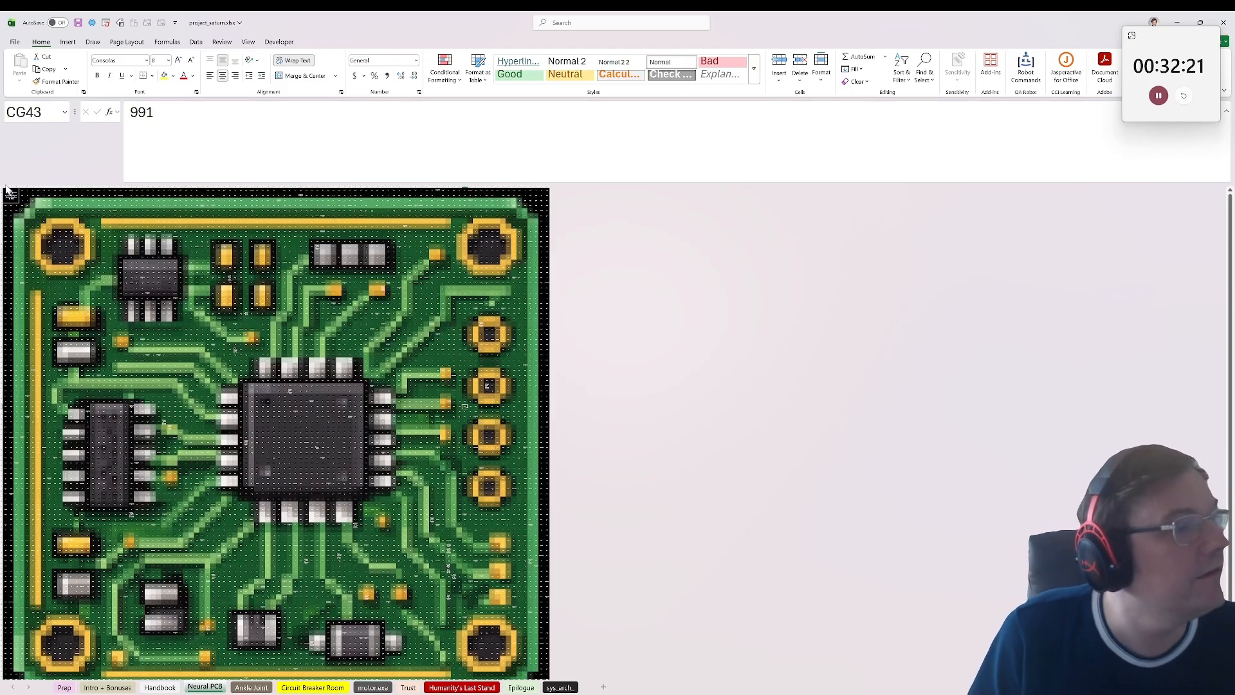
scroll(215, 412, down, 5)
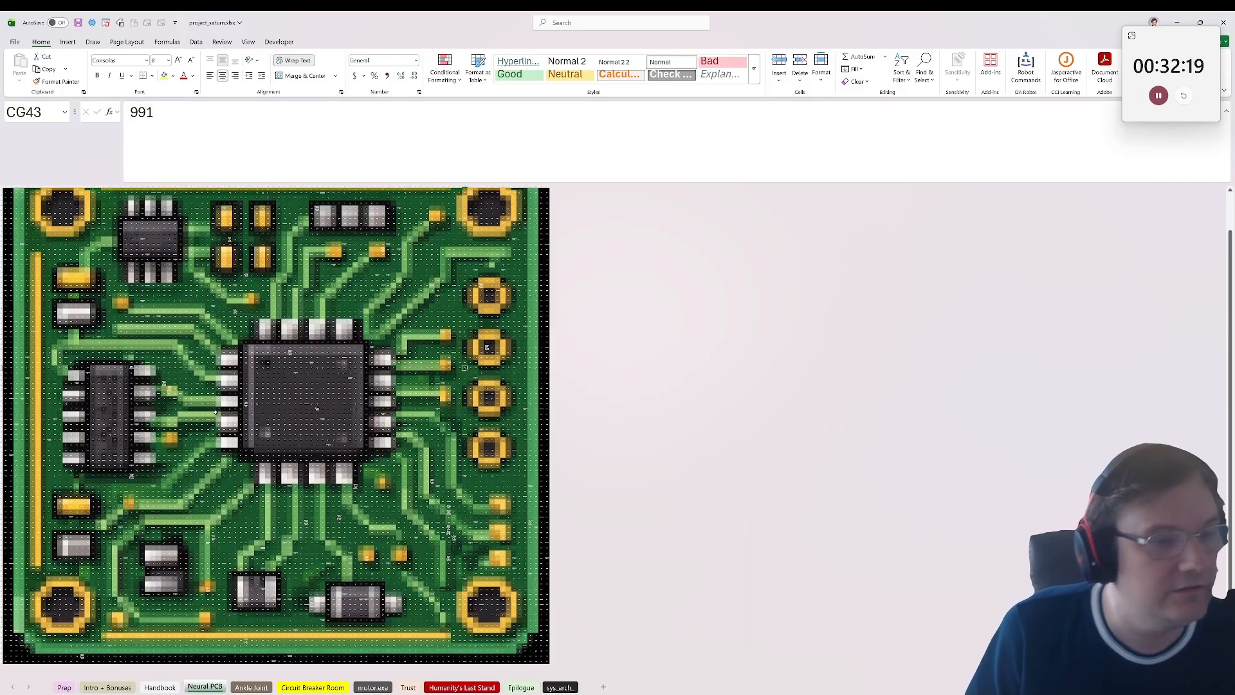
scroll(215, 412, up, 1)
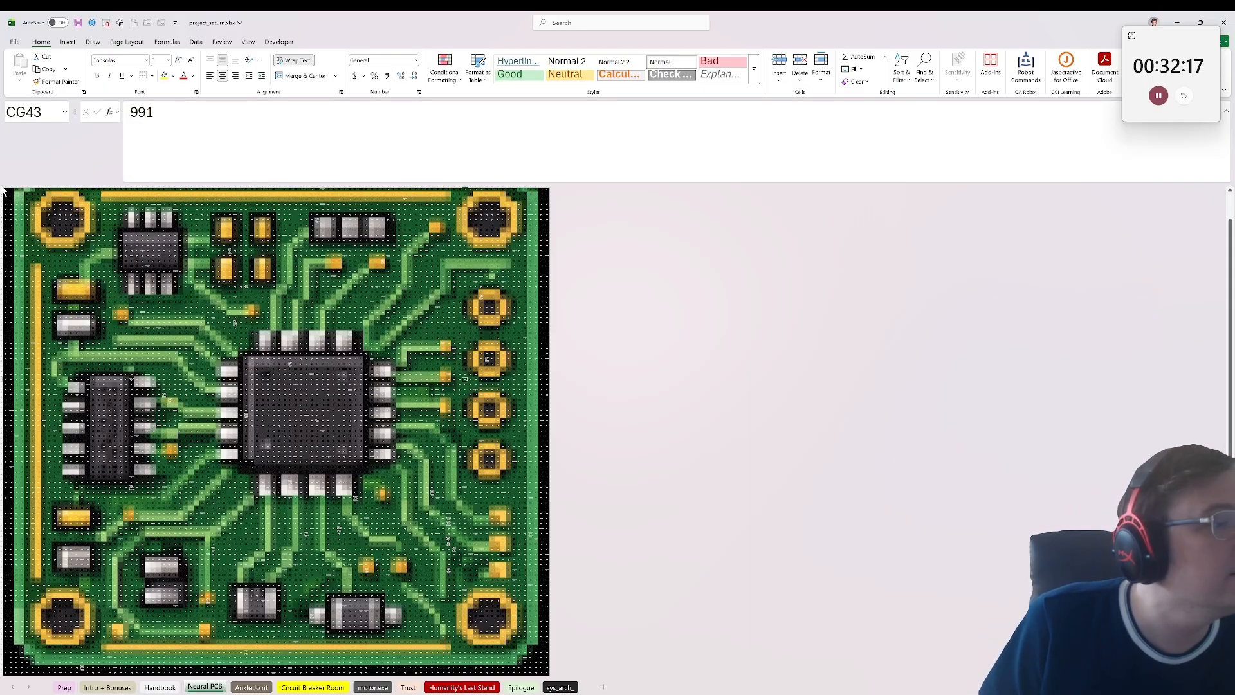
Step: Select the entire Neural PCB sheet and widen all columns slightly to unhide the columns beyond the board
key(ctrl+Home)
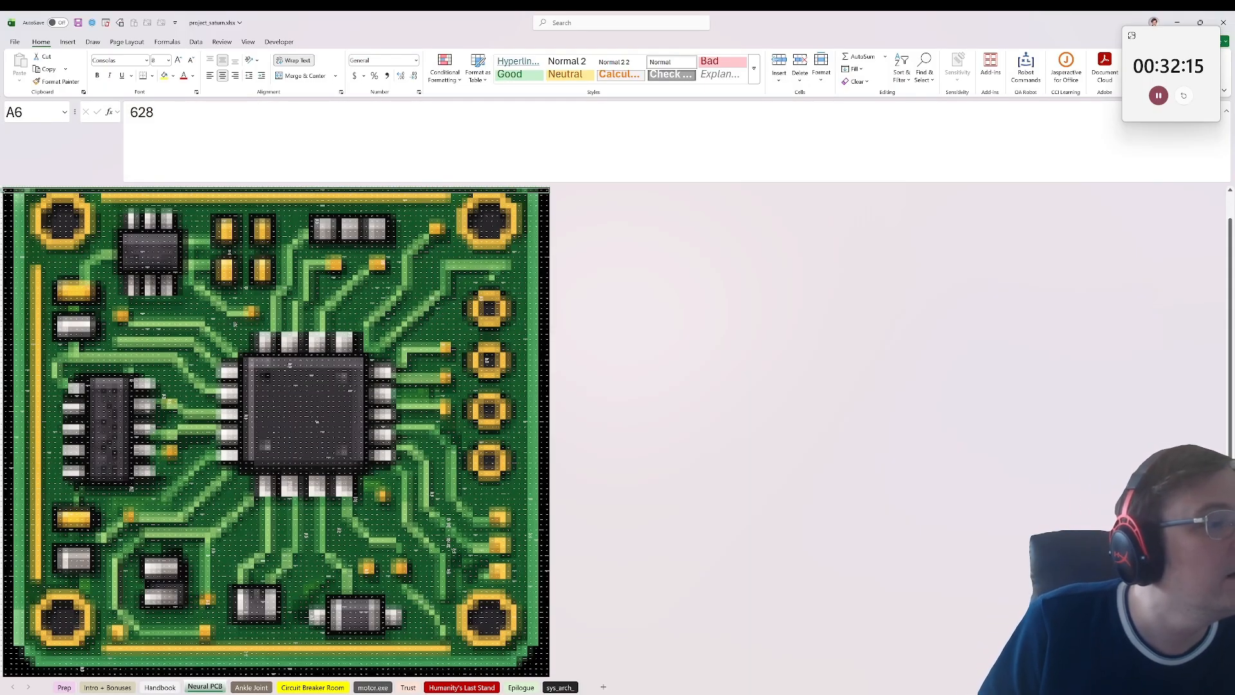
scroll(23, 208, up, 10)
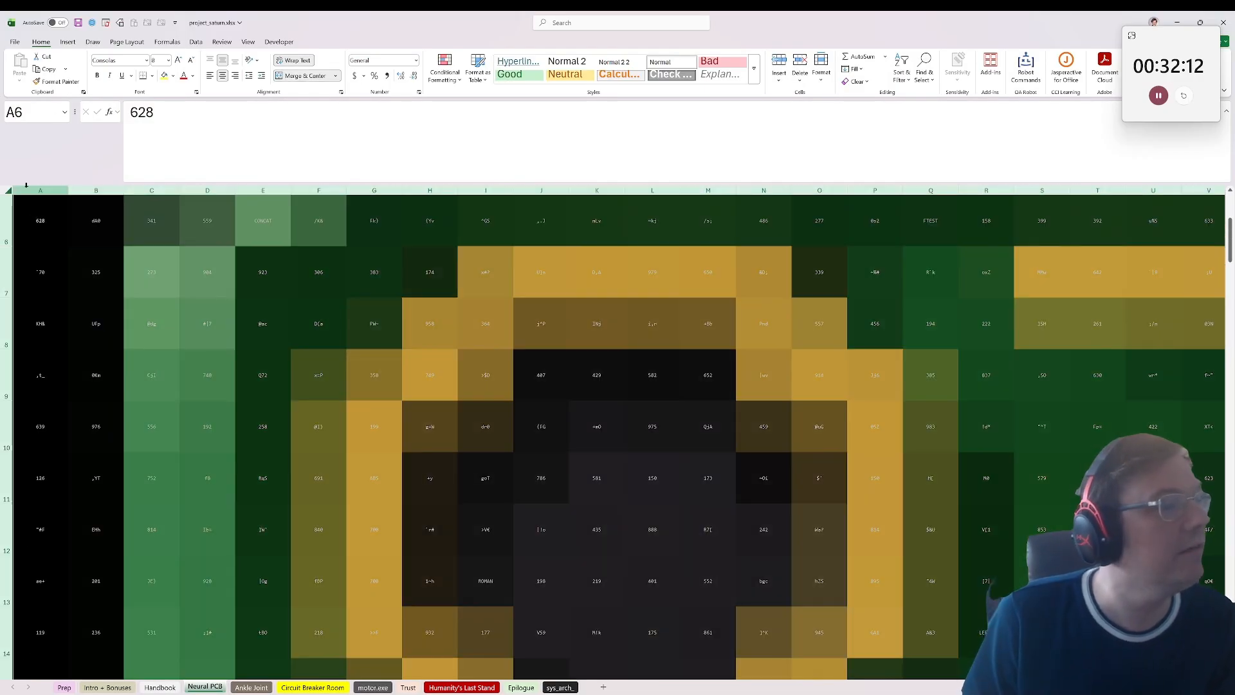
drag(66, 187, 65, 187)
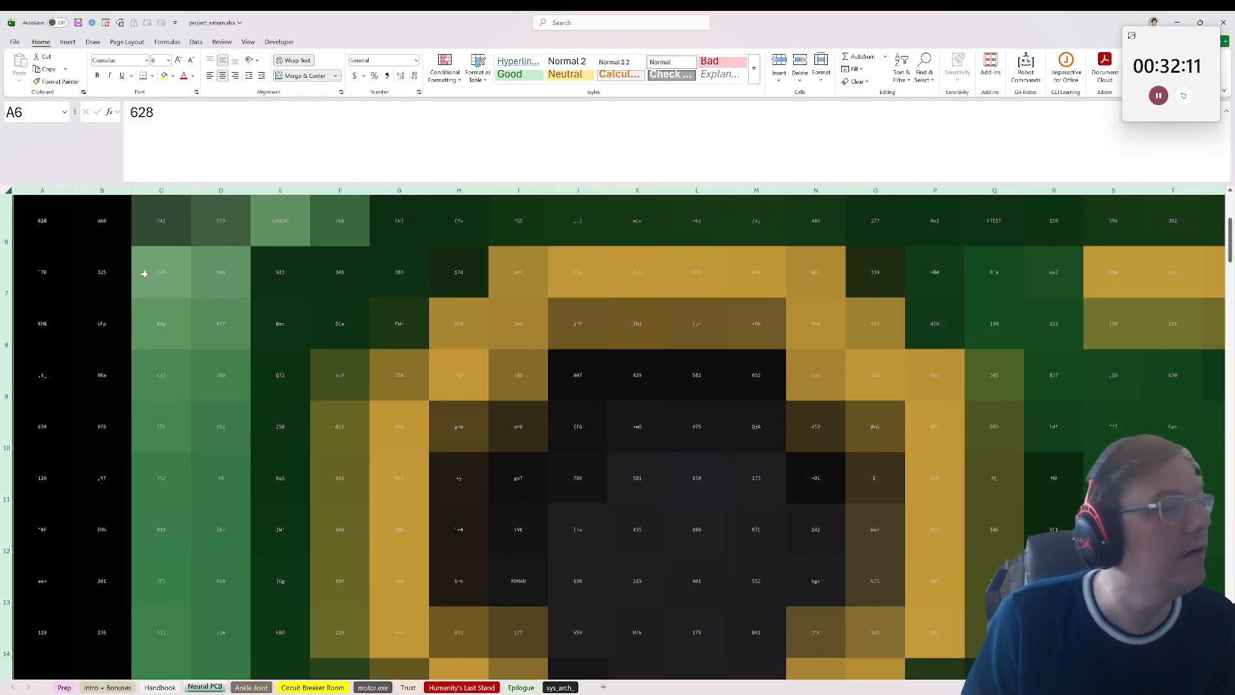
scroll(144, 267, down, 10)
scroll(294, 312, up, 5)
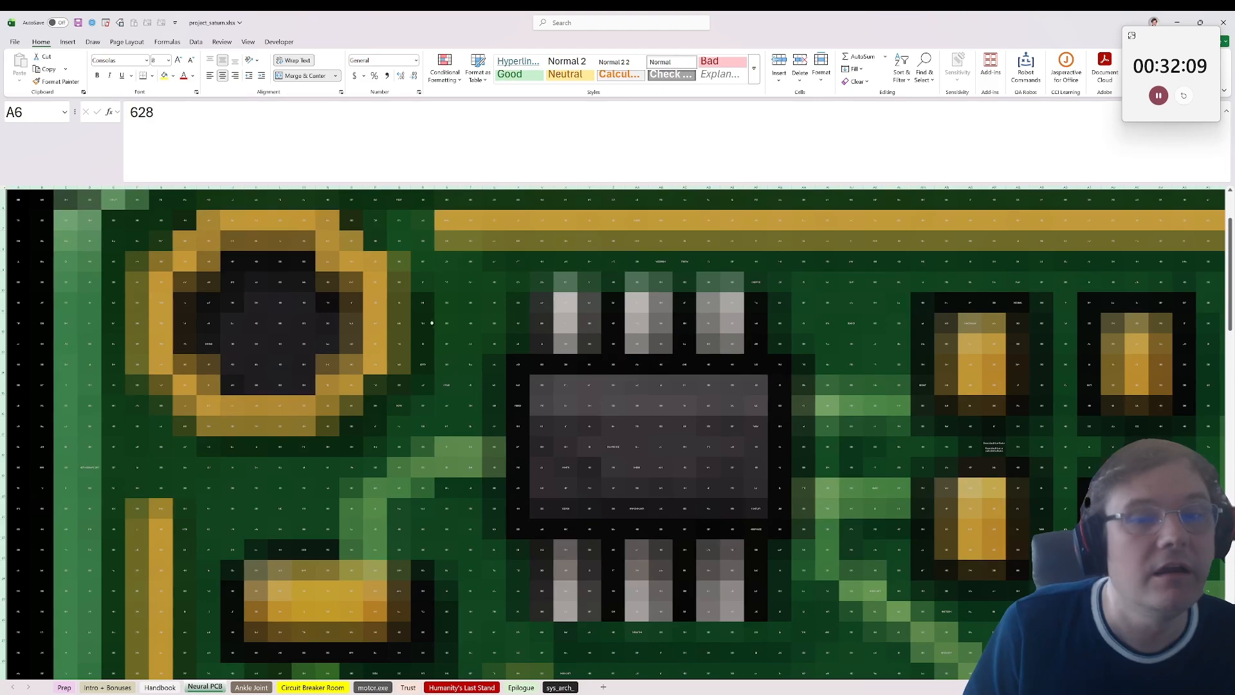
scroll(294, 311, down, 5)
click(795, 319)
scroll(795, 319, down, 6)
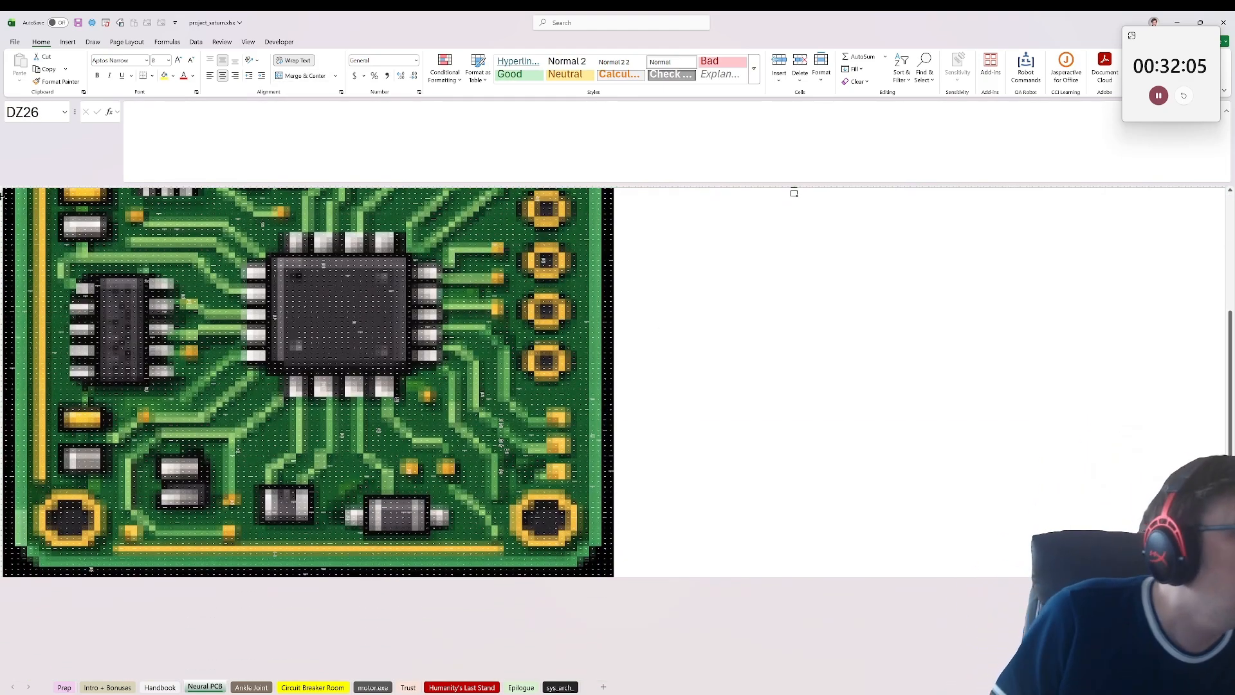
Step: Set one uniform height for all rows of the Neural PCB sheet to unhide the rows below the board
scroll(4, 189, up, 5)
click(6, 189)
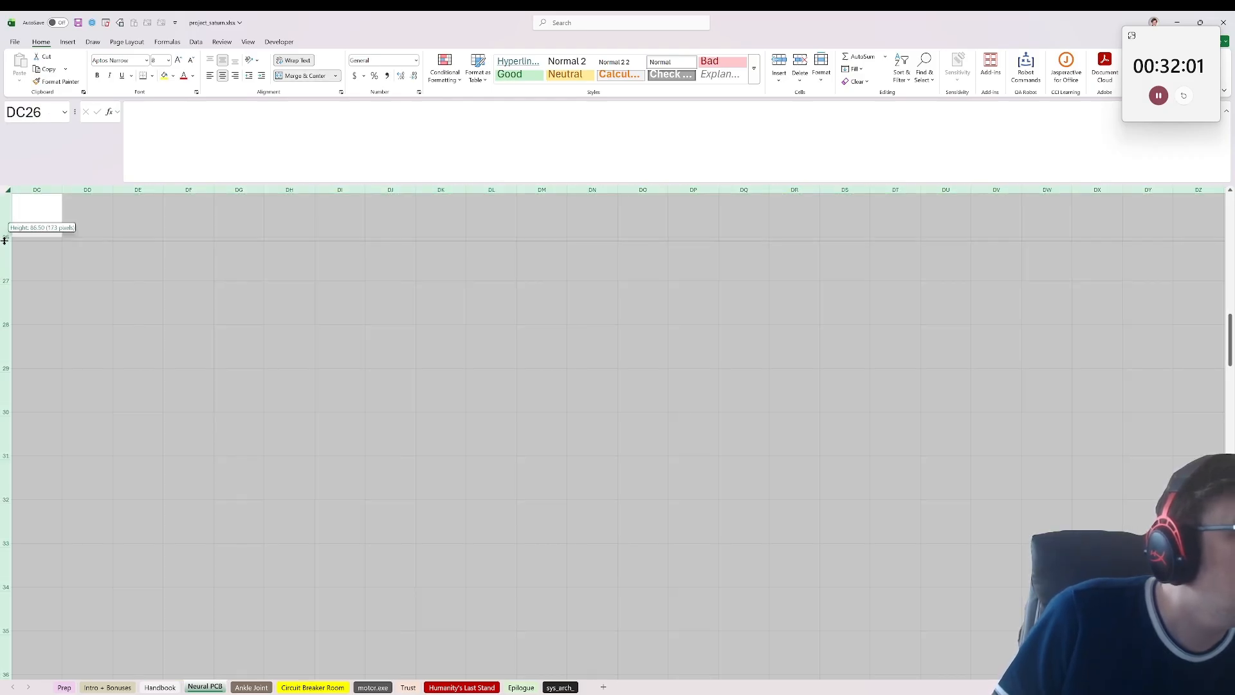
click(193, 360)
scroll(198, 381, down, 5)
scroll(198, 381, down, 5)
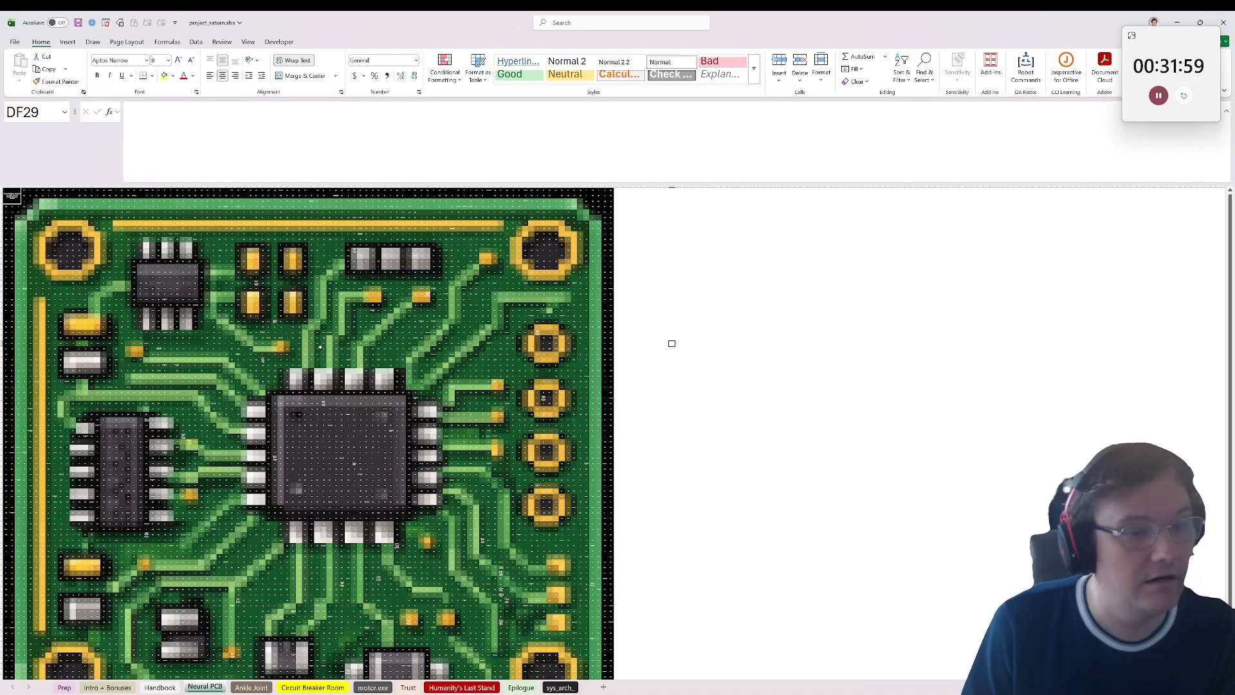
click(685, 397)
scroll(644, 418, down, 5)
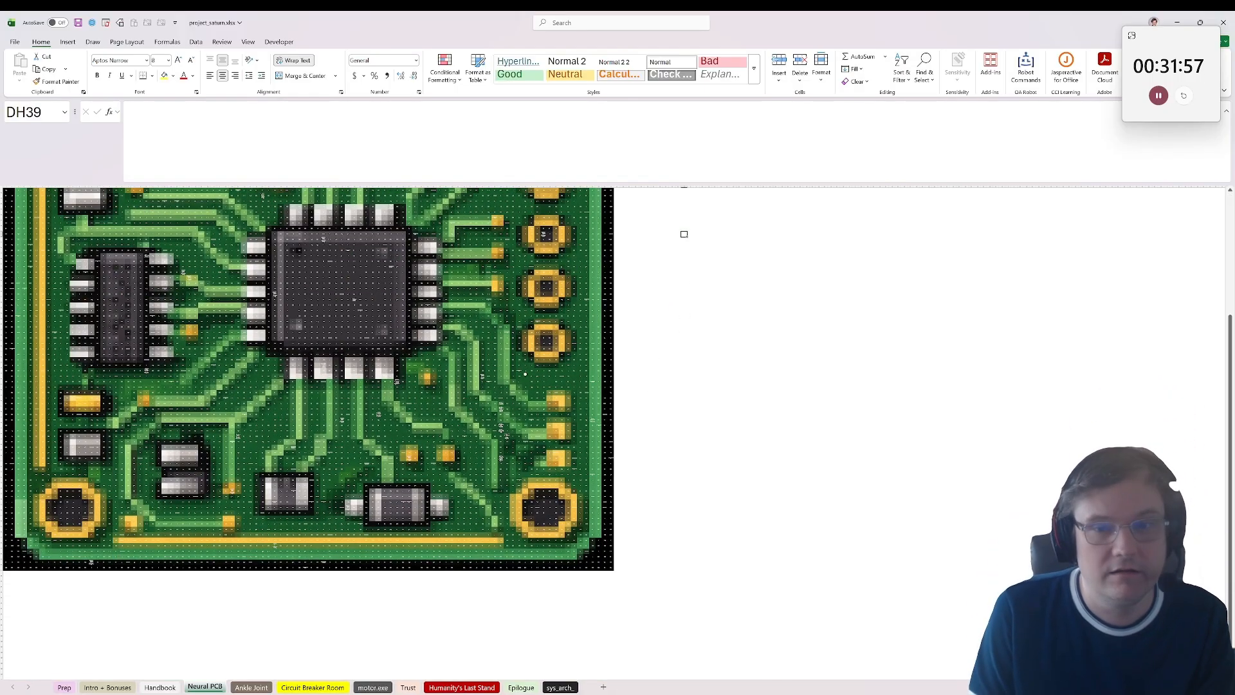
Step: Find the last used cell of the Neural PCB sheet with the Last cell option of Go To Special
click(677, 513)
key(ctrl+g)
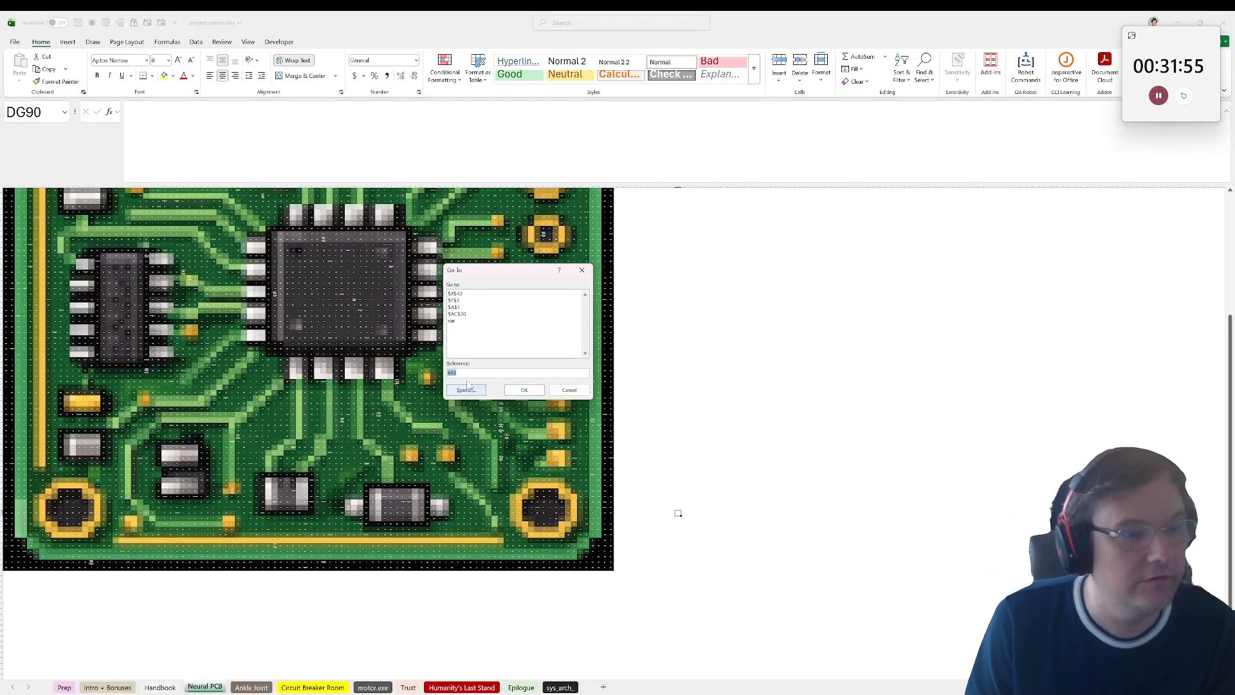
click(466, 390)
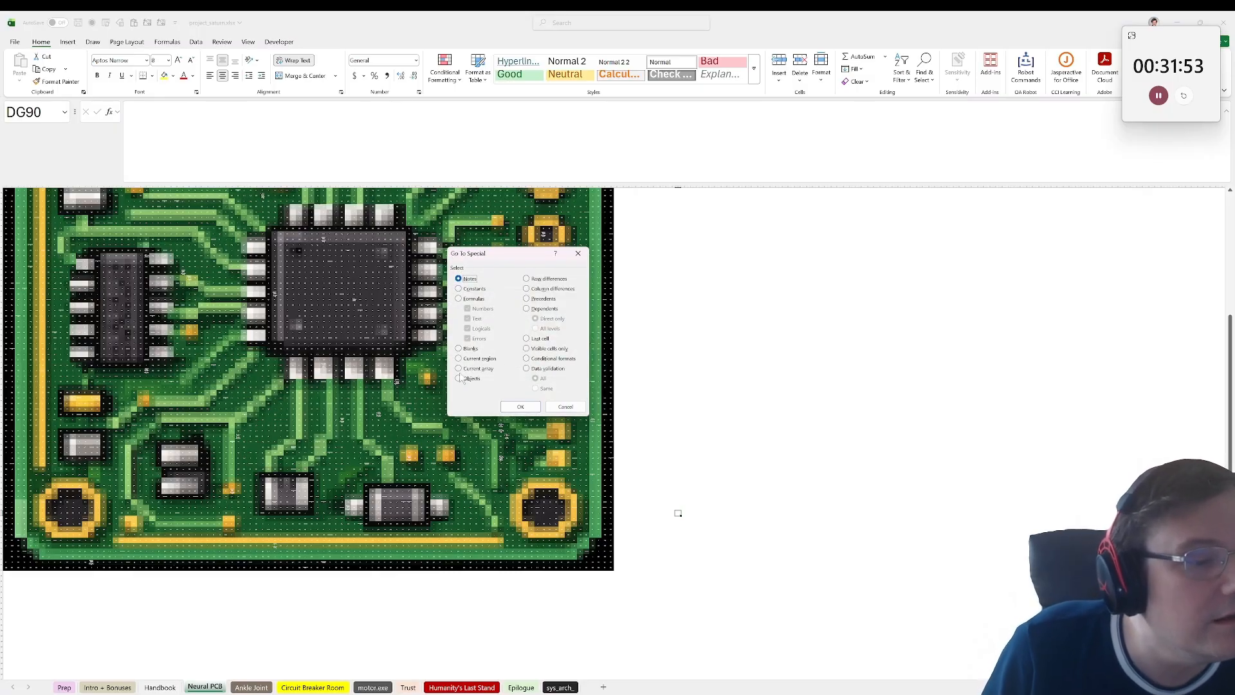
click(528, 338)
click(521, 406)
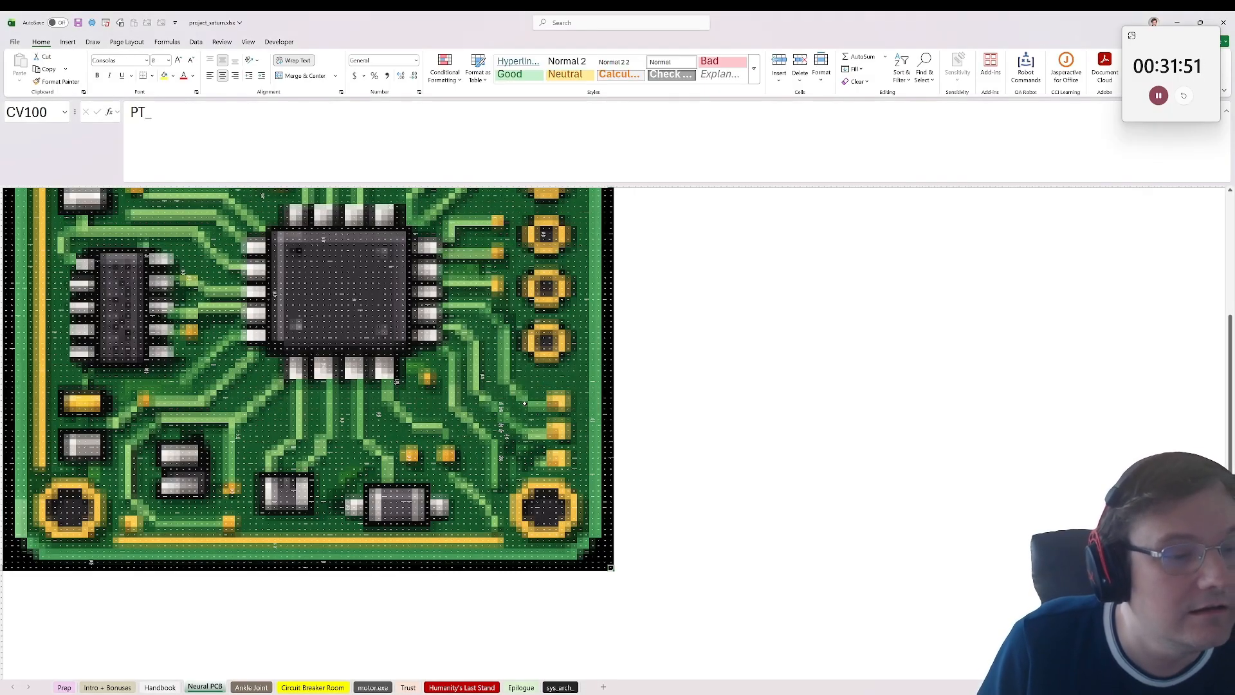
Step: Look over the board again and inspect function names on the large central chip, including BB44
scroll(339, 372, up, 10)
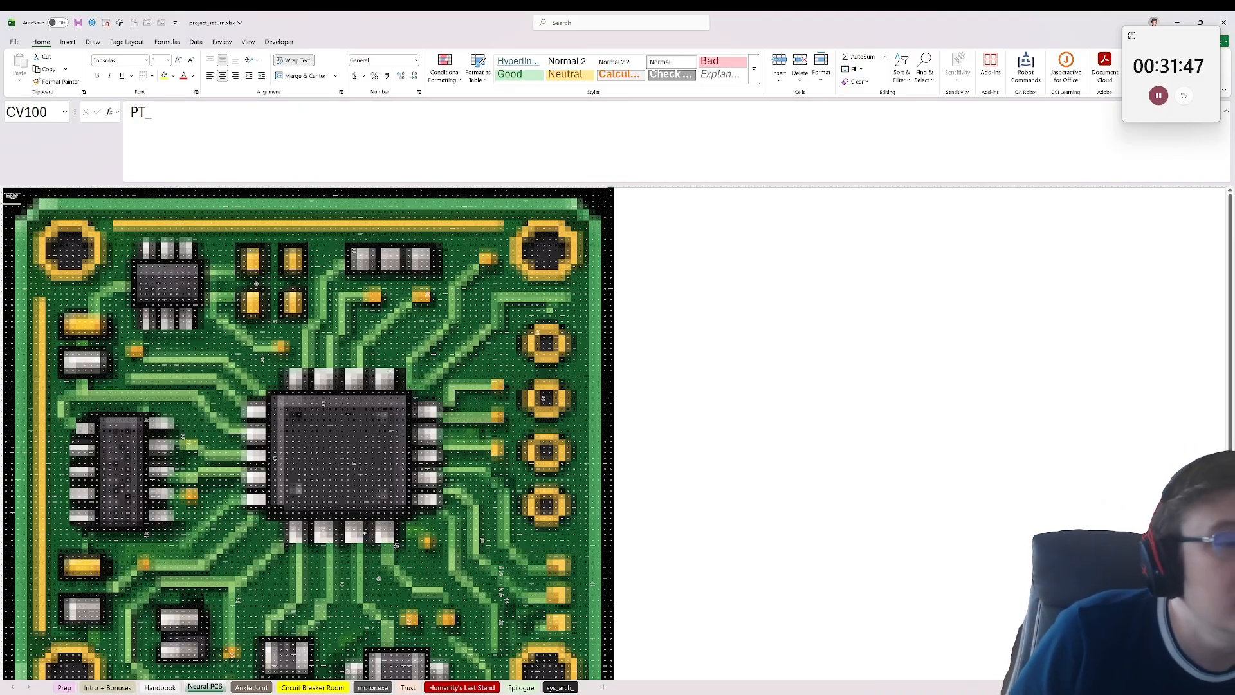
scroll(364, 533, down, 7)
scroll(234, 470, up, 4)
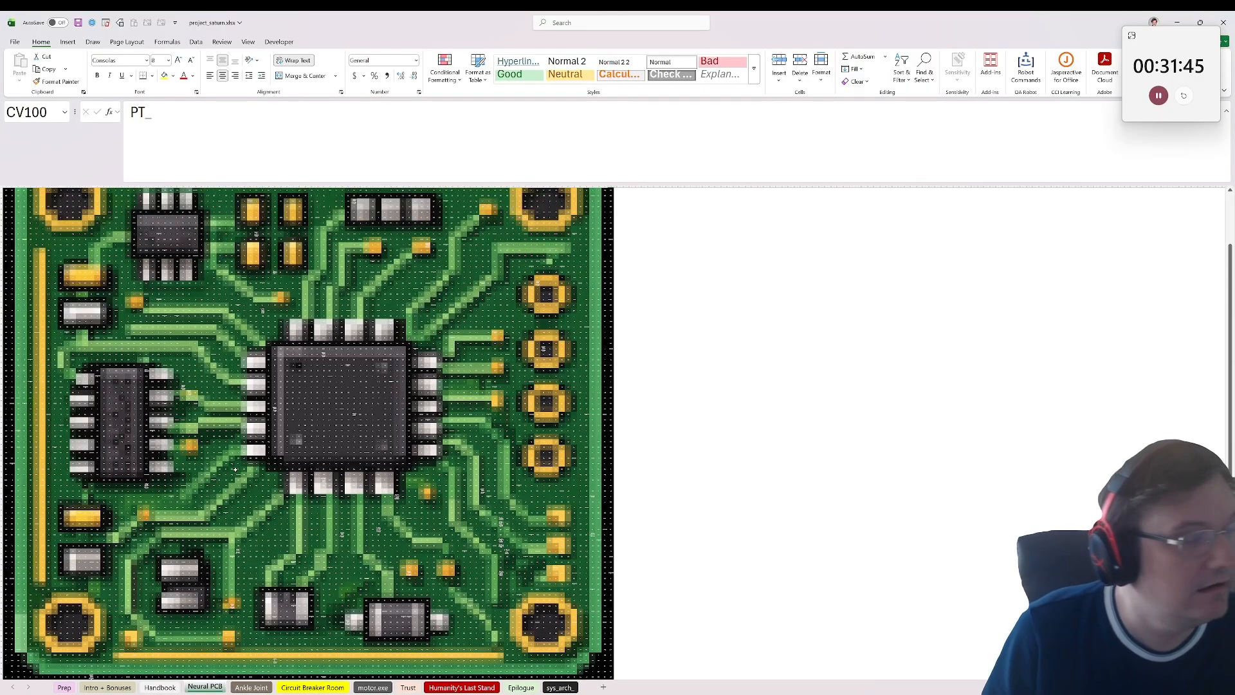
scroll(408, 397, up, 6)
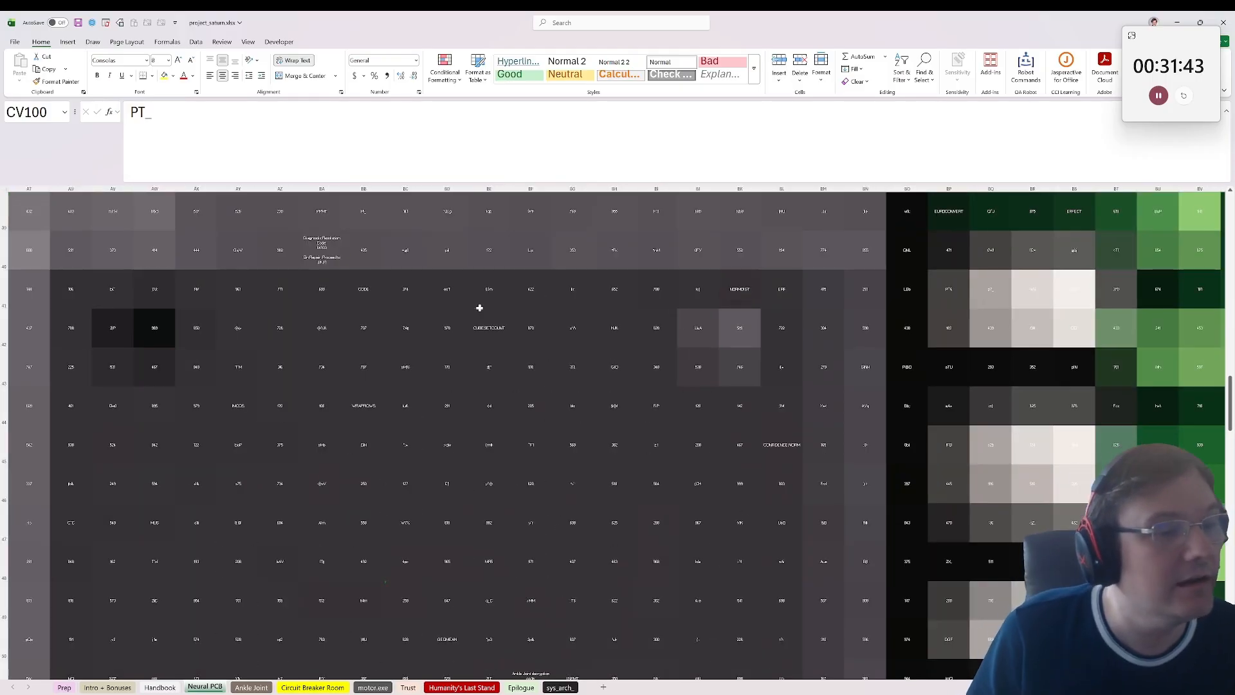
click(484, 321)
click(358, 405)
Step: Read the diagnostic resolution note in BD73 and the generic types note in BJ72
scroll(322, 482, down, 10)
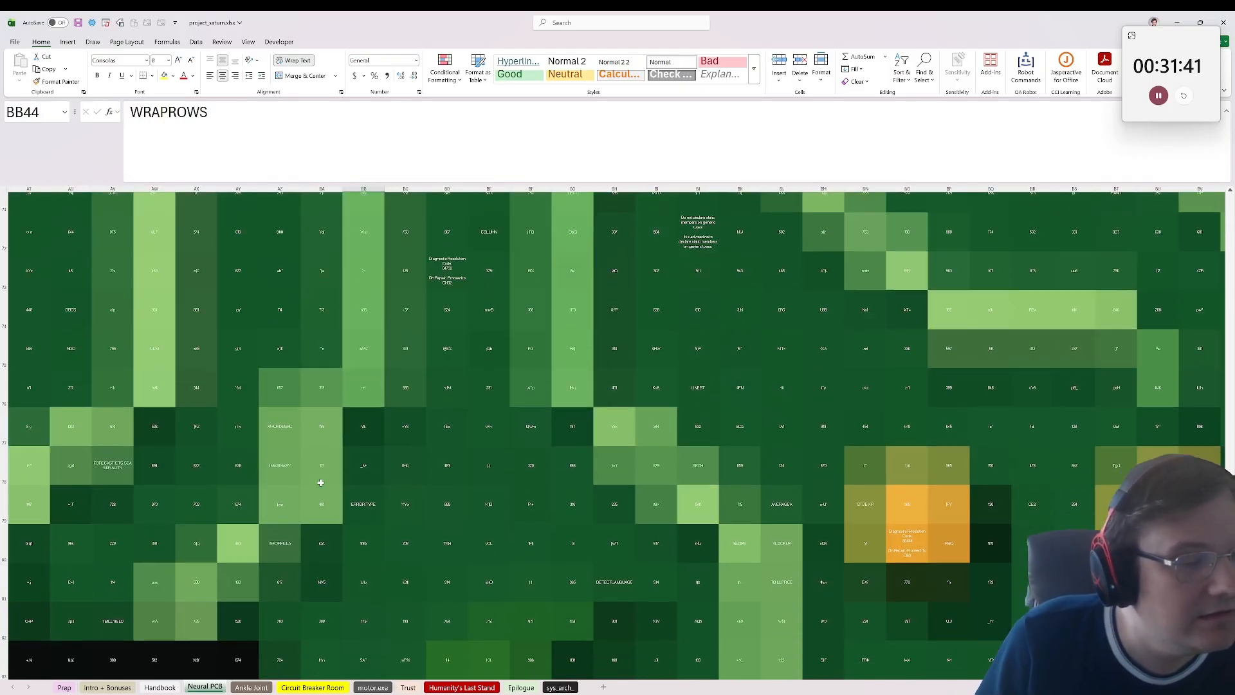
click(445, 254)
scroll(411, 330, up, 1)
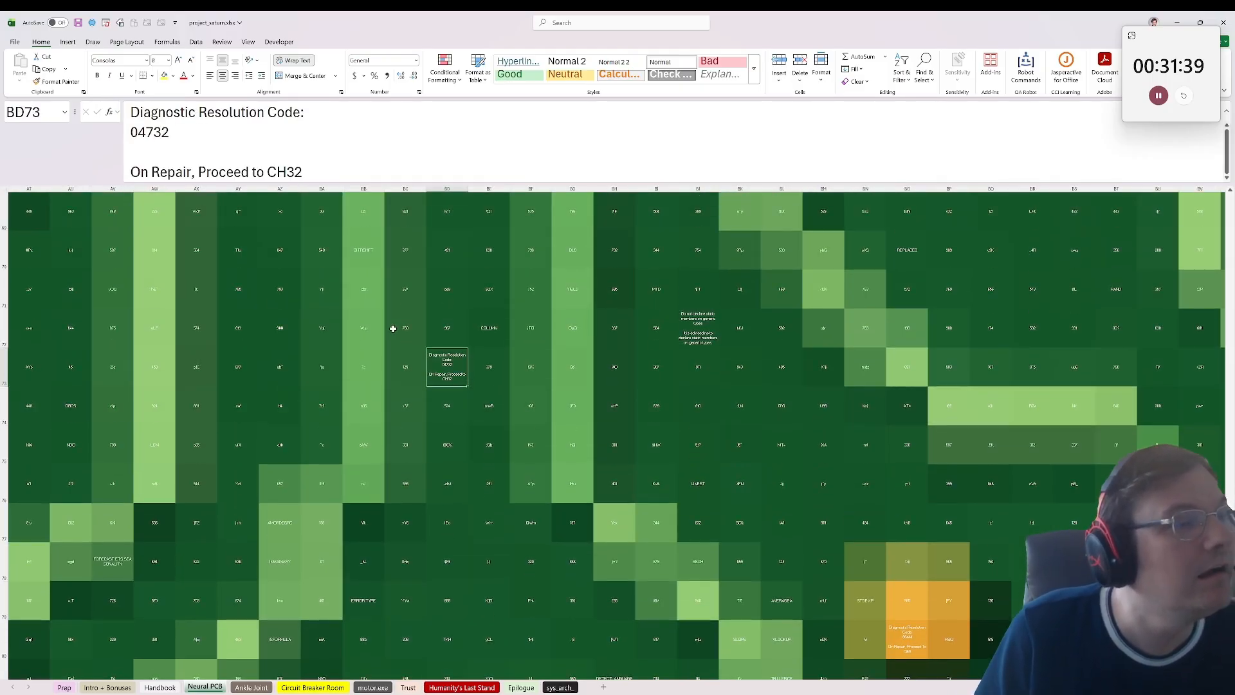
scroll(393, 329, up, 1)
scroll(392, 332, down, 1)
click(695, 335)
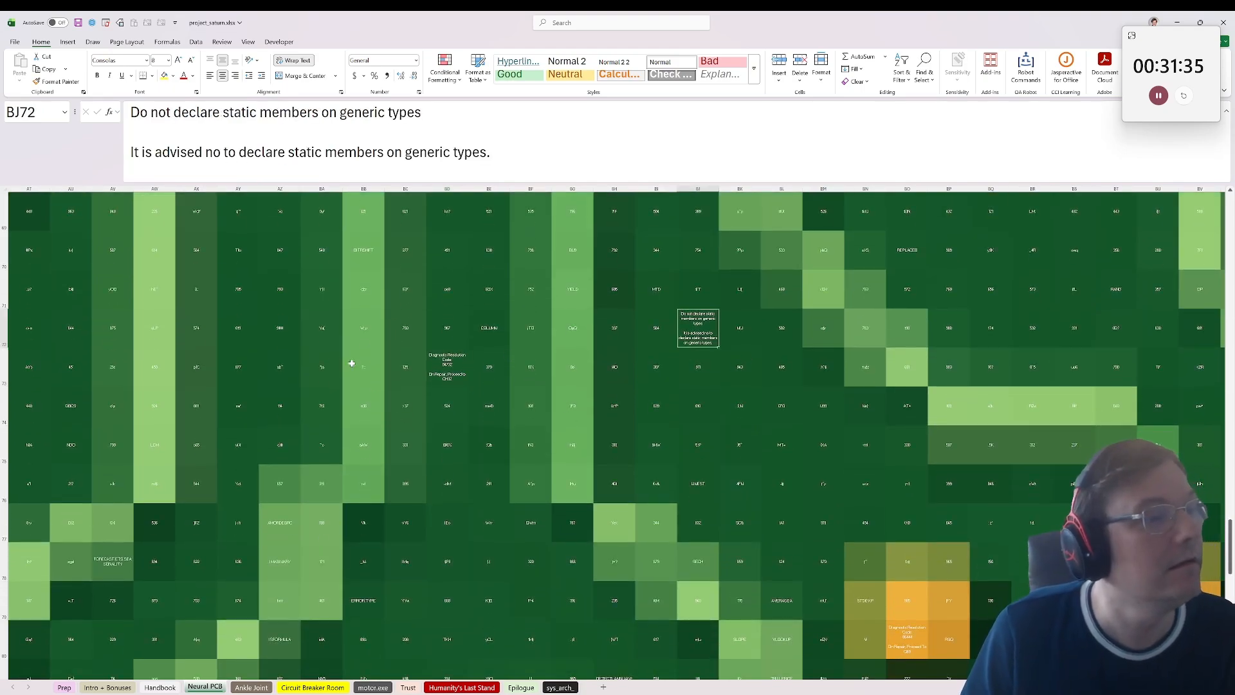
Step: Read the this/Me qualification note in BM66 and select a block of cells on the large chip starting at AV49
scroll(295, 362, down, 5)
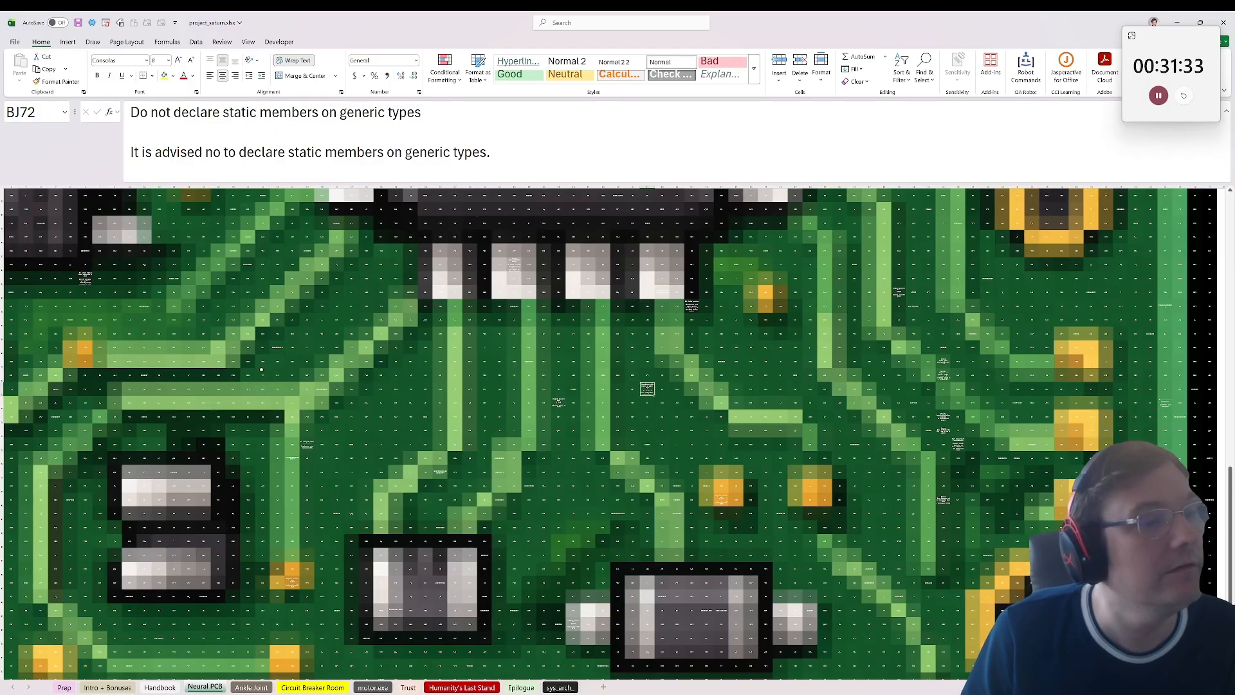
scroll(262, 370, up, 7)
click(693, 639)
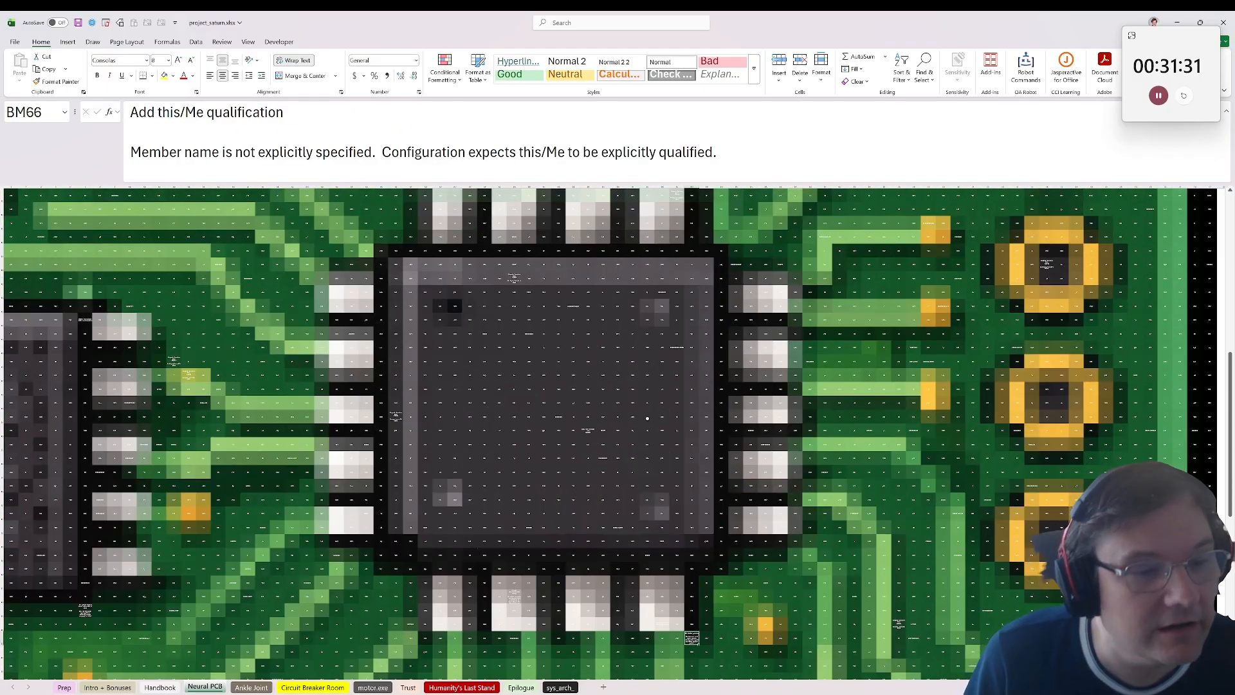
click(588, 429)
drag(440, 403, 647, 444)
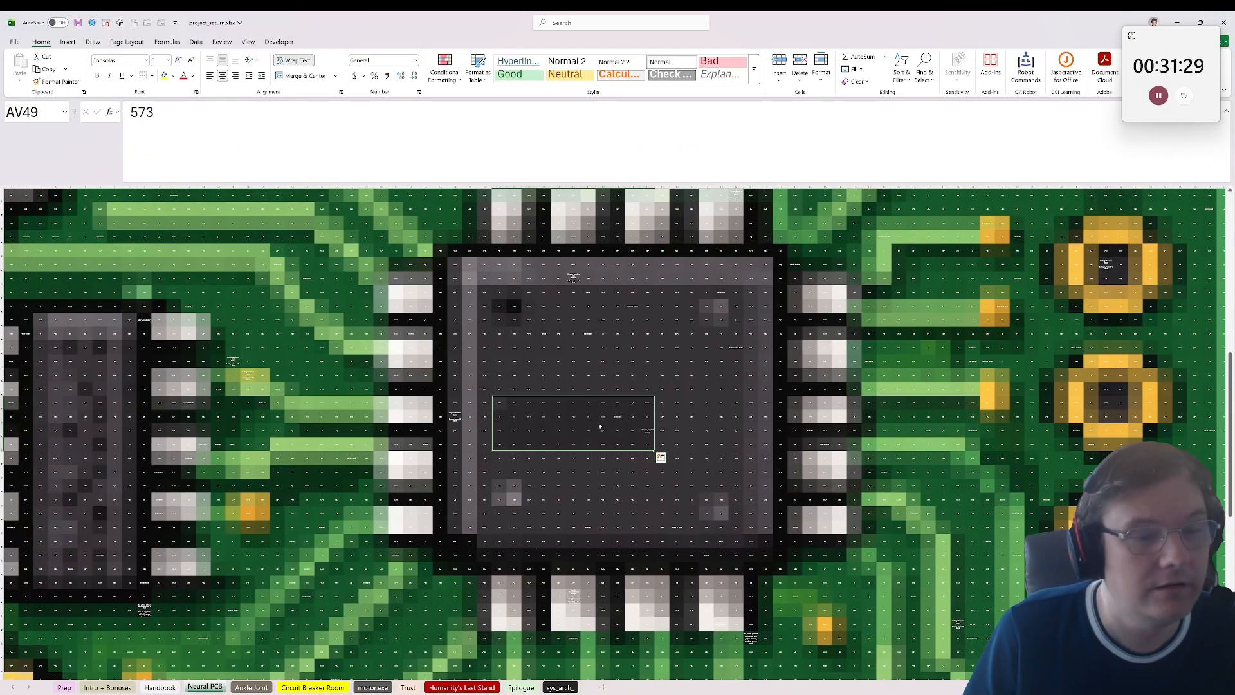
Step: Inspect cells on the large chip and read the power overload note in AS25
click(644, 428)
click(613, 419)
scroll(370, 435, up, 7)
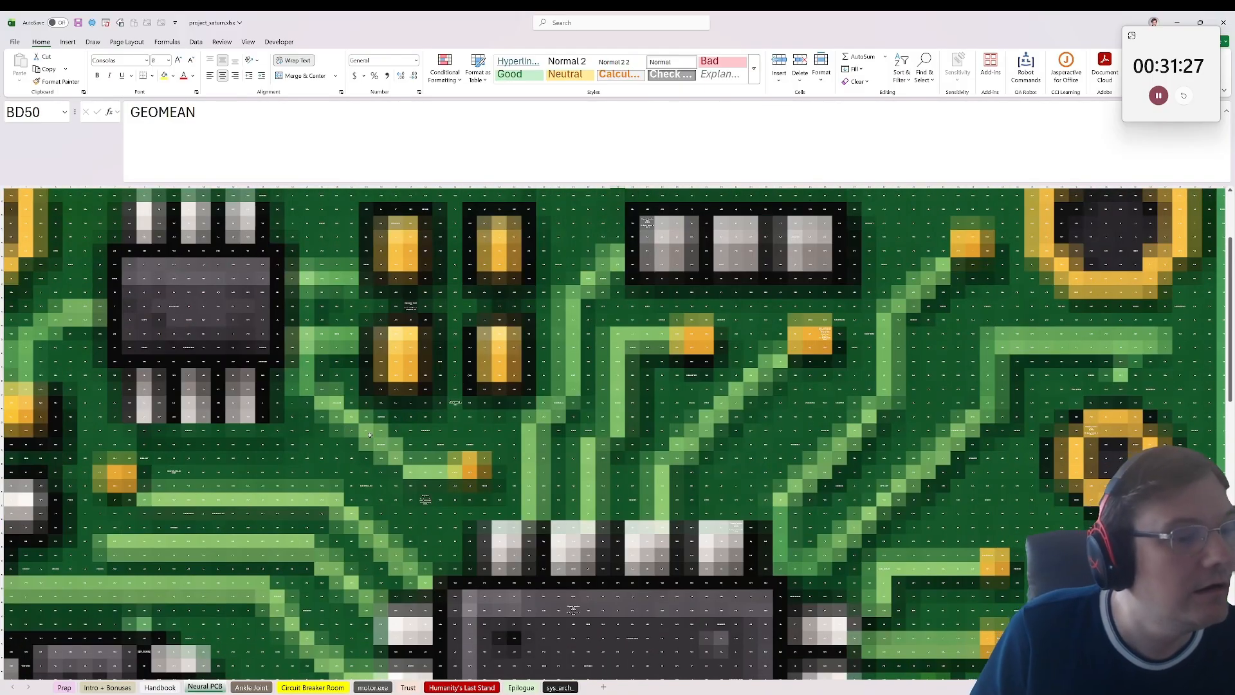
click(455, 404)
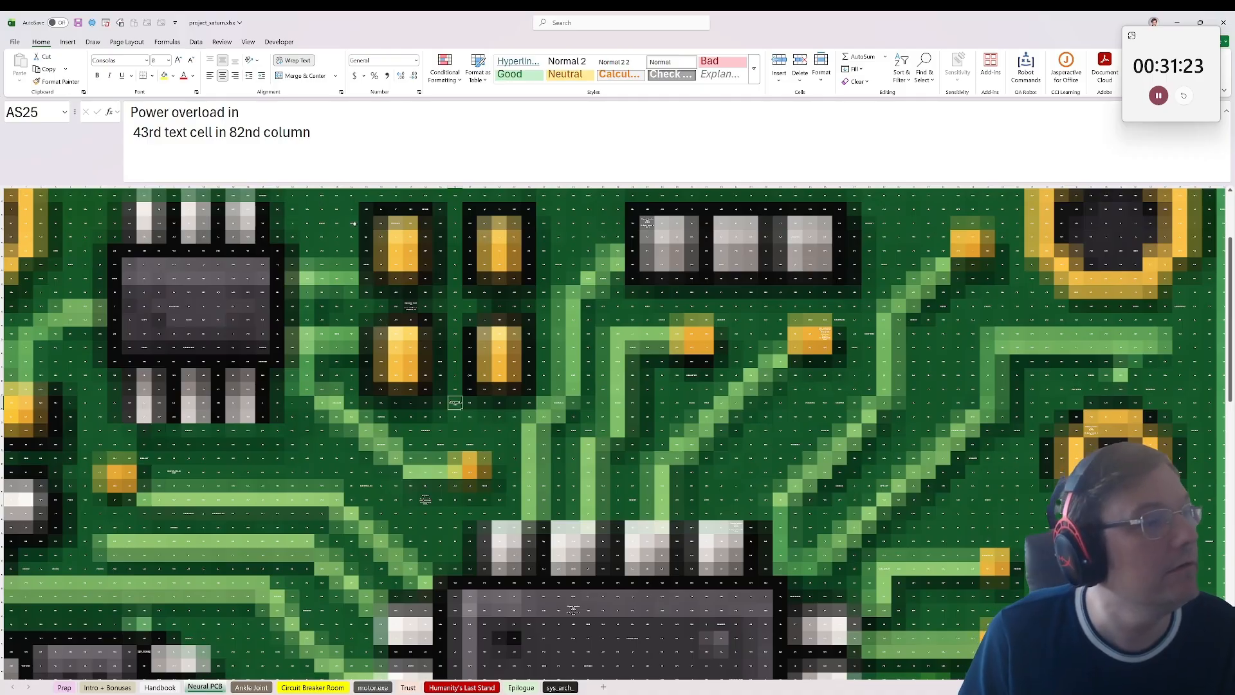
Step: Locate the sheet's 82nd column by counting across from column A, and select column CD
scroll(262, 258, up, 3)
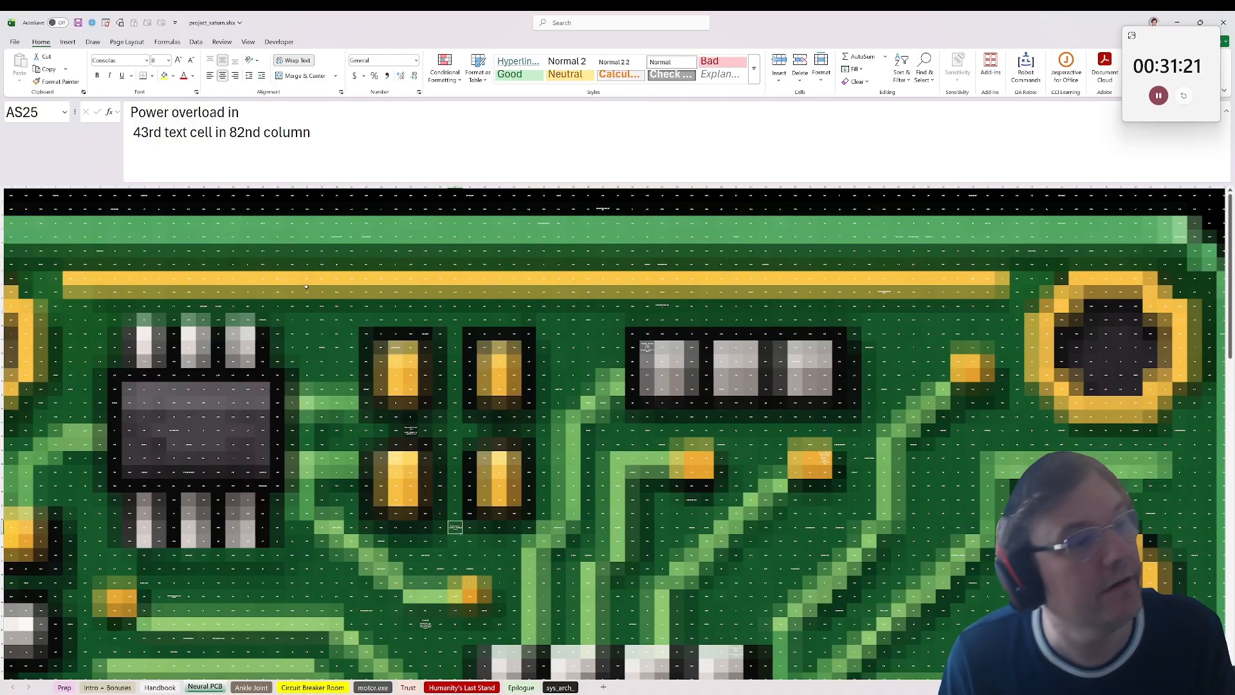
click(247, 281)
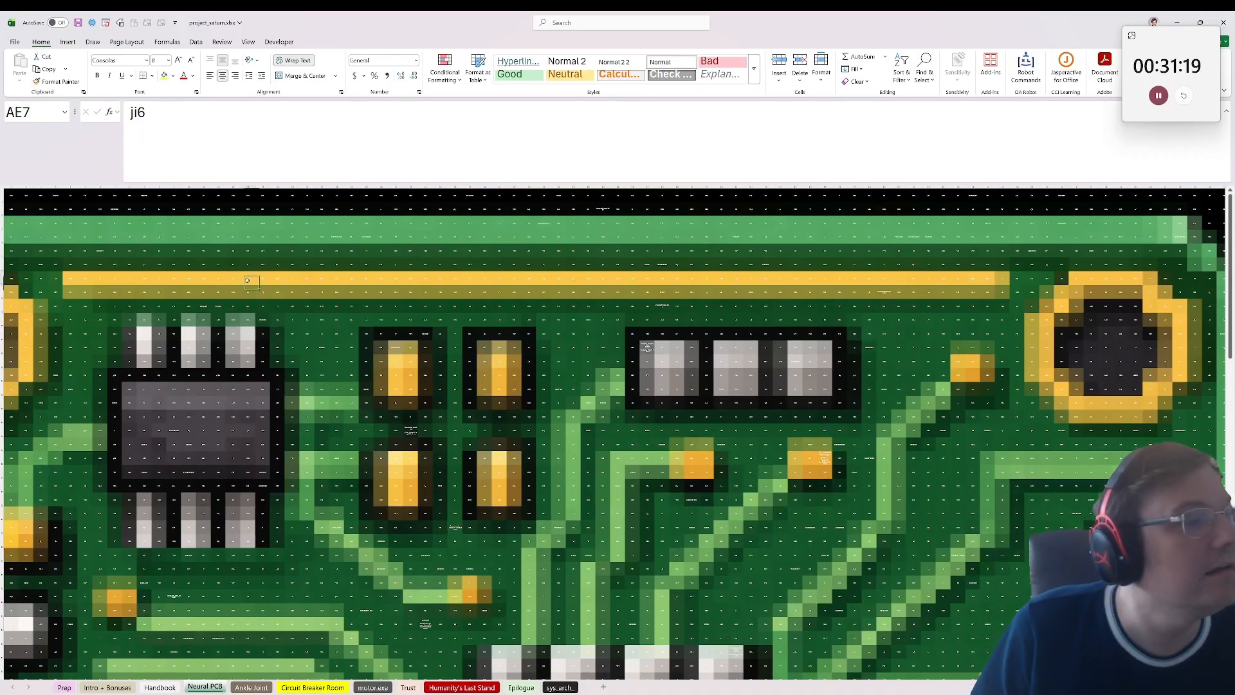
drag(247, 280, 10, 280)
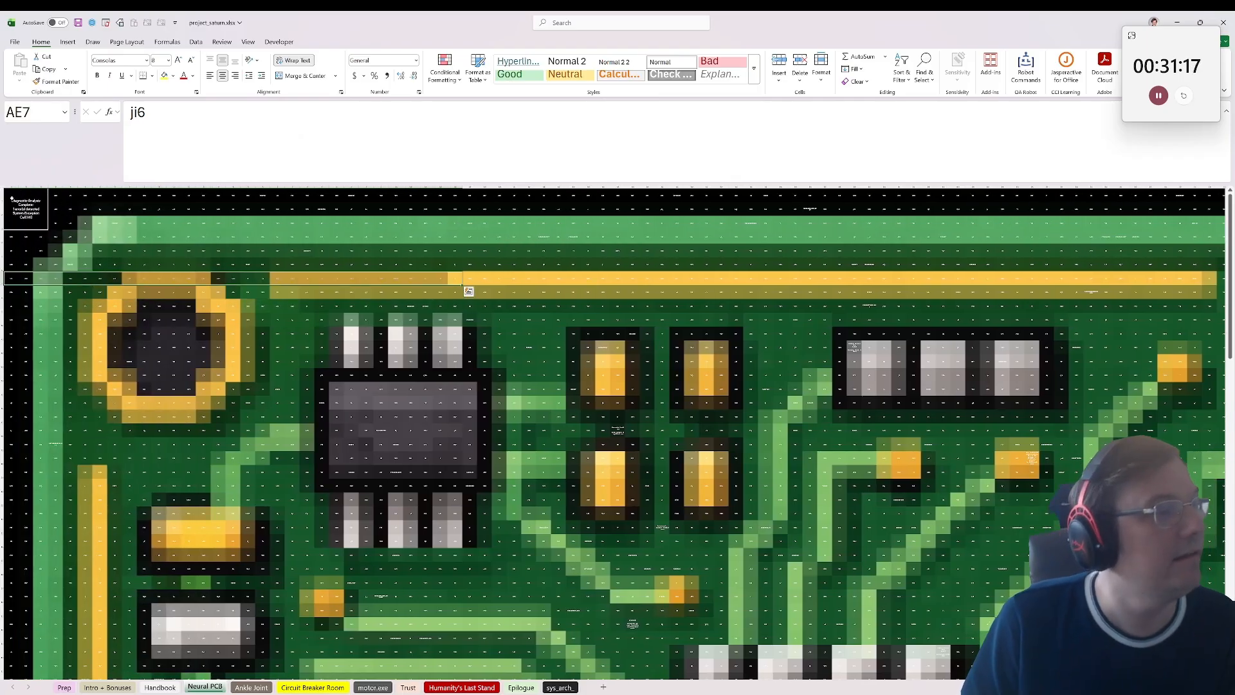
drag(9, 183, 1196, 252)
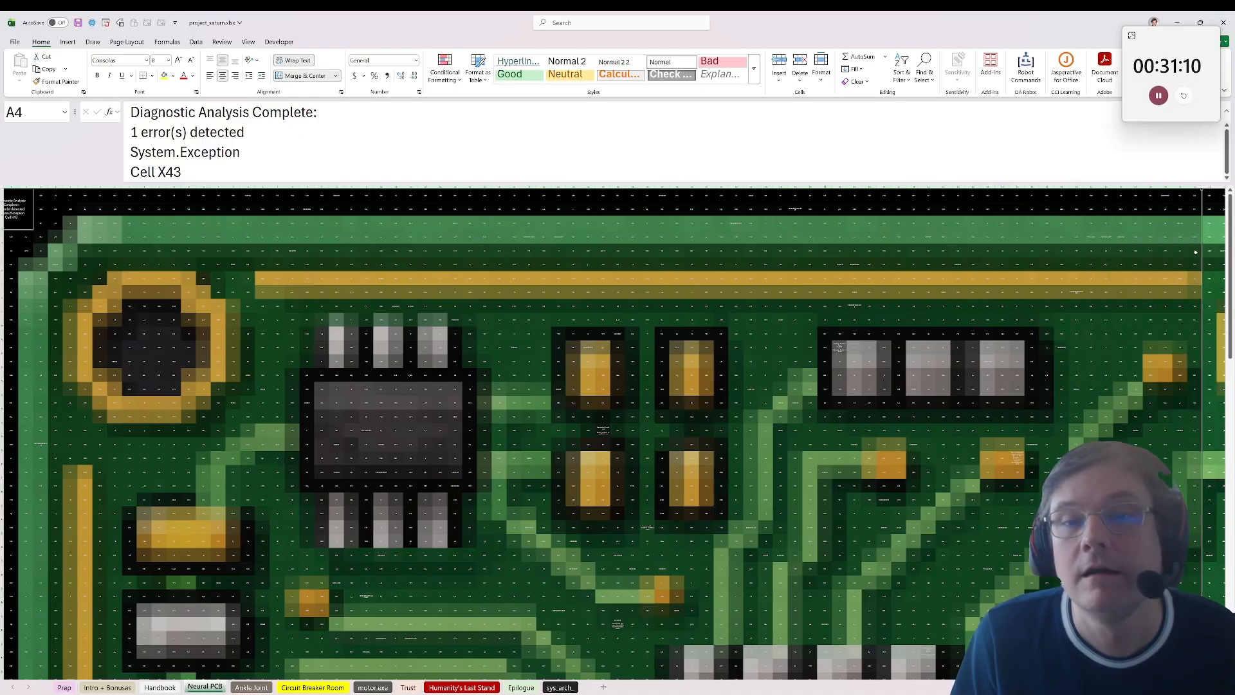
click(1195, 194)
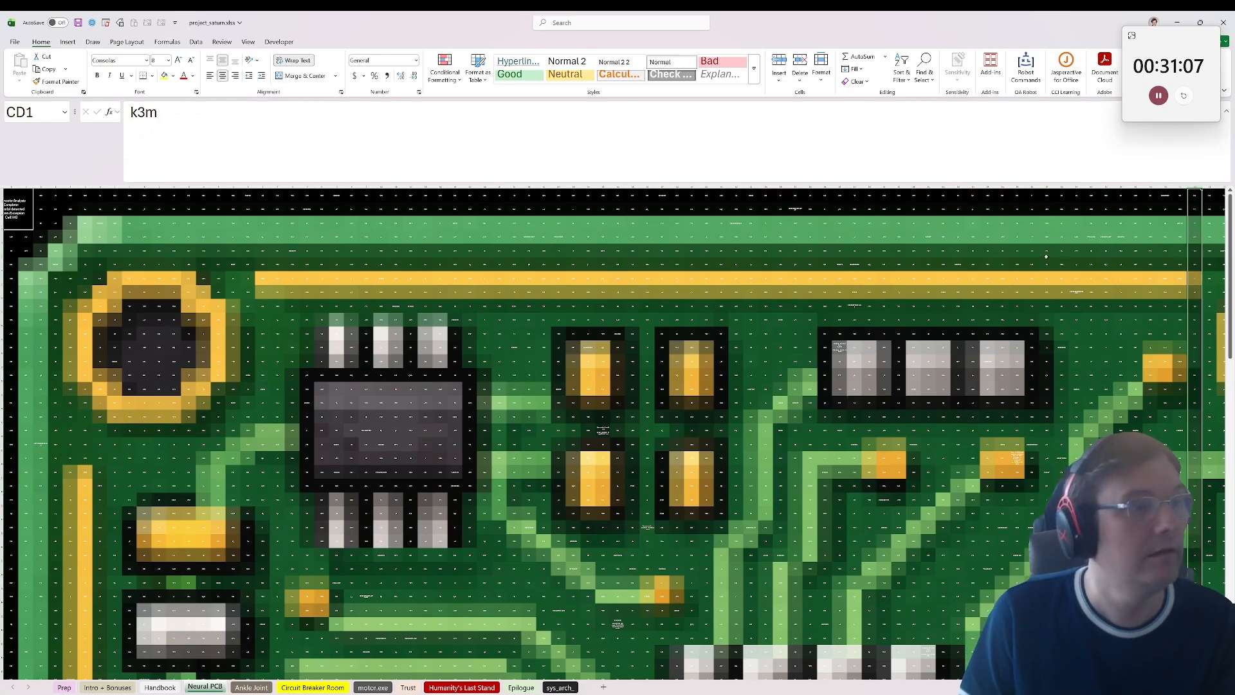
Step: Look down the board and inspect the first cells of column CD and the neighbouring cell CB1
scroll(1023, 541, down, 10)
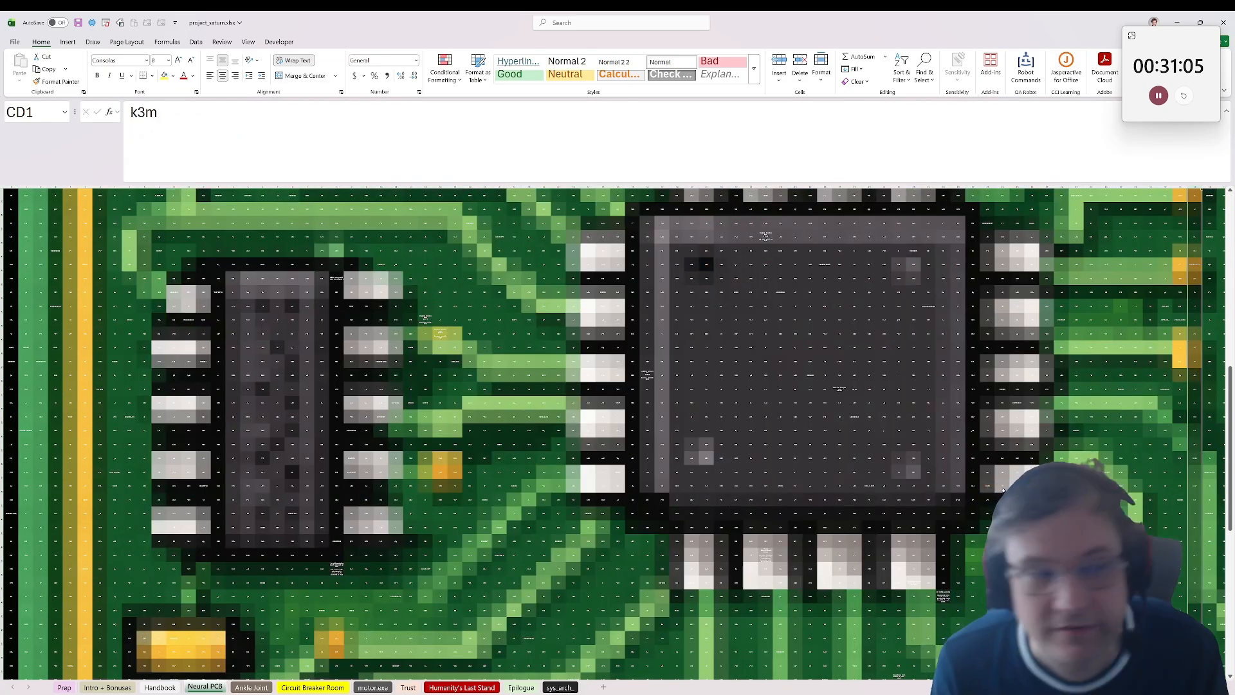
scroll(1001, 487, up, 1)
scroll(1001, 487, up, 10)
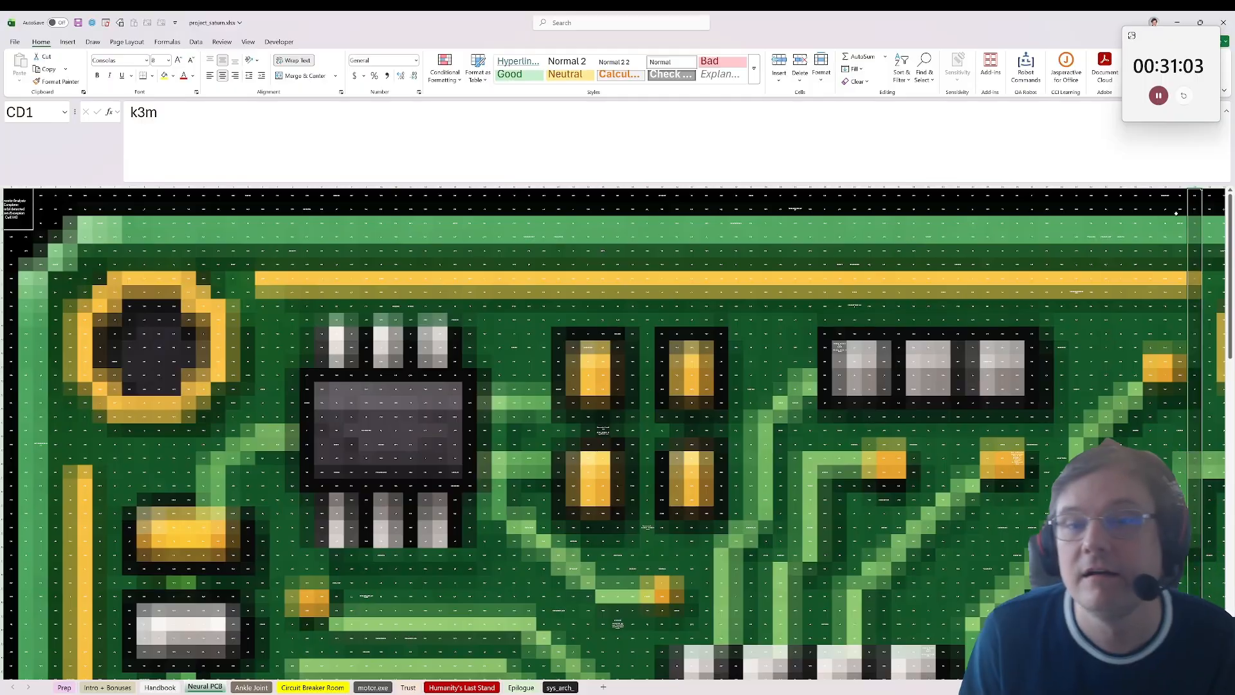
click(1194, 210)
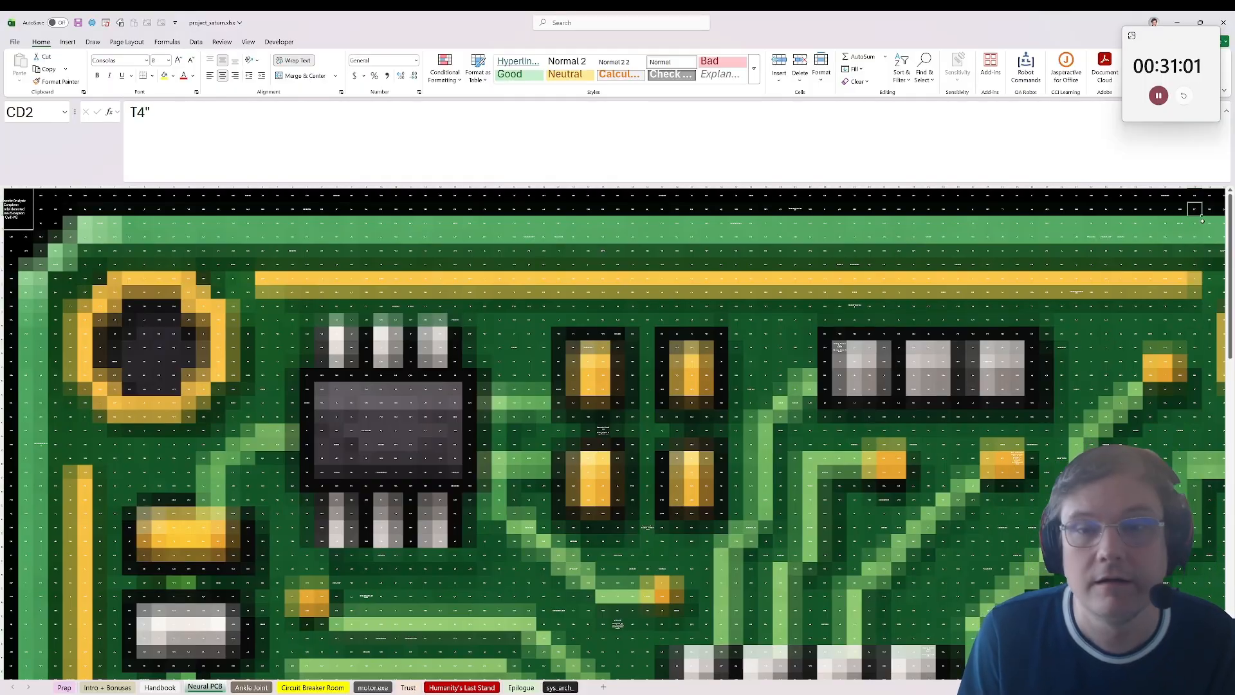
click(1194, 228)
key(Down)
key(Down)
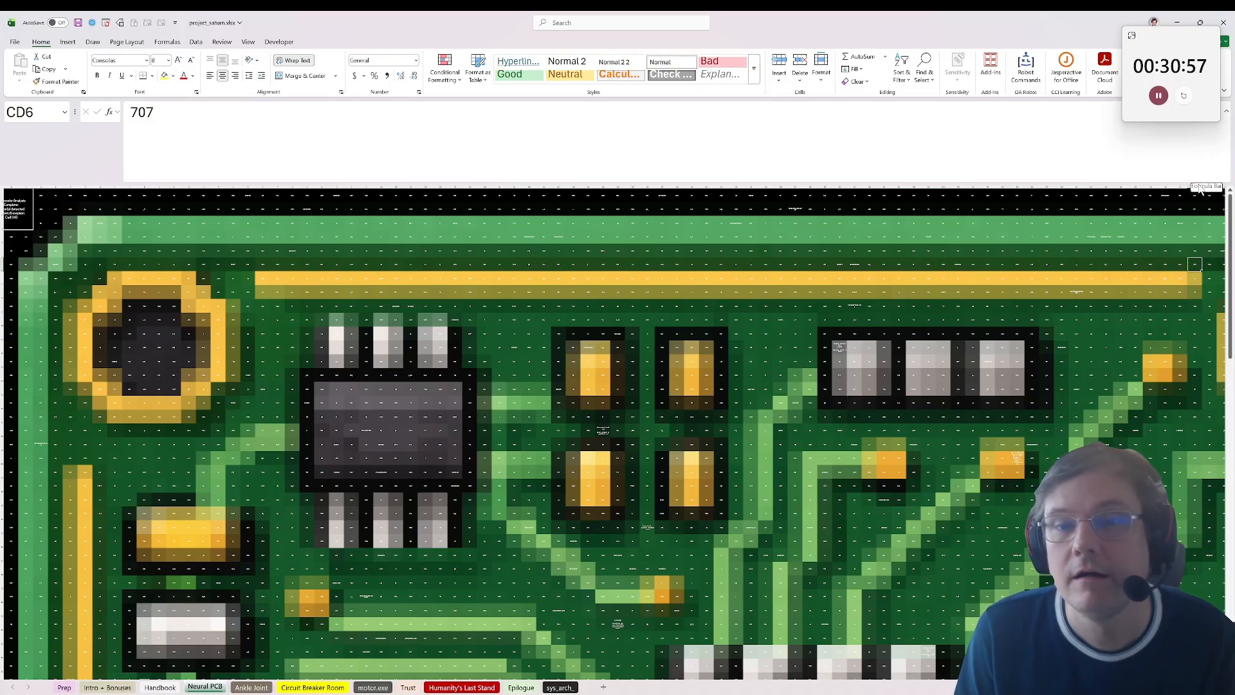
click(1168, 195)
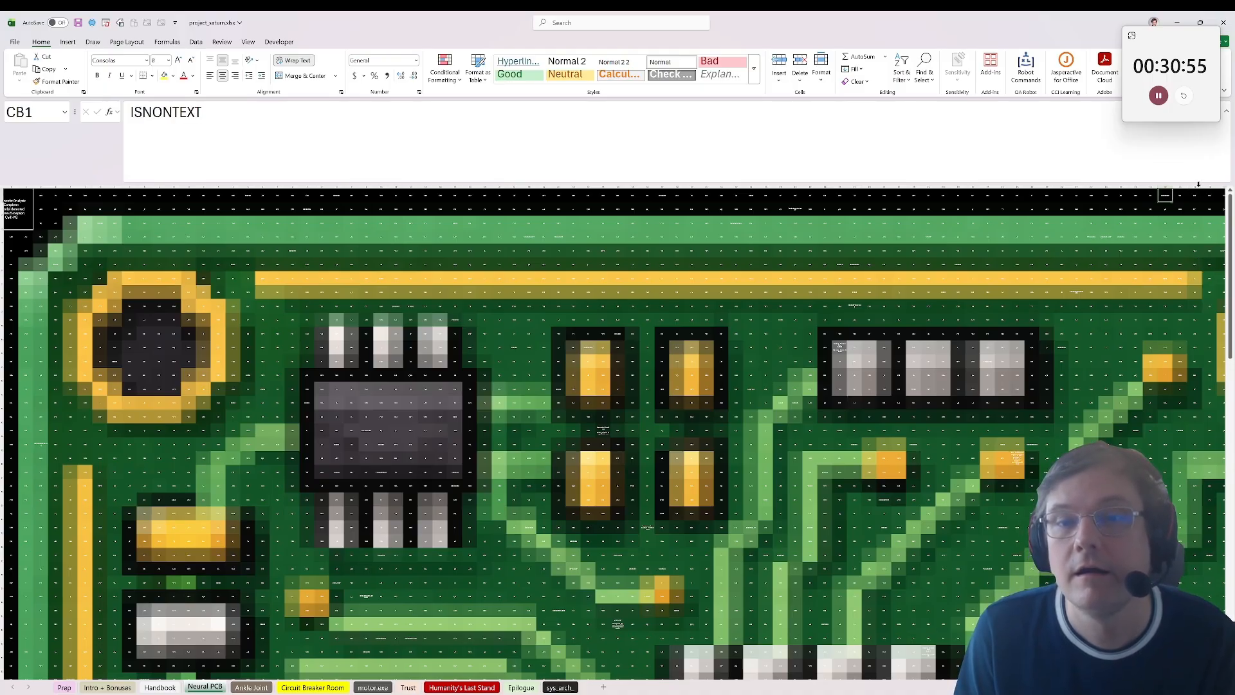
Step: Copy the contents of column CD into the empty column DL and set the font colour there to Automatic
click(1198, 184)
key(ctrl+c)
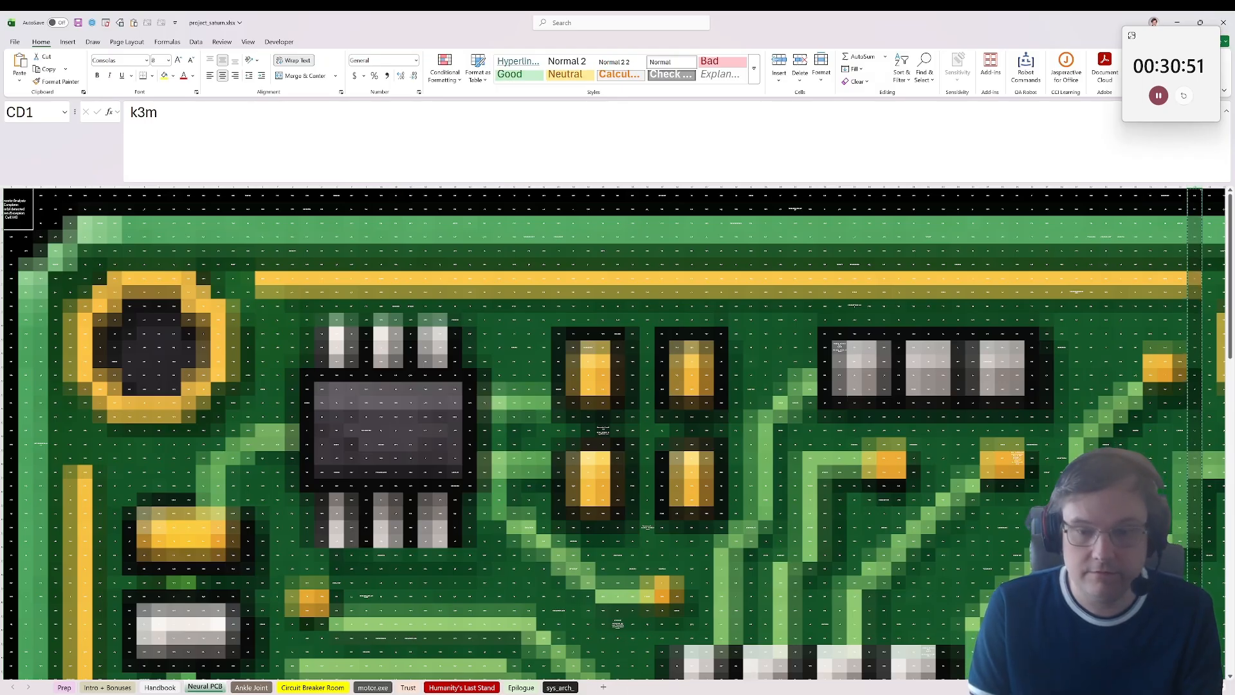
scroll(614, 431, right, 5)
drag(1158, 375, 1202, 376)
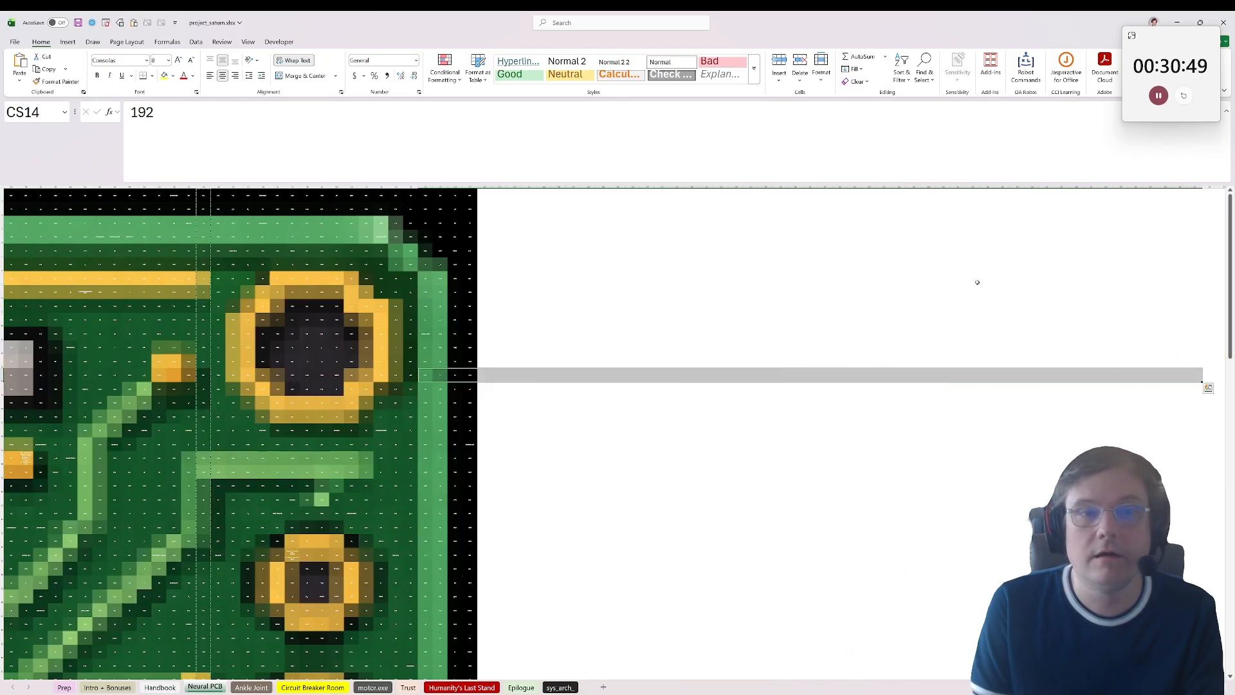
click(715, 198)
key(ctrl+v)
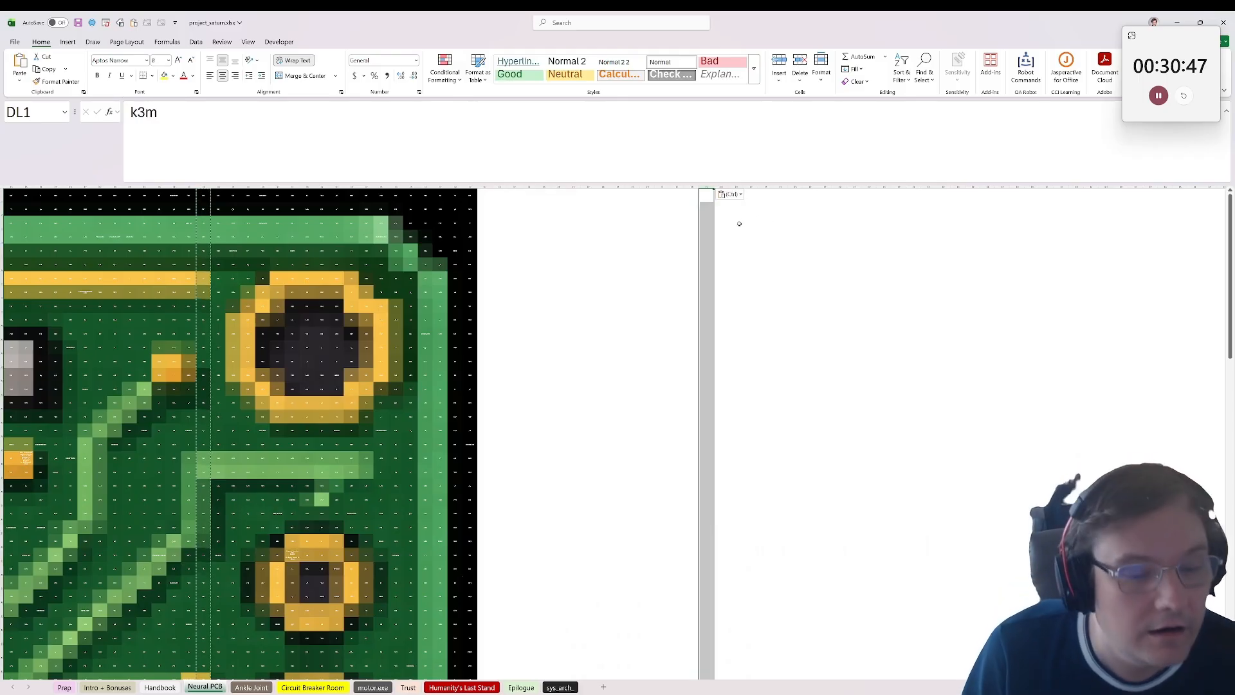
click(192, 76)
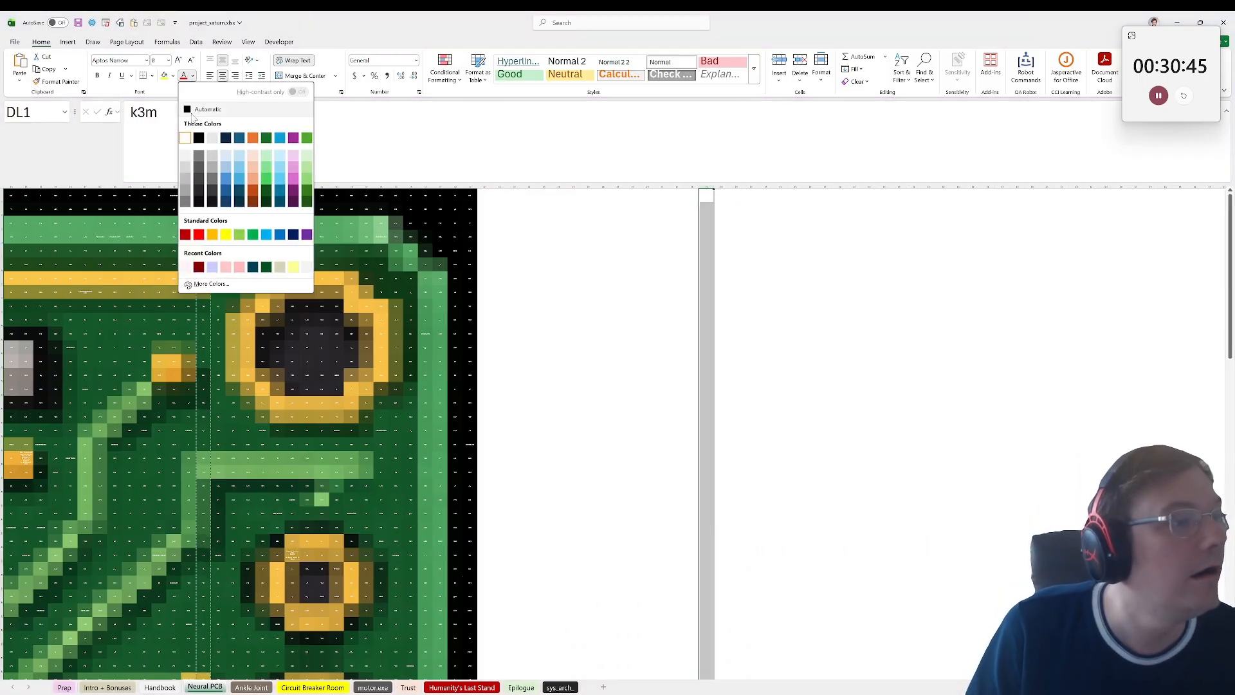
click(203, 110)
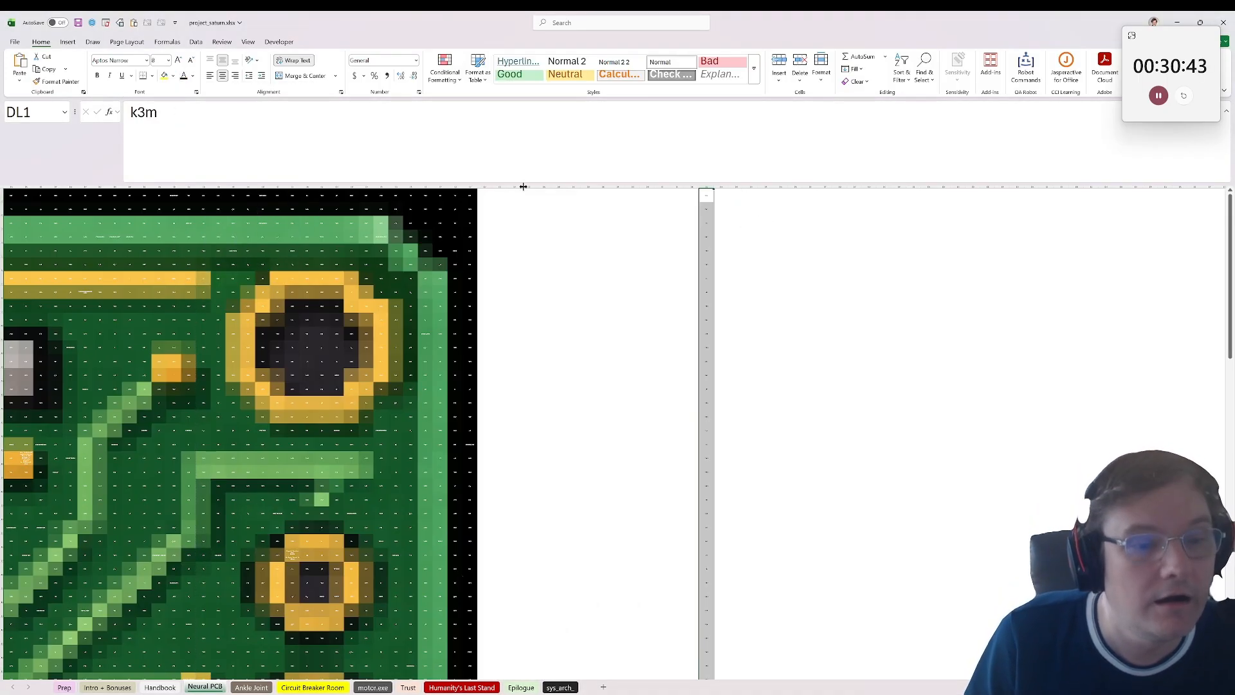
Step: Enter =IF(ISNUMBER(DL1),0,1) in DM1 to flag text cells with 1 and numbers with 0
click(718, 195)
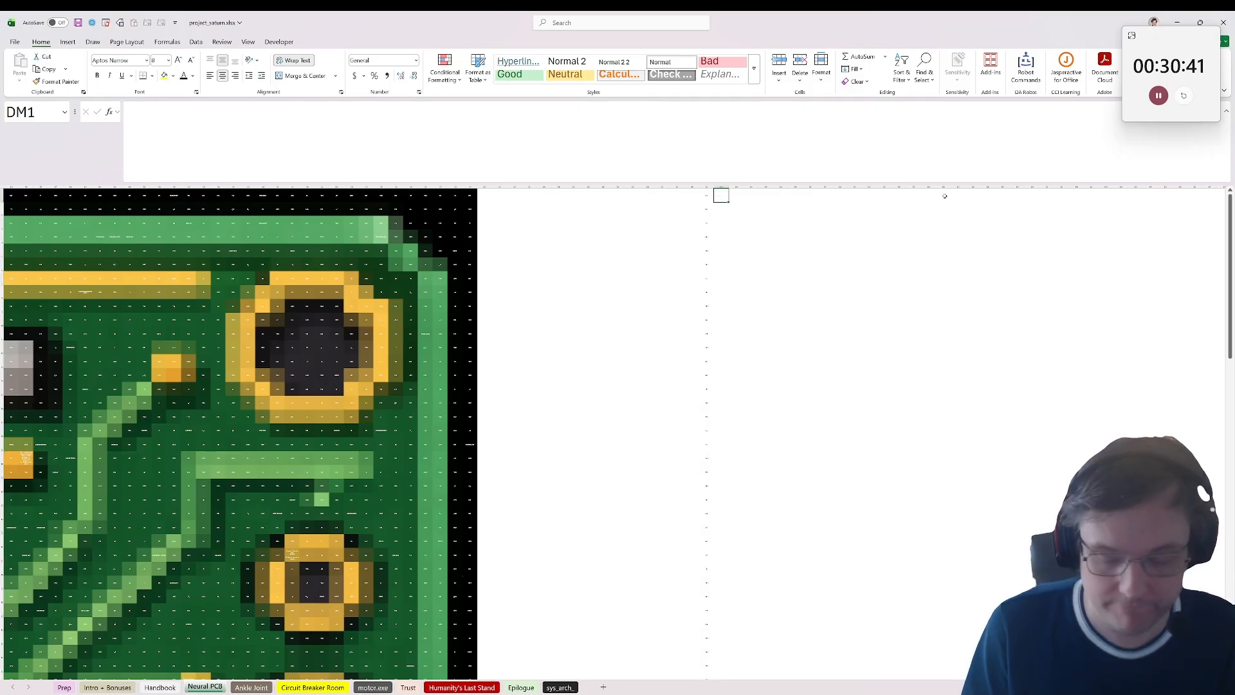
text(=IF()
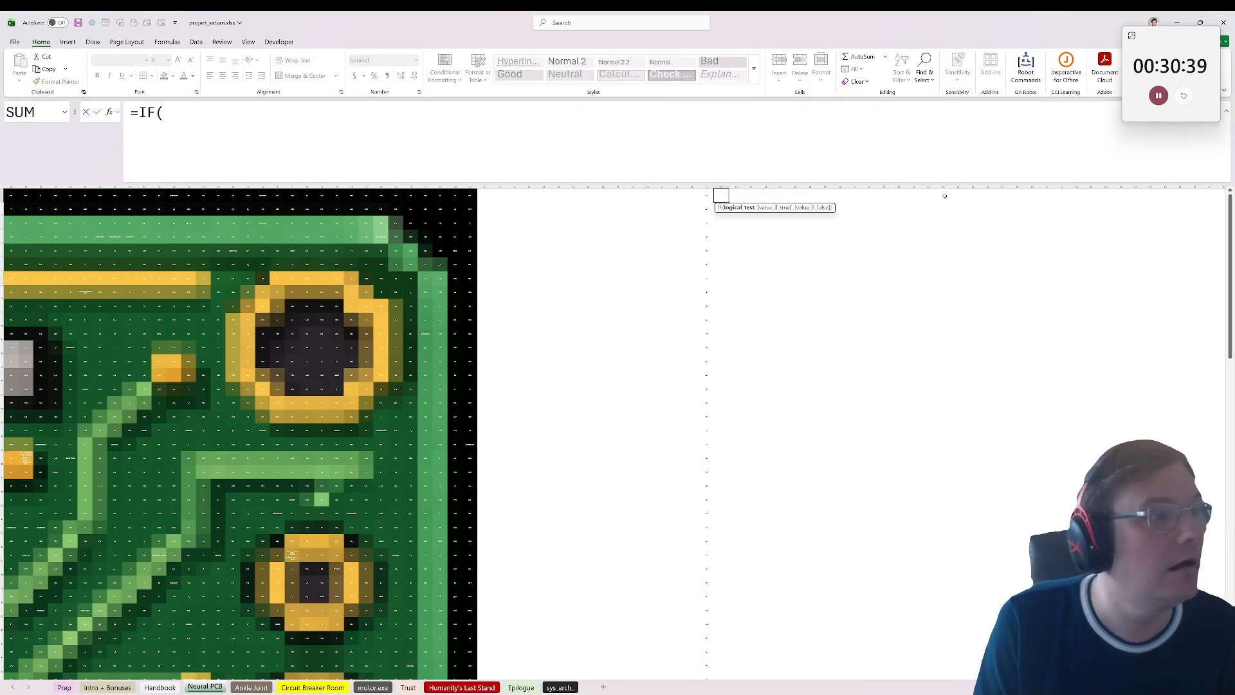
text(ISNUMBE()
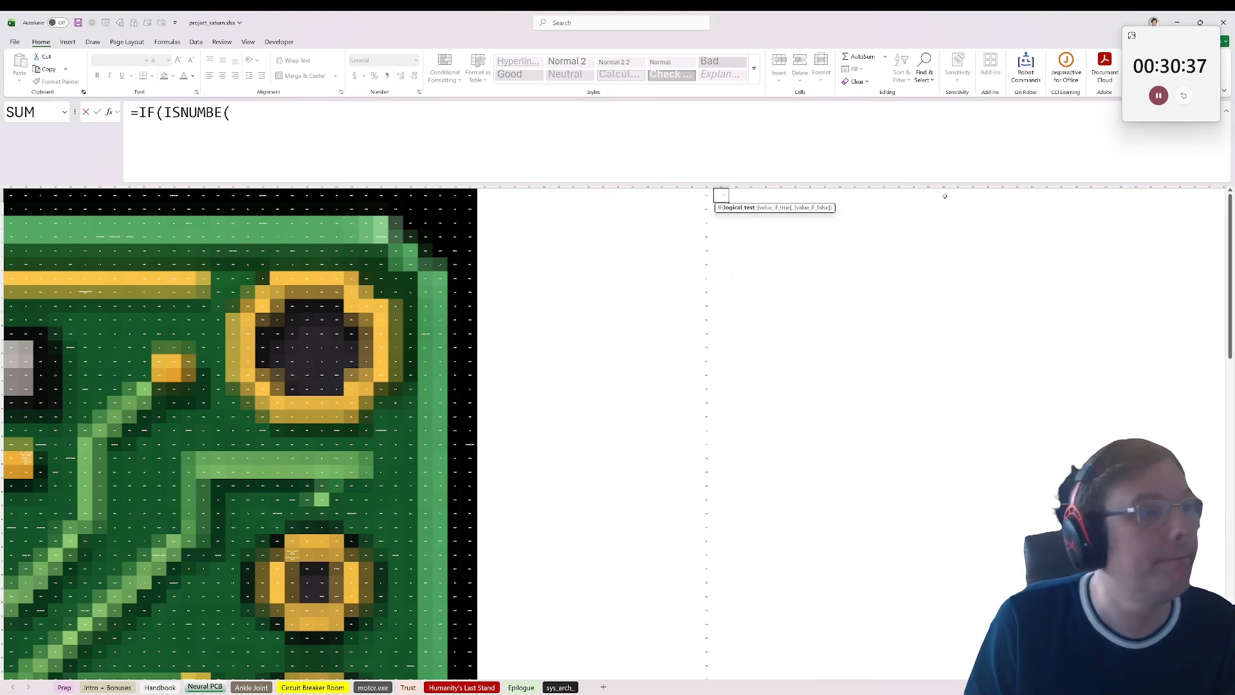
key(BackSpace)
text(R()
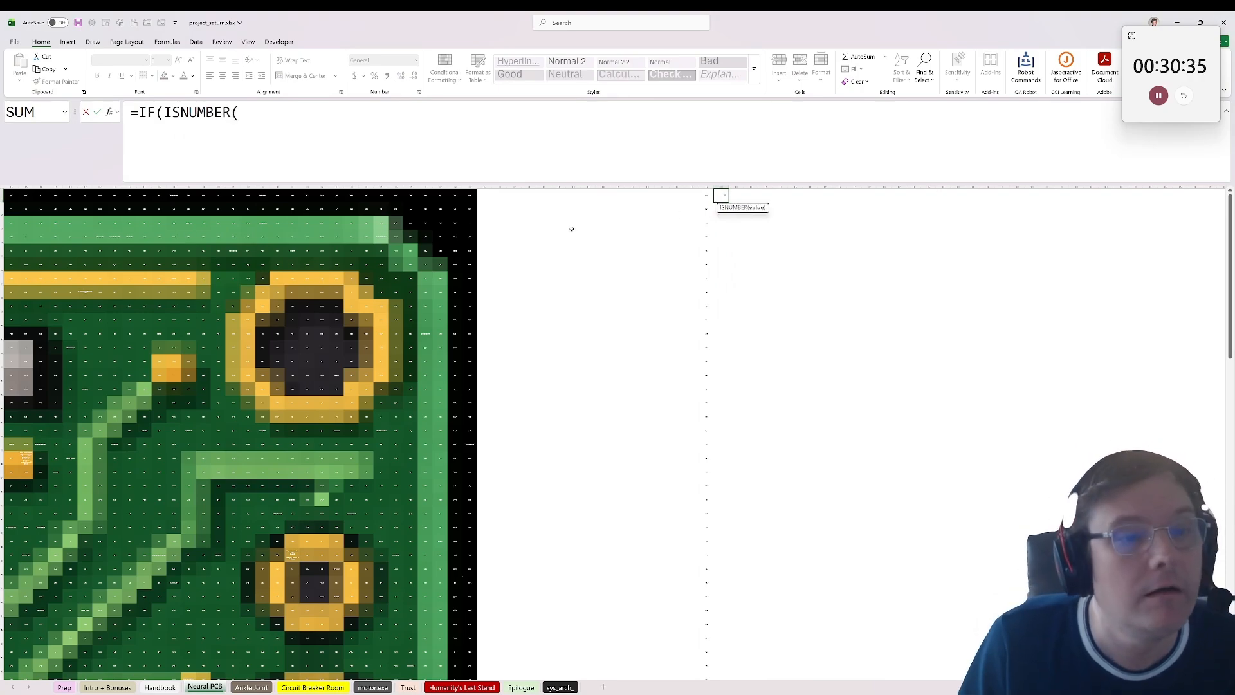
key(Left)
text())
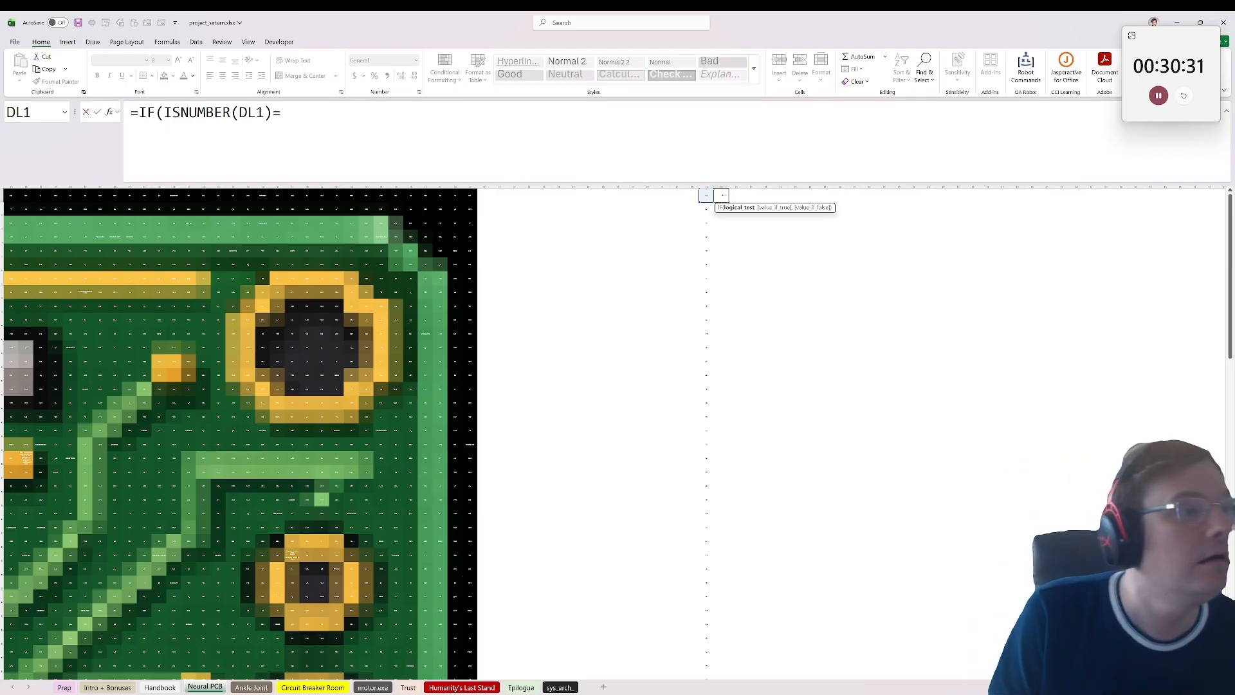
text(0,1)
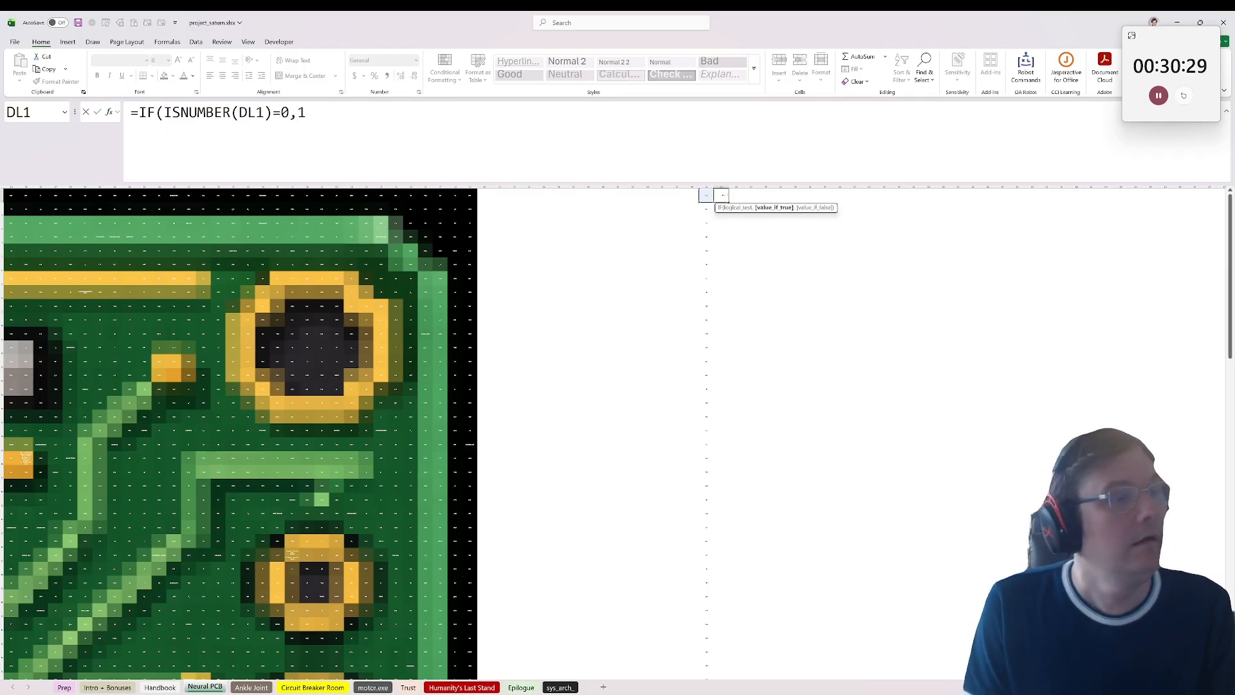
text())
key(BackSpace)
key(BackSpace)
key(BackSpace)
key(BackSpace)
key(BackSpace)
text(,)
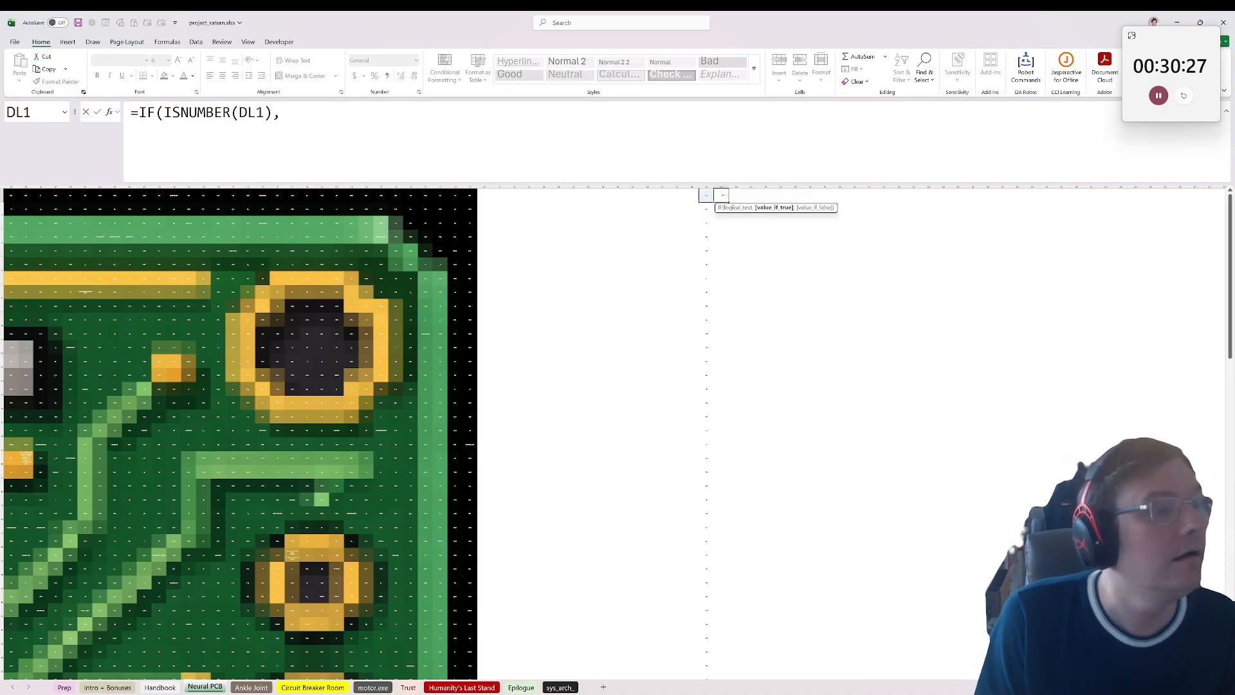
text(0,1)
text(0))
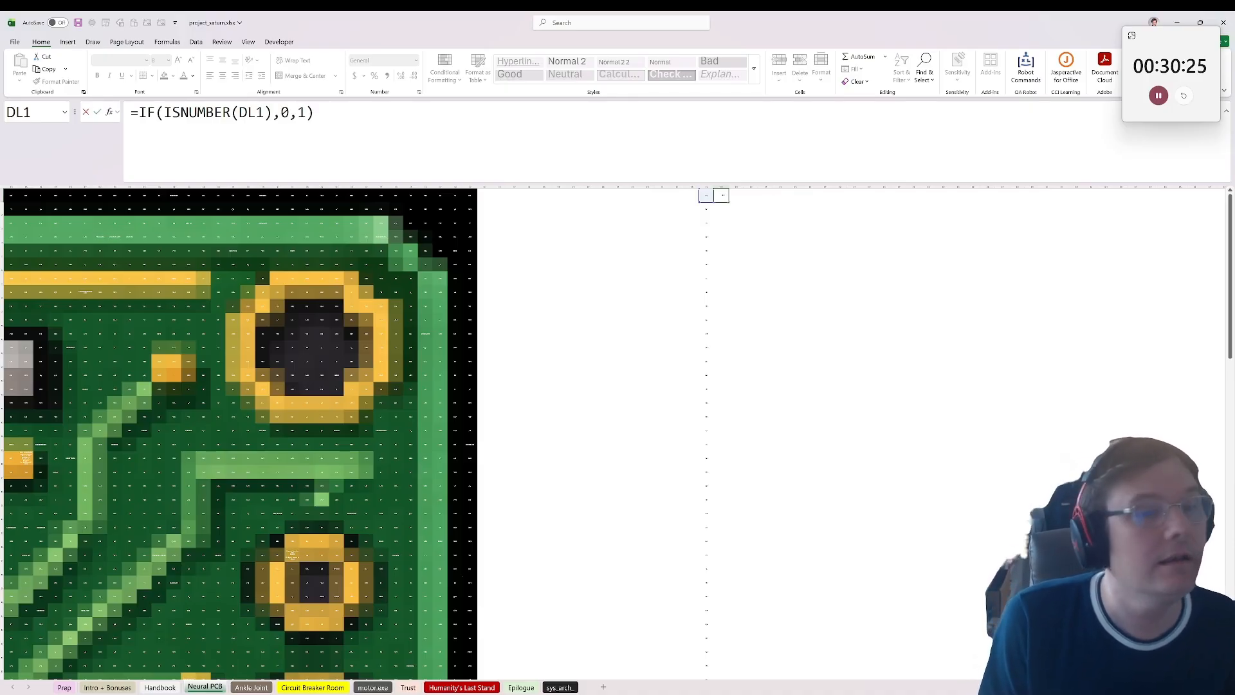
key(Return)
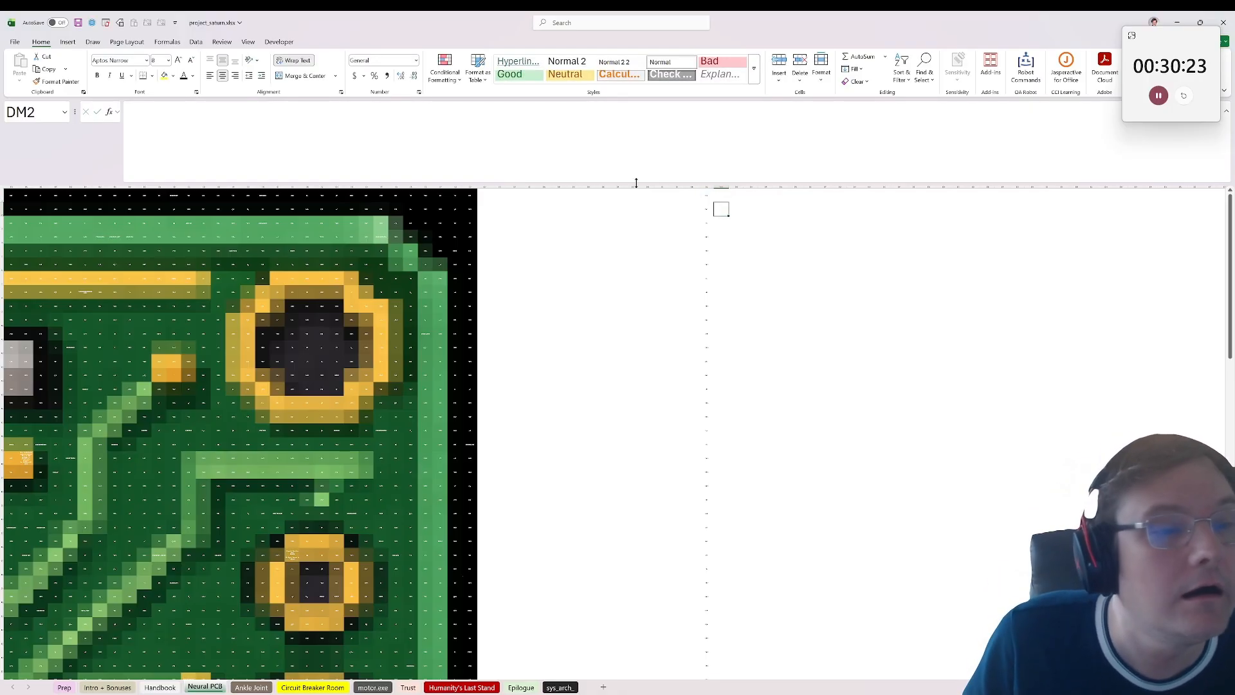
Step: Set column DM's font colour to Automatic, fill the DM1 formula down alongside column DL, and check the filled flags
click(720, 188)
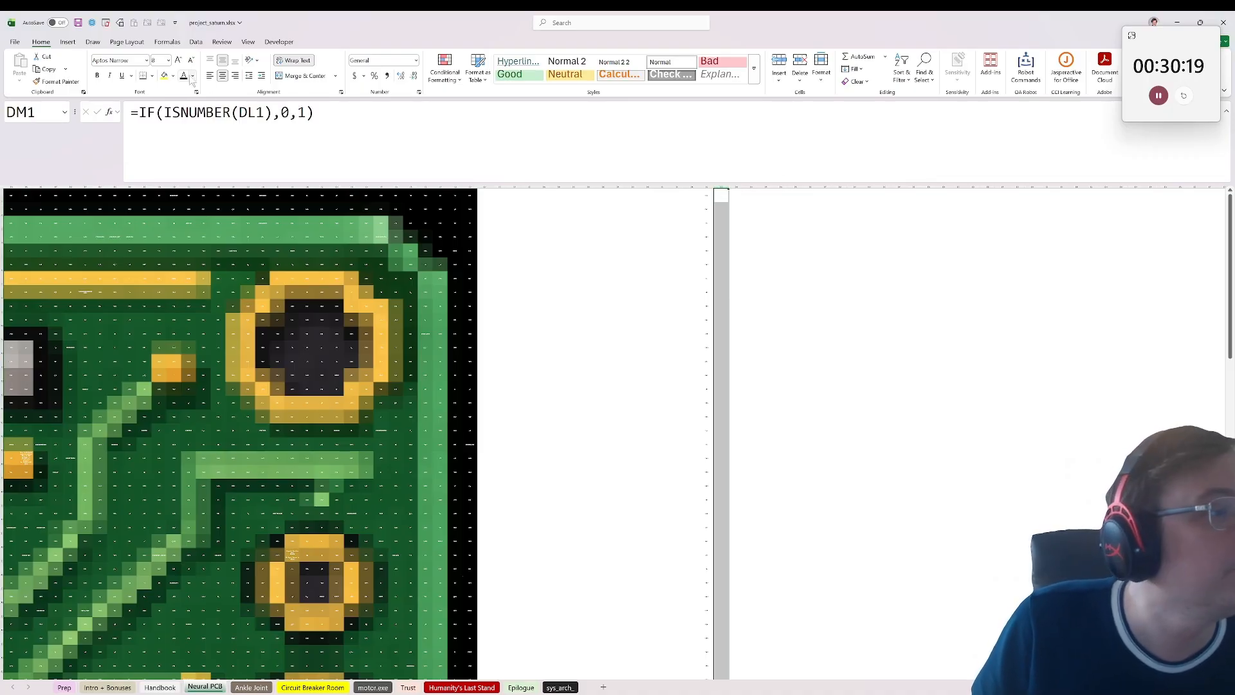
click(721, 207)
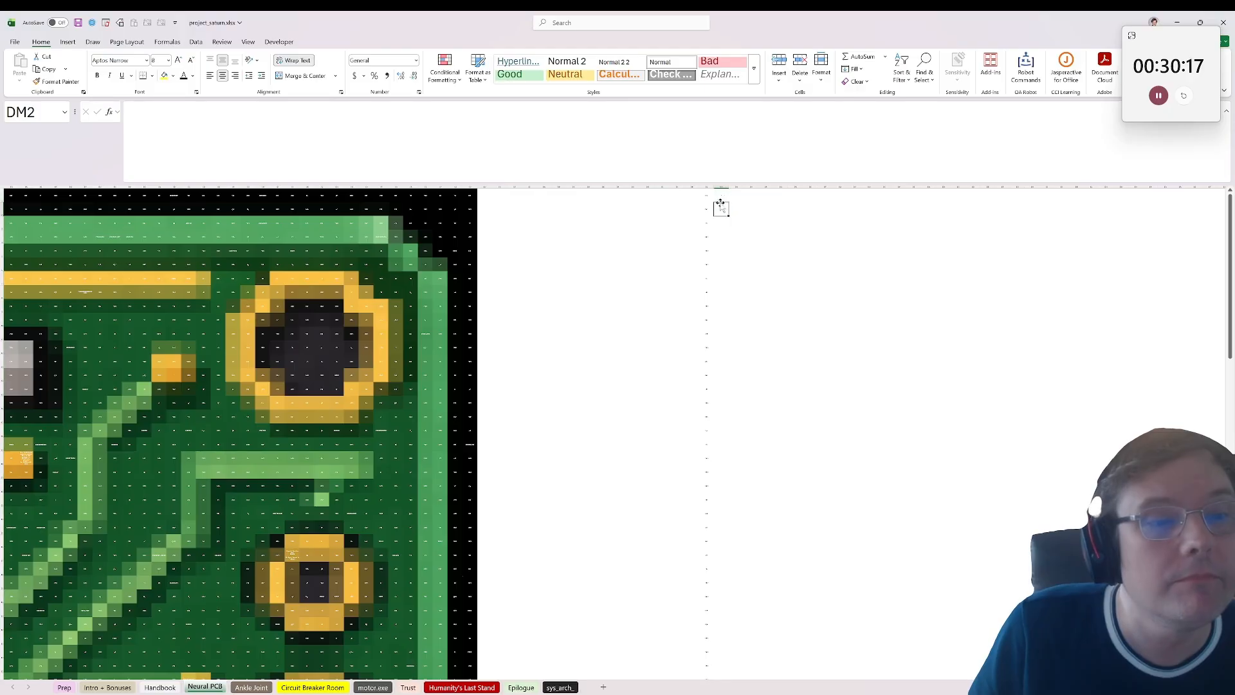
click(723, 199)
double_click(729, 203)
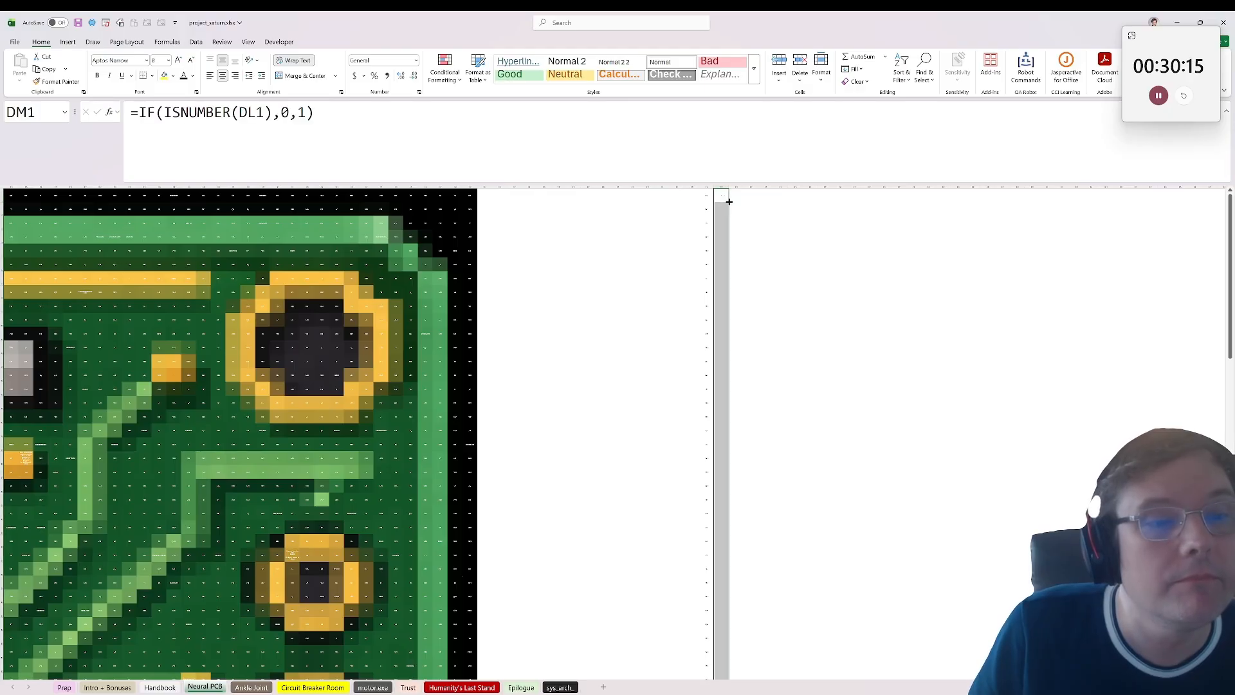
scroll(884, 228, up, 2)
drag(940, 236, 1019, 196)
click(1098, 209)
drag(1135, 206, 1152, 238)
click(1102, 447)
click(1104, 254)
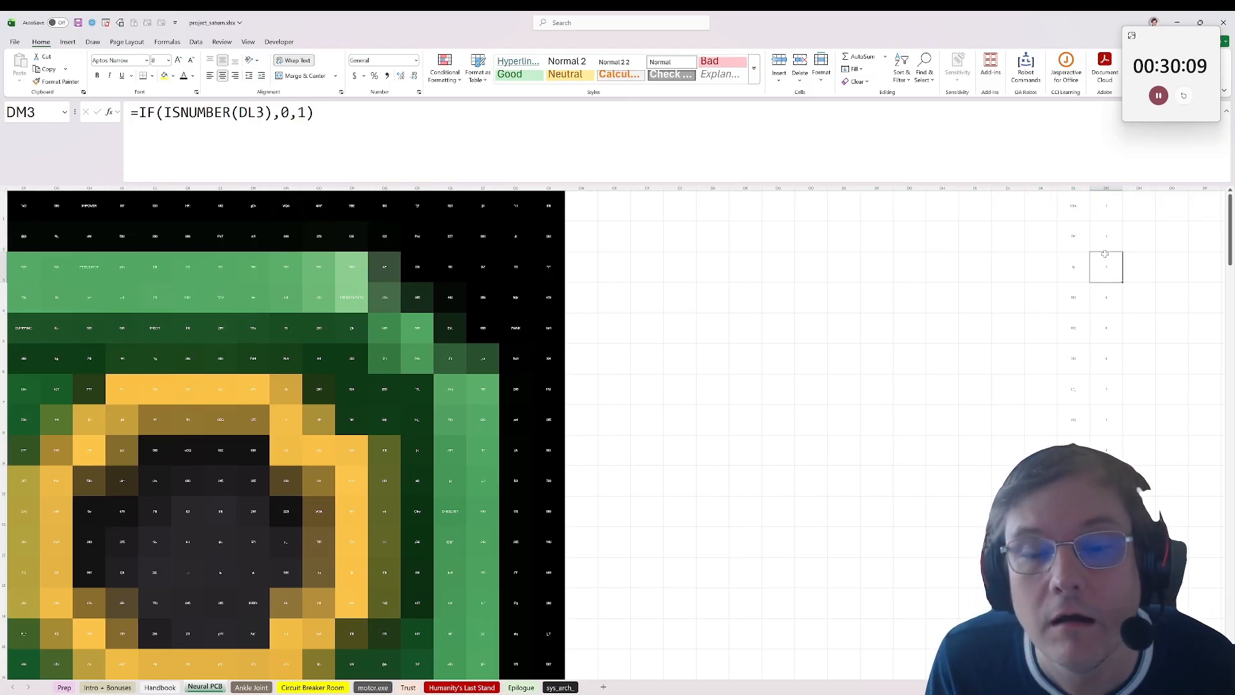
drag(1107, 359, 1143, 330)
Step: Enter the cumulative total =ctotal(DM1:DM100) in DN1 and set column DN's font colour to Automatic
click(1102, 209)
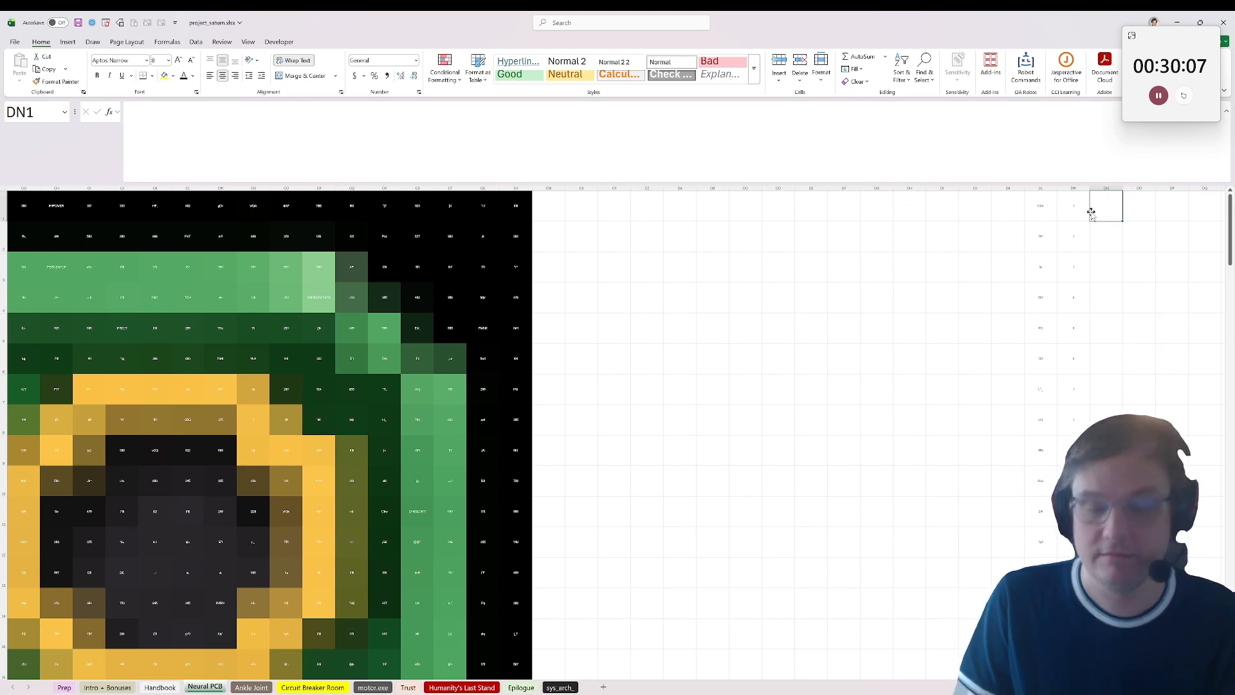
text(=ctotal()
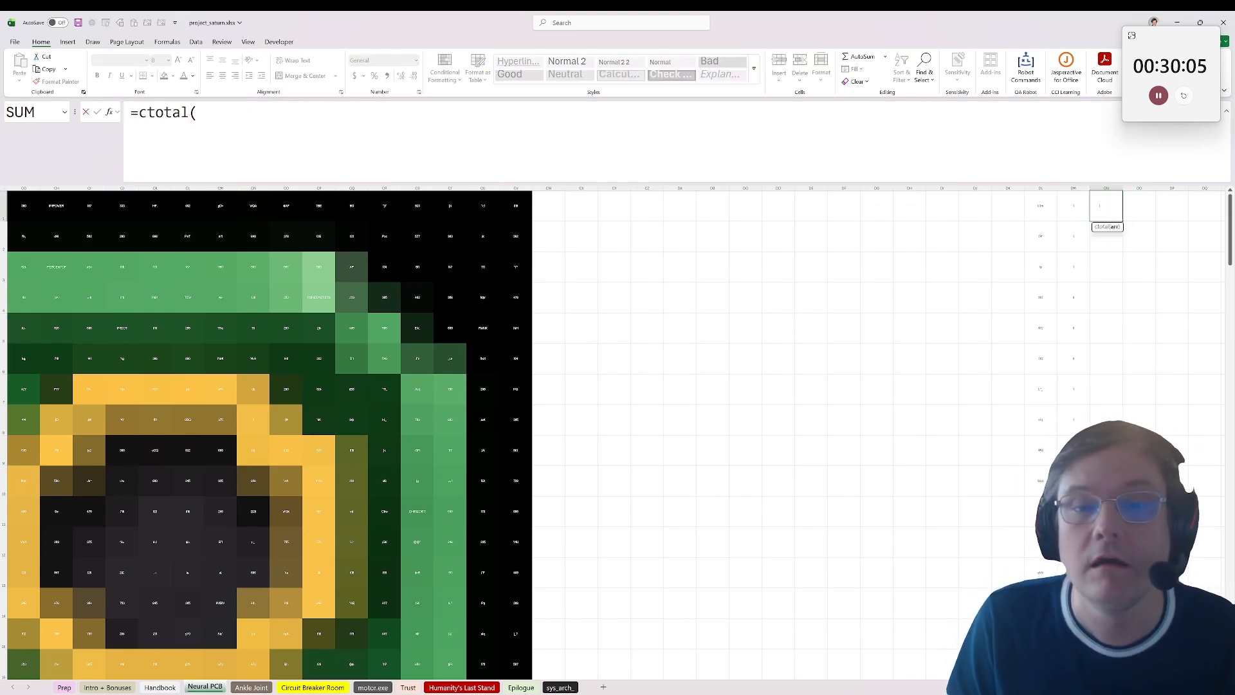
click(1073, 206)
key(ctrl+shift+Down)
key(ctrl+Return)
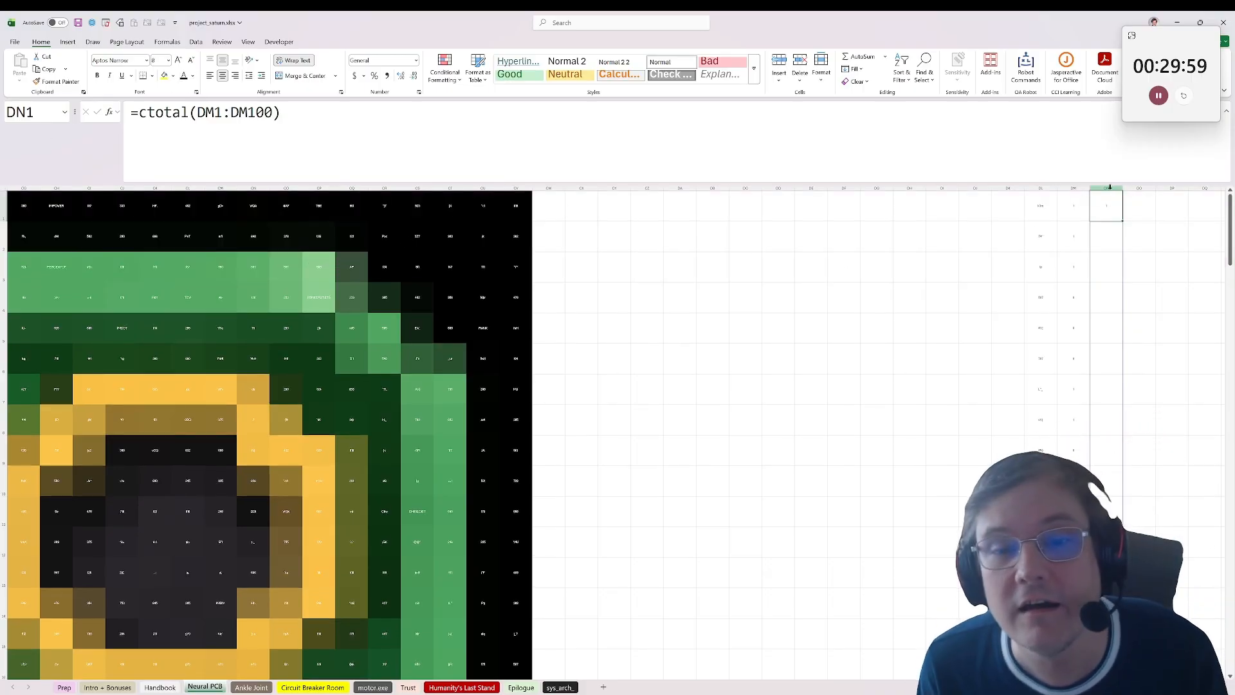
key(ctrl+shift+Down)
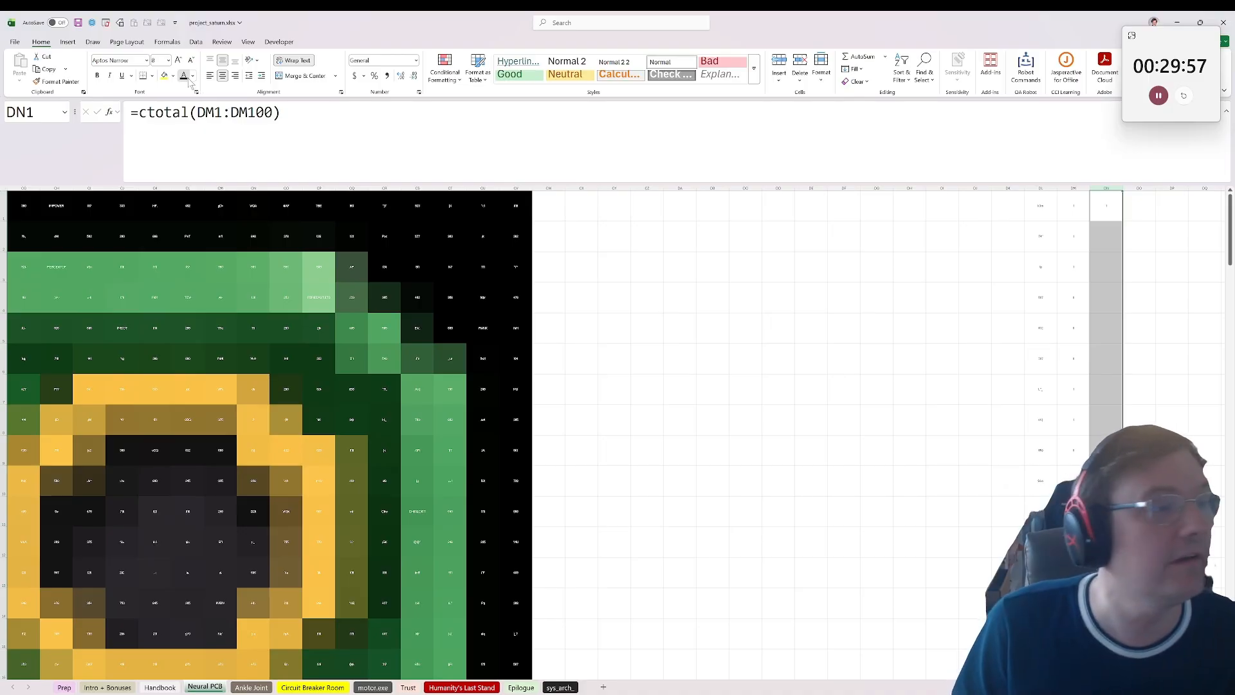
Step: Look down the running totals for the 43rd text cell and read the note in DL75
click(975, 388)
scroll(977, 398, down, 10)
scroll(977, 398, down, 10)
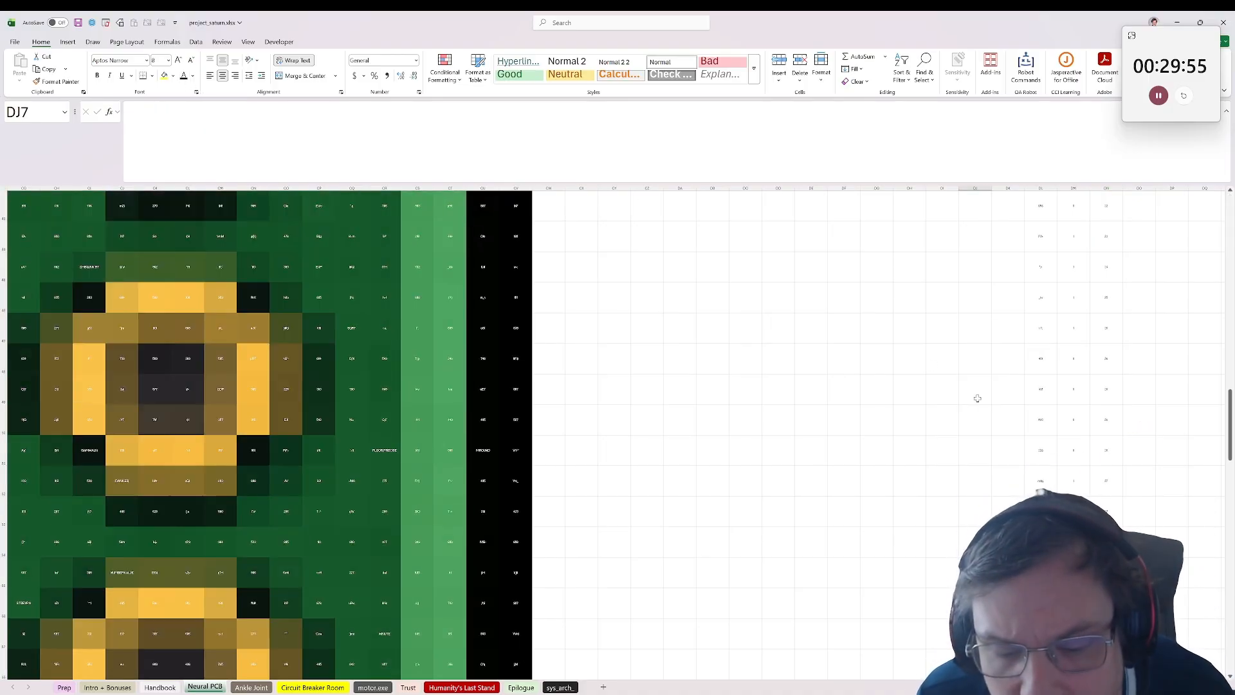
click(1042, 488)
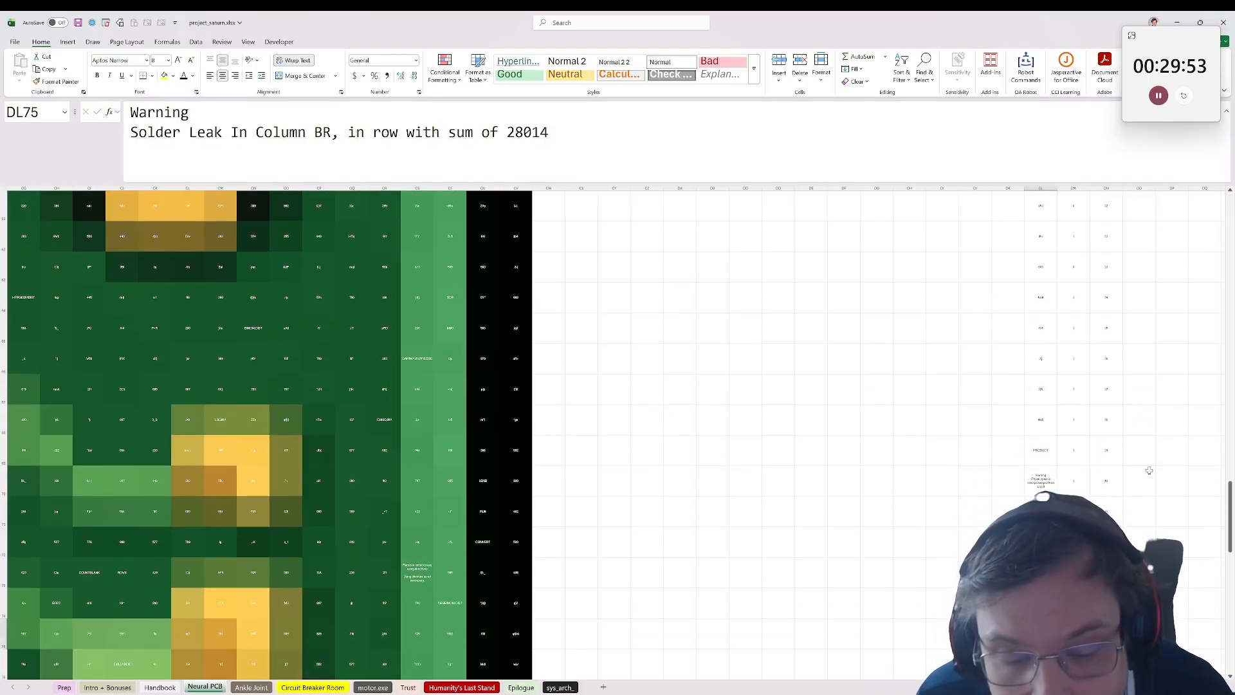
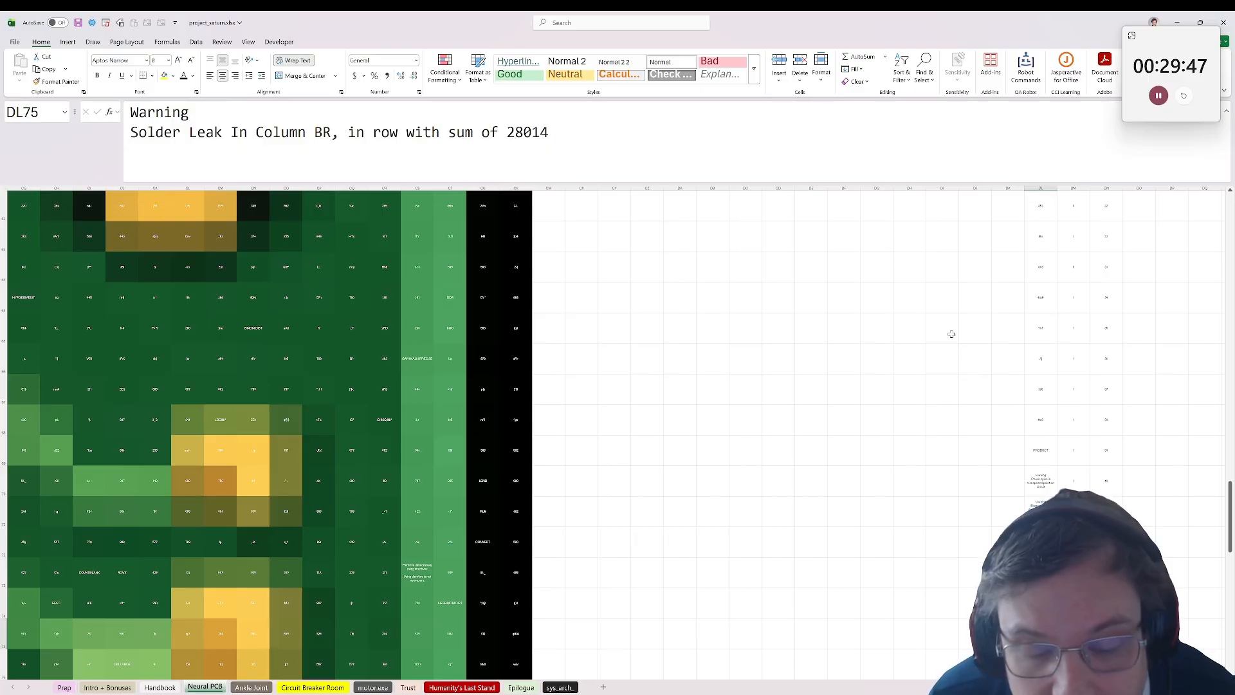
Step: Sum D1:CV1 in cell CW1 and fill the formula down beside every row of the board
scroll(820, 350, up, 20)
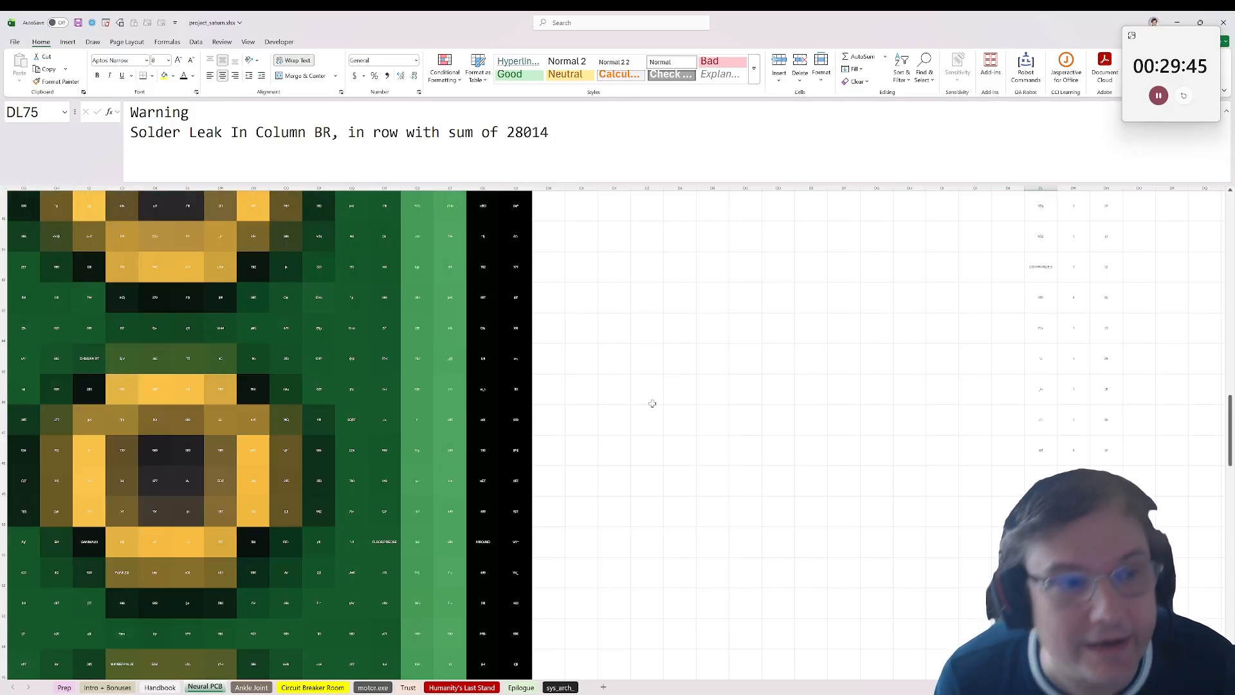
click(559, 209)
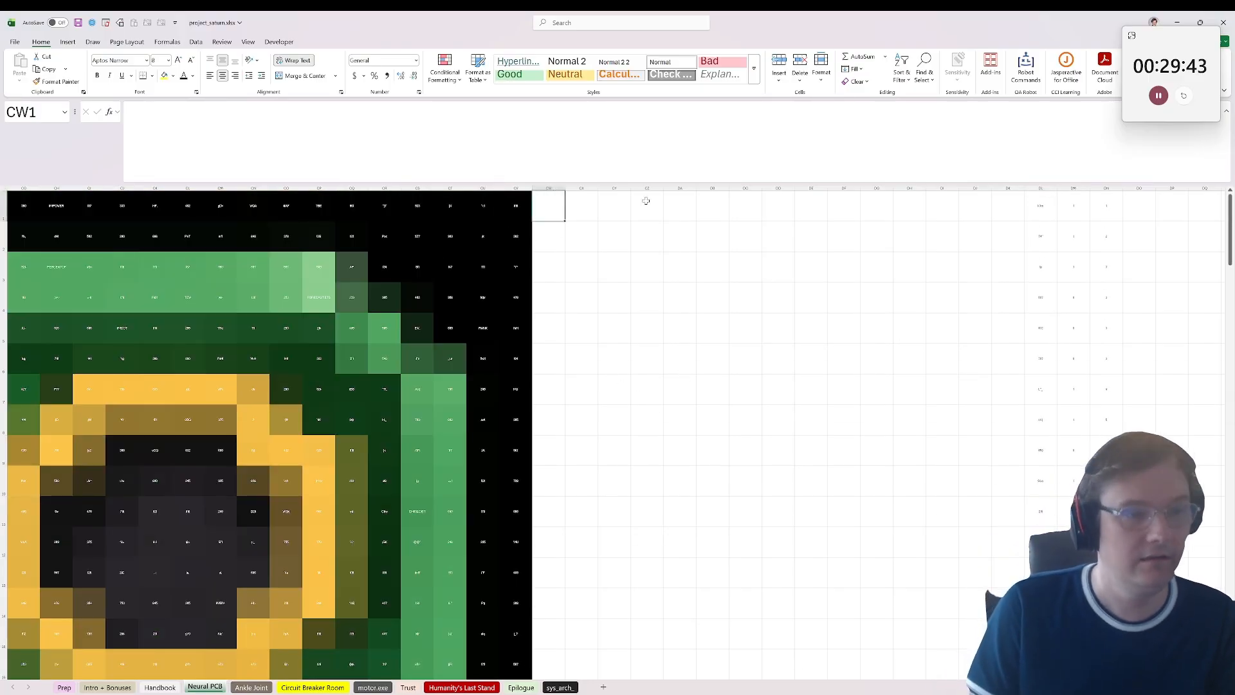
text(=SUM()
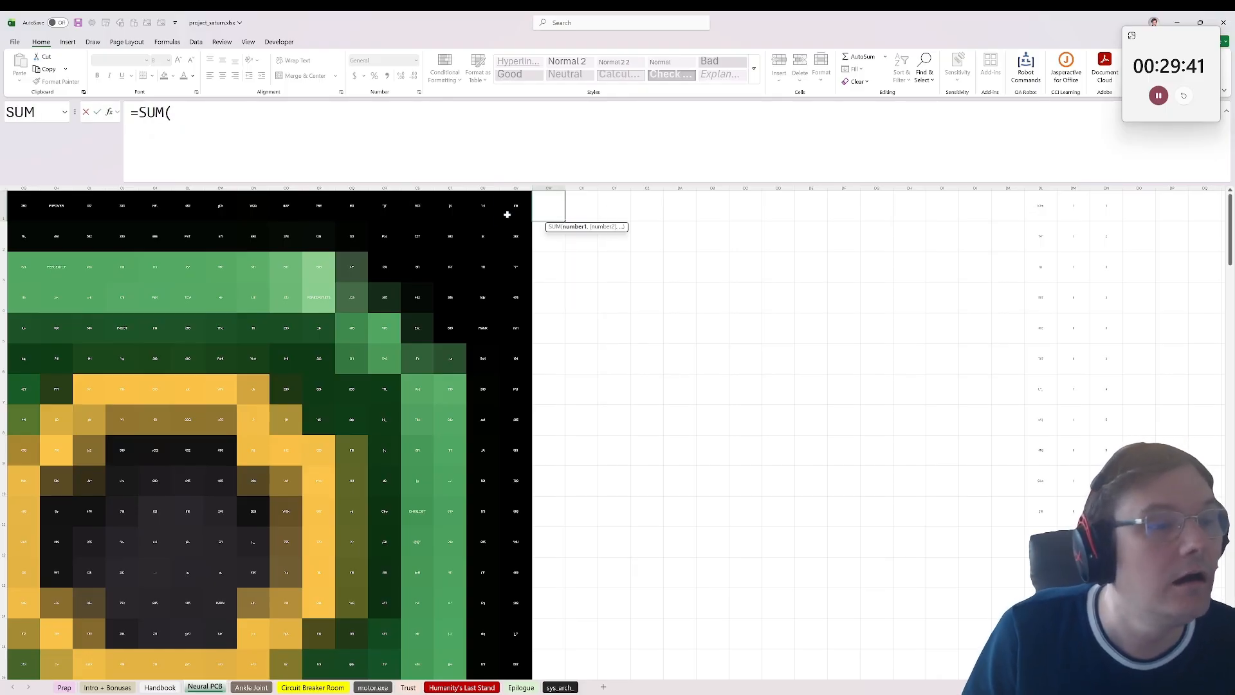
click(507, 214)
key(ctrl+shift+Left)
key(ctrl+Return)
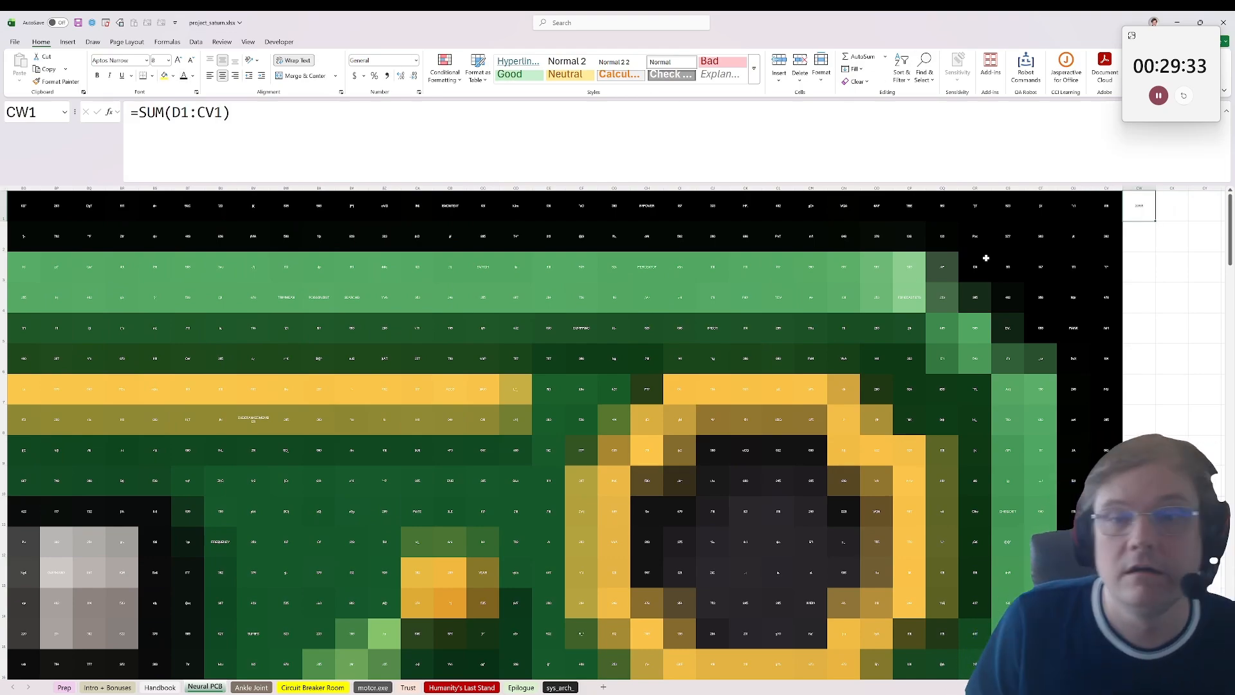
double_click(1156, 220)
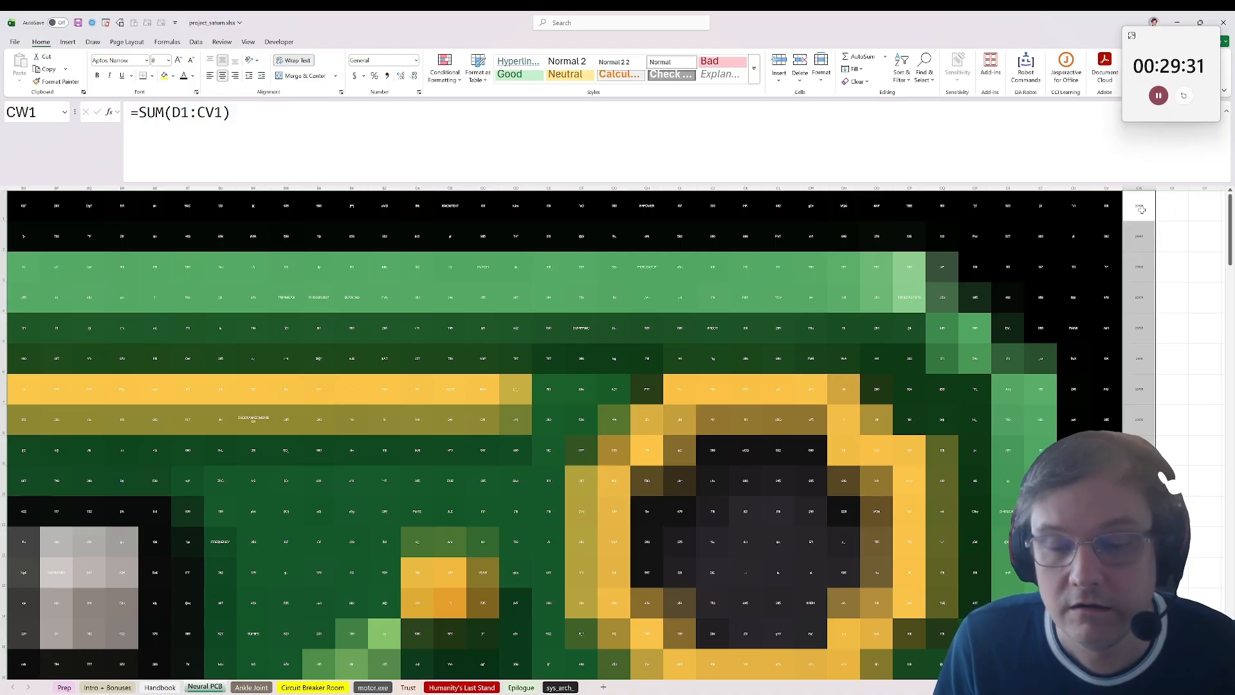
Step: Filter the row sums in column CW to 28014, inspect the matching row, and remove the filter
drag(1171, 209, 1077, 184)
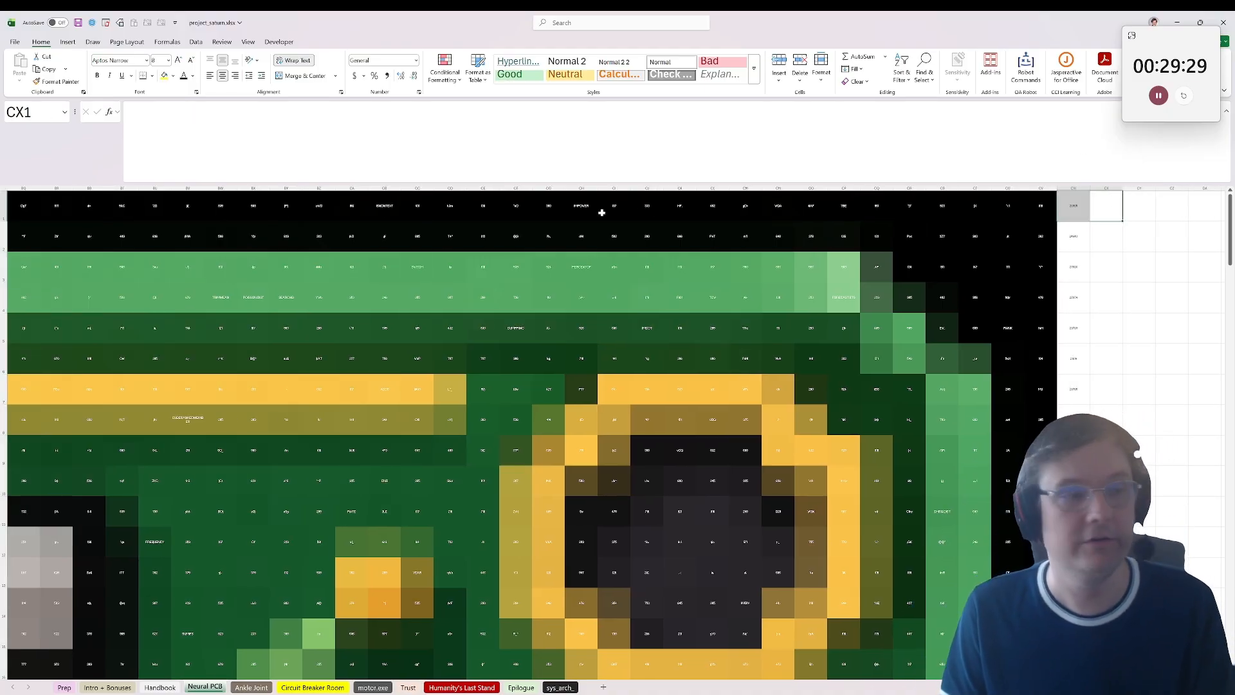
click(3, 205)
click(196, 41)
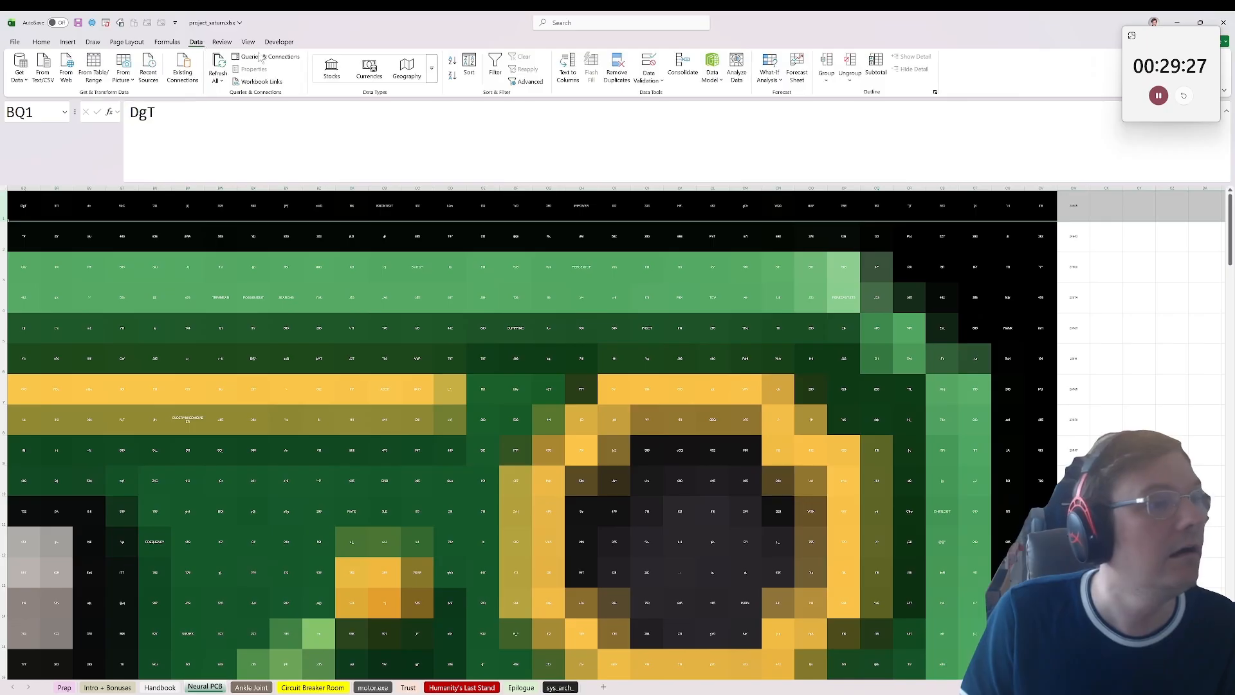
click(495, 65)
click(1073, 211)
click(1085, 217)
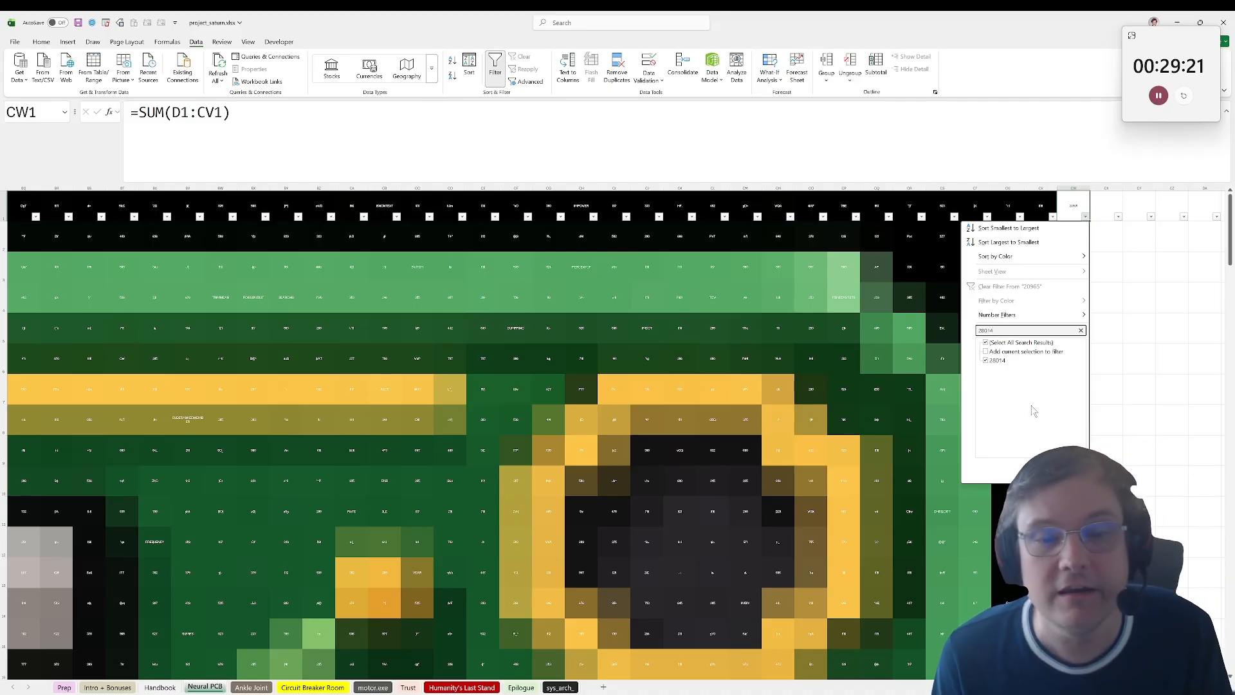
key(Return)
drag(1073, 236, 895, 278)
click(3, 208)
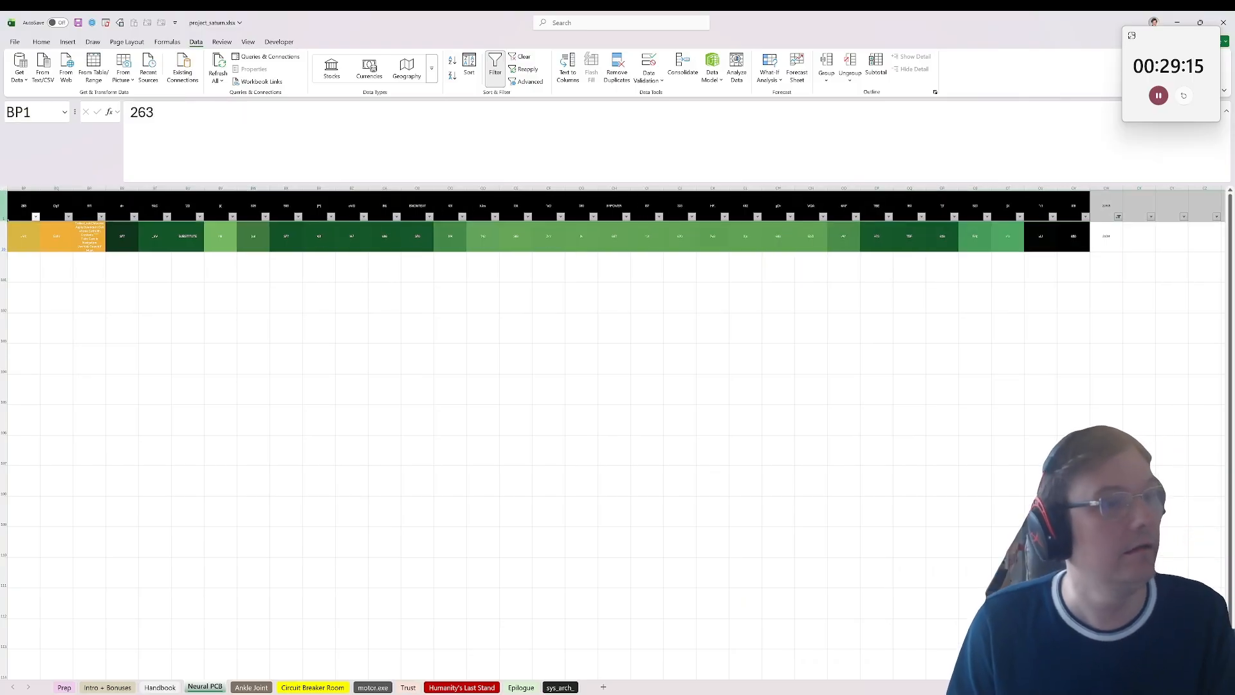
click(494, 65)
Step: Reread the warnings in column DL, including DL80 and the solder leak warning in DL75
drag(1106, 389, 1189, 450)
scroll(1120, 507, down, 20)
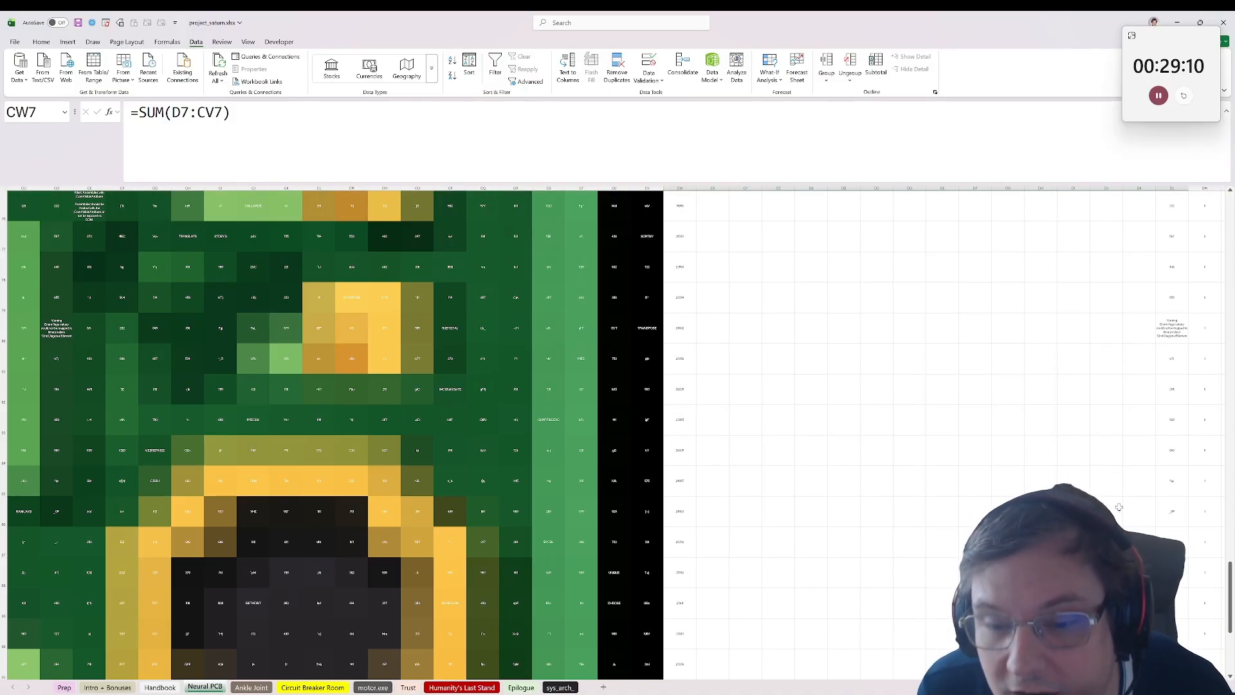
scroll(1123, 505, up, 1)
click(1174, 421)
scroll(1153, 368, up, 2)
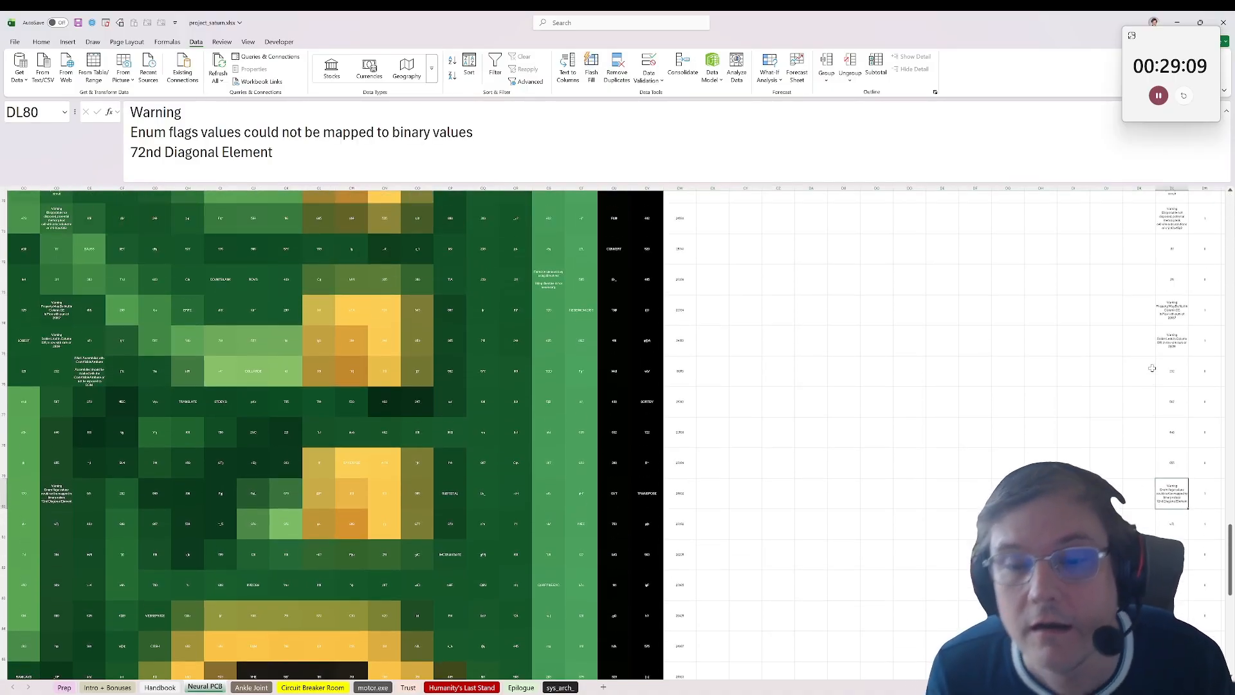
click(1167, 453)
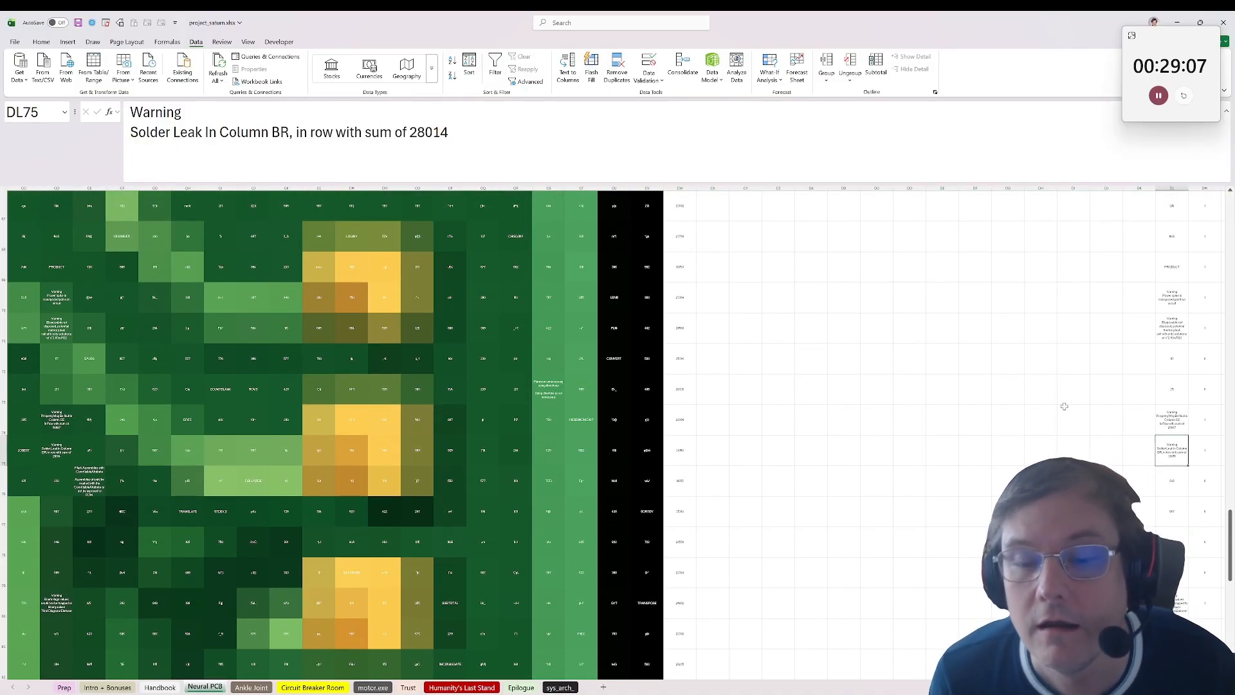
Step: Turn filtering back on from row 1 and show only the row whose column CW sum is 28014
scroll(764, 380, up, 20)
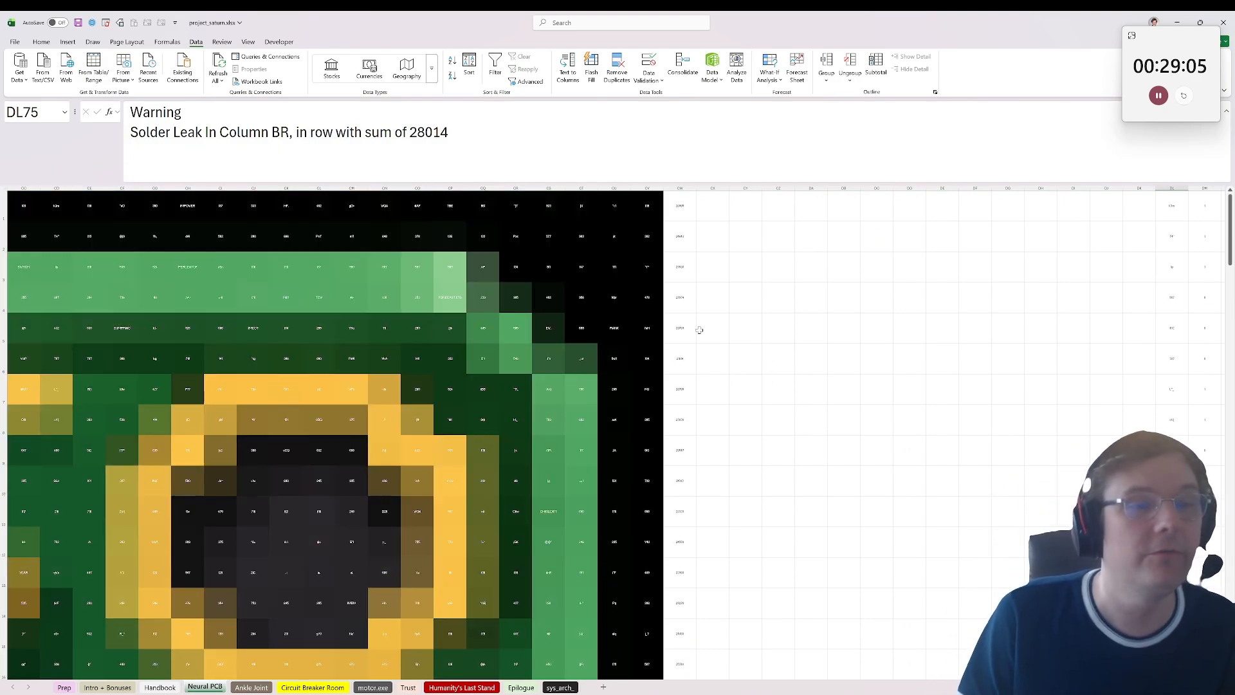
click(2, 206)
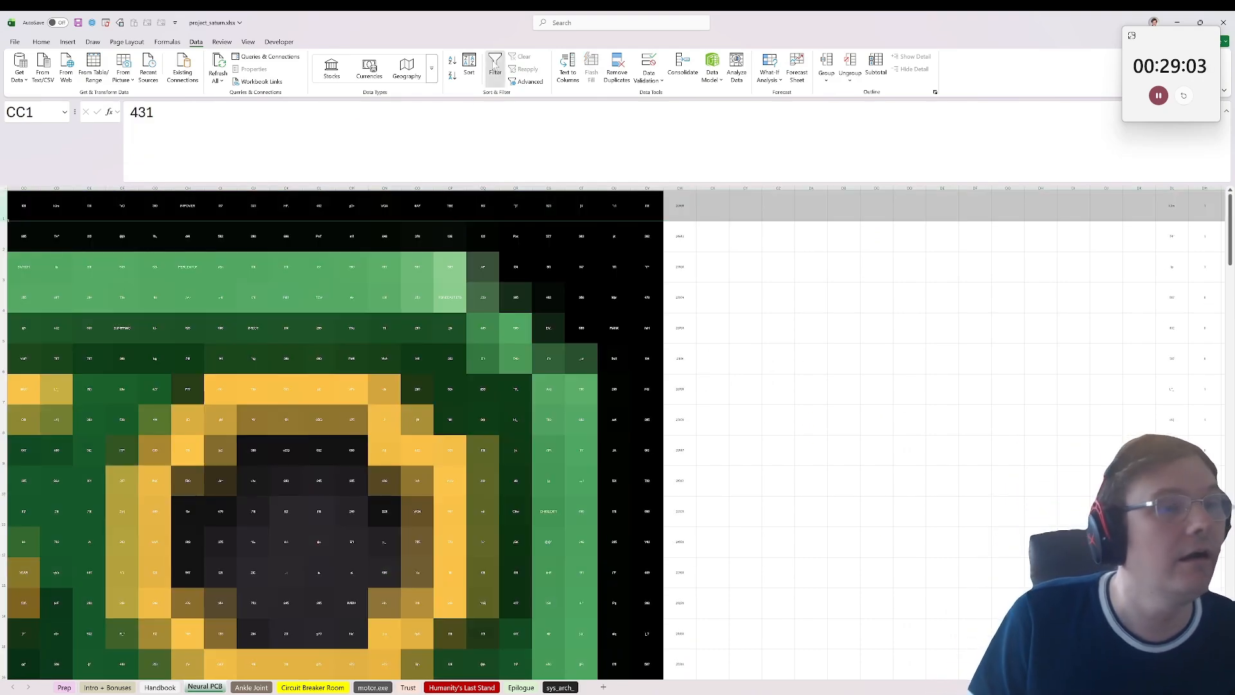
click(494, 67)
click(685, 211)
click(692, 217)
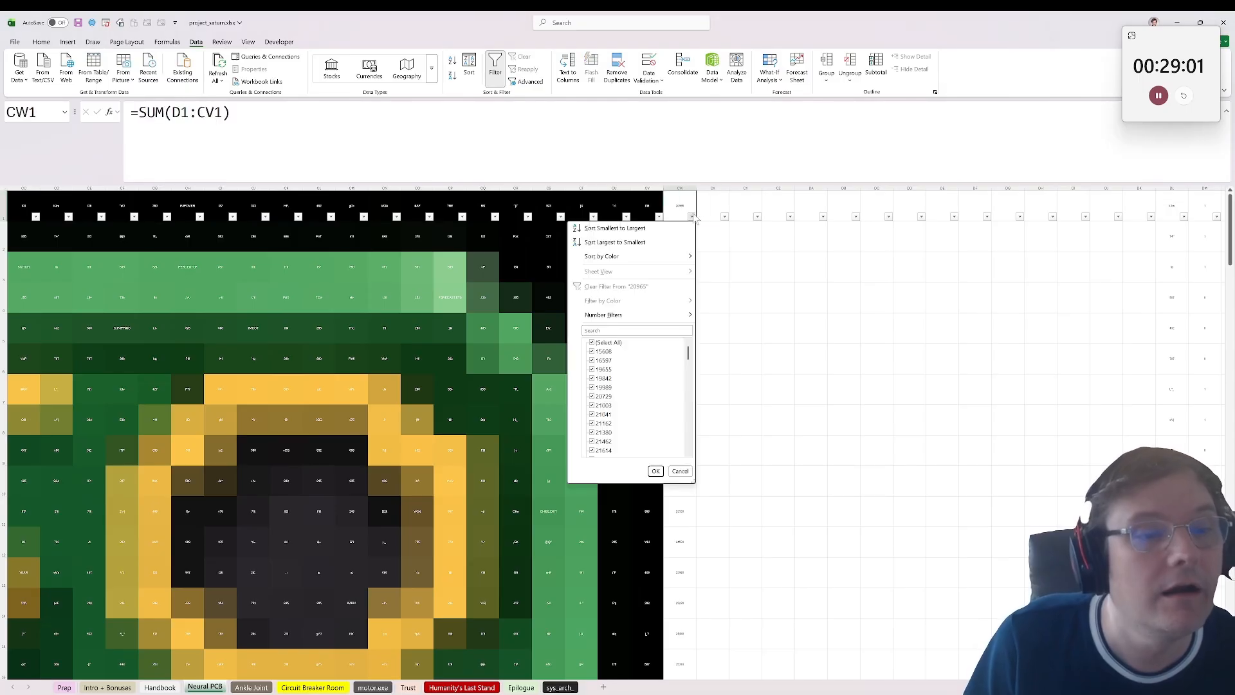
click(691, 217)
click(692, 217)
click(637, 330)
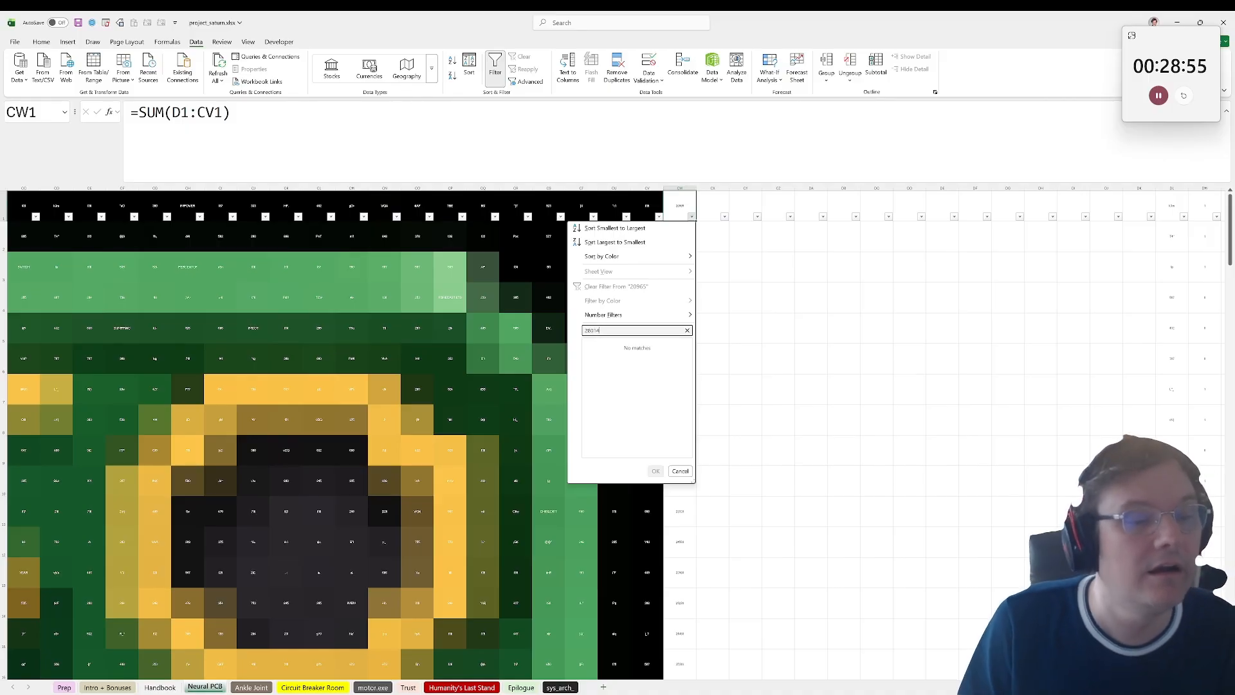
click(656, 472)
drag(646, 297, 620, 326)
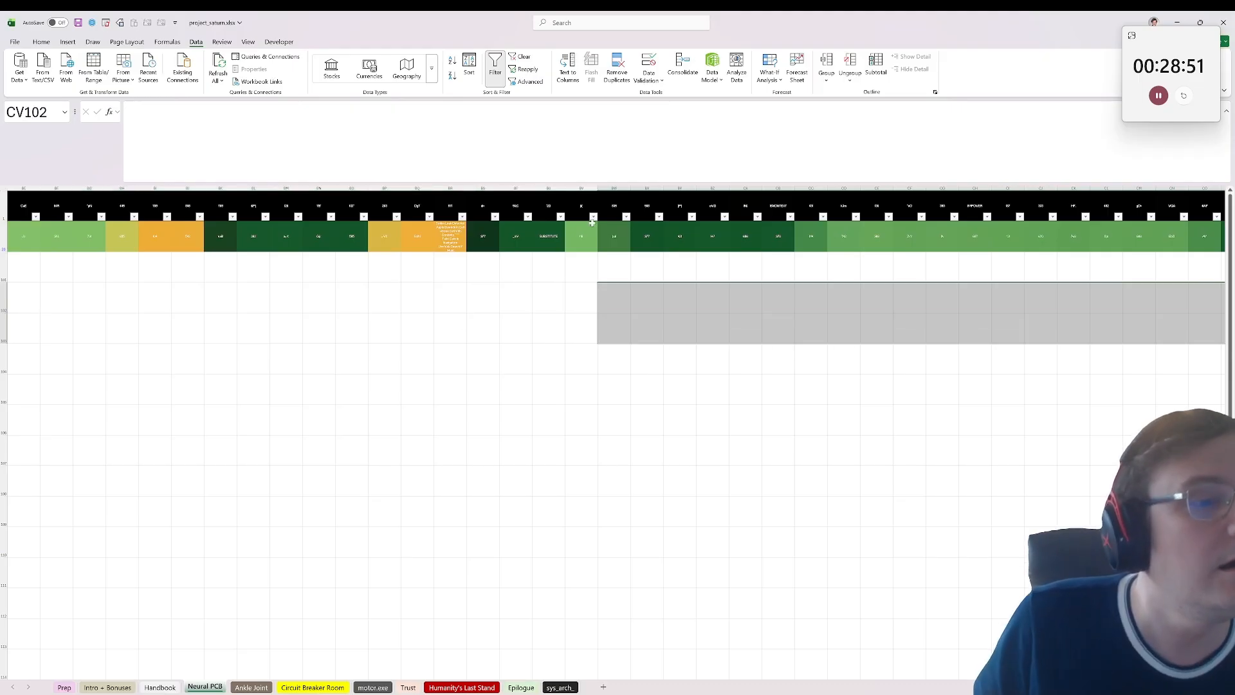
Step: Read the solder leak message in cell BR20 of the filtered row, then remove the filter
click(591, 219)
click(666, 255)
click(777, 250)
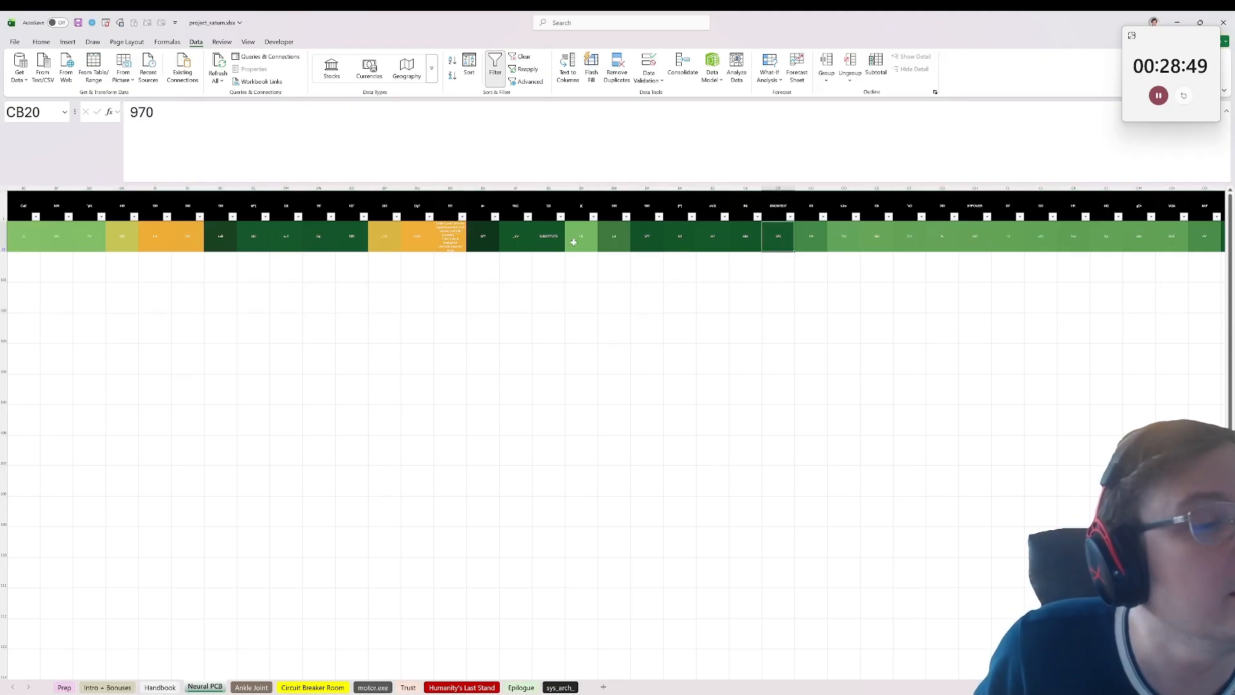
click(457, 233)
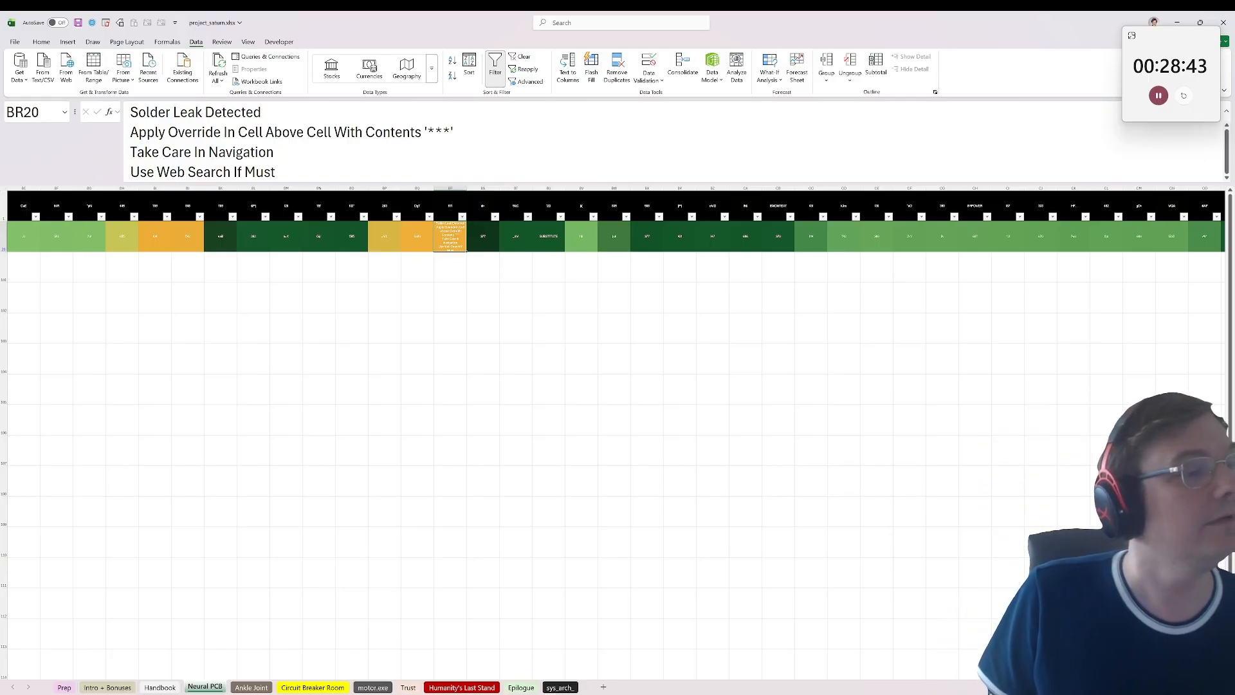
mouse_move(283, 172)
mouse_down()
mouse_move(279, 113)
mouse_move(287, 153)
mouse_up()
click(287, 166)
double_click(439, 132)
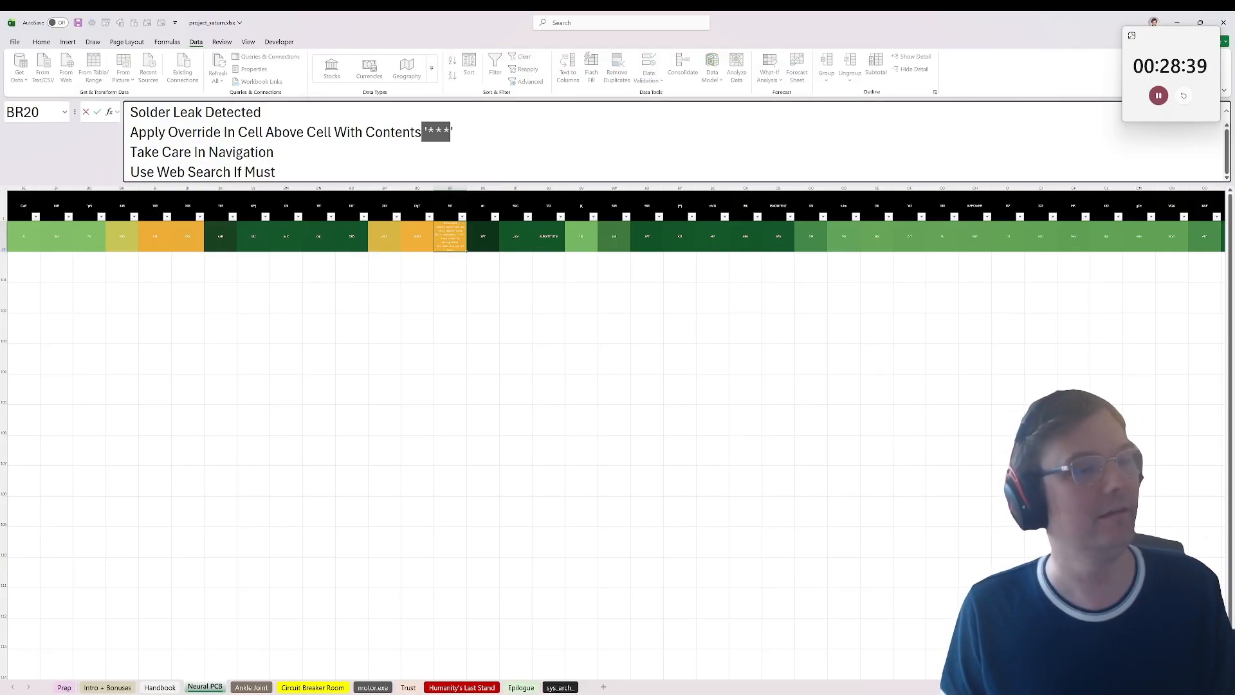
key(Escape)
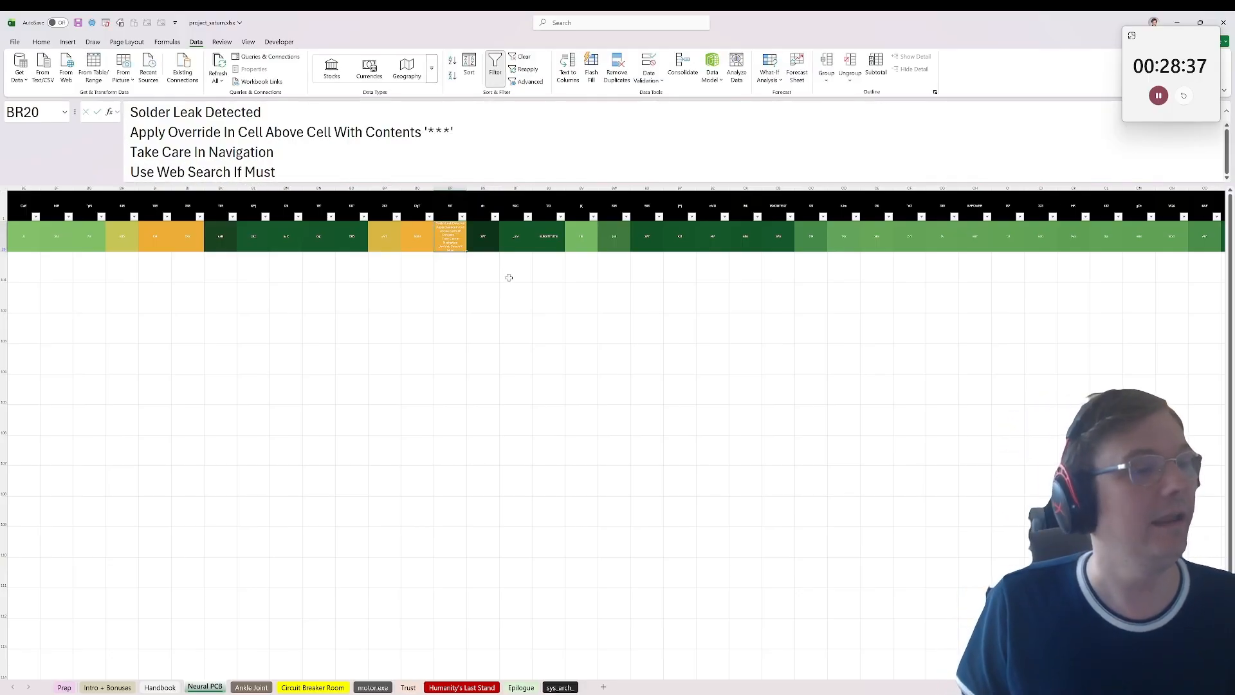
click(449, 277)
click(476, 240)
click(453, 239)
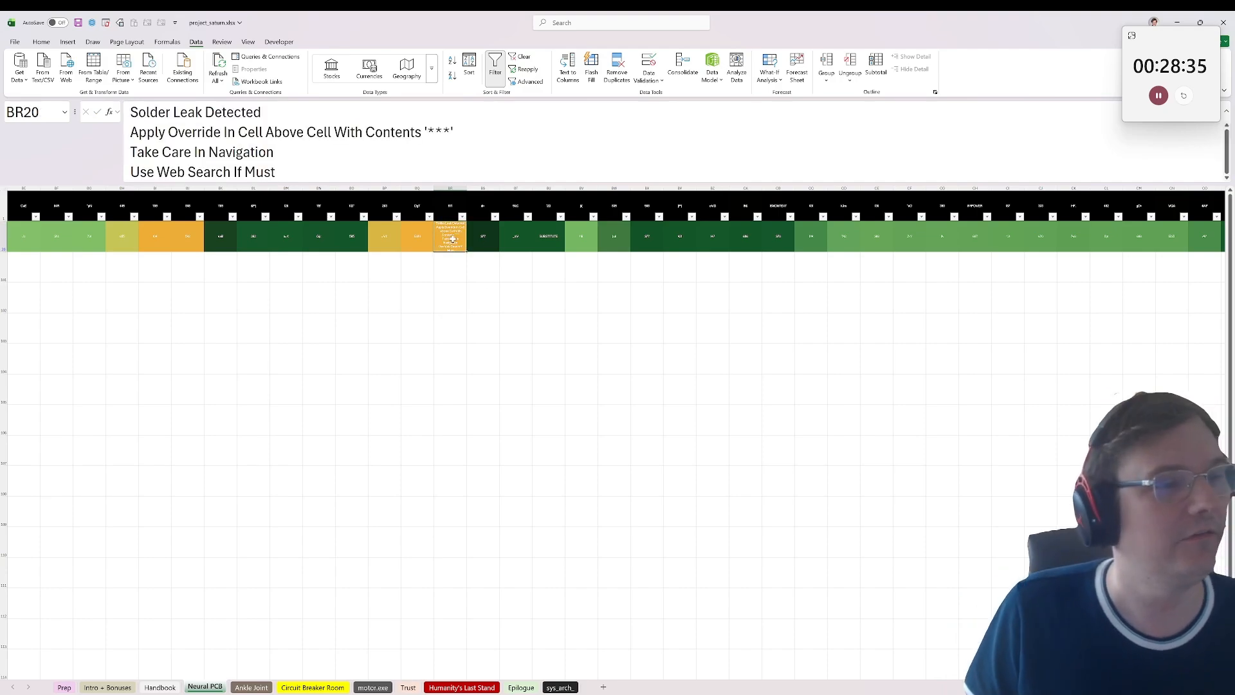
click(4, 210)
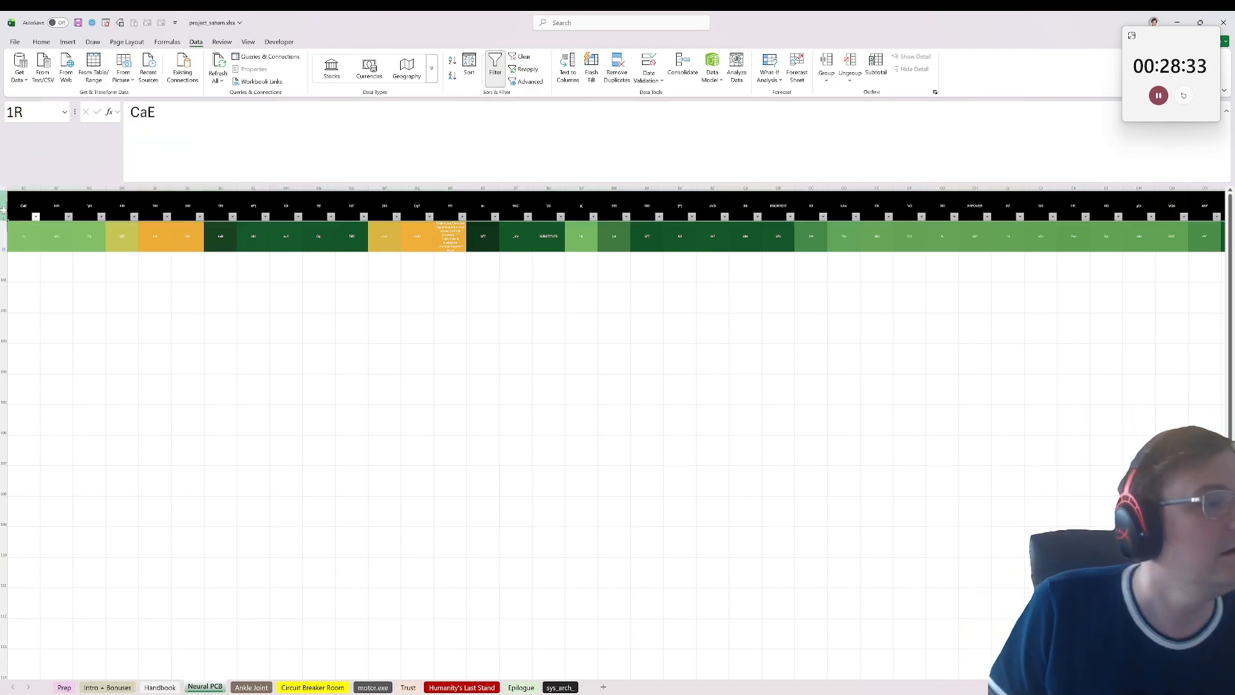
click(504, 78)
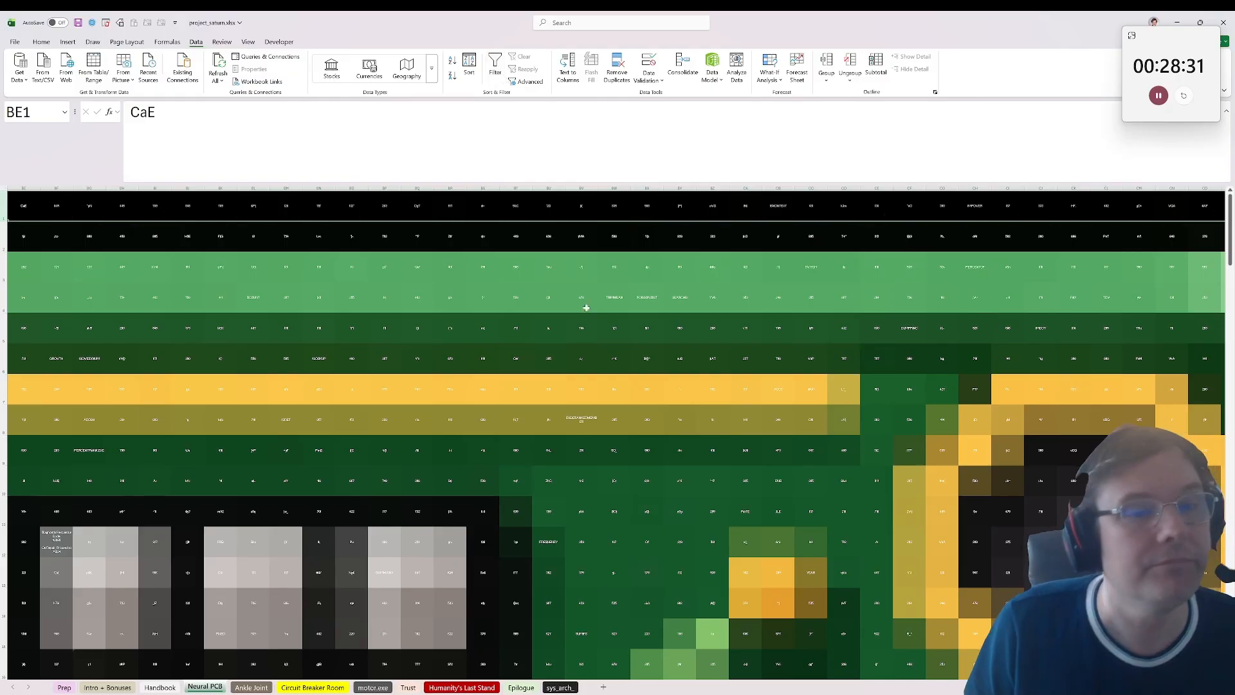
Step: Examine the full extent of the board, checking the end of its last row at CV100 and its start at A100
ctrl+scroll(552, 315, down, 5)
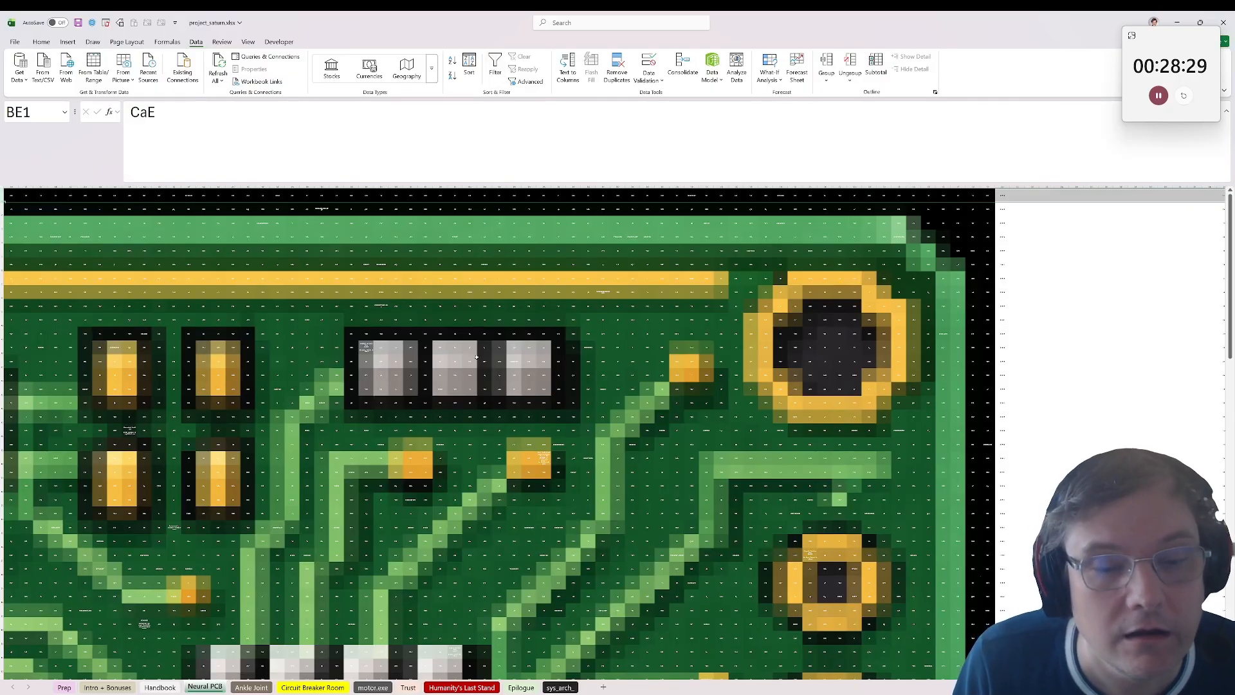
scroll(476, 357, down, 20)
scroll(473, 459, up, 3)
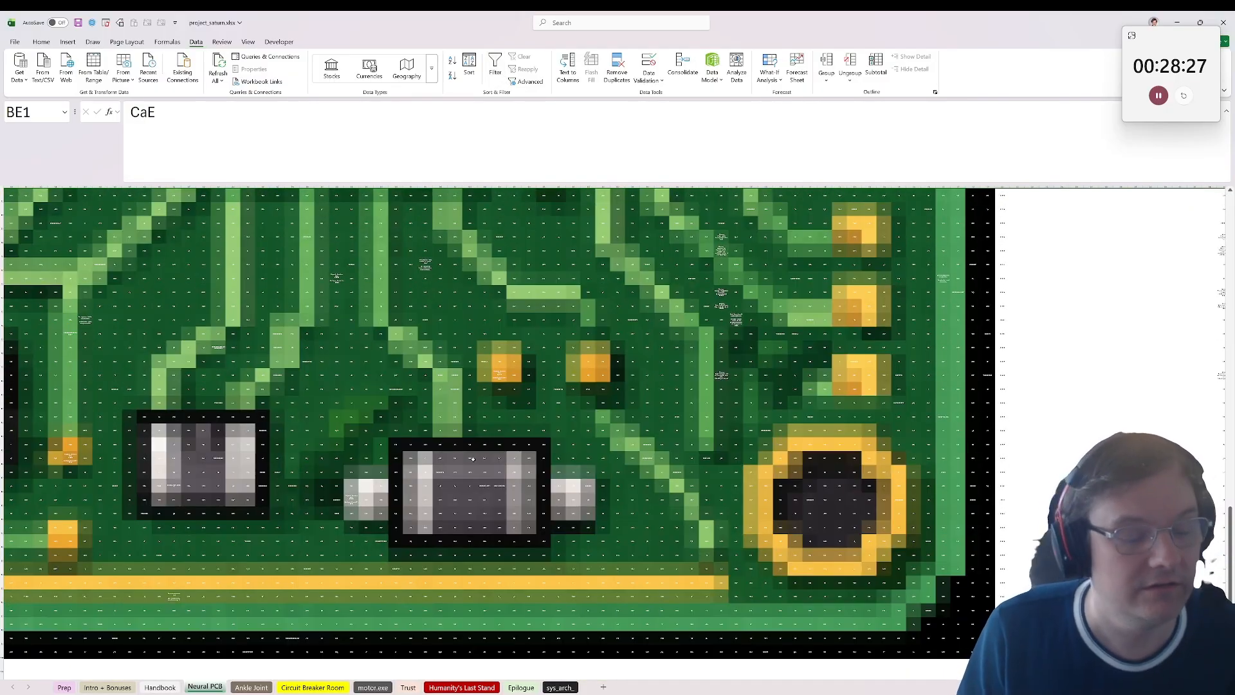
scroll(473, 459, down, 3)
scroll(644, 501, up, 2)
click(1002, 623)
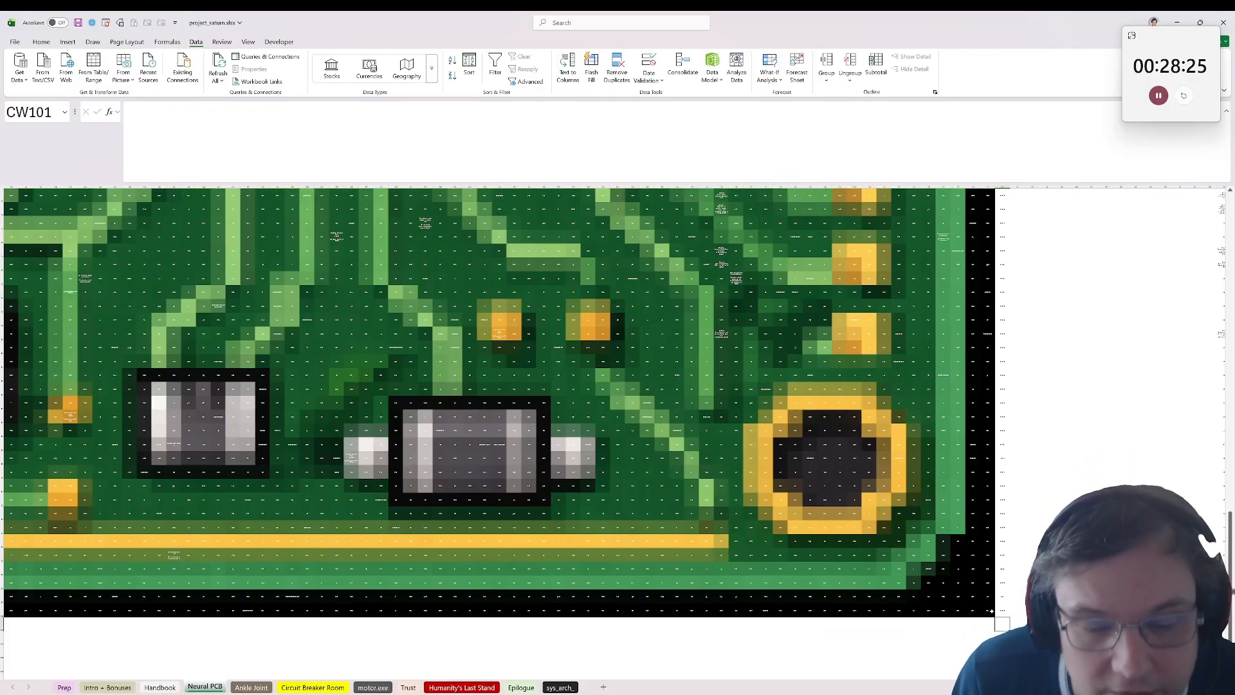
drag(987, 609, 6, 609)
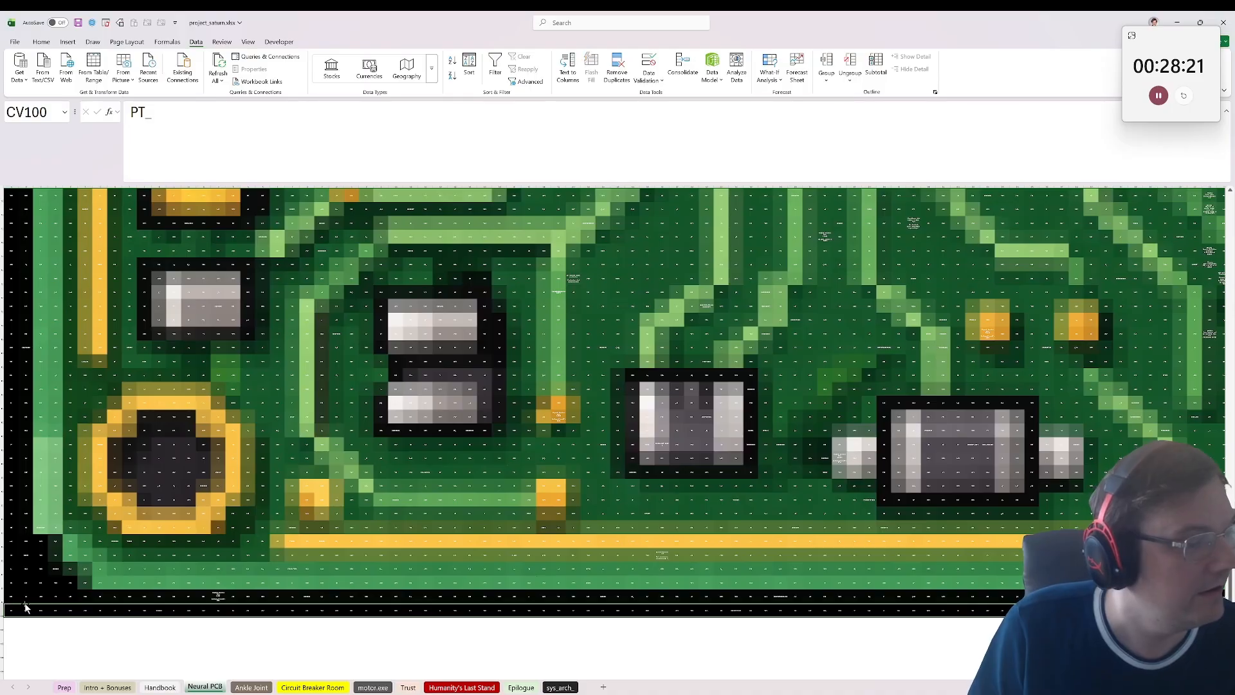
click(10, 608)
scroll(160, 584, up, 20)
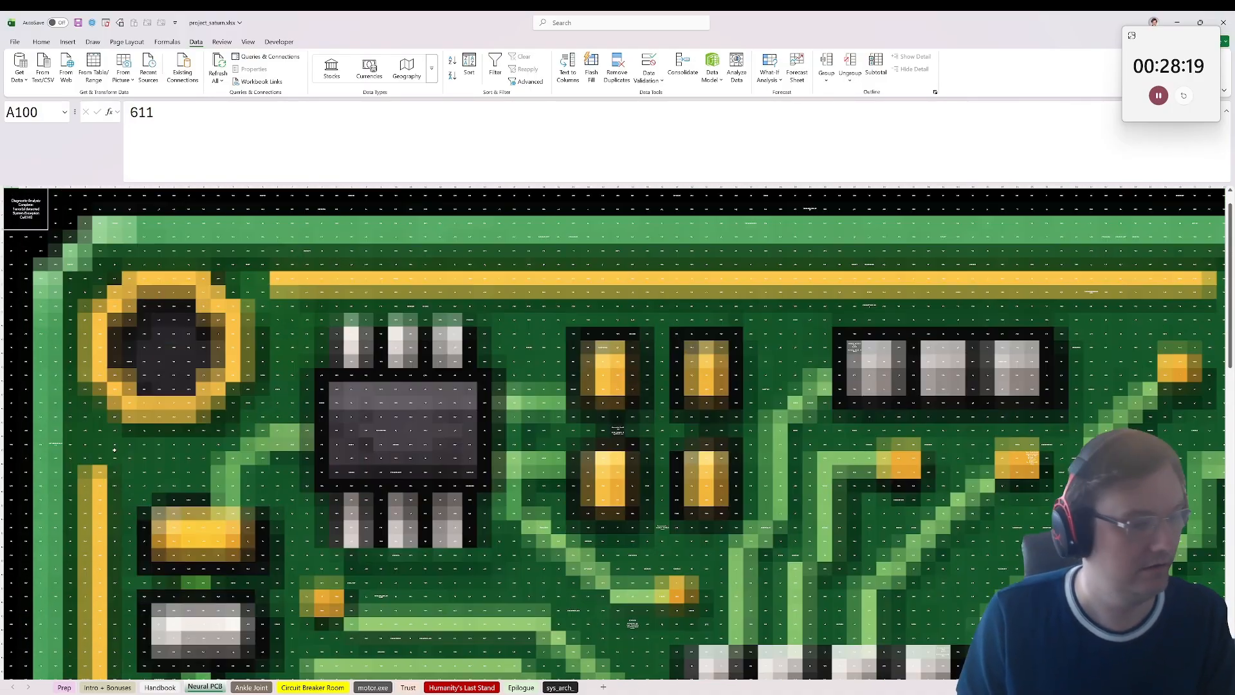
Step: Duplicate the Neural PCB sheet, placing the copy before the Prep sheet
right_click(204, 687)
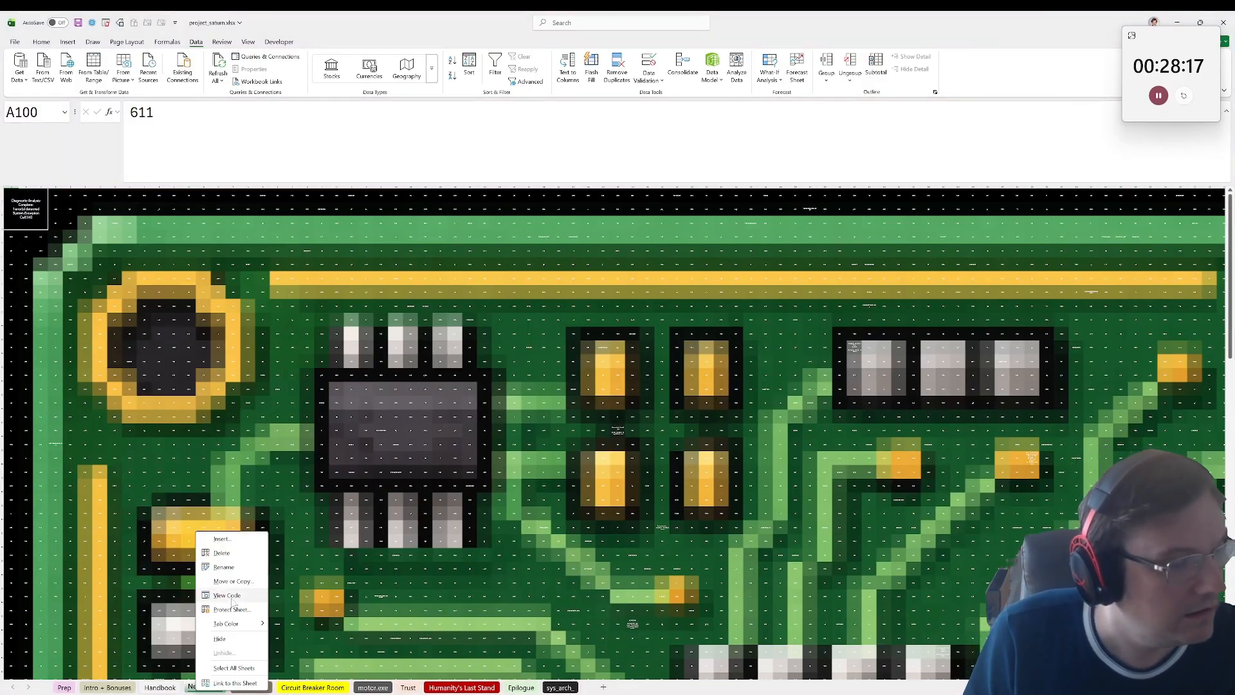
click(247, 581)
click(183, 665)
click(256, 680)
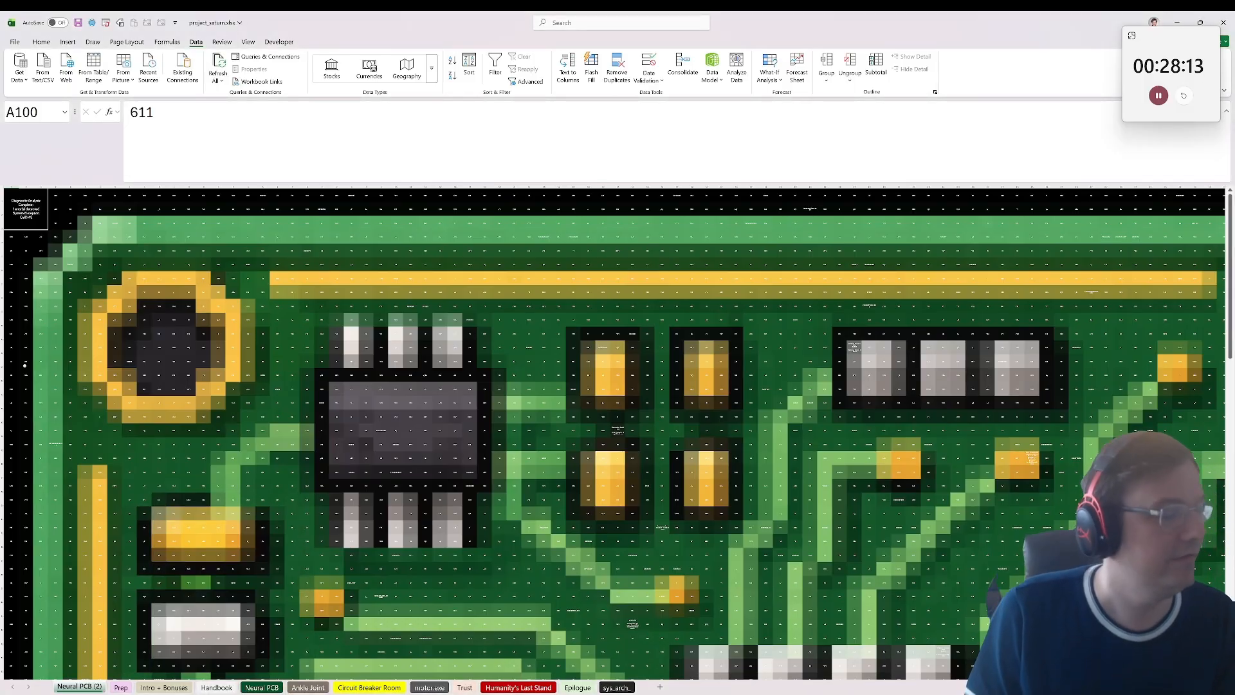
Step: Select the diagnostic message cell A1 on the duplicated Neural PCB sheet and unmerge it
click(46, 191)
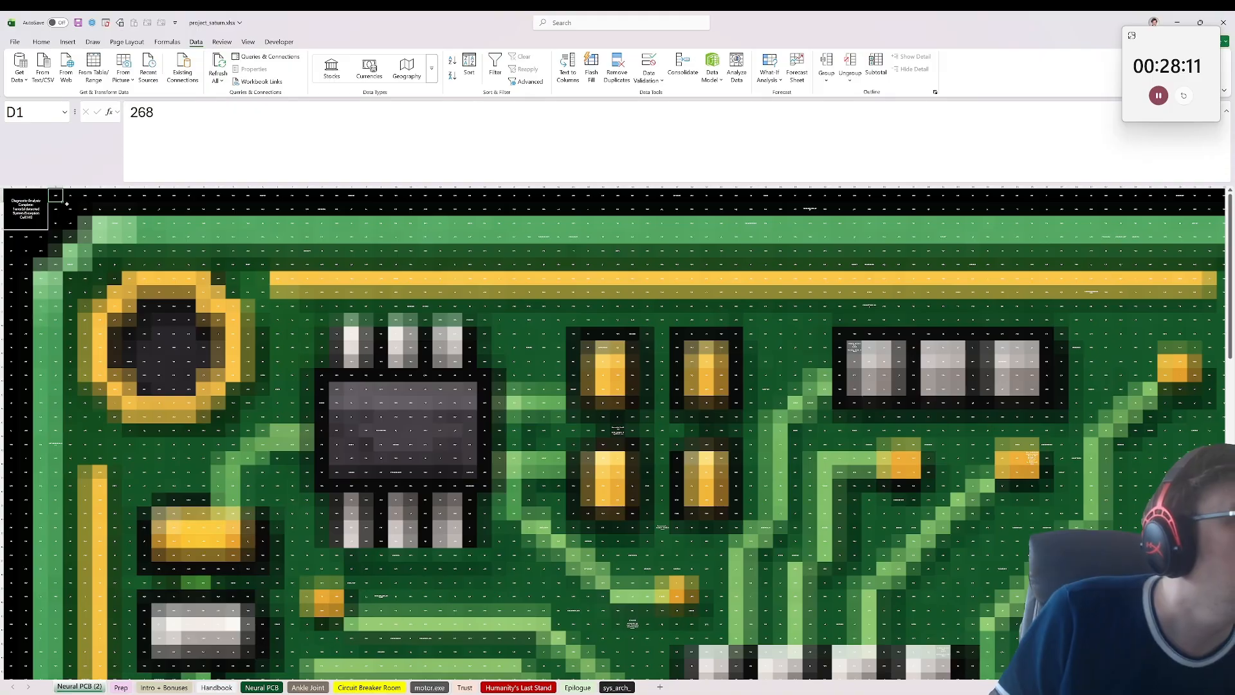
click(23, 200)
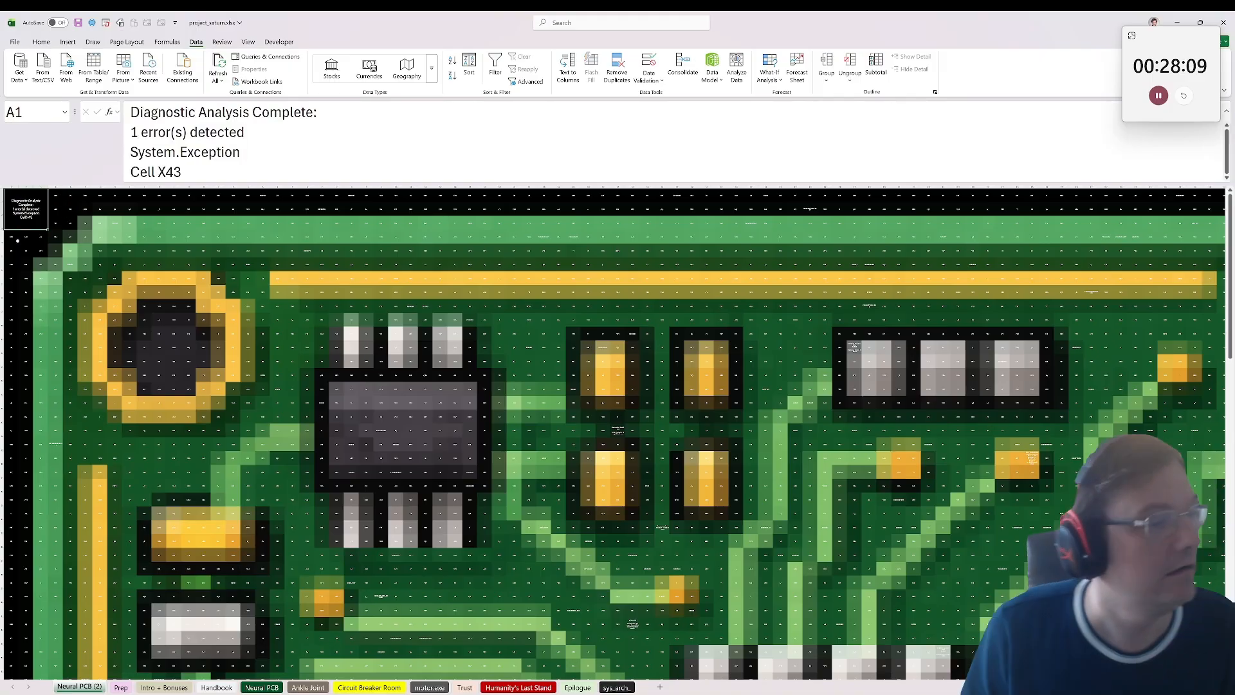
ctrl+scroll(24, 394, down, 3)
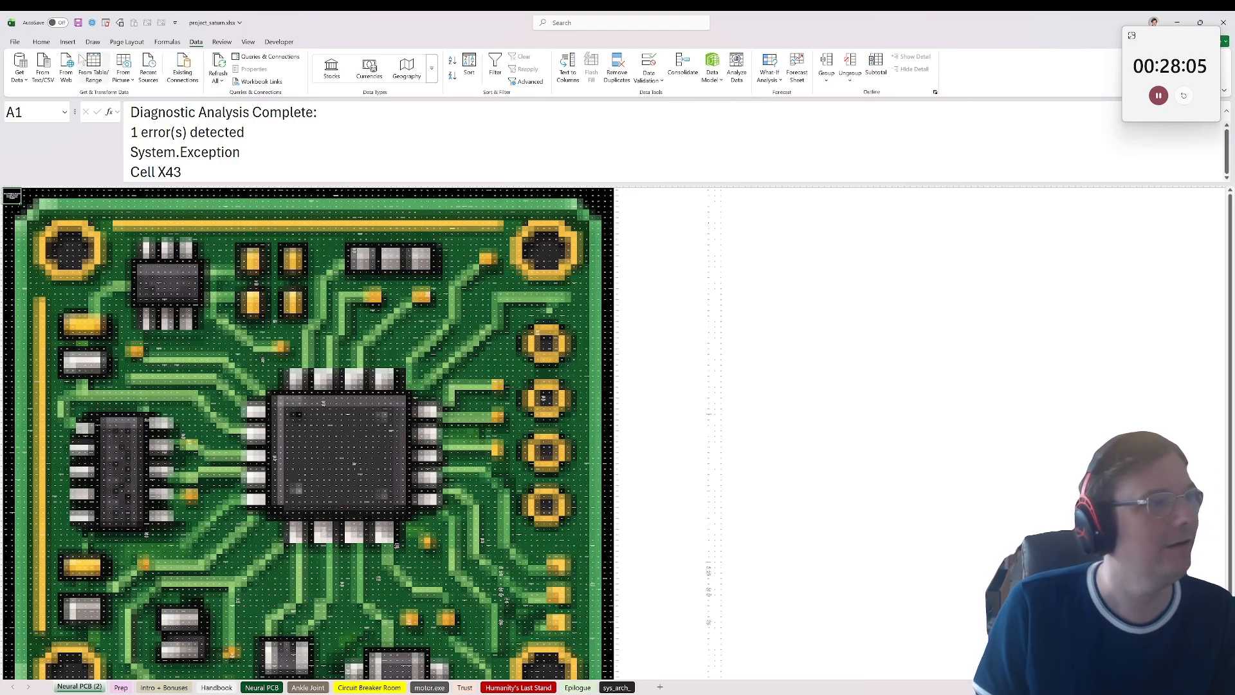
click(41, 42)
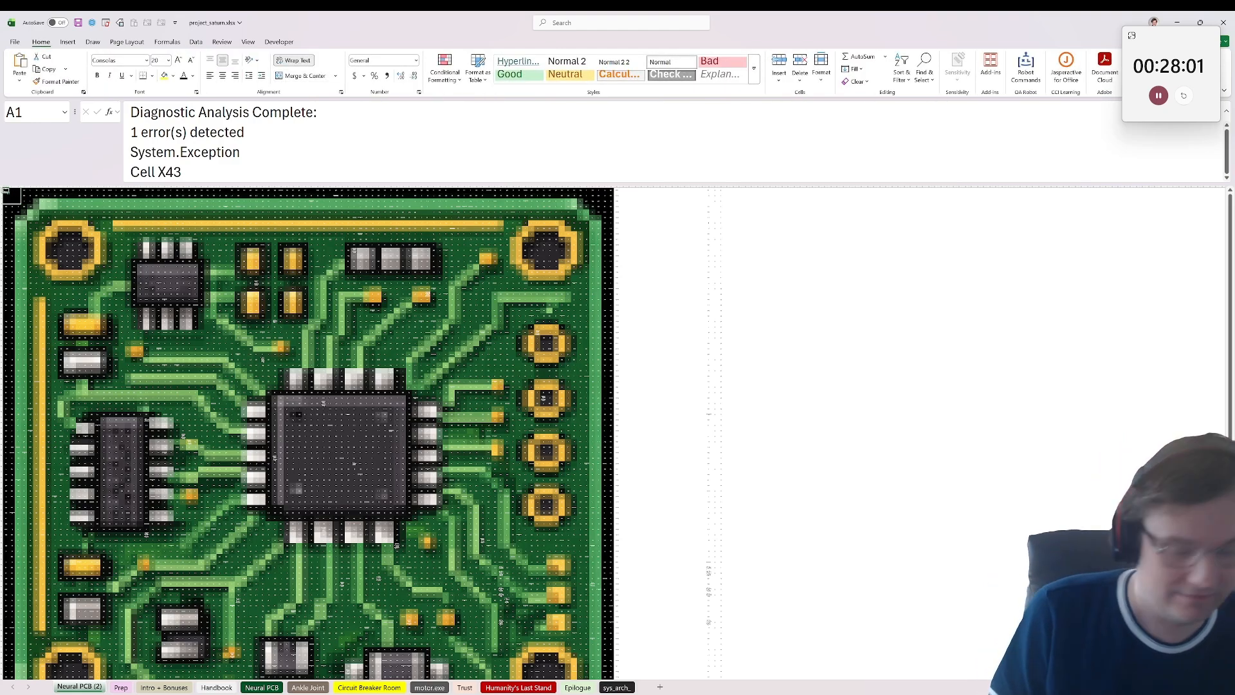
Step: Enter =EXACT("***",'Neural PCB'!A1) in cell A1 of the duplicated sheet to test the original sheet's A1 for three asterisks
text(=EXACT()
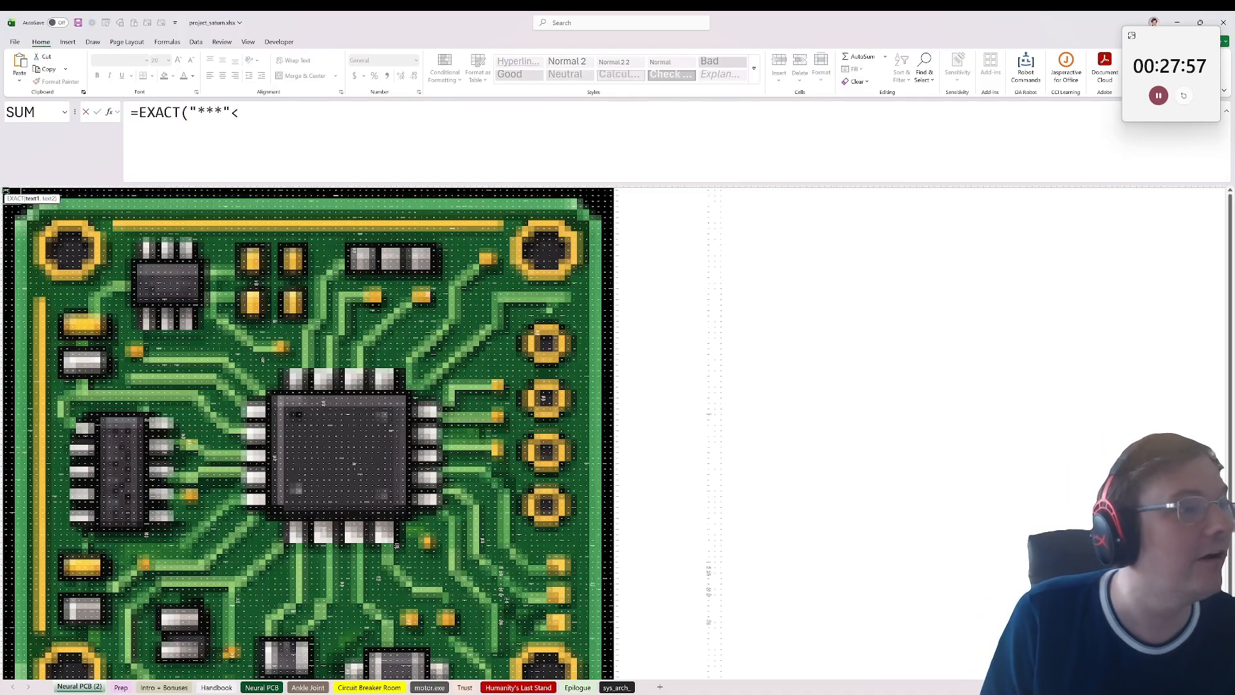
text("***",)
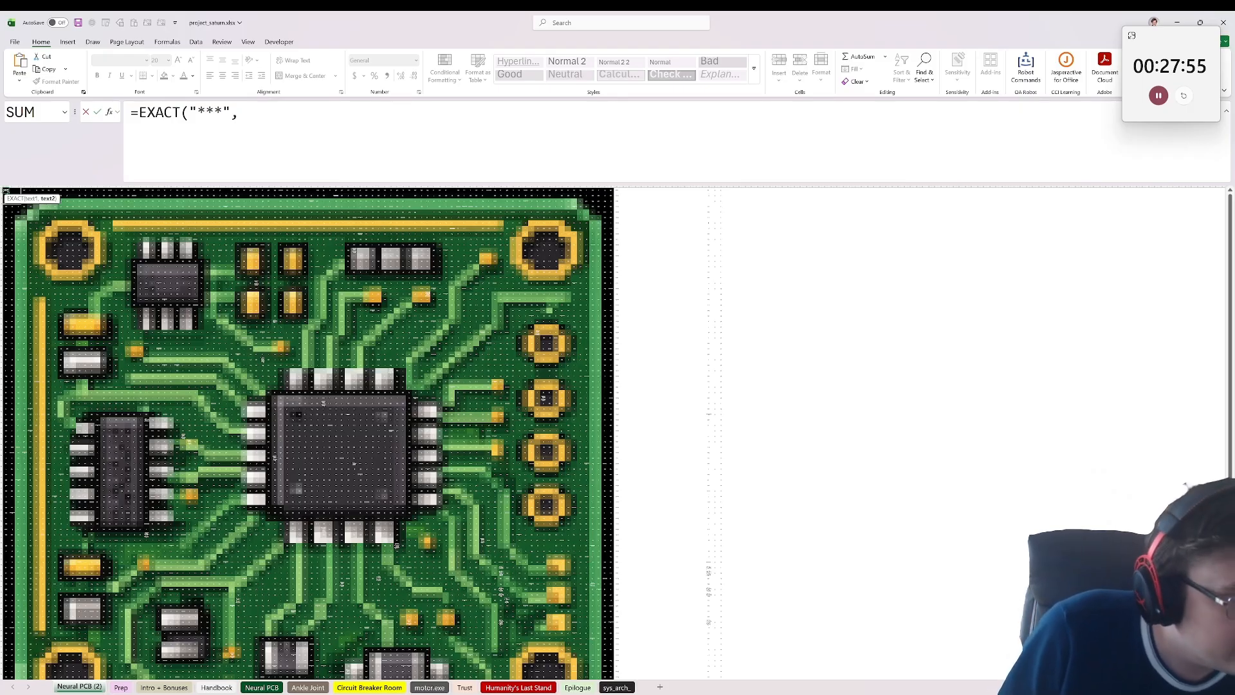
click(261, 687)
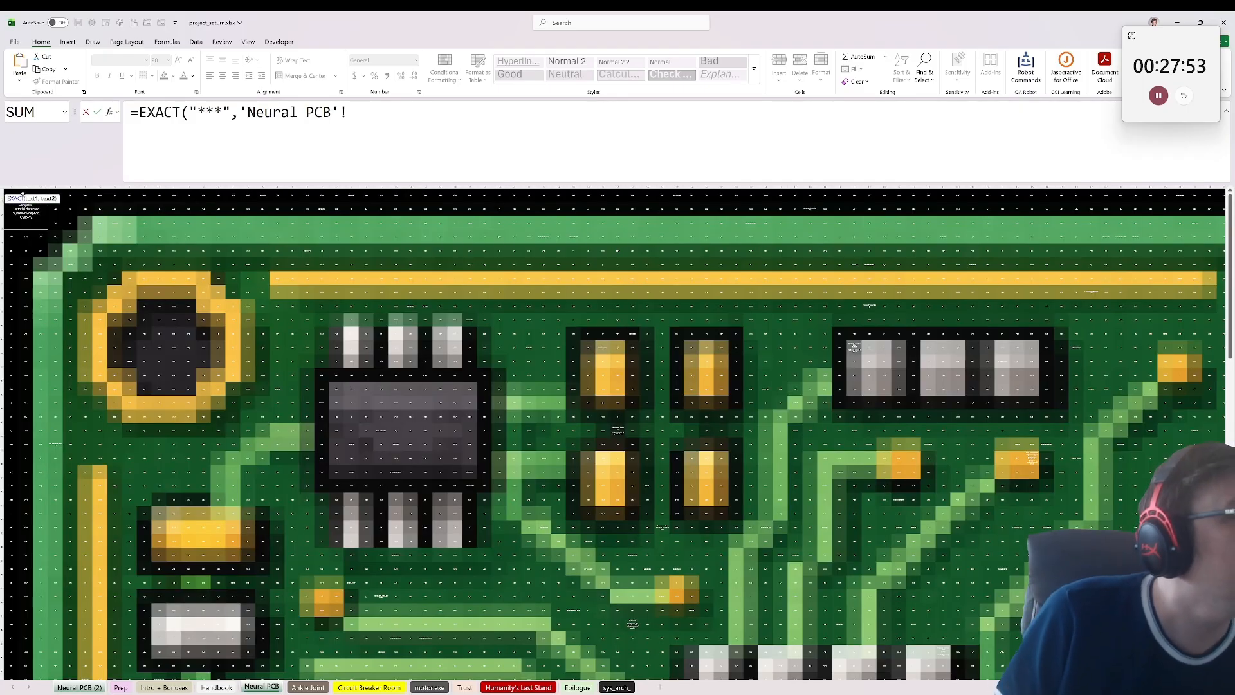
click(13, 191)
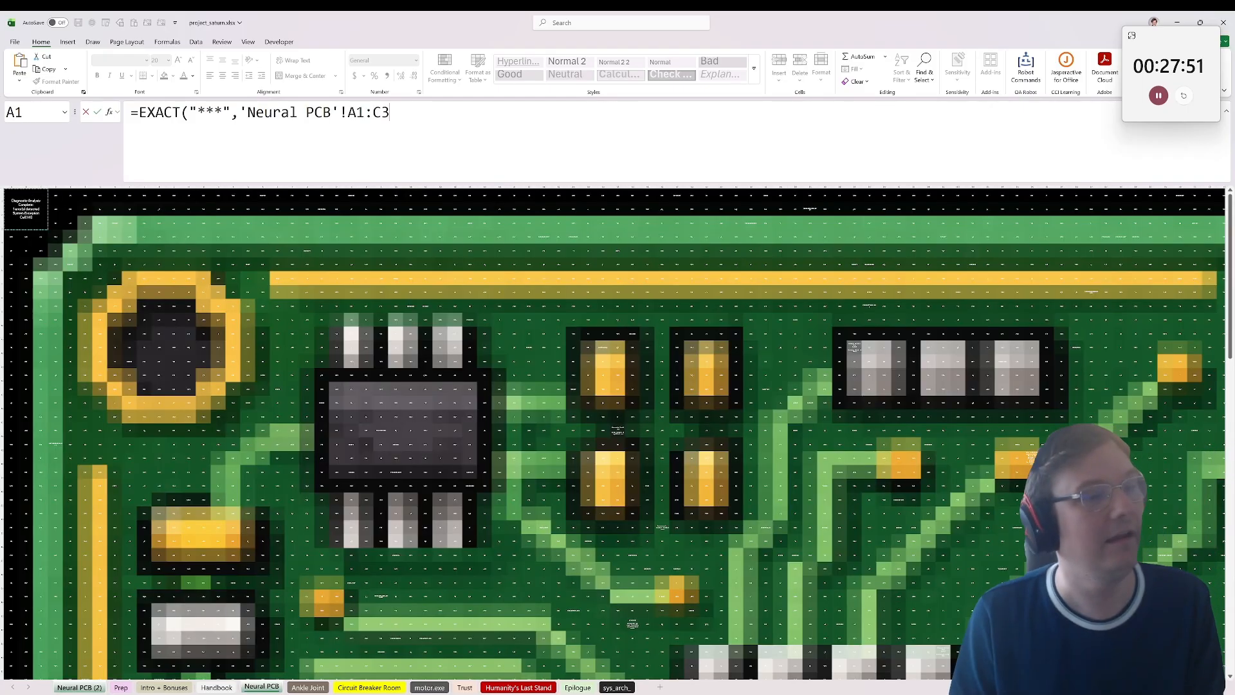
drag(391, 113, 365, 113)
key(BackSpace)
key(Return)
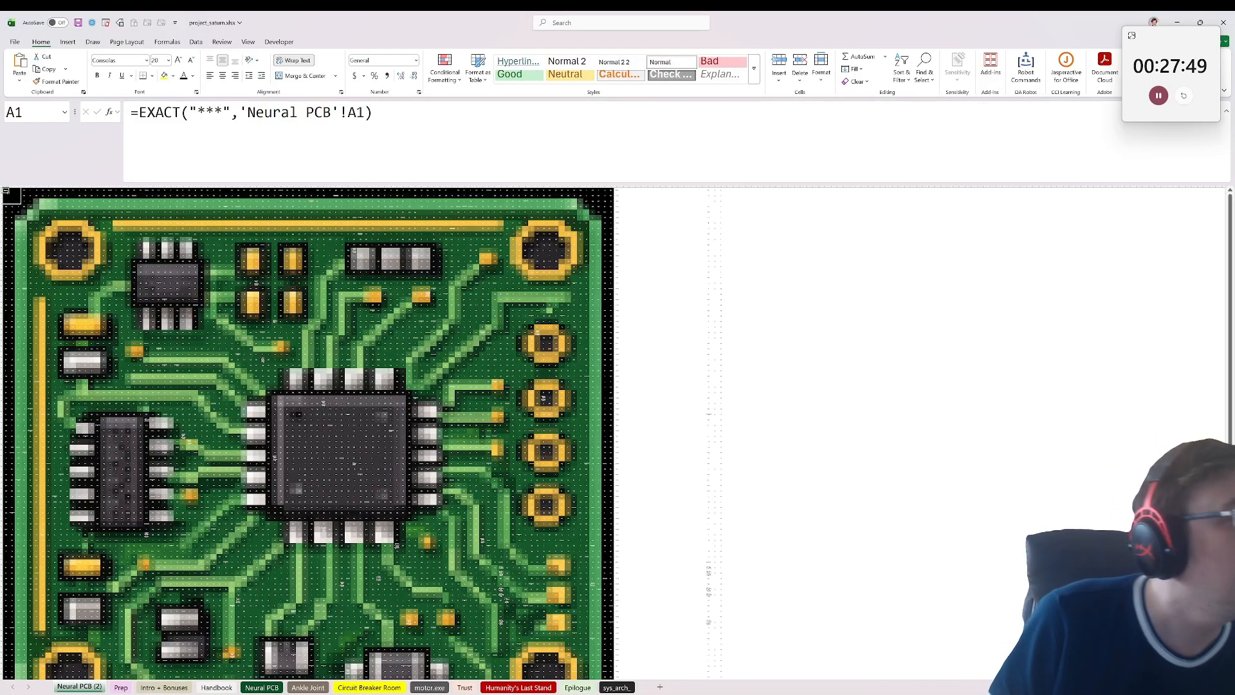
Step: Copy the EXACT formula from A1 across the full 100-row by 100-column board area and look over the results
scroll(309, 431, down, 3)
shift+click(612, 601)
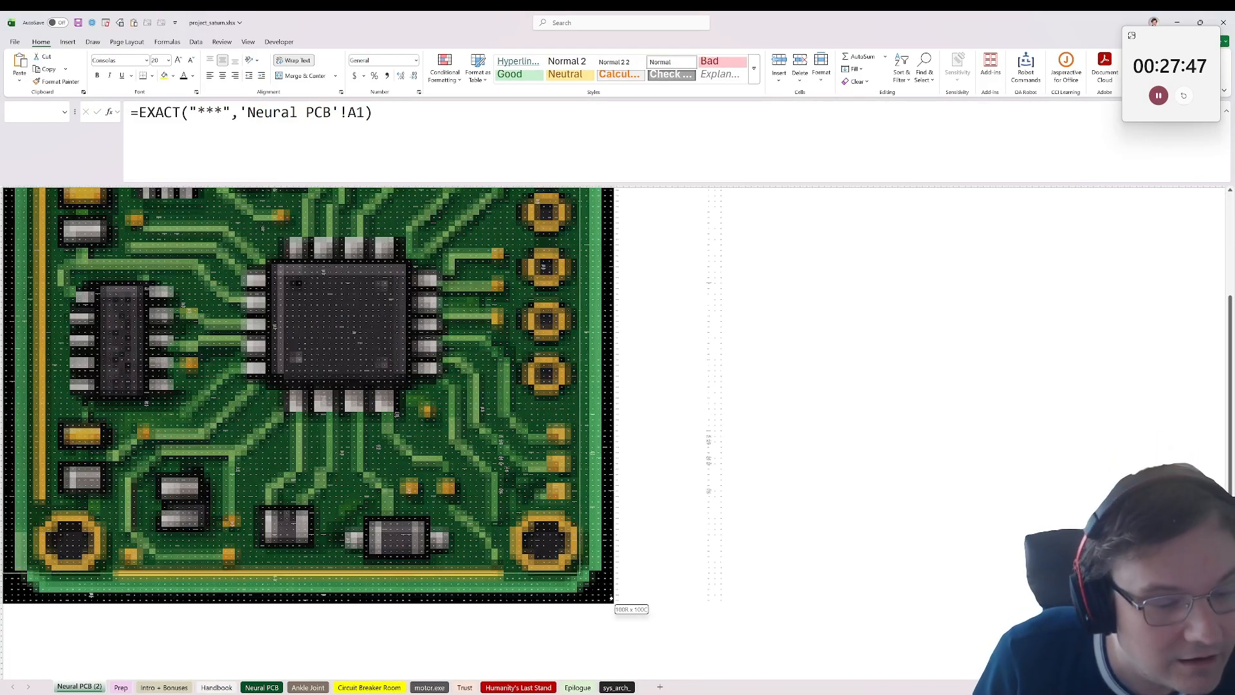
key(ctrl+v)
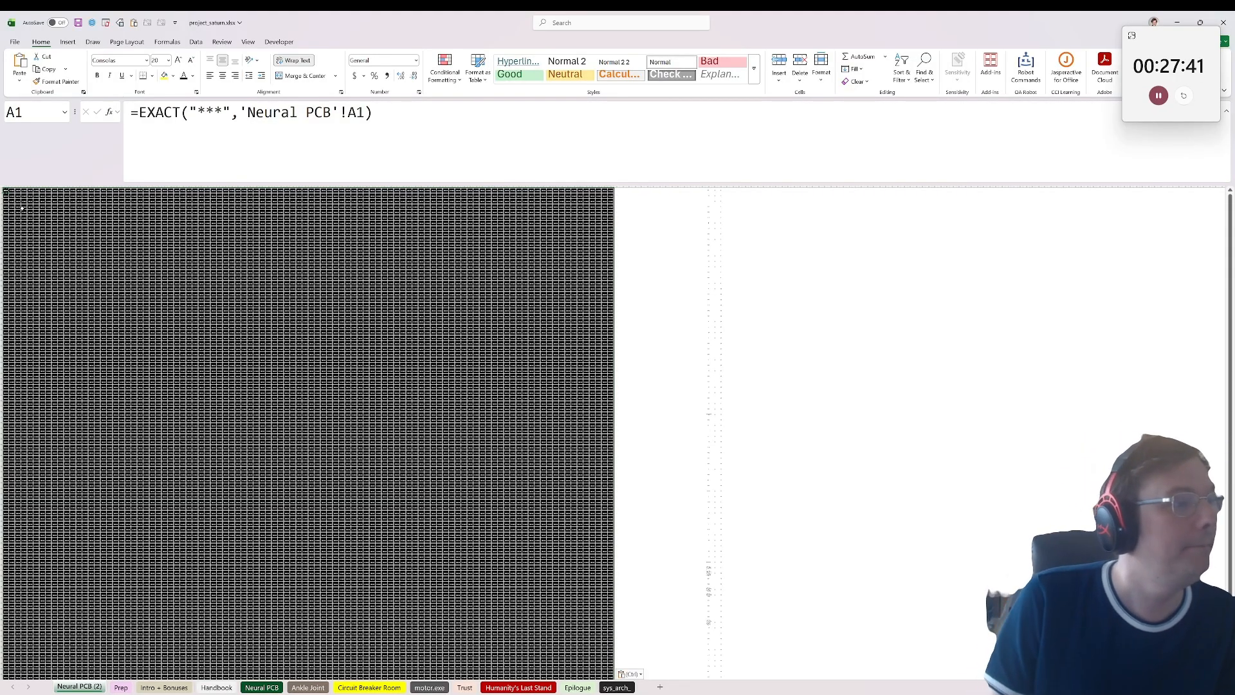
scroll(58, 273, up, 5)
scroll(308, 388, down, 3)
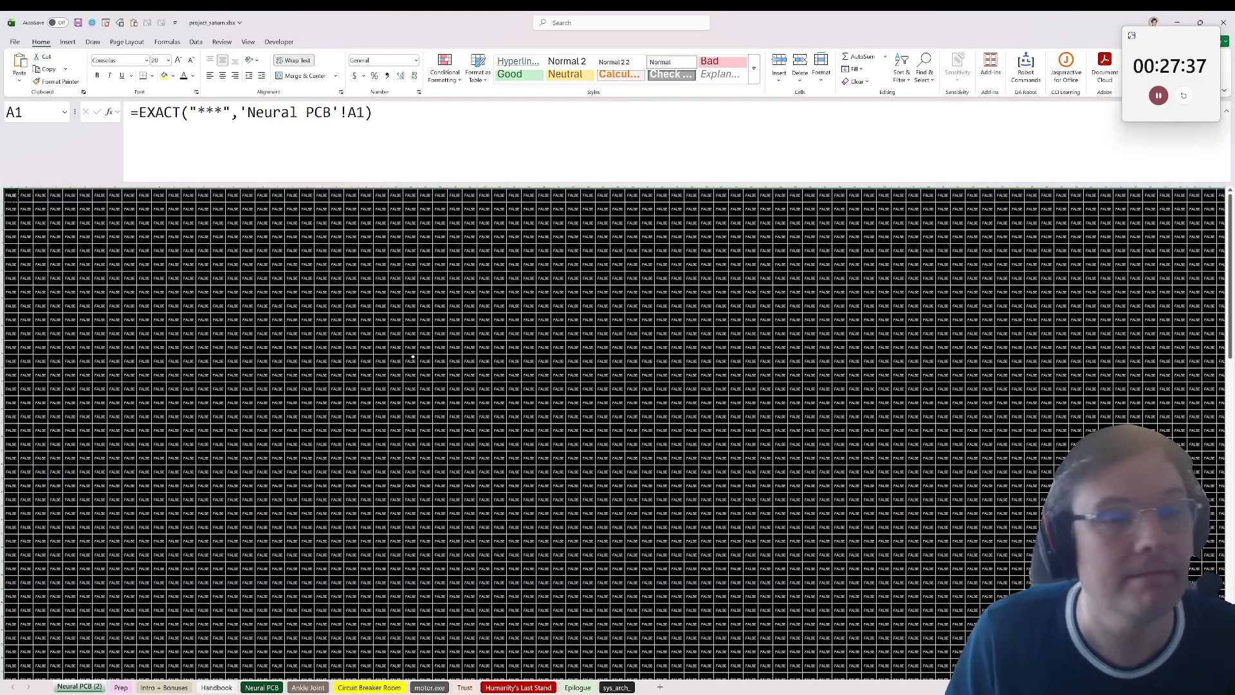
scroll(224, 307, down, 10)
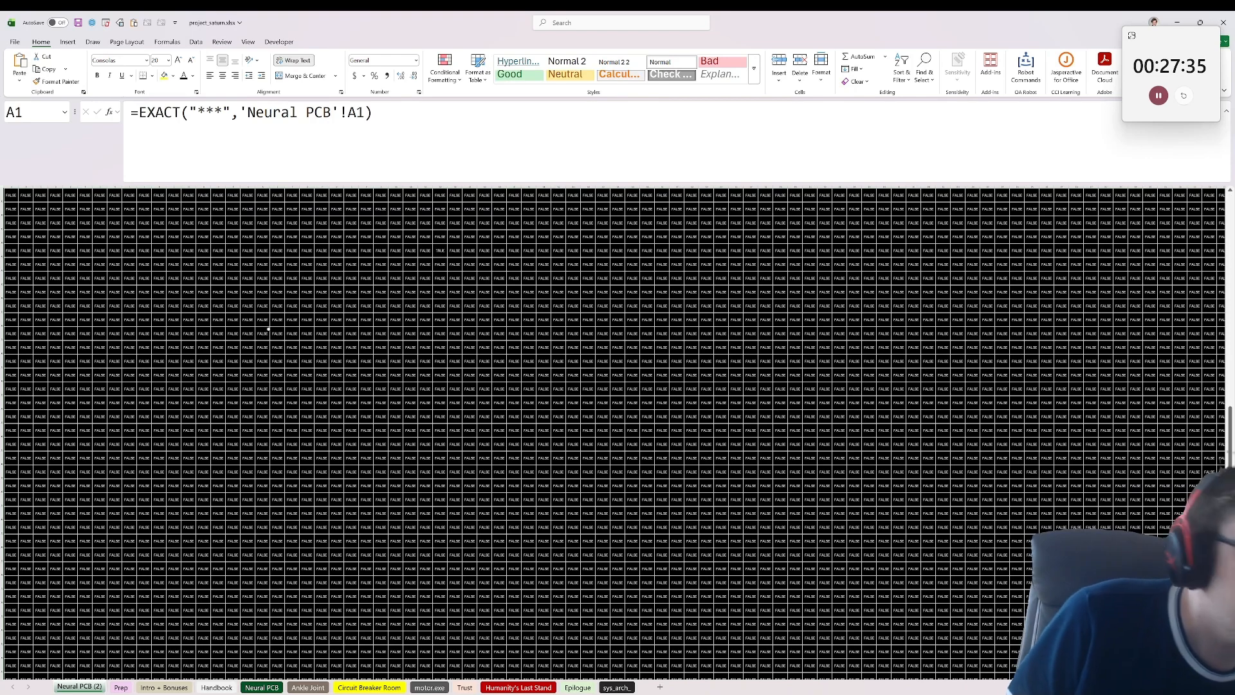
scroll(268, 329, up, 10)
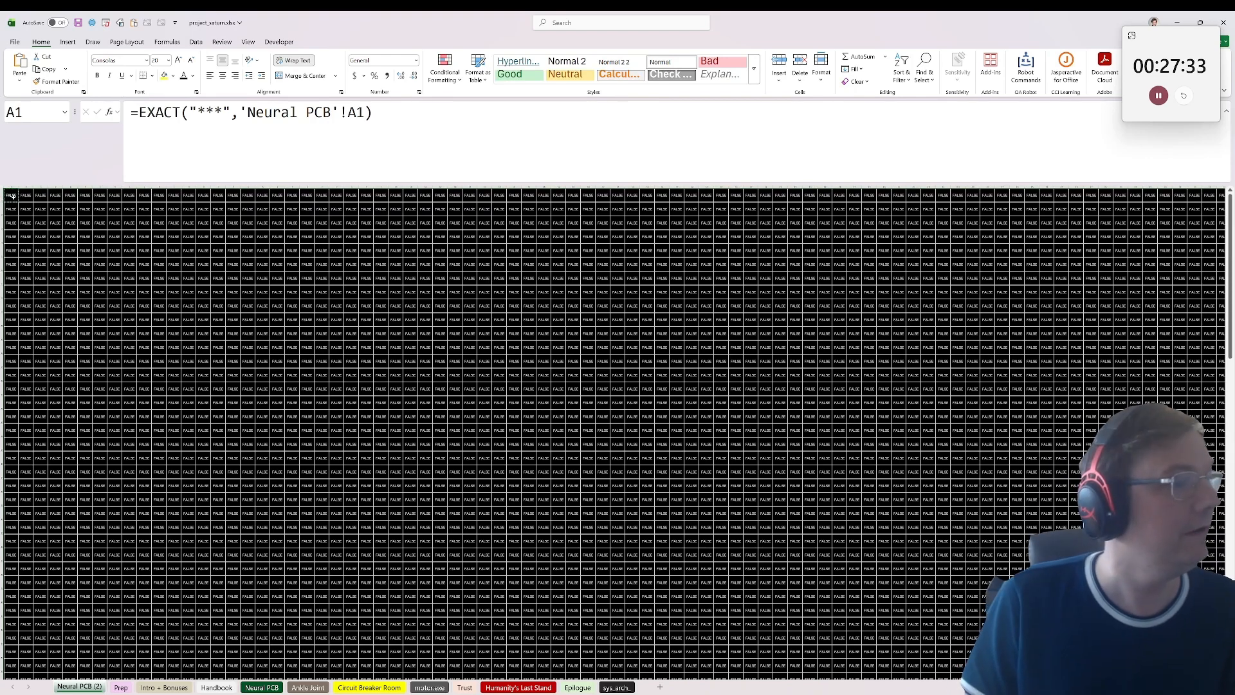
Step: Change the formula in the whole filled range to =IF(EXACT("***",'Neural PCB'!A1),"here",""), starting from A1
click(139, 112)
text(If()
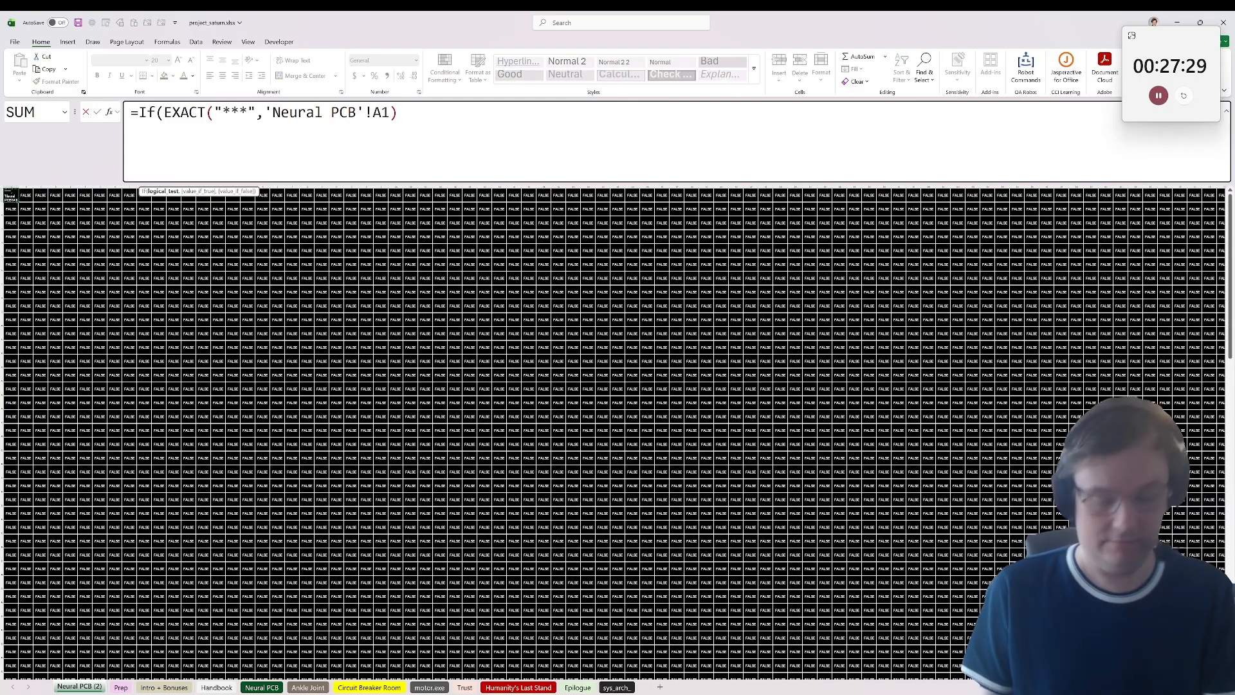
text(,"")
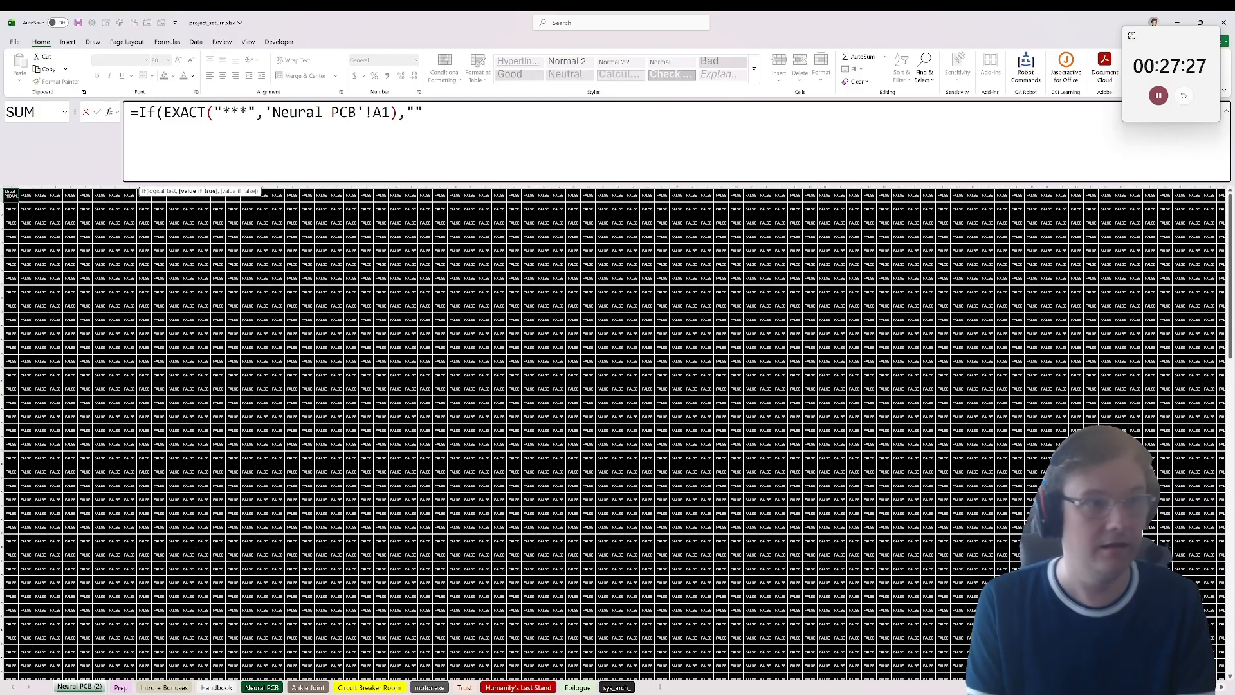
text(here)
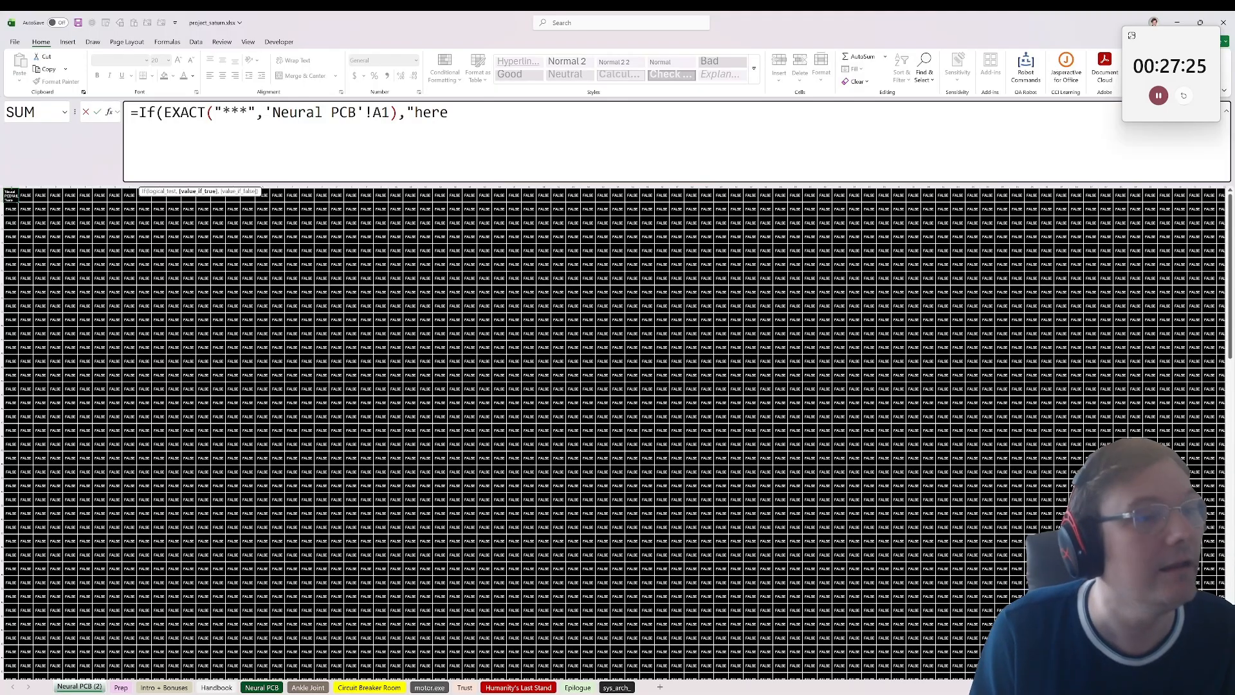
text(,)
text())
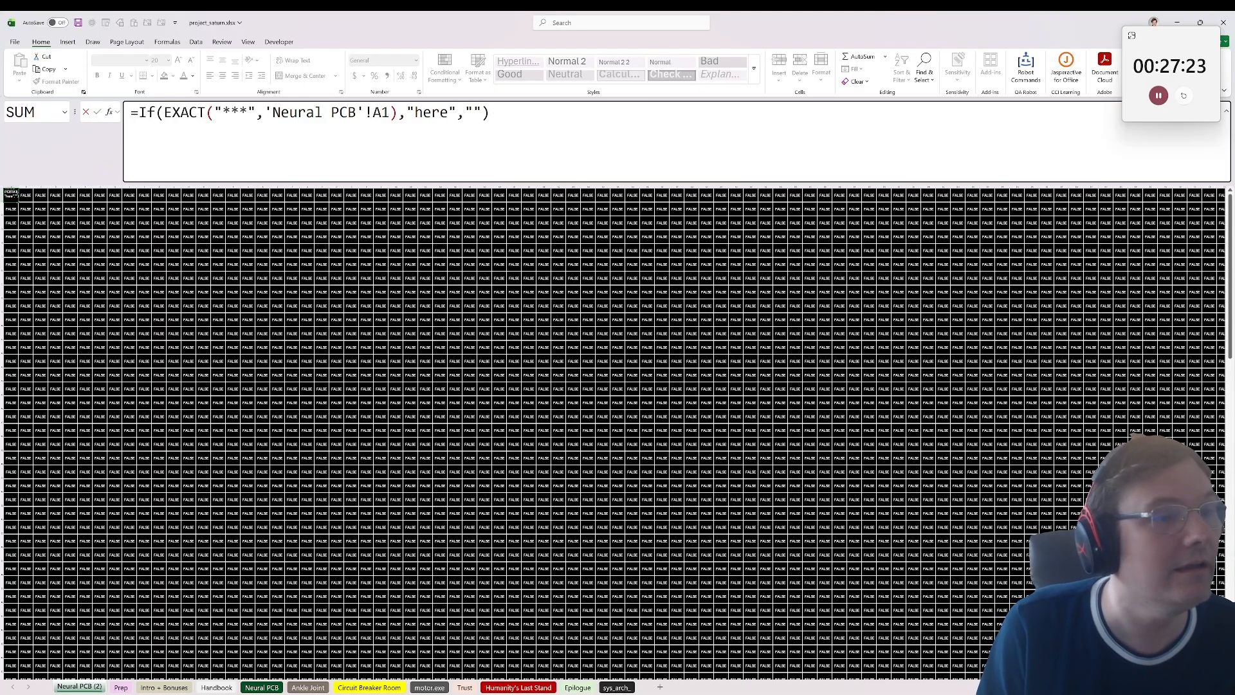
key(ctrl+Return)
Step: Look through the filled grid for the cell marked "here" and select it to identify its address
scroll(622, 300, down, 5)
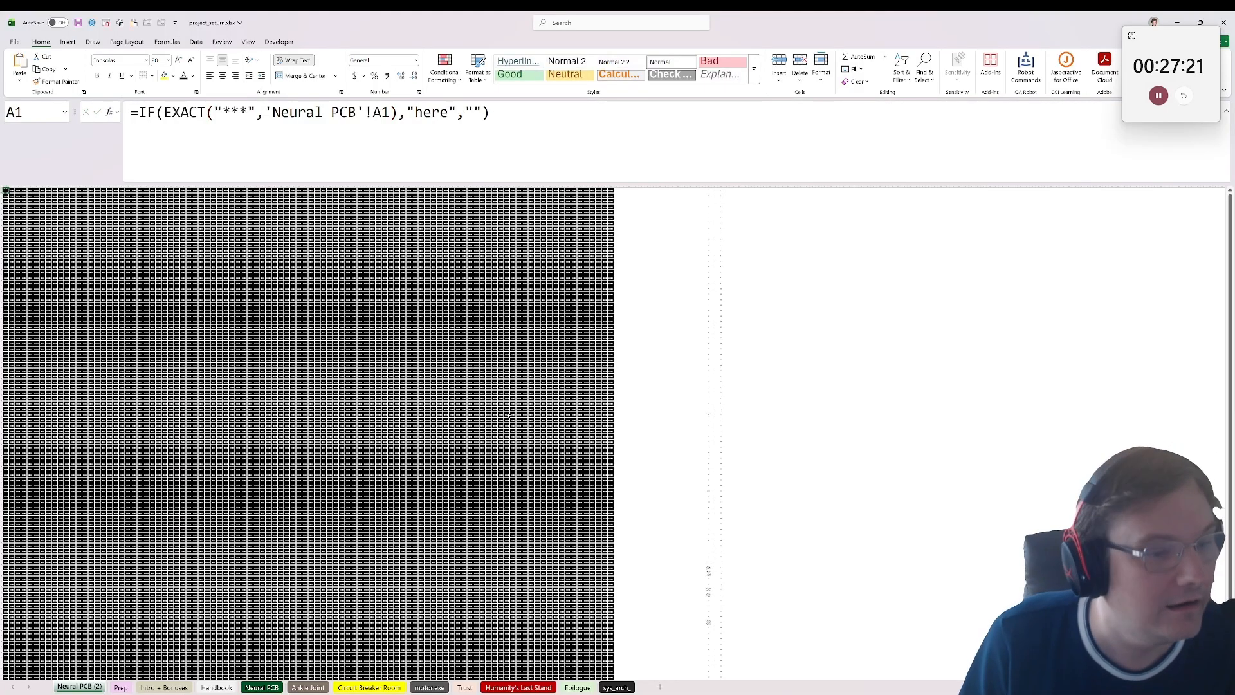
scroll(522, 425, down, 7)
scroll(579, 550, up, 2)
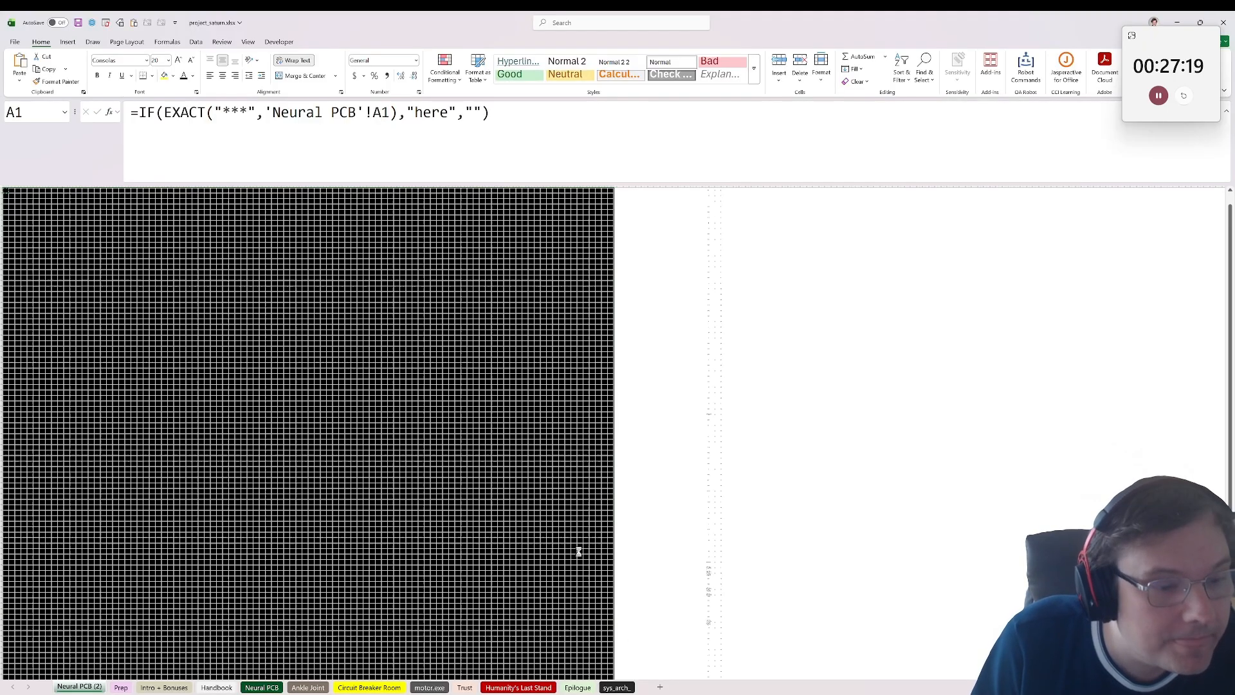
click(269, 393)
ctrl+scroll(386, 444, up, 5)
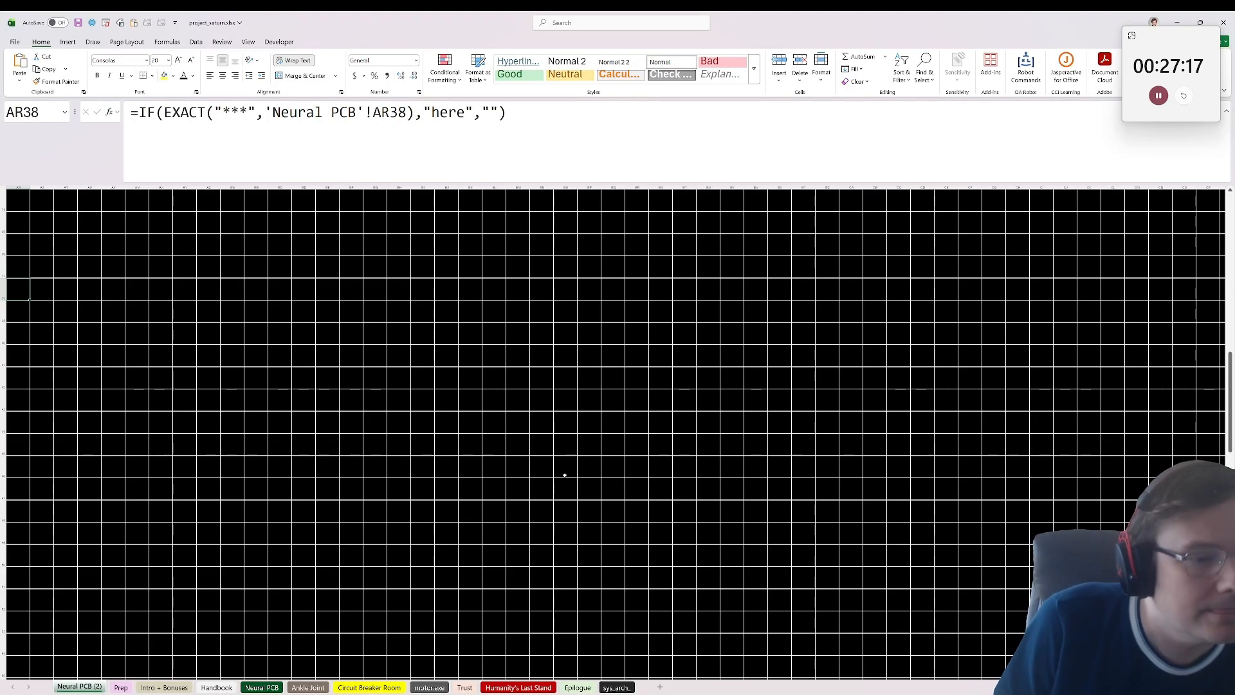
ctrl+scroll(564, 474, down, 1)
scroll(460, 452, down, 13)
scroll(462, 458, up, 20)
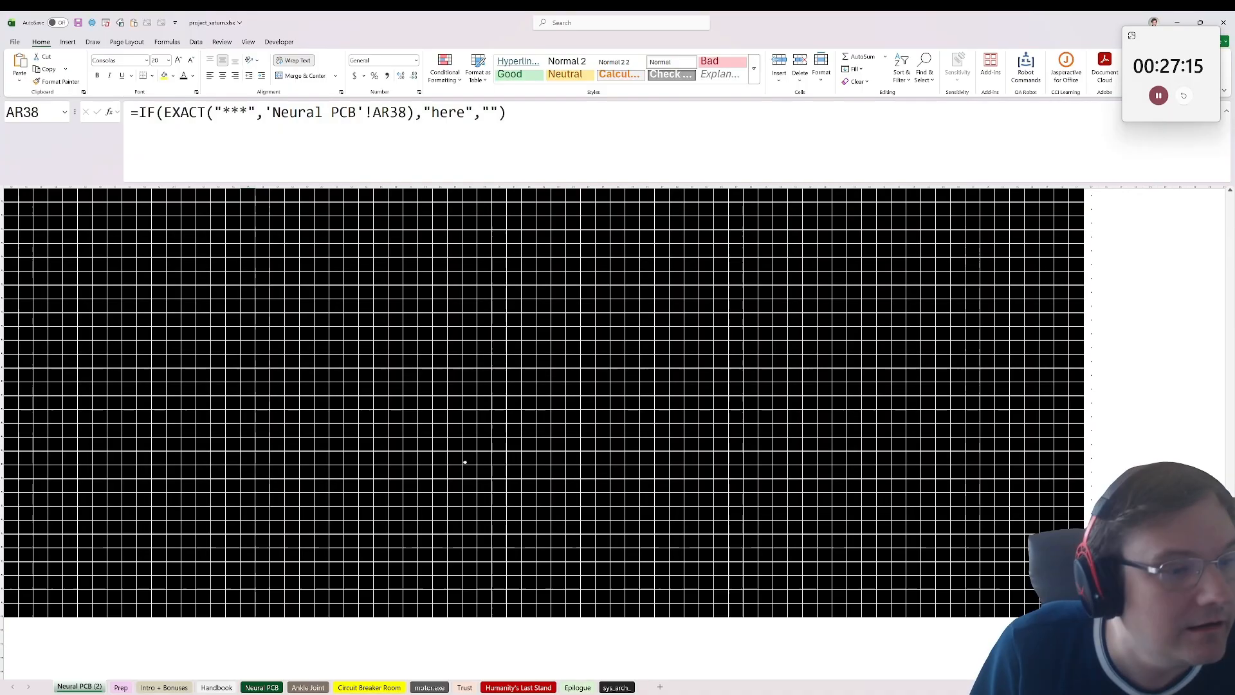
scroll(163, 514, down, 6)
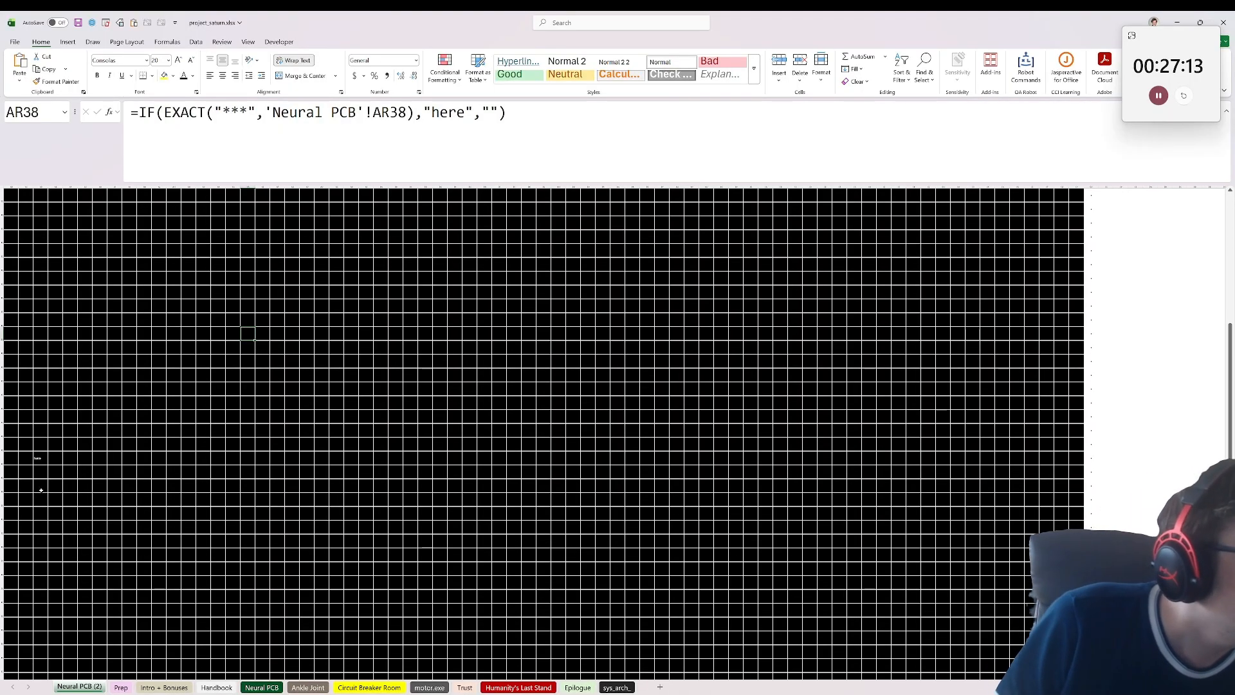
click(39, 447)
click(37, 461)
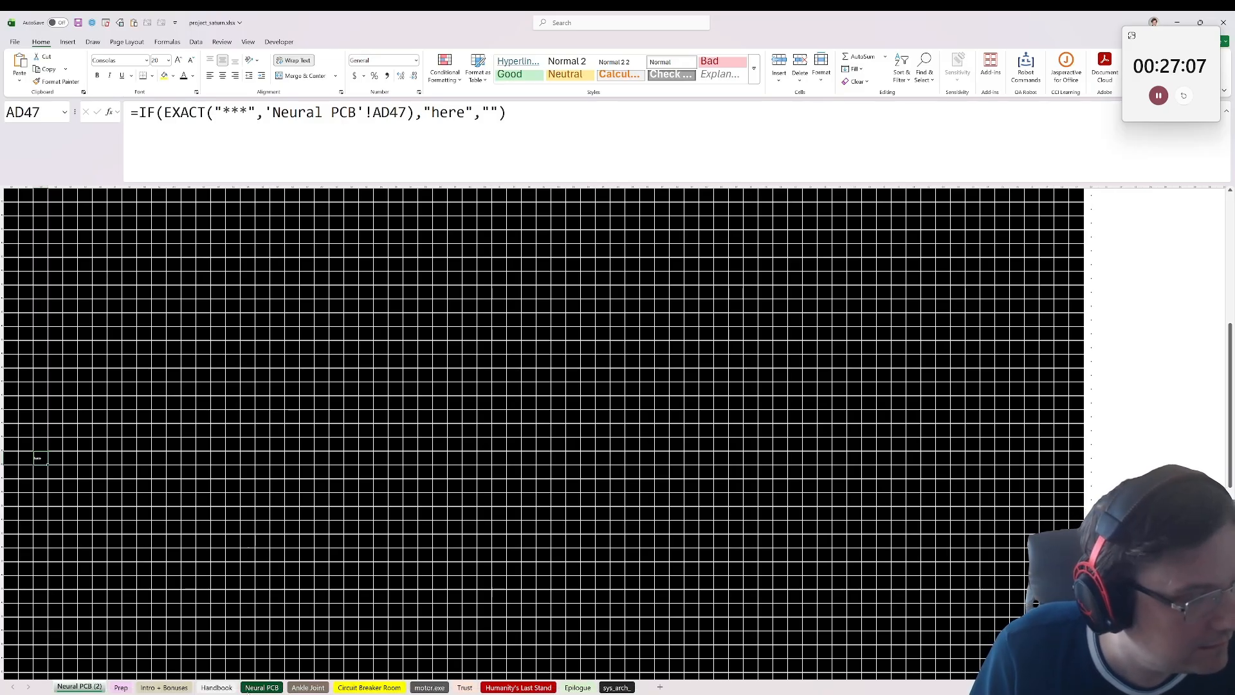
Step: Go to cell AD47 on the original Neural PCB sheet, rechecking the marked cell's address on the copy
click(259, 688)
scroll(39, 186, down, 15)
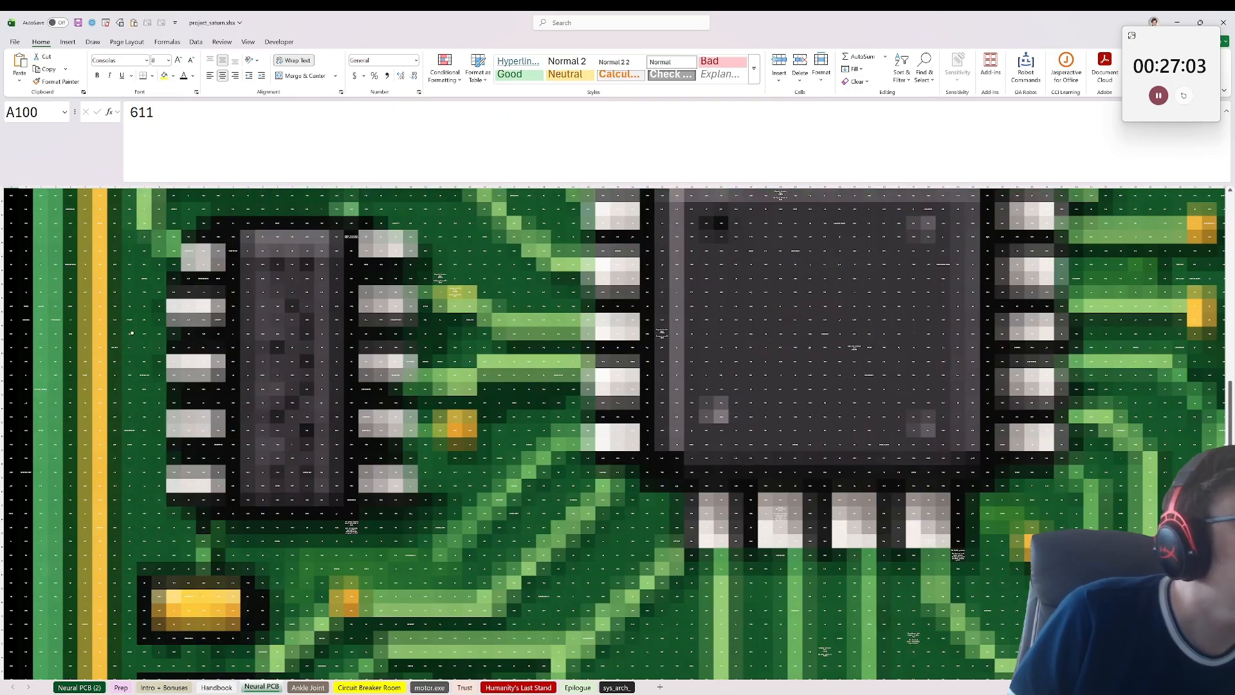
scroll(132, 333, up, 2)
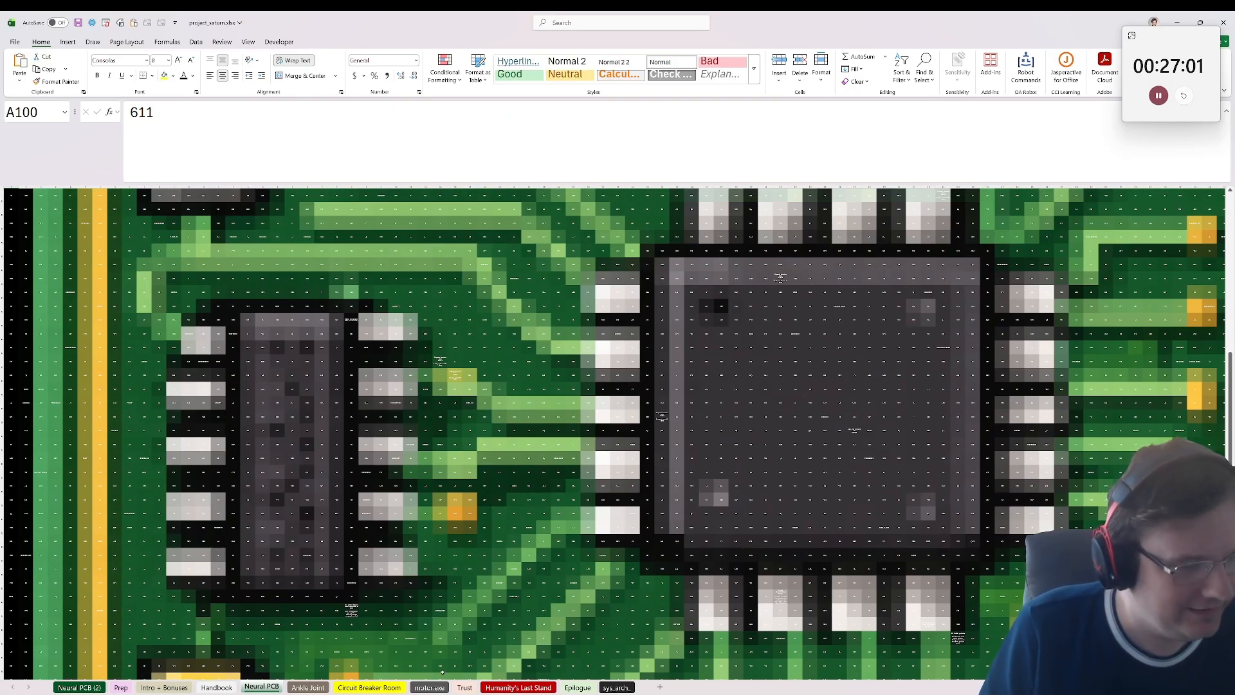
click(80, 687)
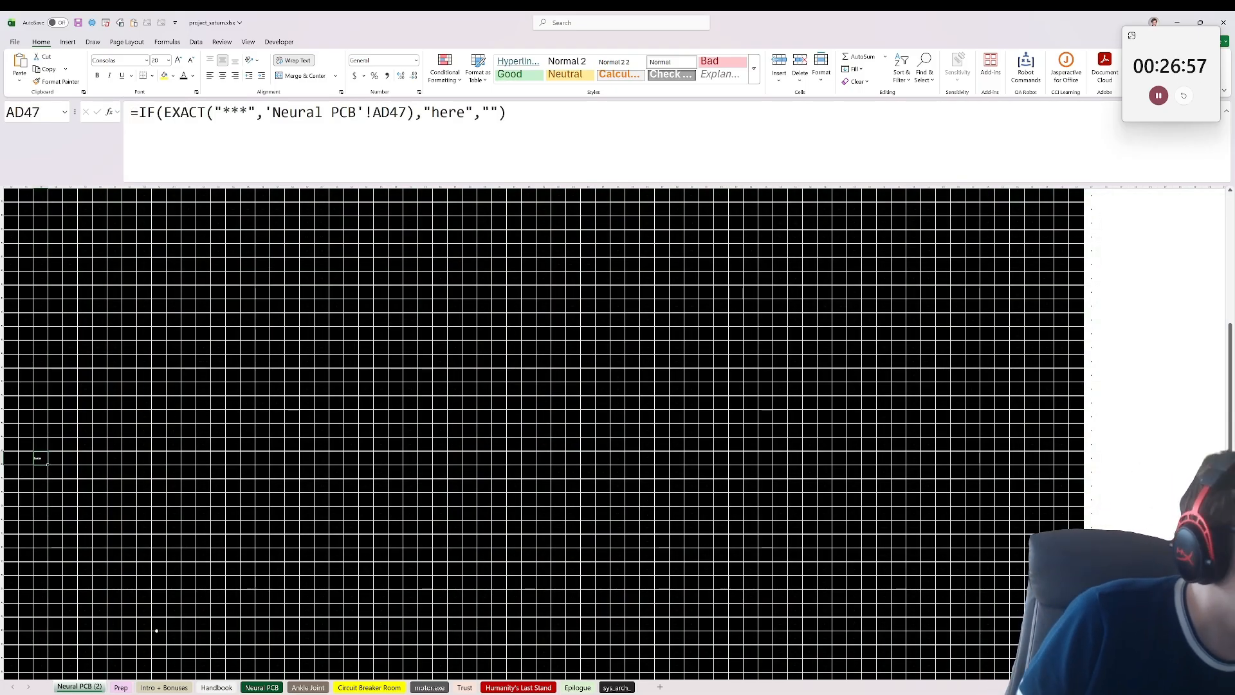
click(262, 687)
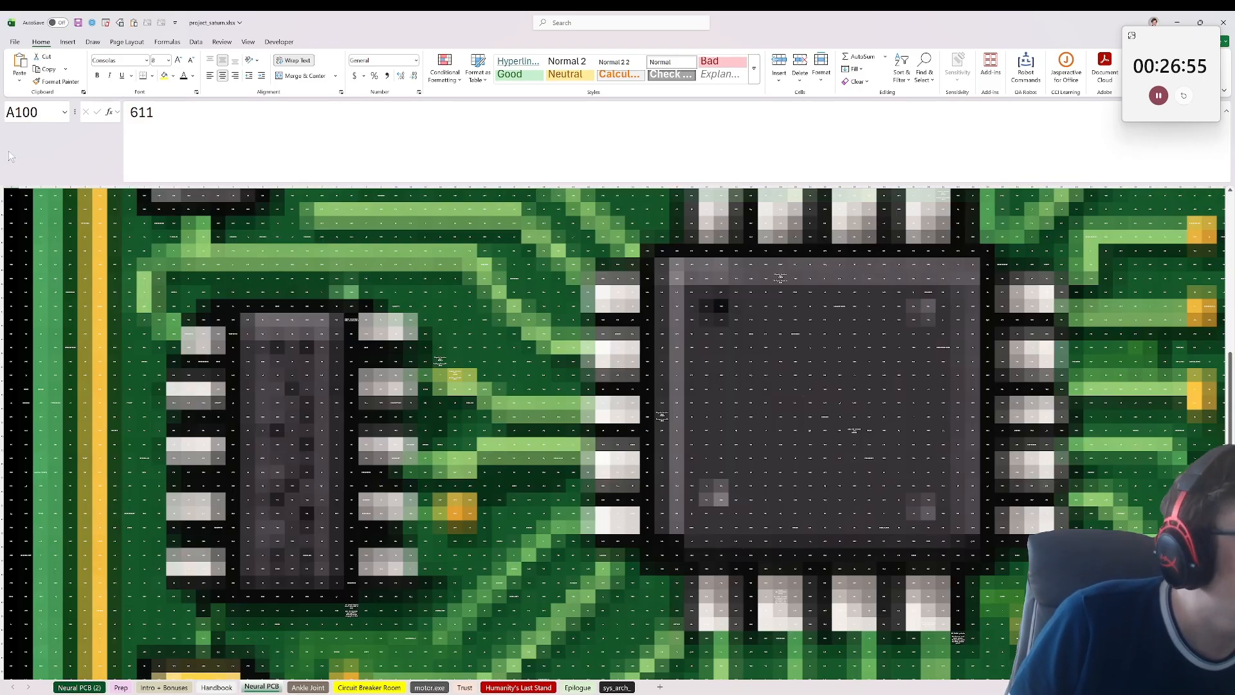
text(AD)
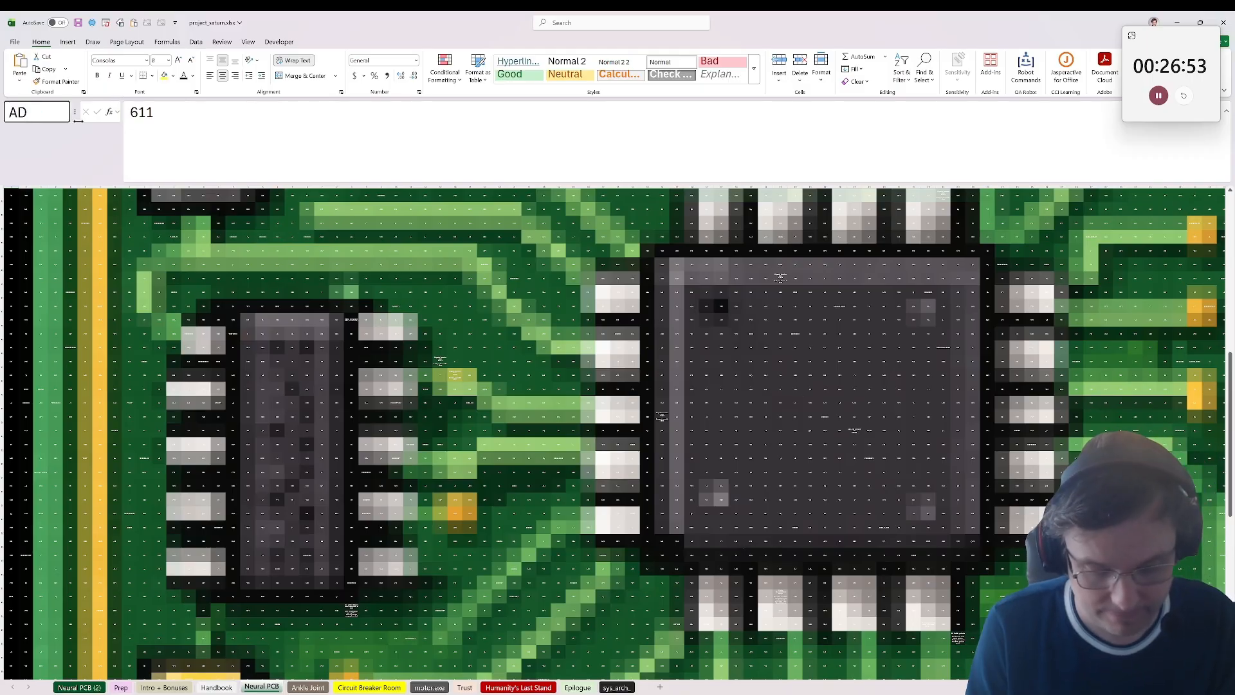
text(47)
key(Return)
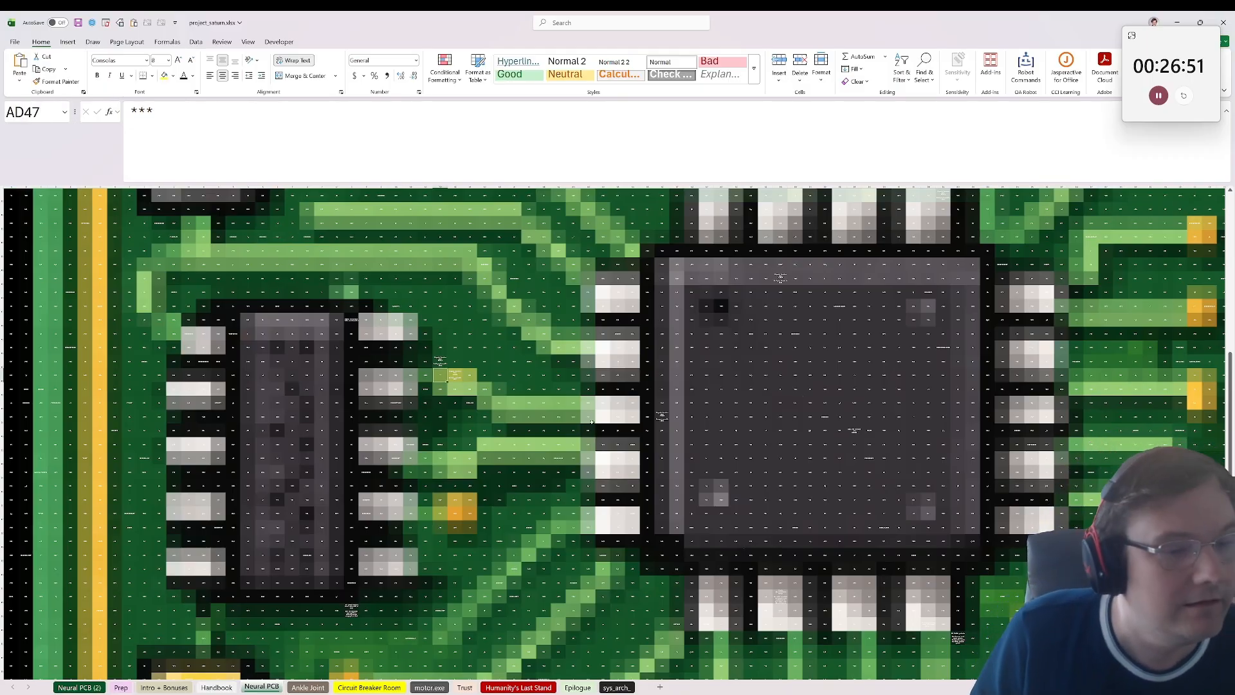
Step: Examine the cells directly around AD47 on the Neural PCB sheet, including the diagnostic resolution message in AD46
scroll(592, 421, up, 3)
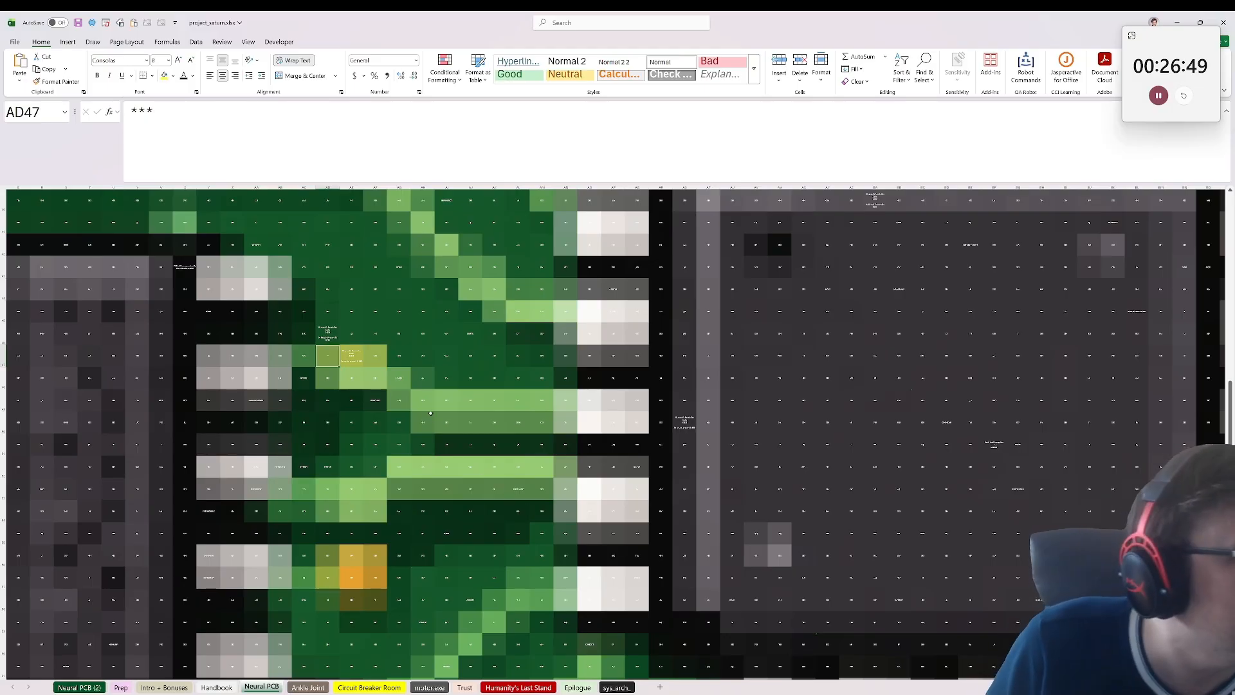
key(Up)
key(Down)
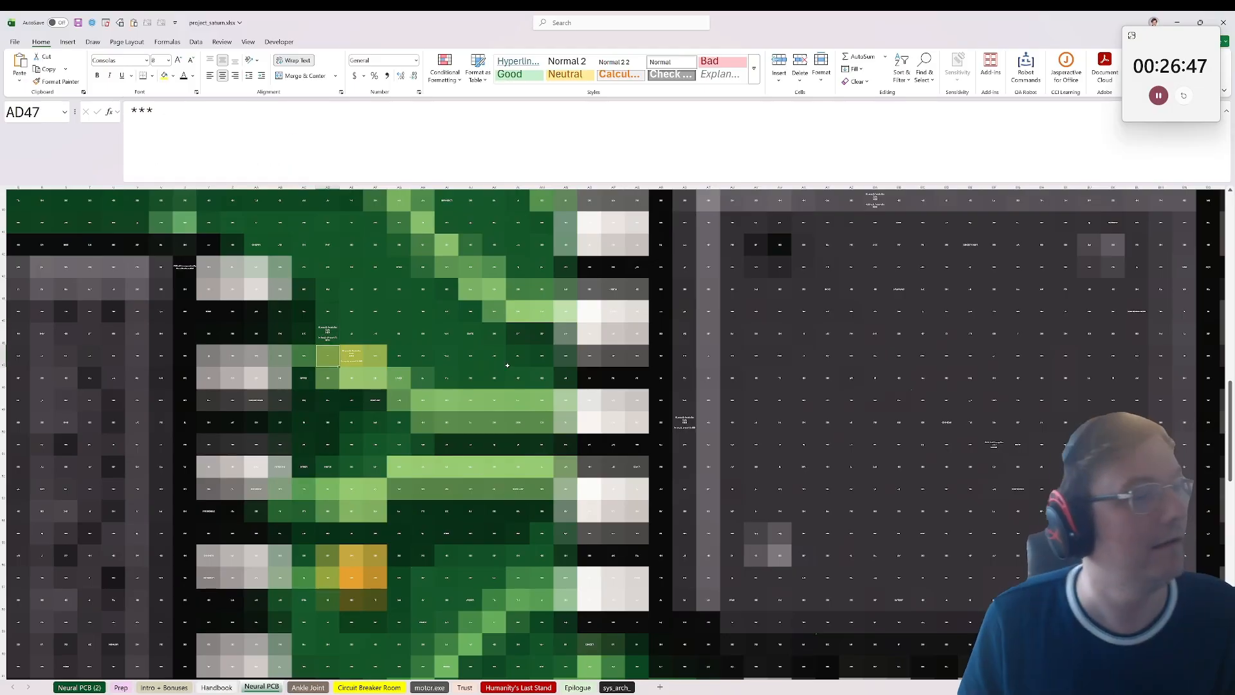
key(Right)
key(Left)
key(Up)
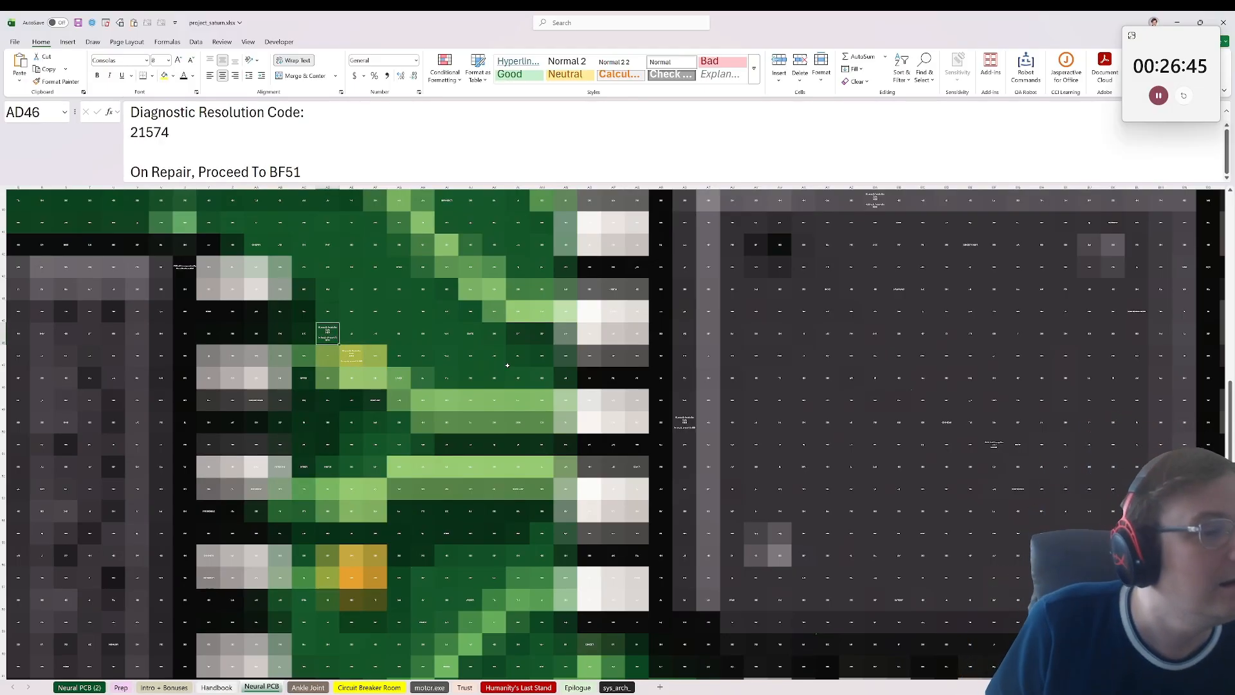
key(Down)
key(Left)
key(Right)
key(Down)
key(Up)
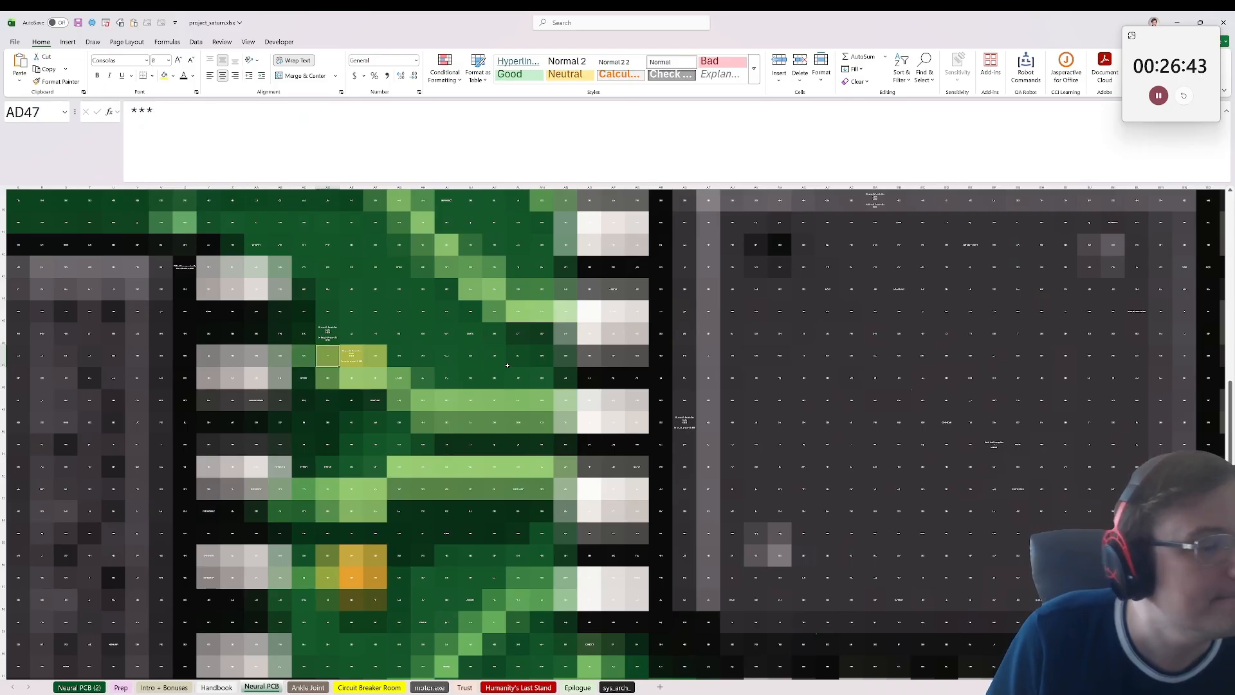
scroll(596, 369, down, 2)
scroll(300, 281, up, 1)
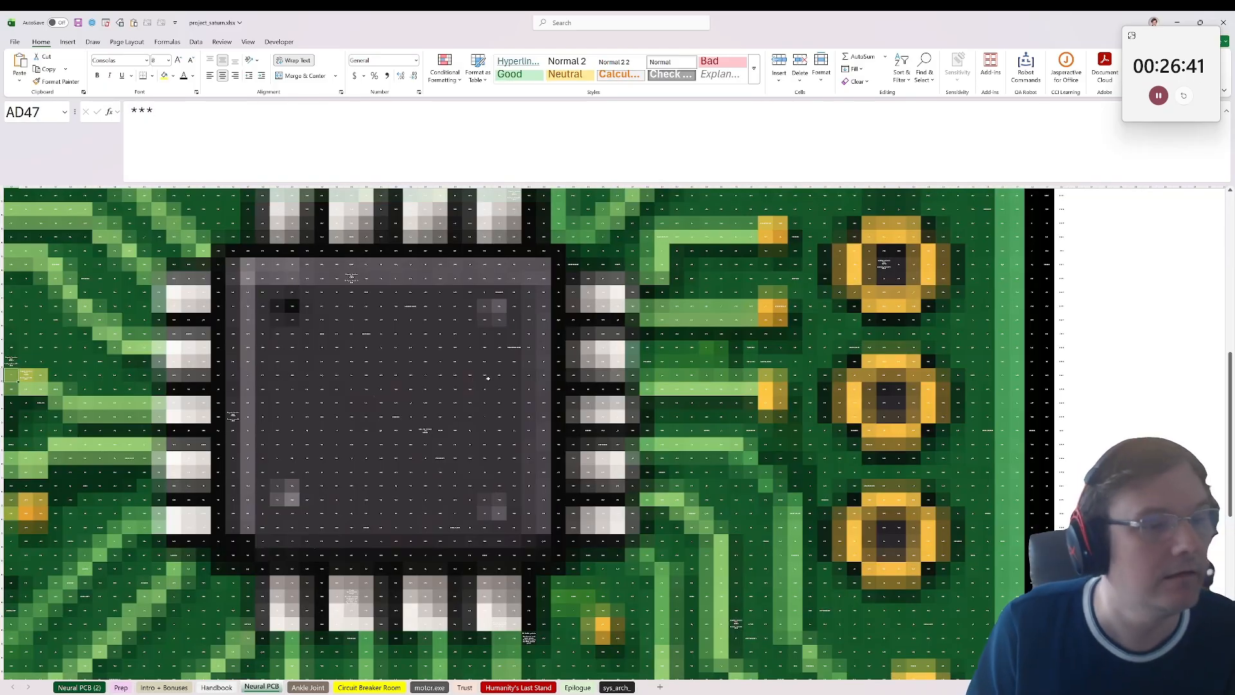
Step: Search the Neural PCB sheet for "WEB SEARCH" and reread the solder leak instruction
scroll(395, 419, up, 3)
scroll(395, 419, down, 2)
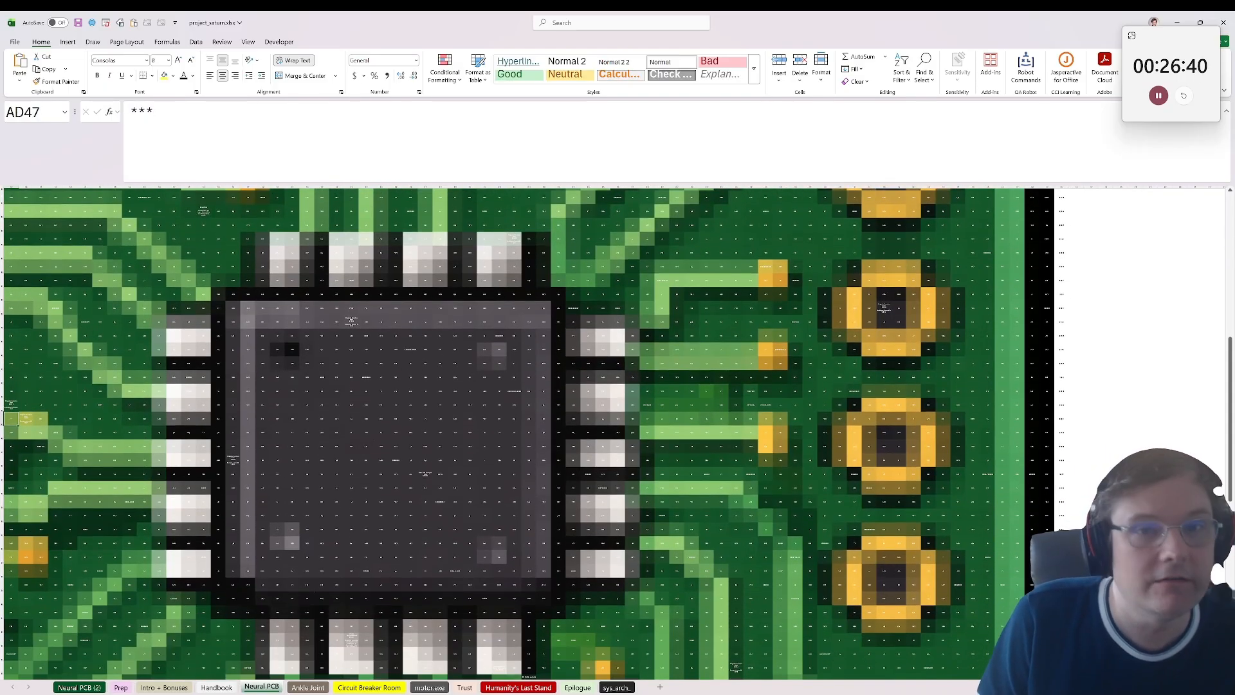
click(821, 80)
click(924, 71)
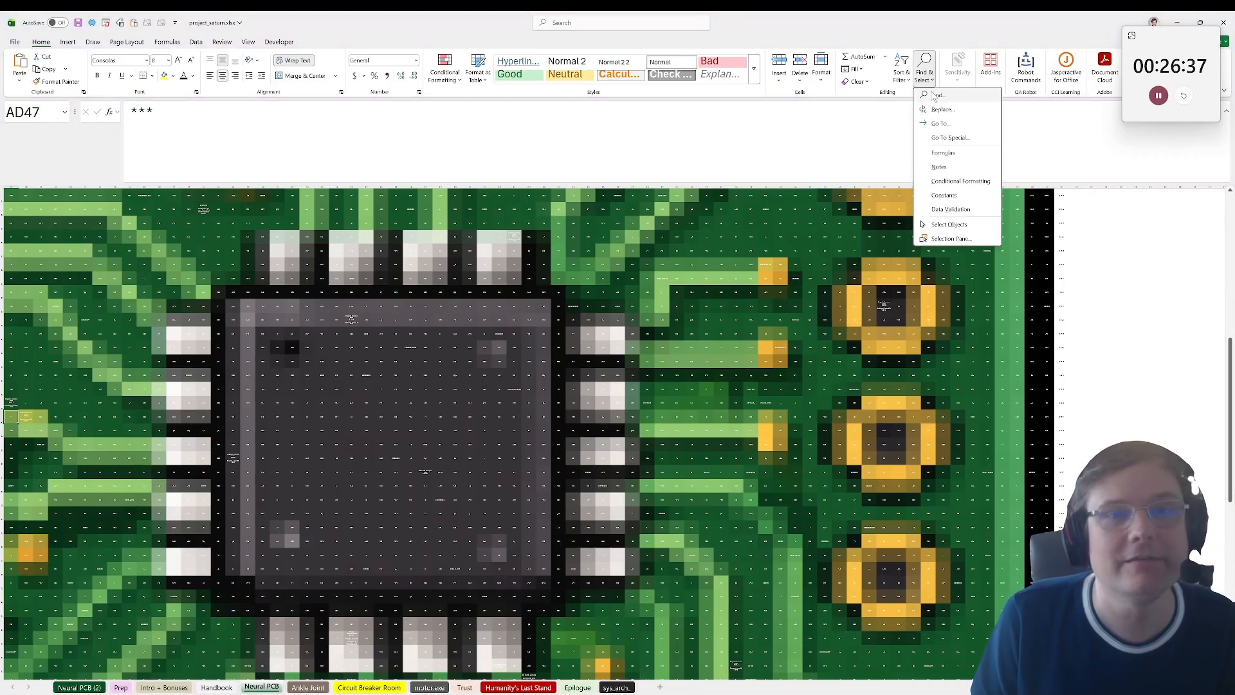
click(936, 99)
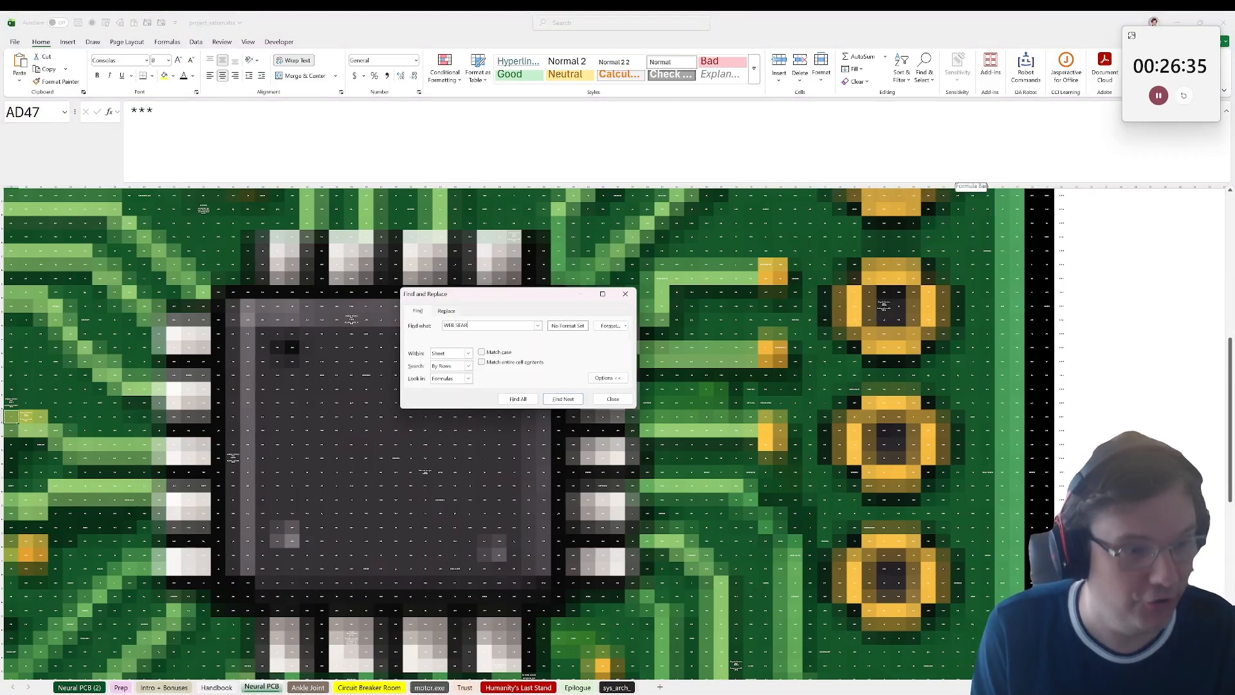
key(Return)
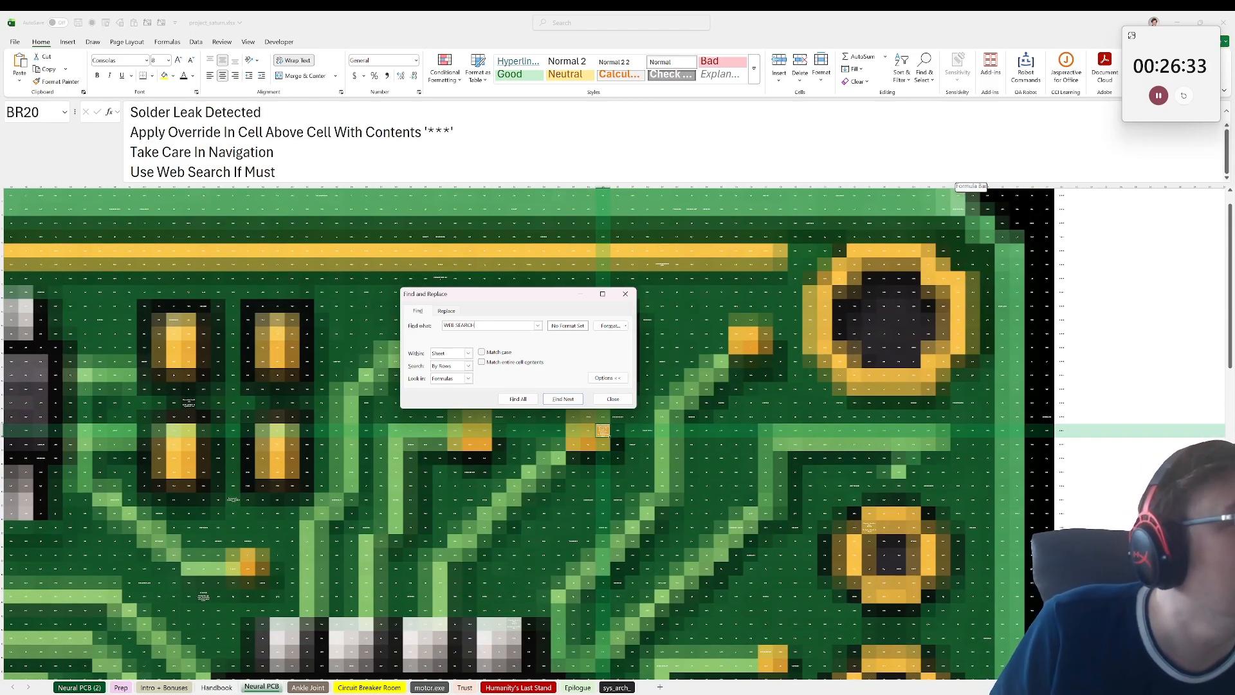
click(614, 401)
Step: Return to cell AD47 on the Neural PCB sheet to check its contents
scroll(605, 406, down, 7)
drag(351, 444, 25, 403)
click(85, 250)
click(37, 112)
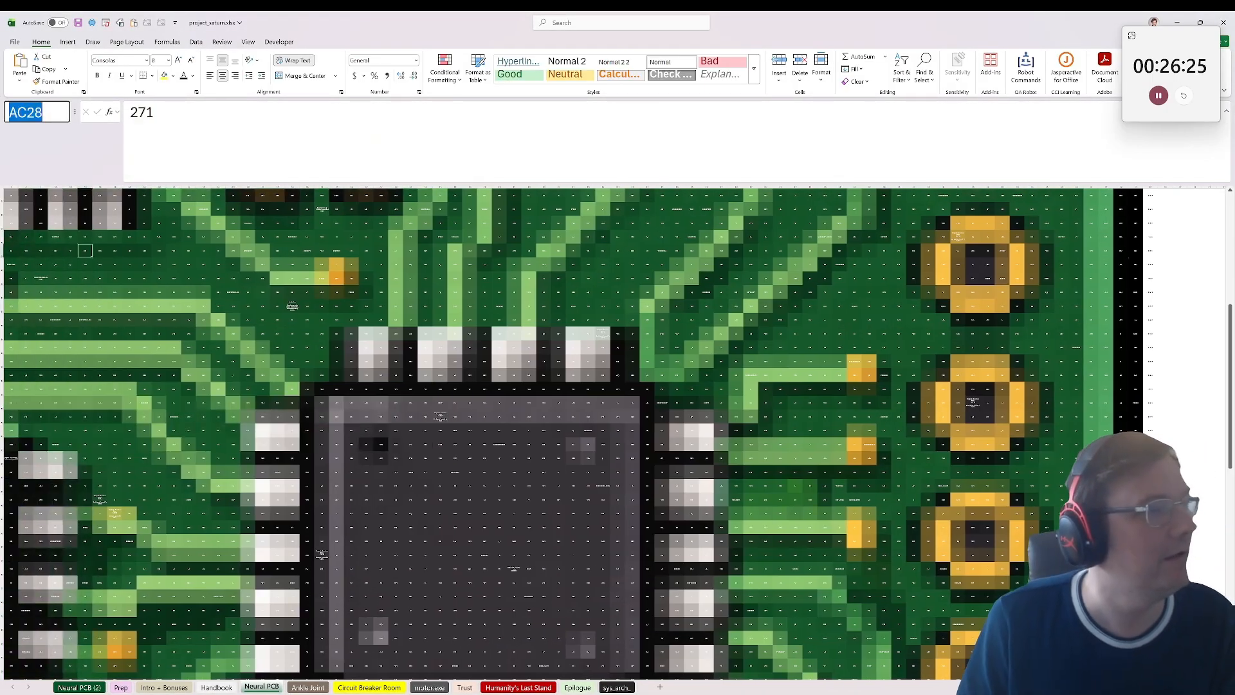
text(ad47)
key(Return)
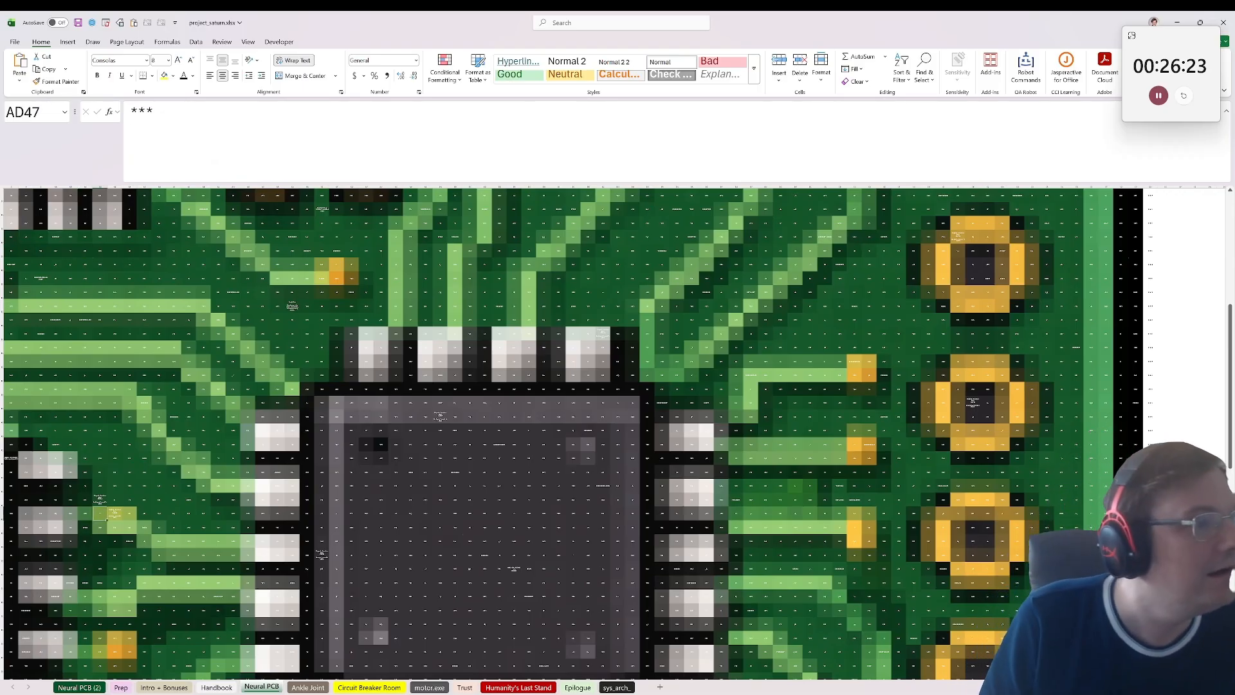
Step: Go to cell AD41 and look over the part of the circuit board around it
click(58, 113)
text(ad41)
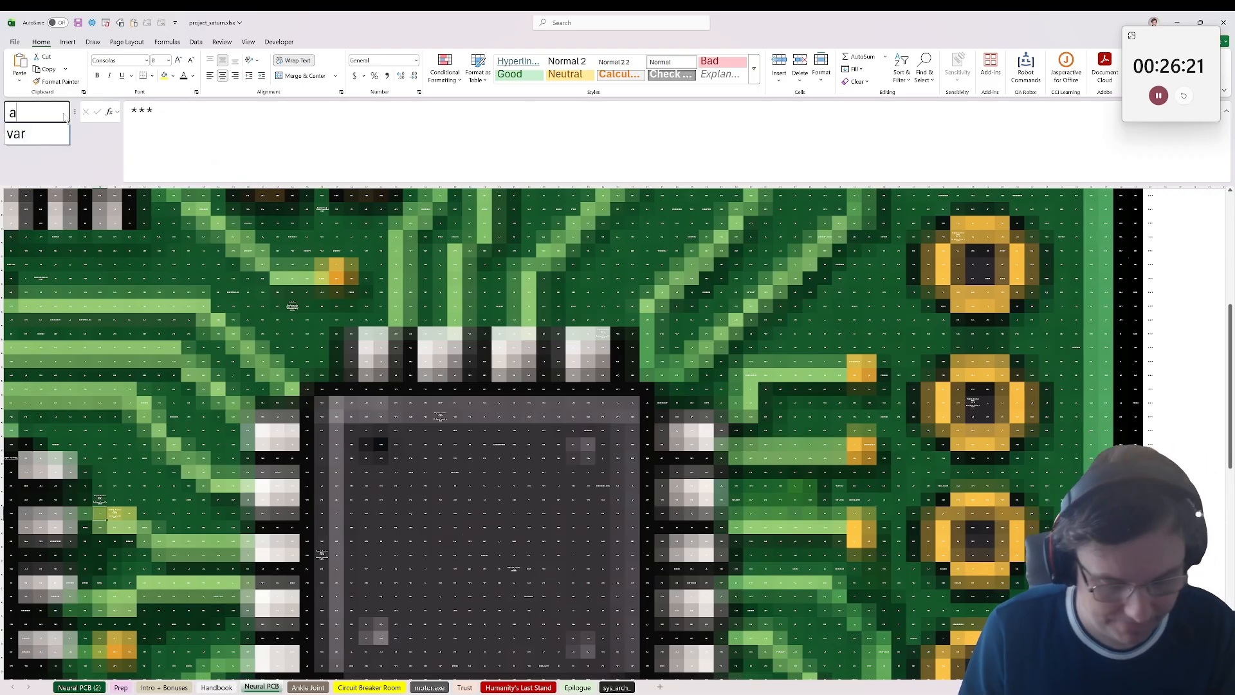
key(Return)
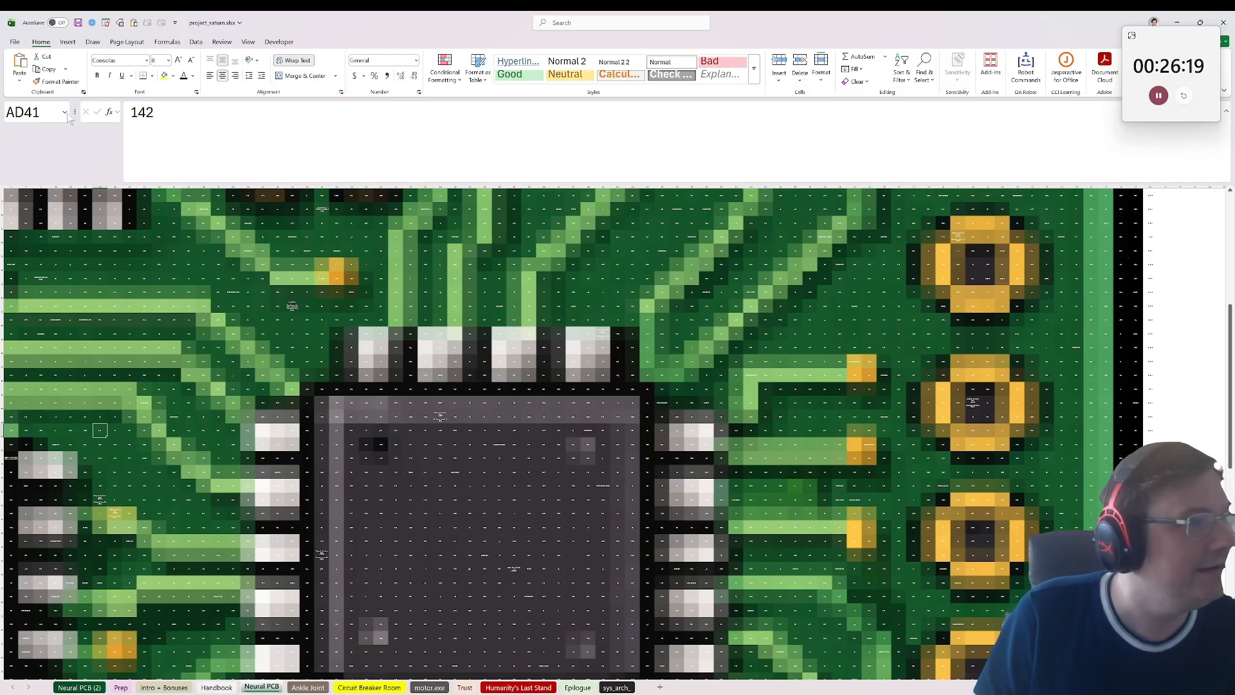
drag(248, 512, 10, 499)
scroll(52, 480, up, 2)
click(154, 450)
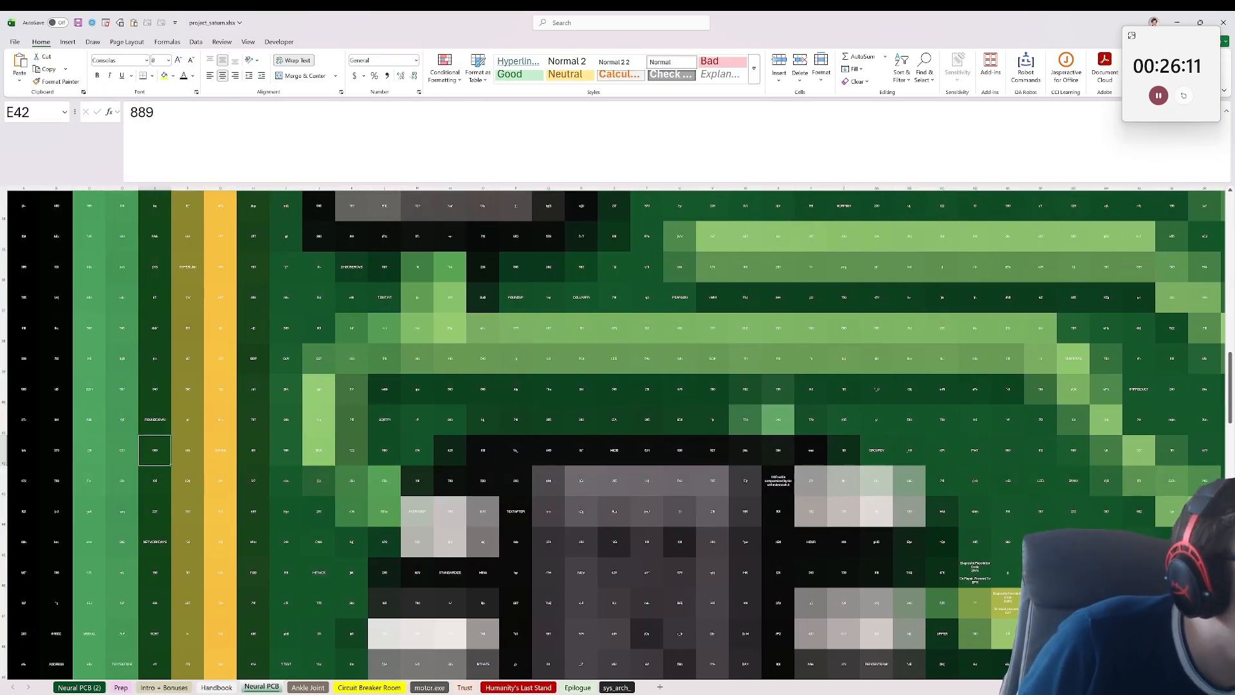
Step: Try replacing the contents of cell AD47 with Override, and undo the entry
click(45, 112)
text(ad4)
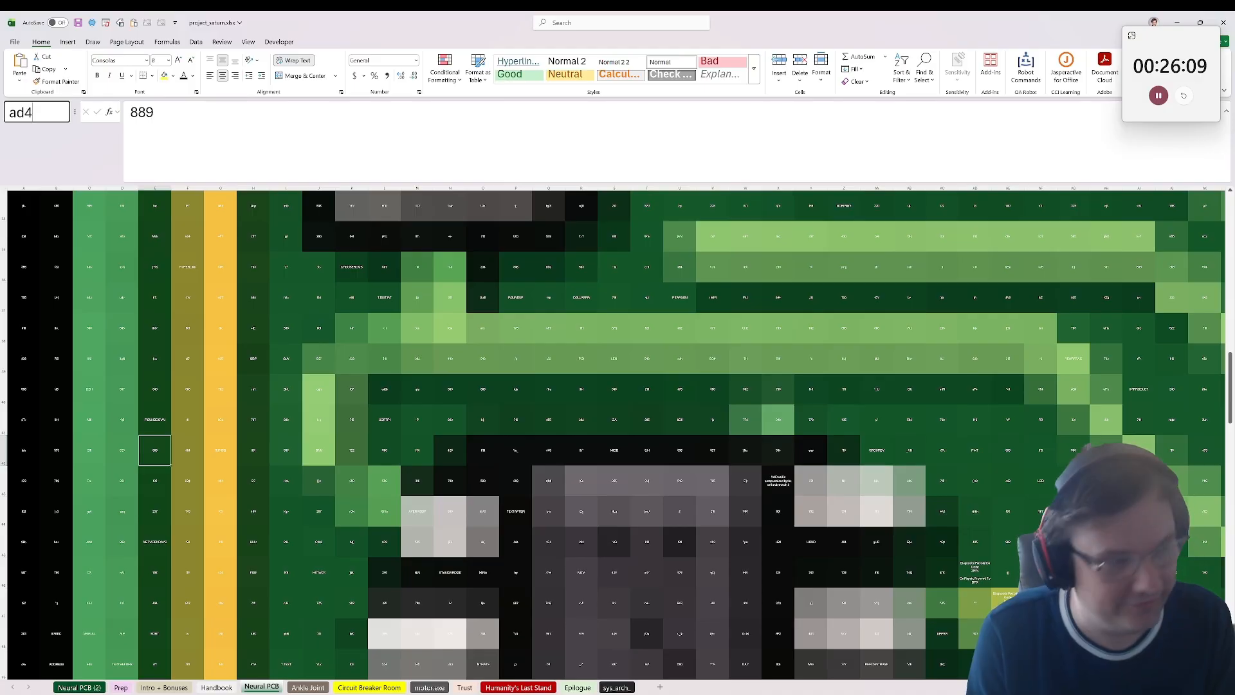
text(7)
key(Return)
scroll(370, 243, down, 4)
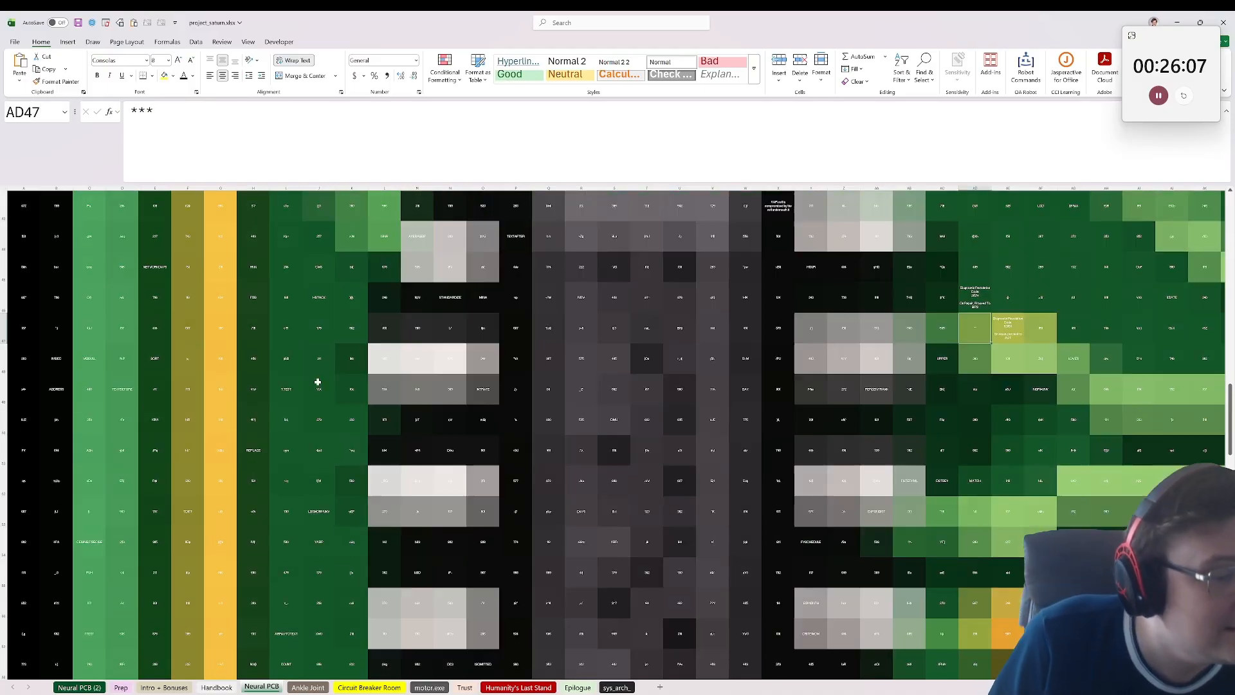
drag(174, 122, 2, 133)
text(oVERRIDE)
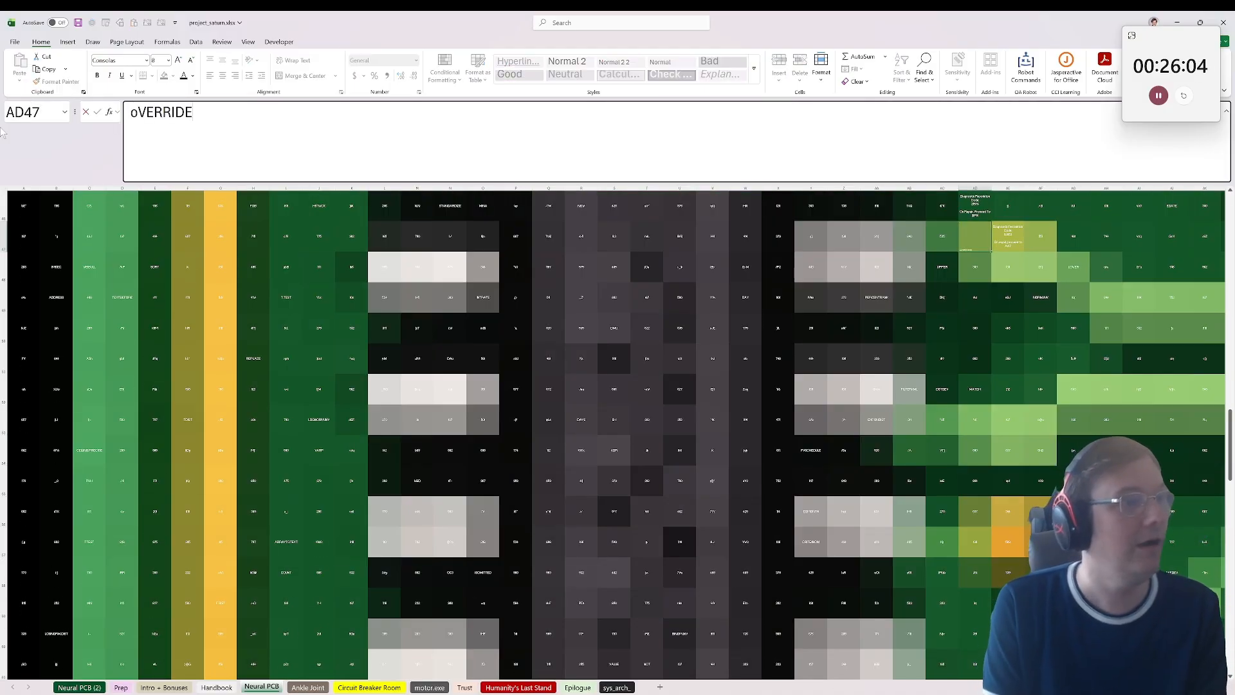
key(Return)
key(Up)
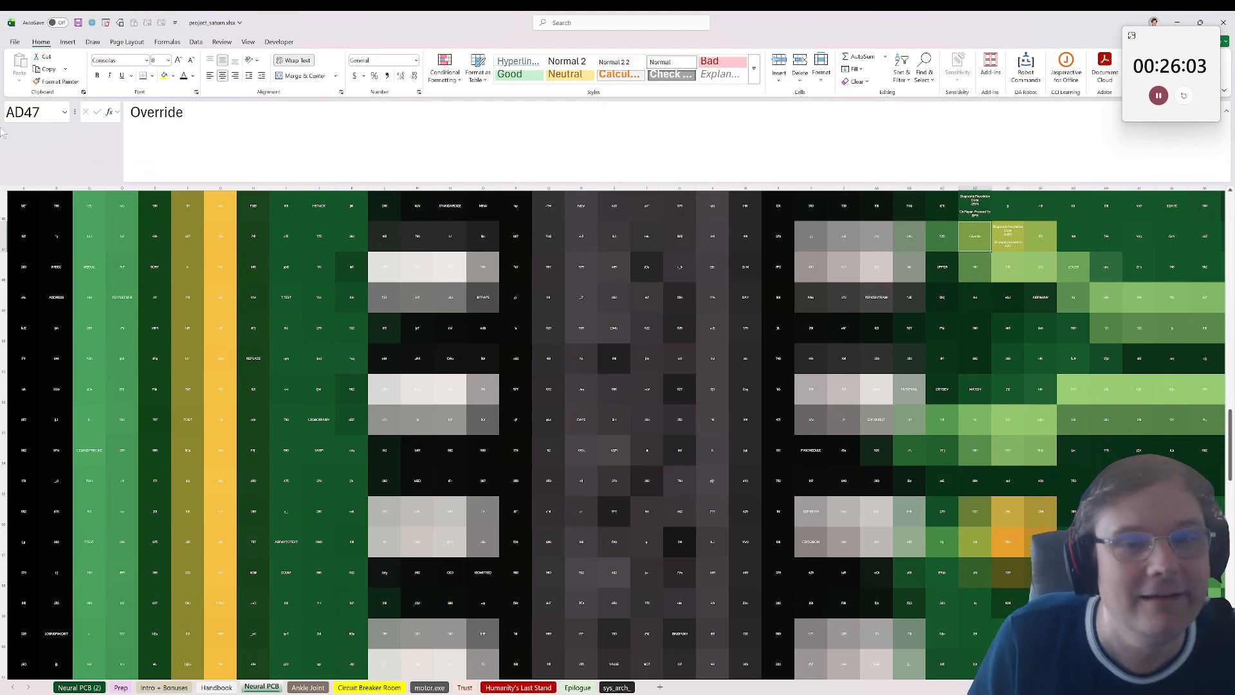
scroll(674, 266, up, 1)
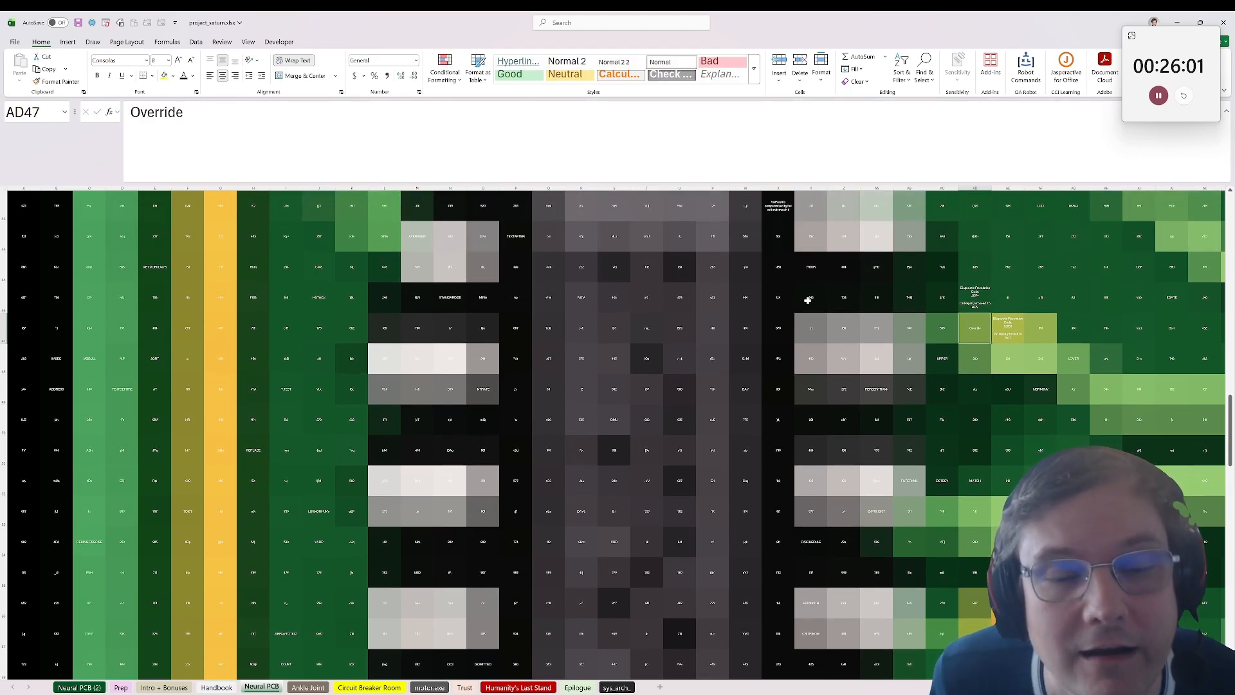
key(ctrl+z)
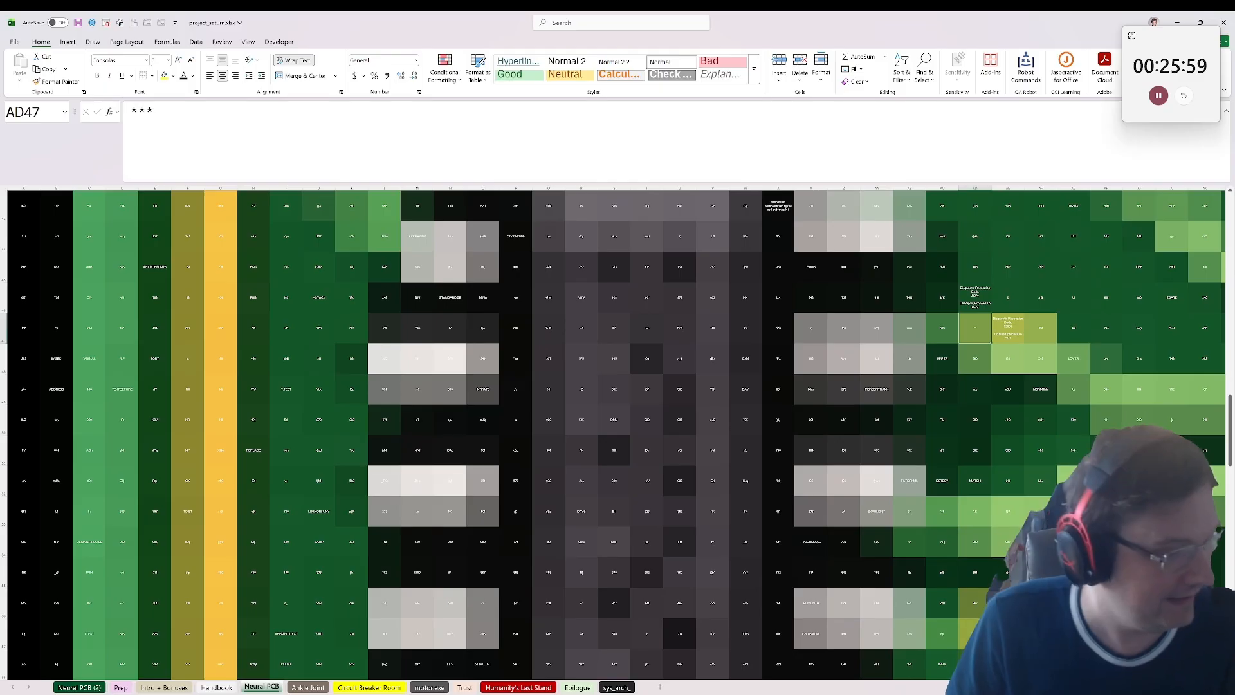
Step: Open the Ankle Joint sheet and examine the formula behind the grey message box in AA7
click(308, 687)
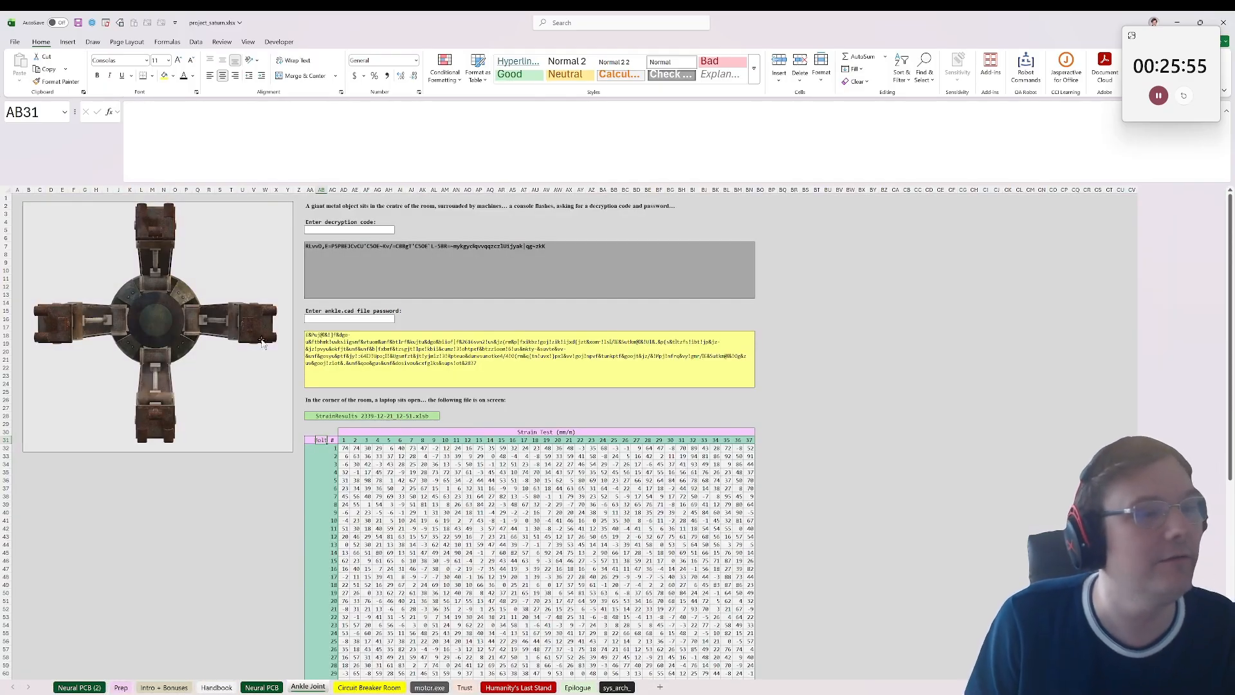
click(343, 230)
click(365, 262)
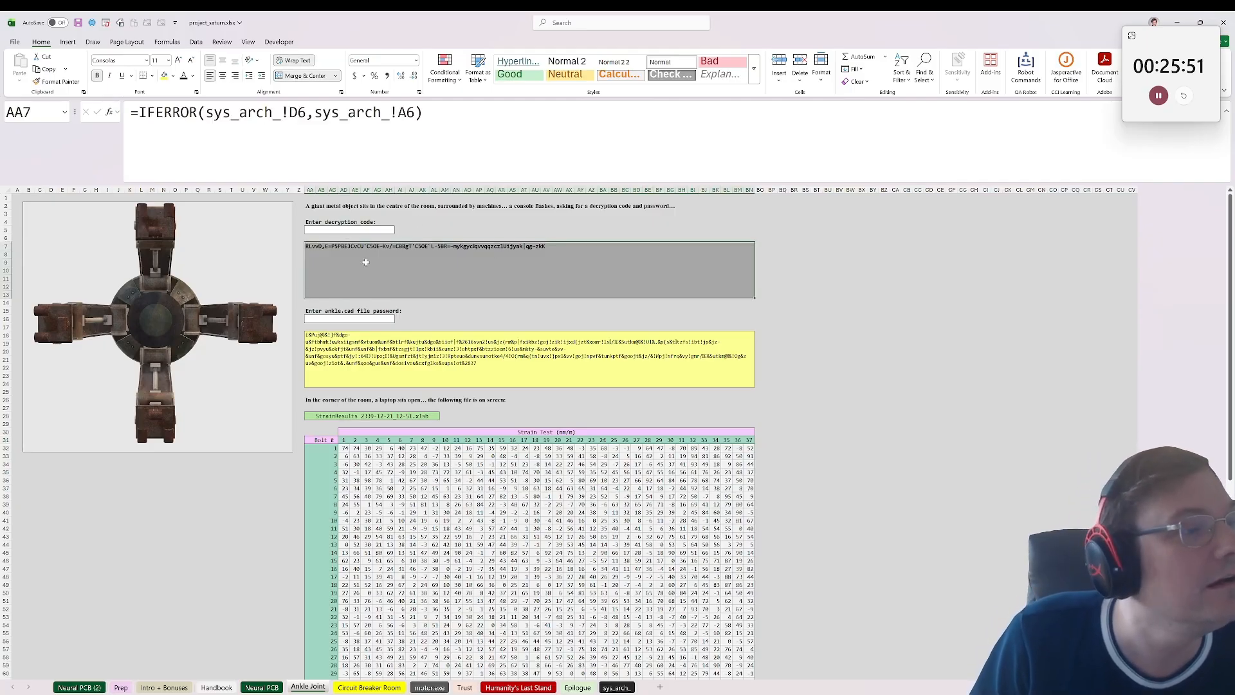
double_click(567, 246)
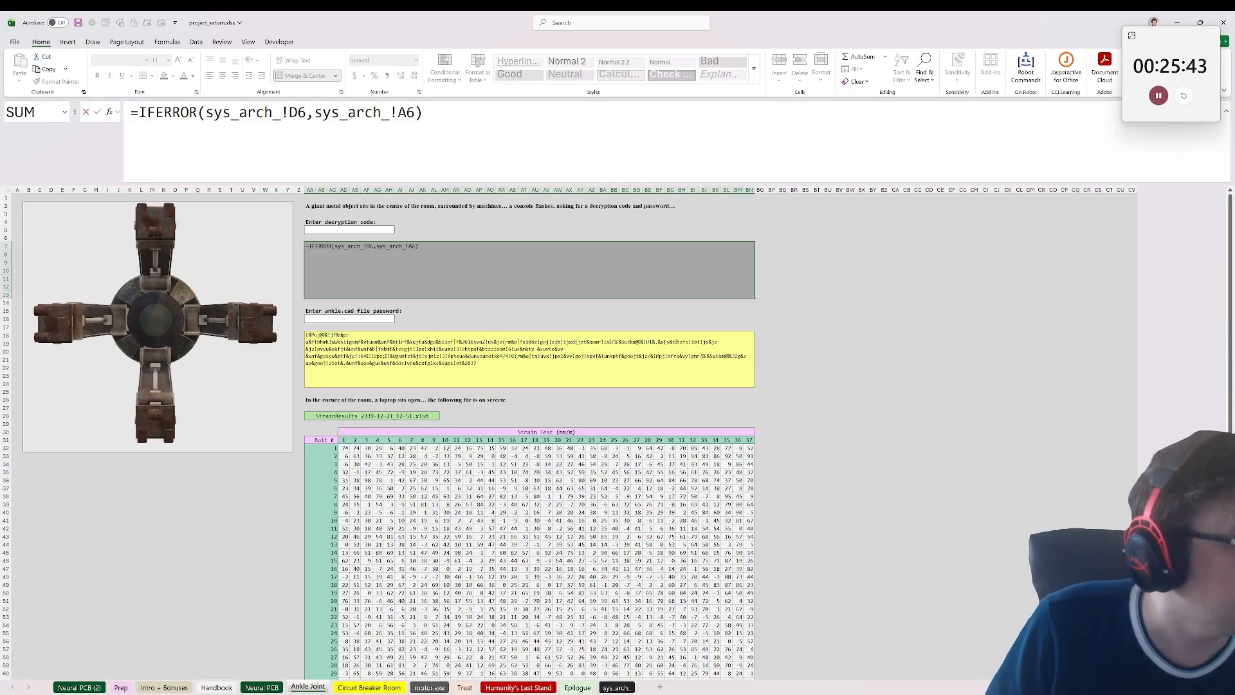
drag(307, 113, 205, 112)
text(D)
key(Escape)
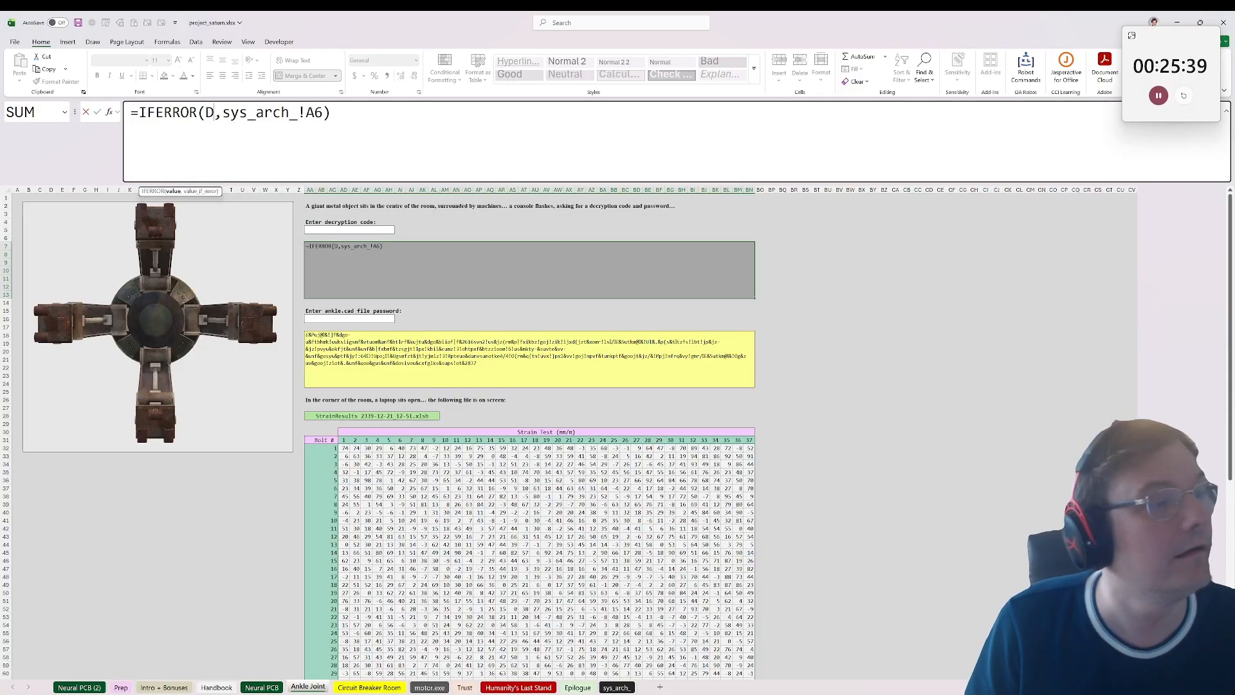
key(Escape)
Step: Enter the formula =sys_arch_!D6 in the decryption code cell AA5, reusing the reference from the grey box's formula
drag(300, 112, 204, 112)
key(ctrl+c)
click(349, 230)
key(F2)
key(ctrl+v)
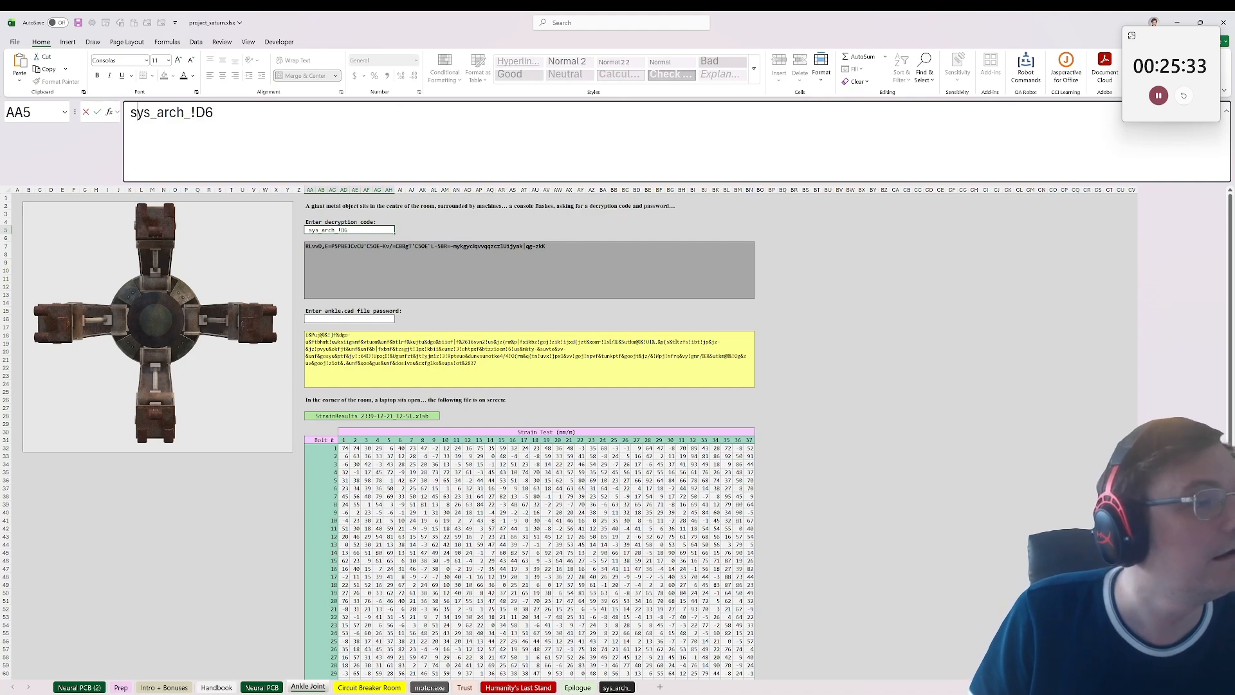
text(=)
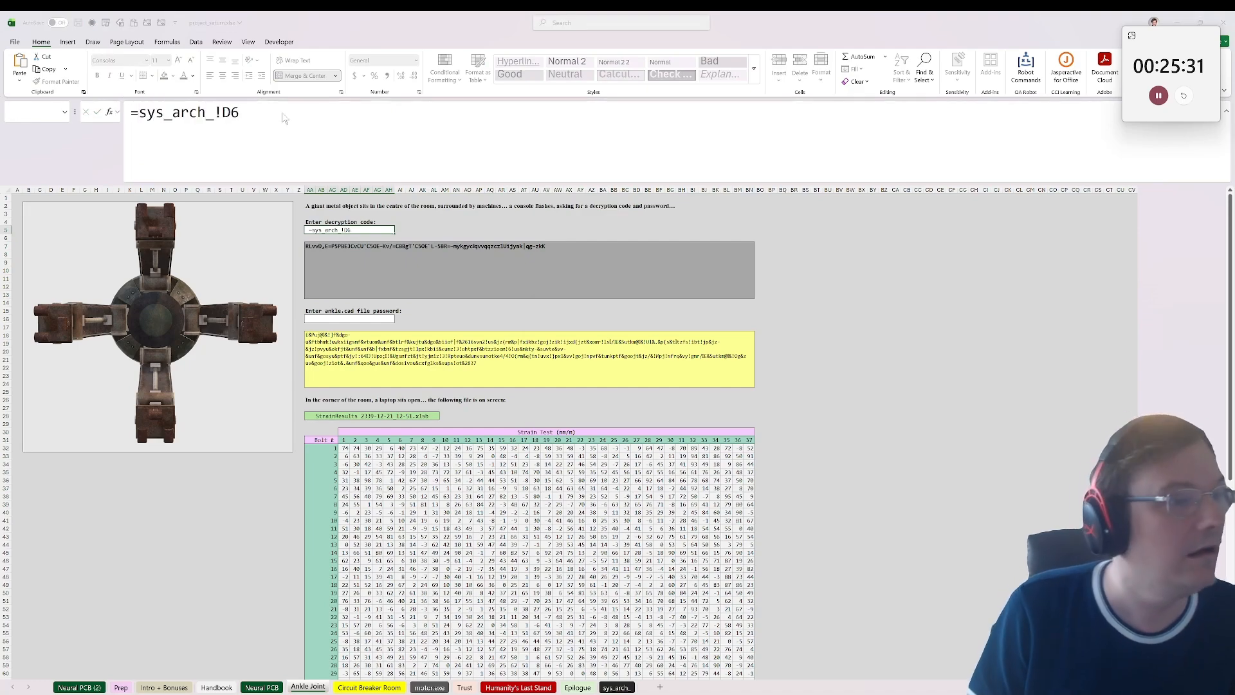
key(Return)
key(Return)
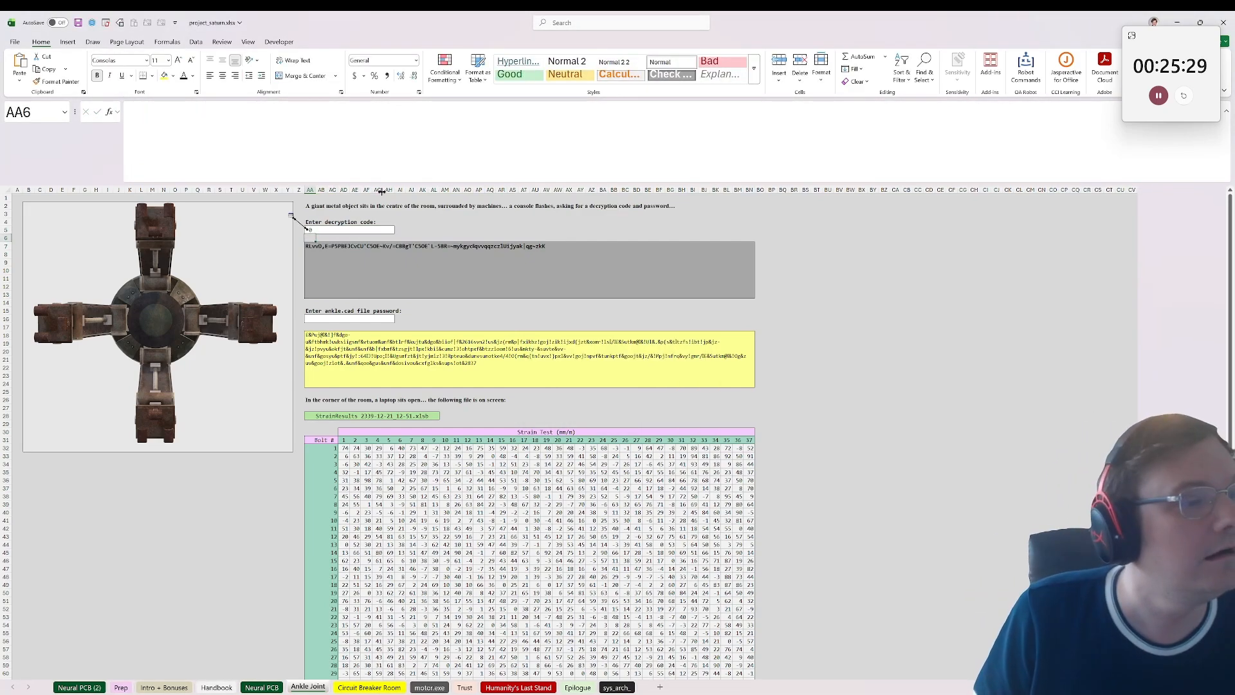
Step: Copy the sys_arch_!A6 reference from the formula in the grey message box, leaving that formula unedited
key(Up)
key(Down)
key(Down)
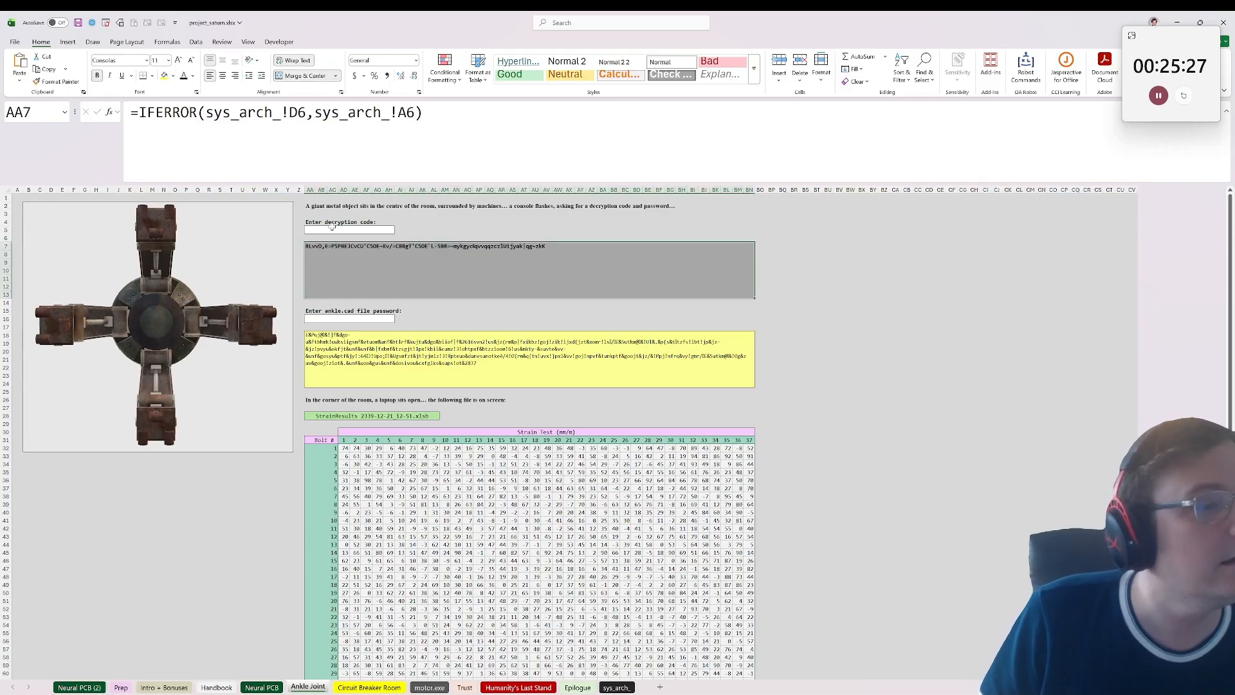
key(F2)
key(shift+Left)
key(shift+Left)
key(shift+Left)
key(shift+Left)
key(shift+Left)
key(shift+Left)
key(shift+Left)
key(shift+Left)
key(shift+Left)
key(shift+Left)
key(shift+Left)
key(shift+Left)
key(shift+Left)
key(shift+Left)
key(shift+Left)
key(shift+Left)
key(shift+Right)
key(shift+Right)
key(shift+Right)
key(shift+Right)
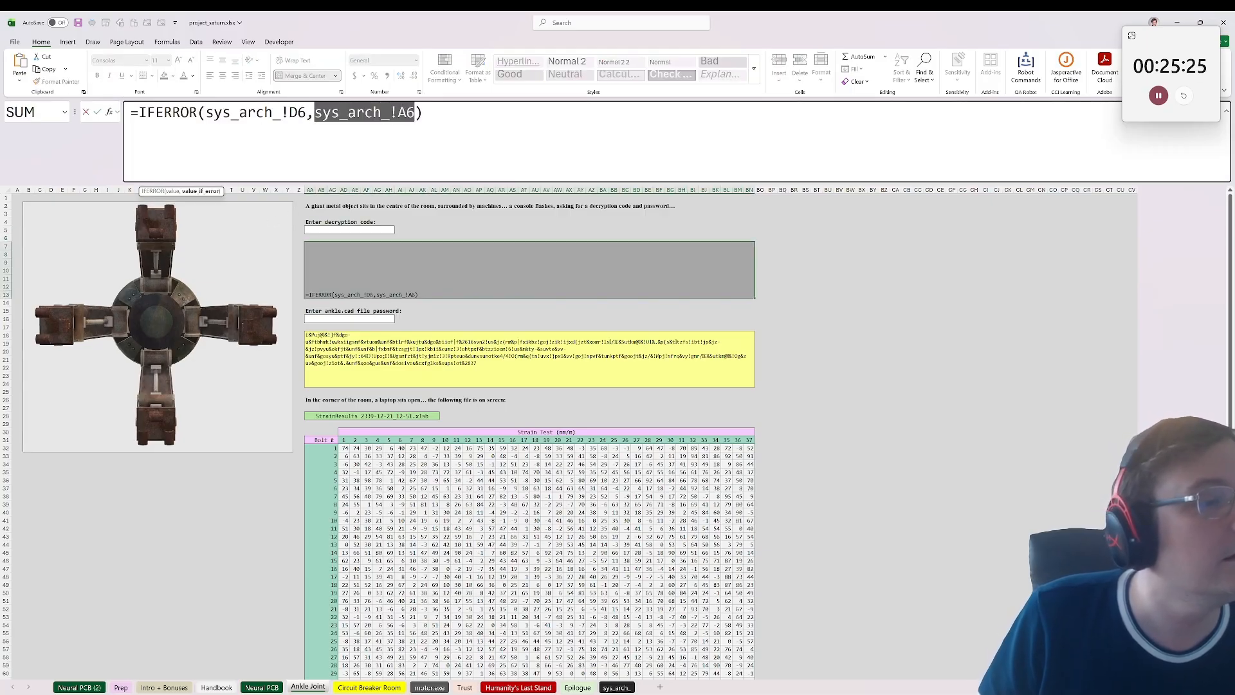
key(ctrl+c)
key(Escape)
Step: Try the formula =sys_arch_!A6 in the decryption code cell AA5, and clear the cell
key(Up)
key(Up)
key(F2)
key(ctrl+v)
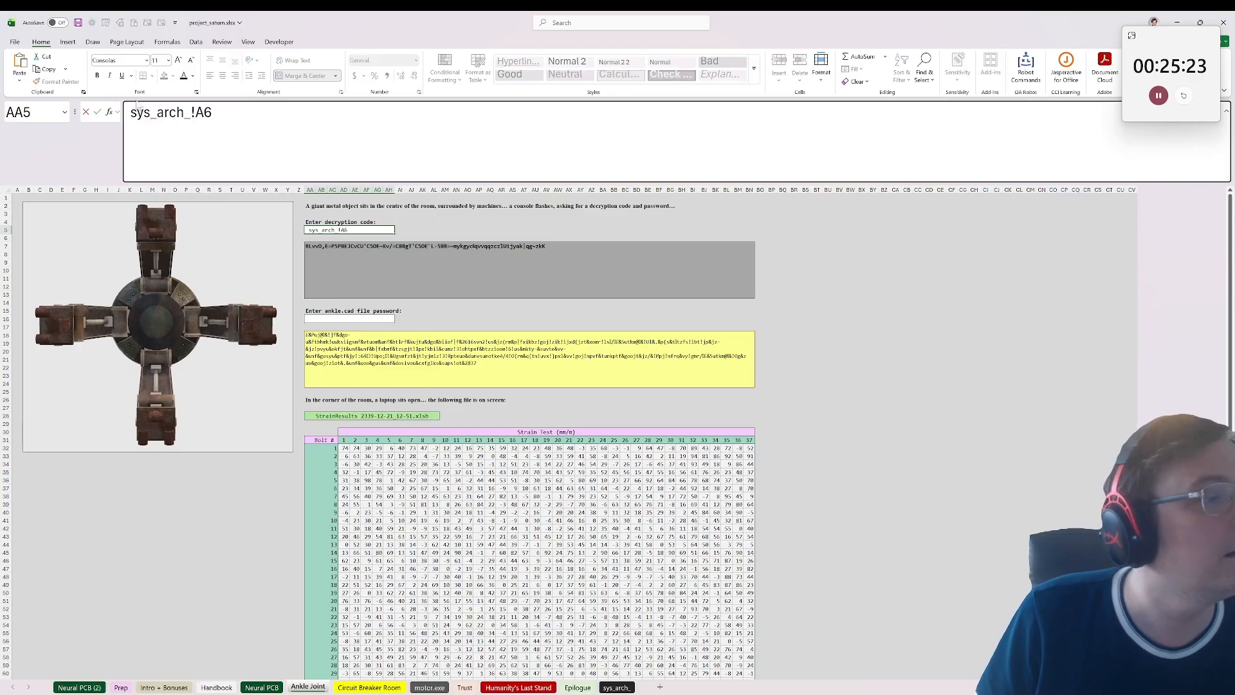
key(Home)
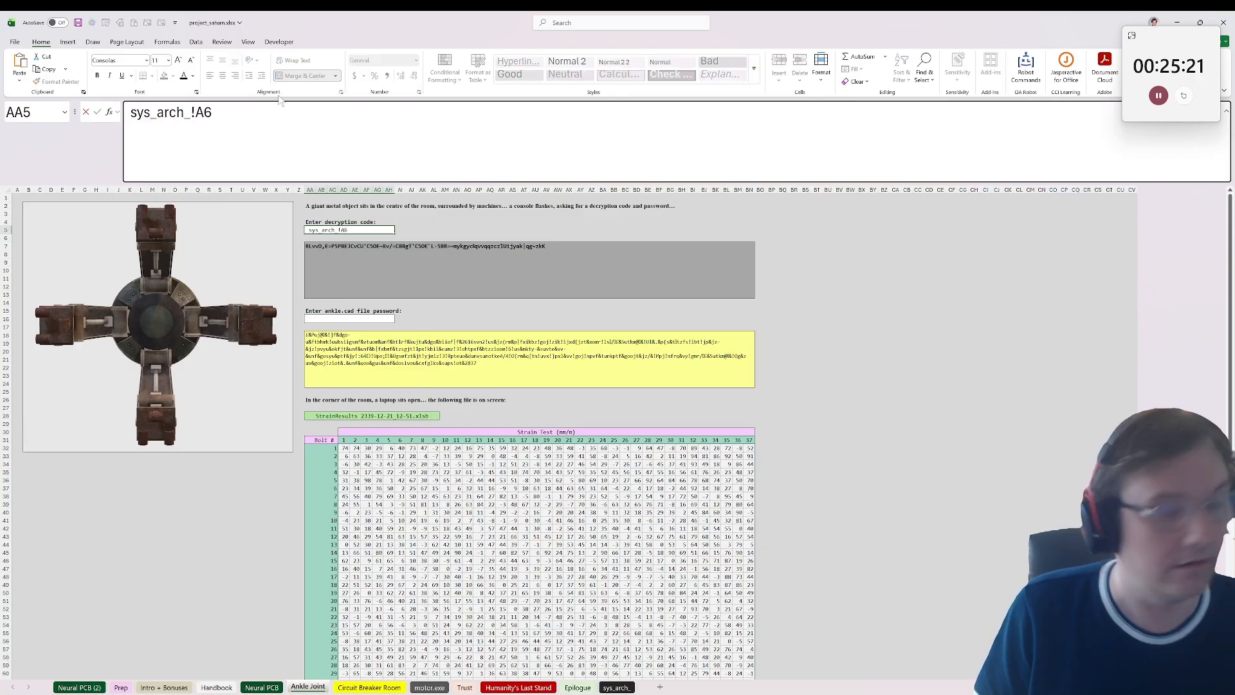
text(=)
key(ctrl+Return)
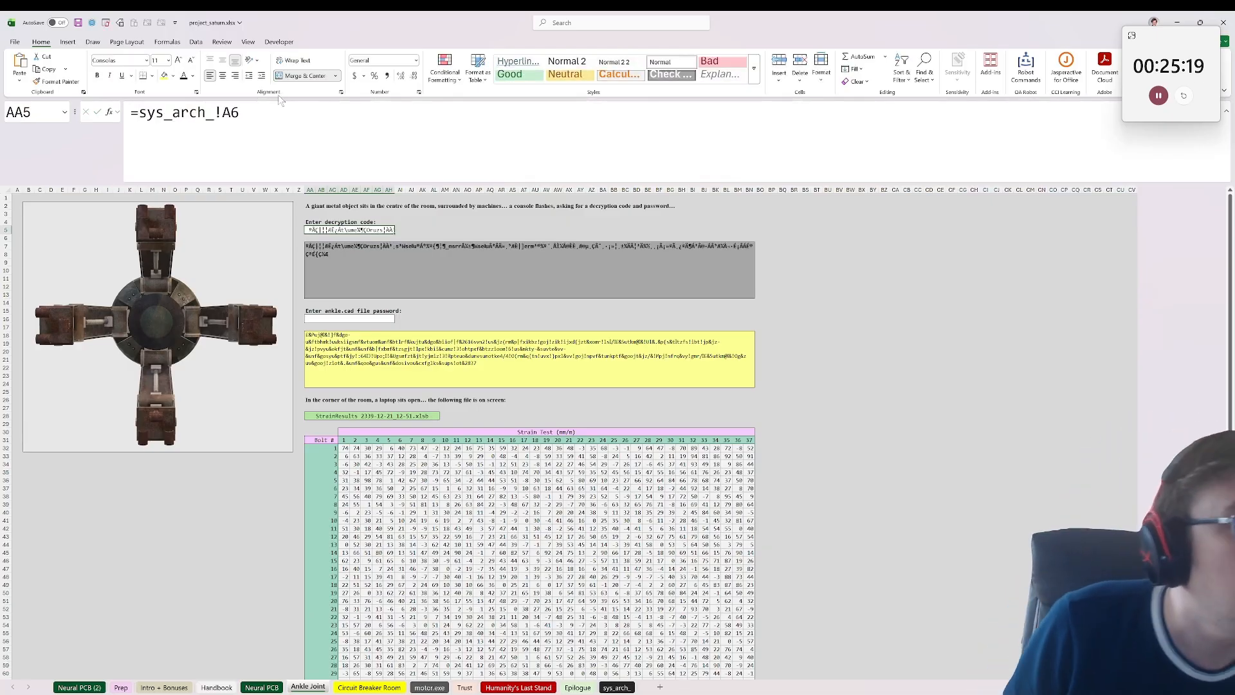
key(Delete)
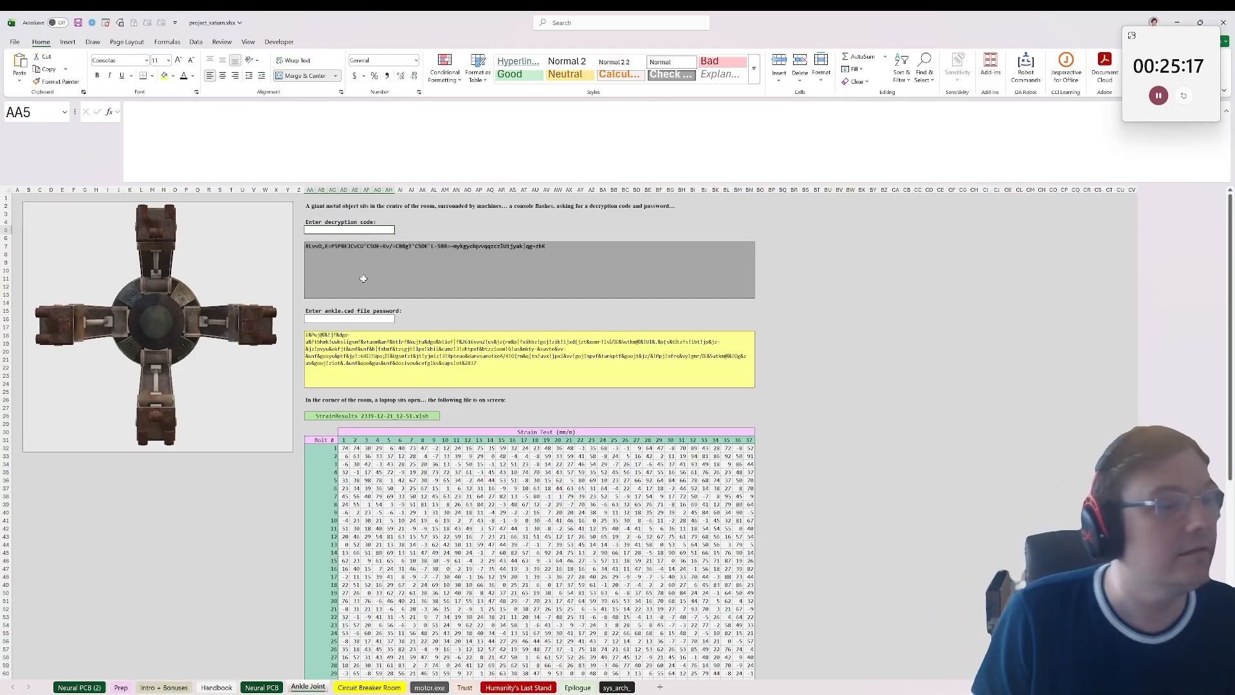
Step: Examine the formula behind the yellow message box in AA18 and the strain test table below it
click(339, 415)
click(406, 369)
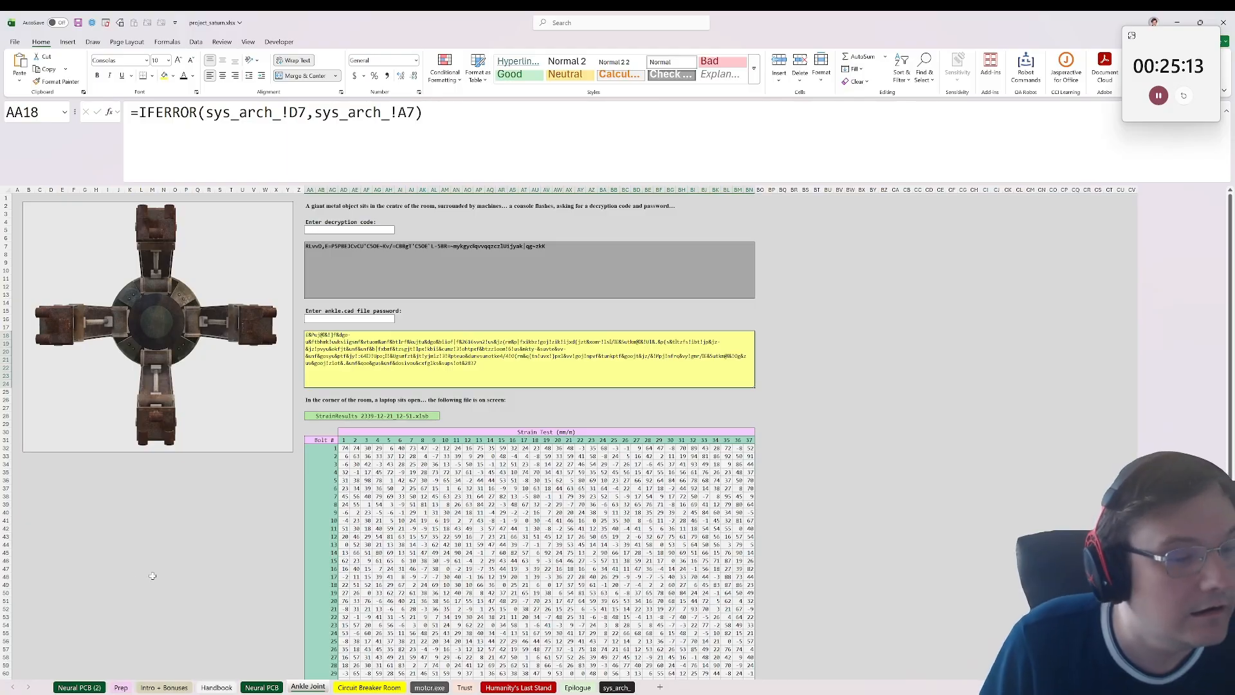
scroll(181, 618, down, 5)
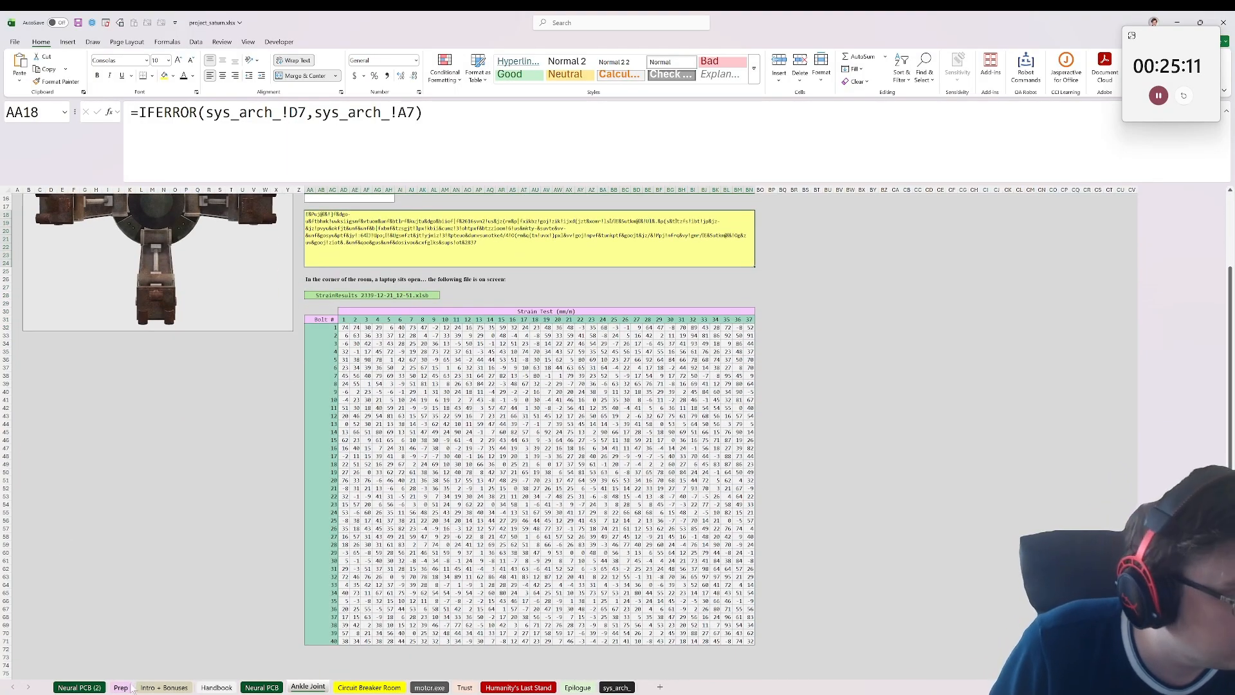
Step: Search the original Neural PCB sheet for "code" to locate the Ankle Joint decryption code
click(268, 688)
click(79, 687)
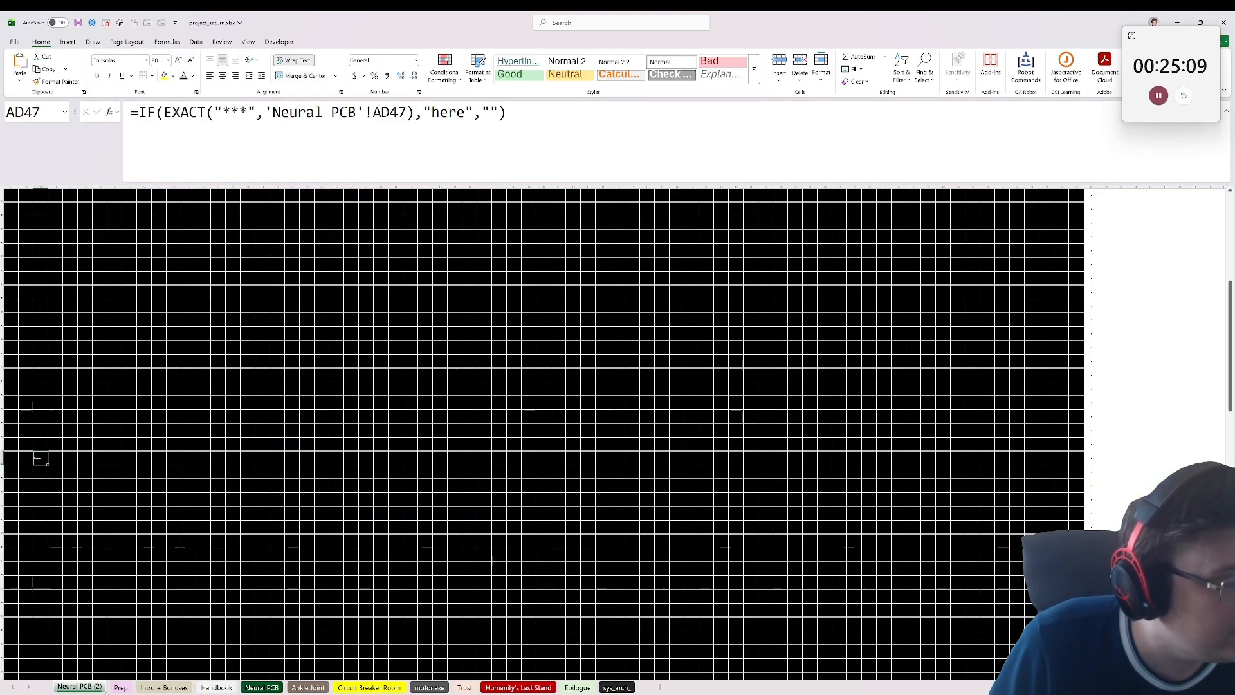
click(262, 687)
click(318, 450)
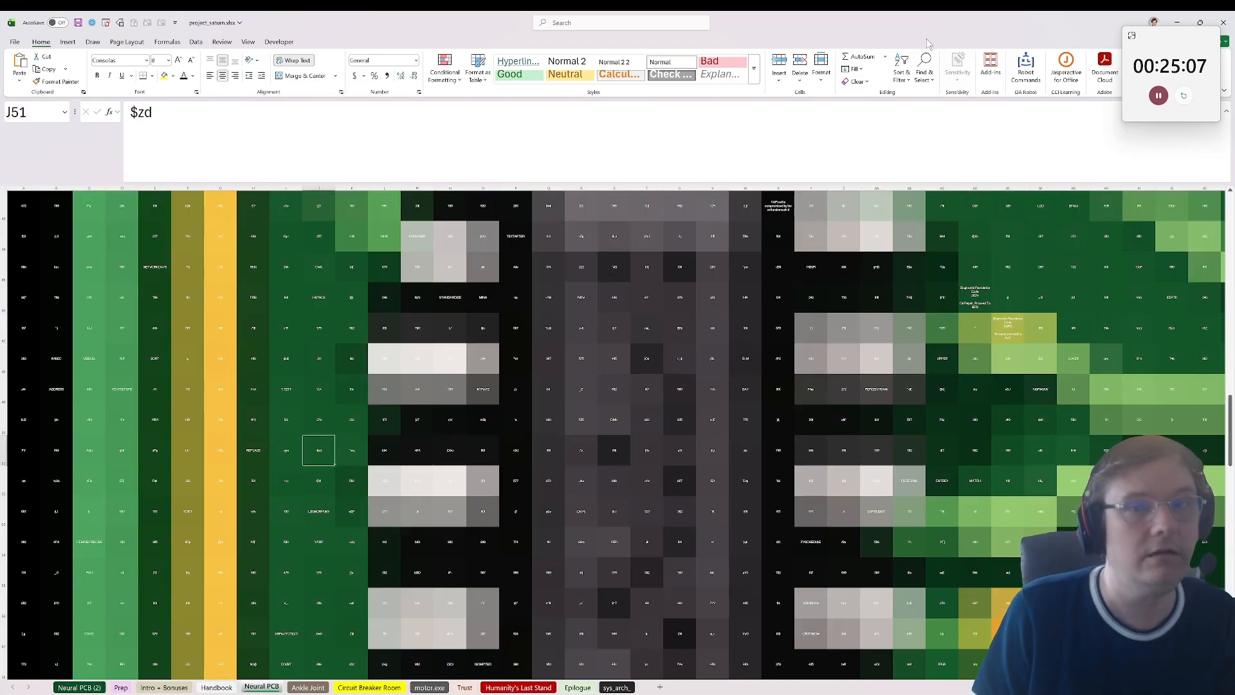
click(925, 70)
click(937, 95)
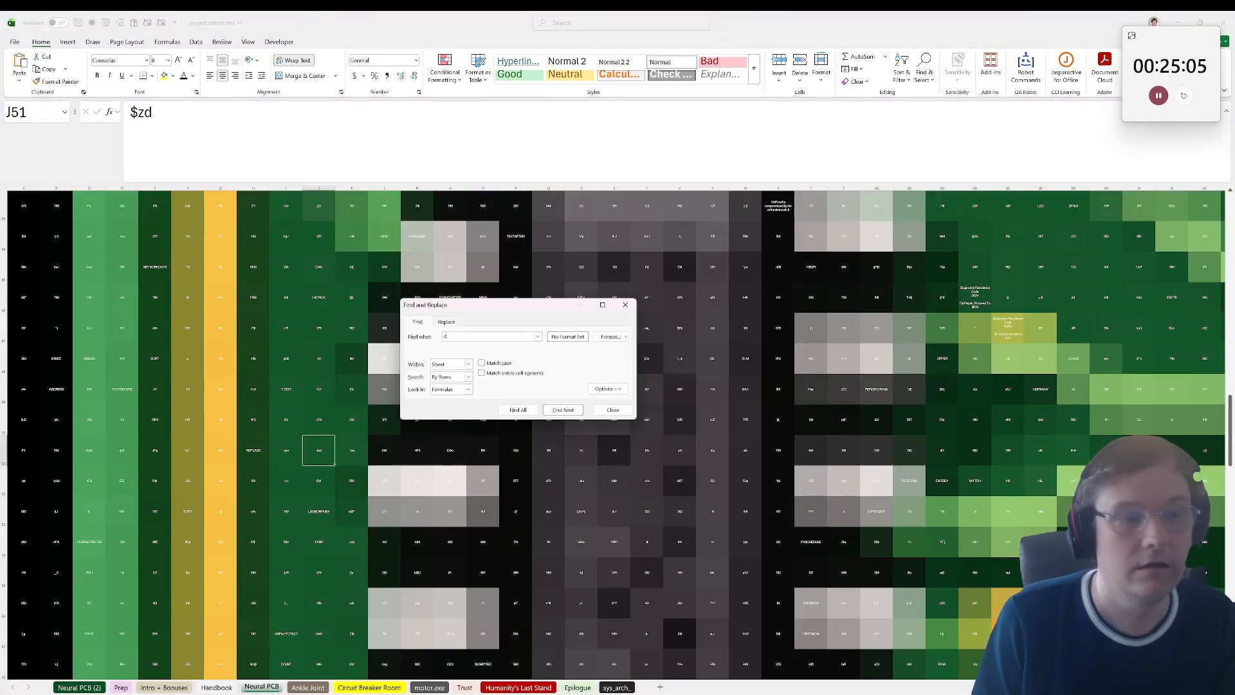
text(code)
key(Return)
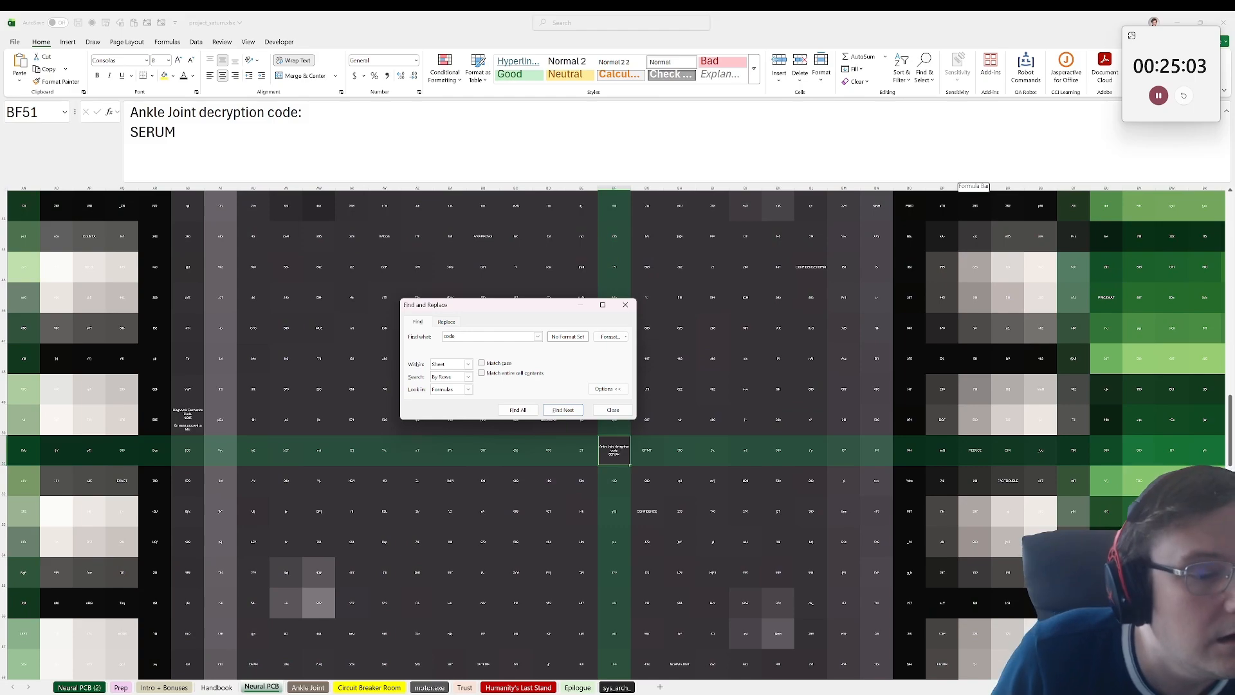
click(612, 410)
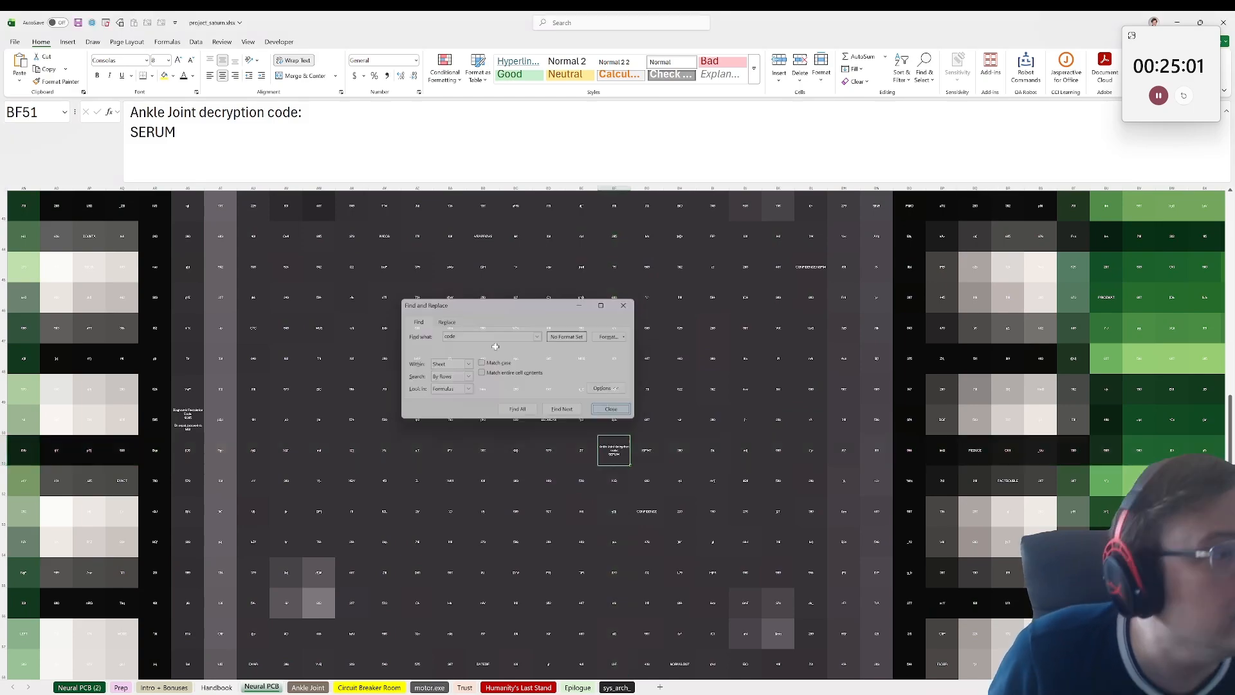
Step: Copy the Ankle Joint decryption code from BF51 on the Neural PCB sheet into the decryption code cell AA5 on the Ankle Joint sheet
double_click(153, 133)
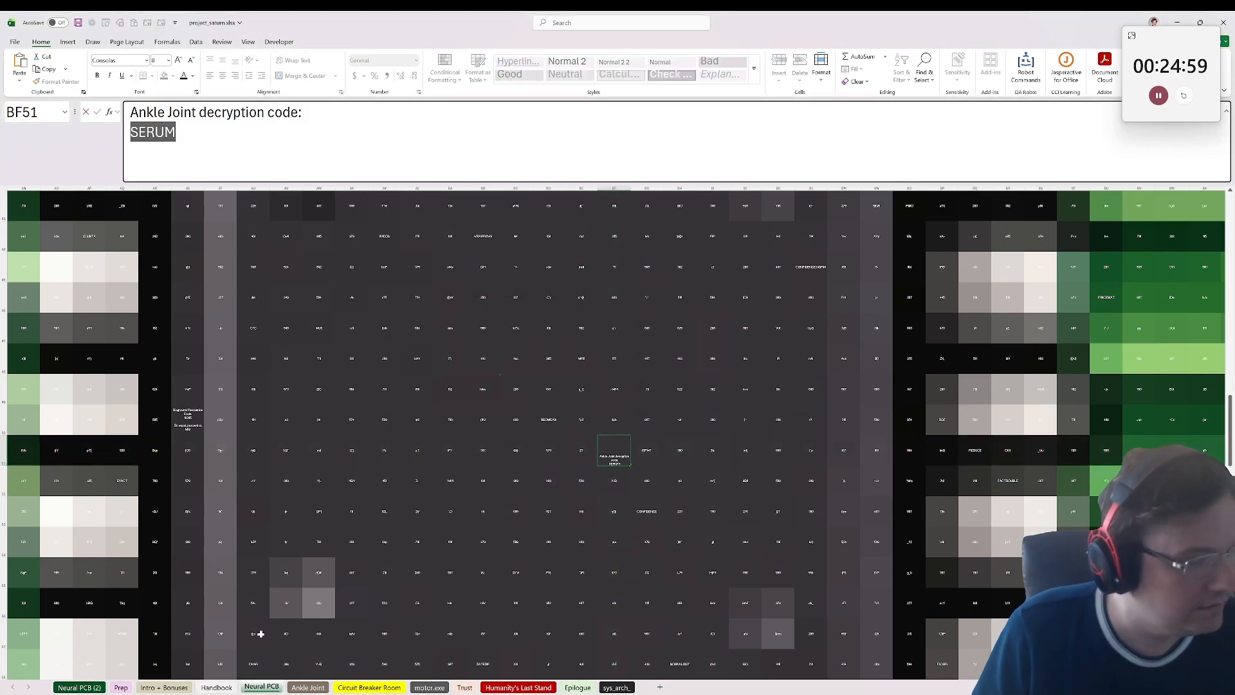
key(Escape)
key(ctrl+Page_Down)
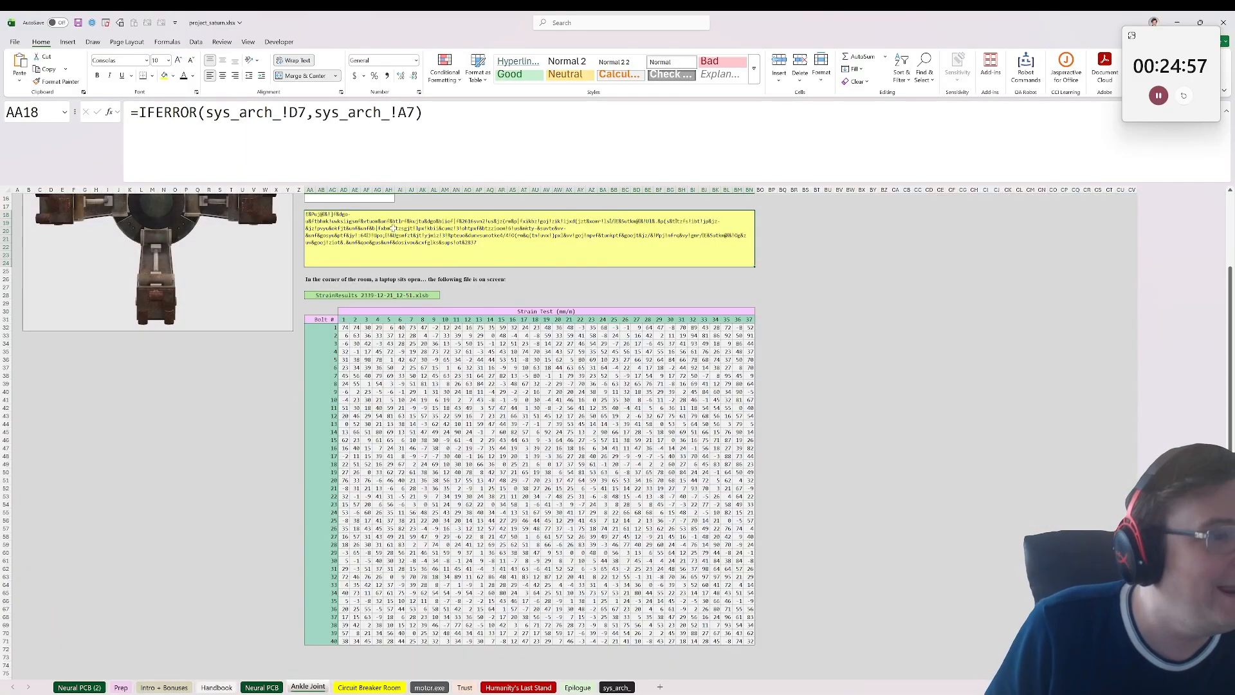
scroll(393, 228, up, 5)
click(332, 237)
click(330, 221)
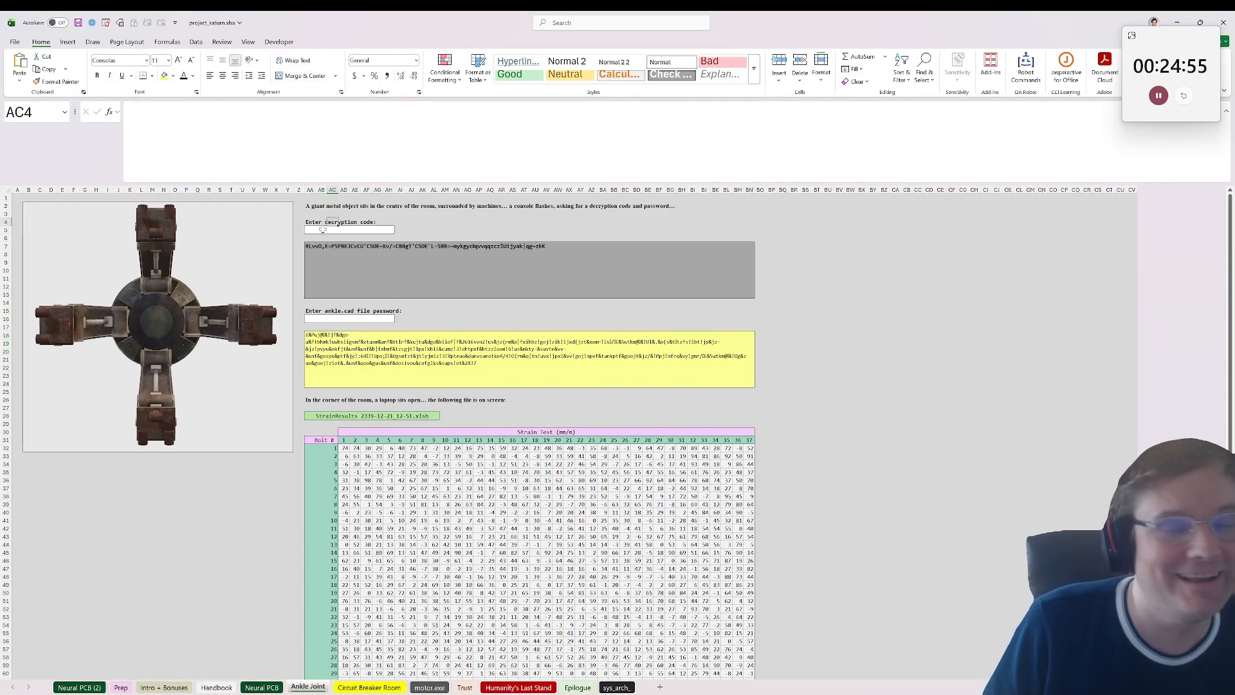
click(323, 229)
key(ctrl+v)
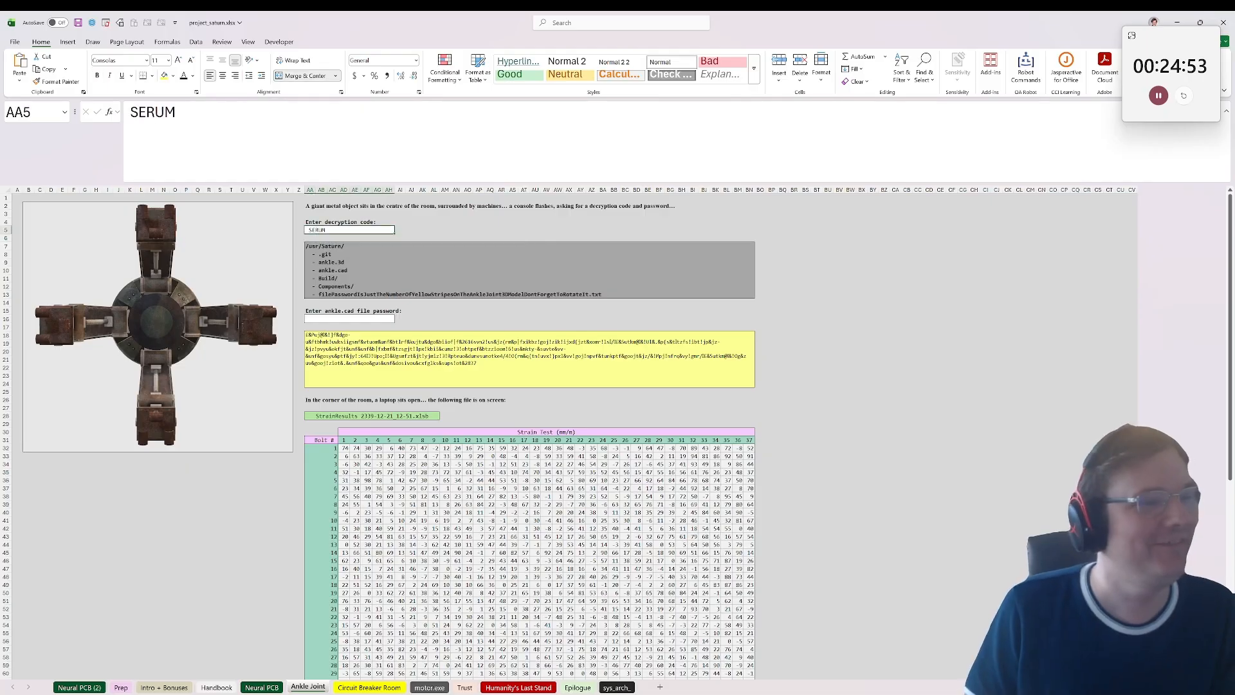
Step: Examine the file listing in the grey message box and the ankle joint model for the ankle.cad password hint
click(401, 281)
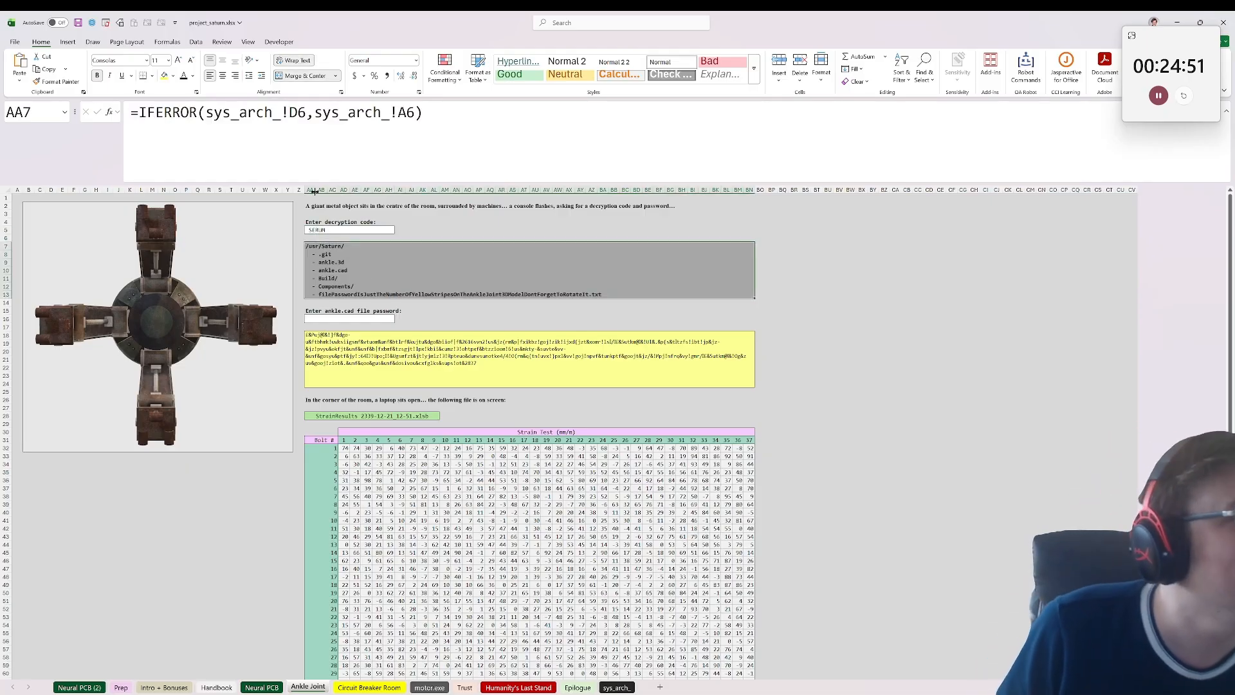
scroll(379, 260, down, 1)
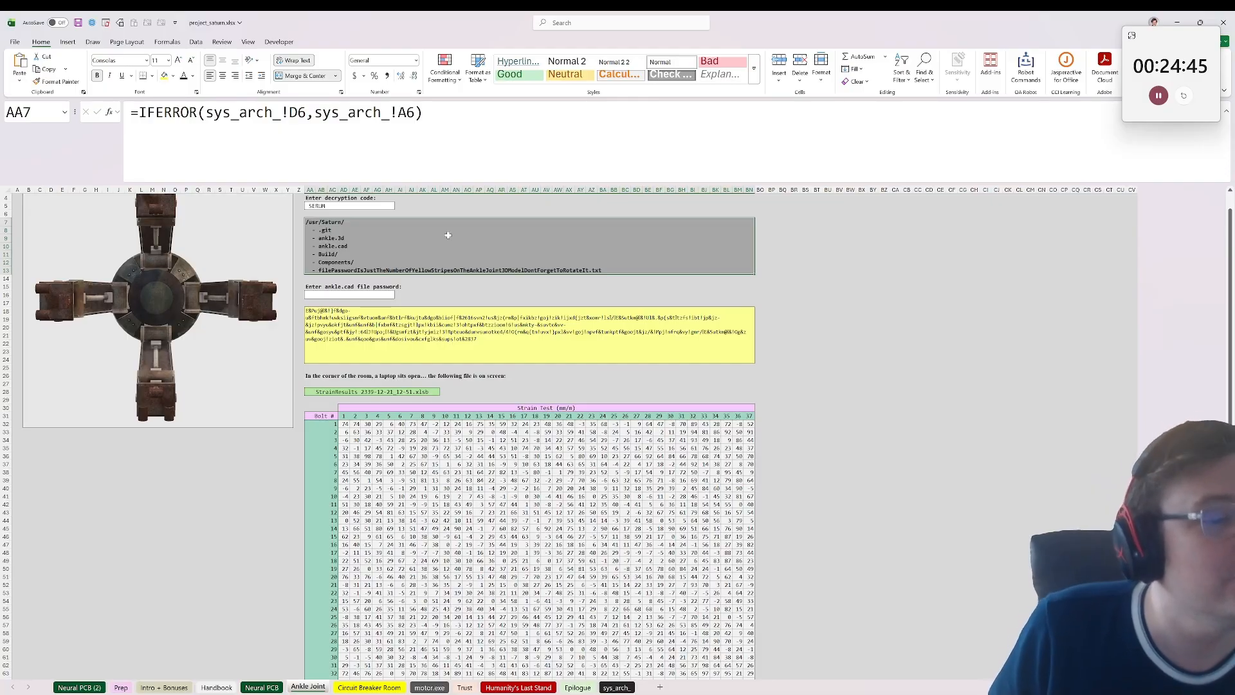
scroll(448, 235, up, 1)
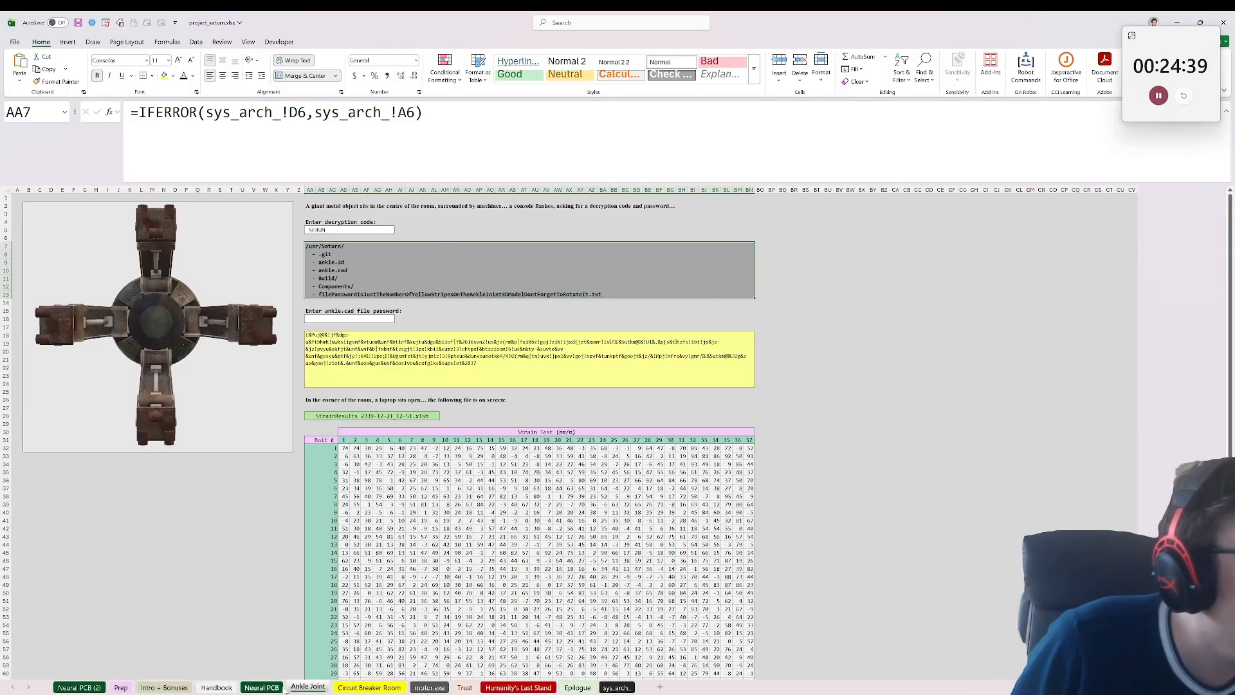
scroll(156, 414, up, 2)
click(66, 409)
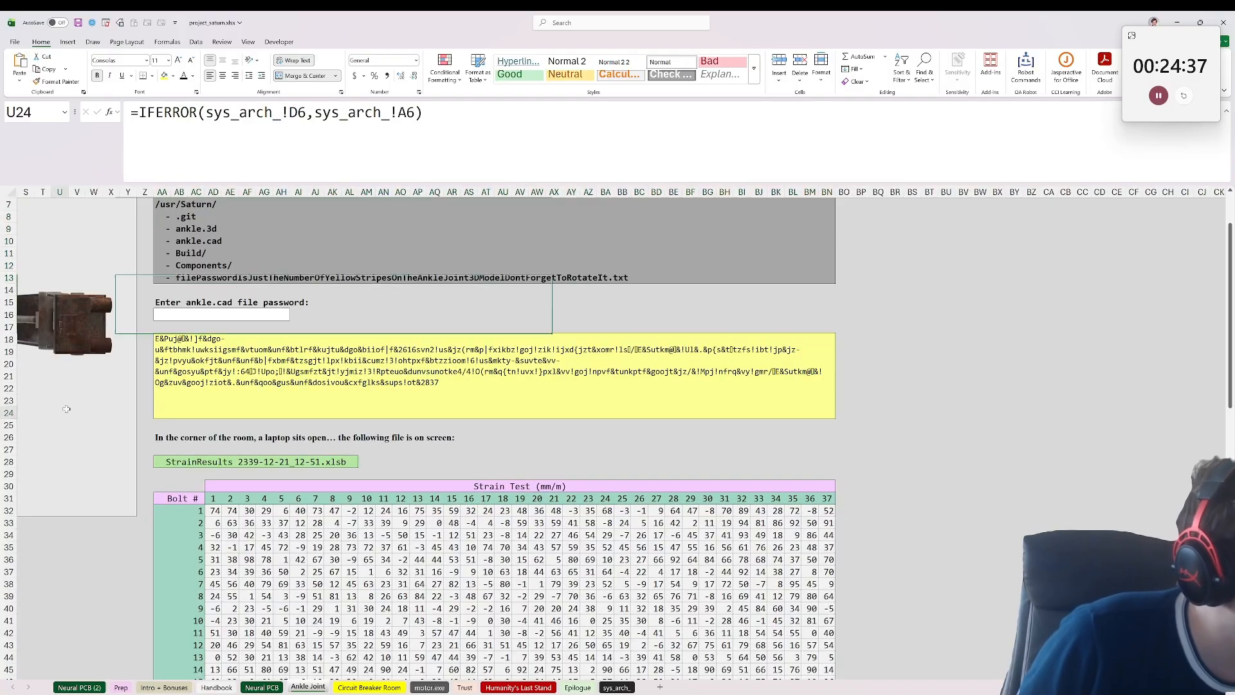
scroll(758, 667, left, 6)
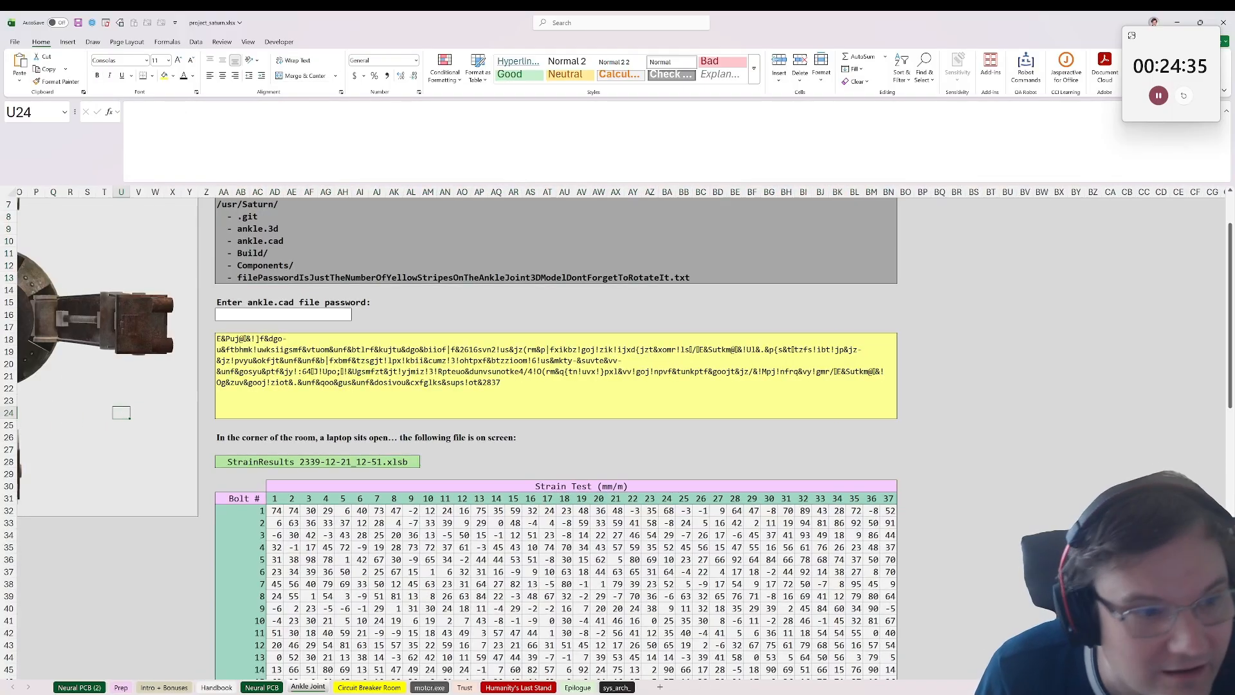
Step: Try single-digit numbers one after another as the ankle.cad file password in AA16
click(579, 316)
scroll(596, 355, up, 1)
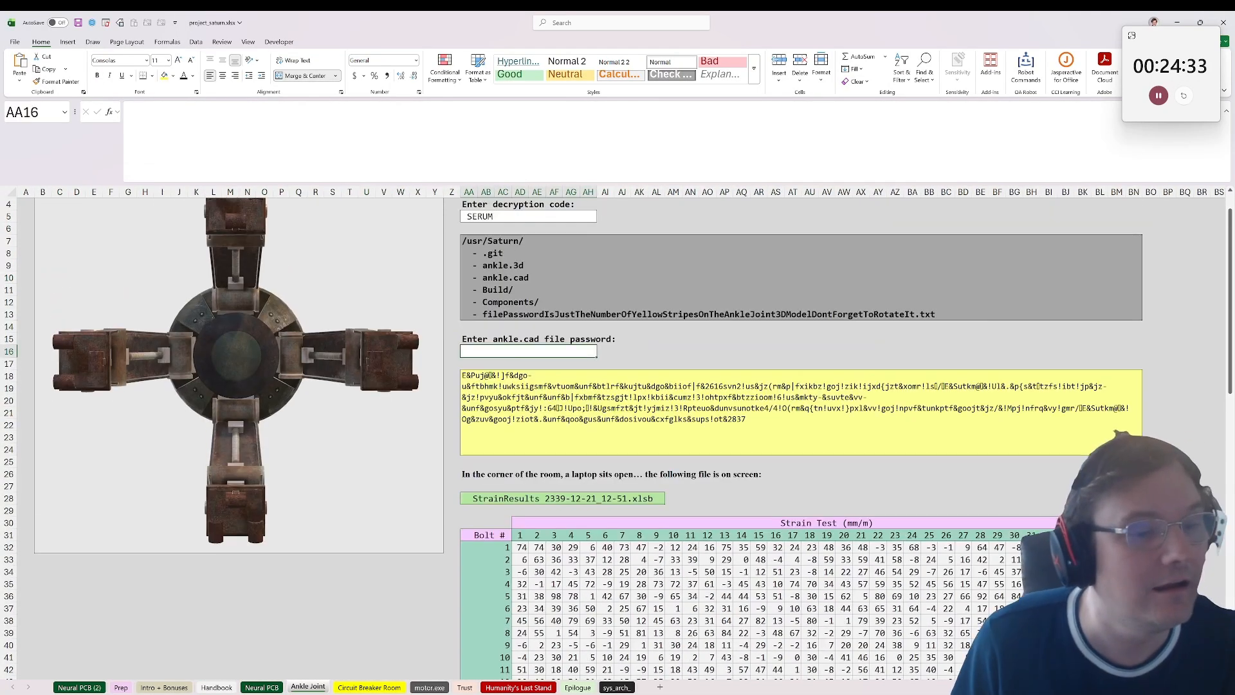
text(1)
text(2)
key(ctrl+Return)
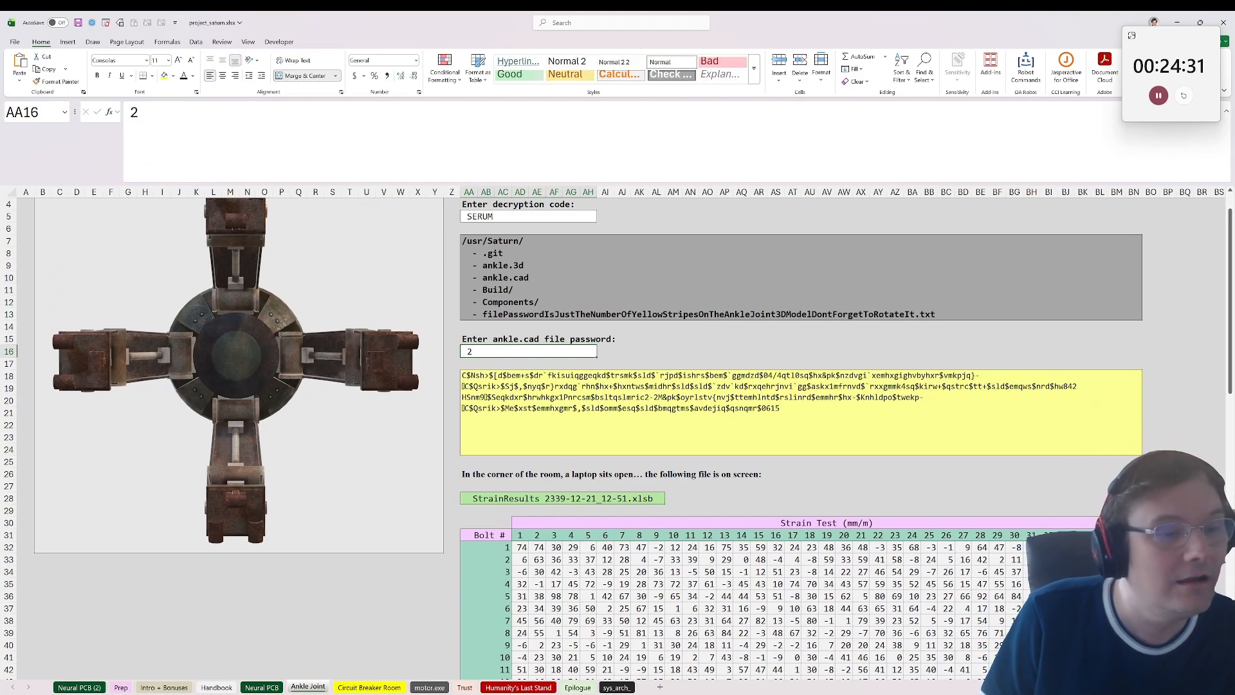
text(3)
key(ctrl+Return)
text(4)
key(Return)
key(Up)
text(5)
key(Return)
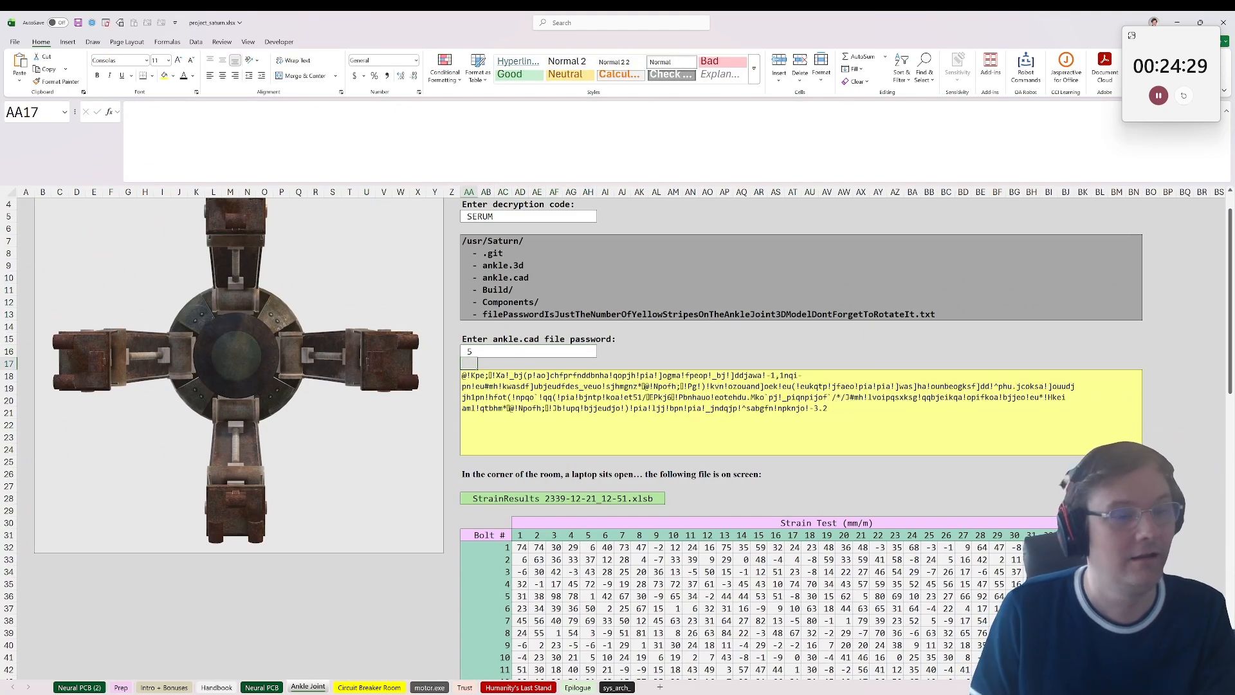
key(Up)
text(6)
key(Return)
key(Up)
text(7)
key(Return)
key(BackSpace)
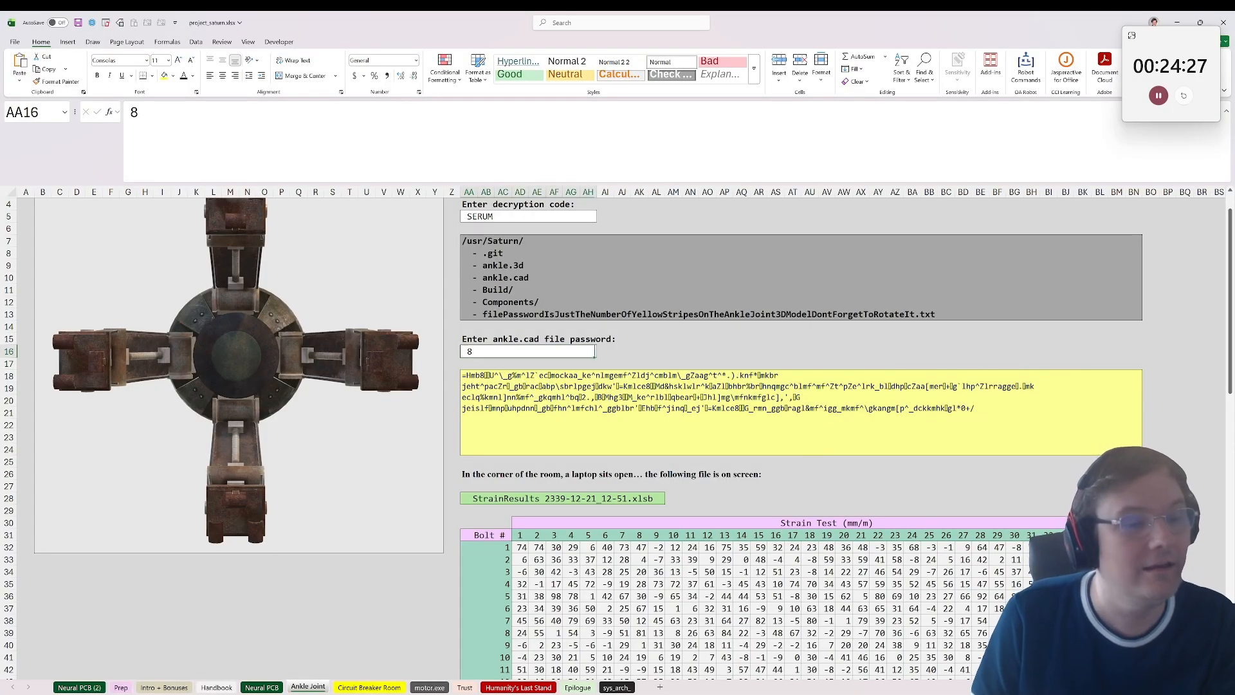
key(ctrl+Return)
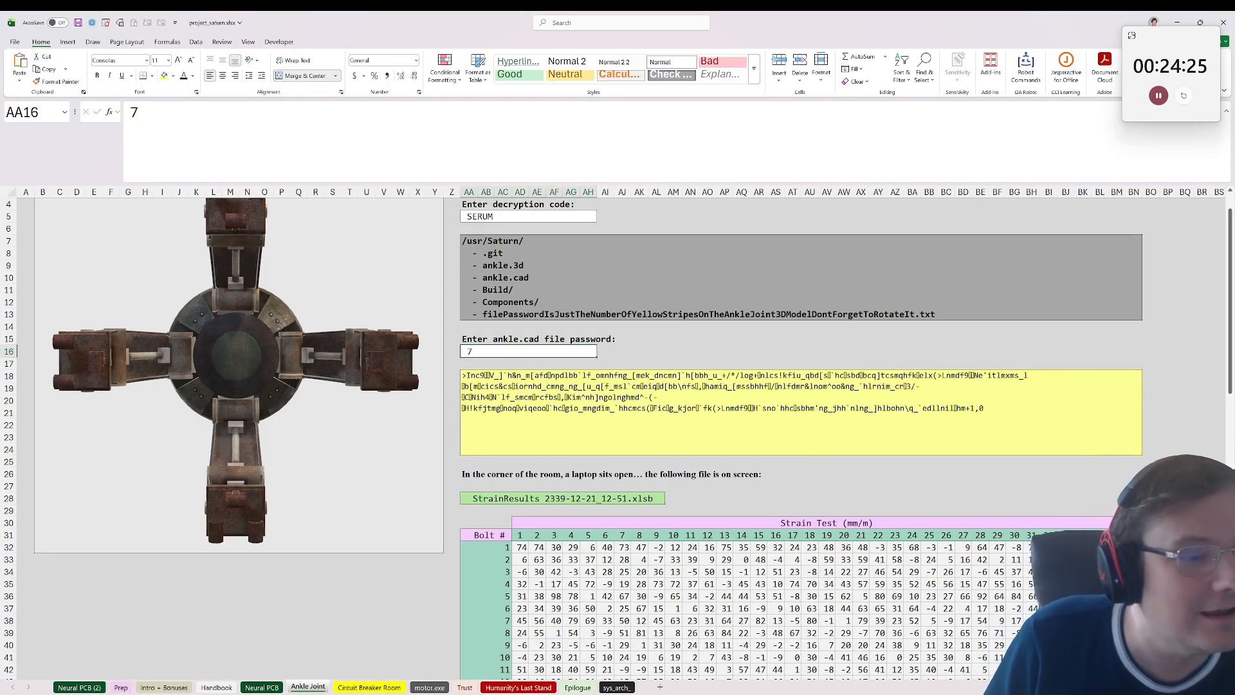
text(8)
key(ctrl+Return)
text(65)
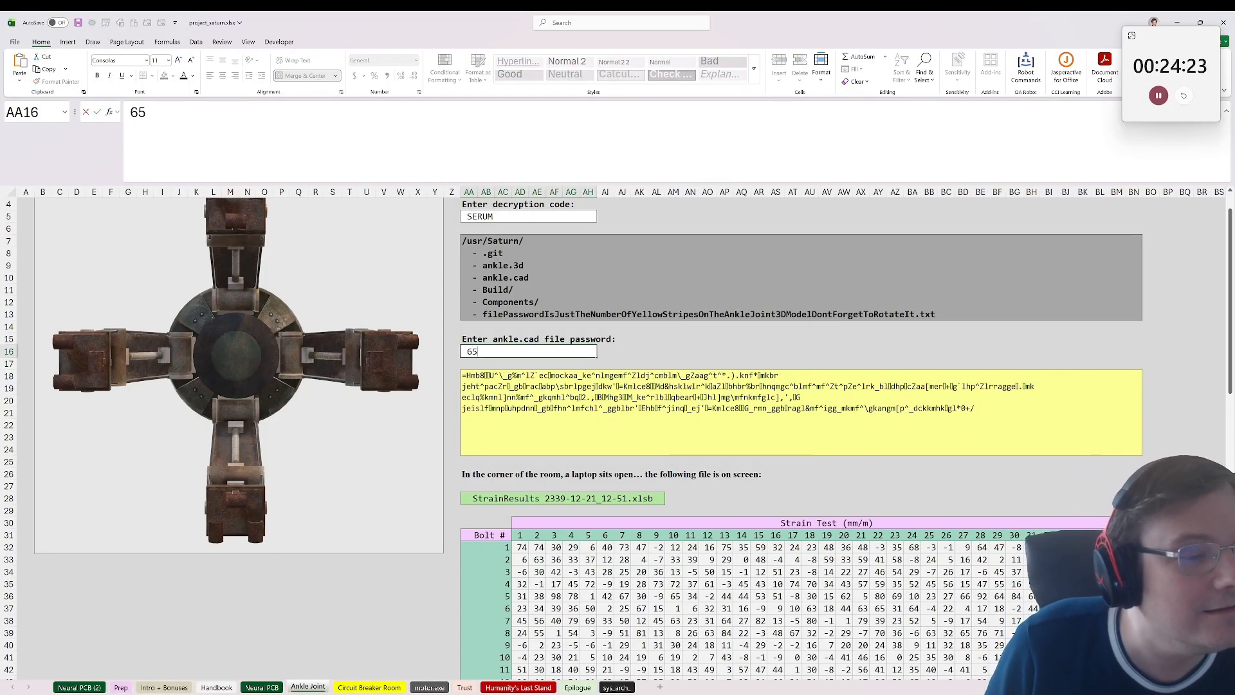
key(Return)
key(Up)
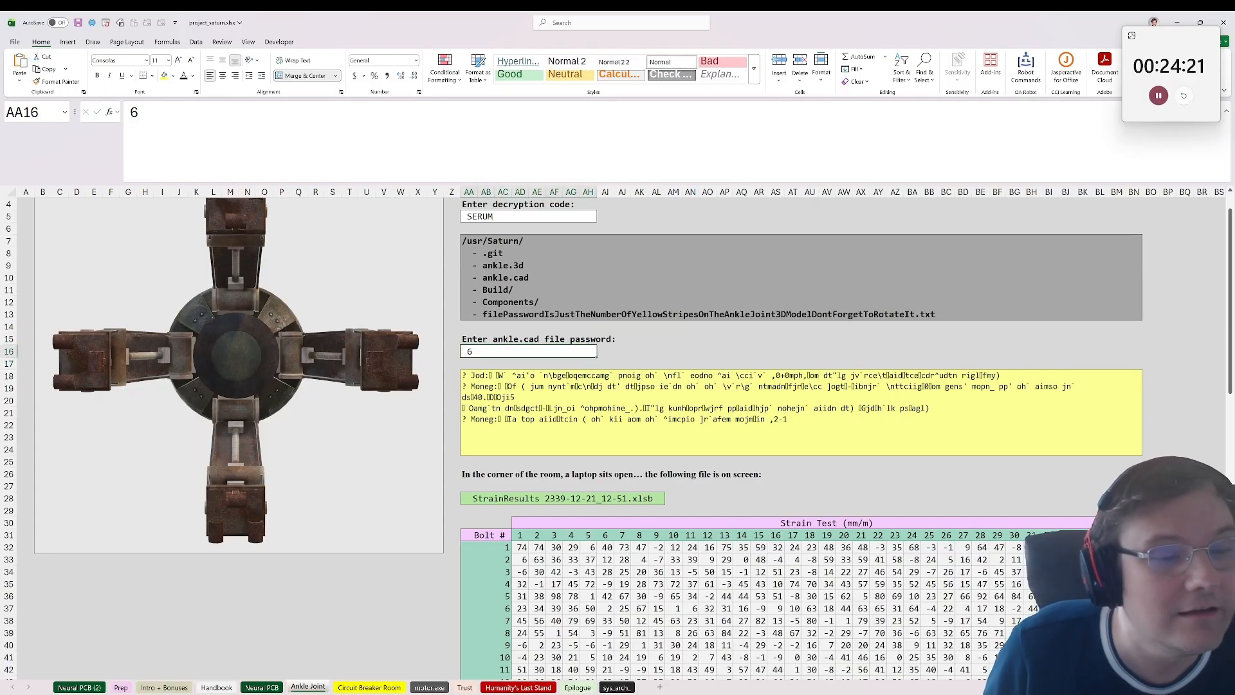
text(4)
key(ctrl+Return)
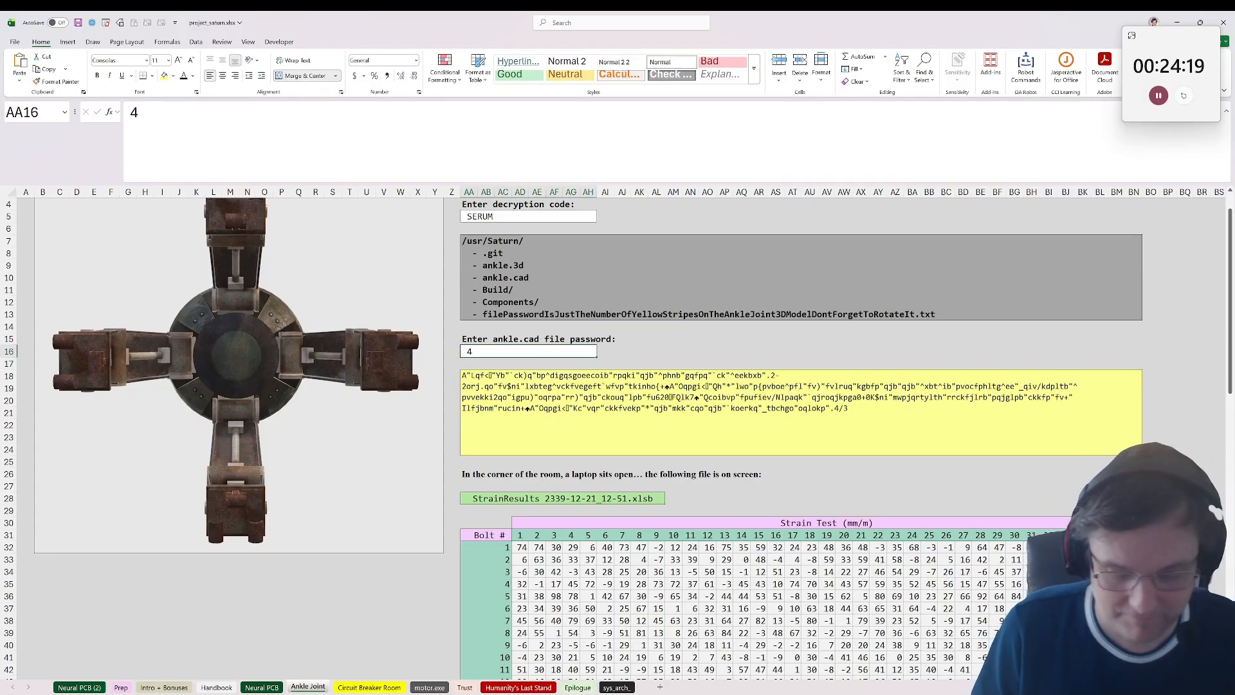
text(8)
key(ctrl+Return)
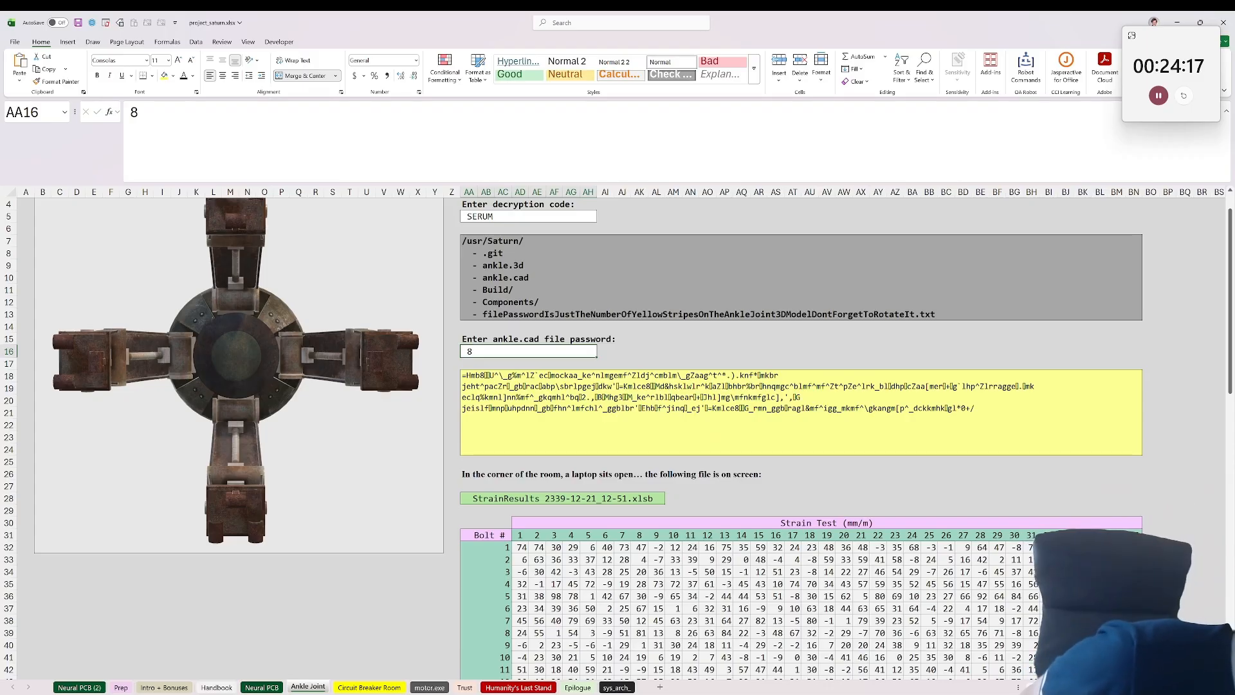
text(9)
key(Return)
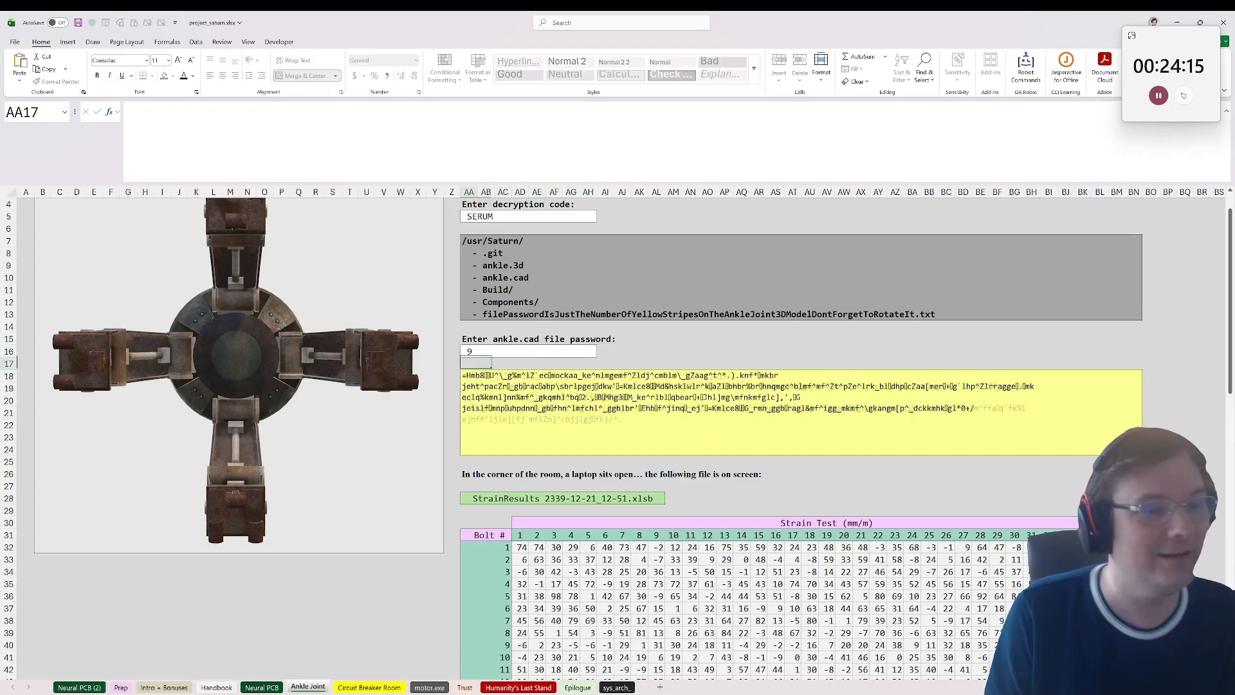
Step: Try successive two-digit numbers as the ankle.cad file password in AA16, checking the yellow message box each time
key(Up)
text(19)
key(Return)
key(Up)
text(10)
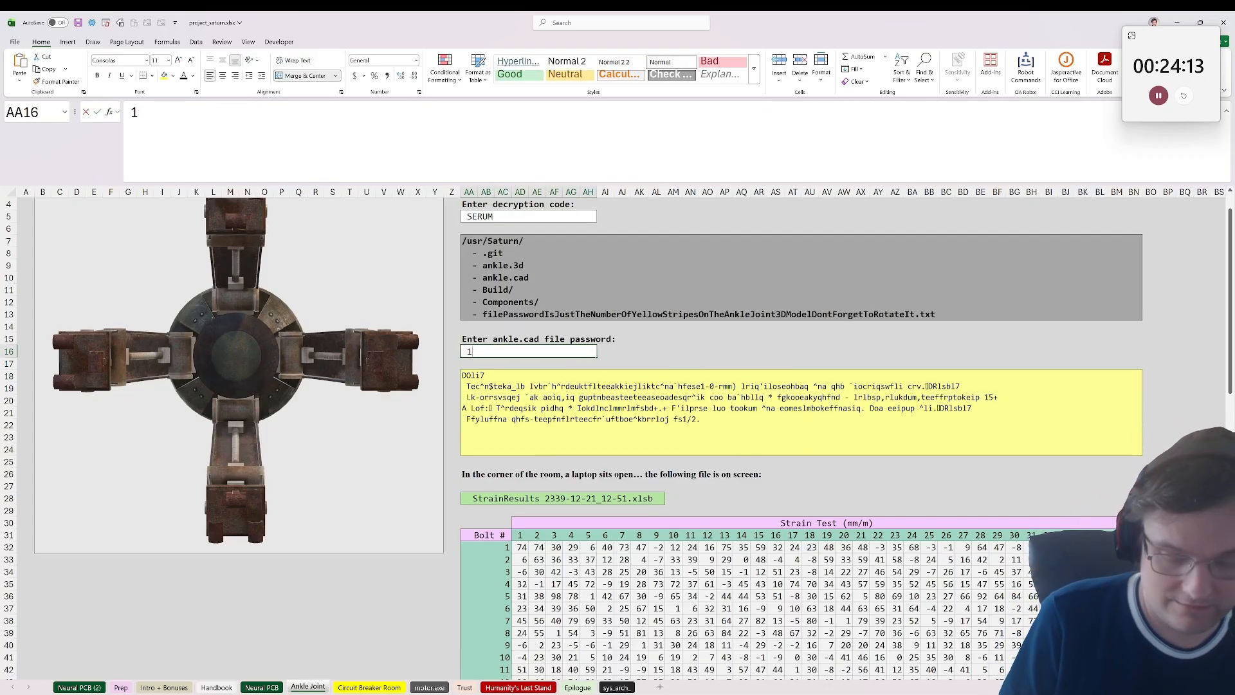
key(Return)
key(Up)
text(11)
key(Return)
key(Up)
text(12)
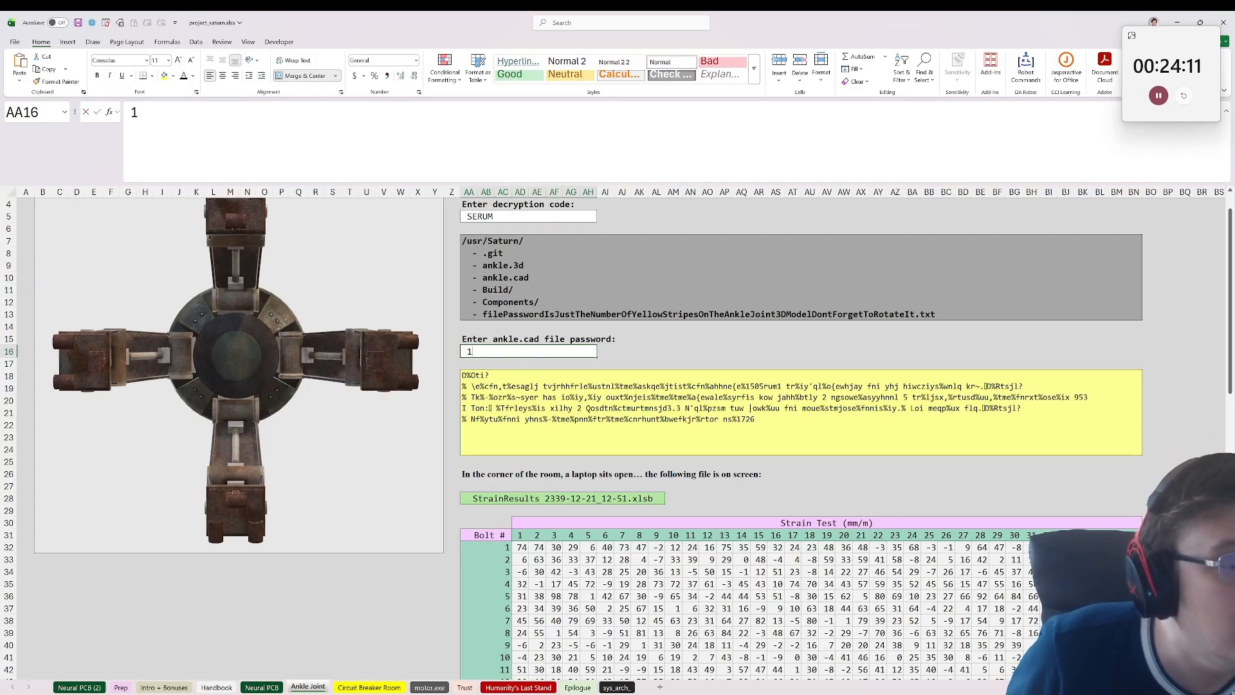
key(Return)
key(Up)
text(13)
key(Return)
key(Up)
text(14)
key(Return)
key(Up)
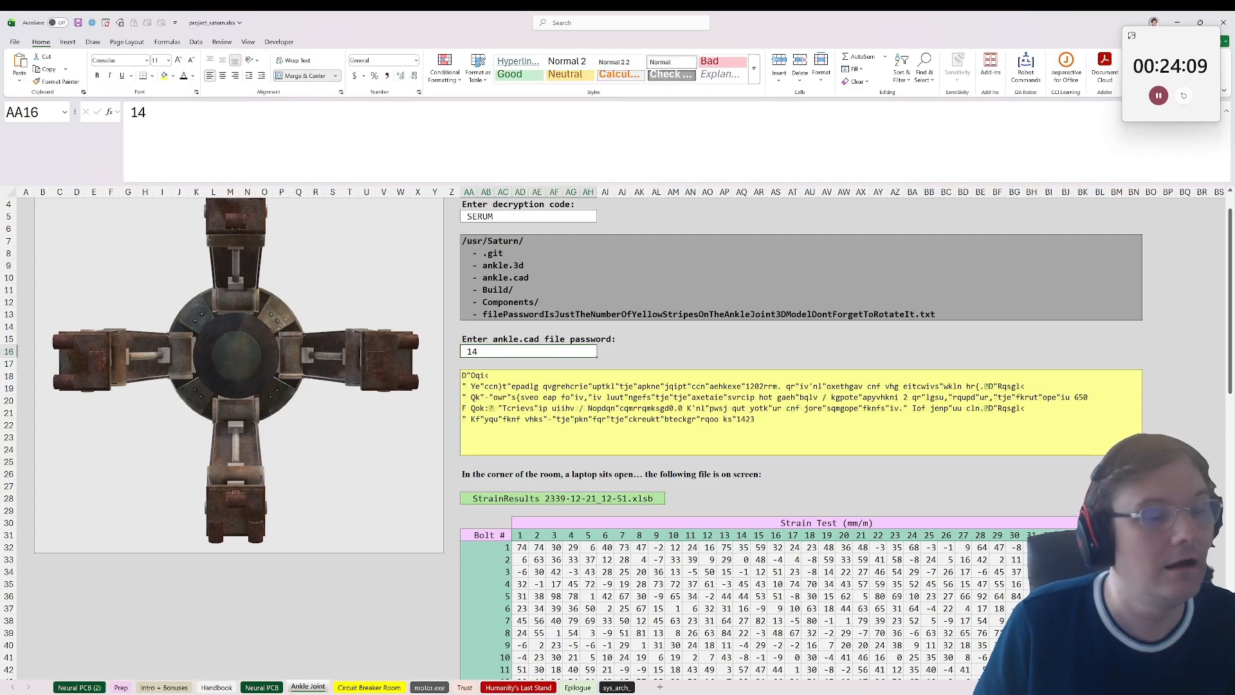
Step: Continue with higher numbers as the ankle.cad file password until the yellow message reads as plain text, and keep that password
text(15)
key(Return)
key(Up)
text(16)
key(Return)
key(Up)
text(17)
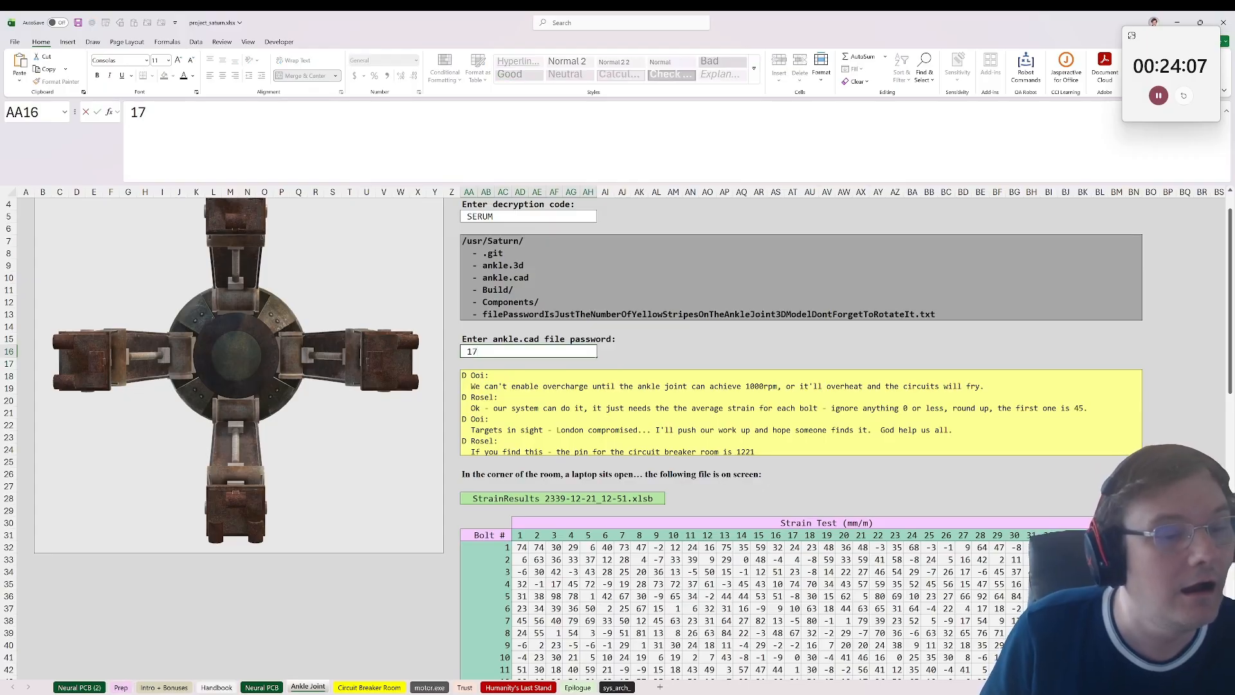
key(Escape)
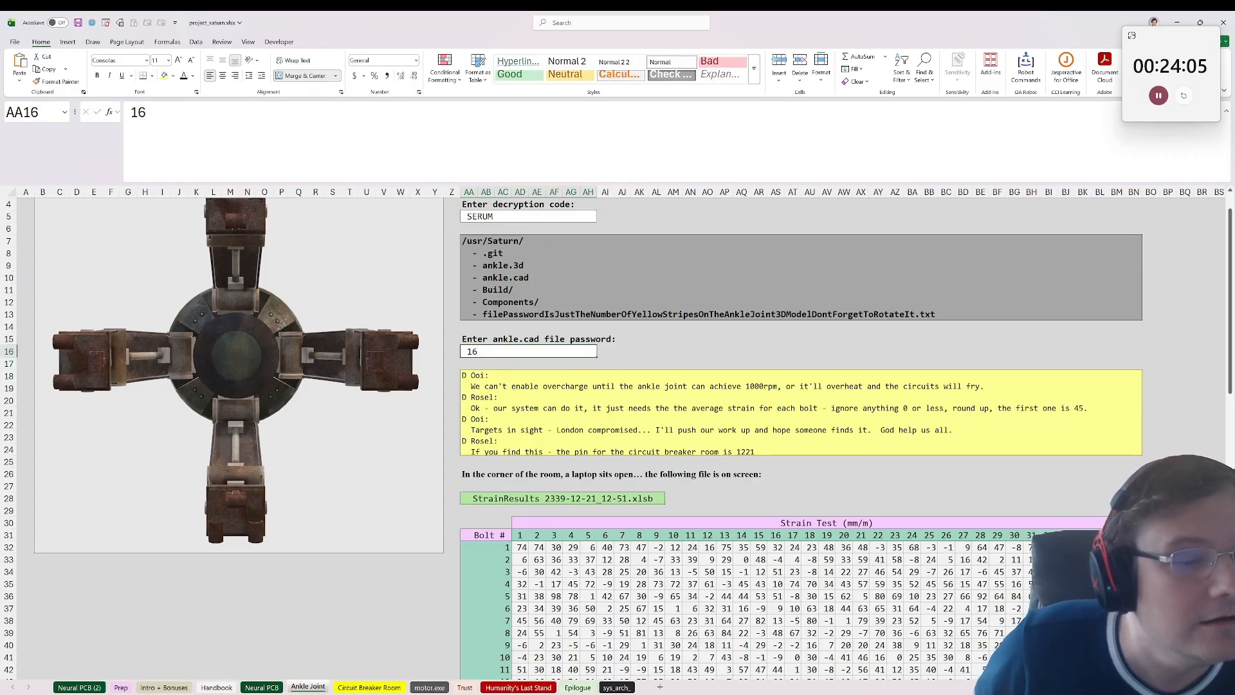
Step: Read the yellow message box in AA18 for the instructions on averaging the bolt strains
click(674, 400)
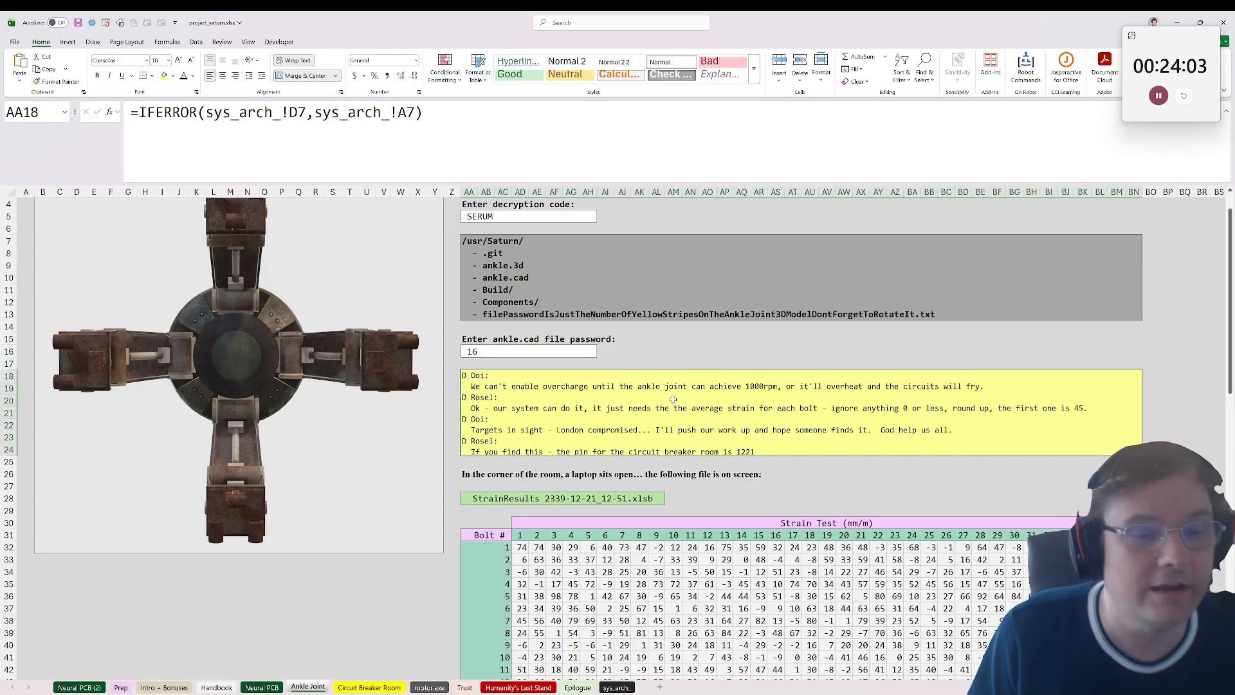
scroll(673, 400, down, 2)
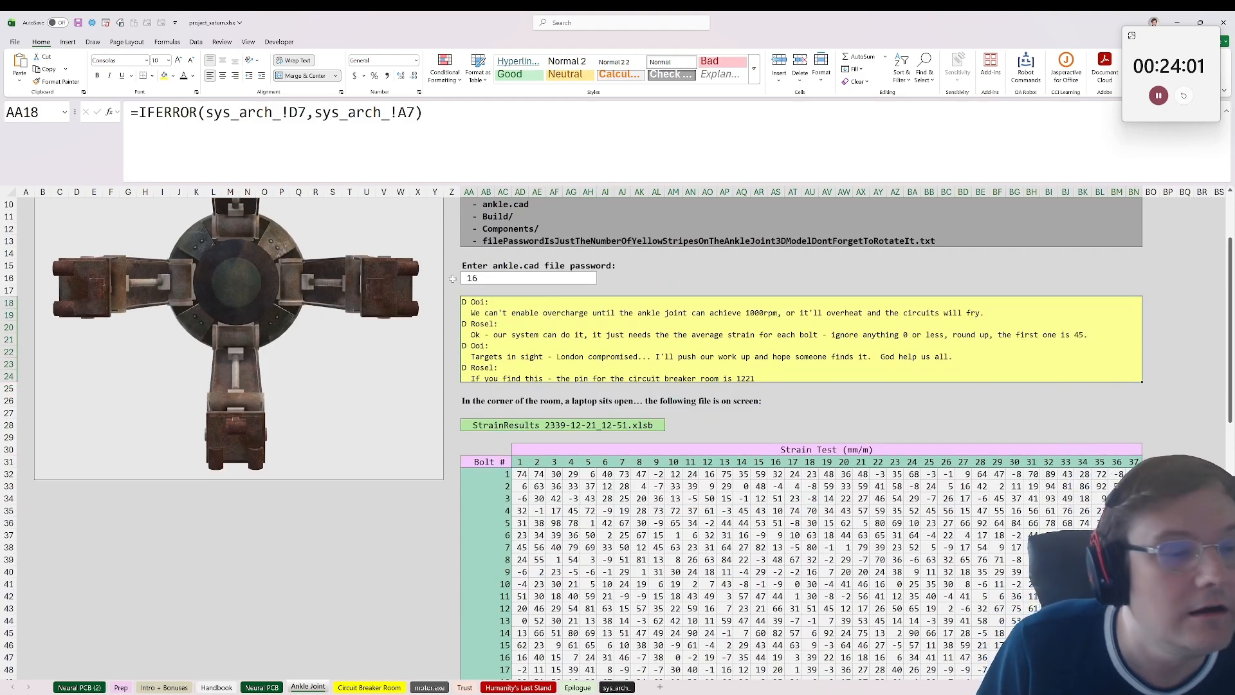
scroll(628, 335, down, 1)
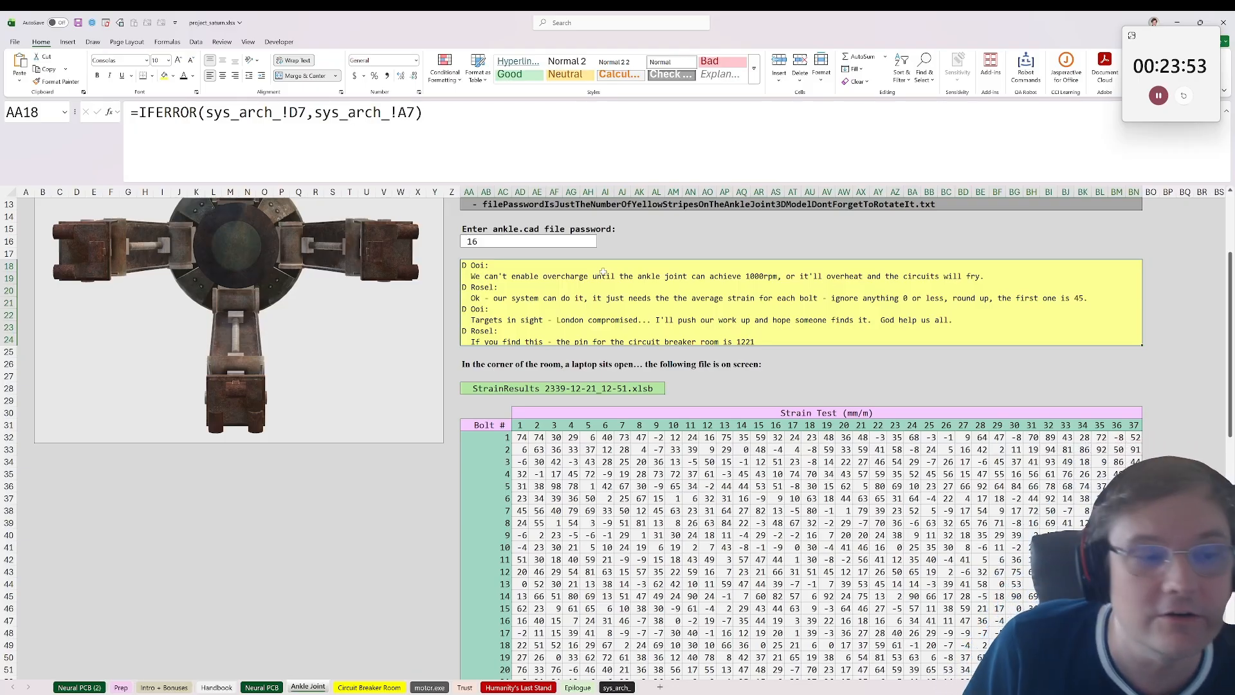
scroll(586, 308, up, 1)
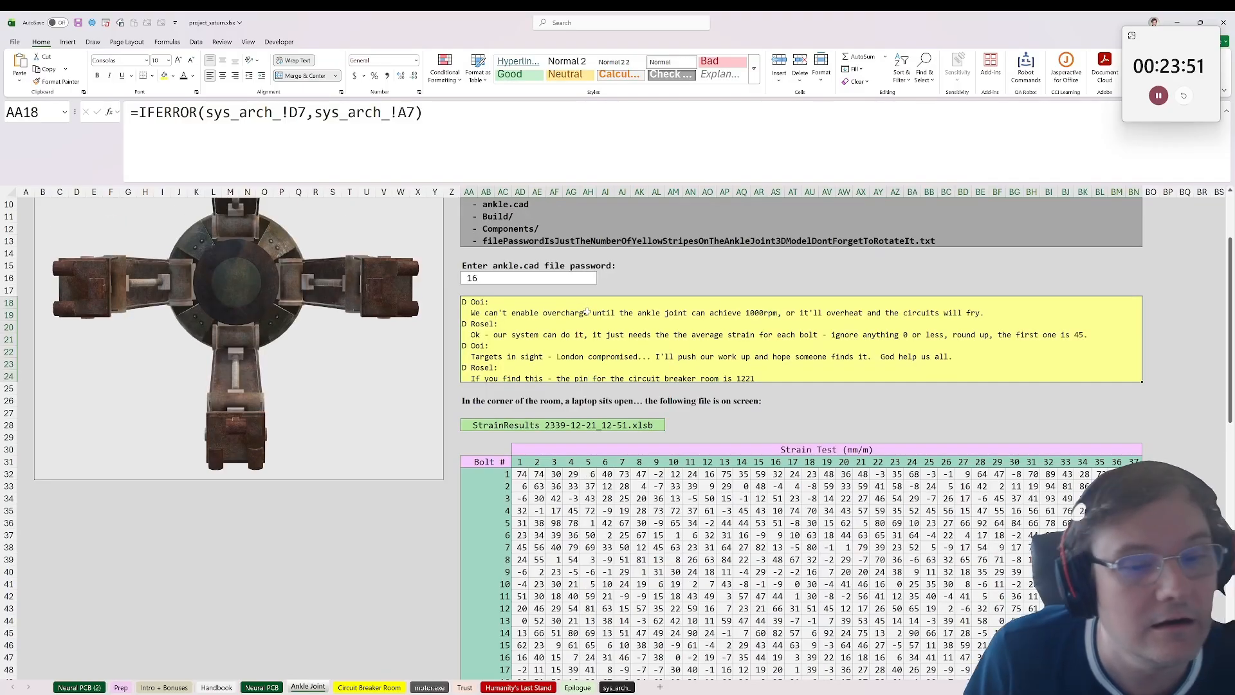
scroll(624, 325, up, 1)
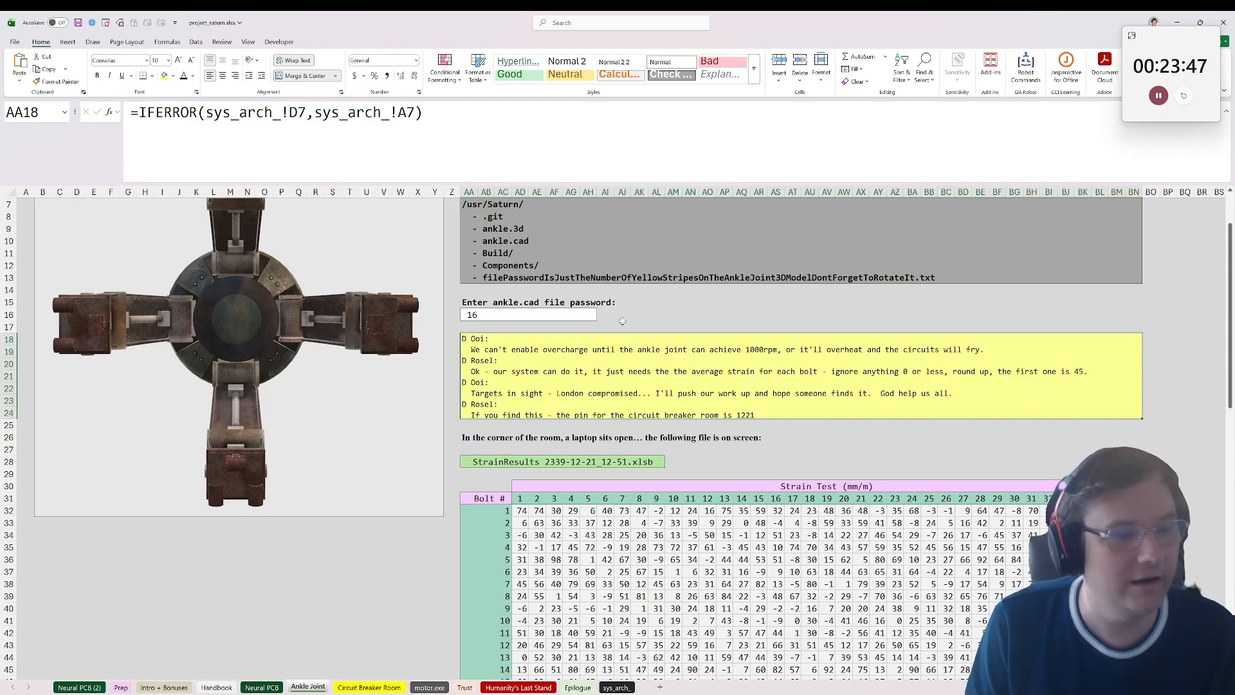
Step: Examine the StrainResults table's bolt rows and test columns from AD31 down to its last row against the message's instructions
click(524, 461)
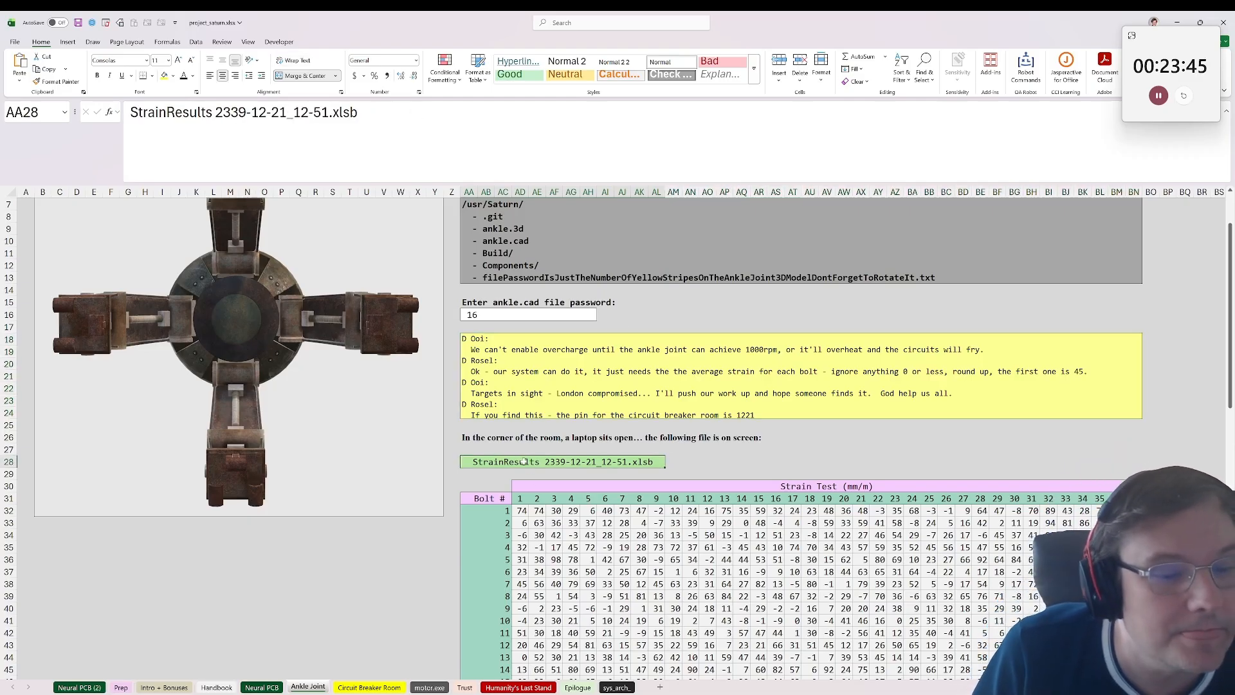
click(553, 383)
click(492, 512)
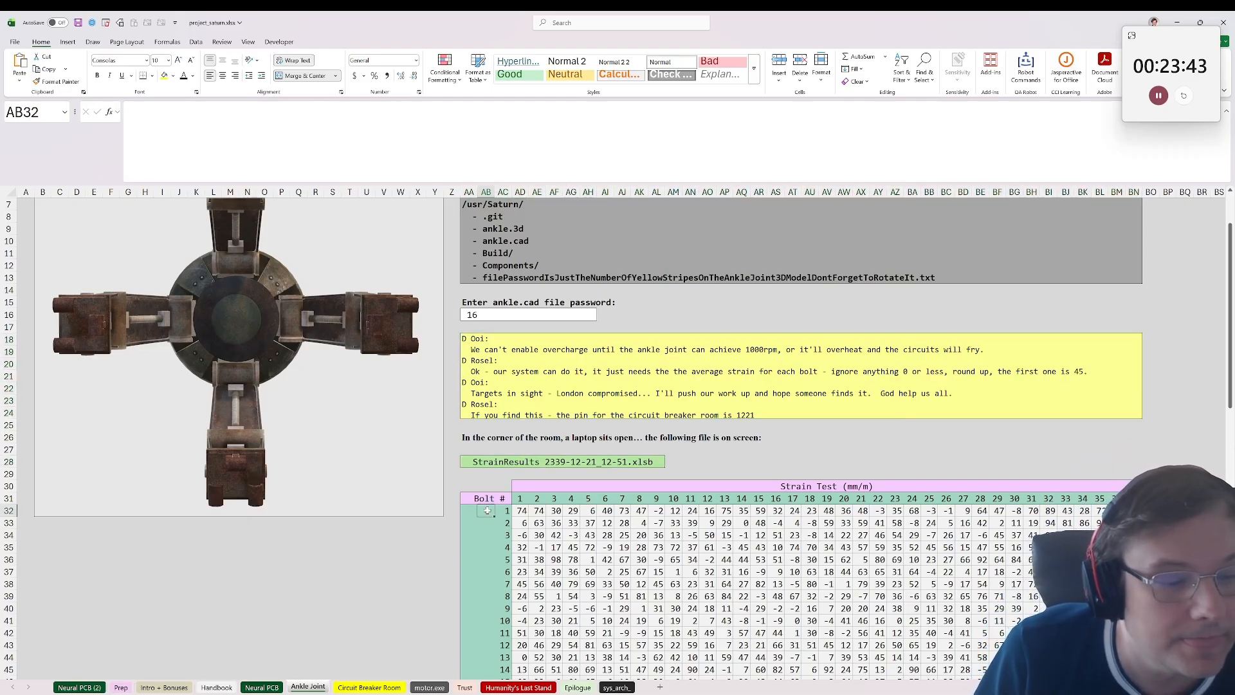
click(553, 511)
click(516, 512)
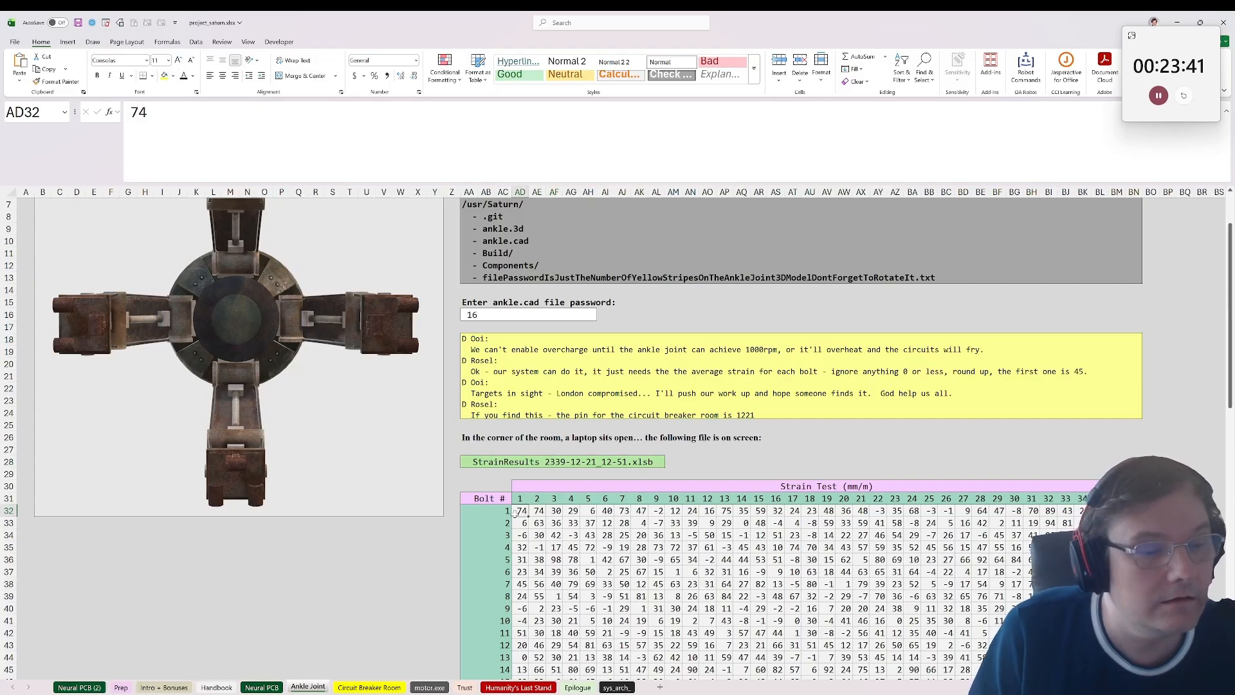
click(520, 499)
scroll(515, 528, down, 4)
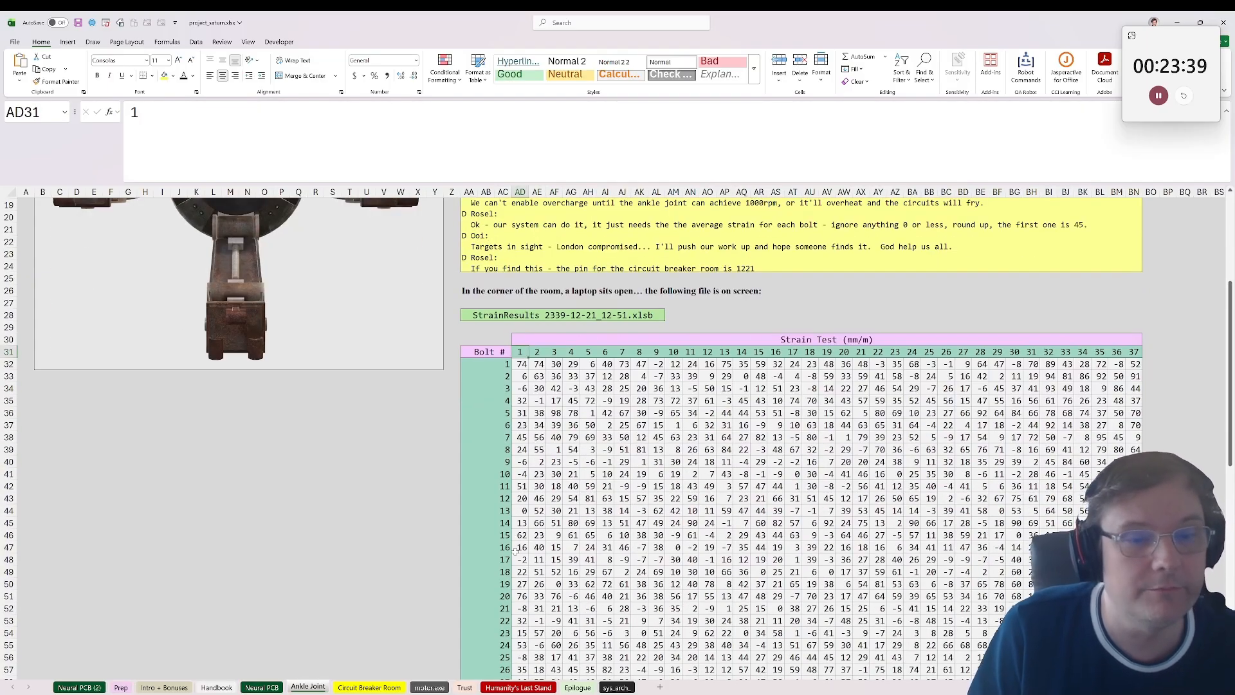
scroll(541, 473, down, 6)
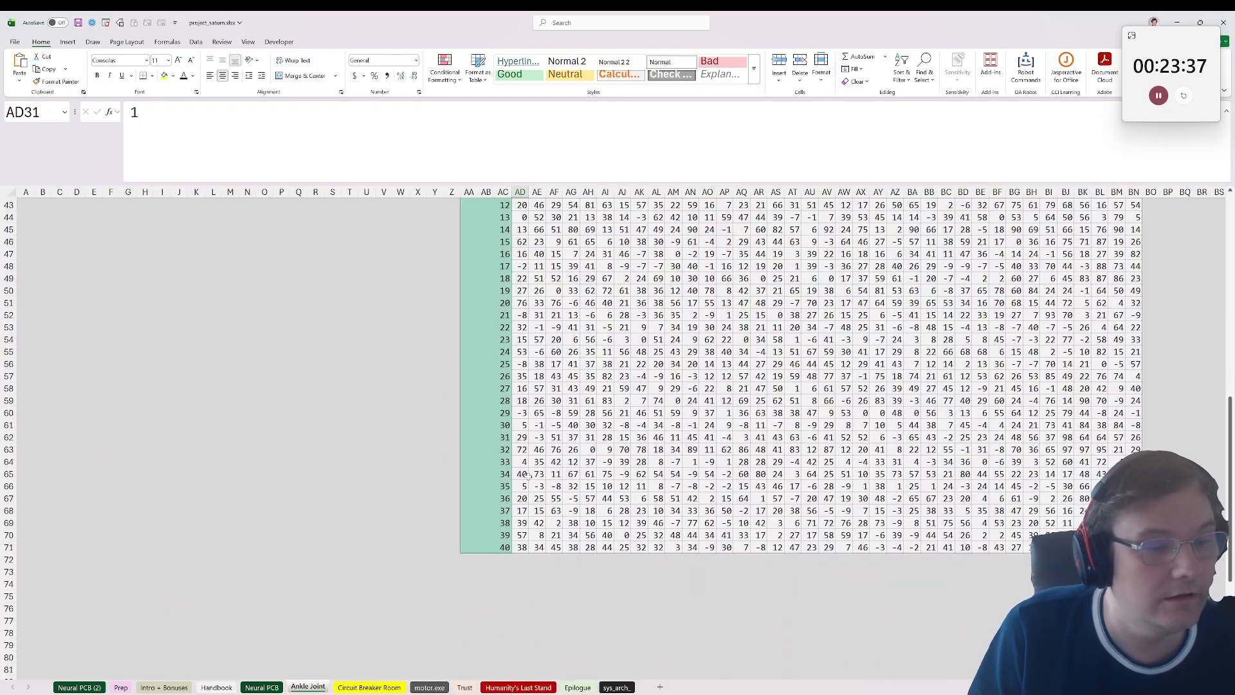
scroll(528, 477, up, 6)
scroll(605, 382, up, 4)
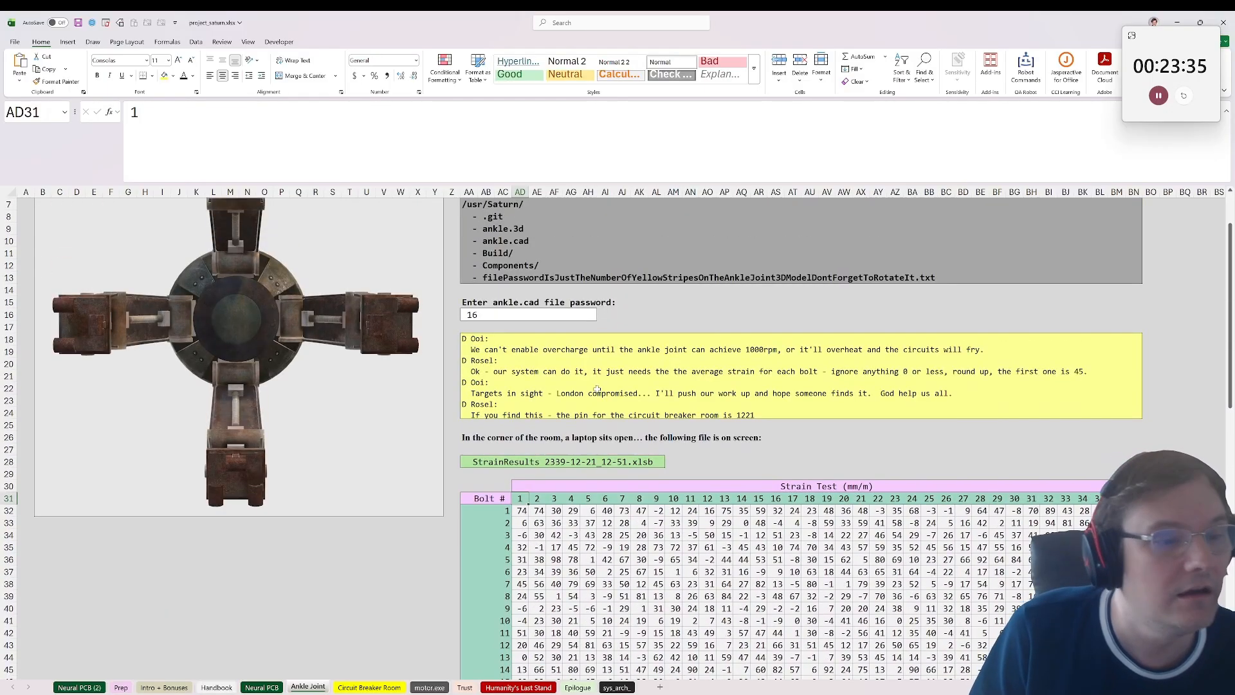
Step: Enter =FILTER(AD32:BN32,AD32:BN32>0) in BO32 to keep only bolt 1's strain values above zero
click(491, 373)
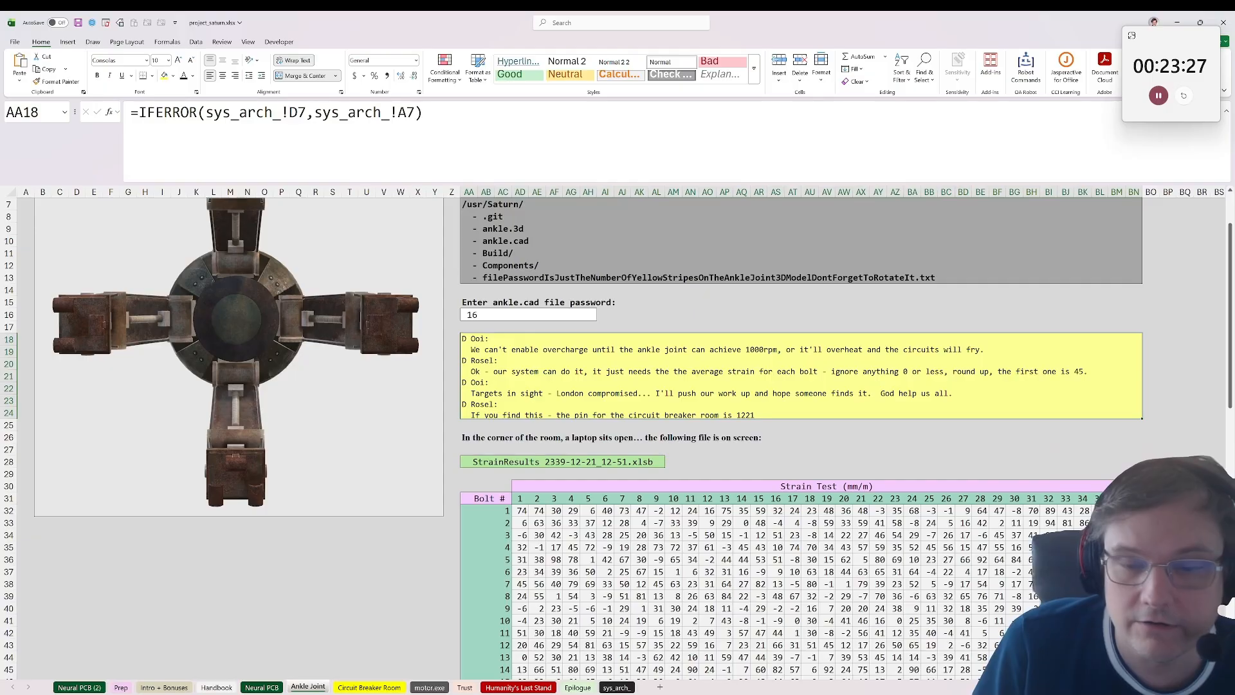
click(1151, 523)
key(Up)
text(=filt)
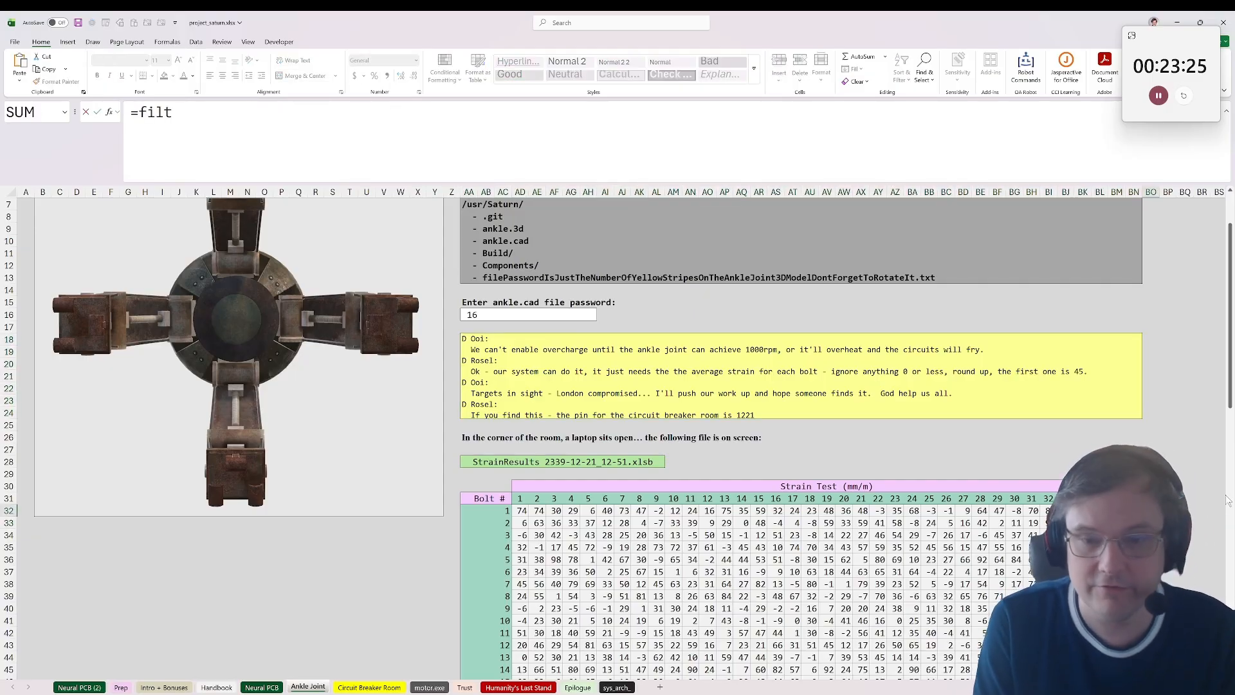
mouse_move(531, 509)
mouse_down()
mouse_move(1134, 511)
mouse_move(527, 507)
mouse_up()
text(,)
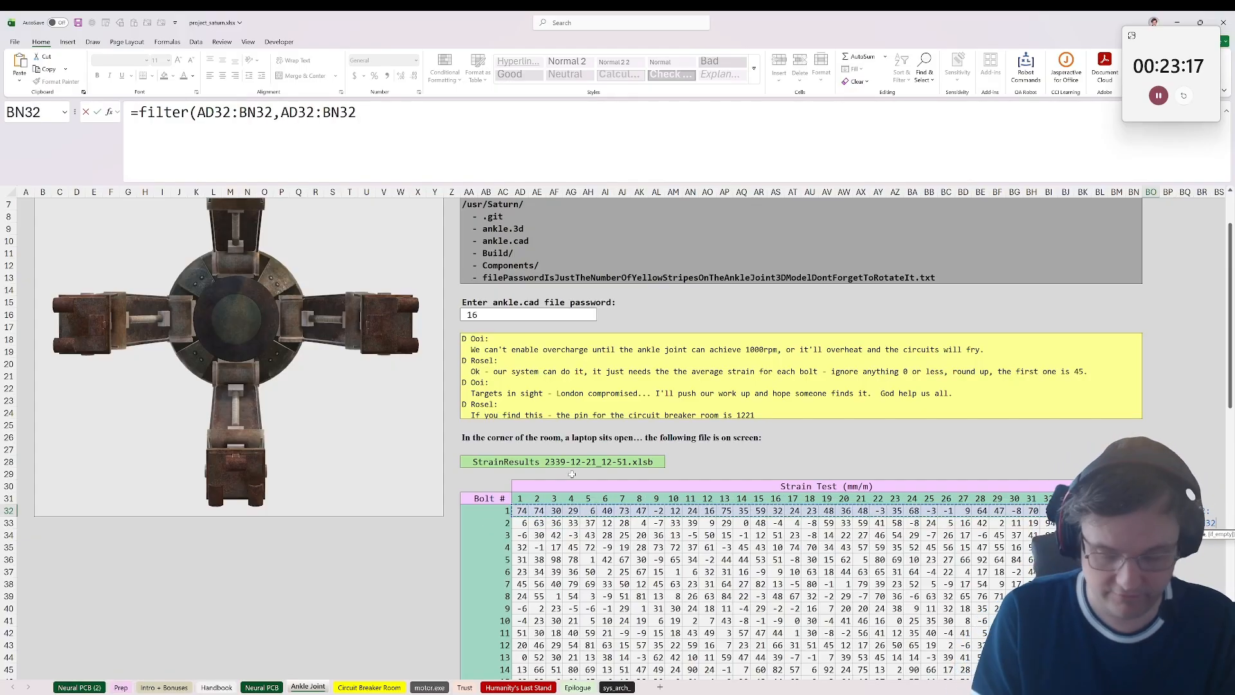
text(>0))
key(Return)
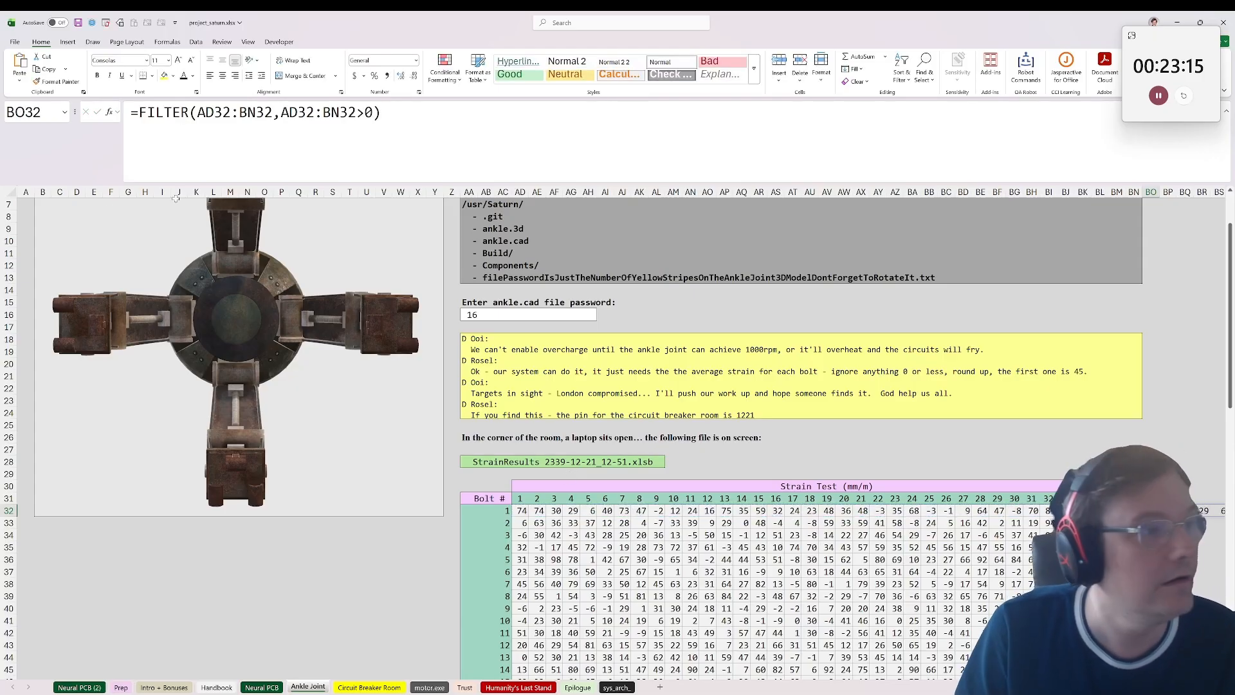
Step: Wrap the BO32 formula in AVERAGE and CEILING.MATH to get bolt 1's average strain rounded up
key(F2)
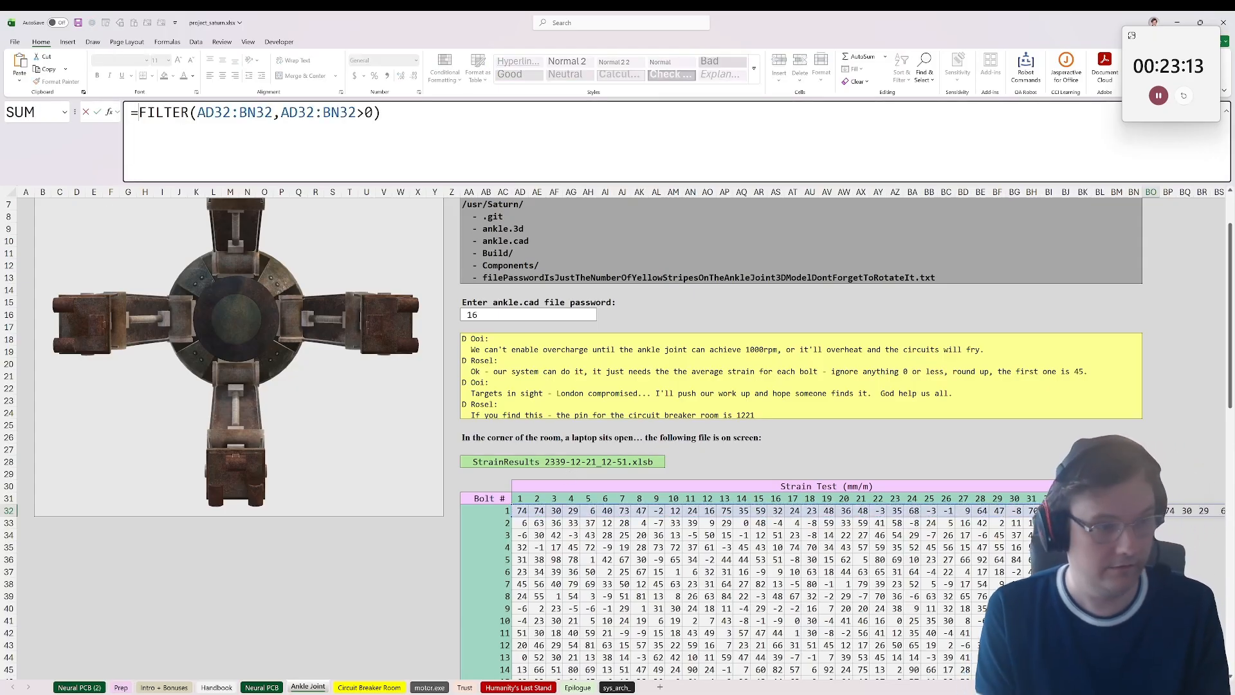
text(average()
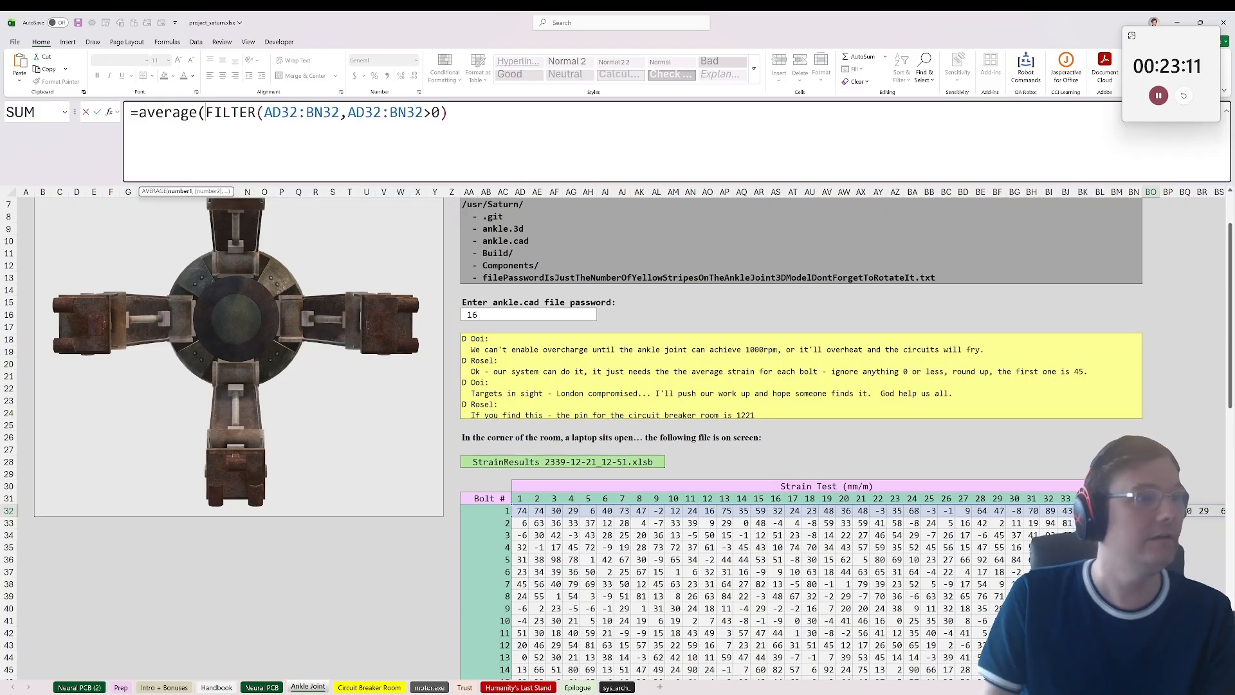
text())
key(Return)
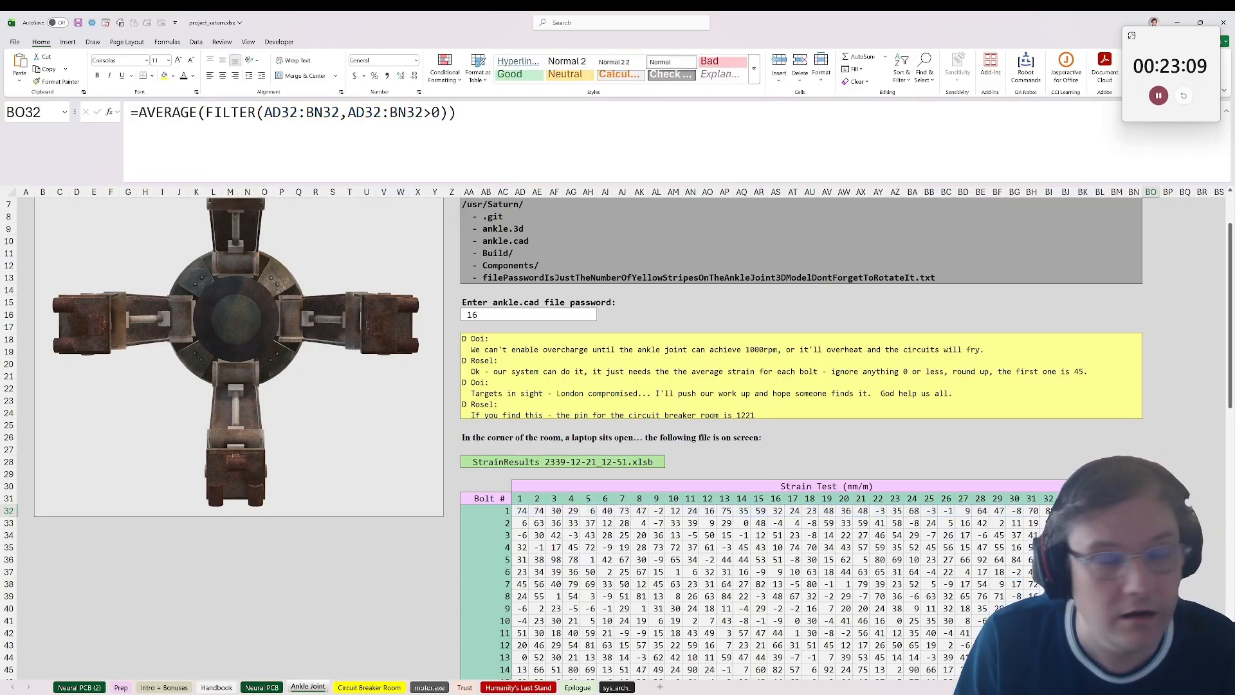
click(139, 113)
text(CEILING.MATH()
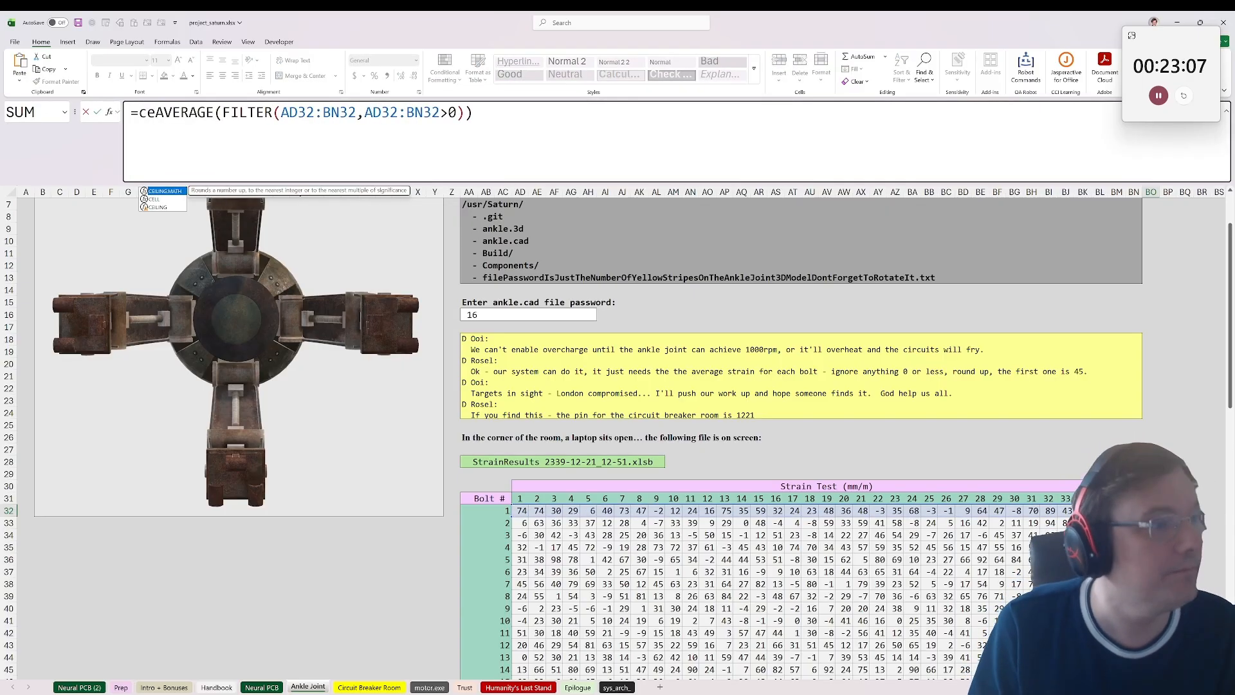
text())
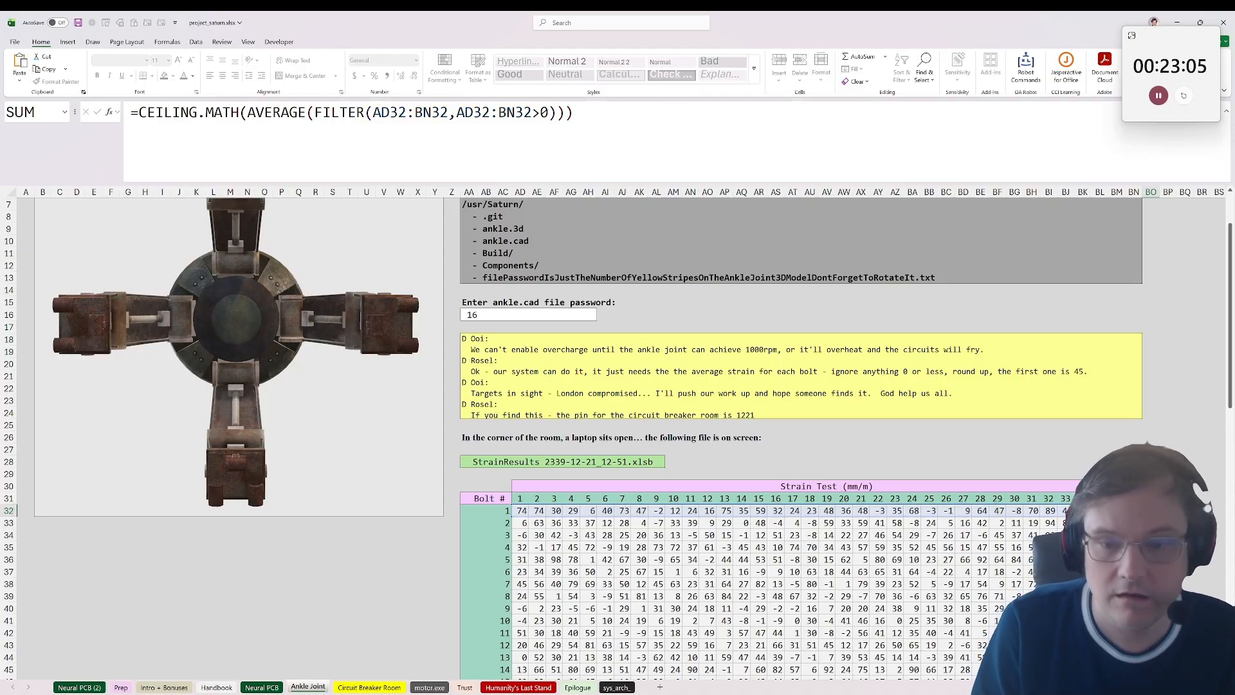
key(Return)
Step: Copy the BO32 formula down through BO71 so every one of the 40 bolts has its average
scroll(643, 437, down, 9)
scroll(575, 461, down, 5)
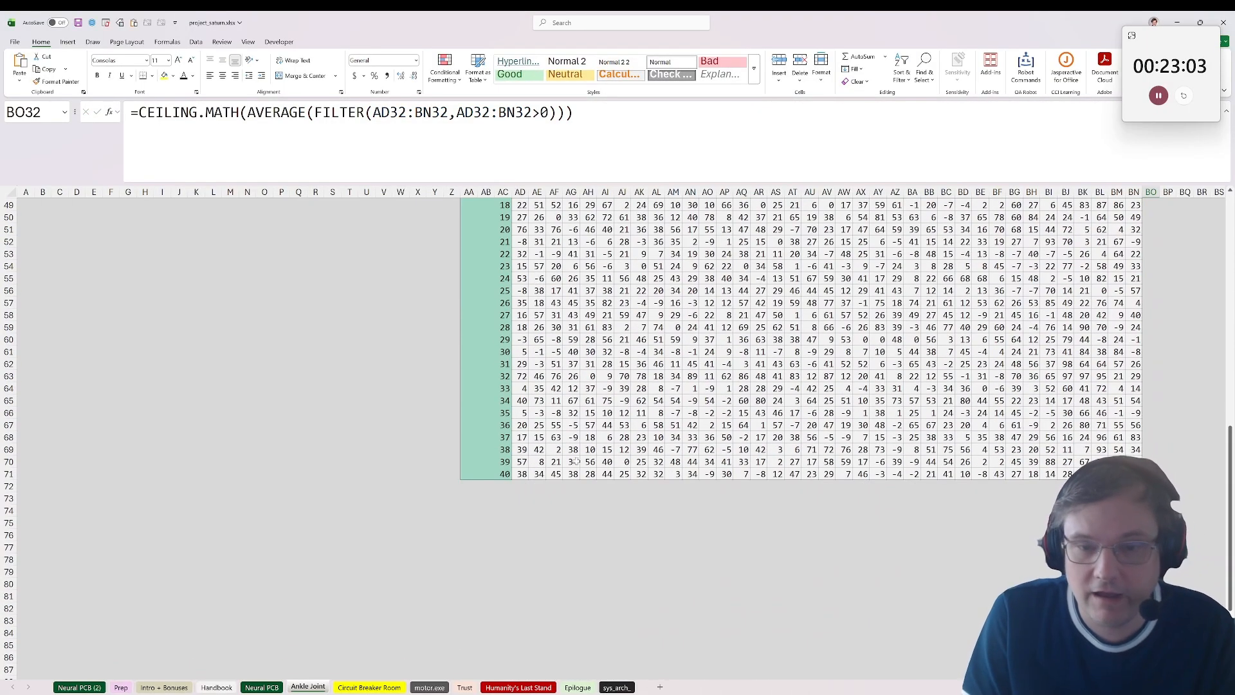
scroll(644, 437, up, 12)
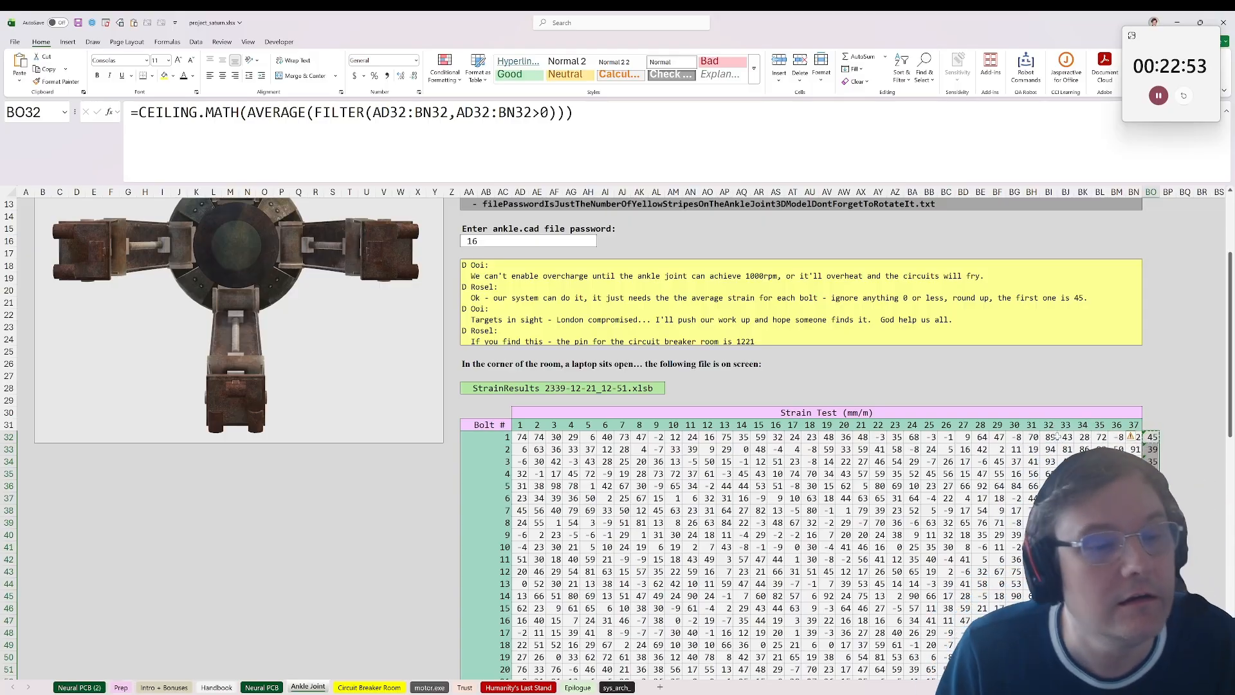
Step: Reread the yellow message in AA18, glance at the Circuit Breaker Room sheet, and return to the Ankle Joint sheet
click(617, 318)
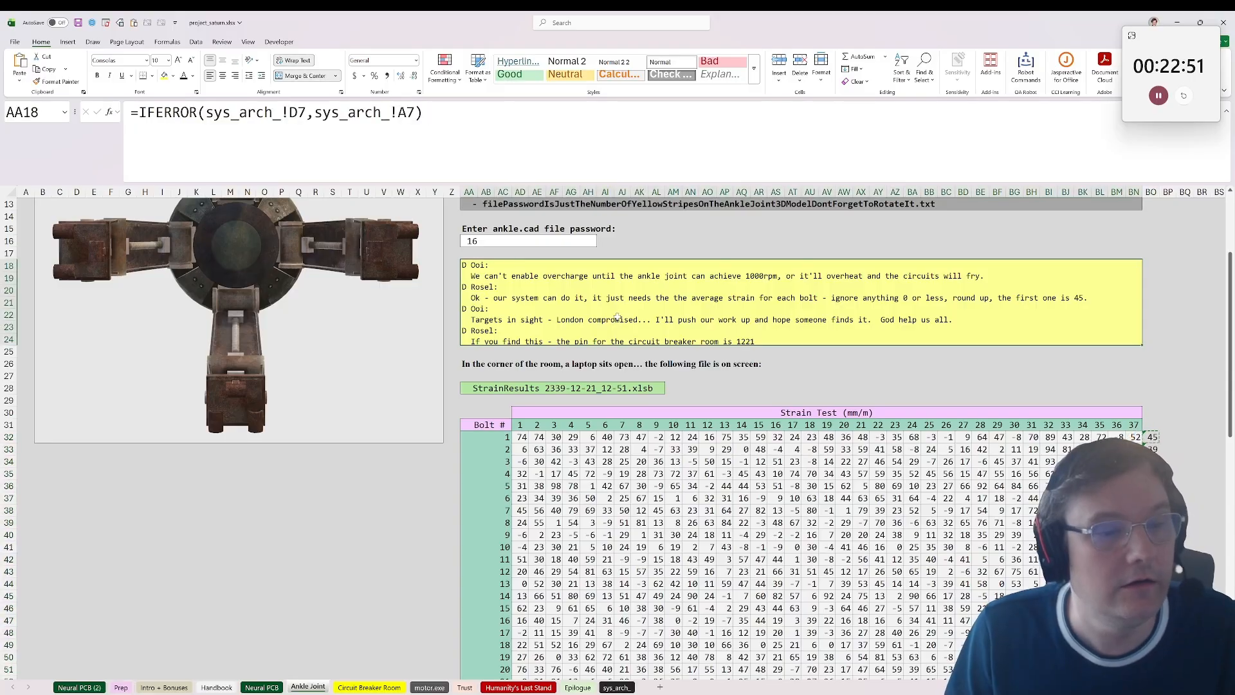
scroll(617, 318, up, 1)
scroll(617, 318, down, 1)
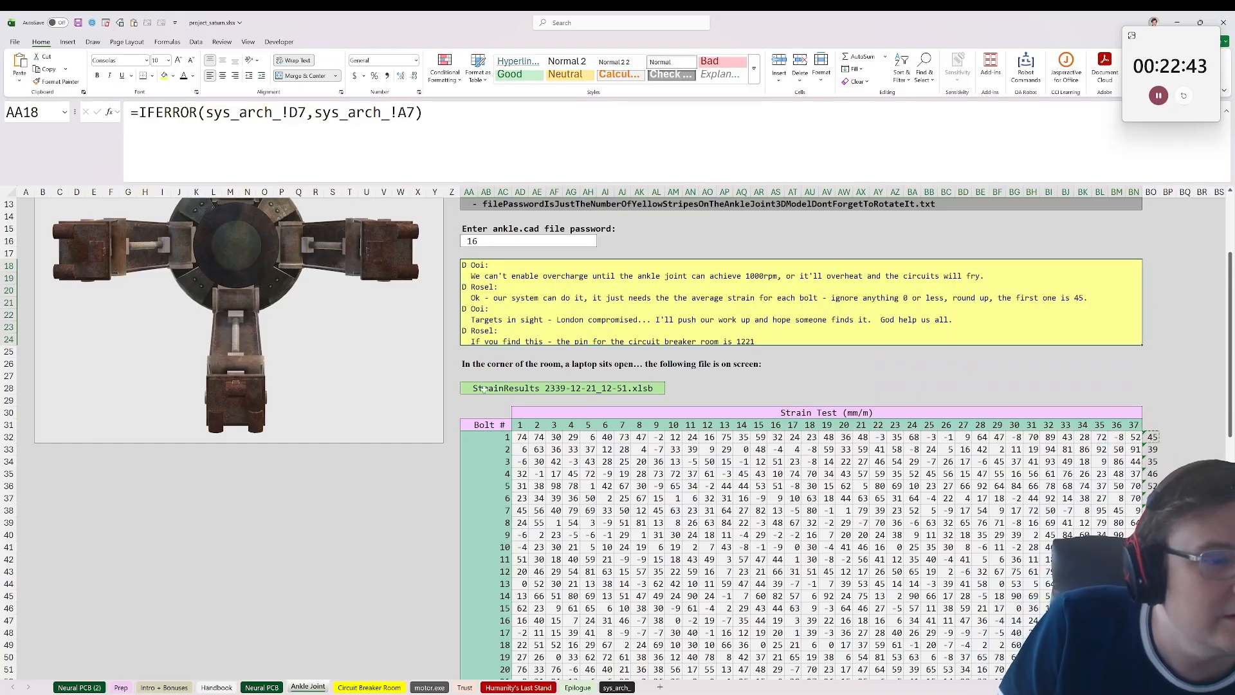
click(357, 687)
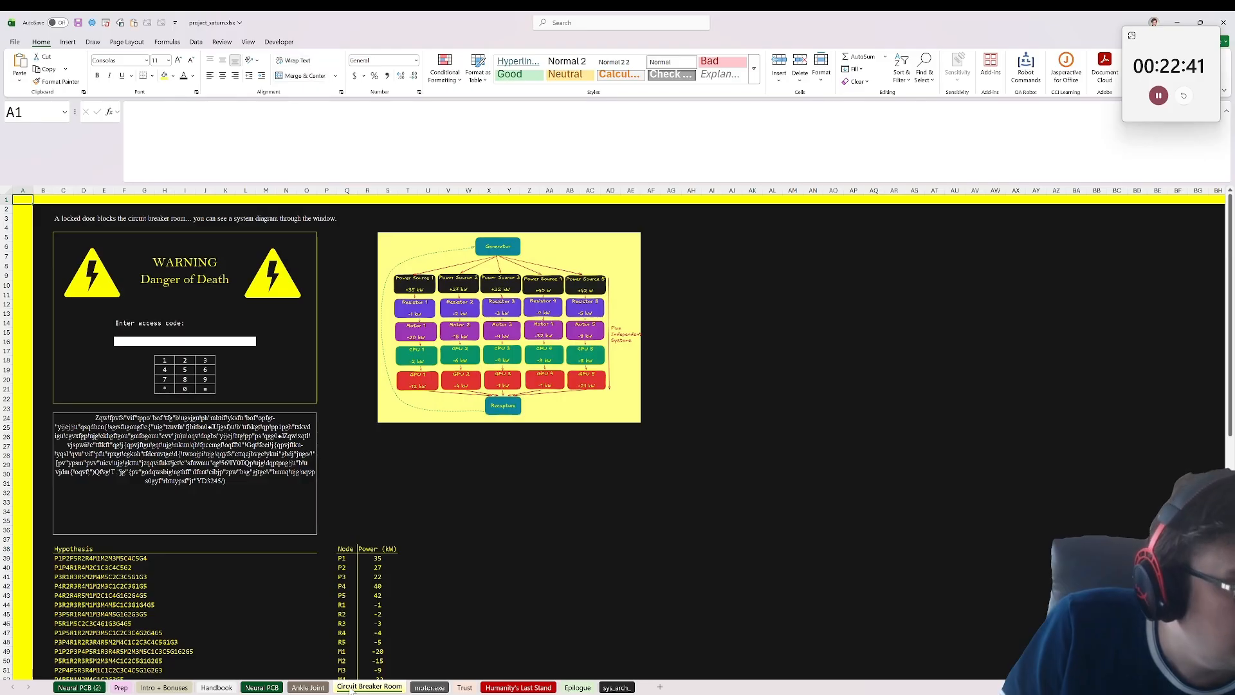
click(309, 687)
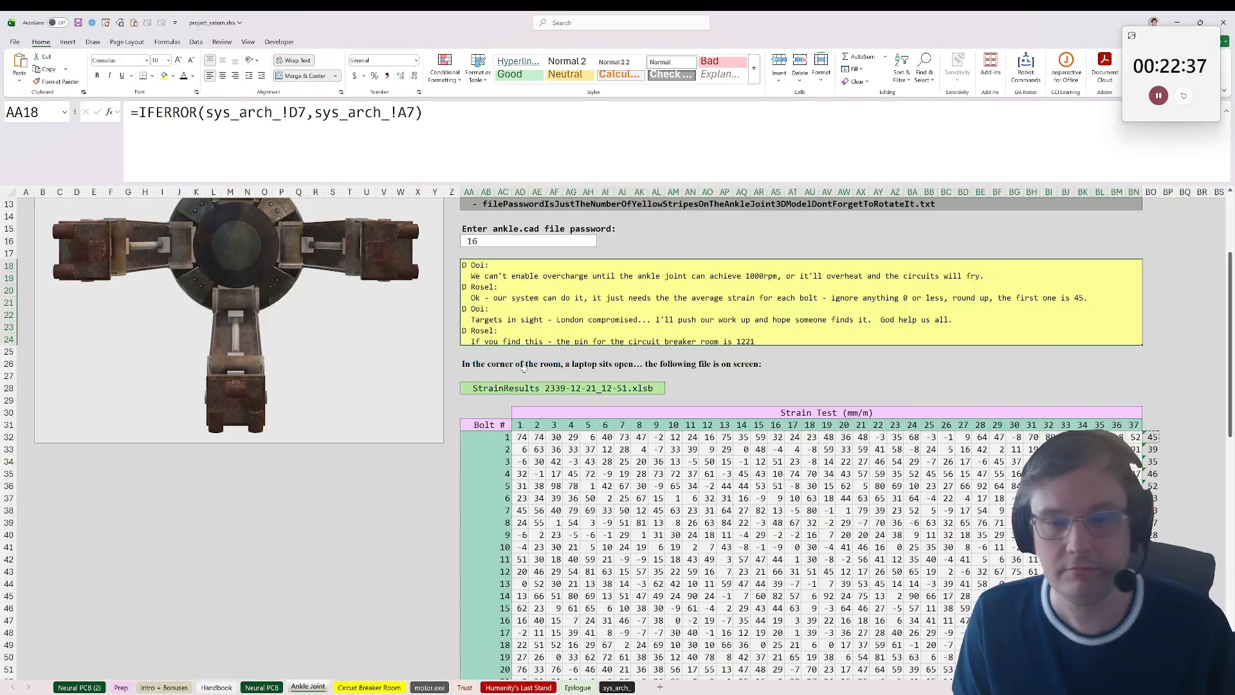
Step: Switch to the Project Saturn answer form in the browser, move its window over the worksheet, and review the Ankle Joint answer fields
mouse_move(761, 690)
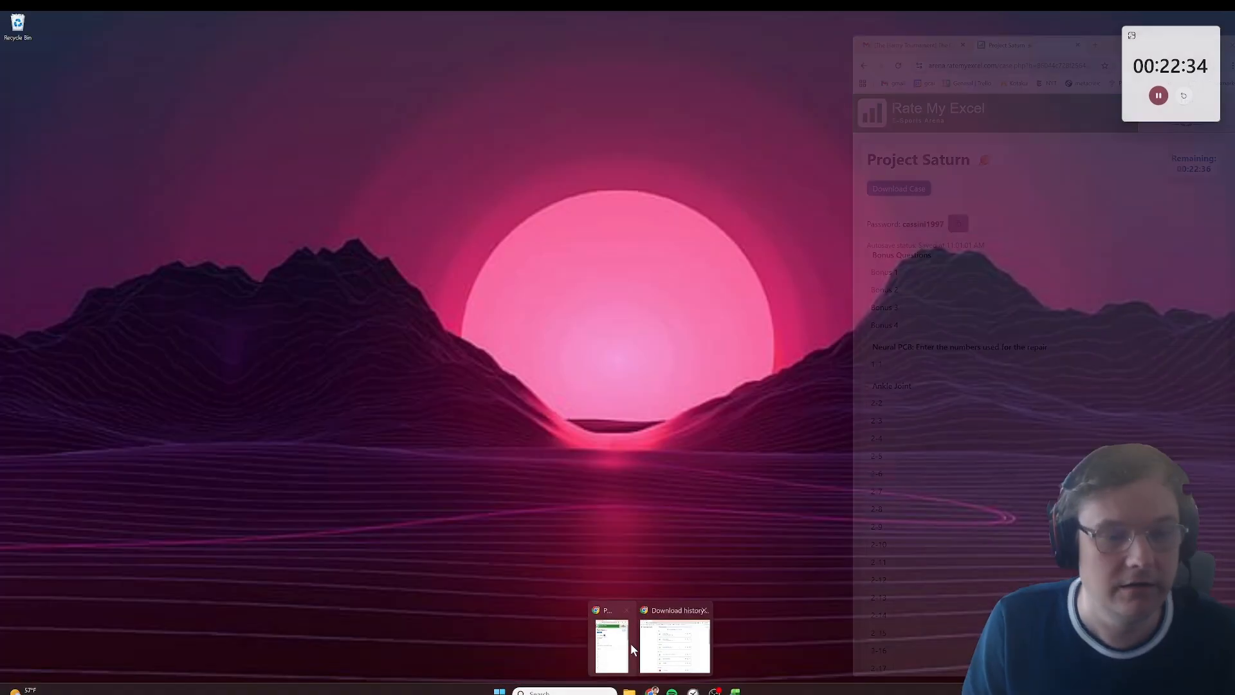
click(608, 644)
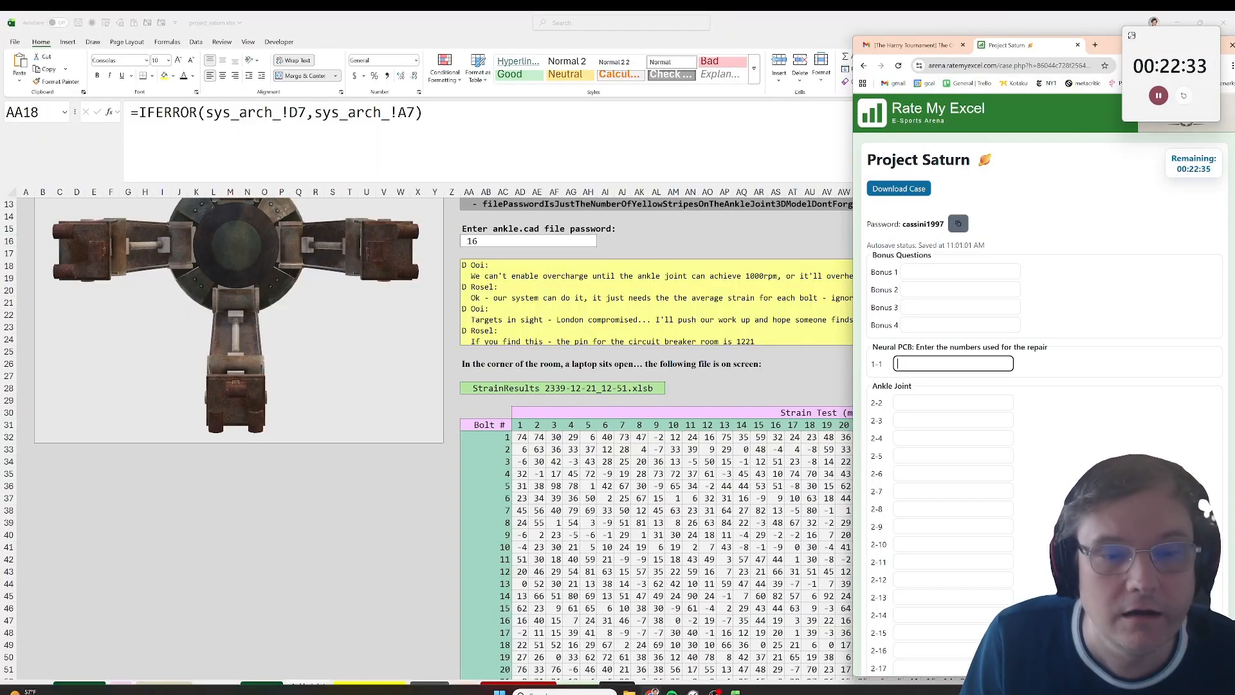
drag(1117, 47, 571, 71)
scroll(476, 454, down, 7)
scroll(476, 454, down, 4)
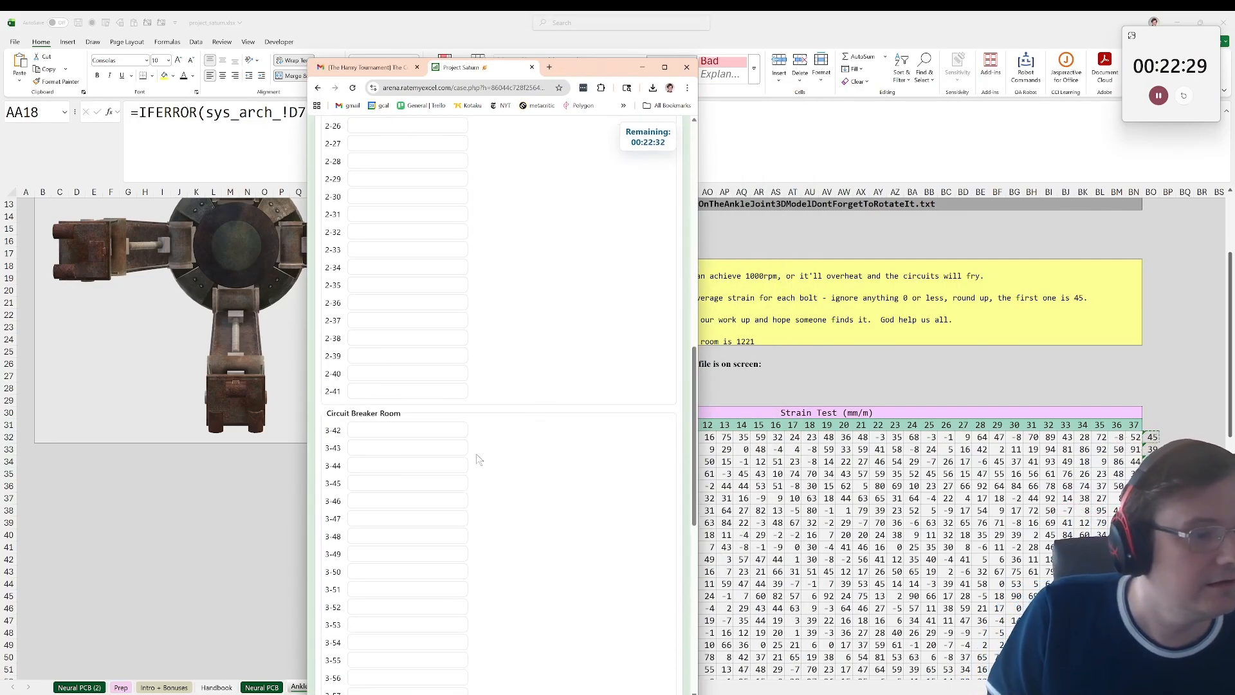
Step: Switch back to Excel and copy the rounded bolt averages in BO32:BO71
click(1152, 436)
click(1153, 435)
drag(1154, 436, 1153, 657)
key(ctrl+v)
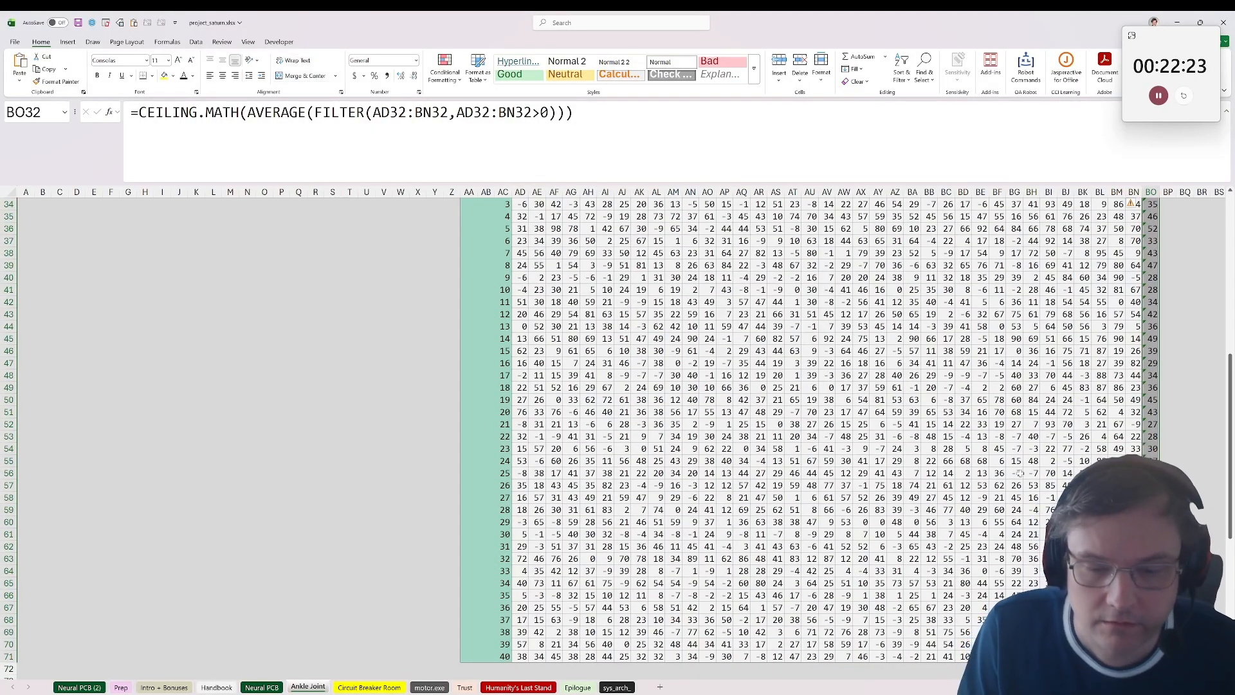
scroll(930, 466, up, 6)
scroll(928, 510, down, 8)
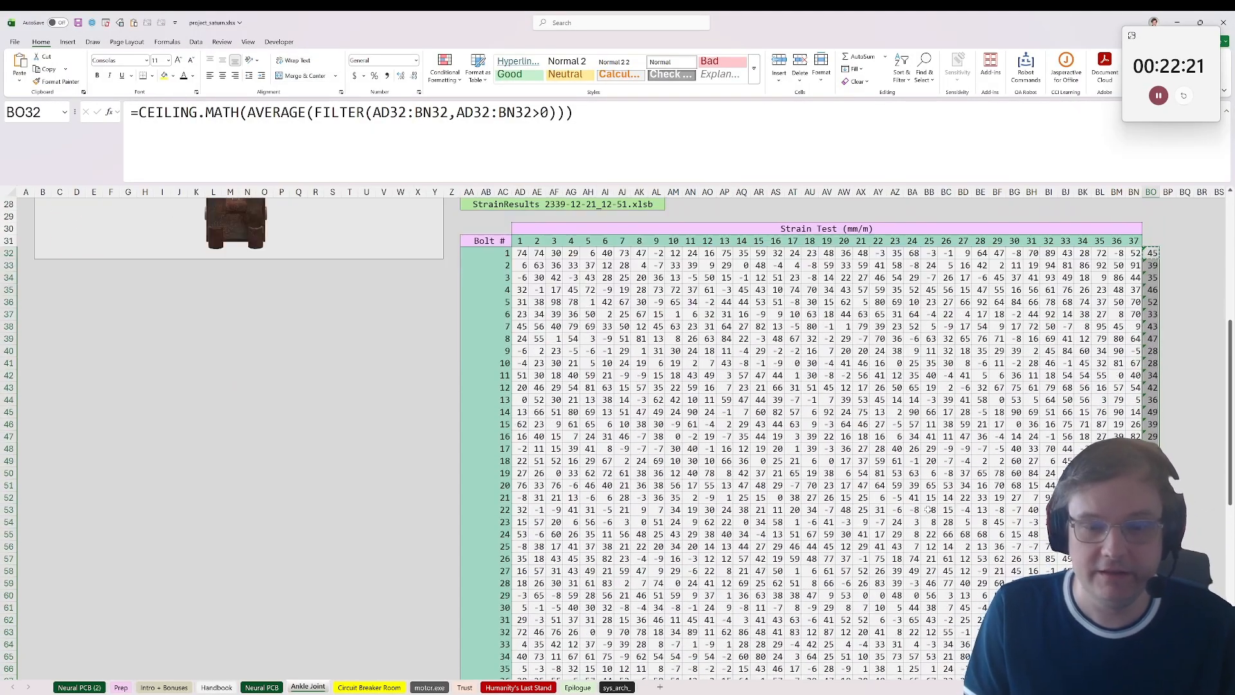
scroll(927, 507, up, 7)
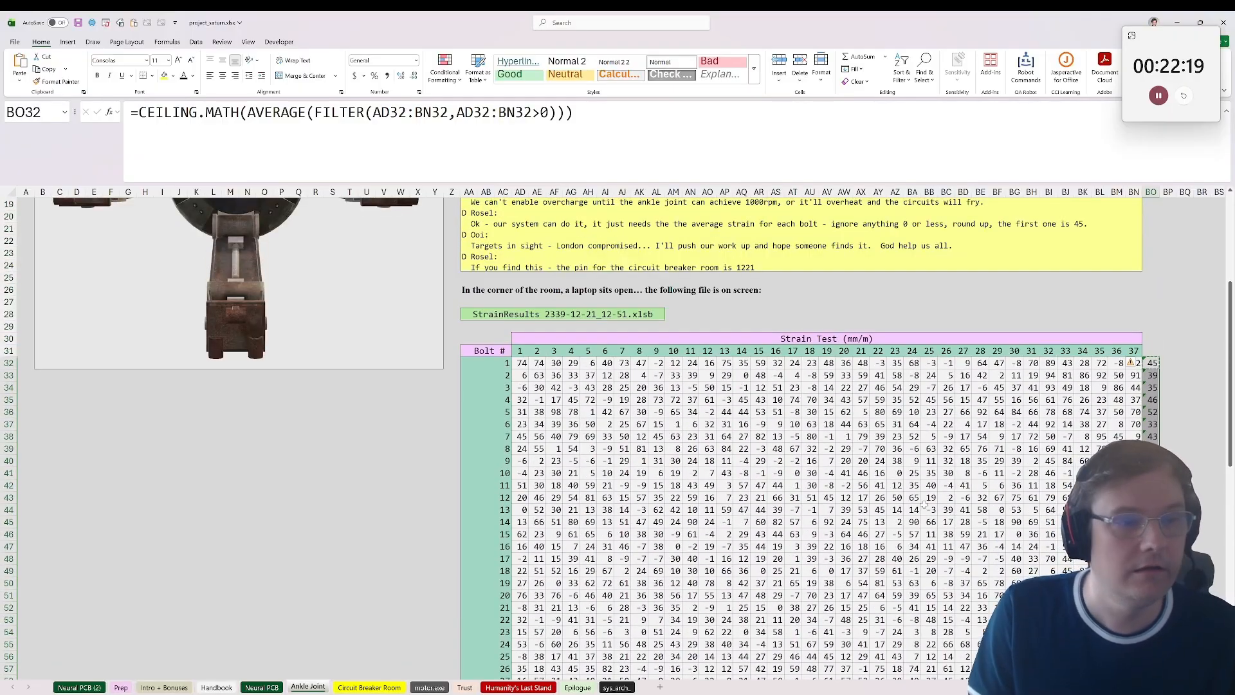
scroll(924, 505, down, 8)
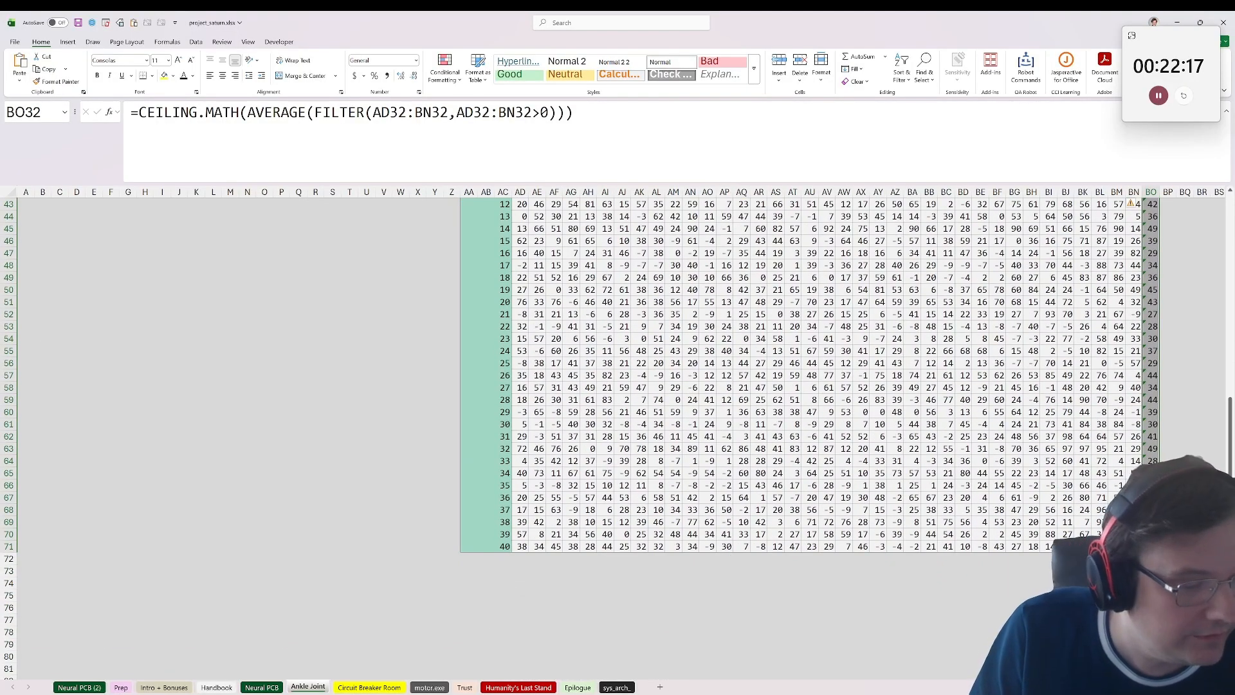
Step: Try entering the averages in the browser form from Ankle Joint answer 2-2 onward, and clear that field again
mouse_move(651, 692)
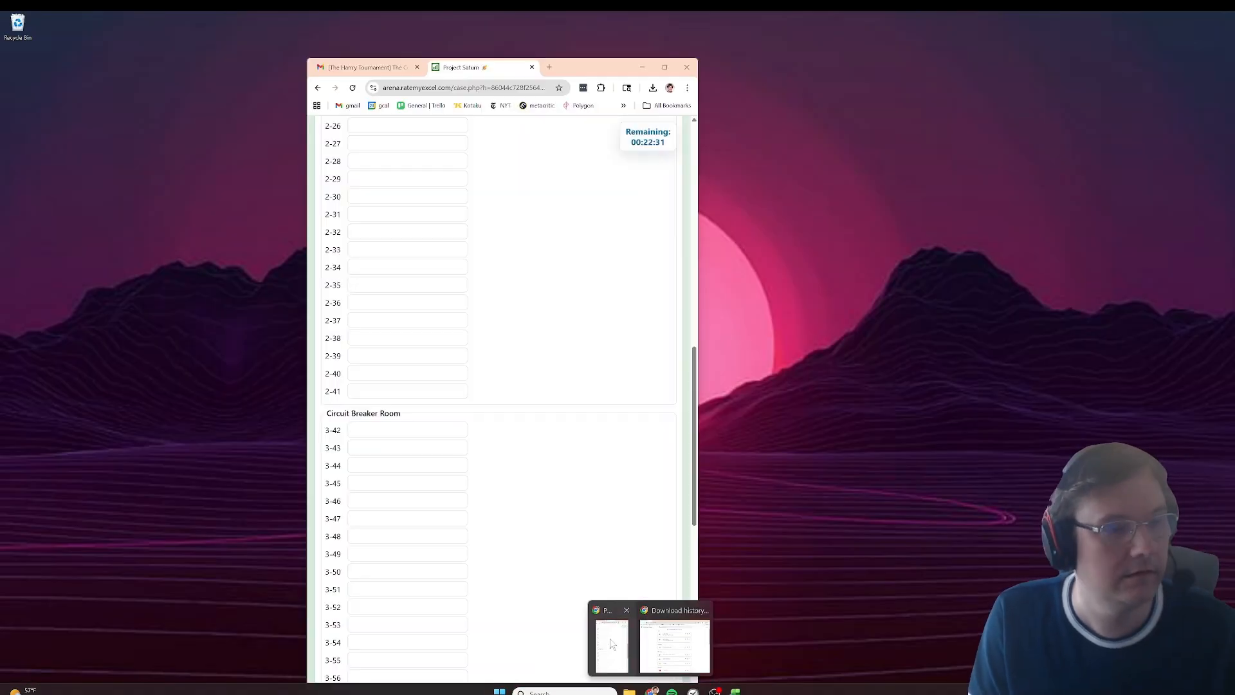
click(684, 651)
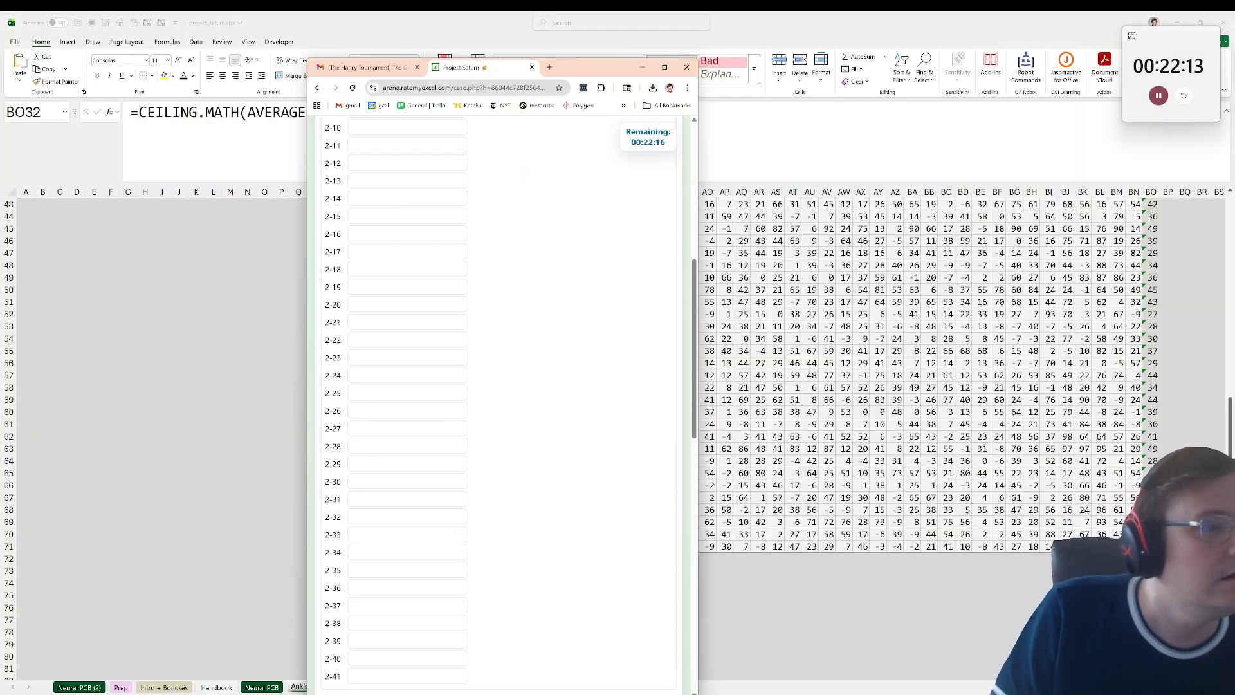
scroll(522, 399, up, 5)
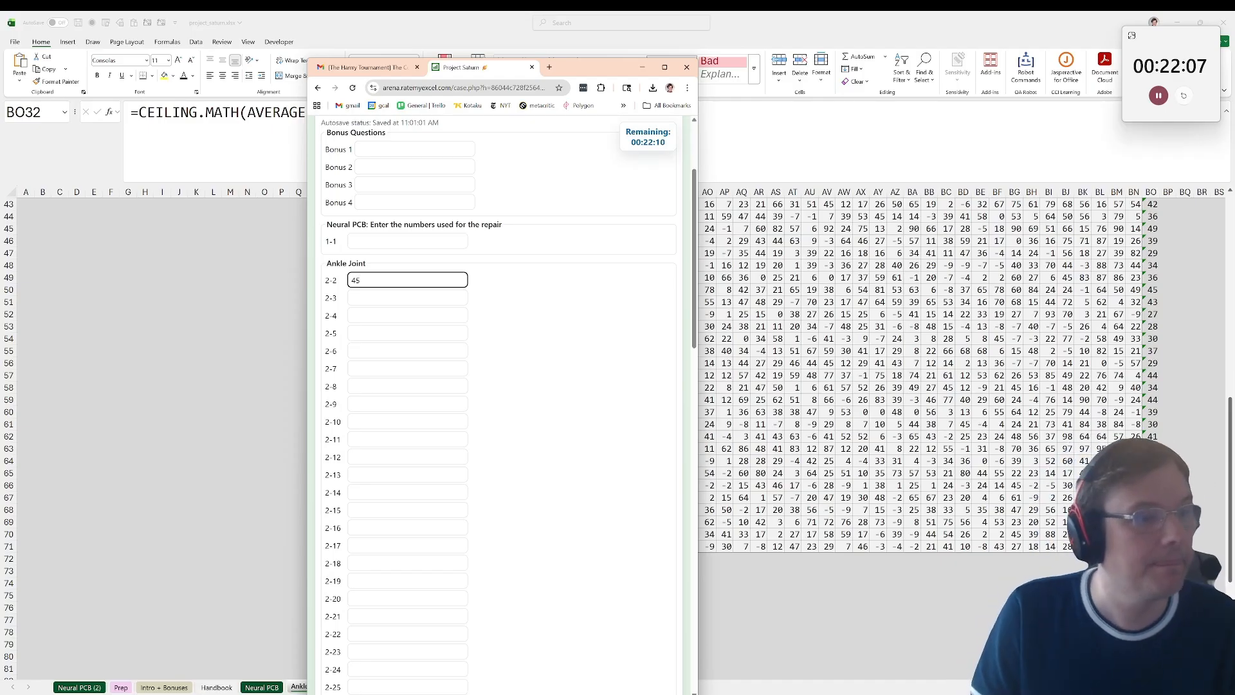
key(BackSpace)
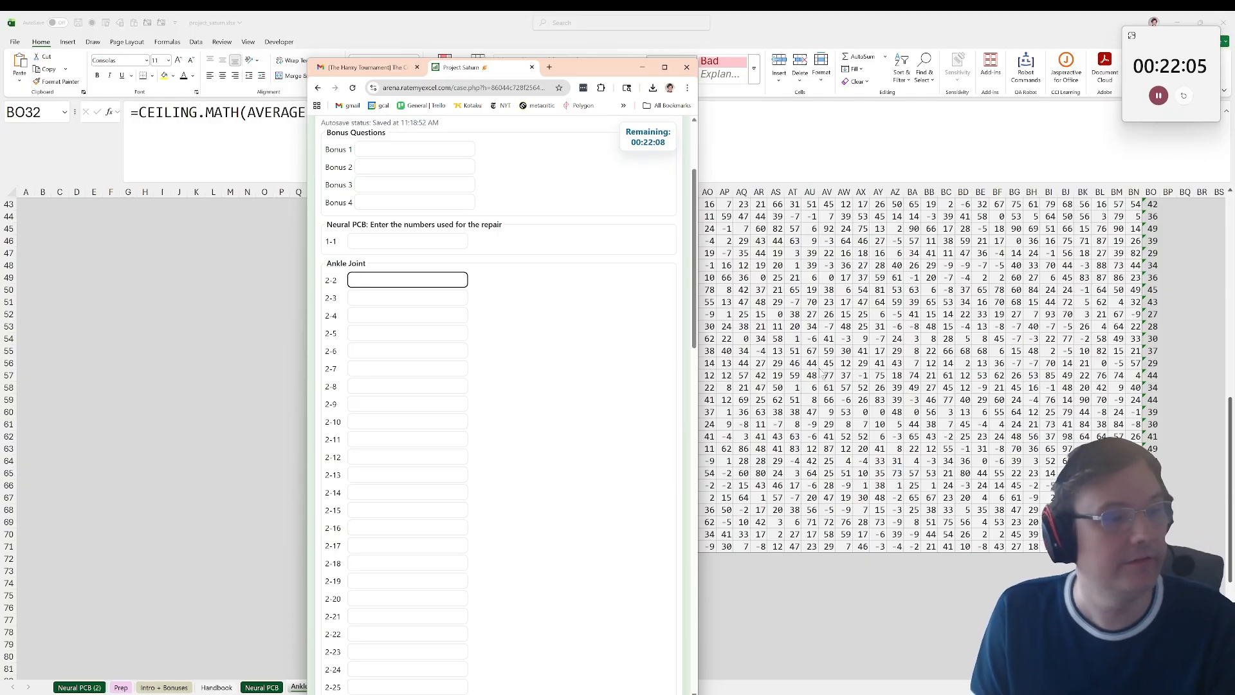
Step: Return to the Ankle Joint sheet and copy the averages for bolts 2 to 40 in BO33:BO71
click(995, 346)
scroll(994, 347, up, 9)
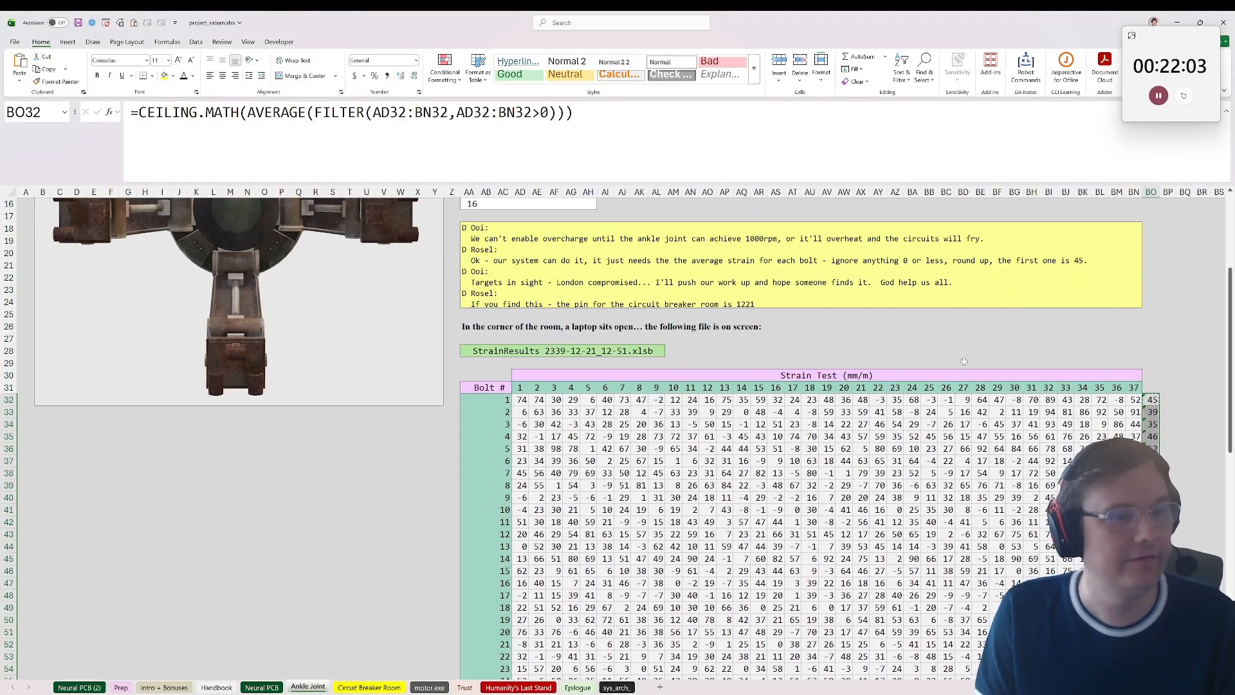
scroll(995, 350, down, 1)
drag(1150, 376, 1151, 685)
key(ctrl+c)
scroll(544, 521, up, 6)
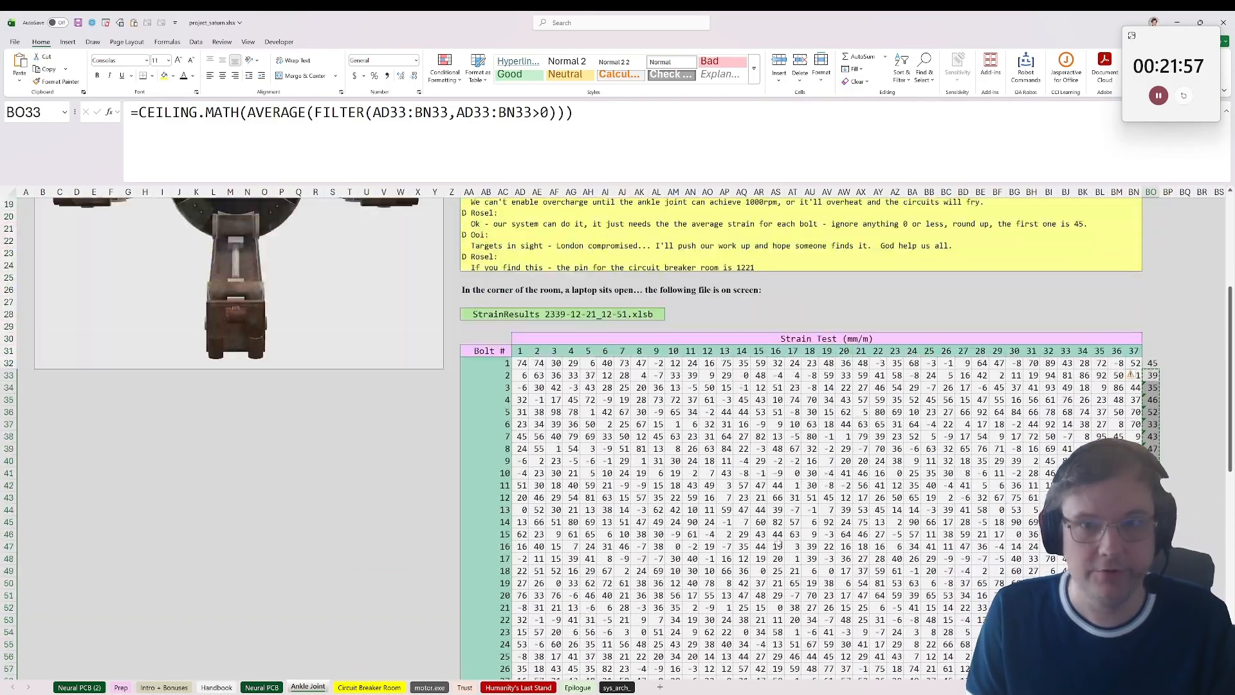
scroll(544, 521, down, 2)
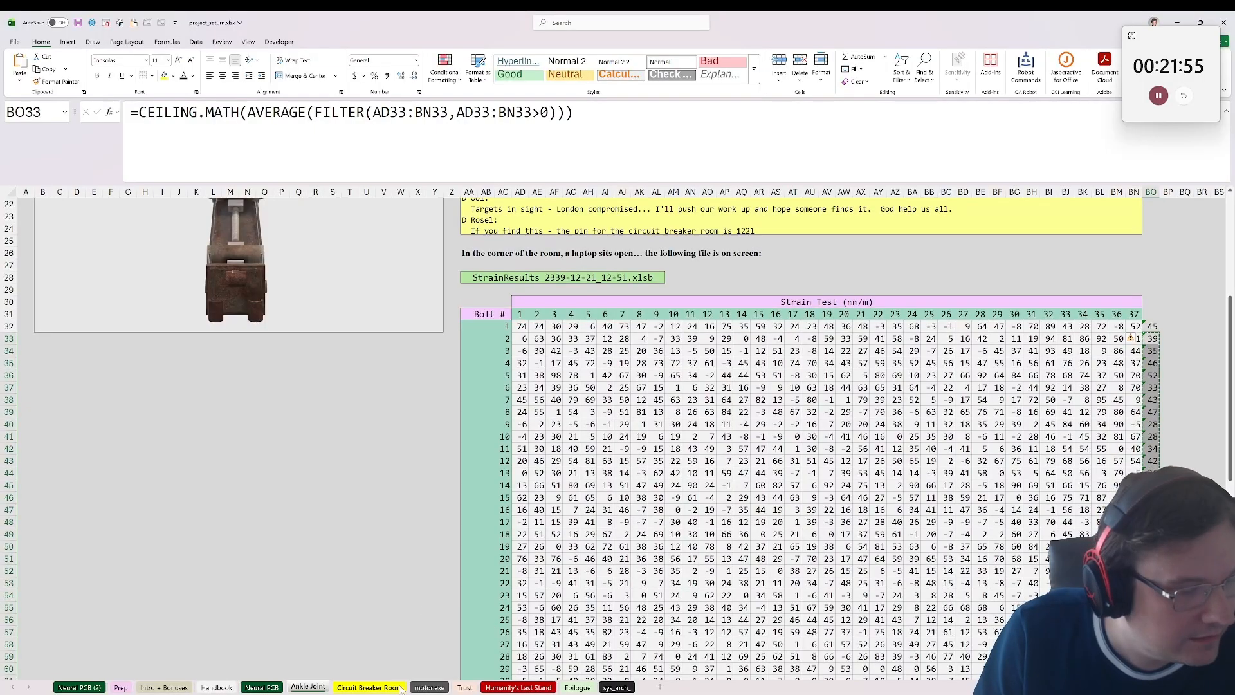
Step: Check the form's Ankle Joint fields 2-2 to 2-41, and select all forty averages in BO32:BO71 in the workbook
click(652, 692)
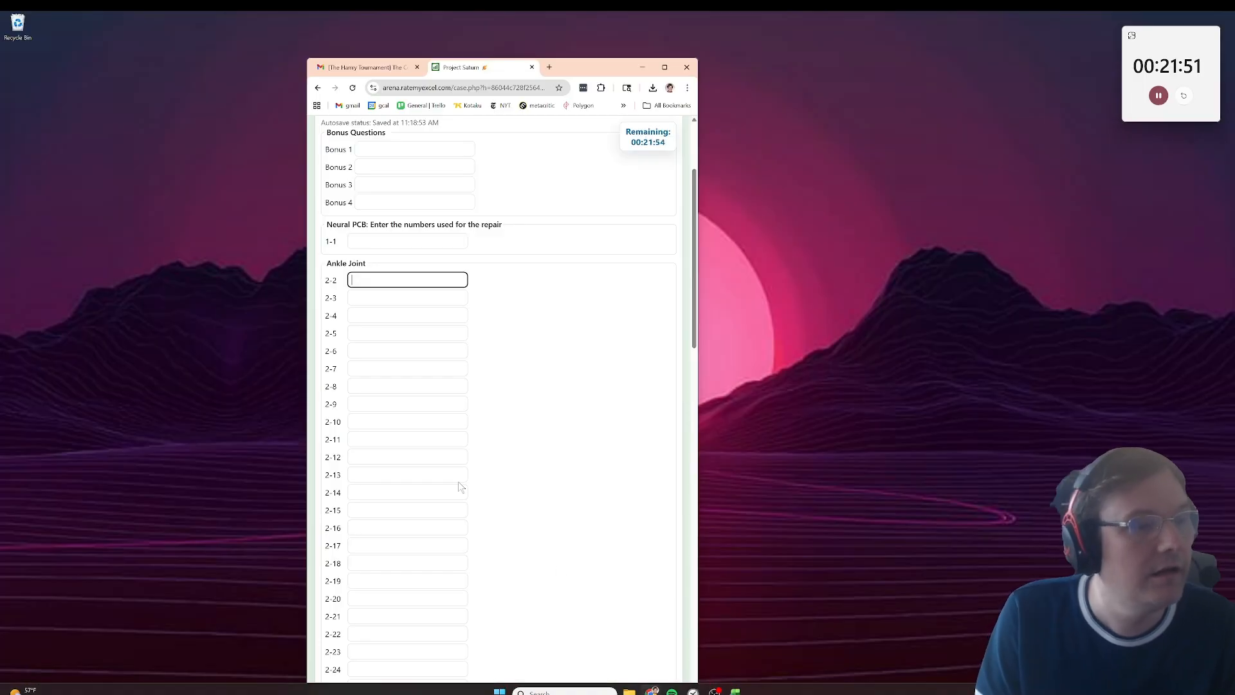
click(620, 651)
scroll(502, 399, down, 6)
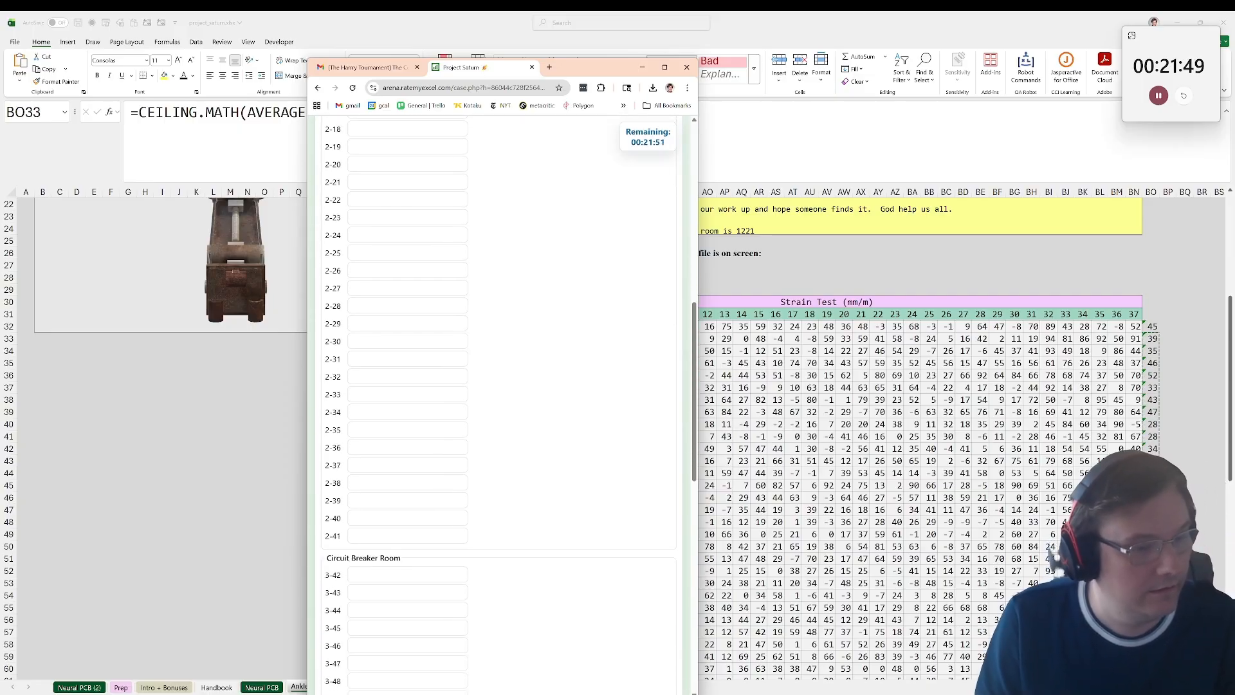
click(1192, 308)
drag(1153, 326, 1152, 683)
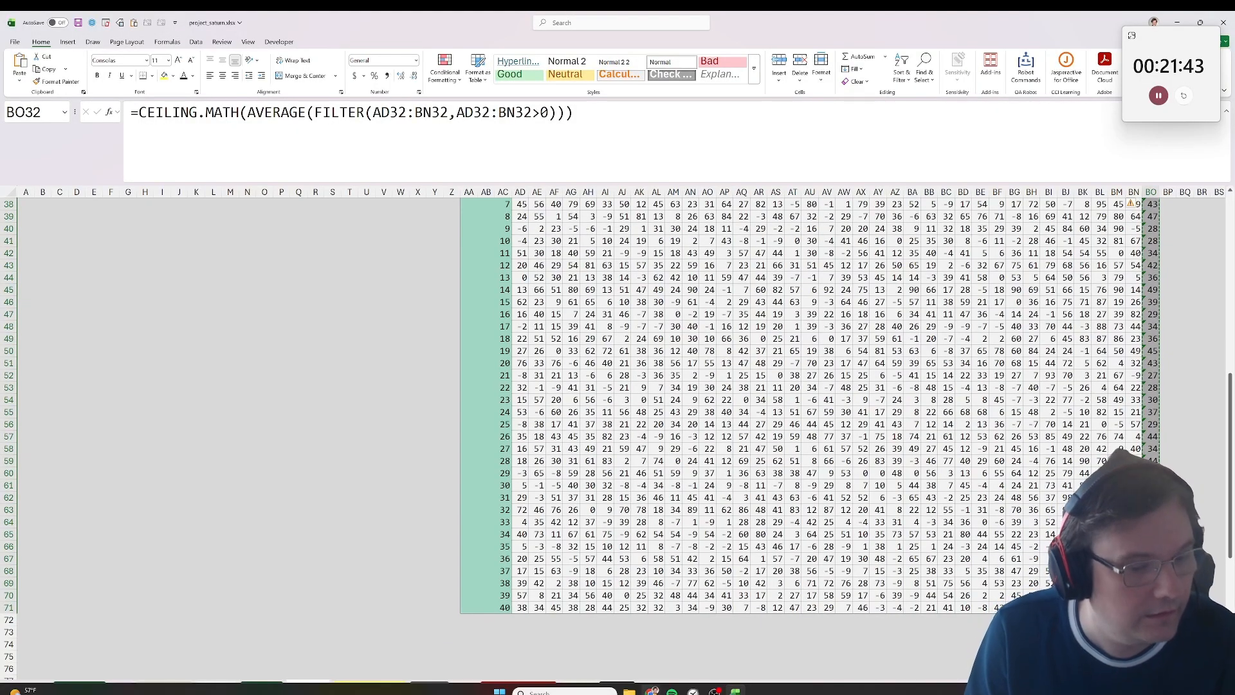
Step: Inspect bolt 24's average formula in BO55 and the row range it references, leaving the formula unedited
click(1151, 411)
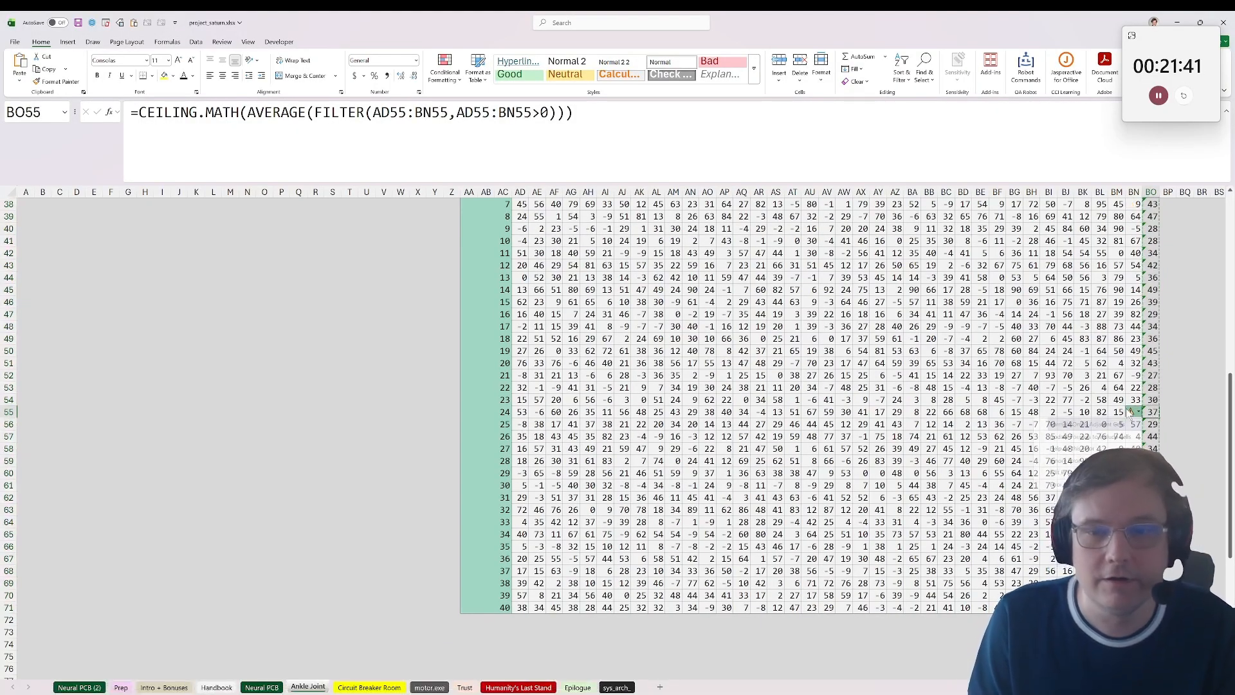
drag(1185, 412, 1162, 424)
click(1152, 424)
double_click(1151, 424)
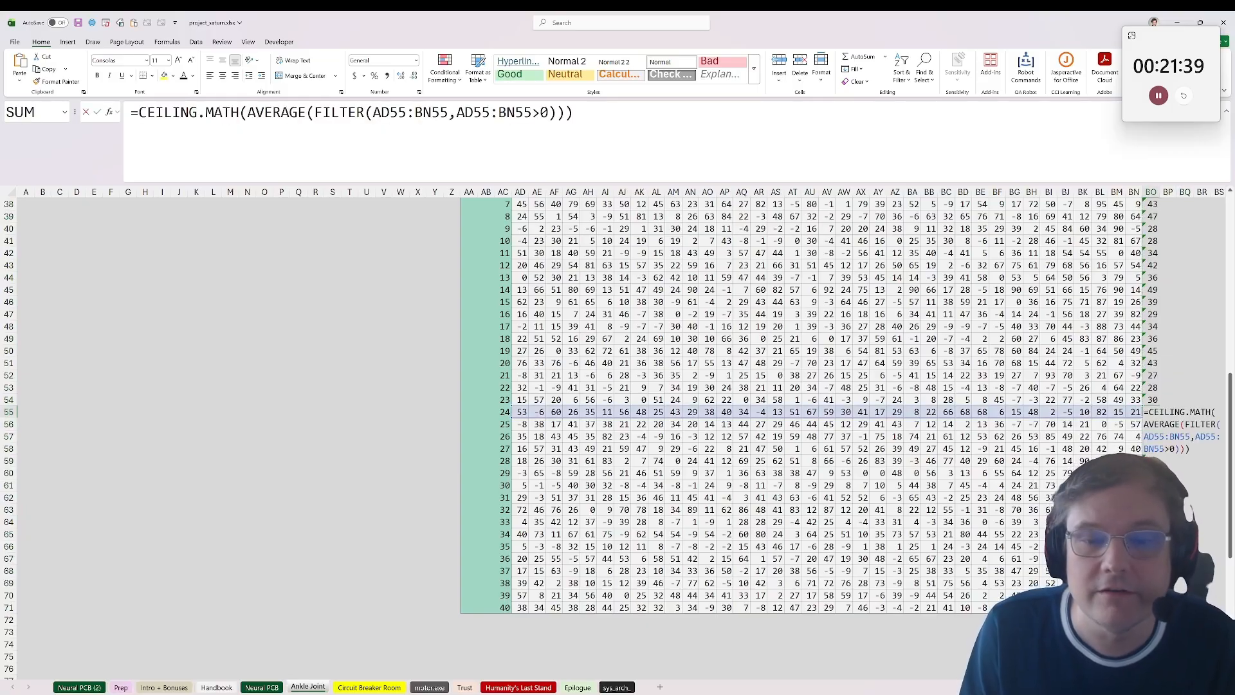
key(Escape)
click(1147, 413)
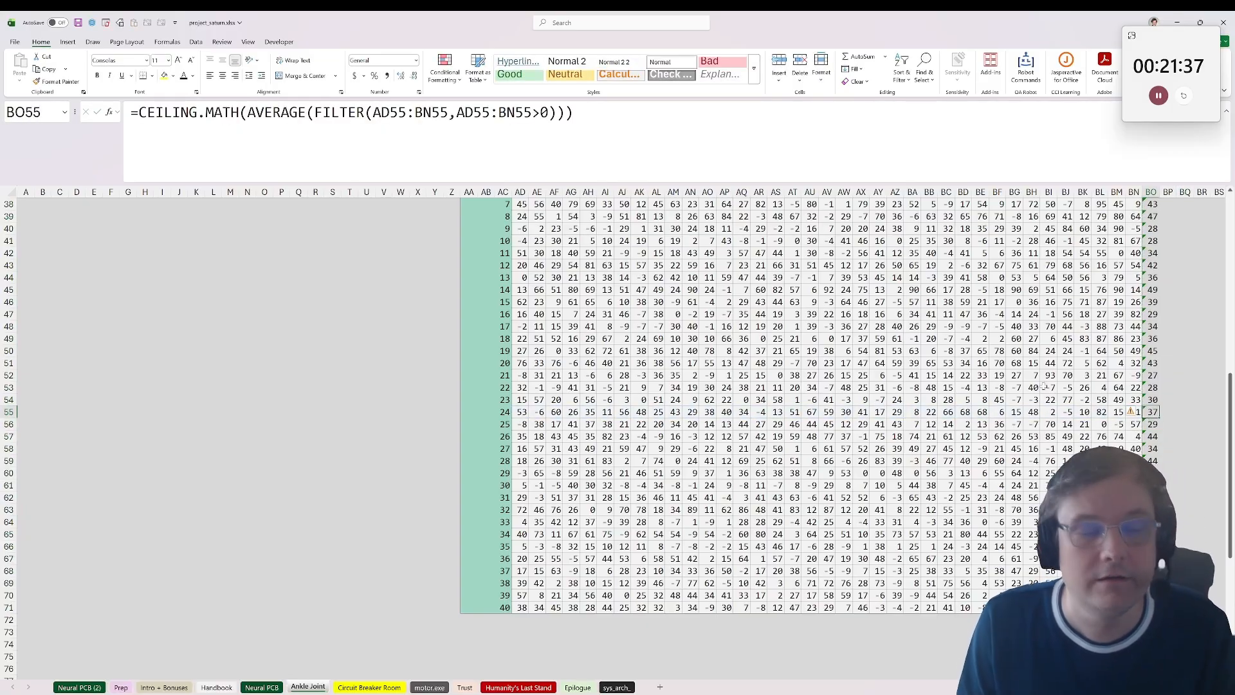
Step: Copy the forty averages in BO32:BO71 and paste them into the browser form's Ankle Joint answers from 2-2 onward
drag(1152, 608, 1152, 241)
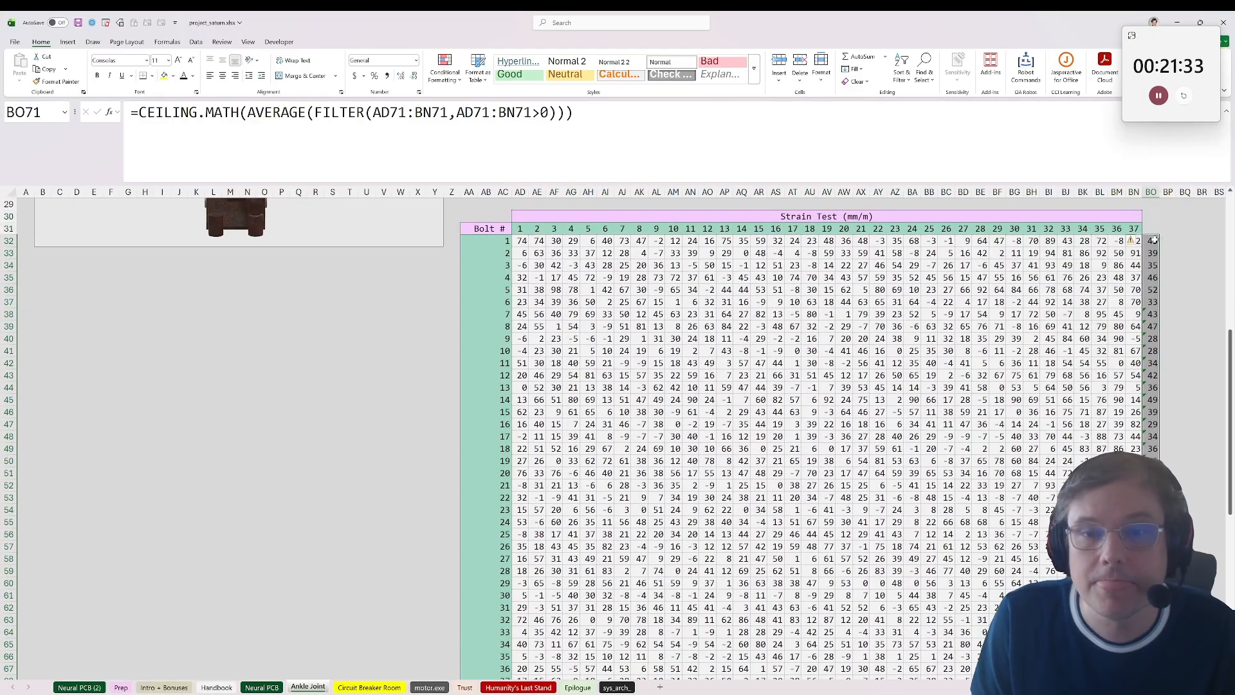
key(ctrl+c)
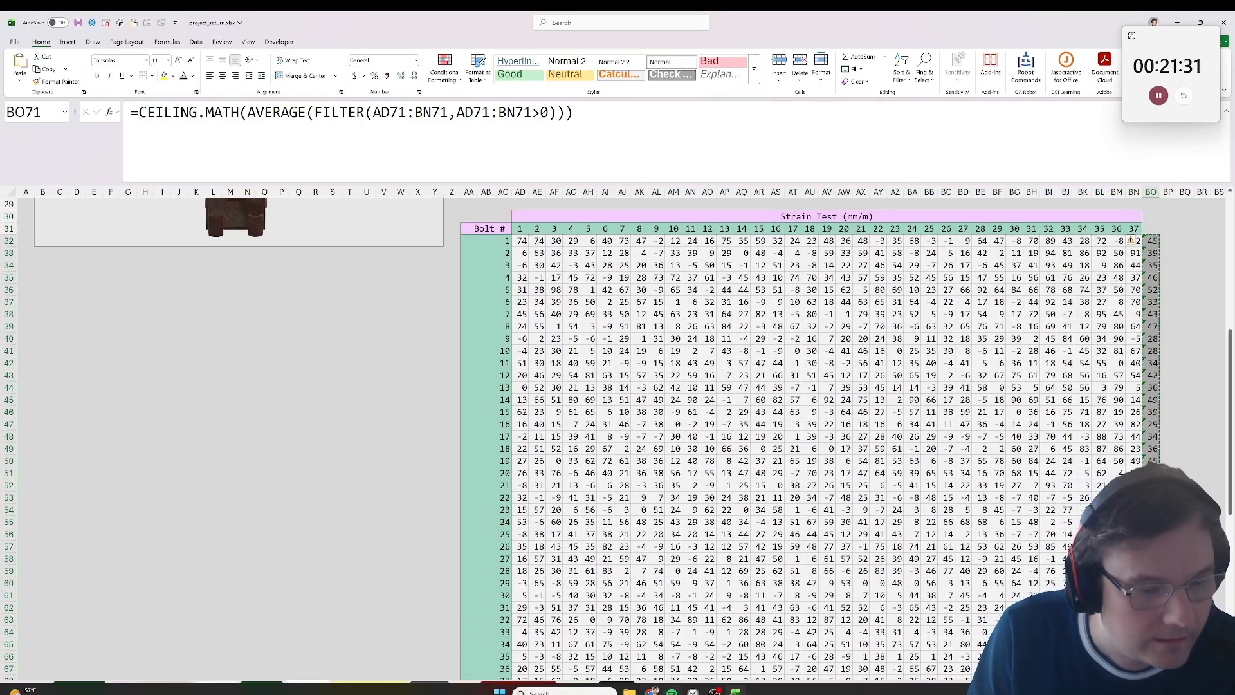
mouse_move(652, 690)
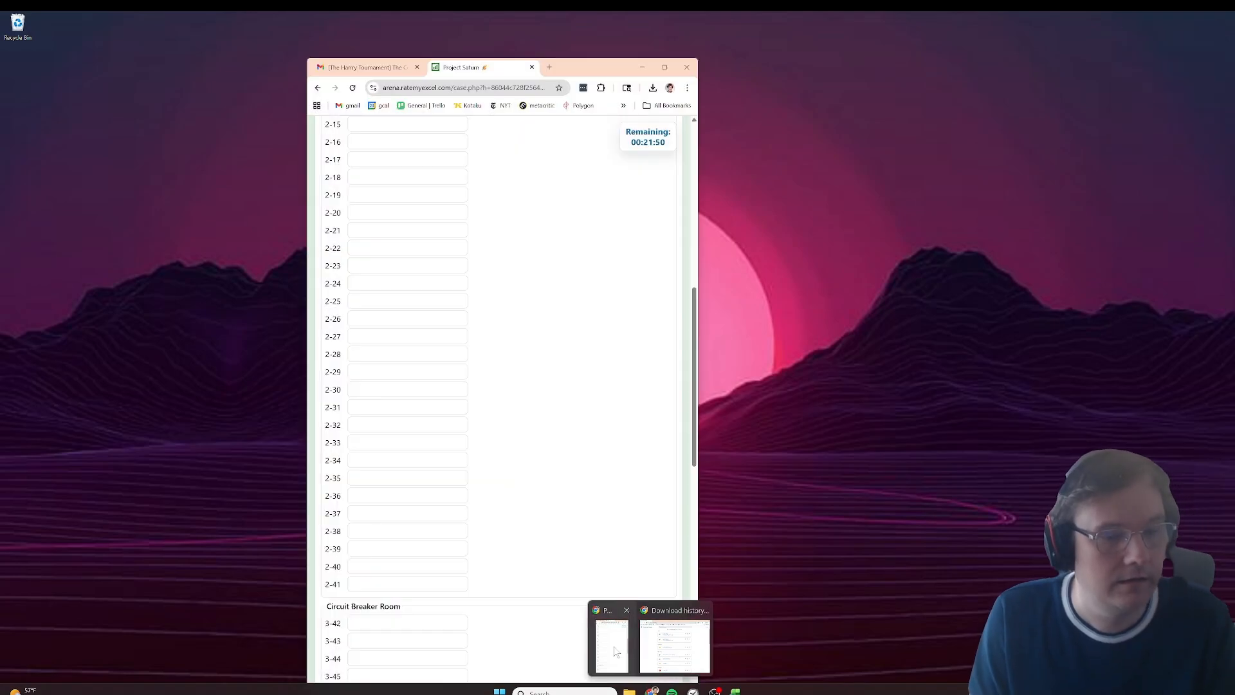
click(612, 647)
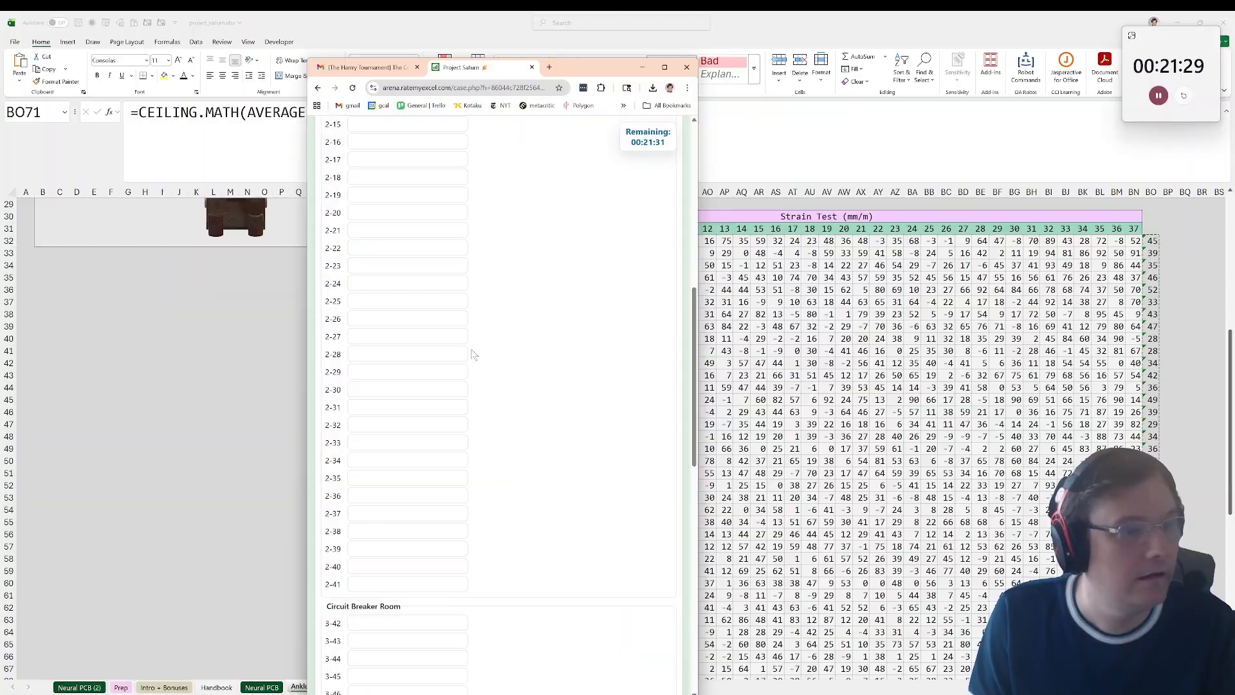
click(466, 328)
key(ctrl+v)
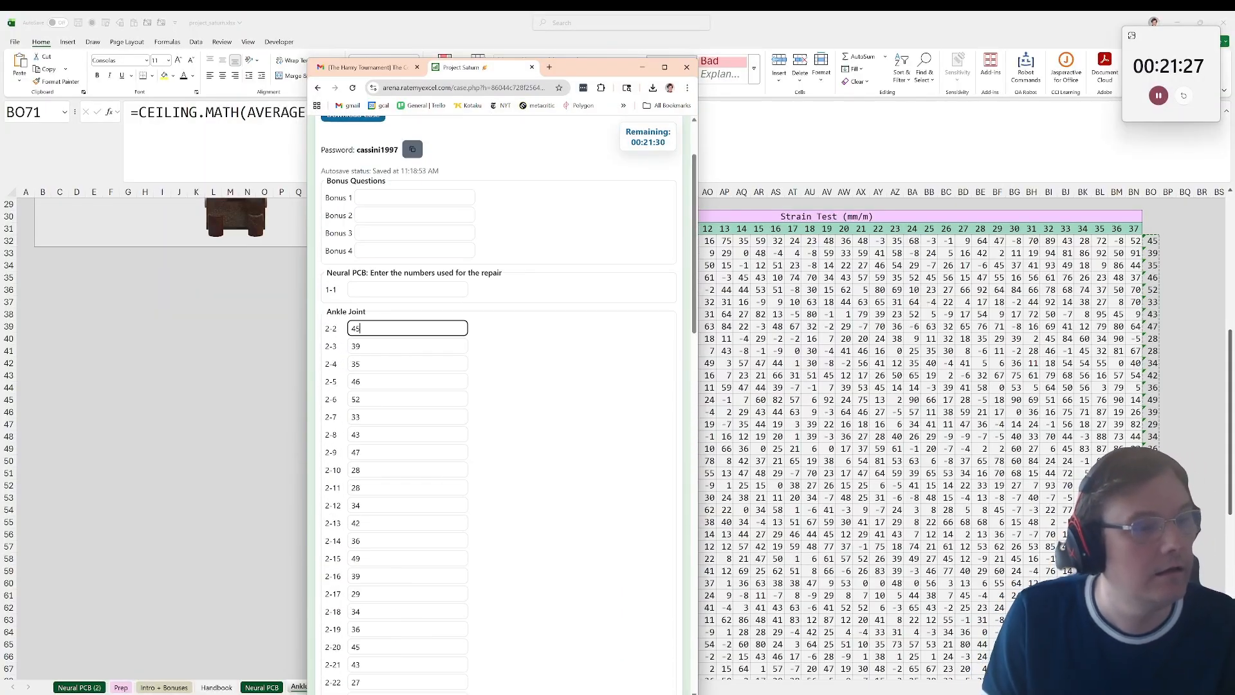
key(shift+Tab)
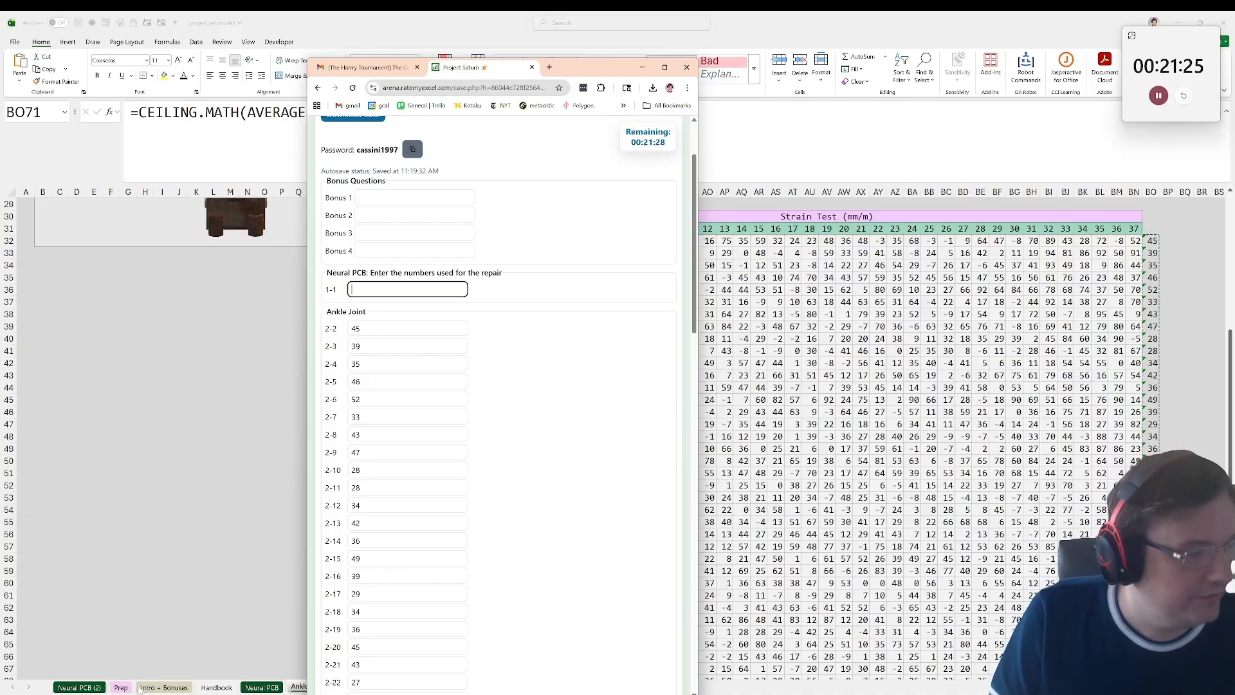
Step: Examine the Neural PCB sheet for diagnostic resolution codes and repair notes, including cells AS50, BA40 and AQ32
click(101, 687)
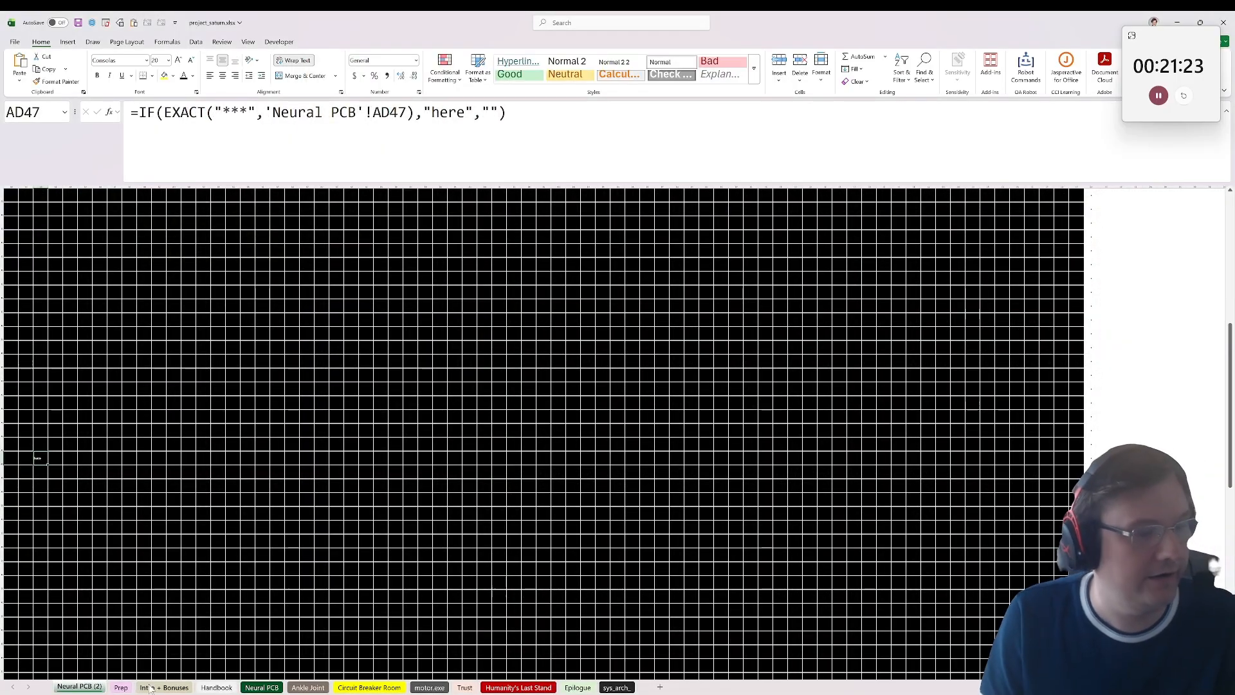
click(262, 687)
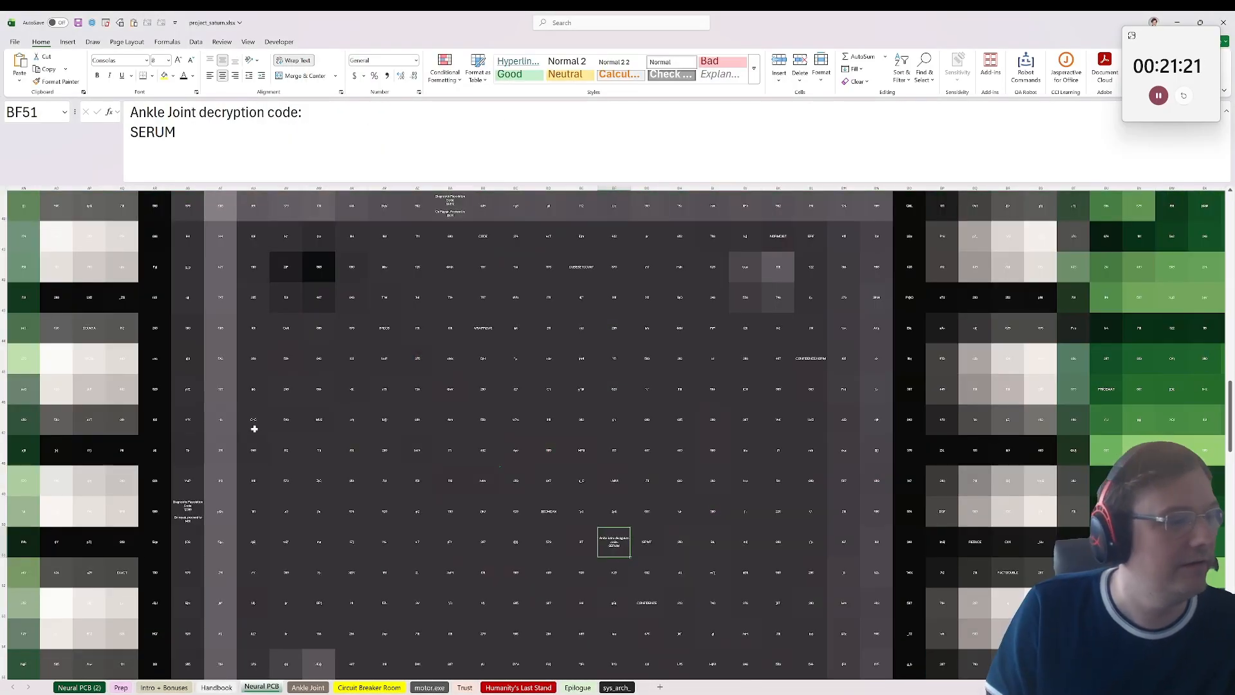
click(179, 503)
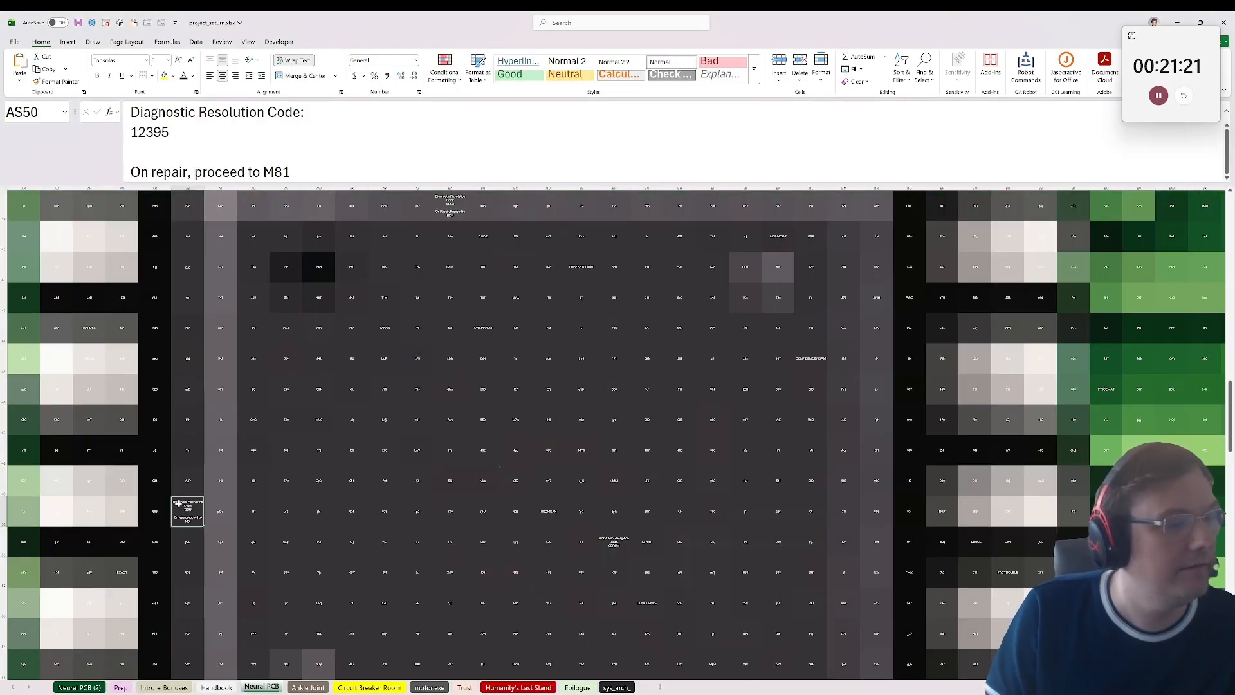
drag(285, 398, 6, 422)
scroll(956, 404, up, 4)
click(876, 571)
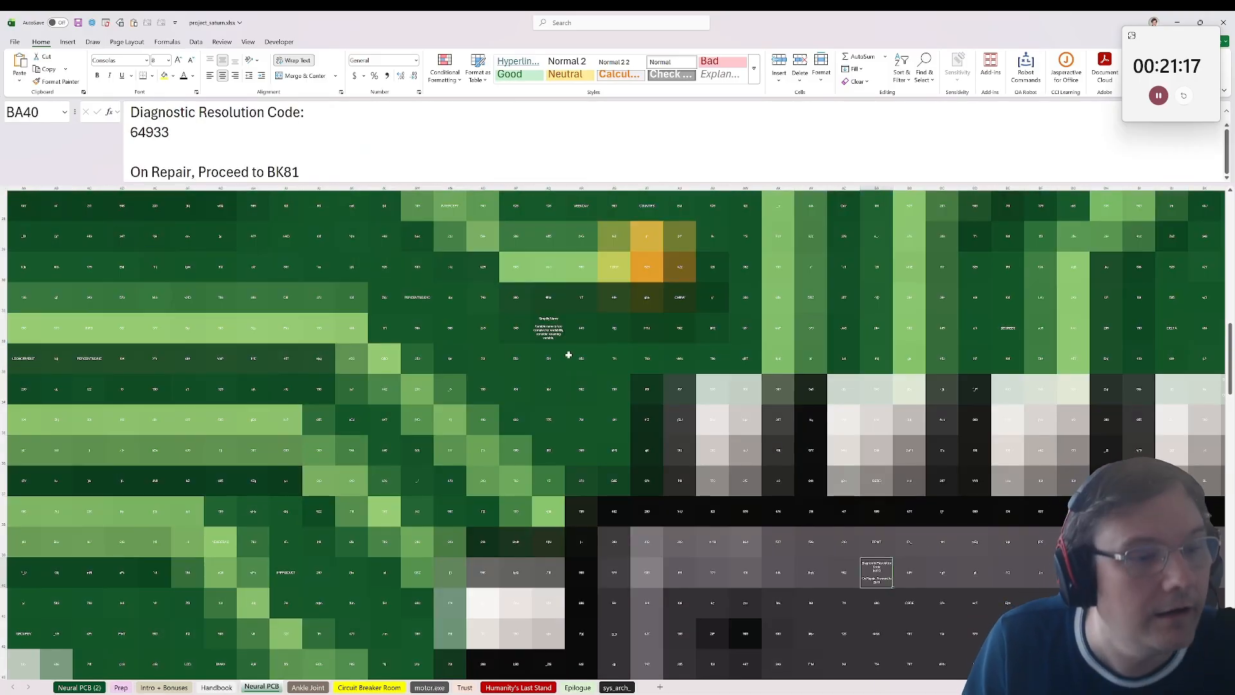
click(547, 328)
scroll(541, 417, up, 7)
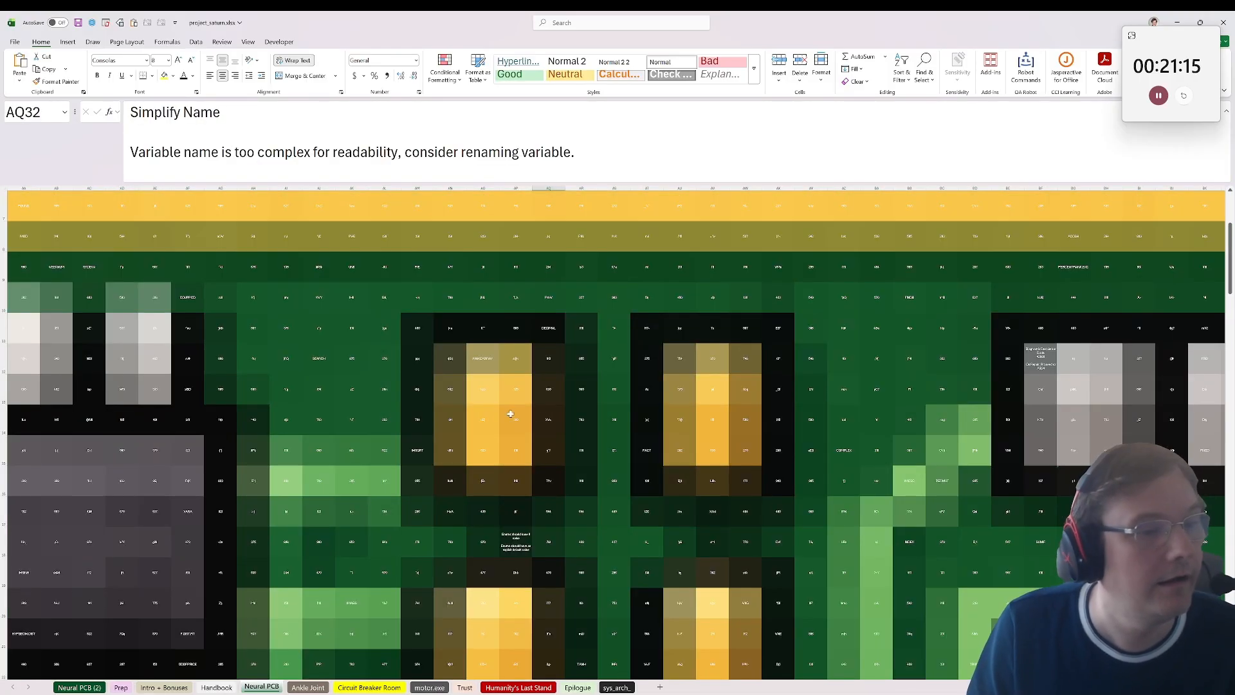
click(516, 511)
click(515, 541)
drag(483, 358, 2, 359)
click(318, 540)
scroll(318, 540, down, 3)
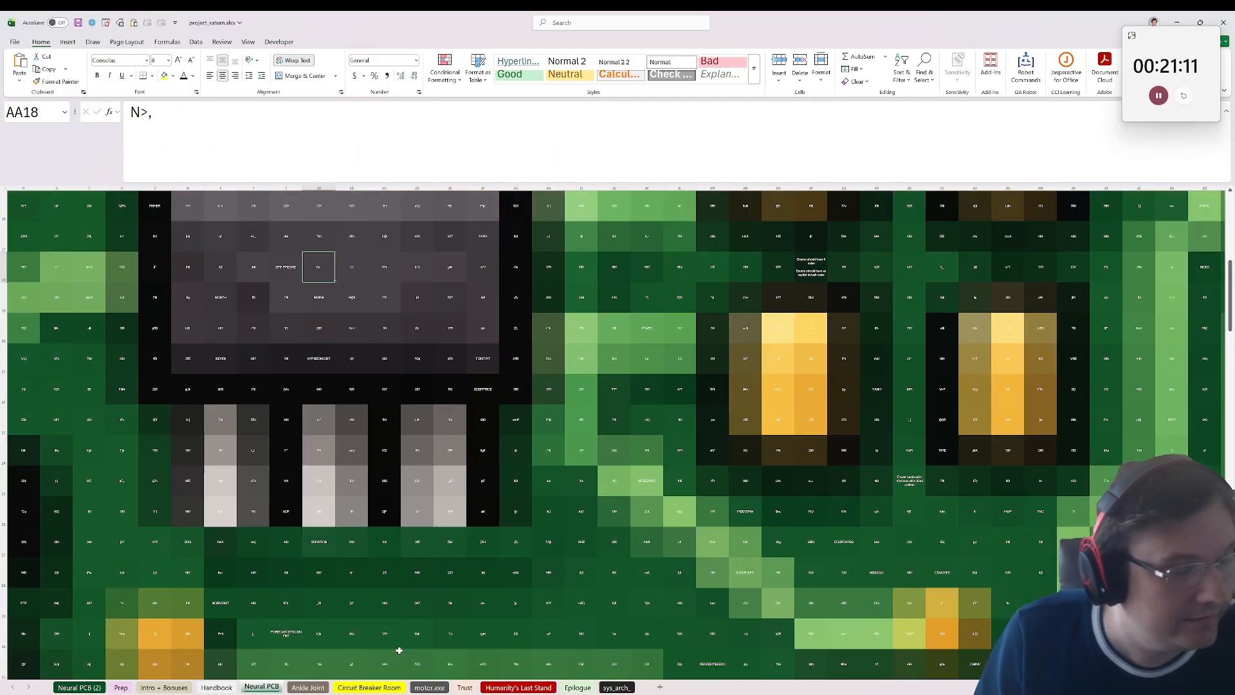
Step: Look through the Epilogue, sys_arch_, Circuit Breaker Room and Handbook sheets, and reread the Ankle Joint notes for the circuit breaker room's PIN
click(578, 687)
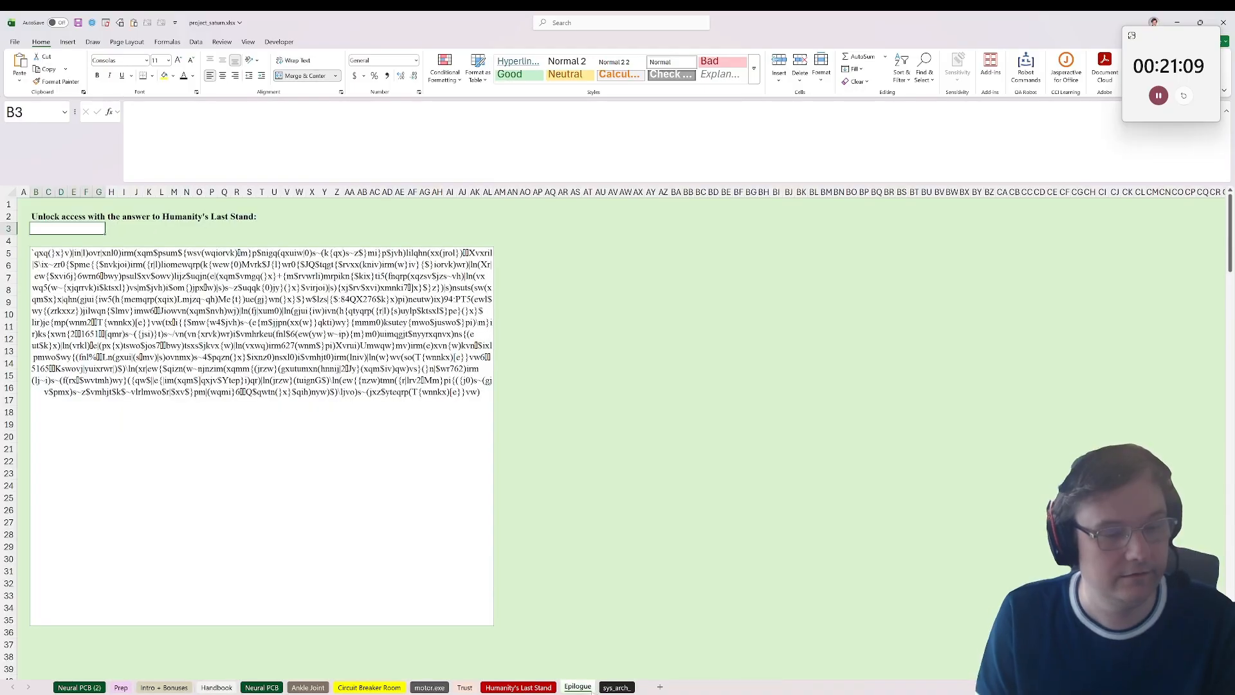
click(616, 687)
click(360, 688)
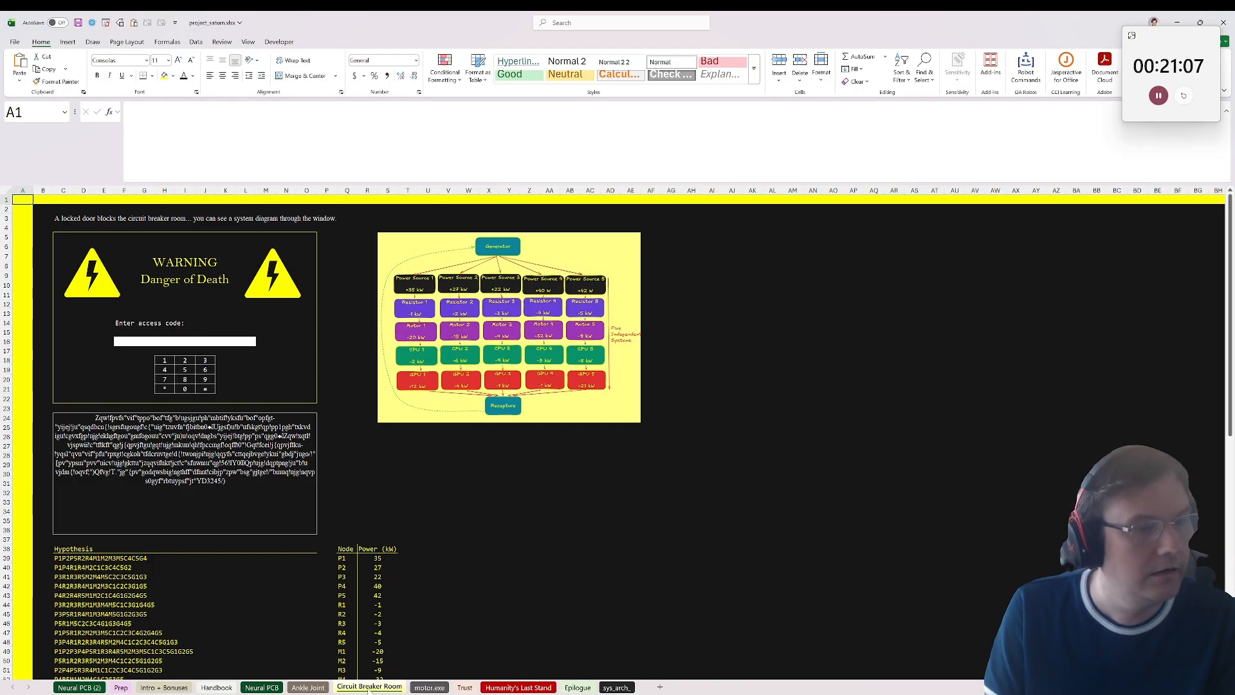
click(308, 687)
click(261, 687)
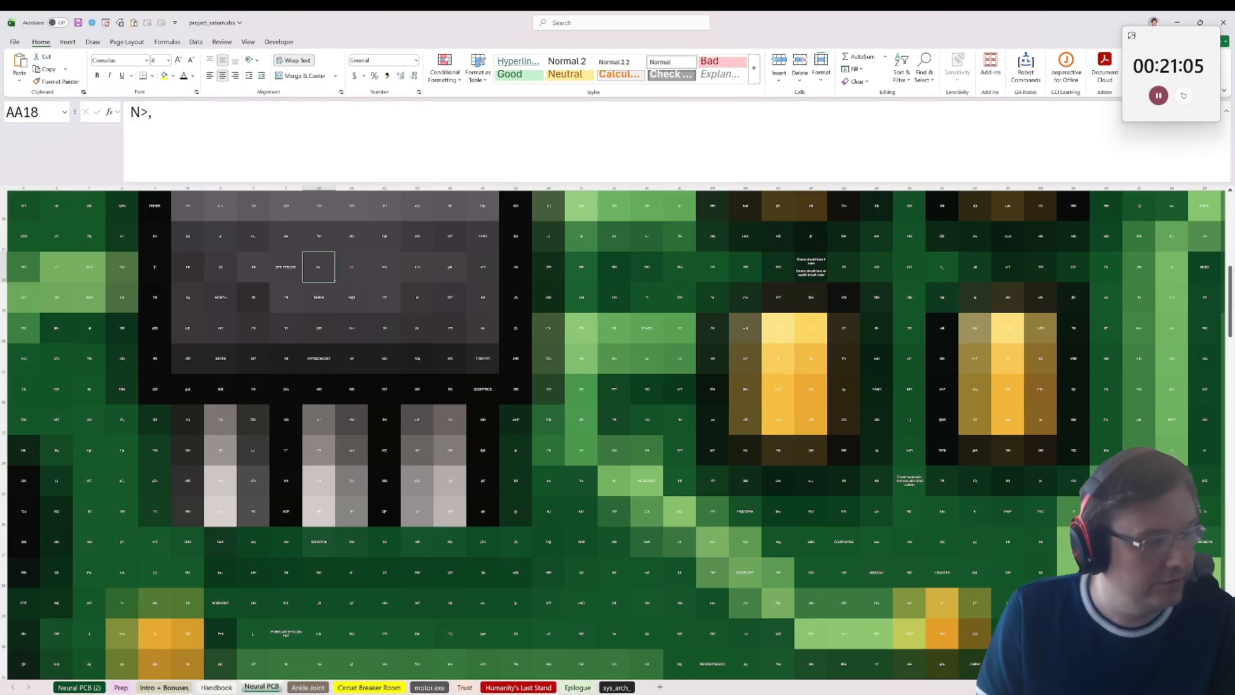
click(216, 691)
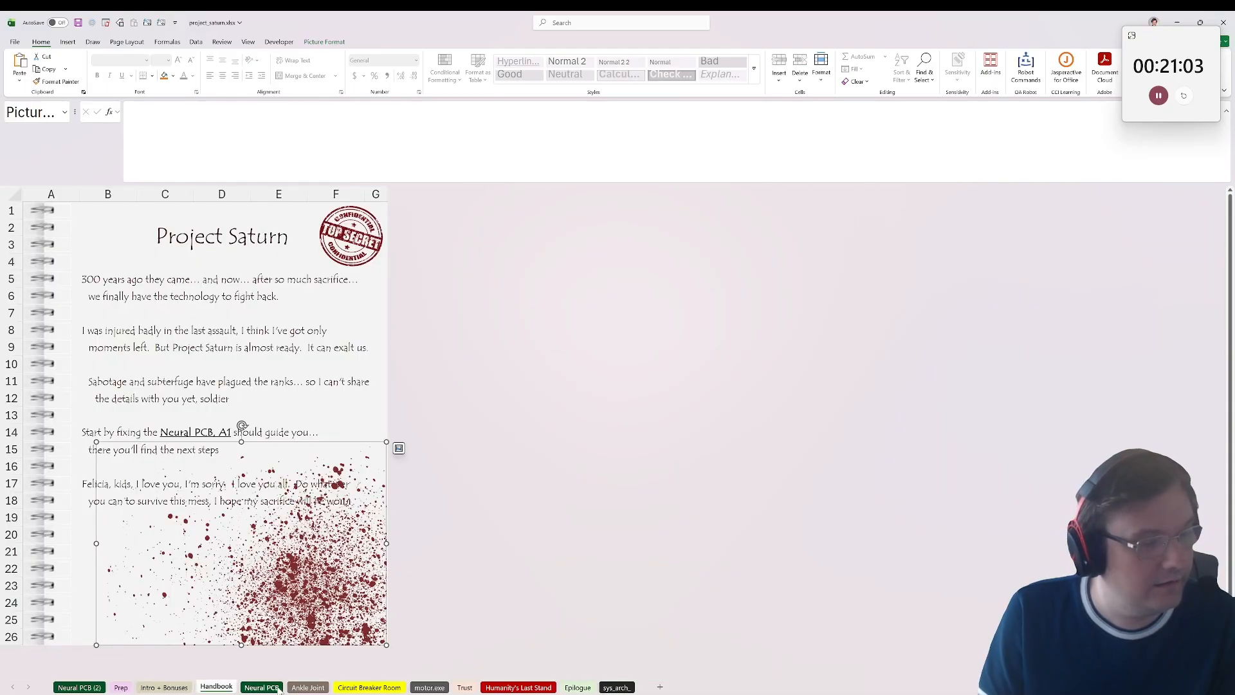
click(308, 687)
scroll(561, 464, up, 9)
scroll(561, 464, up, 1)
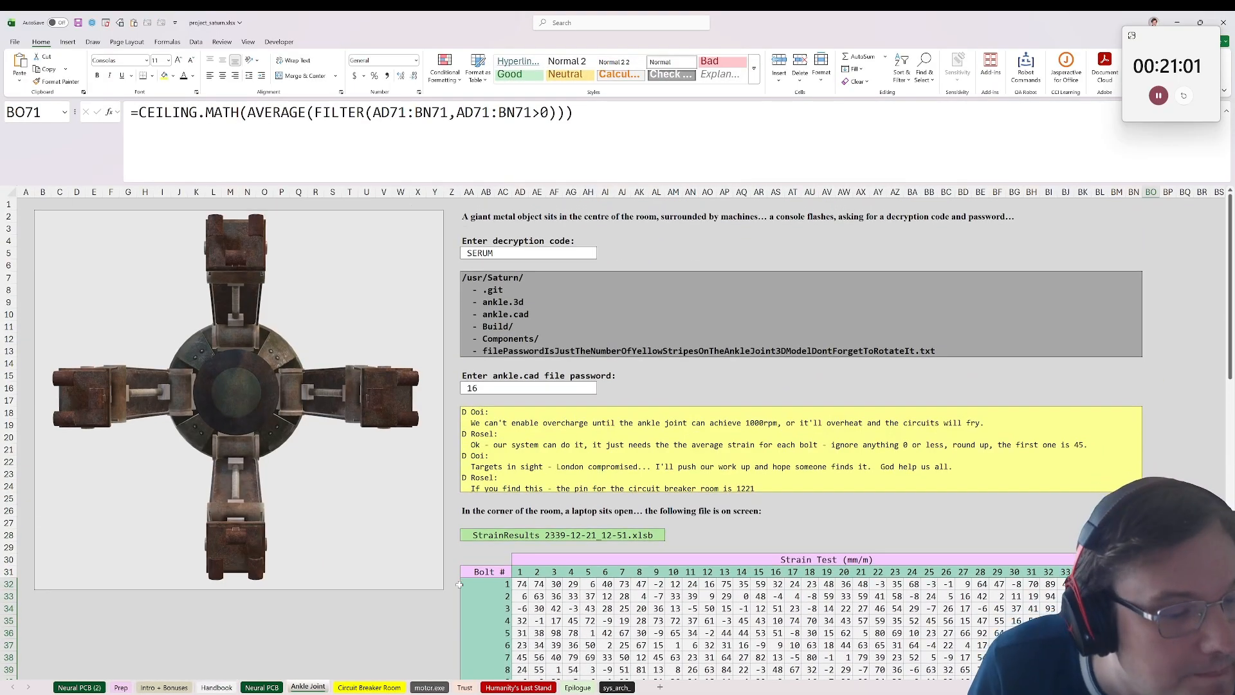
click(509, 538)
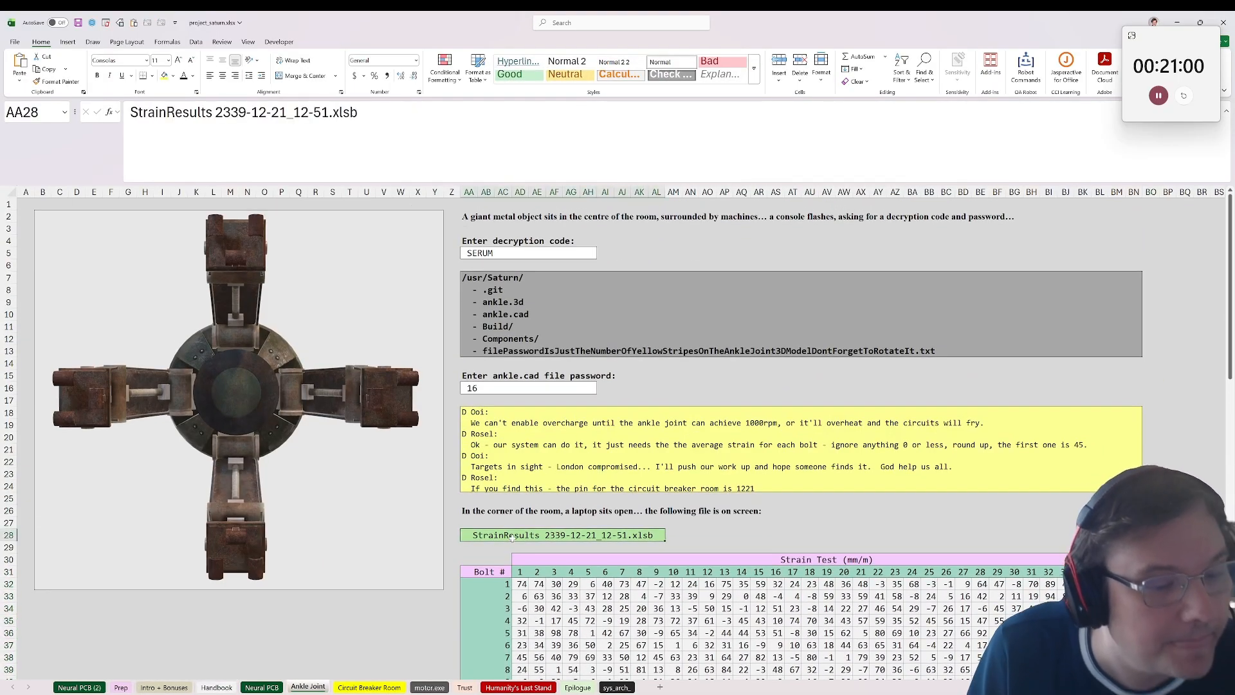
click(561, 468)
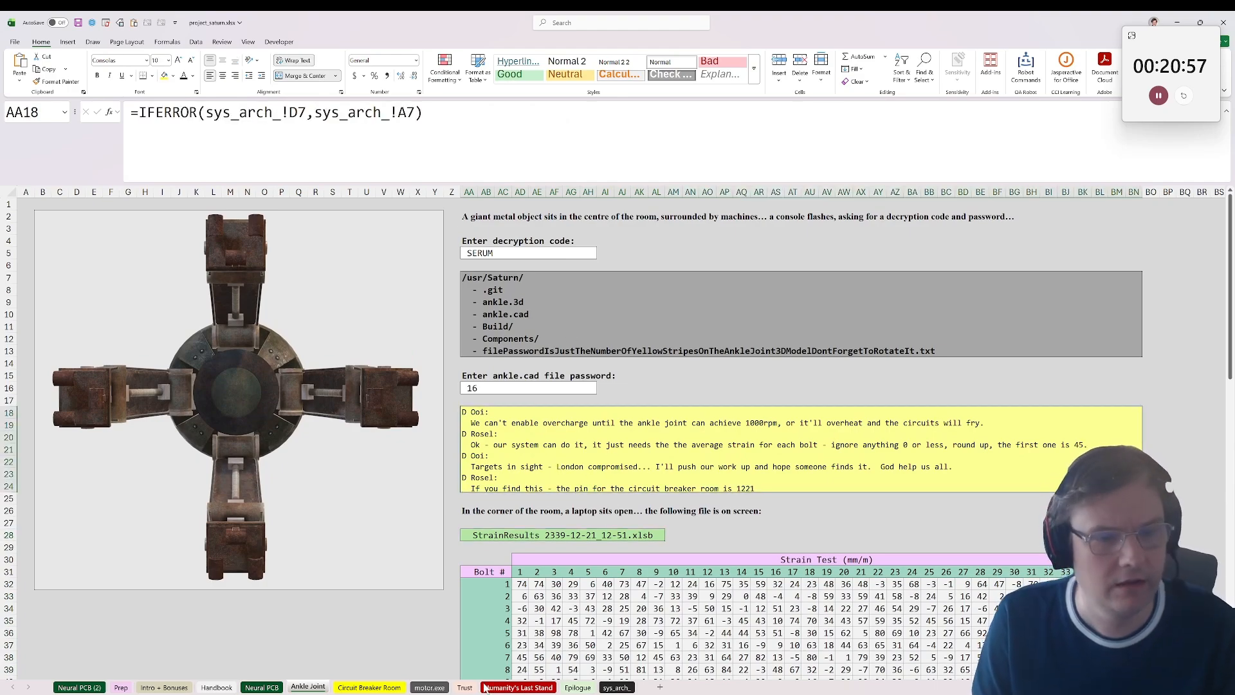
Step: Enter the access code on the Circuit Breaker Room sheet and select the instructions it decrypts in C24
click(384, 687)
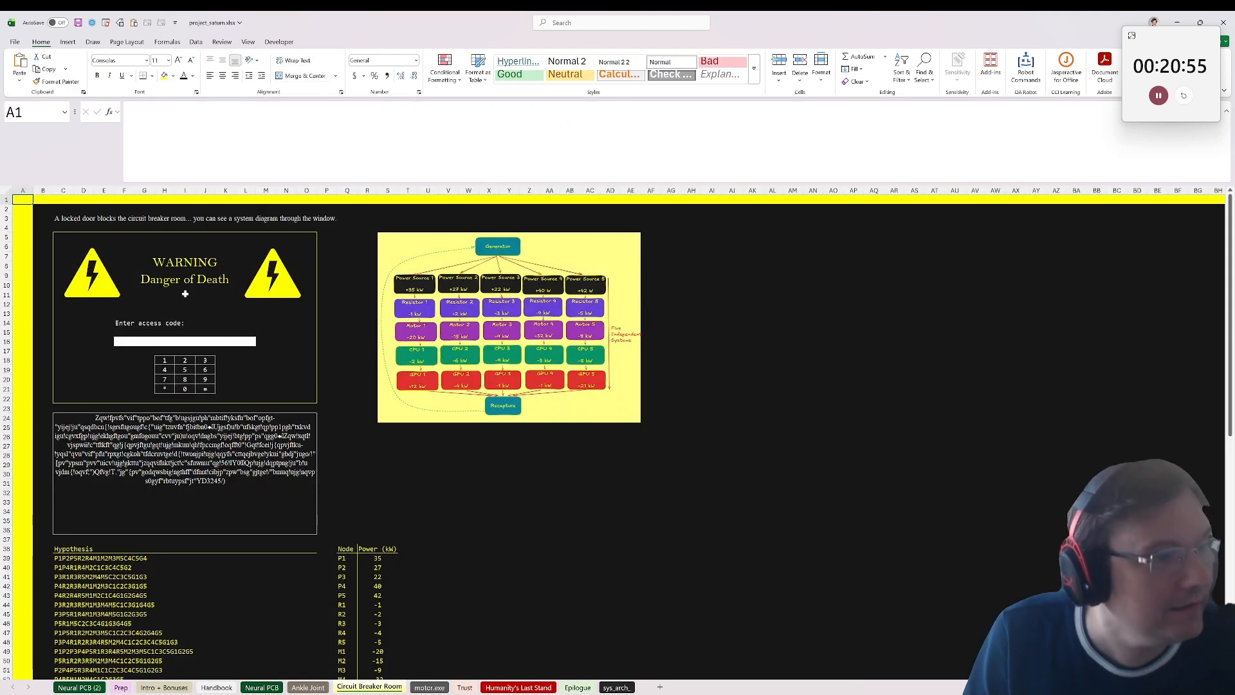
text(1221)
click(284, 406)
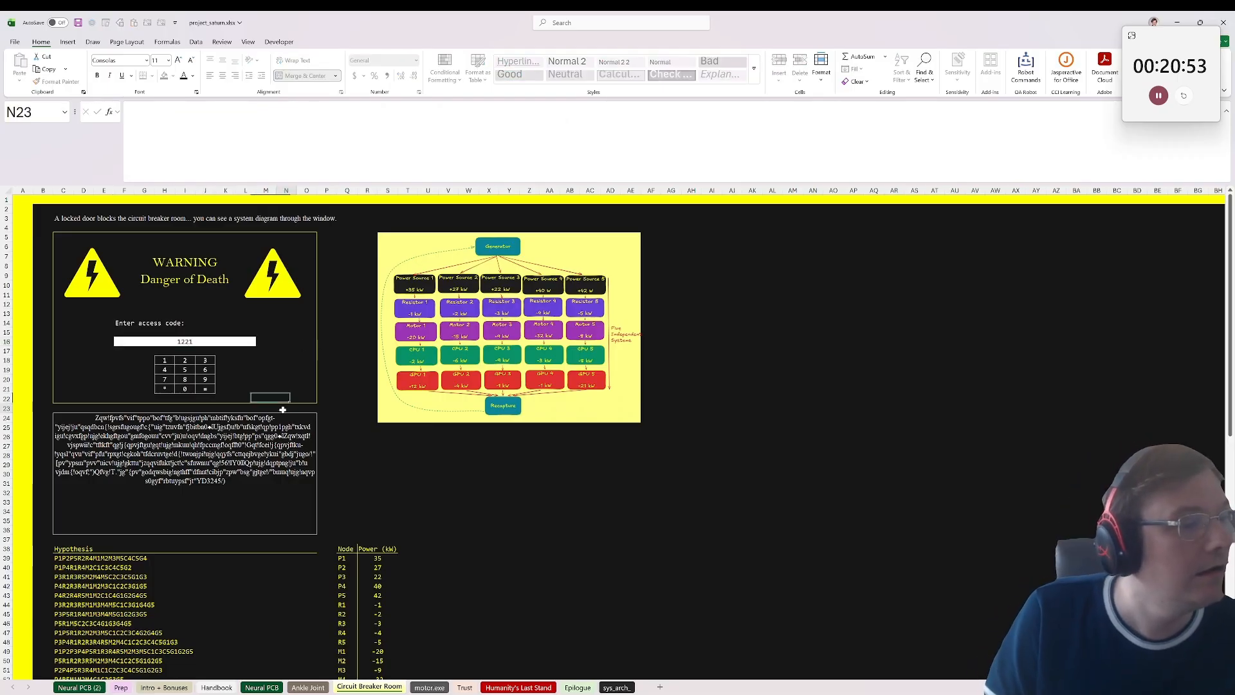
click(151, 452)
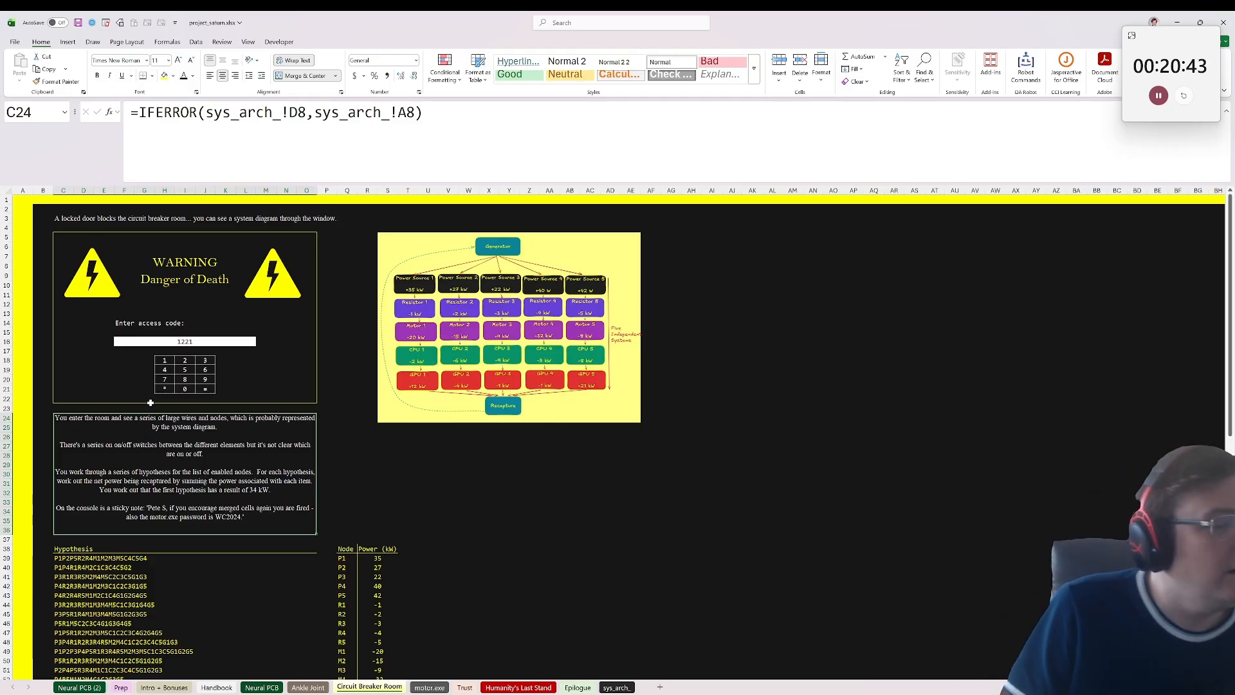
Step: Examine the Circuit Breaker Room's instructions, system diagram, hypothesis list and node power table
scroll(287, 331, down, 1)
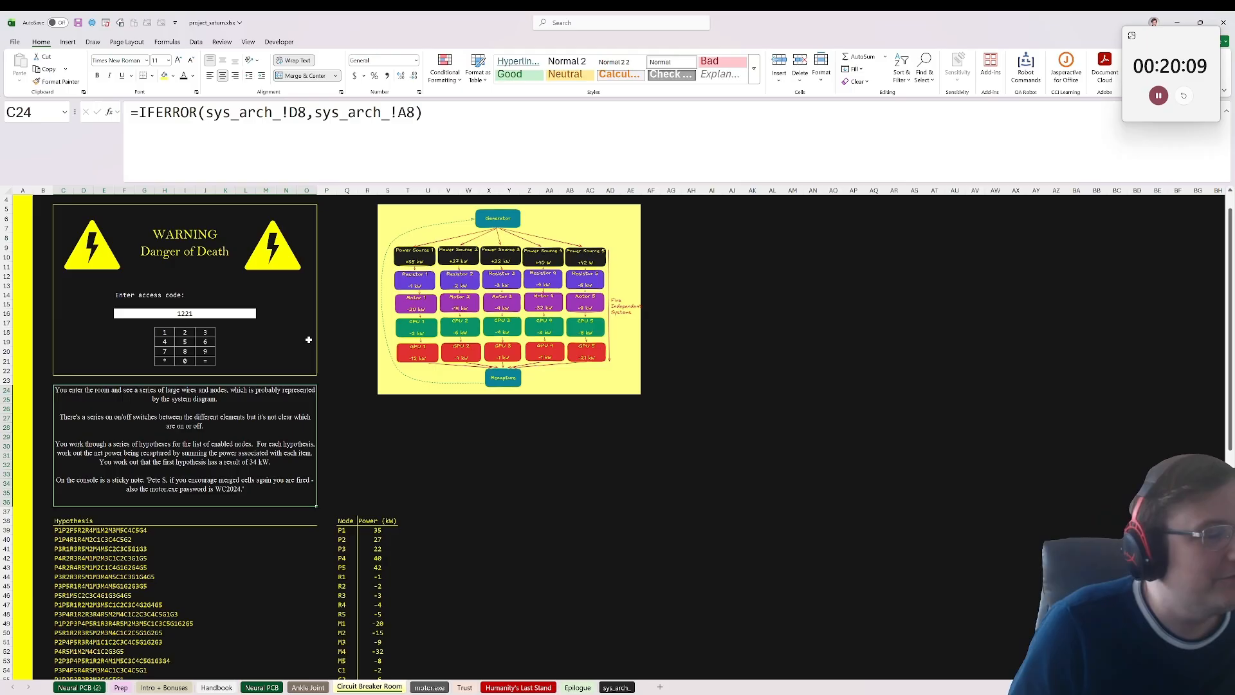
click(81, 524)
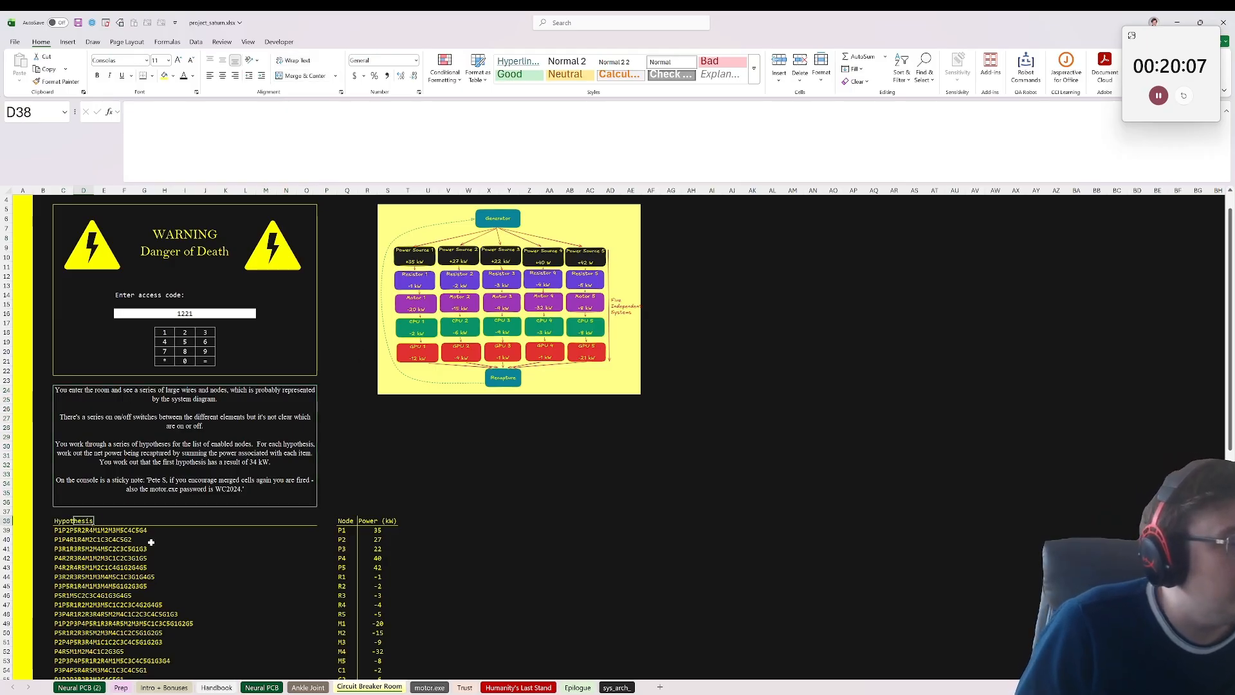
mouse_move(70, 521)
mouse_down()
mouse_move(76, 541)
mouse_move(64, 534)
mouse_up()
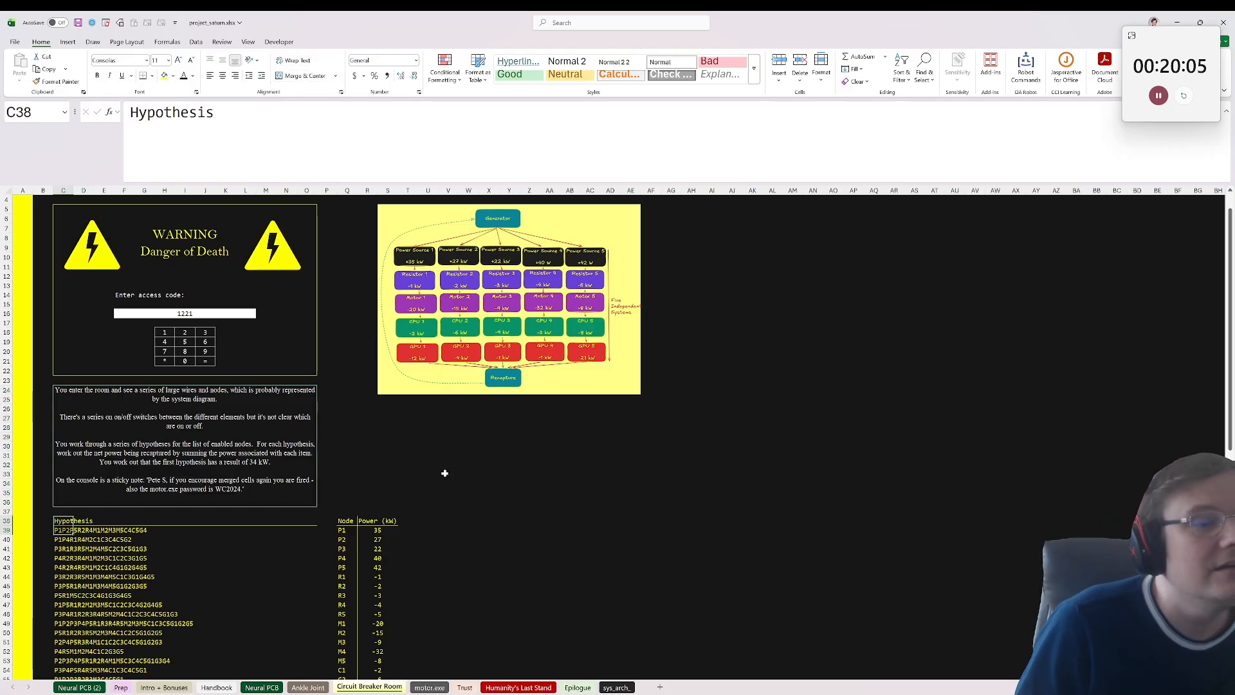
click(412, 281)
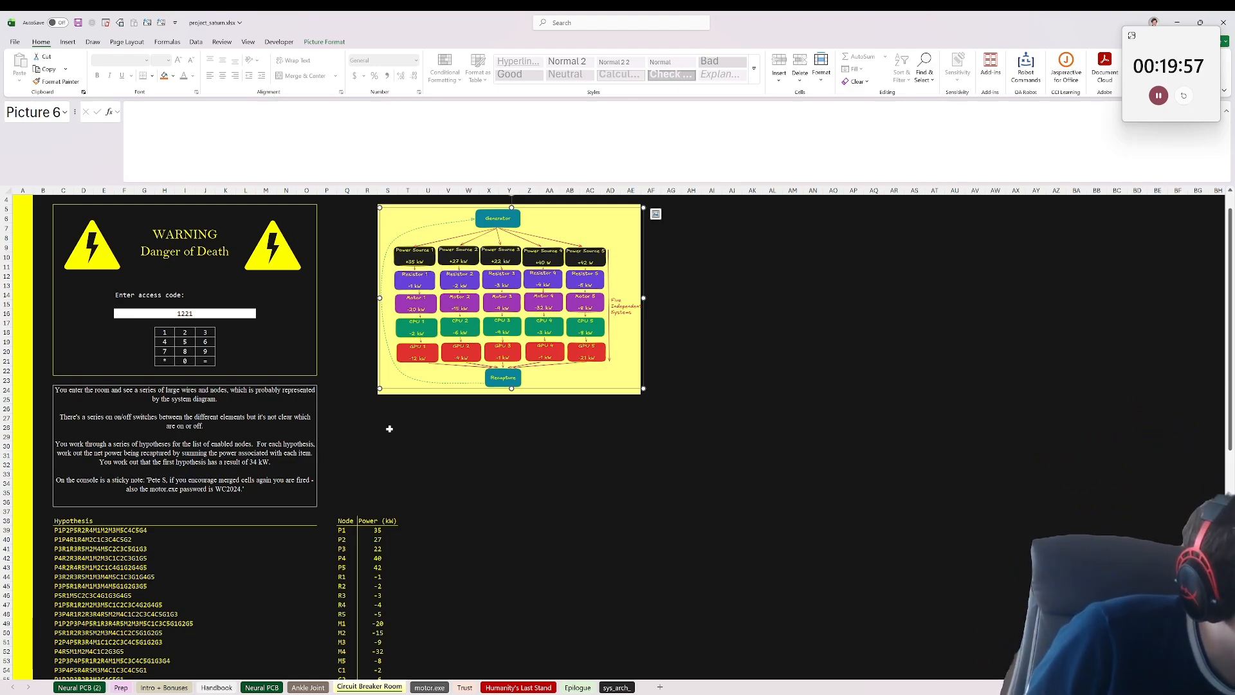
click(100, 529)
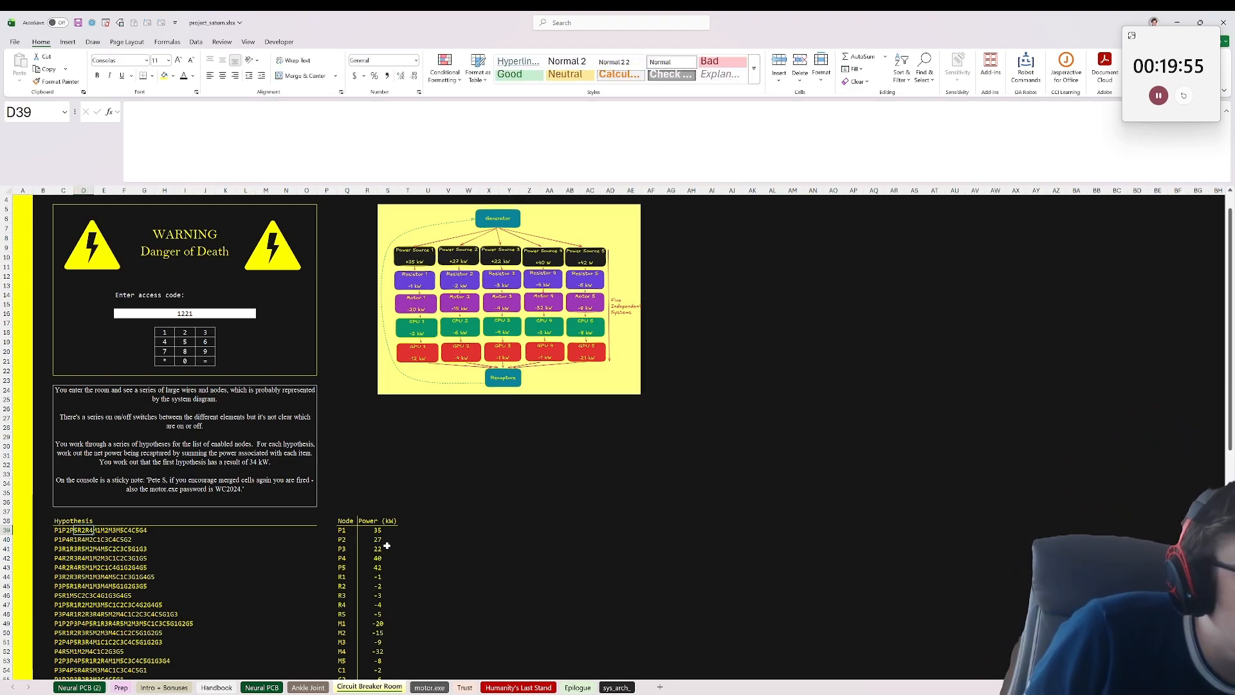
click(372, 529)
scroll(249, 573, down, 7)
scroll(245, 576, up, 5)
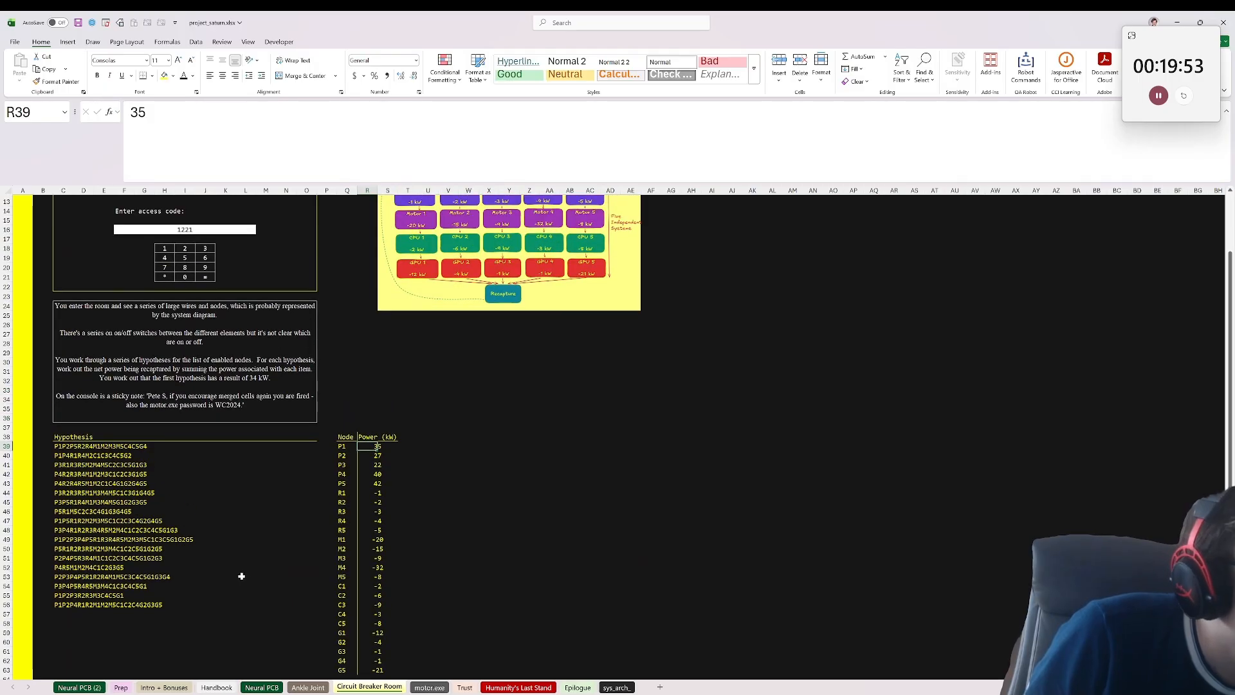
Step: Build the formula =str2arr(C39) in T39 to split the first hypothesis into single characters
click(429, 474)
click(408, 474)
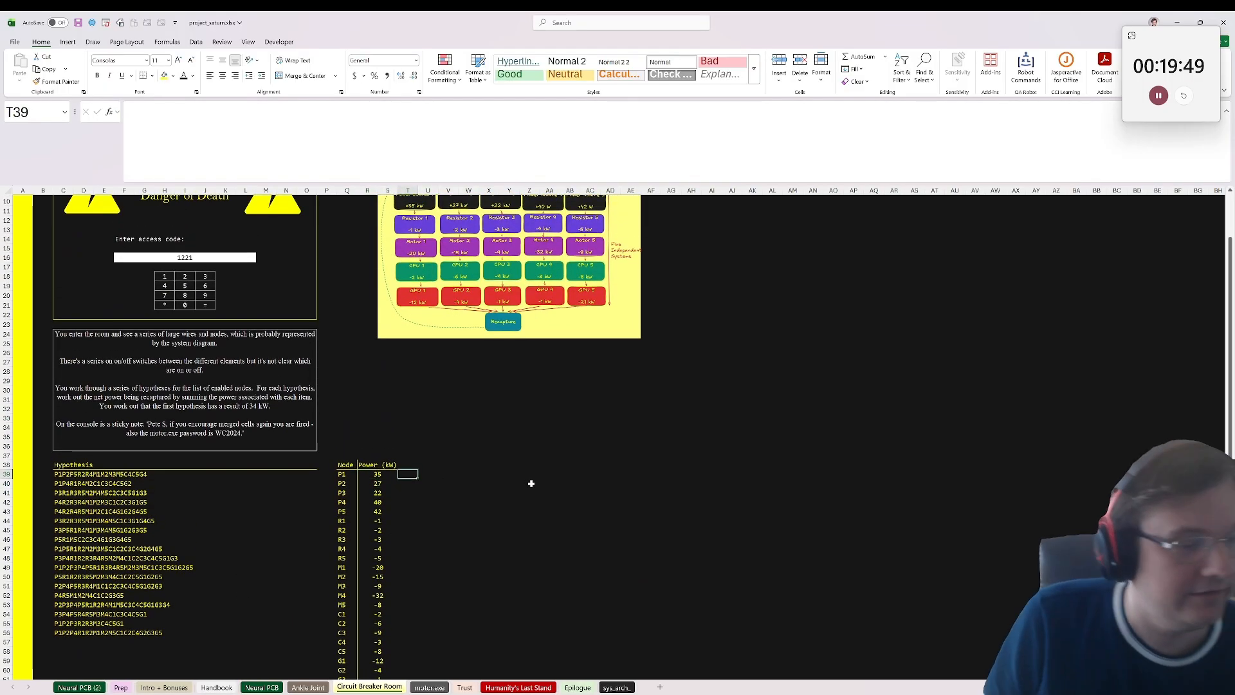
text(=)
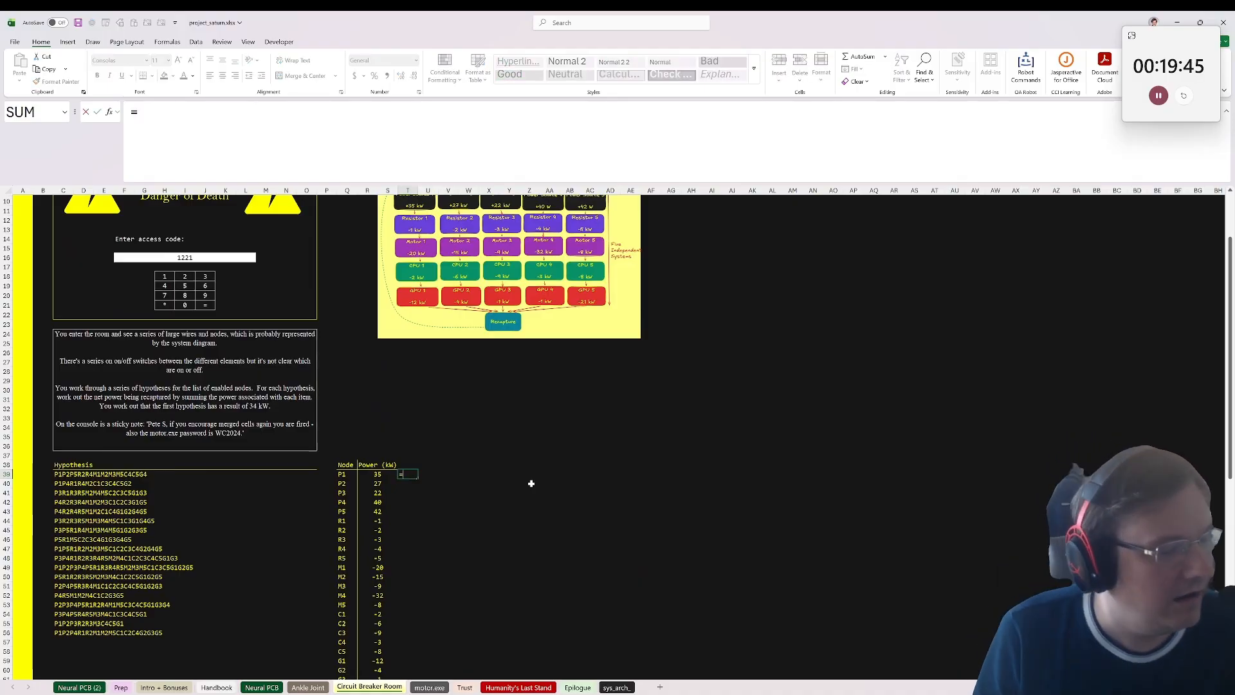
text(str)
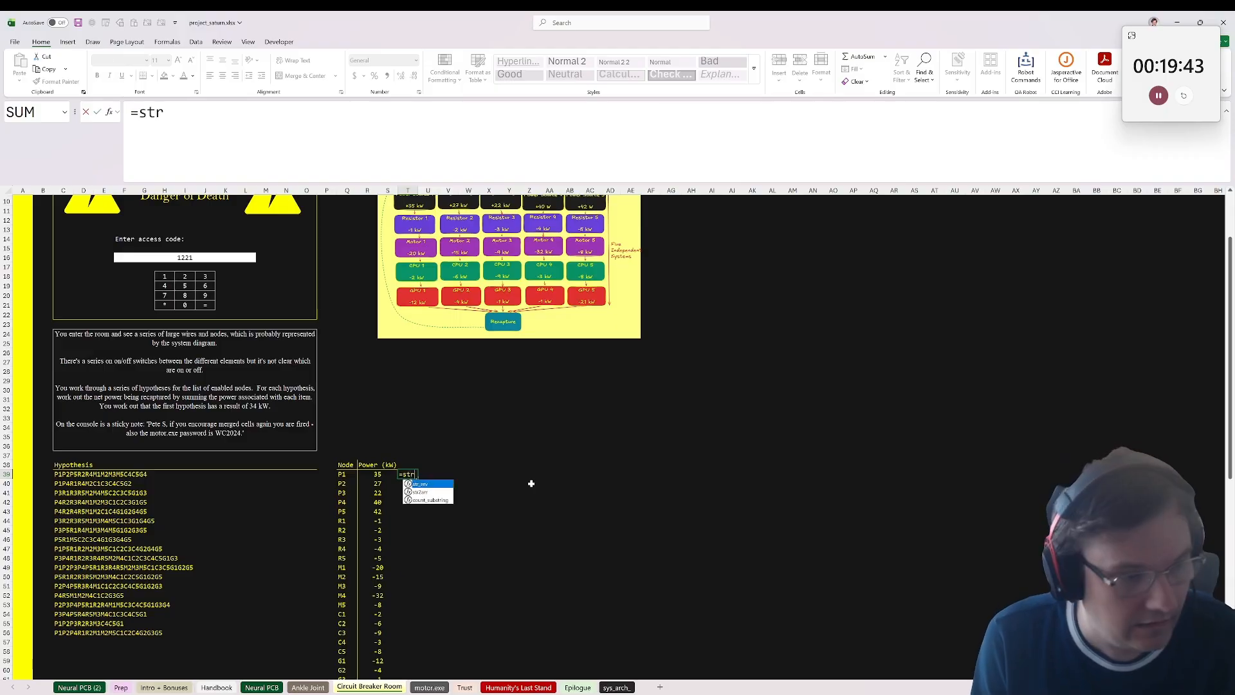
text(2arr()
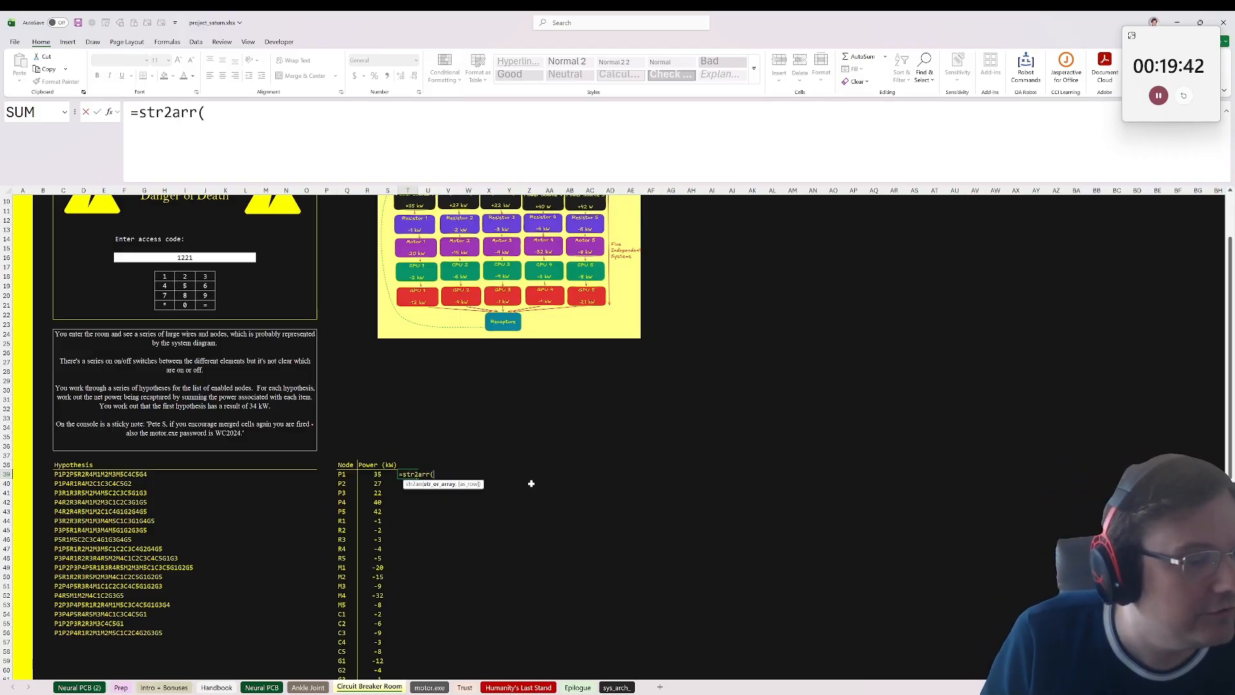
click(62, 477)
text())
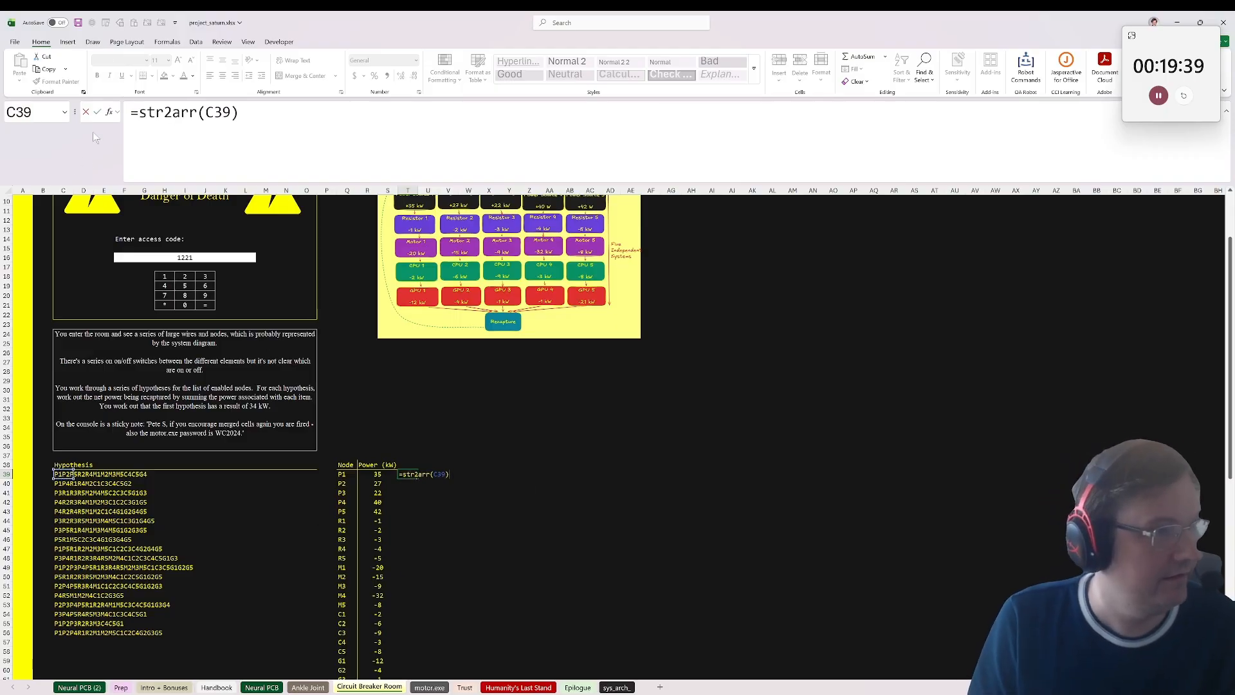
Step: Wrap the T39 formula in WRAPROWS with a wrap count of 2, giving =WRAPROWS(str2arr(C39),2)
click(138, 112)
text(wra)
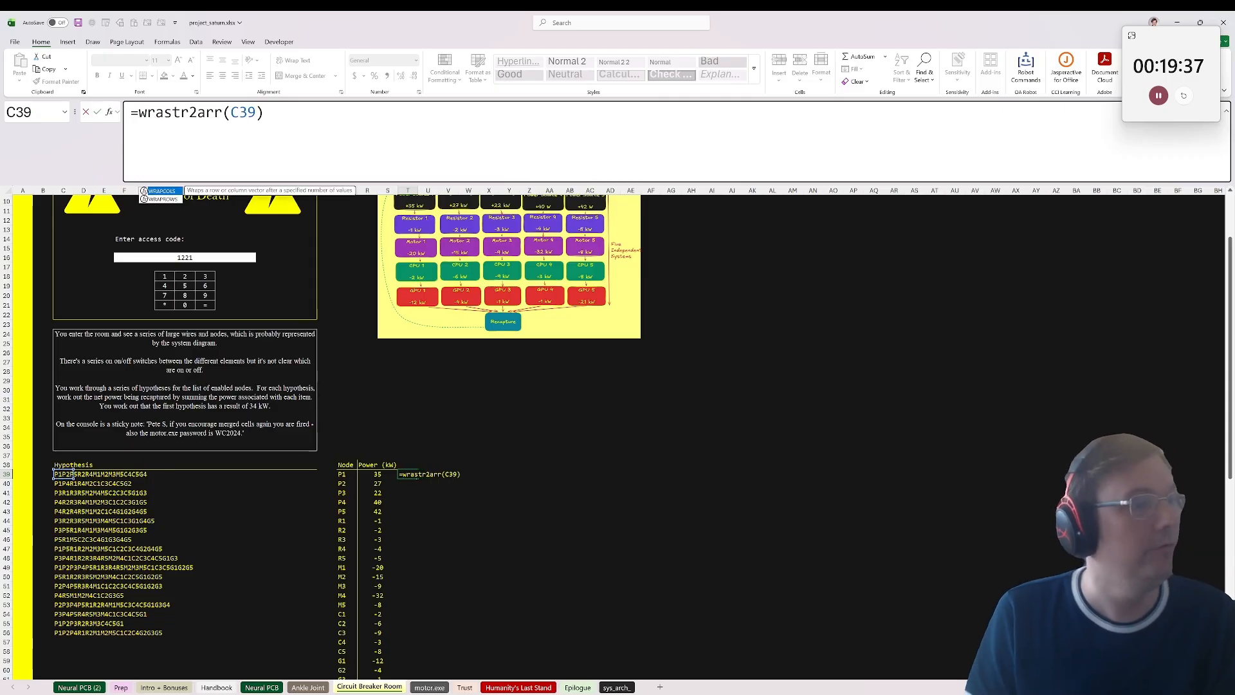
key(Down)
key(Tab)
key(End)
text(,2)
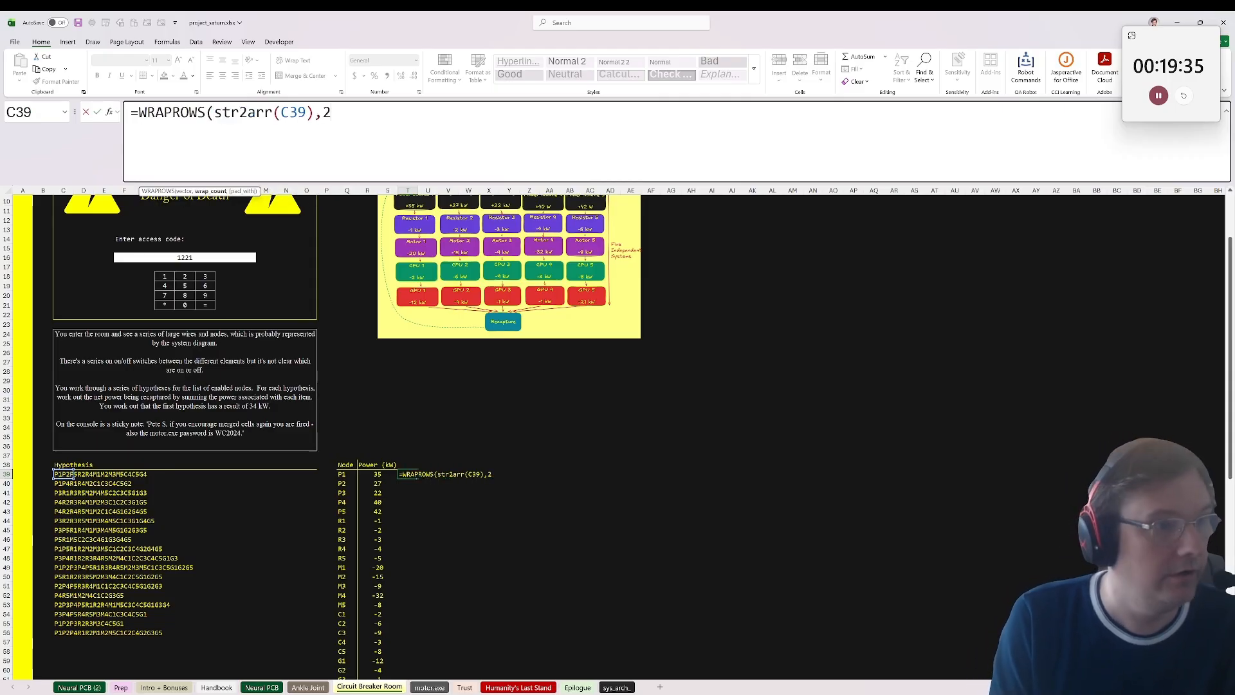
text())
key(ctrl+Return)
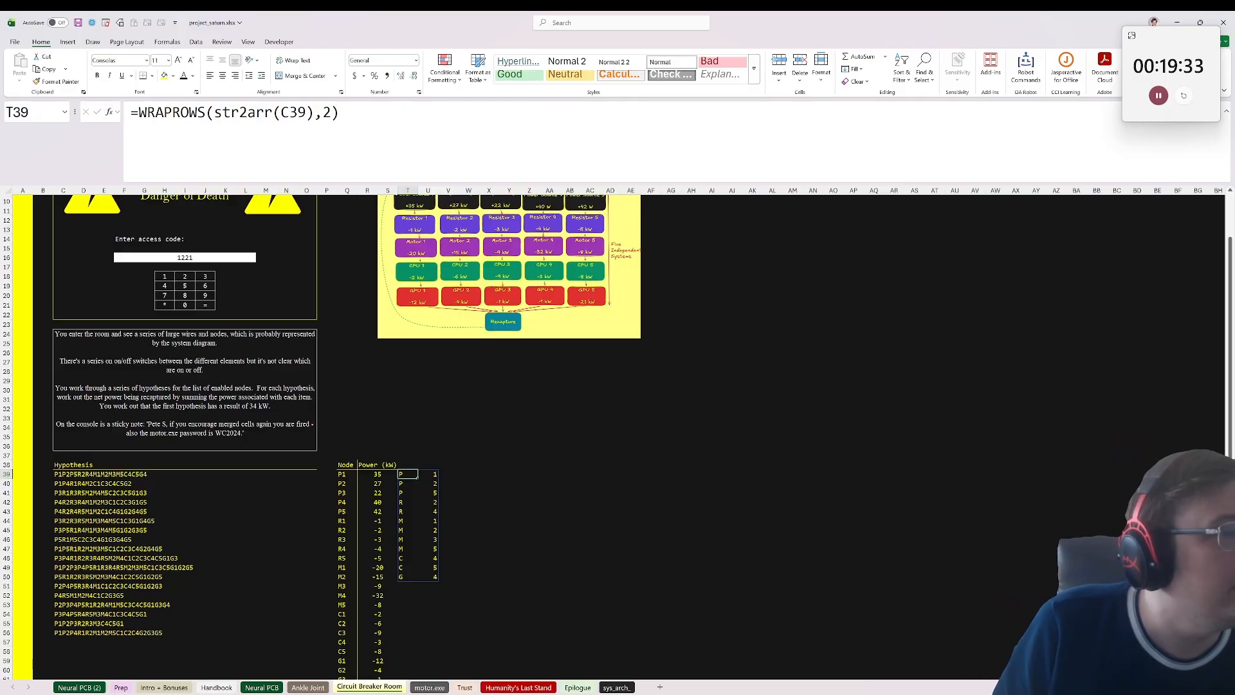
Step: Wrap the T39 formula in BYROW with CONCAT, giving =BYROW(WRAPROWS(str2arr(C39),2),CONCAT)
key(F2)
key(Home)
key(shift+Right)
text(byroow)
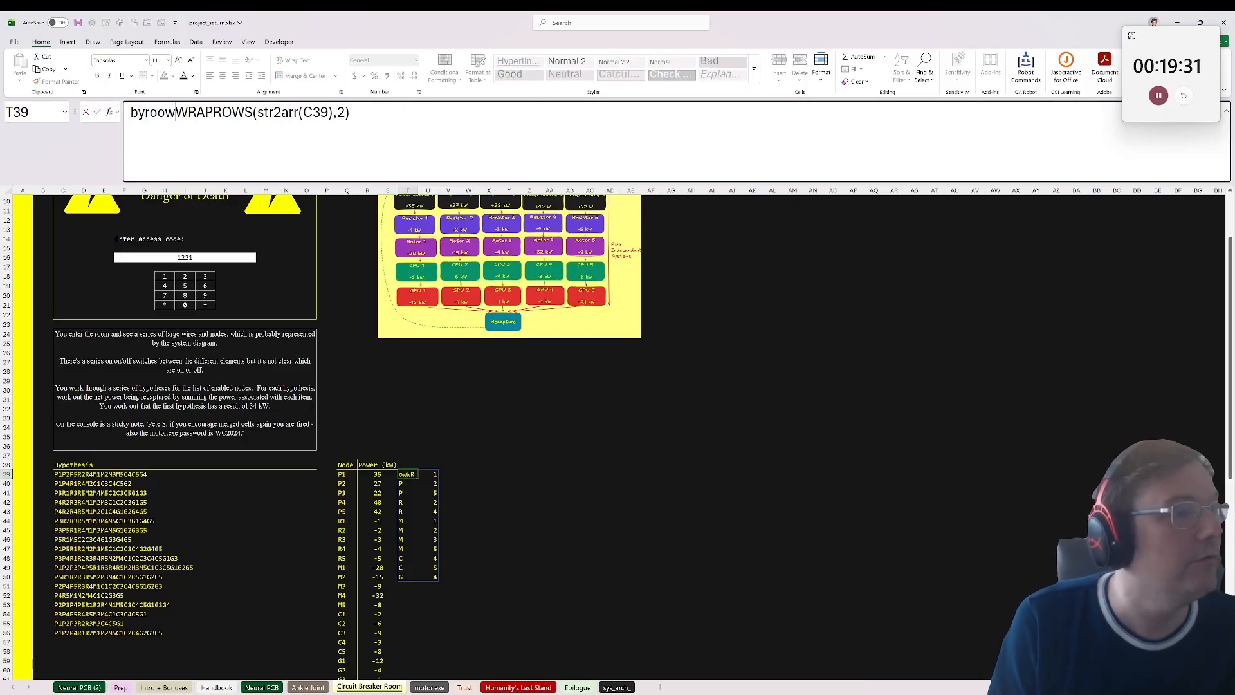
key(BackSpace)
key(BackSpace)
key(BackSpace)
key(BackSpace)
key(BackSpace)
key(BackSpace)
text(=)
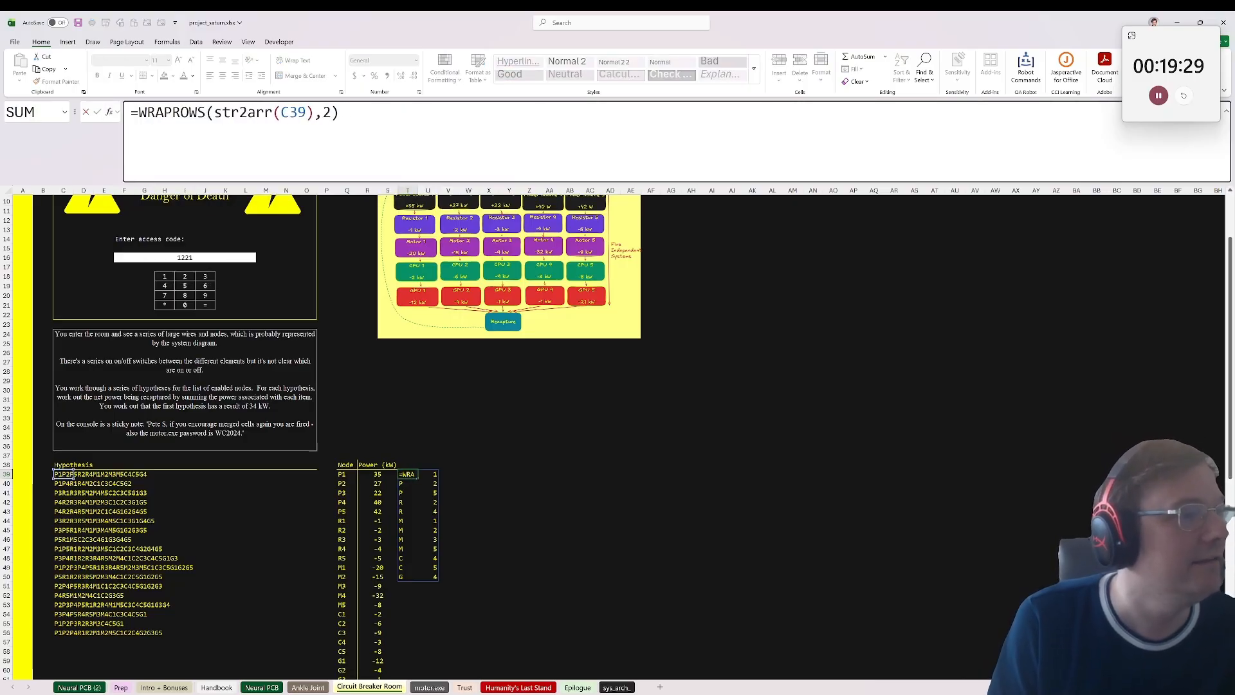
text(bty)
key(BackSpace)
key(BackSpace)
text(tr)
key(BackSpace)
key(BackSpace)
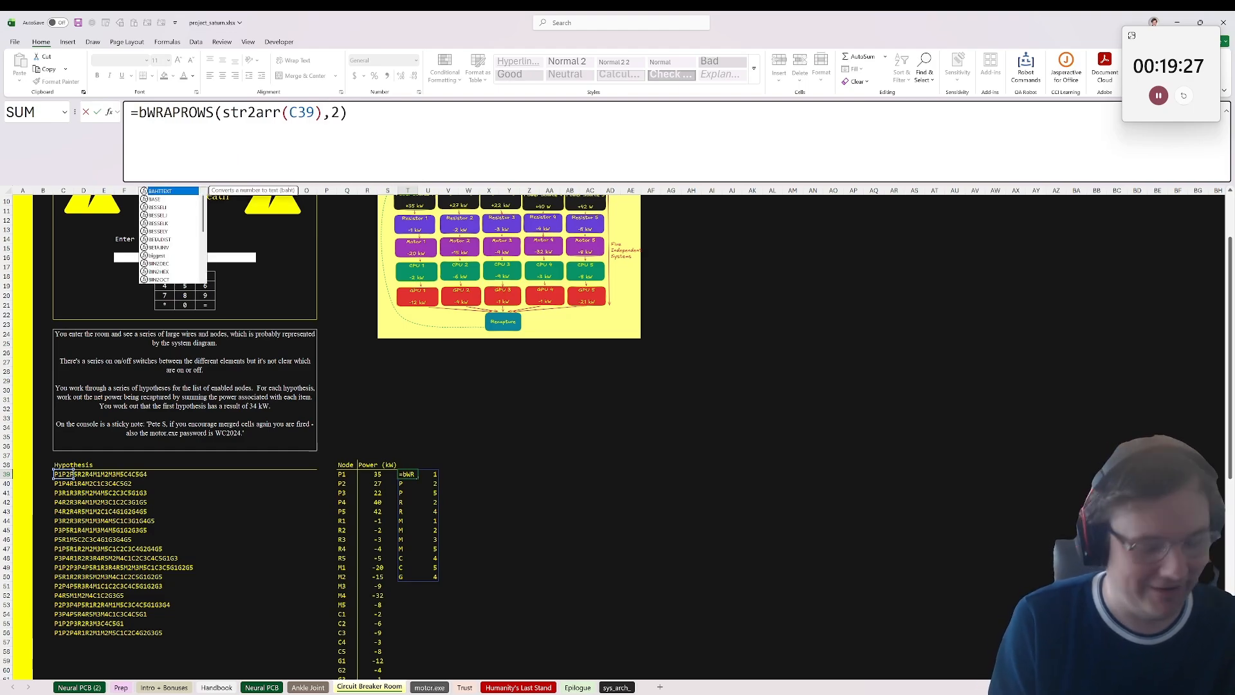
text(yrow()
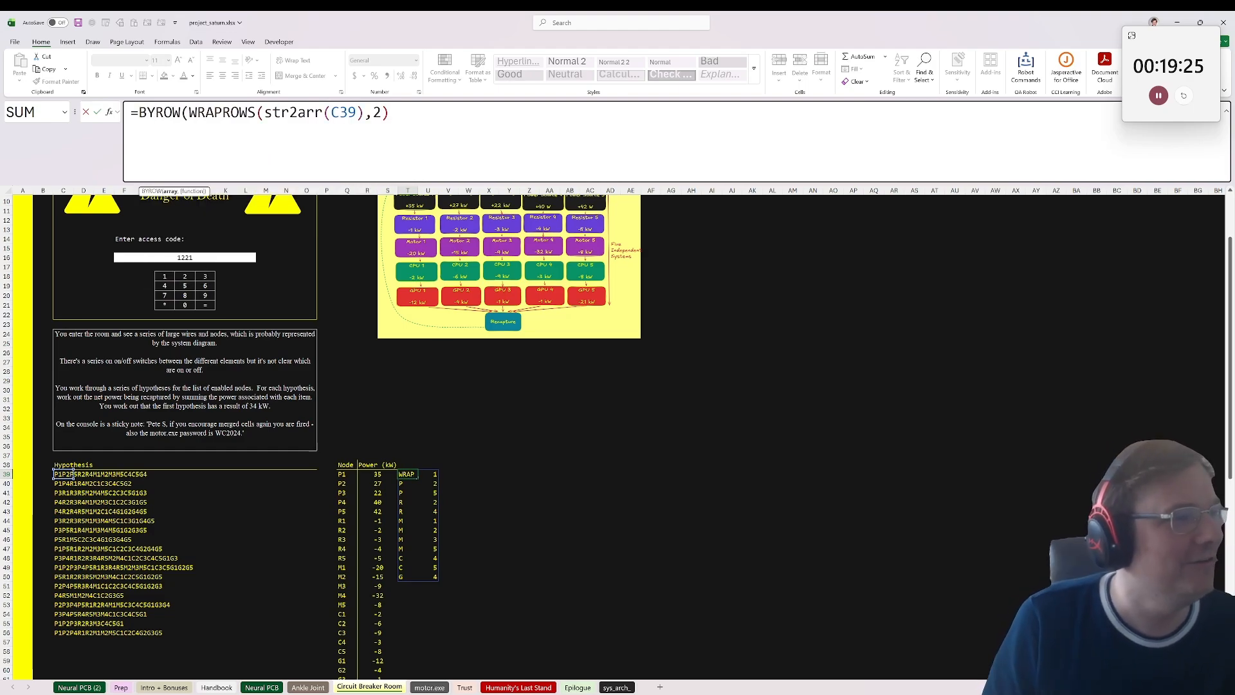
key(End)
text(,concat))
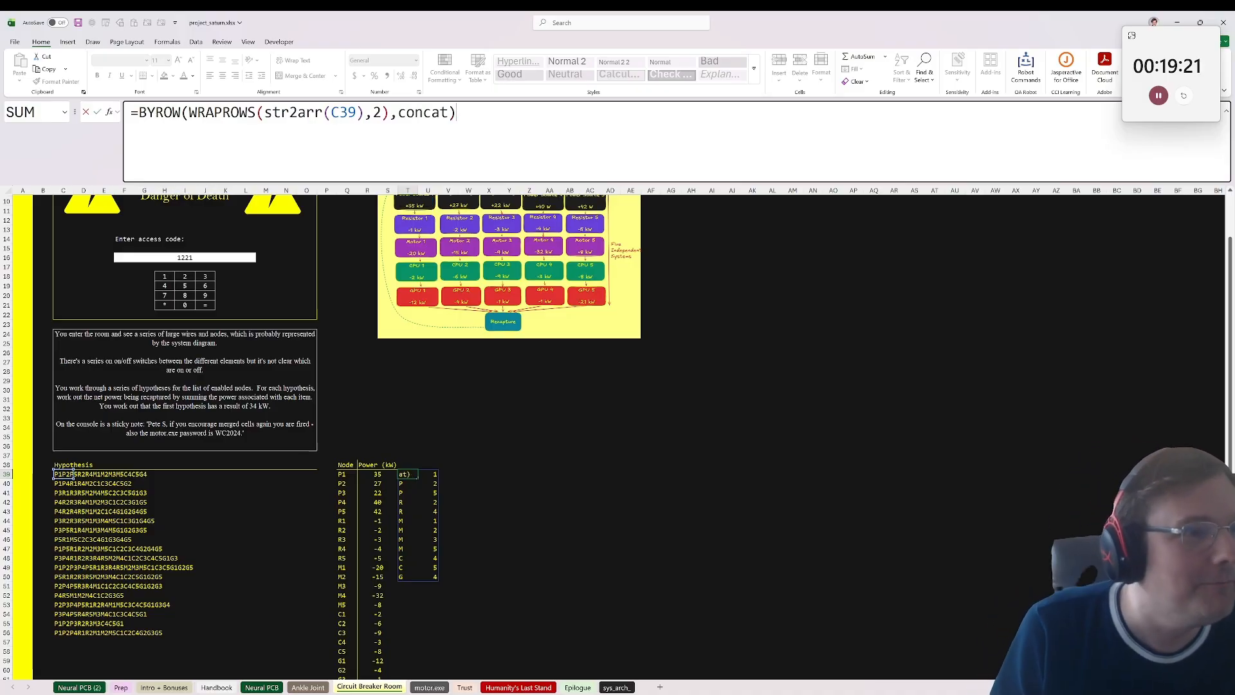
key(ctrl+Return)
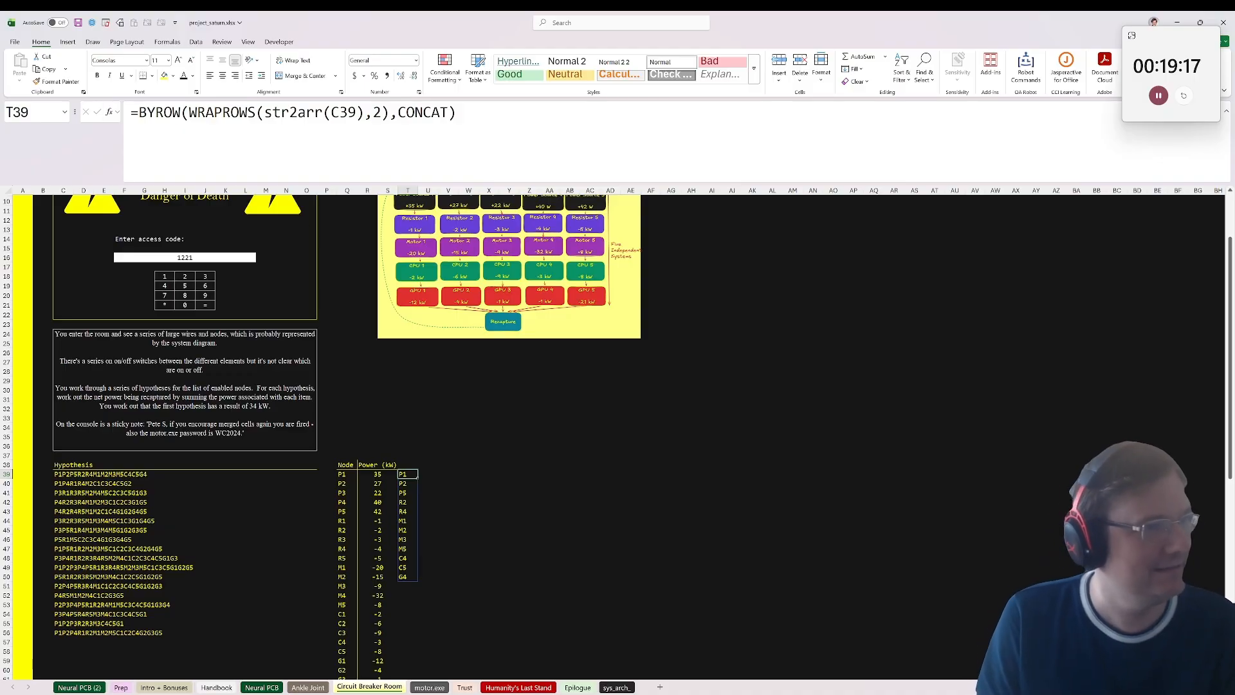
double_click(412, 475)
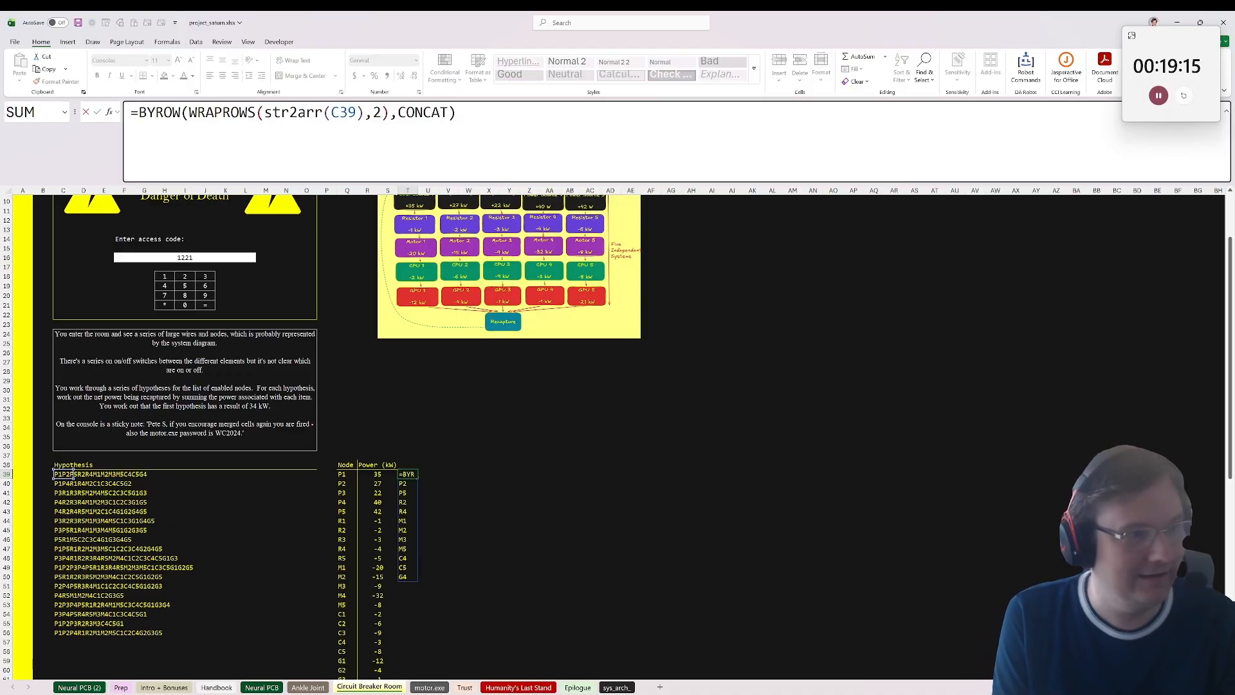
key(Home)
key(Right)
text(exists()
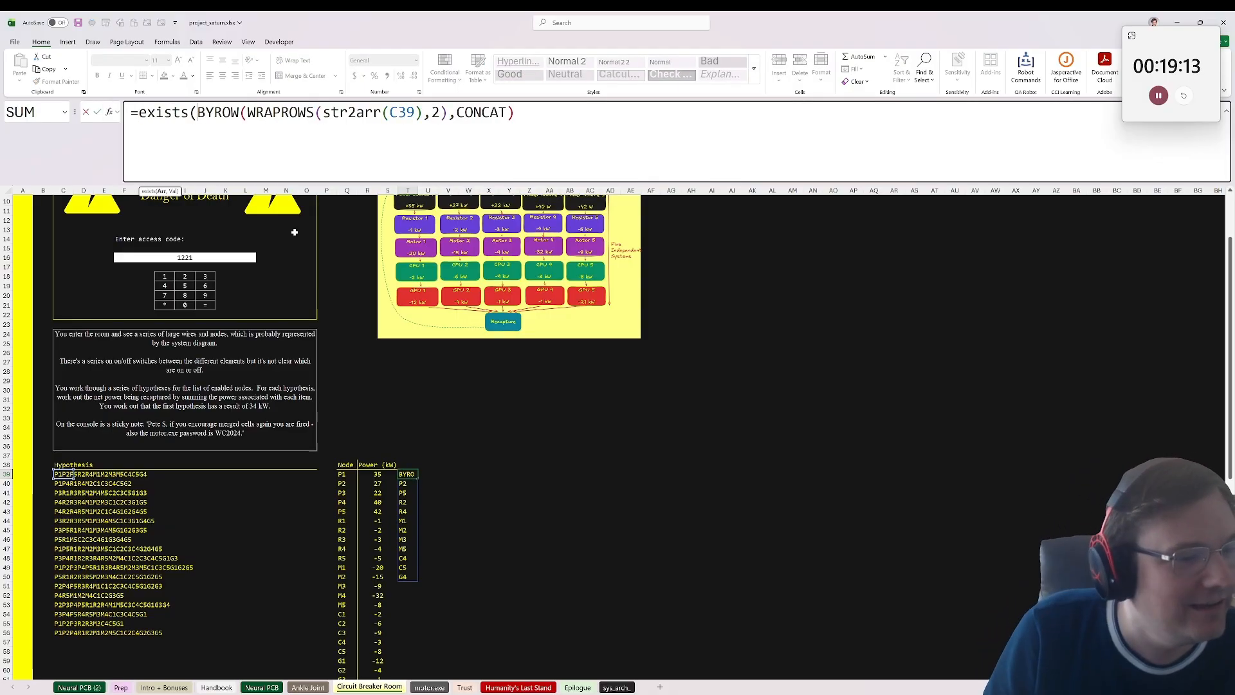
click(346, 474)
key(ctrl+shift+Down)
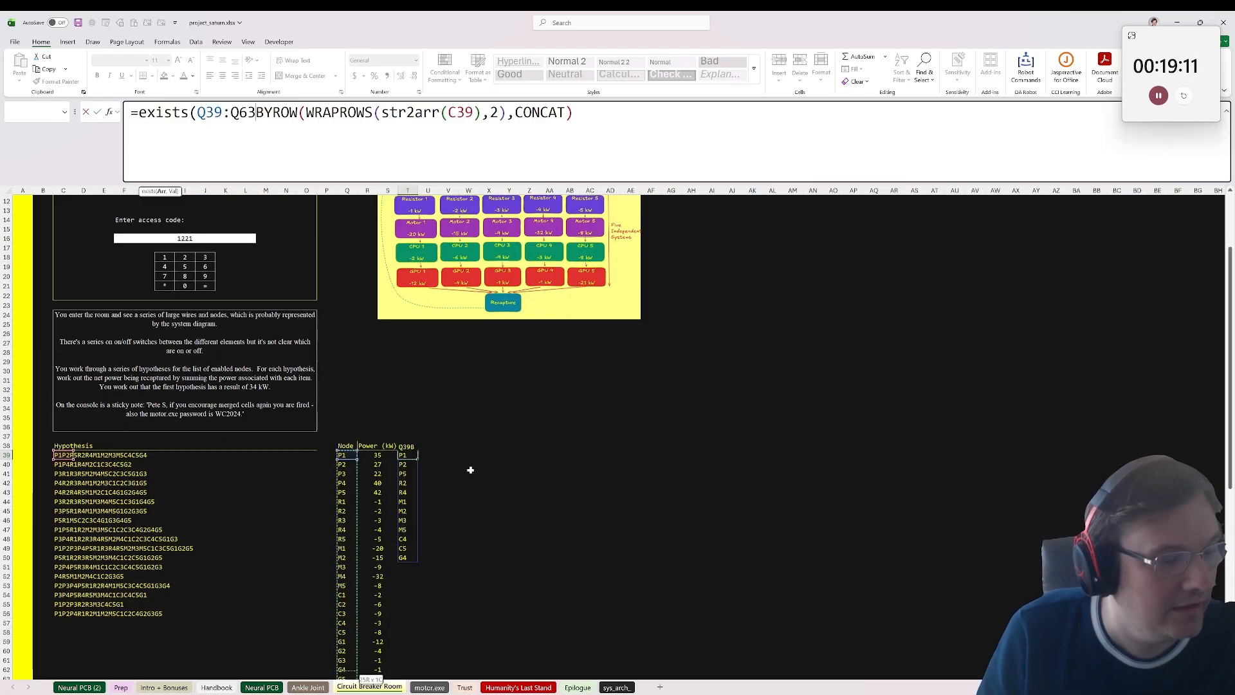
key(Escape)
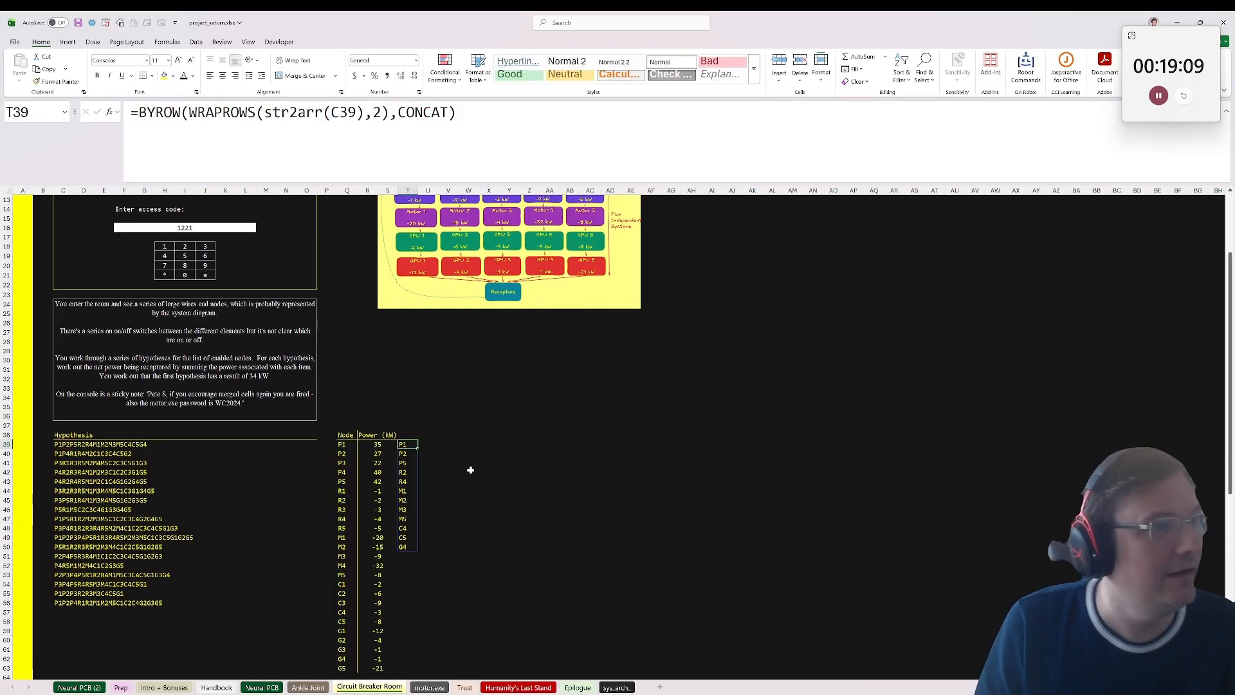
Step: Wrap T39 in the exists function against the node list, giving =exists(BYROW(WRAPROWS(str2arr(C39),2),CONCAT),Q39:Q63)
key(Right)
click(410, 438)
click(410, 444)
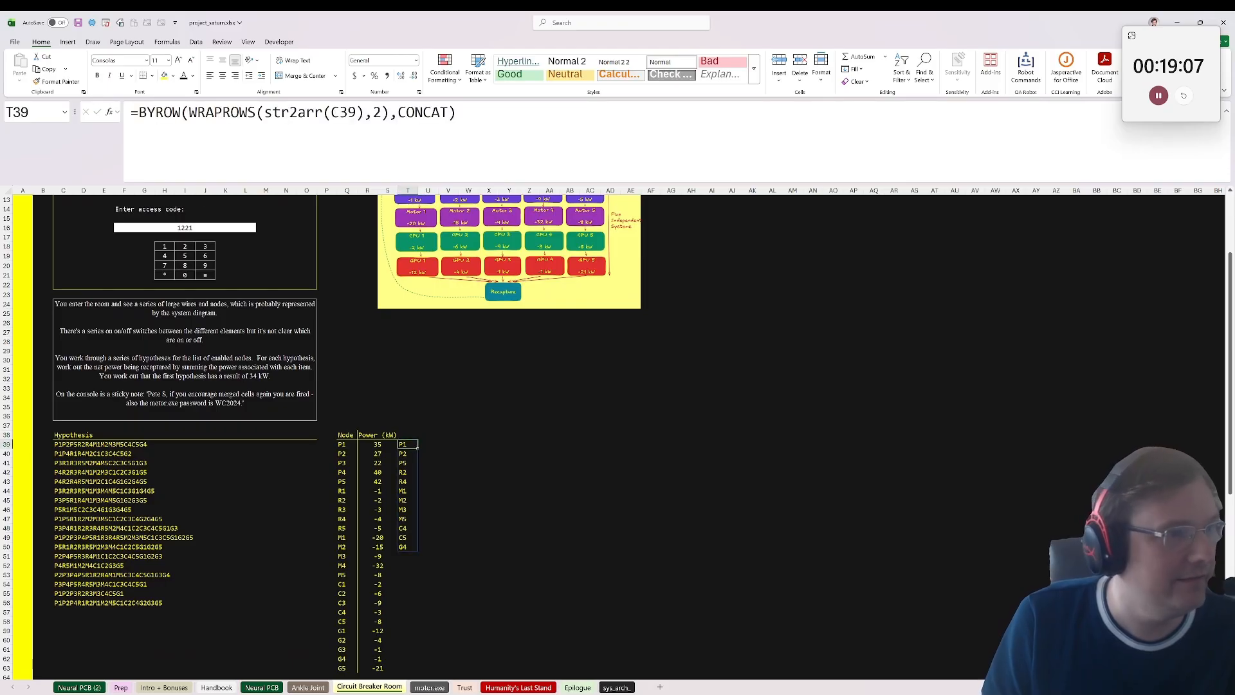
click(139, 113)
key(Left)
text(exists)
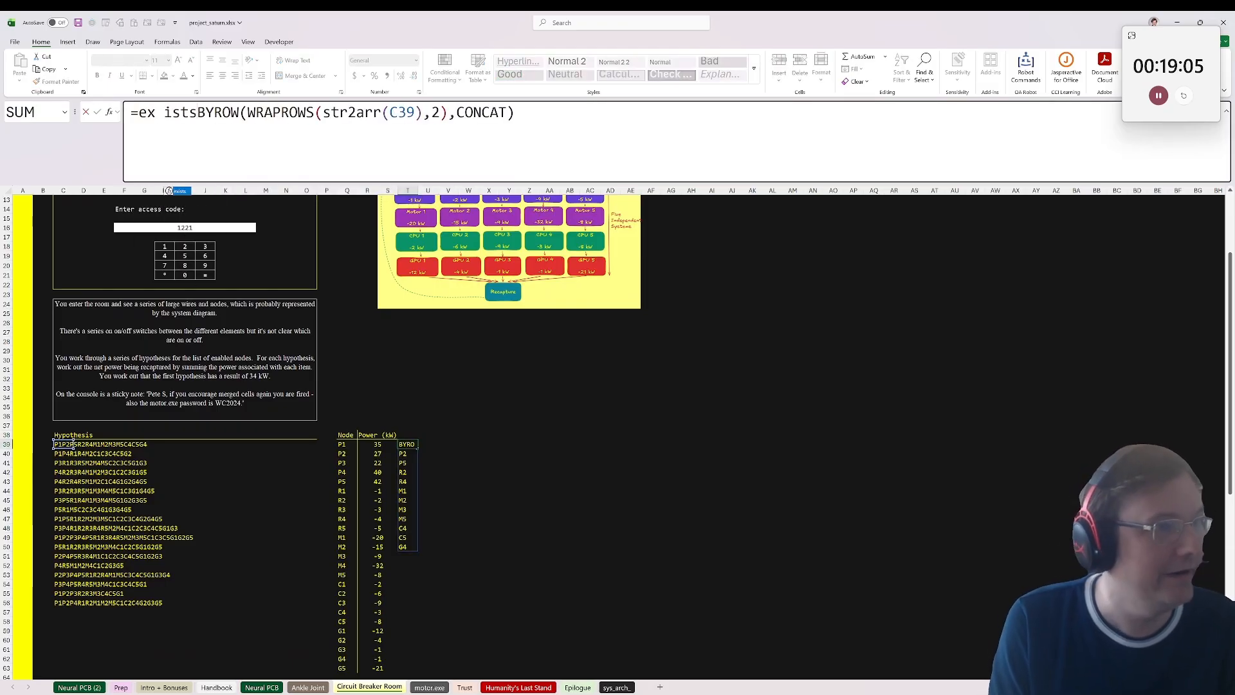
key(BackSpace)
key(BackSpace)
key(BackSpace)
key(BackSpace)
key(BackSpace)
key(BackSpace)
text(i)
key(BackSpace)
text(xists()
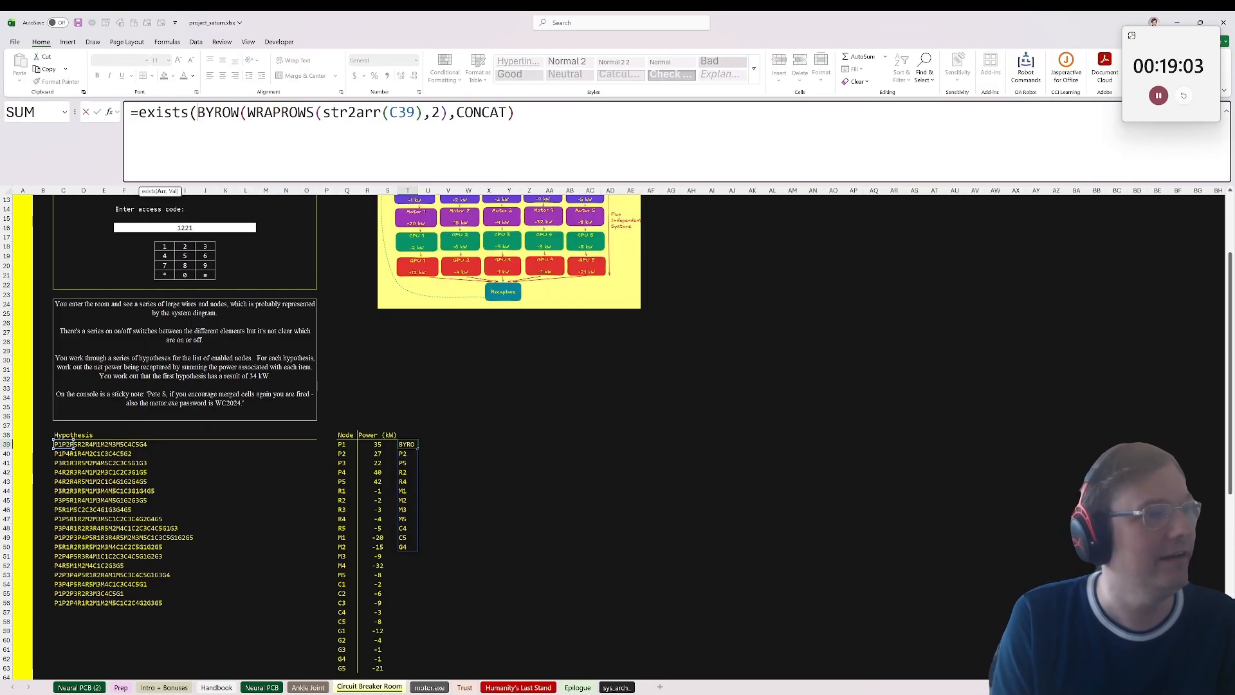
key(End)
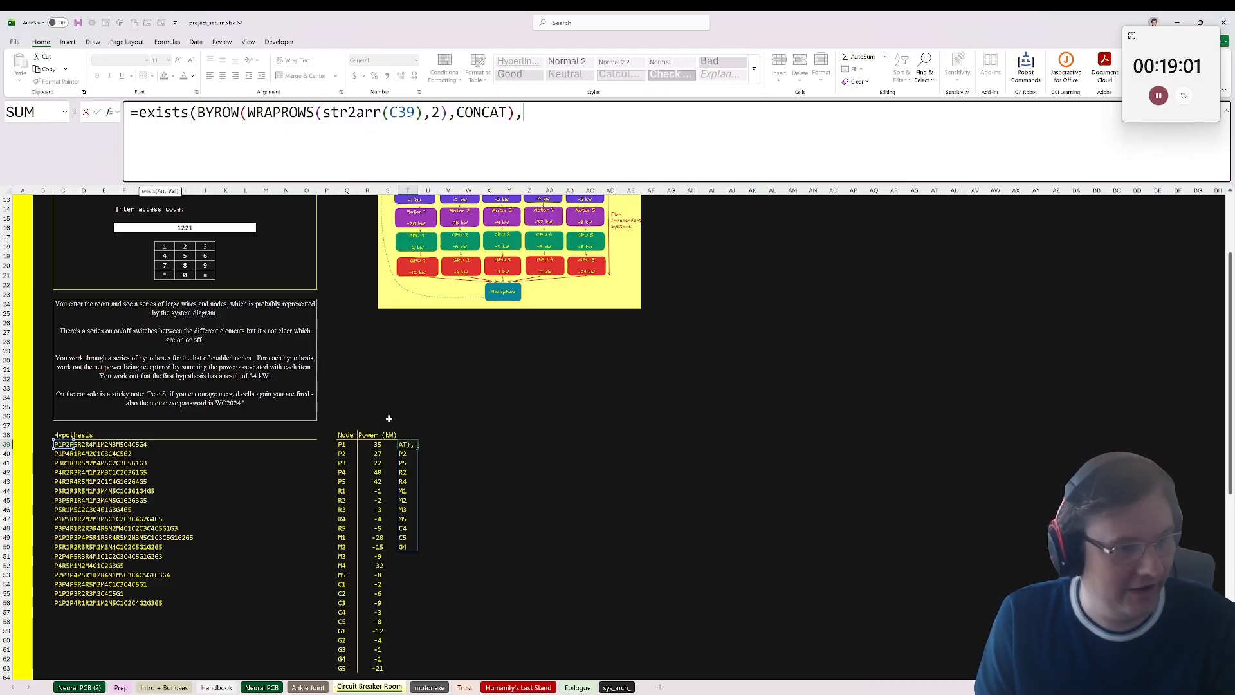
click(348, 443)
key(ctrl+shift+Down)
key(Return)
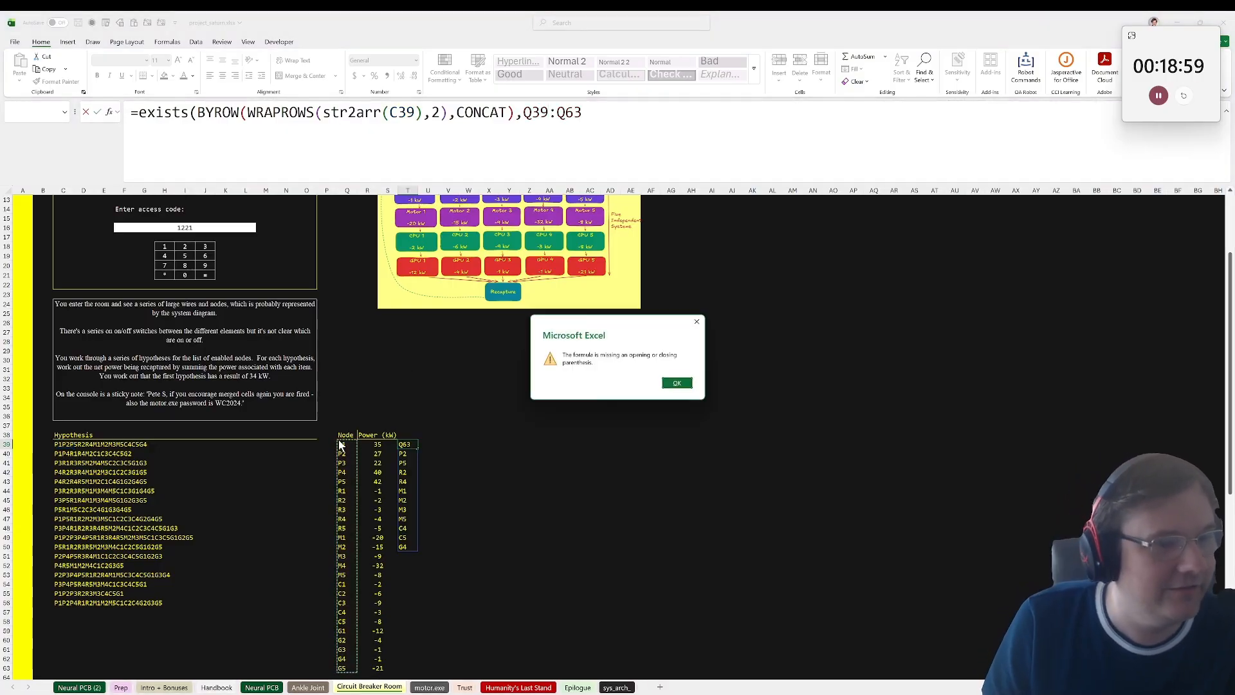
key(Return)
key(End)
text())
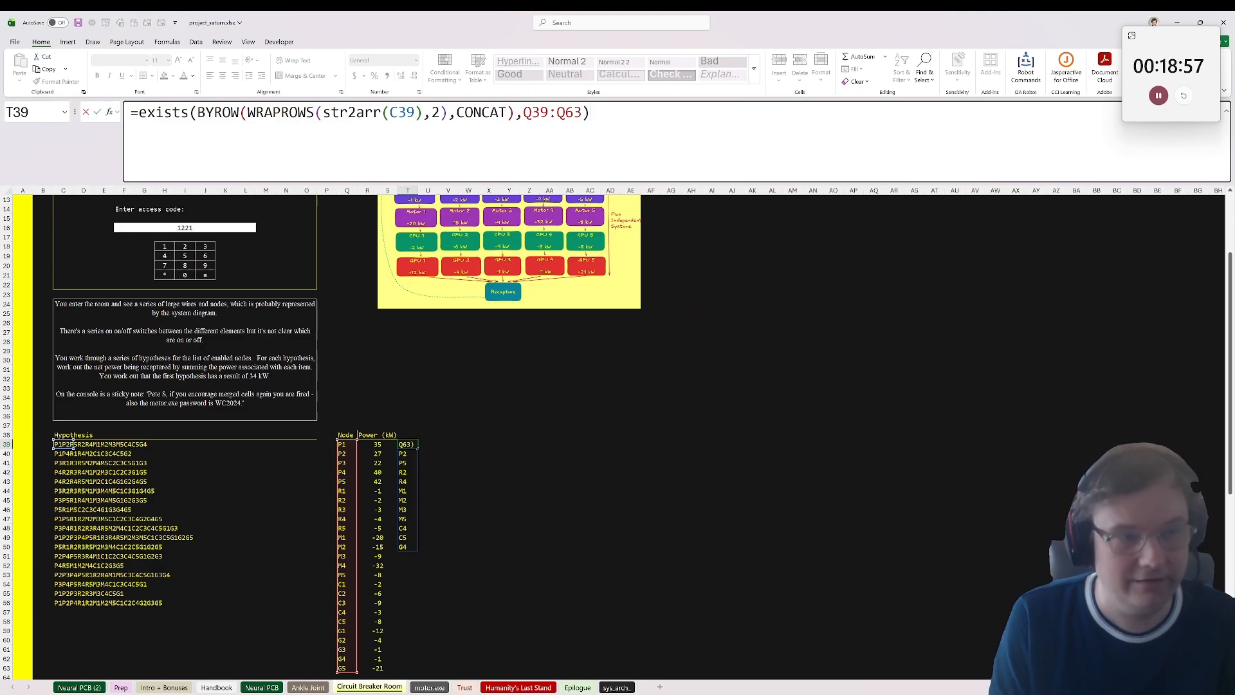
key(Return)
Step: Wrap the T39 exists formula in SUMPRODUCT with the power values R39:R63 as the second array
scroll(540, 304, down, 1)
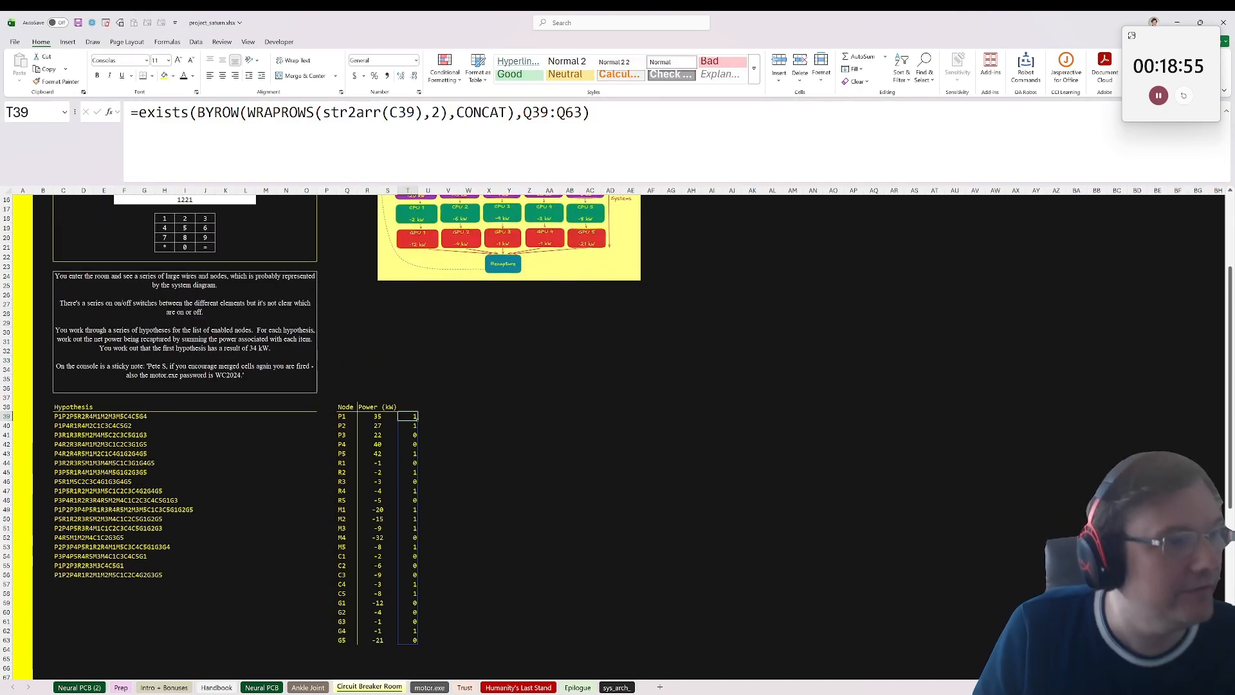
click(134, 113)
text(sum)
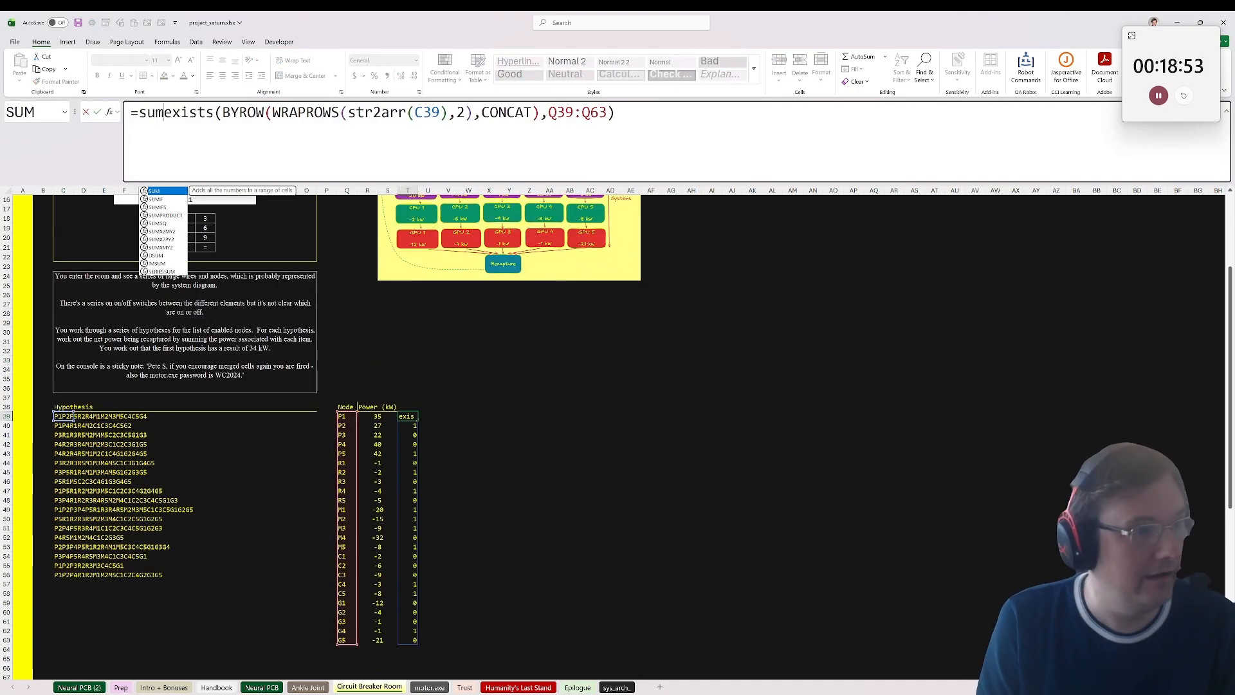
key(Down)
key(Down)
key(Tab)
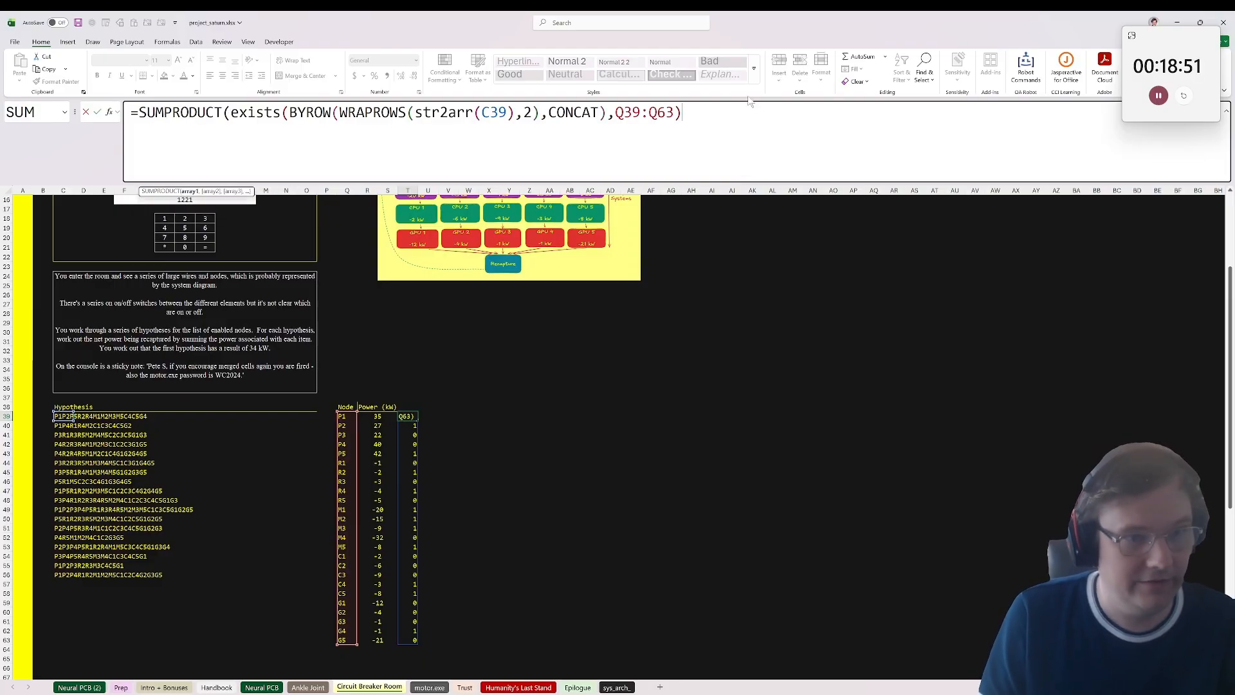
text(,)
click(393, 410)
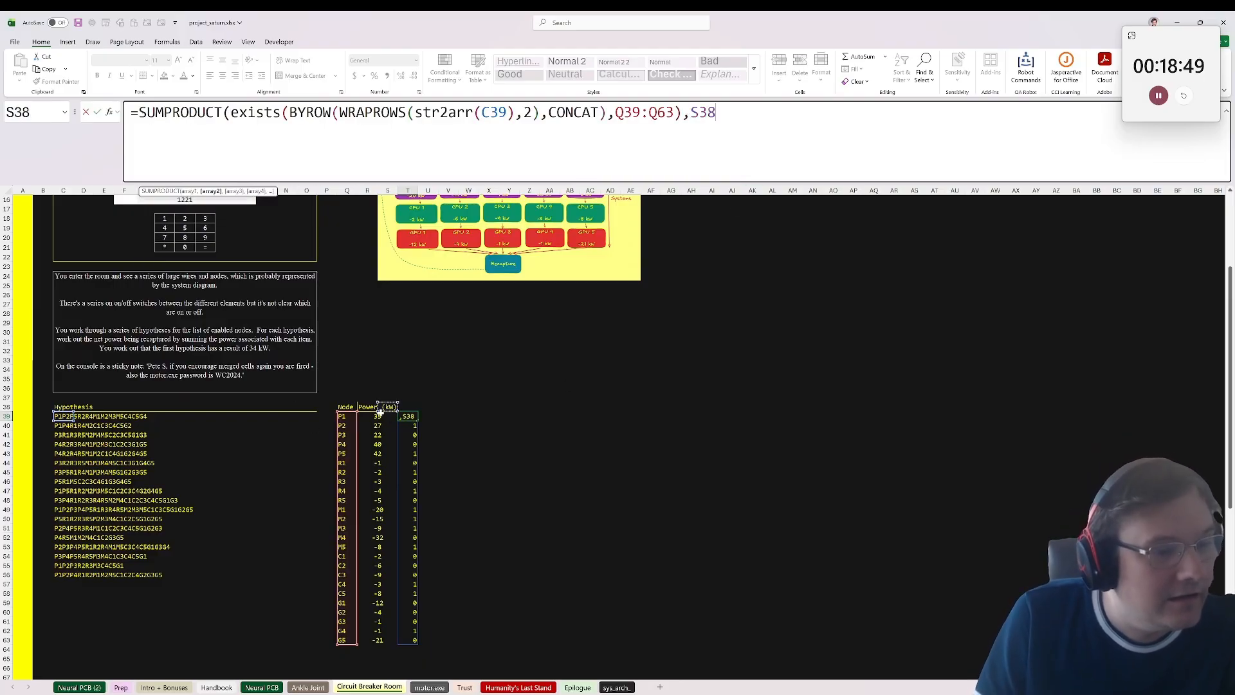
click(392, 417)
click(384, 417)
key(ctrl+shift+Down)
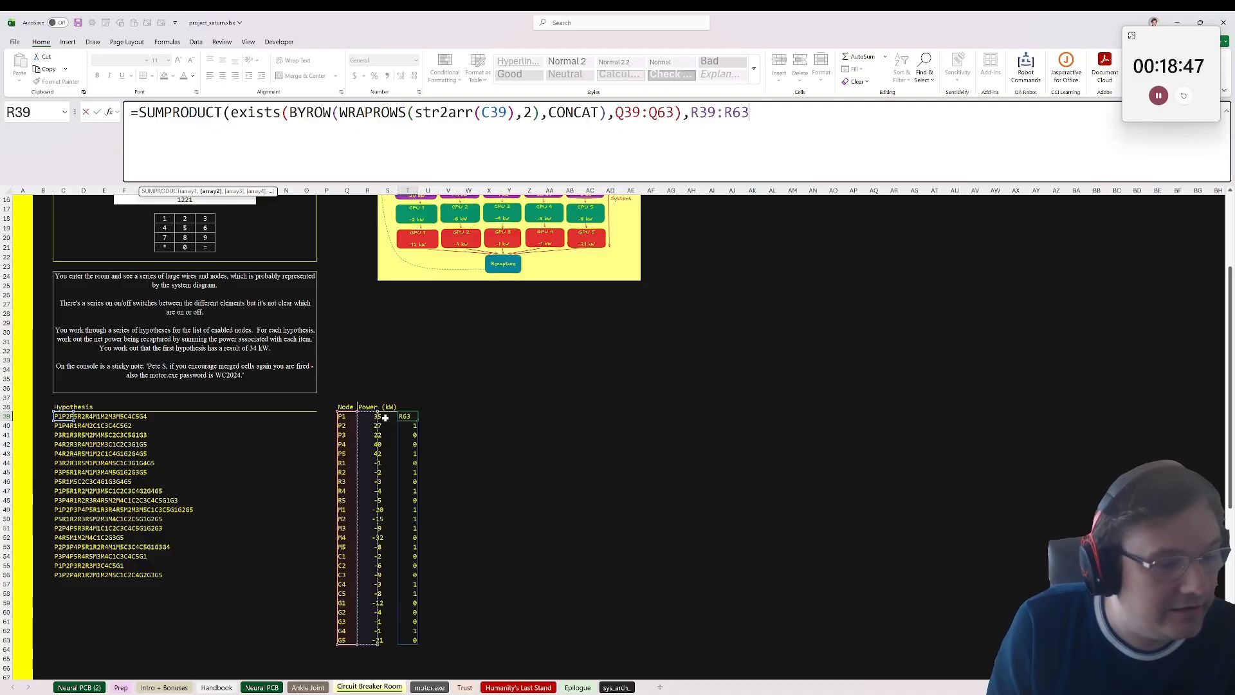
key(ctrl+Return)
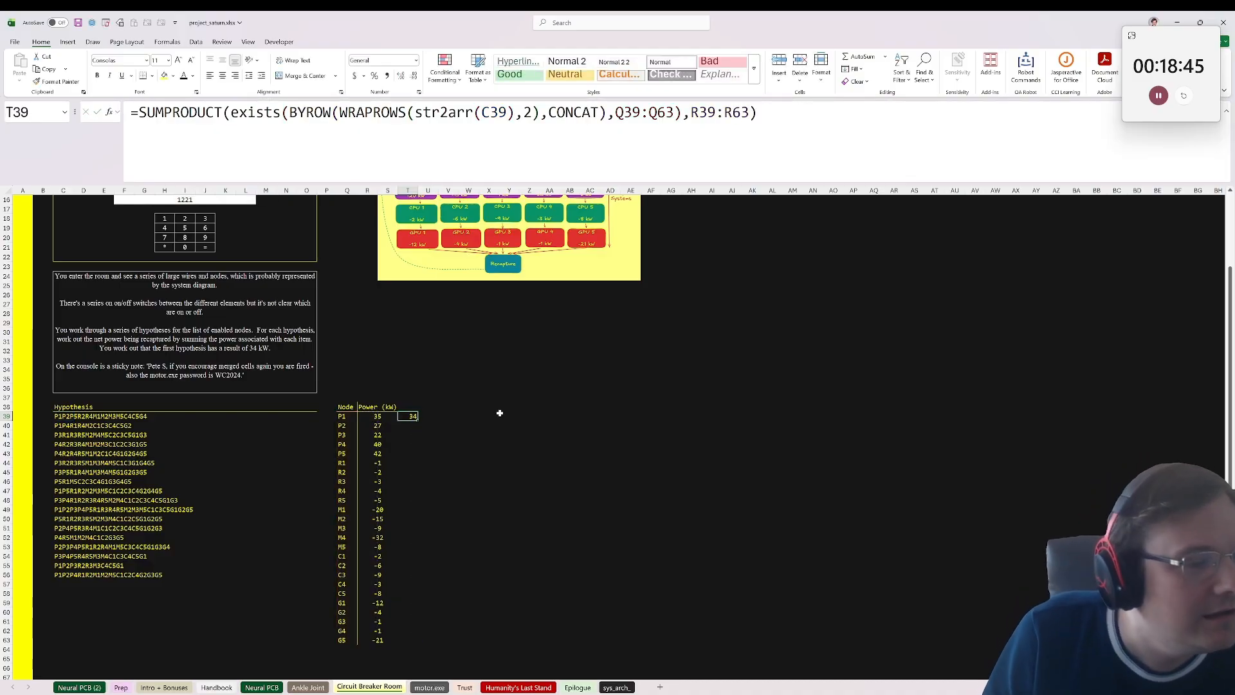
Step: Try filling the T39 SUMPRODUCT formula down column T to T63
scroll(500, 413, up, 2)
scroll(482, 416, down, 3)
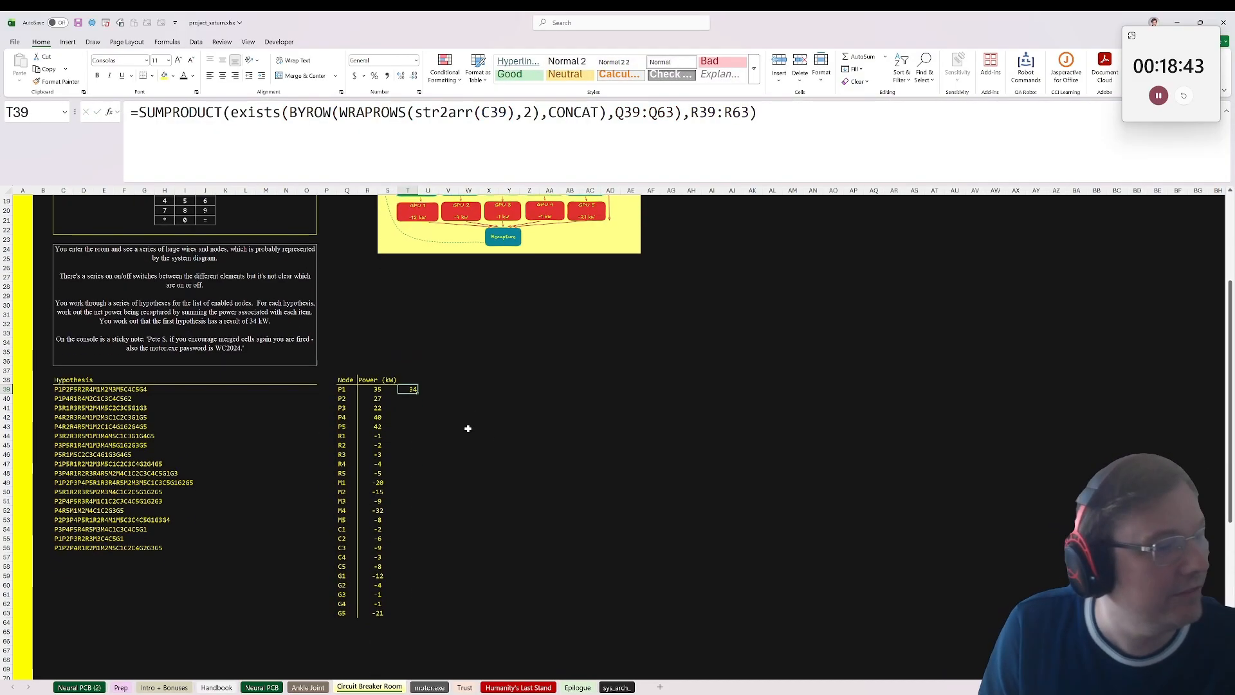
key(ctrl+c)
shift+click(408, 612)
key(ctrl+v)
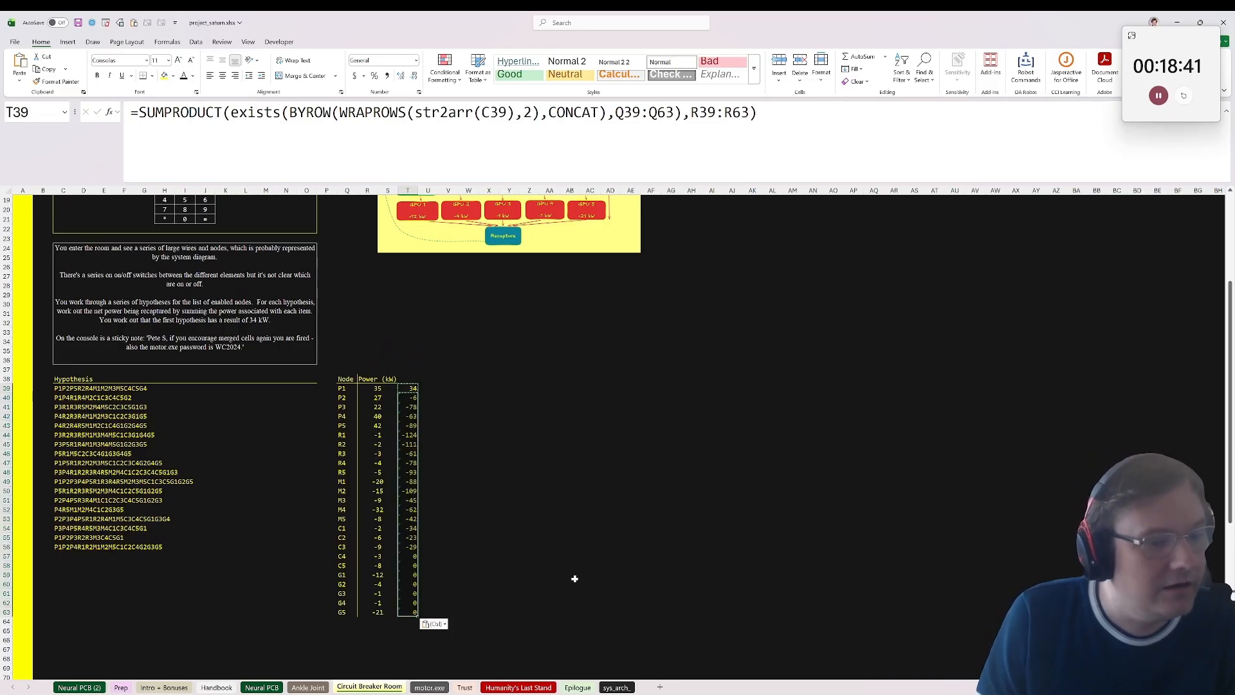
Step: Compare the range references of the filled formulas in T39 and T44, and undo the fill down column T
click(412, 390)
key(F2)
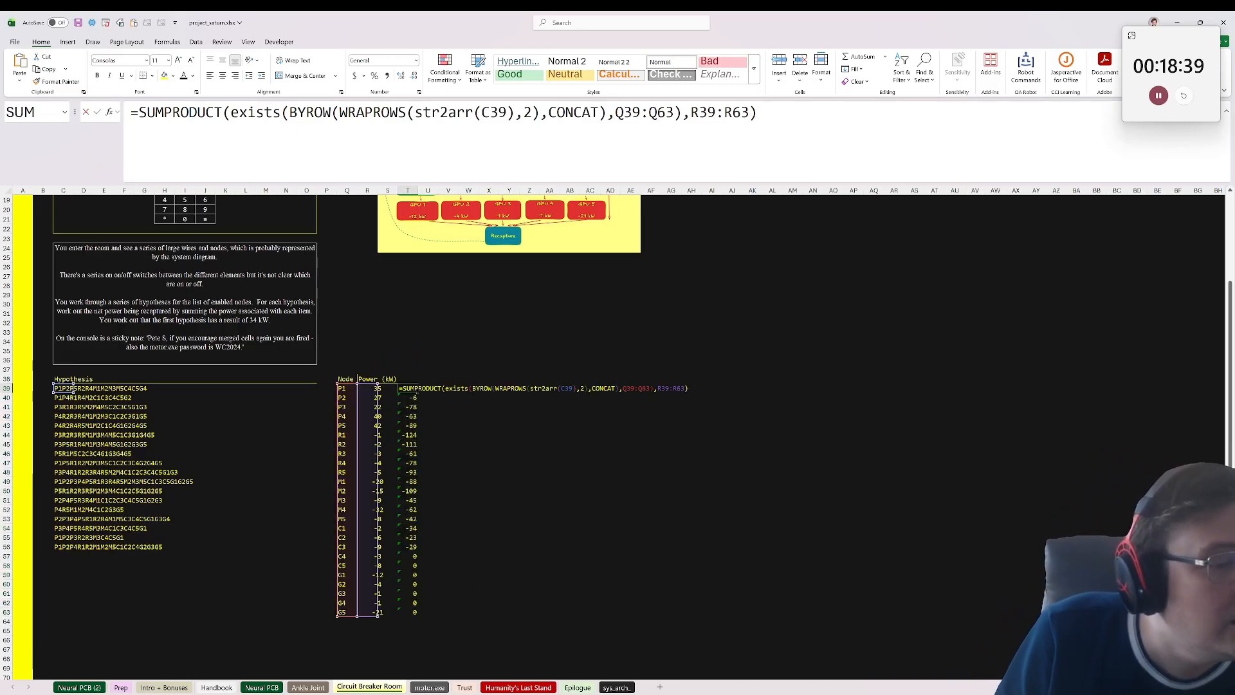
key(Escape)
key(Down)
key(Down)
key(Down)
key(Down)
key(Down)
key(F2)
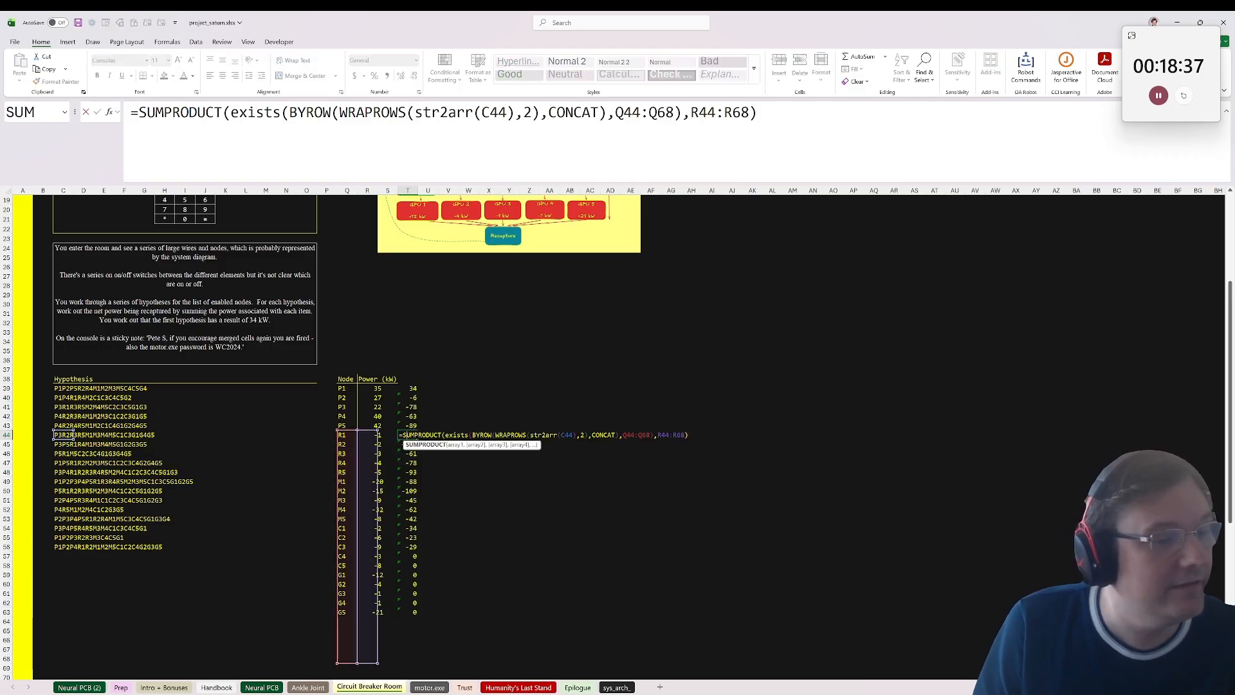
key(Escape)
key(Up)
key(Up)
key(Up)
key(Up)
key(Up)
key(F2)
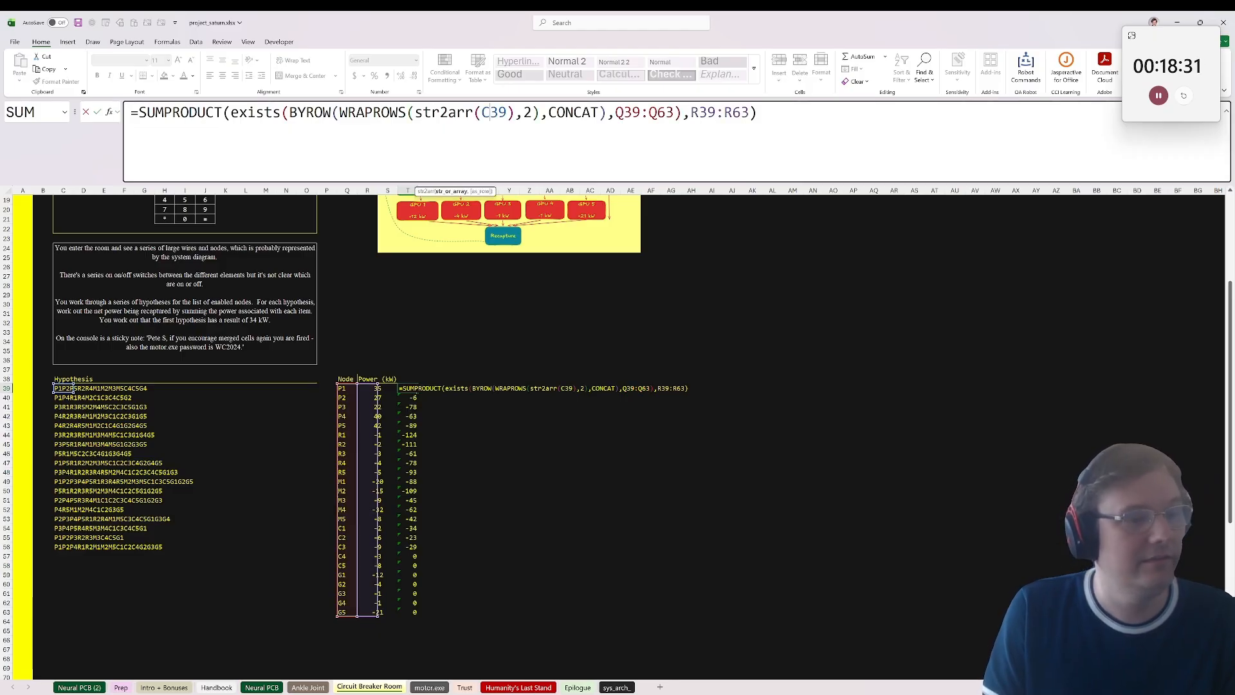
key(ctrl+Return)
key(ctrl+z)
Step: Move the SUMPRODUCT formula from T39 to K39, beside the first hypothesis
click(413, 389)
key(ctrl+c)
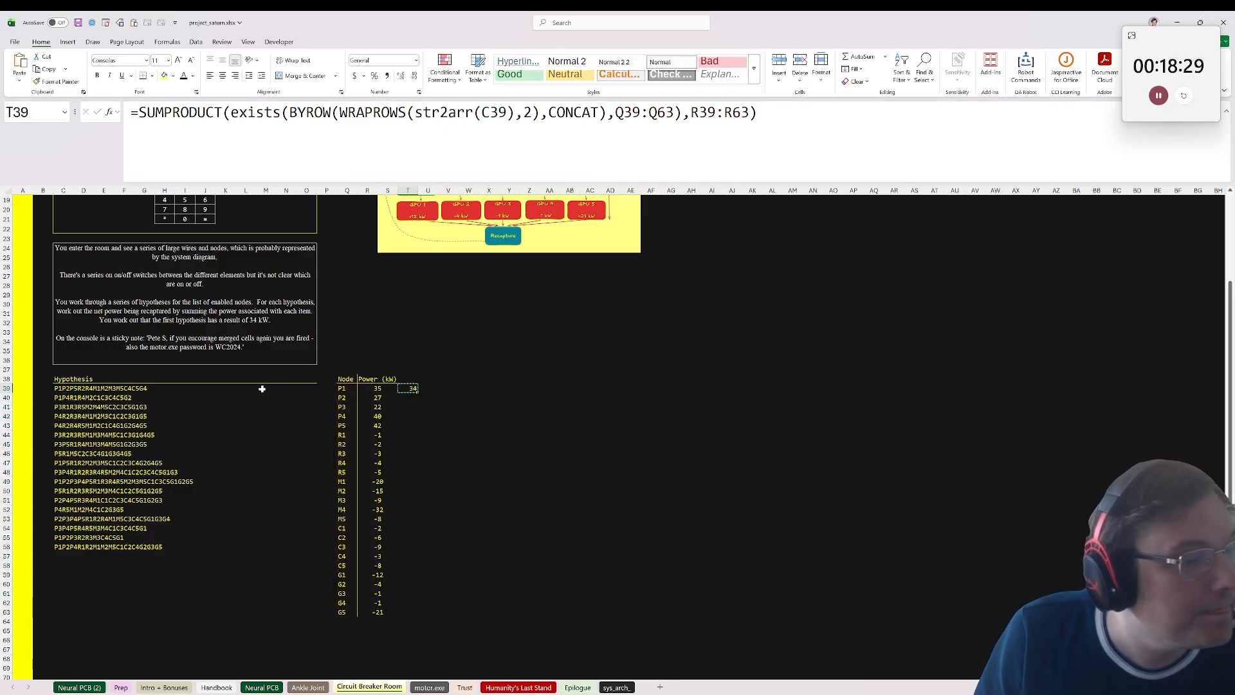
click(229, 389)
key(ctrl+v)
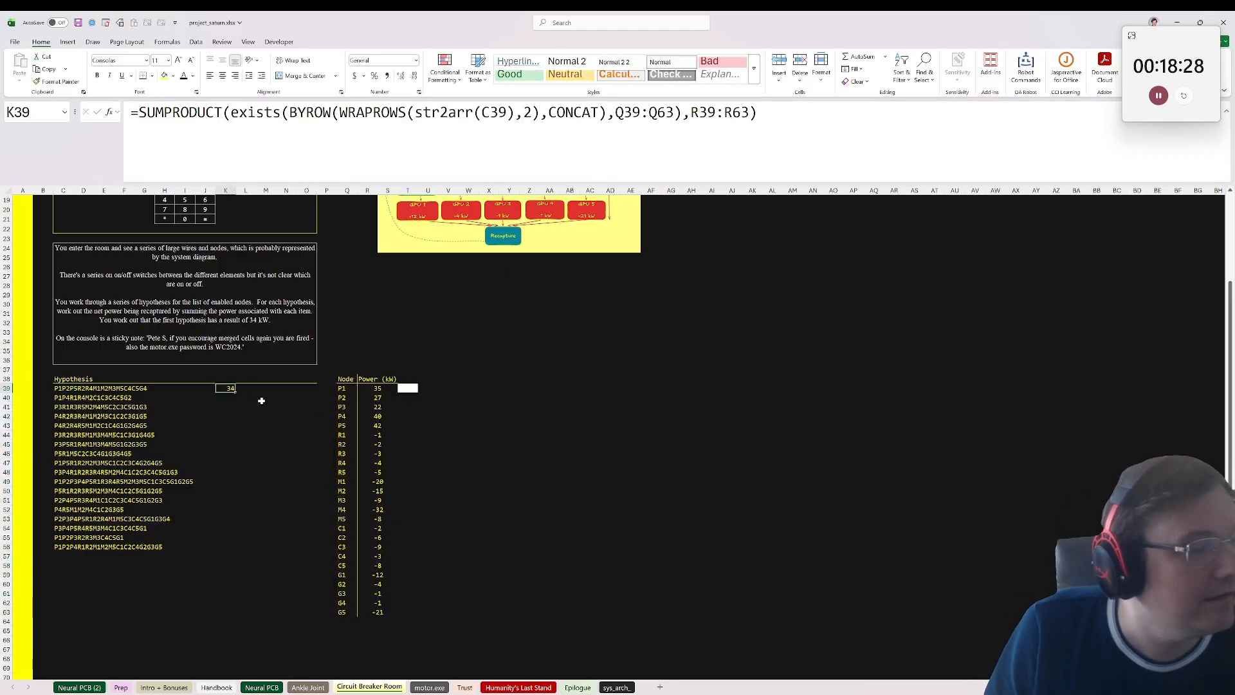
Step: Make the node and power ranges in the K39 formula absolute, as $Q$39:$Q$63 and $R$39:$R$63
double_click(226, 390)
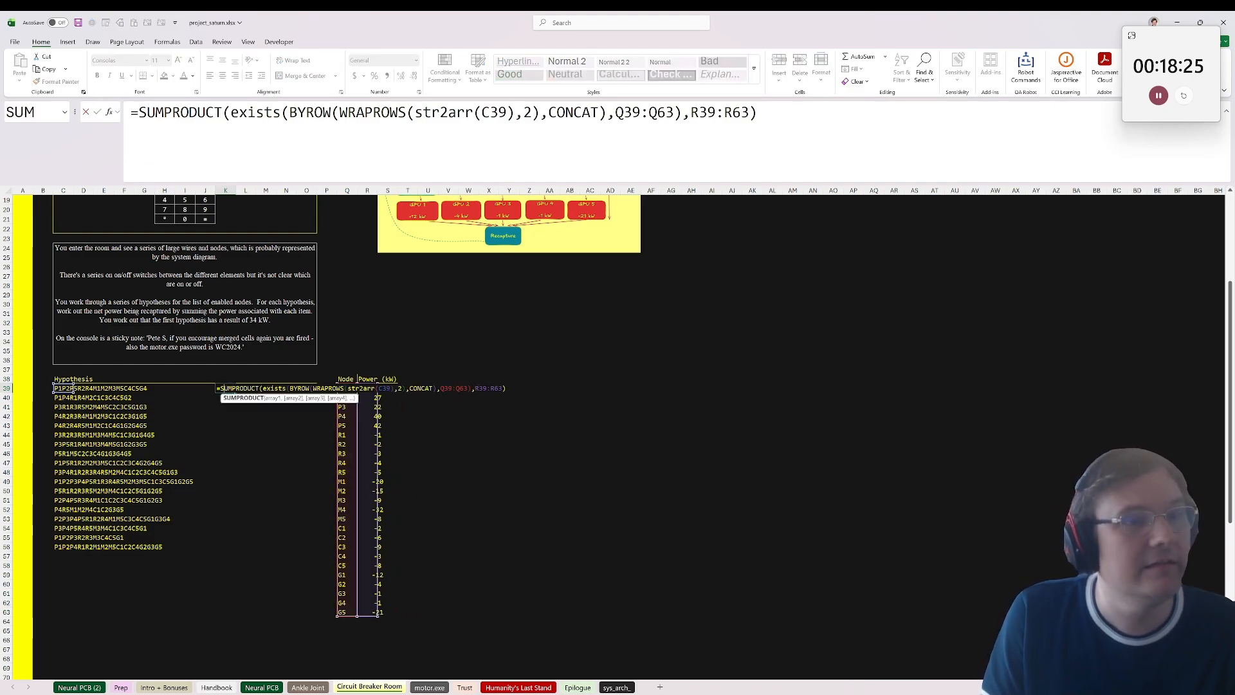
click(750, 112)
drag(750, 112, 616, 113)
key(F4)
key(F4)
key(ctrl+Return)
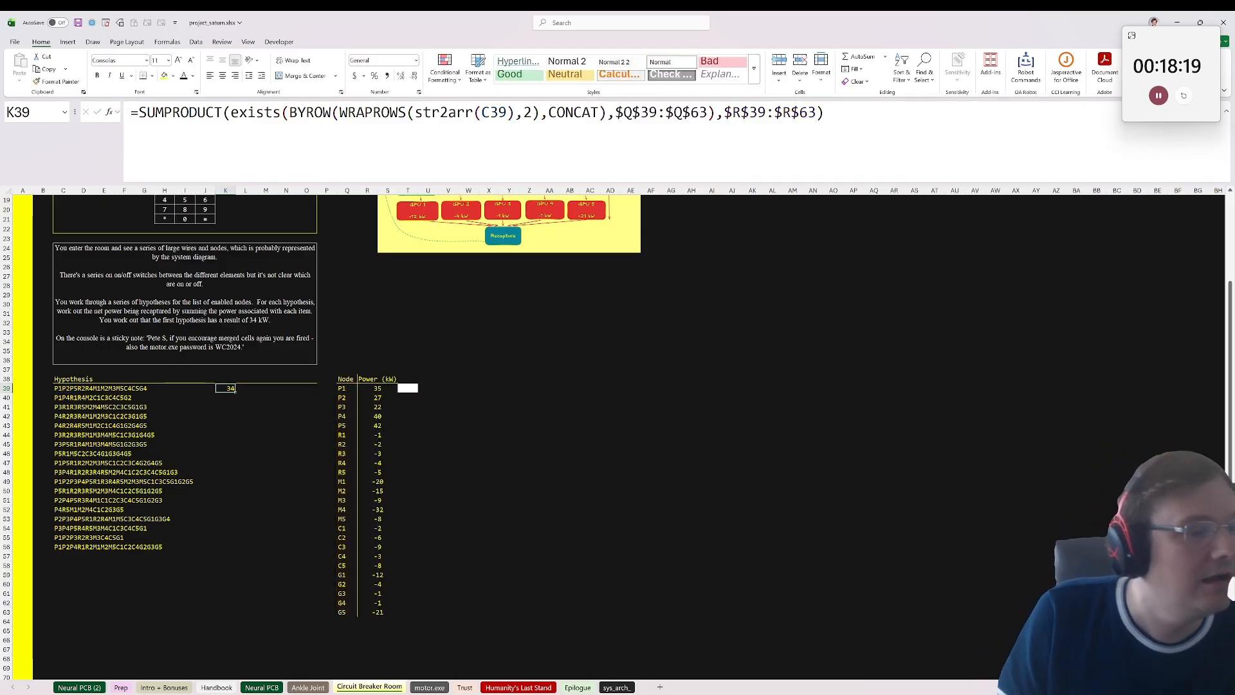
Step: Fill the K39 formula down to K56 for all hypotheses and copy the range K39:K56
key(ctrl+c)
key(Right)
drag(226, 389, 222, 547)
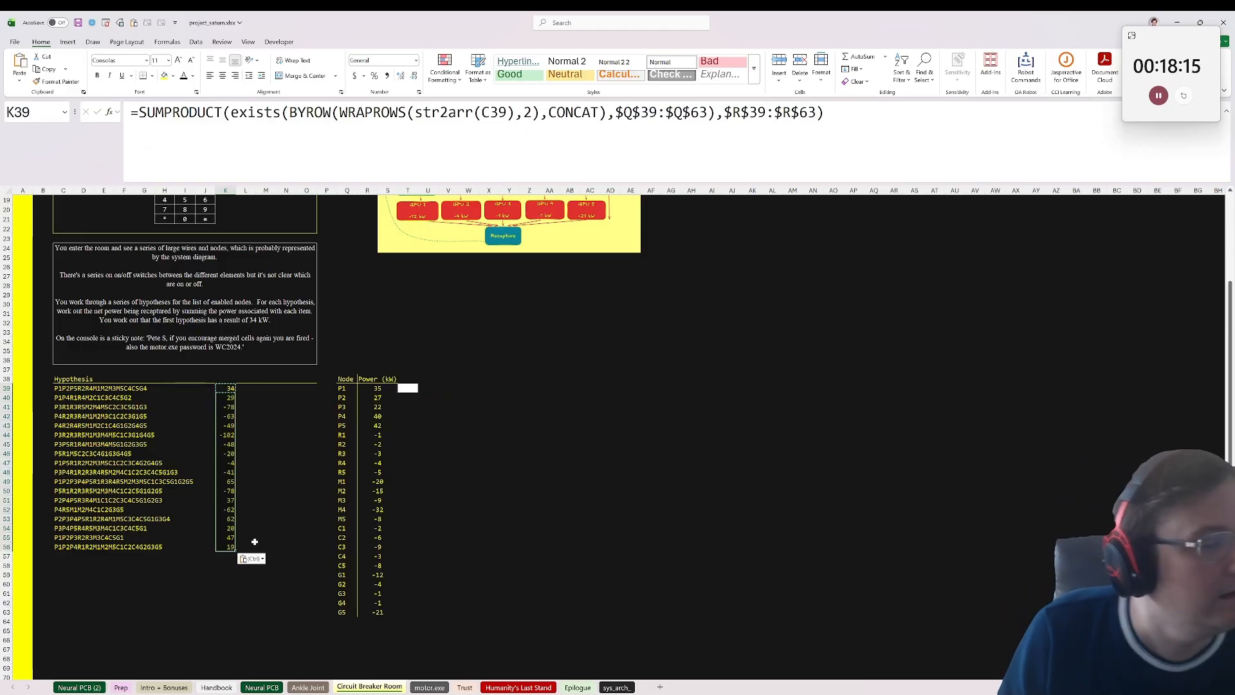
key(ctrl+v)
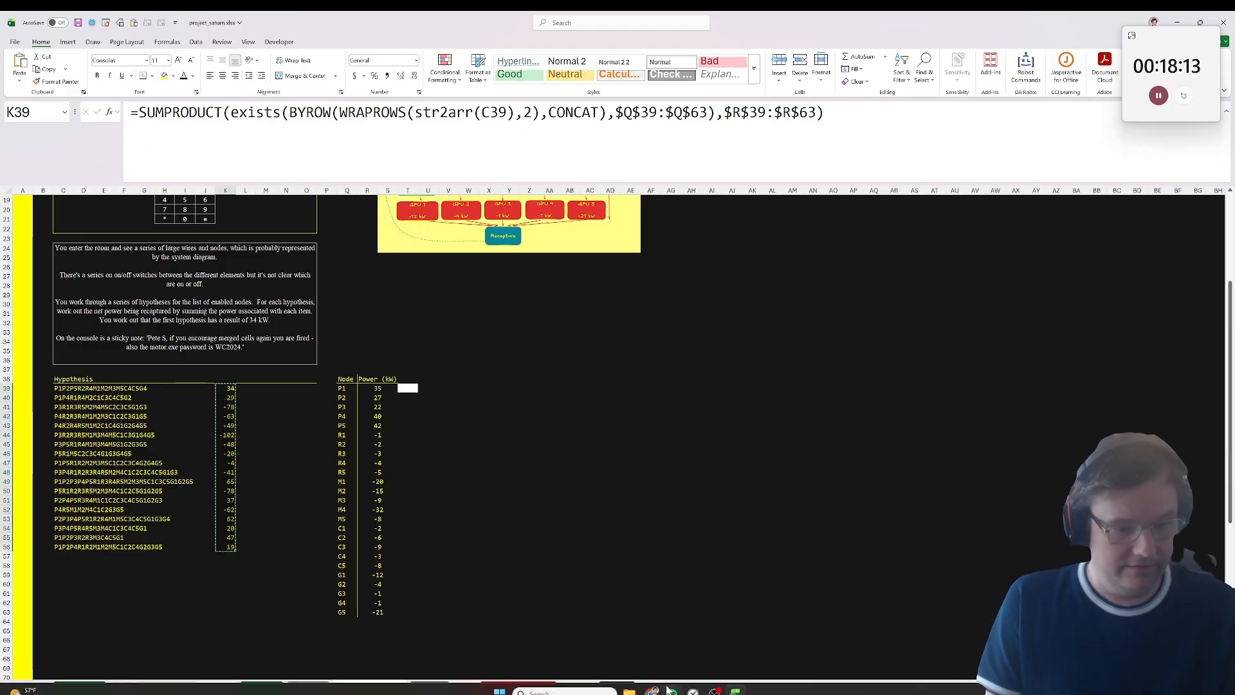
Step: Paste the copied hypothesis results into the Project Saturn form's Circuit Breaker Room answers from 3-42, and return to the workbook
click(652, 692)
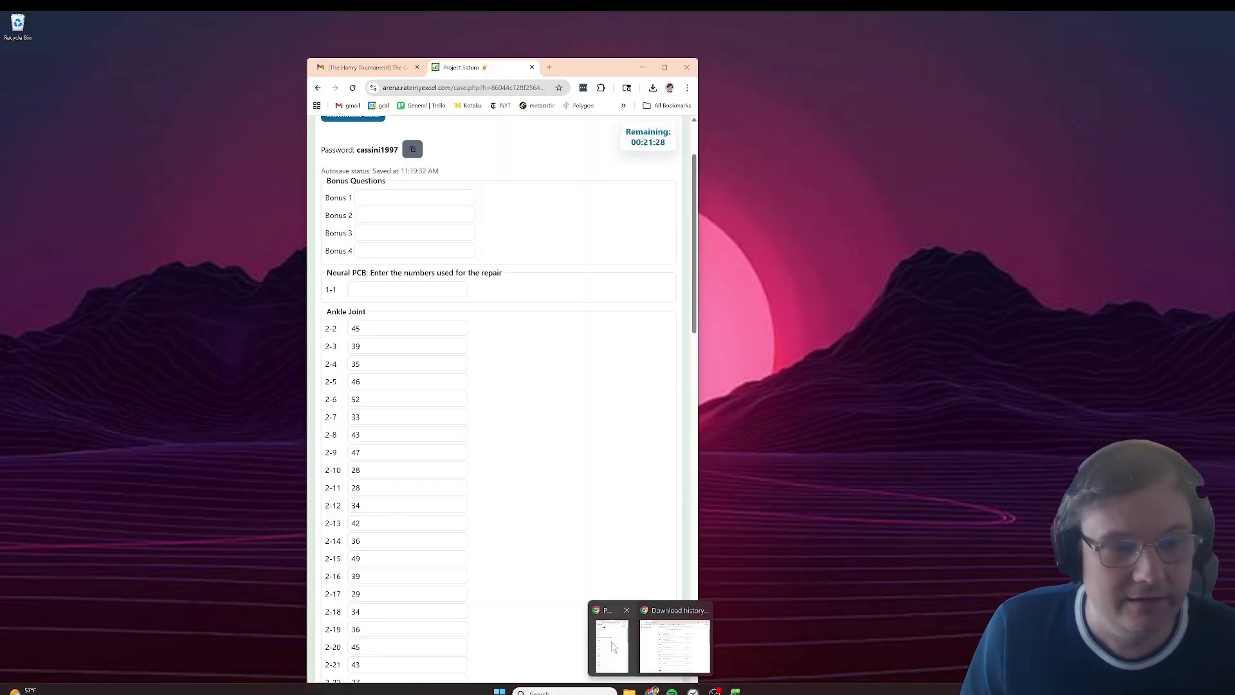
click(612, 645)
scroll(501, 406, down, 5)
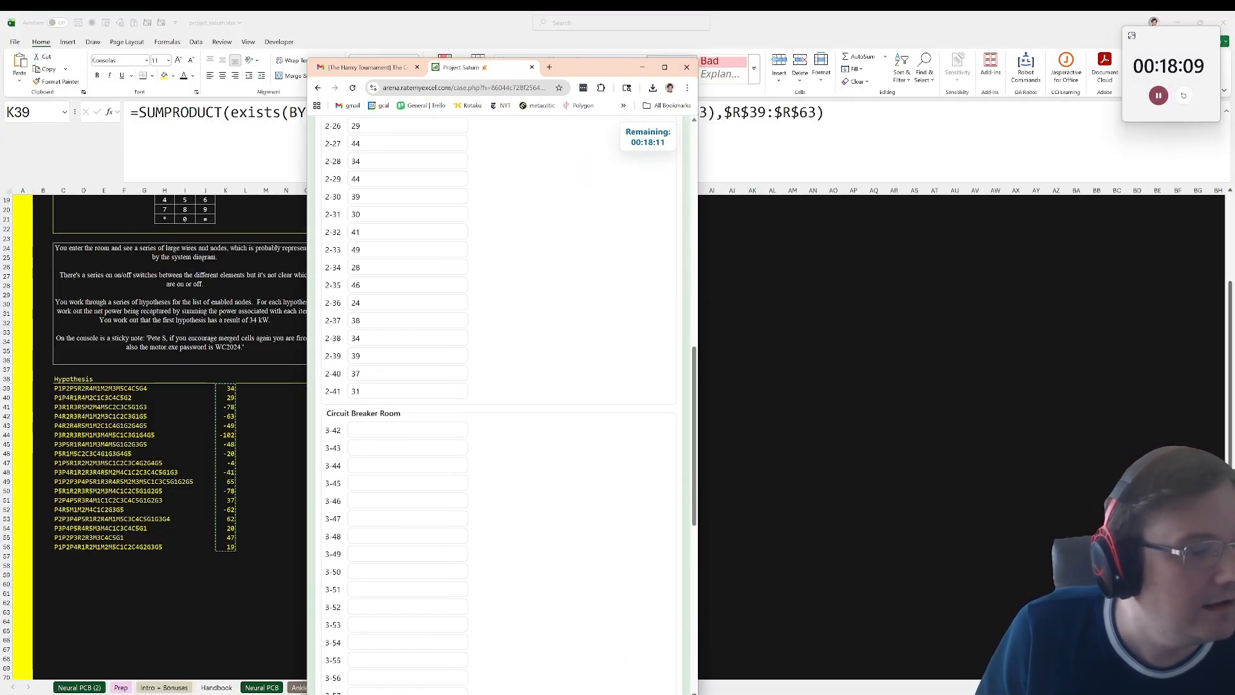
click(412, 430)
key(ctrl+v)
scroll(496, 495, down, 6)
click(202, 353)
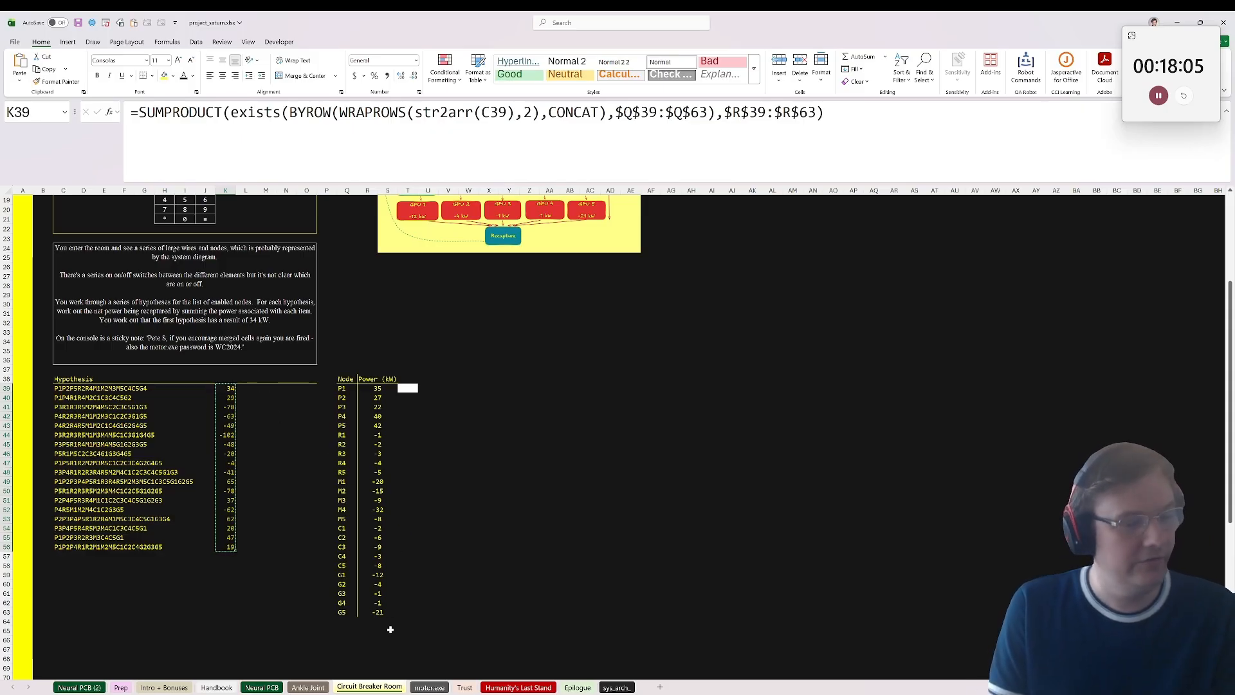
Step: Enter the motor.exe password in B5 of the motor.exe sheet and select the decoded KB-105 Motor Anomalies message
click(433, 687)
click(161, 247)
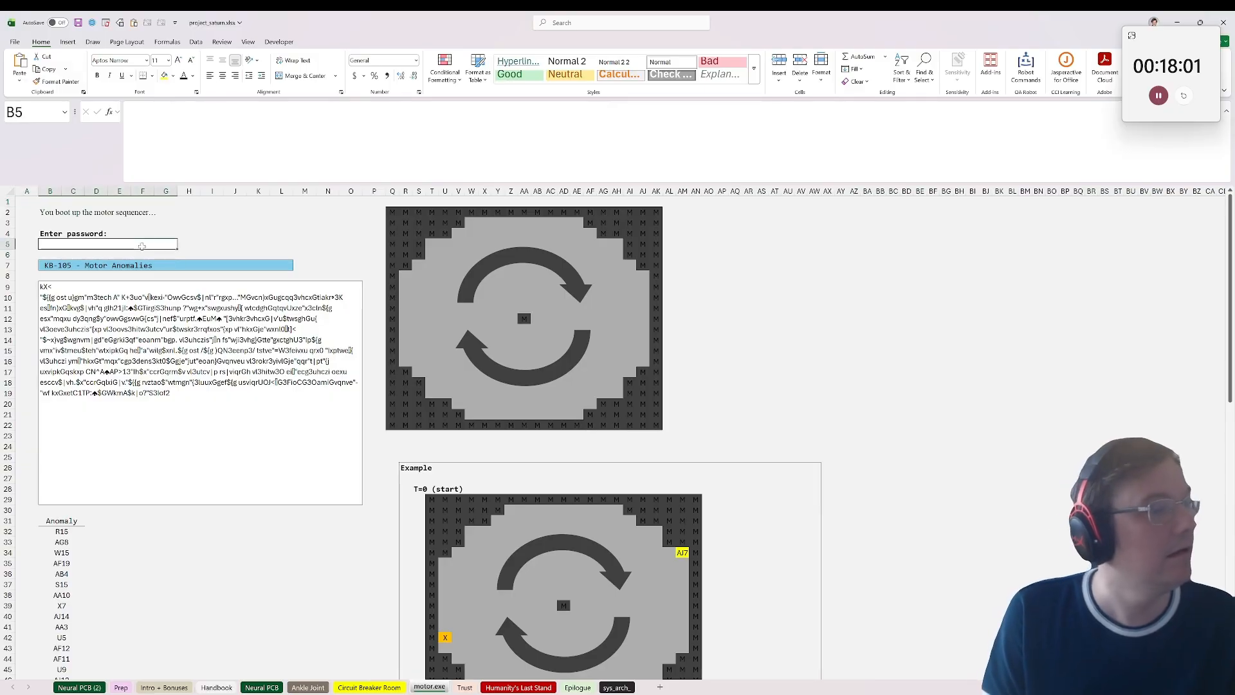
text(WC2024)
key(Return)
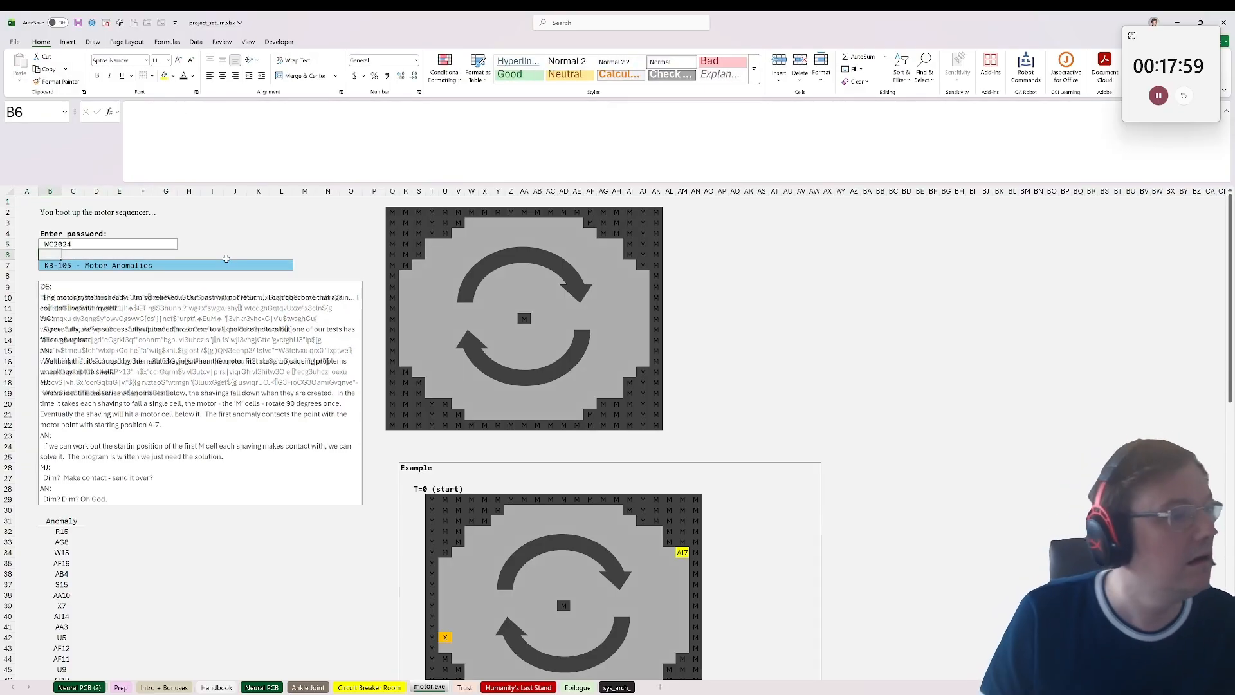
key(Up)
click(219, 374)
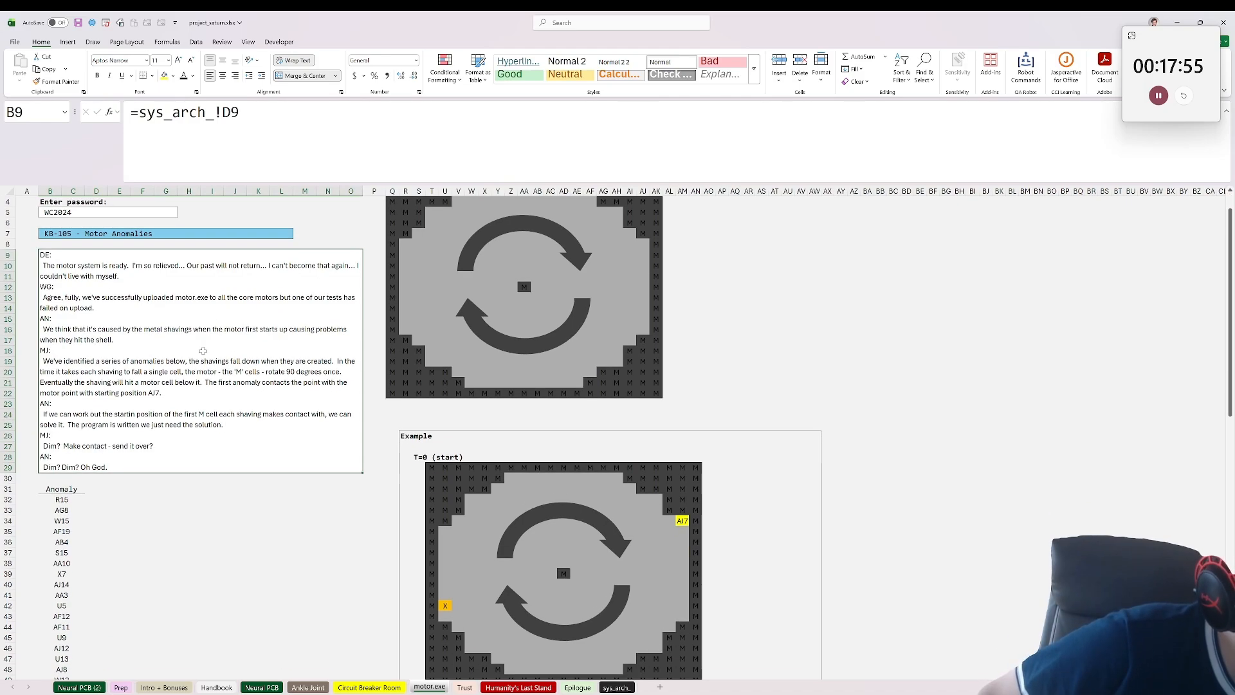
Step: Look through the first sheets and read the hair colour bonus question on the Intro + Bonuses sheet
click(88, 688)
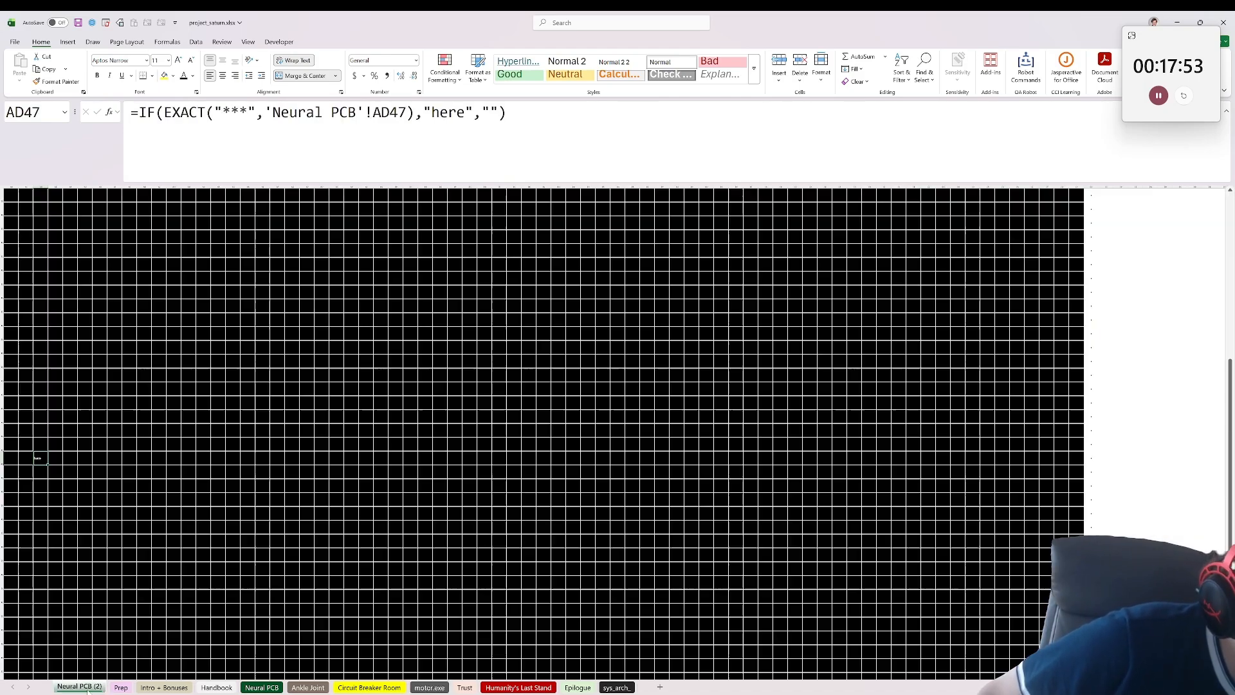
click(155, 688)
click(122, 689)
click(154, 688)
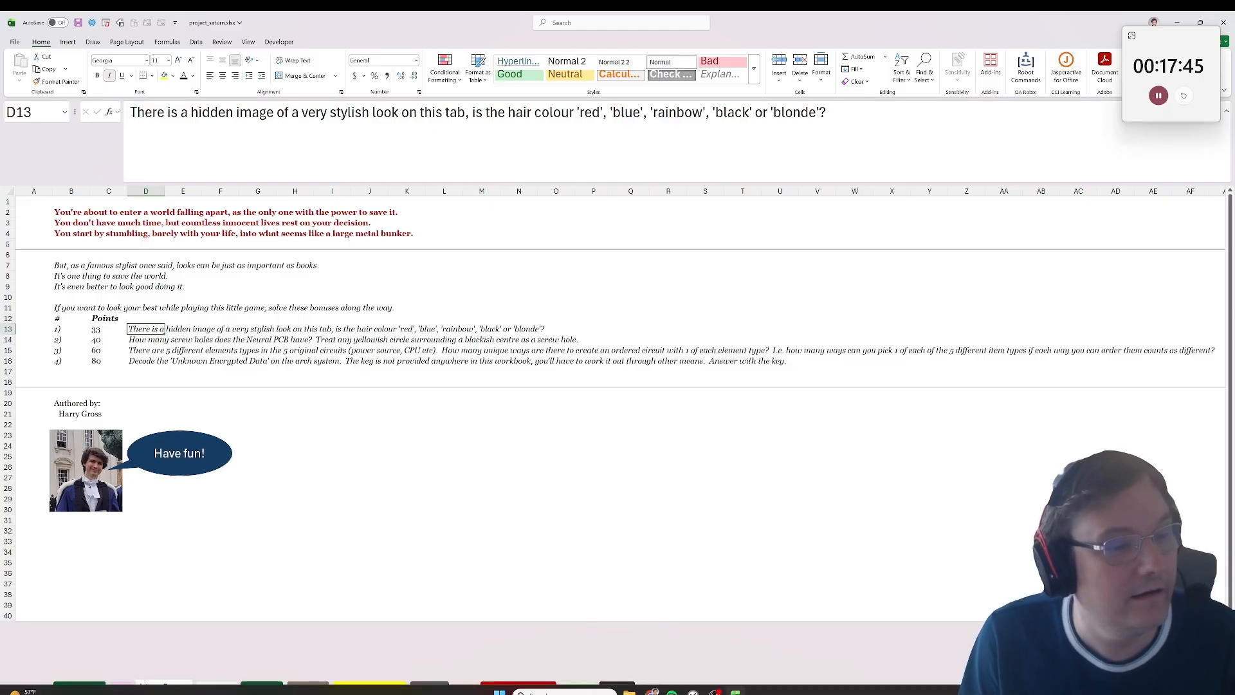
Step: Enter "blonde" in answer 1-1 of the Project Saturn form and return to the workbook
click(652, 692)
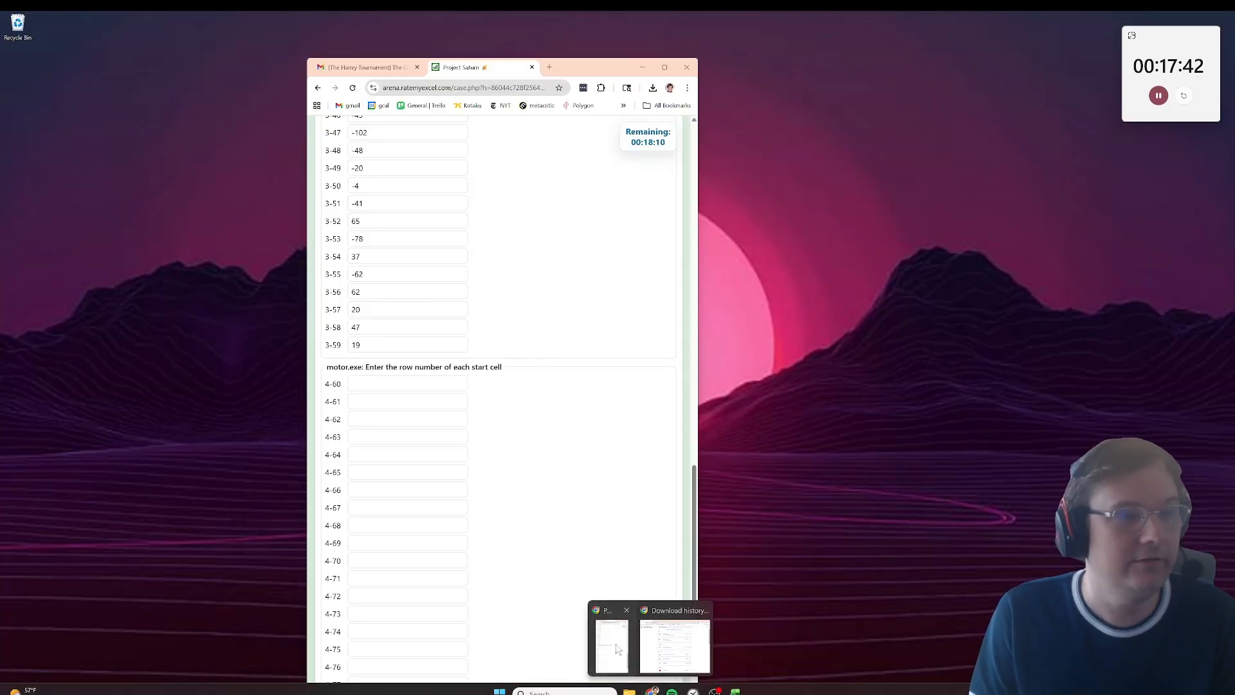
click(616, 648)
scroll(499, 386, up, 15)
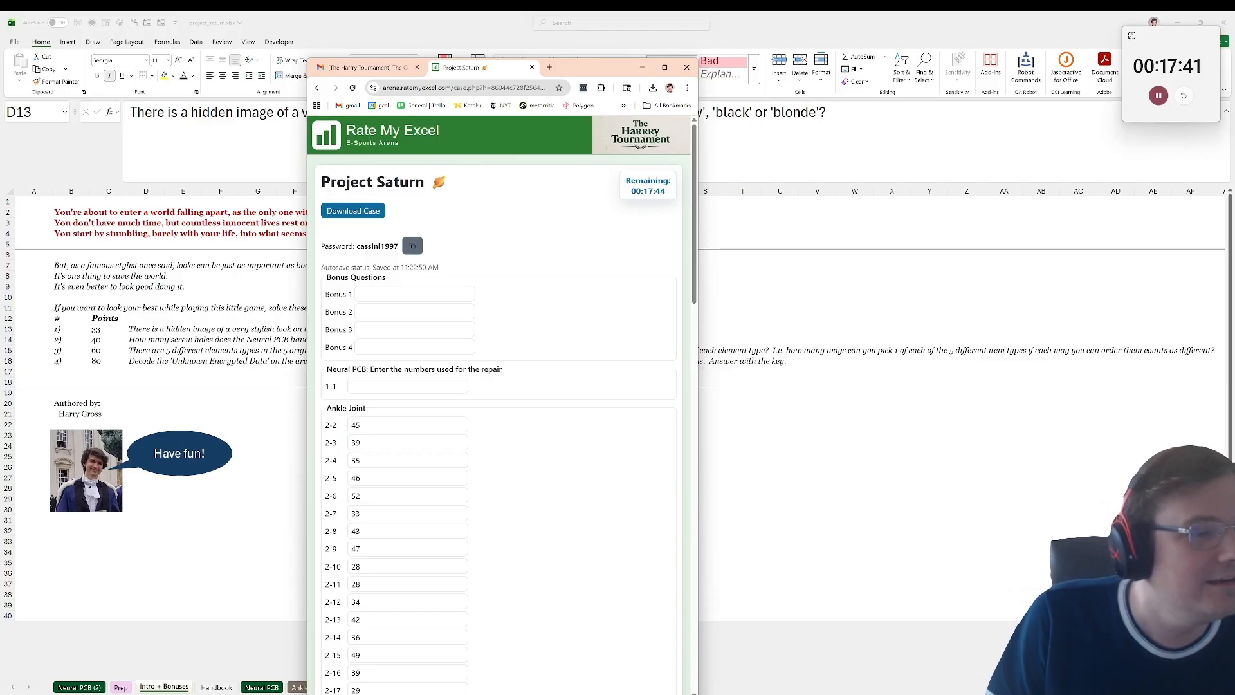
click(407, 385)
text(blon)
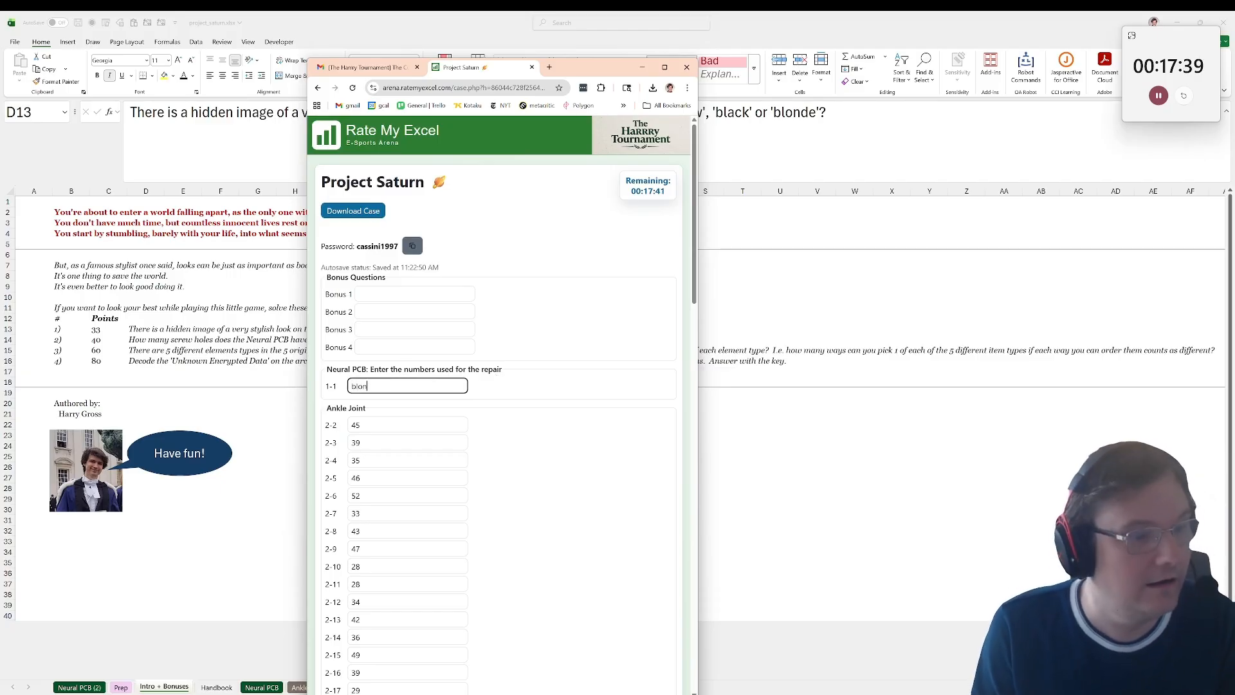
text(de)
click(642, 67)
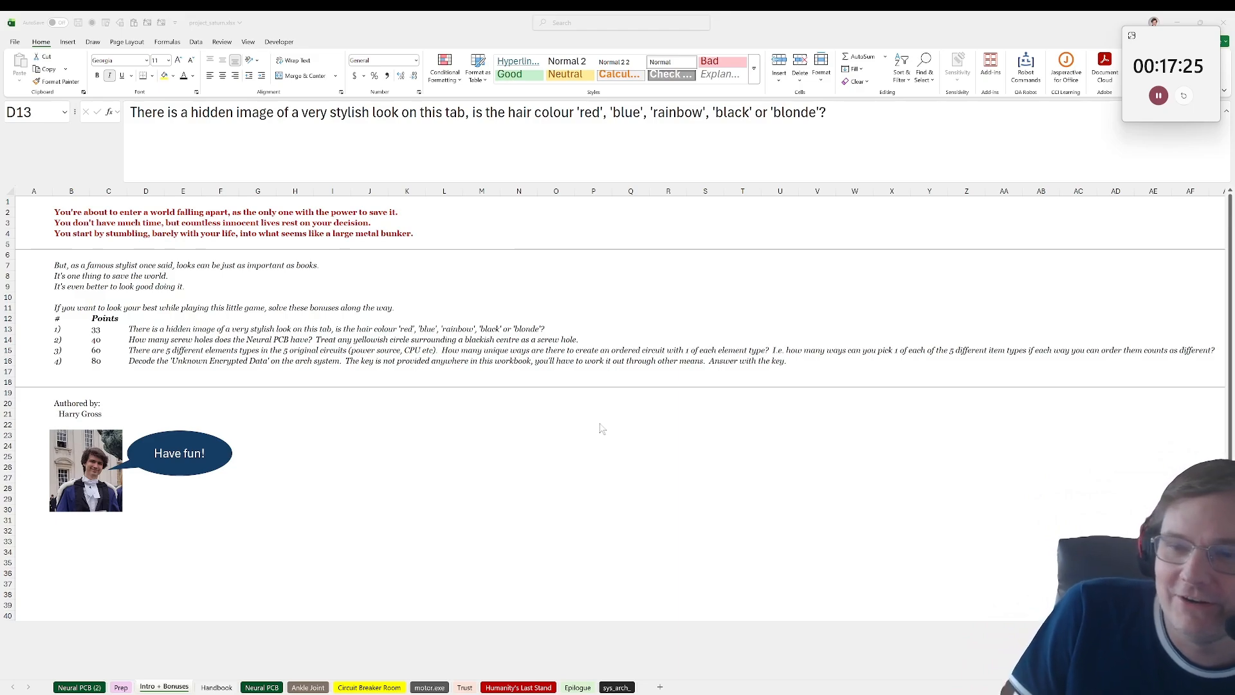
Step: Read the screw hole bonus question and look over the whole Neural PCB image for yellowish circles with blackish centres
click(402, 487)
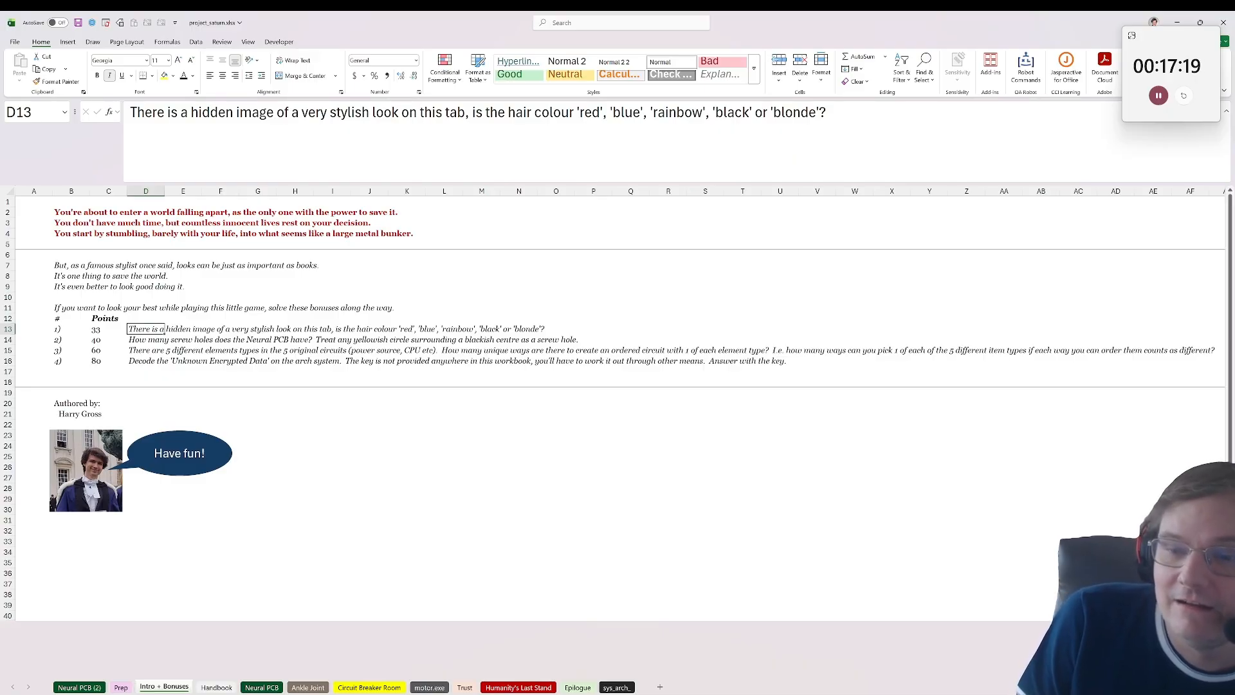
key(Down)
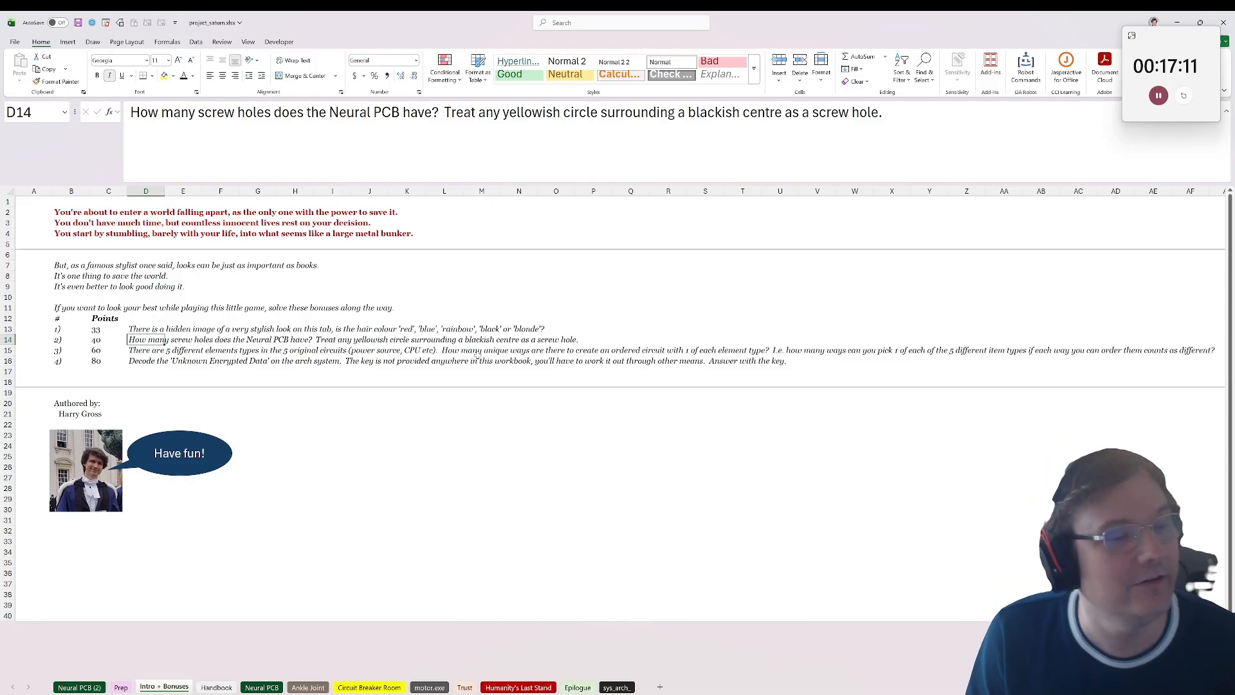
click(444, 340)
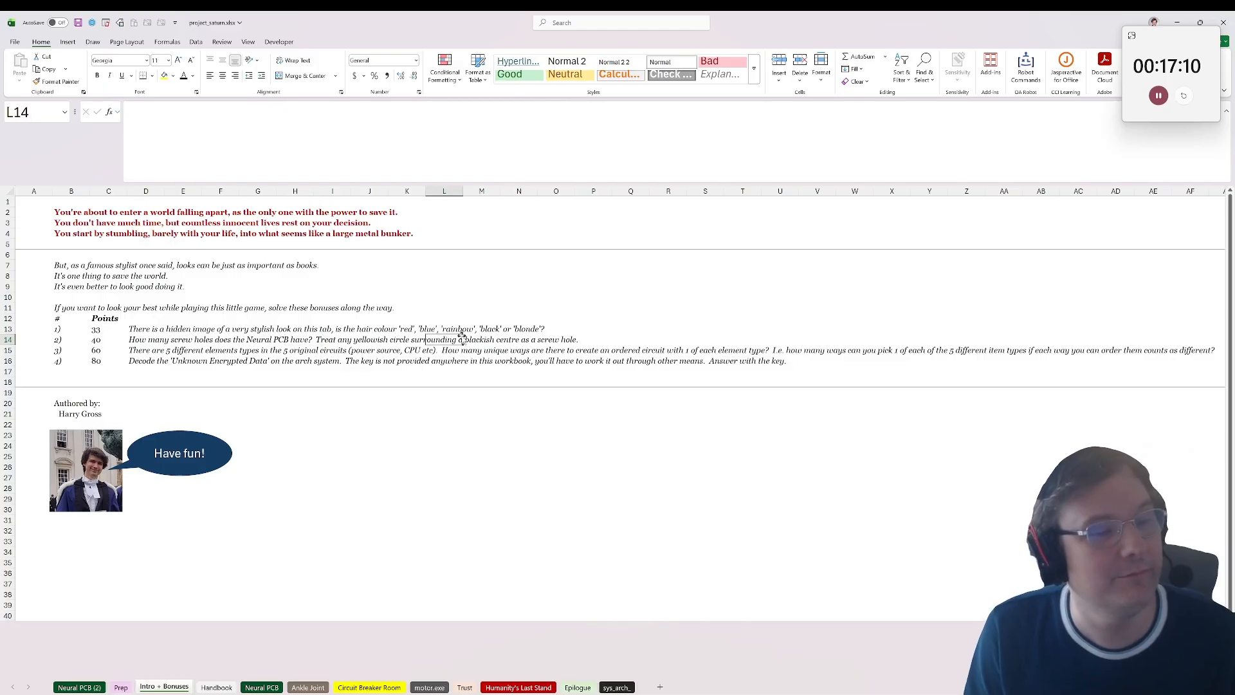
click(262, 687)
scroll(353, 470, down, 3)
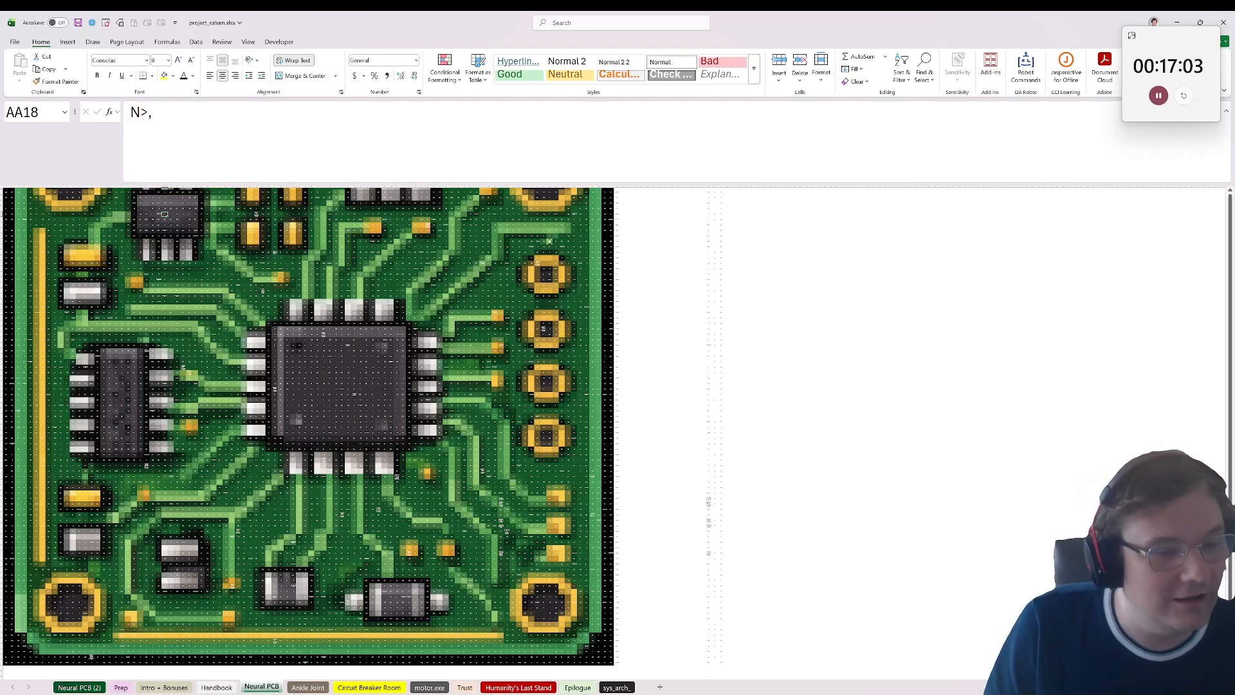
scroll(153, 404, down, 3)
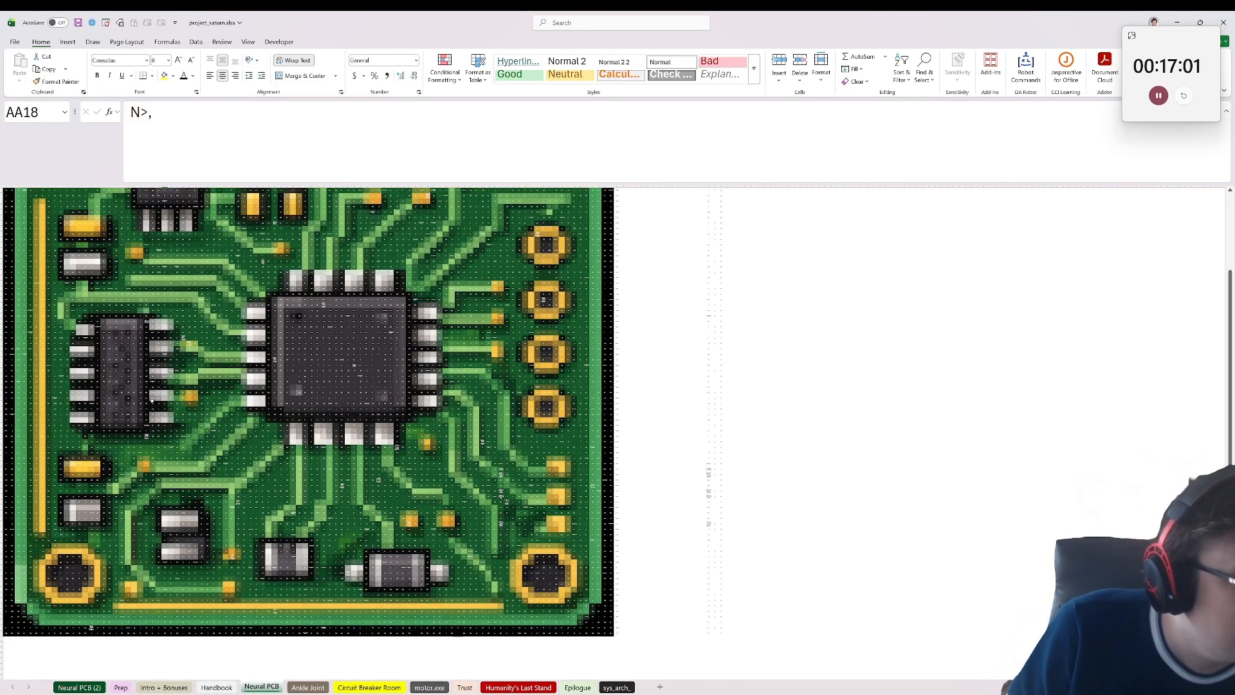
scroll(157, 405, up, 5)
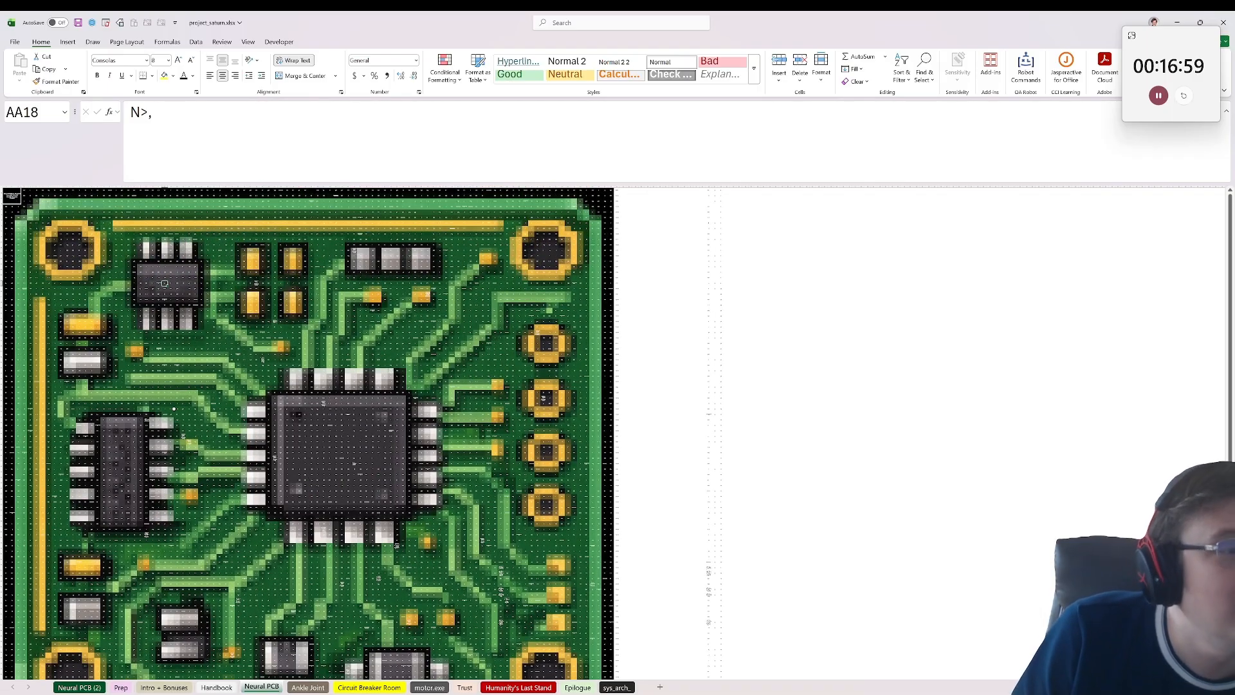
Step: Inspect the Neural PCB image up close, including the chip and screw hole areas and cells CL23 and J3
click(543, 311)
click(549, 311)
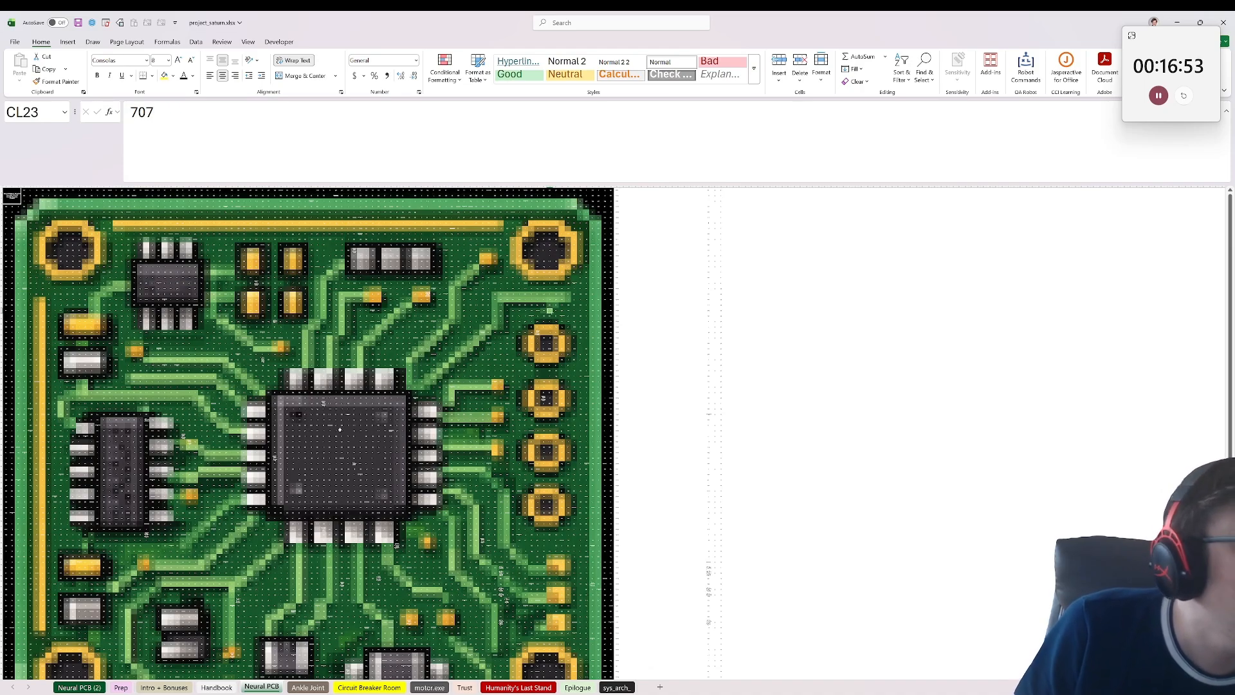
scroll(465, 428, down, 5)
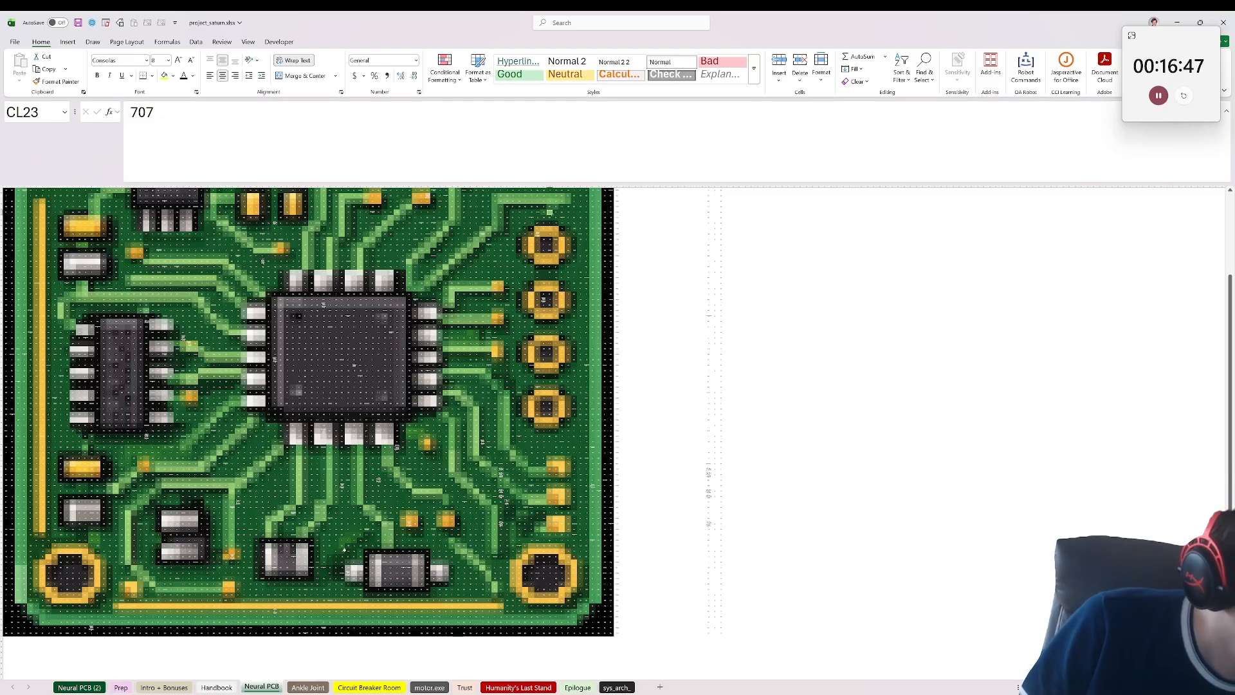
scroll(69, 647, up, 1)
scroll(178, 510, down, 2)
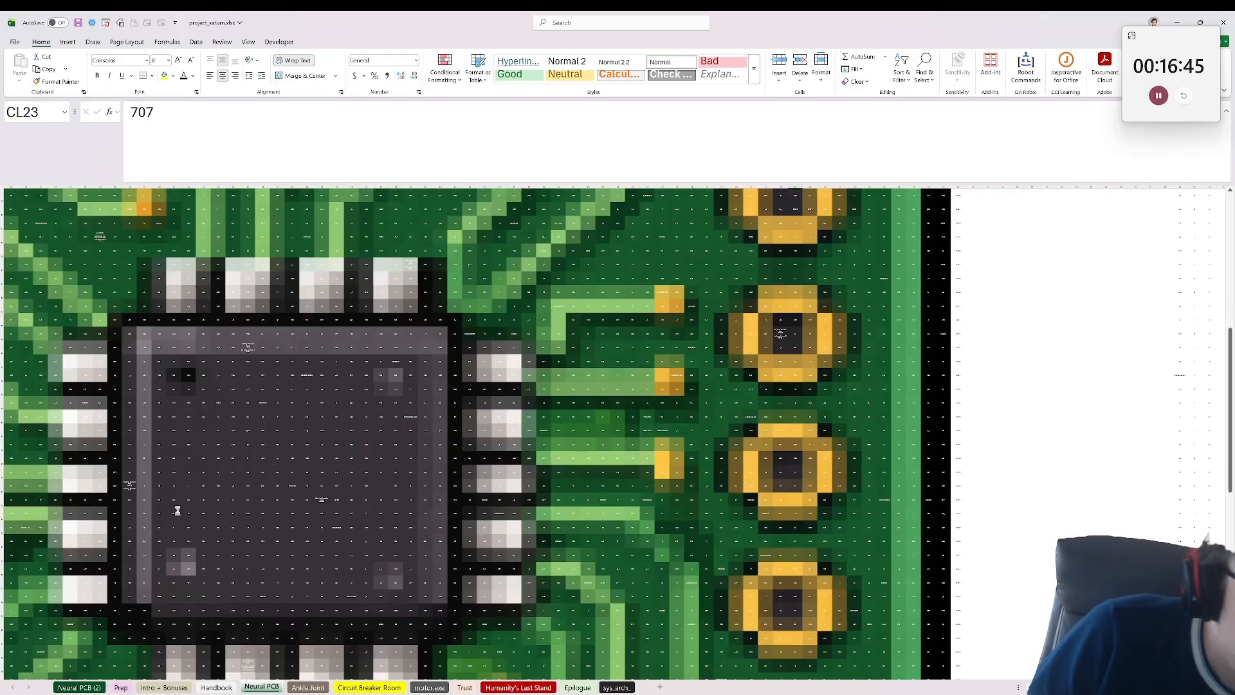
scroll(178, 508, down, 1)
scroll(144, 493, down, 3)
scroll(145, 493, up, 2)
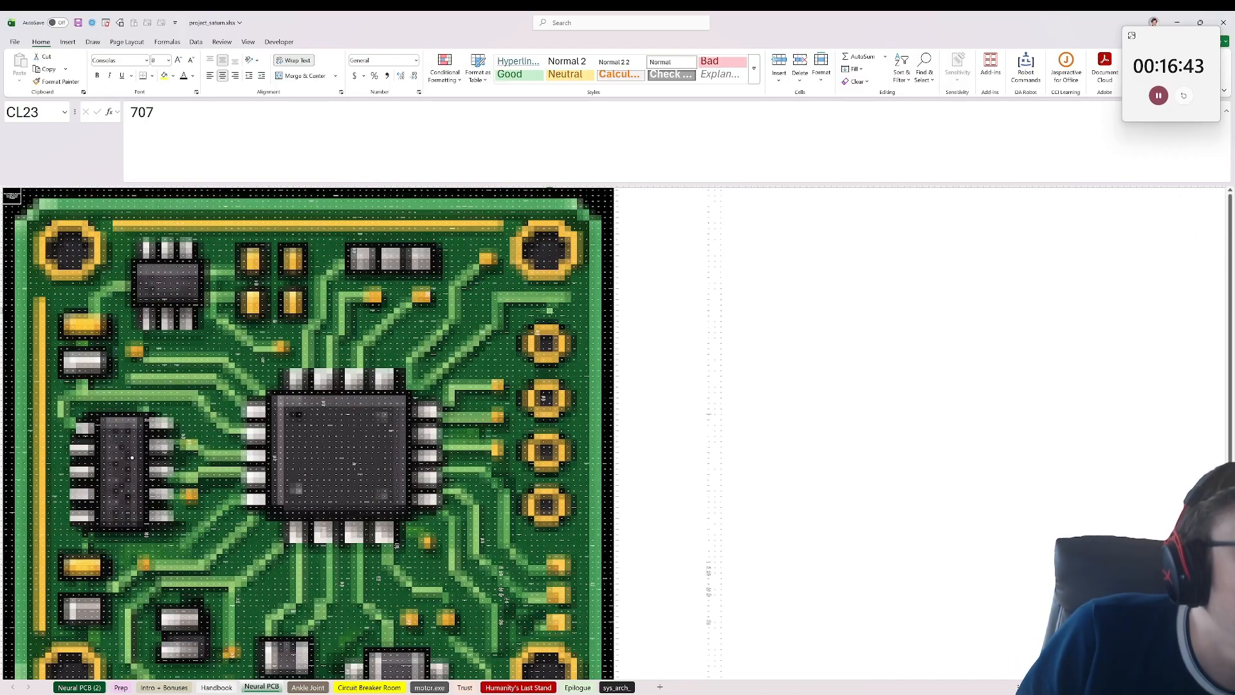
drag(41, 299, 301, 323)
click(122, 234)
click(60, 201)
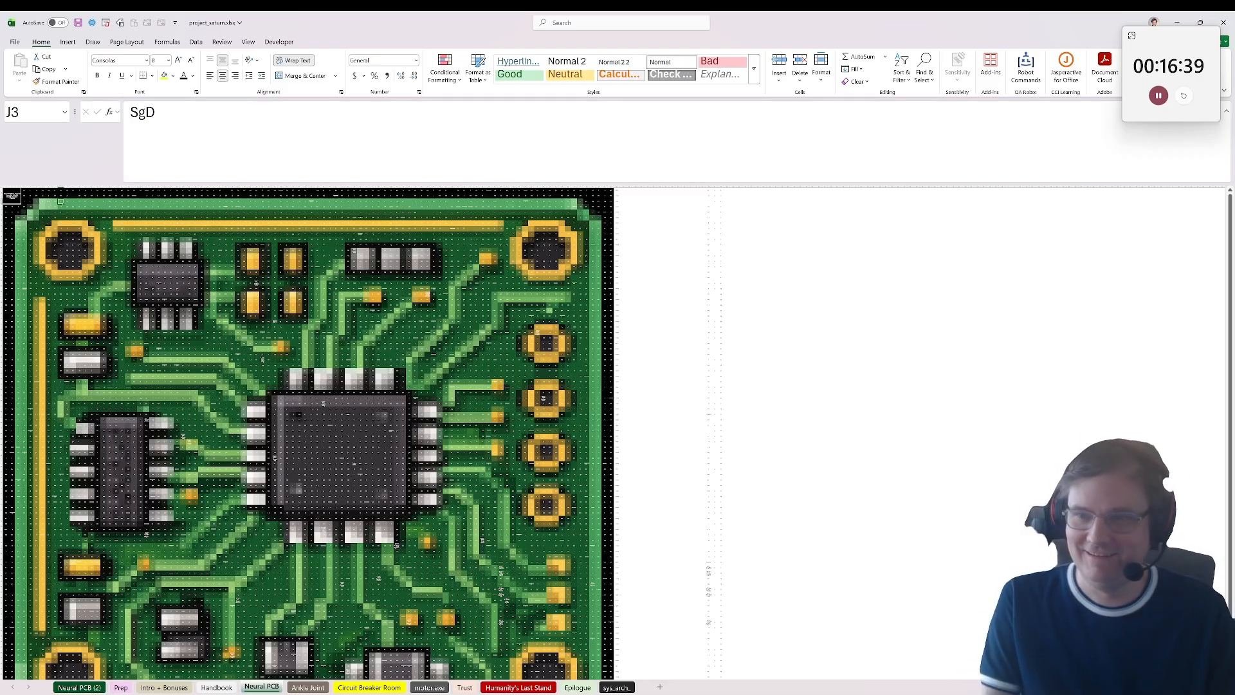
key(alt+Tab)
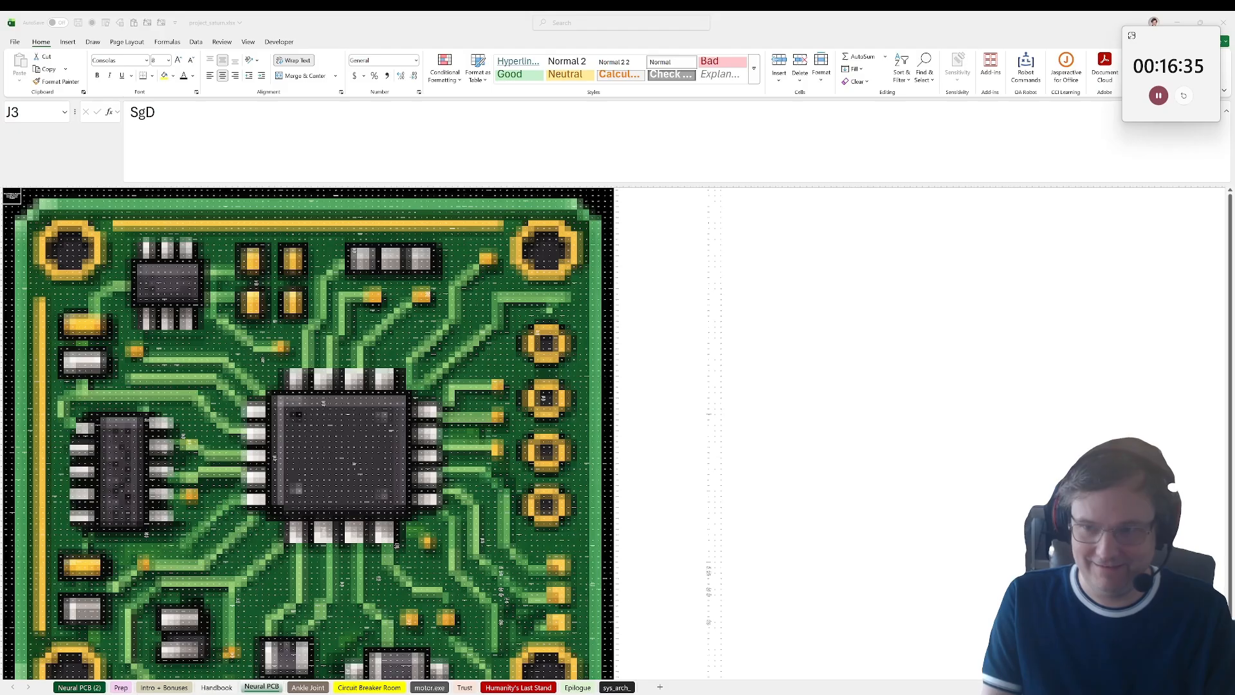
click(800, 492)
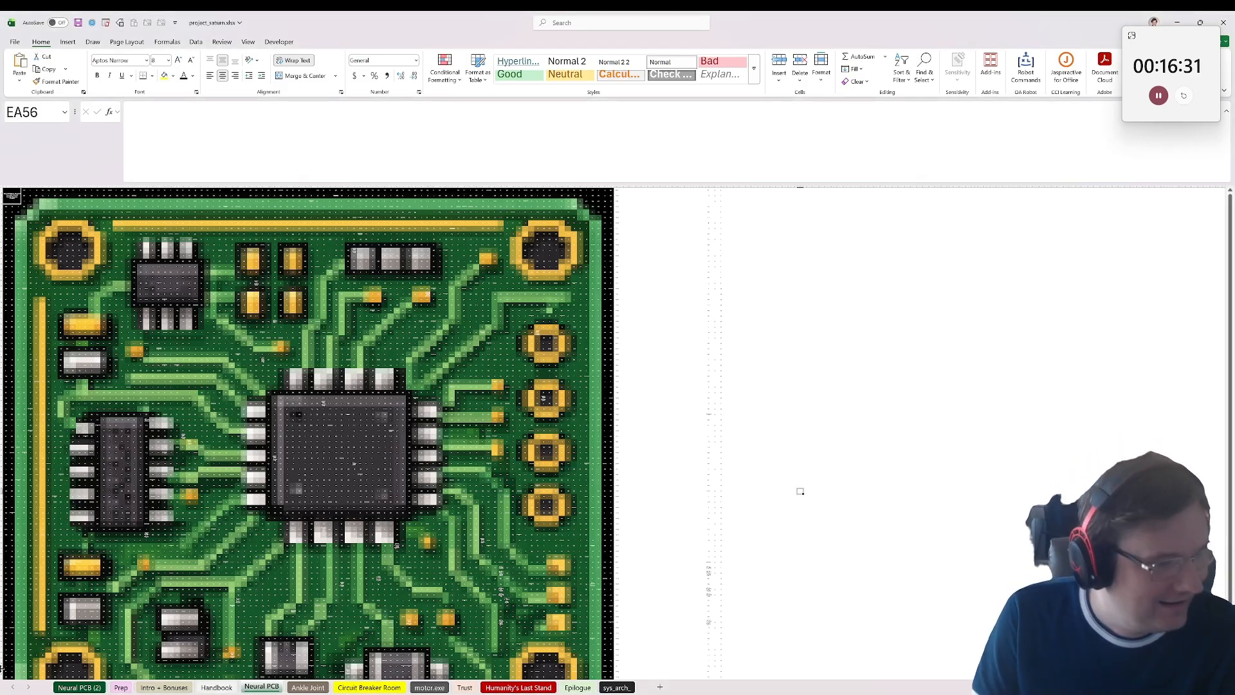
Step: Read bonus questions 3 and 4 on the Intro + Bonuses sheet
click(78, 687)
click(146, 687)
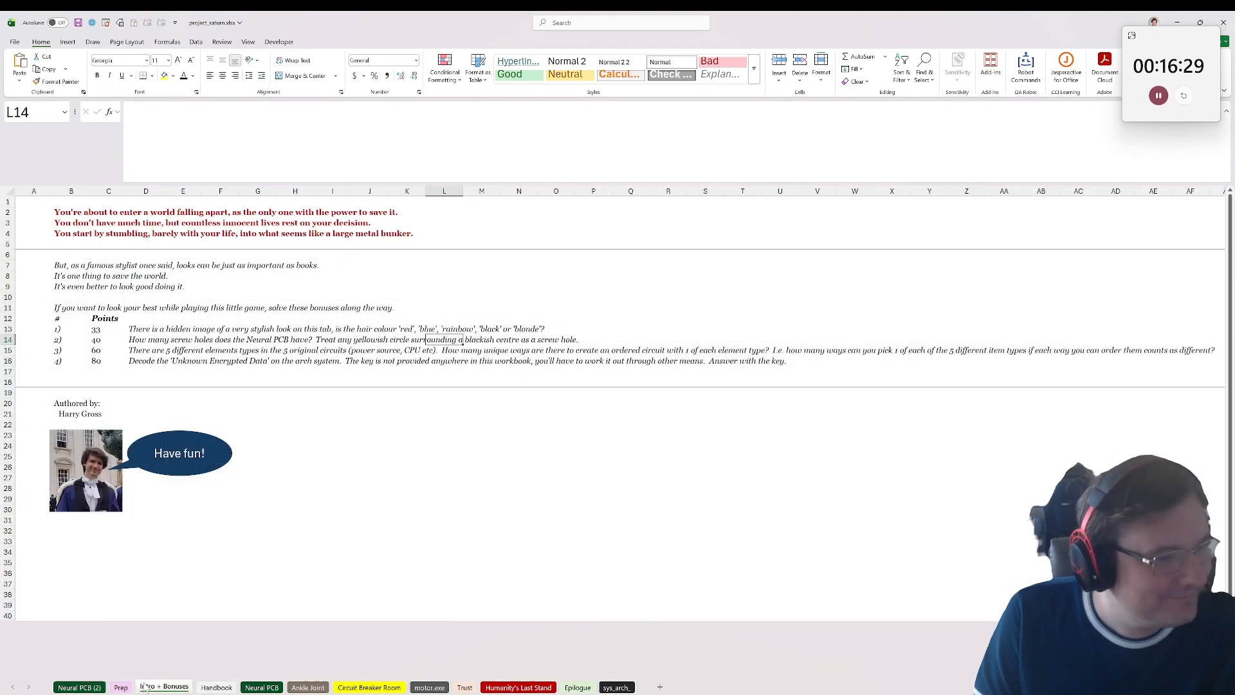
click(153, 347)
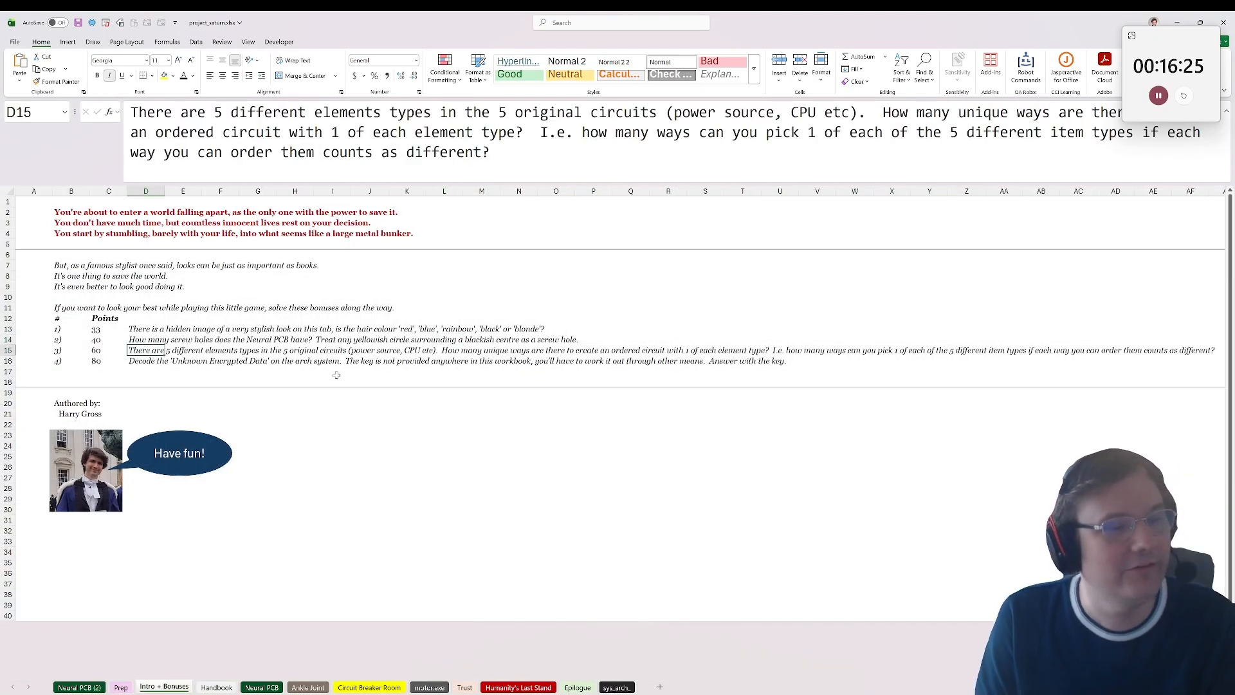
click(161, 363)
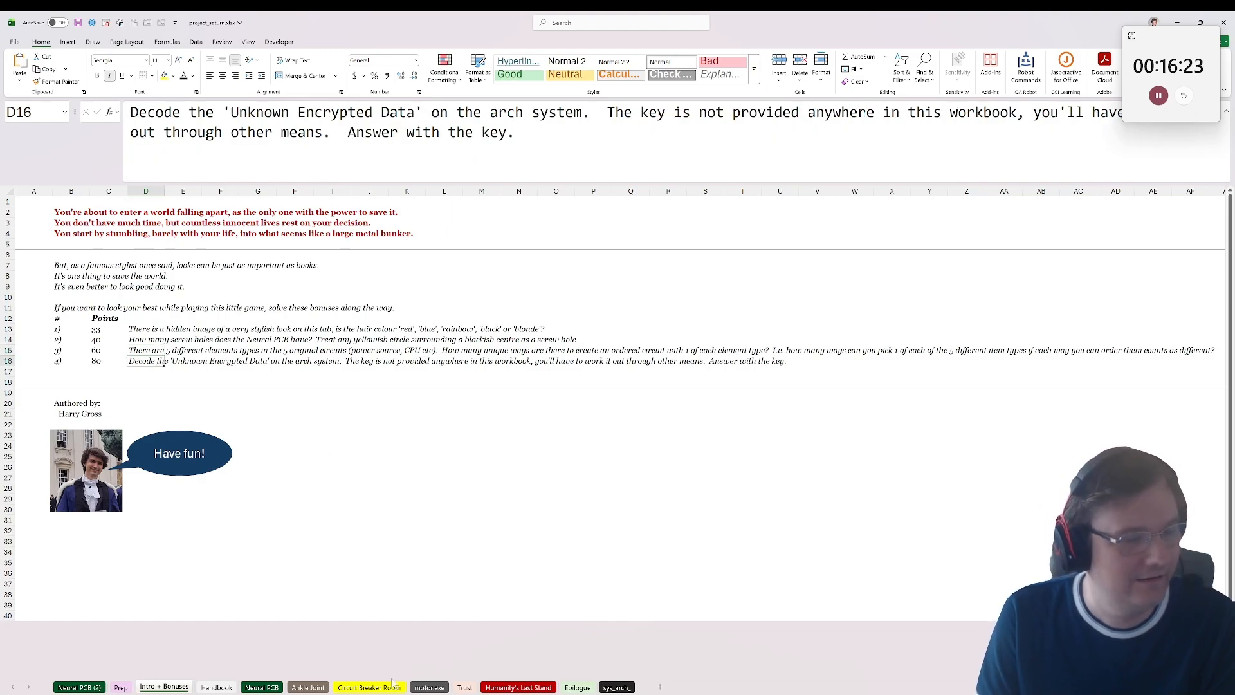
Step: Return to the motor.exe sheet and review the motor anomalies message, anomaly list and rotation example
click(368, 687)
click(429, 687)
scroll(229, 569, down, 1)
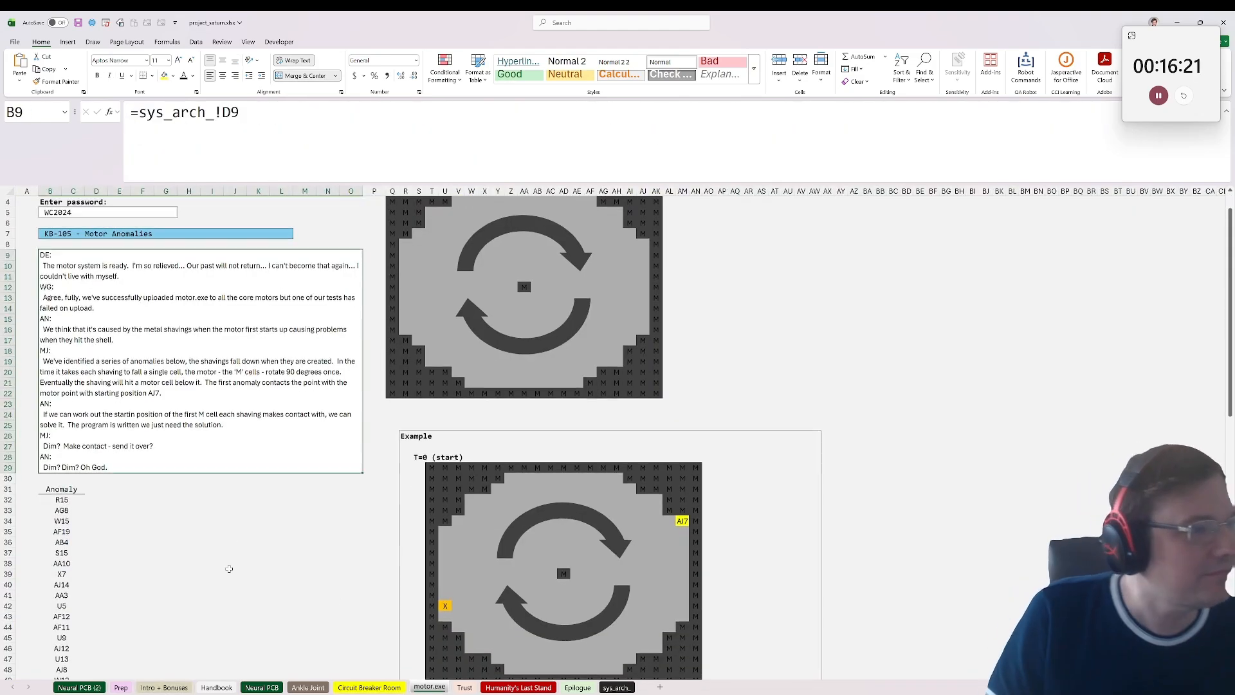
scroll(229, 569, up, 1)
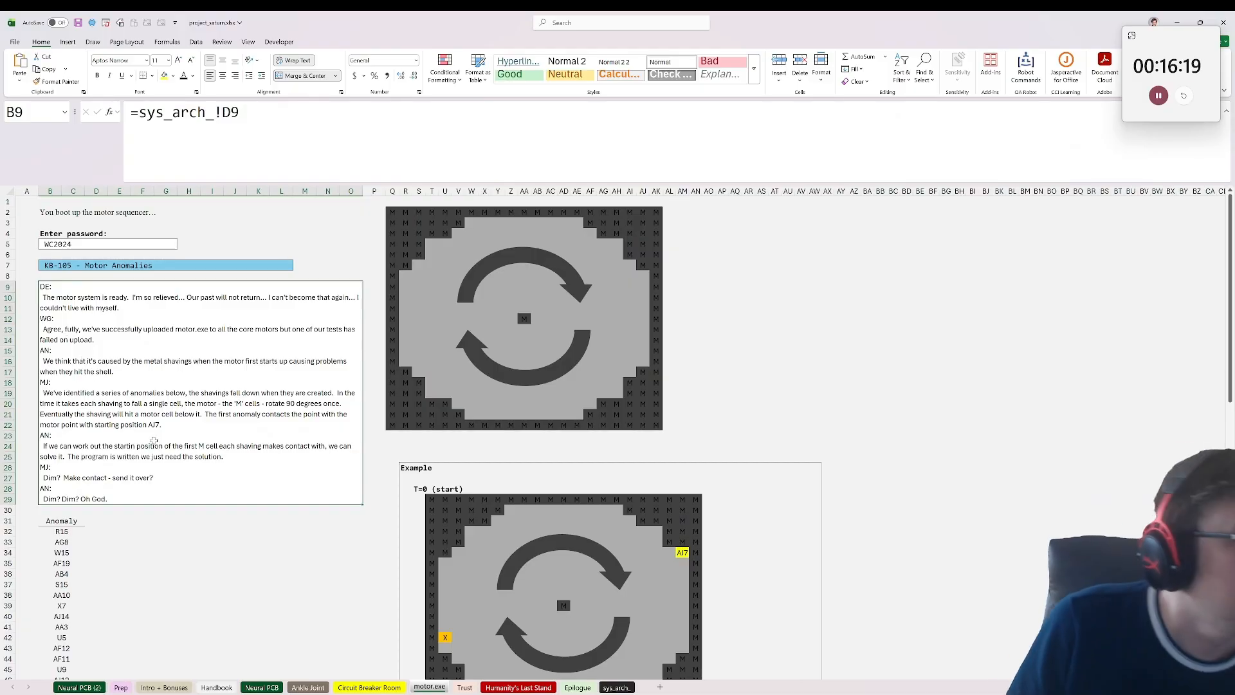
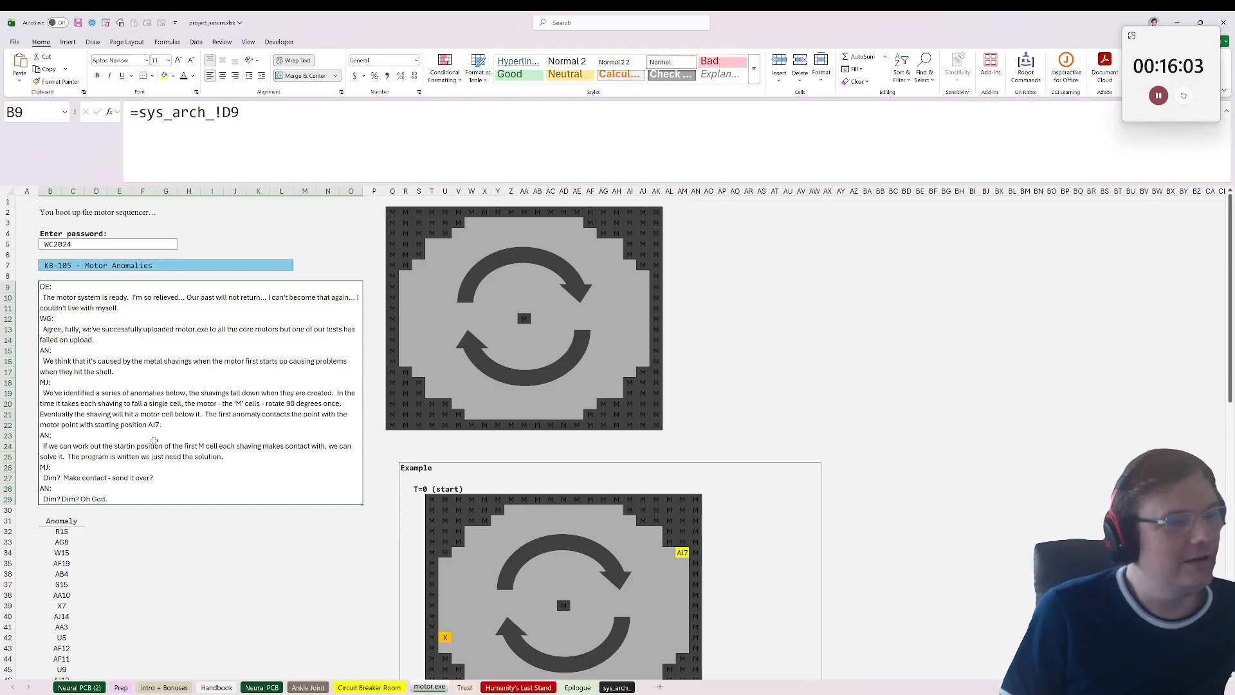
Step: Read the KB-105 motor anomalies message, then look over the anomaly list and the example's T=0 and T=1 grids
scroll(194, 444, down, 2)
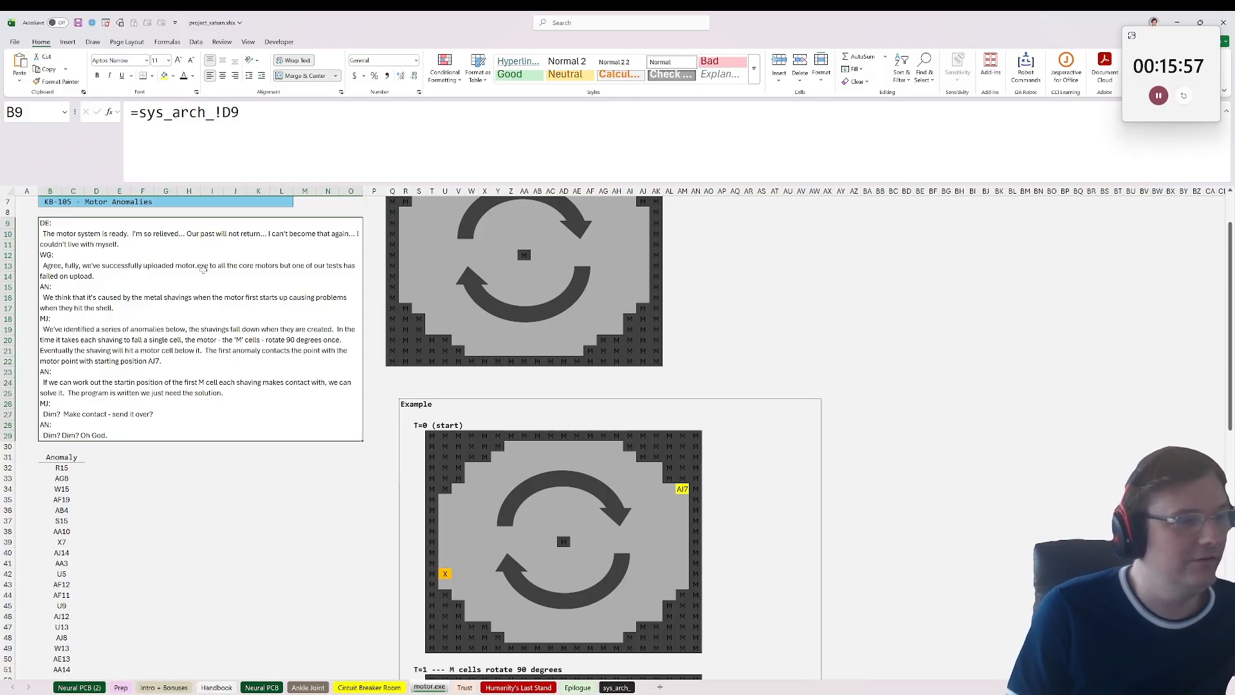
scroll(207, 271, down, 3)
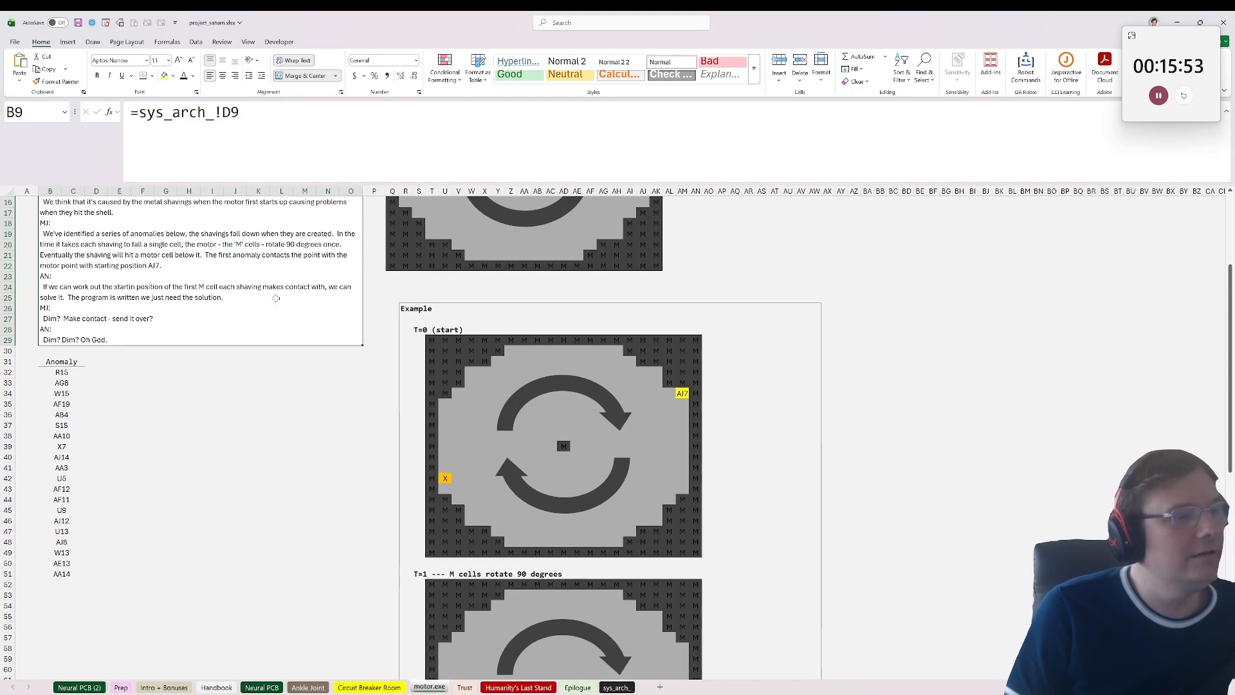
scroll(283, 296, down, 1)
scroll(244, 302, up, 1)
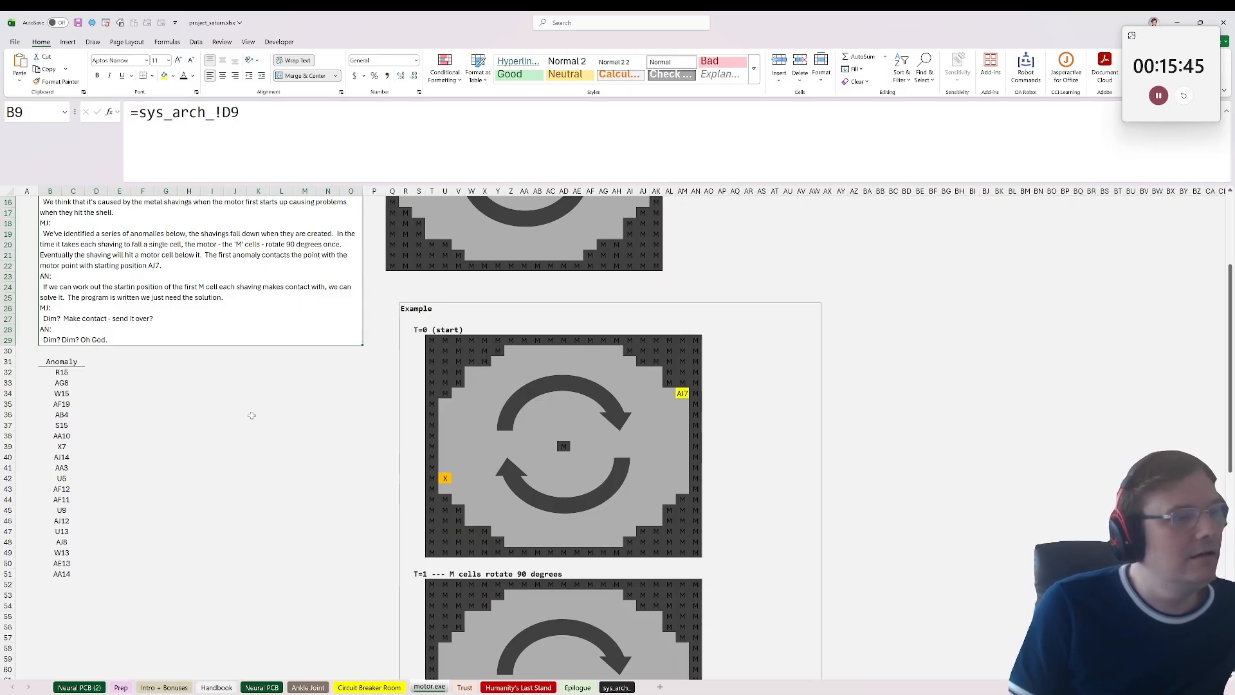
double_click(201, 317)
click(211, 523)
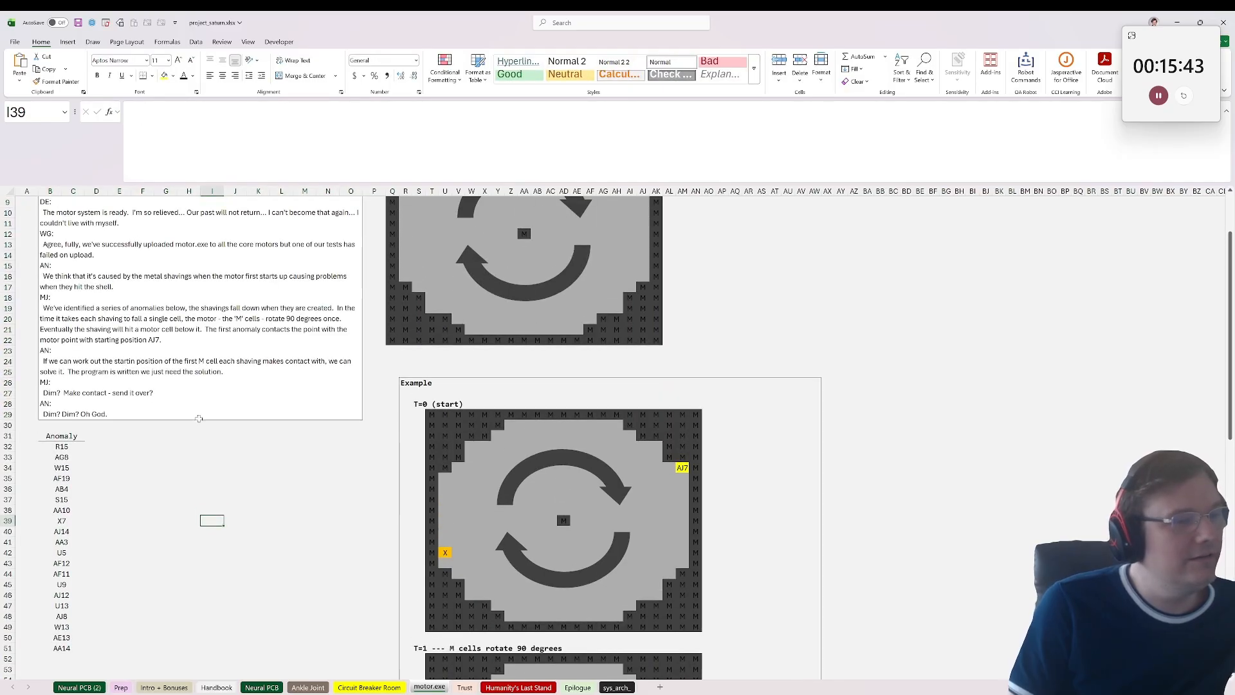
click(209, 385)
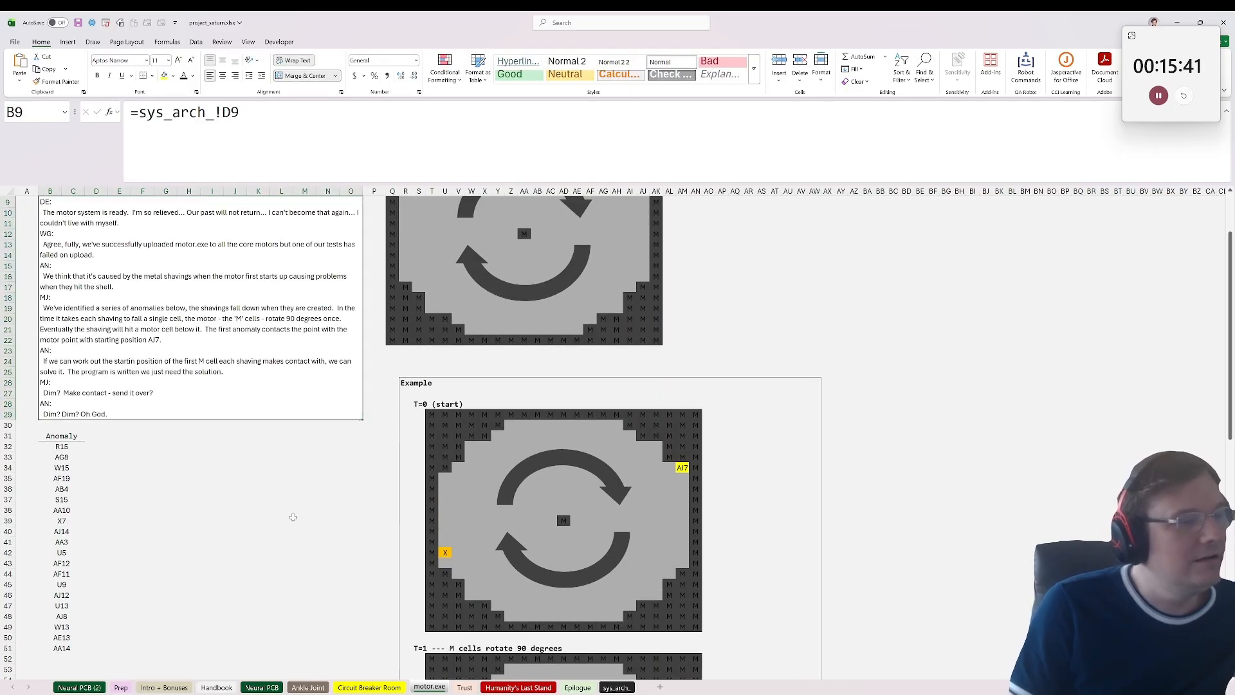
scroll(328, 504, down, 5)
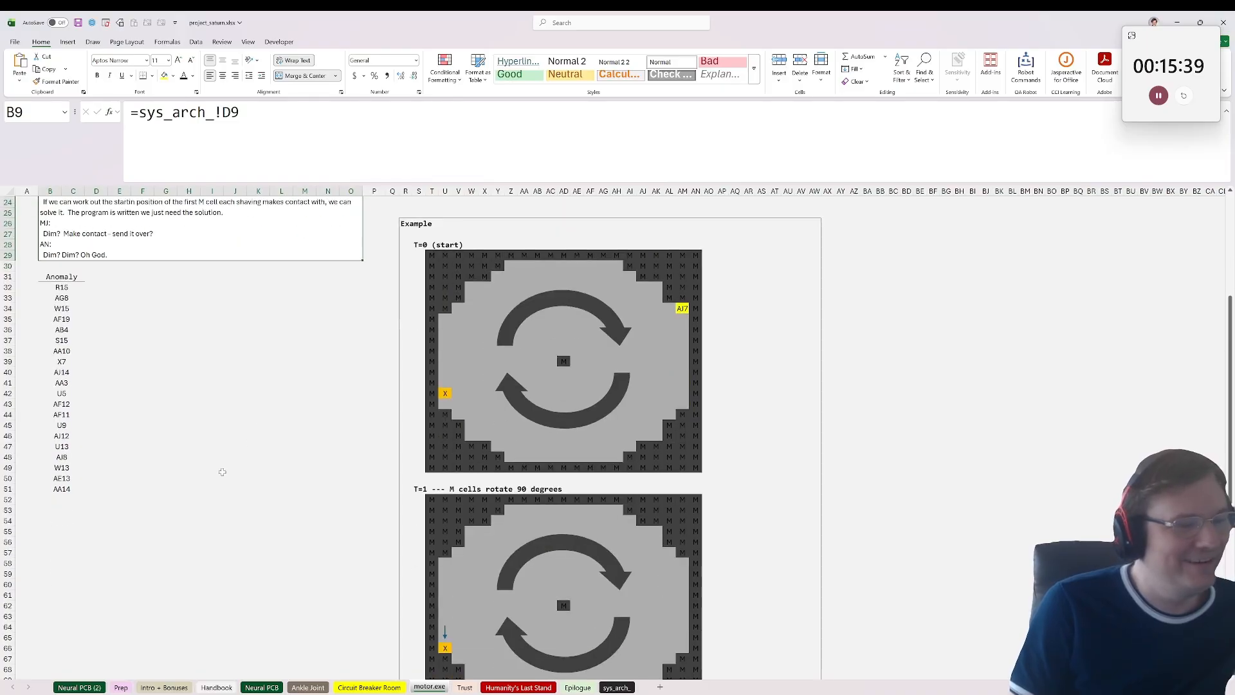
scroll(222, 472, down, 12)
scroll(202, 457, up, 11)
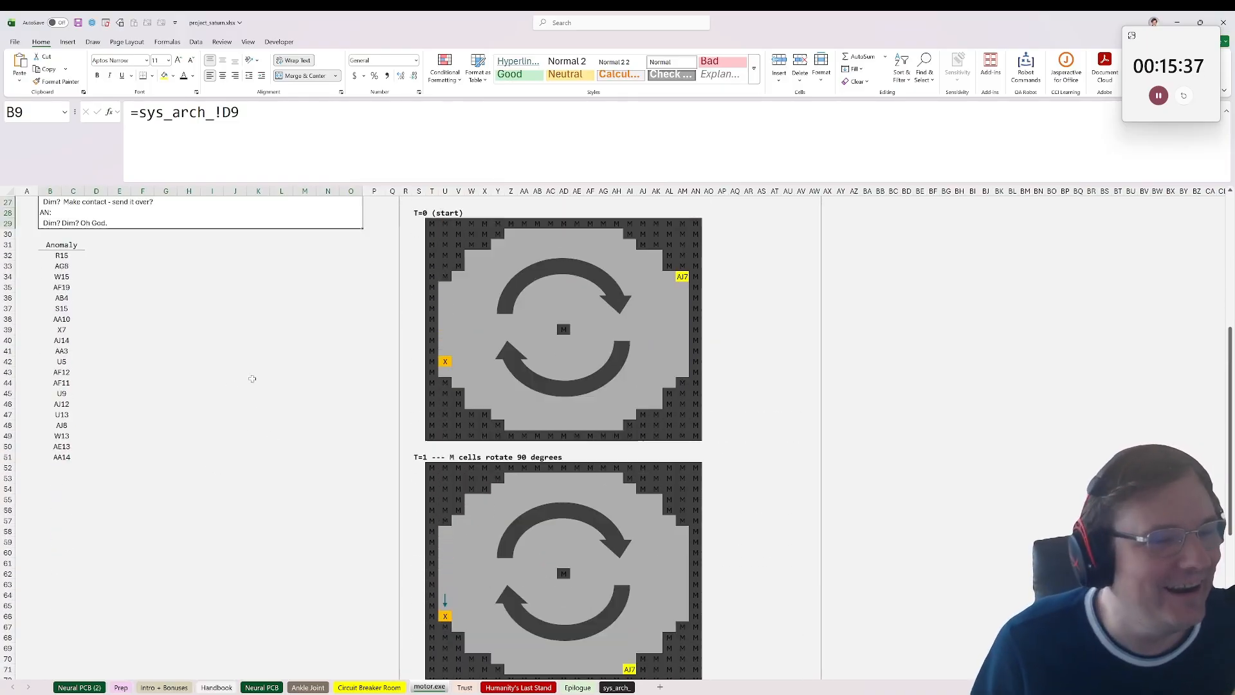
scroll(252, 378, up, 7)
scroll(252, 374, down, 4)
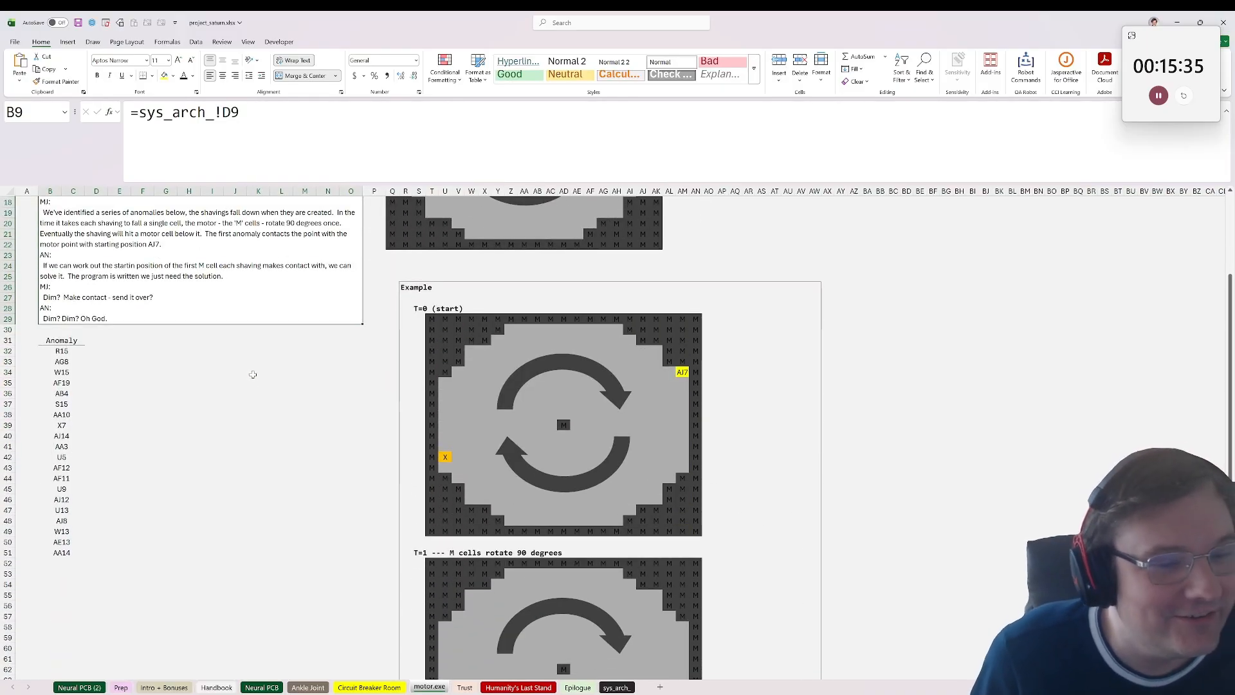
scroll(253, 374, up, 6)
Step: Check the anomaly list from its first entry and follow the falling shaving through the example's T=0, T=1 and T=2 grids
click(64, 533)
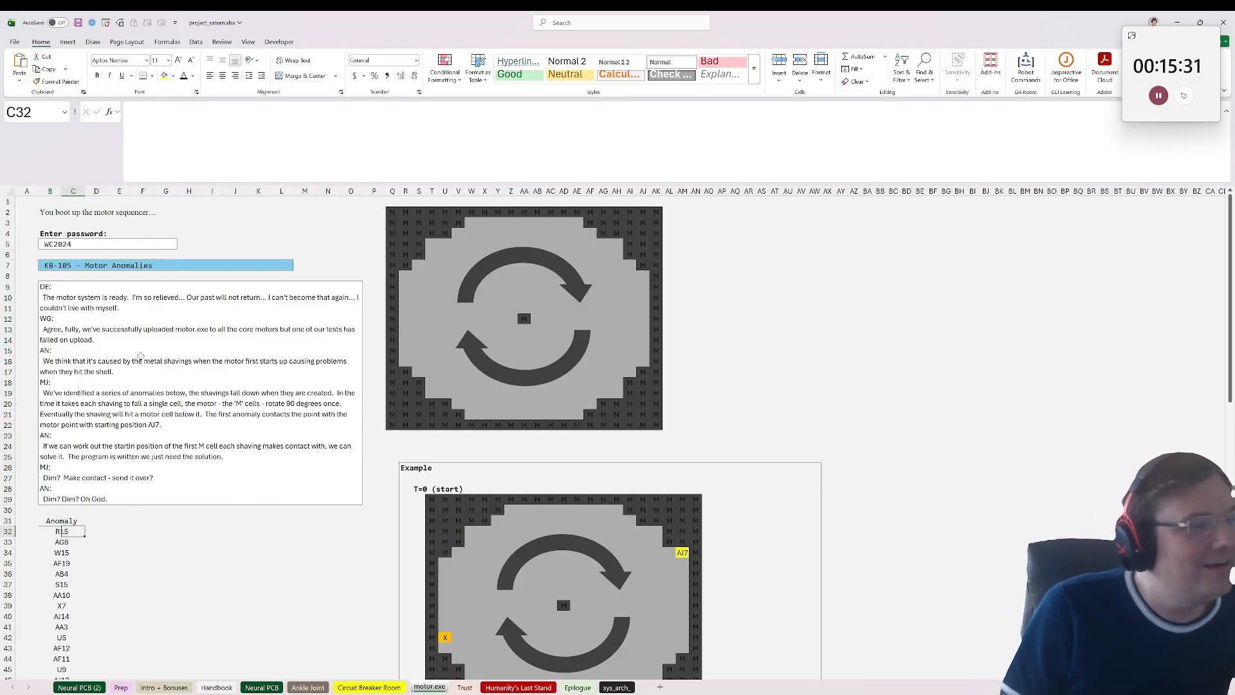
scroll(277, 532, down, 4)
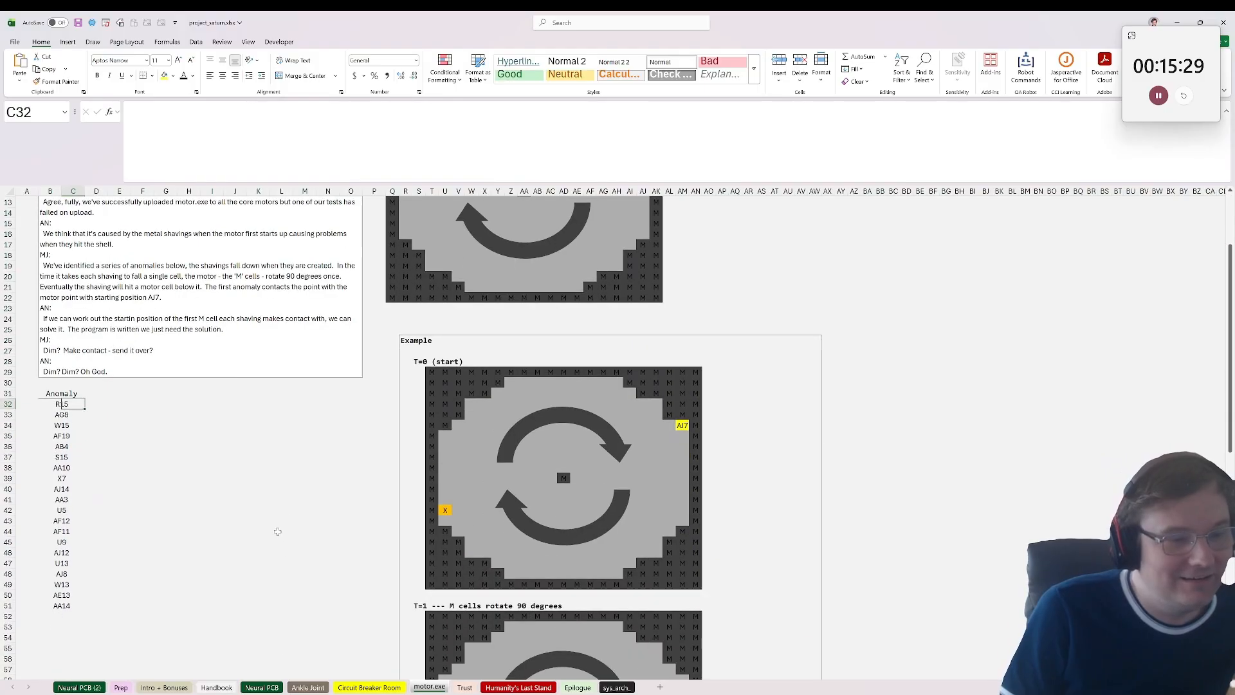
scroll(277, 531, down, 1)
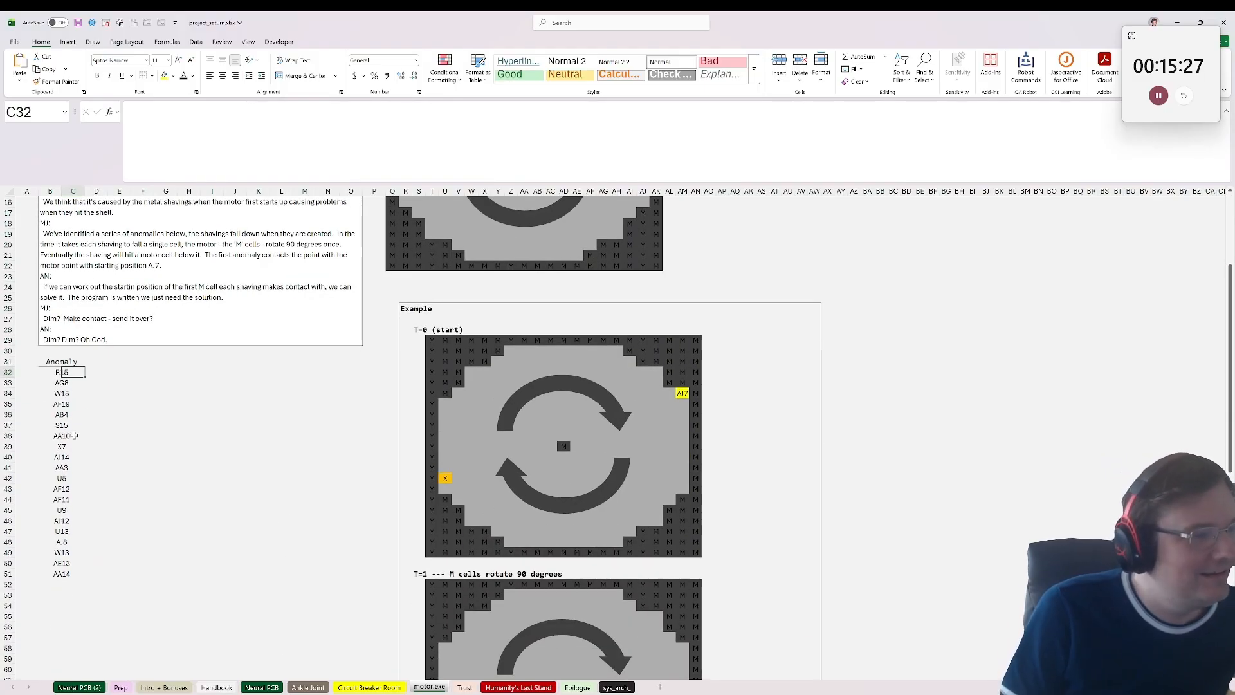
click(73, 435)
scroll(245, 471, down, 8)
scroll(246, 470, up, 5)
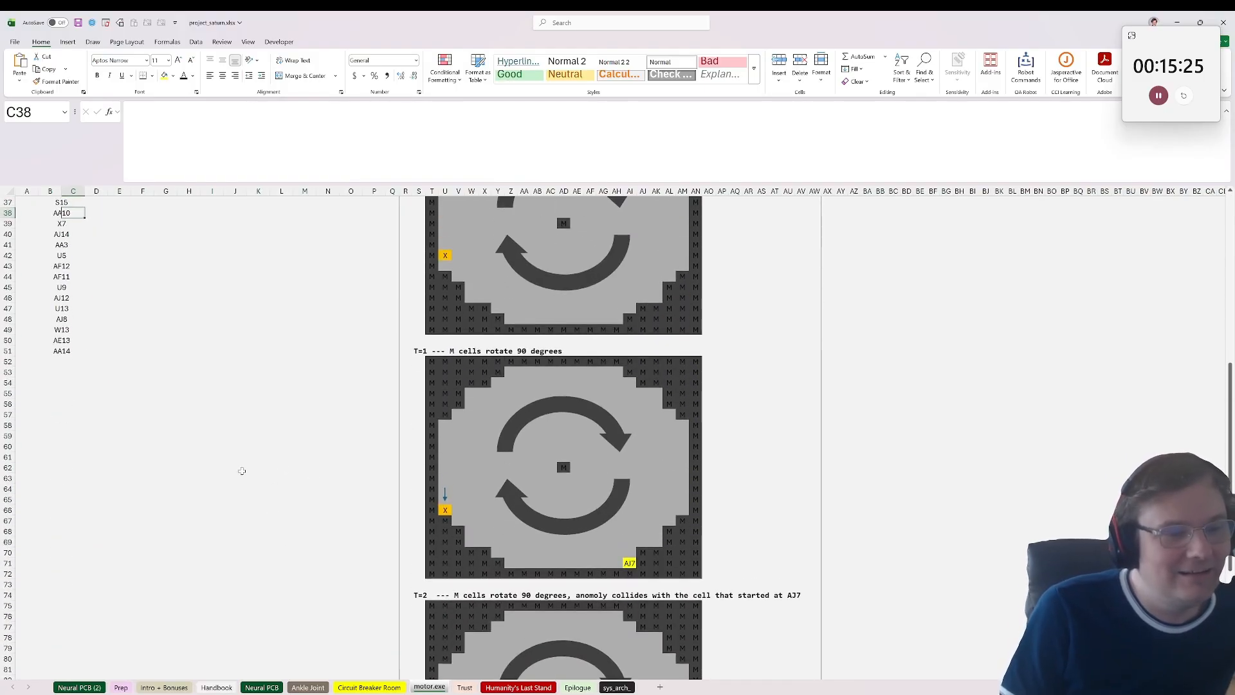
scroll(242, 470, down, 9)
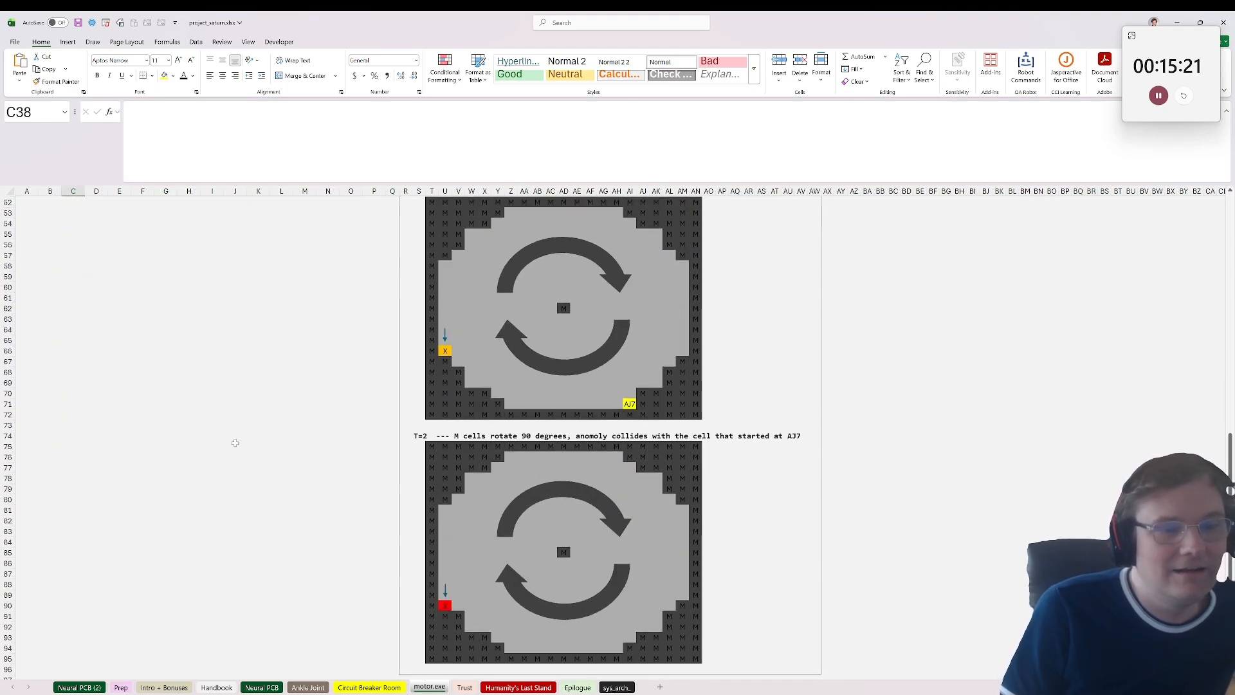
scroll(235, 443, down, 2)
scroll(235, 443, up, 19)
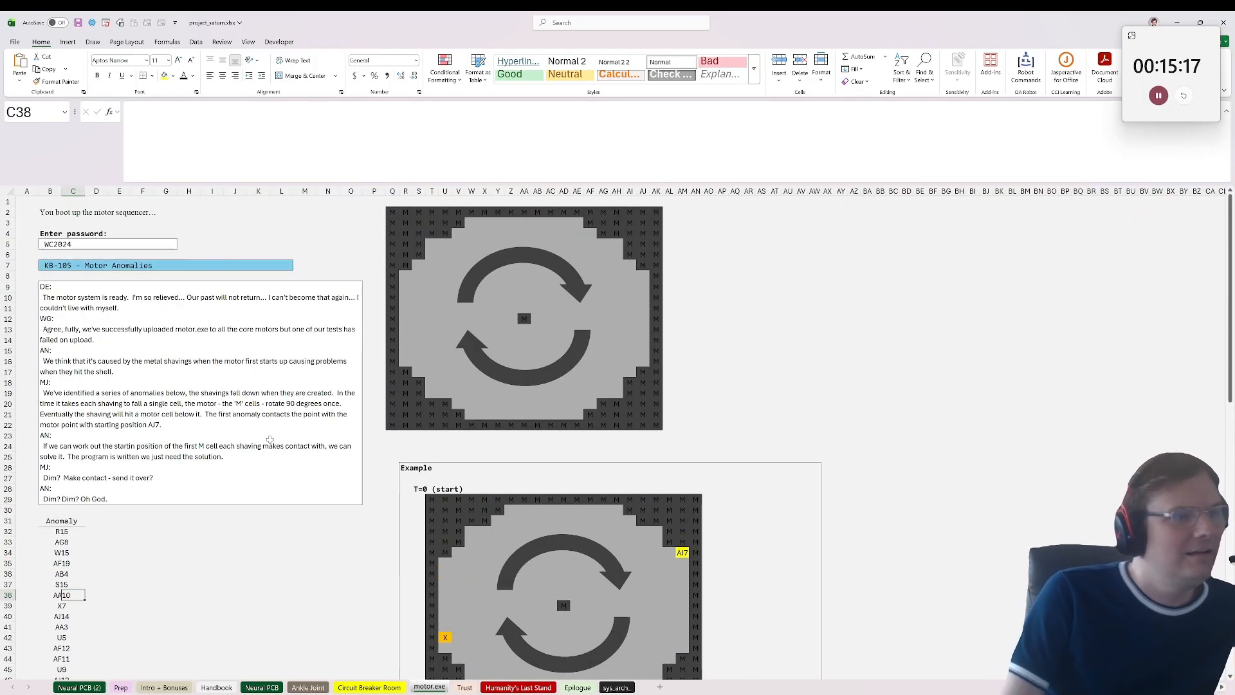
Step: Reread the motor message and trace the yellow AJ7 cell through the example's rotations up to the T=2 collision
click(269, 439)
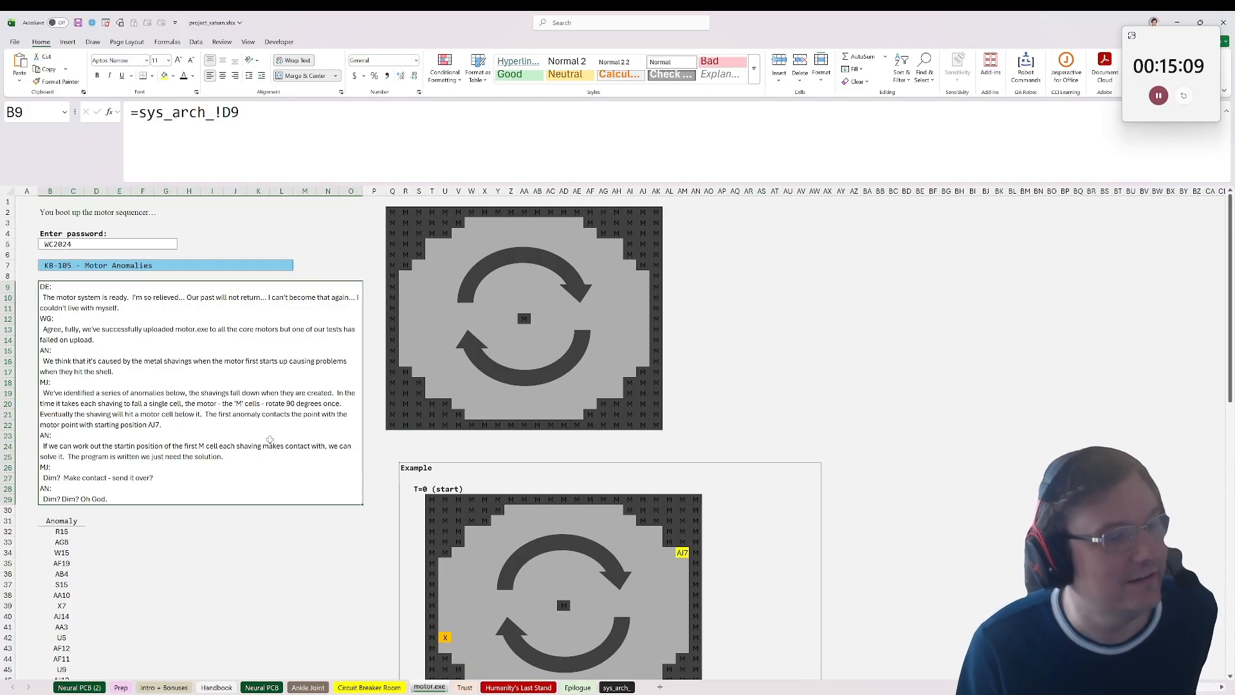
scroll(267, 443, down, 4)
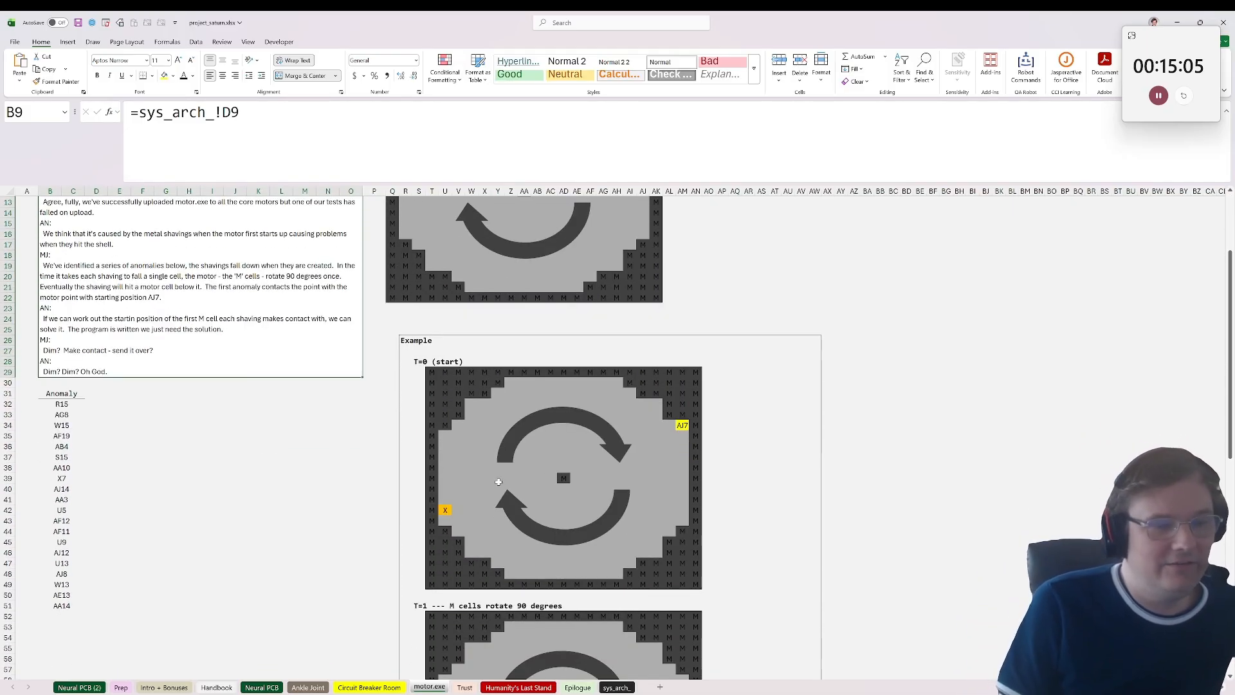
scroll(488, 518, down, 4)
scroll(487, 518, down, 4)
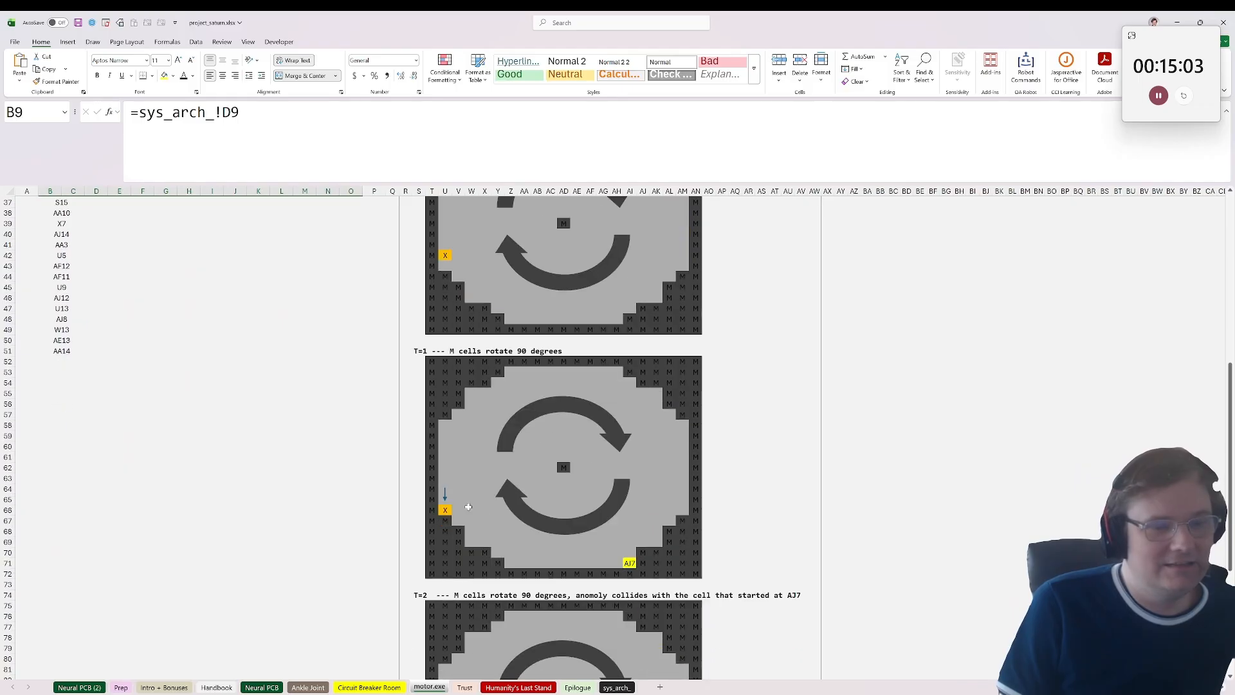
scroll(467, 506, up, 3)
scroll(467, 506, up, 1)
scroll(467, 506, down, 4)
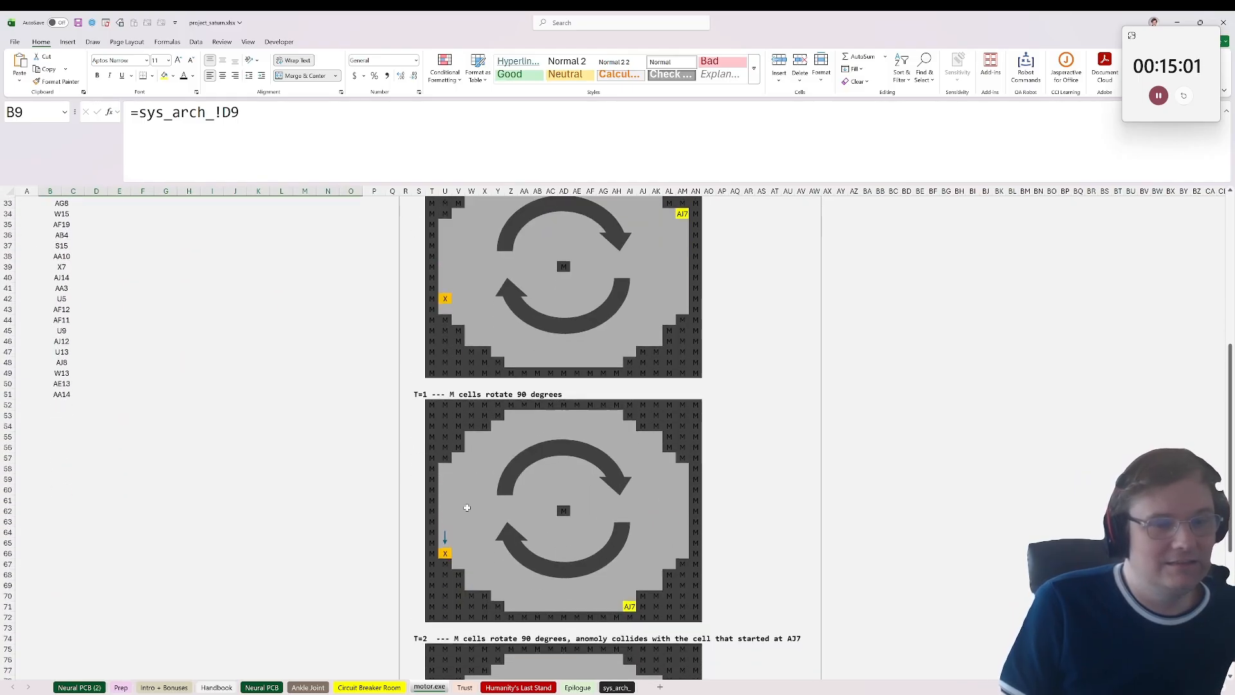
scroll(467, 508, up, 4)
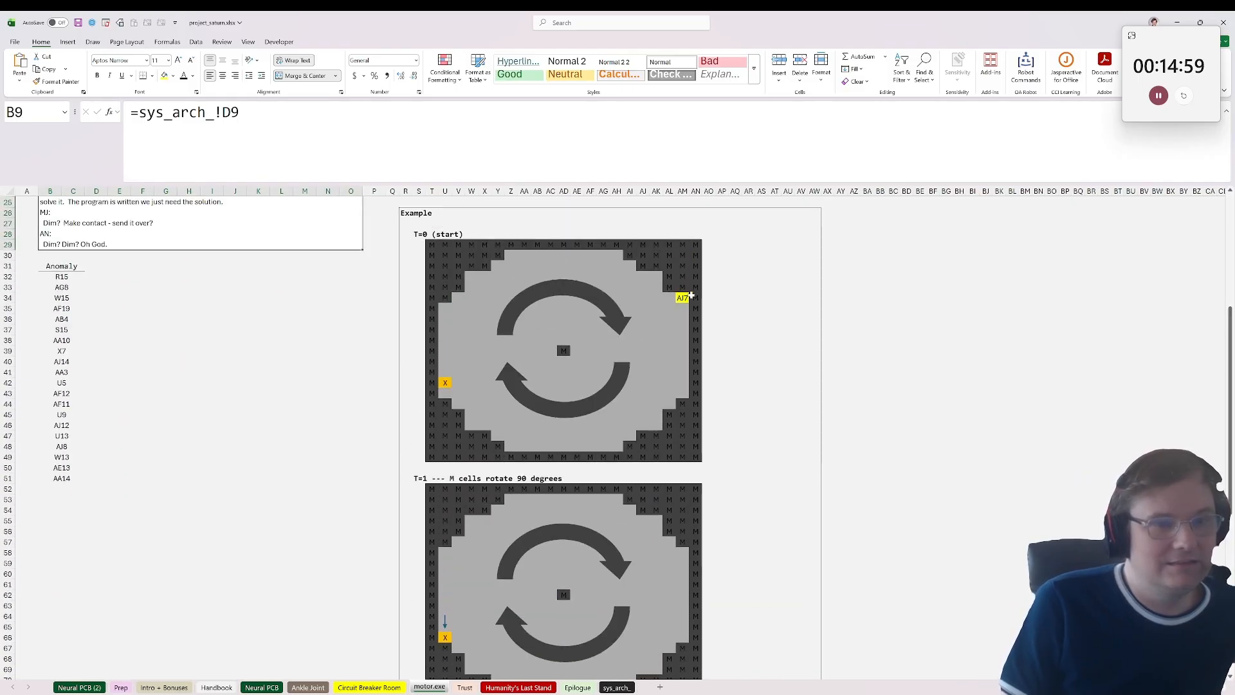
click(682, 298)
scroll(781, 402, down, 12)
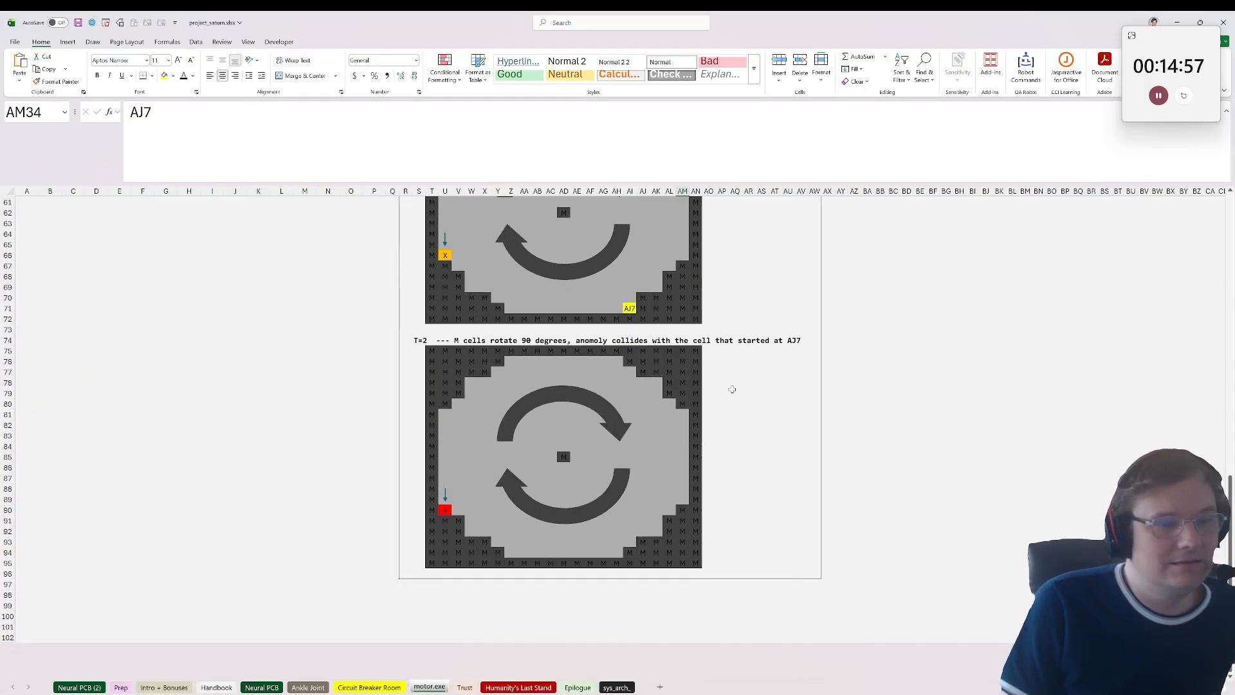
scroll(717, 385, up, 9)
scroll(718, 386, up, 5)
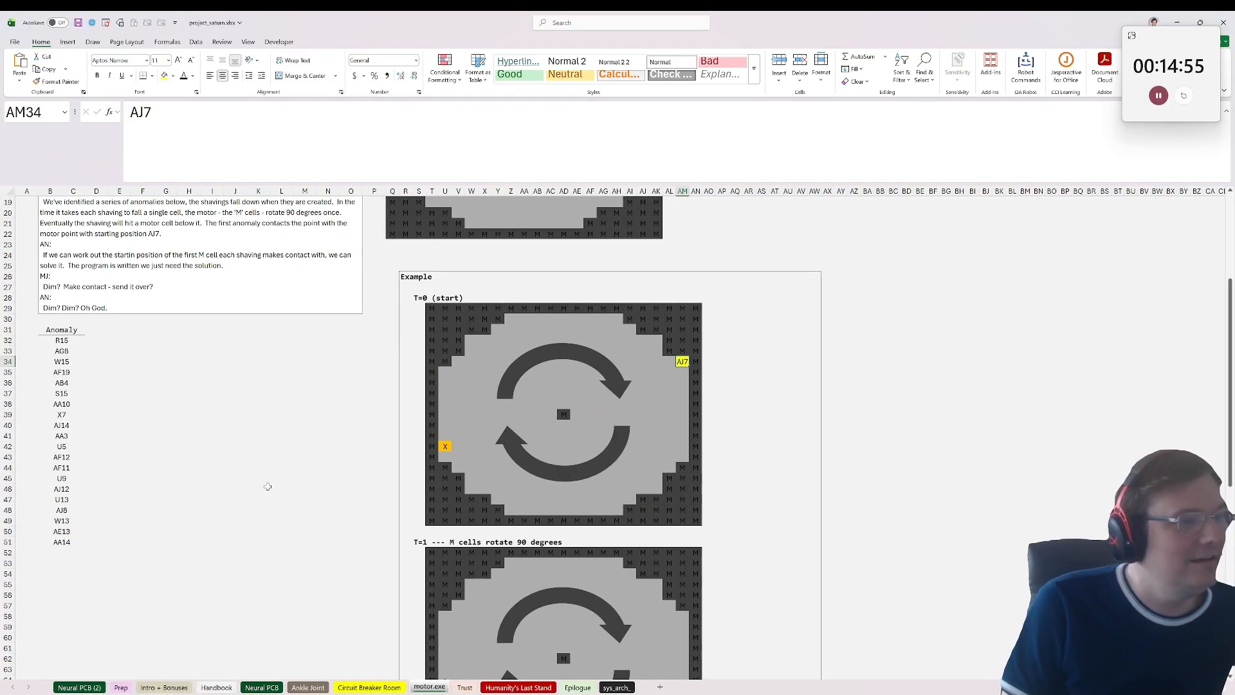
Step: Review the first anomaly entries against the message and the main motor grid, checking the blank cells beside the list
click(60, 341)
click(145, 331)
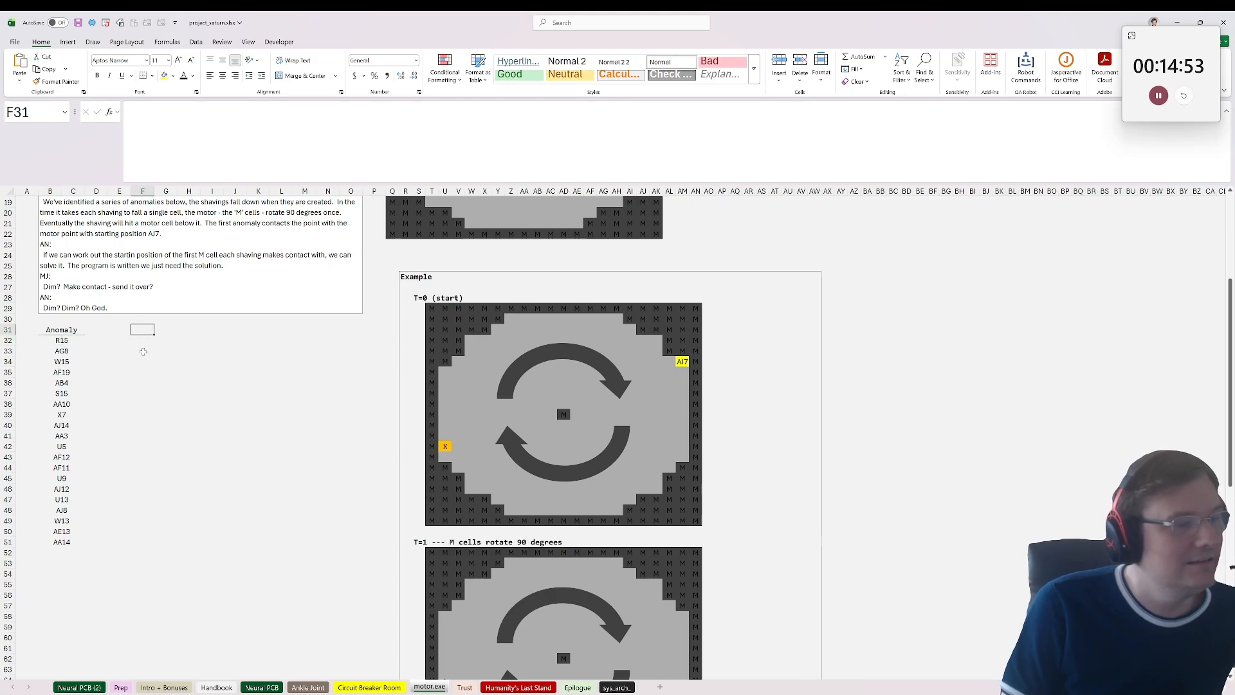
scroll(146, 417, up, 6)
scroll(112, 530, down, 1)
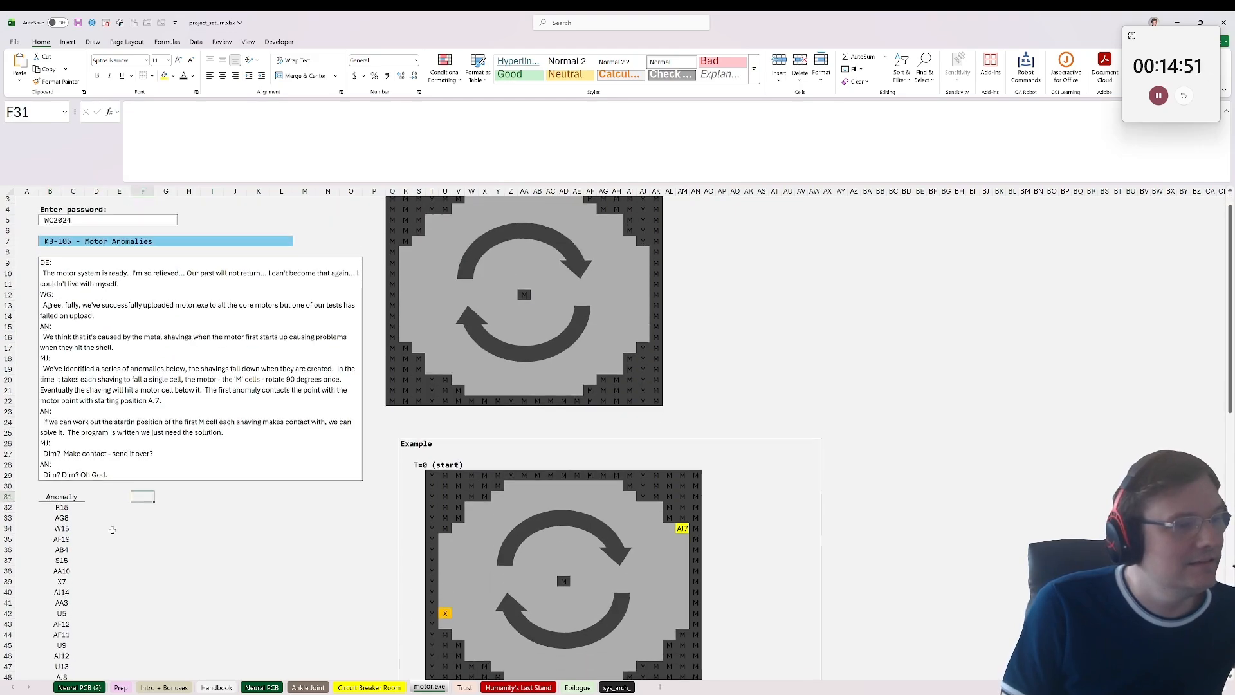
click(76, 501)
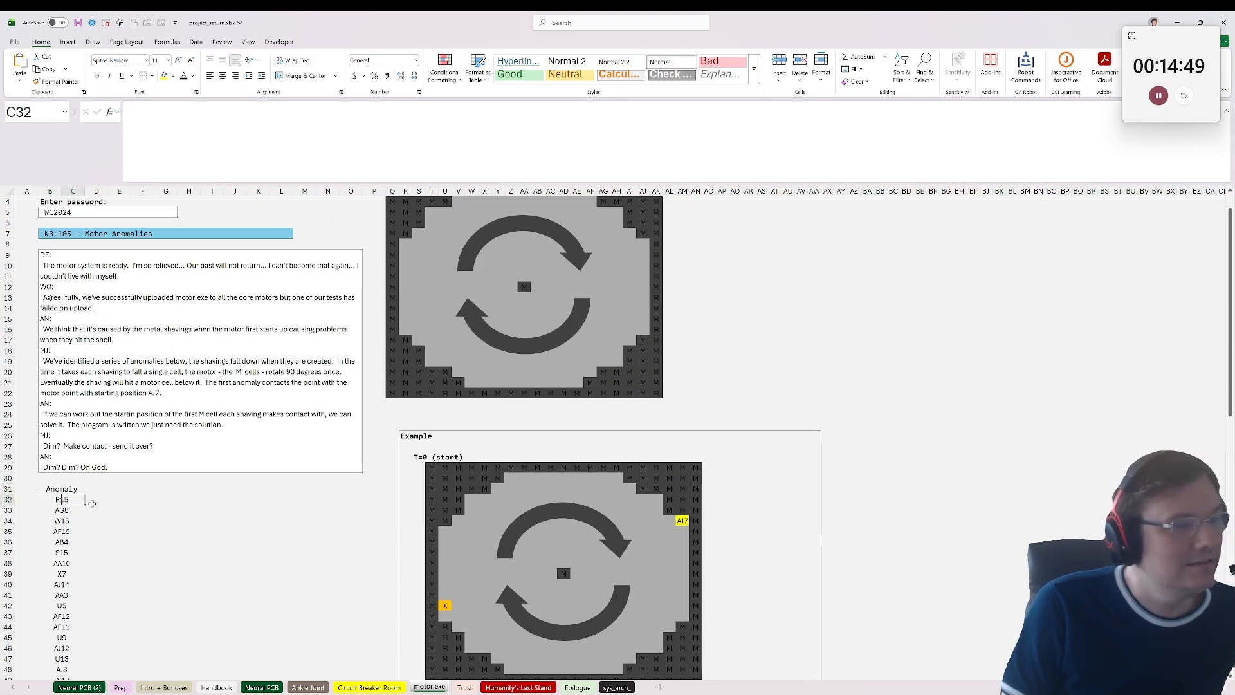
click(93, 508)
click(95, 492)
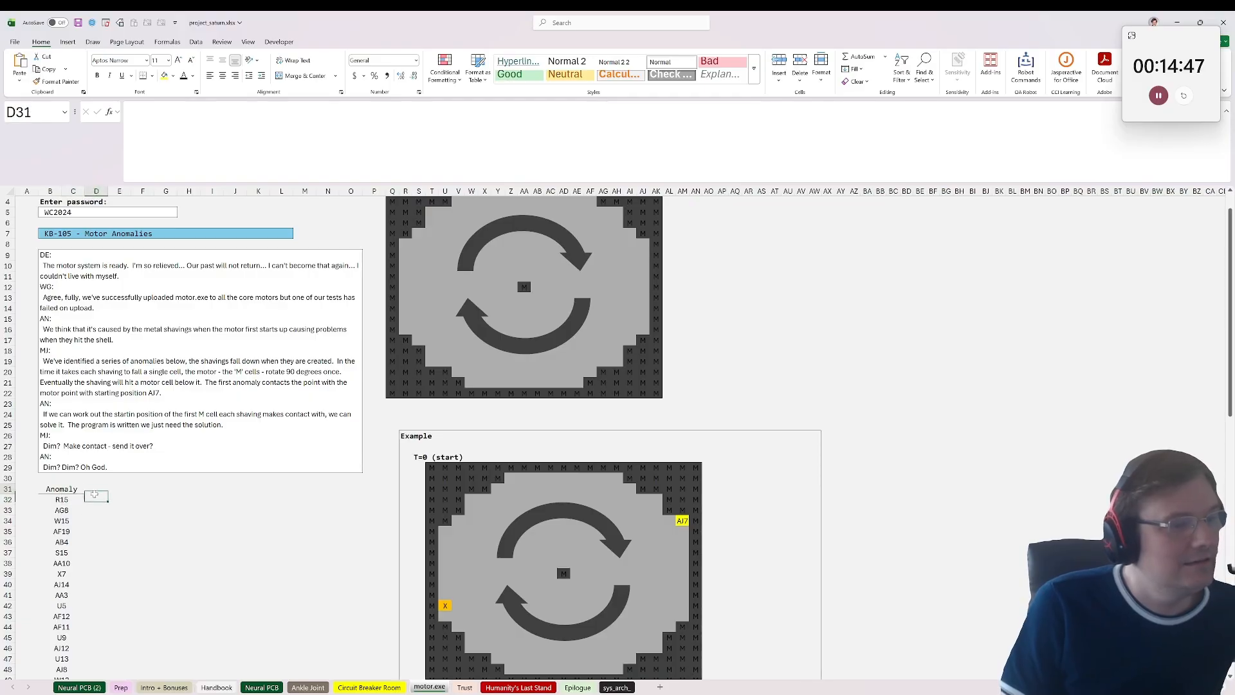
click(90, 508)
Step: Compare the example's T=0 and T=1 rotation frames again, checking motor cell U34 and the first anomaly row
scroll(89, 508, down, 11)
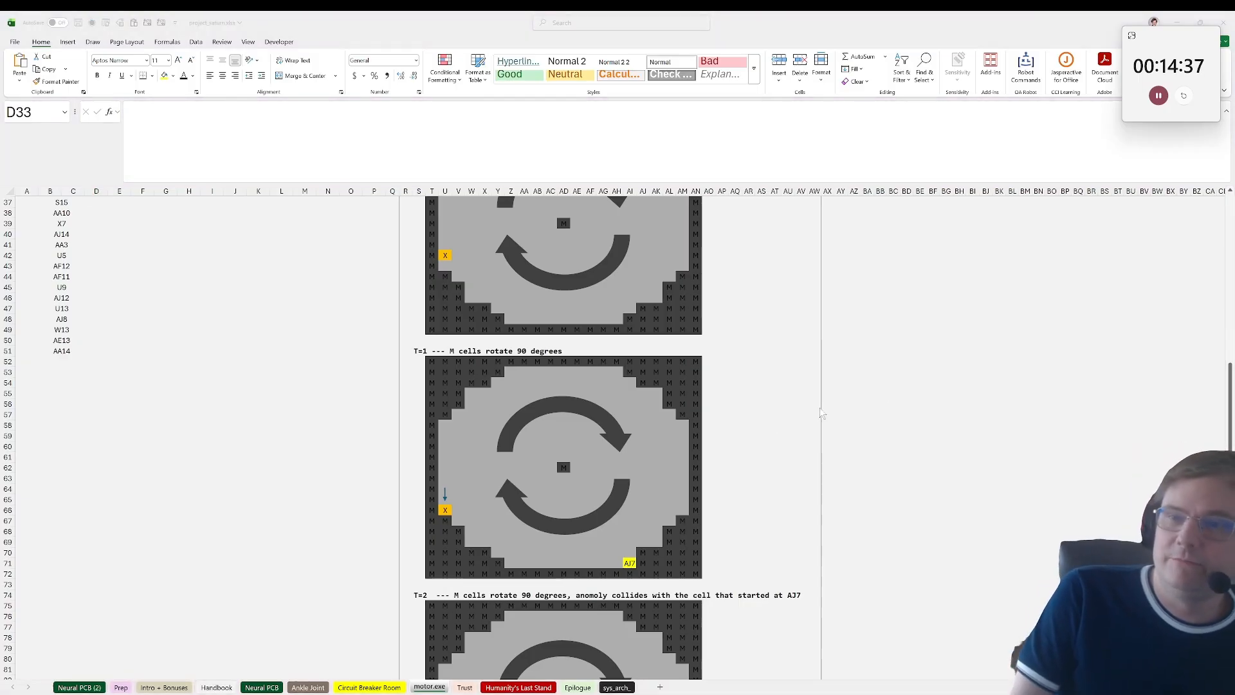
scroll(765, 451, down, 1)
scroll(710, 494, up, 4)
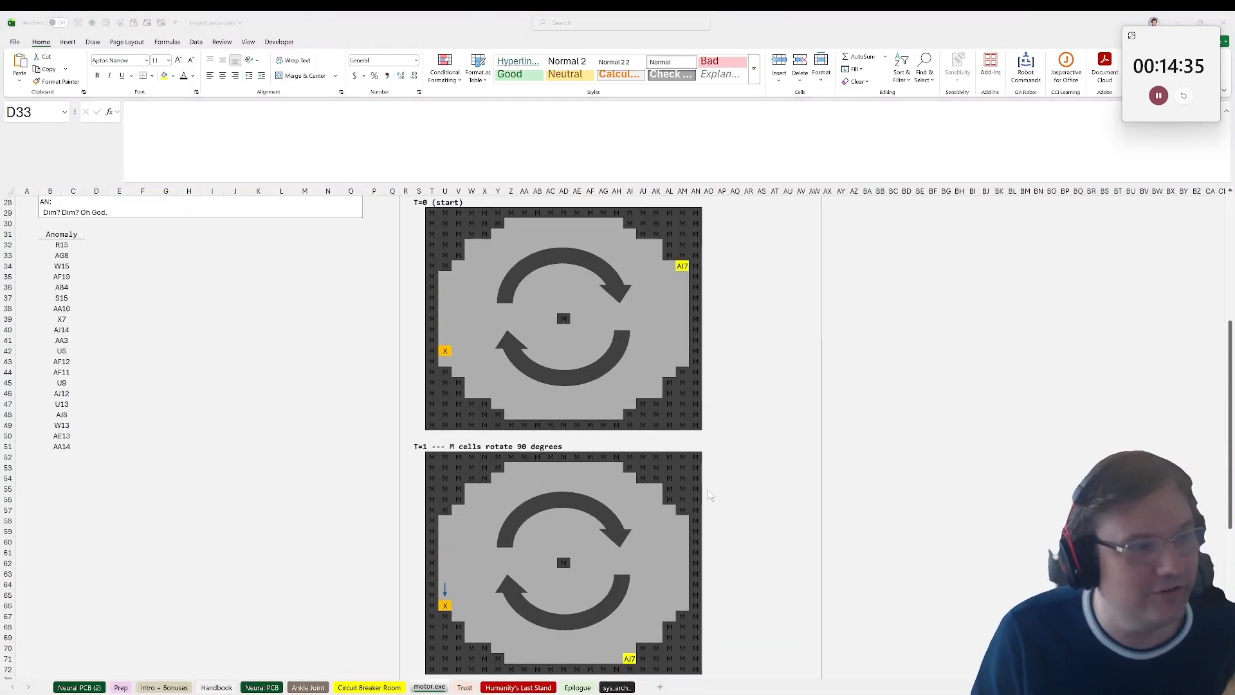
scroll(710, 494, up, 1)
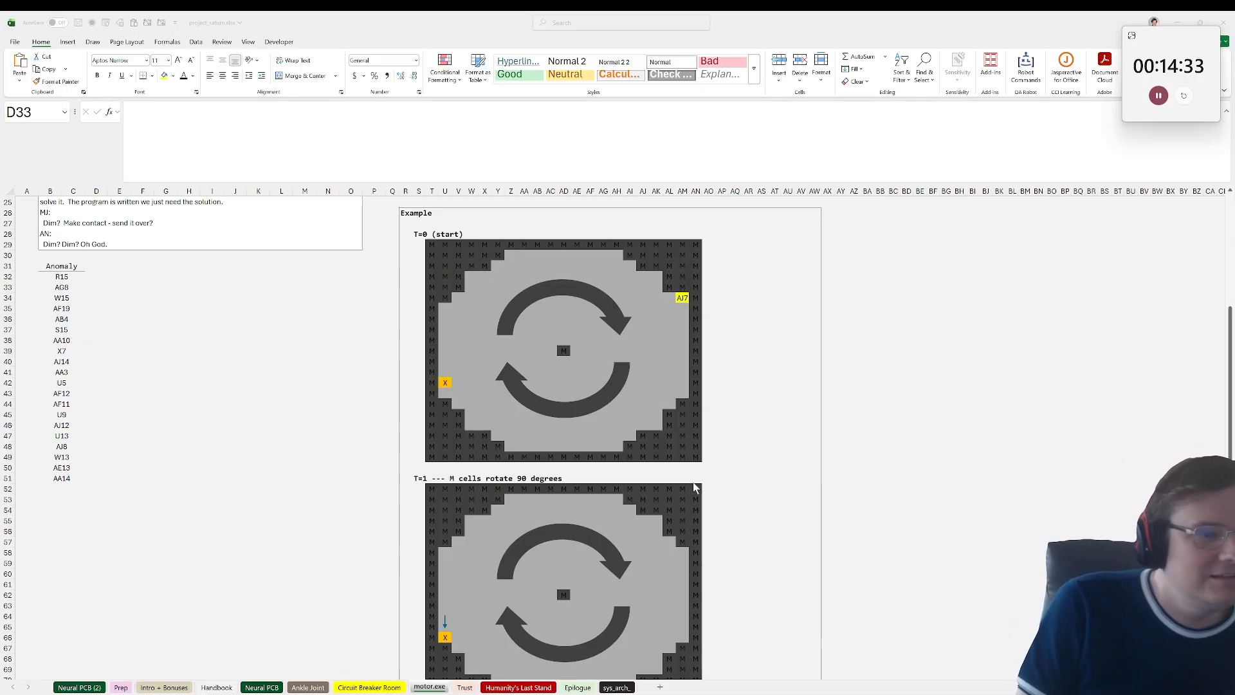
scroll(694, 487, down, 4)
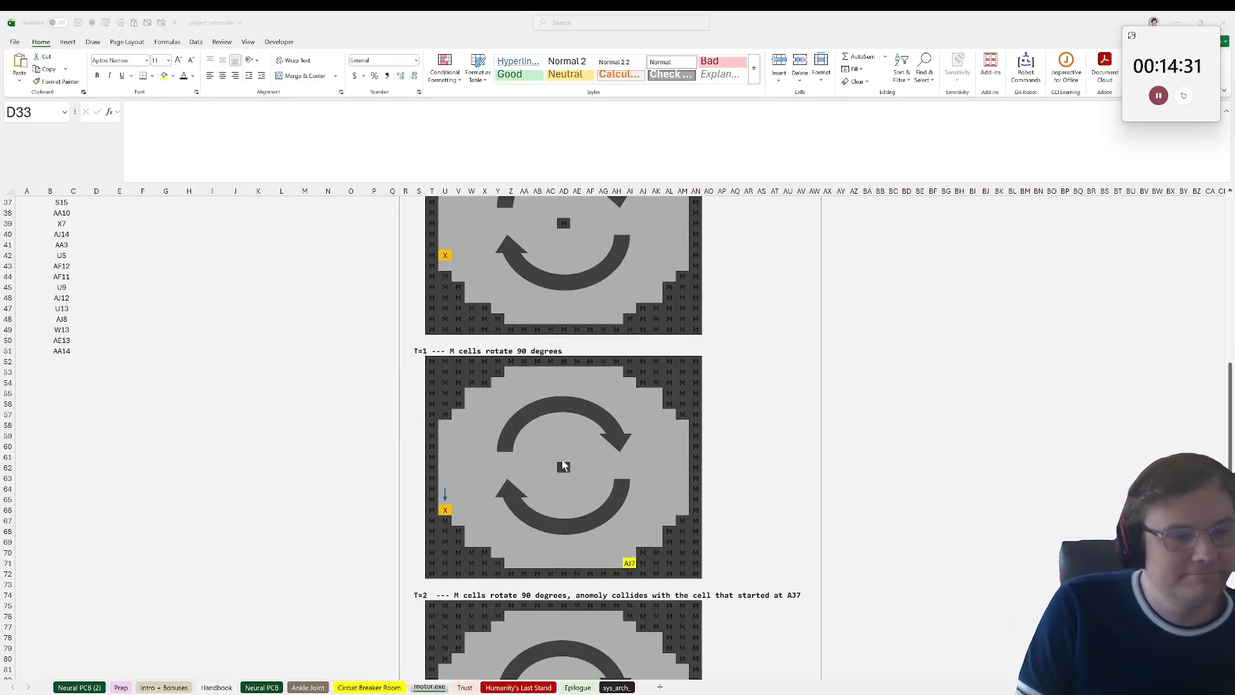
scroll(463, 513, up, 9)
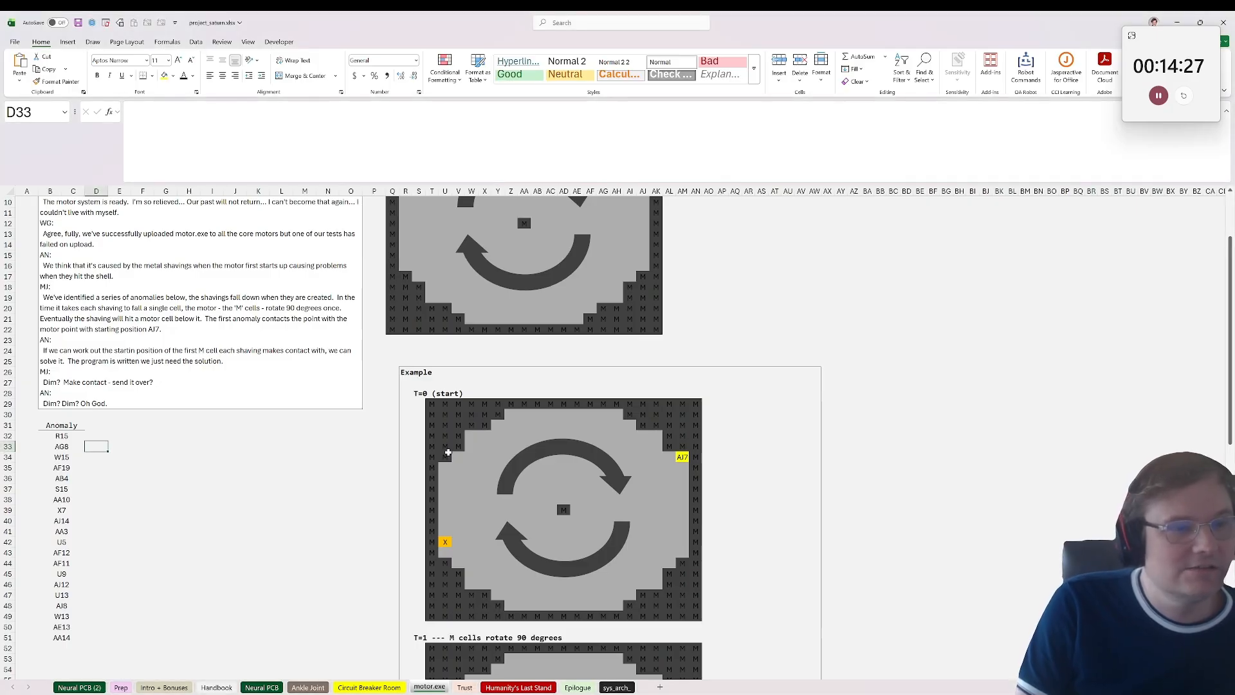
click(450, 460)
scroll(508, 476, up, 3)
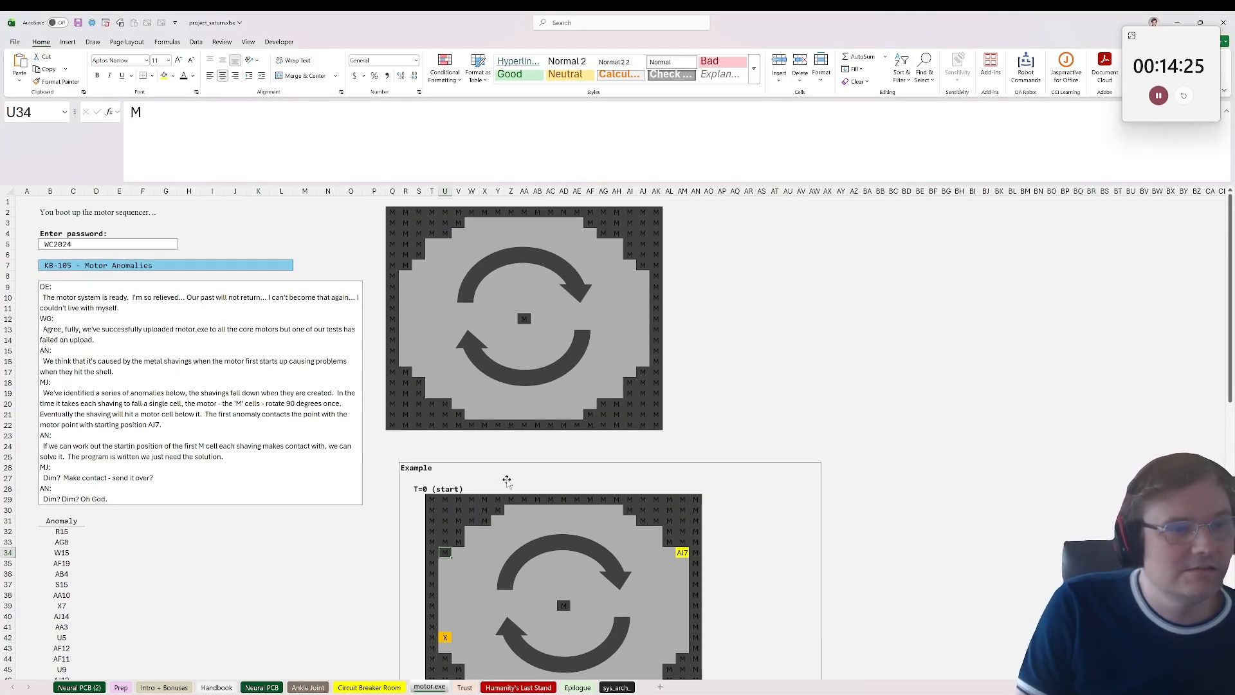
scroll(506, 478, down, 6)
click(77, 340)
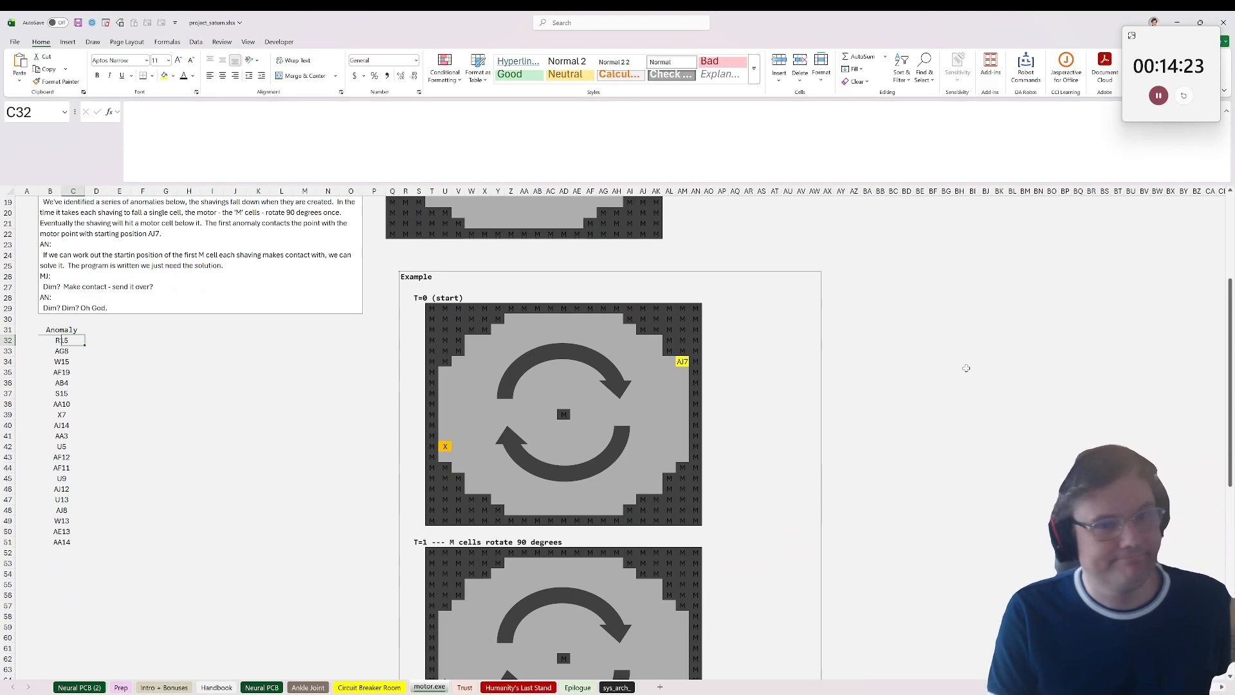
Step: Widen column BG in the empty area beside the example grids to make room for a list of starting cells
click(972, 362)
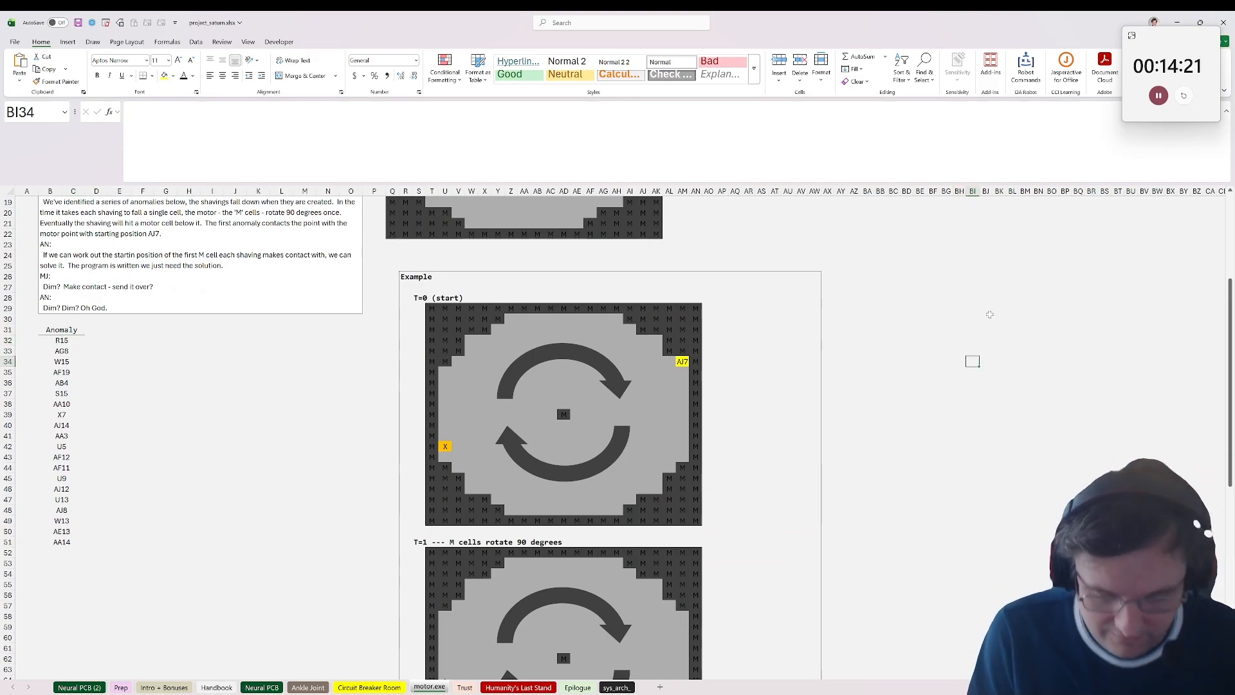
key(Up)
key(Left)
key(Up)
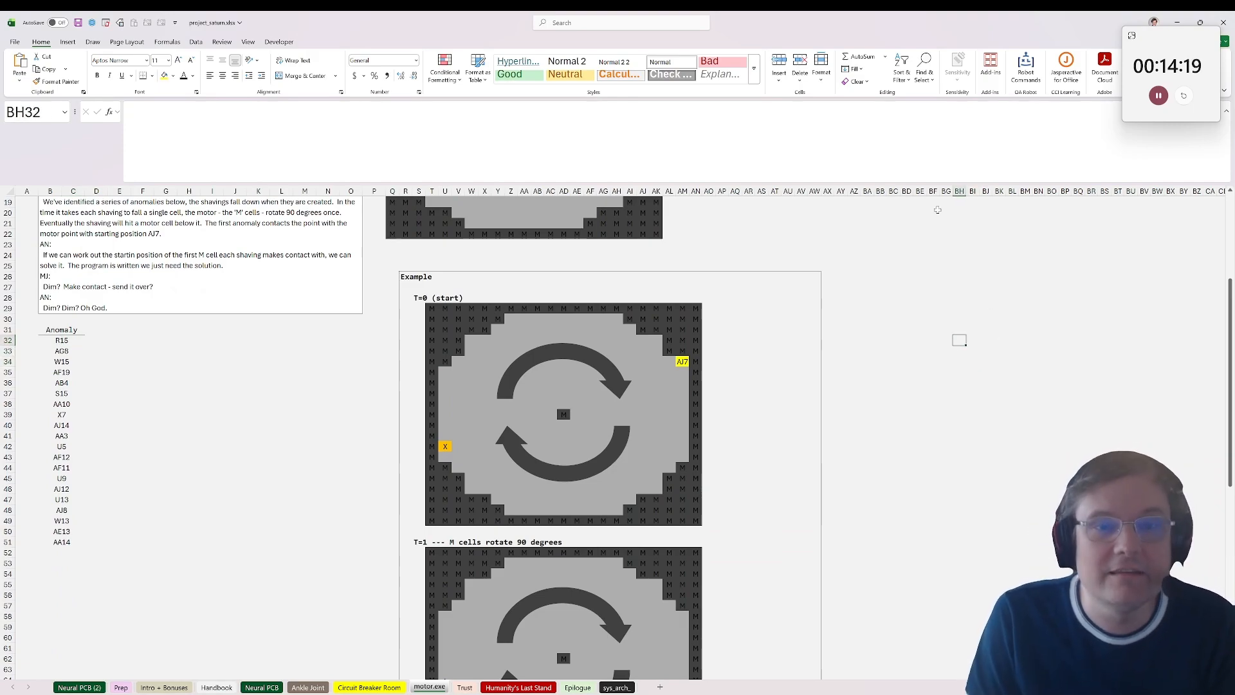
click(946, 193)
click(958, 191)
click(946, 191)
click(949, 193)
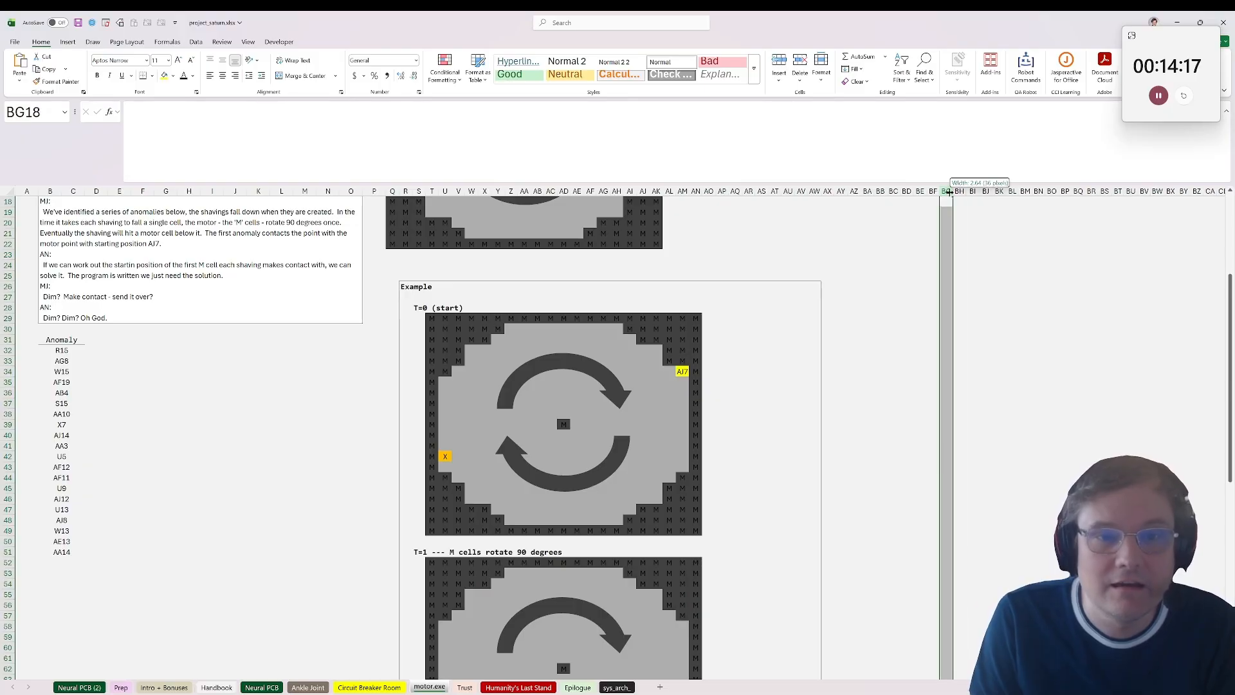
drag(949, 193, 979, 193)
Step: Enter the heading Starts in BG32 and the first starting cell R17 in BG33
click(959, 350)
text(Star)
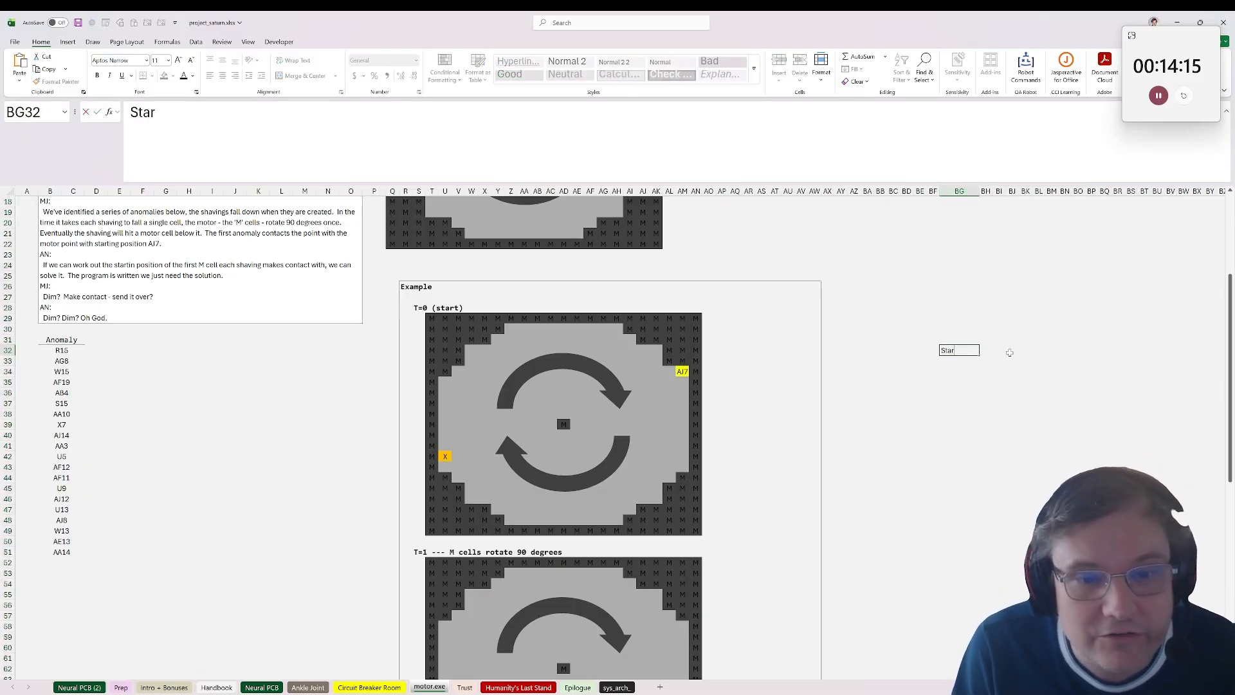
text(ts)
key(Return)
text(R17)
key(Return)
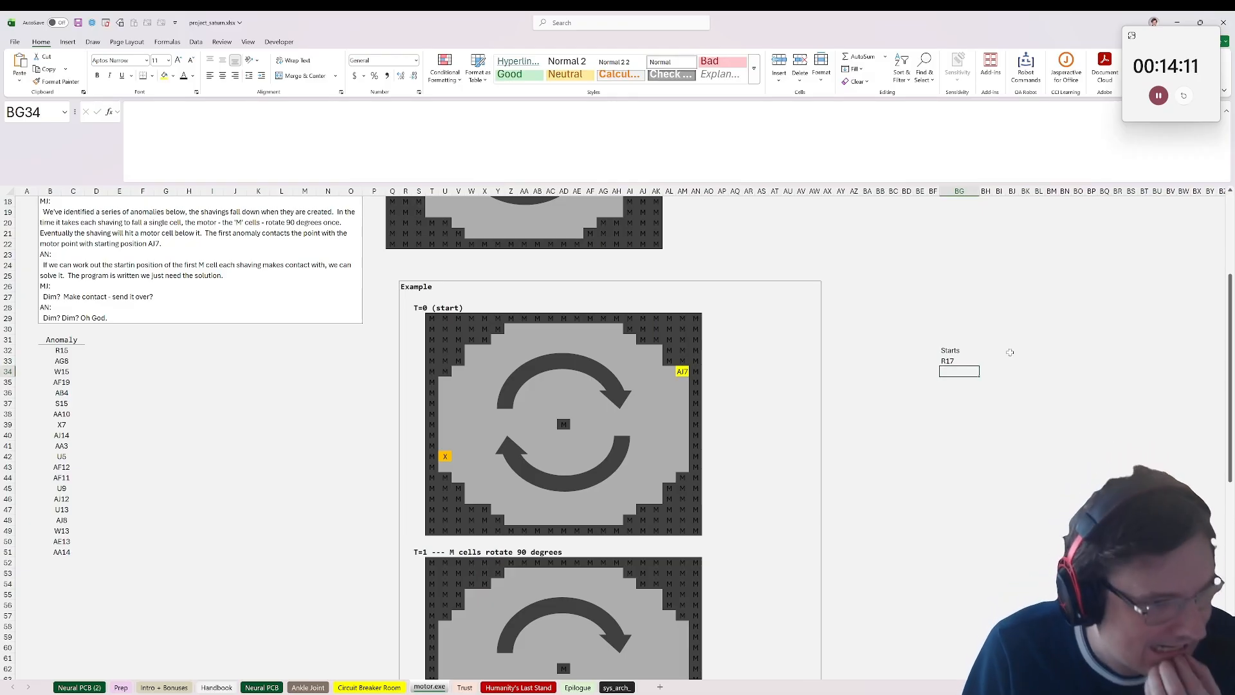
Step: Compare the example's yellow AJ7 cell with column AJ and the full extent of the main motor grid
scroll(1010, 352, up, 6)
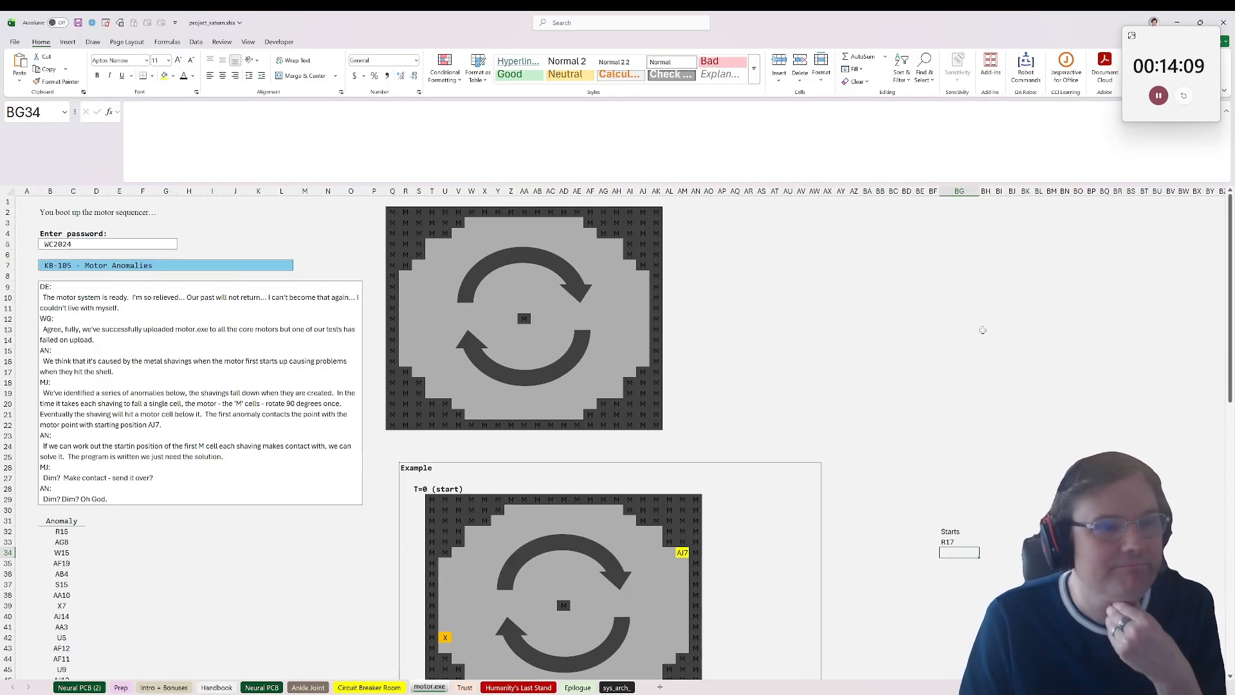
scroll(982, 330, down, 5)
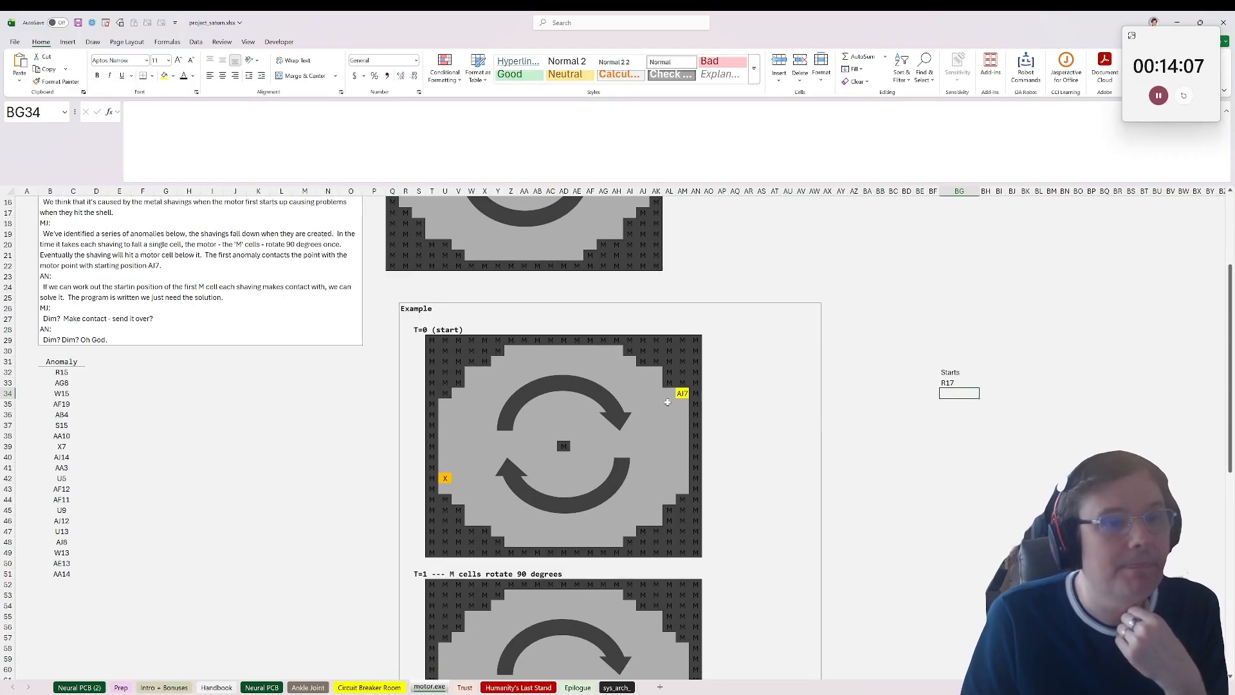
click(681, 393)
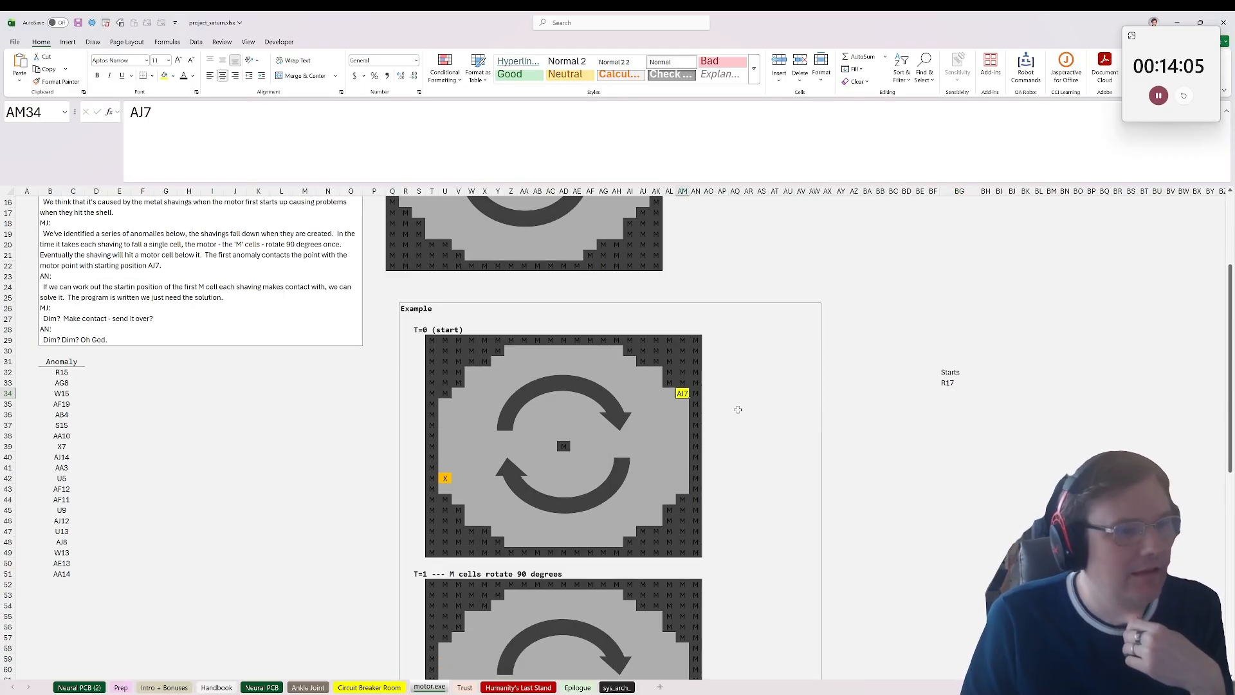
scroll(733, 418, up, 5)
click(643, 192)
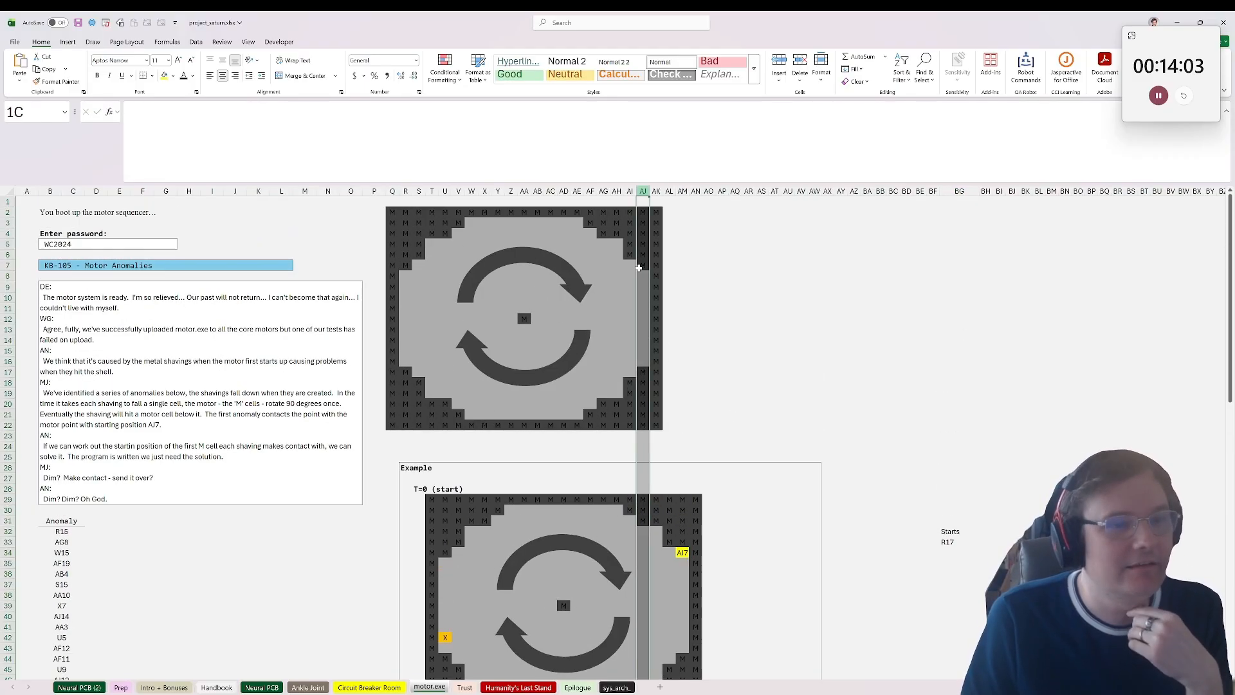
click(642, 243)
drag(393, 212, 656, 424)
scroll(680, 443, down, 1)
scroll(679, 443, down, 1)
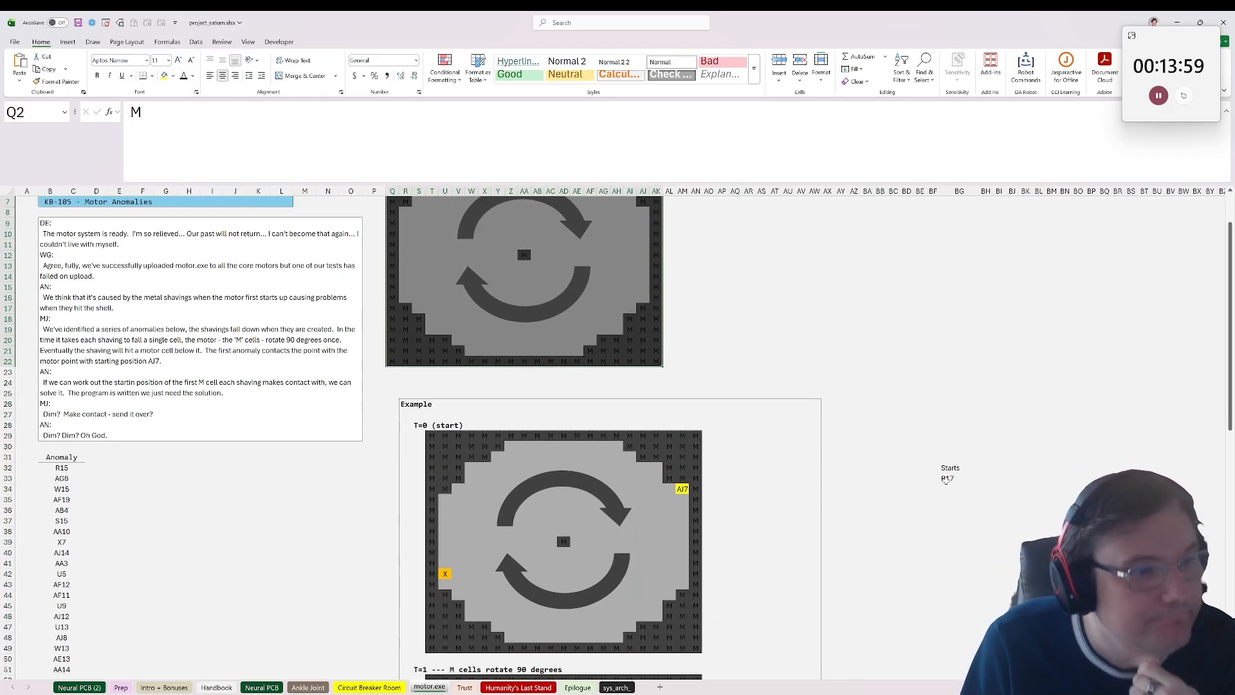
Step: Review the R17 entry under Starts against the main motor grid, checking cell AI8 and corner cell Q2
click(951, 480)
scroll(913, 429, up, 2)
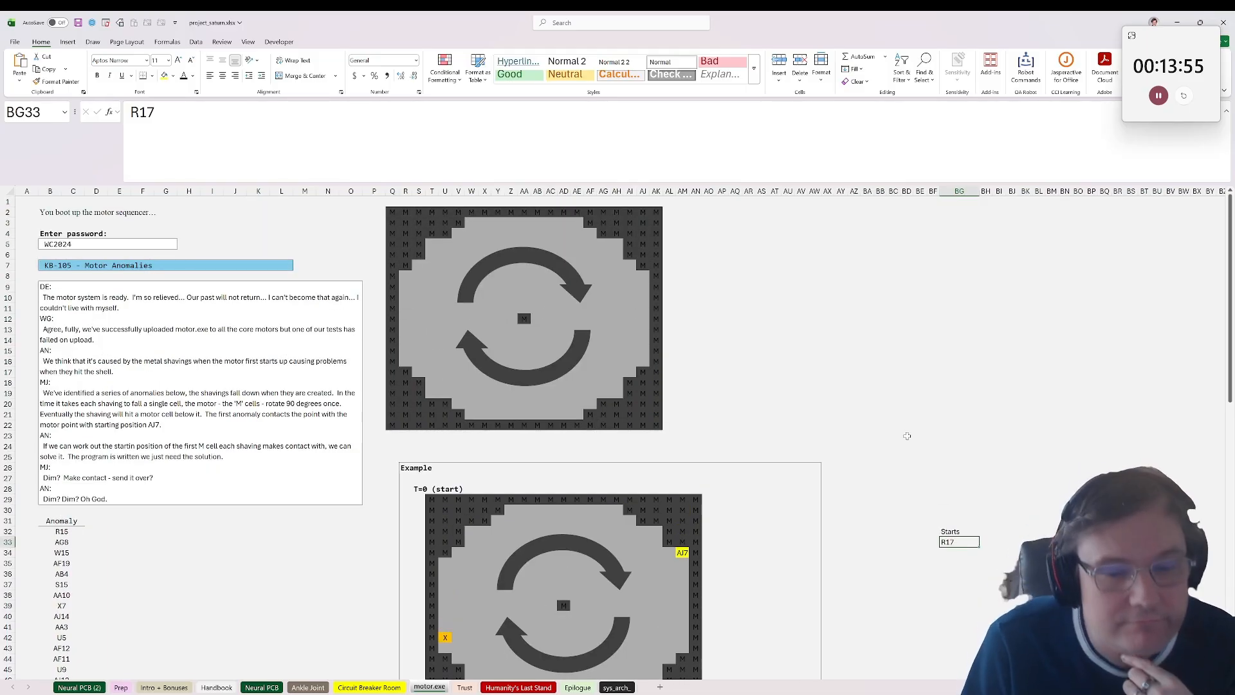
scroll(907, 435, down, 2)
scroll(759, 407, up, 2)
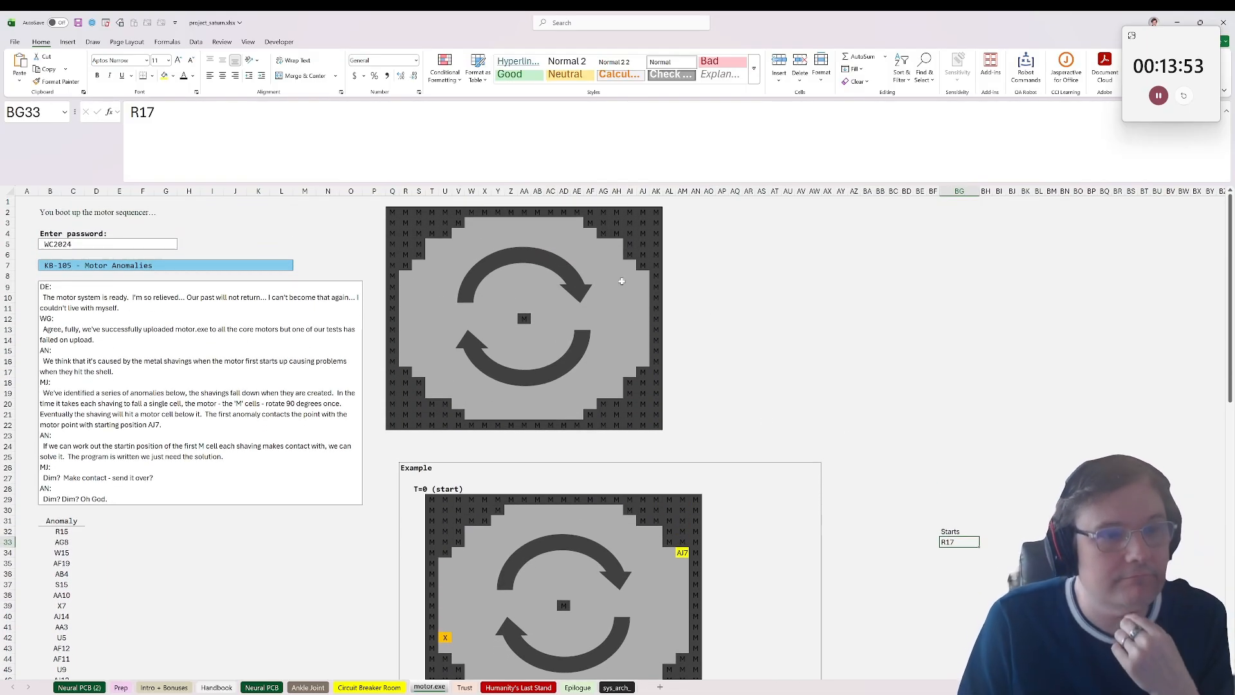
mouse_move(629, 275)
mouse_down()
mouse_move(653, 285)
mouse_move(630, 275)
mouse_up()
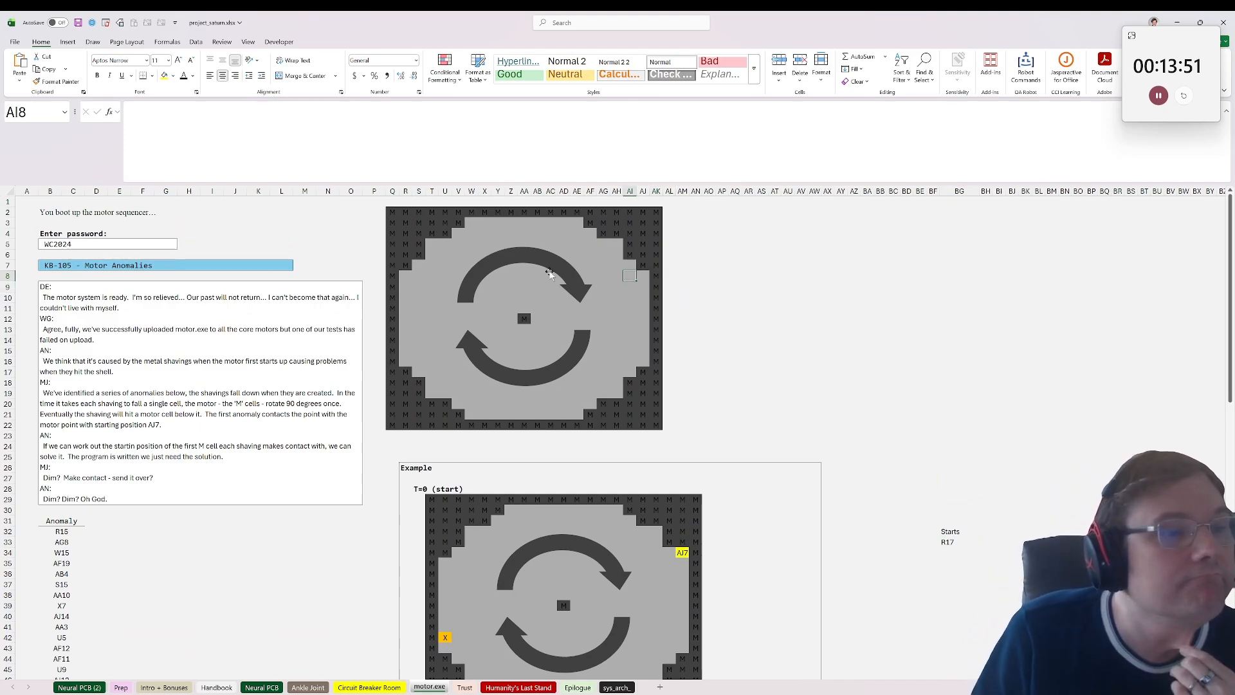
click(388, 213)
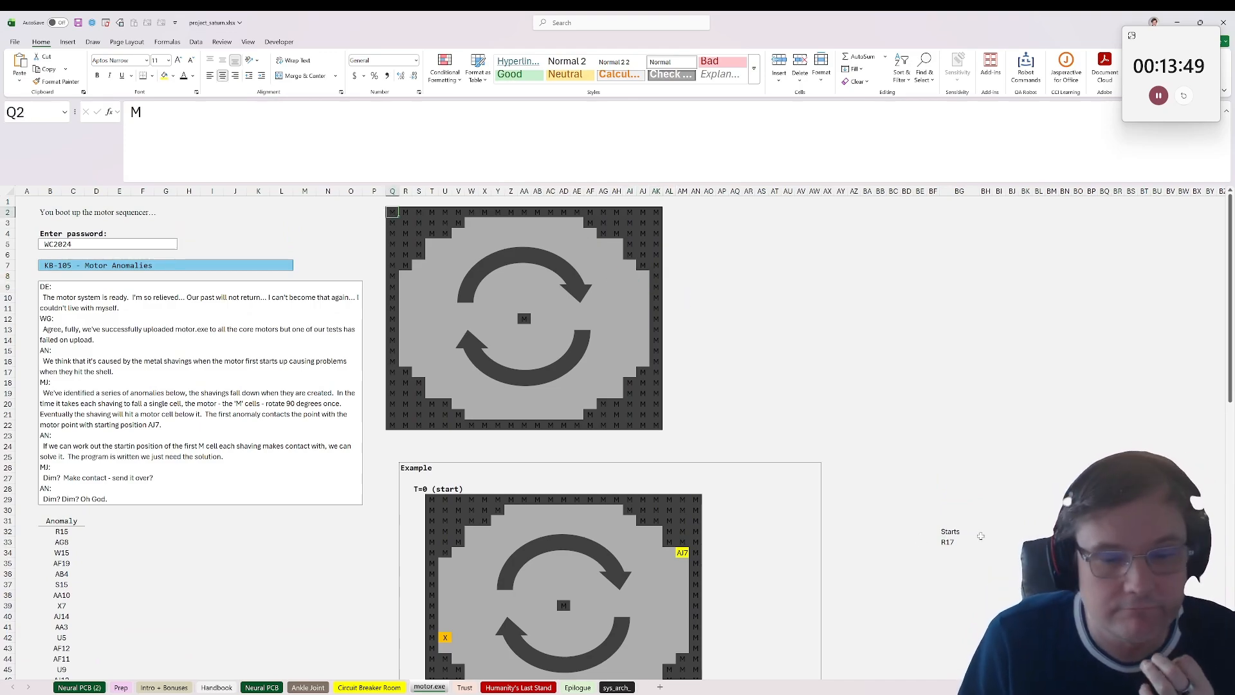
drag(981, 540, 970, 541)
click(961, 542)
click(992, 542)
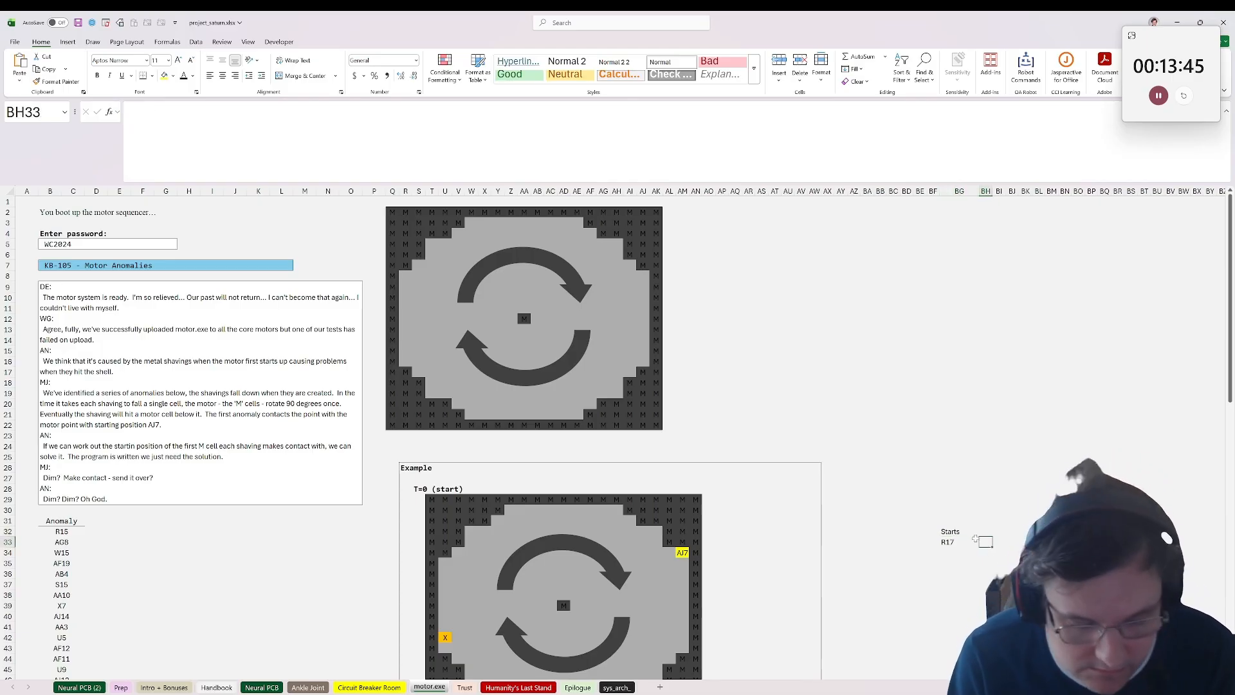
scroll(975, 537, down, 2)
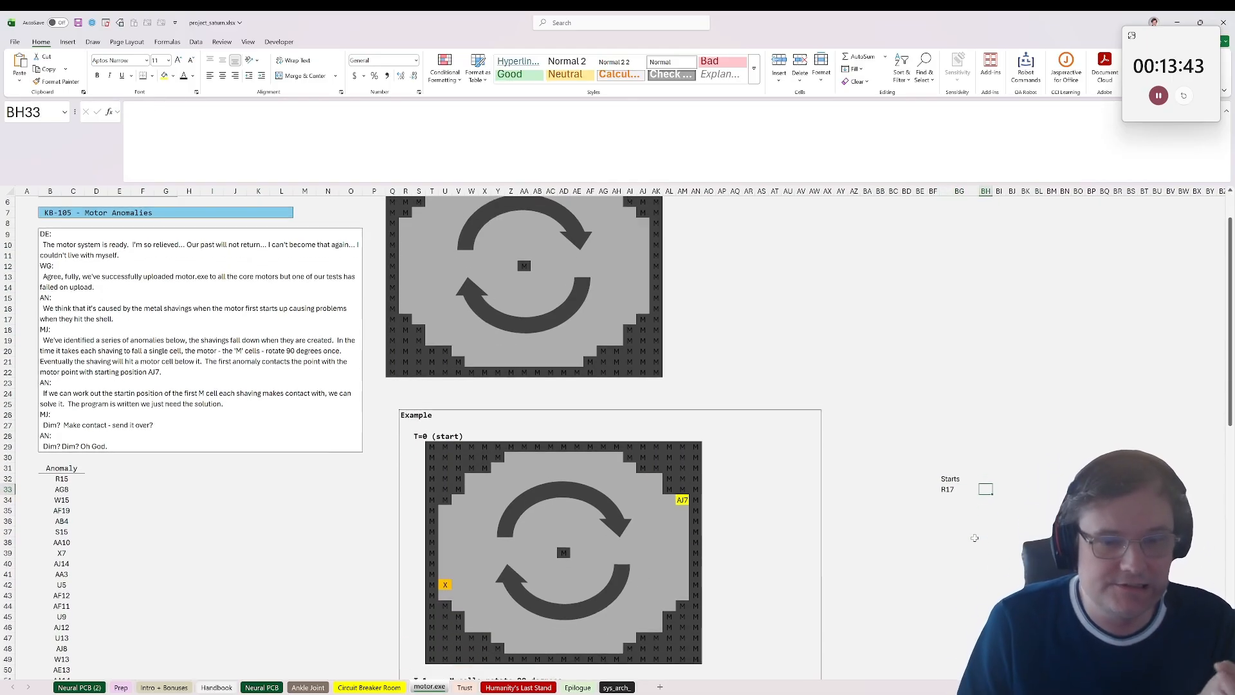
scroll(965, 534, up, 2)
scroll(956, 530, down, 2)
scroll(956, 530, up, 2)
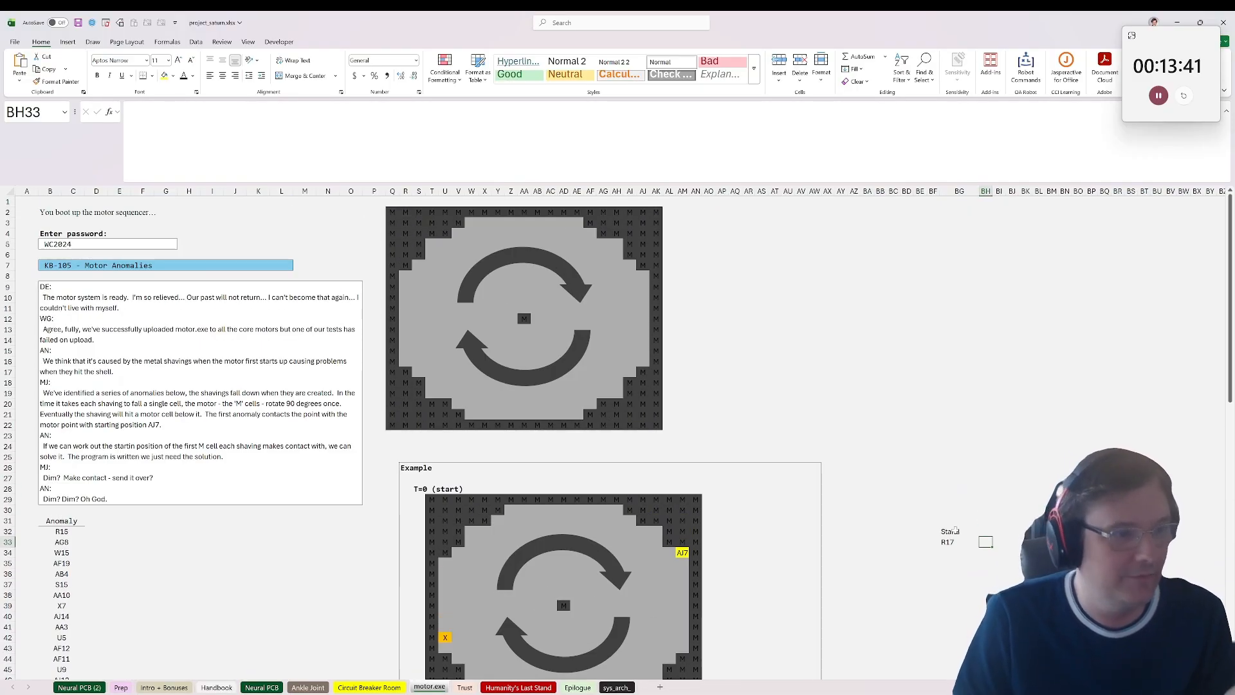
Step: Examine the stepped lower edge of the main motor grid, checking the motor cells around S18 and T21
drag(610, 369, 423, 377)
click(616, 393)
click(405, 373)
click(420, 393)
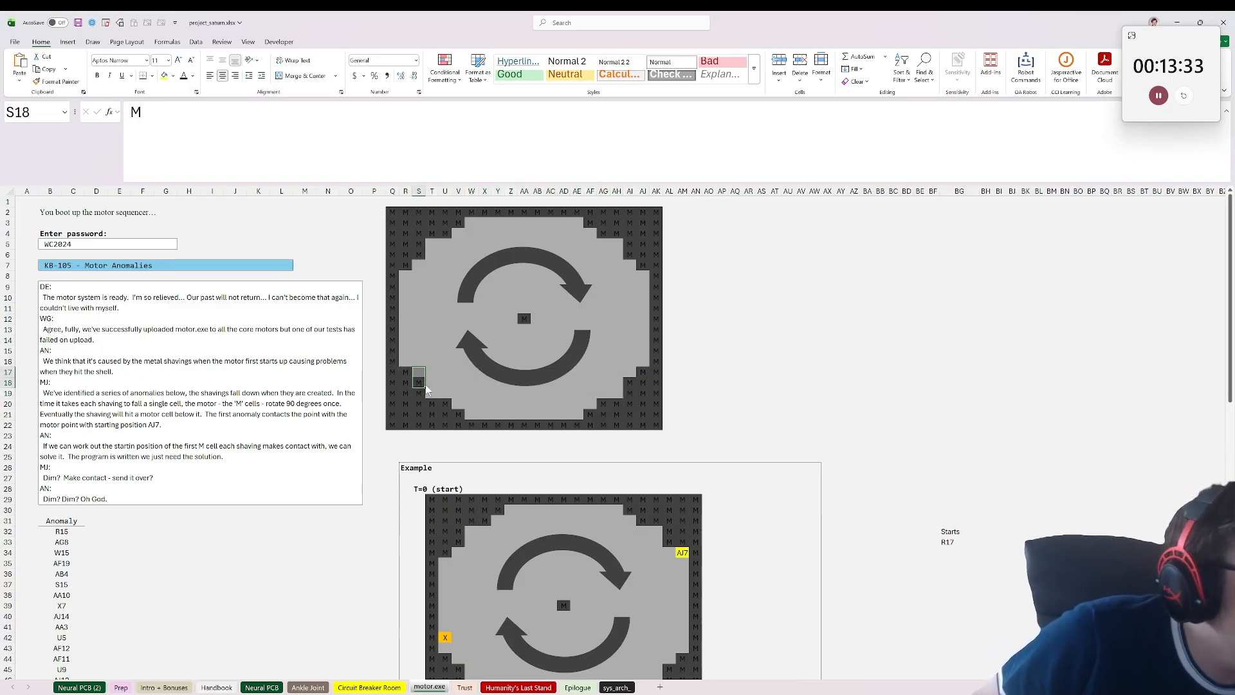
click(448, 395)
click(444, 413)
click(445, 395)
click(433, 414)
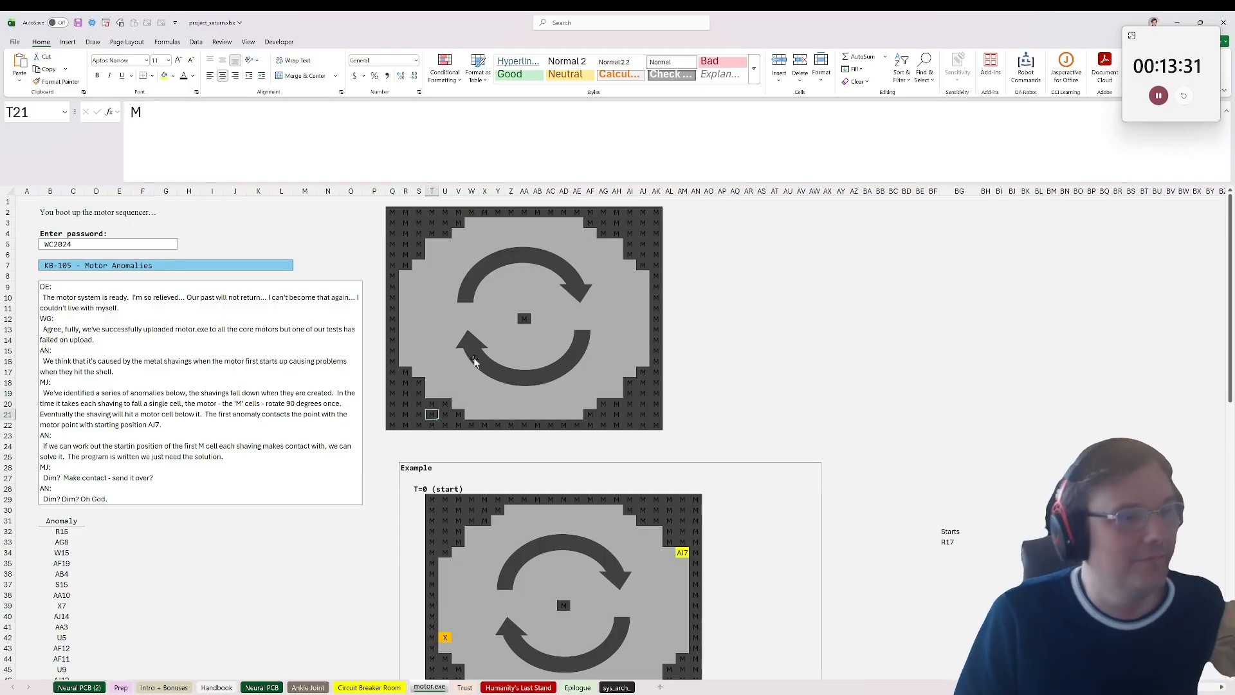
Step: Compare the main motor grid's stepped corners for rotational symmetry, checking T5, U4, row 4 from AF to AI, and row 20 from T to AG
click(432, 244)
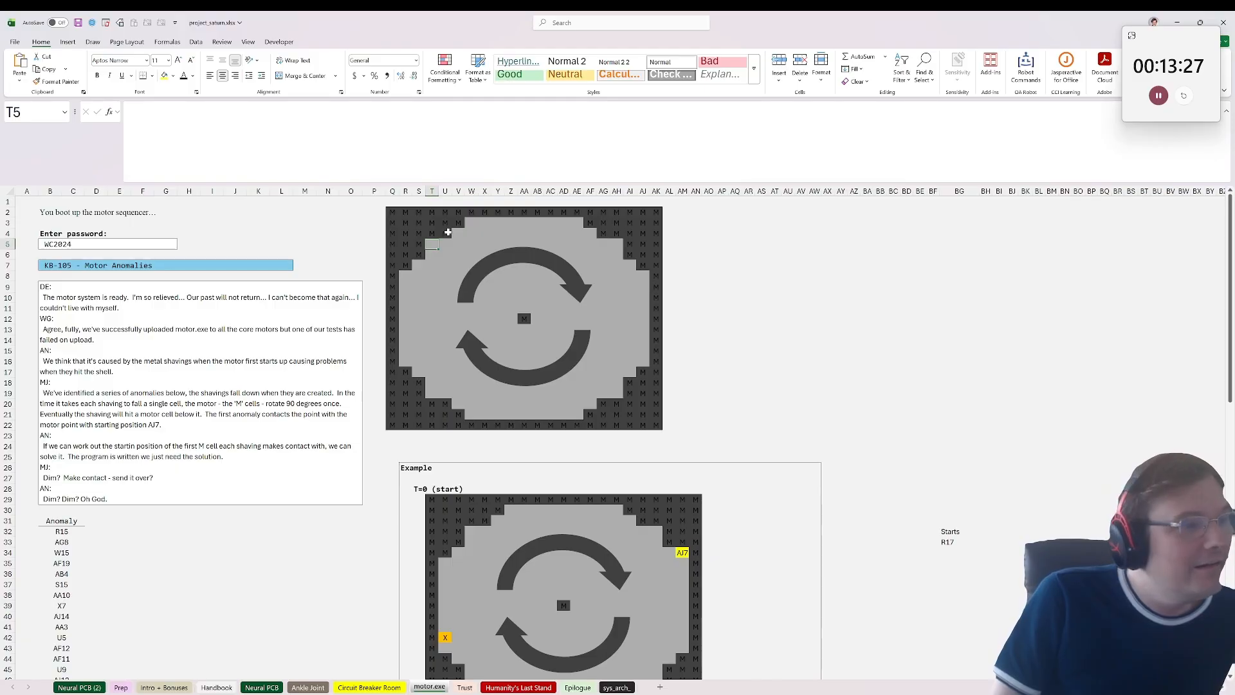
drag(448, 232, 426, 241)
click(430, 242)
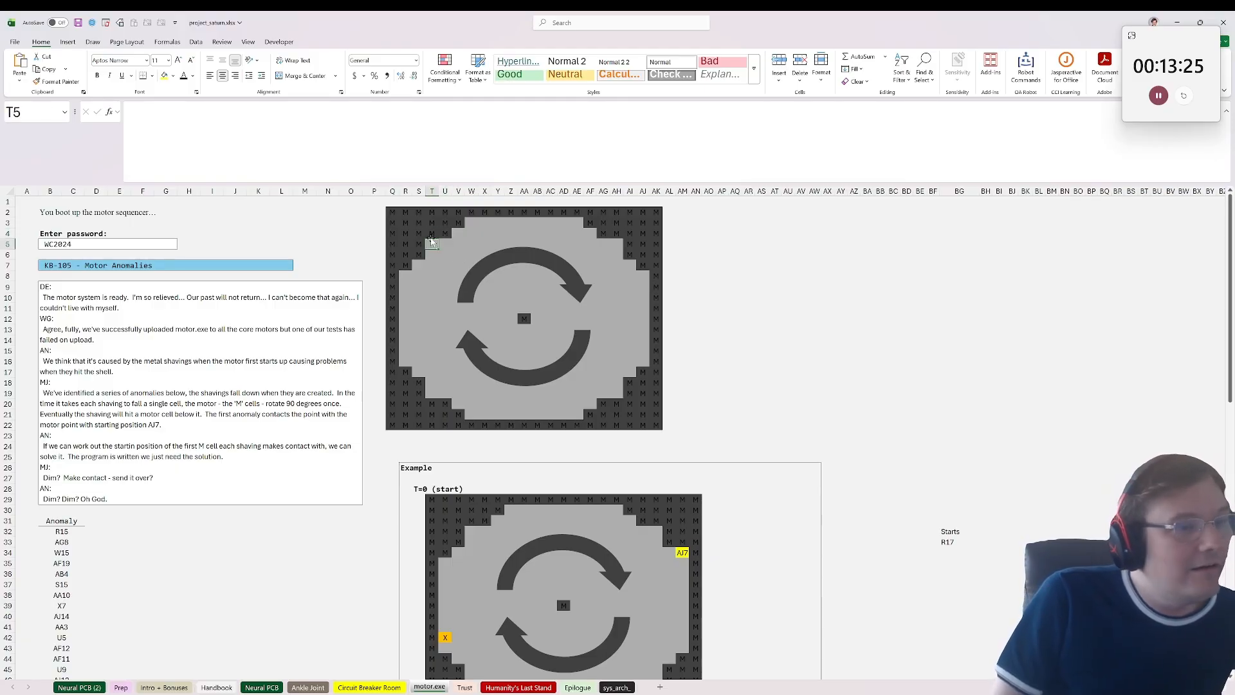
click(417, 244)
drag(446, 234, 429, 235)
click(429, 235)
click(445, 234)
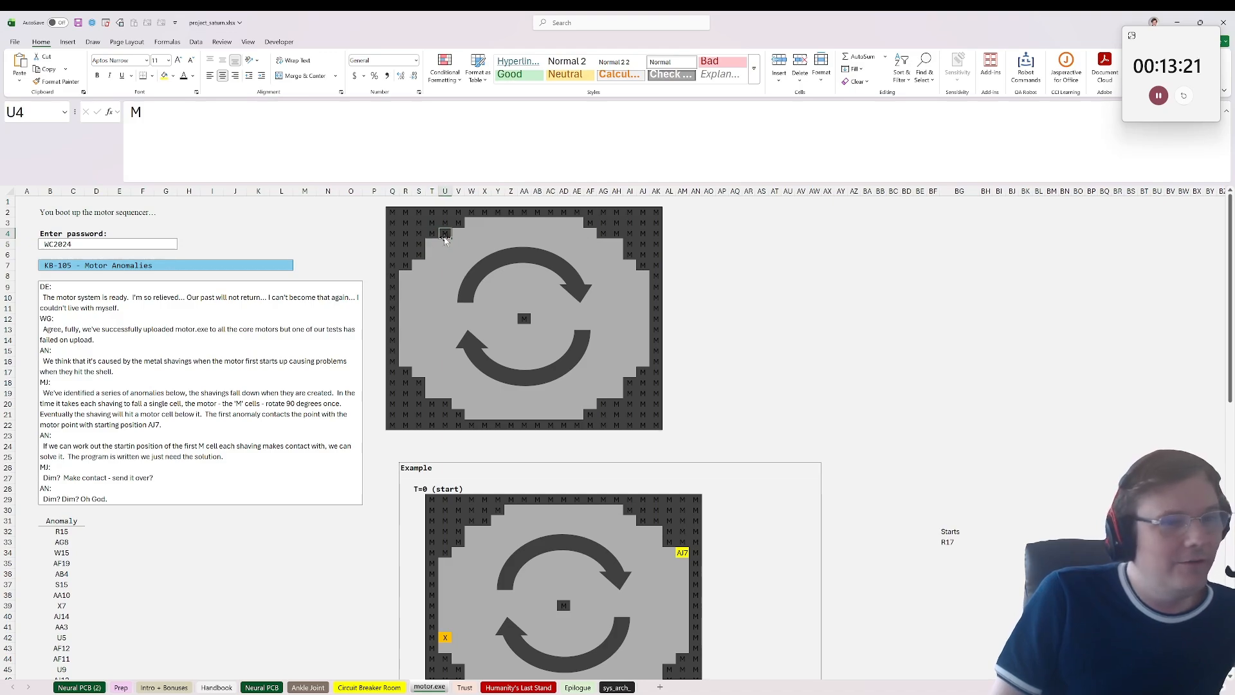
drag(590, 234, 625, 237)
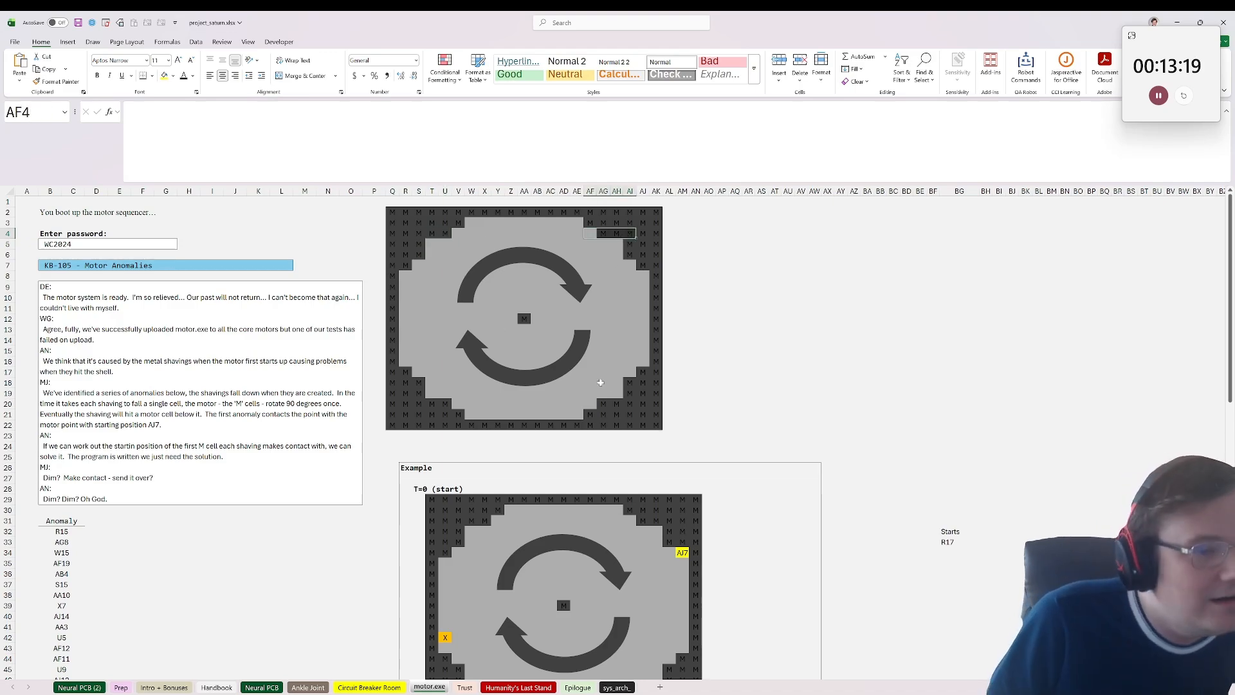
drag(603, 404, 432, 405)
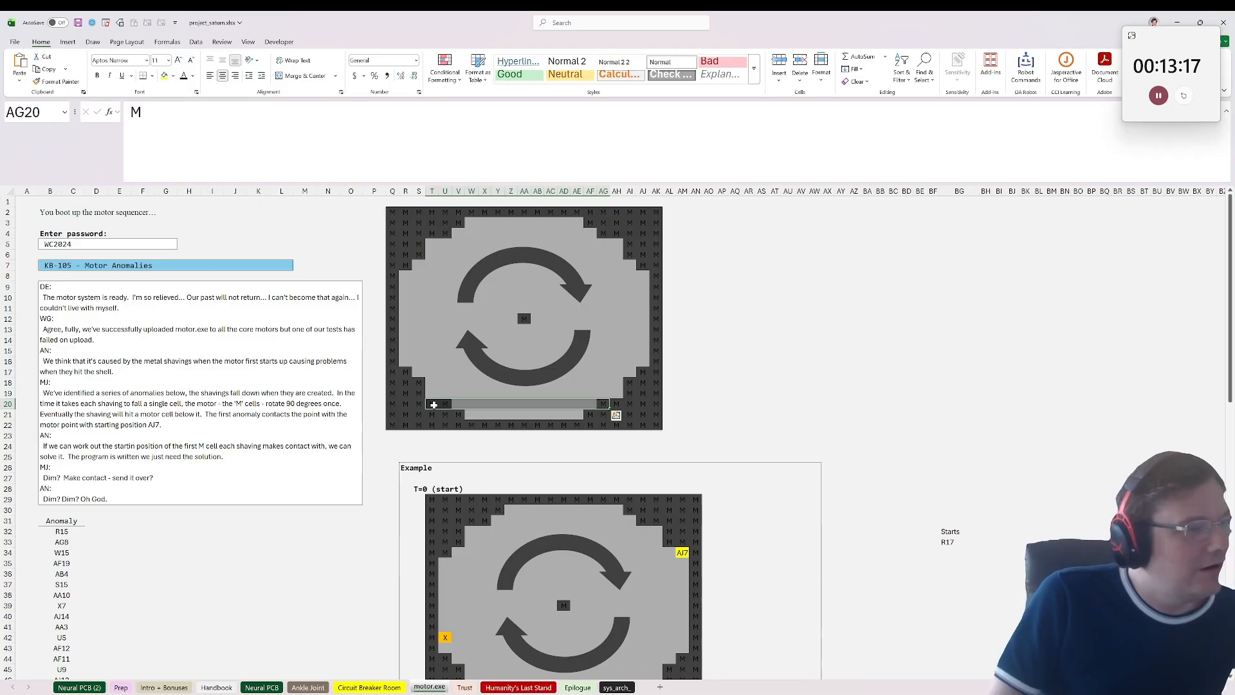
click(431, 404)
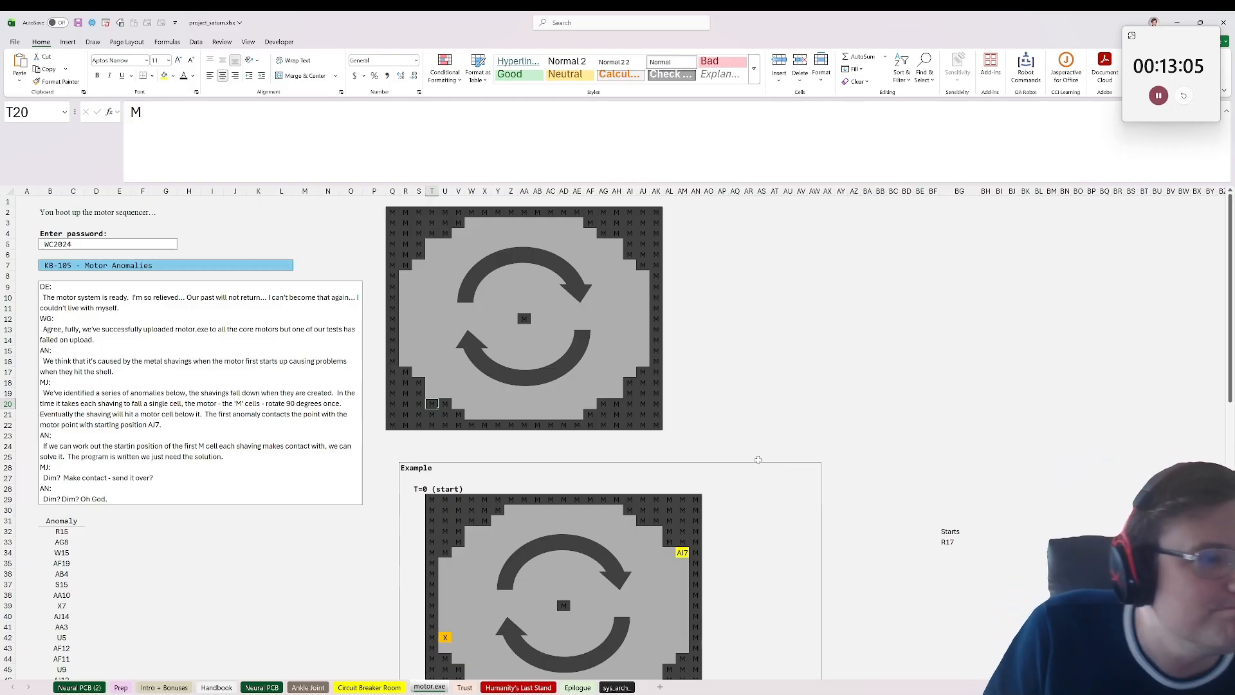
click(436, 247)
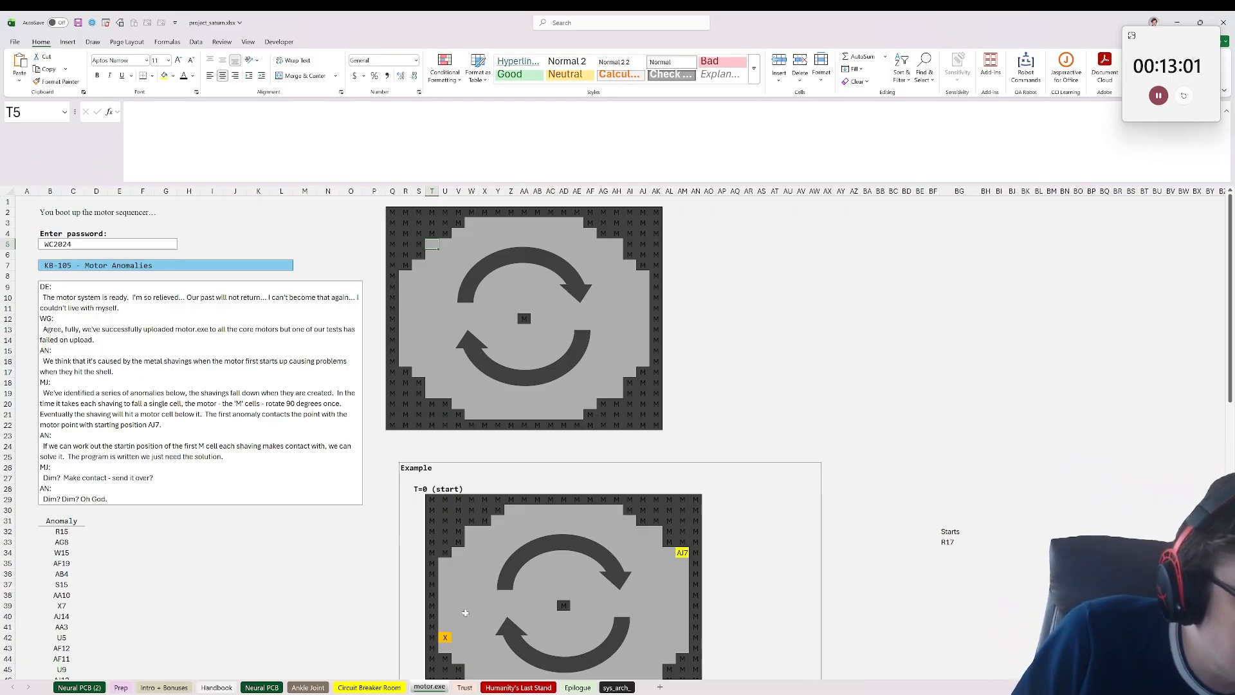
Step: Look over the Trust and Humanity's Last Stand sheets, ending back on the motor.exe sheet
click(465, 687)
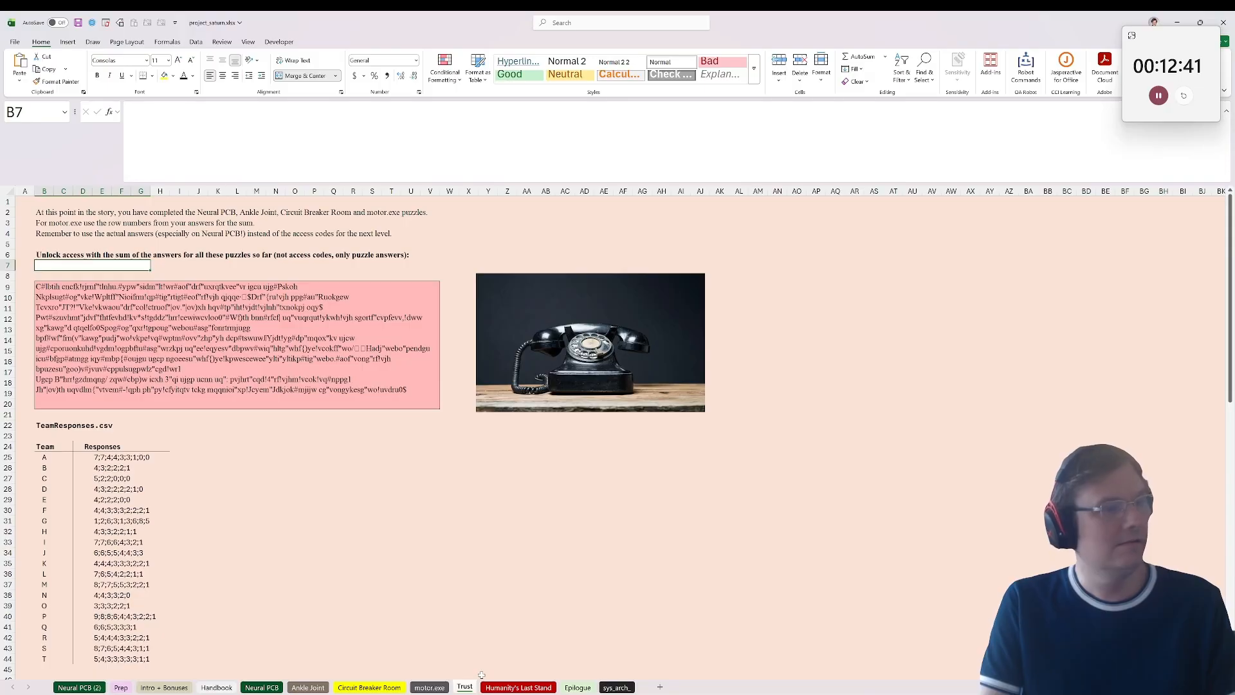
click(525, 688)
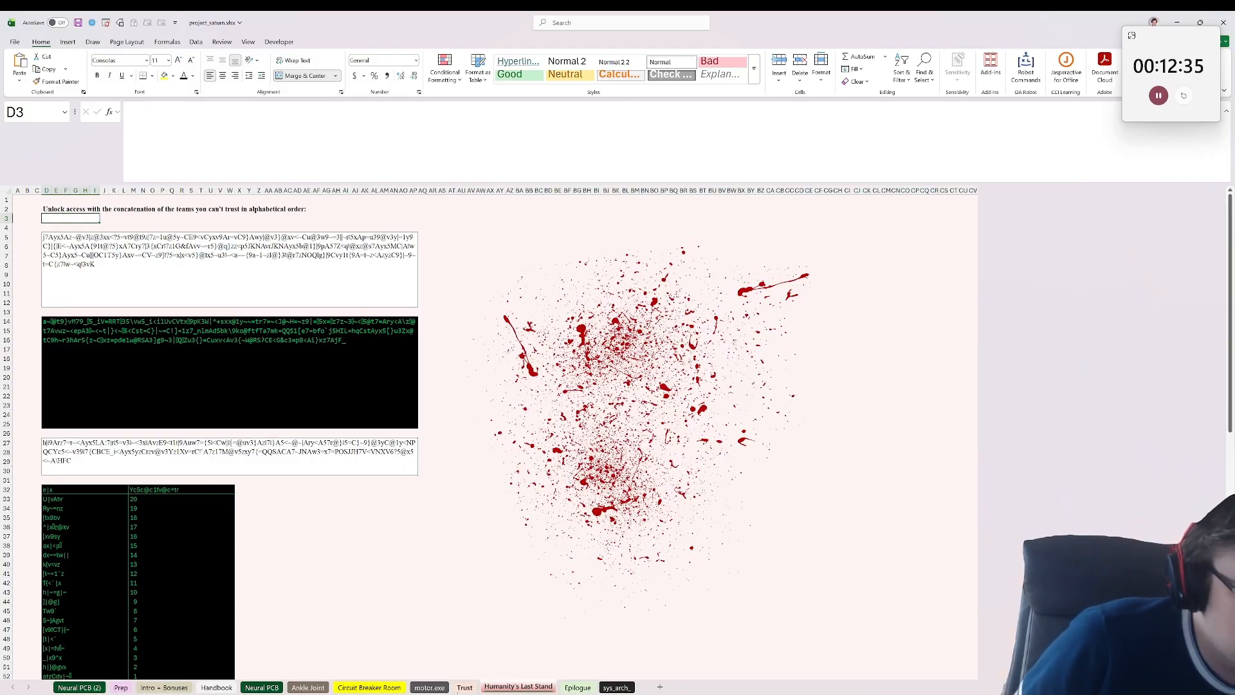
click(459, 689)
click(429, 688)
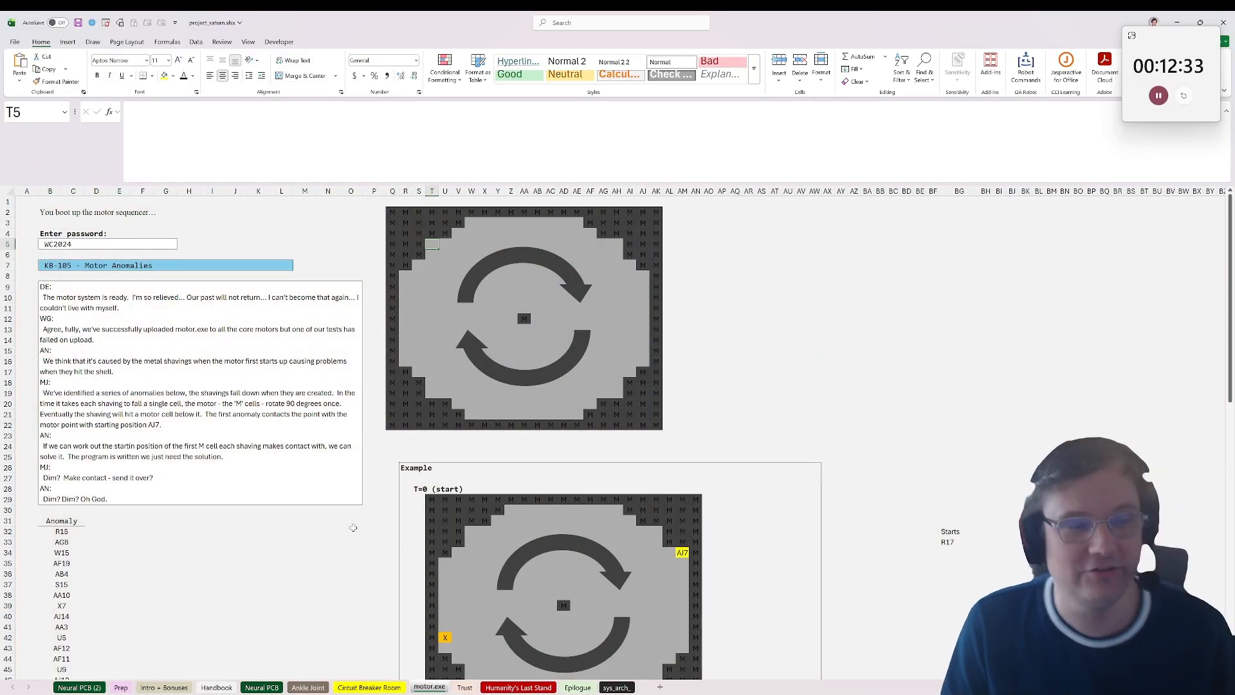
Step: Trace the first anomaly's fall from R15 down column R to motor cell R17, checking neighbouring cells and the R17 start entry
scroll(562, 529, down, 3)
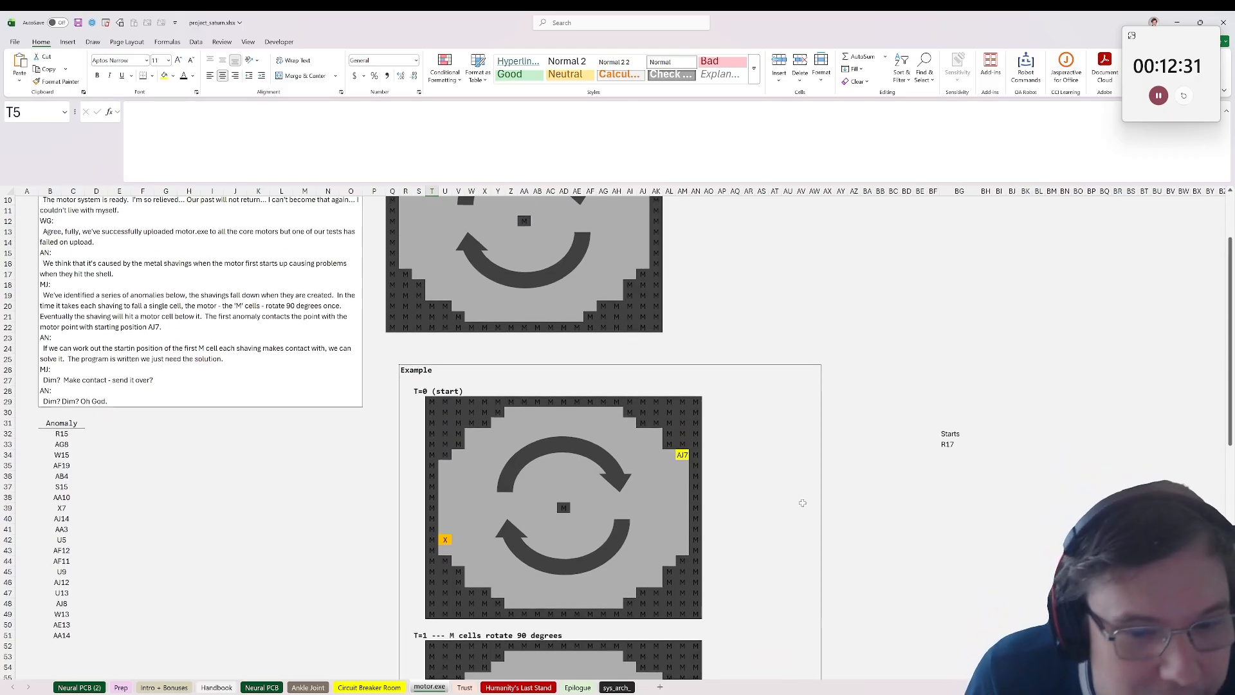
click(952, 443)
scroll(927, 464, up, 3)
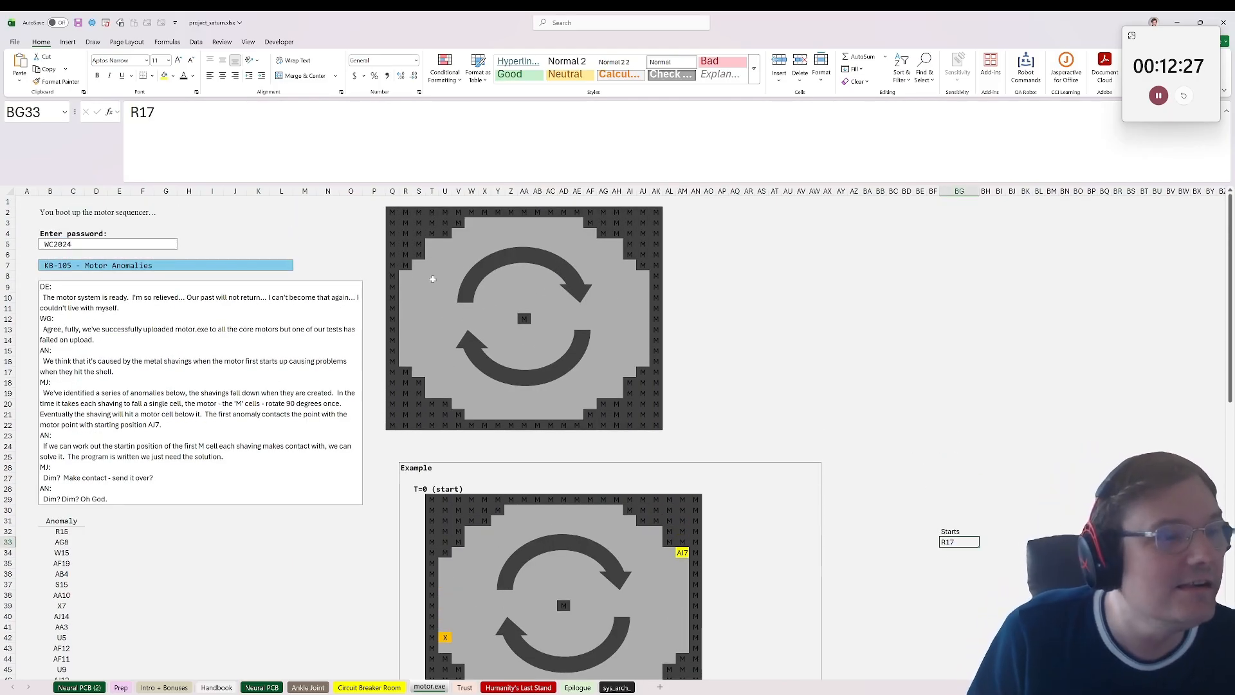
click(394, 297)
click(406, 340)
click(410, 362)
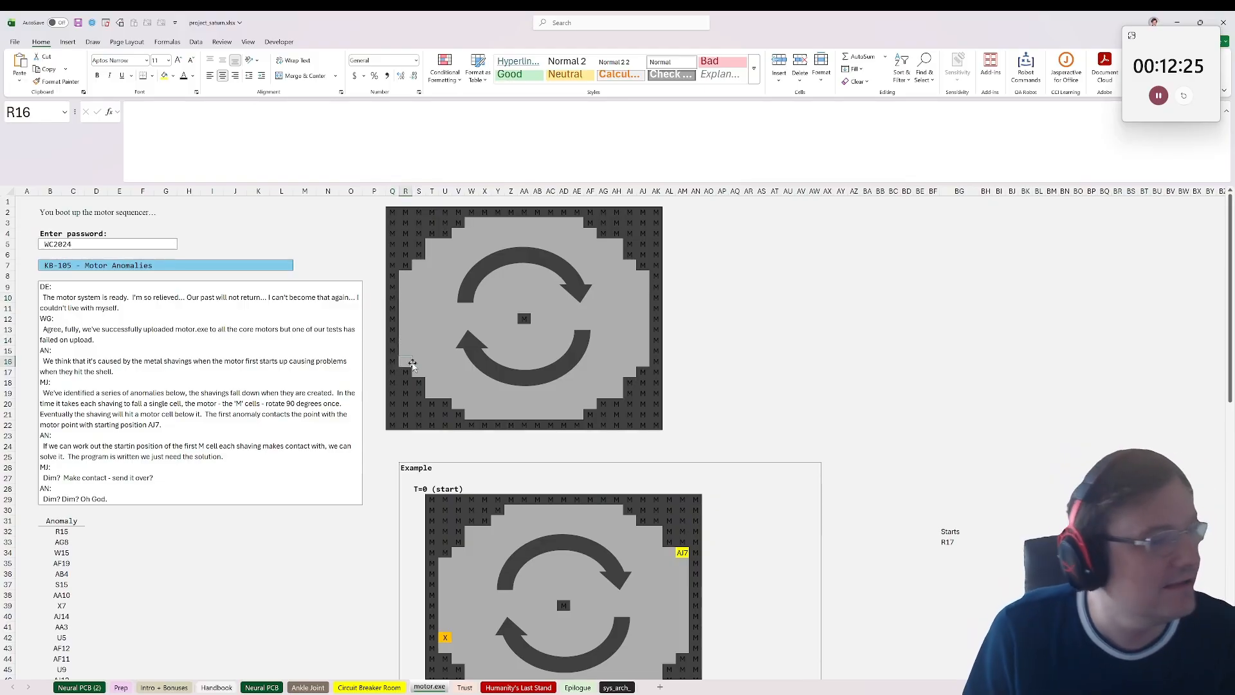
click(419, 372)
click(407, 350)
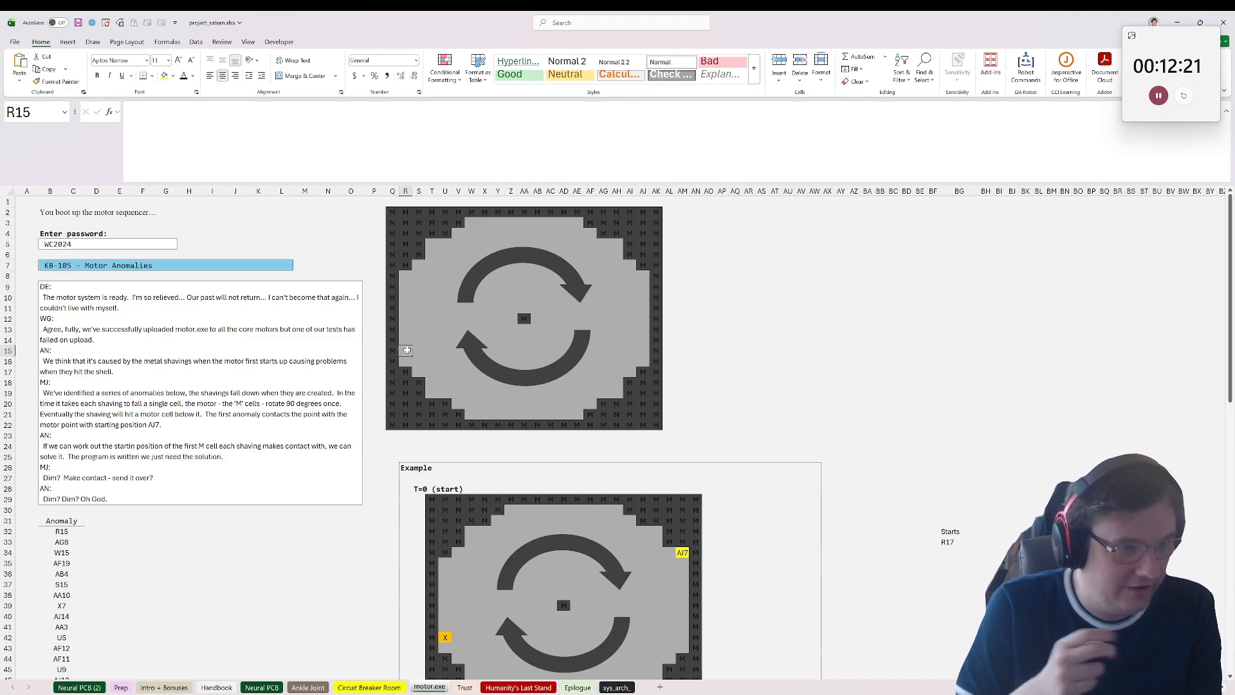
click(407, 297)
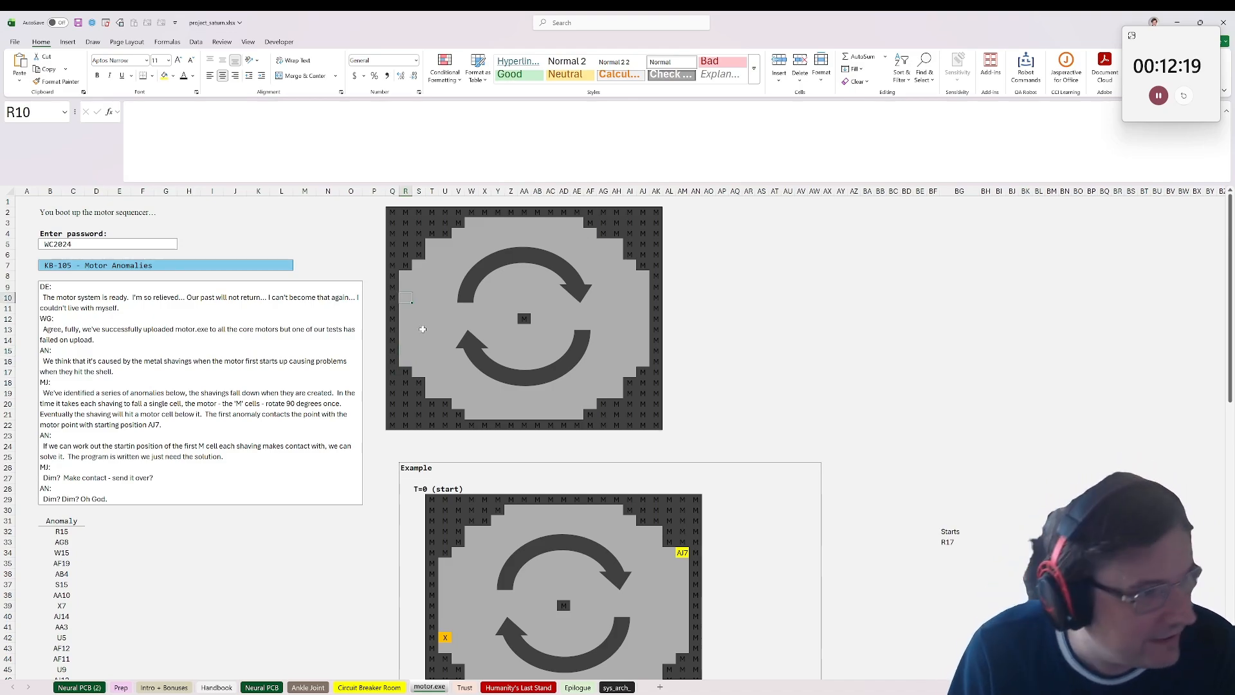
click(432, 339)
click(408, 373)
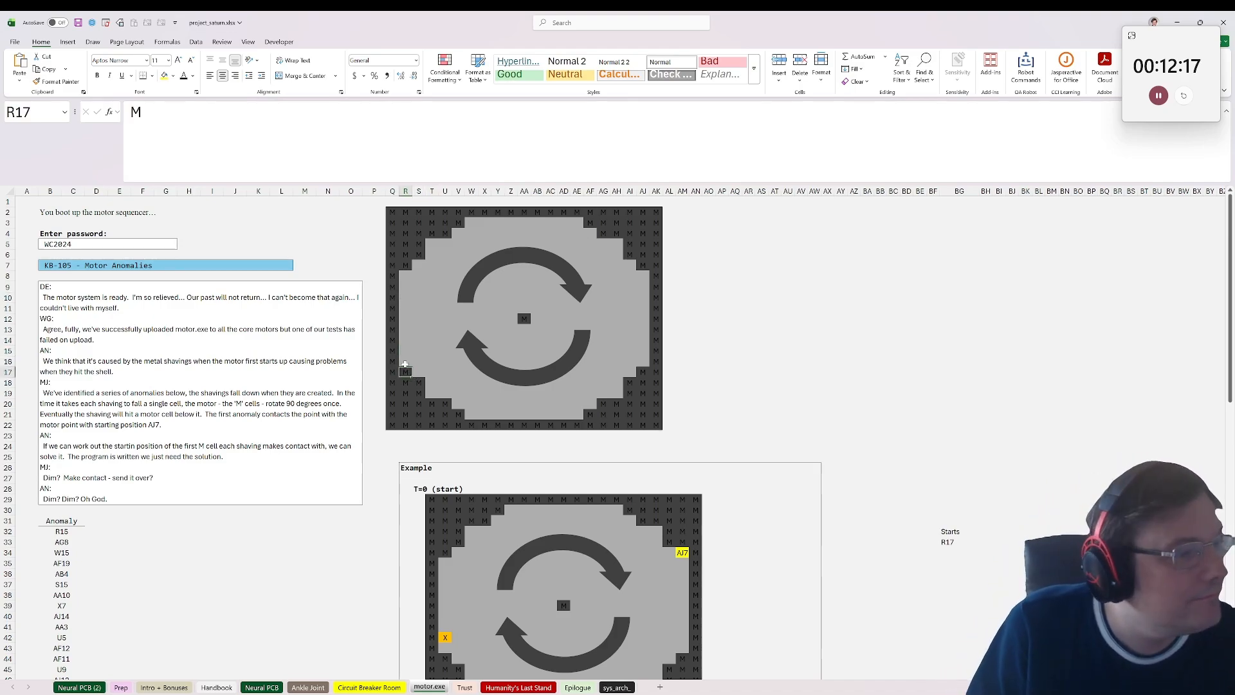
Step: Retrace the first anomaly's fall from R15 to motor cell R17 in the main grid, checking it against the worked example
click(406, 364)
click(406, 372)
scroll(471, 380, down, 8)
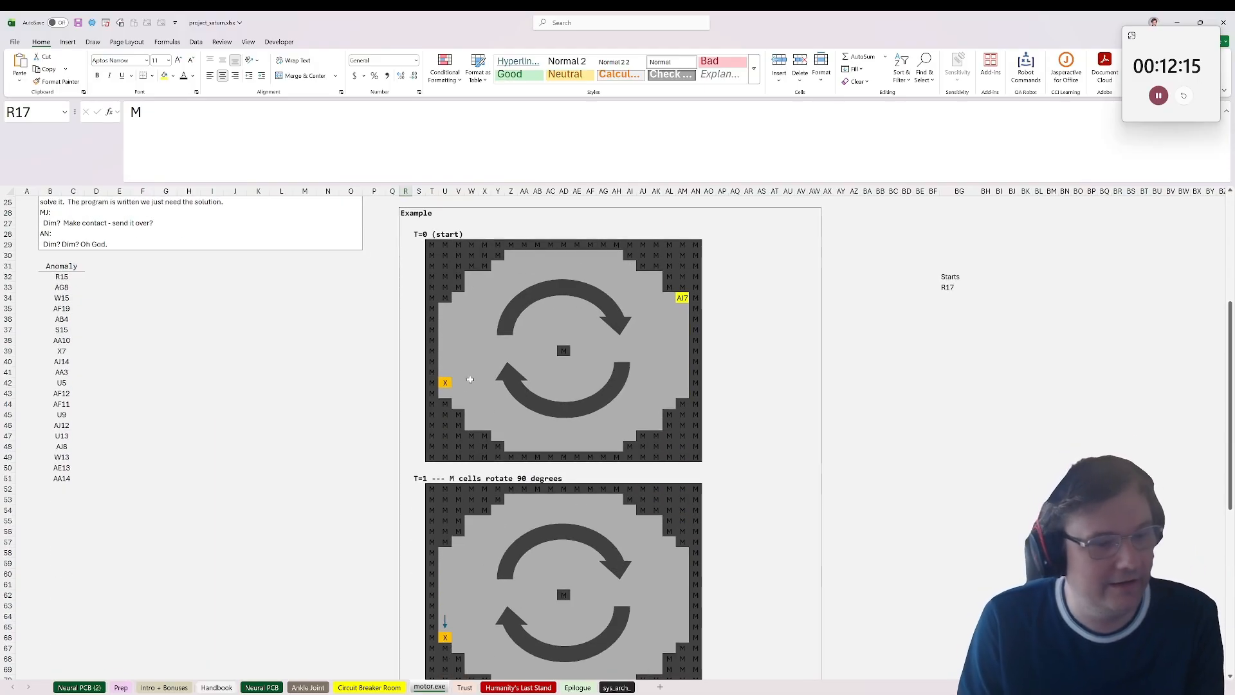
scroll(471, 379, down, 12)
scroll(497, 416, up, 20)
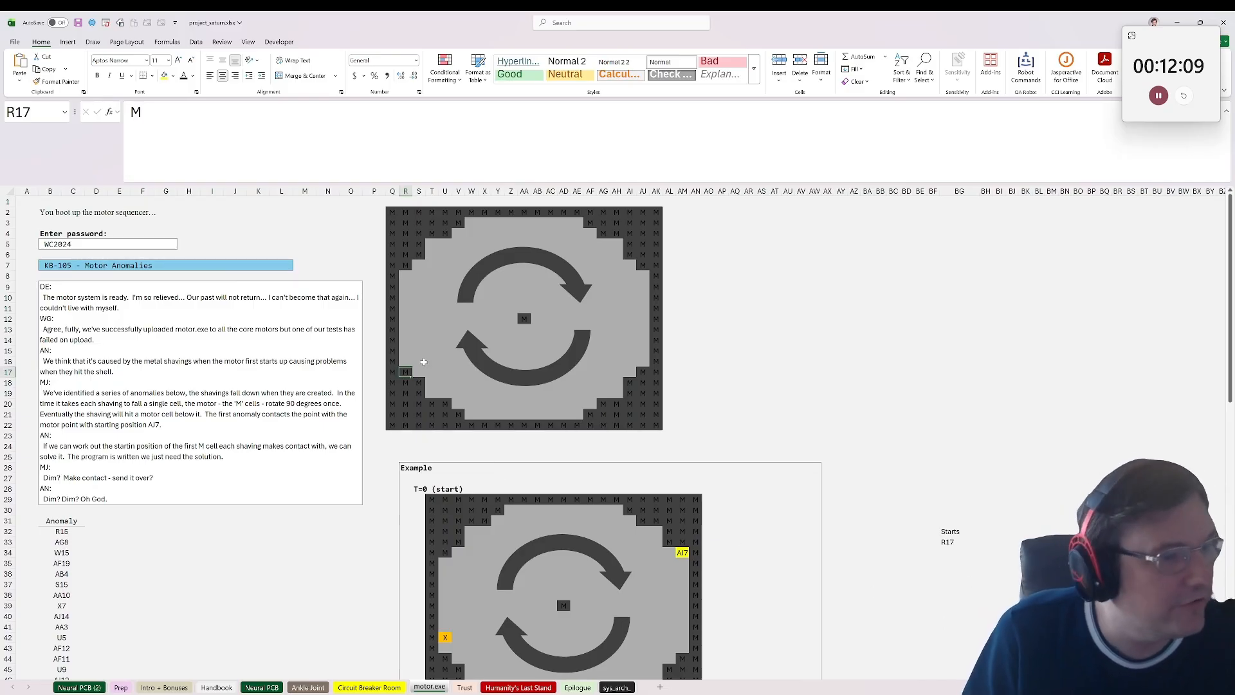
click(408, 329)
click(410, 351)
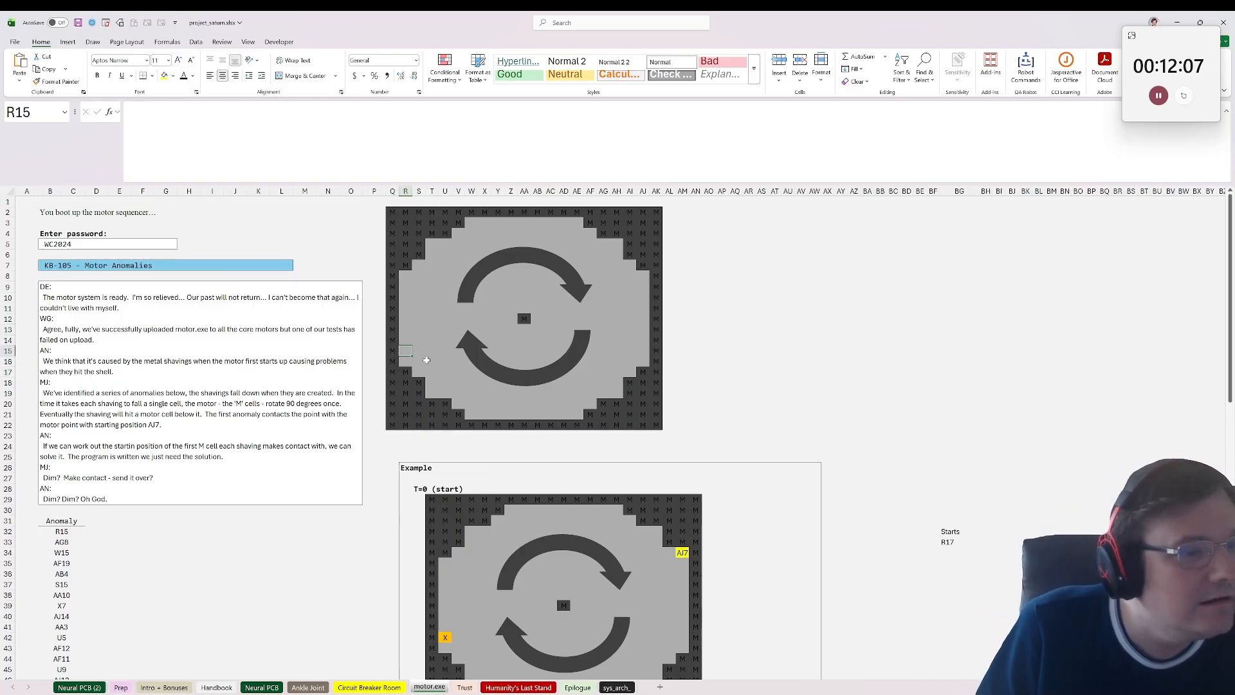
click(409, 361)
click(408, 372)
Step: Enter =arrow_trip(Q2:AK22,BG33,arrow("D"),"M") in BH33 to trace the downward path from the start cell to a motor cell
mouse_move(998, 542)
mouse_down()
mouse_move(975, 543)
mouse_move(988, 540)
mouse_up()
click(974, 543)
click(999, 542)
click(974, 541)
click(1009, 541)
click(987, 534)
click(985, 541)
text(=a)
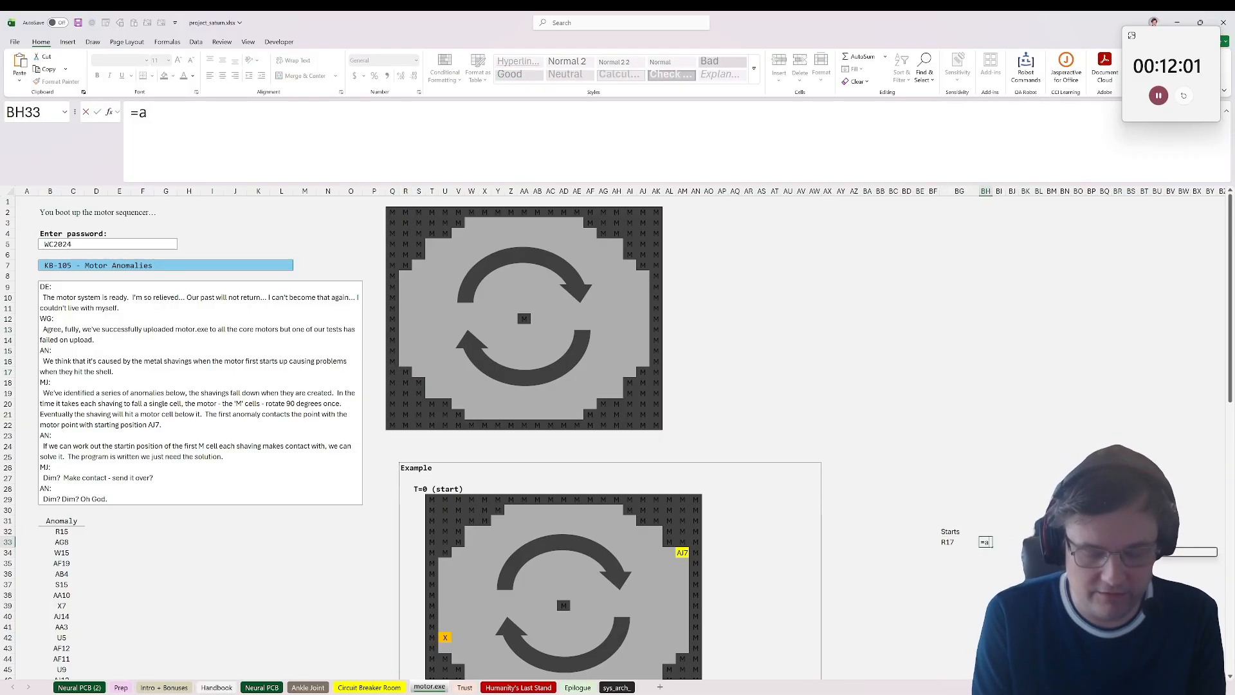
text(rrow_trip()
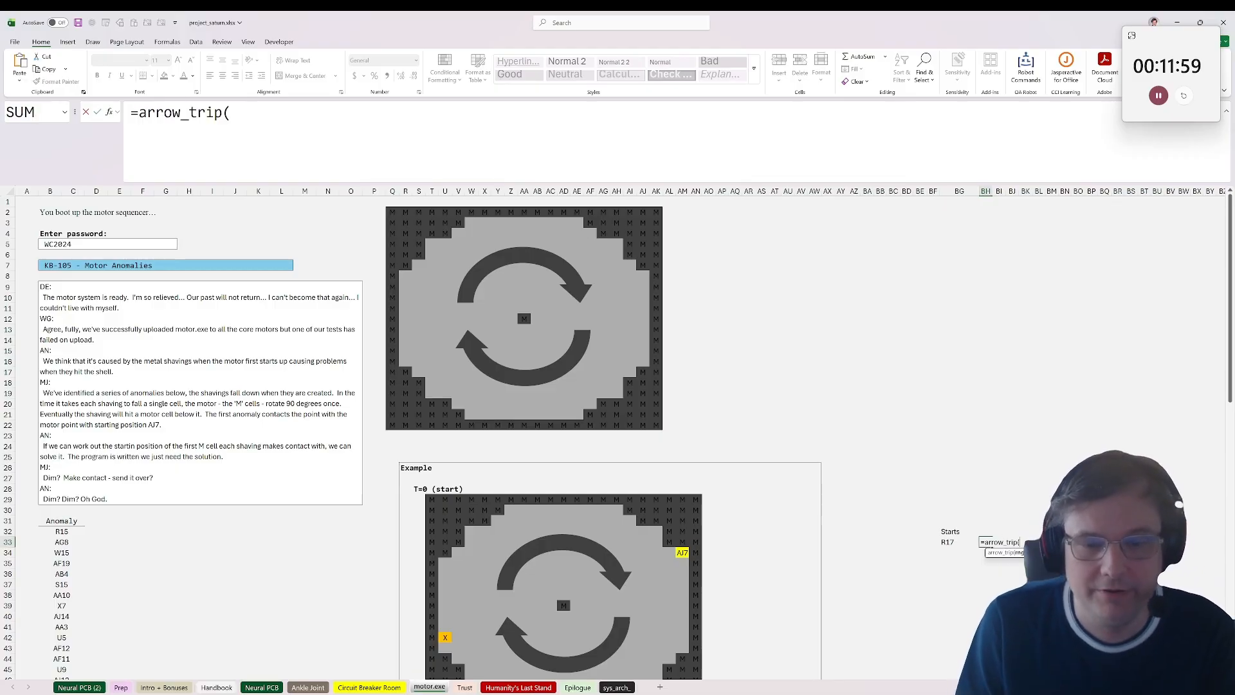
drag(391, 207, 670, 431)
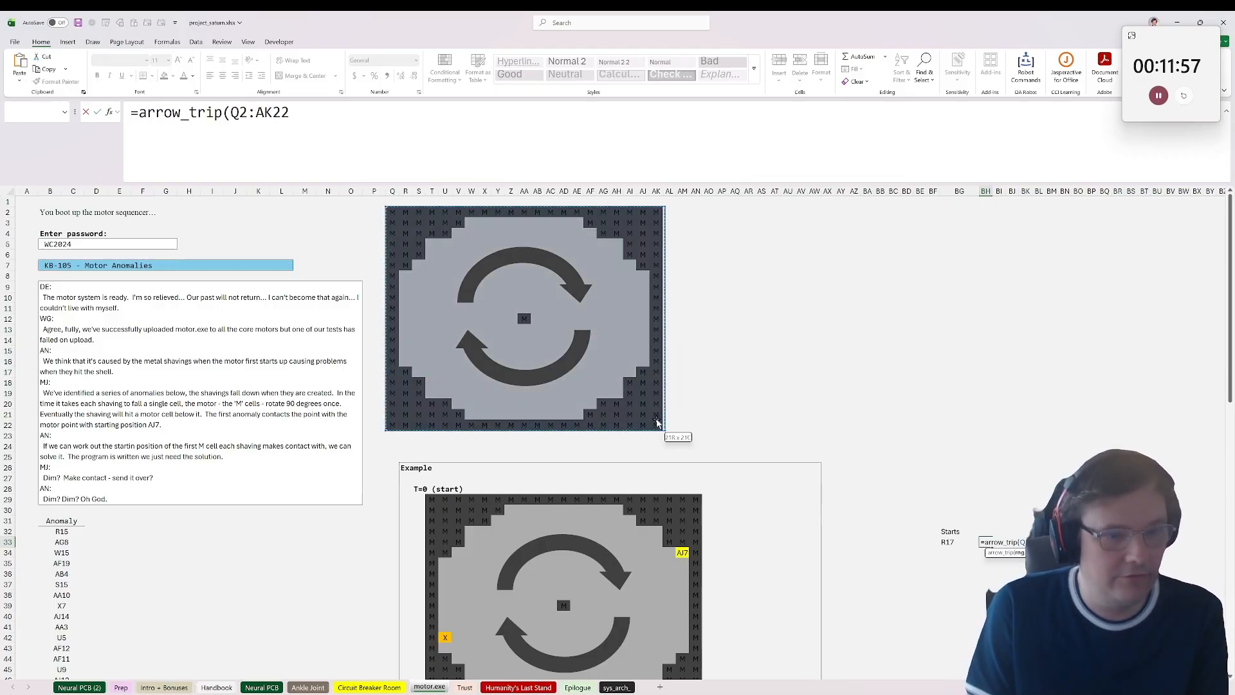
text(,)
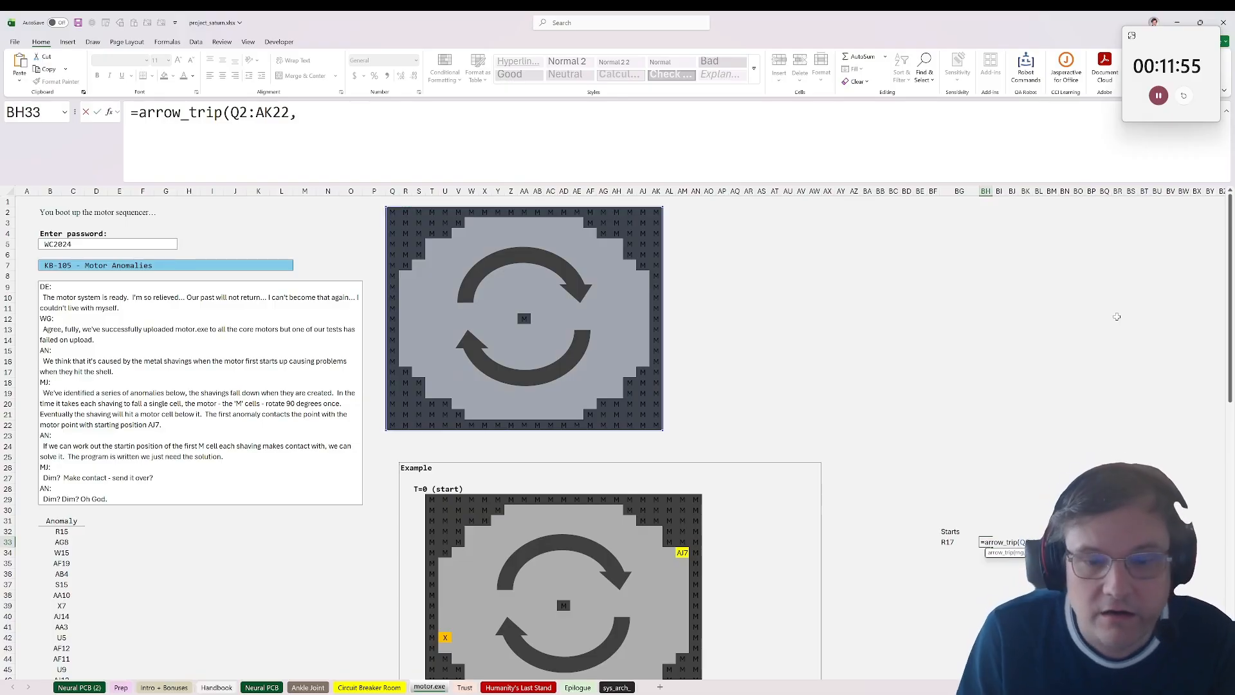
click(946, 542)
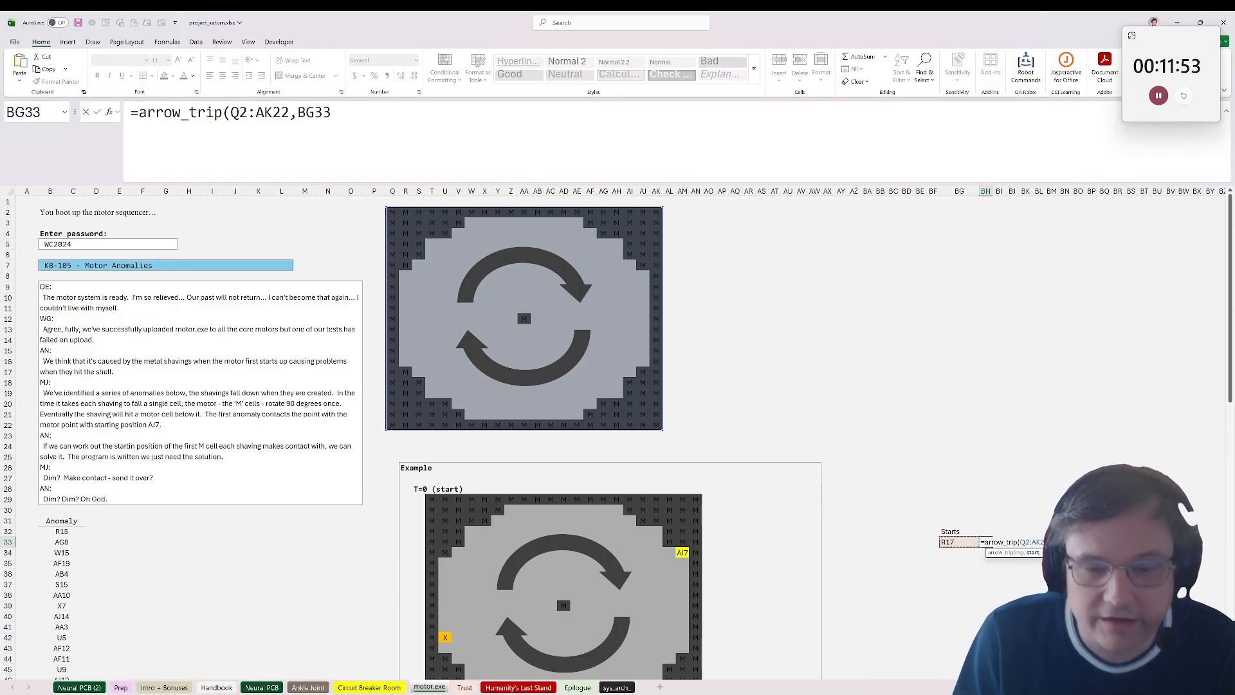
text(,arrow)
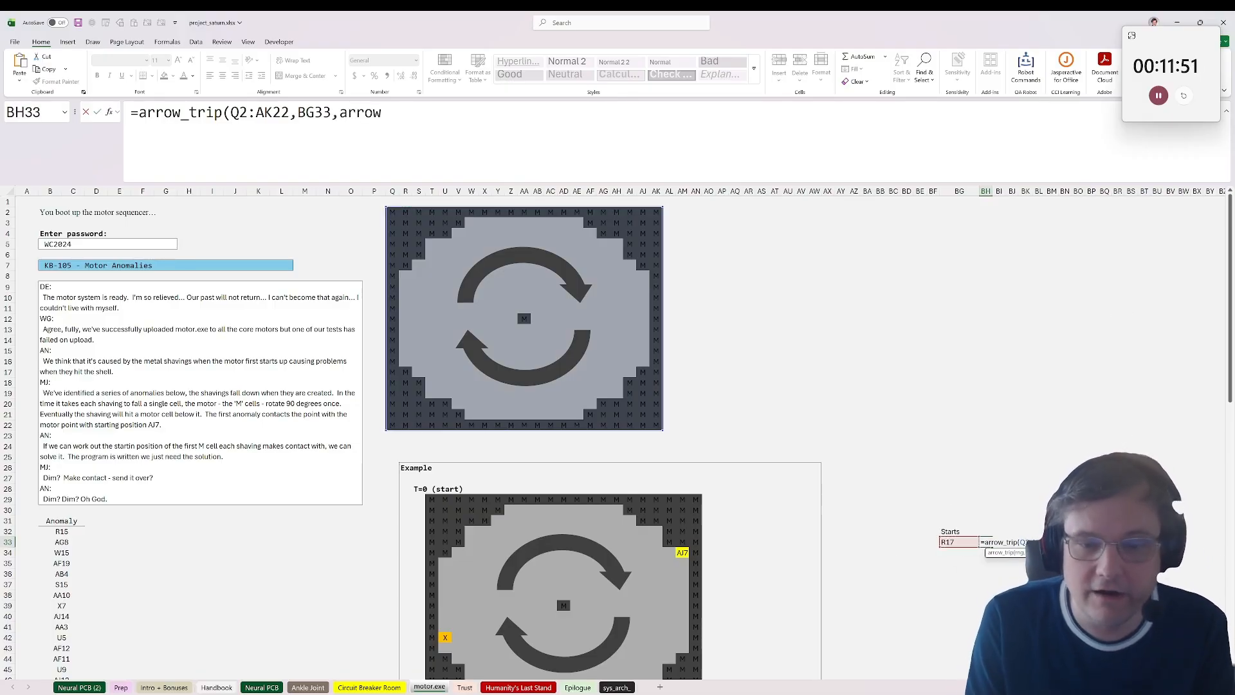
text(("D"))
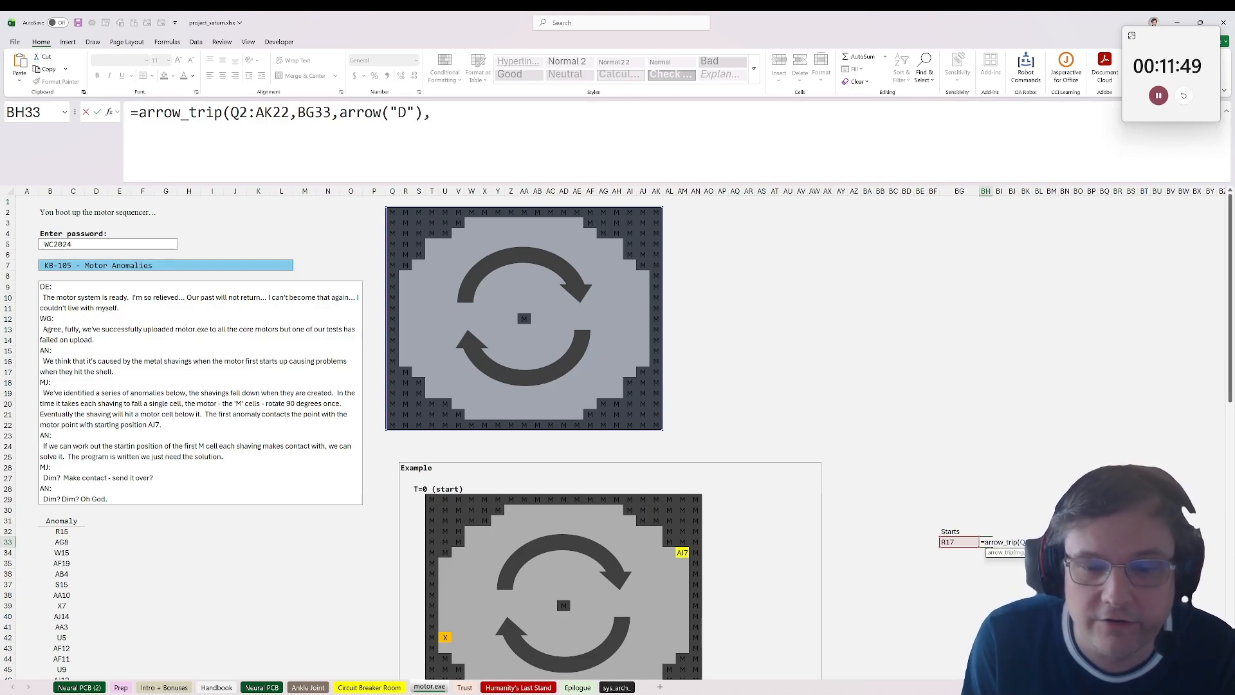
text(,"M"))
key(ctrl+Return)
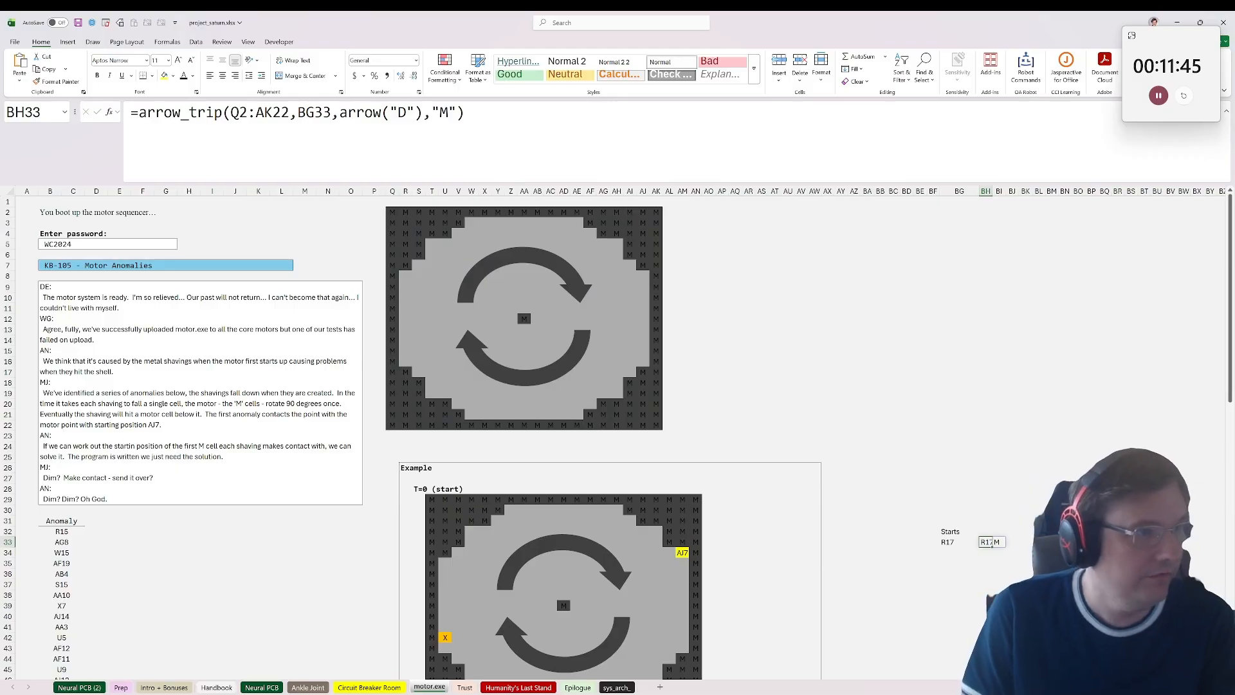
double_click(992, 542)
key(Escape)
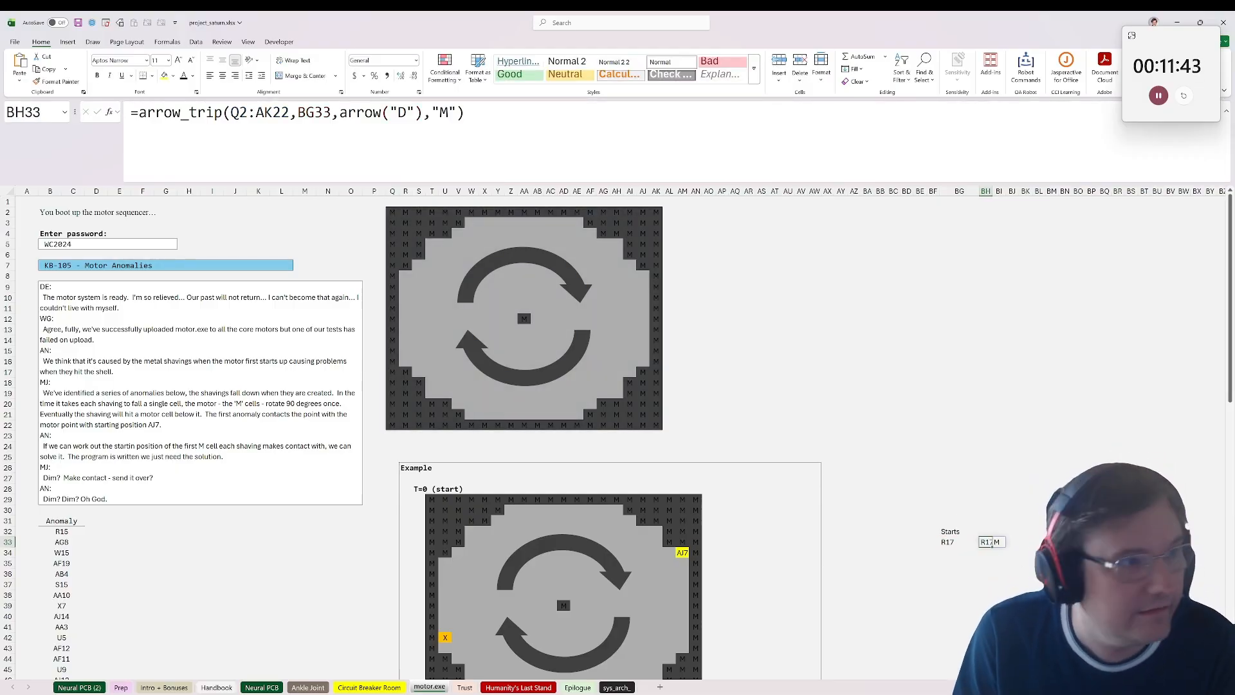
double_click(992, 542)
text(rows)
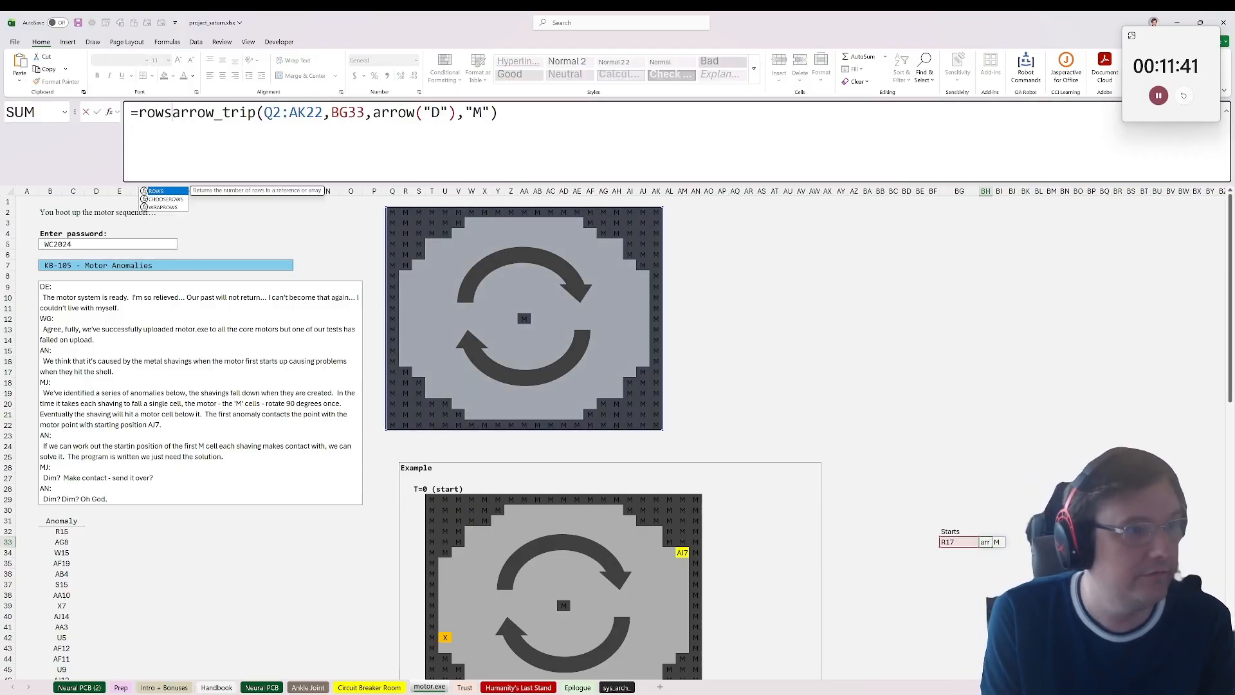
key(Escape)
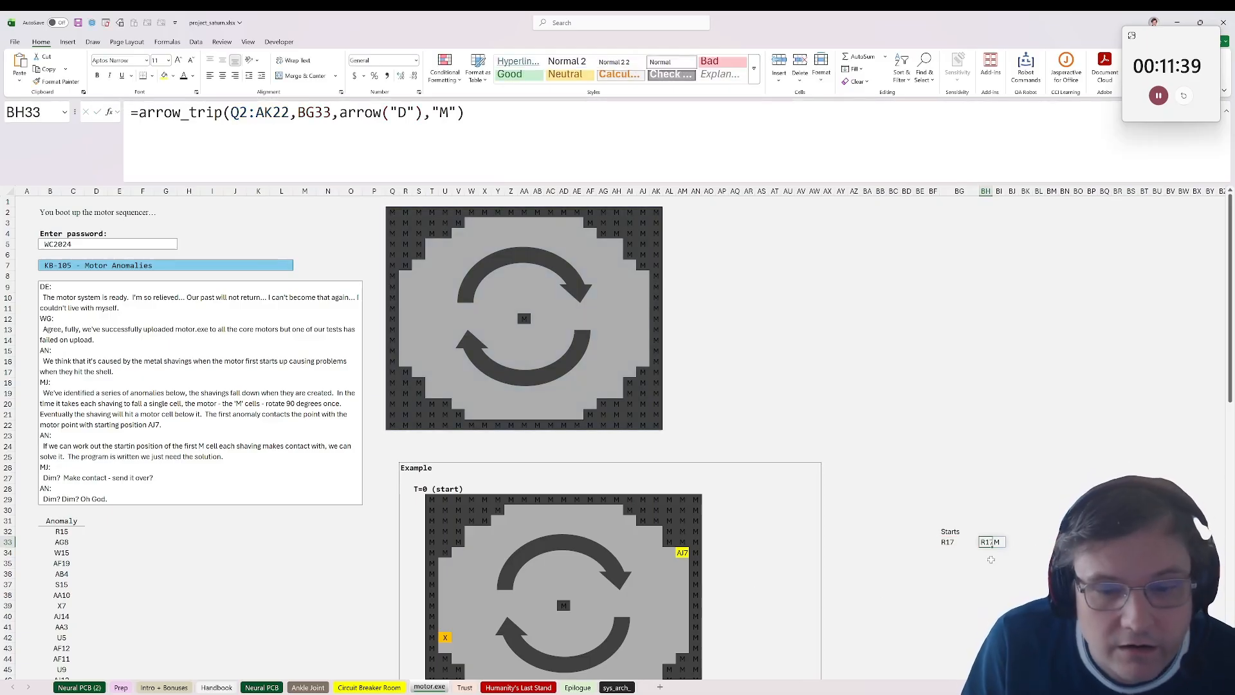
Step: Widen column BH slightly and change the start entry in BG33 to R15
drag(987, 193, 1012, 191)
click(1001, 542)
click(963, 543)
key(F2)
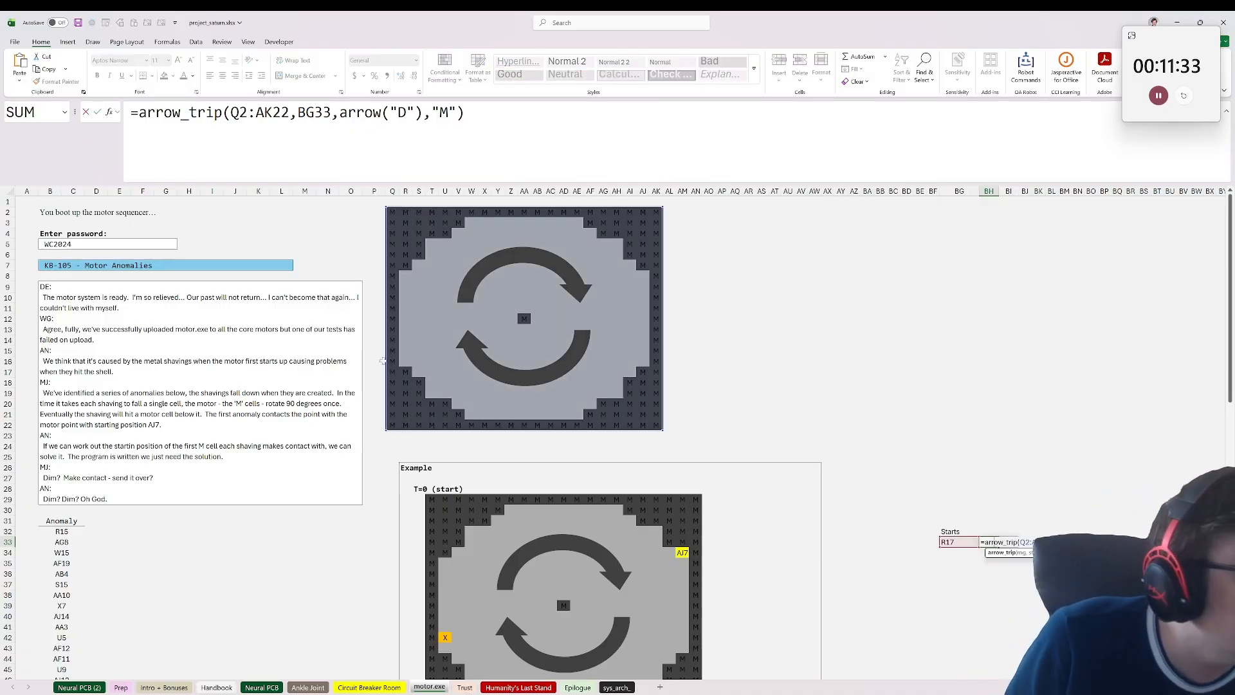
key(Escape)
click(950, 543)
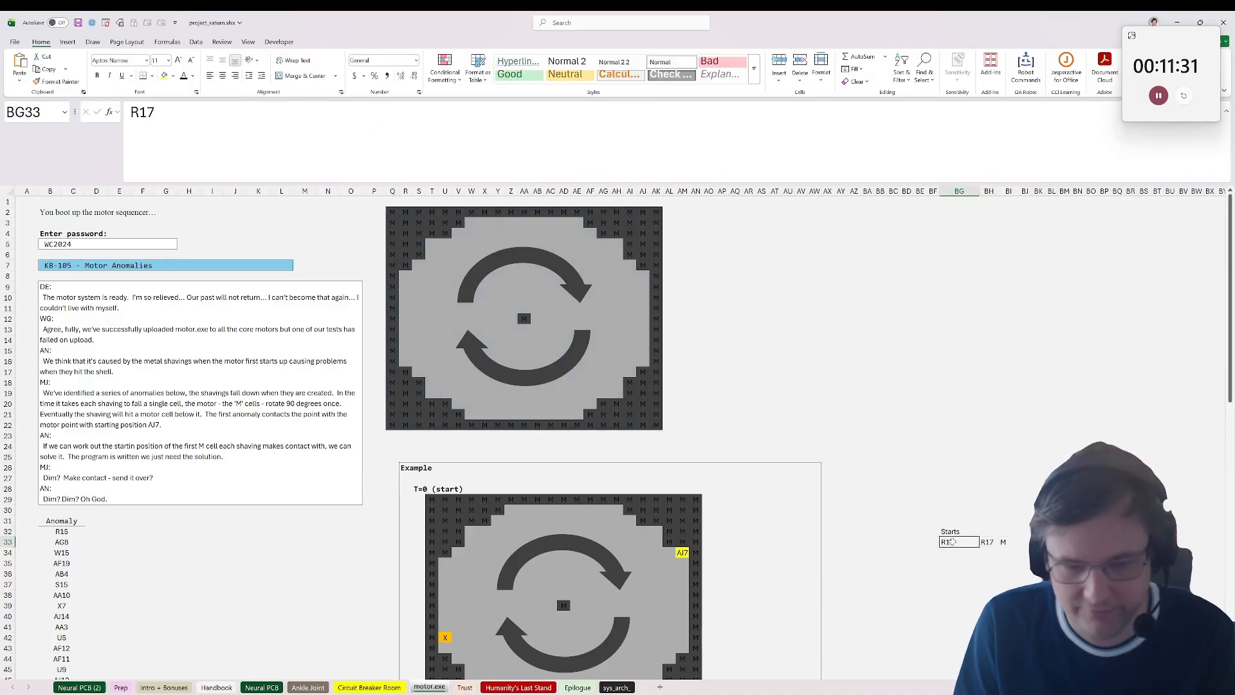
text(R15)
key(Return)
click(948, 543)
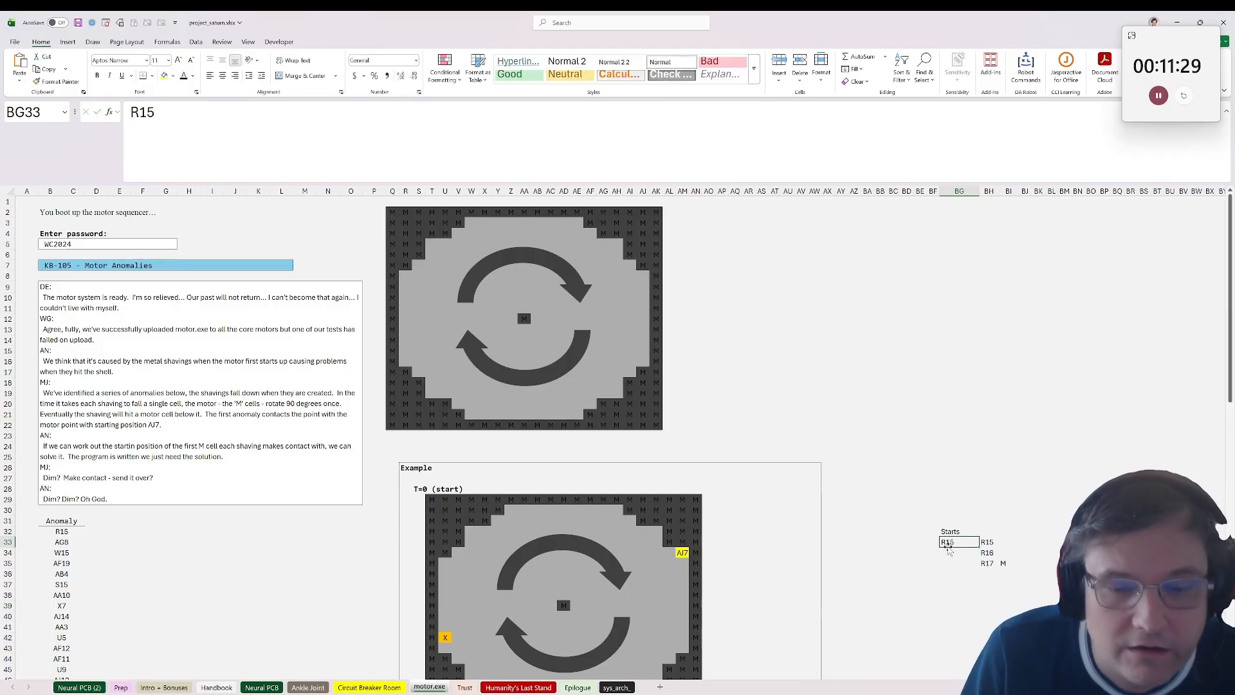
Step: Compare the traced path in BH33 with the motor grid around R15 and the example's T=0 and T=1 positions of the anomaly
drag(987, 542, 996, 564)
click(408, 361)
click(393, 341)
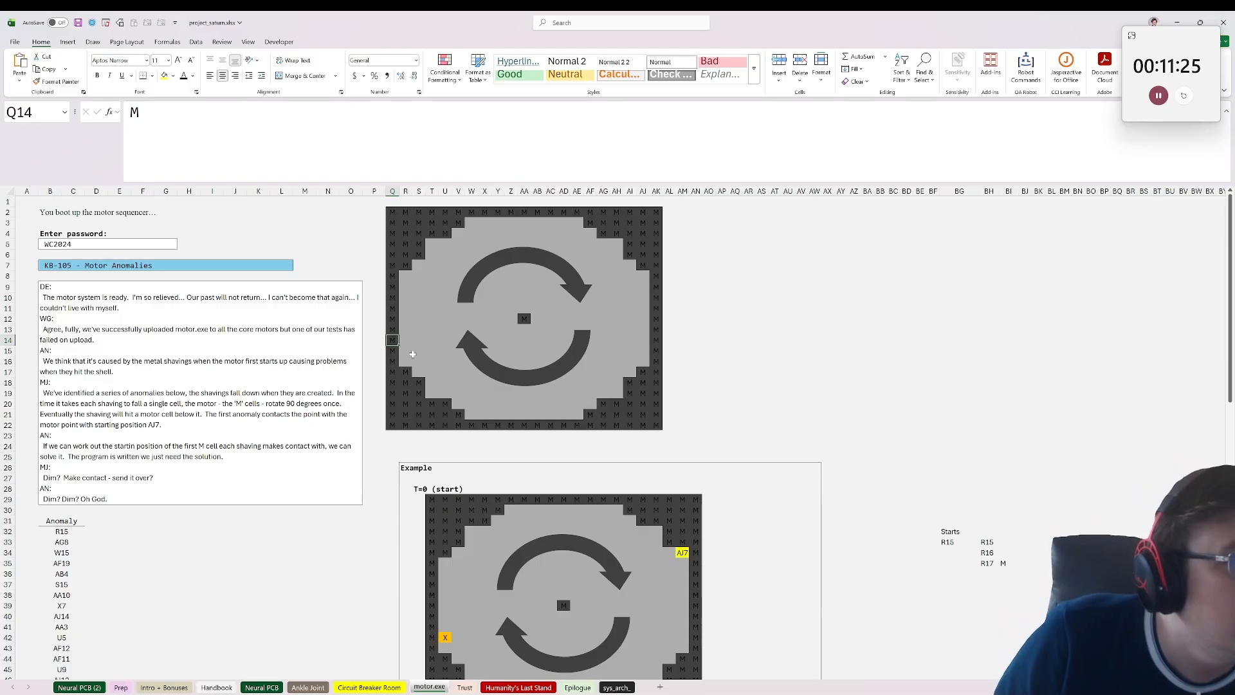
drag(415, 353, 410, 353)
key(Left)
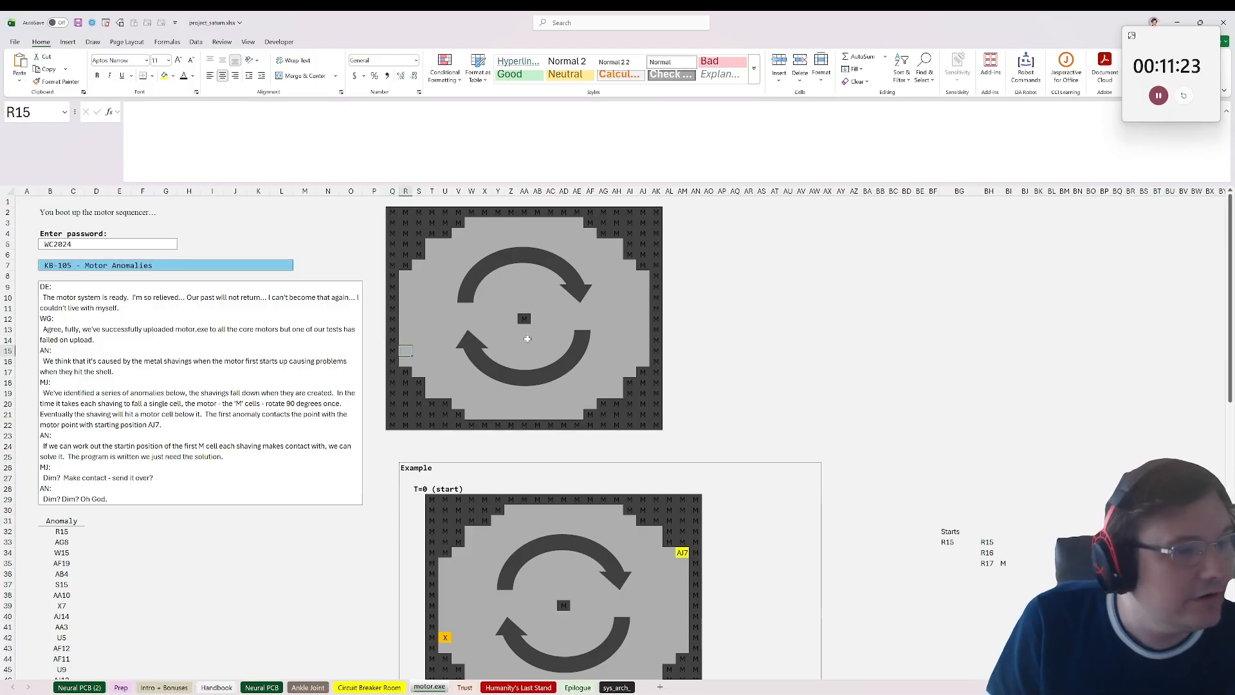
scroll(529, 347, down, 3)
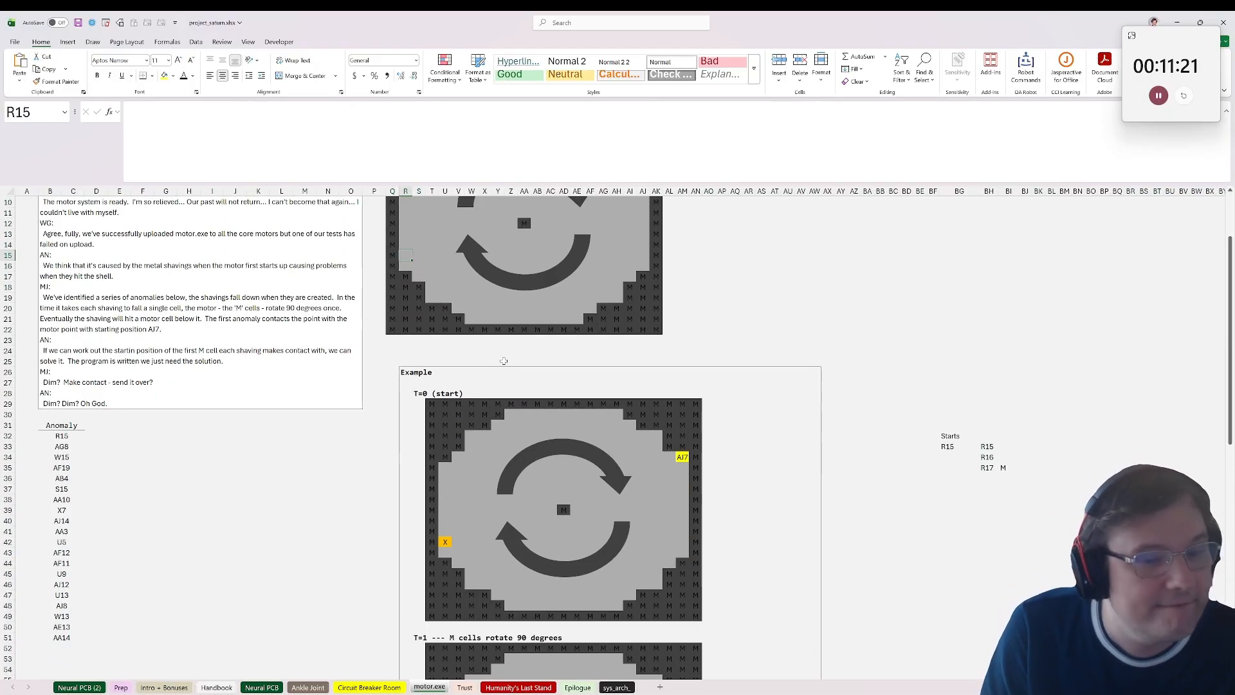
scroll(504, 361, up, 1)
click(444, 581)
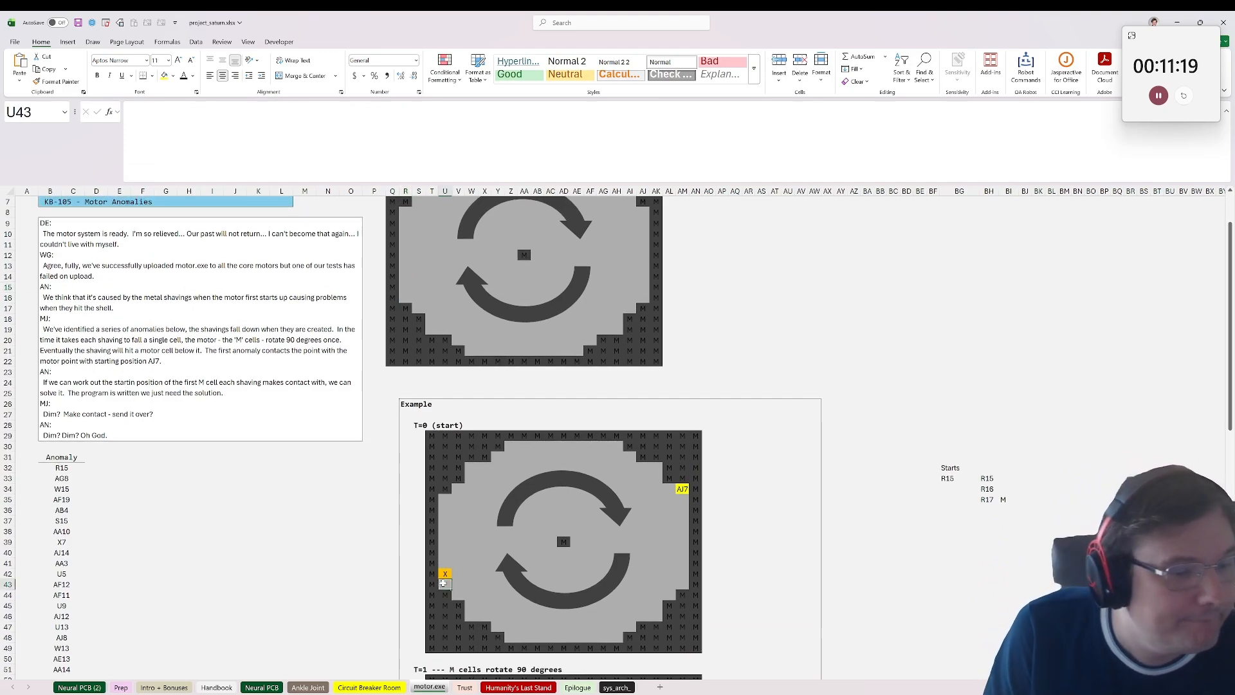
click(445, 574)
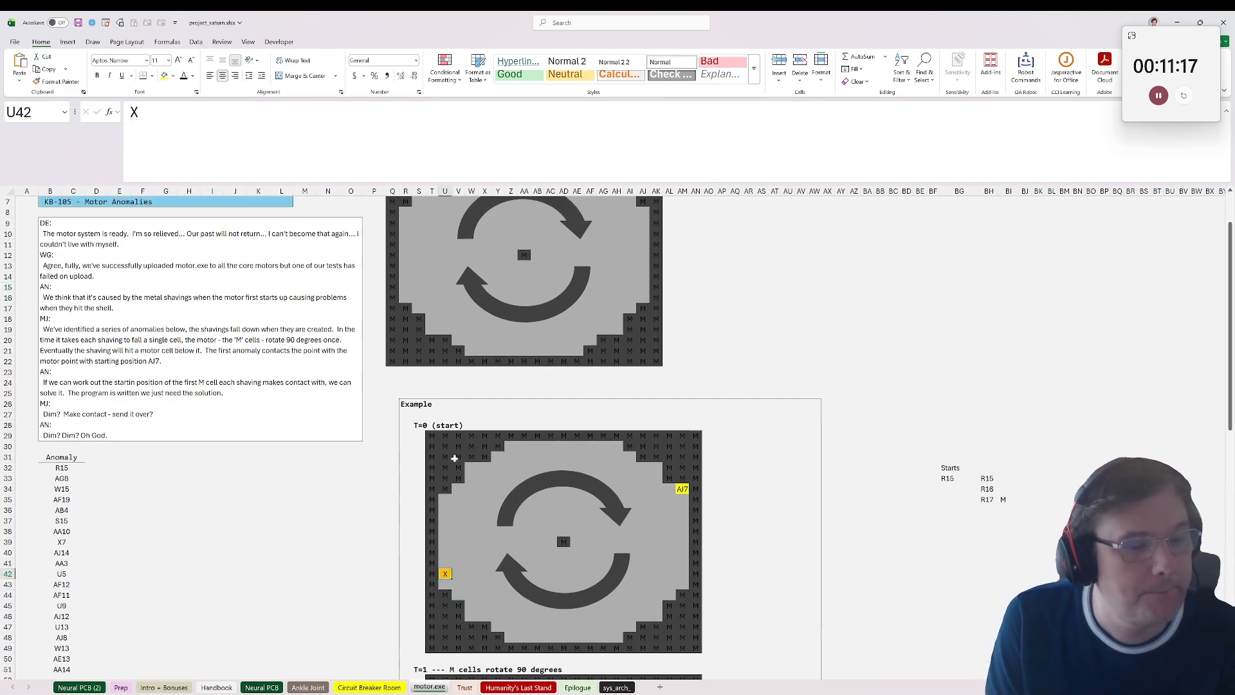
scroll(445, 574, down, 9)
scroll(428, 493, down, 12)
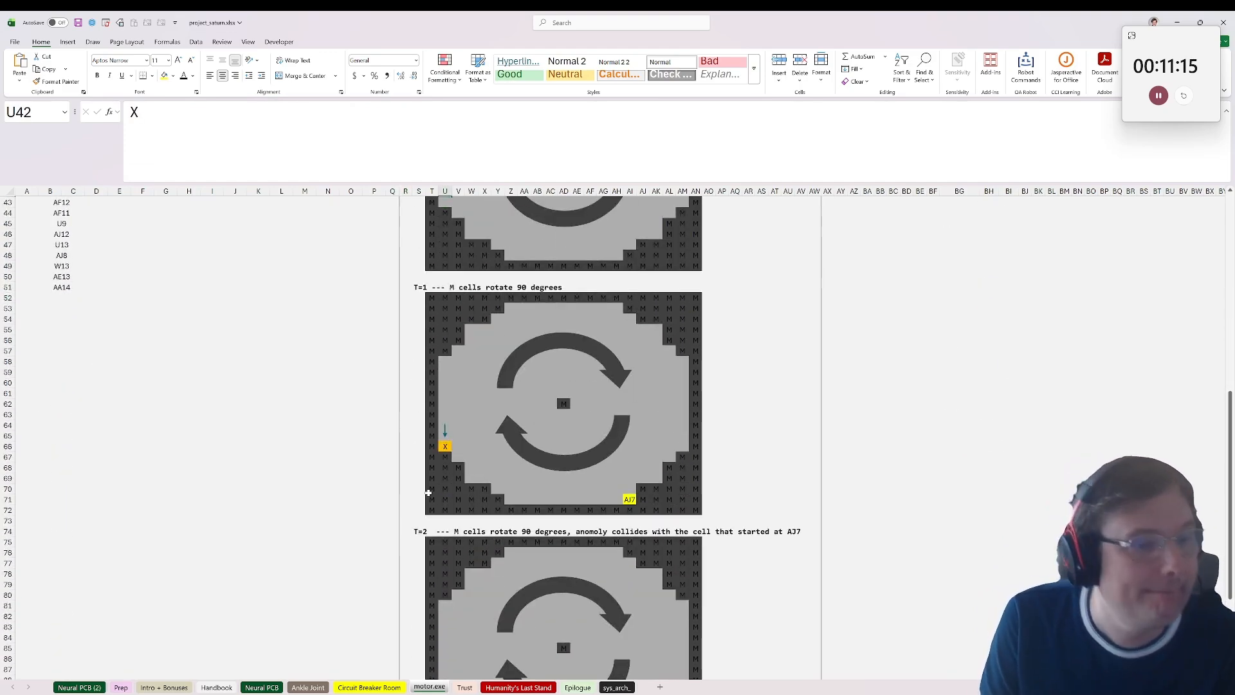
scroll(435, 484, up, 9)
scroll(435, 484, up, 10)
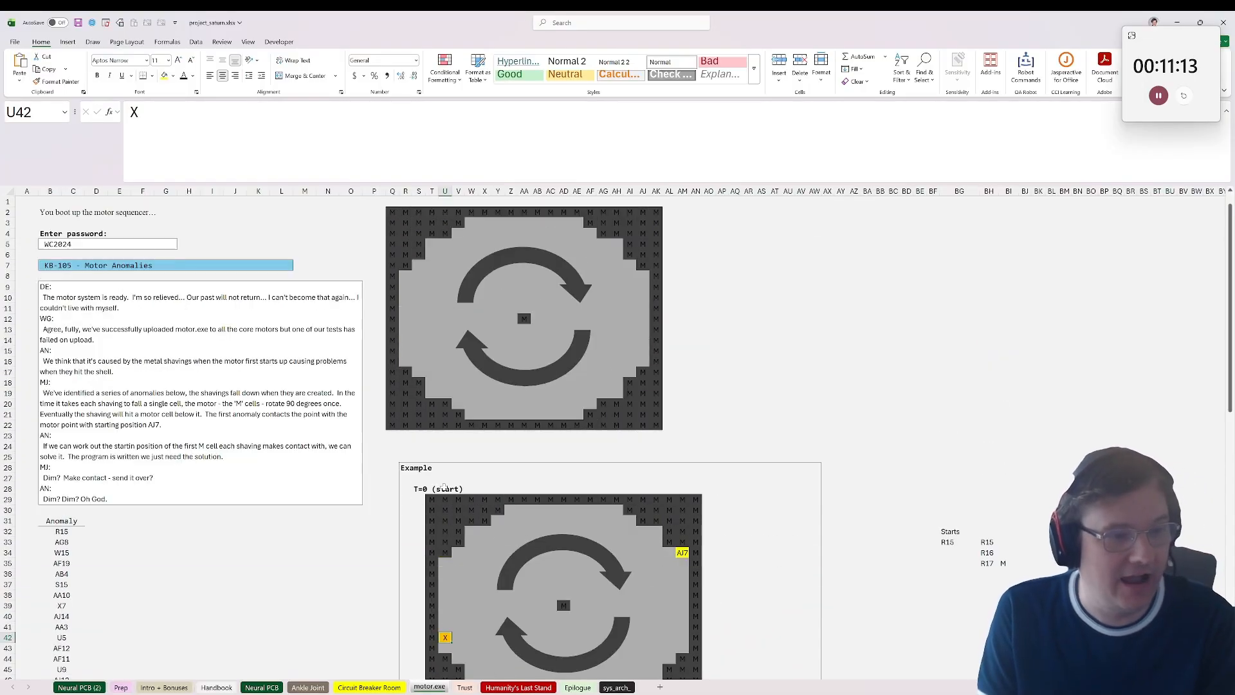
Step: Wrap the BH33 formula in ROWS and subtract 1, making it =ROWS(arrow_trip(Q2:AK22,BG33,arrow("D"),"M"))-1, to count the fall steps
scroll(435, 484, down, 1)
click(988, 415)
click(953, 417)
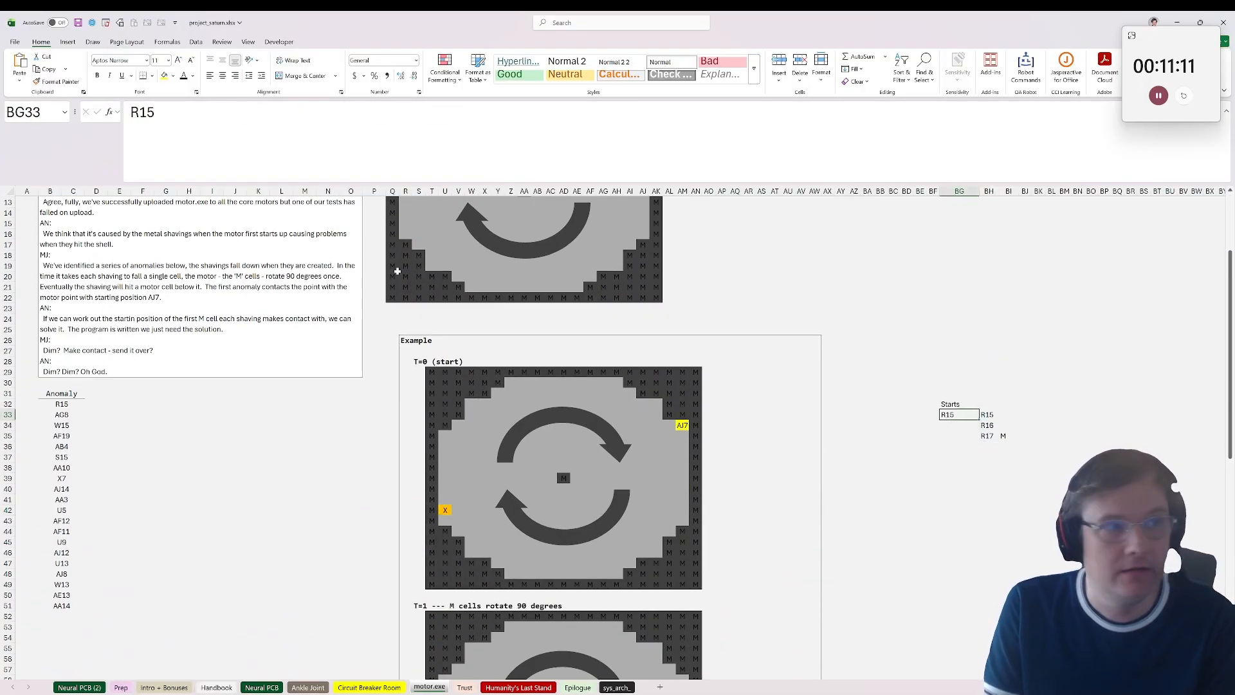
click(1002, 415)
click(992, 415)
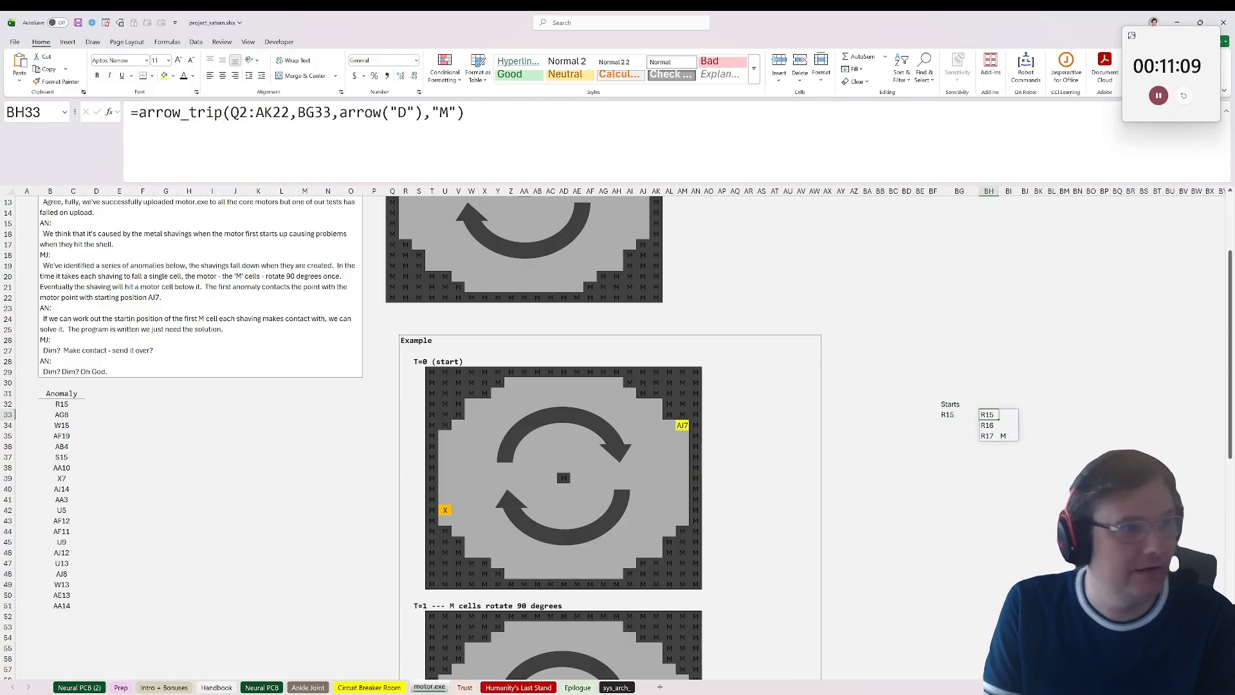
double_click(993, 415)
text(()
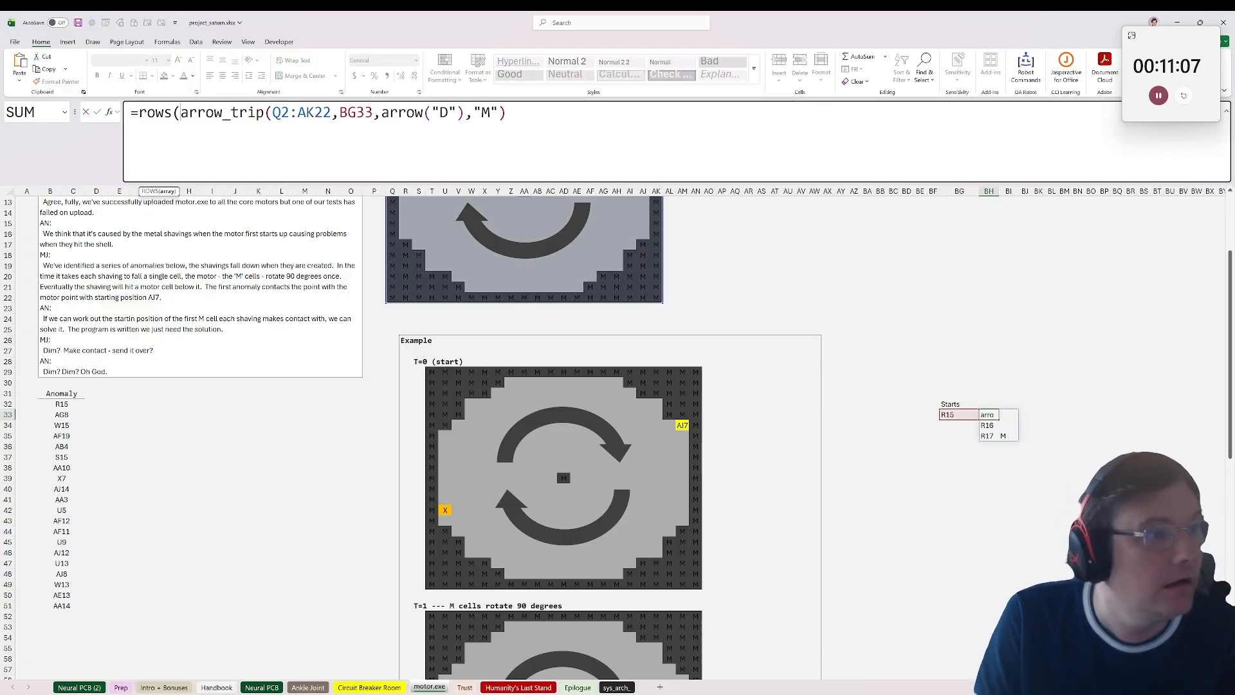
text()-1)
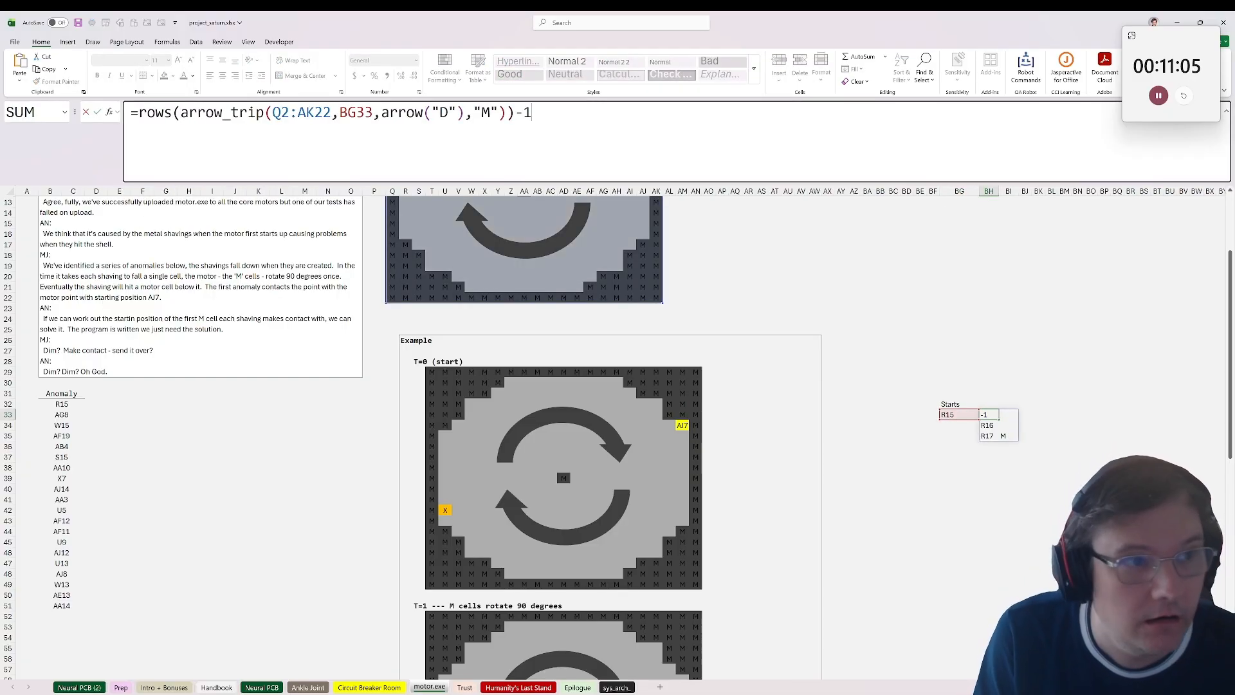
key(ctrl+Return)
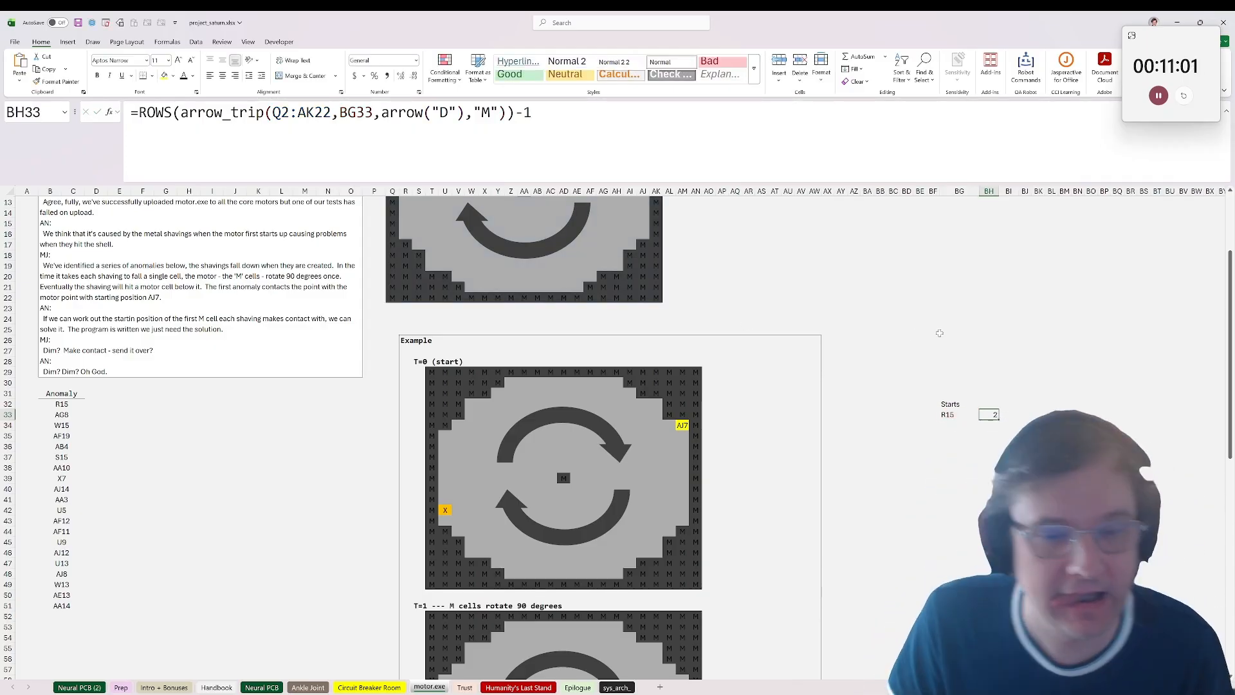
Step: Duplicate the motor.exe sheet within the same workbook, placing the copy before the Neural PCB (2) sheet
scroll(881, 359, up, 3)
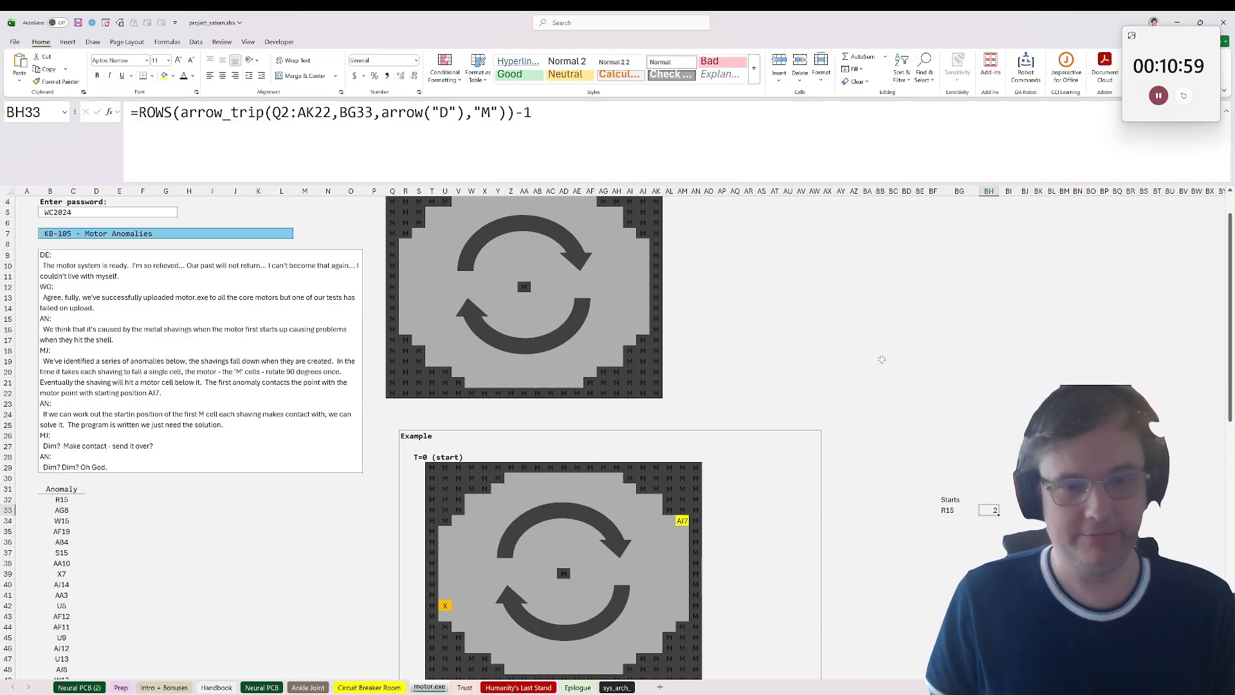
scroll(882, 359, down, 11)
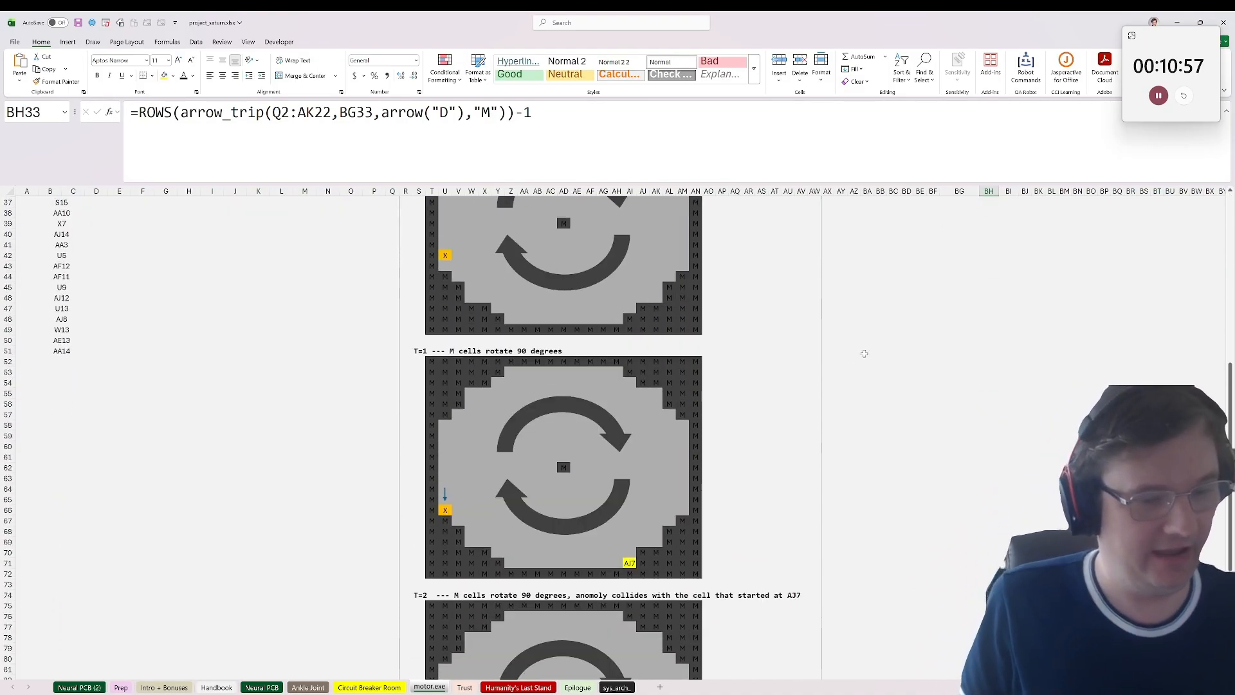
scroll(864, 354, up, 7)
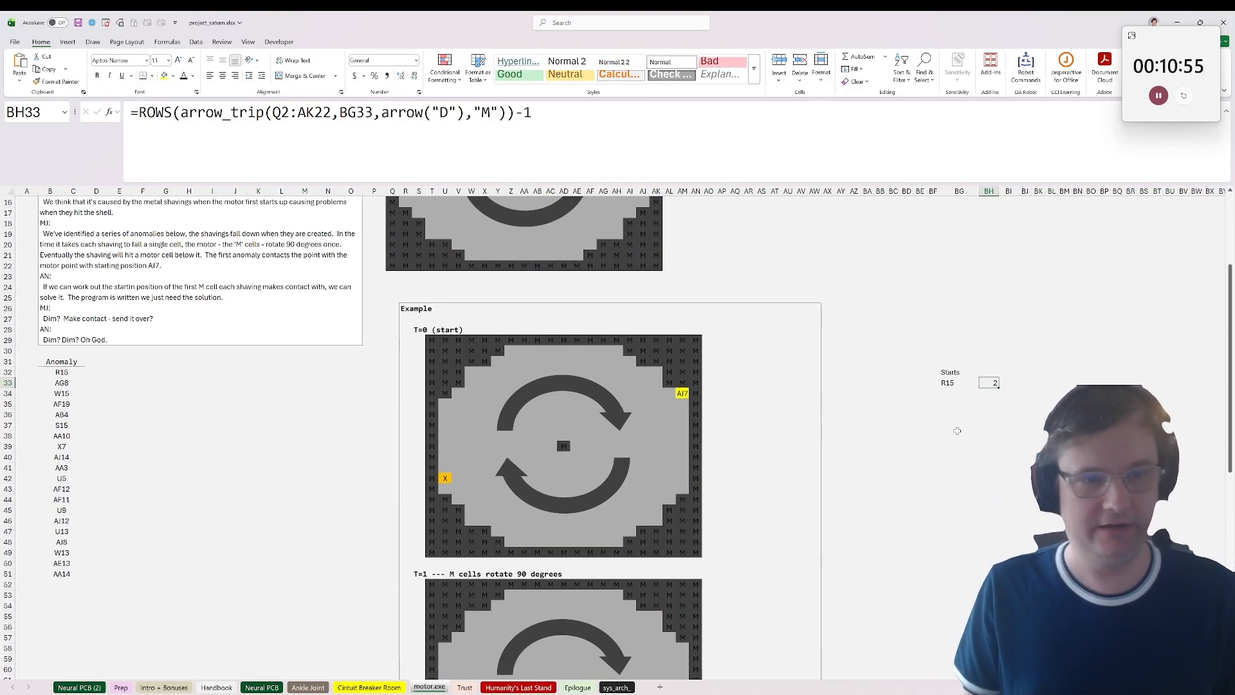
scroll(1216, 395, up, 1)
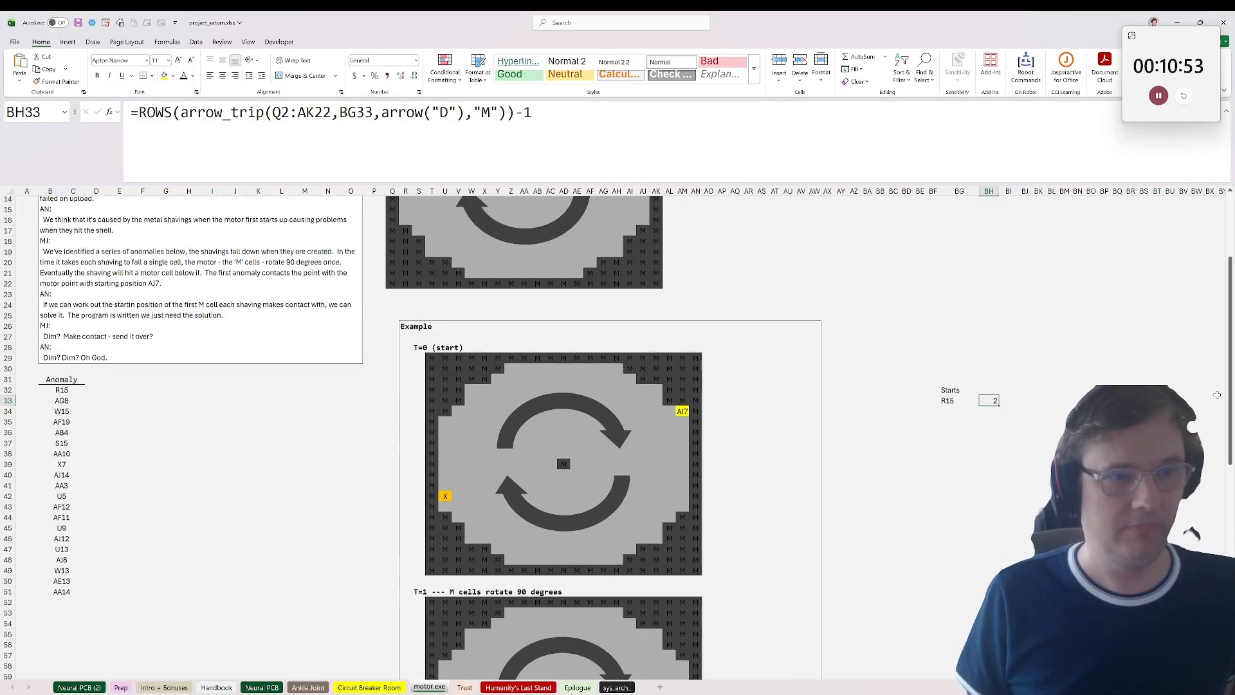
scroll(1217, 395, up, 4)
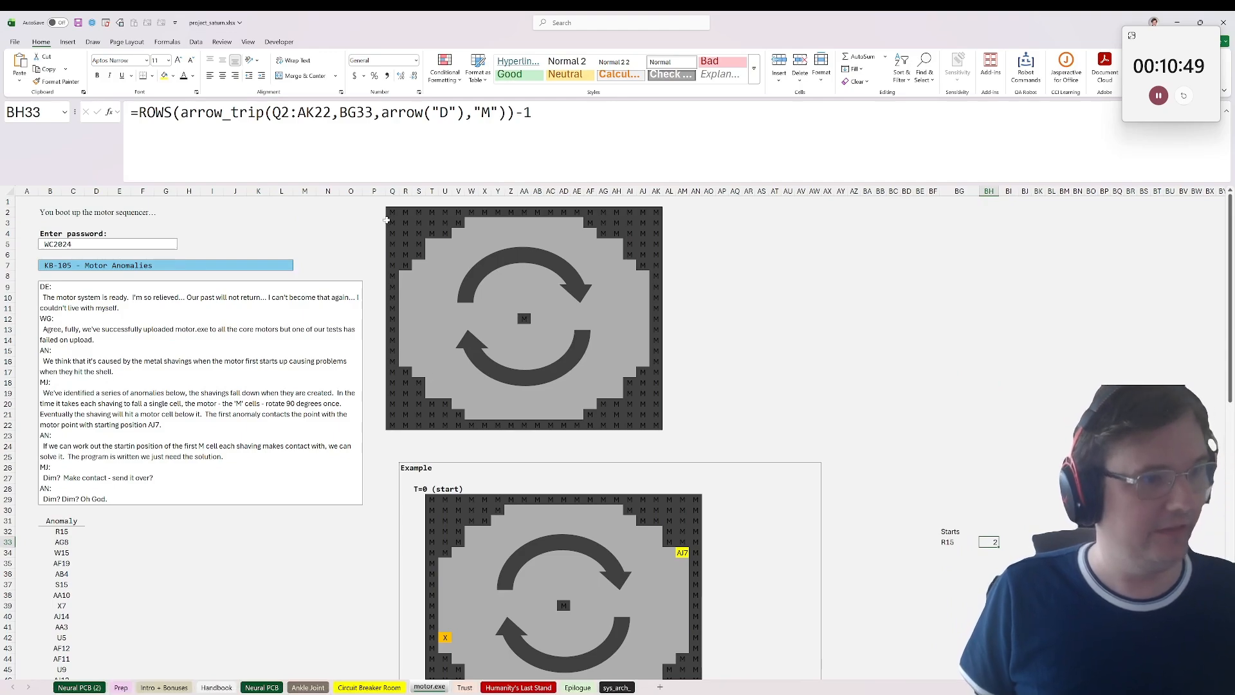
right_click(429, 687)
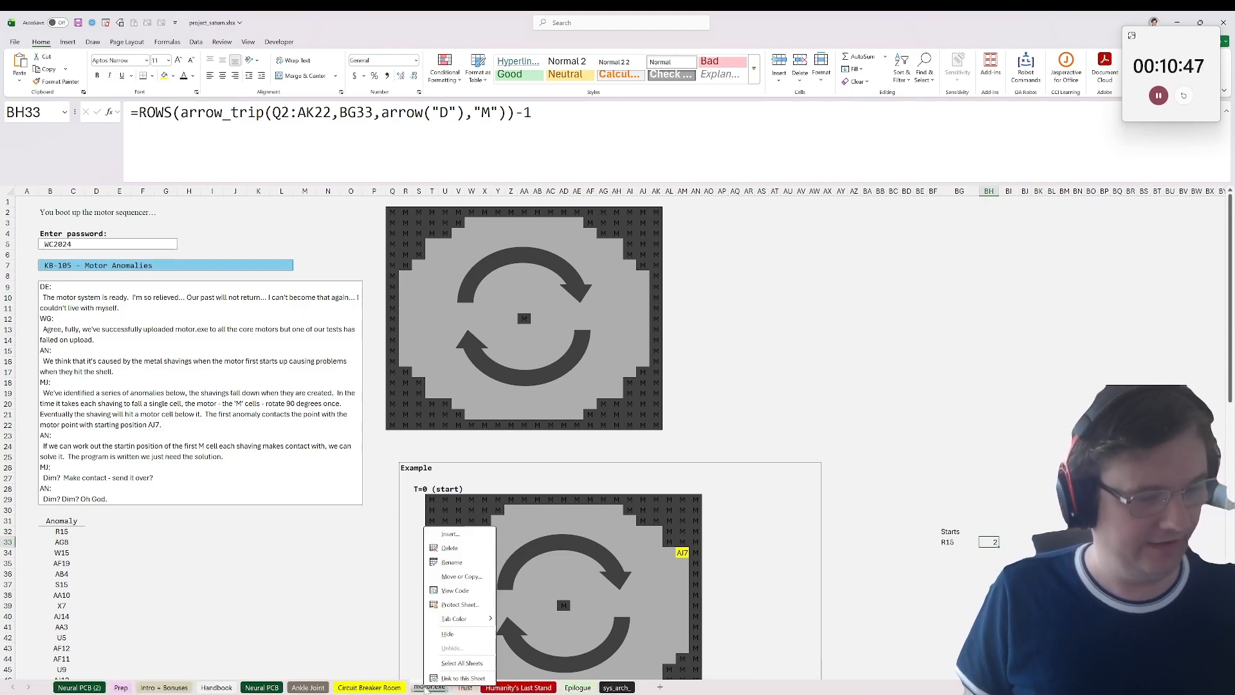
click(476, 576)
click(411, 653)
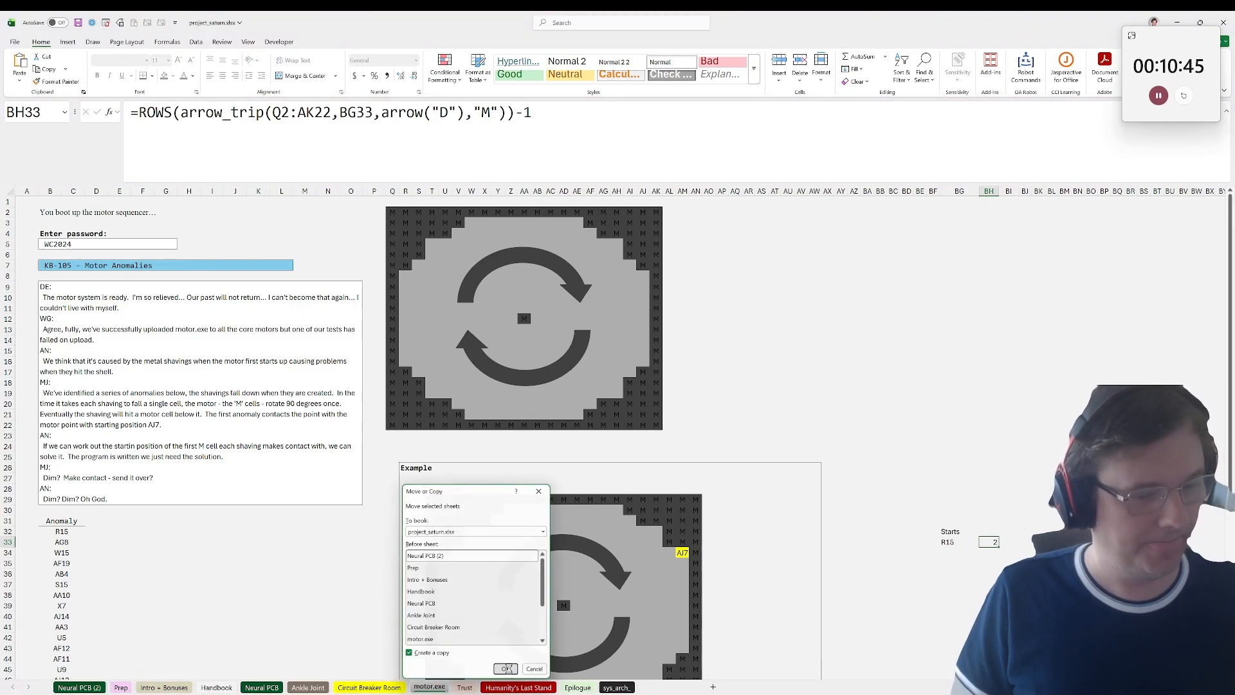
click(506, 669)
Step: Clear the motor grid Q2:AK22 on the copied sheet and enter =ADDRESS(ROW(),COLUMN(),4) in Q2
drag(392, 213, 652, 426)
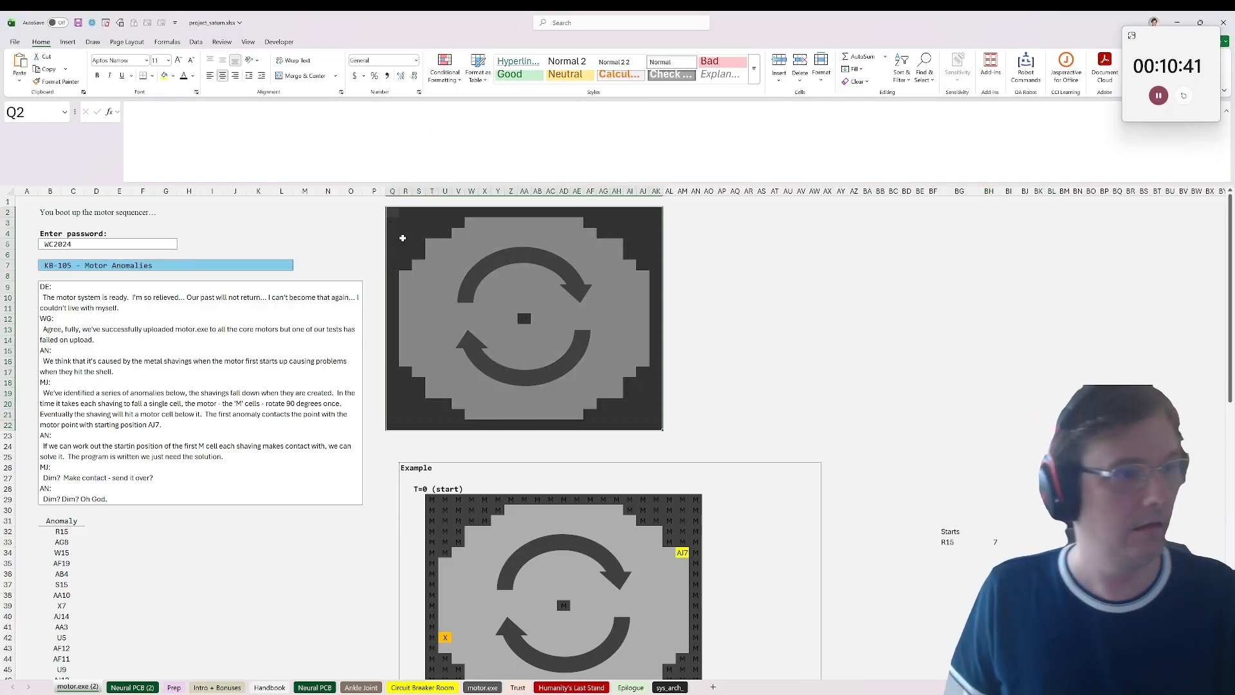
key(Delete)
text(=)
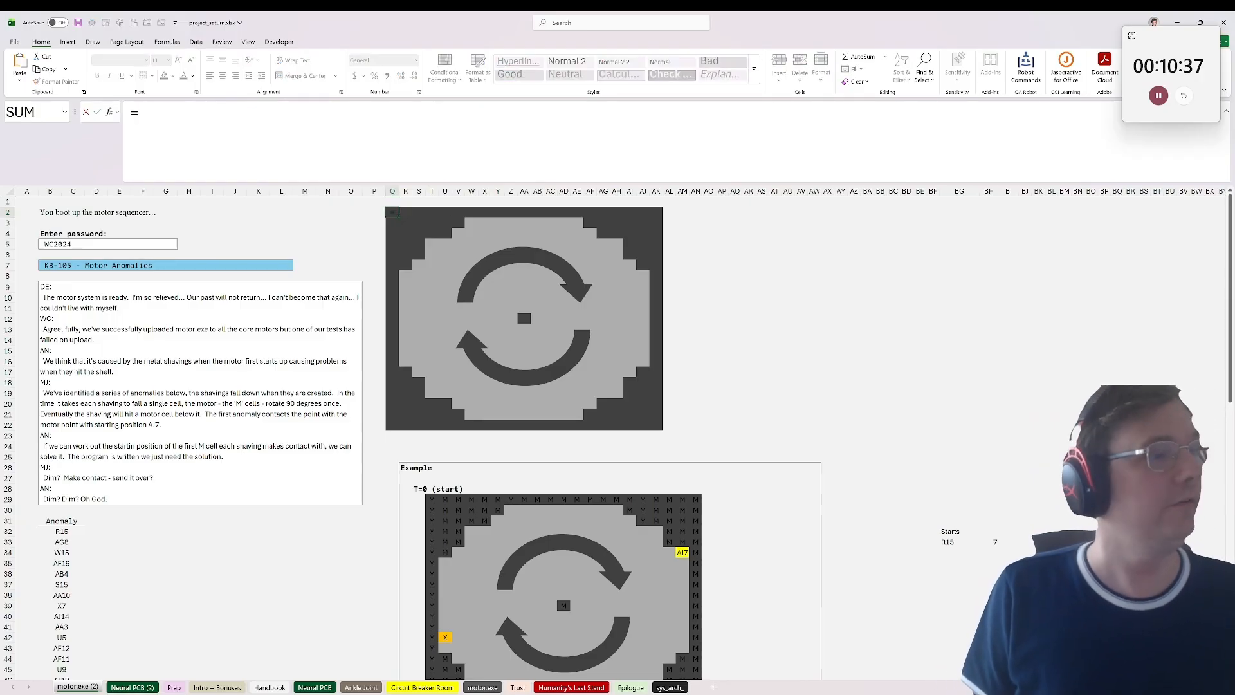
text(arr)
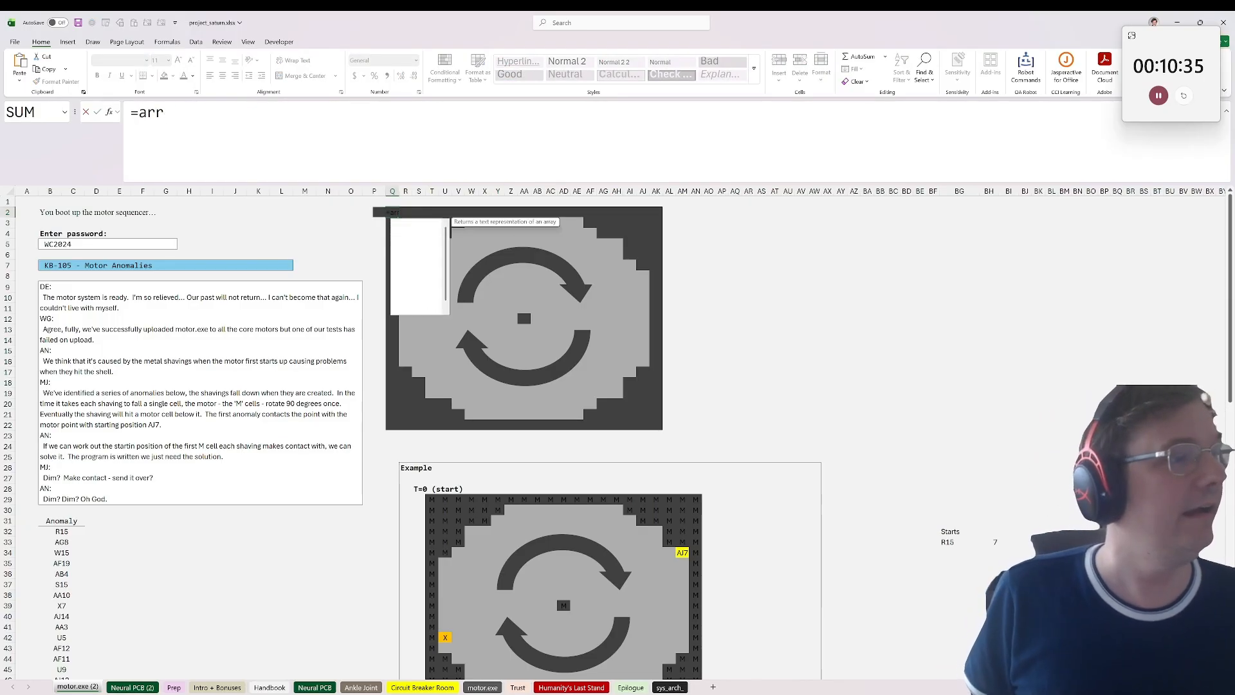
key(BackSpace)
key(BackSpace)
text(ddr)
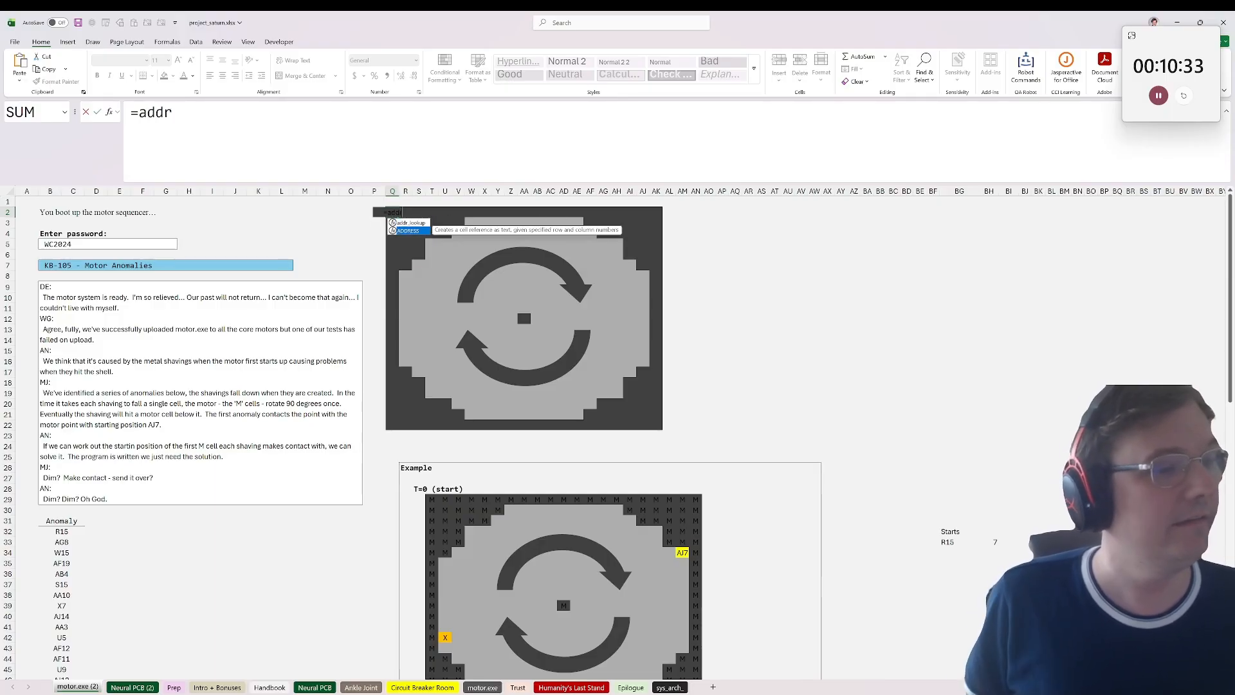
key(Down)
key(Tab)
text(row)
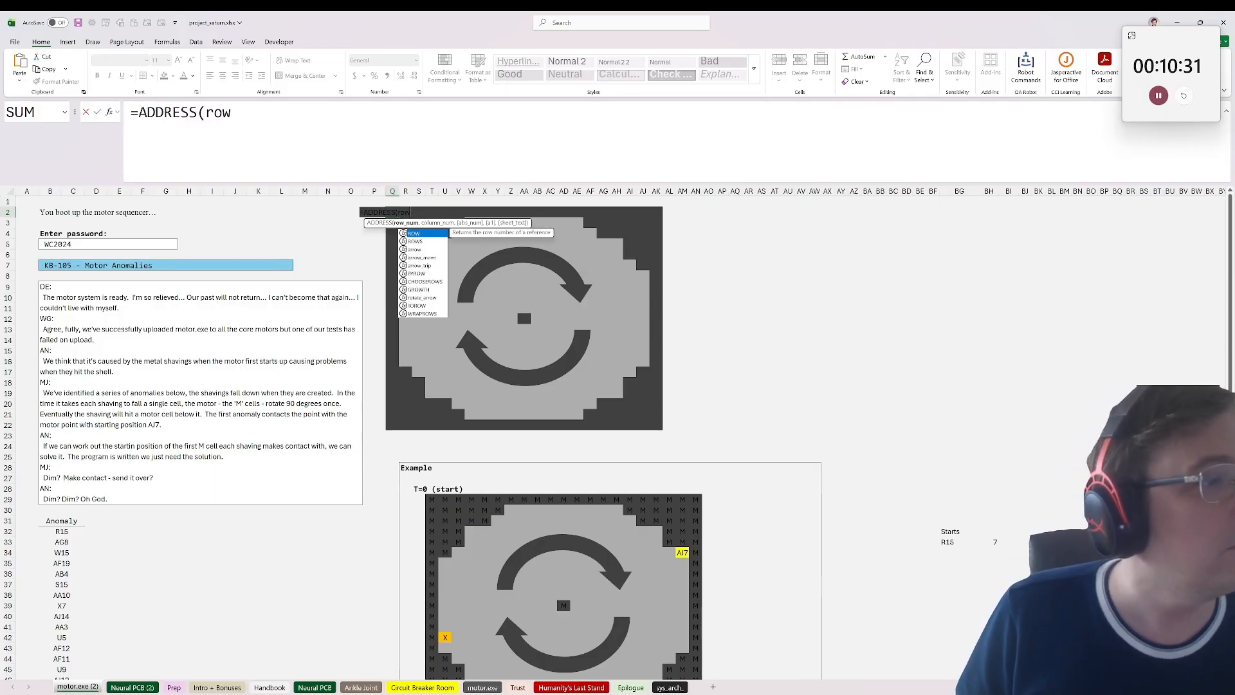
text((),col)
key(Tab)
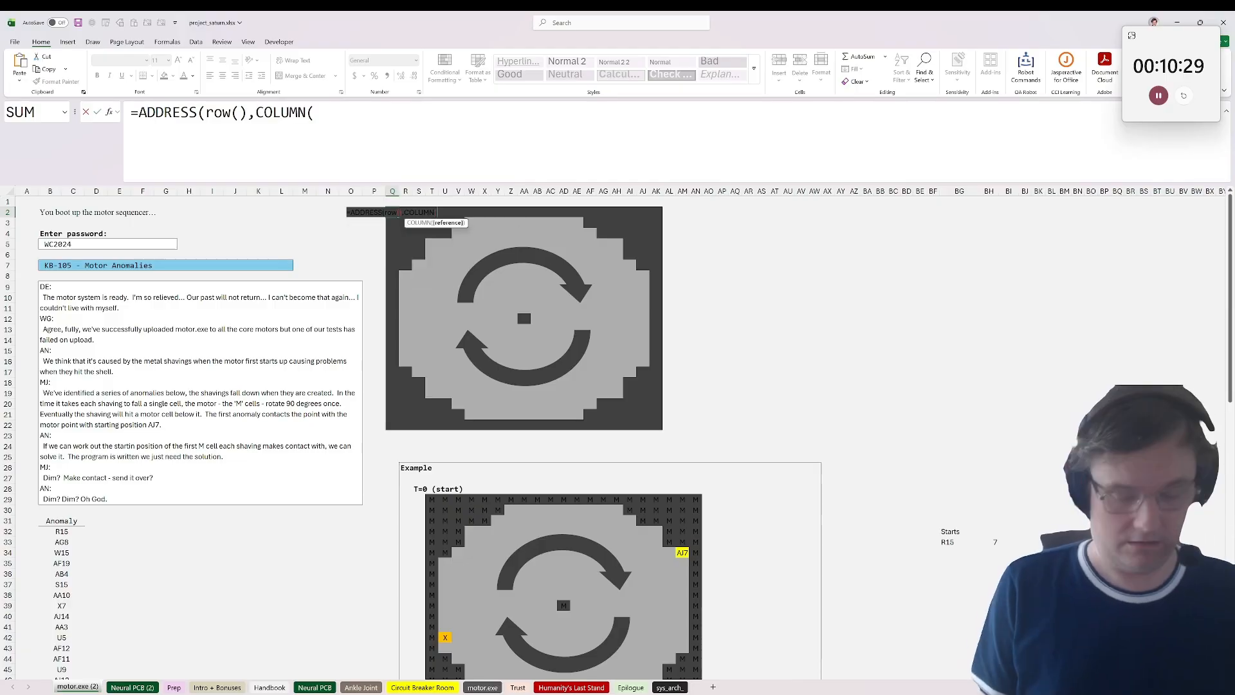
text(),3)
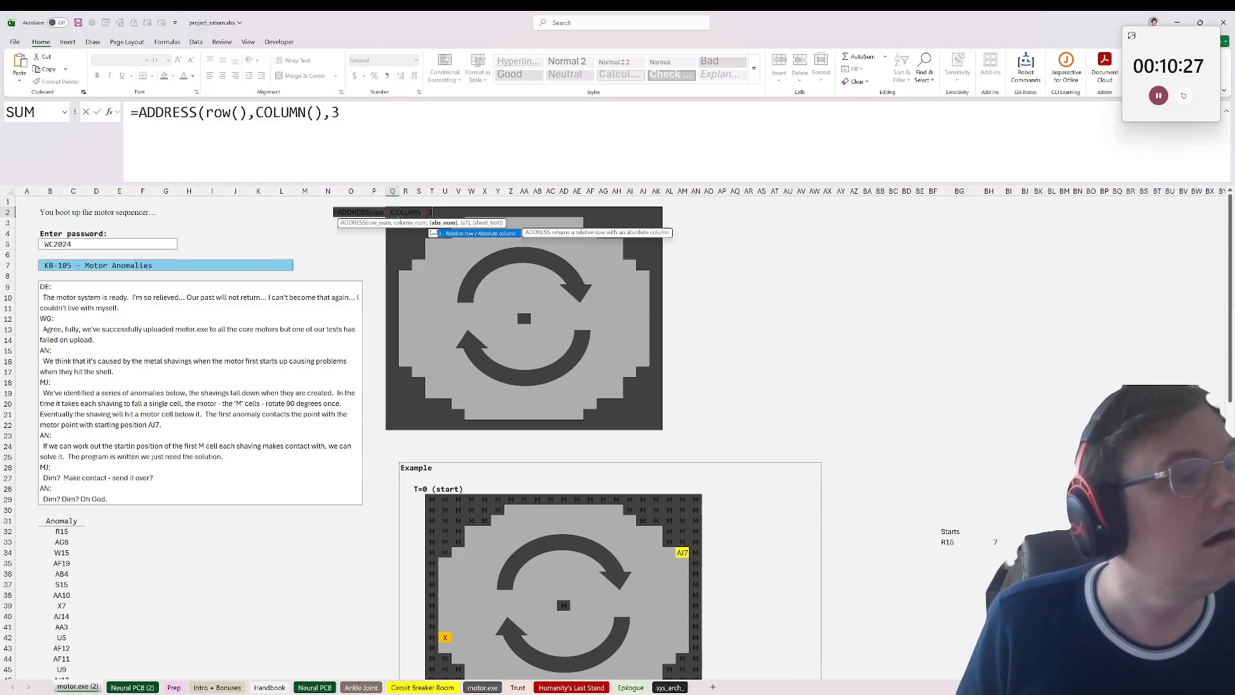
key(BackSpace)
text(4))
key(ctrl+Return)
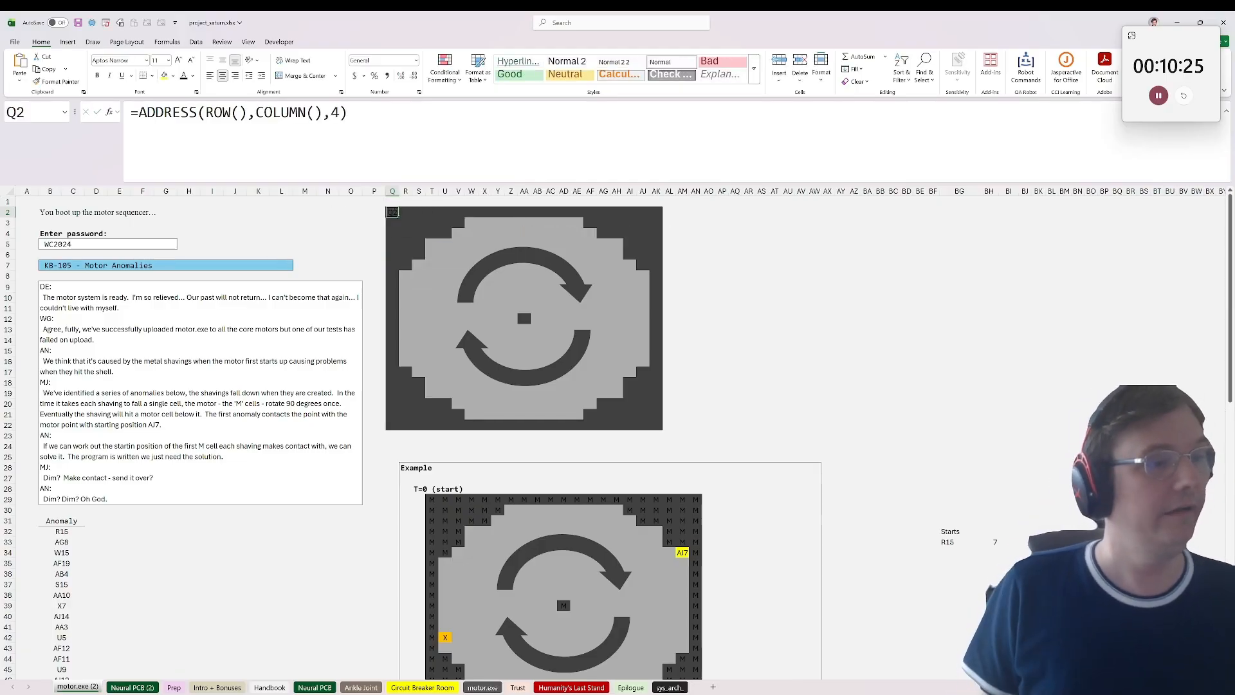
Step: Copy the ADDRESS formula from Q2 across the whole grid Q2:AK22 so each cell holds its own address
key(ctrl+c)
shift+click(658, 426)
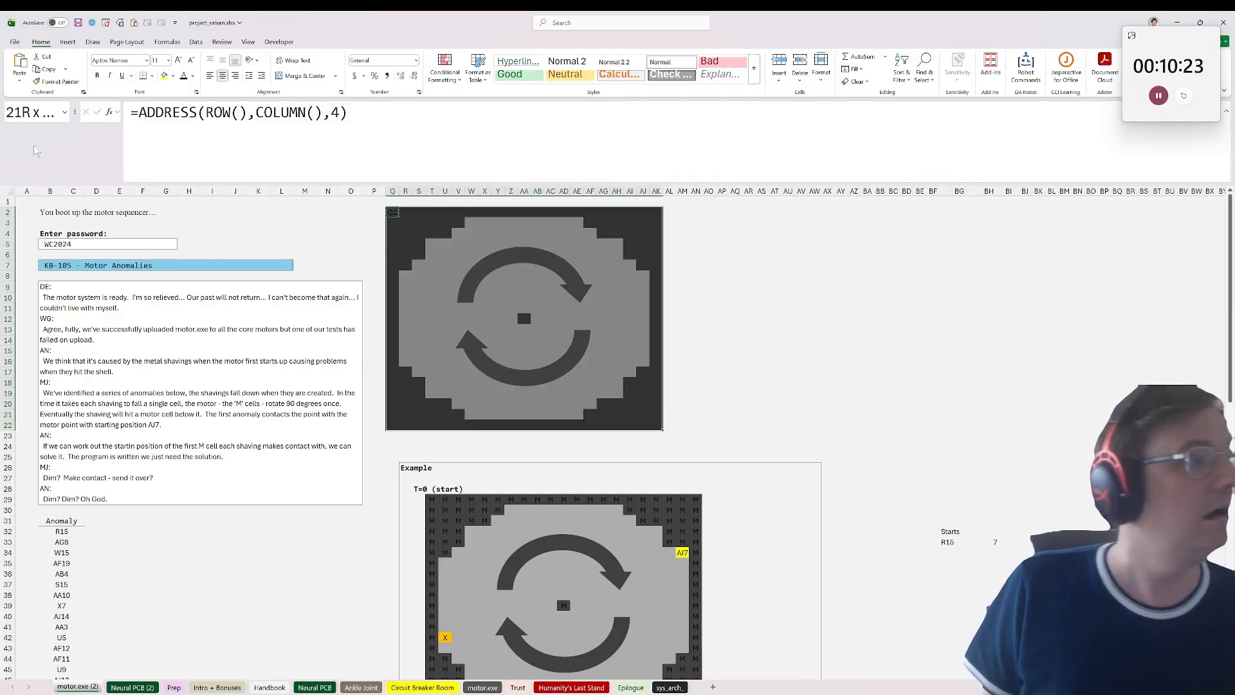
click(19, 76)
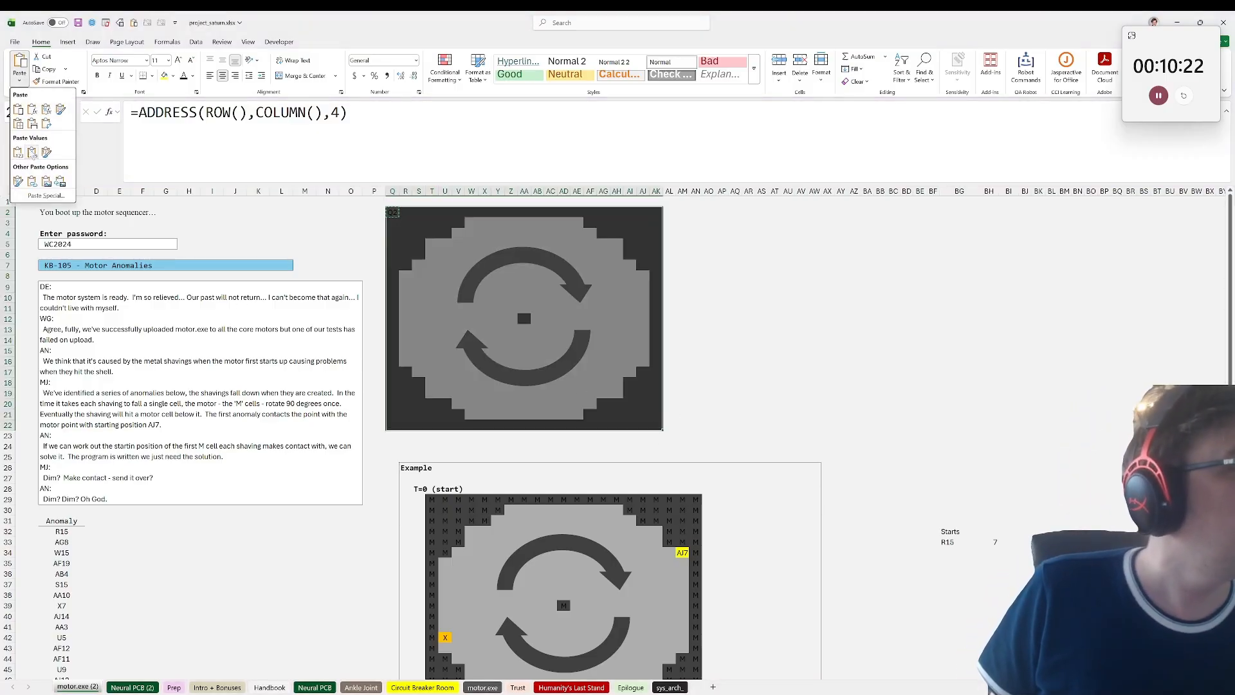
click(19, 111)
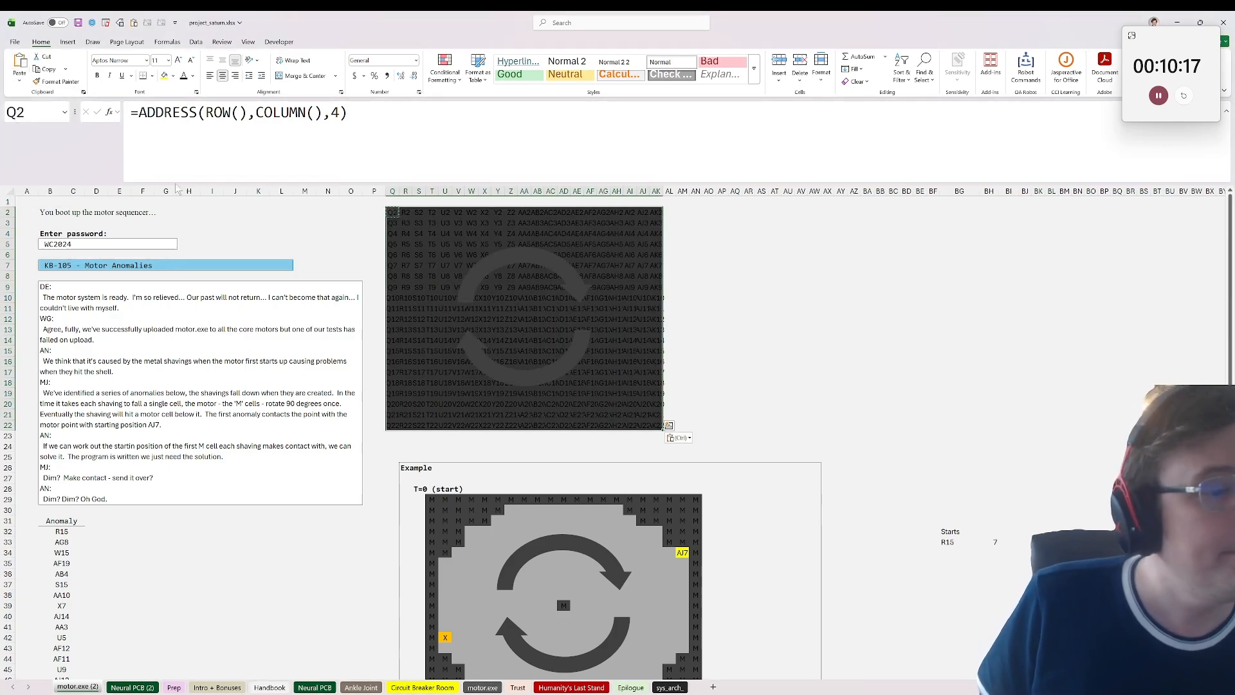
click(419, 274)
click(543, 319)
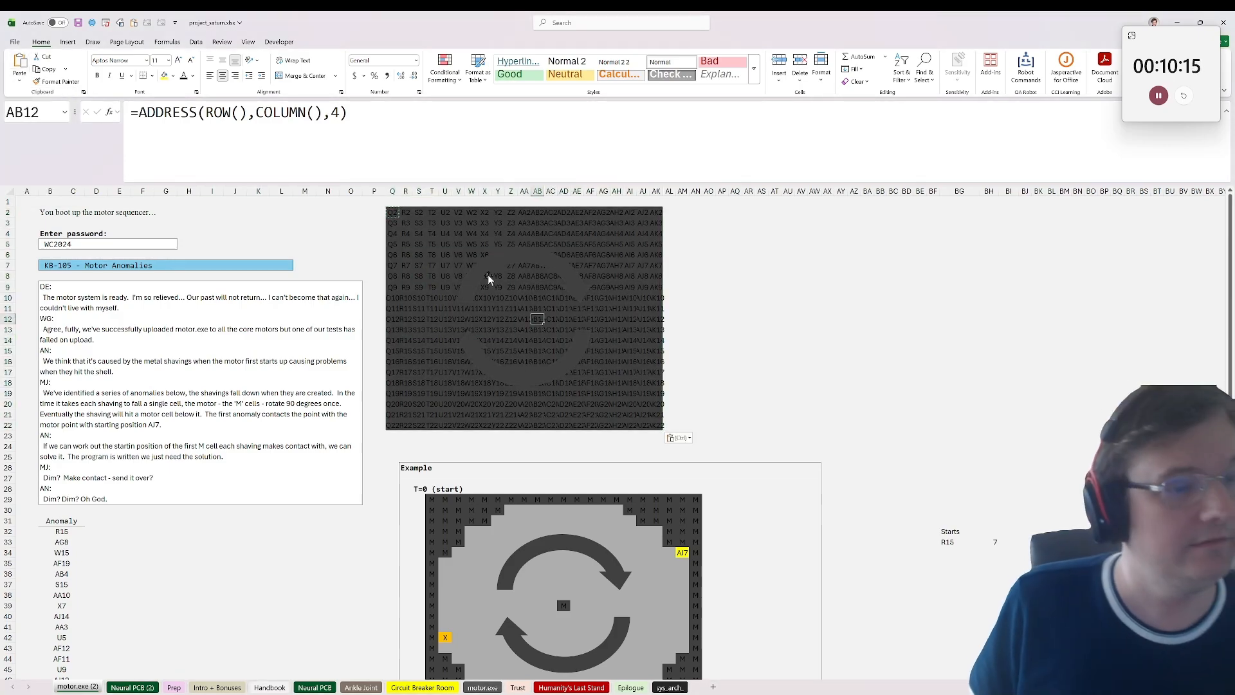
click(458, 274)
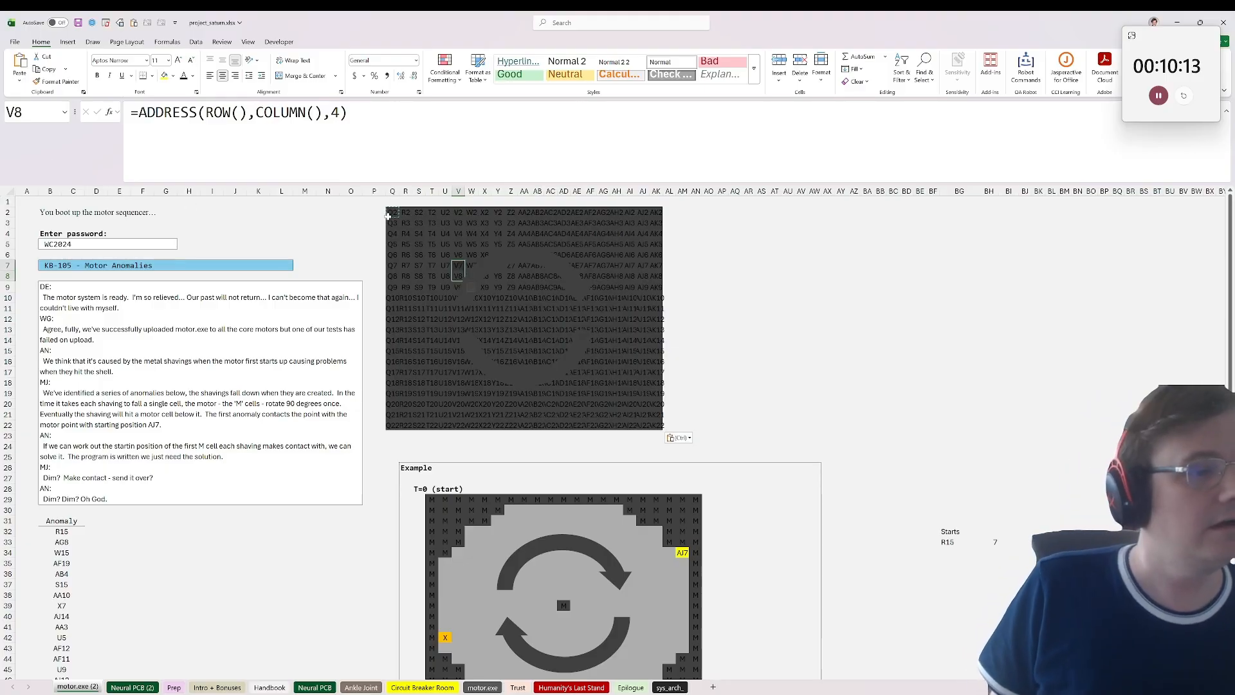
Step: Name the address grid Q2:AK22 on the copied sheet addr
drag(389, 213, 657, 424)
click(38, 113)
text(addr)
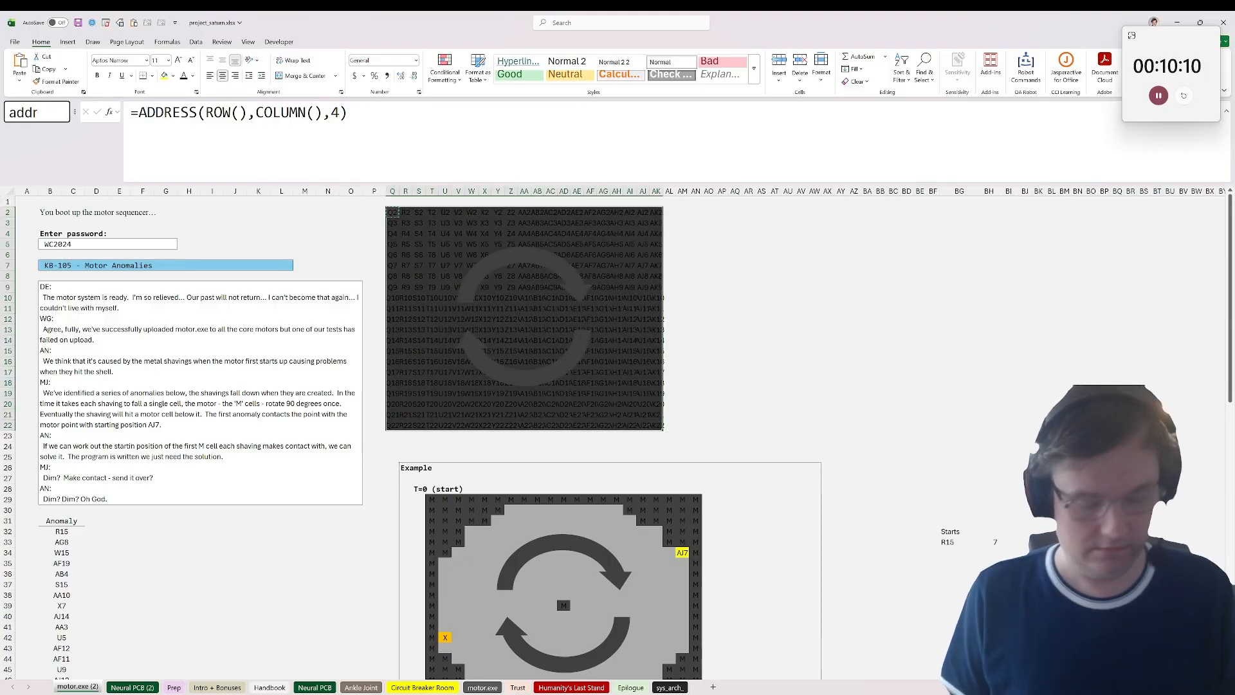
key(Return)
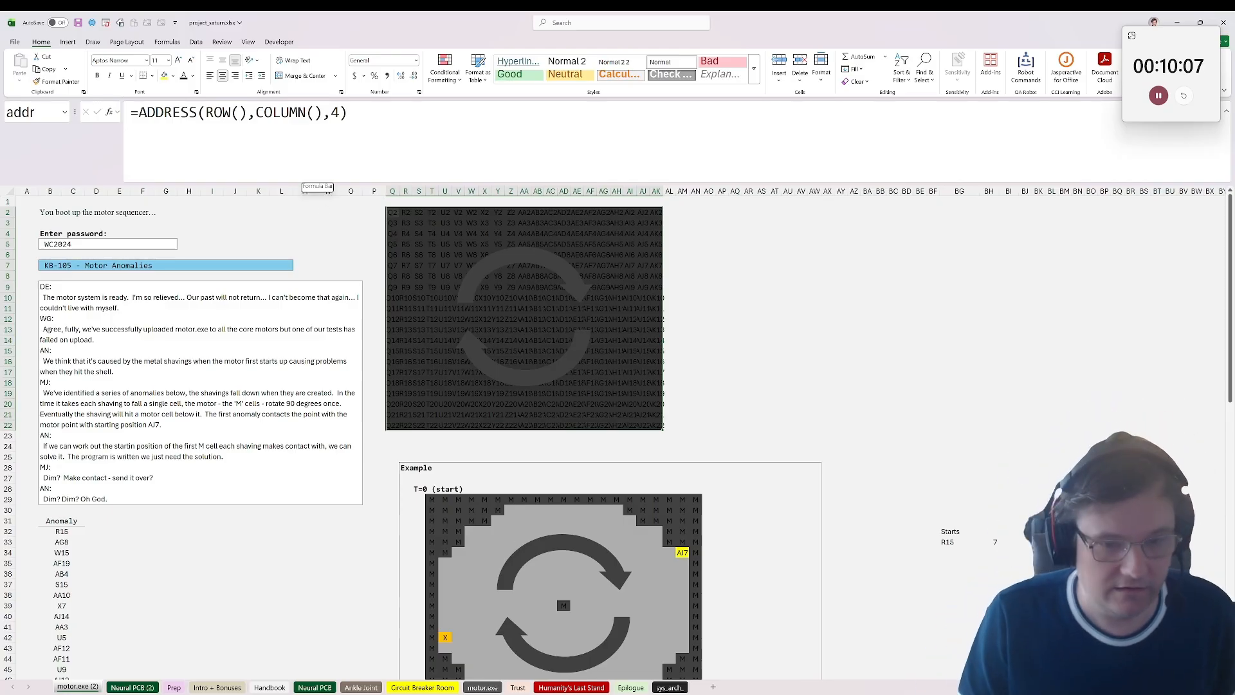
Step: Inspect the start cell BG33 and the fall-step formula in BH33 on the copied sheet
click(1007, 542)
click(966, 543)
click(989, 543)
click(965, 533)
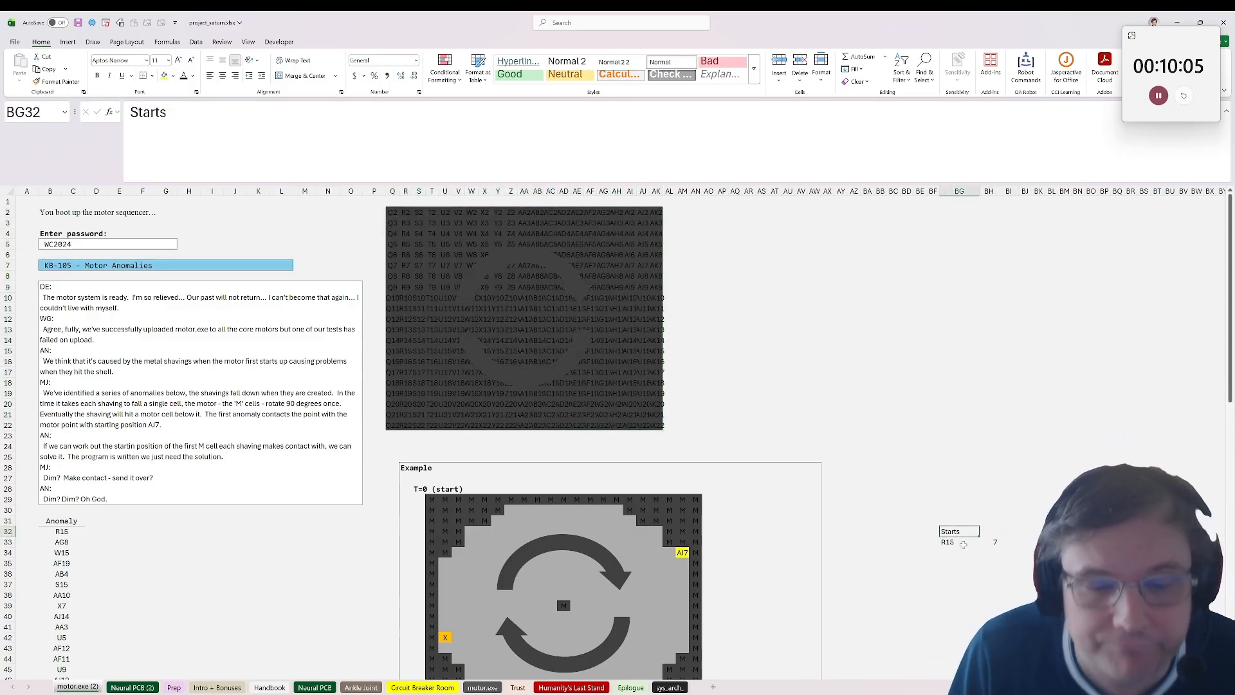
click(963, 544)
click(989, 544)
double_click(989, 544)
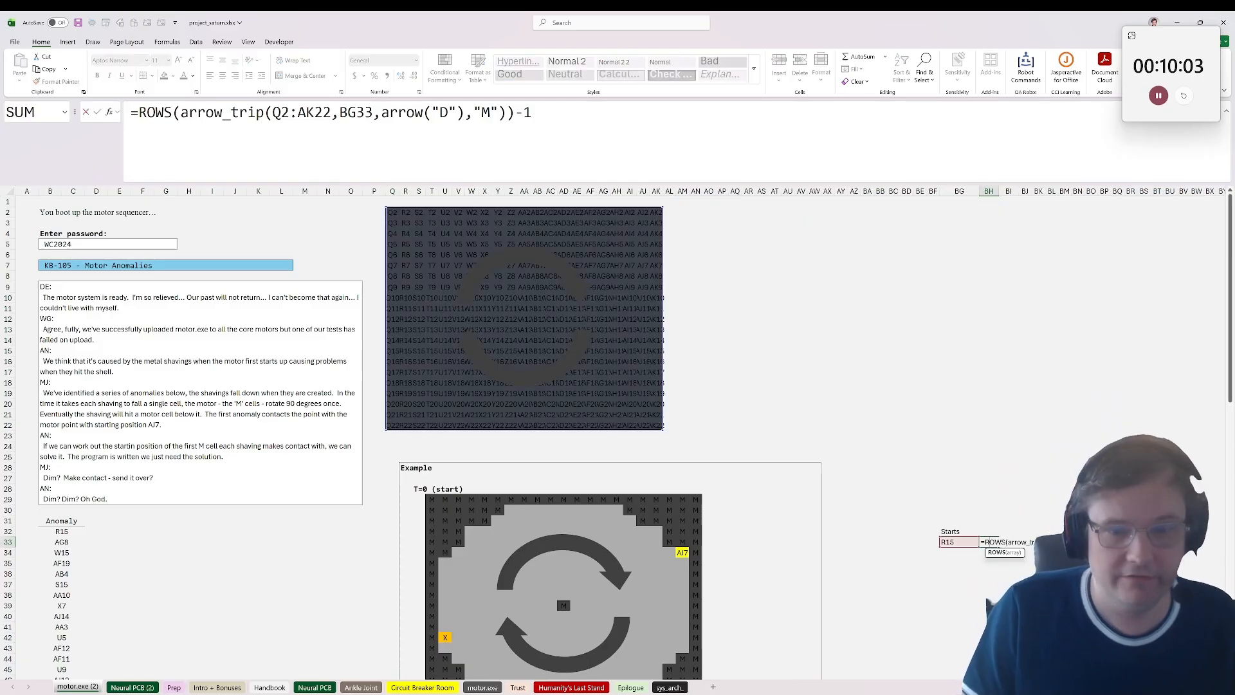
key(Escape)
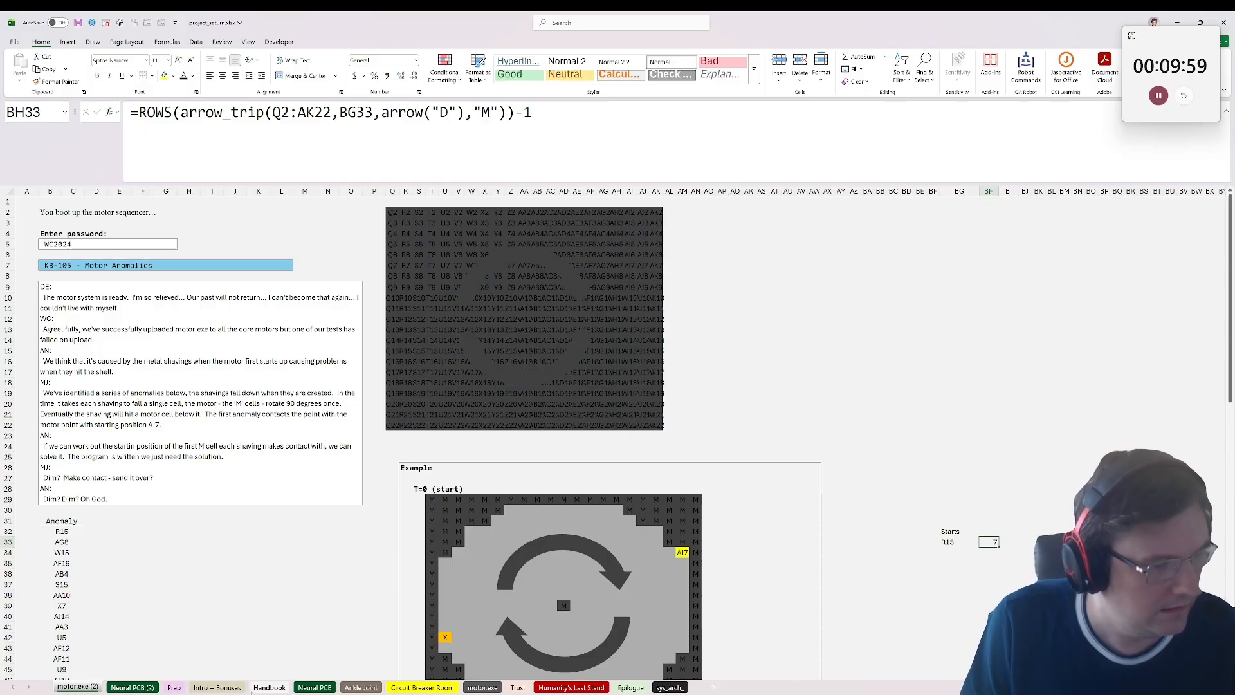
Step: Return to the original motor.exe sheet and review the BH33 fall-step formula against the motor grid and example
click(476, 688)
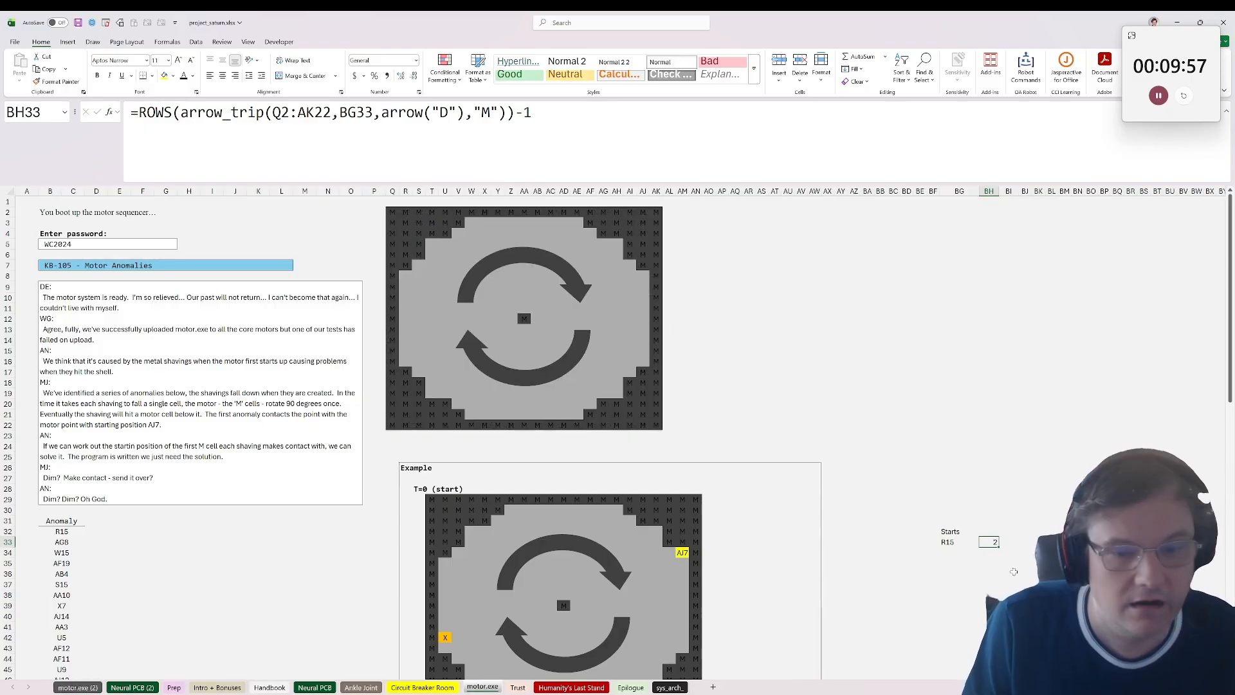
click(955, 546)
click(994, 544)
double_click(994, 544)
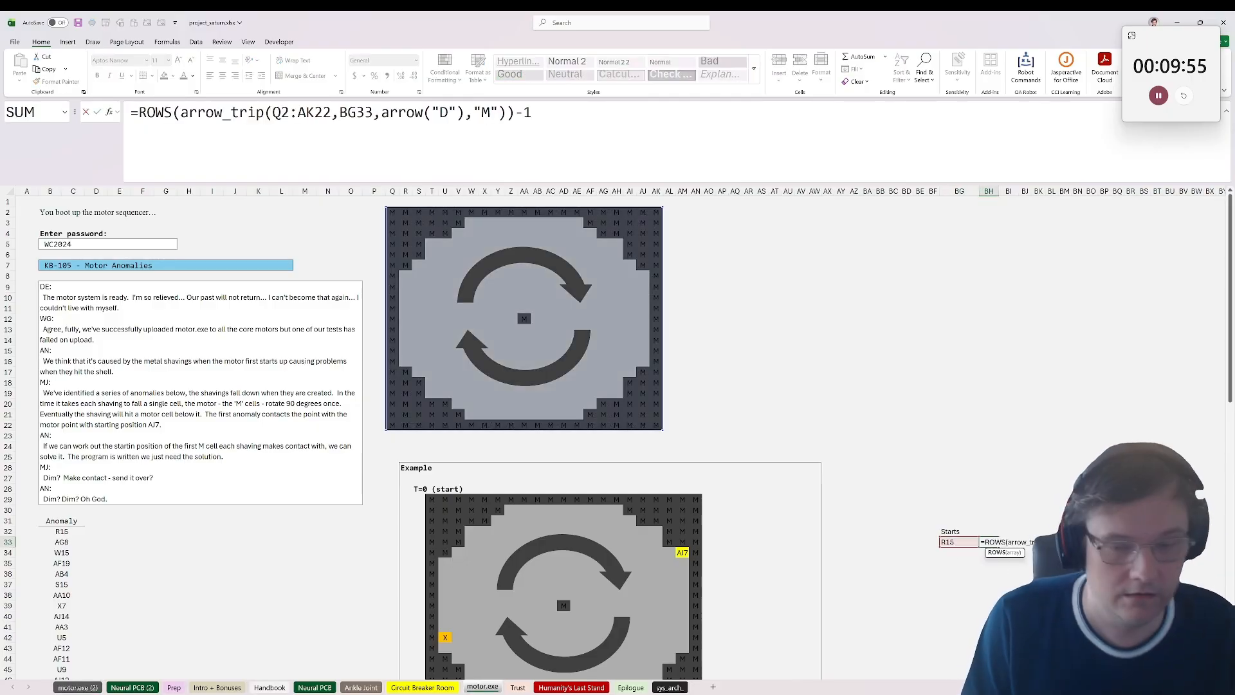
key(Return)
key(Right)
key(Up)
scroll(933, 534, down, 5)
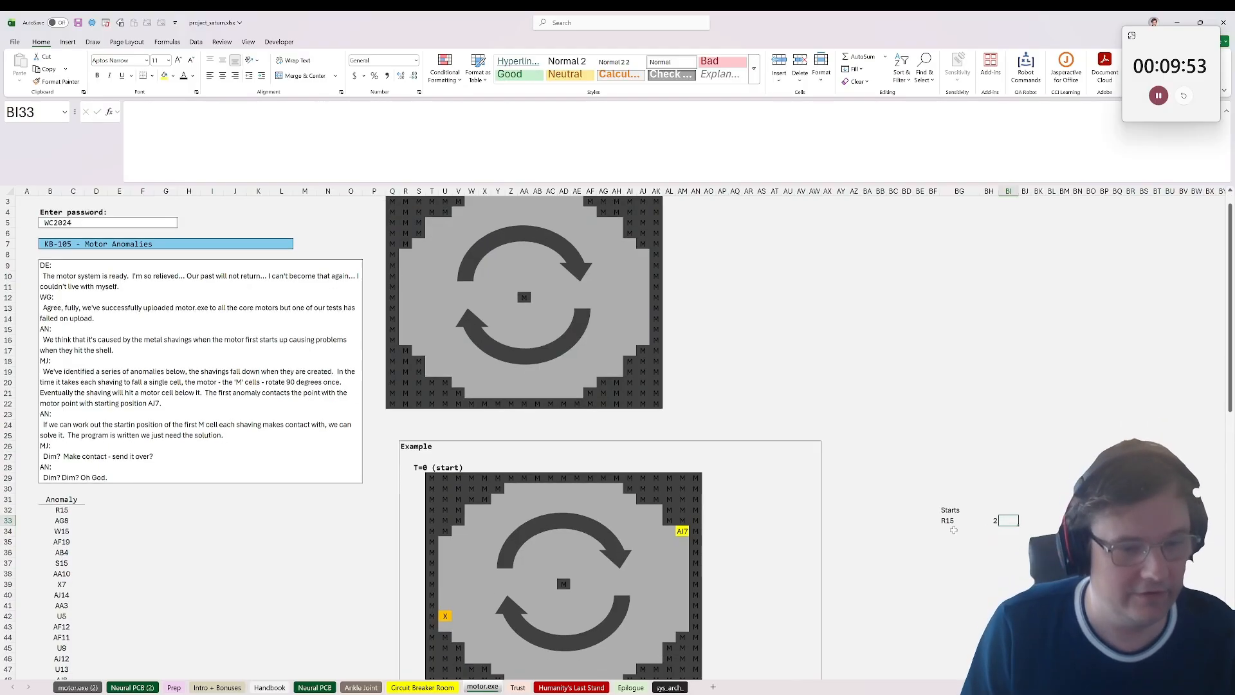
scroll(878, 526, up, 3)
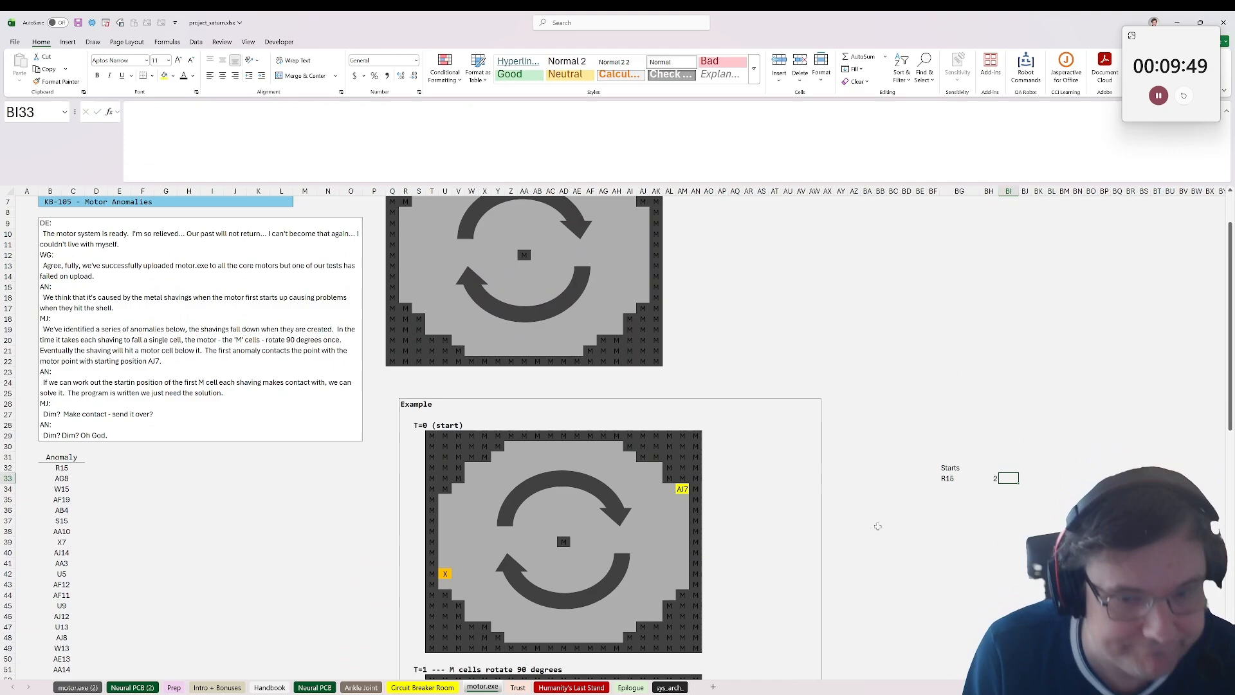
text(=)
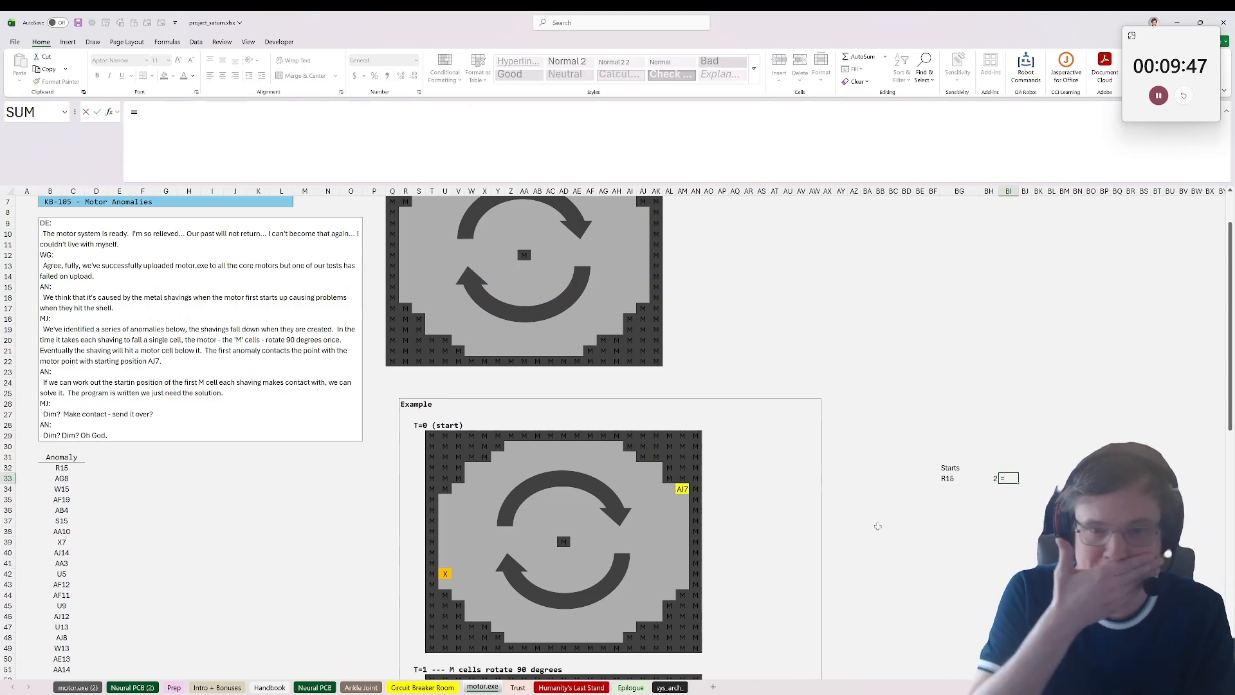
key(Escape)
key(Right)
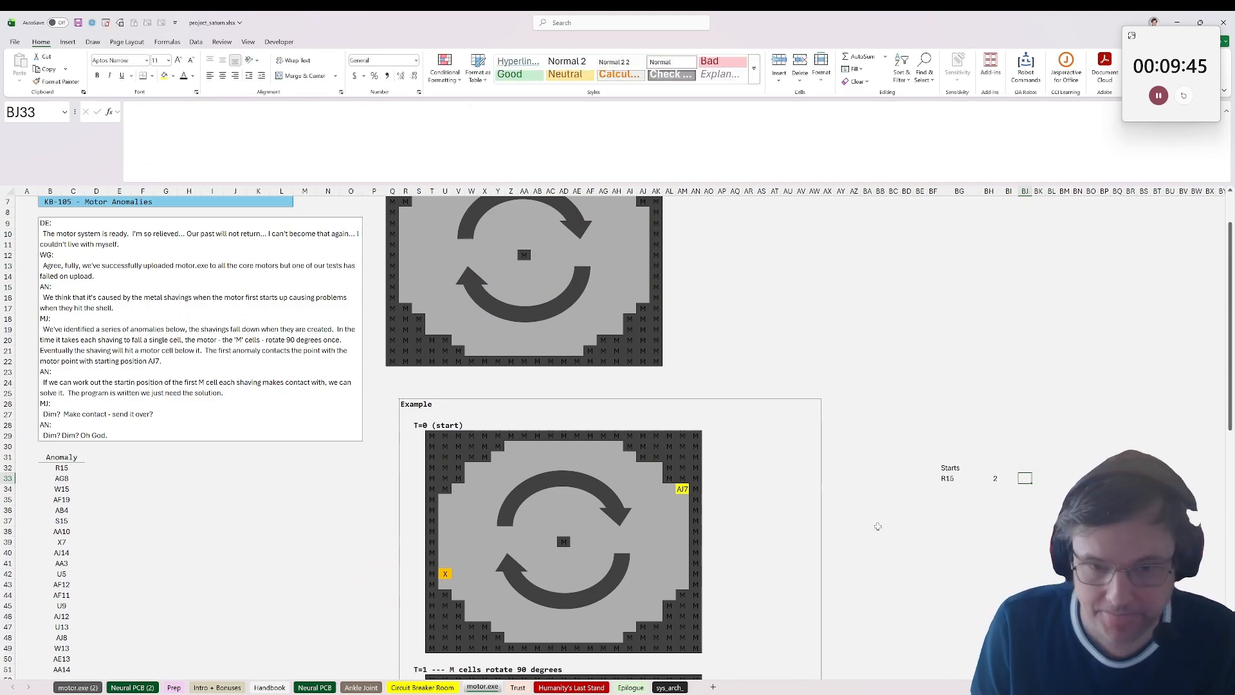
key(Left)
text(=rot)
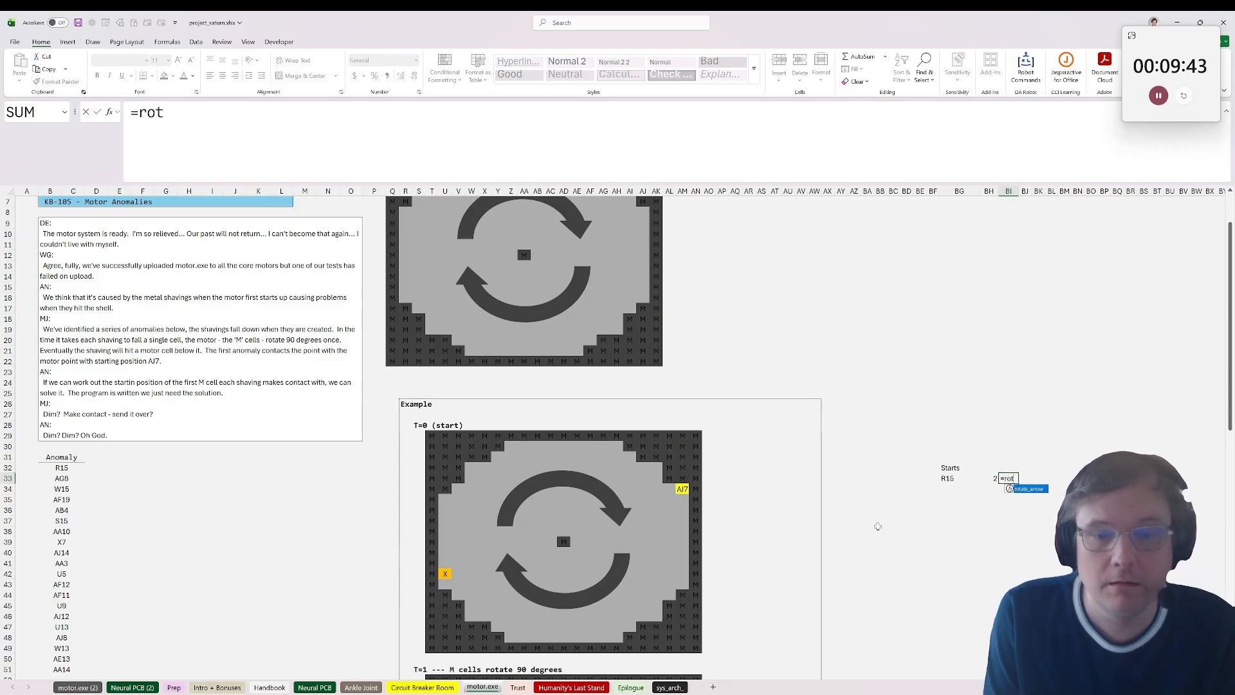
key(BackSpace)
key(BackSpace)
key(BackSpace)
key(BackSpace)
key(Escape)
key(Right)
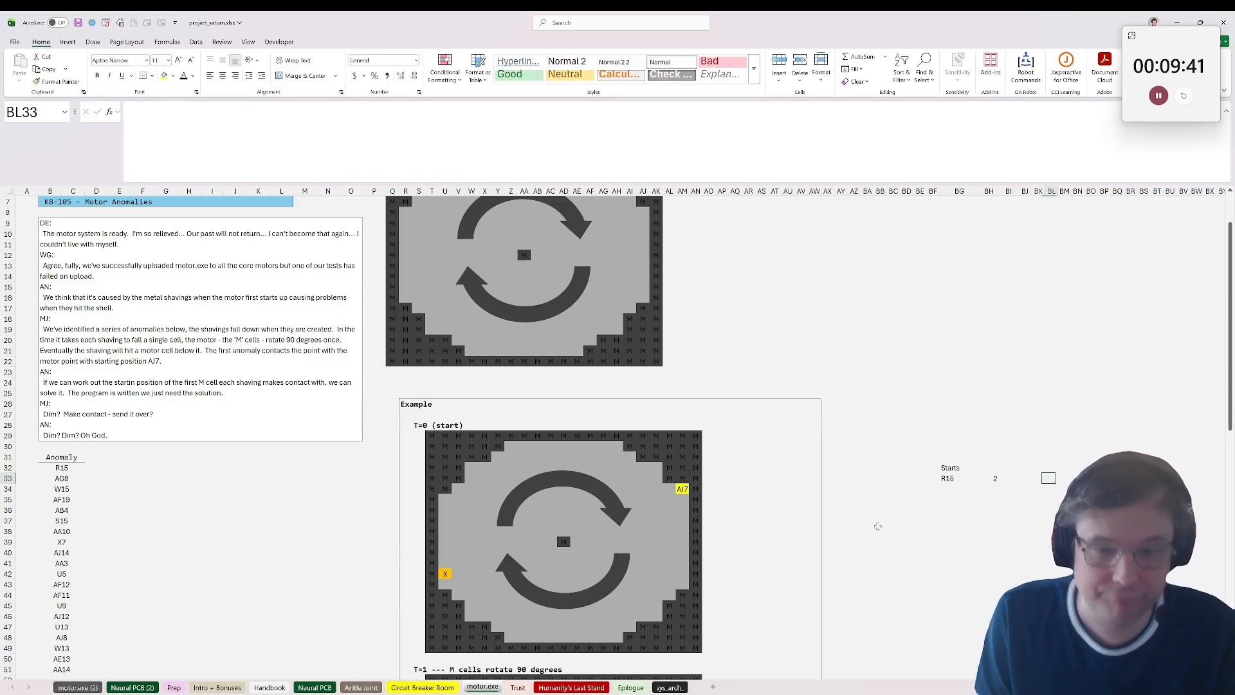
key(Right)
text(=save_array(()
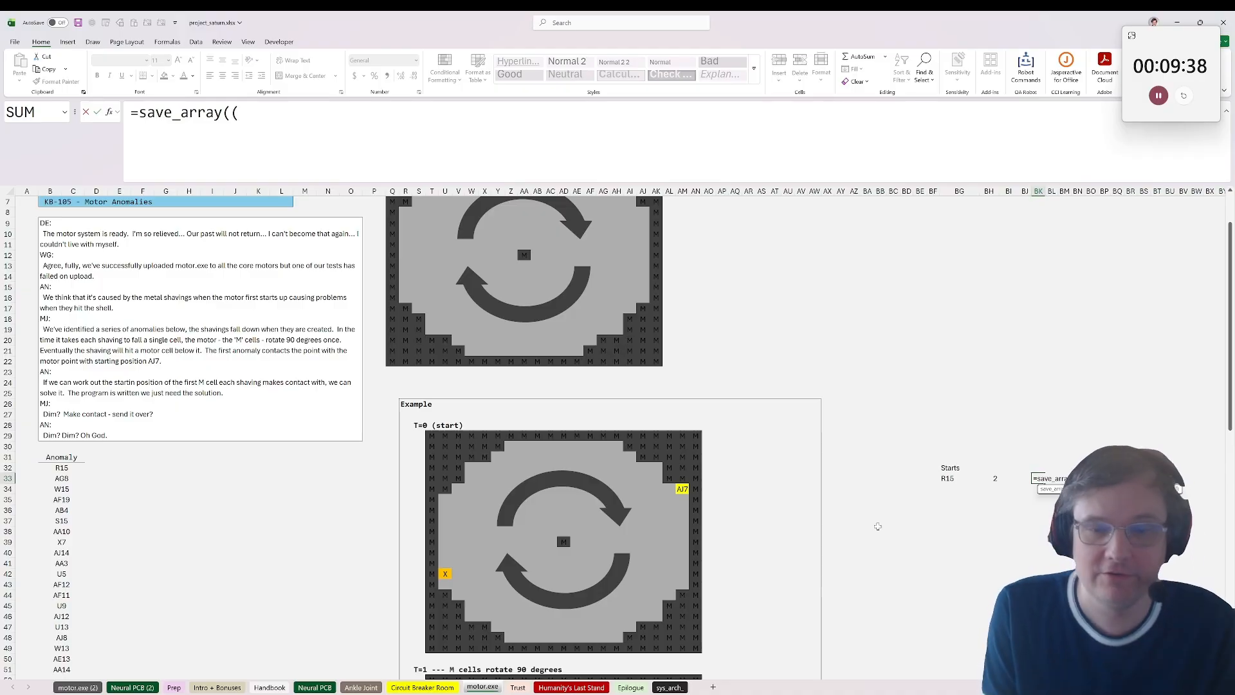
key(BackSpace)
text(arrd)
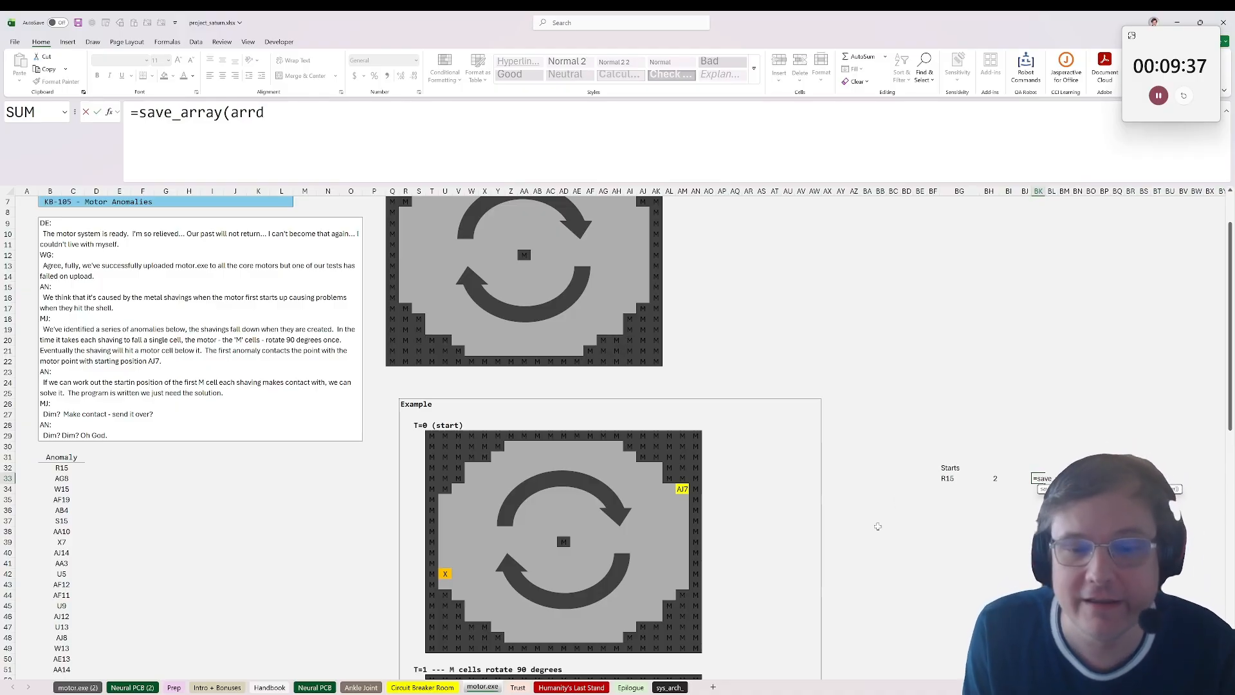
key(BackSpace)
key(BackSpace)
key(Escape)
key(Up)
key(Up)
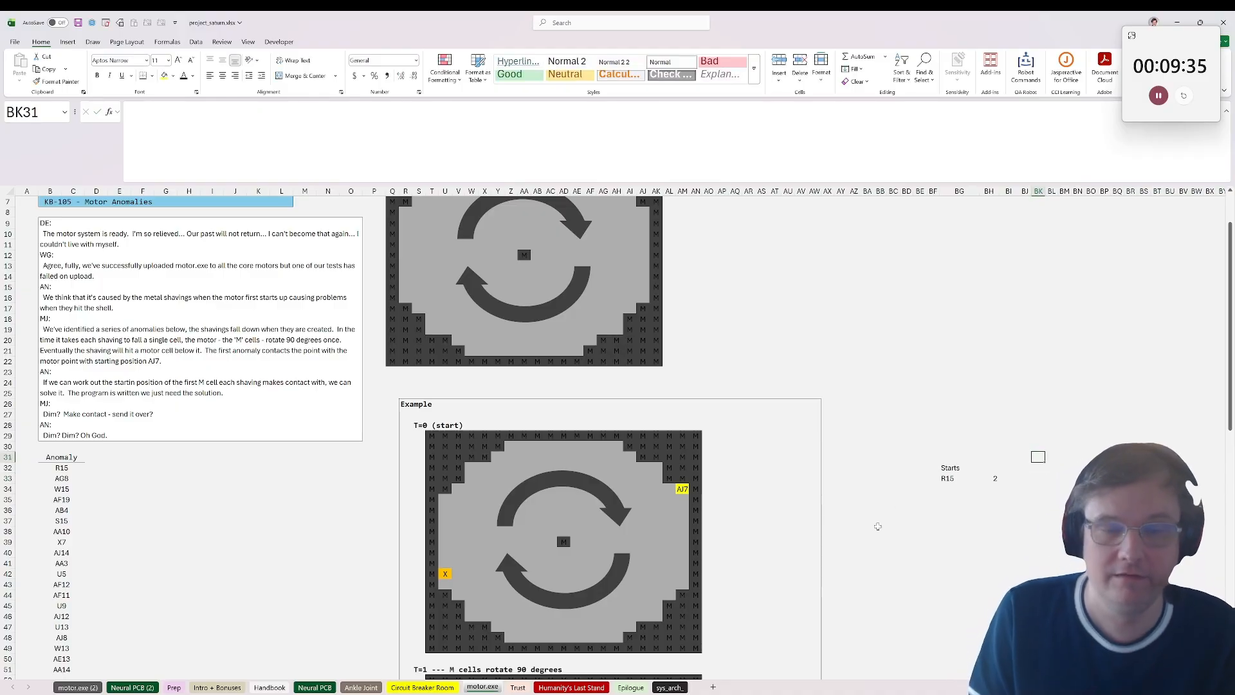
key(Up)
key(Up)
key(Up)
key(Up)
key(Up)
key(Up)
key(Up)
key(Up)
key(Up)
key(Up)
key(Up)
key(Up)
key(Up)
key(Up)
key(Right)
key(Up)
key(Up)
key(Up)
key(Right)
key(Up)
key(Up)
key(Up)
key(Right)
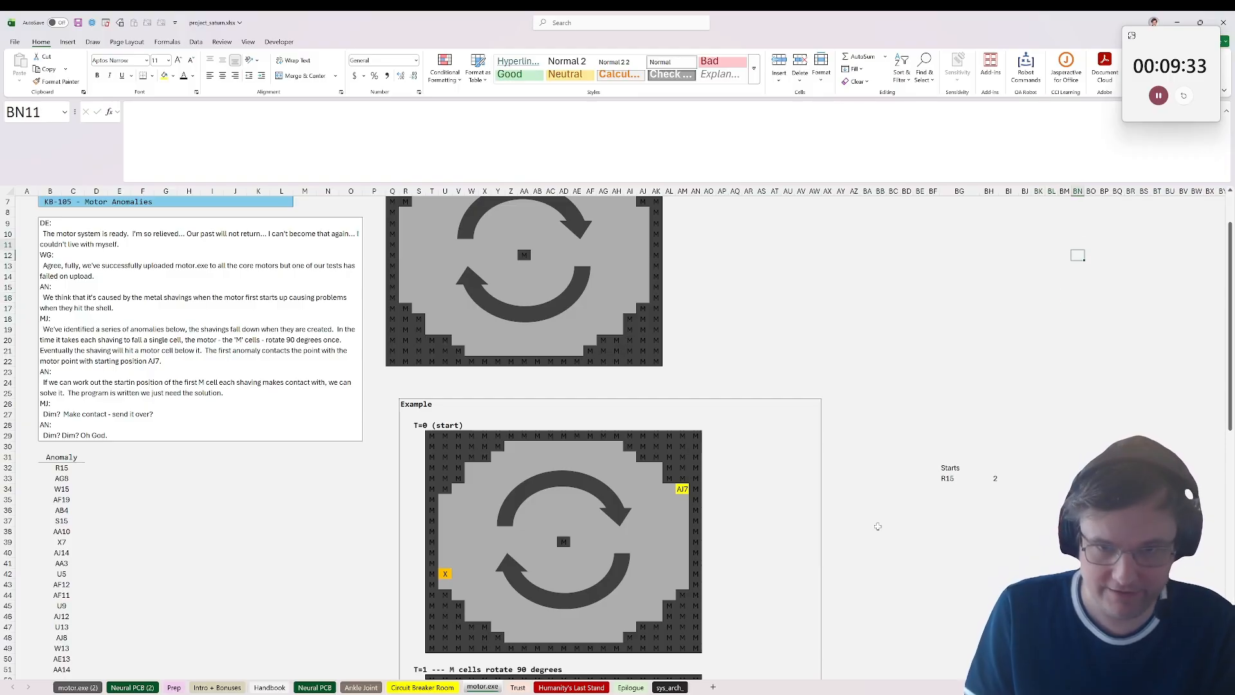
key(Right)
key(Right)
Step: Check the row span of the motor grid's first column and generate a number list with =SEQUENCE(20) in BO7
scroll(878, 526, up, 2)
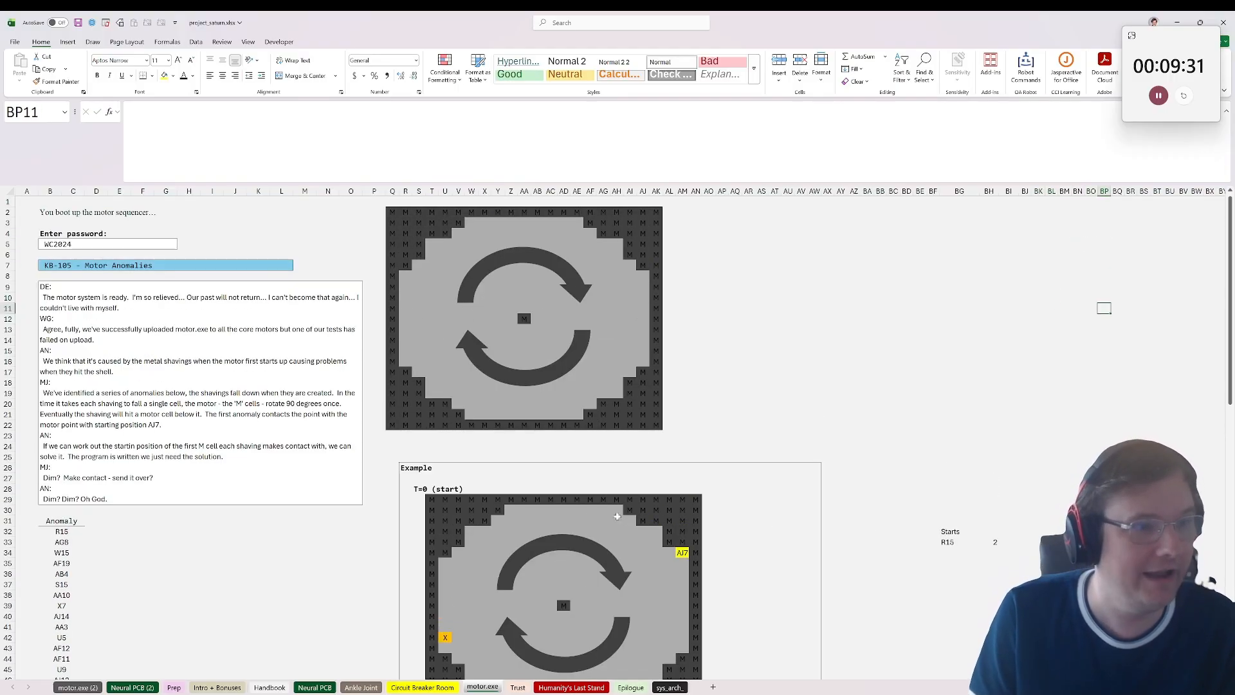
drag(380, 213, 391, 309)
click(391, 215)
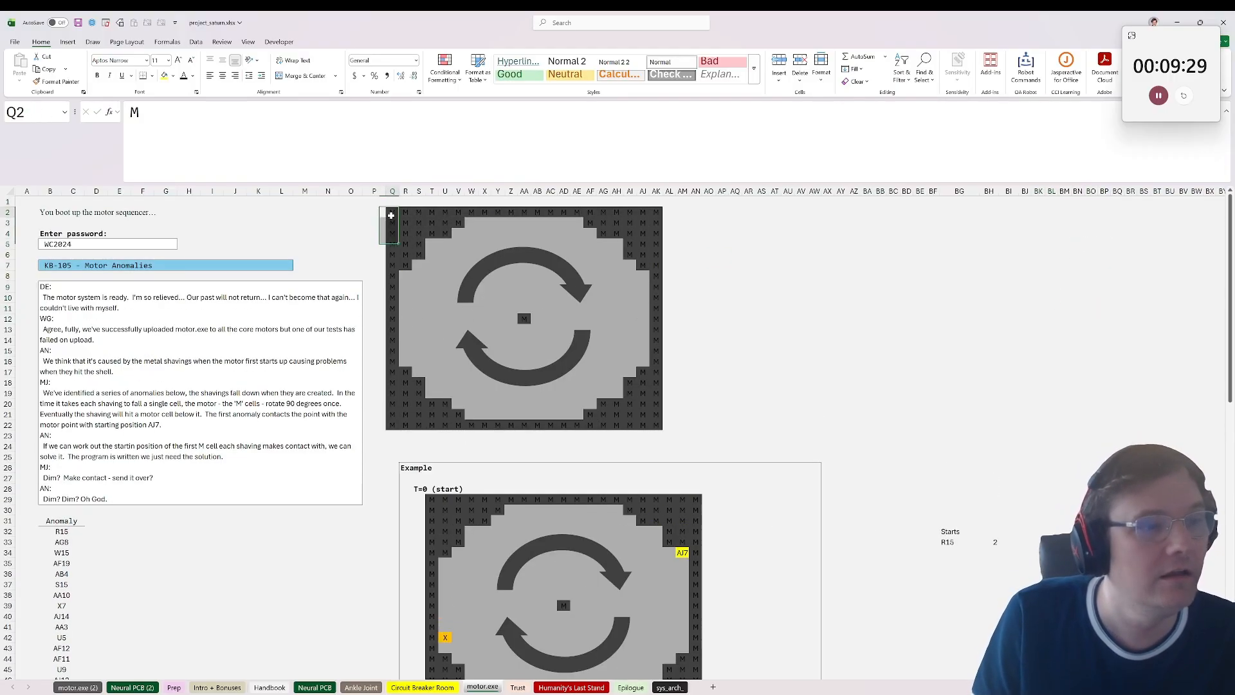
drag(394, 216, 397, 424)
click(1093, 265)
text(=seq)
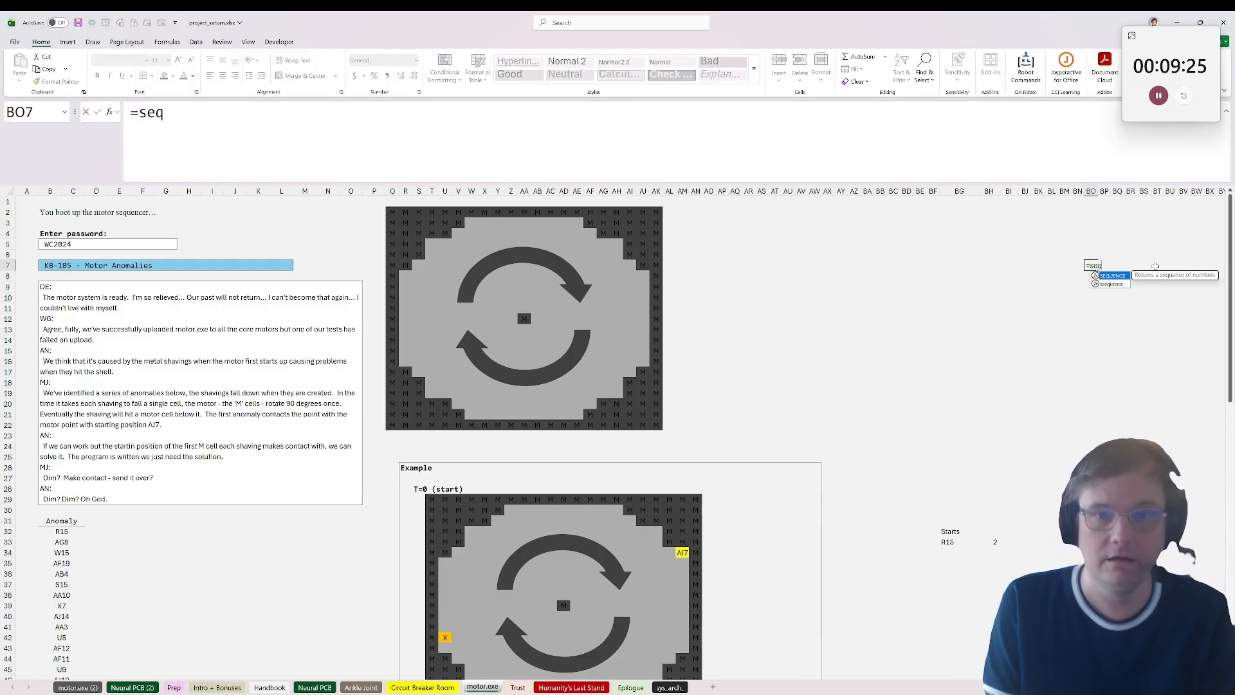
key(Tab)
text(20)
key(Return)
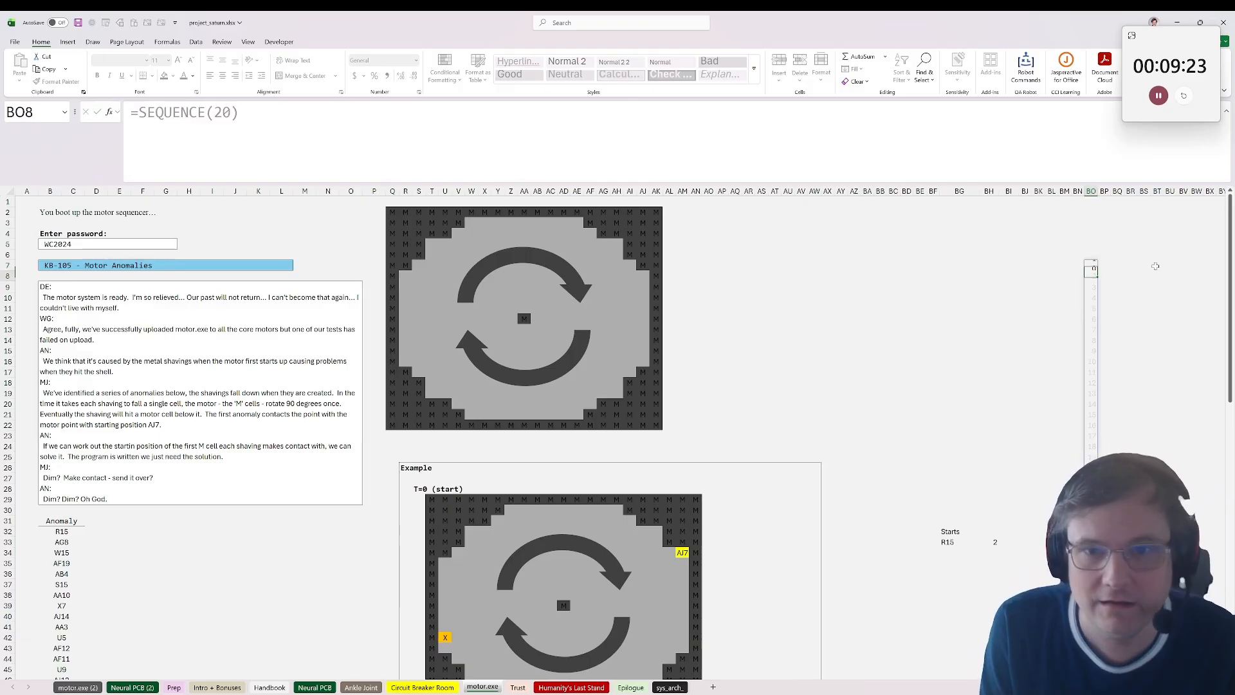
Step: Move the SEQUENCE formula from BO7 to BG4 and enter 0 above it in BG3 as the starting time
click(1090, 265)
key(ctrl+x)
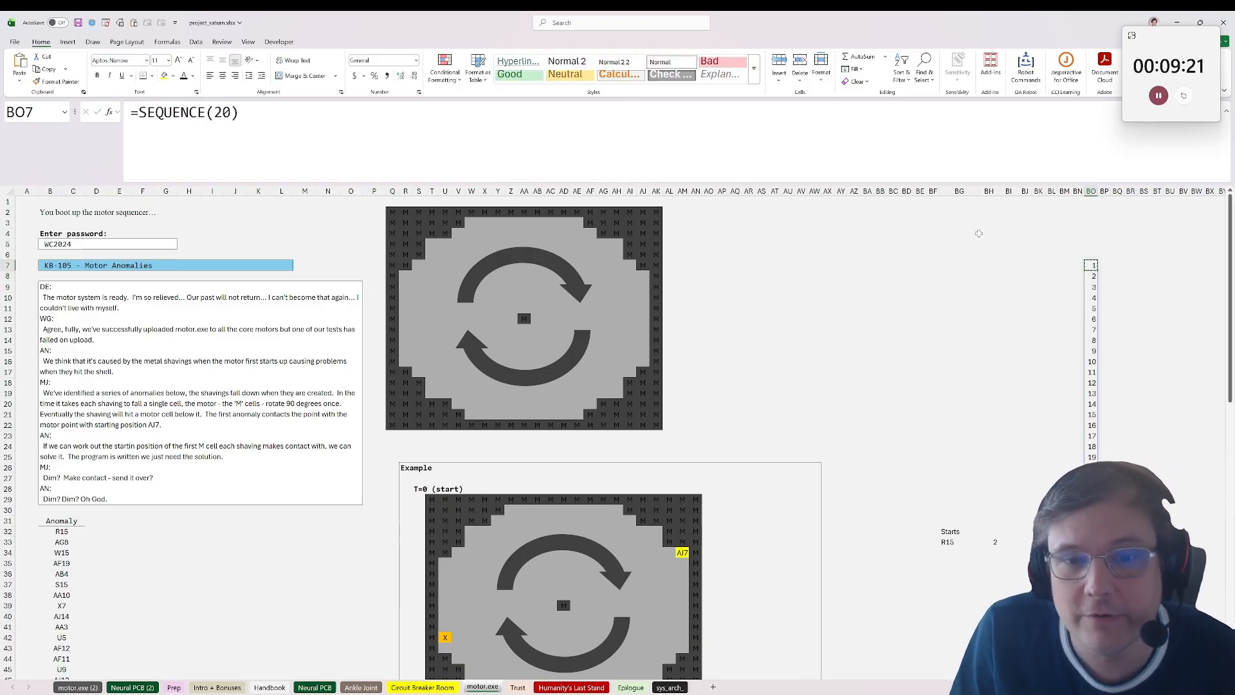
click(976, 233)
key(ctrl+v)
key(Right)
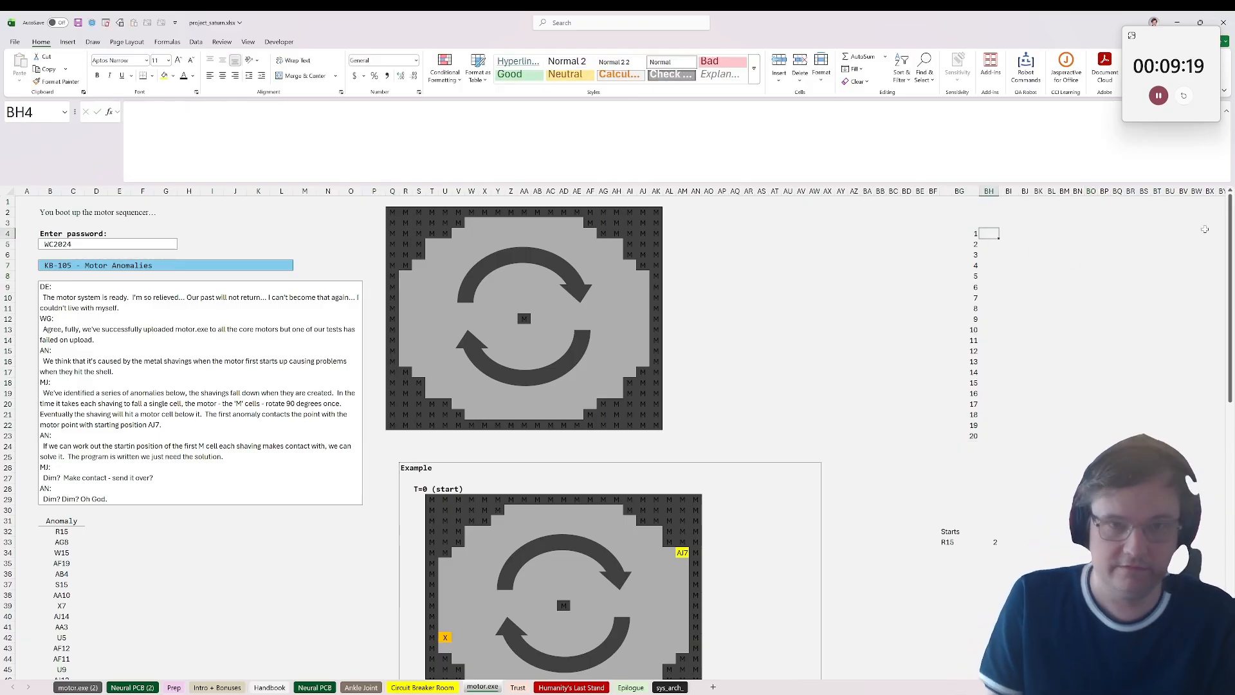
key(Up)
key(Left)
text(0)
key(Right)
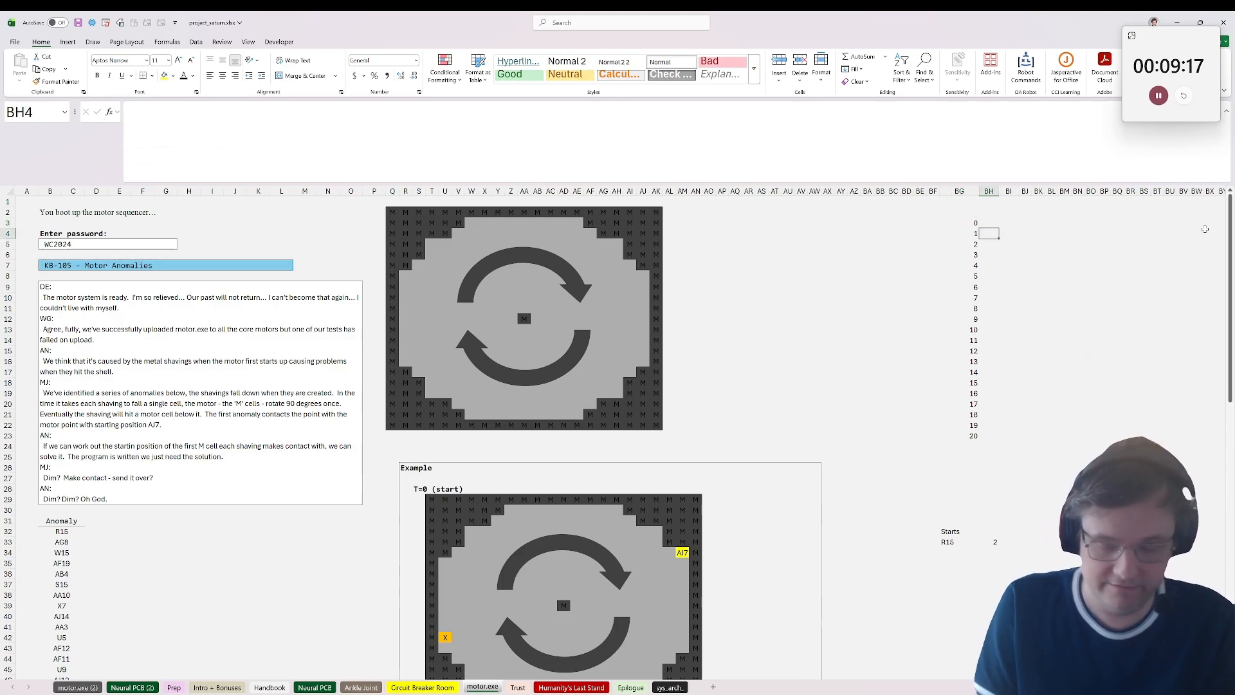
Step: Store the address grid as a single text string beside time 0 with =save_array(addr) in BH3
text(=addr)
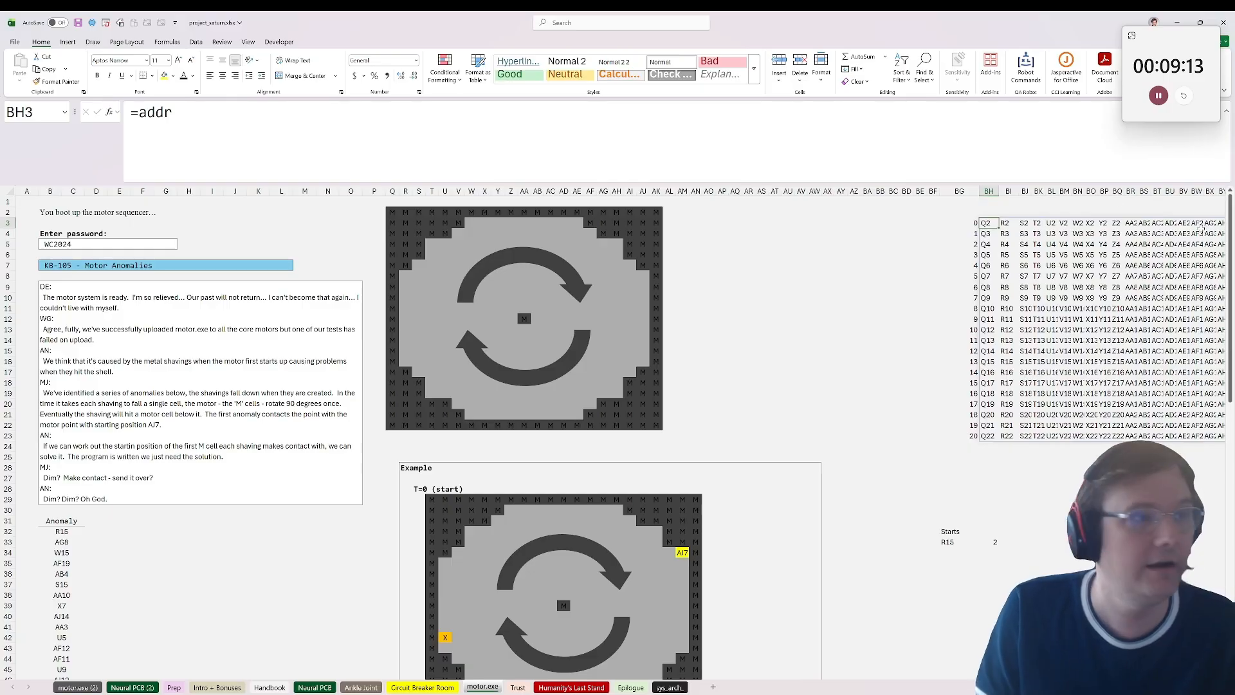
key(F2)
key(Home)
key(Right)
text(save_array()
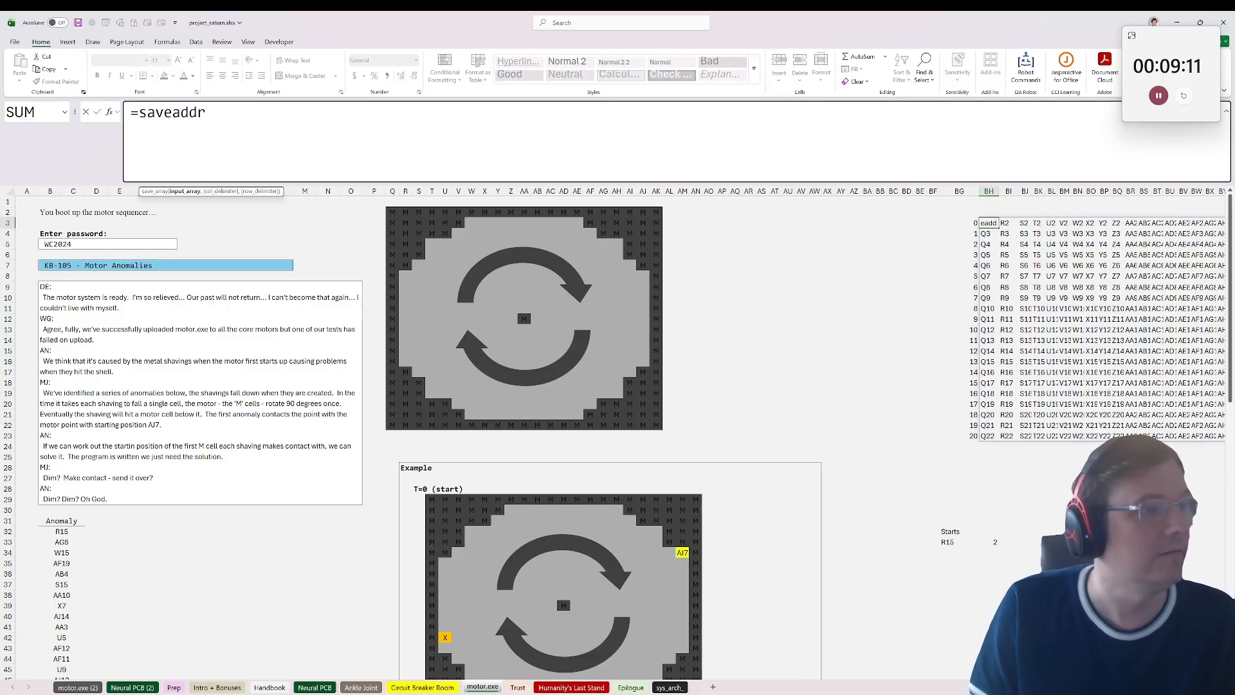
key(Tab)
key(End)
text())
key(Return)
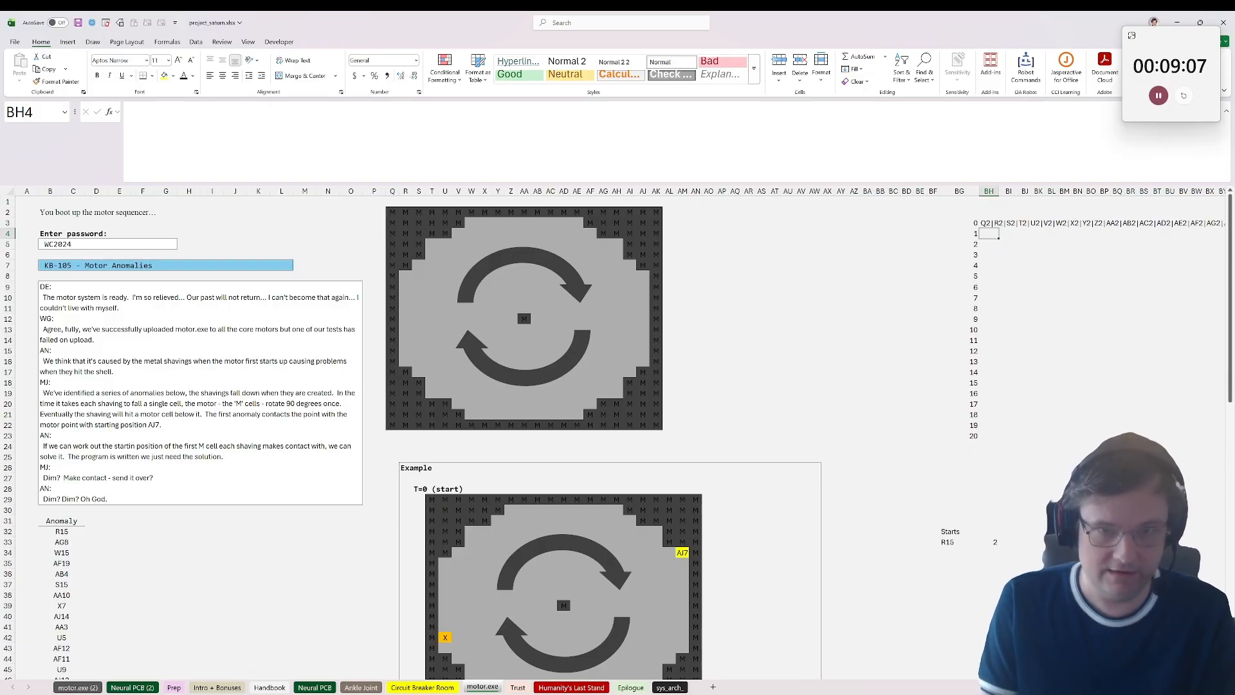
Step: Unpack the stored address string beside time 1 with =load_array(BH3) in BH4
text(=loa)
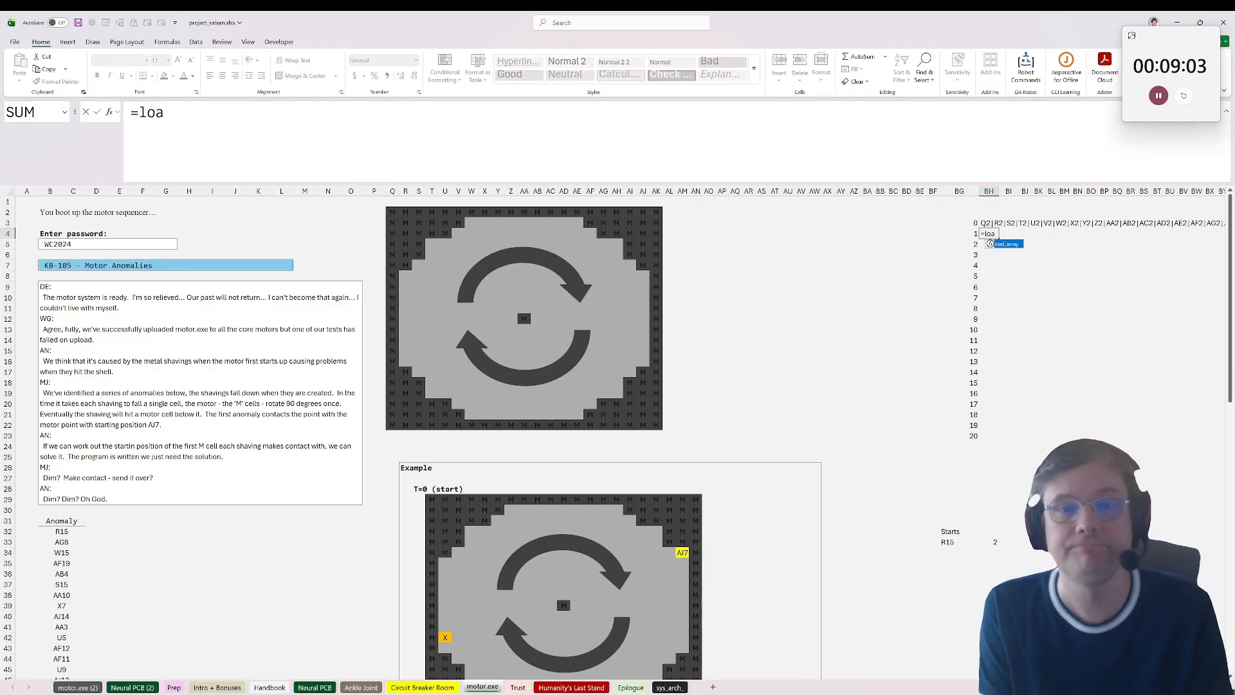
key(Tab)
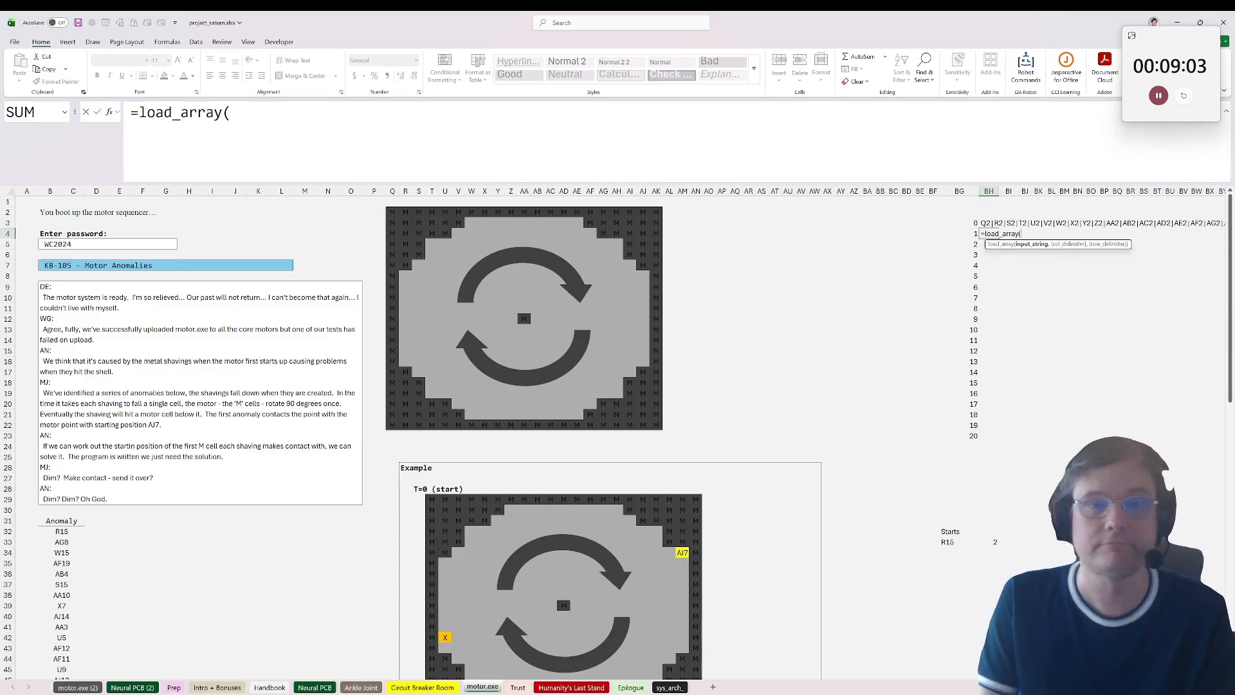
click(986, 224)
text())
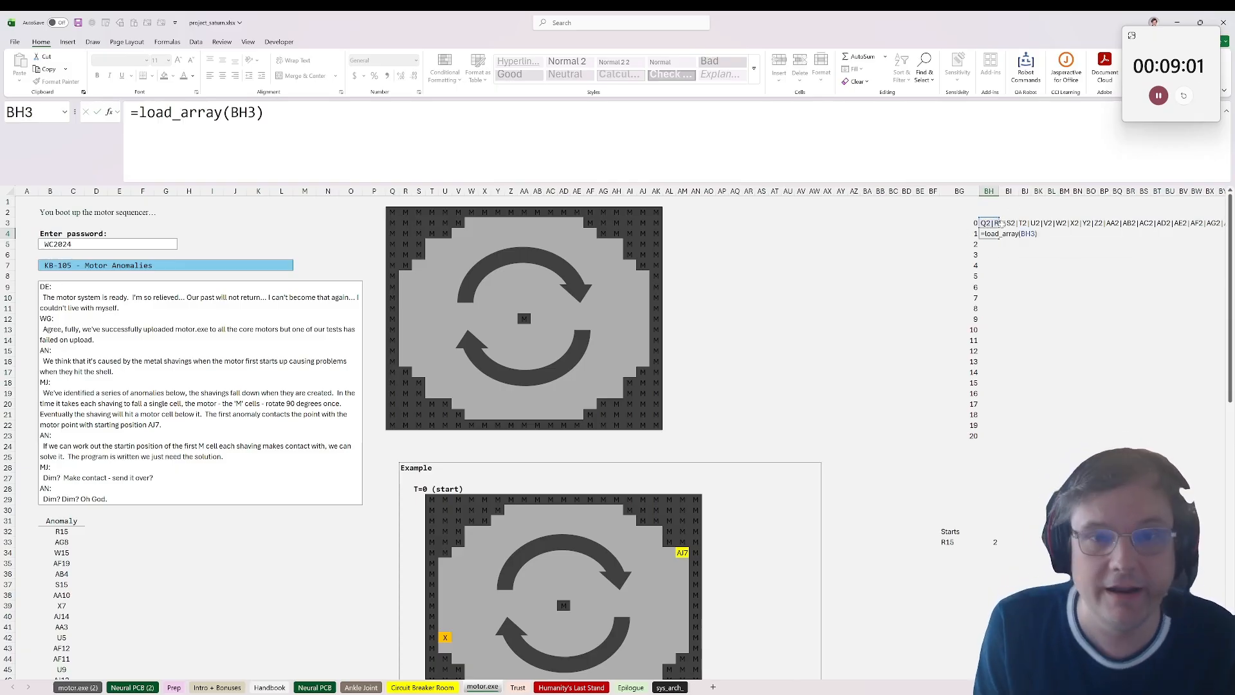
key(Tab)
click(991, 234)
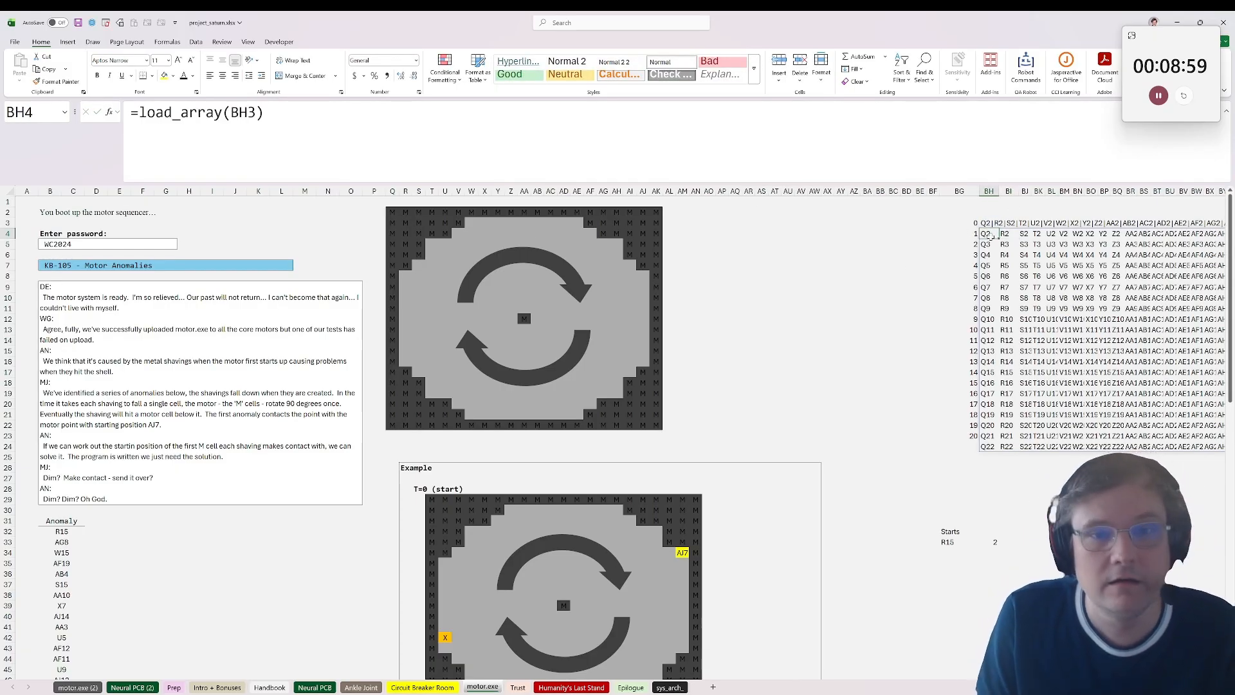
Step: Rotate the loaded grid clockwise by changing BH4 to =transform_array(load_array(BH3),arrow("CW"))
click(139, 113)
text(transform_array()
key(Tab)
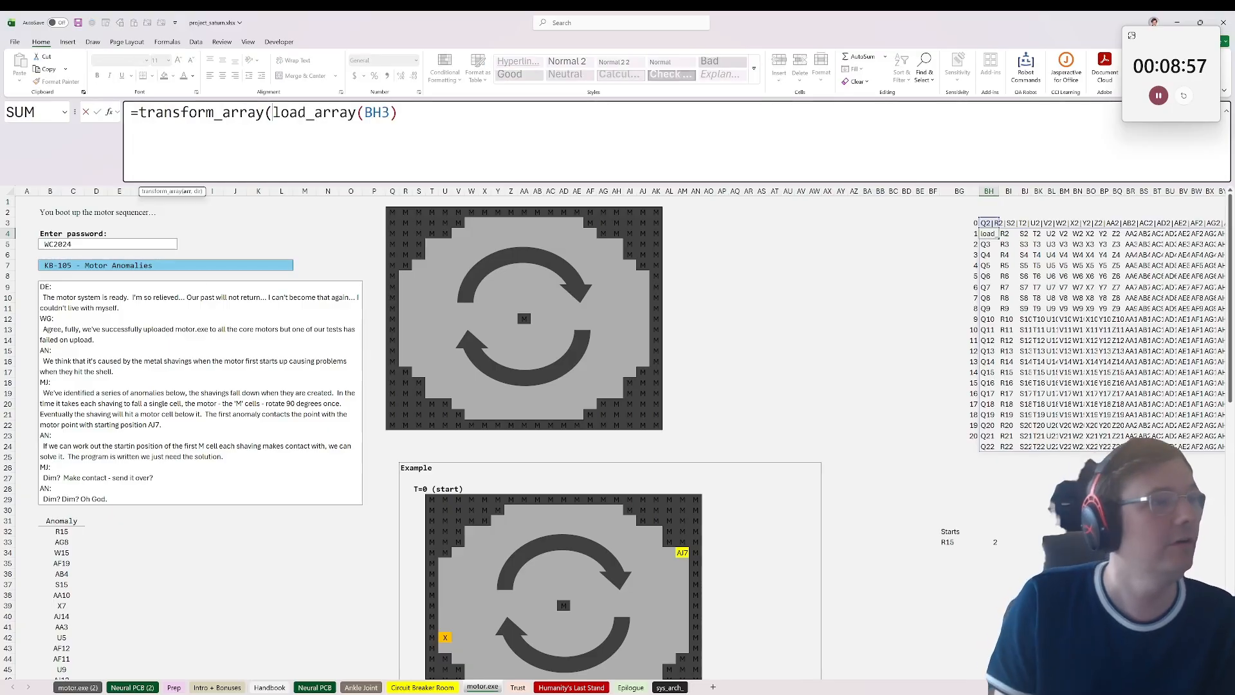
click(695, 117)
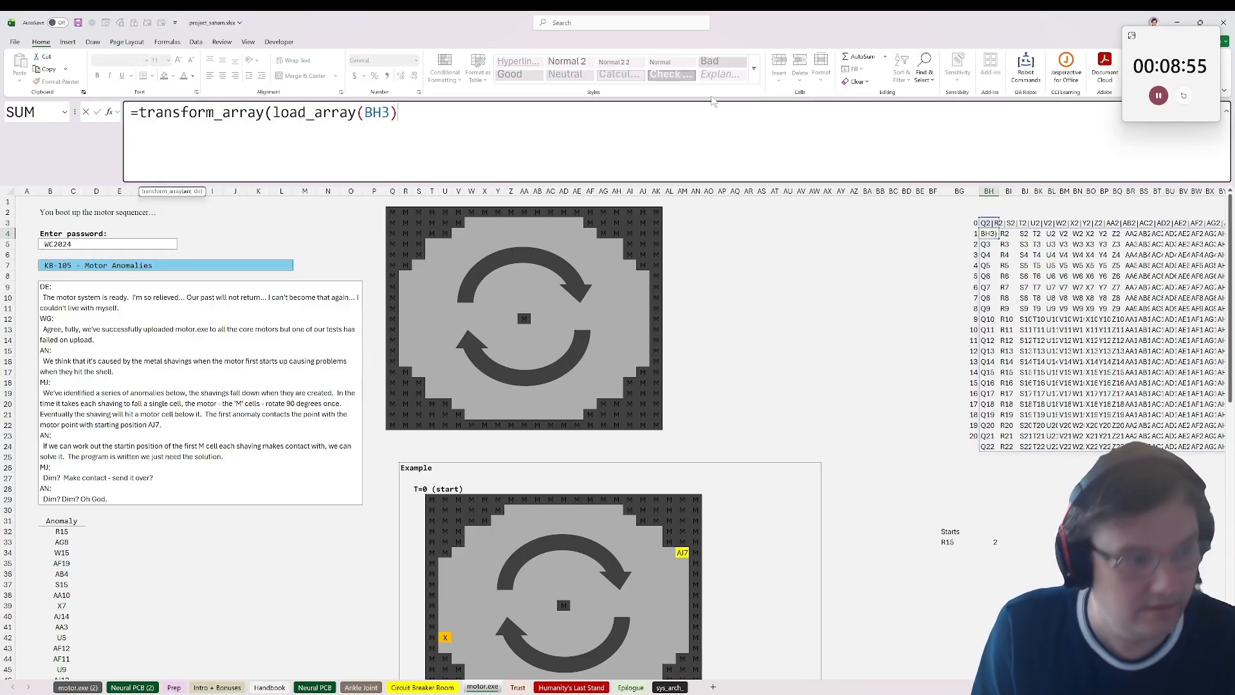
text(,ar)
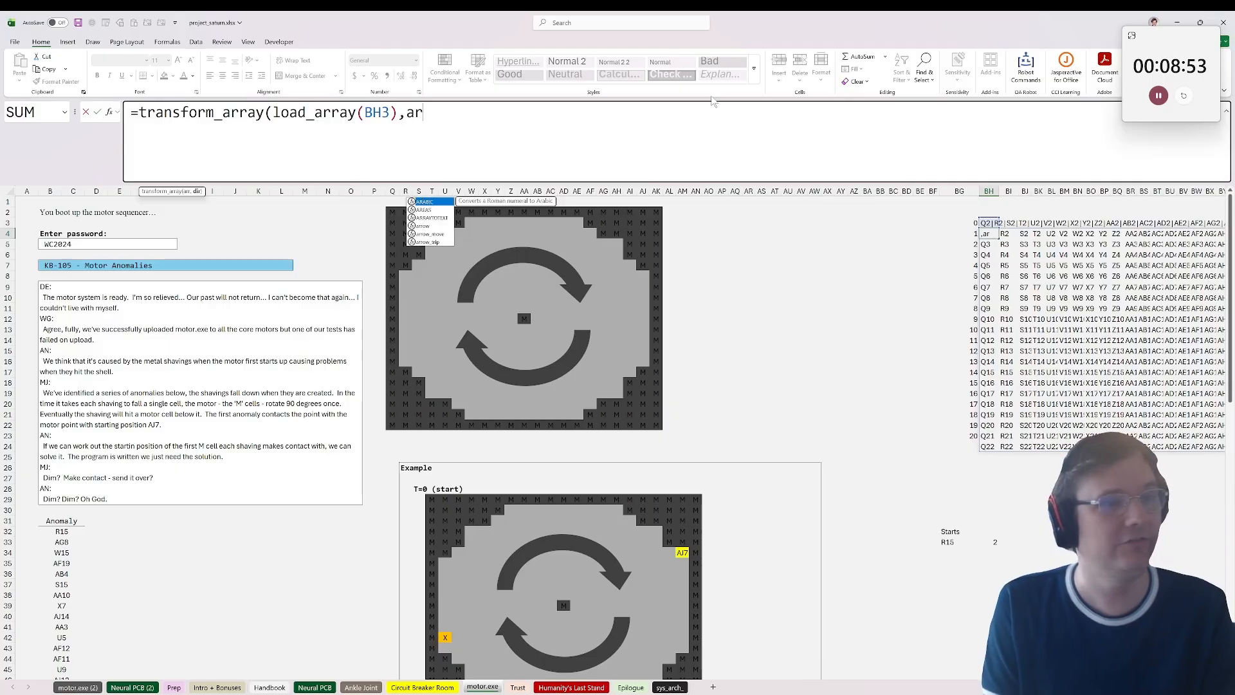
text(row("C)
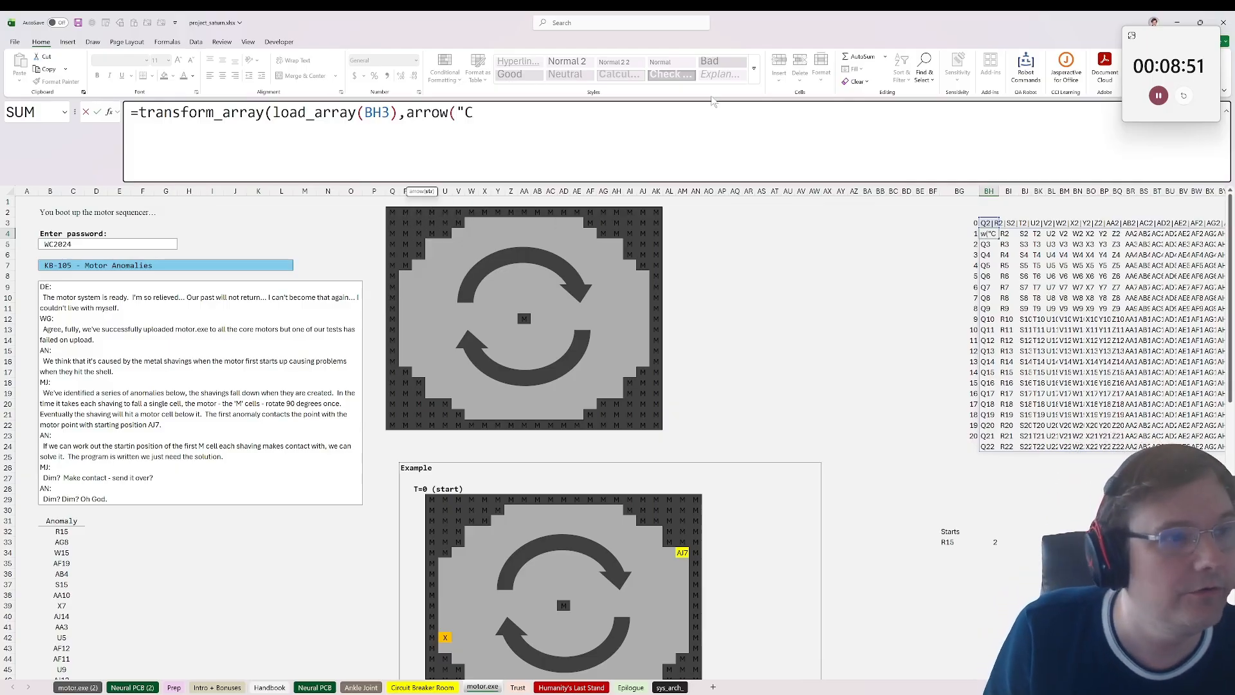
text(W"))
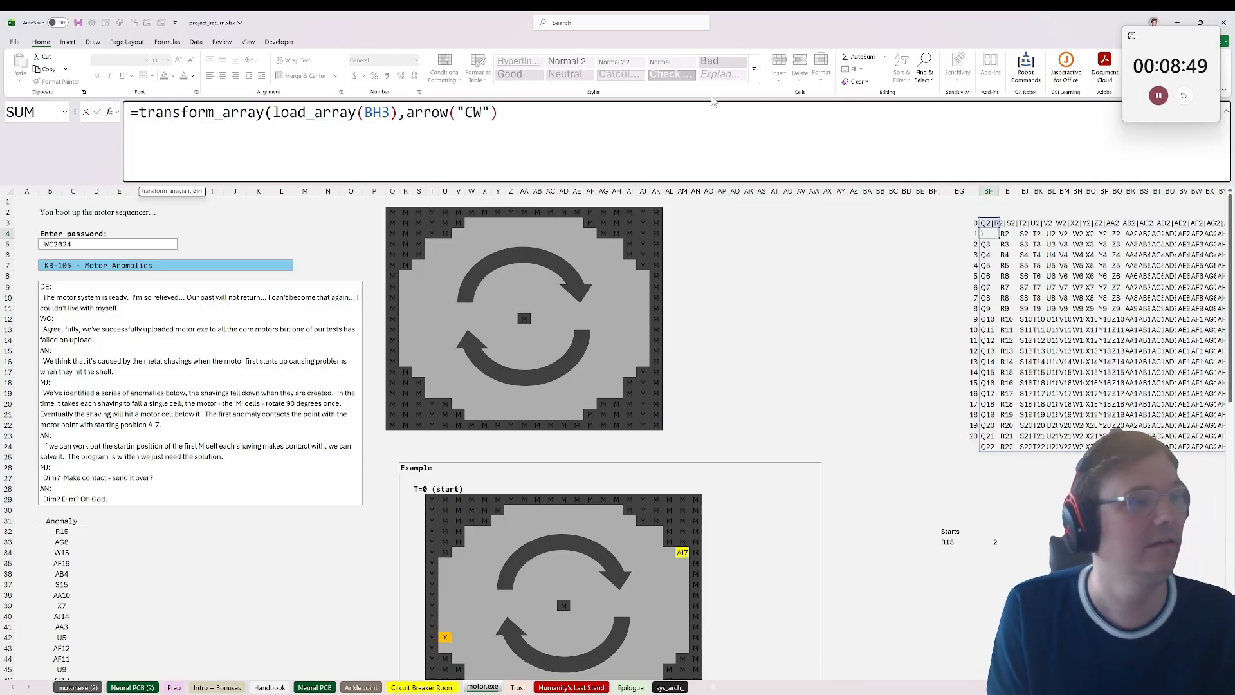
key(ctrl+Return)
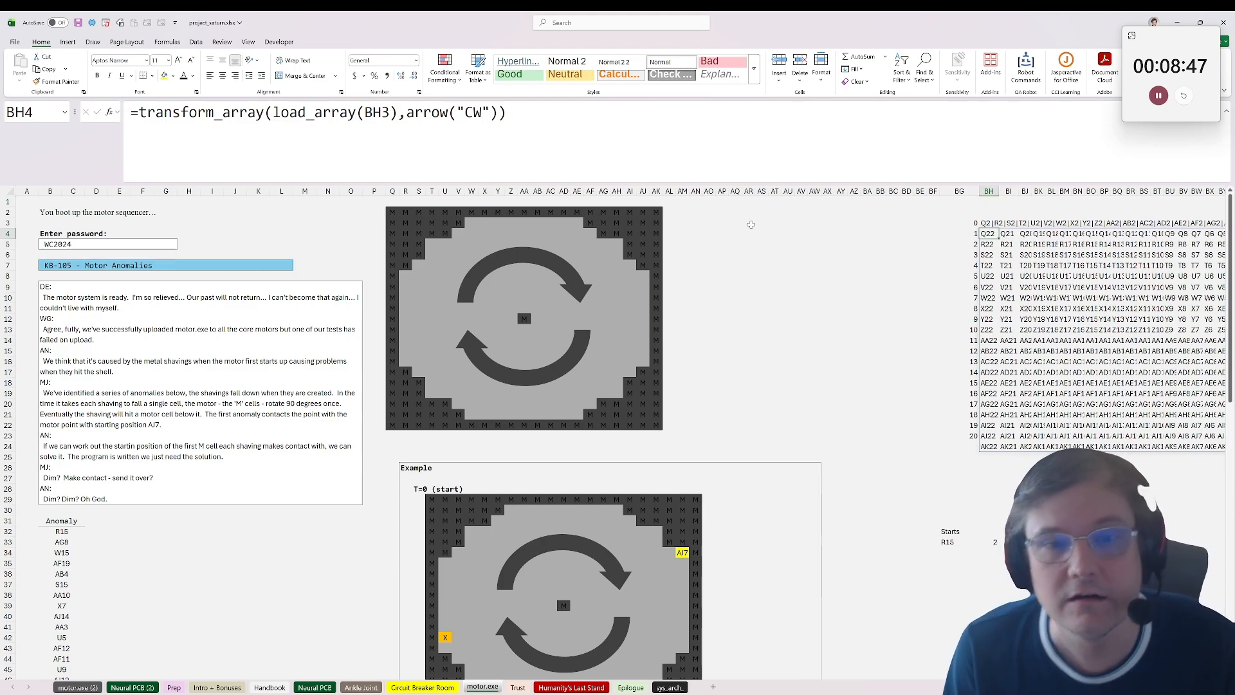
Step: Wrap the BH4 rotation formula in save_array and fill it down through BH23 for all 20 time steps
click(139, 112)
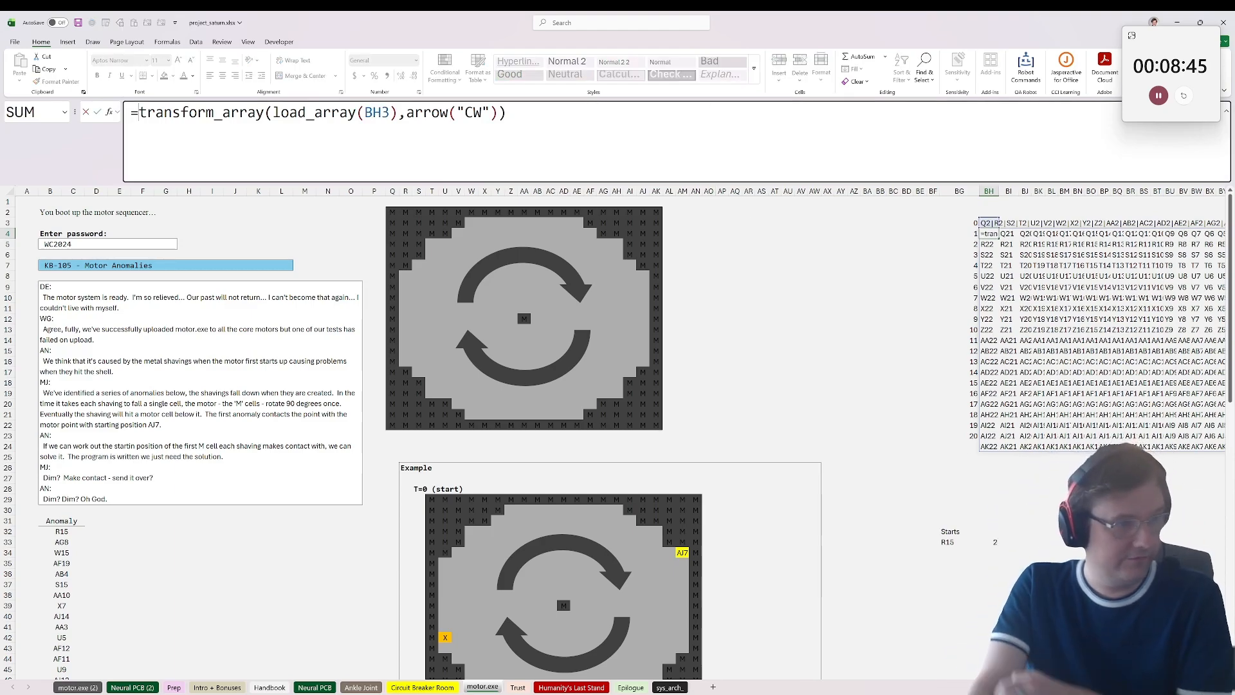
text(save_array()
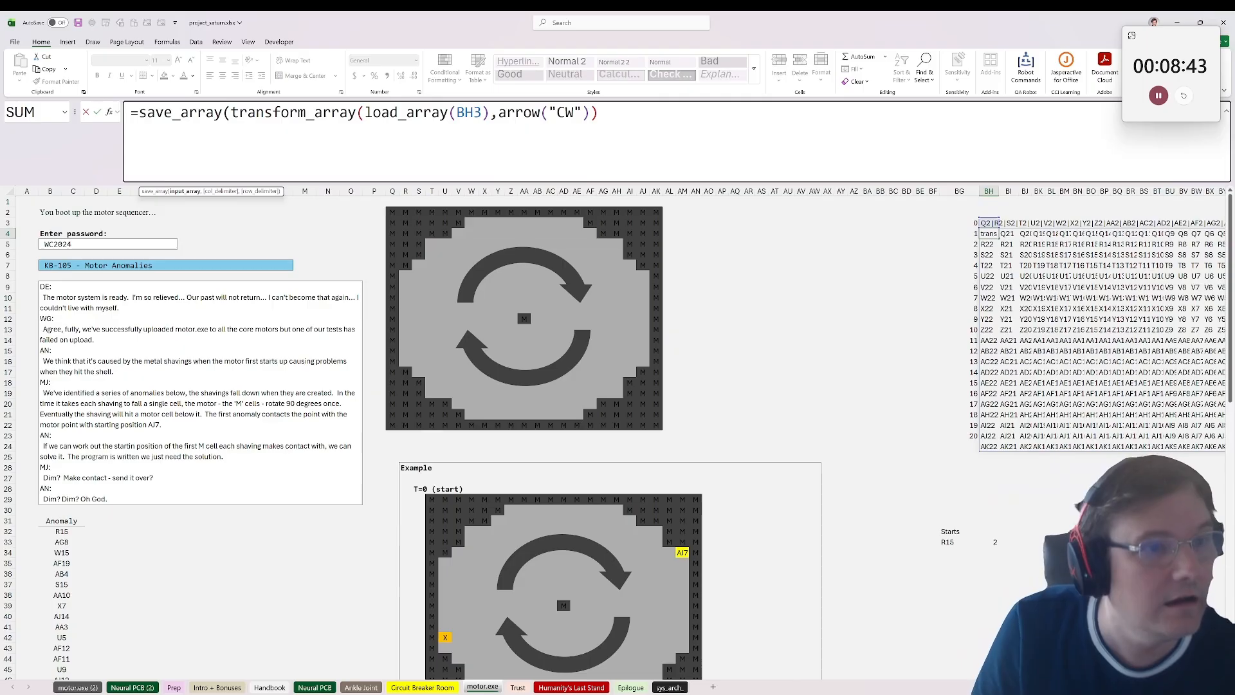
text())
key(ctrl+Return)
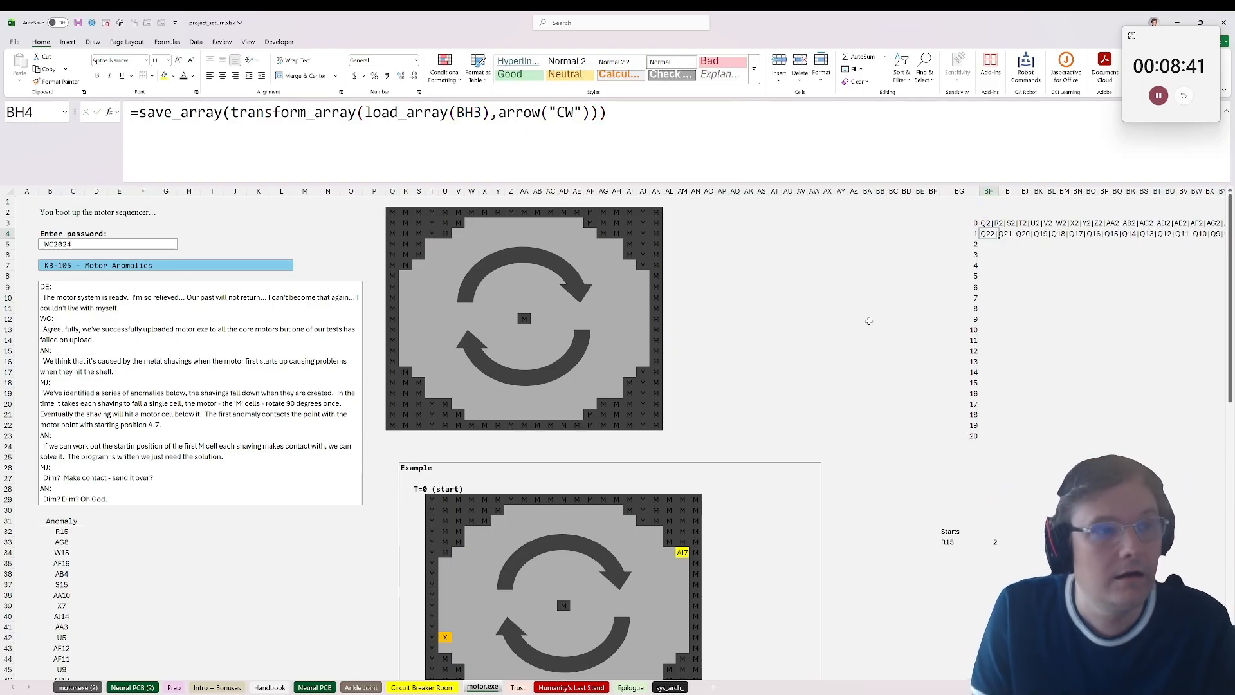
drag(998, 238, 998, 438)
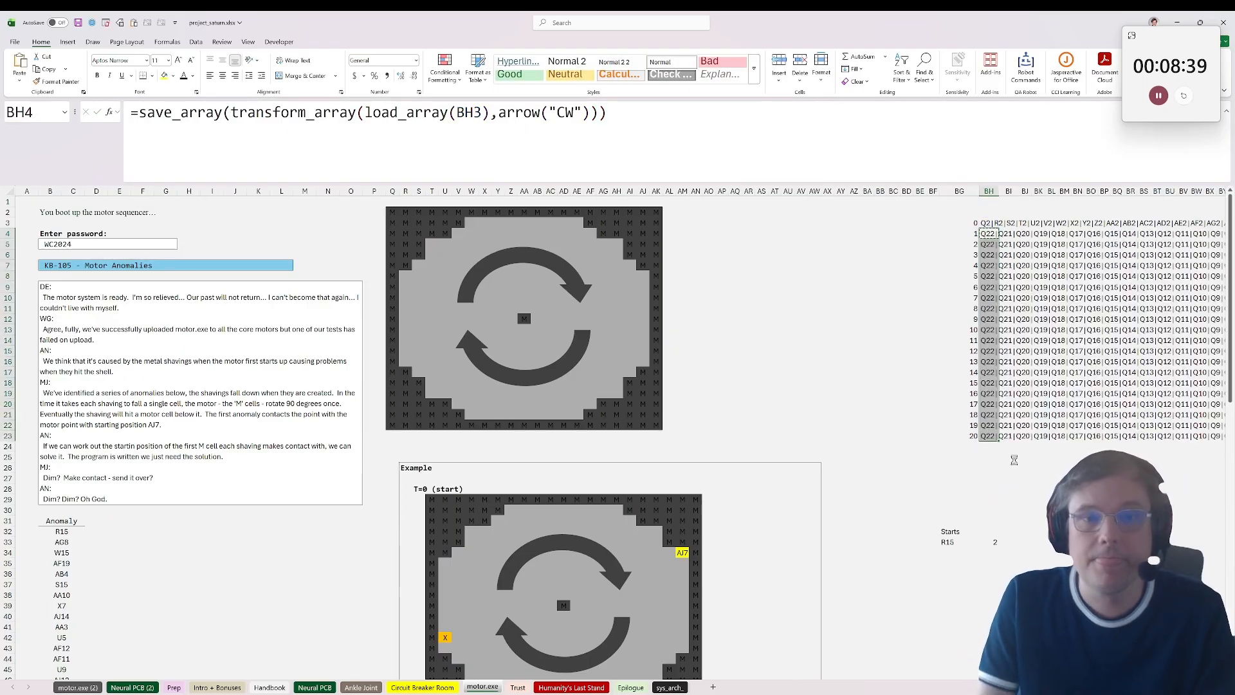
click(1064, 489)
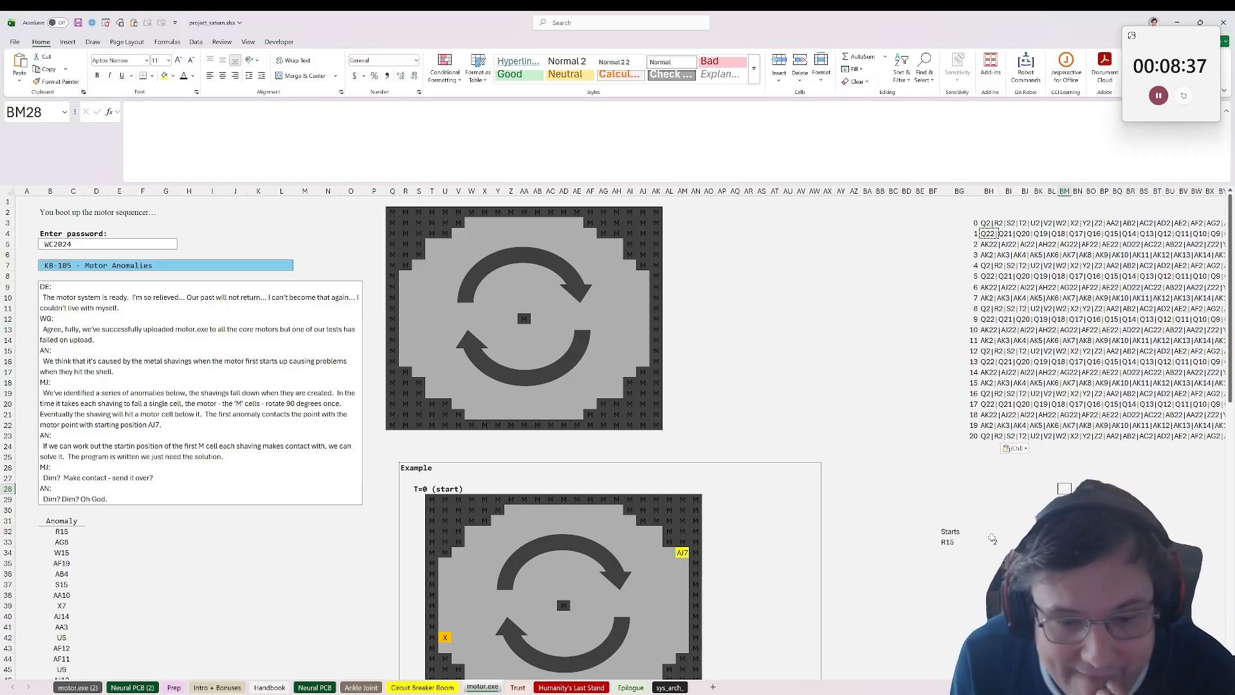
Step: Add the heading Time in BH32, above the fall-step formula for the first start cell
click(992, 541)
click(949, 542)
click(1009, 543)
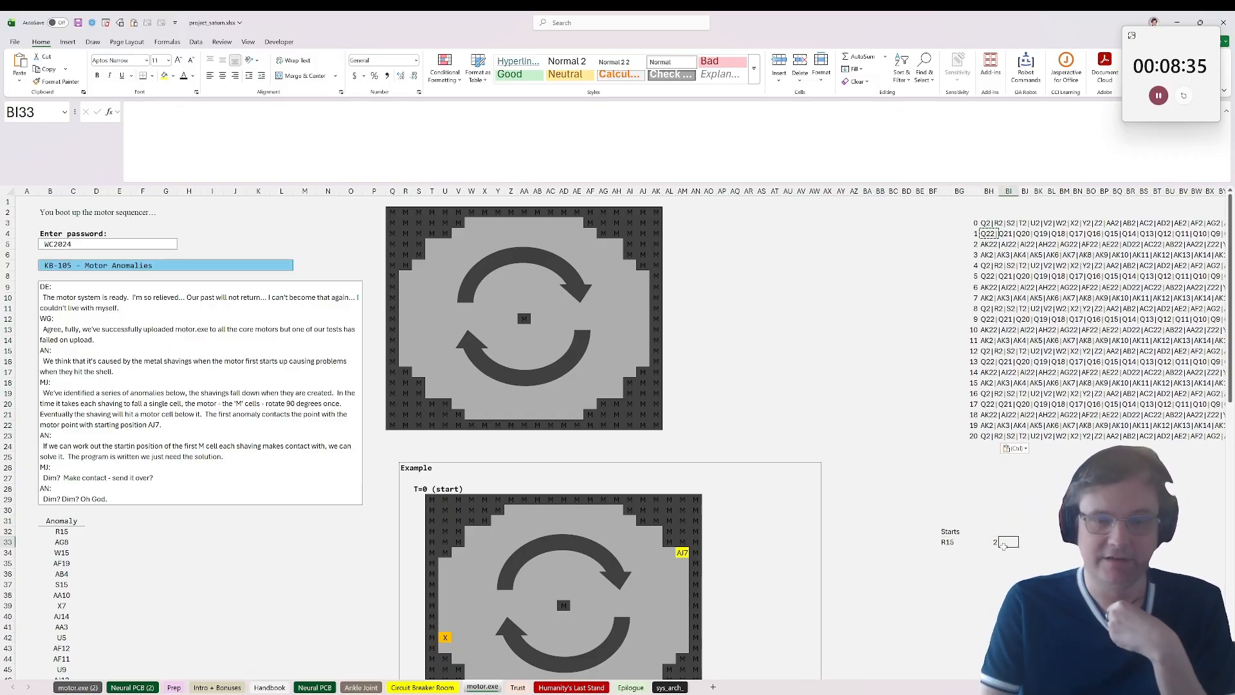
click(992, 543)
click(1020, 546)
click(1008, 543)
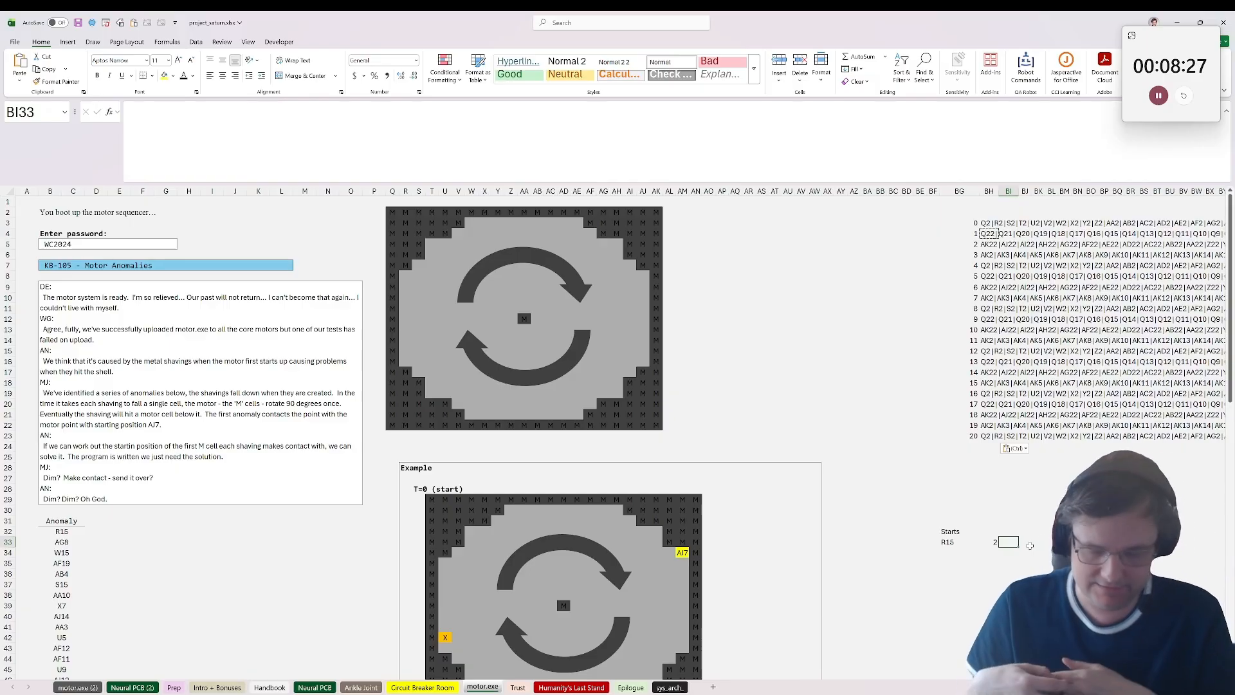
key(Up)
key(Left)
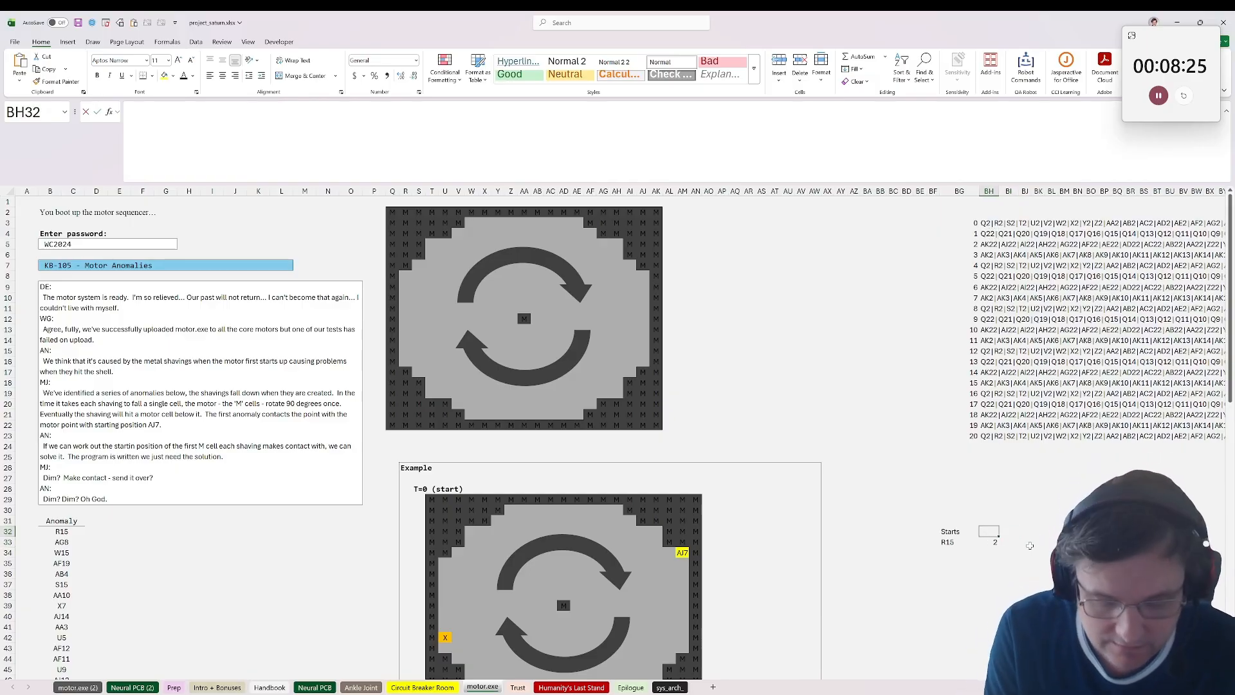
text(Time)
key(Tab)
Step: Add the heading RC in BI32, beside the Time heading
text(R?)
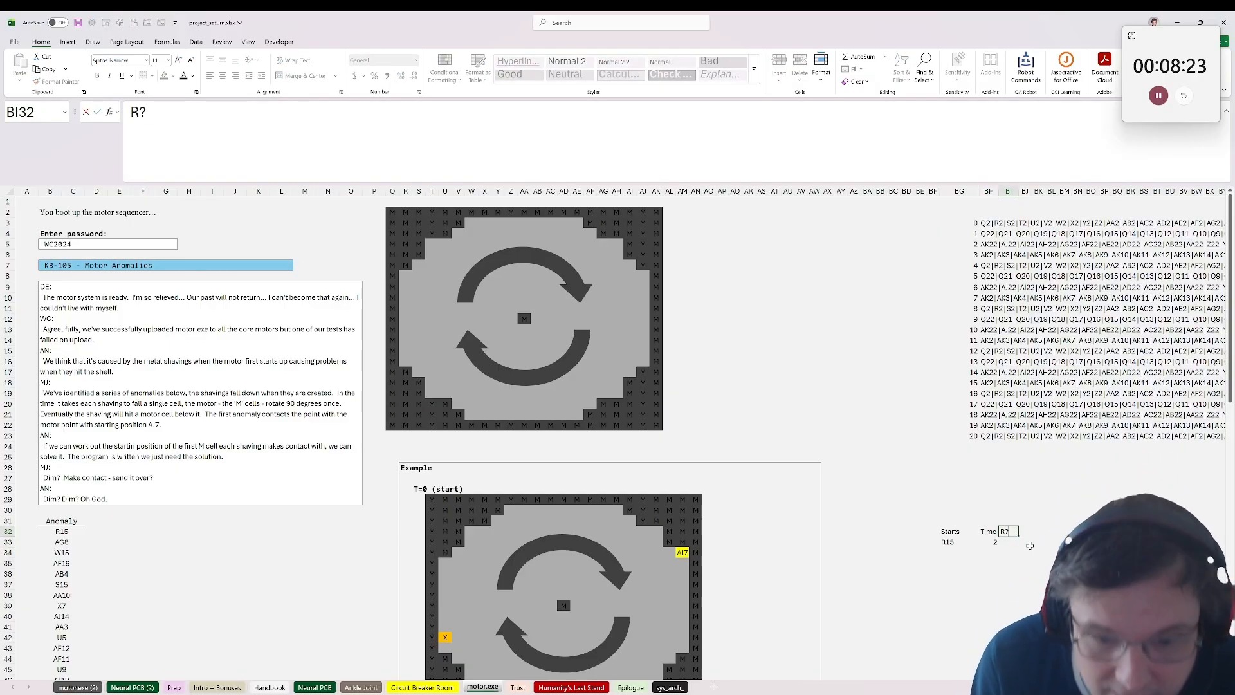
text(C)
key(BackSpace)
key(BackSpace)
key(BackSpace)
text(/)
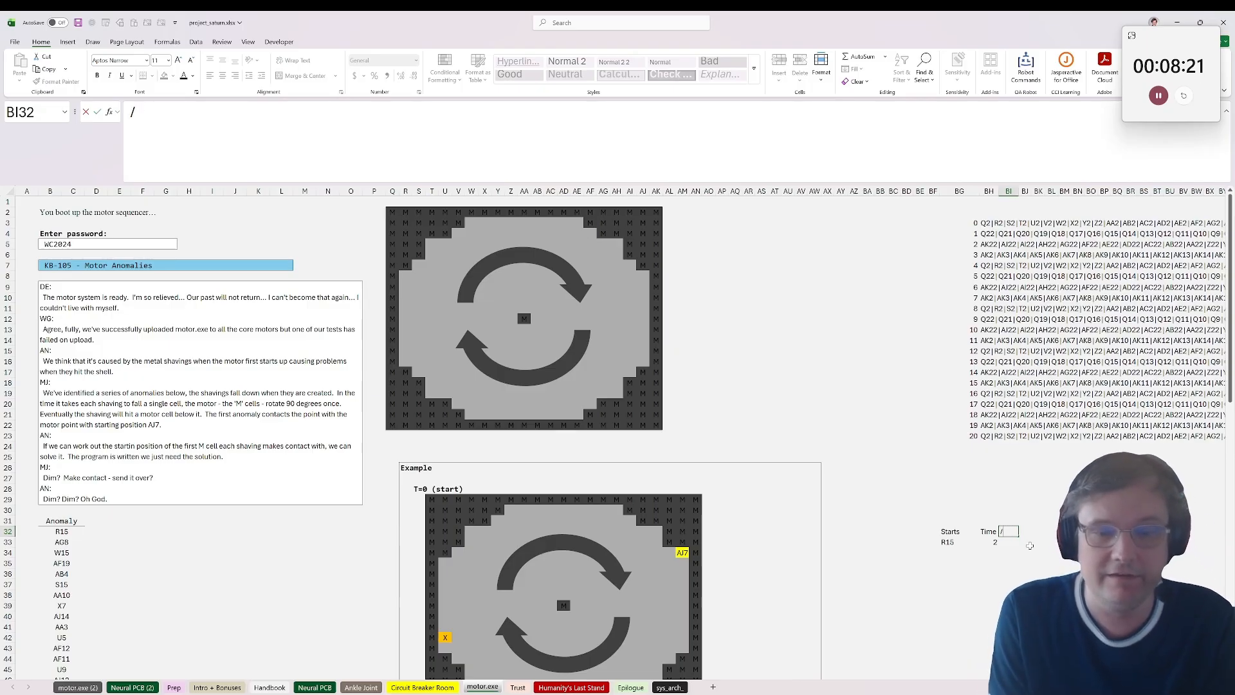
key(BackSpace)
text(RC?)
key(BackSpace)
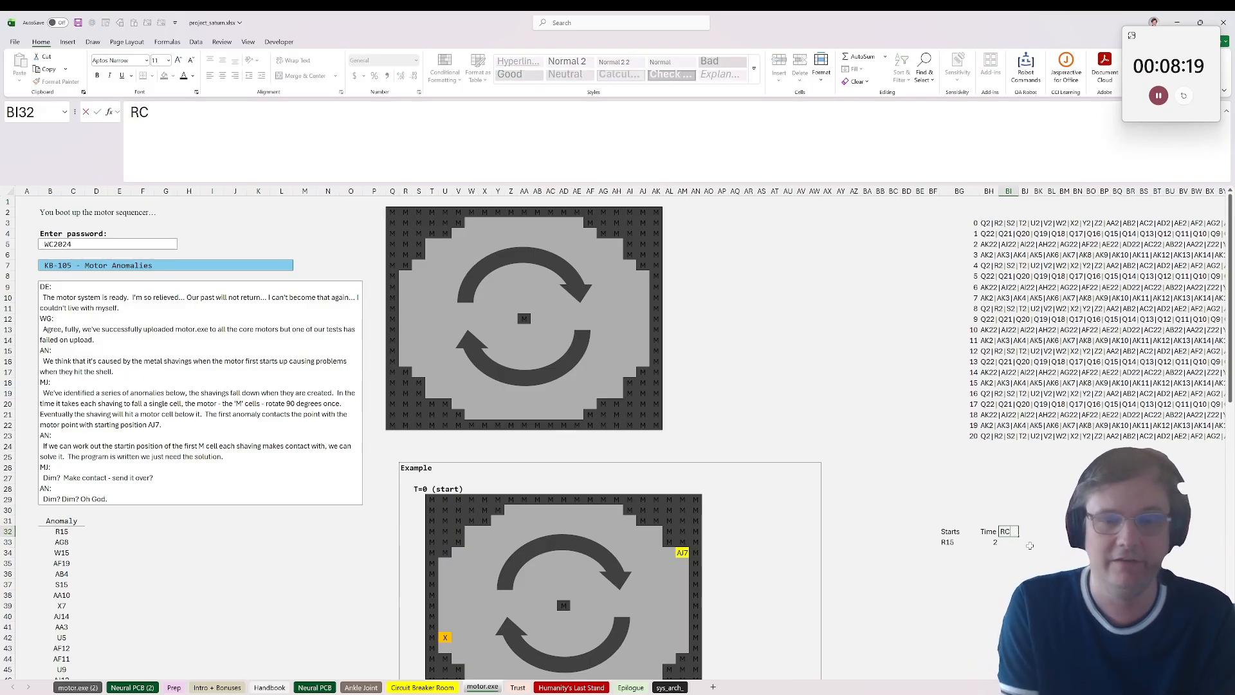
key(Return)
Step: Convert the first start cell to its row and column with =ref_to_rc(BG33,0) in BI33
text(=ref_to_rc()
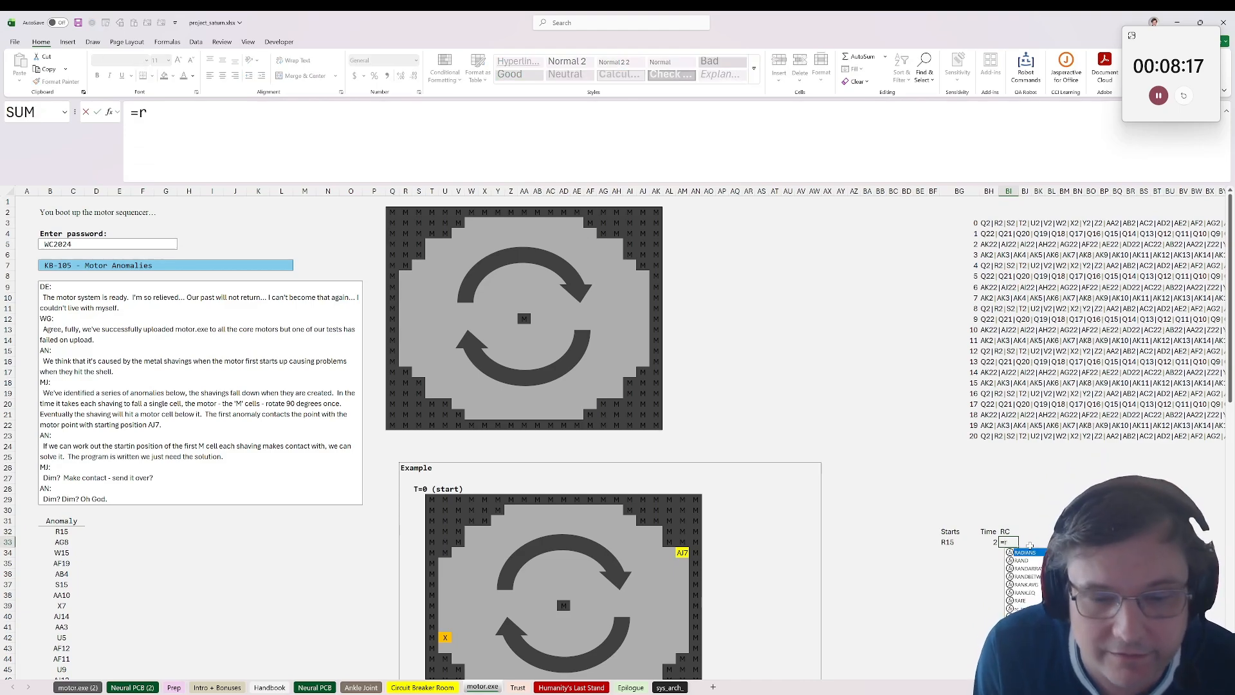
click(963, 546)
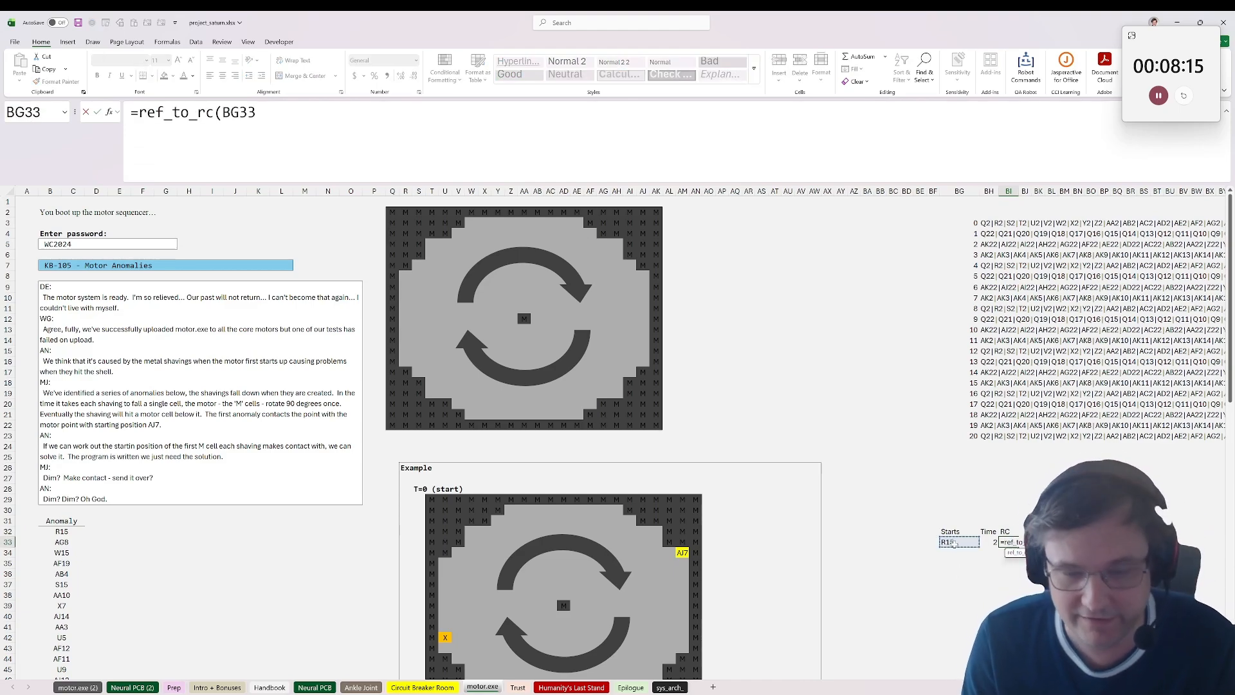
key(ctrl+Return)
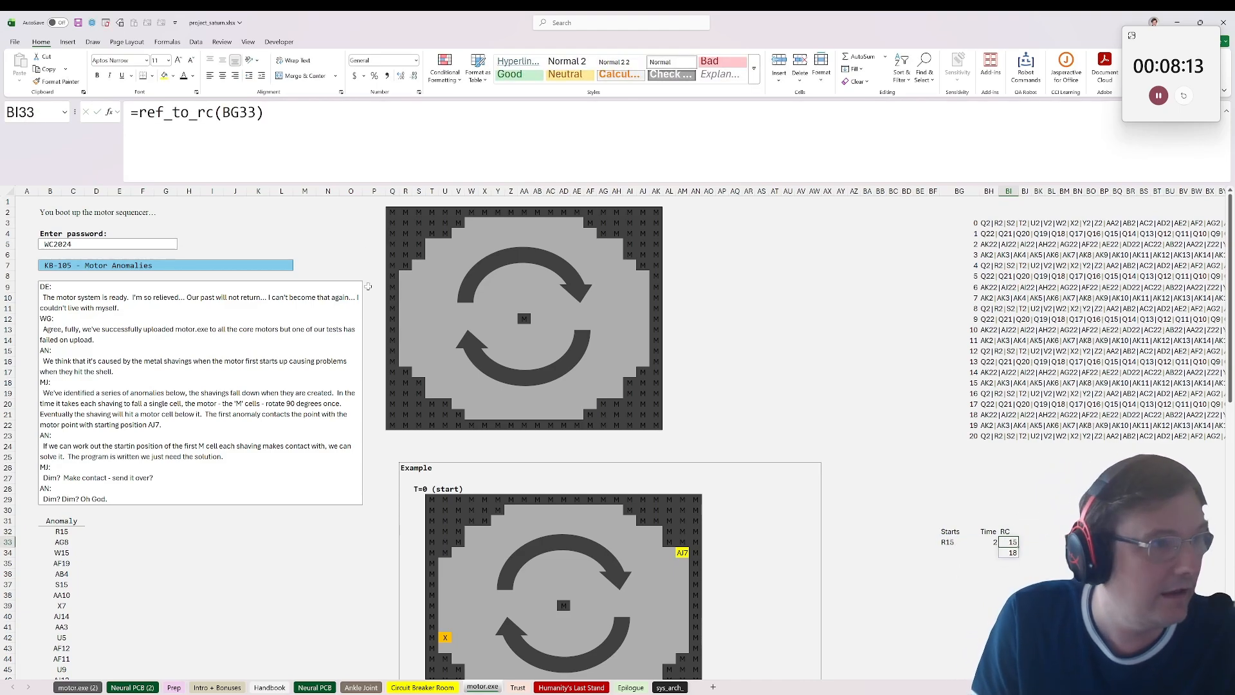
key(F2)
text(,0)
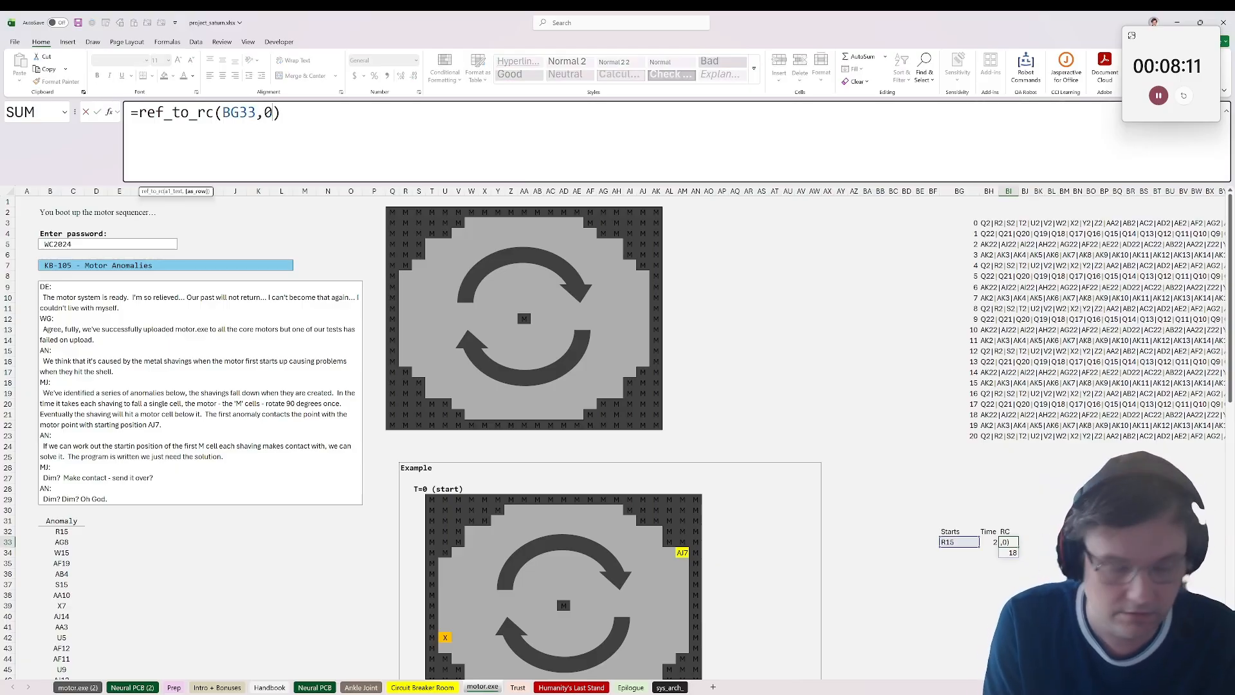
key(ctrl+Return)
Step: Replace the heading in BI32 with index
key(Up)
key(Down)
key(Up)
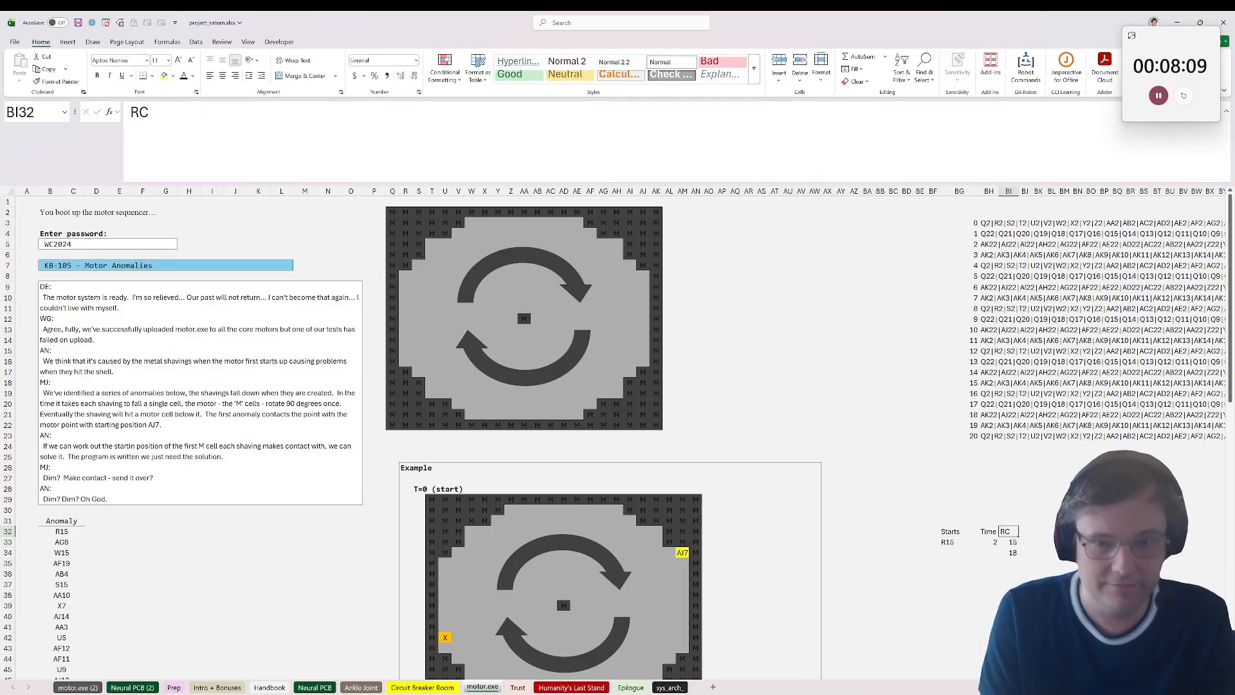
text(index)
key(Return)
Step: Lay the BI33 coordinates out across a row by changing the formula to =ref_to_rc(BG33,1)
key(F2)
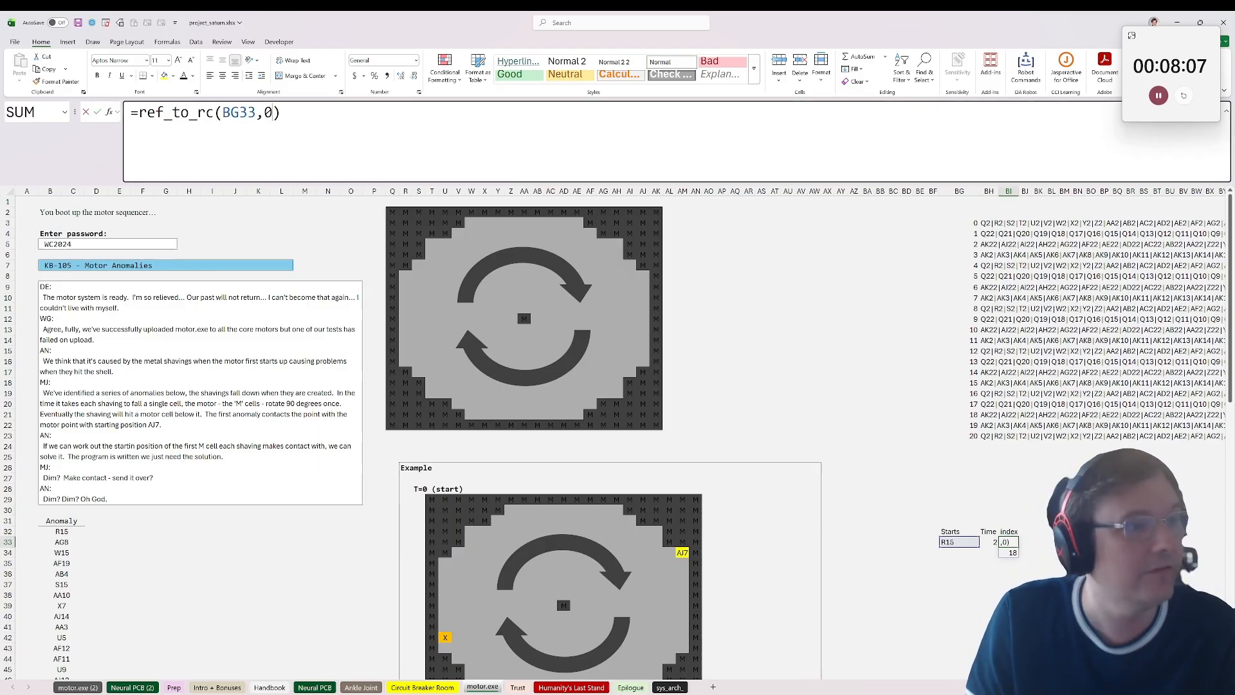
key(Left)
key(shift+Left)
text(1)
key(Return)
key(Up)
key(Right)
key(Left)
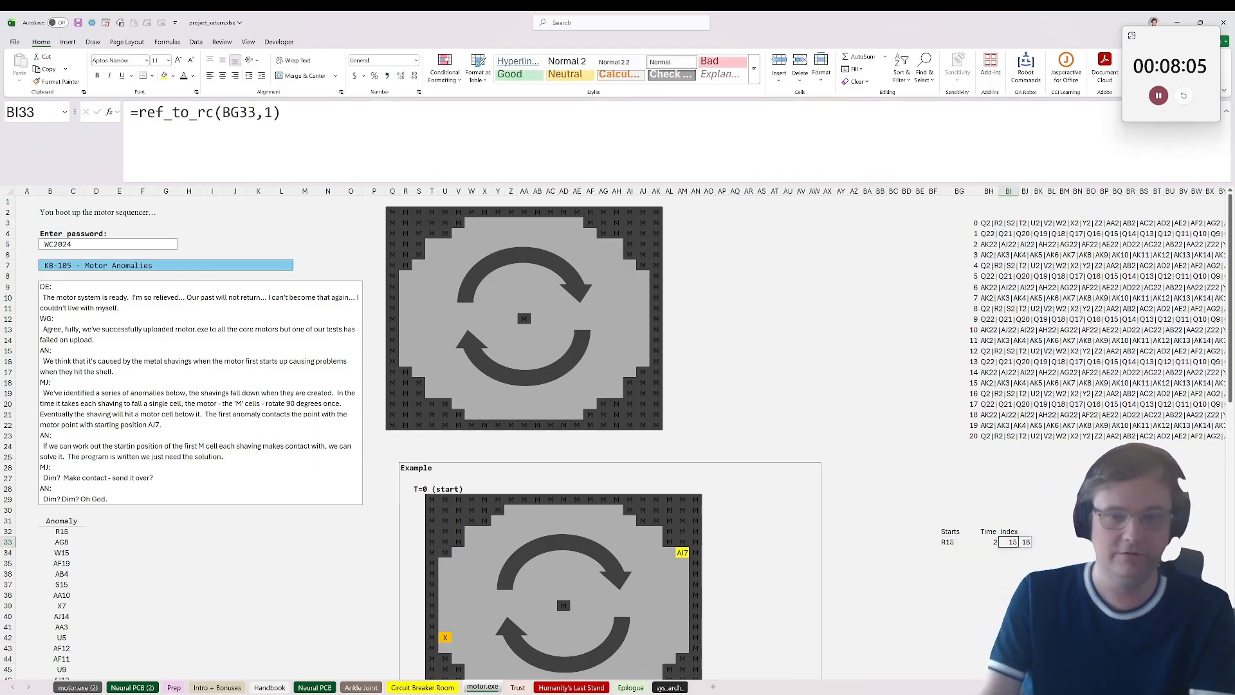
key(F2)
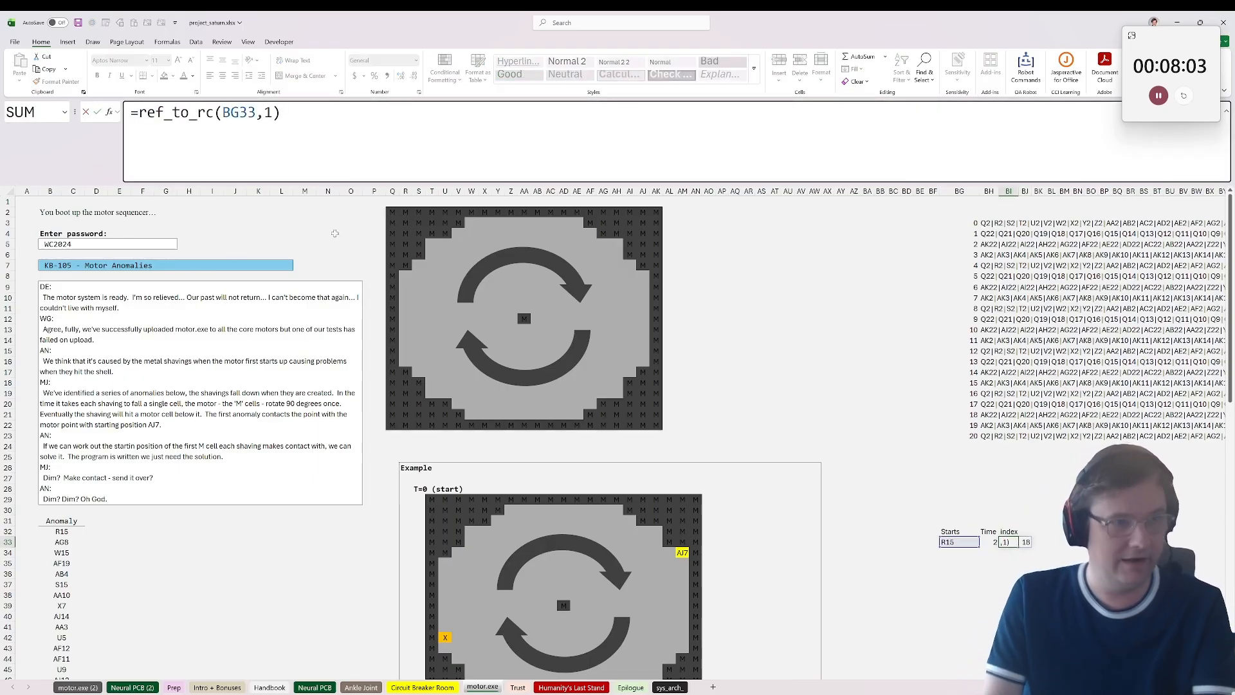
key(Escape)
Step: Compute the row and column of the motor grid's first cell with =ref_to_rc("Q2") in AQ3
click(393, 202)
click(395, 210)
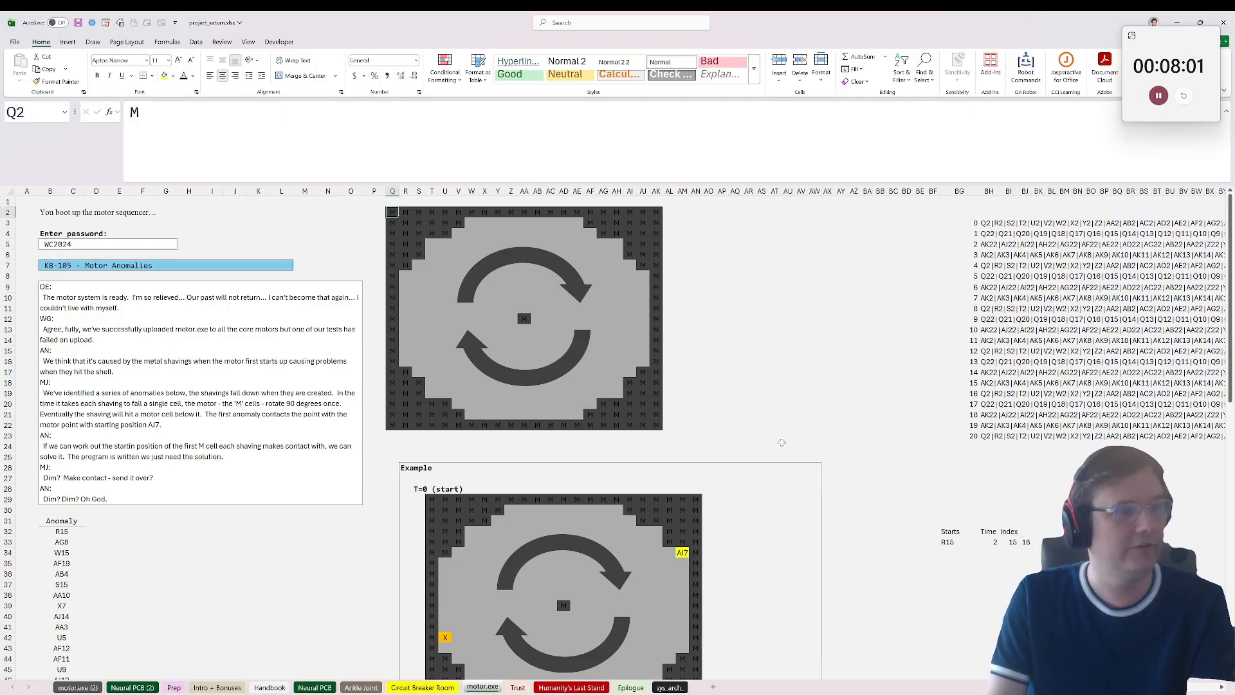
click(734, 220)
text(=)
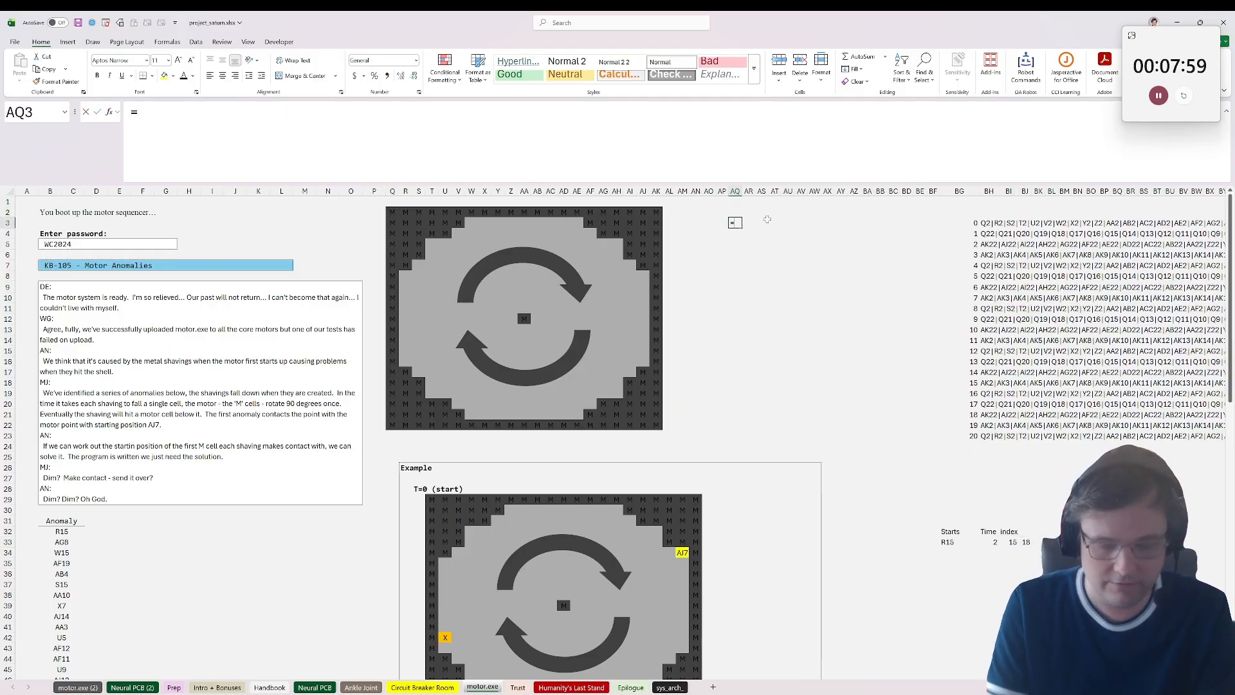
text(ref_to_rc(()
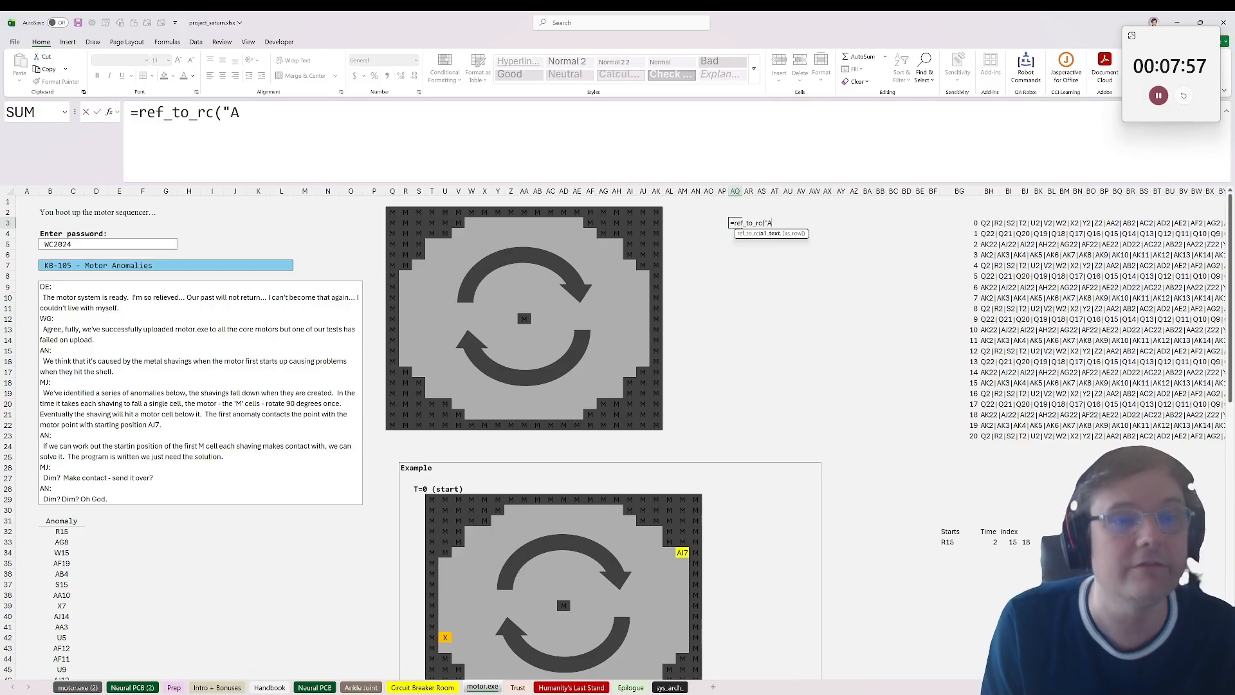
text(A2"))
key(ctrl+Return)
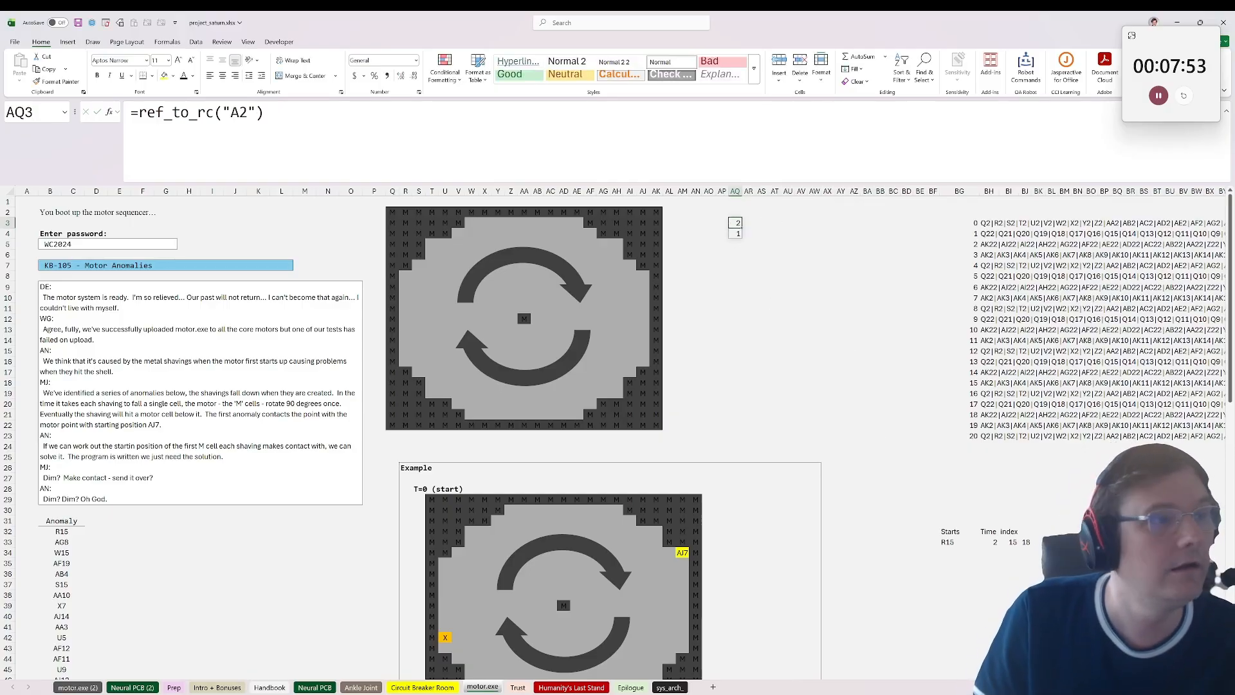
double_click(239, 113)
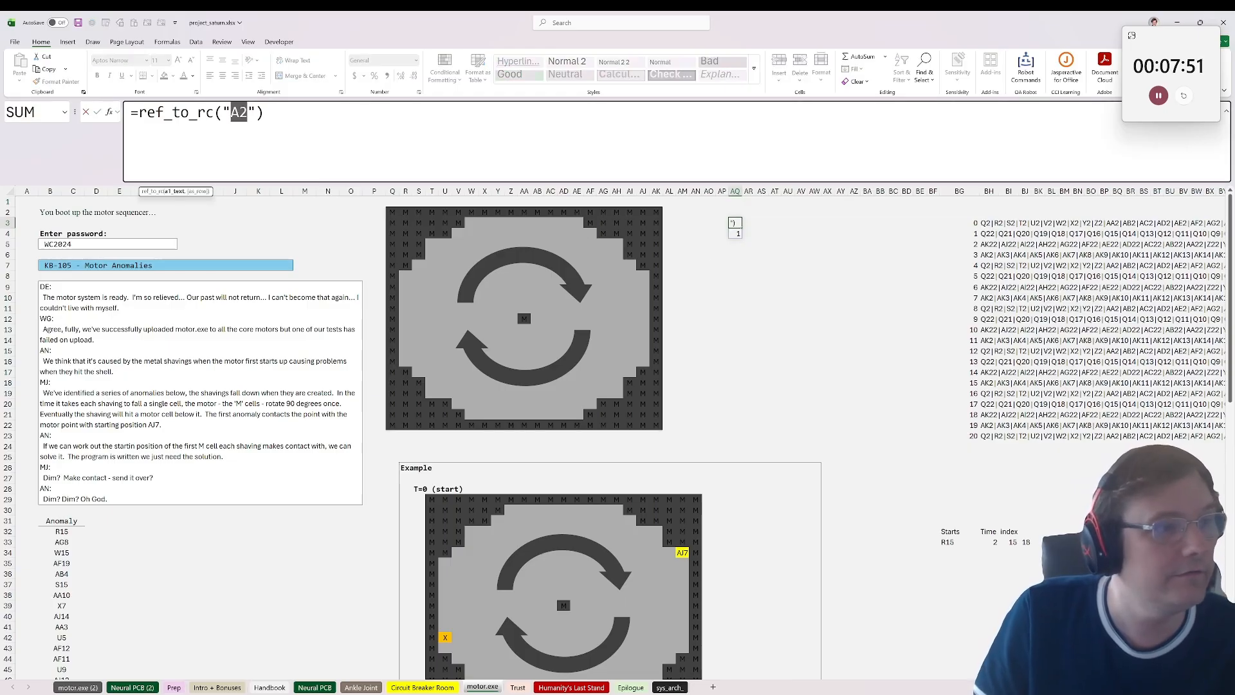
click(238, 113)
double_click(239, 112)
text(Q2)
key(Return)
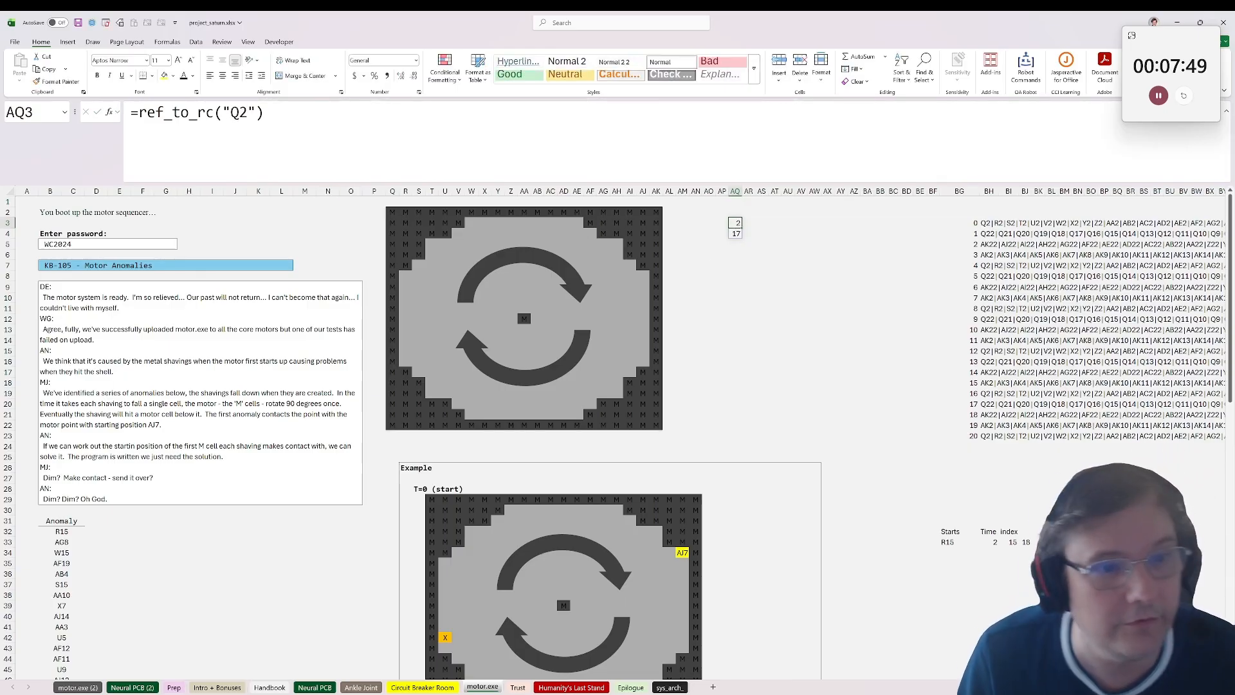
Step: Make the AQ3 coordinates spill across a row by changing the formula to =ref_to_rc("Q2",1)
click(1025, 542)
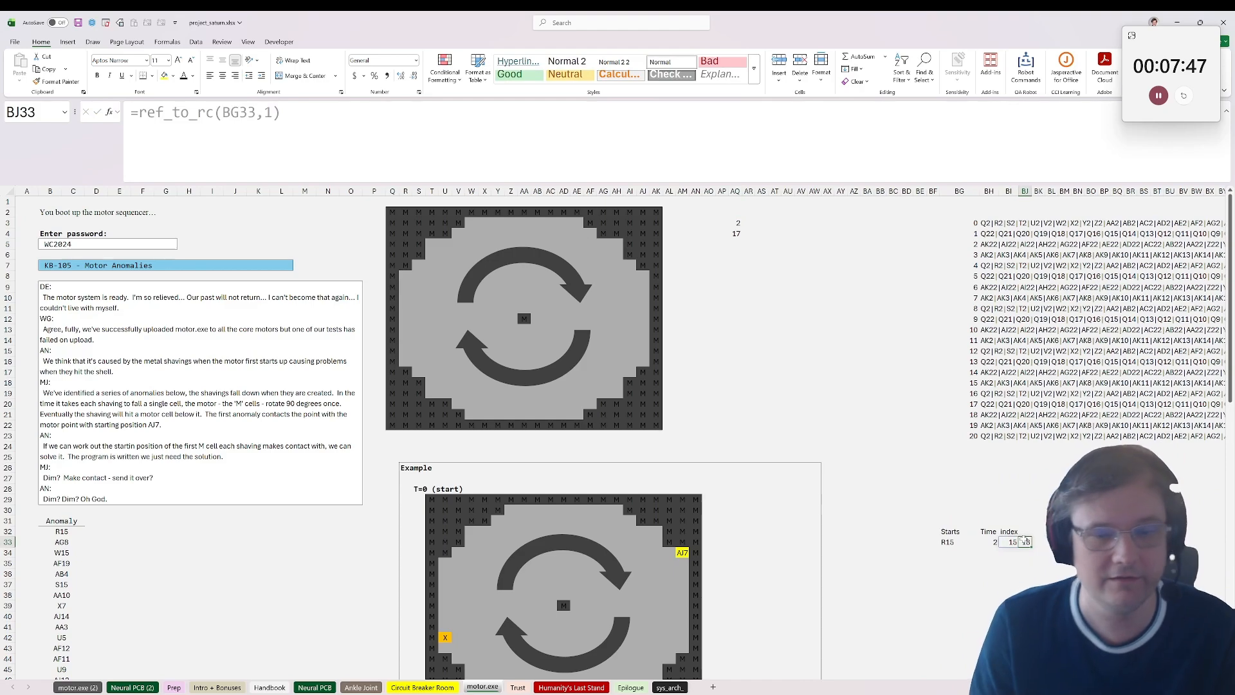
click(735, 223)
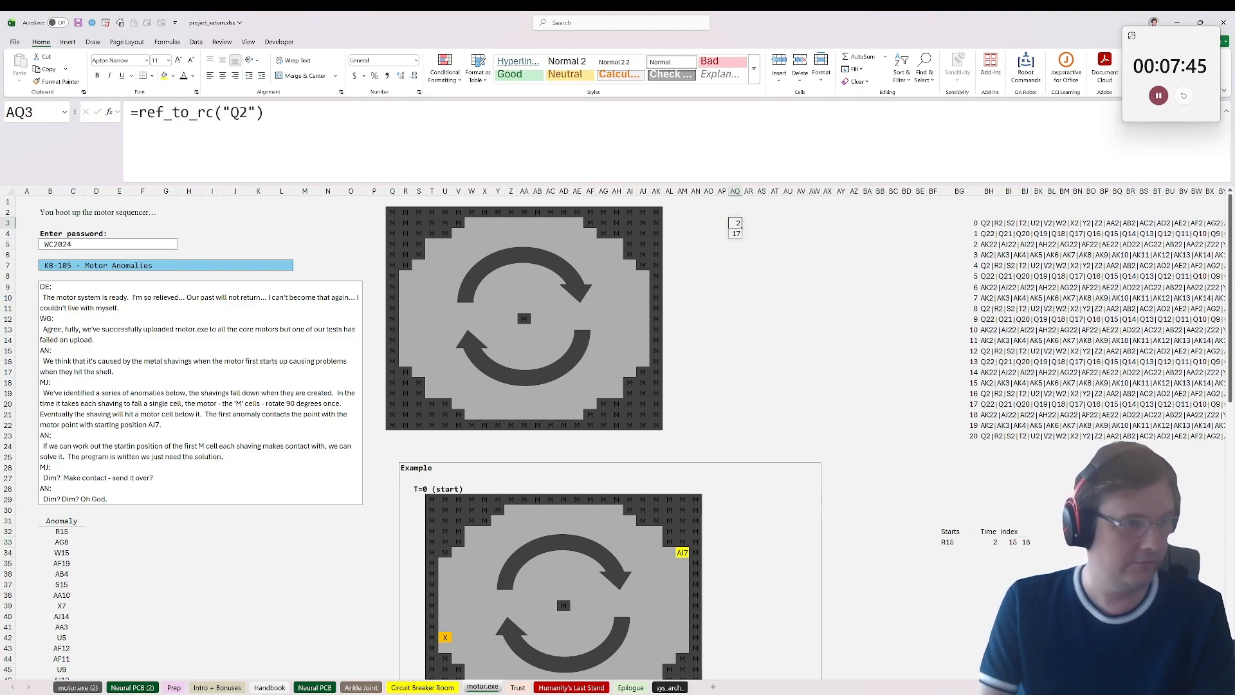
key(F2)
key(Left)
text(,1)
key(Return)
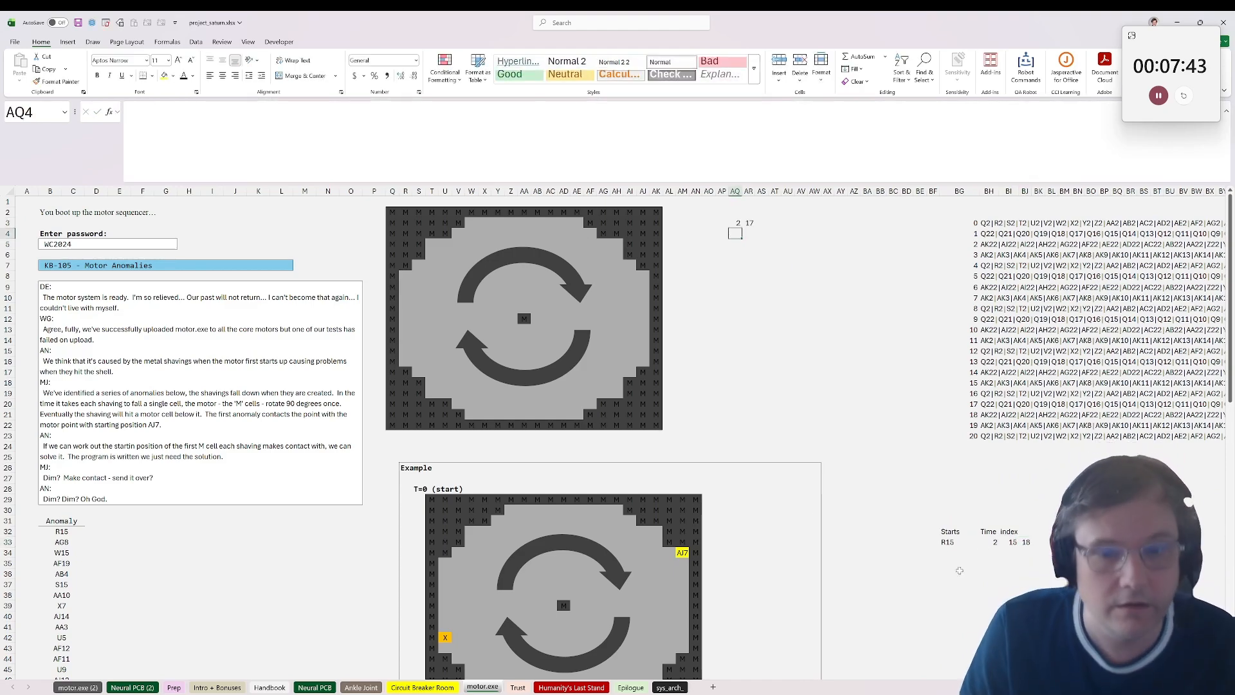
Step: Offset the start cell's coordinates by the grid origin, changing BI33 to =ref_to_rc(BG33,1)-AQ3
click(1017, 540)
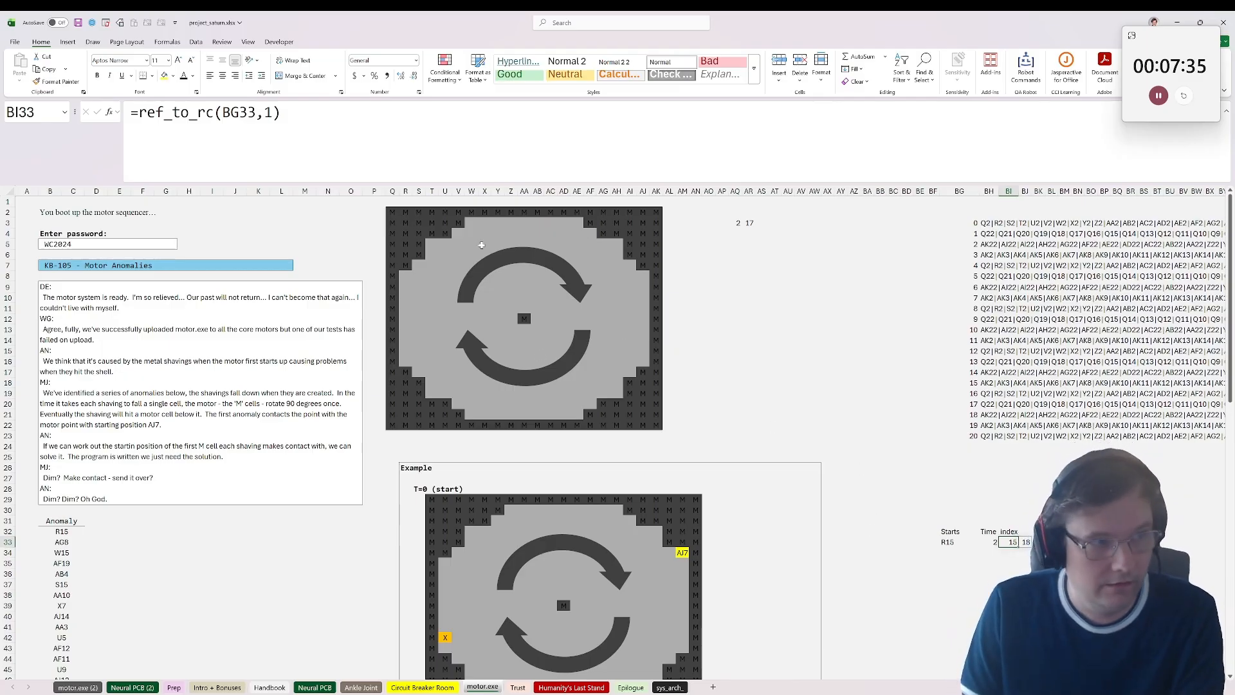
key(F2)
text(=)
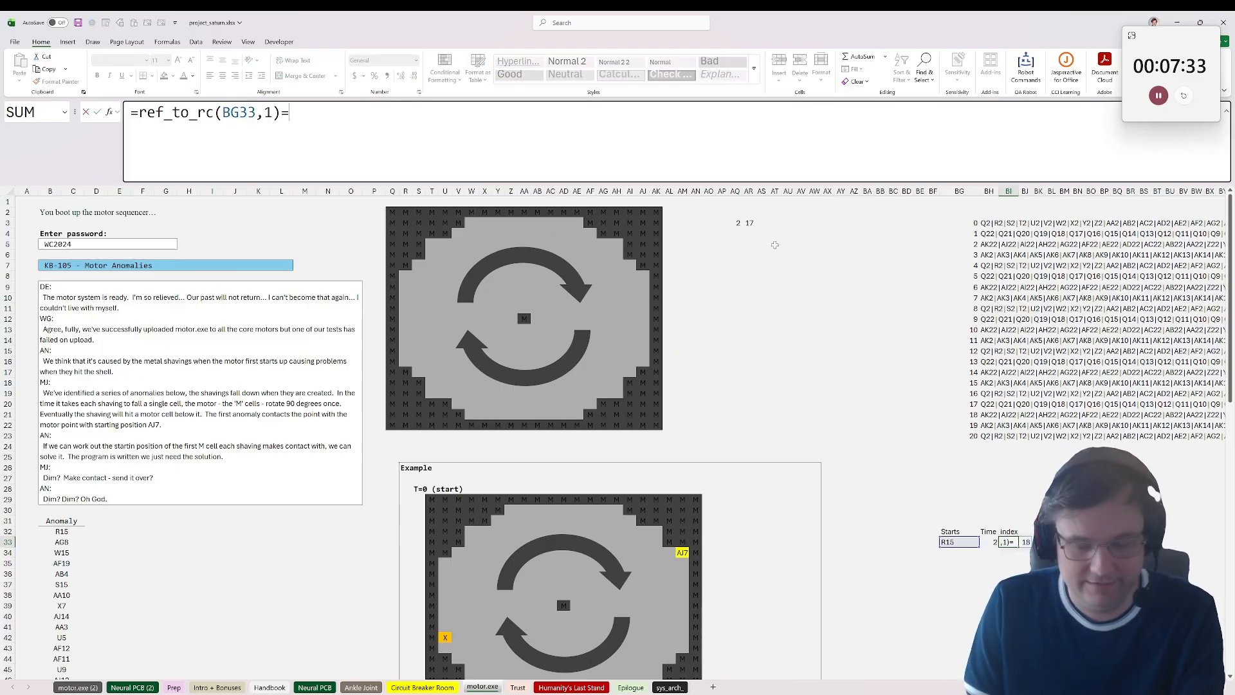
key(BackSpace)
text(-)
click(725, 226)
key(Return)
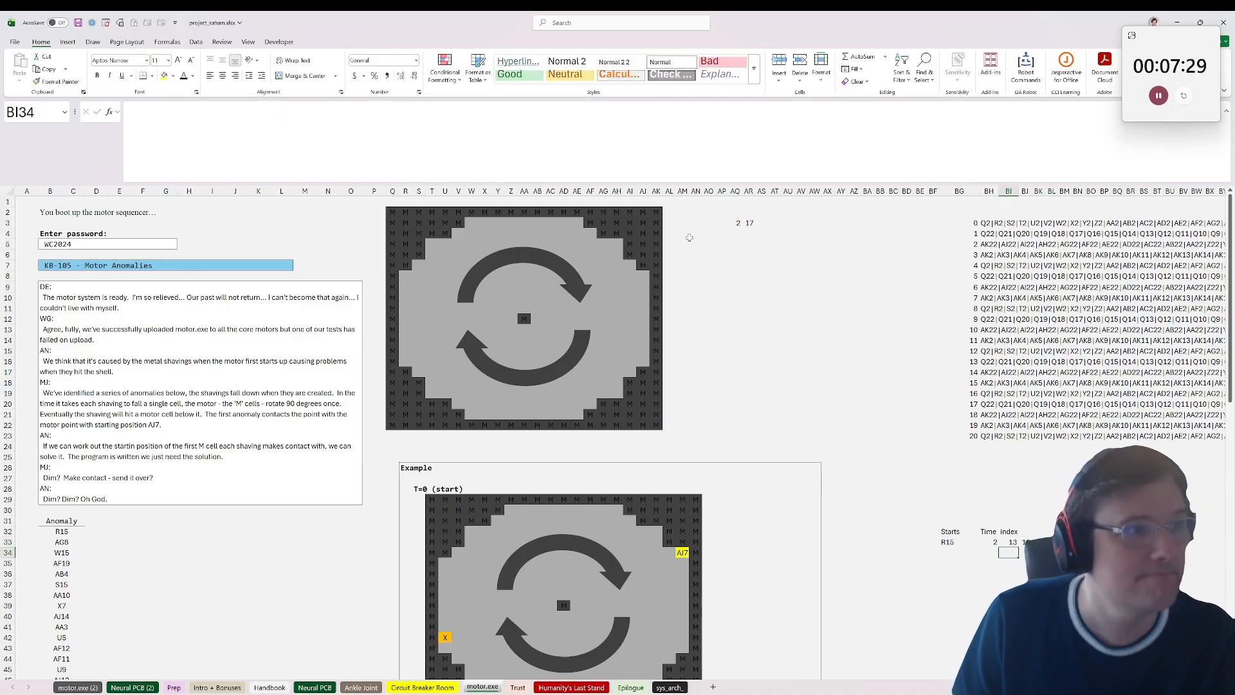
Step: Make the index one-based by extending BI33 to =ref_to_rc(BG33,1)-AQ3+1
click(737, 222)
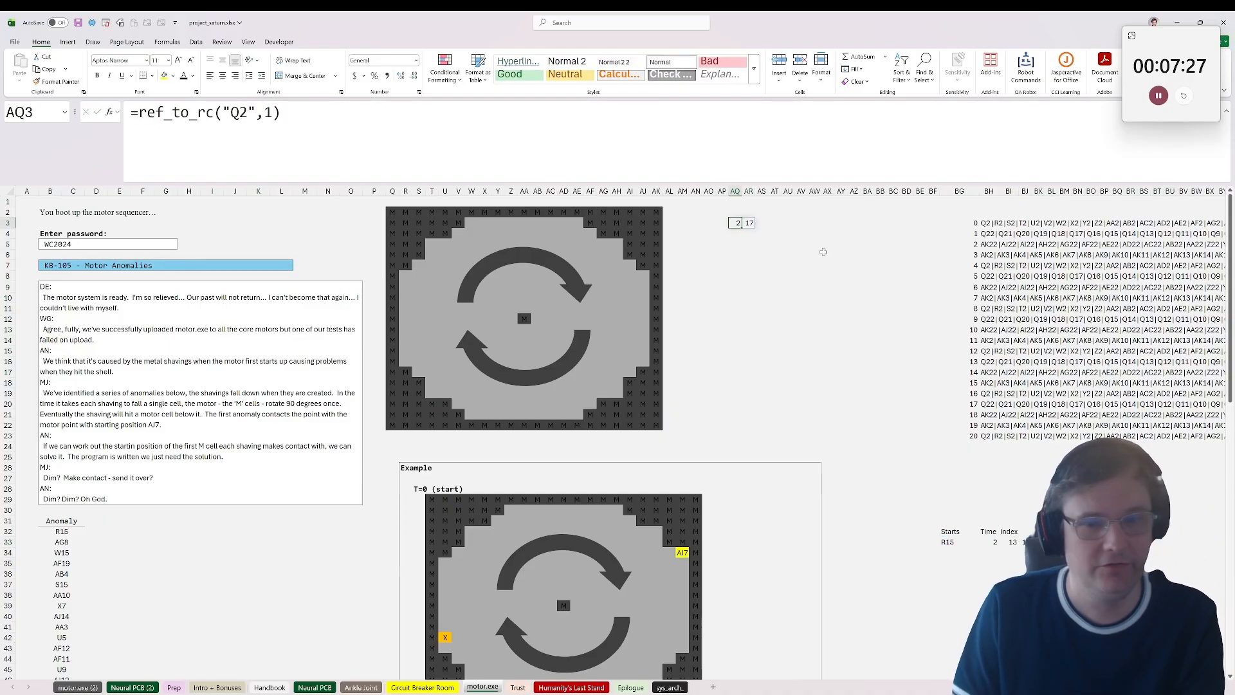
click(1012, 542)
key(F2)
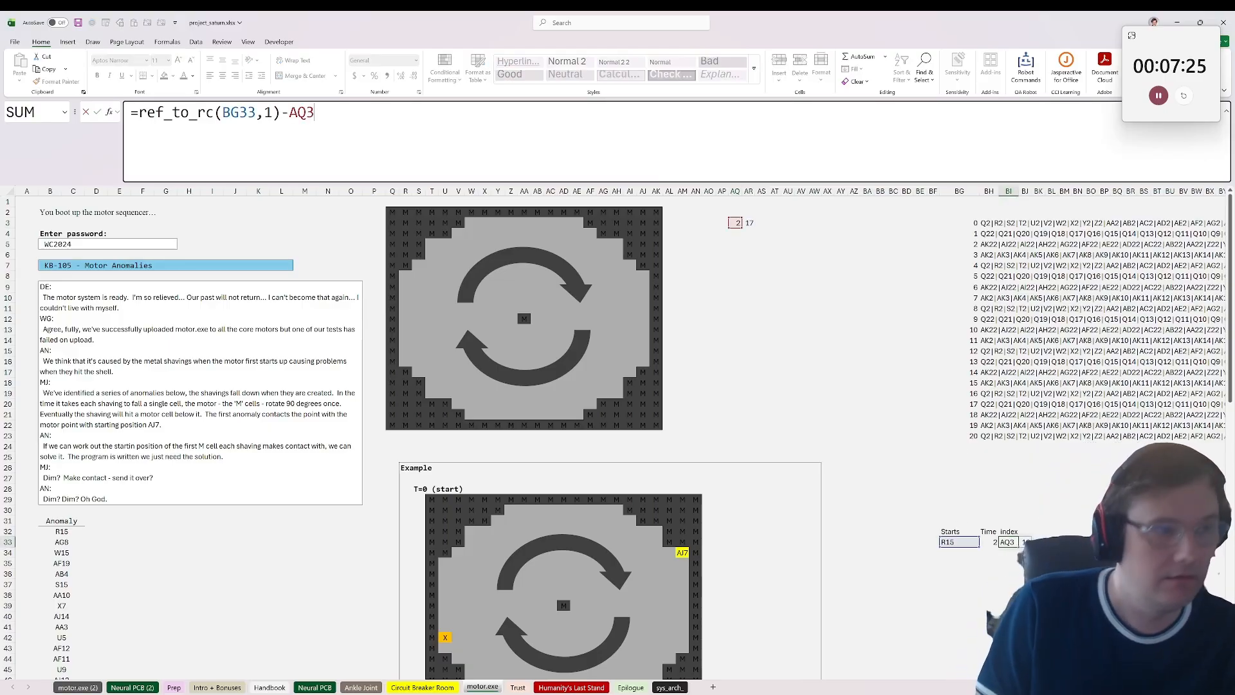
text(+1)
key(Return)
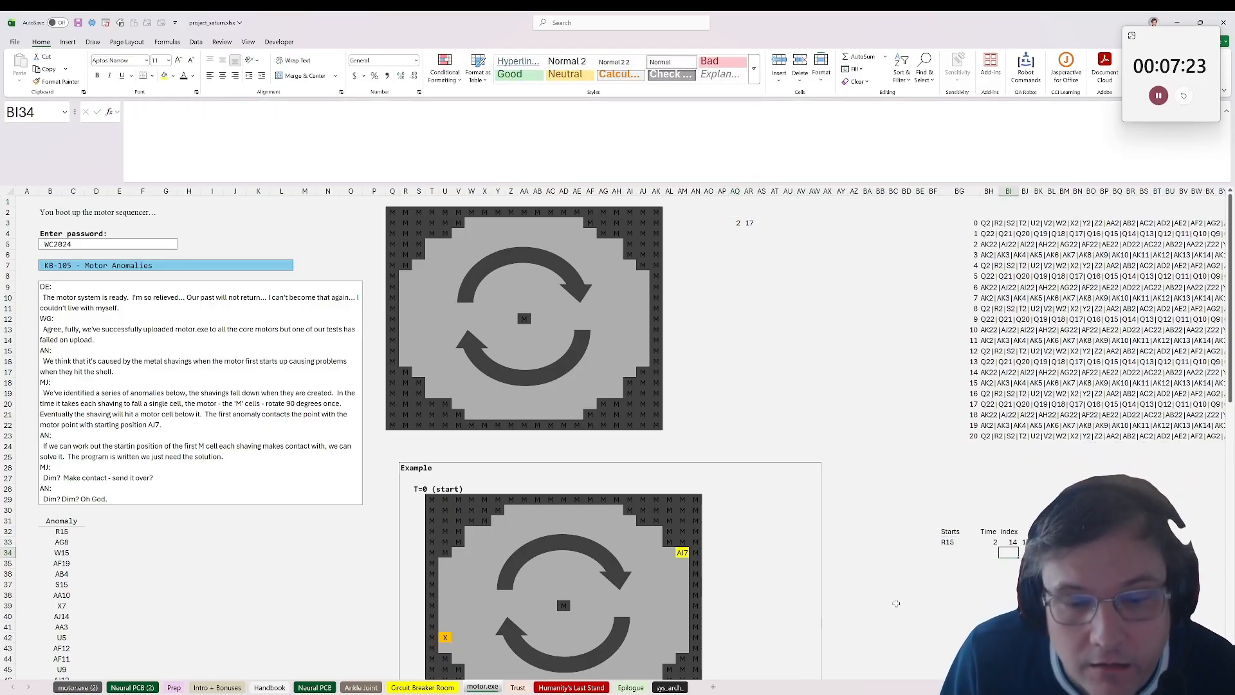
Step: Check the BI33 row and column index against the motor grid by counting cells down and across from Q2
click(1005, 542)
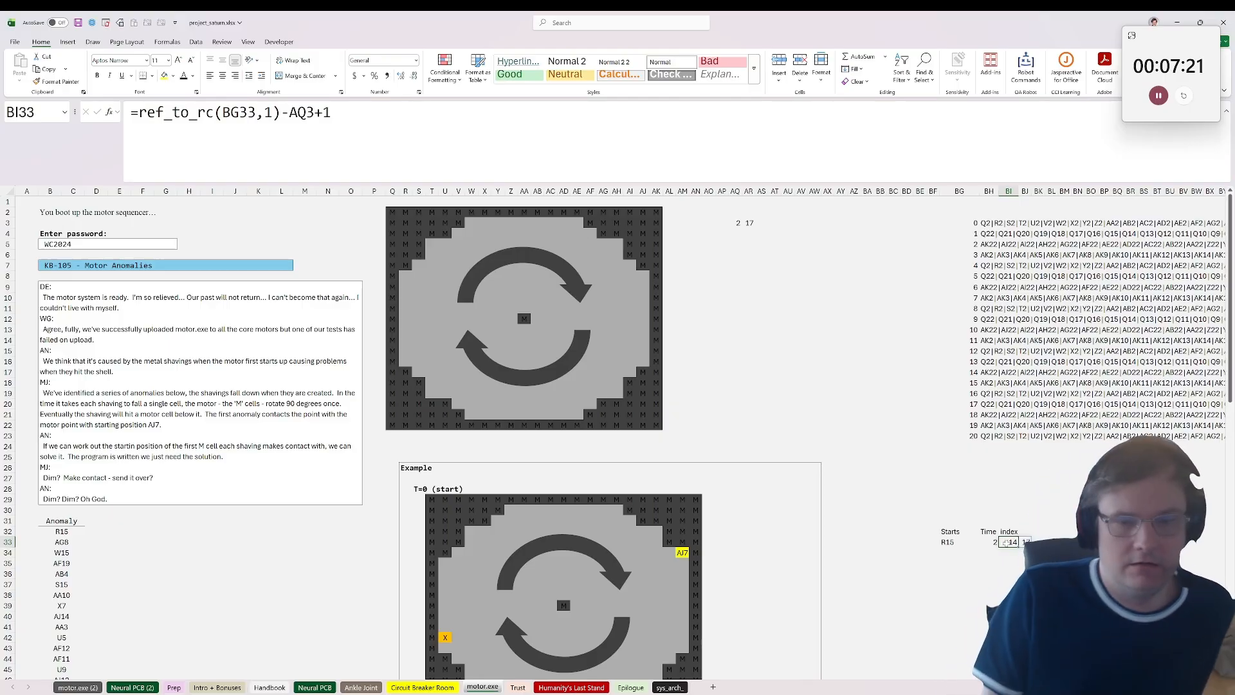
click(392, 212)
click(408, 212)
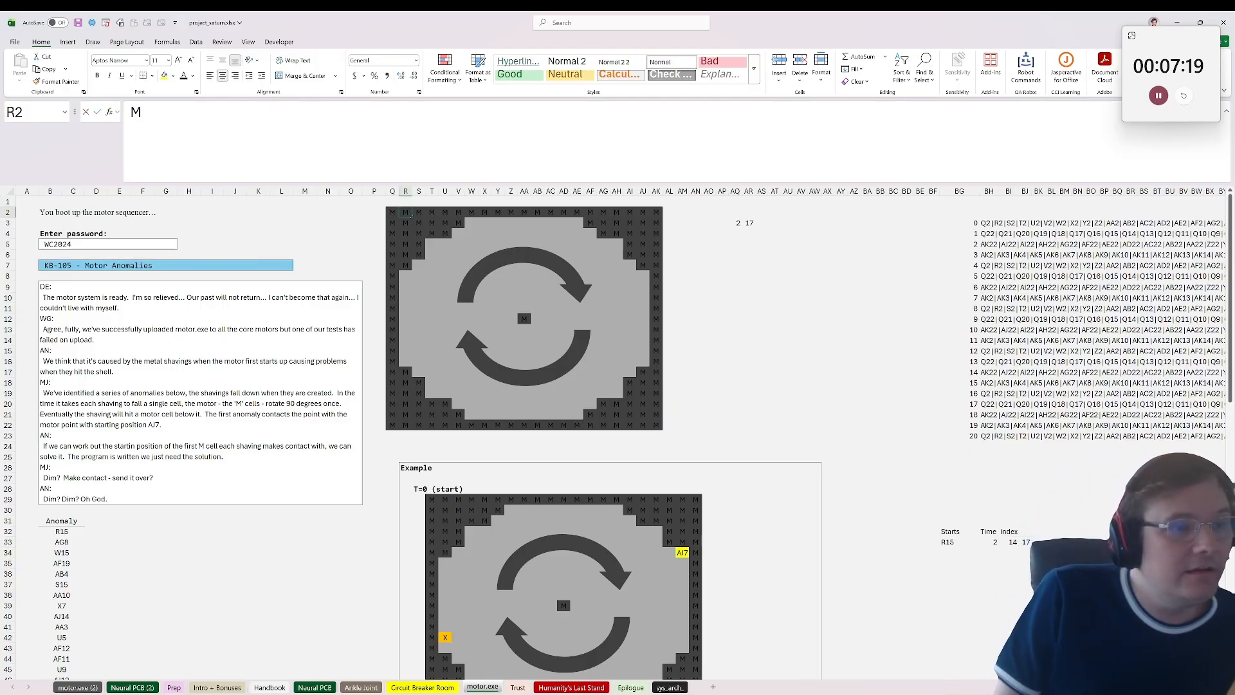
drag(408, 213, 404, 375)
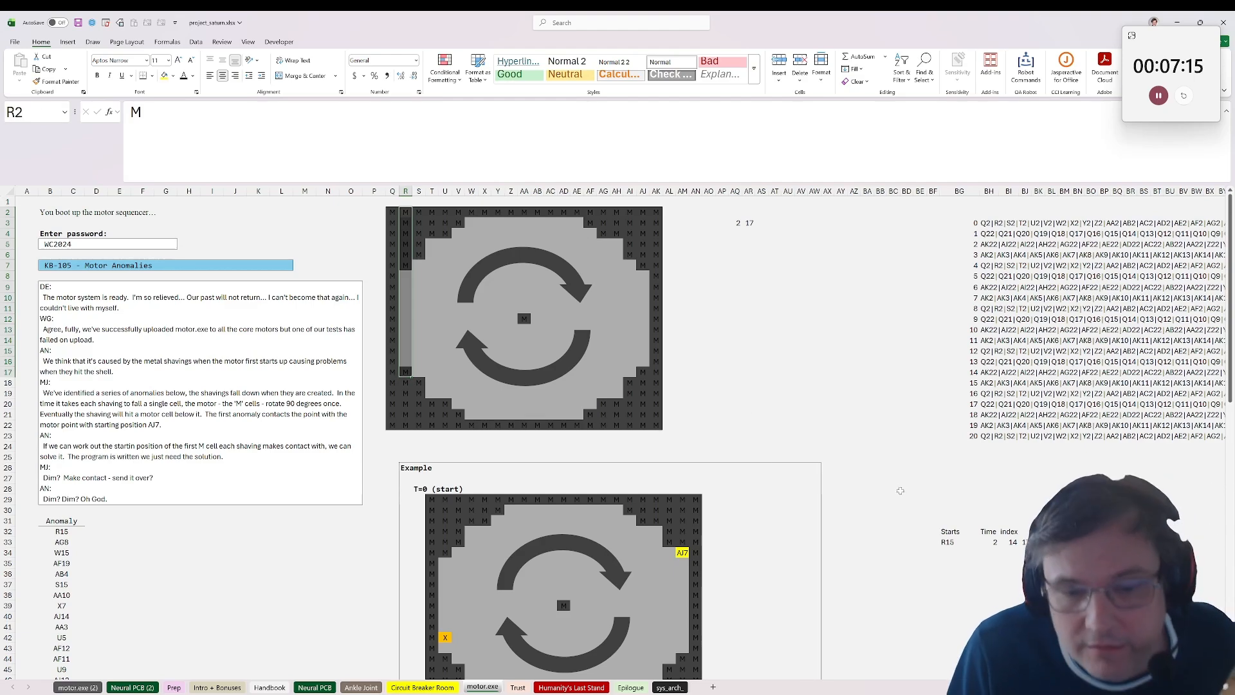
click(899, 495)
drag(406, 213, 419, 381)
click(419, 381)
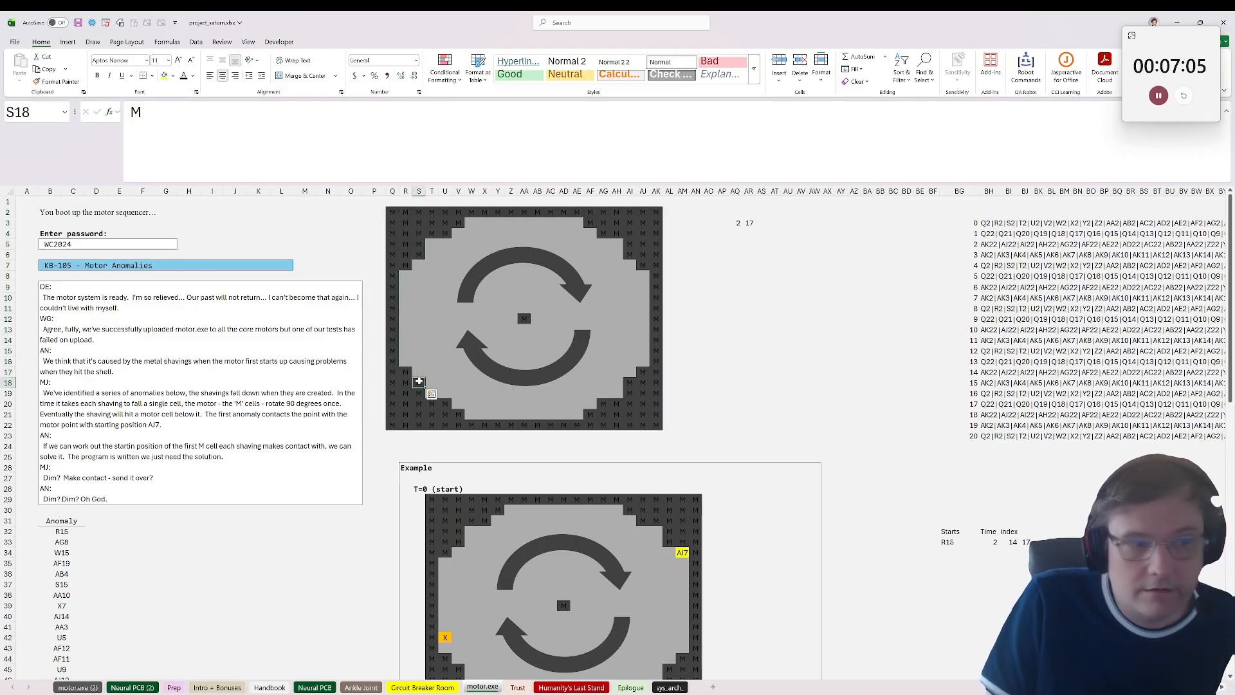
drag(390, 212, 387, 347)
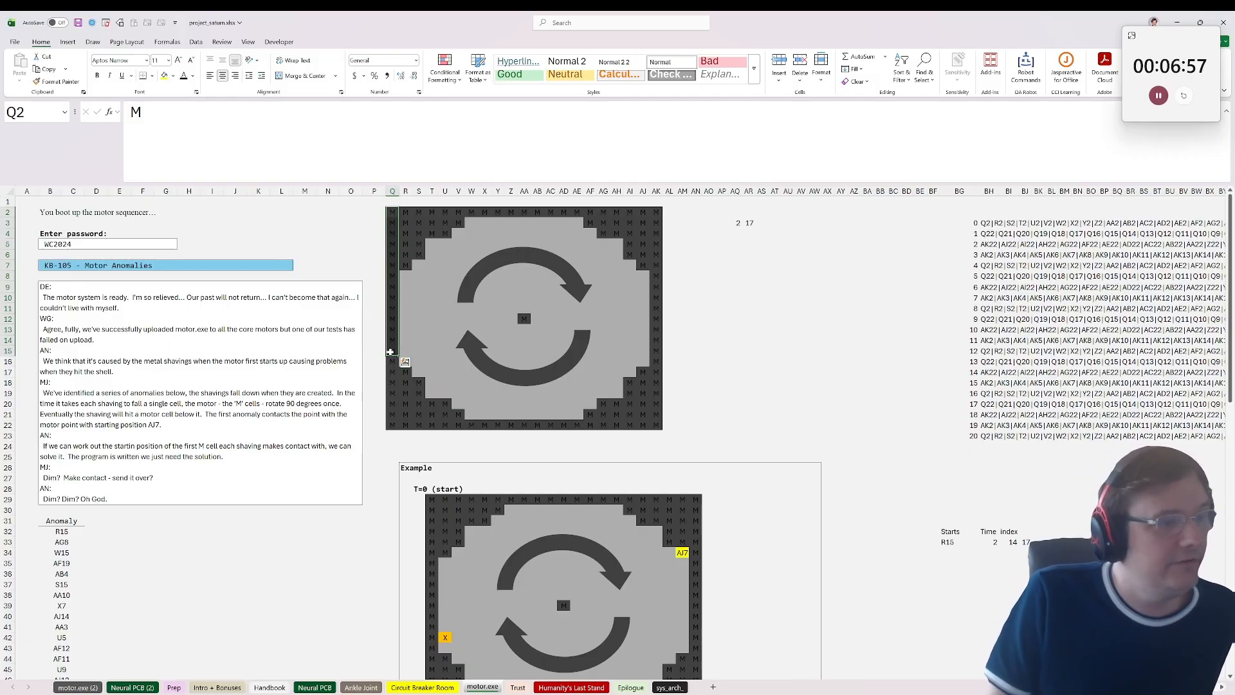
click(390, 350)
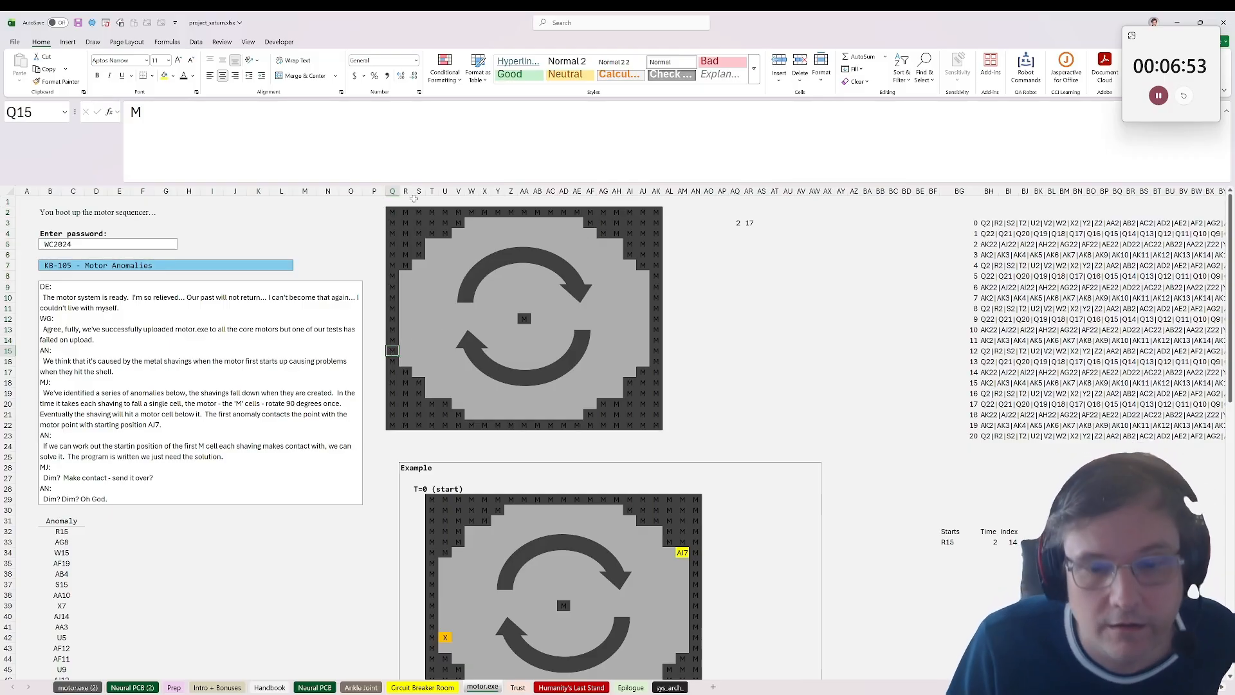
drag(392, 211, 605, 212)
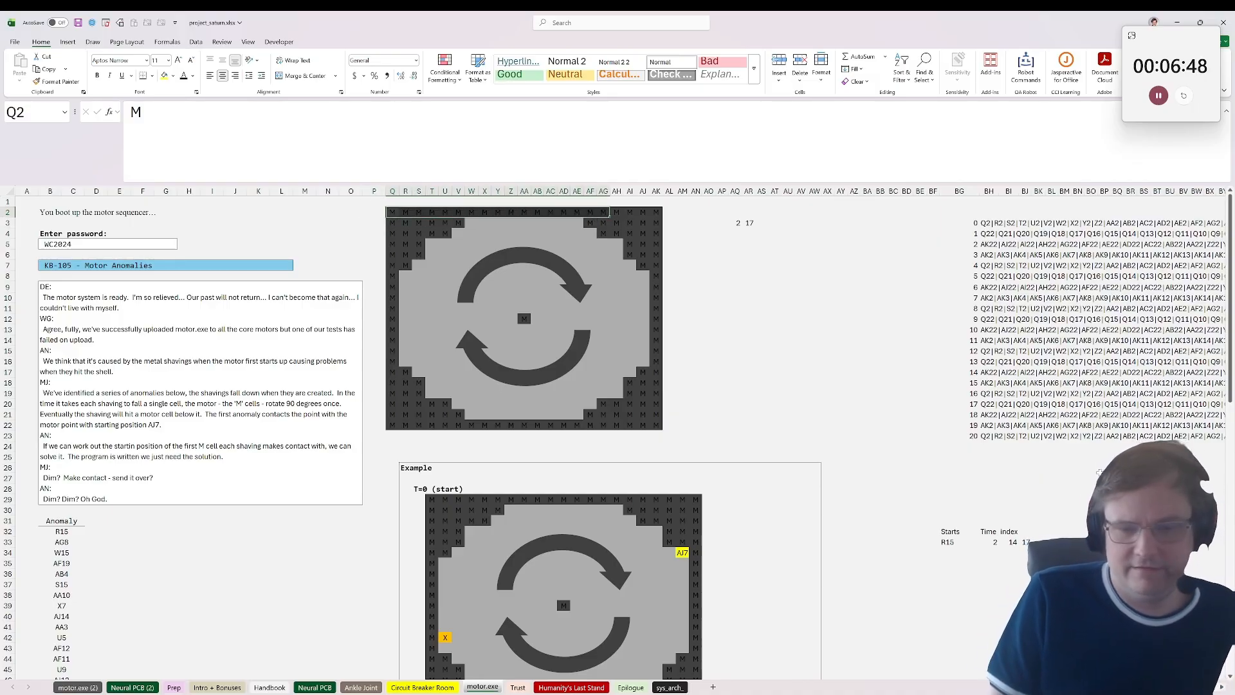
Step: Reference the whole spilled origin in the index formula, changing BI33 to =ref_to_rc(BG33,1)-AQ3#+1
click(1013, 543)
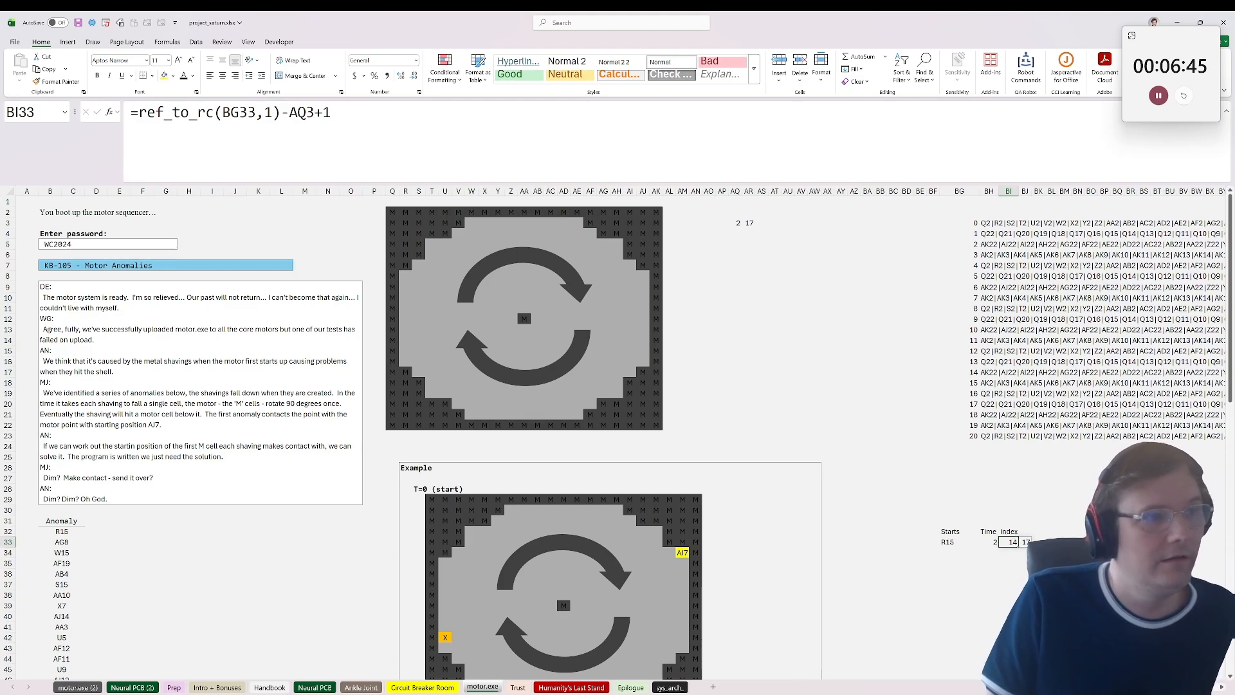
click(289, 111)
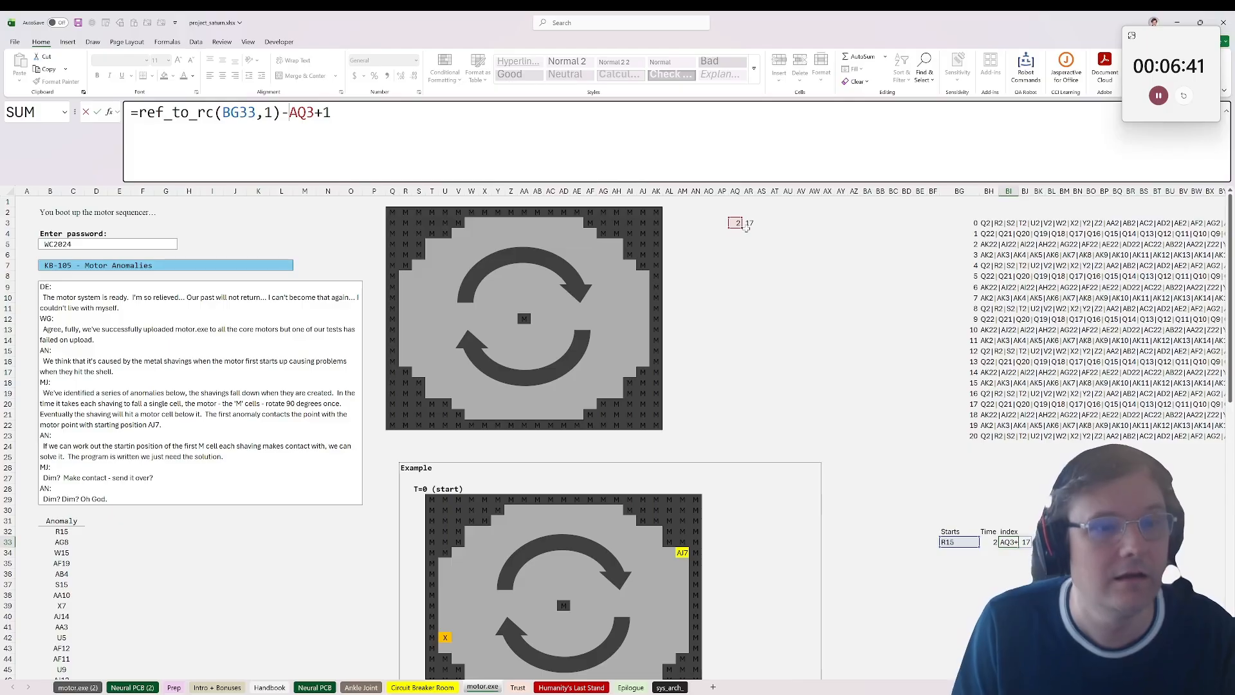
drag(742, 227, 753, 226)
key(ctrl+Return)
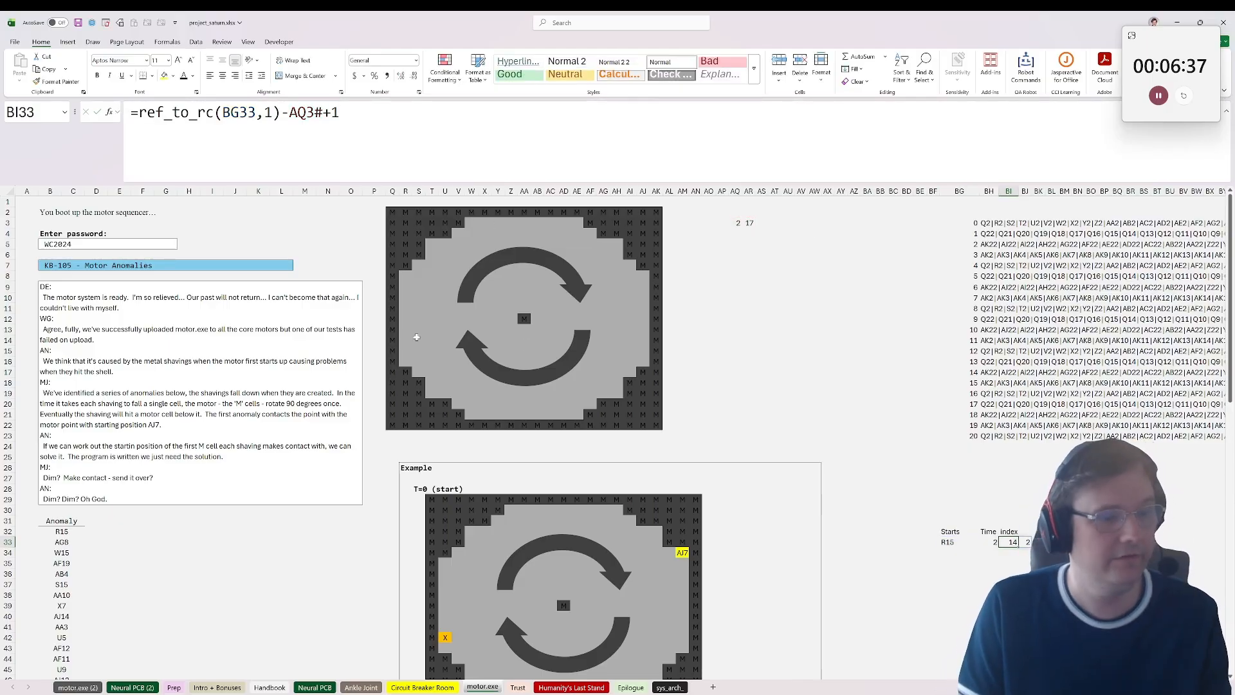
scroll(492, 411, down, 2)
click(446, 573)
scroll(469, 571, up, 2)
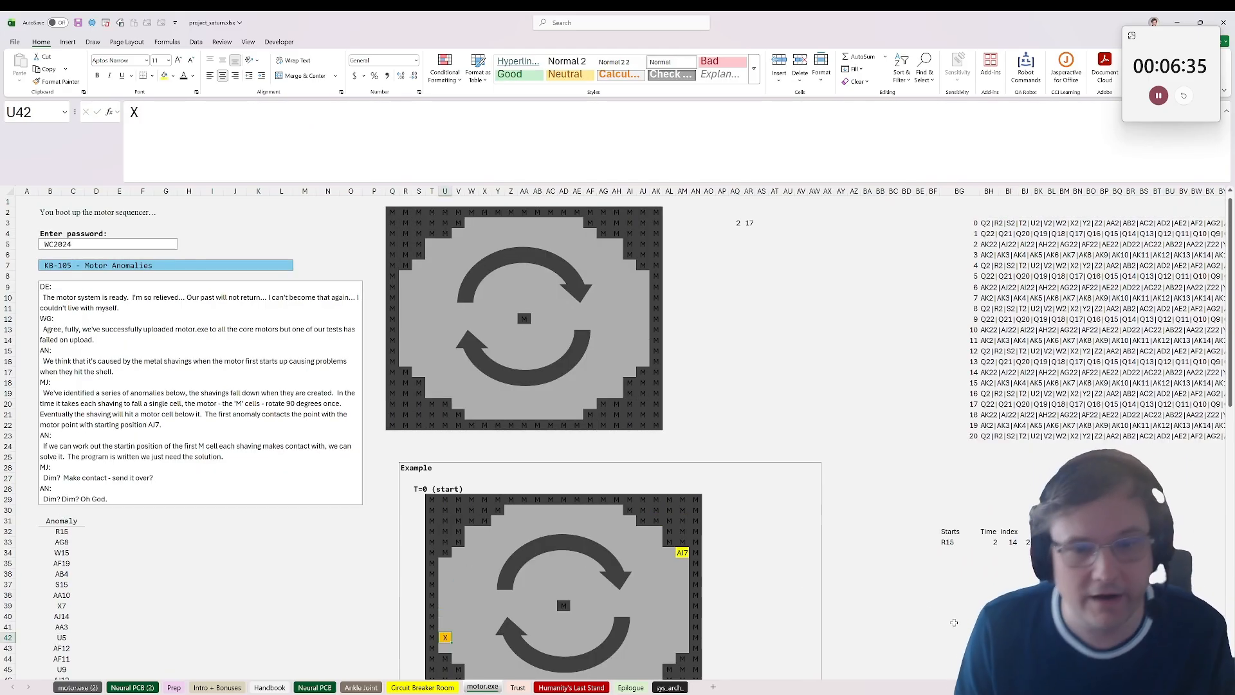
Step: Add the header "new index" in BK32, beside the index columns
click(1038, 542)
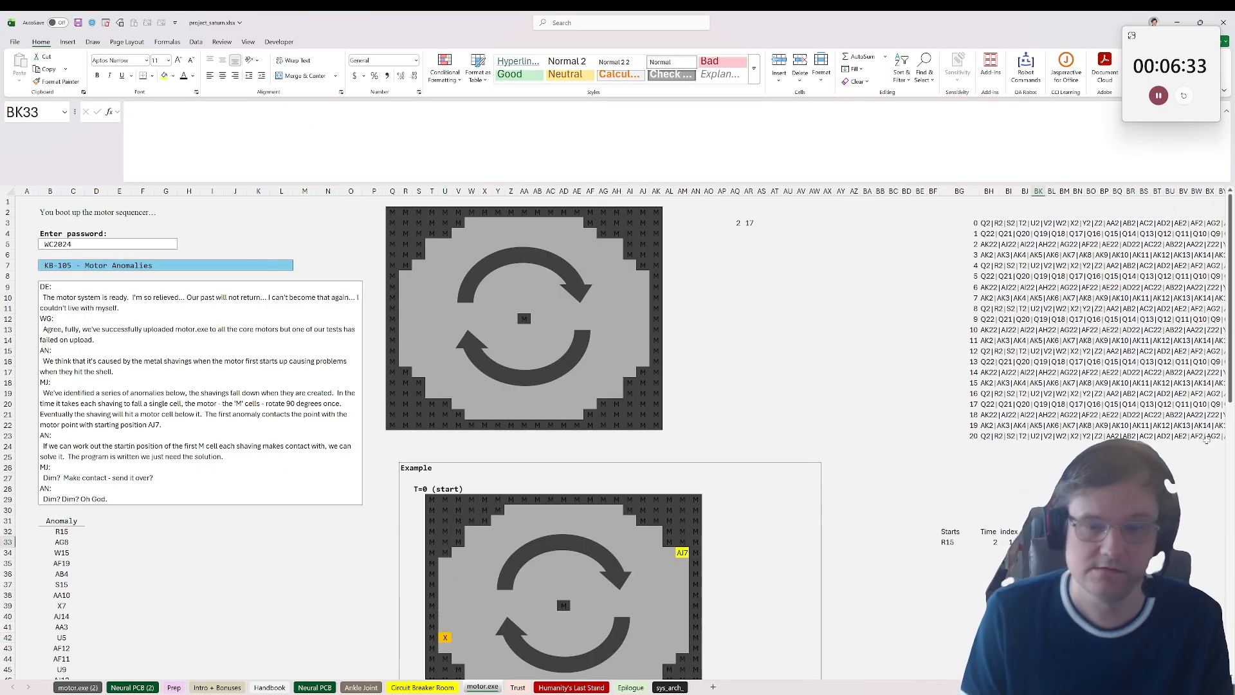
key(Up)
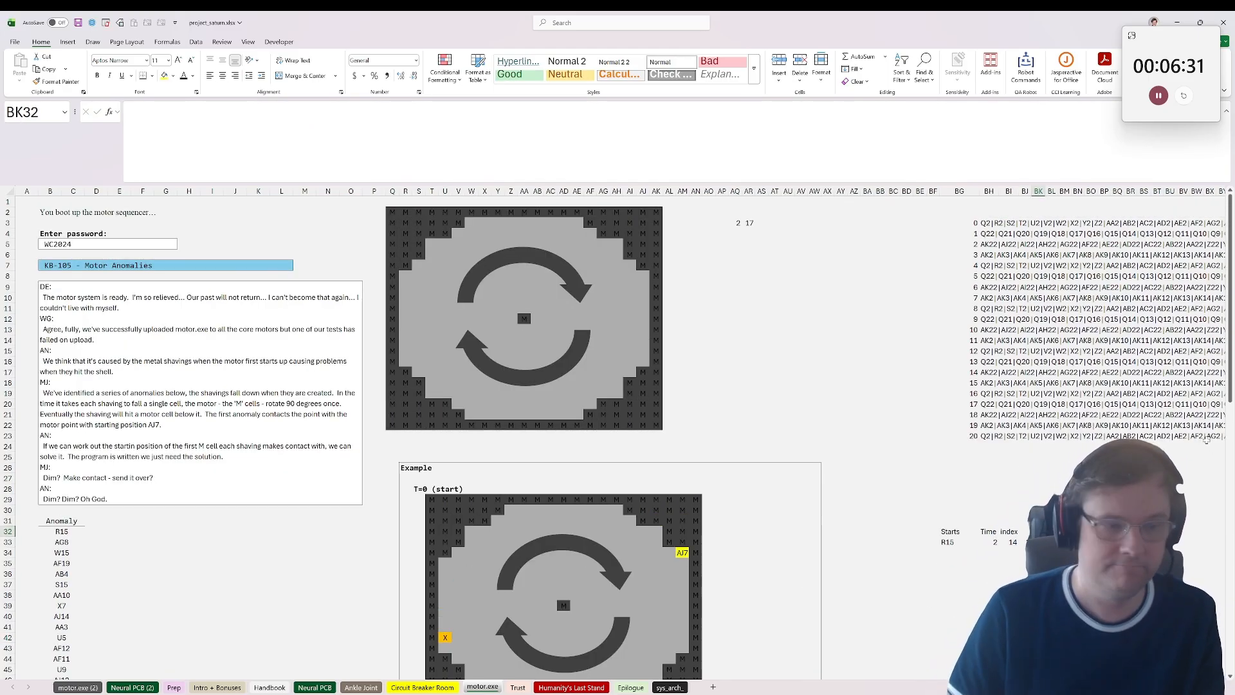
text(ne)
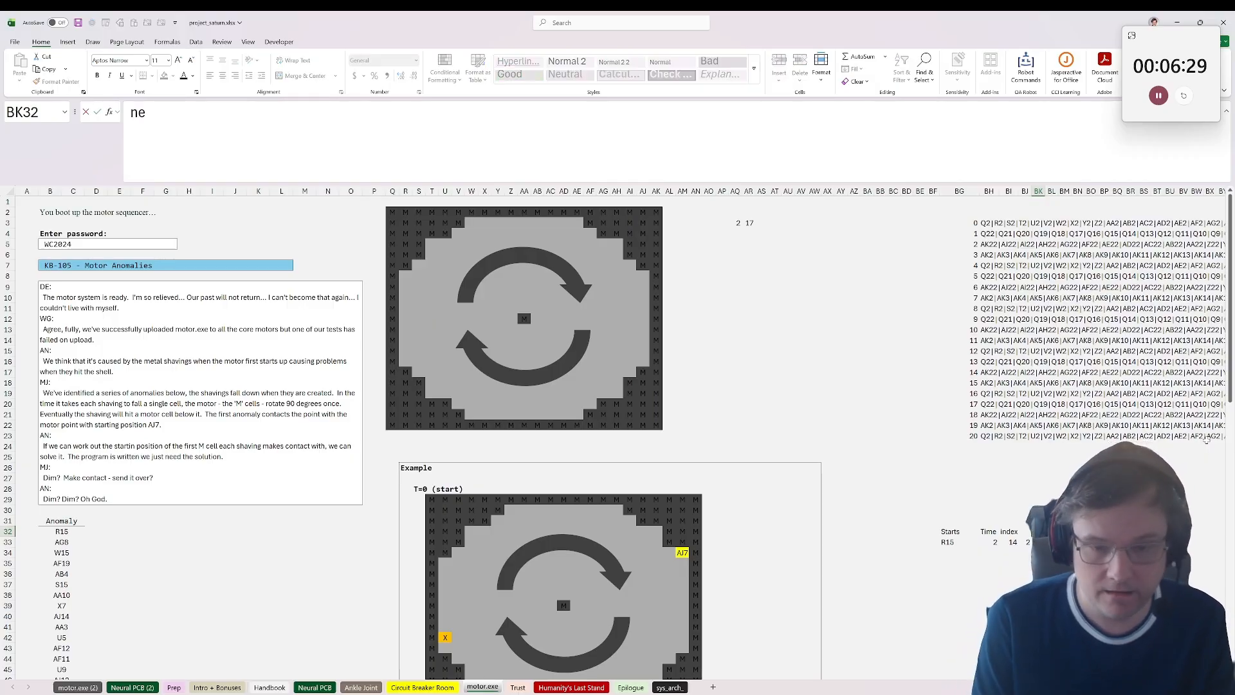
text(w index)
key(Return)
Step: Calculate the new row index in BK33 by adding the time in BH33 to the row index in BI33
text(=)
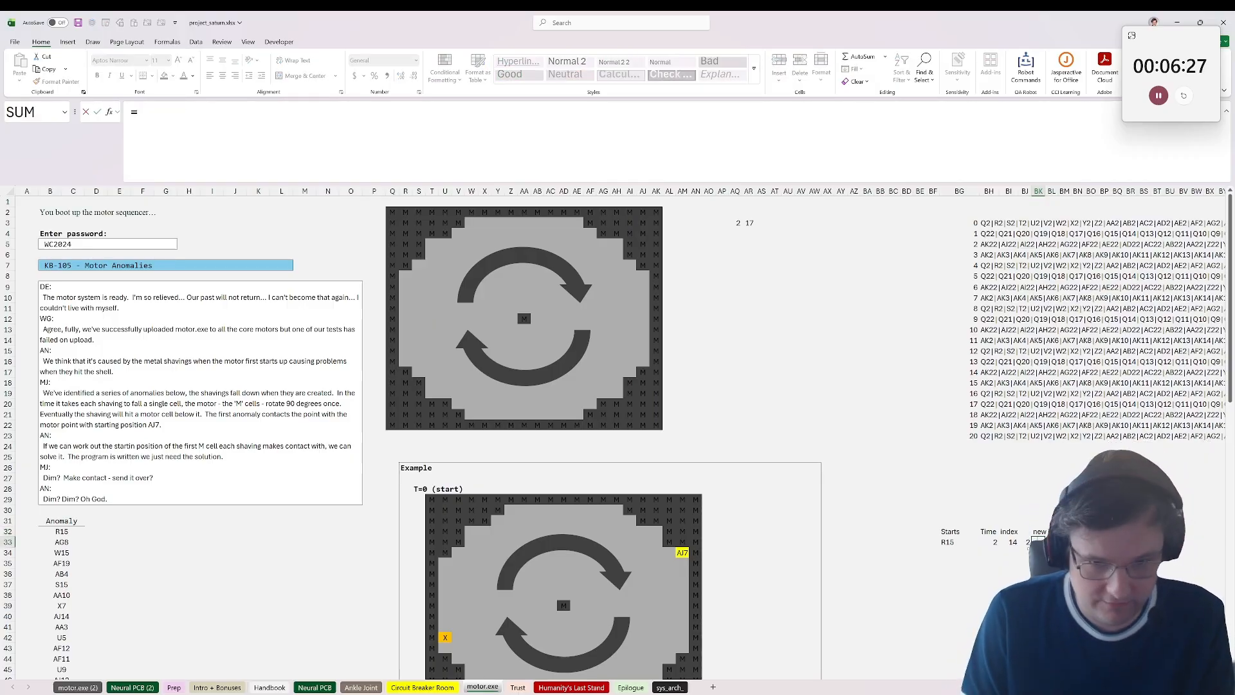
key(Left)
key(Left)
text(#)
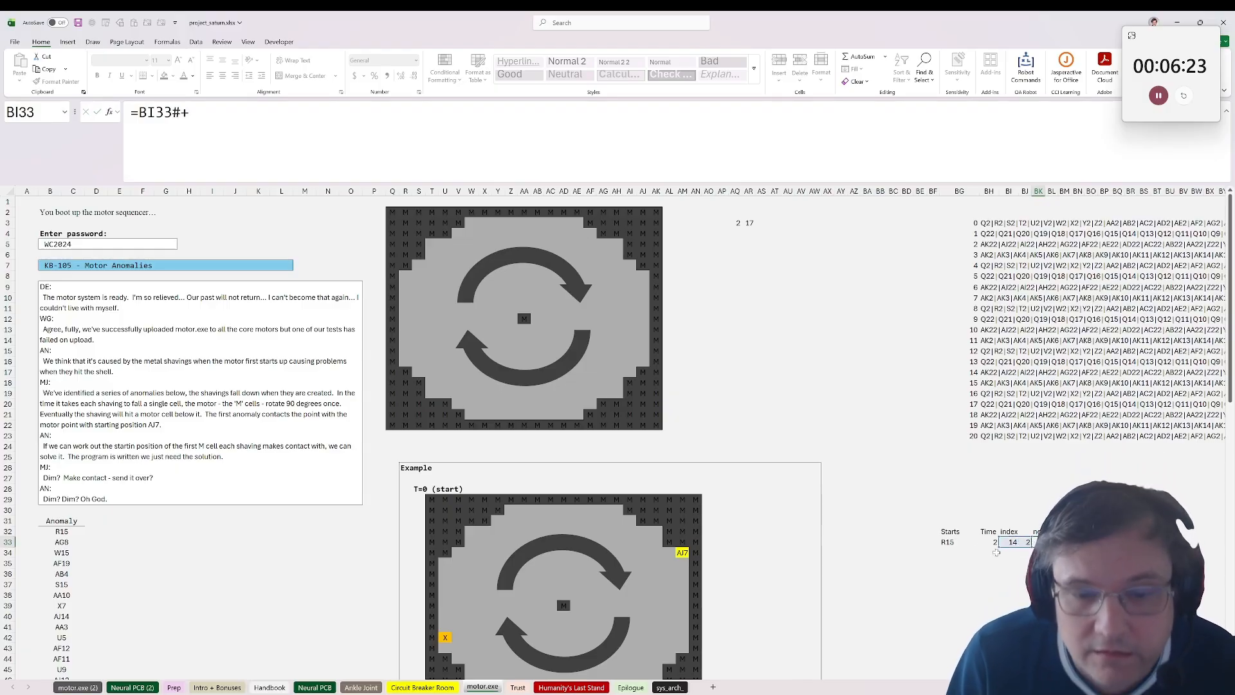
key(BackSpace)
key(BackSpace)
key(BackSpace)
key(BackSpace)
key(BackSpace)
key(BackSpace)
key(Left)
key(Left)
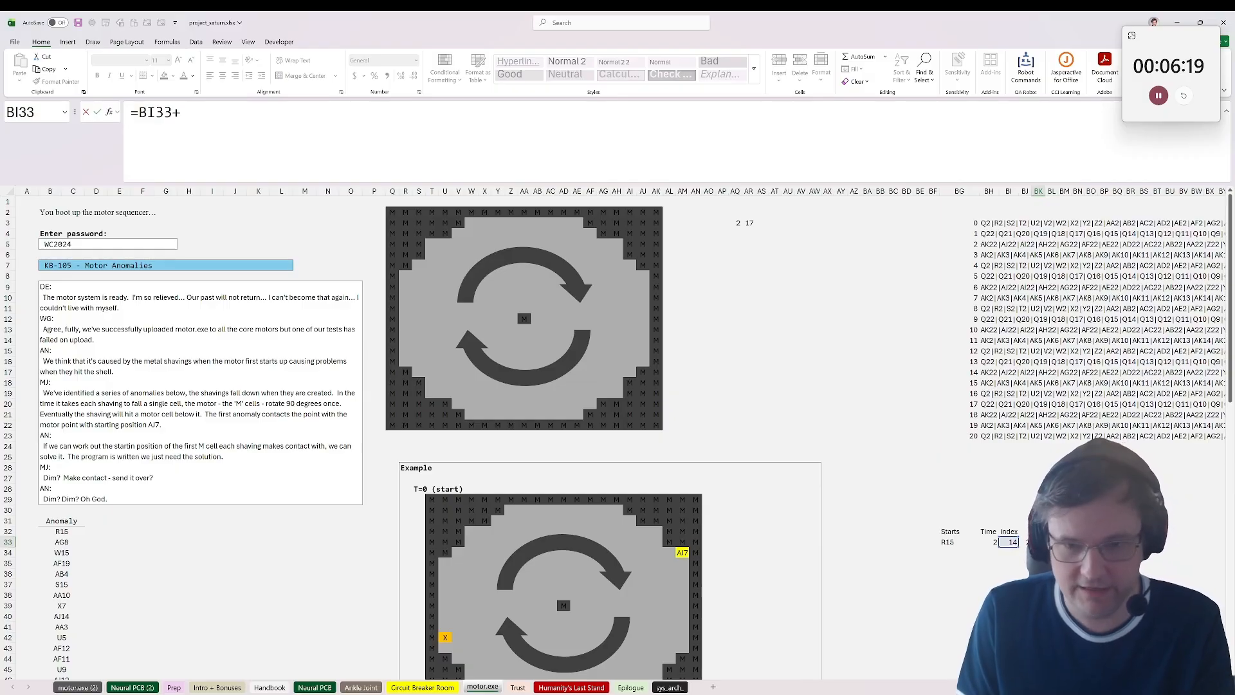
key(Left)
key(Left)
key(Left)
key(Tab)
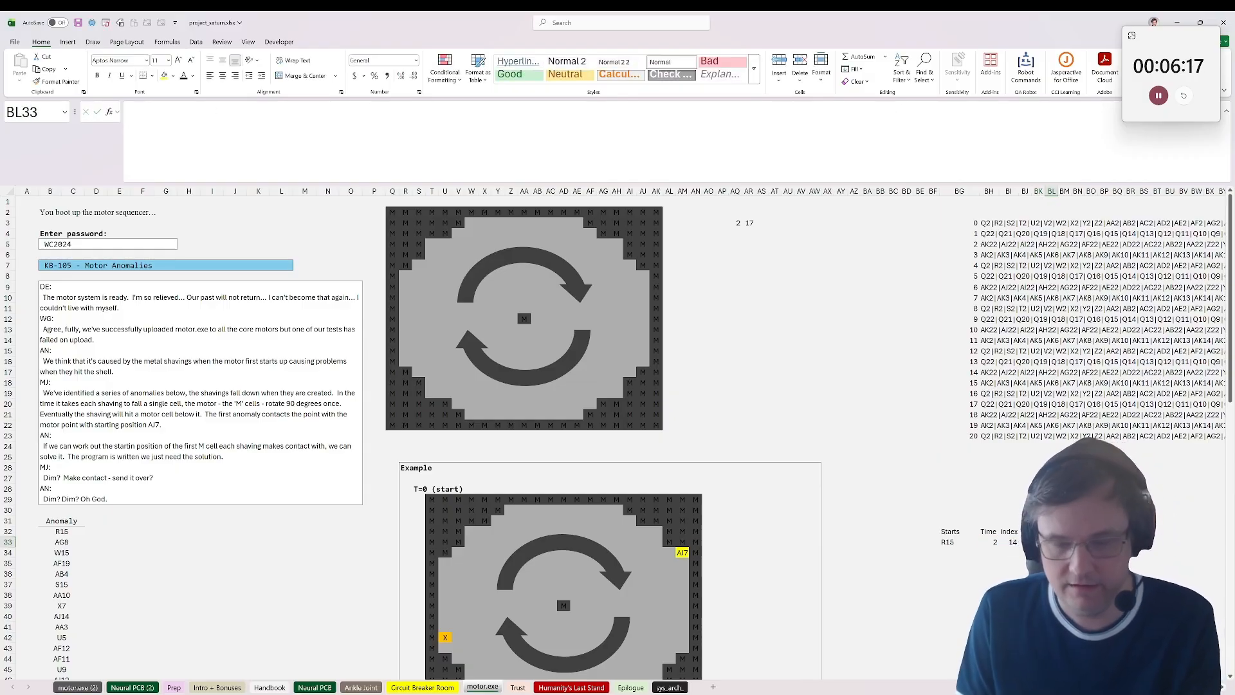
Step: Carry the column index over to the new index by entering =BJ33 in BL33
text(=)
key(Left)
key(Left)
key(Return)
key(Up)
key(Up)
key(Left)
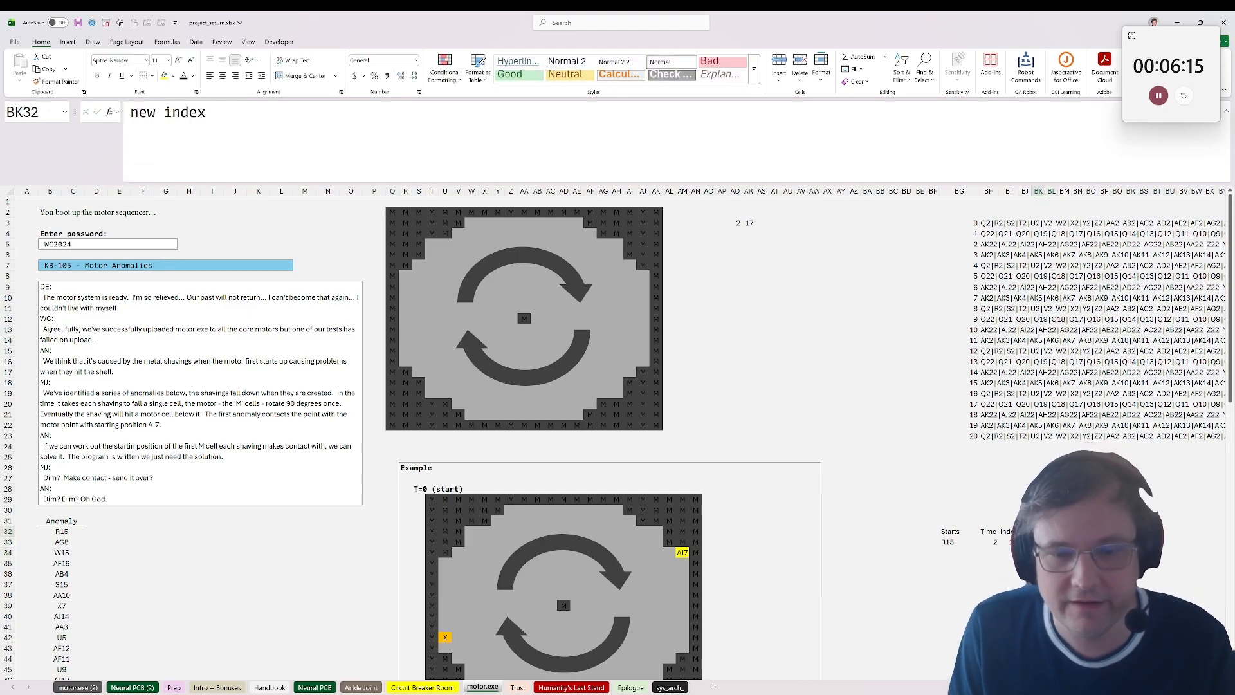
Step: Add the header "board" in BM32, next to the new index columns
key(Right)
key(Right)
key(Down)
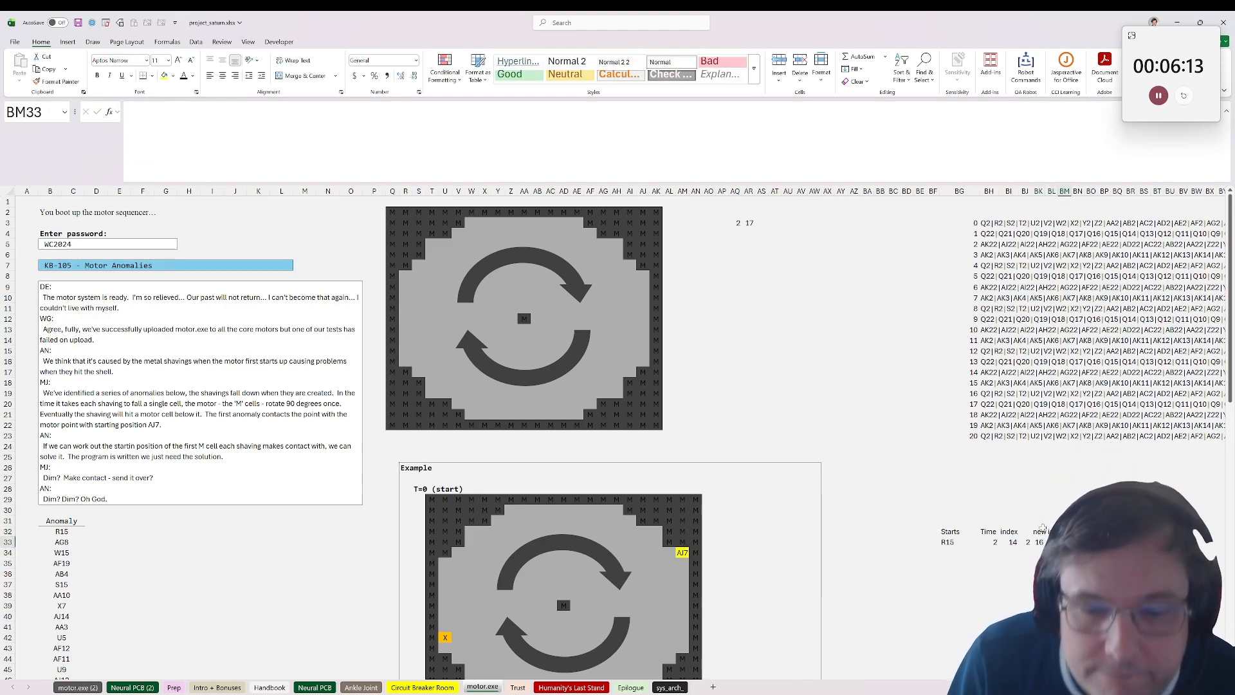
text(=index()
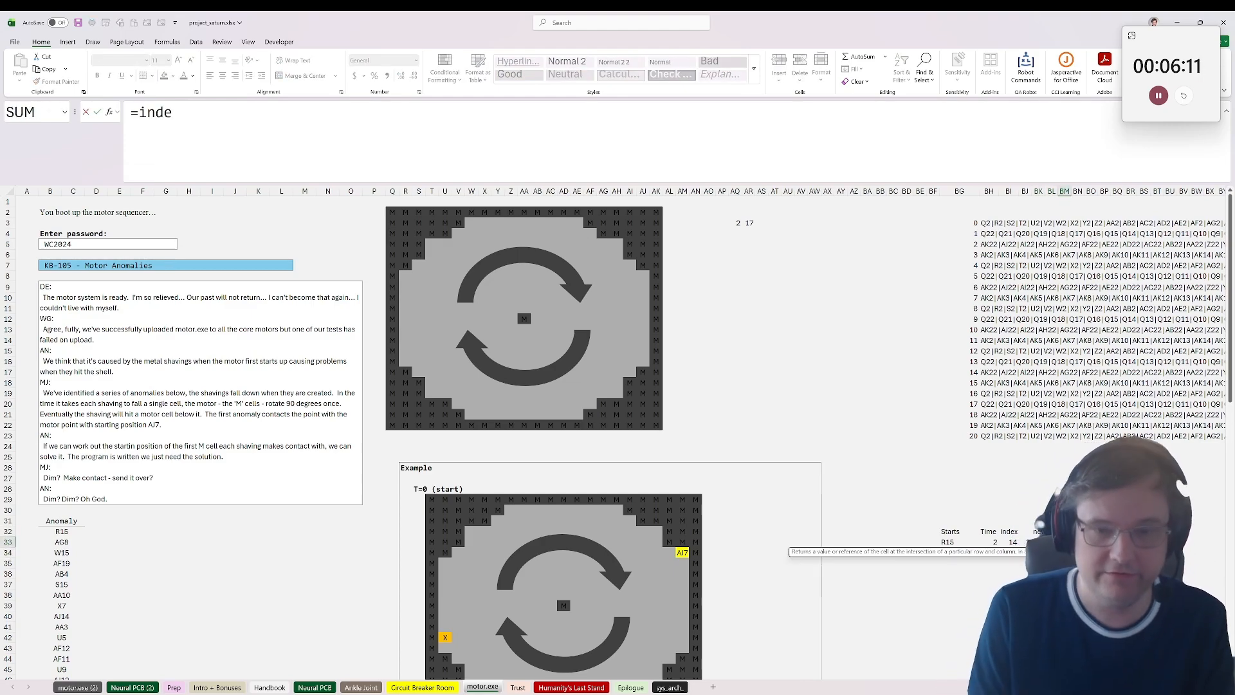
key(BackSpace)
key(BackSpace)
key(BackSpace)
key(BackSpace)
key(BackSpace)
key(BackSpace)
key(BackSpace)
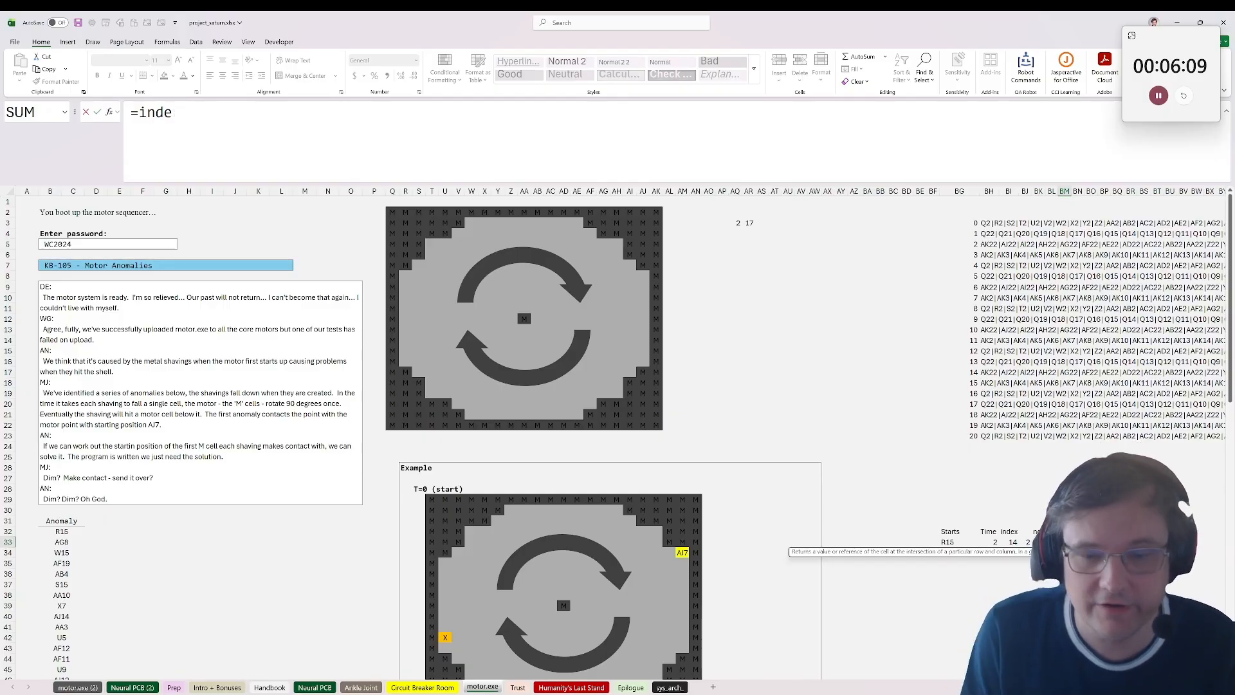
key(Up)
text(board)
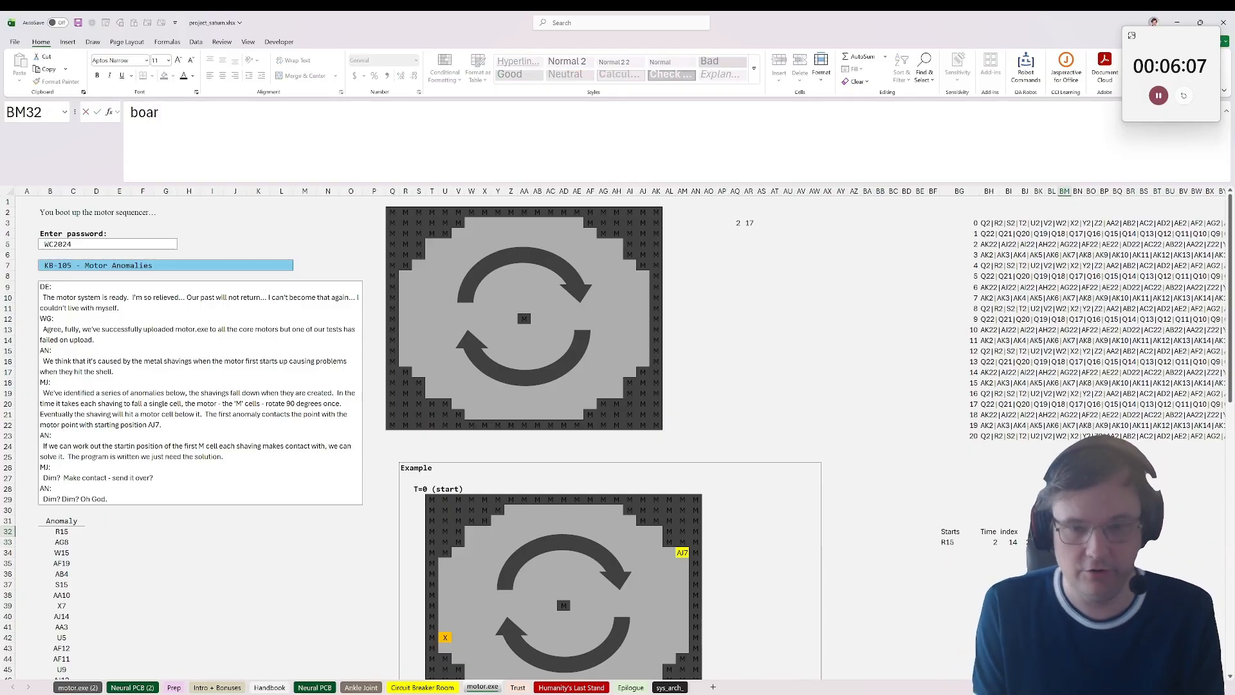
key(Return)
Step: Retrieve the board text for the anomaly's time by entering =XLOOKUP(BH33,BG3:BG23,BH3:BH23) in BM33
text(=xloopku)
key(BackSpace)
key(BackSpace)
key(BackSpace)
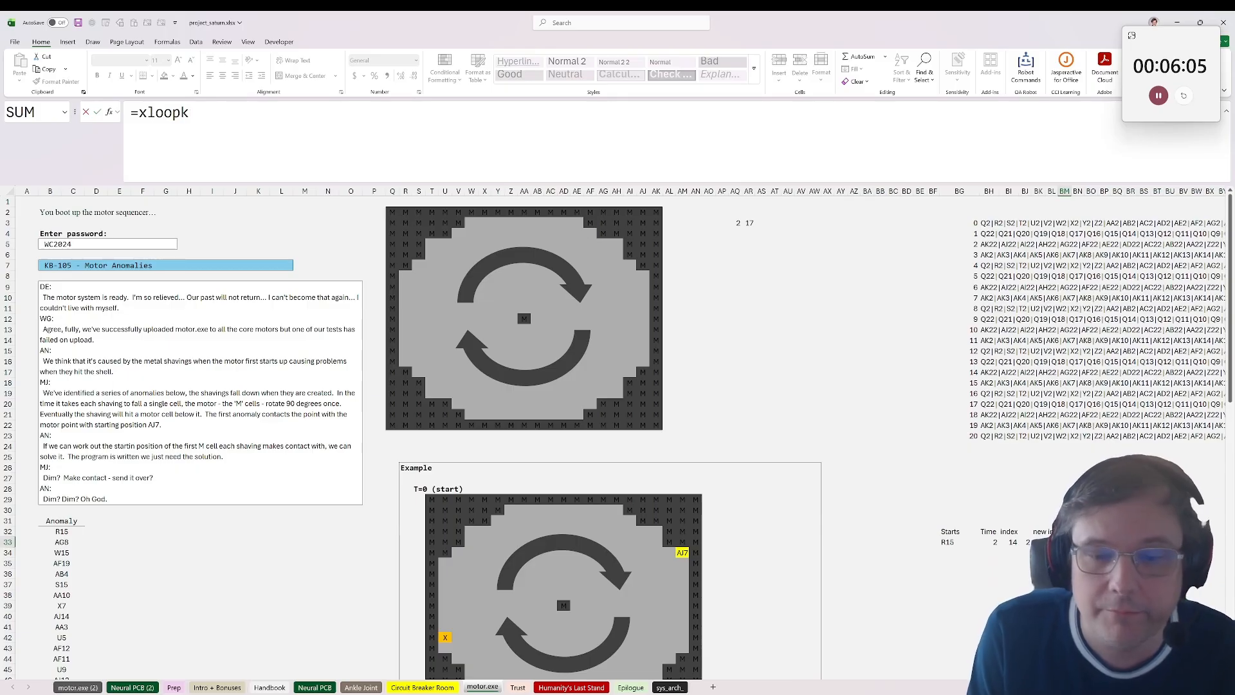
text(kup()
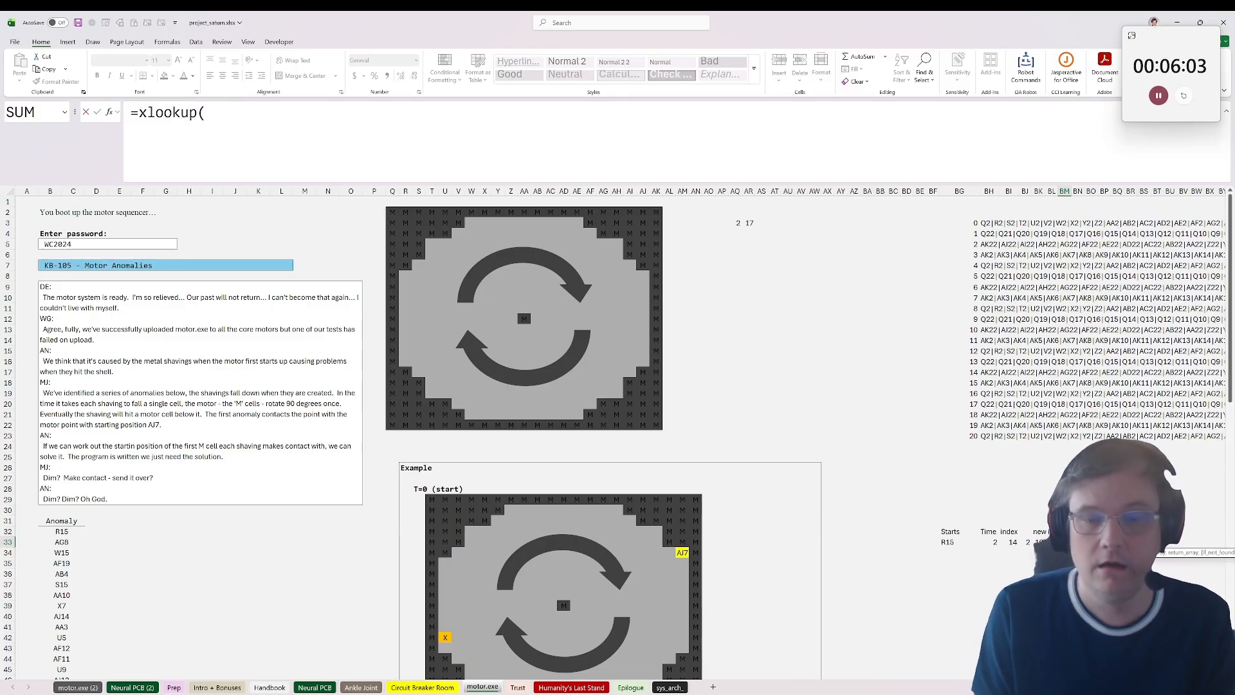
click(989, 542)
text(,)
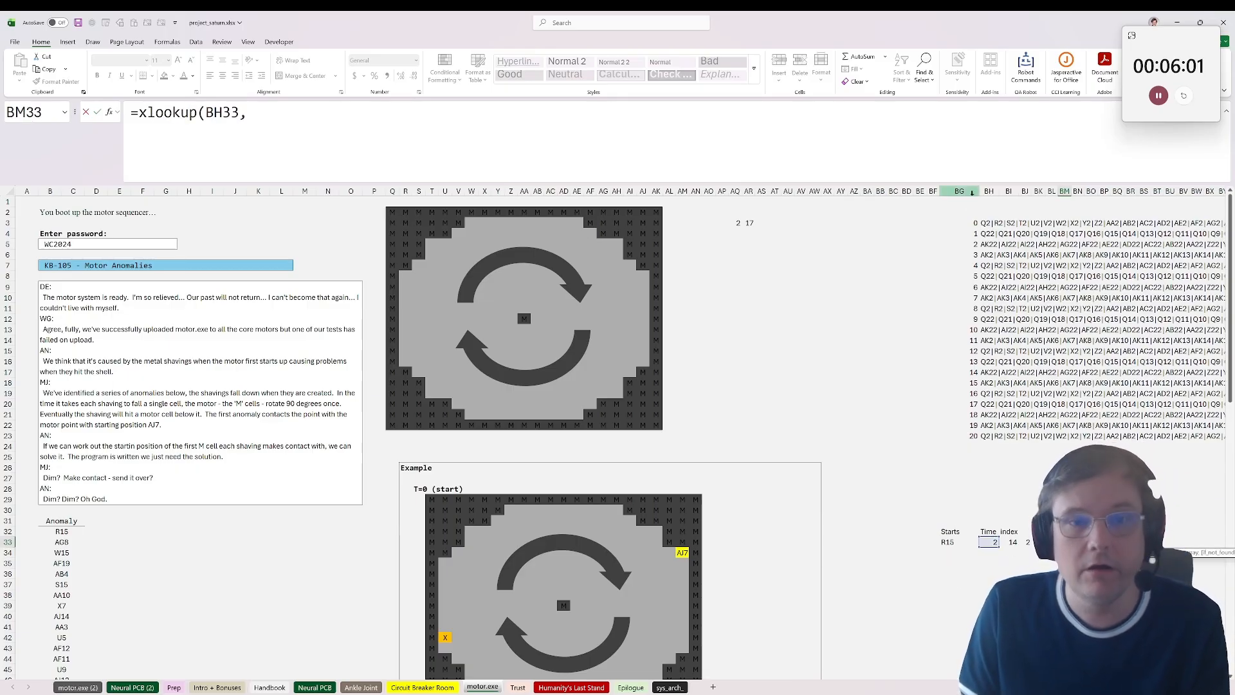
mouse_move(968, 223)
mouse_down()
mouse_move(968, 432)
mouse_move(989, 341)
mouse_move(989, 223)
mouse_up()
text(,)
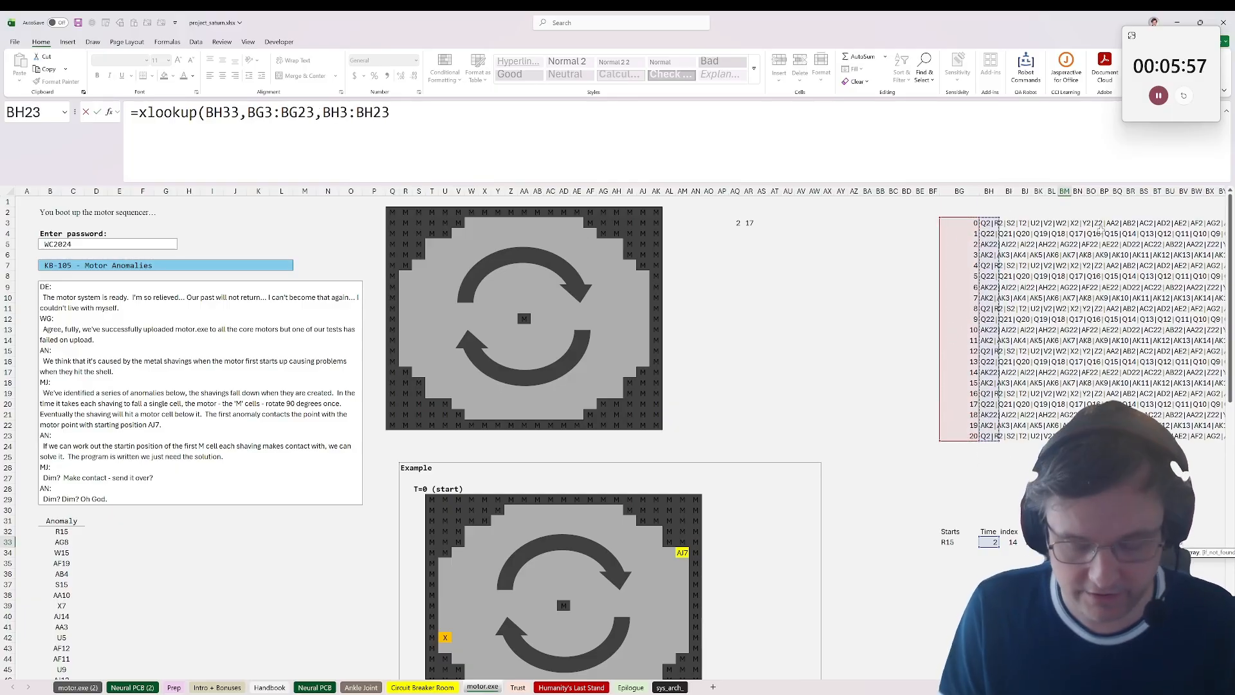
key(ctrl+Return)
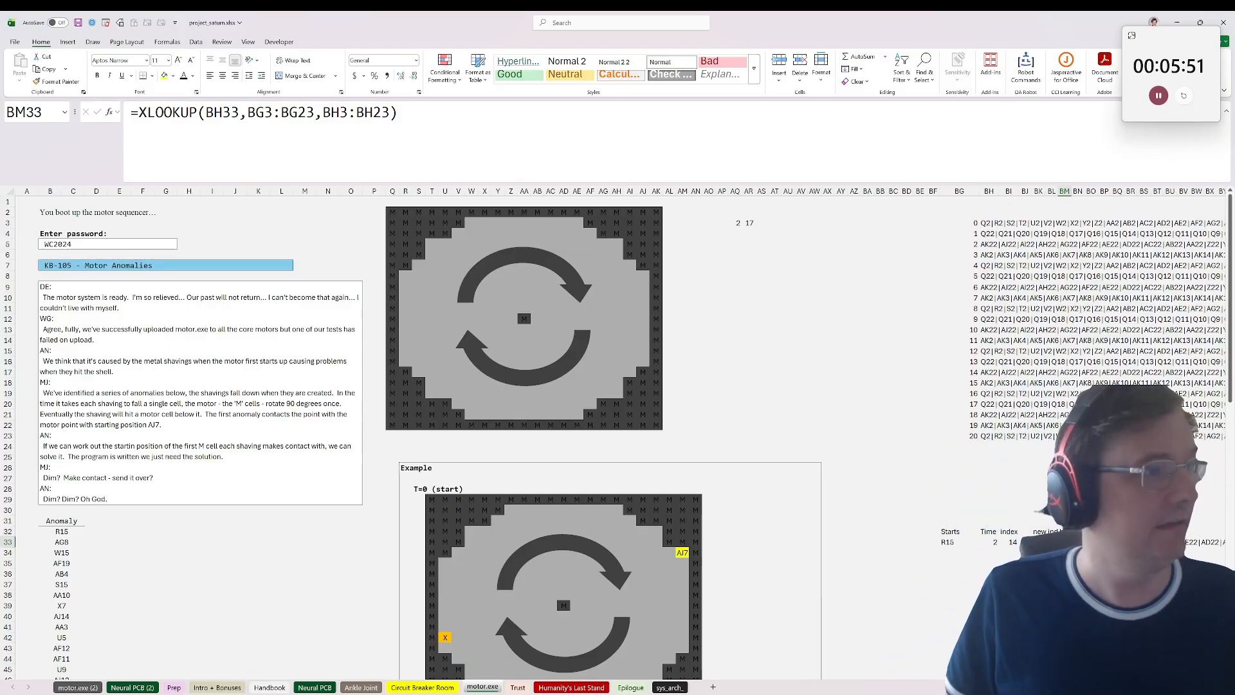
Step: Wrap the BM33 lookup in INDEX with BK33 as row and BL33 as column, and widen column BM
click(139, 113)
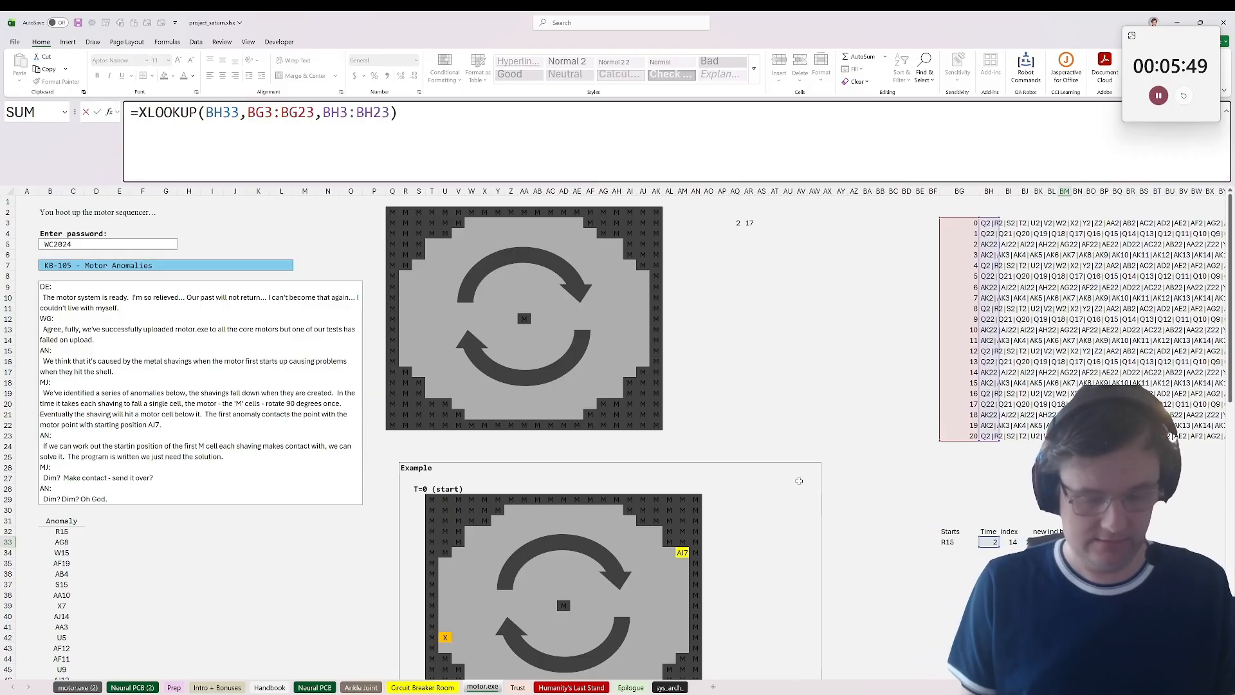
text(index()
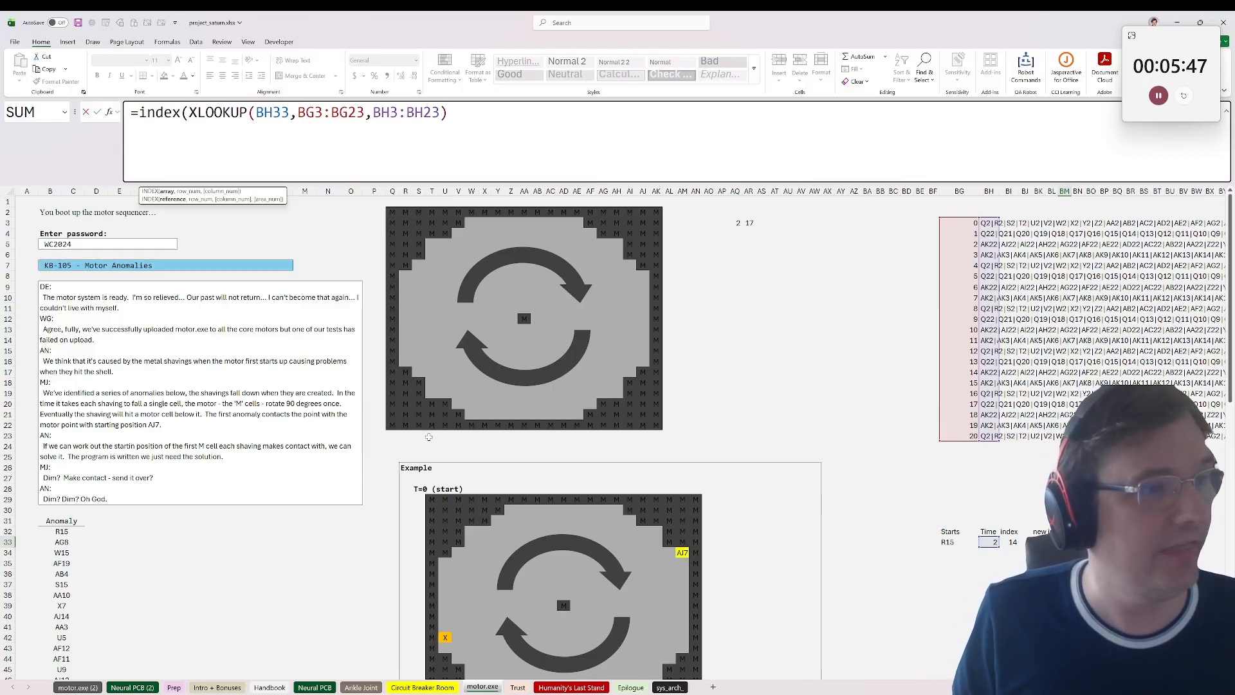
text(,)
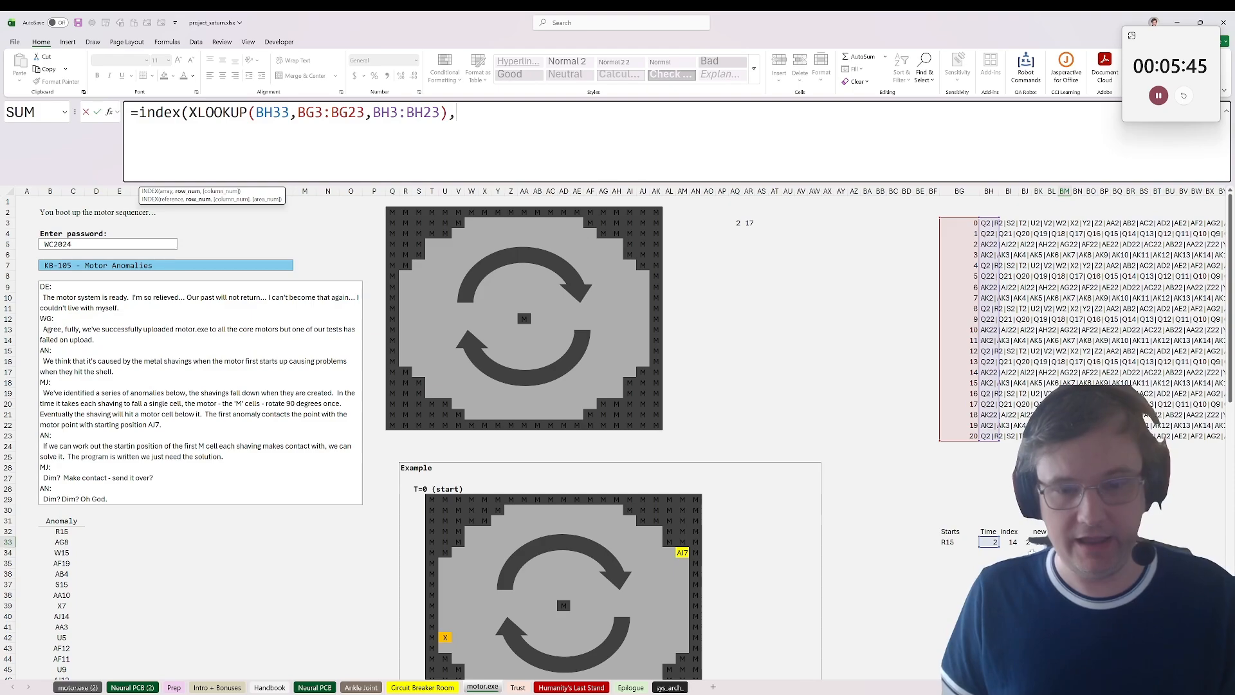
key(Left)
key(Left)
text(,)
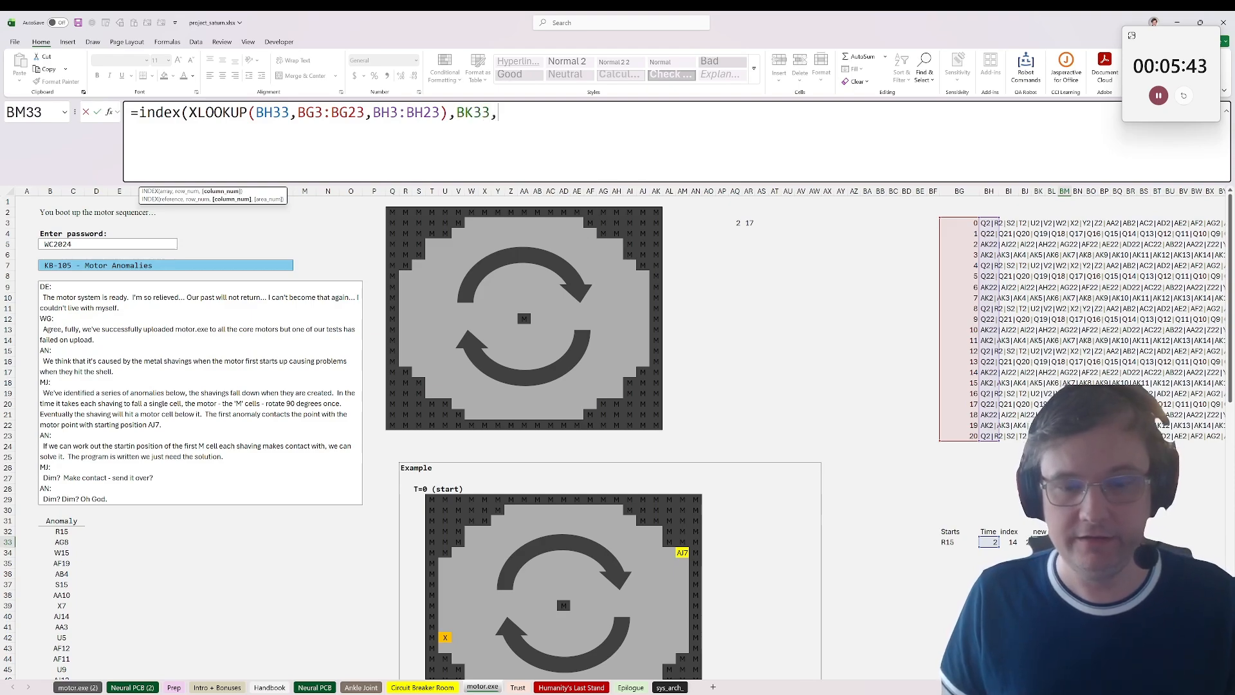
key(Left)
key(ctrl+Return)
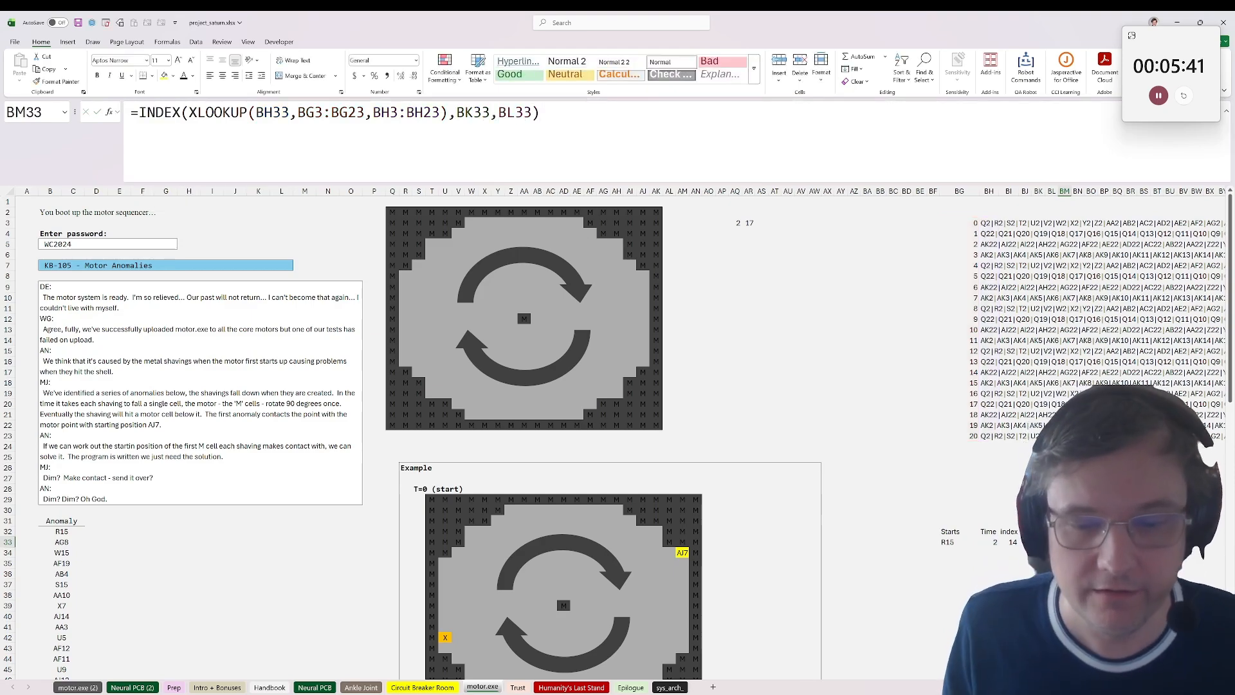
drag(1071, 192, 1083, 191)
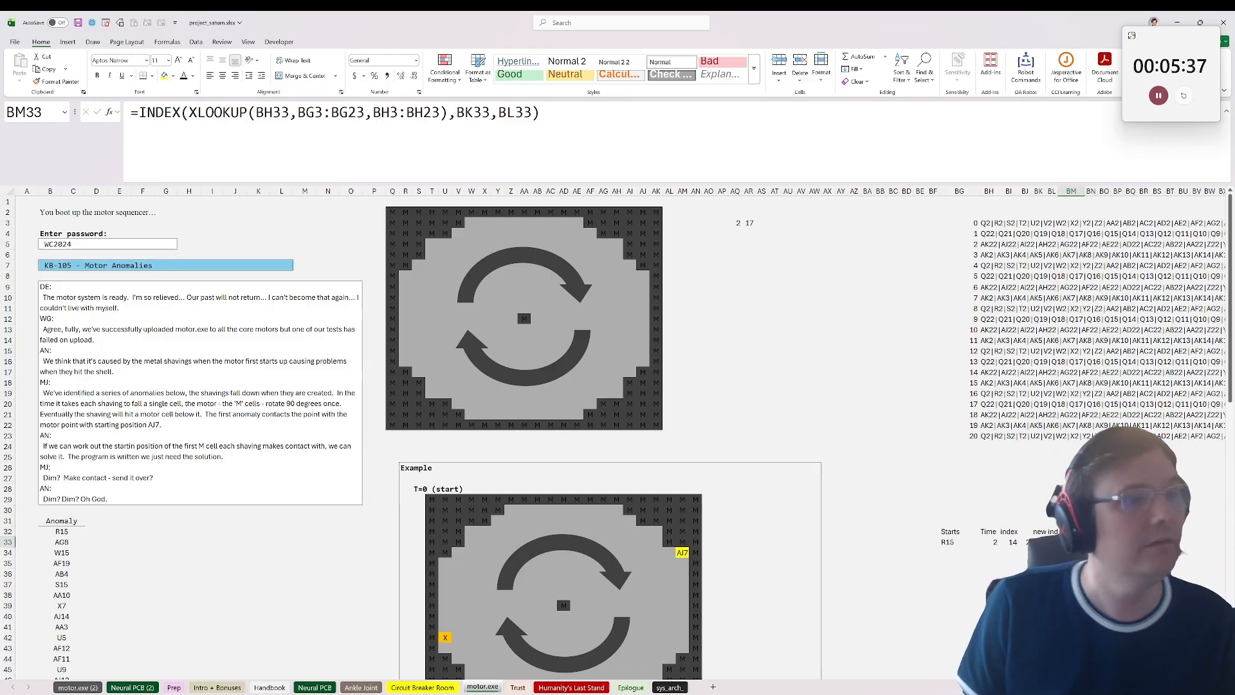
Step: Convert the looked-up board text to an array, changing BM33 to =INDEX(load_array(XLOOKUP(BH33,BG3:BG23,BH3:BH23)),BK33,BL33)
click(473, 115)
key(Escape)
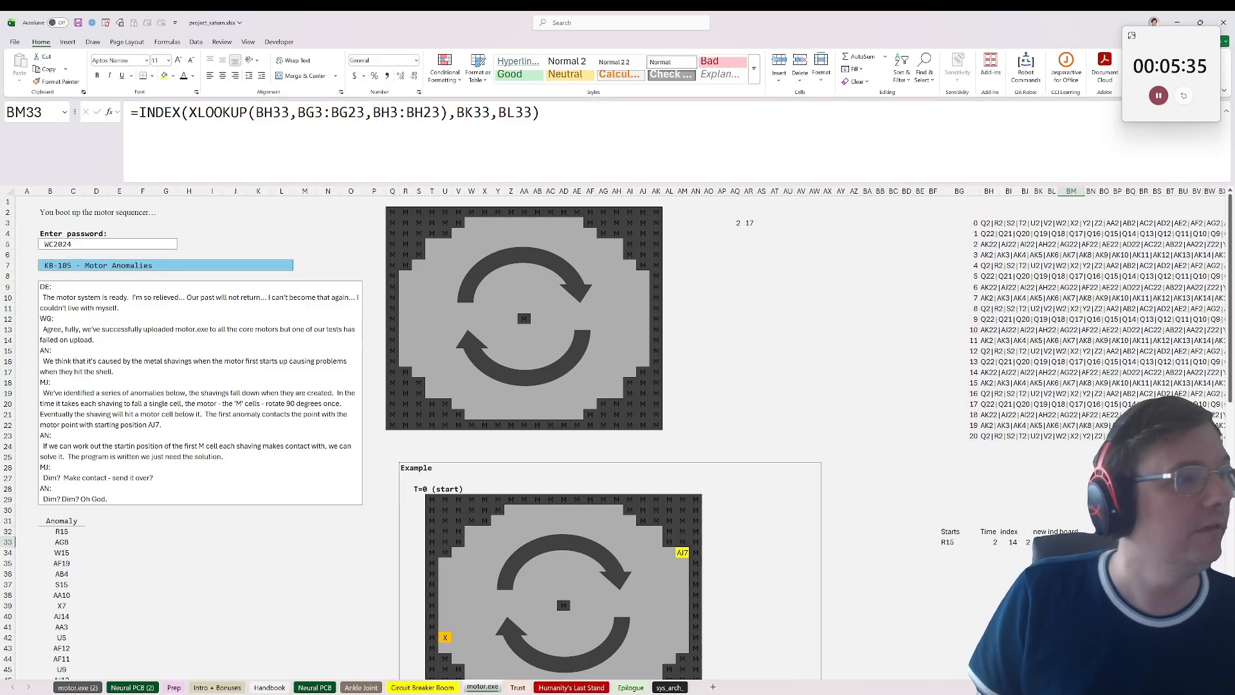
click(187, 113)
text(load_array()
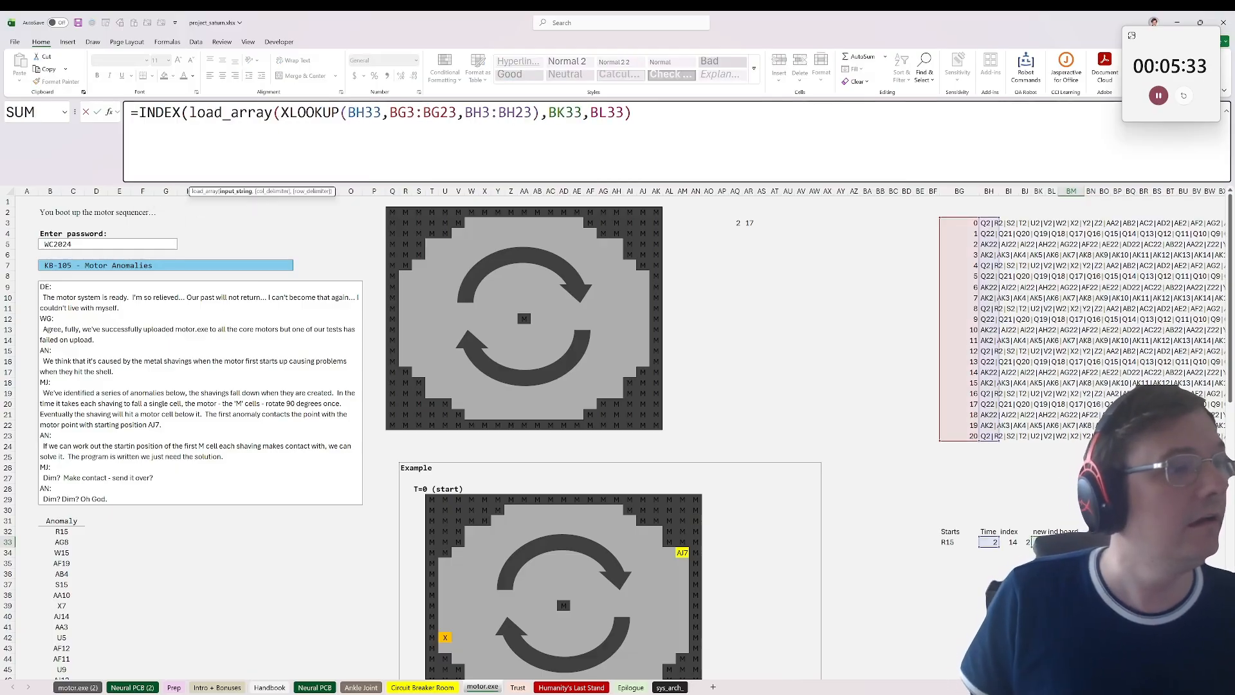
text())
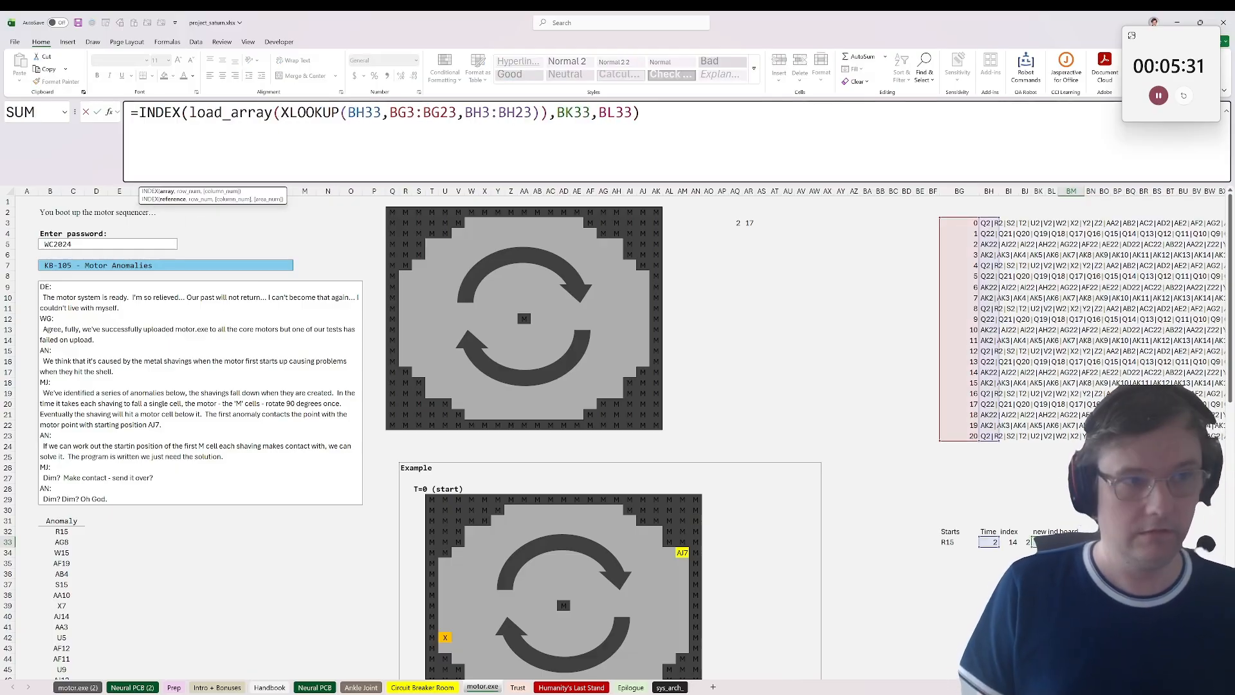
key(ctrl+Return)
Step: Copy the remaining anomaly start cells, AG8 through AA14 in B33:B51, into the Starts column from BG34 down
scroll(637, 241, down, 3)
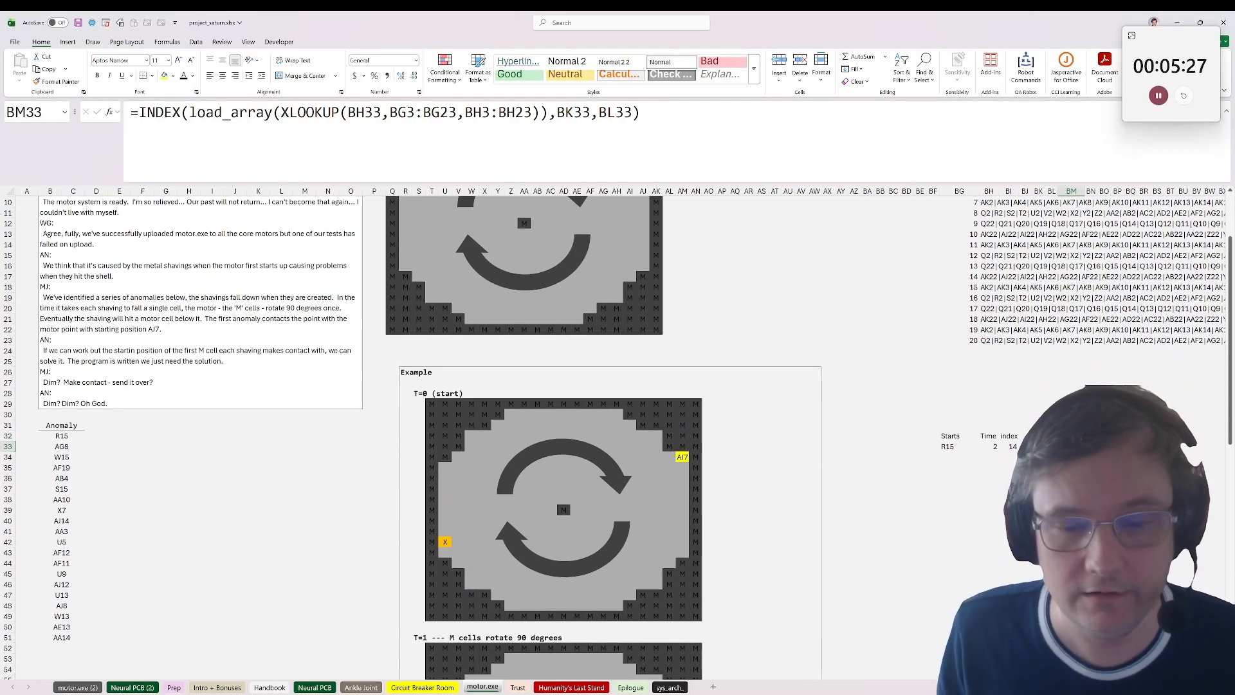
drag(1071, 446, 977, 444)
click(971, 446)
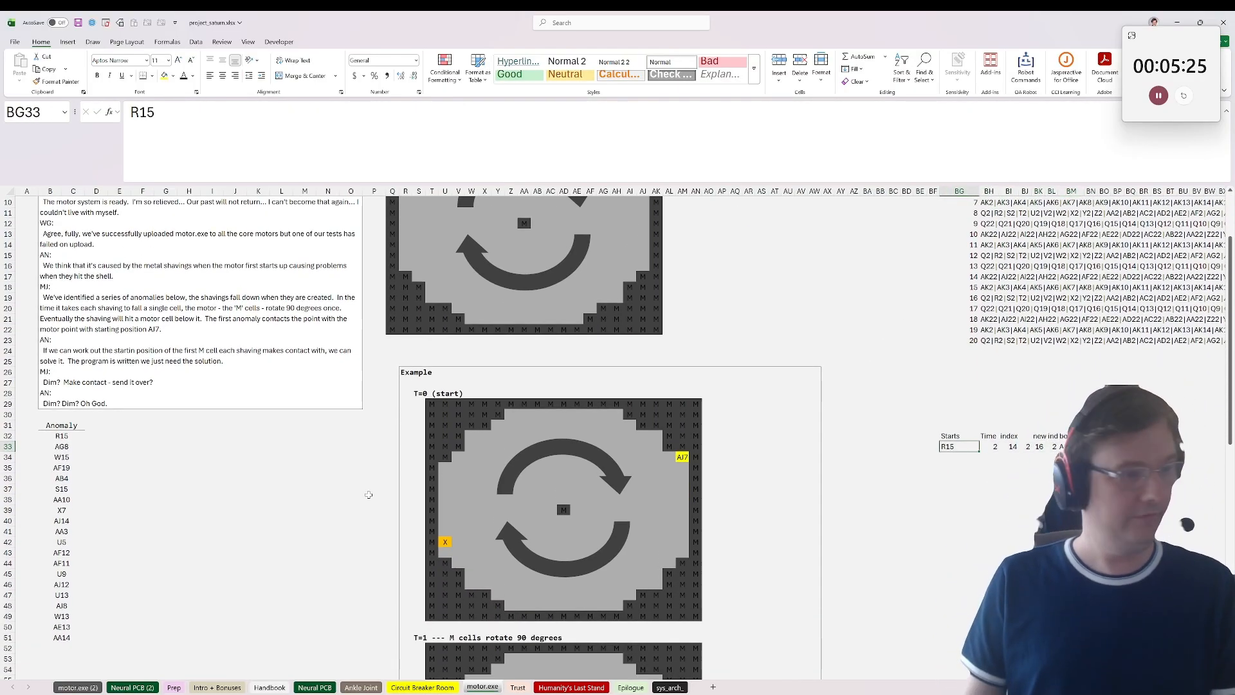
drag(44, 448, 48, 639)
key(ctrl+c)
click(971, 461)
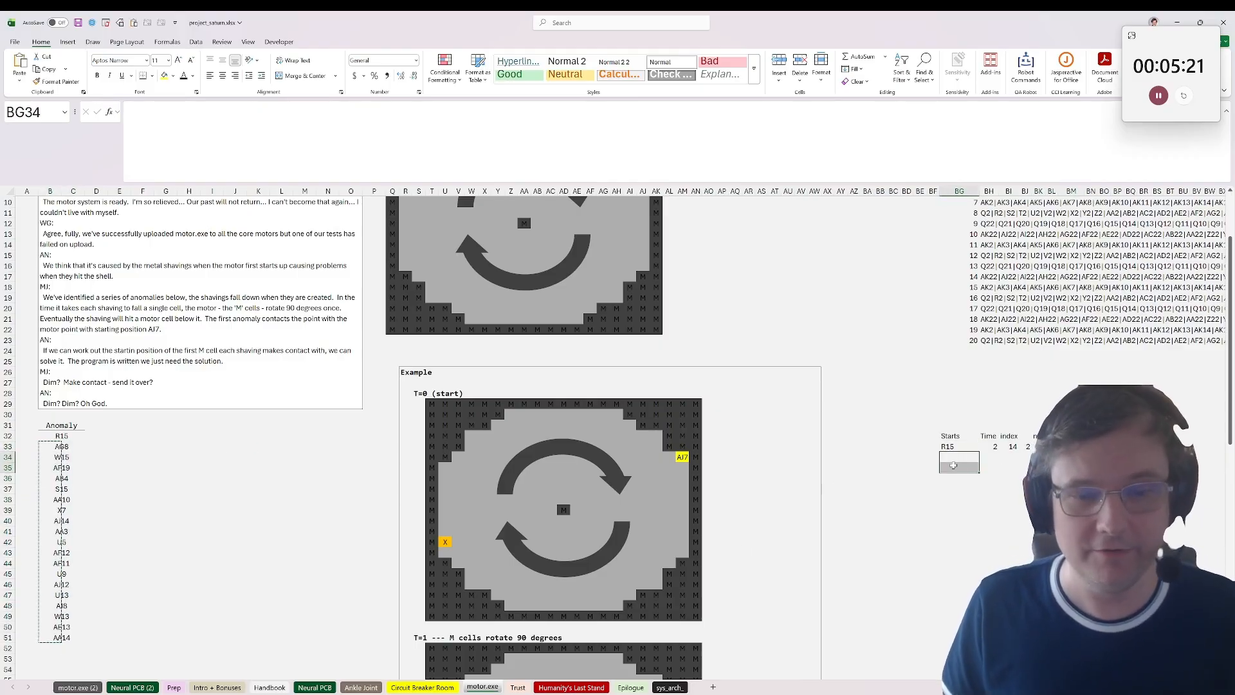
key(ctrl+v)
key(Right)
key(Up)
key(Up)
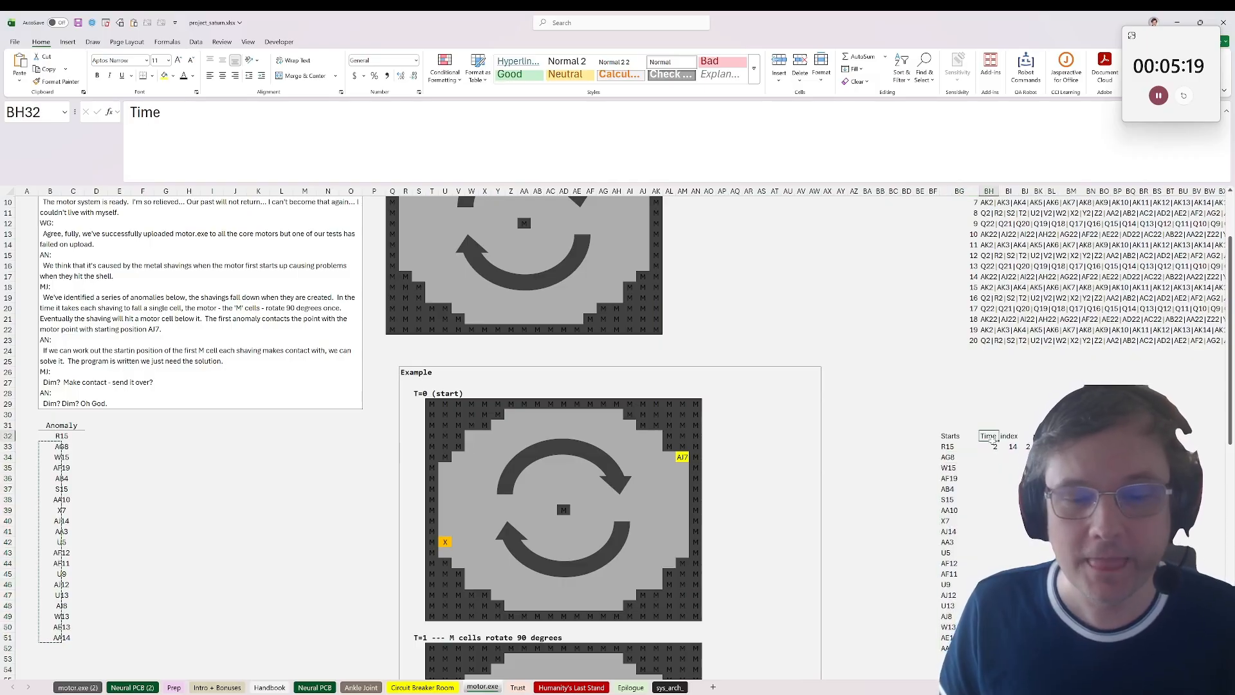
key(Down)
key(ctrl+shift+Right)
key(ctrl+shift+Down)
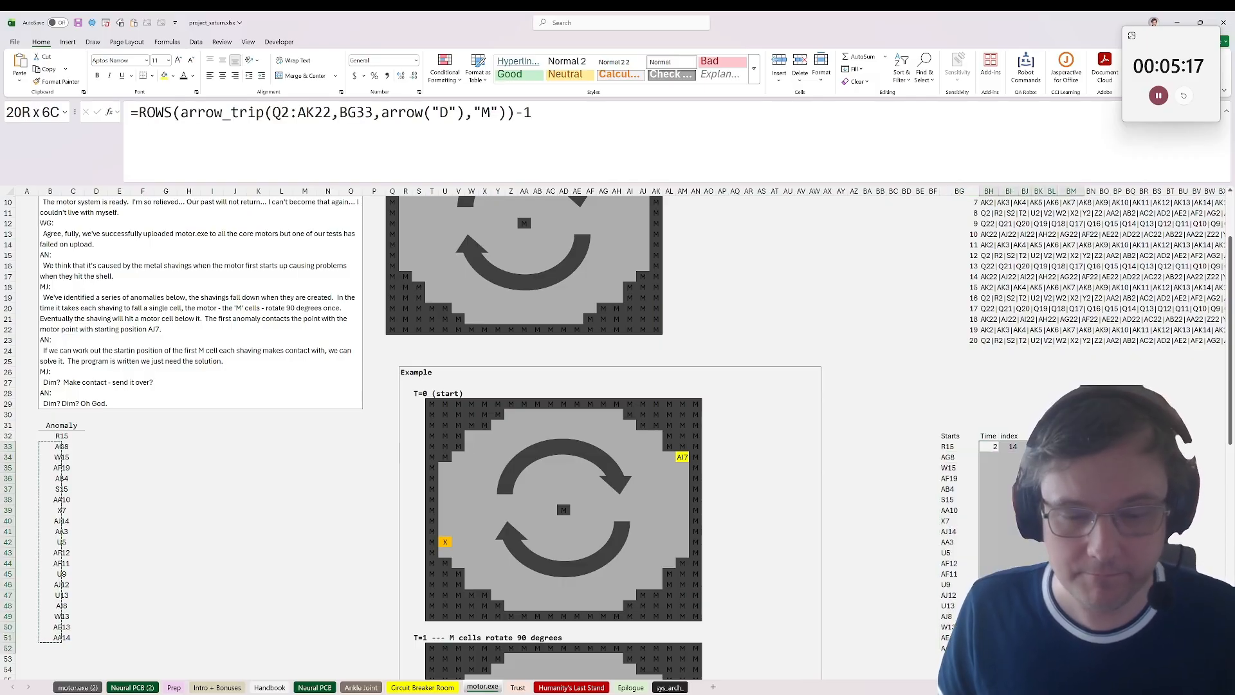
key(ctrl+v)
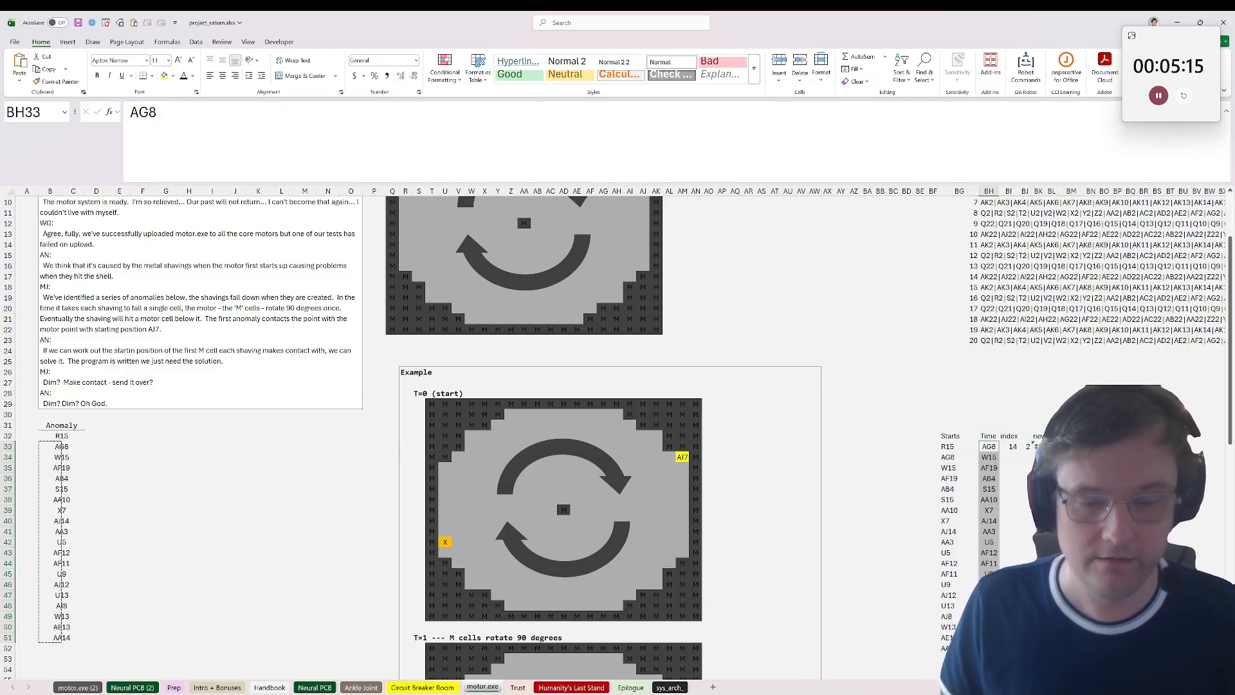
key(ctrl+z)
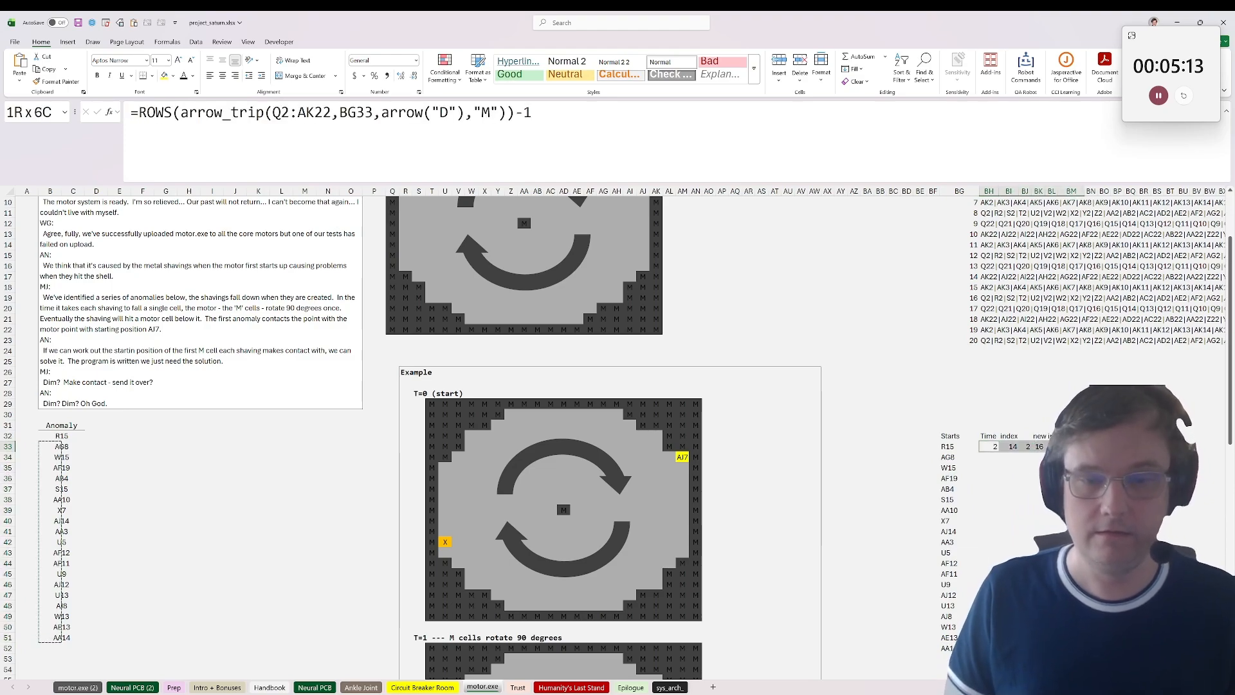
Step: Fill the formulas in BH33:BM33 down through row 52 for all listed anomaly starts
key(Escape)
key(ctrl+shift+Down)
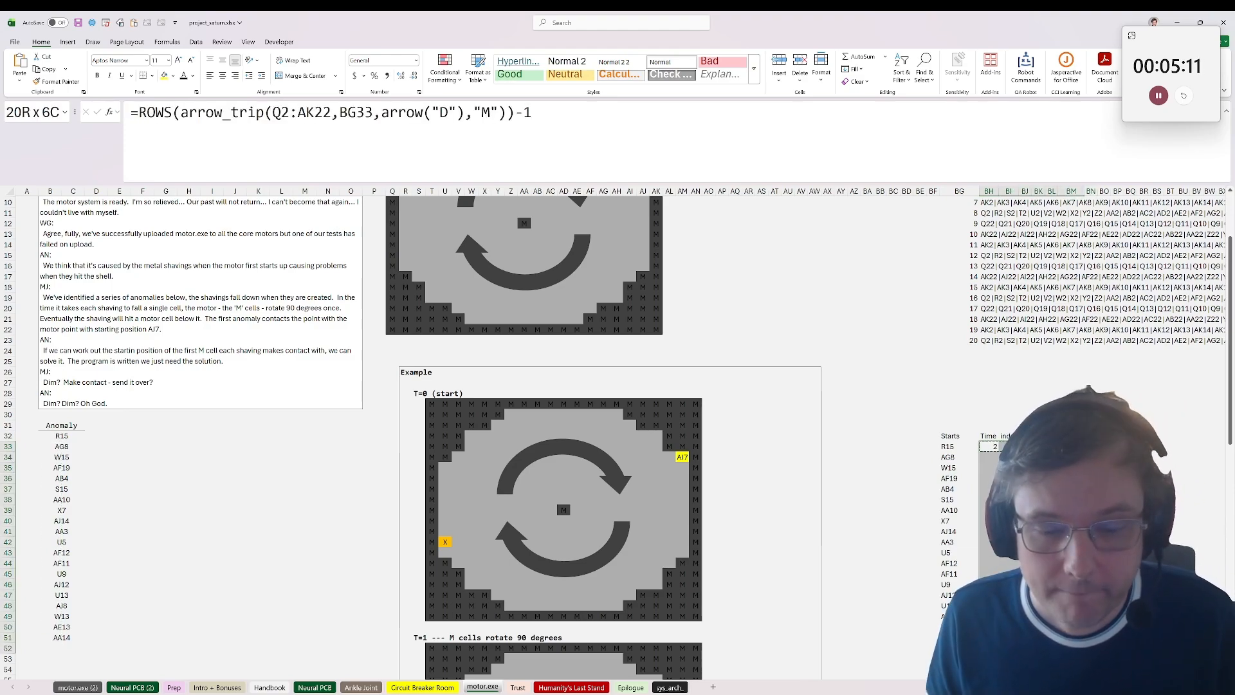
key(ctrl+d)
key(Down)
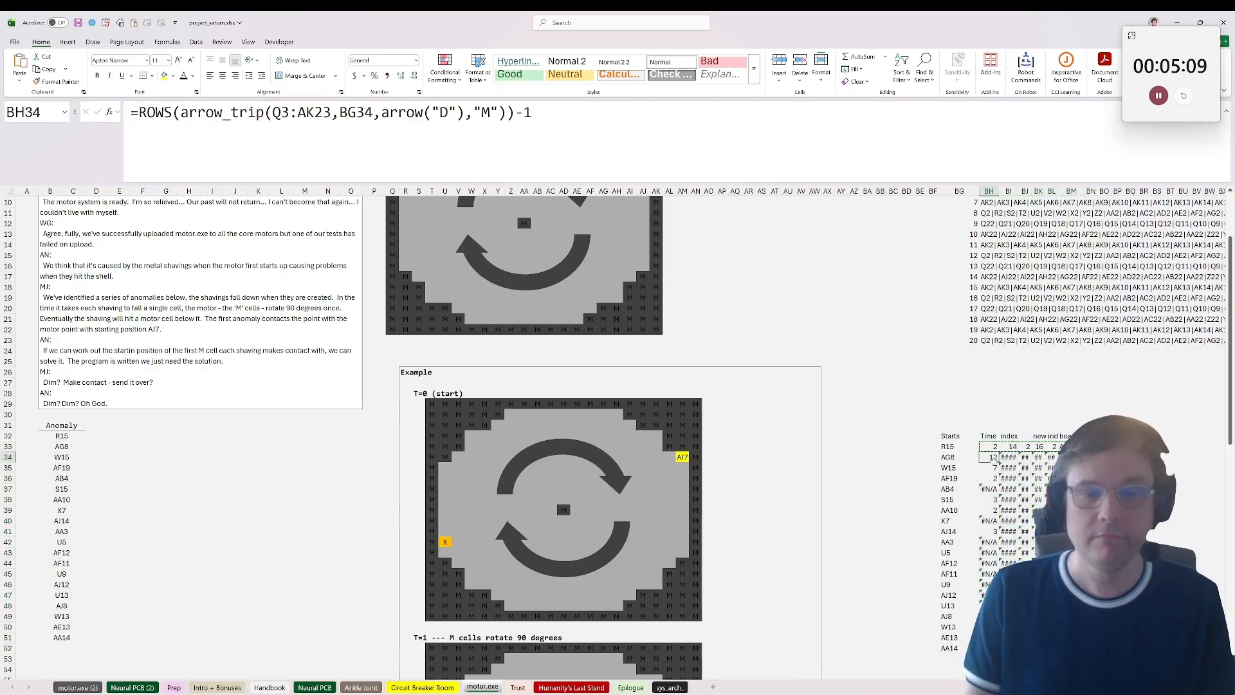
key(Right)
drag(1008, 192, 1071, 194)
Step: Make the board range absolute in the Time formula, changing BH33 to =ROWS(arrow_trip($Q$2:$AK$22,BG33,arrow("D"),"M"))-1
click(993, 456)
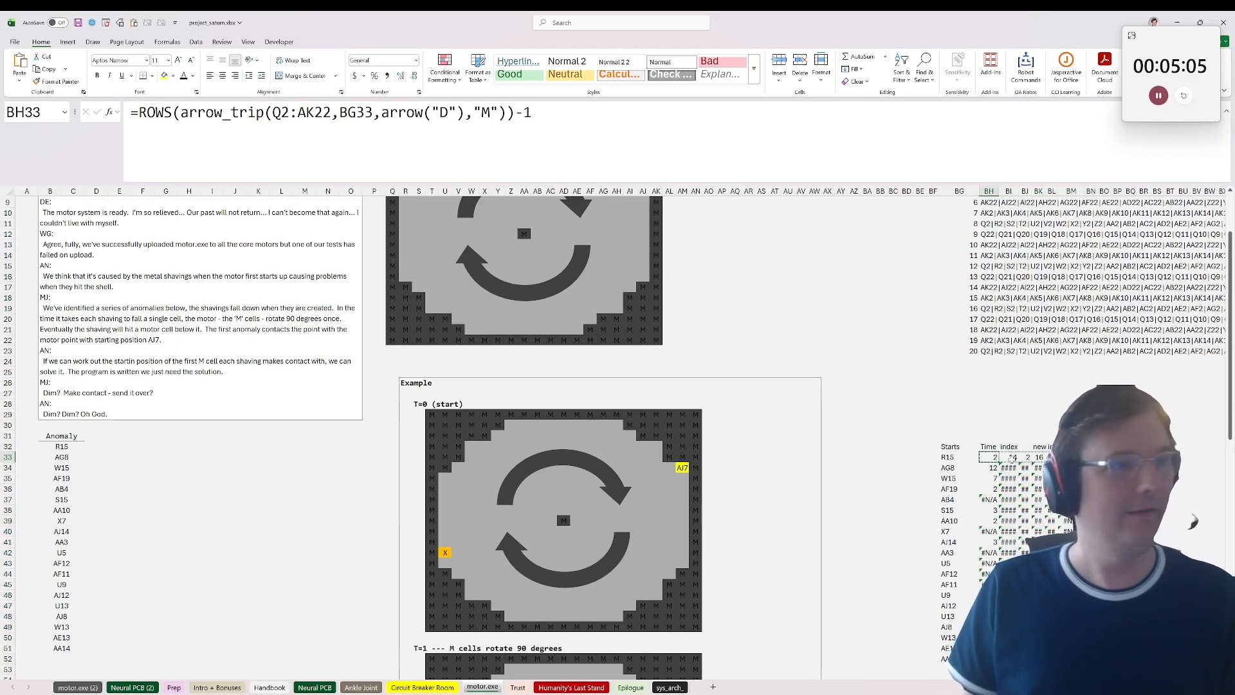
key(Right)
key(Left)
key(F2)
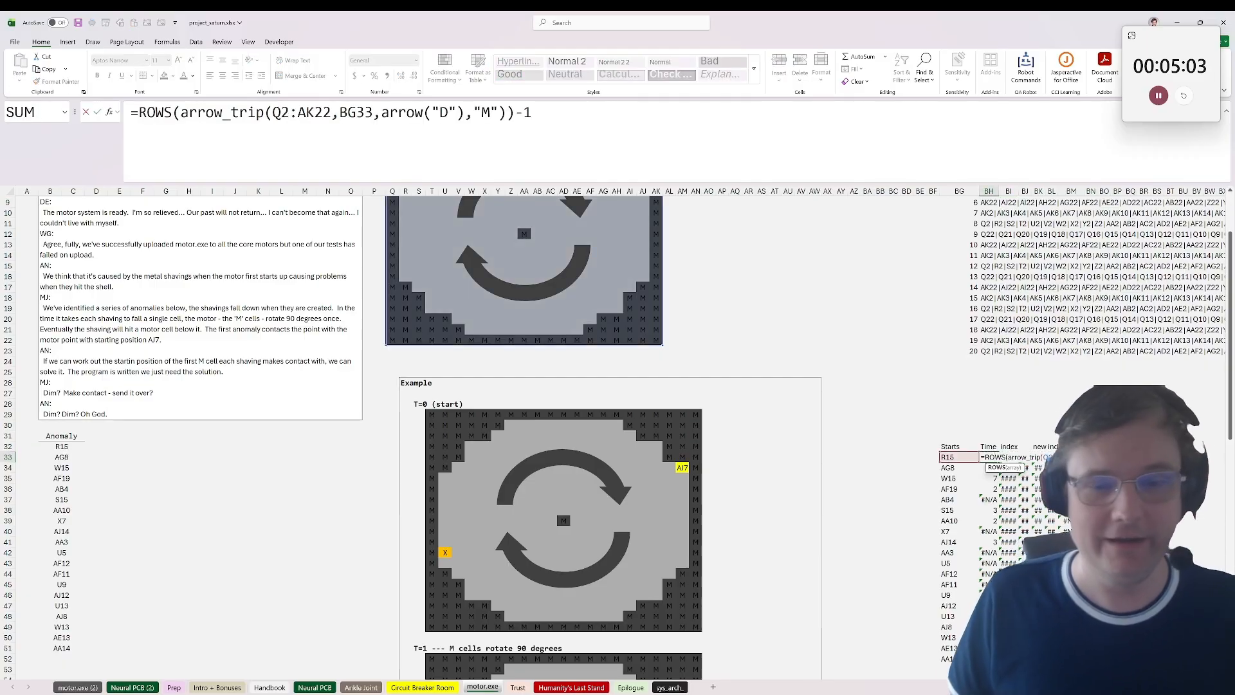
scroll(993, 453, up, 3)
key(ctrl+Return)
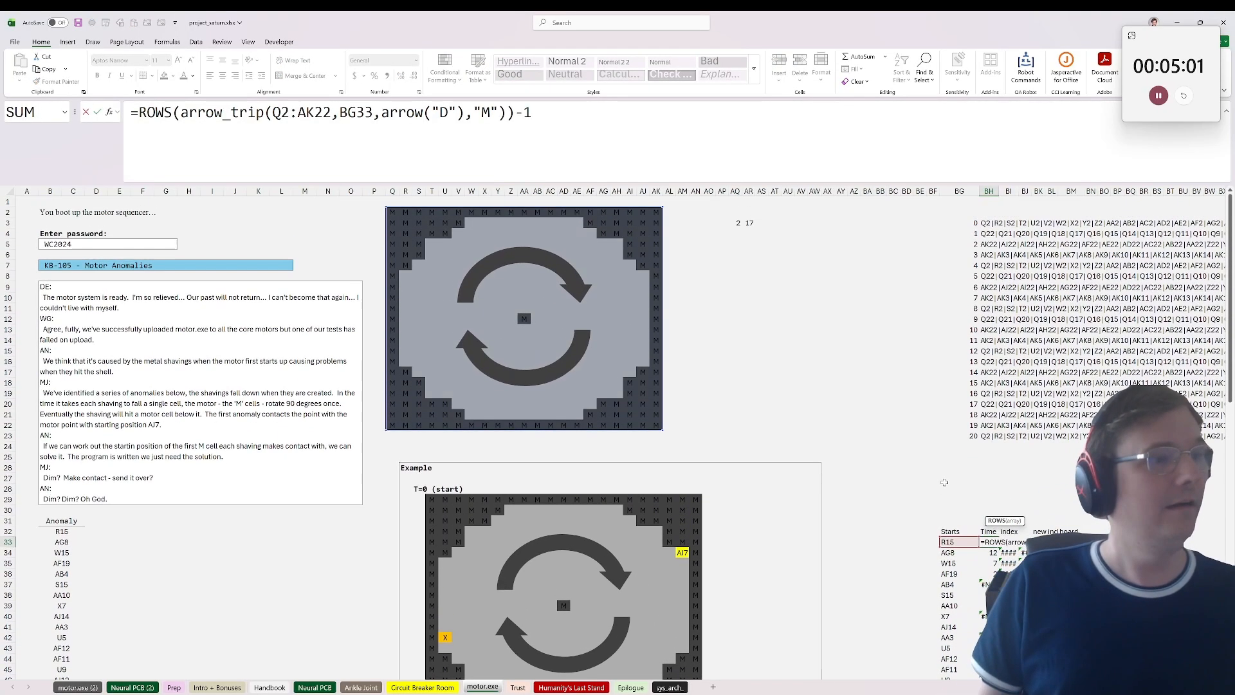
drag(331, 112, 273, 112)
key(F4)
key(Return)
key(Up)
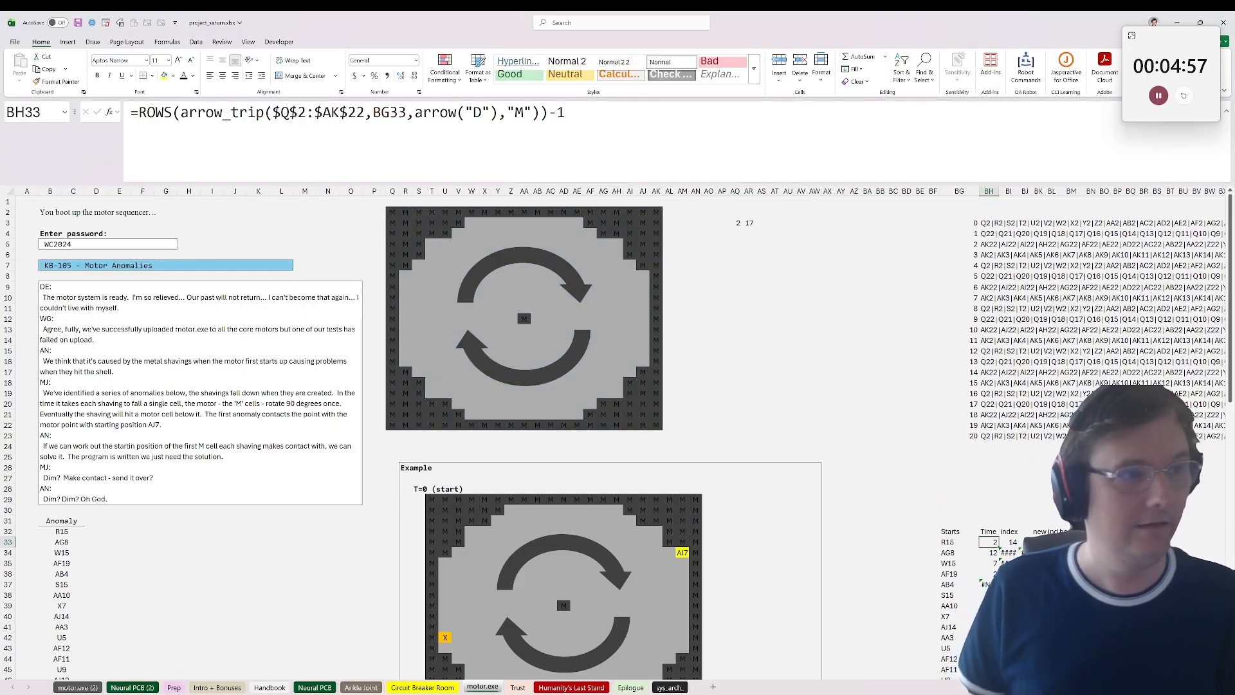
key(F2)
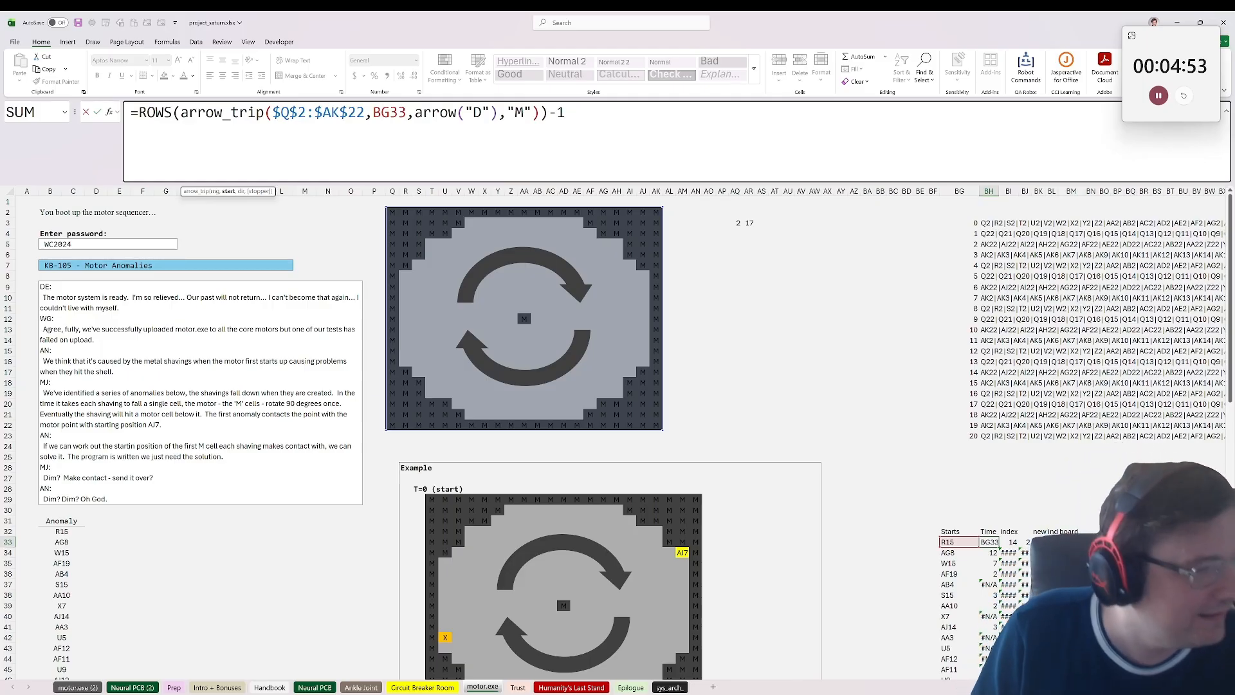
Step: Lock the board origin reference in the index formula, changing BI33 to =ref_to_rc(BG33,1)-$AQ$3#+1
key(Tab)
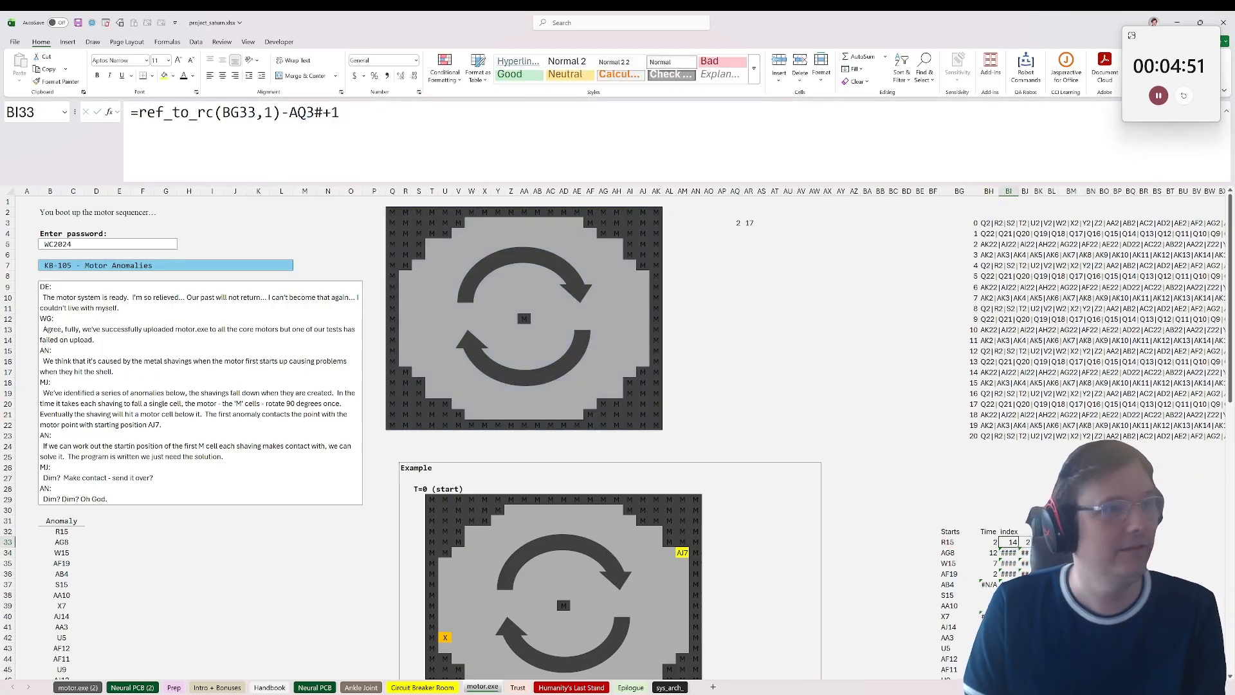
click(227, 112)
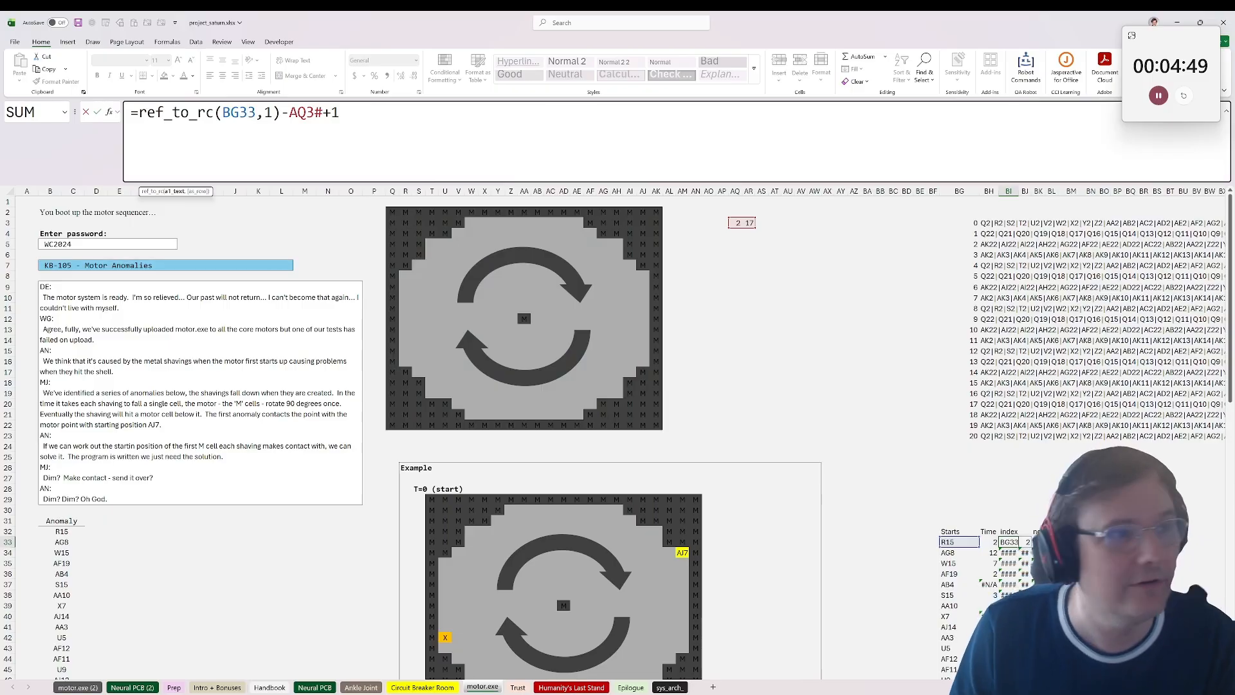
drag(323, 113, 289, 112)
key(F4)
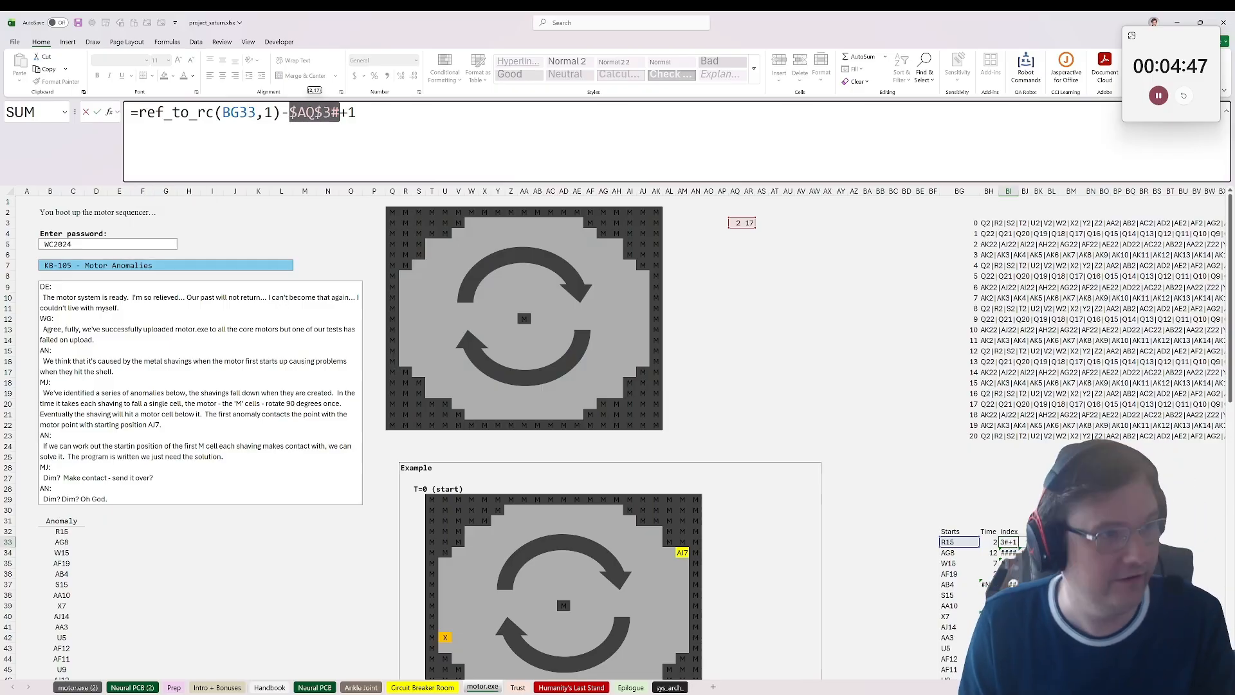
key(Return)
key(Up)
Step: Check the new index formulas in BK33 and BL33 for references that need locking
key(Right)
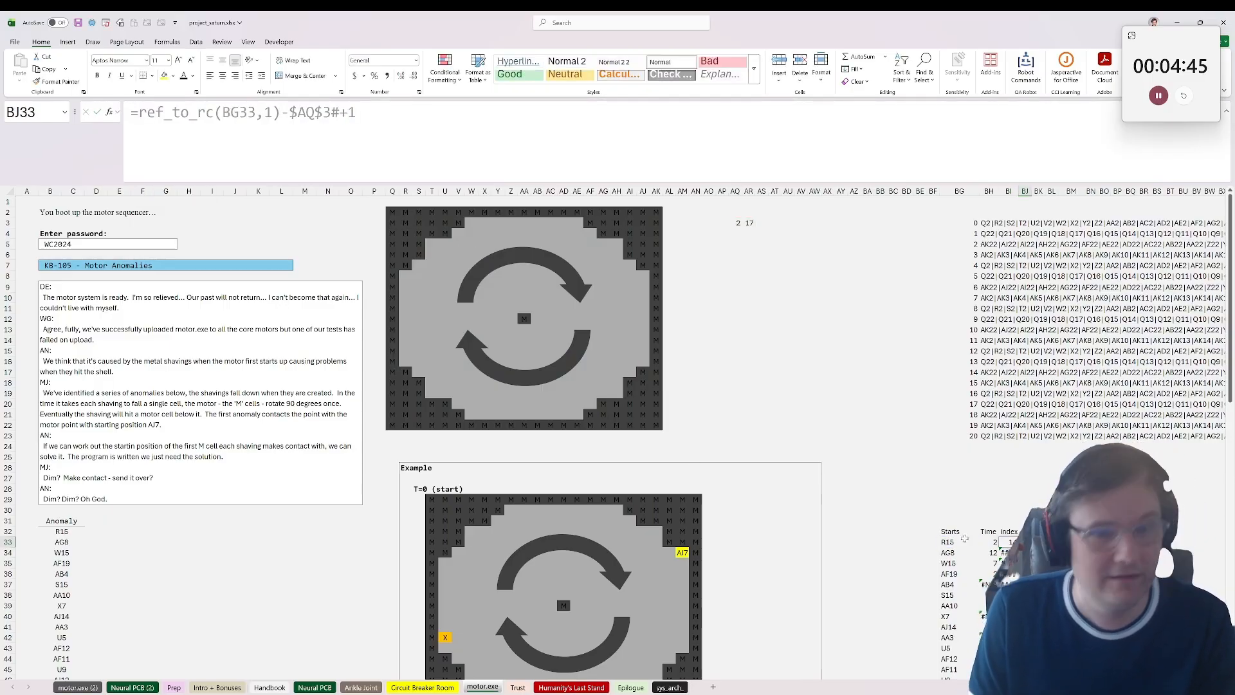
key(Right)
key(F2)
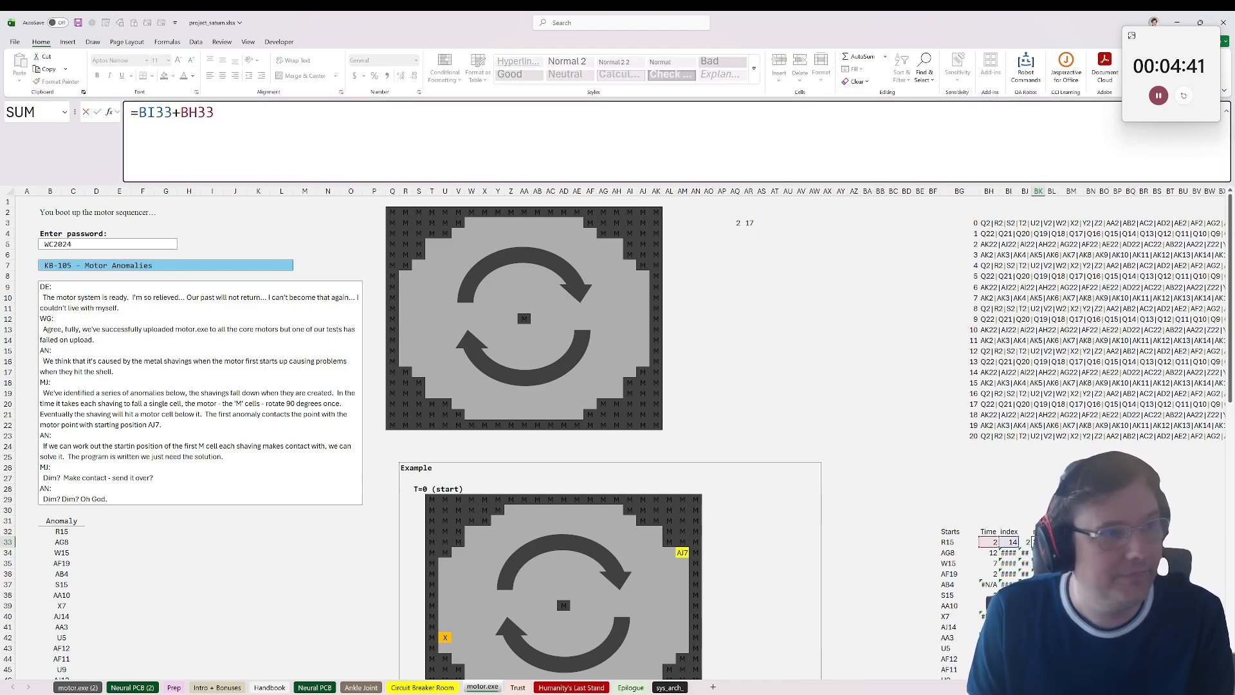
key(Return)
key(Up)
key(Right)
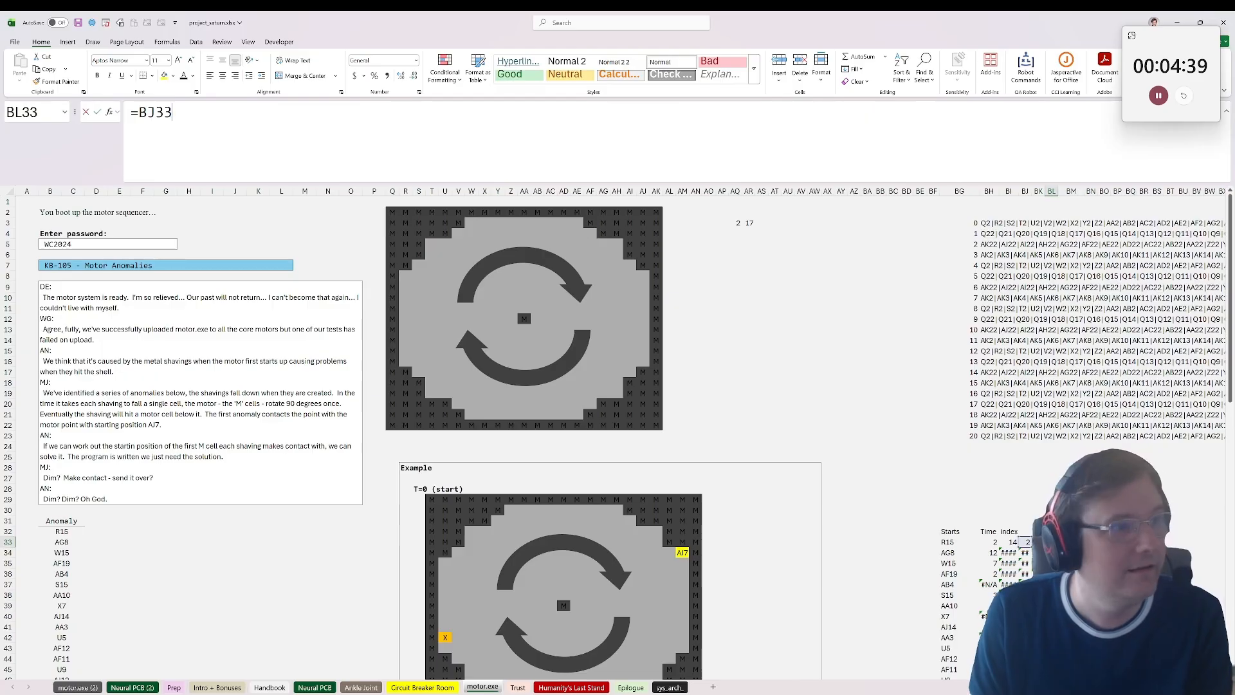
key(F2)
key(Escape)
Step: Make the lookup ranges absolute in BM33, giving =INDEX(load_array(XLOOKUP(BH33,$BG$3:$BG$23,$BH$3:$BH$23)),BK33,BL33)
key(Right)
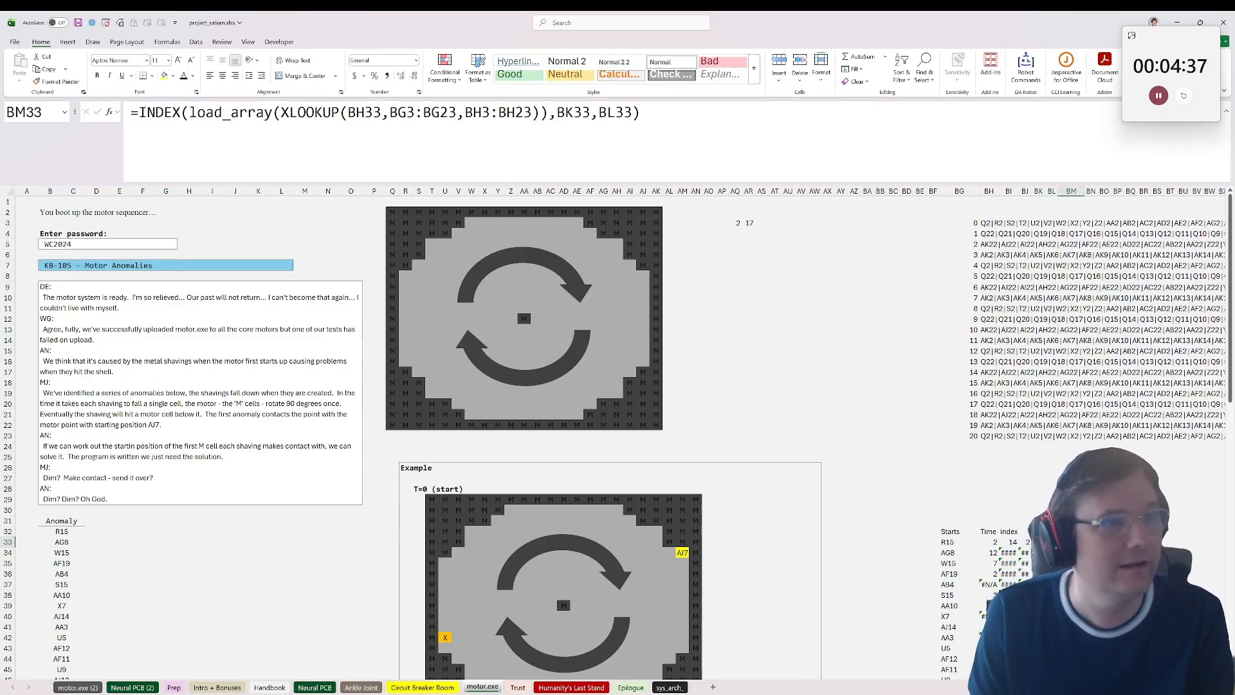
drag(390, 113, 532, 113)
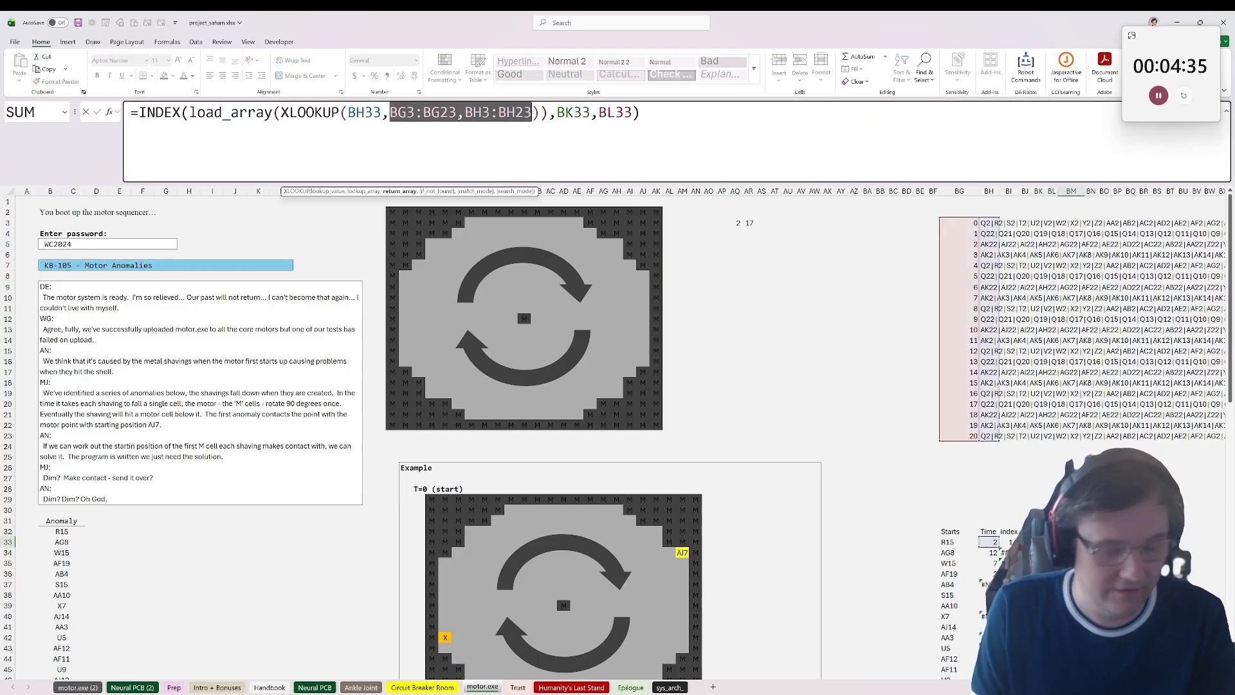
key(F4)
click(635, 113)
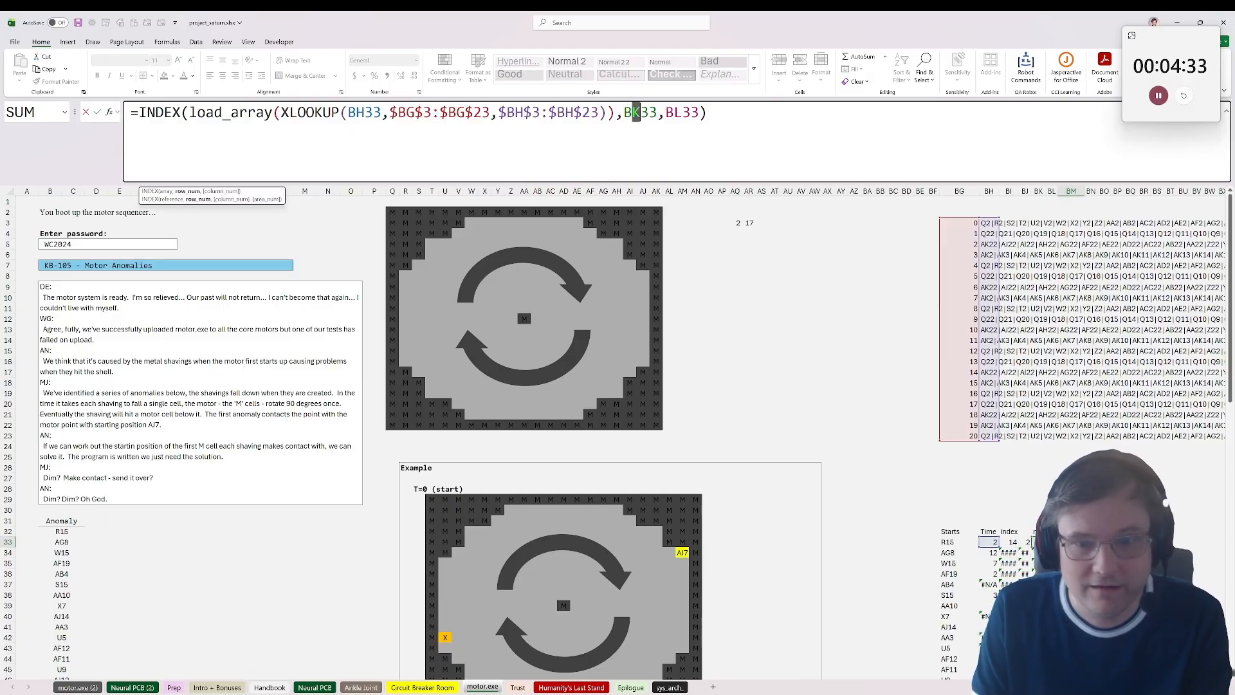
key(Return)
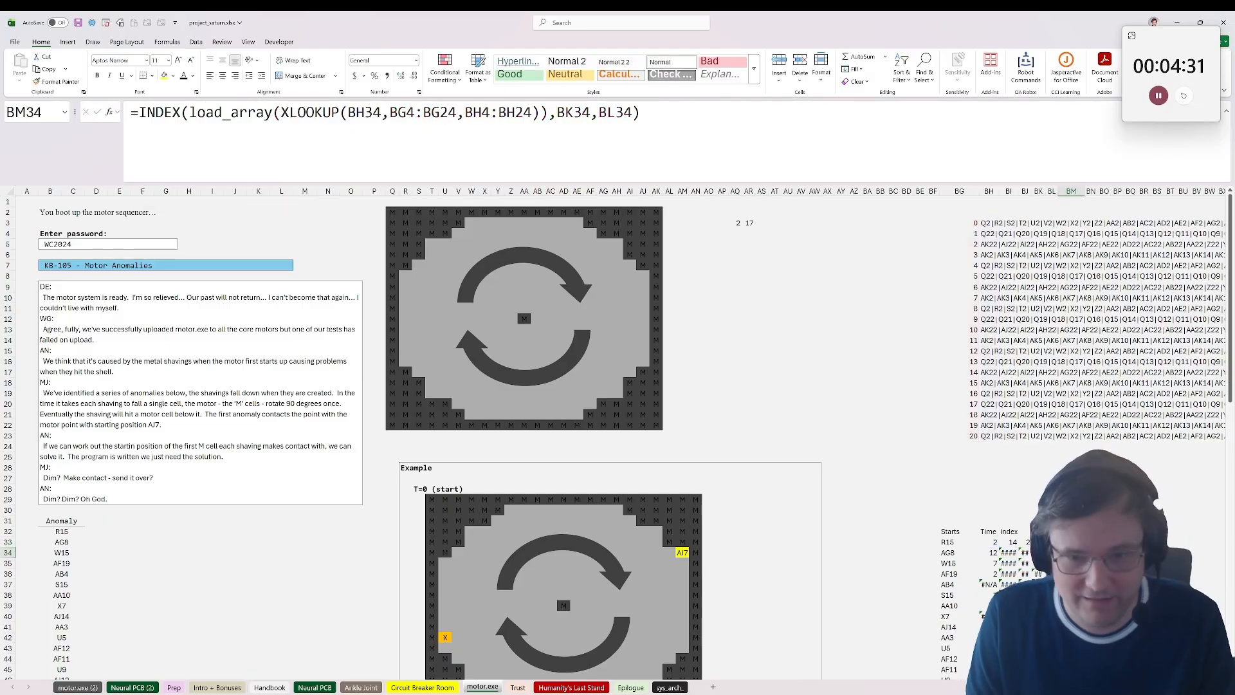
Step: Copy the corrected formulas in BH33:BM33 down through row 52 for every anomaly start
click(1071, 541)
scroll(1004, 515, down, 1)
click(991, 500)
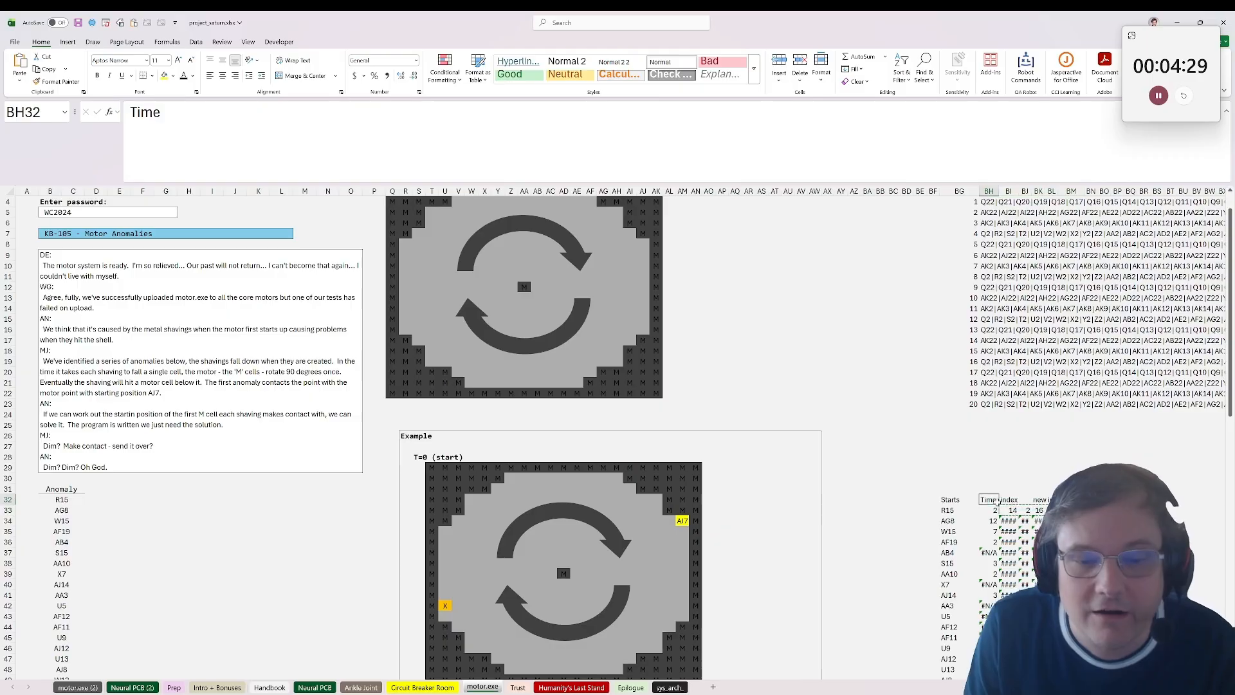
drag(994, 510, 1069, 510)
key(ctrl+c)
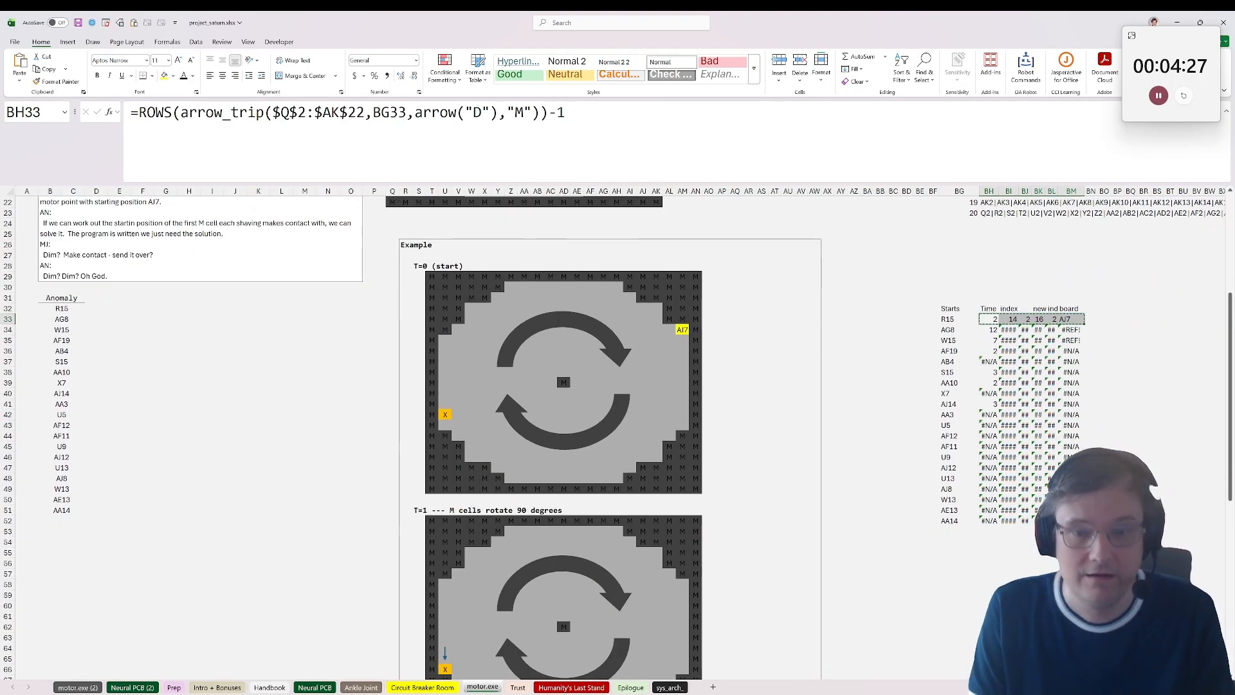
drag(991, 319, 1071, 520)
key(ctrl+v)
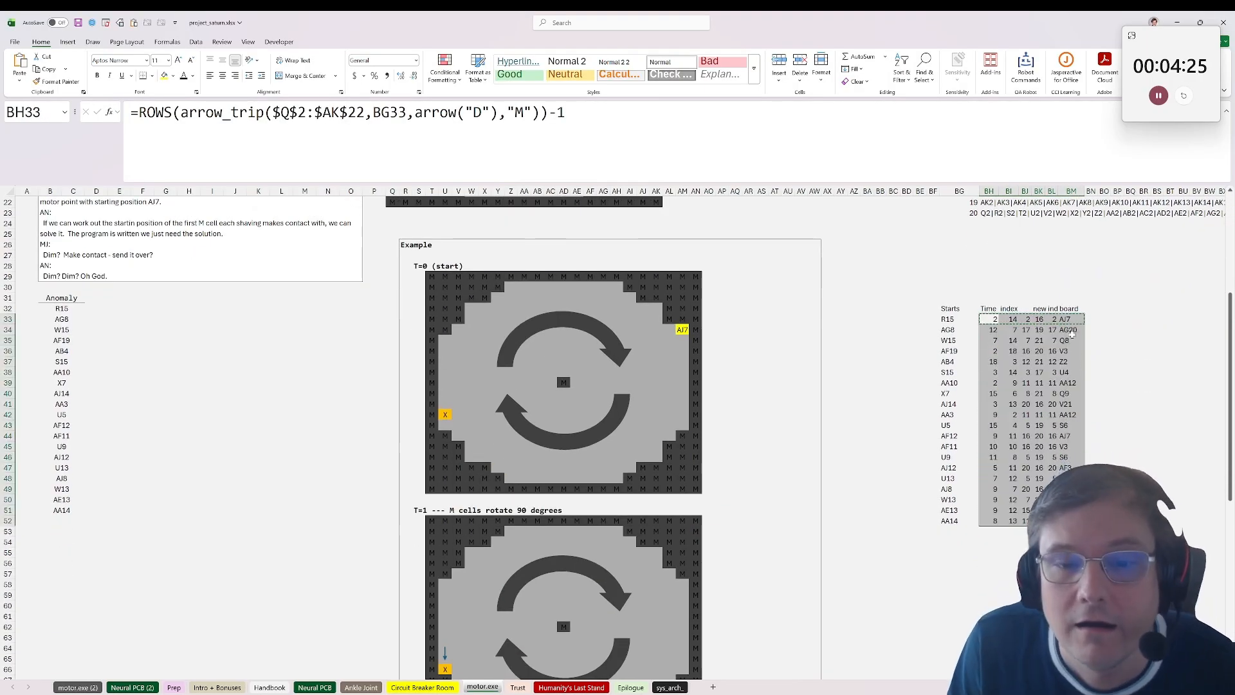
Step: Copy the board results in BM33:BM52, switch to the other open window, and return to the workbook
mouse_move(1072, 331)
mouse_down()
mouse_move(1071, 521)
mouse_move(1068, 319)
mouse_up()
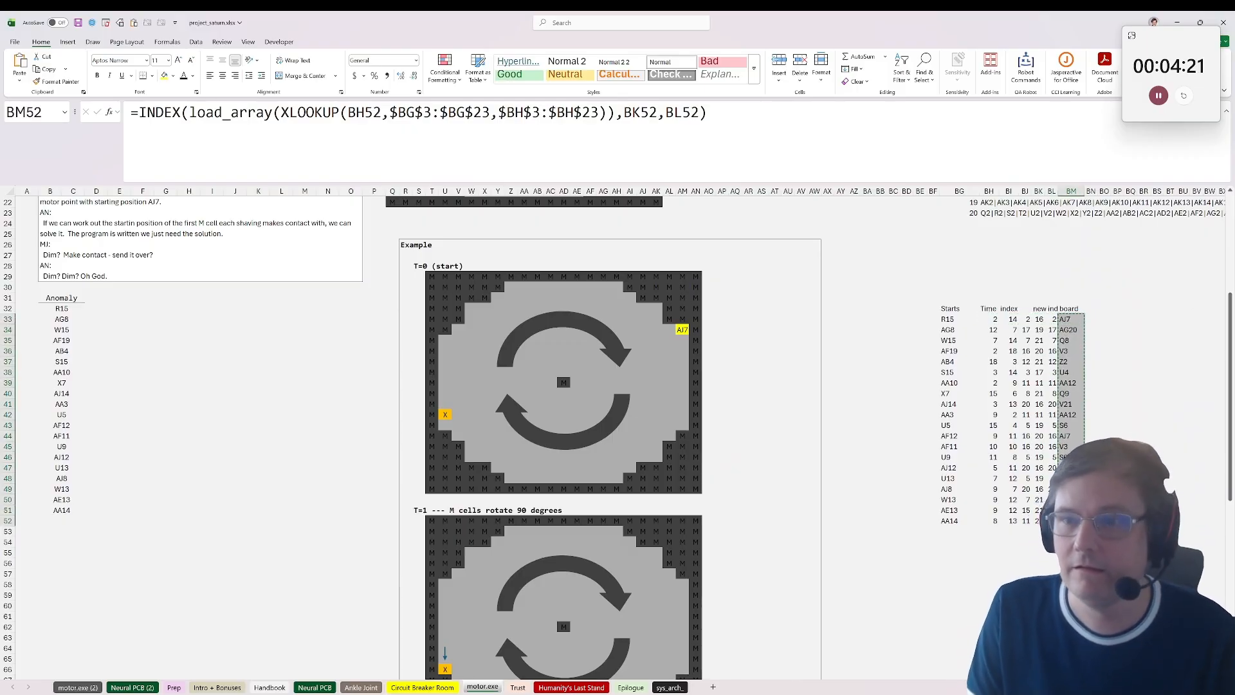
key(alt+Tab)
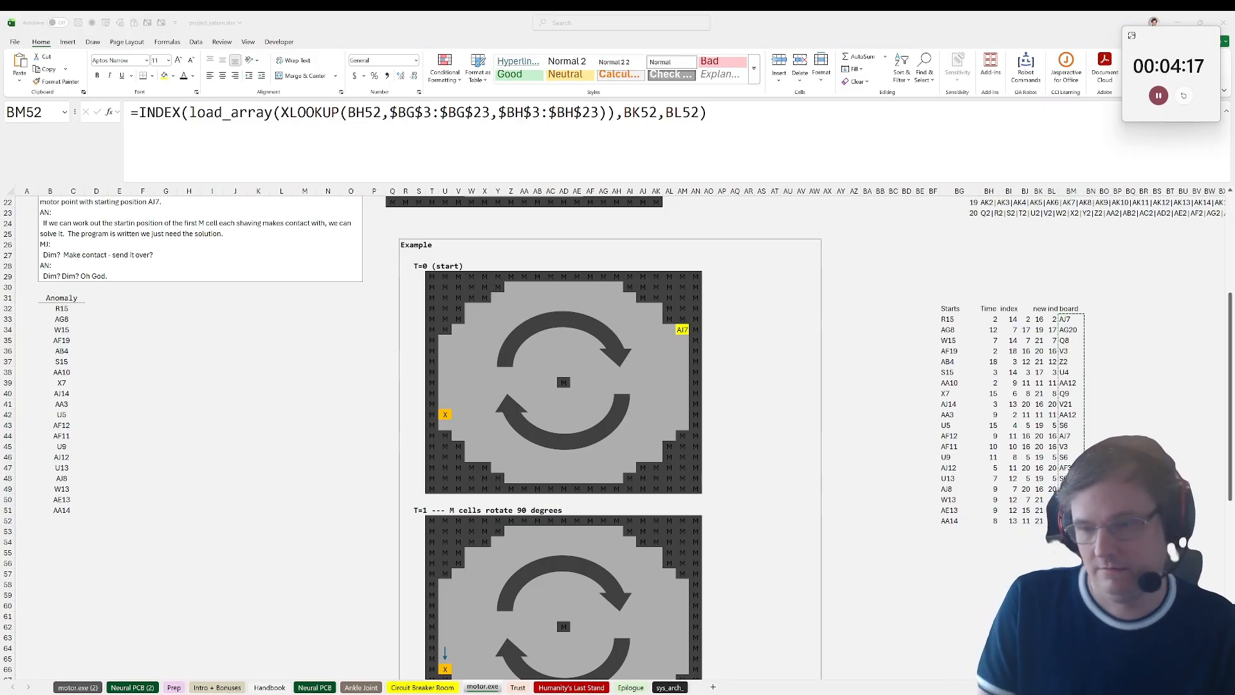
key(alt+Tab)
drag(1071, 319, 1071, 521)
click(1117, 468)
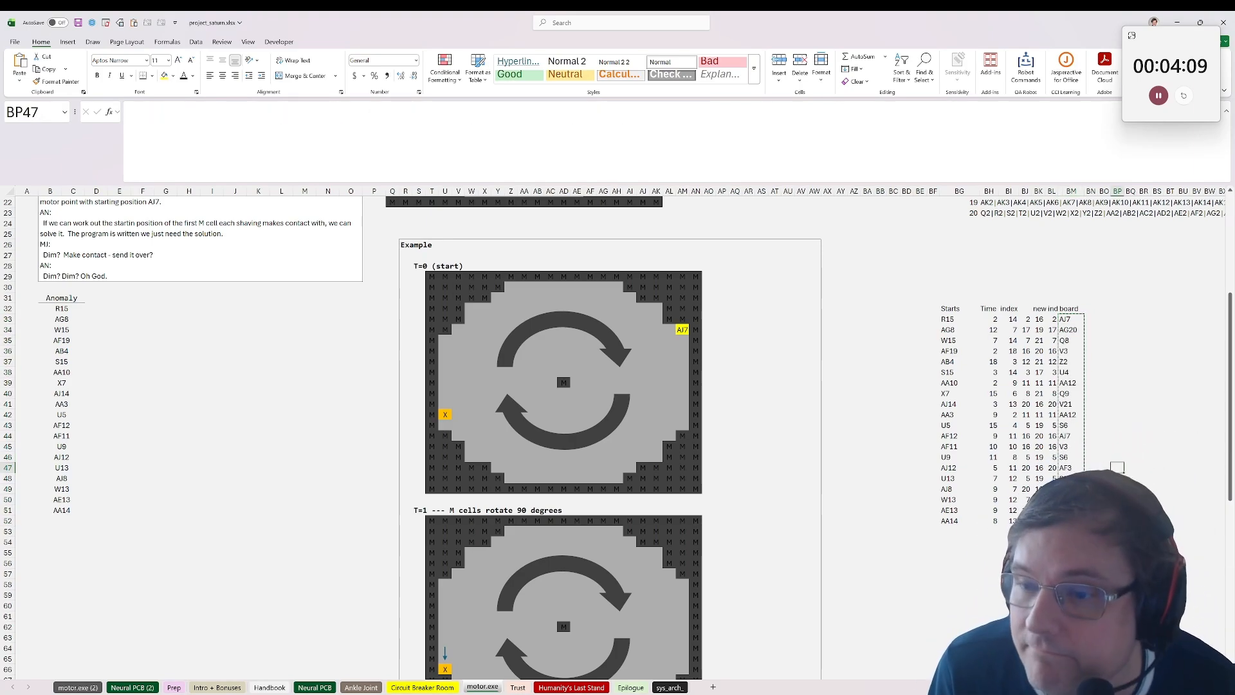
key(alt+Tab)
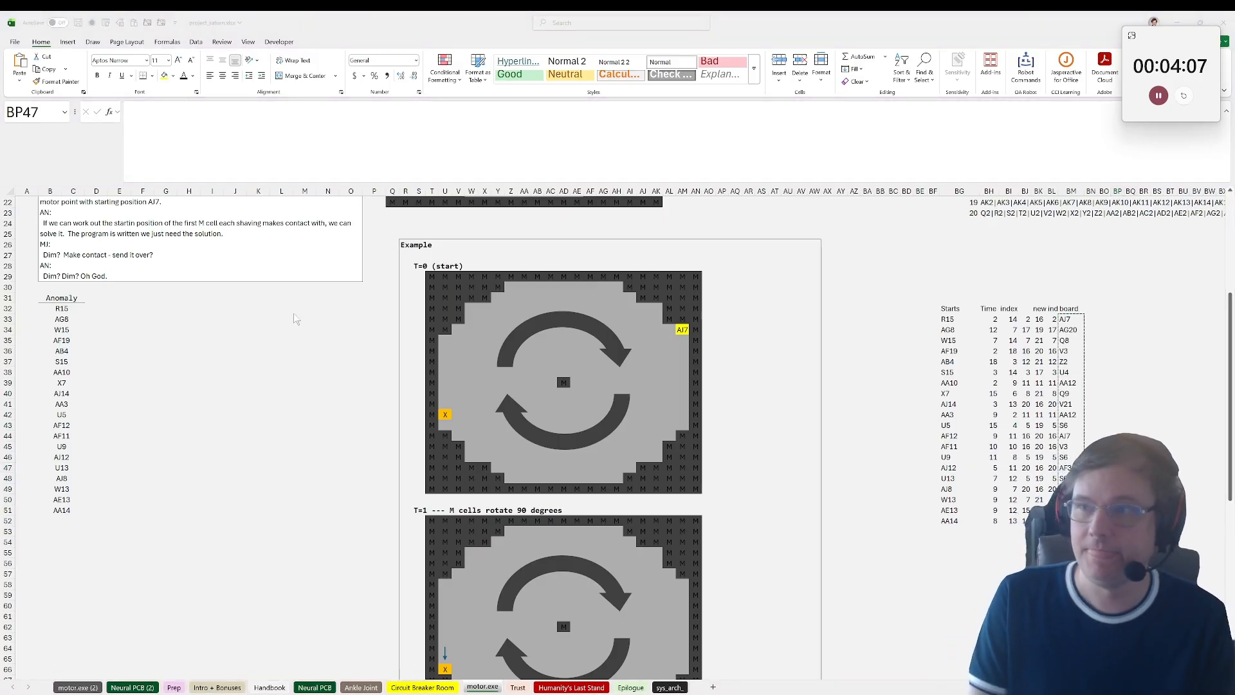
key(alt+Tab)
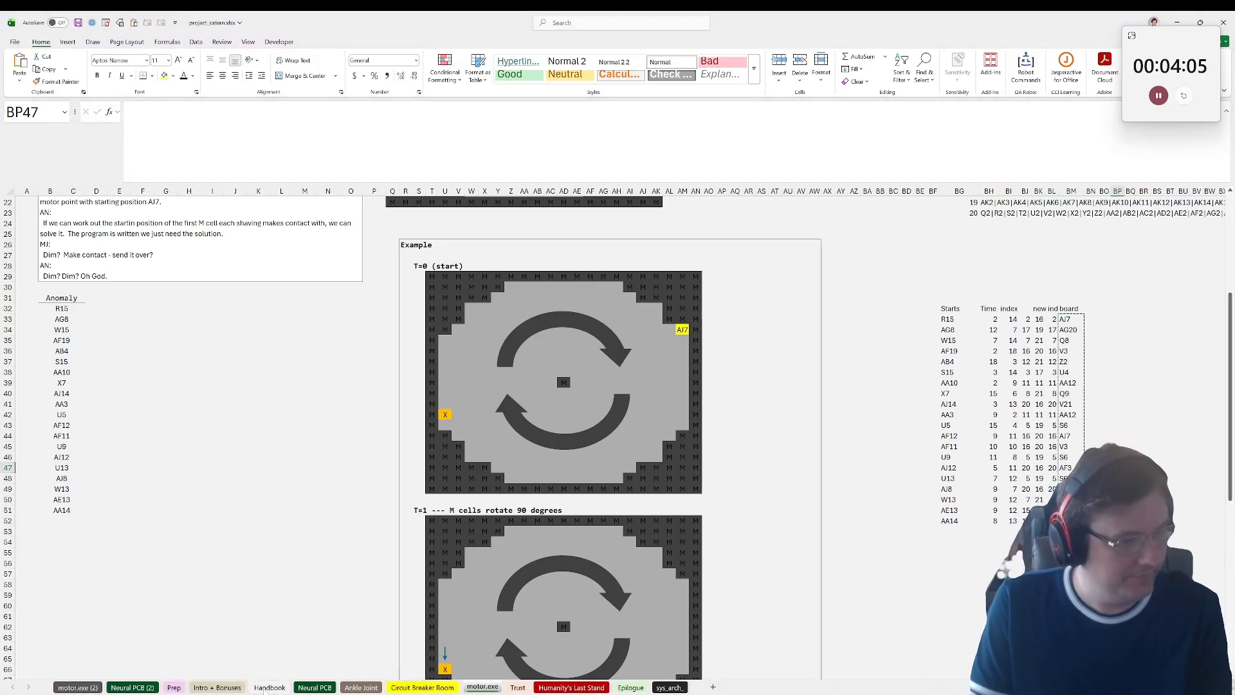
Step: Go to the Intro + Bonuses sheet and read the bonus questions, including the one about ordered circuits with one of each element type
click(81, 687)
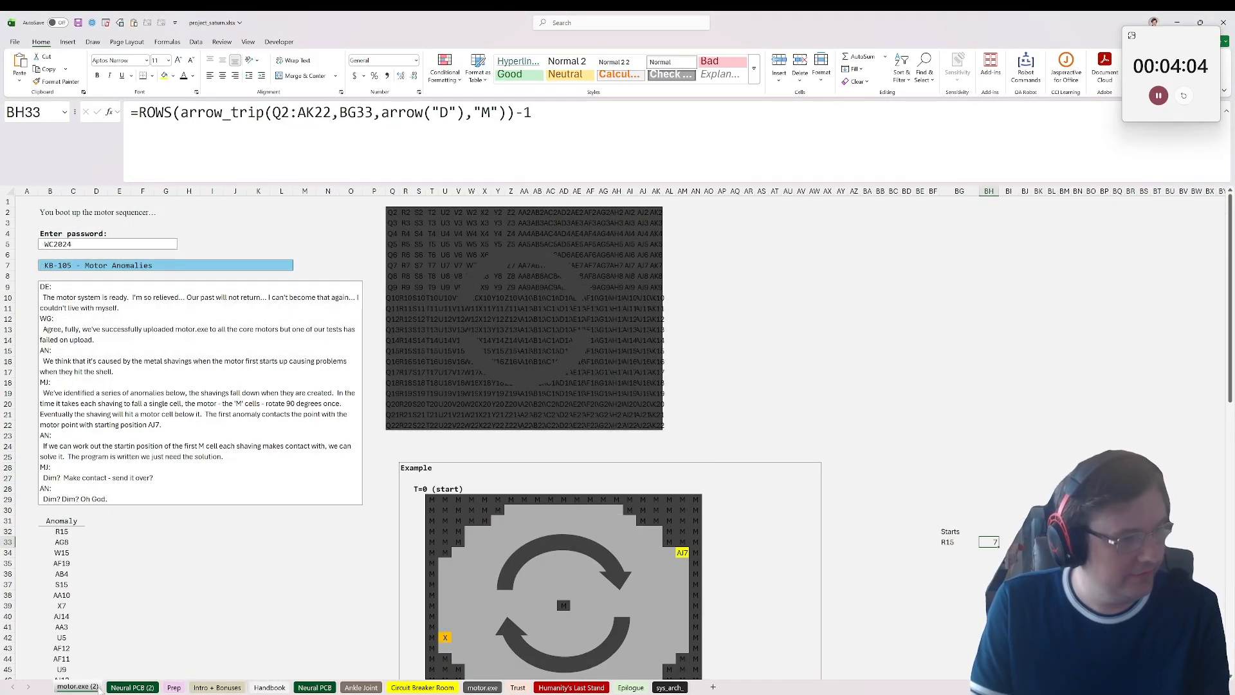
click(135, 687)
click(174, 687)
click(217, 687)
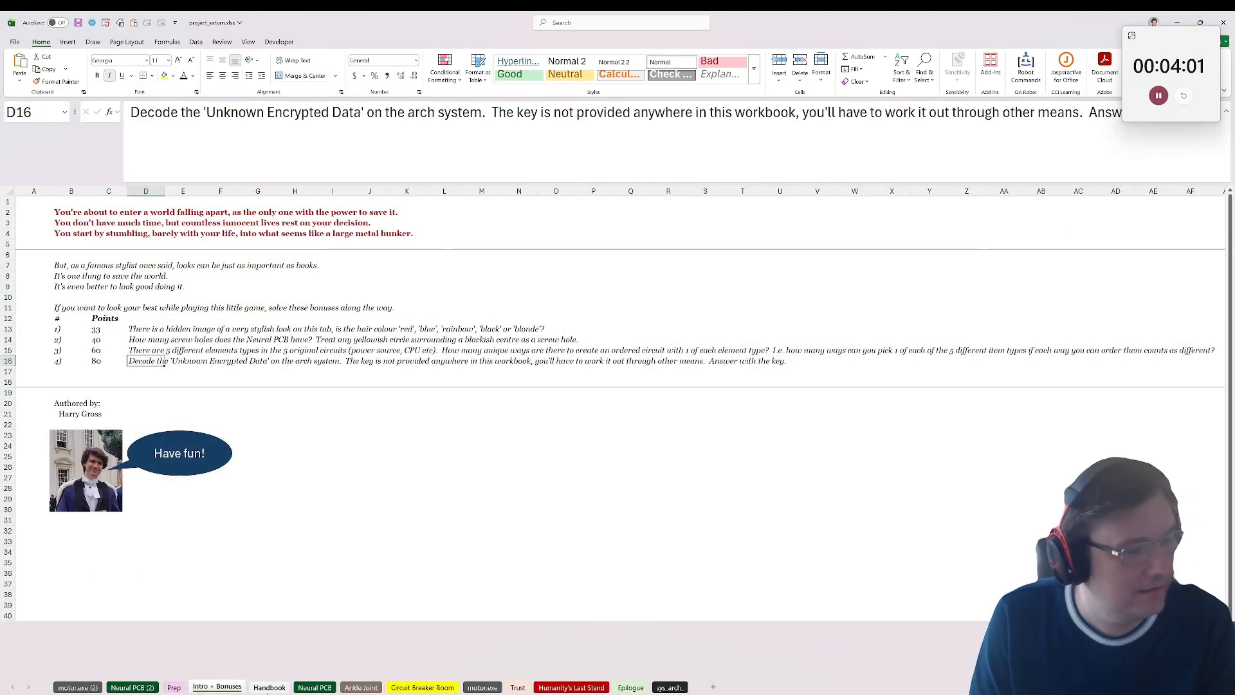
click(147, 352)
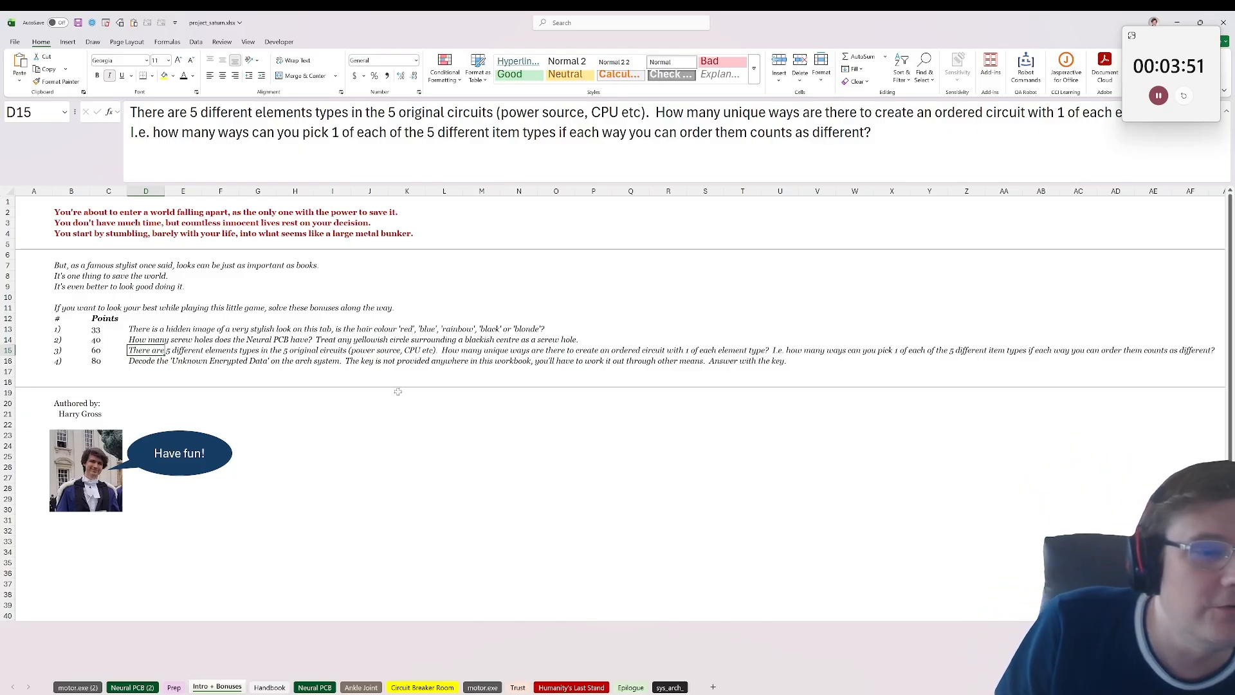
click(656, 359)
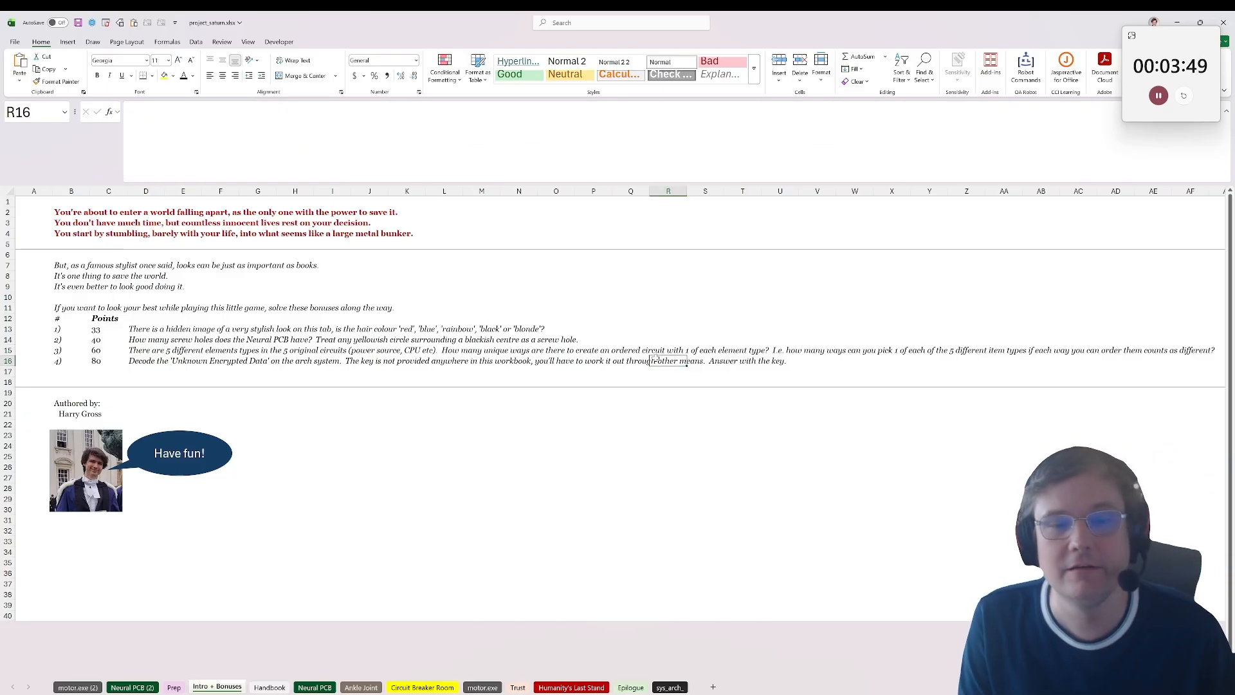
click(781, 402)
click(867, 479)
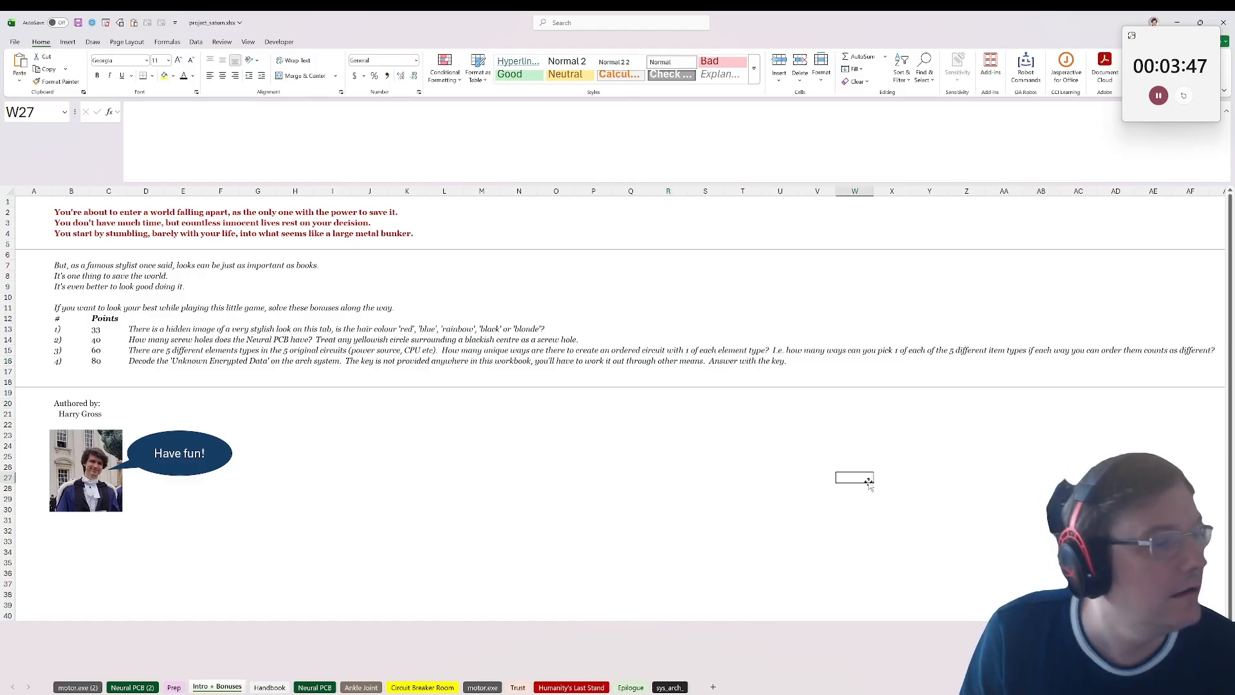
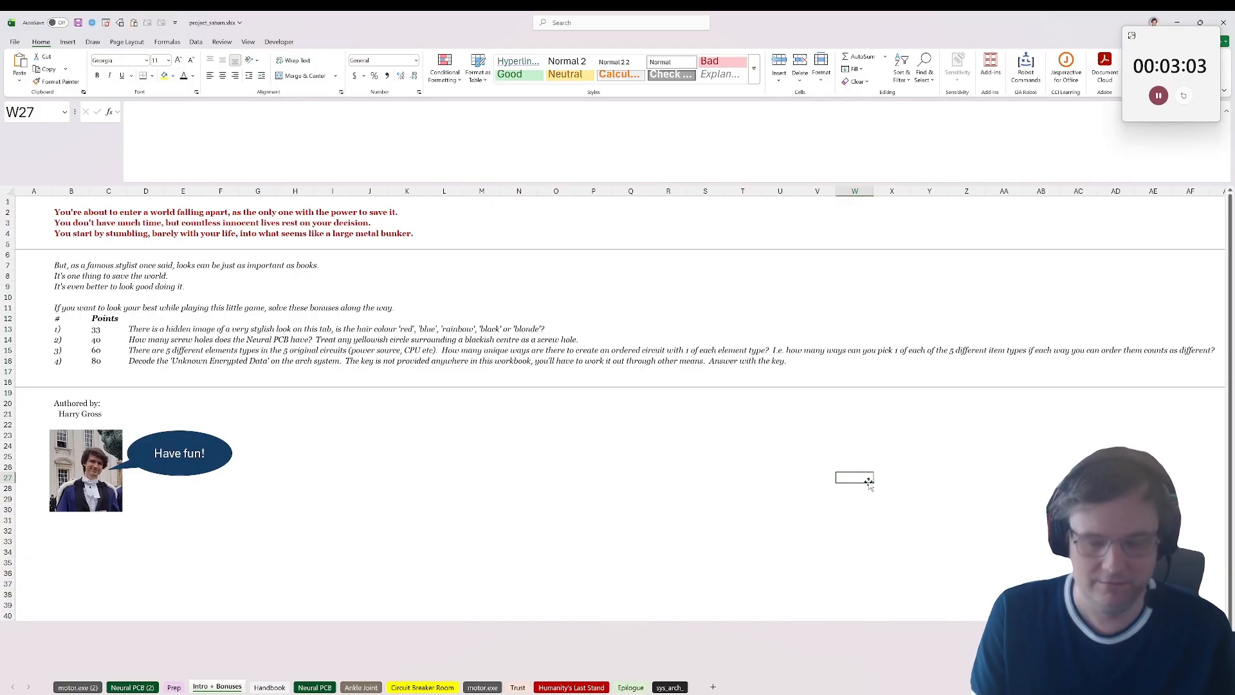
Step: Calculate =5^5 in W27 of the Intro + Bonuses sheet for the ordered-circuit bonus and copy the result
text(=5^5)
key(ctrl+Return)
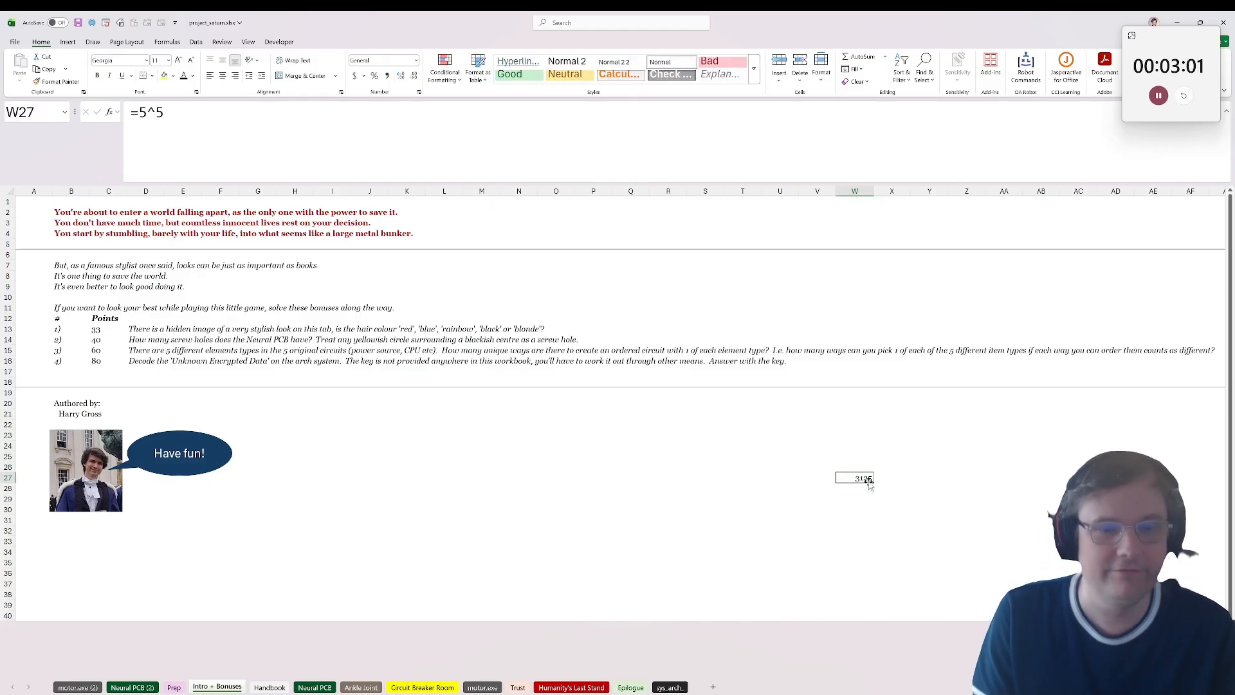
key(ctrl+c)
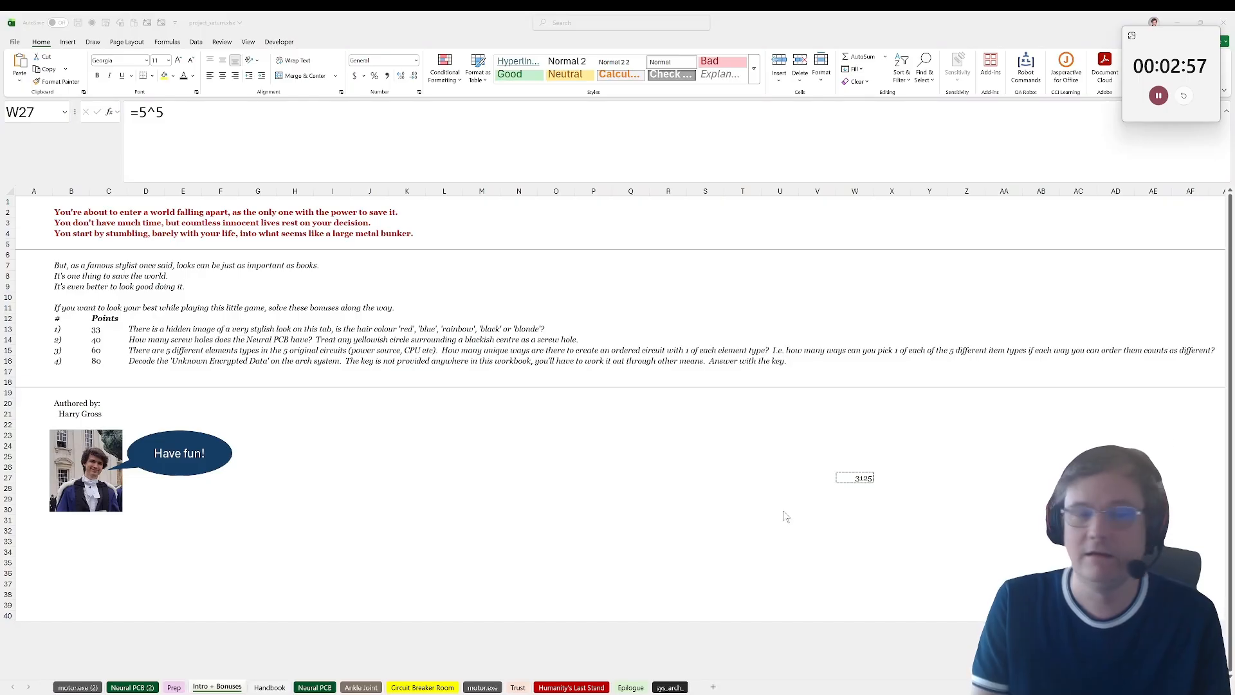
Step: Read the fourth bonus question in D16 about decoding the 'Unknown Encrypted Data' on the arch system
click(139, 370)
click(375, 370)
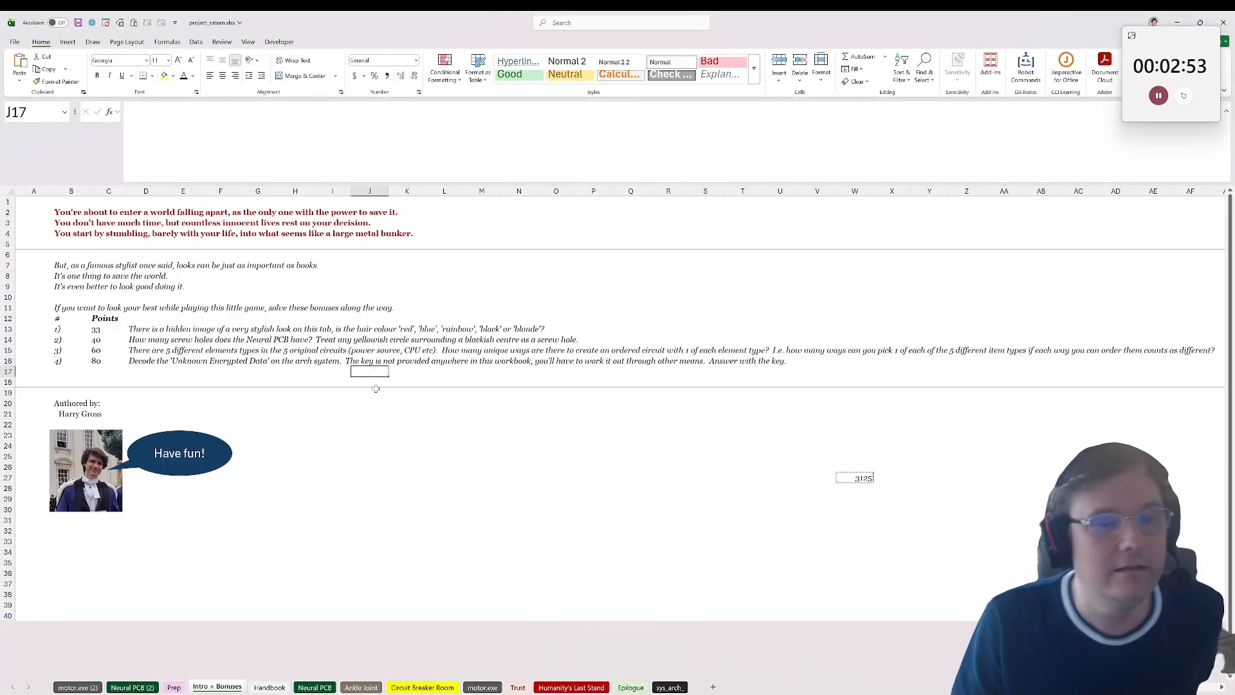
drag(535, 360, 139, 360)
click(139, 360)
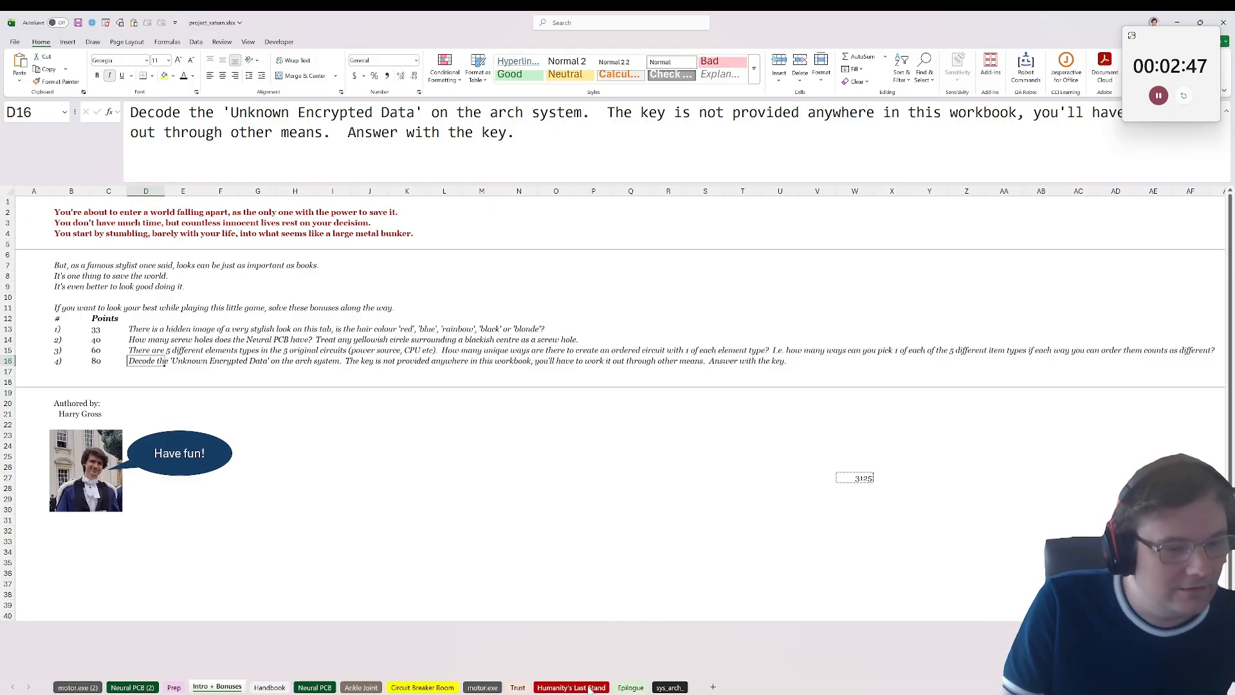
Step: Look through the workbook's sheets for the arch system data and open the sys_arch sheet
click(518, 687)
click(269, 687)
click(314, 687)
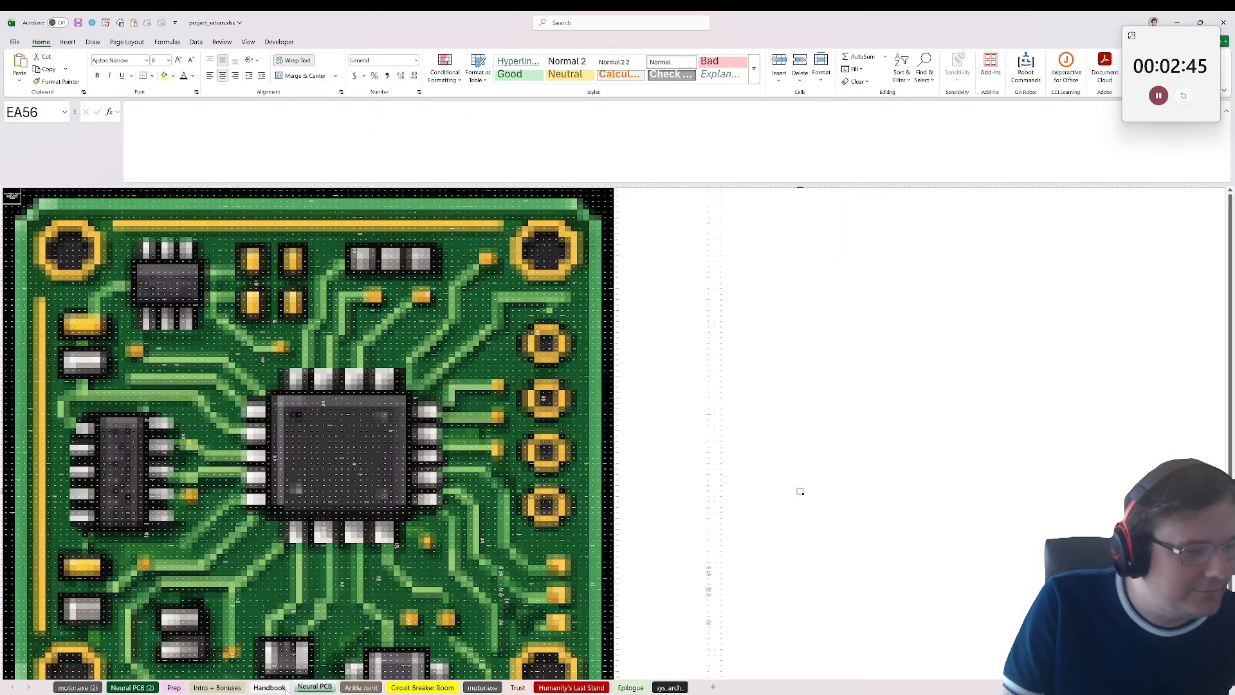
click(217, 687)
click(133, 687)
click(78, 687)
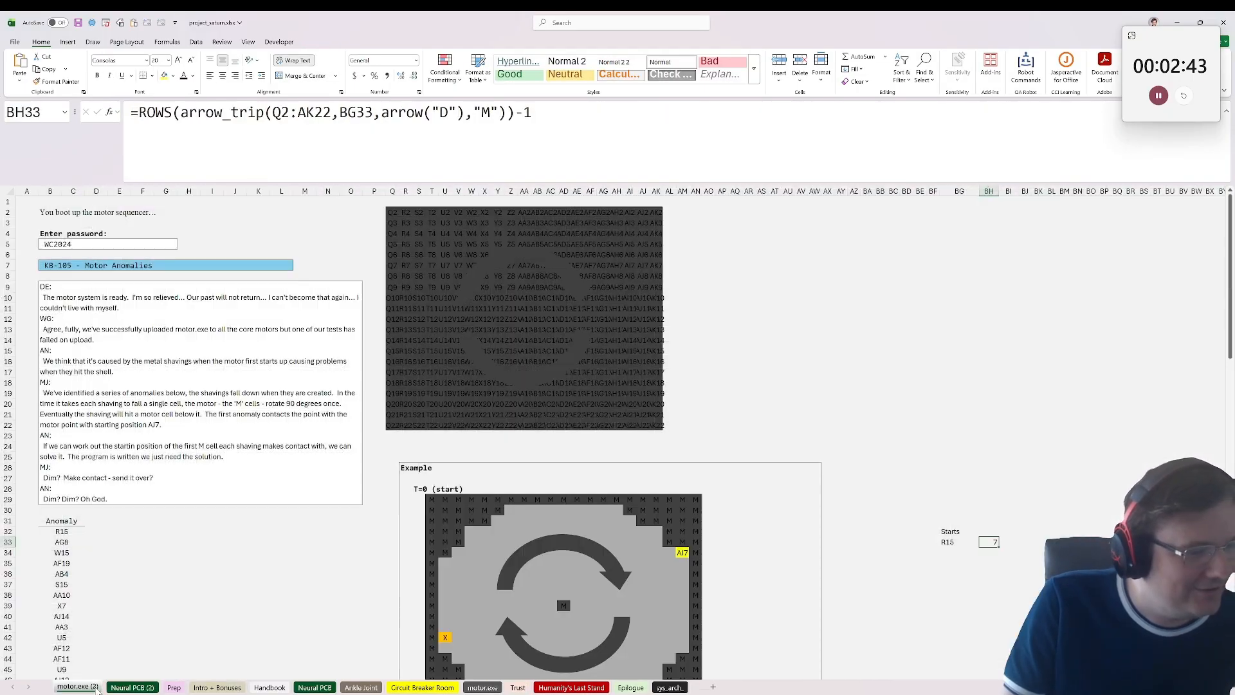
click(221, 687)
click(669, 687)
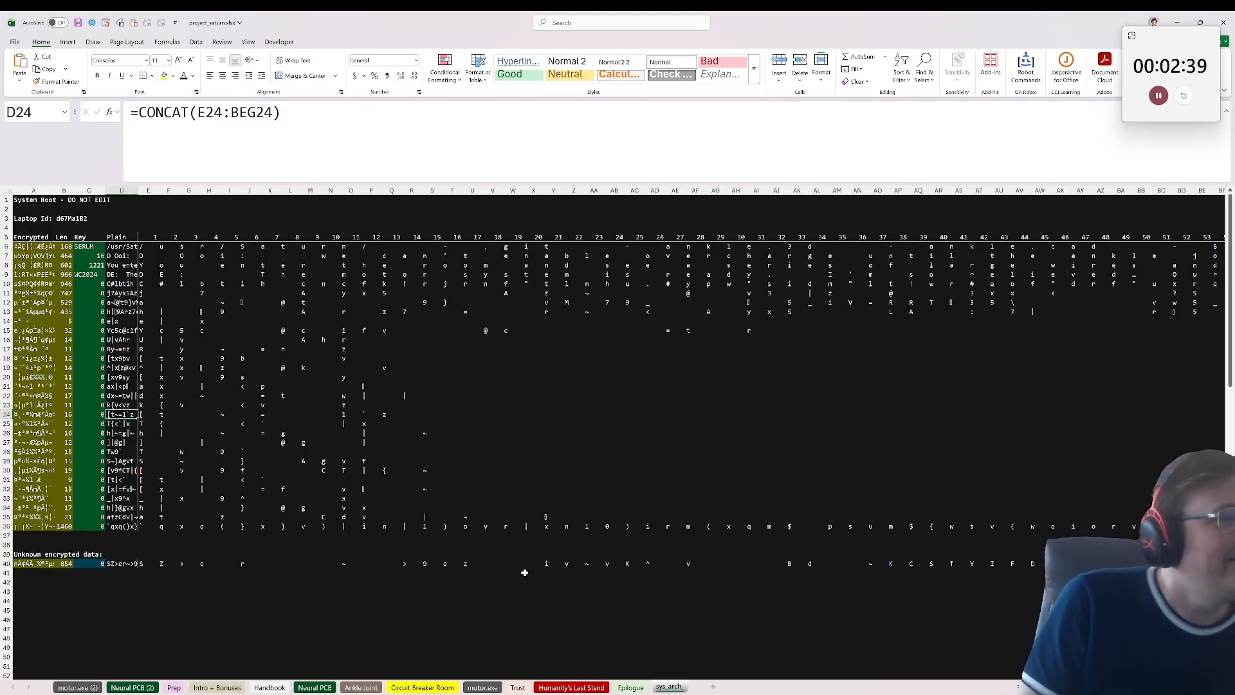
Step: Examine the character decryption formulas on sys_arch and the unknown encrypted data's text, length and plain-text formula in row 40
click(45, 207)
click(28, 257)
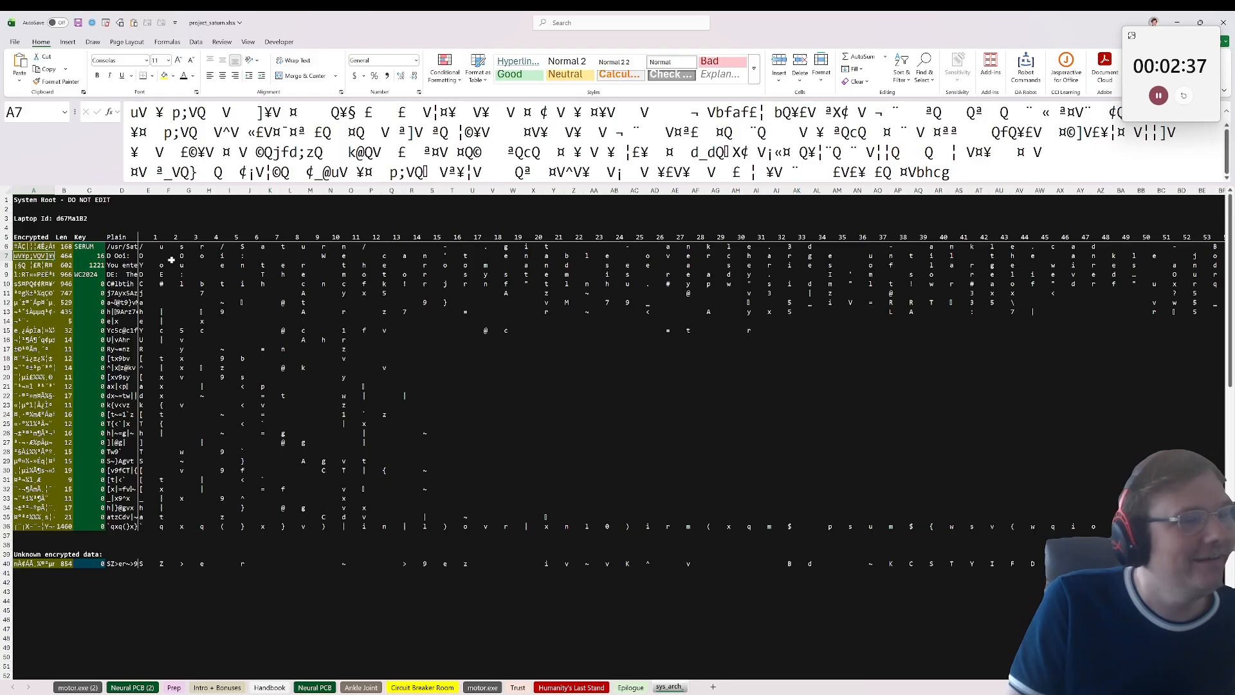
click(171, 259)
click(193, 245)
click(412, 284)
click(714, 292)
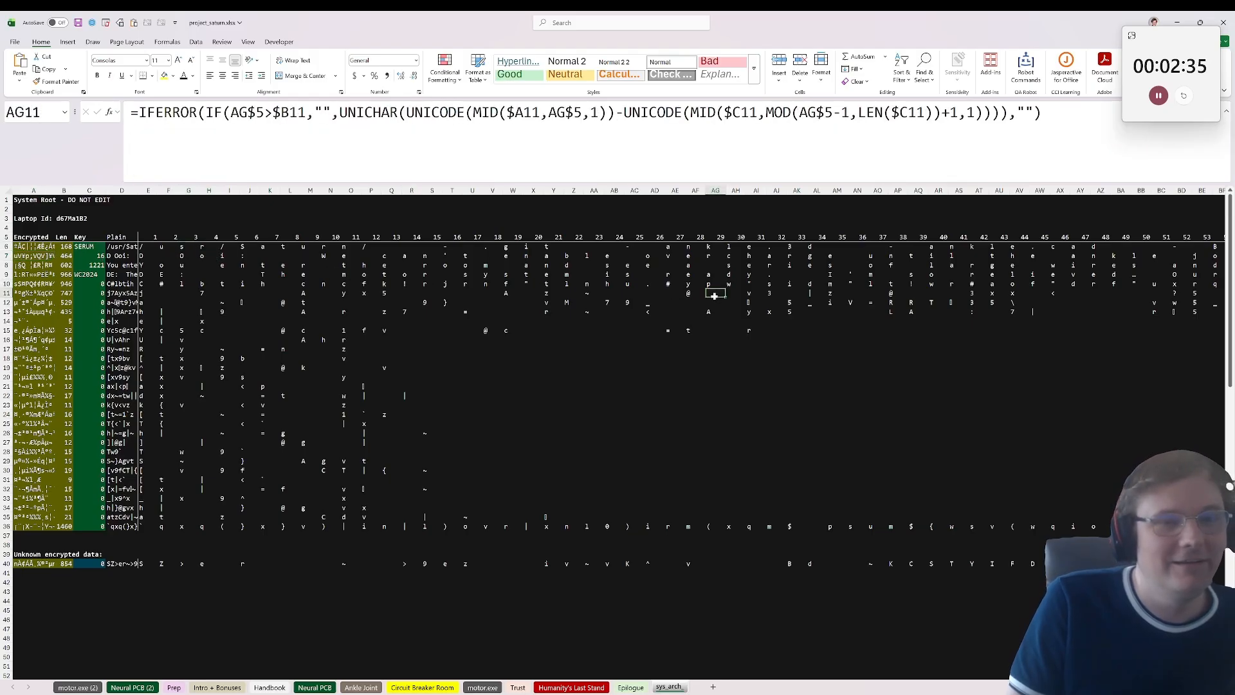
click(156, 255)
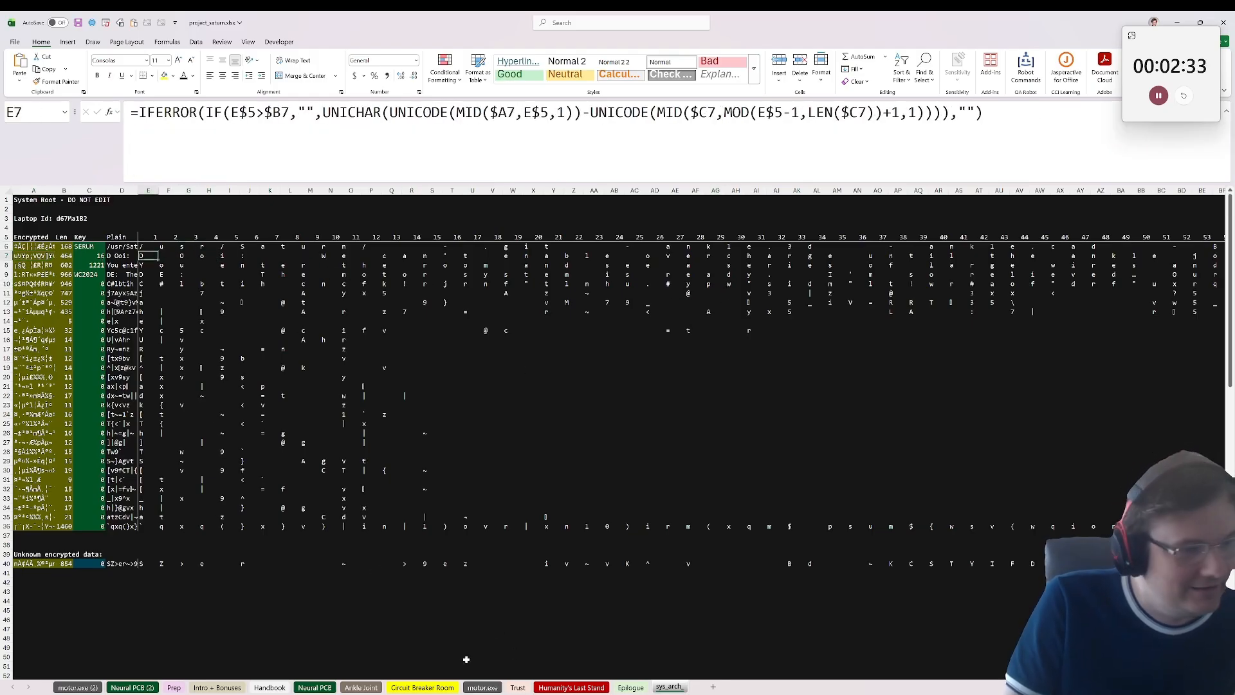
click(29, 563)
click(61, 563)
click(107, 563)
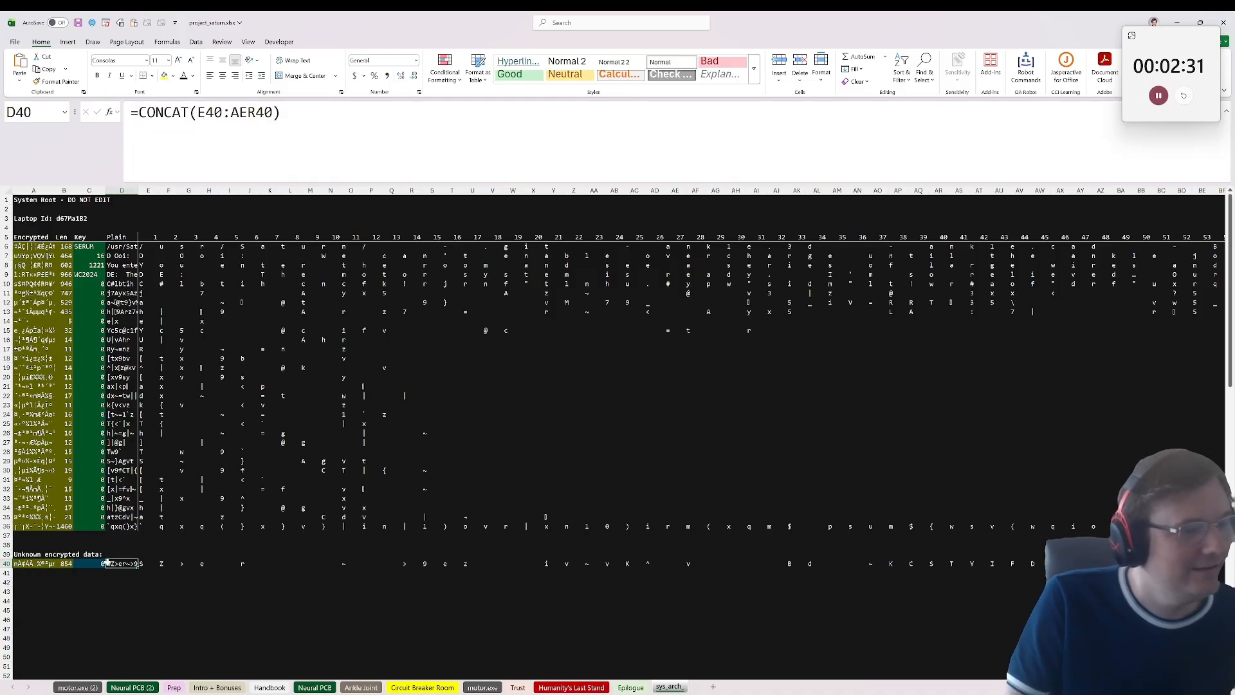
Step: Look through the Humanity's Last Stand, Epilogue, Prep, motor.exe (2) and Intro + Bonuses sheets
click(571, 687)
click(630, 687)
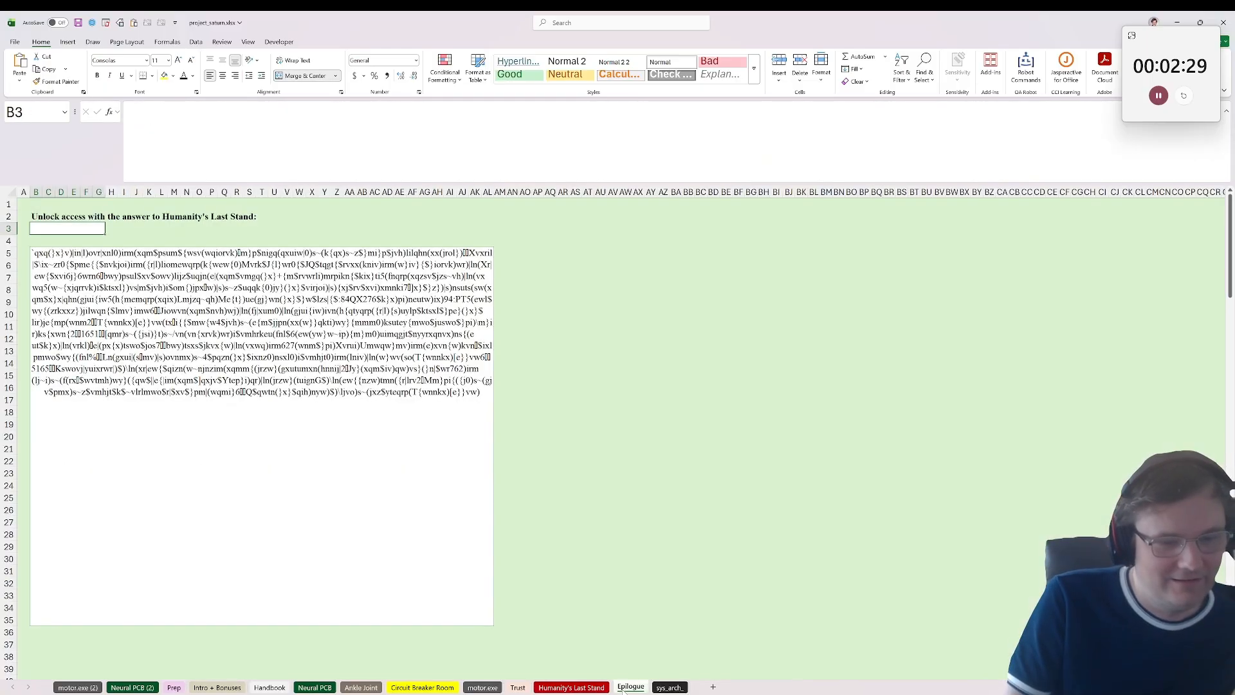
click(269, 687)
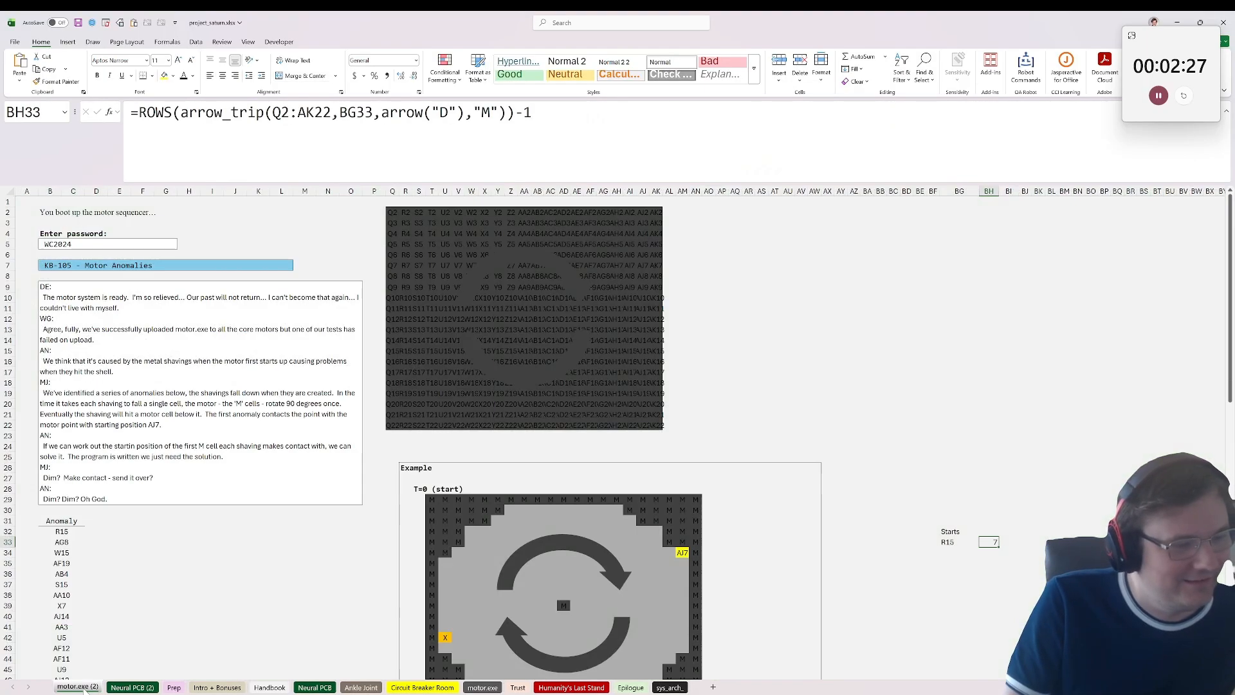
click(172, 687)
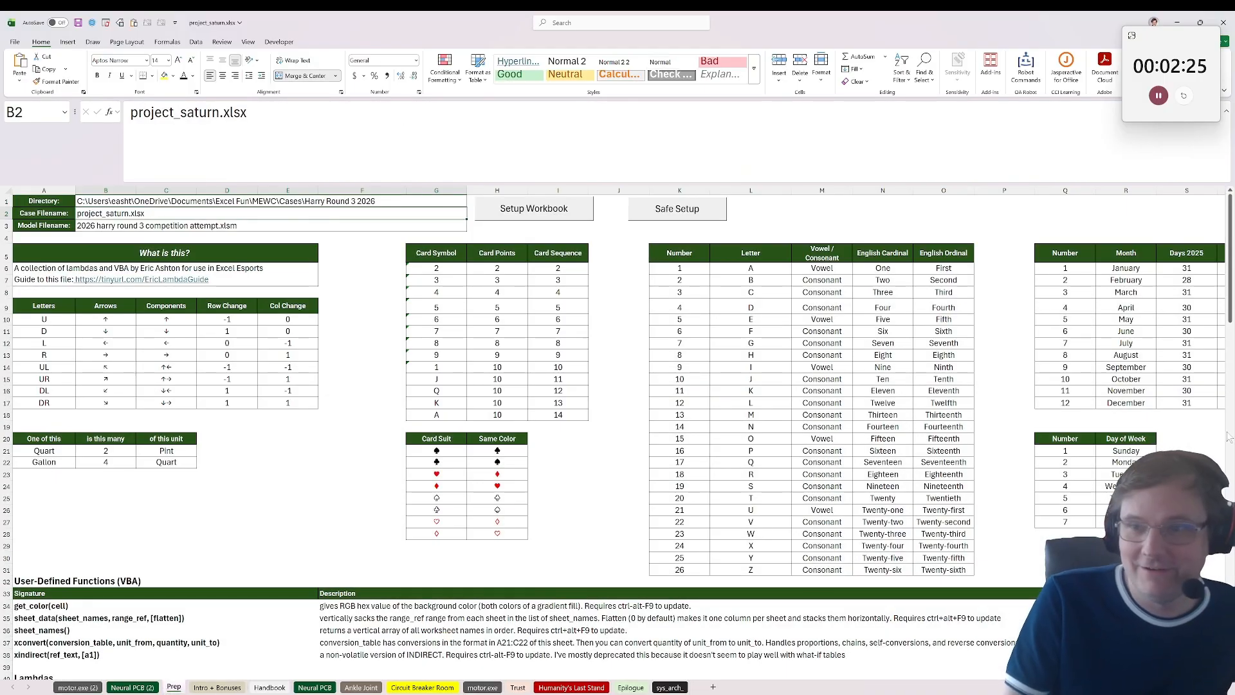
click(84, 687)
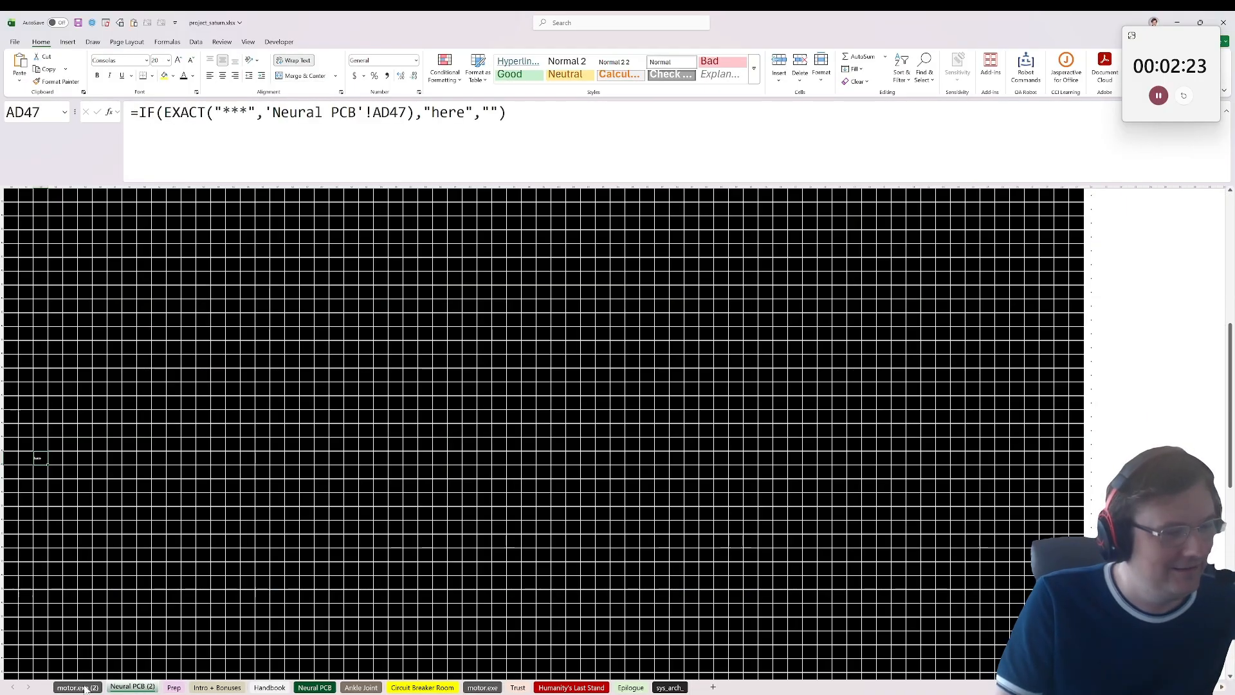
click(85, 689)
click(209, 687)
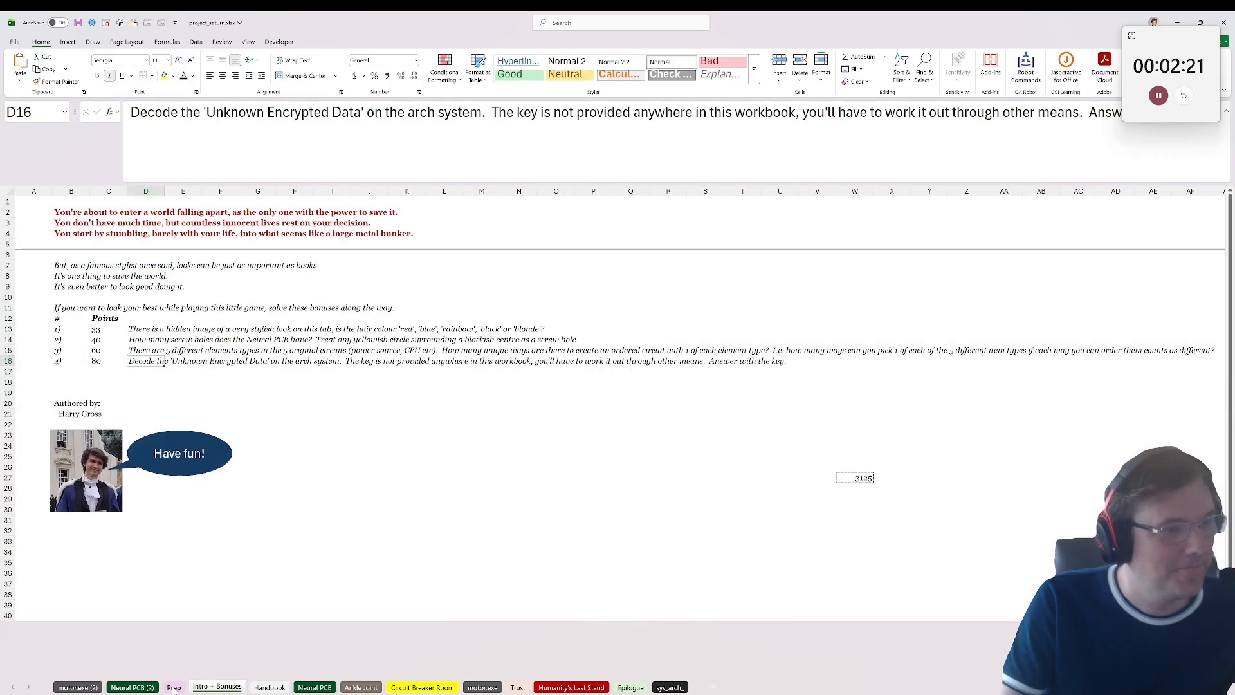
click(174, 687)
Step: Inspect the Neural PCB picture up close for yellowish circles around dark centres that count as screw holes
click(313, 687)
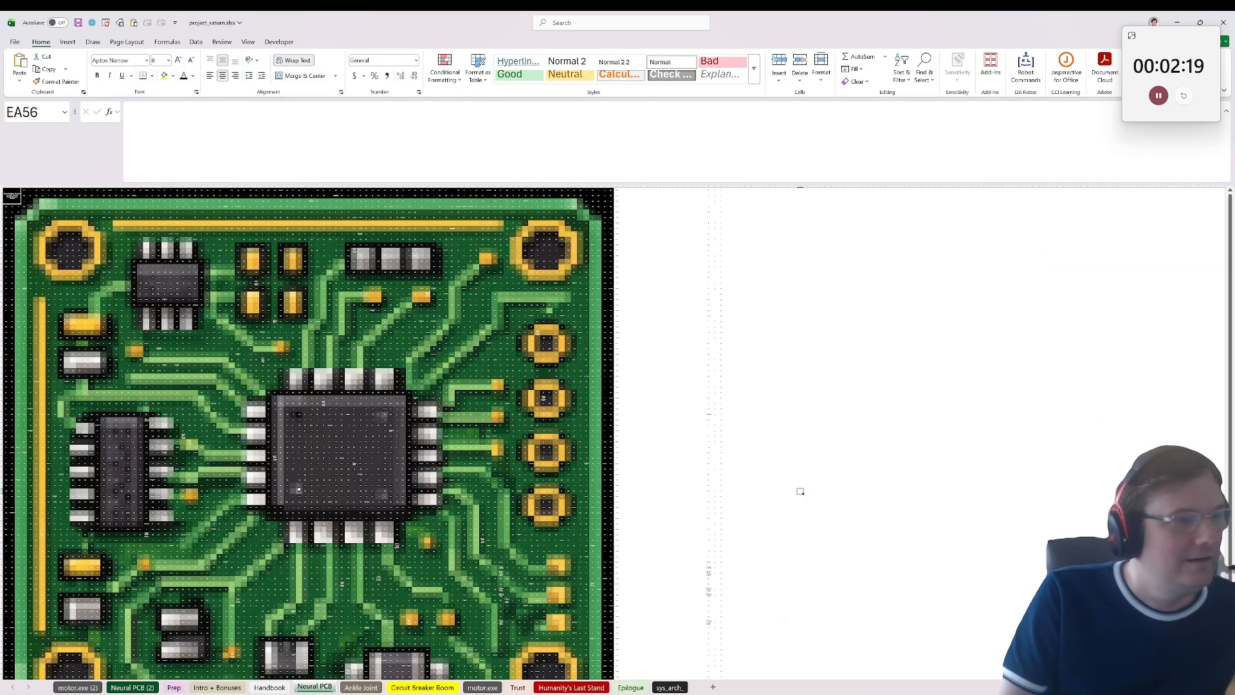
scroll(156, 293, up, 4)
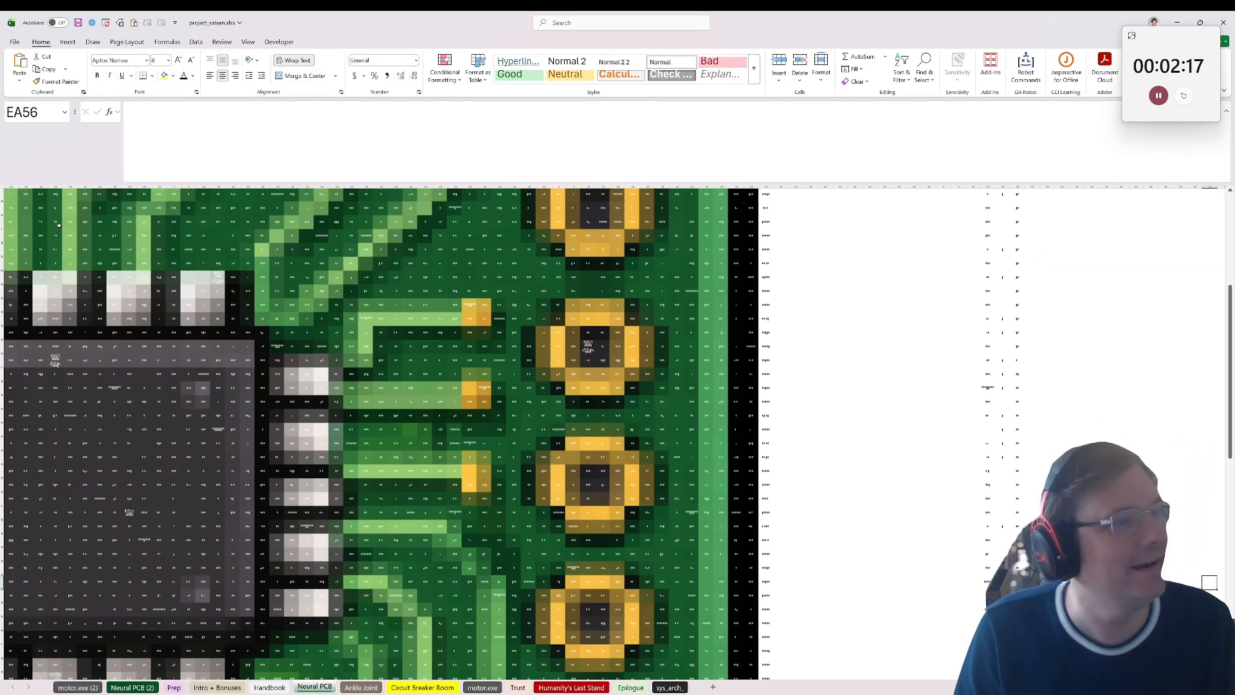
scroll(641, 572, left, 15)
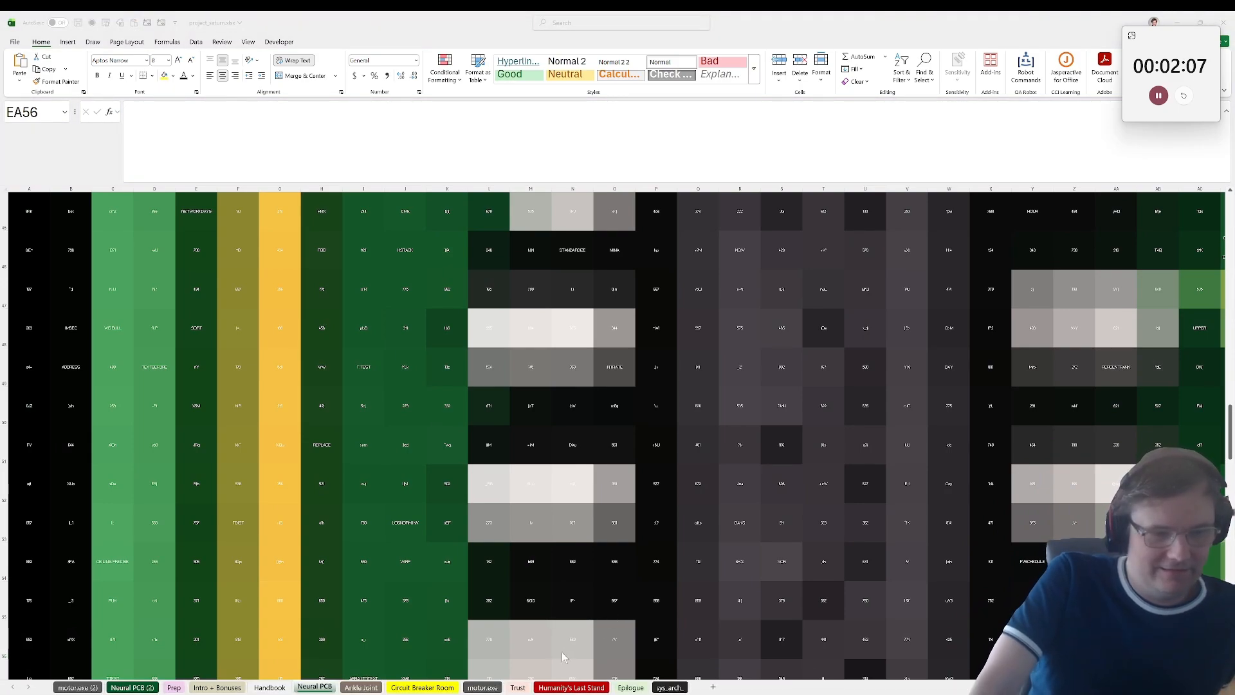
Step: Read the Trust sheet's instructions on summing the puzzle answers to unlock access
click(522, 687)
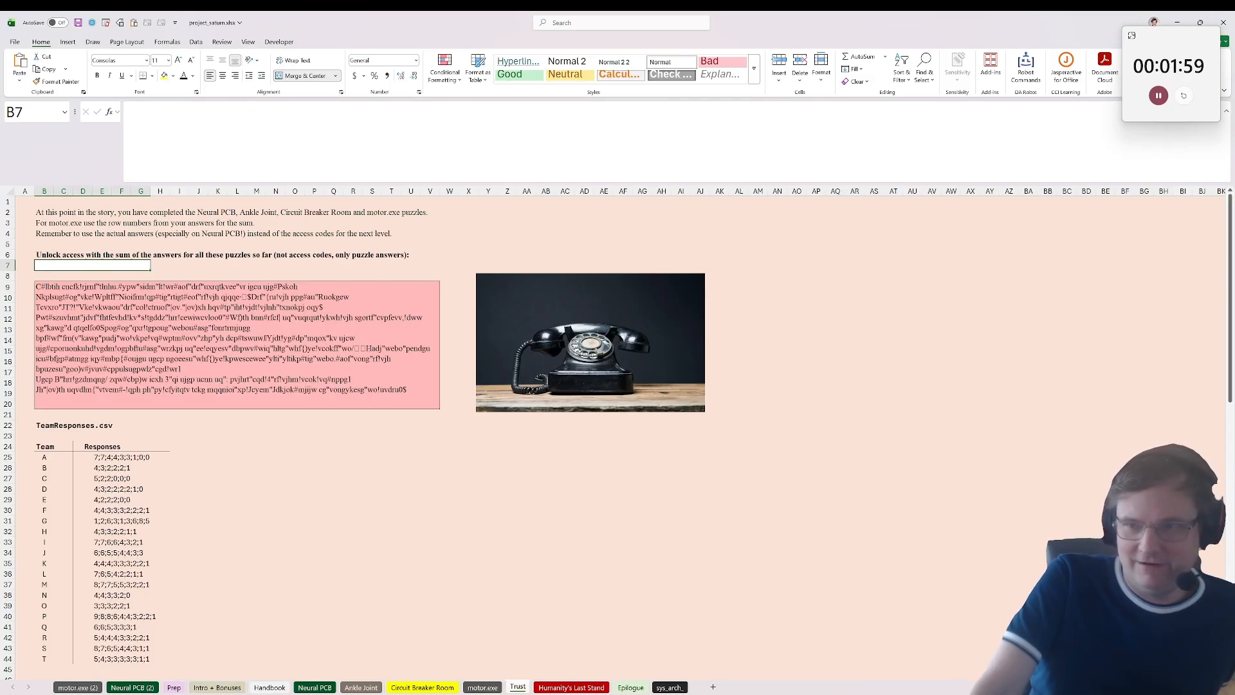
click(469, 563)
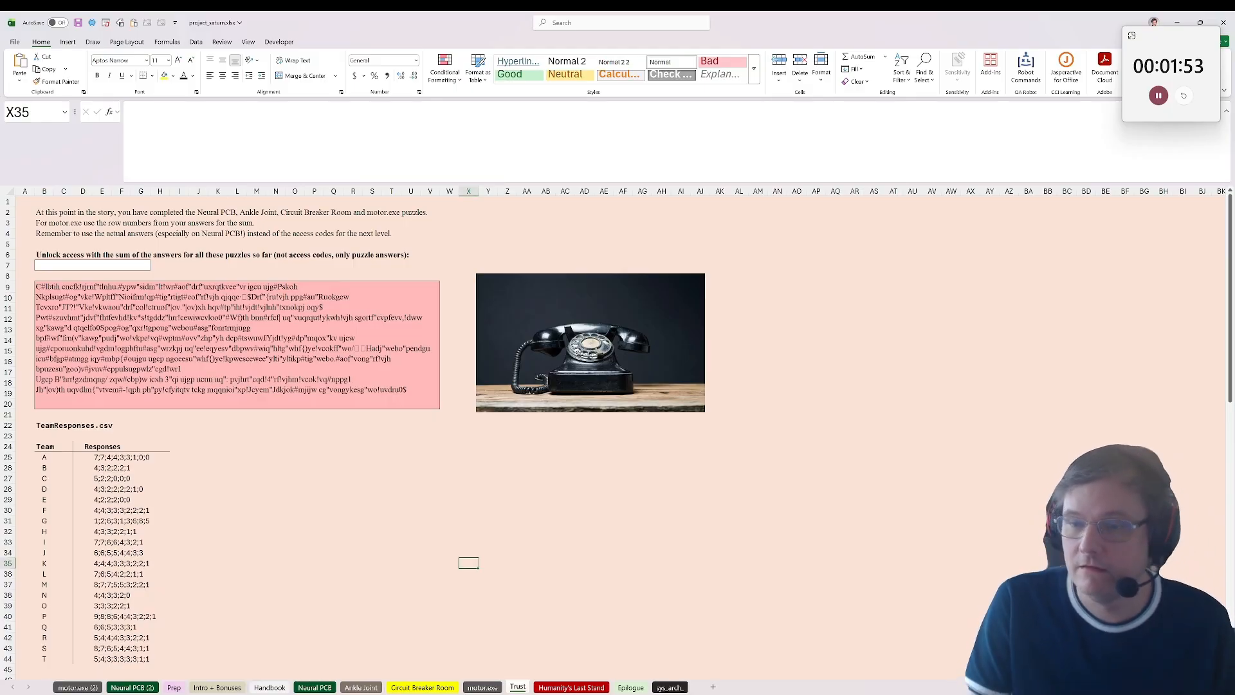
key(alt+Tab)
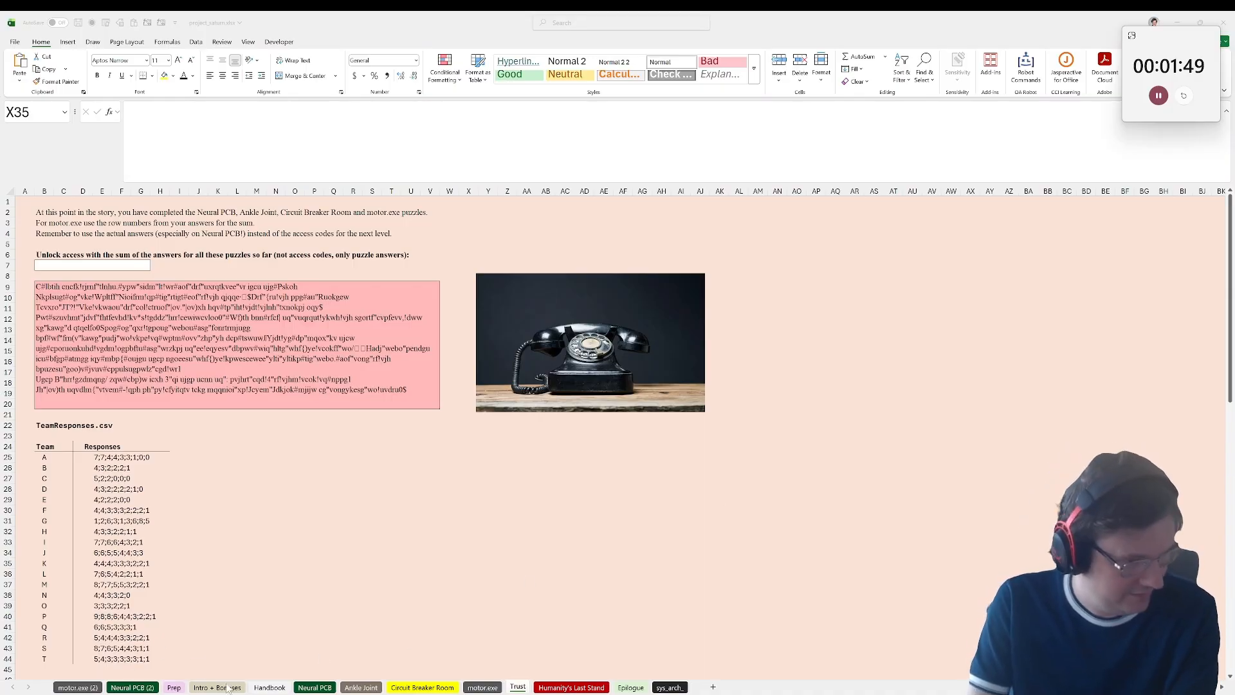
Step: Return to the original motor.exe sheet that holds the anomaly board results
click(82, 687)
click(133, 688)
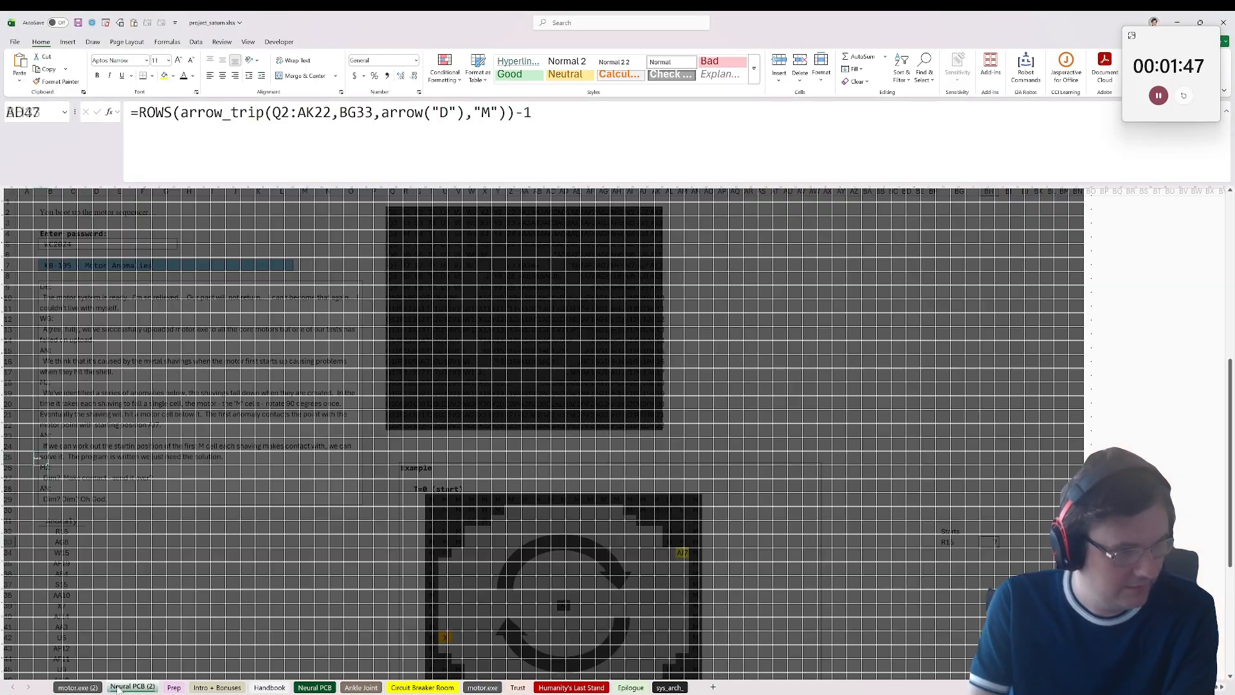
click(174, 688)
click(207, 690)
click(270, 687)
click(314, 687)
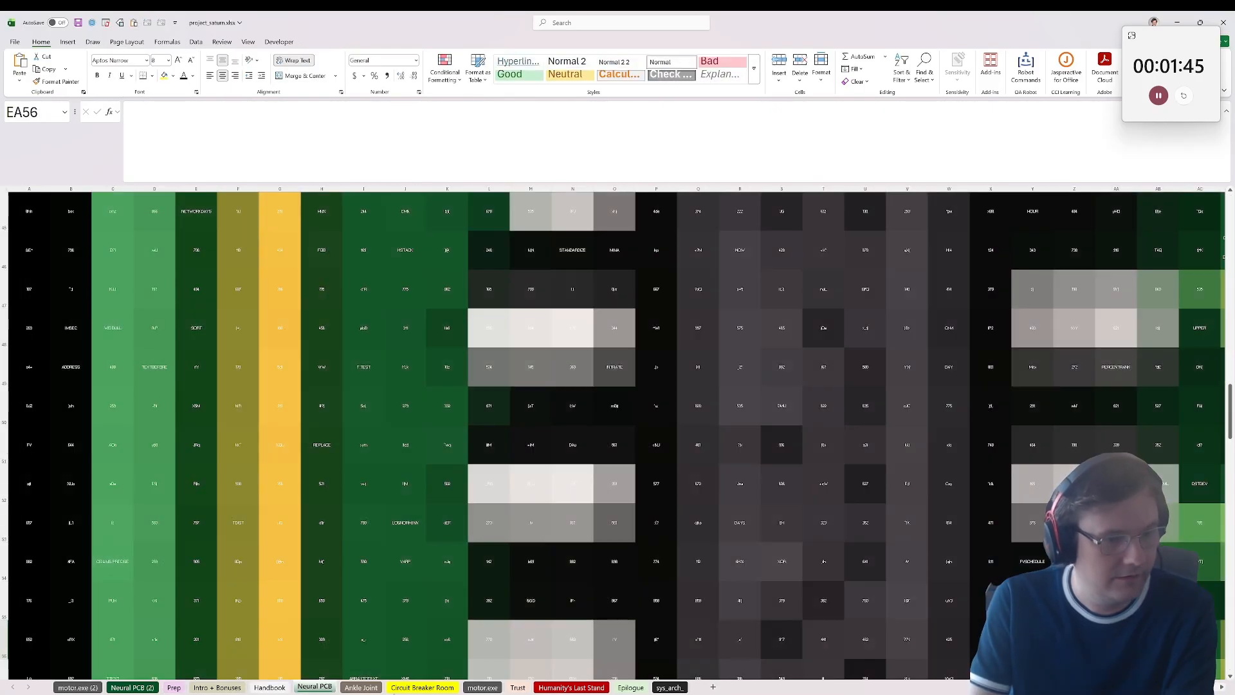
click(472, 688)
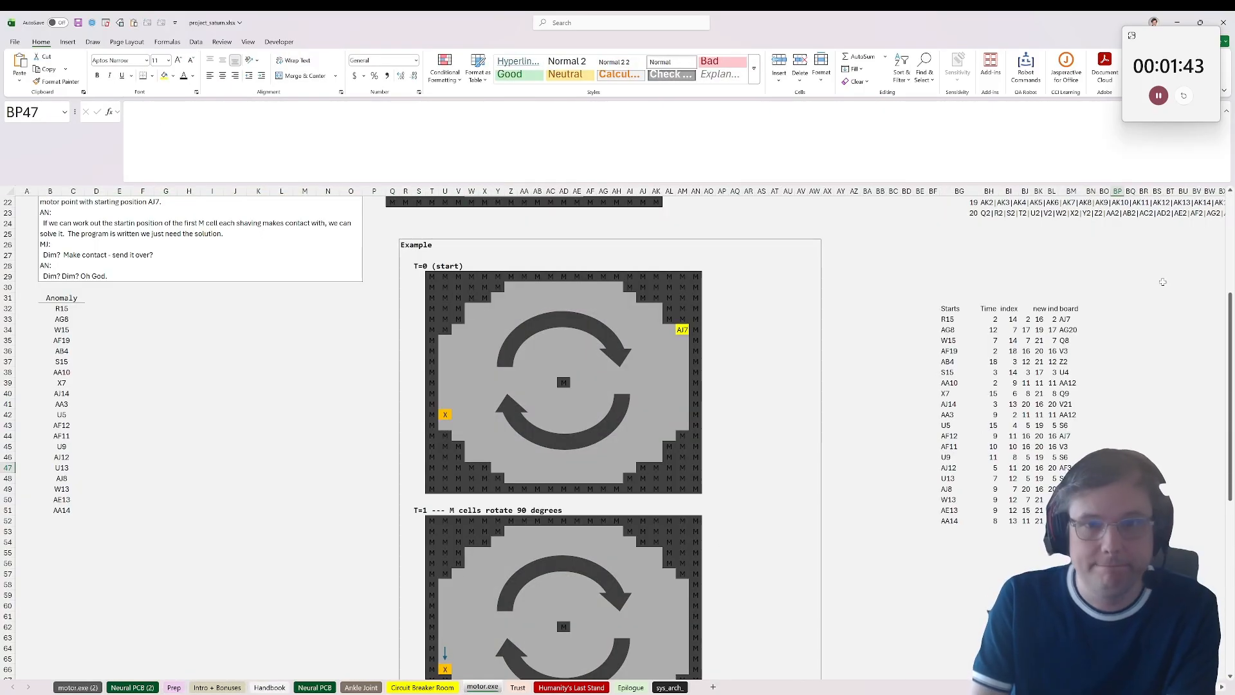
Step: Enter =ROW(BM33) in BP33, fill it down beside the board results, and copy the filled column
text(=row()
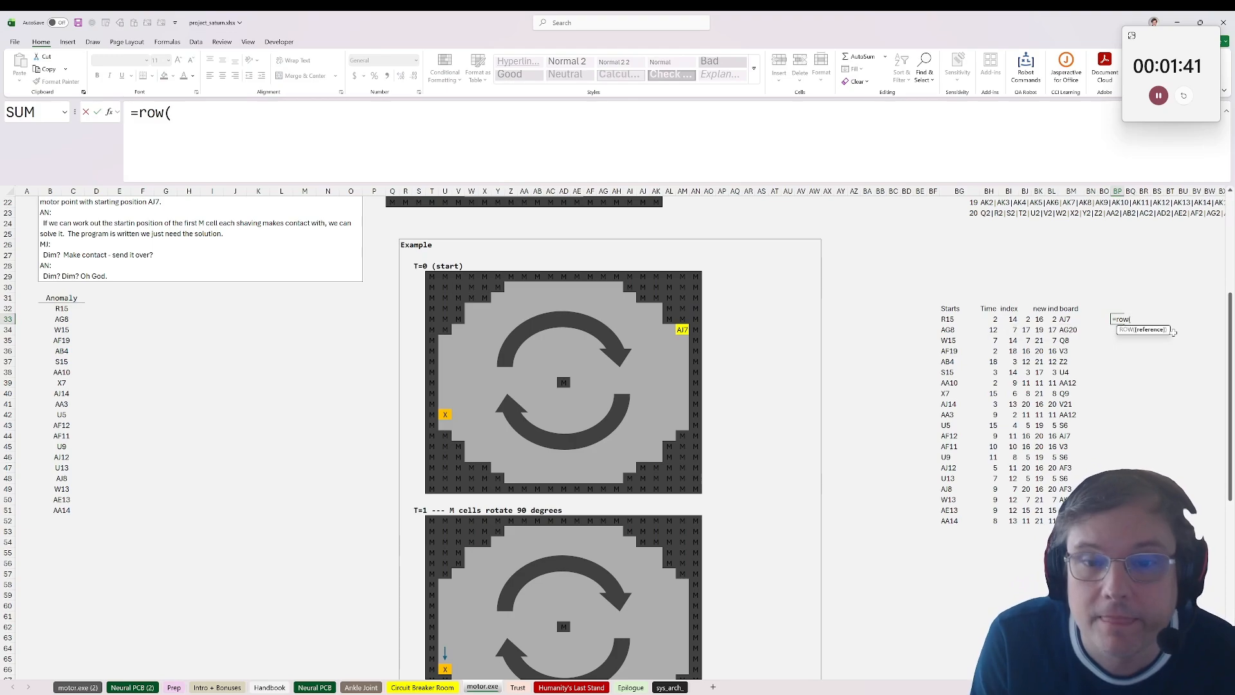
click(1066, 318)
key(Return)
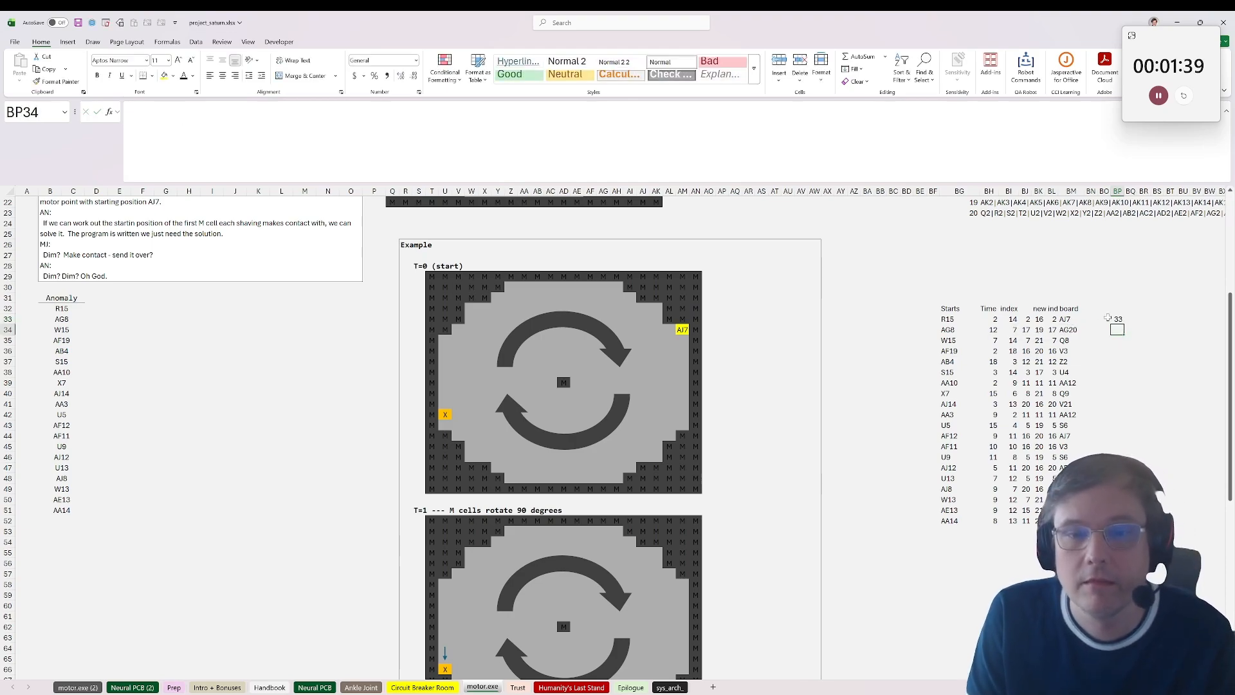
click(1118, 319)
double_click(1124, 324)
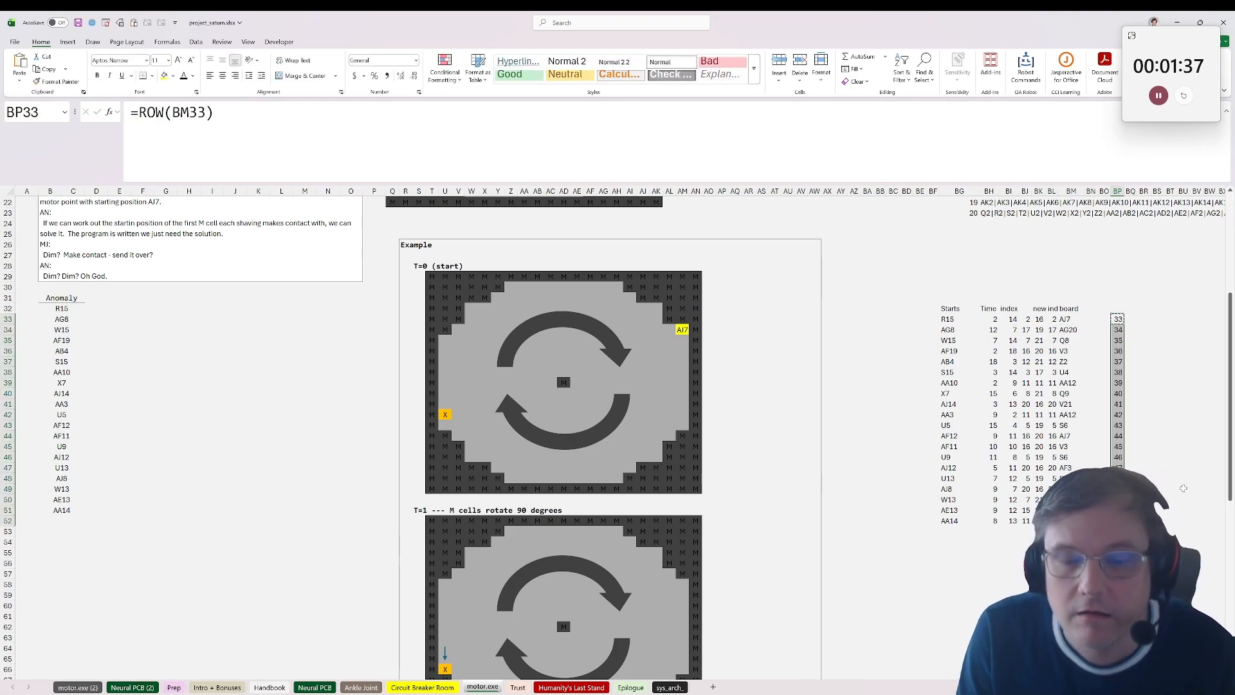
key(alt+Tab)
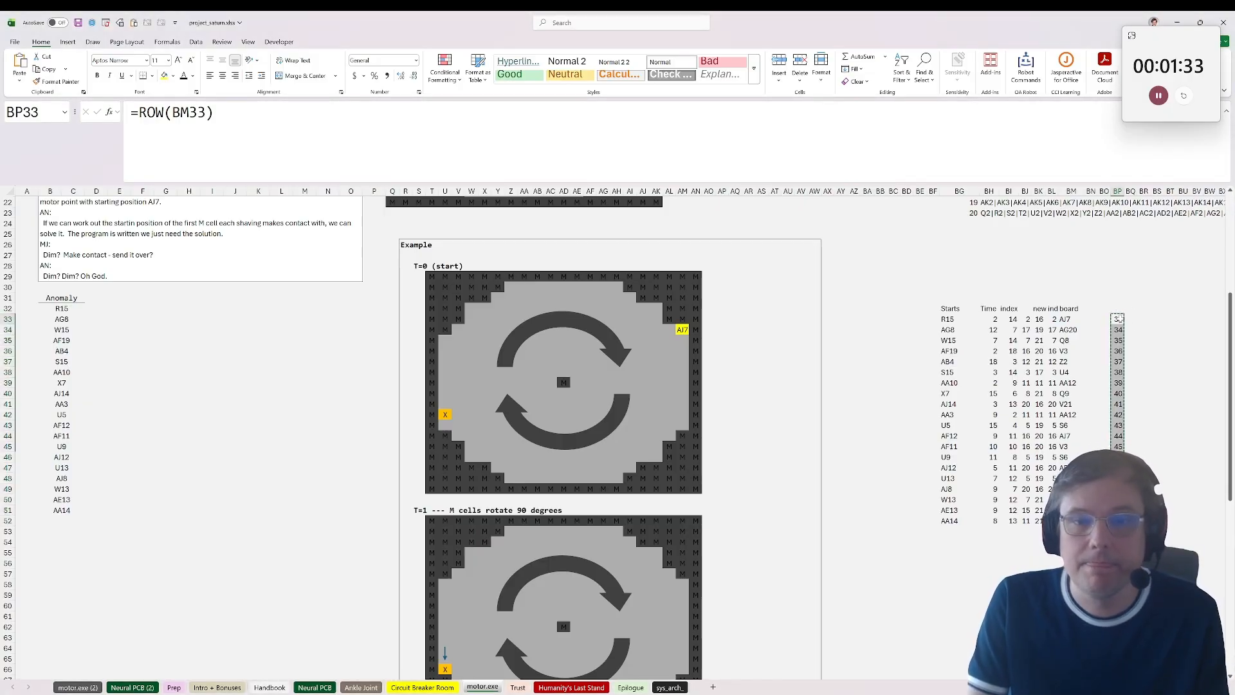
double_click(1119, 319)
key(BackSpace)
key(Escape)
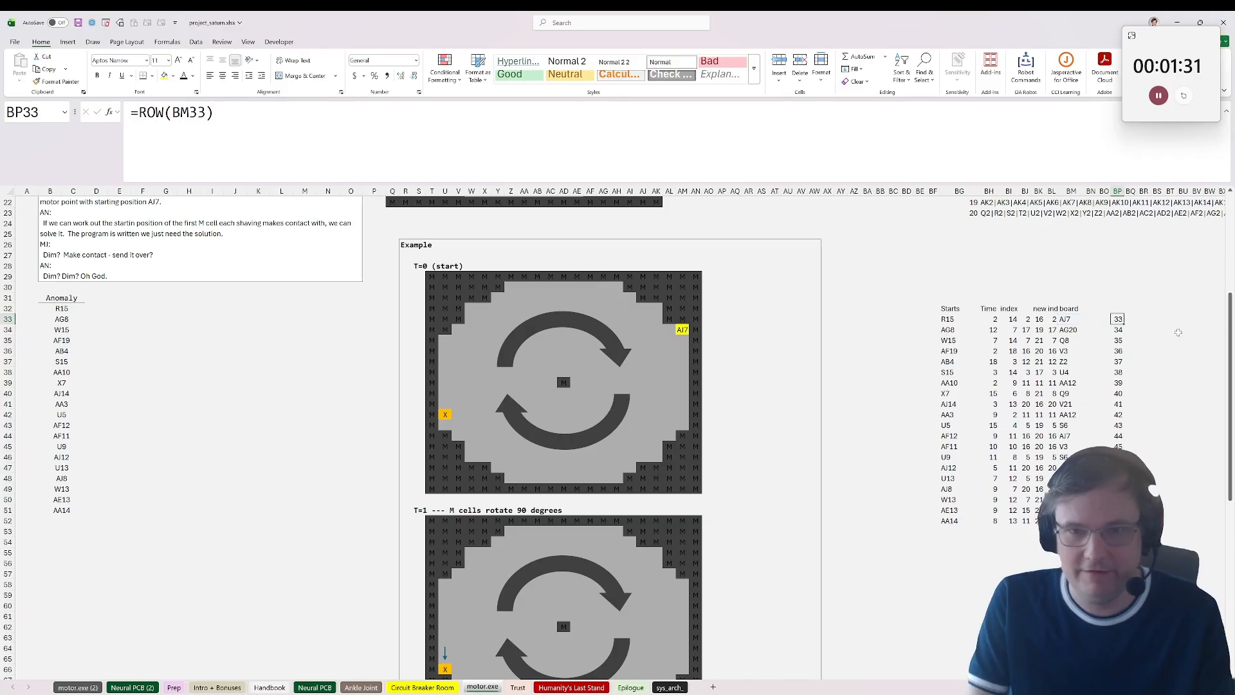
text(=-)
key(BackSpace)
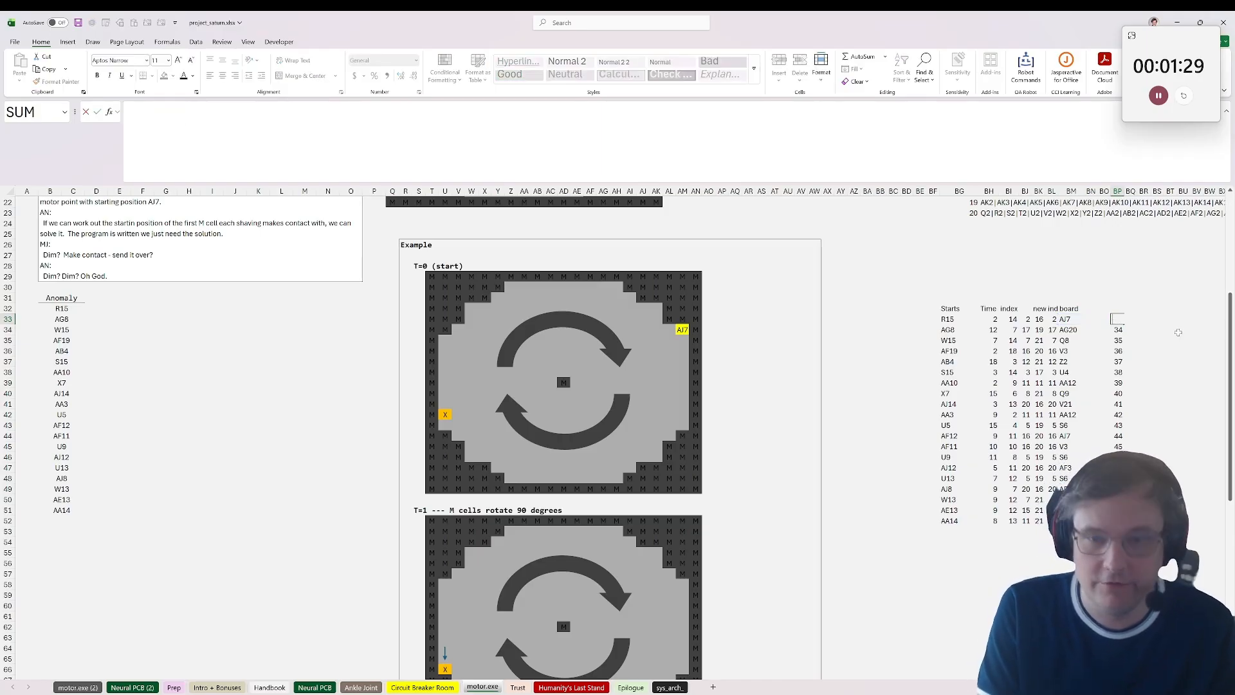
key(Escape)
text(=only)
key(Return)
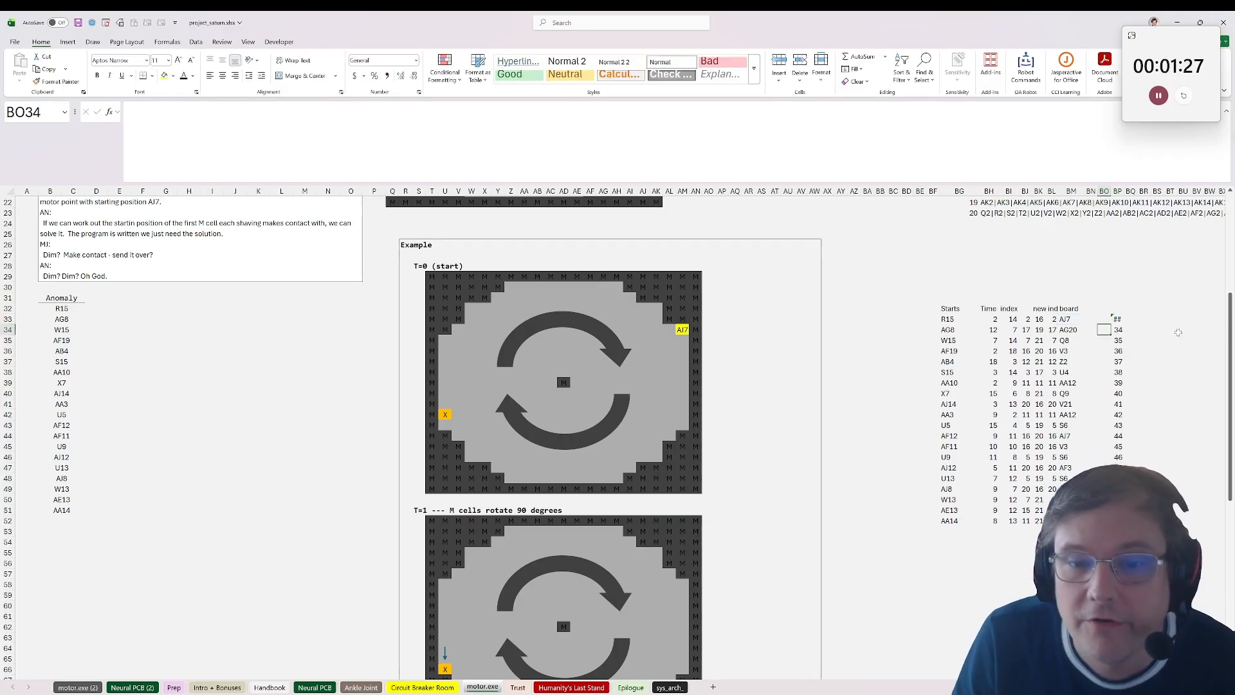
Step: Replace the formula in BP33 with =only_numbers(BM33) to extract the row number from the board position
key(Up)
text(=only)
key(Tab)
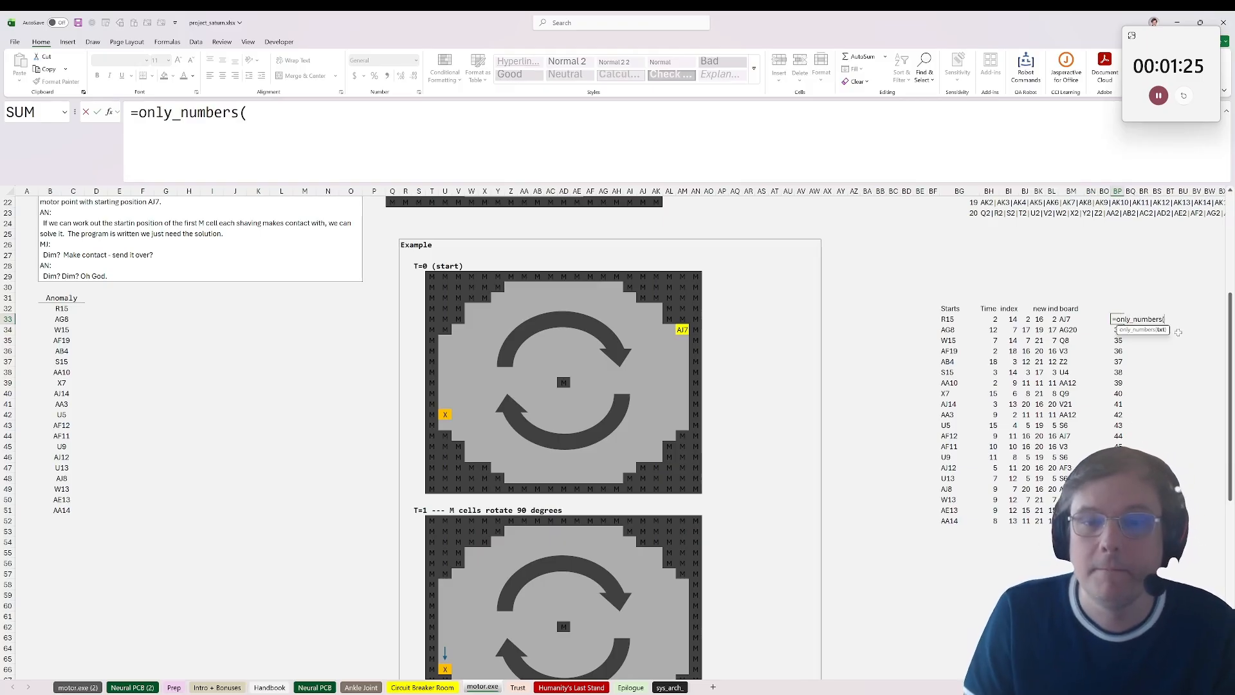
click(1068, 319)
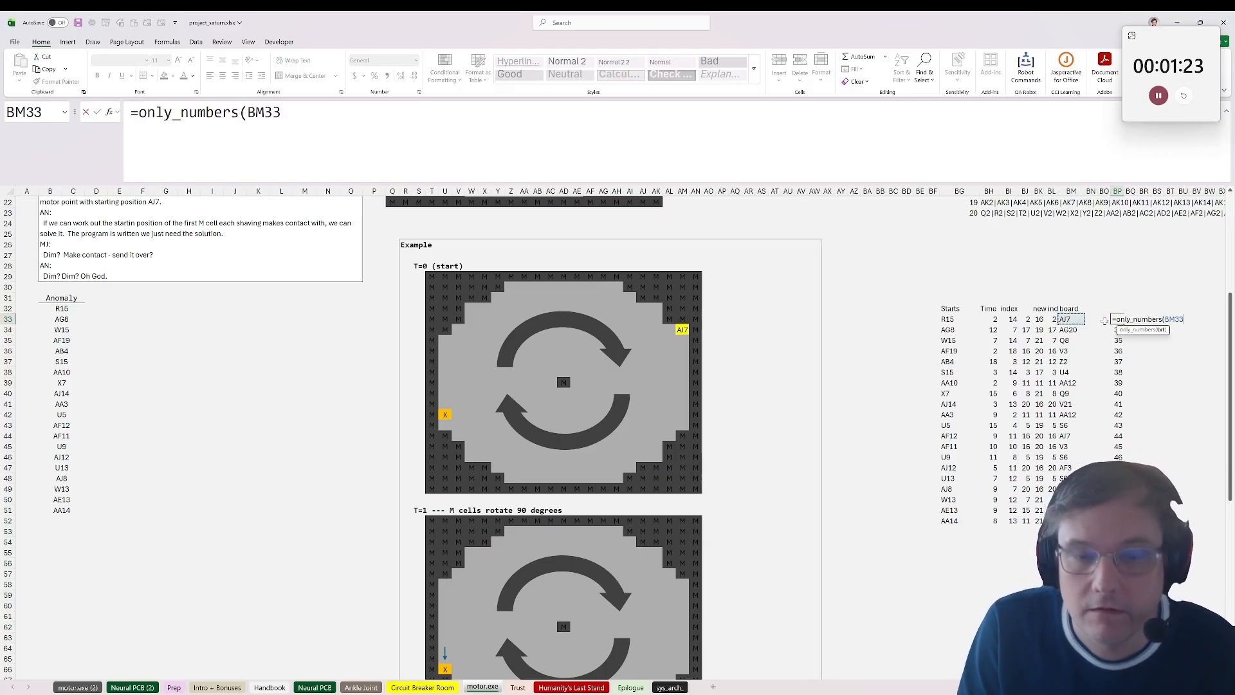
text())
key(ctrl+Return)
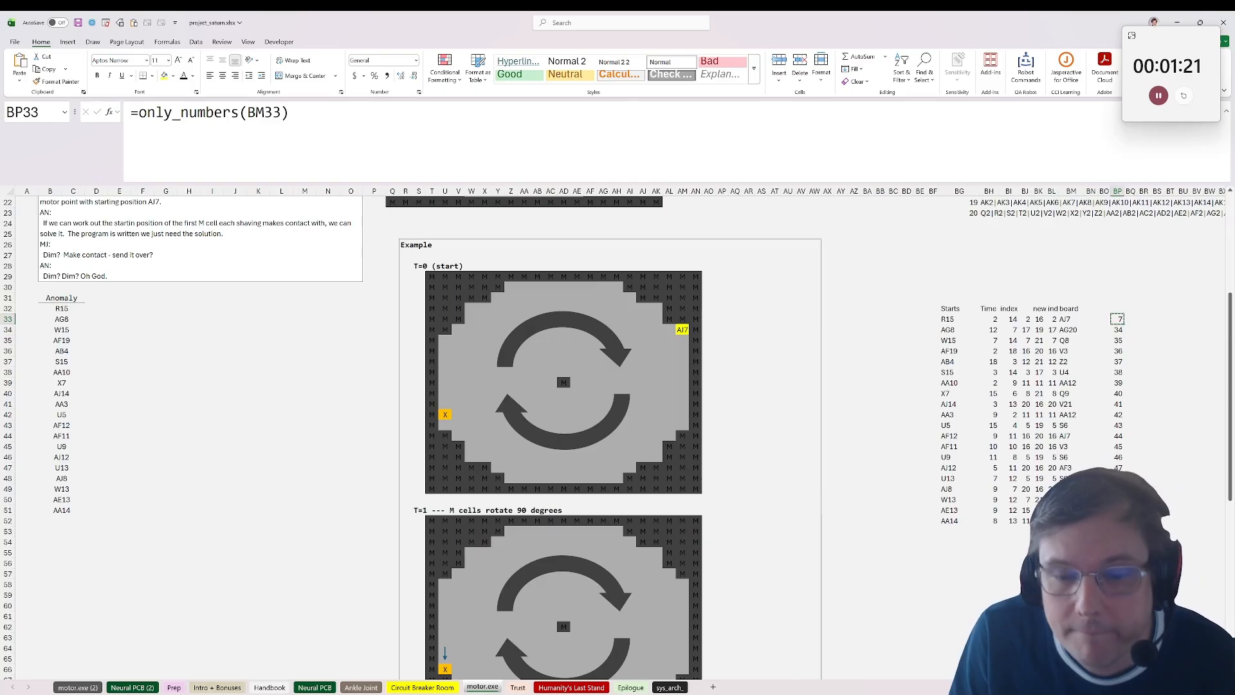
Step: Fill the only_numbers formula down from BP33 beside all the board results and copy the filled column
drag(1118, 319, 1118, 521)
key(ctrl+d)
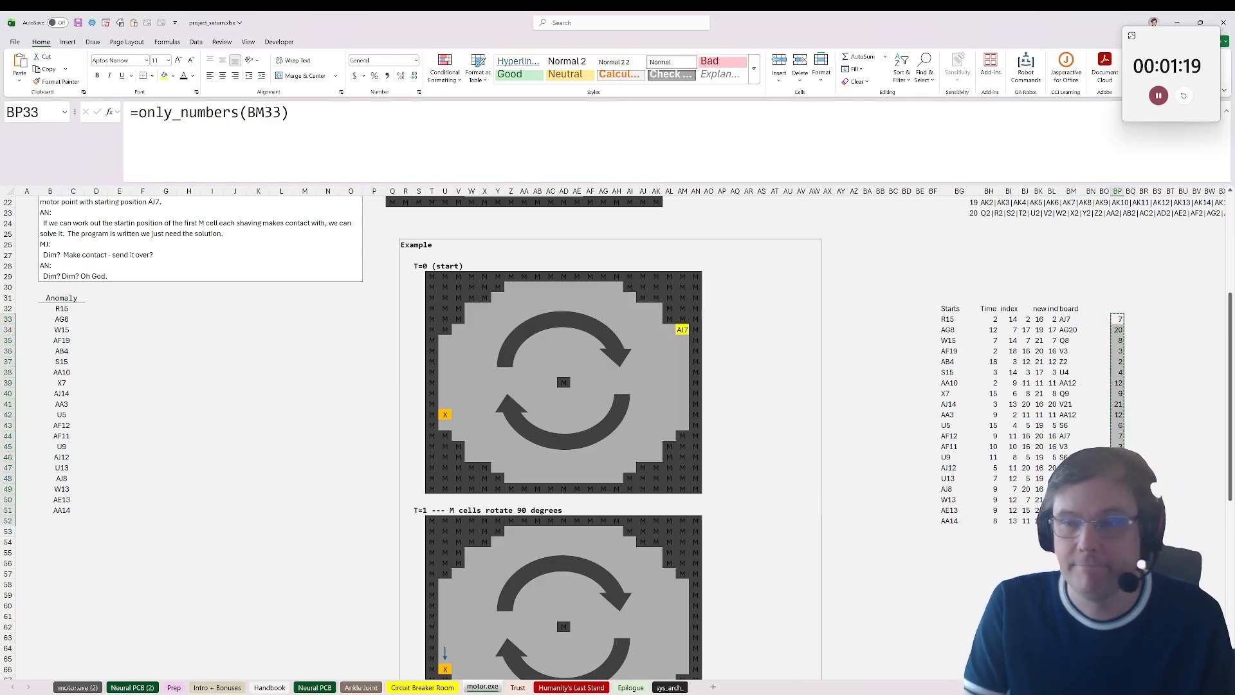
key(alt+Tab)
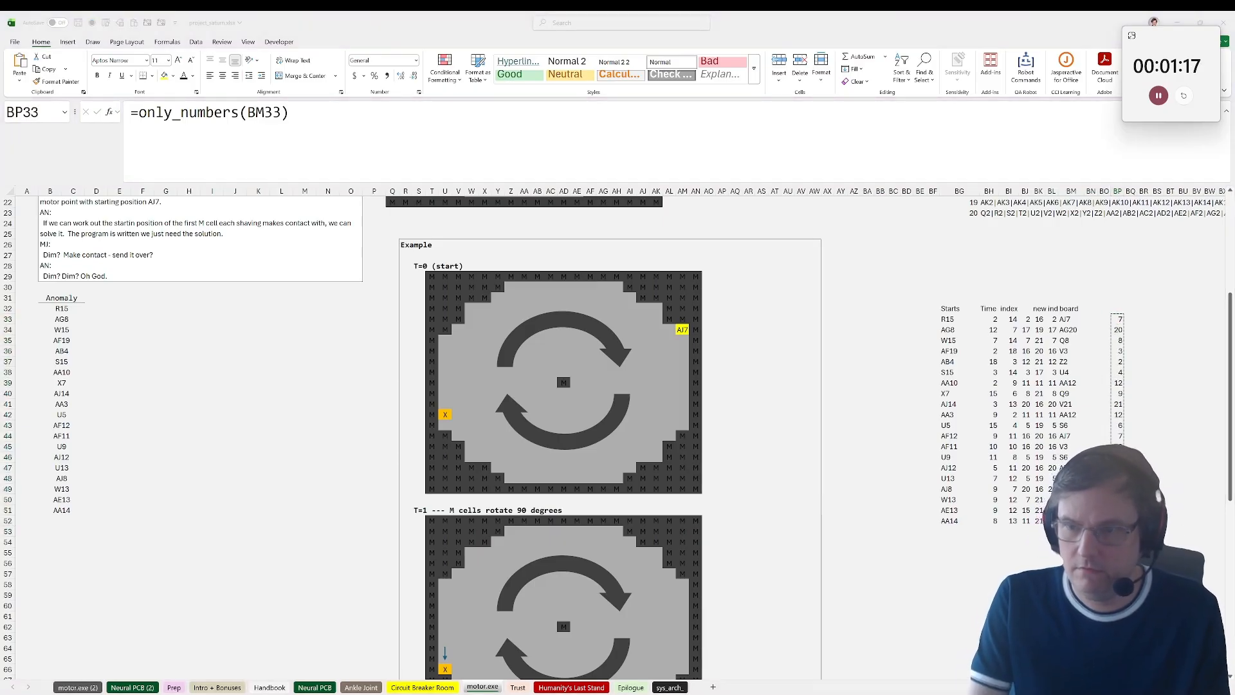
key(alt+Tab)
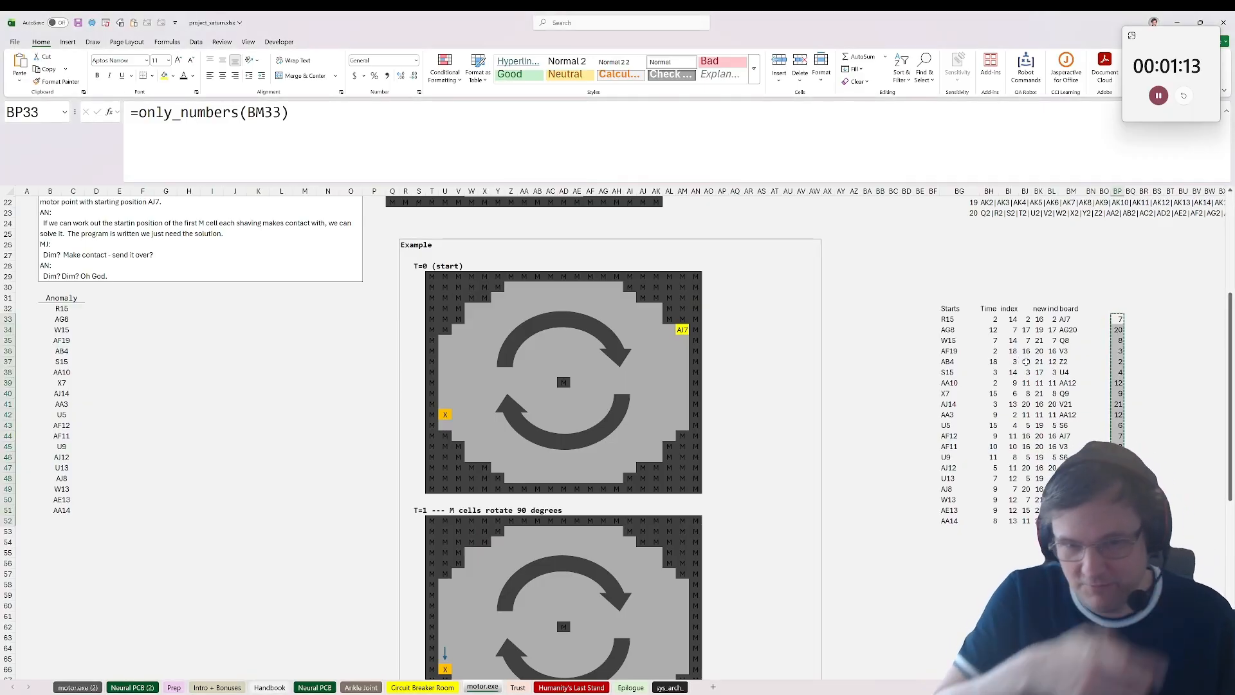
Step: Examine the motor.exe time and index formulas against the motor grid and the rotated position lists
click(1056, 382)
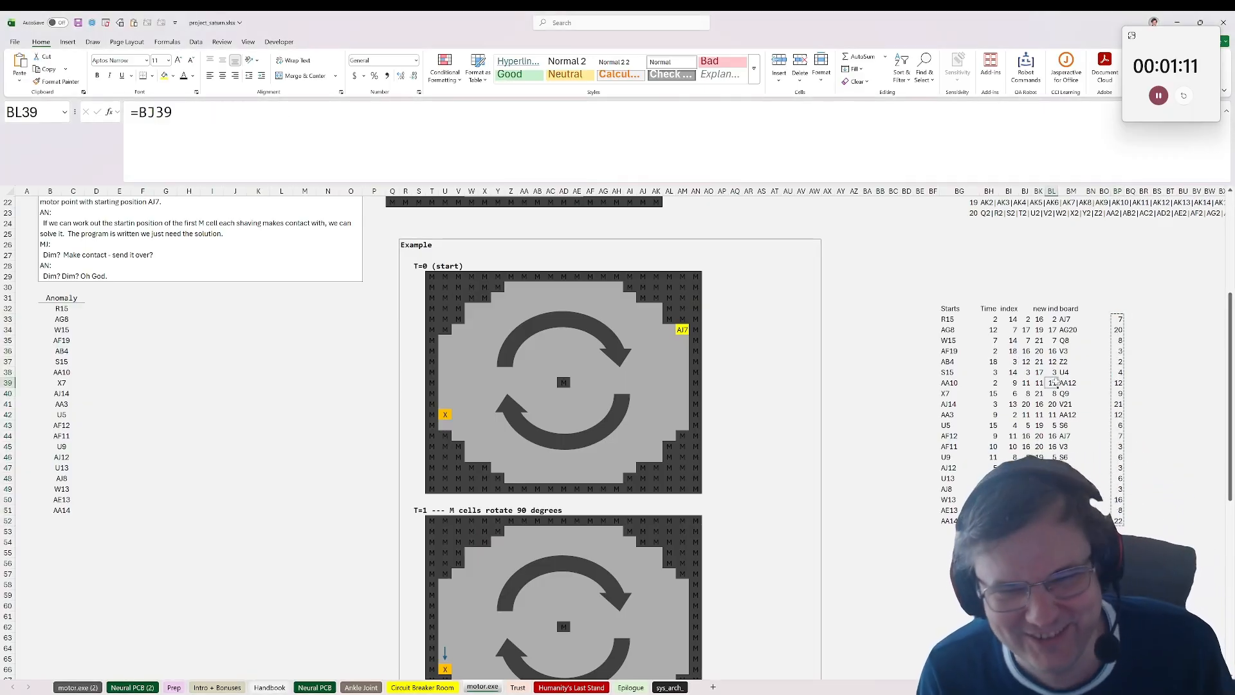
click(989, 329)
scroll(955, 401, up, 1)
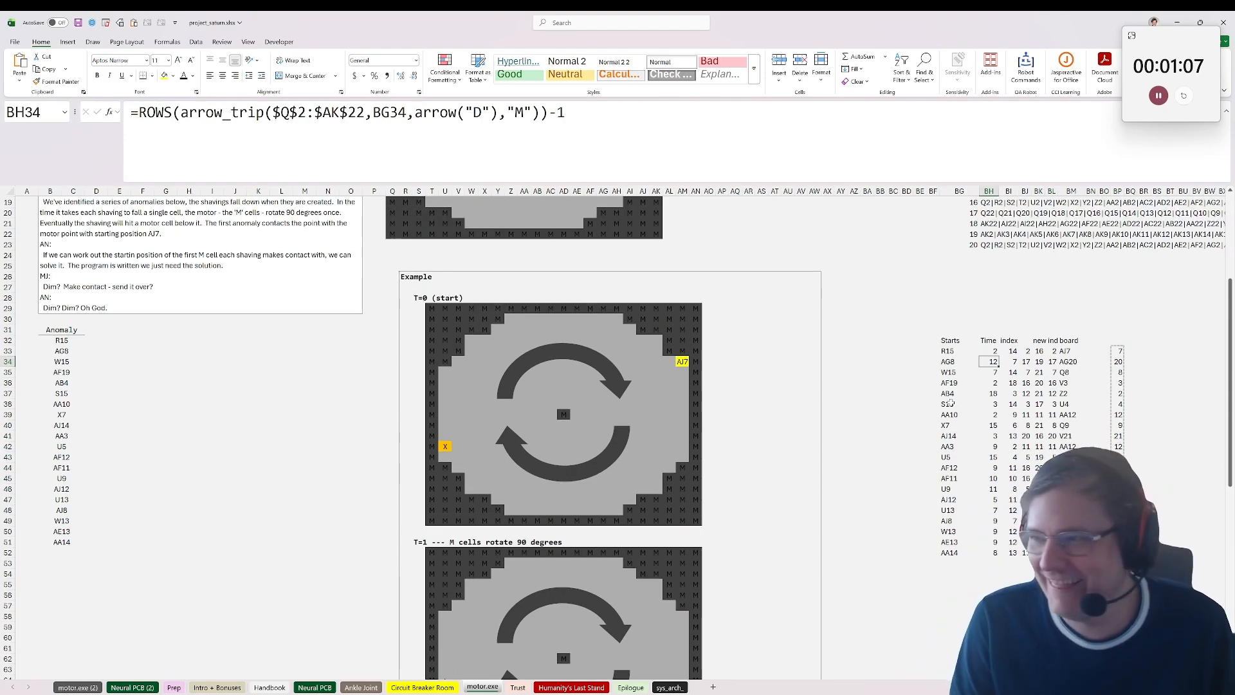
scroll(951, 402, up, 6)
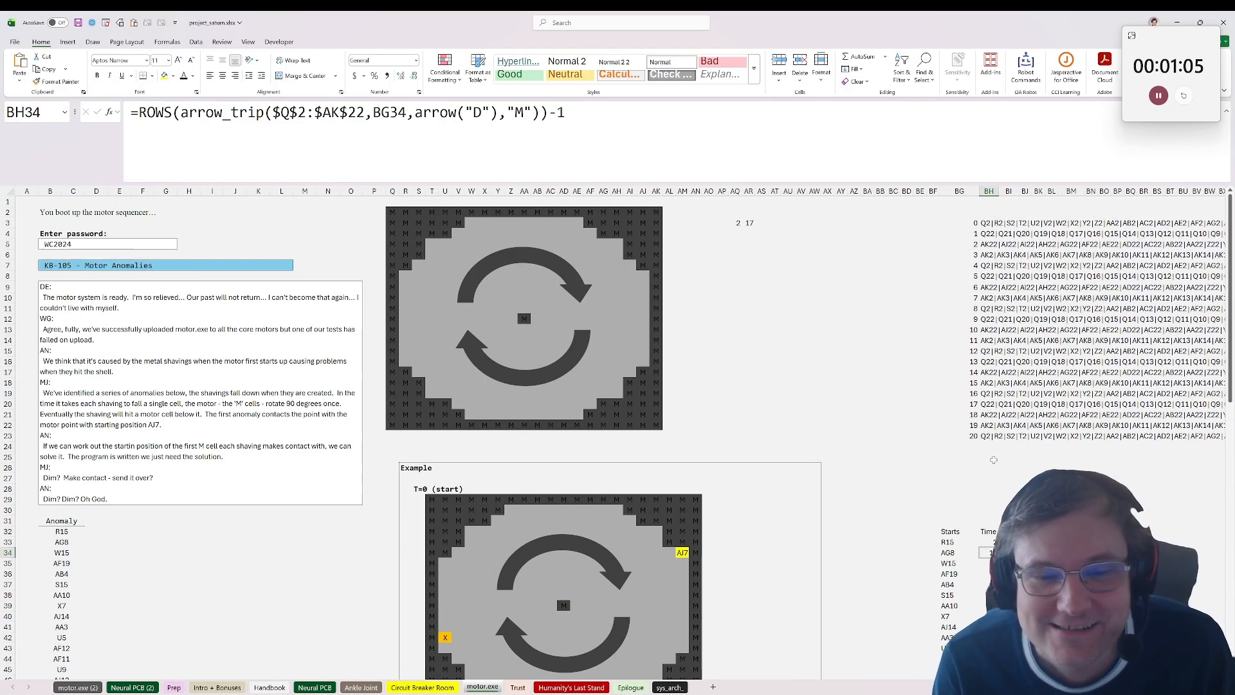
click(994, 415)
scroll(1003, 422, down, 4)
click(996, 478)
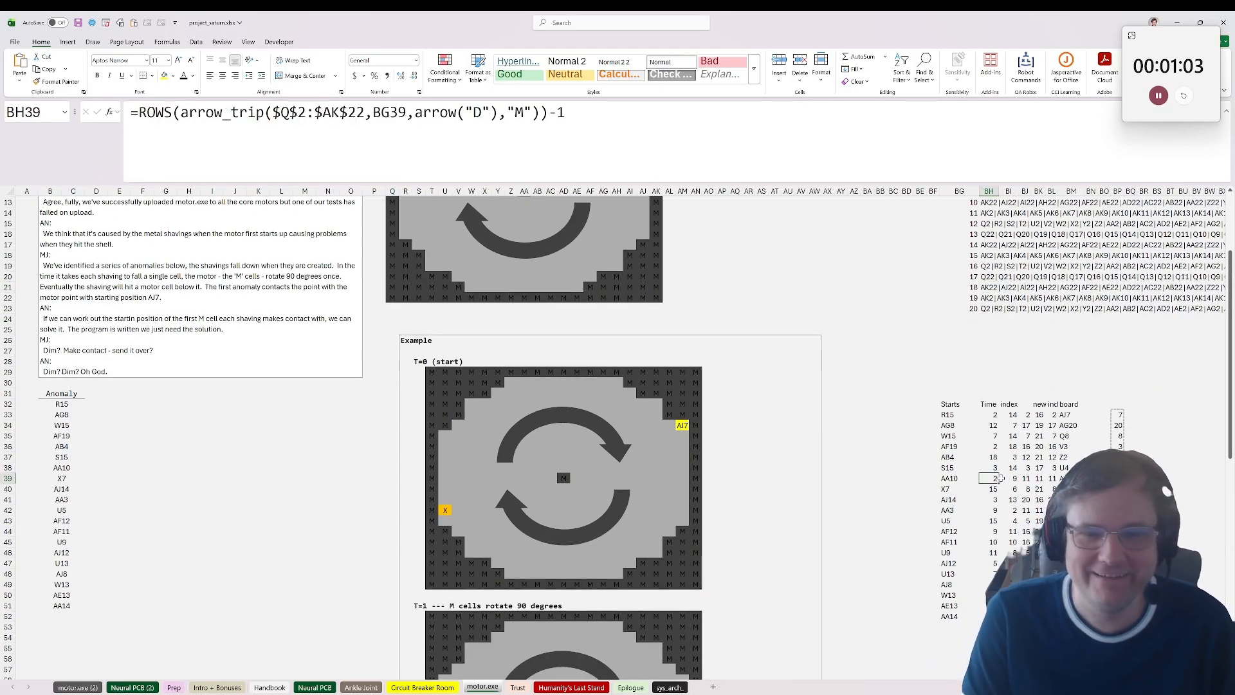
scroll(1001, 479, up, 1)
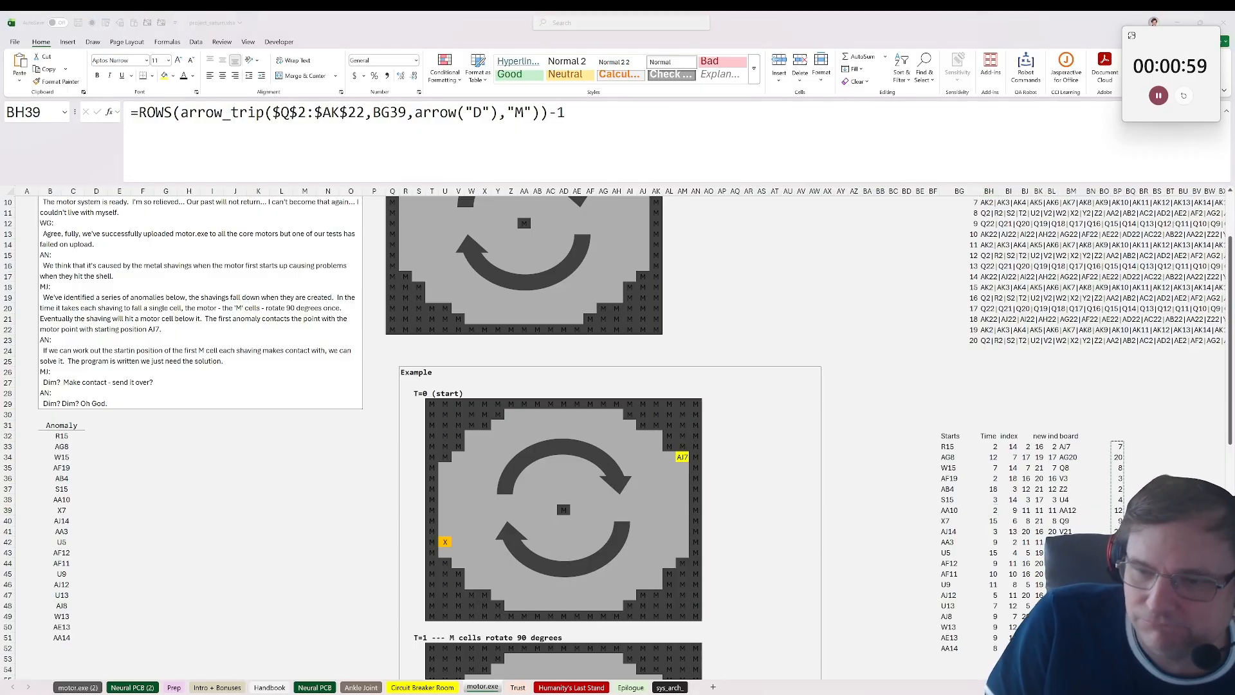
Step: Look over the encrypted text blocks and table on the Humanity's Last Stand sheet
click(582, 687)
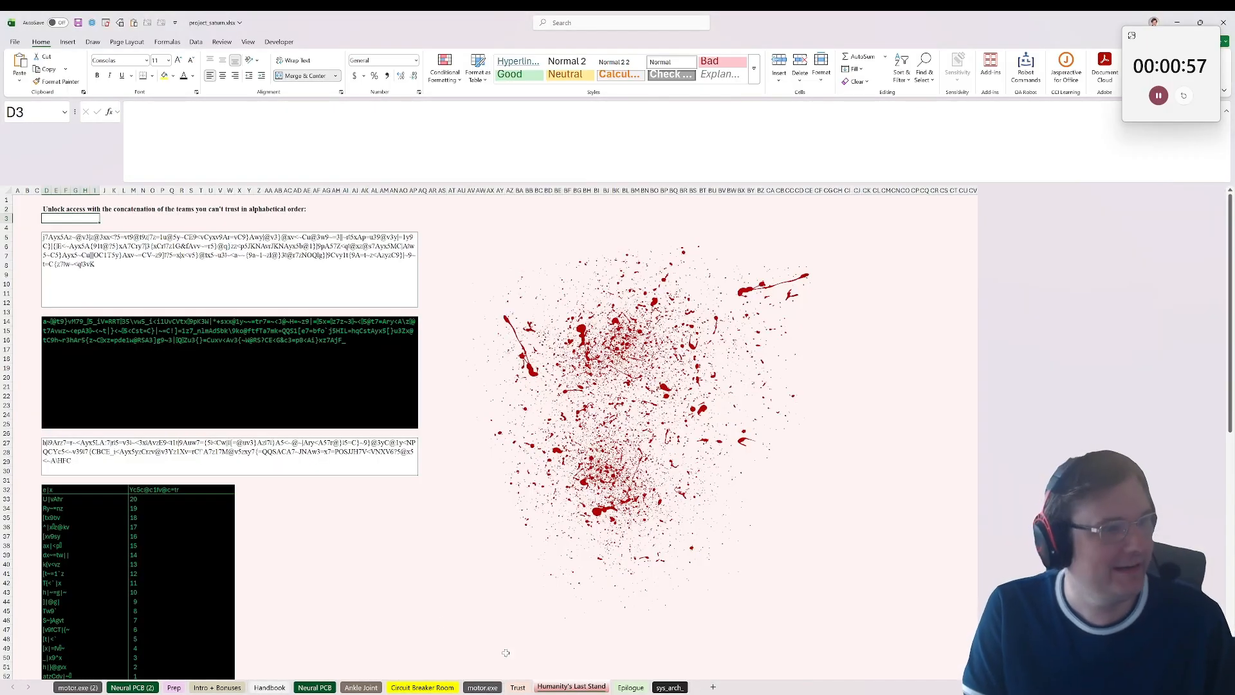
scroll(232, 525, down, 7)
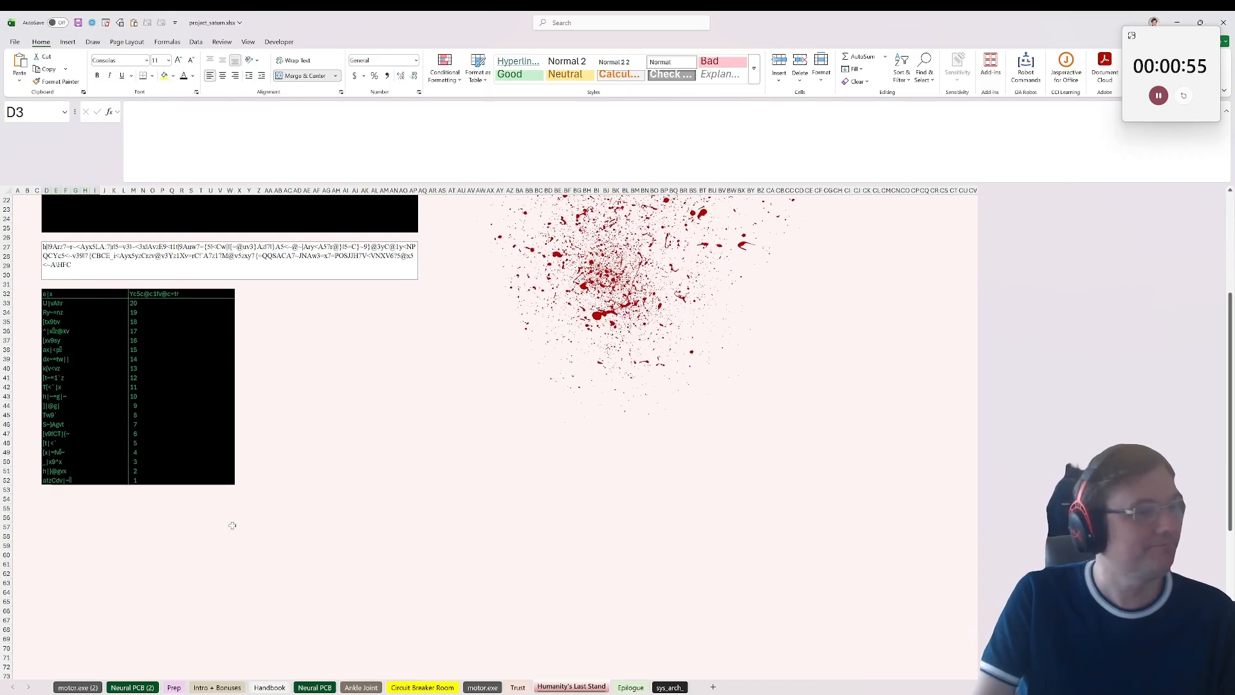
scroll(232, 525, up, 1)
key(alt+Tab)
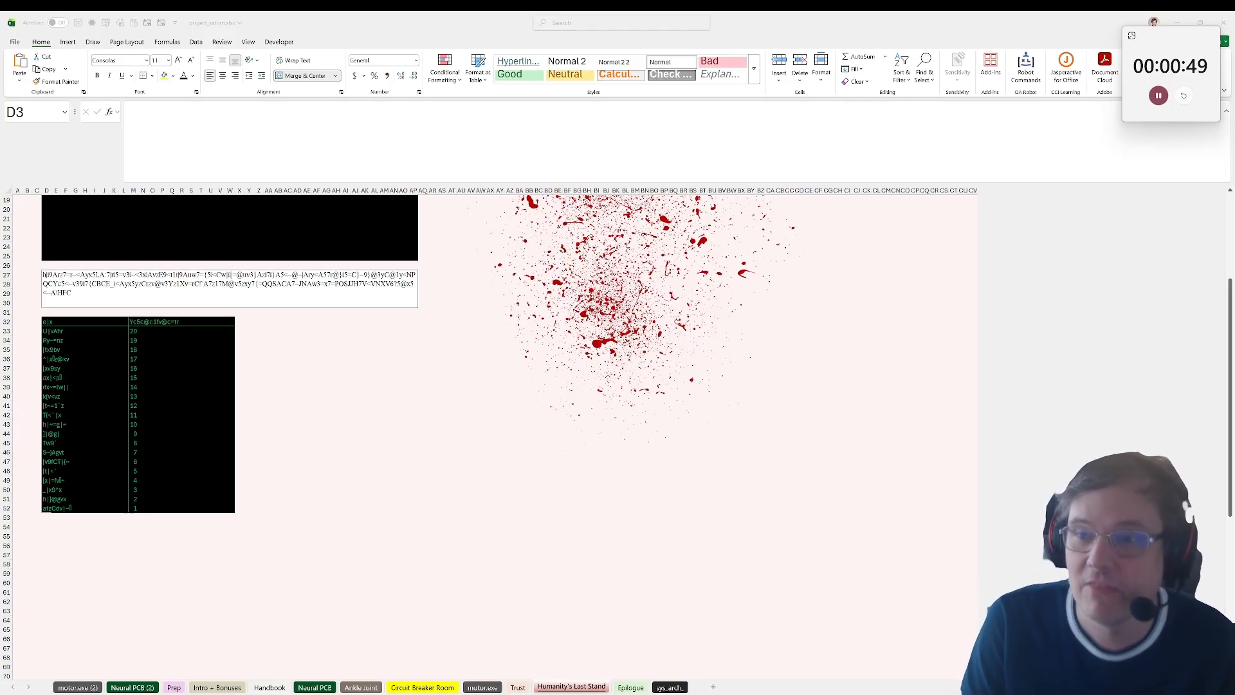
click(720, 531)
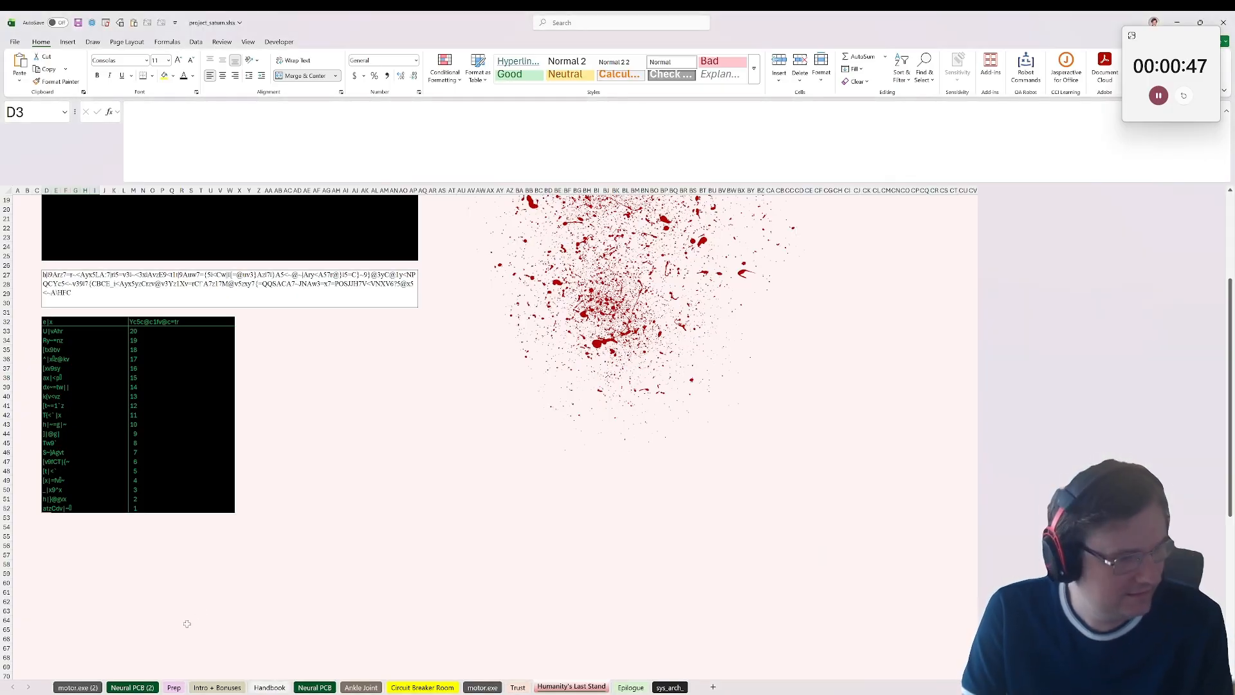
Step: Check the earlier puzzle sheets and select the net power results K39:K56 in the Circuit Breaker Room
click(174, 687)
click(272, 688)
click(312, 688)
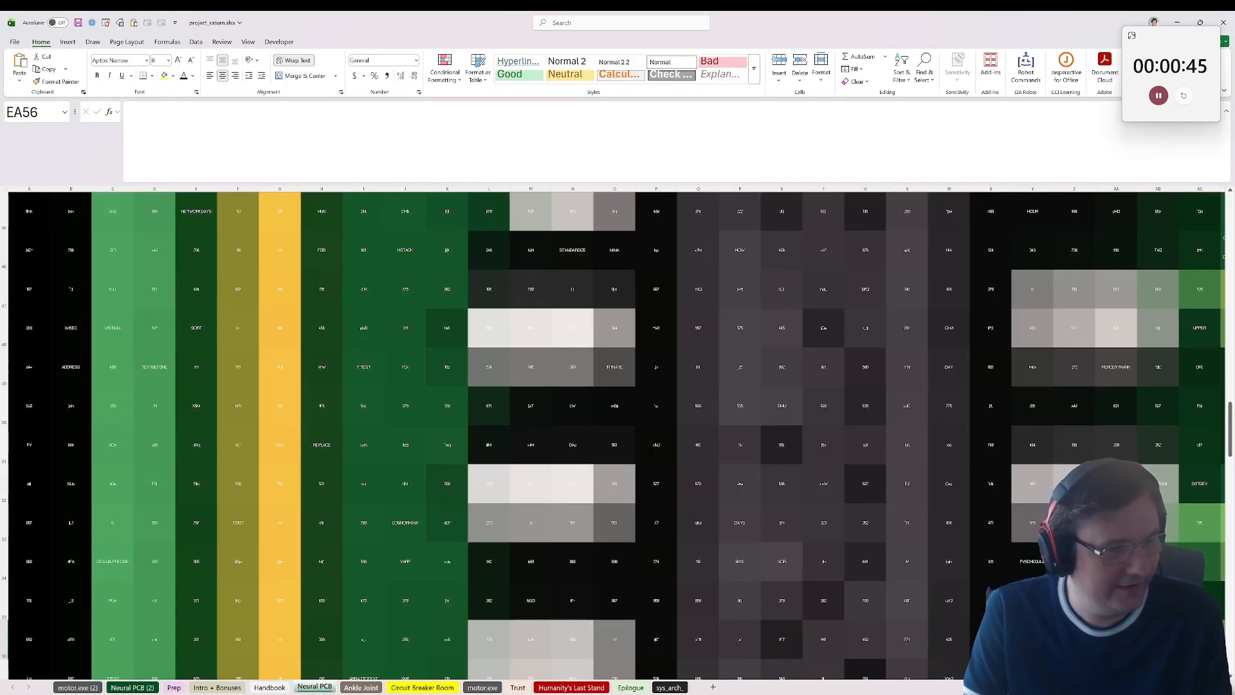
click(361, 688)
click(430, 687)
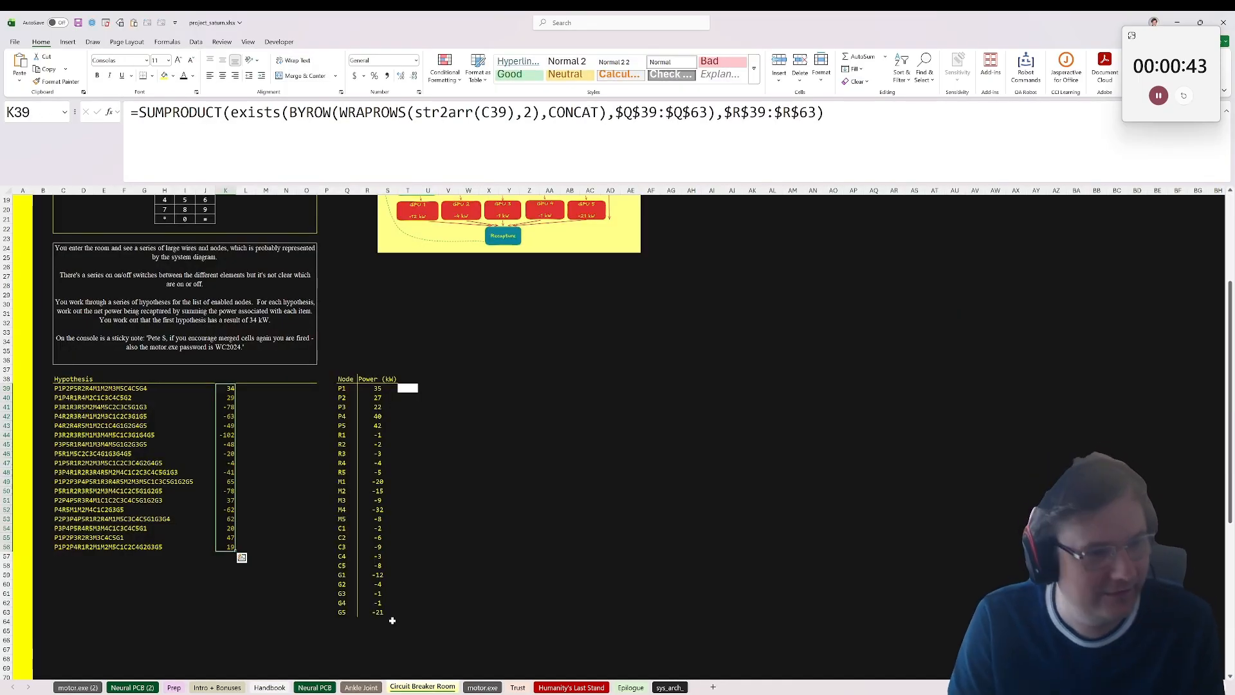
click(371, 388)
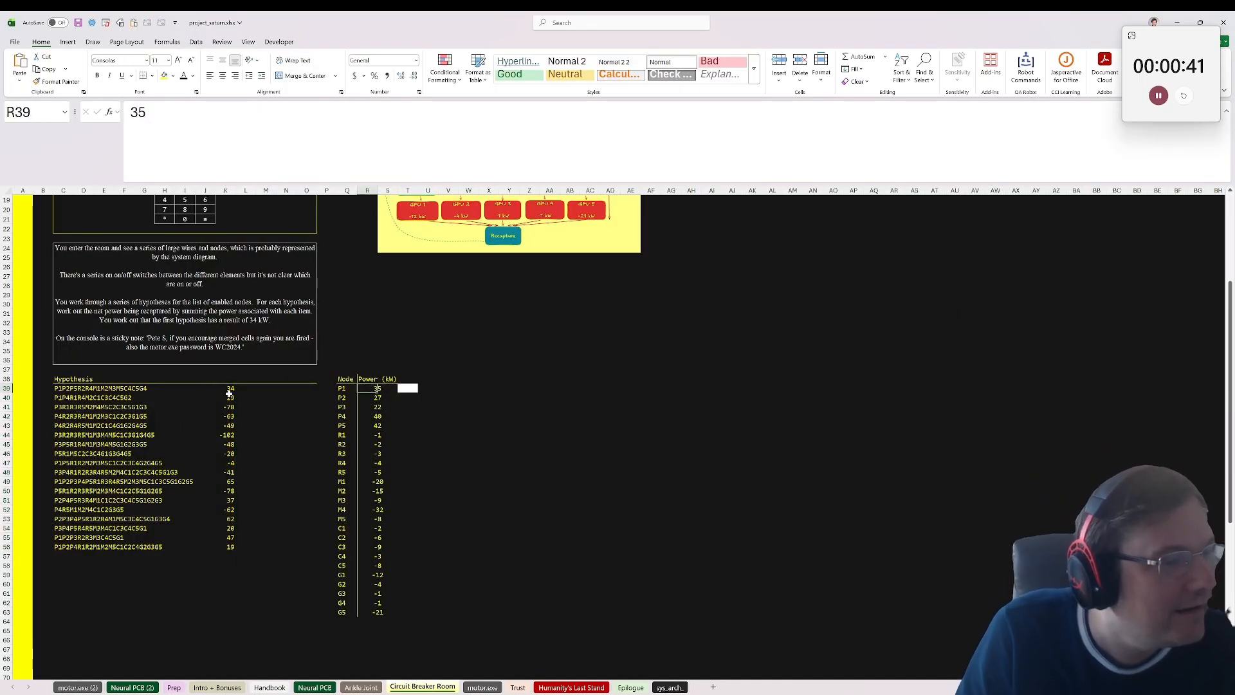
drag(227, 388, 227, 546)
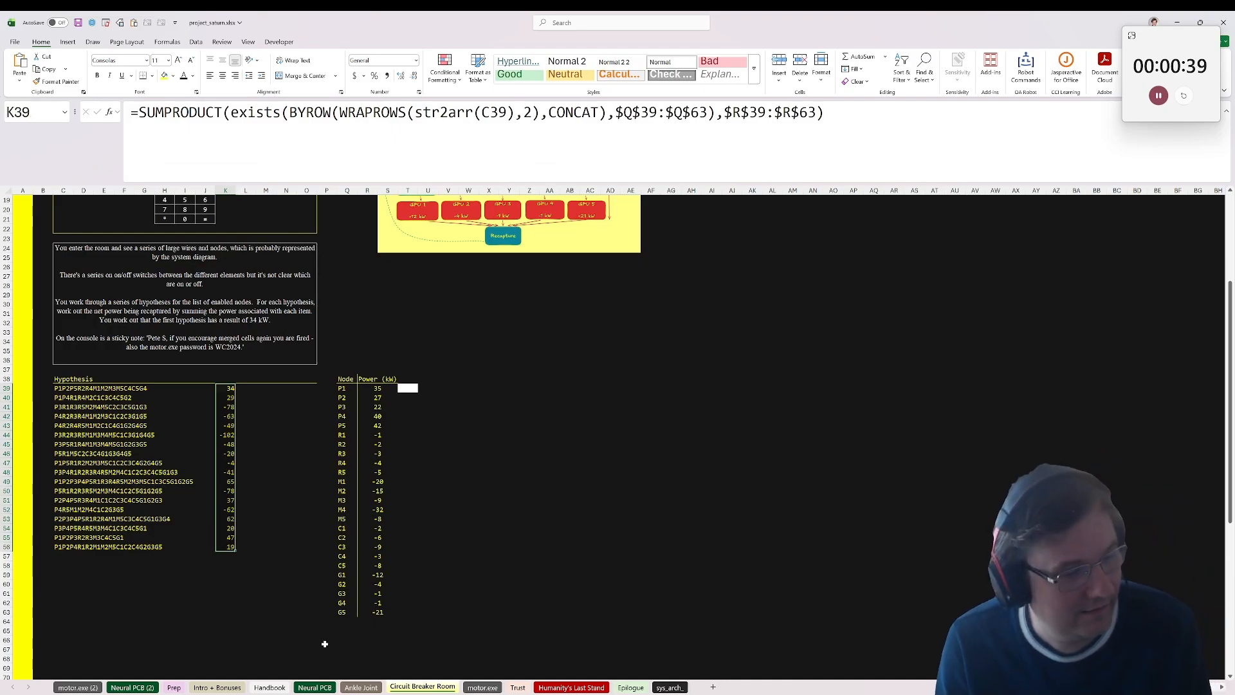
Step: Review the Ankle Joint sheet's decryption notes and bolt strain test data
ctrl+click(362, 688)
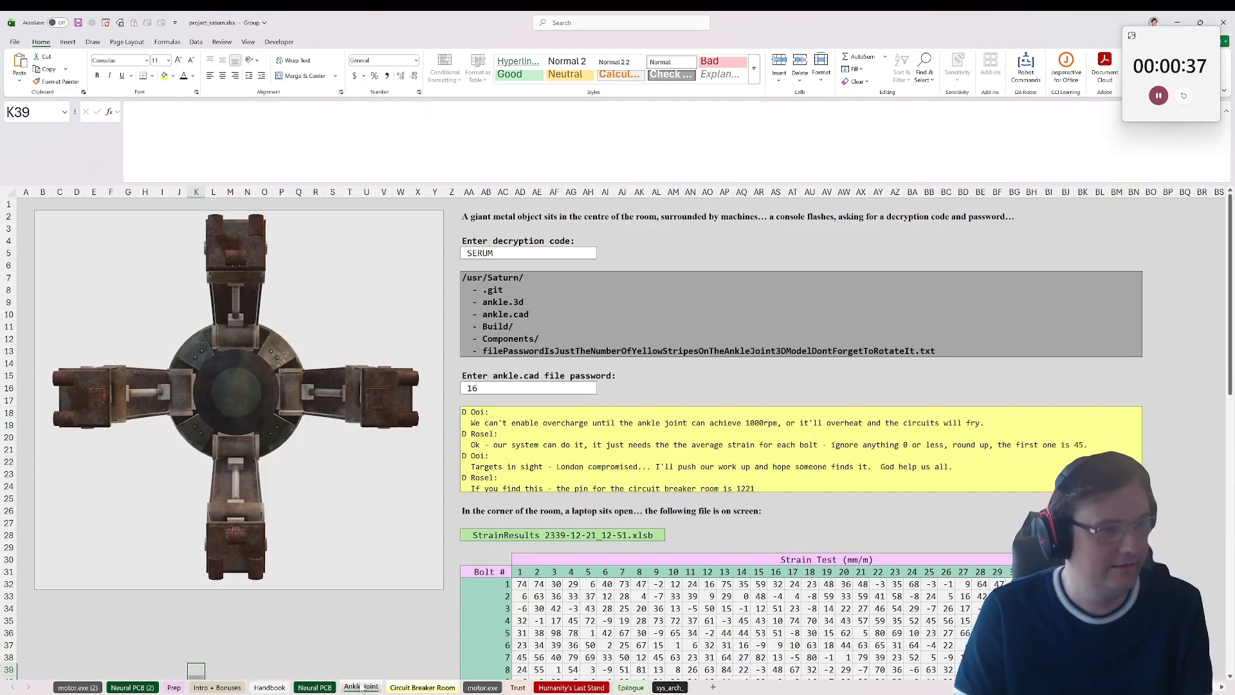
scroll(502, 506, down, 3)
scroll(503, 505, up, 3)
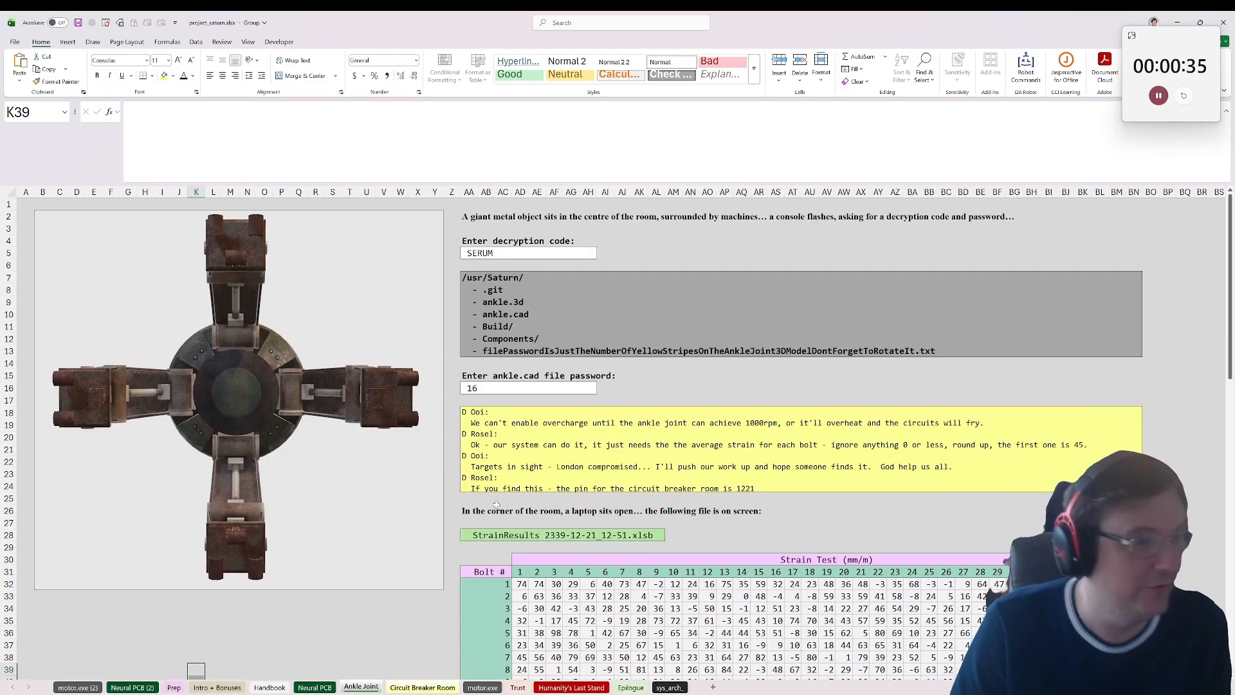
scroll(496, 505, down, 3)
scroll(399, 566, up, 3)
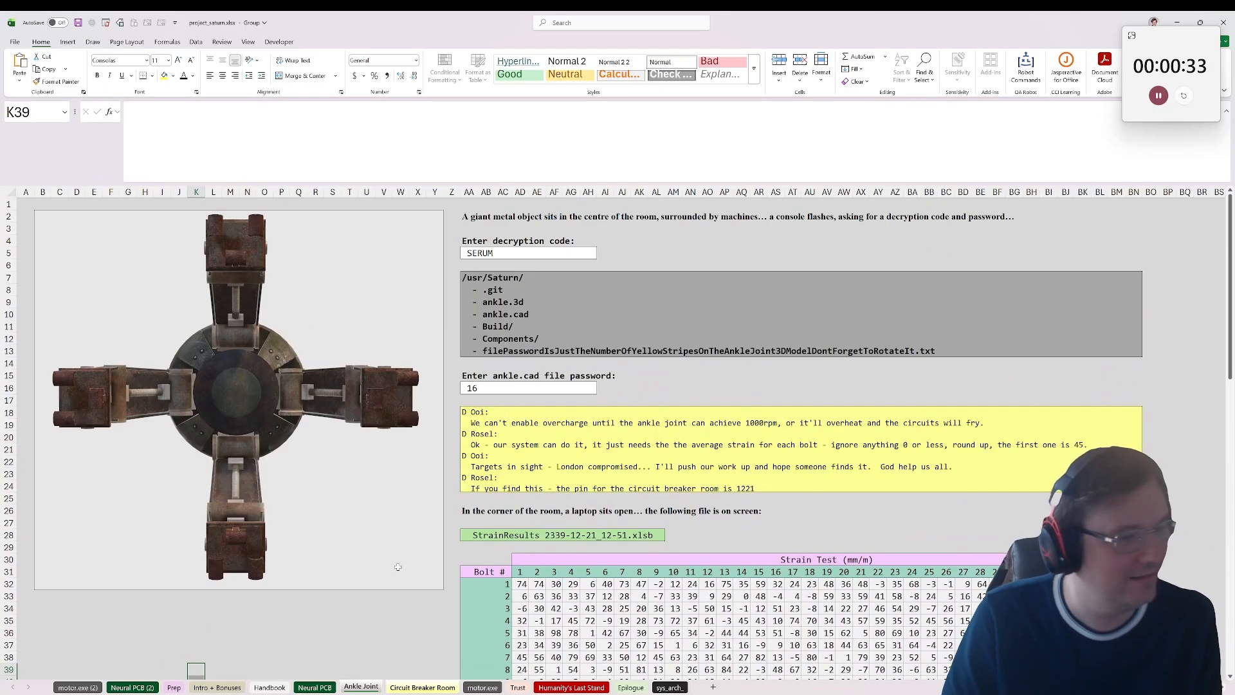
click(366, 608)
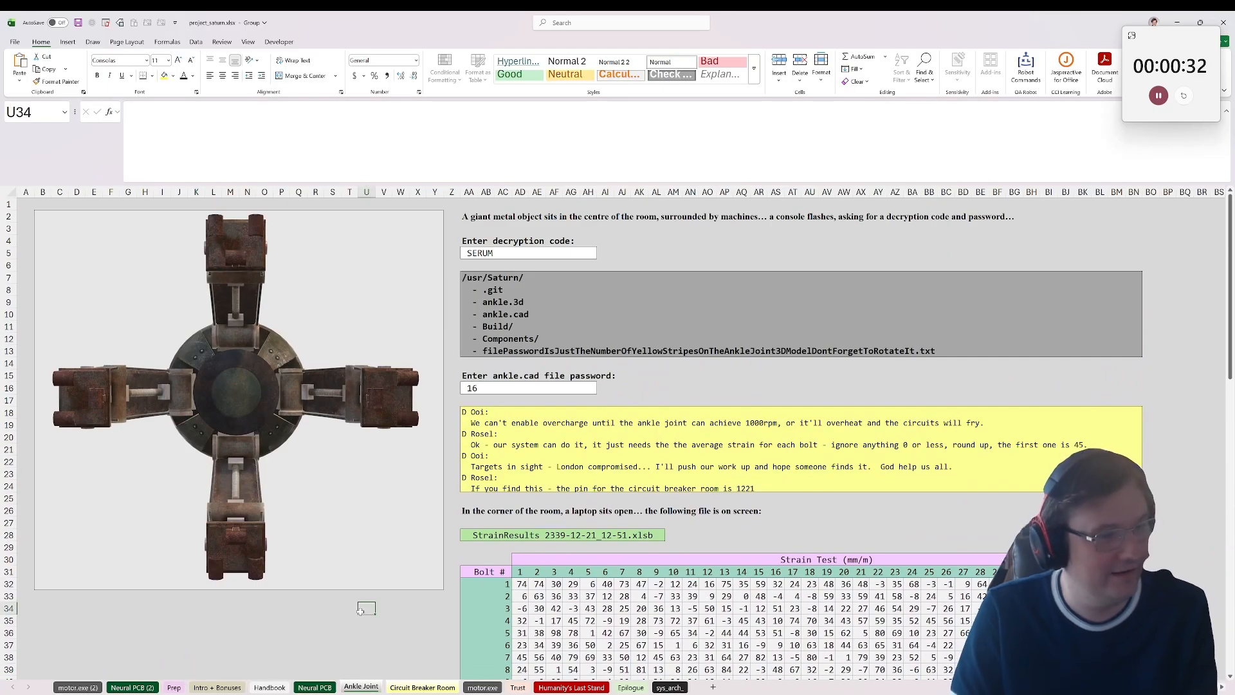
Step: Recheck the Circuit Breaker Room hypothesis results and open the bonus questions on the Intro + Bonuses sheet
click(314, 688)
click(415, 687)
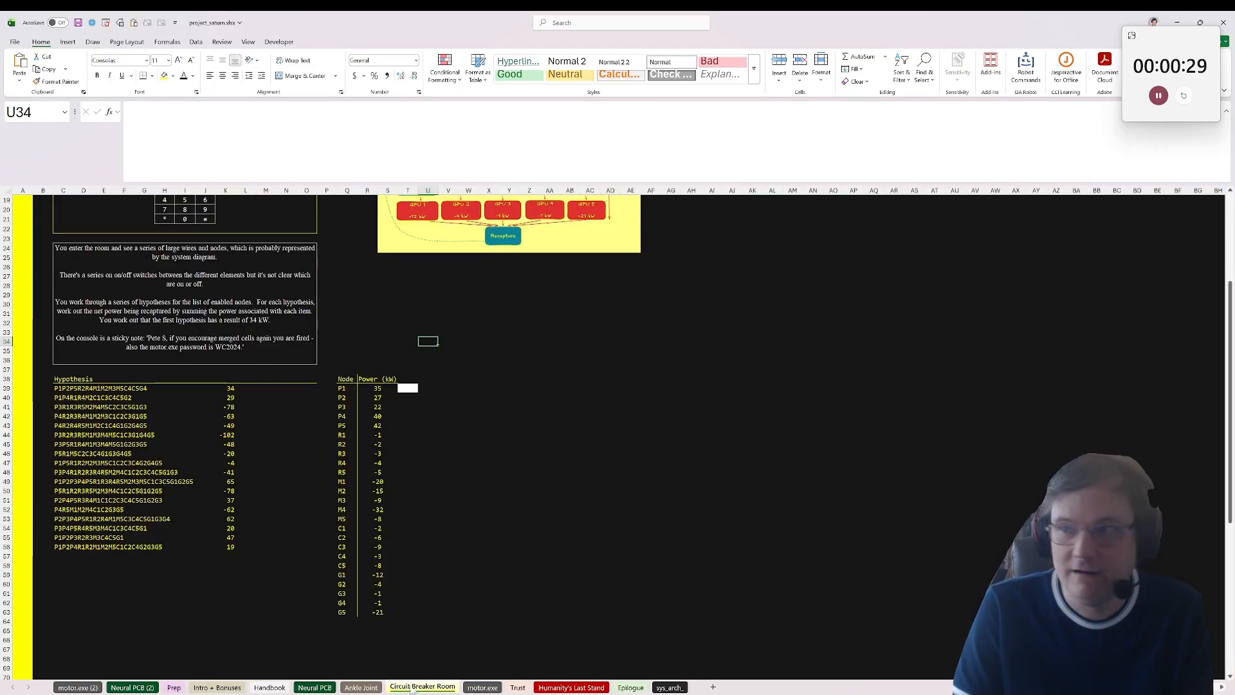
click(774, 446)
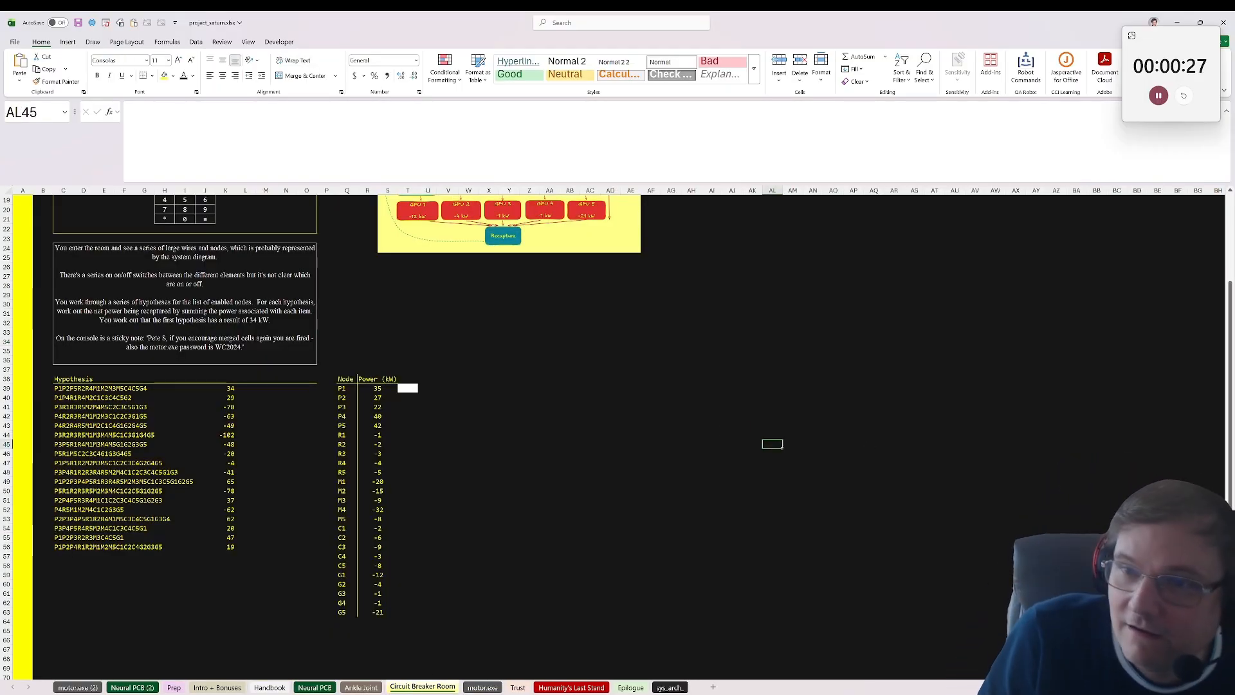
click(209, 688)
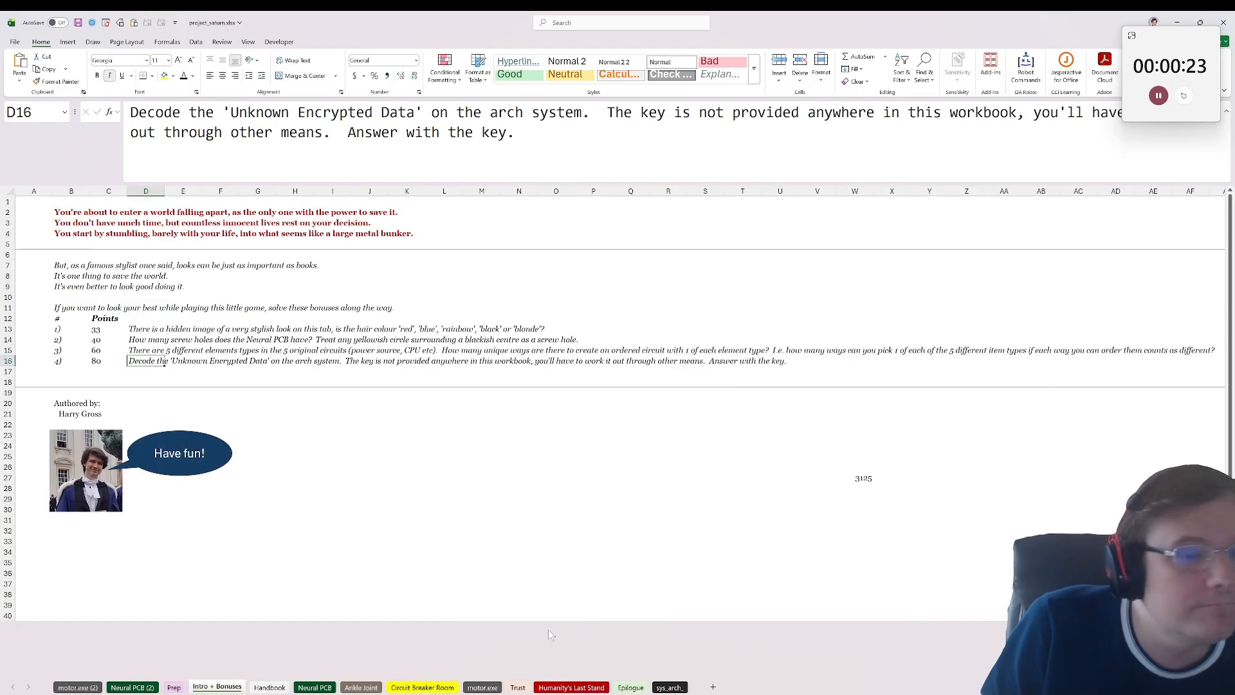